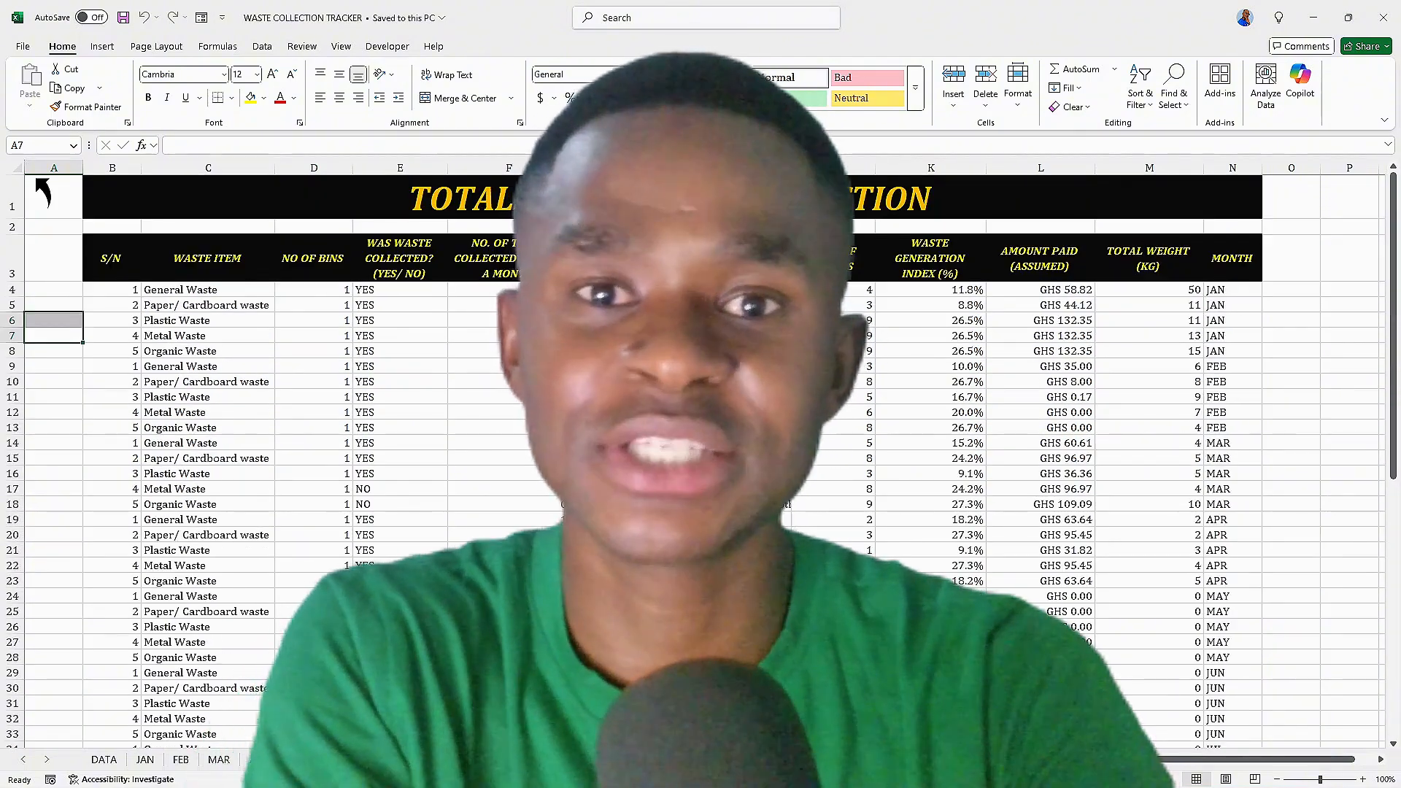
# Browse the finished tracker's worksheets, from the data table through the pivot tables to the dashboard and contents page
pyautogui.hotkey('ctrl', 'pagedown')
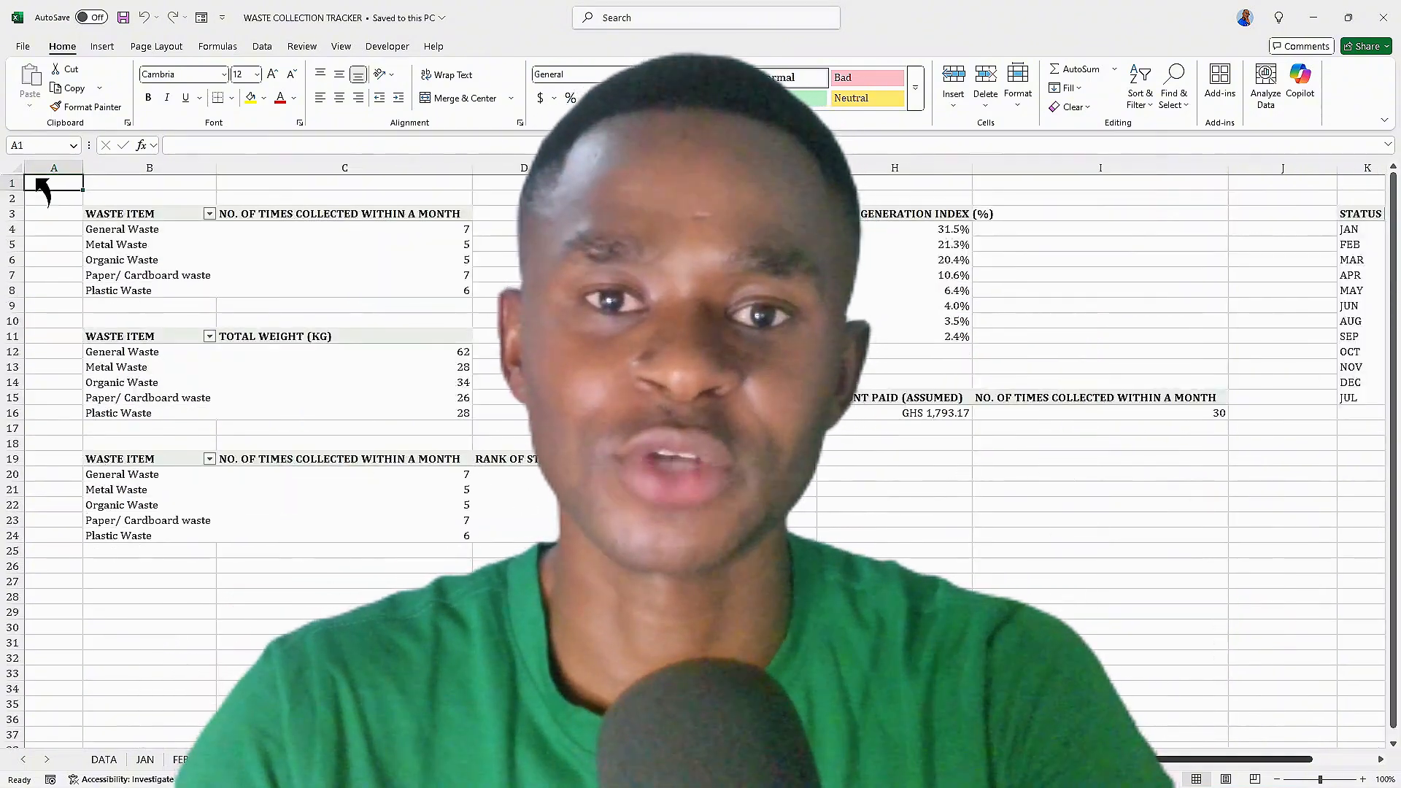
pyautogui.hscroll(3, 40, 192)
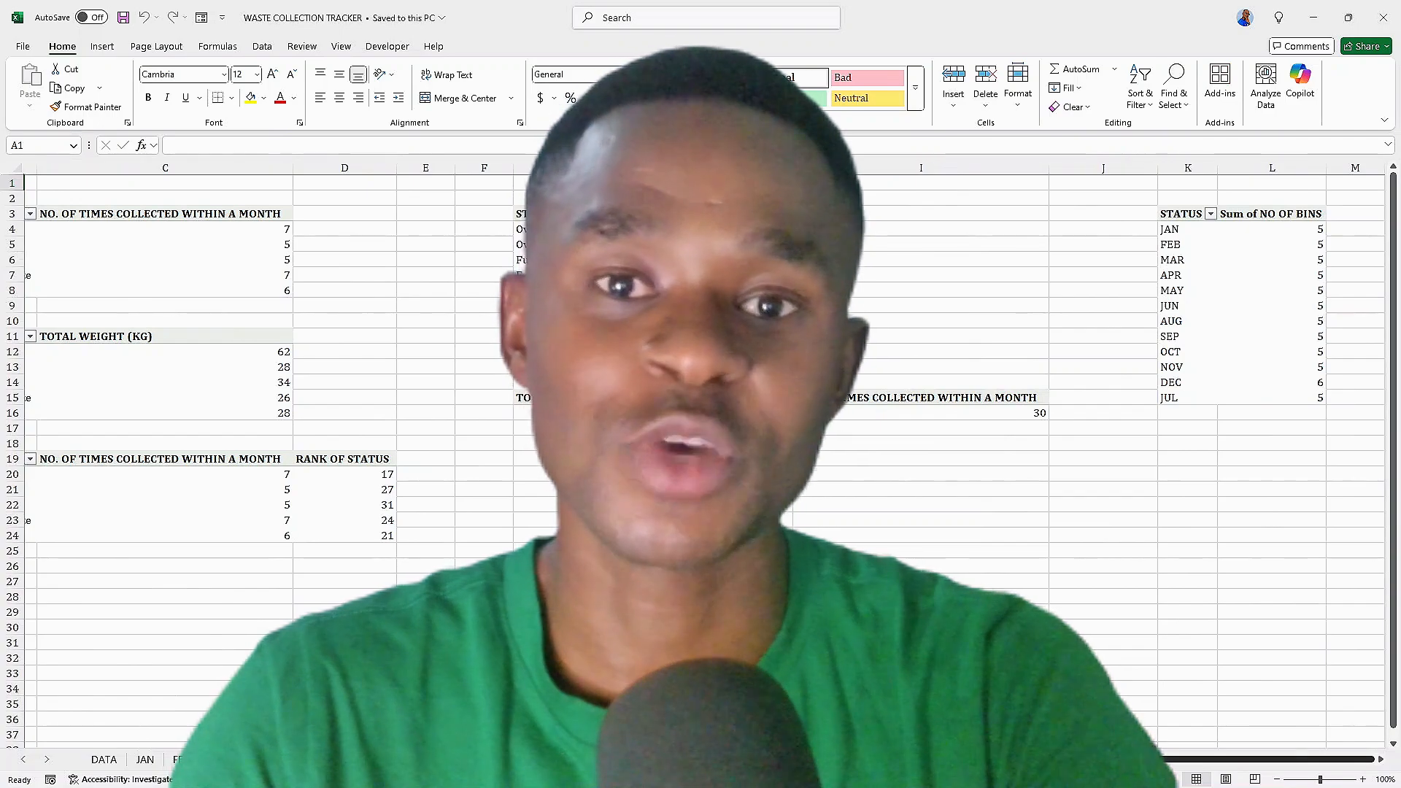
pyautogui.hscroll(-1, 292, 453)
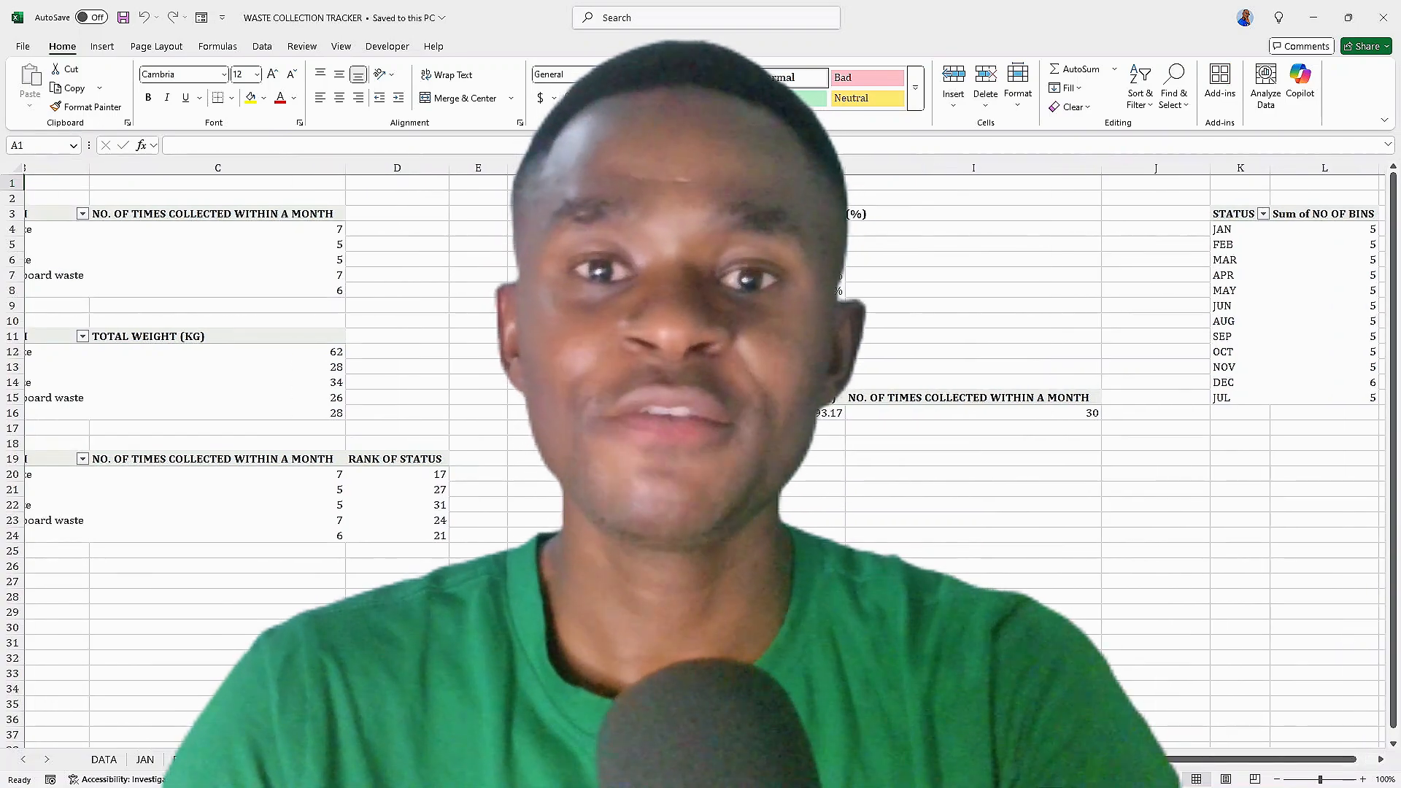
pyautogui.hscroll(-2, 292, 452)
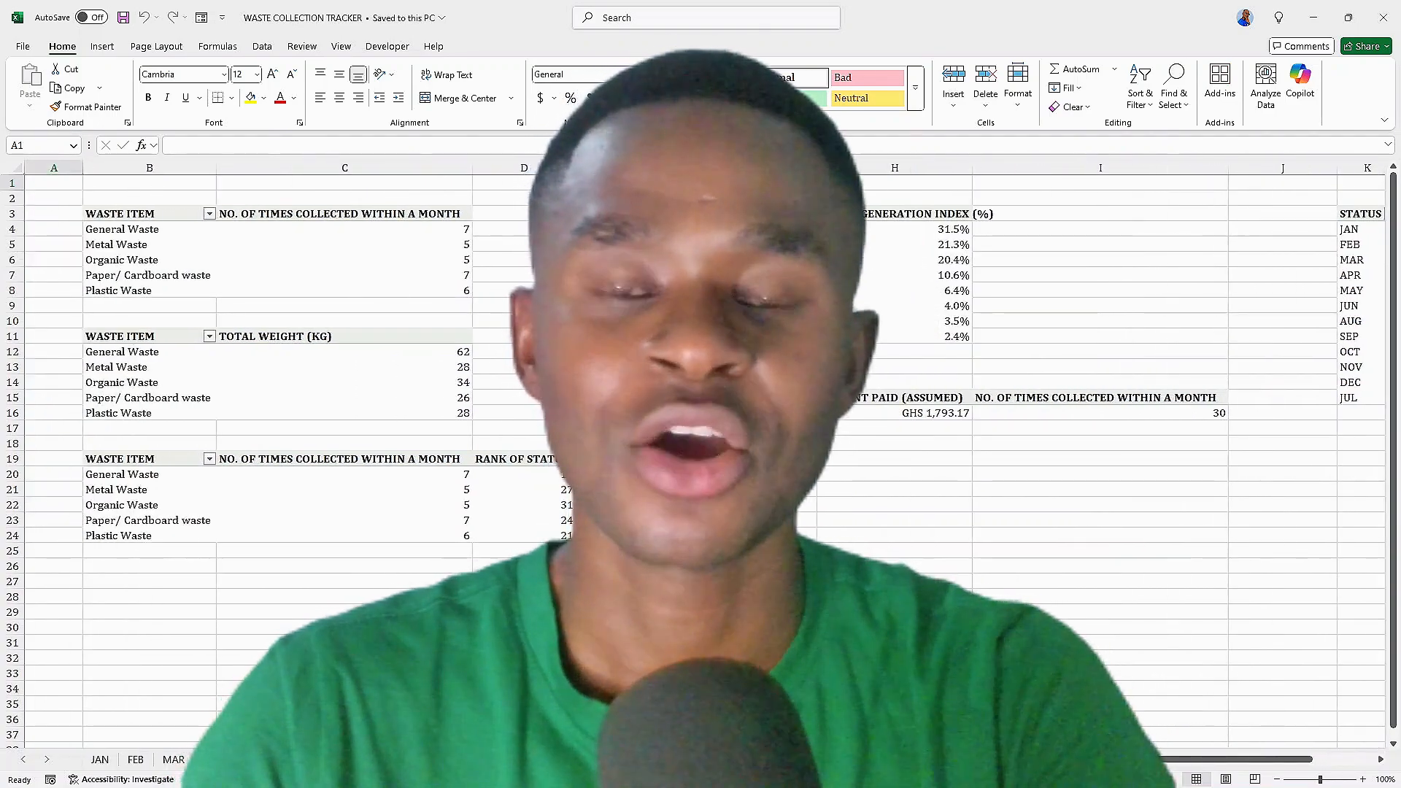
pyautogui.hotkey('ctrl', 'pagedown')
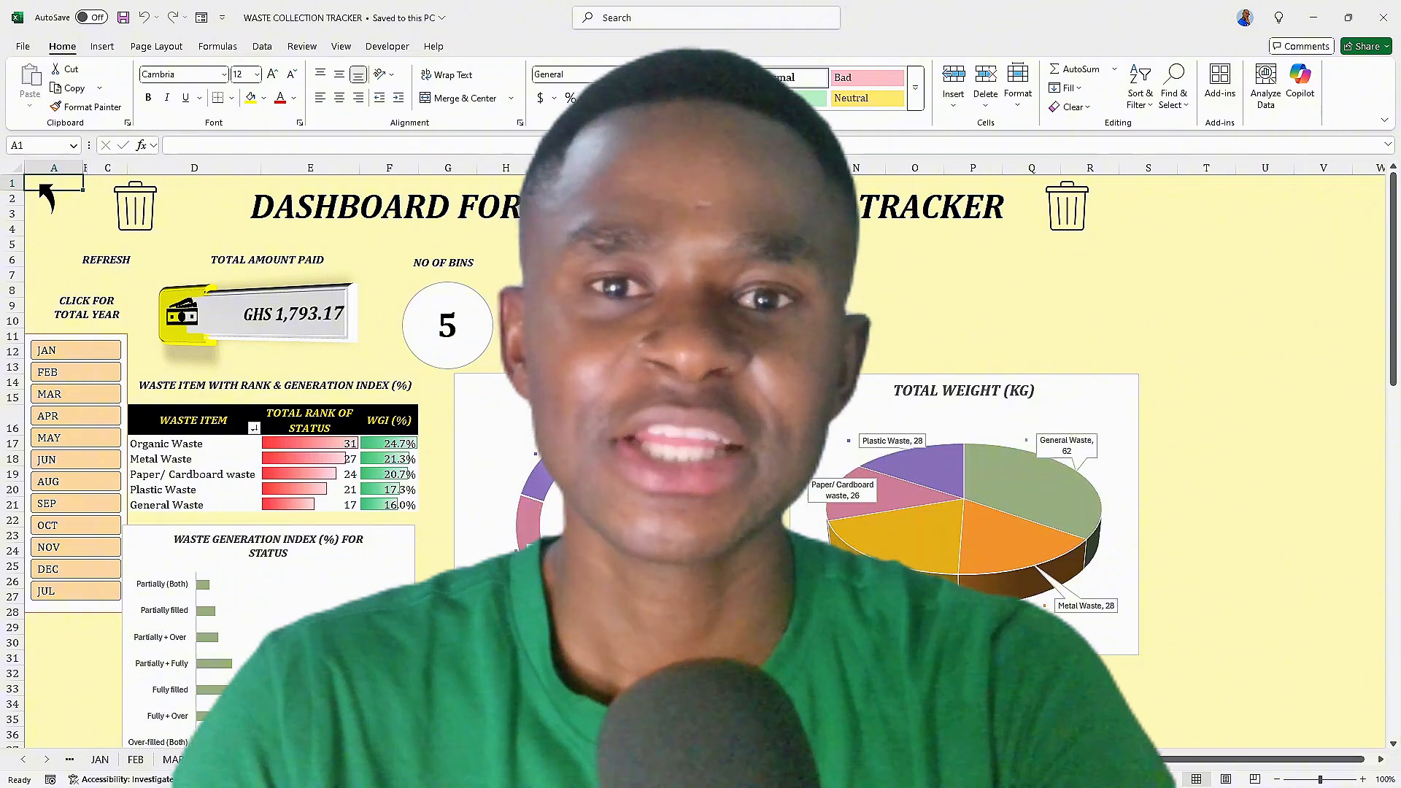
pyautogui.hotkey('ctrl', 'pagedown')
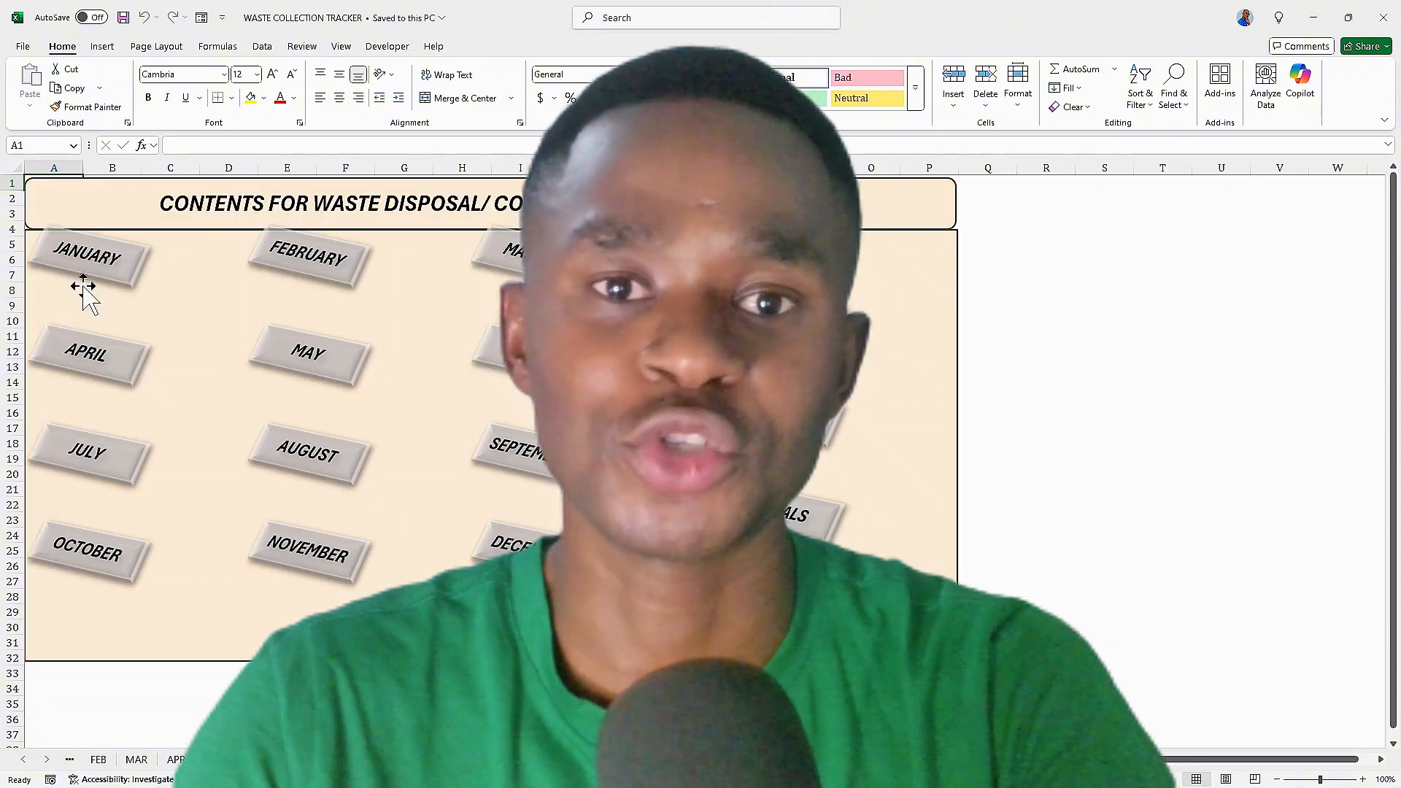
# Try the contents page and dashboard navigation buttons to move between the two sheets
pyautogui.click(89, 260)
pyautogui.click(33, 187)
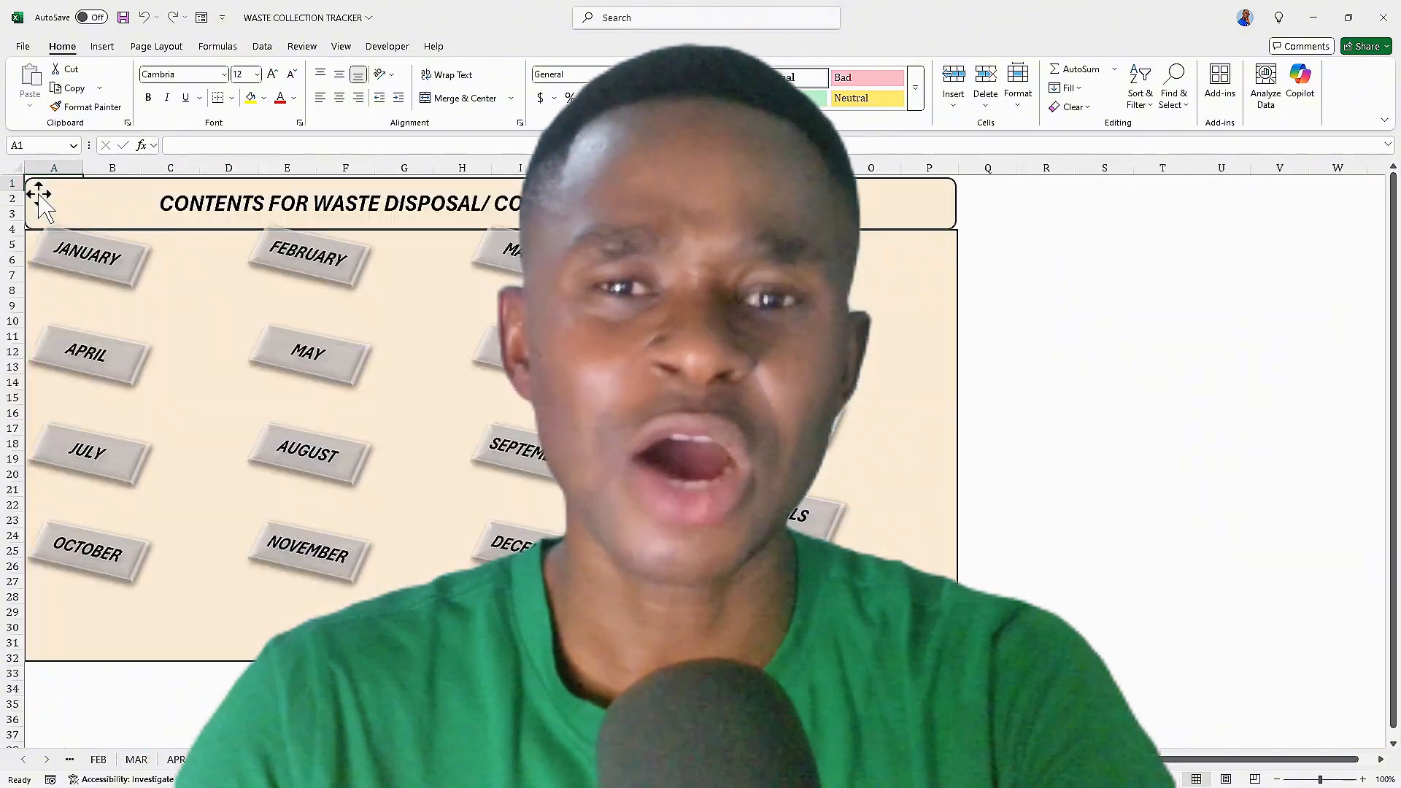
pyautogui.click(785, 413)
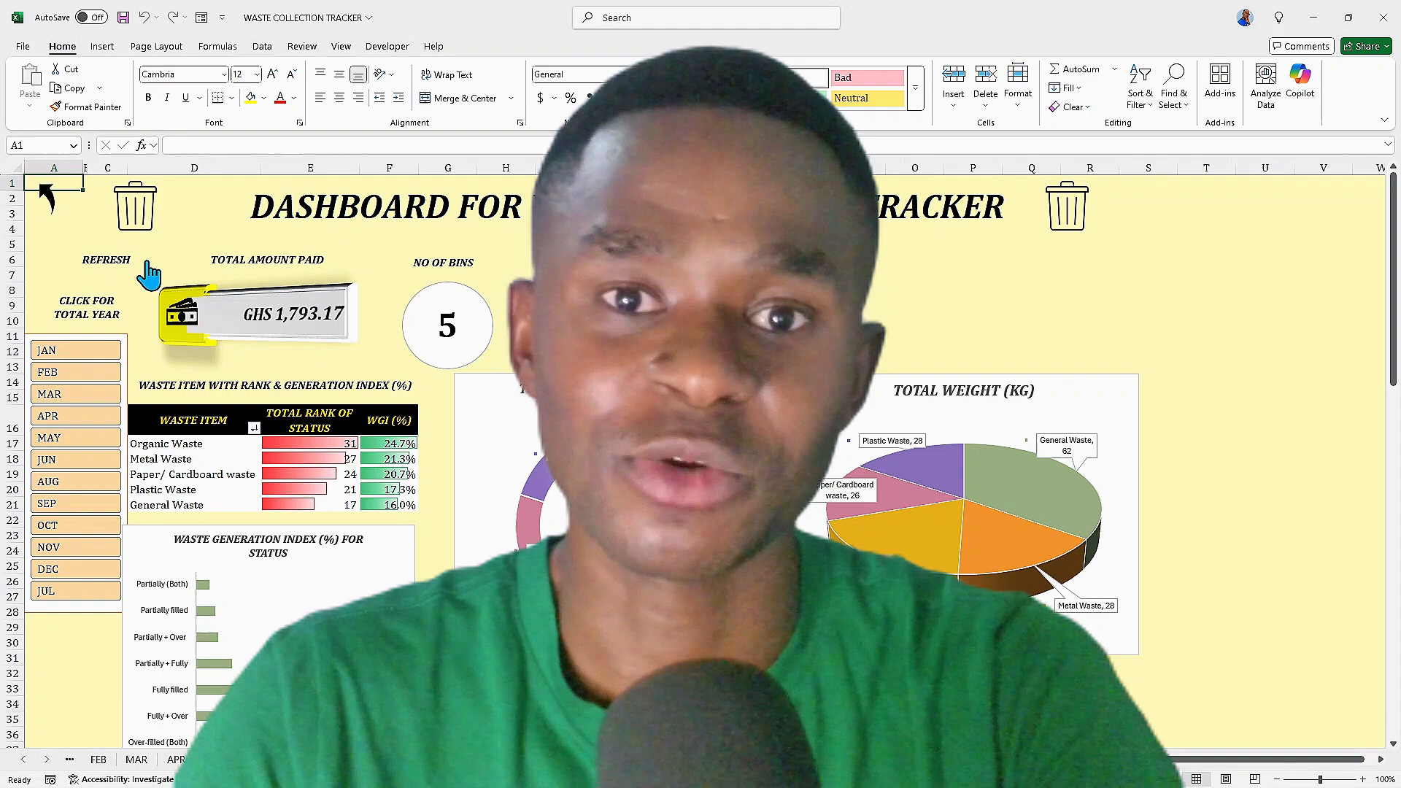
pyautogui.click(48, 203)
pyautogui.click(785, 414)
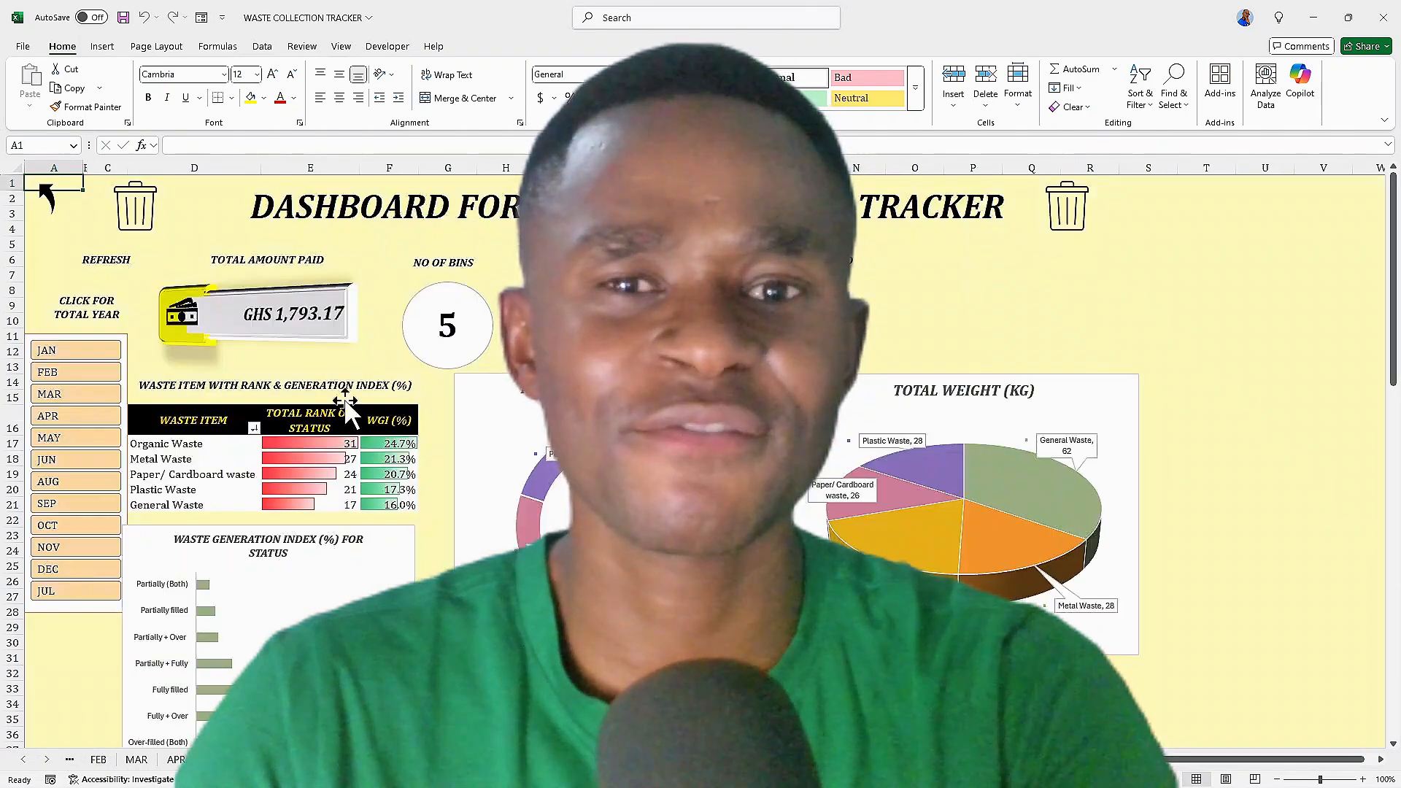
# Filter the dashboard by individual months with the month slicer, then show the total for the whole year
pyautogui.click(56, 352)
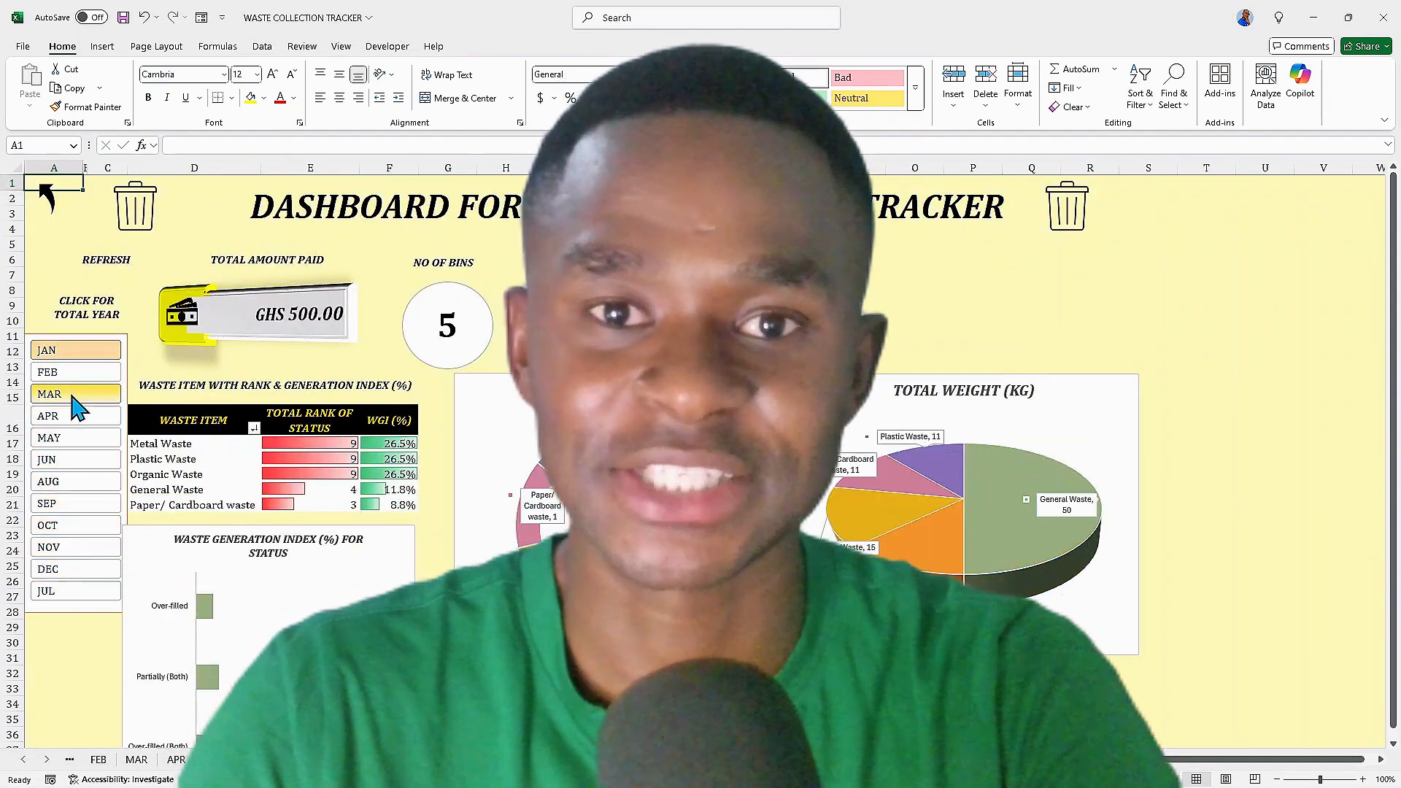
pyautogui.click(75, 398)
pyautogui.click(77, 549)
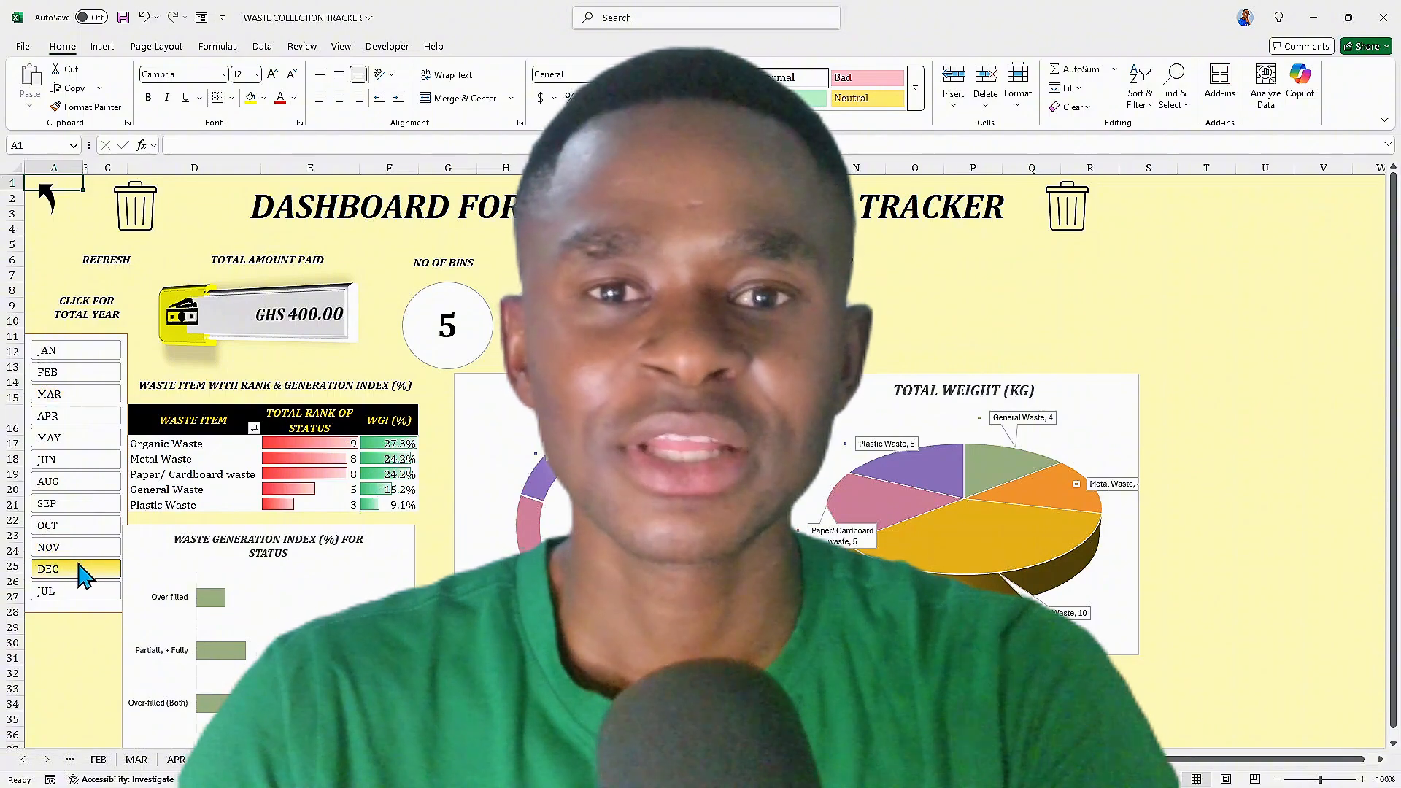
pyautogui.click(73, 527)
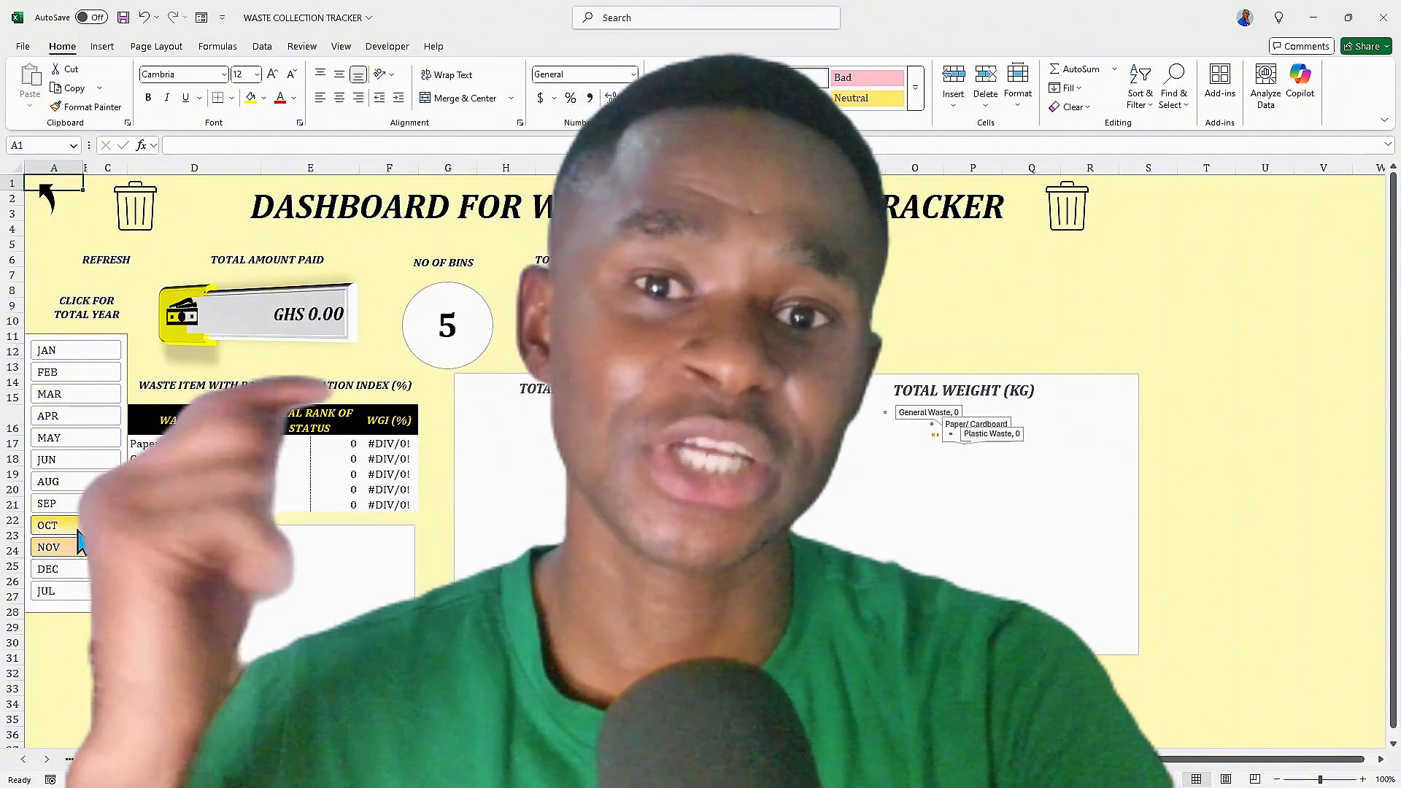
pyautogui.keyDown('ctrl'); pyautogui.click(93, 506); pyautogui.keyUp('ctrl')
pyautogui.click(92, 504)
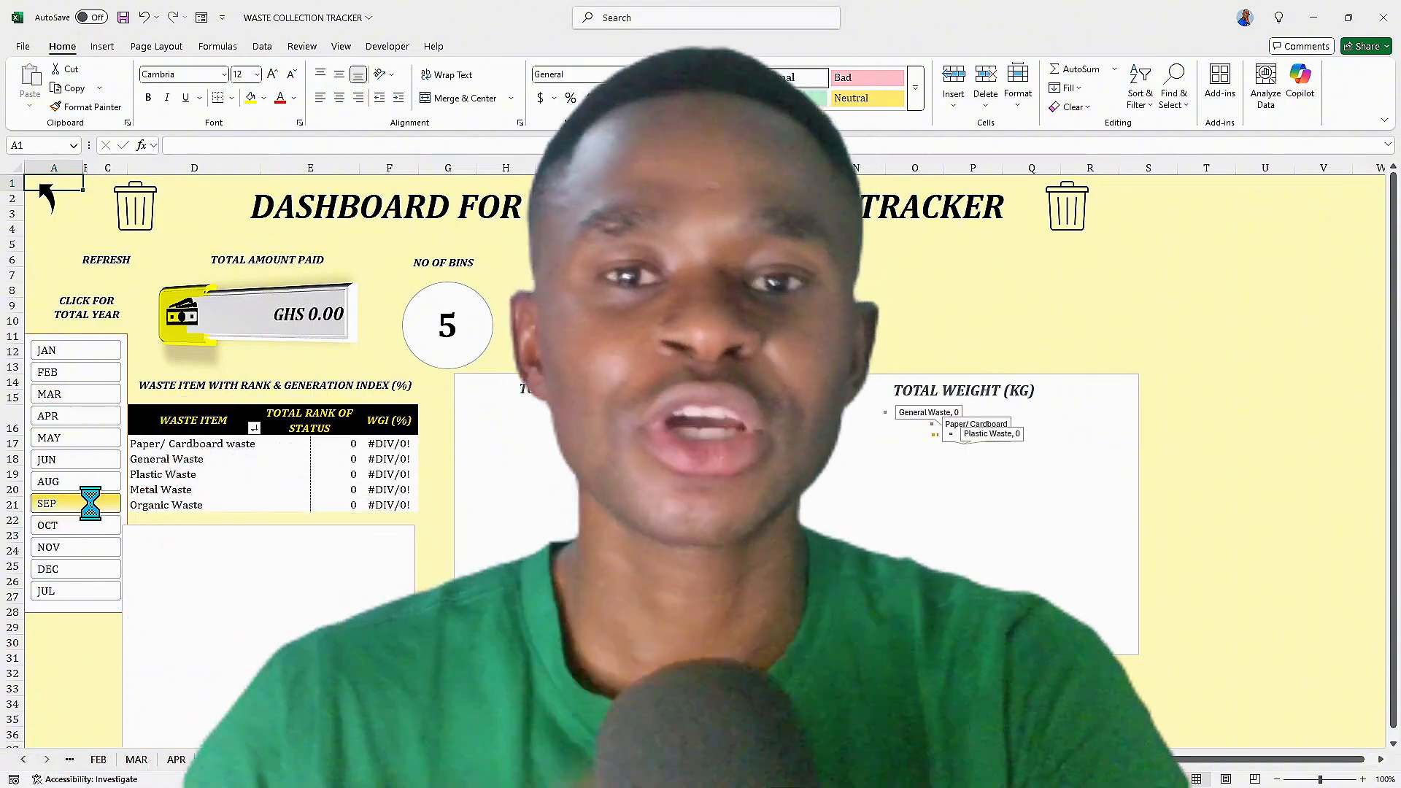
pyautogui.click(87, 481)
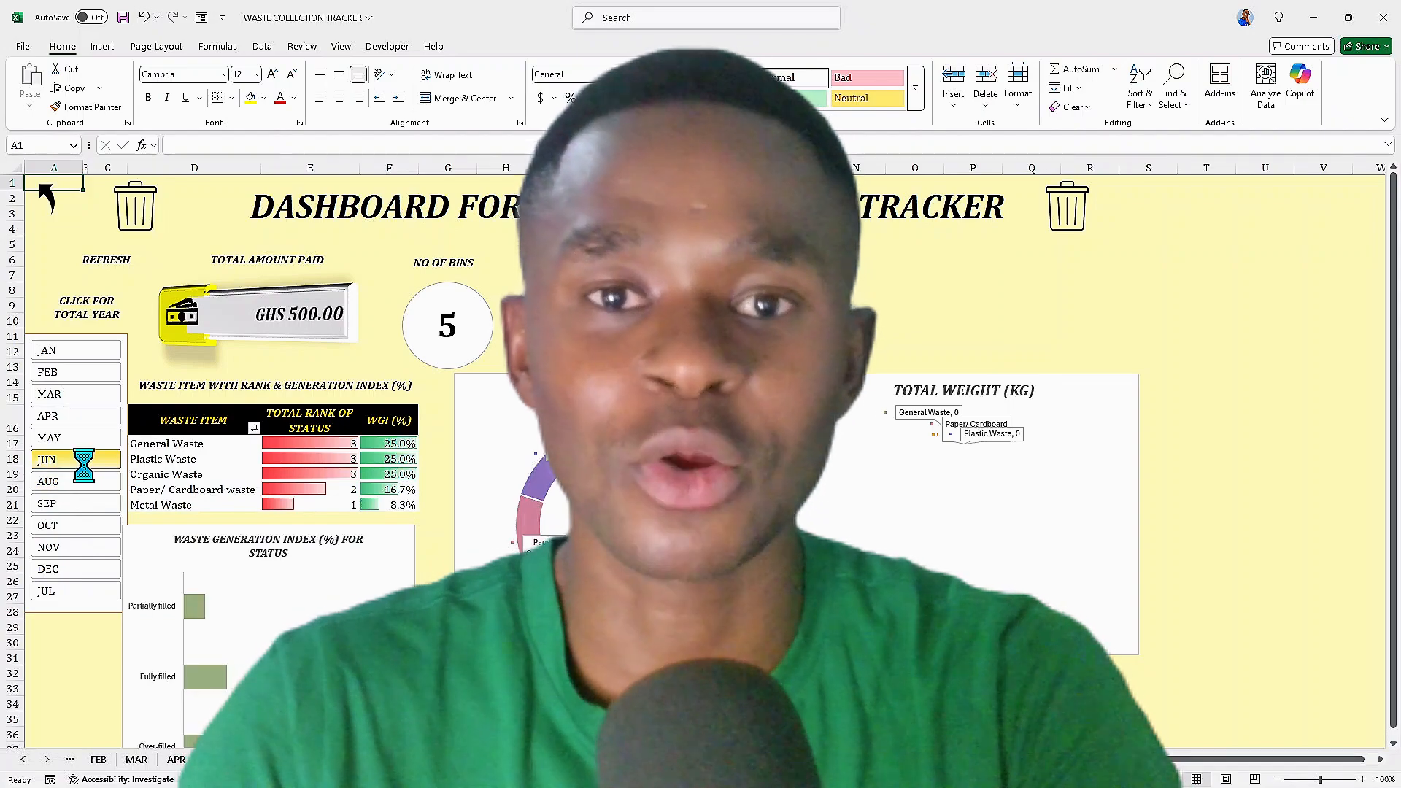
pyautogui.click(82, 439)
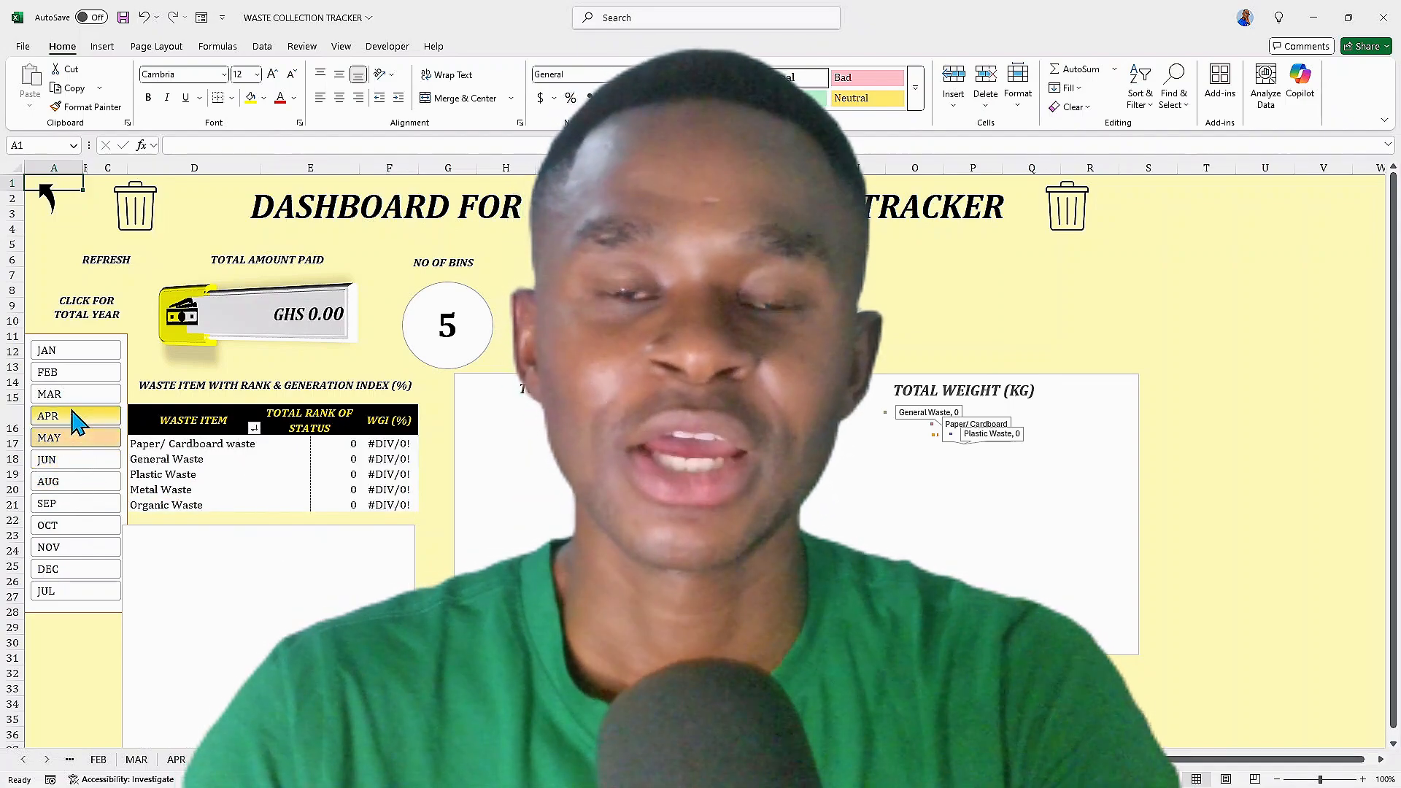
pyautogui.click(77, 417)
pyautogui.click(77, 395)
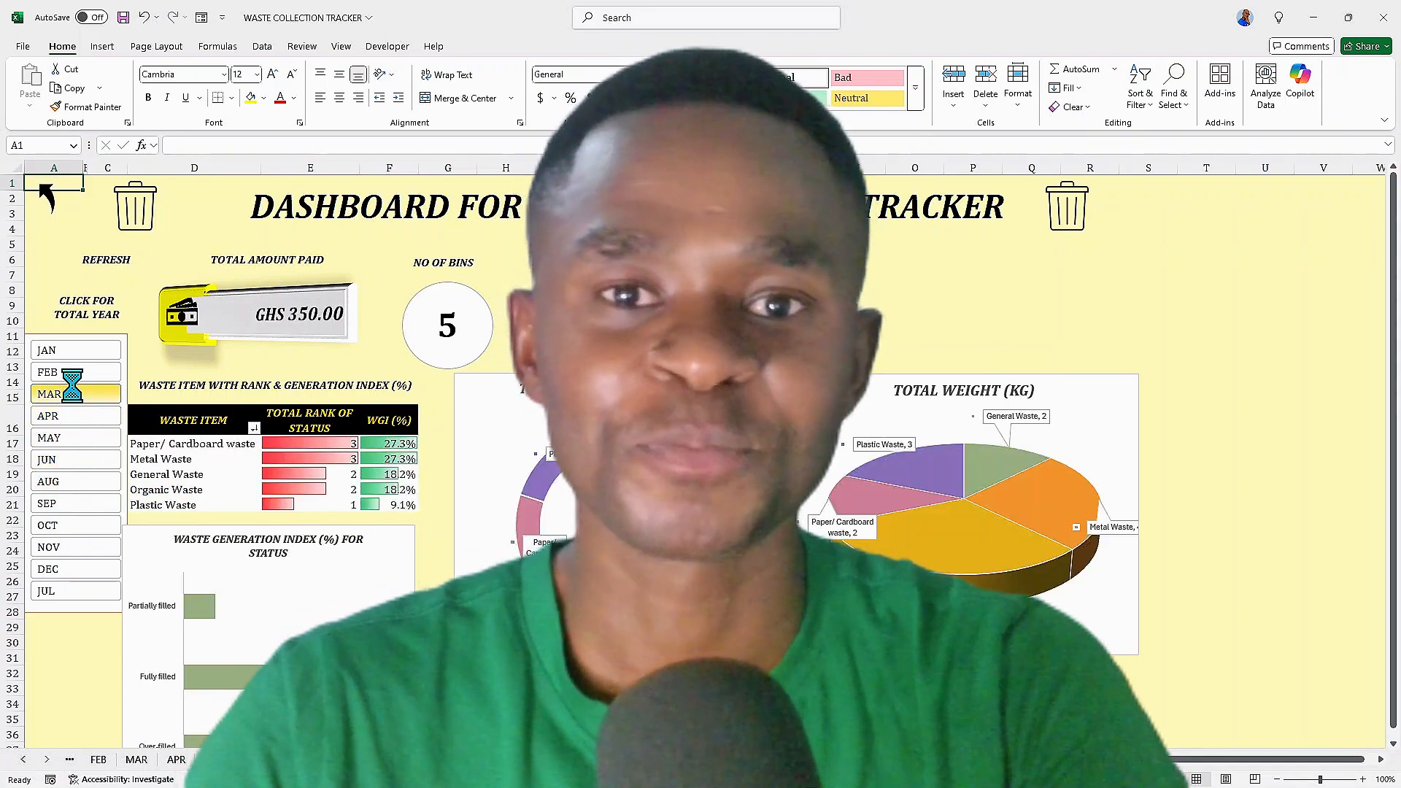
pyautogui.click(73, 374)
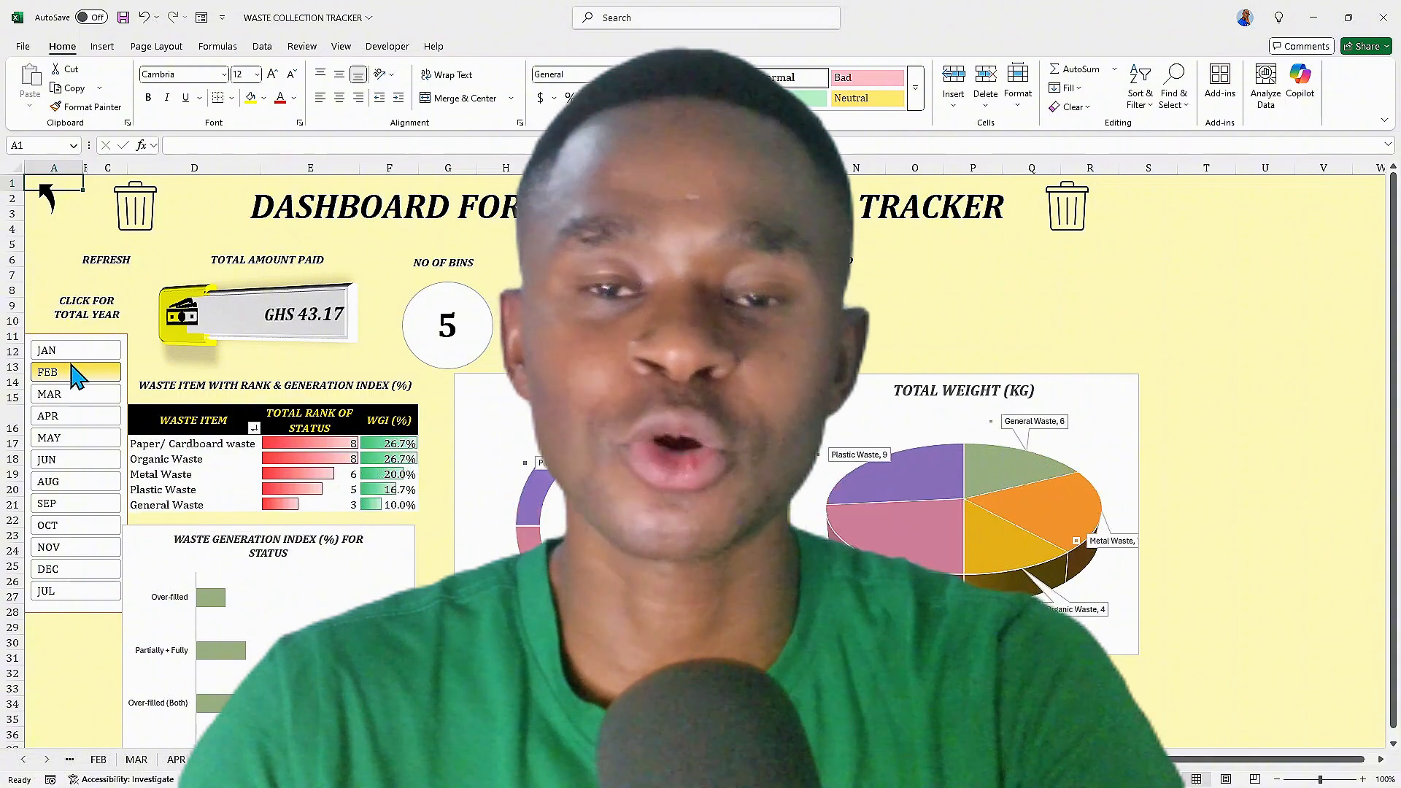
pyautogui.click(71, 348)
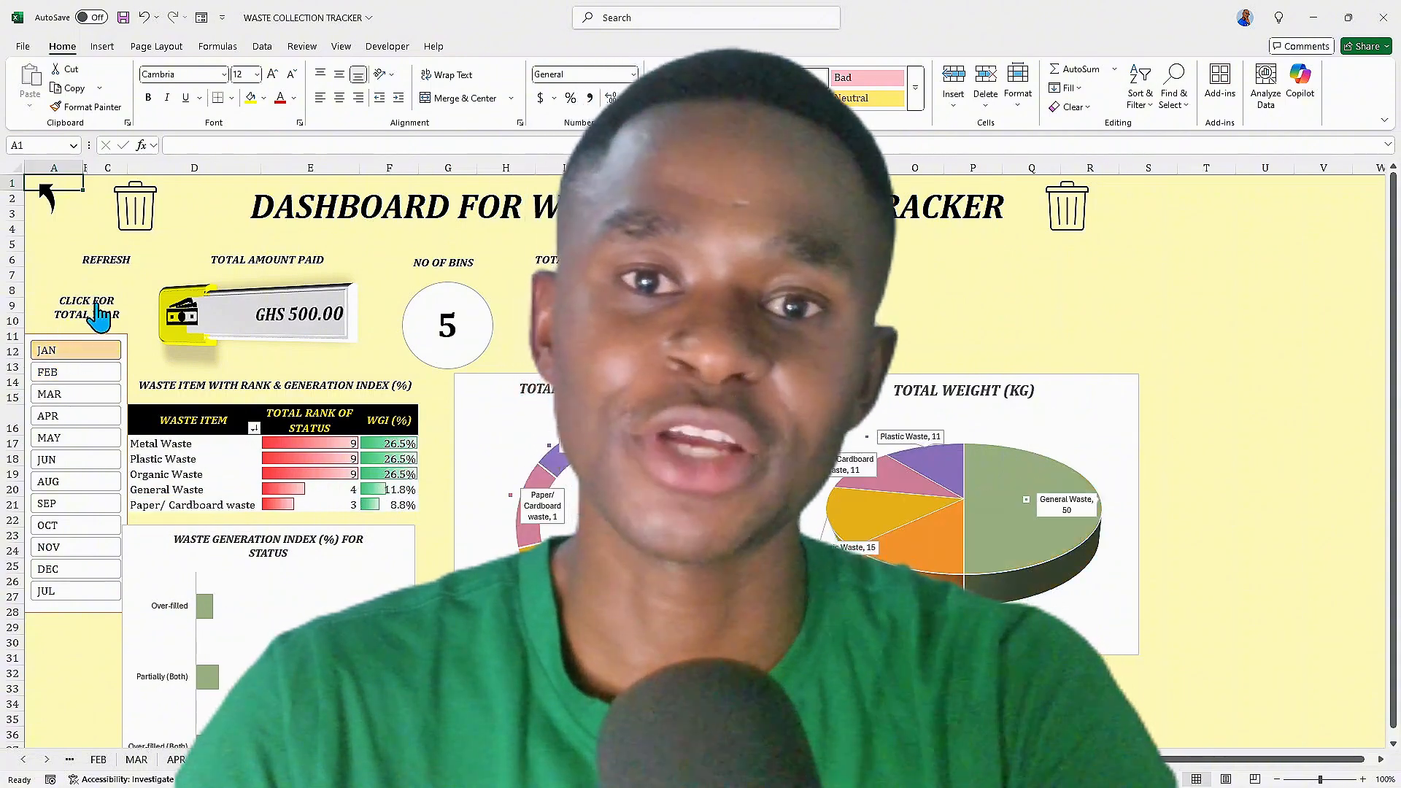
pyautogui.click(97, 315)
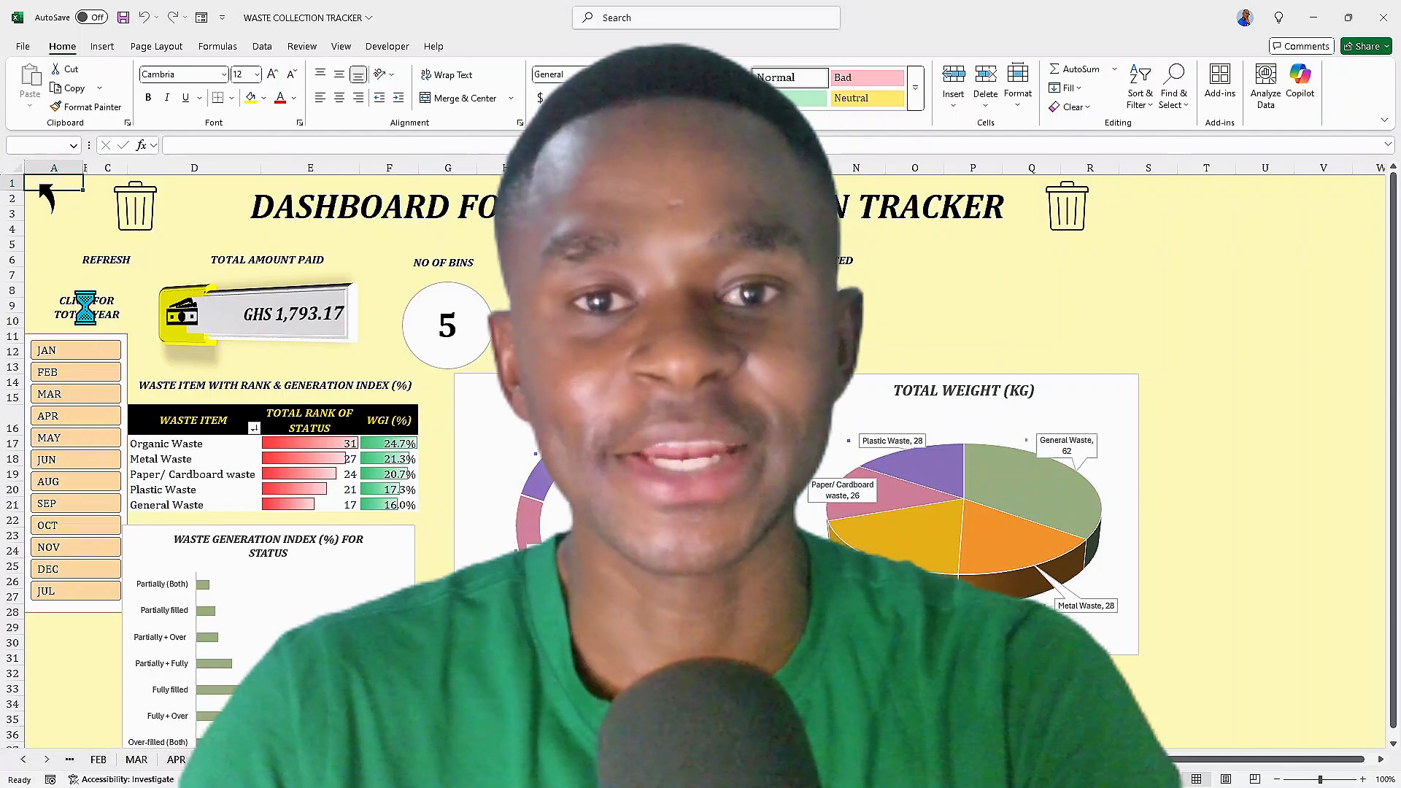
pyautogui.click(75, 483)
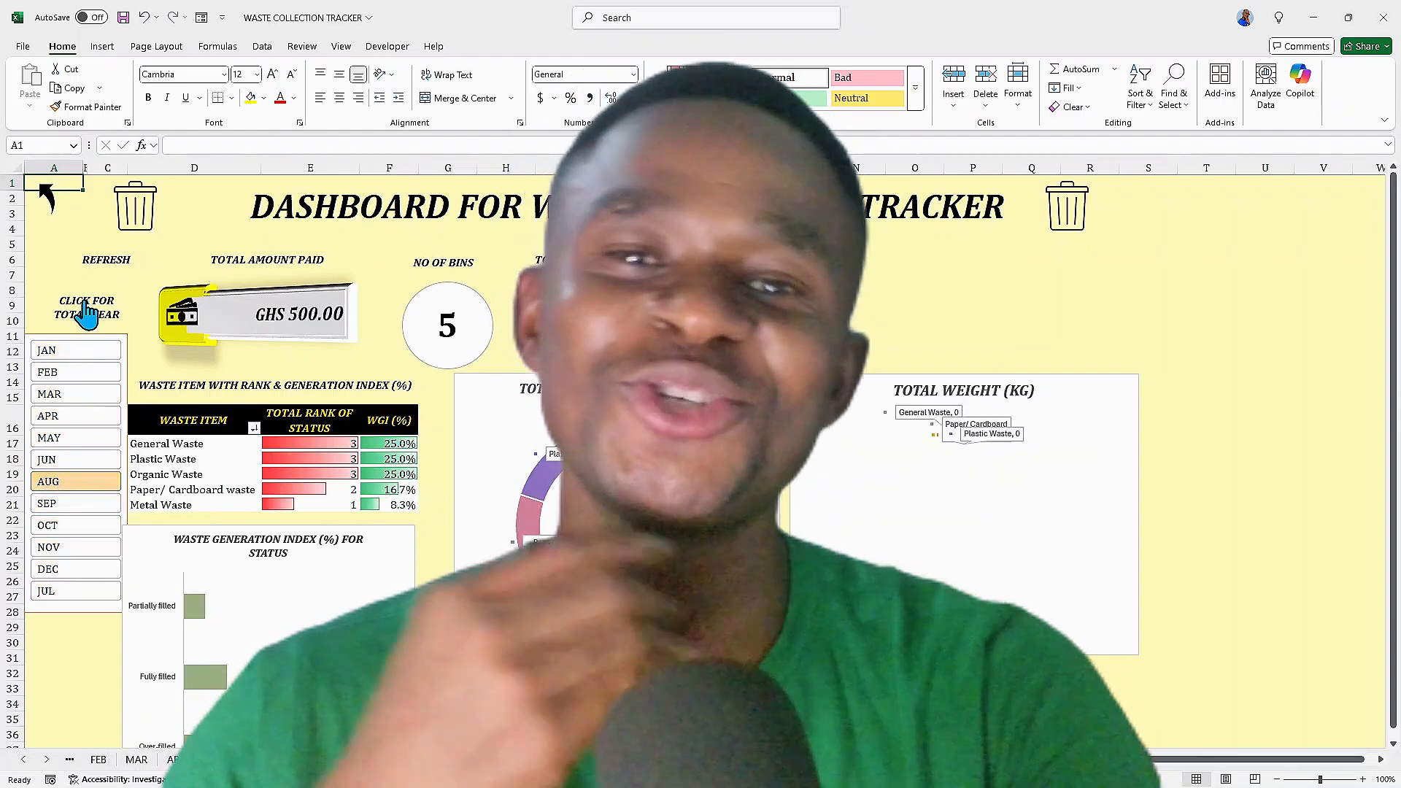
pyautogui.click(84, 299)
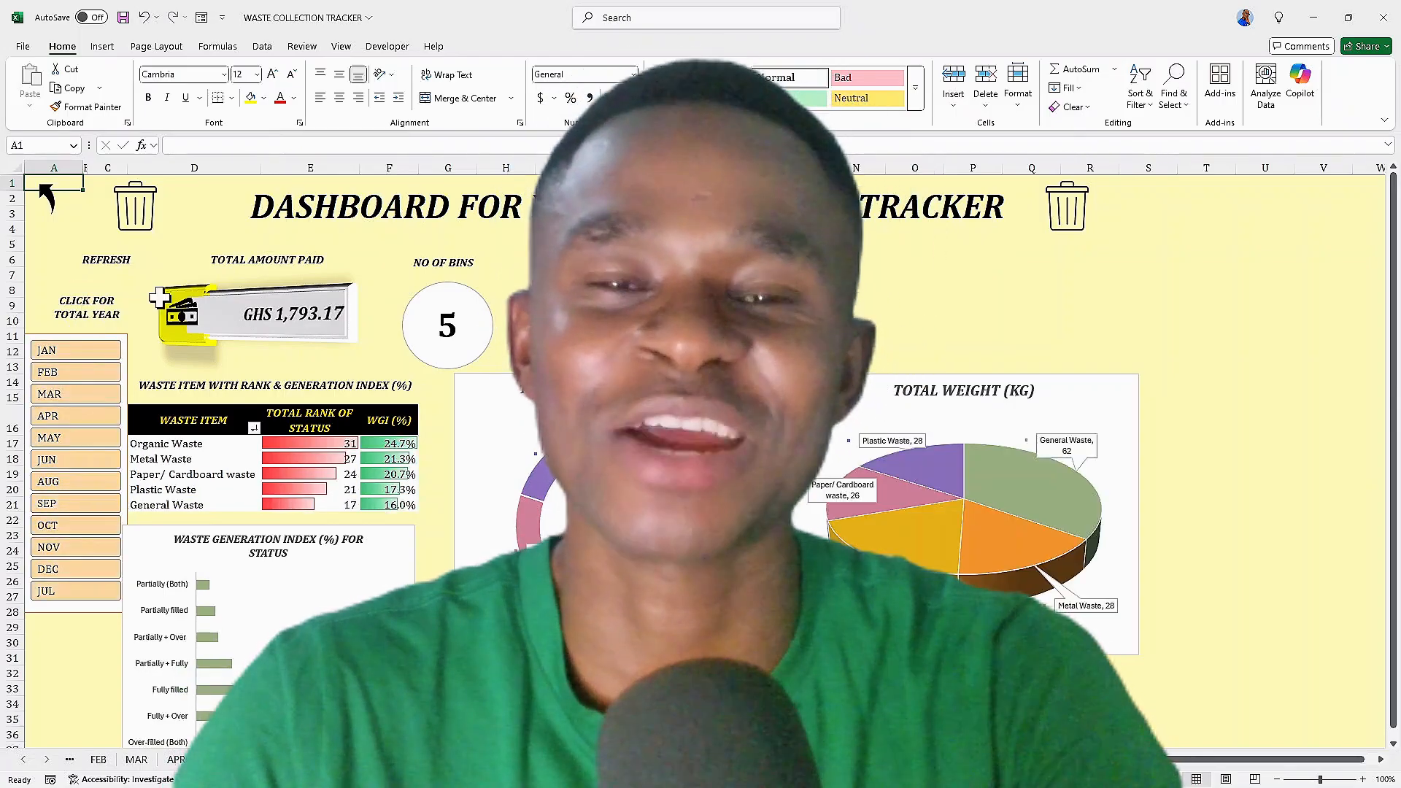
# Scroll through the rest of the dashboard and go back to the contents page
pyautogui.scroll(-10, 45, 196)
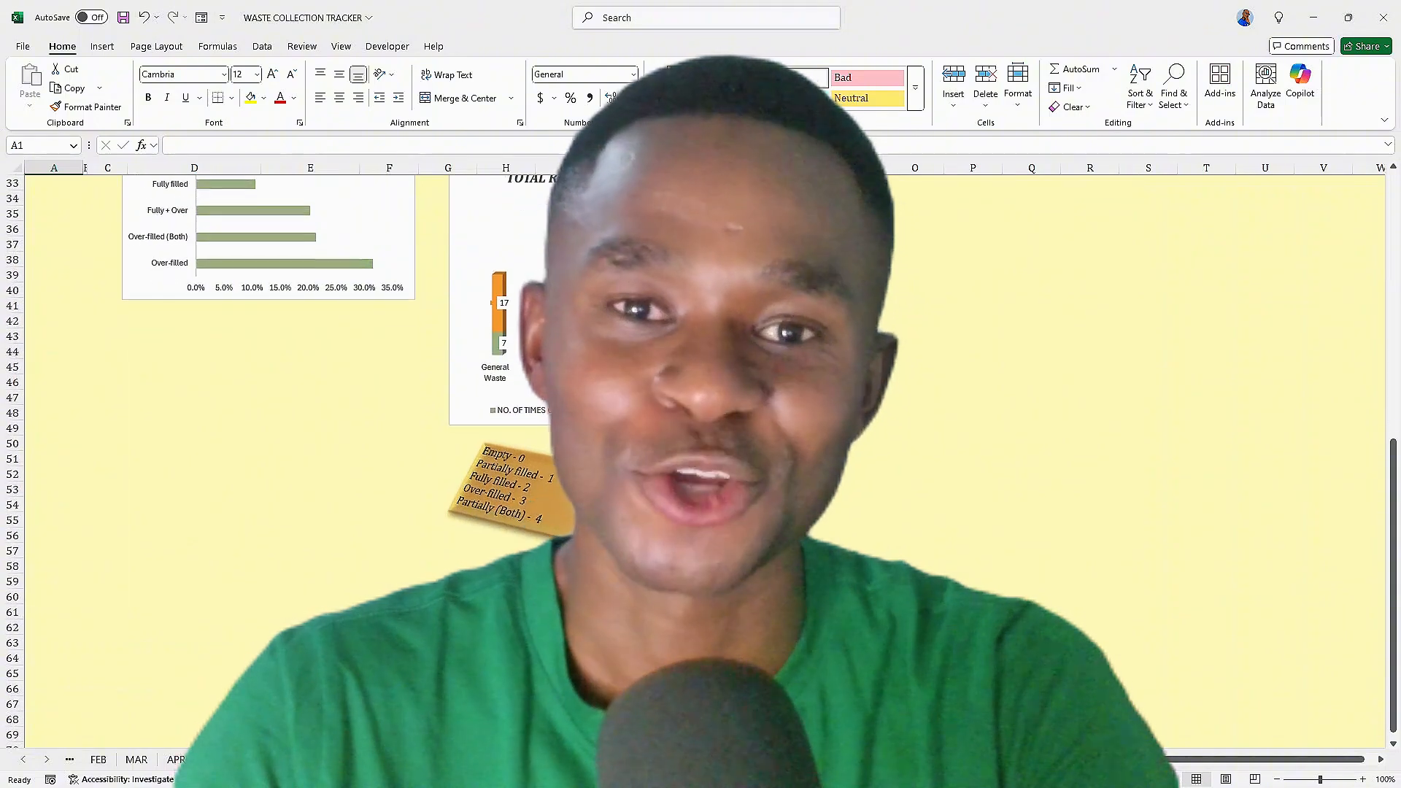
pyautogui.scroll(5, 45, 195)
pyautogui.scroll(6, 465, 513)
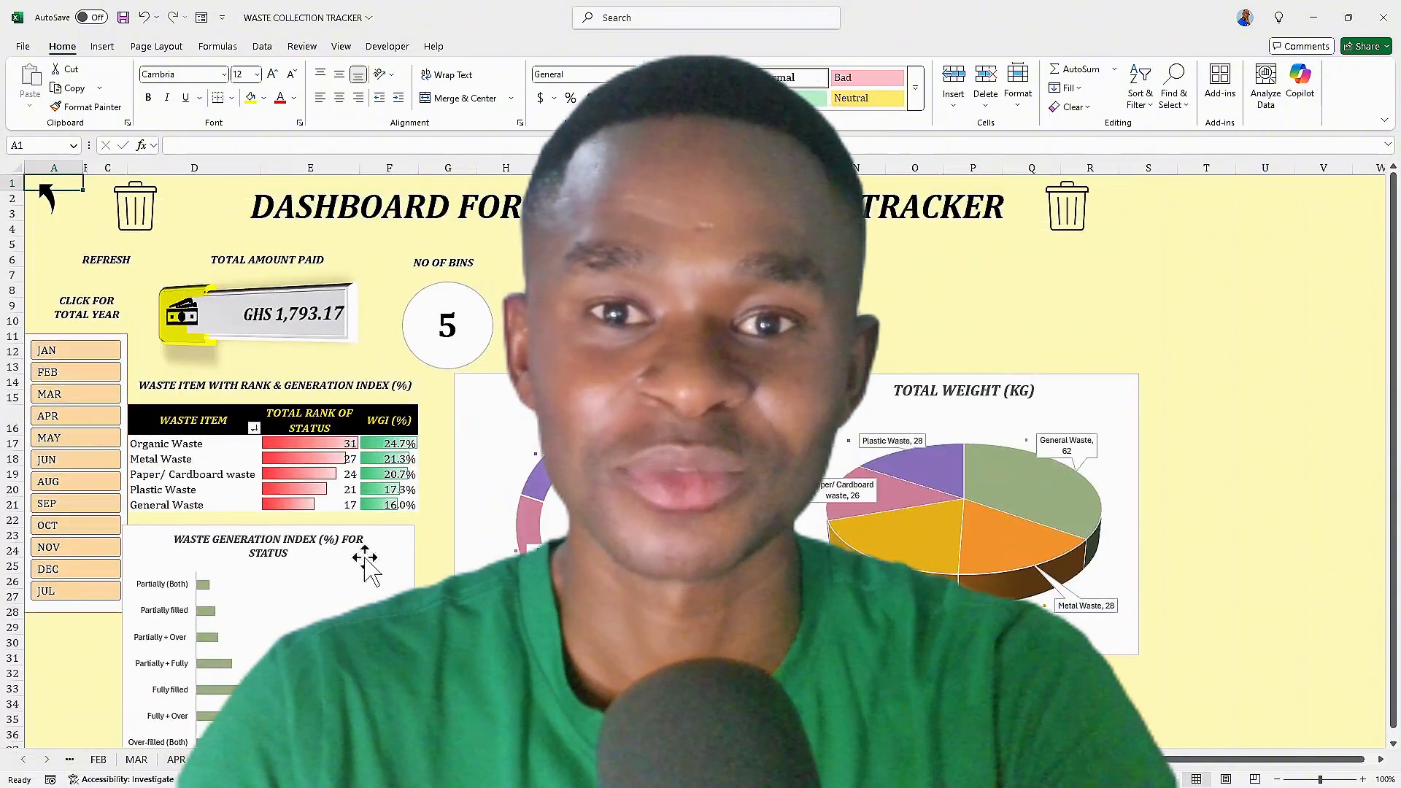
pyautogui.click(37, 191)
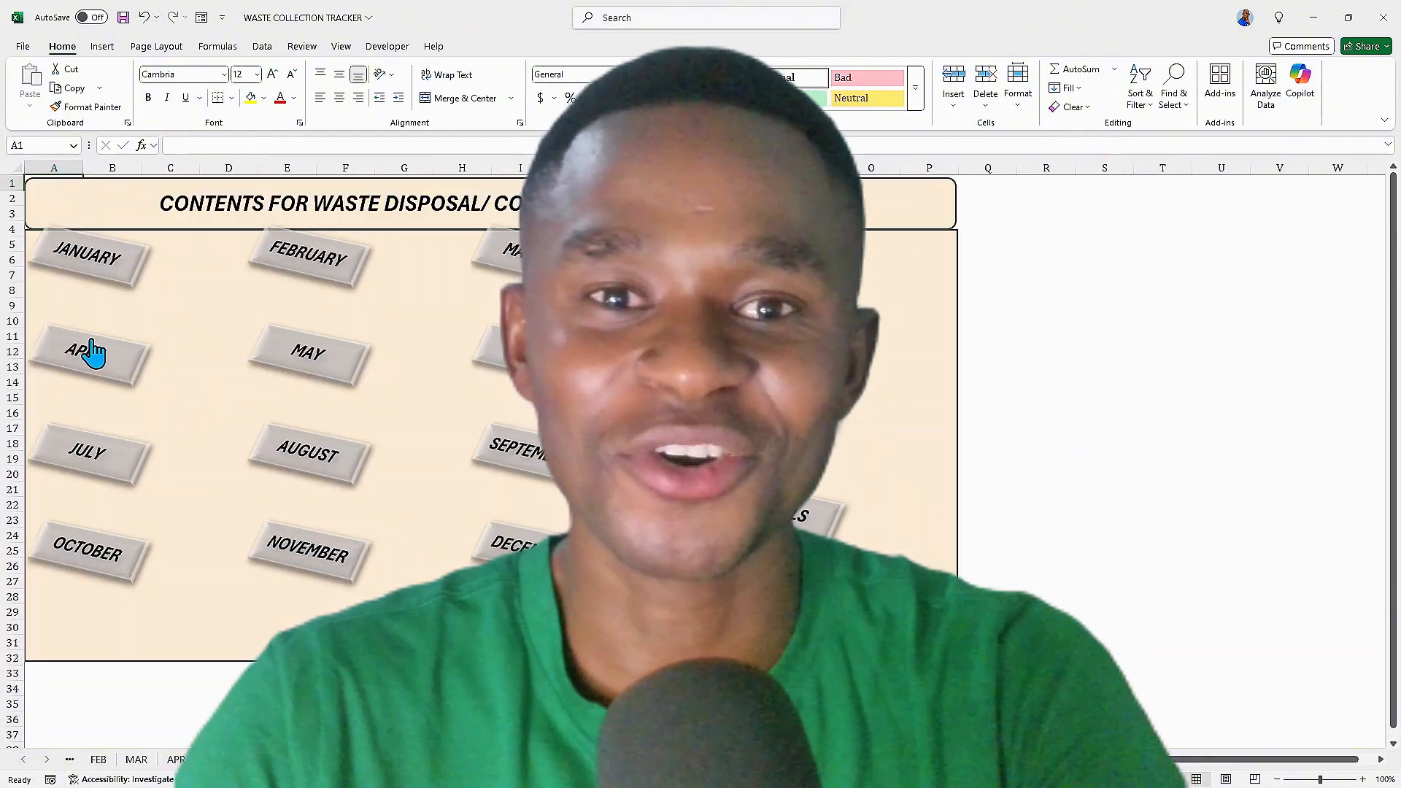
pyautogui.click(92, 353)
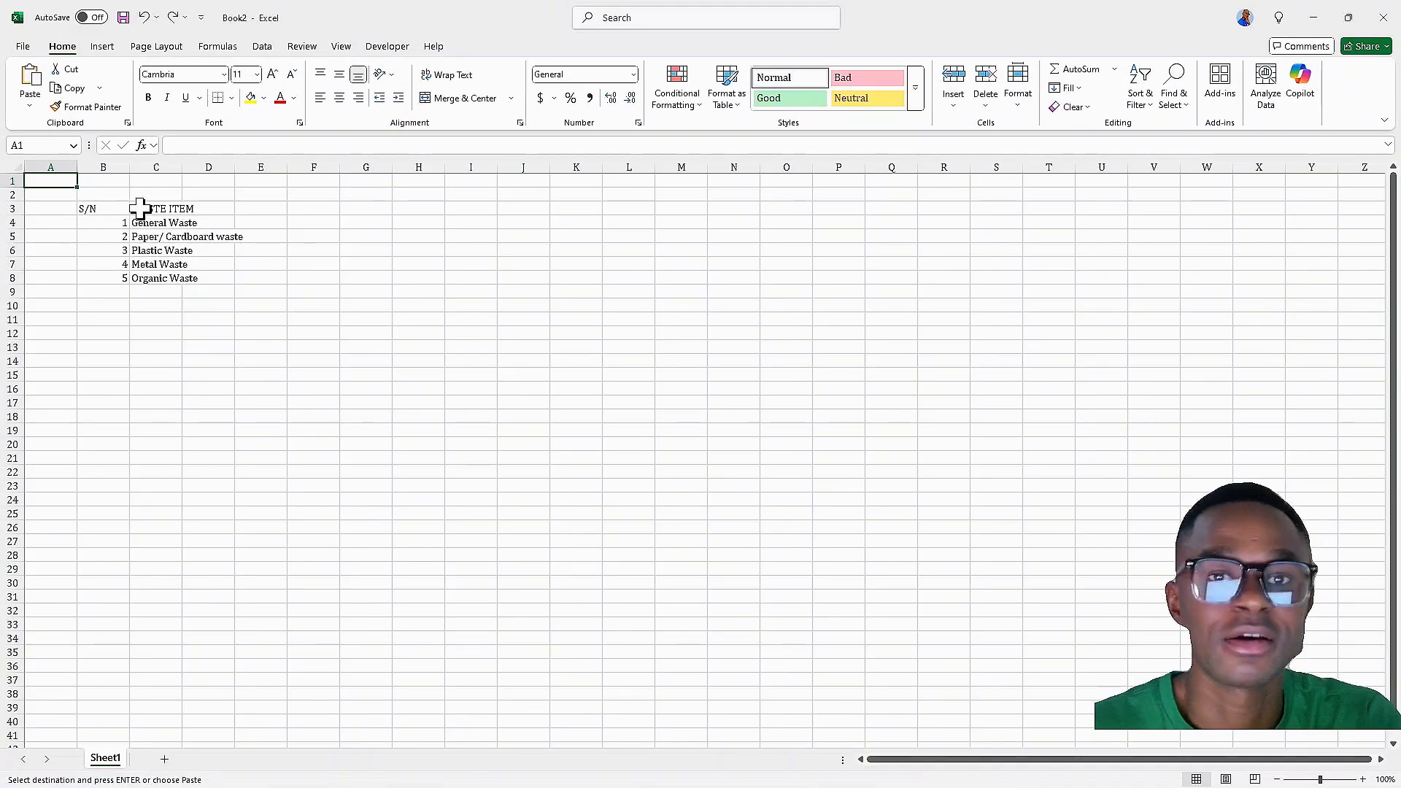
# In a new workbook, resize column B to fit the S/N numbers beside the waste item list
pyautogui.moveTo(126, 172)
pyautogui.mouseDown()
pyautogui.moveTo(97, 173)
pyautogui.moveTo(149, 170)
pyautogui.mouseUp()
pyautogui.doubleClick(150, 170)
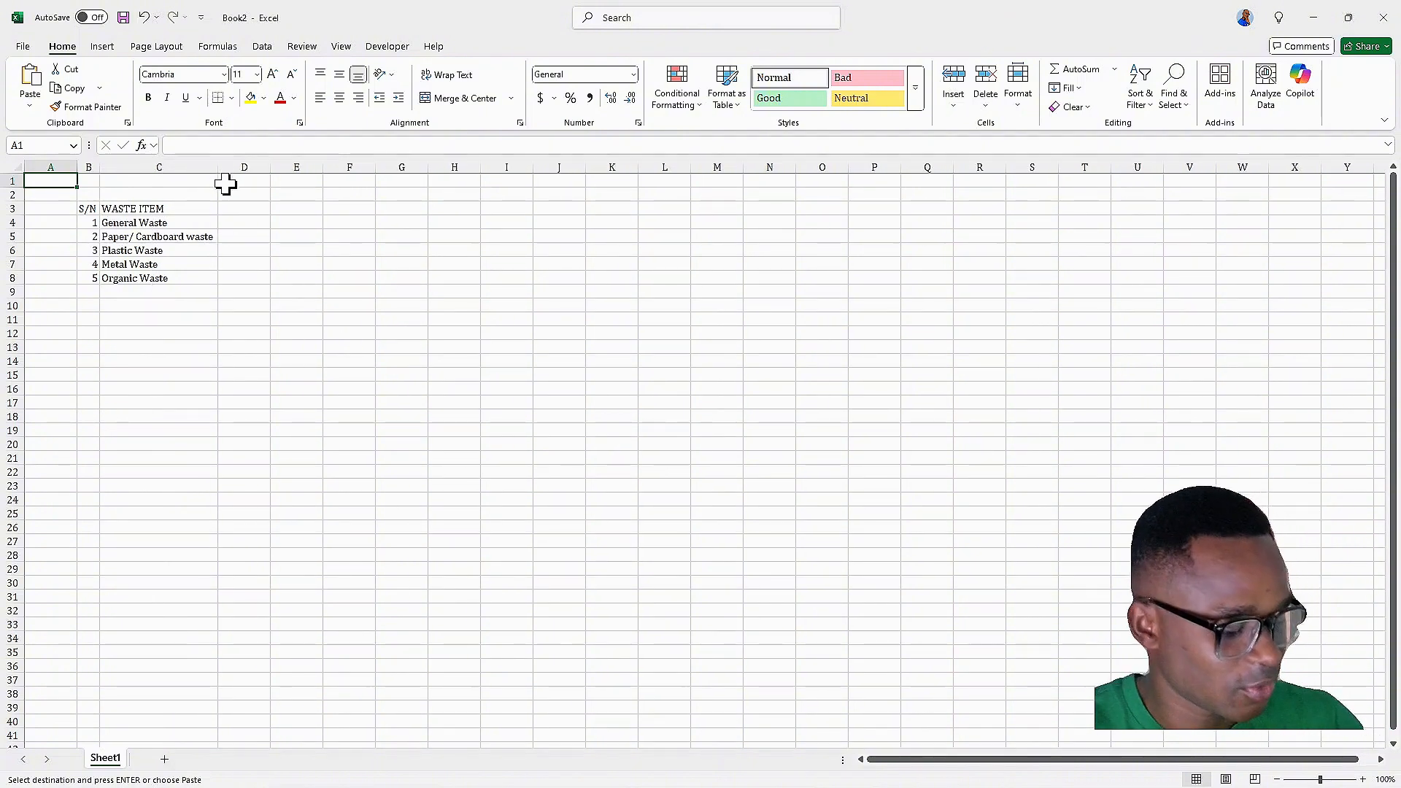
# Save the workbook to the Desktop as WASTE COLLECTION TRACKER
pyautogui.hotkey('ctrl', 's')
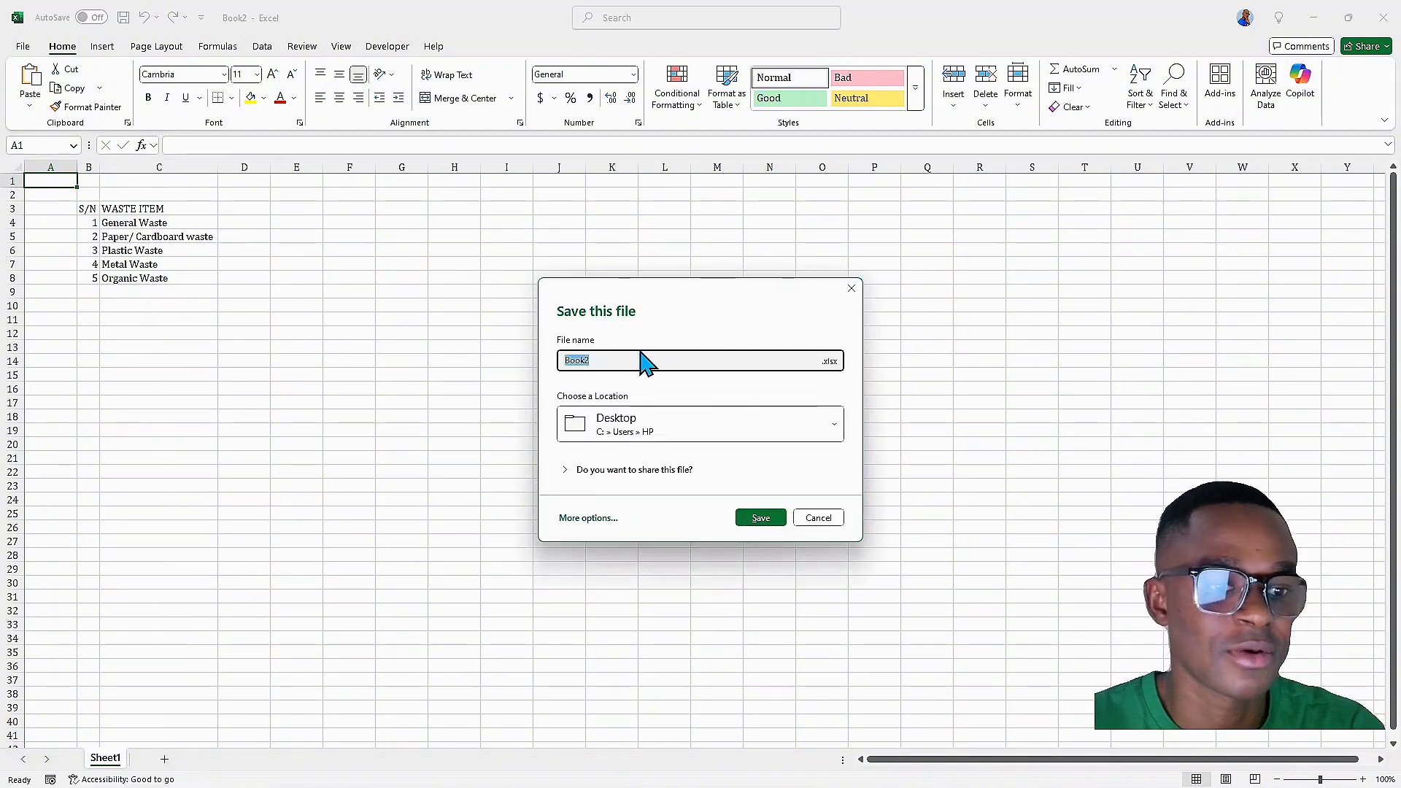
pyautogui.write('WASTE COLLEC')
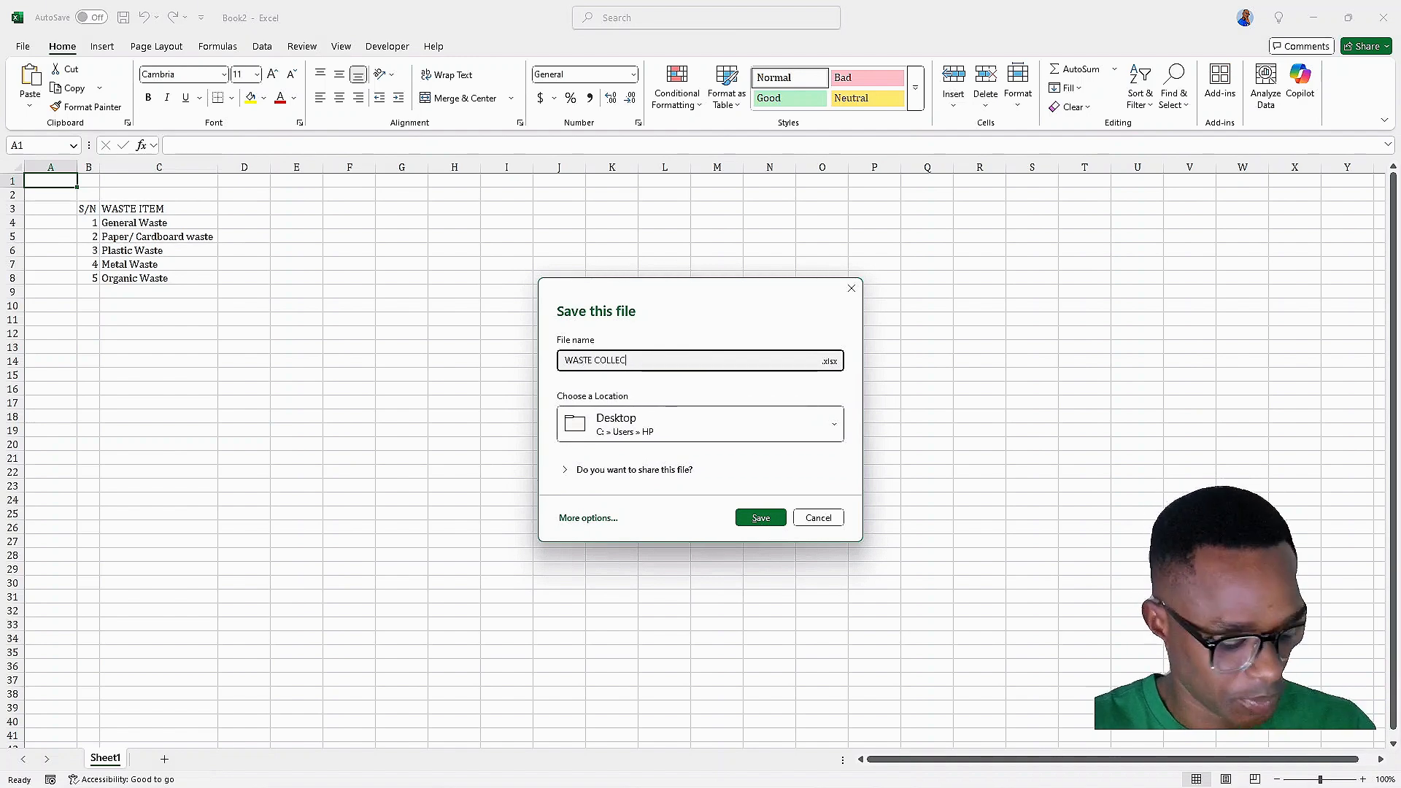
pyautogui.write('TION TRA')
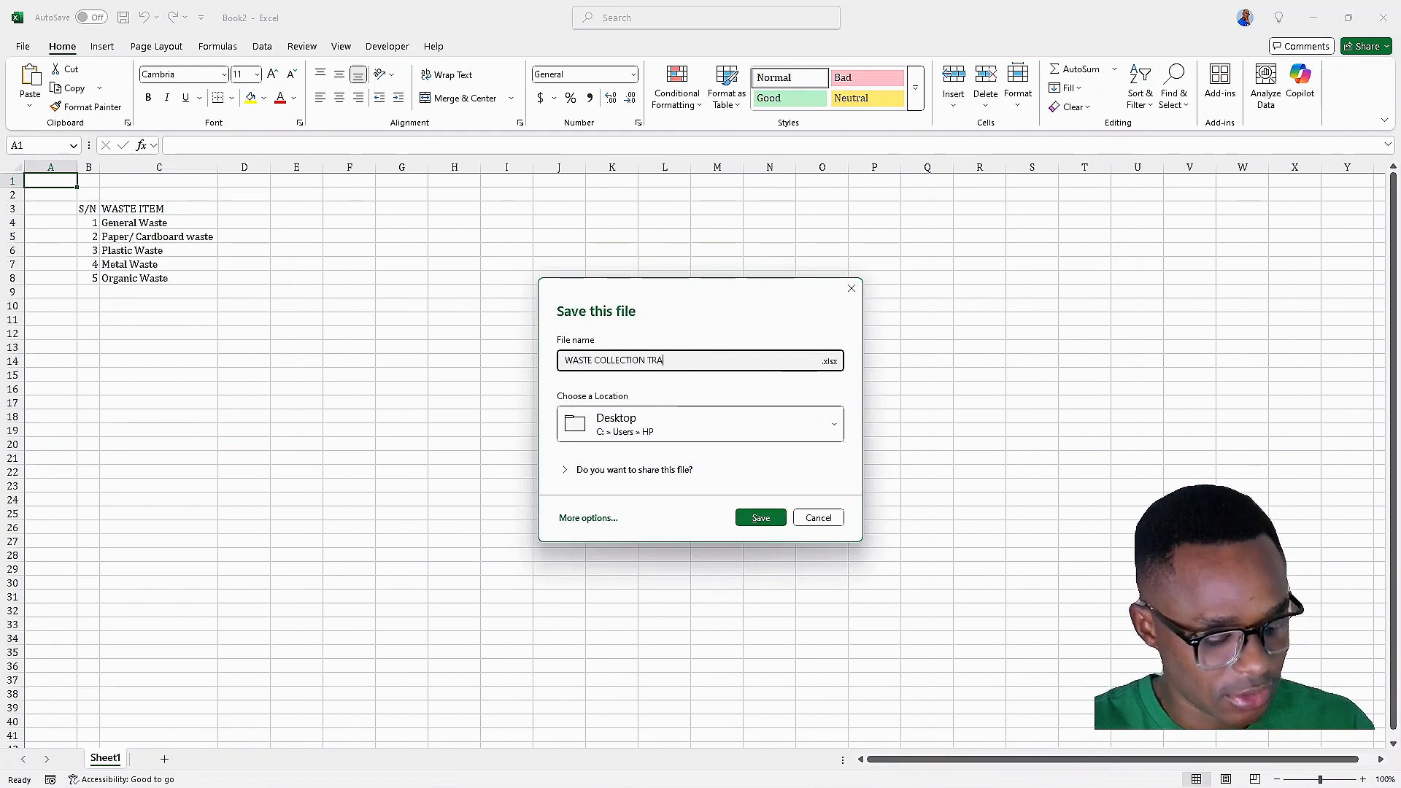
pyautogui.write('CKER')
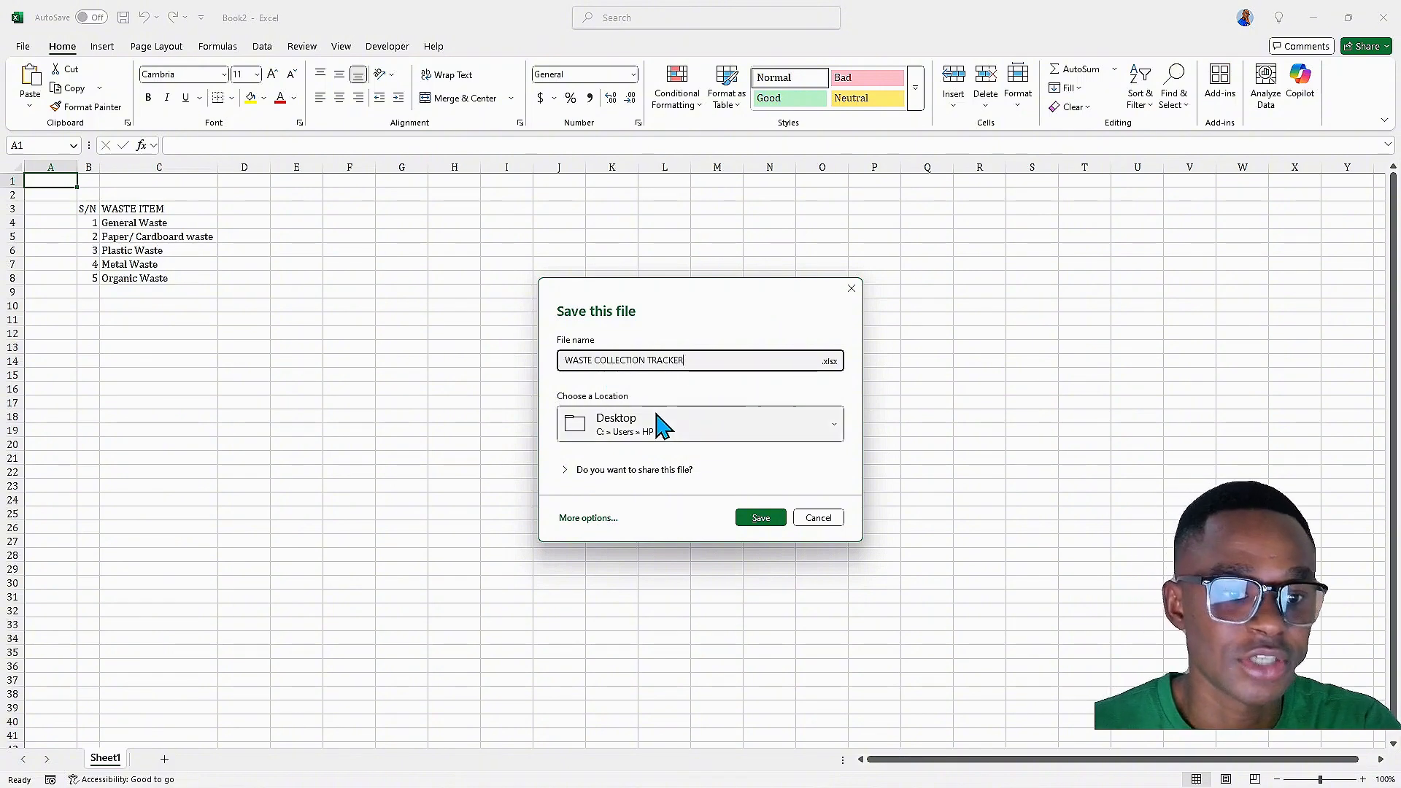
pyautogui.click(761, 518)
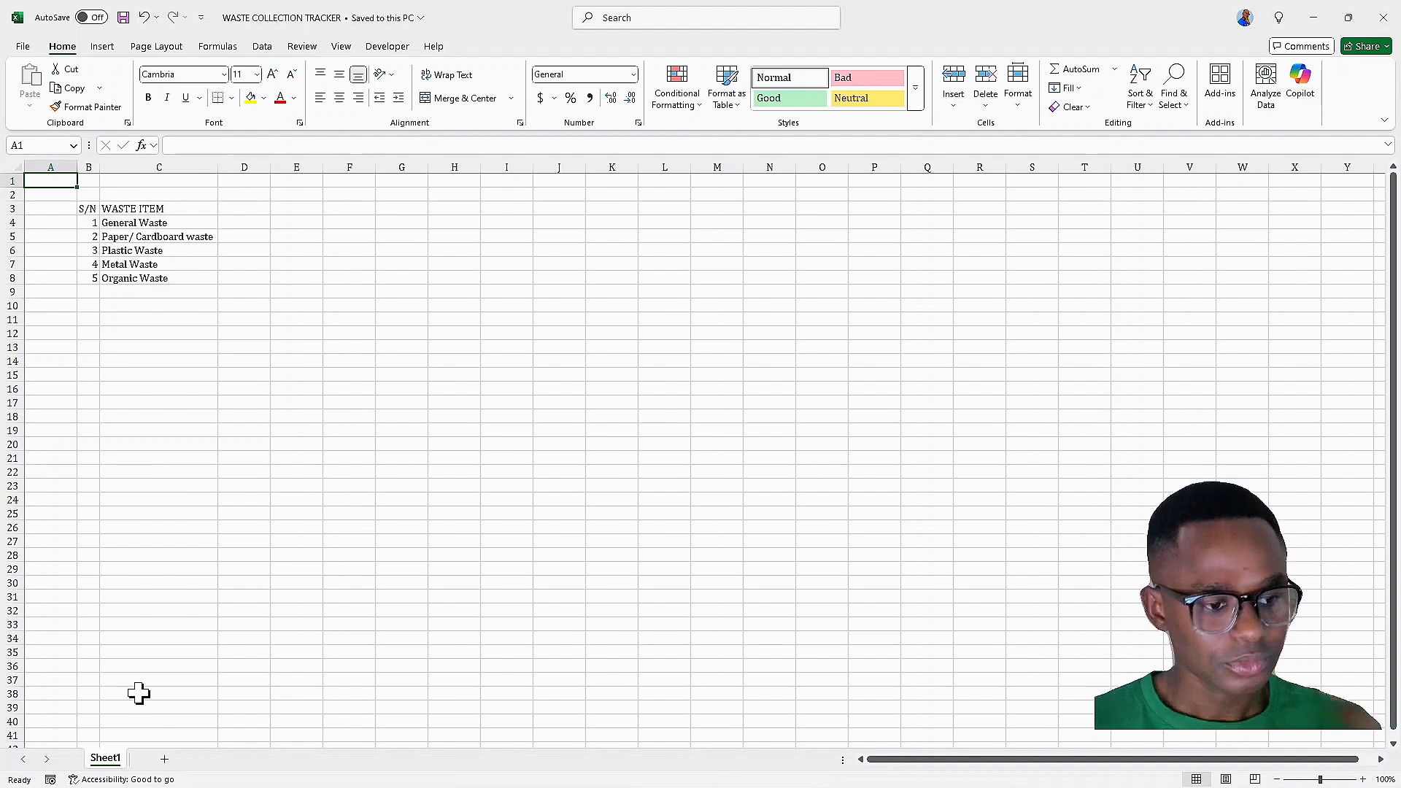
# Rename Sheet1 to DATA and add six new blank worksheets, Sheet2 through Sheet7
pyautogui.doubleClick(106, 758)
pyautogui.write('DATA')
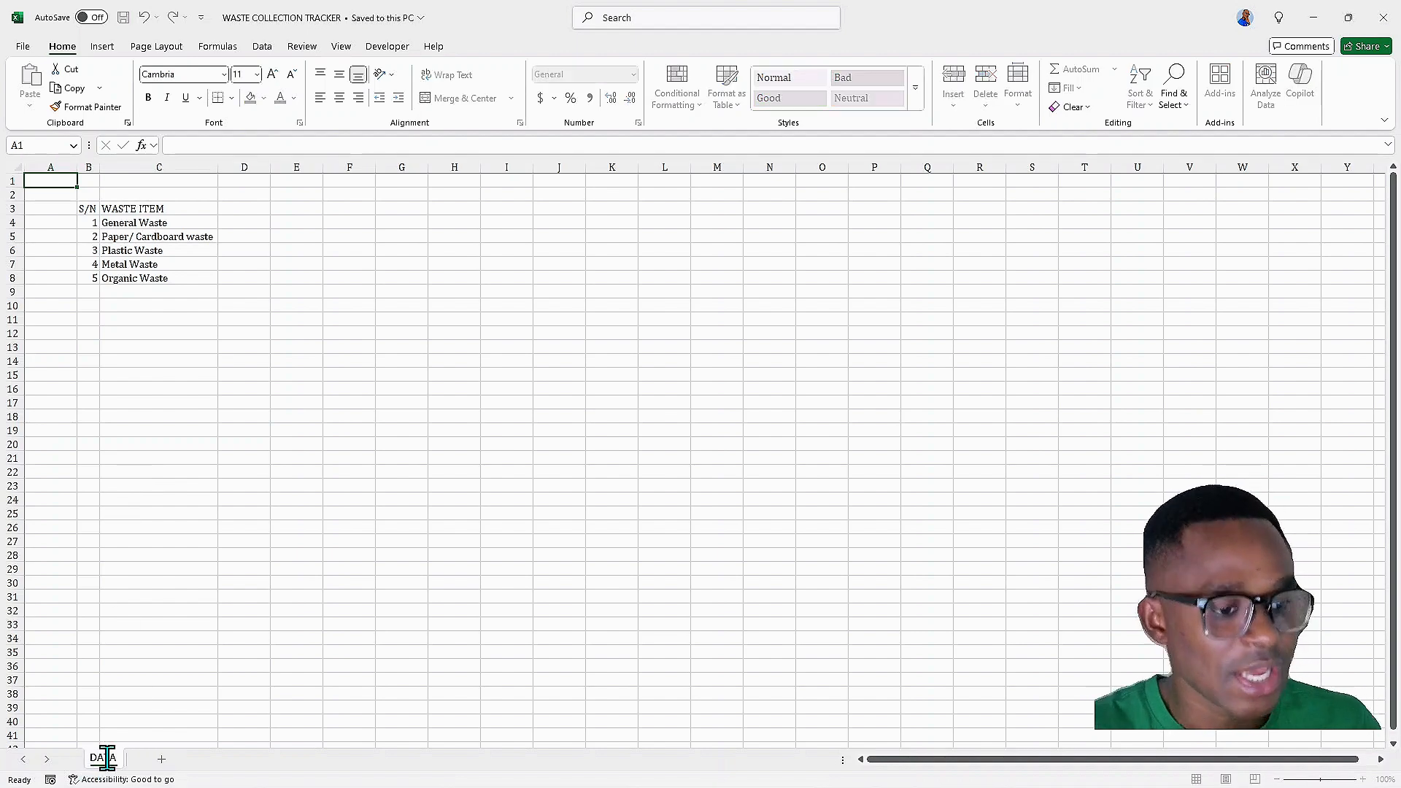
pyautogui.click(163, 760)
pyautogui.click(211, 761)
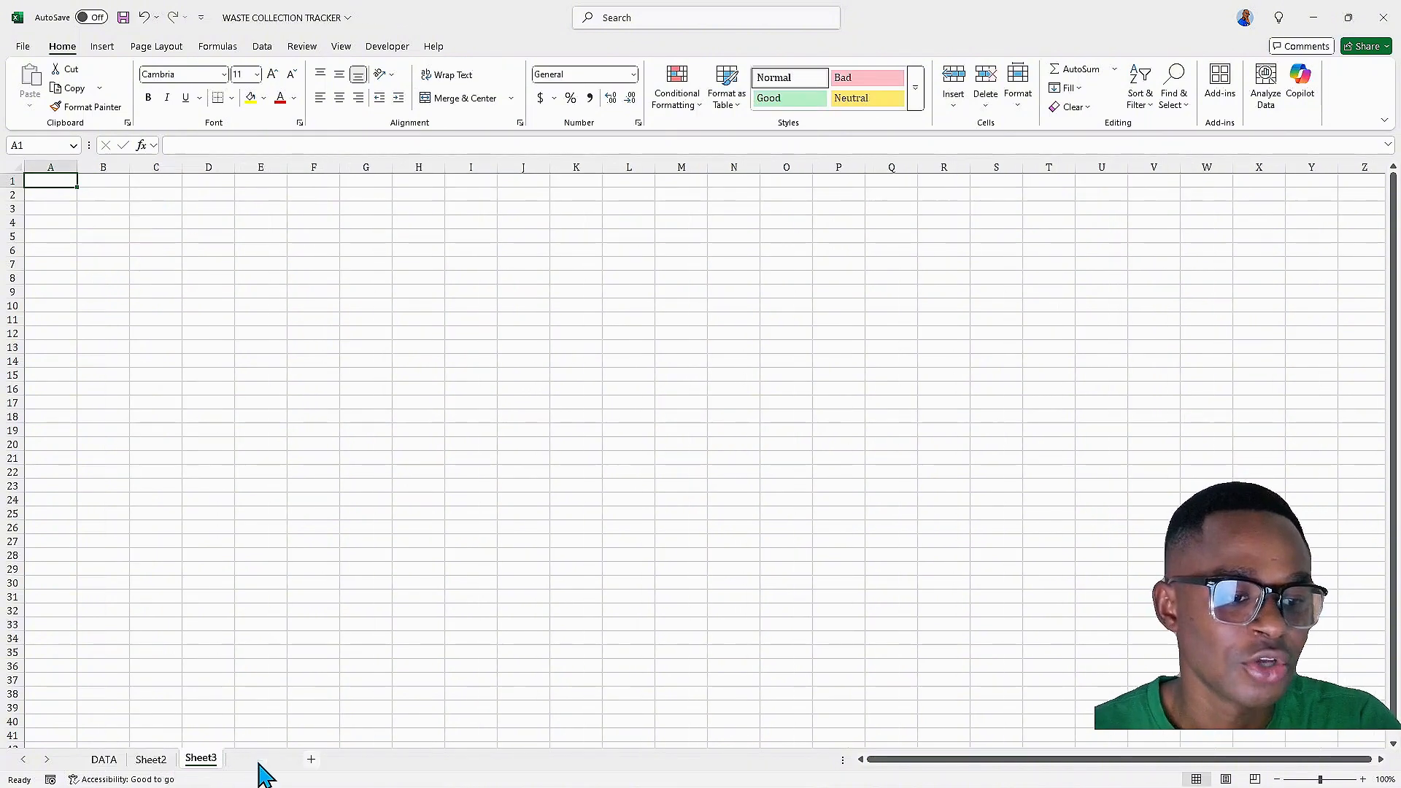
pyautogui.click(261, 761)
pyautogui.click(315, 760)
pyautogui.click(360, 760)
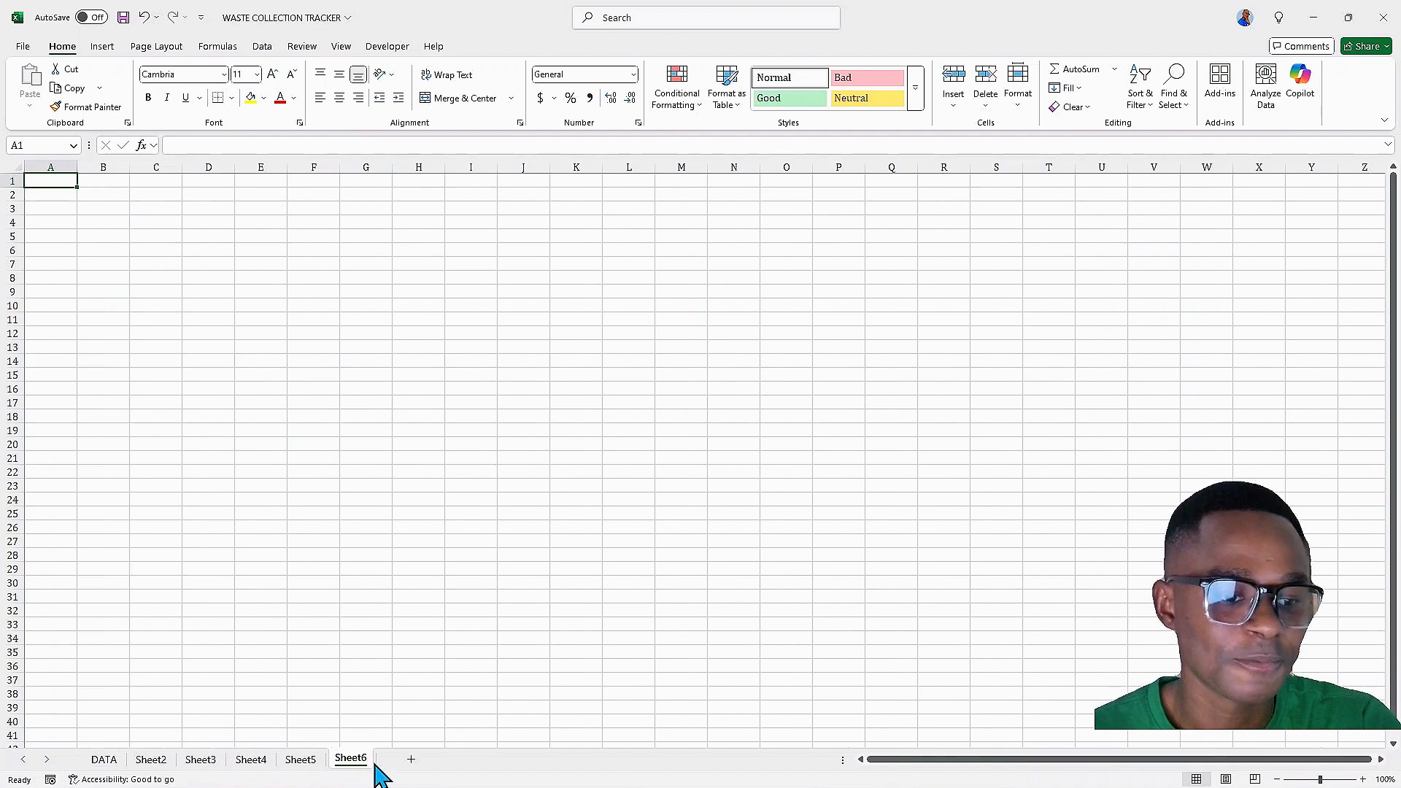
pyautogui.click(412, 760)
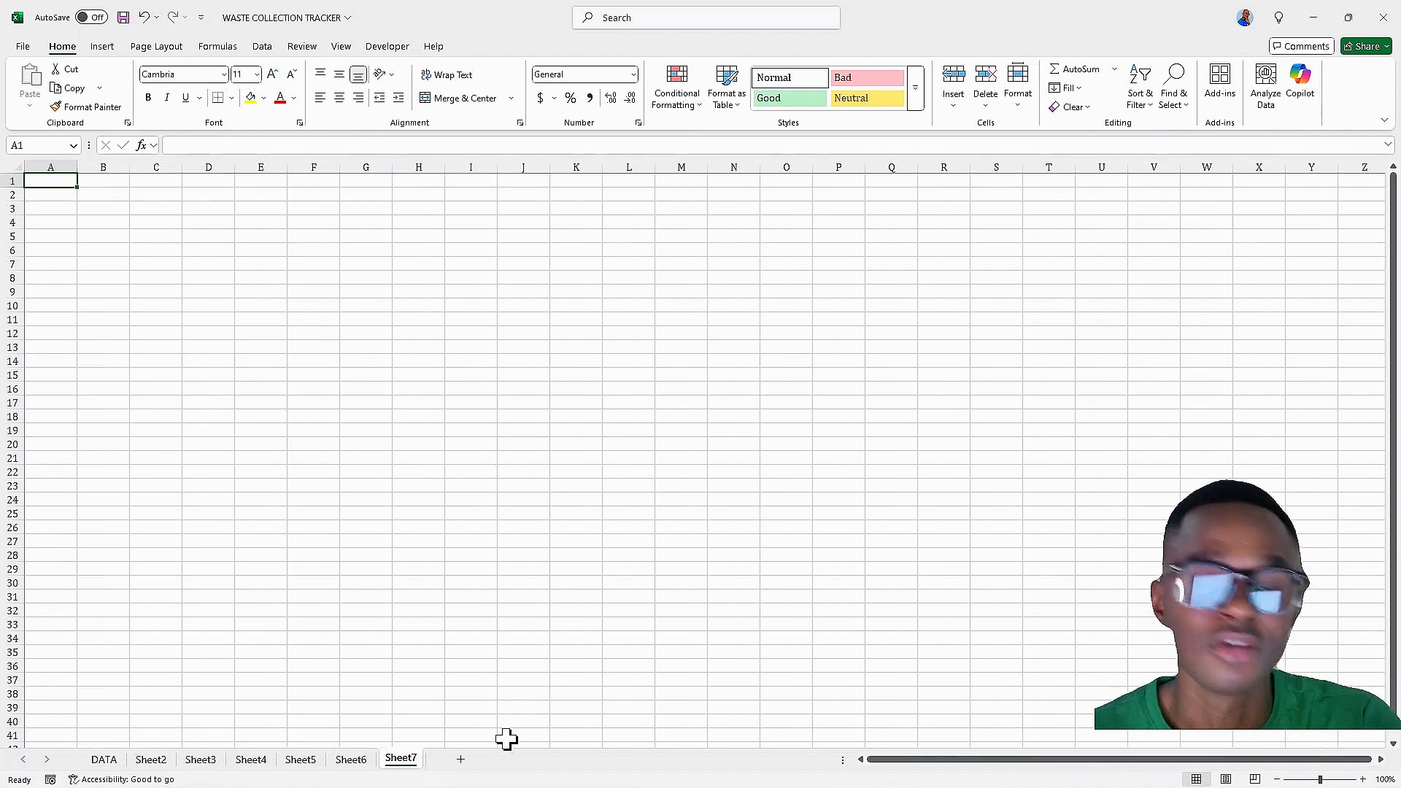
# Add six more blank worksheets, Sheet8 through Sheet13
pyautogui.click(466, 762)
pyautogui.click(511, 761)
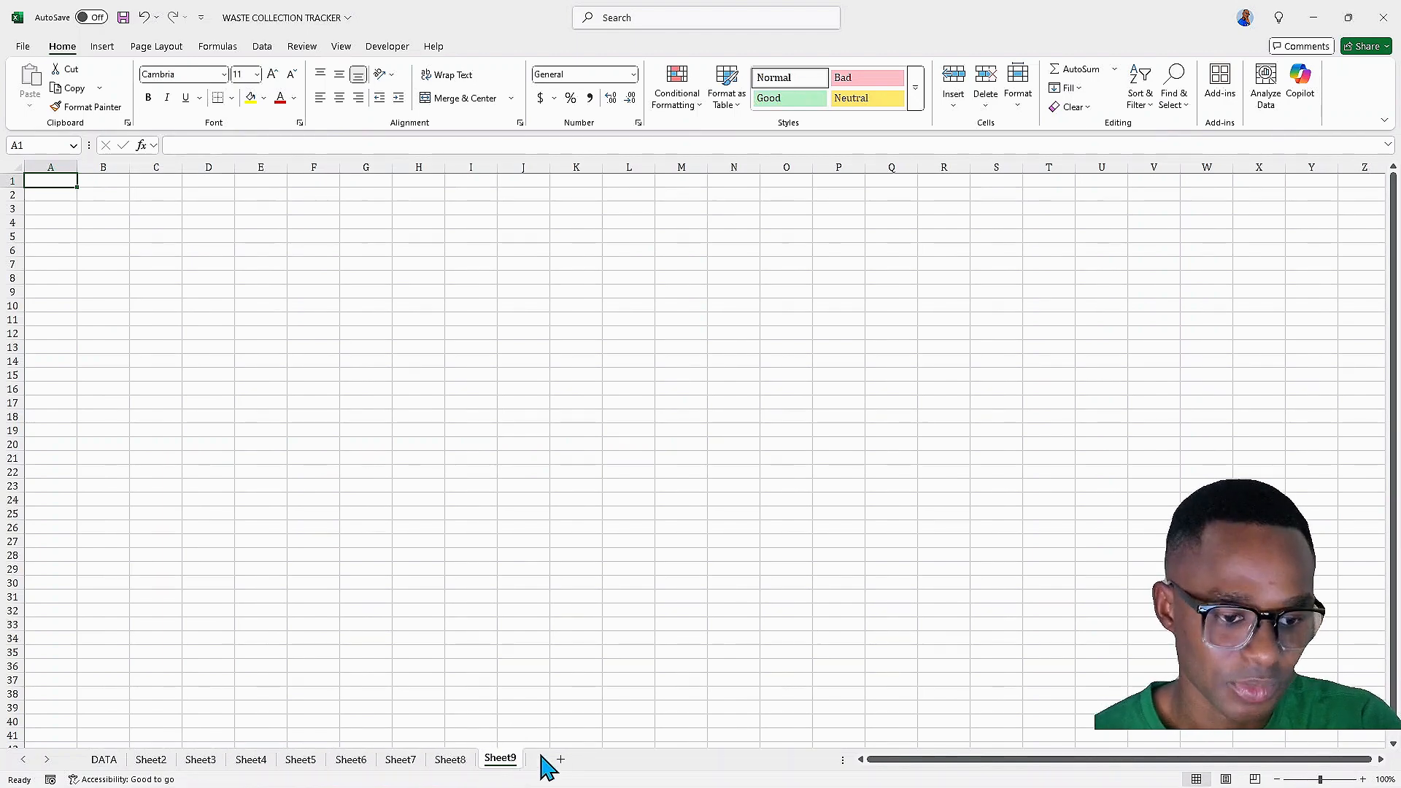
pyautogui.click(562, 761)
pyautogui.click(614, 761)
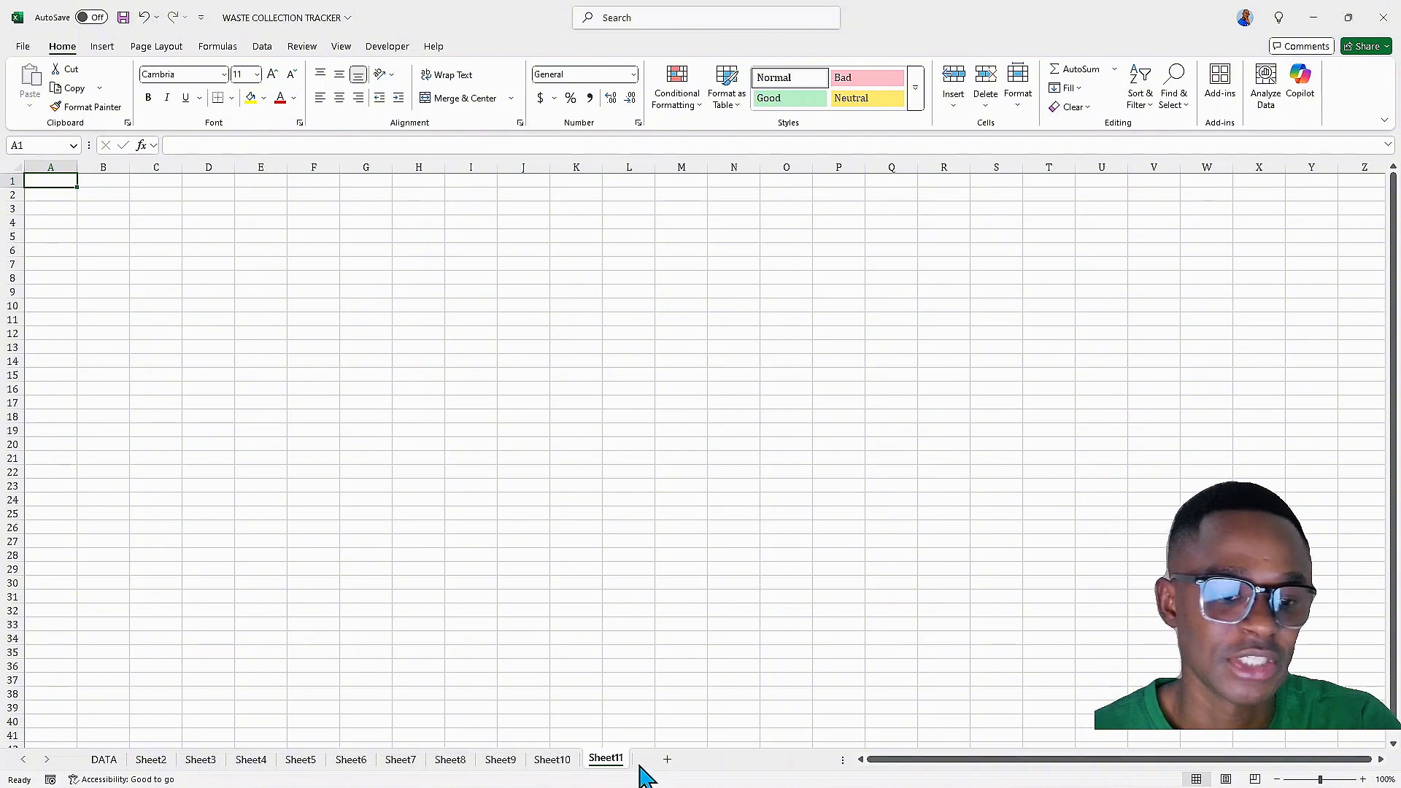
pyautogui.click(668, 762)
pyautogui.click(722, 761)
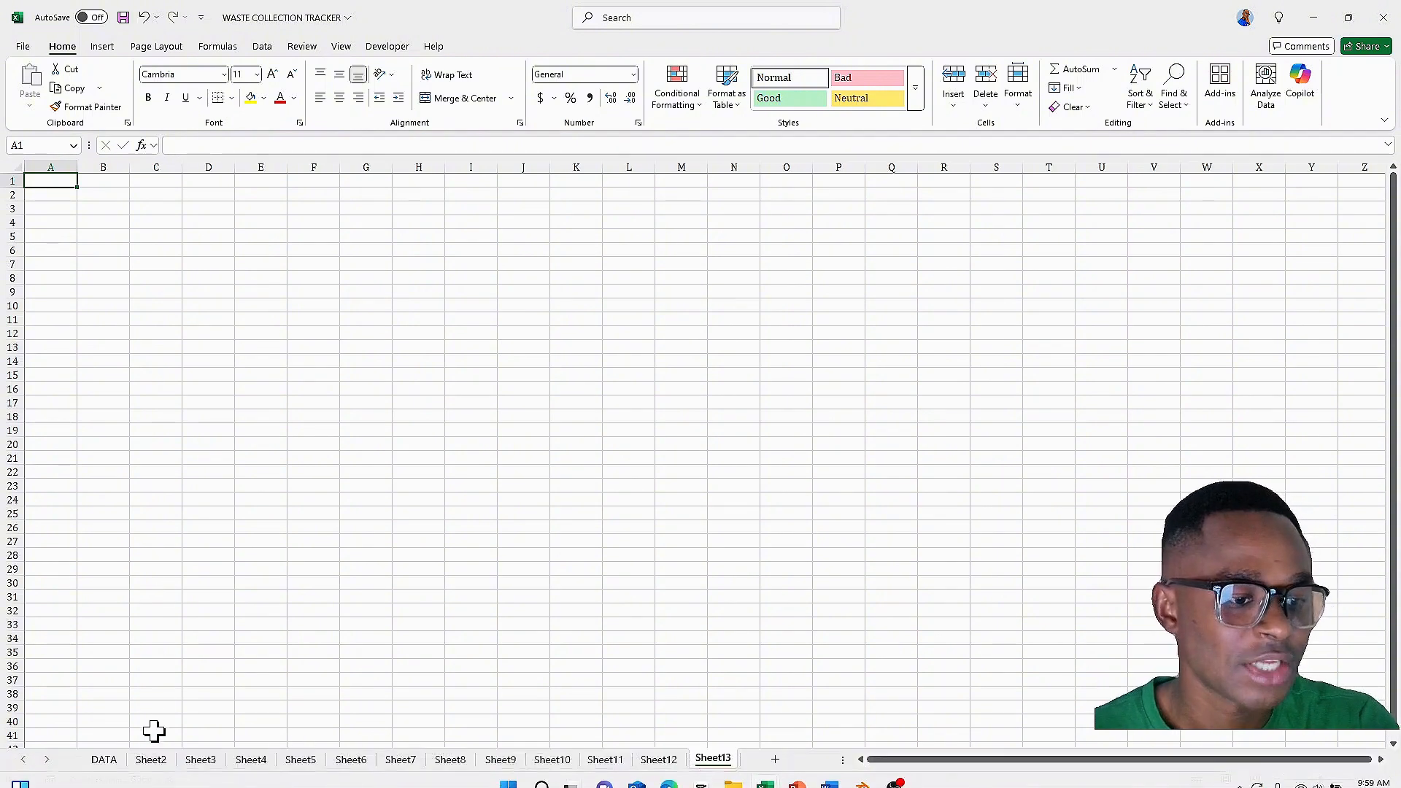
# Rename the blank sheets after the DATA sheet as the months JAN through DEC
pyautogui.doubleClick(151, 760)
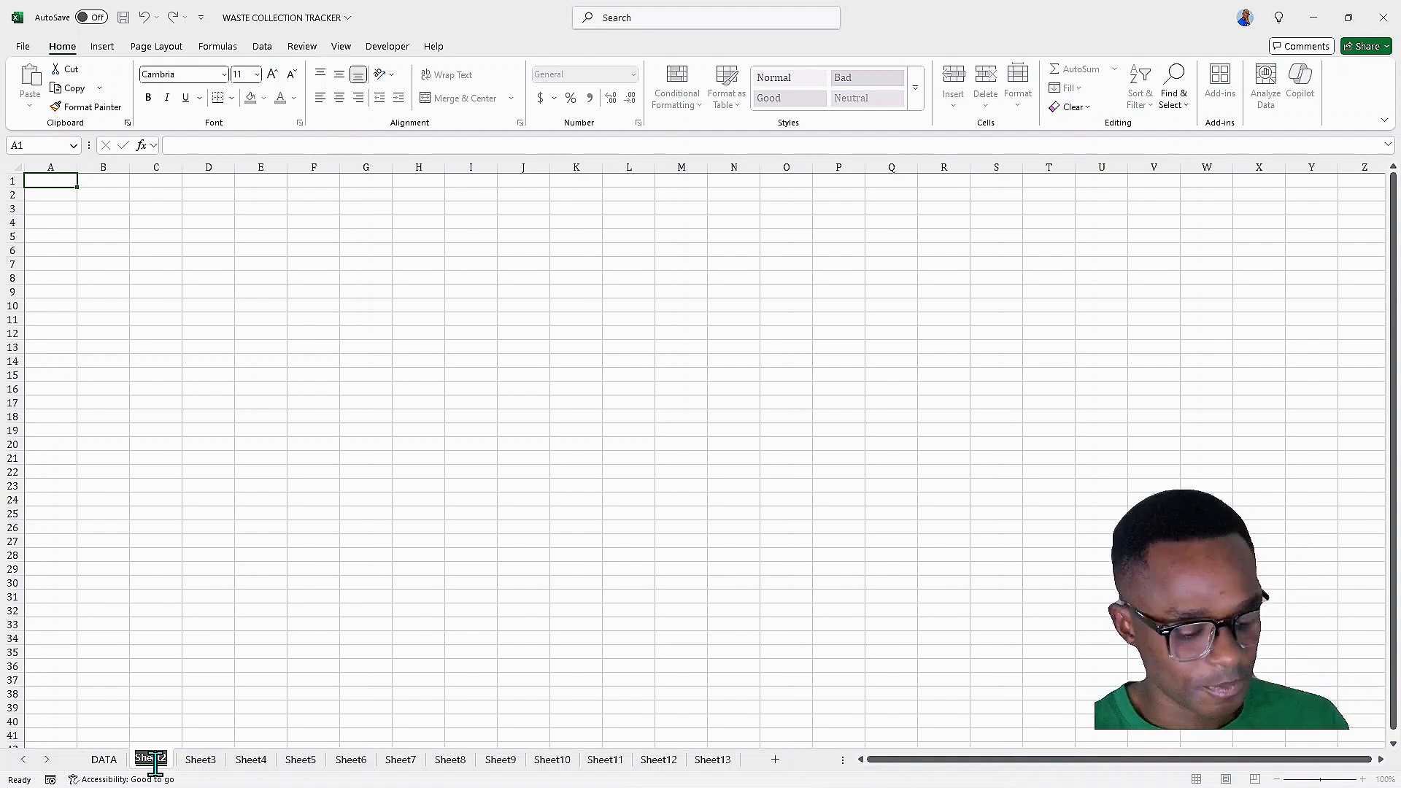
pyautogui.write('JAN')
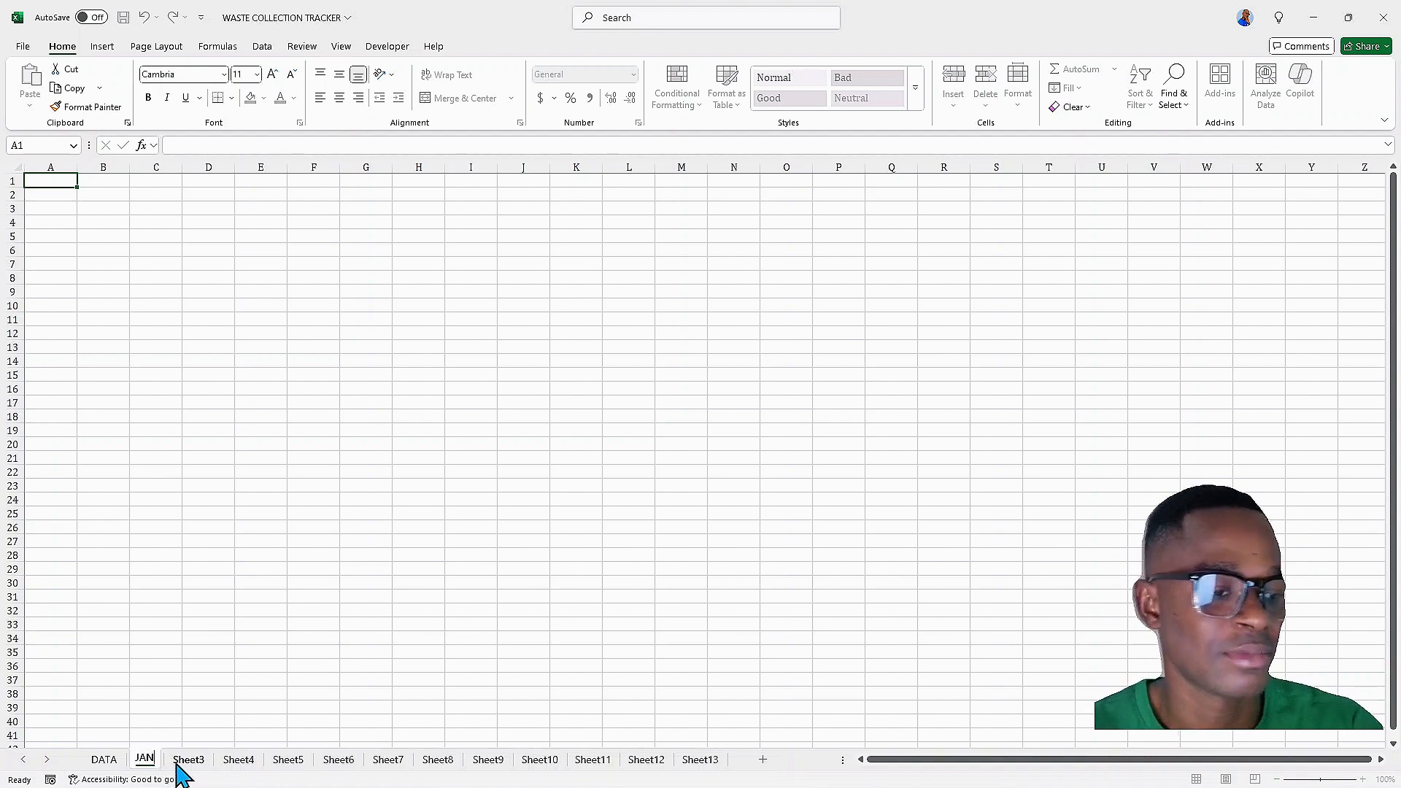
pyautogui.doubleClick(184, 760)
pyautogui.write('FEB')
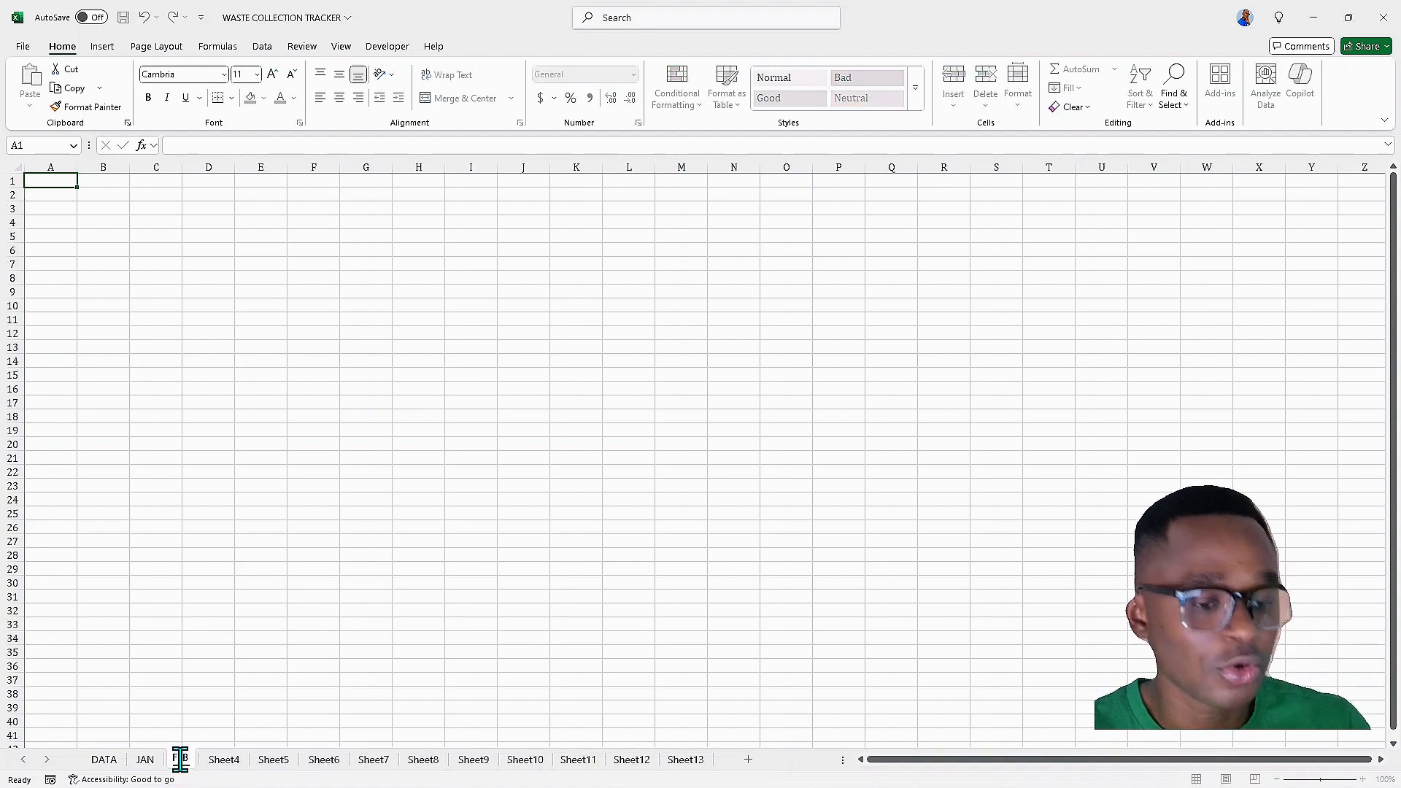
pyautogui.click(215, 760)
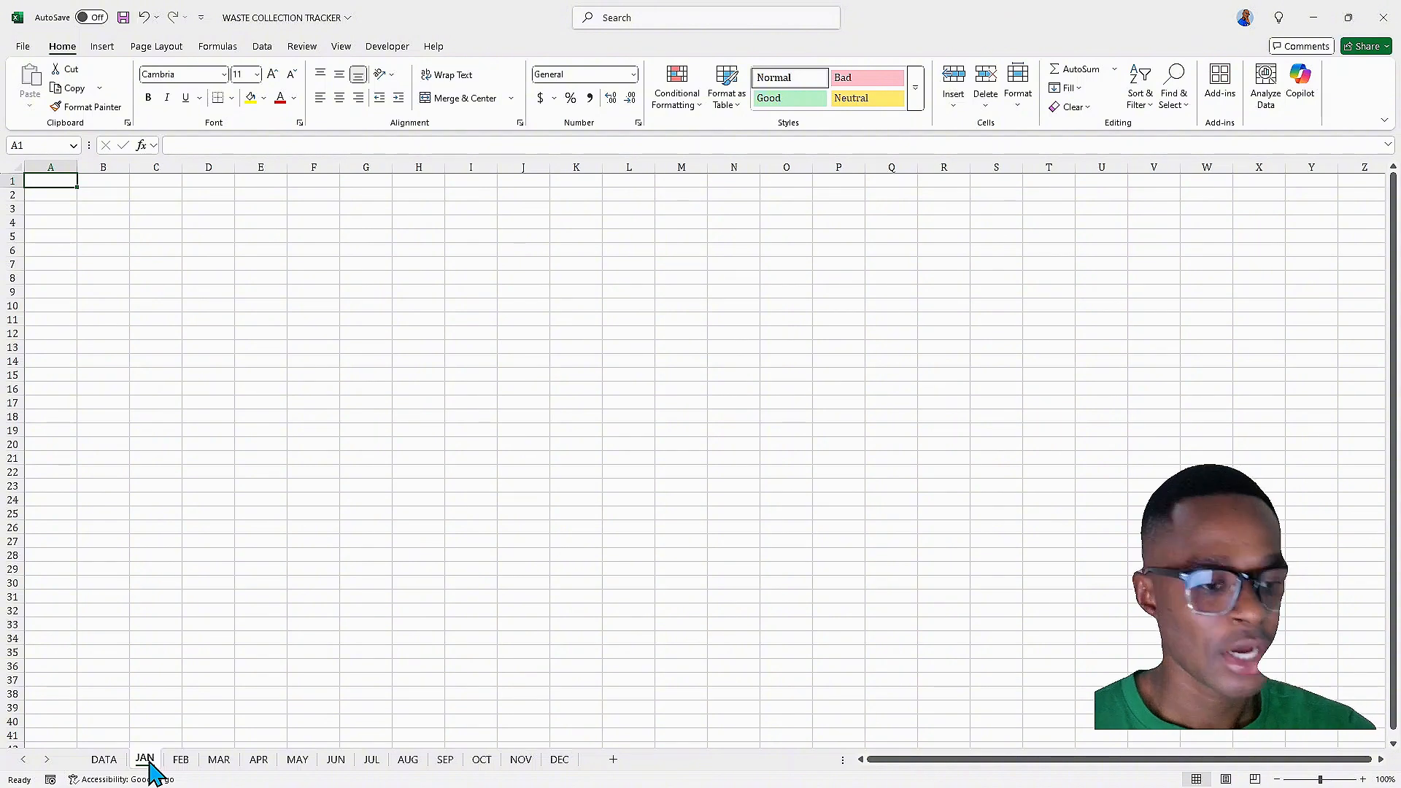
# Group the JAN through DEC sheets and merge and center cells B1 to Q1
pyautogui.click(111, 760)
pyautogui.click(144, 760)
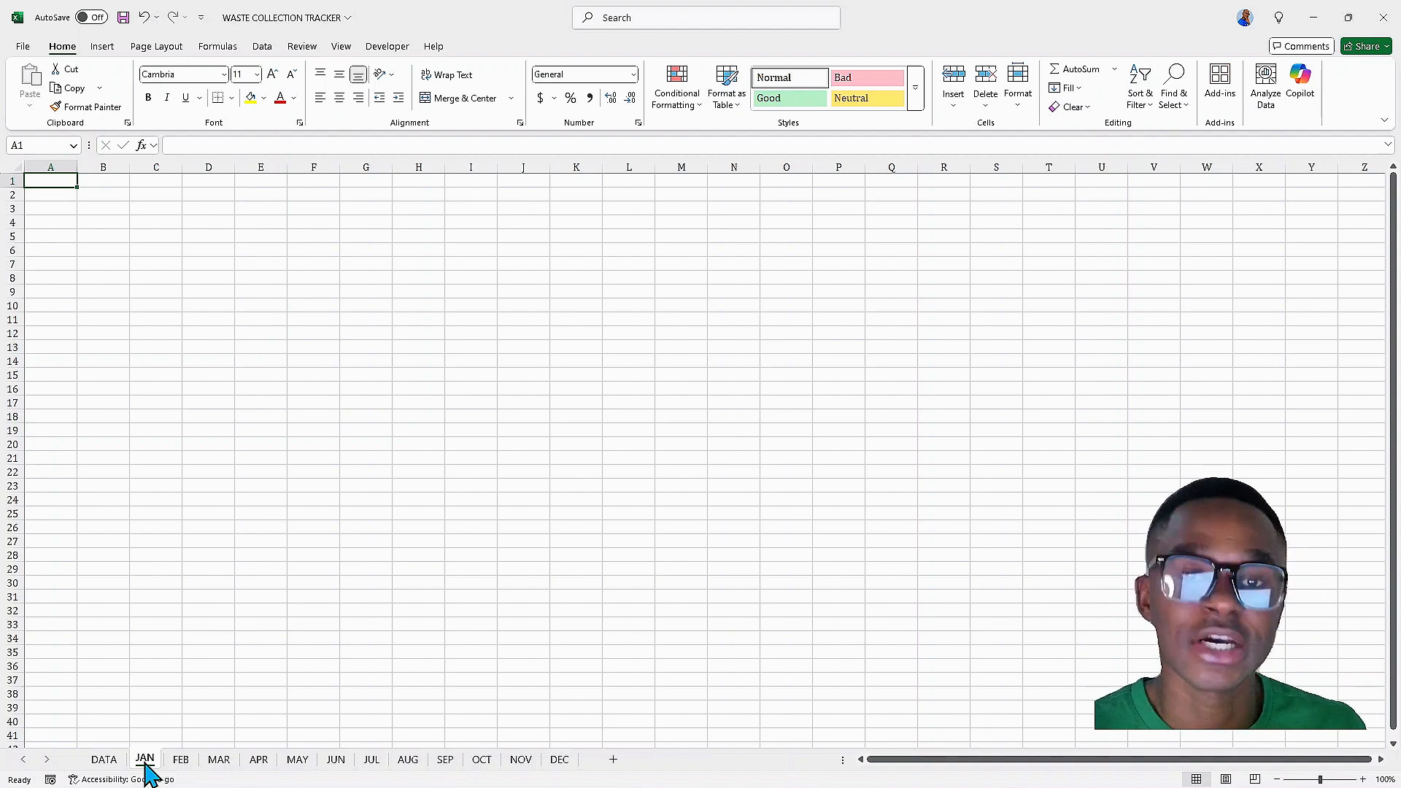
pyautogui.keyDown('shift'); pyautogui.click(567, 772); pyautogui.keyUp('shift')
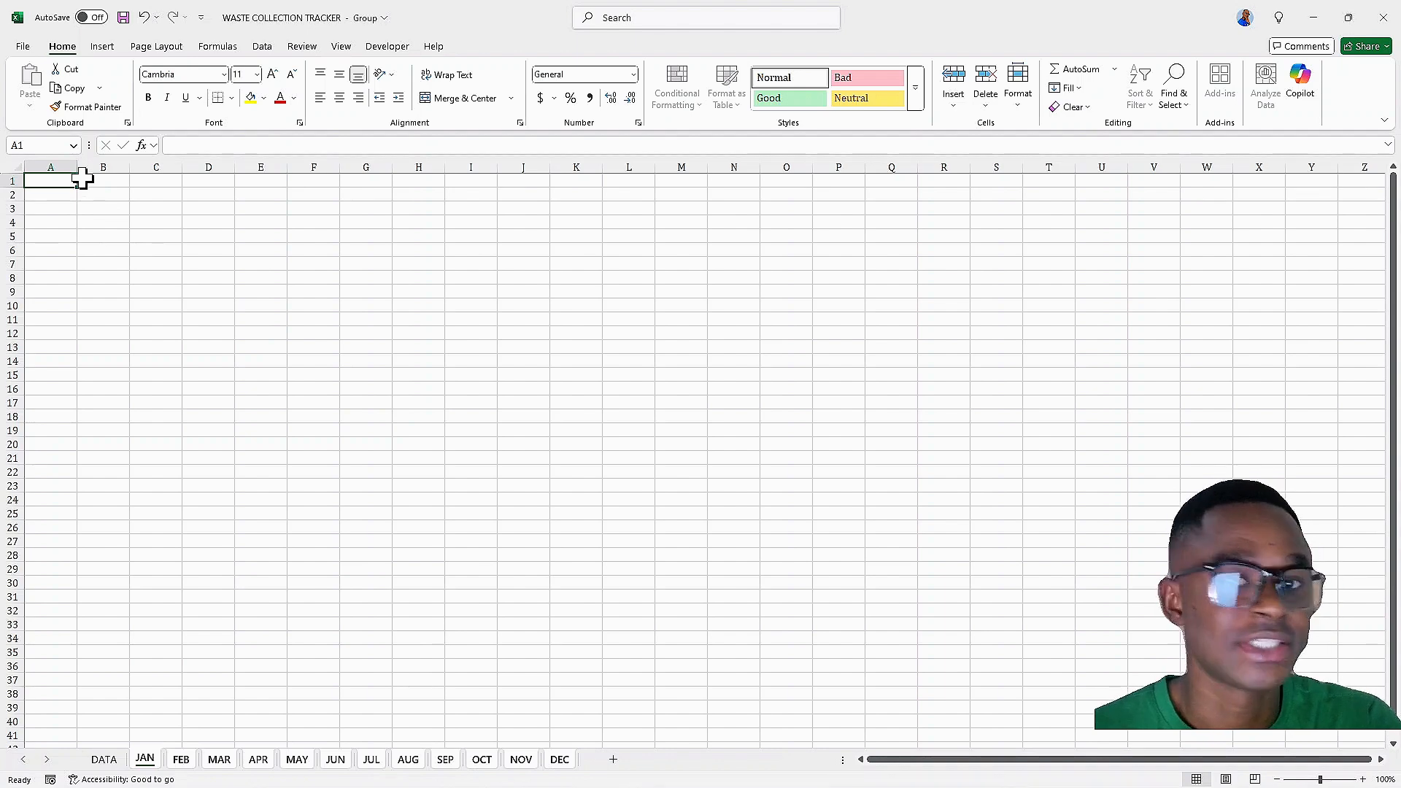
pyautogui.moveTo(95, 179); pyautogui.dragTo(876, 181)
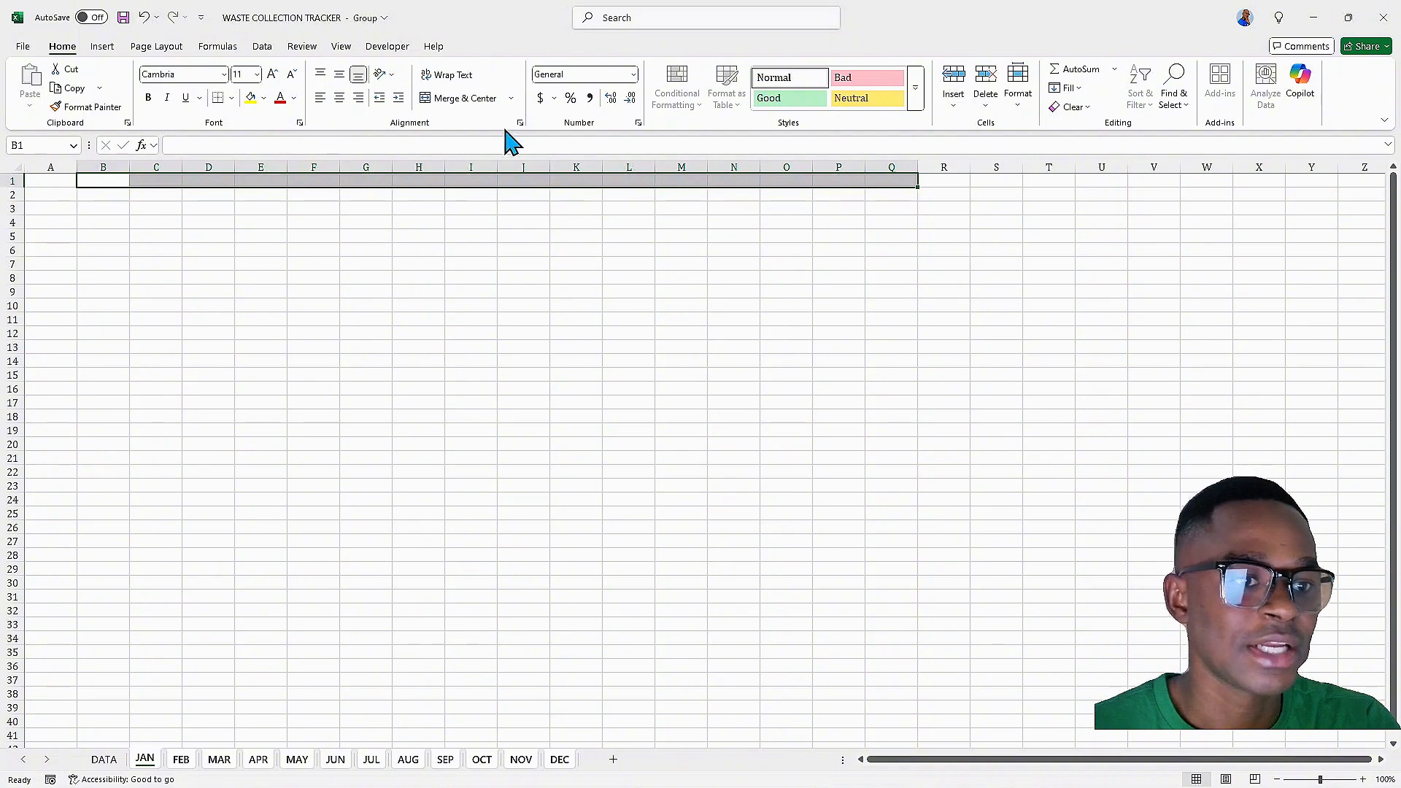
pyautogui.click(467, 98)
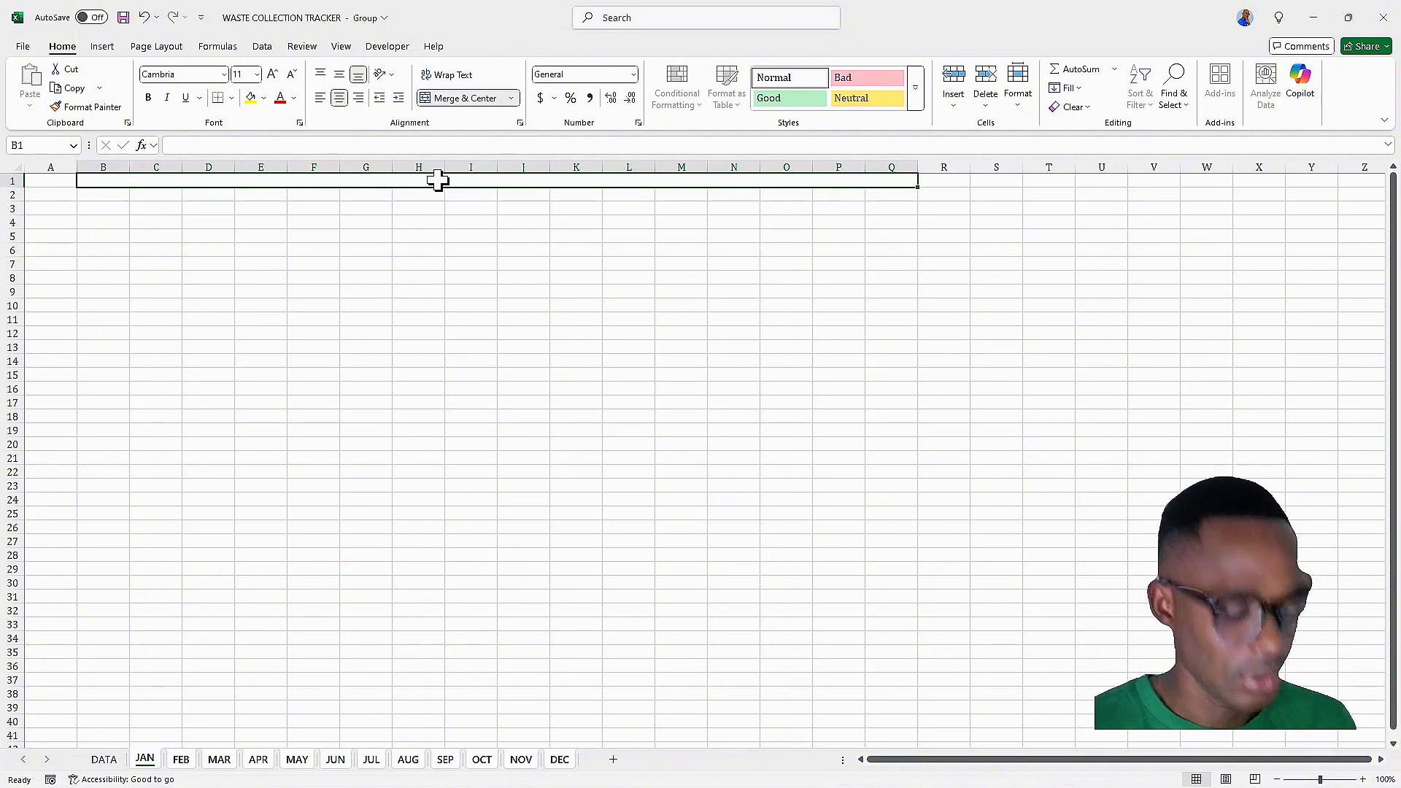
# Enter the title WASTE COLLECTION FOR JANUARY in the merged B1:Q1 cell
pyautogui.write('WASTE C')
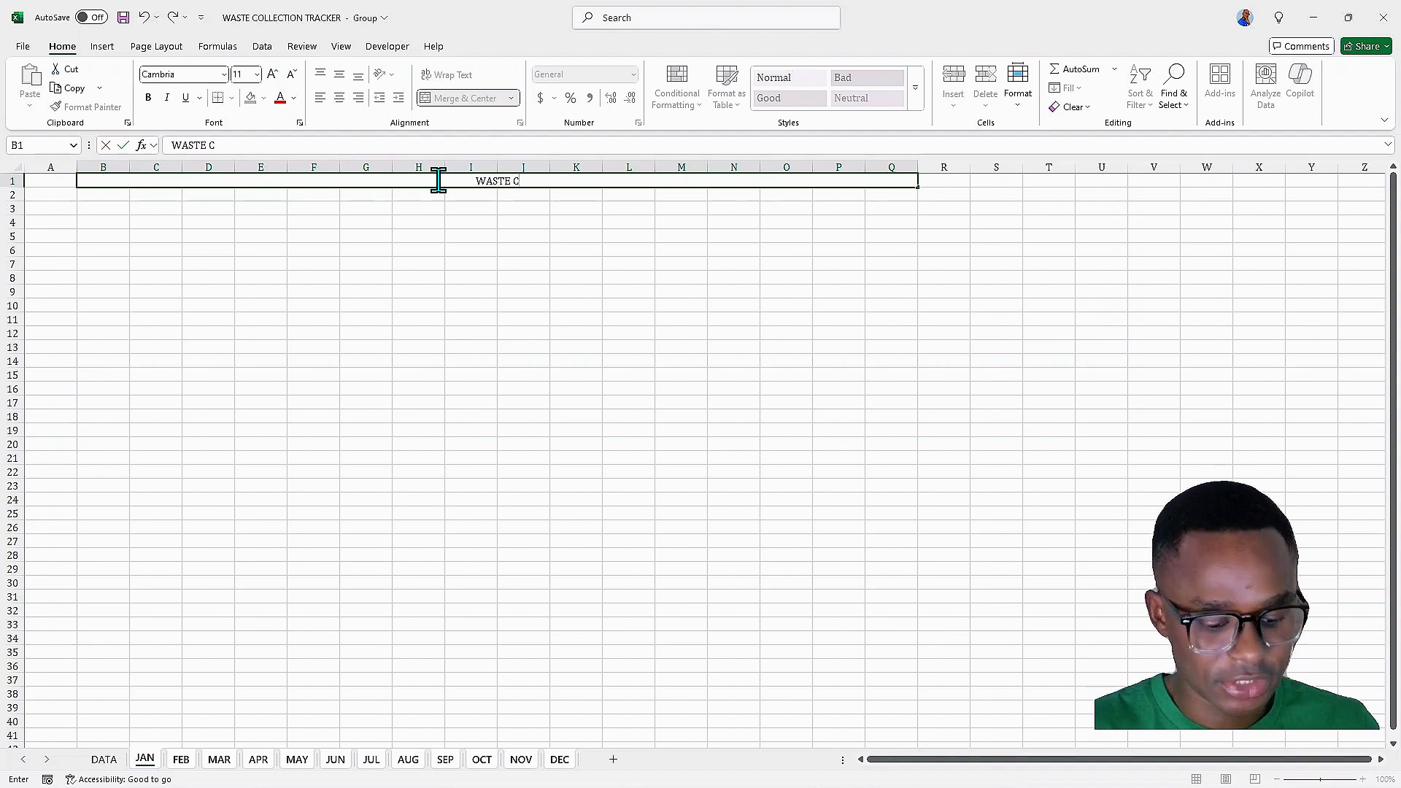
pyautogui.write('OLE')
pyautogui.press('BackSpace')
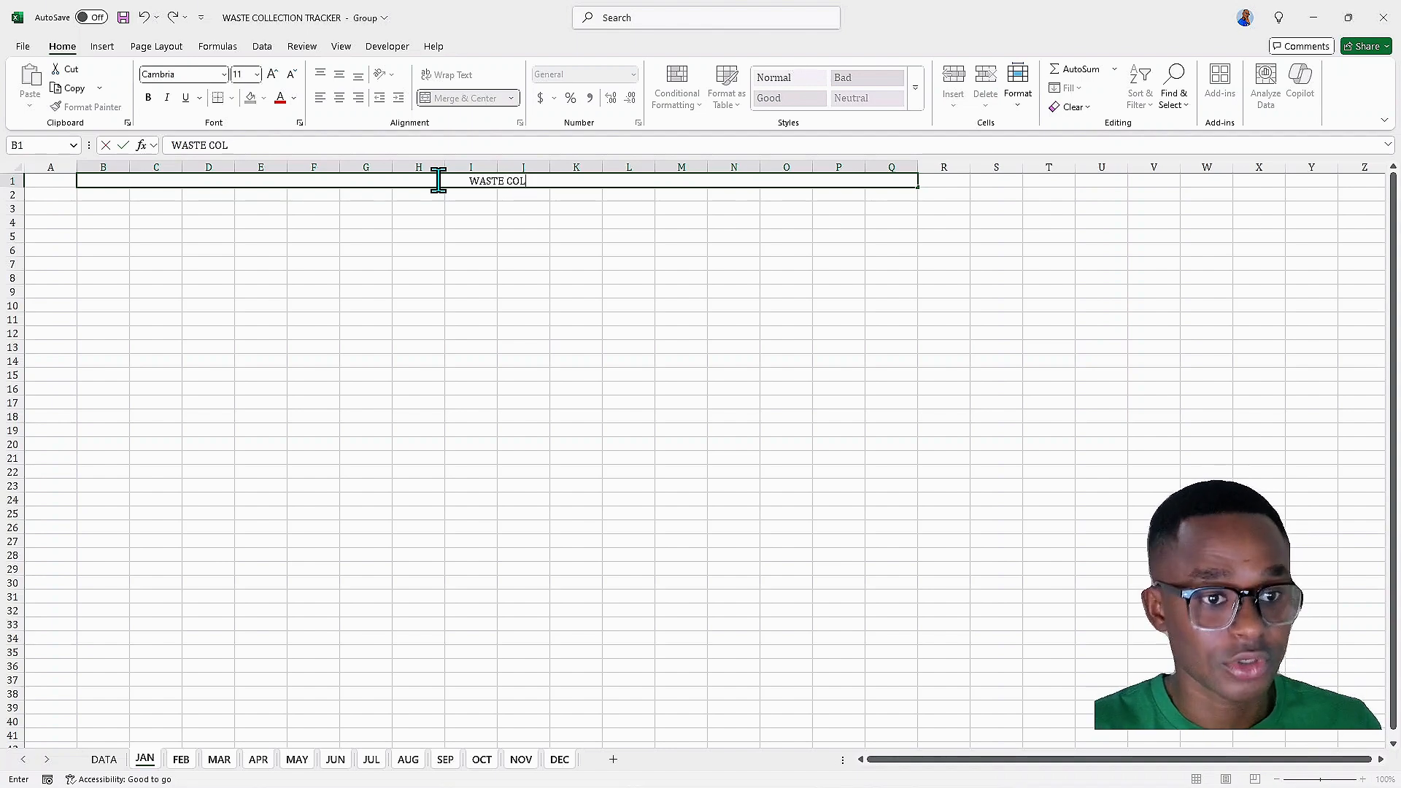
pyautogui.write('LECTION FGO')
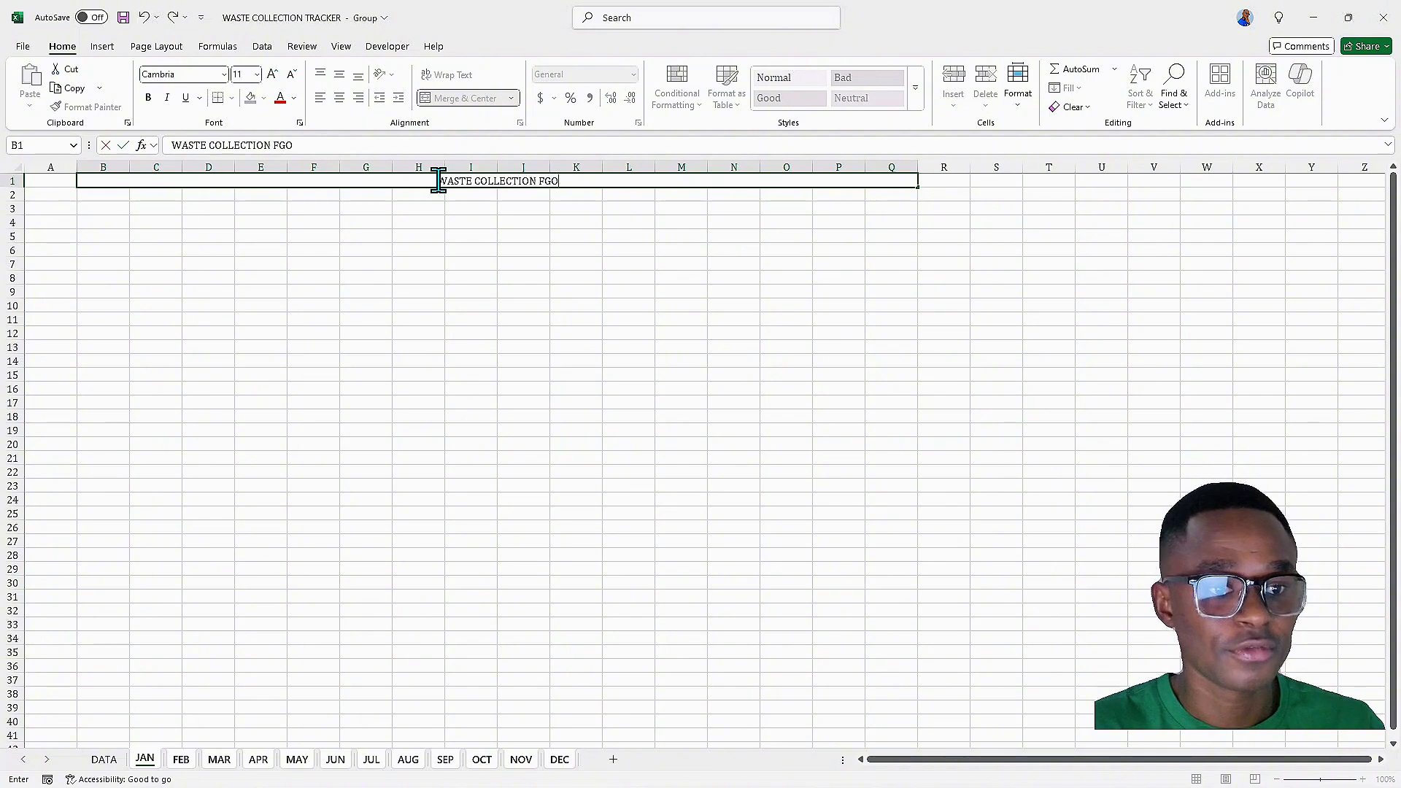
pyautogui.press('BackSpace')
pyautogui.press('BackSpace')
pyautogui.write('OR')
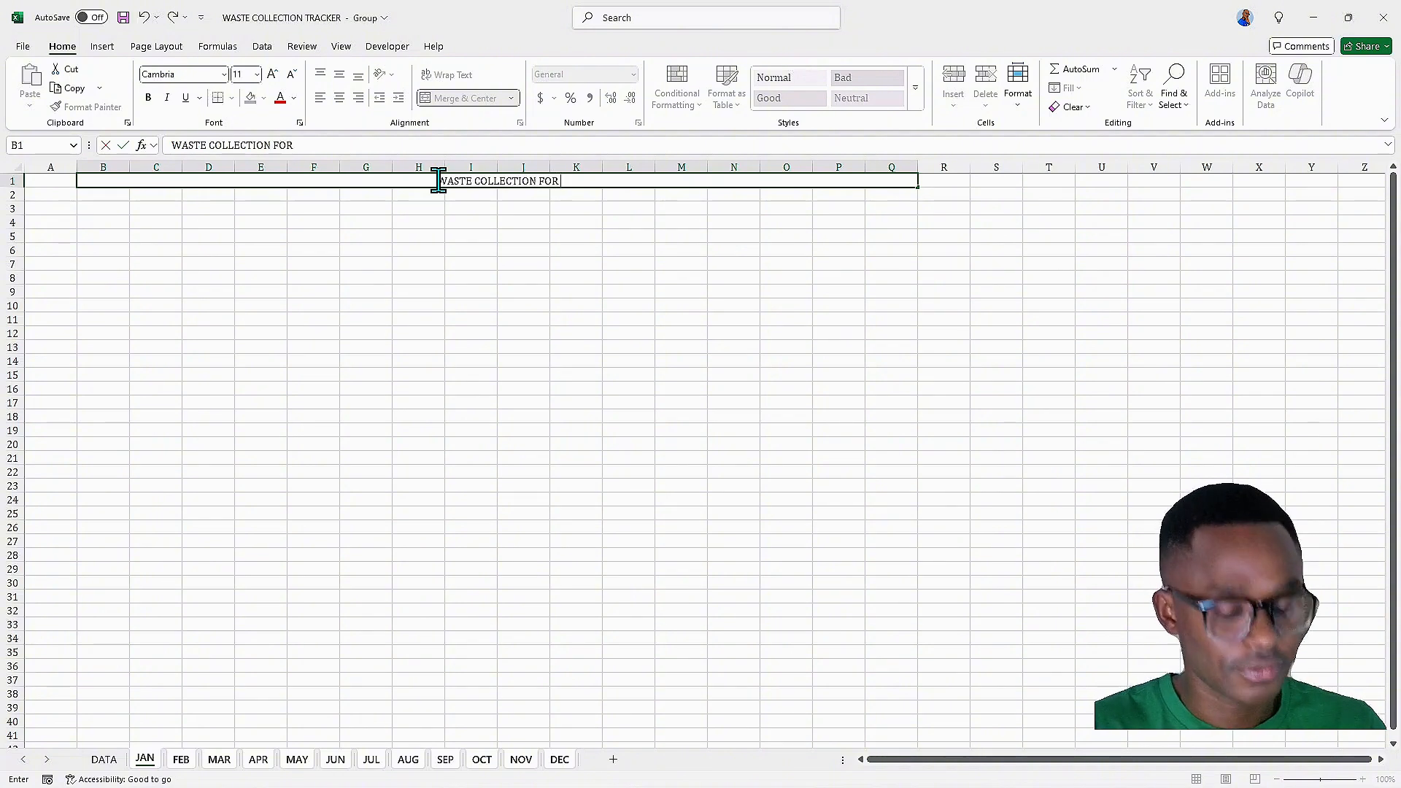
pyautogui.write(' JANIAR')
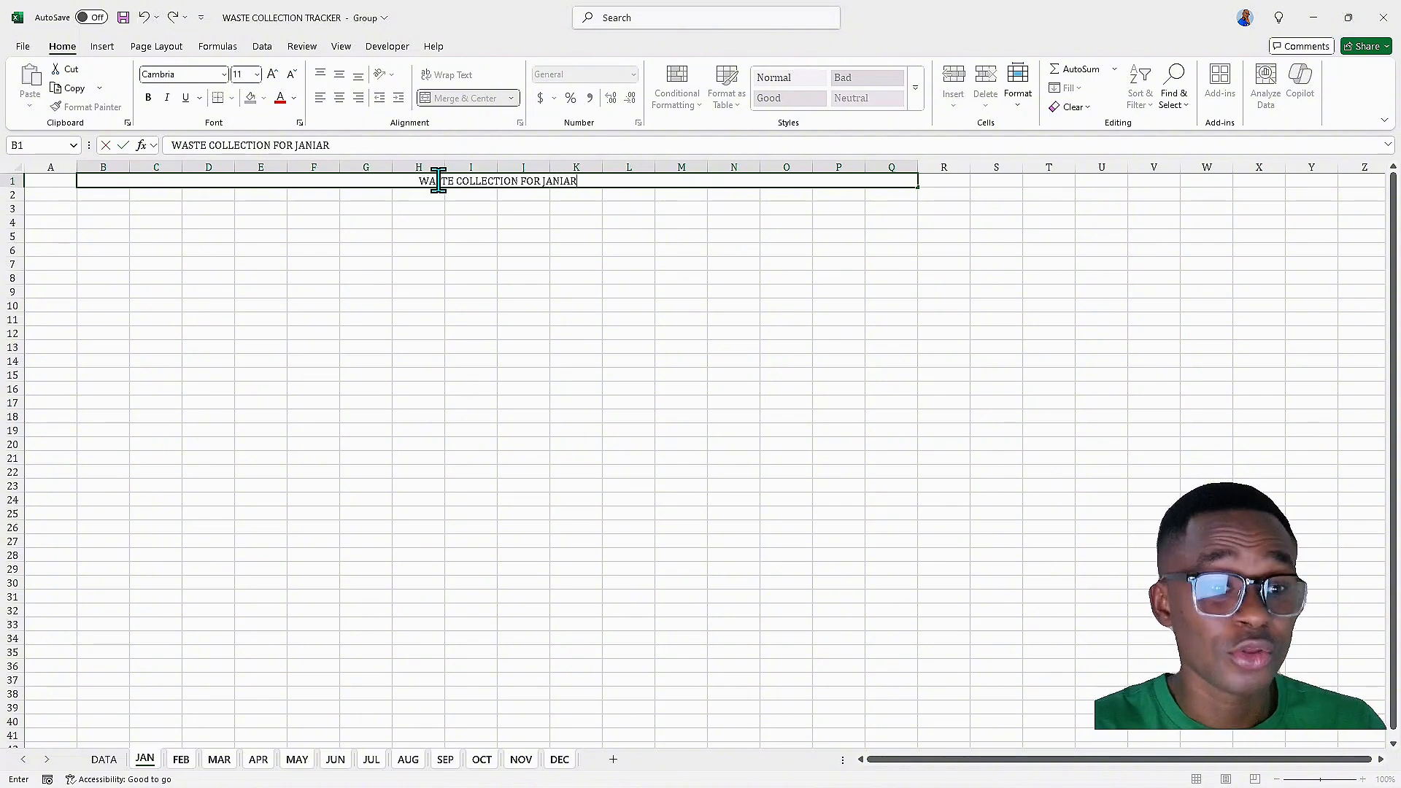
pyautogui.press('BackSpace')
pyautogui.press('BackSpace')
pyautogui.press('BackSpace')
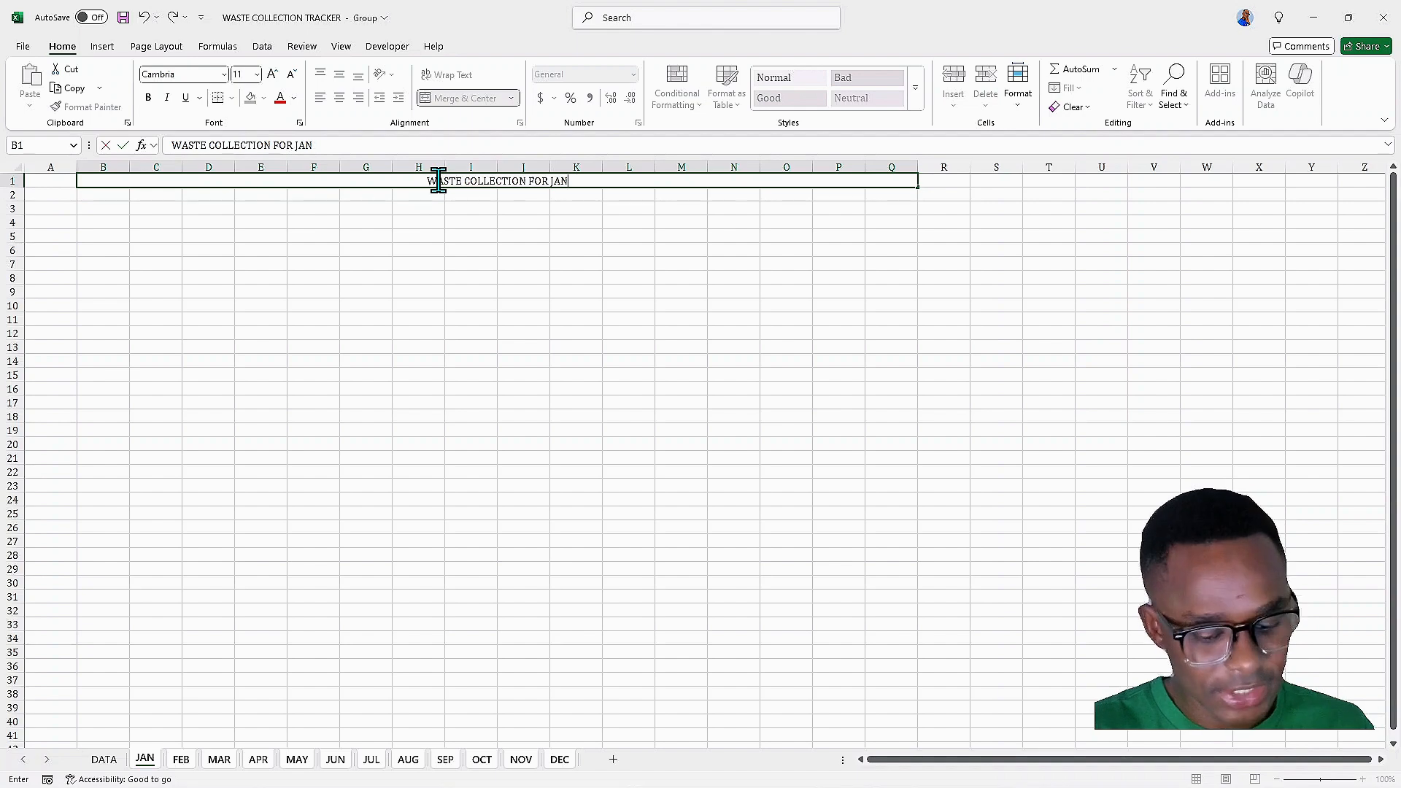
pyautogui.write('UARY')
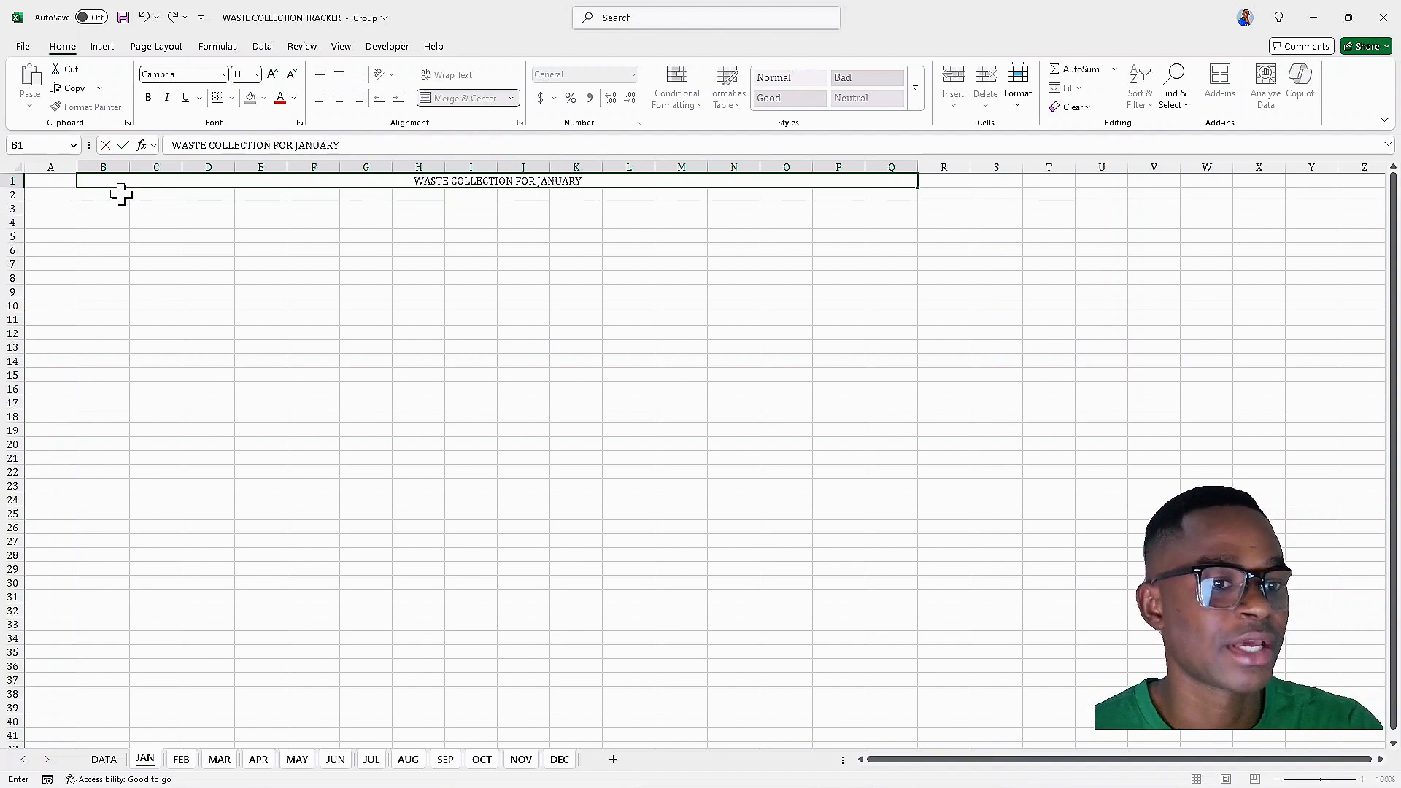
pyautogui.click(181, 759)
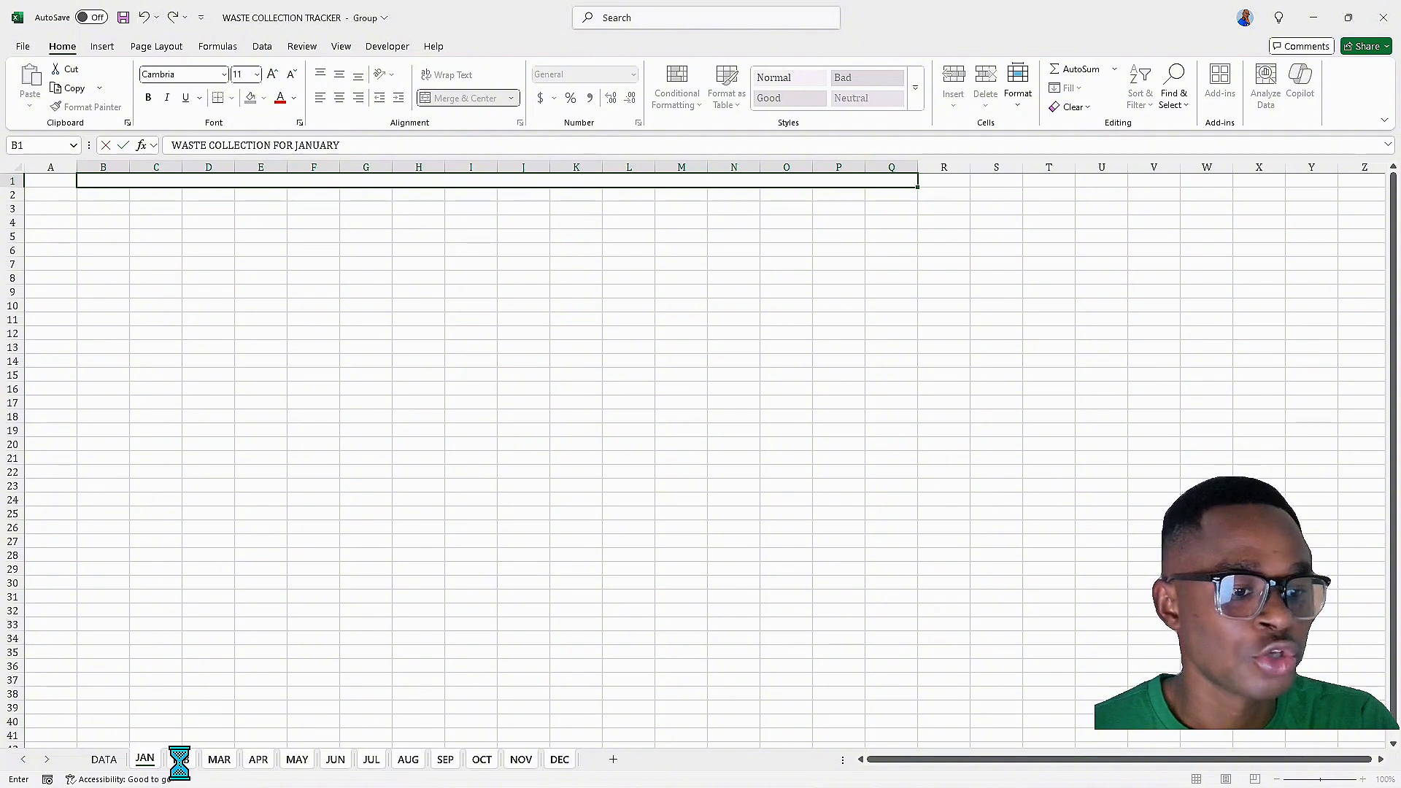
# Check the title on the other month sheets and return to JAN
pyautogui.keyDown('shift'); pyautogui.click(219, 760); pyautogui.keyUp('shift')
pyautogui.keyDown('shift'); pyautogui.click(297, 760); pyautogui.keyUp('shift')
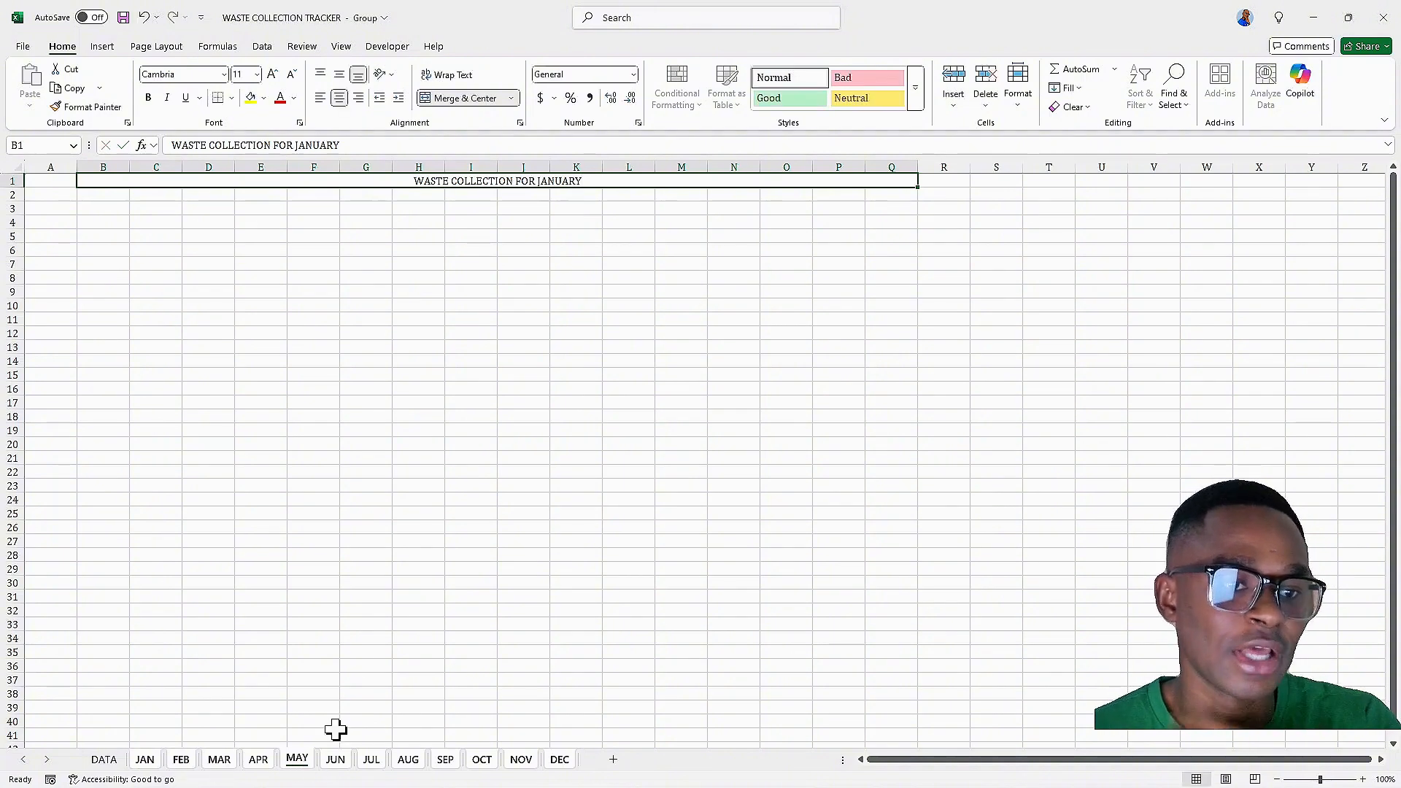
pyautogui.keyDown('shift'); pyautogui.click(335, 760); pyautogui.keyUp('shift')
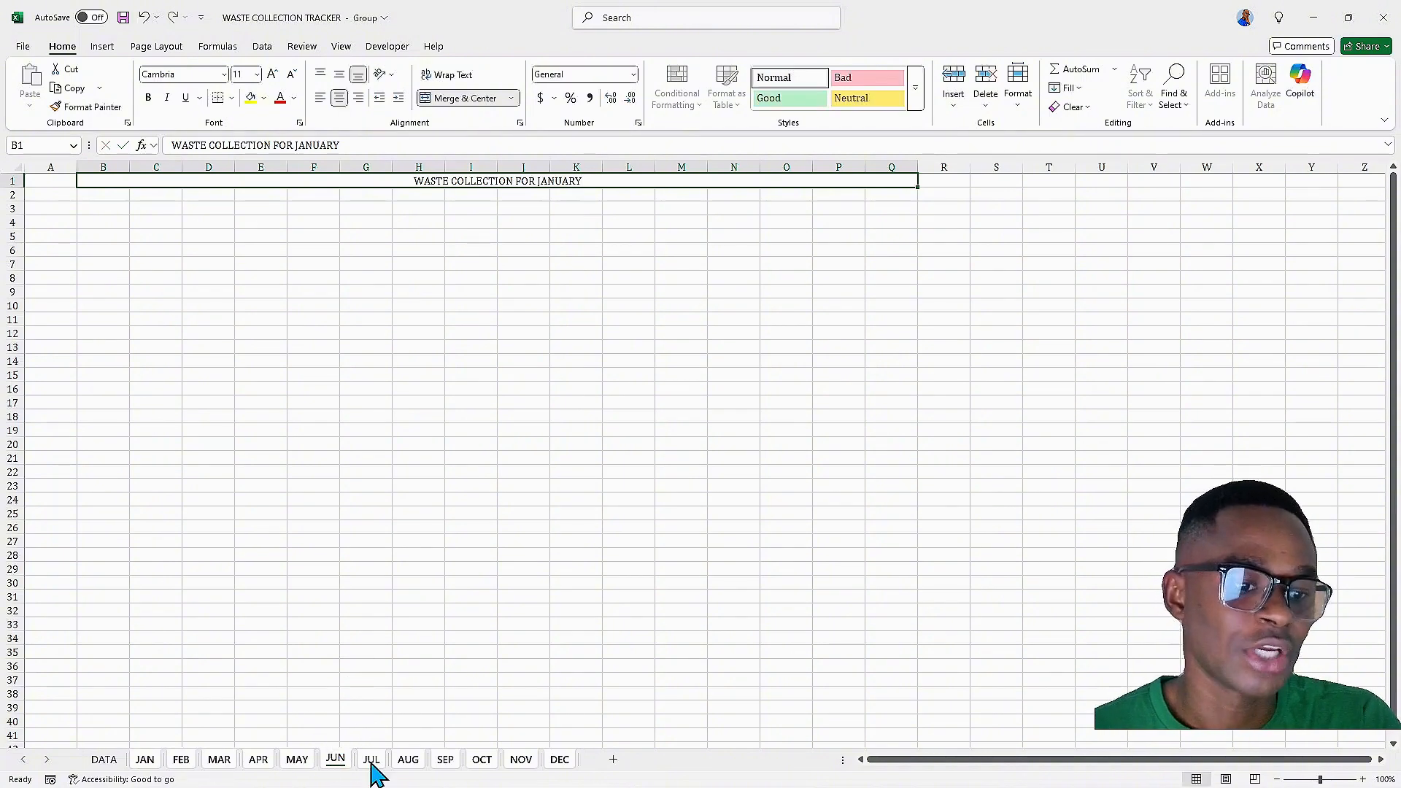
pyautogui.keyDown('shift'); pyautogui.click(371, 760); pyautogui.keyUp('shift')
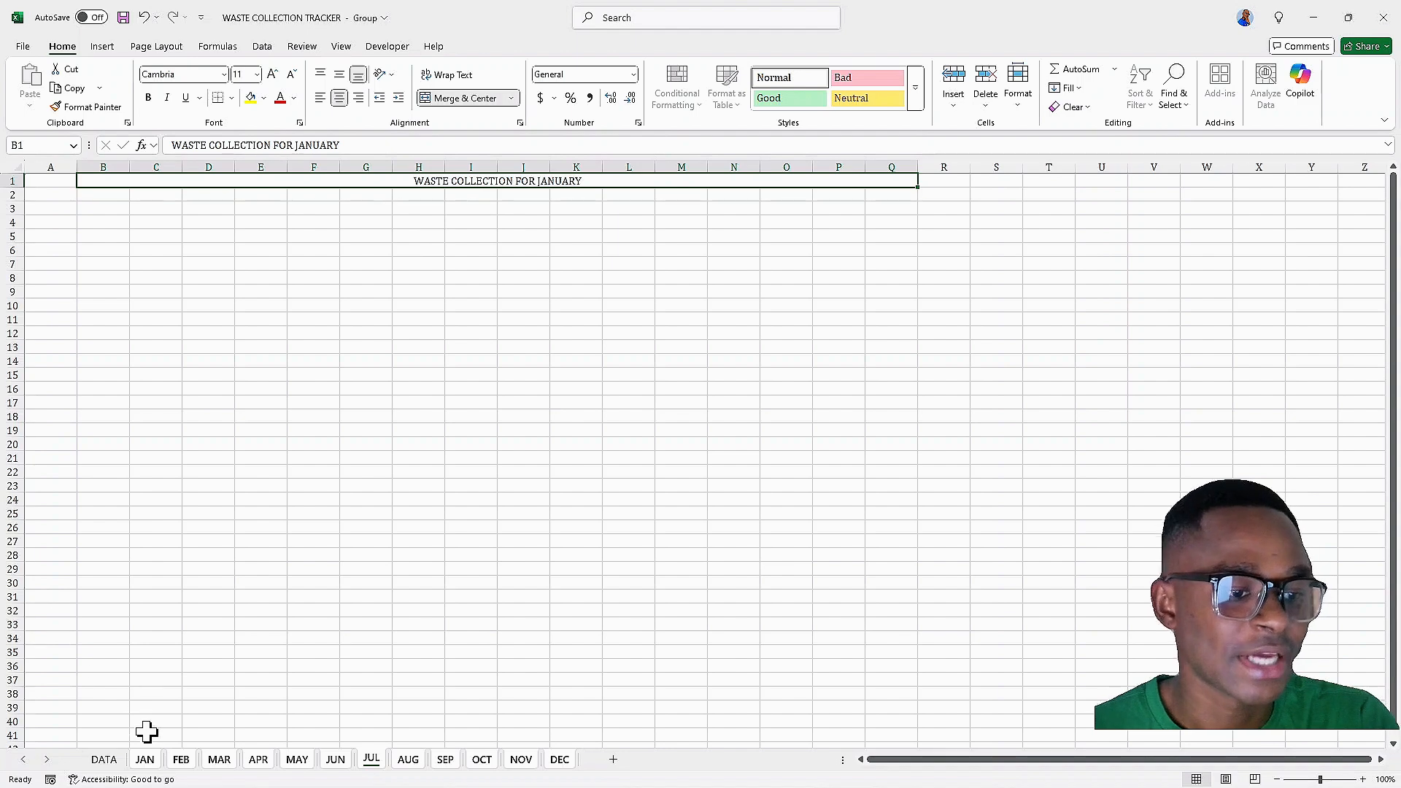
pyautogui.click(148, 761)
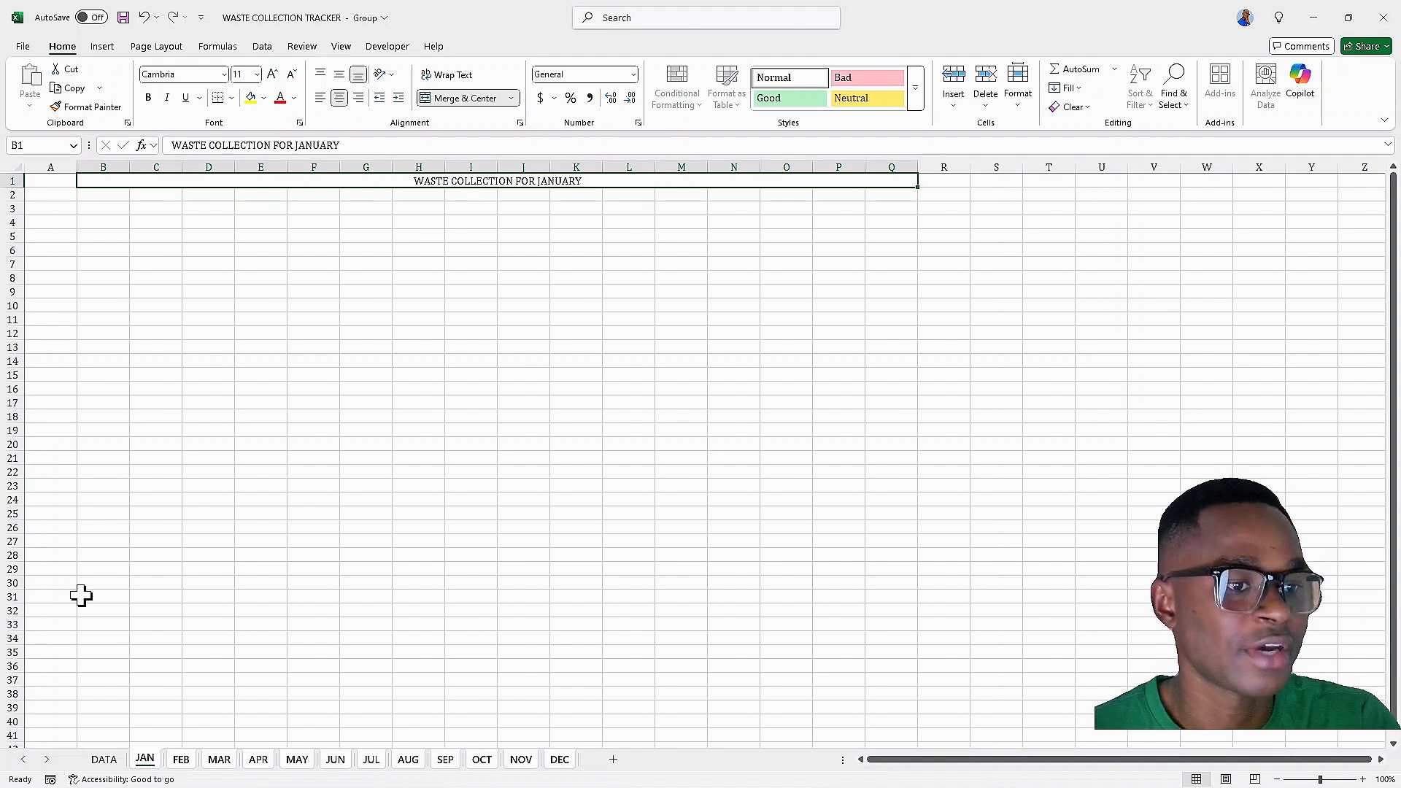
# Enter the column headers S/N, WASTE ITEM and NO OF BINS in B3 to D3
pyautogui.click(100, 207)
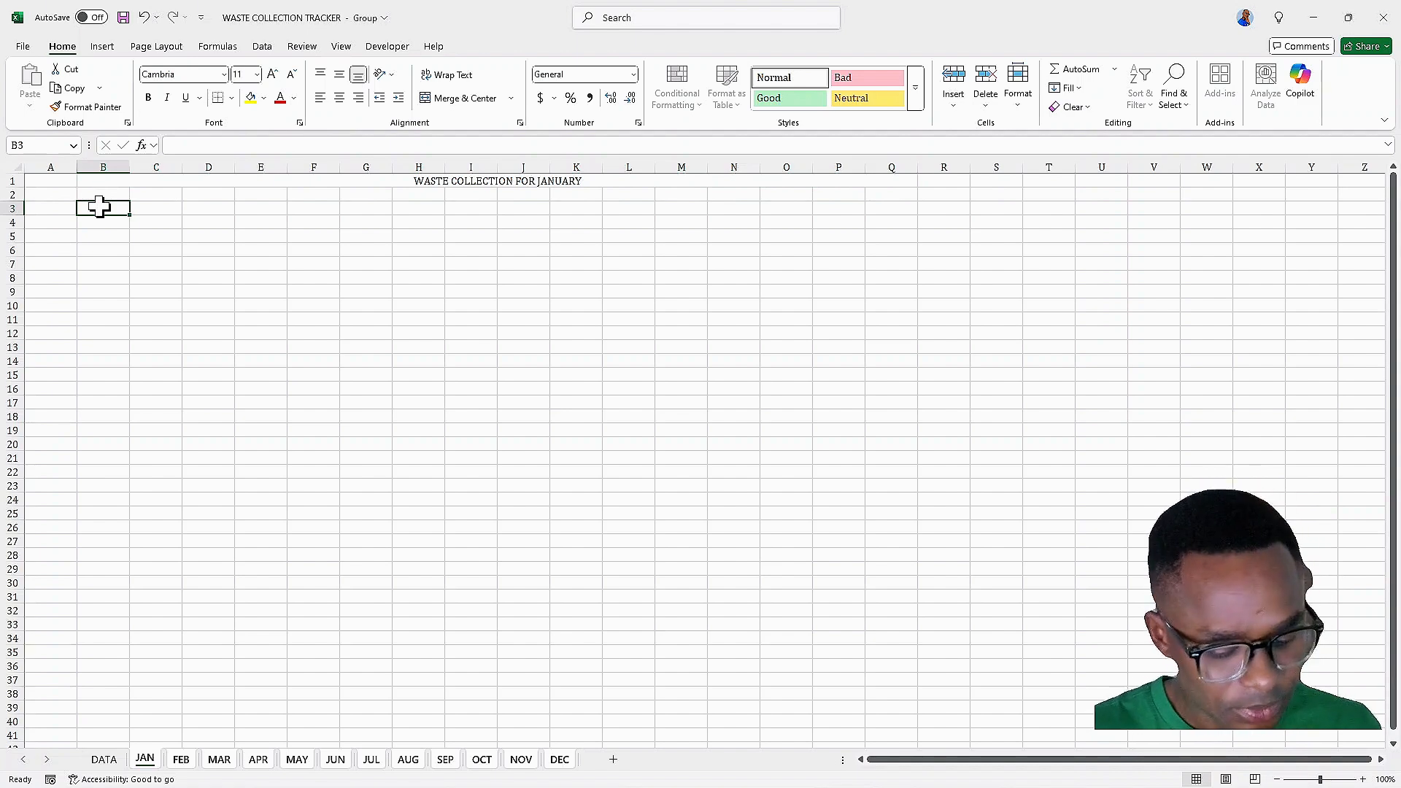
pyautogui.write('S/N')
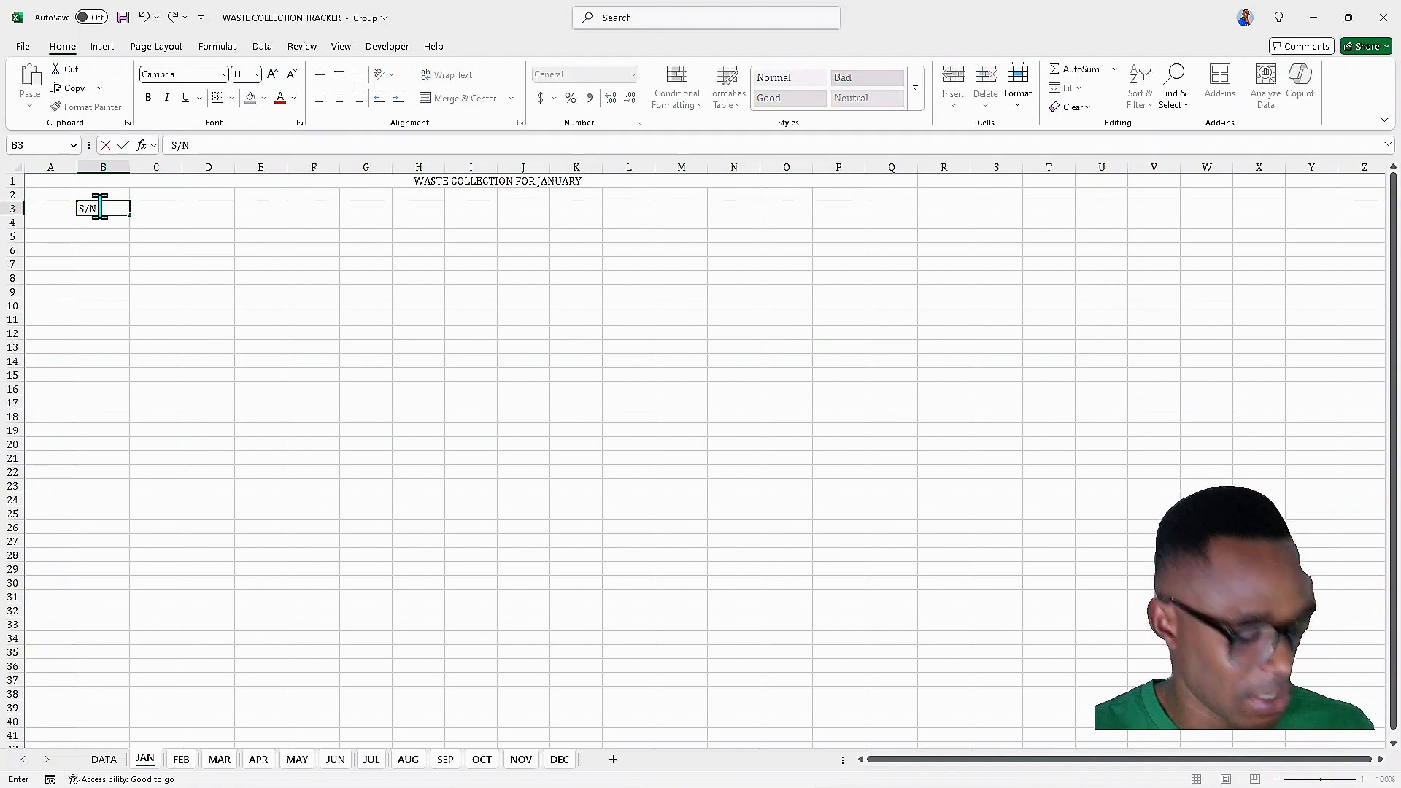
pyautogui.press('Tab')
pyautogui.write('WA')
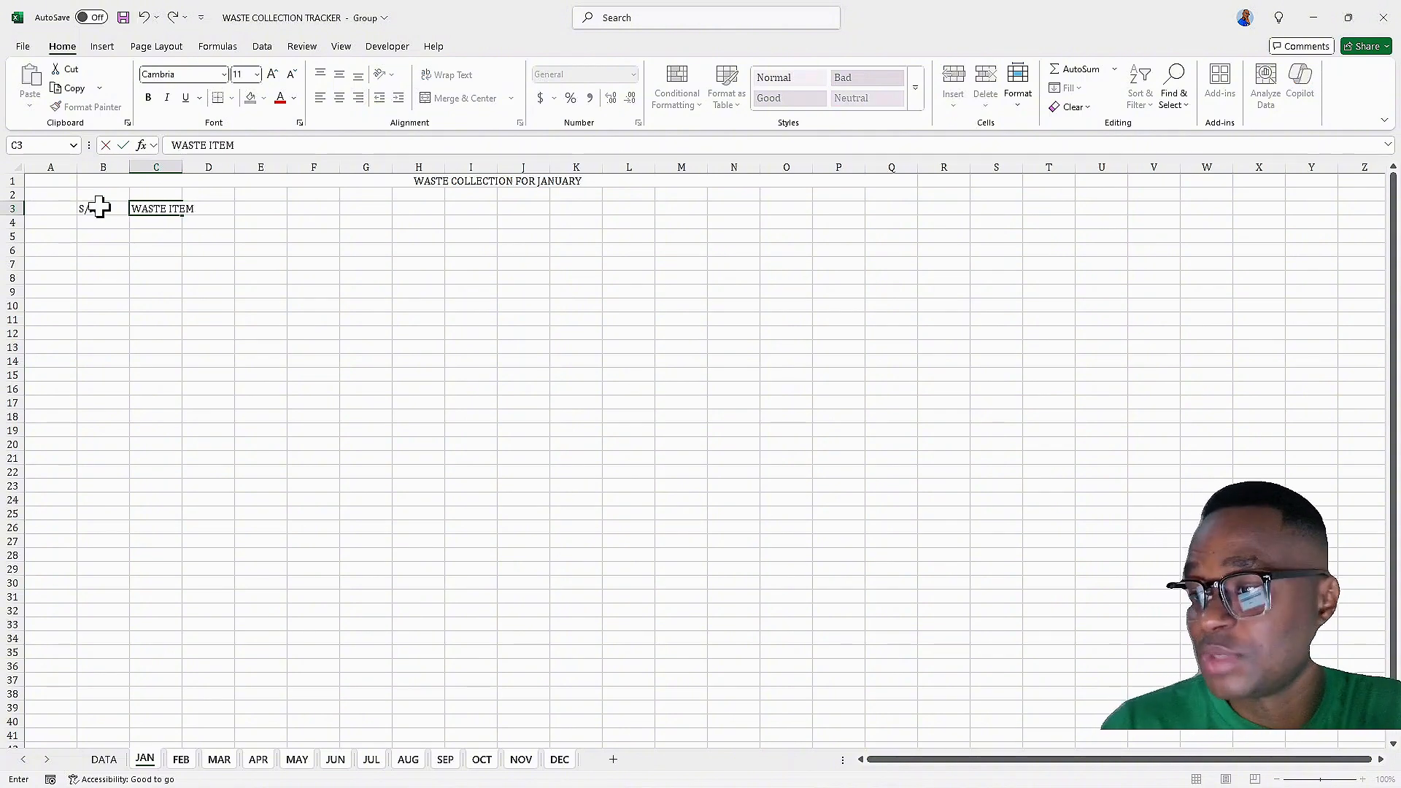
pyautogui.press('Tab')
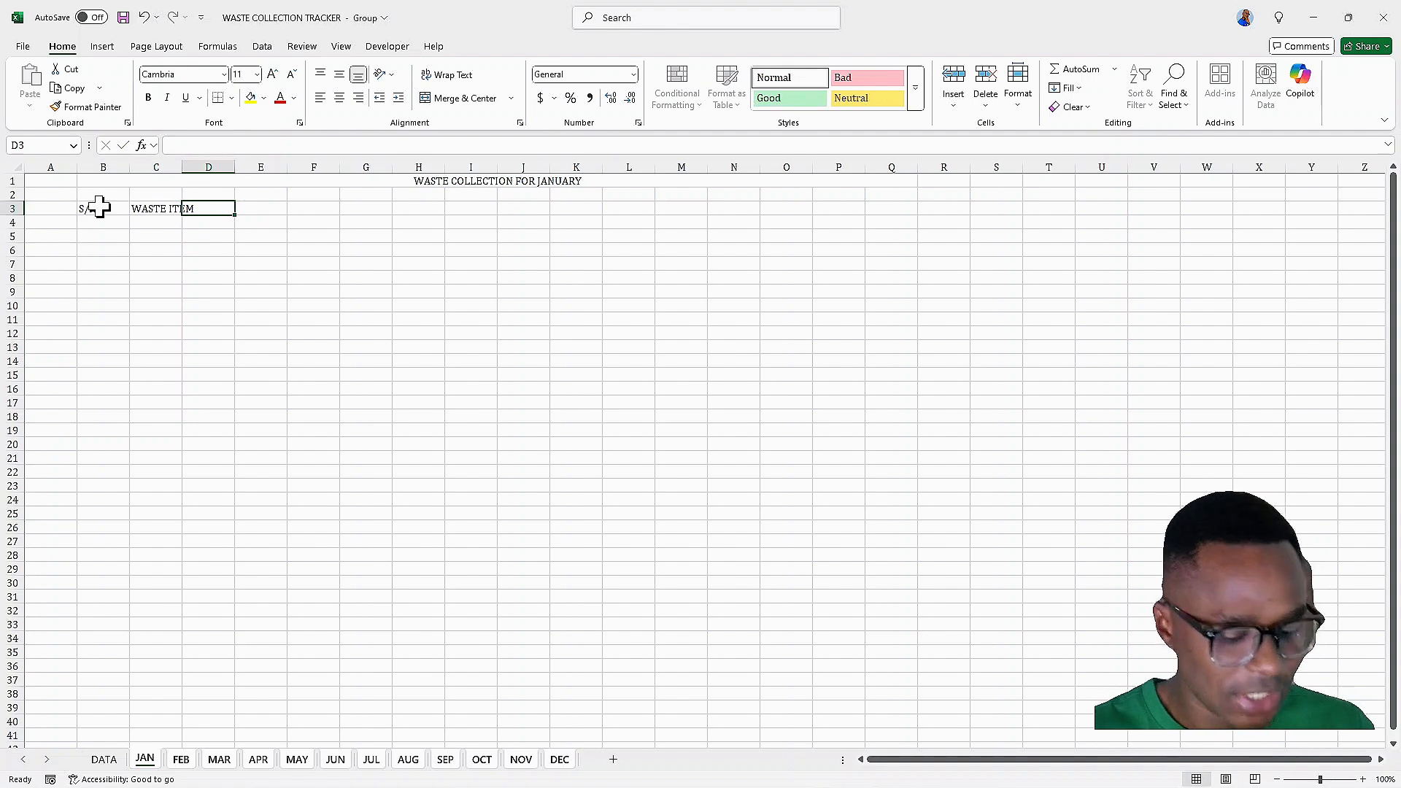
pyautogui.write('NO')
pyautogui.write('OF BINS')
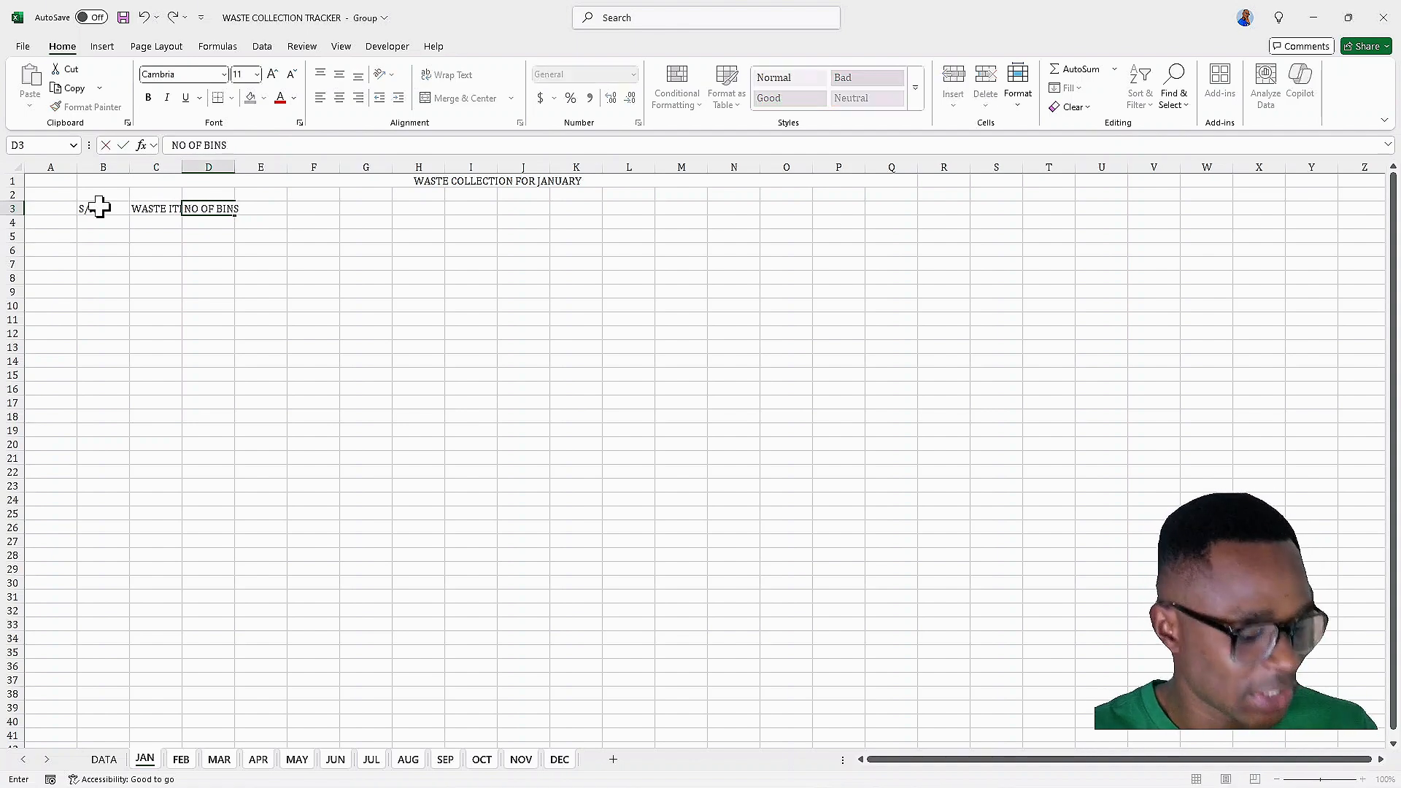
pyautogui.press('Tab')
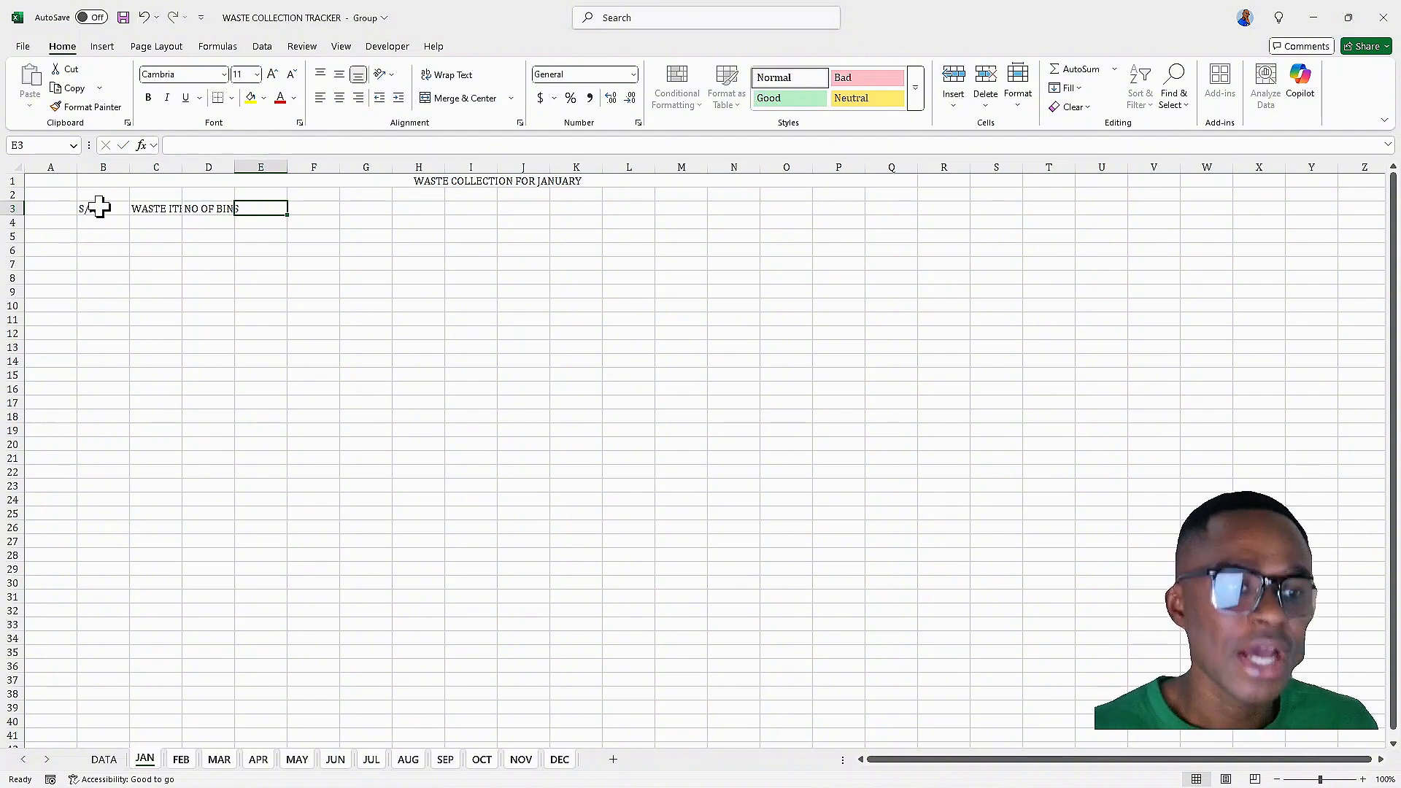
# Enter the header WAS THE WASTE COLLECTED? in E3
pyautogui.write('WASS')
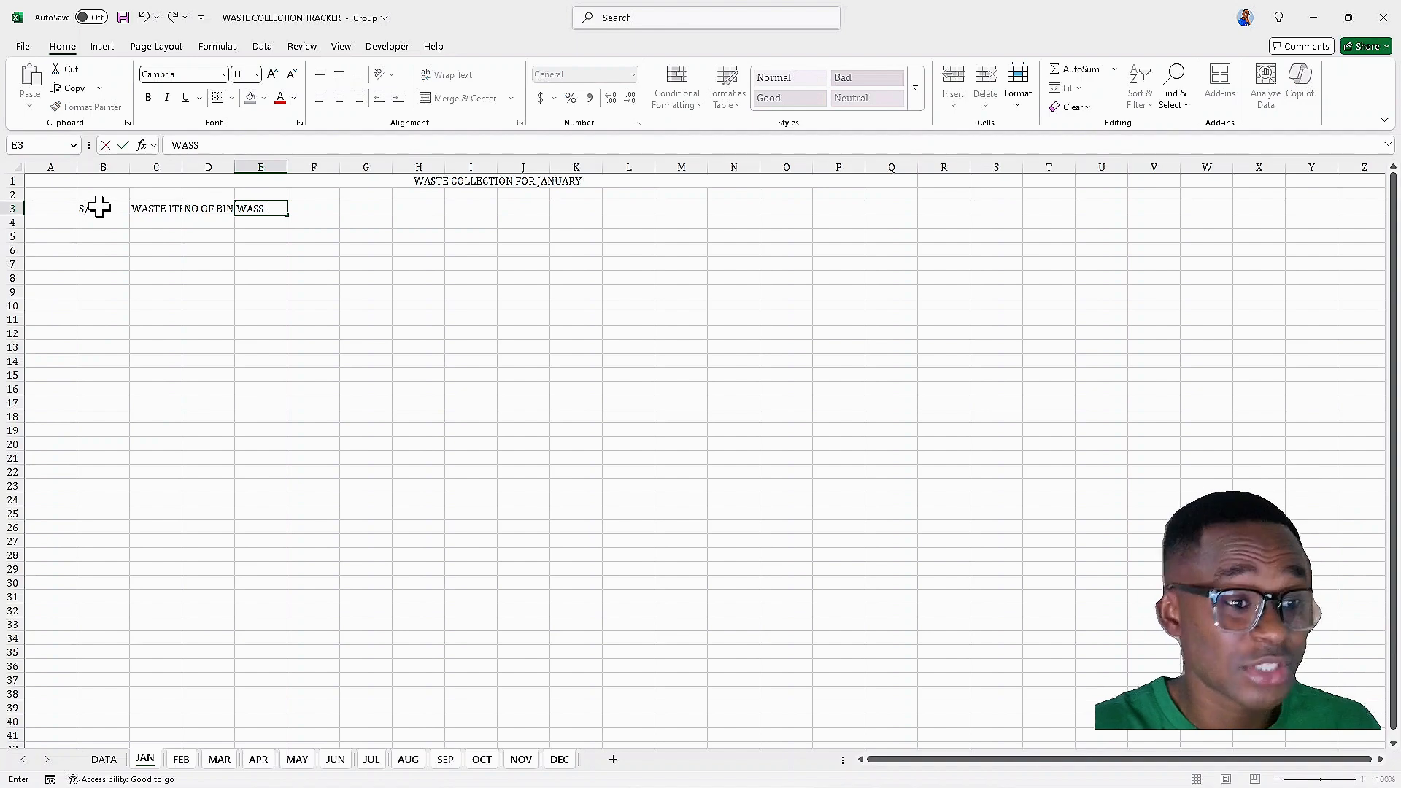
pyautogui.press('BackSpace')
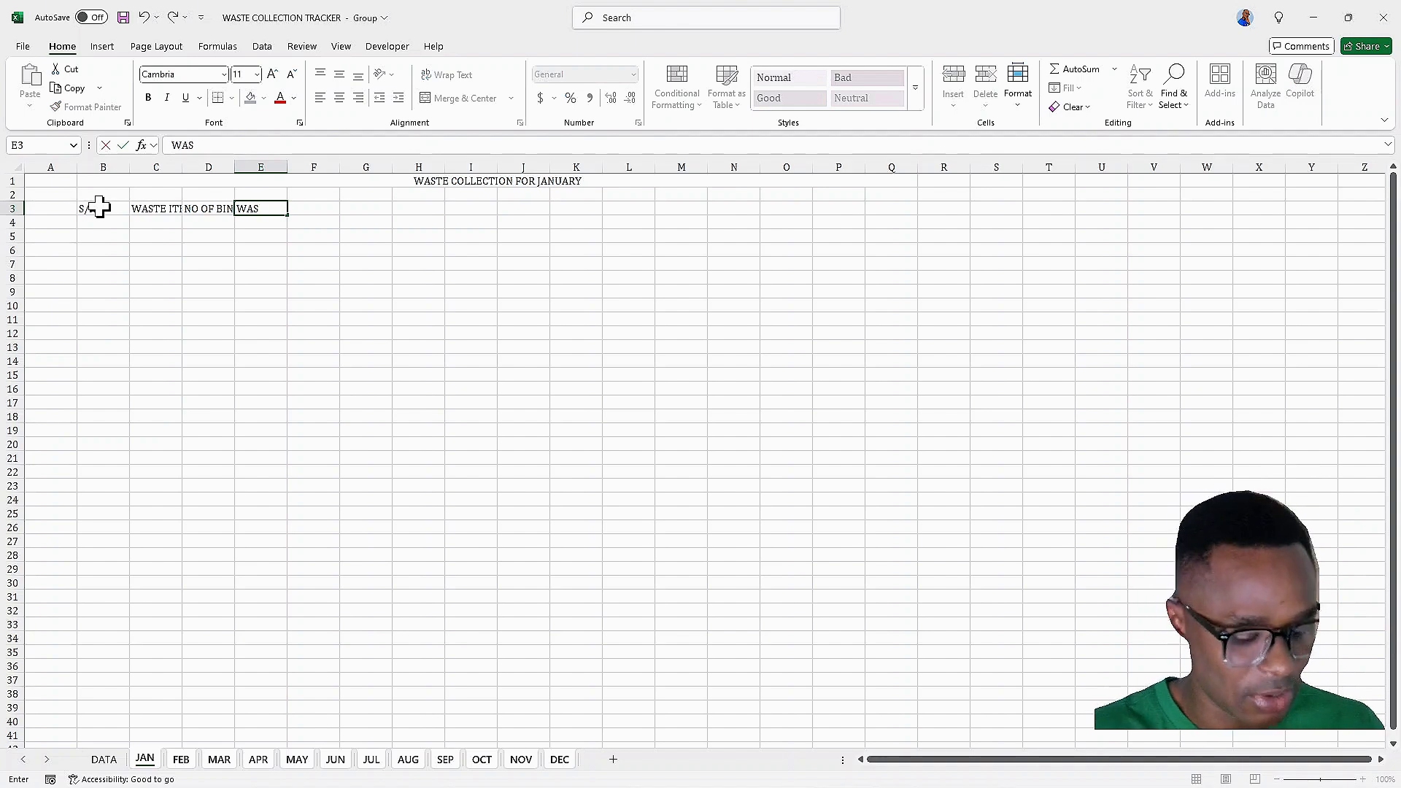
pyautogui.write('THE WASTE ')
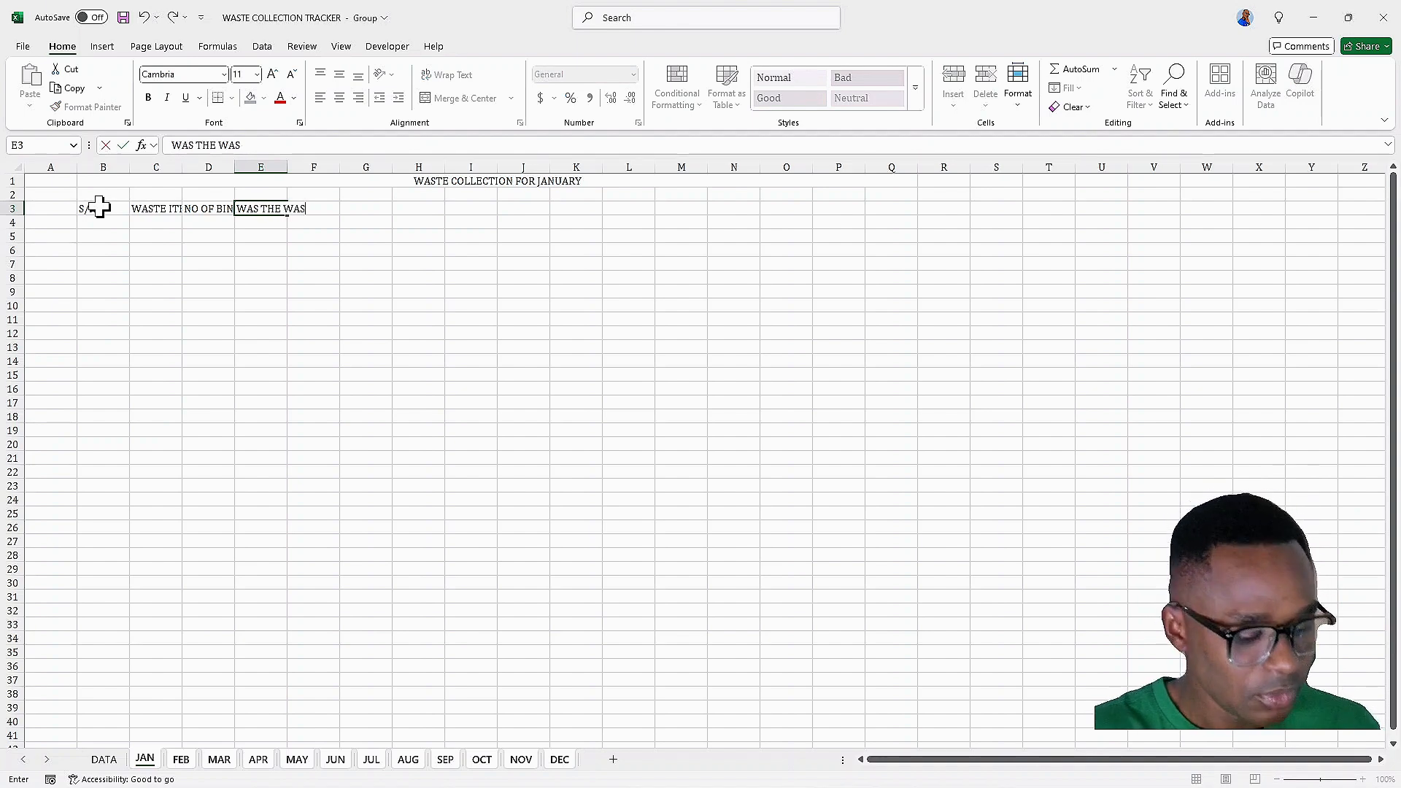
pyautogui.write('COLL')
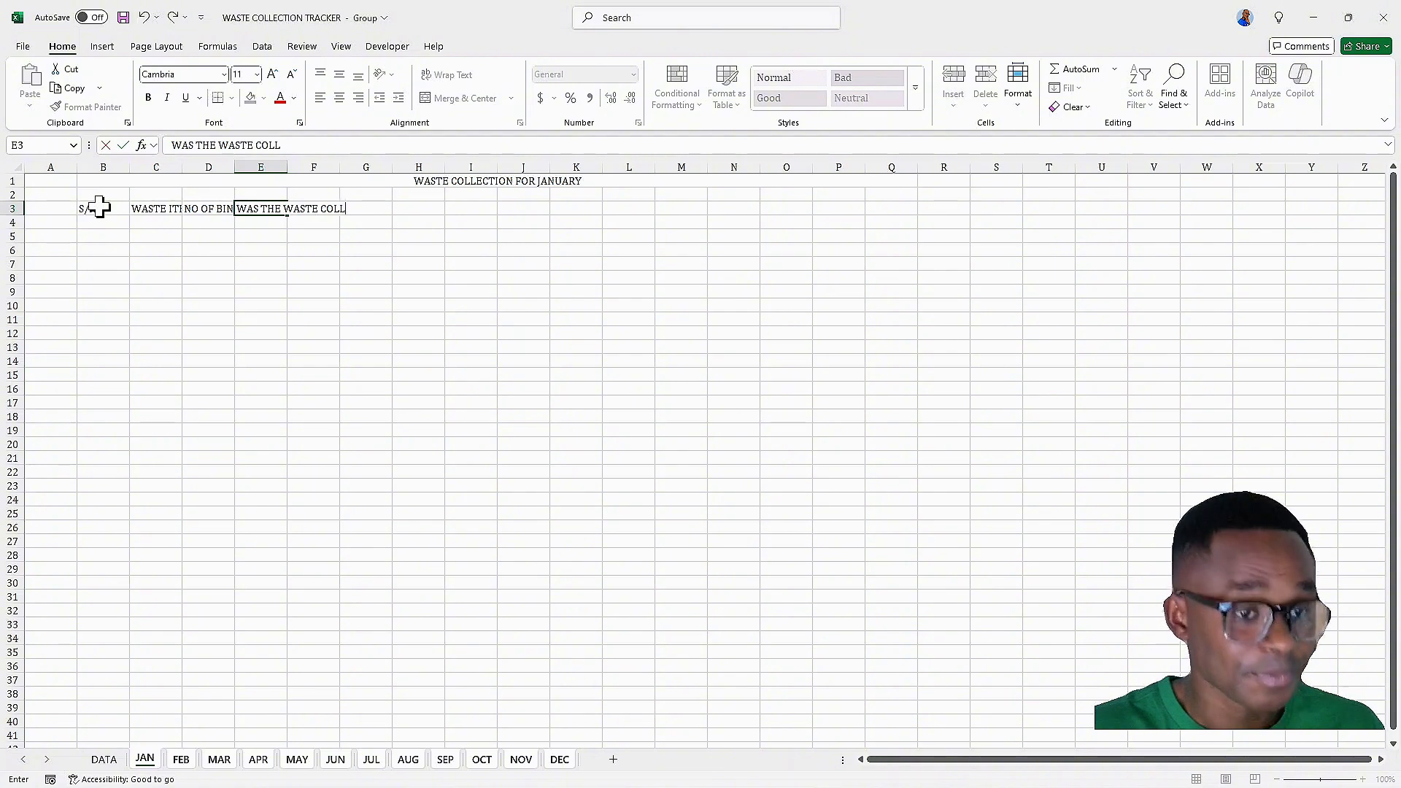
pyautogui.write('ECTED')
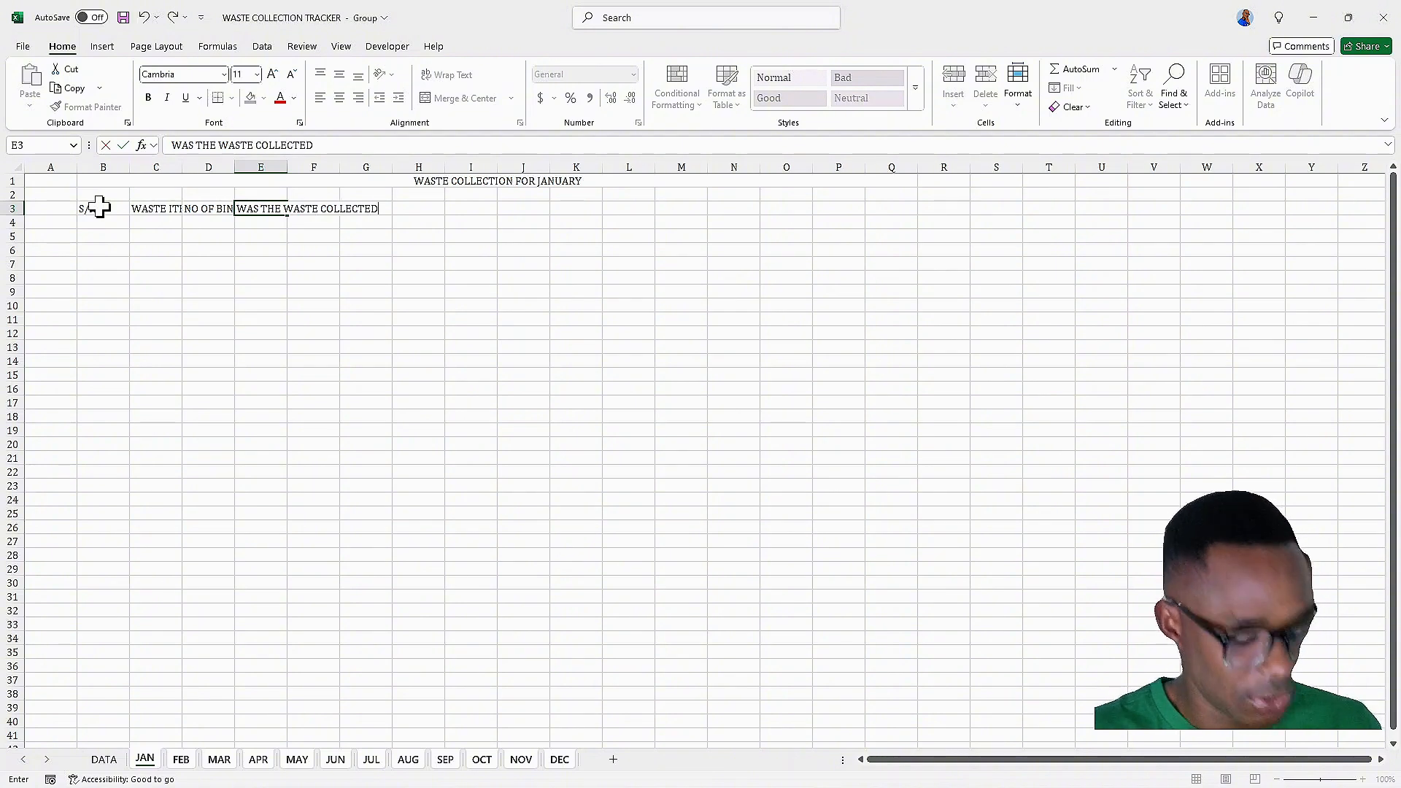
pyautogui.write('?')
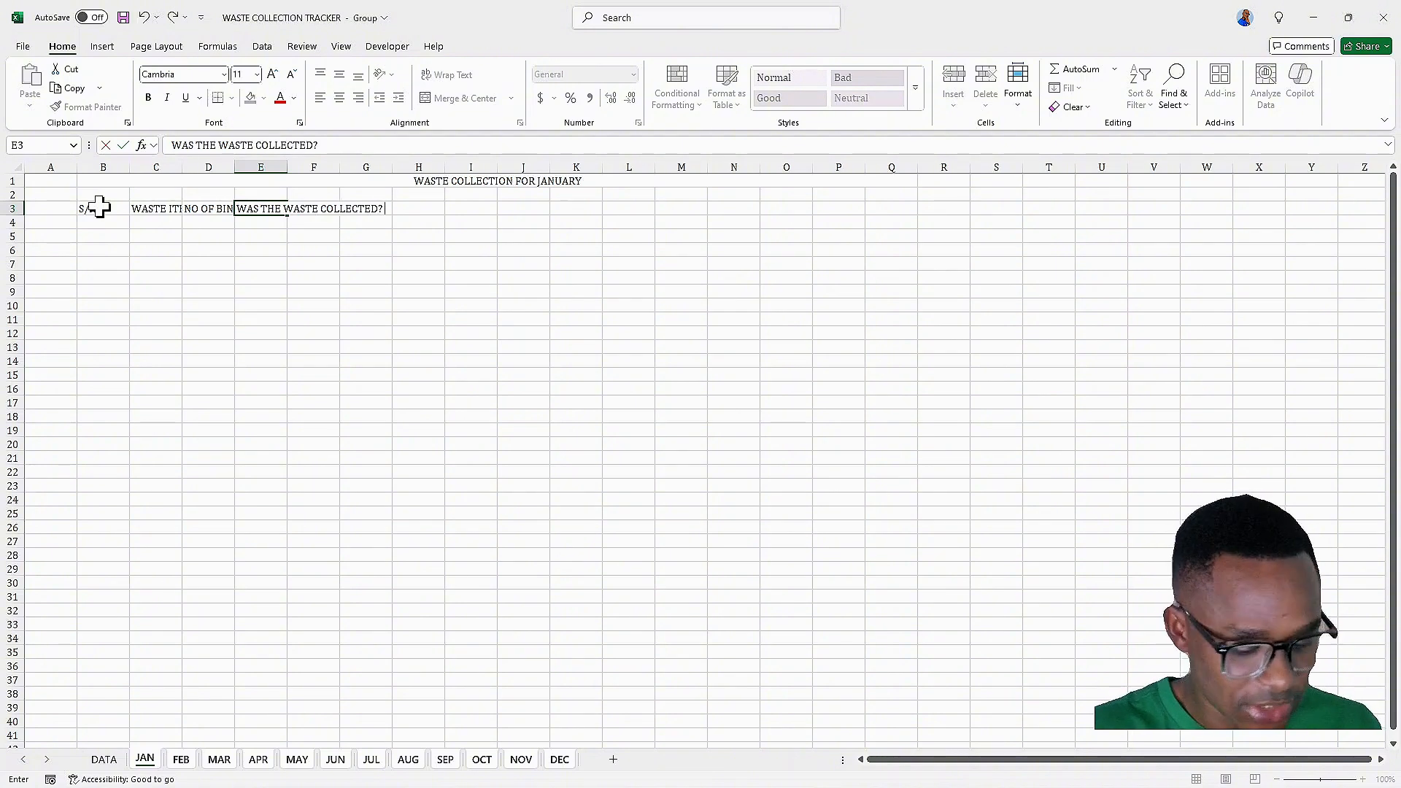
pyautogui.write(' (YES')
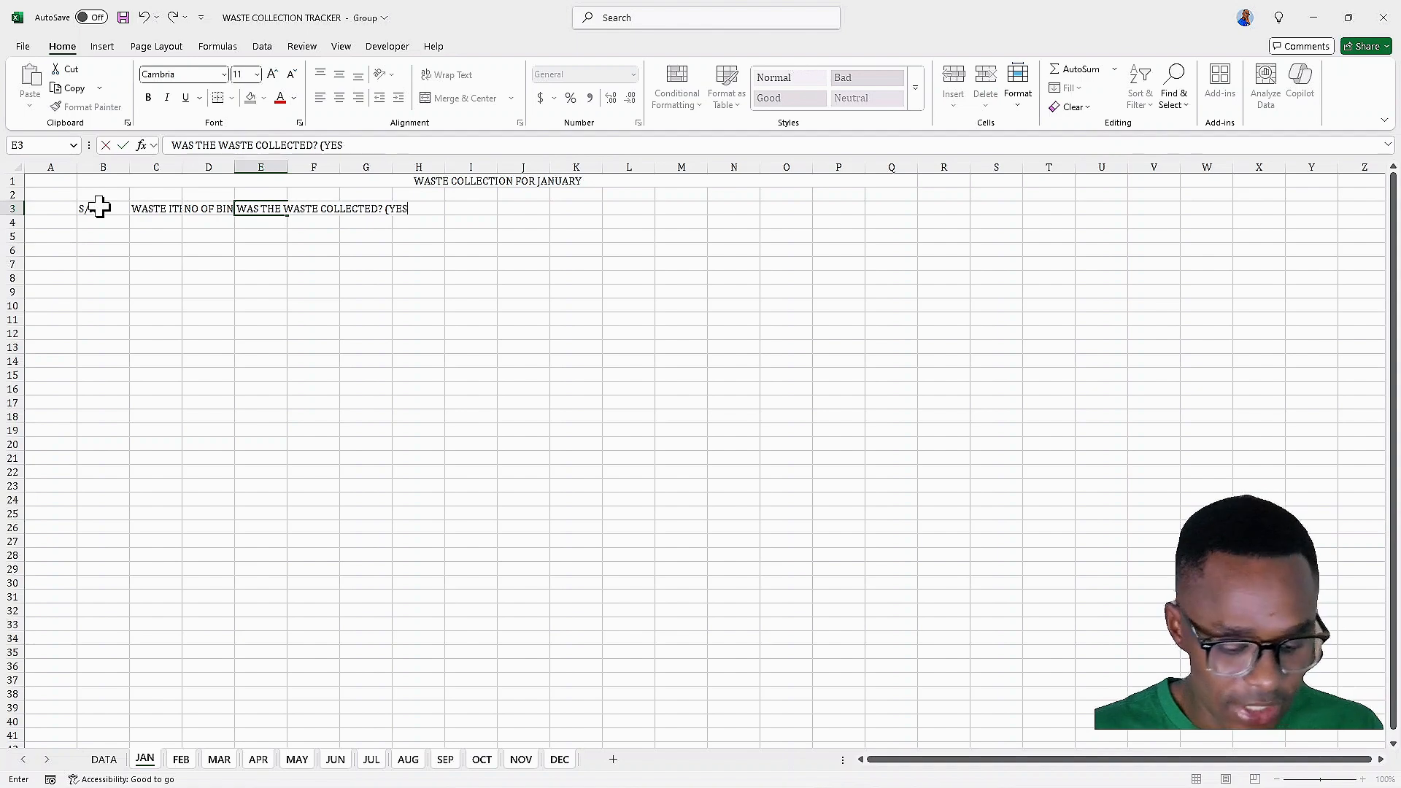
pyautogui.write('?N')
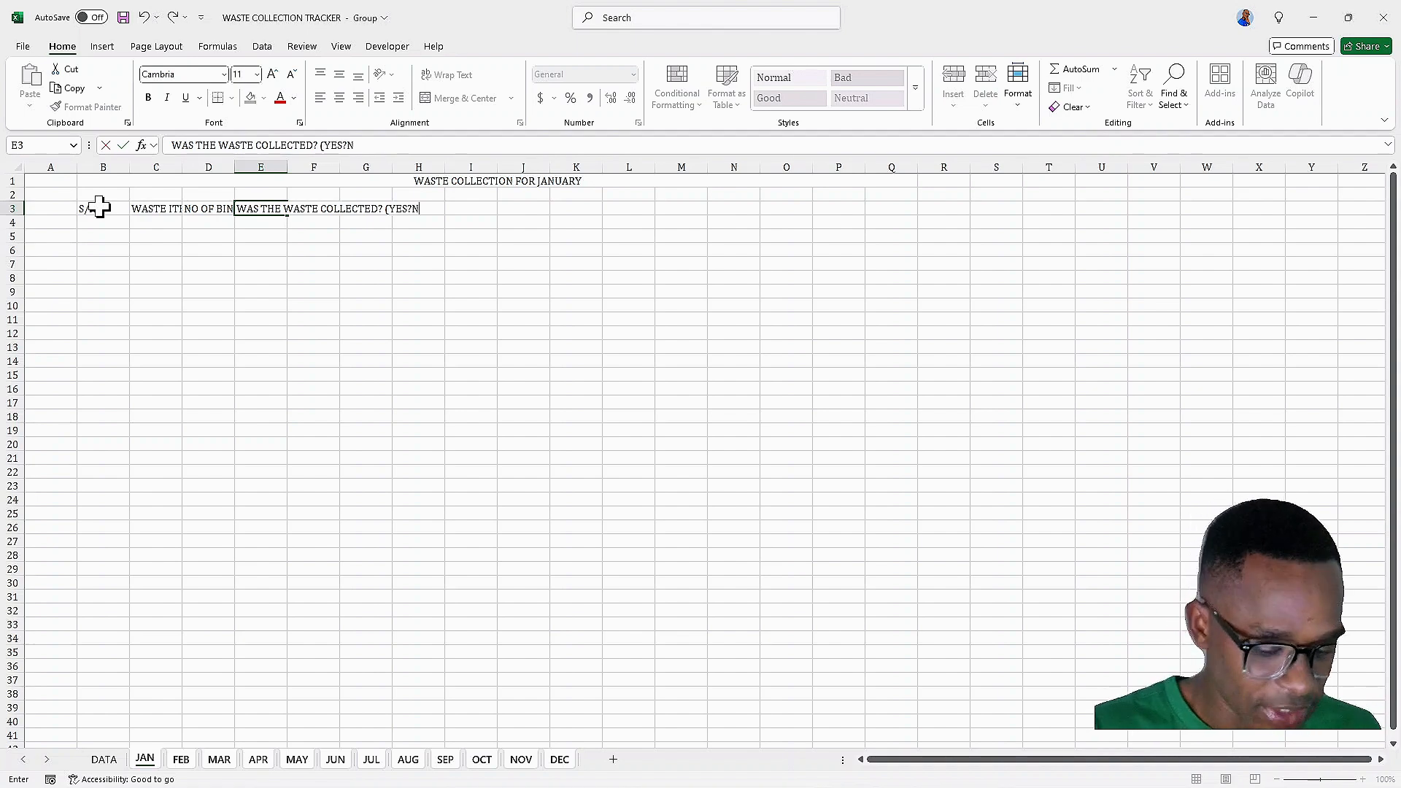
pyautogui.write('O)')
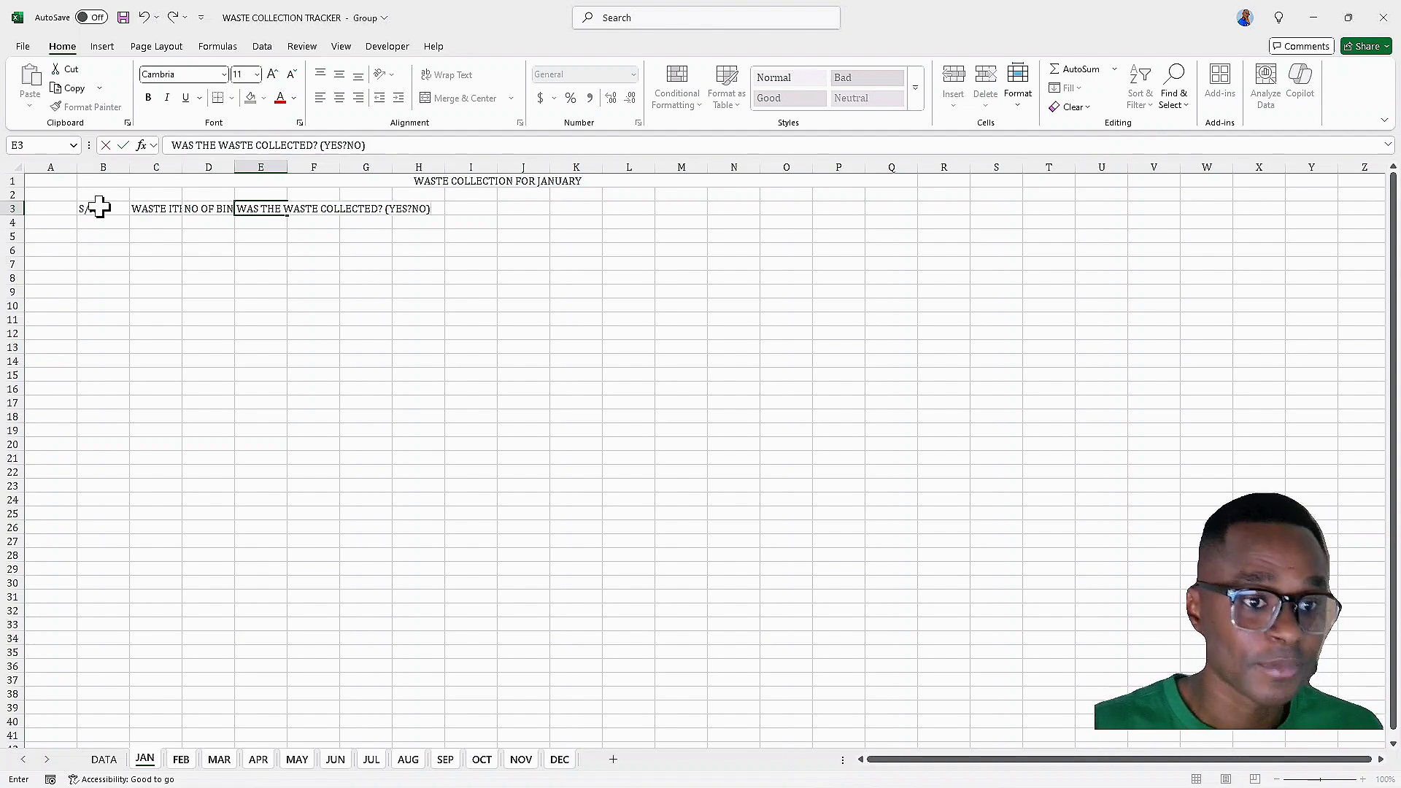
# Complete the E3 header so it reads WAS THE WASTE COLLECTED? (YES/NO)
pyautogui.press('Left')
pyautogui.press('Left')
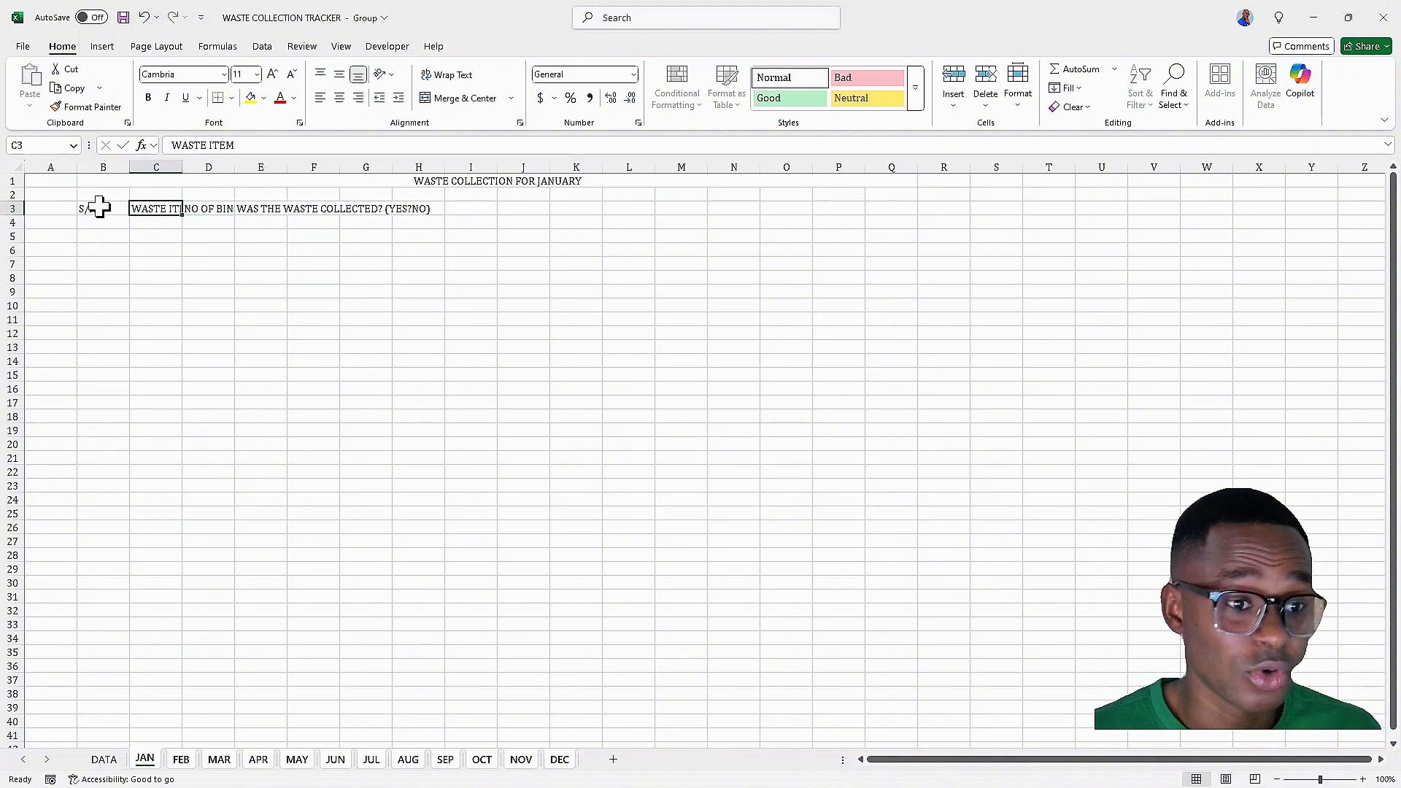
pyautogui.click(312, 195)
pyautogui.click(274, 208)
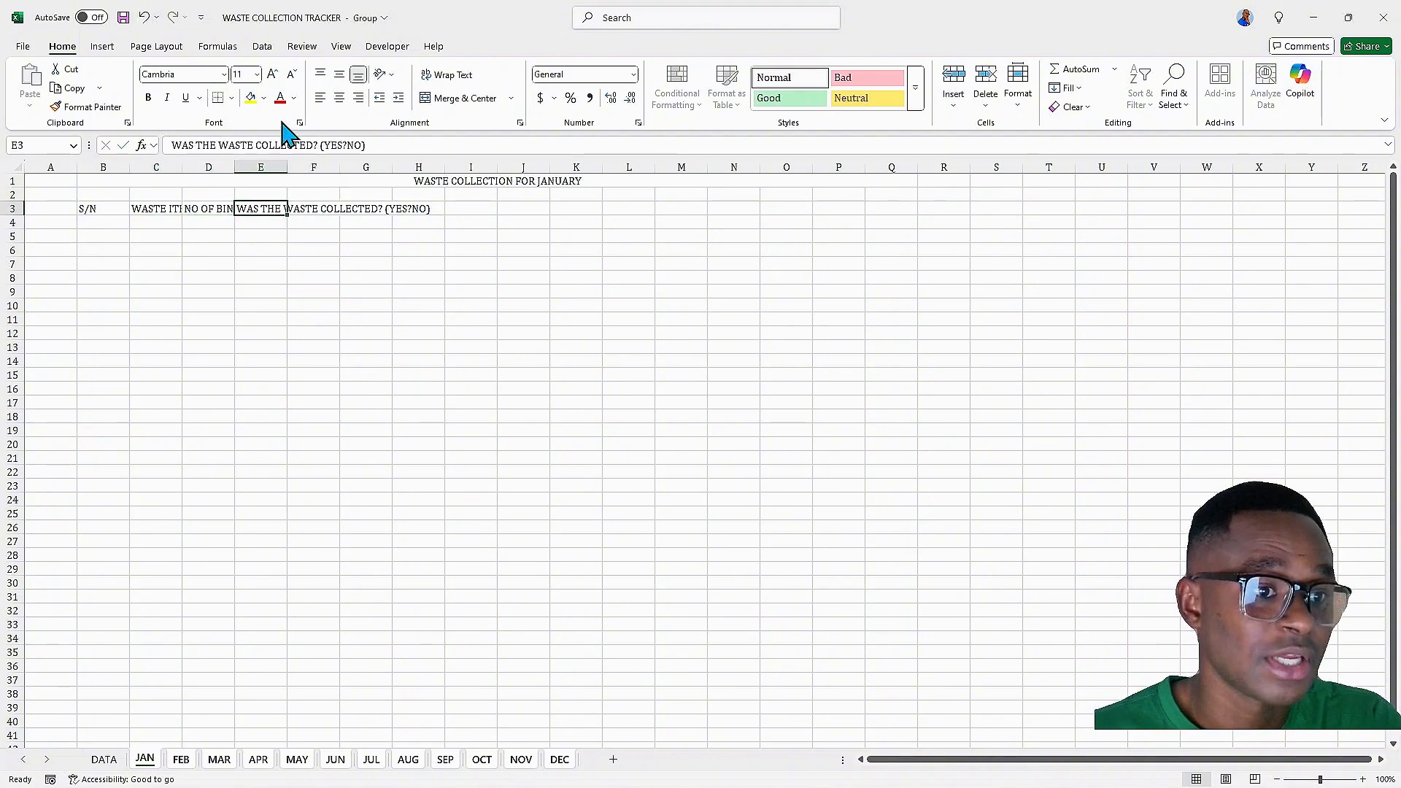
pyautogui.click(346, 145)
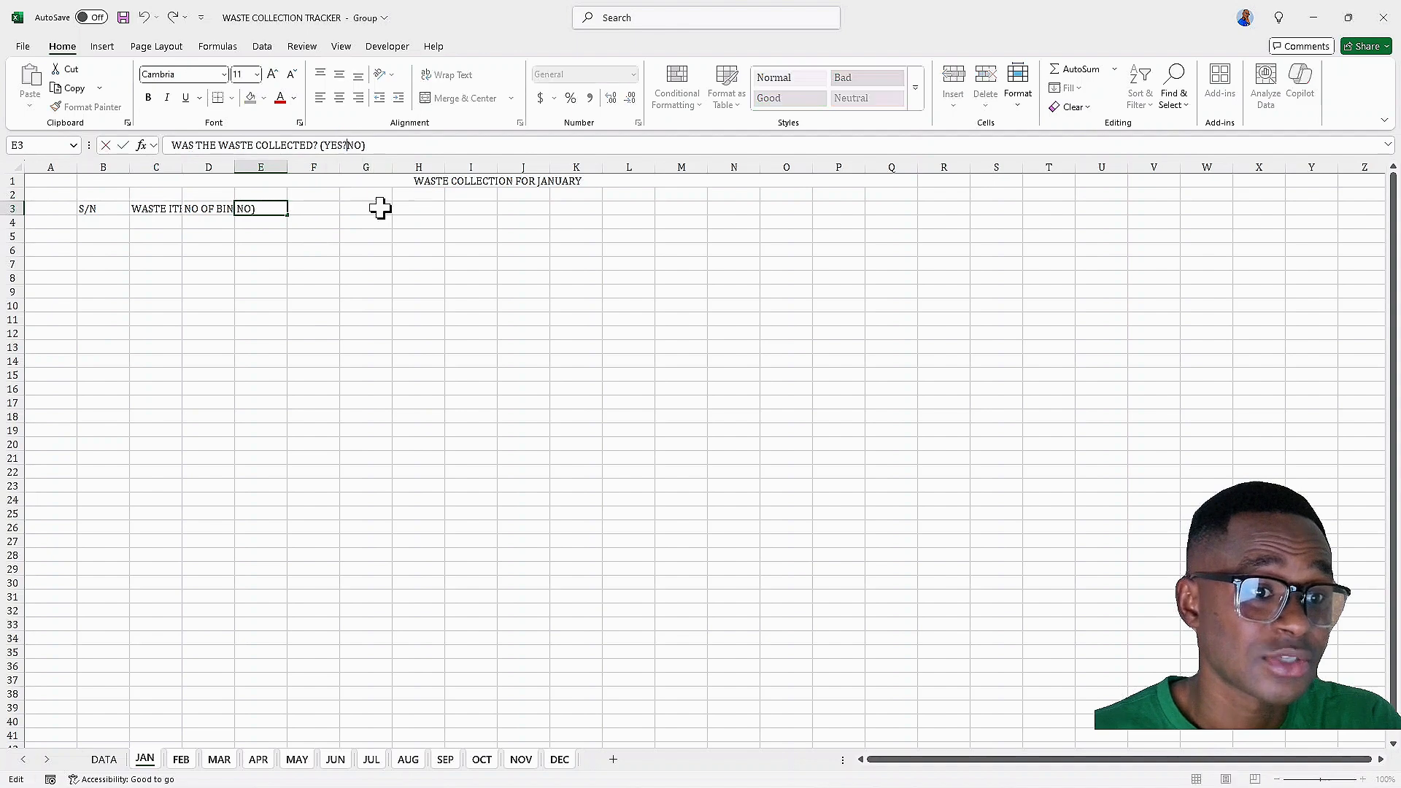
pyautogui.press('BackSpace')
pyautogui.write('/')
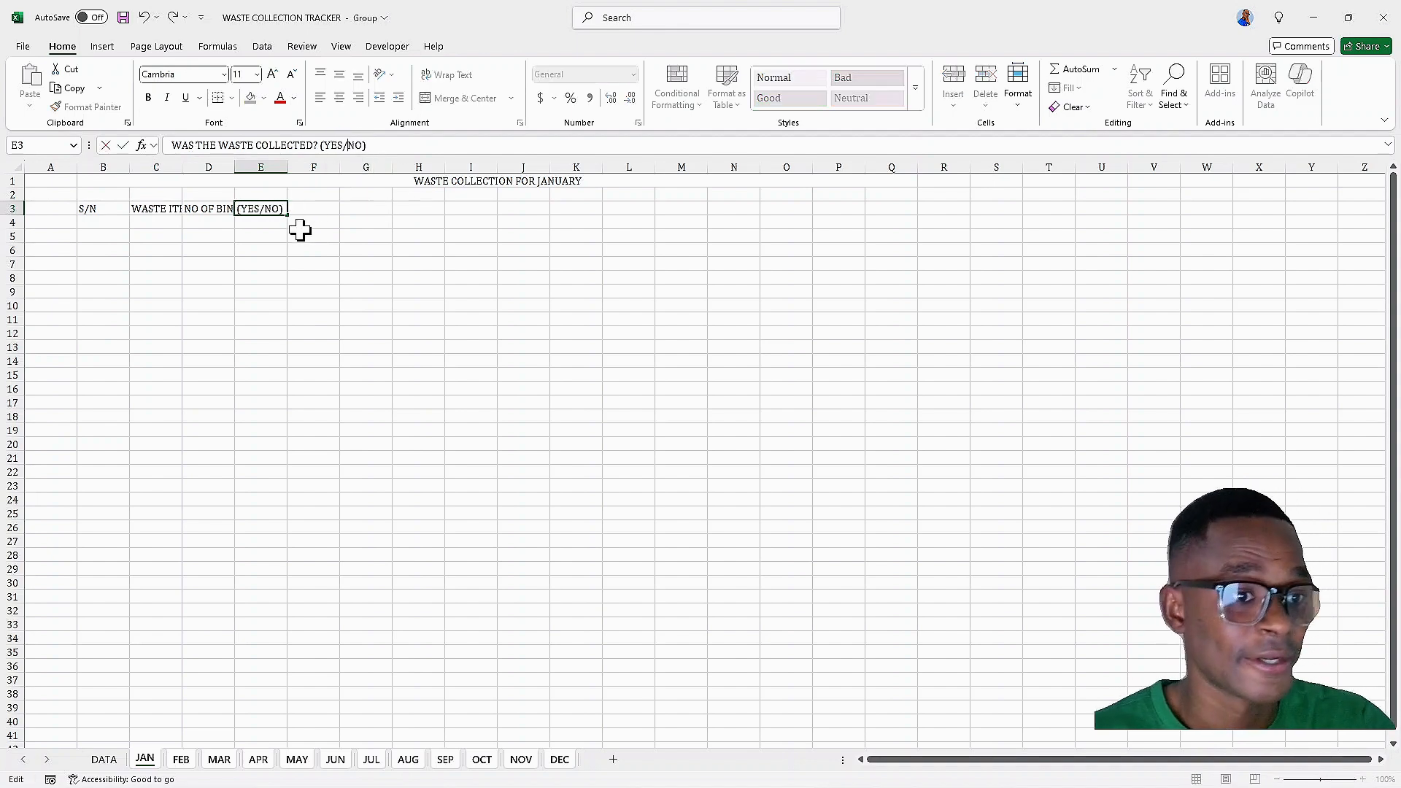
pyautogui.click(292, 248)
# Enter the header NO OF TIMES COLLECTED in F3
pyautogui.click(311, 208)
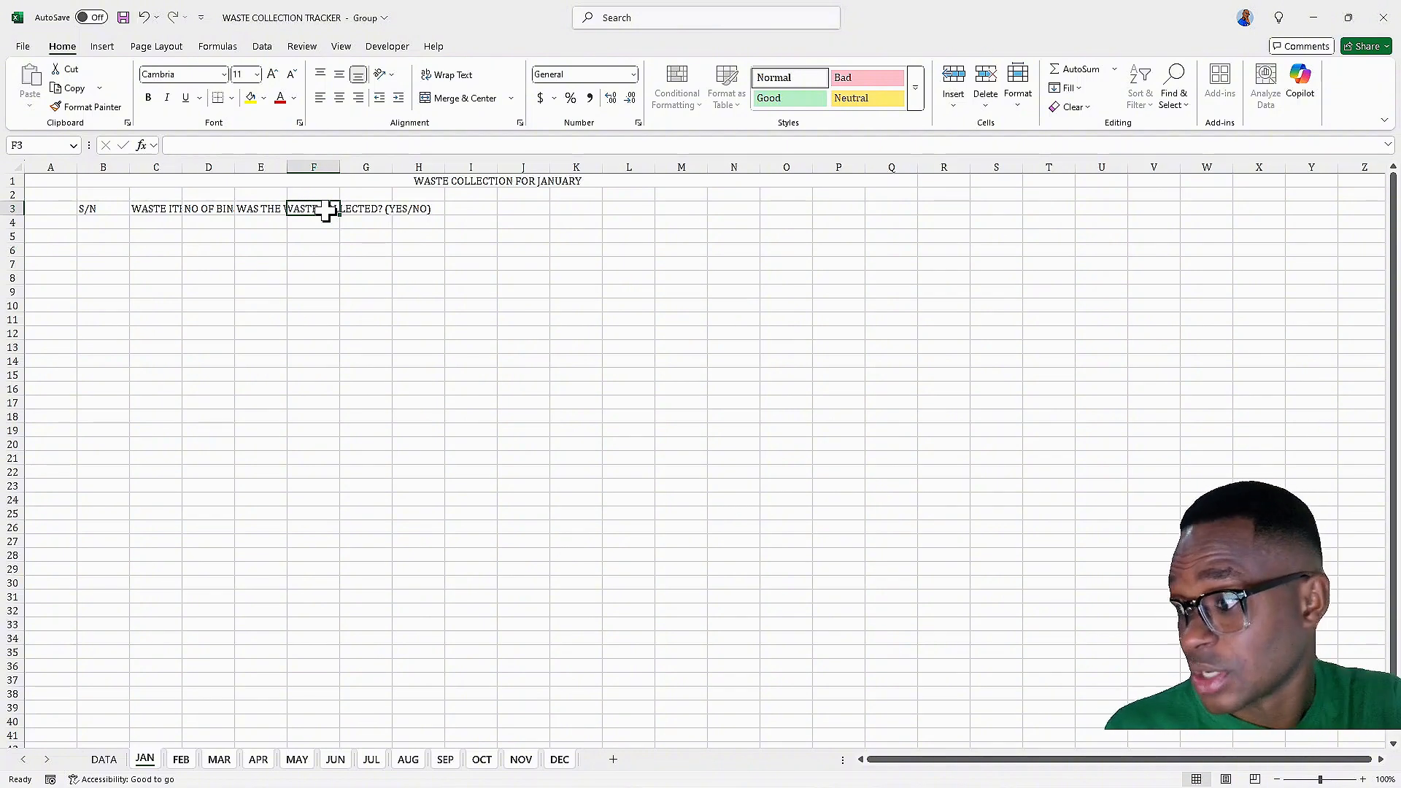
pyautogui.write('NO')
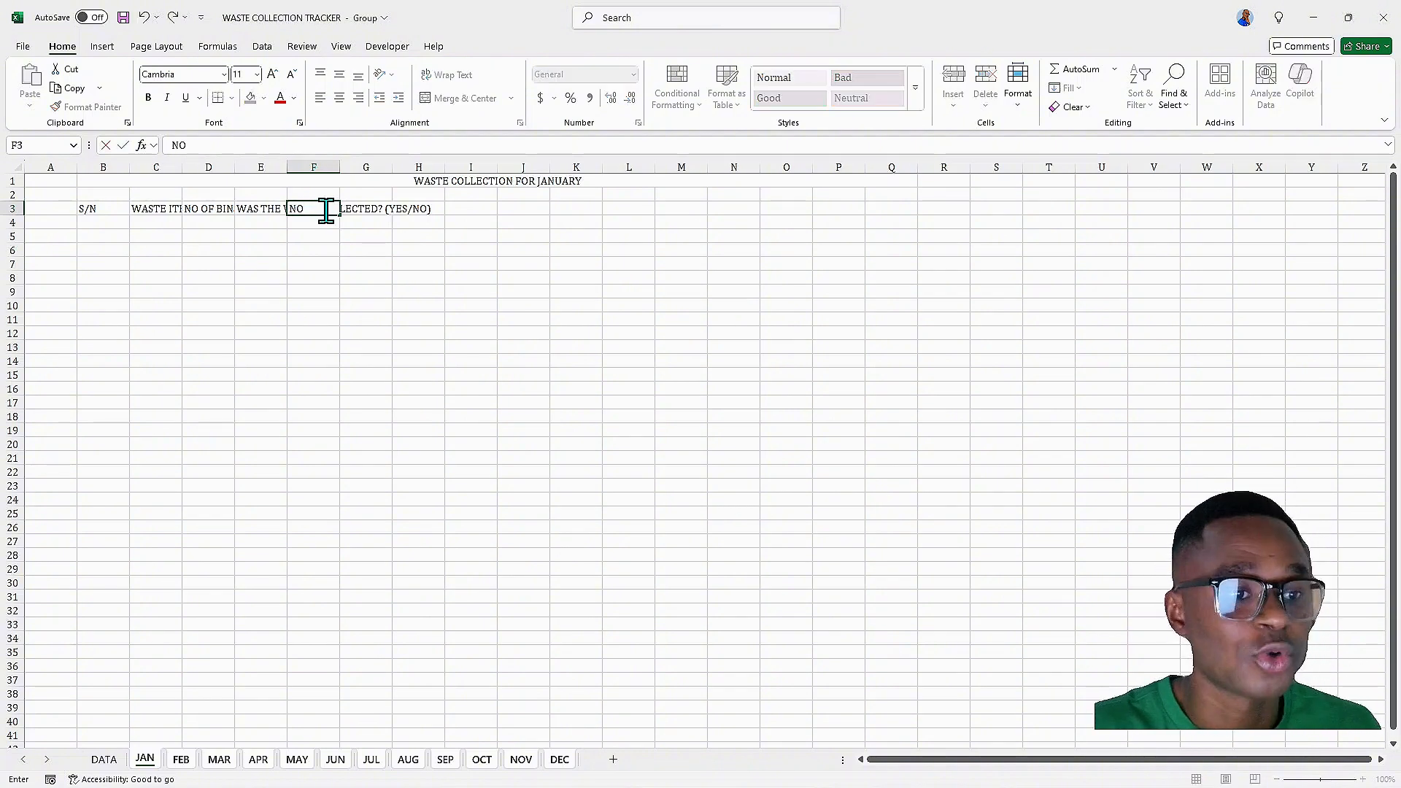
pyautogui.write(' OF')
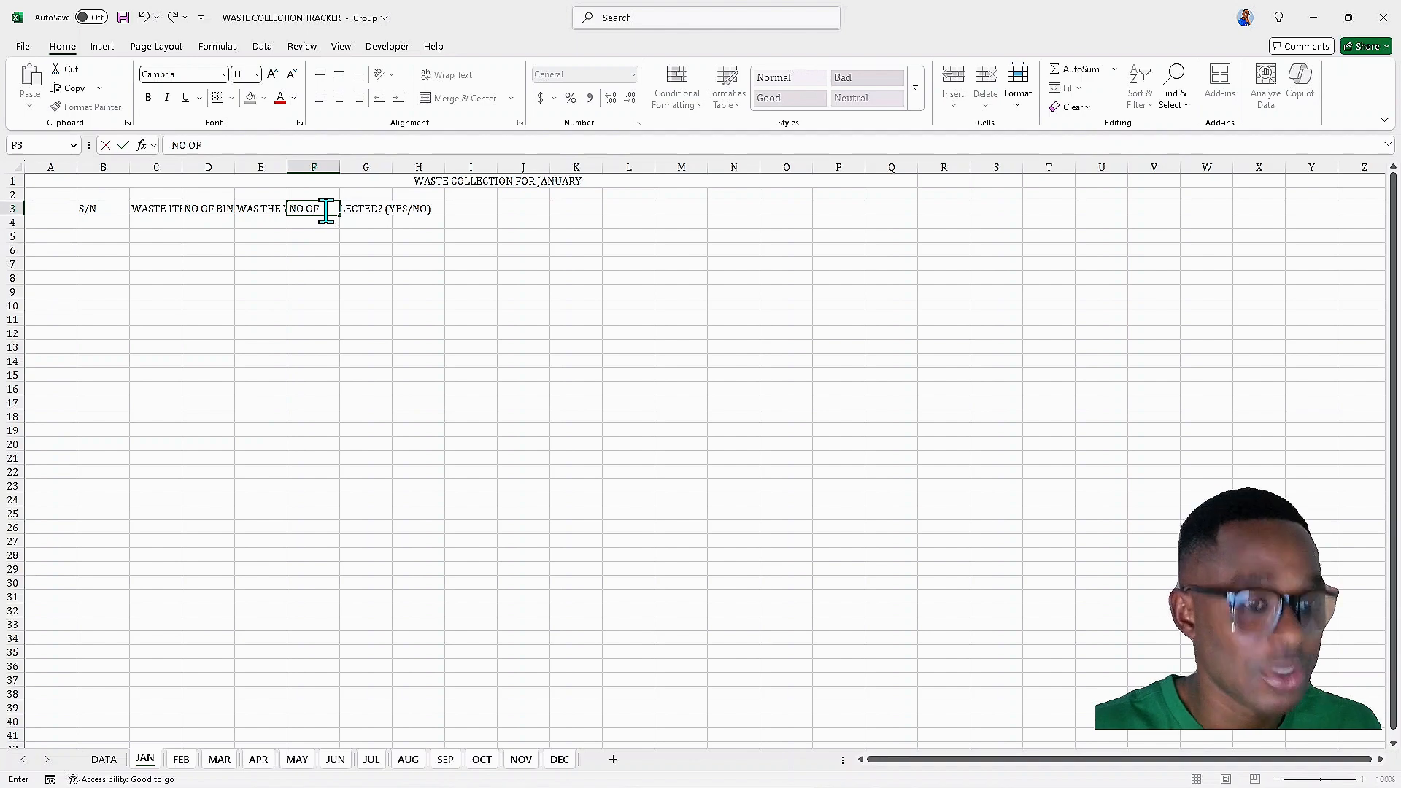
pyautogui.write(' TIMES')
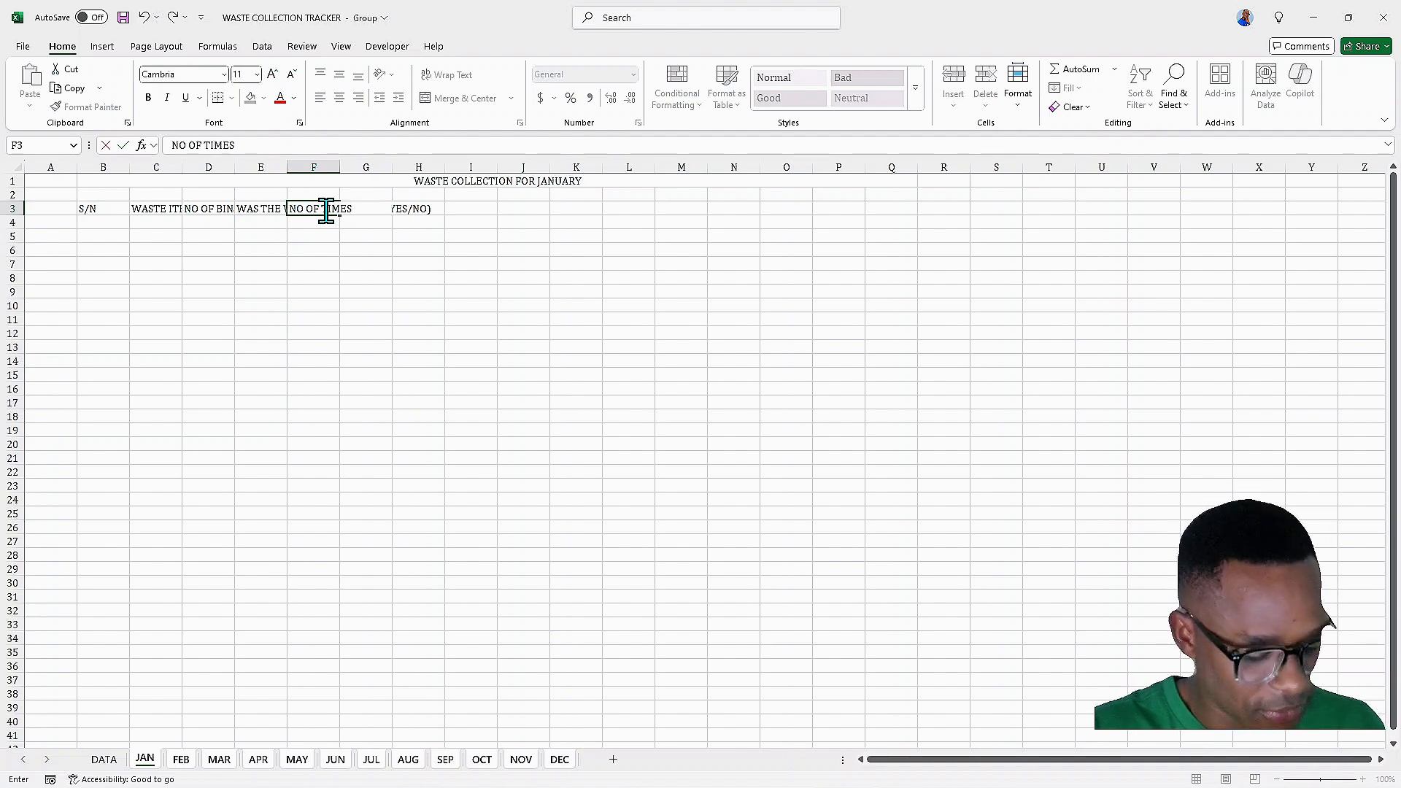
pyautogui.write(' COL')
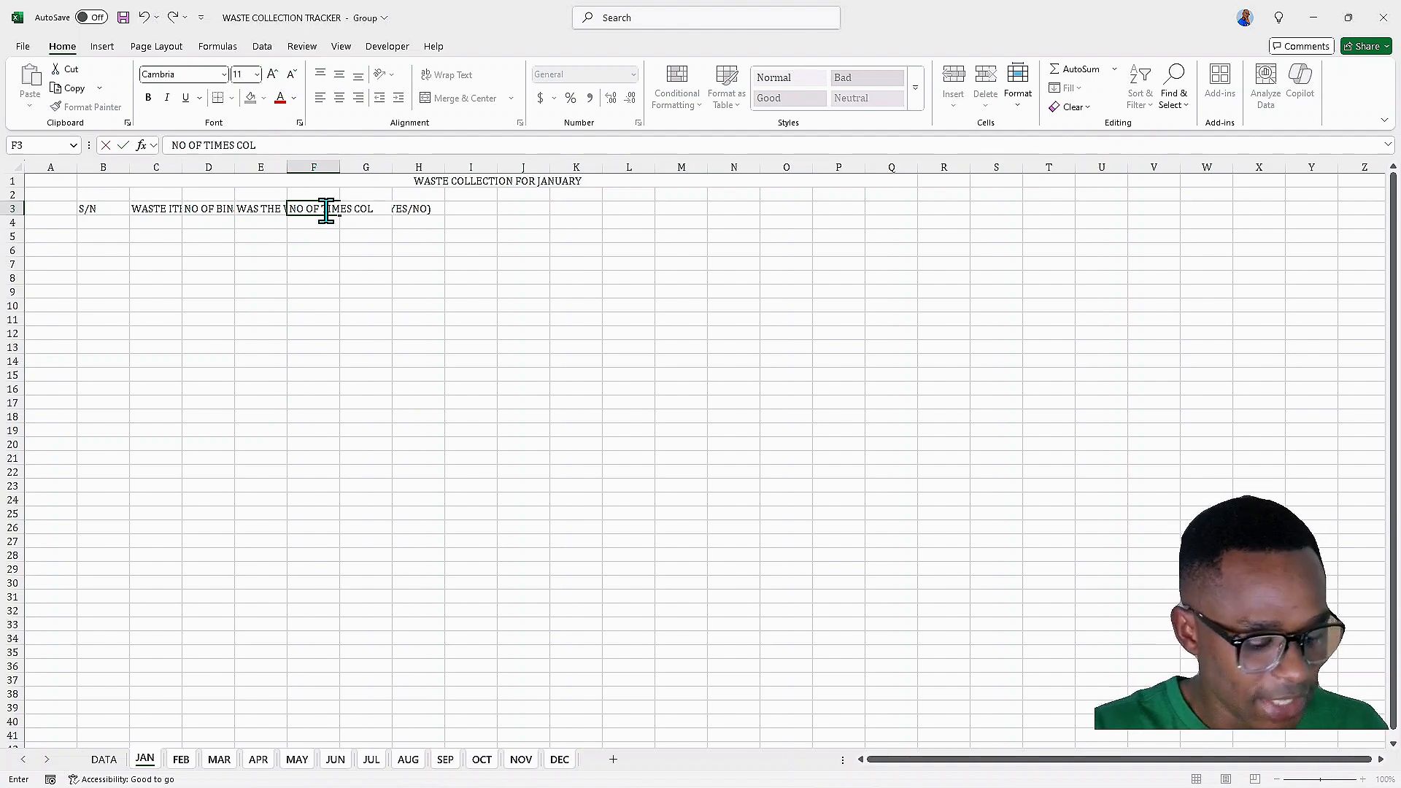
pyautogui.write('LECTED')
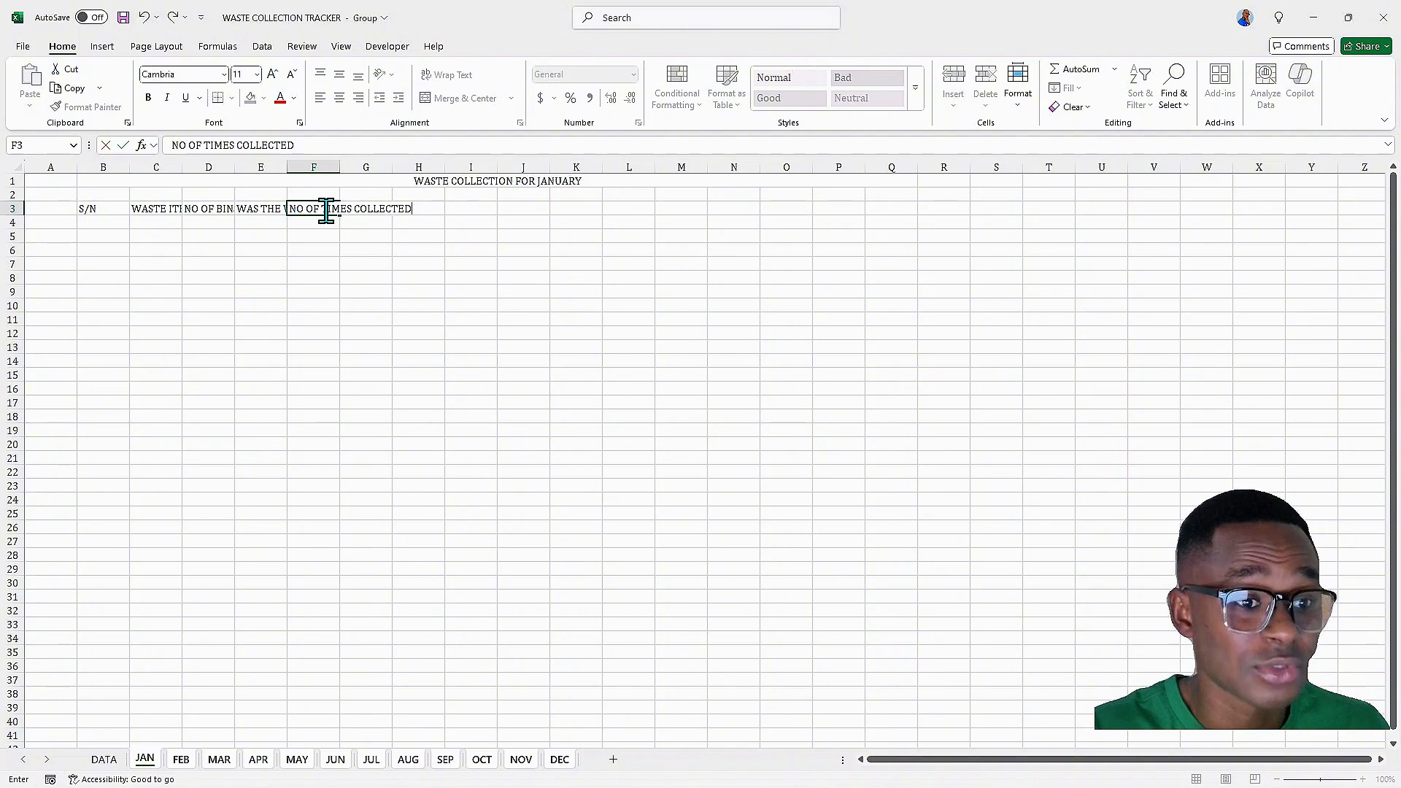
pyautogui.press('Tab')
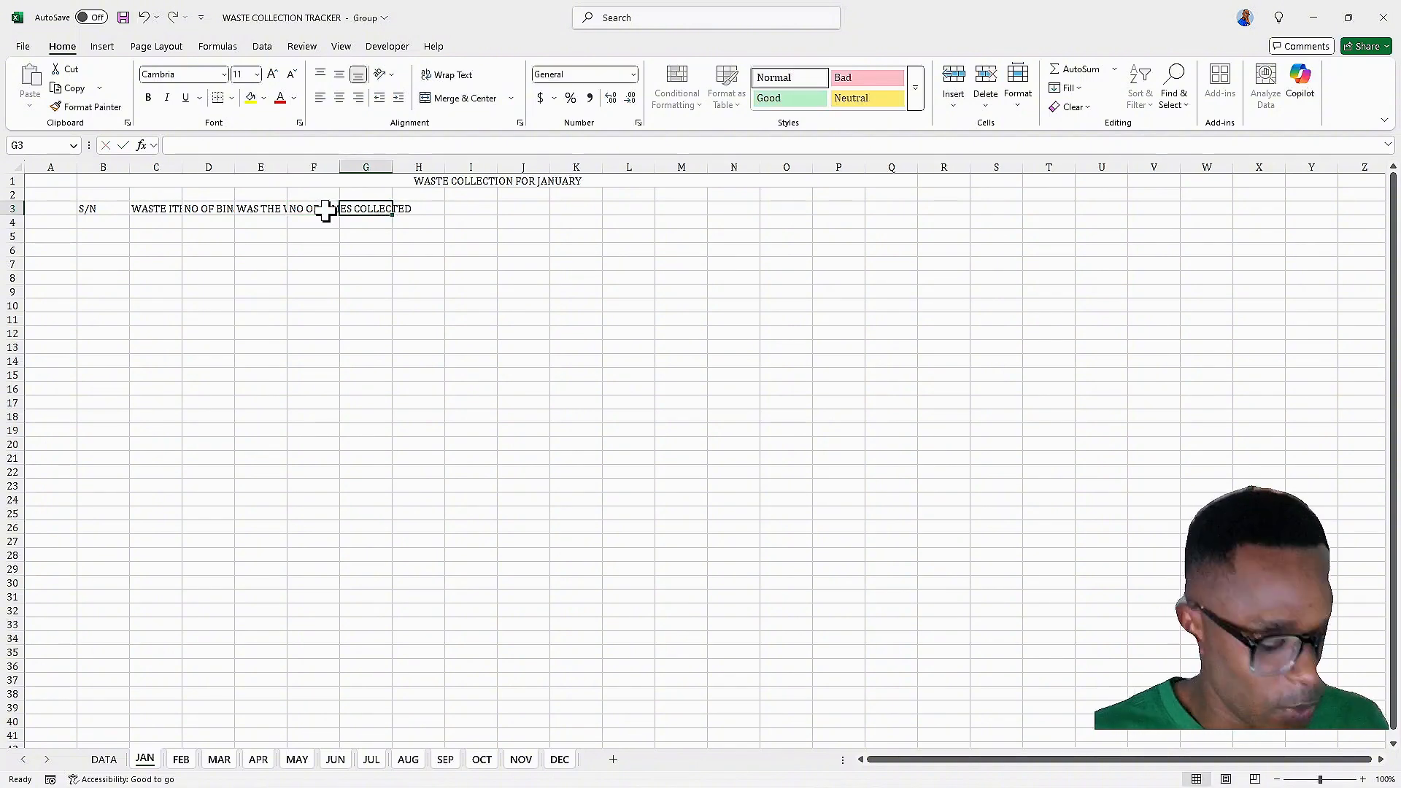
# Enter the header WEIGHT (KG) in G3
pyautogui.write('WEIGHT')
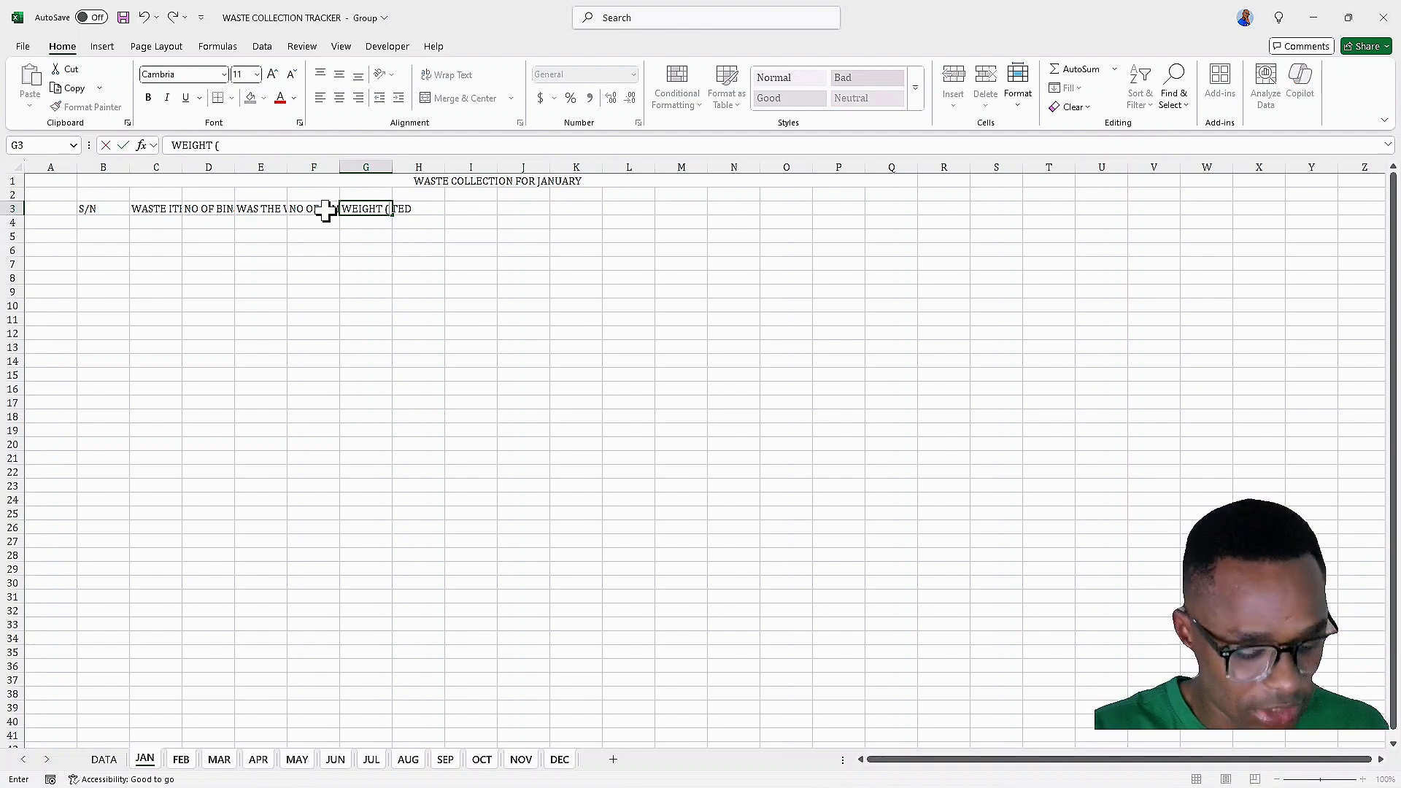
pyautogui.write(' (KG)')
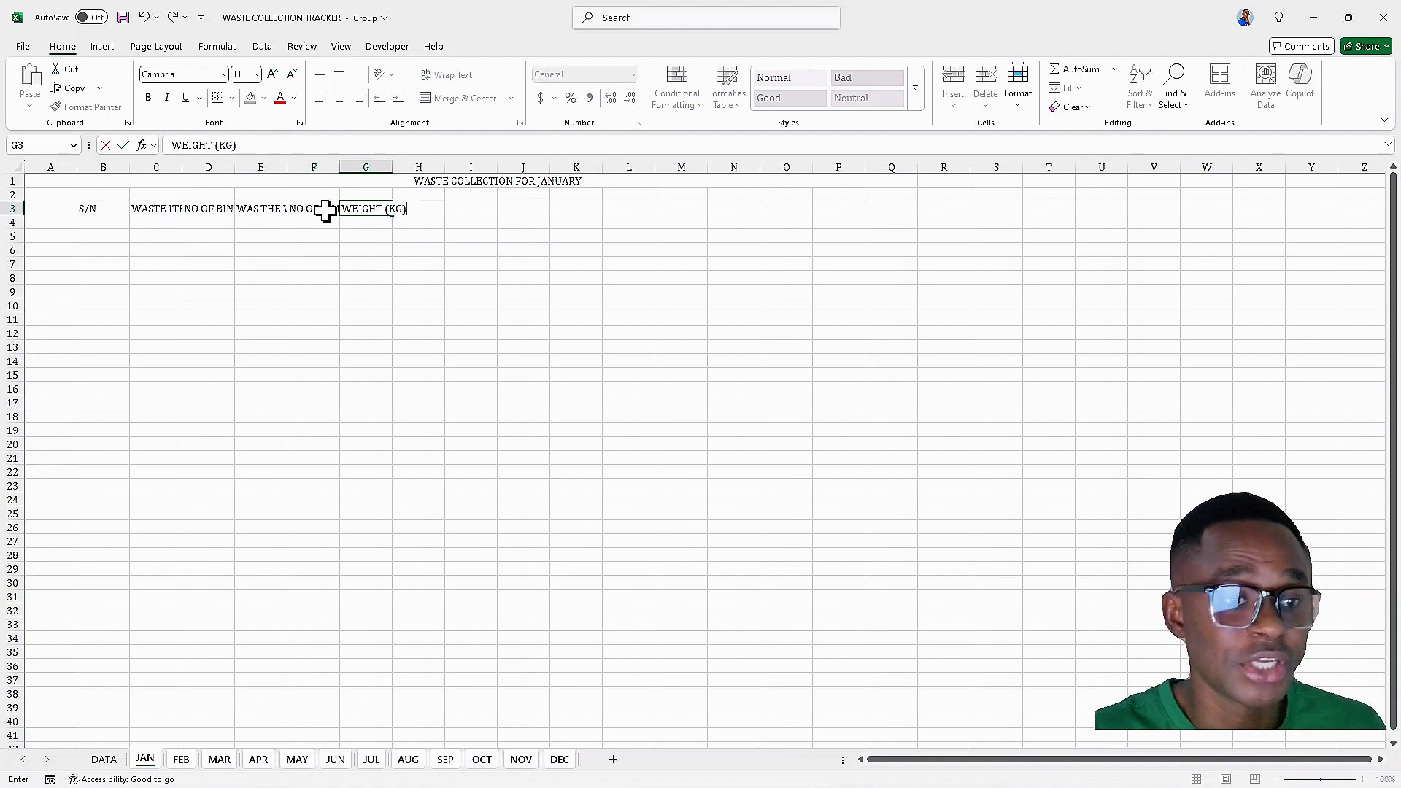
pyautogui.press('Tab')
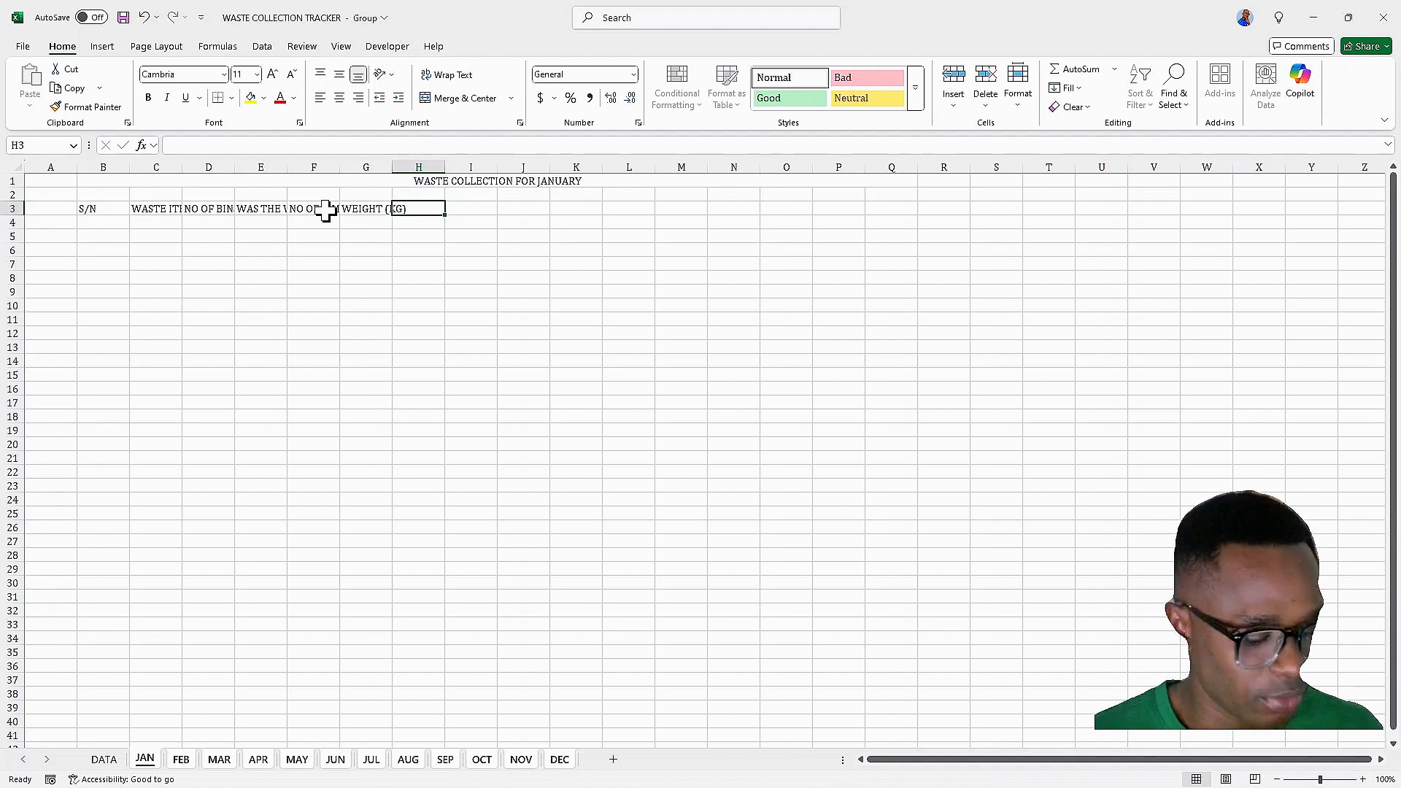
# Enter the header WEIGHT 2 (KG) in H3
pyautogui.write('WEIGHT')
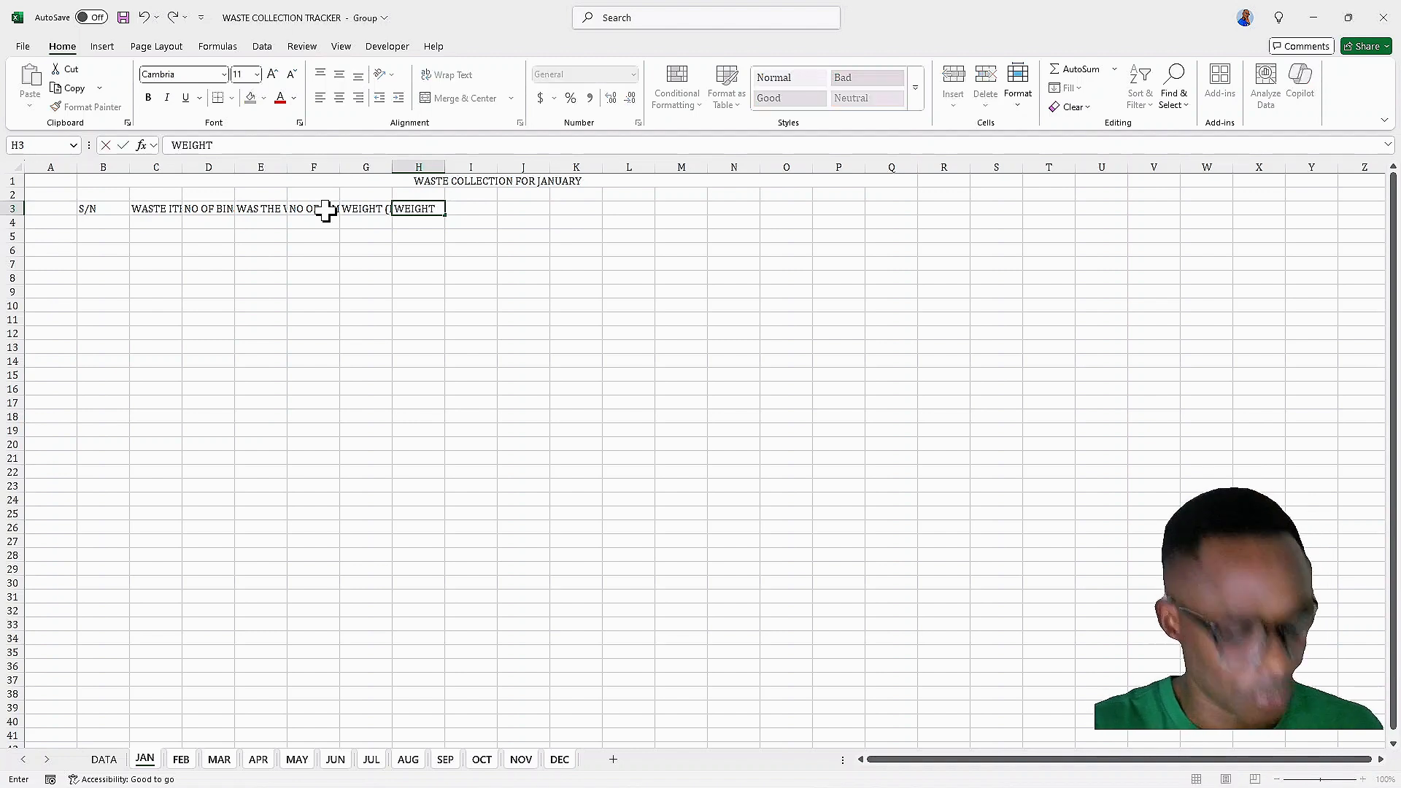
pyautogui.write(' (')
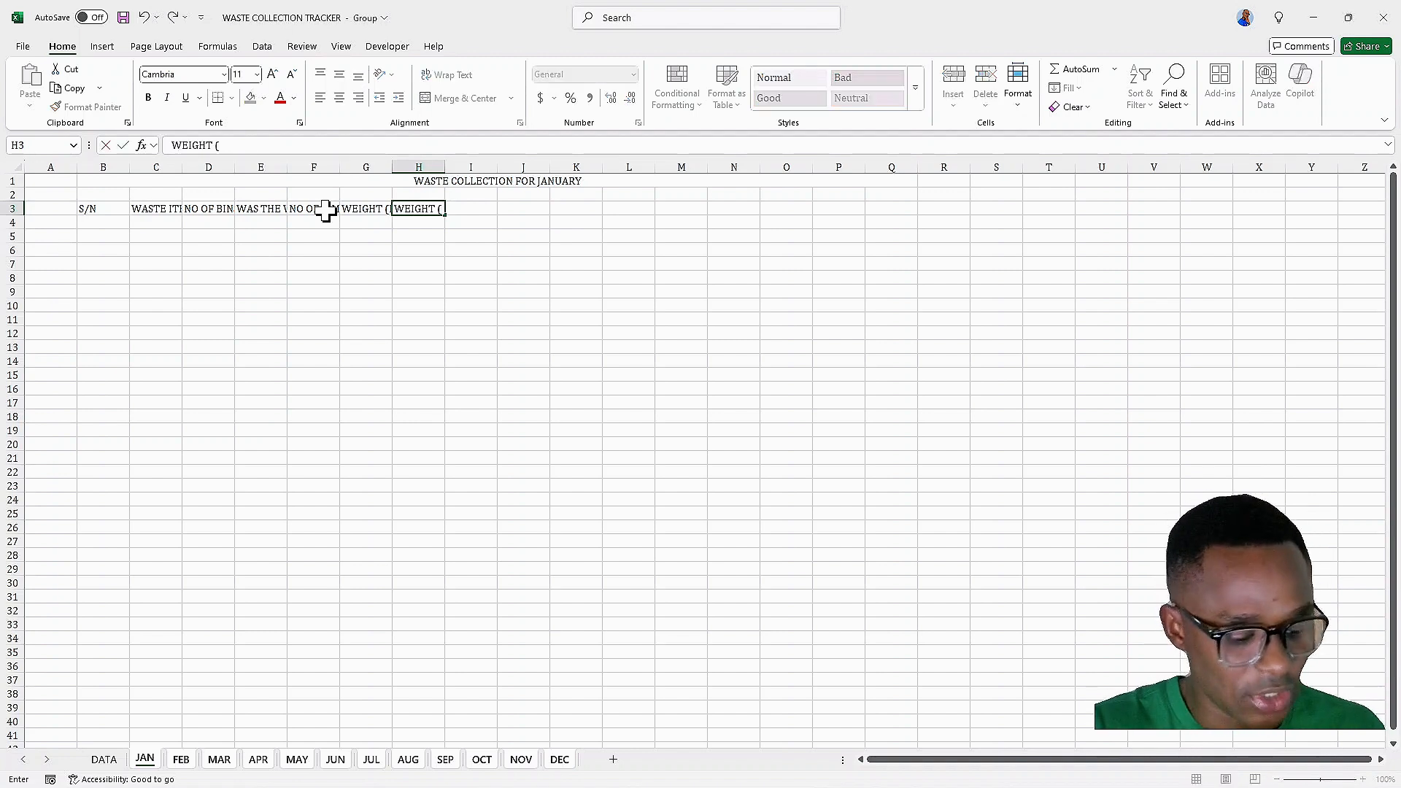
pyautogui.write('KG')
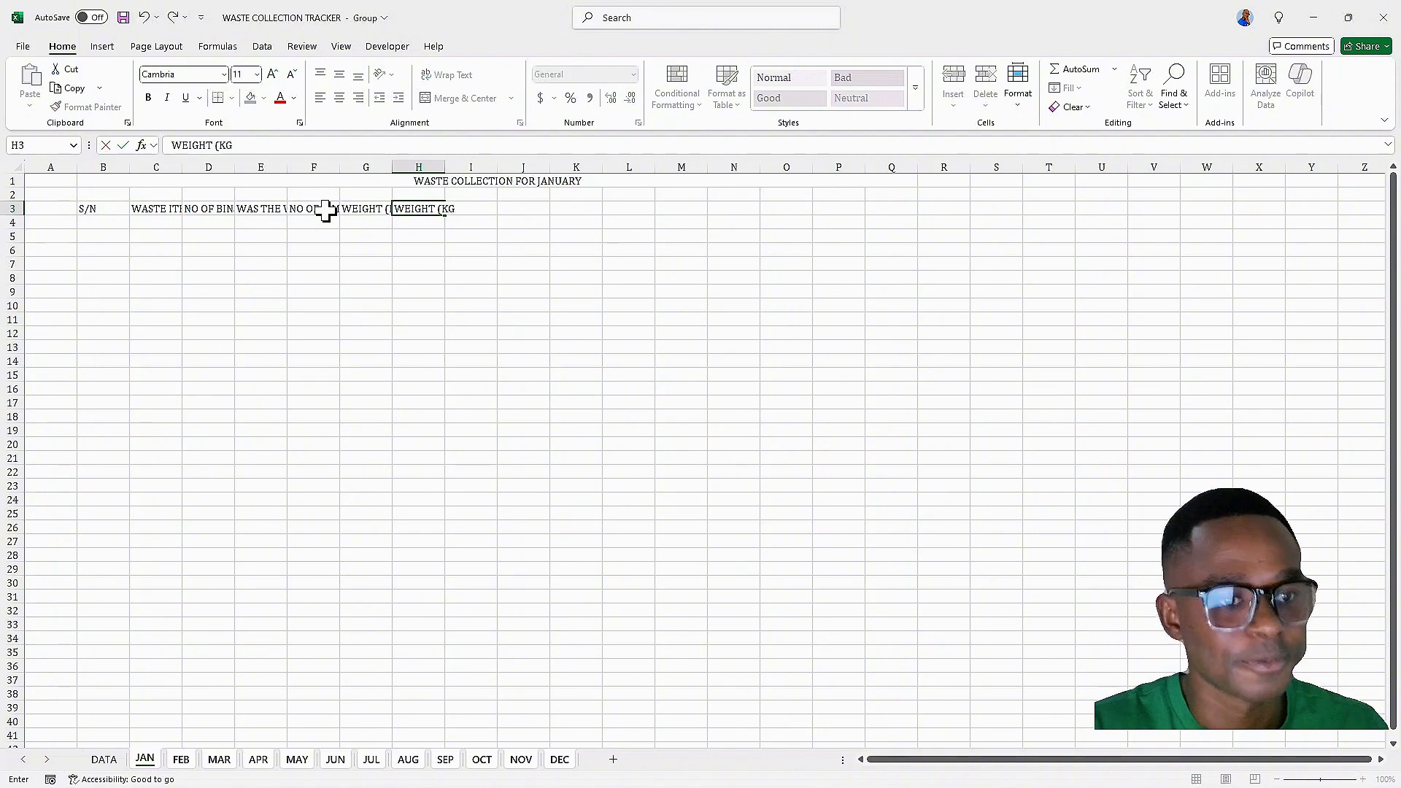
pyautogui.write(')')
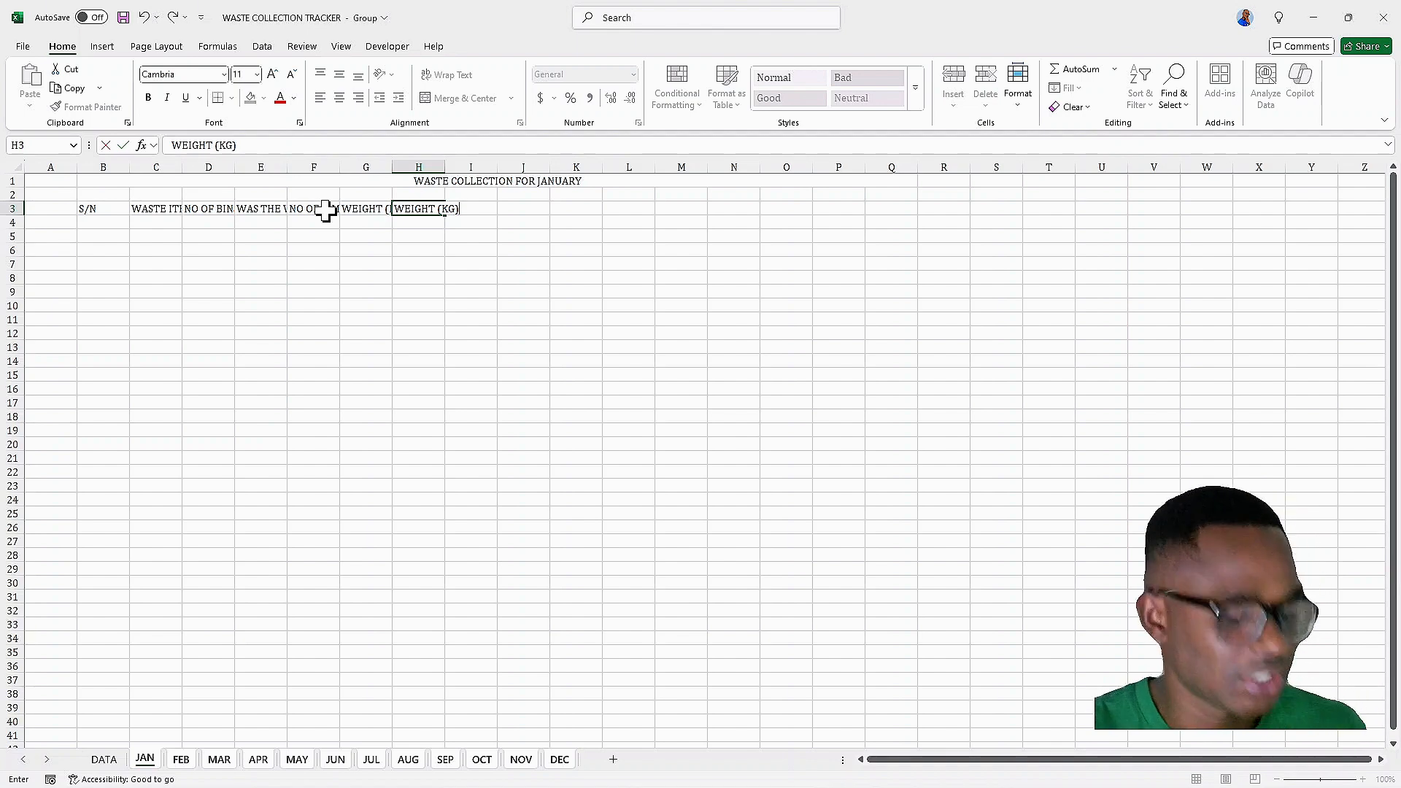
pyautogui.press('Tab')
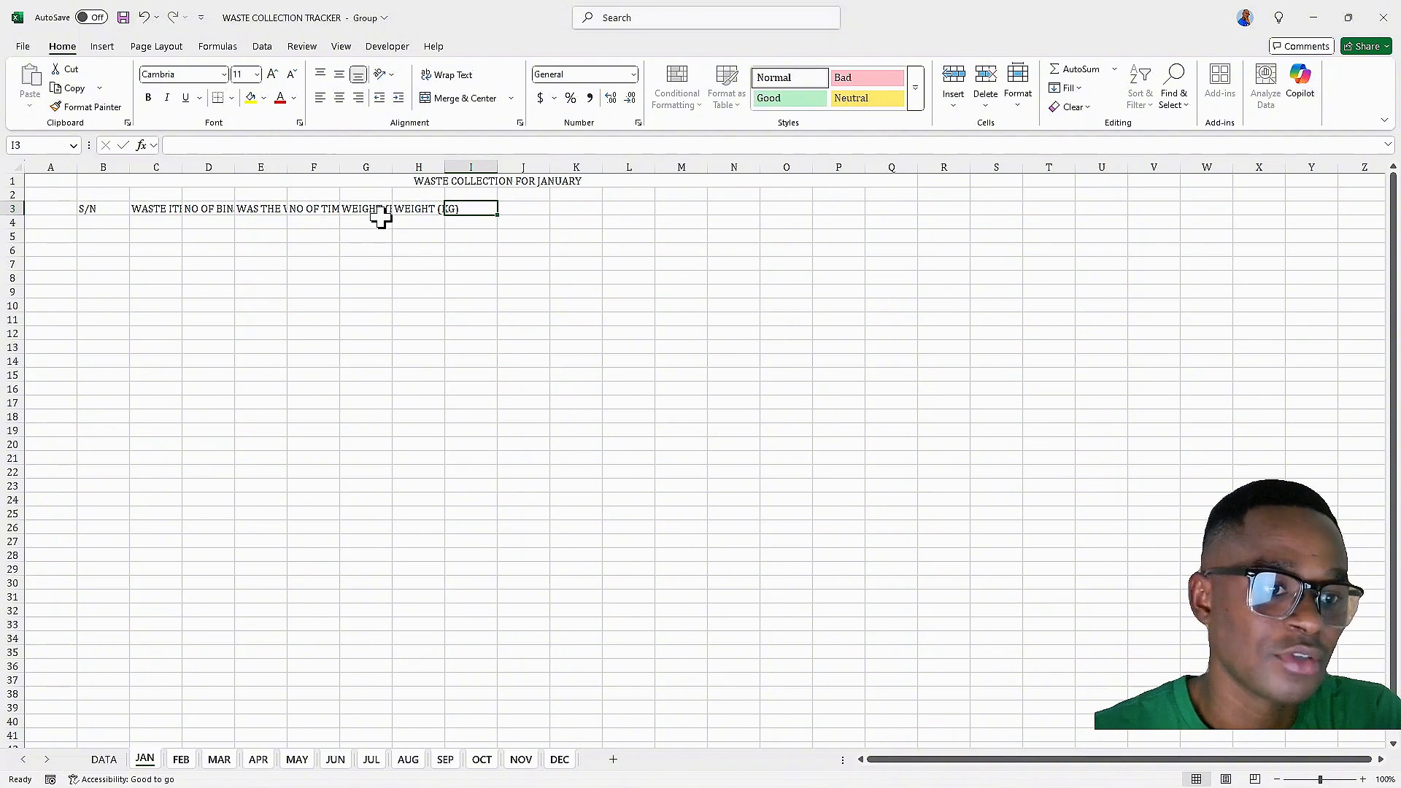
pyautogui.click(407, 209)
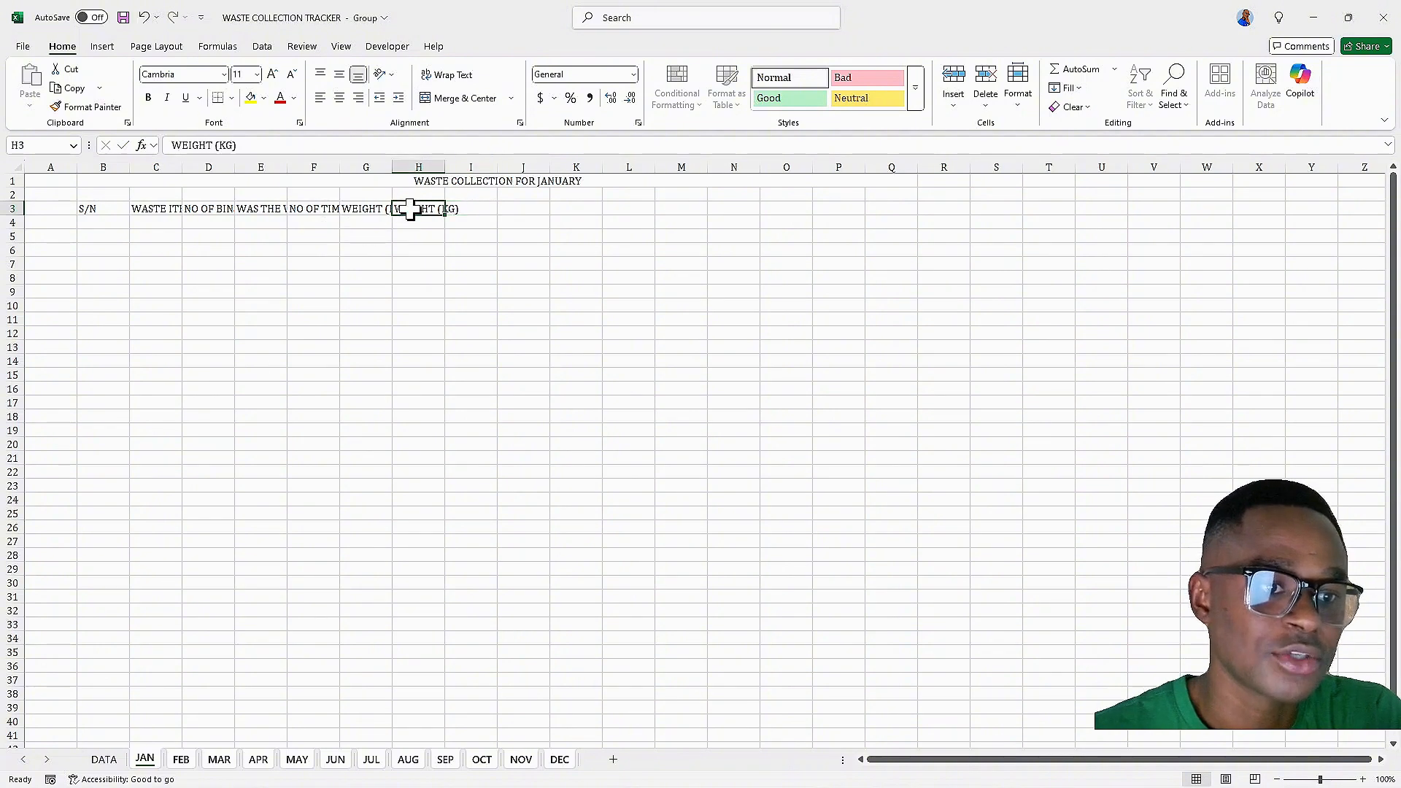
pyautogui.click(217, 145)
pyautogui.write('2')
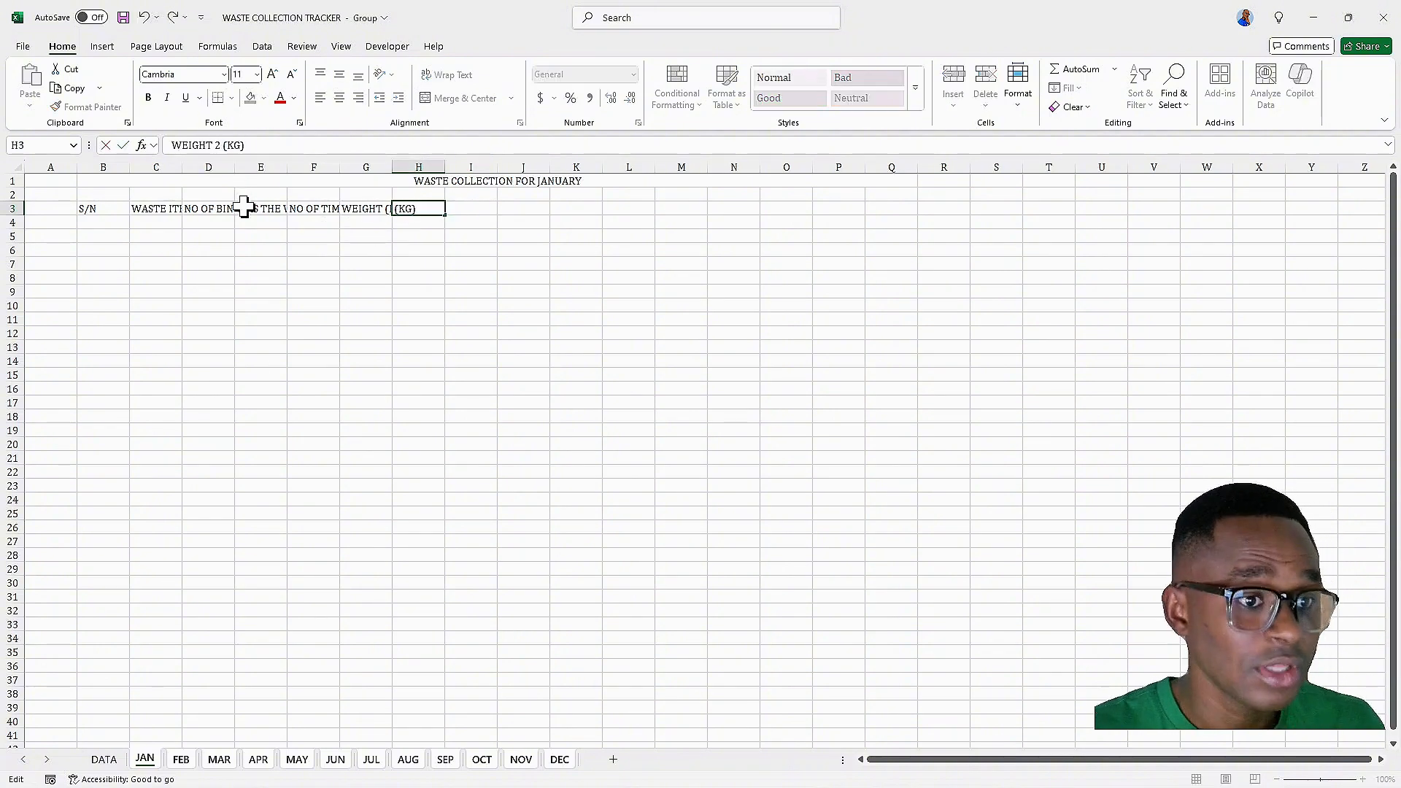
pyautogui.click(401, 228)
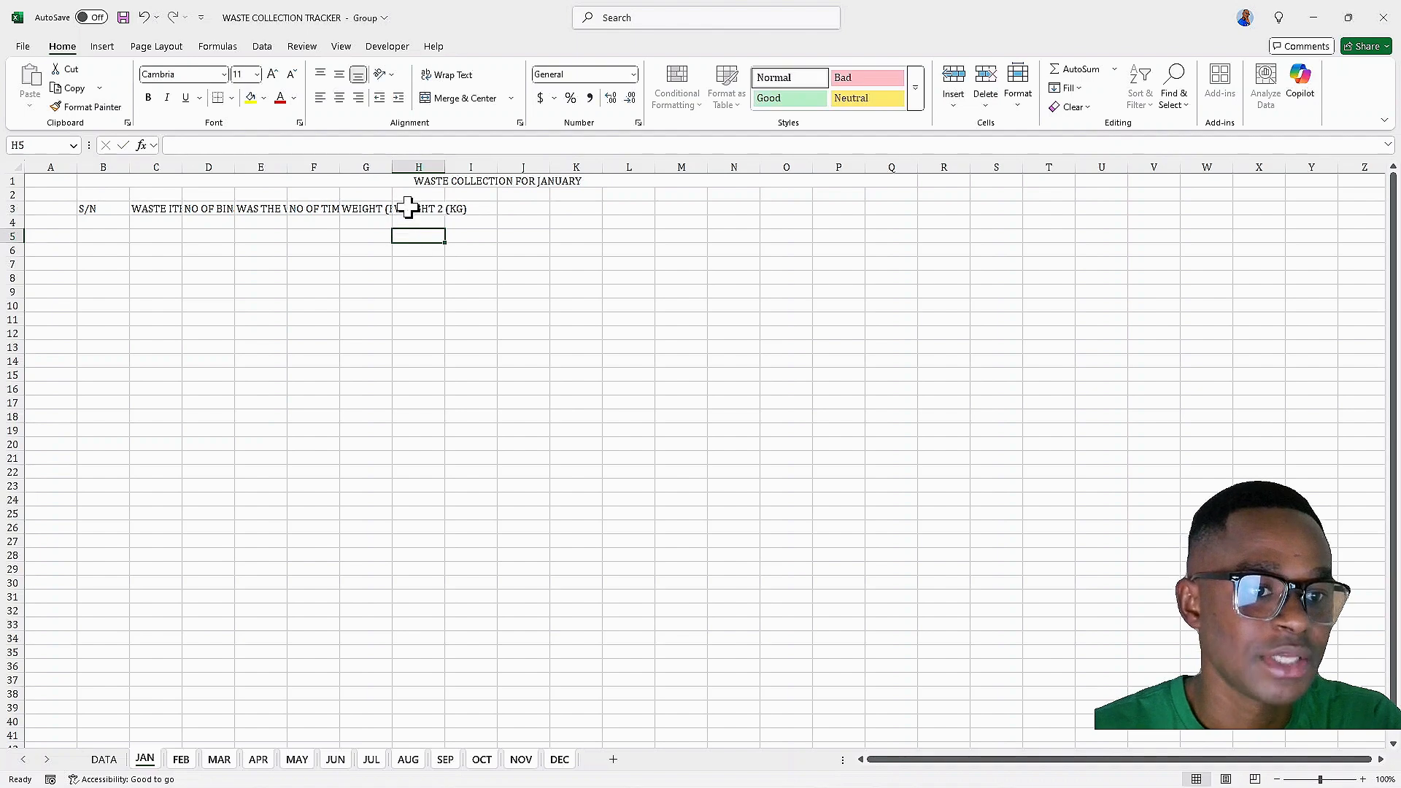
# Enter the header STATUS in I3
pyautogui.click(409, 210)
pyautogui.click(458, 208)
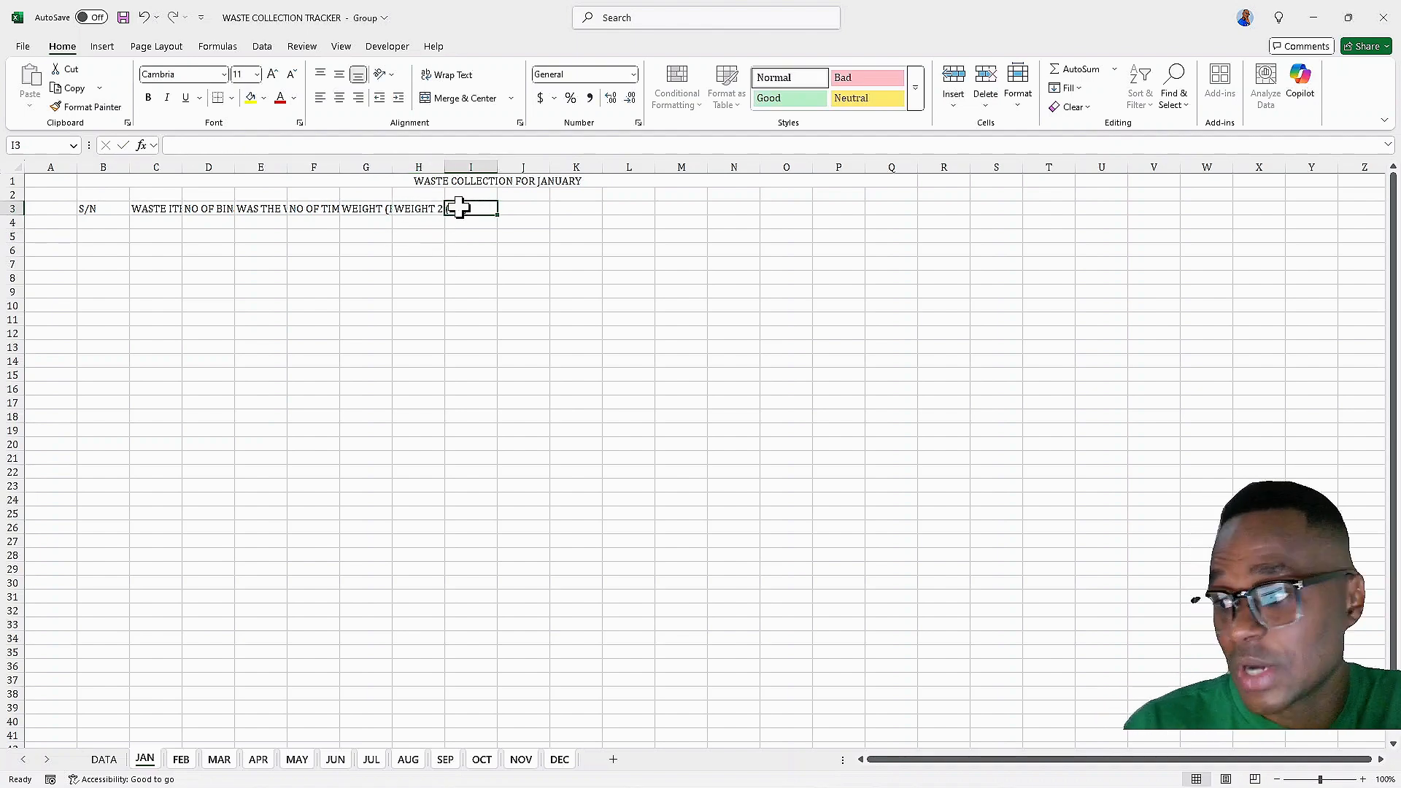
pyautogui.write('STS')
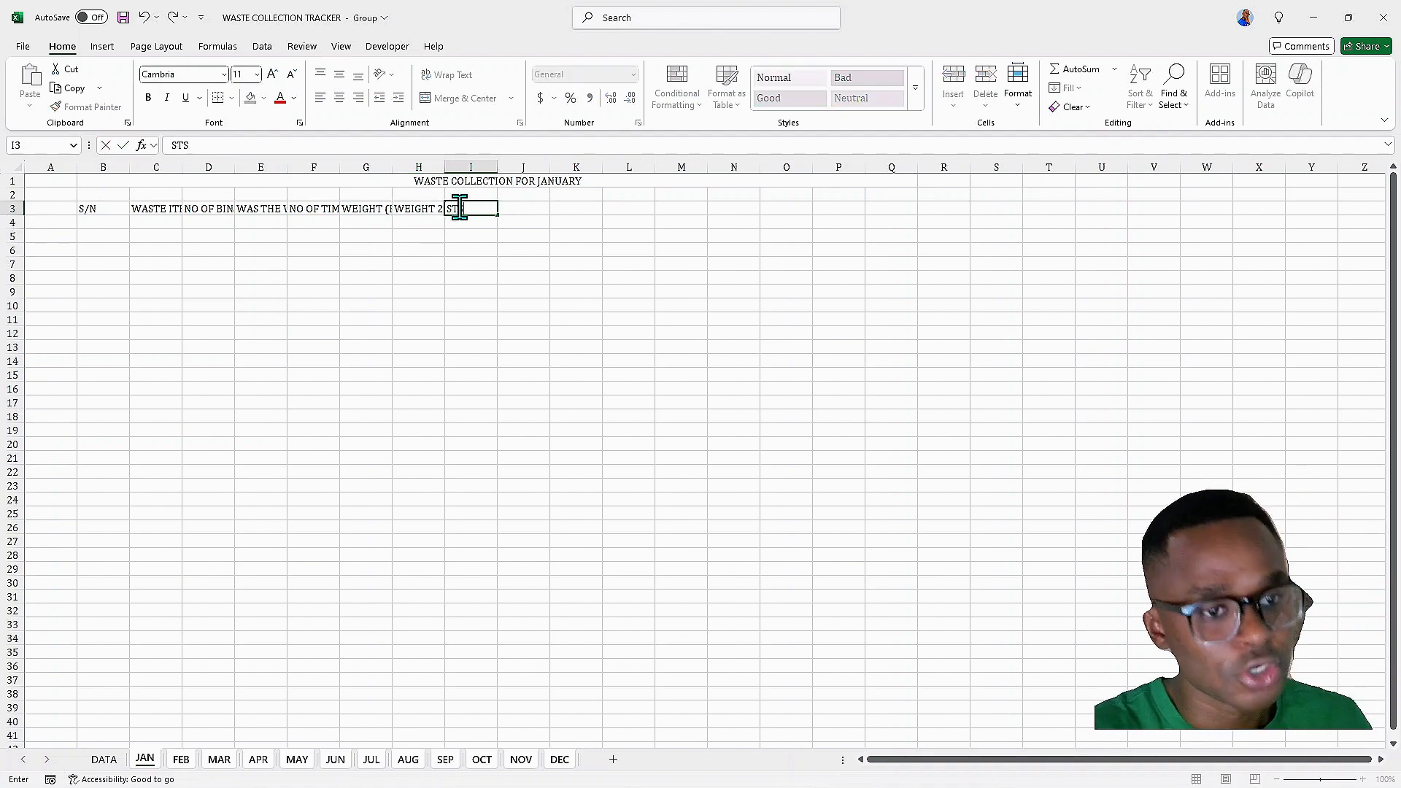
pyautogui.press('BackSpace')
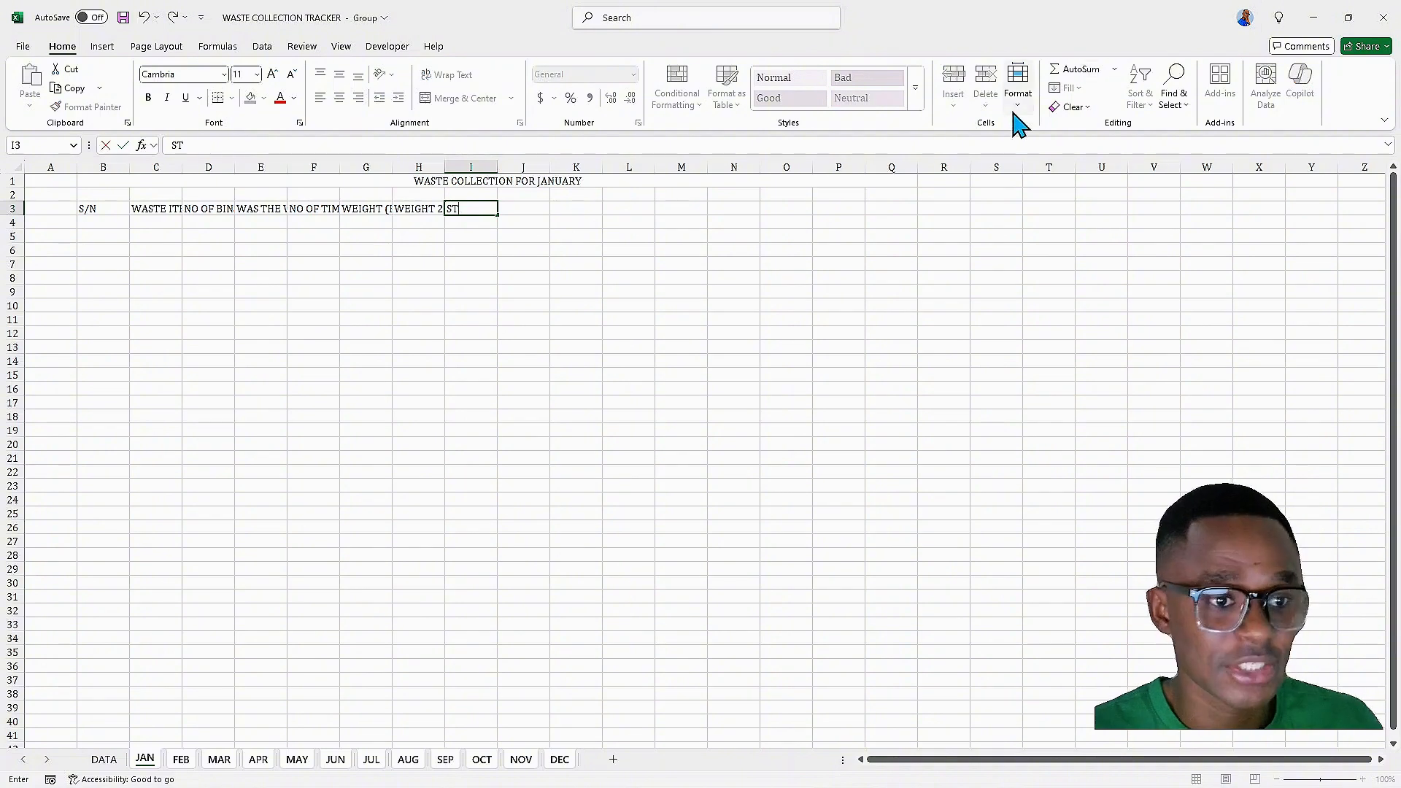
pyautogui.write('ATU')
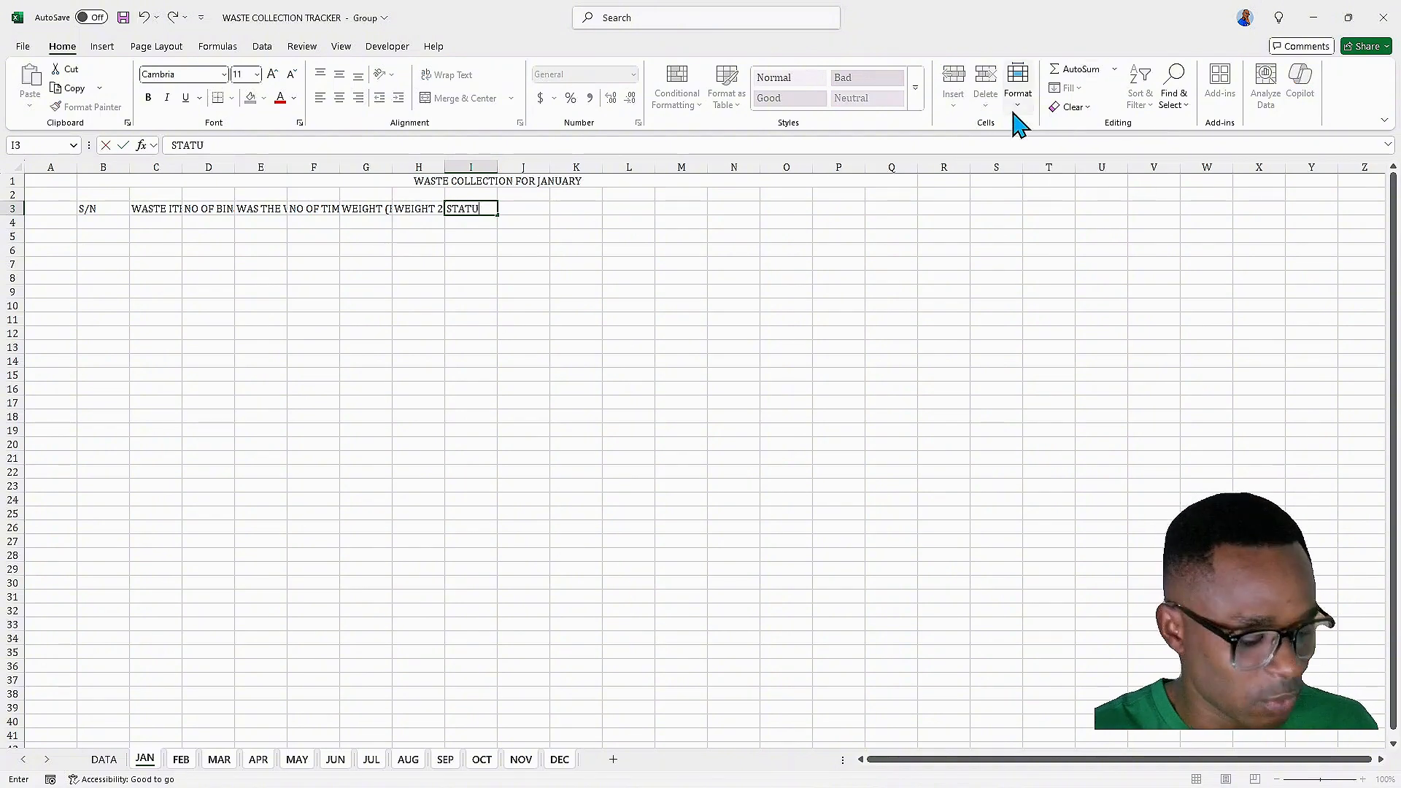
pyautogui.write('S')
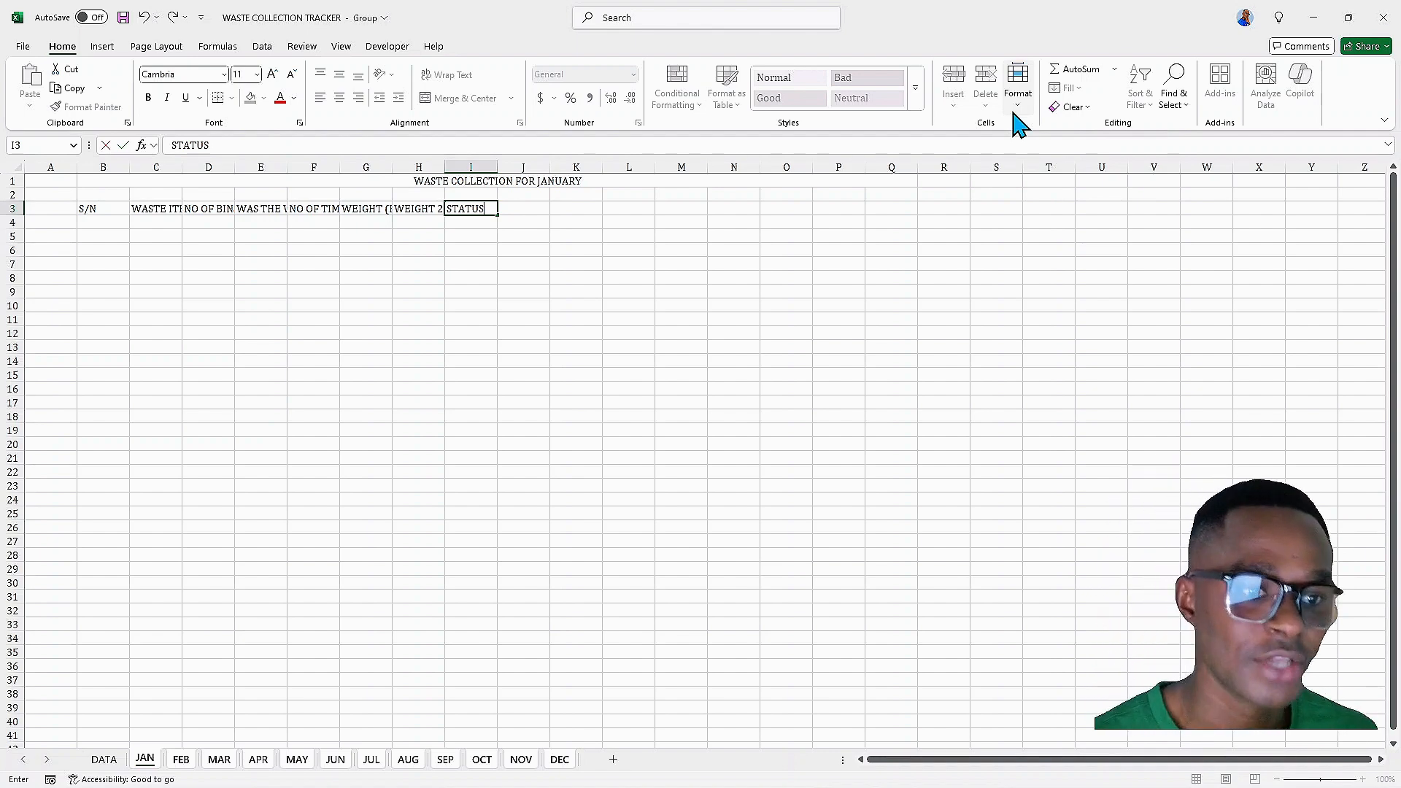
pyautogui.press('Tab')
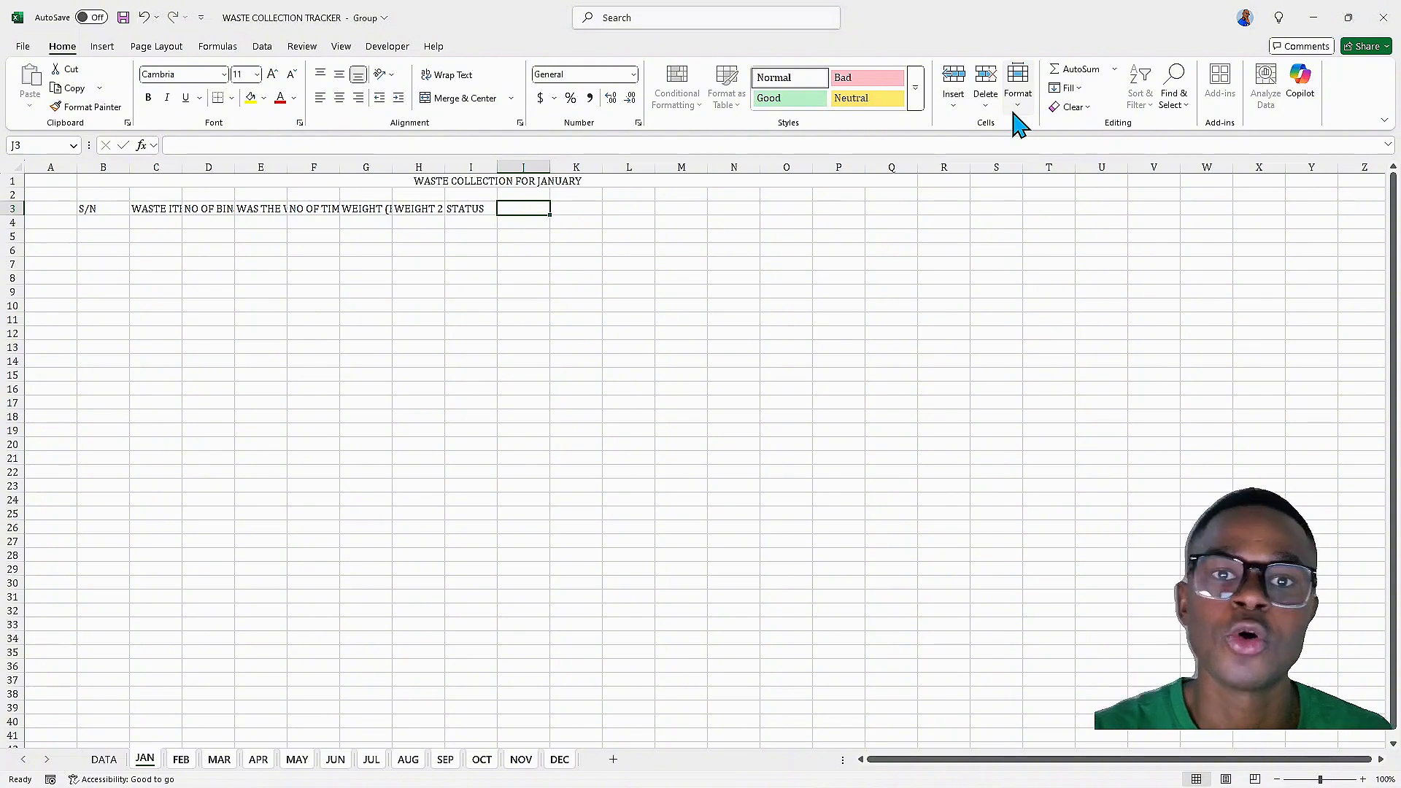
# Enter the header RANK OF STATUS in J3
pyautogui.write('RANK')
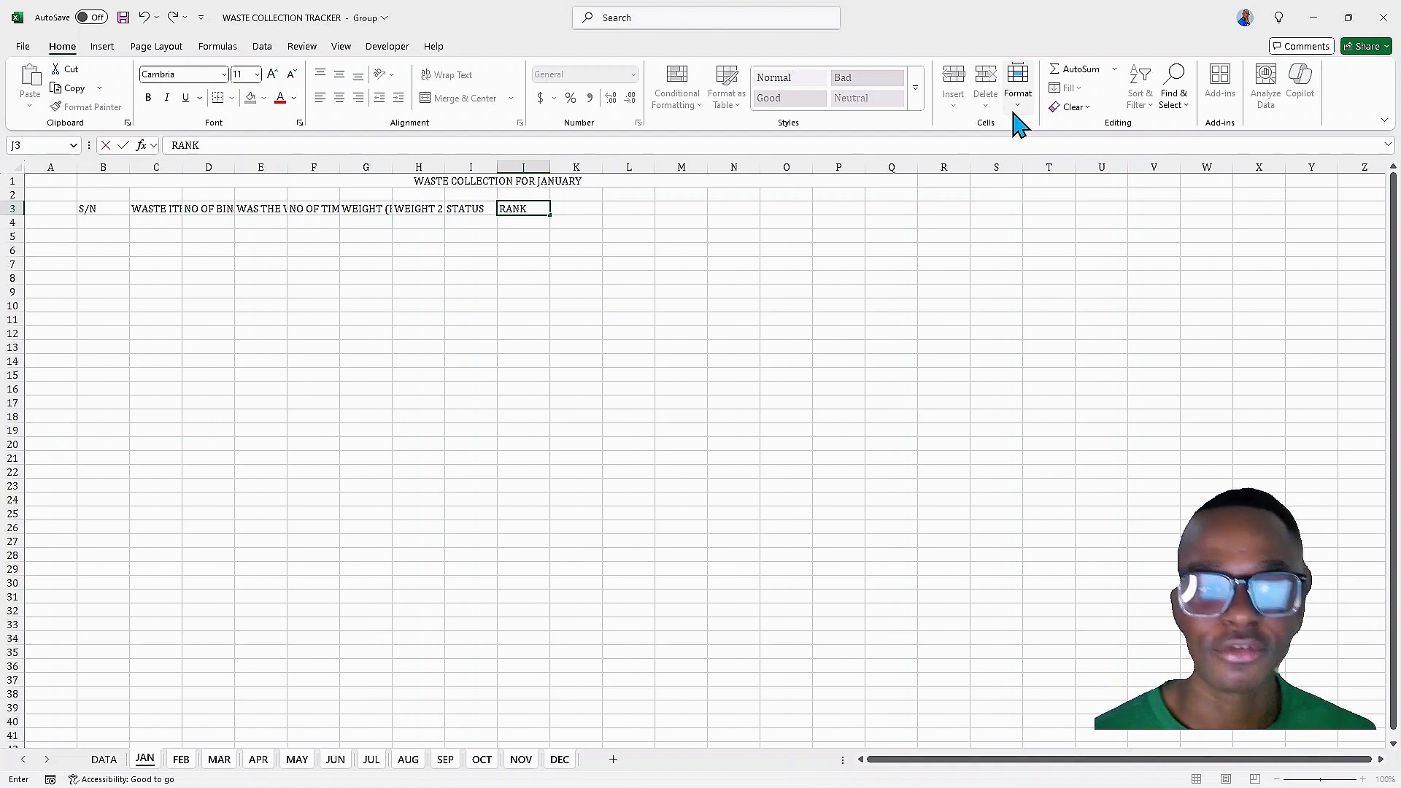
pyautogui.press('Tab')
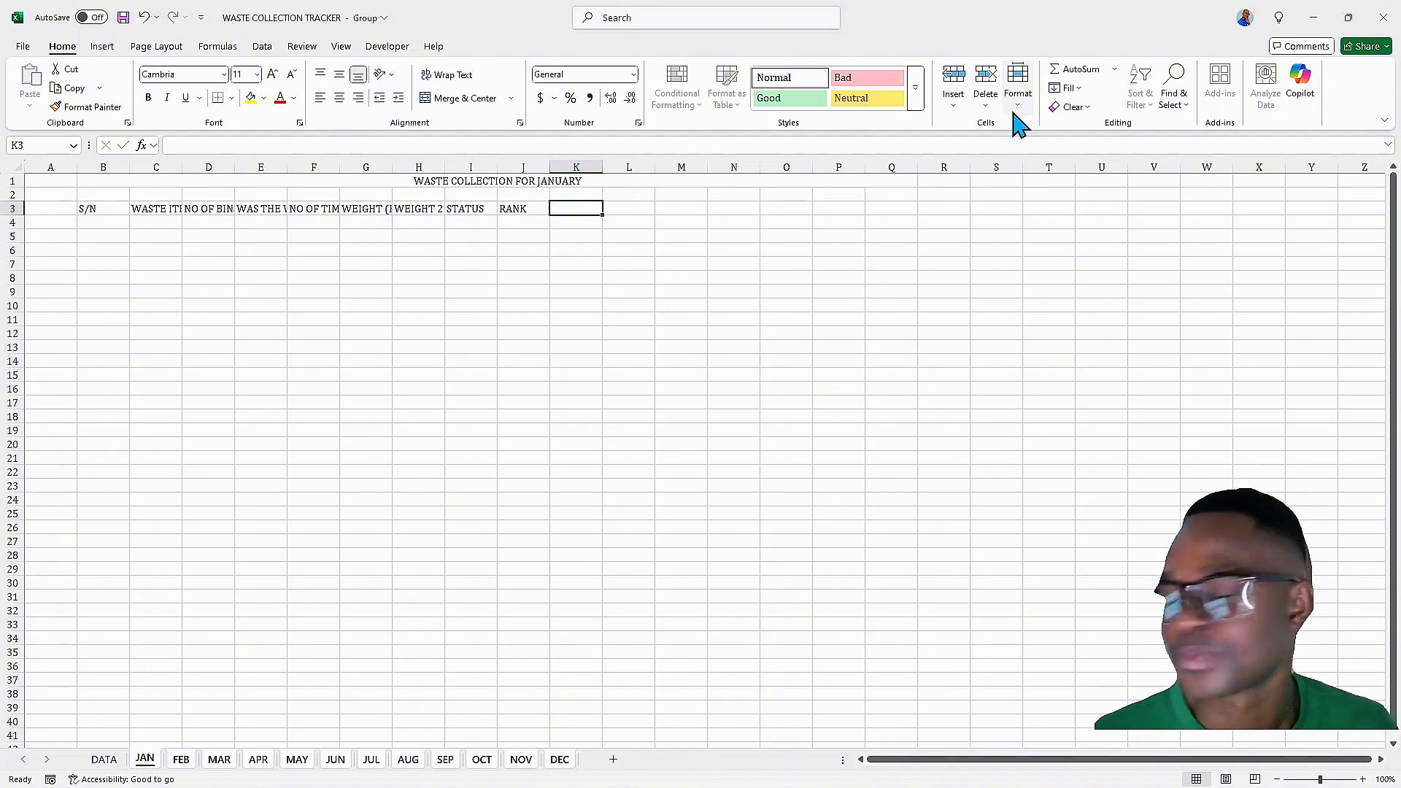
pyautogui.click(526, 209)
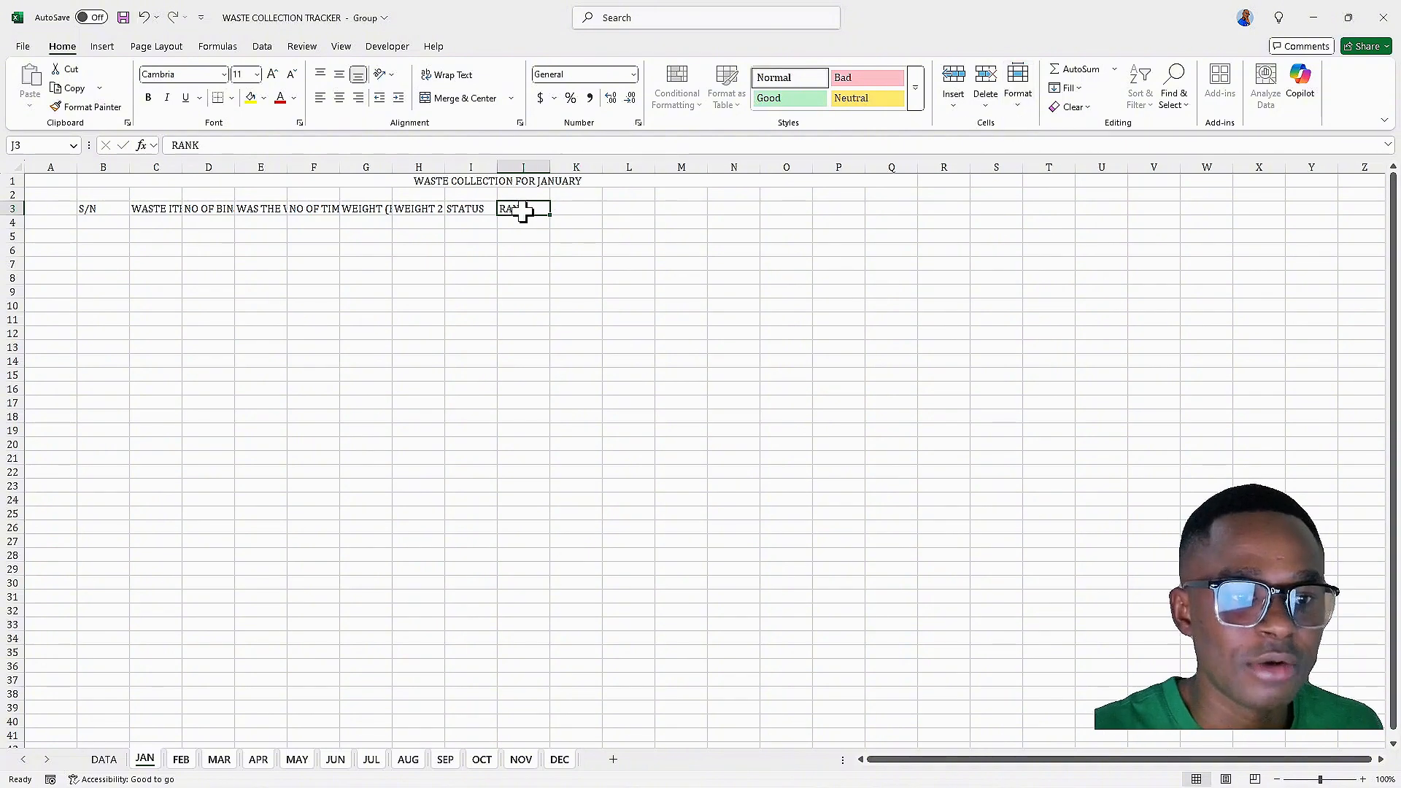
pyautogui.click(235, 139)
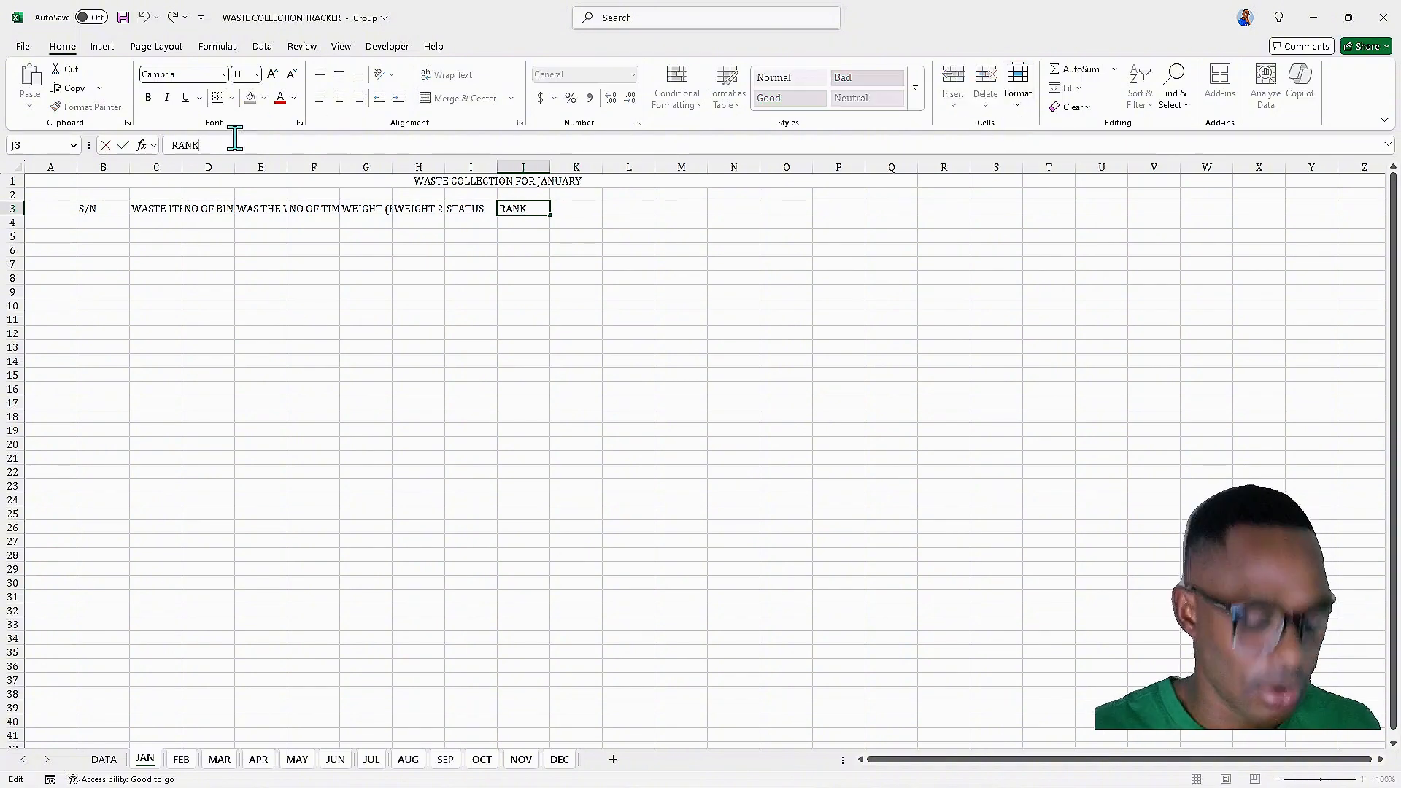
pyautogui.write('OF STATUS')
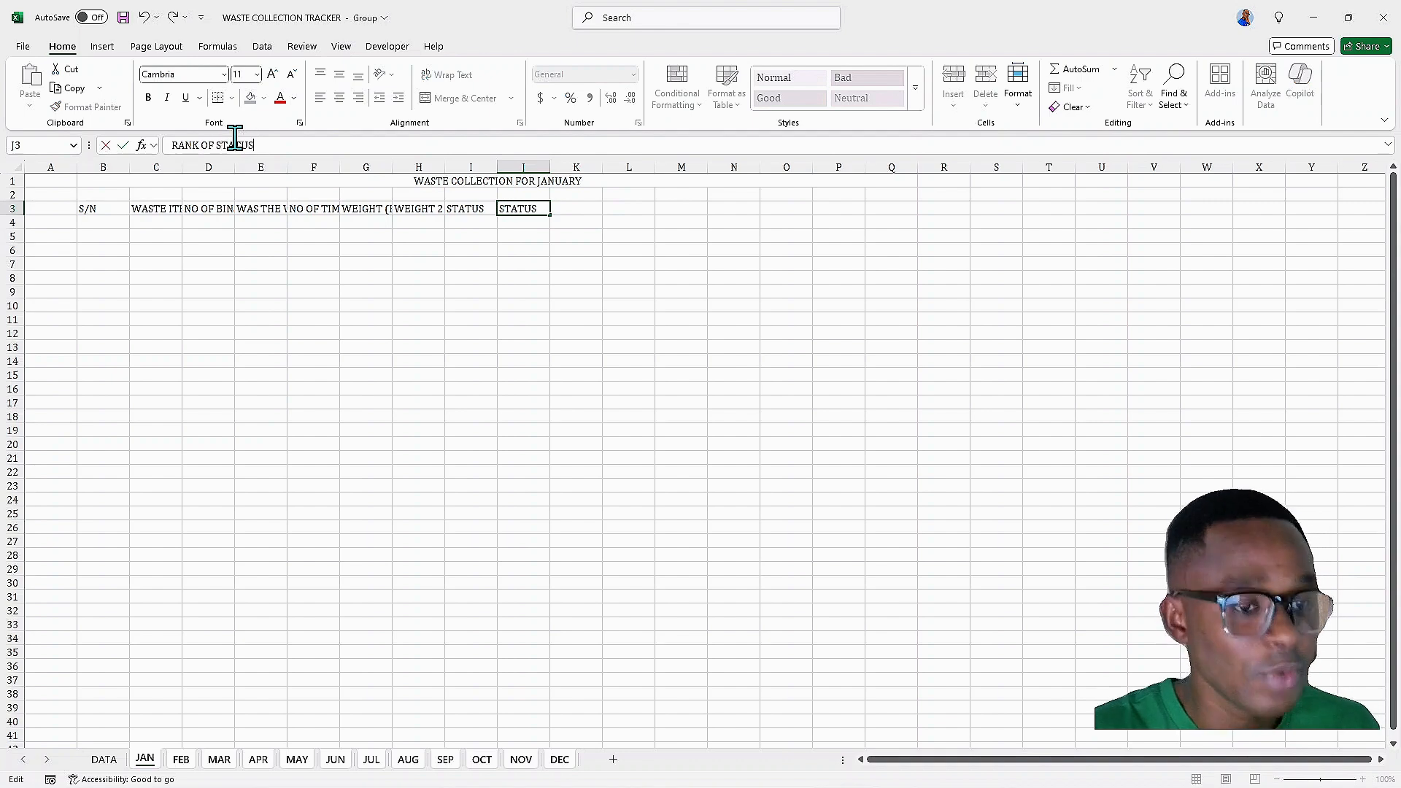
pyautogui.press('Tab')
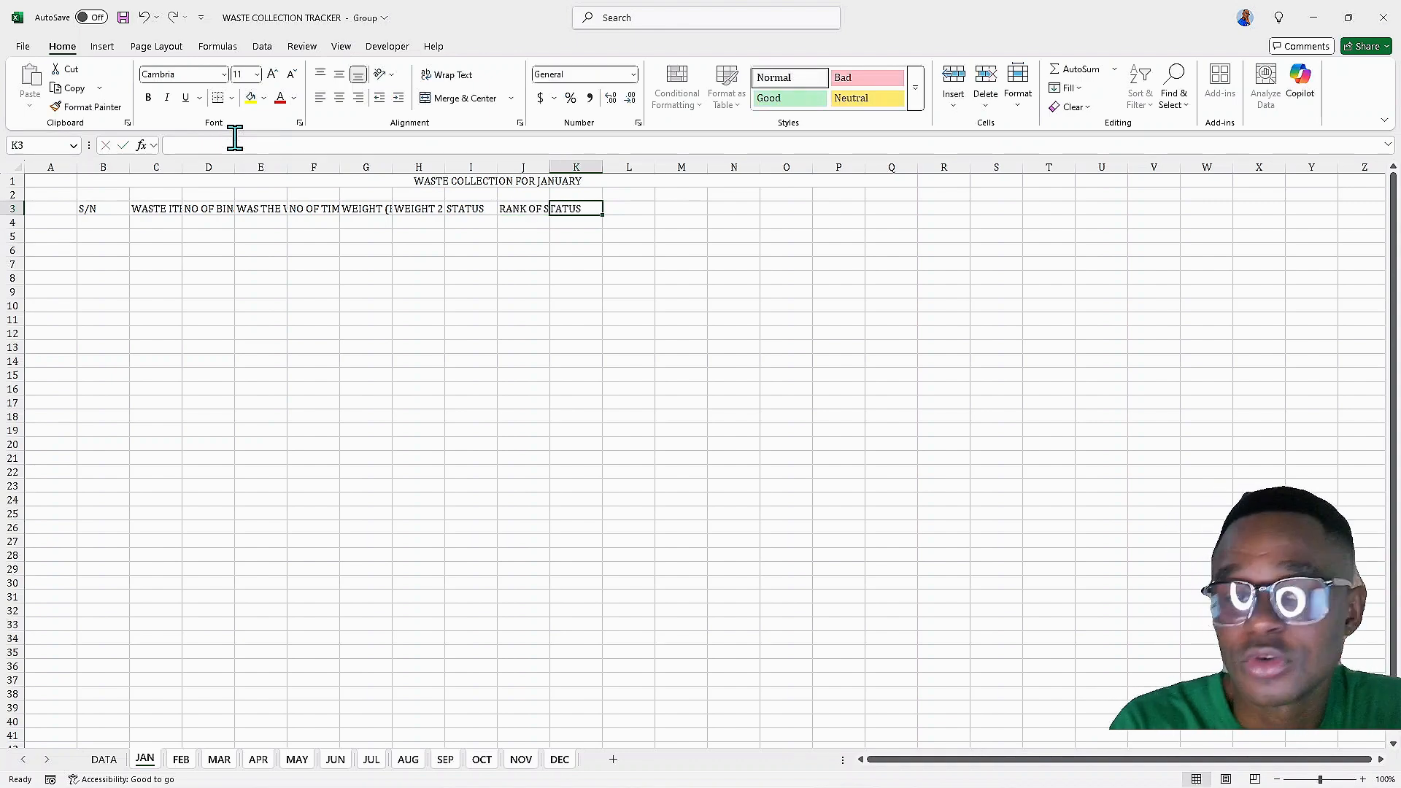
# Enter the header WASTE GENERATION INDEX (%) in K3
pyautogui.write('WASTE')
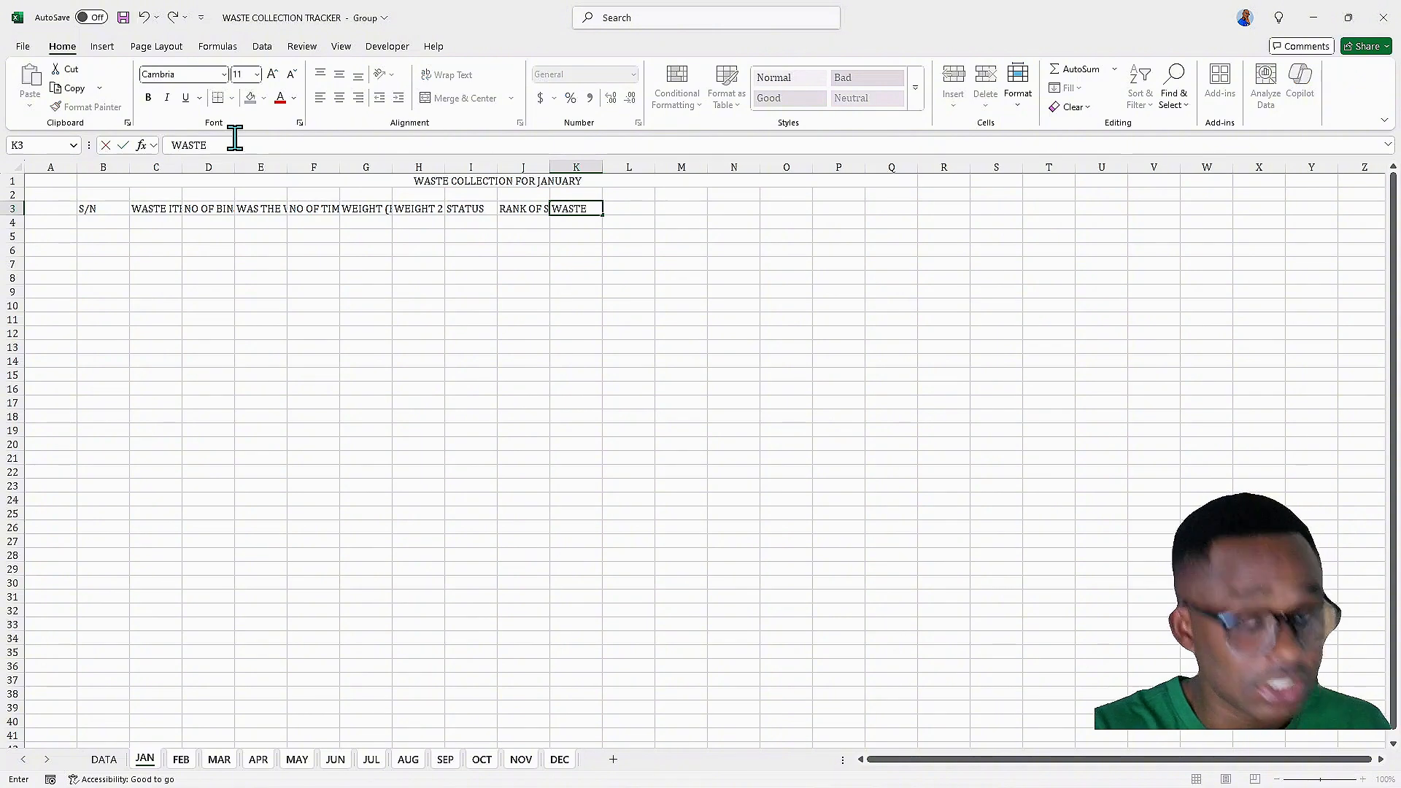
pyautogui.write(' GENER')
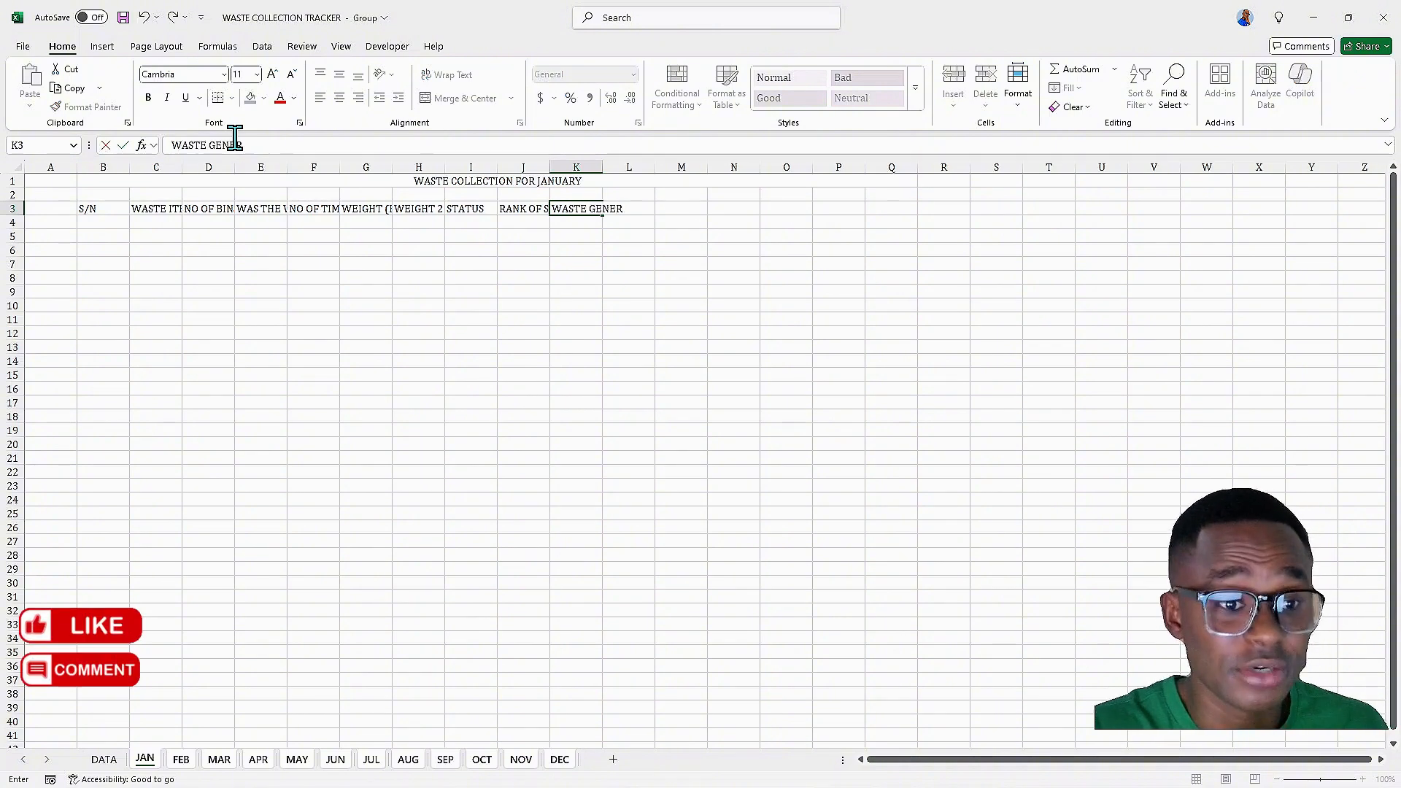
pyautogui.write('ATION')
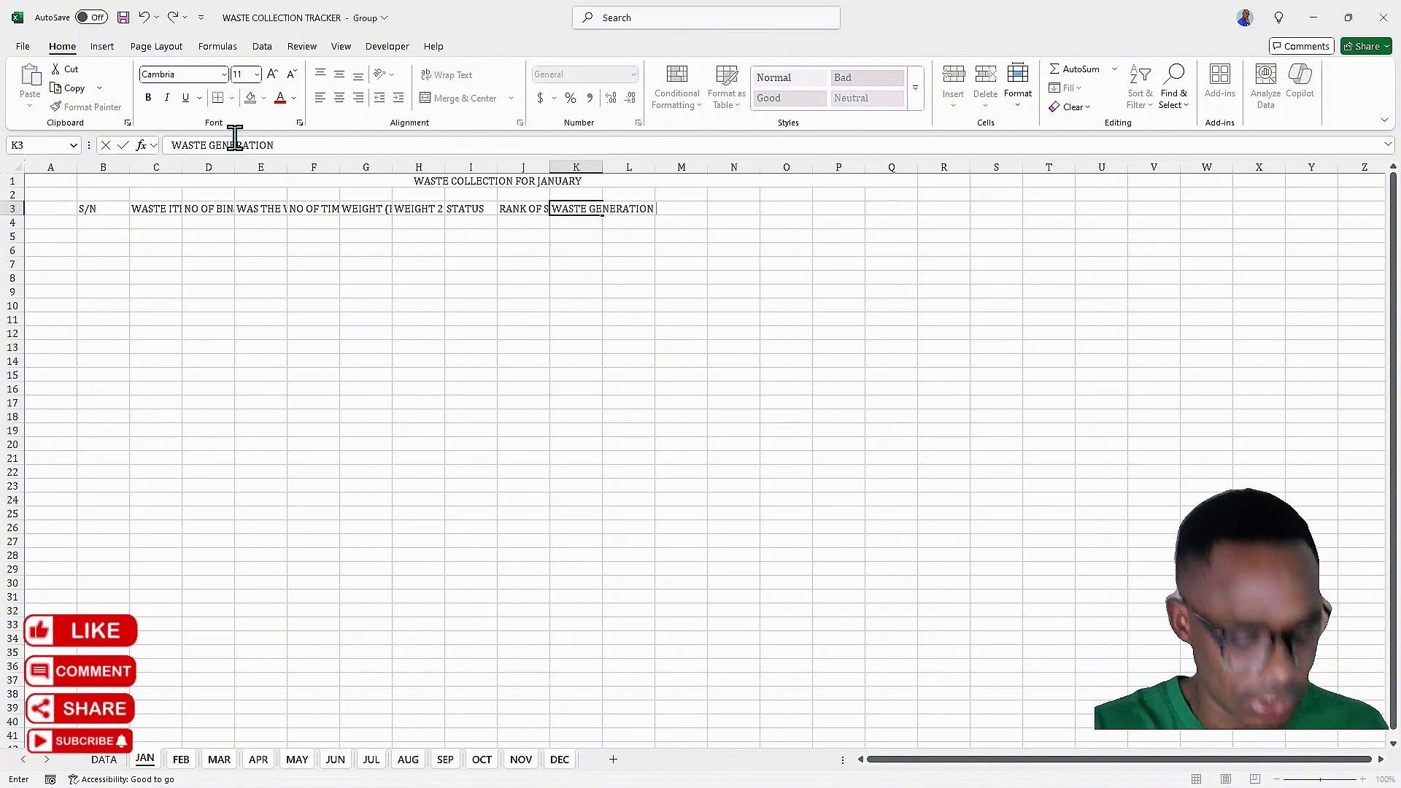
pyautogui.write(' INDEX )')
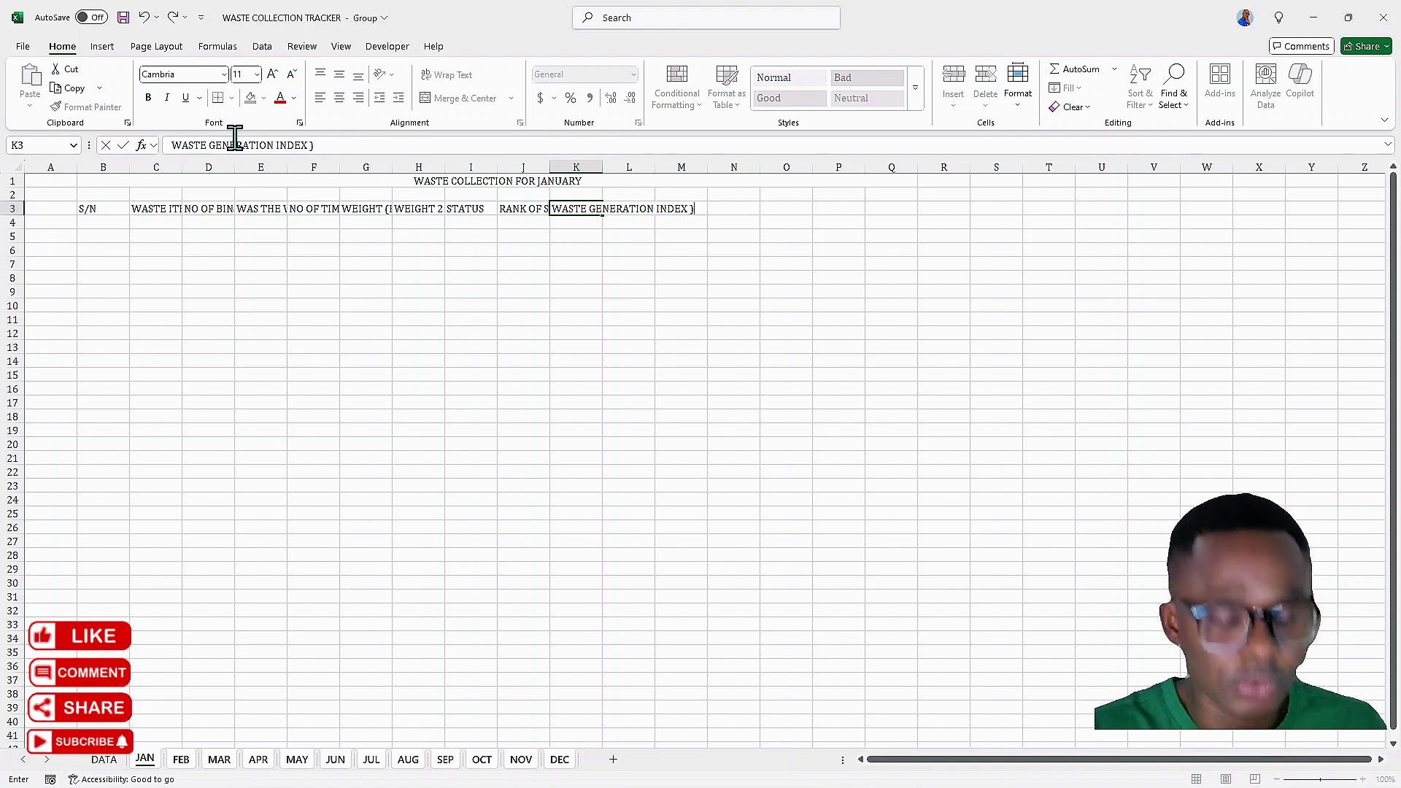
pyautogui.write('(')
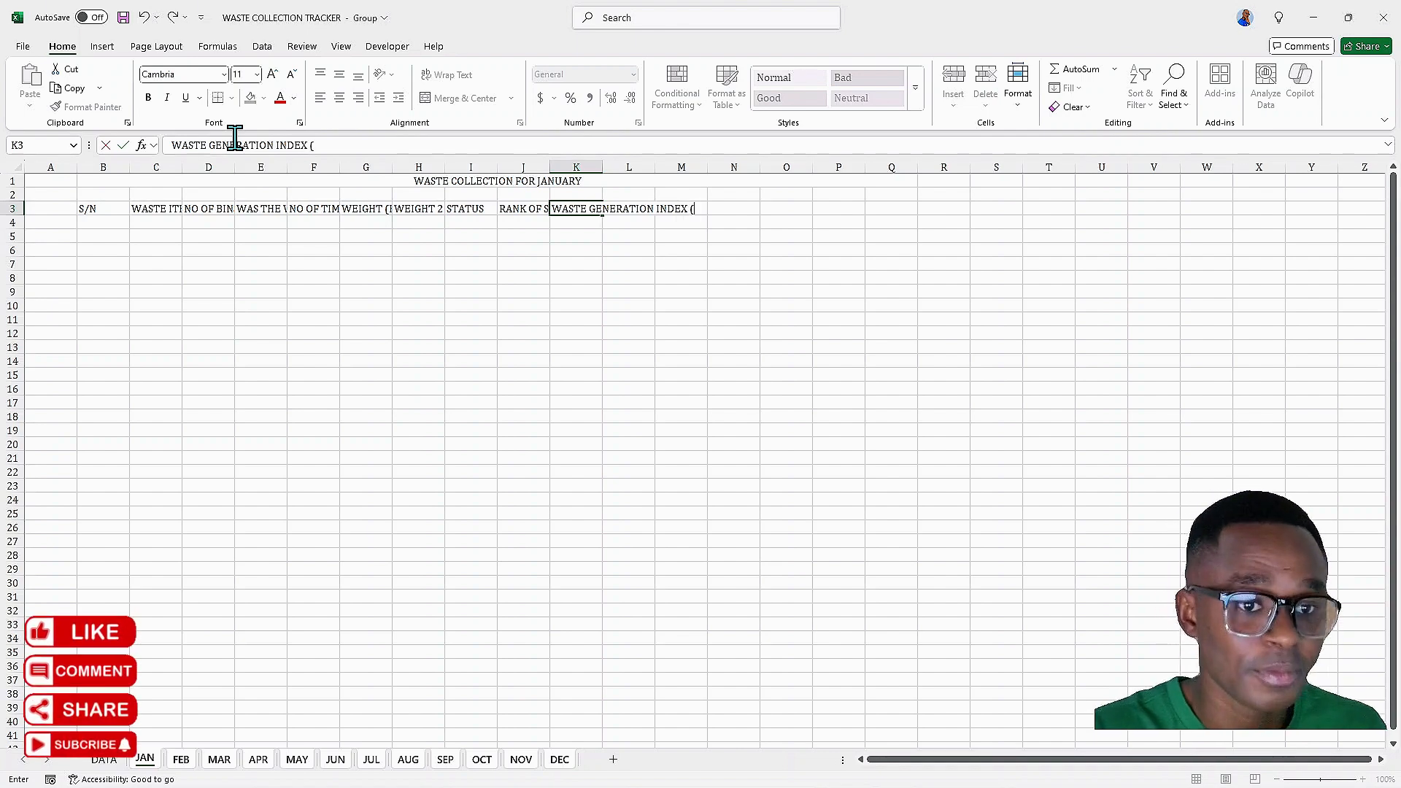
pyautogui.write('%')
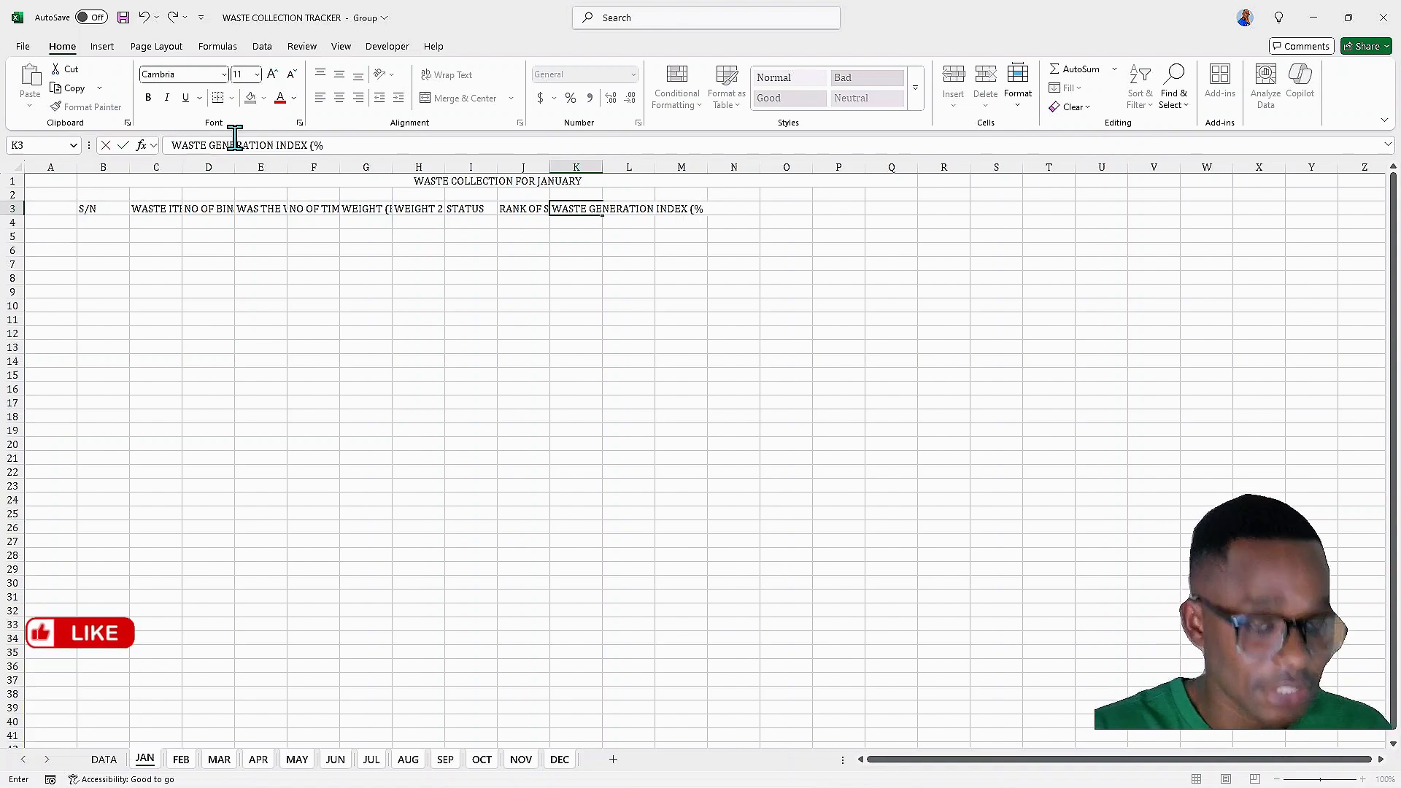
pyautogui.write(')')
pyautogui.press('Tab')
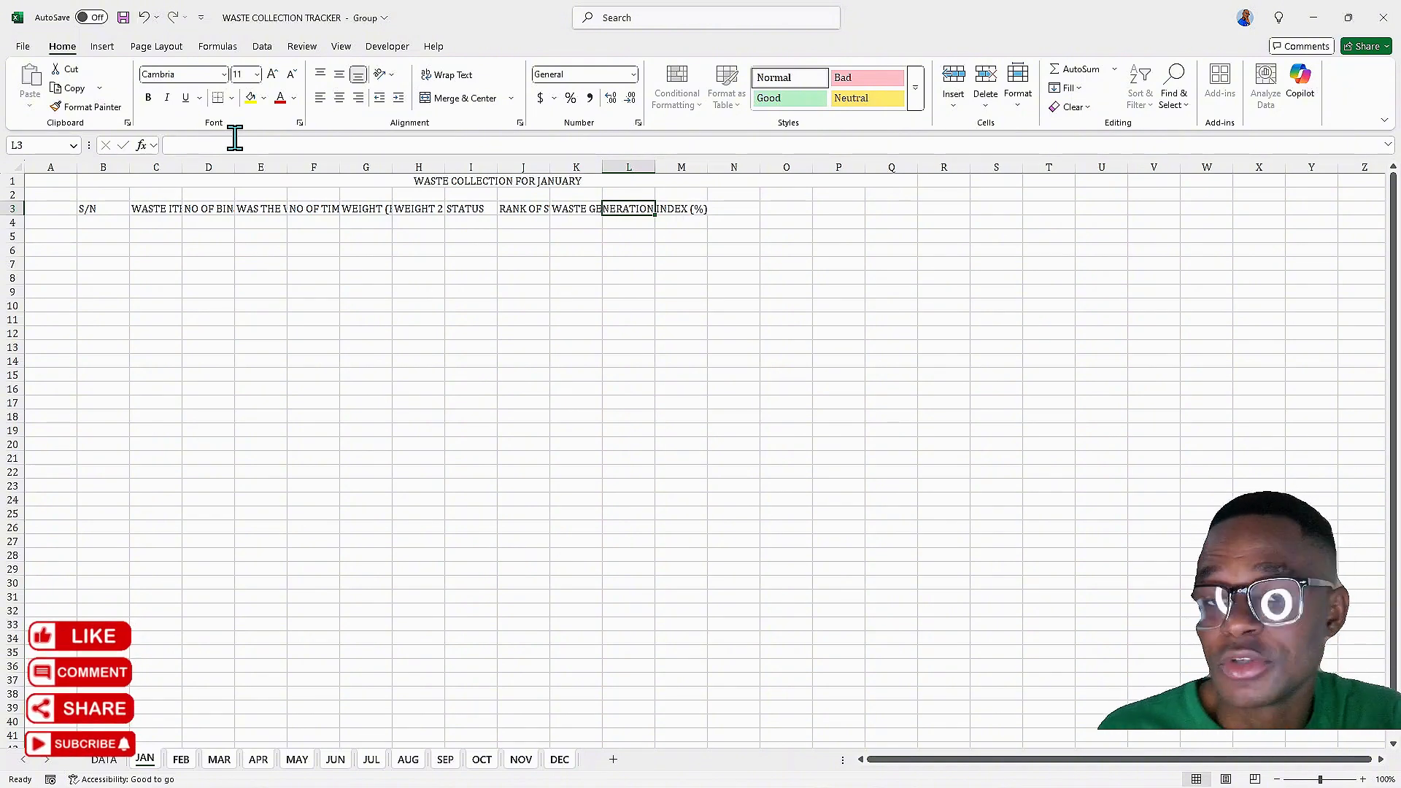
# Enter the header AMOUNT PAID (ASSUMED) in L3
pyautogui.write('AMOUNT PAID')
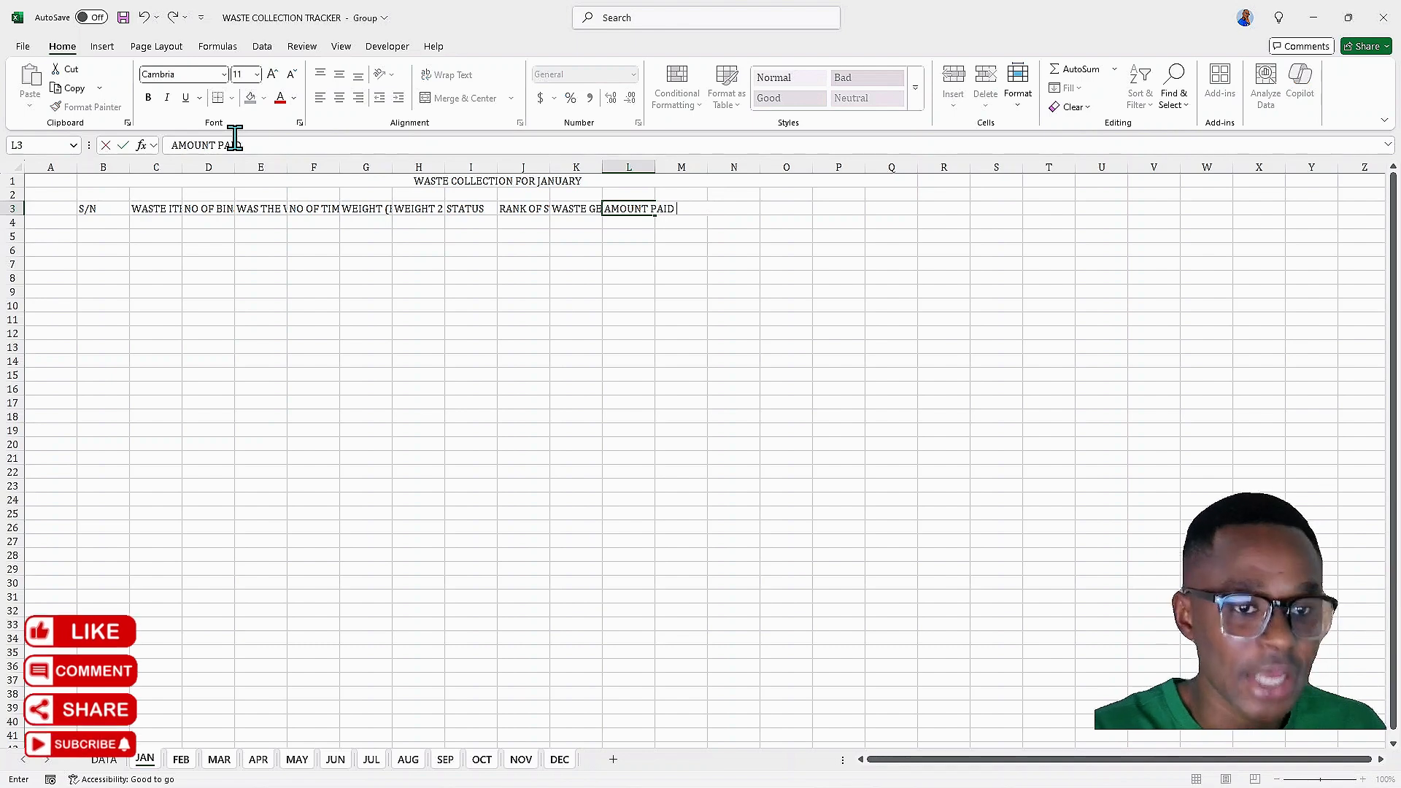
pyautogui.write(' (')
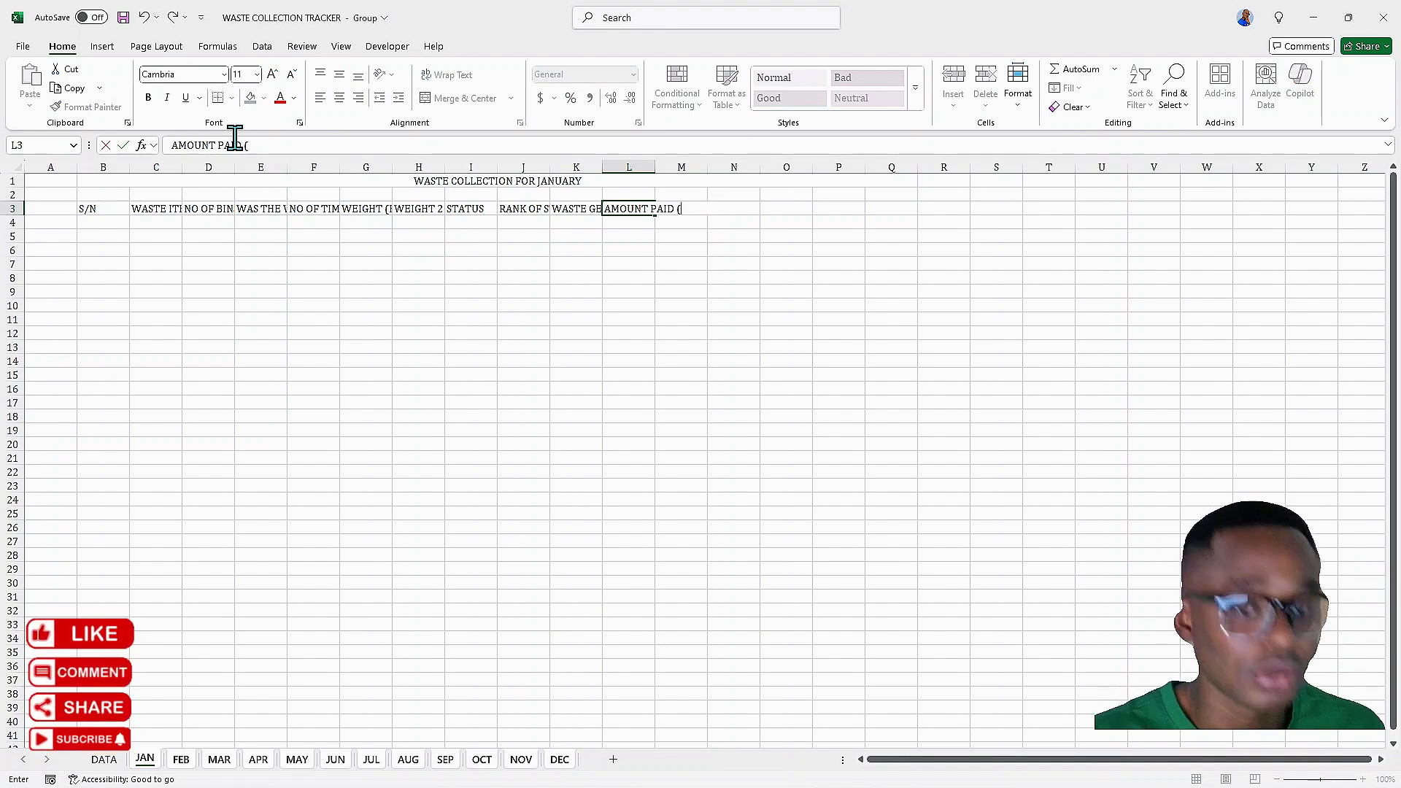
pyautogui.write('ASSUMED')
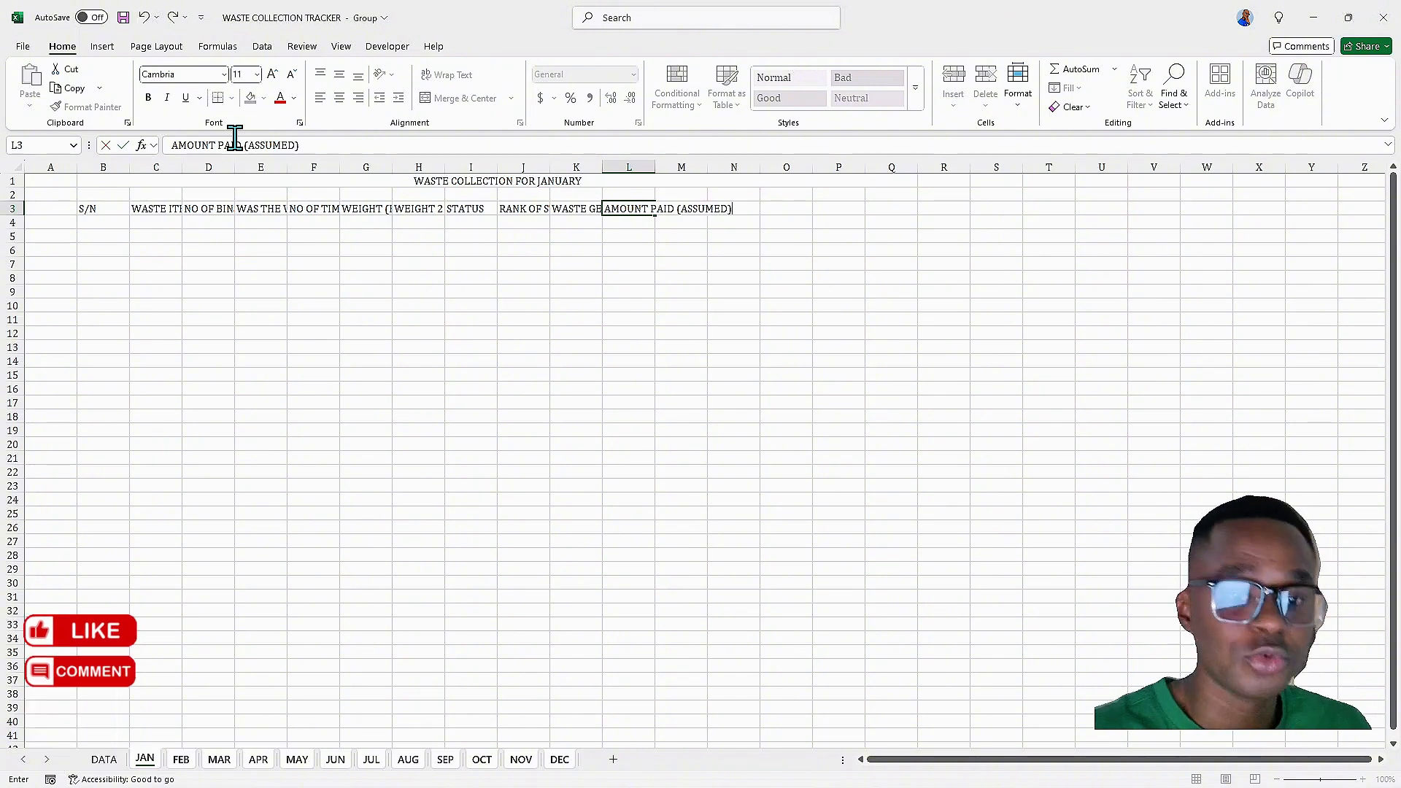
pyautogui.write(')')
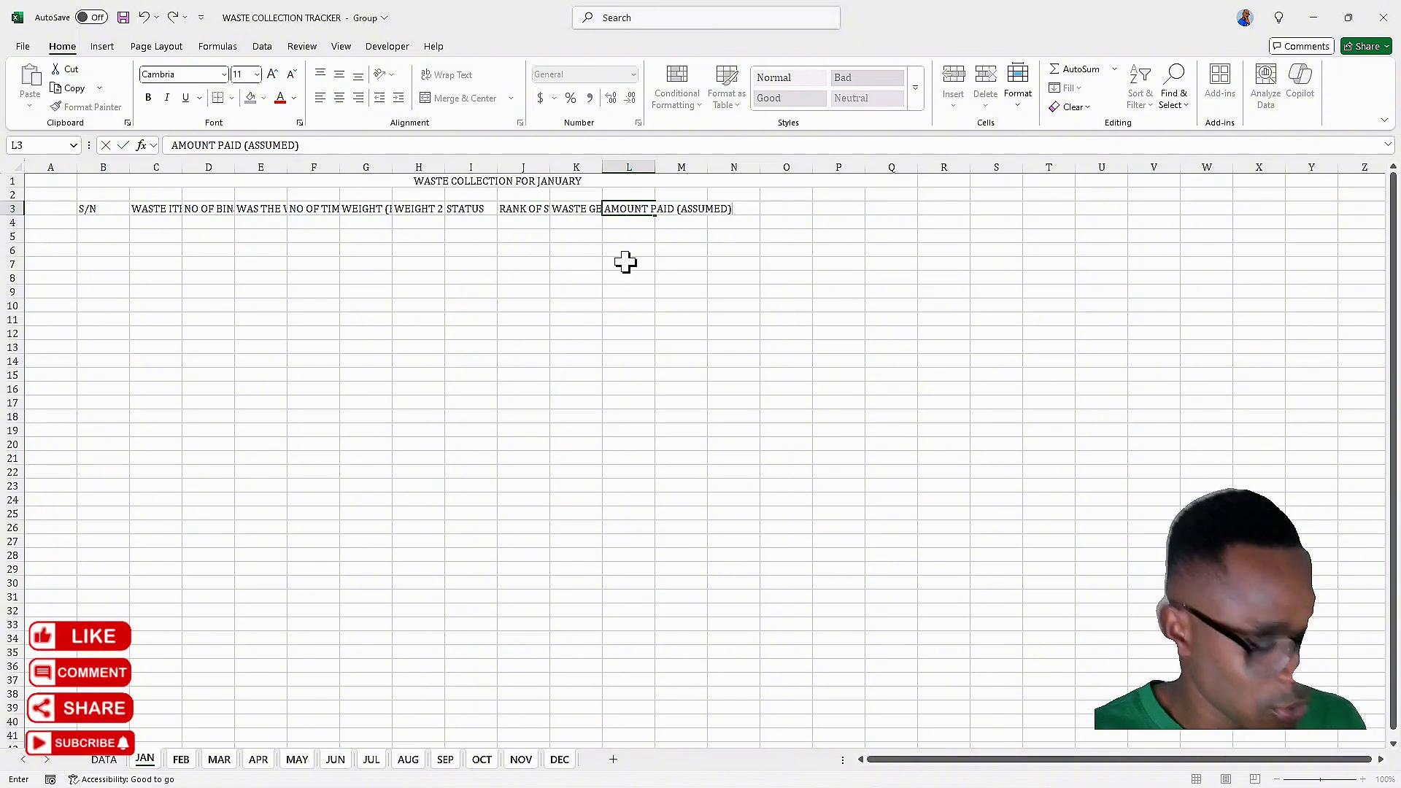
pyautogui.press('Tab')
# Enter the headers TOTAL WEIGHT (KG) in M3 and MONTH in N3
pyautogui.write('TOTAL')
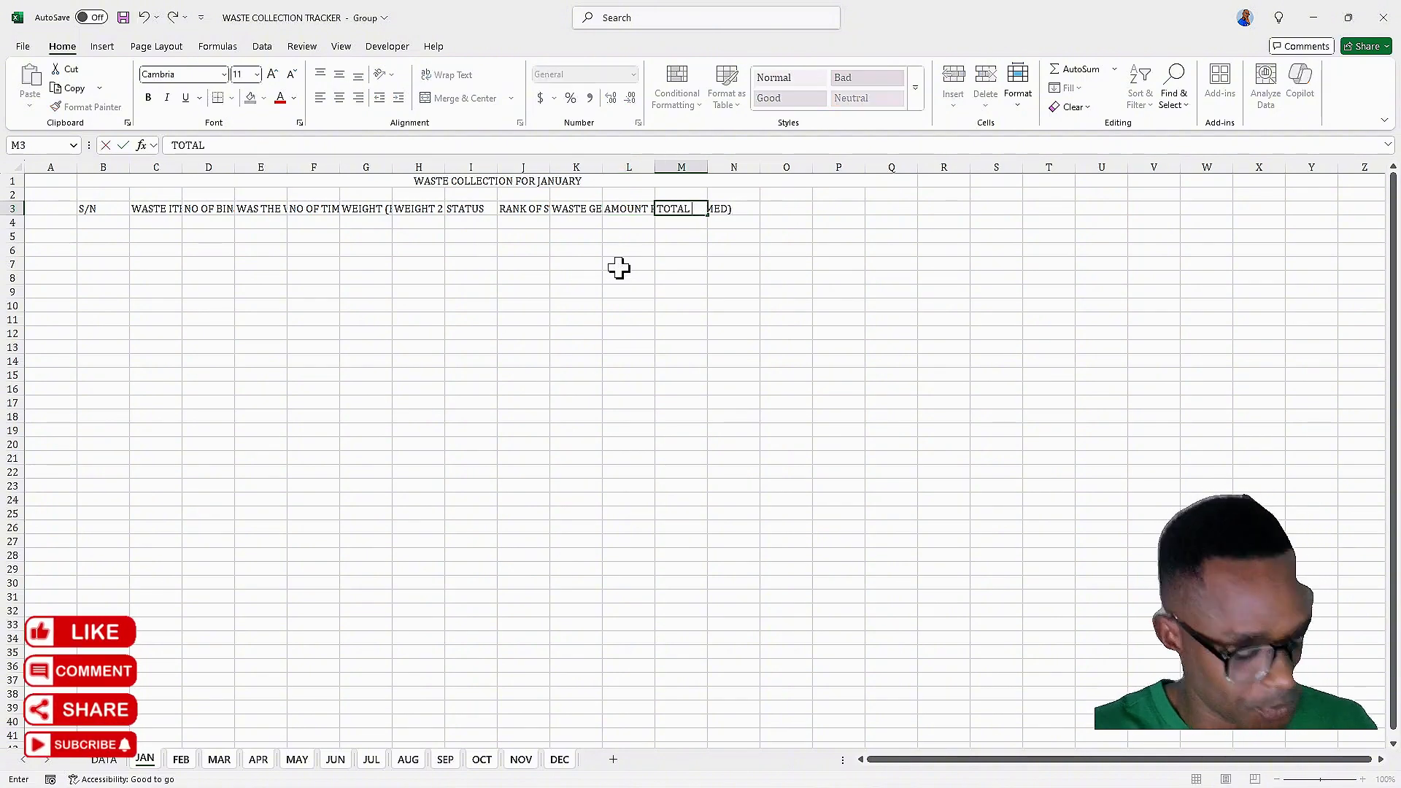
pyautogui.write(' WEIGHT')
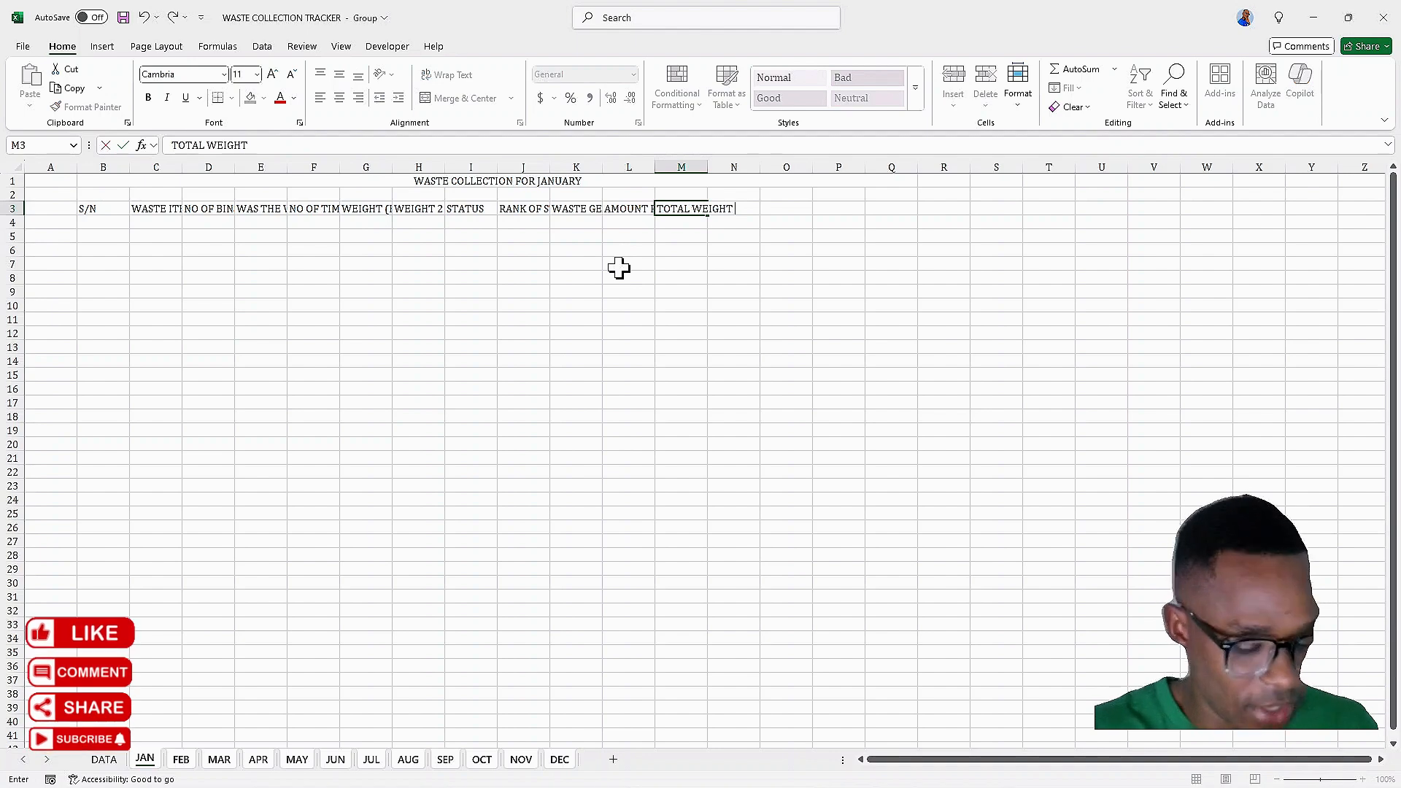
pyautogui.write(' (KG')
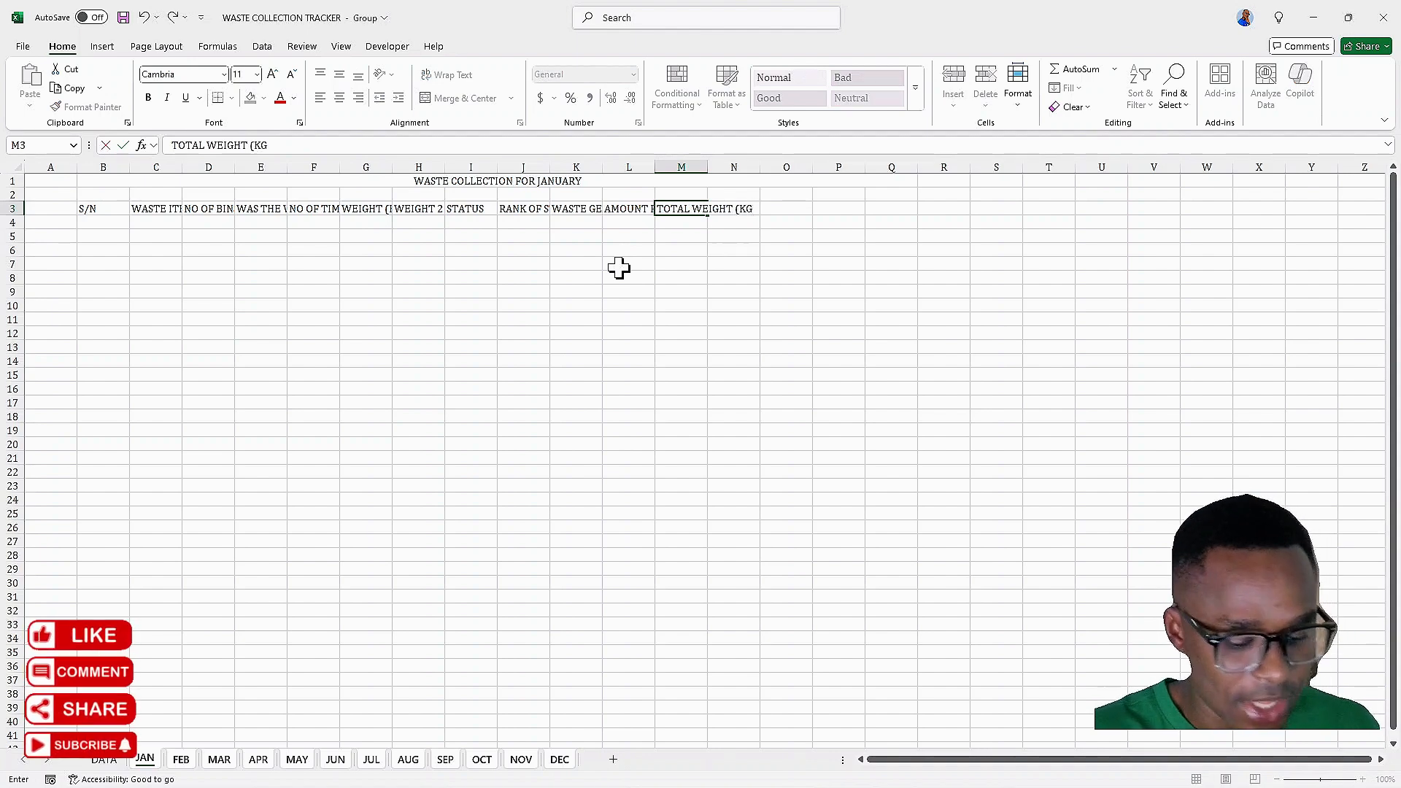
pyautogui.write(')')
pyautogui.press('Tab')
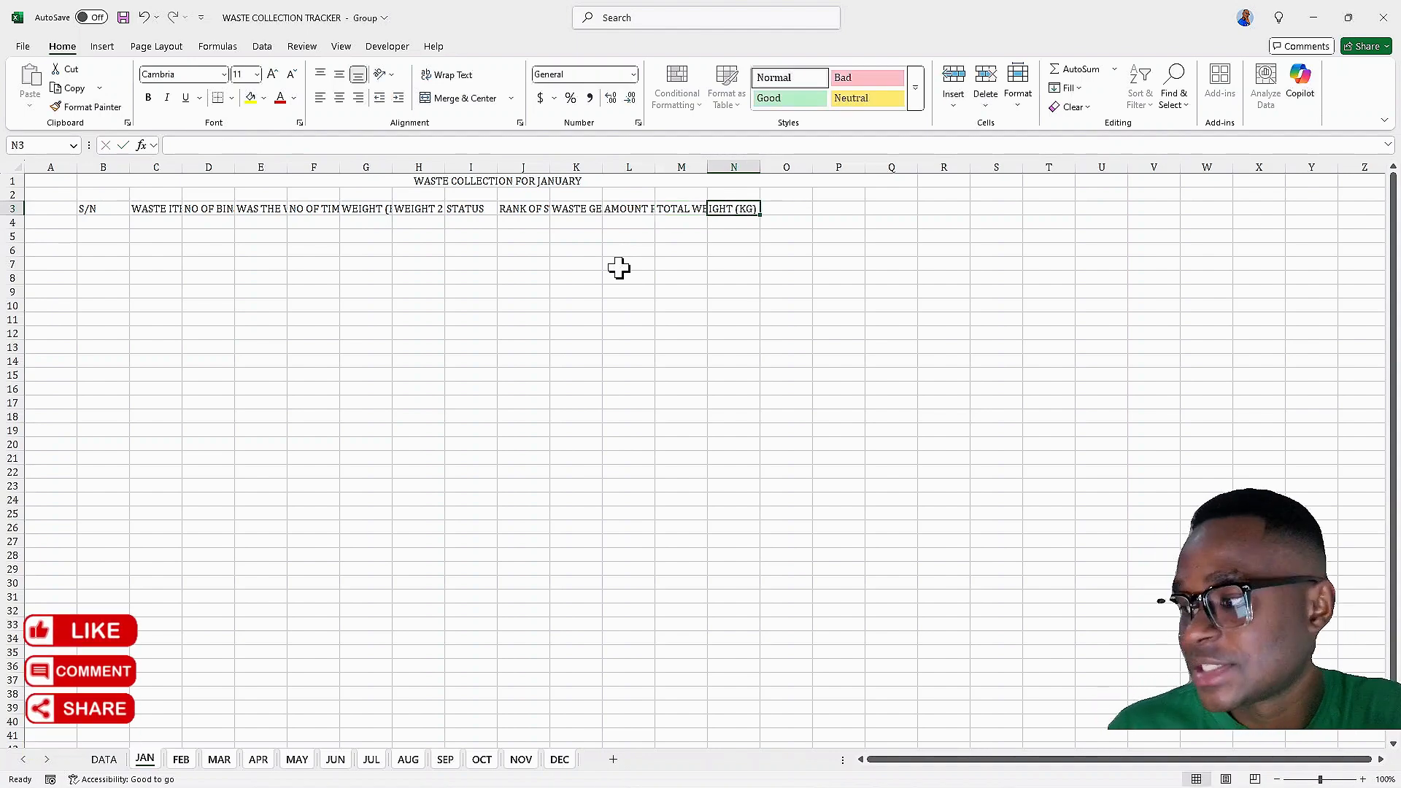
pyautogui.write('MO')
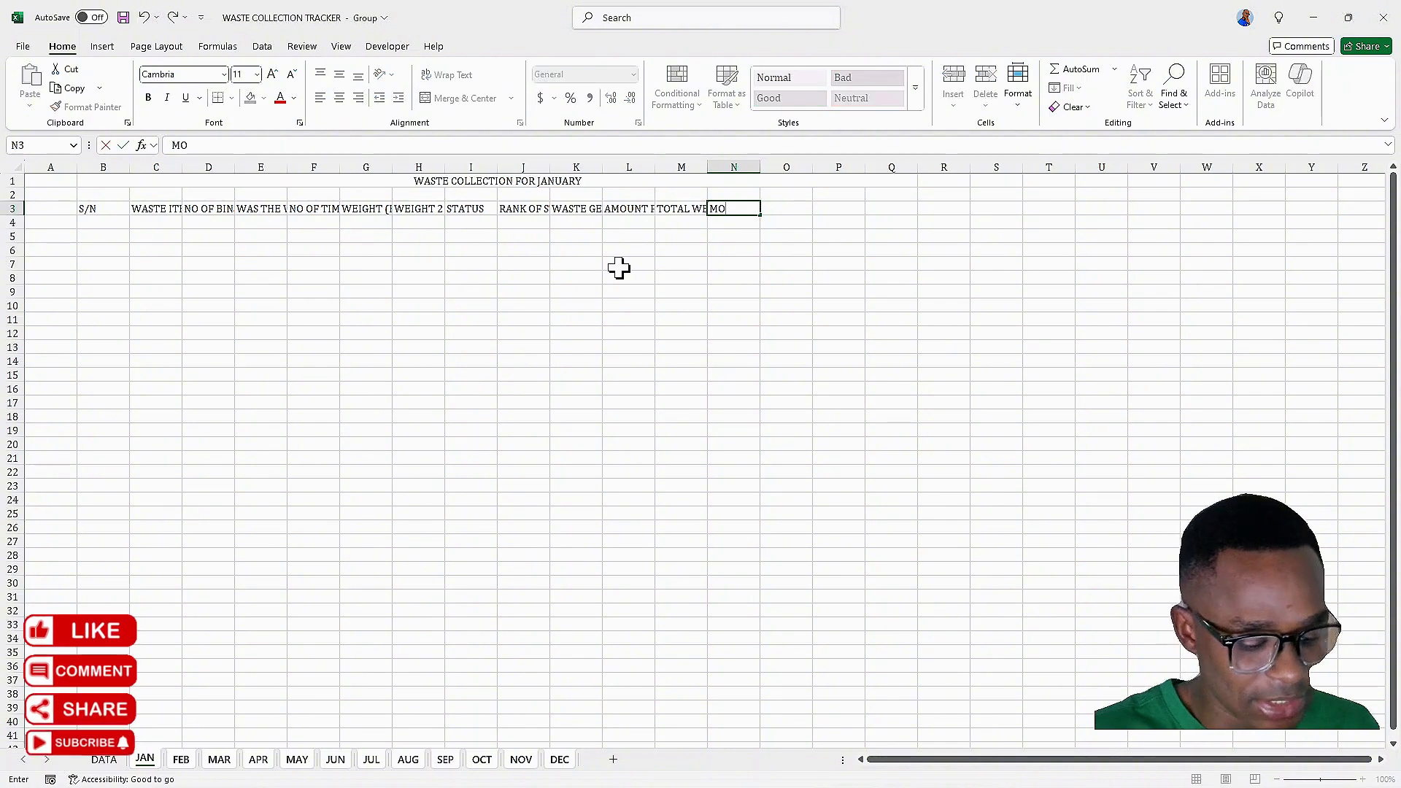
pyautogui.write('NTH')
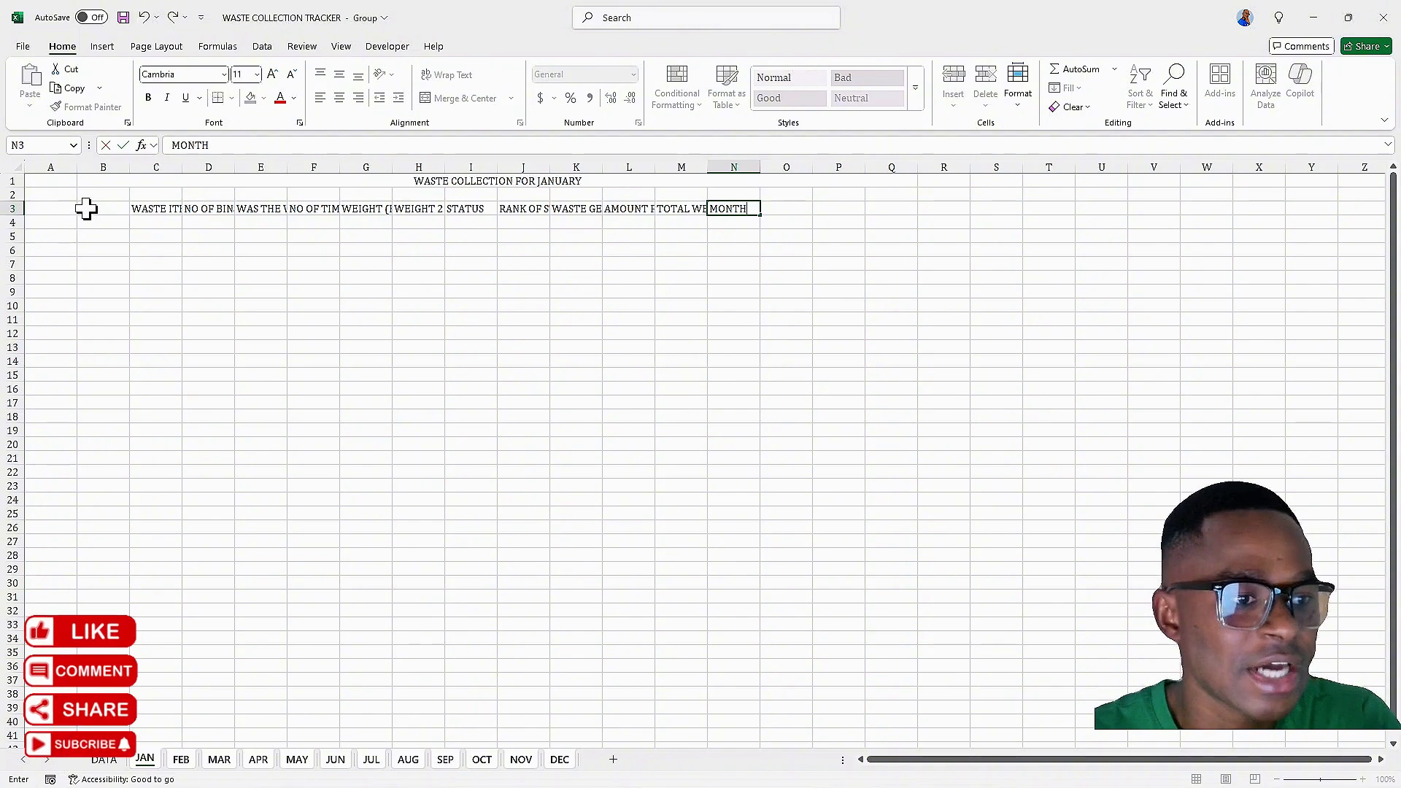
# Format the header row B3:N3 with wrapped text, middle and centre alignment, bold and italic
pyautogui.moveTo(87, 209); pyautogui.dragTo(738, 206)
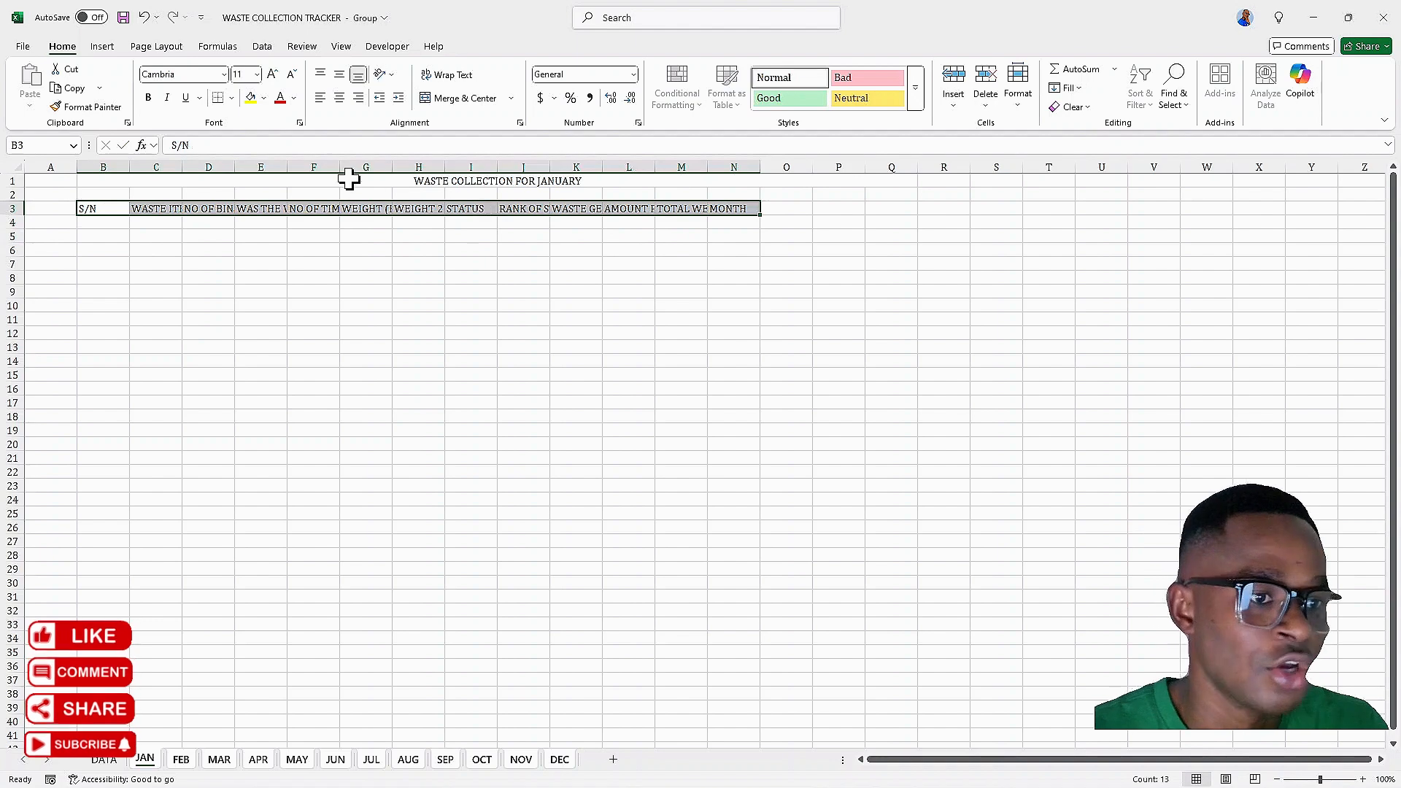
pyautogui.doubleClick(129, 167)
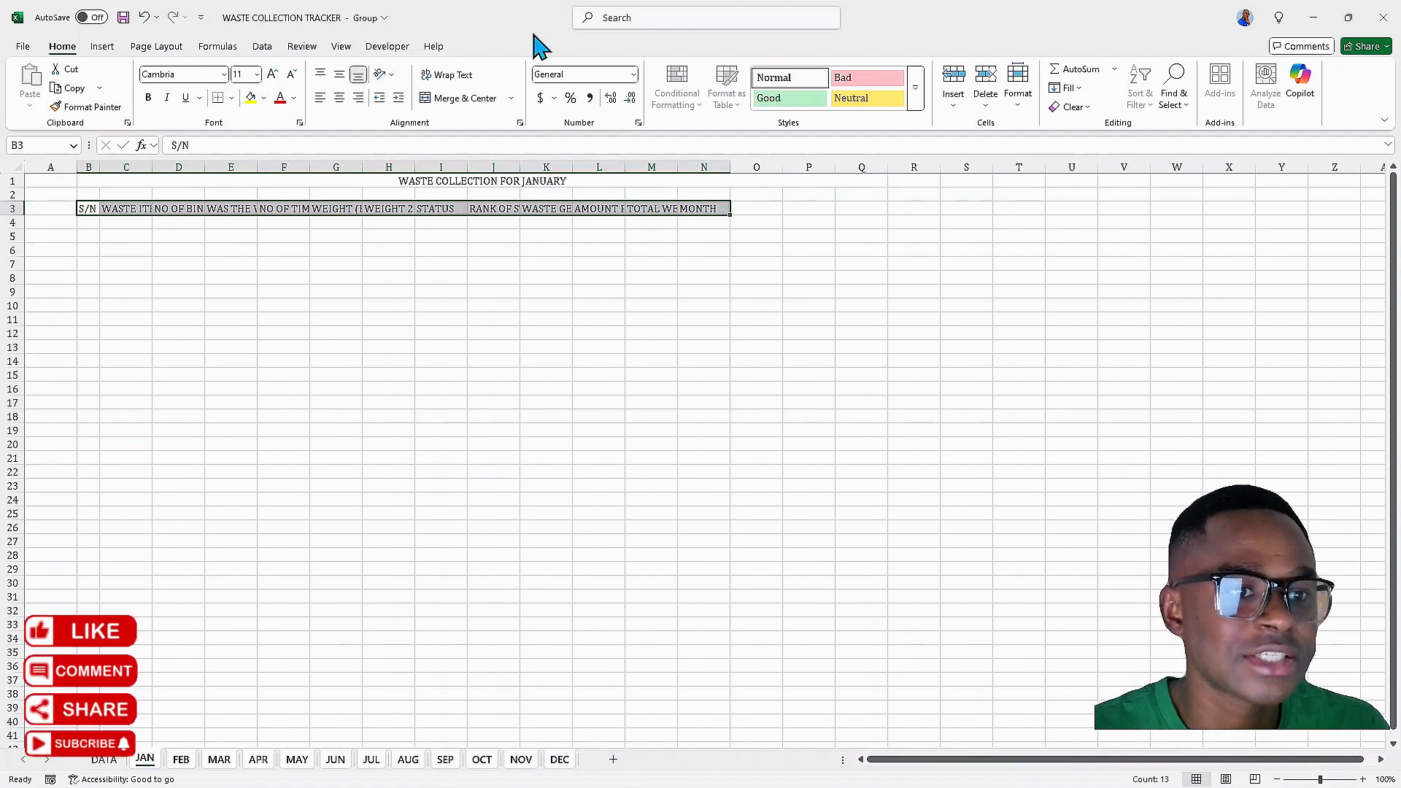
pyautogui.click(449, 75)
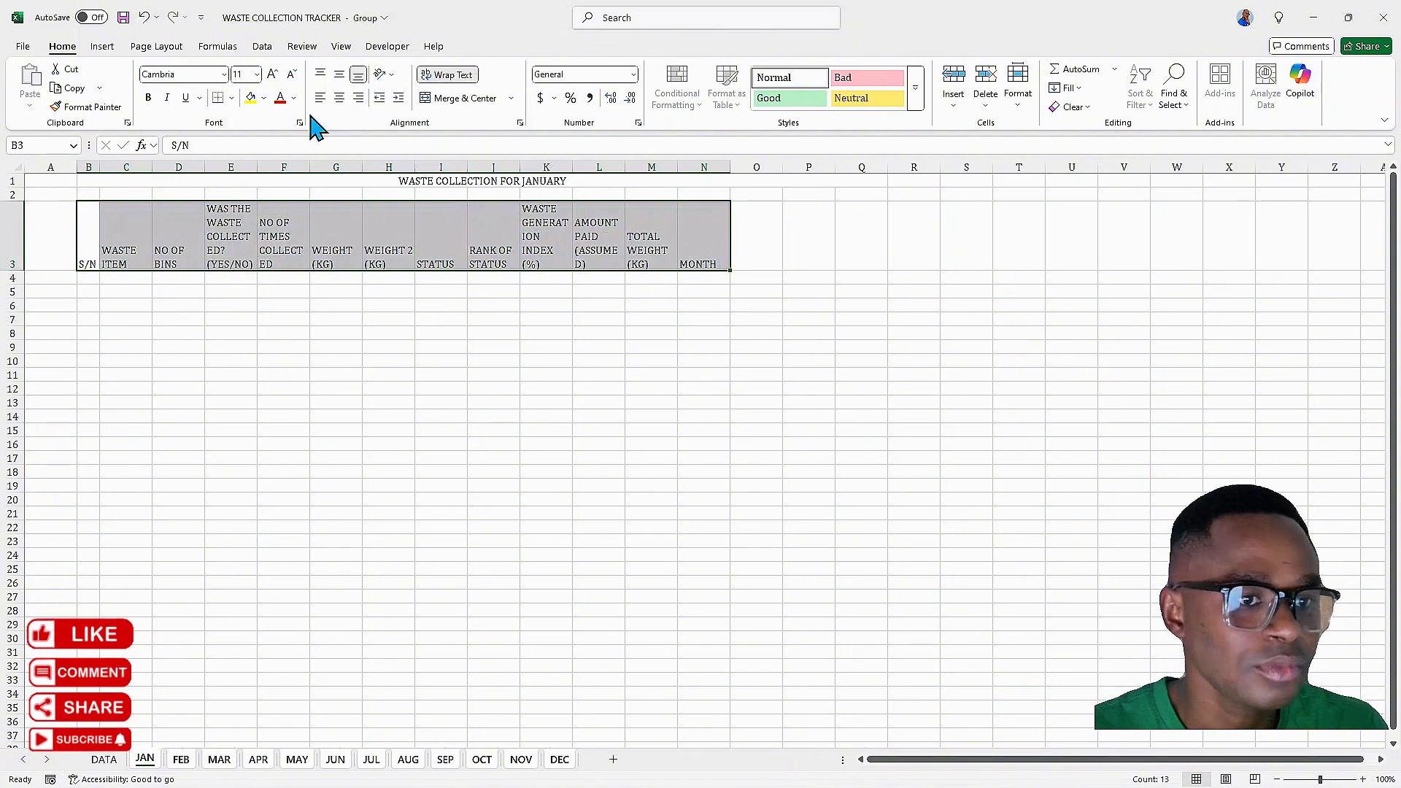
pyautogui.click(339, 75)
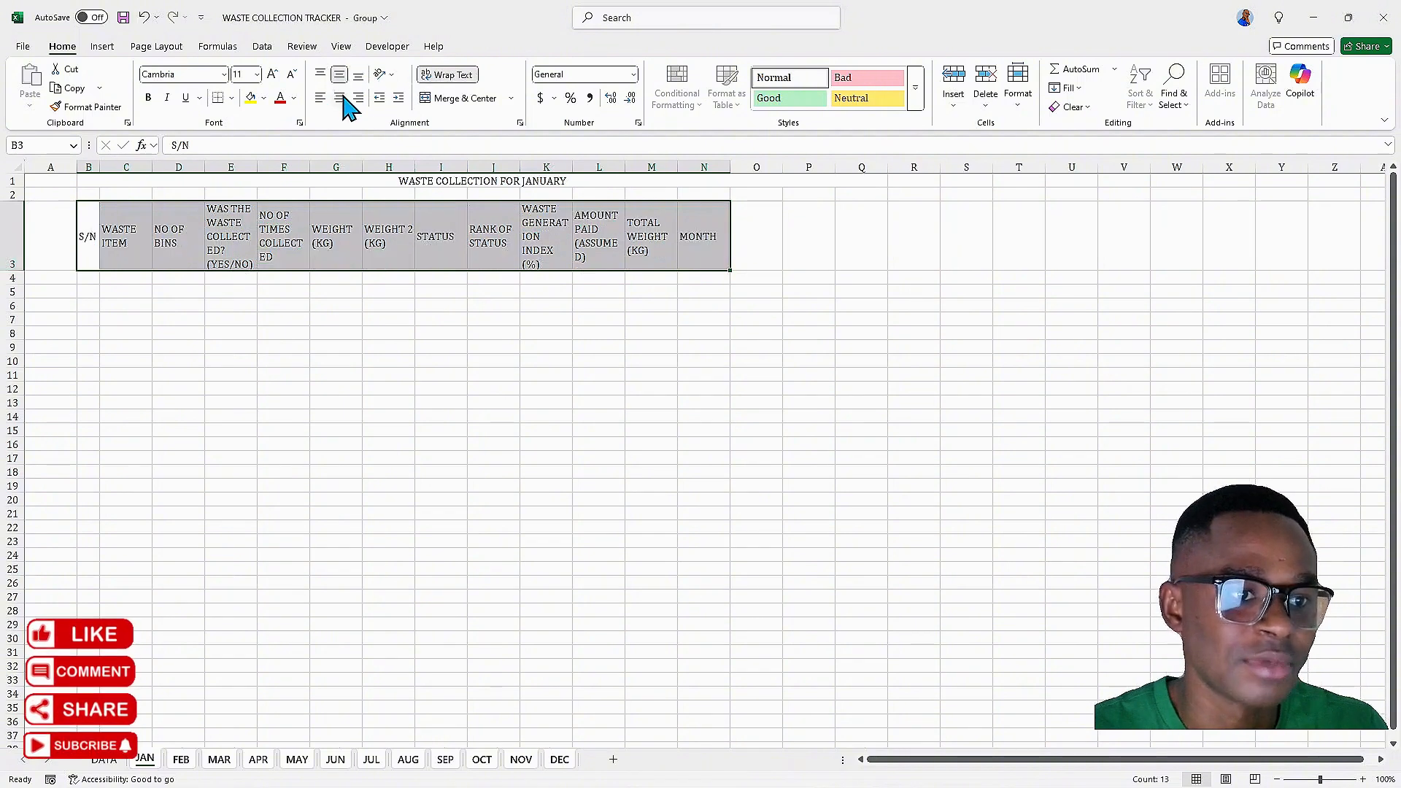
pyautogui.click(340, 97)
pyautogui.click(148, 97)
pyautogui.click(167, 97)
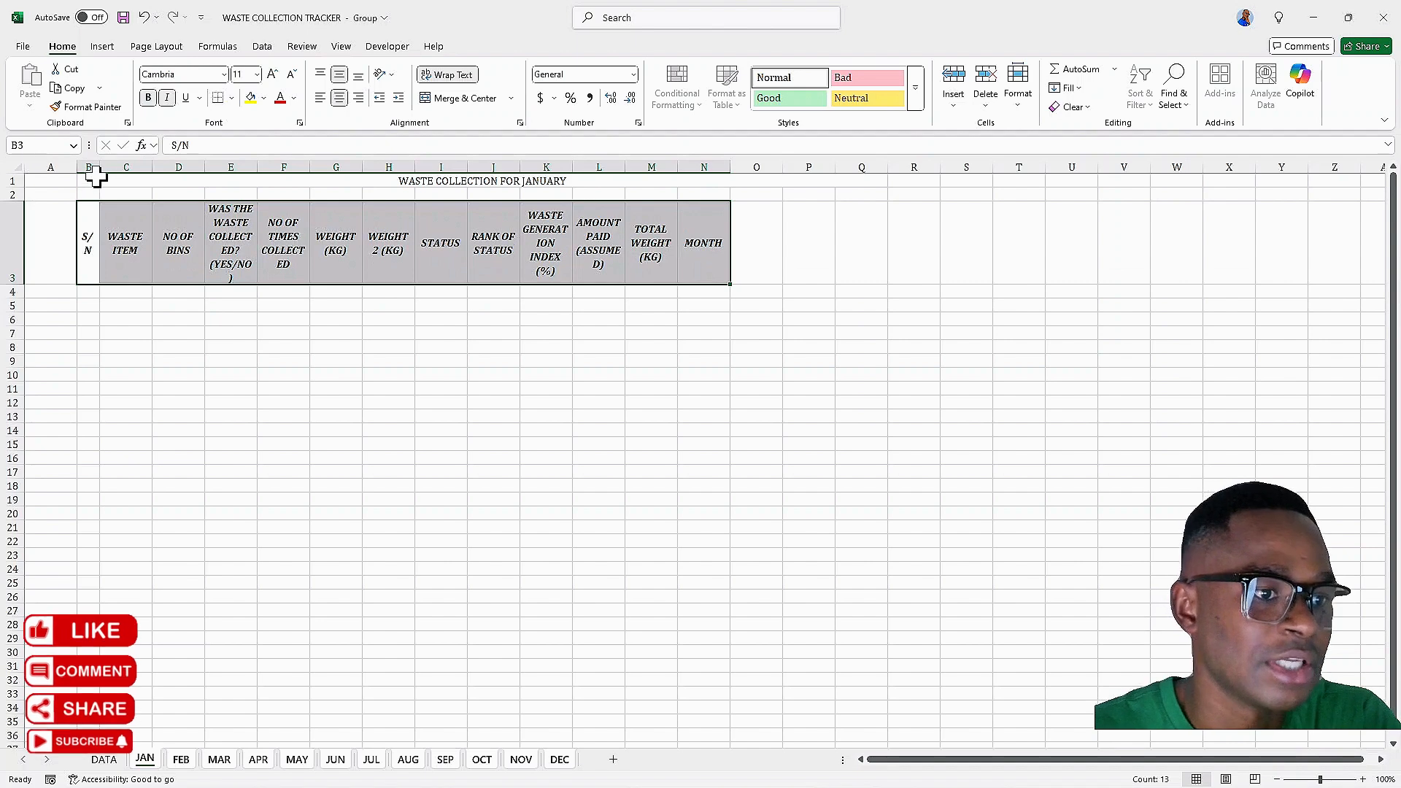
# Widen the S/N, collected, times collected and waste generation index columns so the headers fit
pyautogui.moveTo(96, 167); pyautogui.dragTo(112, 168)
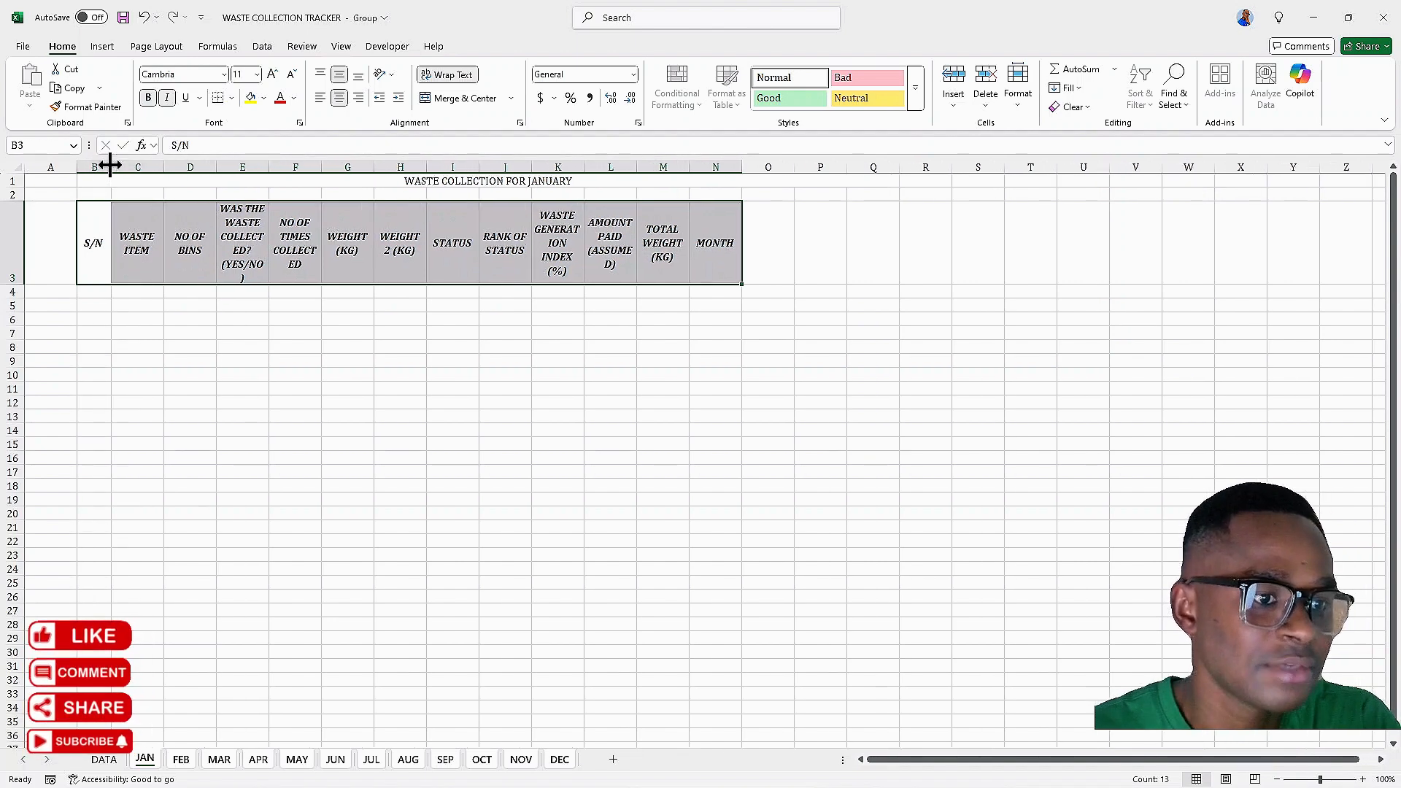
pyautogui.moveTo(269, 168); pyautogui.dragTo(353, 169)
pyautogui.moveTo(353, 170); pyautogui.dragTo(426, 167)
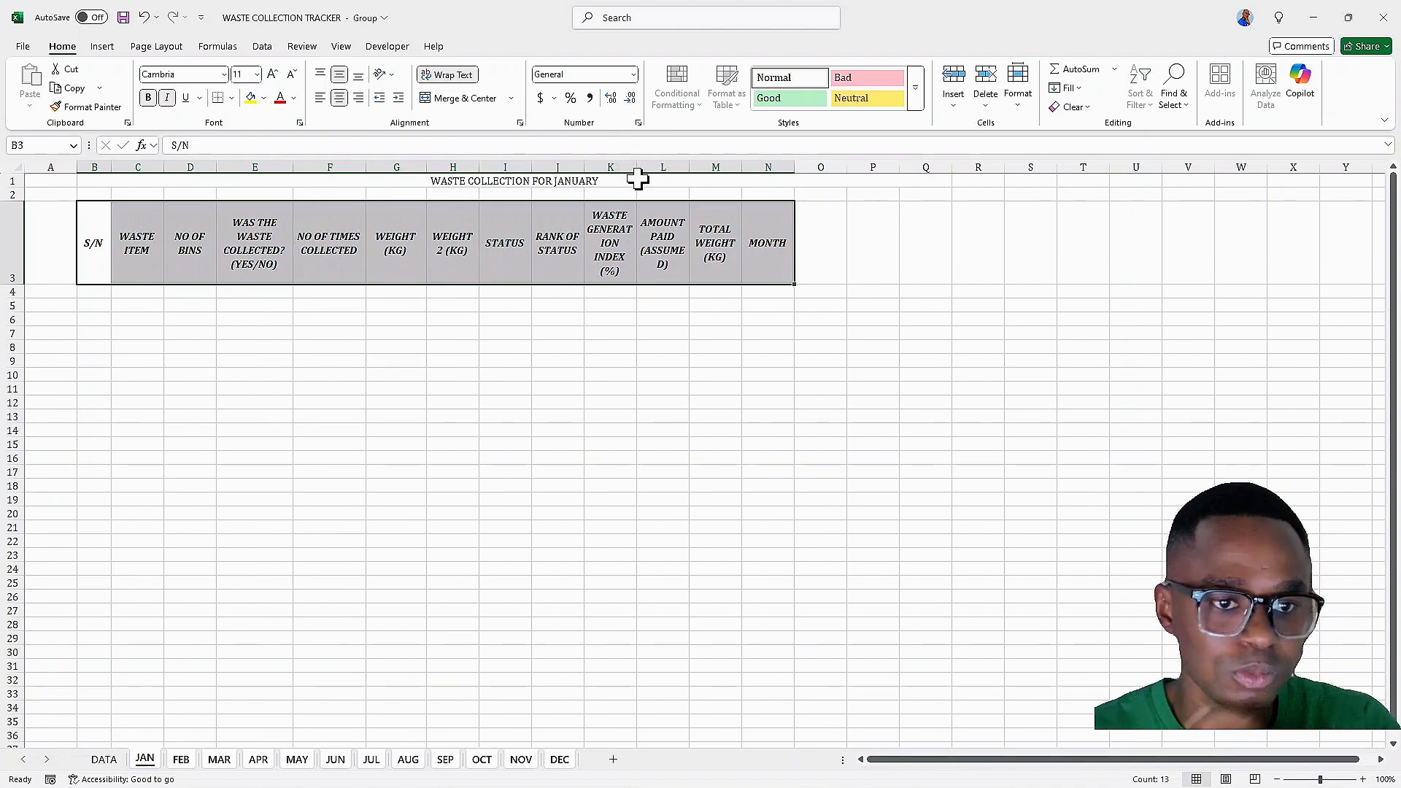
pyautogui.moveTo(631, 170); pyautogui.dragTo(732, 173)
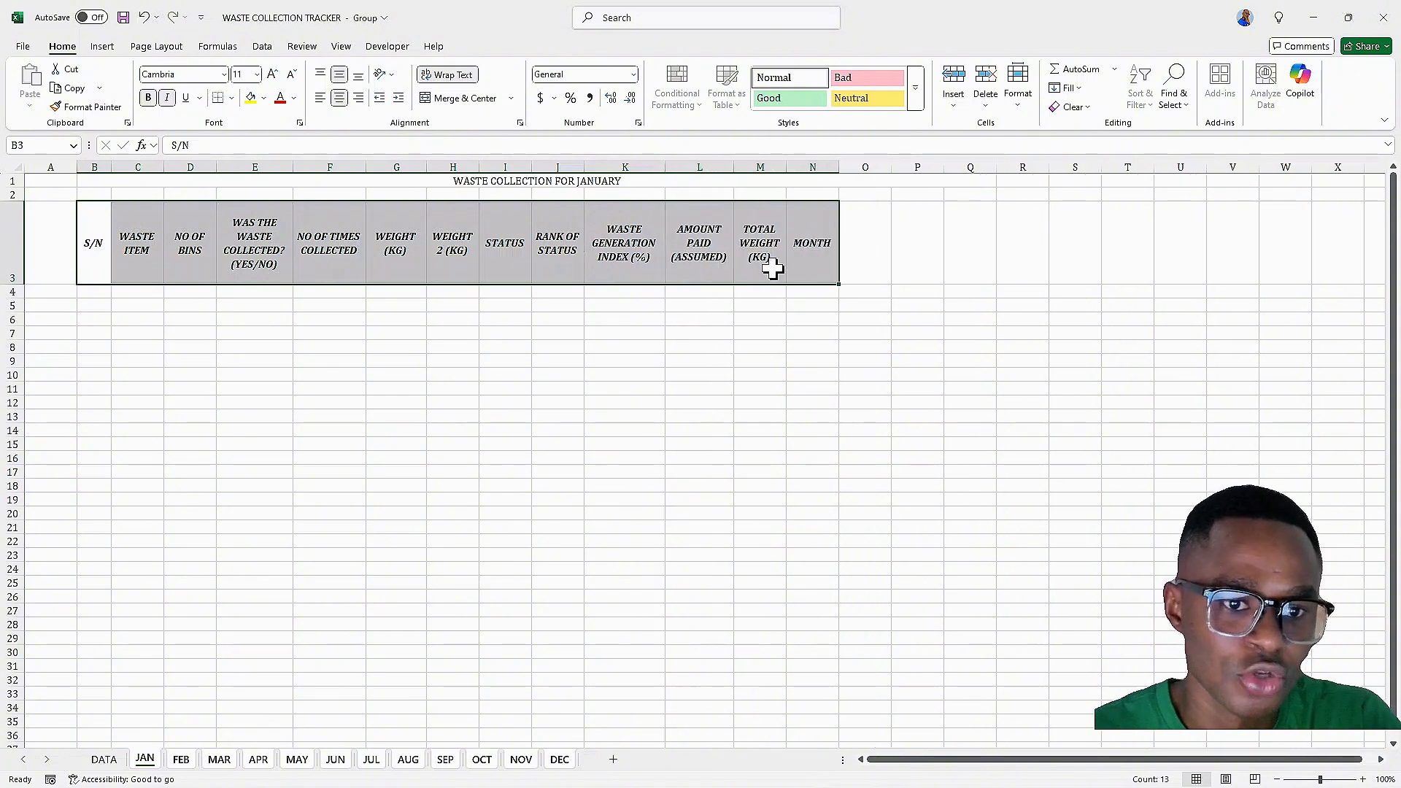
# Review the grouped month sheets, then ungroup them by returning to the JAN sheet
pyautogui.click(182, 761)
pyautogui.click(219, 763)
pyautogui.click(260, 762)
pyautogui.click(294, 763)
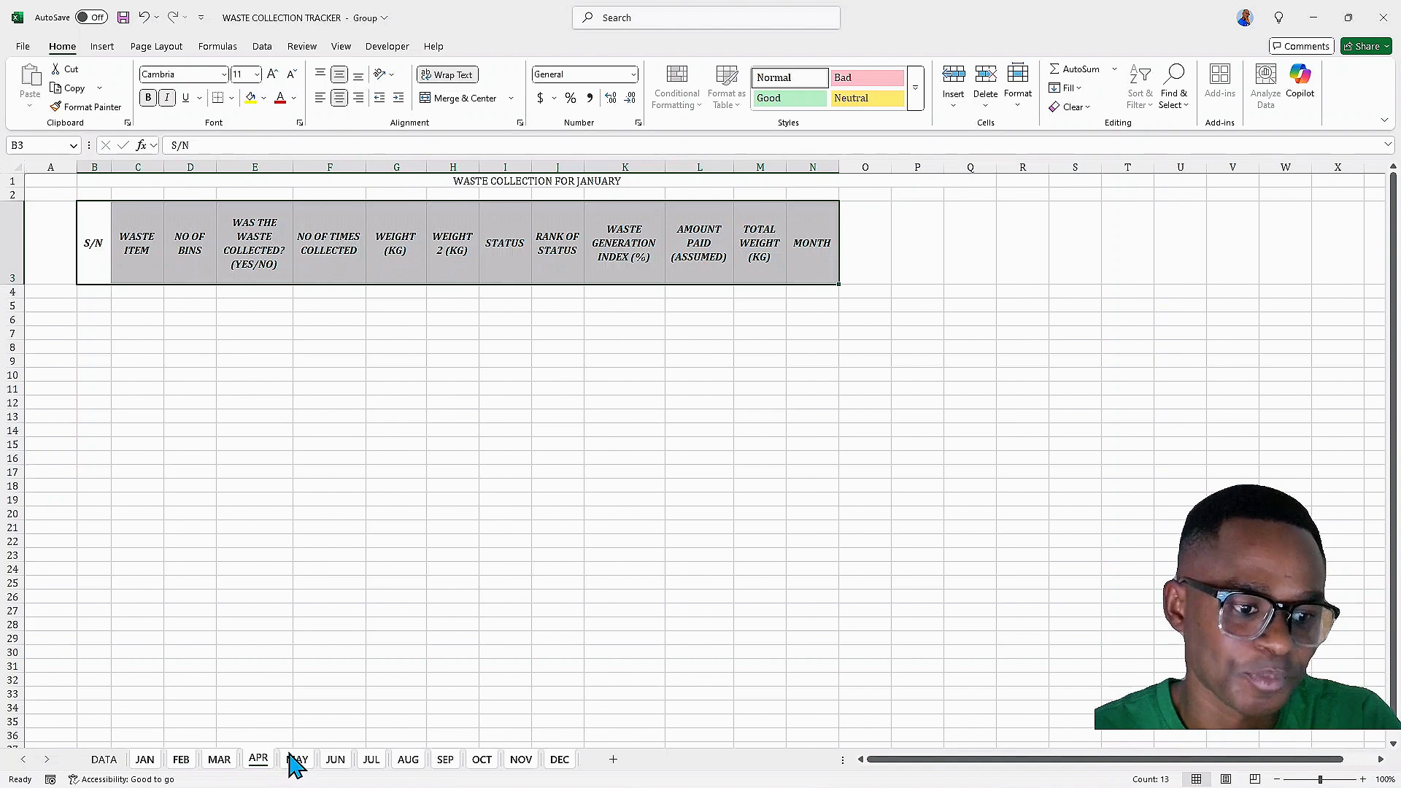
pyautogui.click(372, 762)
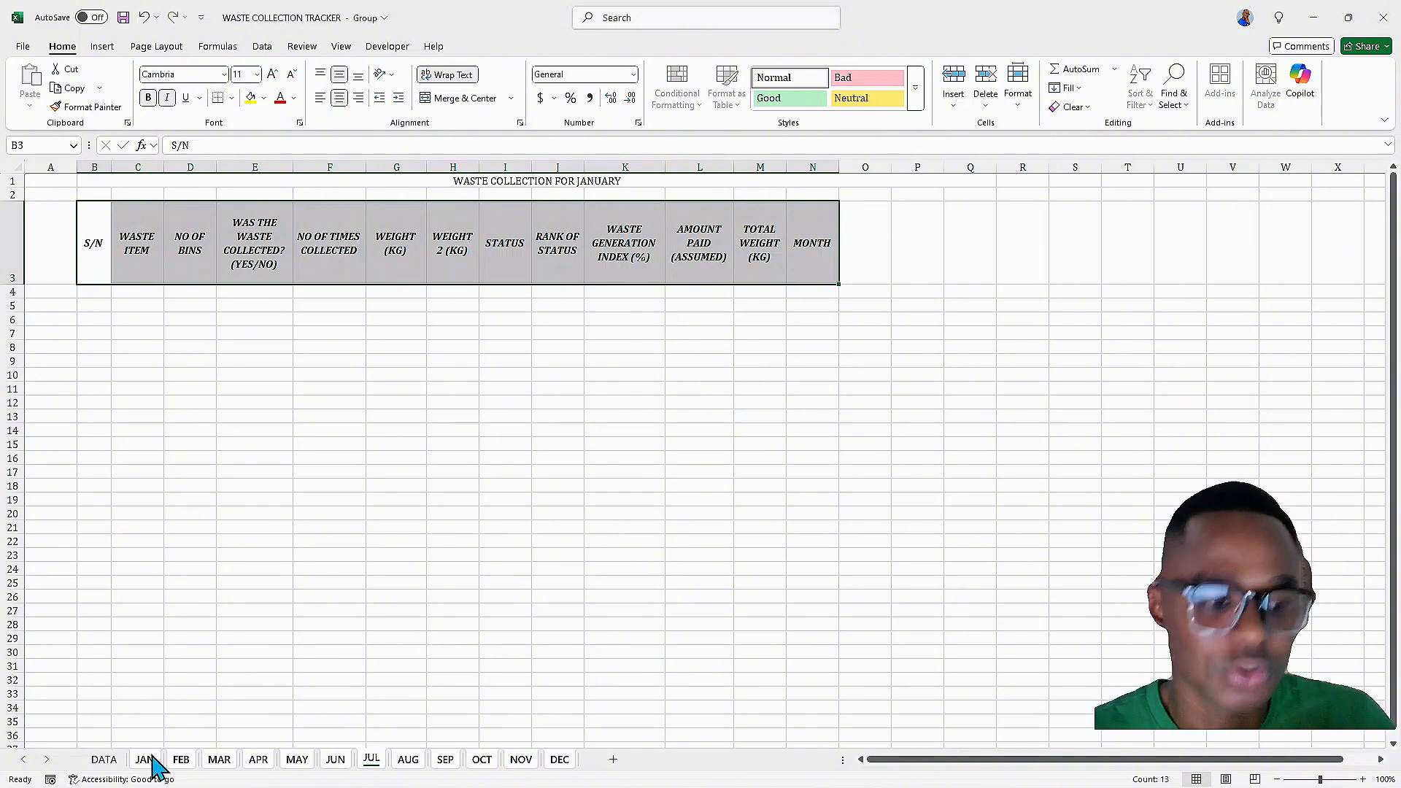
pyautogui.click(130, 568)
pyautogui.click(143, 760)
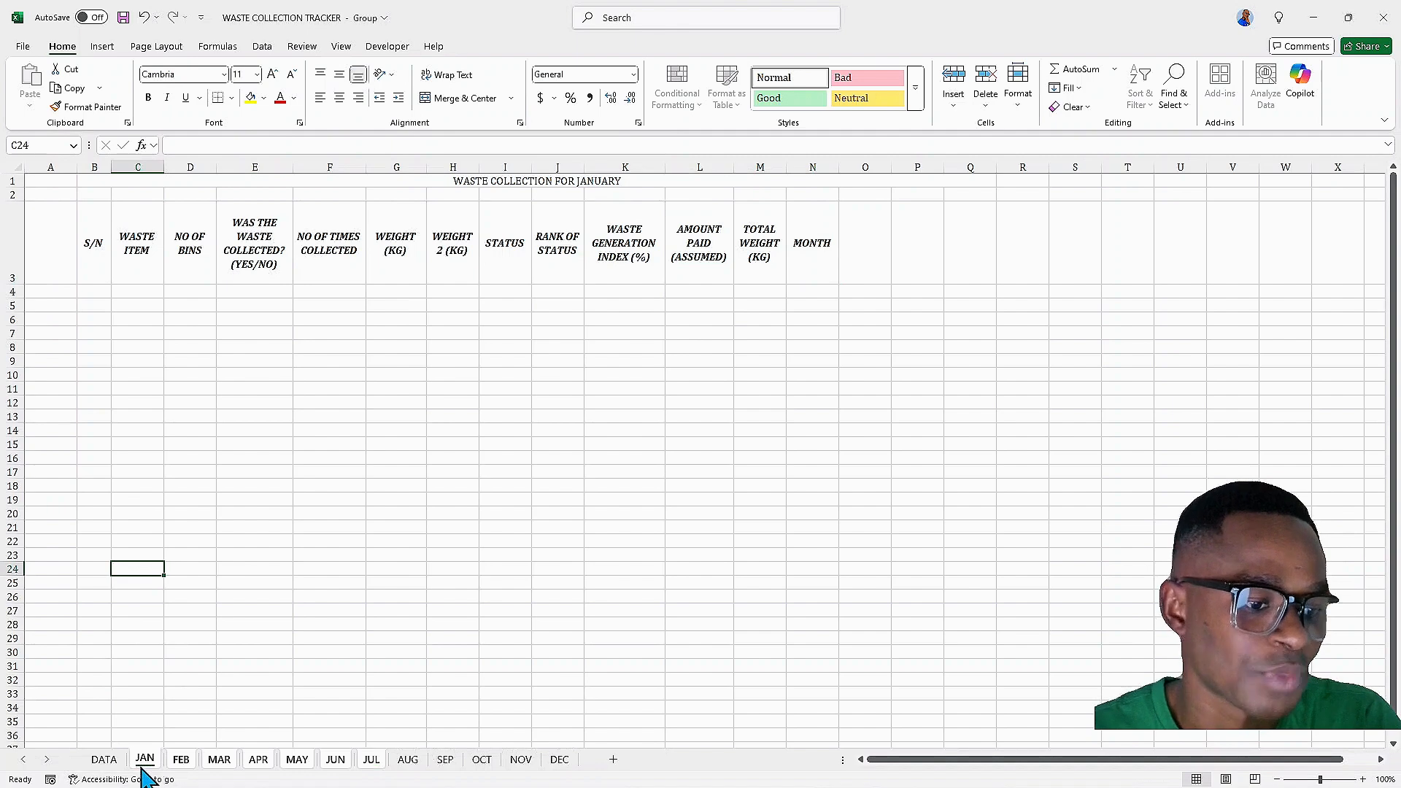
pyautogui.click(145, 761)
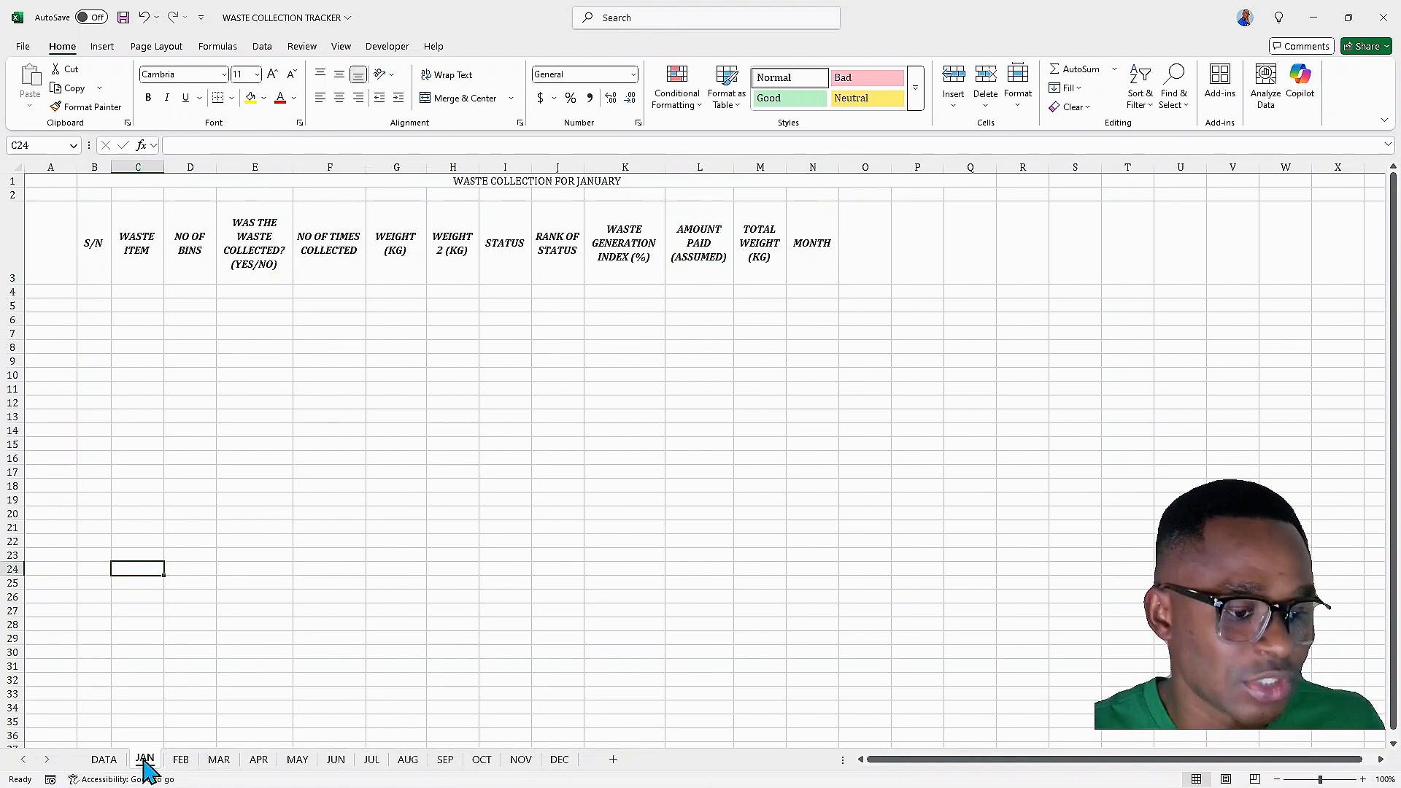
# Review the JAN header cells and check the other month sheets, returning to JAN
pyautogui.click(95, 248)
pyautogui.click(146, 252)
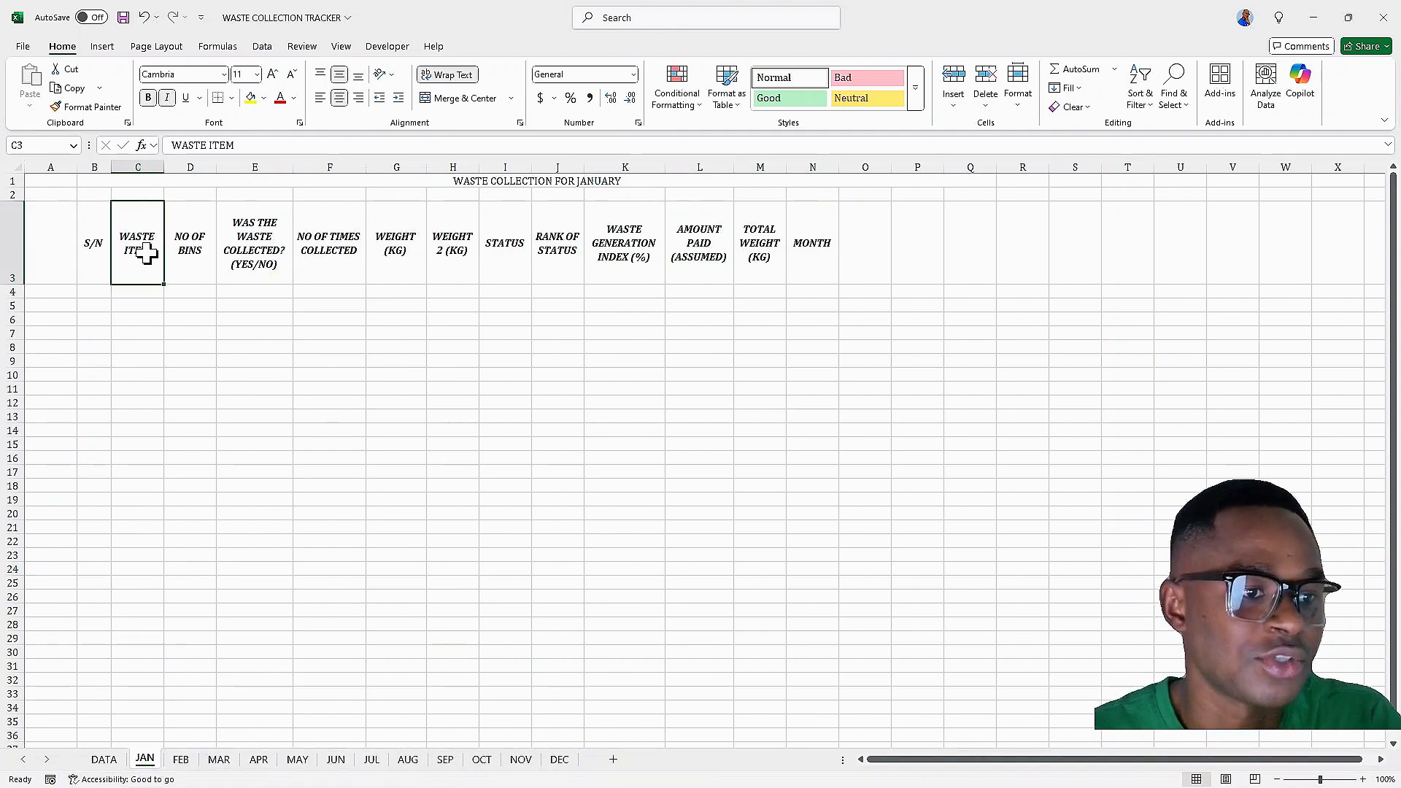
pyautogui.click(208, 248)
pyautogui.click(284, 253)
pyautogui.click(314, 247)
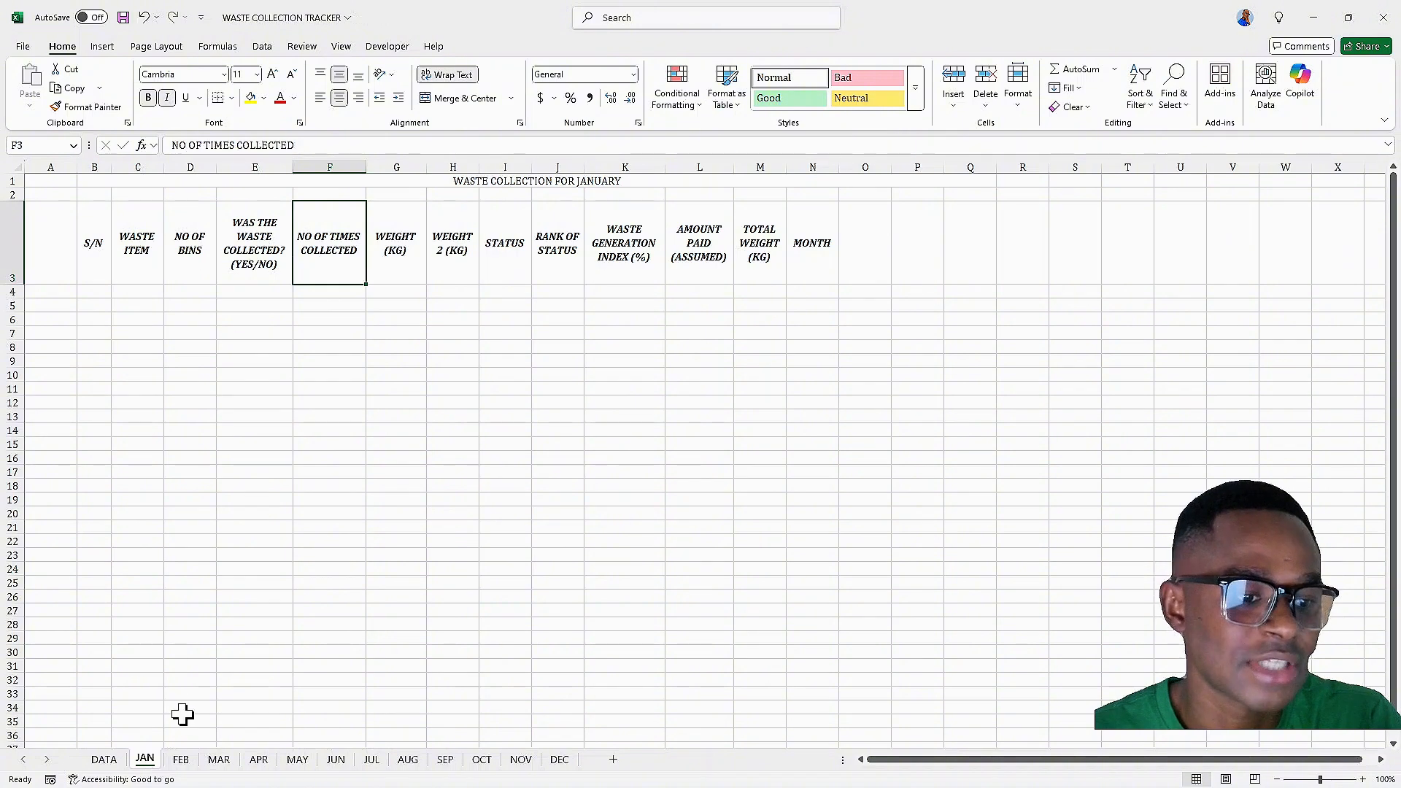
pyautogui.click(181, 760)
pyautogui.click(219, 760)
pyautogui.click(260, 760)
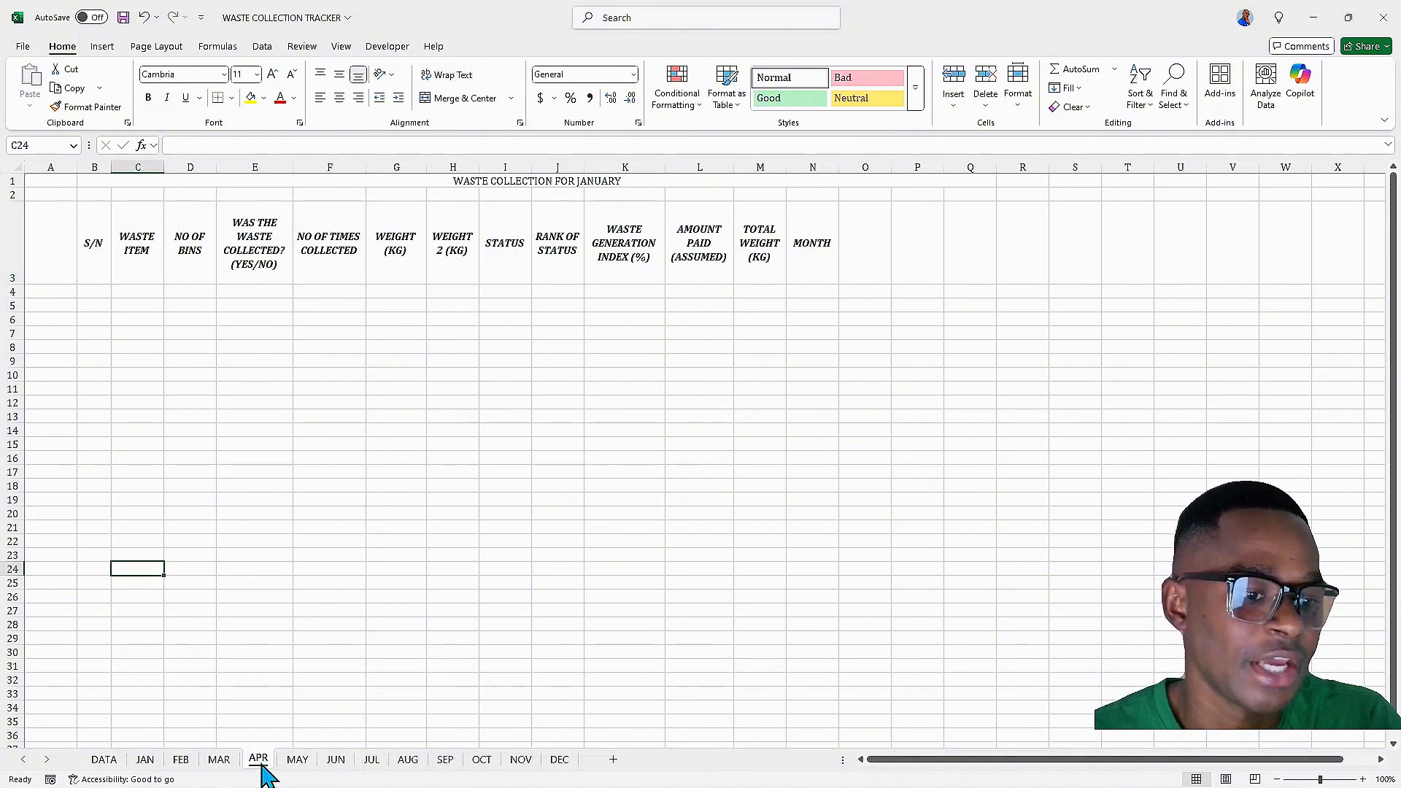
pyautogui.click(297, 760)
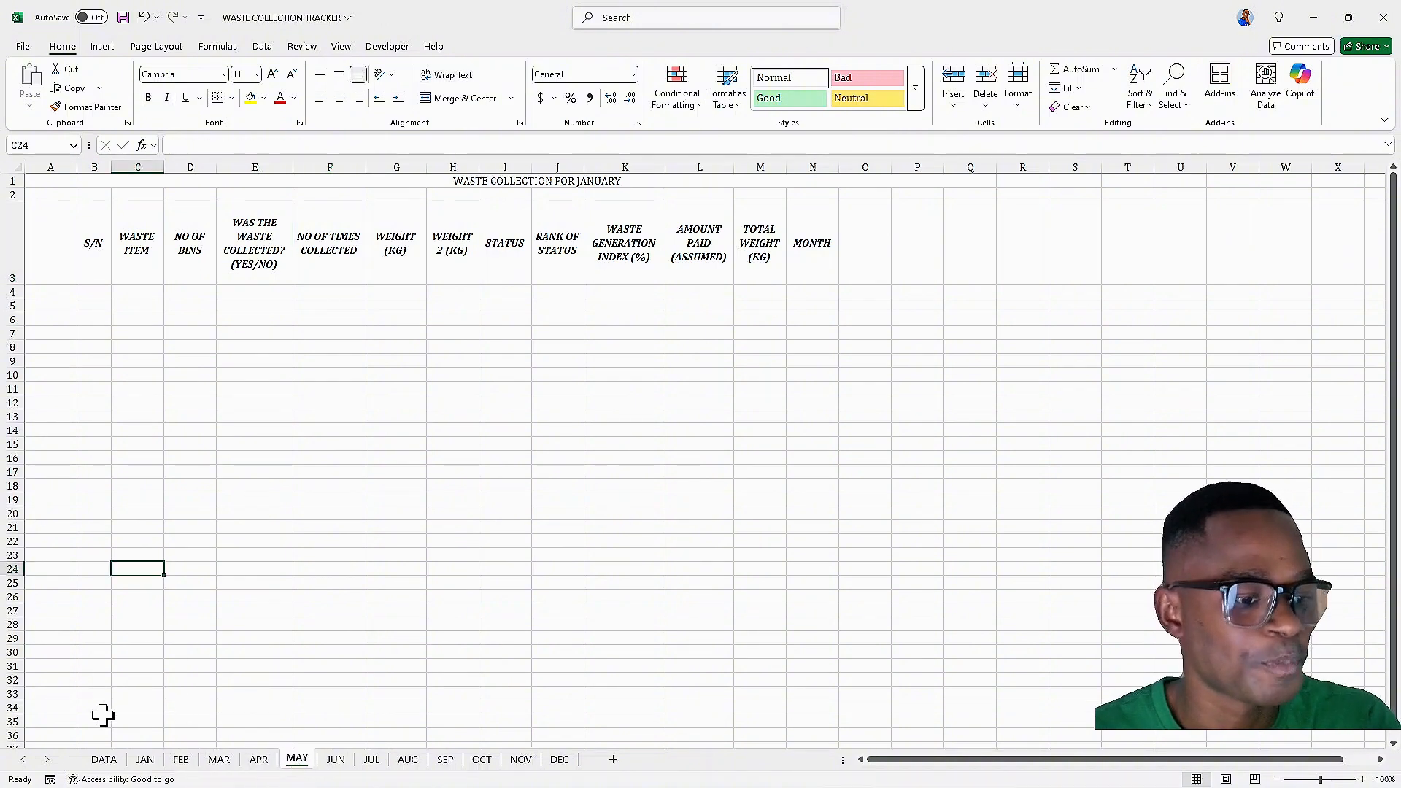
pyautogui.click(146, 760)
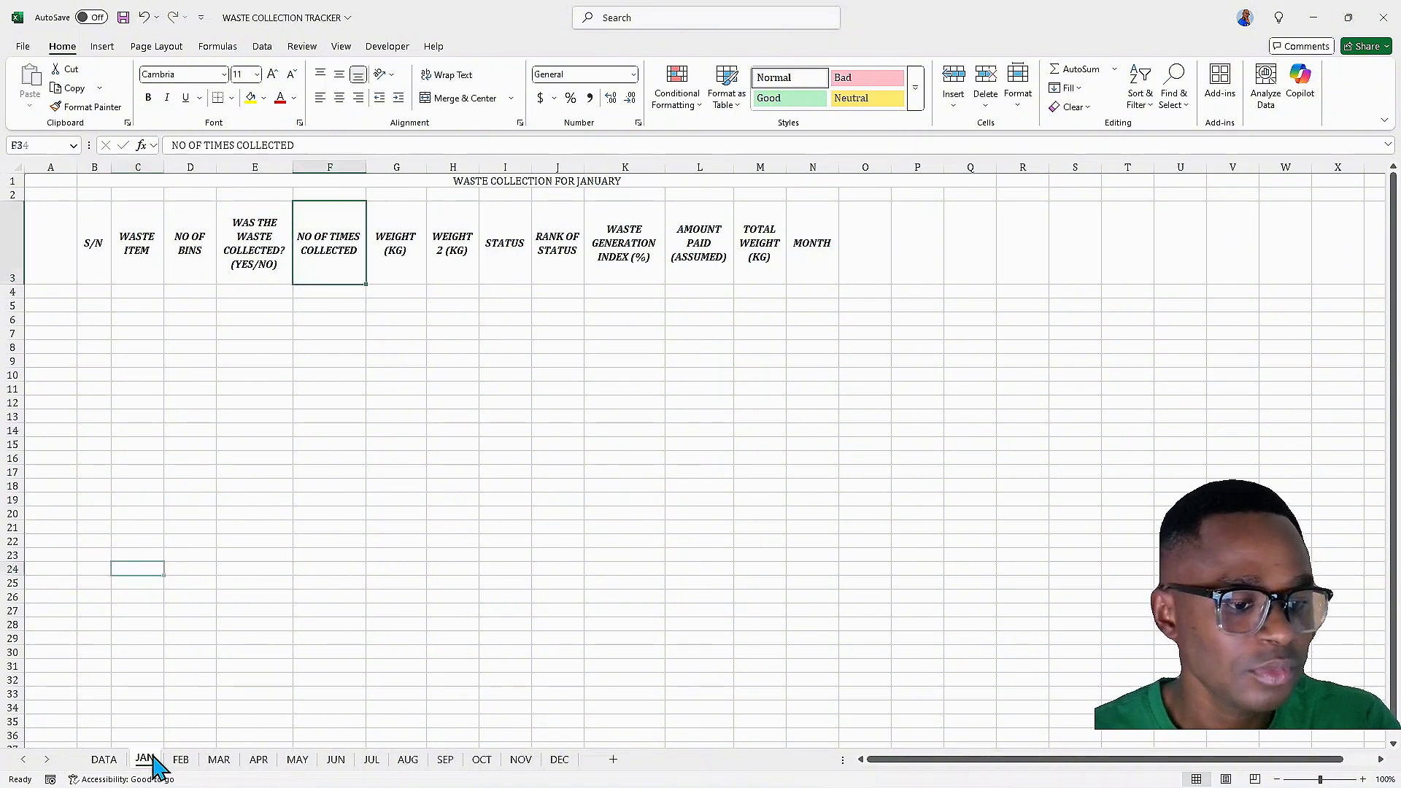
# Group the JAN to DEC sheets and give the header row B3:N3 a black fill with yellow font
pyautogui.keyDown('shift'); pyautogui.click(560, 761); pyautogui.keyUp('shift')
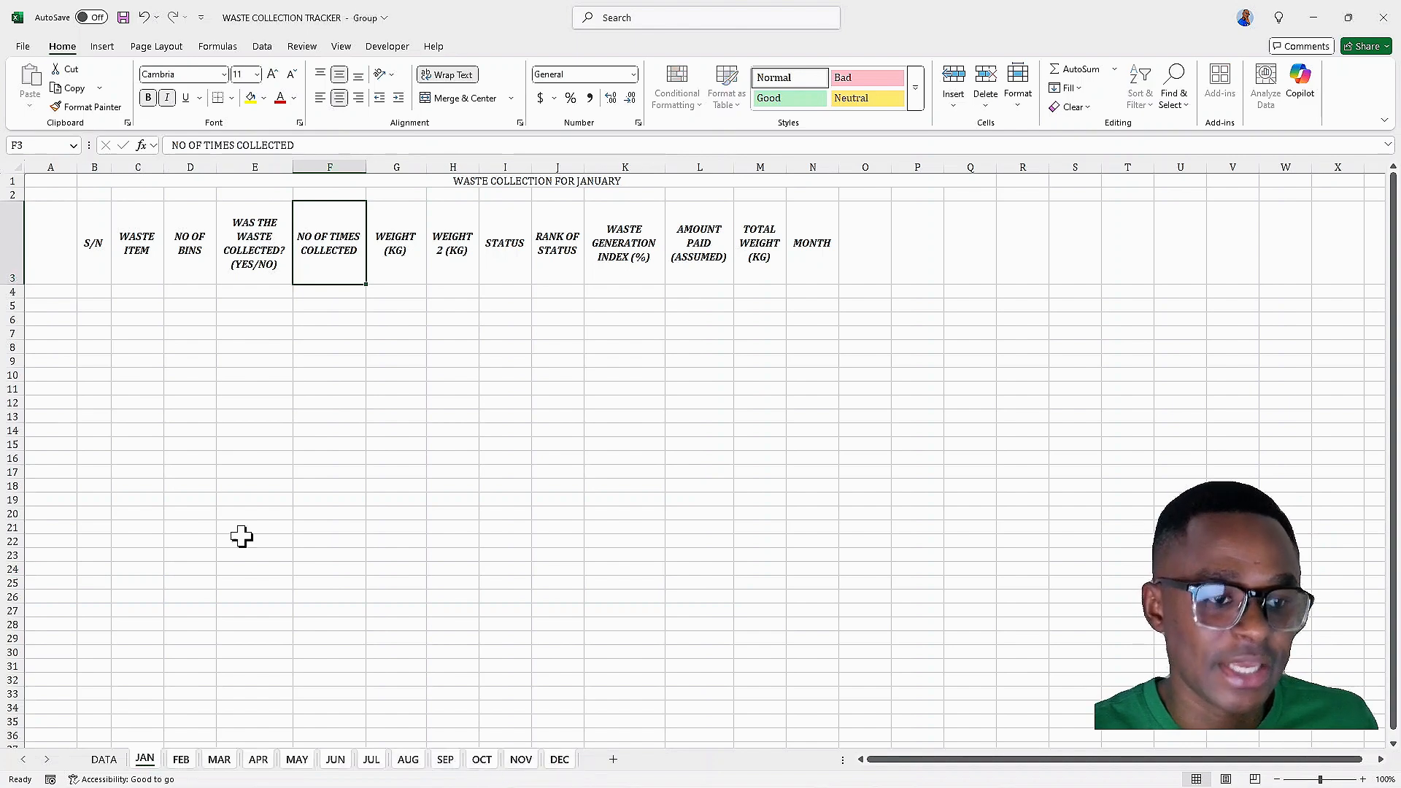
pyautogui.click(87, 240)
pyautogui.hotkey('ctrl', 'shift', 'Right')
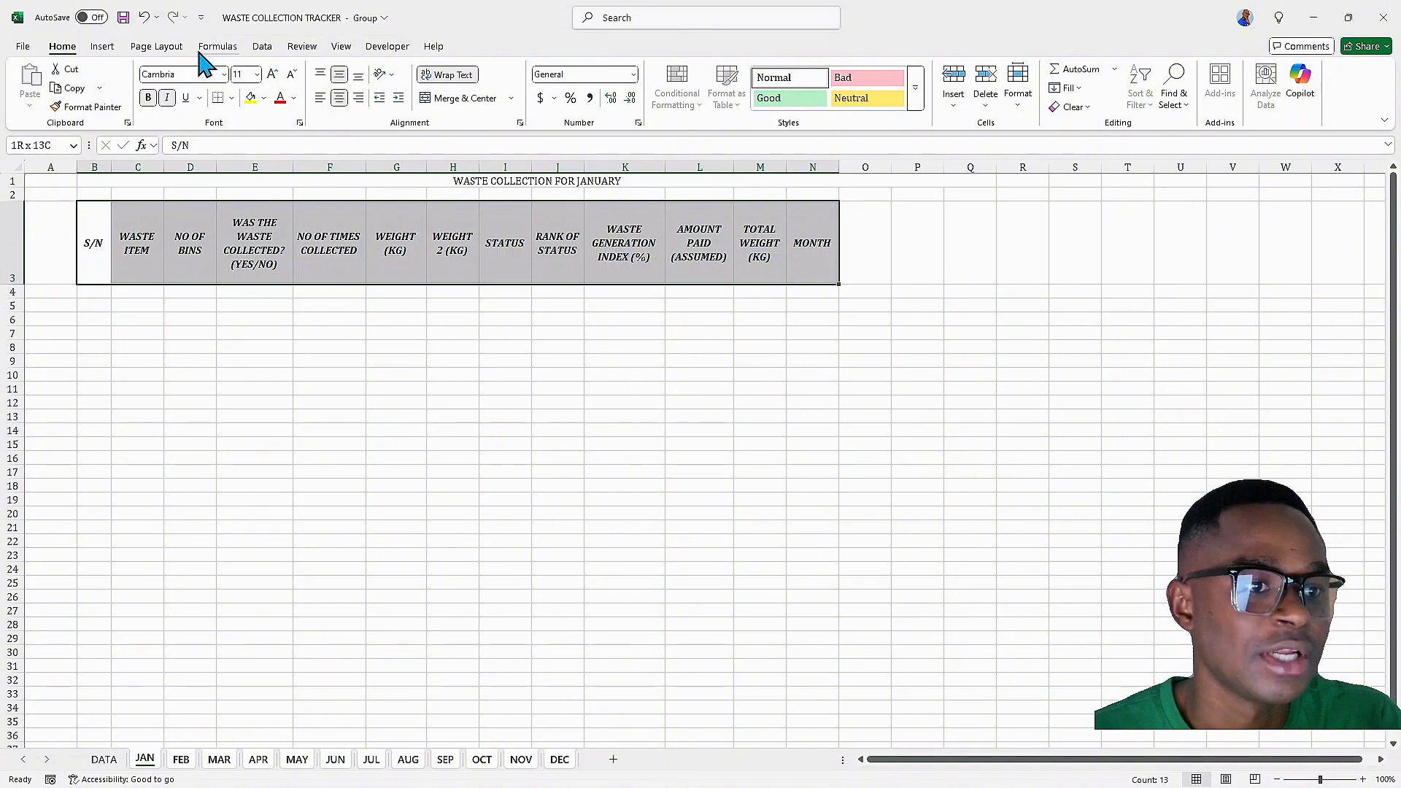
pyautogui.click(265, 100)
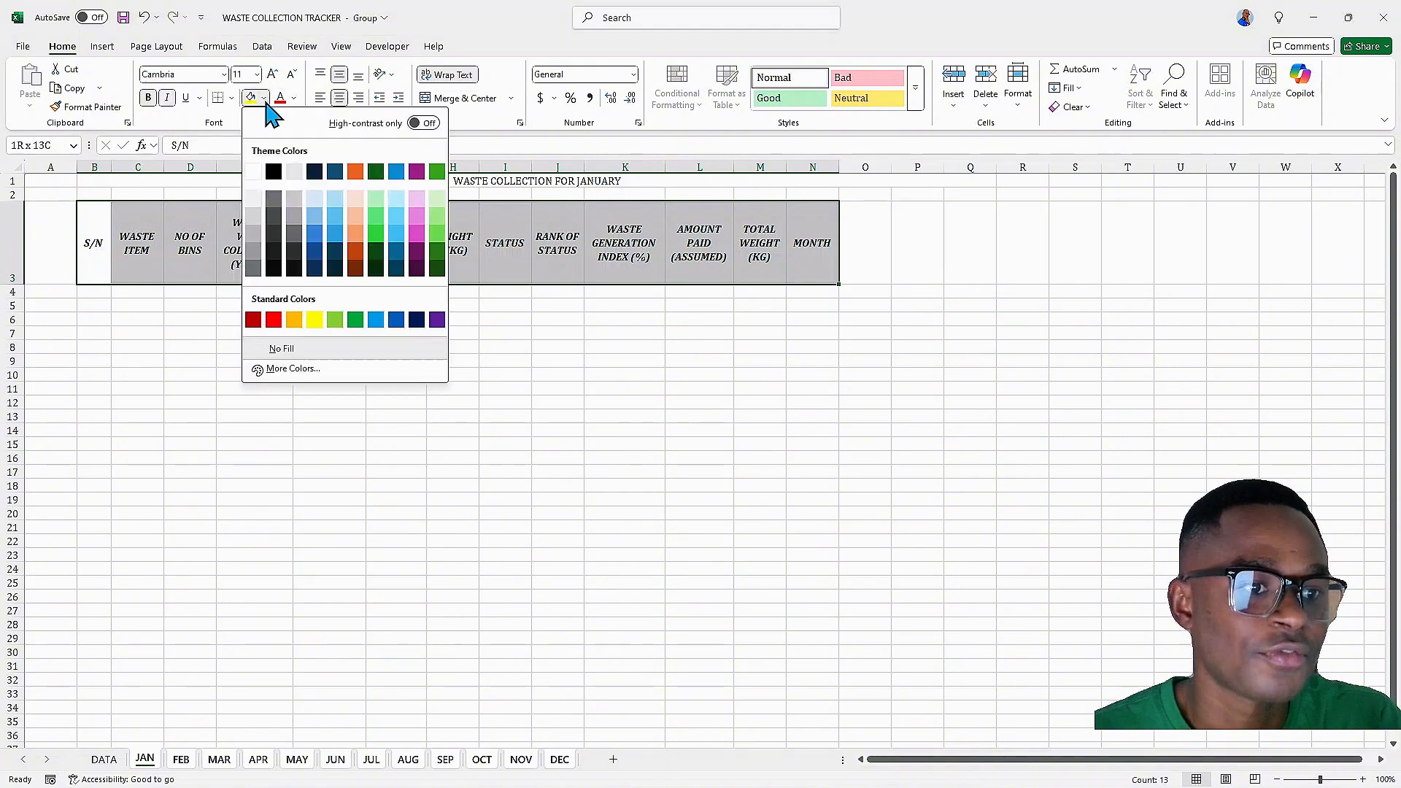
pyautogui.click(277, 174)
pyautogui.click(293, 98)
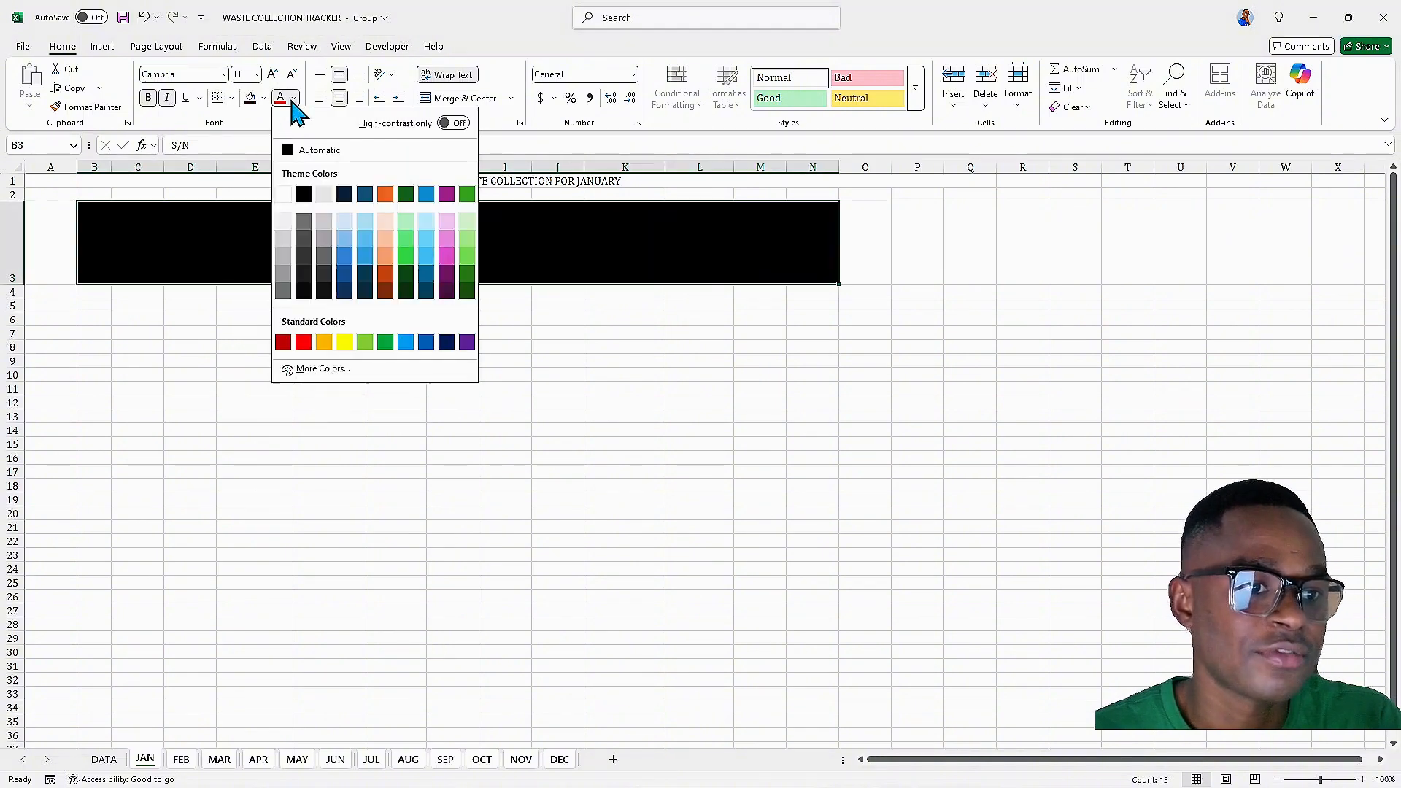
pyautogui.click(344, 342)
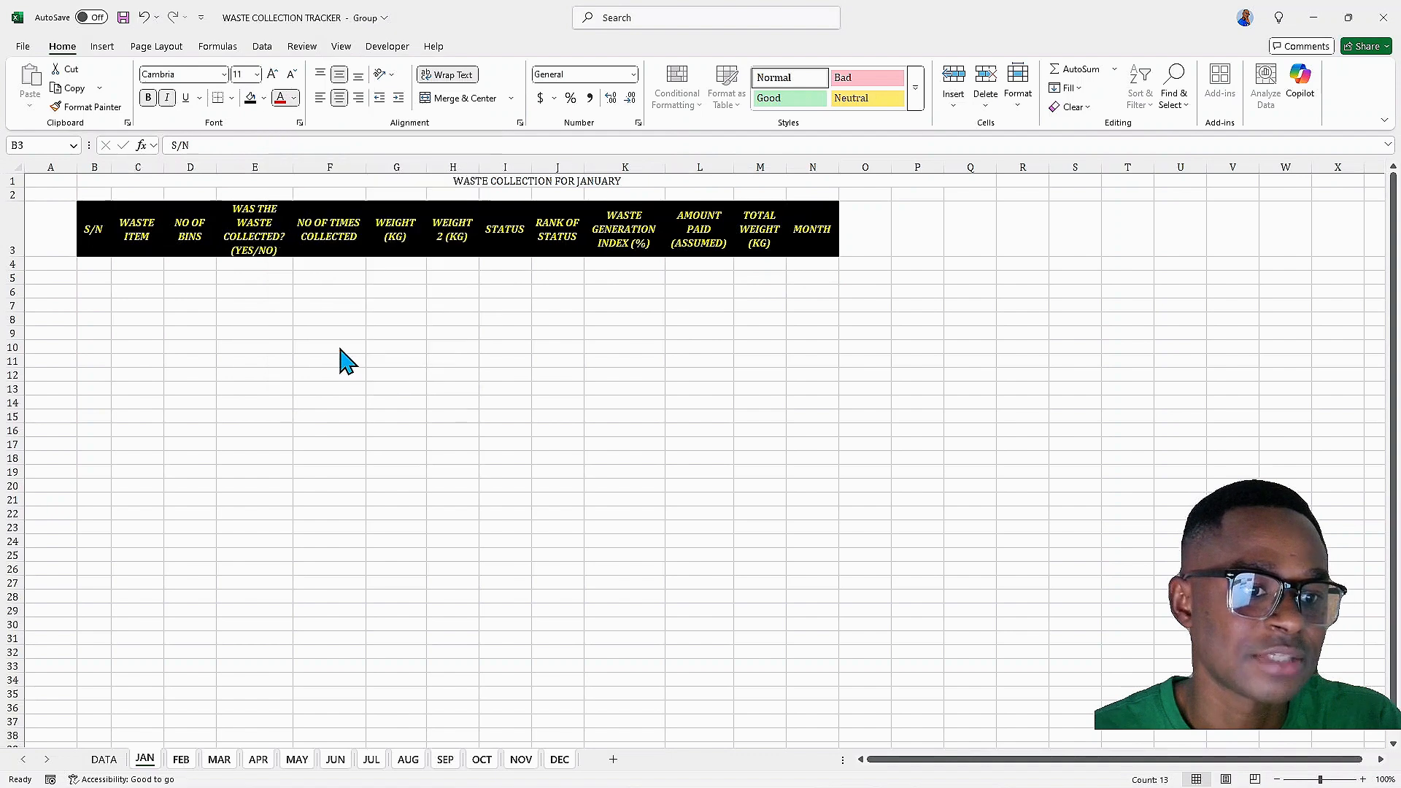
# Re-merge and centre the title WASTE COLLECTION FOR JANUARY across B1:N1
pyautogui.click(115, 276)
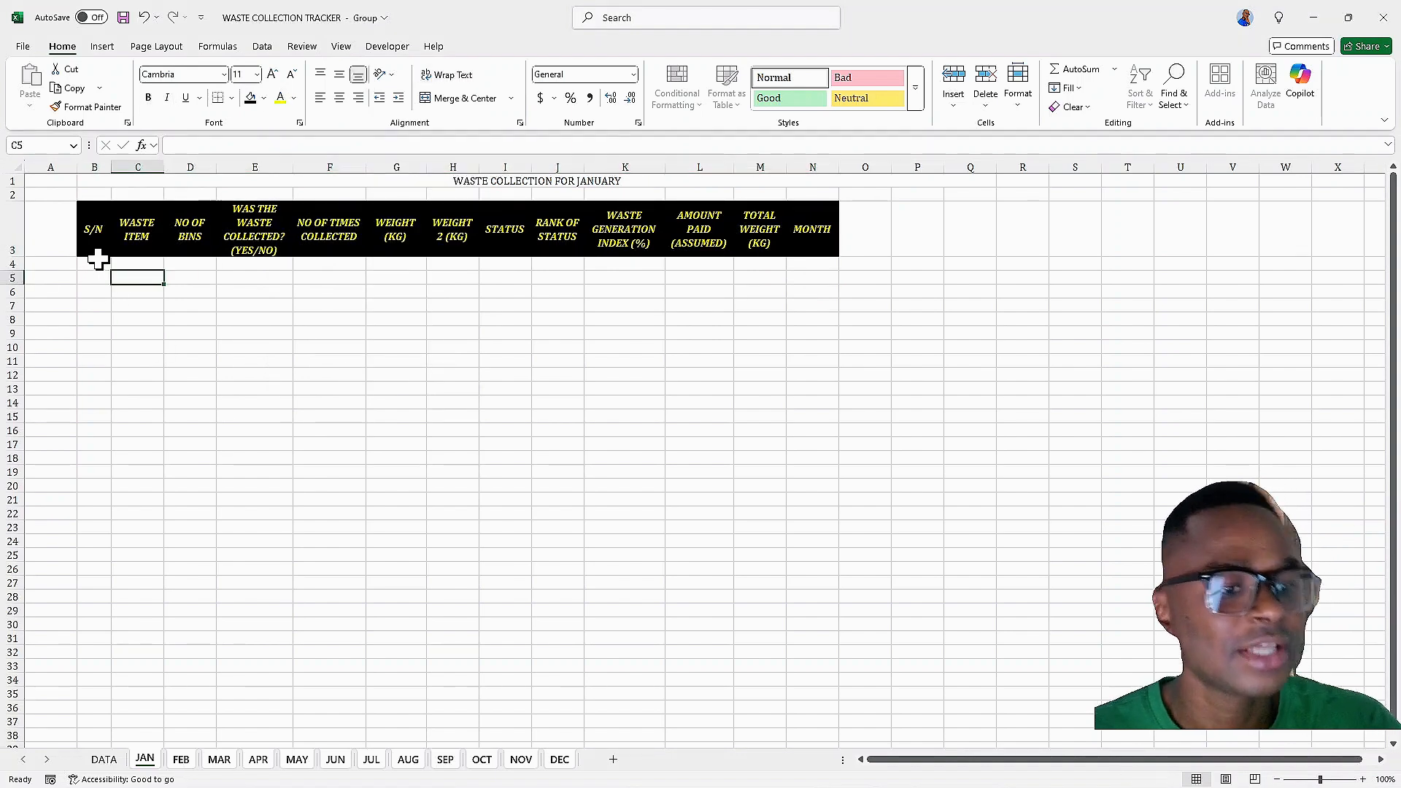
pyautogui.click(98, 263)
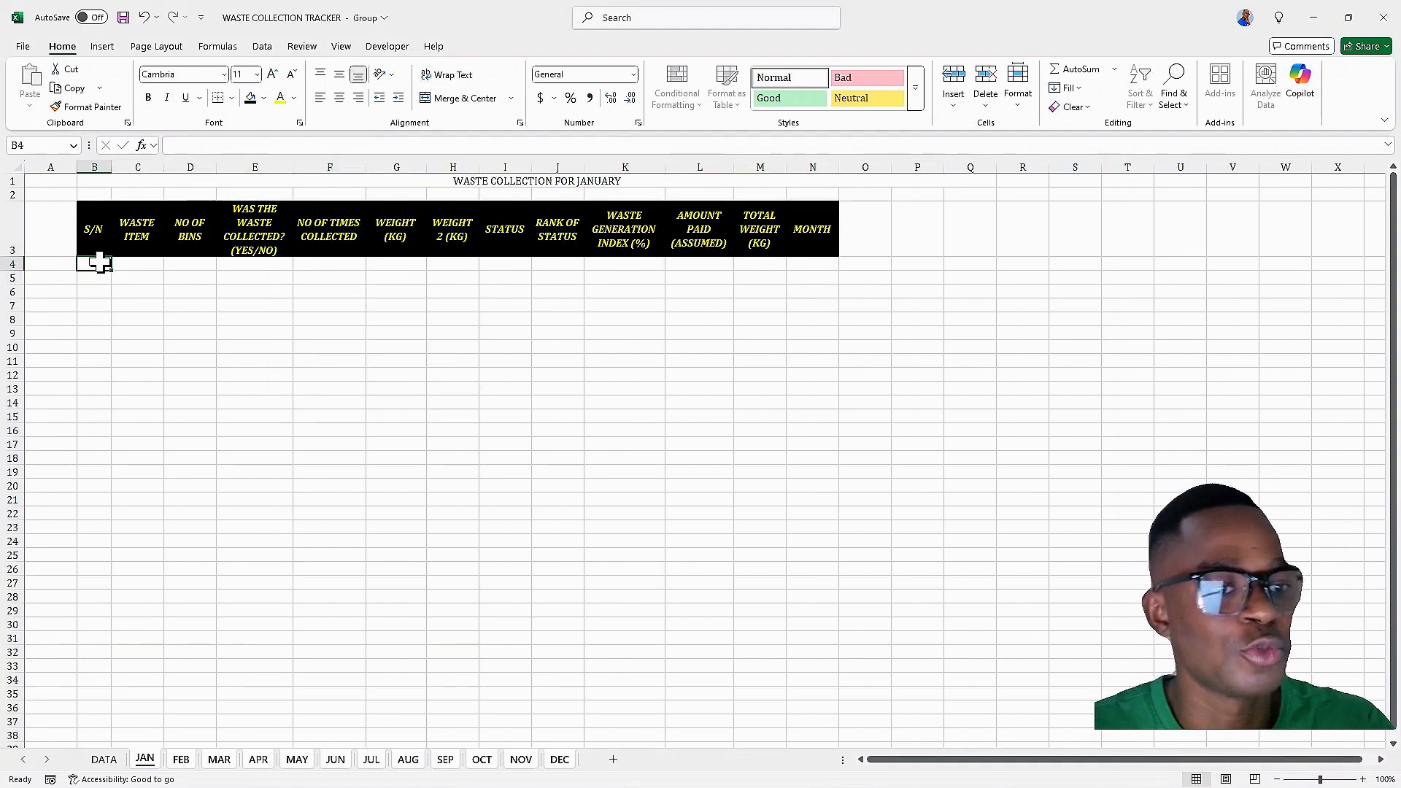
pyautogui.click(106, 185)
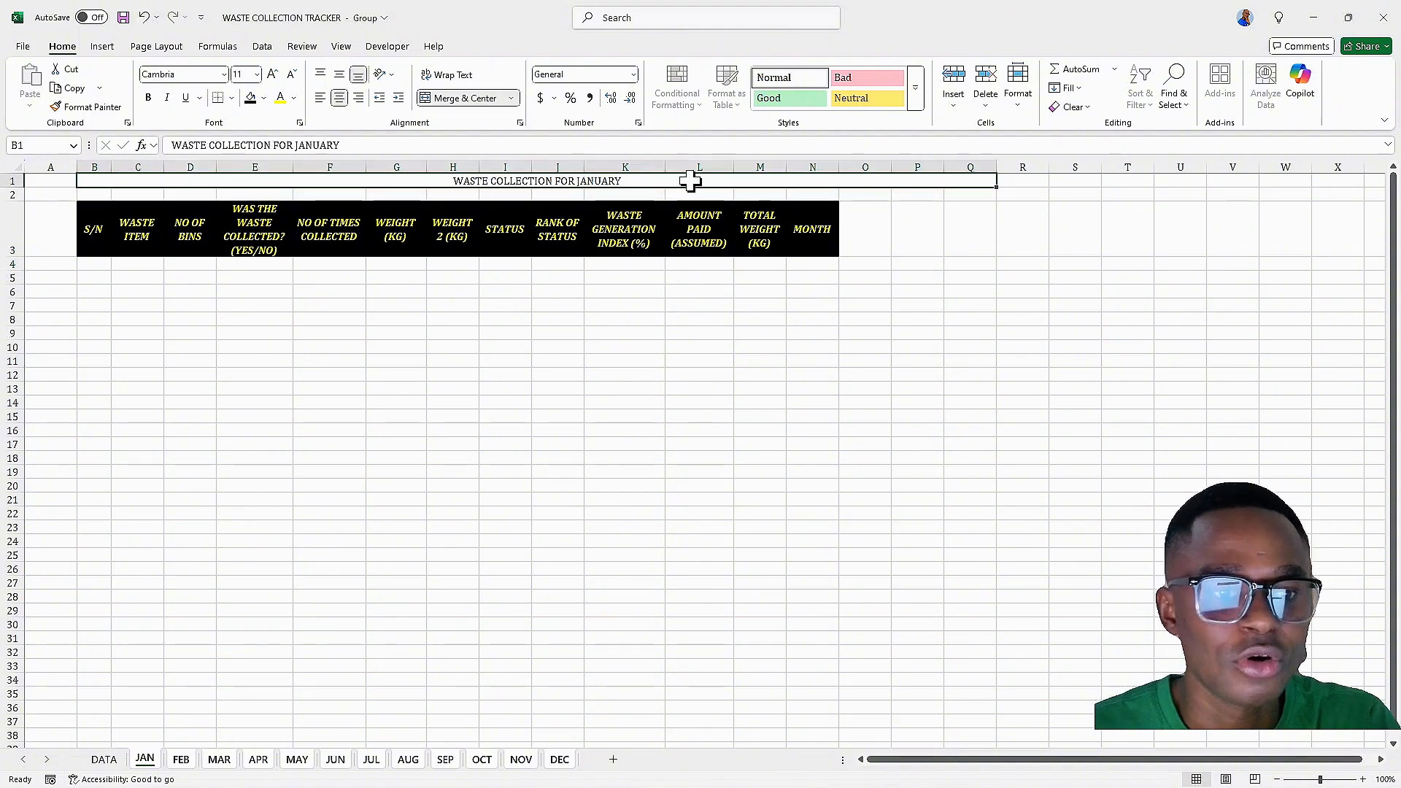
pyautogui.click(469, 99)
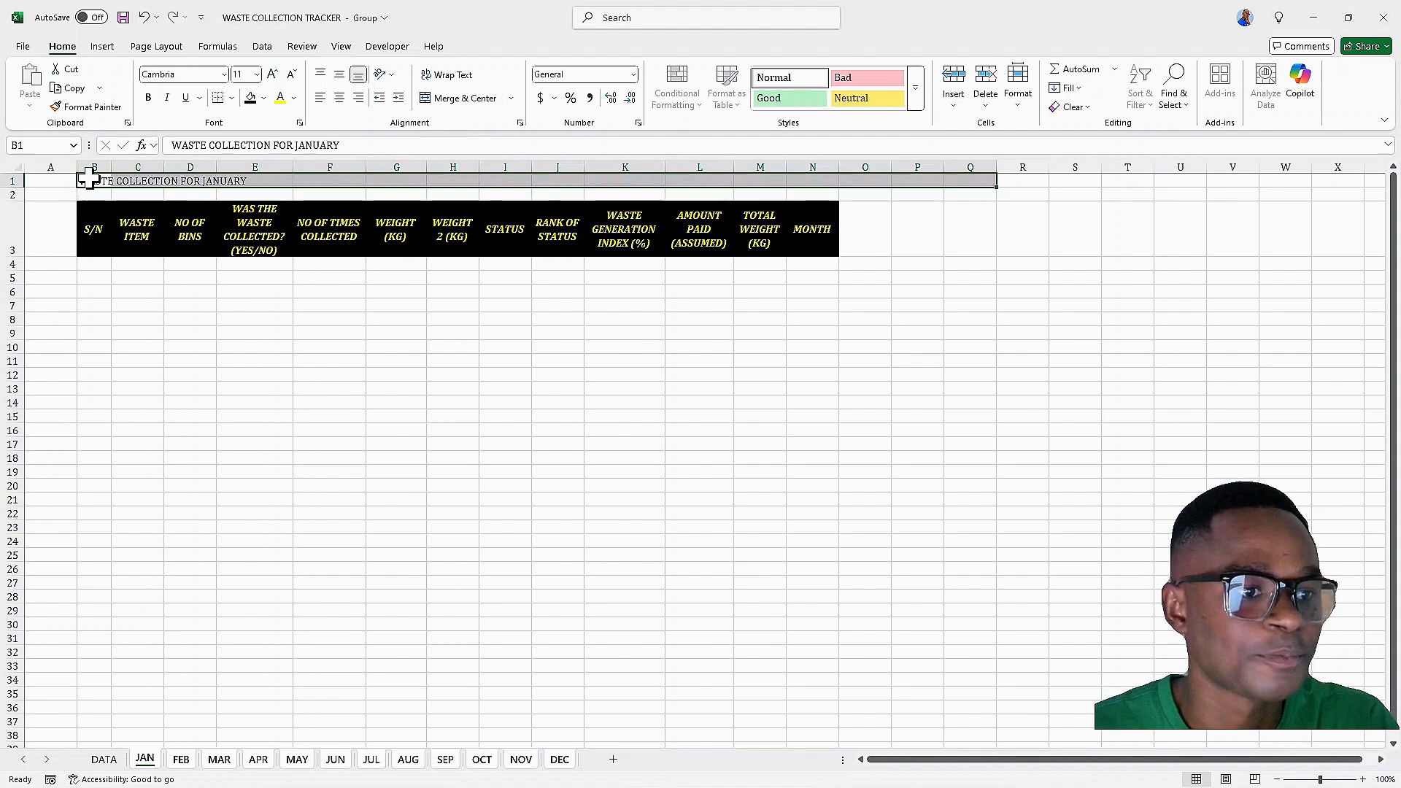
pyautogui.moveTo(84, 182); pyautogui.dragTo(812, 180)
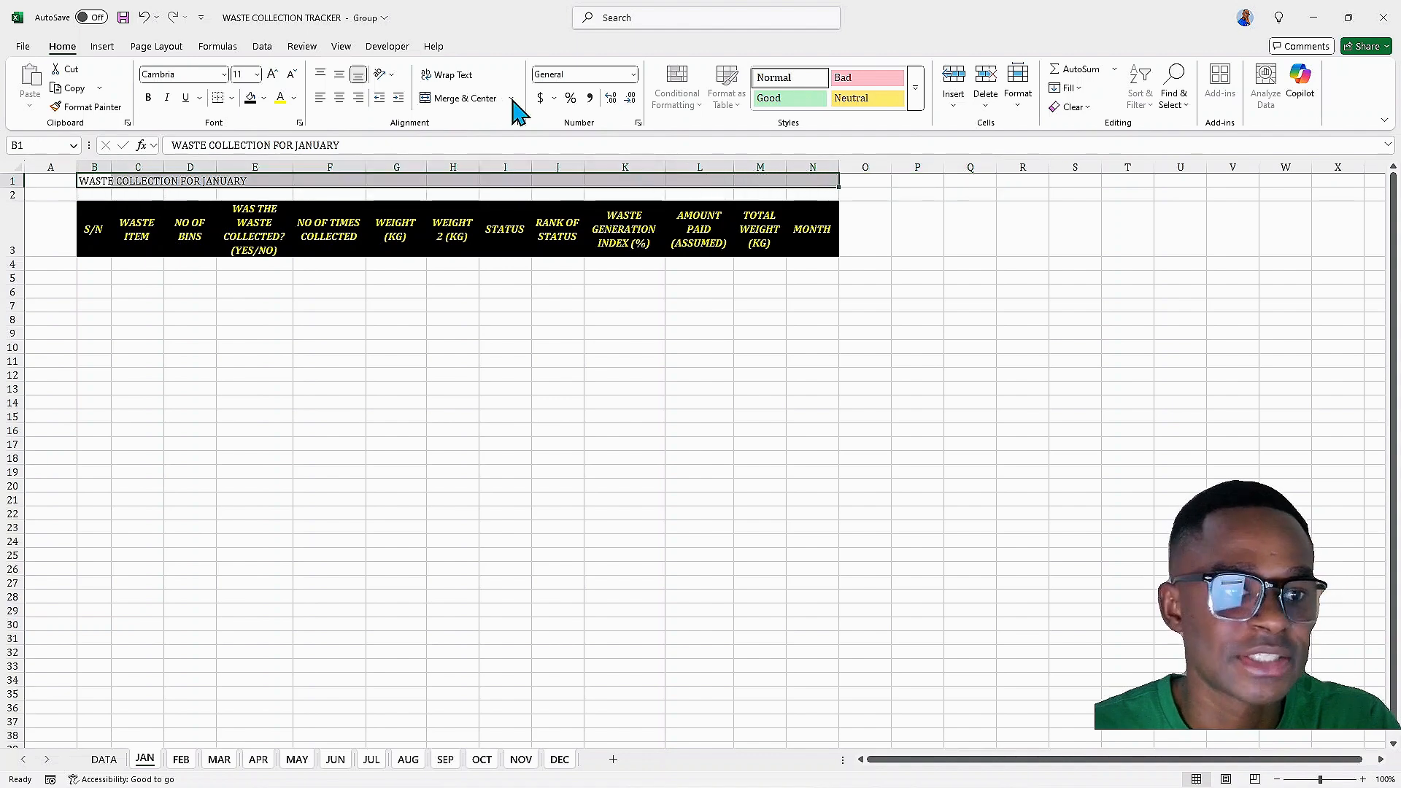
pyautogui.click(467, 98)
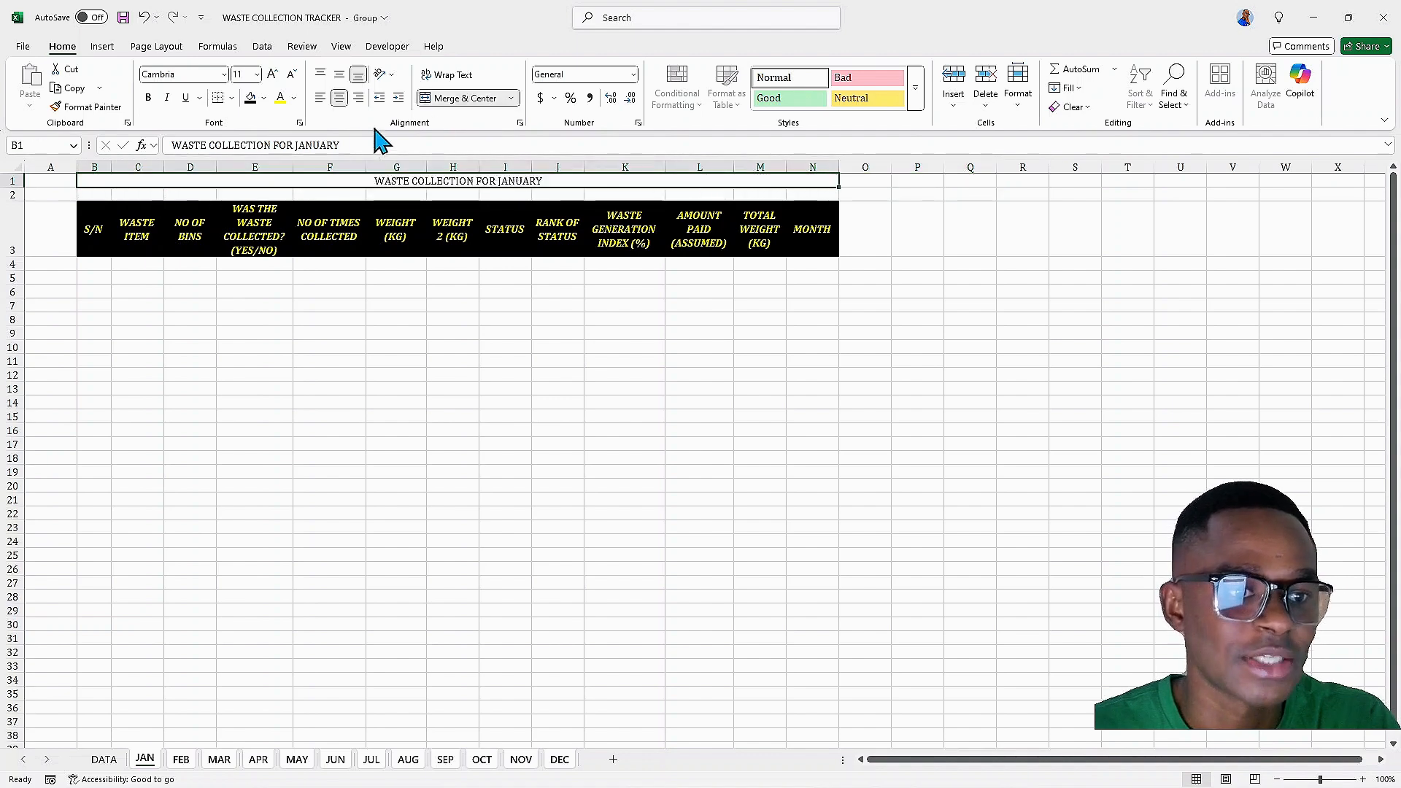
# Enlarge the title font to 24 and give the title a black fill with yellow font
pyautogui.click(273, 73)
pyautogui.click(272, 74)
pyautogui.click(272, 74)
pyautogui.click(272, 73)
pyautogui.click(272, 74)
pyautogui.click(272, 74)
pyautogui.click(272, 73)
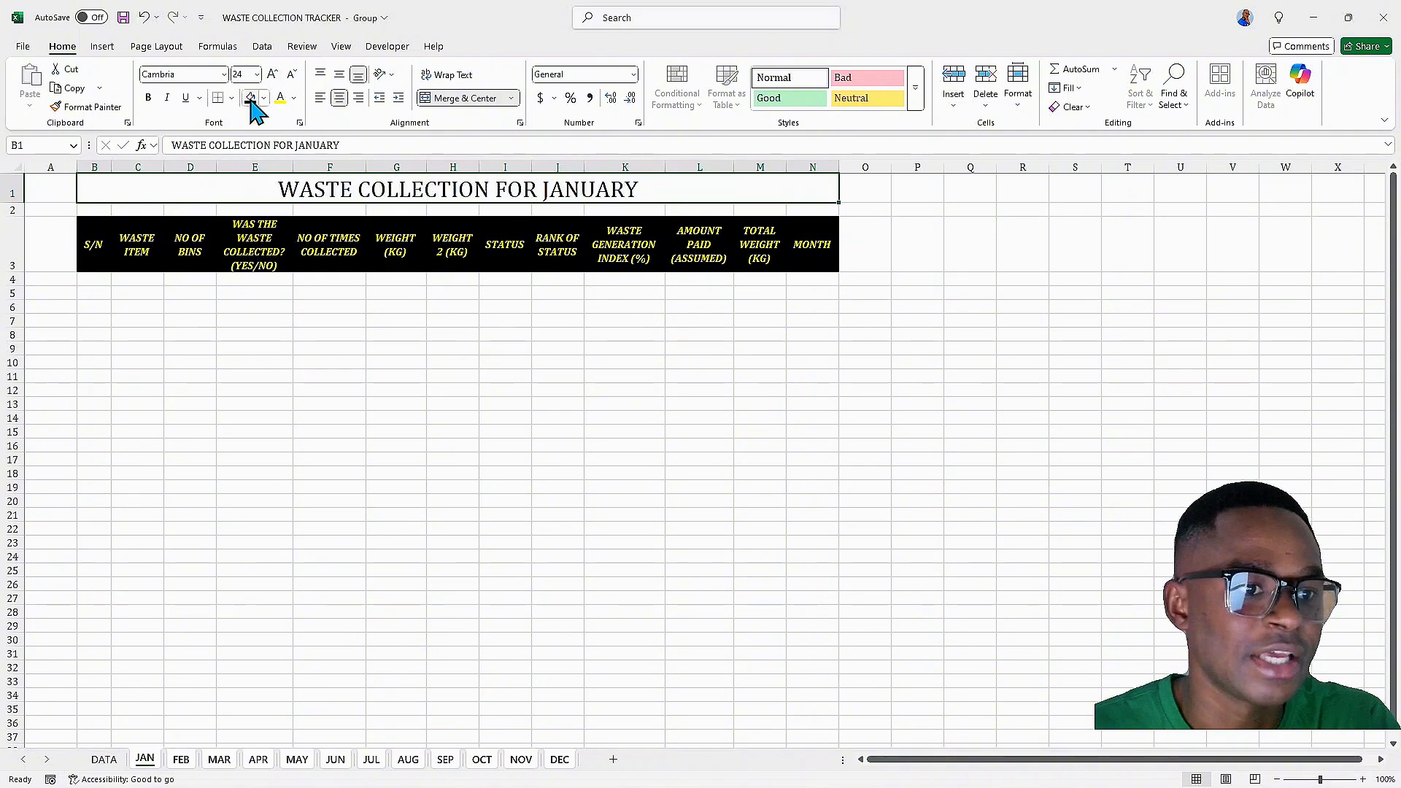
pyautogui.click(250, 98)
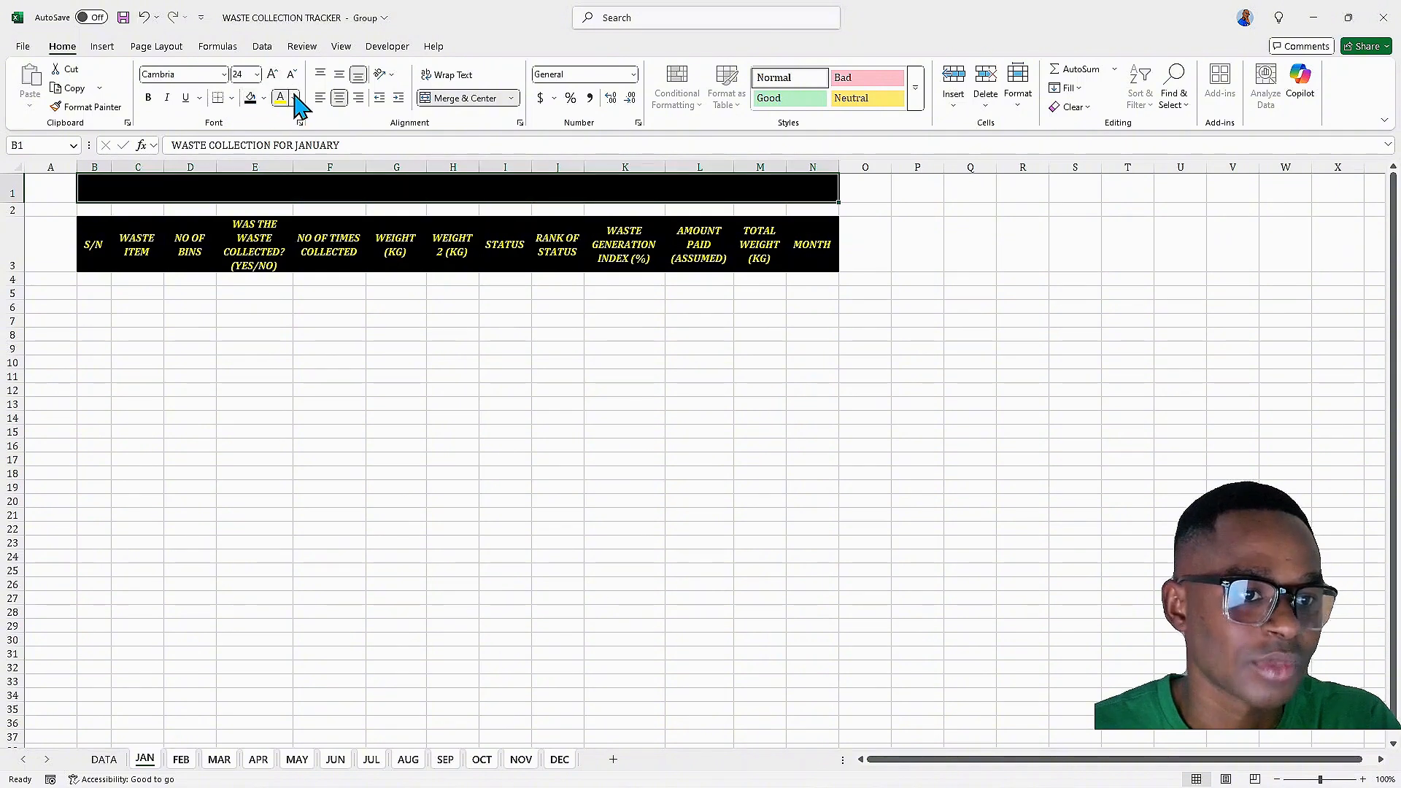
pyautogui.click(295, 98)
pyautogui.click(327, 340)
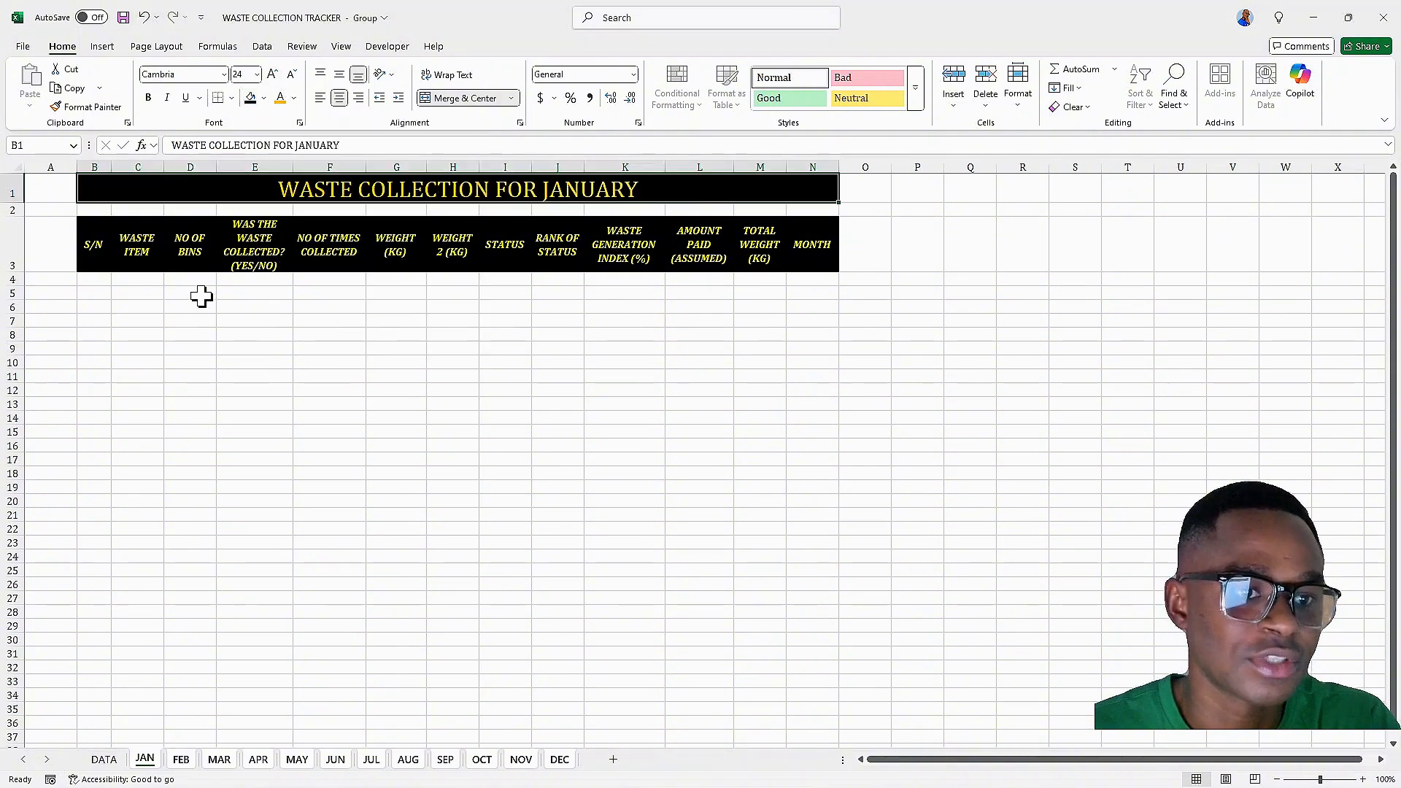
# Make the title bold and italic and set its font size to 28
pyautogui.click(148, 97)
pyautogui.click(167, 97)
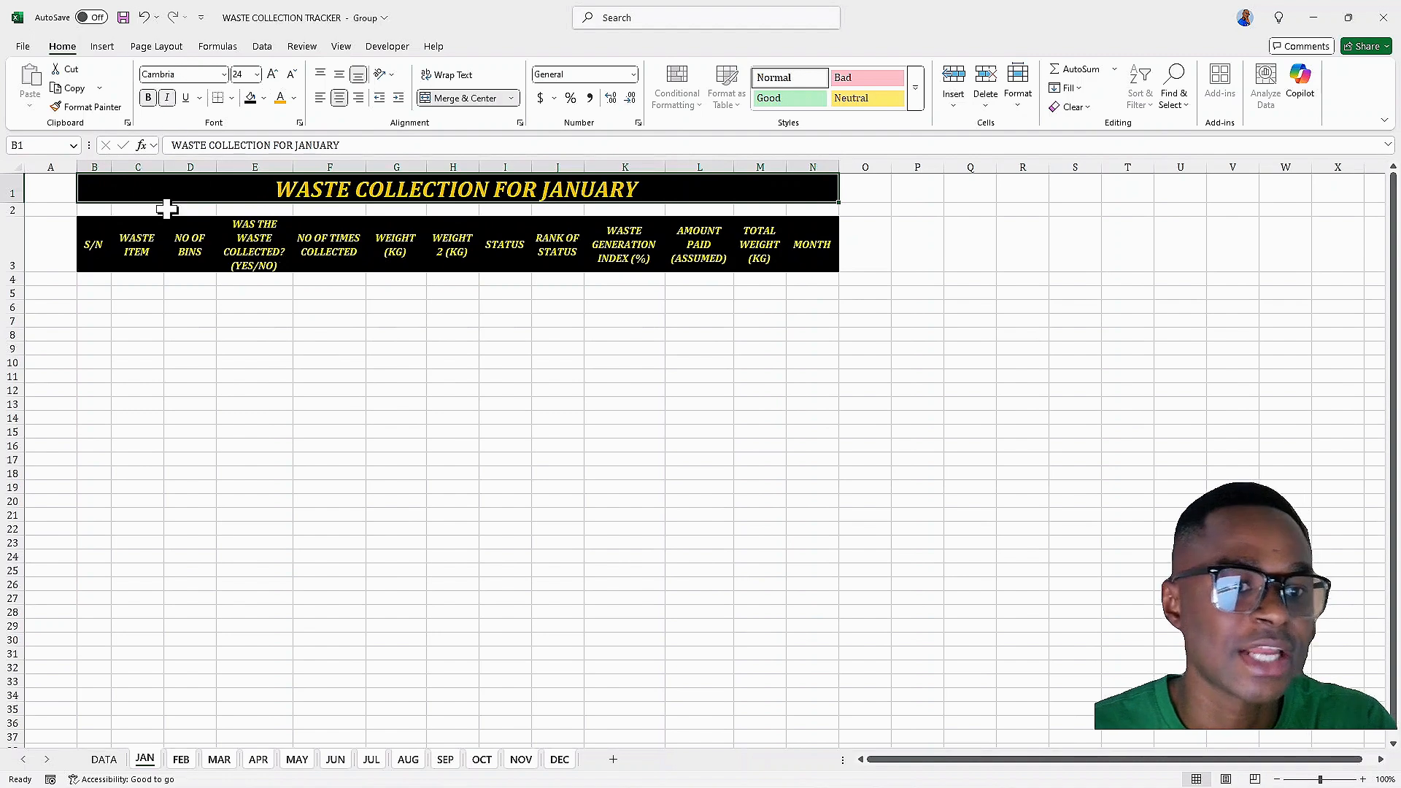
pyautogui.click(273, 74)
pyautogui.click(272, 73)
pyautogui.click(273, 74)
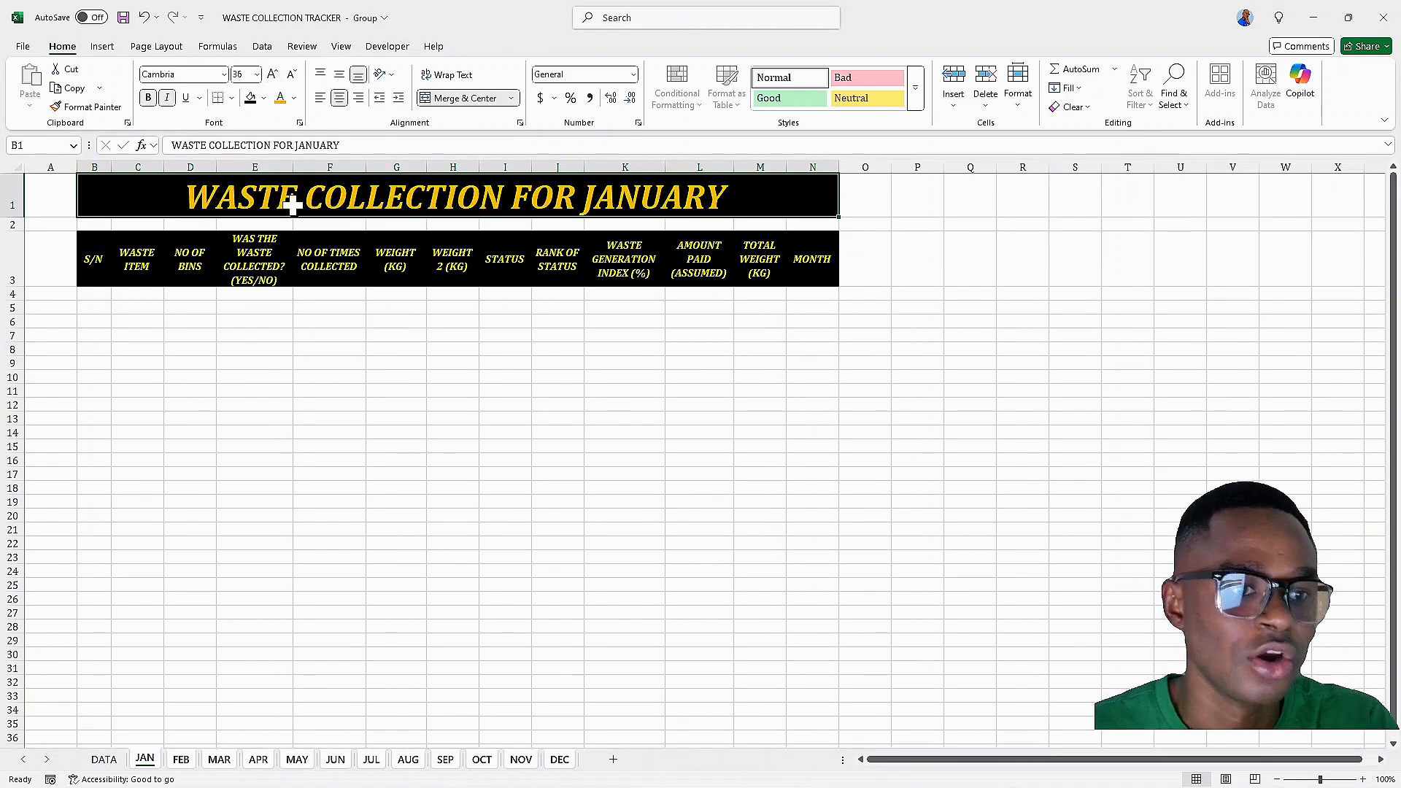
pyautogui.click(291, 74)
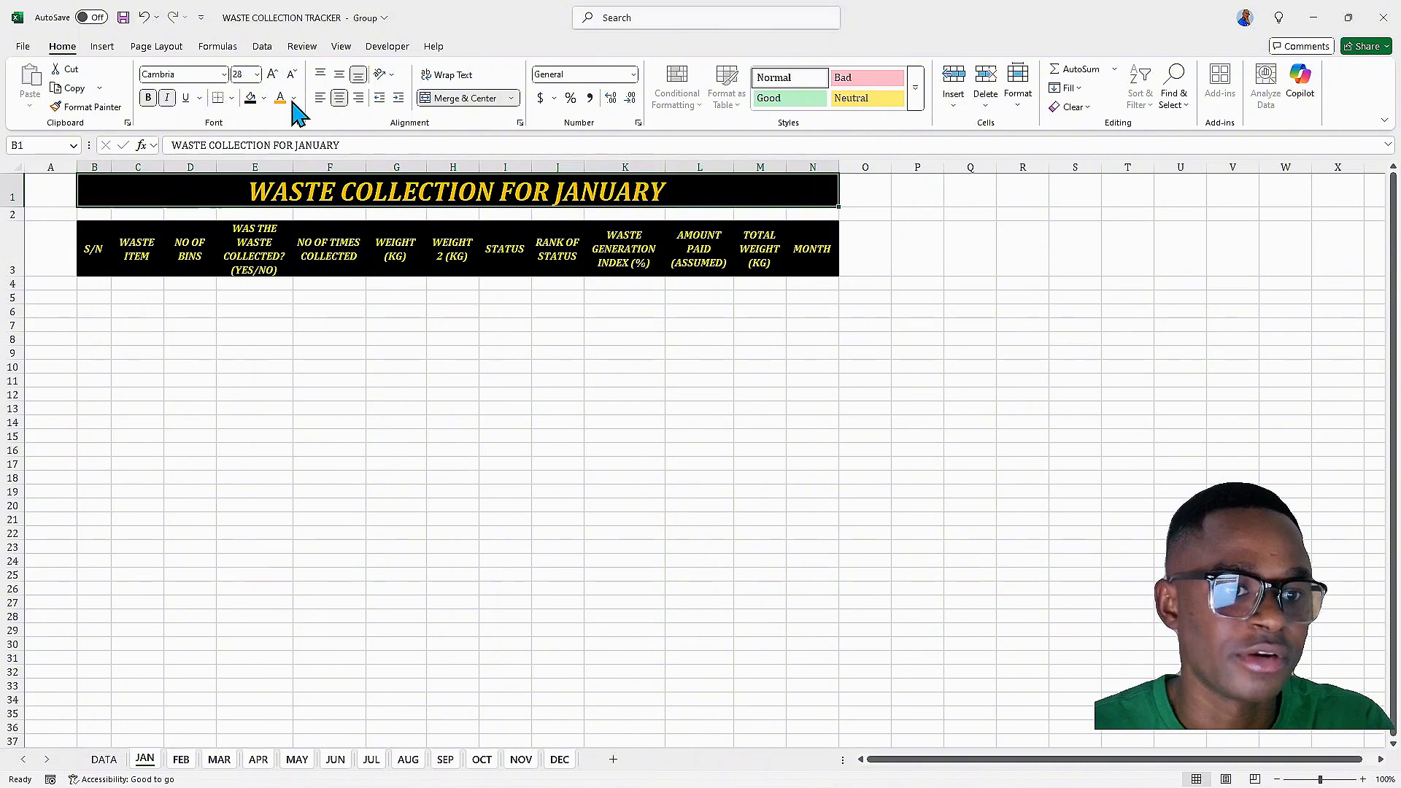
# Ungroup the sheets and turn the JAN header row B3:N3 into a table with headers
pyautogui.click(96, 253)
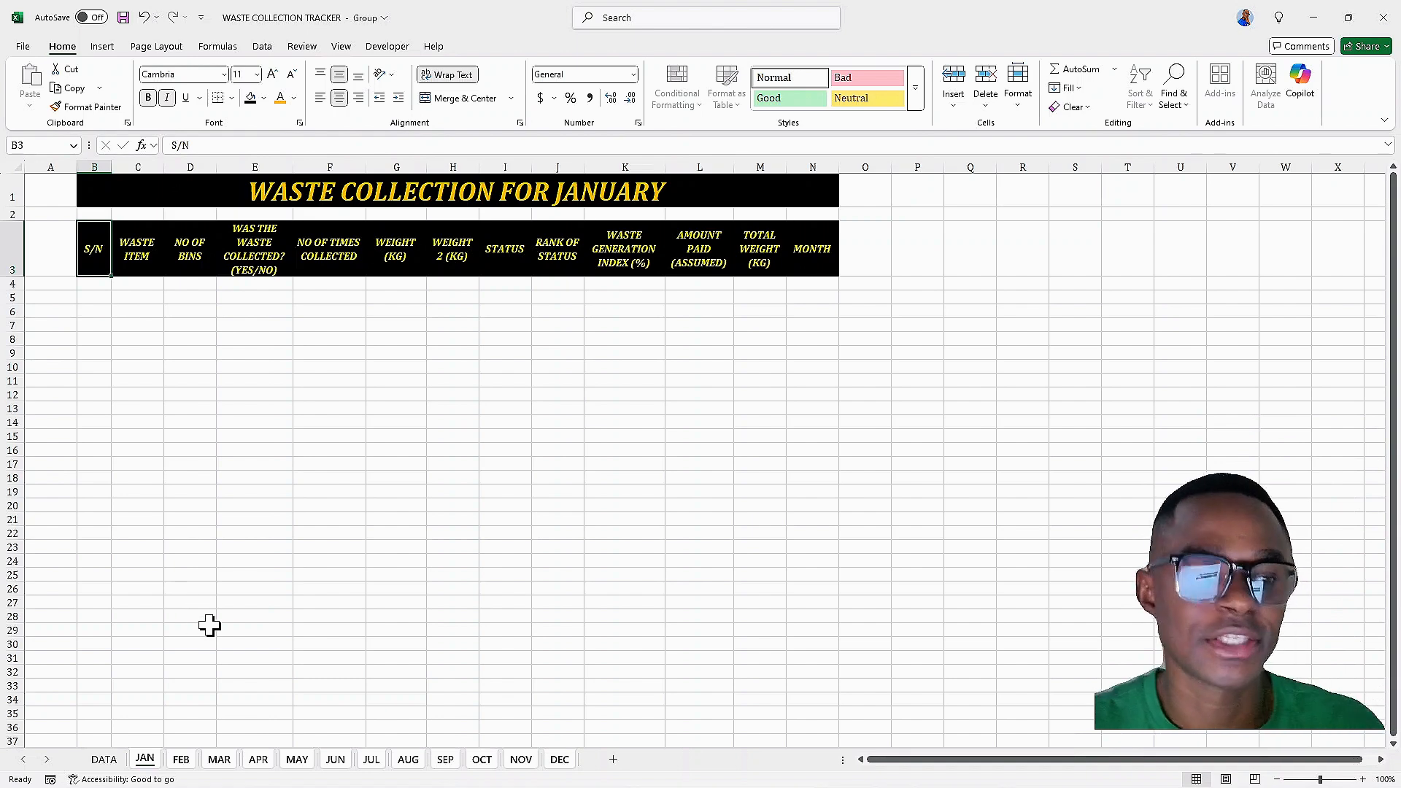
pyautogui.click(150, 761)
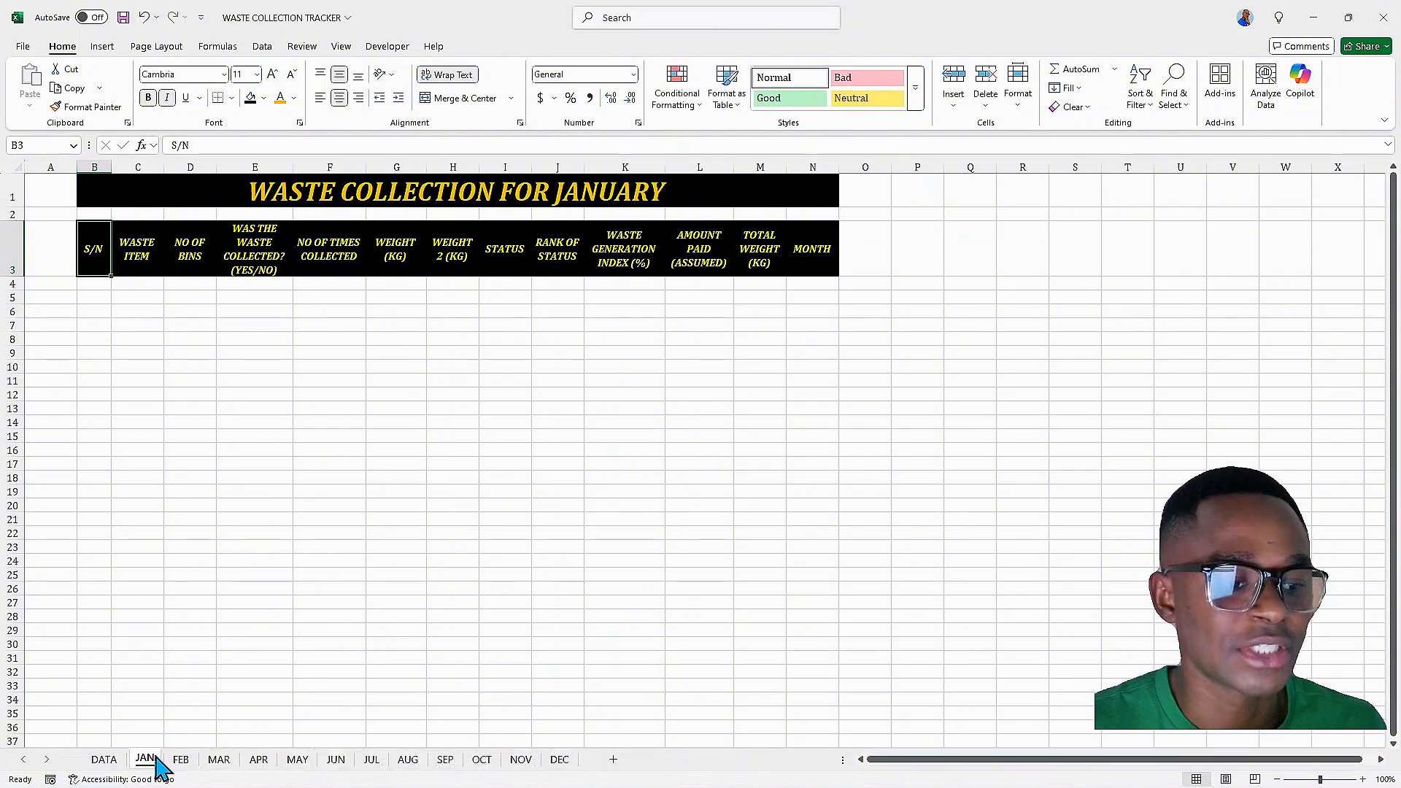
pyautogui.click(125, 256)
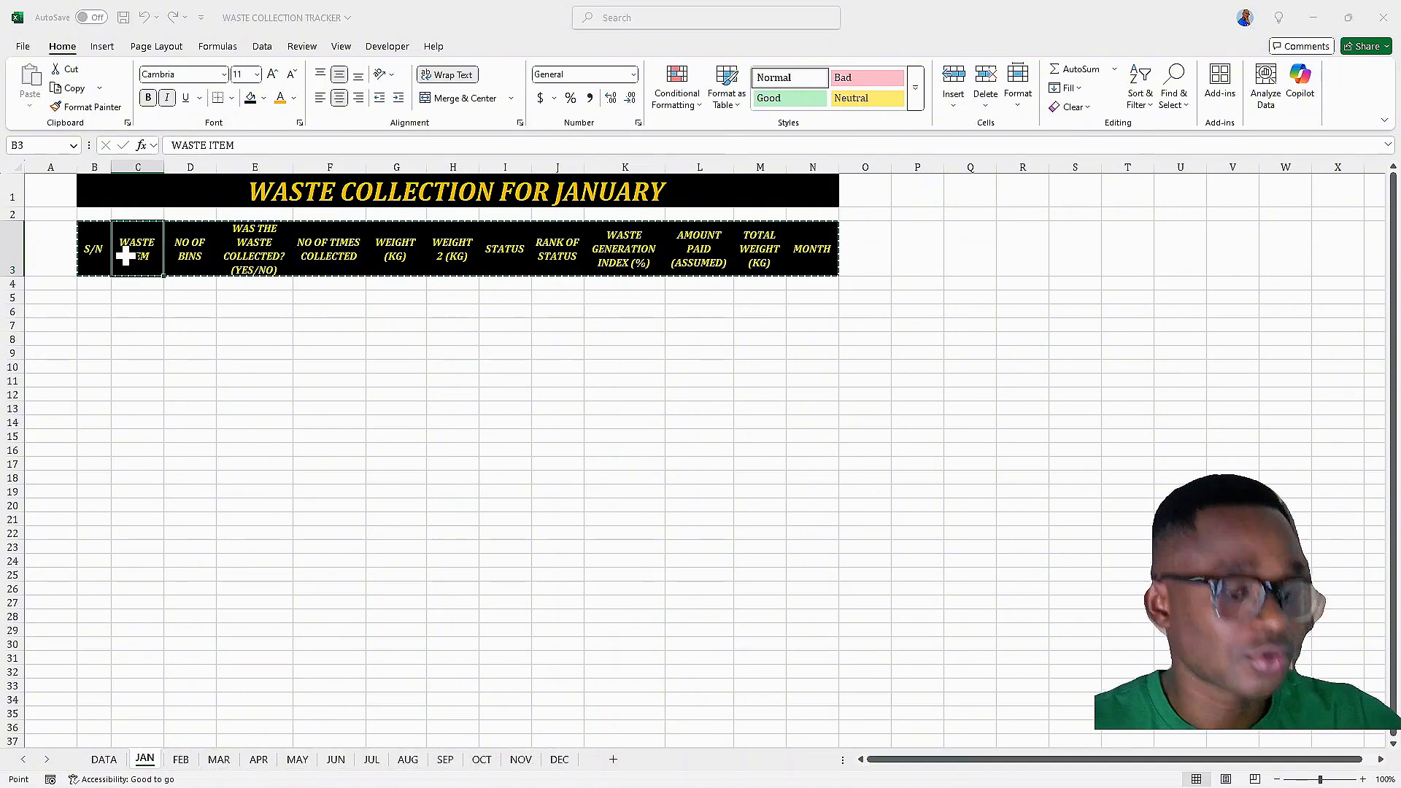
pyautogui.hotkey('ctrl', 't')
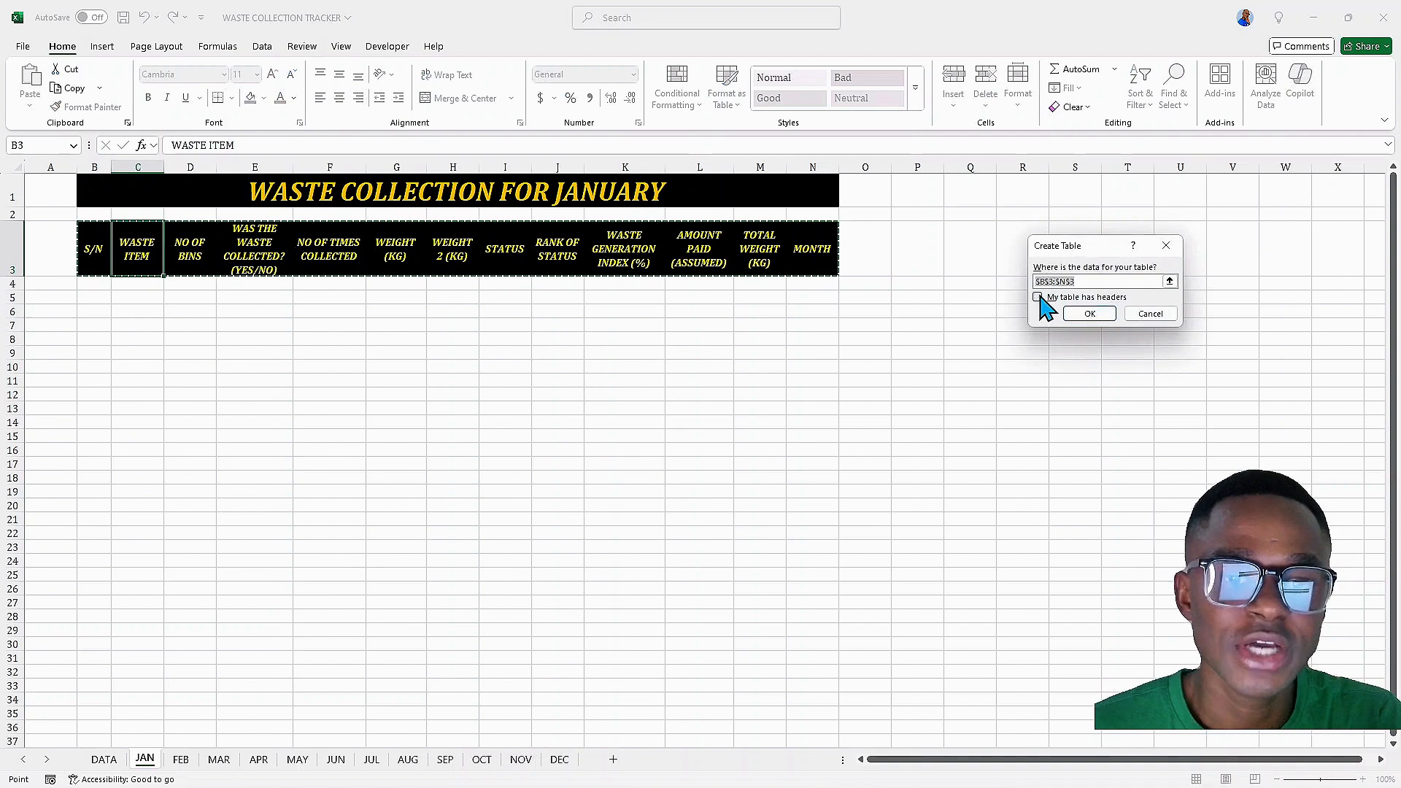
pyautogui.moveTo(1089, 247); pyautogui.dragTo(430, 302)
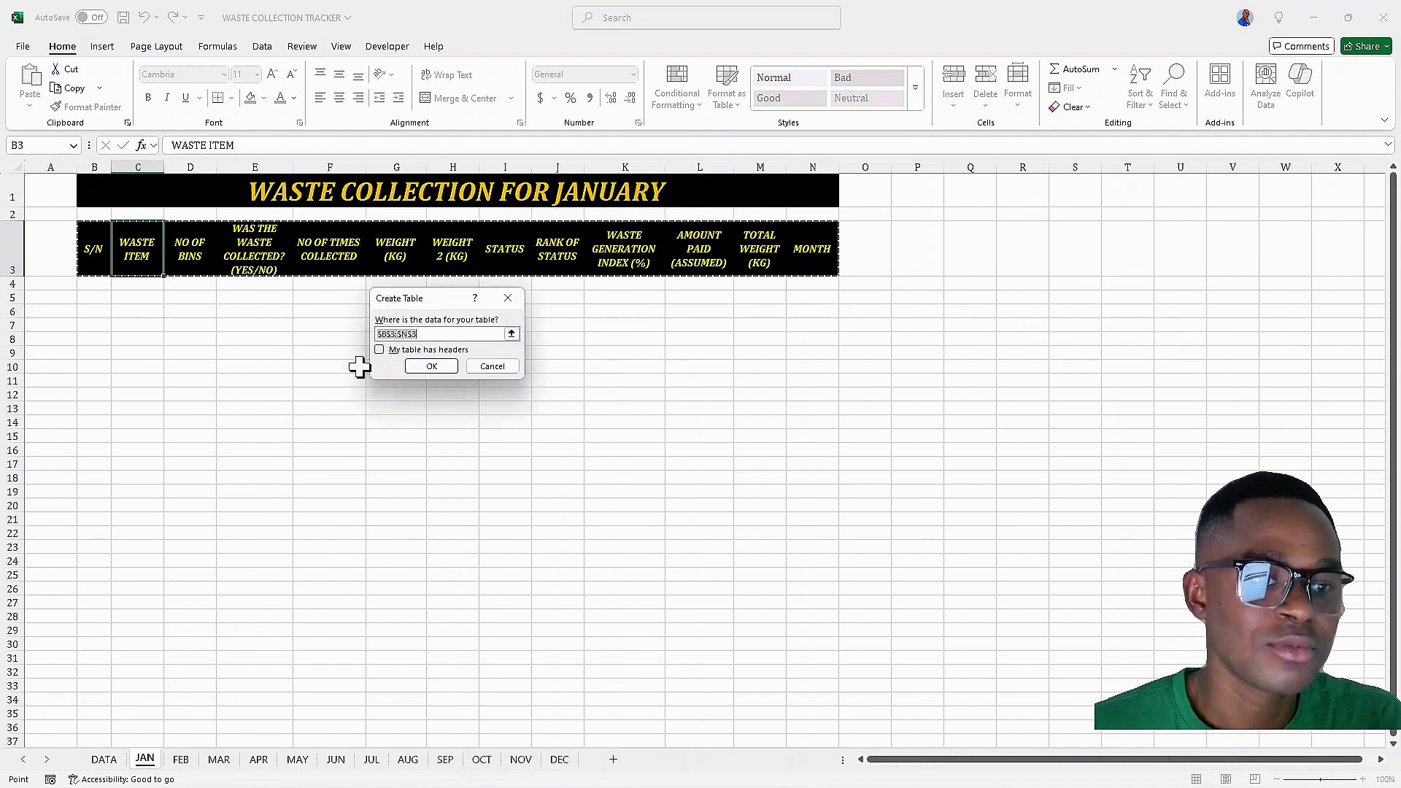
pyautogui.click(380, 351)
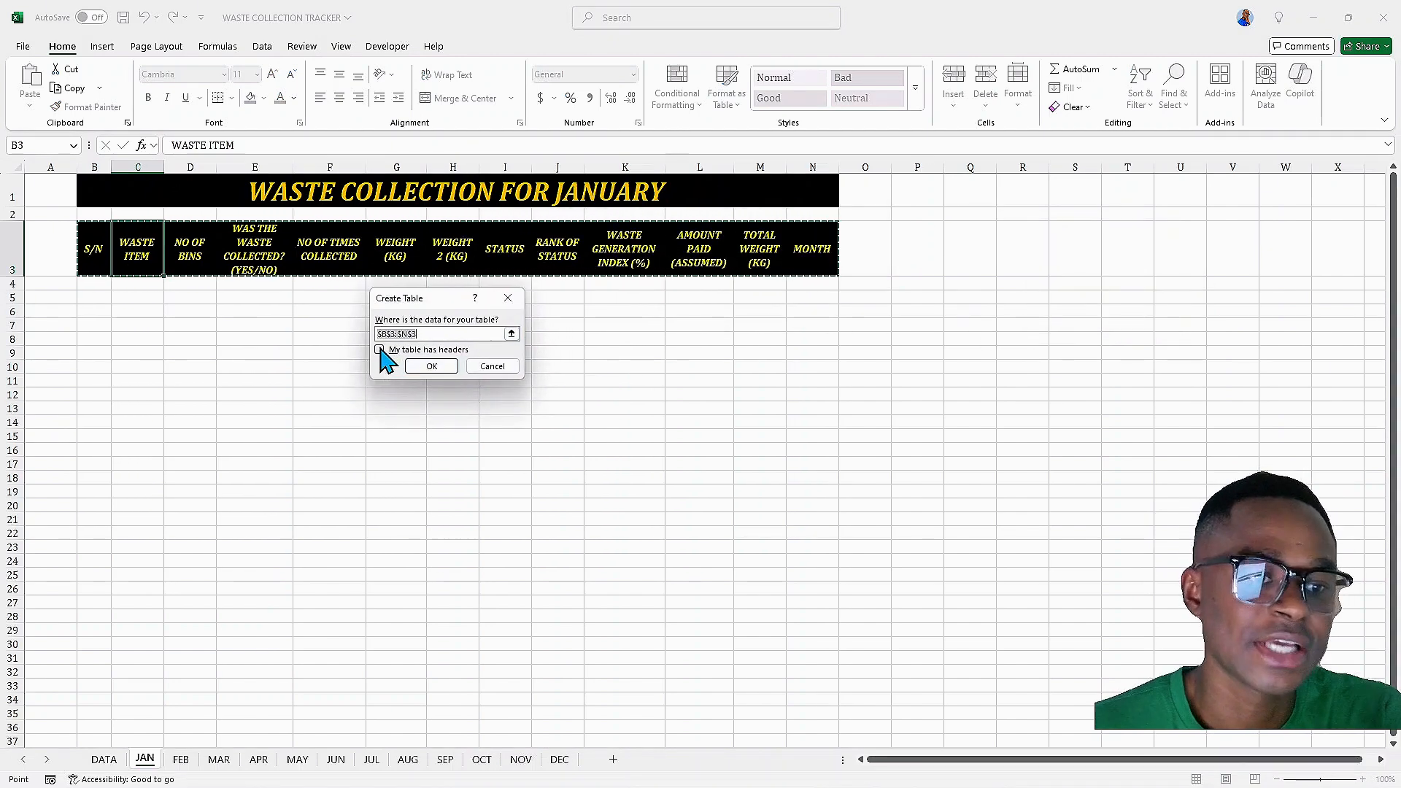
pyautogui.click(435, 366)
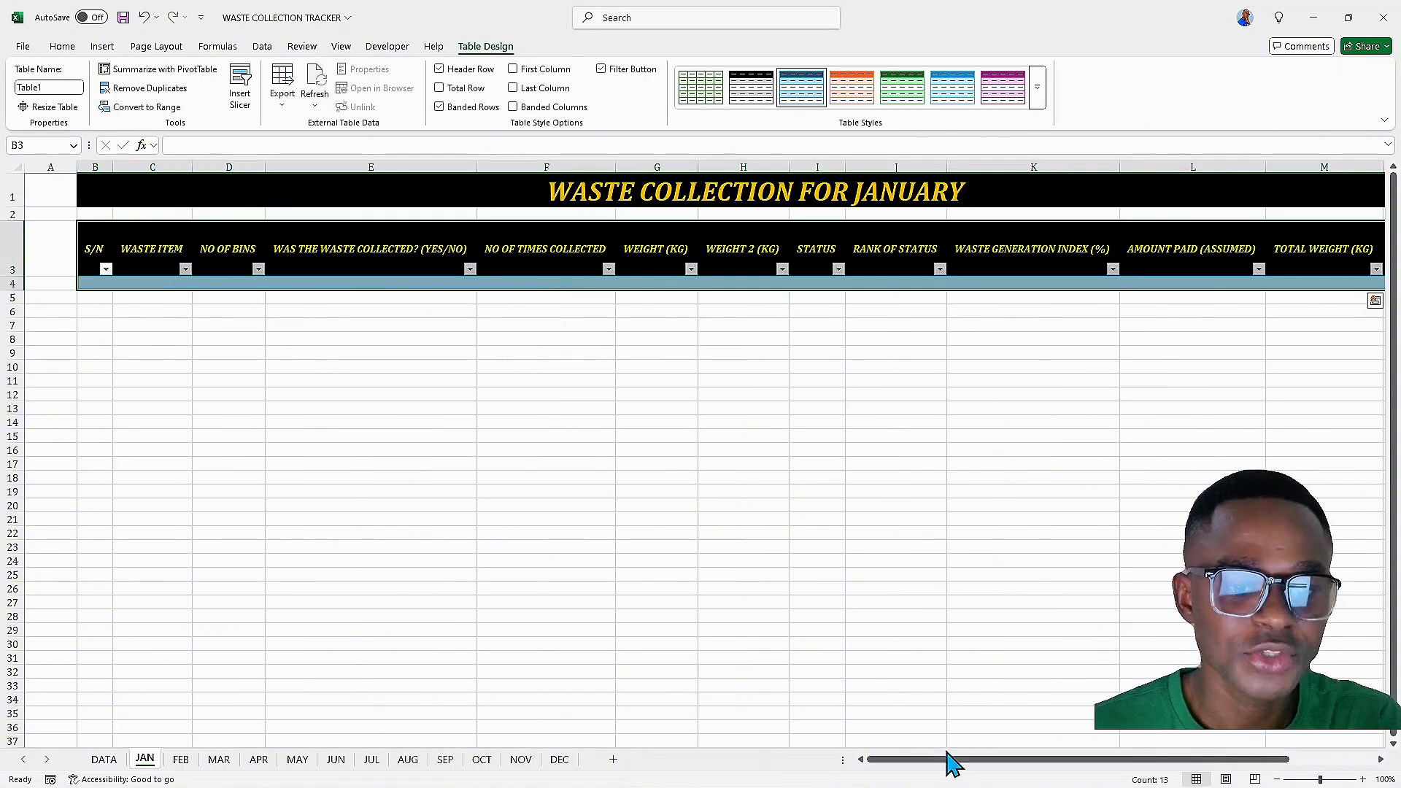
# Narrow column C and hide the table's filter buttons
pyautogui.moveTo(946, 759); pyautogui.dragTo(862, 765)
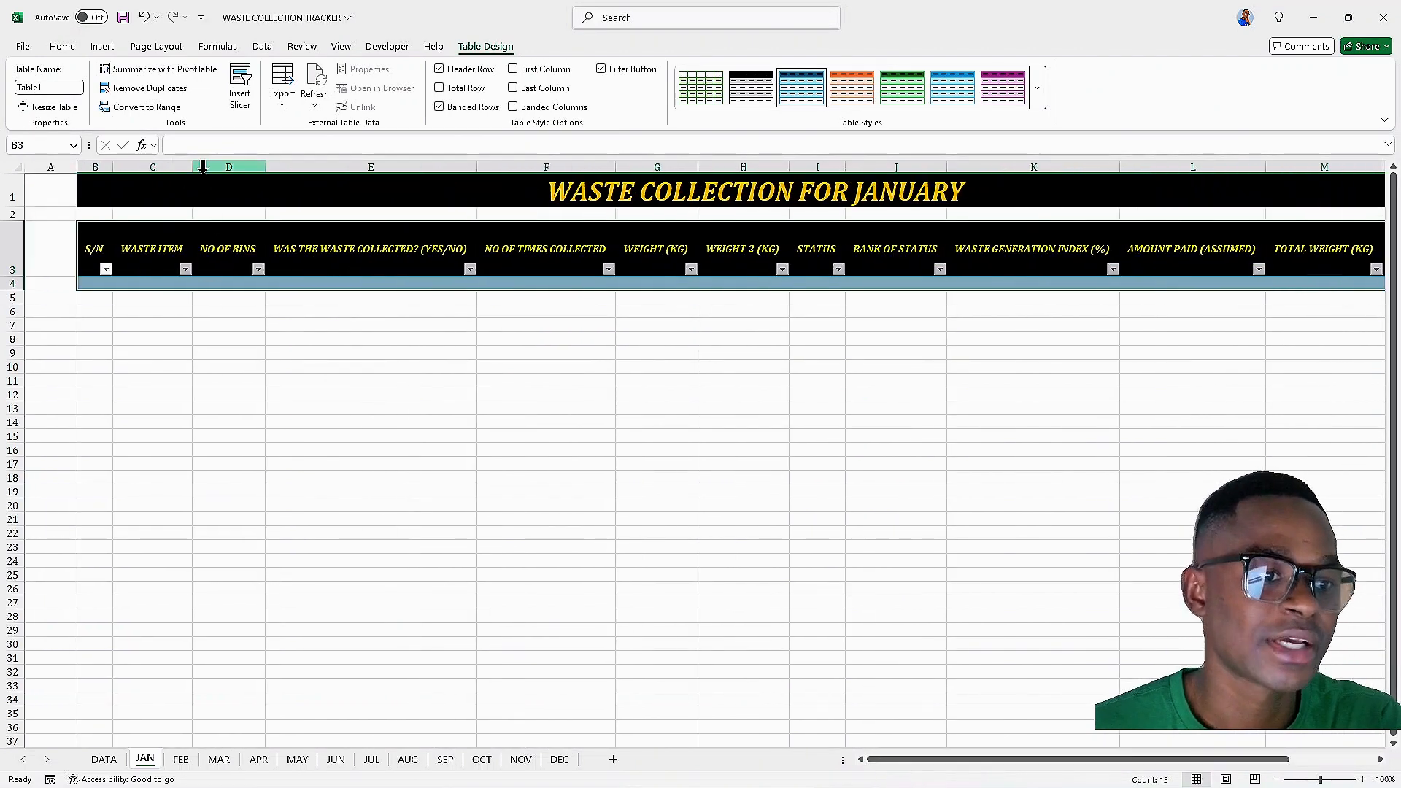
pyautogui.moveTo(194, 173); pyautogui.dragTo(181, 173)
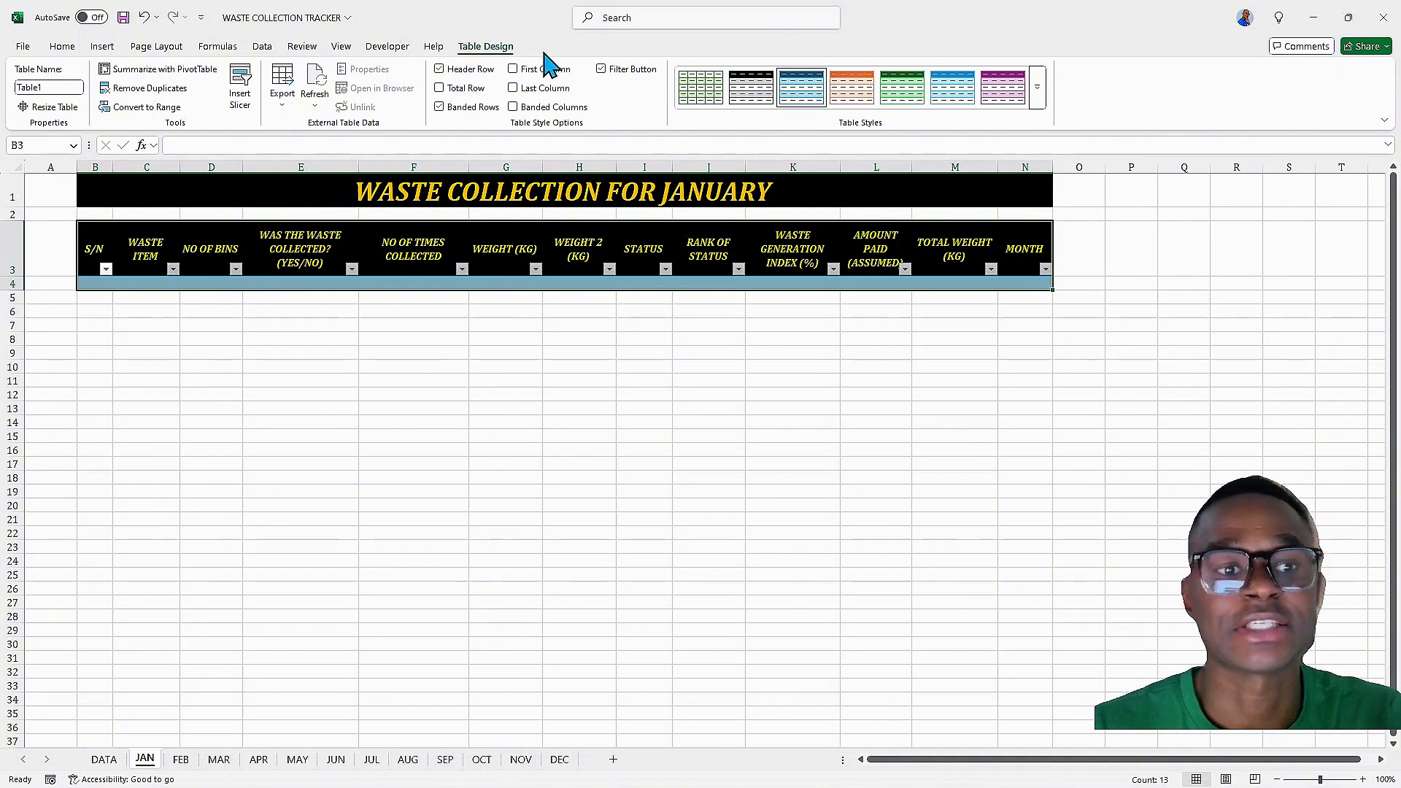
pyautogui.click(600, 68)
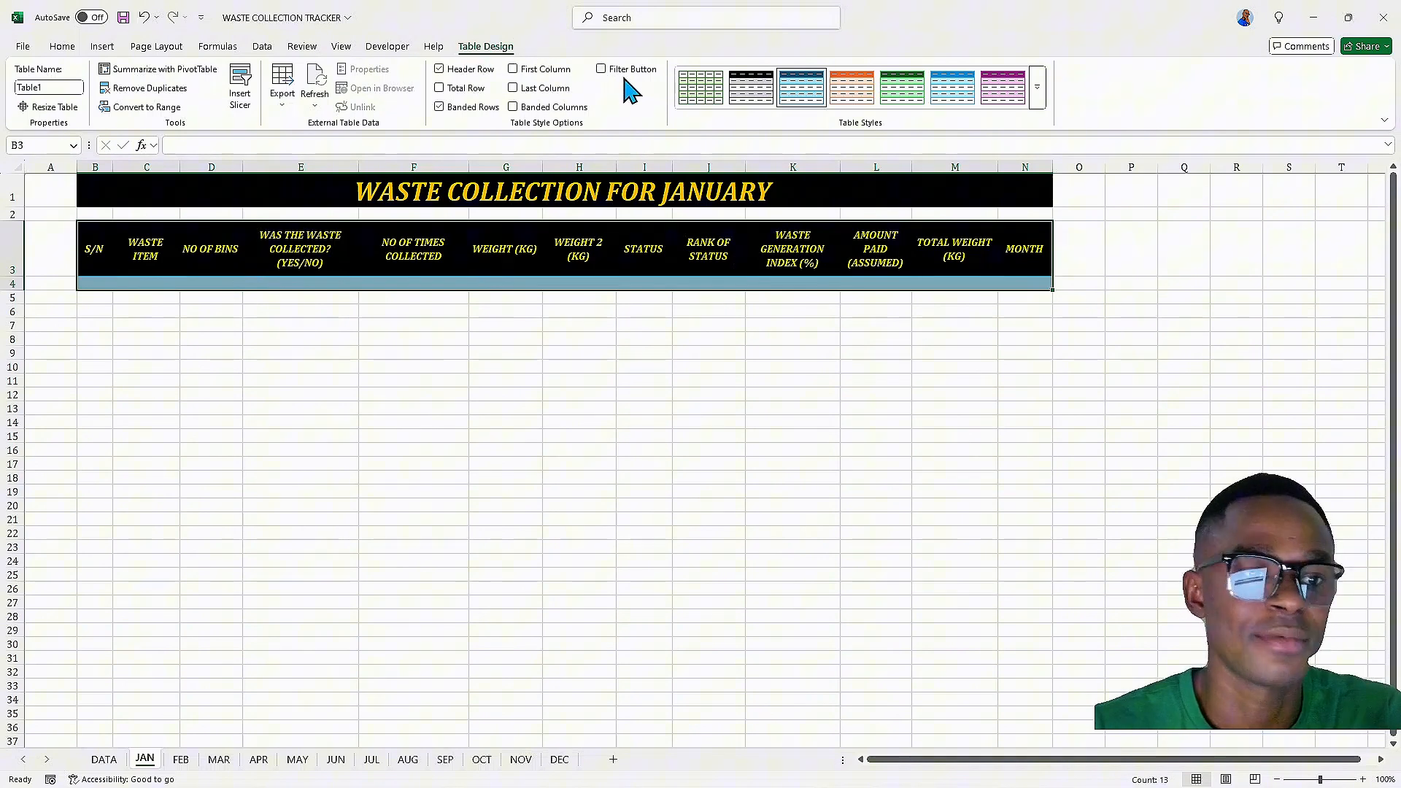
# Apply the table style White, Table Style Medium 1
pyautogui.click(752, 102)
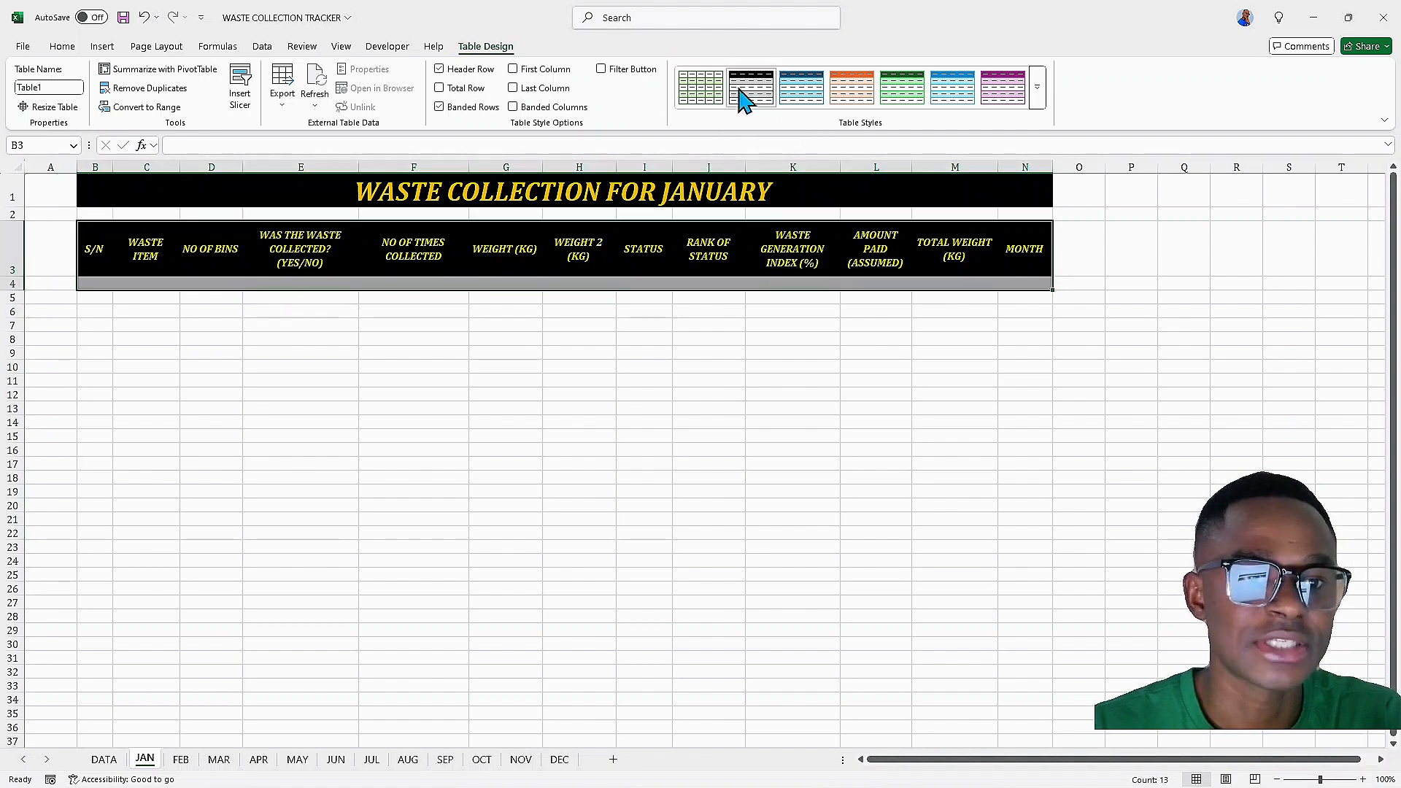
pyautogui.click(97, 283)
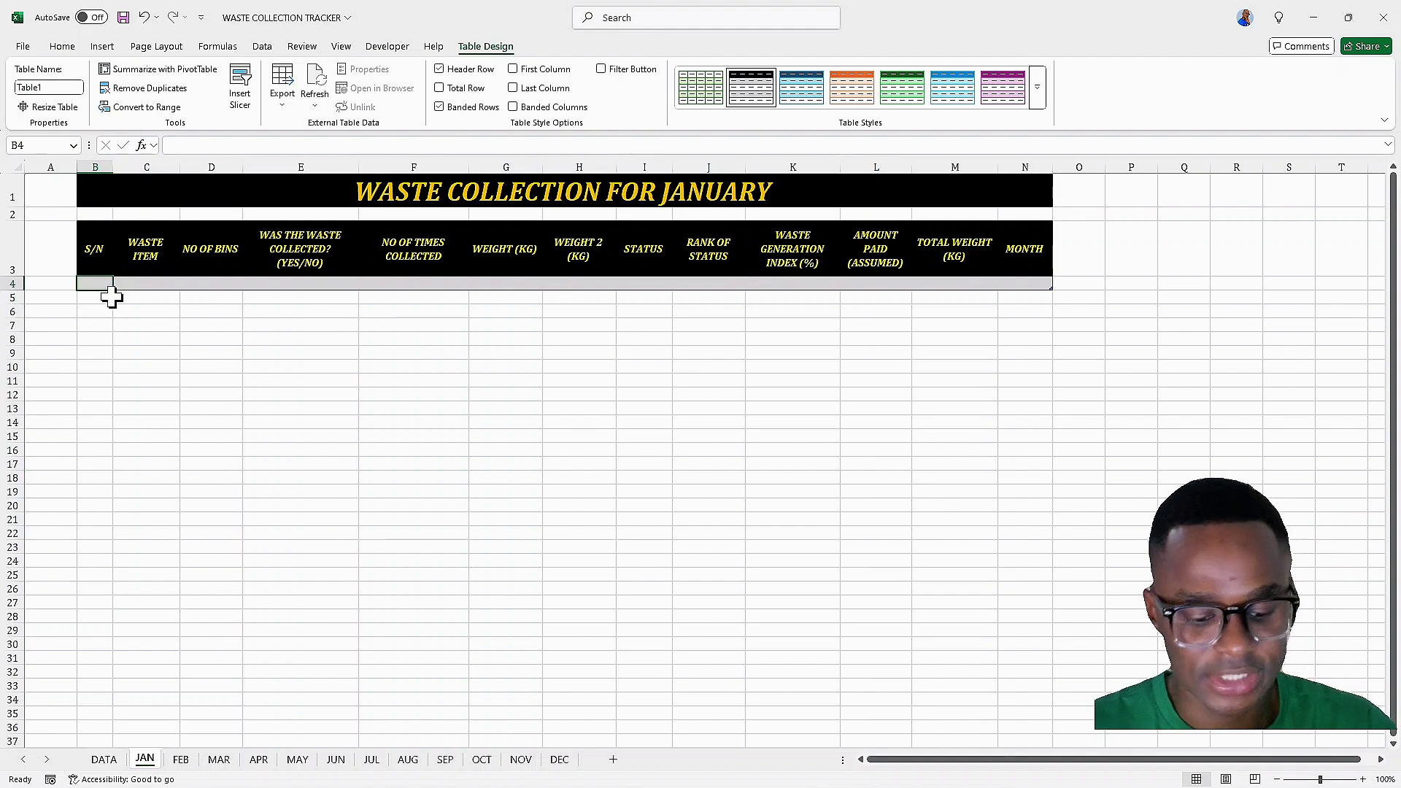
pyautogui.write('=')
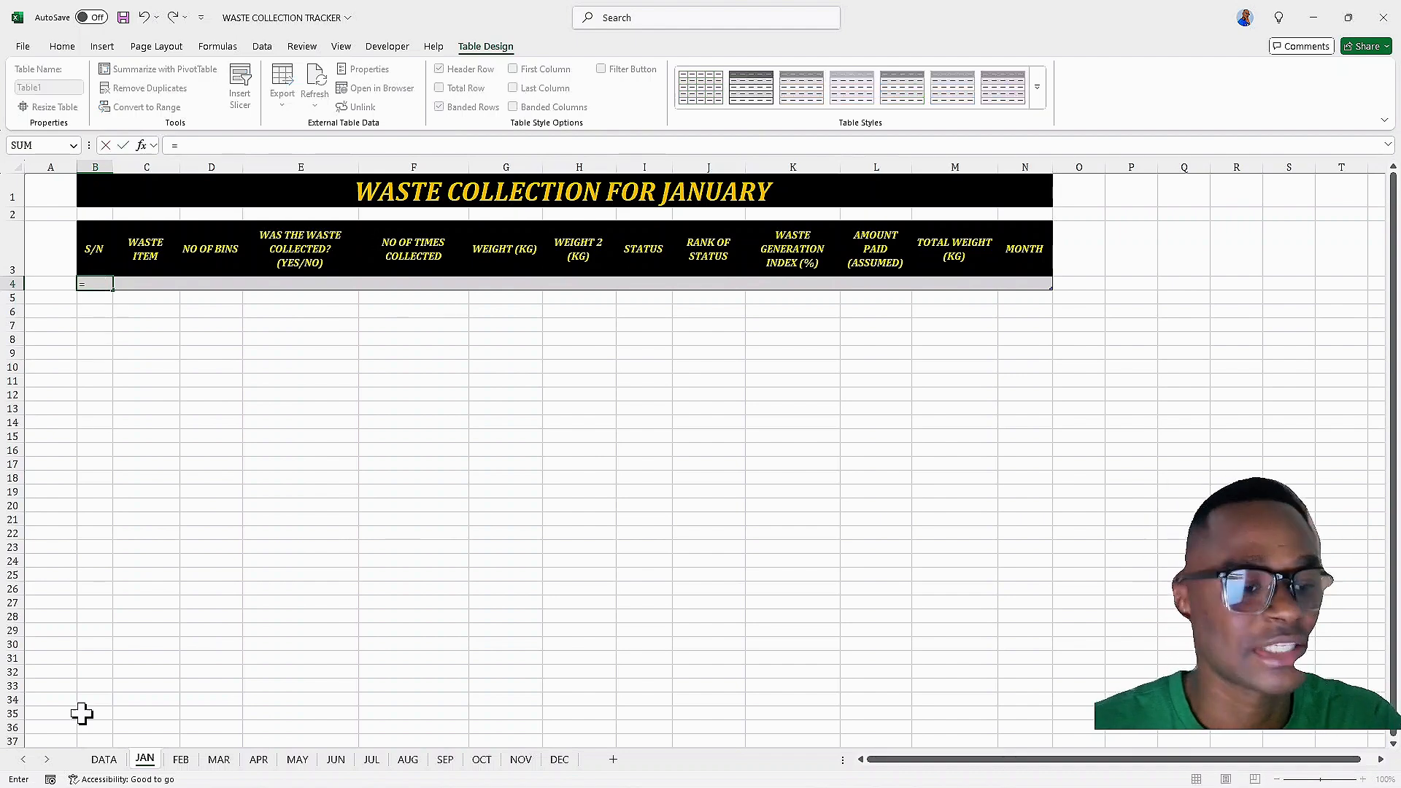
pyautogui.click(107, 762)
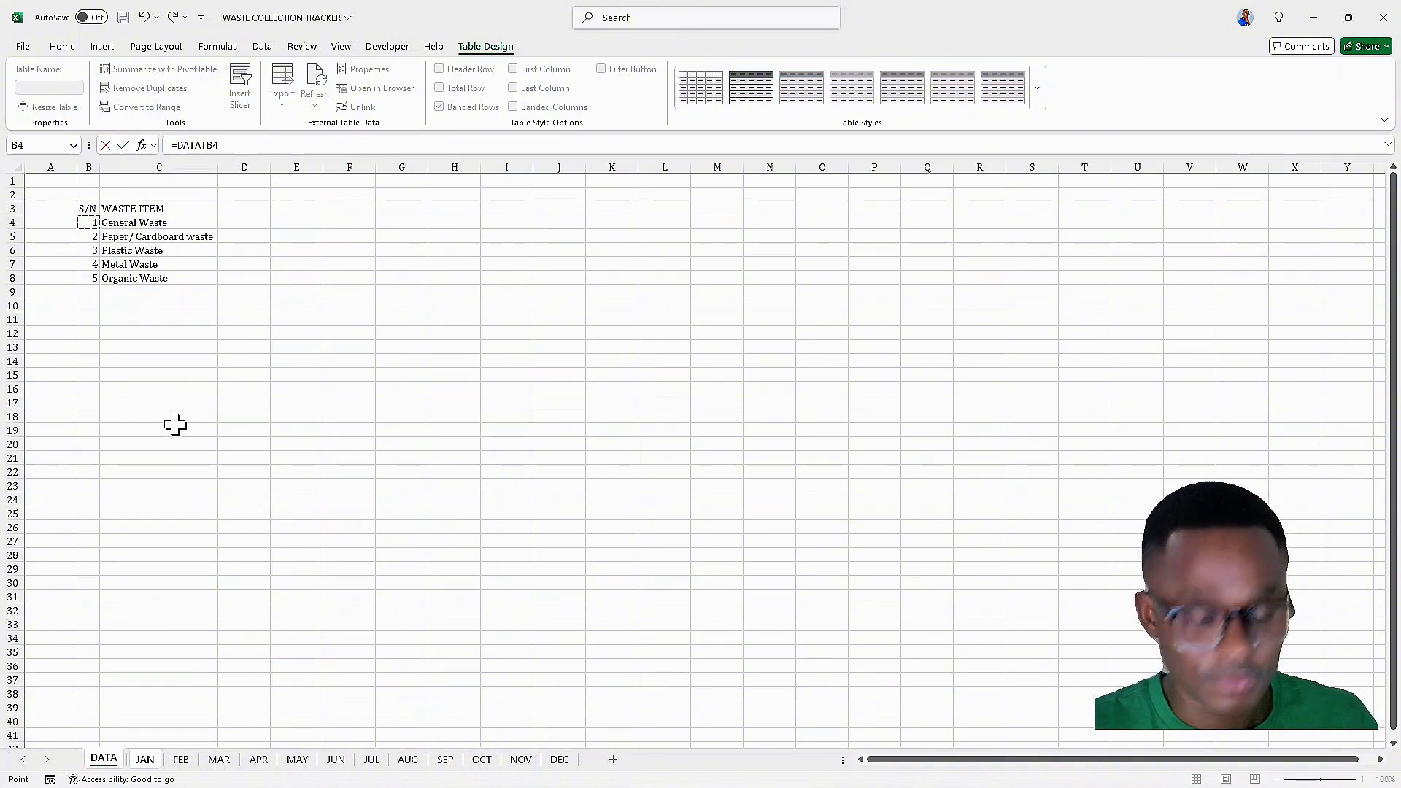
pyautogui.click(146, 761)
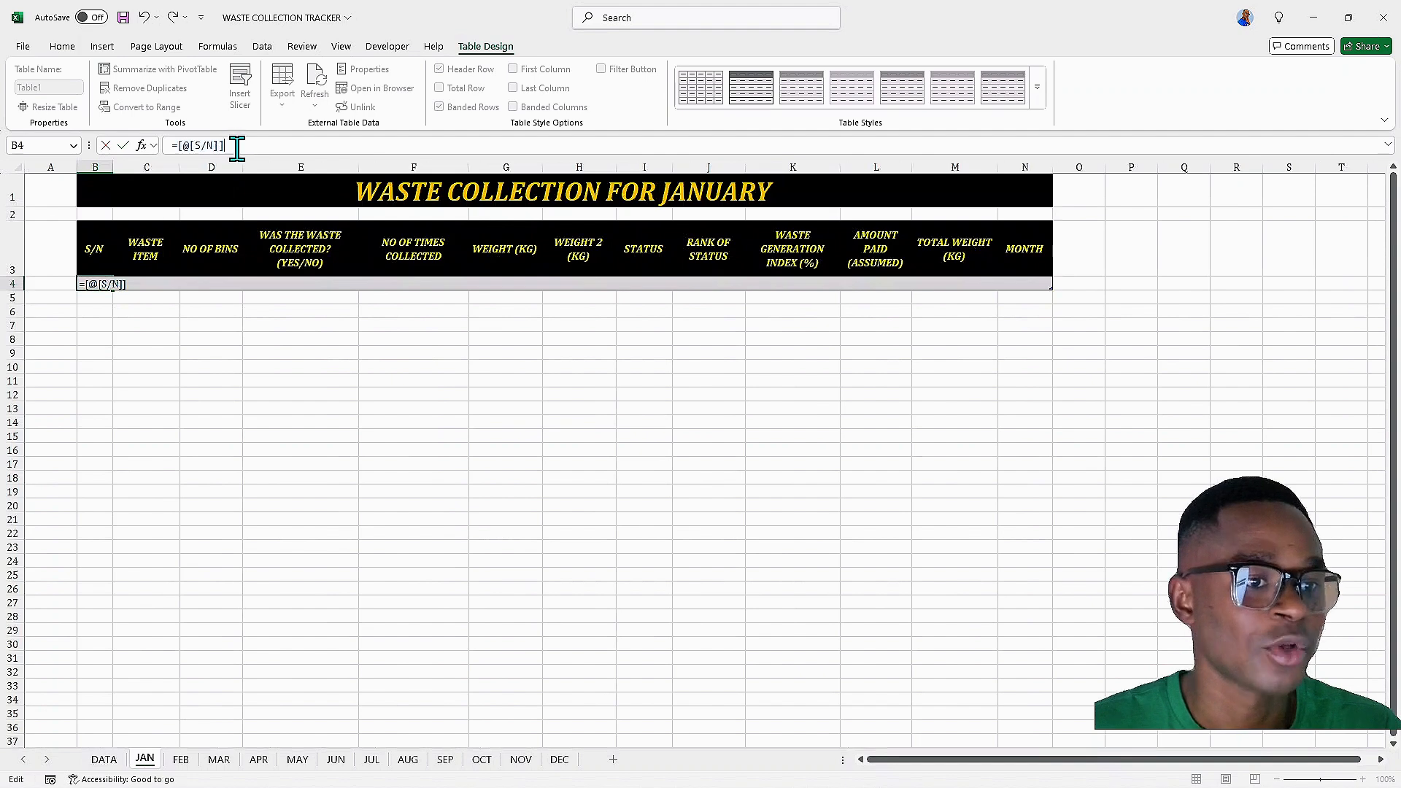
pyautogui.press('BackSpace')
pyautogui.press('BackSpace')
pyautogui.press('BackSpace')
pyautogui.press('BackSpace')
pyautogui.press('BackSpace')
pyautogui.press('BackSpace')
pyautogui.press('BackSpace')
pyautogui.press('BackSpace')
pyautogui.press('BackSpace')
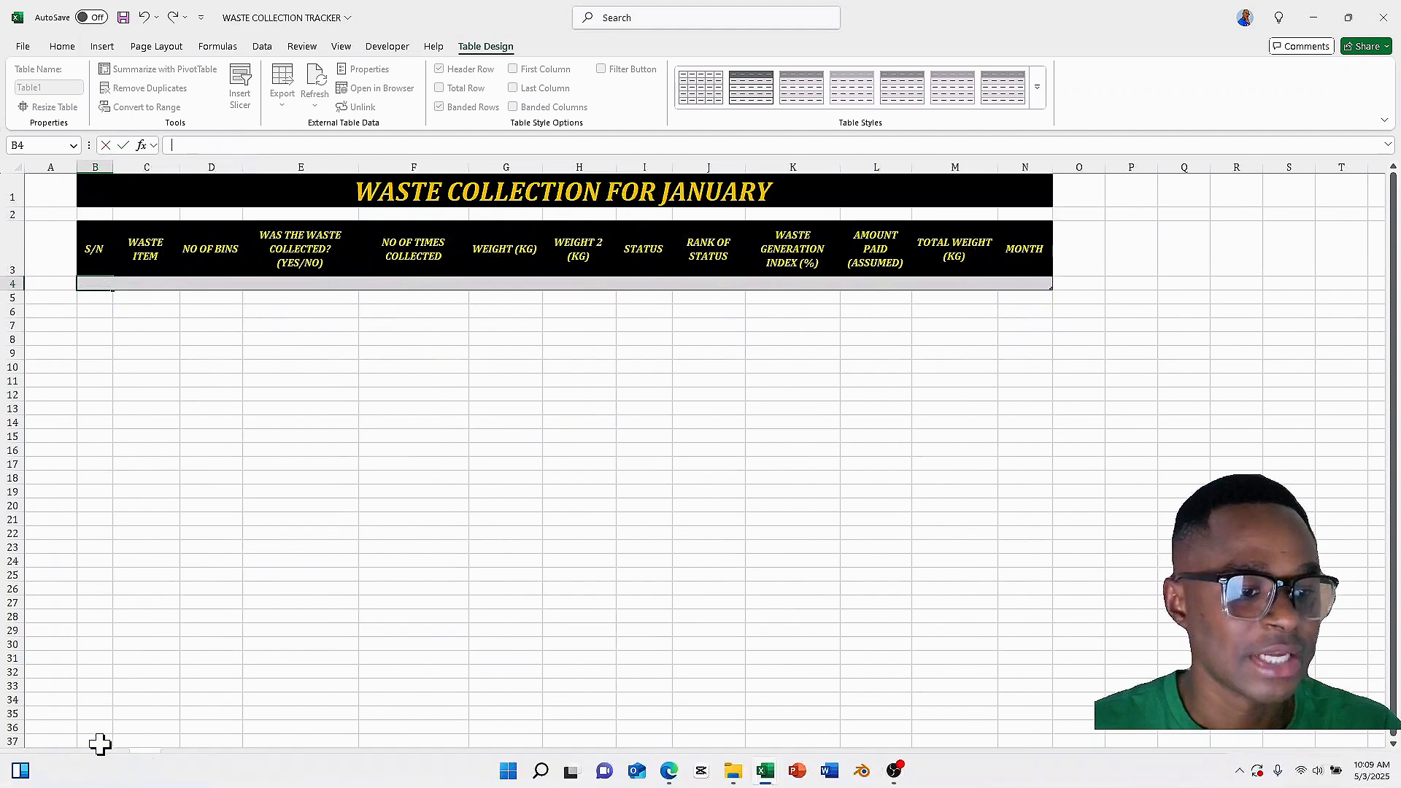
# Convert the DATA sheet's S/N and WASTE ITEM list into a table with headers and apply a blue medium table style
pyautogui.click(103, 760)
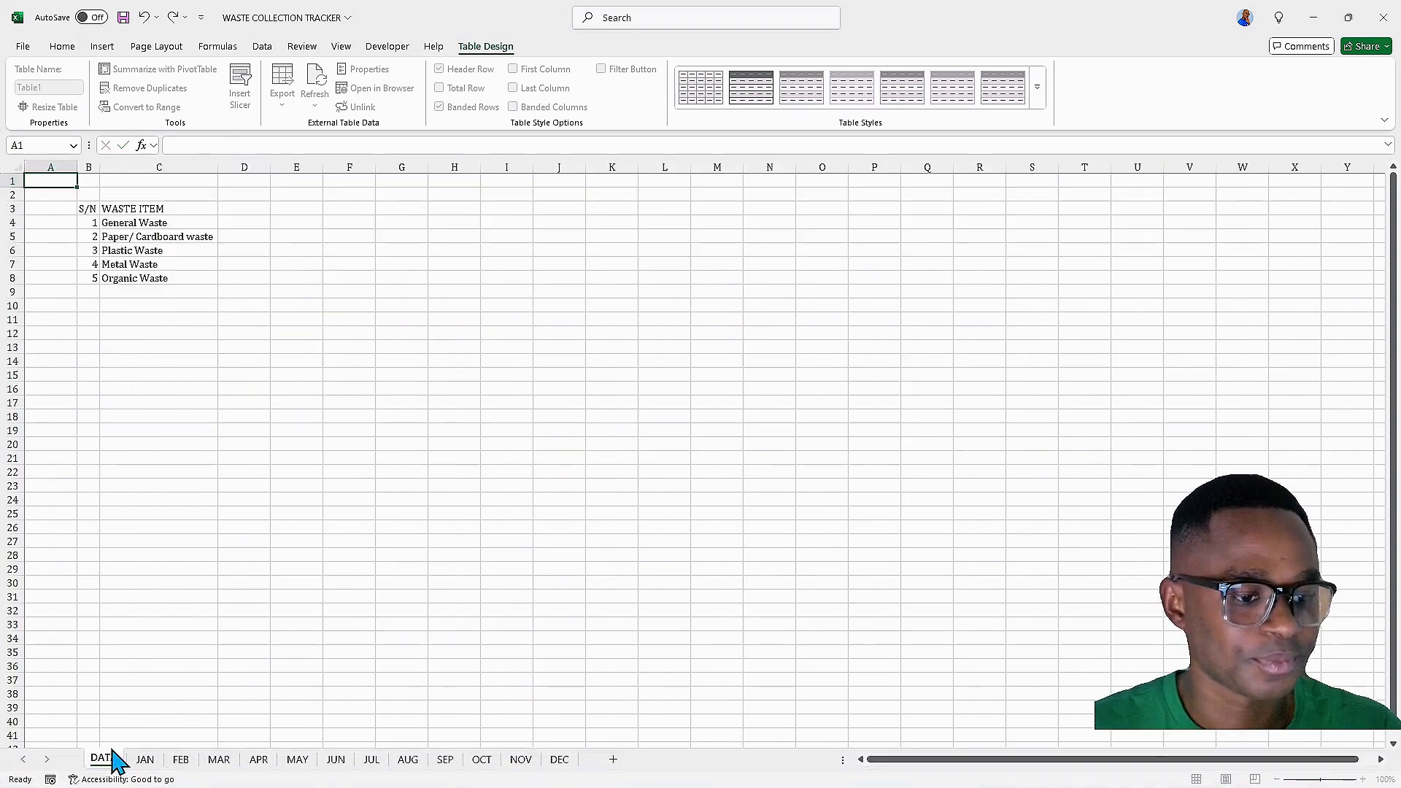
pyautogui.click(117, 223)
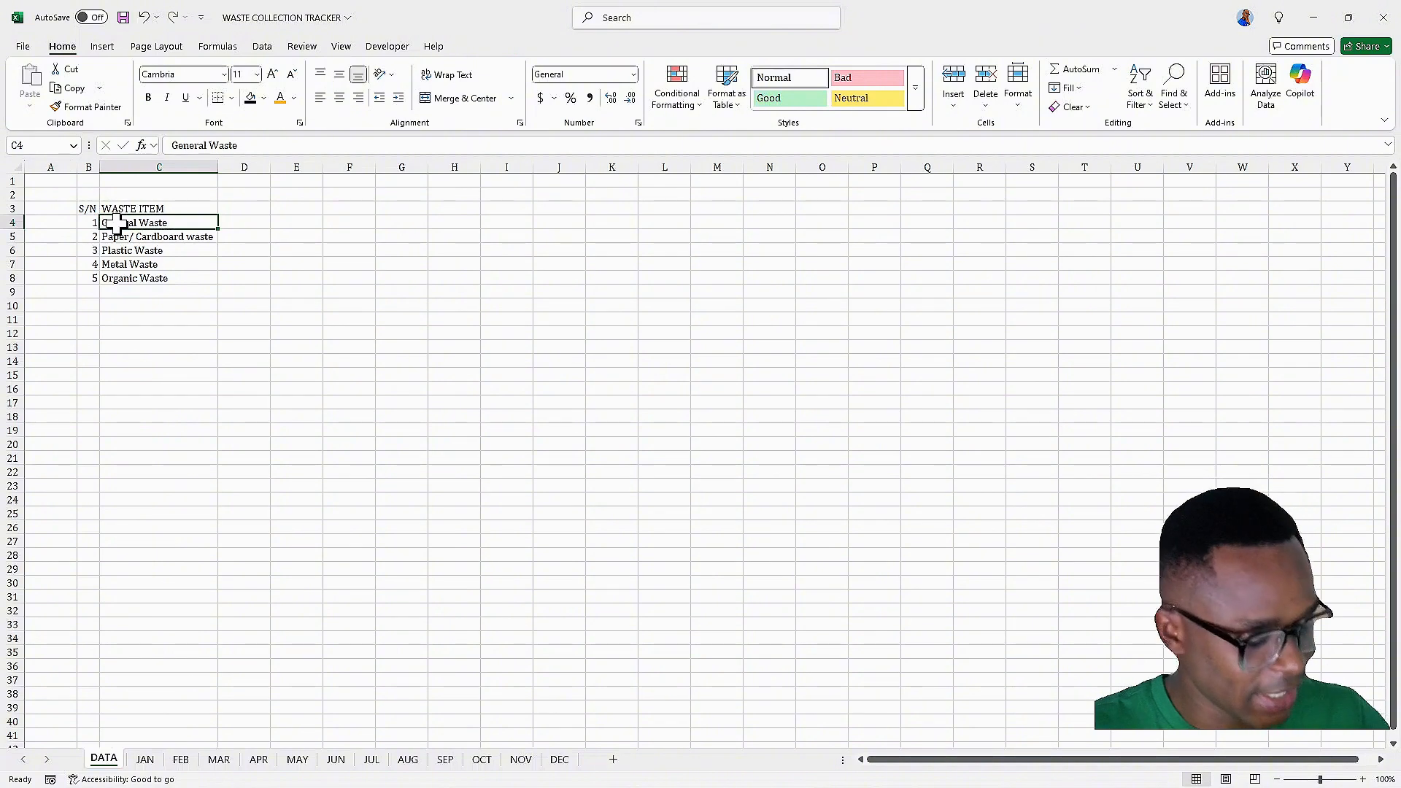
pyautogui.hotkey('ctrl', 't')
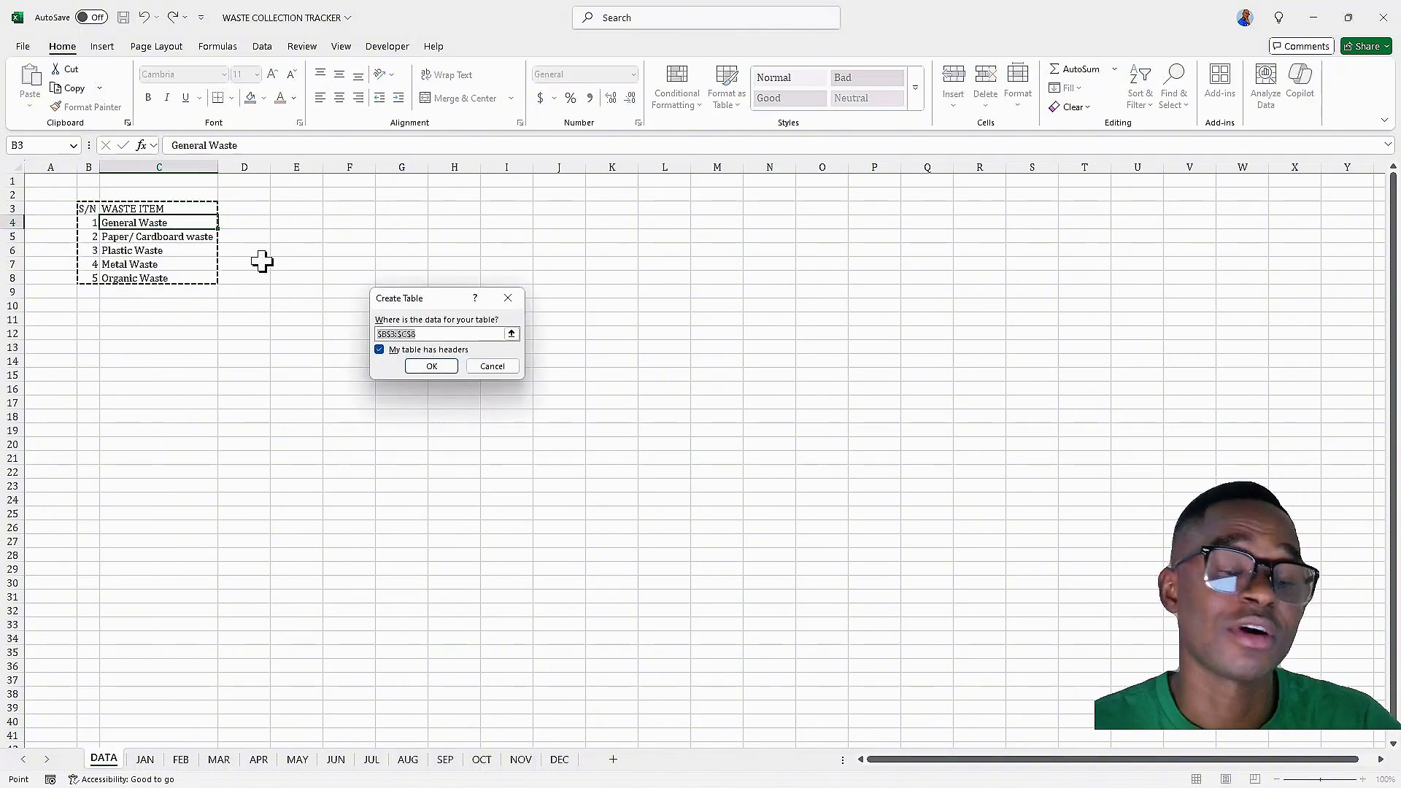
pyautogui.click(428, 367)
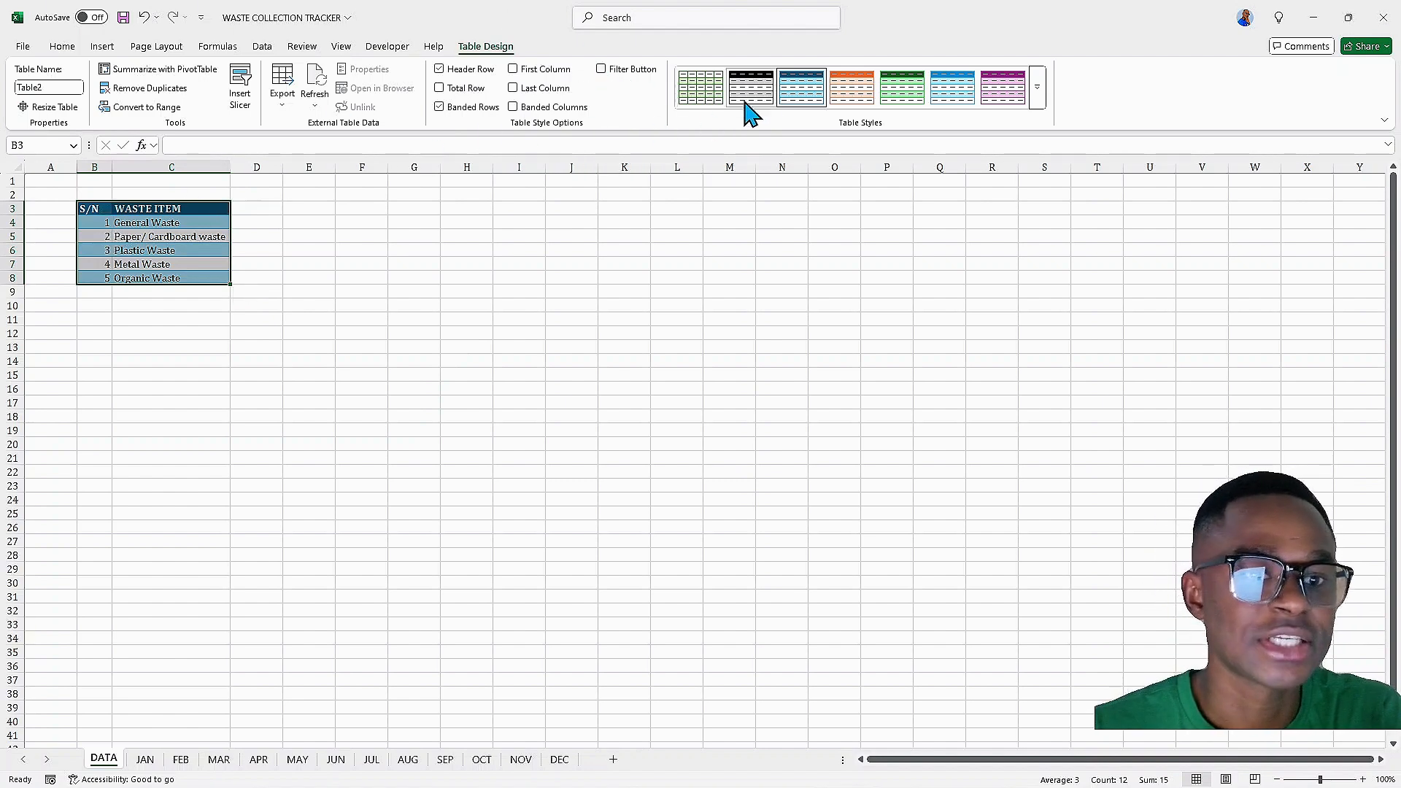
pyautogui.click(1039, 100)
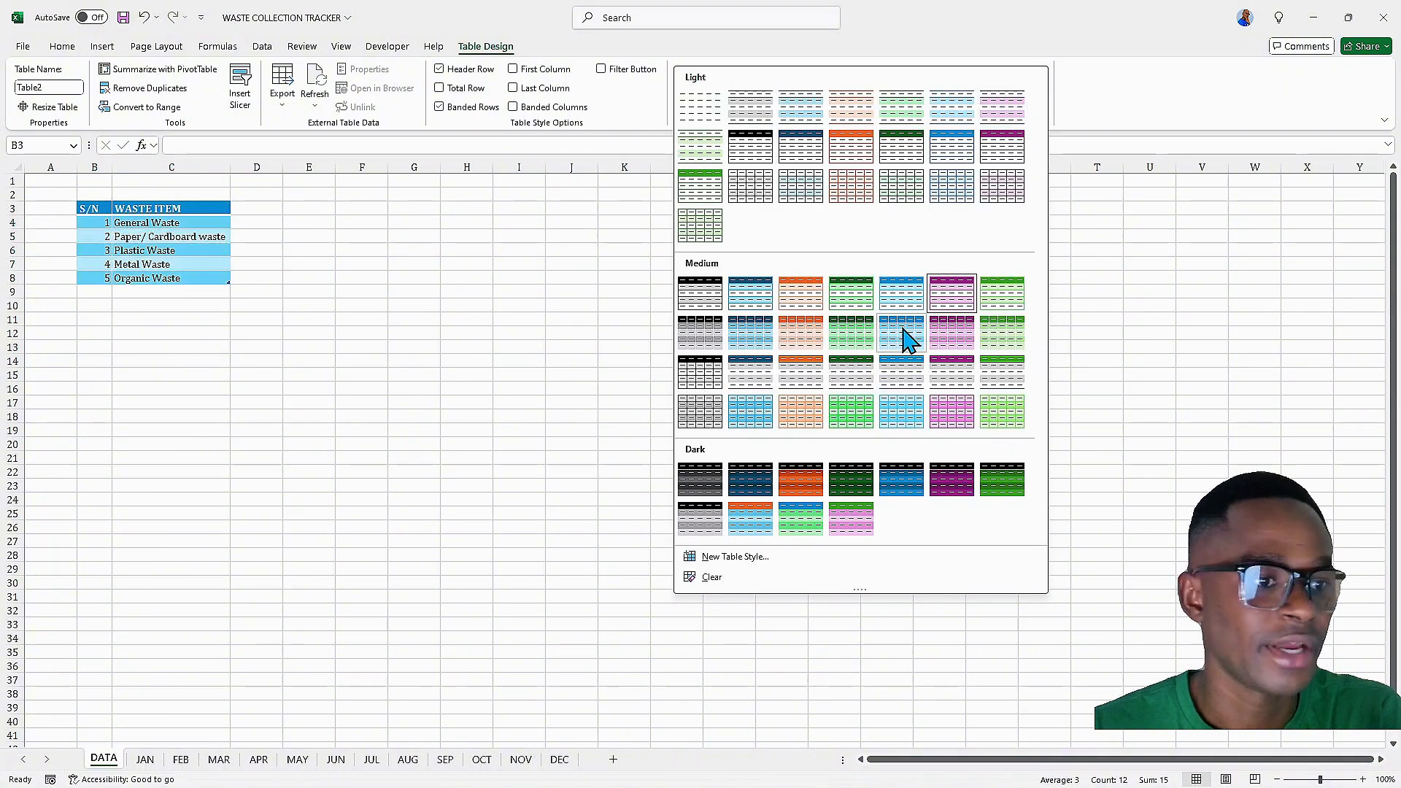
pyautogui.click(904, 333)
# Center-align the DATA table's header row and the S/N column B
pyautogui.moveTo(95, 212); pyautogui.dragTo(150, 205)
pyautogui.click(61, 47)
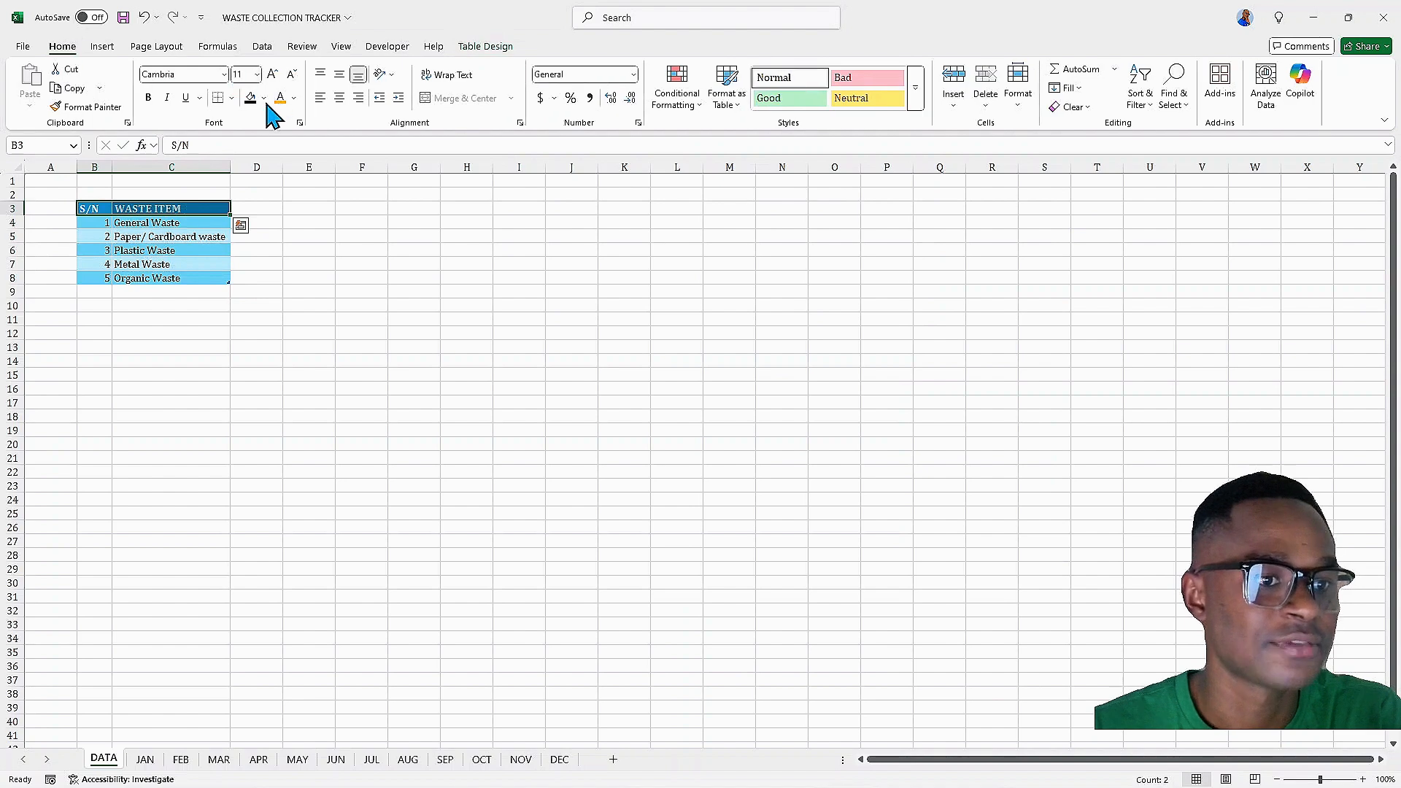
pyautogui.click(338, 97)
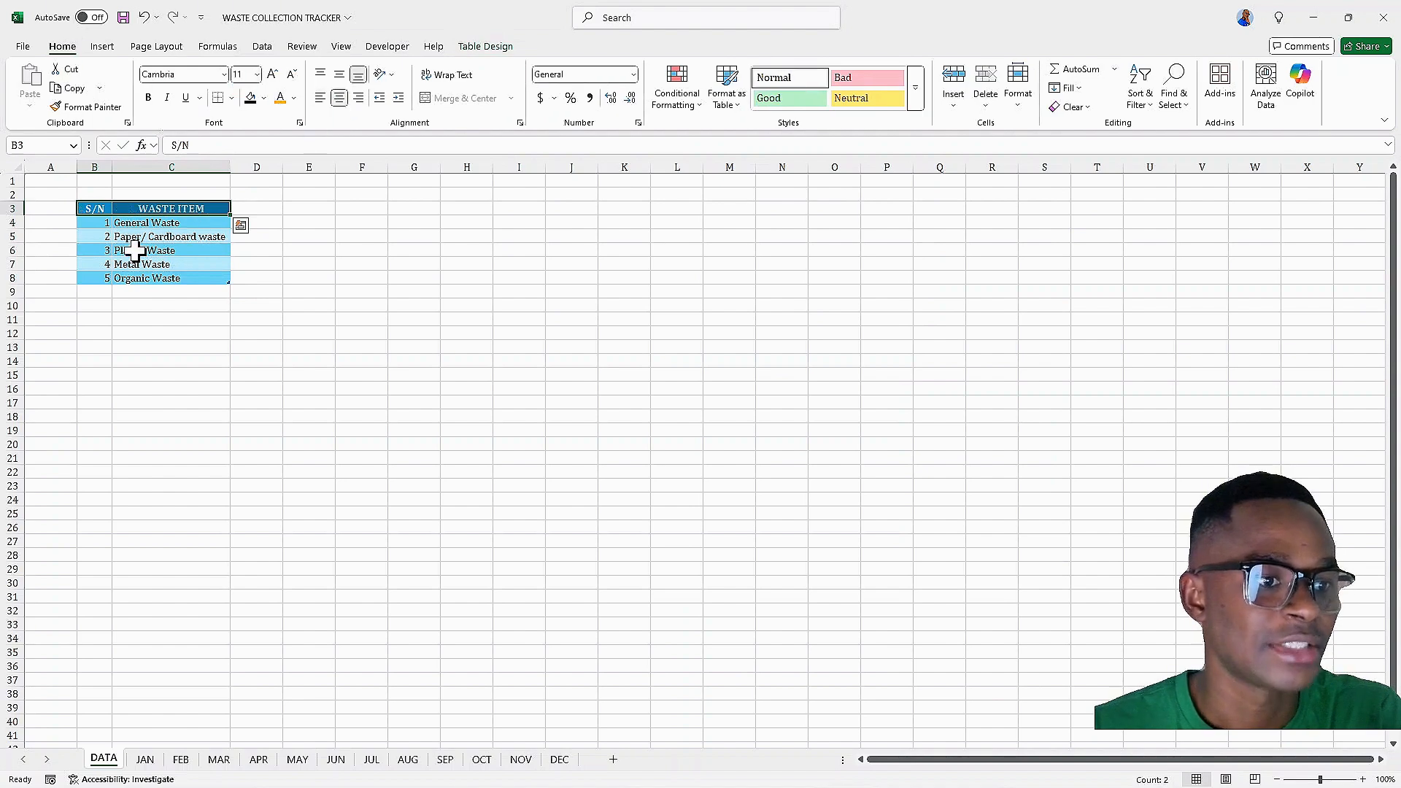
pyautogui.click(94, 167)
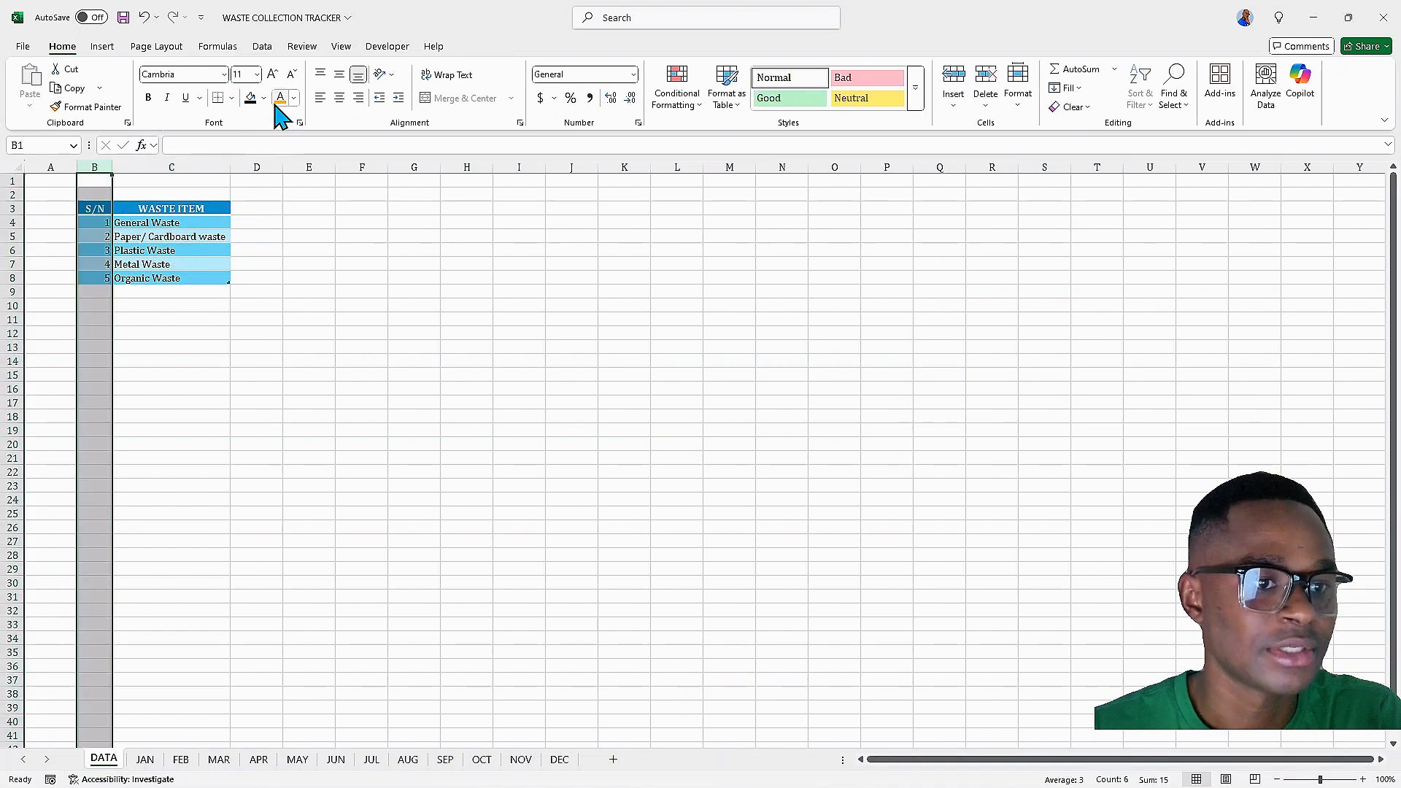
pyautogui.click(339, 97)
pyautogui.click(201, 236)
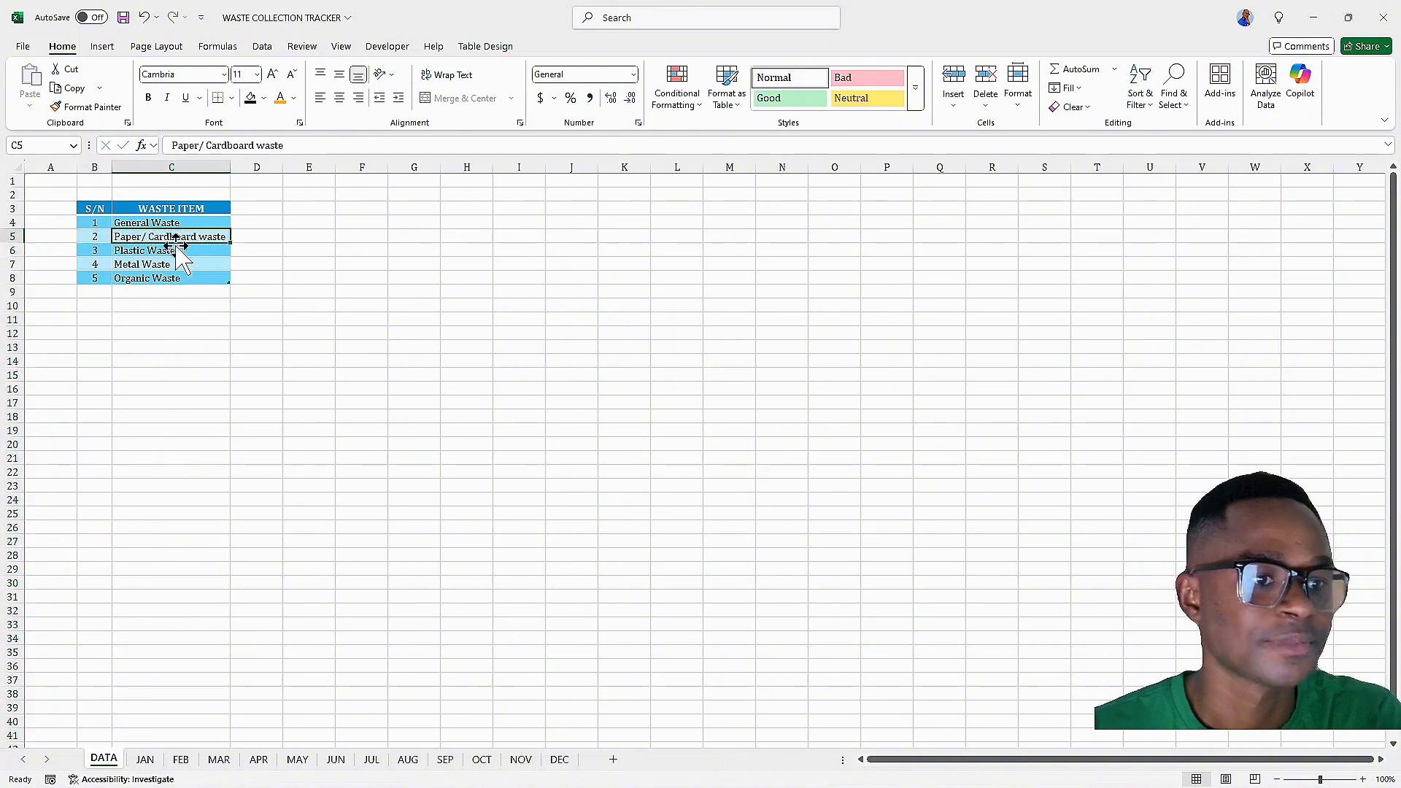
# In JAN cell B4, enter a formula referencing the S/N of the DATA table's current row
pyautogui.click(145, 760)
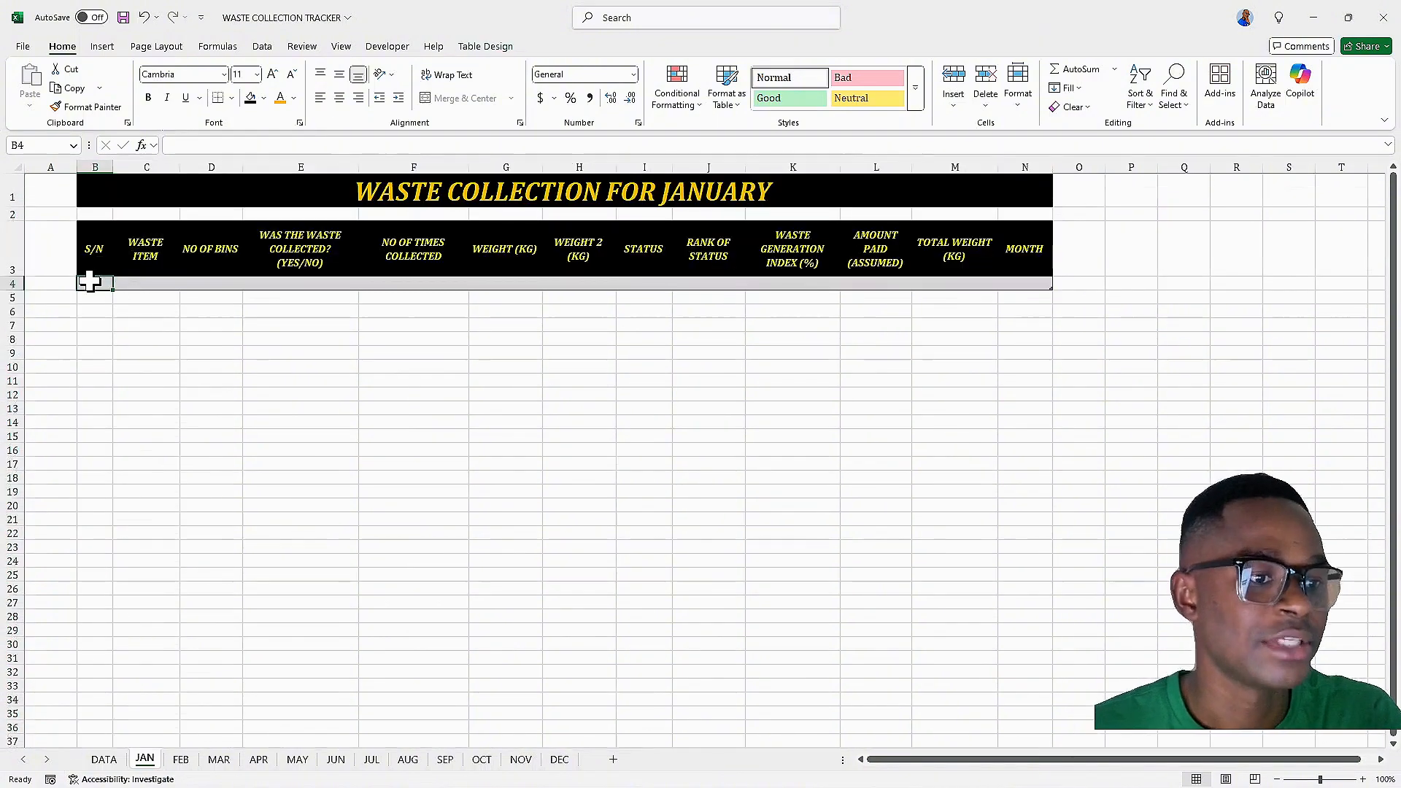
pyautogui.write('=')
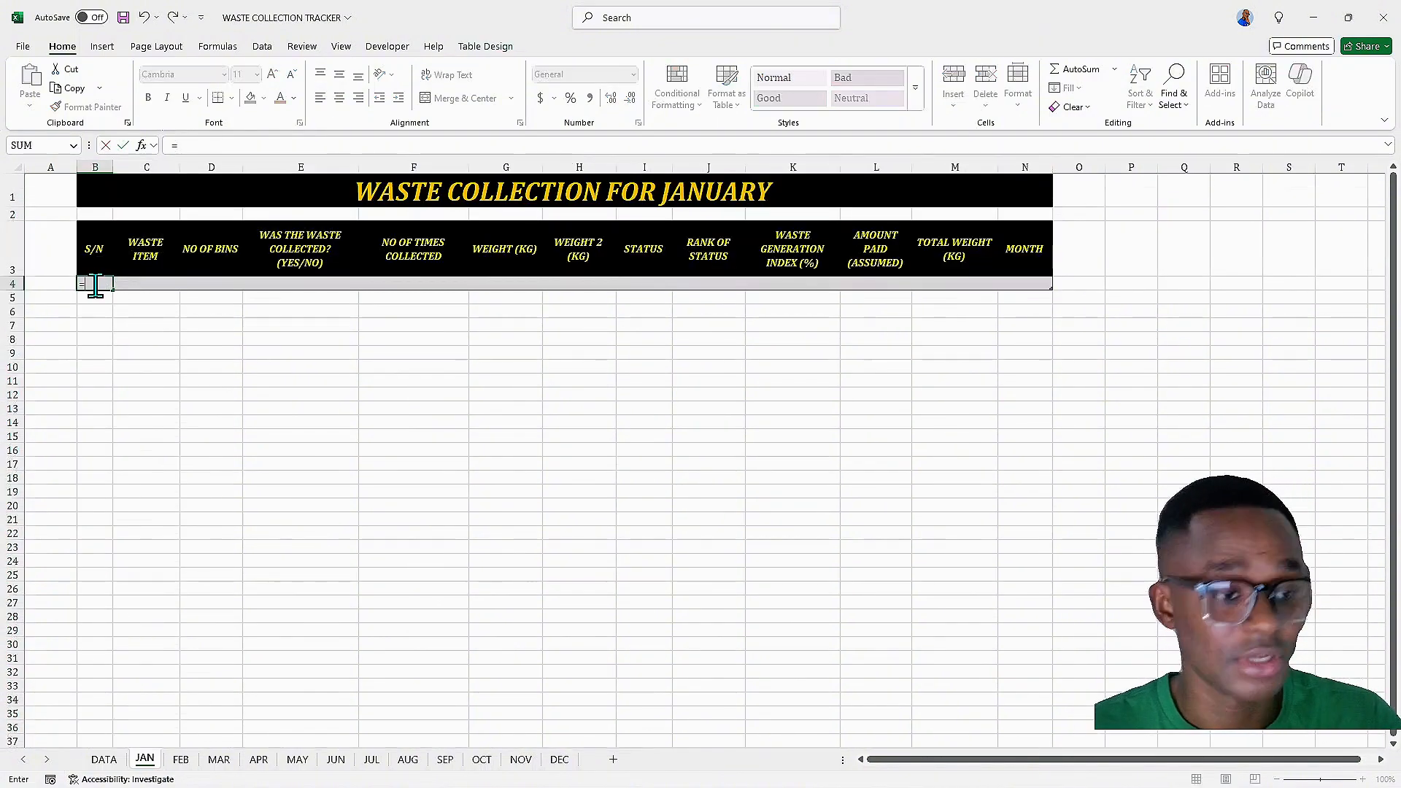
pyautogui.click(104, 759)
pyautogui.click(95, 224)
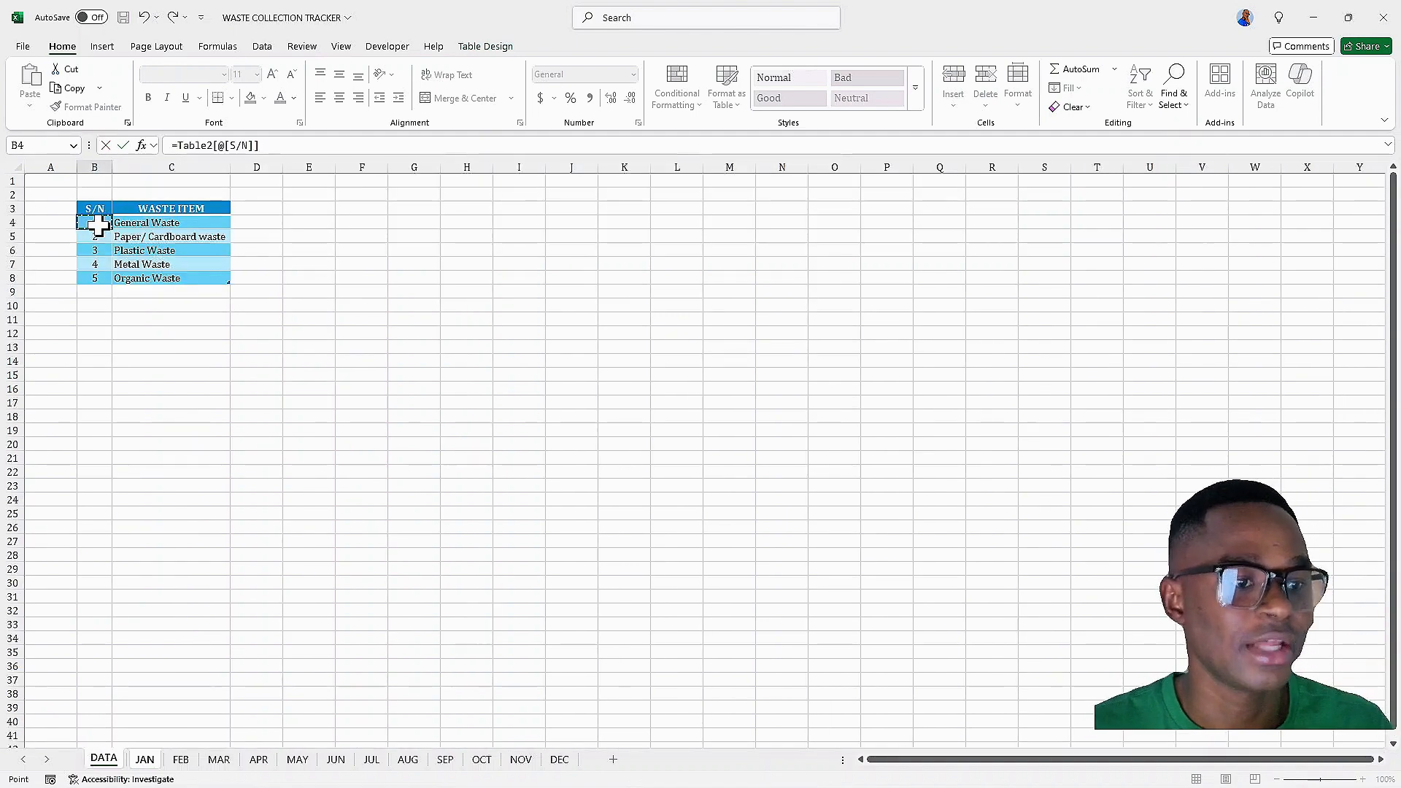
pyautogui.press('Return')
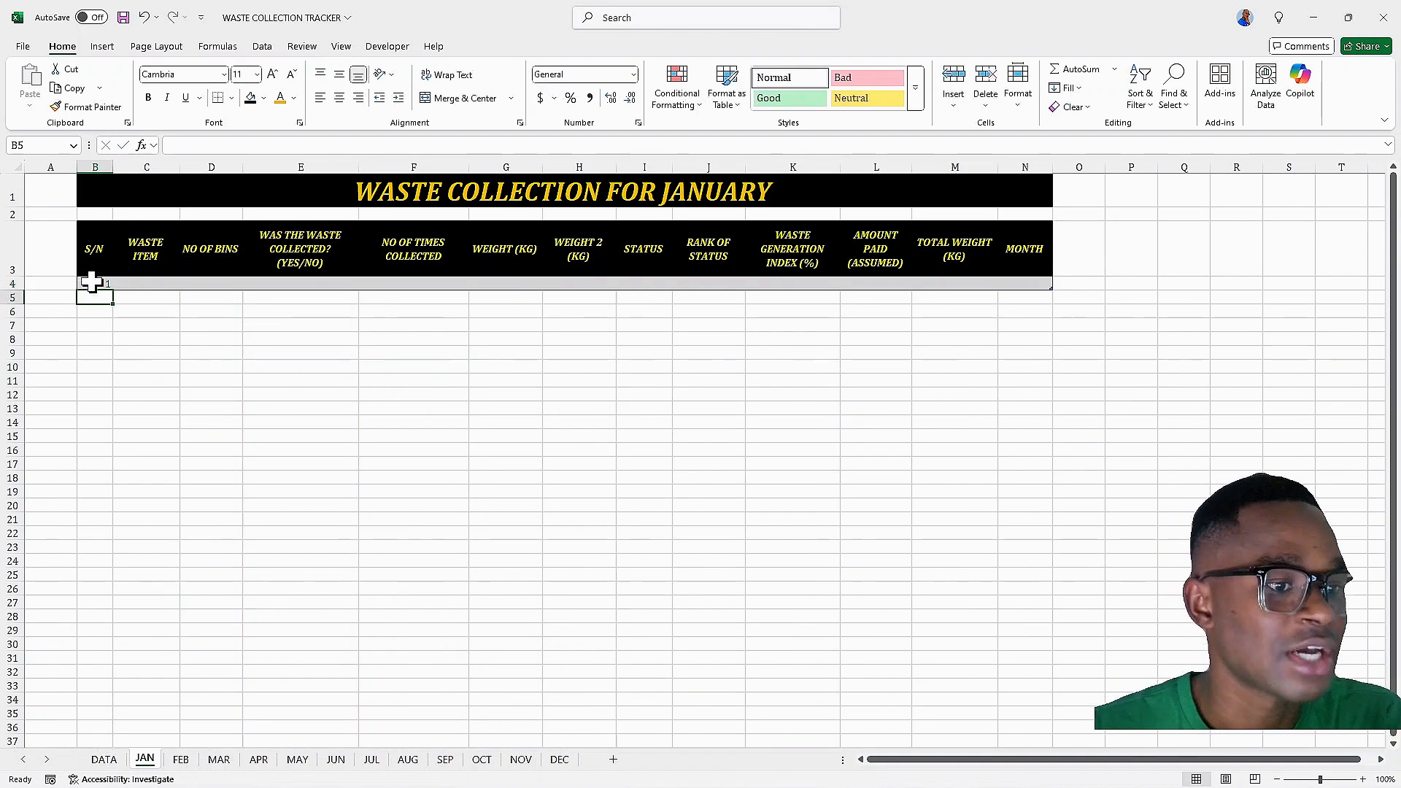
# Fill the B4 formula right into C4 for the waste item and autofit column C
pyautogui.click(99, 284)
pyautogui.moveTo(113, 290); pyautogui.dragTo(150, 297)
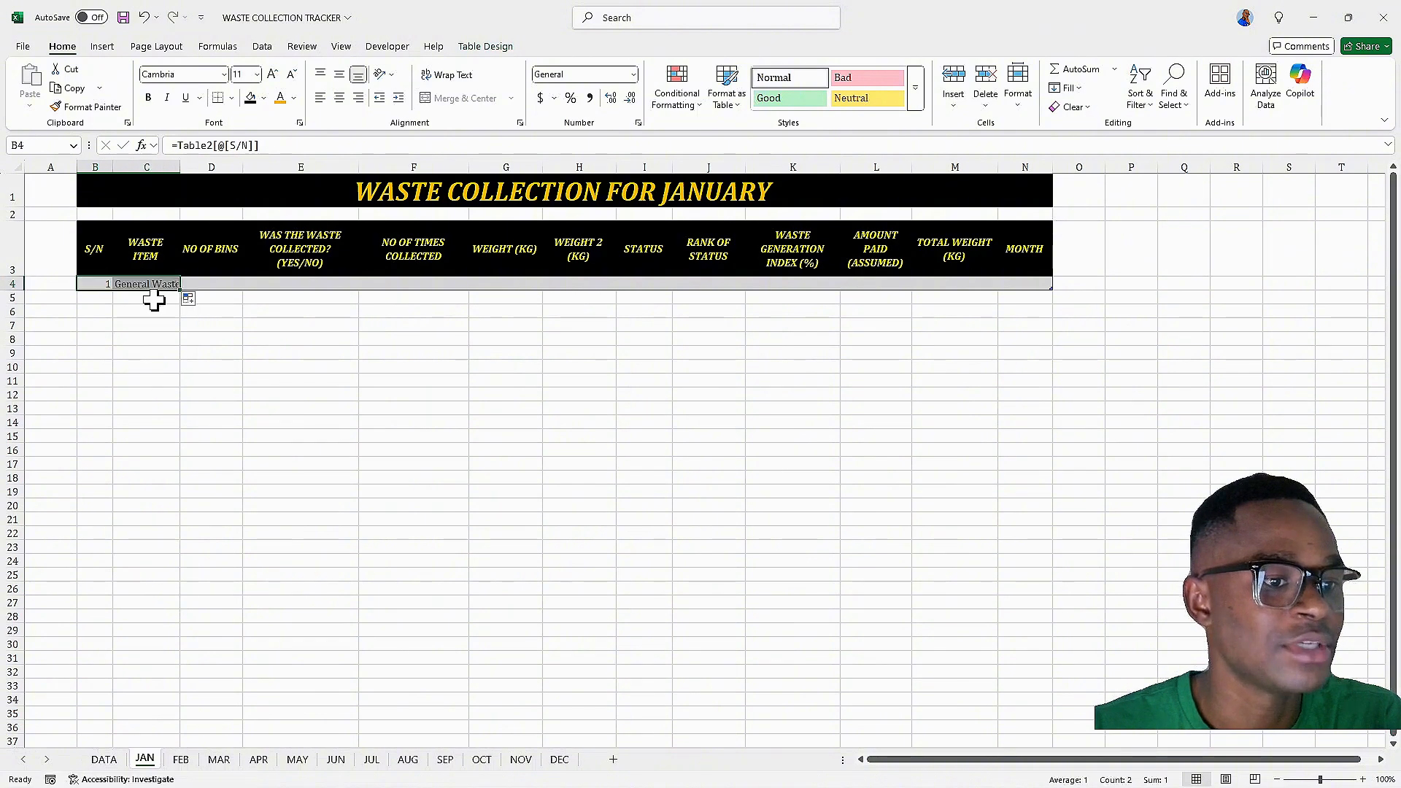
pyautogui.doubleClick(180, 167)
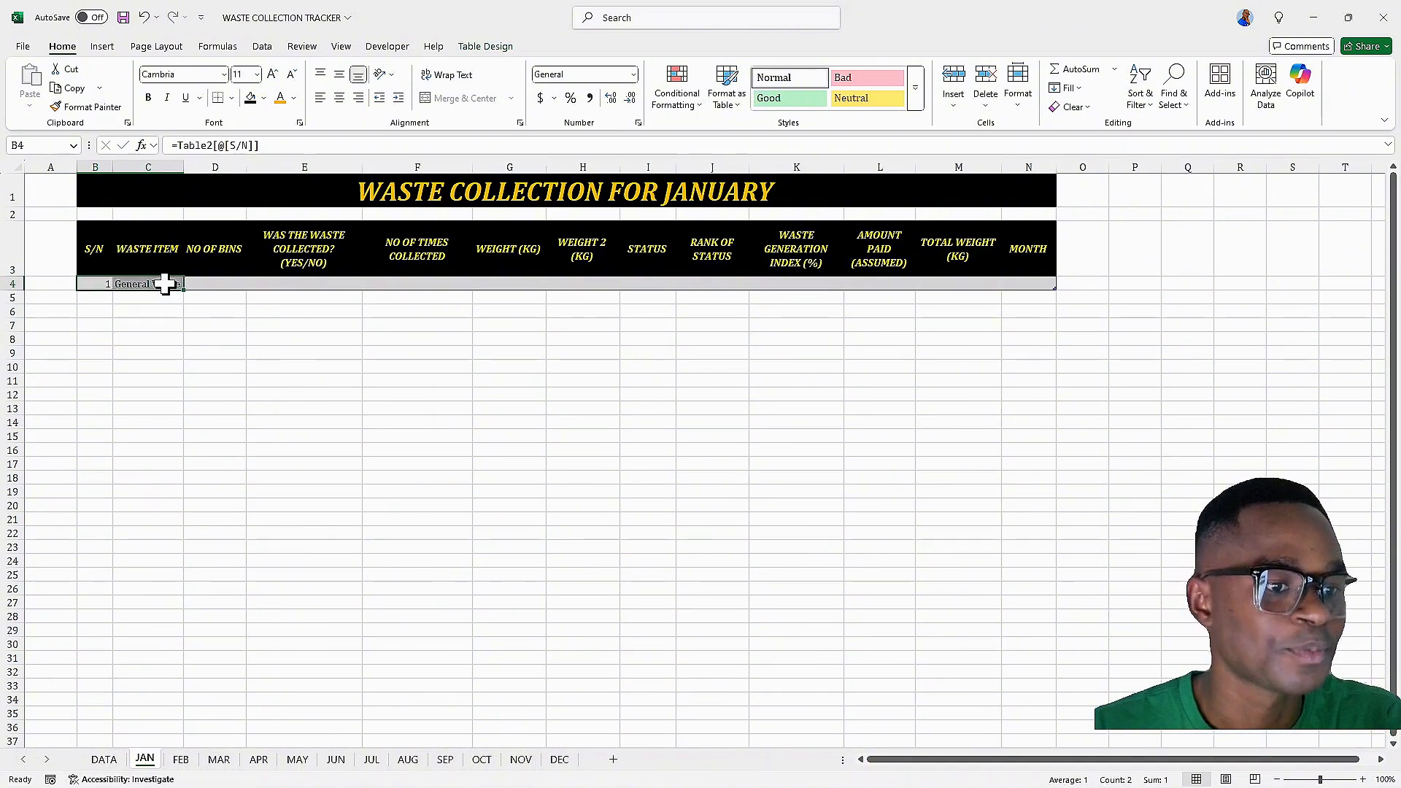
# Fill the S/N and waste item formulas down through row 8, clear the surplus row 9, and autofit column C
pyautogui.moveTo(184, 289); pyautogui.dragTo(185, 362)
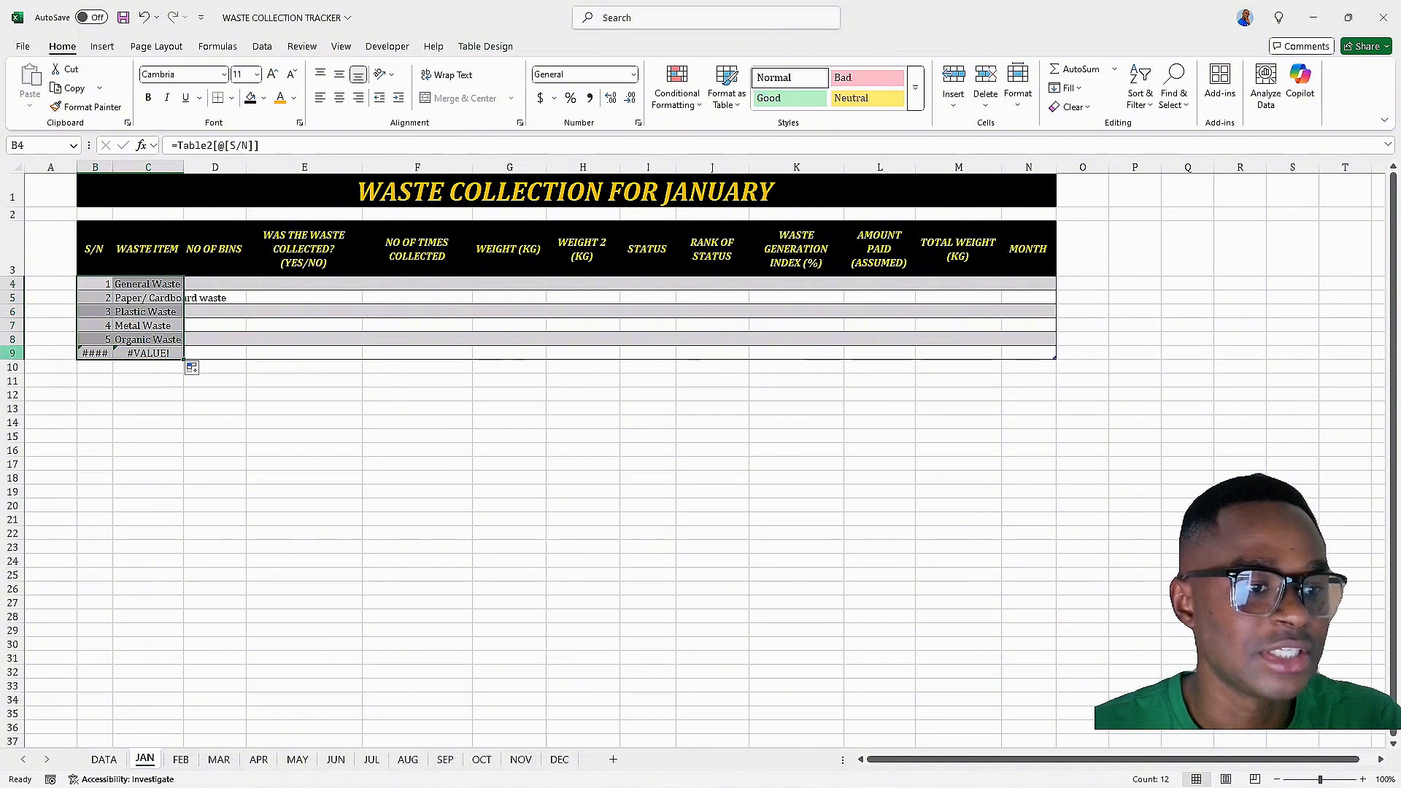
pyautogui.click(13, 354)
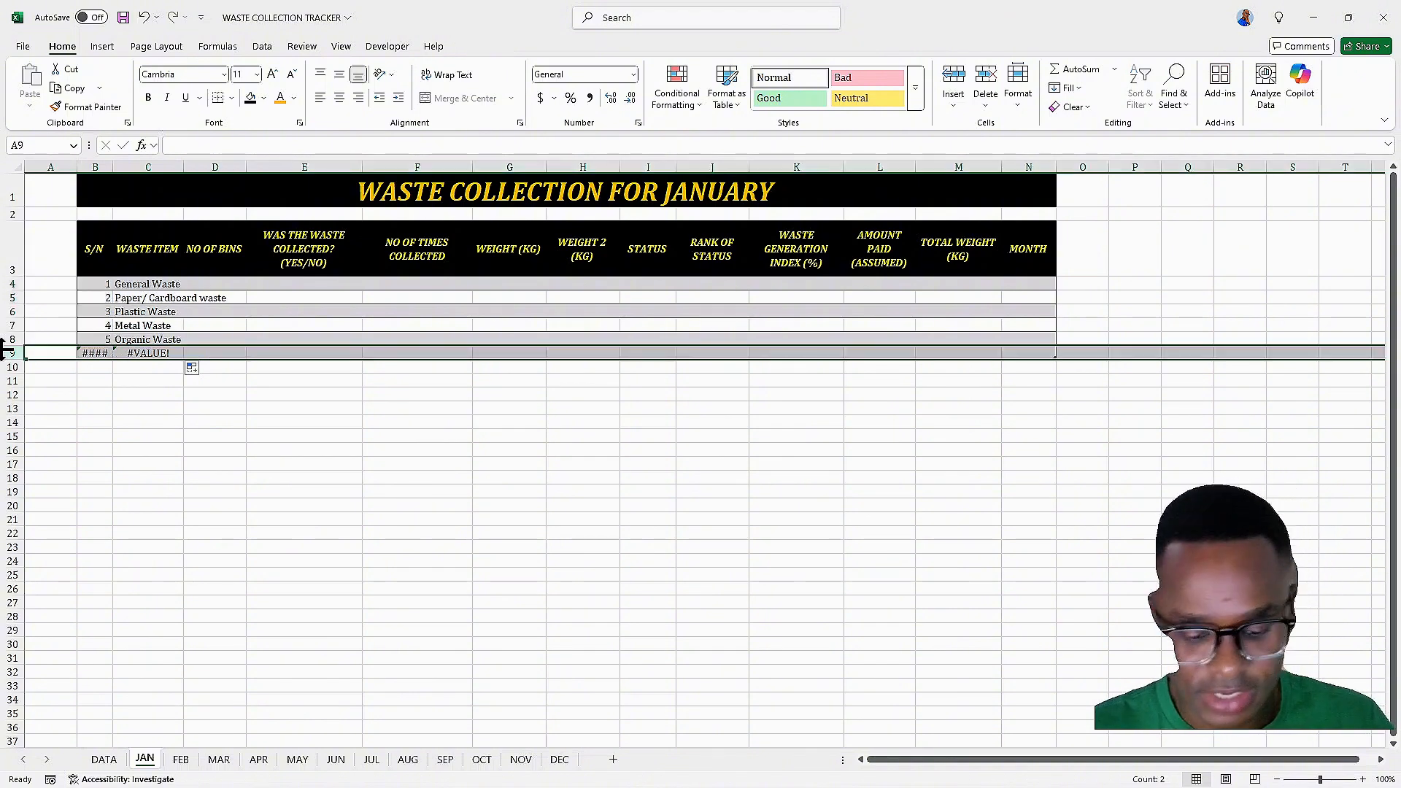
pyautogui.press('Delete')
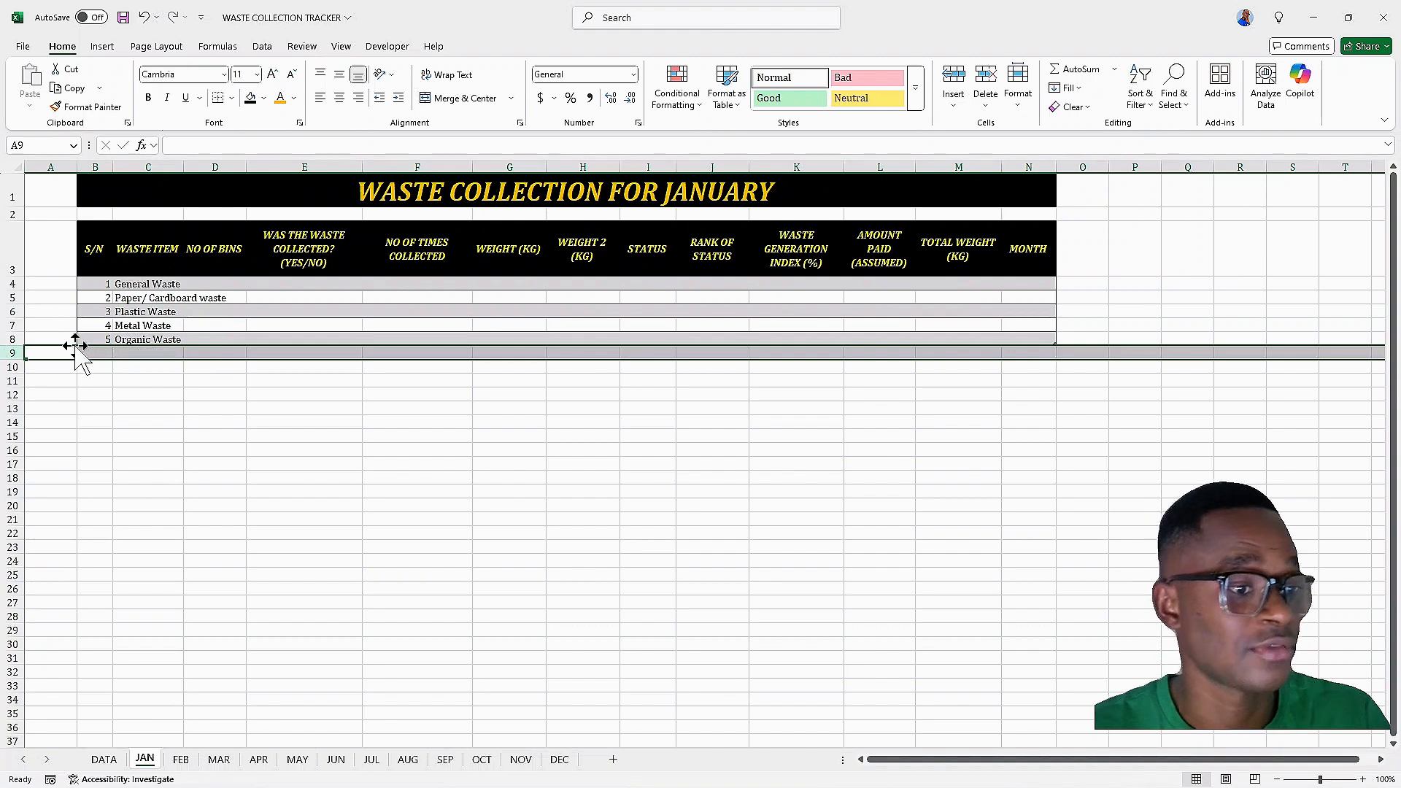
pyautogui.click(117, 355)
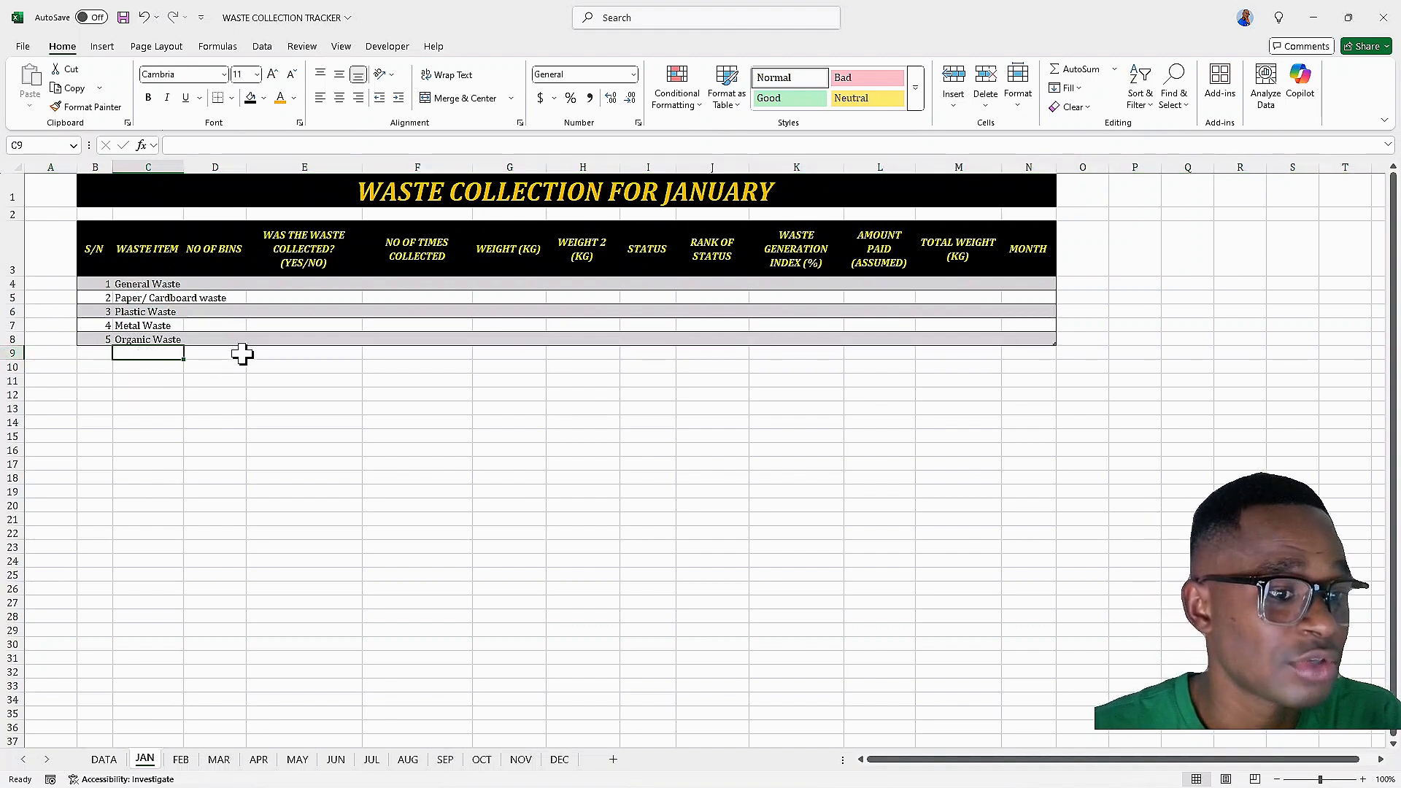
pyautogui.doubleClick(184, 168)
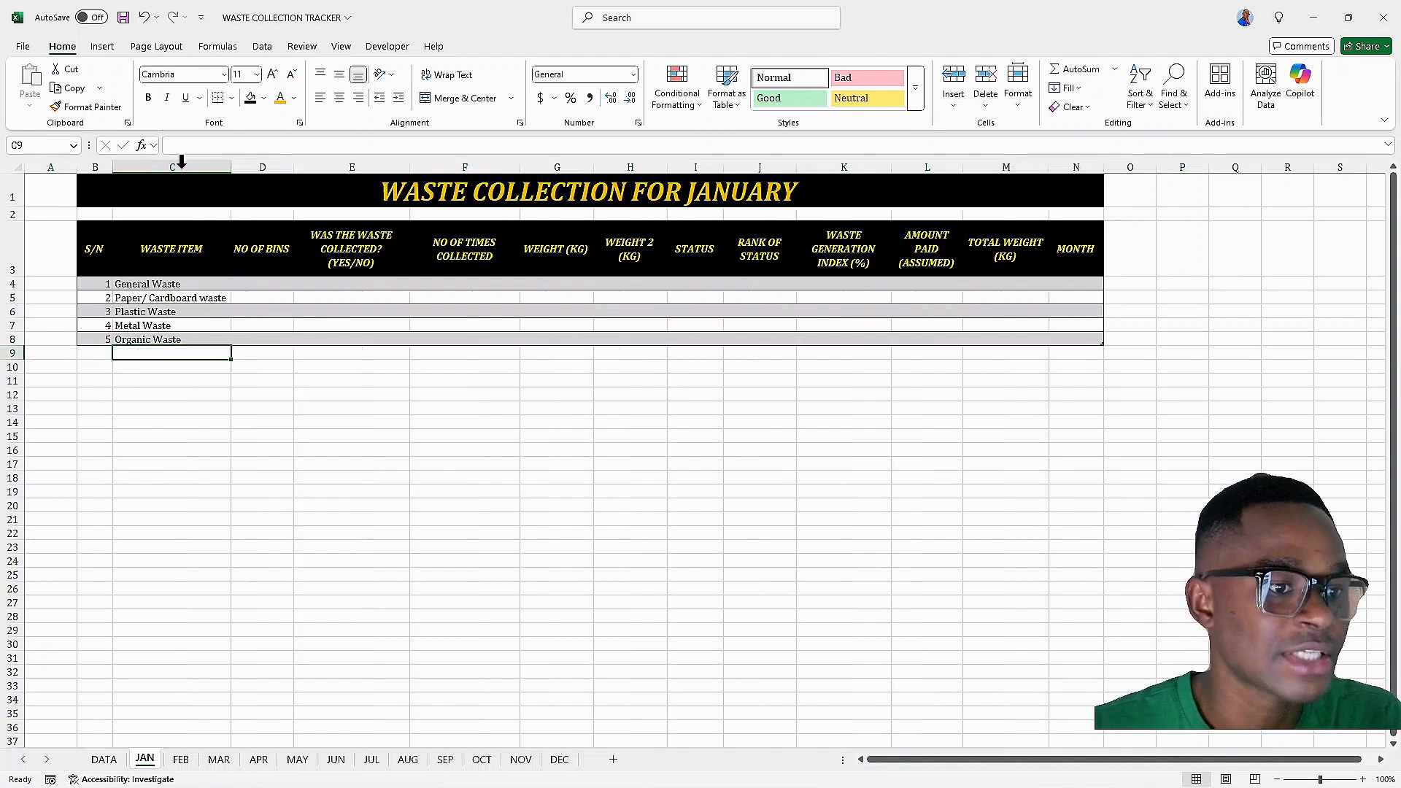
# Enter 1 as the number of bins for each of the five waste items
pyautogui.click(251, 283)
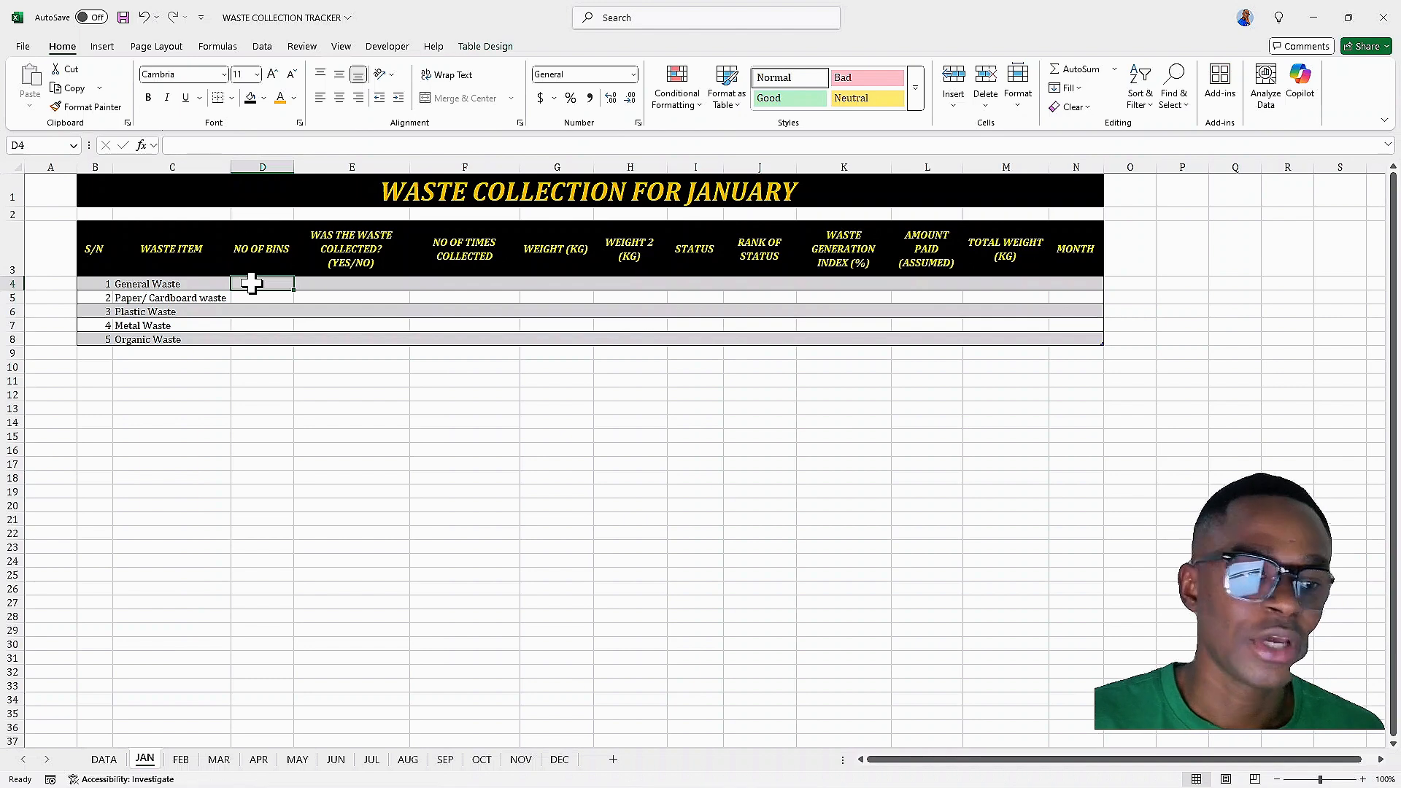
pyautogui.write('1')
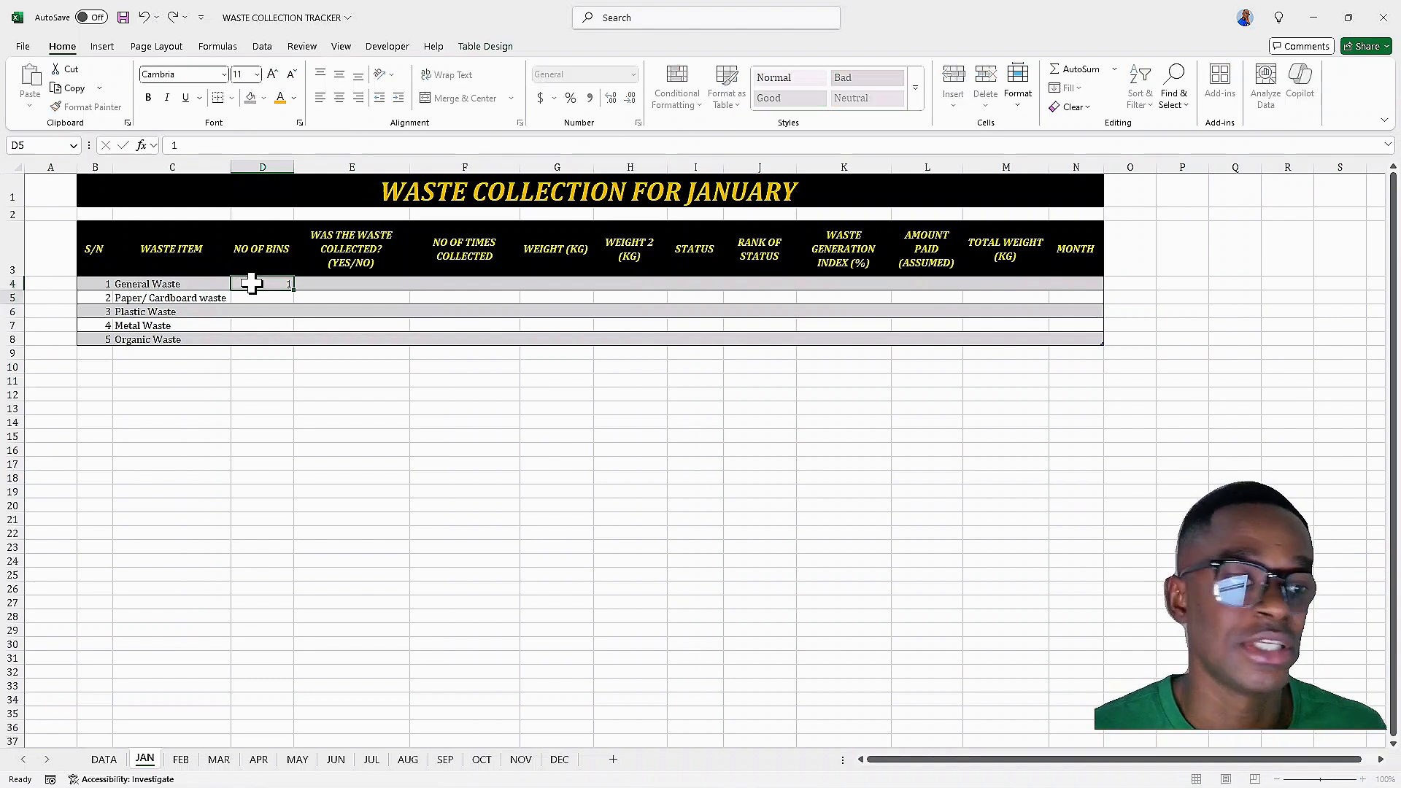
pyautogui.press('Return')
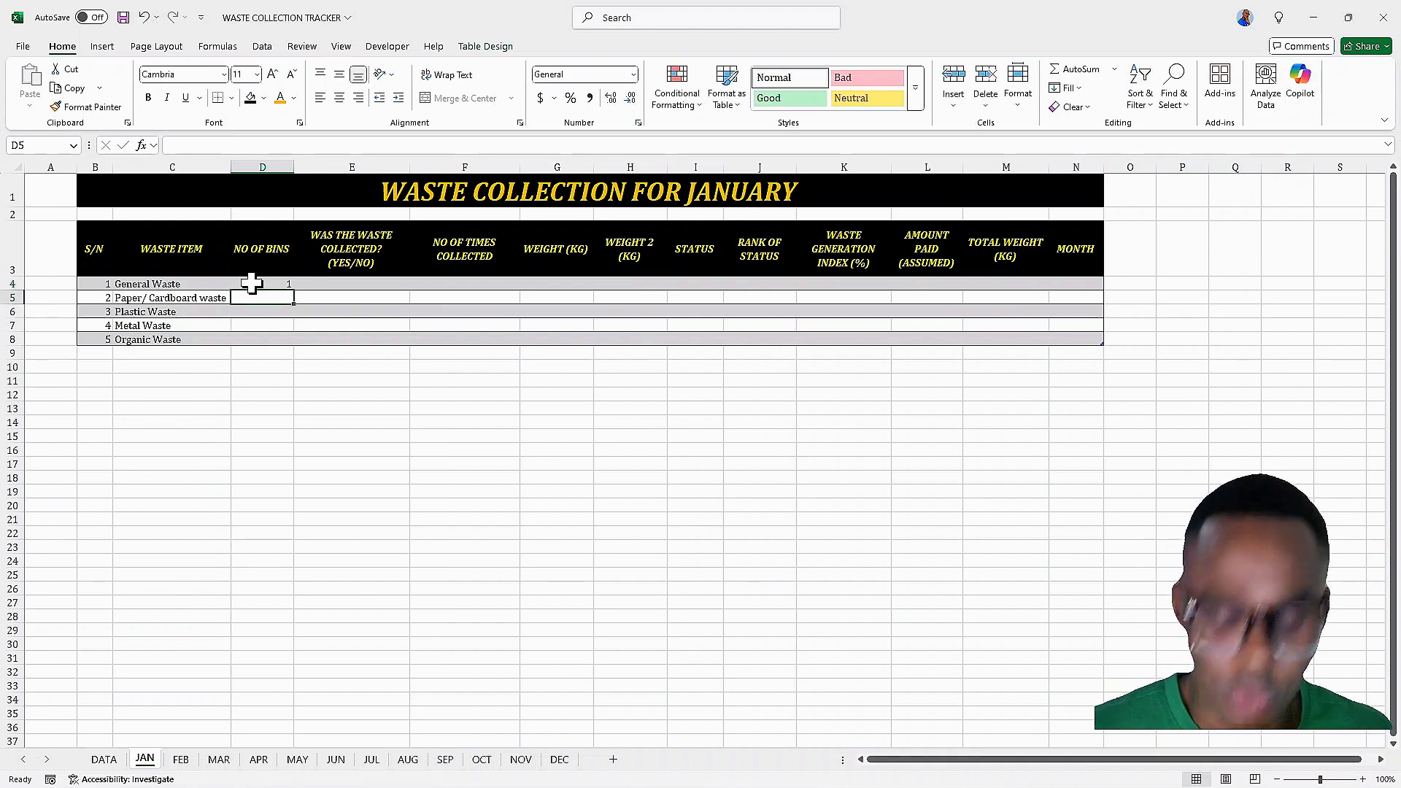
pyautogui.write('1')
pyautogui.press('Return')
pyautogui.write('1')
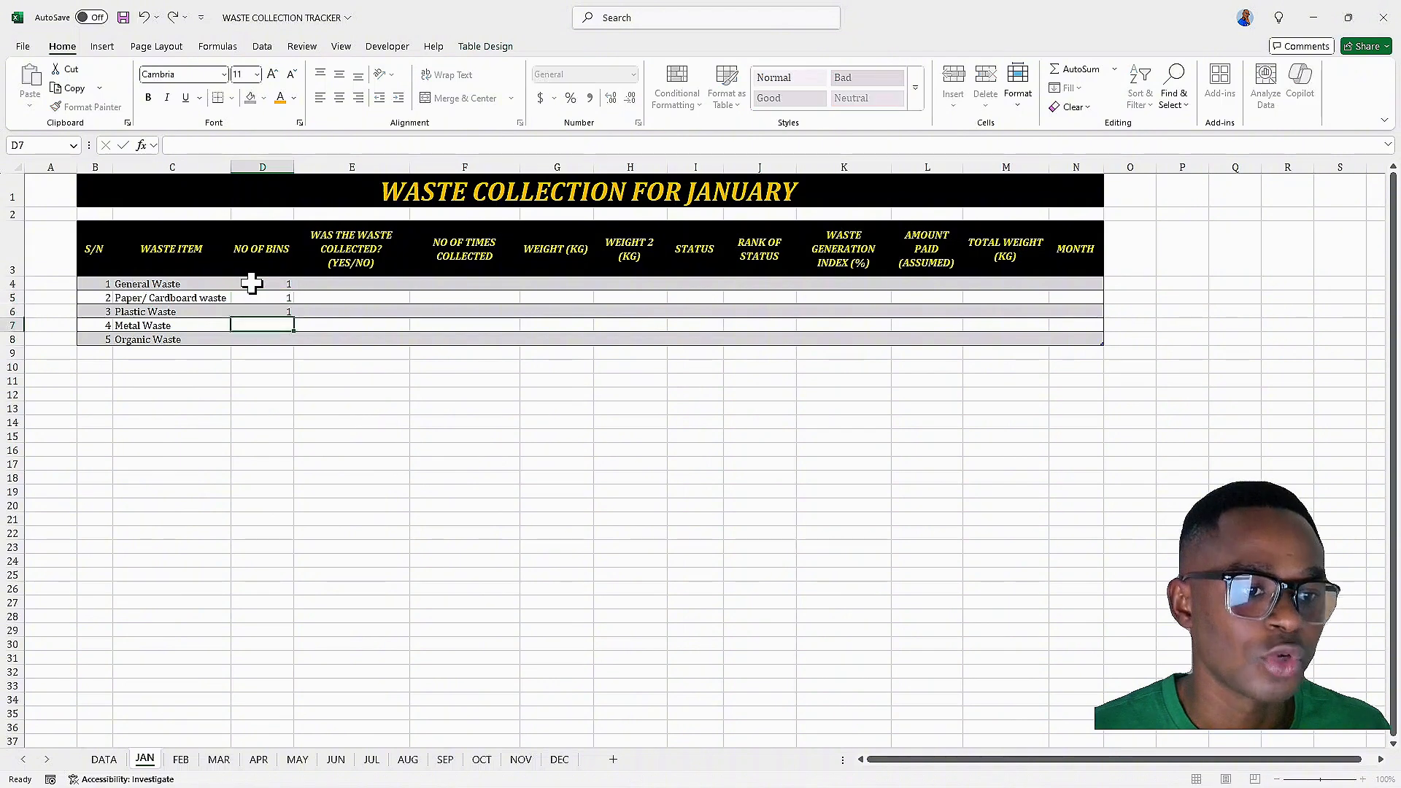
pyautogui.press('Return')
pyautogui.write('1')
pyautogui.press('Return')
pyautogui.write('1')
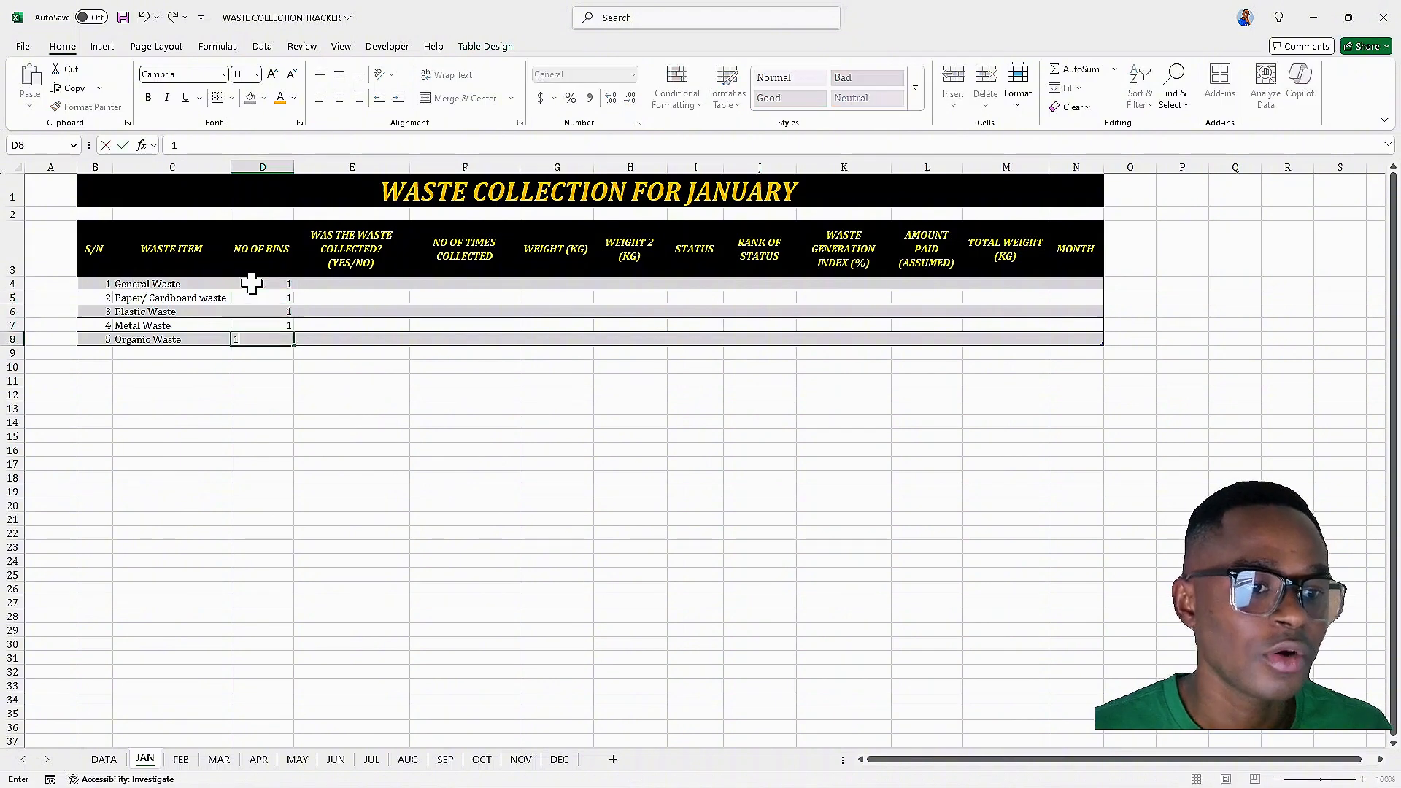
# In E4, enter an IF formula returning "YES" when NO OF TIMES COLLECTED is at least 1, otherwise "NO"
pyautogui.click(365, 283)
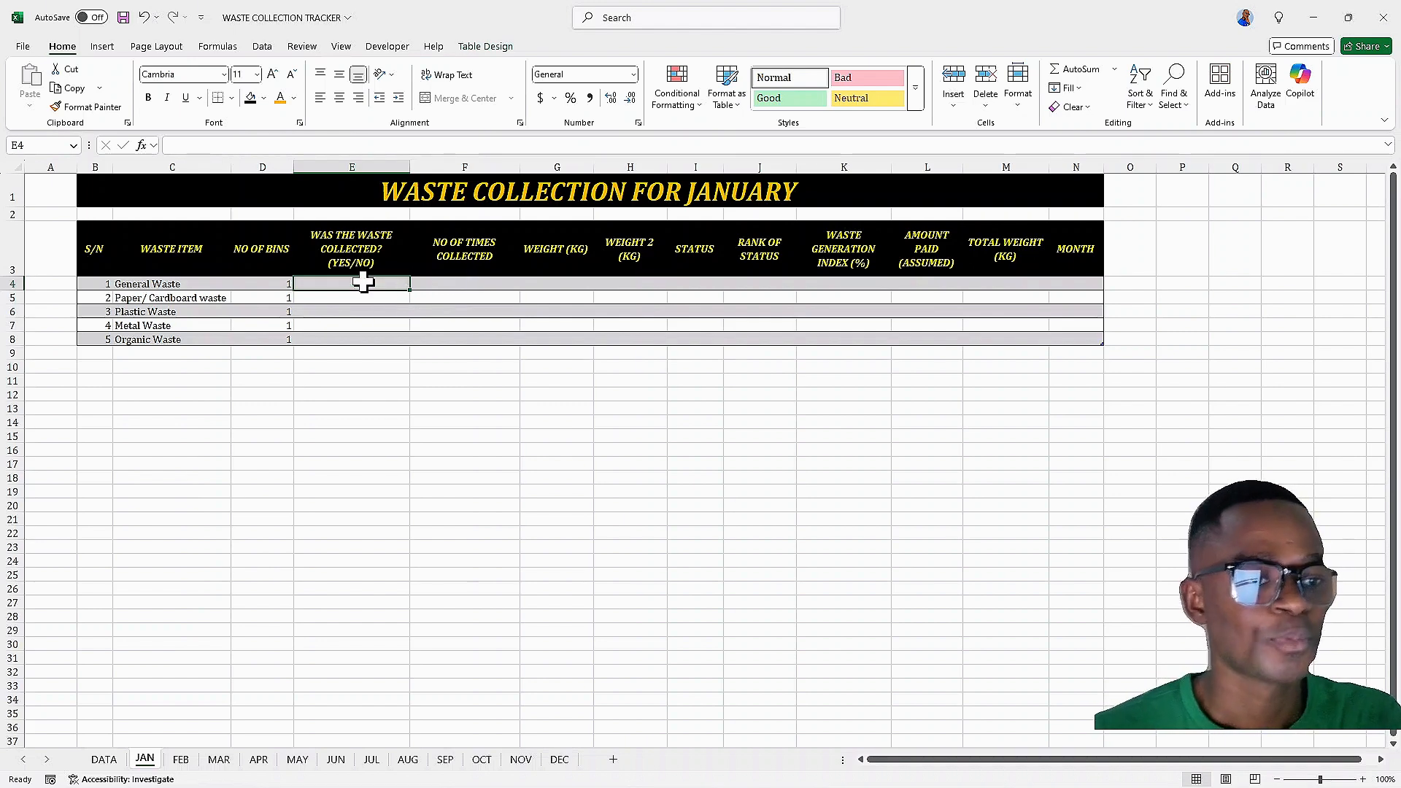
pyautogui.click(320, 140)
pyautogui.write('=')
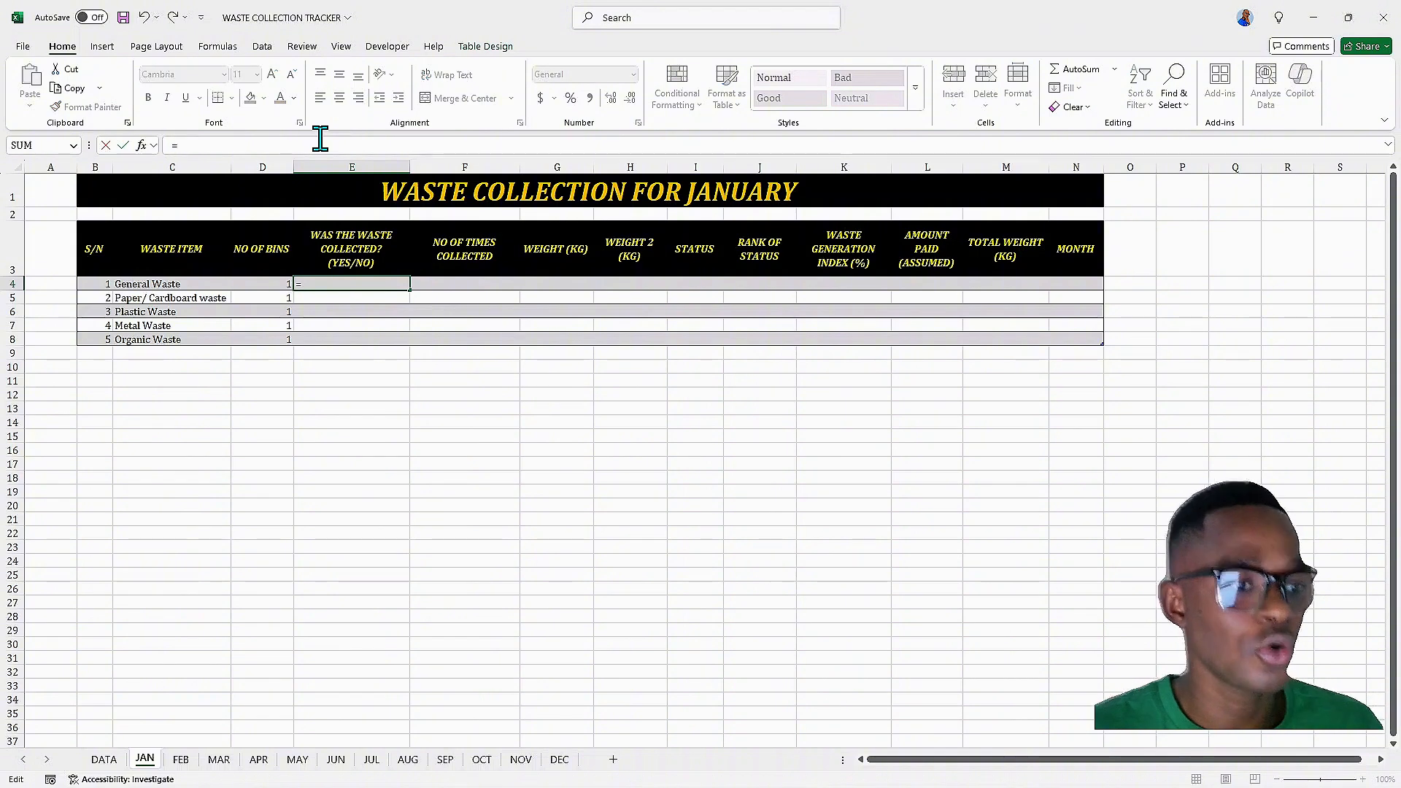
pyautogui.write('IF')
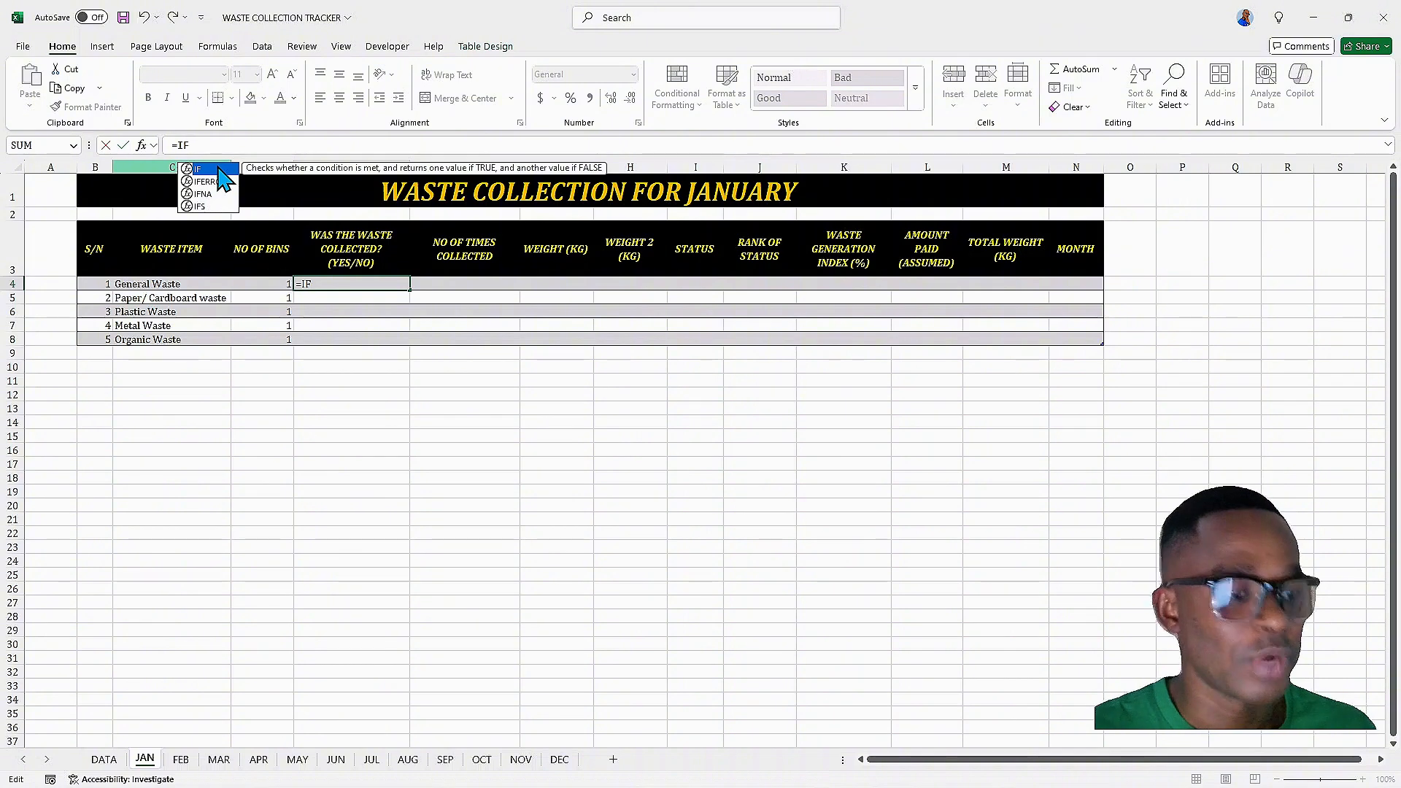
pyautogui.doubleClick(217, 170)
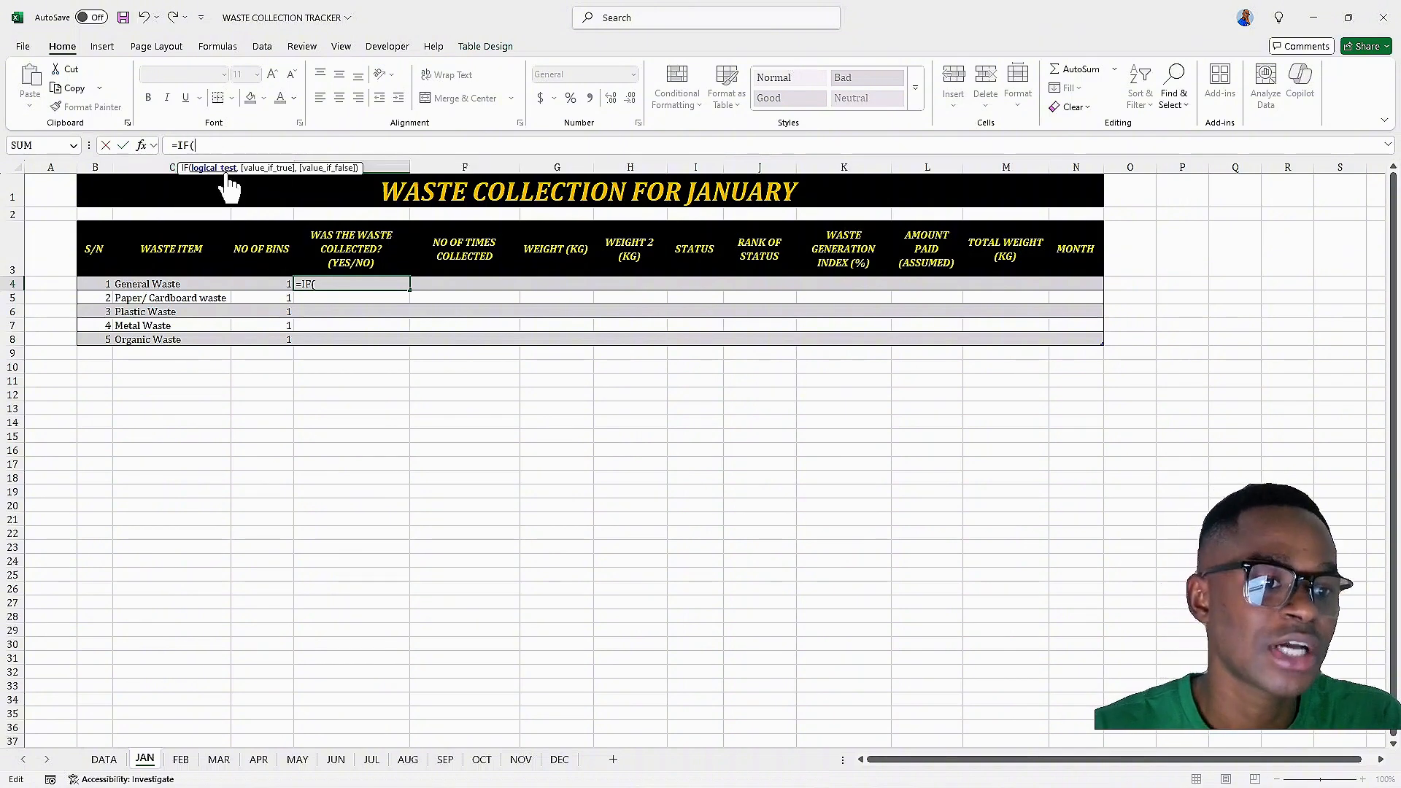
pyautogui.click(467, 284)
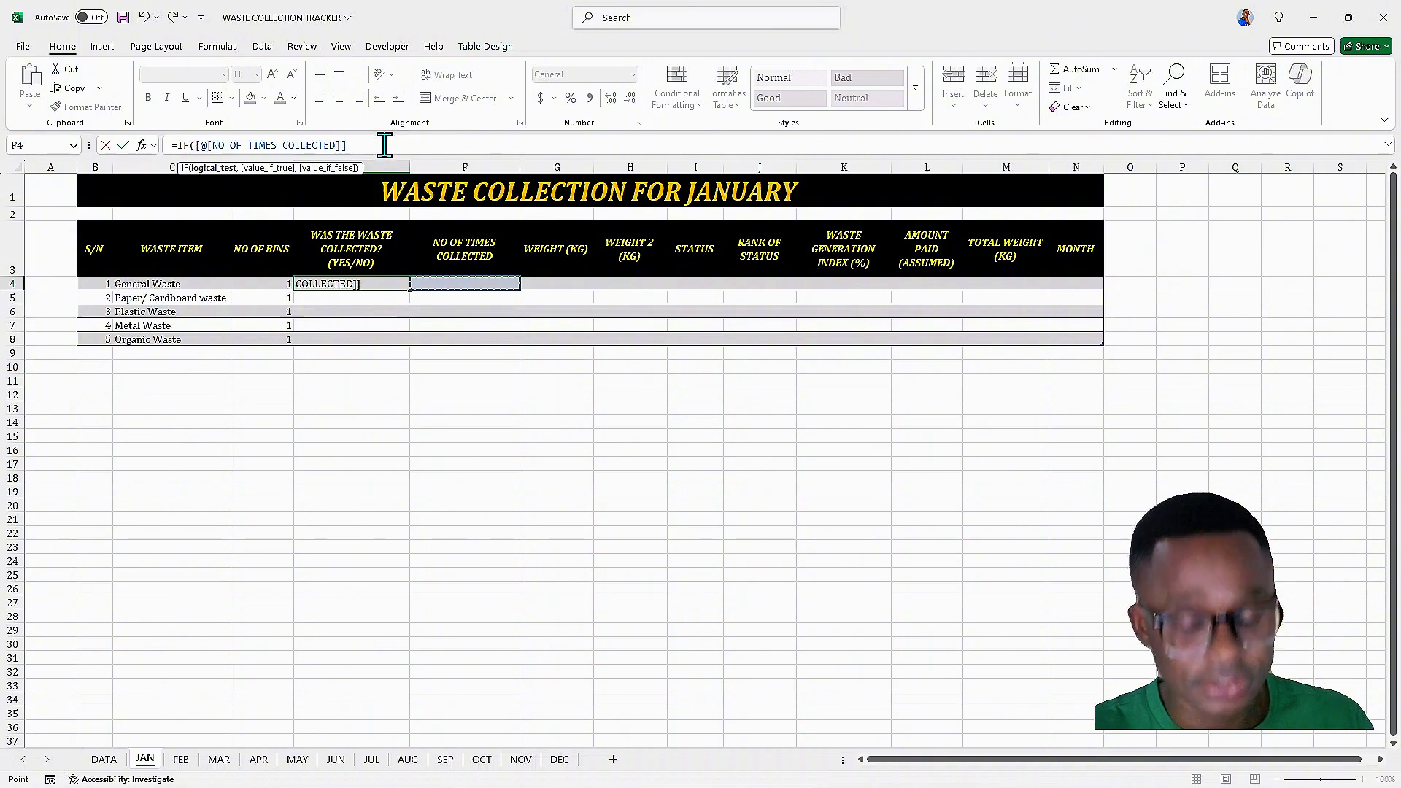
pyautogui.write('>=')
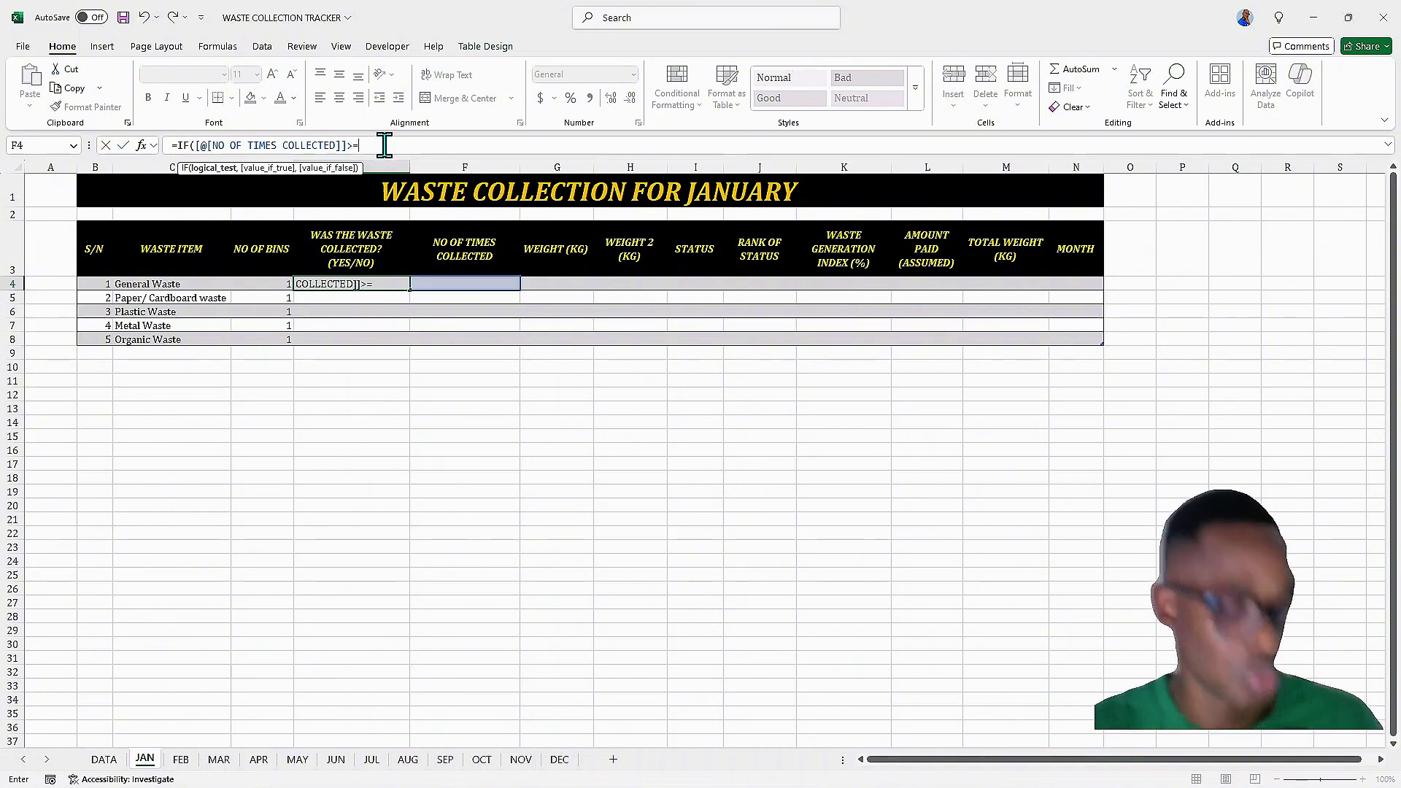
pyautogui.write('1')
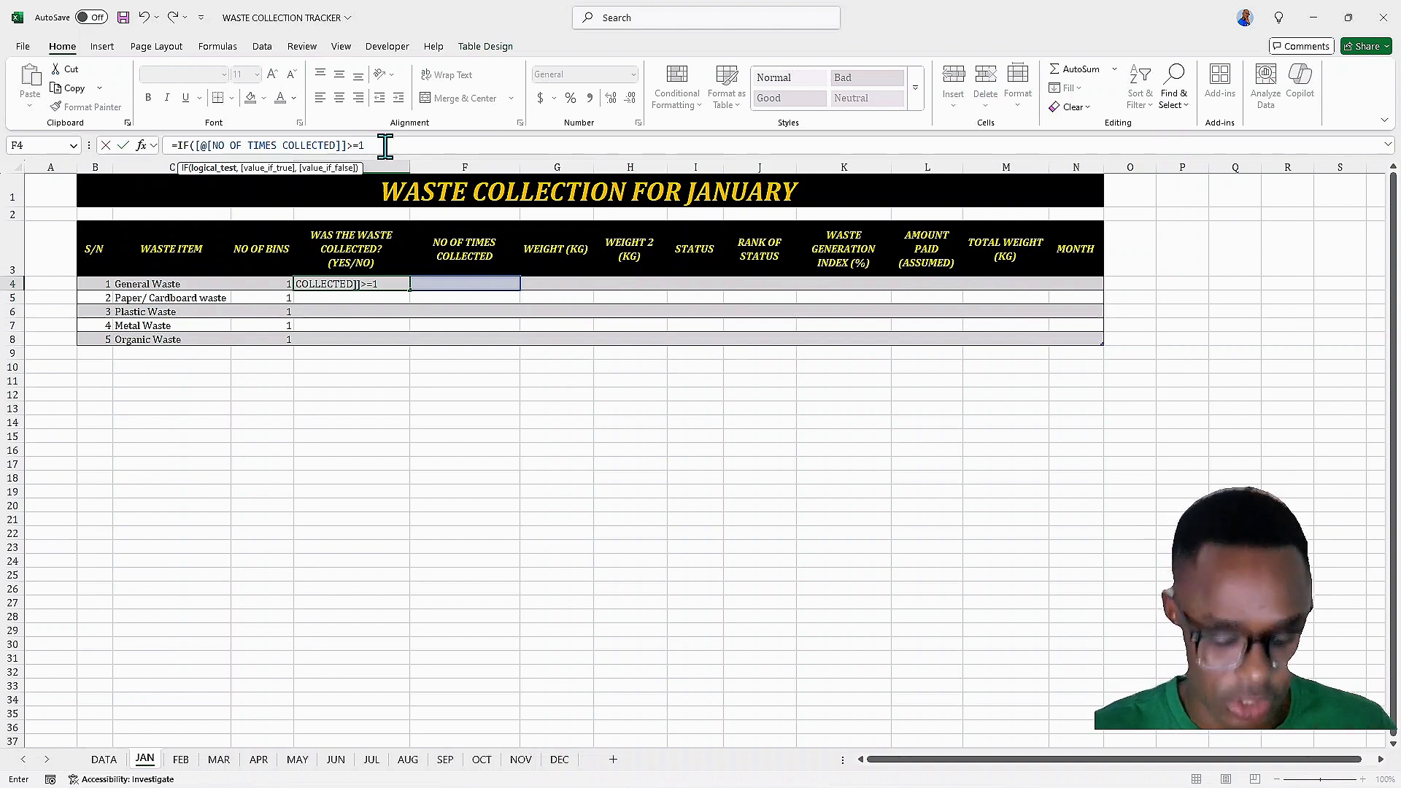
pyautogui.write(',')
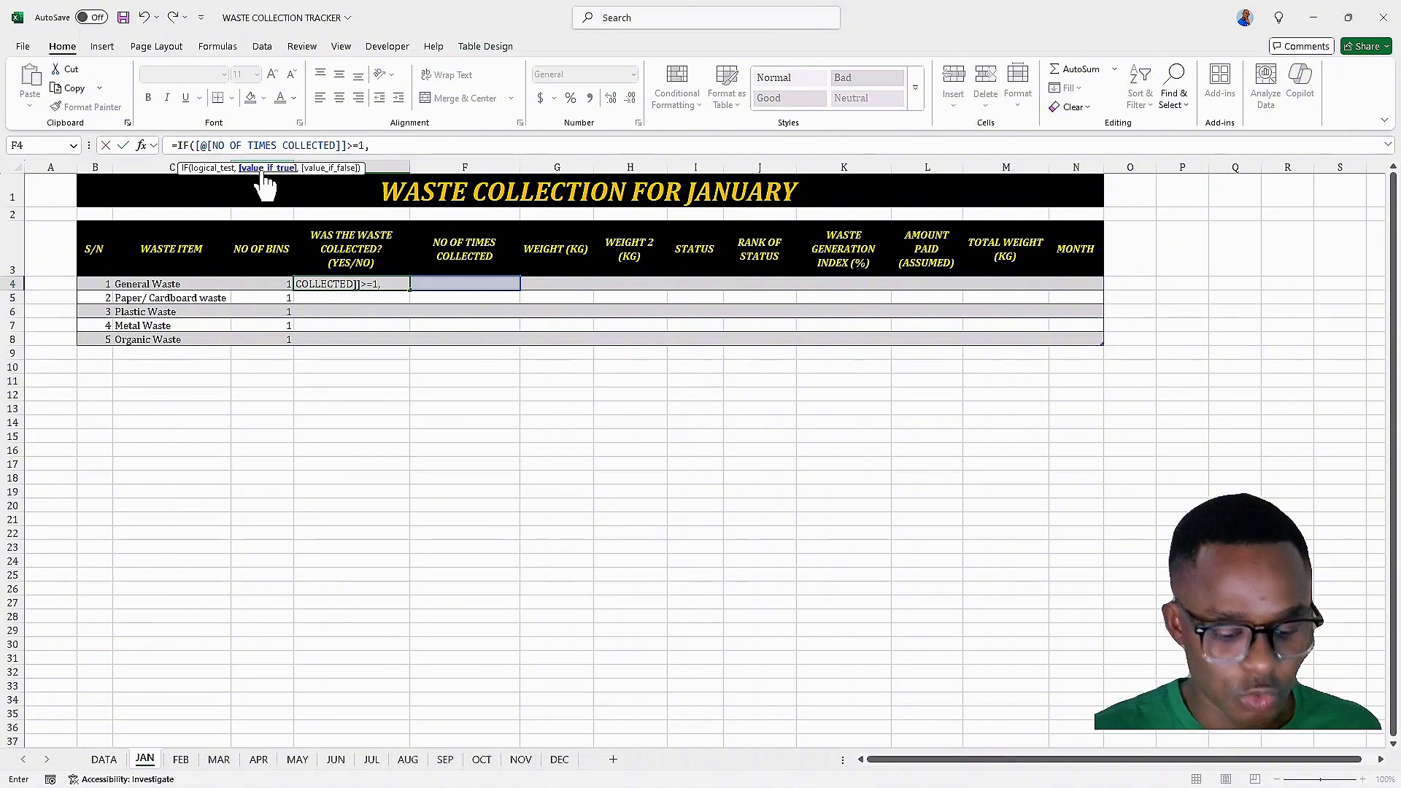
pyautogui.write('"YES')
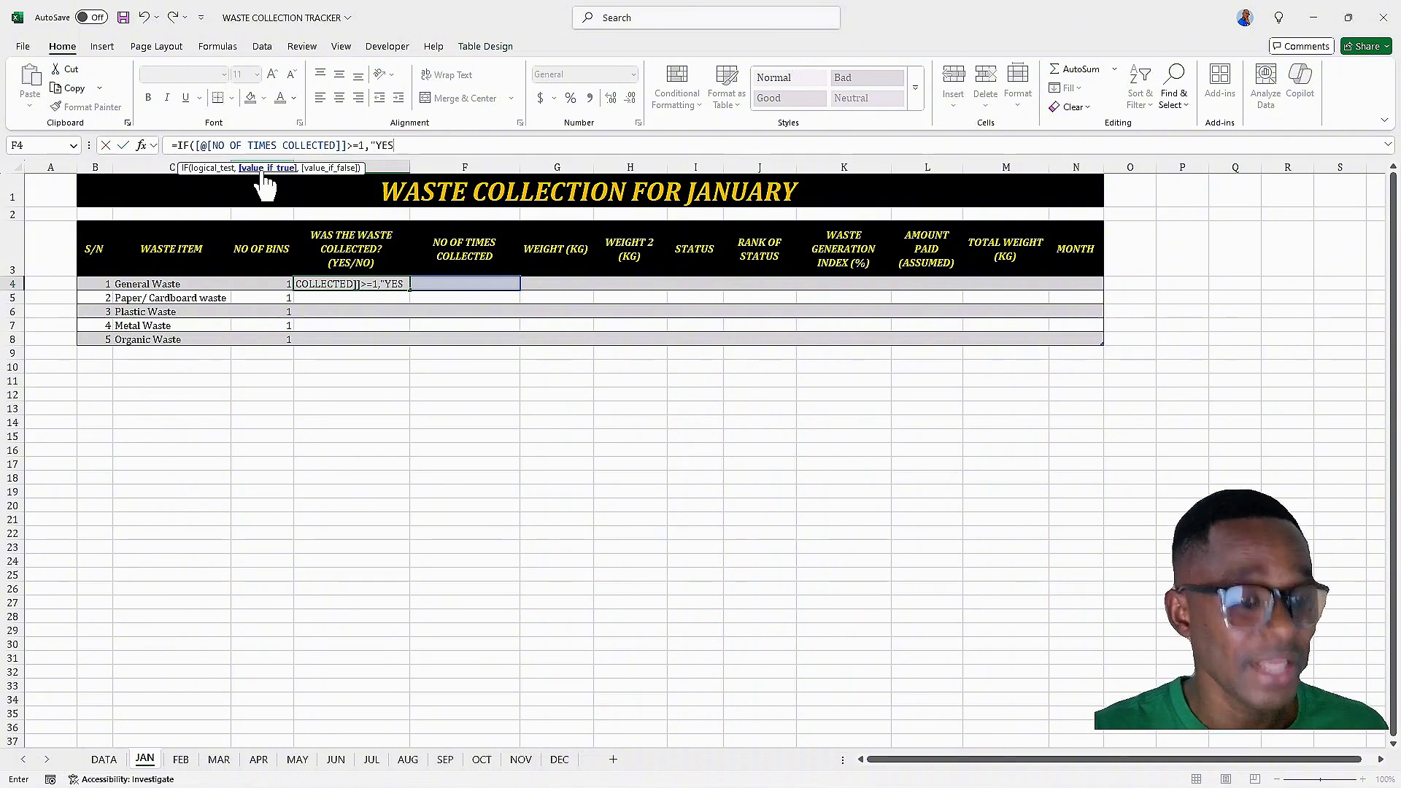
pyautogui.write('"')
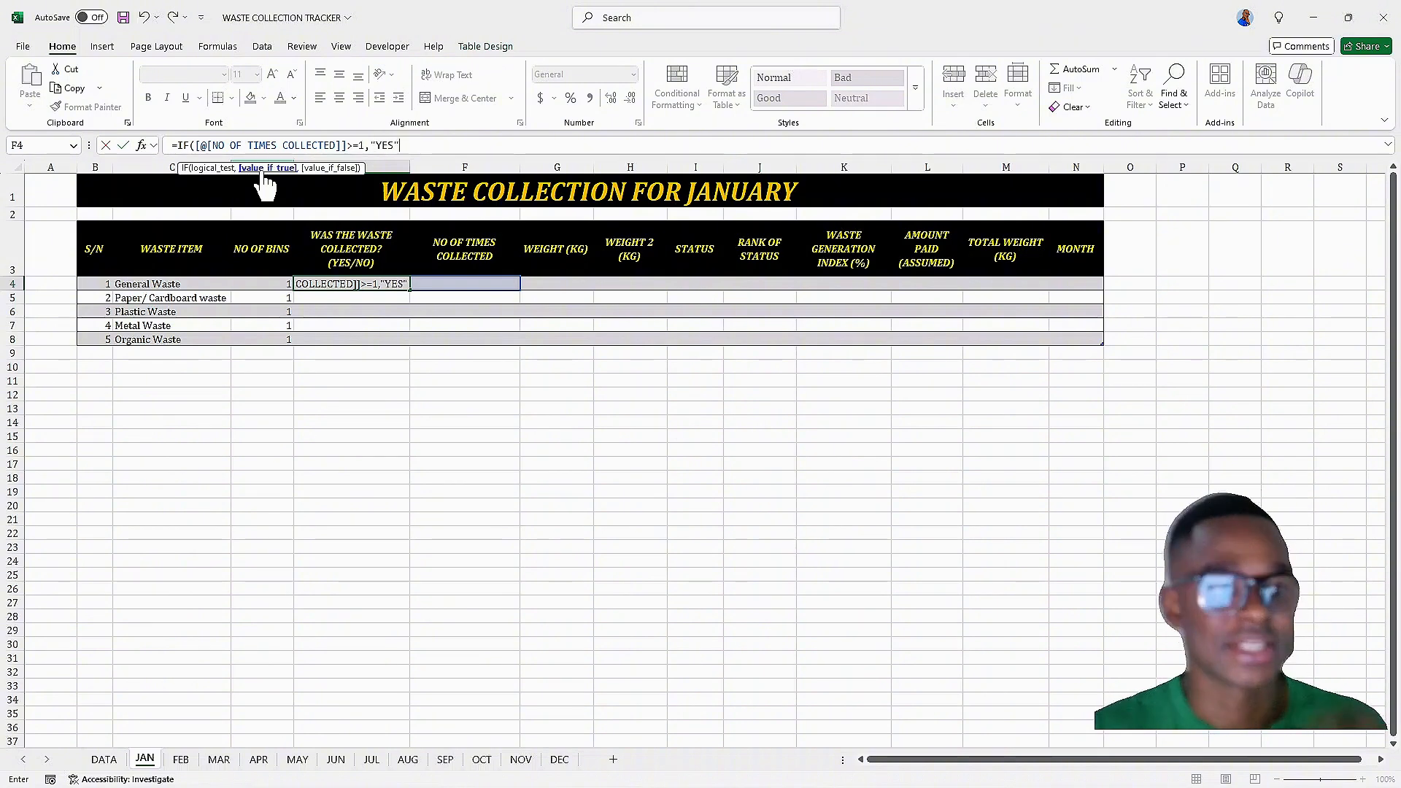
pyautogui.write(',')
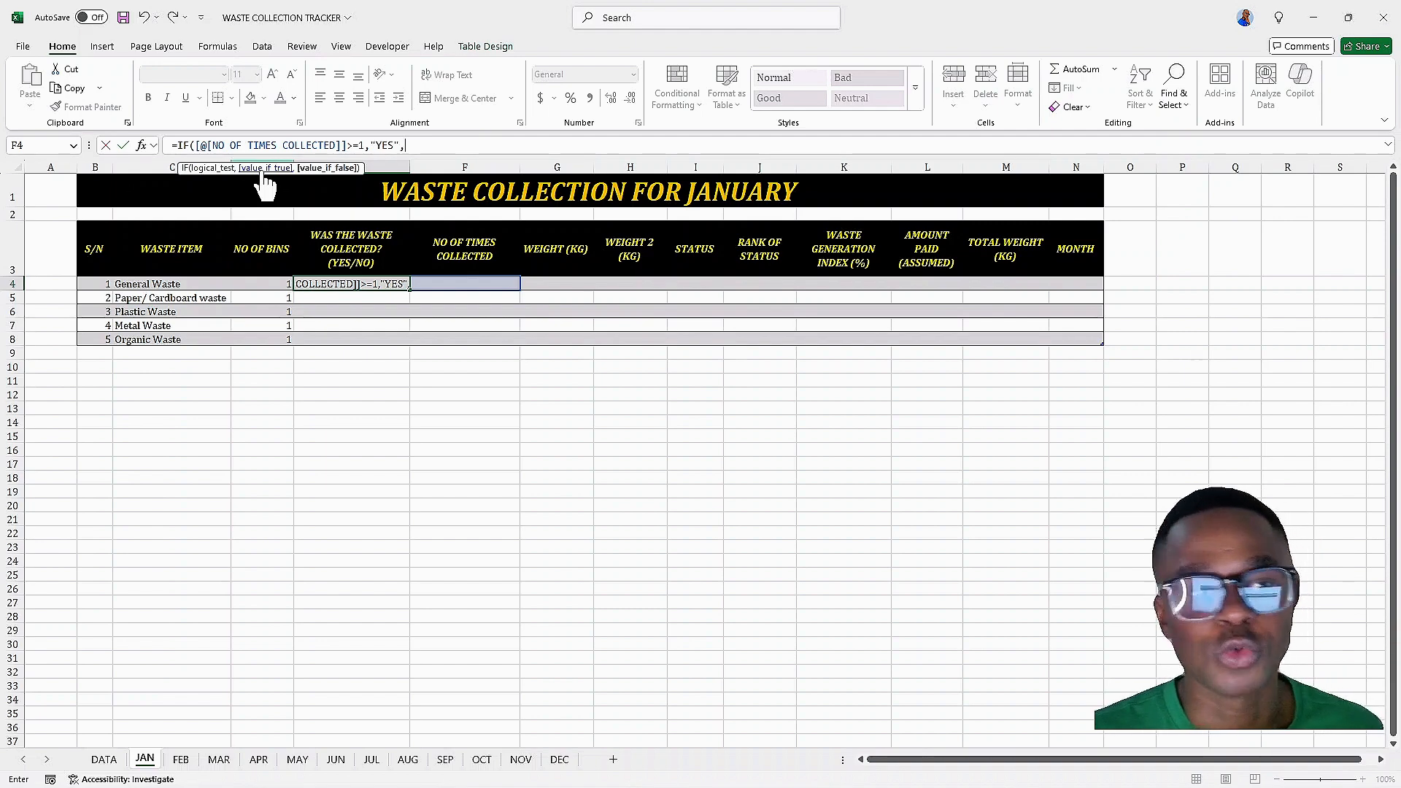
pyautogui.write('"NO')
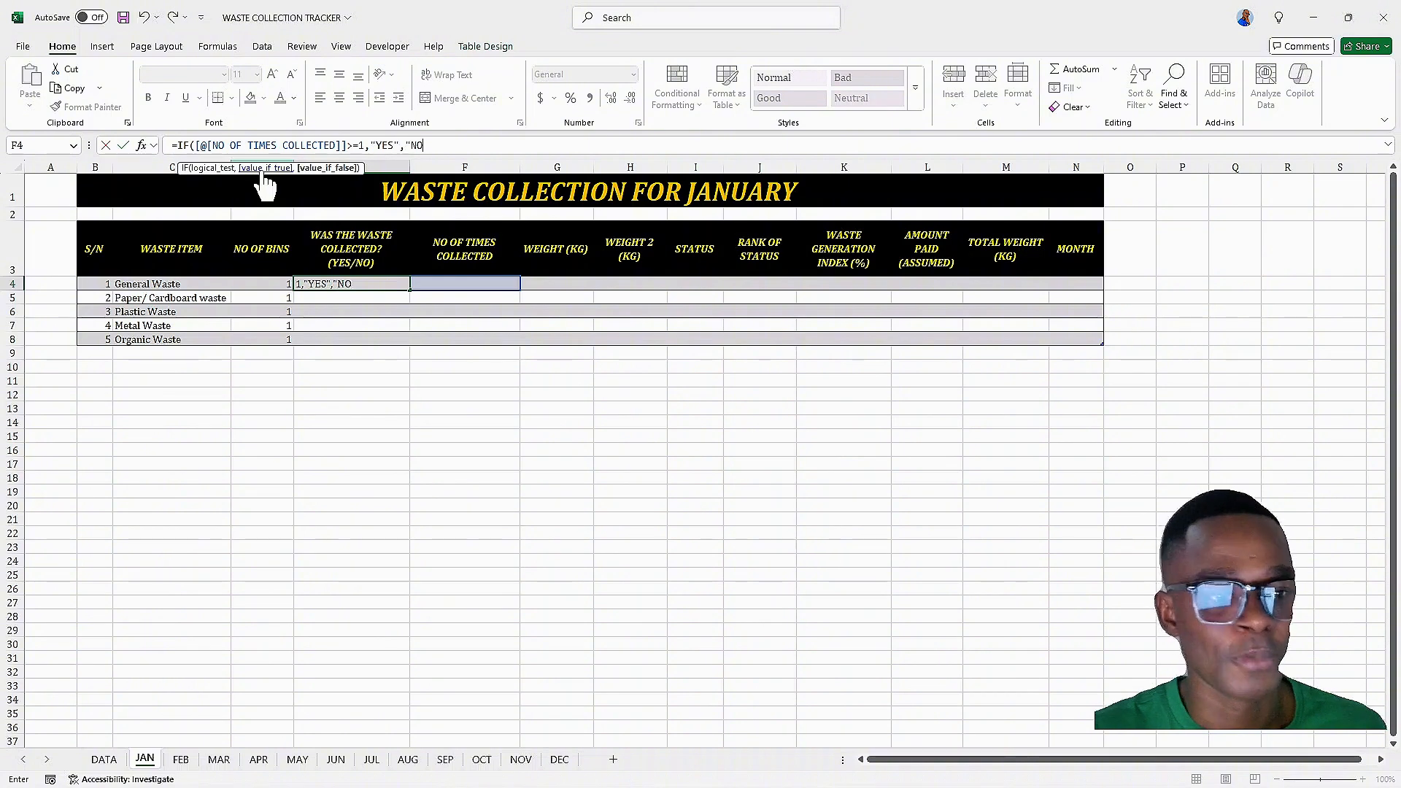
pyautogui.write('"')
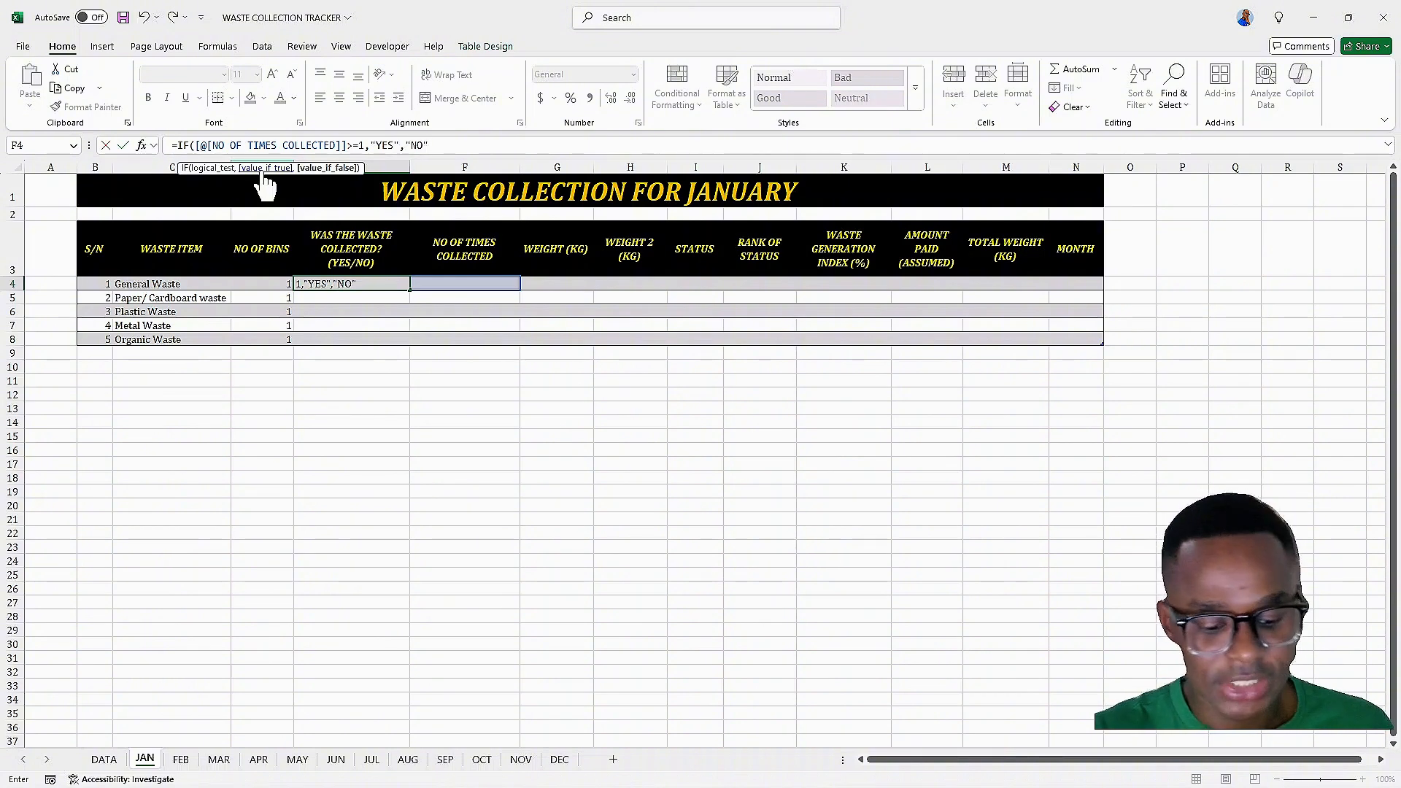
pyautogui.write(')')
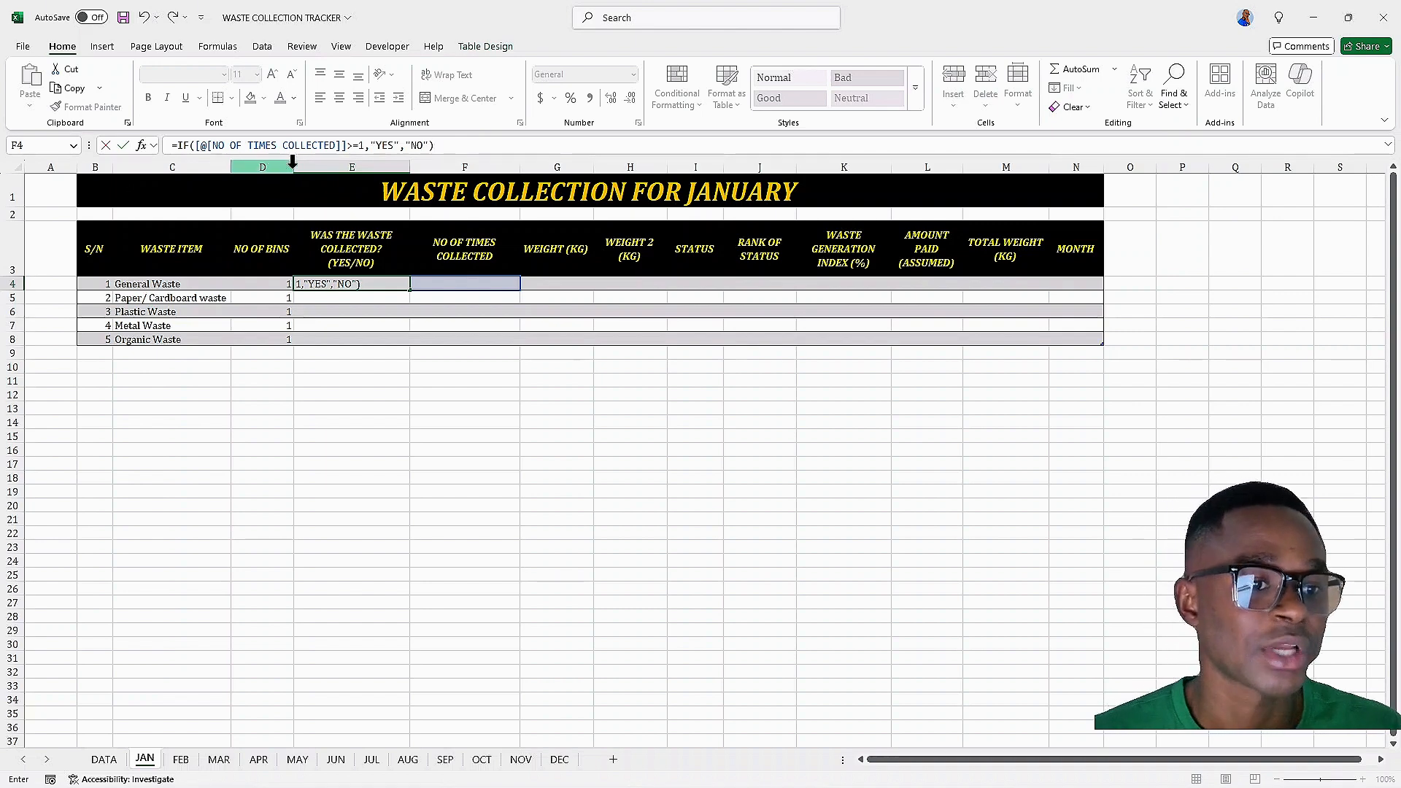
pyautogui.press('Return')
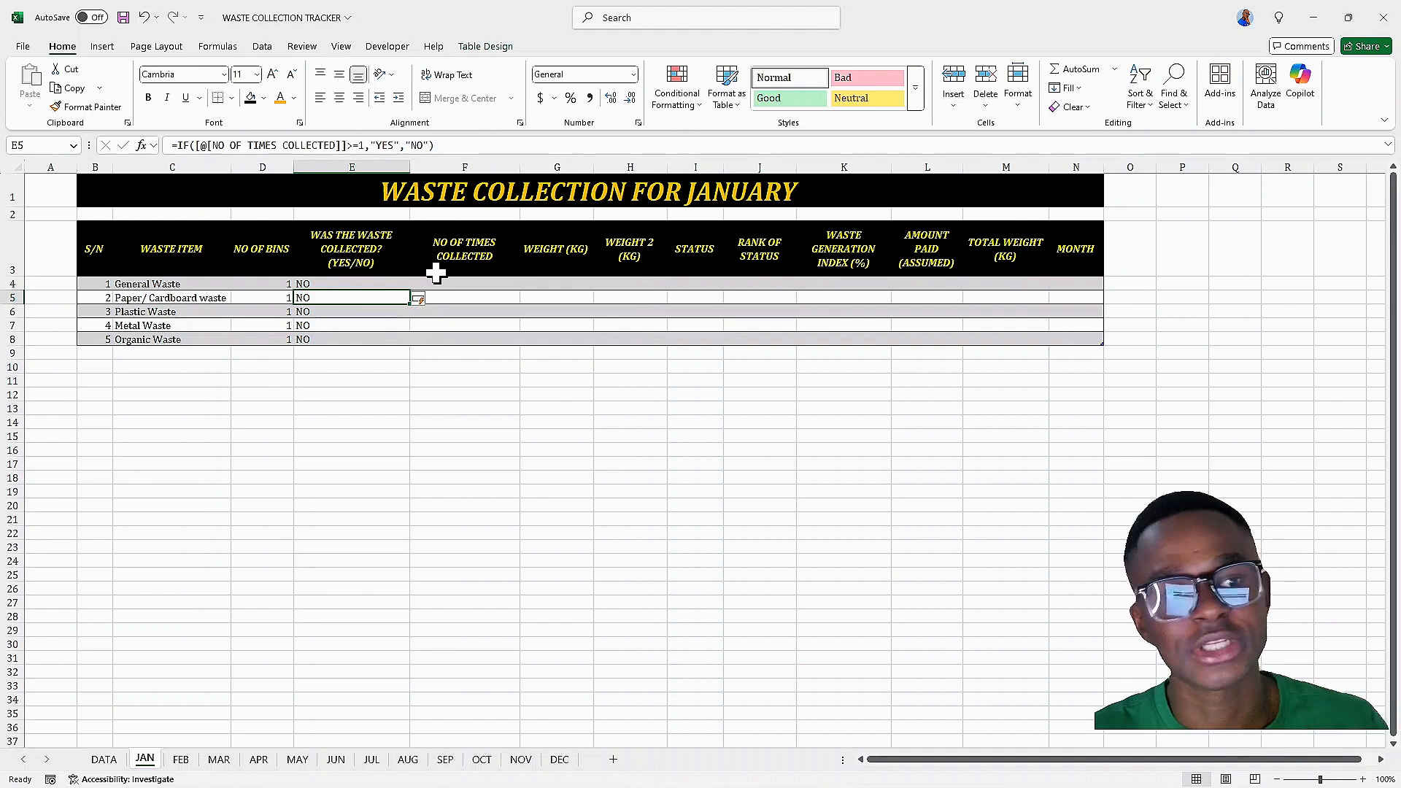
# Enter 1, 3, 4 and 5 as the number of times collected for the first four waste items
pyautogui.click(475, 286)
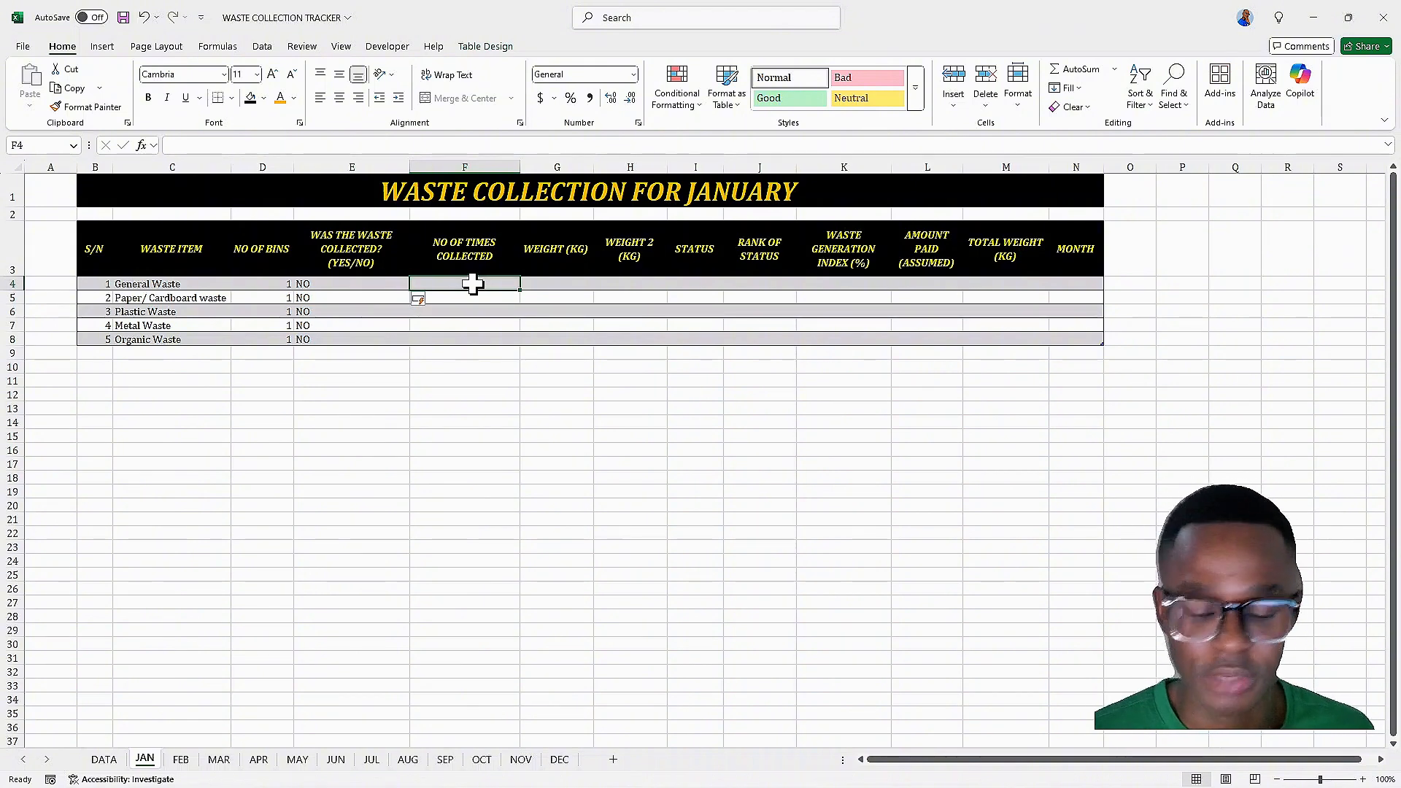
pyautogui.write('1')
pyautogui.press('Return')
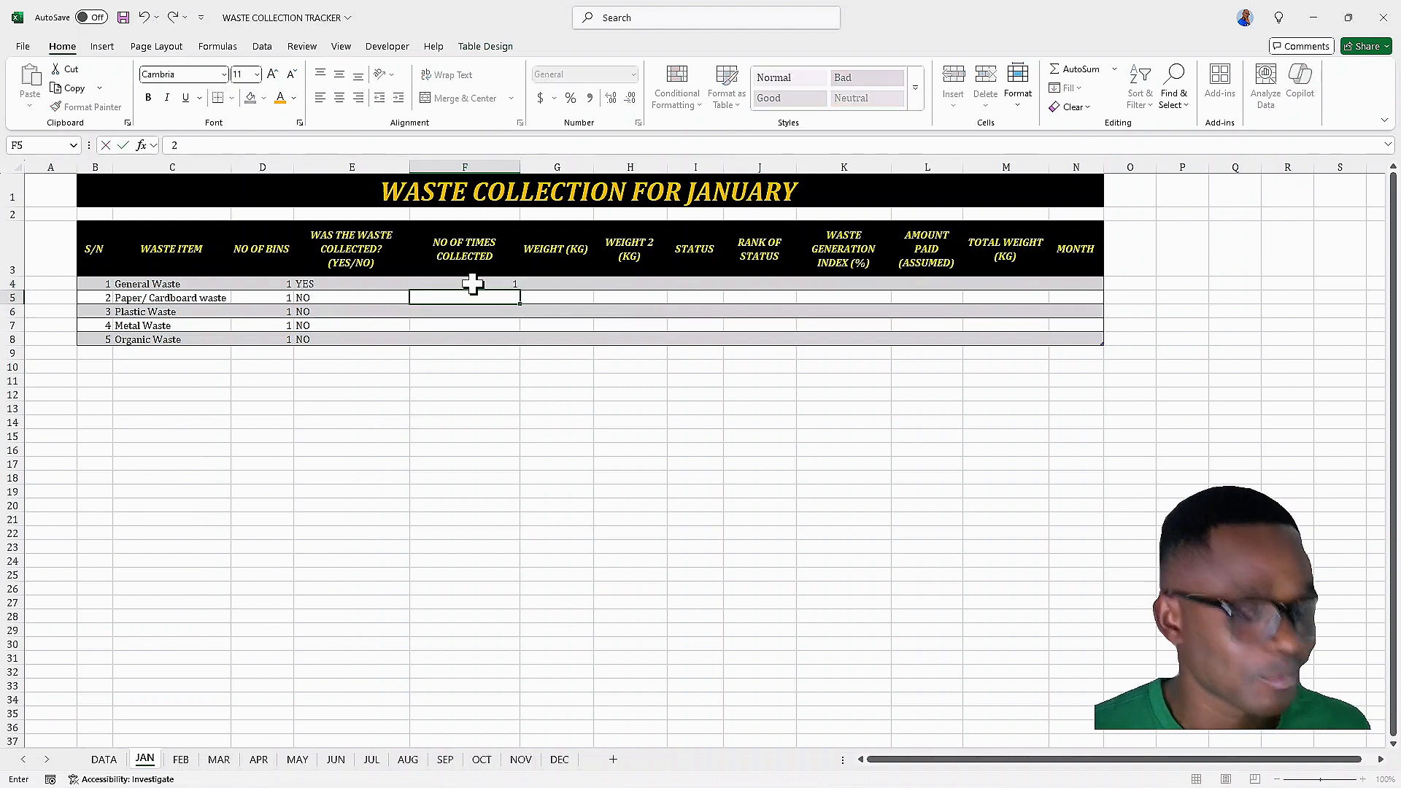
pyautogui.write('3')
pyautogui.press('Return')
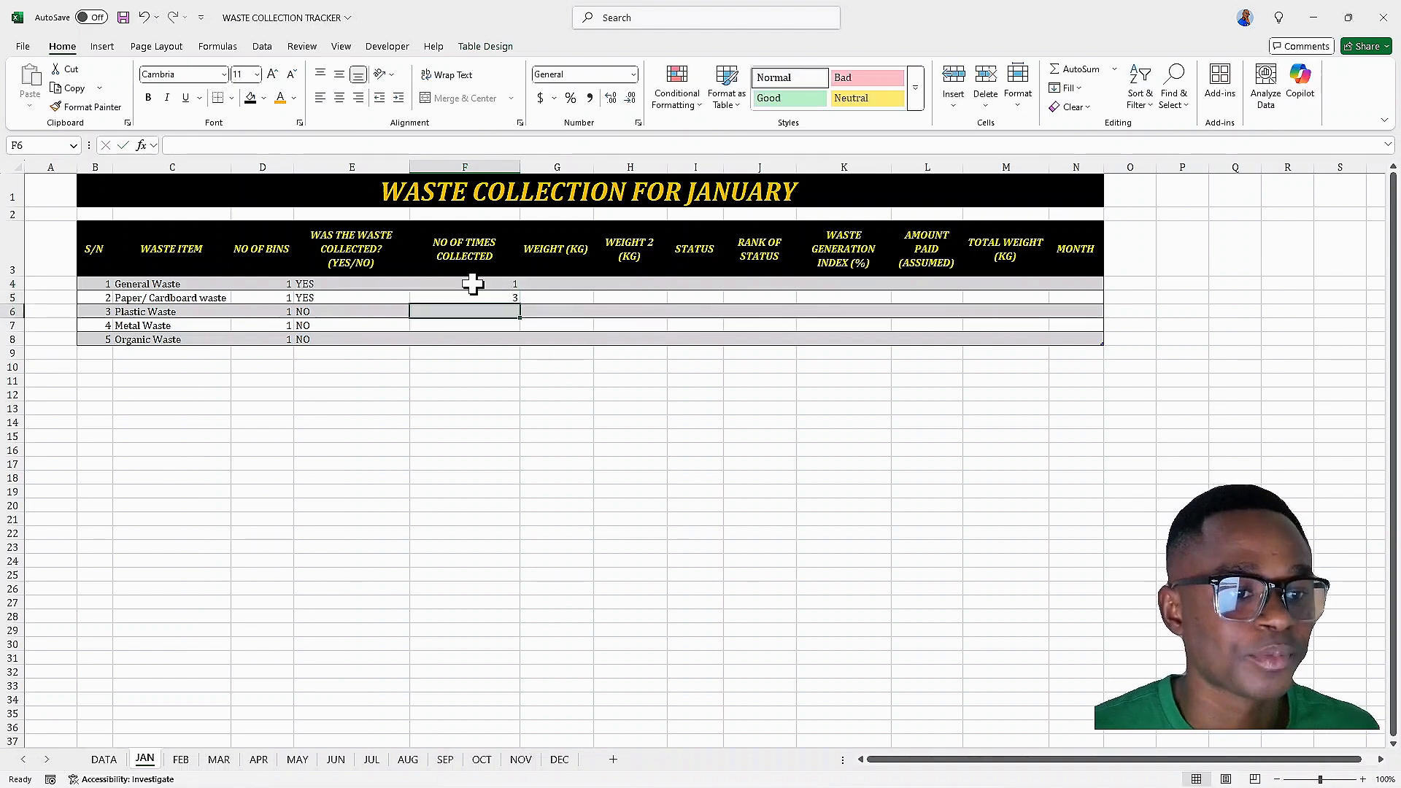
pyautogui.write('4')
pyautogui.press('Return')
pyautogui.write('5')
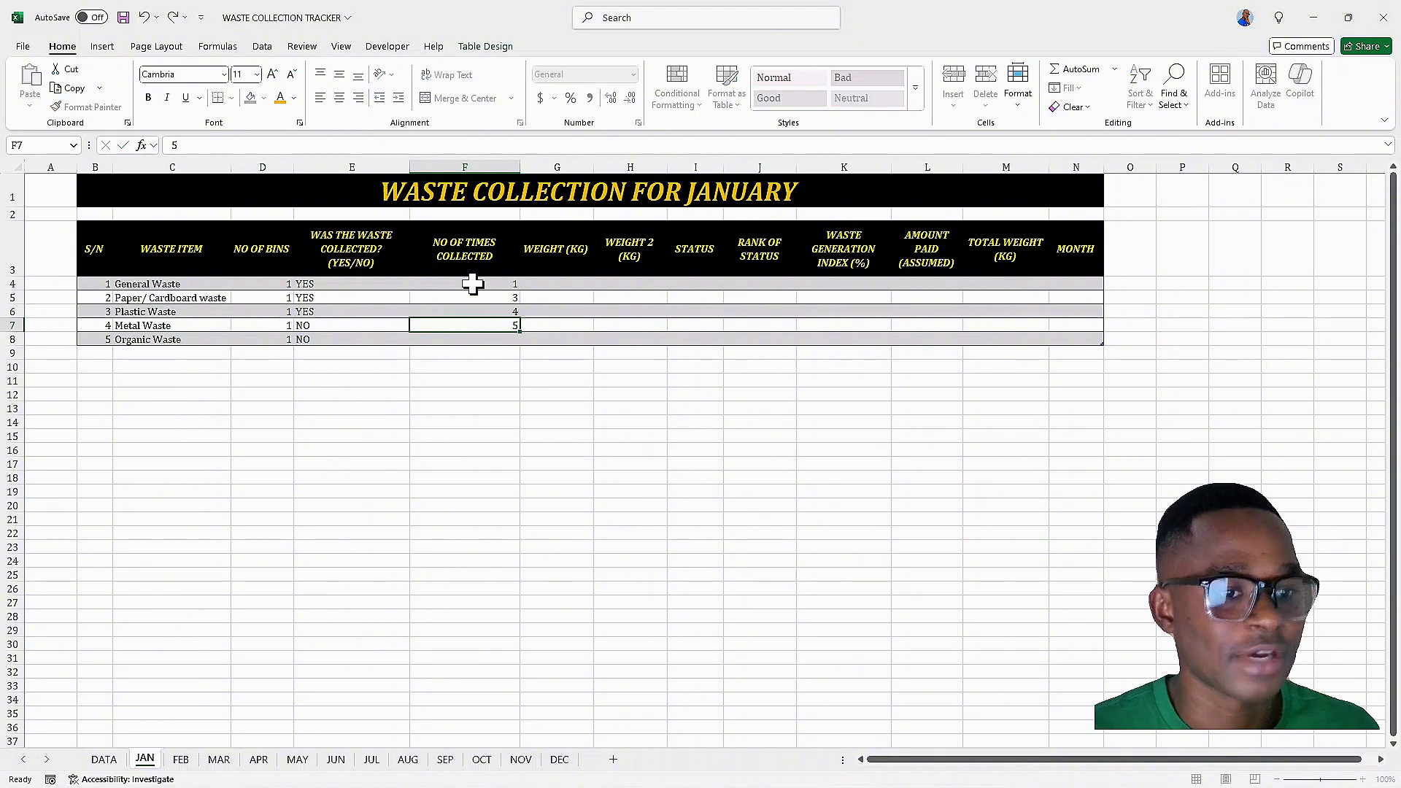
pyautogui.press('Up')
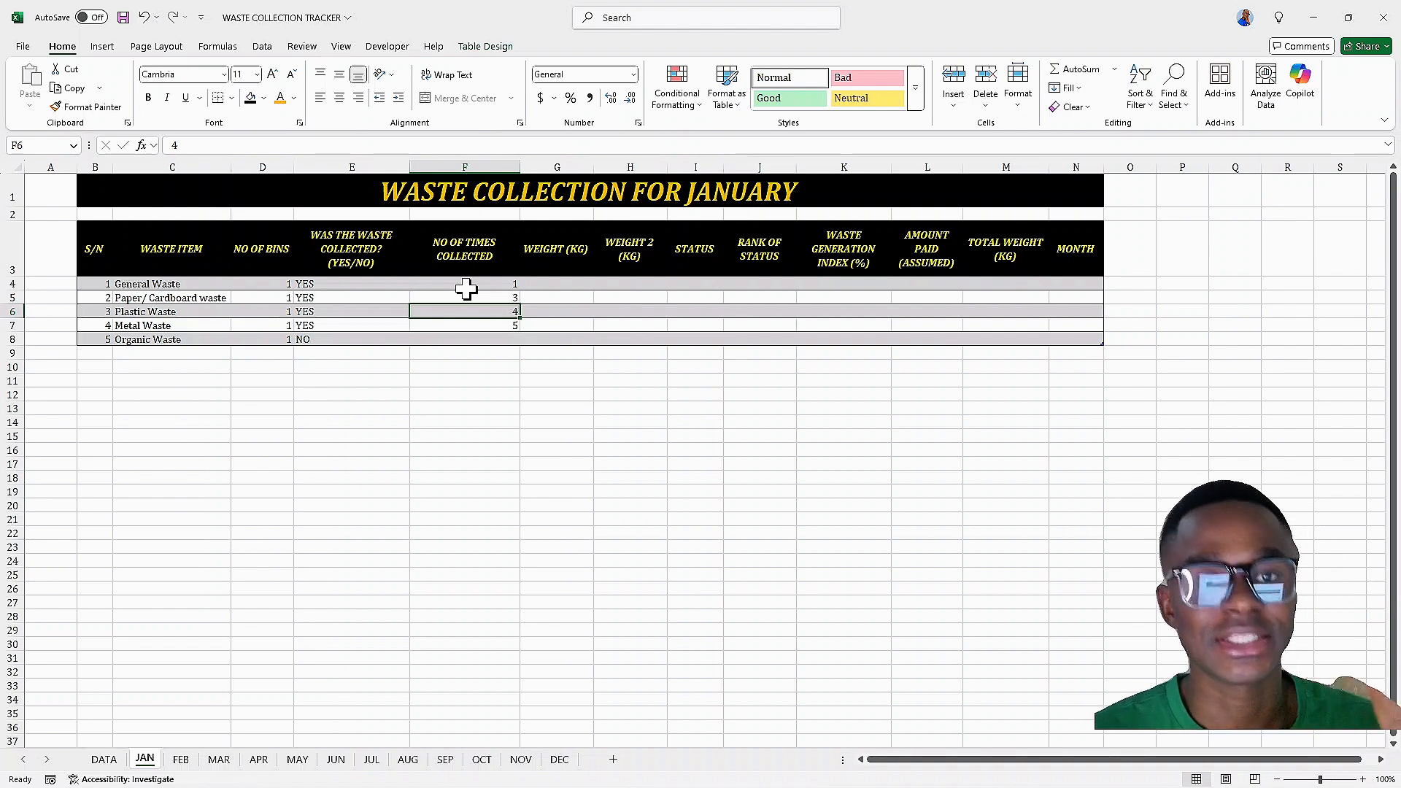
# Set whole-number data validation on the NO OF TIMES COLLECTED cells F4:F8 with a minimum of 0
pyautogui.moveTo(466, 289); pyautogui.dragTo(475, 335)
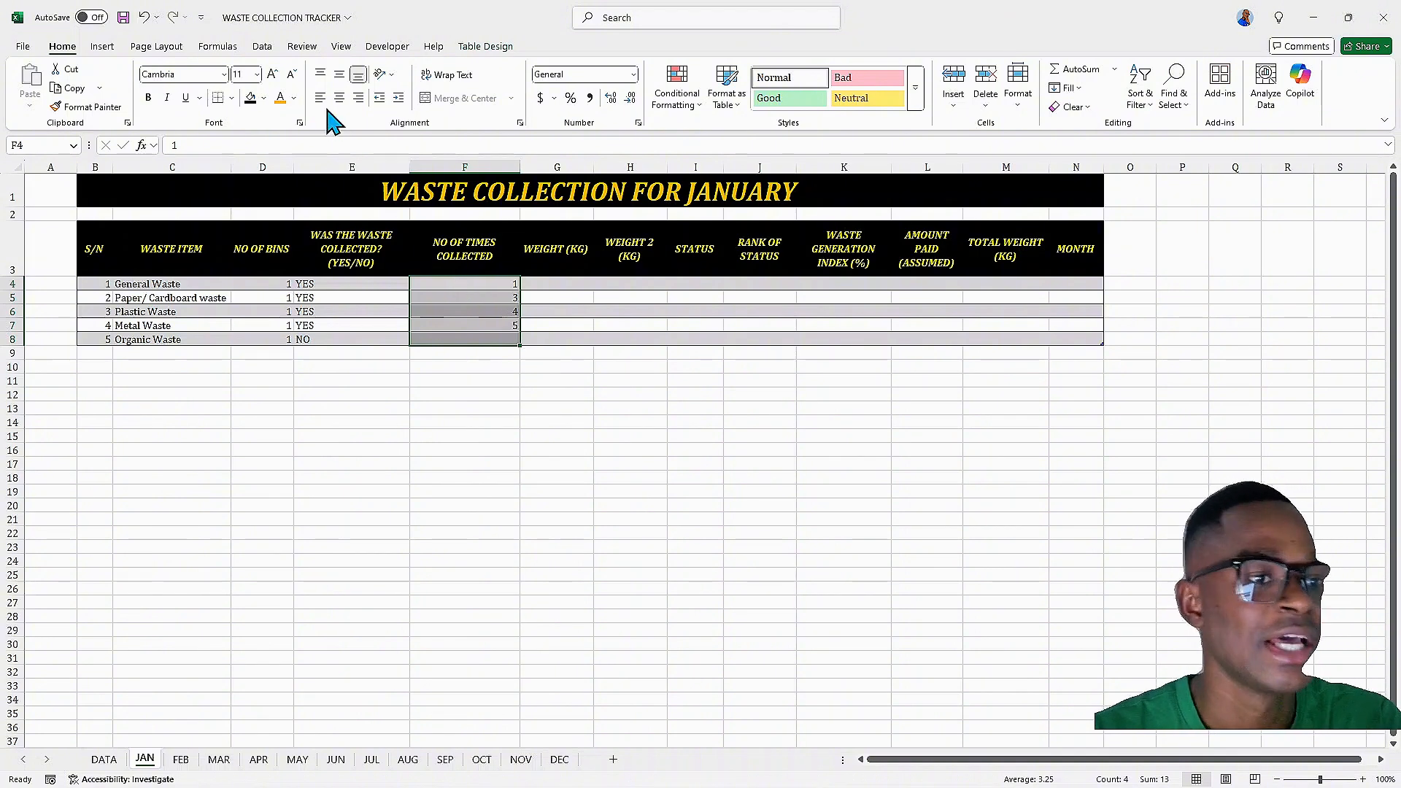
pyautogui.click(263, 47)
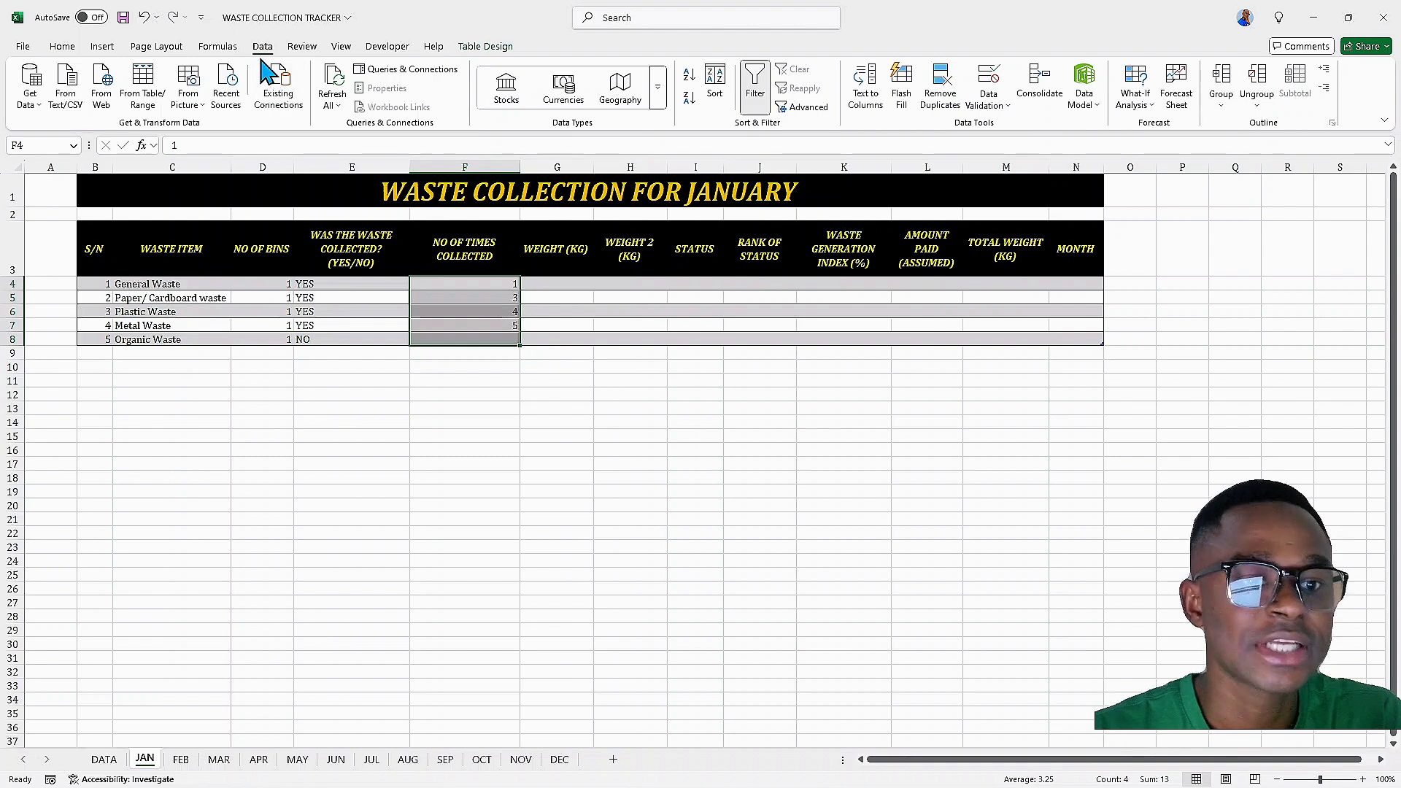
pyautogui.click(1003, 108)
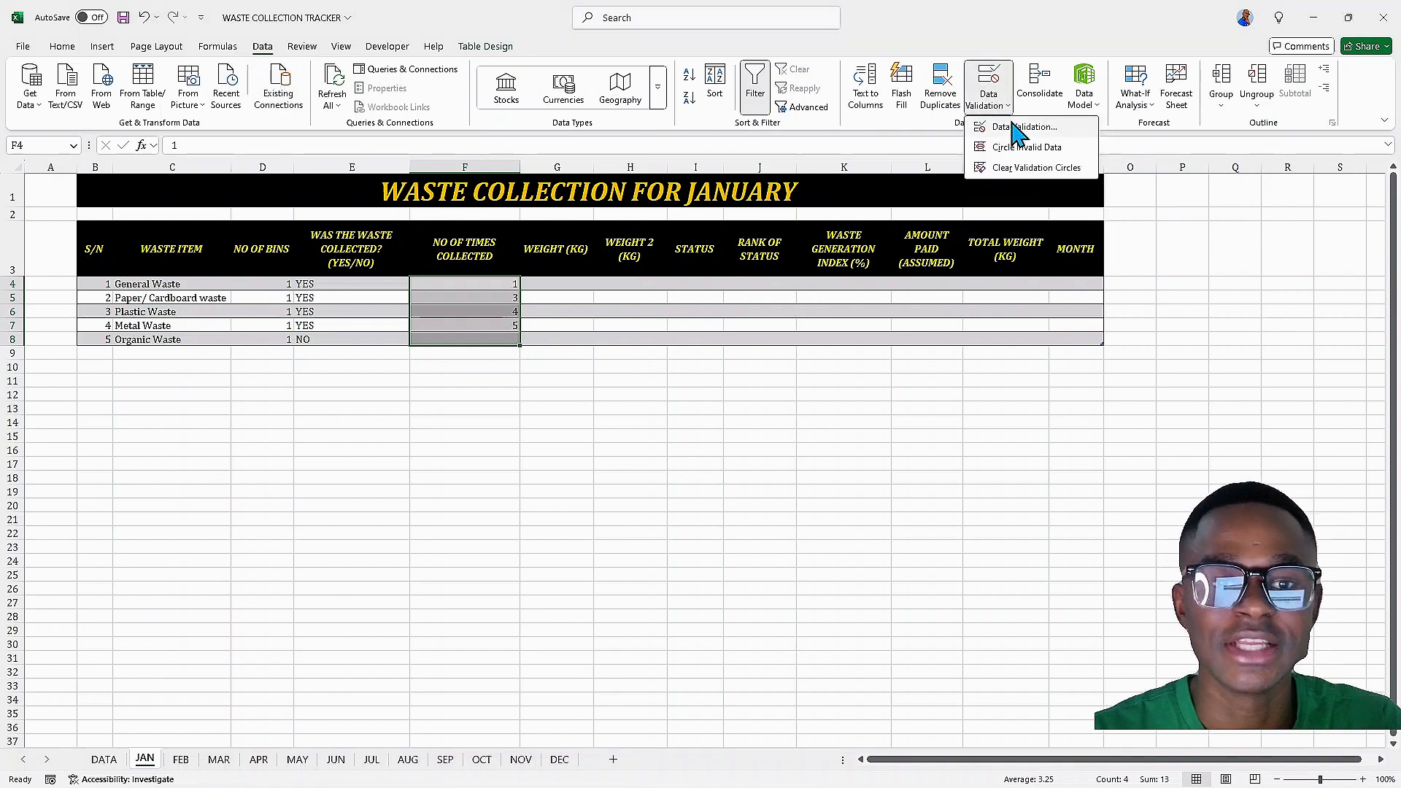
pyautogui.click(1018, 127)
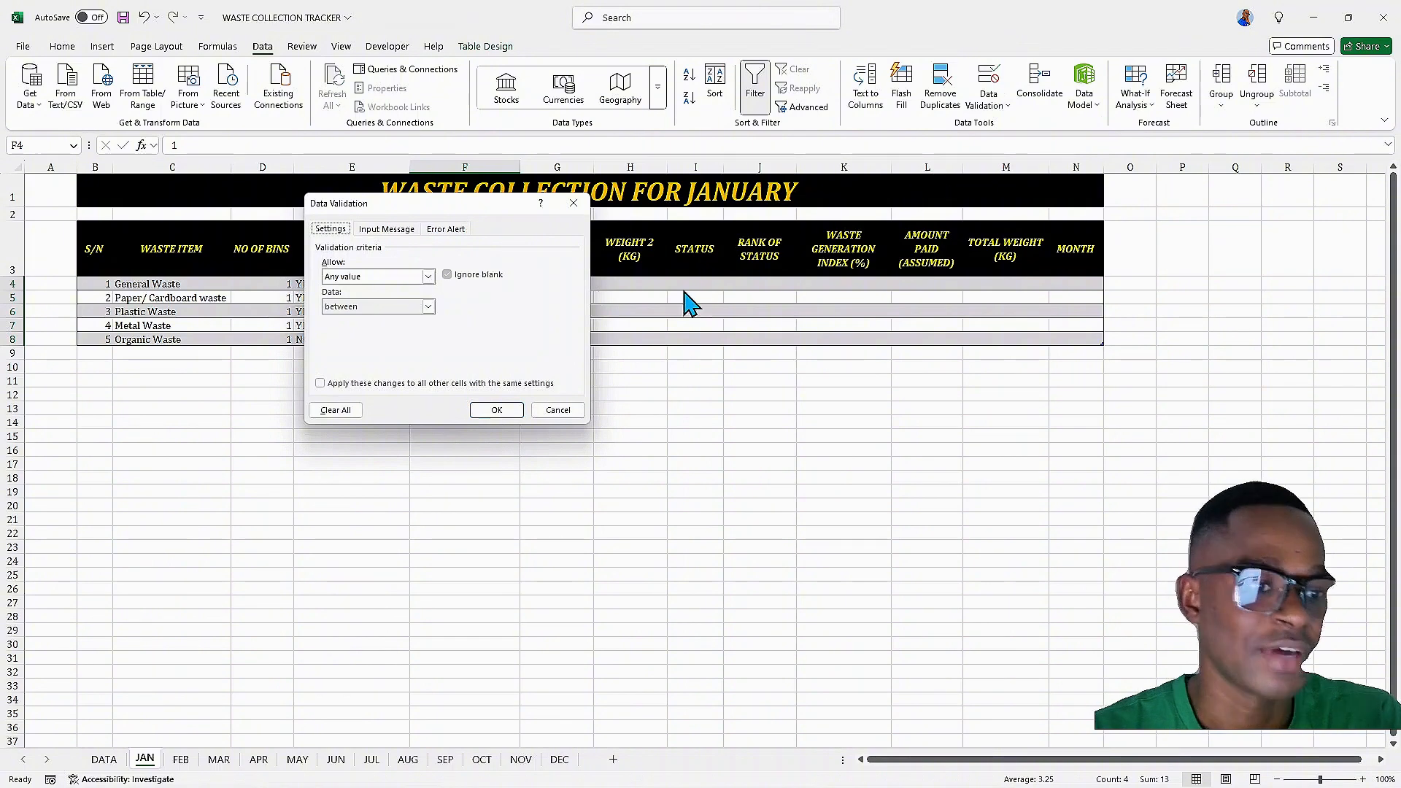
pyautogui.click(429, 276)
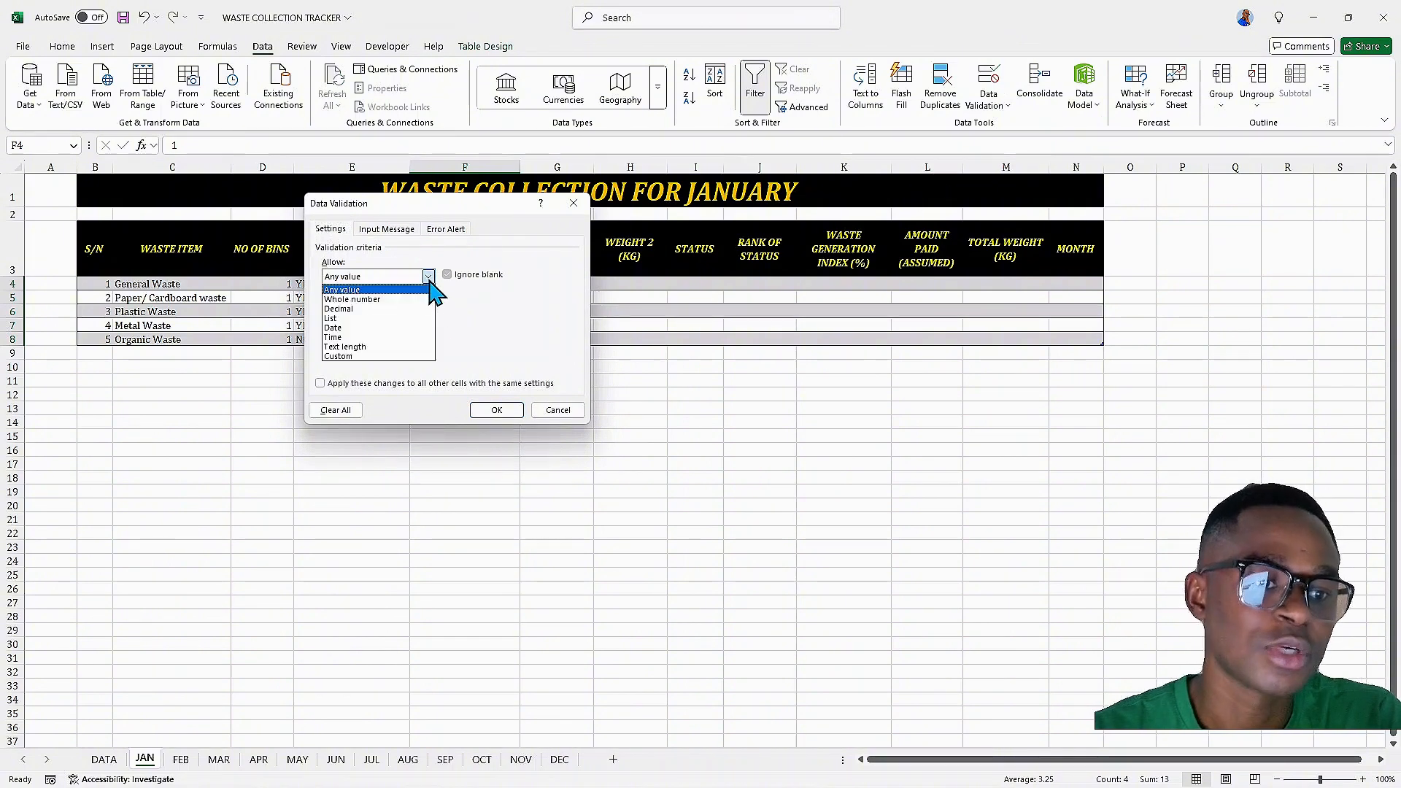
pyautogui.click(395, 300)
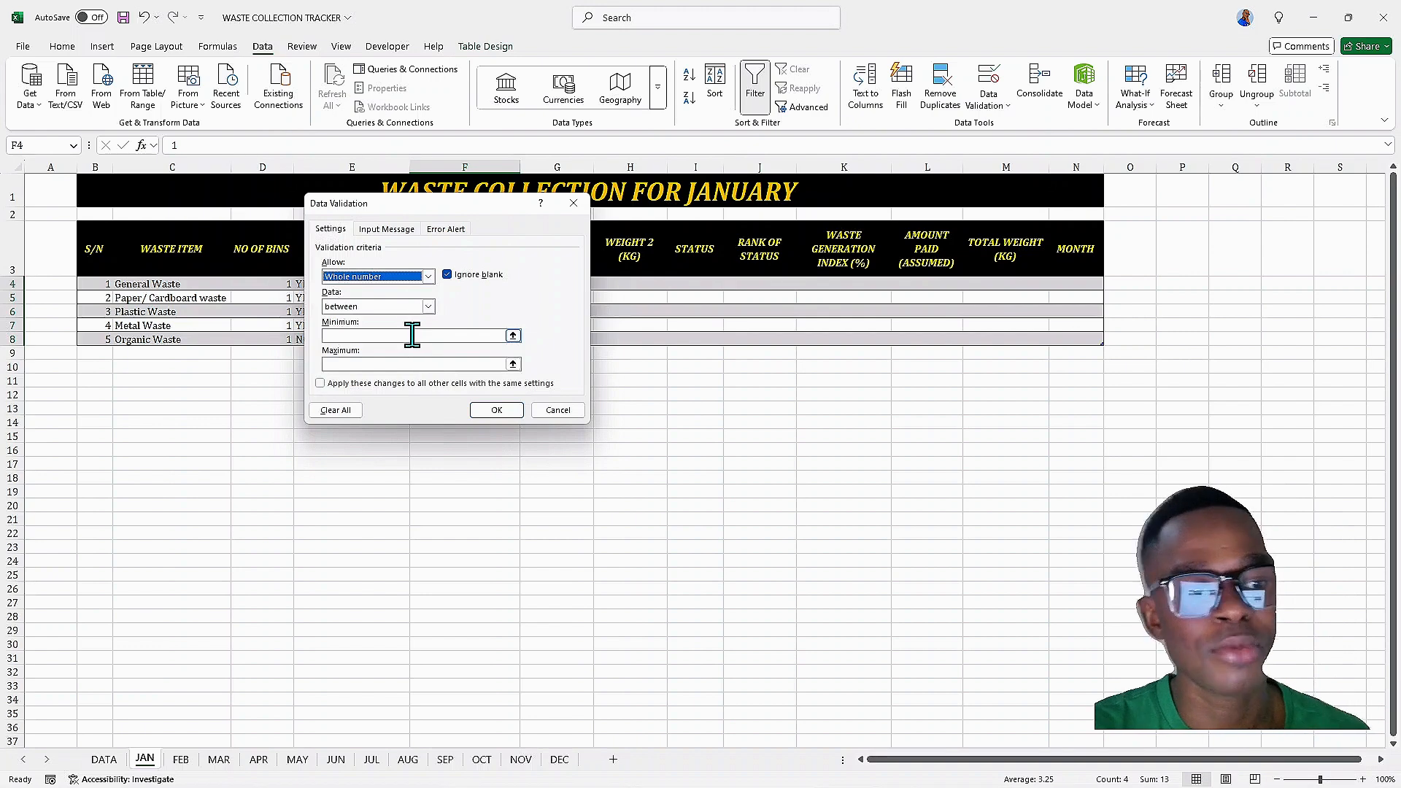
pyautogui.click(412, 335)
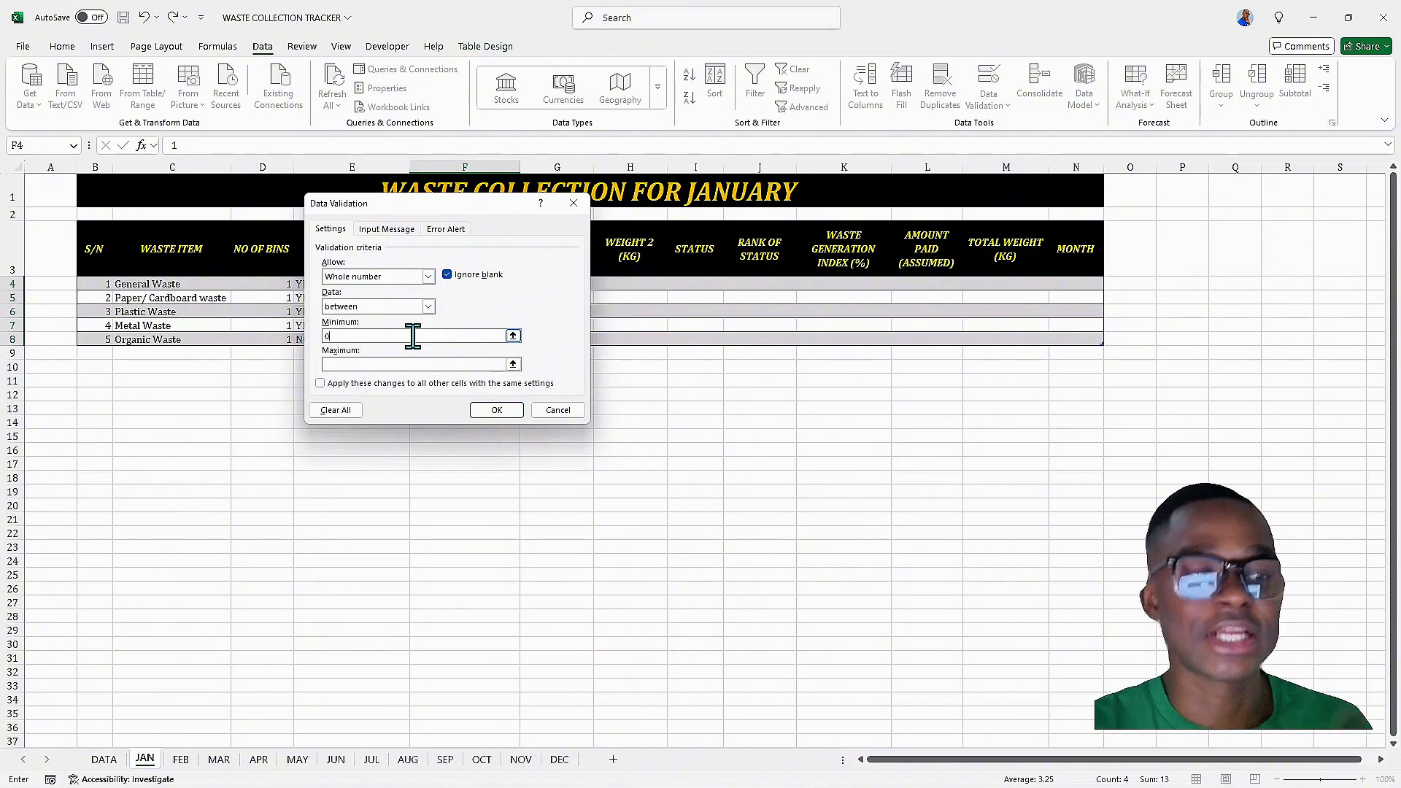
pyautogui.click(399, 363)
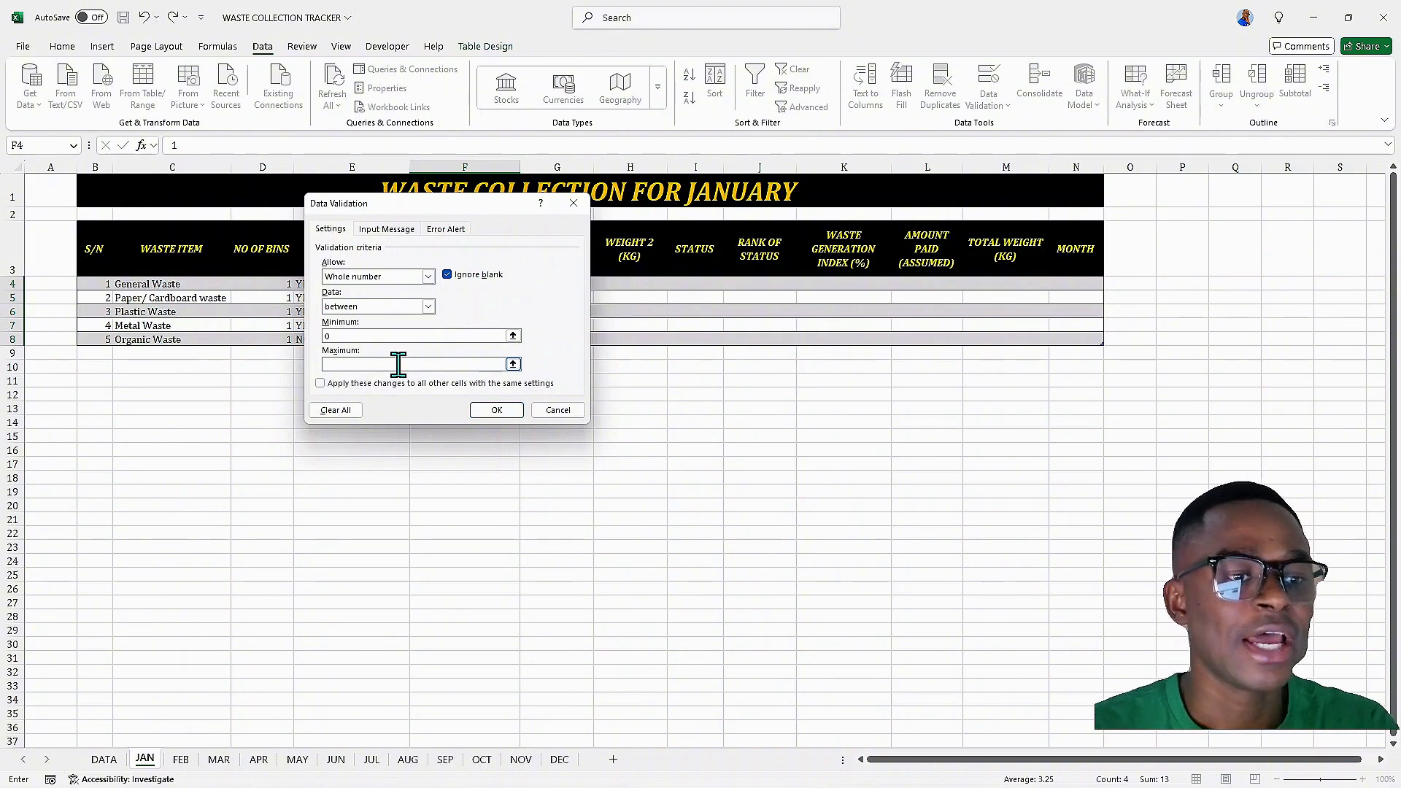
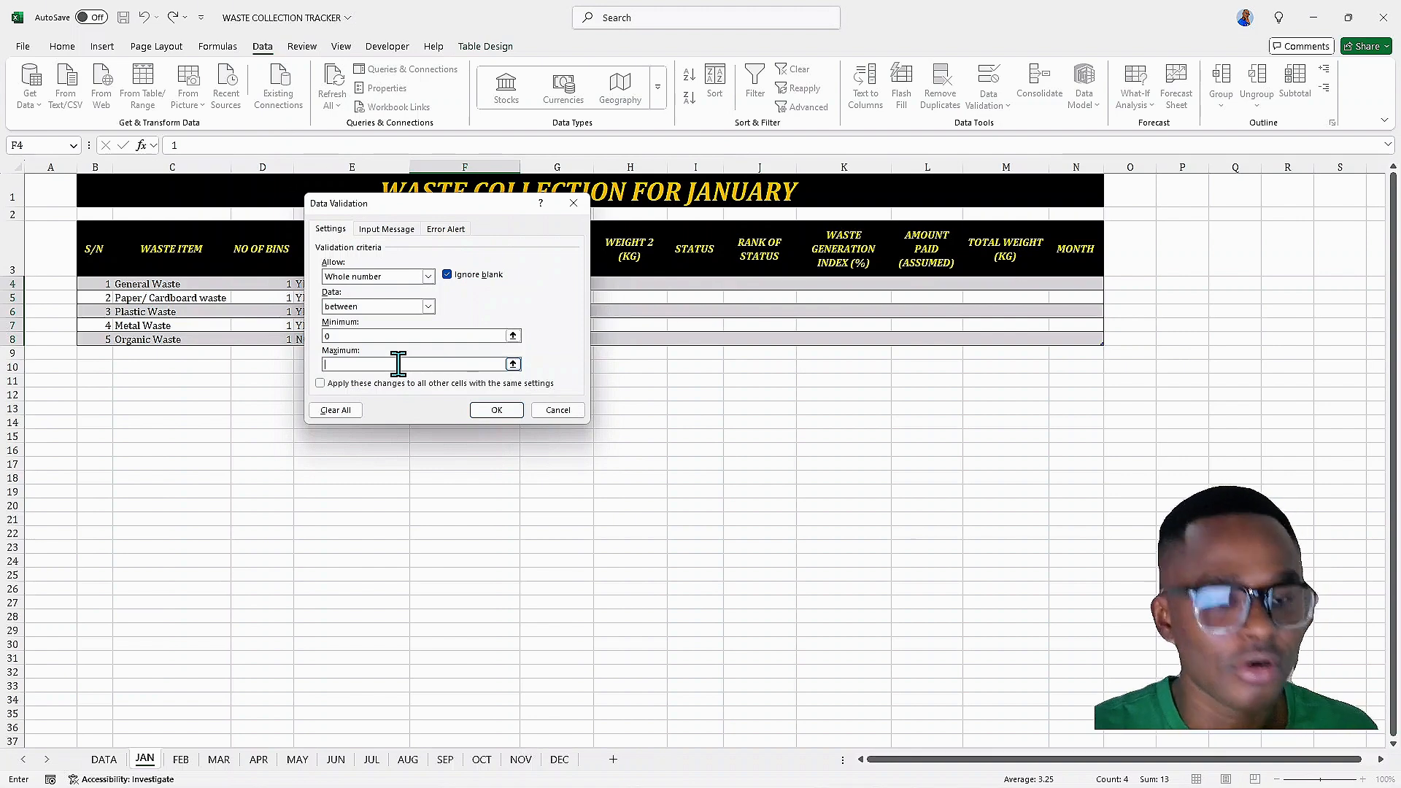
# Set the validation maximum to 4 and apply it to the NO OF TIMES COLLECTED cells
pyautogui.write('4')
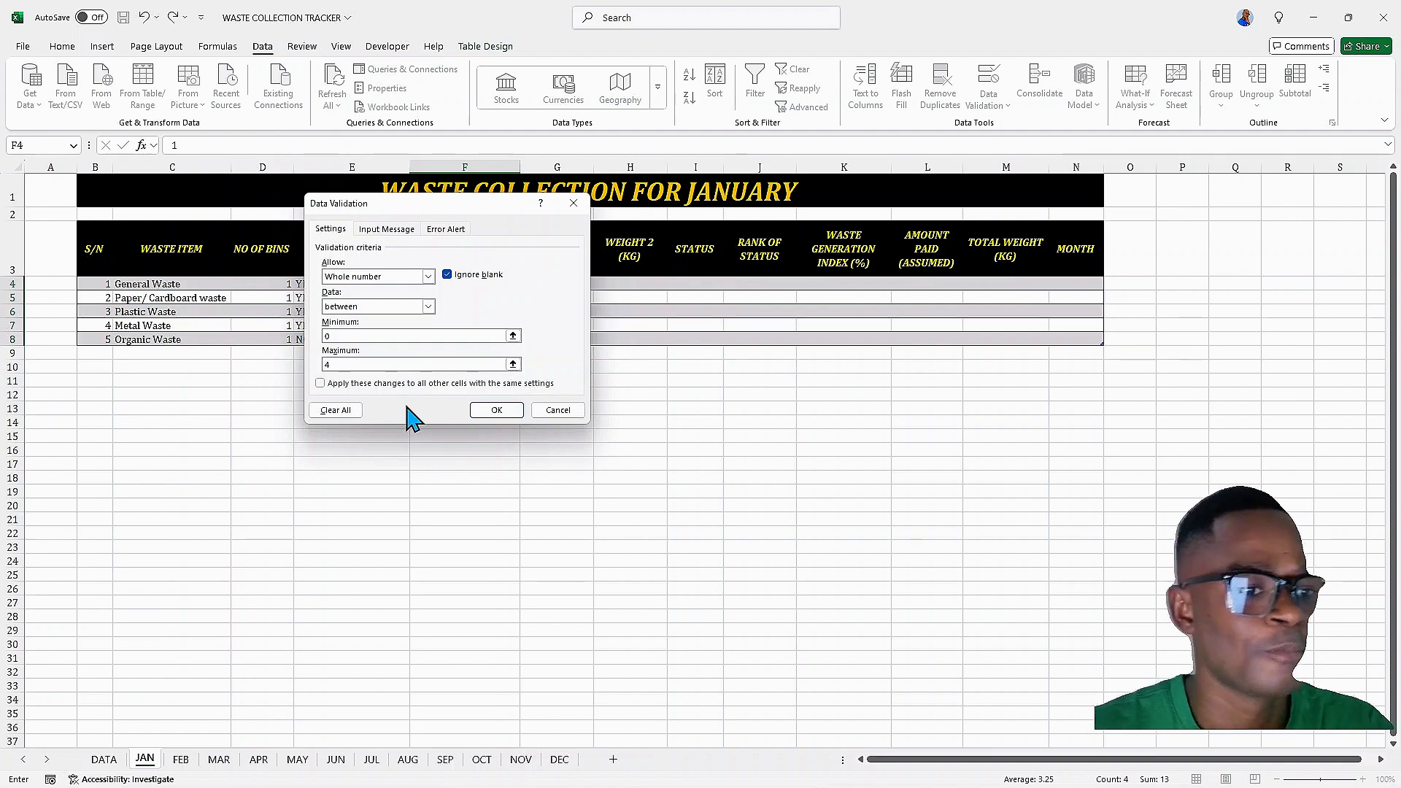
pyautogui.click(478, 413)
pyautogui.click(465, 327)
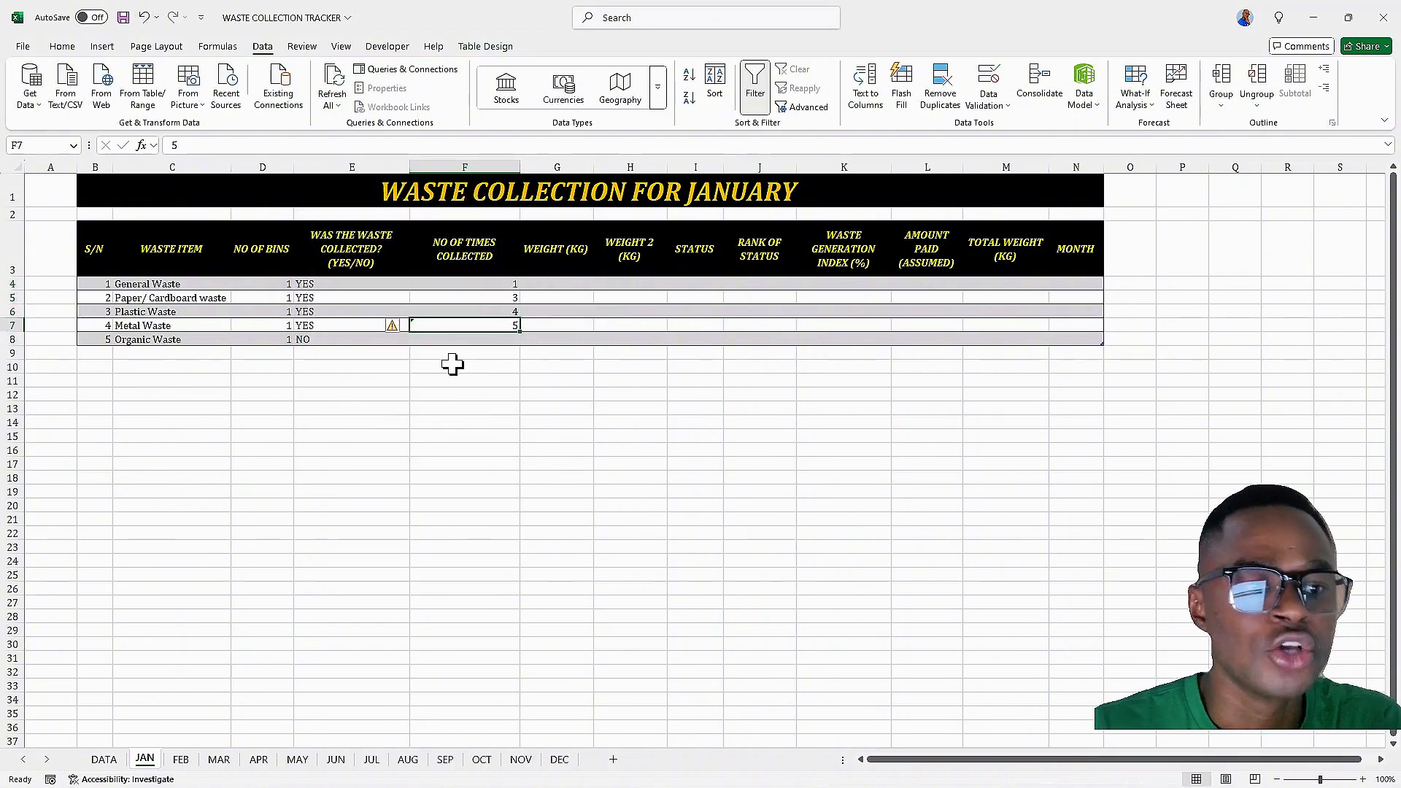
pyautogui.click(465, 353)
pyautogui.click(465, 290)
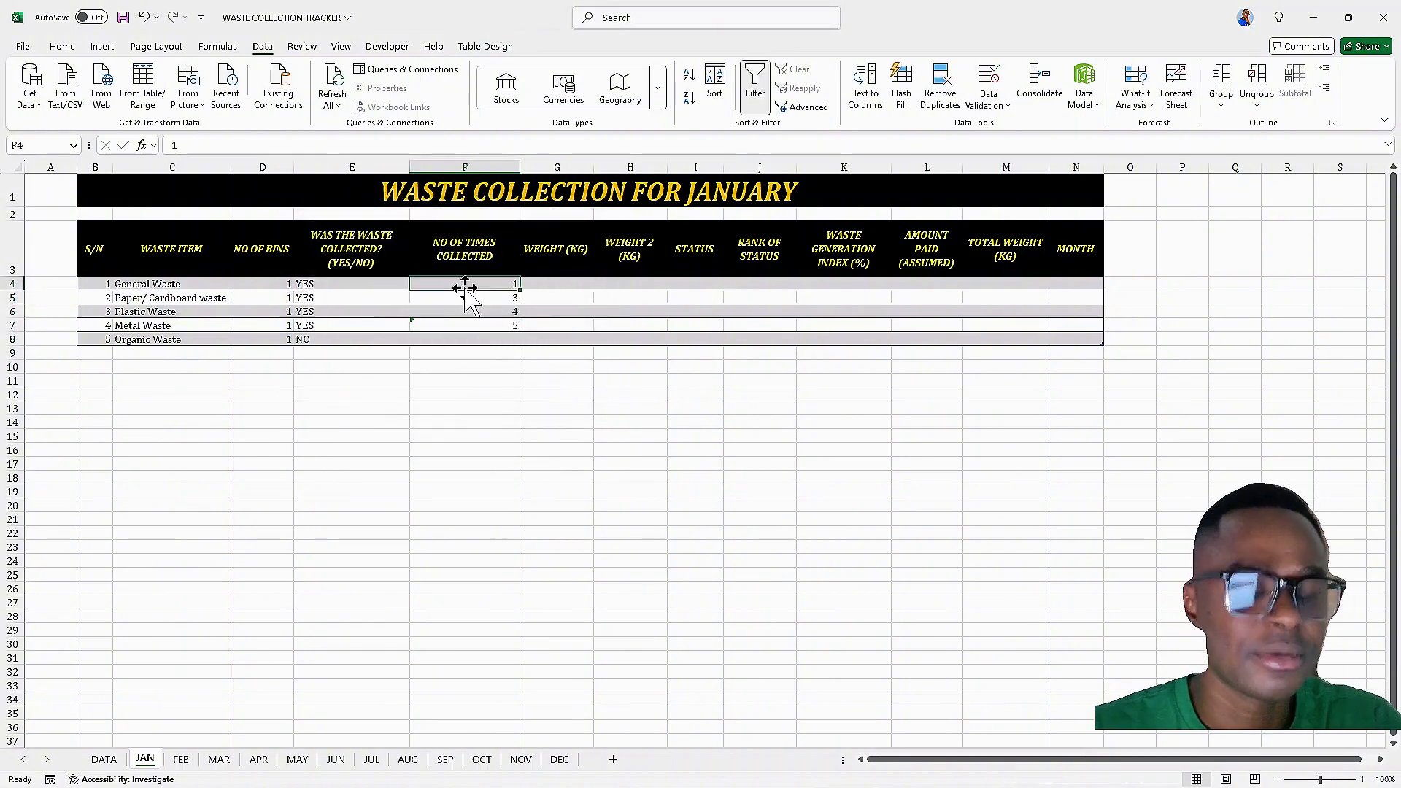
# Try to enter 100 as the times collected for General Waste, retrying and then cancelling the entry
pyautogui.write('100')
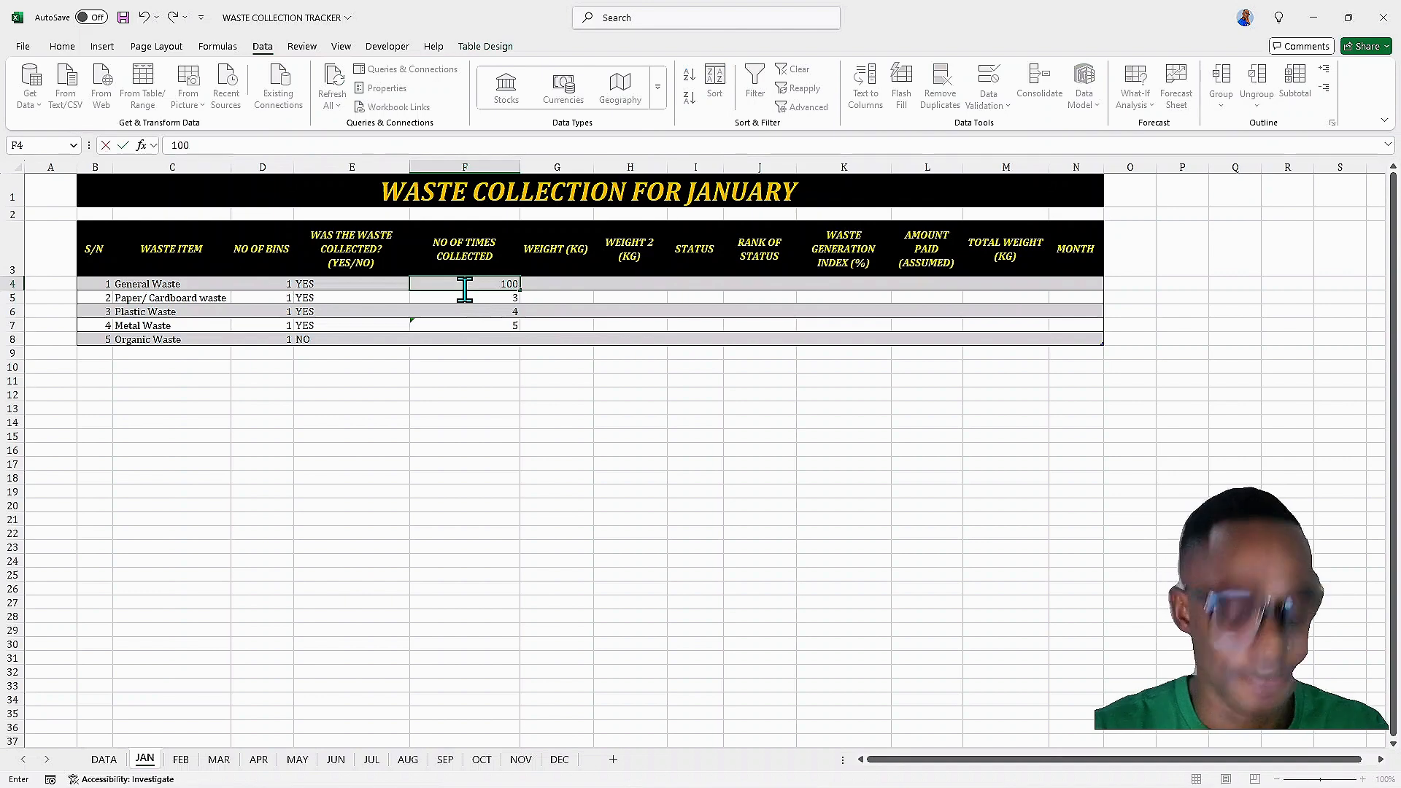
pyautogui.press('Return')
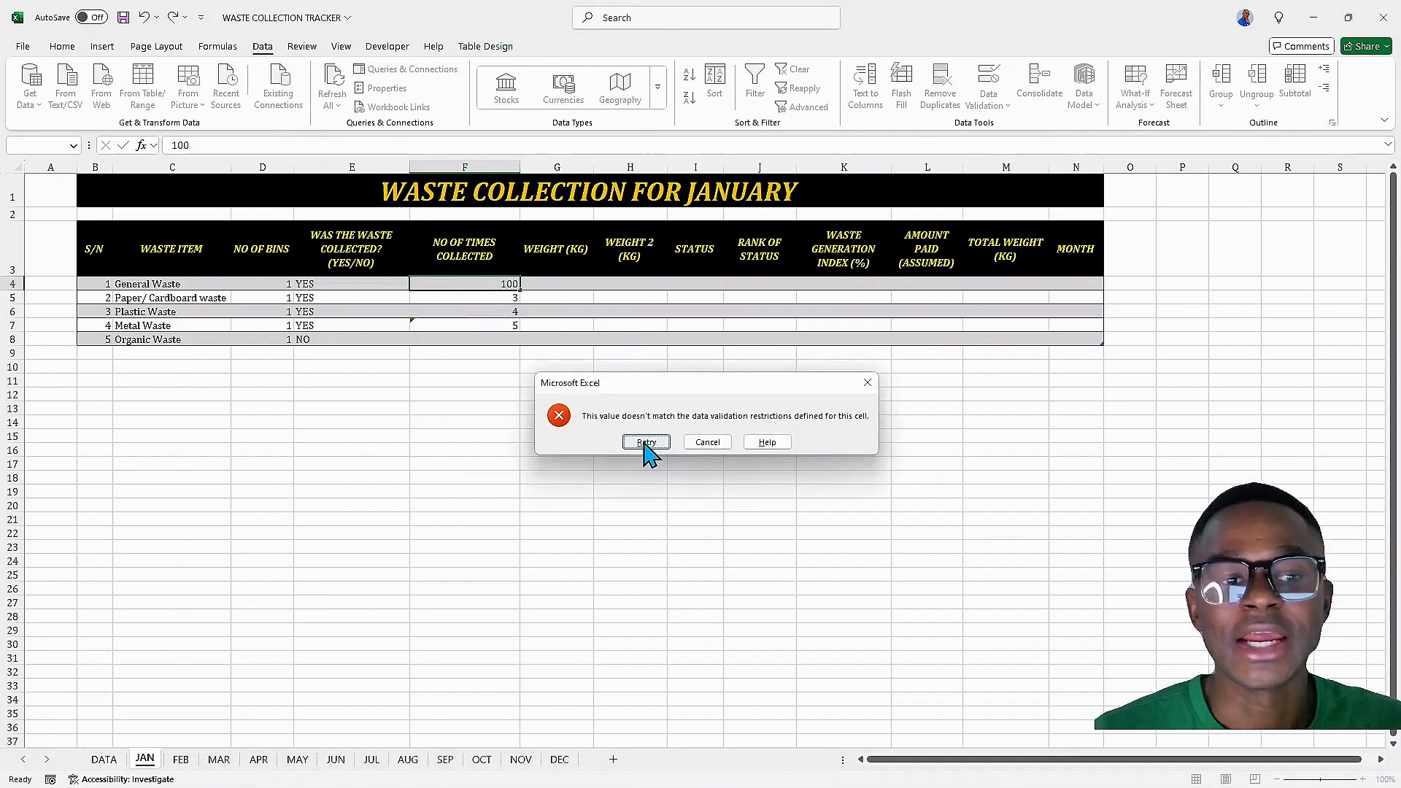
pyautogui.click(646, 442)
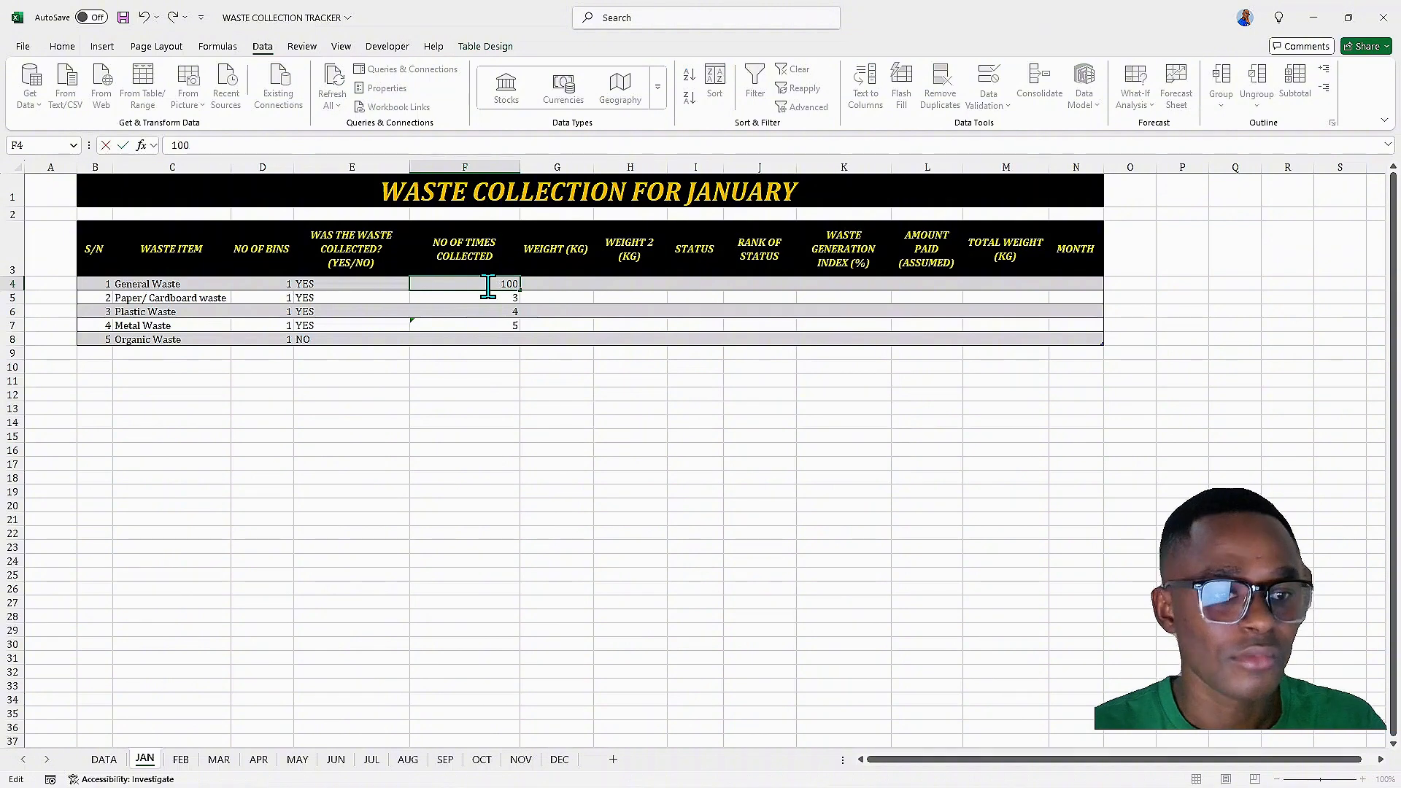
pyautogui.write('0')
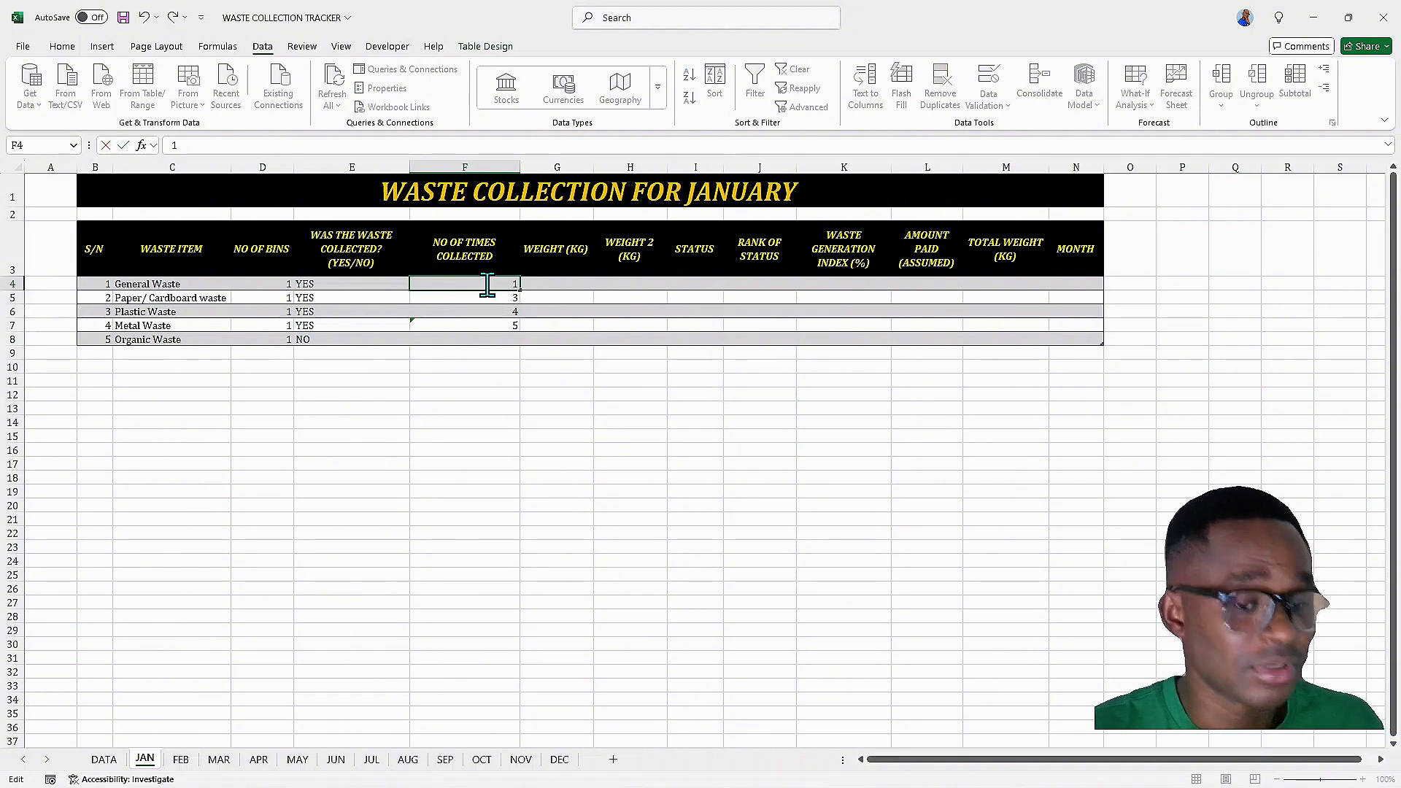
pyautogui.write('100')
pyautogui.press('Return')
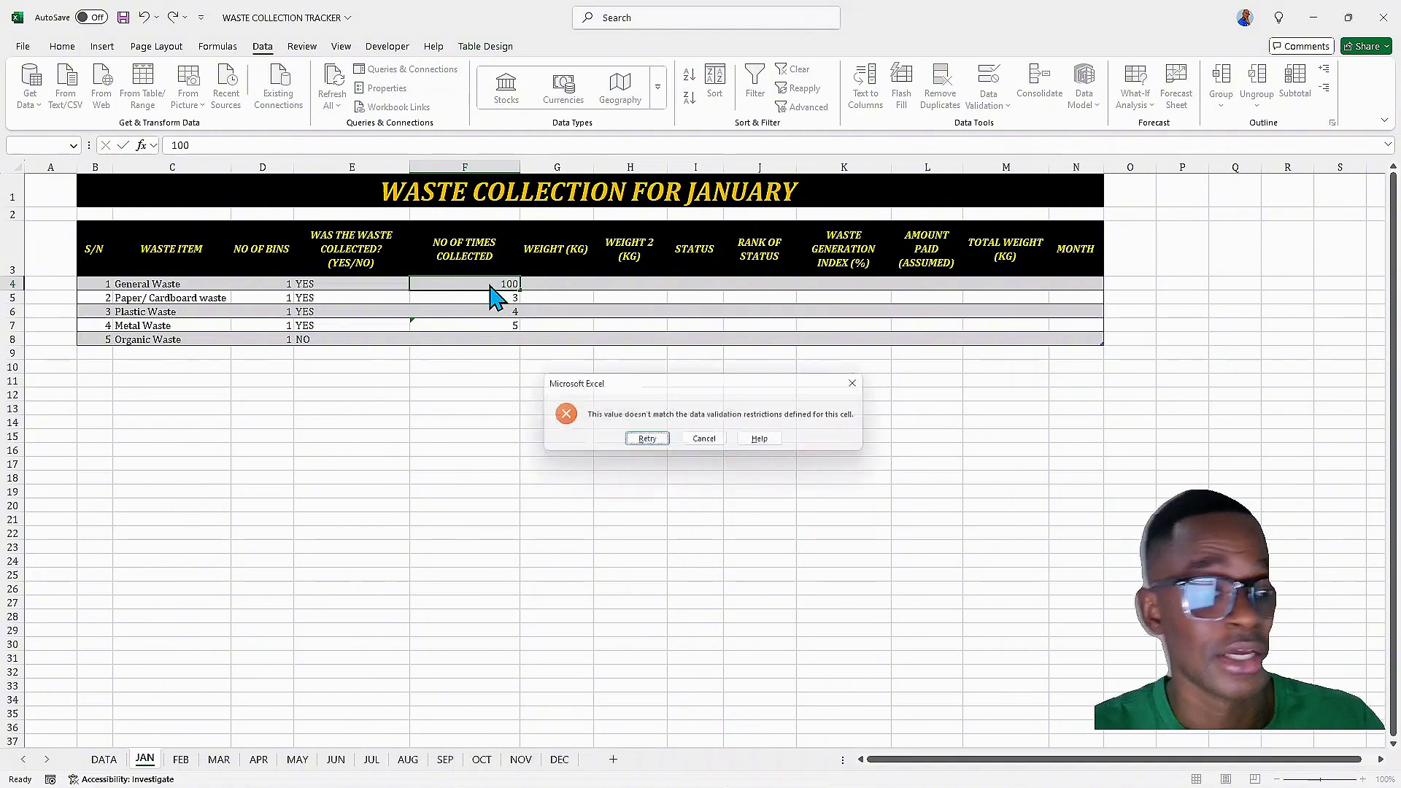
pyautogui.click(868, 385)
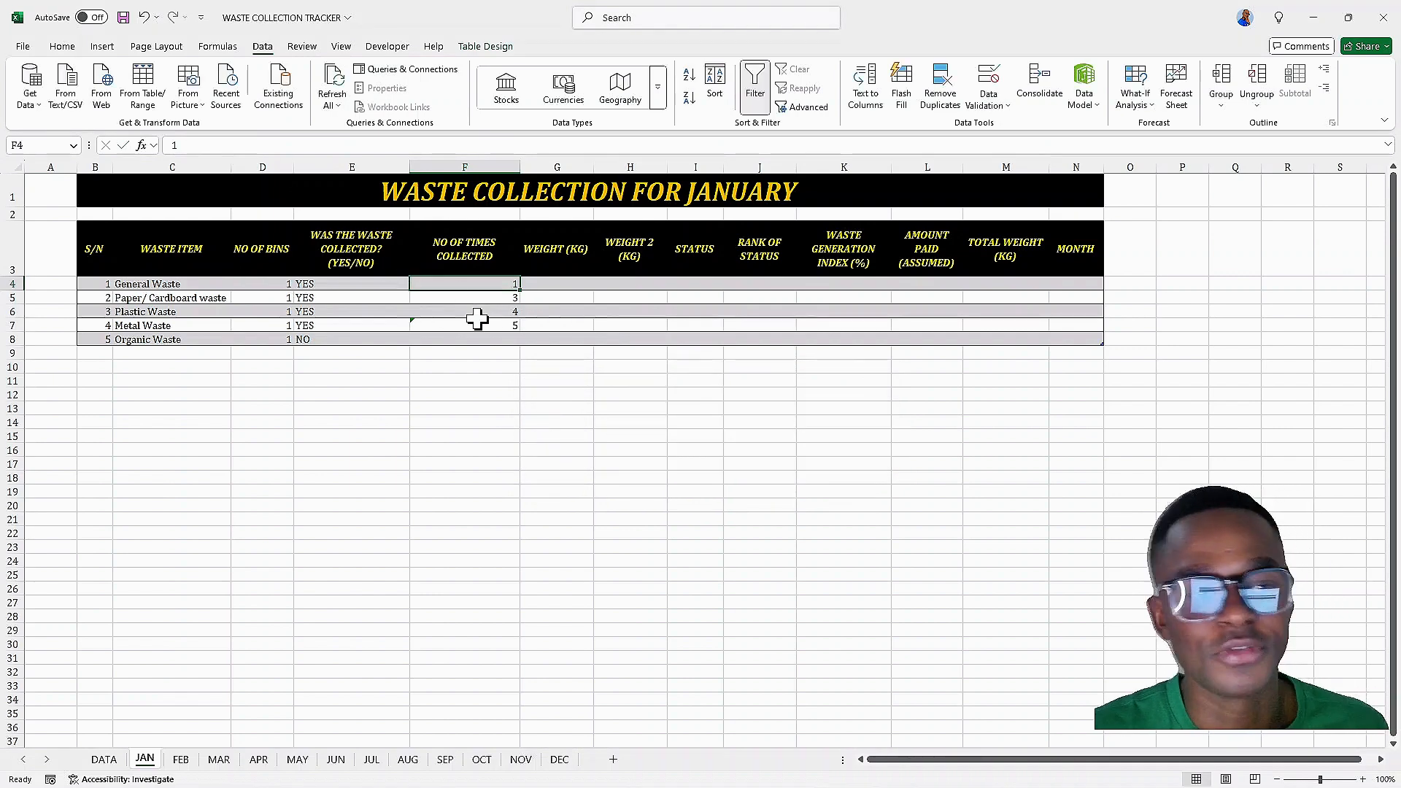
# Try to enter 6 as the times collected for Organic Waste, cancelling the entry
pyautogui.click(496, 340)
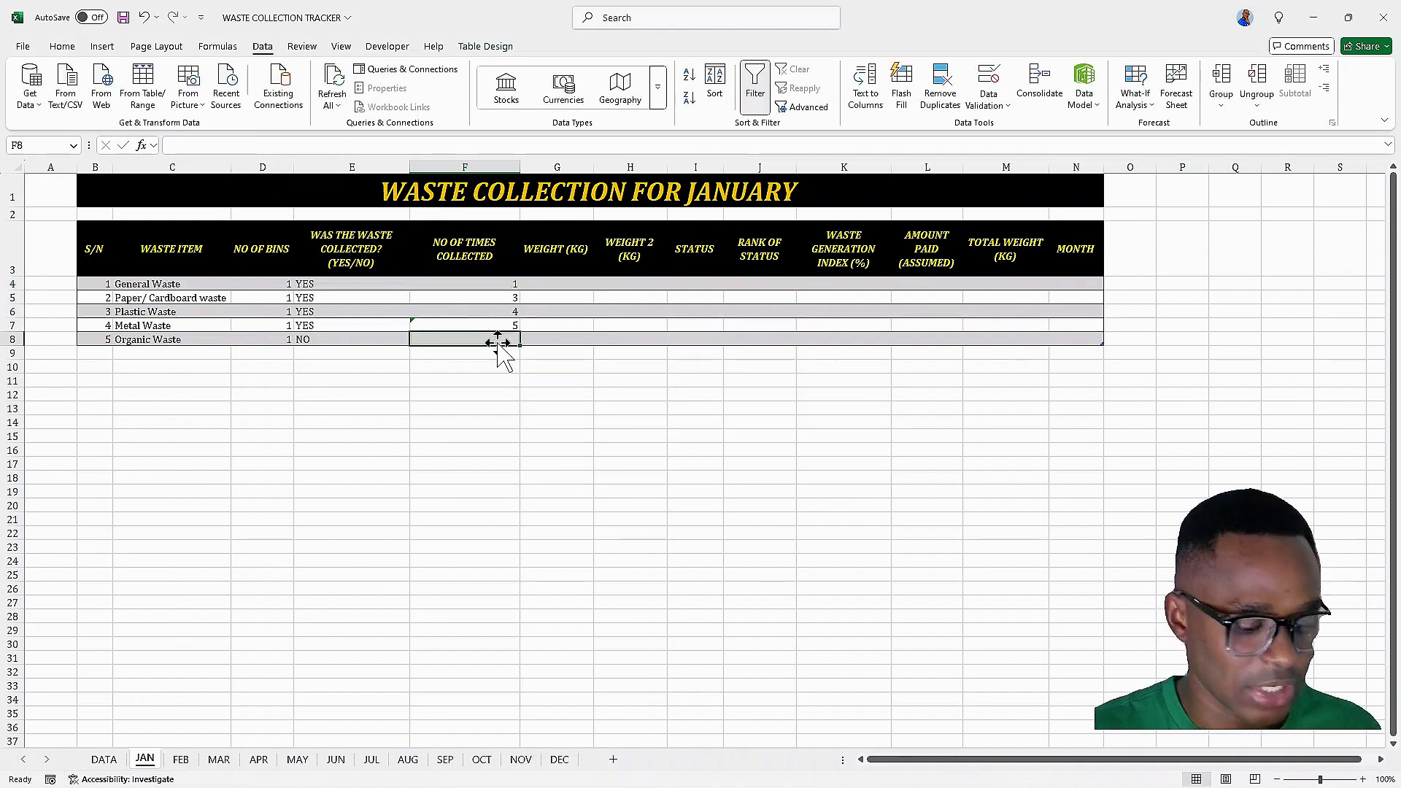
pyautogui.write('6')
pyautogui.press('Return')
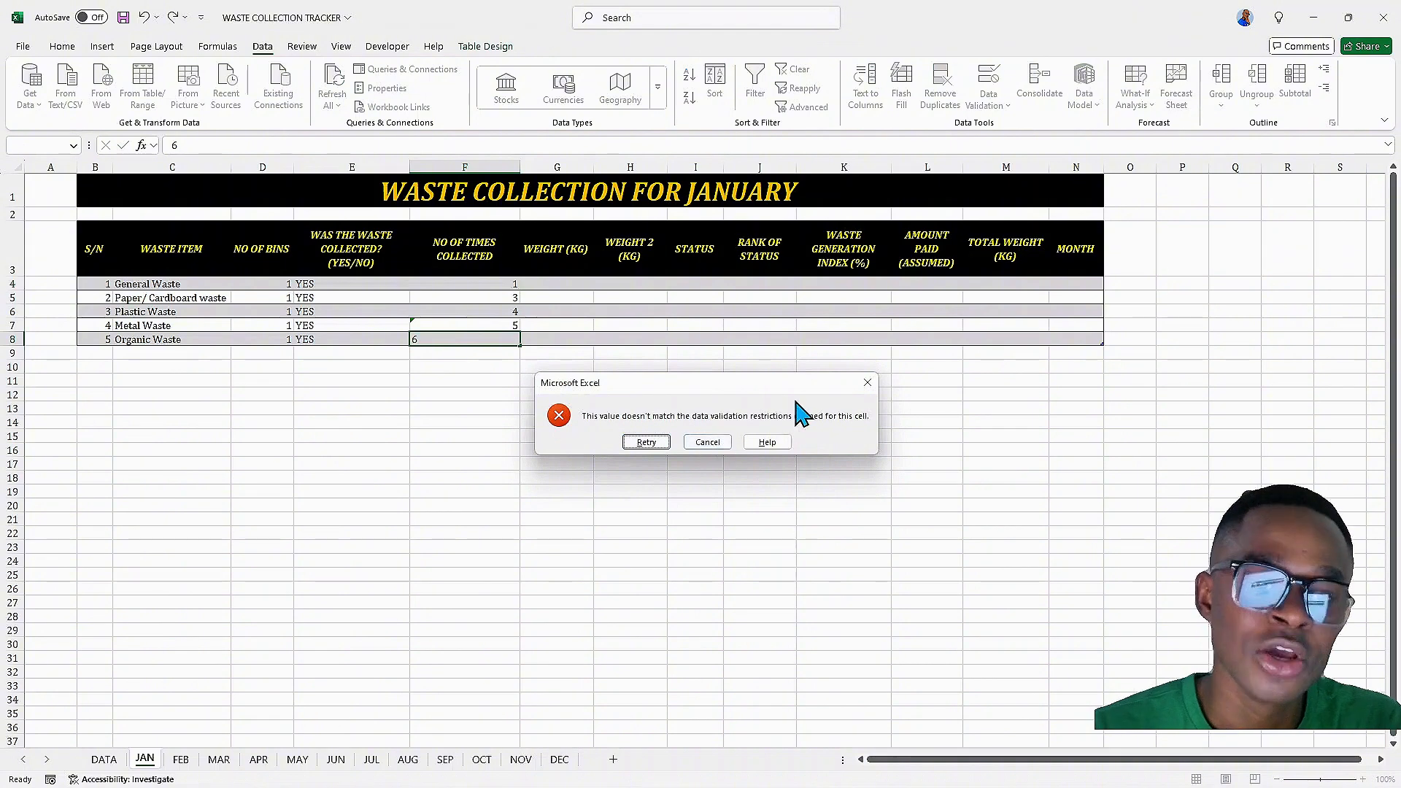
pyautogui.click(868, 382)
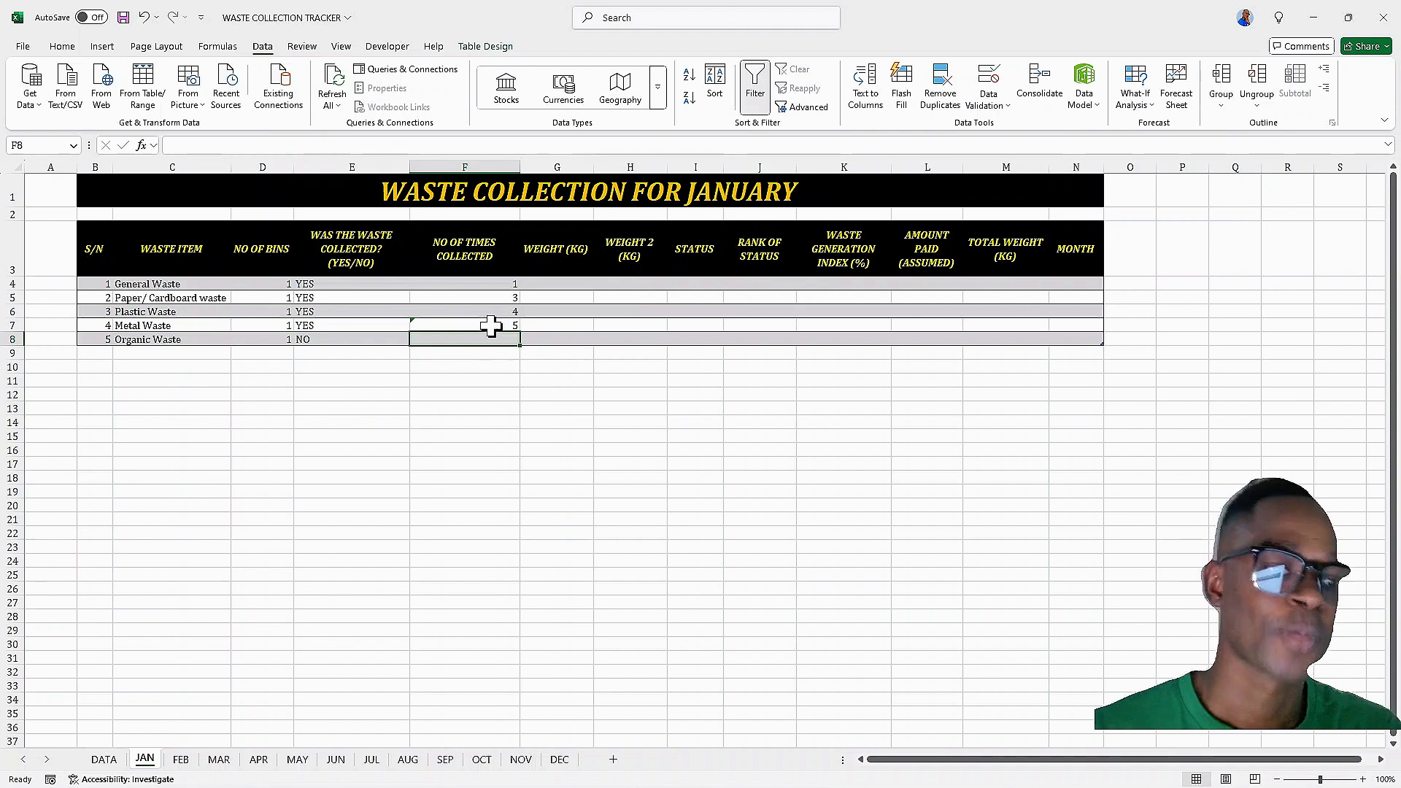
# On the DATA sheet, enter the headers STATUS in F3 and RANK in G3
pyautogui.click(562, 285)
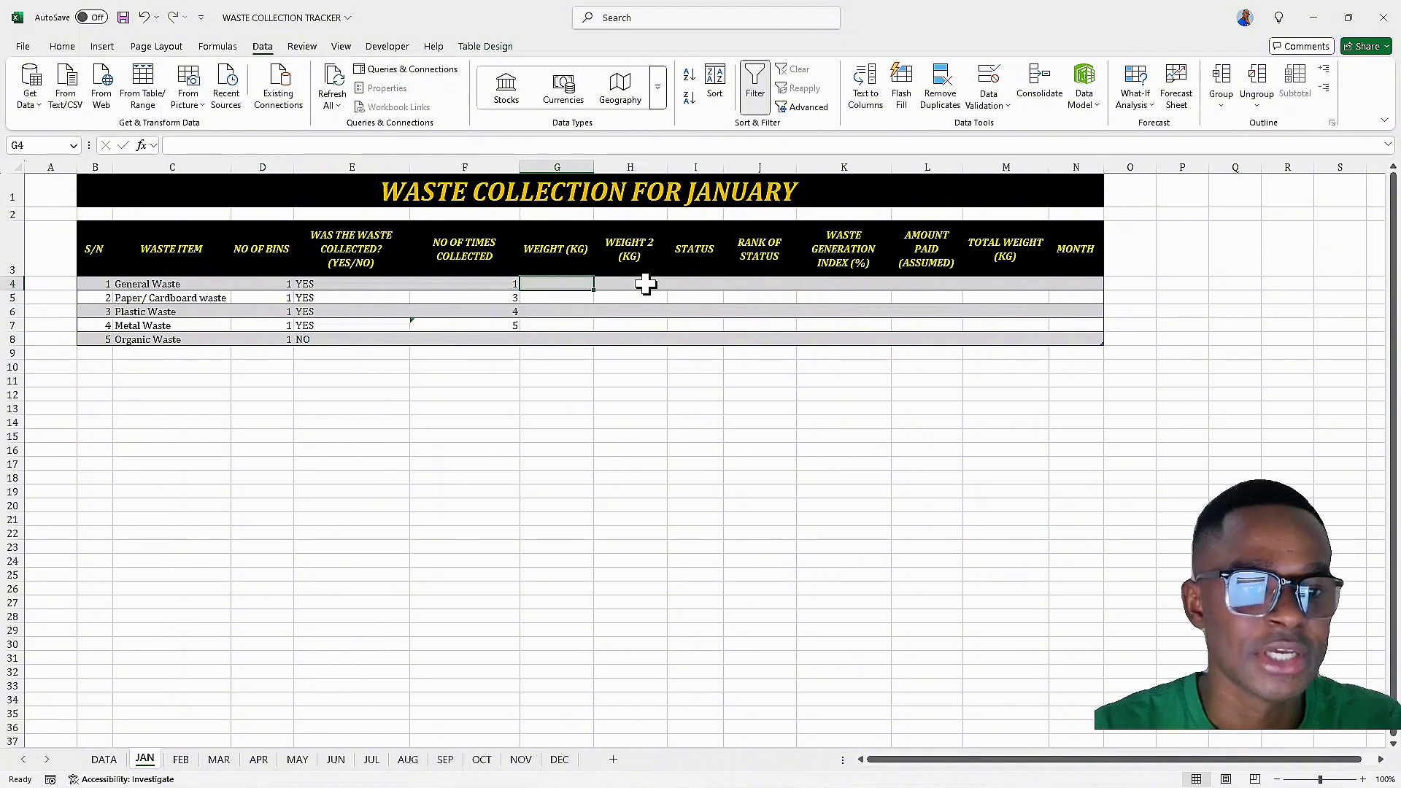
pyautogui.click(697, 286)
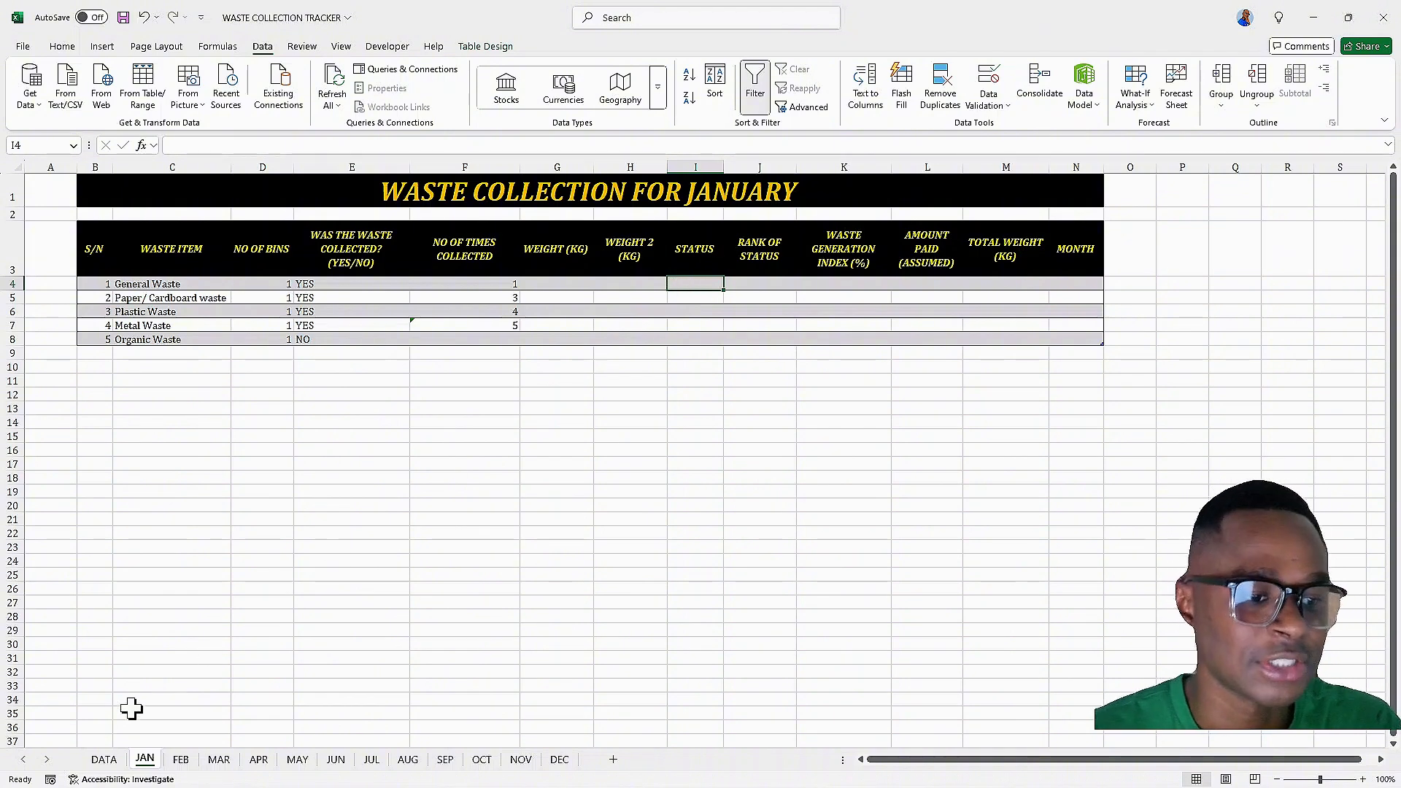
pyautogui.click(103, 759)
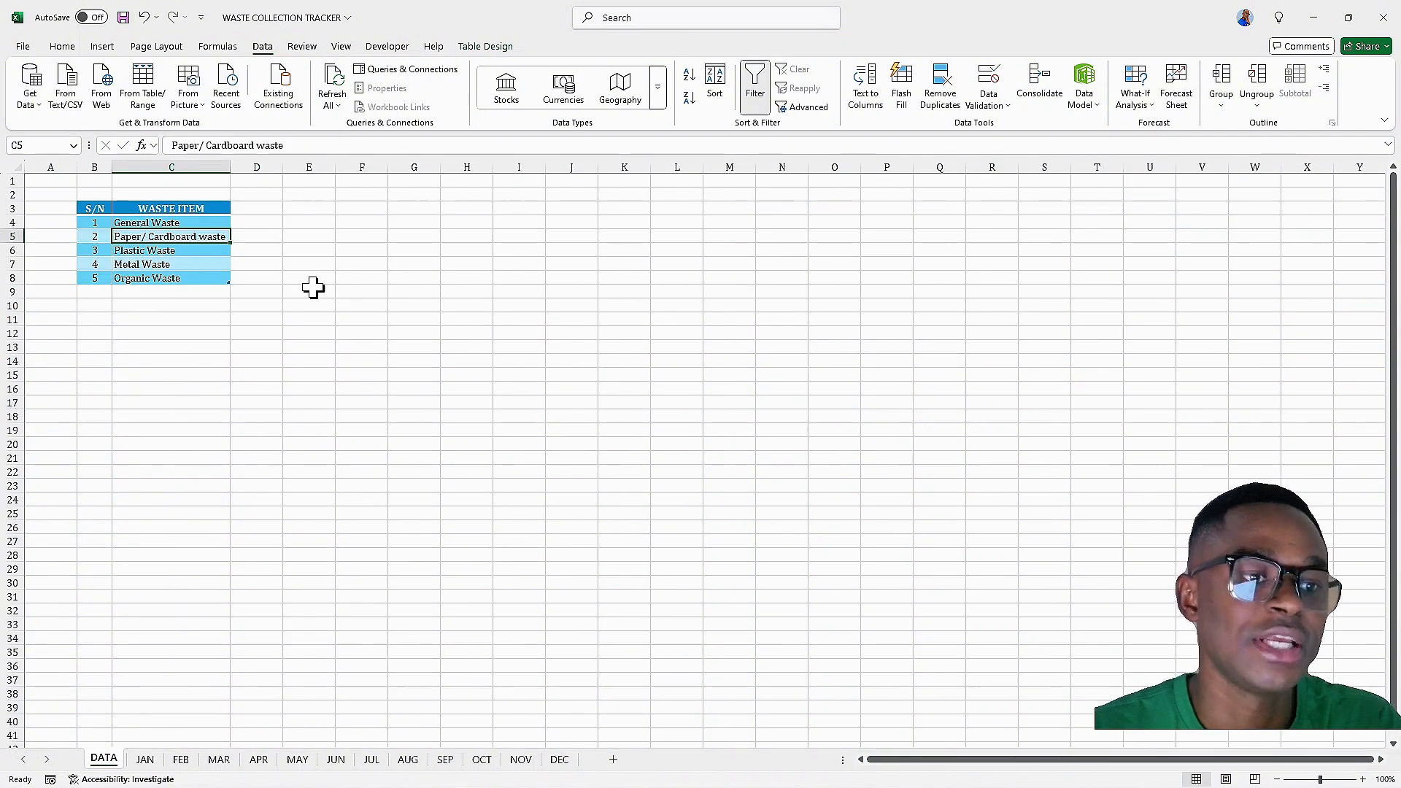
pyautogui.click(369, 208)
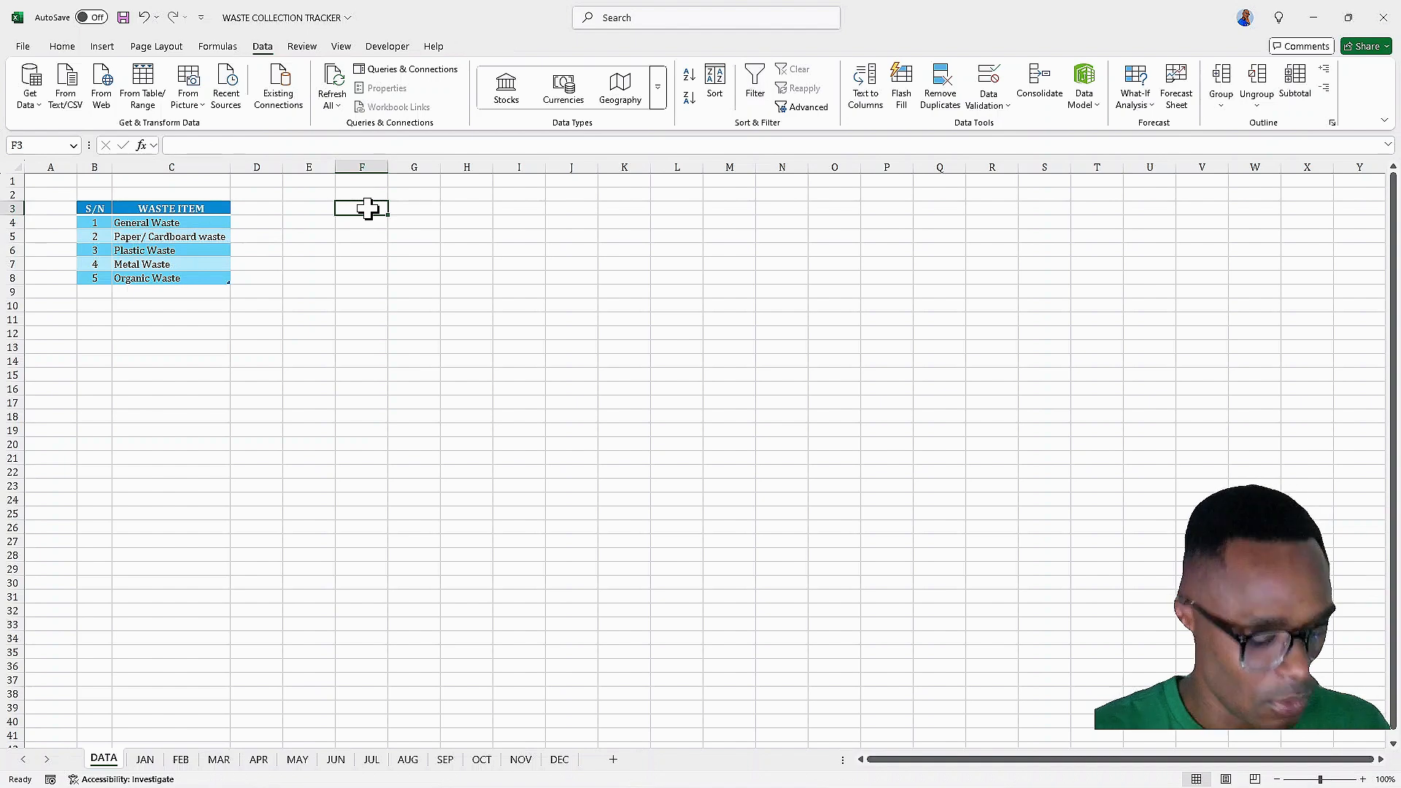
pyautogui.write('STATUS')
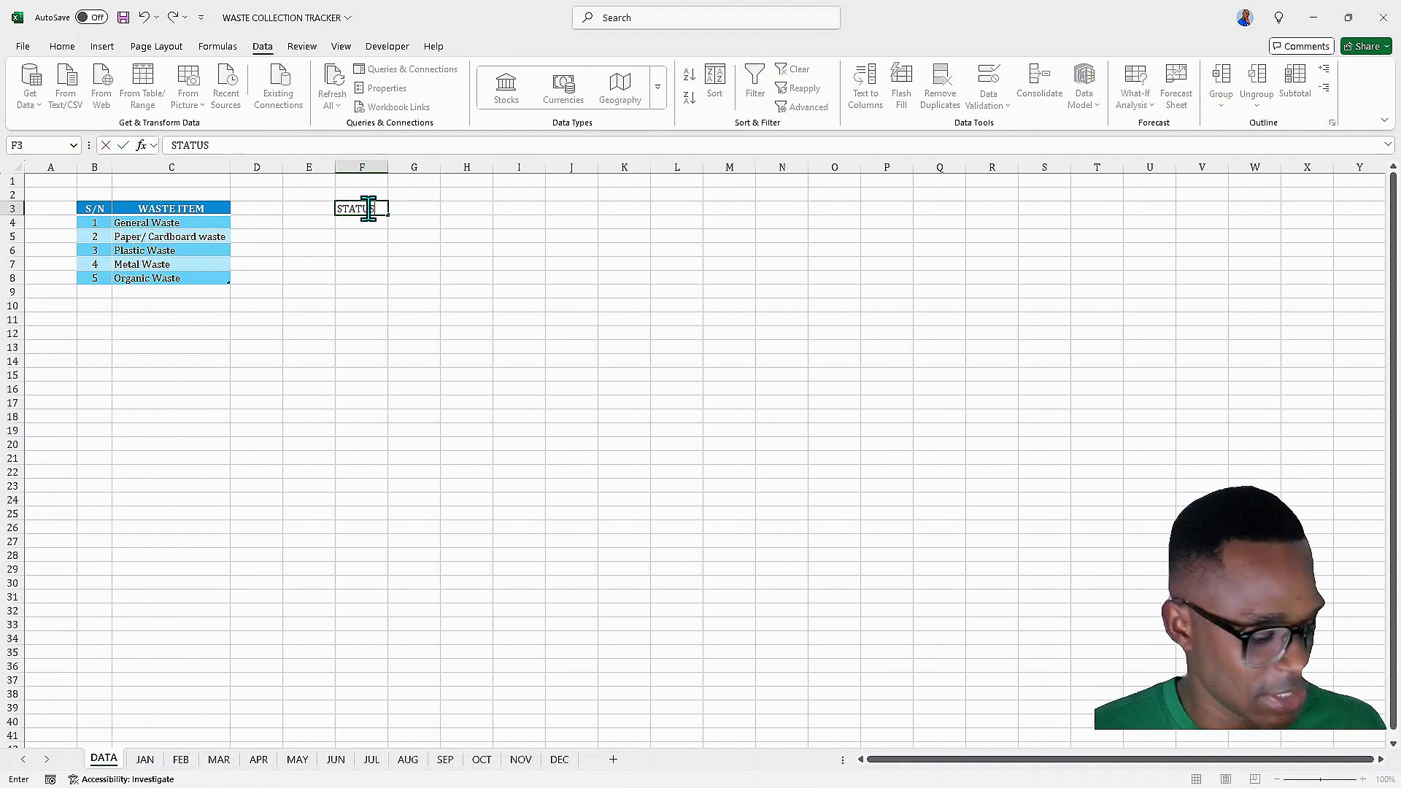
pyautogui.press('Tab')
pyautogui.write('RAN')
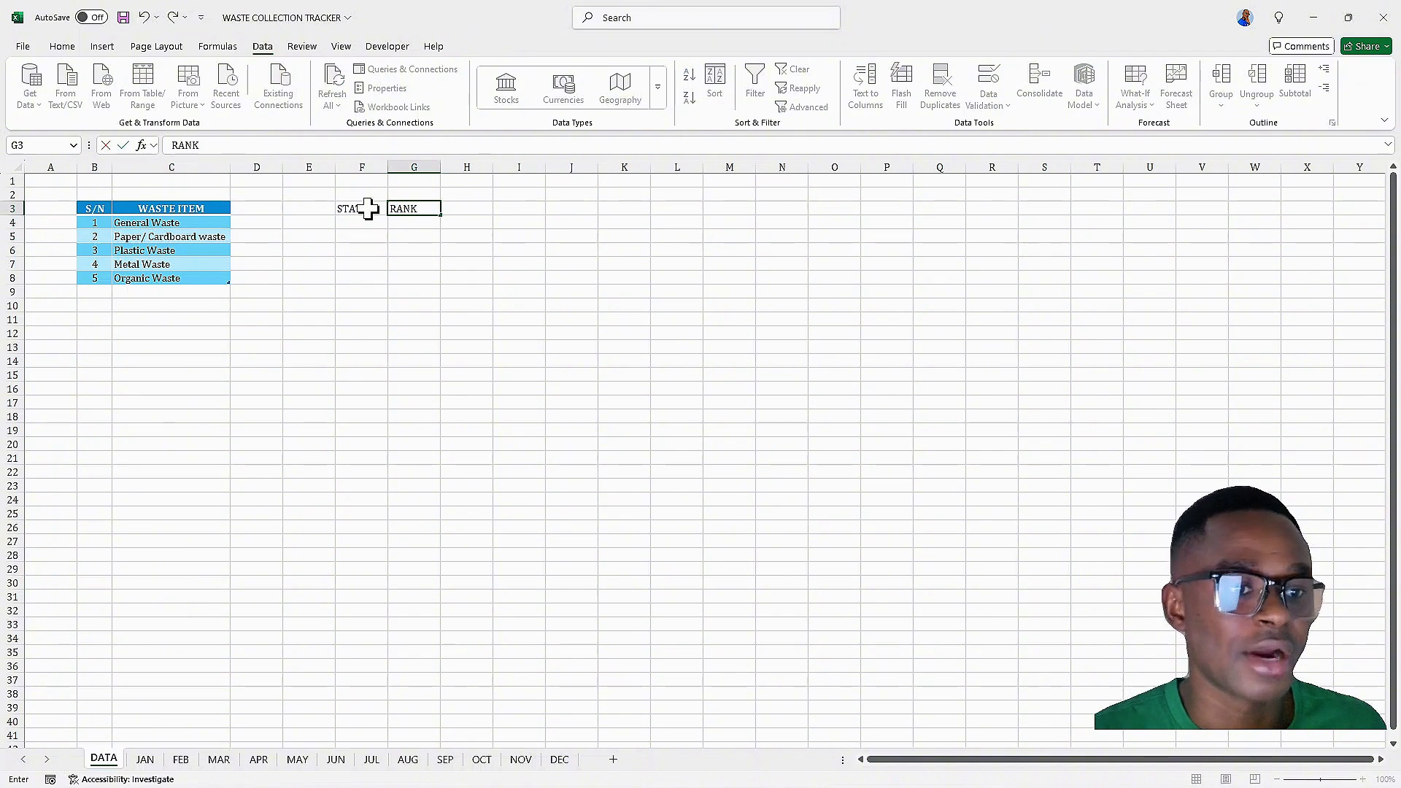
pyautogui.write('K')
# Enter Partially filled, Fully Filled and Over-Filled under STATUS in F4:F6 and autofit column F
pyautogui.click(363, 224)
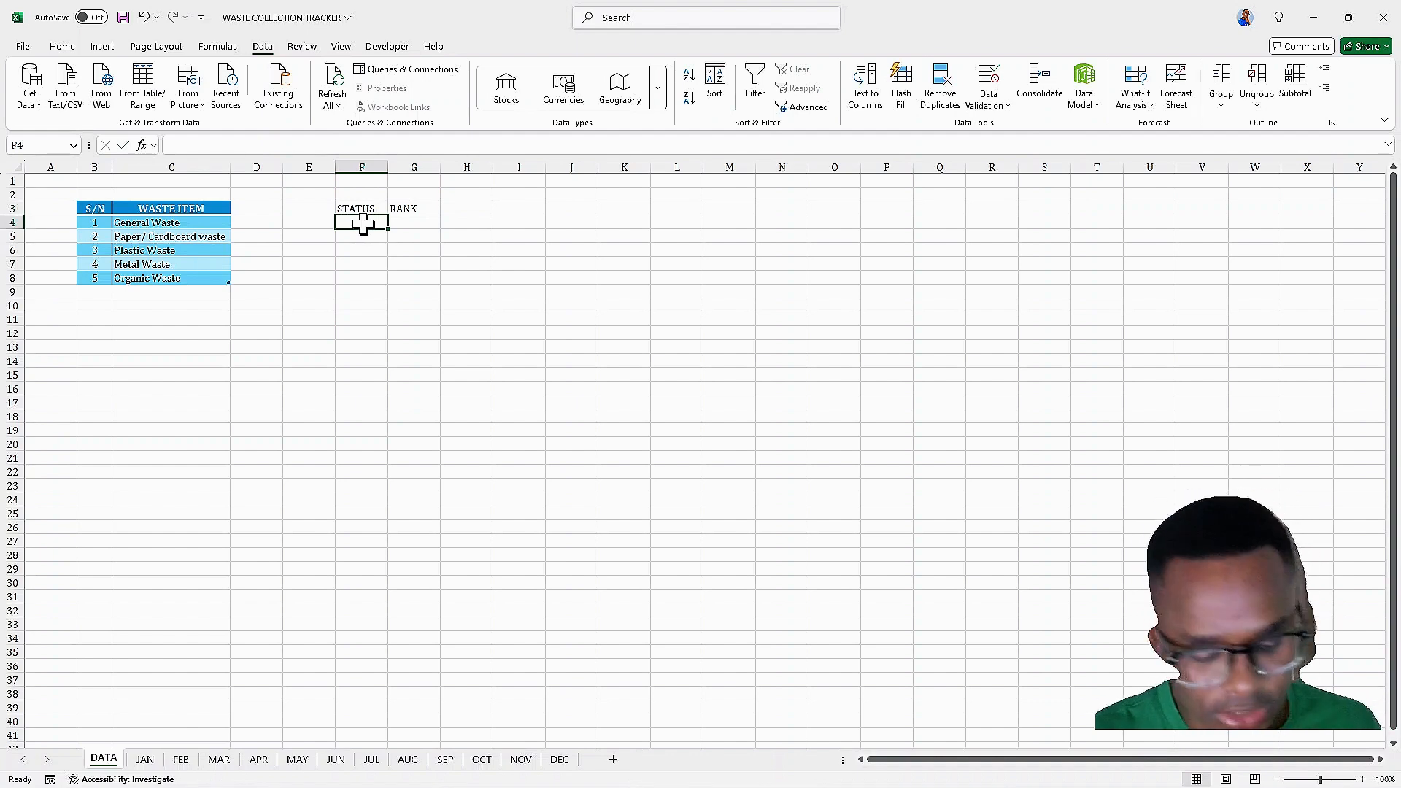
pyautogui.write('Par')
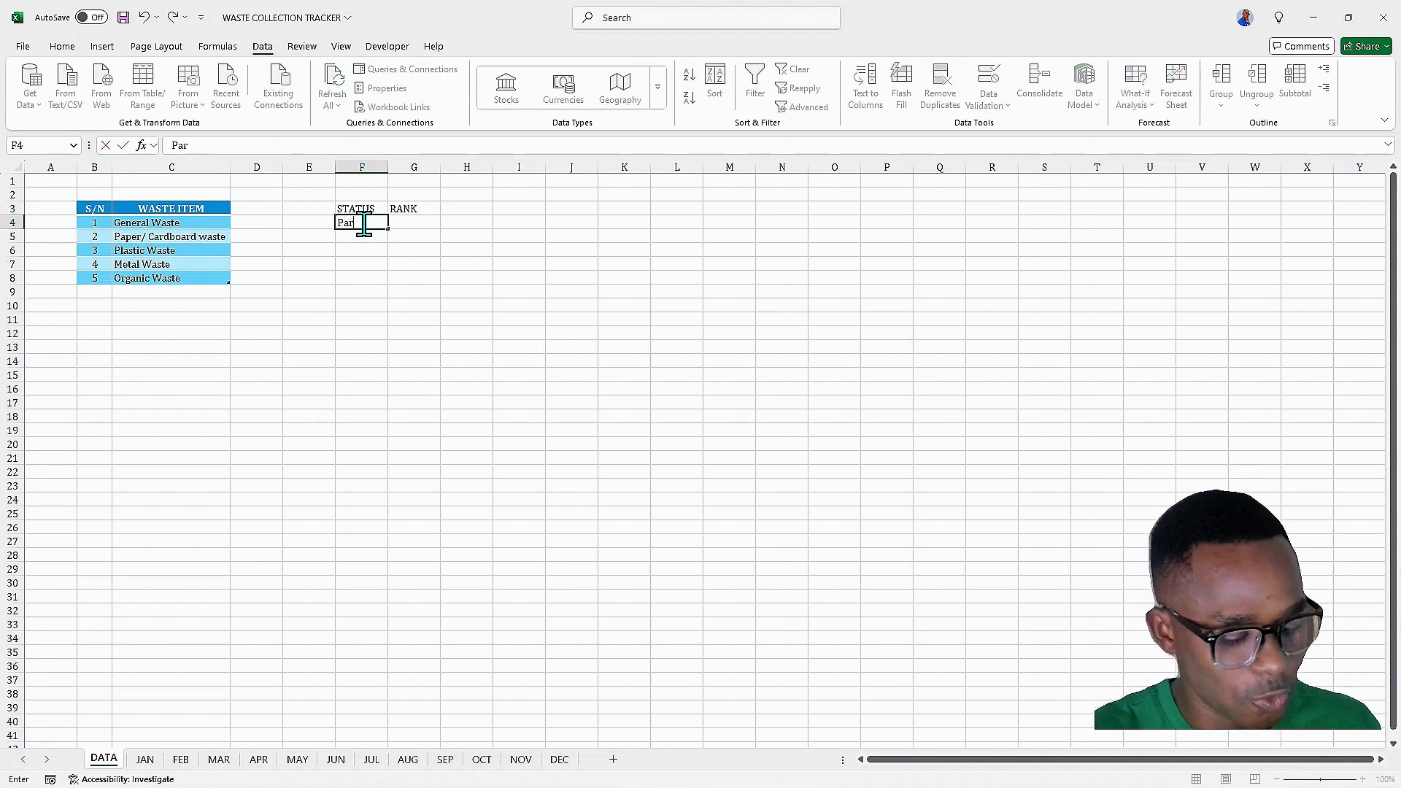
pyautogui.write('tially fi')
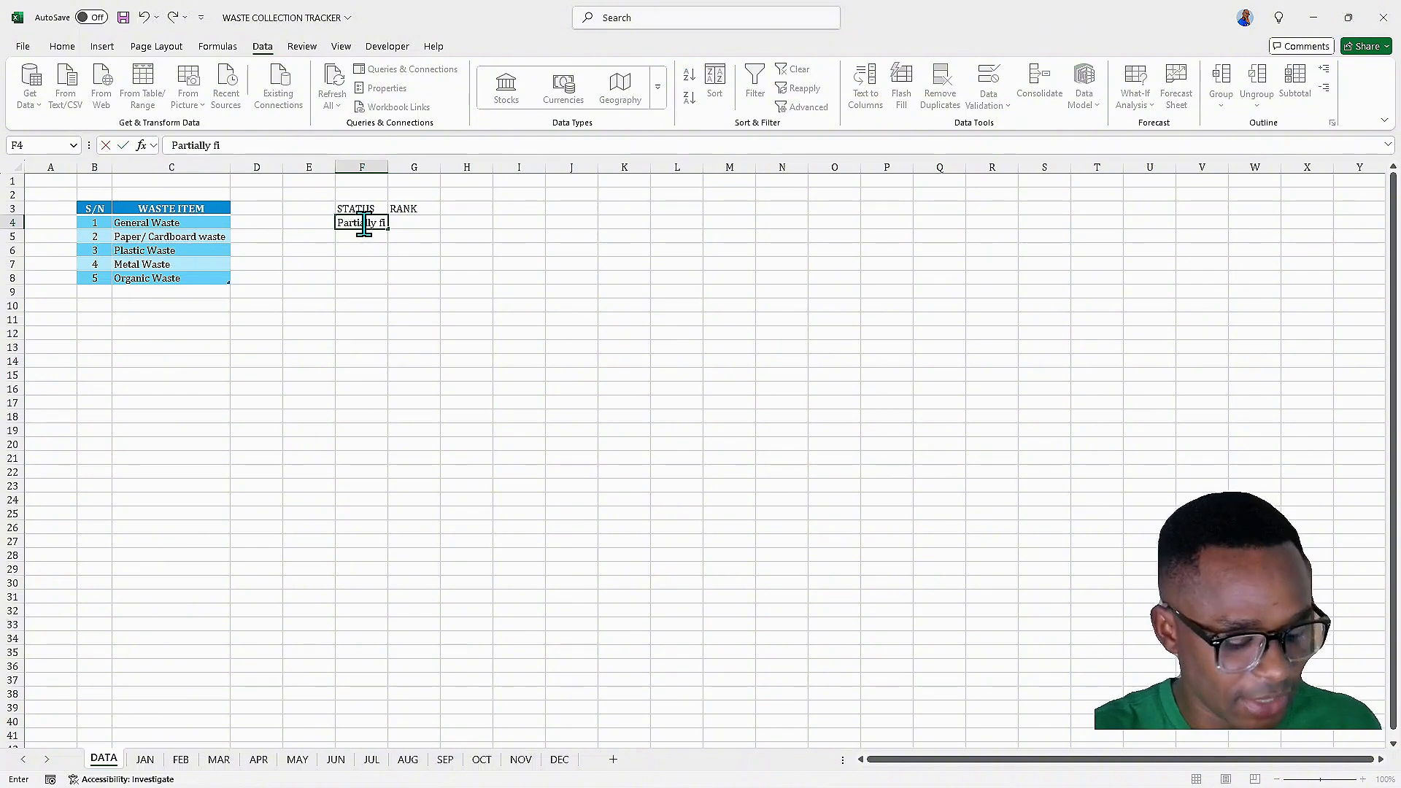
pyautogui.write('lled')
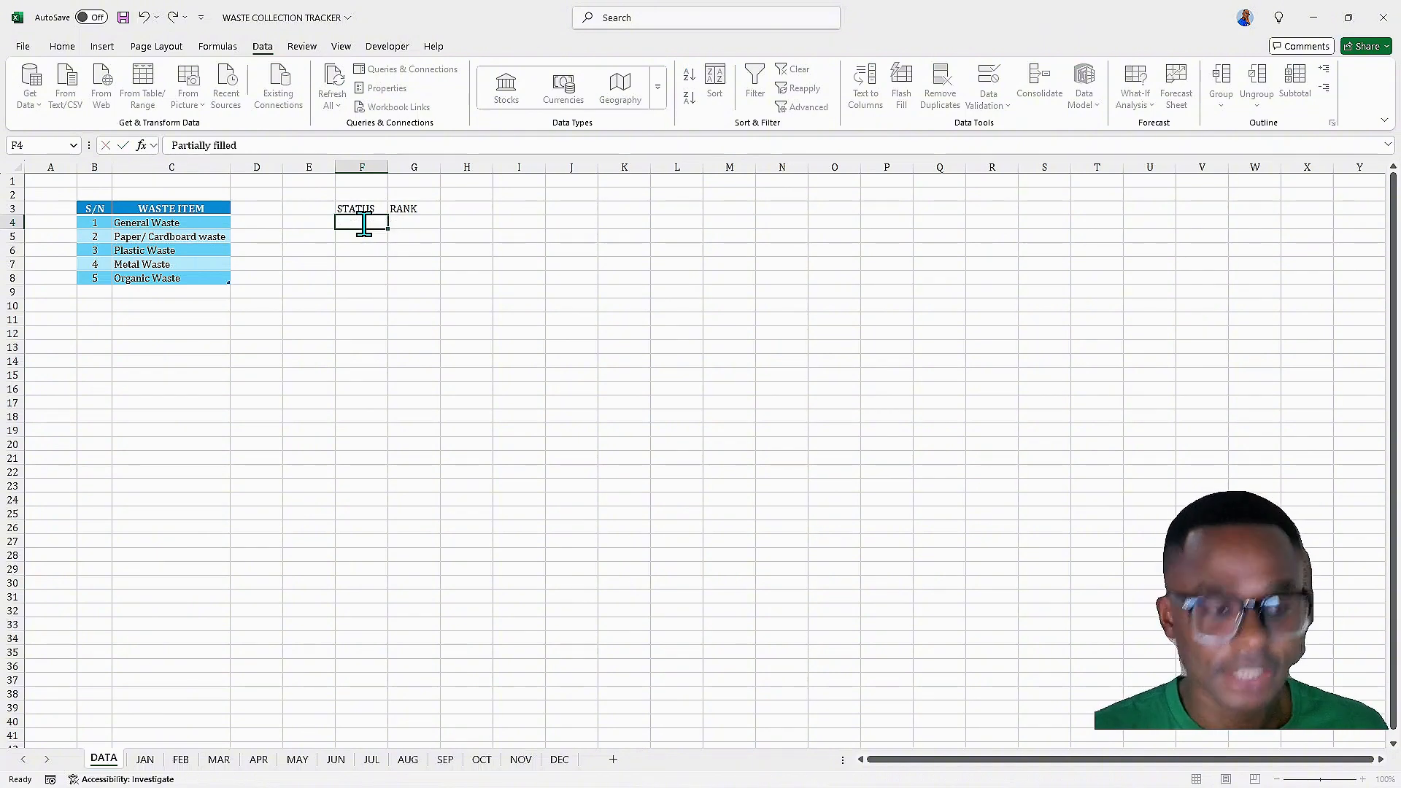
pyautogui.press('Return')
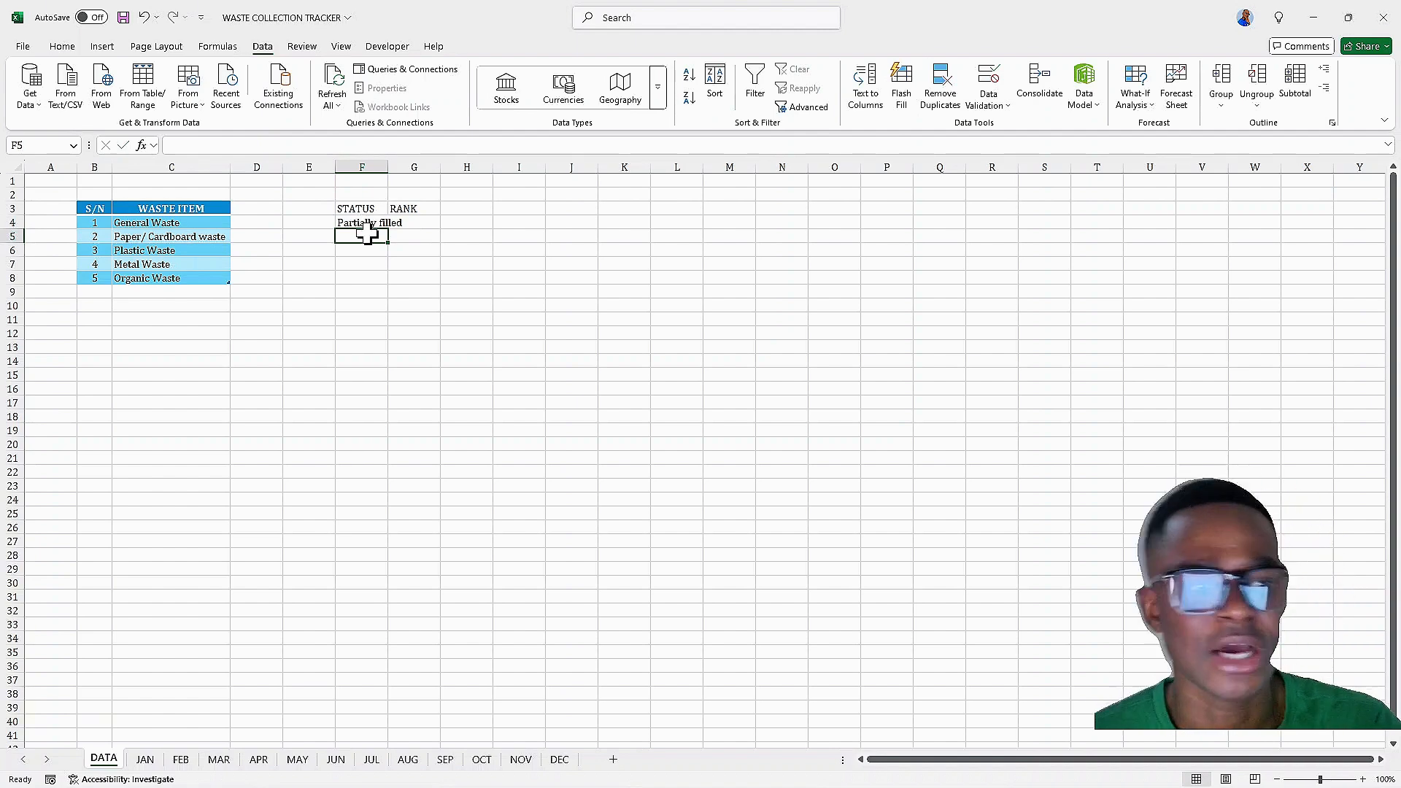
pyautogui.write('Fu')
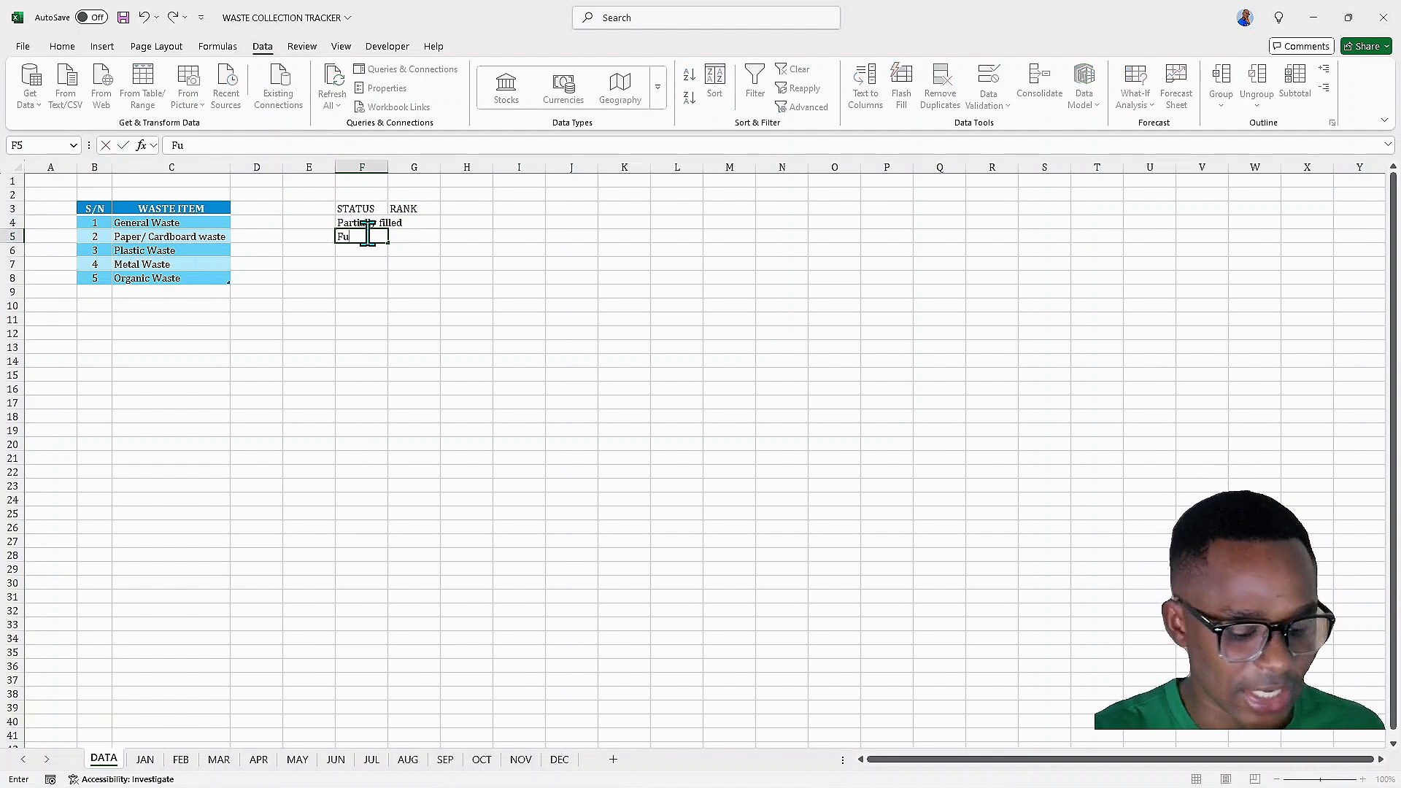
pyautogui.write('lly F')
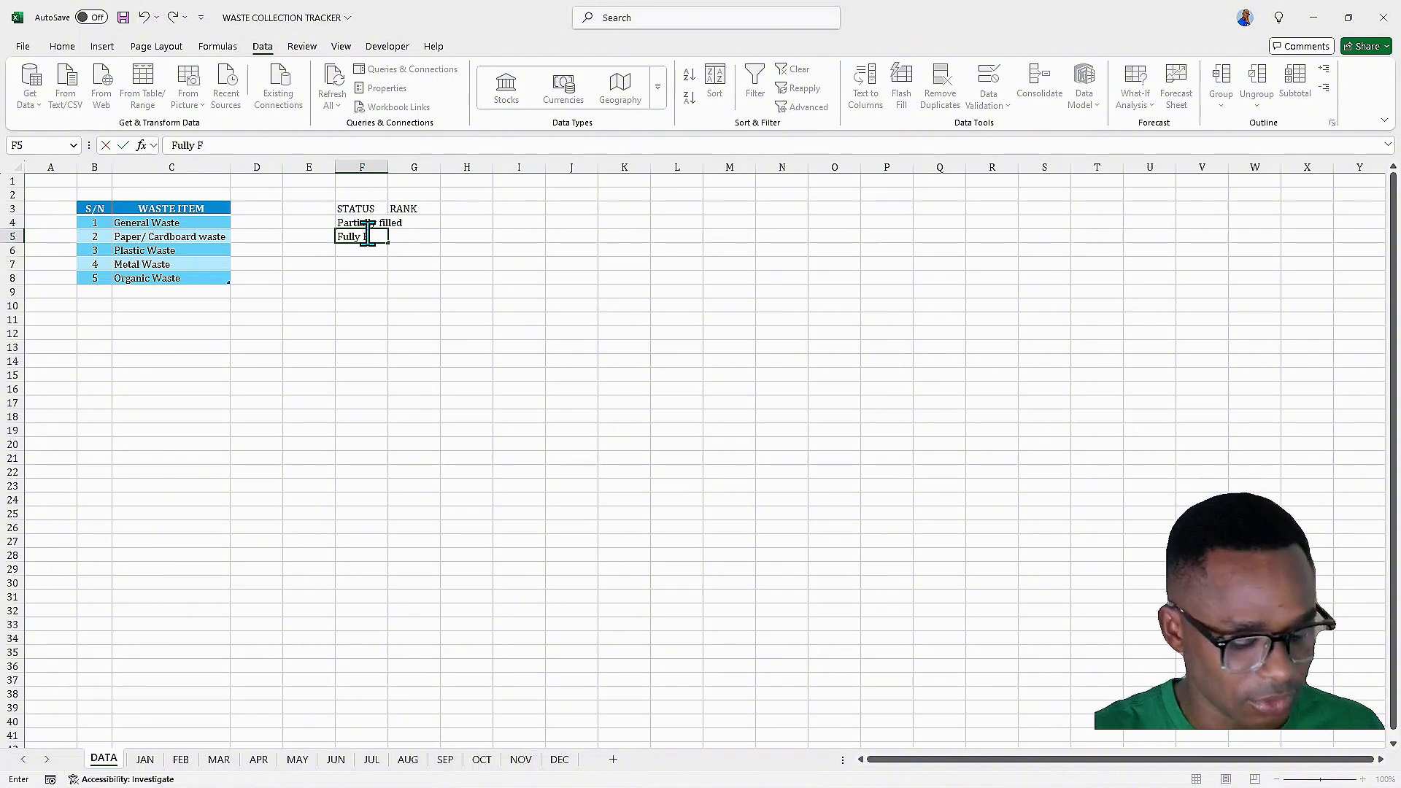
pyautogui.write('illed')
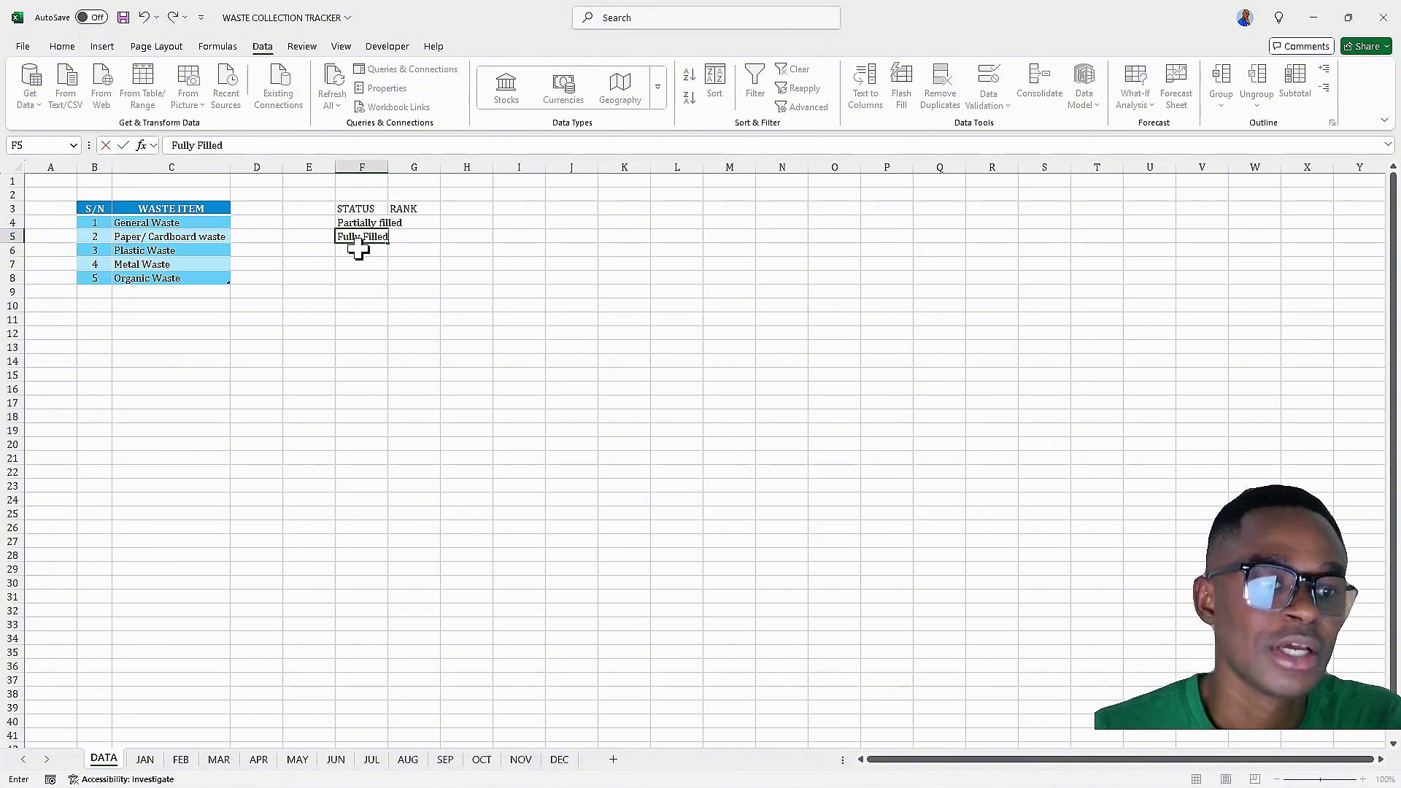
pyautogui.press('Return')
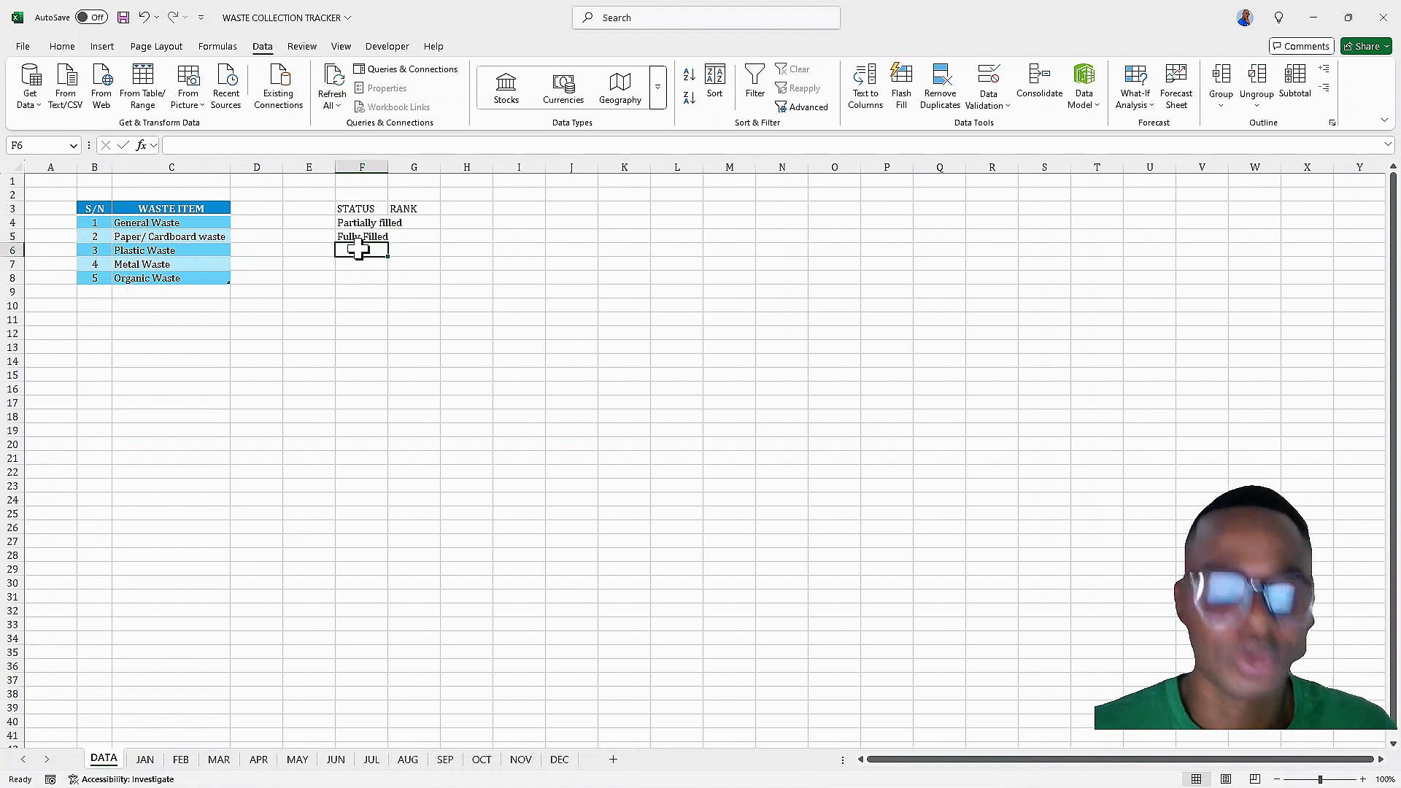
pyautogui.write('Over-Filled')
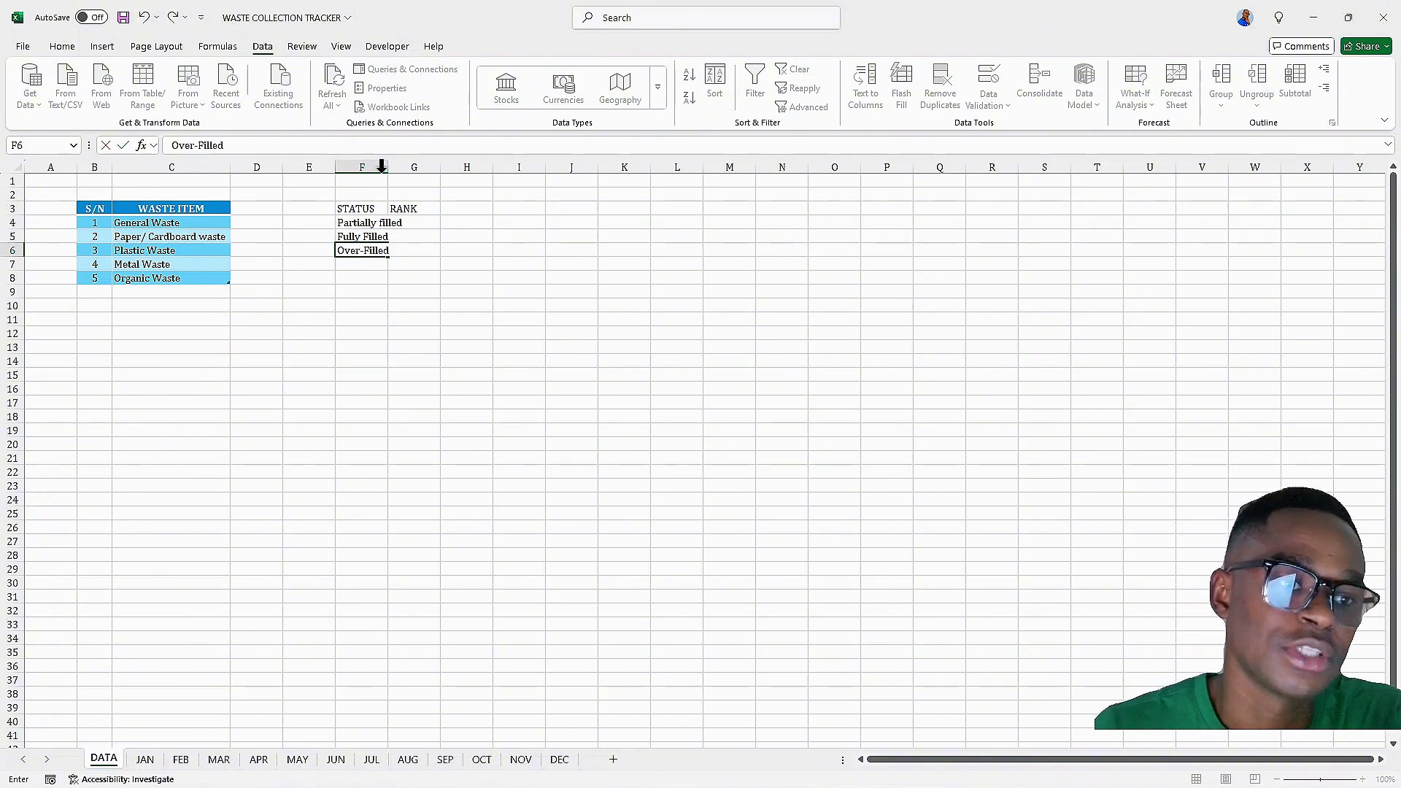
pyautogui.click(378, 266)
pyautogui.doubleClick(388, 167)
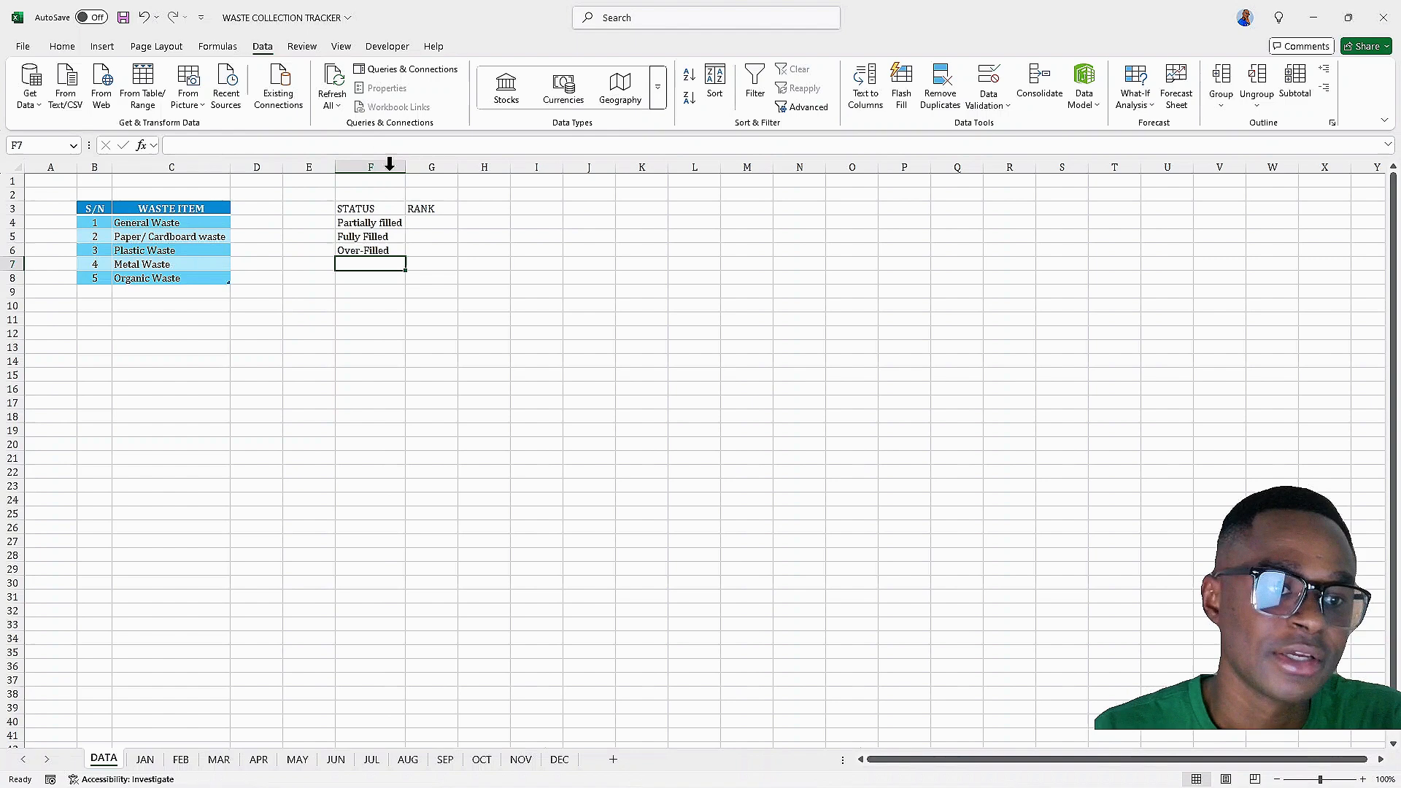
# Enter the ranks 1, 2 and 3 under RANK in G4:G6
pyautogui.click(417, 221)
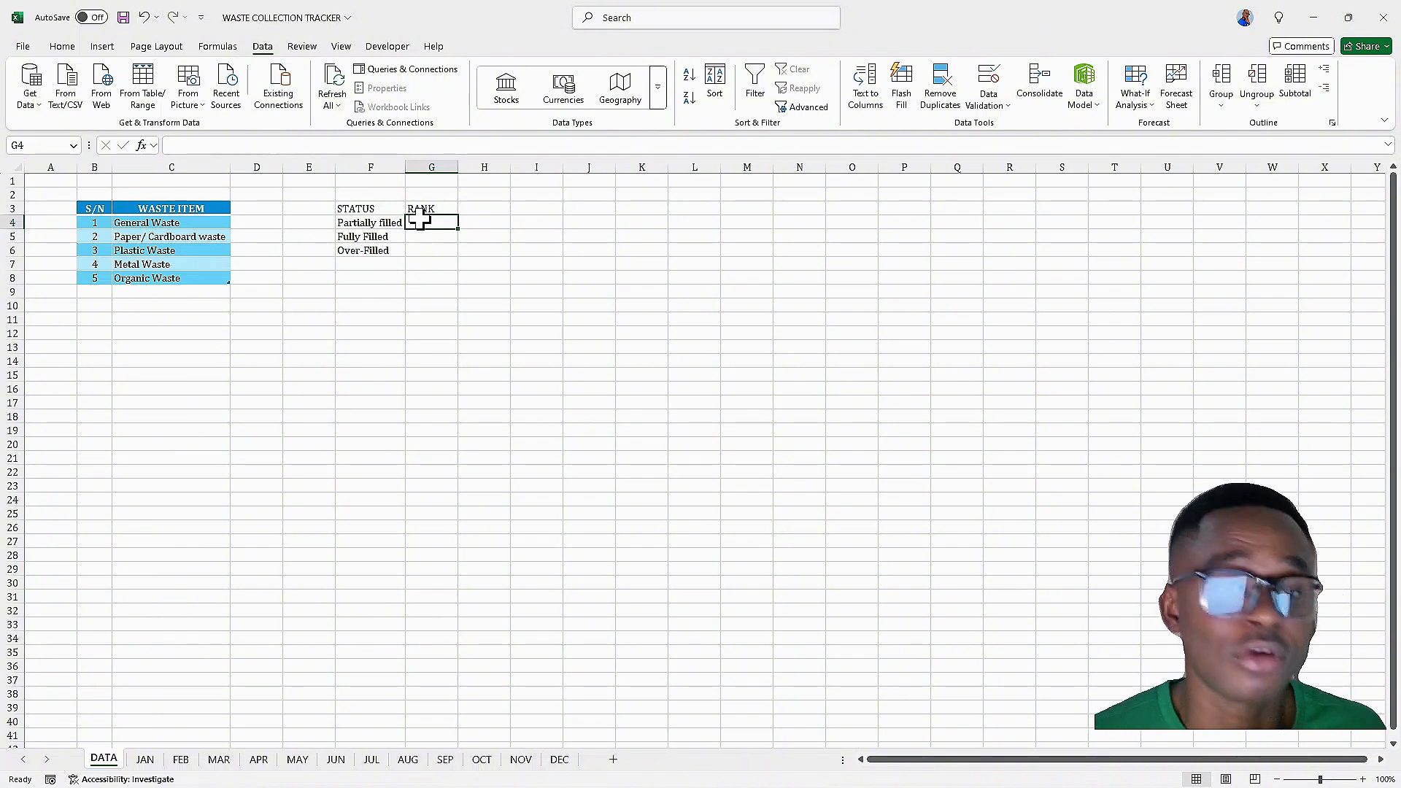
pyautogui.write('1')
pyautogui.press('Return')
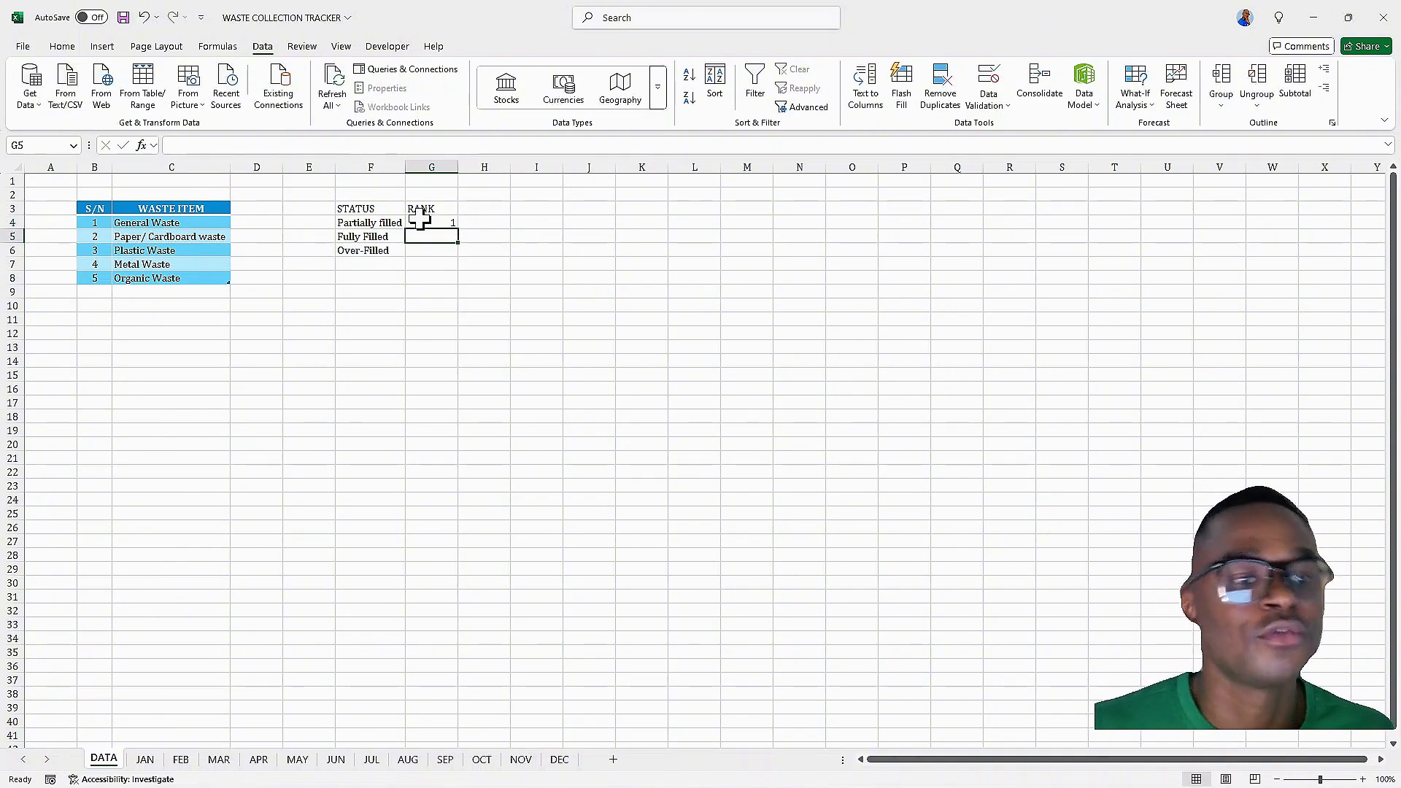
pyautogui.write('2')
pyautogui.press('Return')
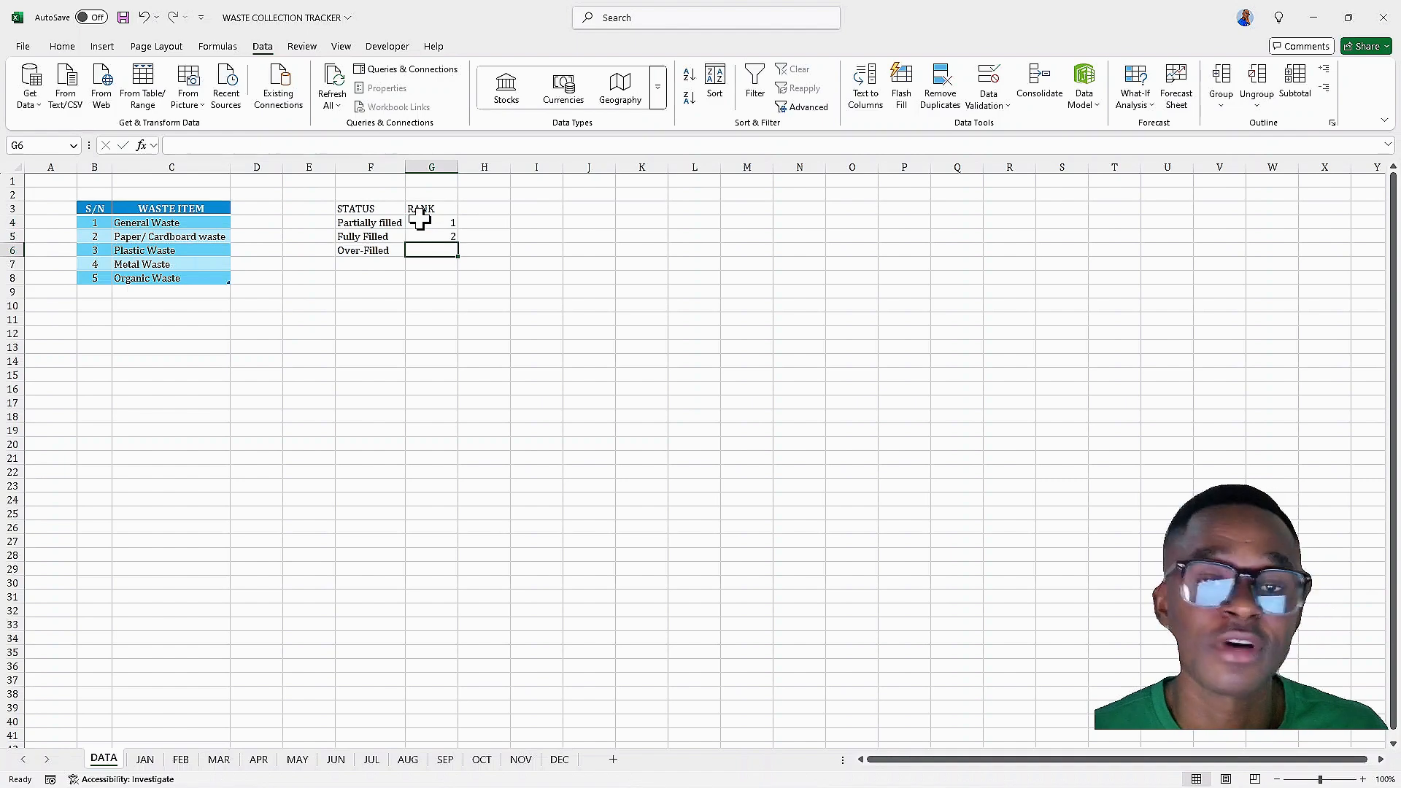
pyautogui.write('3')
pyautogui.press('Return')
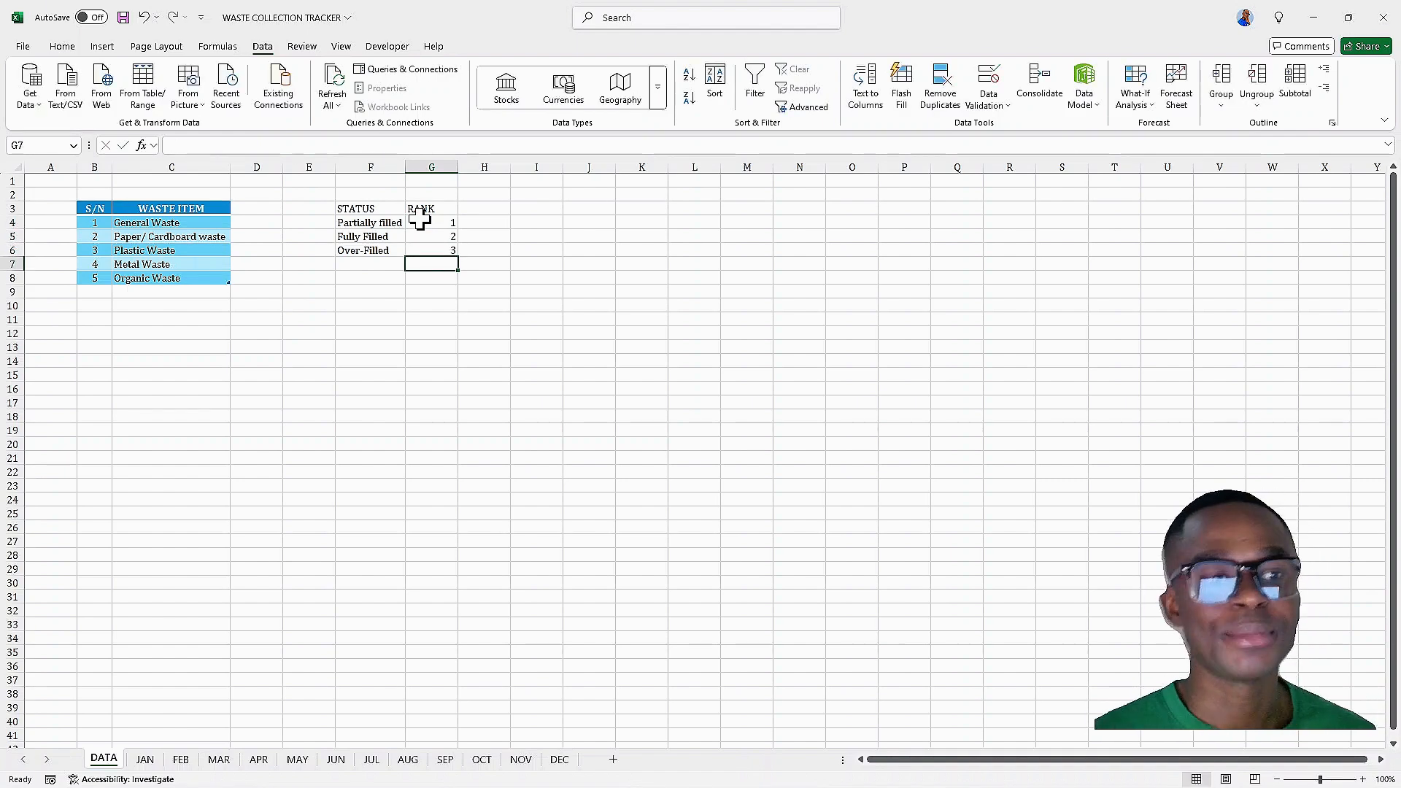
# Center-align the STATUS and RANK headers in F3:G3 on the DATA sheet
pyautogui.click(365, 235)
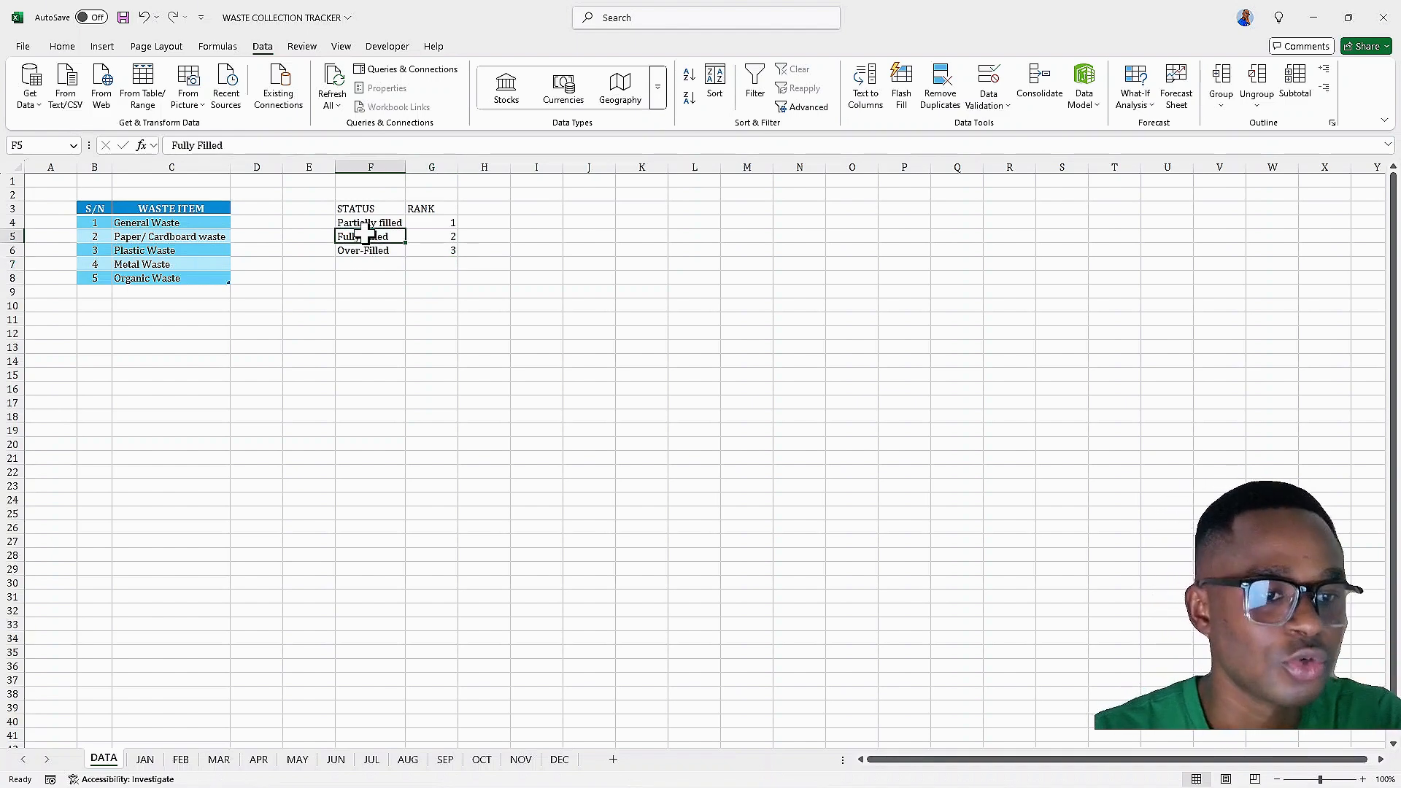
pyautogui.moveTo(347, 209); pyautogui.dragTo(420, 209)
pyautogui.click(61, 48)
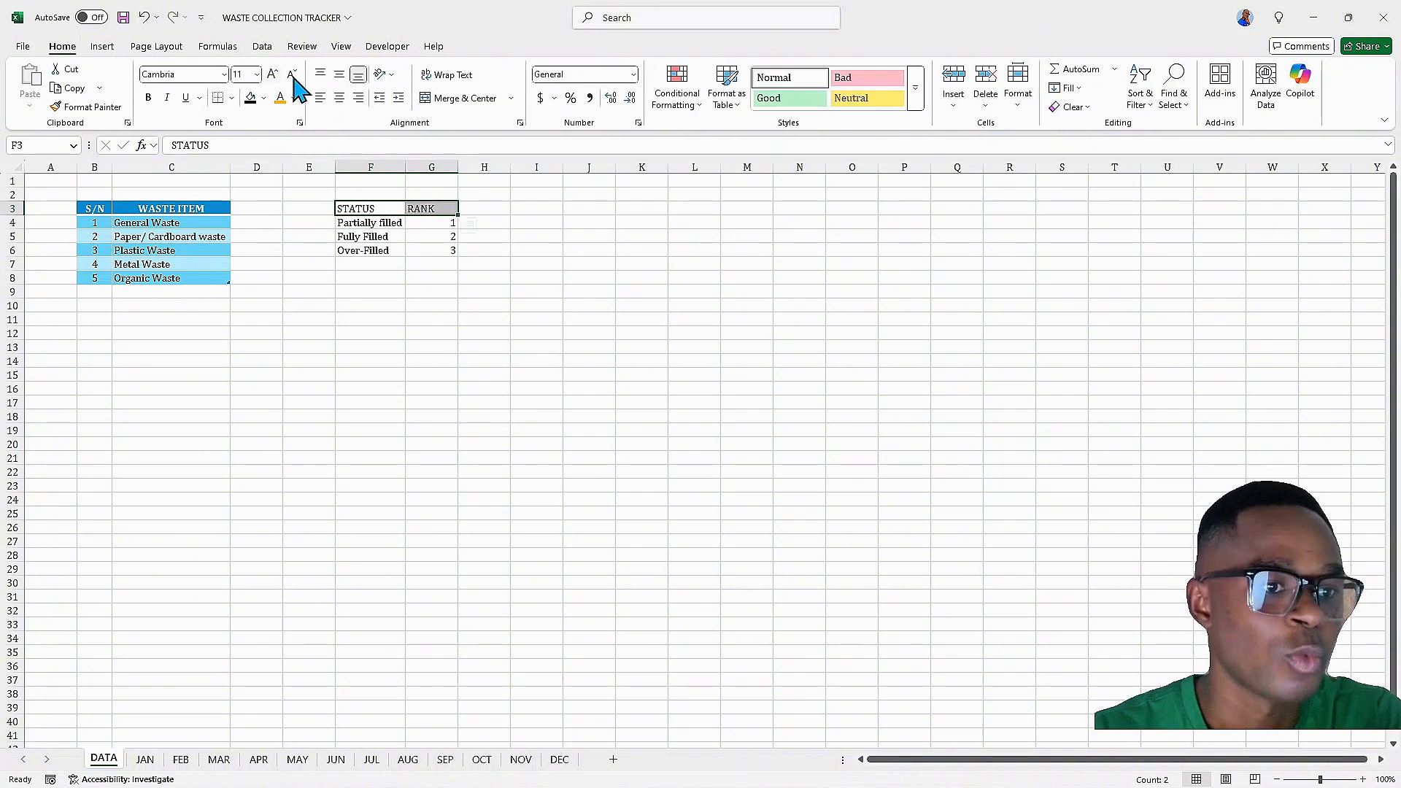
pyautogui.click(339, 97)
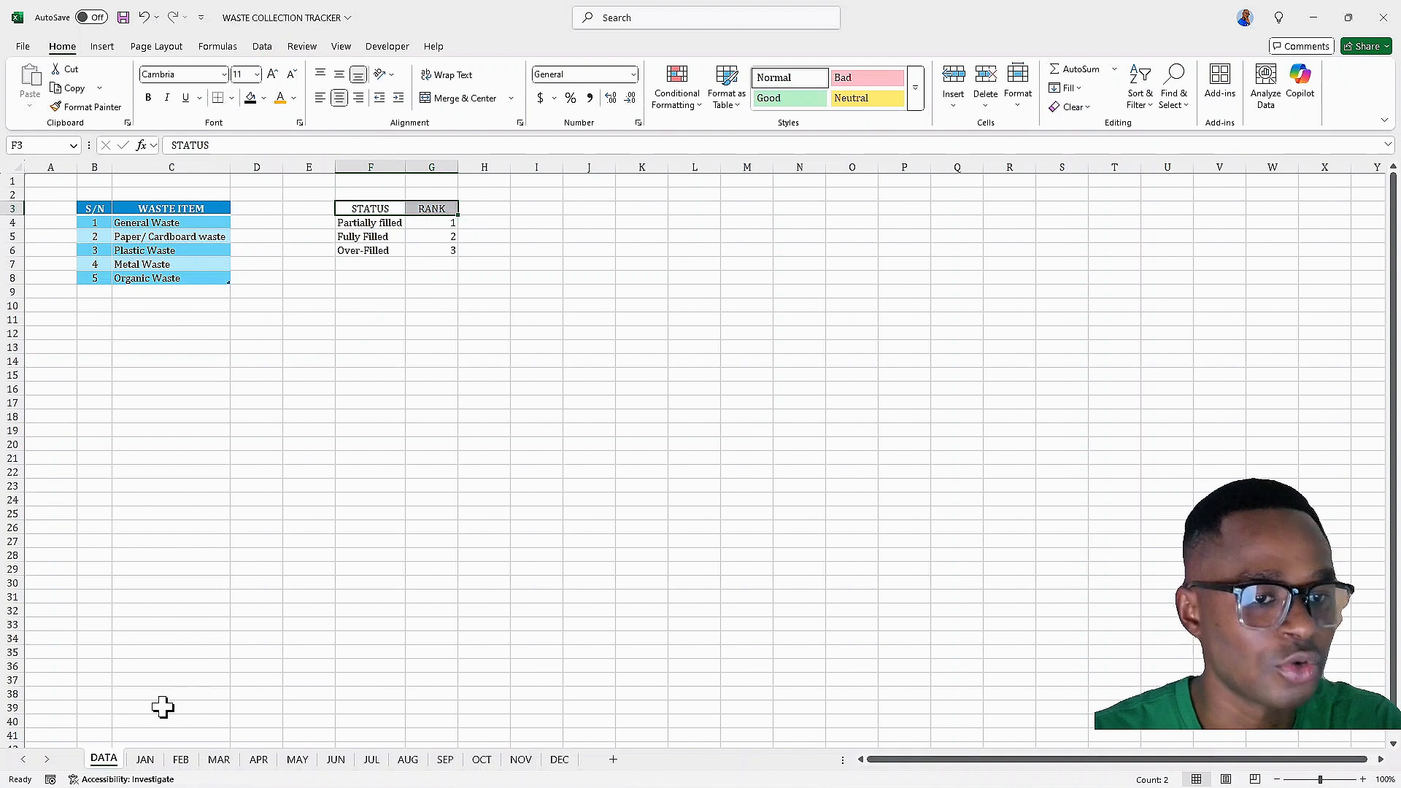
# Convert the STATUS and RANK range into a table with an orange table style and no filter buttons
pyautogui.click(390, 223)
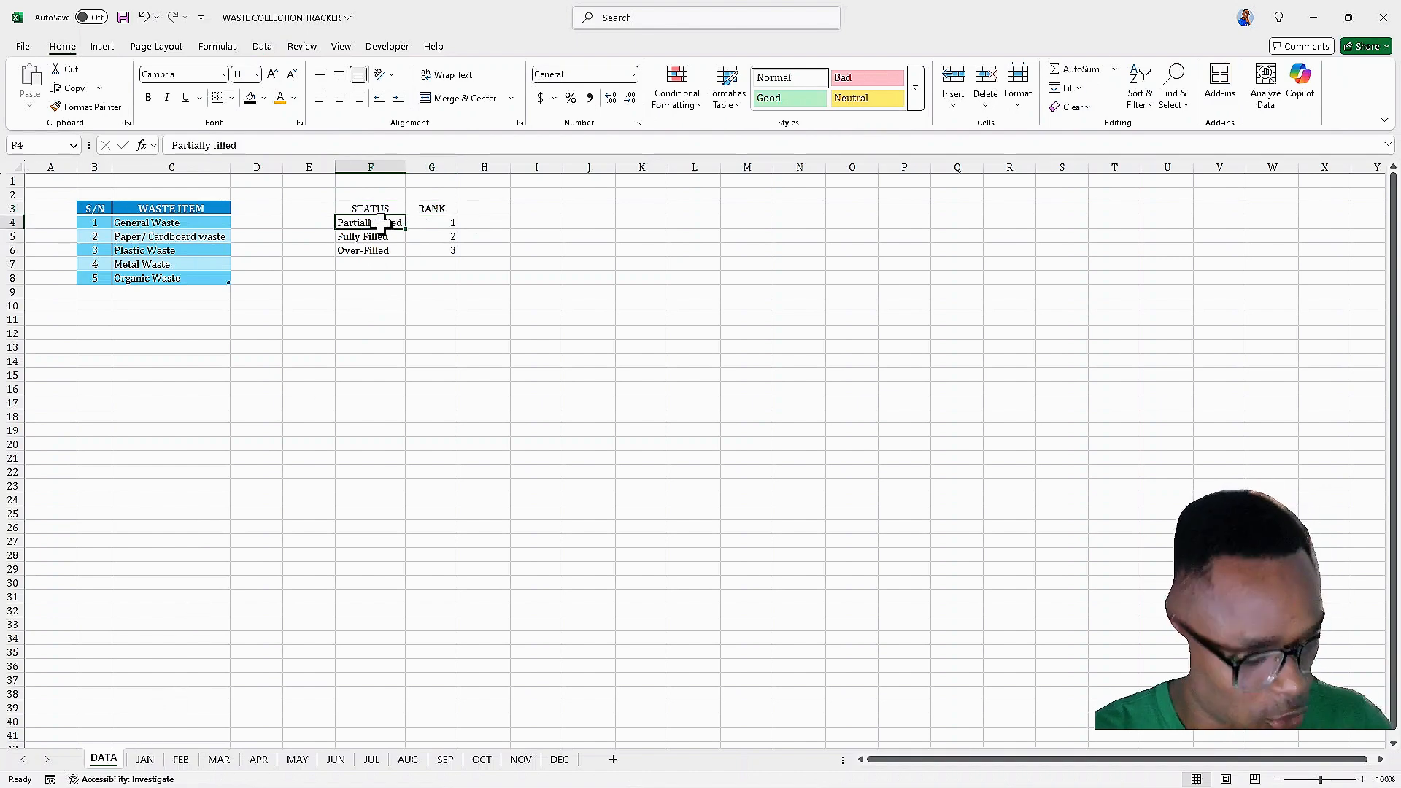
pyautogui.hotkey('ctrl', 't')
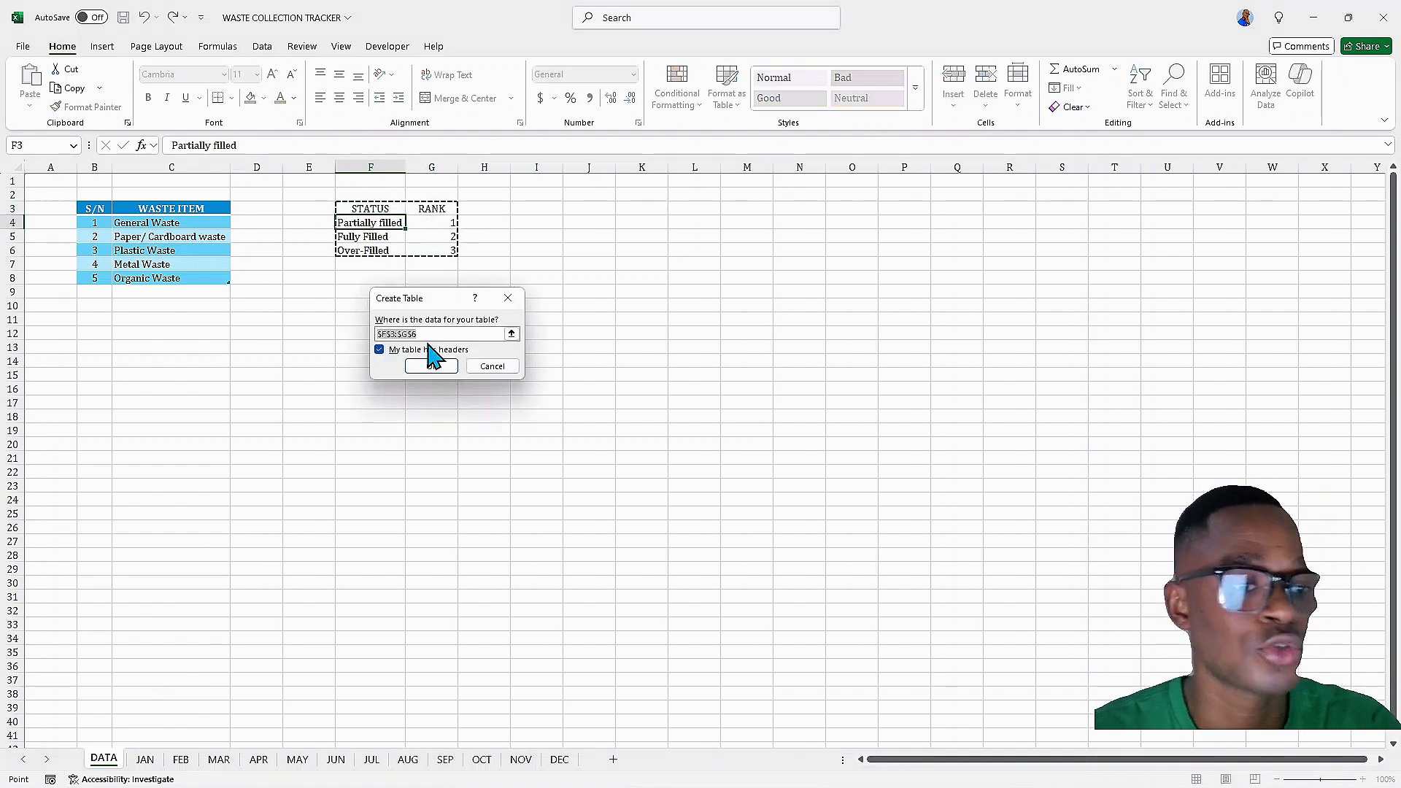
pyautogui.press('Return')
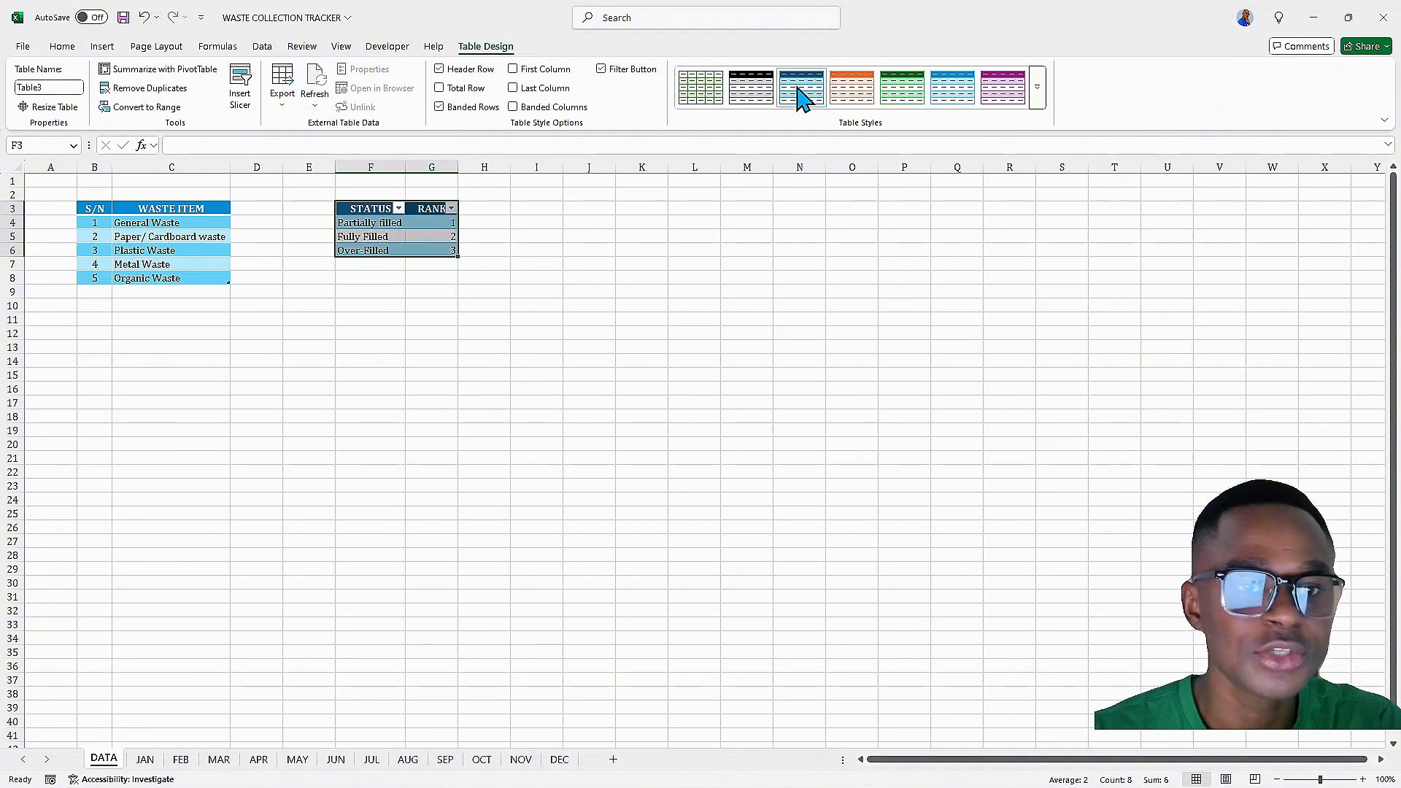
pyautogui.click(839, 98)
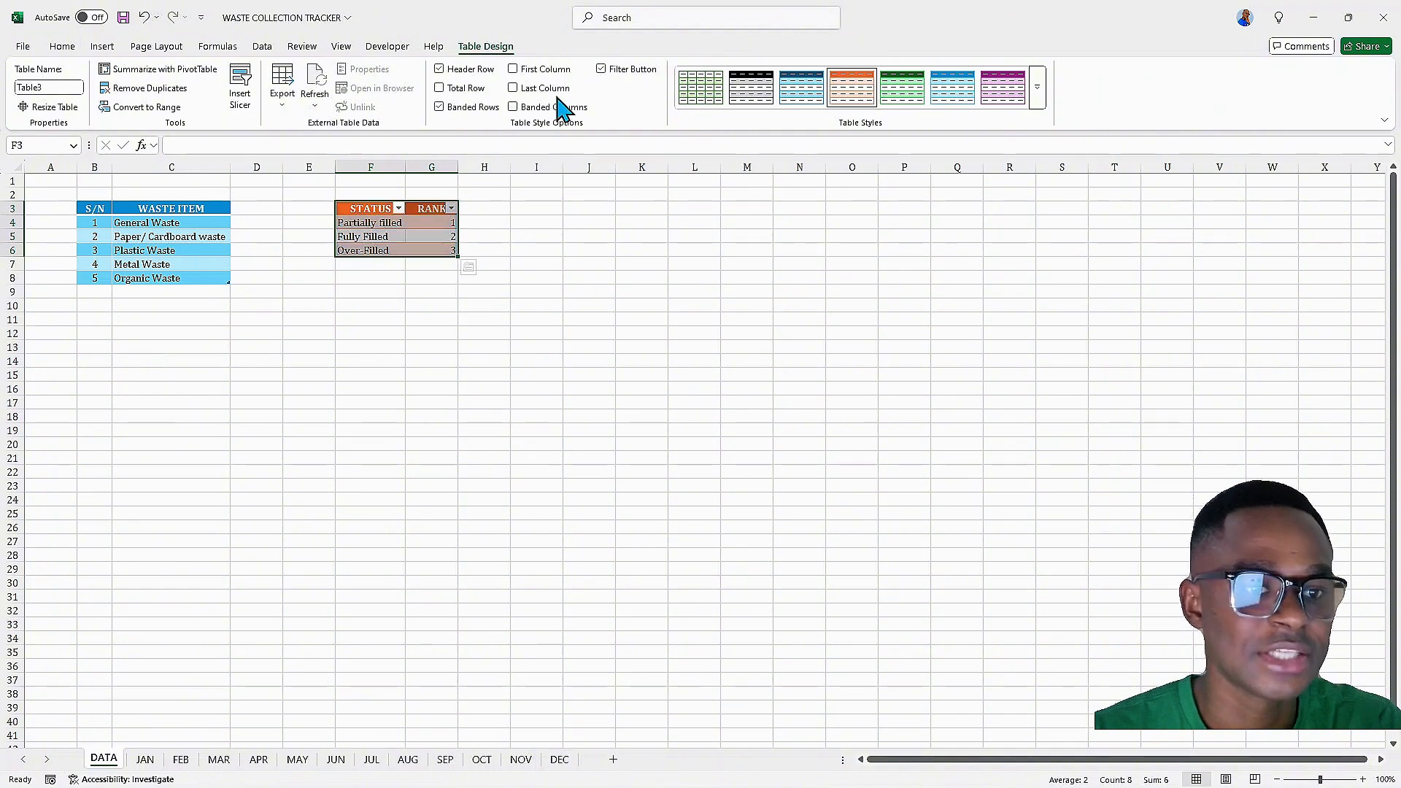
pyautogui.click(600, 69)
pyautogui.click(398, 237)
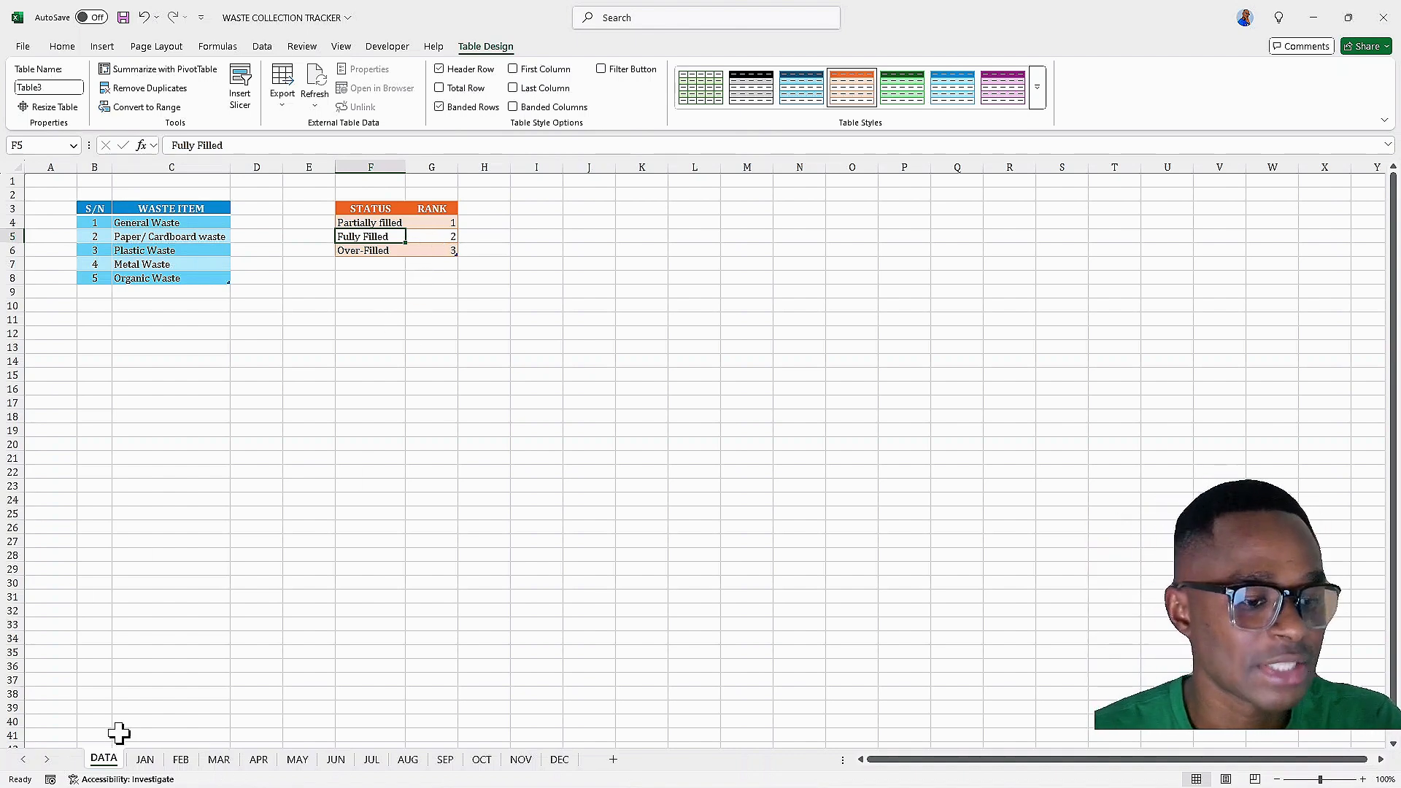
# On the JAN sheet, add a List data validation to STATUS cells I4:I8 sourced from =DATA!$F$4:$F$6
pyautogui.click(136, 763)
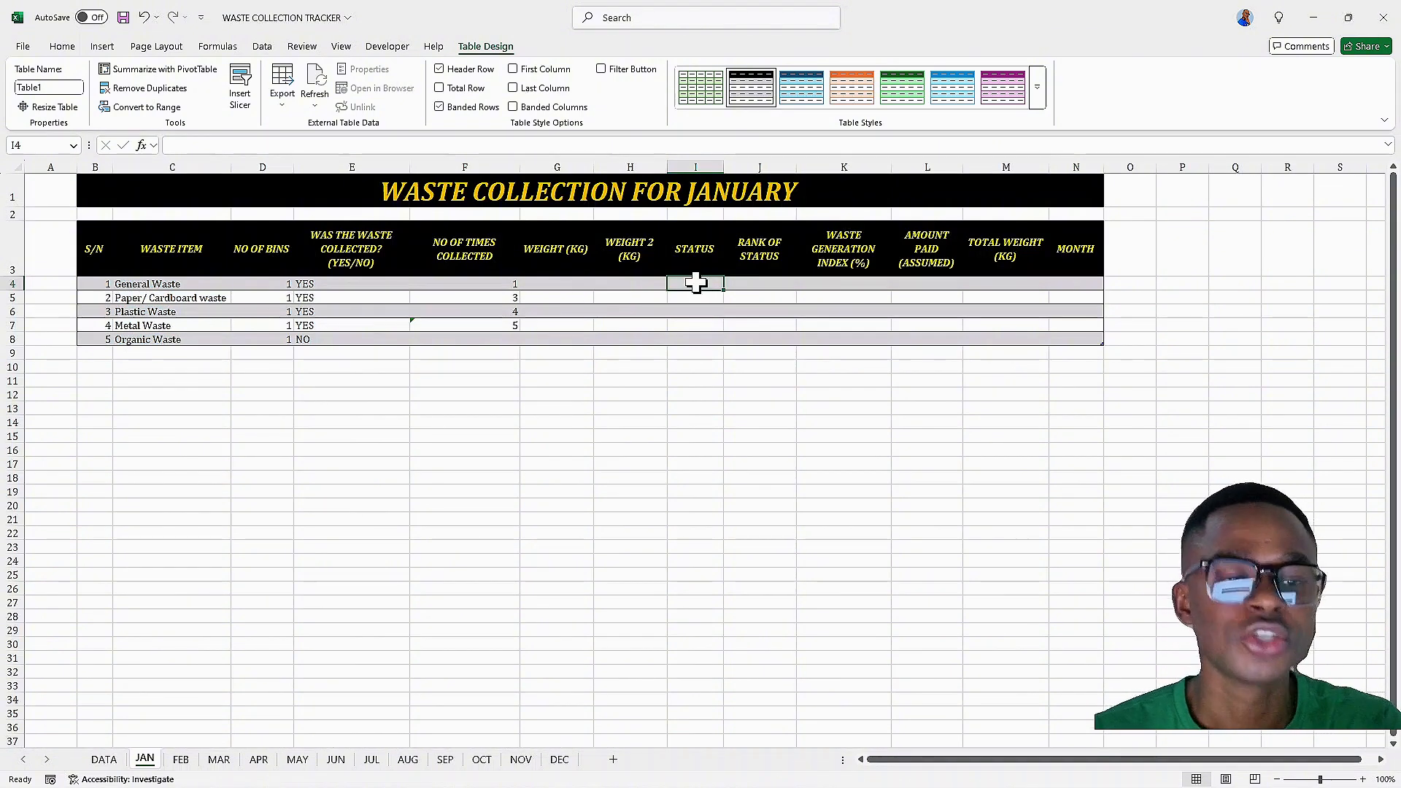
pyautogui.moveTo(695, 284); pyautogui.dragTo(691, 338)
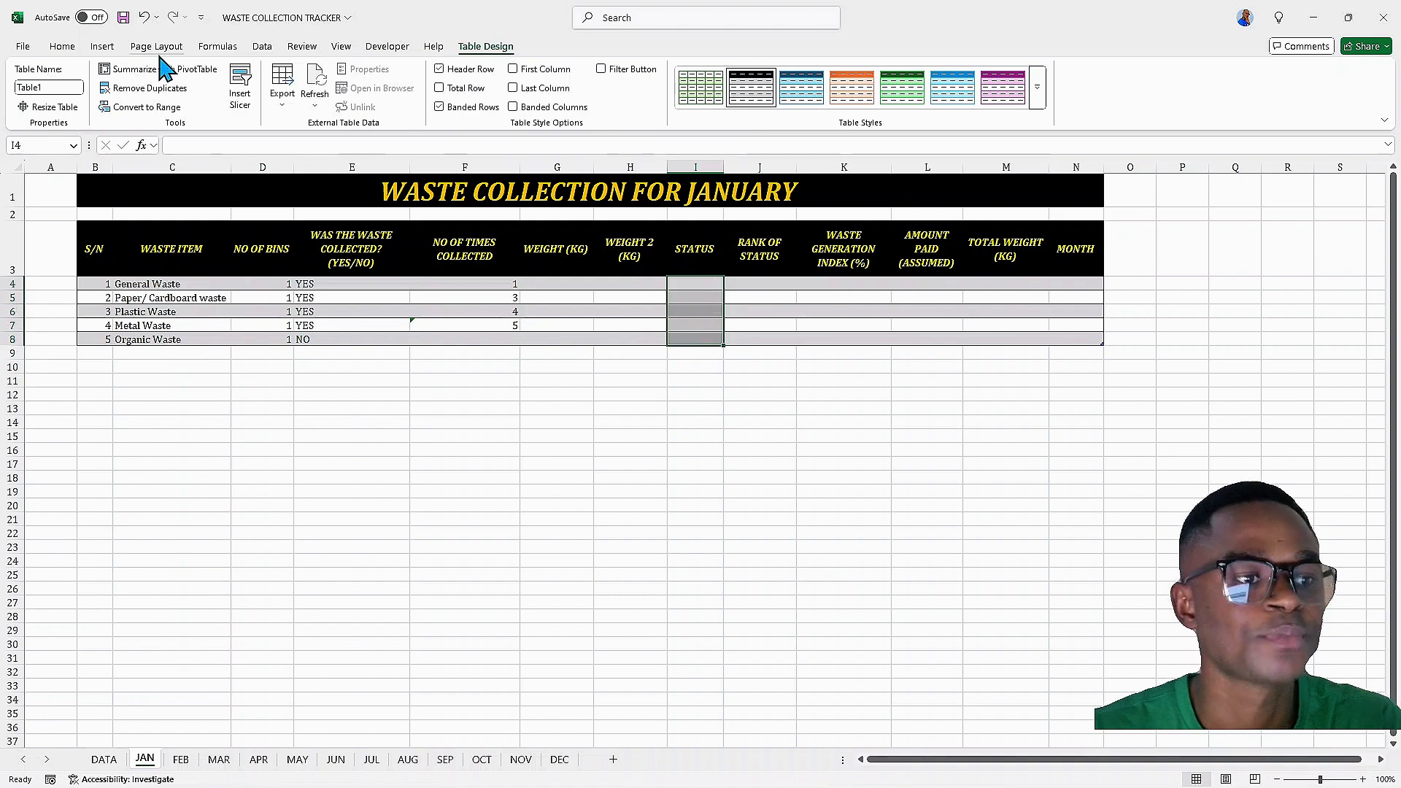
pyautogui.click(262, 47)
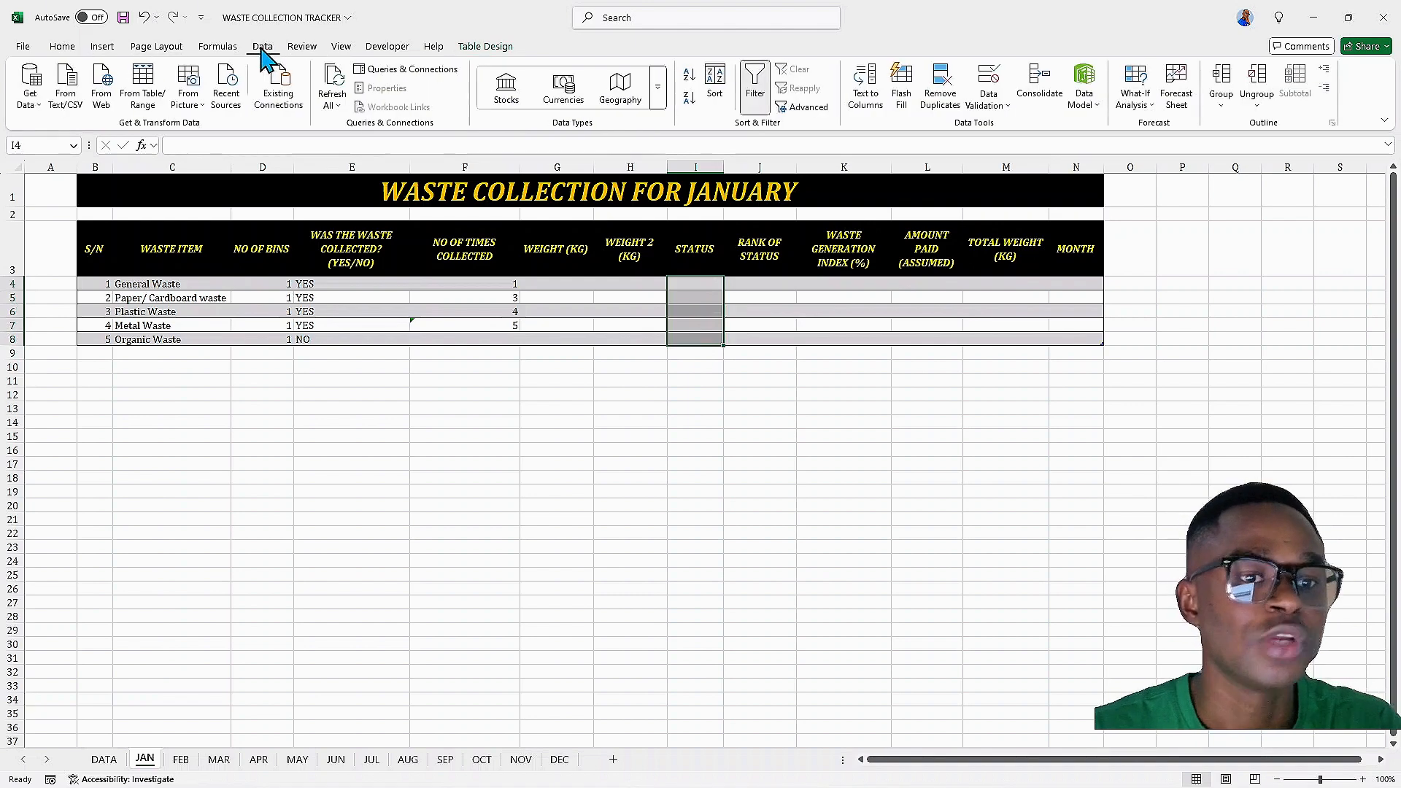
pyautogui.click(989, 102)
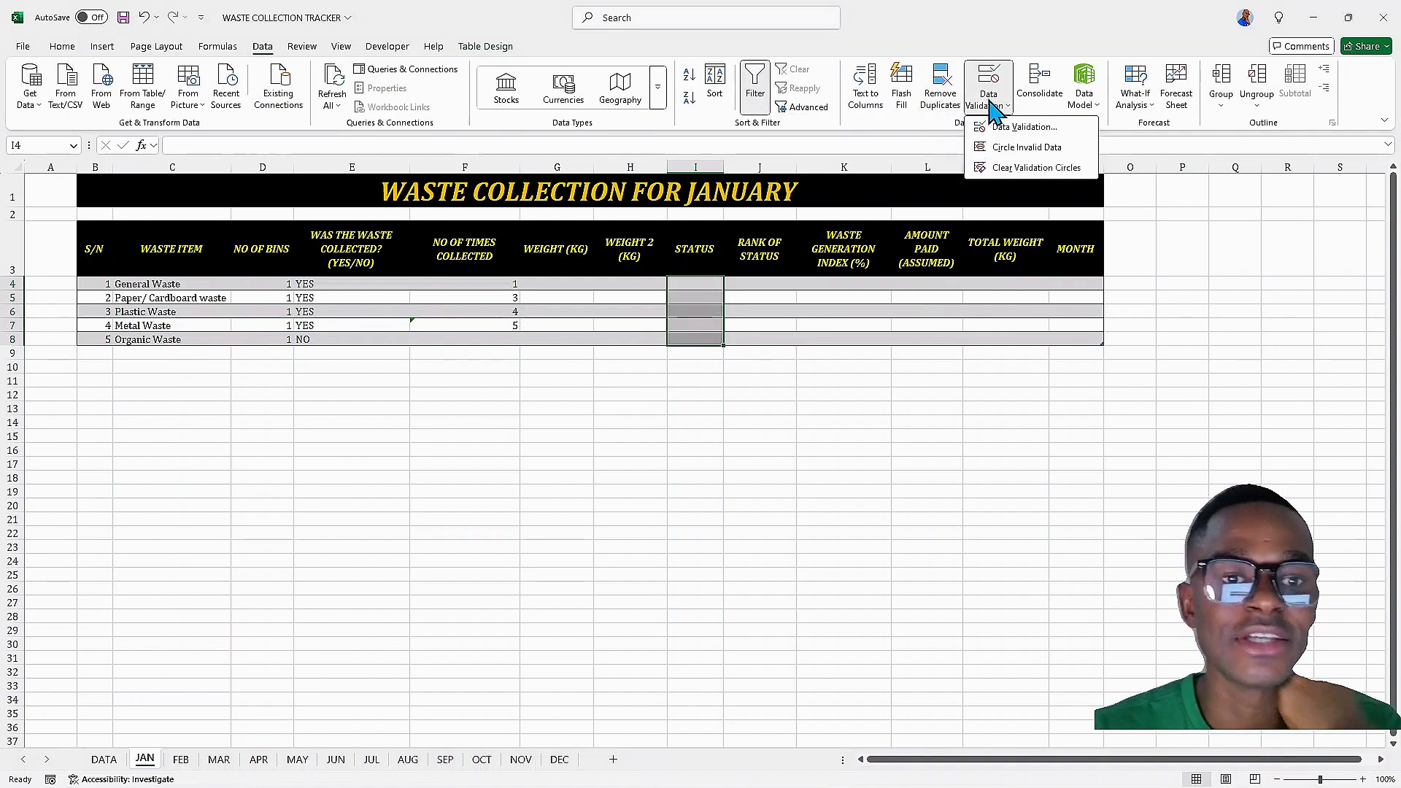
pyautogui.click(1022, 127)
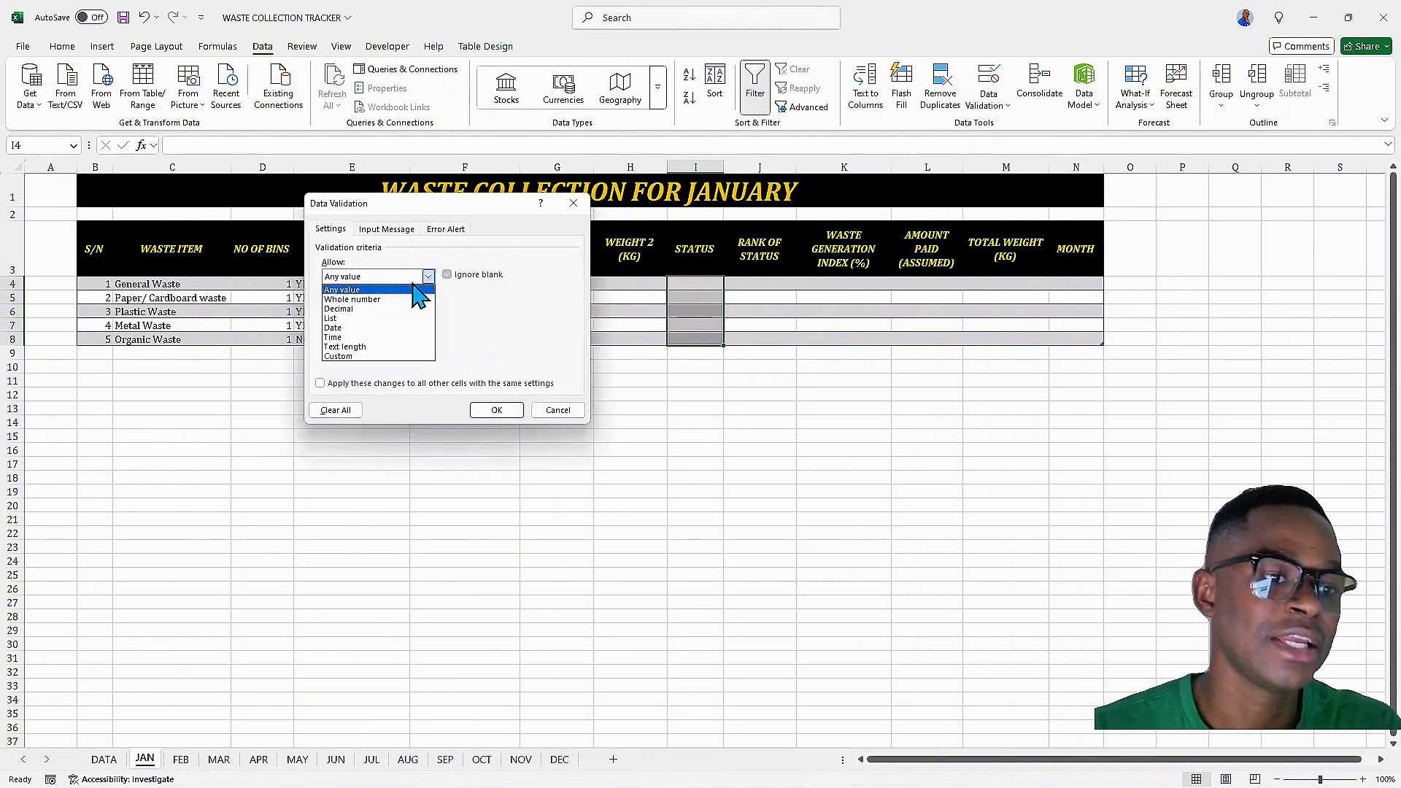
pyautogui.click(376, 319)
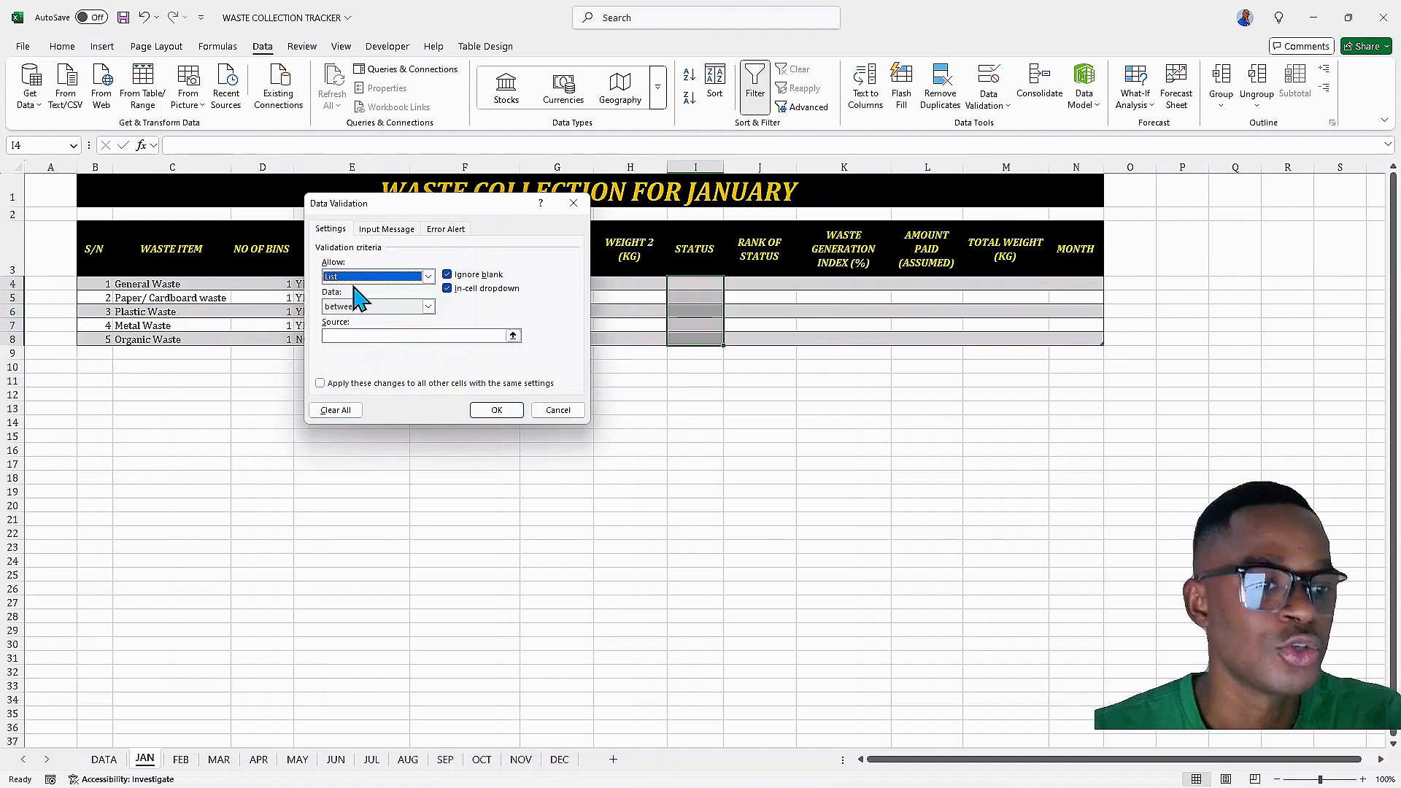
pyautogui.click(513, 337)
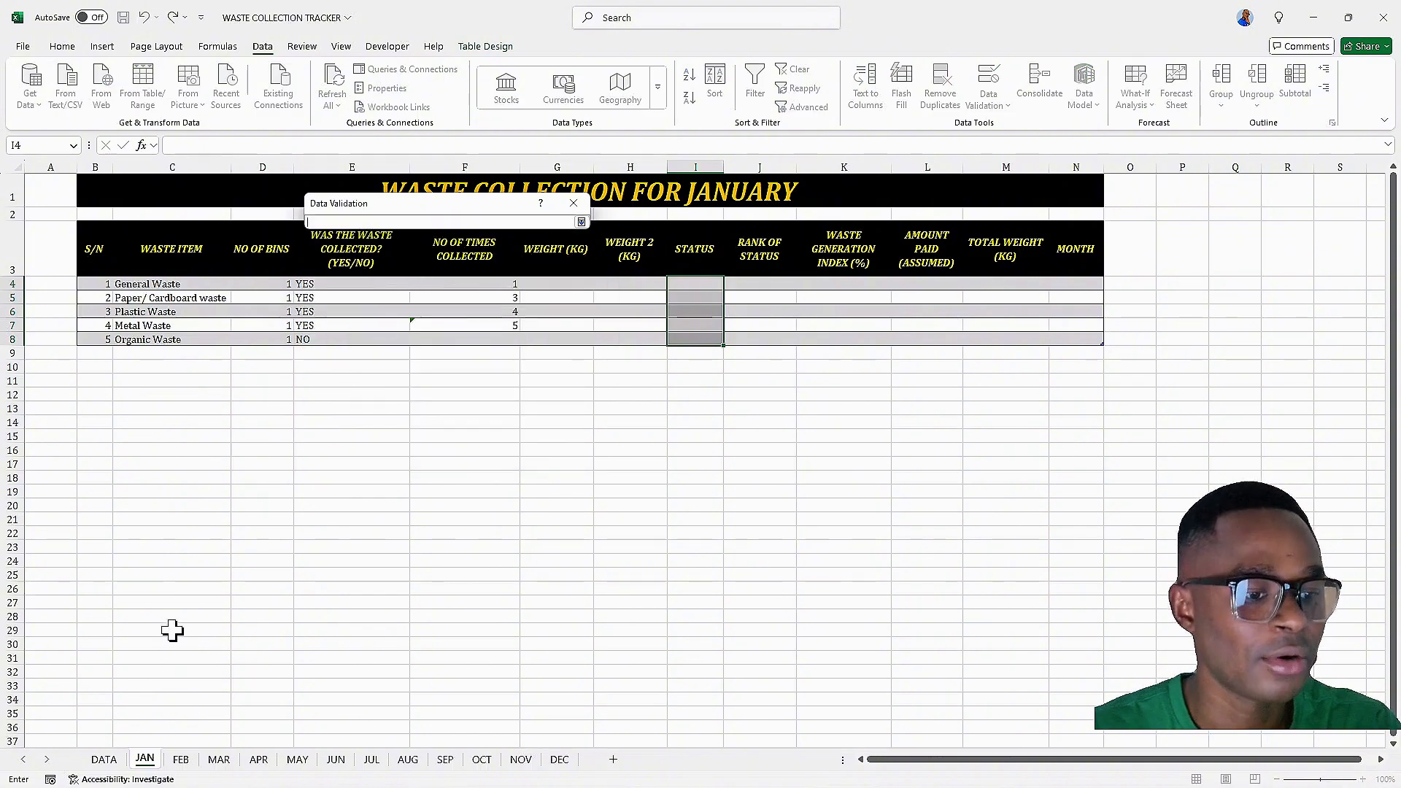
pyautogui.click(116, 763)
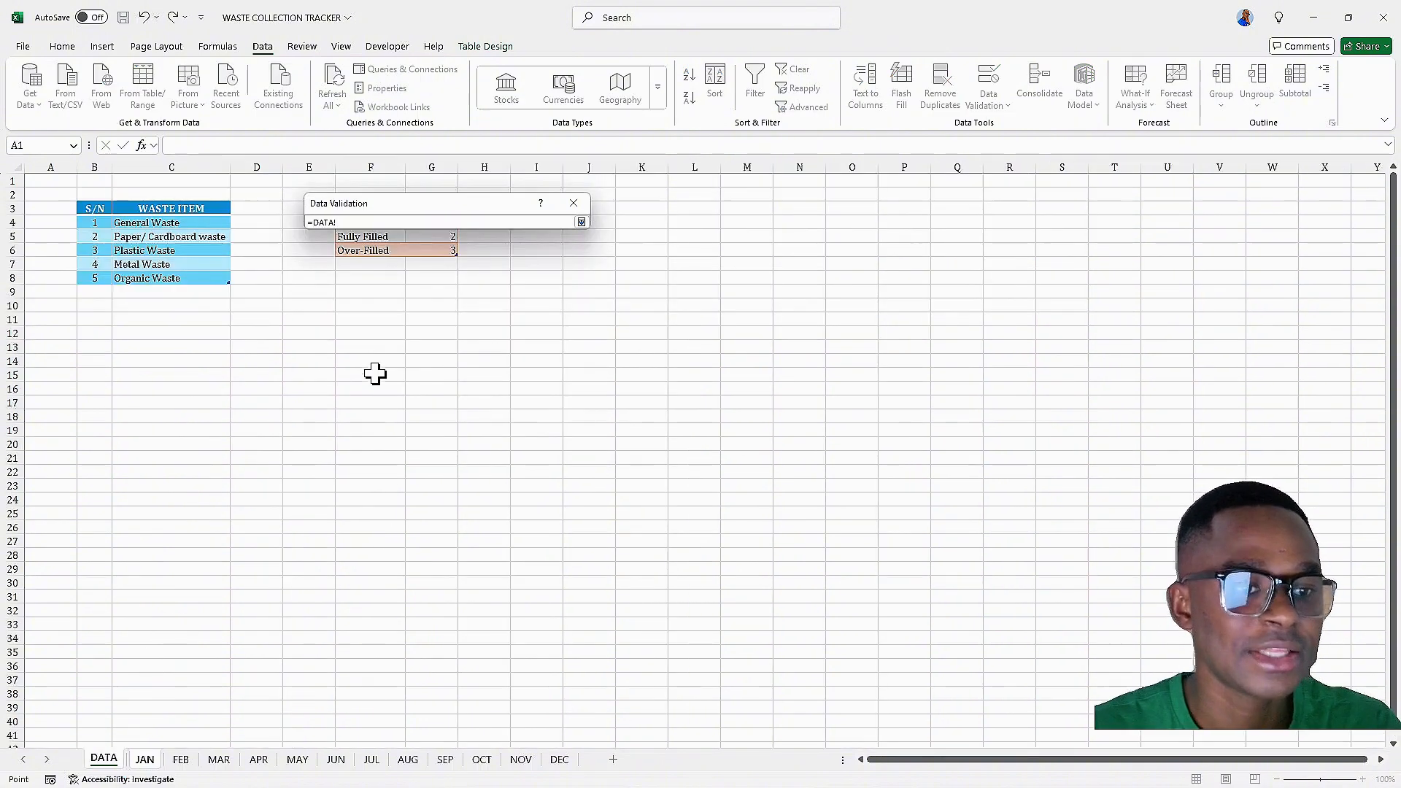
pyautogui.moveTo(398, 215); pyautogui.dragTo(605, 261)
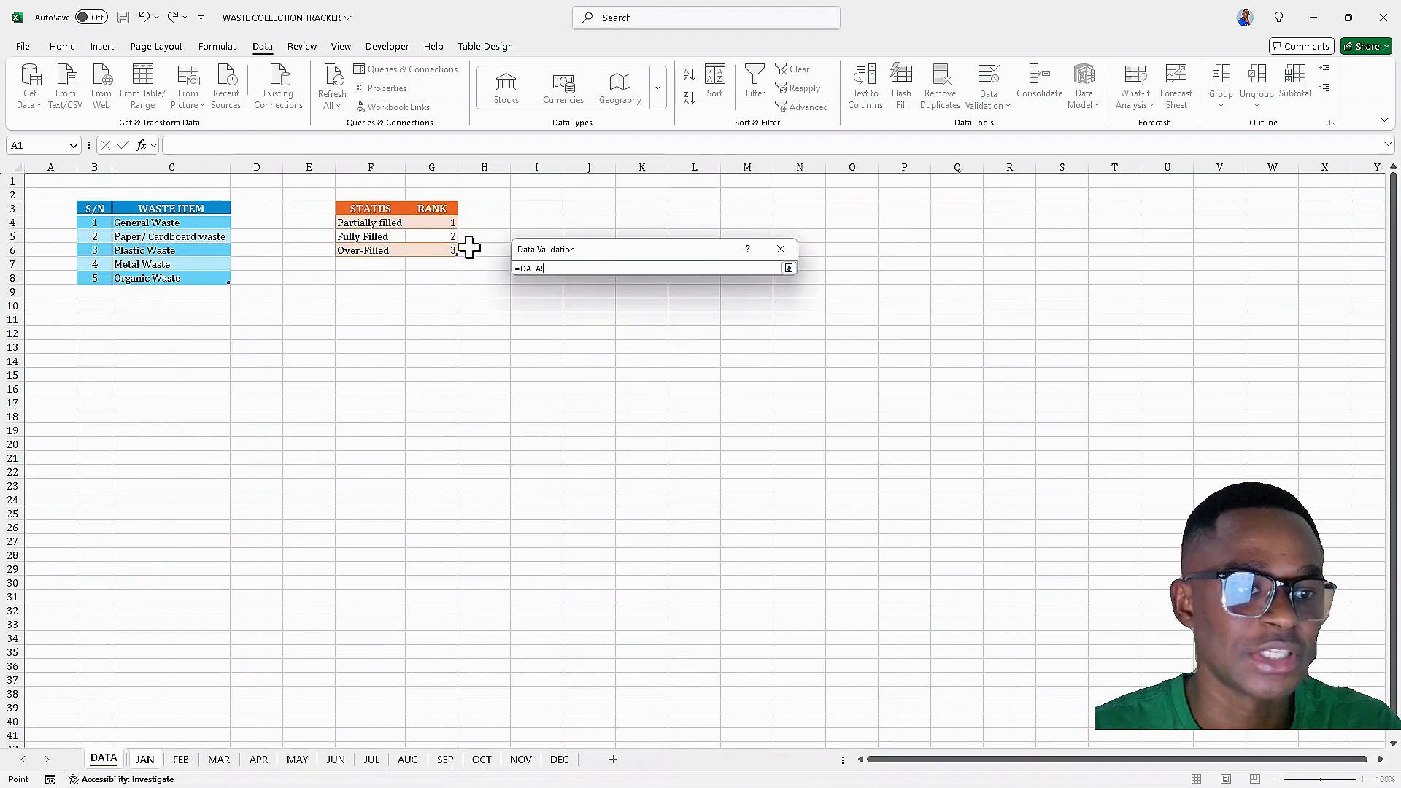
pyautogui.moveTo(379, 222); pyautogui.dragTo(401, 248)
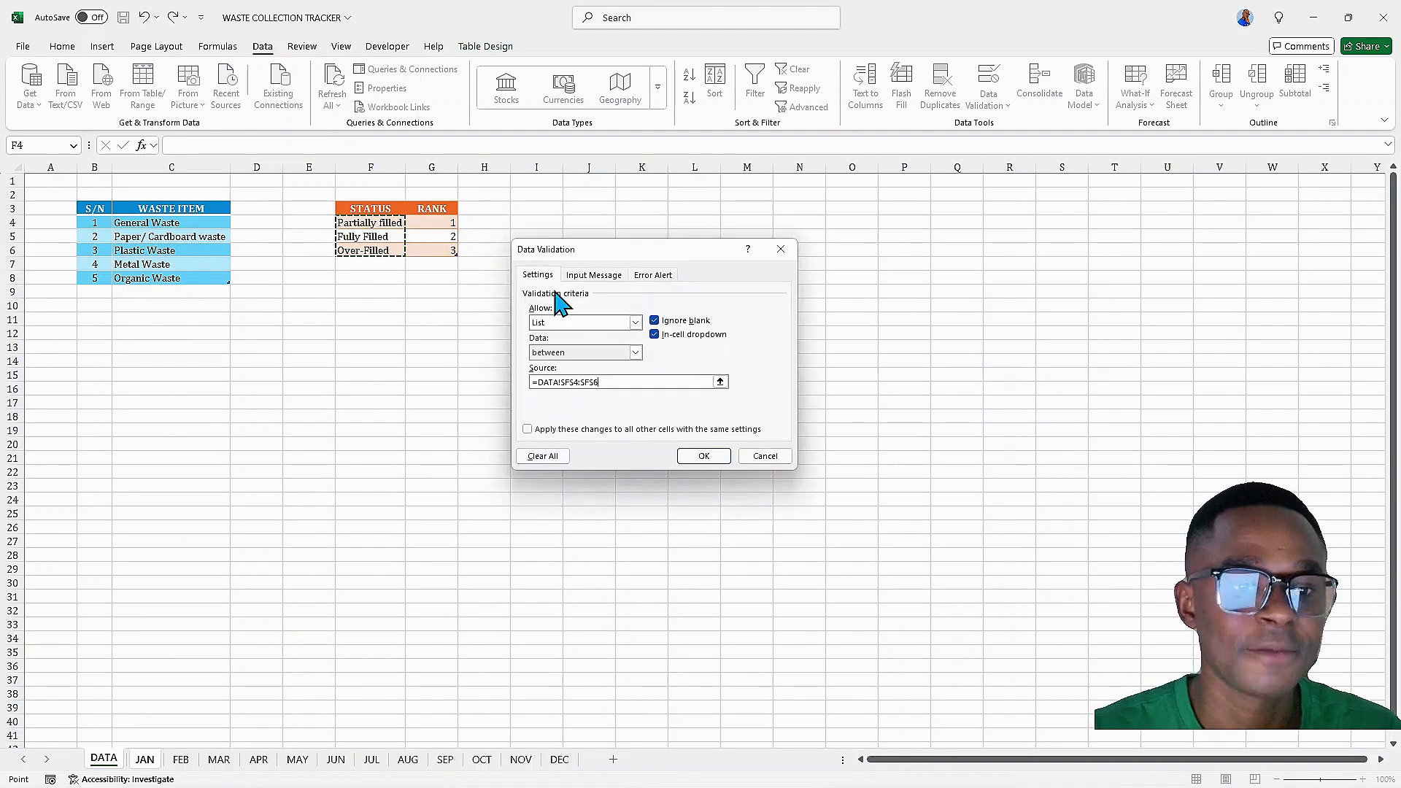
pyautogui.click(693, 460)
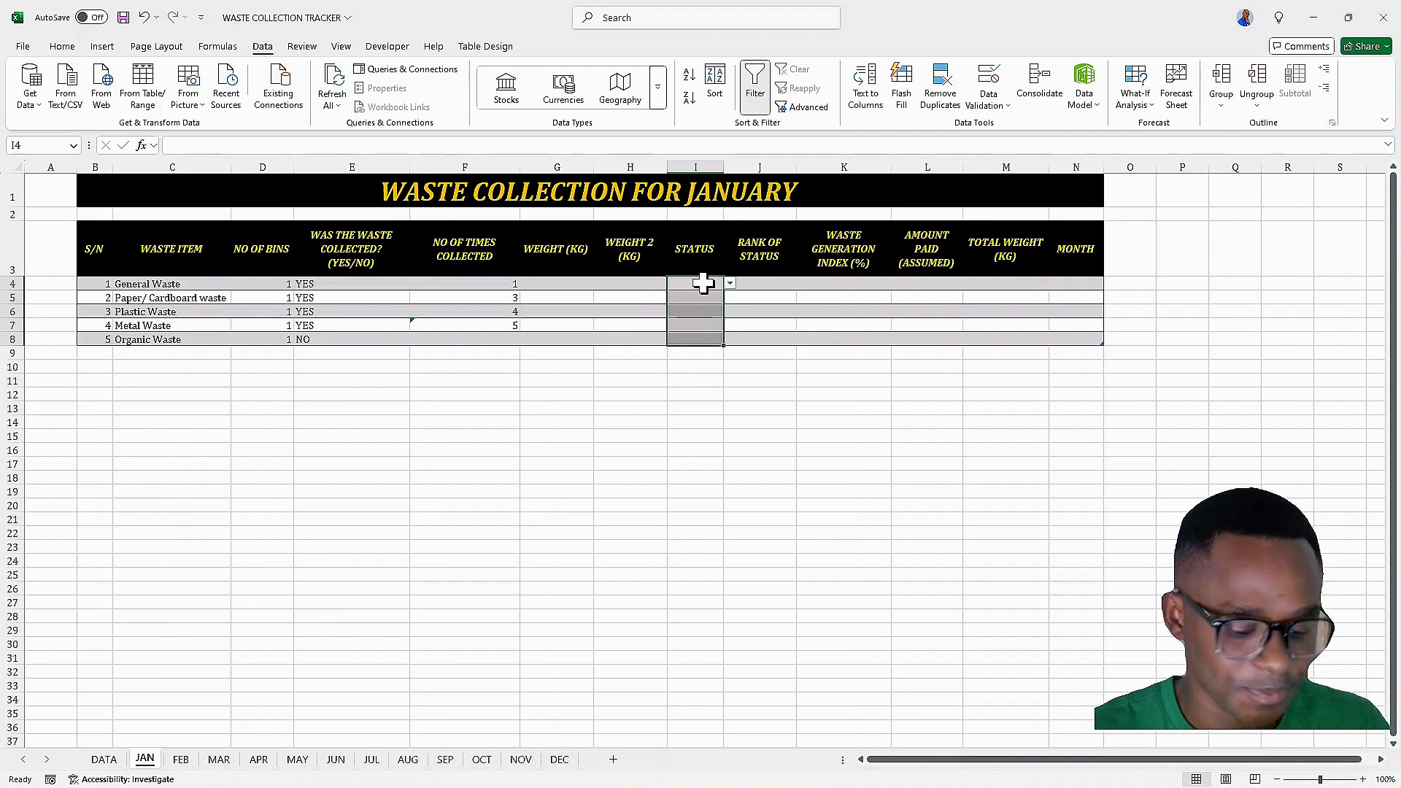
# Set STATUS to Partially filled for General Waste and Fully Filled for Paper/ Cardboard waste, then autofit the STATUS column
pyautogui.write('p')
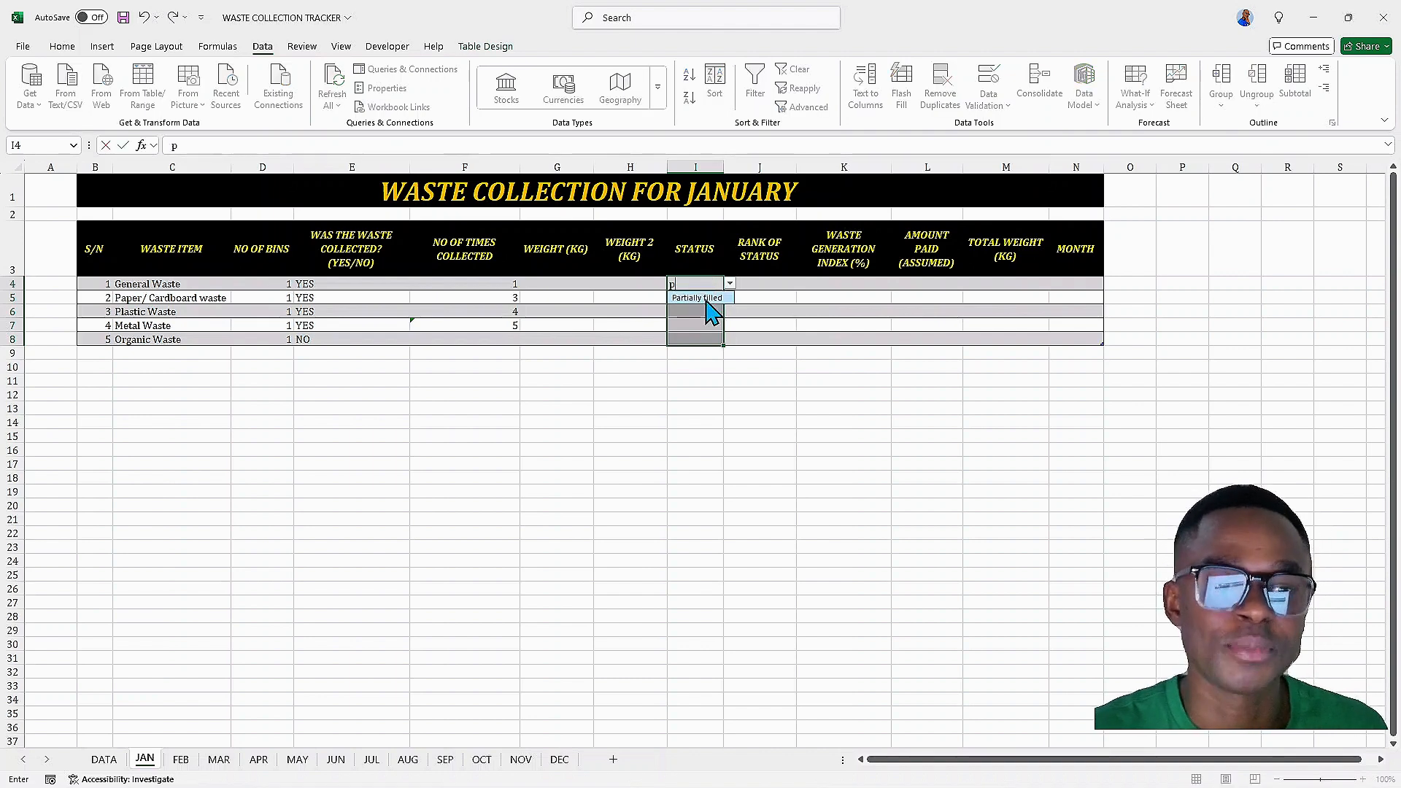
pyautogui.click(706, 300)
pyautogui.press('Return')
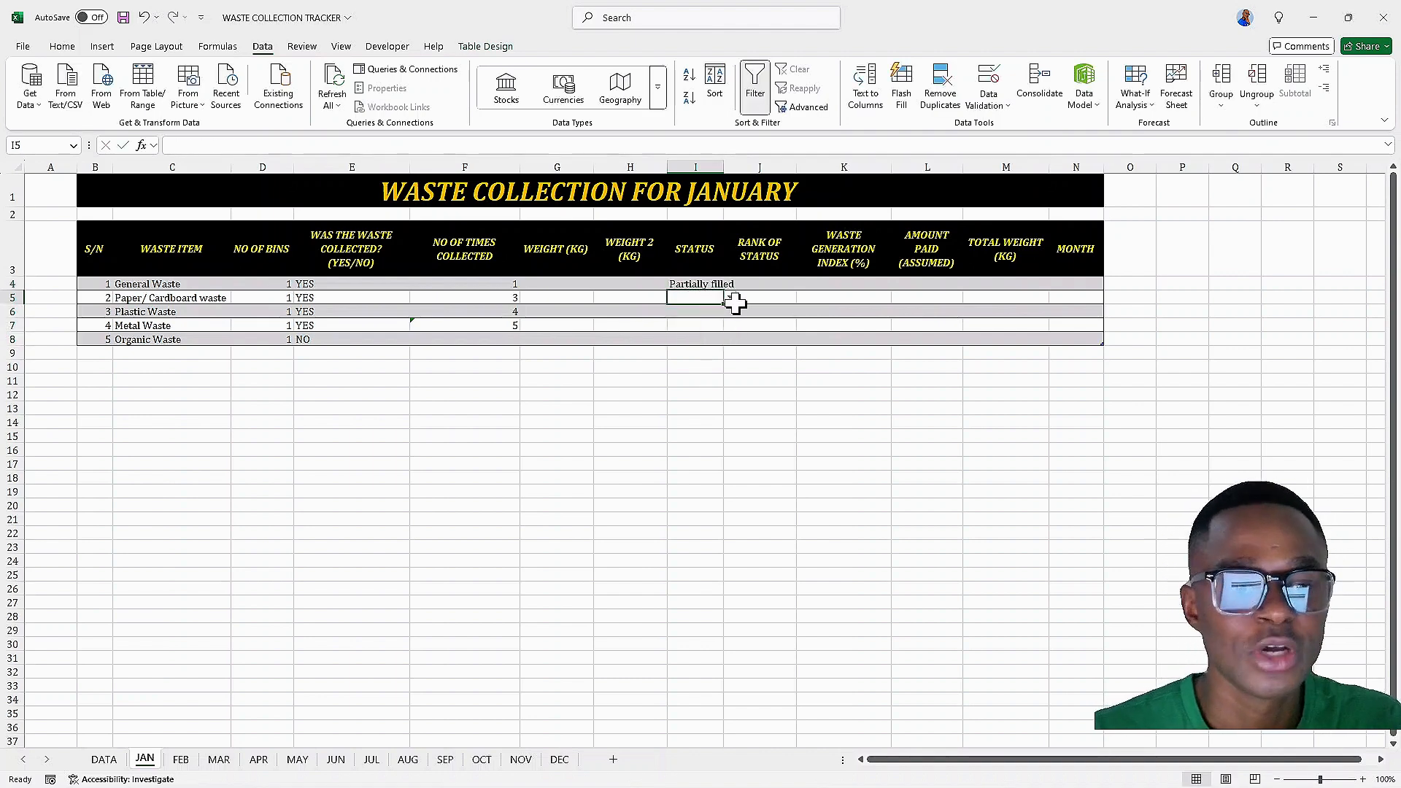
pyautogui.click(730, 298)
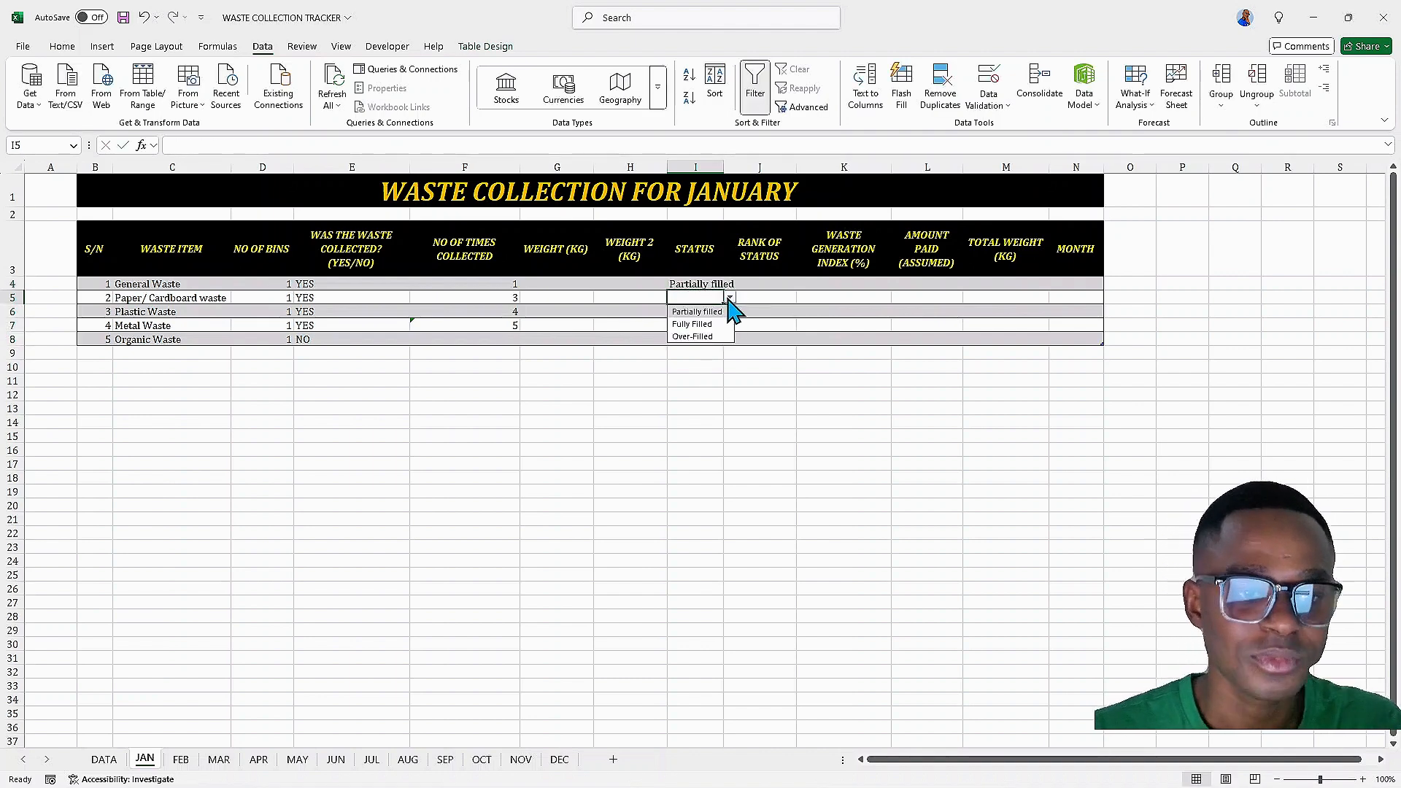
pyautogui.click(697, 324)
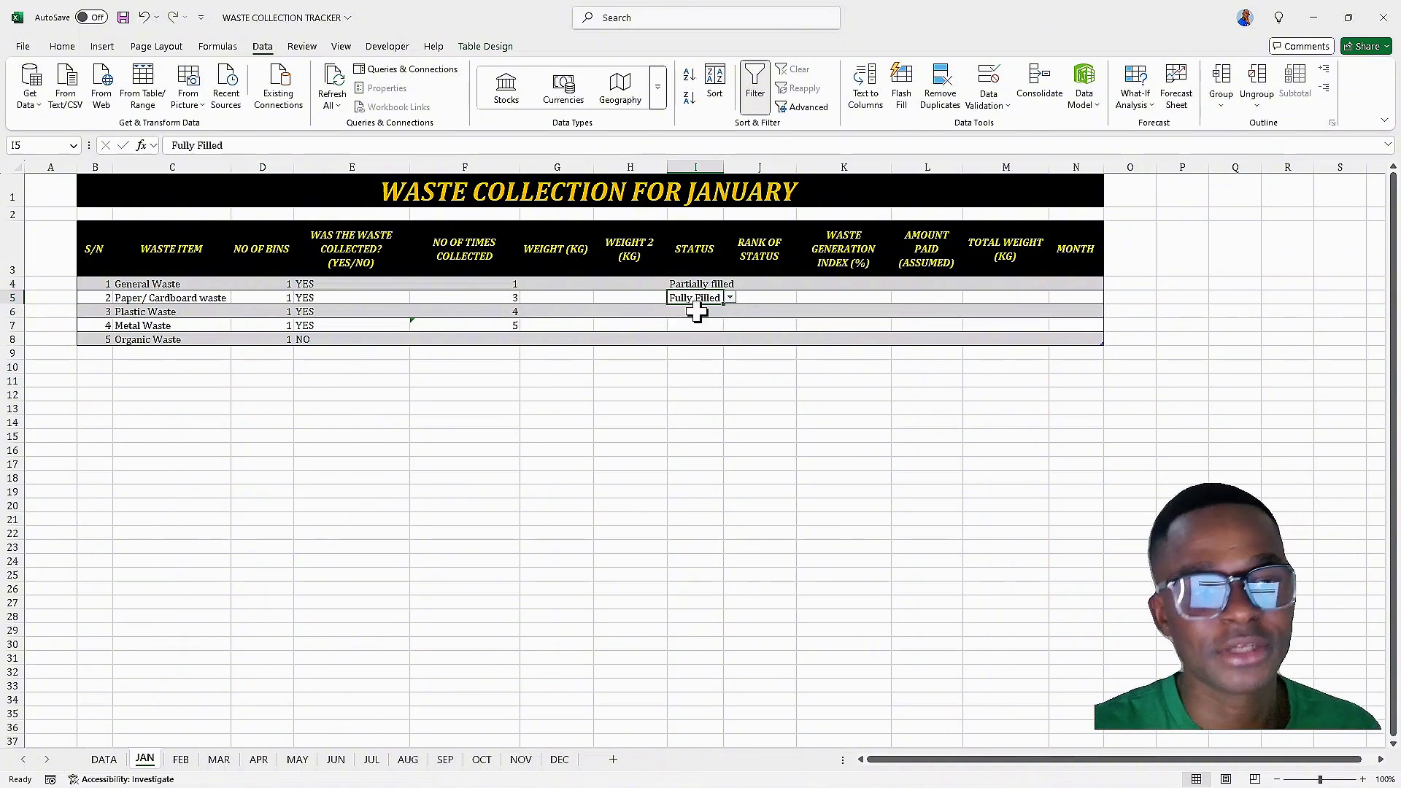
pyautogui.click(702, 312)
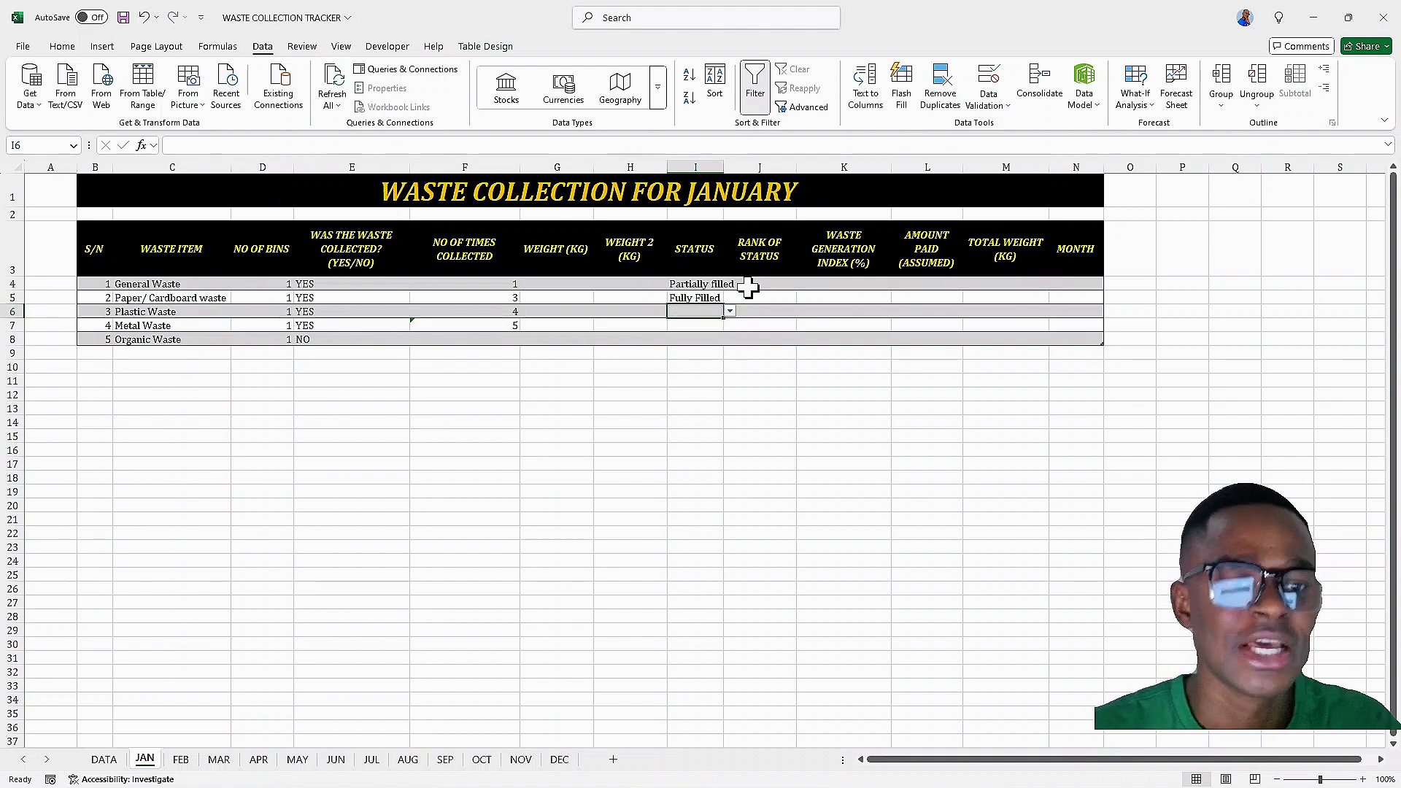
pyautogui.doubleClick(724, 168)
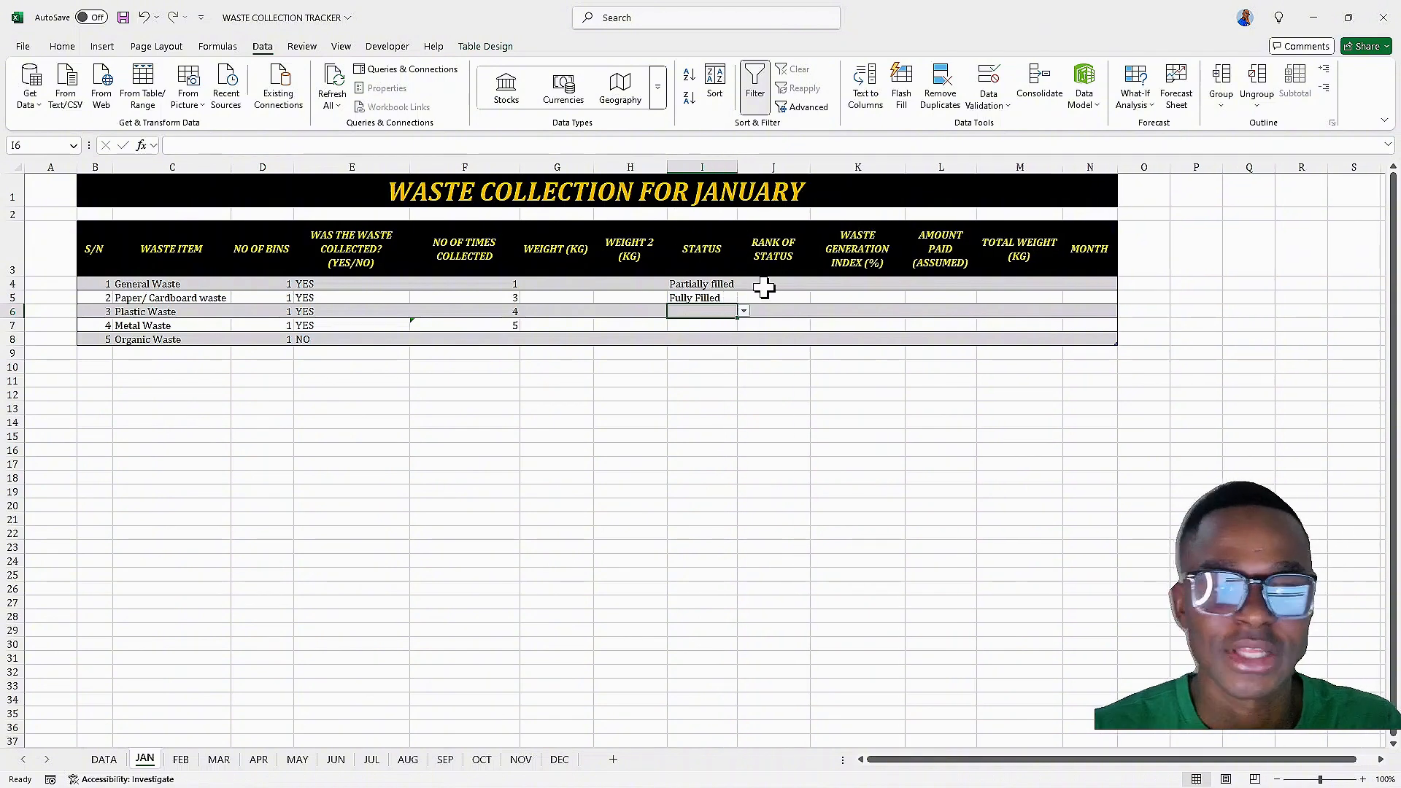
pyautogui.click(762, 286)
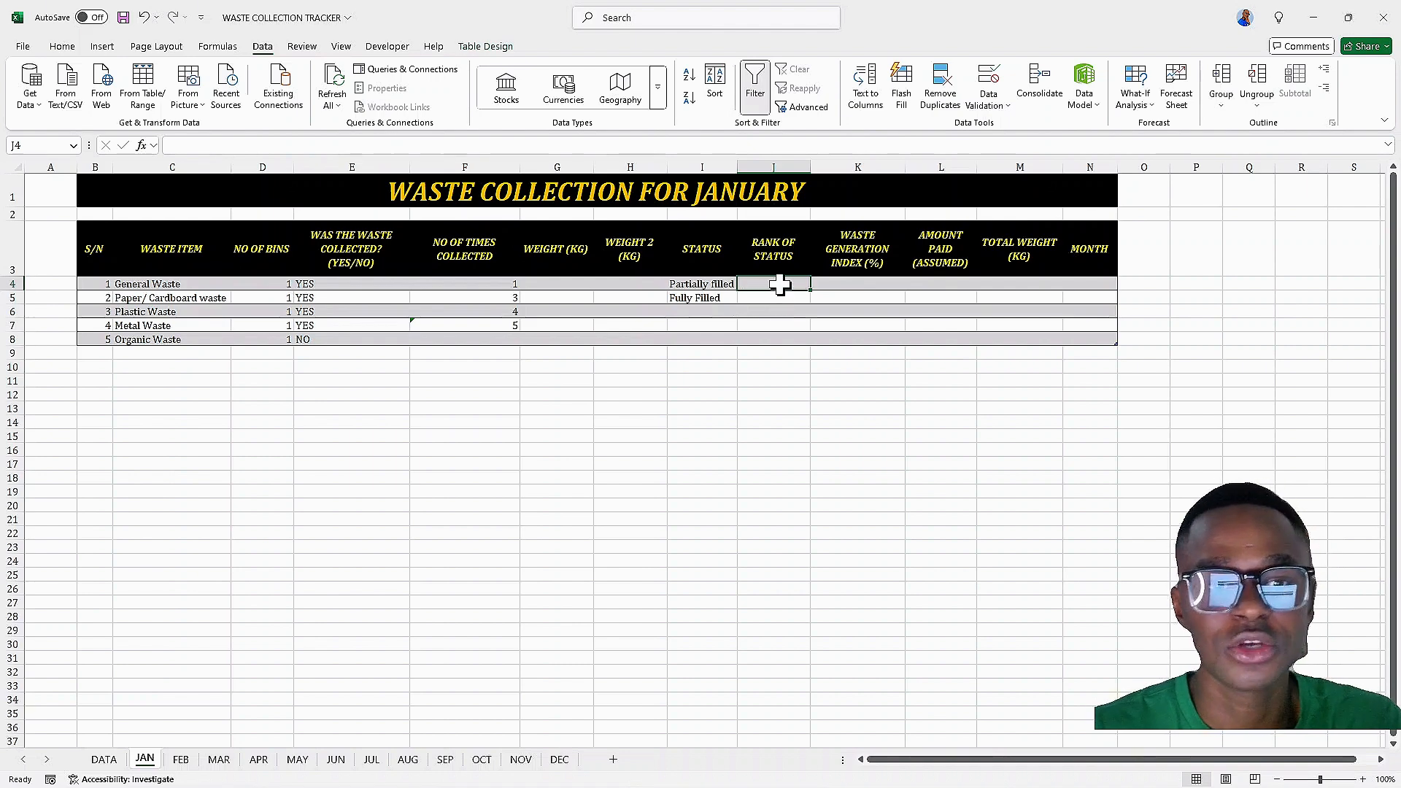
pyautogui.click(249, 146)
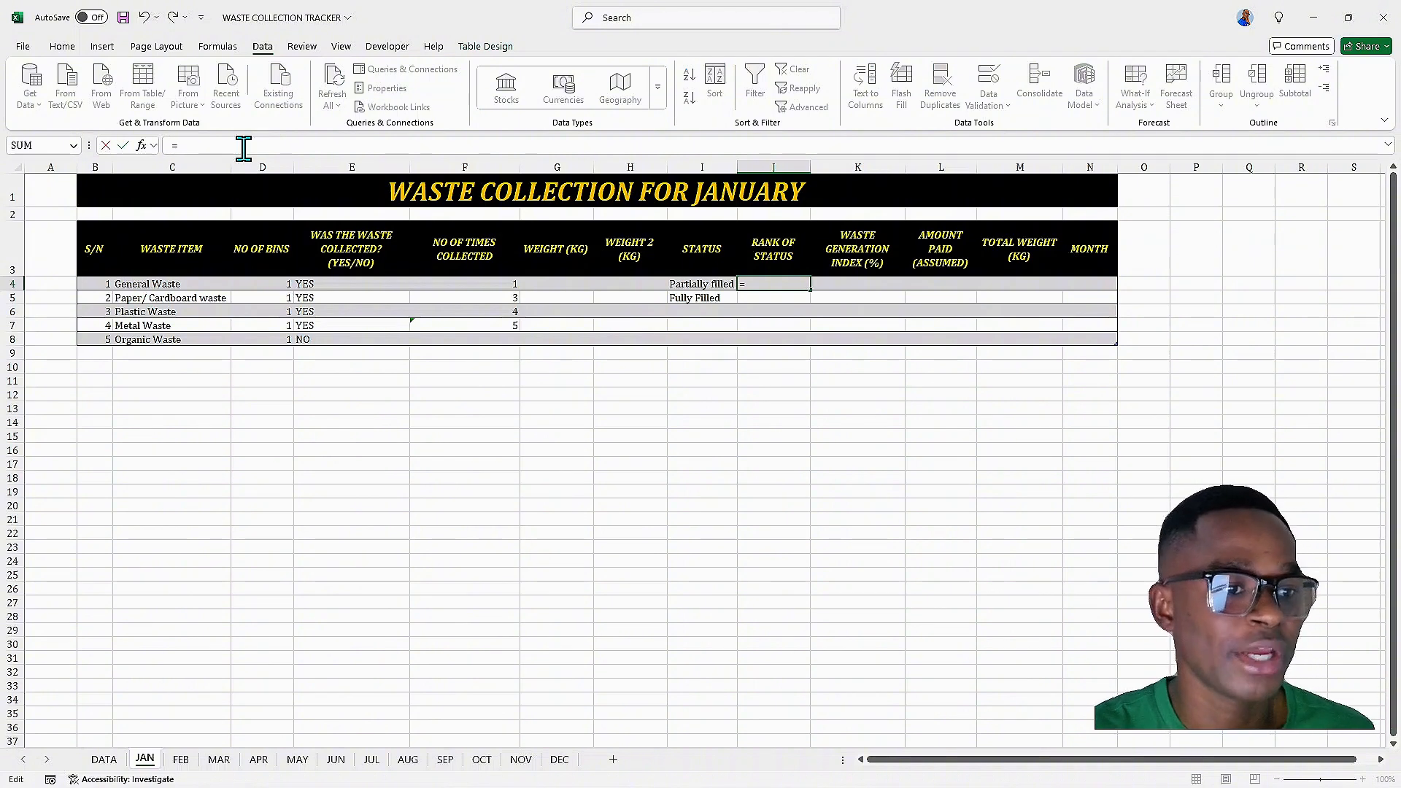
pyautogui.write('=xloo')
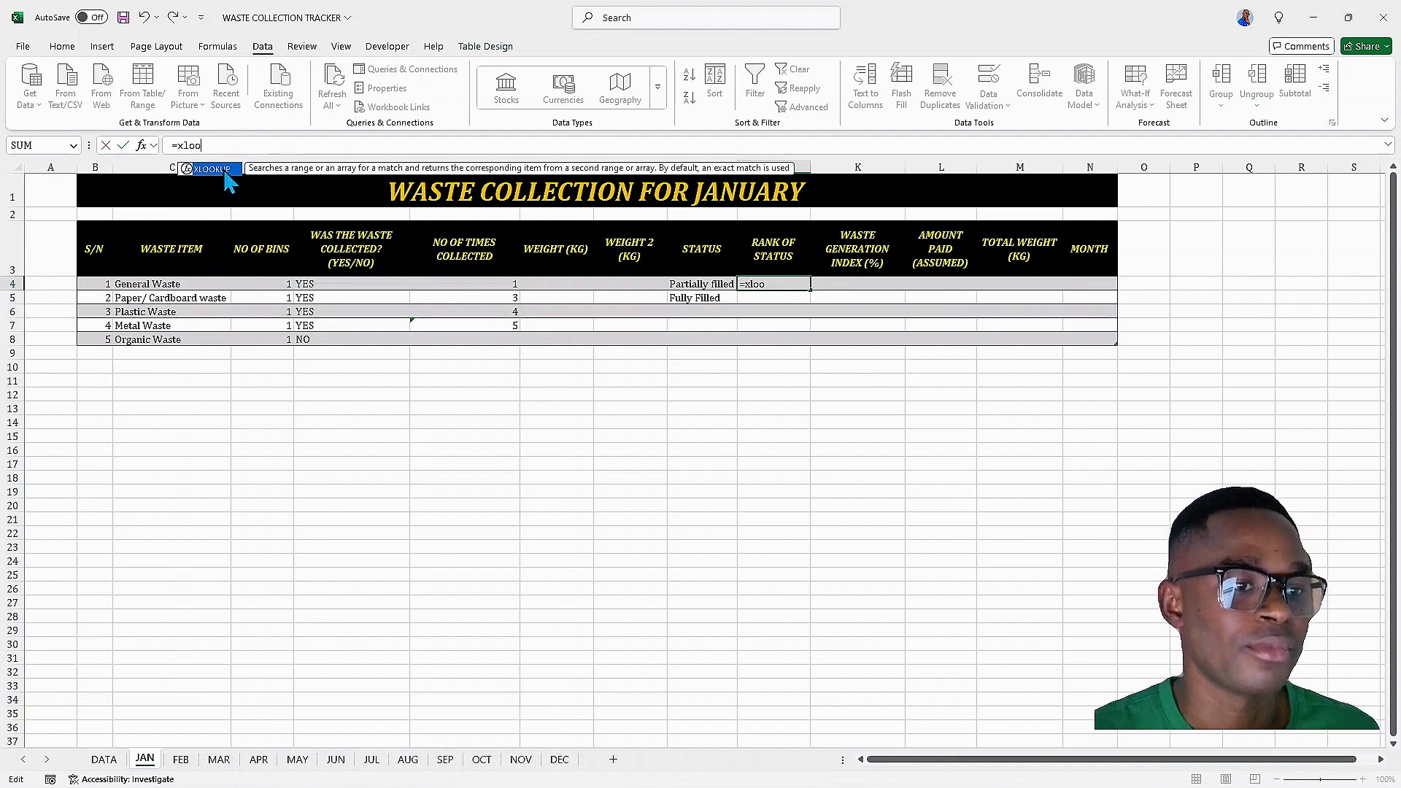
pyautogui.doubleClick(218, 171)
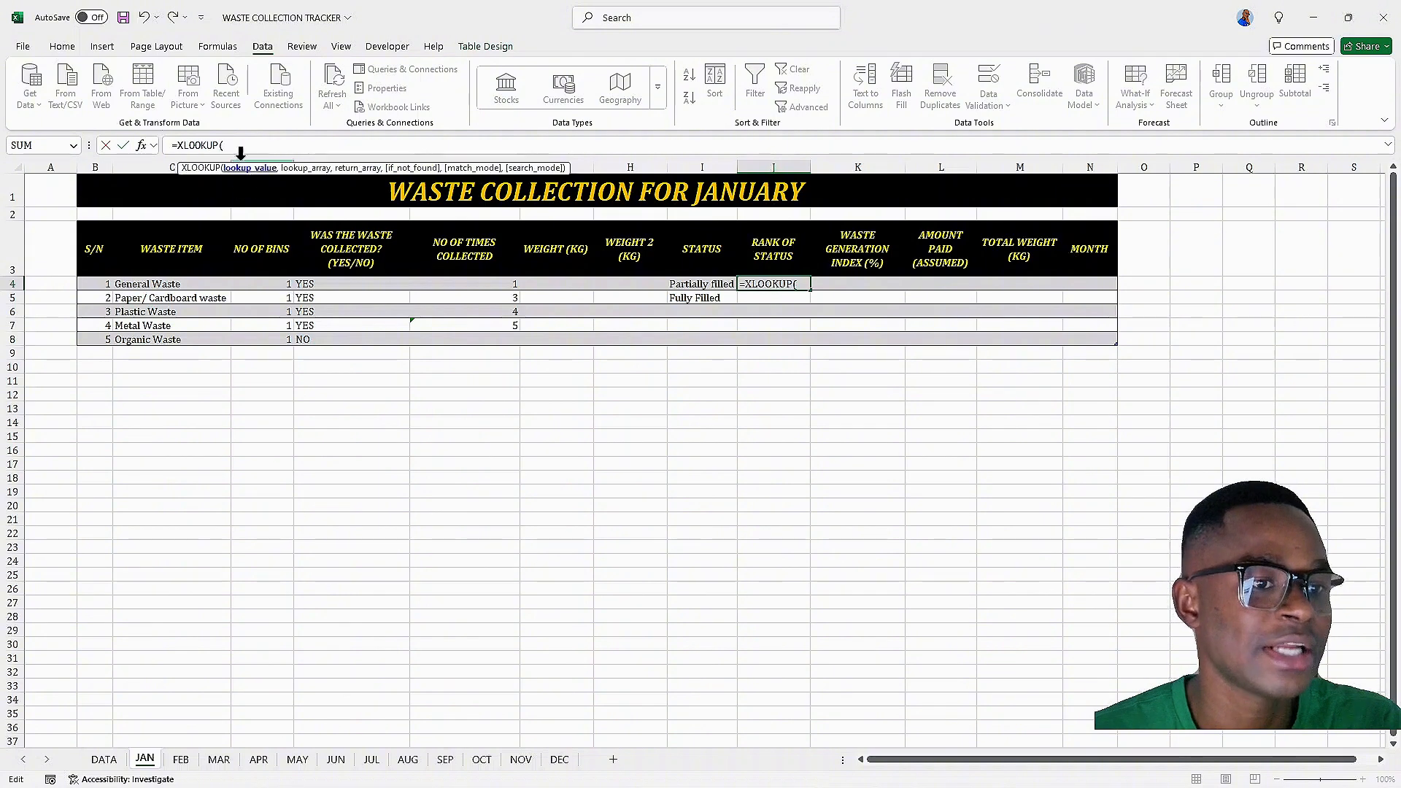
pyautogui.click(702, 286)
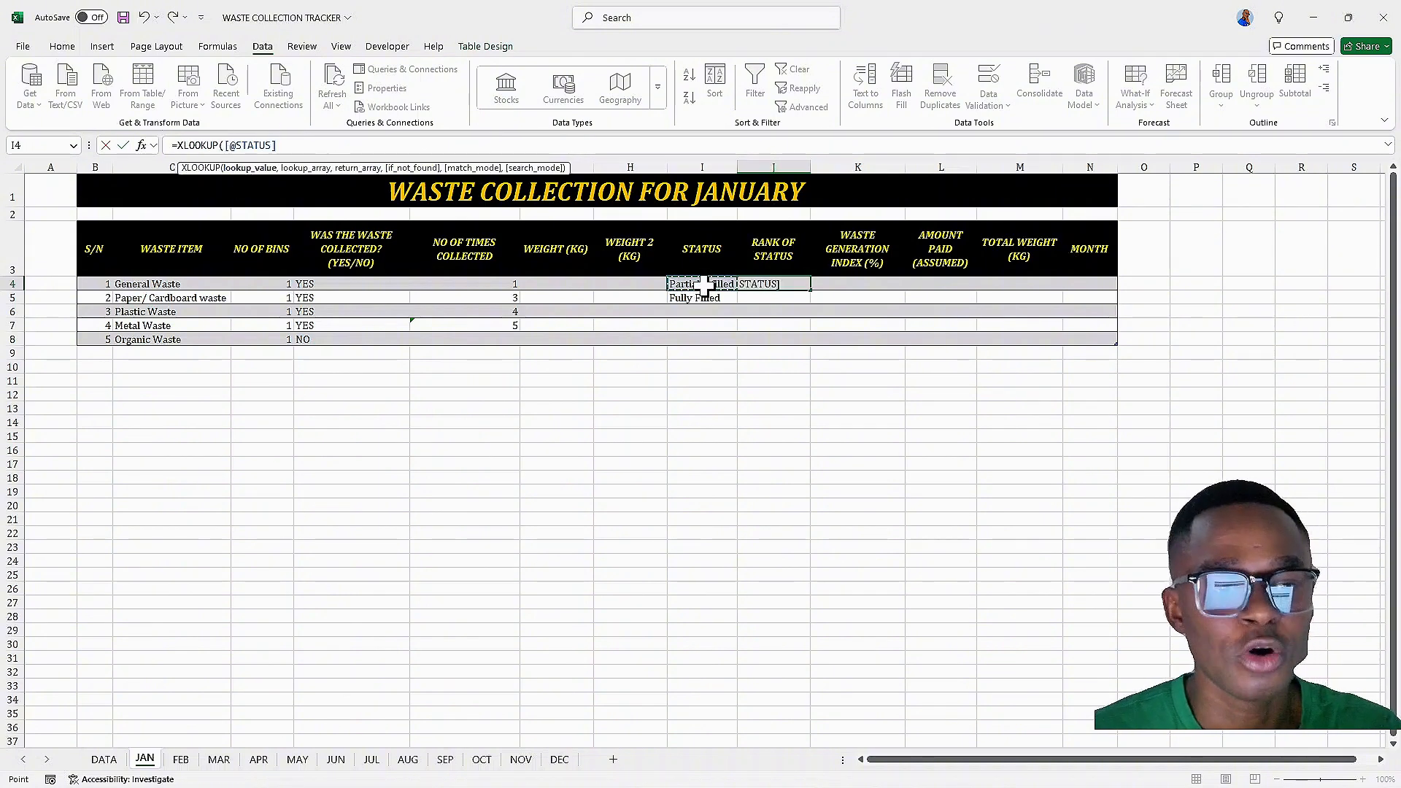
pyautogui.write(',')
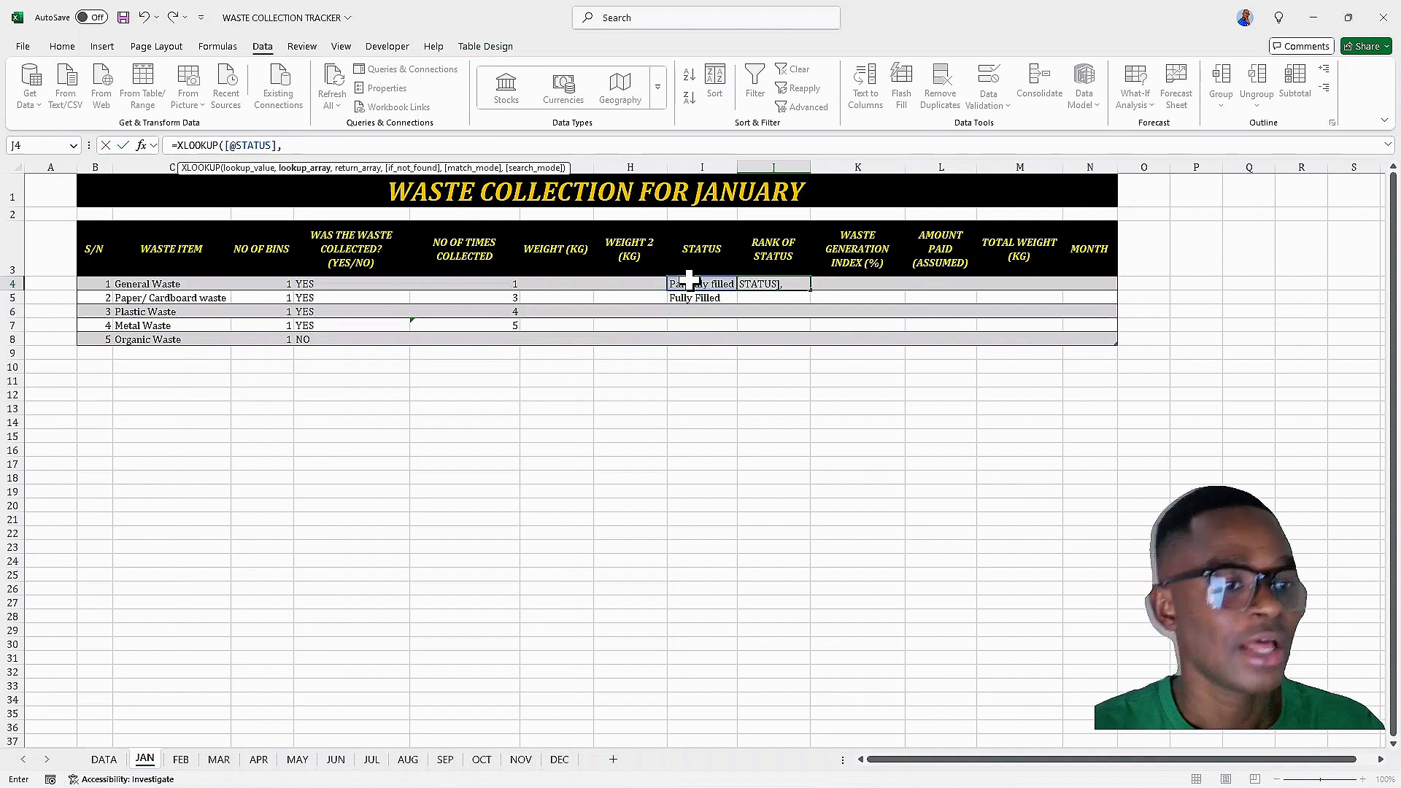
pyautogui.click(107, 760)
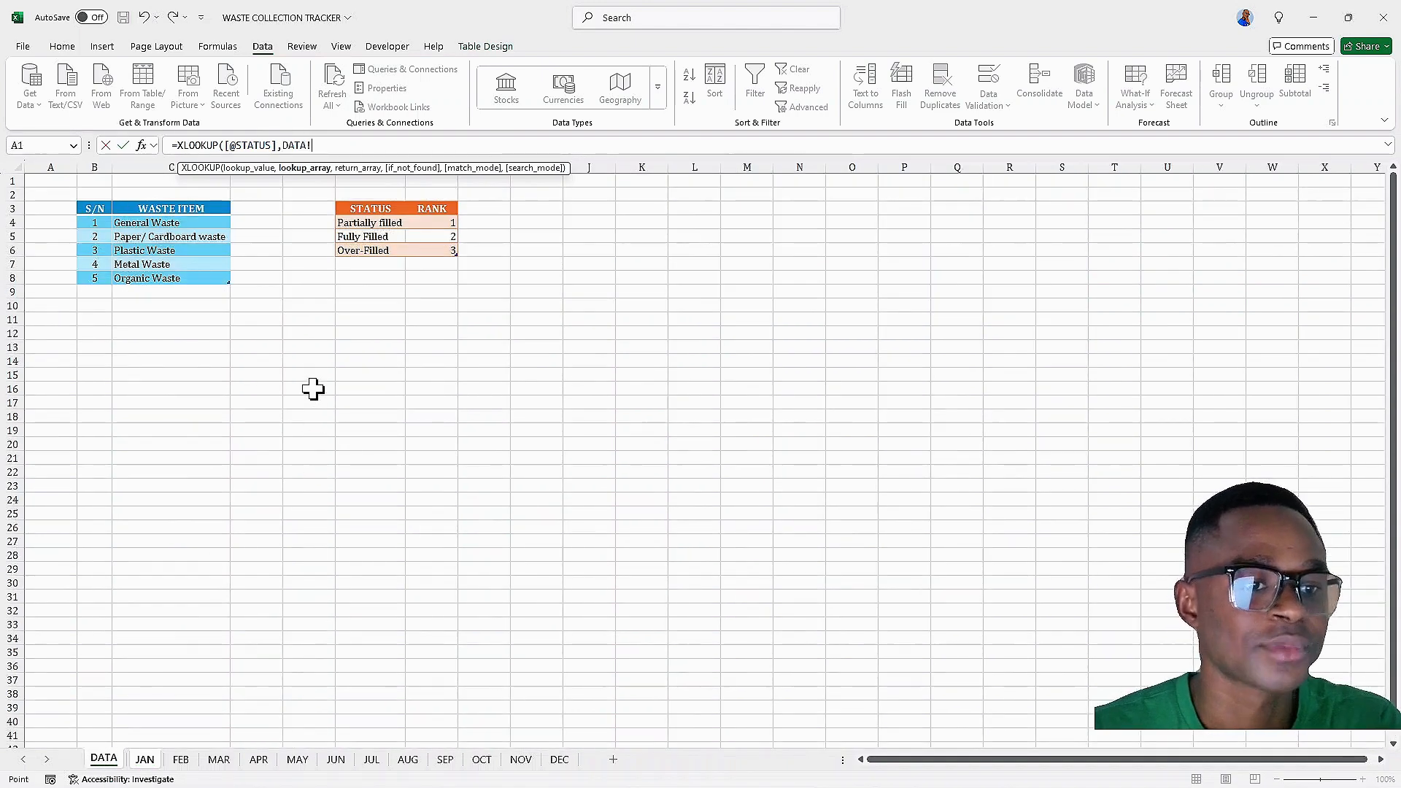
pyautogui.moveTo(353, 222); pyautogui.dragTo(357, 248)
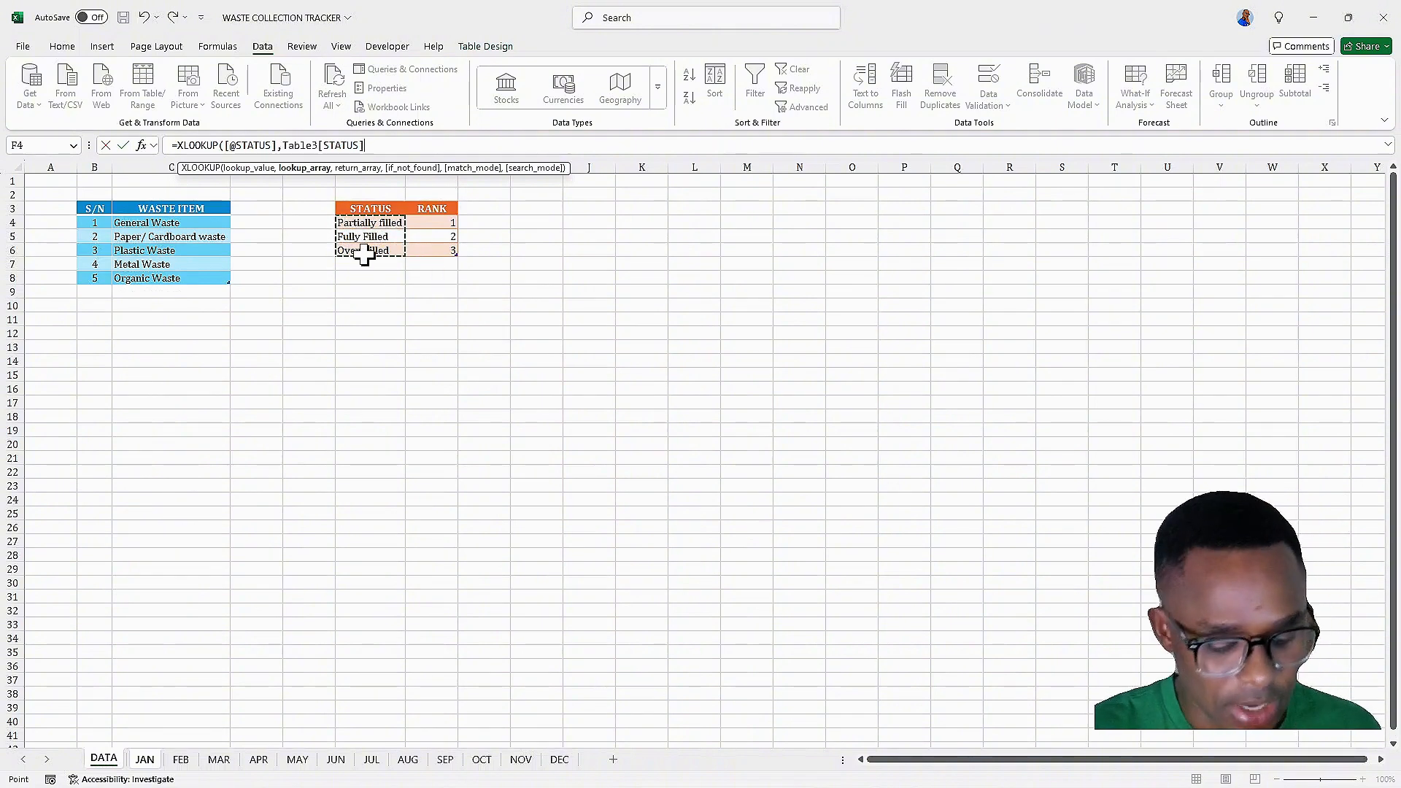
pyautogui.write(',')
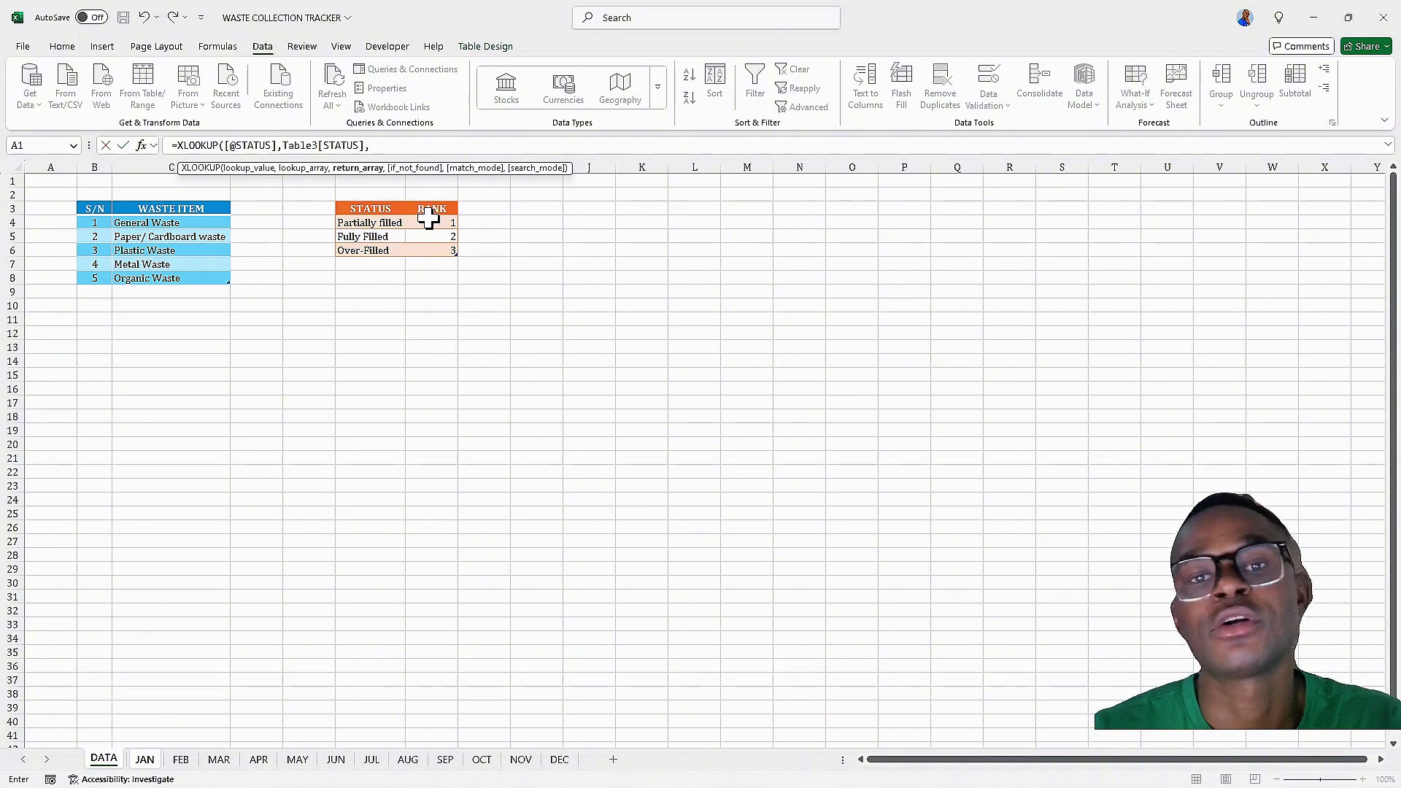
pyautogui.moveTo(430, 221); pyautogui.dragTo(438, 250)
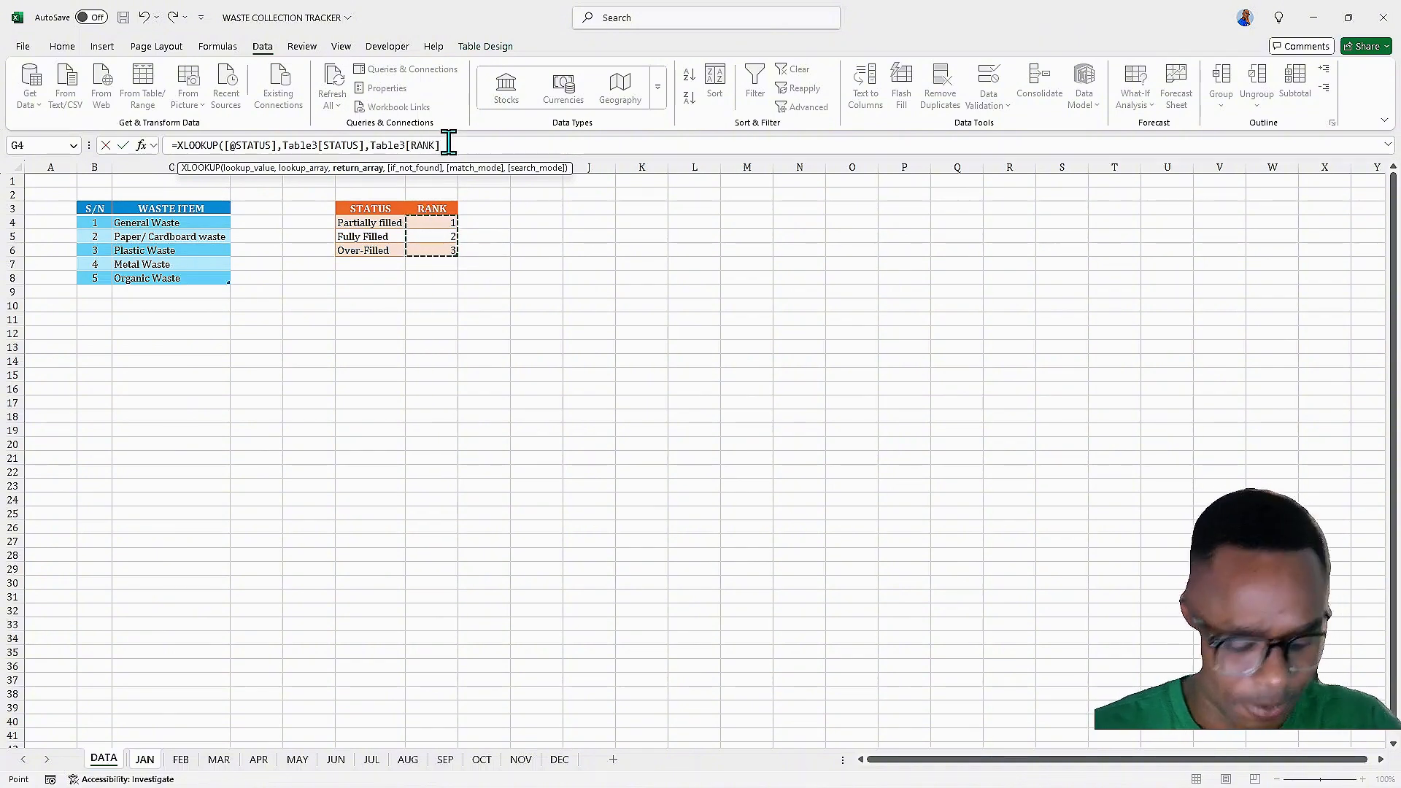
pyautogui.write(',')
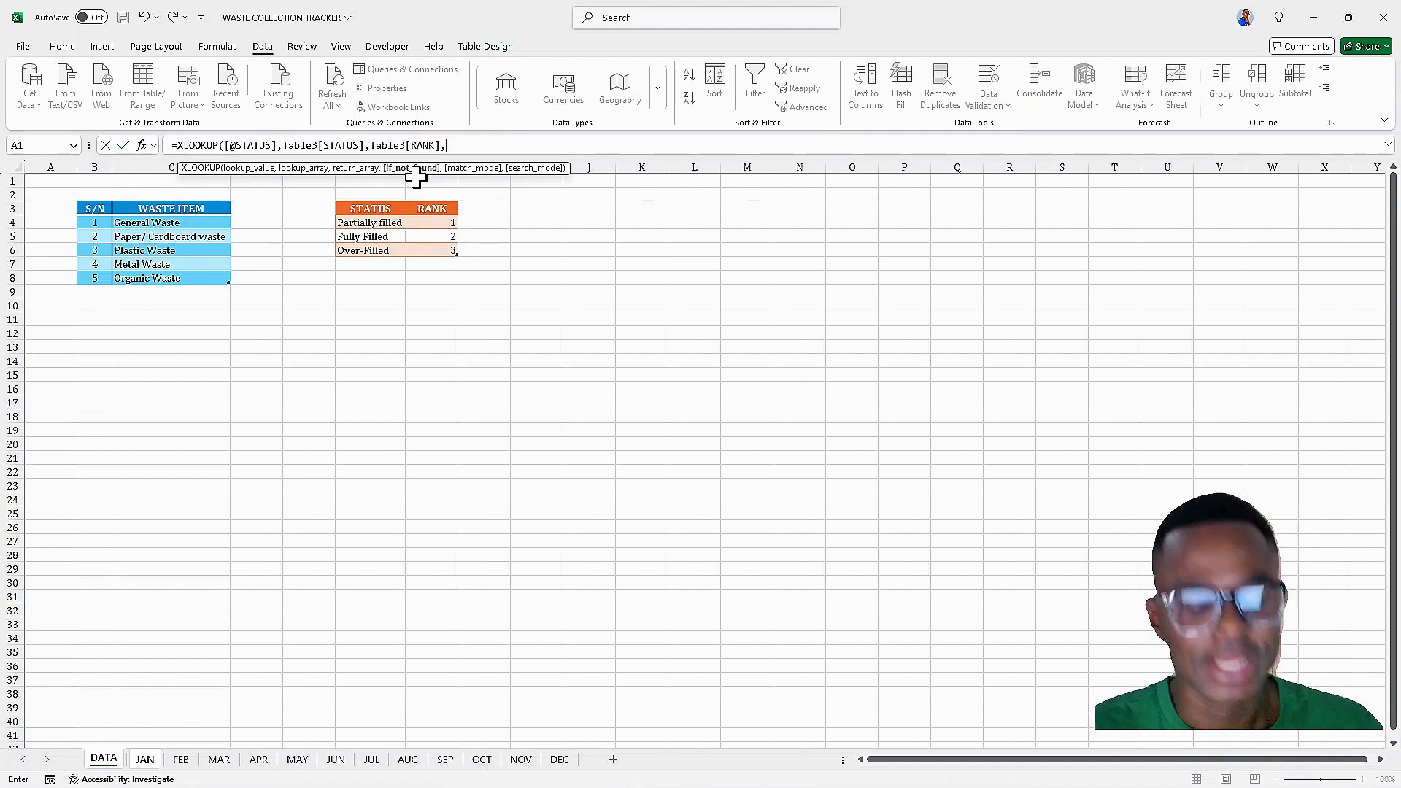
pyautogui.write('0')
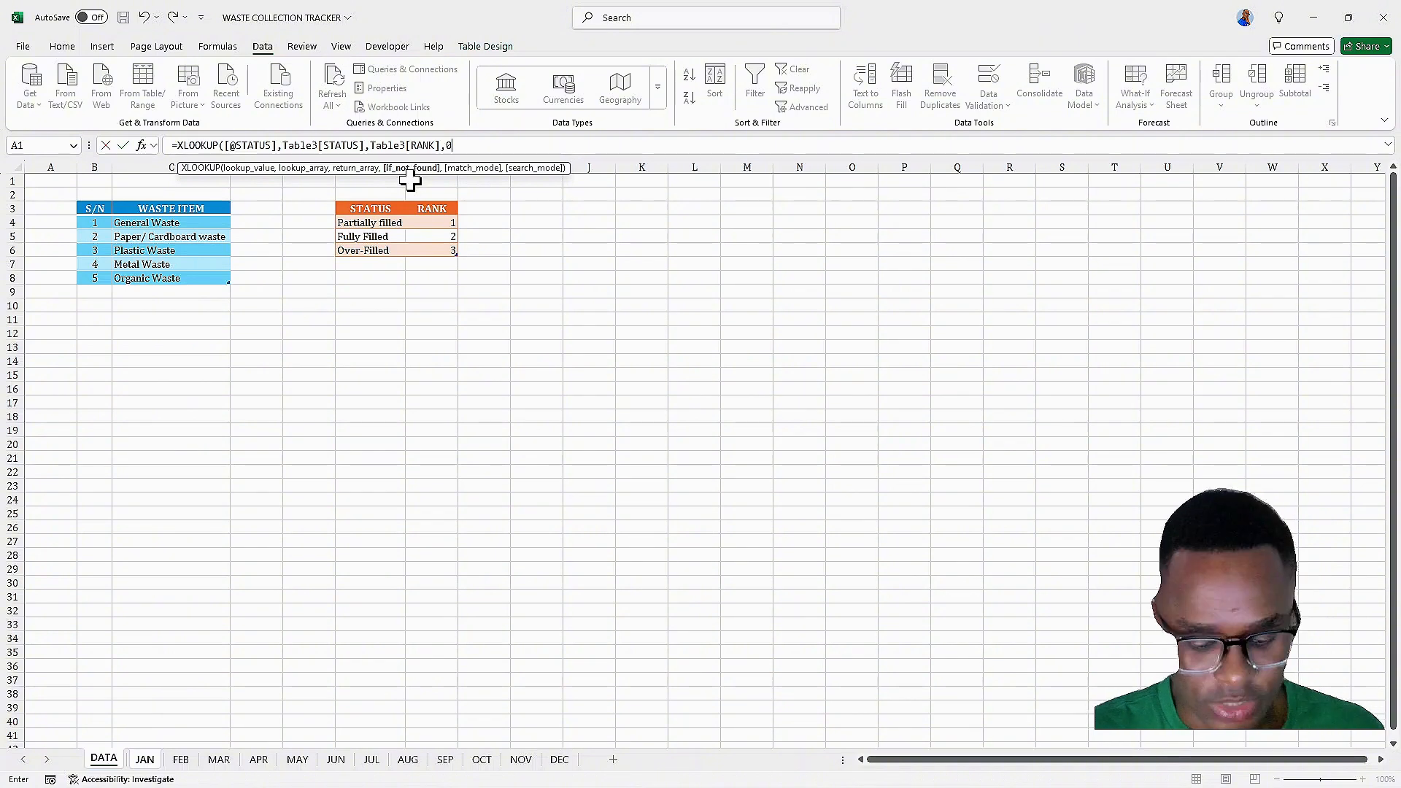
pyautogui.write(')')
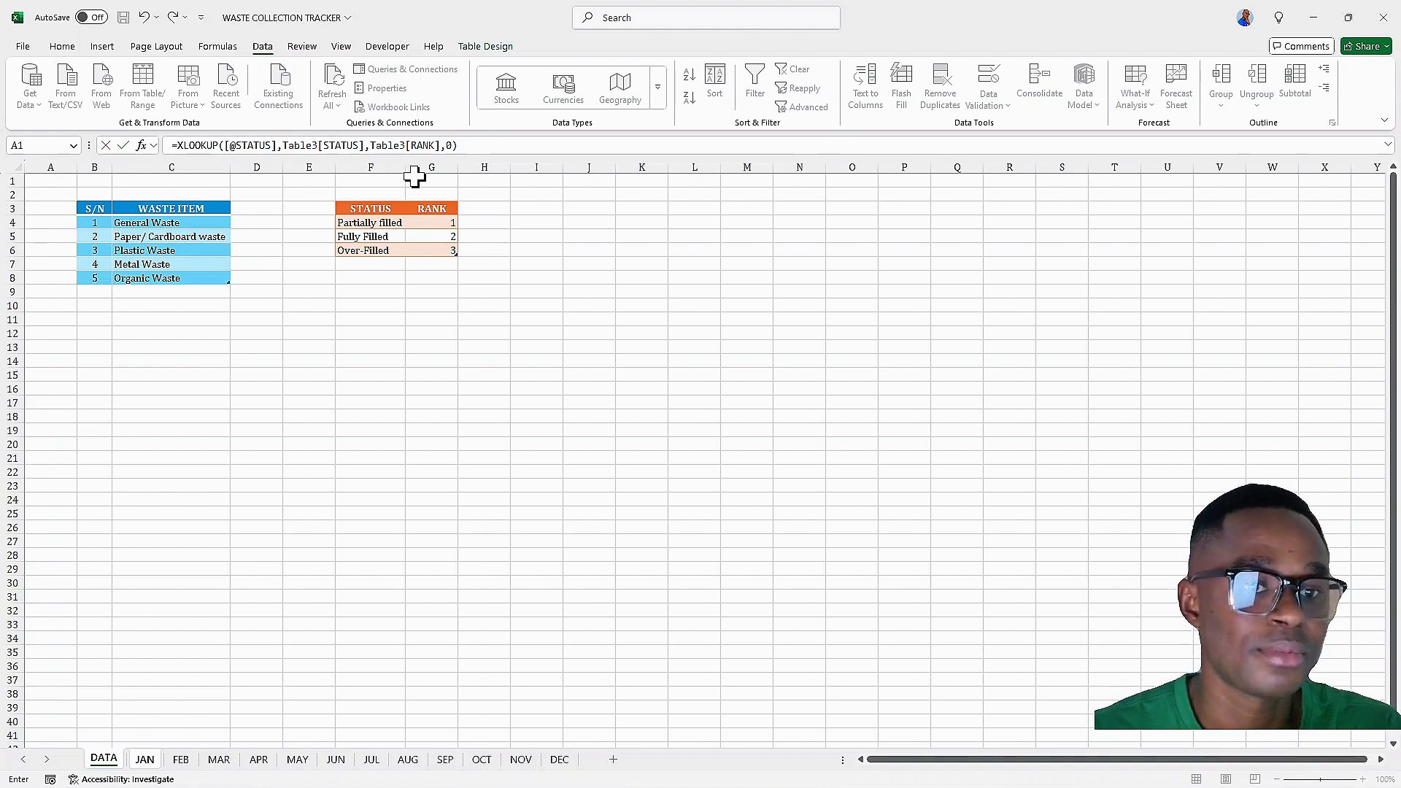
pyautogui.press('Return')
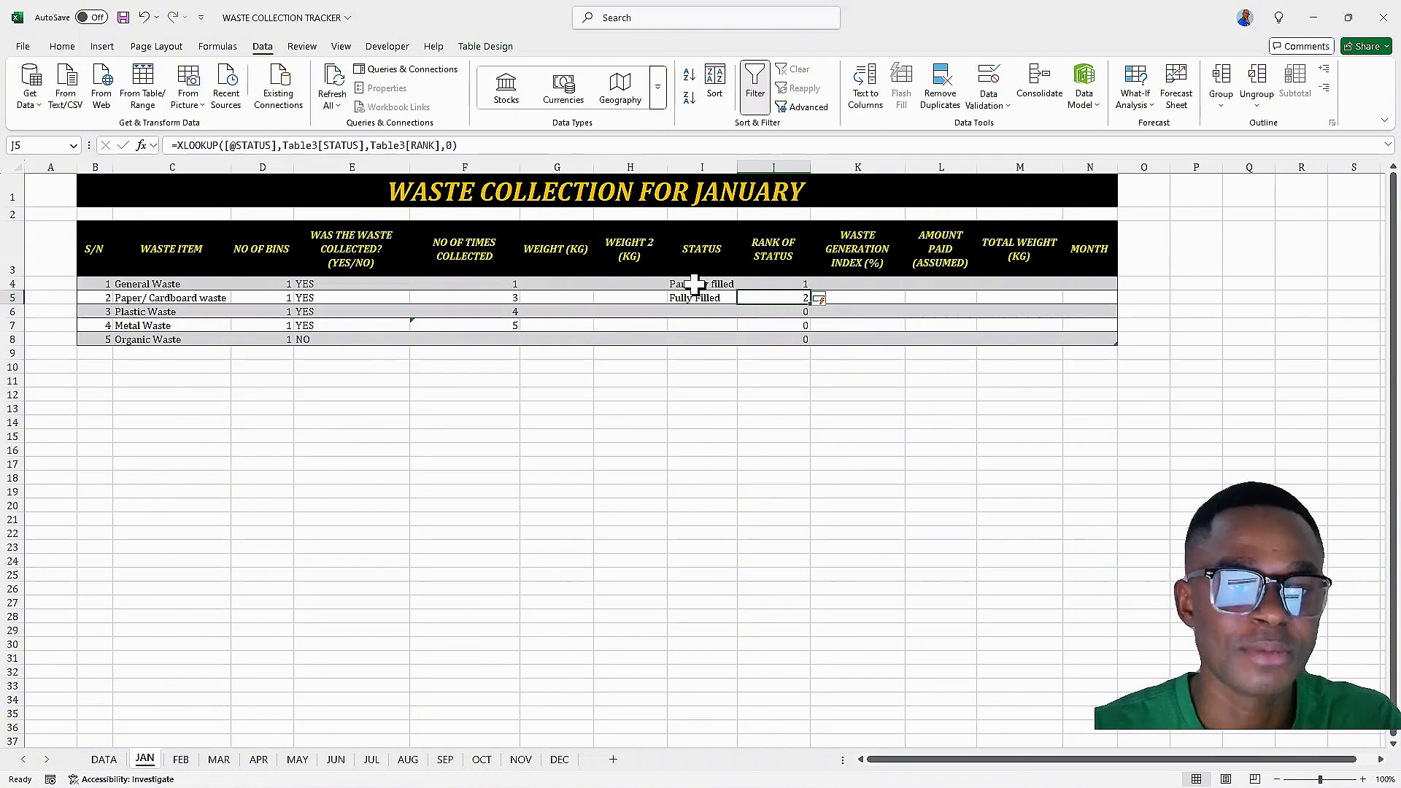
# Set the Plastic Waste STATUS to Over-Filled
pyautogui.click(721, 312)
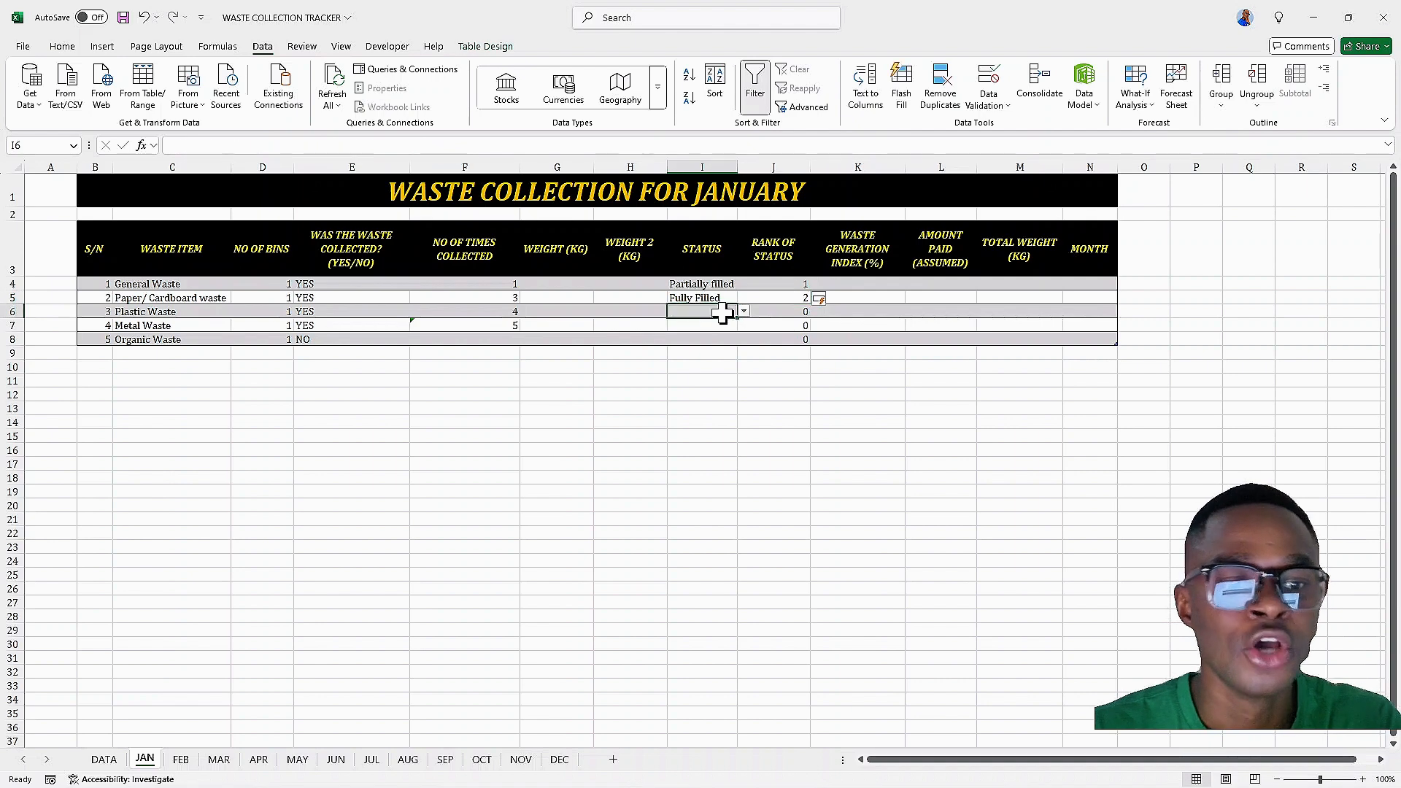
pyautogui.click(744, 312)
pyautogui.click(705, 355)
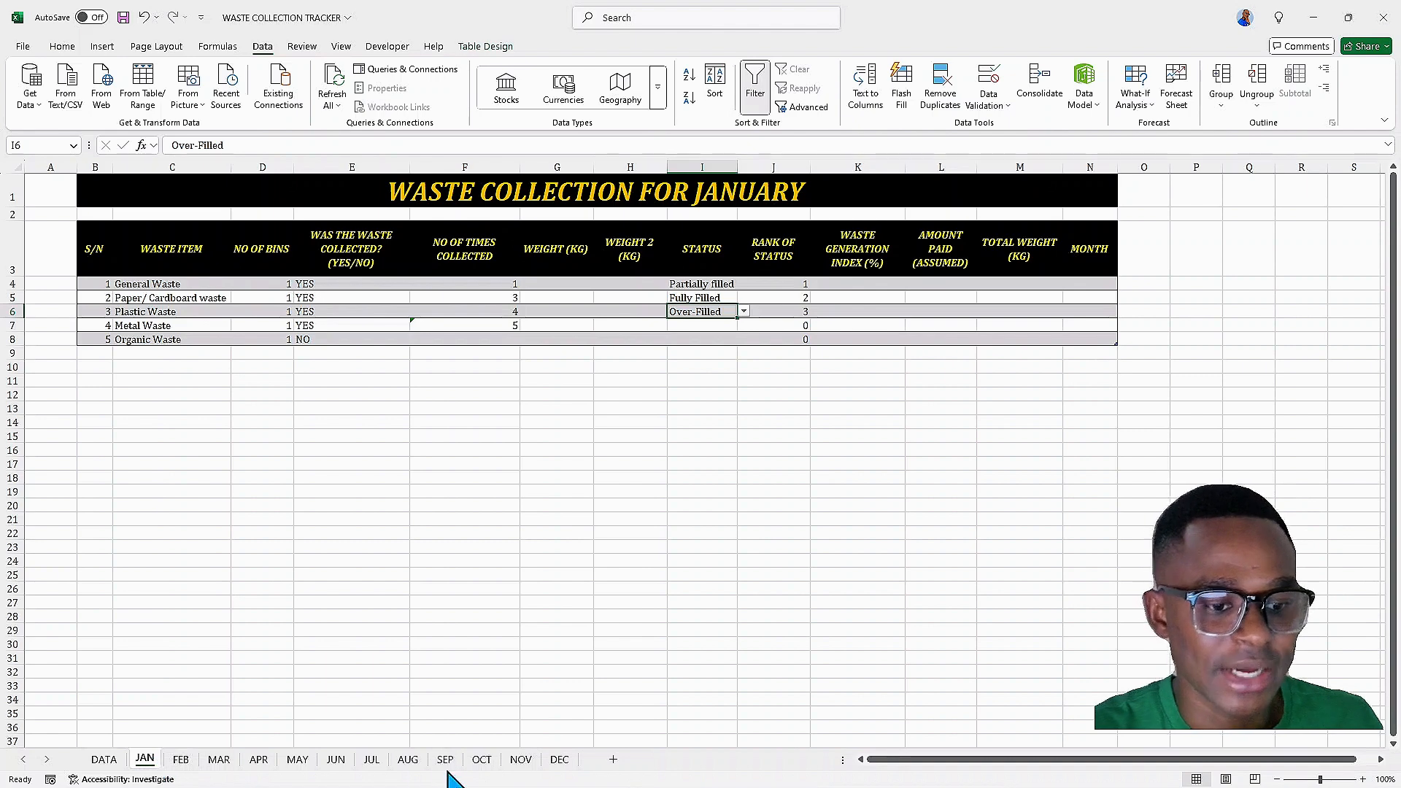
# Group the JAN to DEC sheets and enter labels TOTAL AMOUNT PAID, TOTAL RANK and WASTE INDEX in H12:H14
pyautogui.keyDown('shift'); pyautogui.click(556, 763); pyautogui.keyUp('shift')
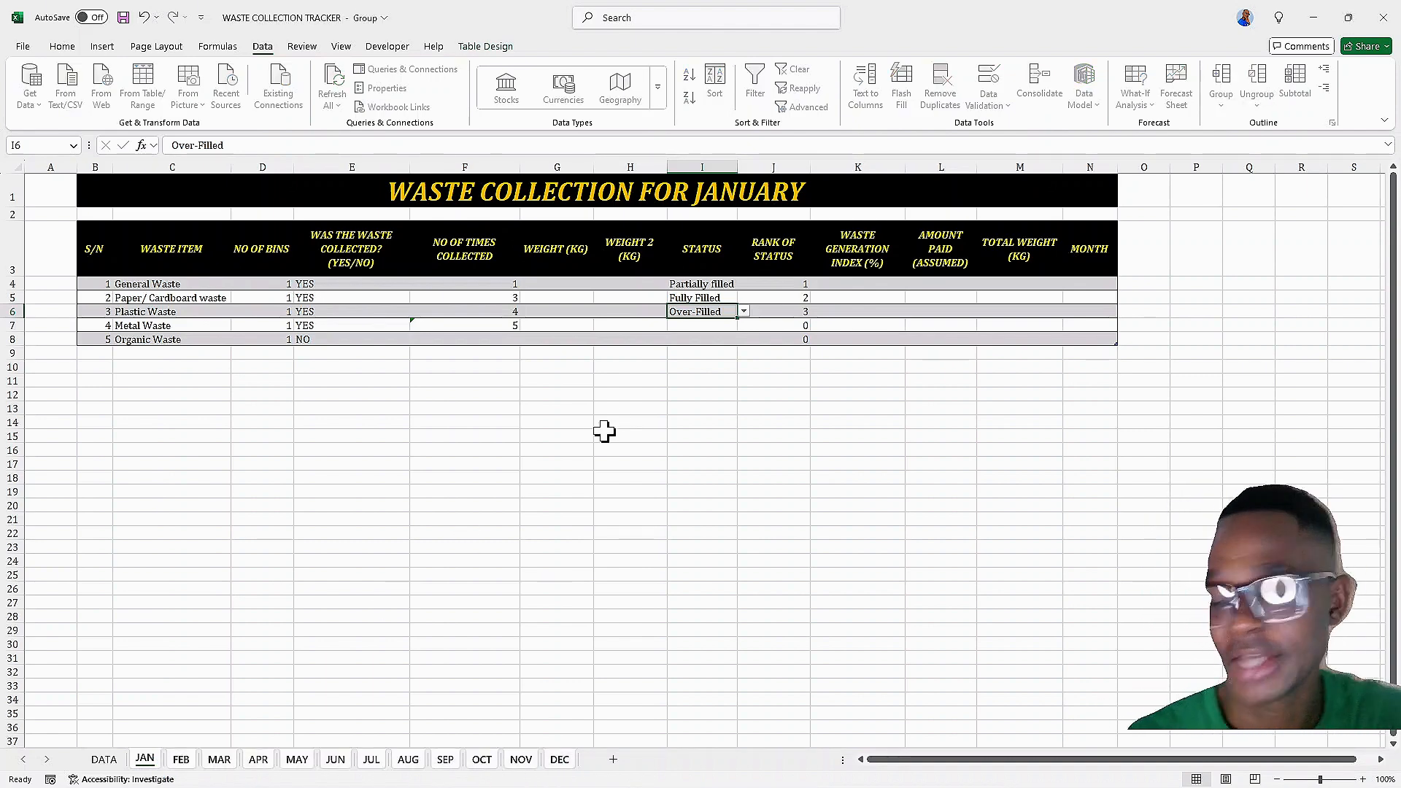
pyautogui.click(615, 394)
pyautogui.write('t')
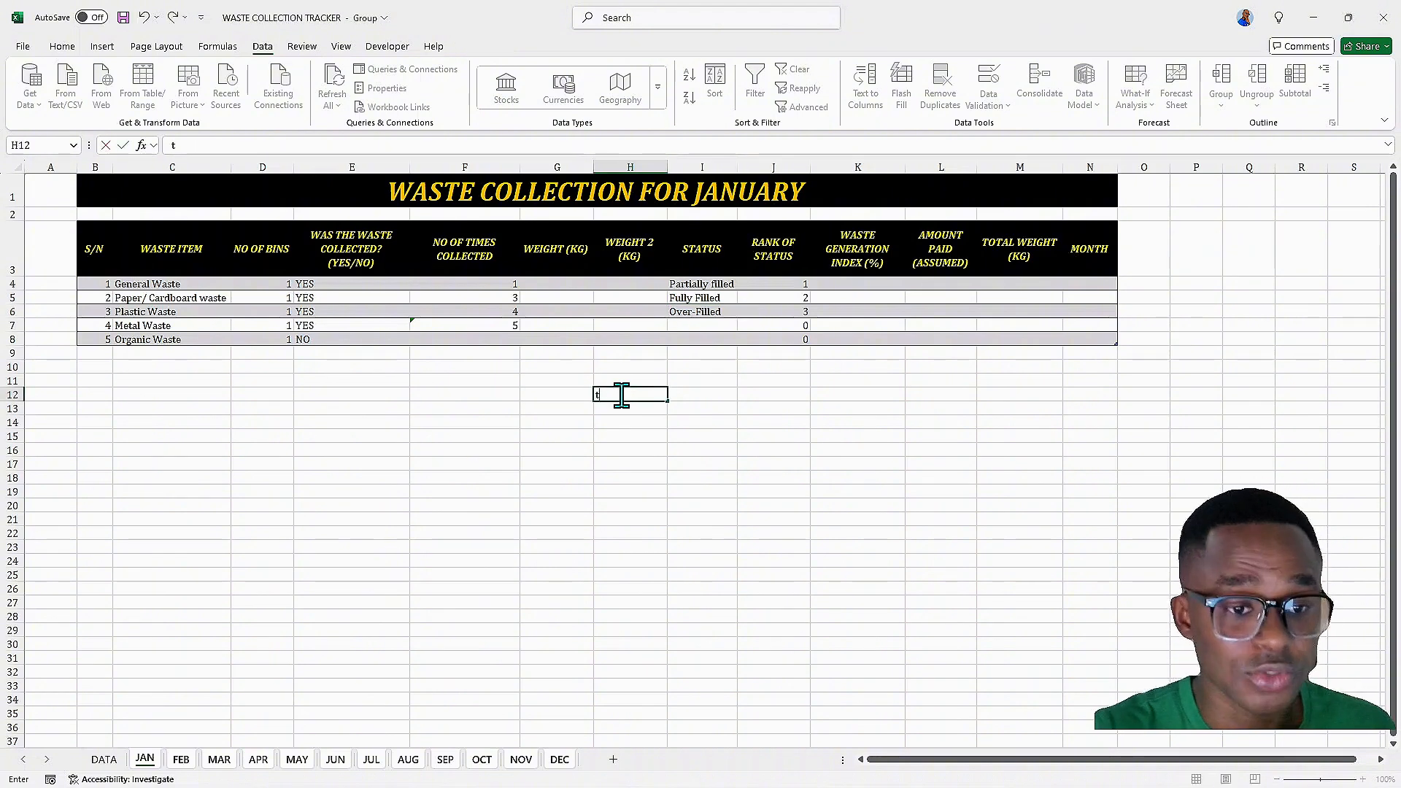
pyautogui.press('BackSpace')
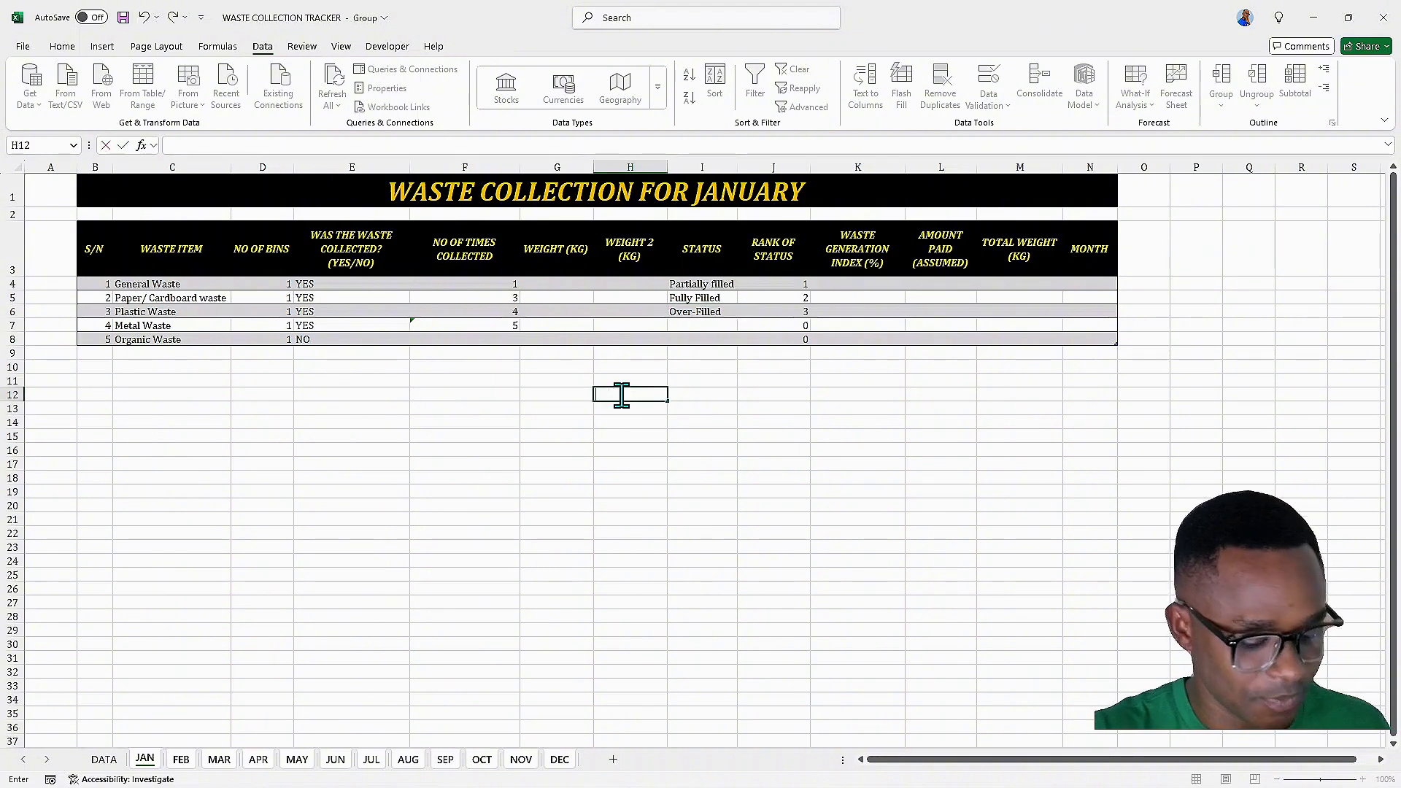
pyautogui.write('TOTAL AMOUNT PA')
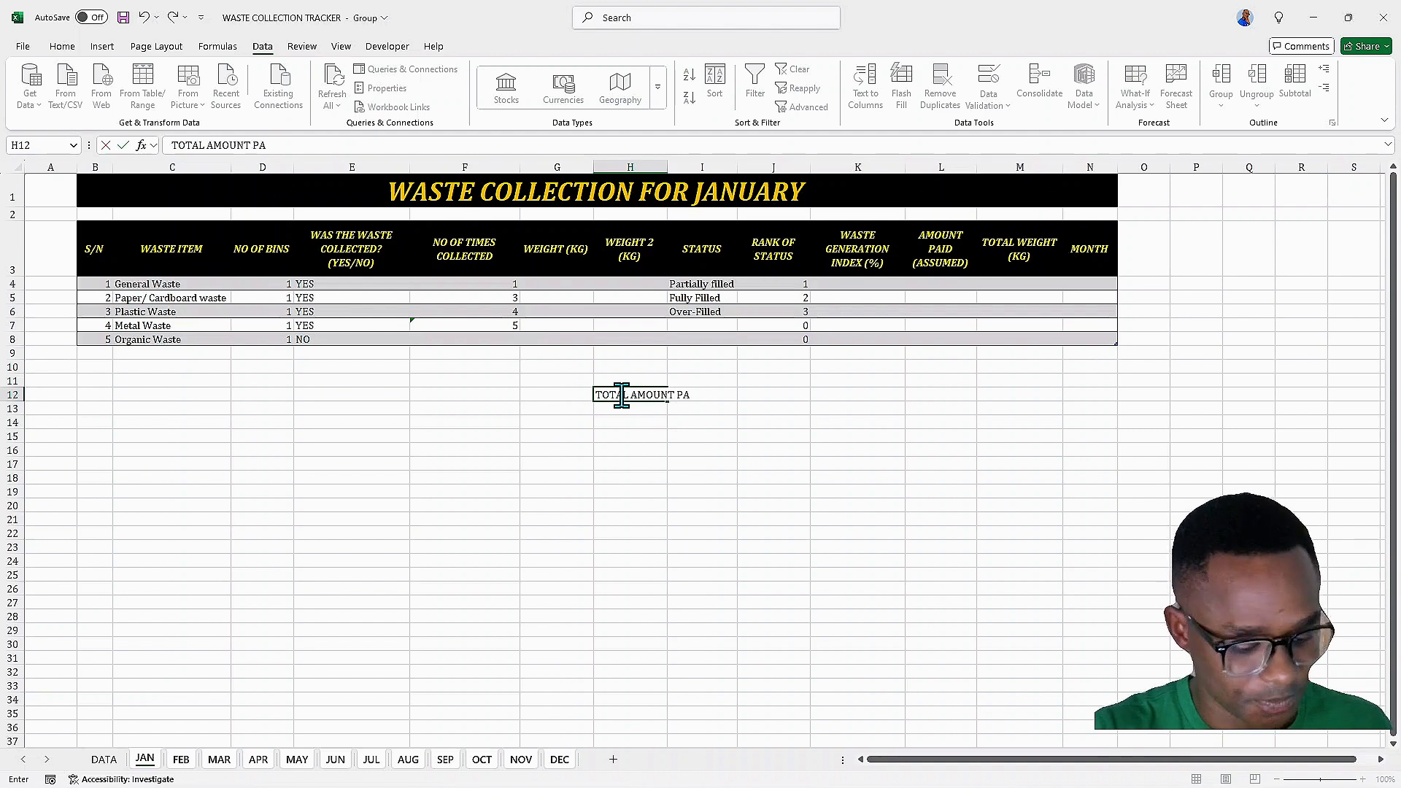
pyautogui.write('ID')
pyautogui.press('Return')
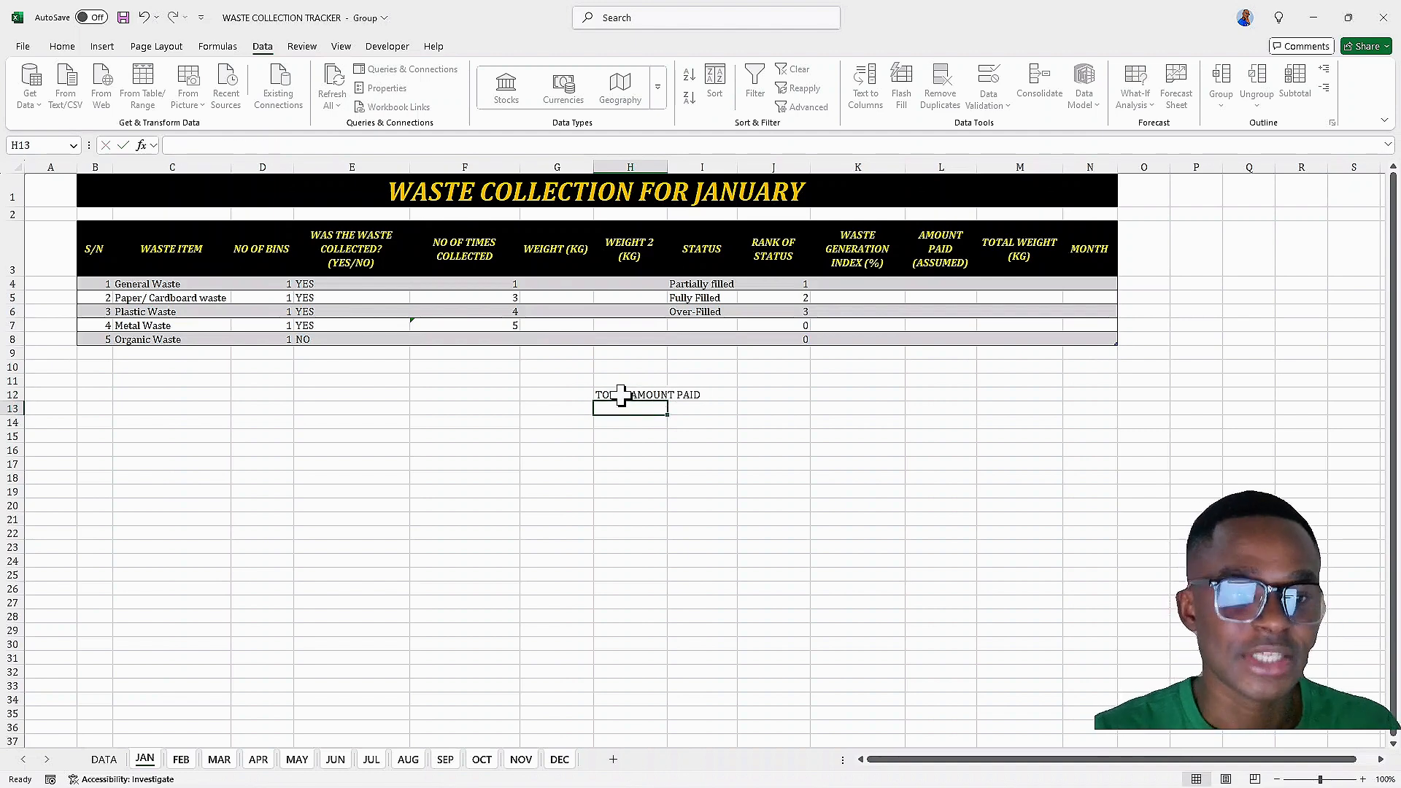
pyautogui.write('R')
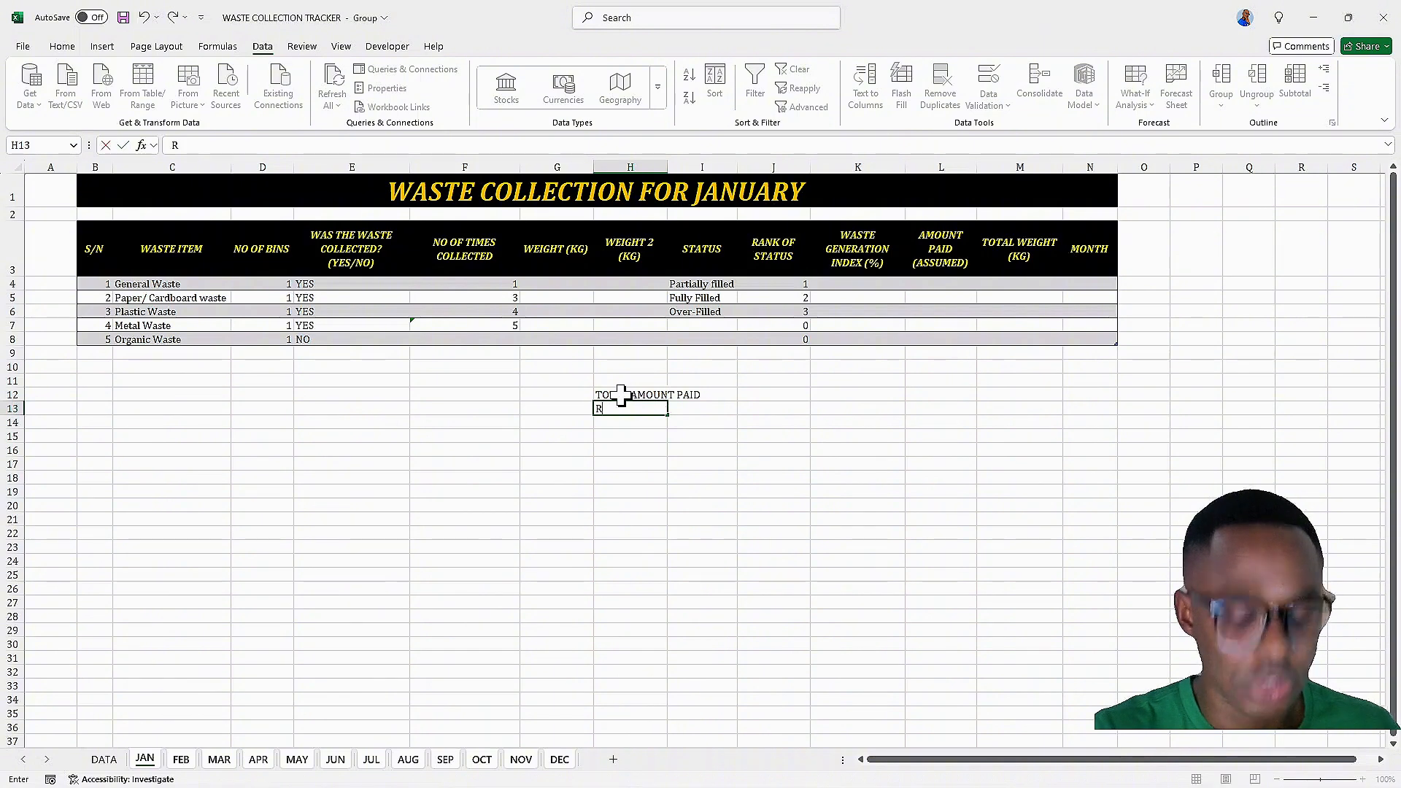
pyautogui.write('TOTAL RANK')
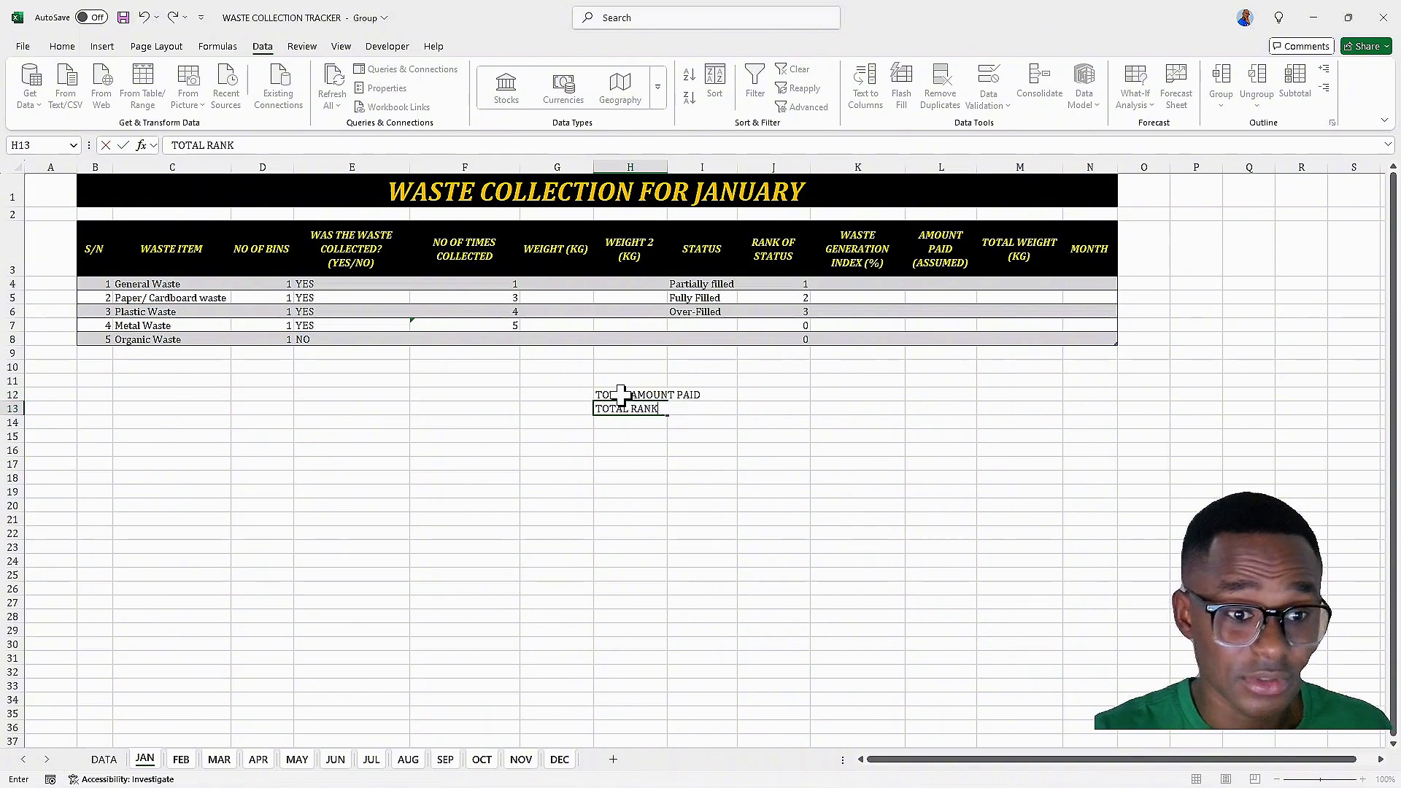
pyautogui.press('Return')
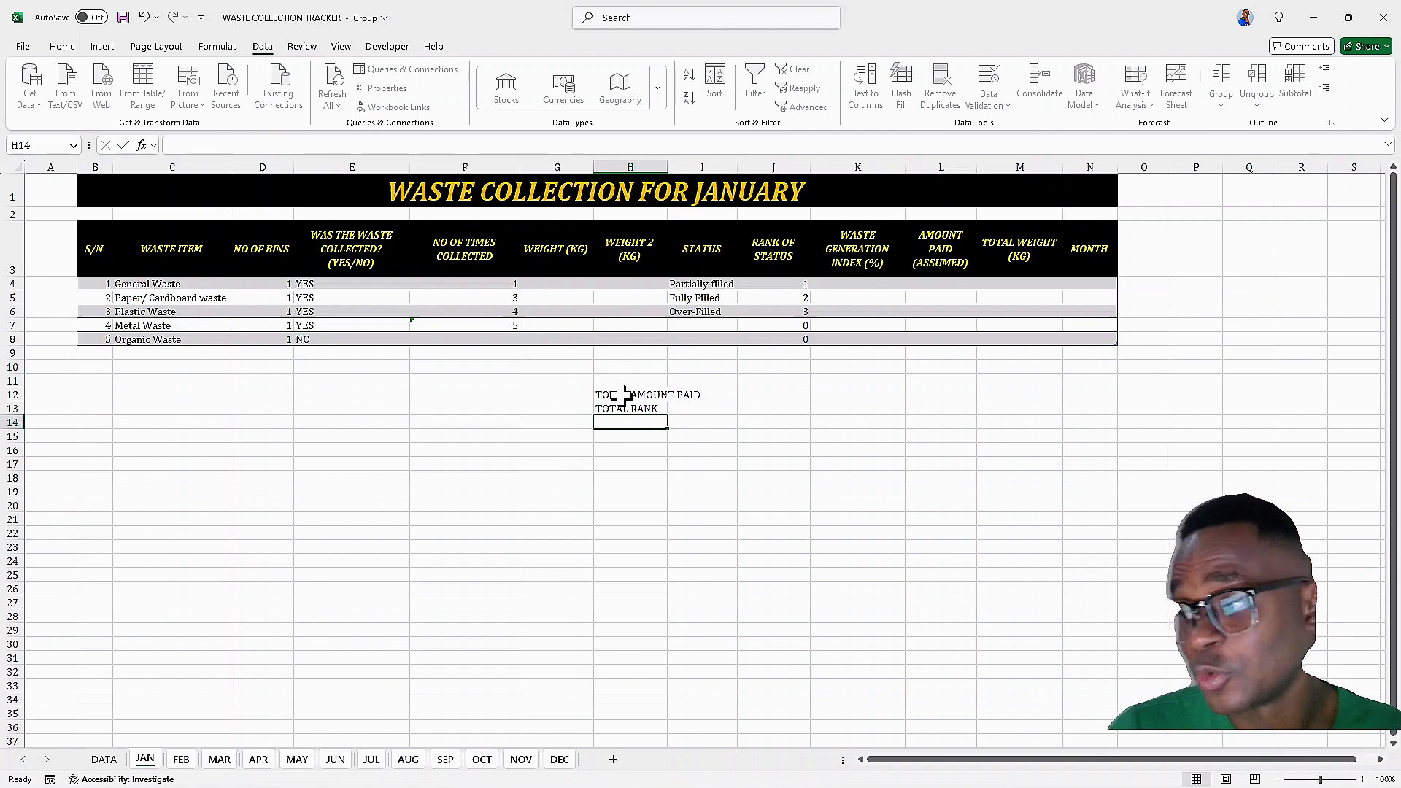
pyautogui.write('WASTE INDEX')
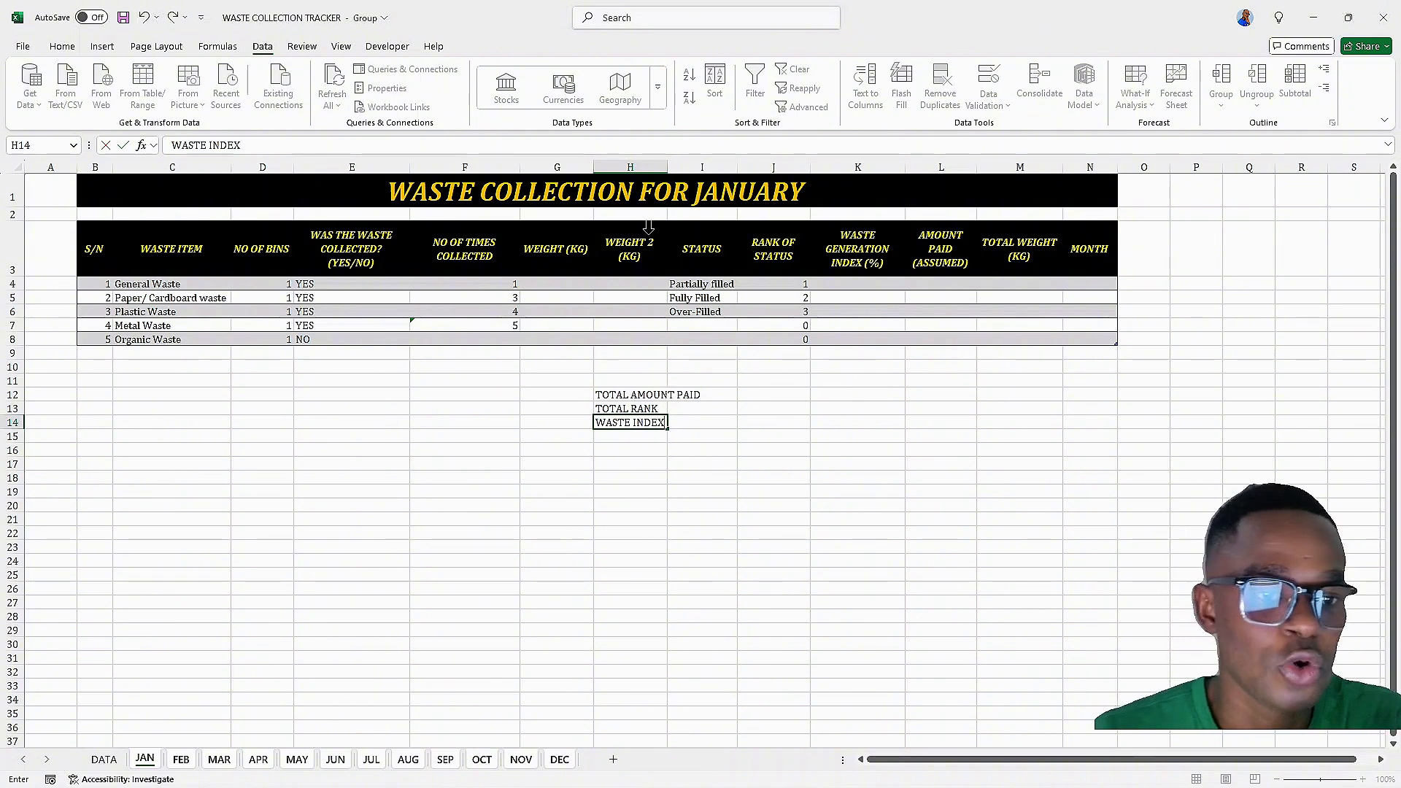
pyautogui.click(597, 489)
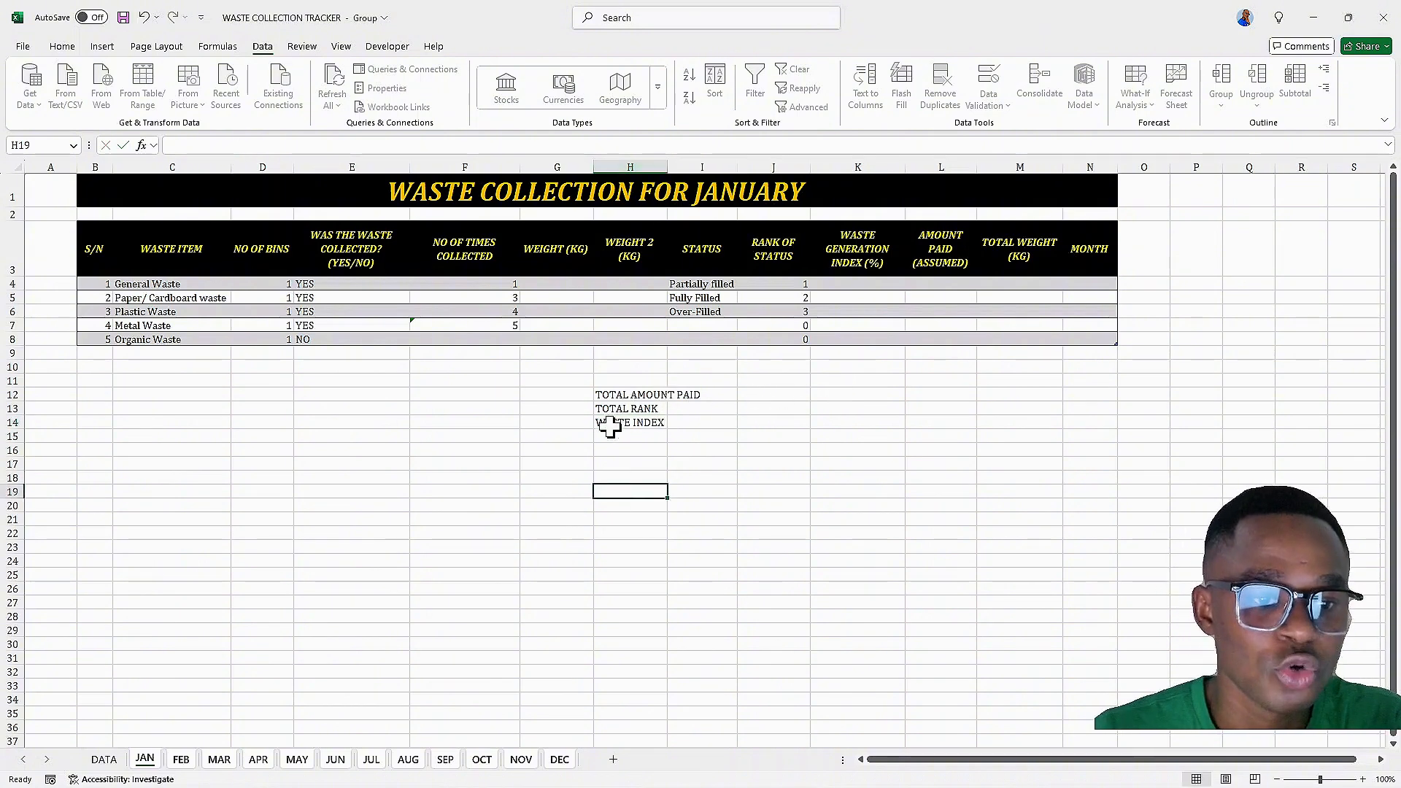
# Merge and center each label across columns H and I in rows 12 to 14
pyautogui.moveTo(608, 394); pyautogui.dragTo(680, 394)
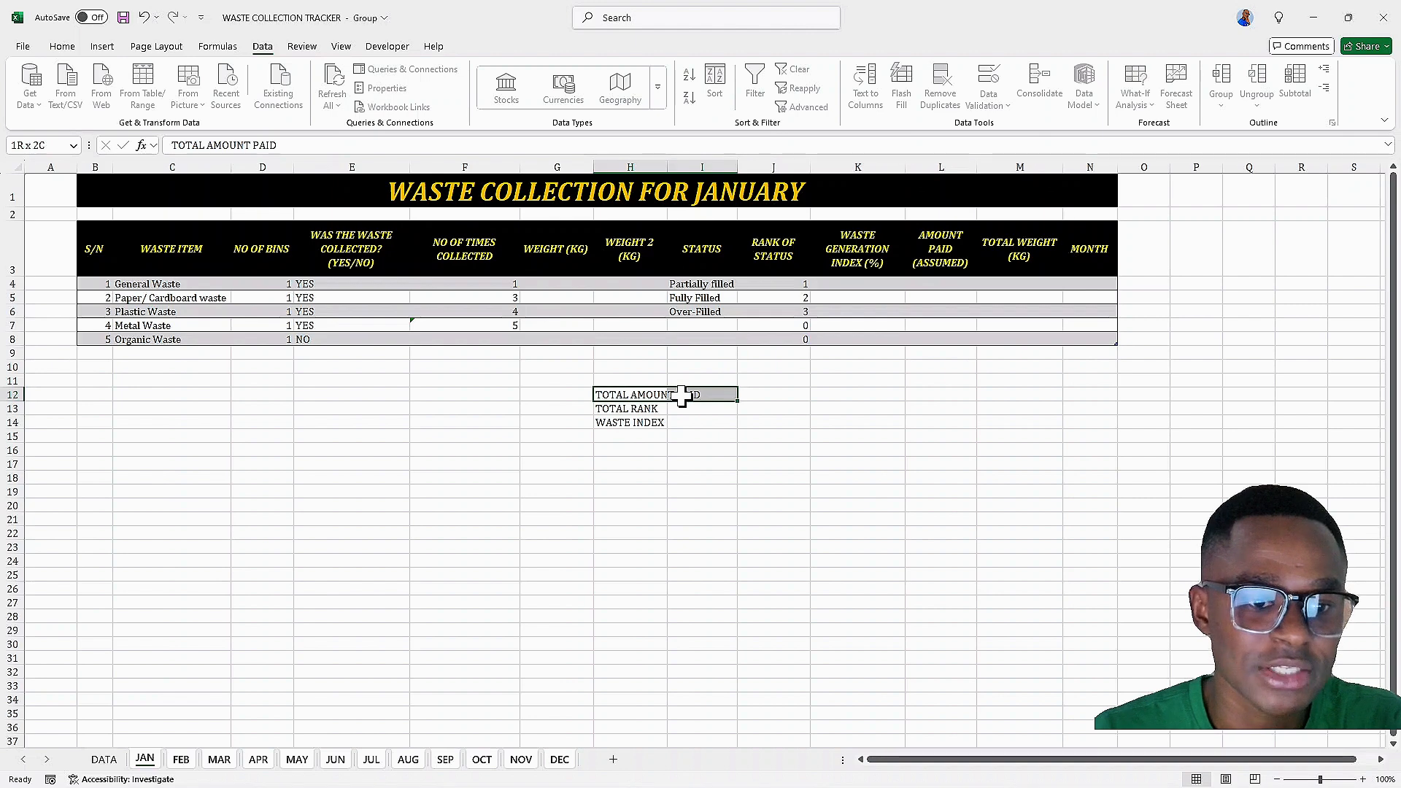
pyautogui.click(62, 46)
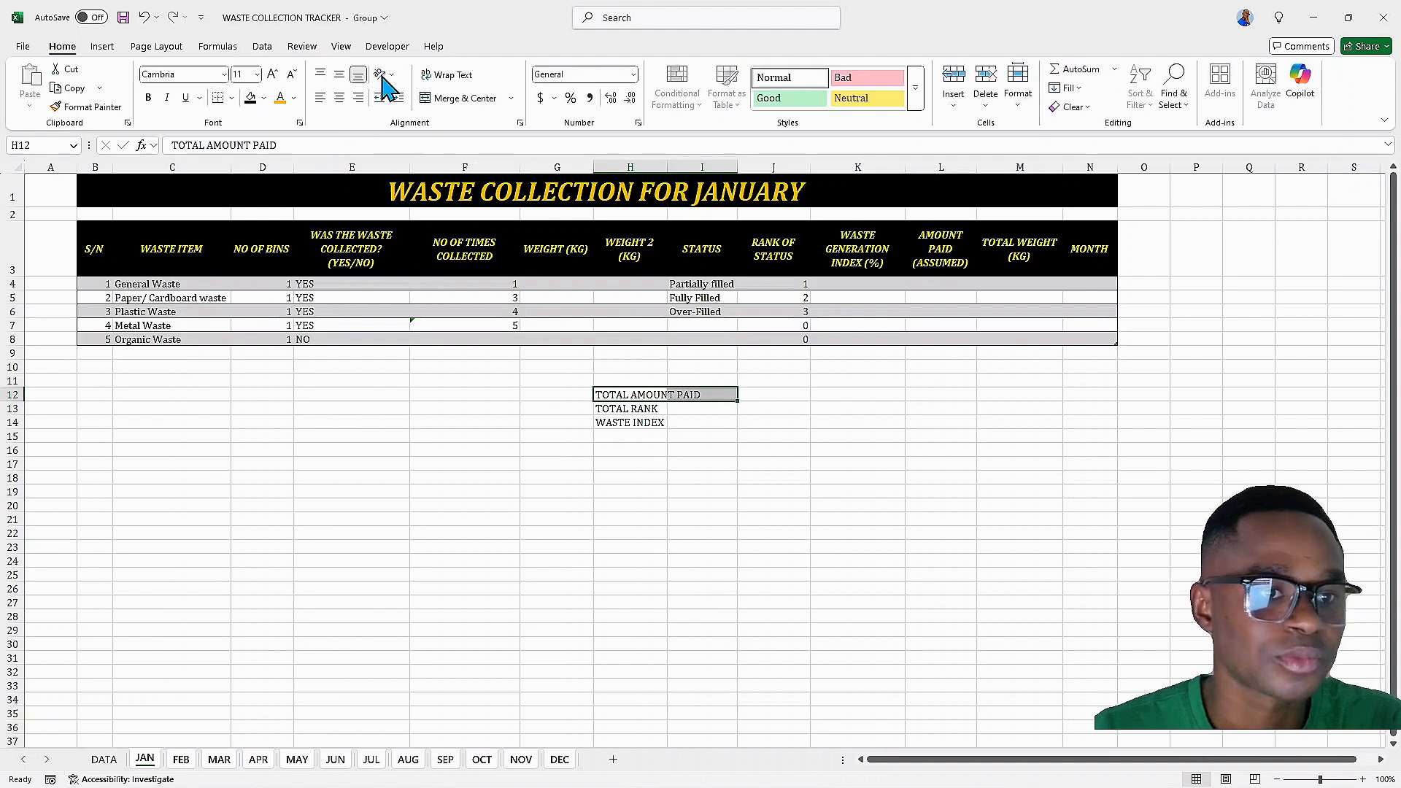
pyautogui.click(464, 98)
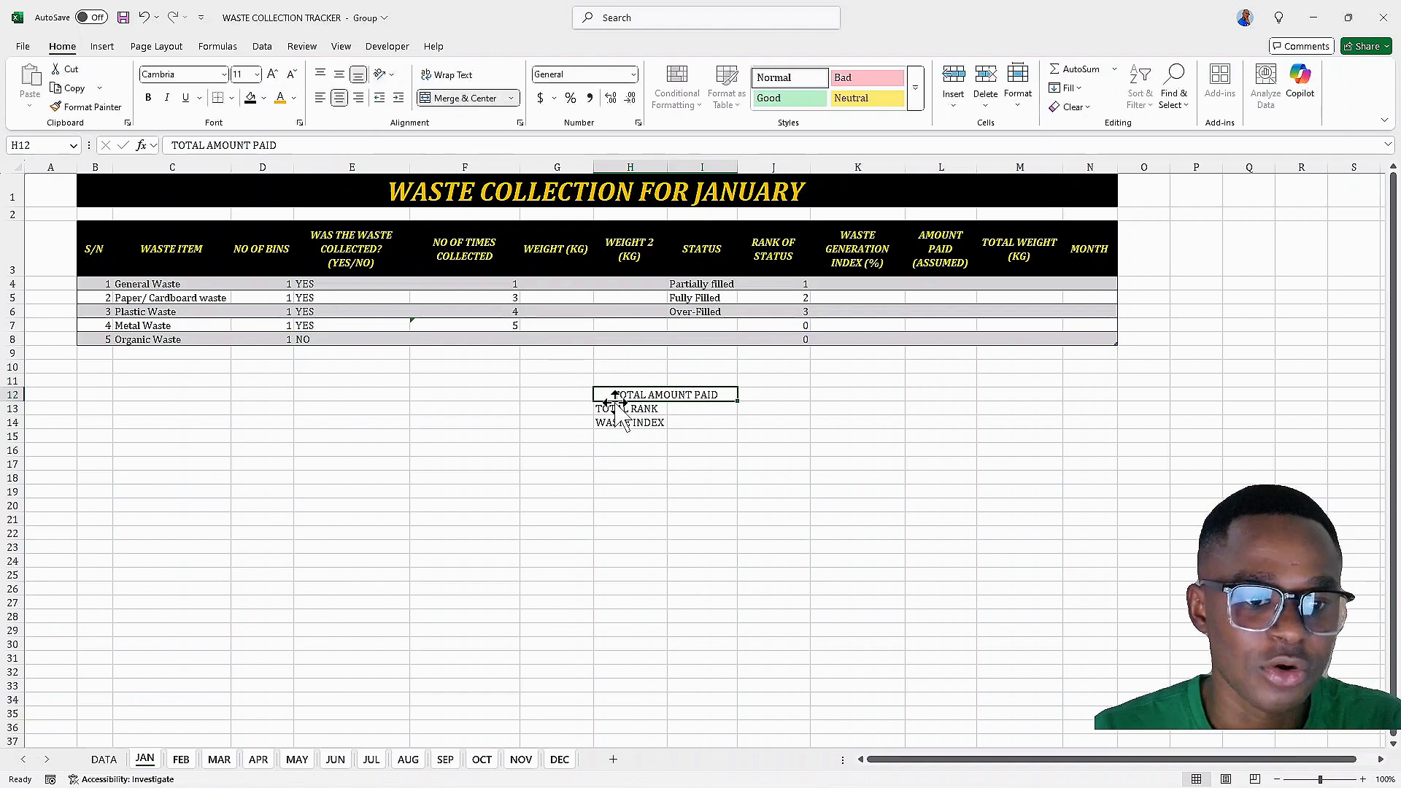
pyautogui.moveTo(617, 403); pyautogui.dragTo(636, 416)
pyautogui.press('Return')
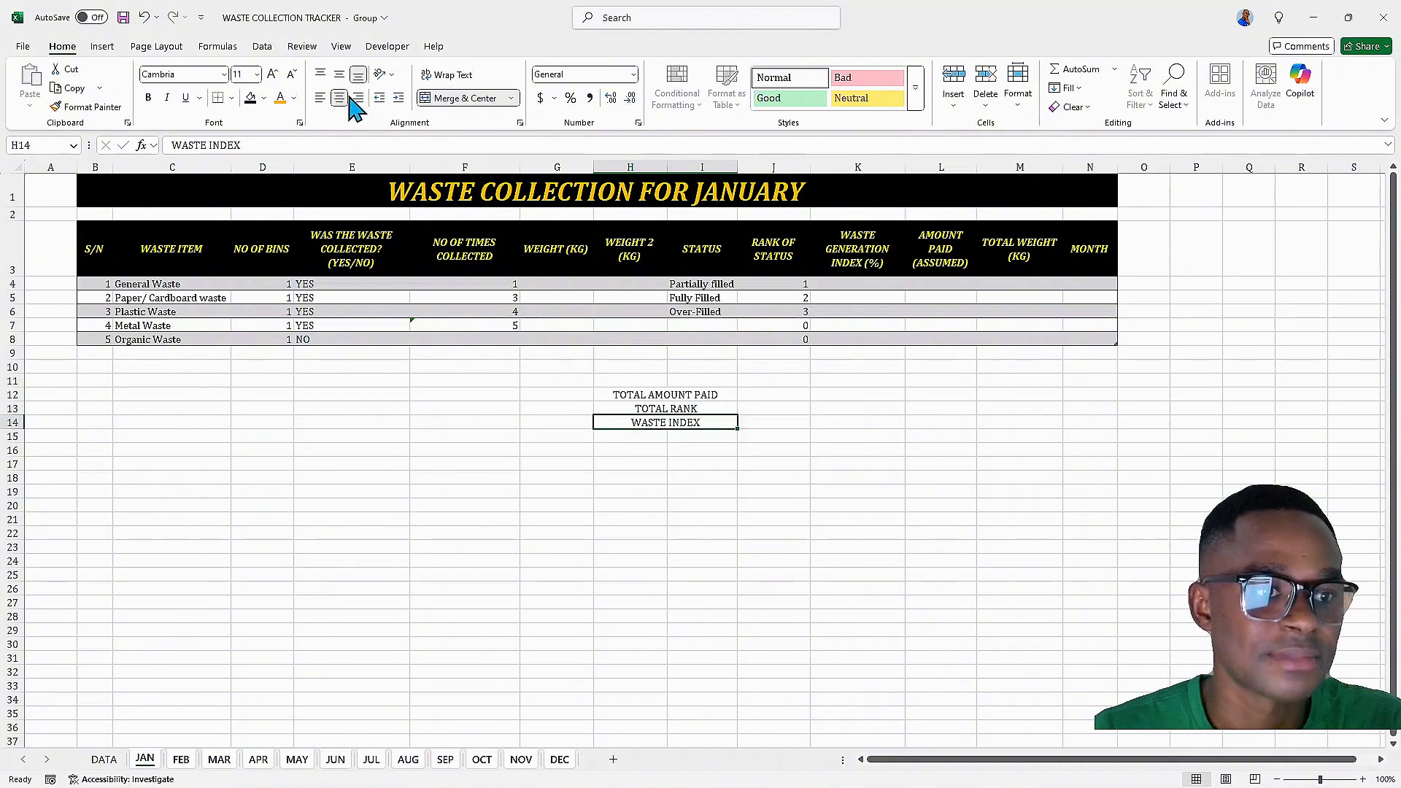
# Right-align the summary label block H11:I14
pyautogui.click(357, 98)
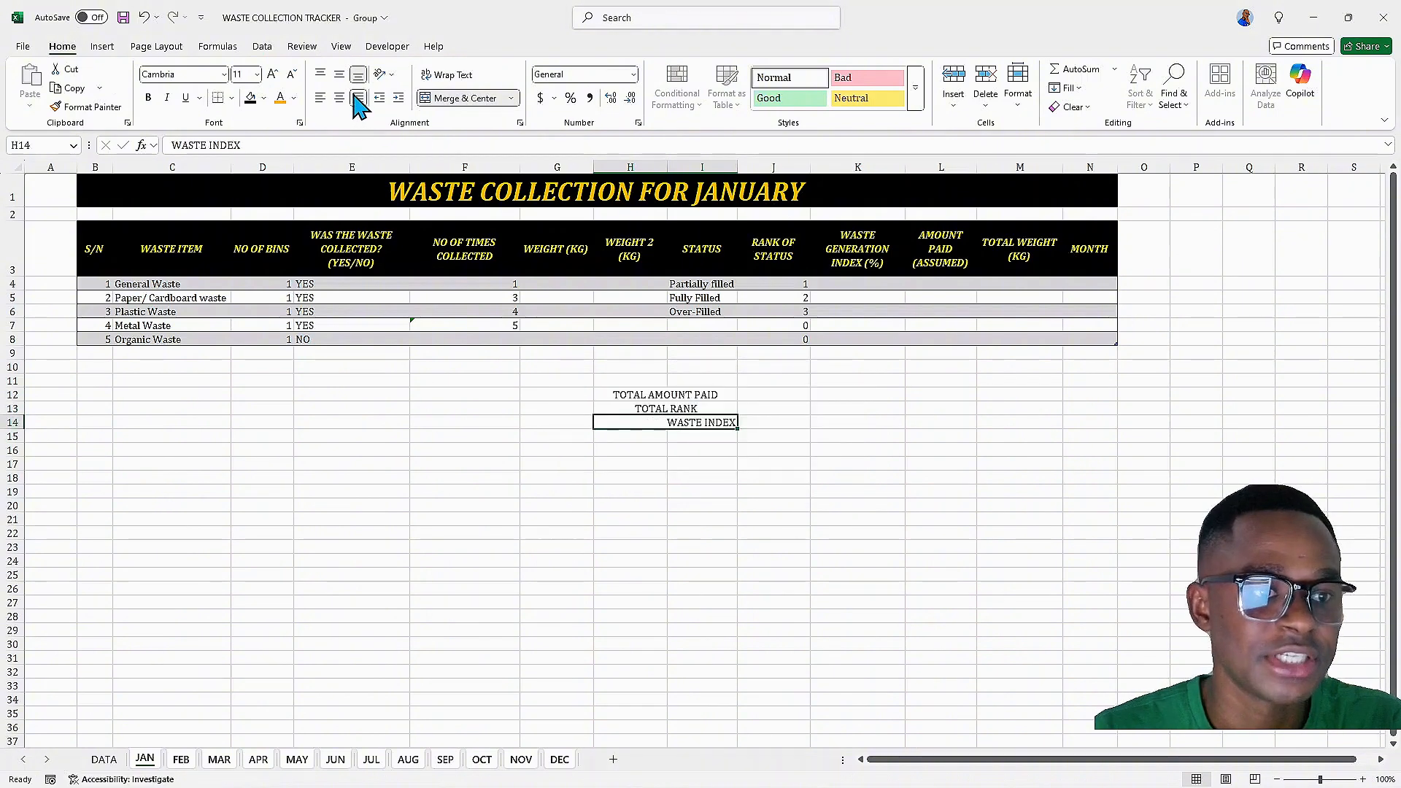
pyautogui.moveTo(626, 374); pyautogui.dragTo(635, 422)
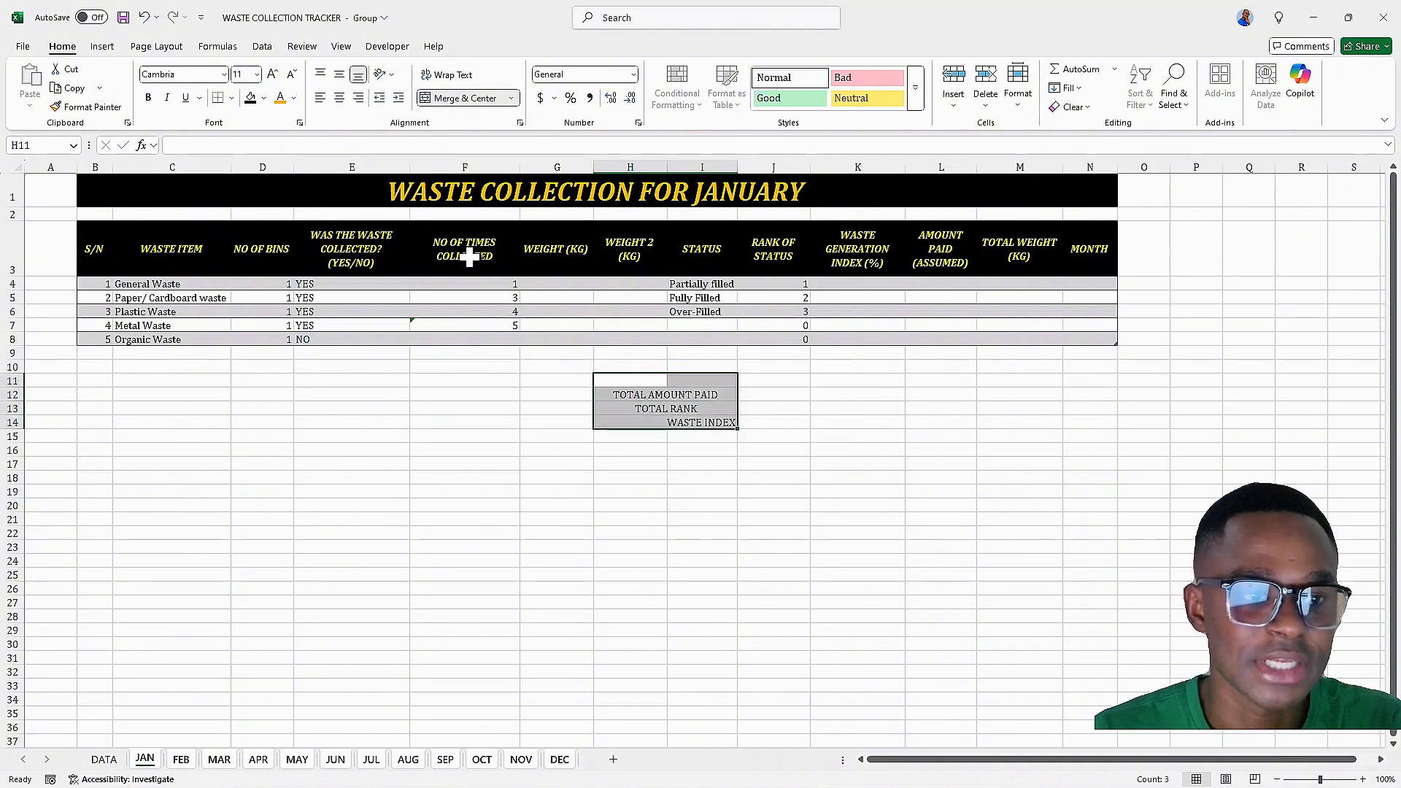
pyautogui.click(358, 97)
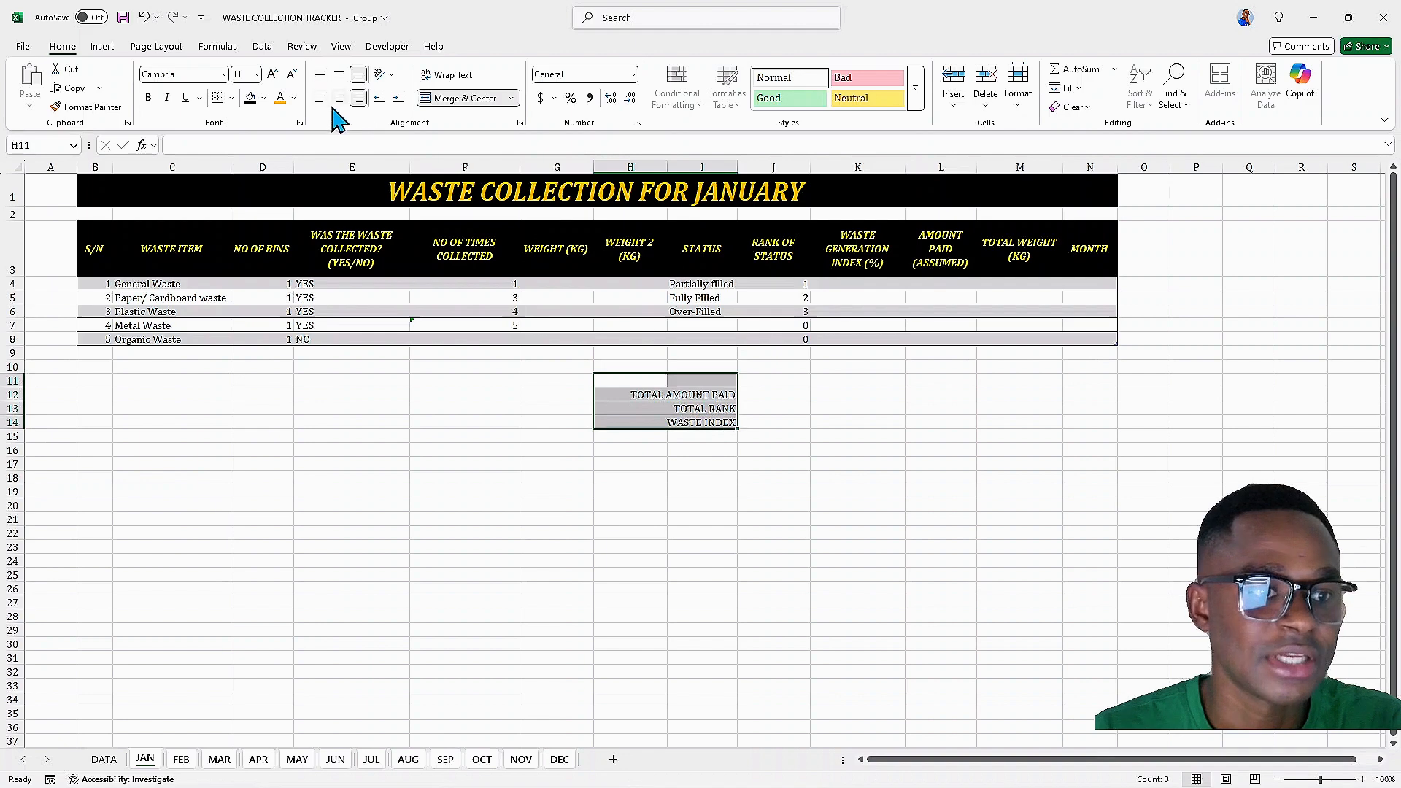
# Make the summary label block bold and italic and give it a black fill
pyautogui.click(150, 98)
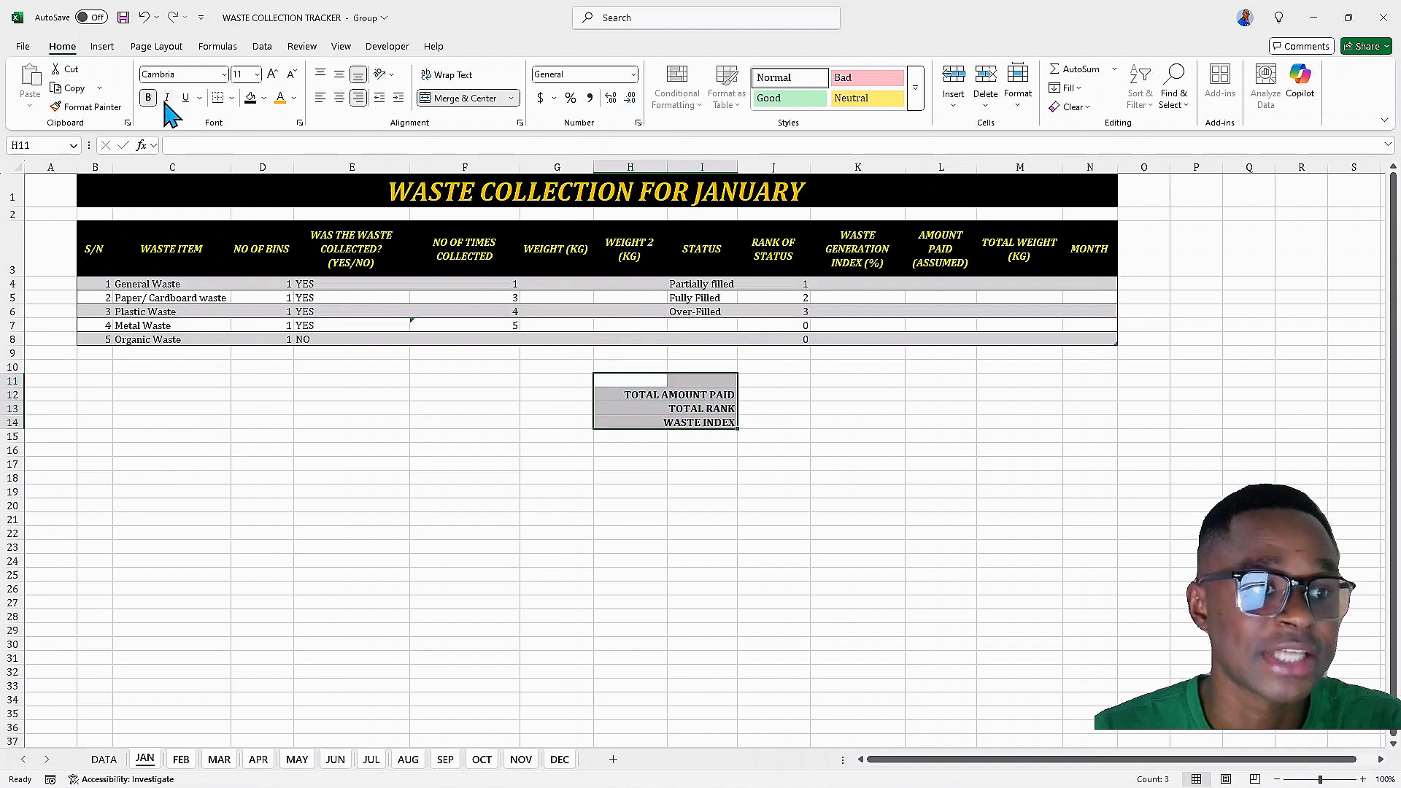
pyautogui.click(166, 99)
pyautogui.click(249, 99)
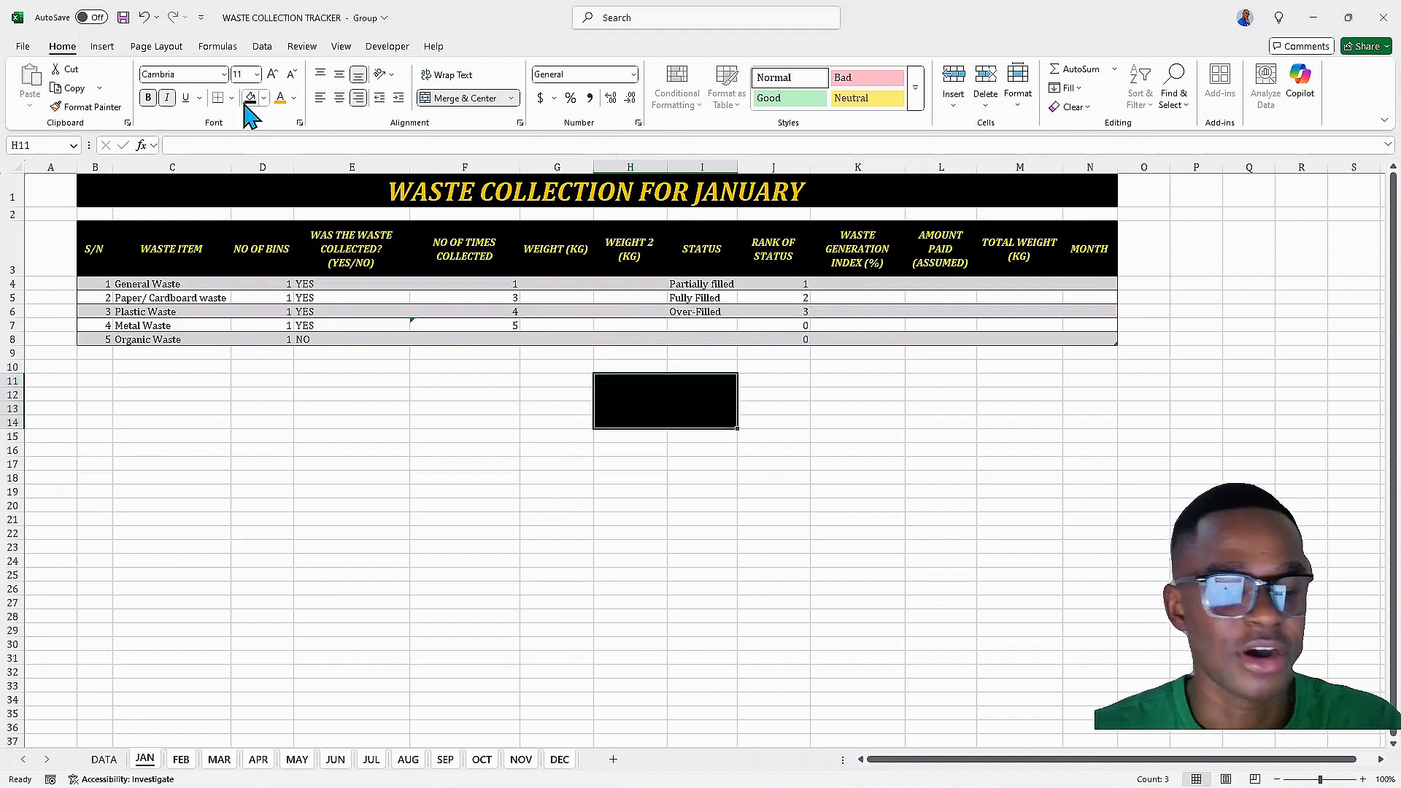
# Color the summary labels yellow and align them to the middle vertically
pyautogui.click(293, 97)
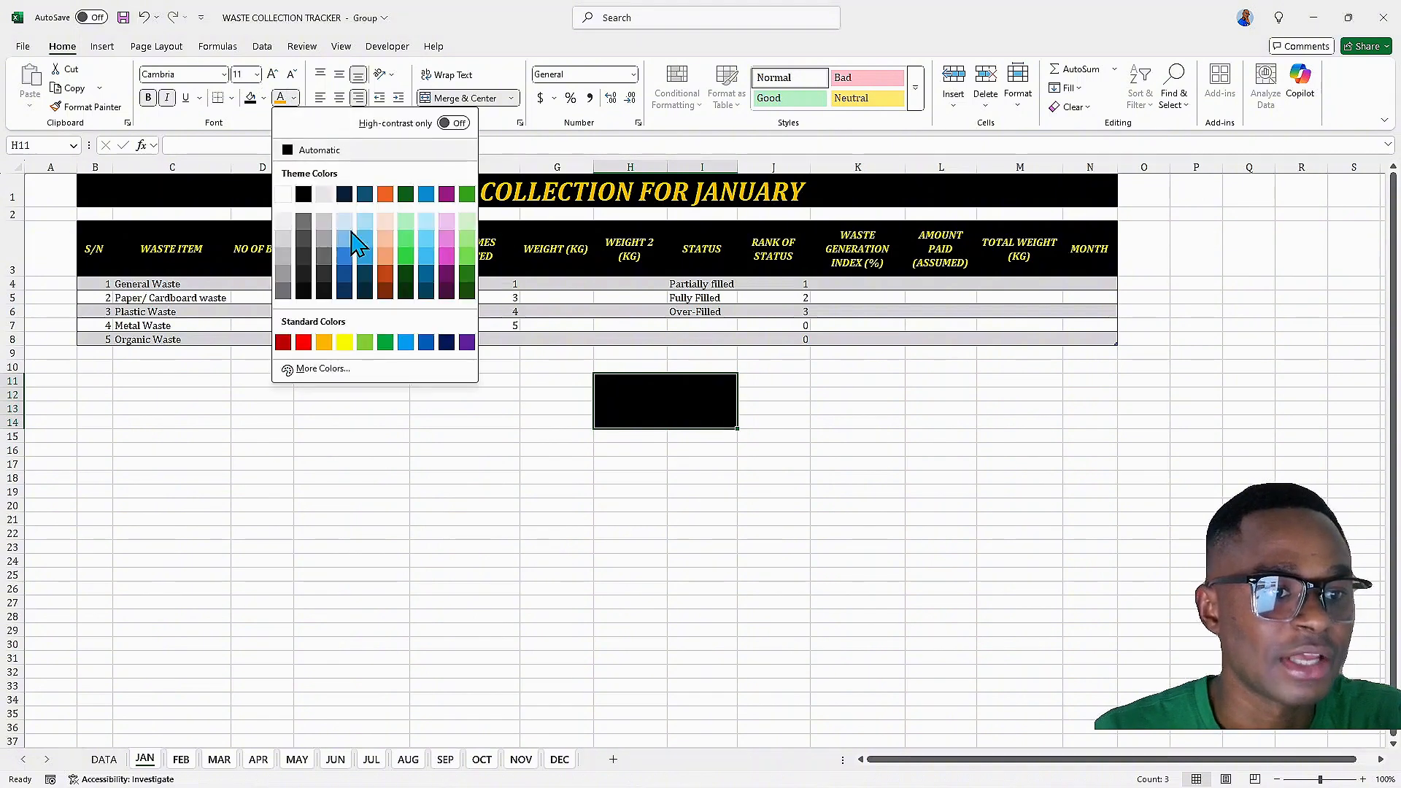
pyautogui.click(344, 343)
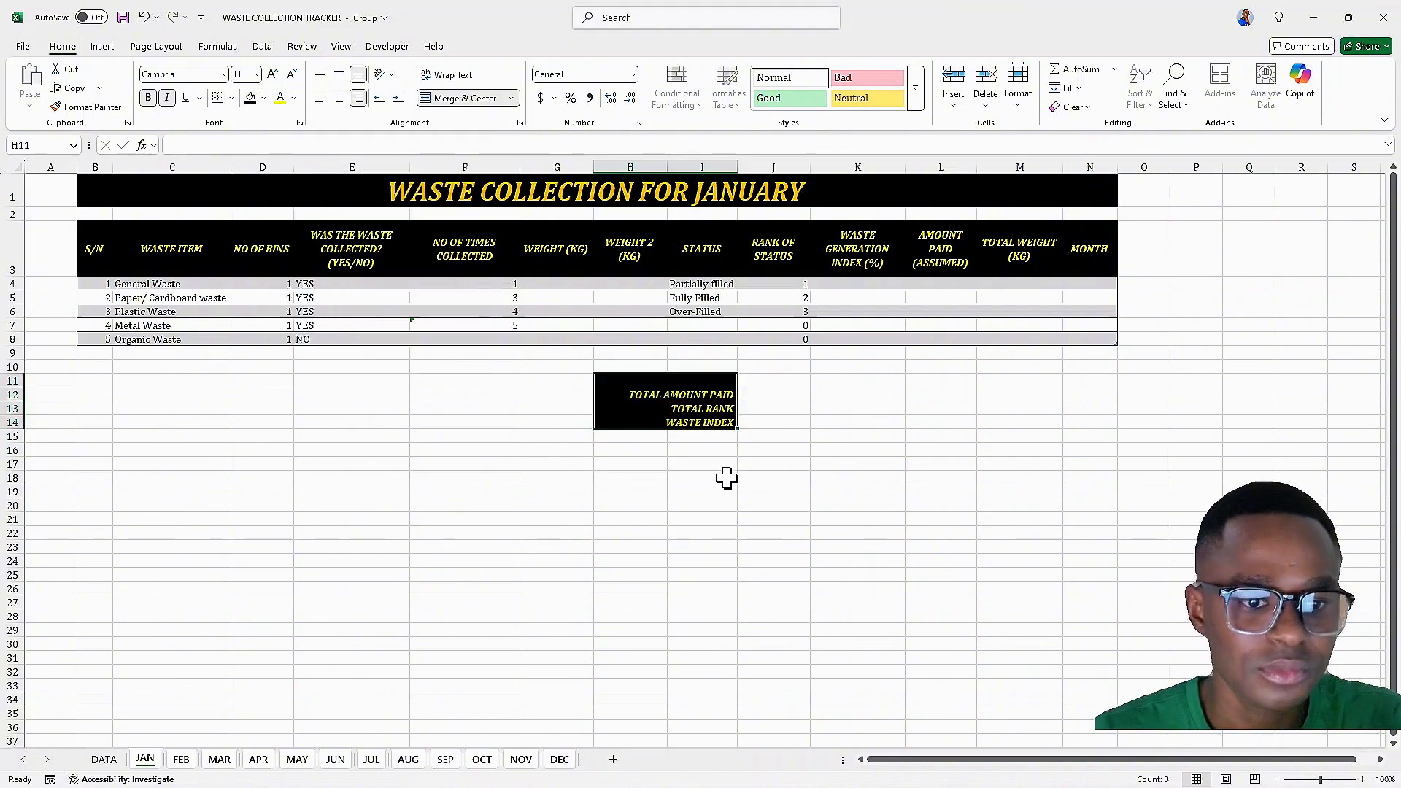
pyautogui.click(340, 74)
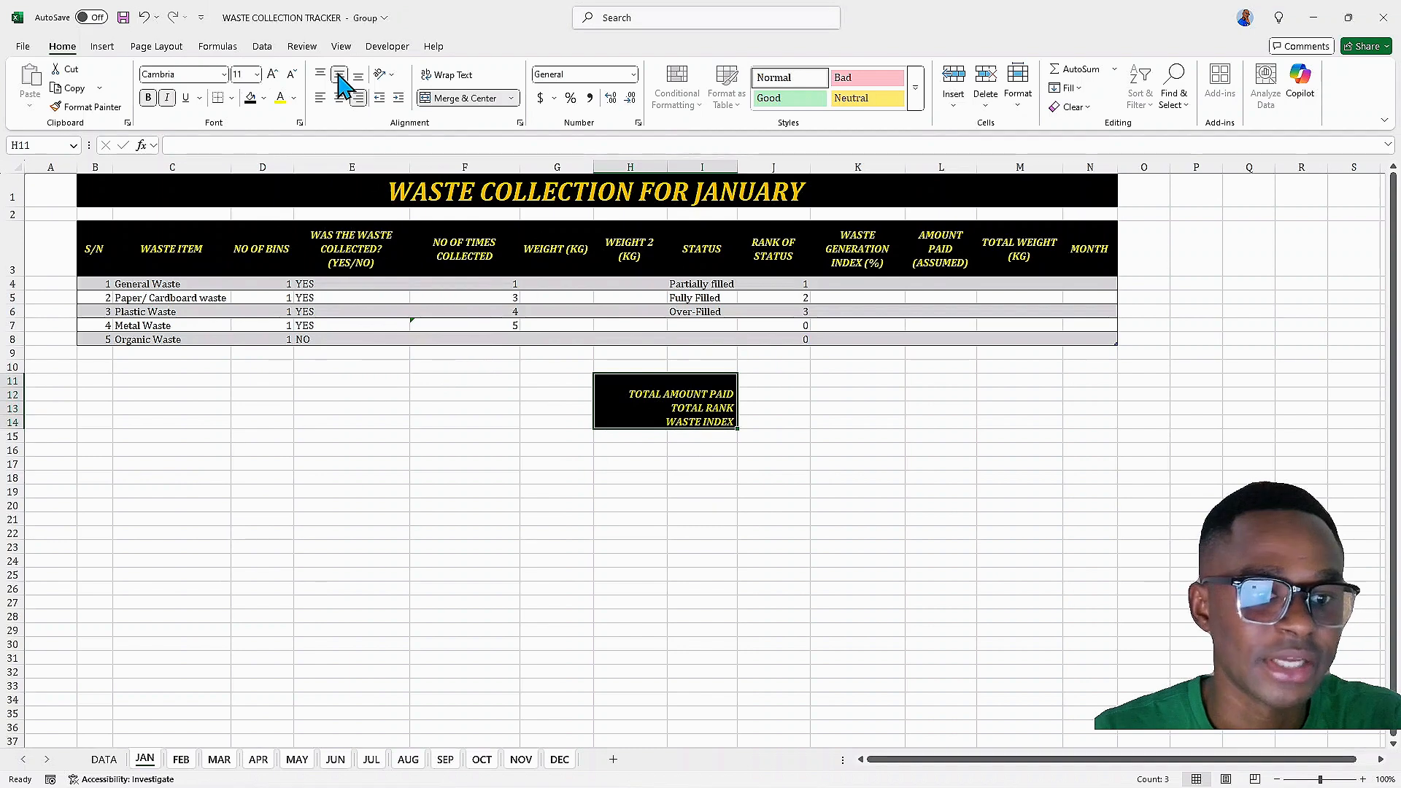
# Give the value cells J12:J14 beside the labels a light green fill and a dark green font color
pyautogui.click(814, 437)
pyautogui.click(584, 380)
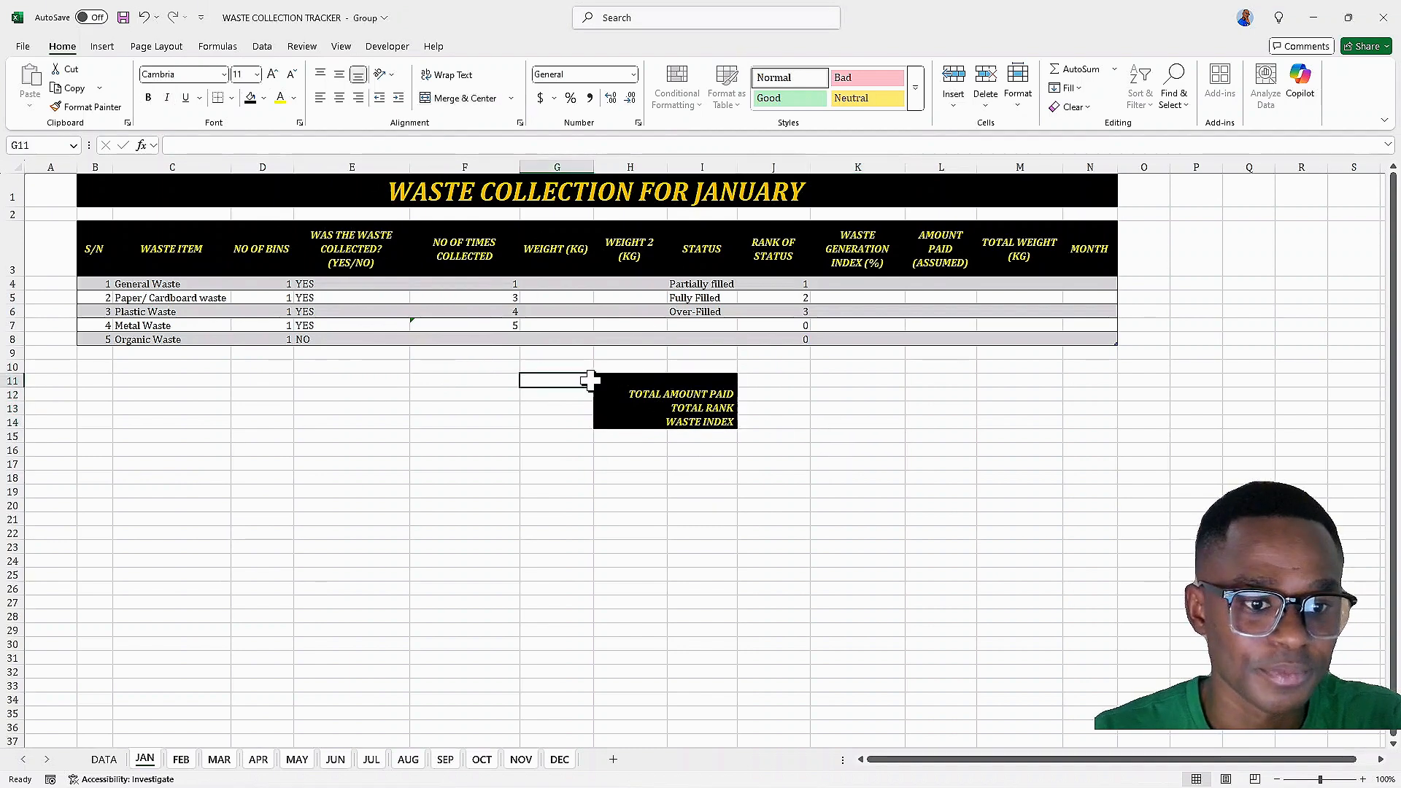
pyautogui.click(608, 379)
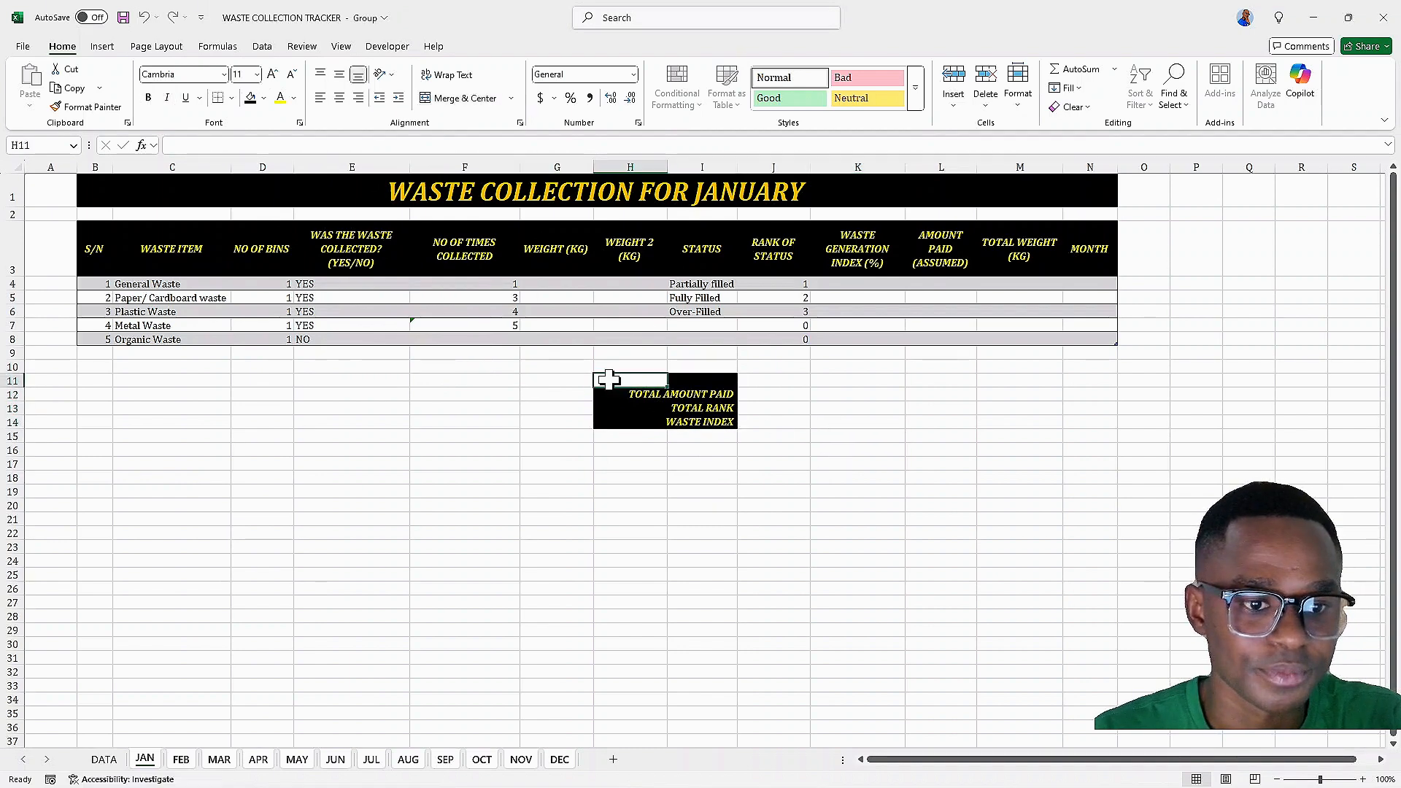
pyautogui.click(555, 380)
pyautogui.moveTo(594, 387)
pyautogui.mouseDown()
pyautogui.moveTo(719, 387)
pyautogui.moveTo(773, 422)
pyautogui.mouseUp()
pyautogui.click(768, 394)
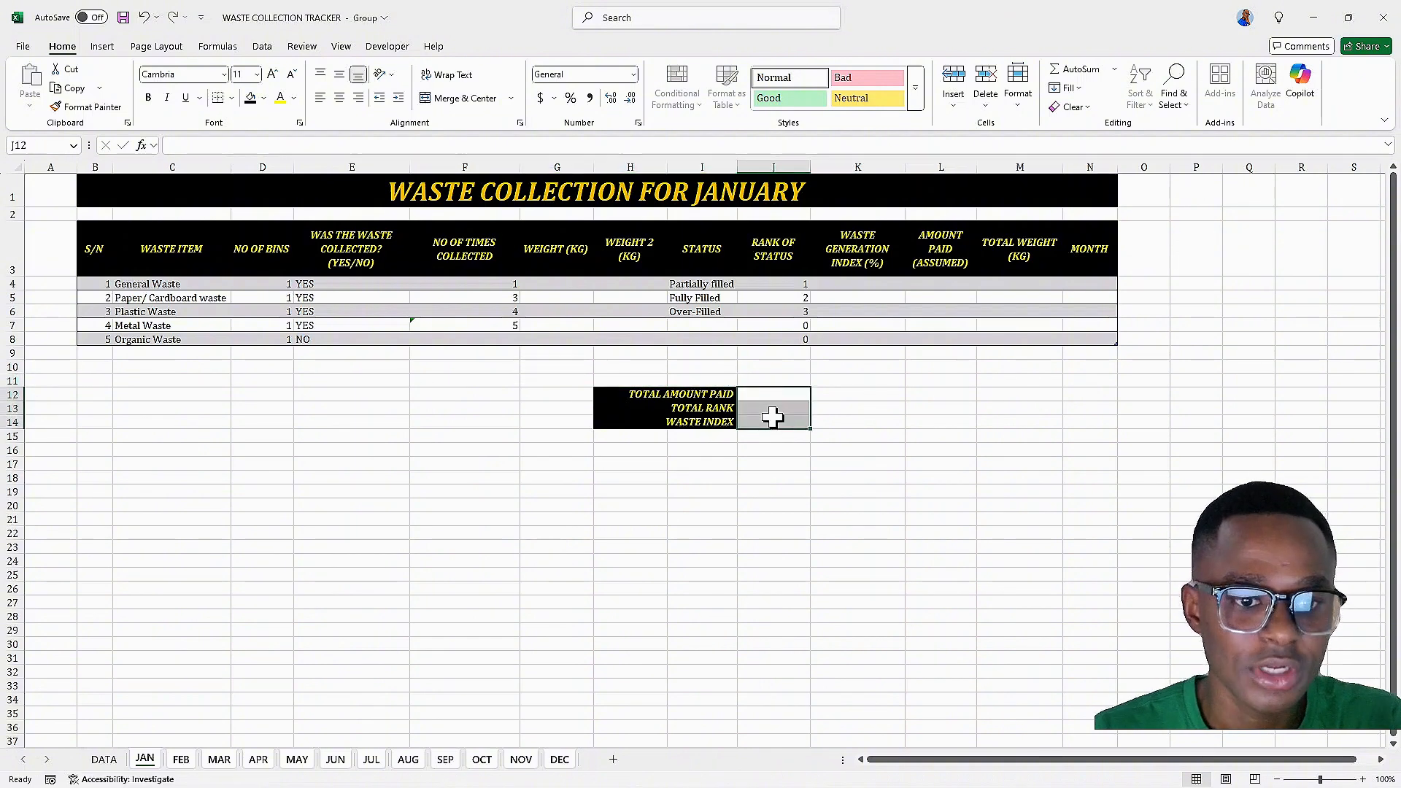
pyautogui.click(263, 98)
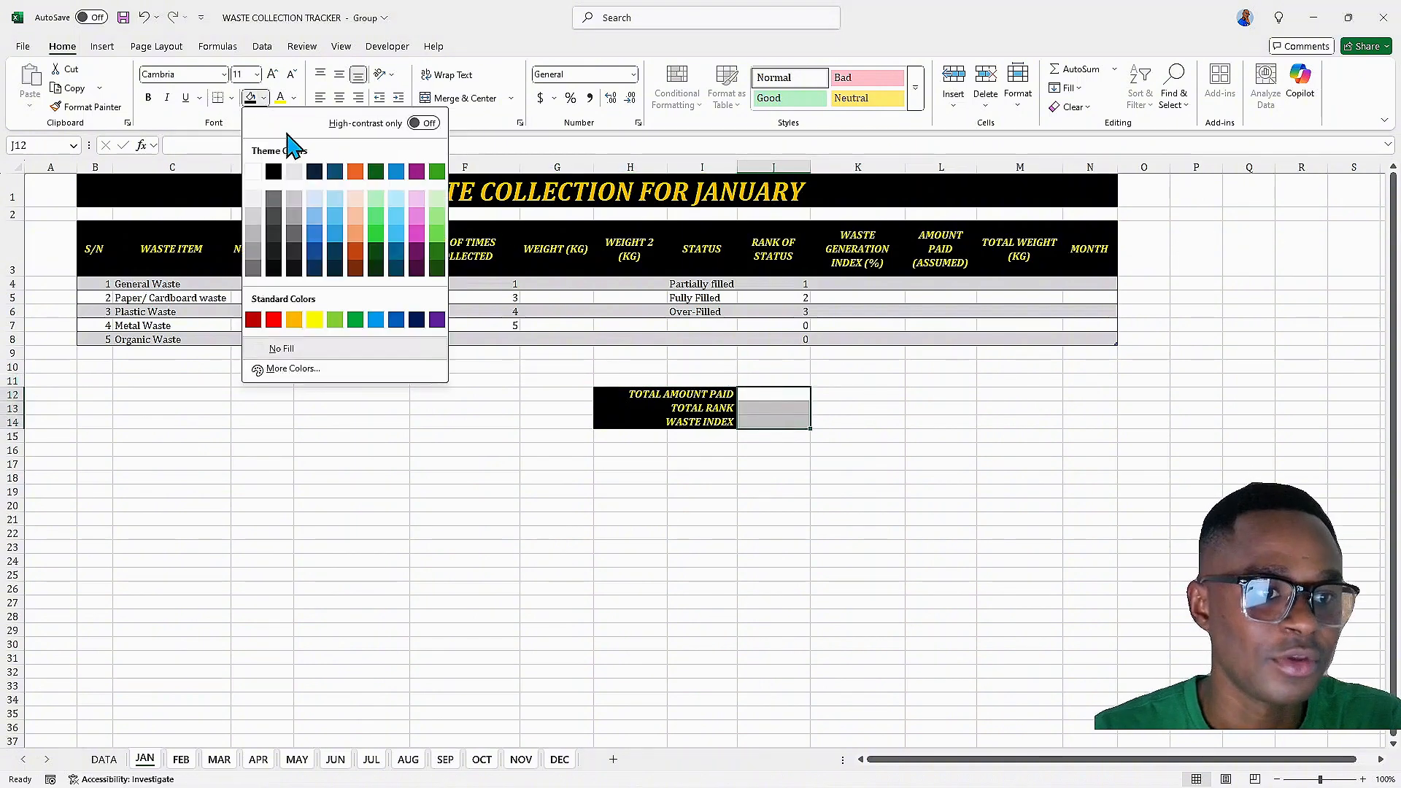
pyautogui.click(433, 194)
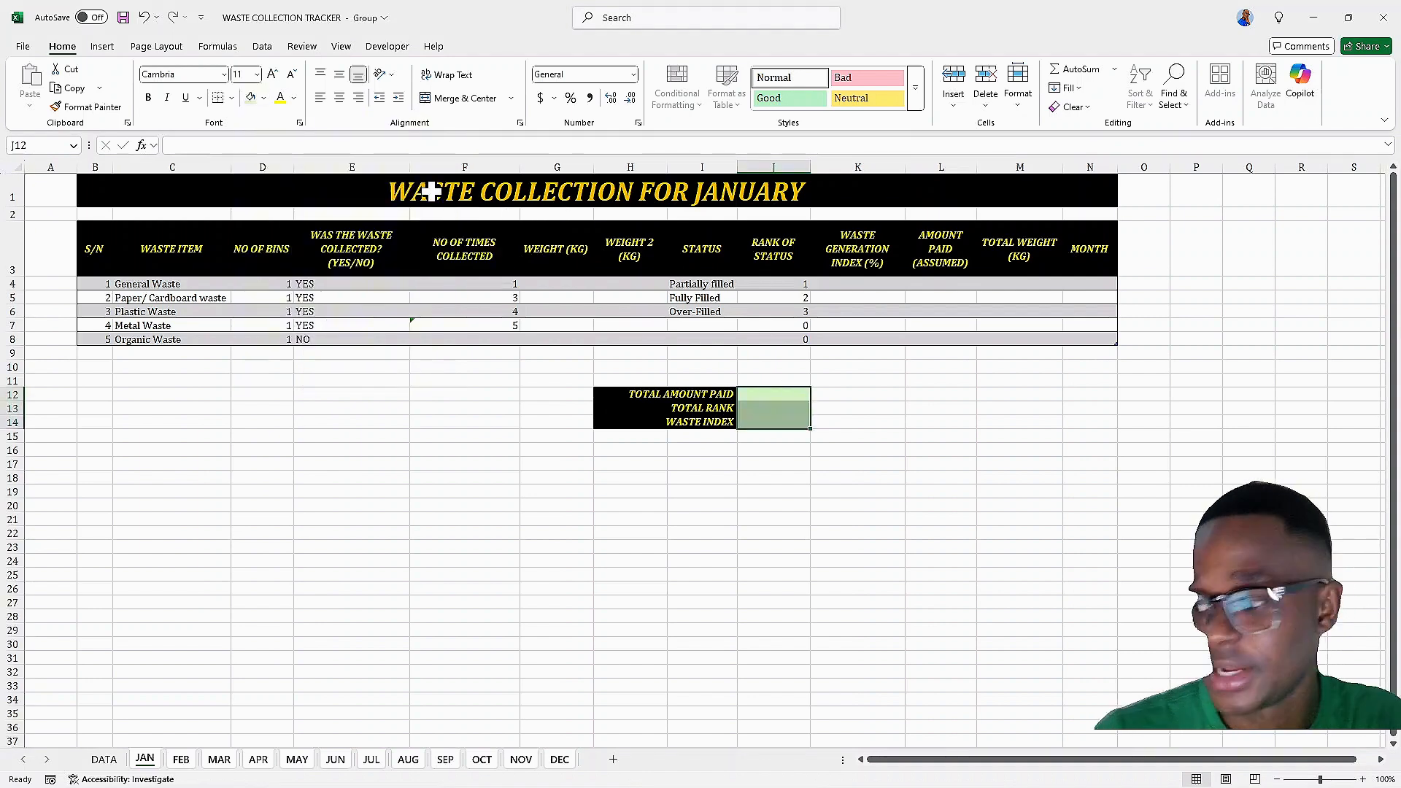
pyautogui.click(293, 98)
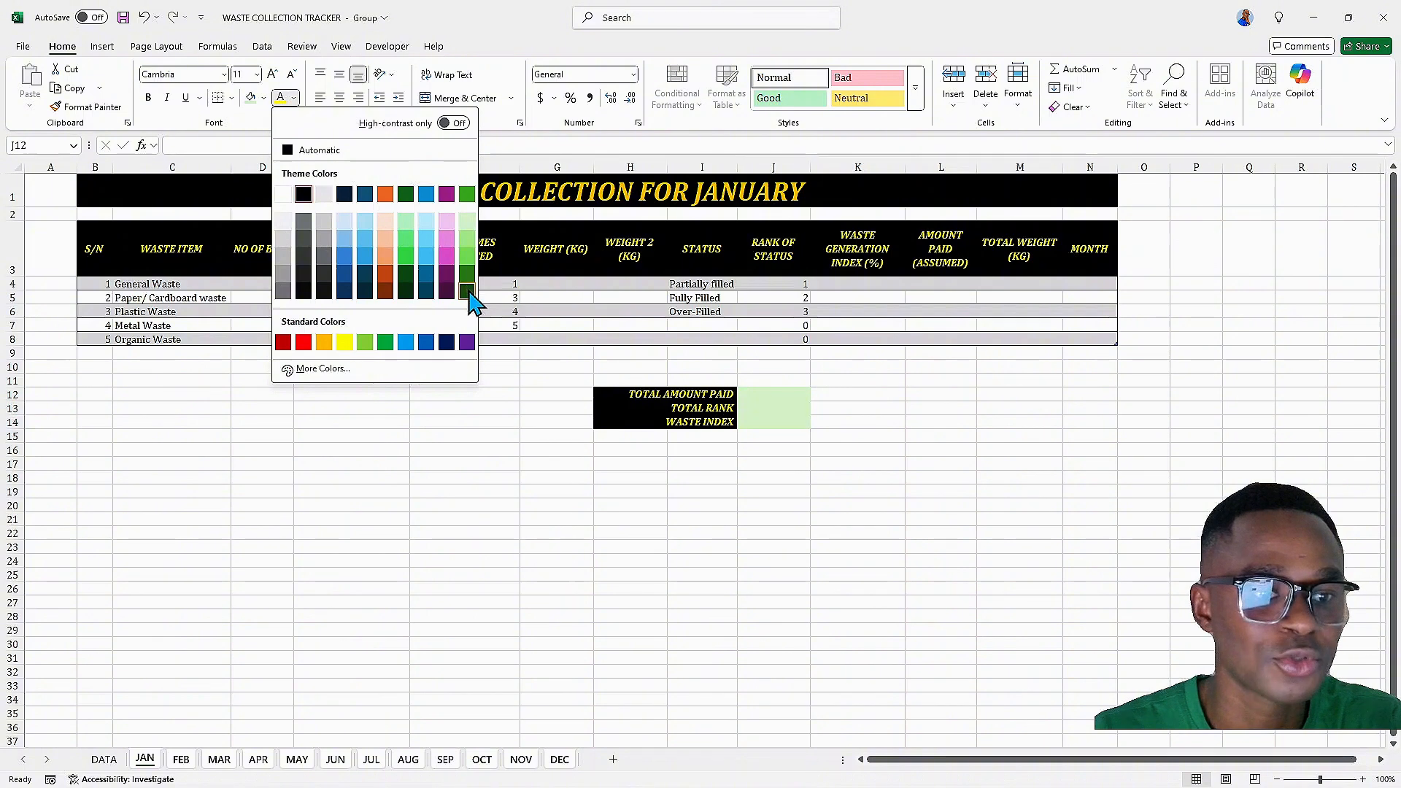
pyautogui.click(467, 291)
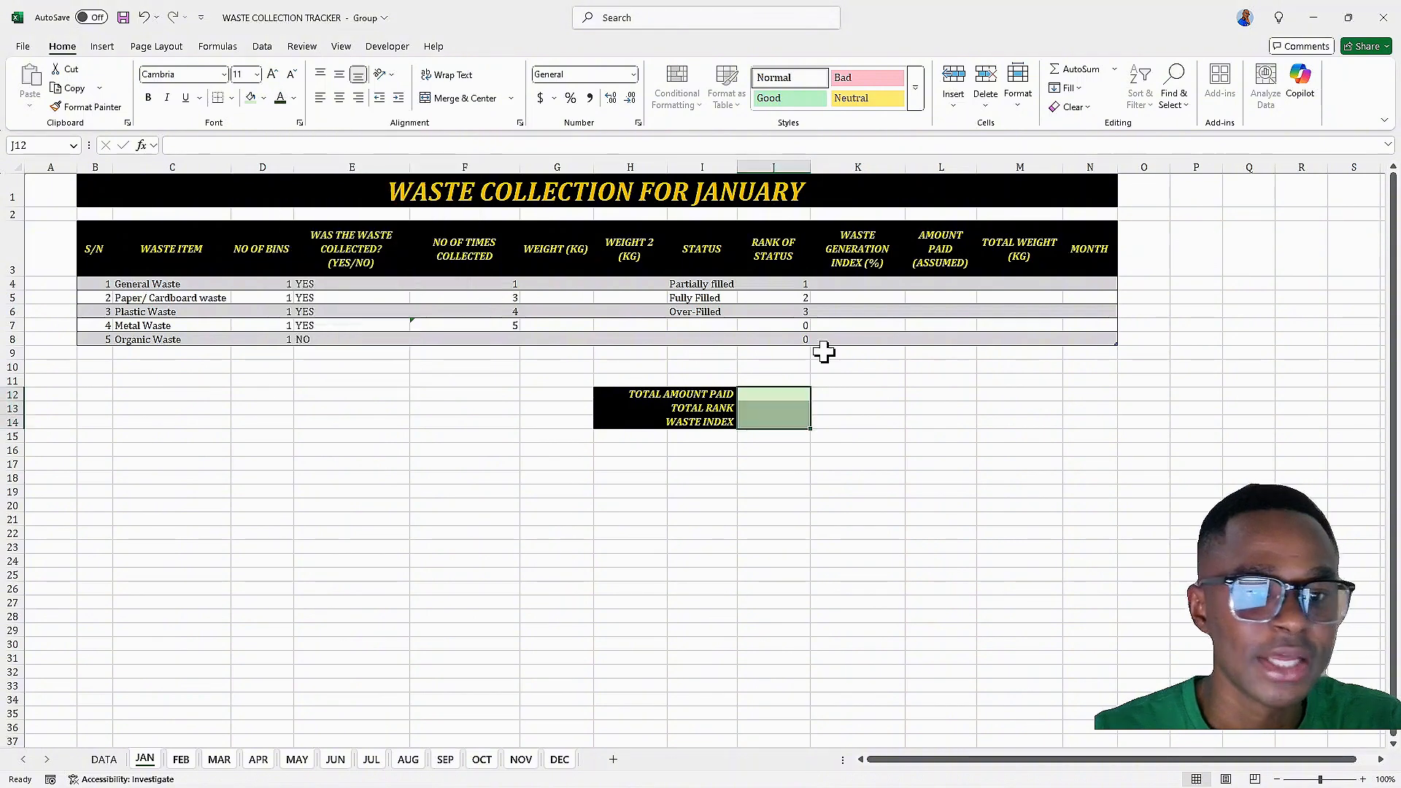
# Enter a formula in J13 summing the RANK OF STATUS column: =SUM(Table1[RANK OF STATUS])
pyautogui.click(769, 407)
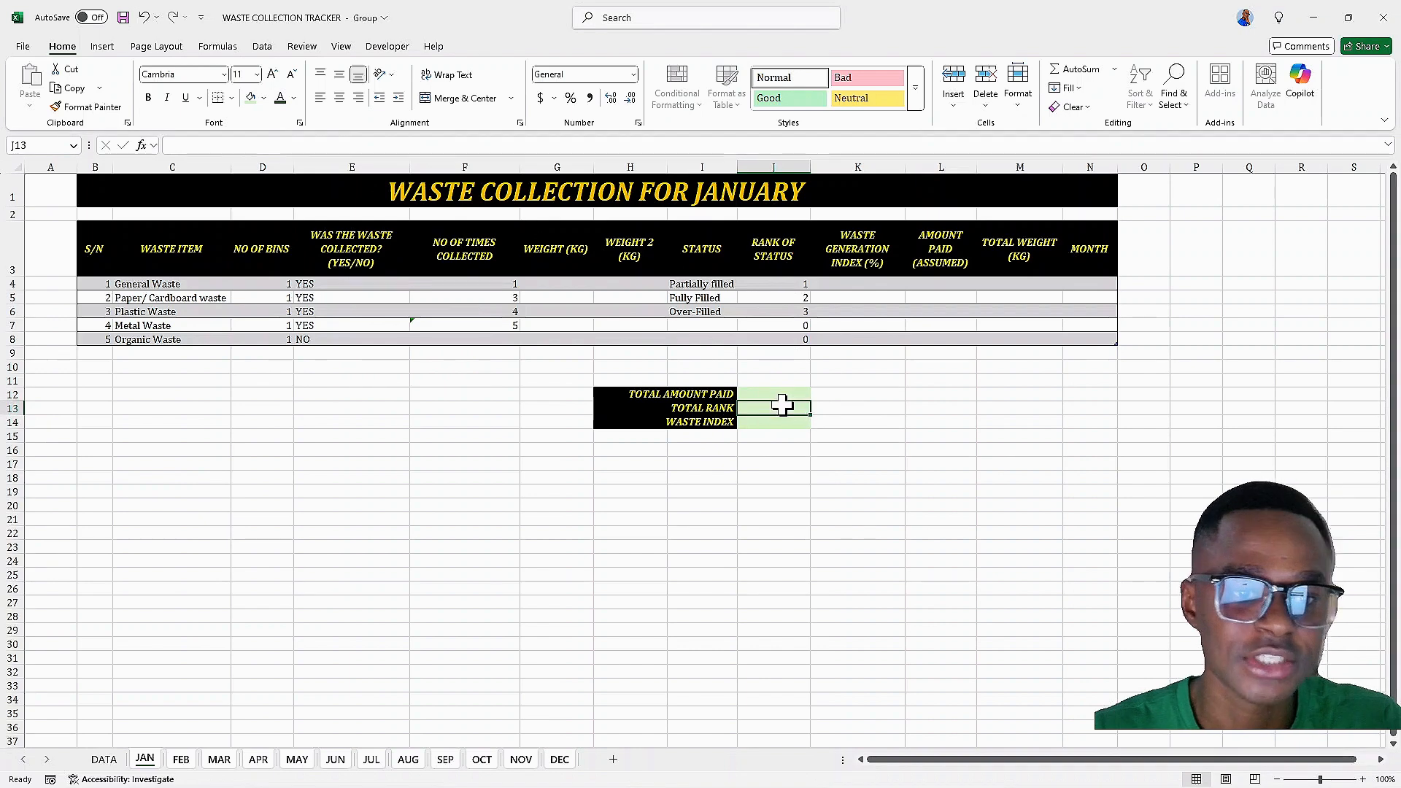
pyautogui.write('=')
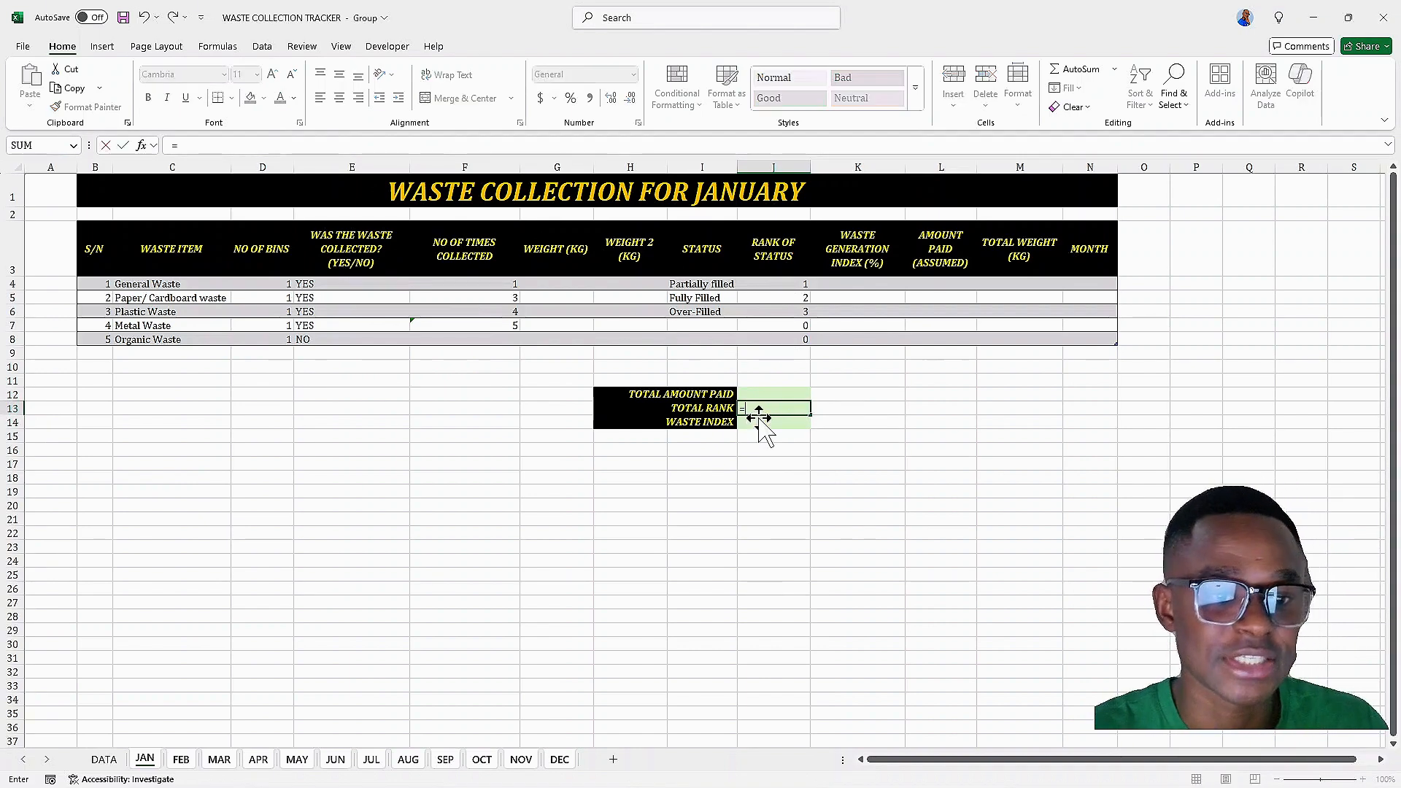
pyautogui.write('SU')
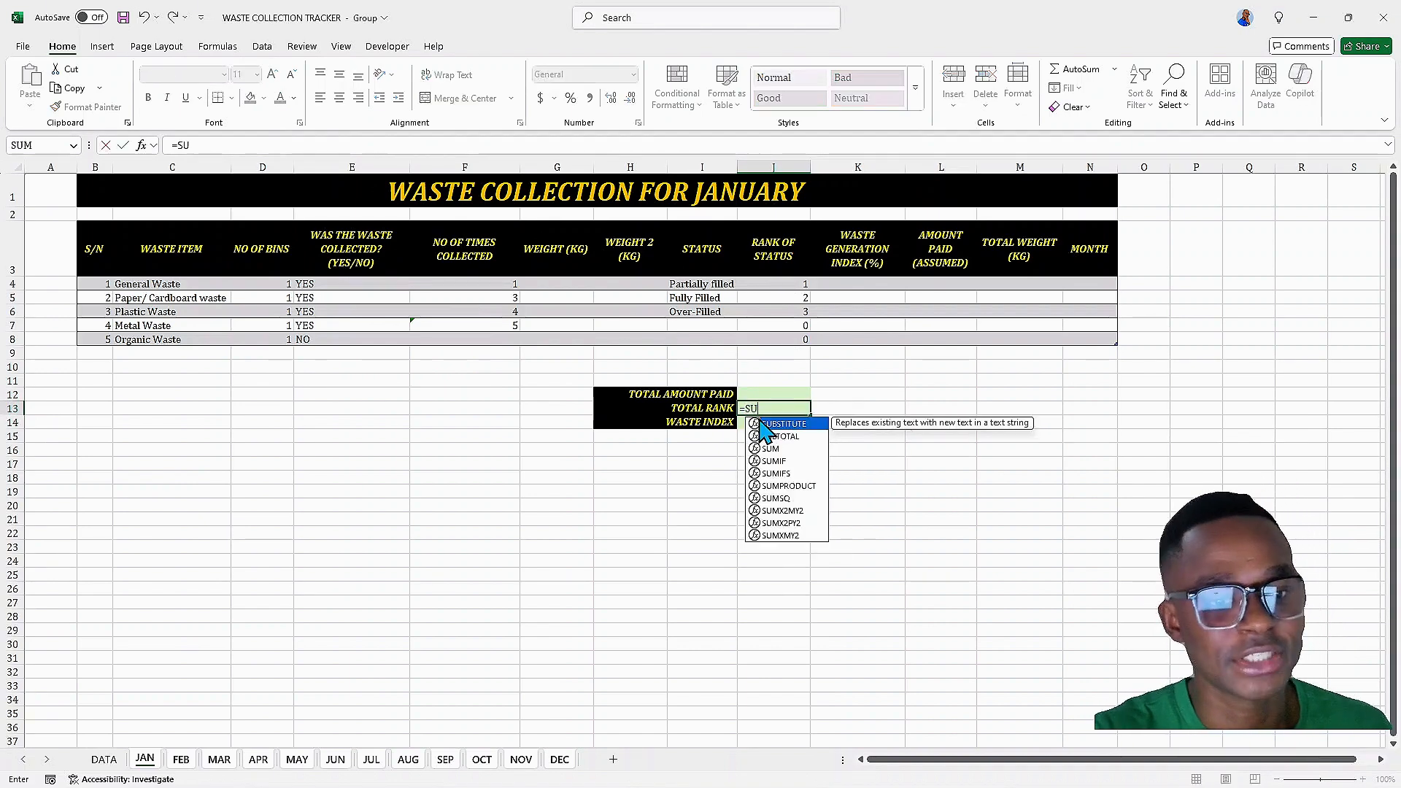
pyautogui.write('M(')
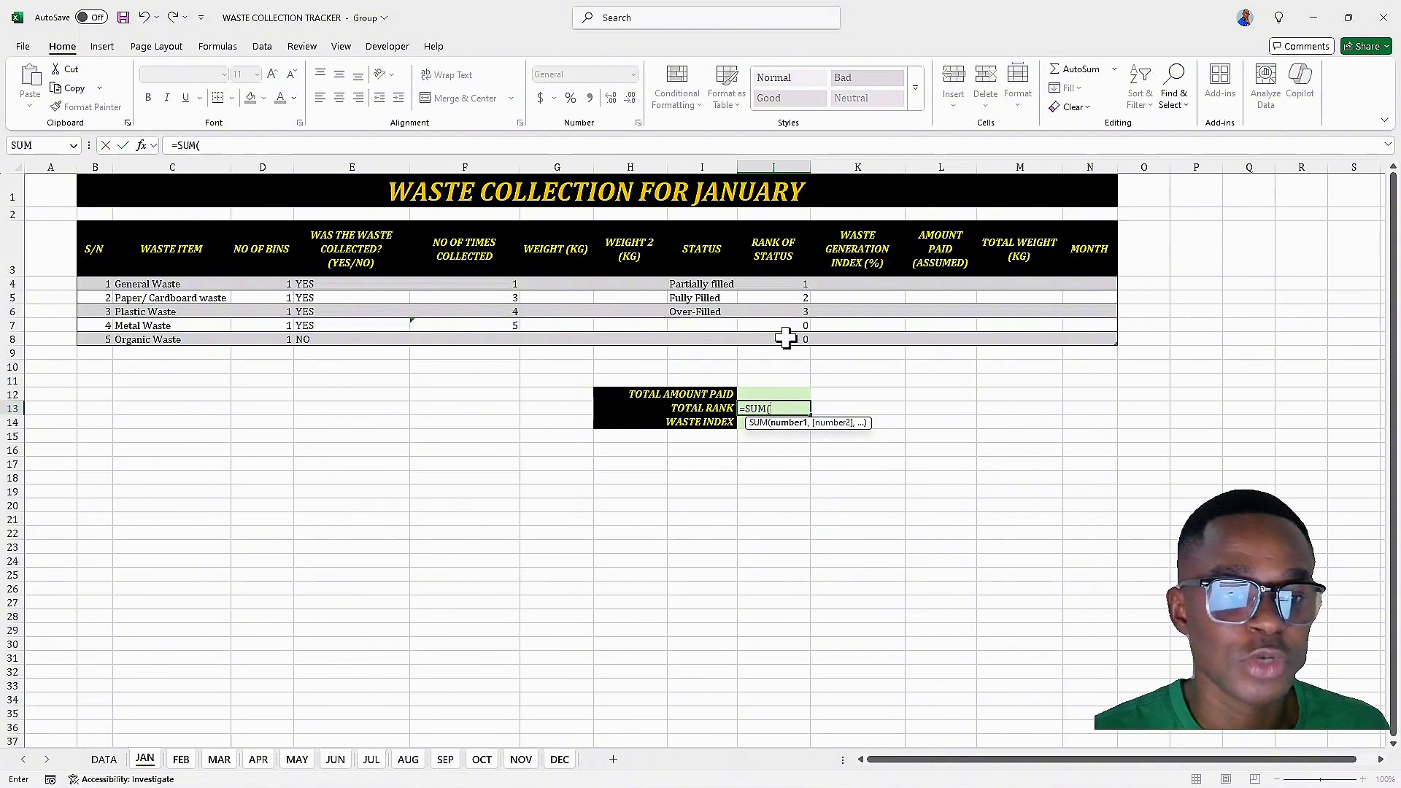
pyautogui.moveTo(773, 286); pyautogui.dragTo(772, 336)
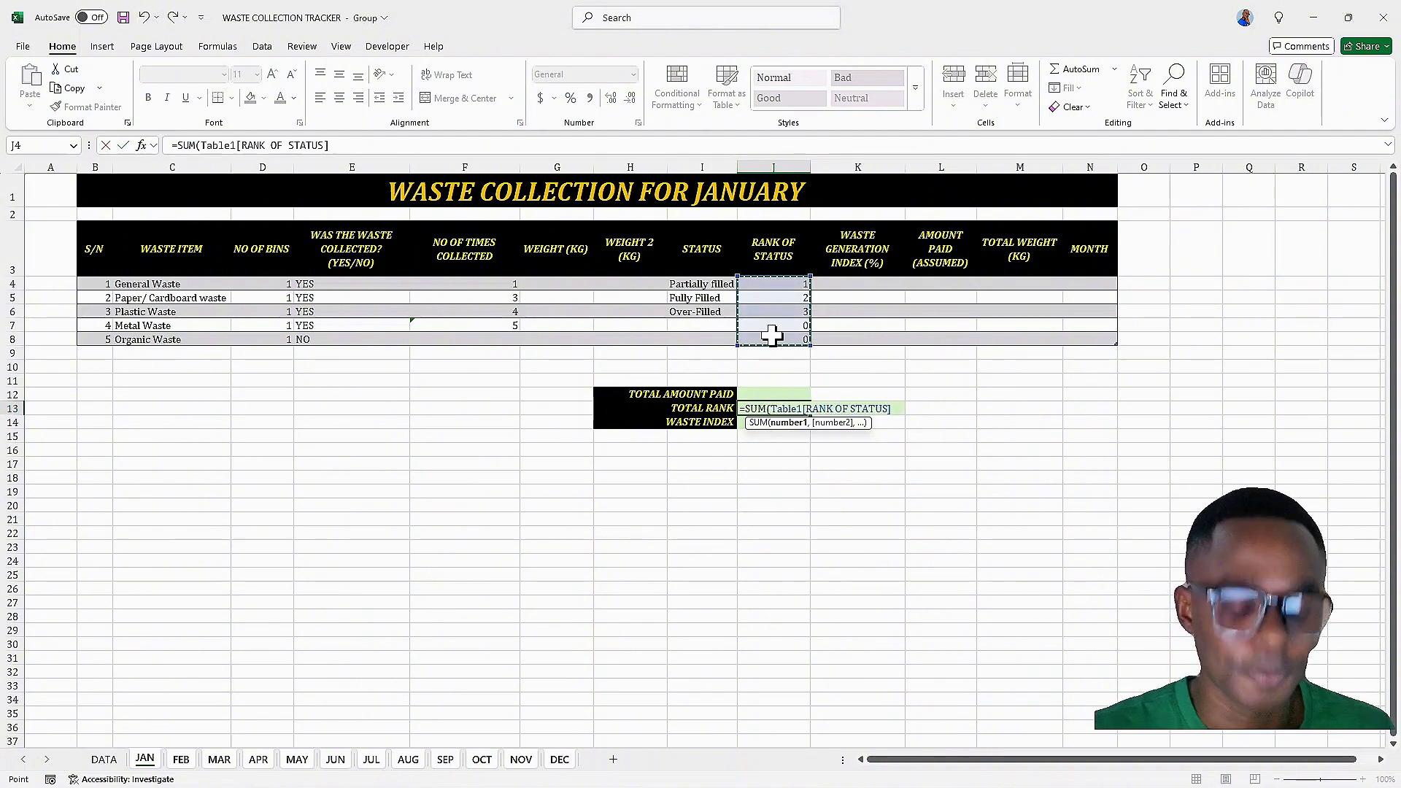
pyautogui.press('Return')
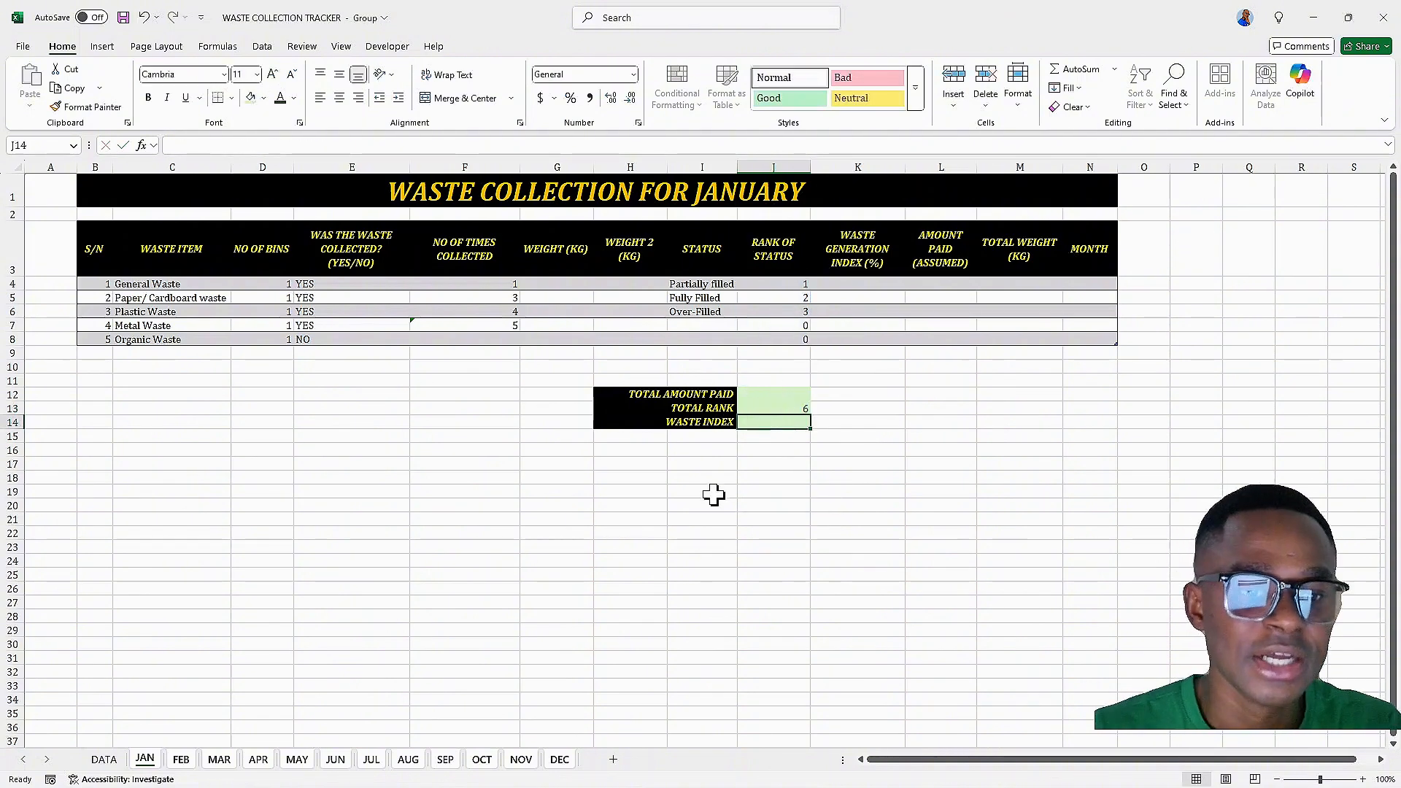
# Rename the H14 label to WASTE INDEX (%)
pyautogui.click(707, 422)
pyautogui.click(253, 145)
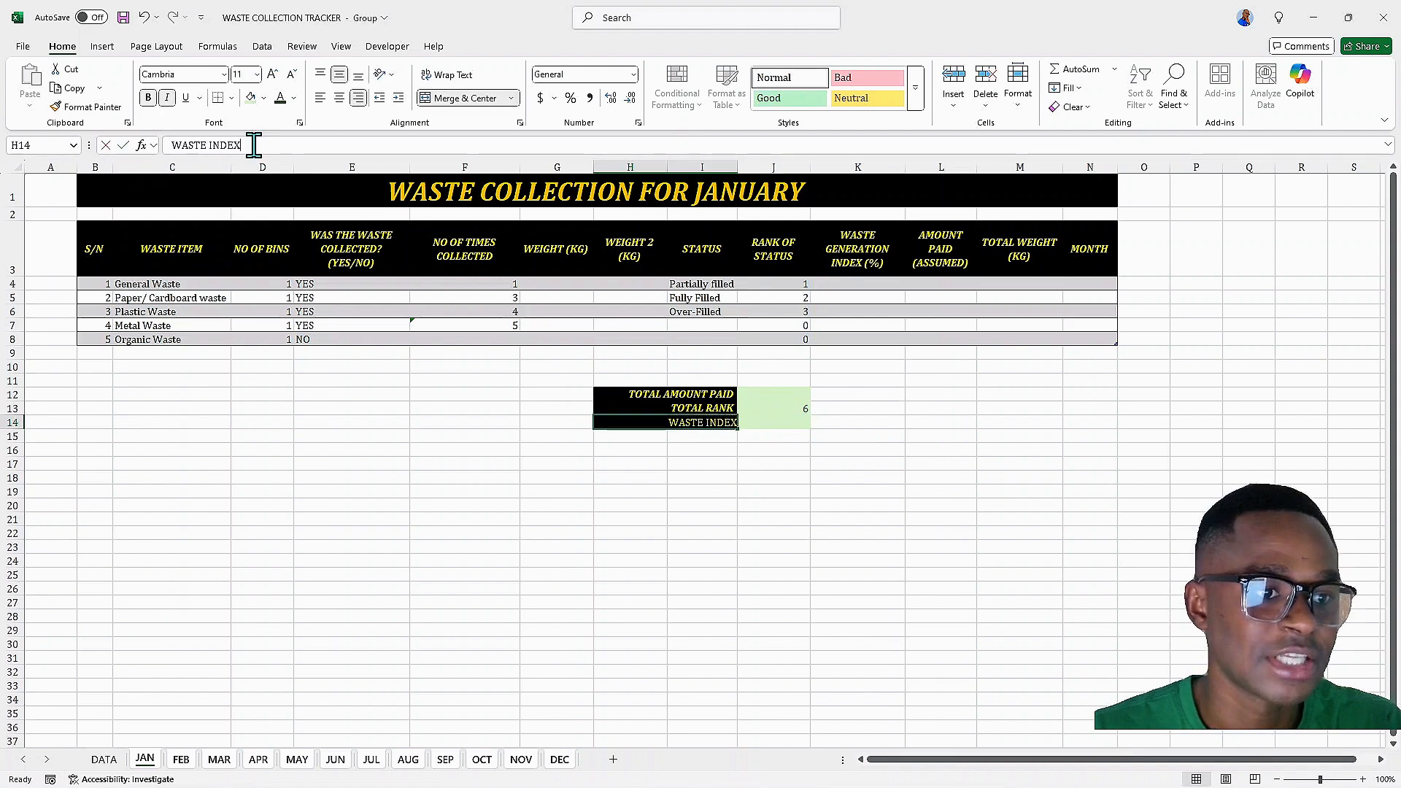
pyautogui.write('(')
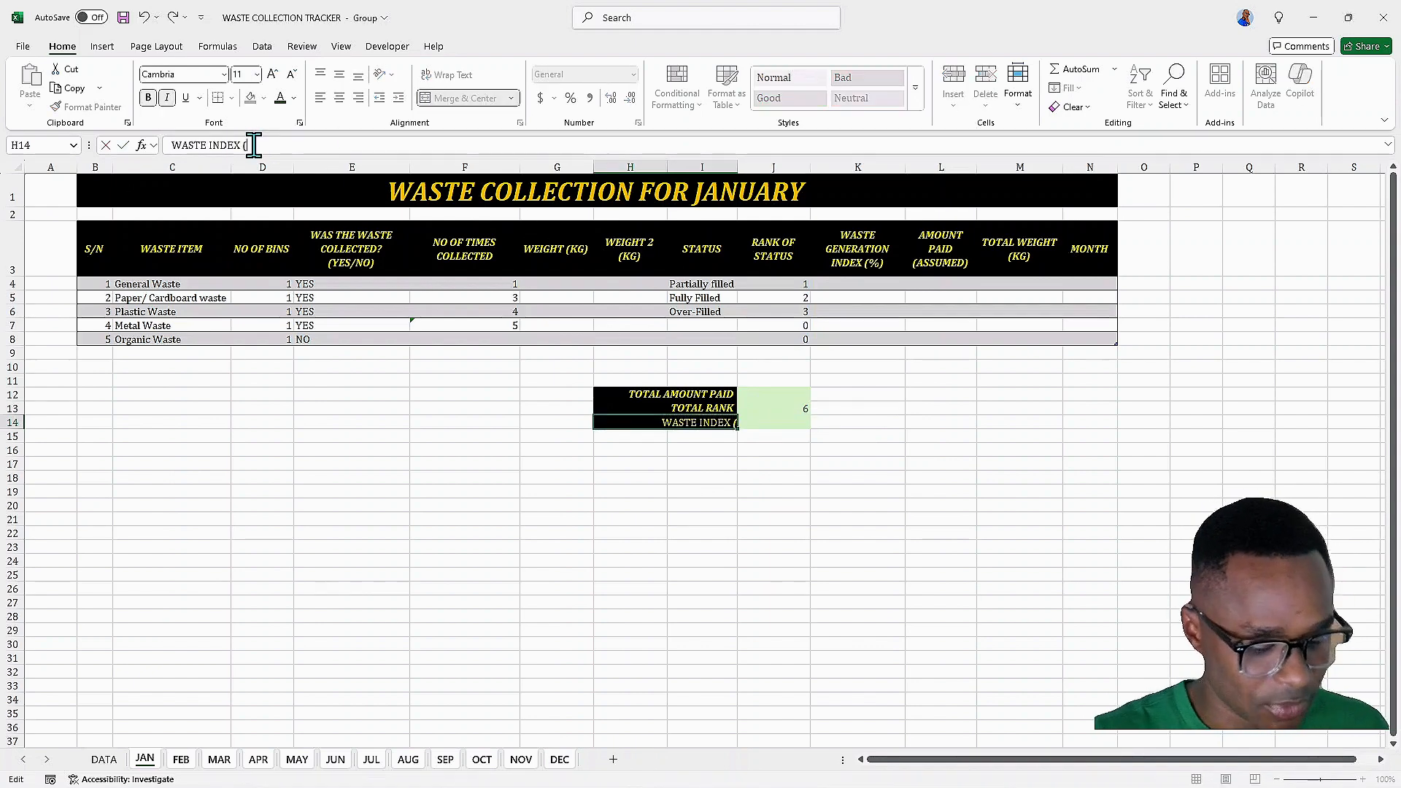
pyautogui.write('5)')
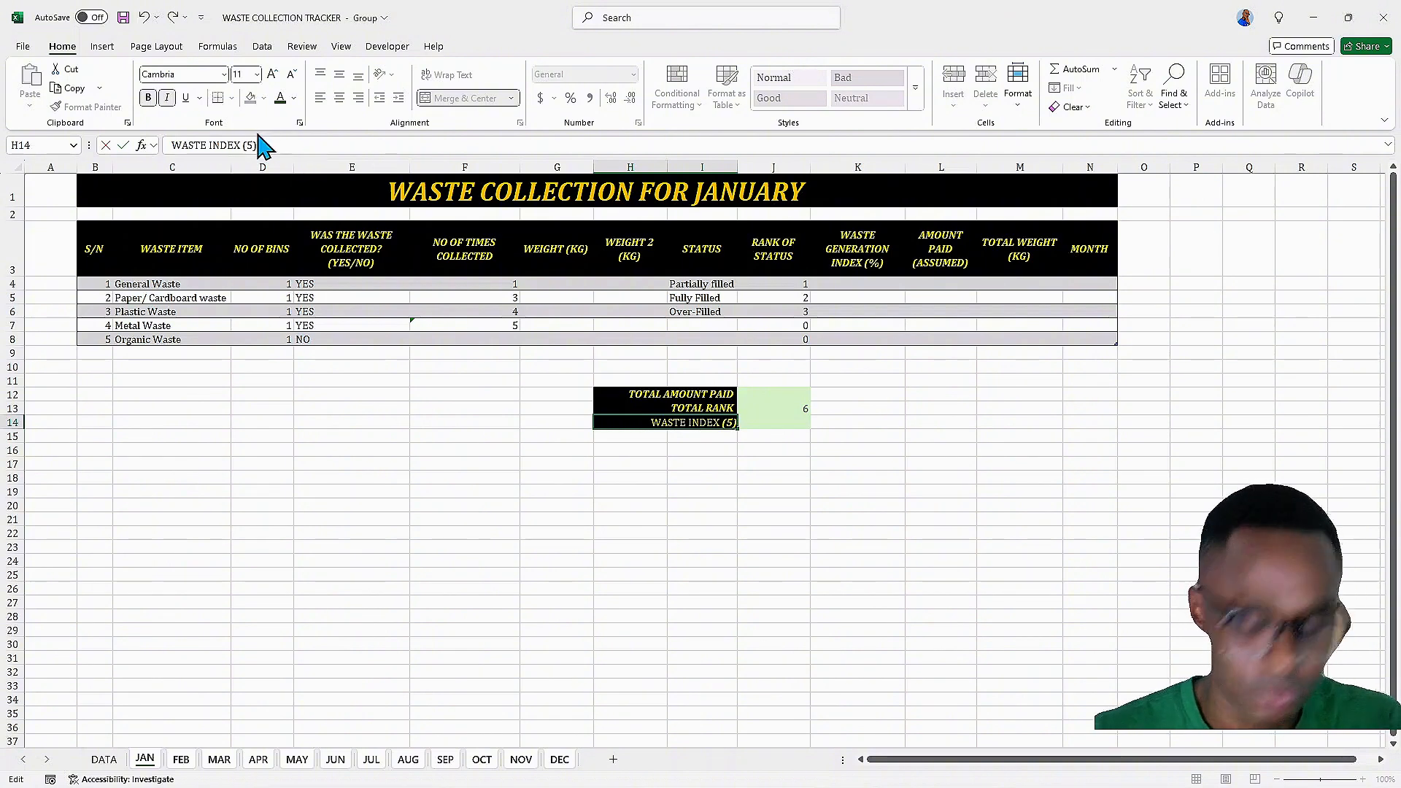
pyautogui.press('BackSpace')
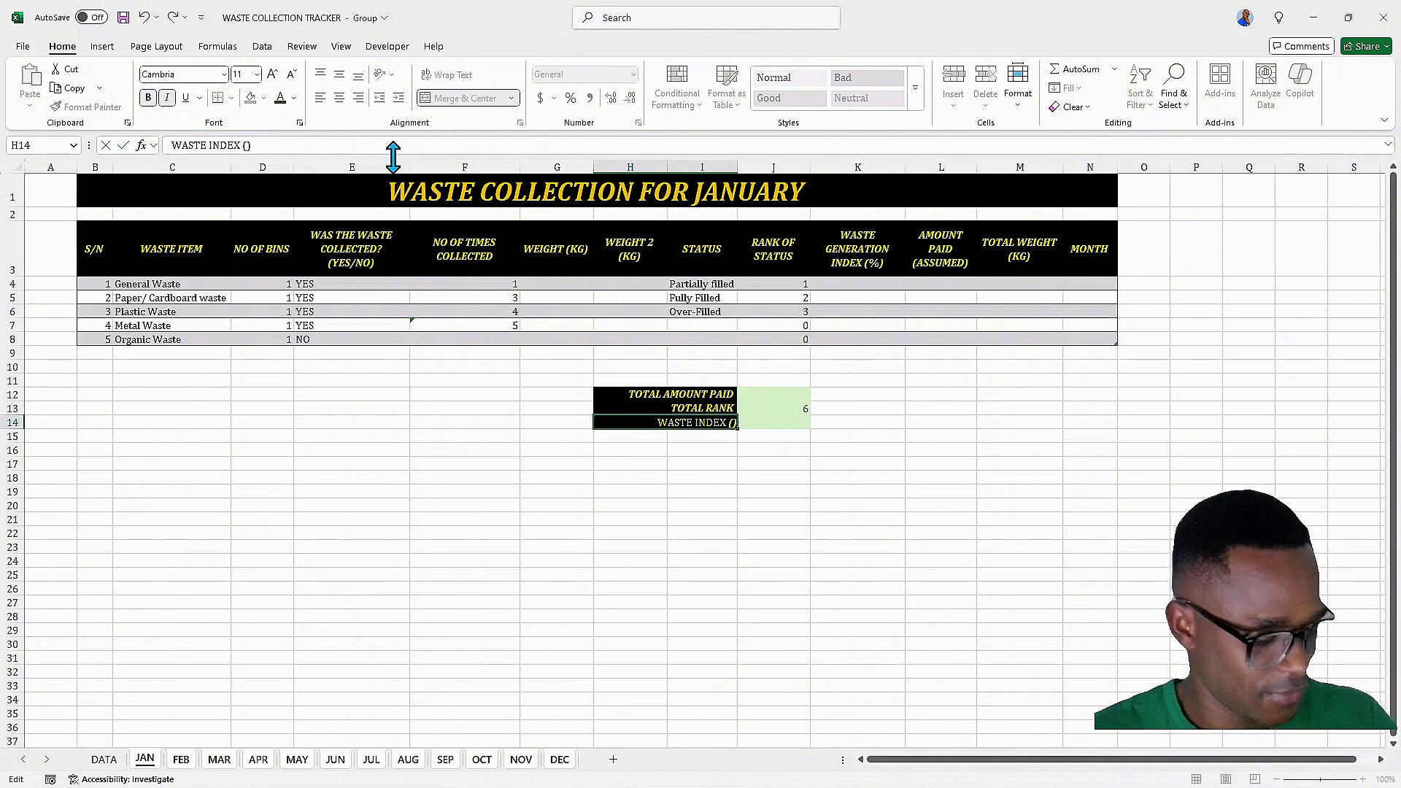
pyautogui.write('%')
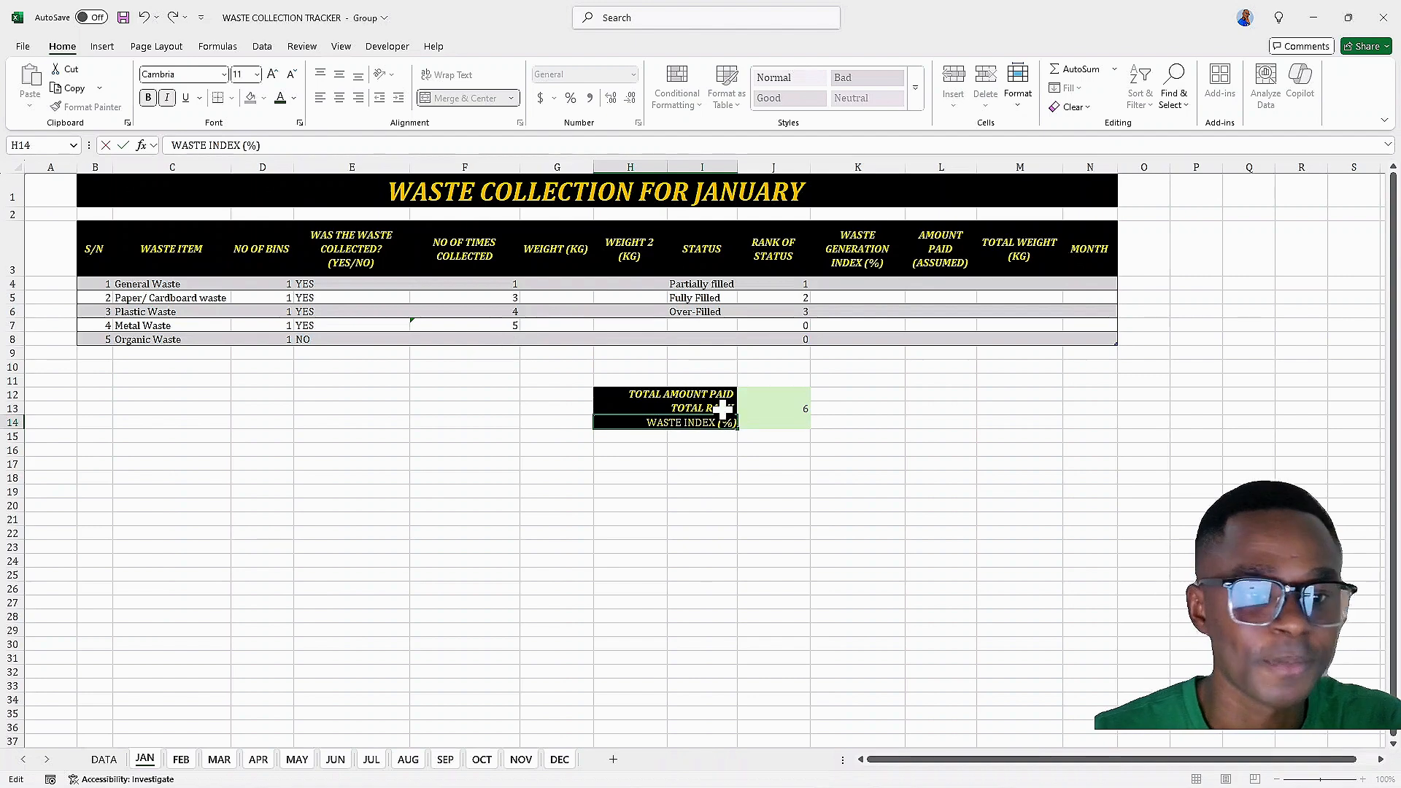
pyautogui.press('Return')
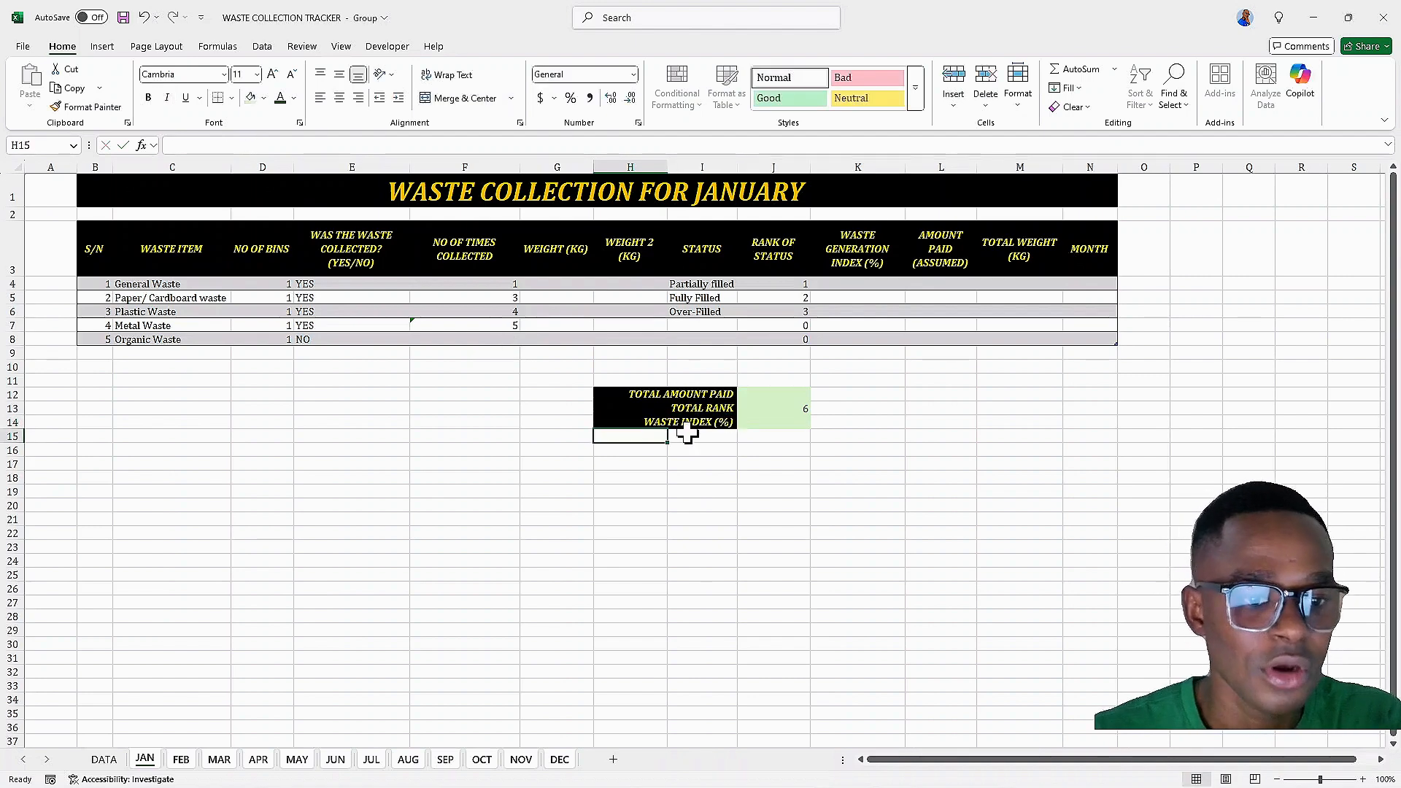
# Enter 0 as the total amount paid in J12 and give it the custom number format "GHS" #,##0.00
pyautogui.click(759, 396)
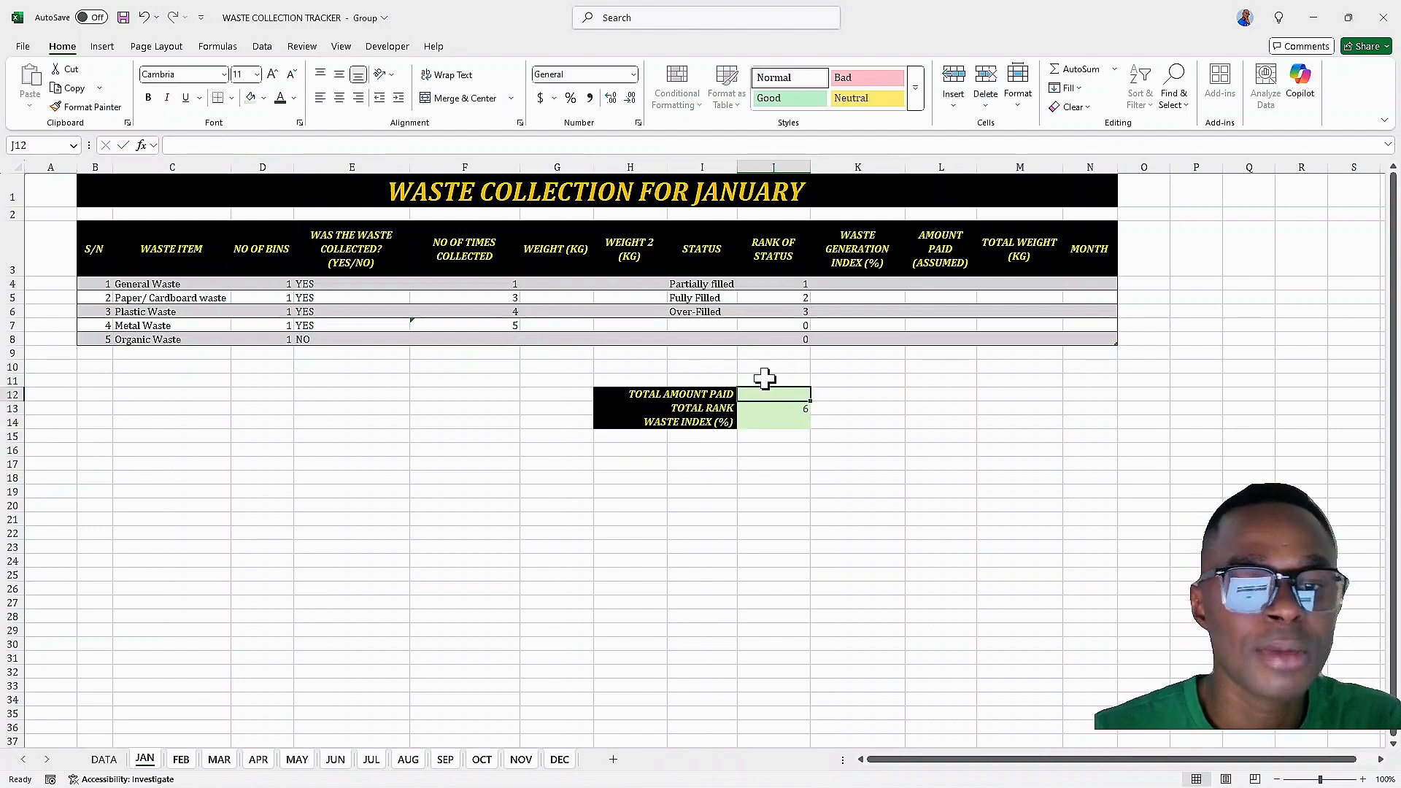
pyautogui.write('0')
pyautogui.click(768, 421)
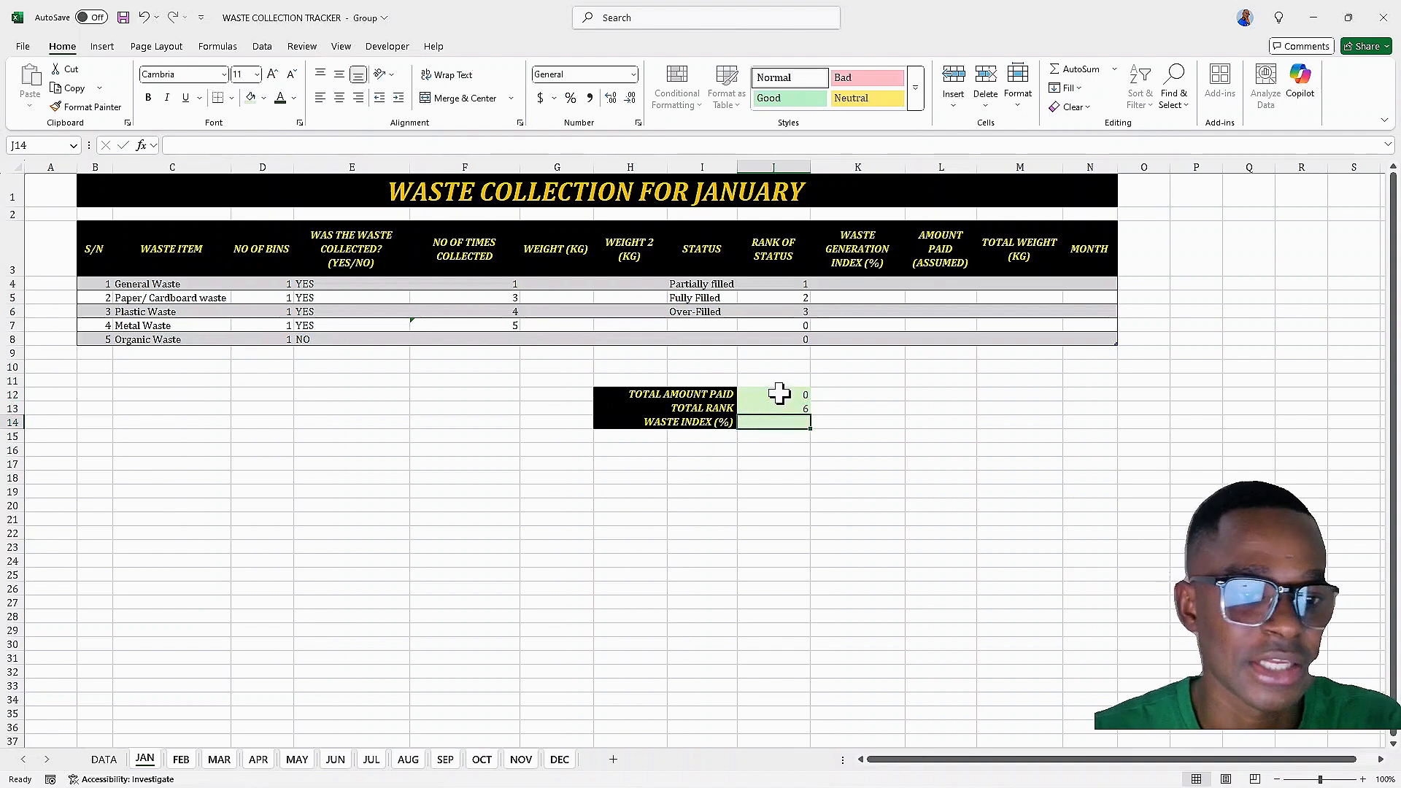
pyautogui.click(779, 393)
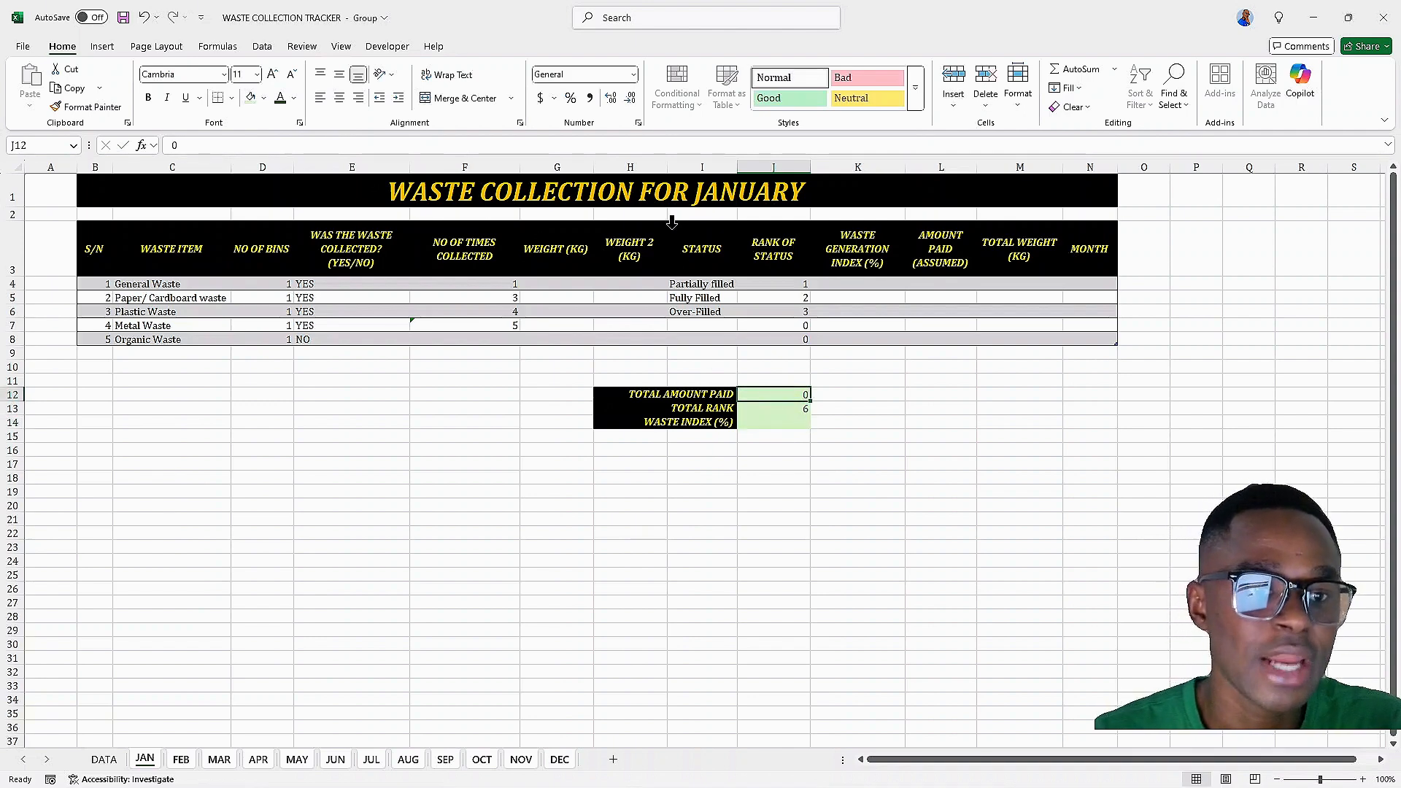
pyautogui.click(541, 98)
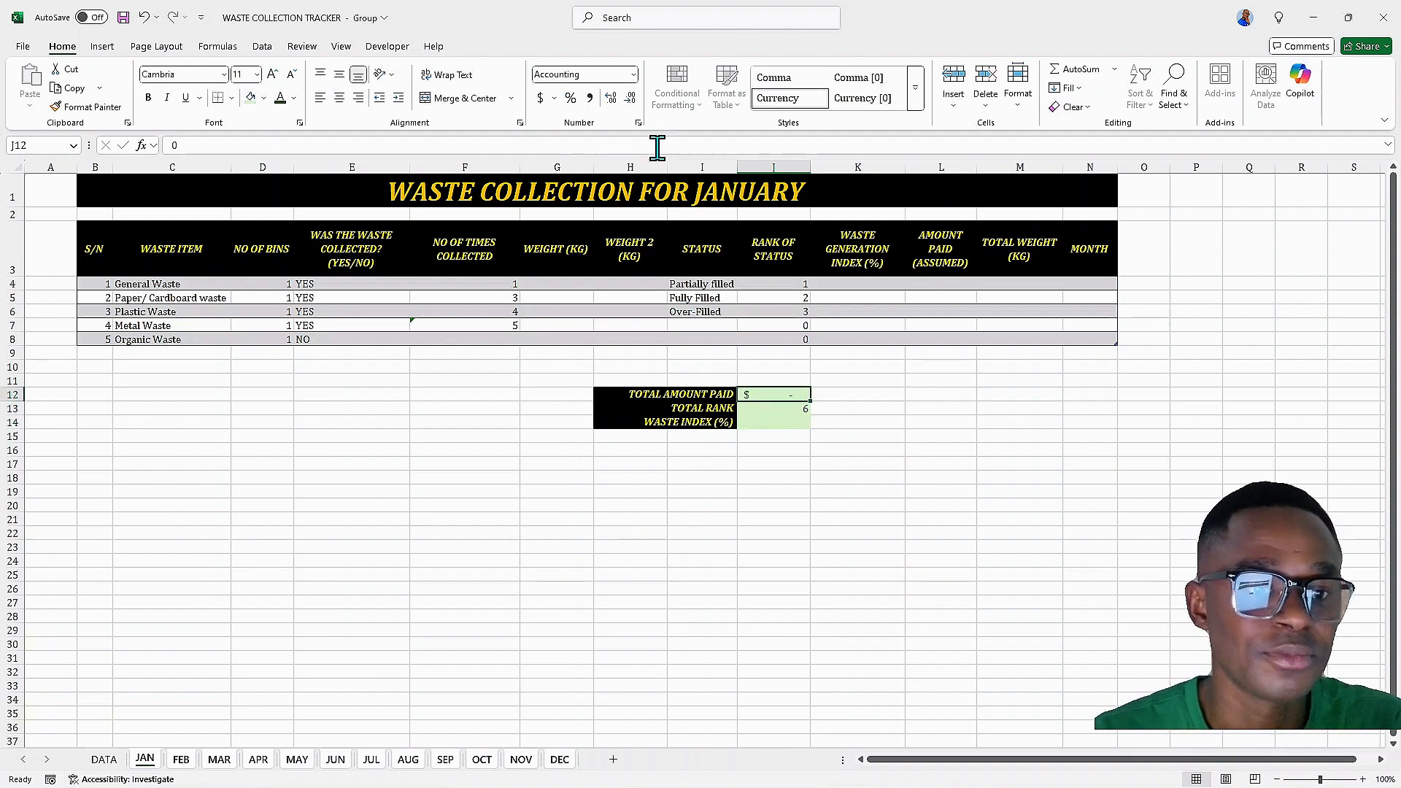
pyautogui.click(638, 123)
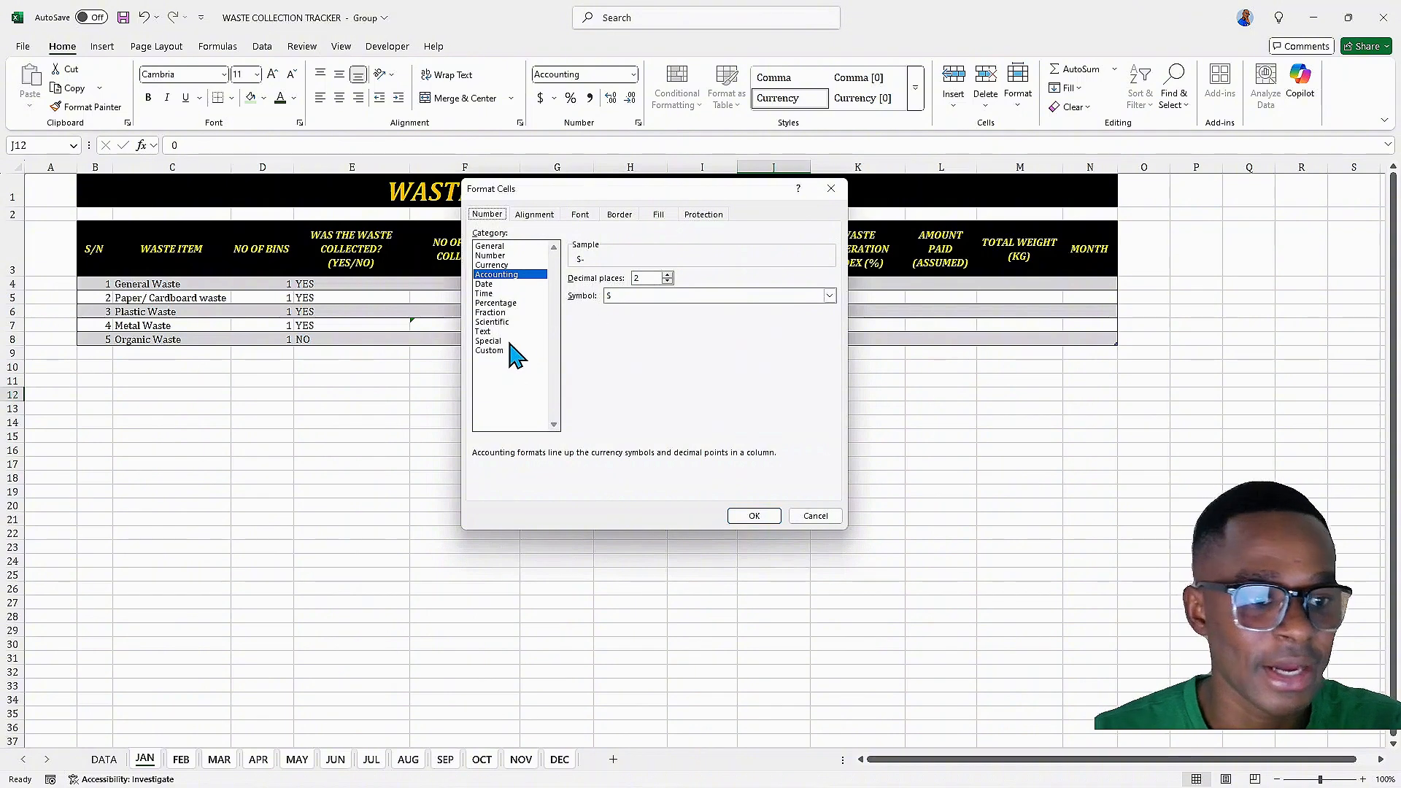
pyautogui.click(510, 351)
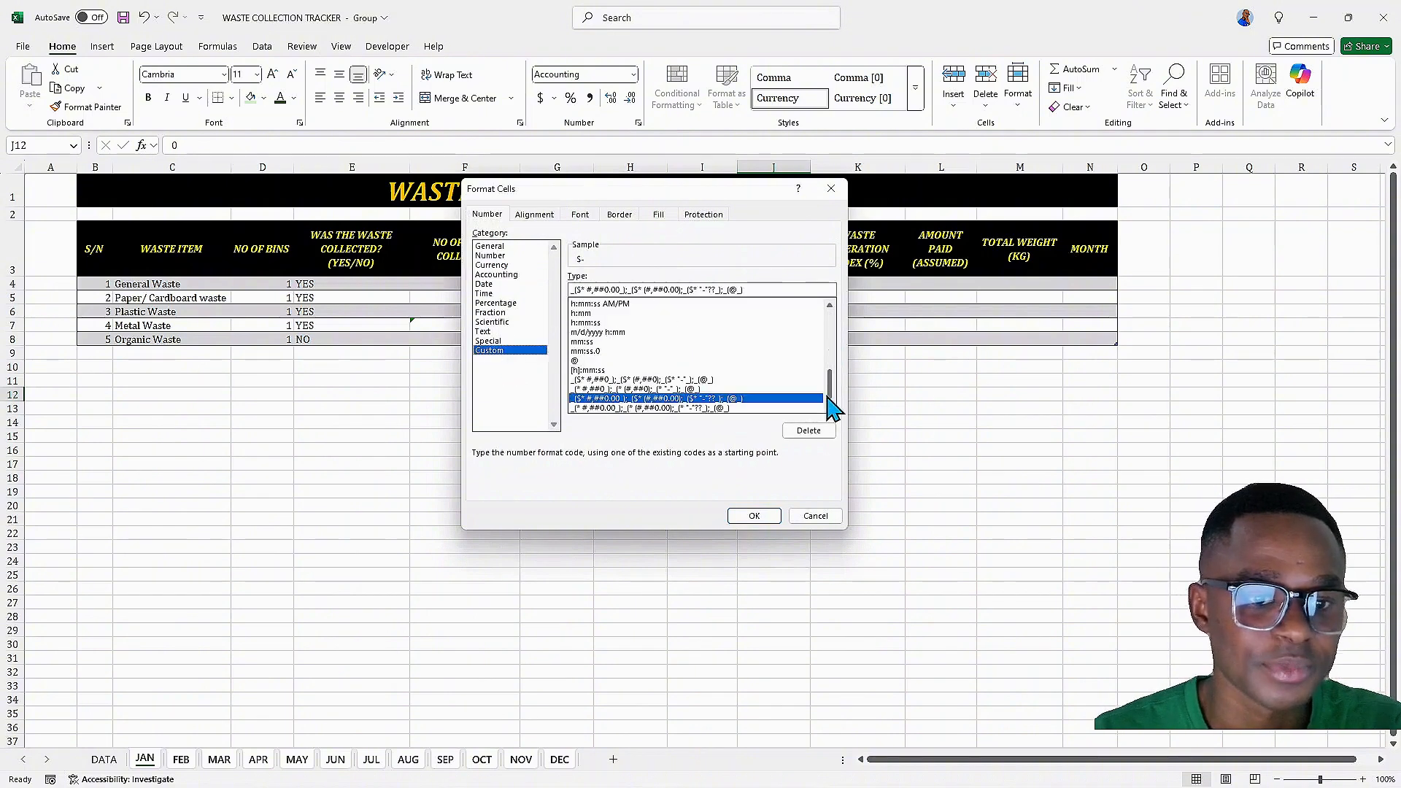
pyautogui.moveTo(834, 415)
pyautogui.mouseDown()
pyautogui.moveTo(819, 331)
pyautogui.moveTo(821, 398)
pyautogui.mouseUp()
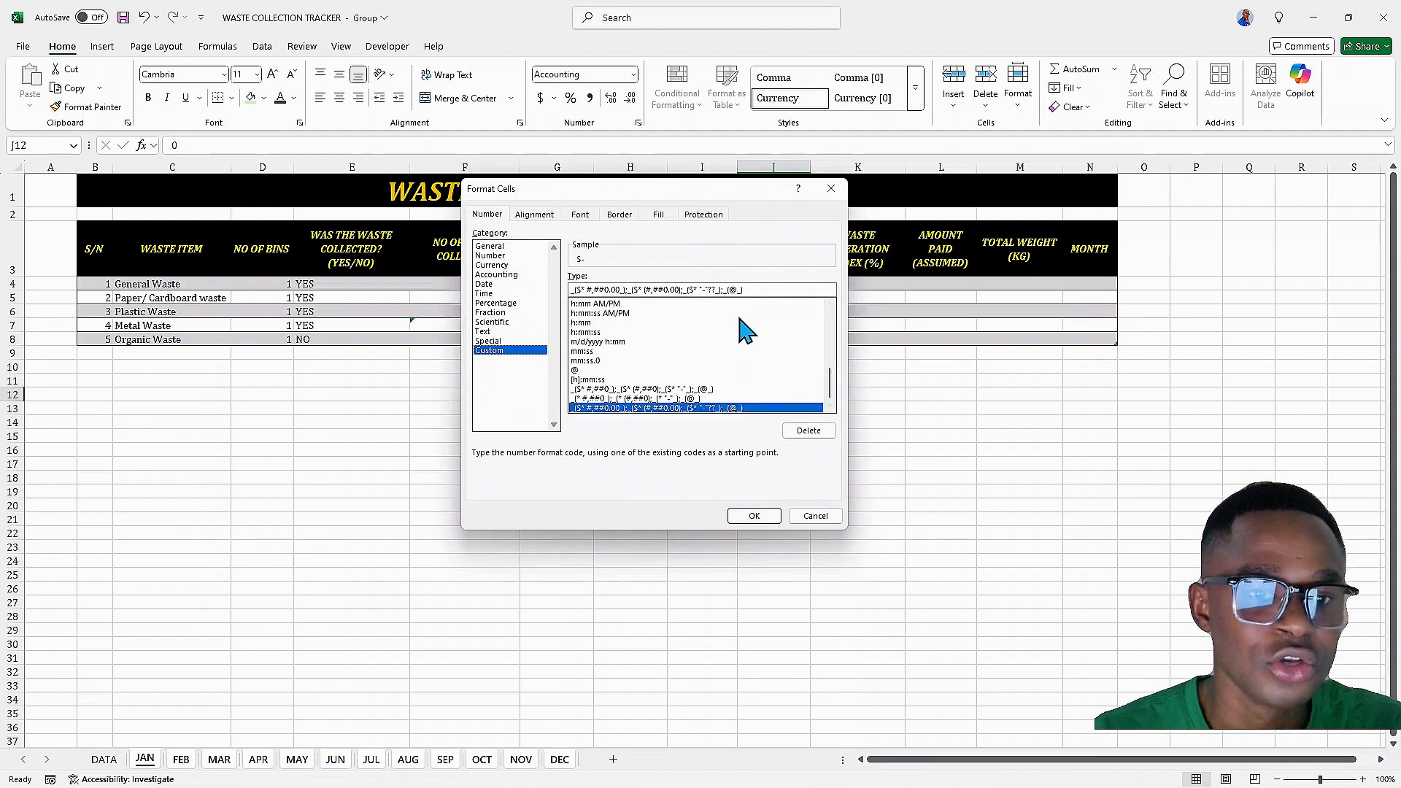
pyautogui.click(755, 290)
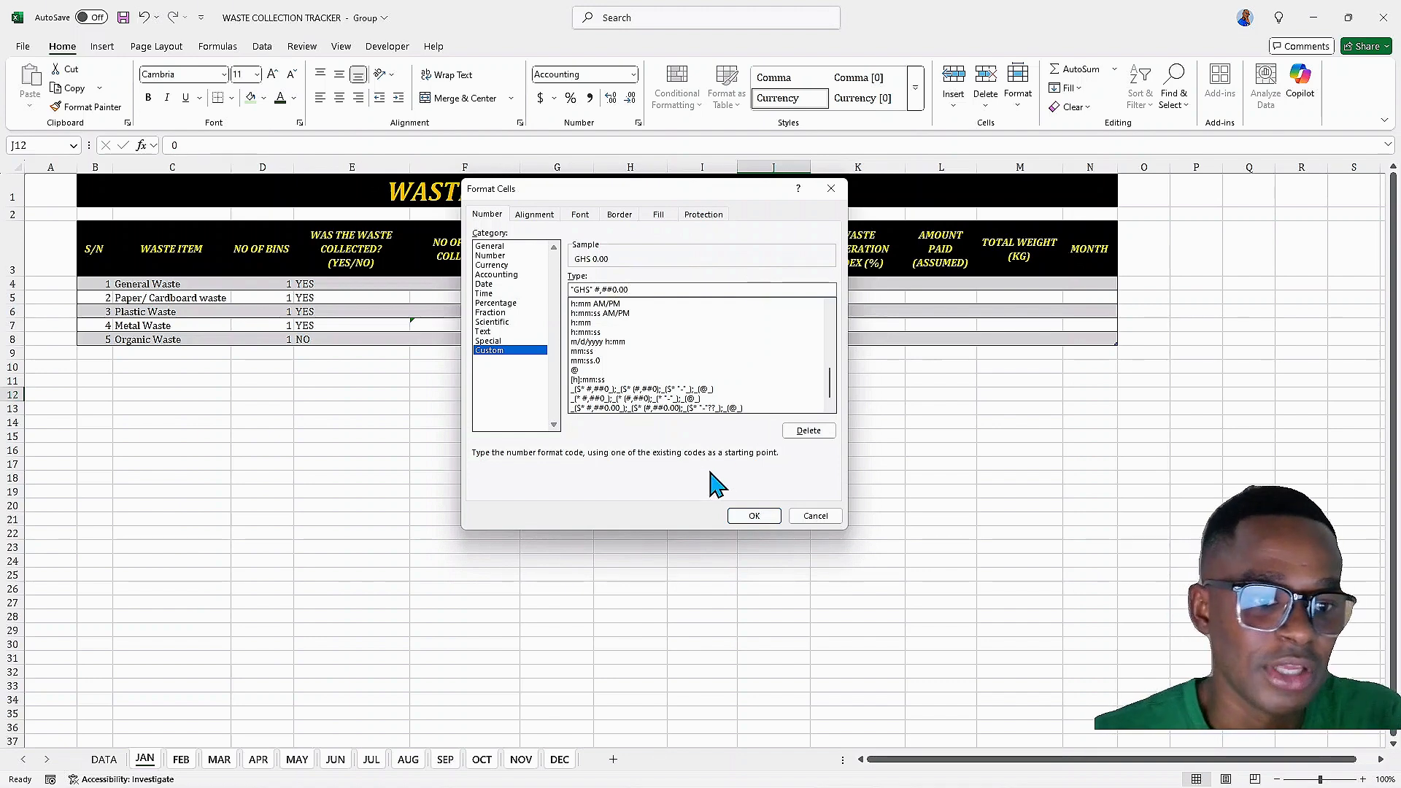
pyautogui.click(752, 516)
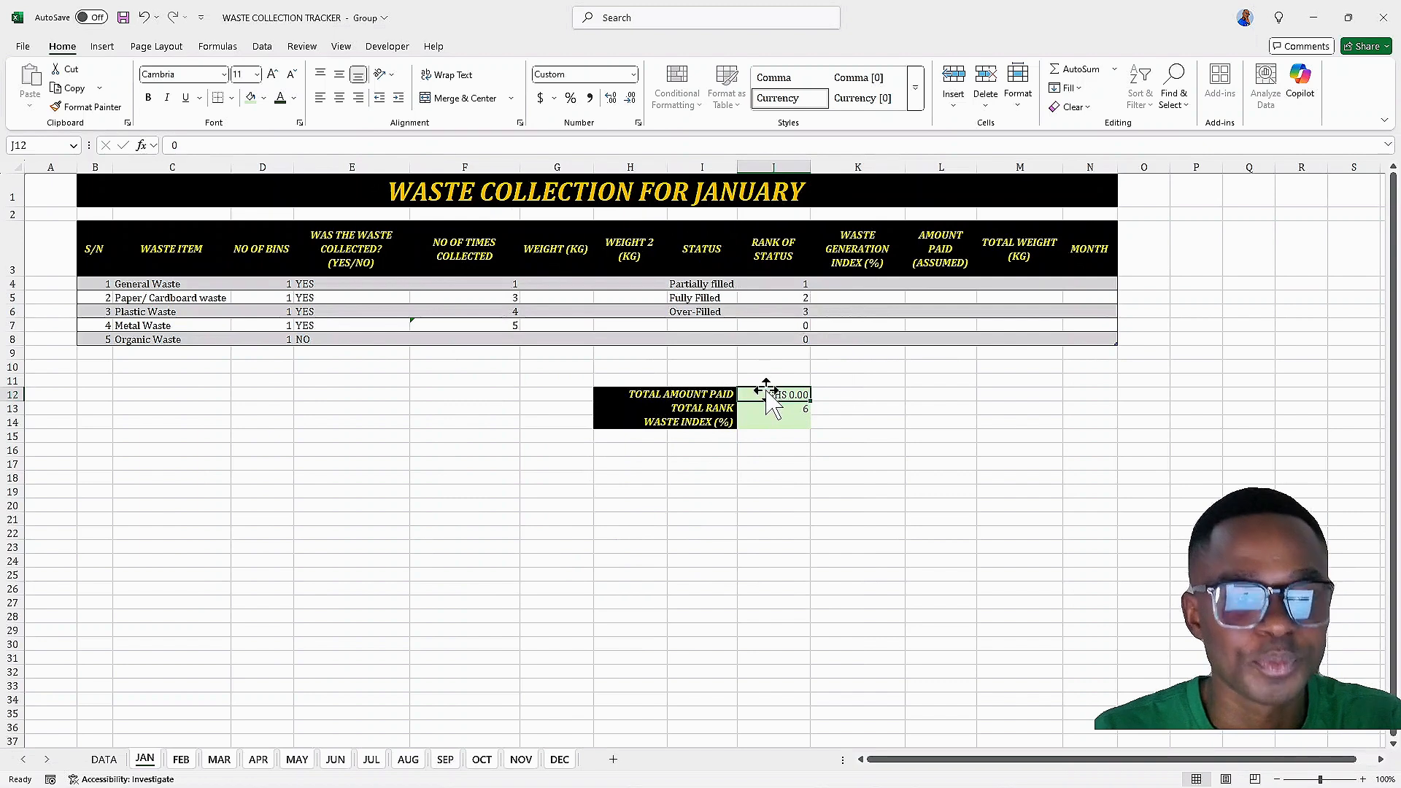
# Make the value cells J12:J14 bold and italic
pyautogui.moveTo(767, 394); pyautogui.dragTo(768, 422)
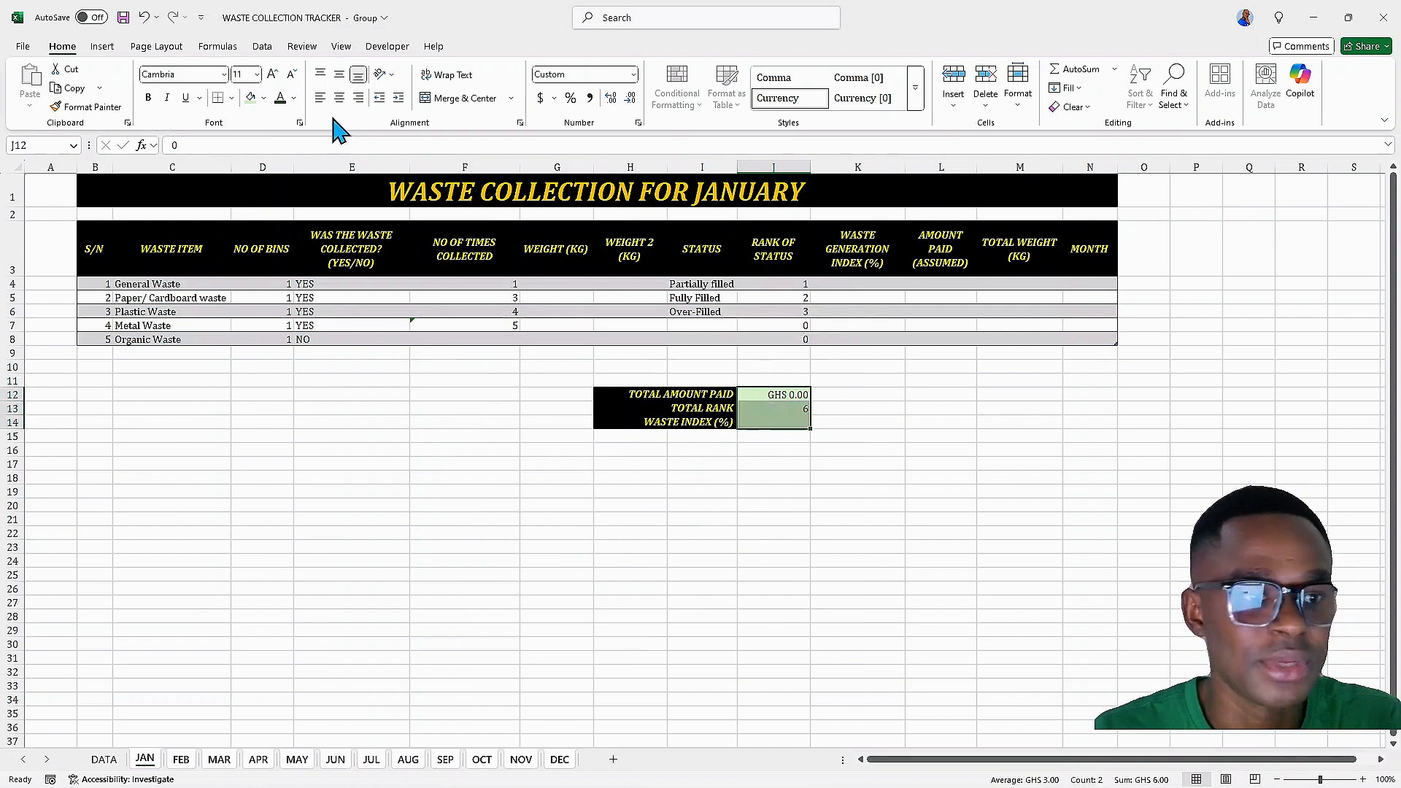
pyautogui.click(149, 98)
pyautogui.click(167, 98)
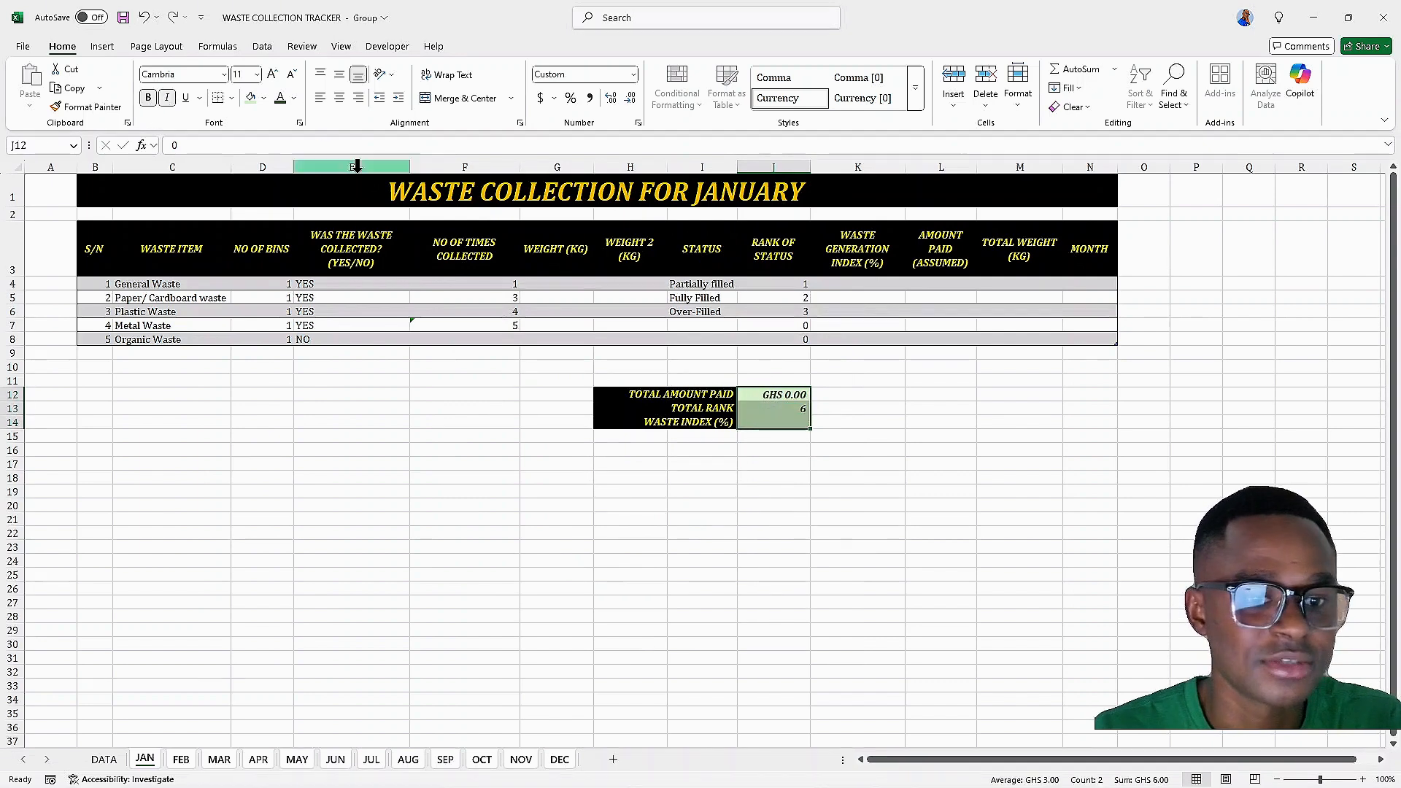
# Check the summary block on the JUL and AUG sheets
pyautogui.click(763, 409)
pyautogui.click(258, 759)
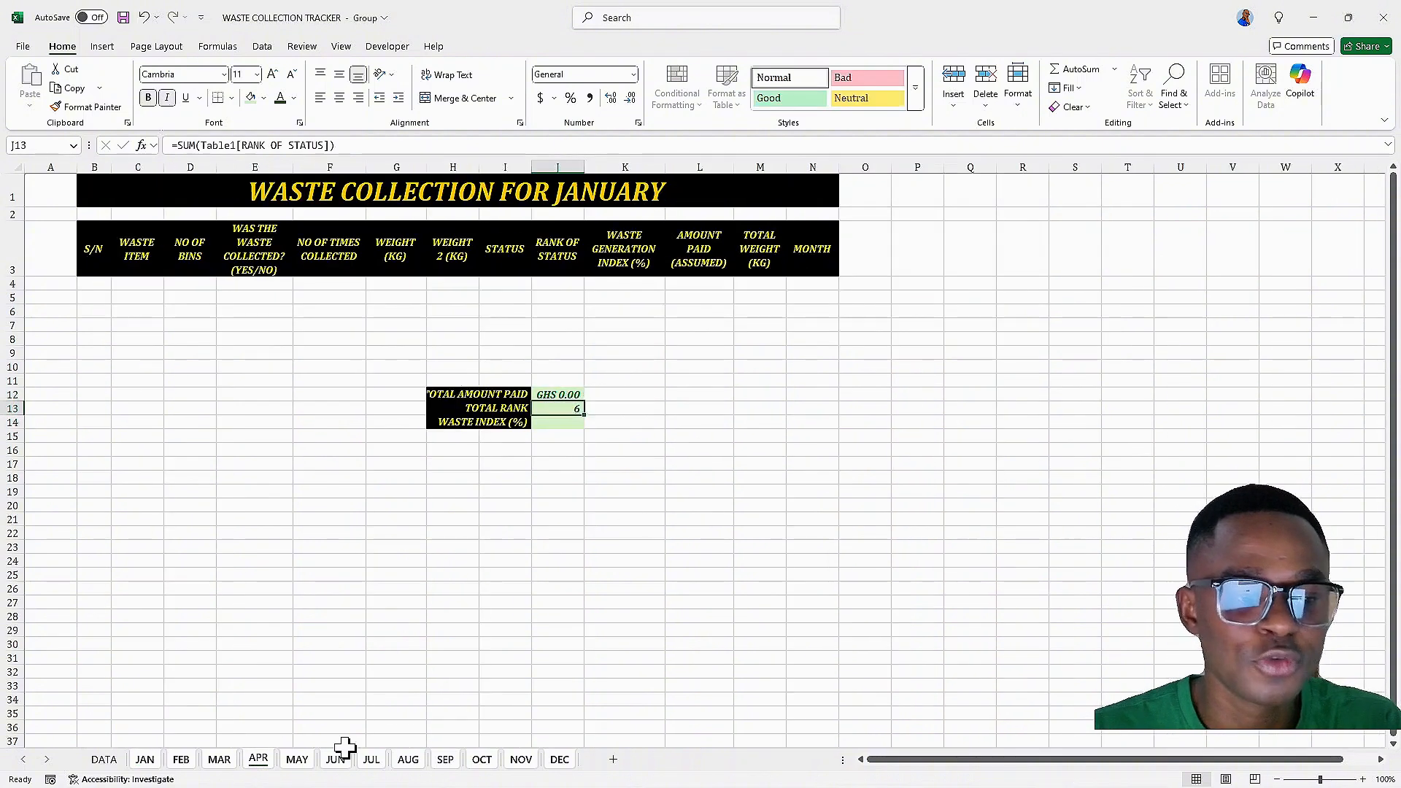
pyautogui.click(407, 760)
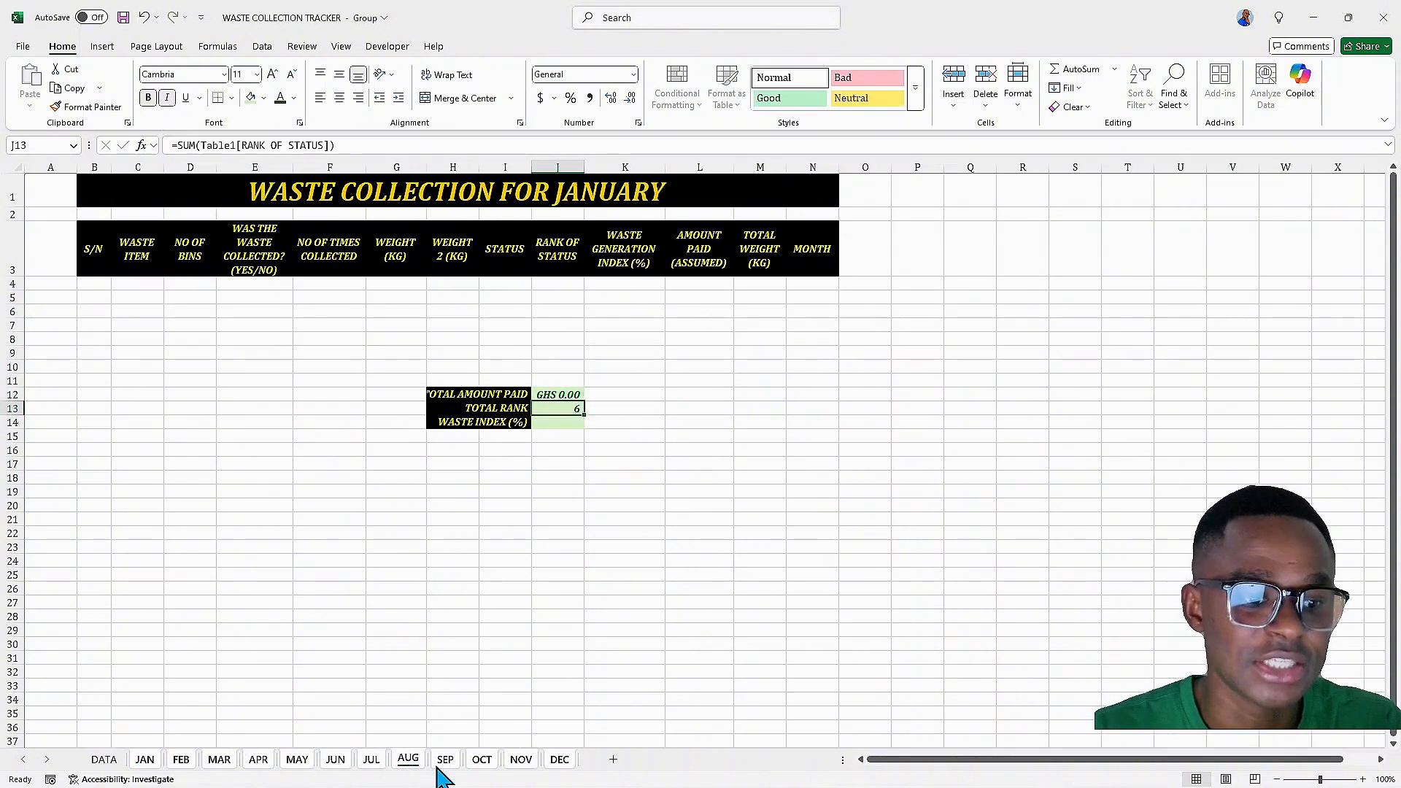
# On the JAN sheet, enter a formula in K4 dividing the row's RANK OF STATUS by the total rank in J13
pyautogui.click(146, 760)
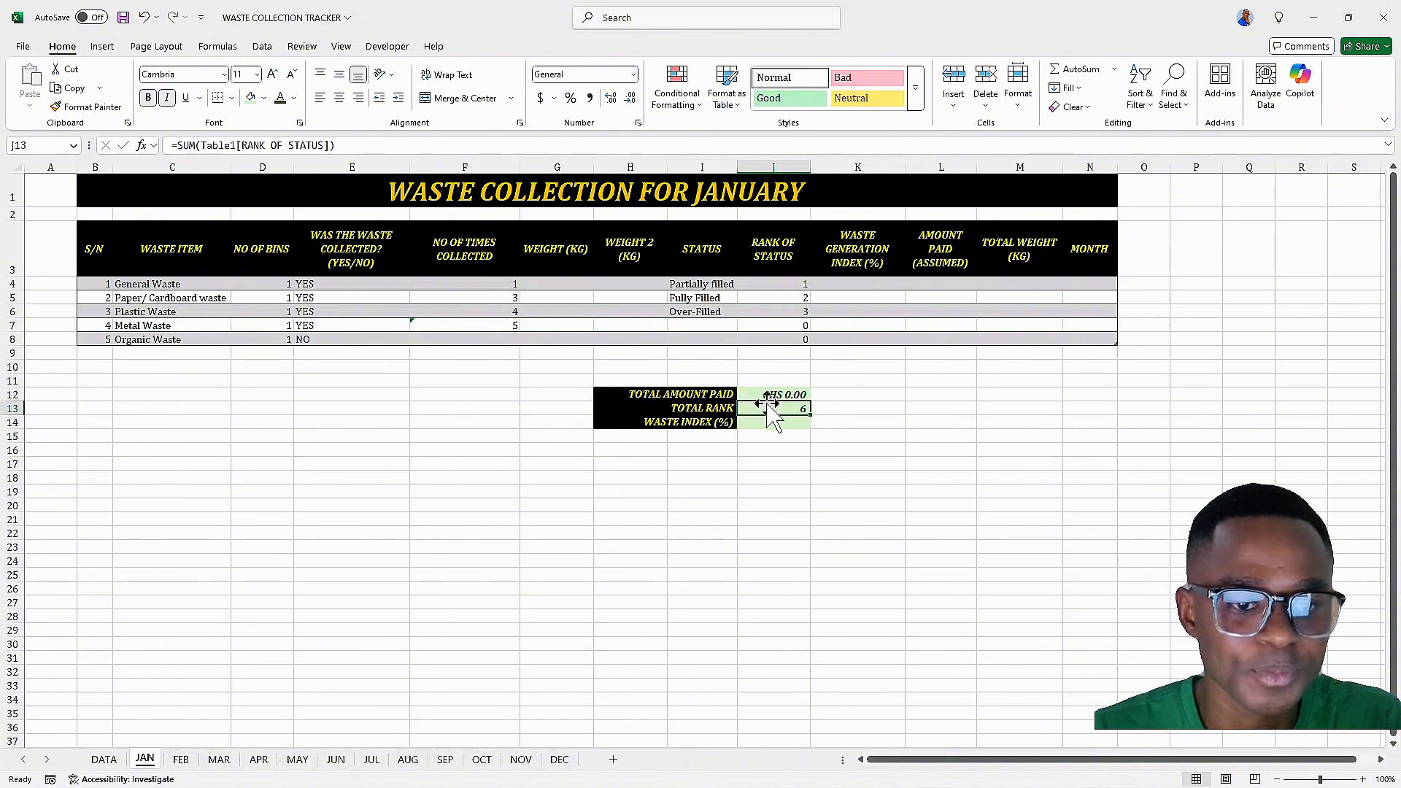
pyautogui.click(775, 395)
pyautogui.click(776, 412)
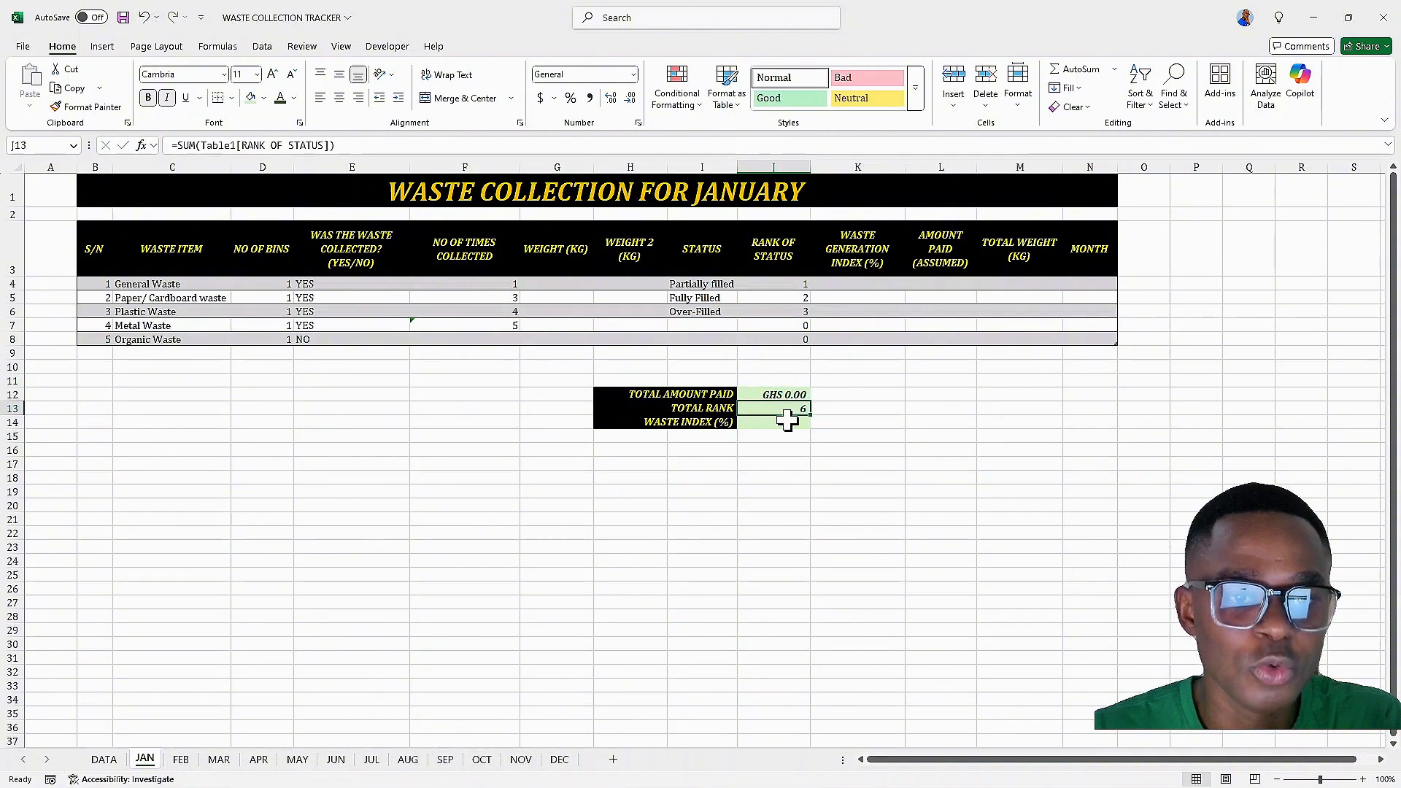
pyautogui.click(859, 287)
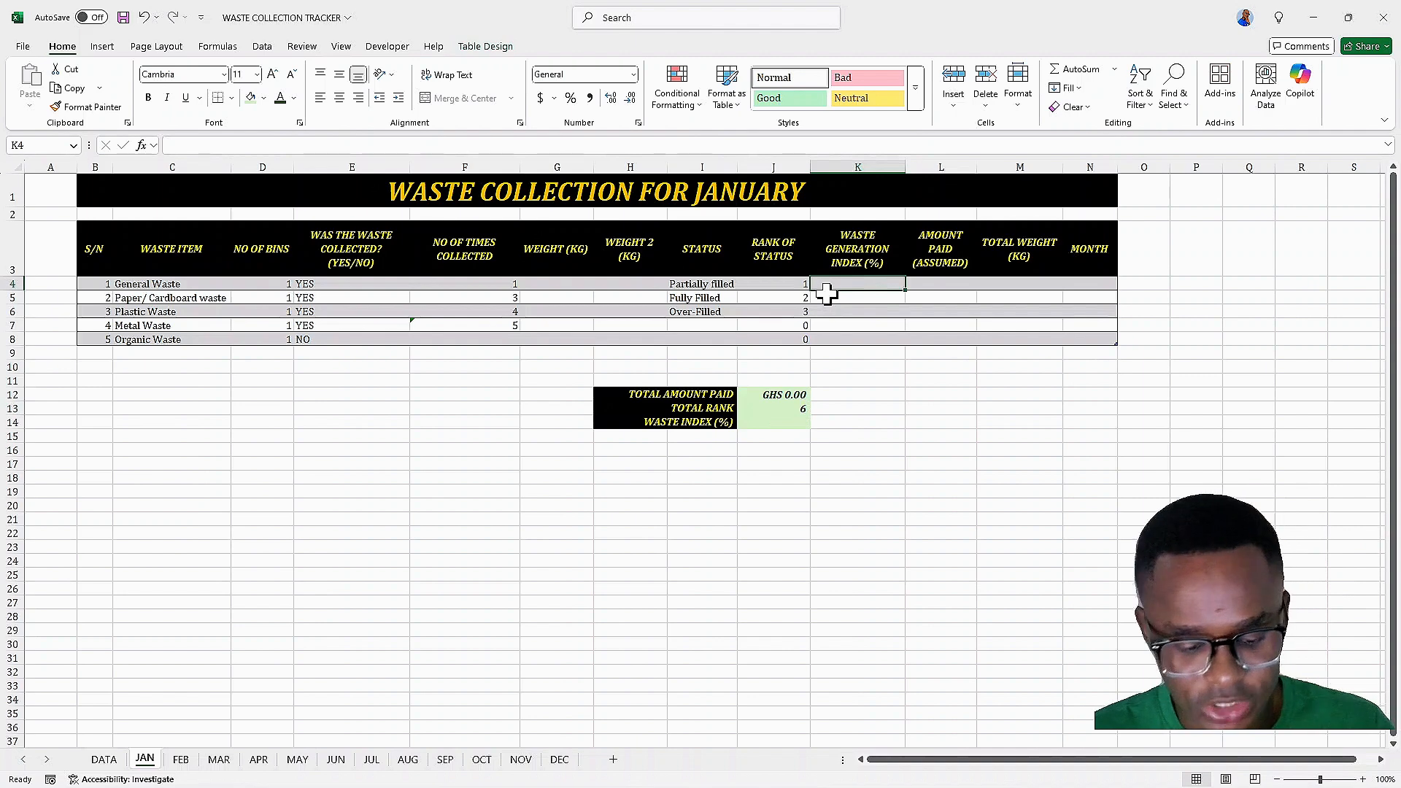
pyautogui.write('=')
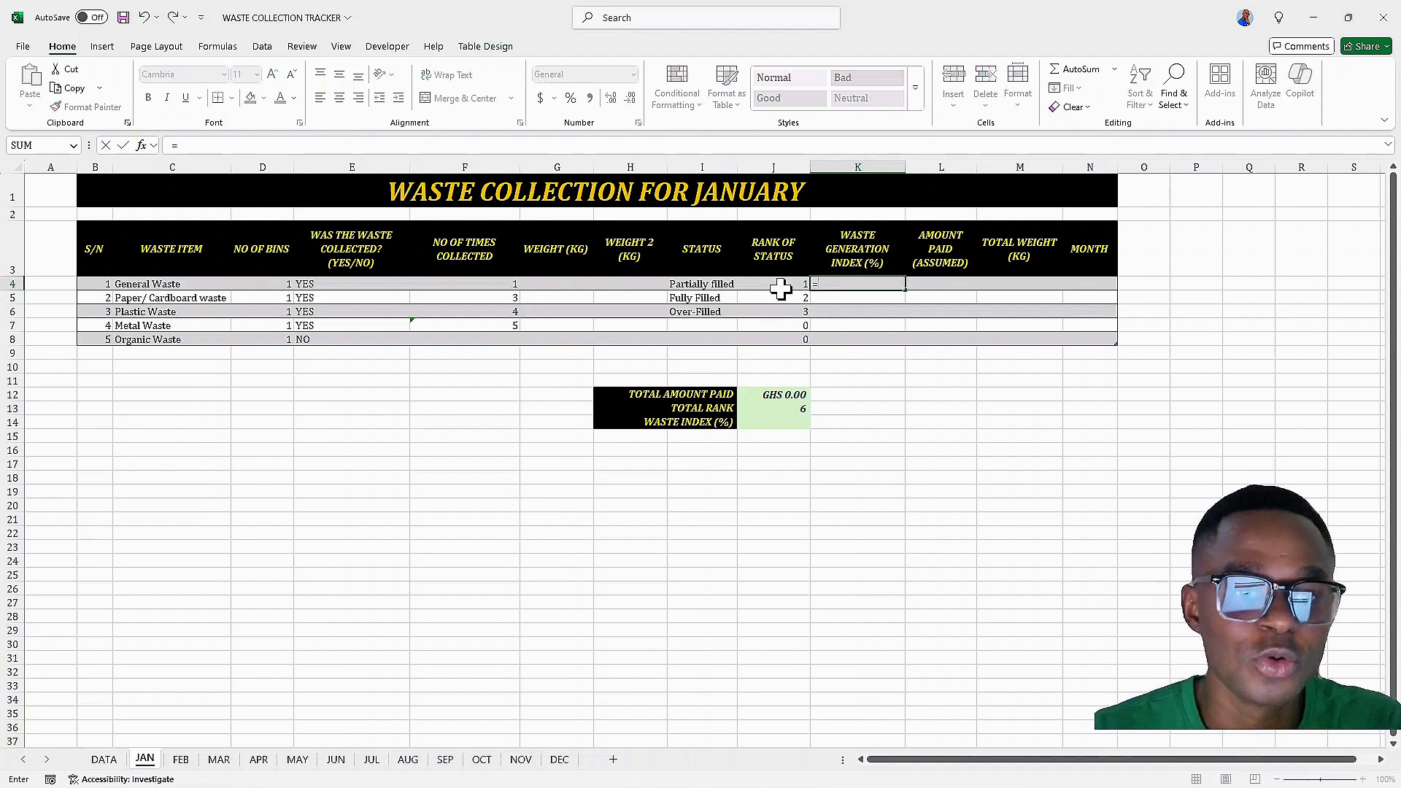
pyautogui.click(778, 284)
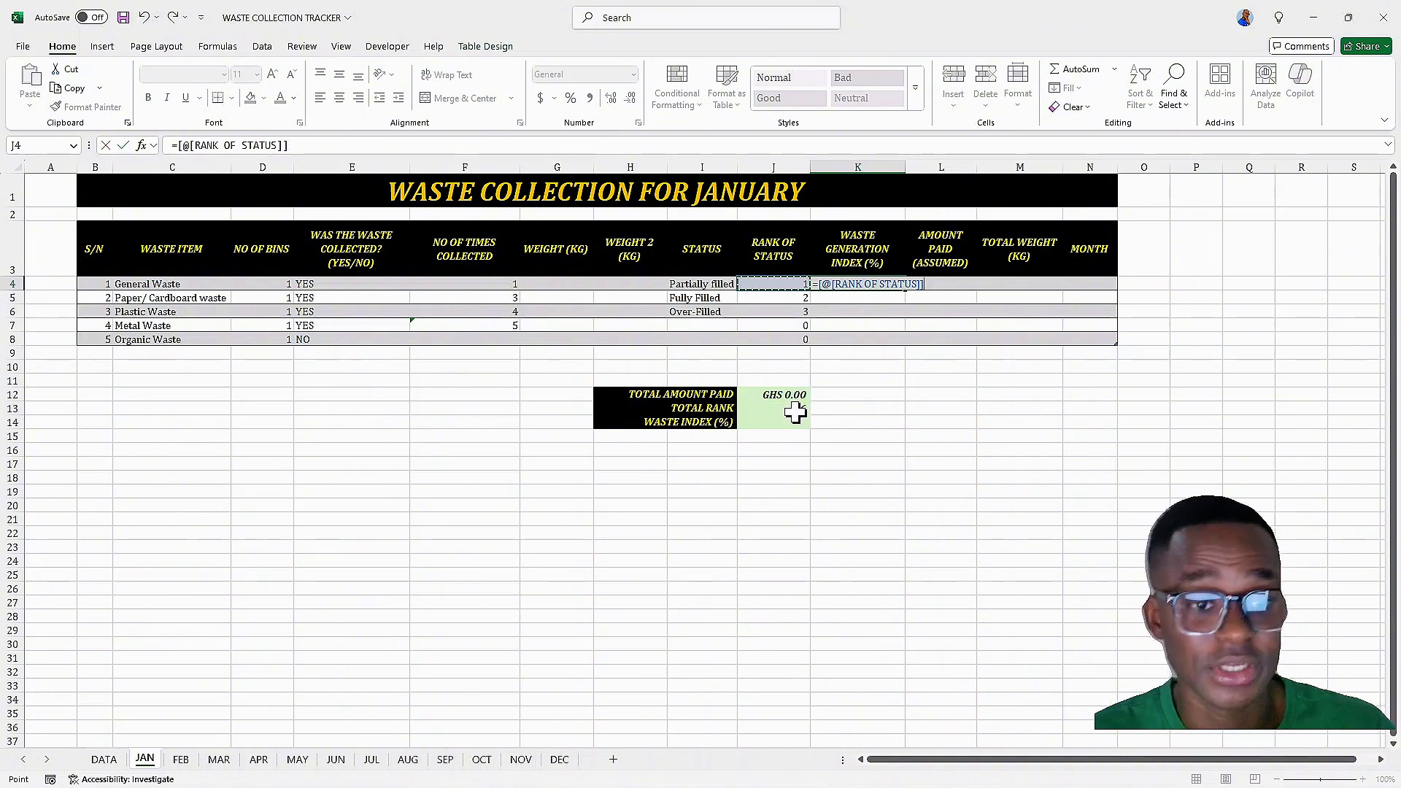
pyautogui.write('/')
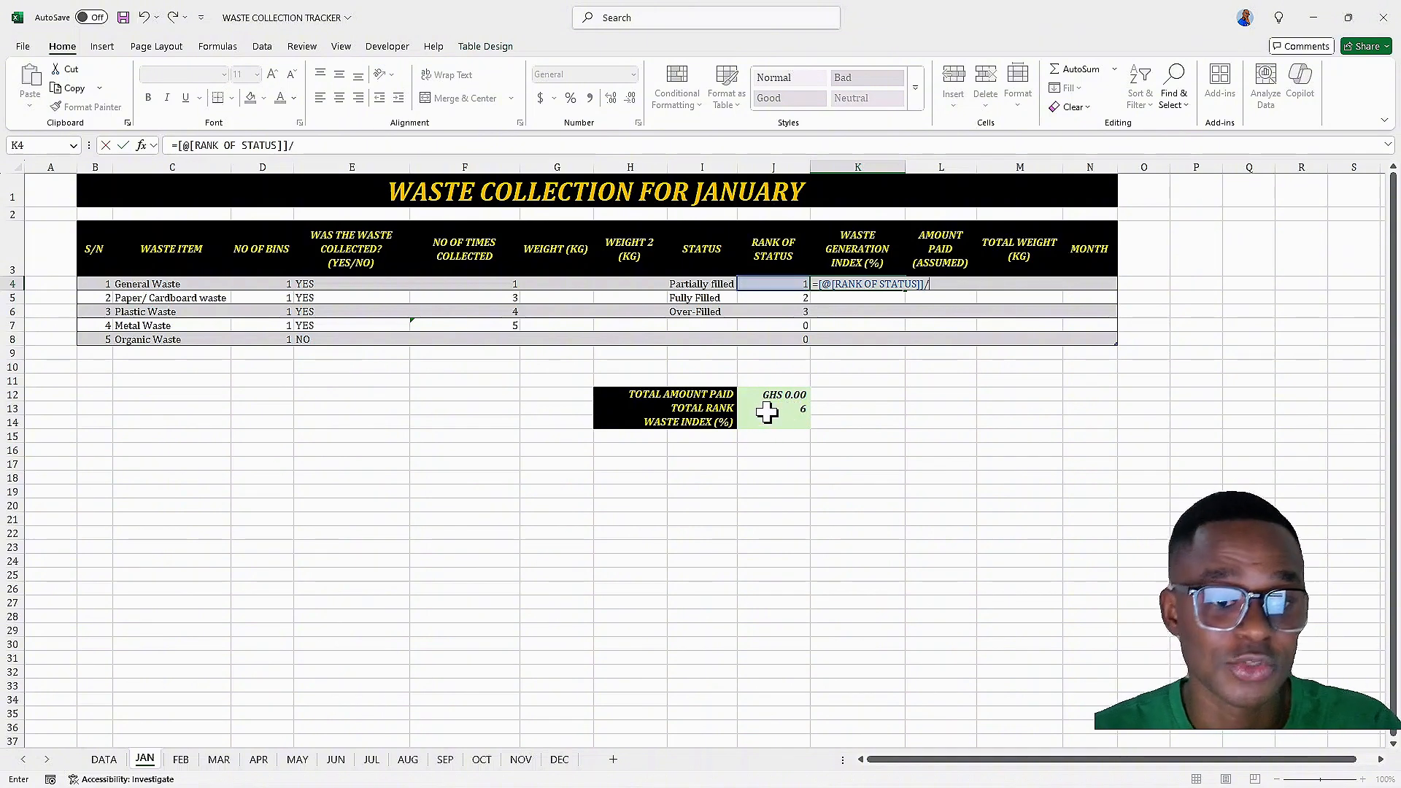
pyautogui.click(767, 410)
pyautogui.press('Return')
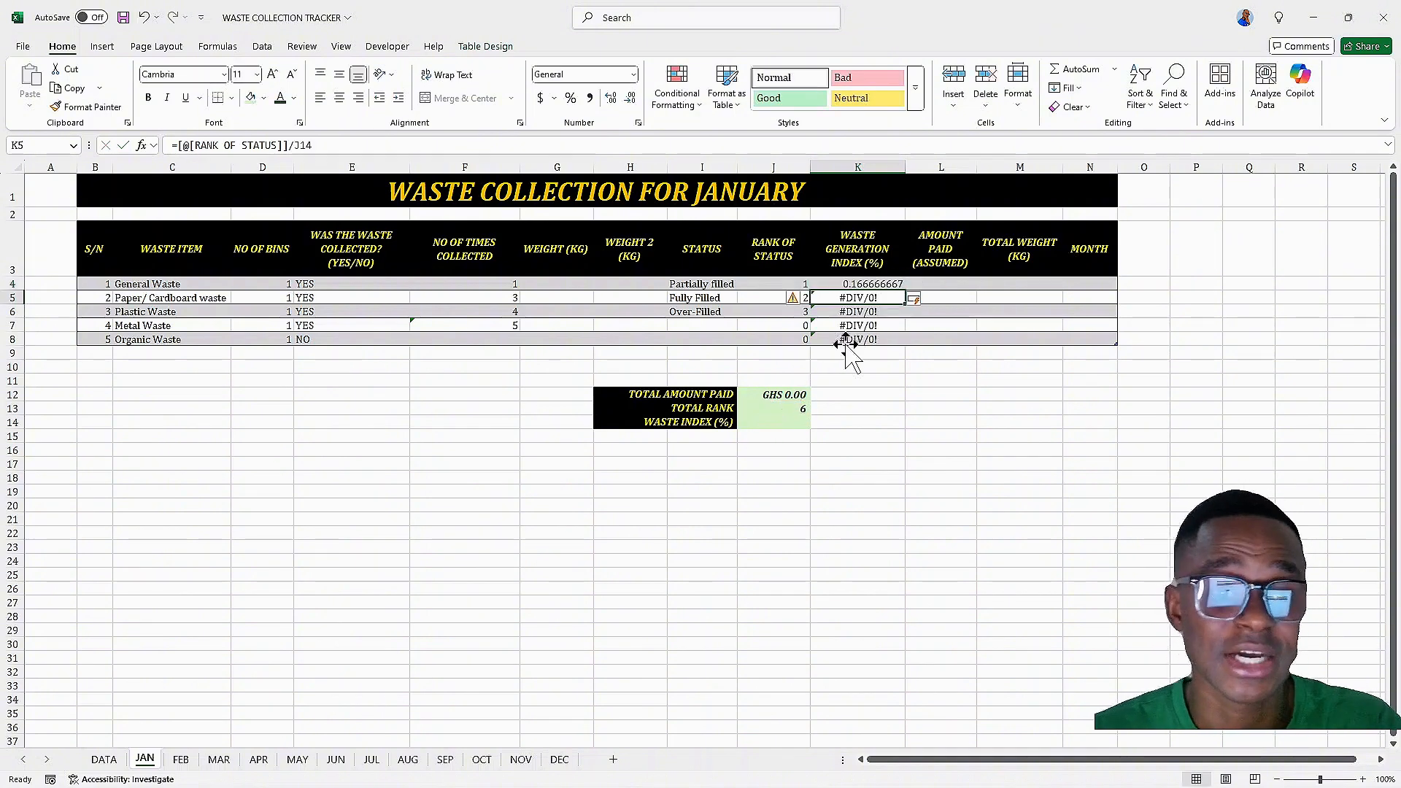
# Format the waste generation index column K4:K8 as a percentage with one decimal place
pyautogui.click(835, 283)
pyautogui.moveTo(835, 284); pyautogui.dragTo(834, 340)
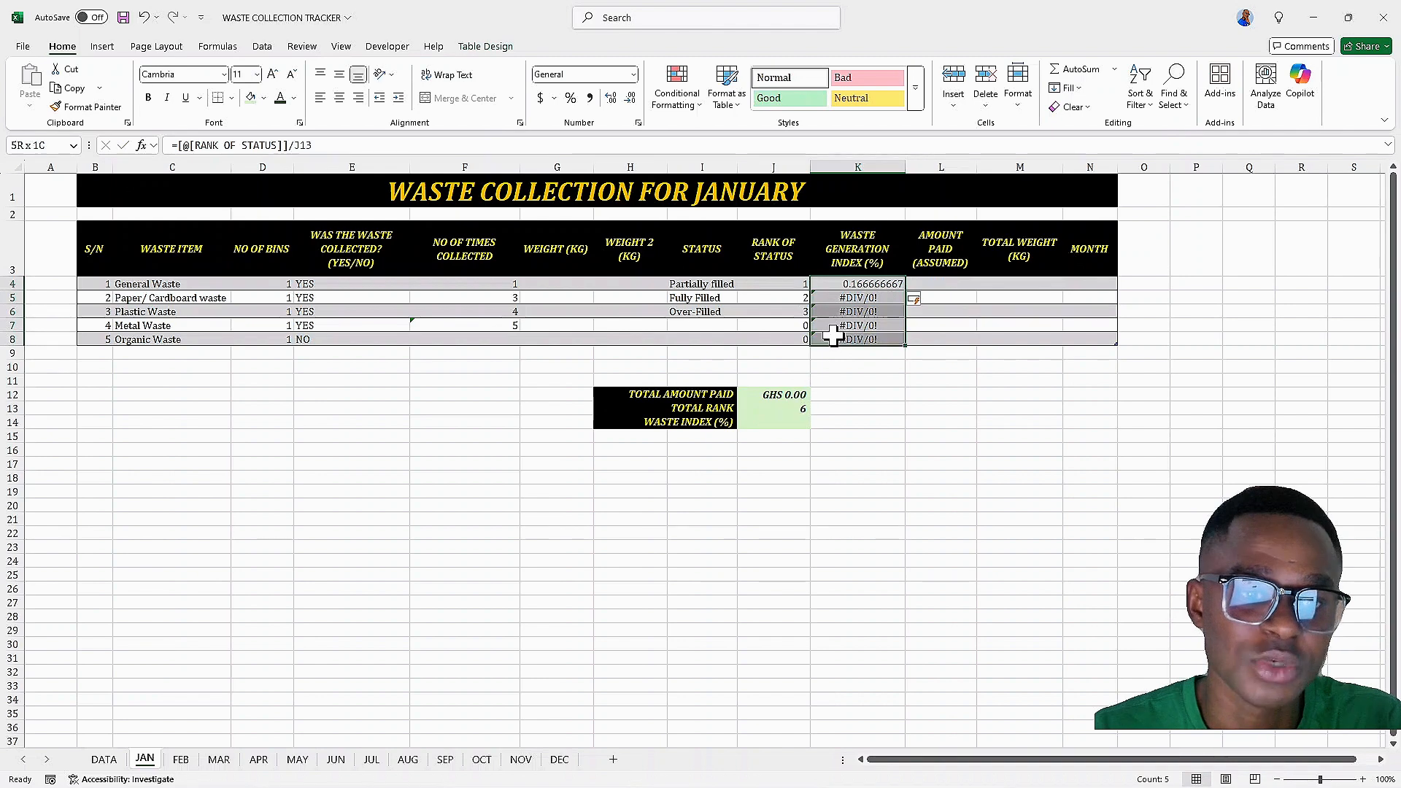
pyautogui.click(571, 98)
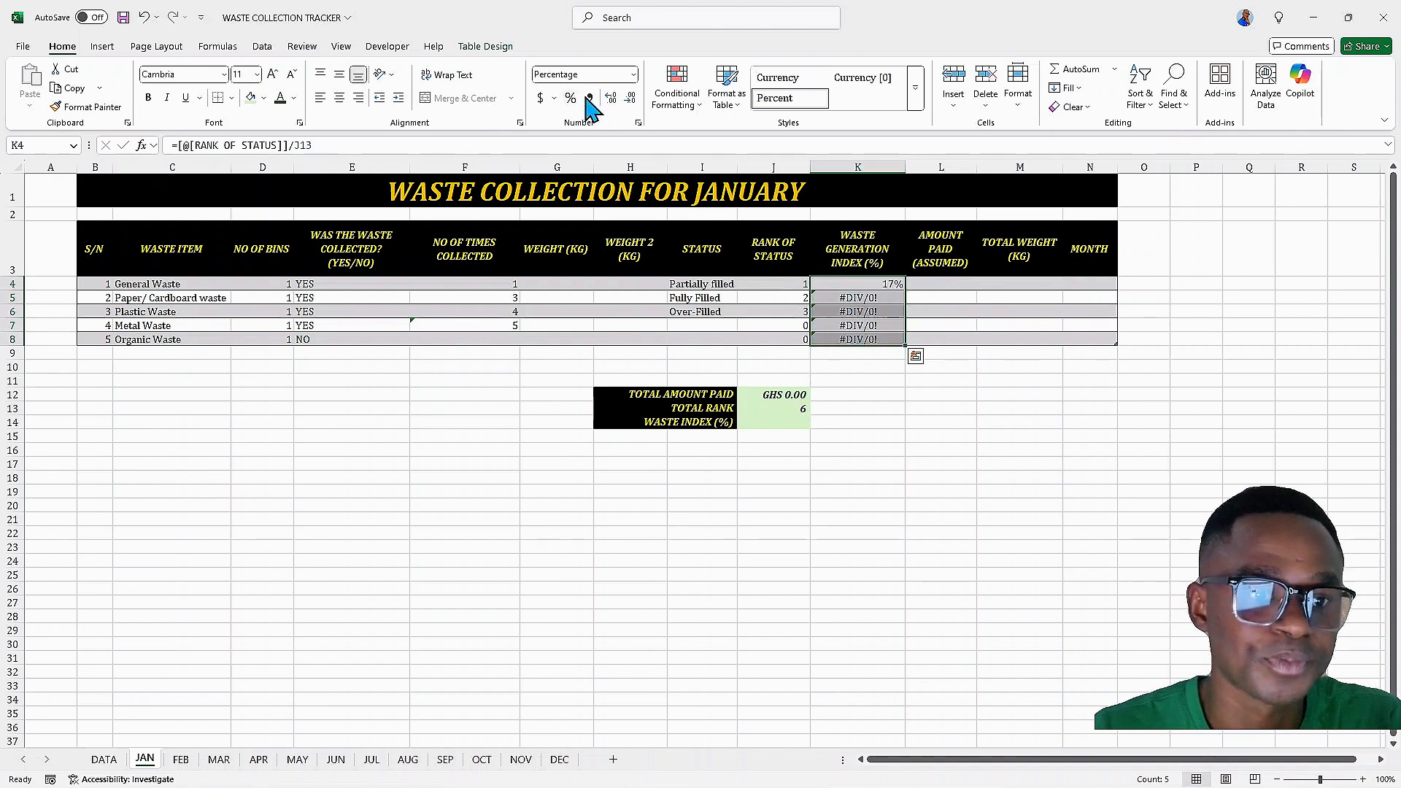
pyautogui.click(630, 101)
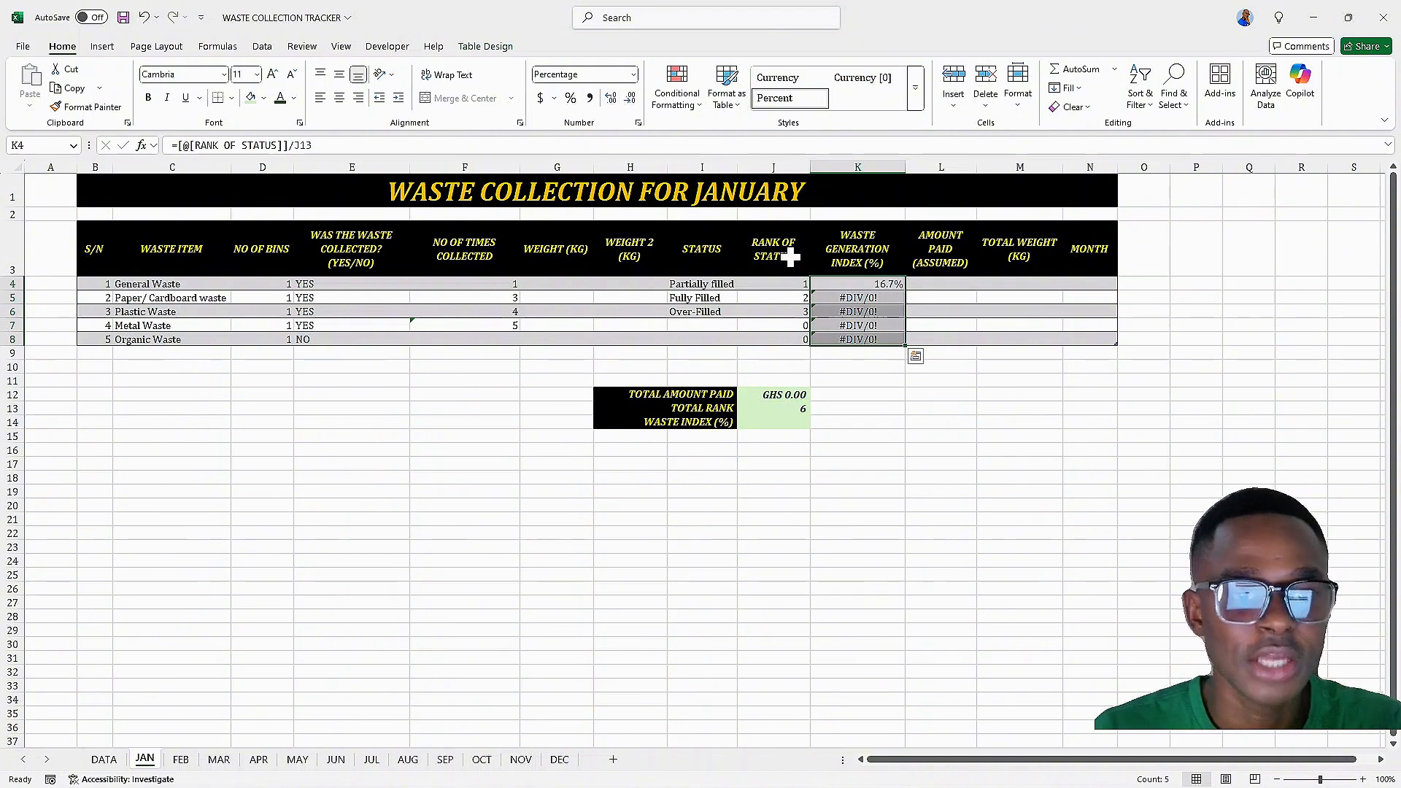
# Rewrite the K4 formula as =IF([@[RANK OF STATUS]]>1,[@[RANK OF STATUS]]/$J$13,0) with an absolute total-rank reference
pyautogui.click(849, 300)
pyautogui.click(849, 284)
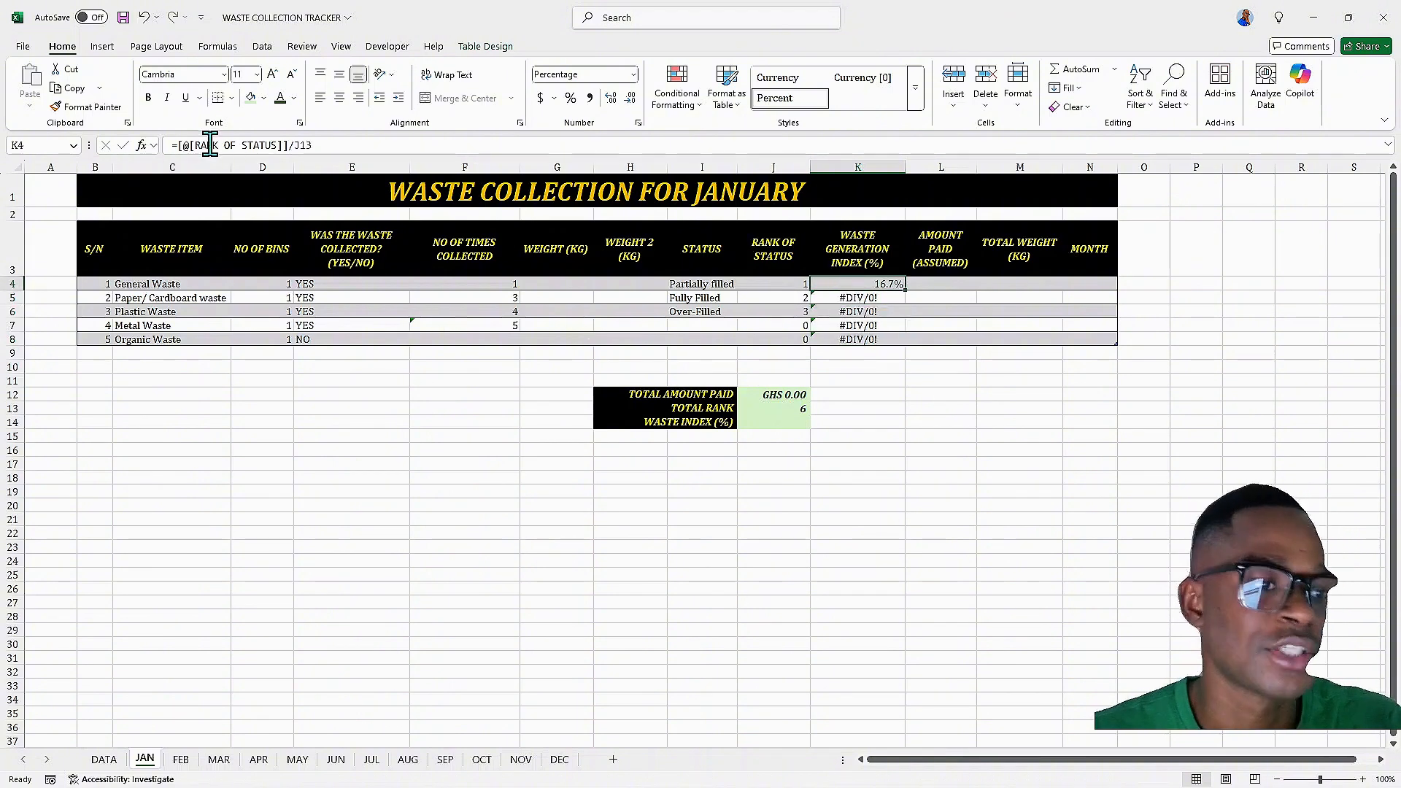
pyautogui.click(180, 145)
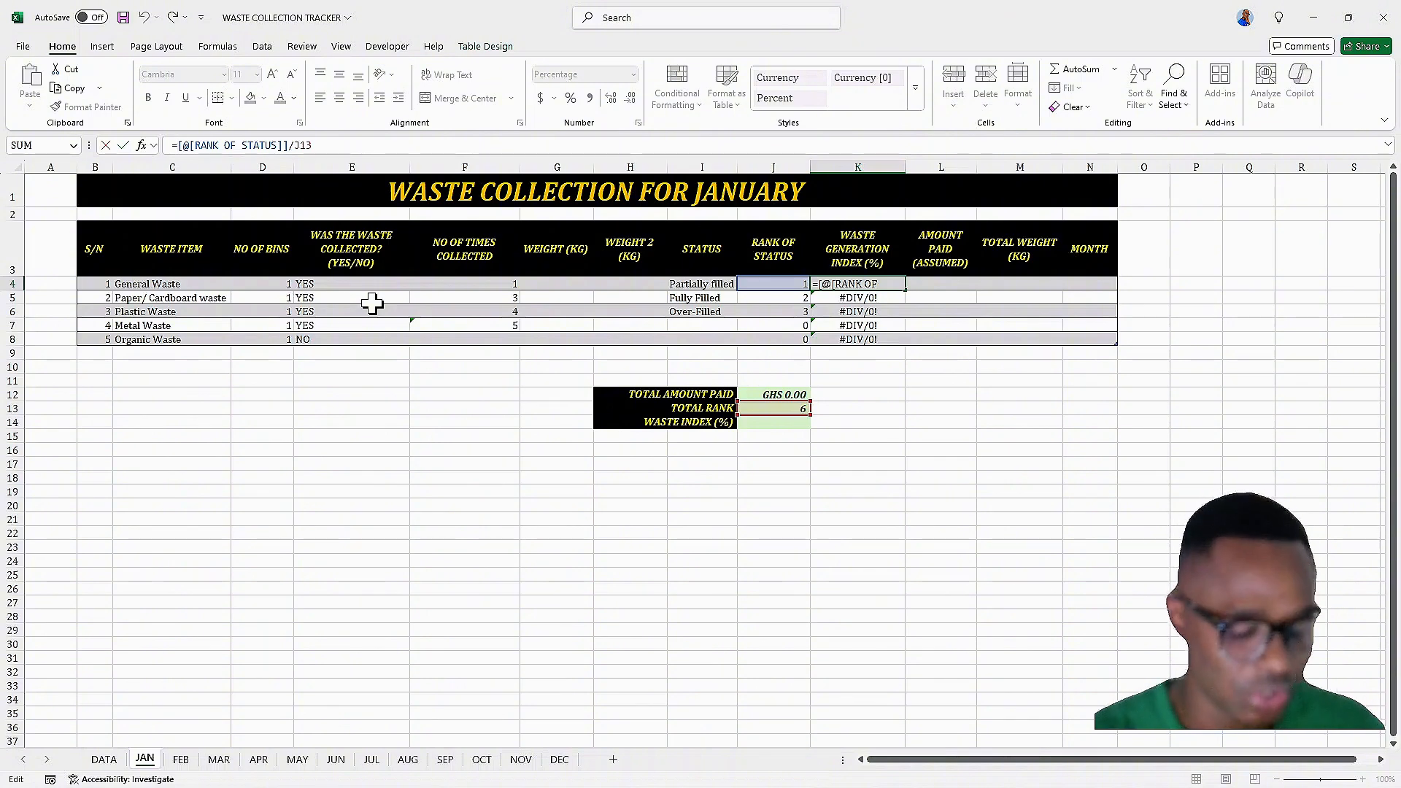
pyautogui.write('IF')
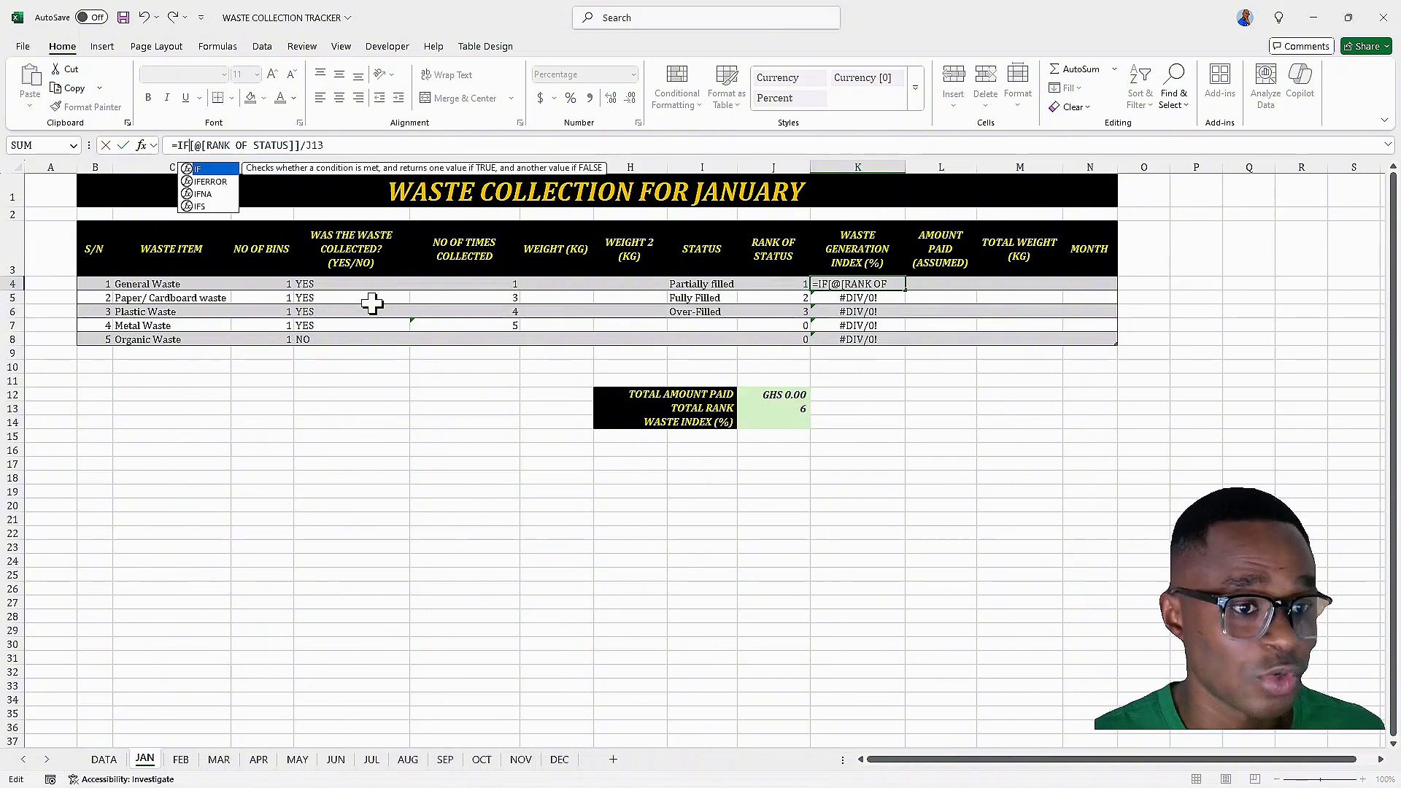
pyautogui.write('(')
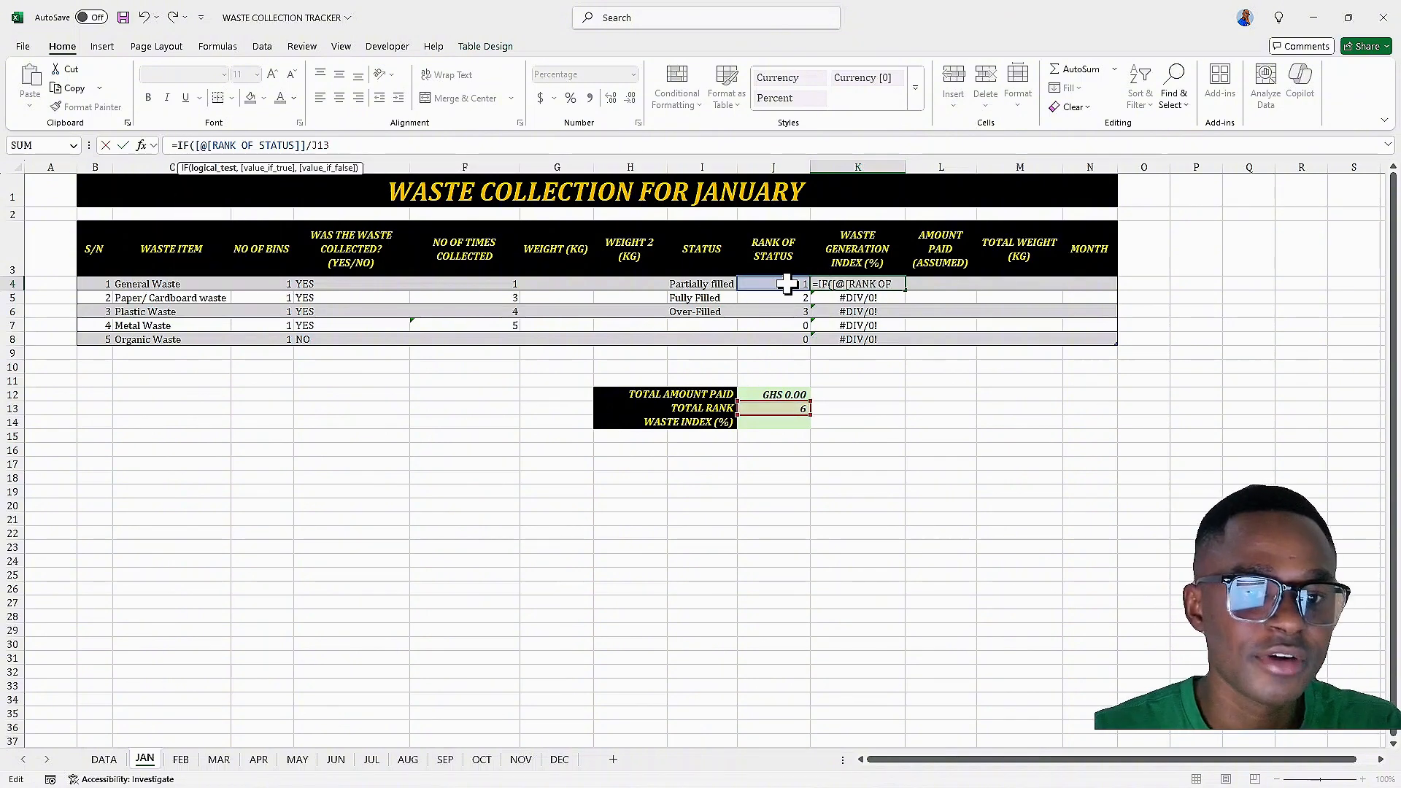
pyautogui.click(754, 290)
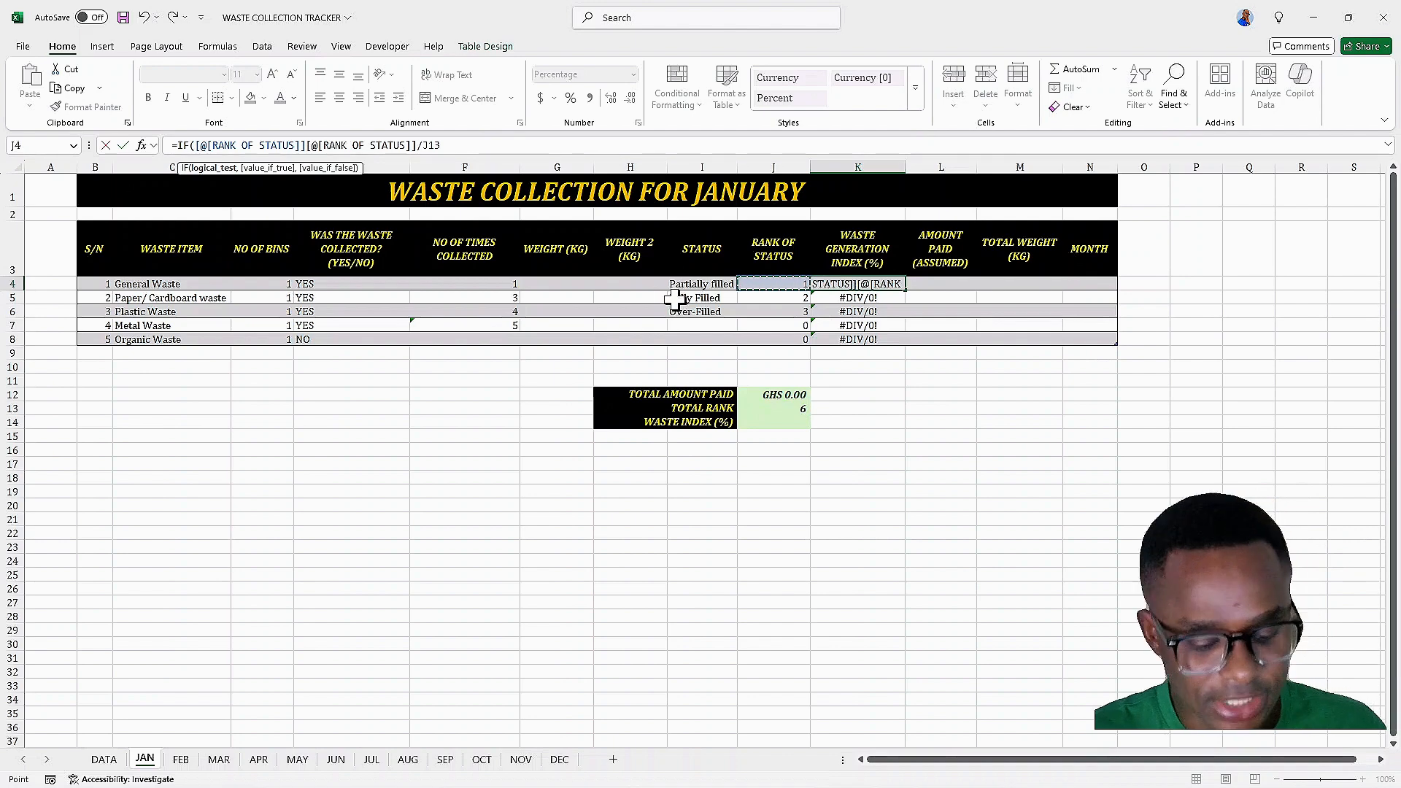
pyautogui.write('1')
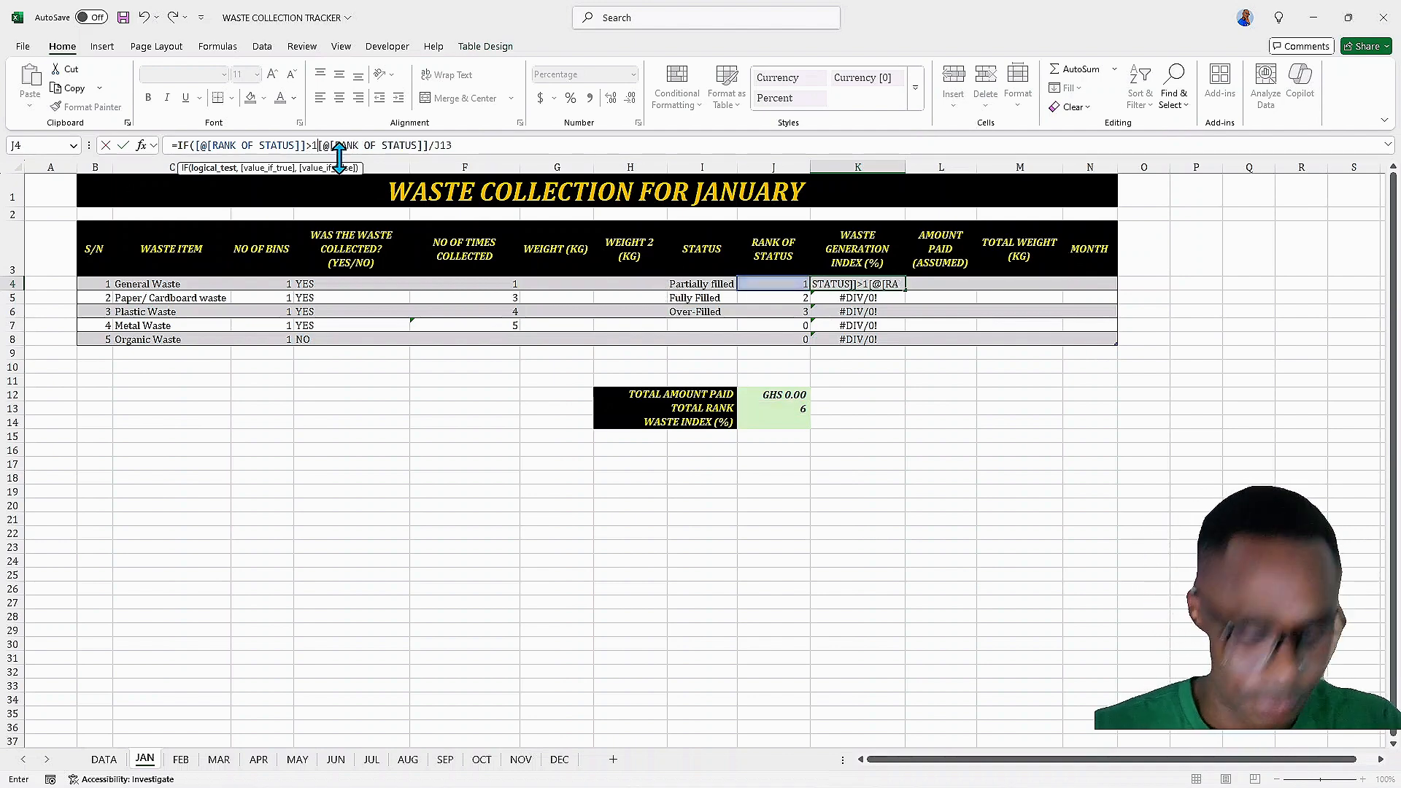
pyautogui.write(',')
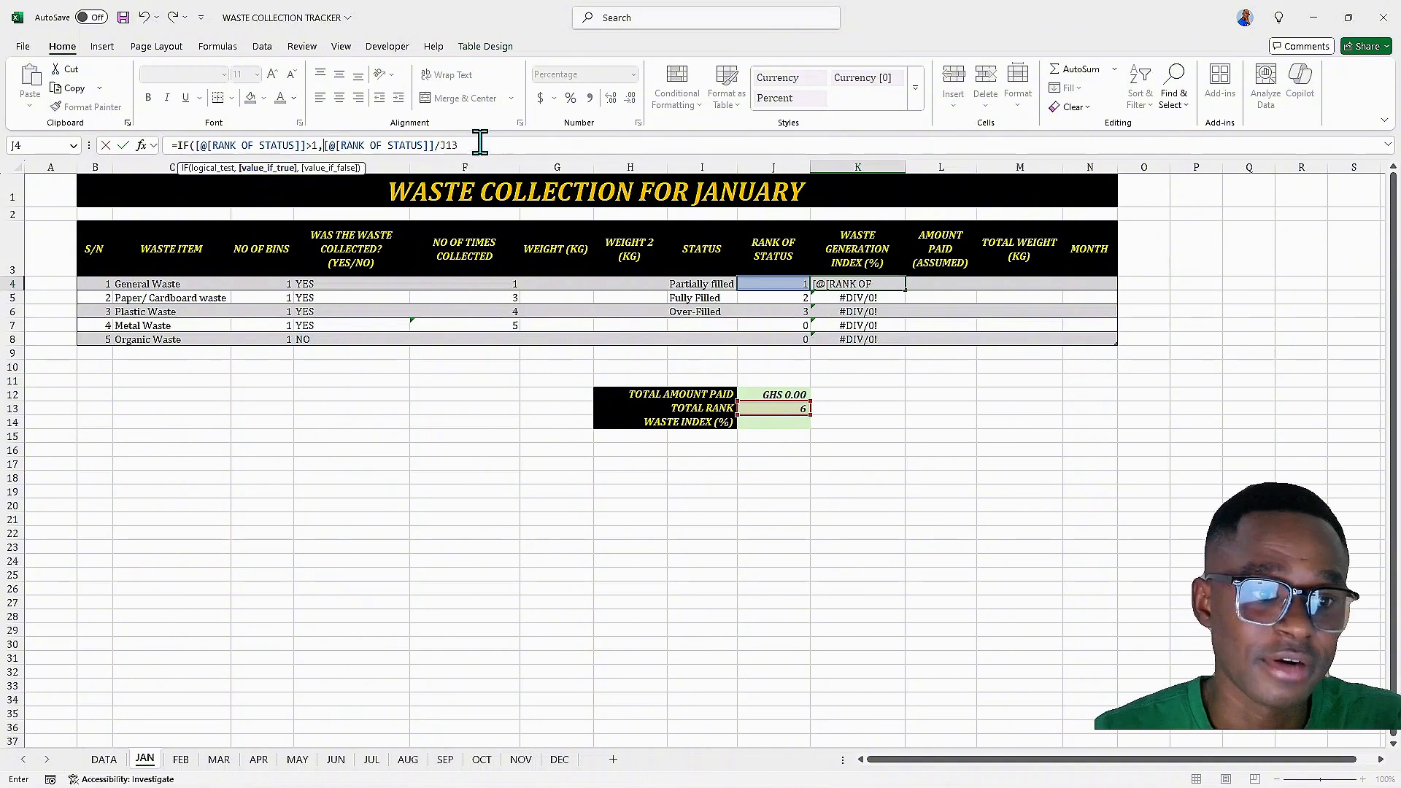
pyautogui.click(446, 145)
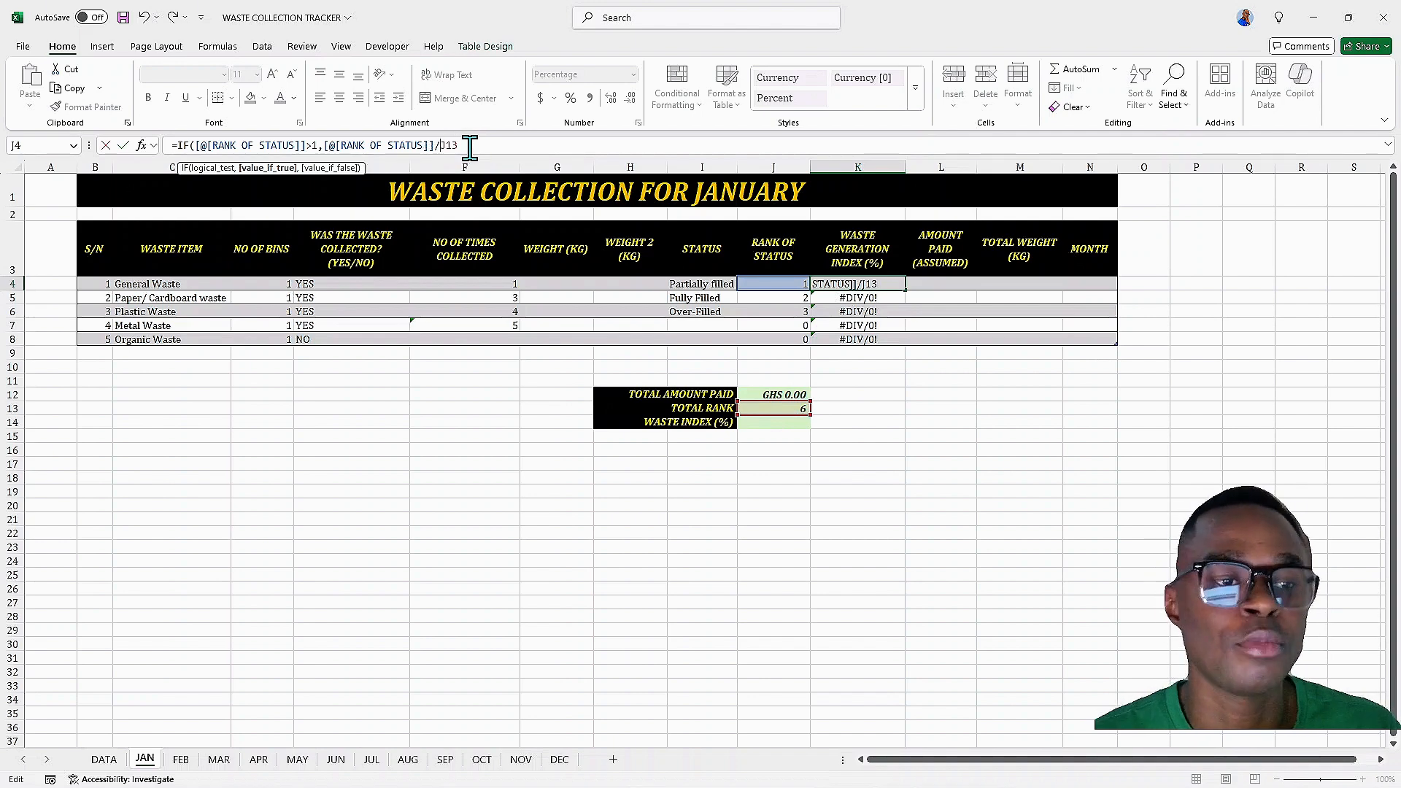
pyautogui.moveTo(470, 146); pyautogui.dragTo(441, 145)
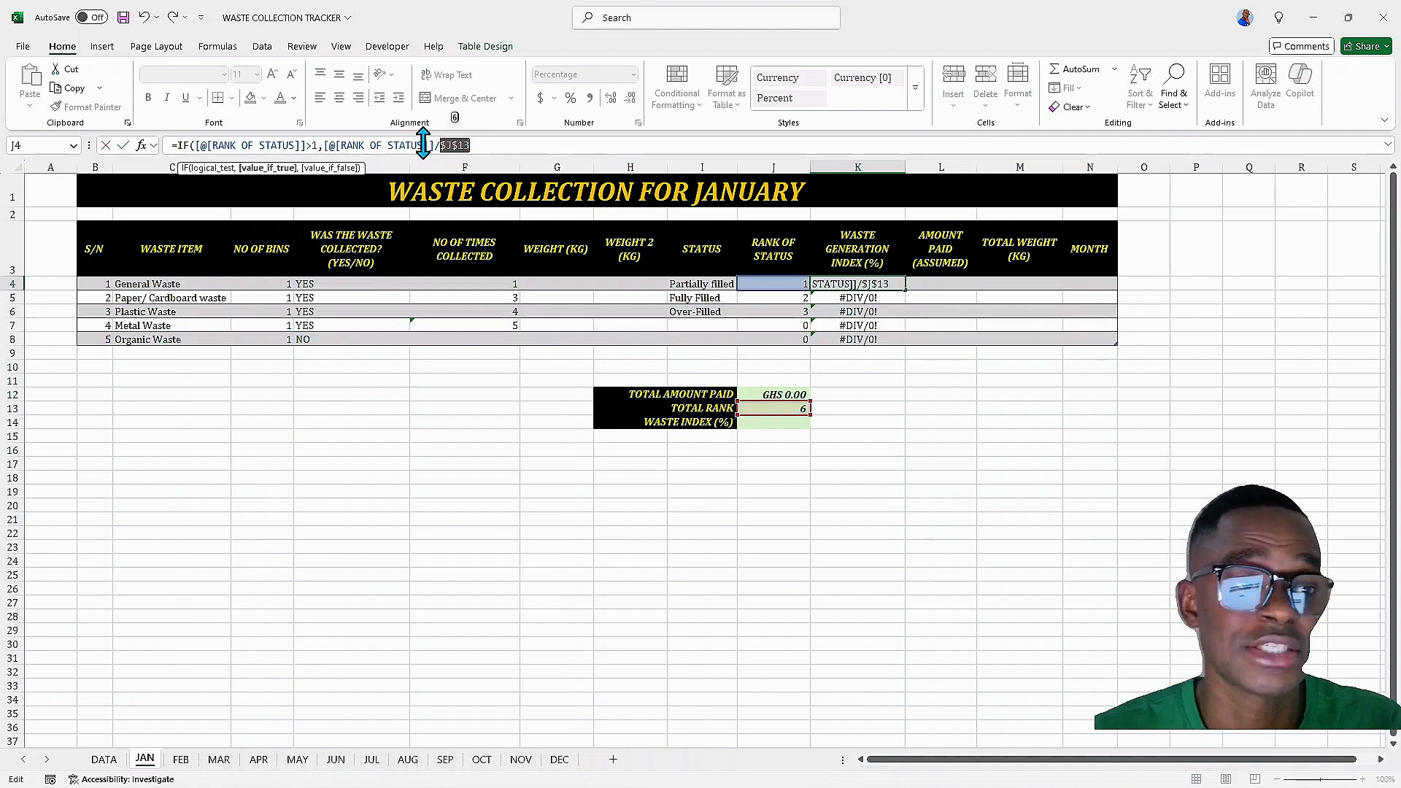
pyautogui.press('F4')
pyautogui.click(484, 145)
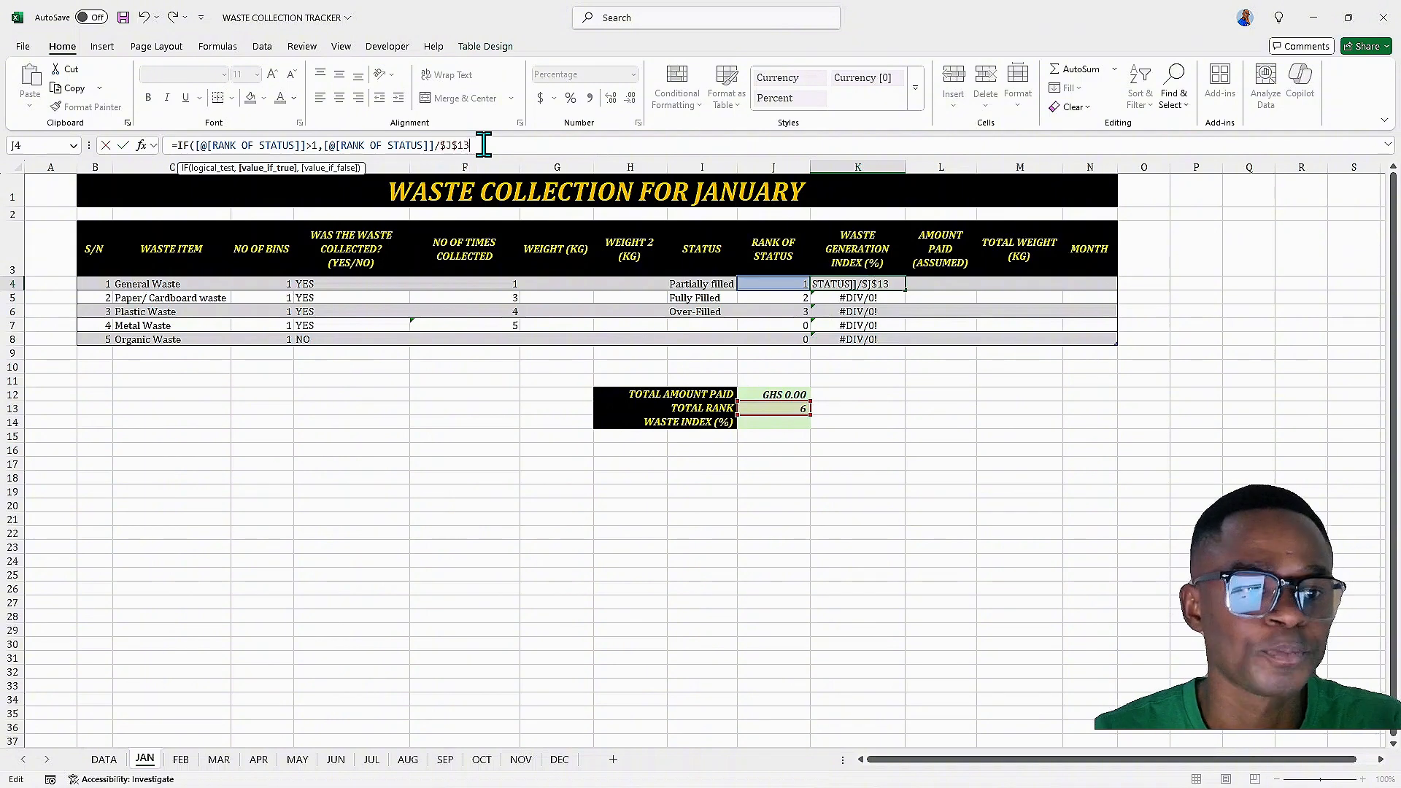
pyautogui.write(',')
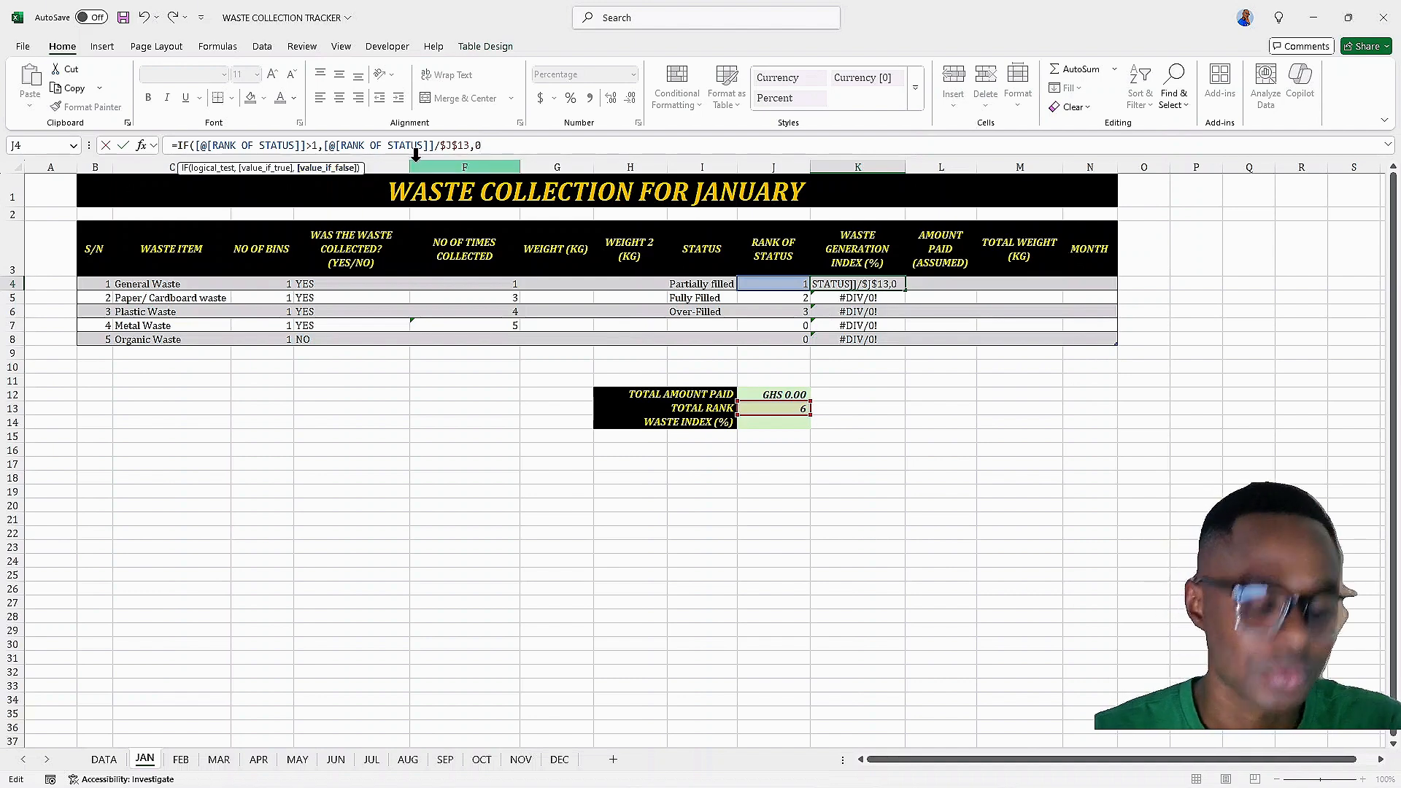
pyautogui.write('0)')
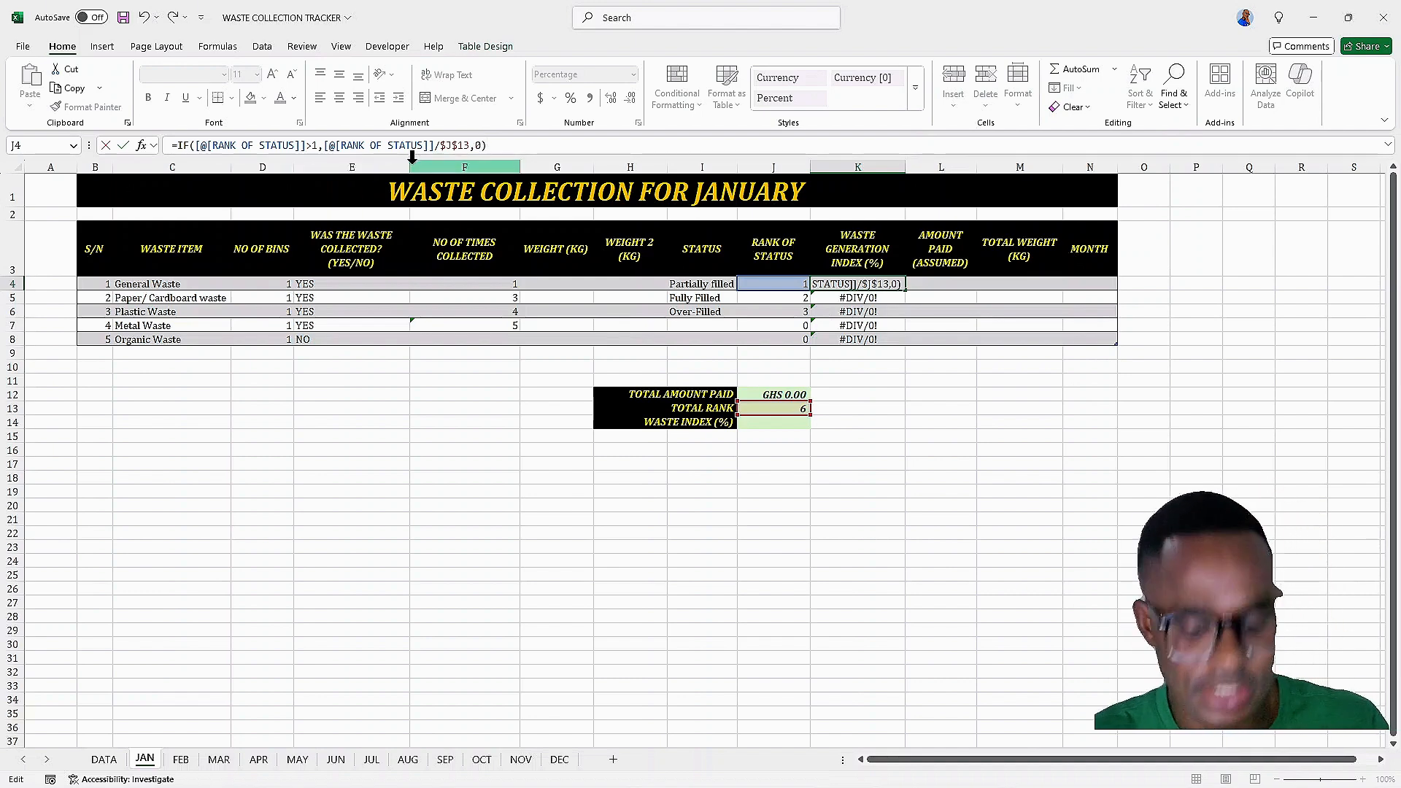
pyautogui.press('Return')
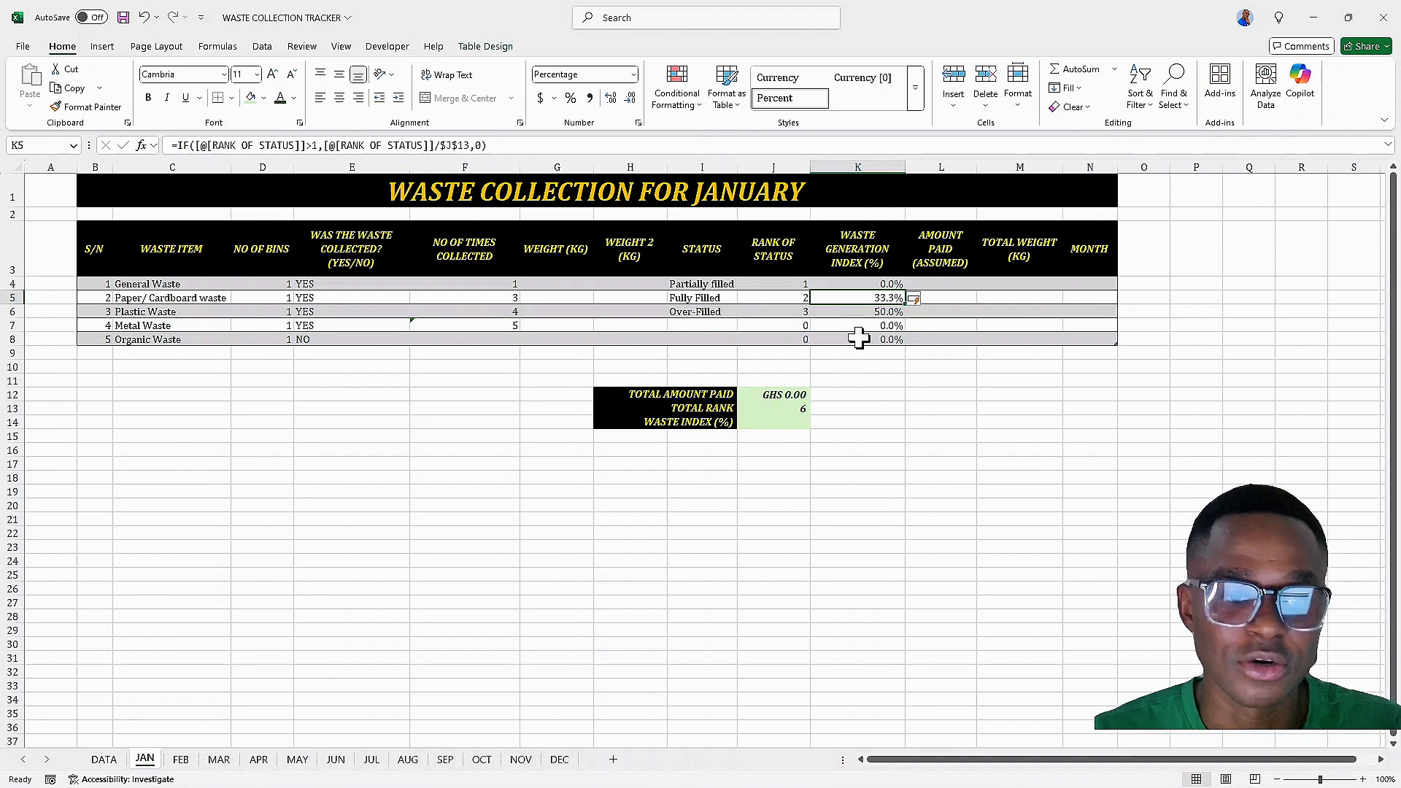
# Enter =SUM(Table1[WASTE GENERATION INDEX (%)]) as the waste index in J14
pyautogui.click(783, 427)
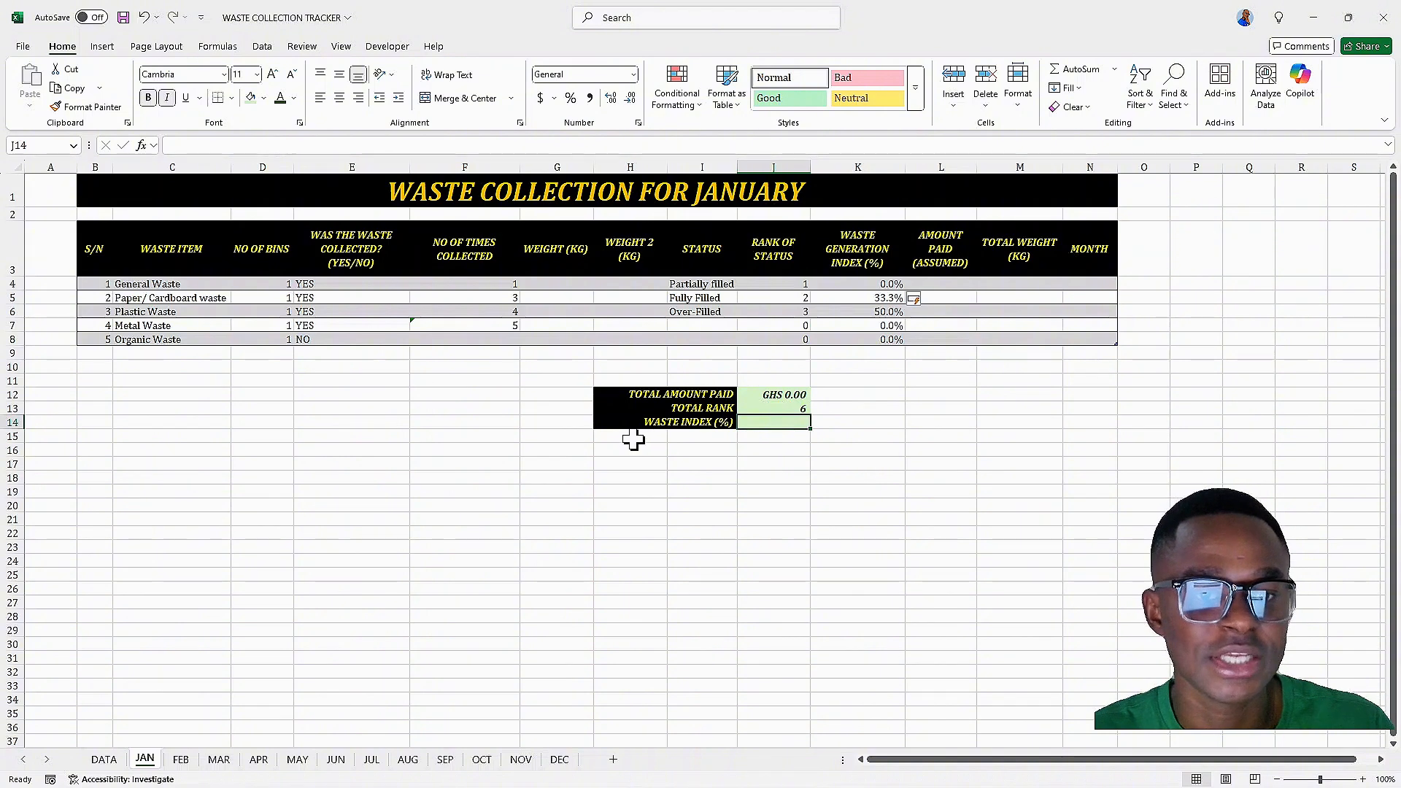
pyautogui.write('=')
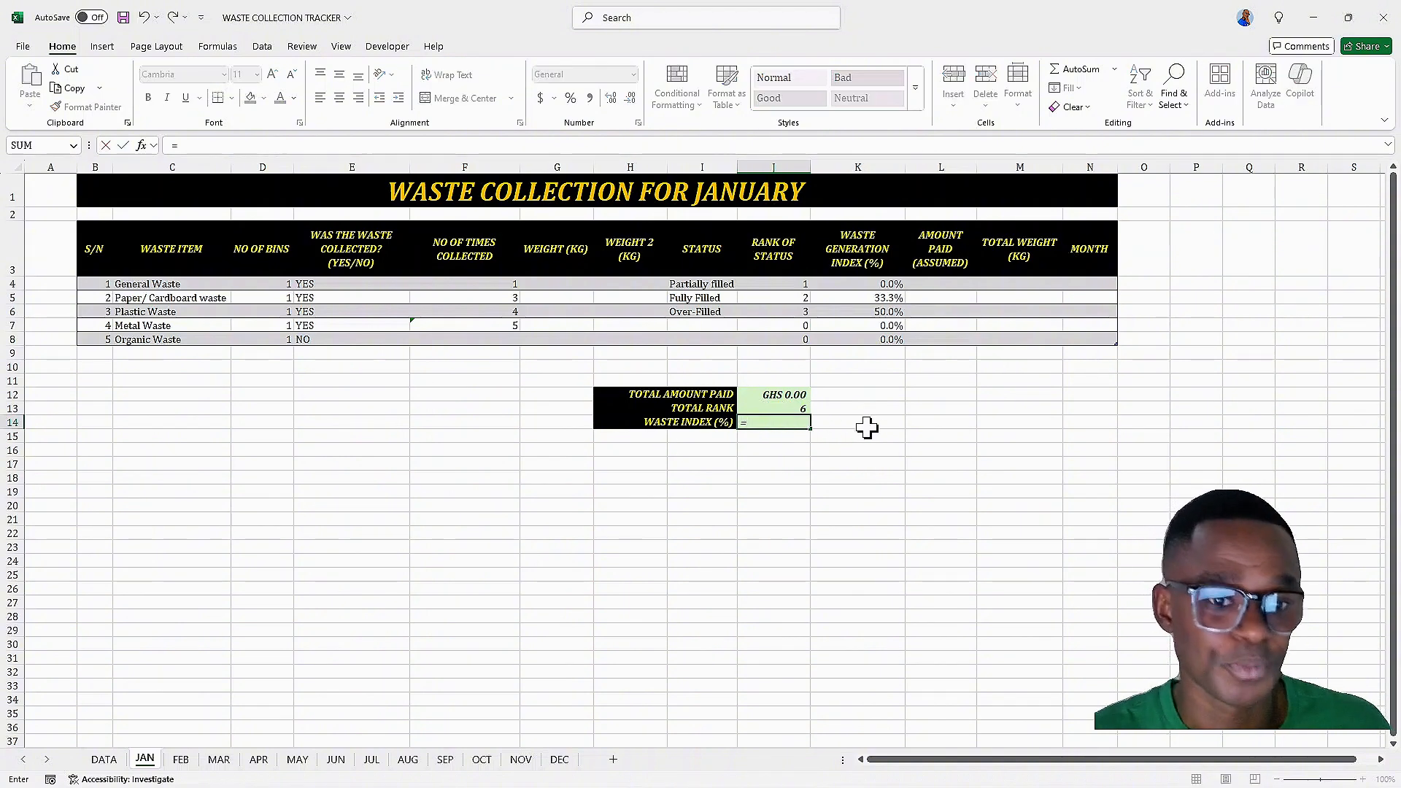
pyautogui.write('SUM')
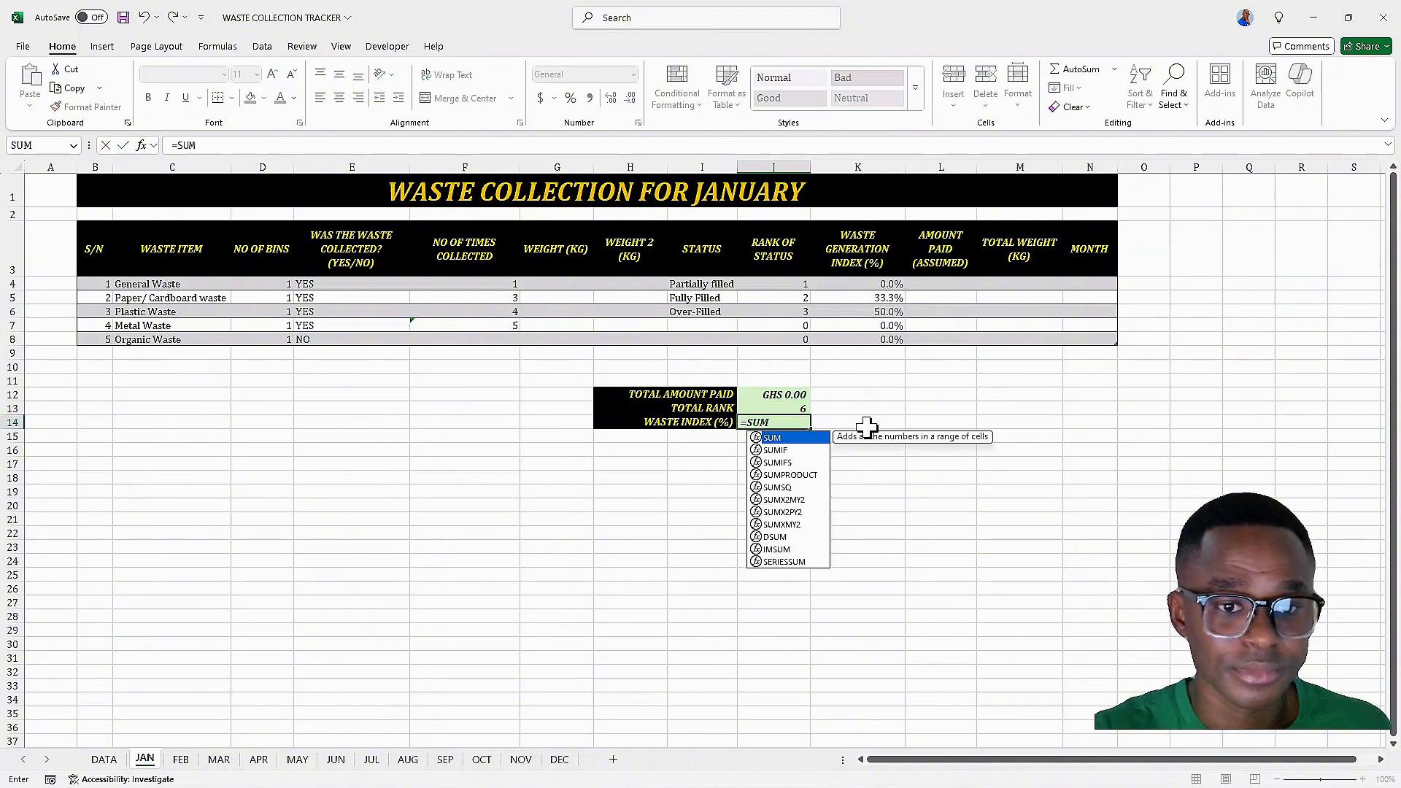
pyautogui.write('(')
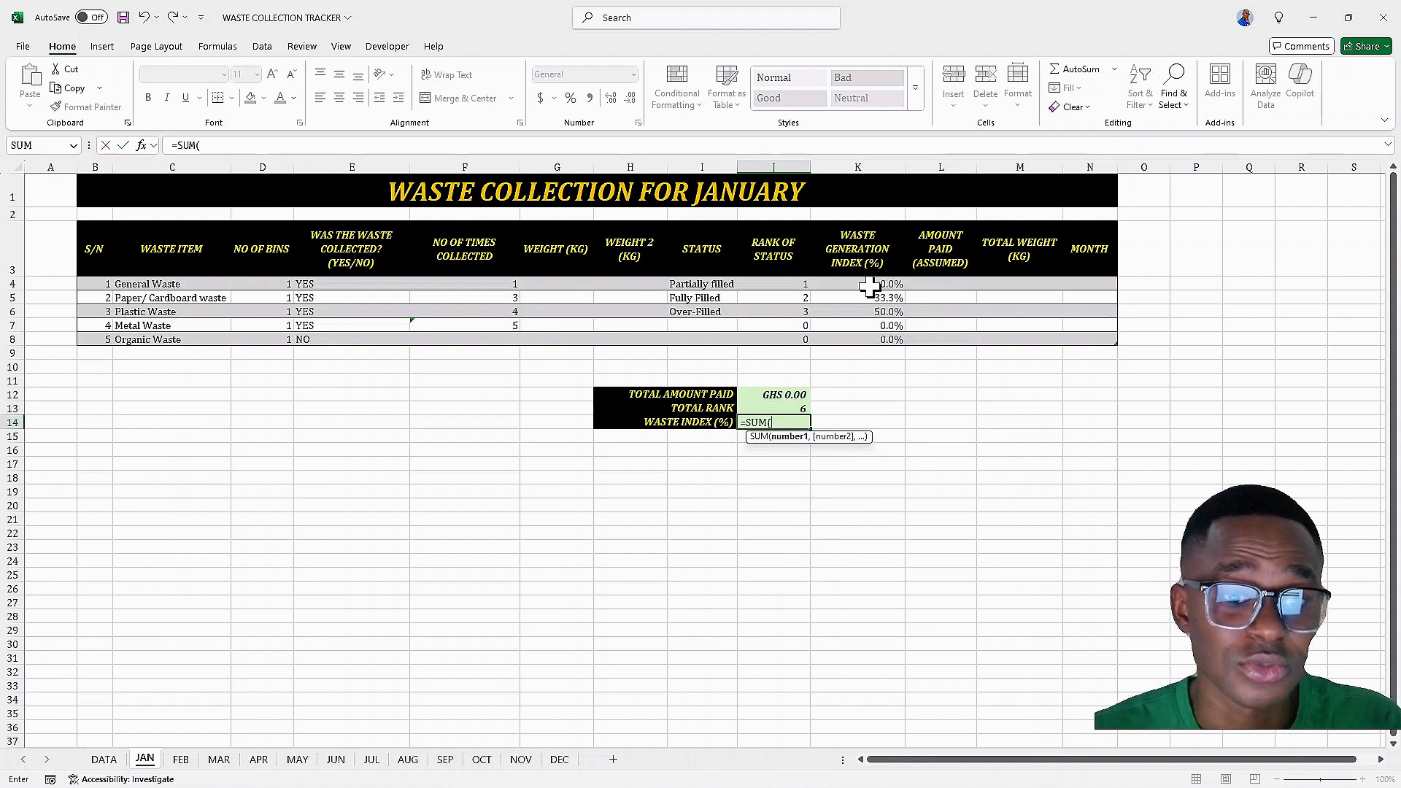
pyautogui.moveTo(858, 286); pyautogui.dragTo(849, 348)
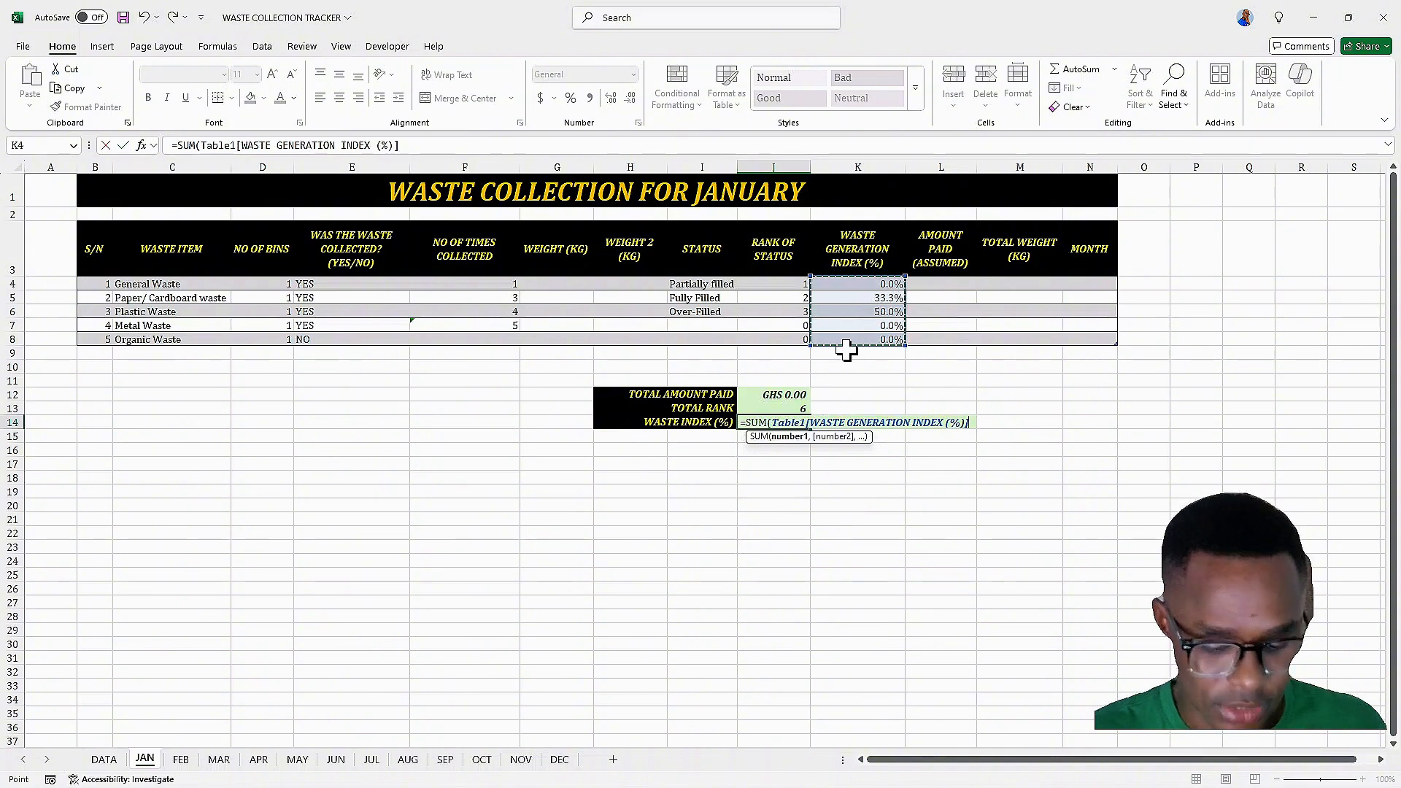
pyautogui.press('Return')
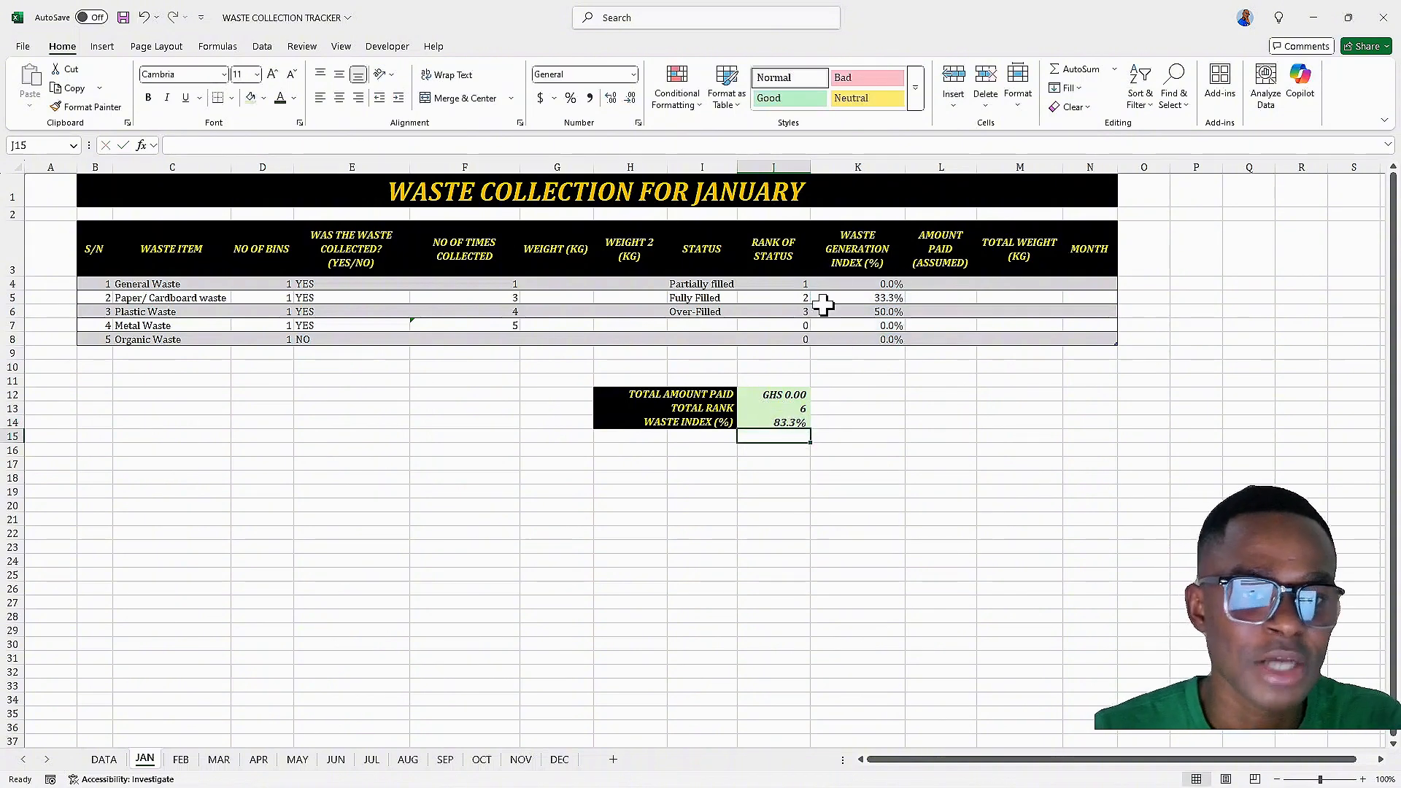
# Change the K4 formula's condition to RANK OF STATUS greater than 0
pyautogui.click(848, 285)
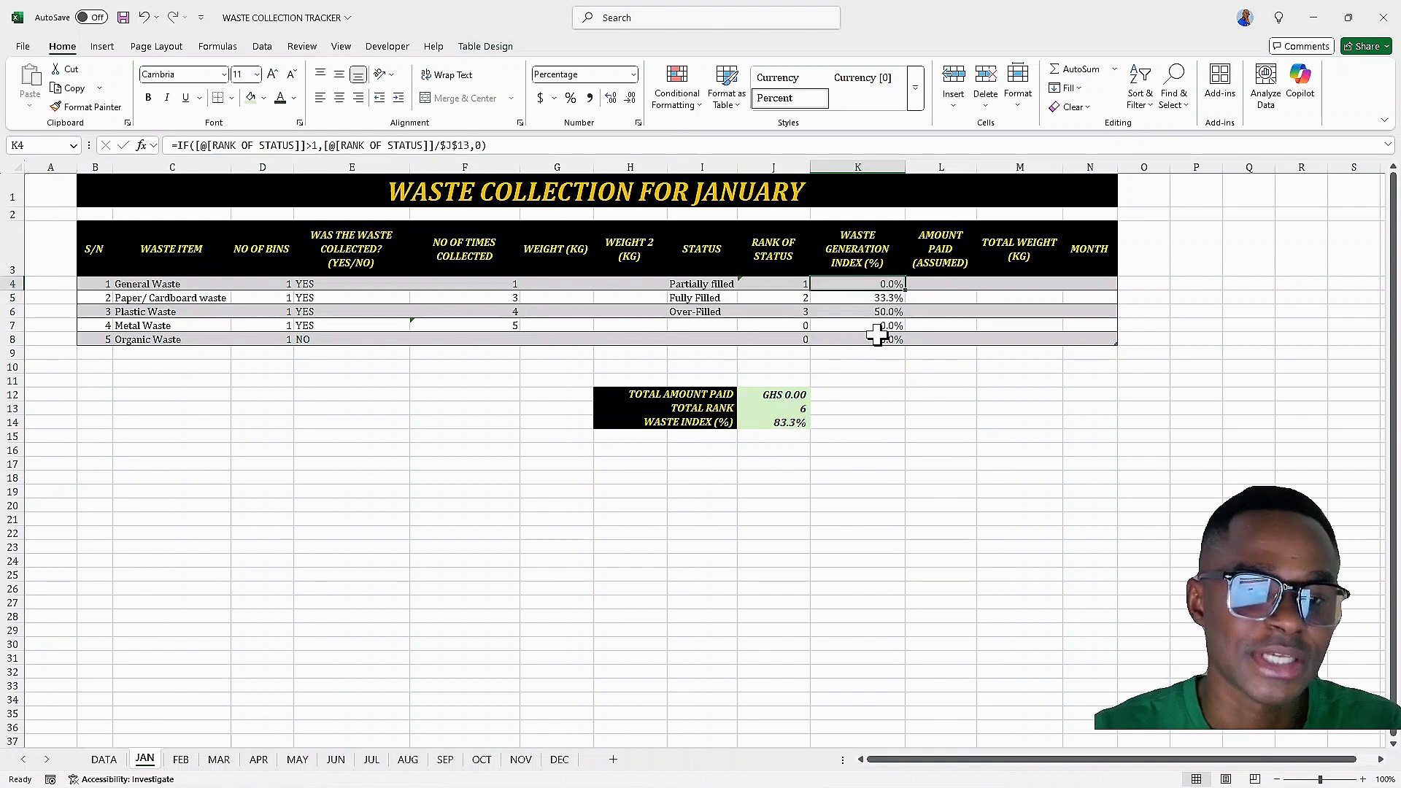
pyautogui.click(311, 145)
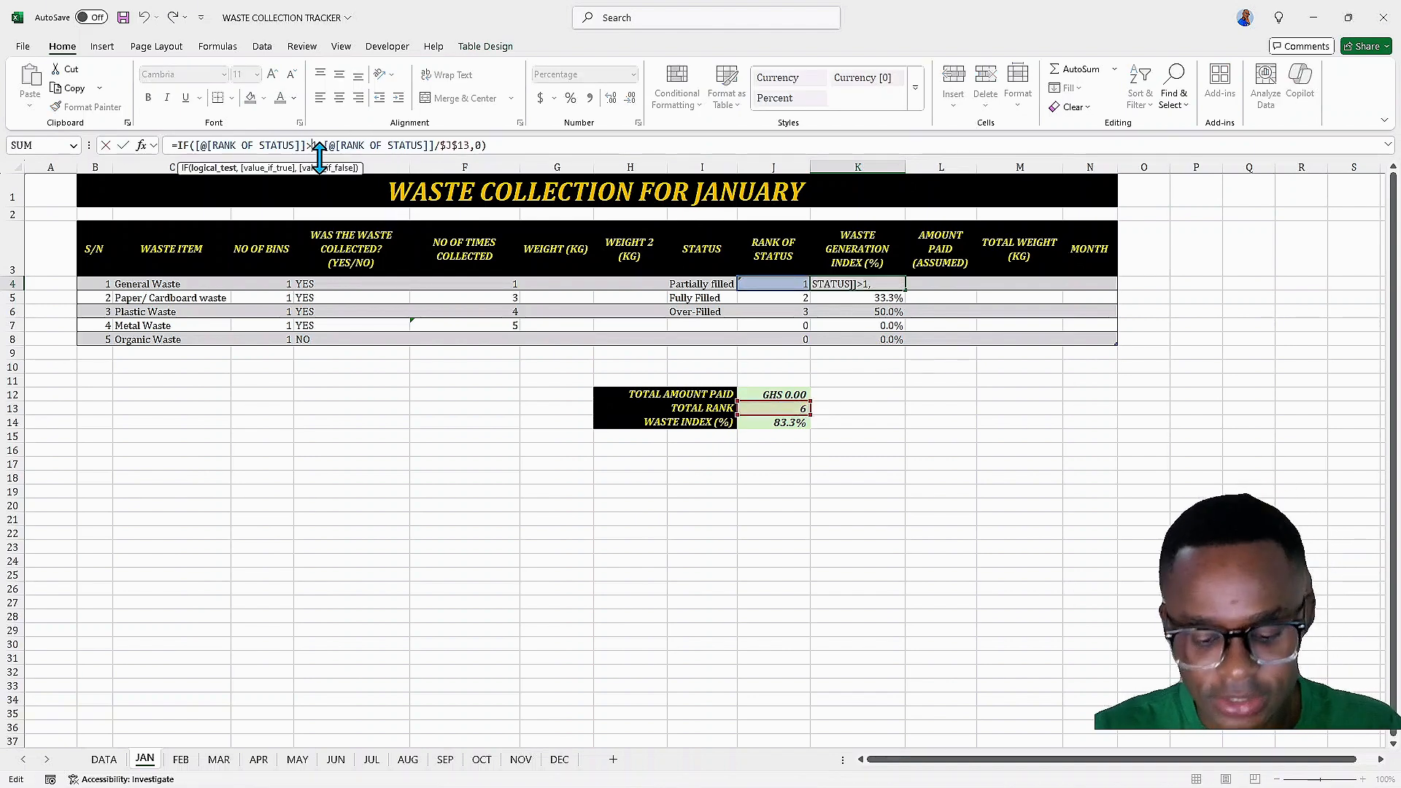
pyautogui.press('BackSpace')
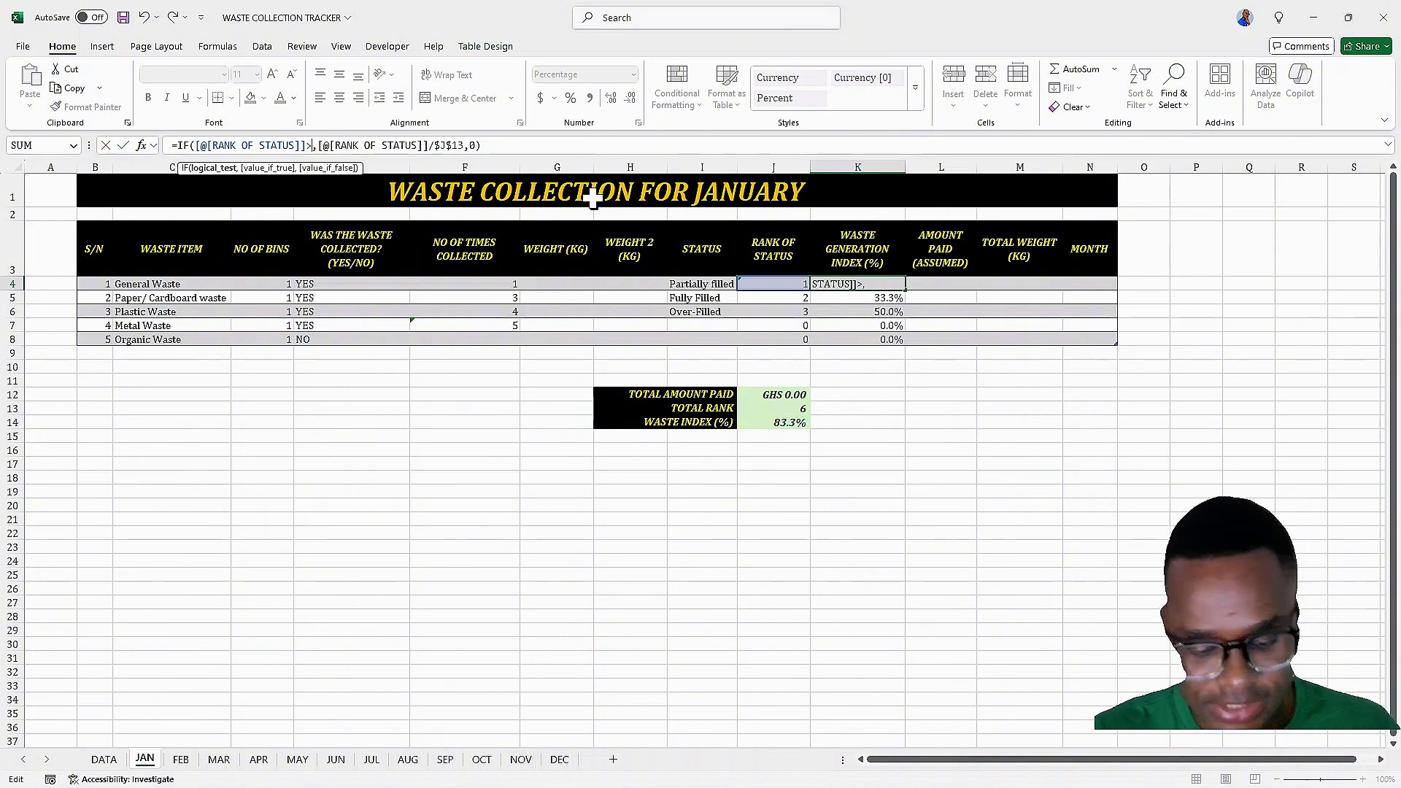
pyautogui.write('0')
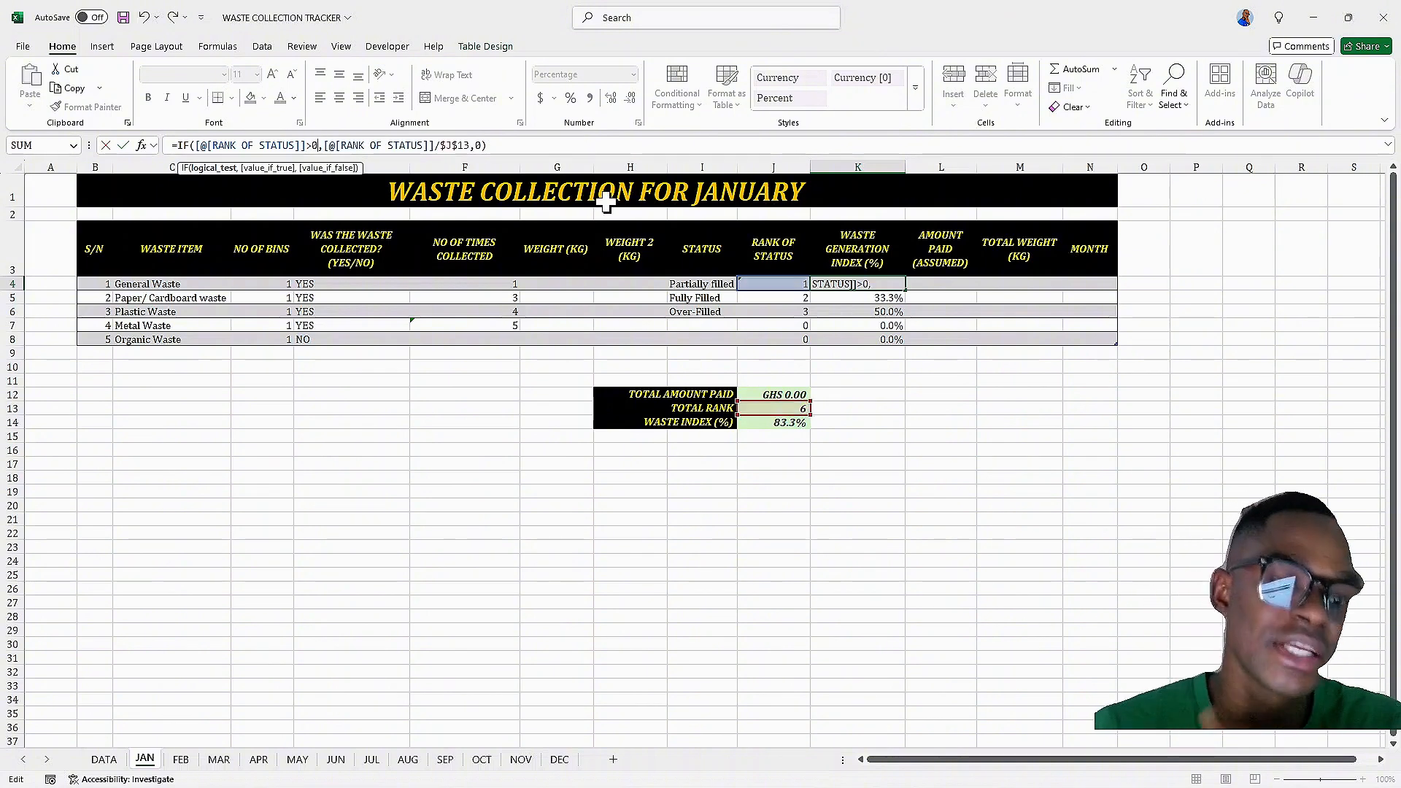
pyautogui.press('Return')
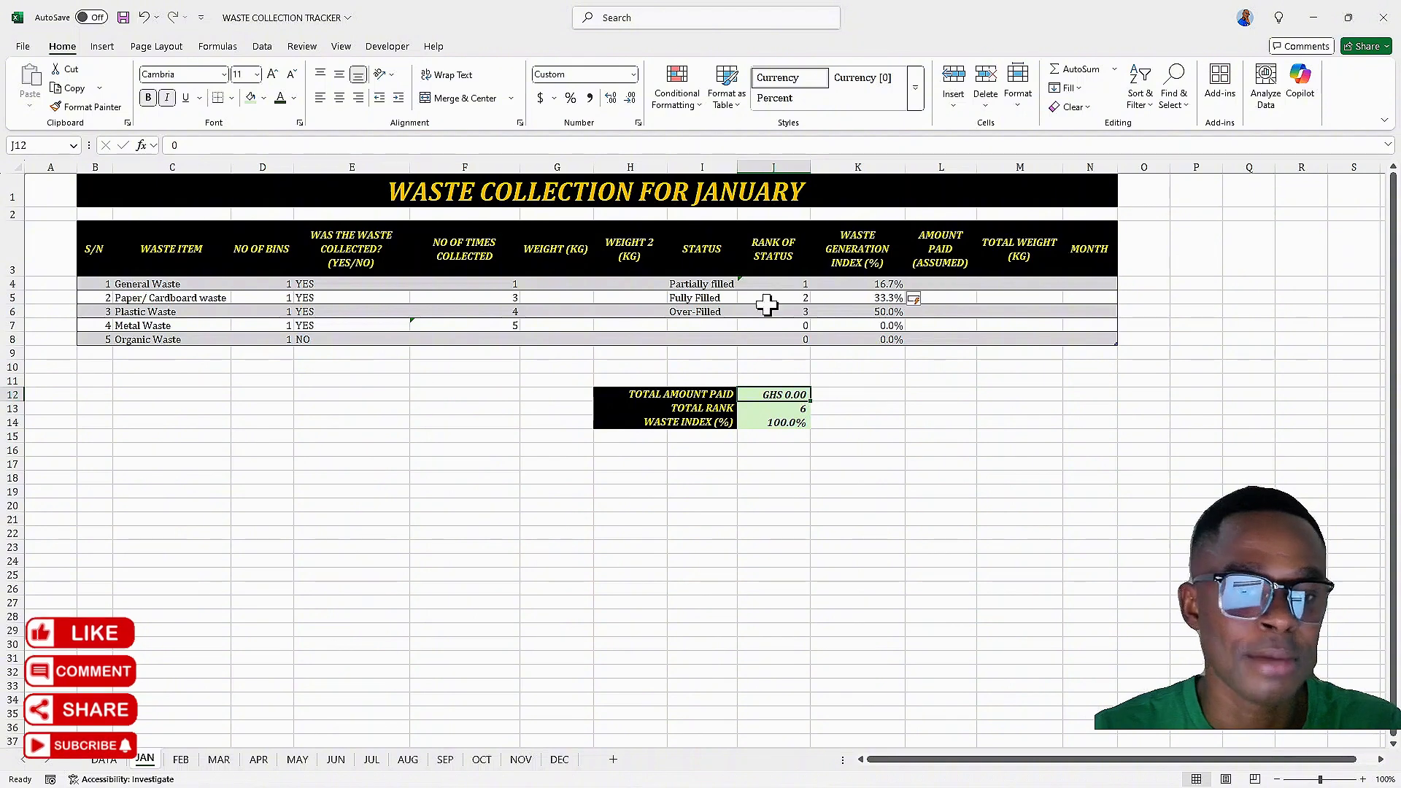
pyautogui.click(933, 285)
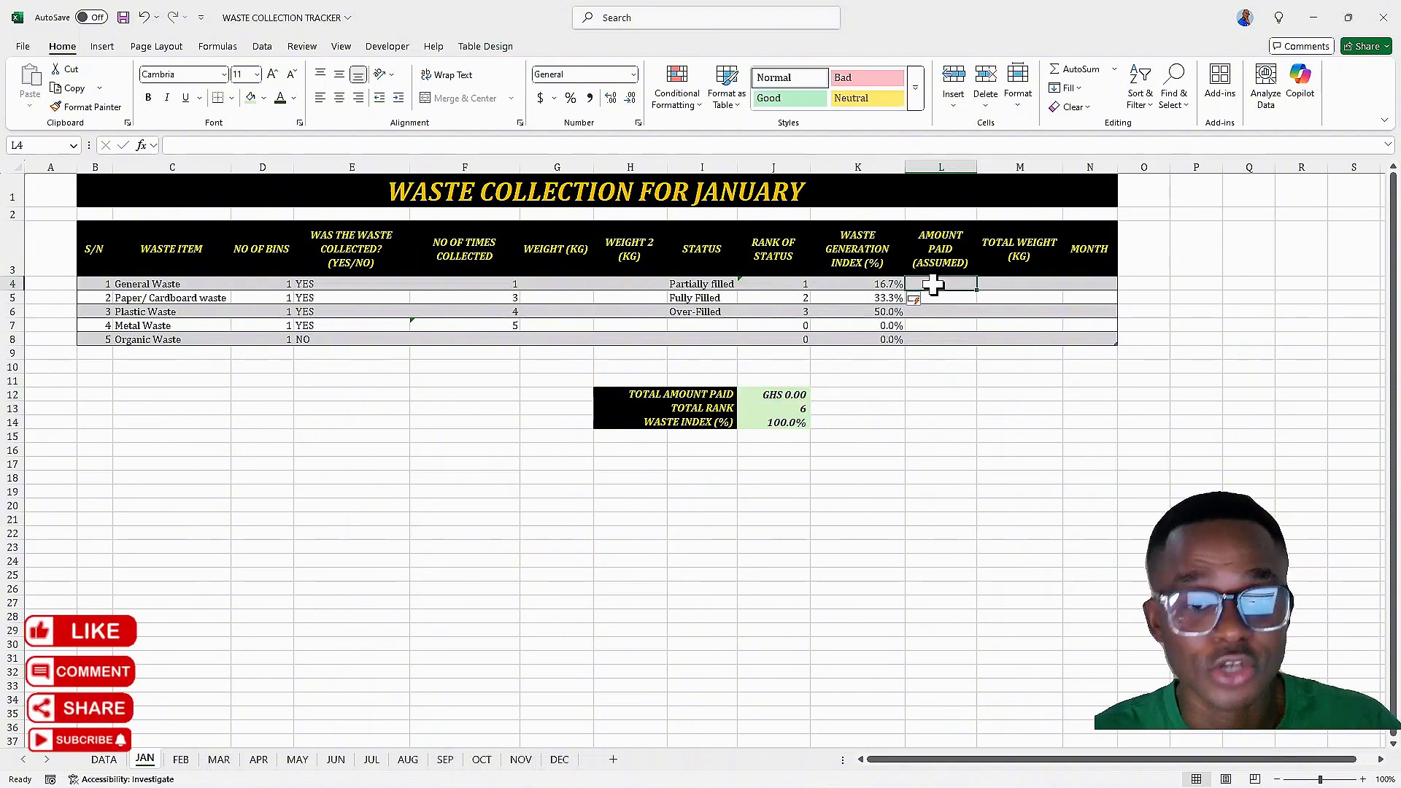
# Enter =[@[WASTE GENERATION INDEX (%)]]*$J$12 as the amount paid formula in L4, with an absolute total-amount reference
pyautogui.write('=')
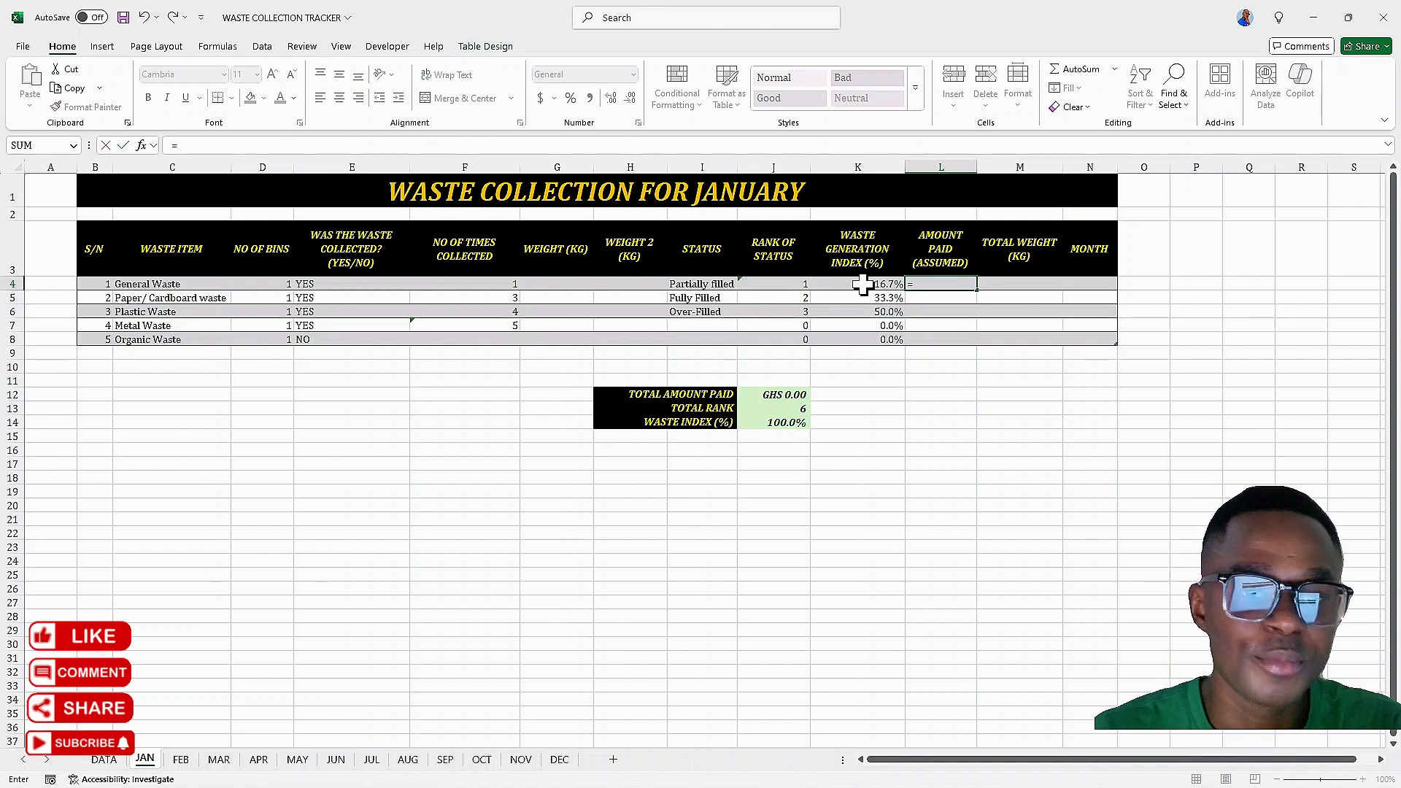
pyautogui.click(863, 285)
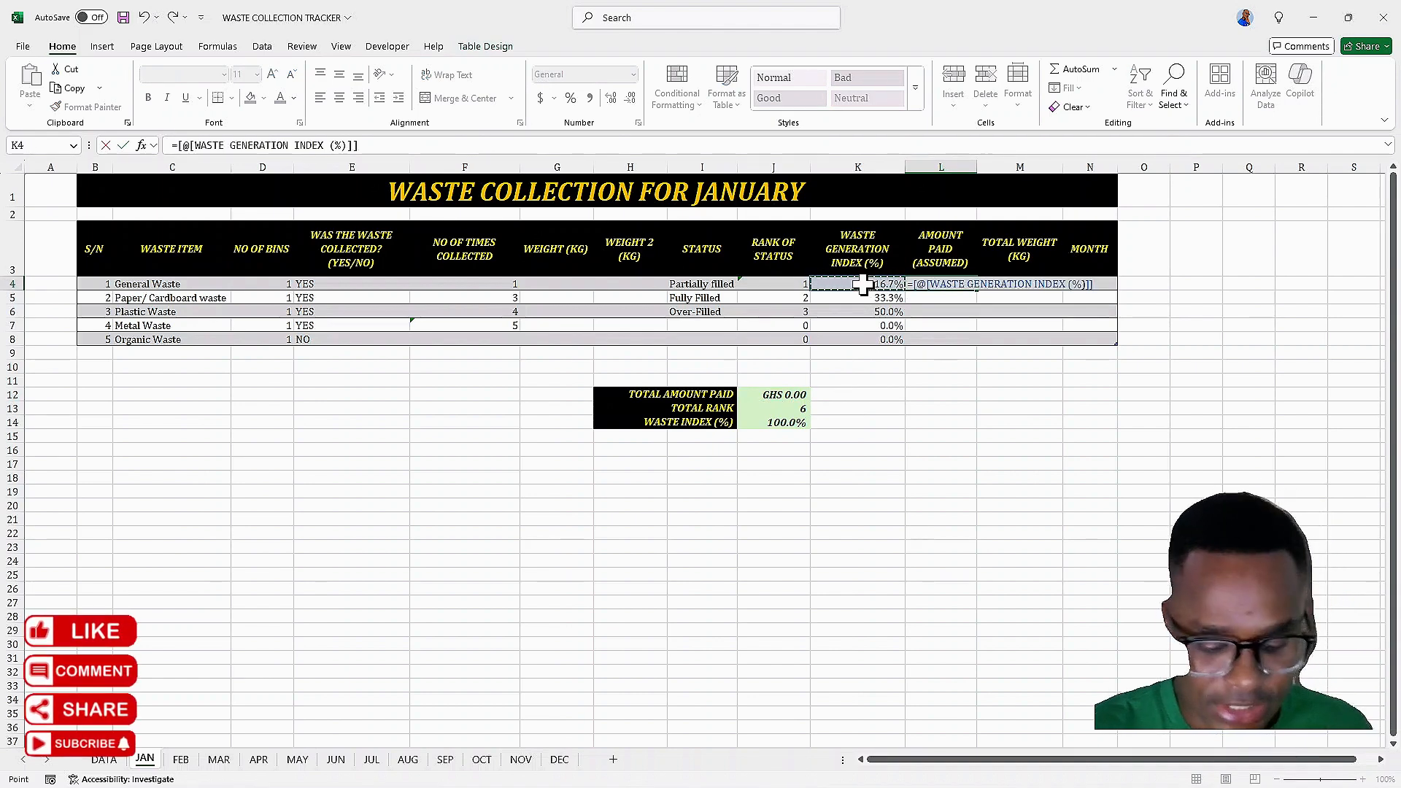
pyautogui.write('*')
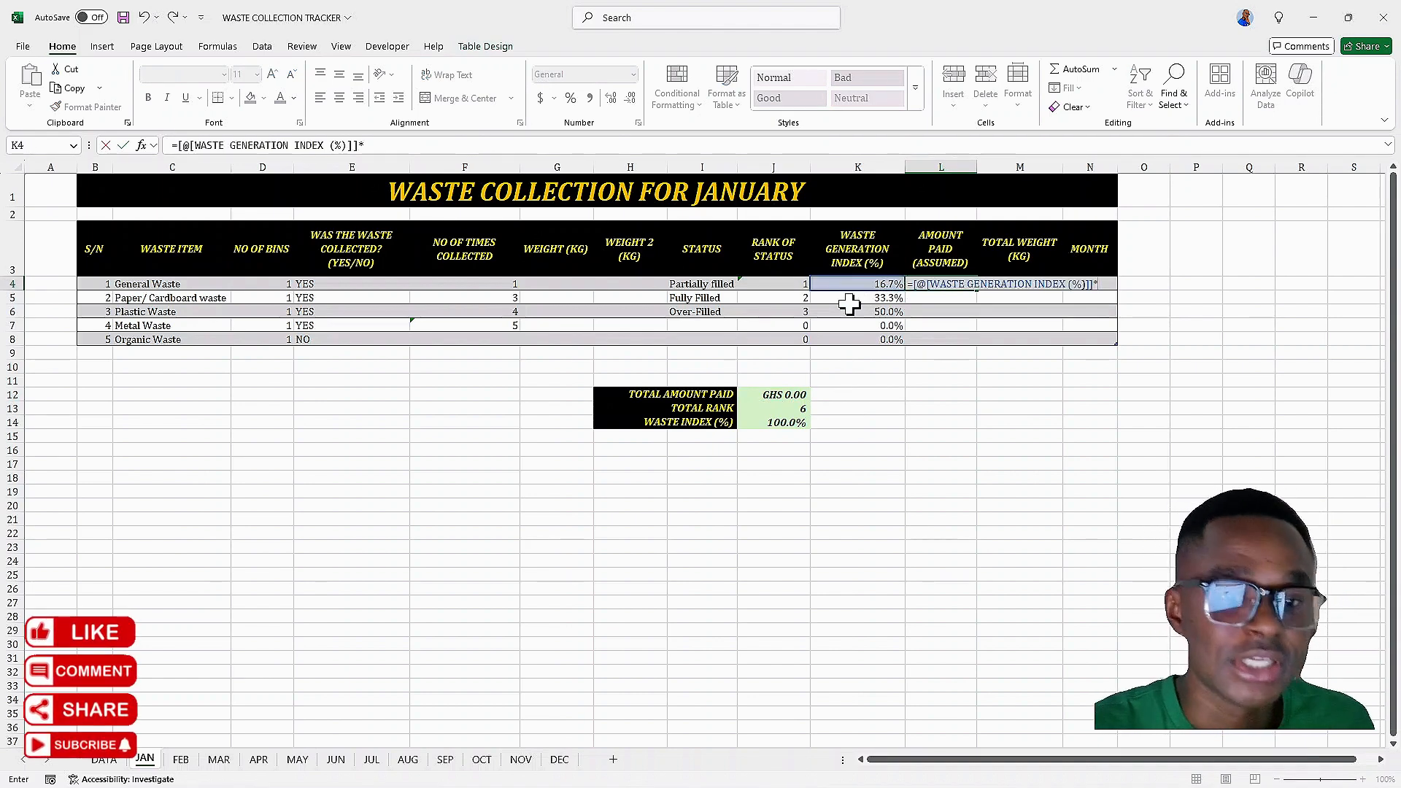
pyautogui.click(776, 394)
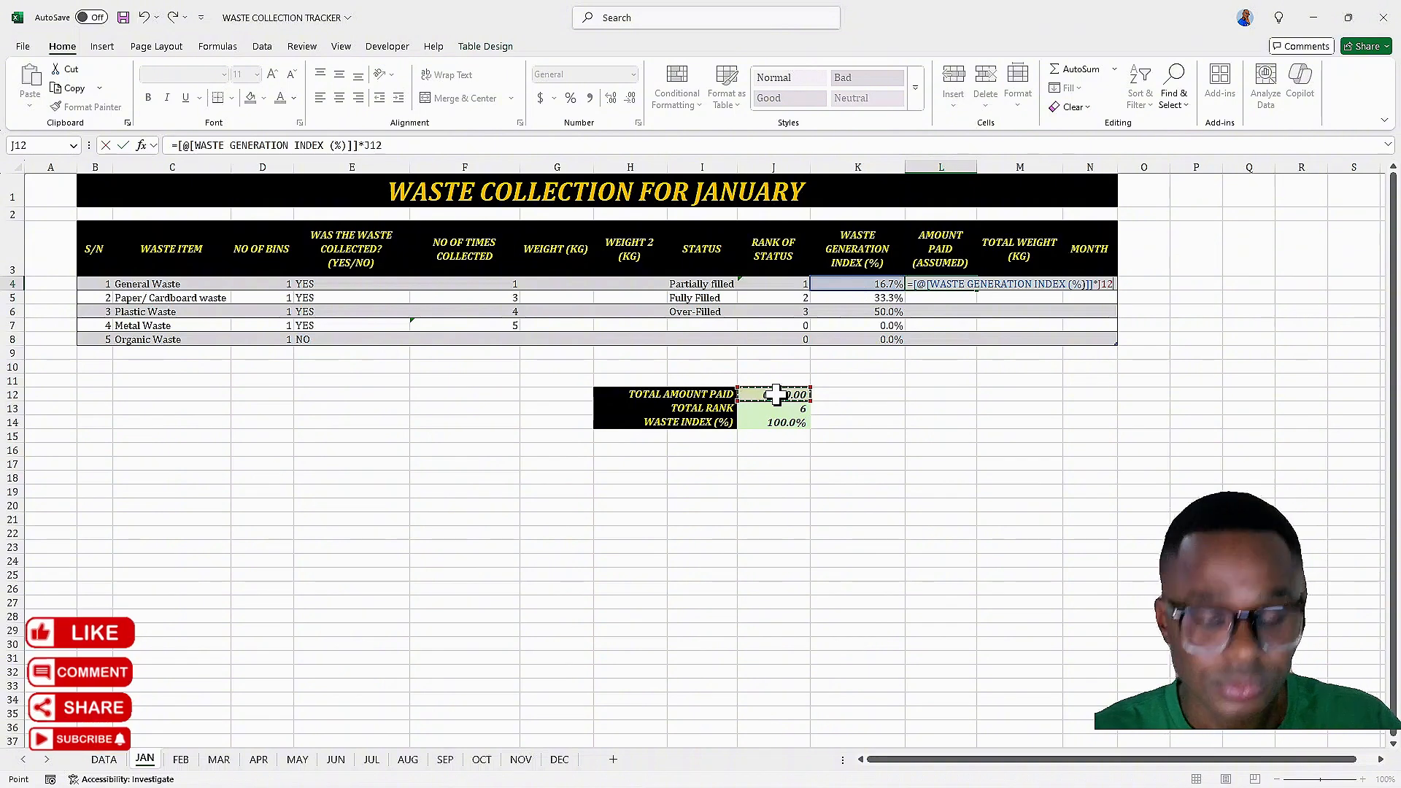
pyautogui.press('Return')
pyautogui.click(942, 284)
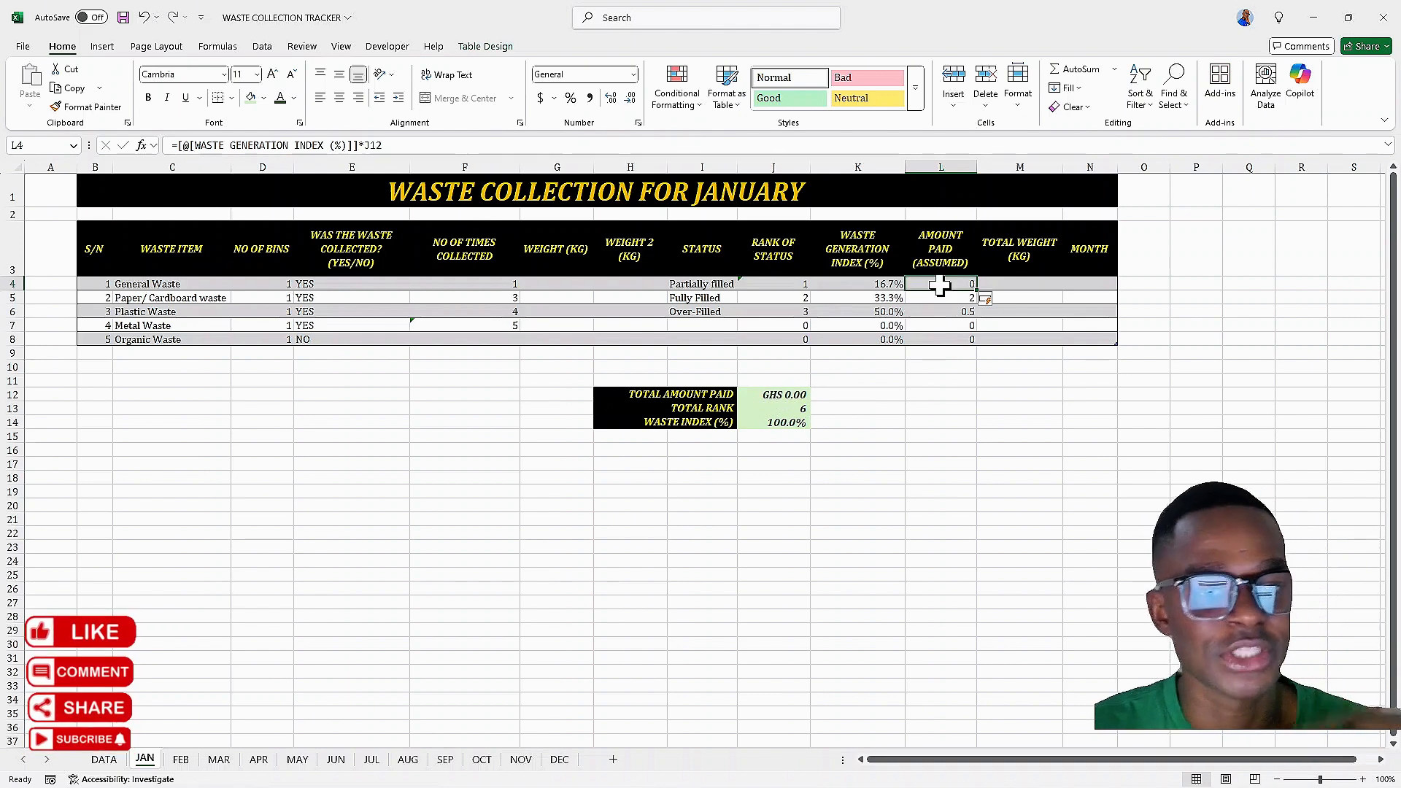
pyautogui.click(366, 145)
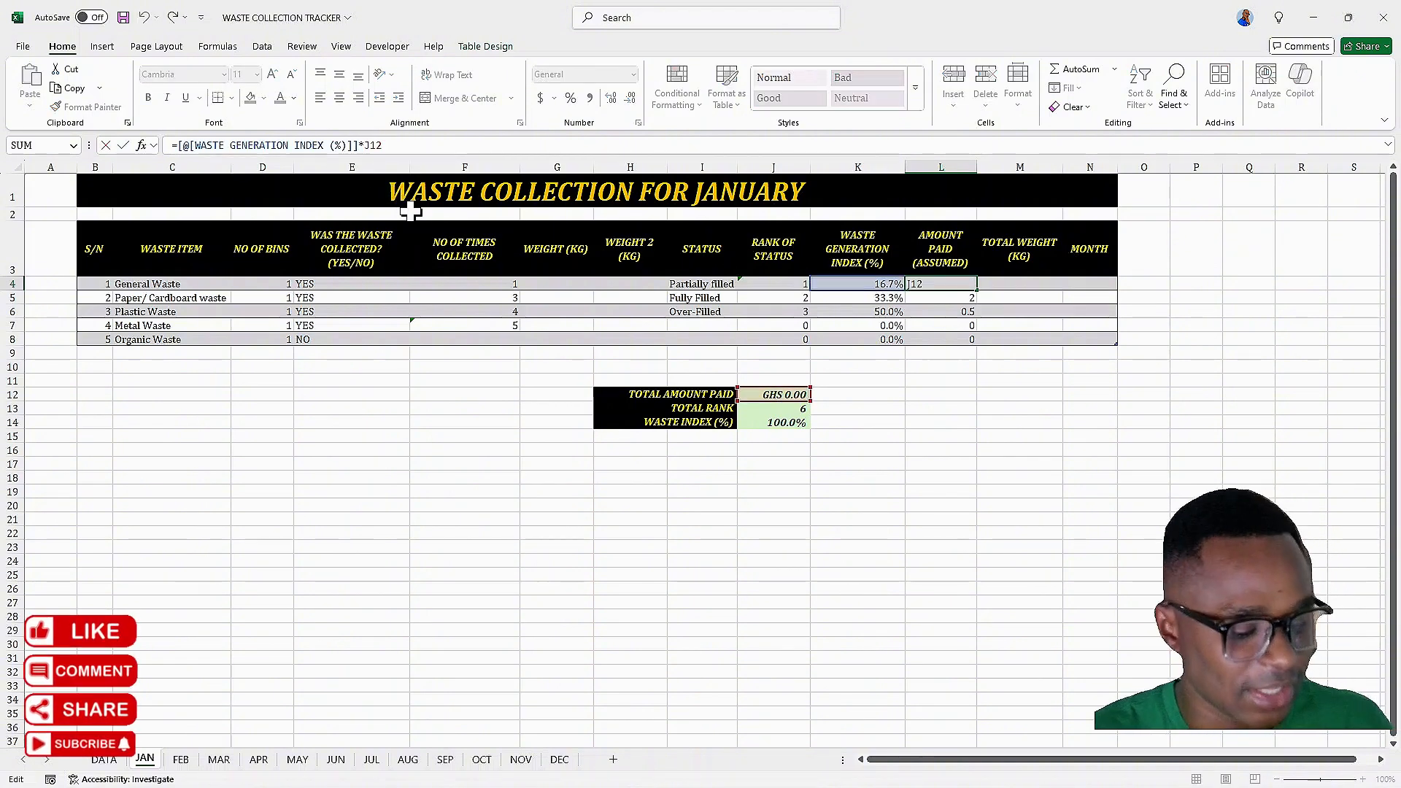
pyautogui.write('J12')
pyautogui.press('F4')
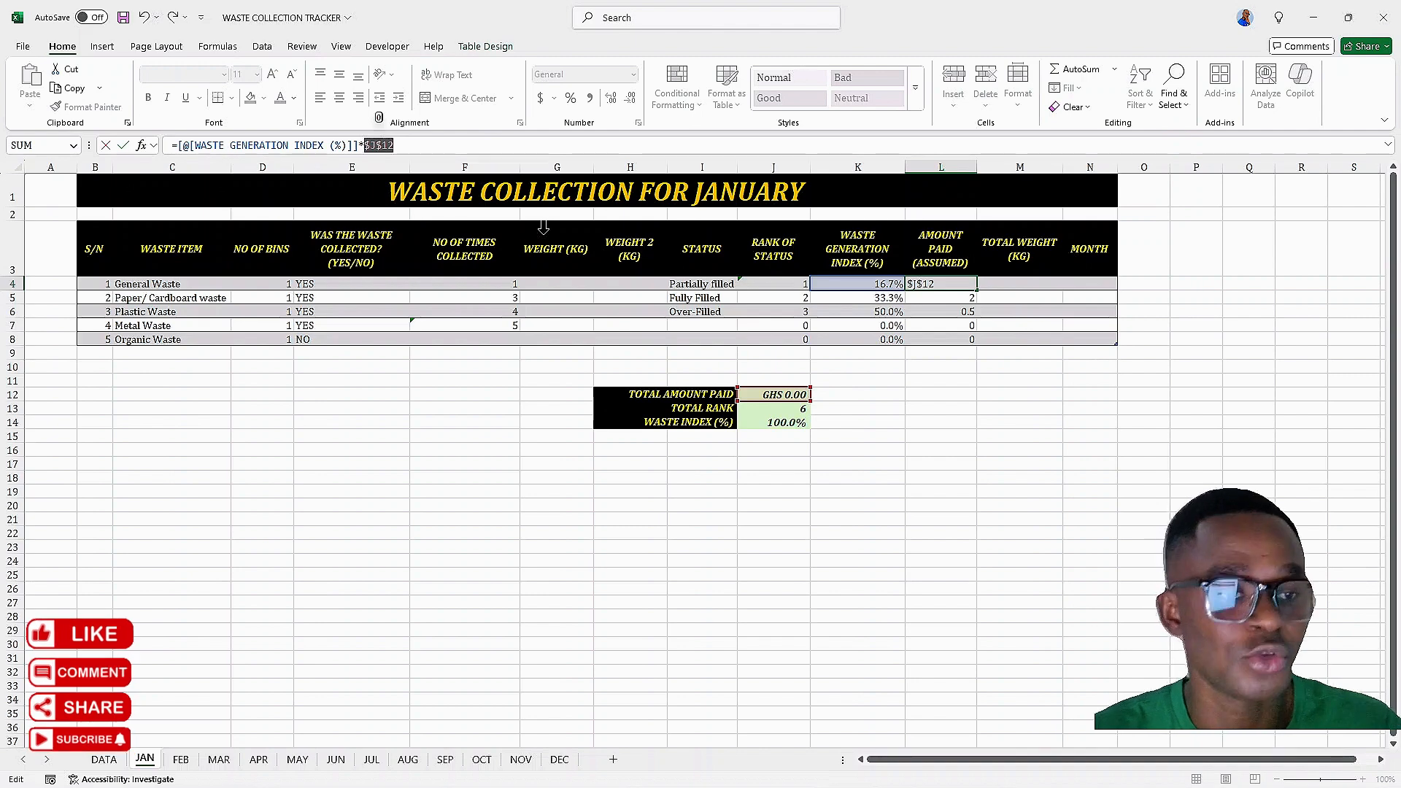
pyautogui.press('Return')
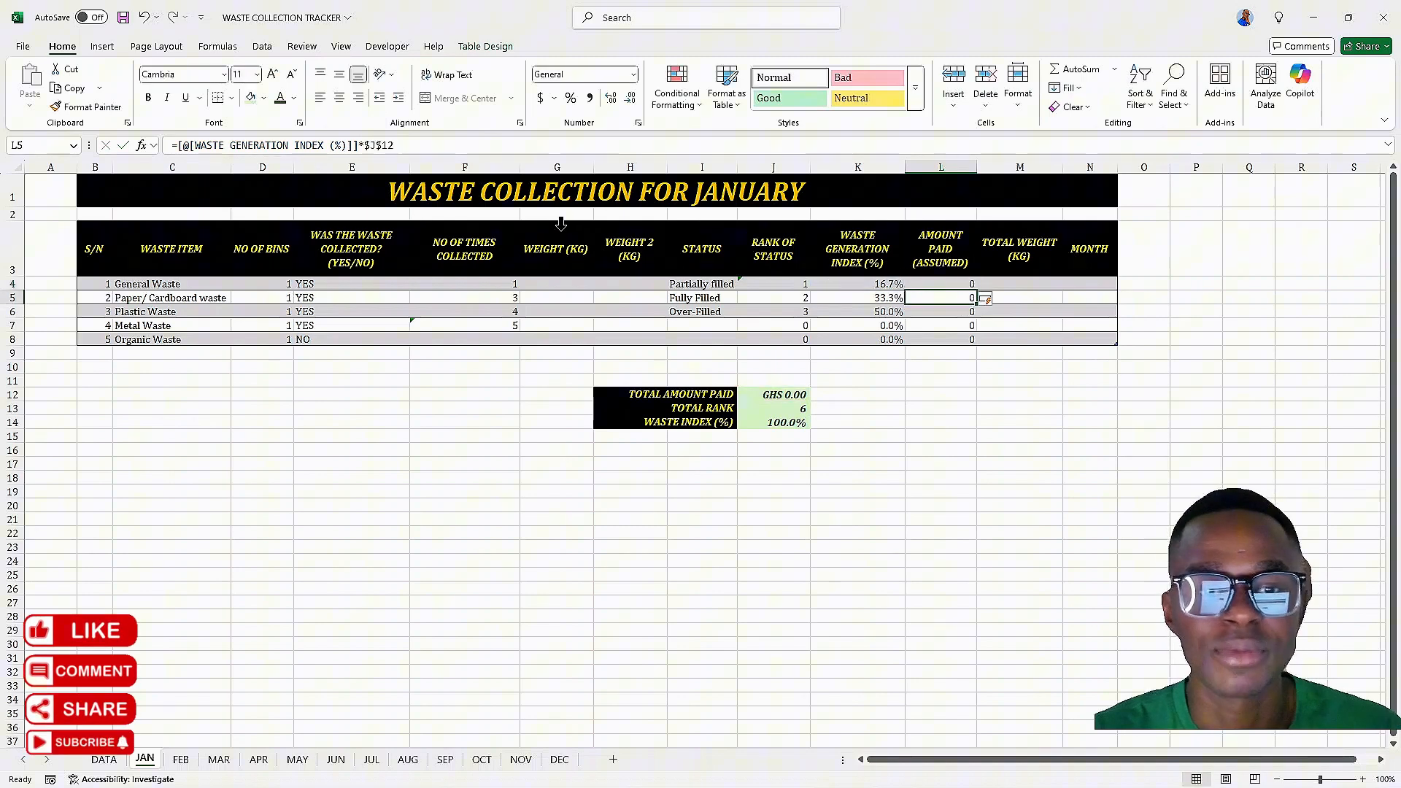
# Format the amount paid column L4:L8 with the custom "GHS" #,##0.00 number format
pyautogui.click(1019, 284)
pyautogui.click(933, 283)
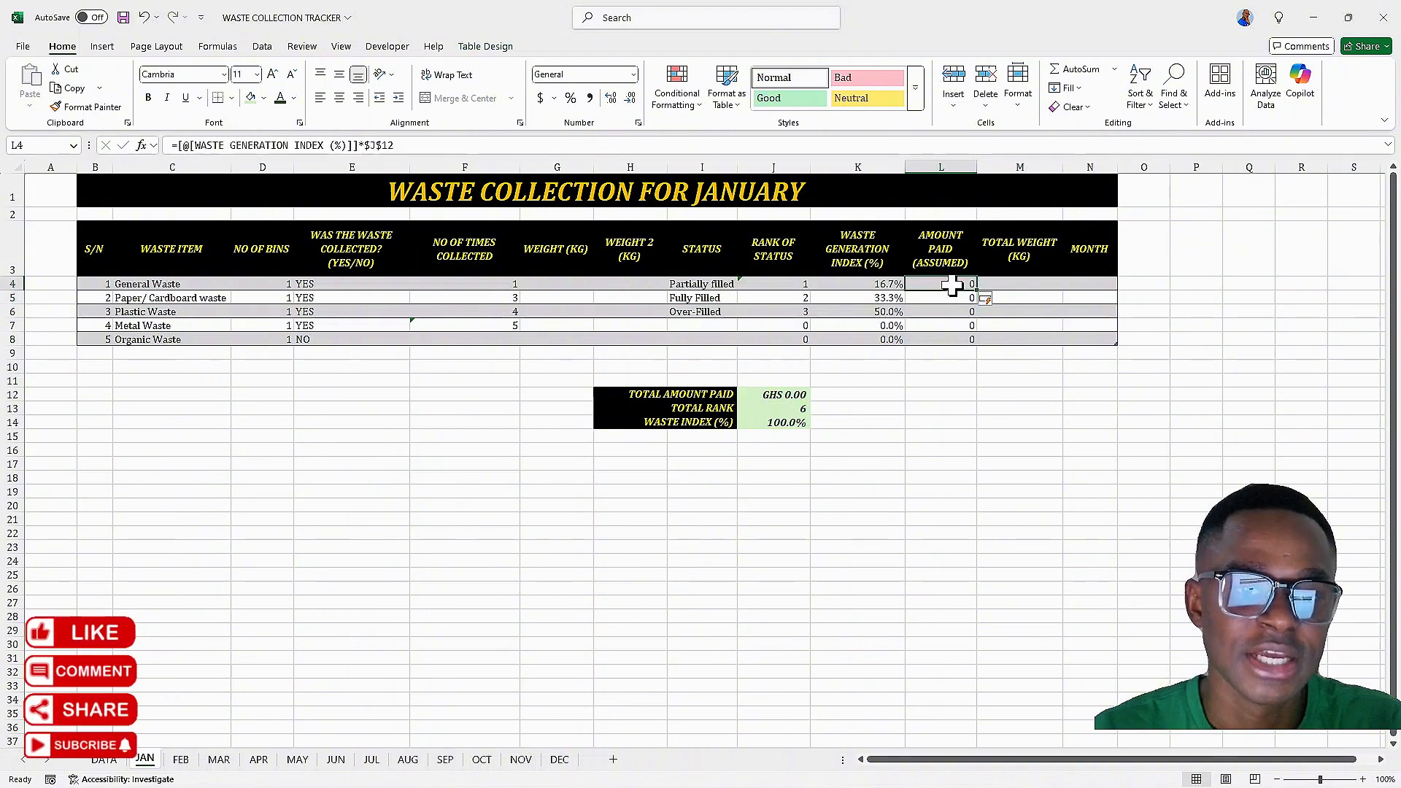
pyautogui.moveTo(953, 284); pyautogui.dragTo(949, 339)
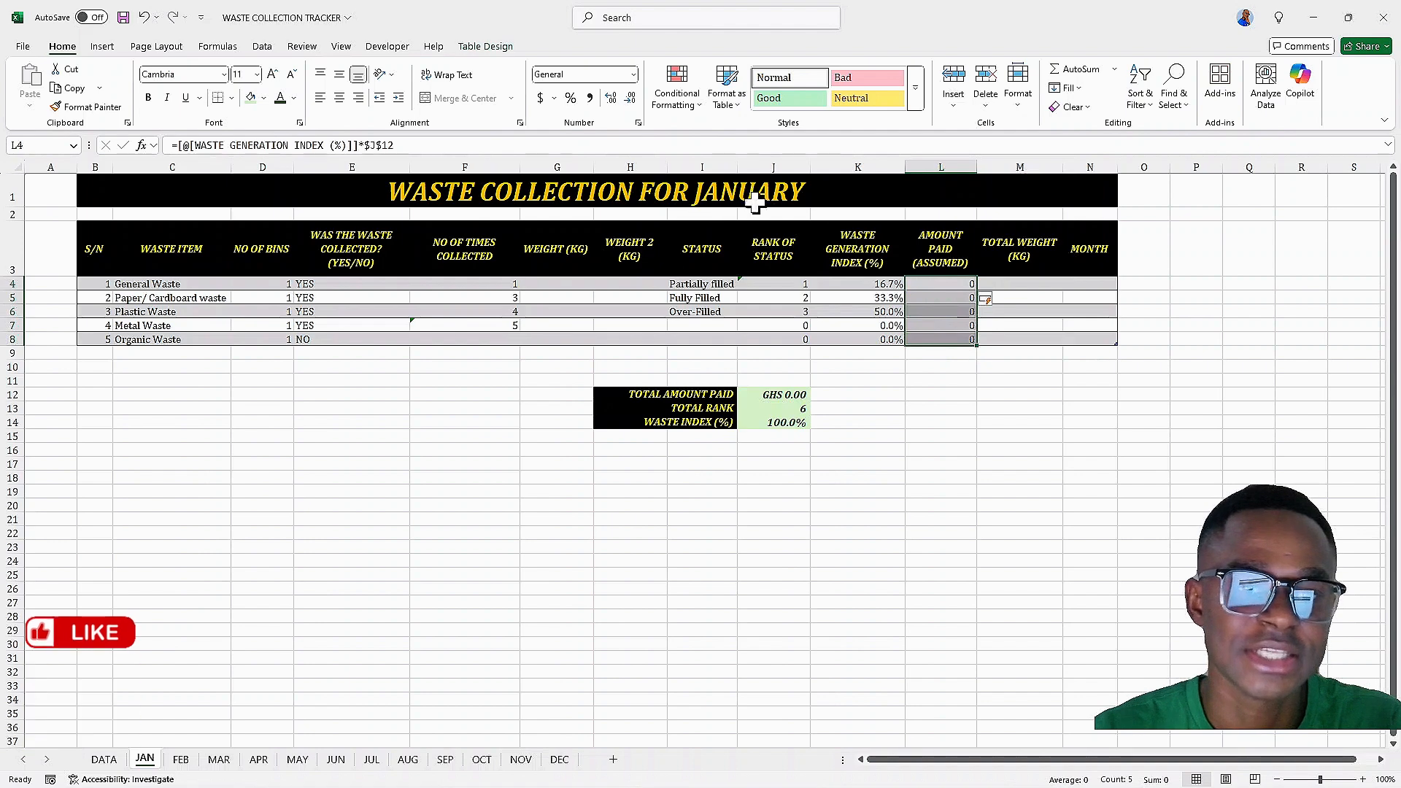
pyautogui.click(639, 123)
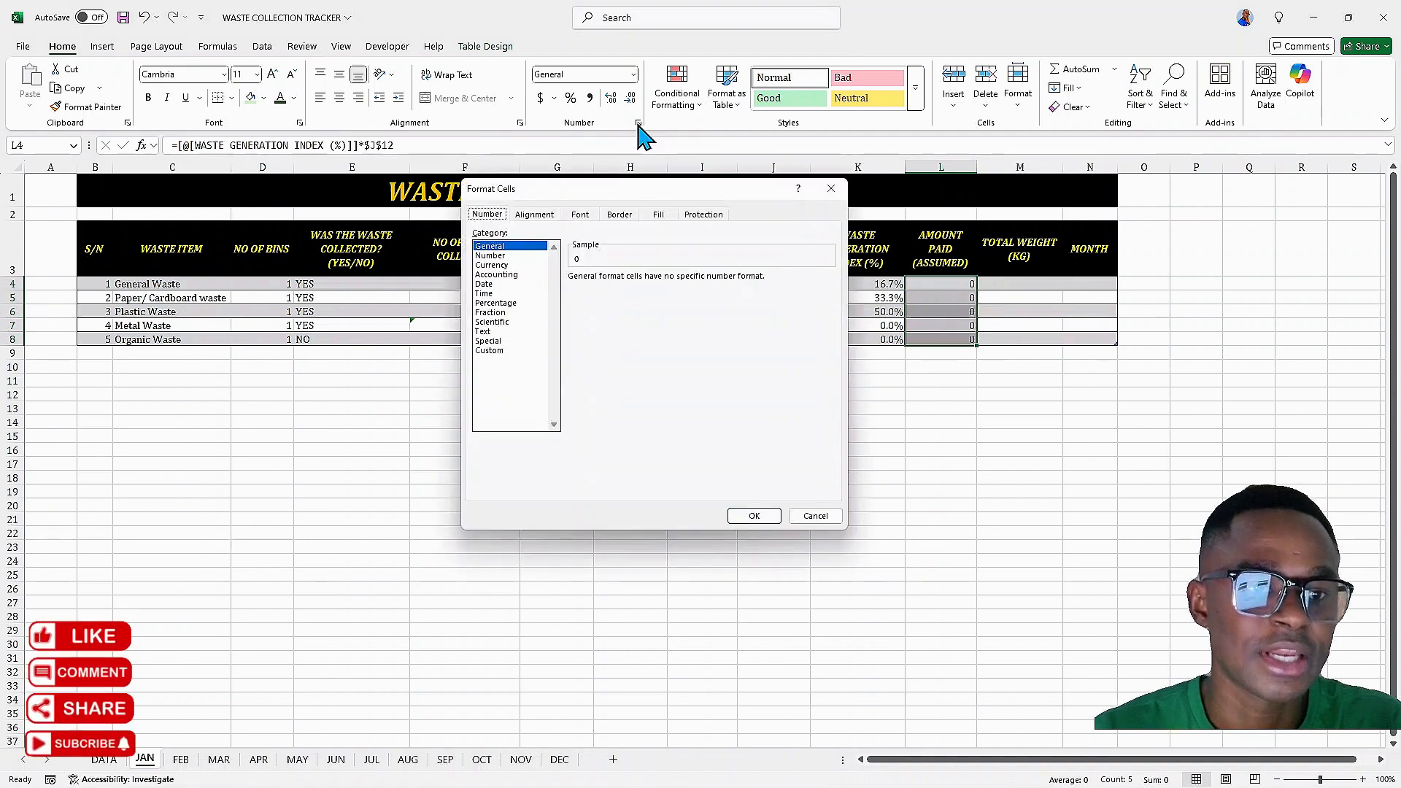
pyautogui.click(499, 351)
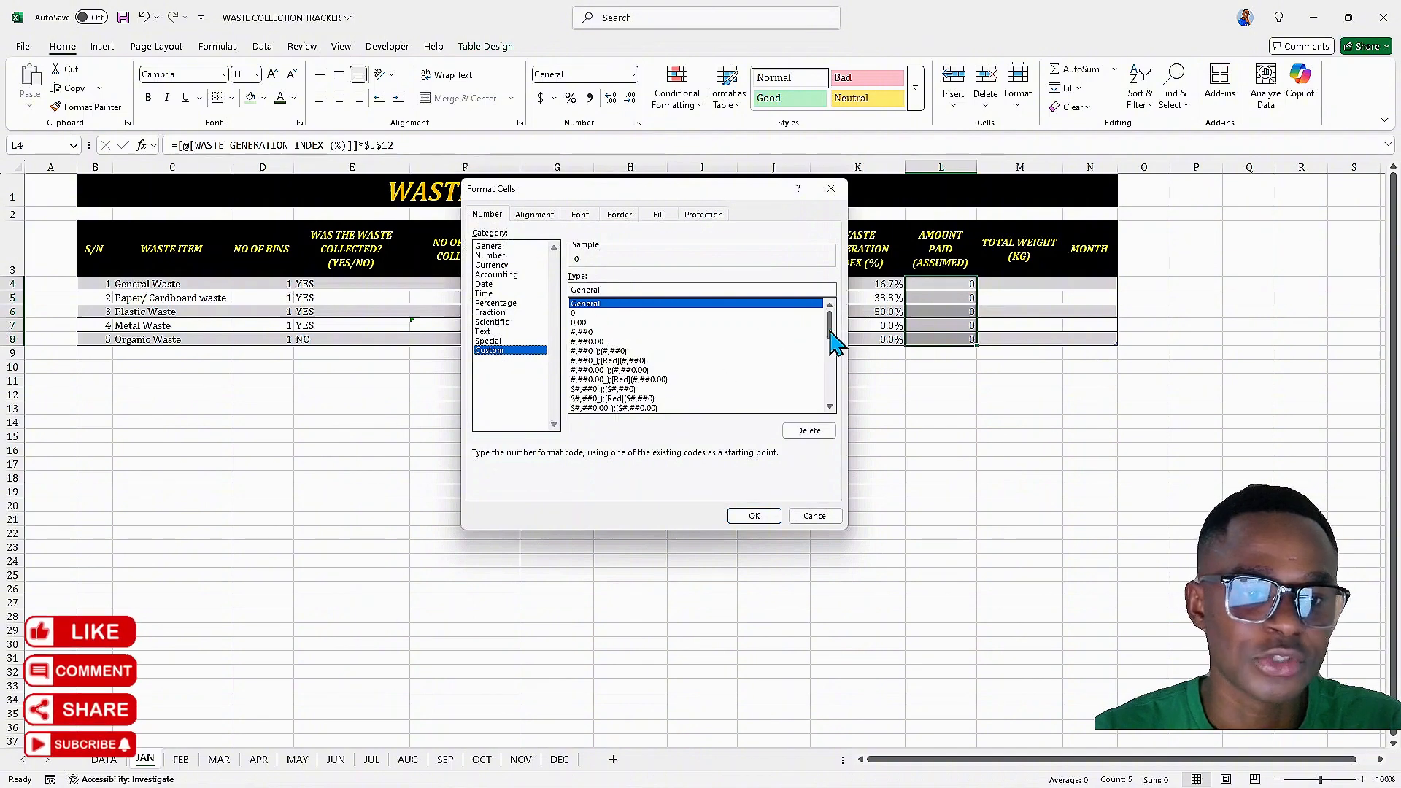
pyautogui.moveTo(830, 333); pyautogui.dragTo(830, 398)
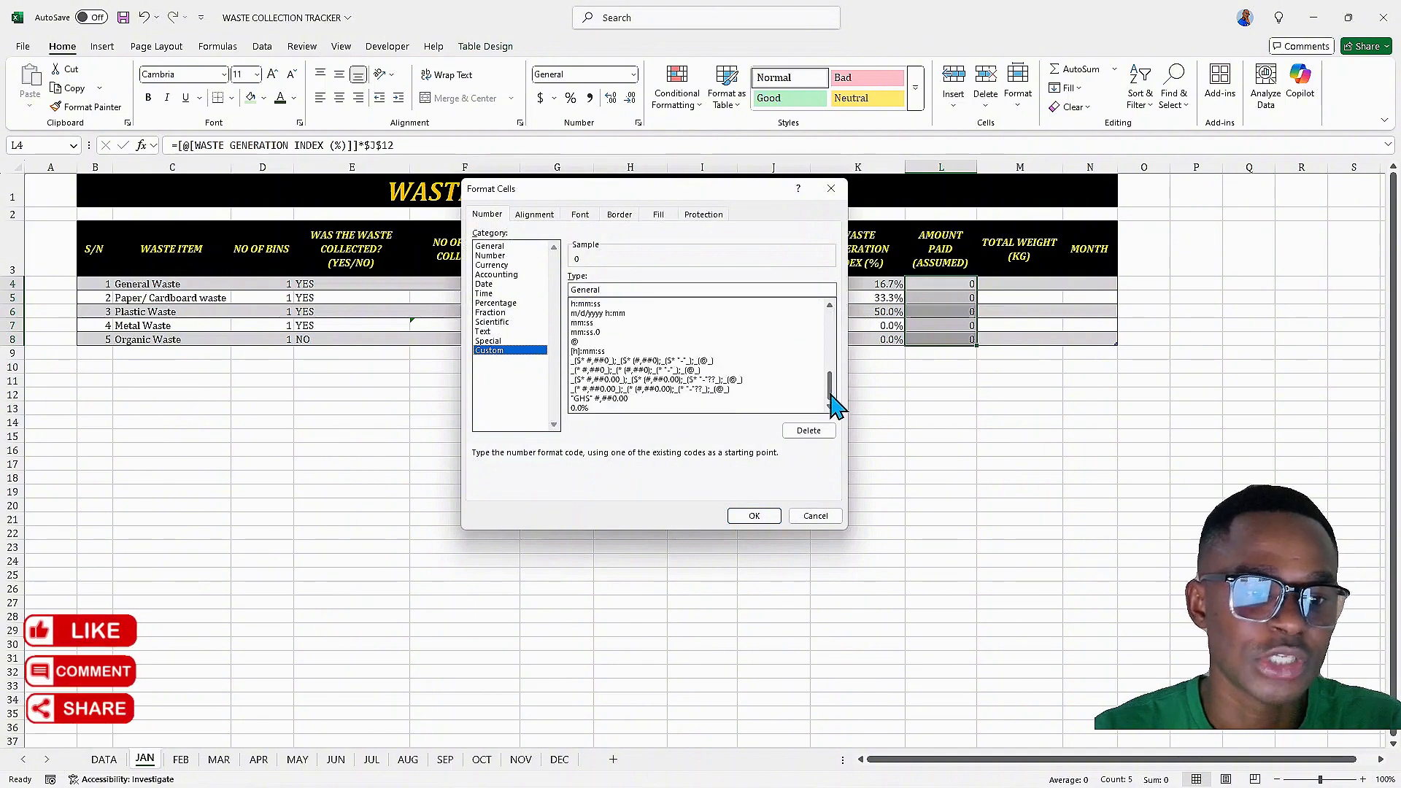
pyautogui.click(584, 399)
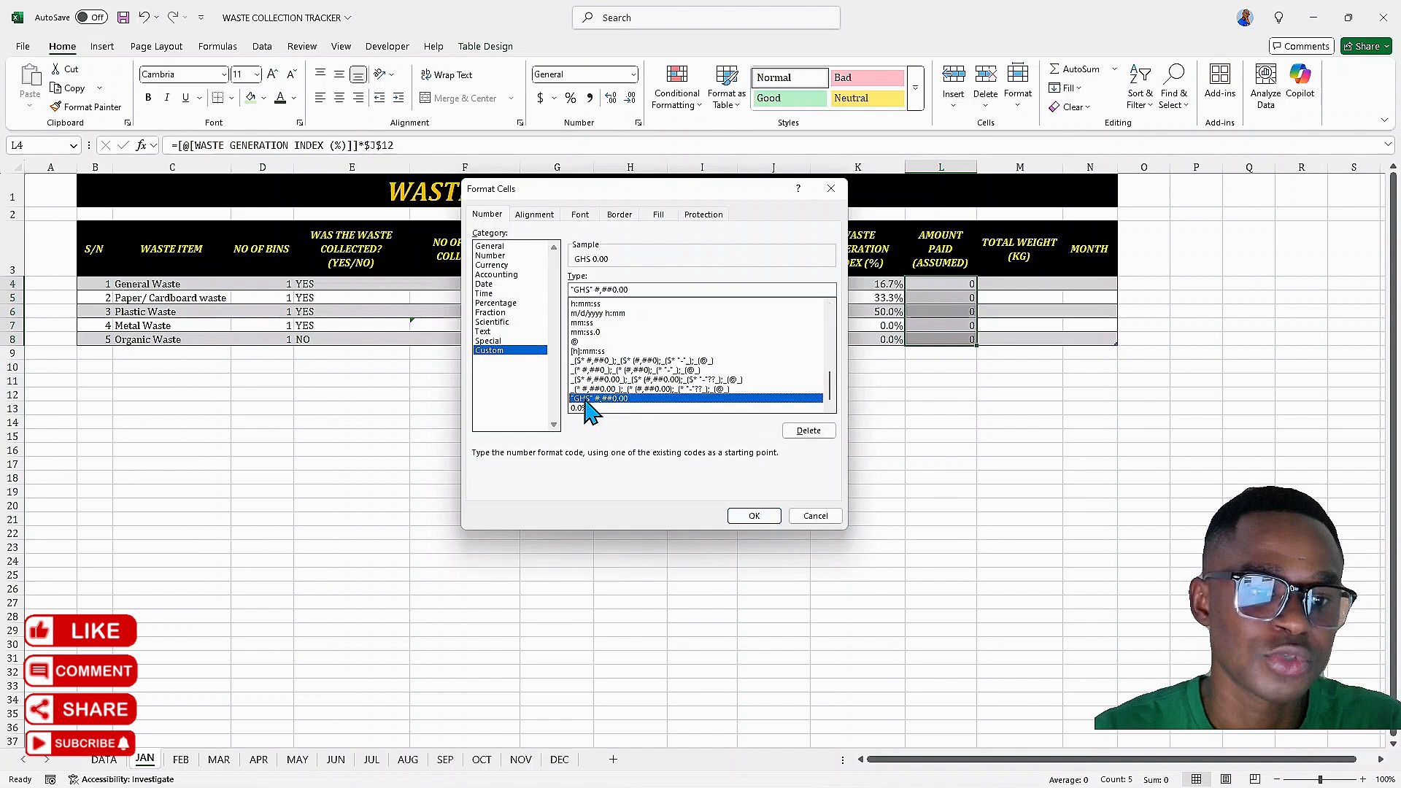
pyautogui.click(752, 517)
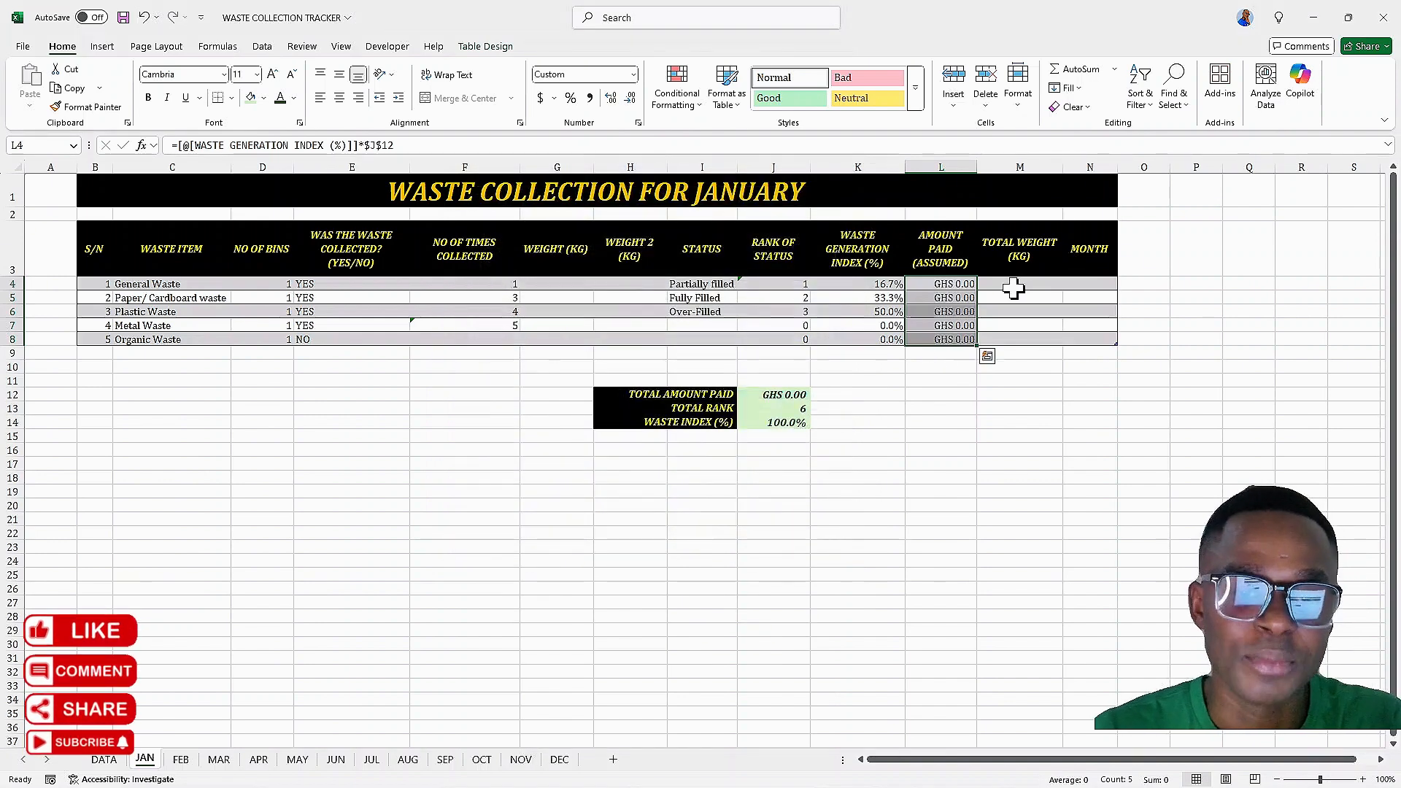
# Enter =SUM(Table1[@[WEIGHT (KG)]:[WEIGHT 2 (KG)]]) as the total weight formula in M4
pyautogui.click(1014, 288)
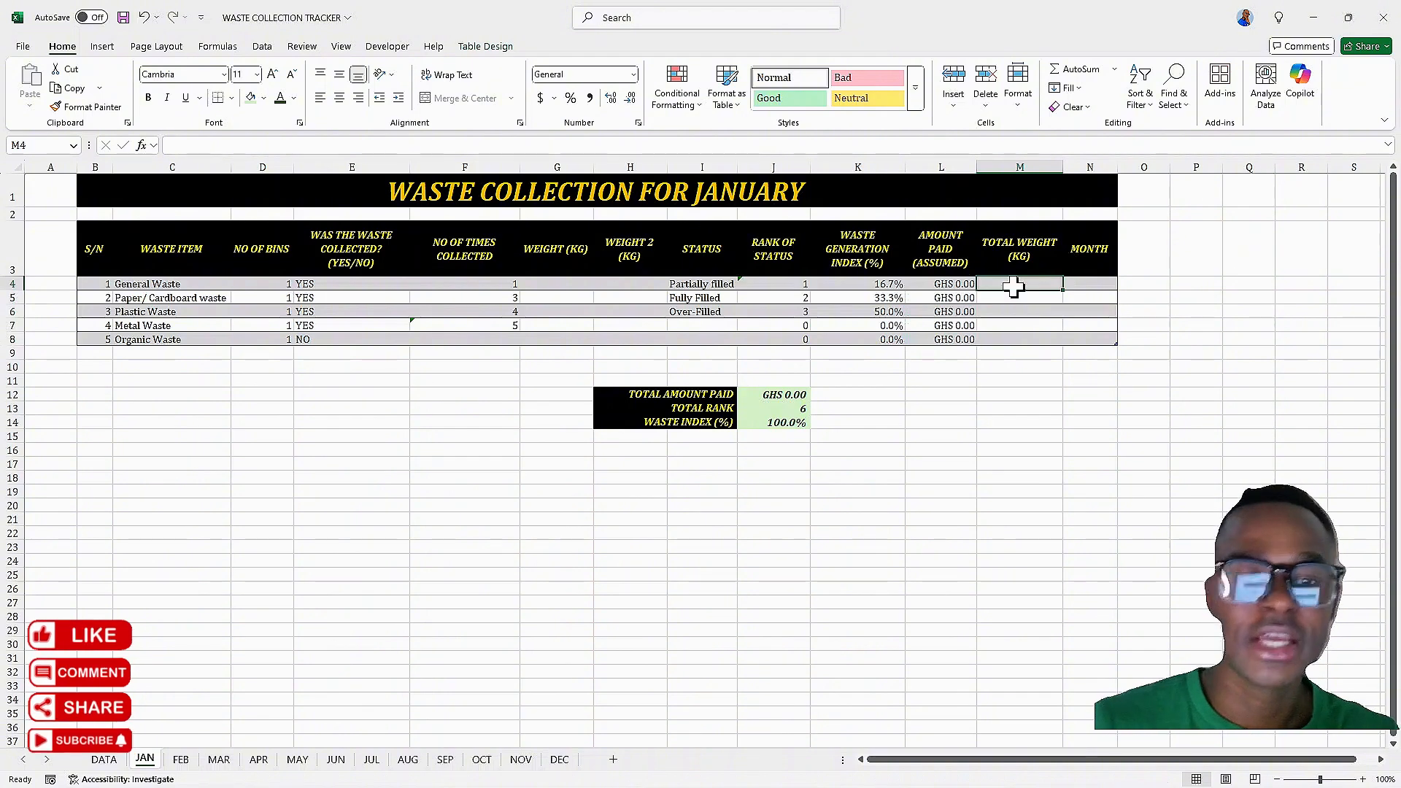
pyautogui.write('=')
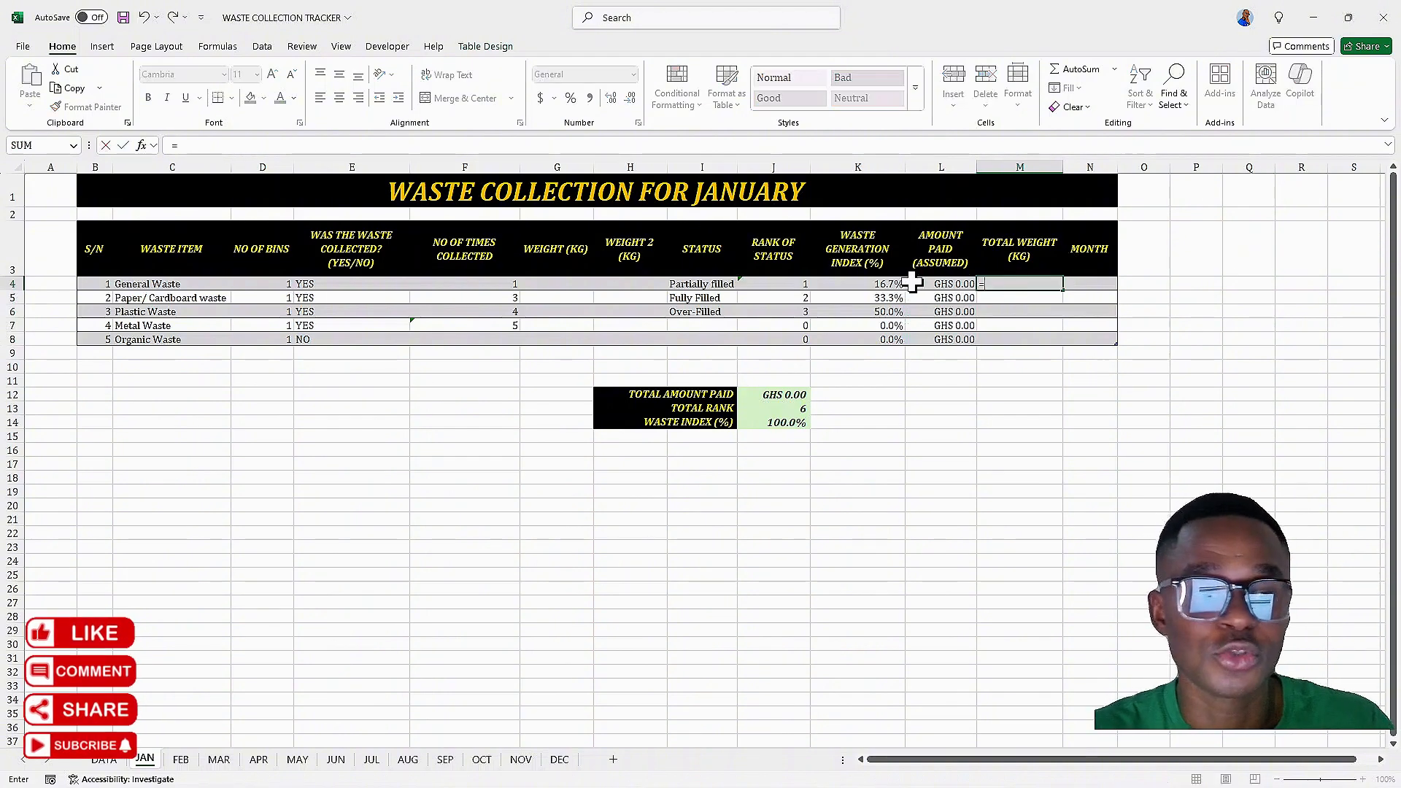
pyautogui.write('SSU')
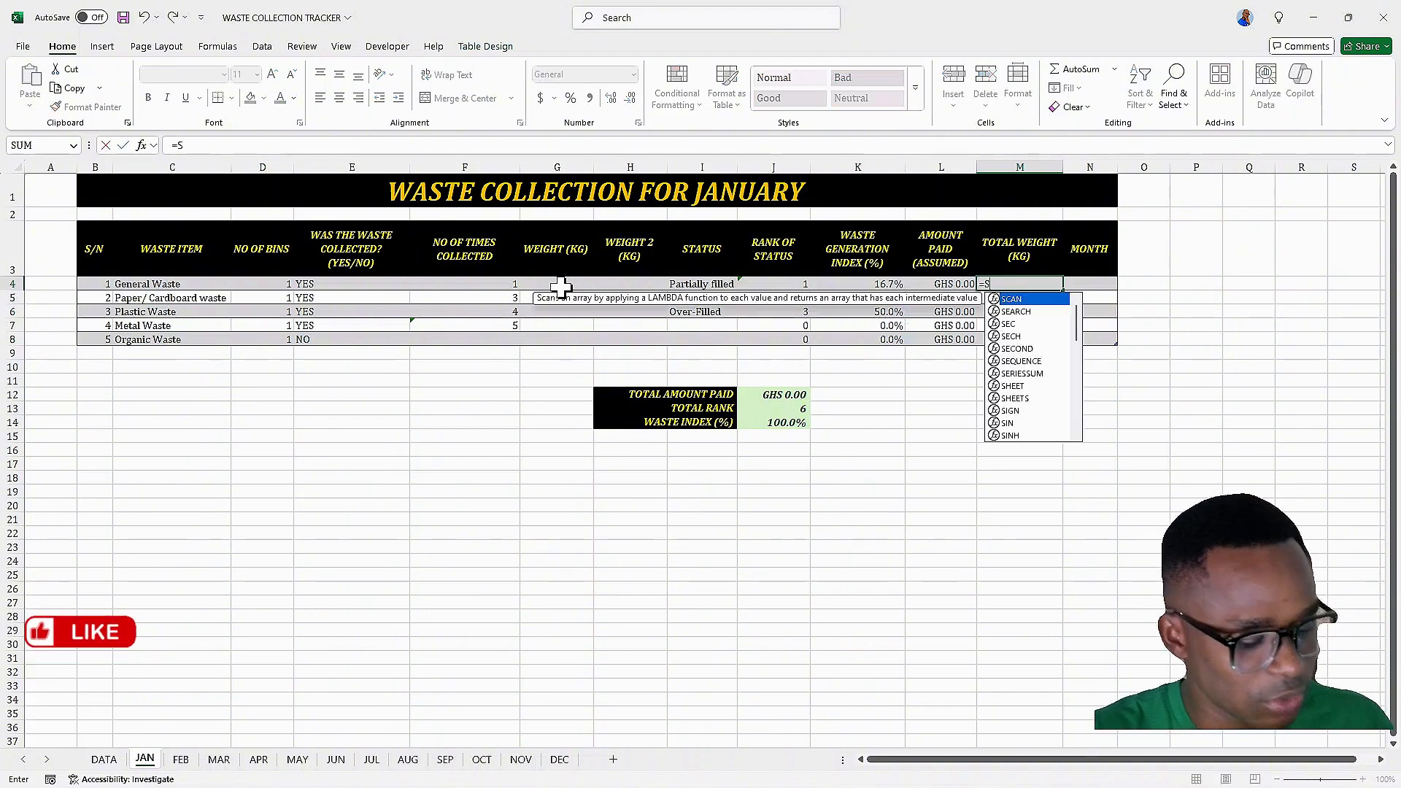
pyautogui.press('BackSpace')
pyautogui.press('BackSpace')
pyautogui.press('BackSpace')
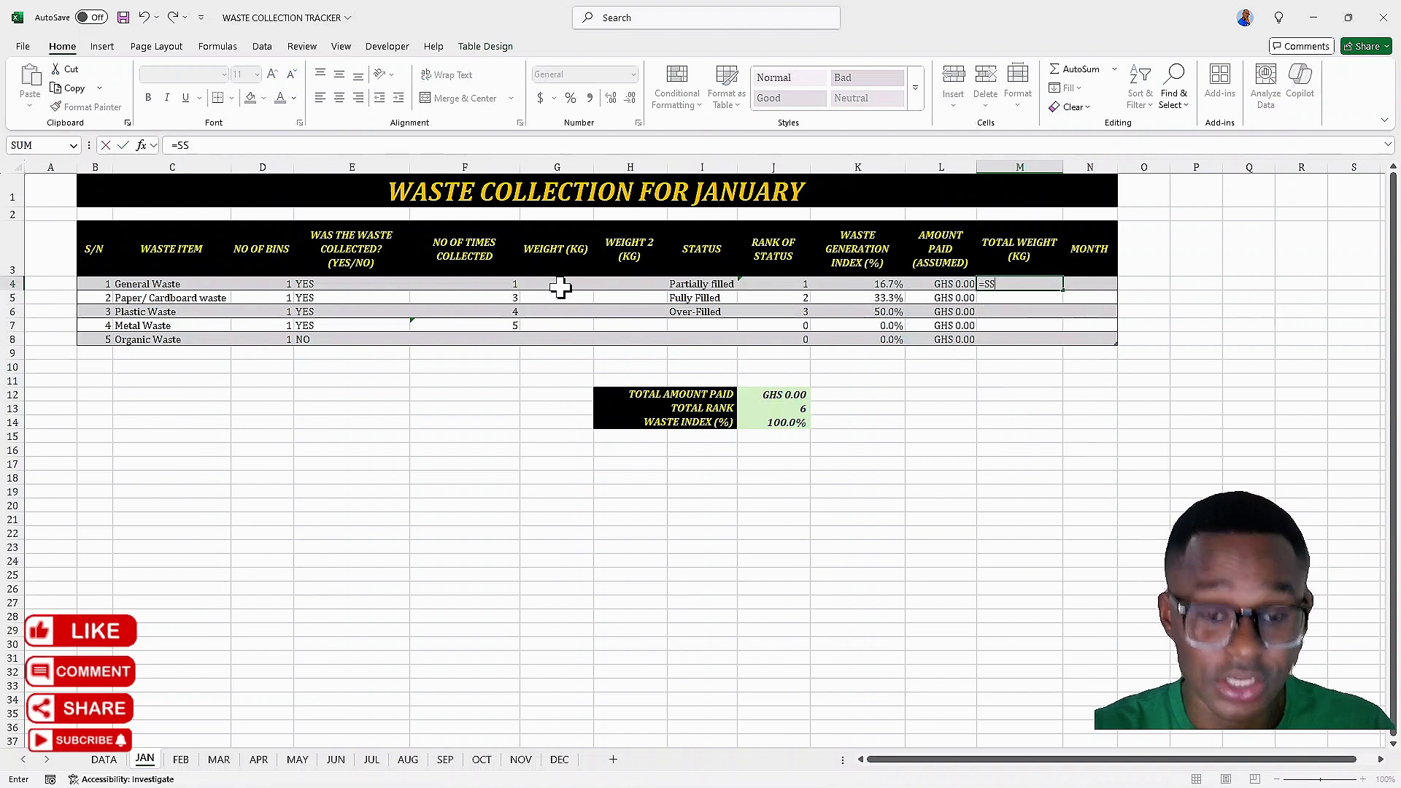
pyautogui.write('SUM')
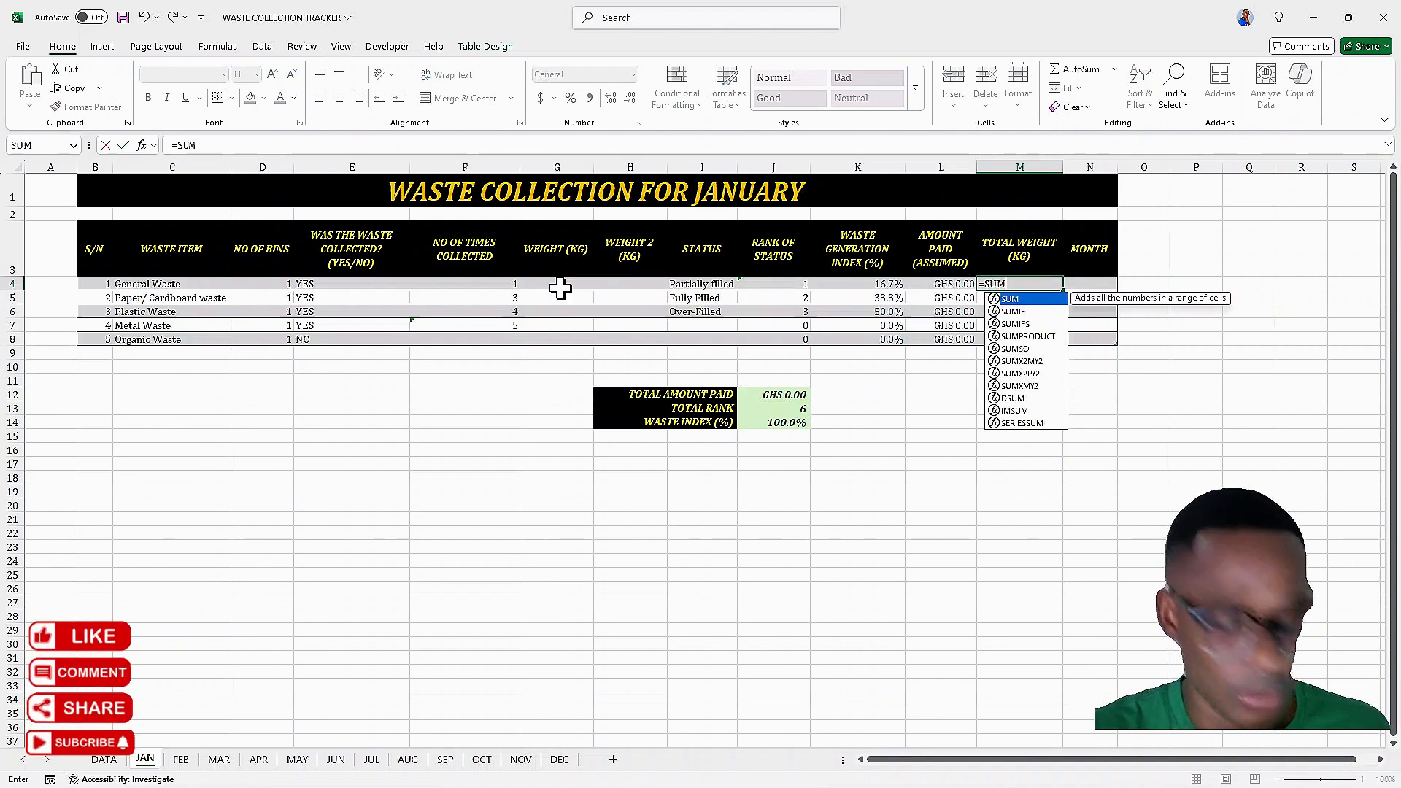
pyautogui.write('(')
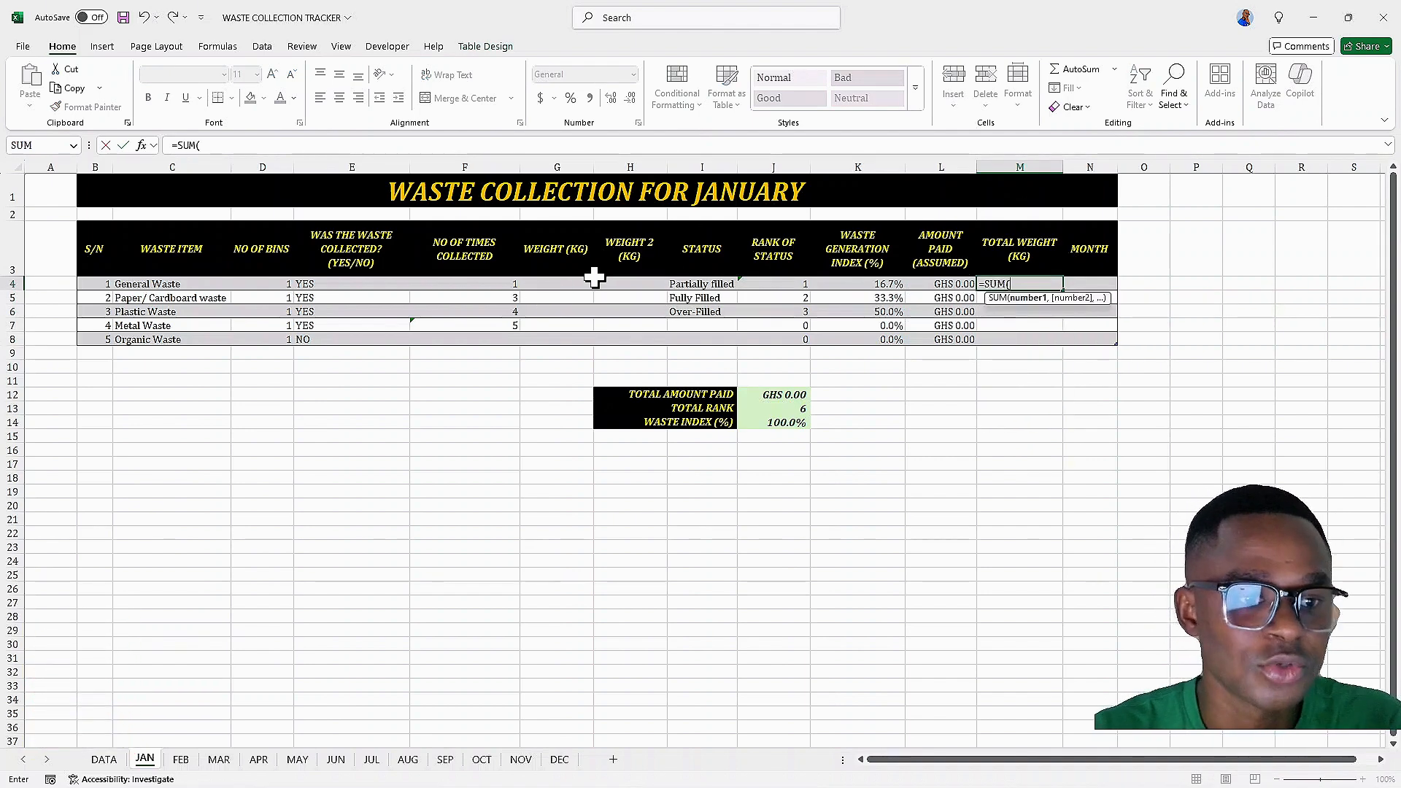
pyautogui.moveTo(562, 281); pyautogui.dragTo(610, 283)
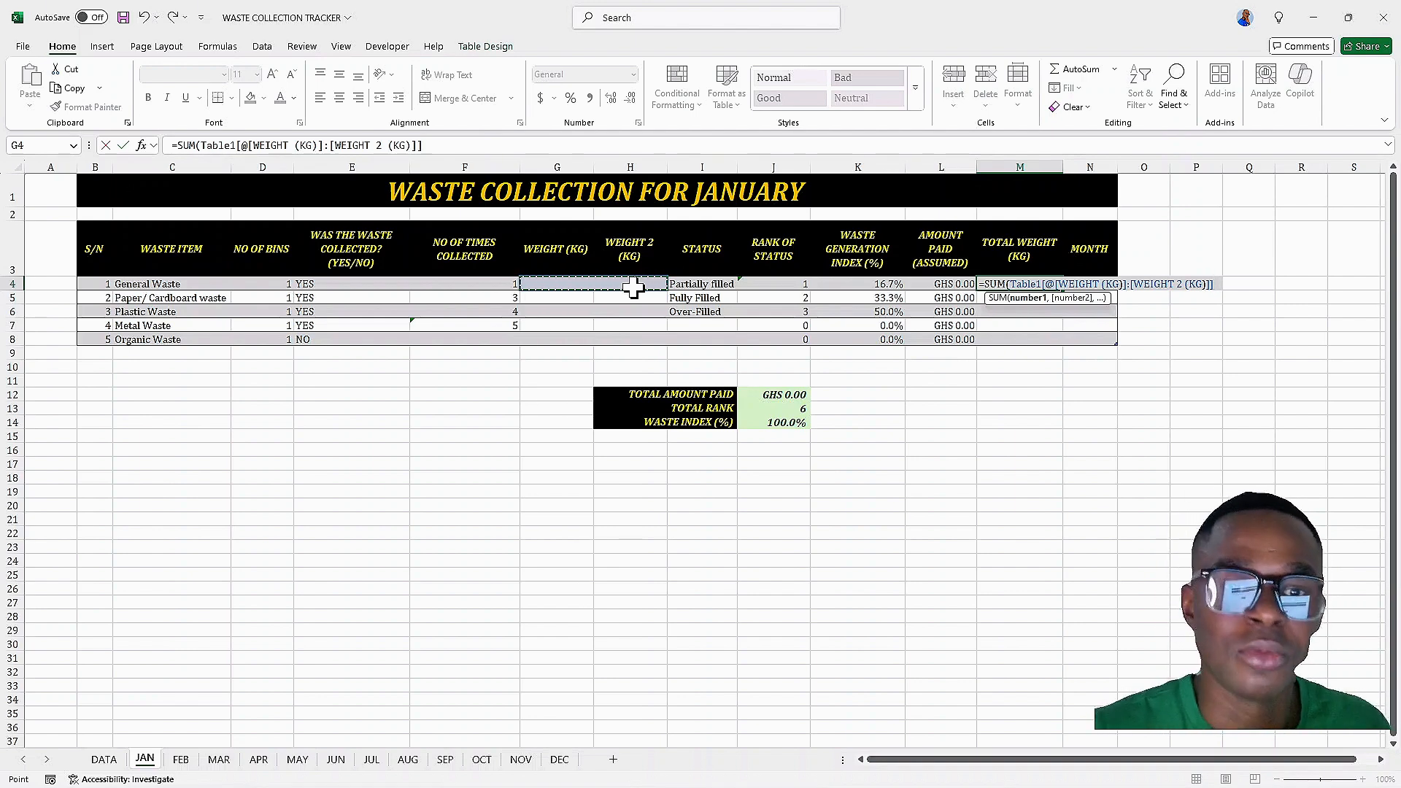
pyautogui.press('Return')
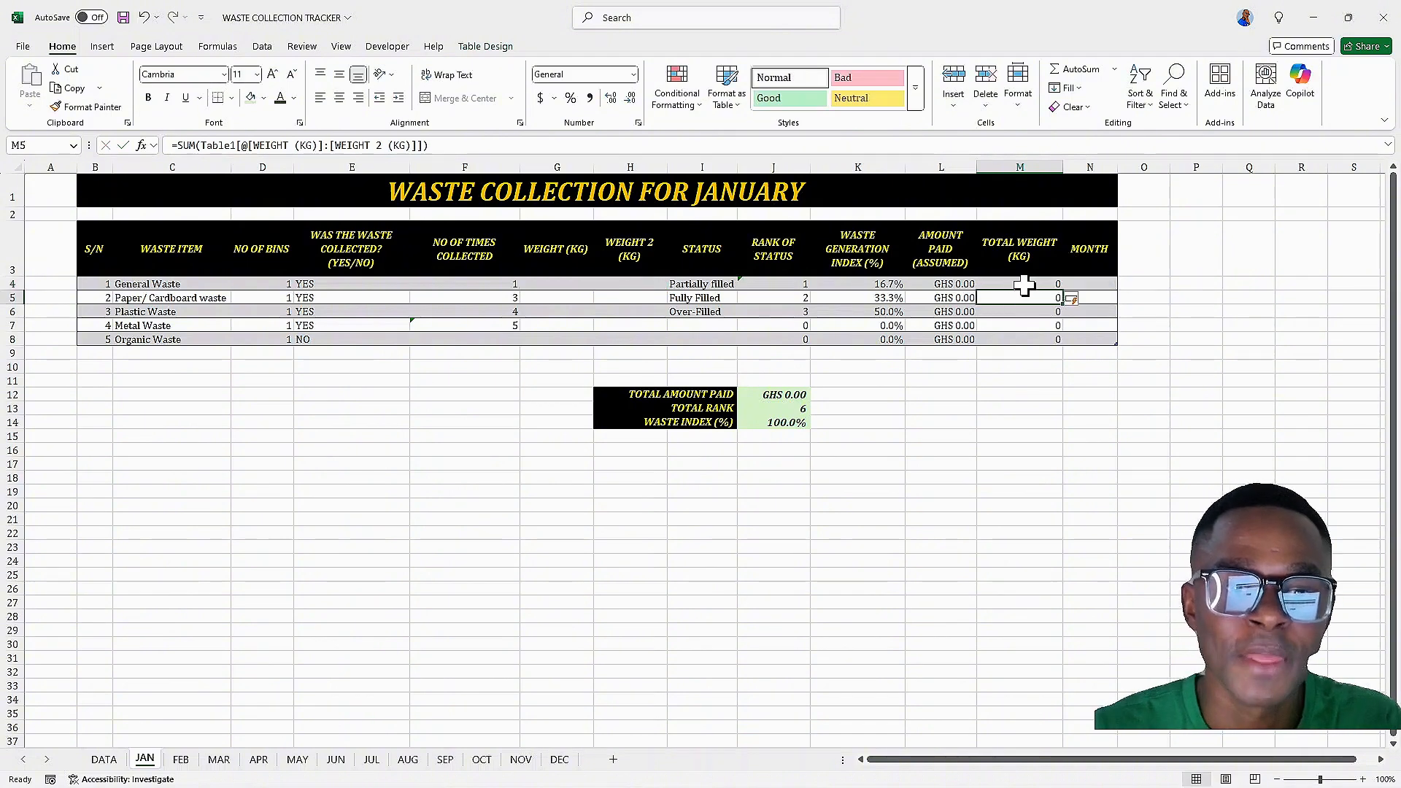
# Fill the MONTH column N4:N8 with JAN for every waste item
pyautogui.click(1106, 286)
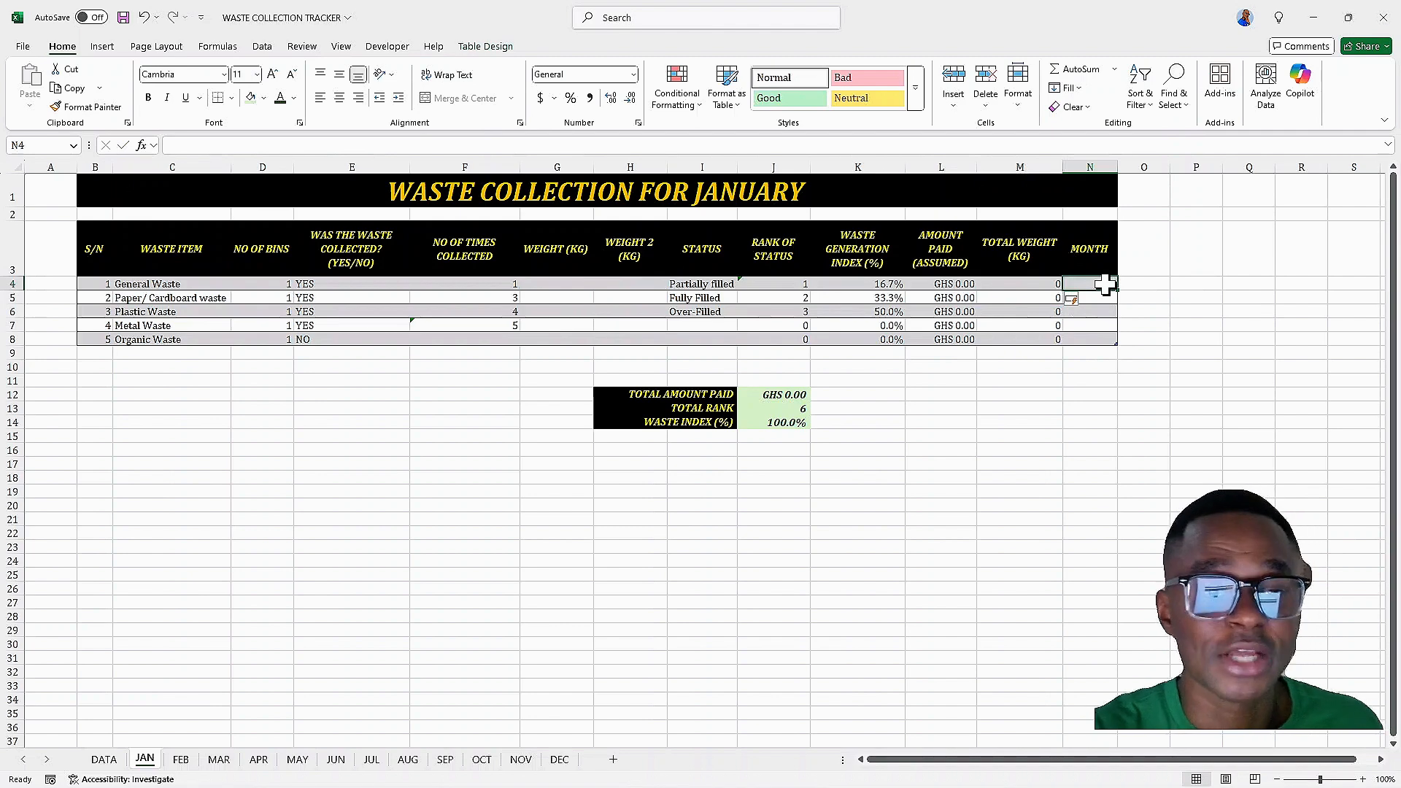
pyautogui.write('JAN')
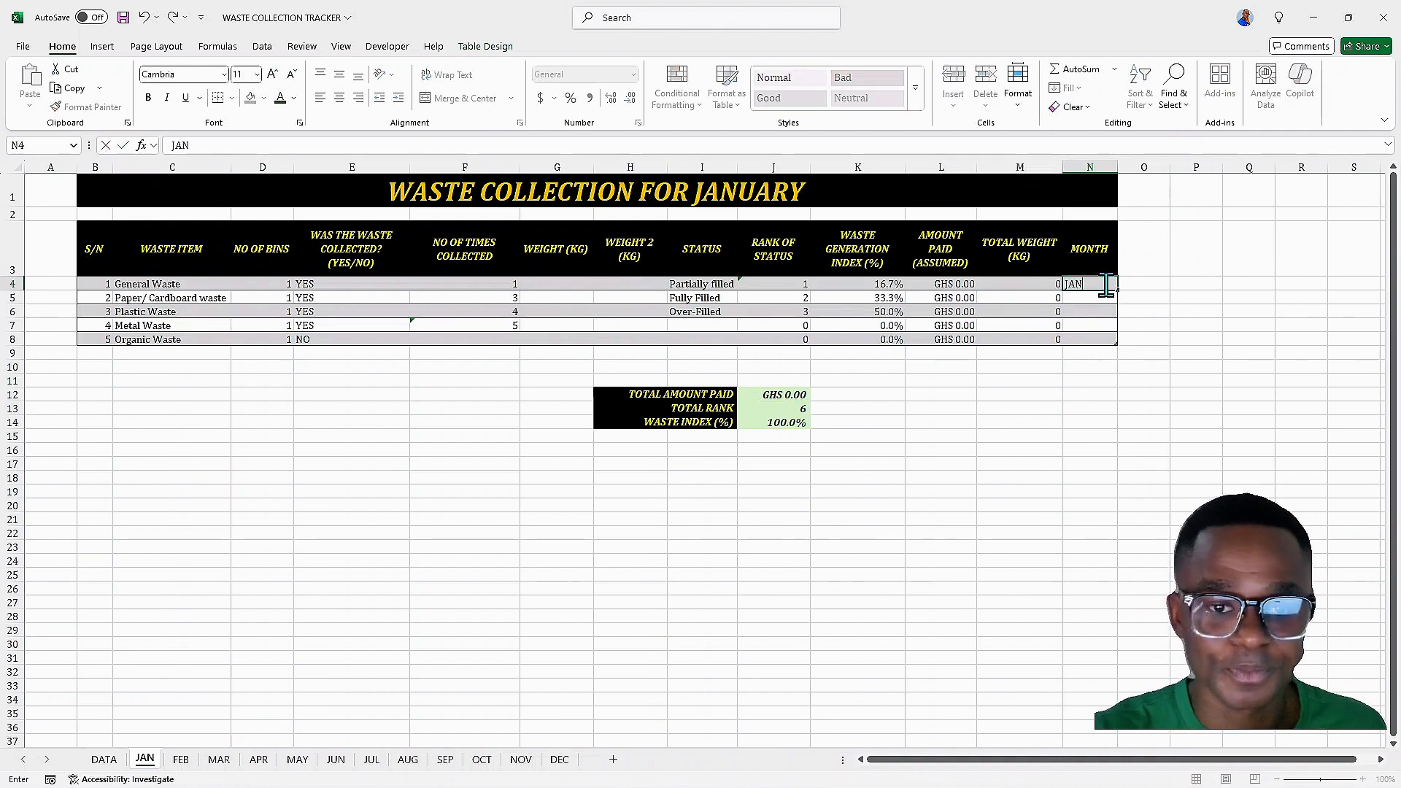
pyautogui.press('Return')
pyautogui.write('AJ')
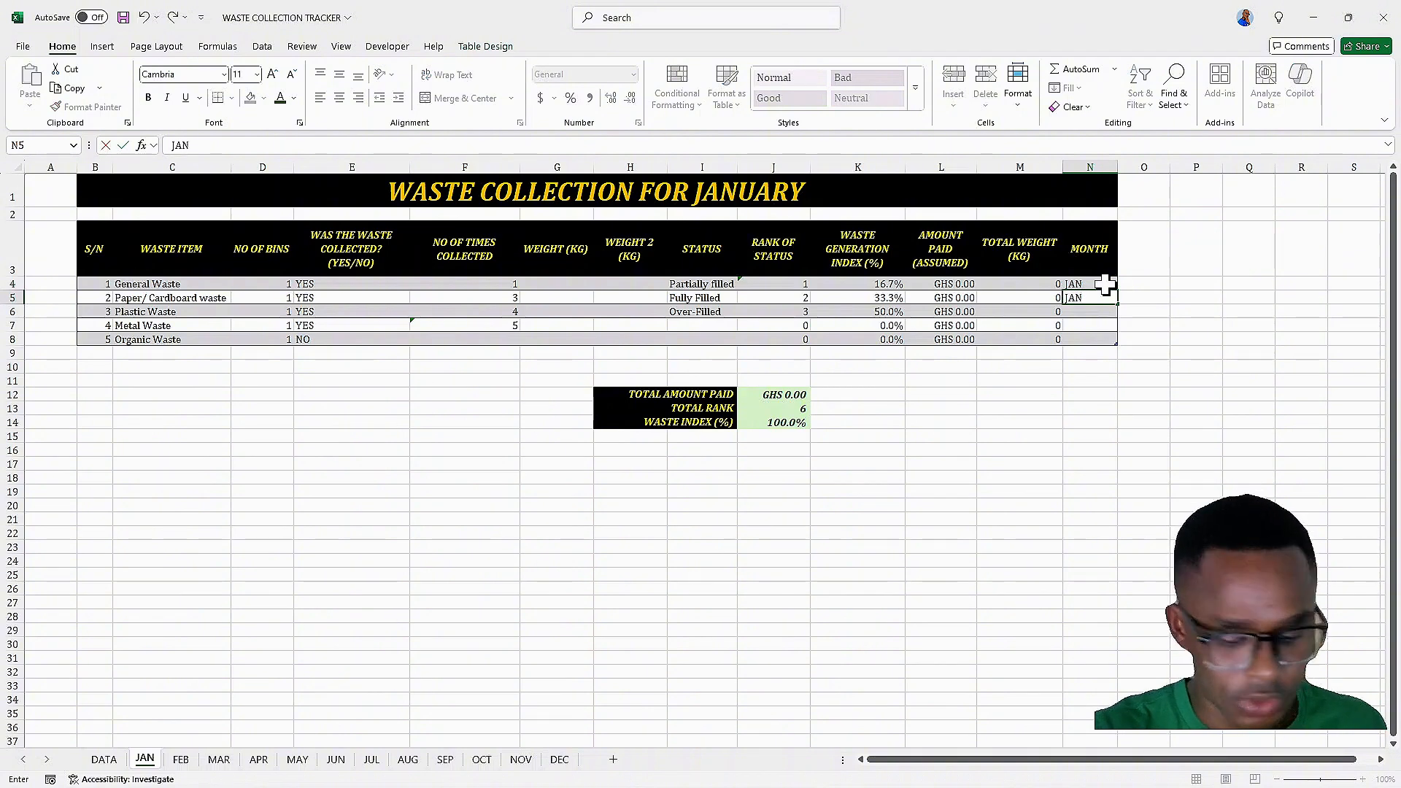
pyautogui.press('Return')
pyautogui.write('JAN')
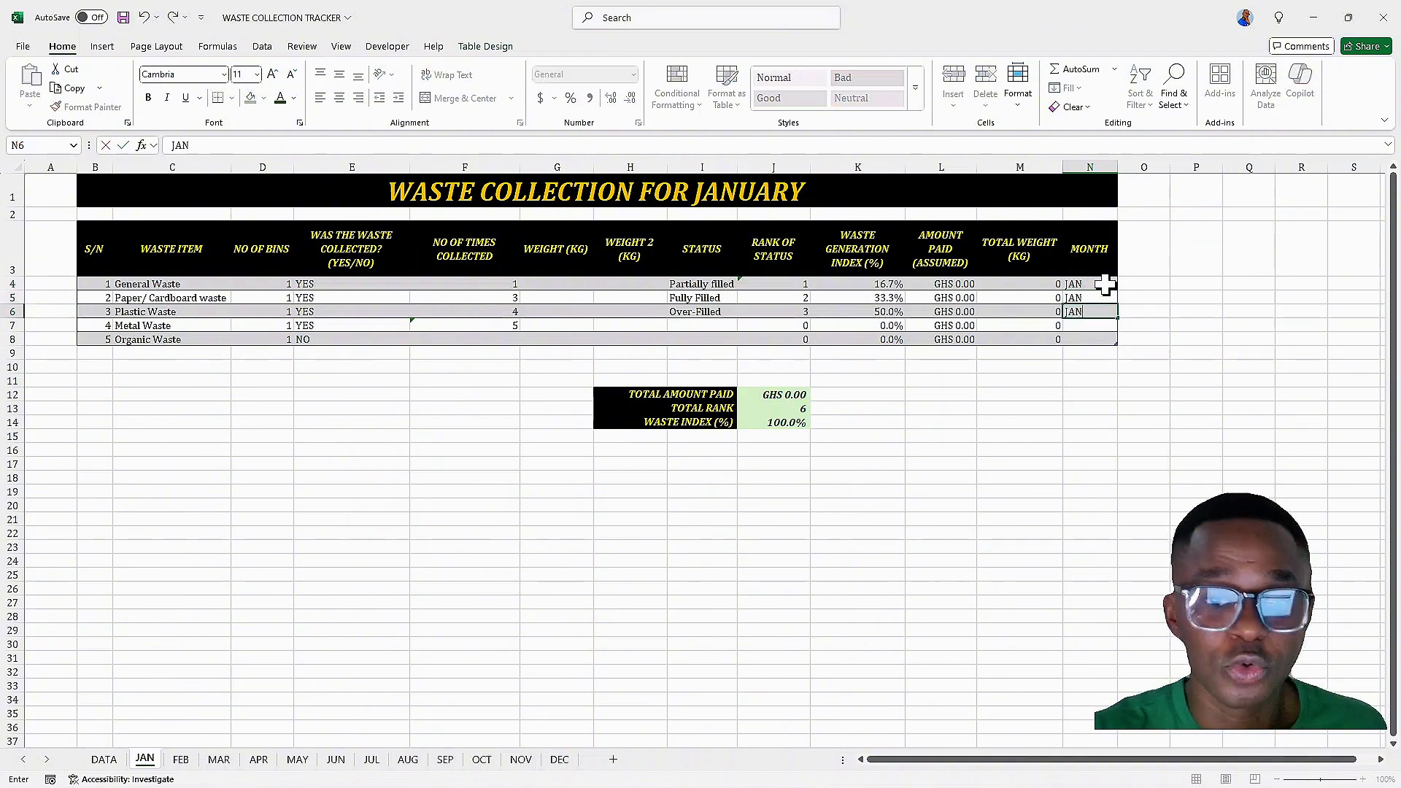
pyautogui.press('Return')
pyautogui.write('JAN')
pyautogui.press('Return')
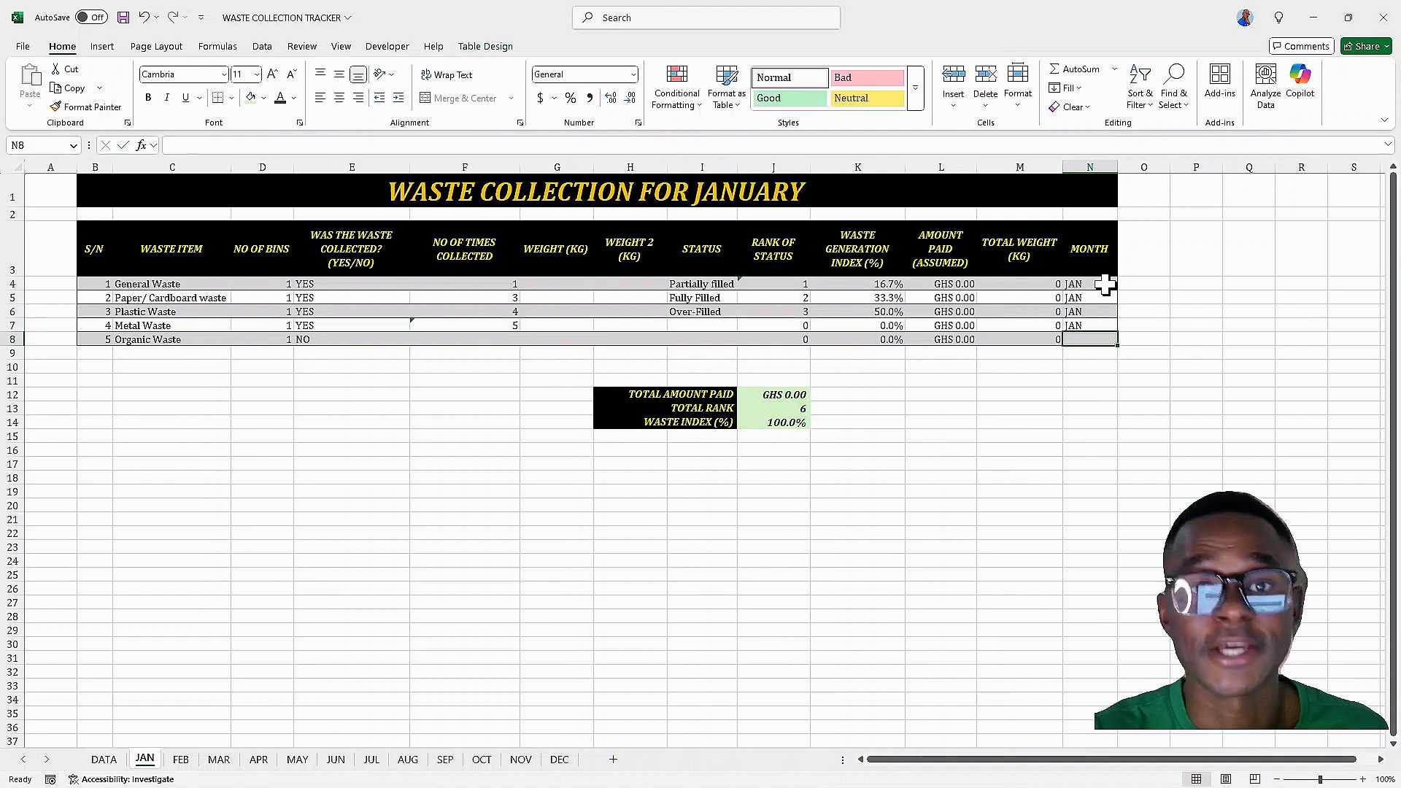
pyautogui.write('JAN')
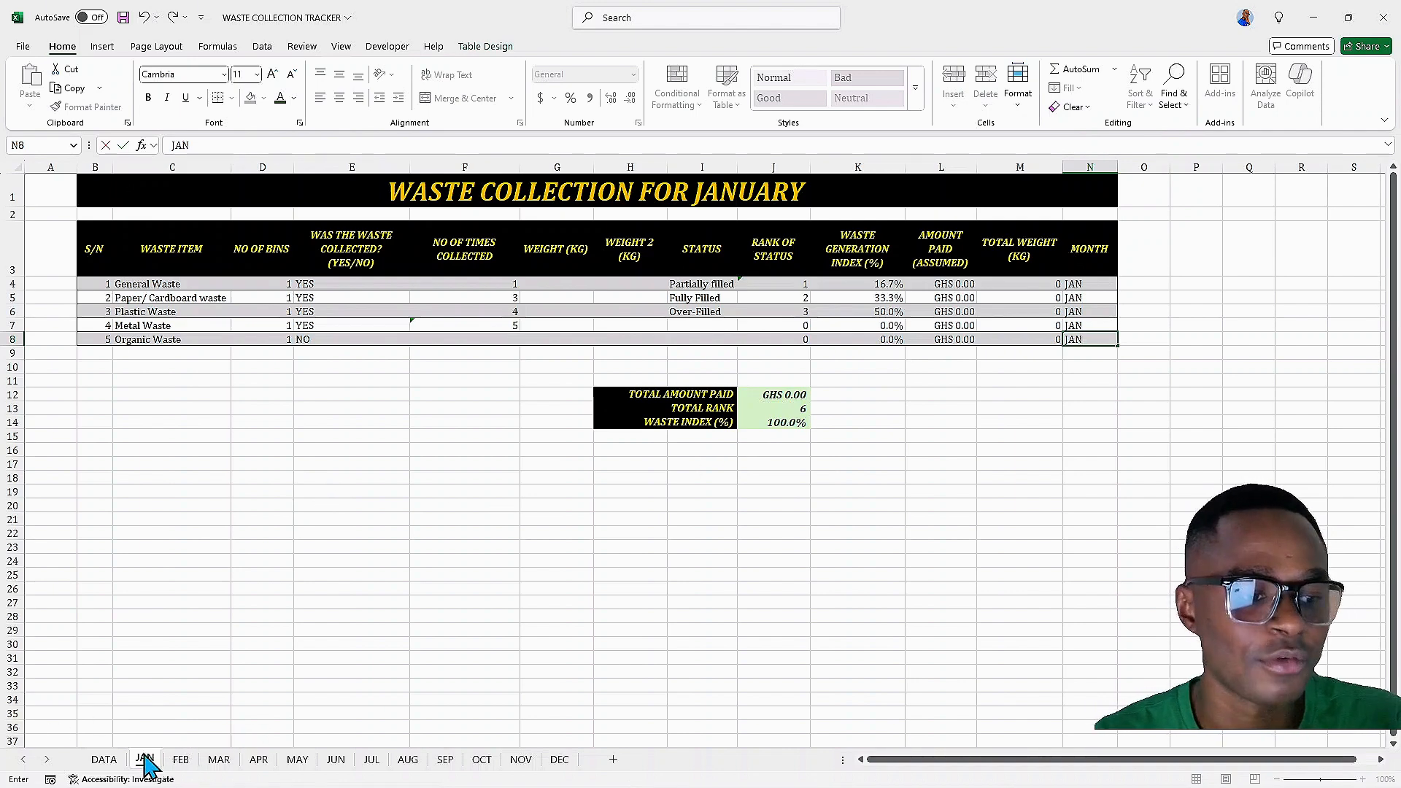
# Review the FEB, MAR and APR sheet tables, then inspect the JAN sheet's status cells I4:I8
pyautogui.click(180, 761)
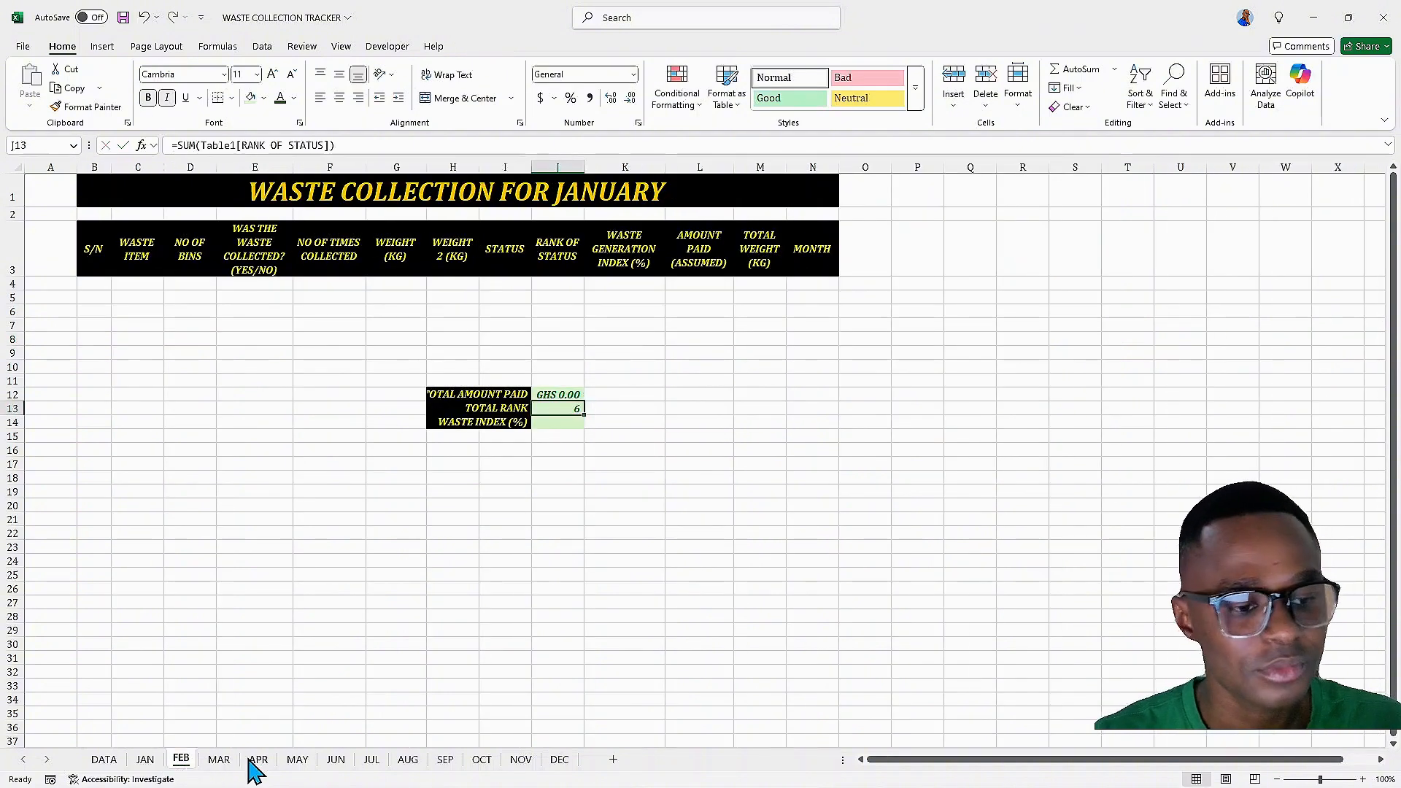
pyautogui.click(222, 761)
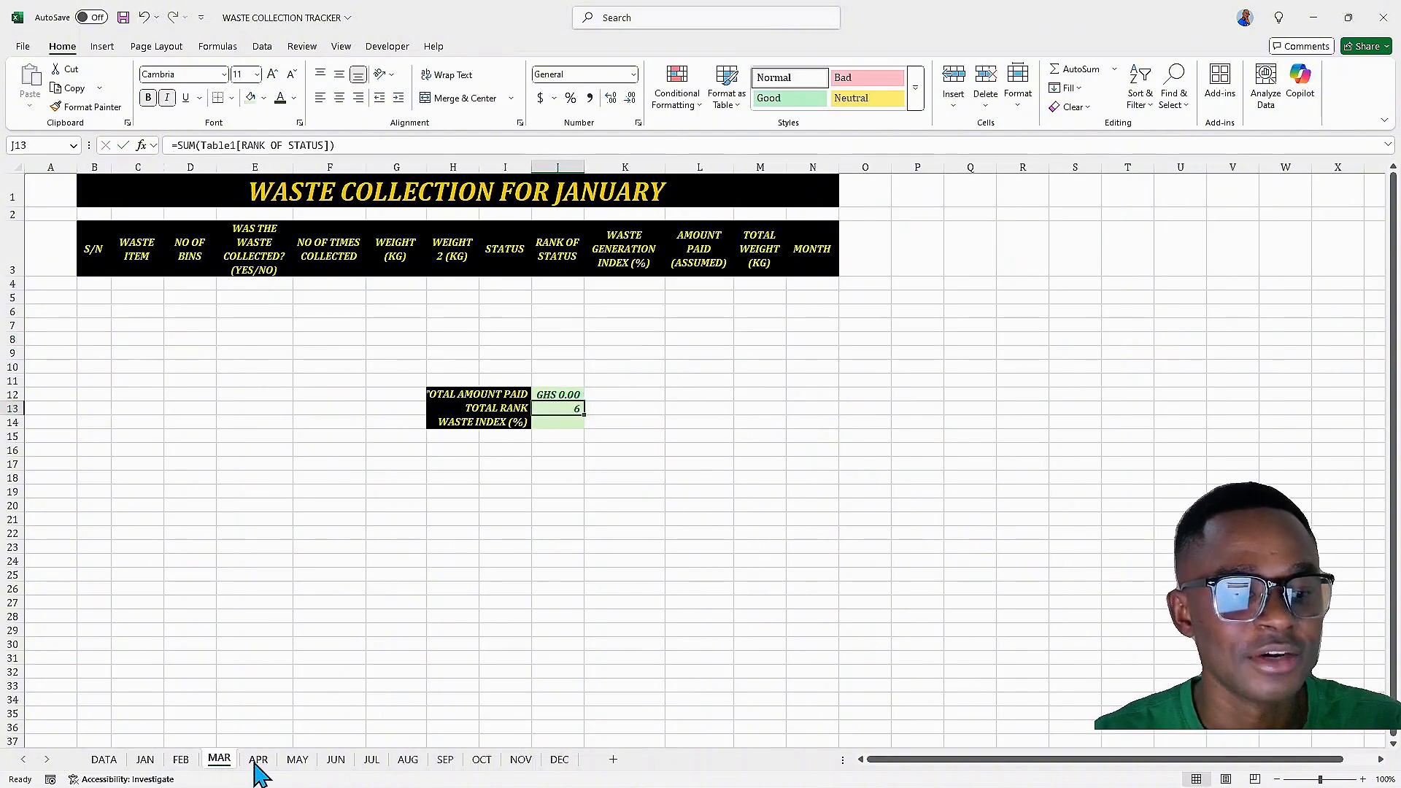
pyautogui.click(257, 761)
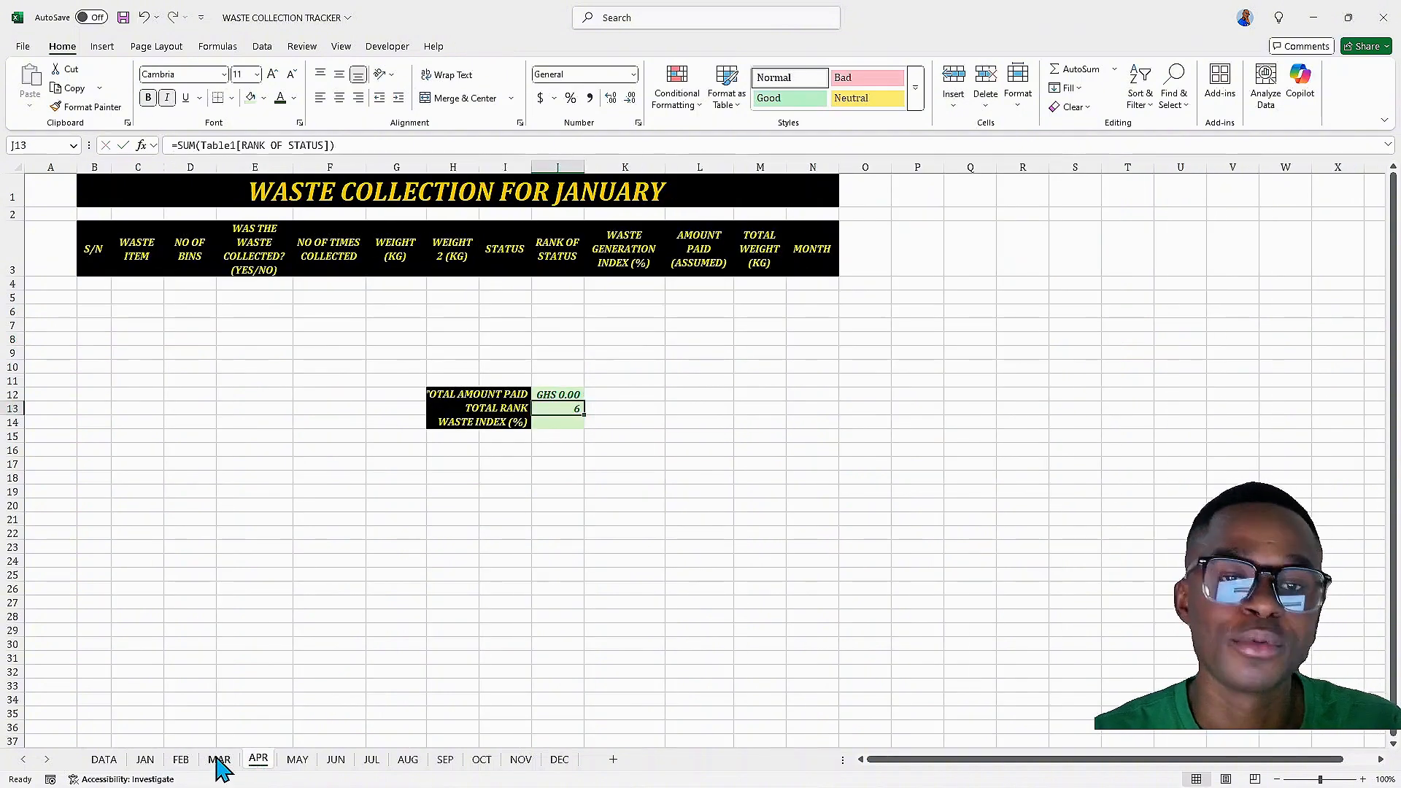
pyautogui.click(145, 761)
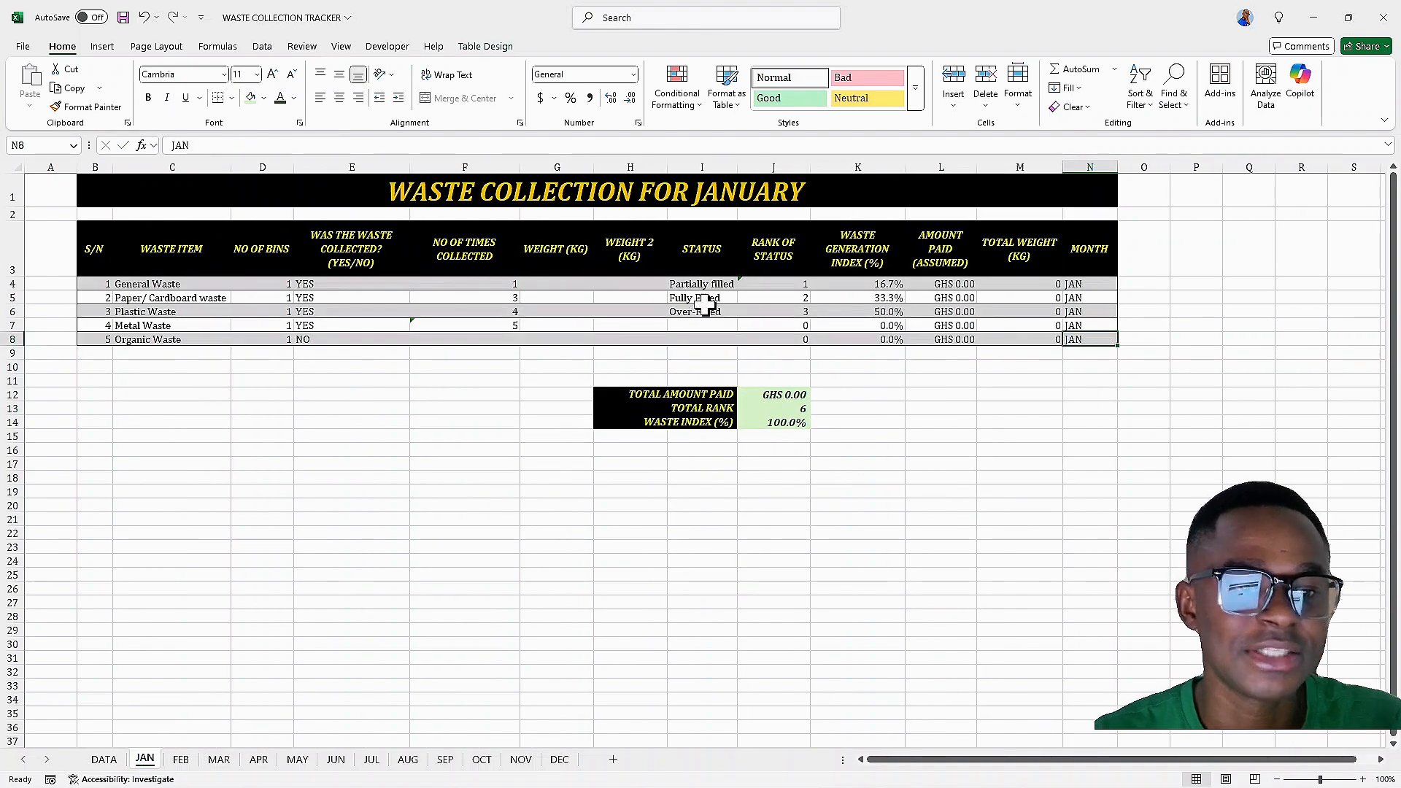
pyautogui.click(692, 286)
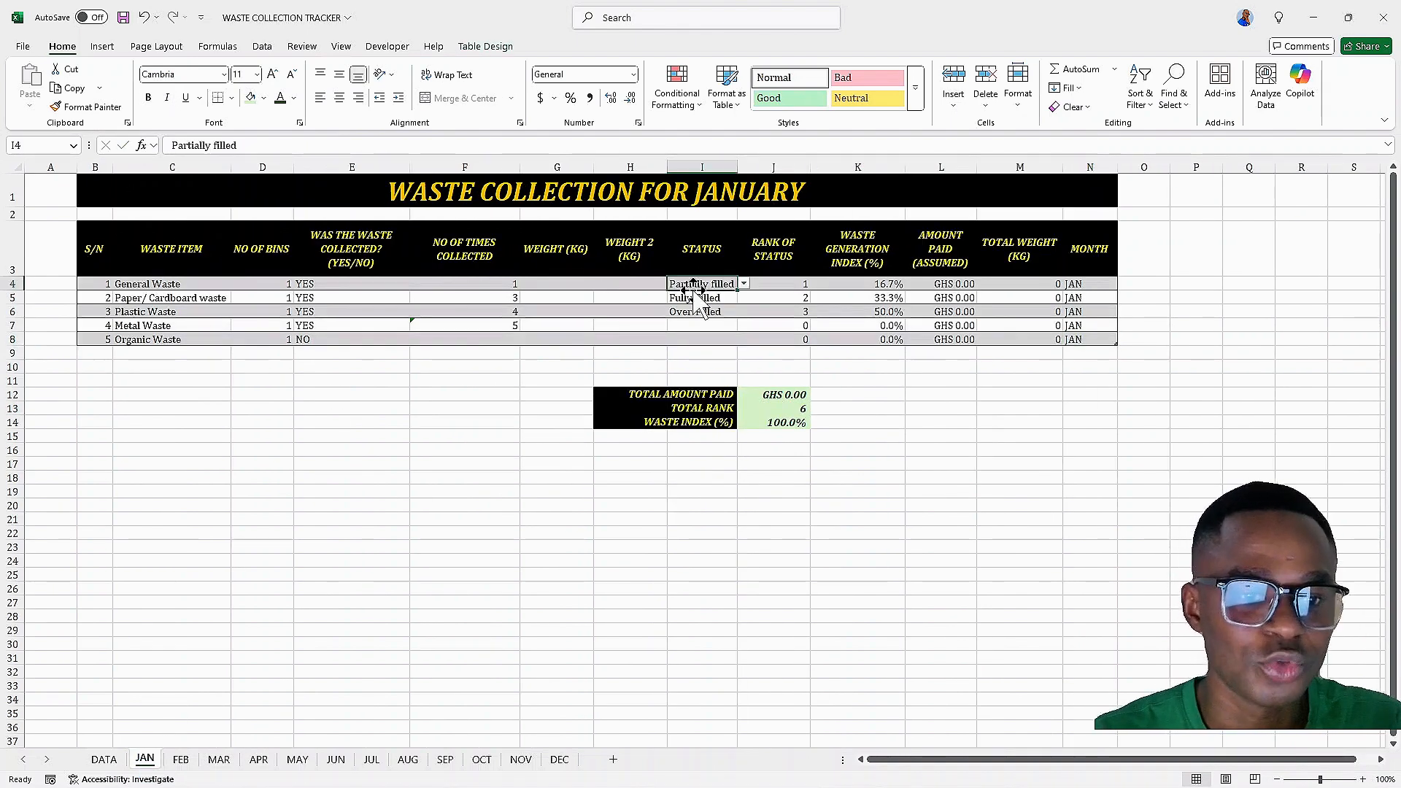
pyautogui.click(693, 299)
pyautogui.click(697, 312)
pyautogui.click(701, 326)
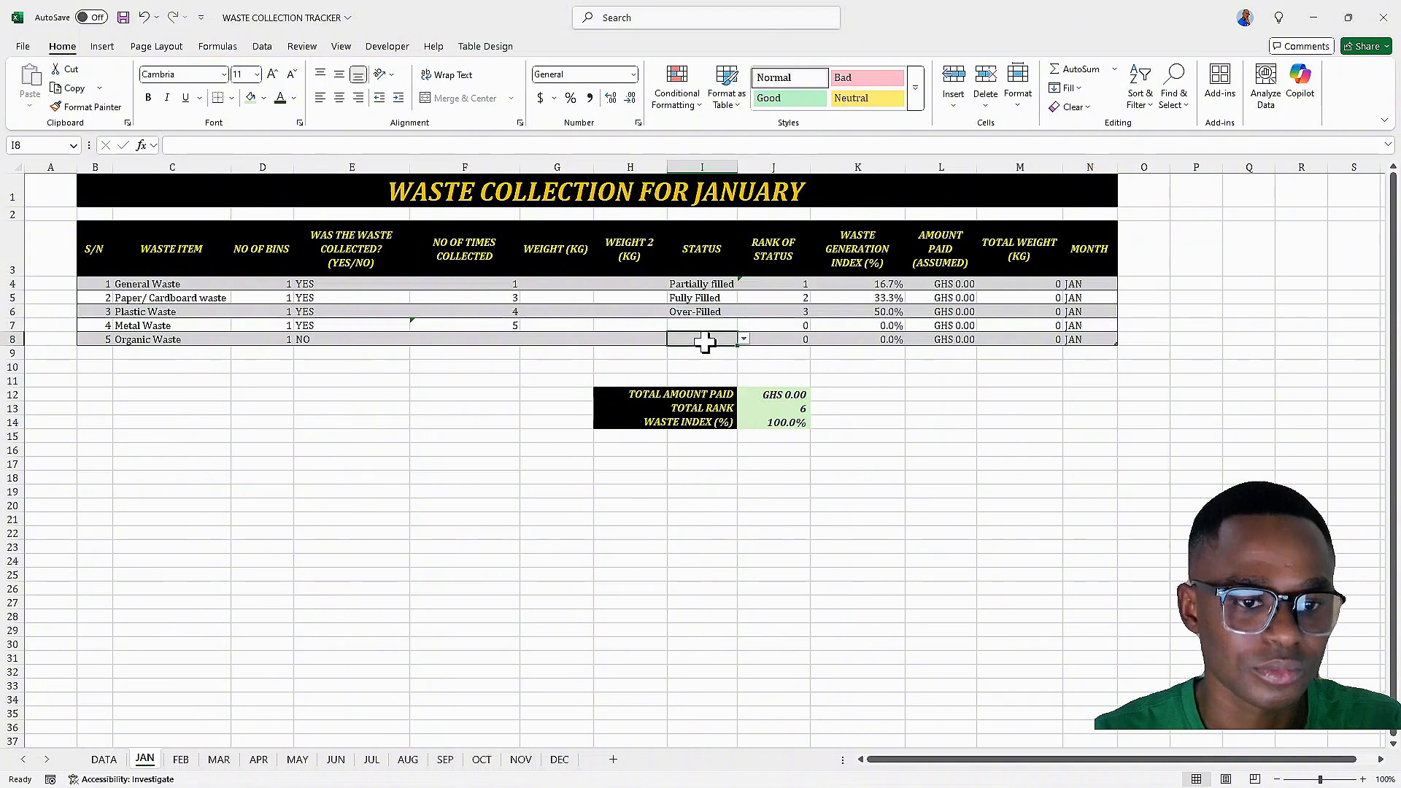
# Review the completed JAN to JUL monthly sheets, the JAN status dropdown options and the DATA sheet's status list
pyautogui.click(694, 286)
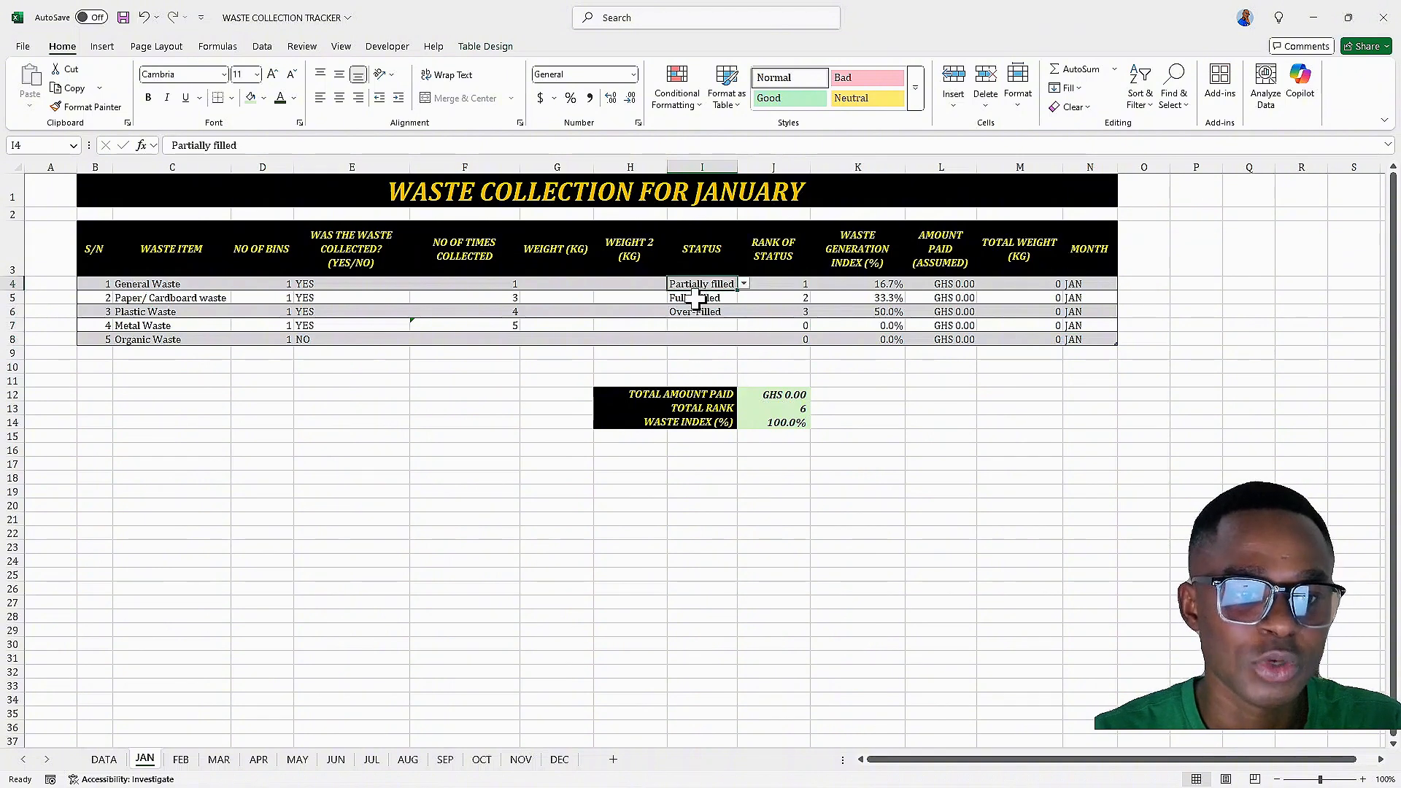
pyautogui.click(695, 299)
pyautogui.click(697, 313)
pyautogui.click(698, 325)
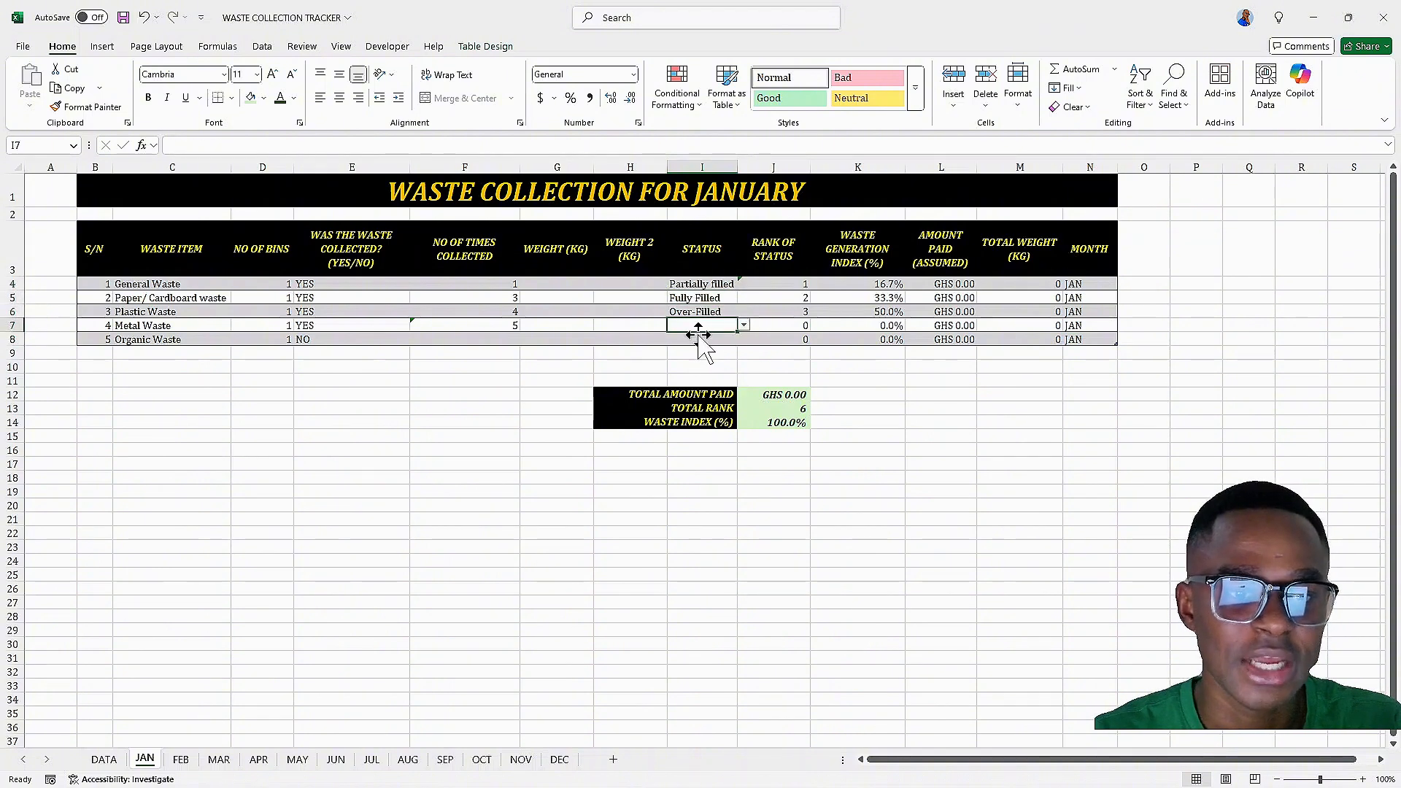
pyautogui.click(693, 338)
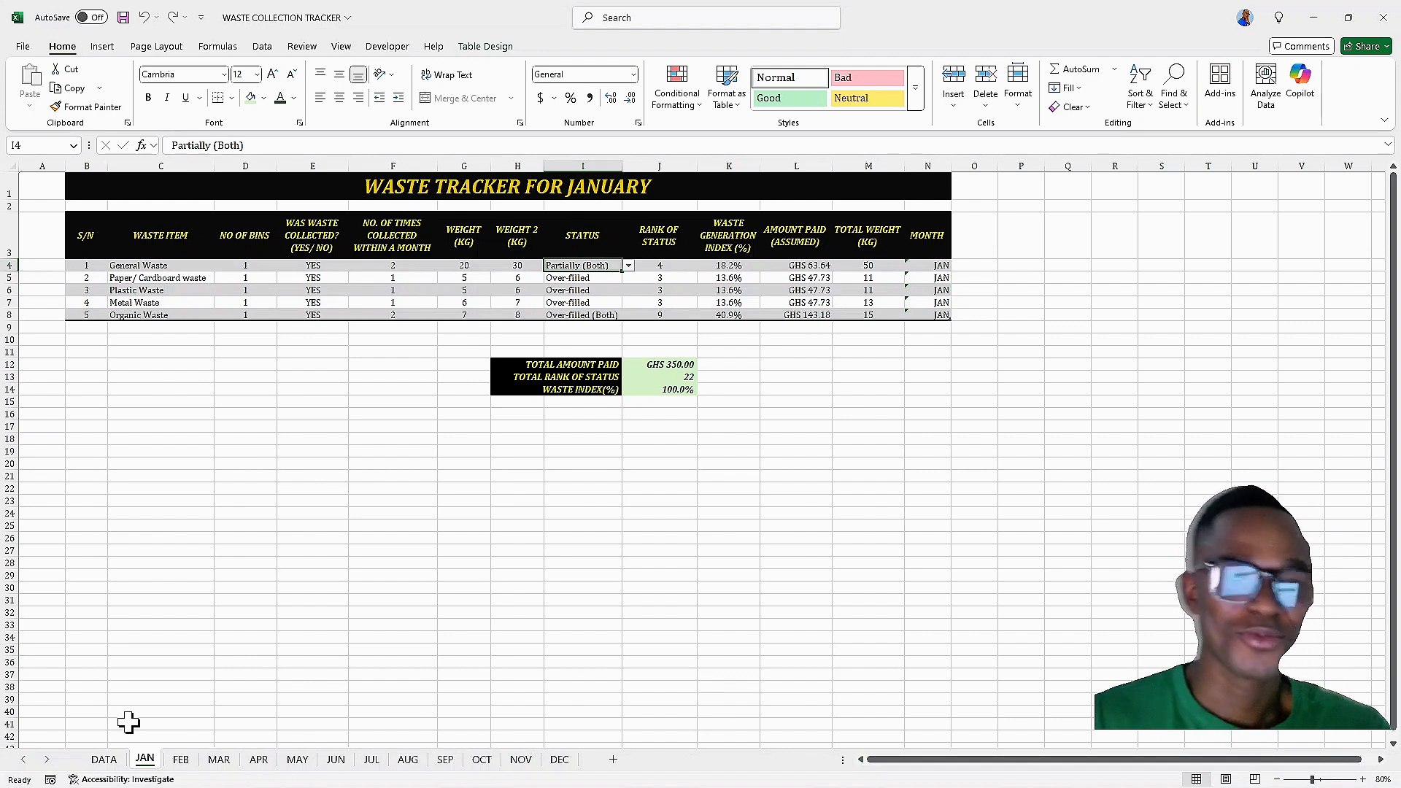
pyautogui.click(184, 760)
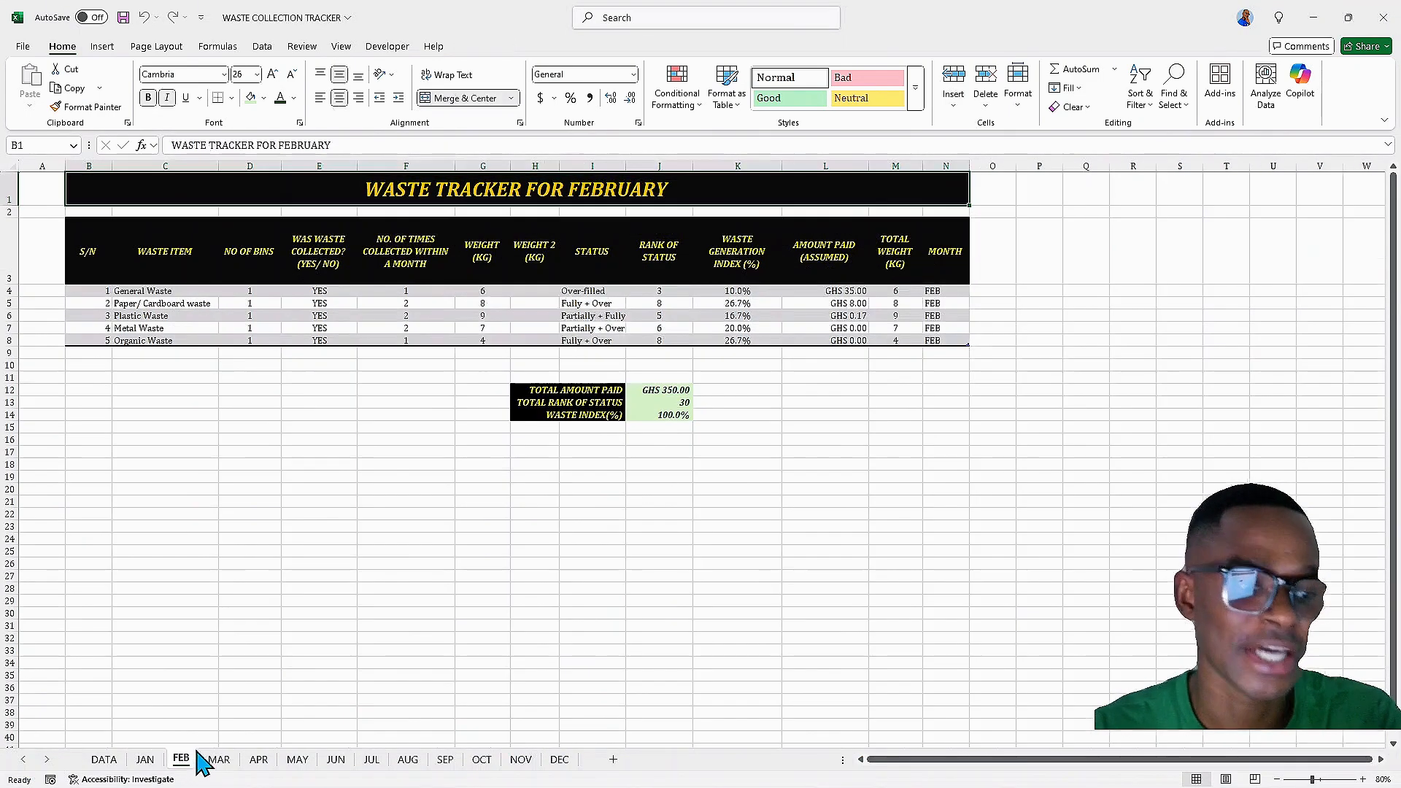
pyautogui.click(218, 760)
pyautogui.click(260, 760)
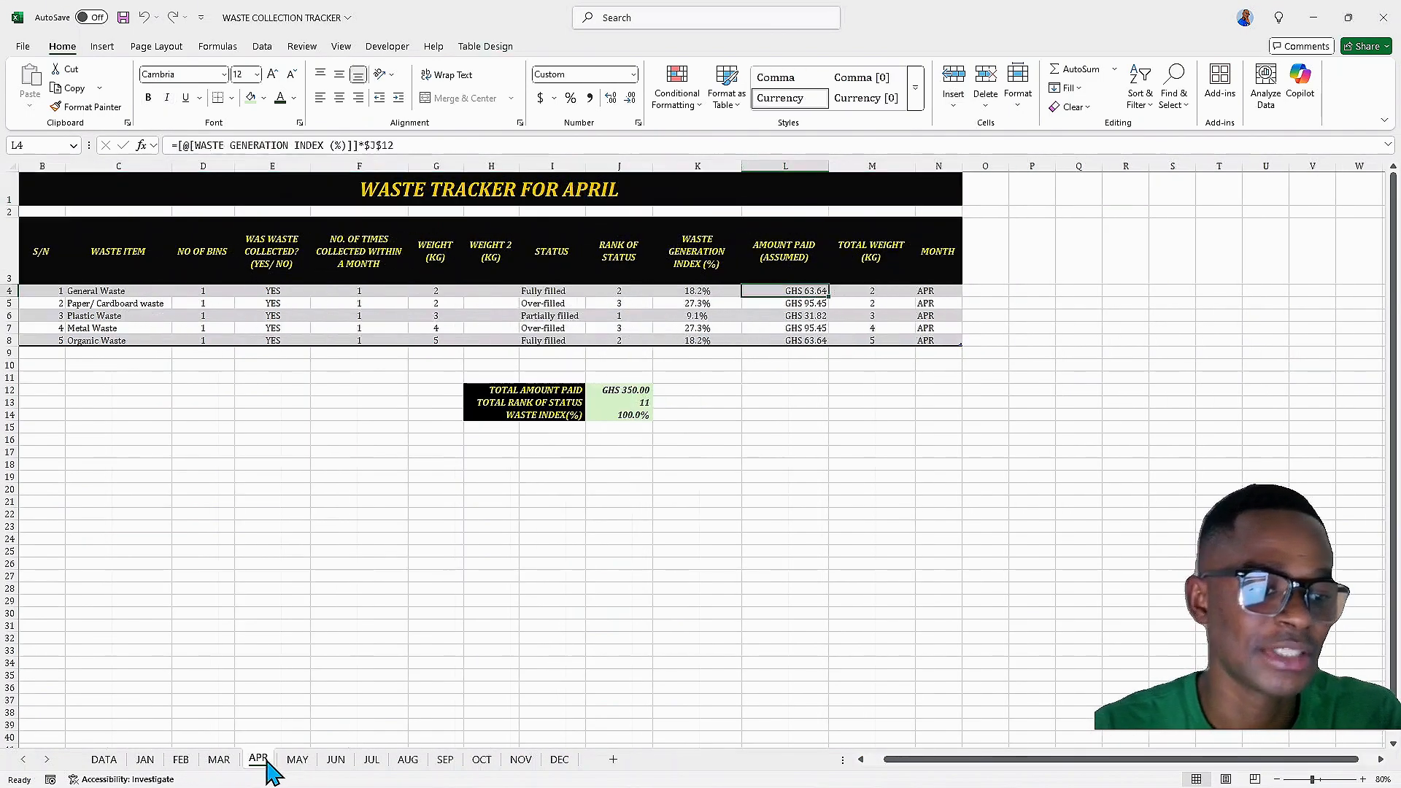
pyautogui.click(295, 763)
pyautogui.click(333, 763)
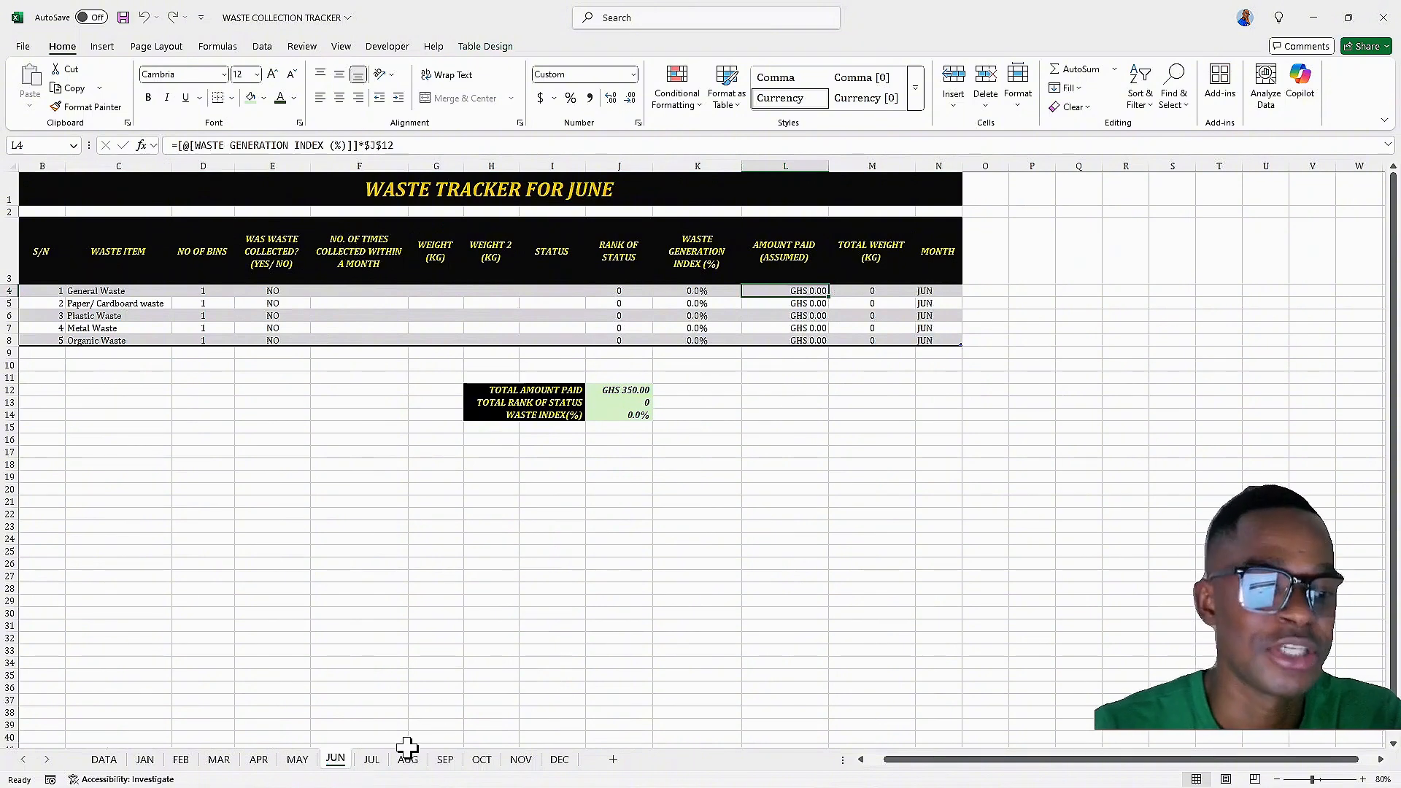
pyautogui.click(375, 763)
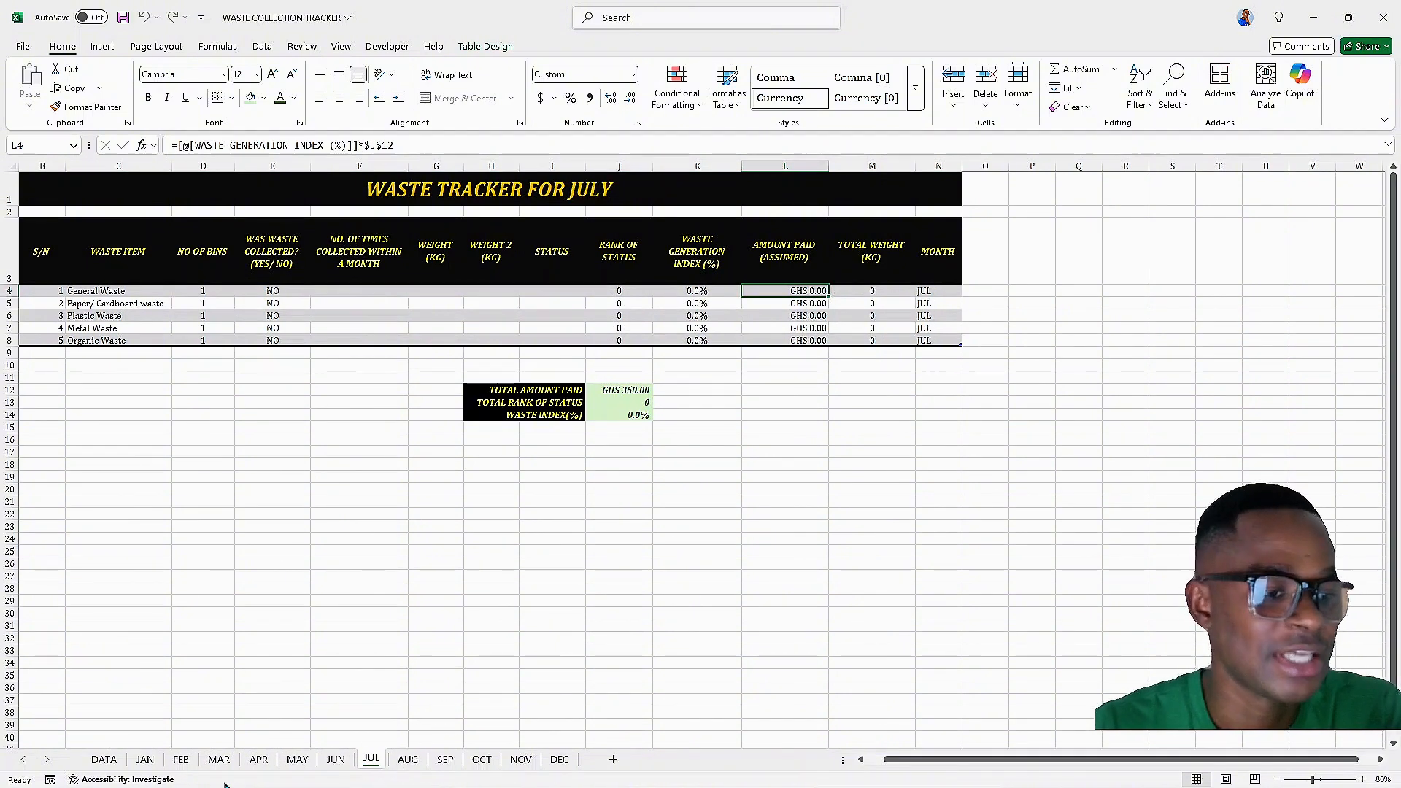
pyautogui.click(113, 764)
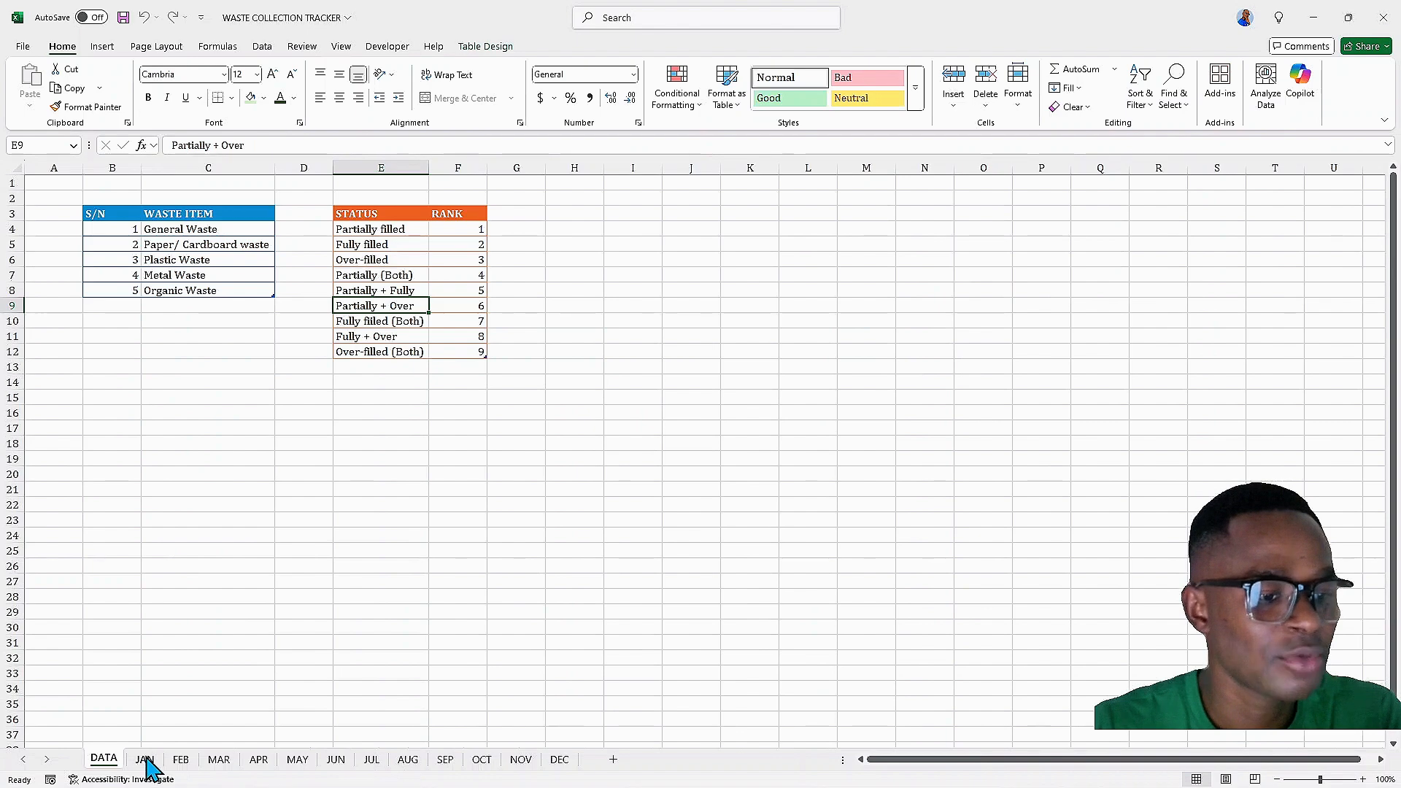
pyautogui.click(143, 760)
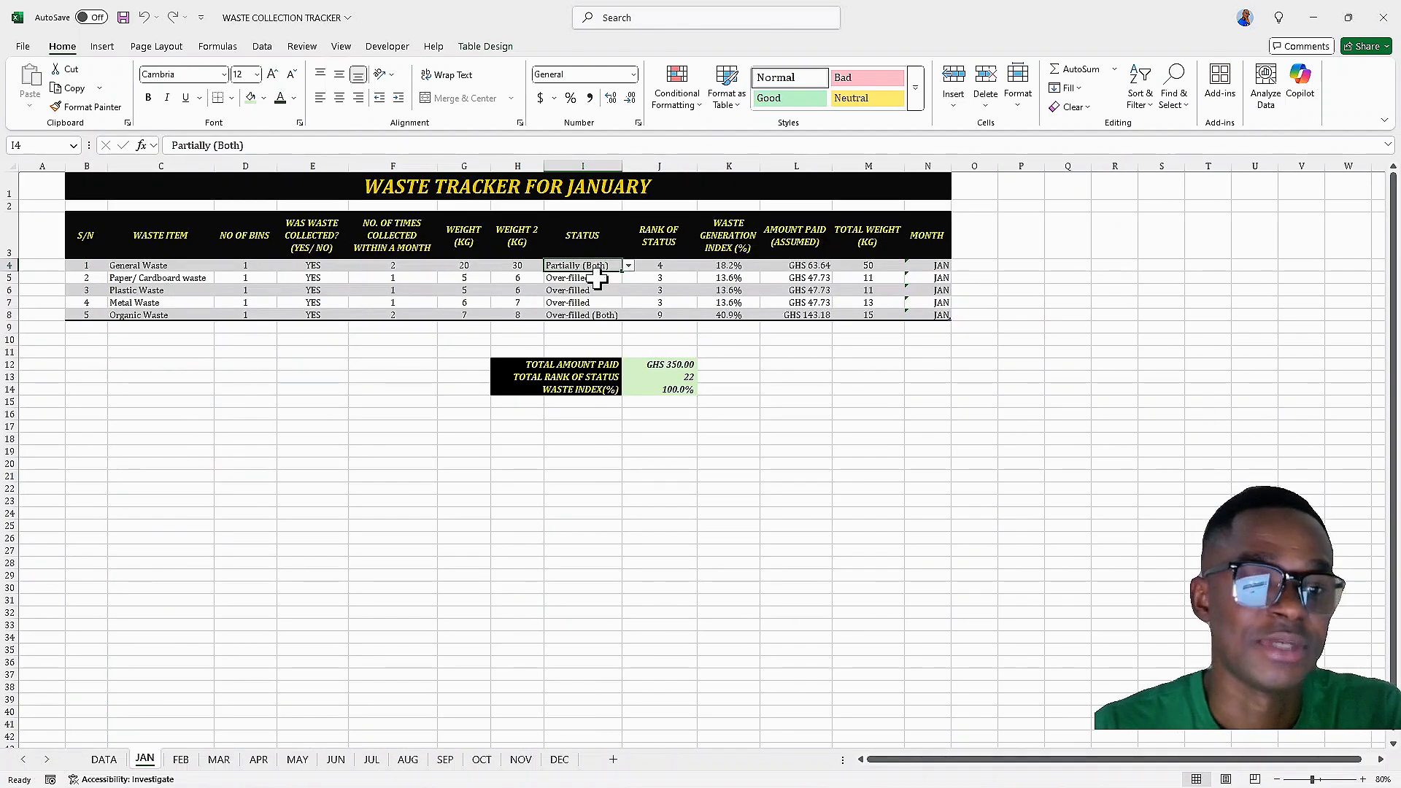
pyautogui.click(629, 265)
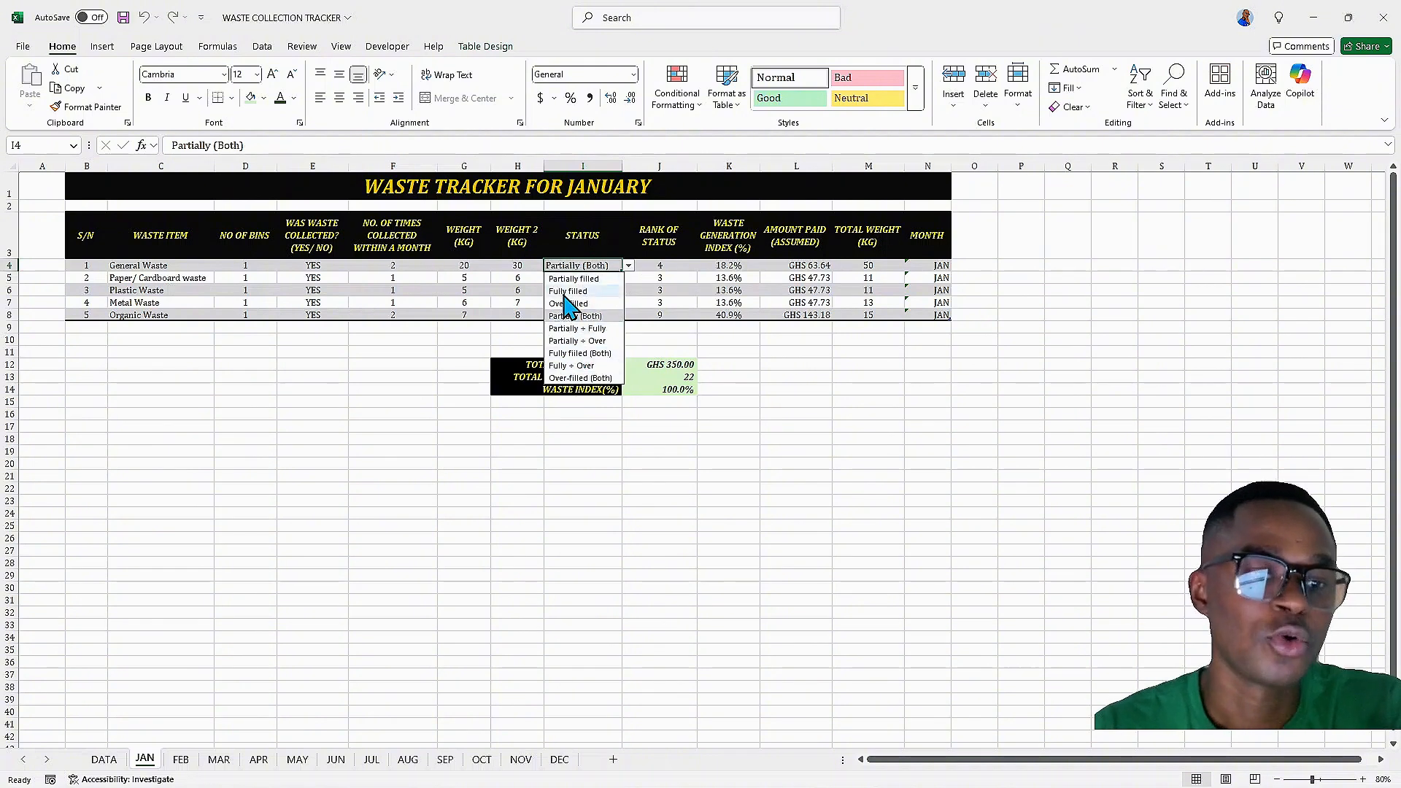
pyautogui.click(629, 267)
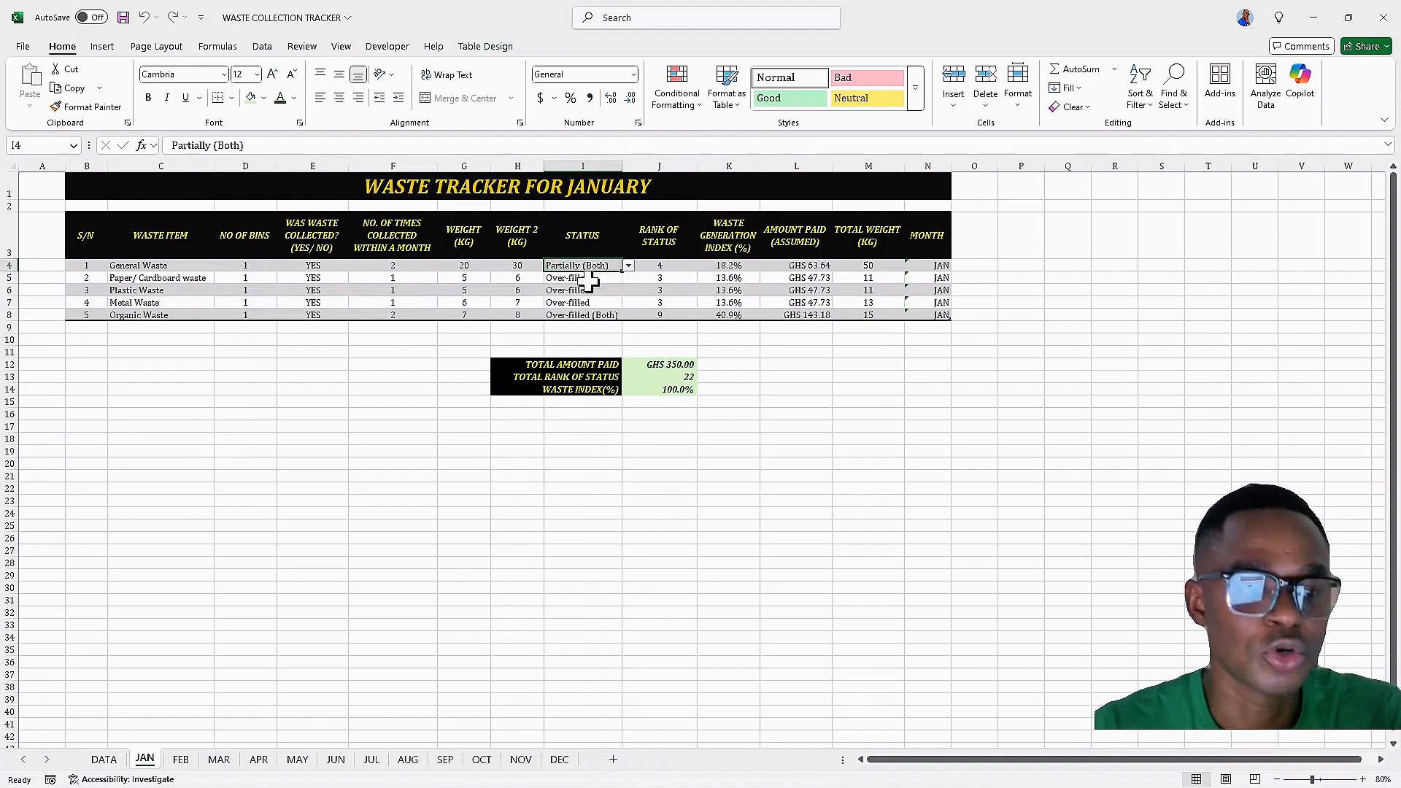
pyautogui.click(109, 761)
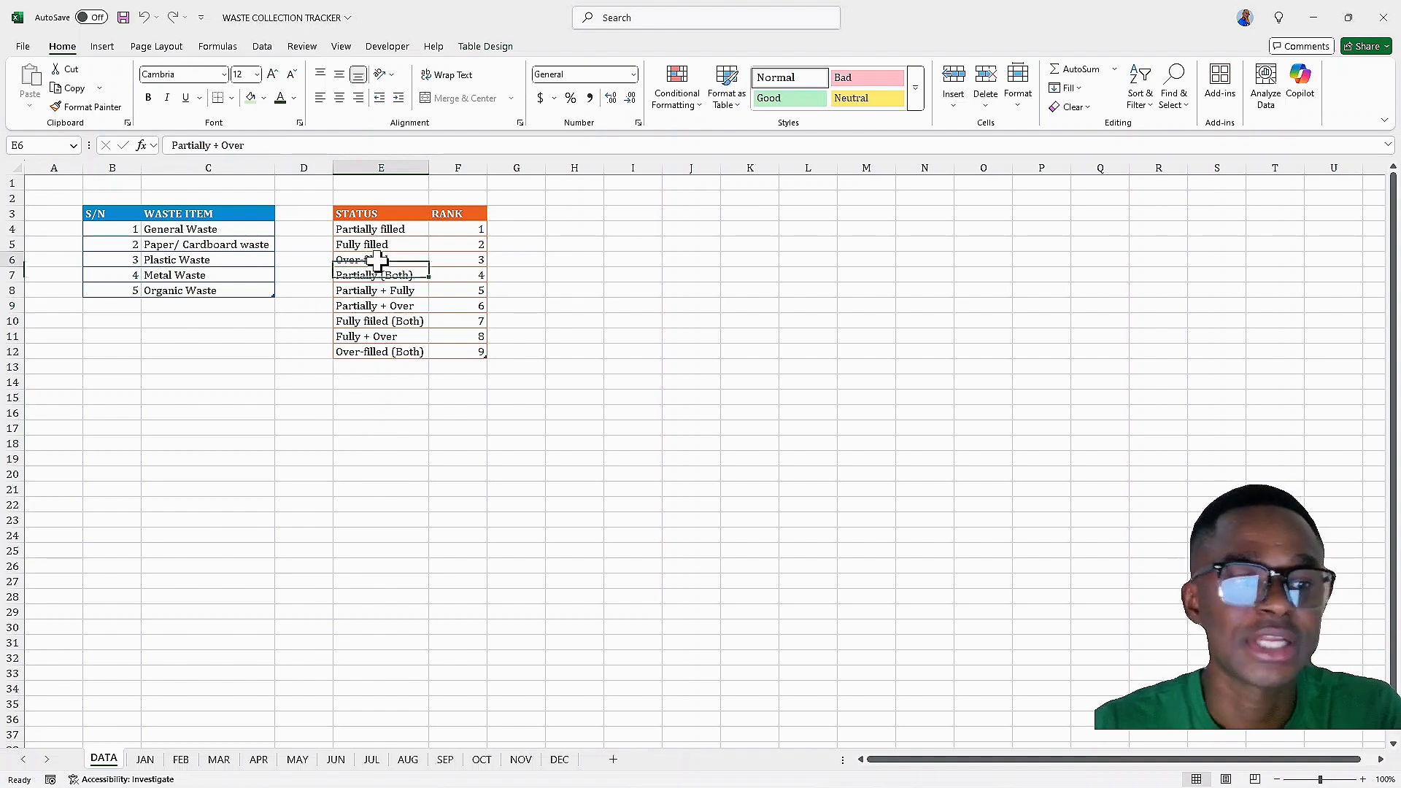
# Copy the STATUS and RANK headers with the first three statuses from E3:F6 on the DATA sheet to I3
pyautogui.click(377, 262)
pyautogui.click(378, 243)
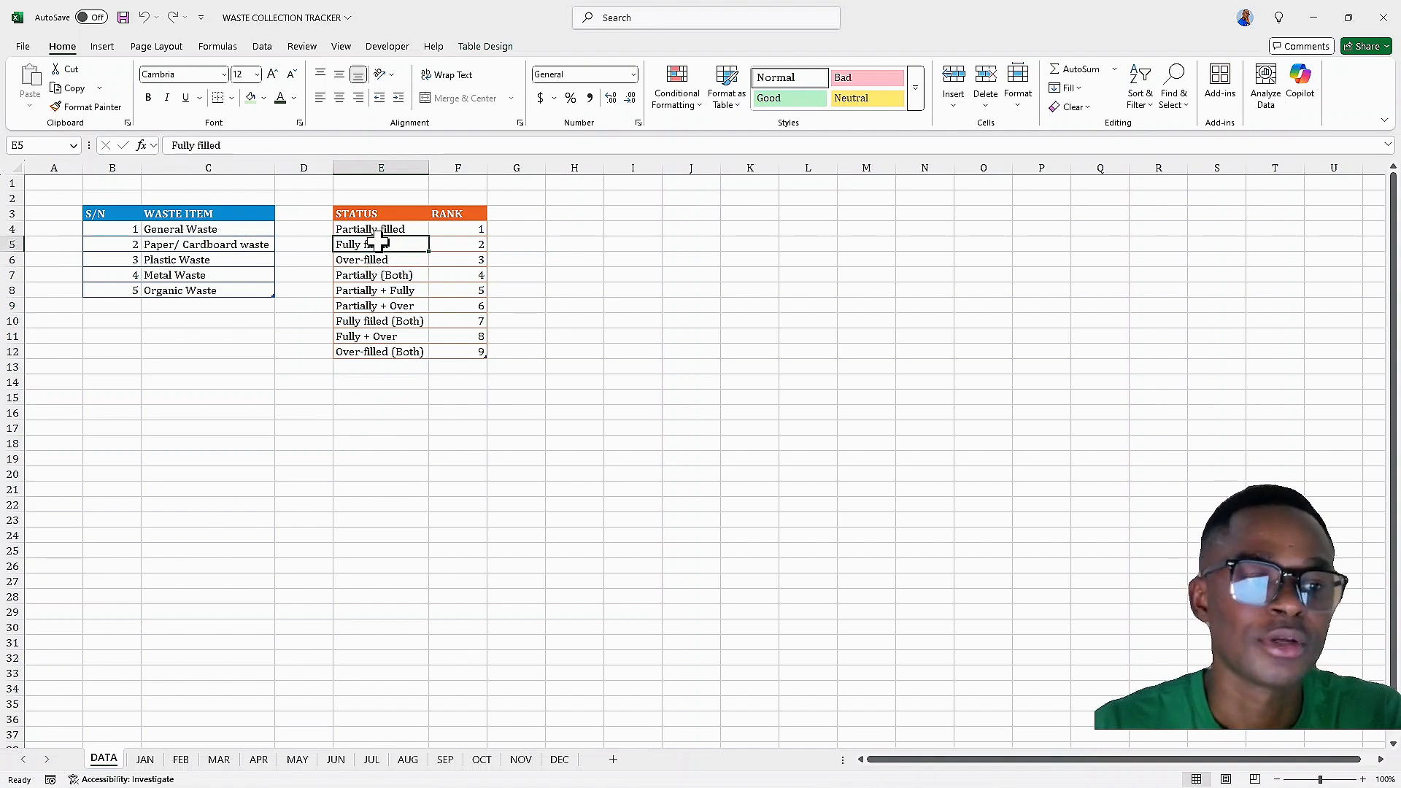
pyautogui.moveTo(626, 214); pyautogui.dragTo(714, 261)
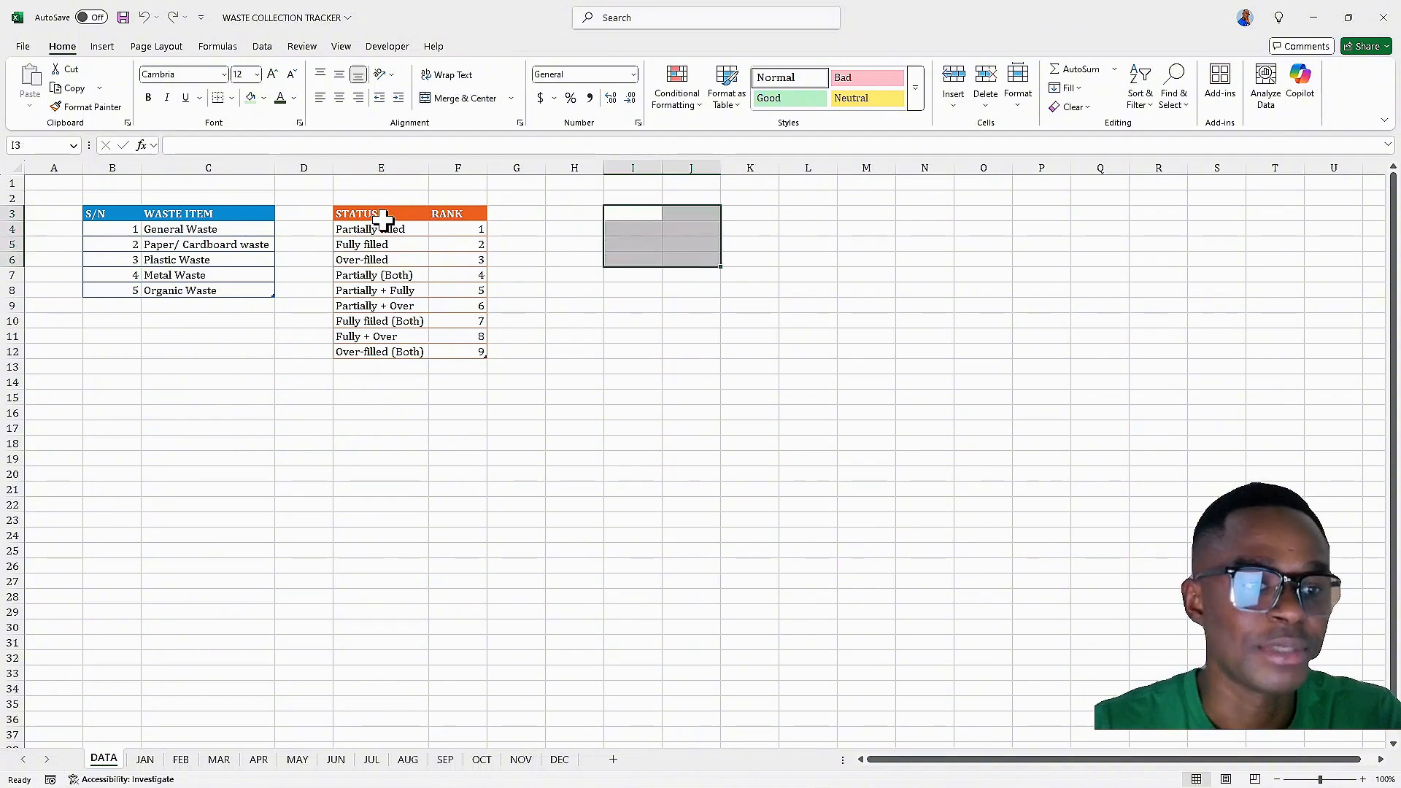
pyautogui.moveTo(383, 219); pyautogui.dragTo(463, 263)
pyautogui.rightClick(464, 261)
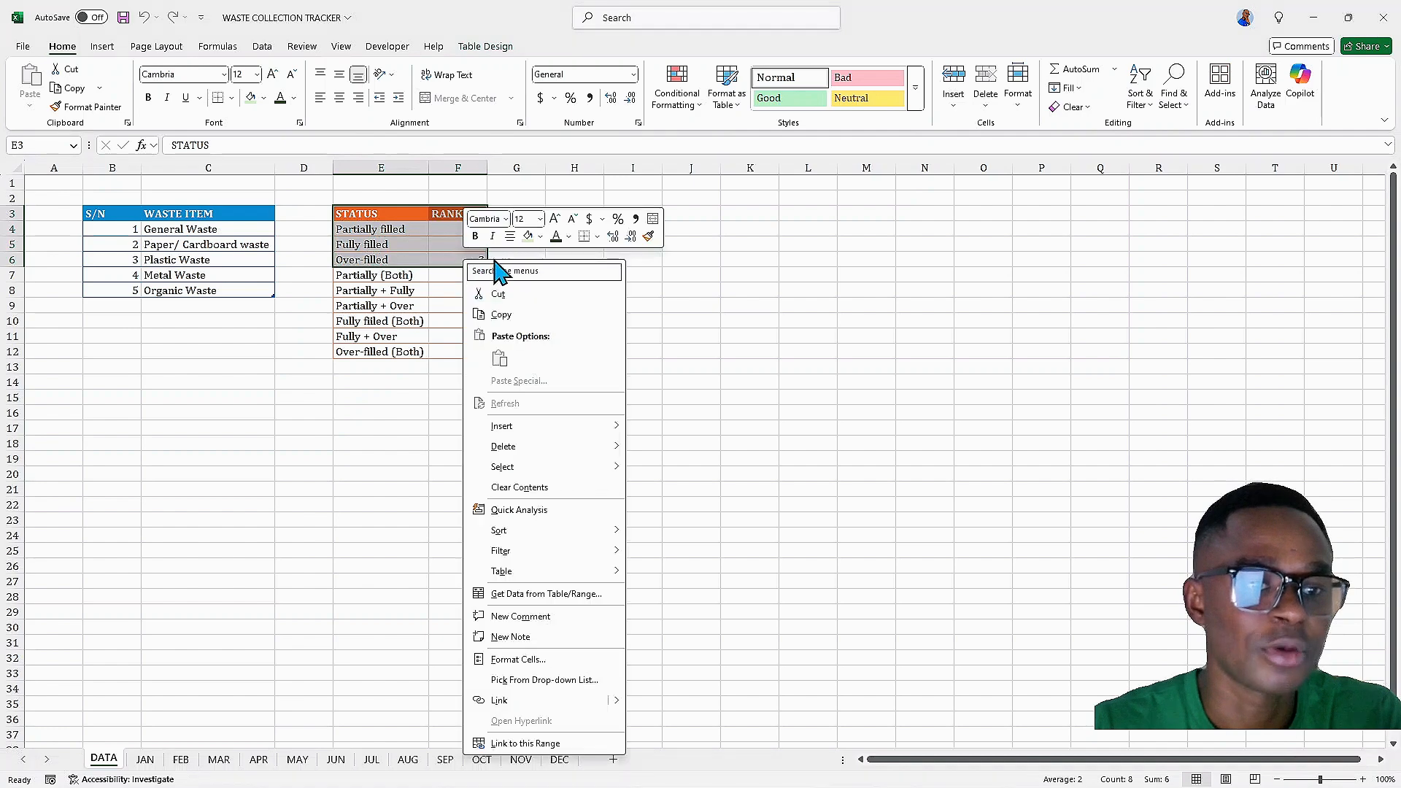
pyautogui.click(501, 314)
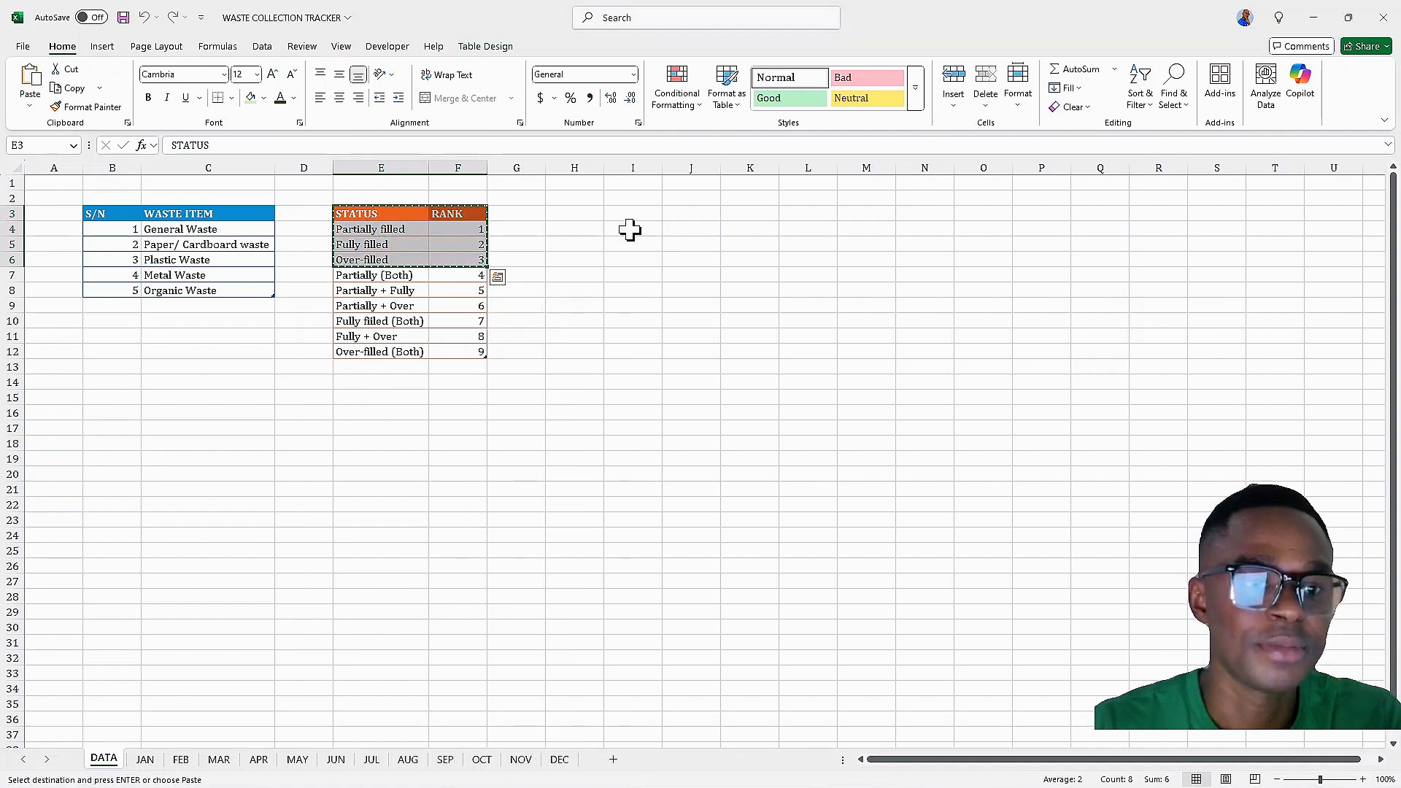
pyautogui.click(628, 213)
pyautogui.rightClick(629, 213)
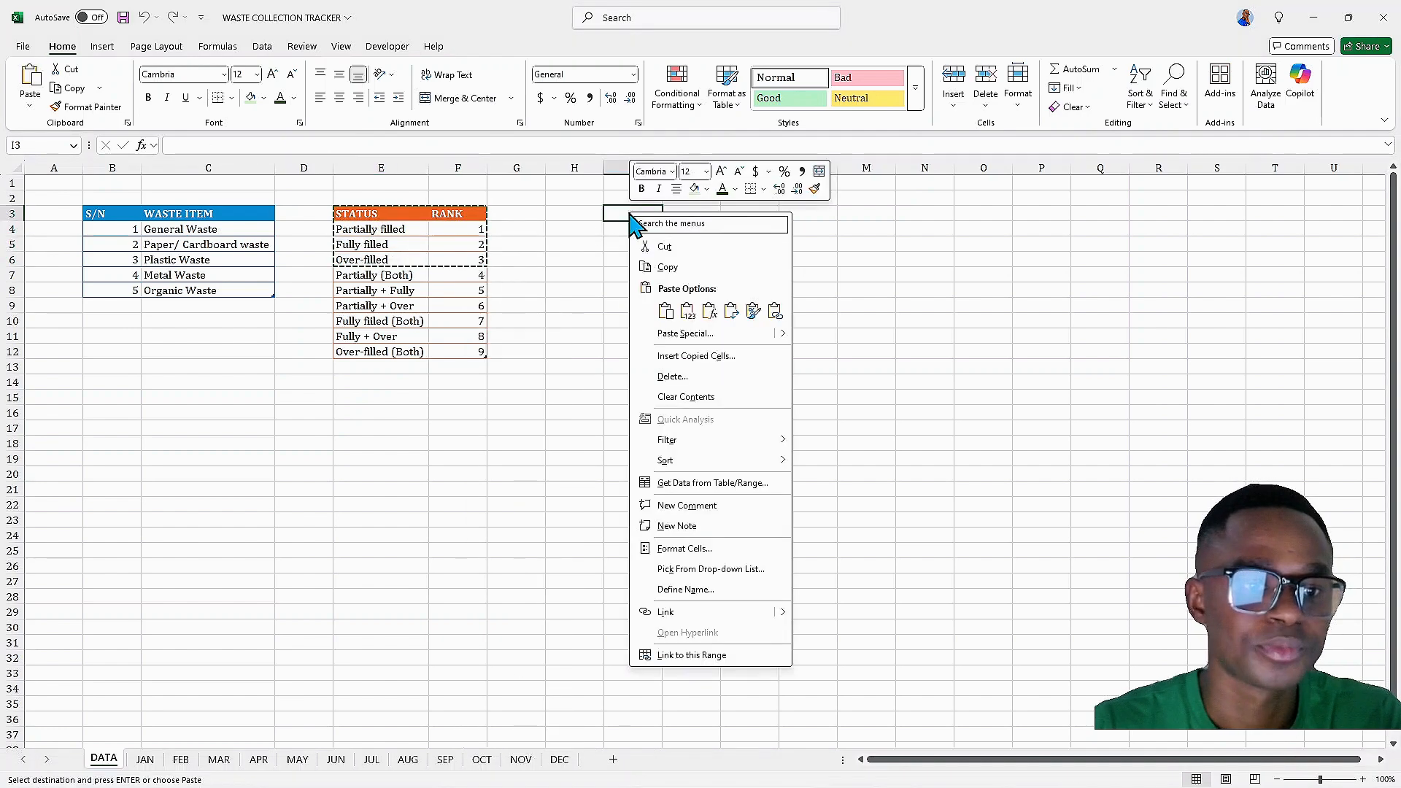
pyautogui.click(685, 313)
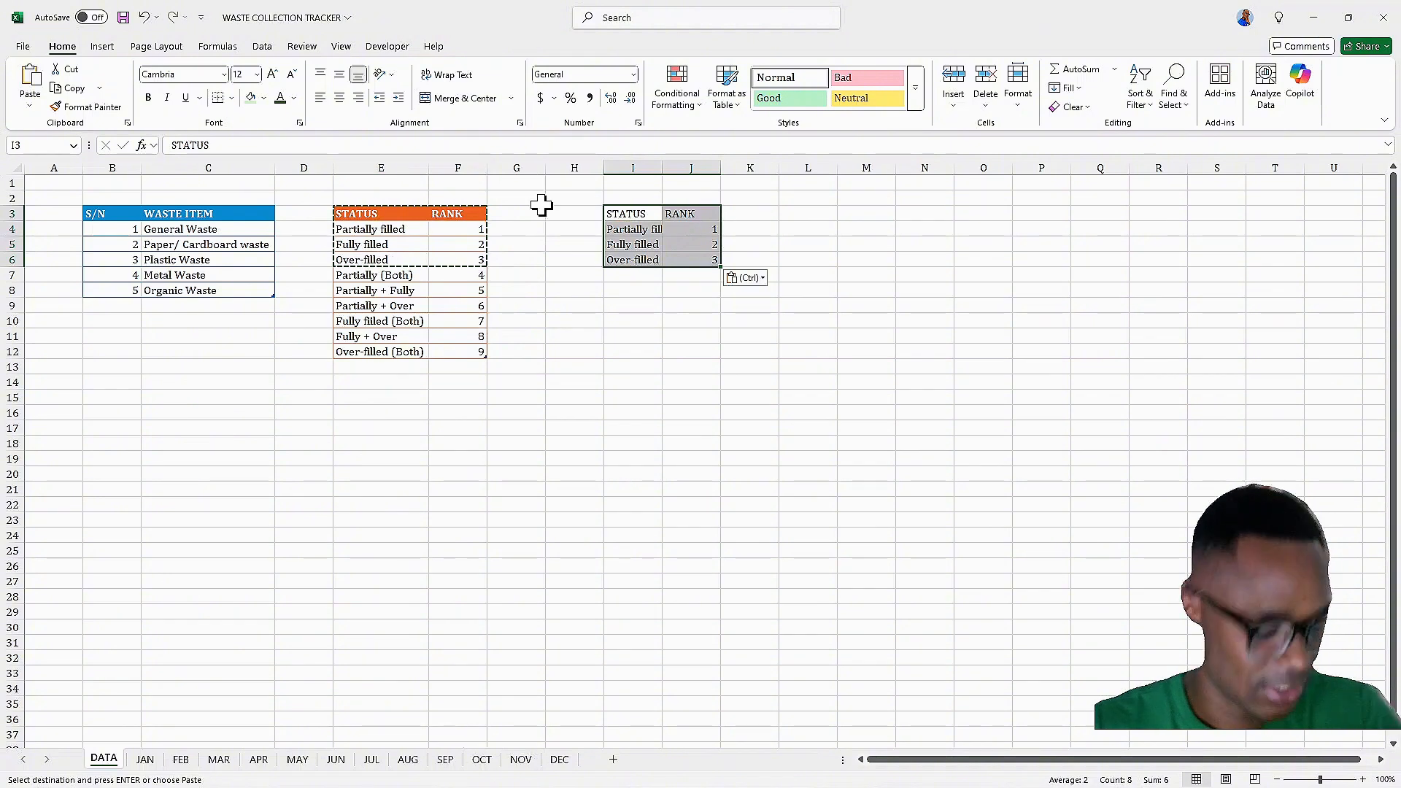
# Convert the pasted range I3:J6 into a table with headers
pyautogui.hotkey('ctrl', 't')
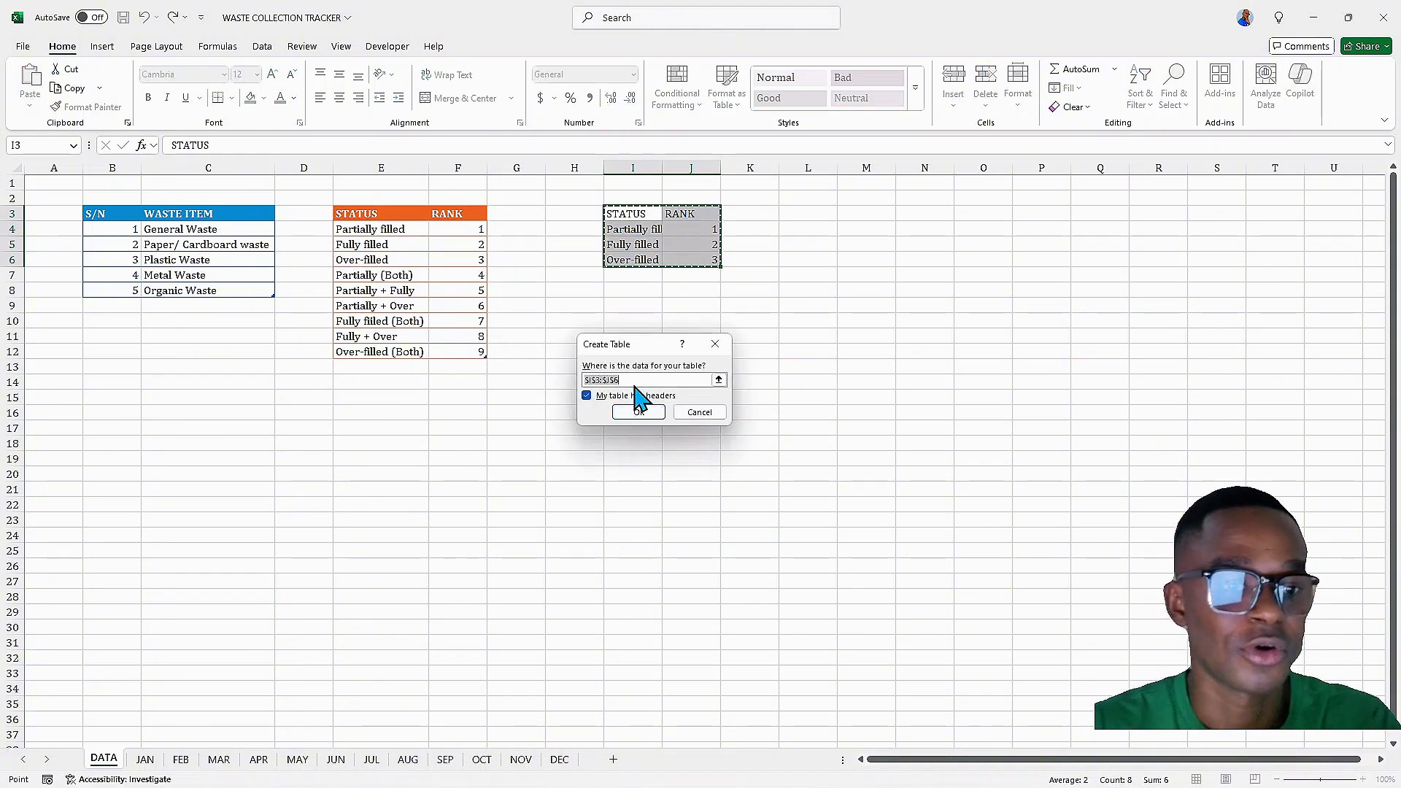
pyautogui.click(638, 411)
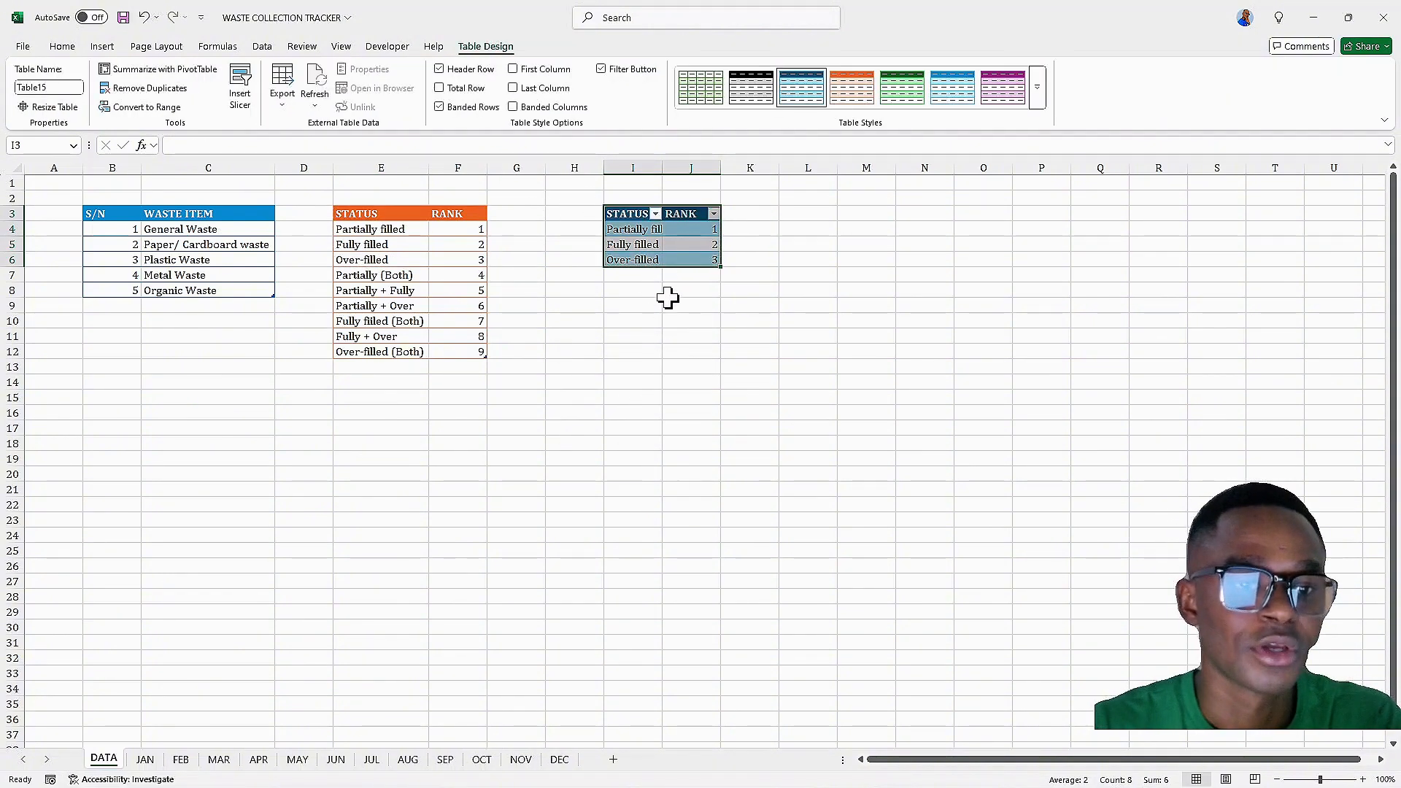
pyautogui.click(646, 257)
pyautogui.click(643, 275)
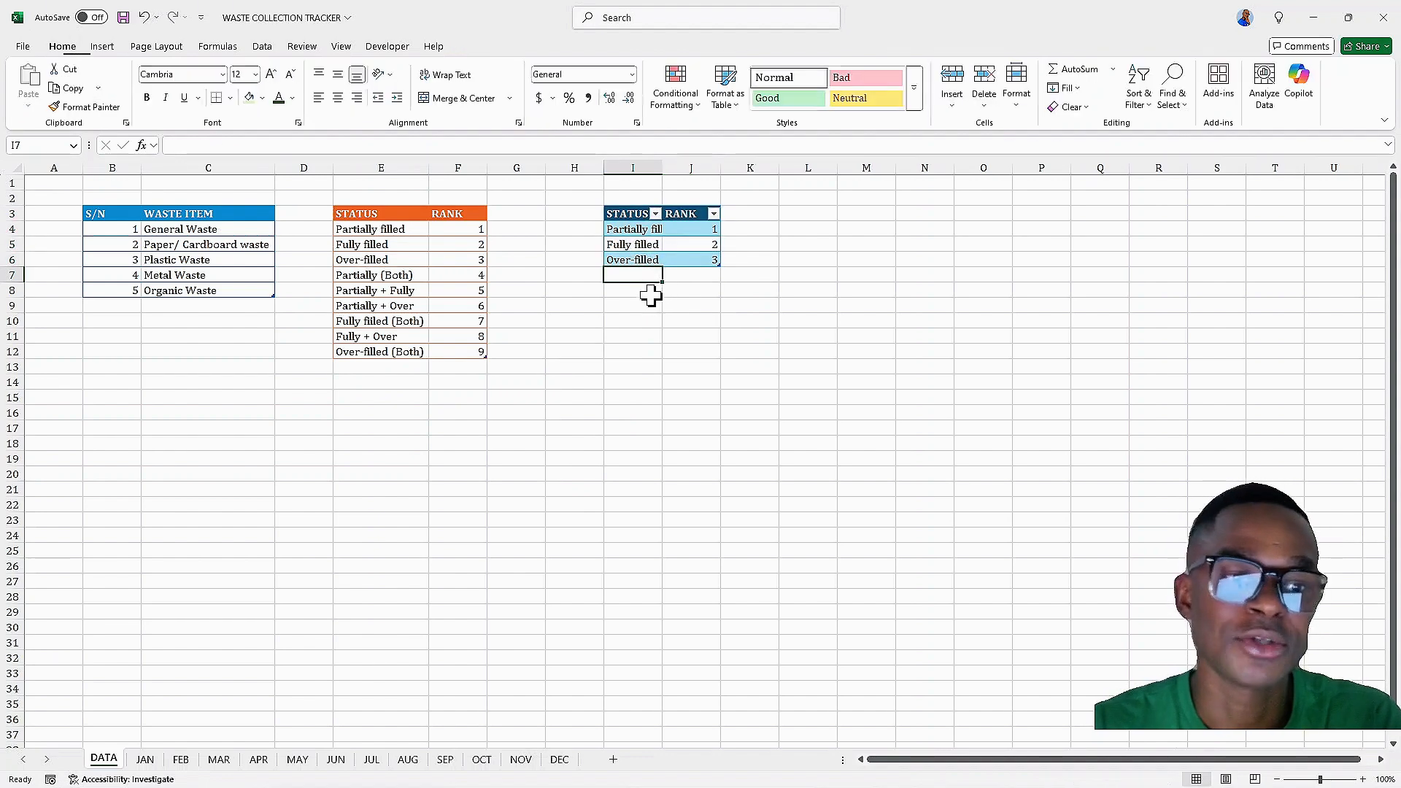
pyautogui.click(648, 305)
pyautogui.click(635, 367)
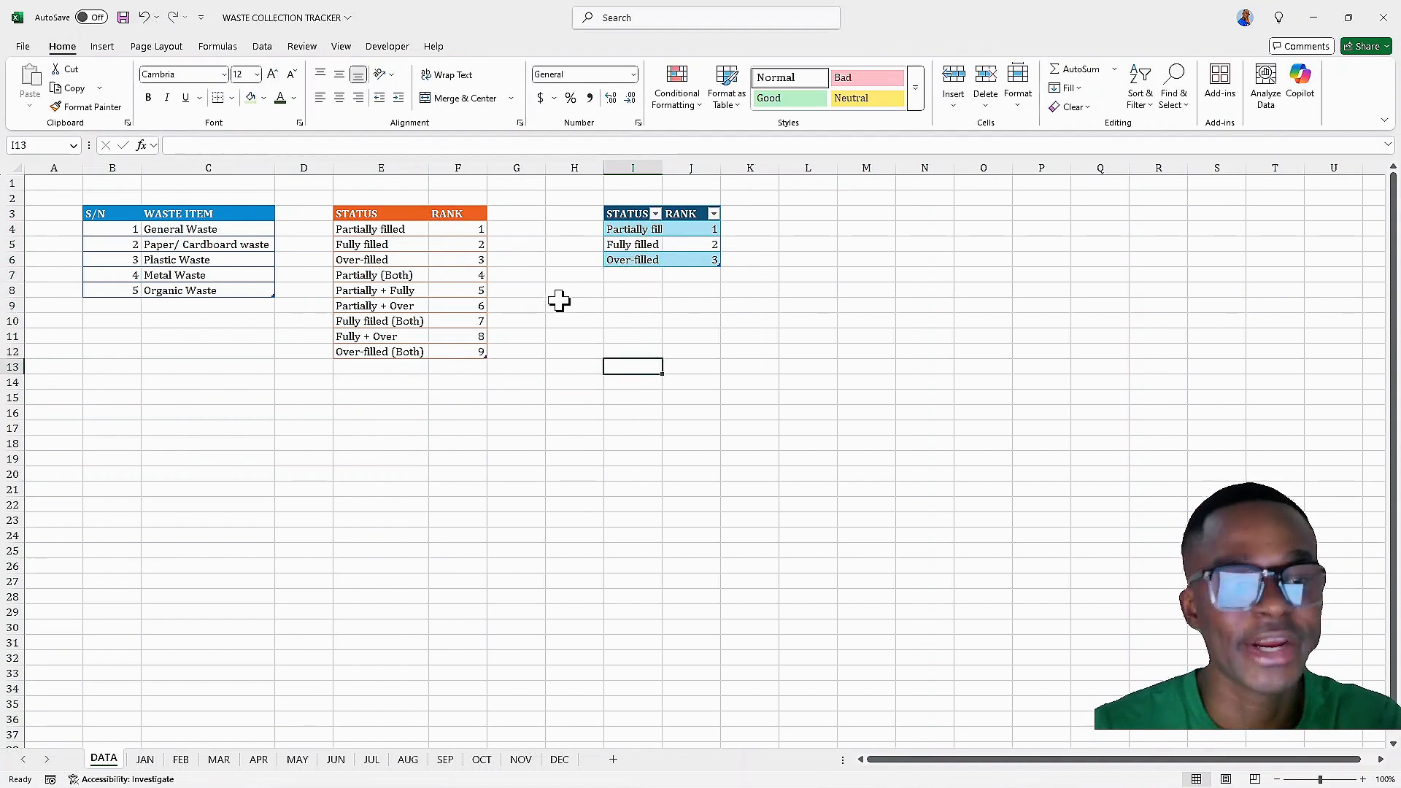
pyautogui.click(633, 307)
pyautogui.click(637, 335)
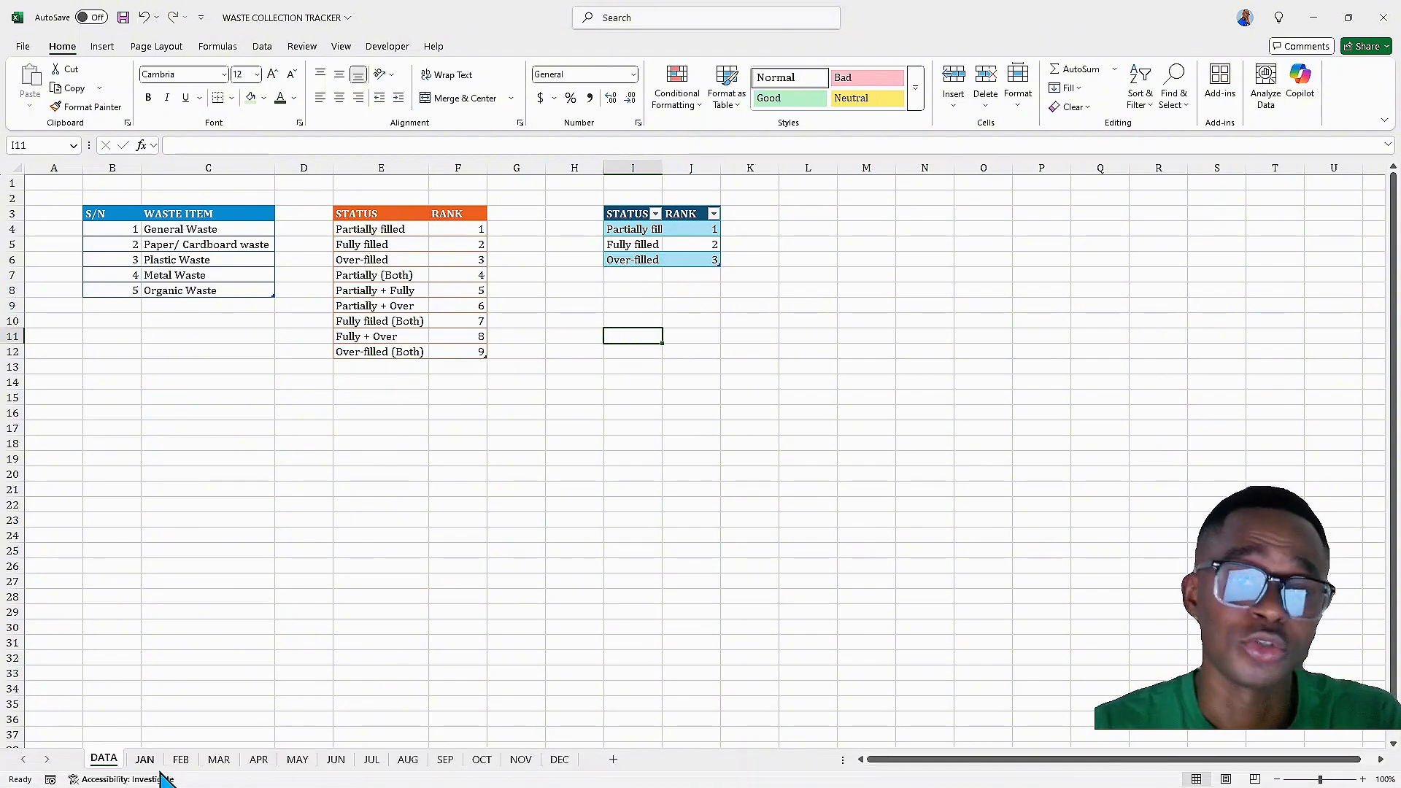
# Move the Over-filled row down and insert several blank rows above it inside the new status table
pyautogui.click(632, 261)
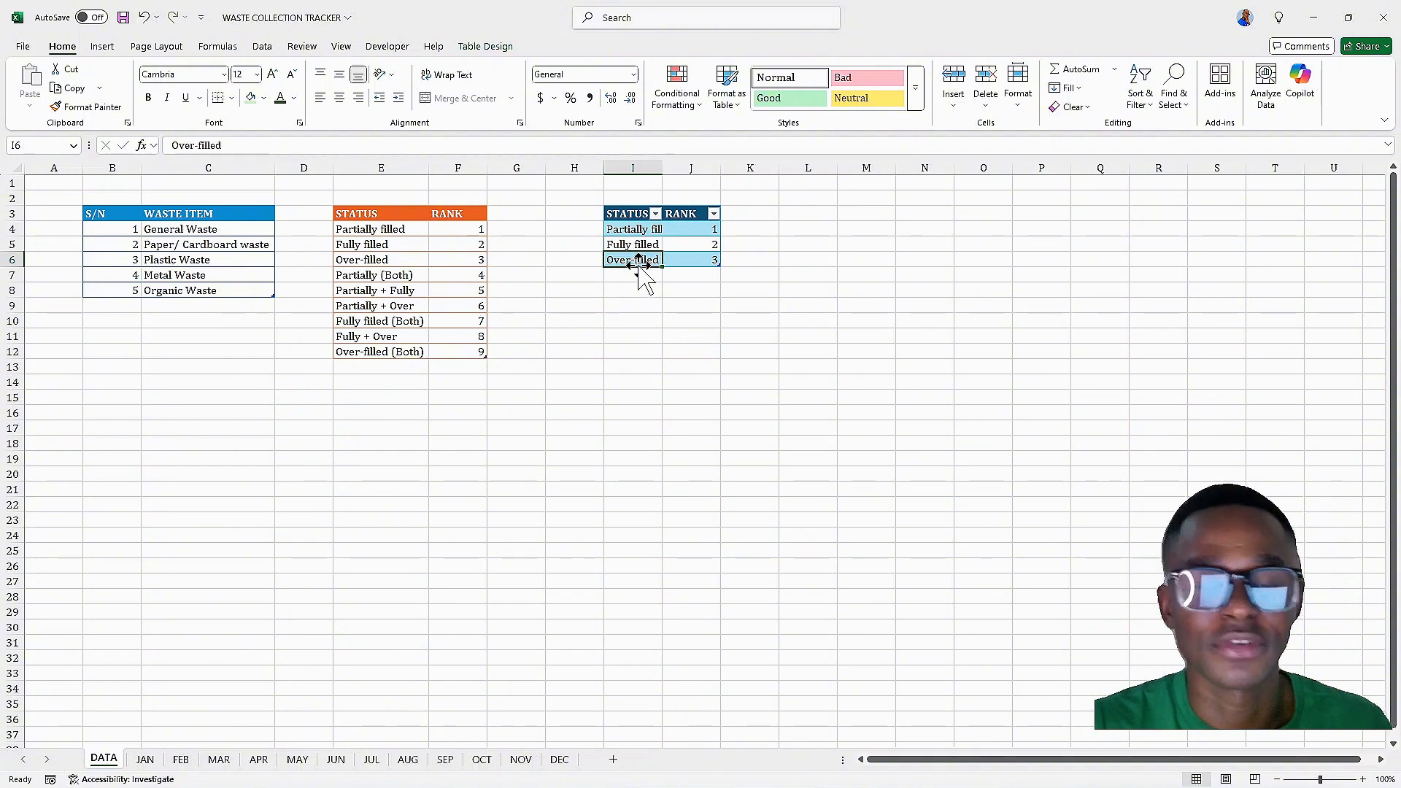
pyautogui.moveTo(639, 267); pyautogui.dragTo(635, 278)
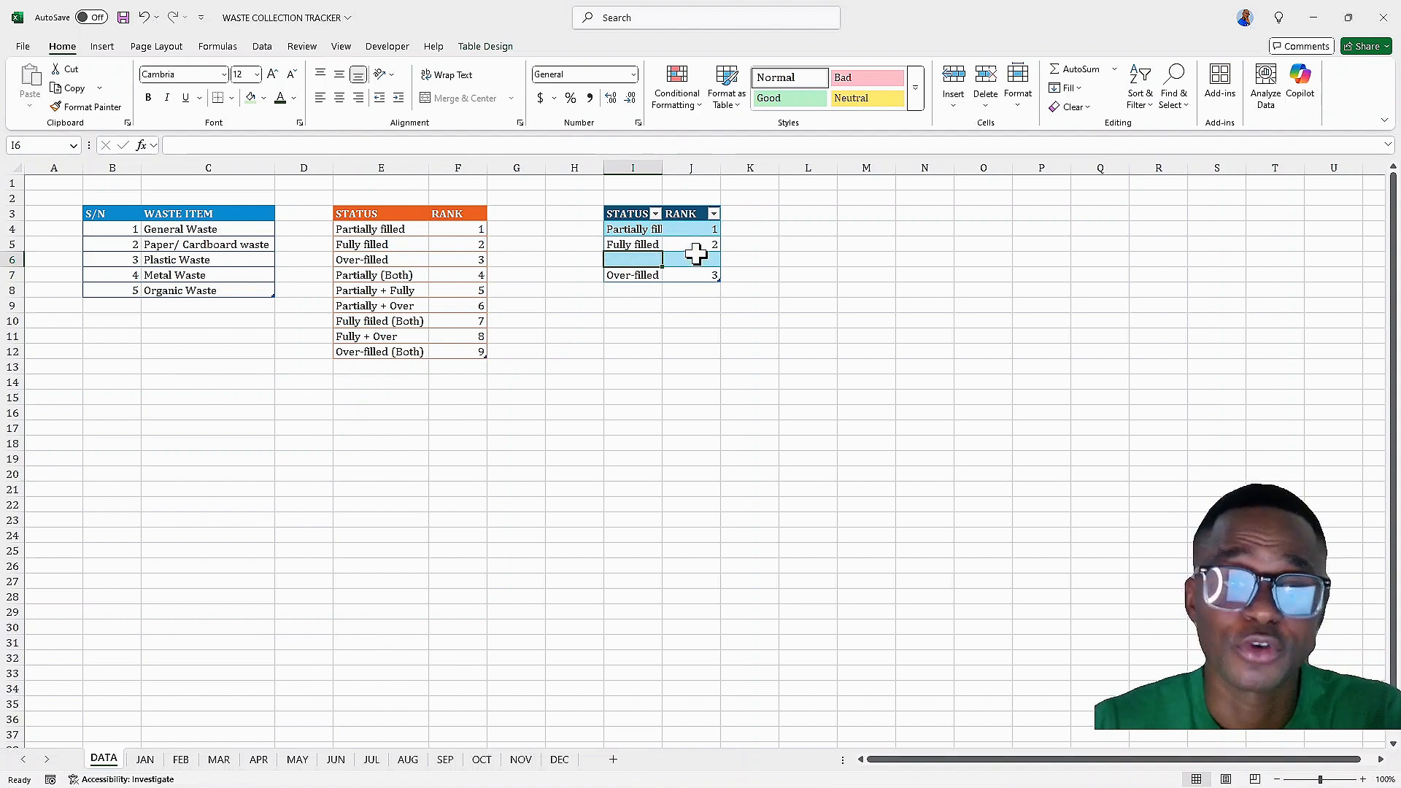
pyautogui.click(629, 275)
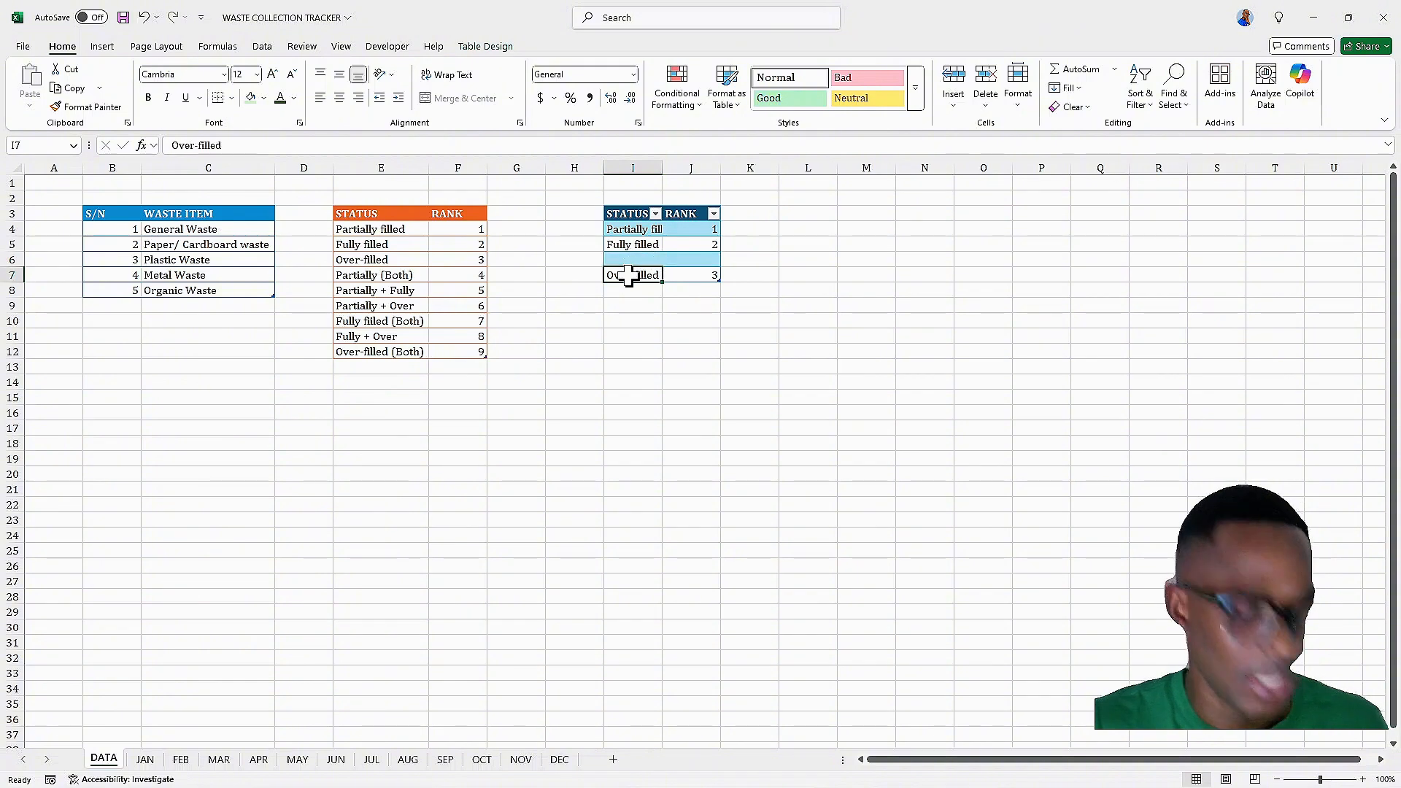
pyautogui.hotkey('ctrl', 'shift', '+')
pyautogui.hotkey('ctrl', 'shift', '+')
pyautogui.hotkey('ctrl', 'shift', '+')
pyautogui.hotkey('ctrl', 'shift', '+')
pyautogui.hotkey('ctrl', 'shift', '+')
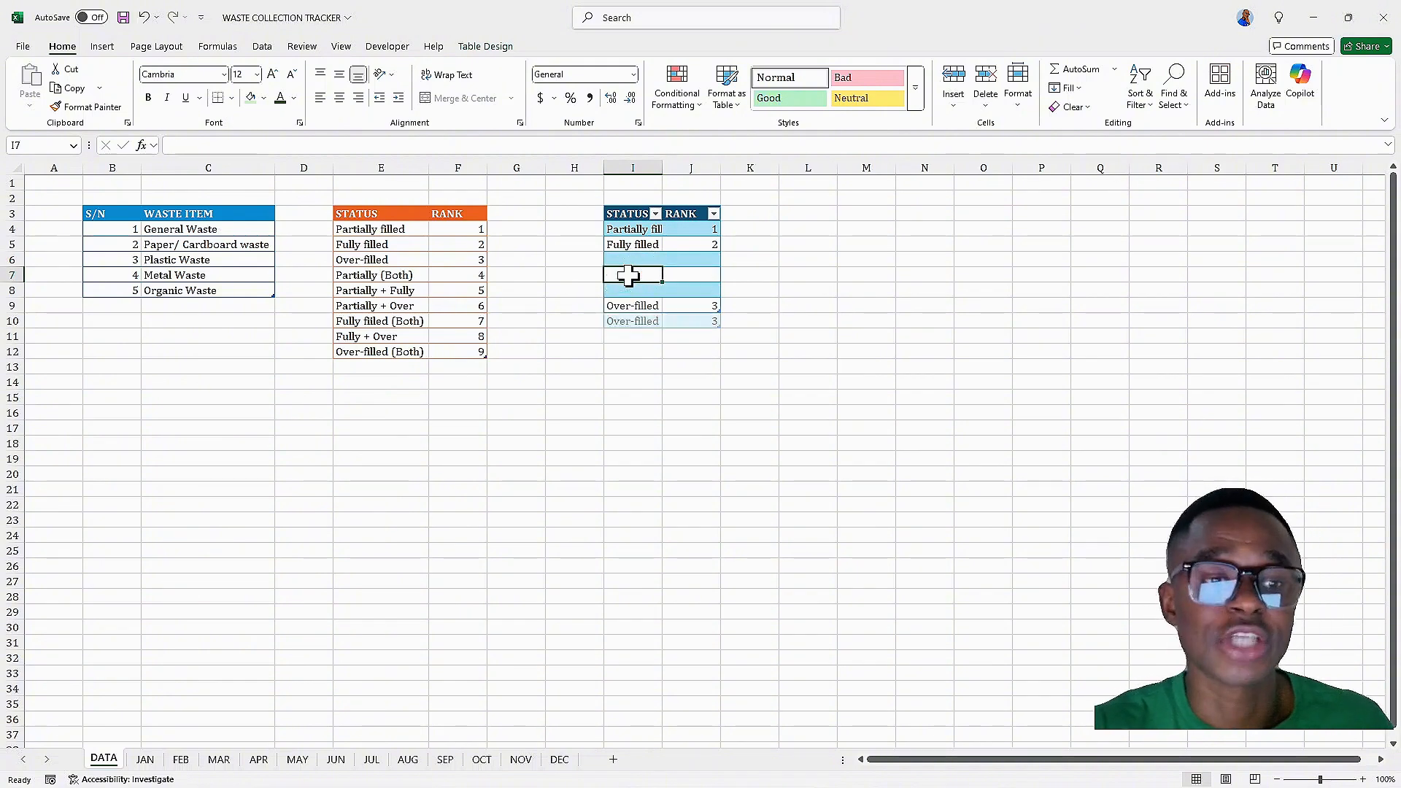
pyautogui.hotkey('ctrl', 'shift', '+')
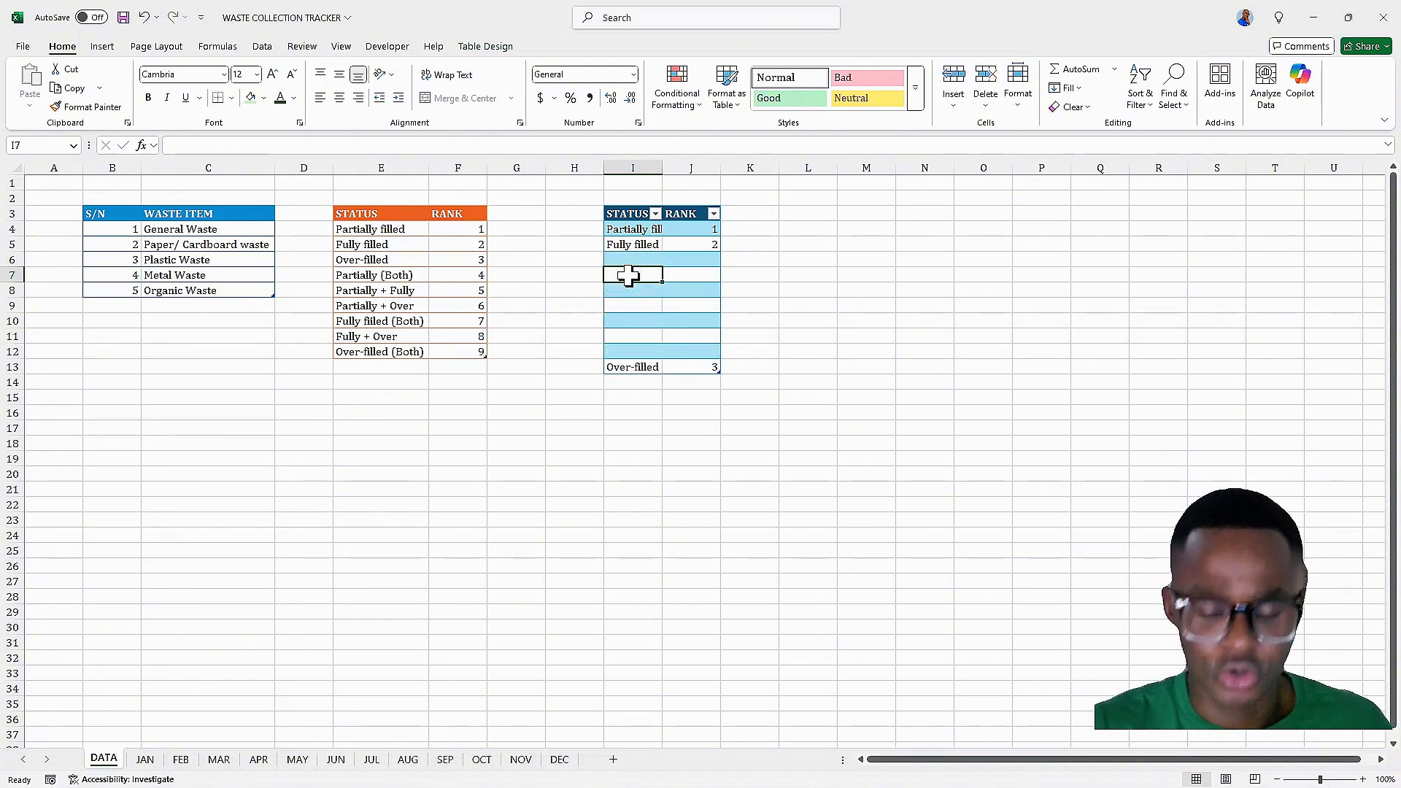
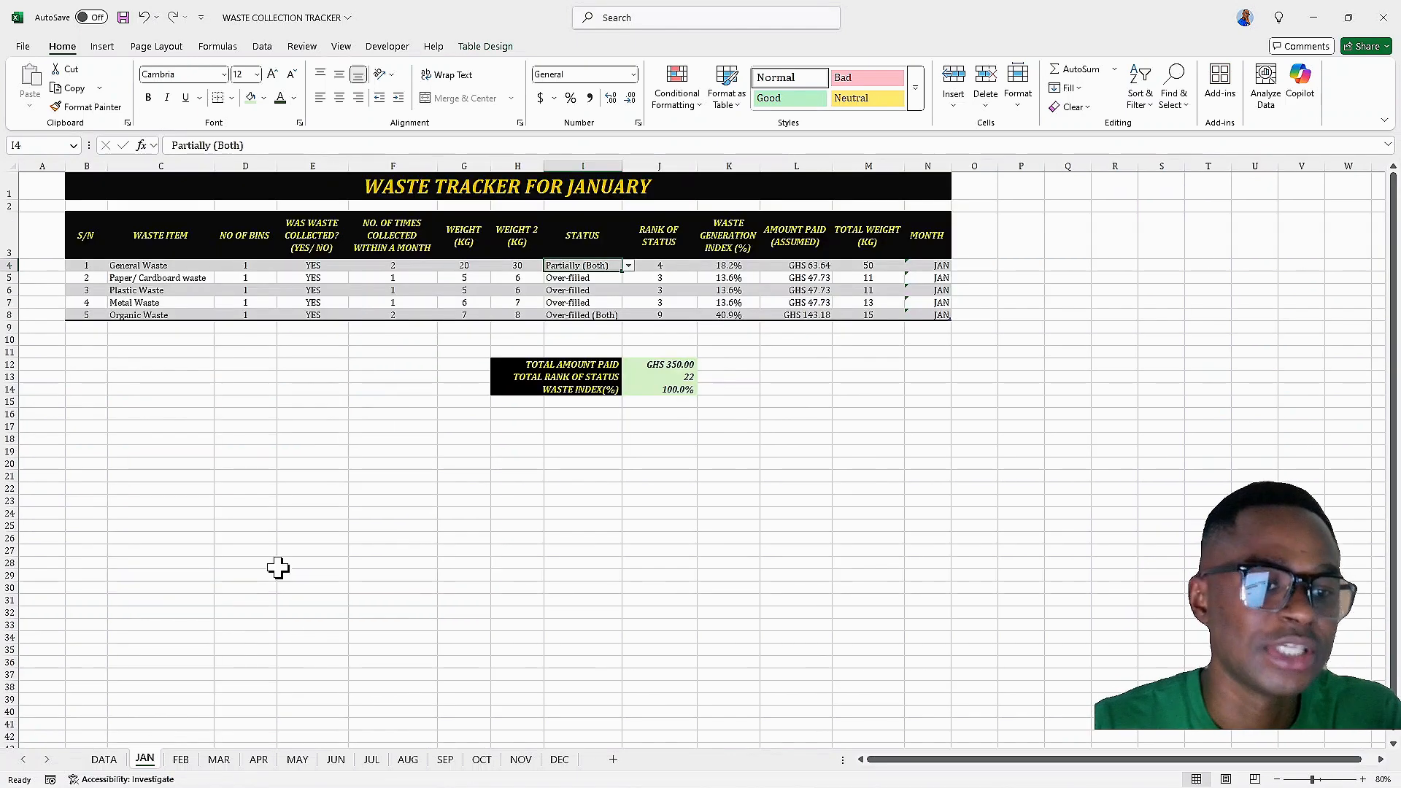
# Browse through the monthly sheets from JAN to AUG and return to JAN
pyautogui.click(147, 761)
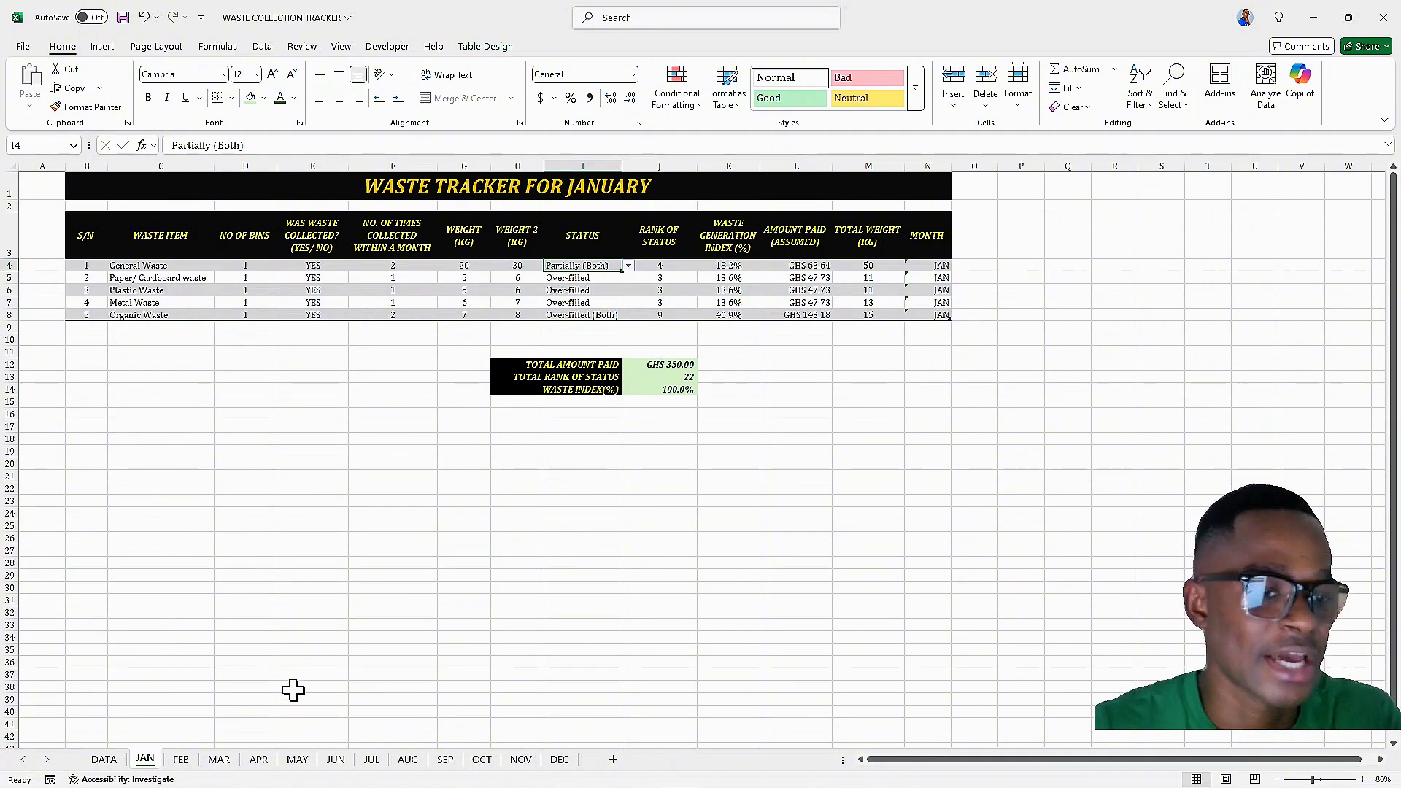
pyautogui.click(181, 760)
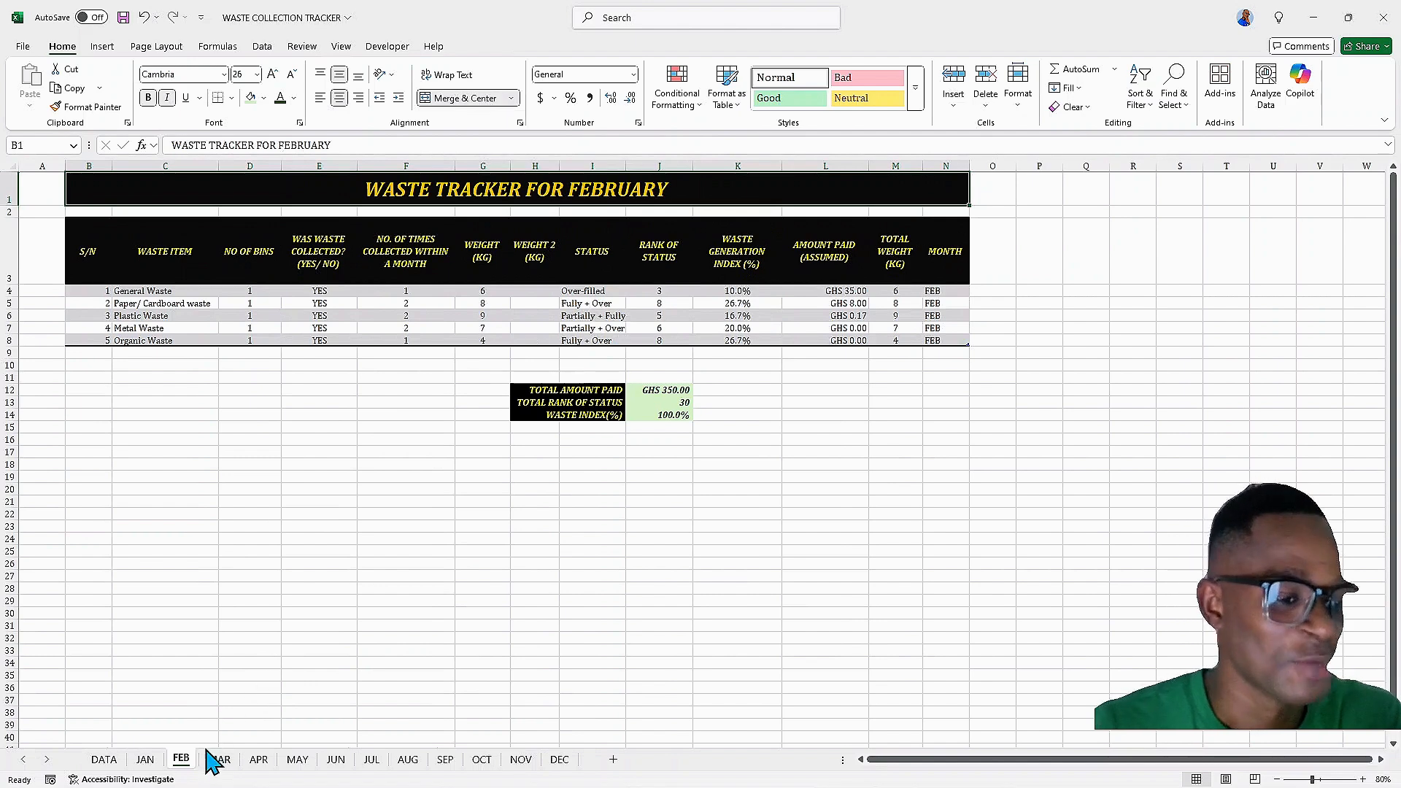
pyautogui.click(220, 759)
pyautogui.click(258, 759)
pyautogui.click(298, 759)
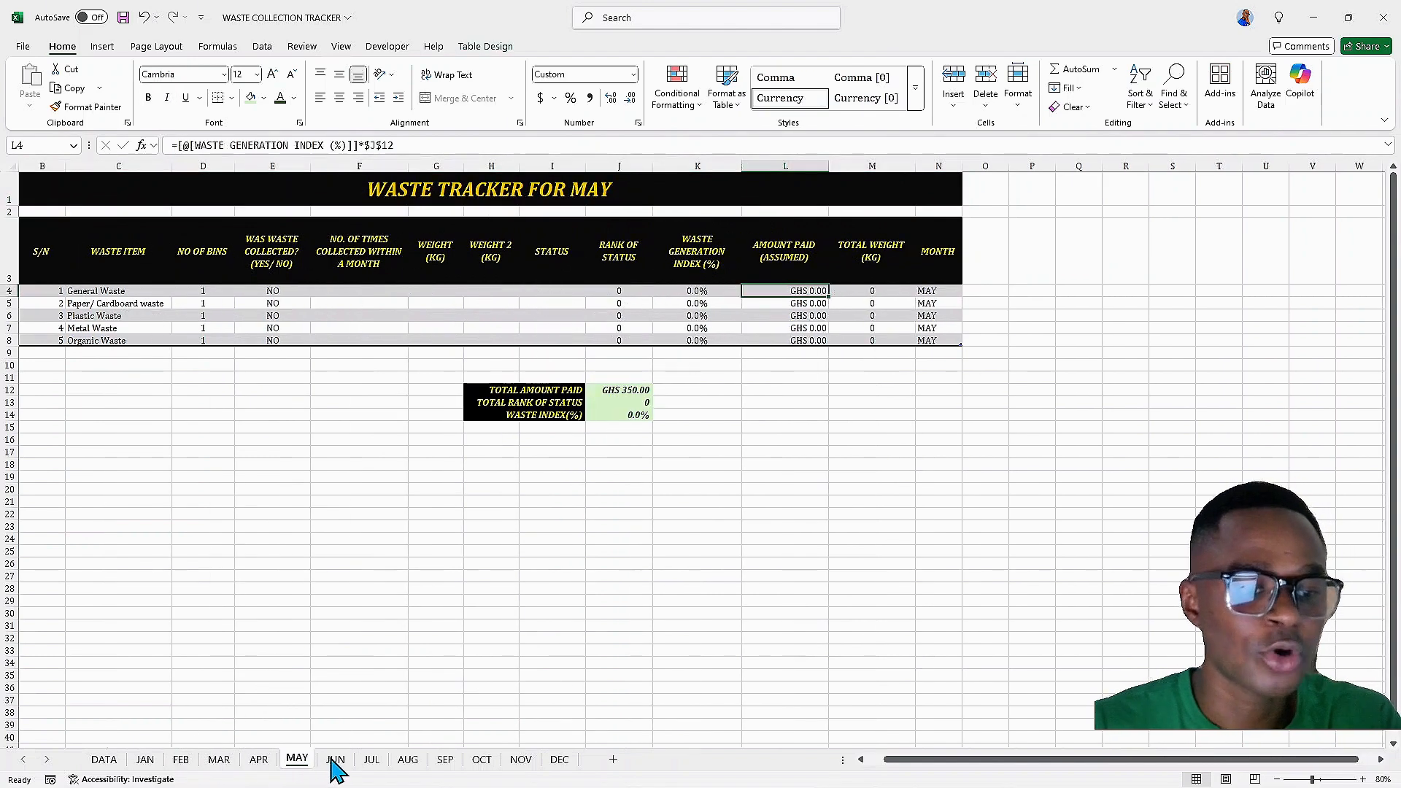
pyautogui.click(334, 759)
pyautogui.click(372, 759)
pyautogui.click(408, 759)
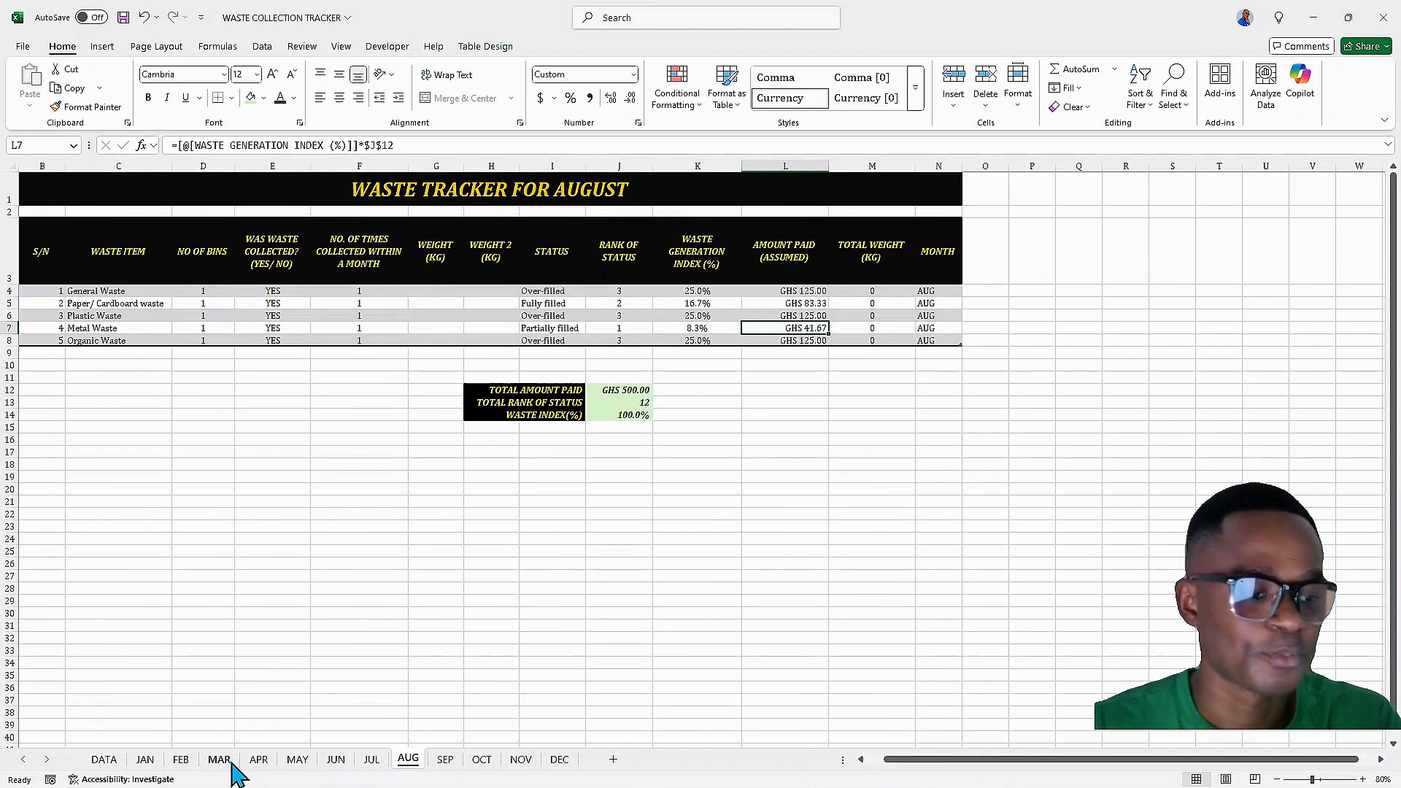
pyautogui.click(146, 759)
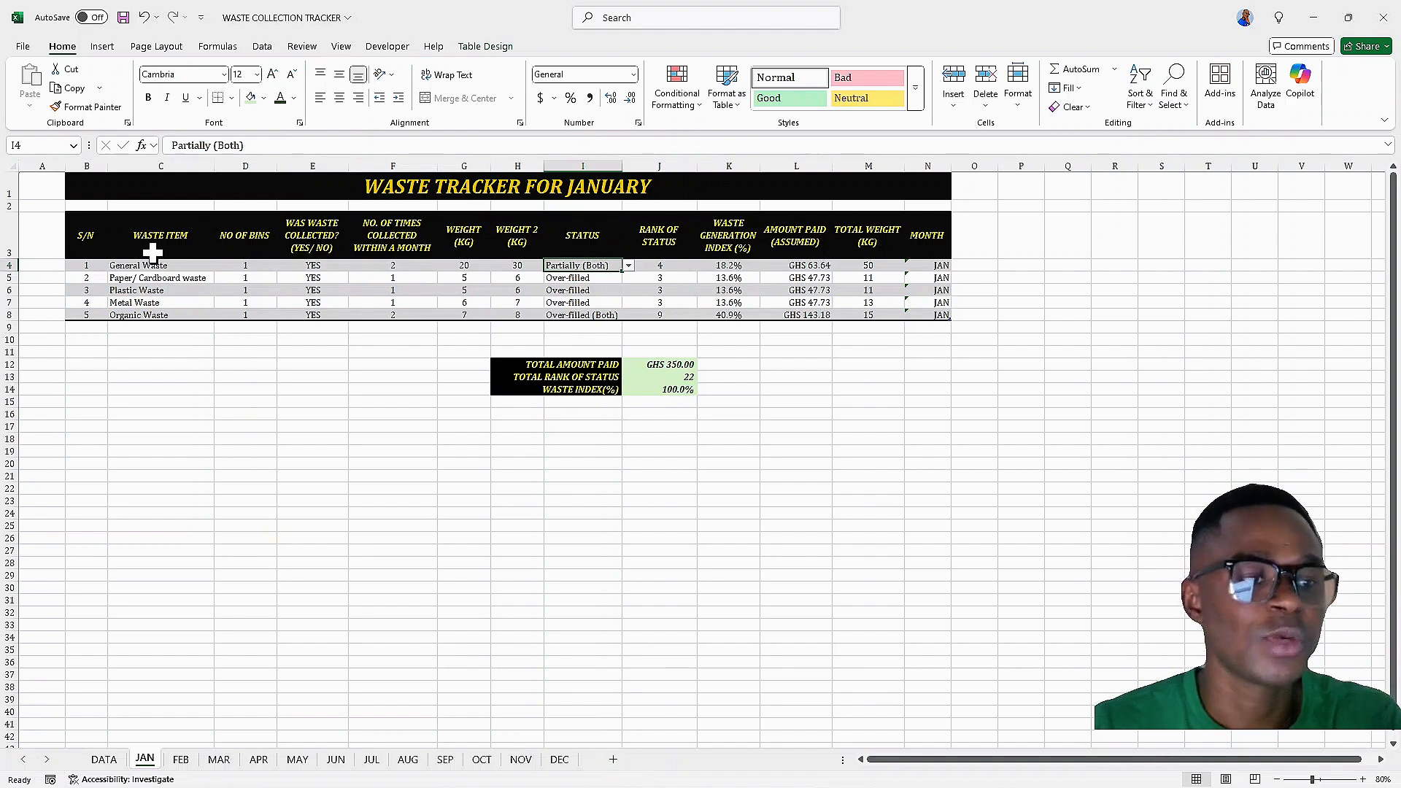
pyautogui.click(615, 760)
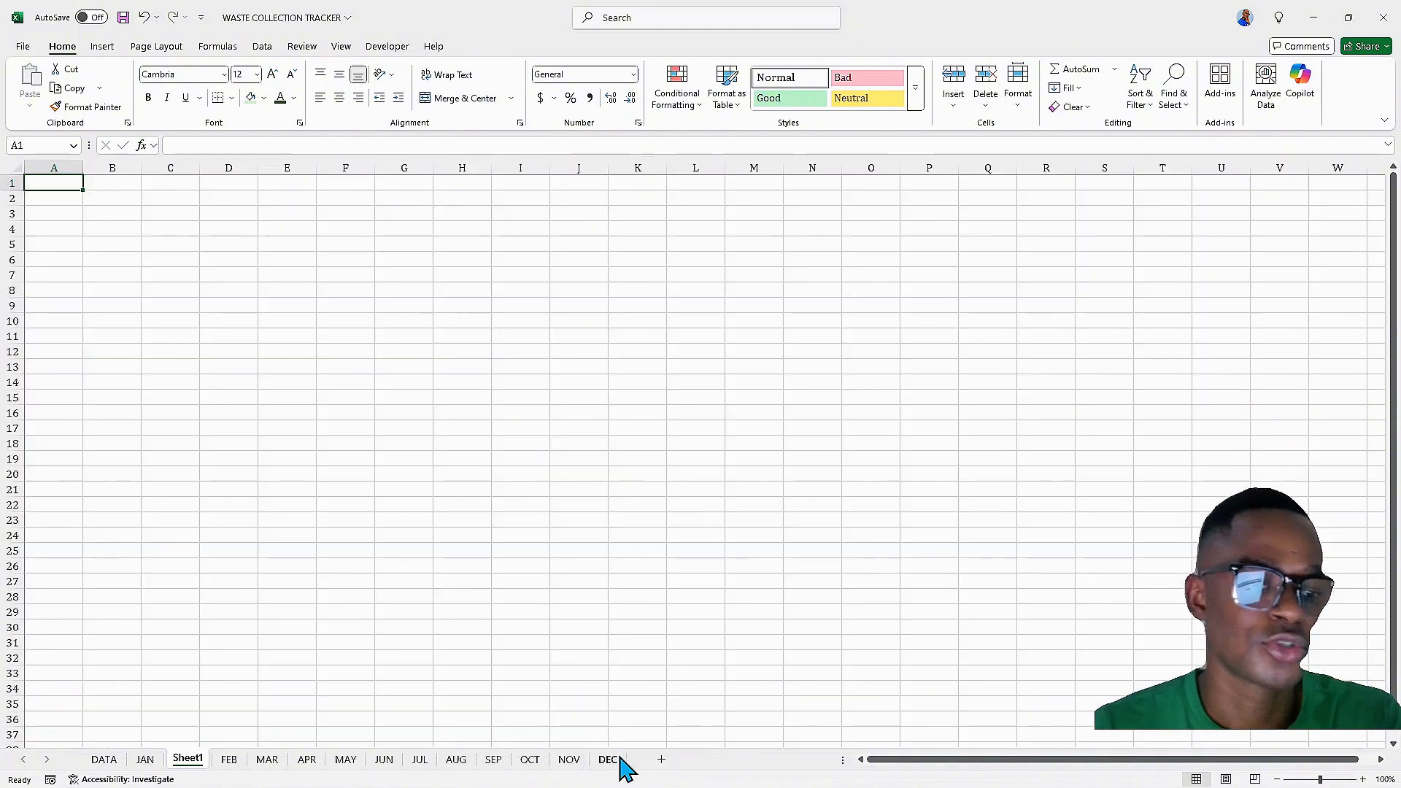
pyautogui.rightClick(201, 768)
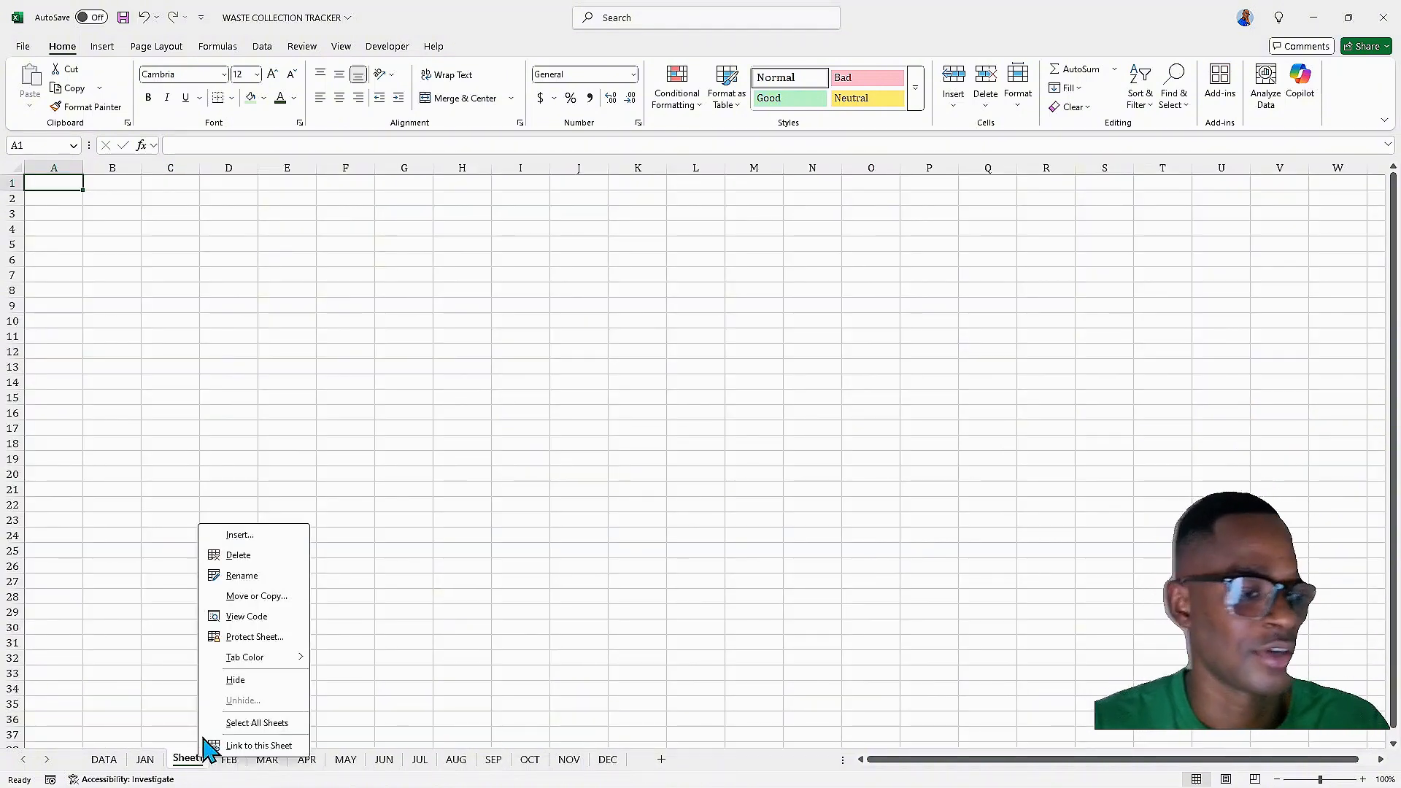
pyautogui.click(241, 559)
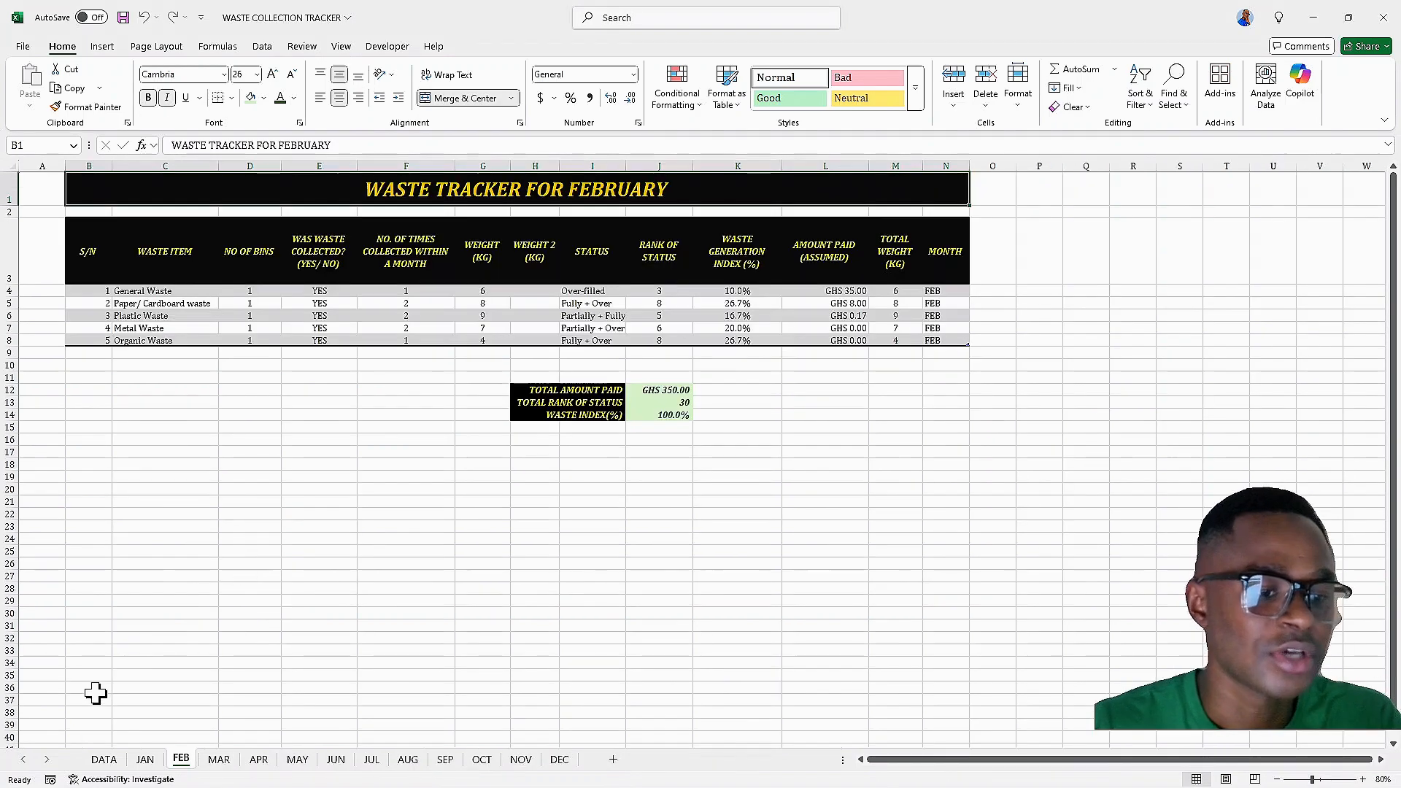
# Add a new worksheet after DEC and name it TOTALS
pyautogui.click(559, 759)
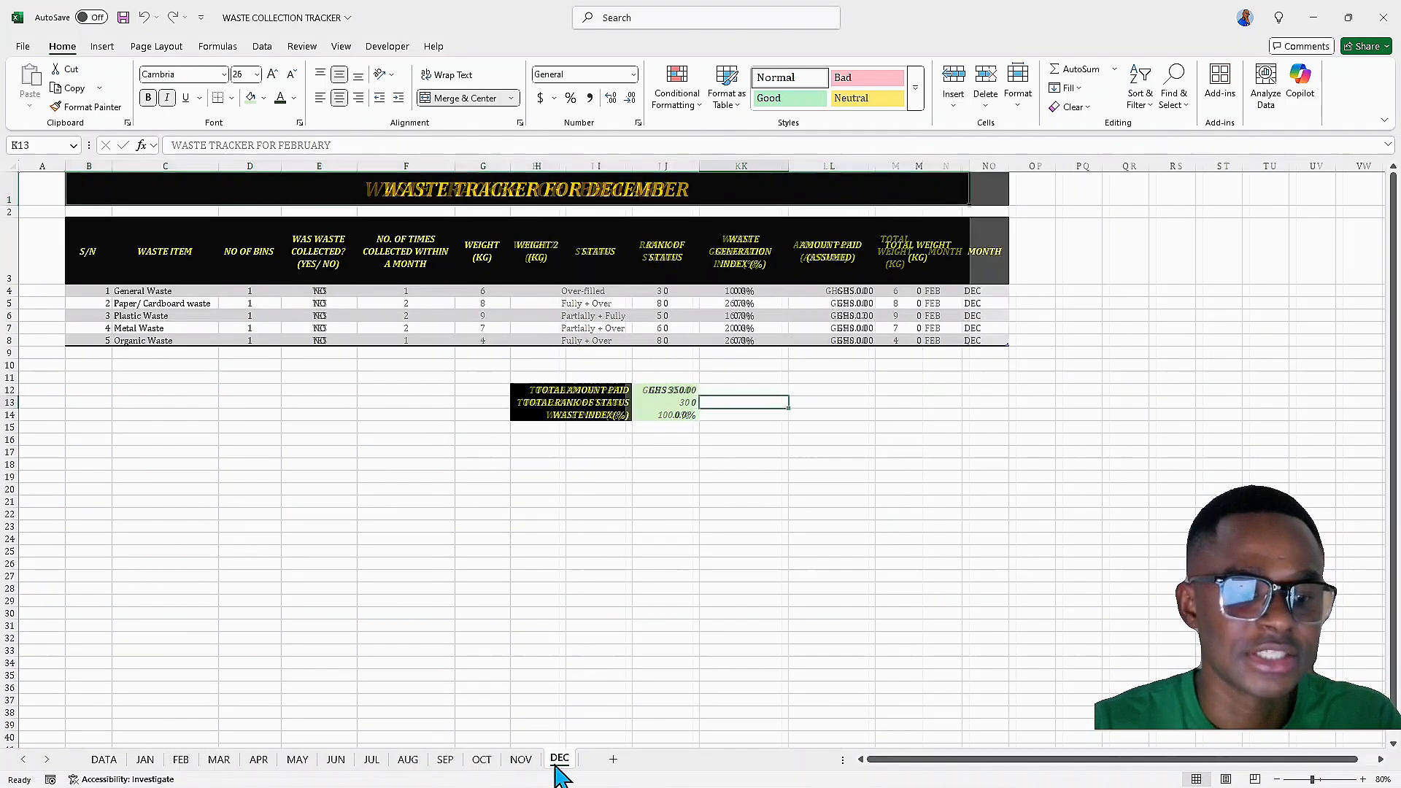
pyautogui.click(613, 759)
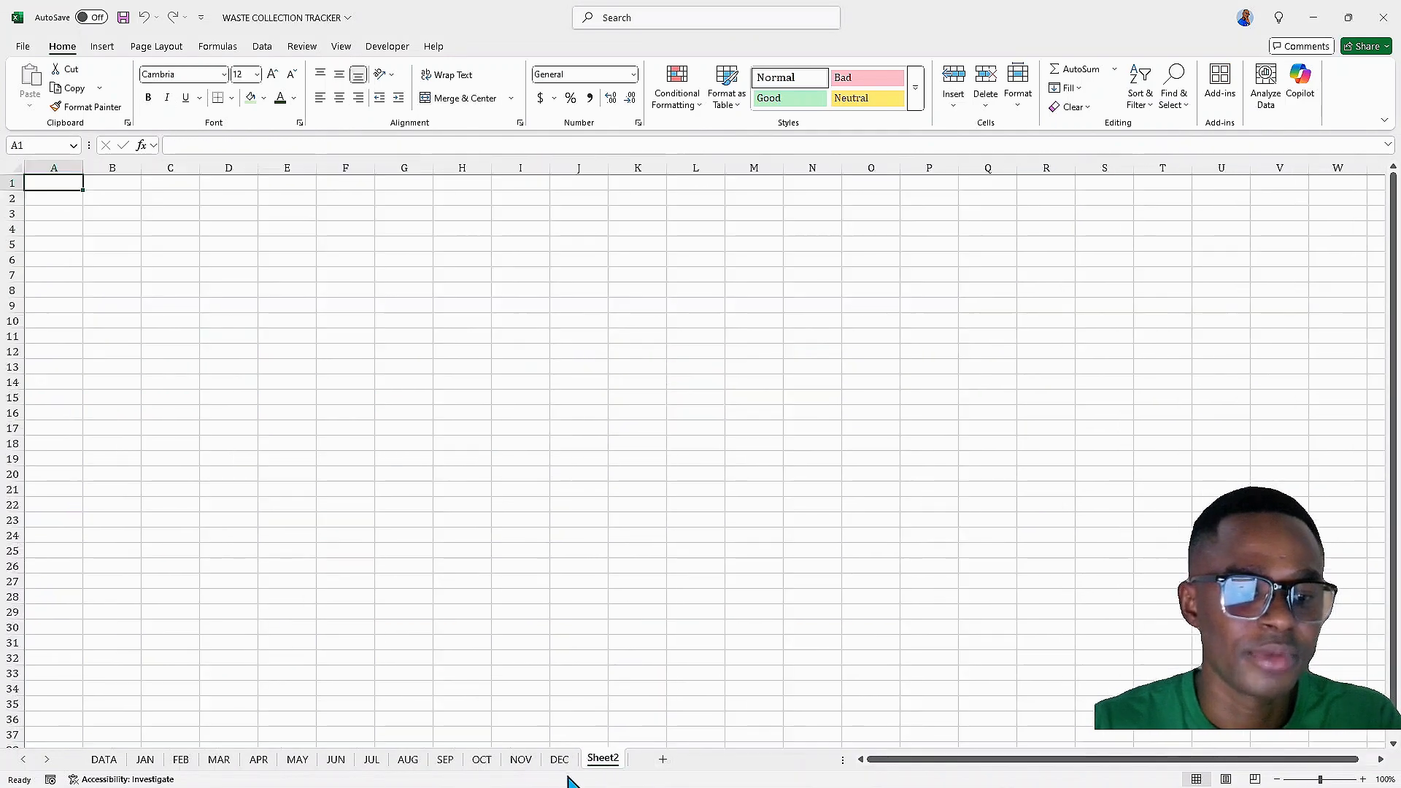
pyautogui.doubleClick(606, 759)
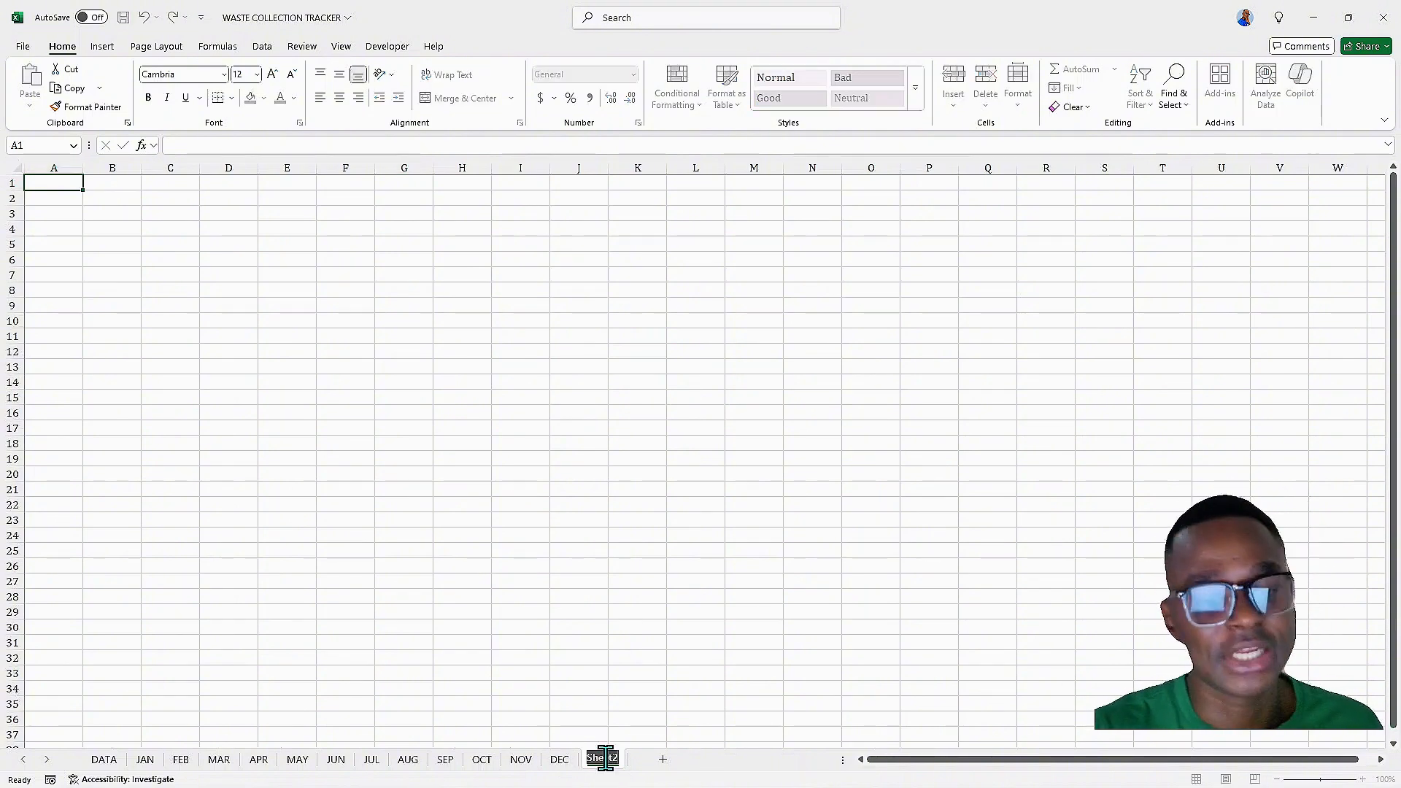
pyautogui.write('TOTAL')
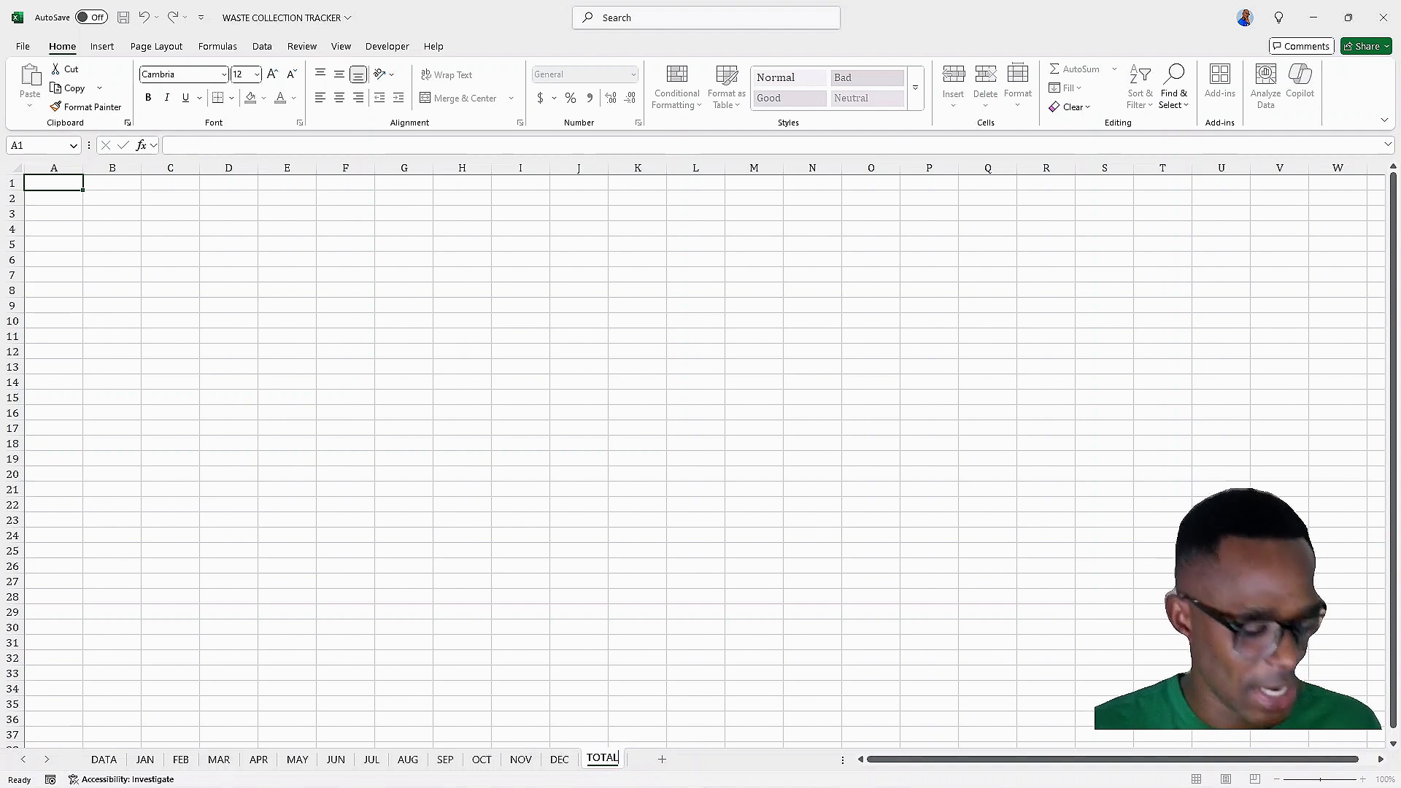
pyautogui.moveTo(704, 786)
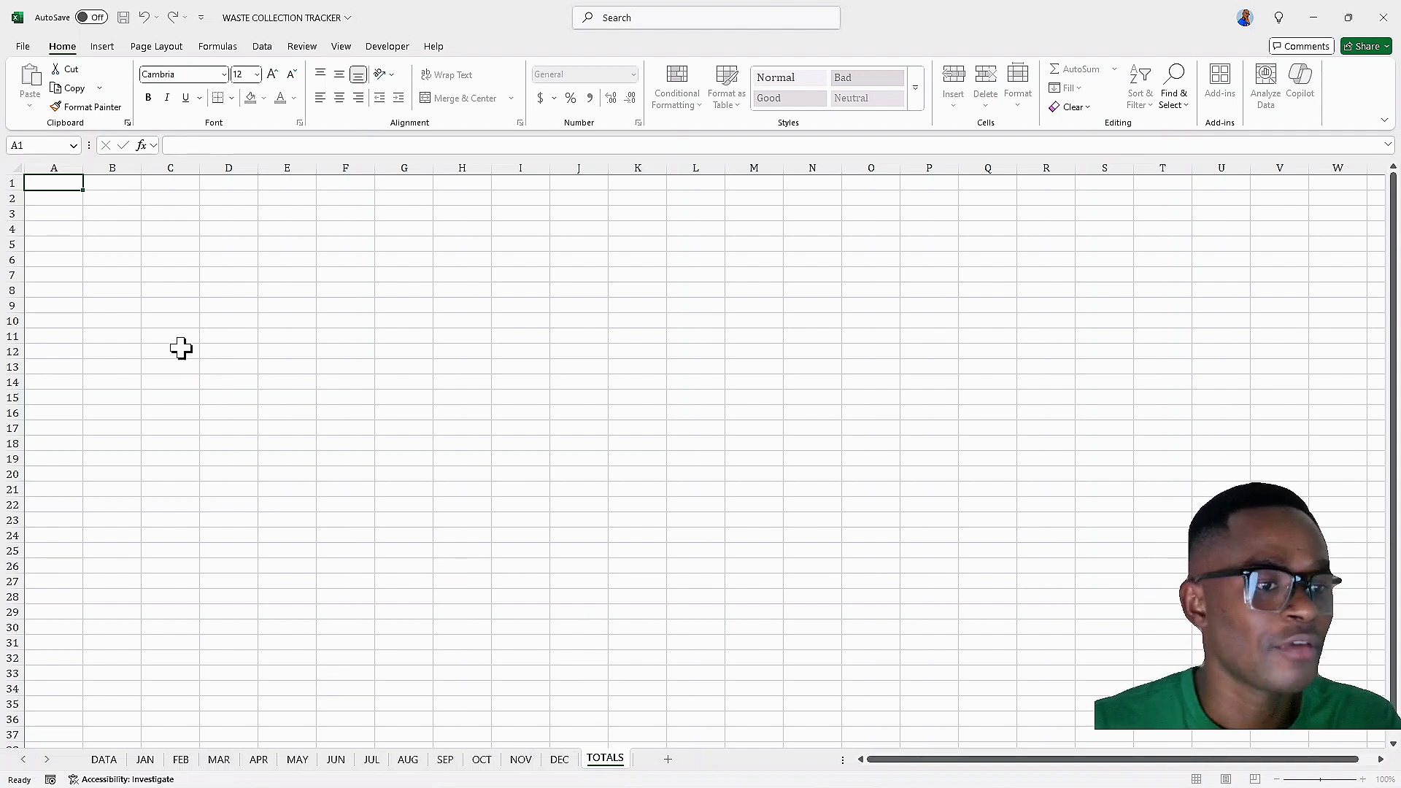
# Copy the table header row B3:N3 from the DEC sheet into B3 of TOTALS, keeping source column widths
pyautogui.moveTo(98, 184); pyautogui.dragTo(605, 186)
pyautogui.click(228, 245)
pyautogui.click(106, 212)
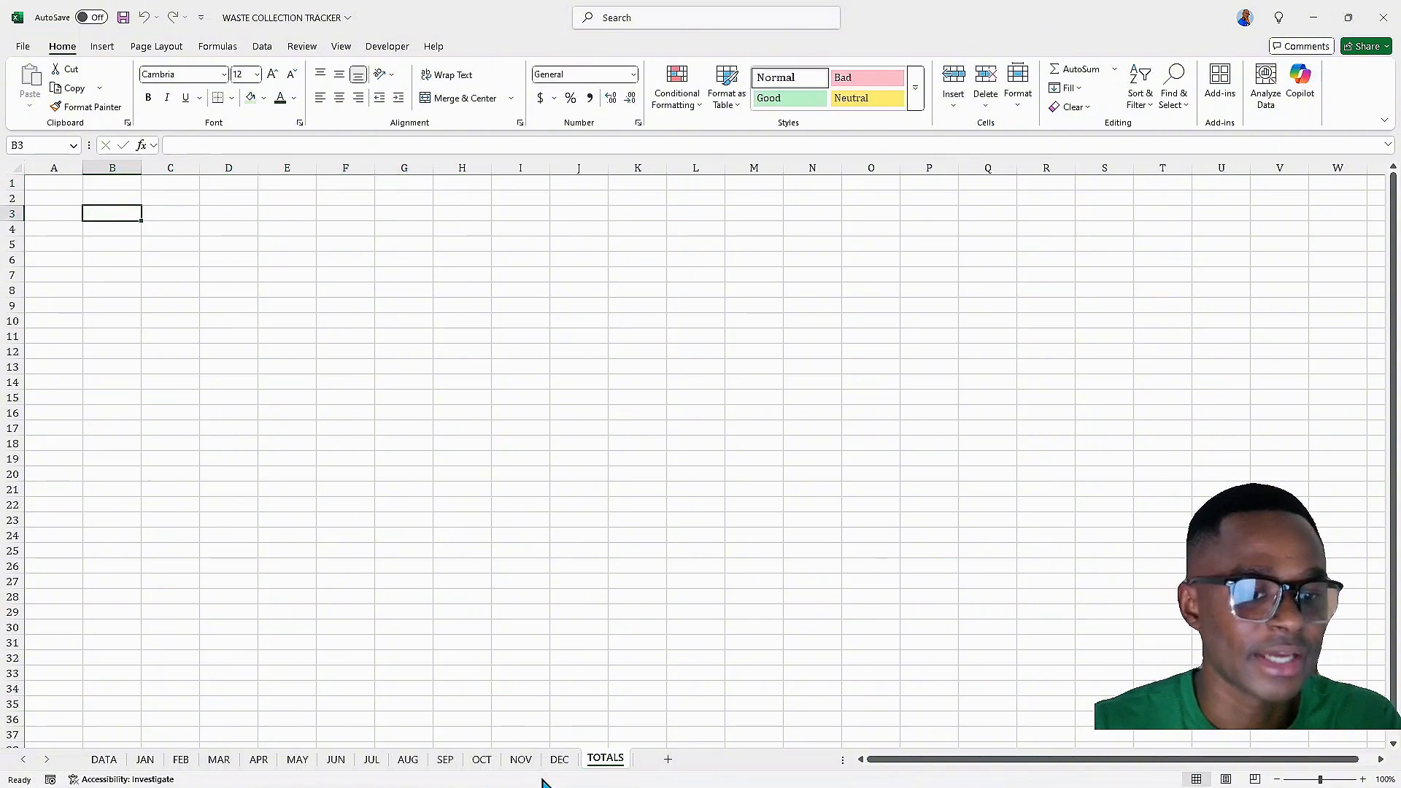
pyautogui.click(560, 759)
pyautogui.click(157, 248)
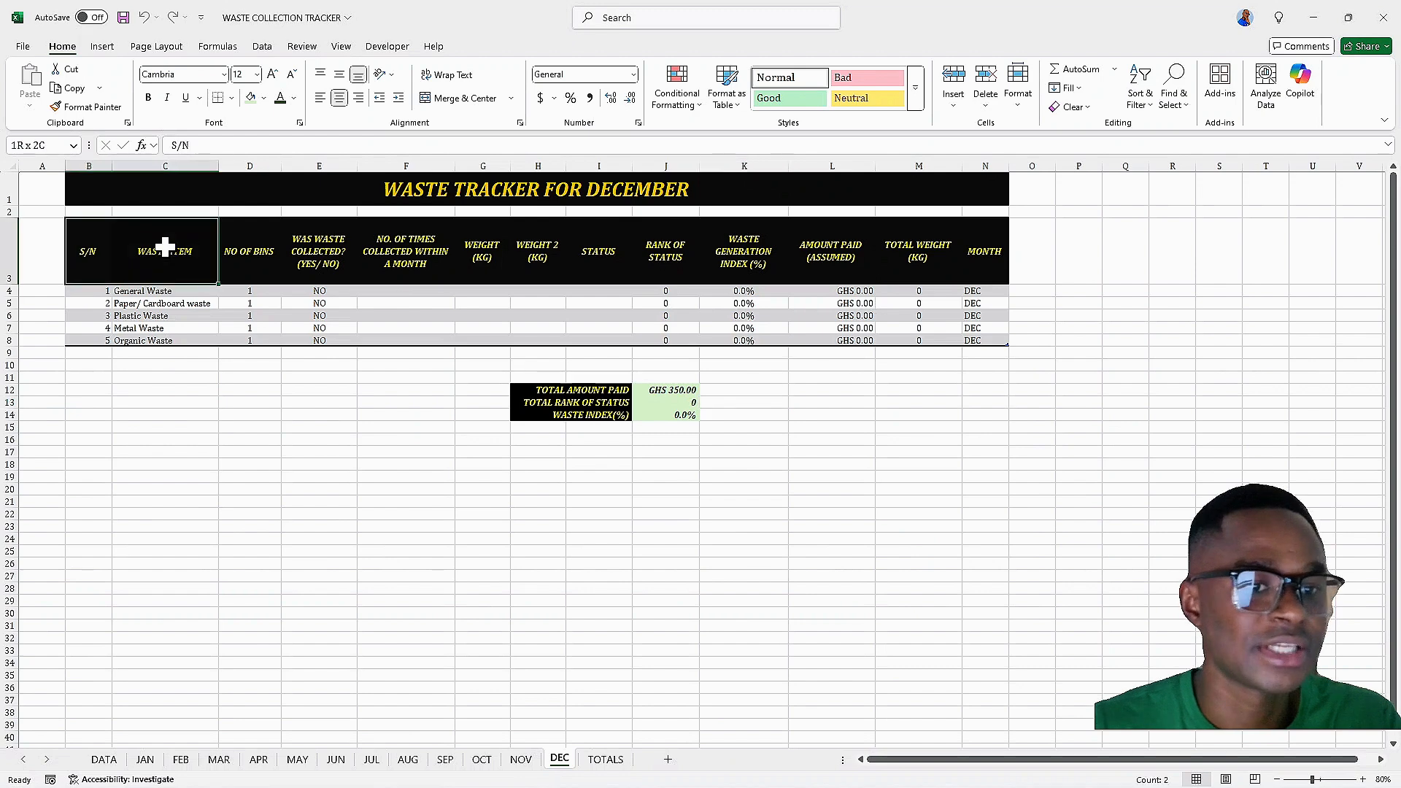
pyautogui.moveTo(89, 252); pyautogui.dragTo(977, 244)
pyautogui.hotkey('ctrl', 'c')
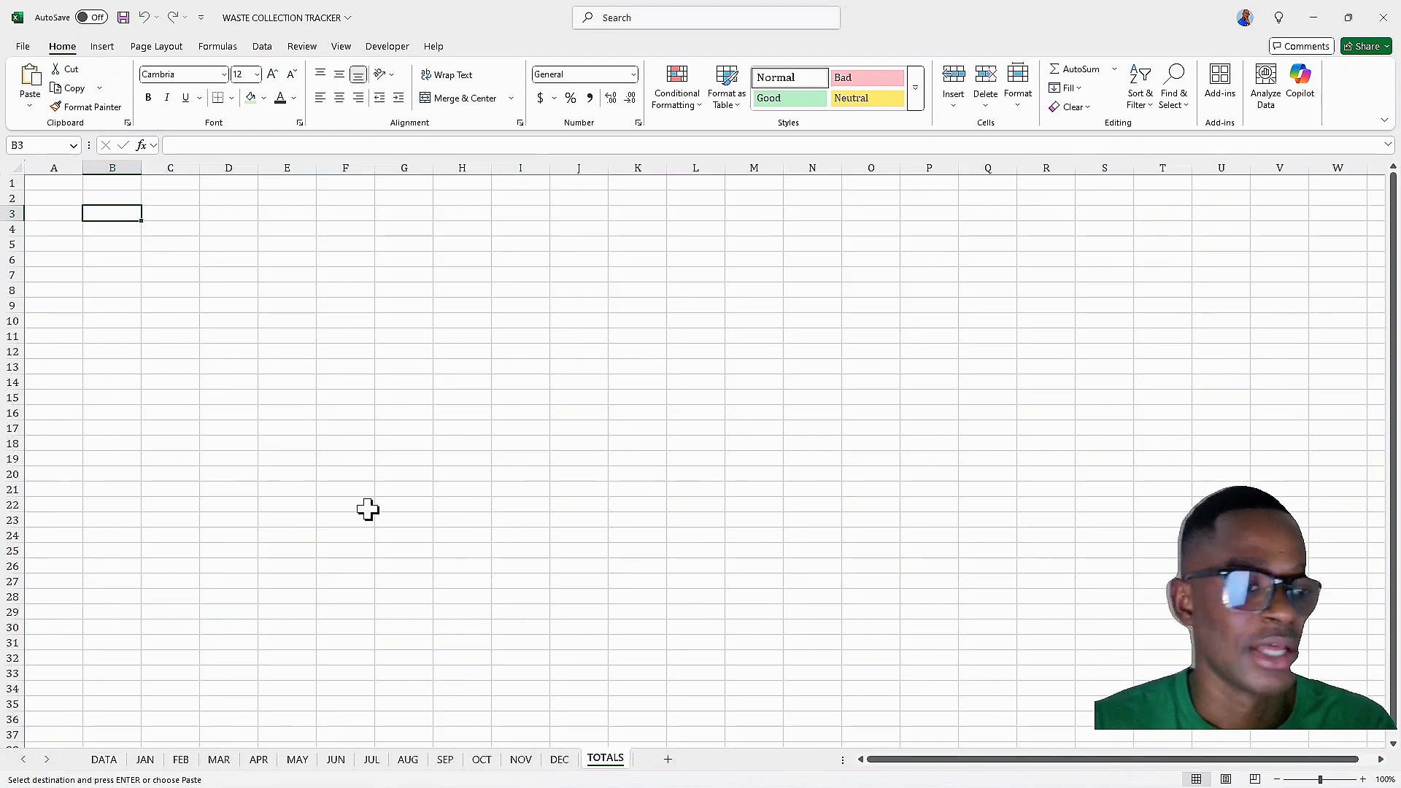
pyautogui.click(605, 759)
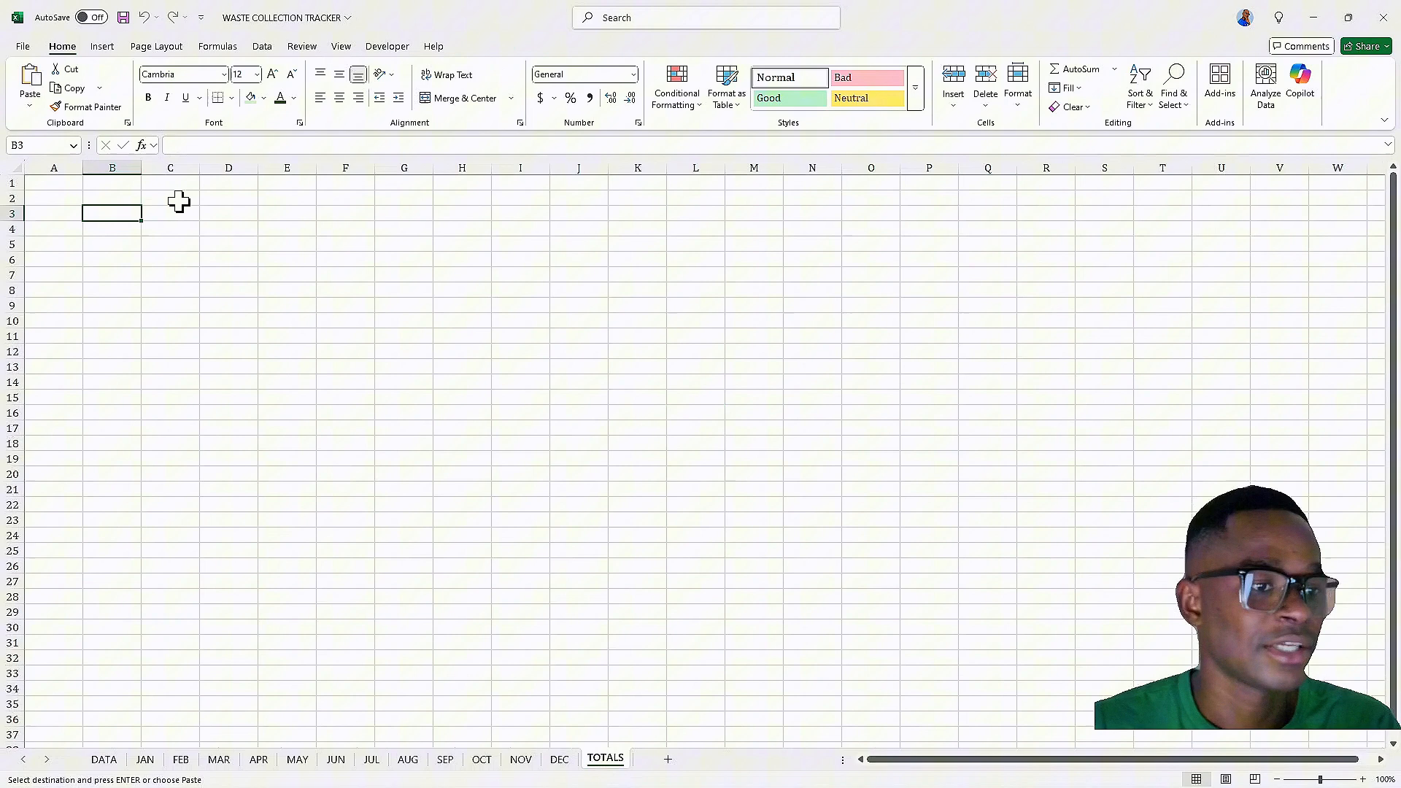
pyautogui.rightClick(124, 212)
pyautogui.moveTo(280, 332)
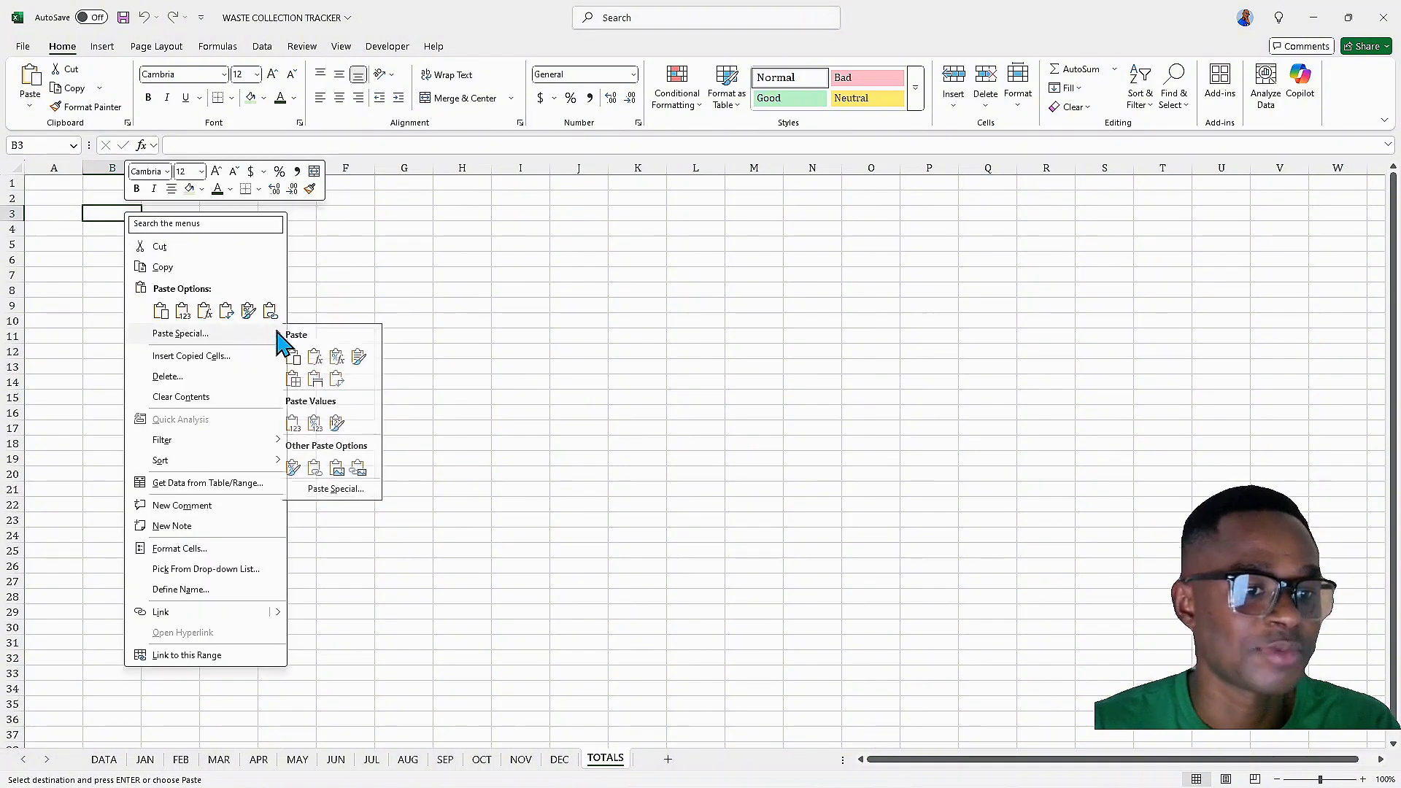
pyautogui.click(321, 380)
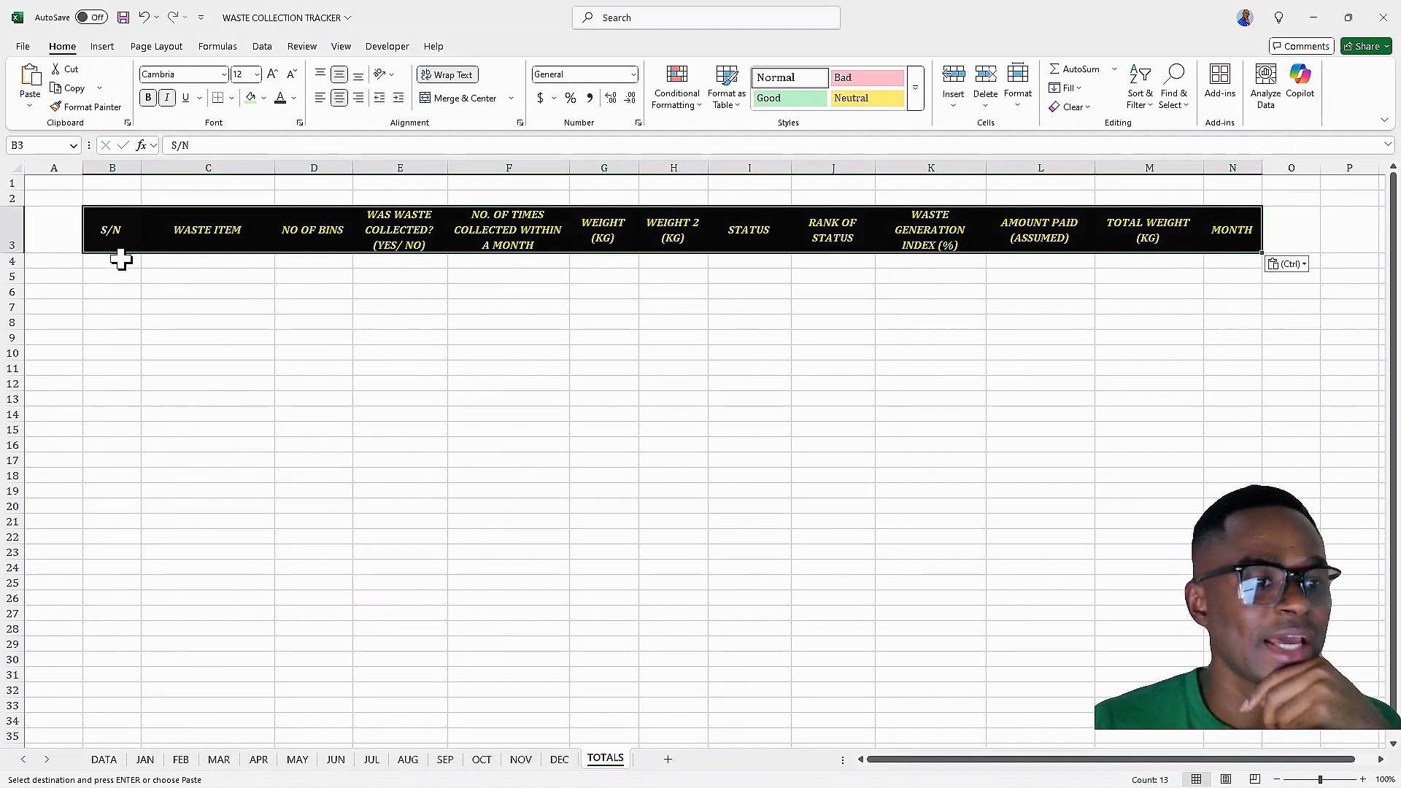
# Merge and center B1:N1 on TOTALS and enter the title TOTALS FOR WASTE COLLECTION
pyautogui.click(119, 182)
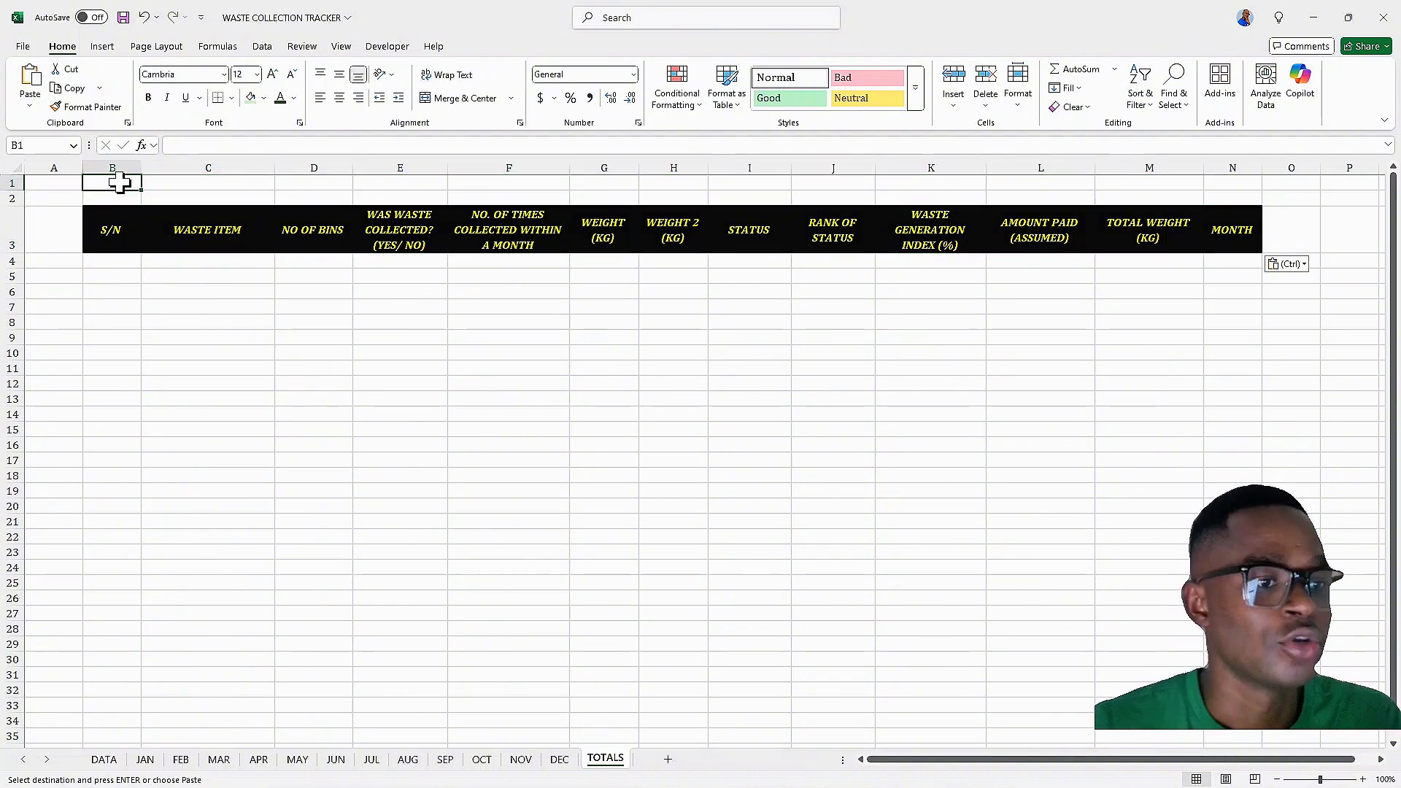
pyautogui.moveTo(119, 183); pyautogui.dragTo(1221, 183)
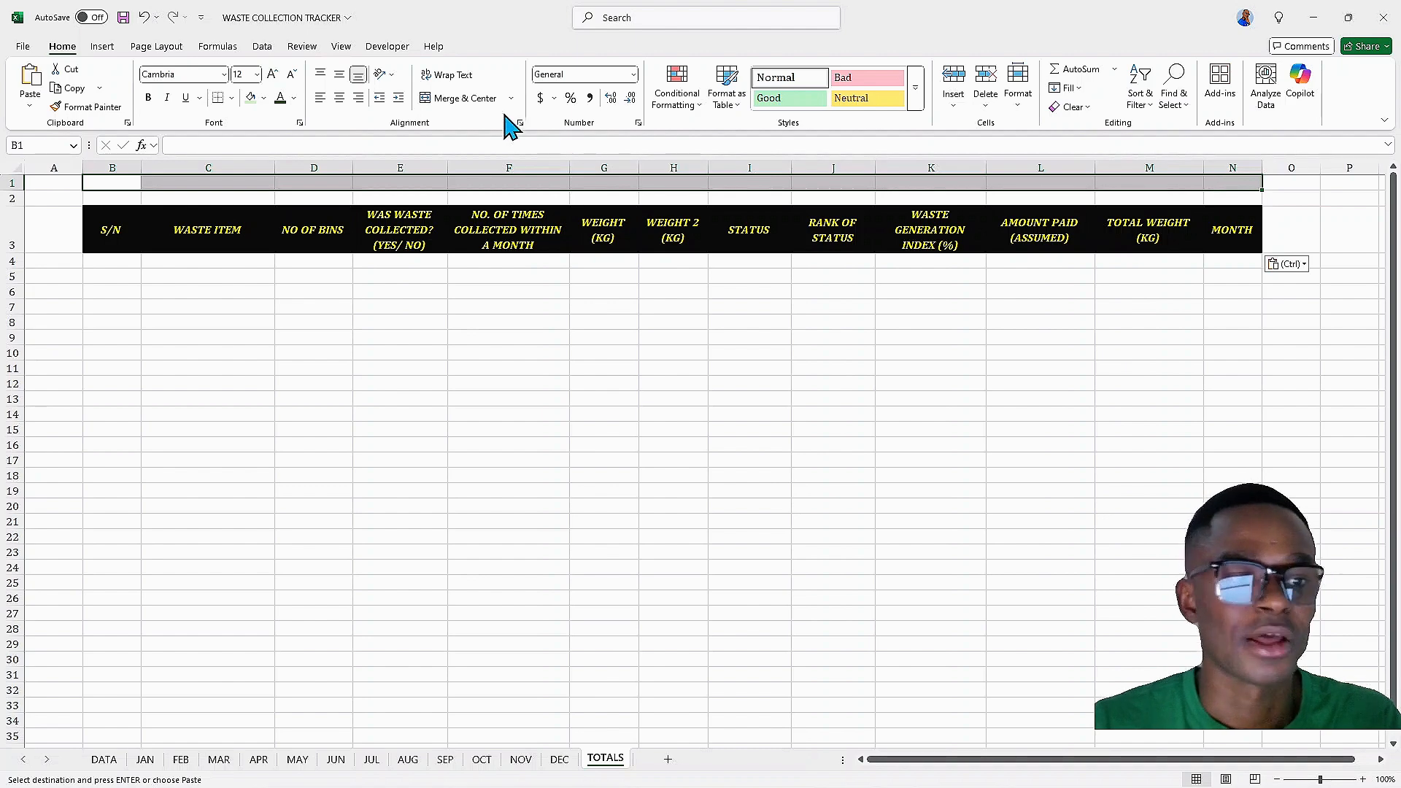
pyautogui.click(460, 98)
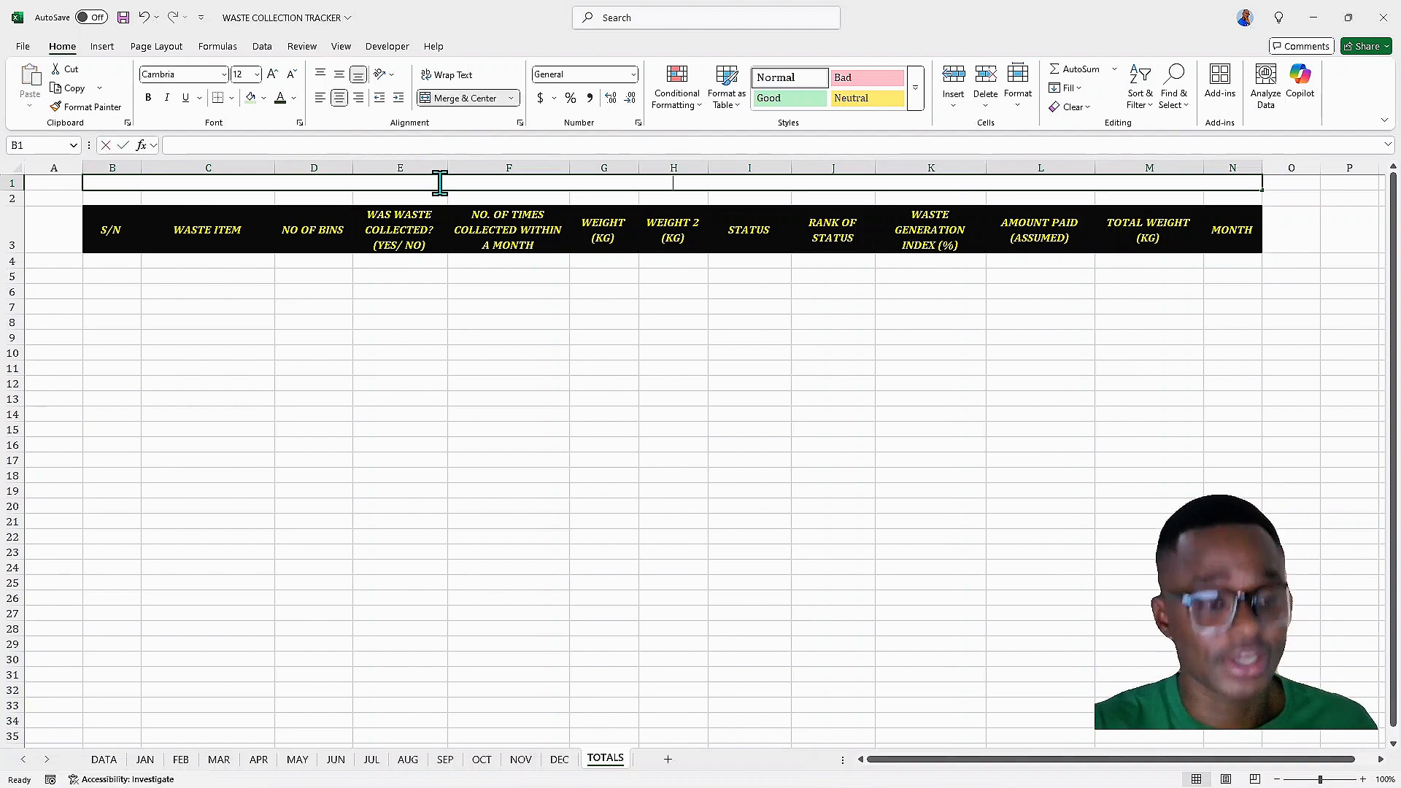
pyautogui.write('TOTALS ')
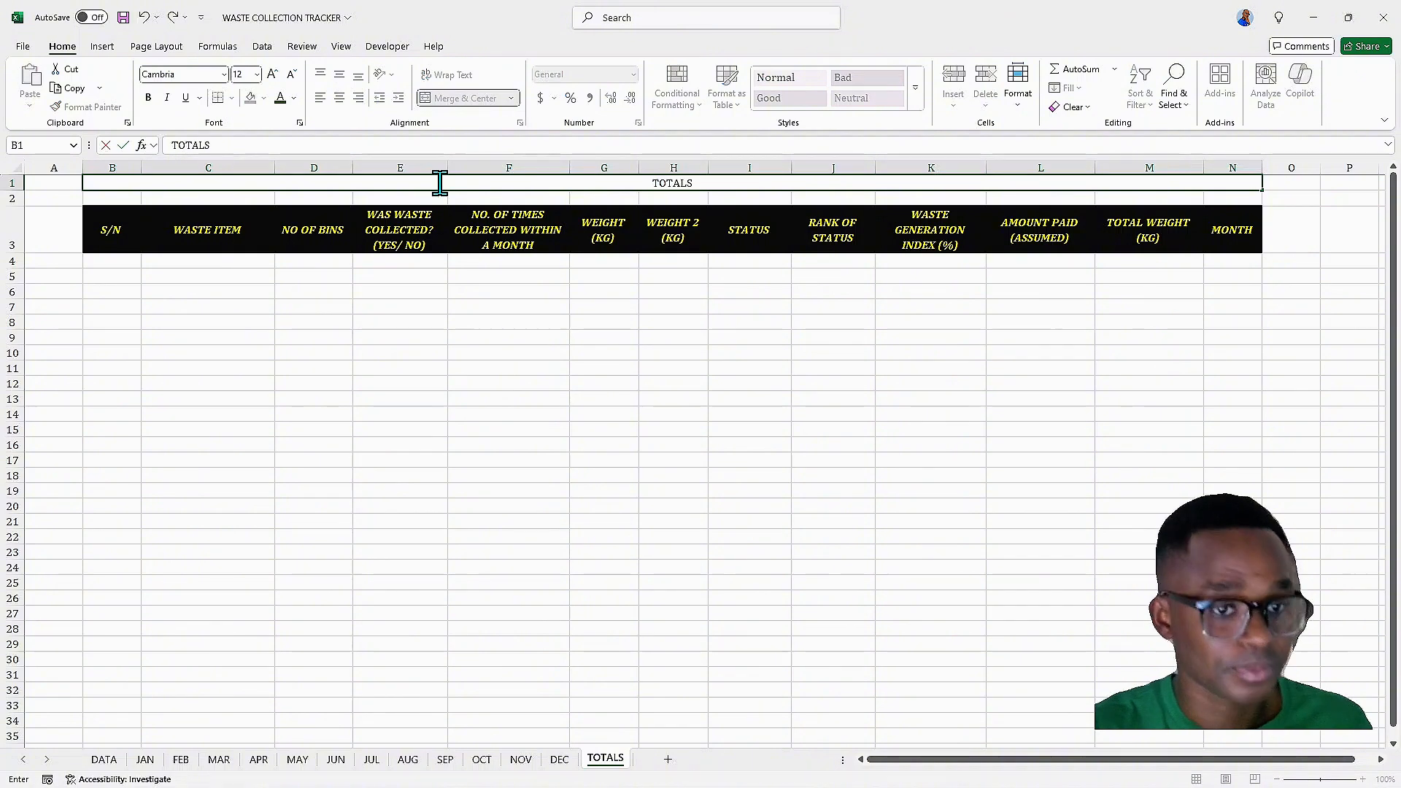
pyautogui.write('FOR')
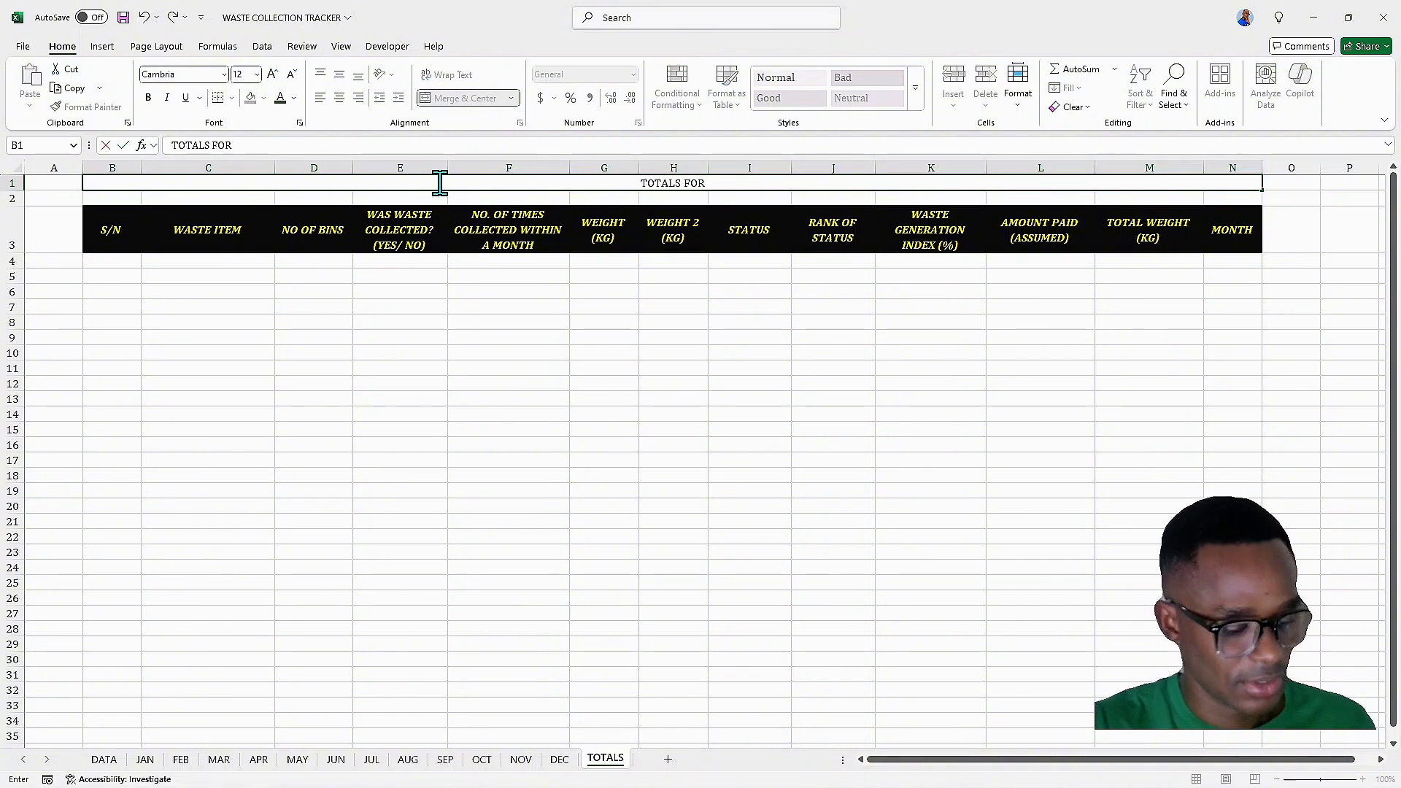
pyautogui.write(' WASTE ')
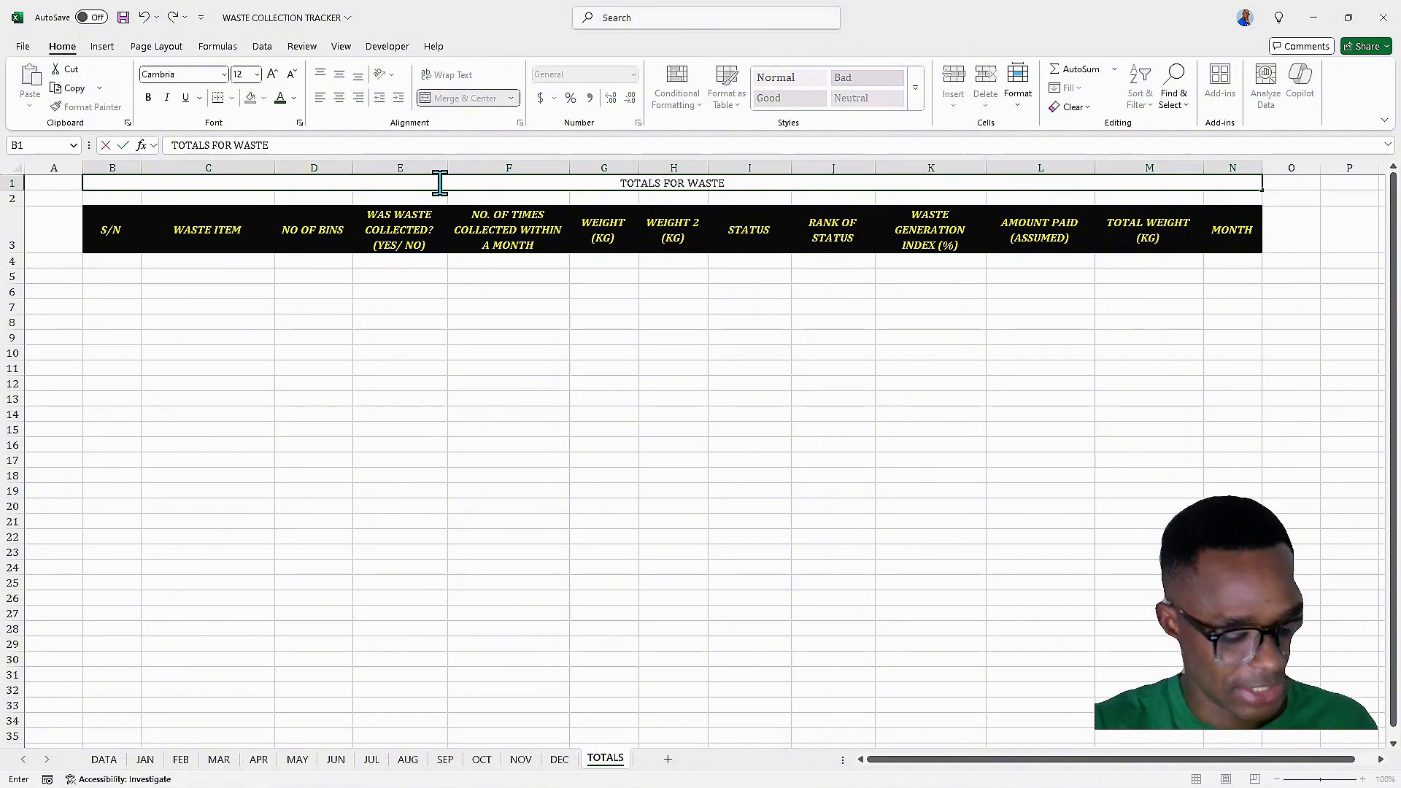
pyautogui.write('COLLEC')
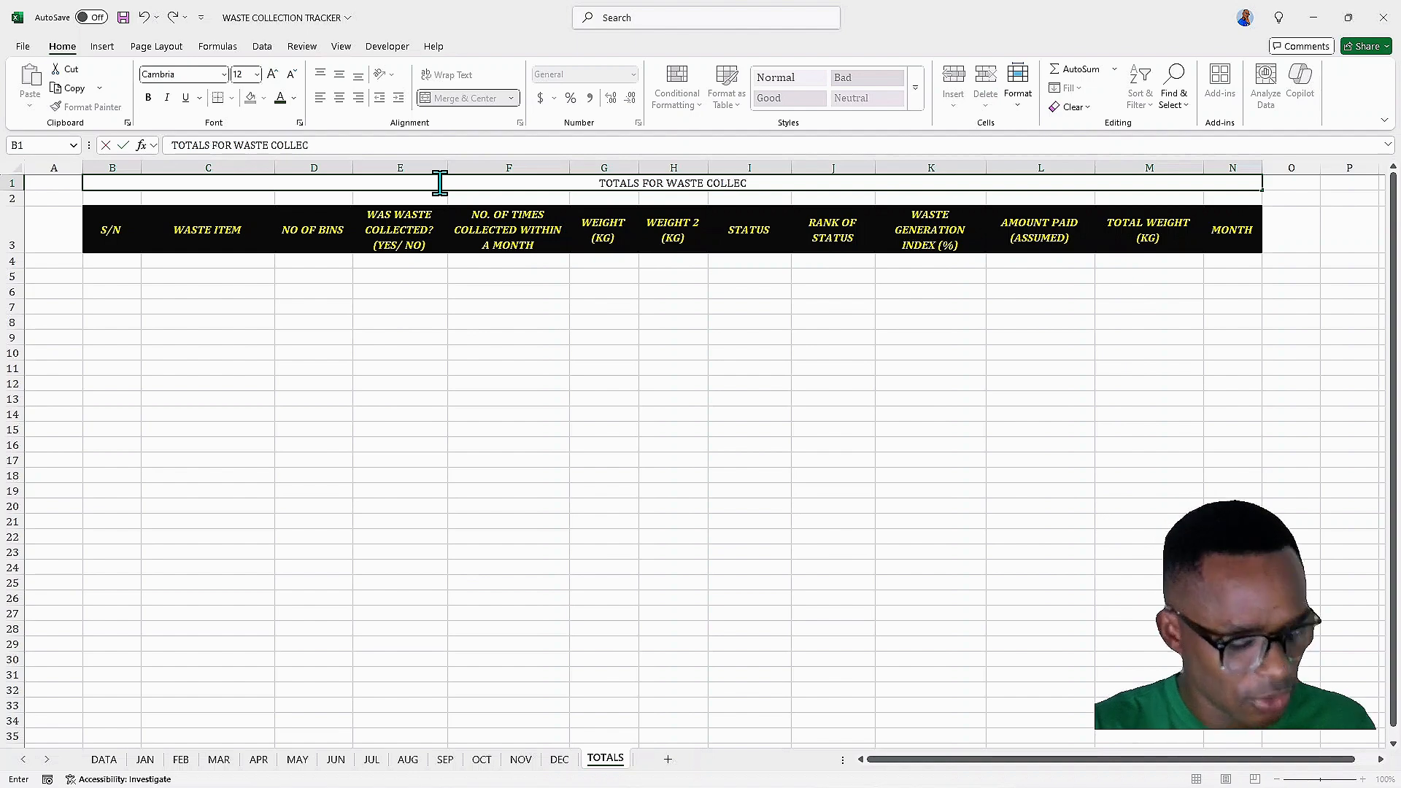
pyautogui.write('TIO')
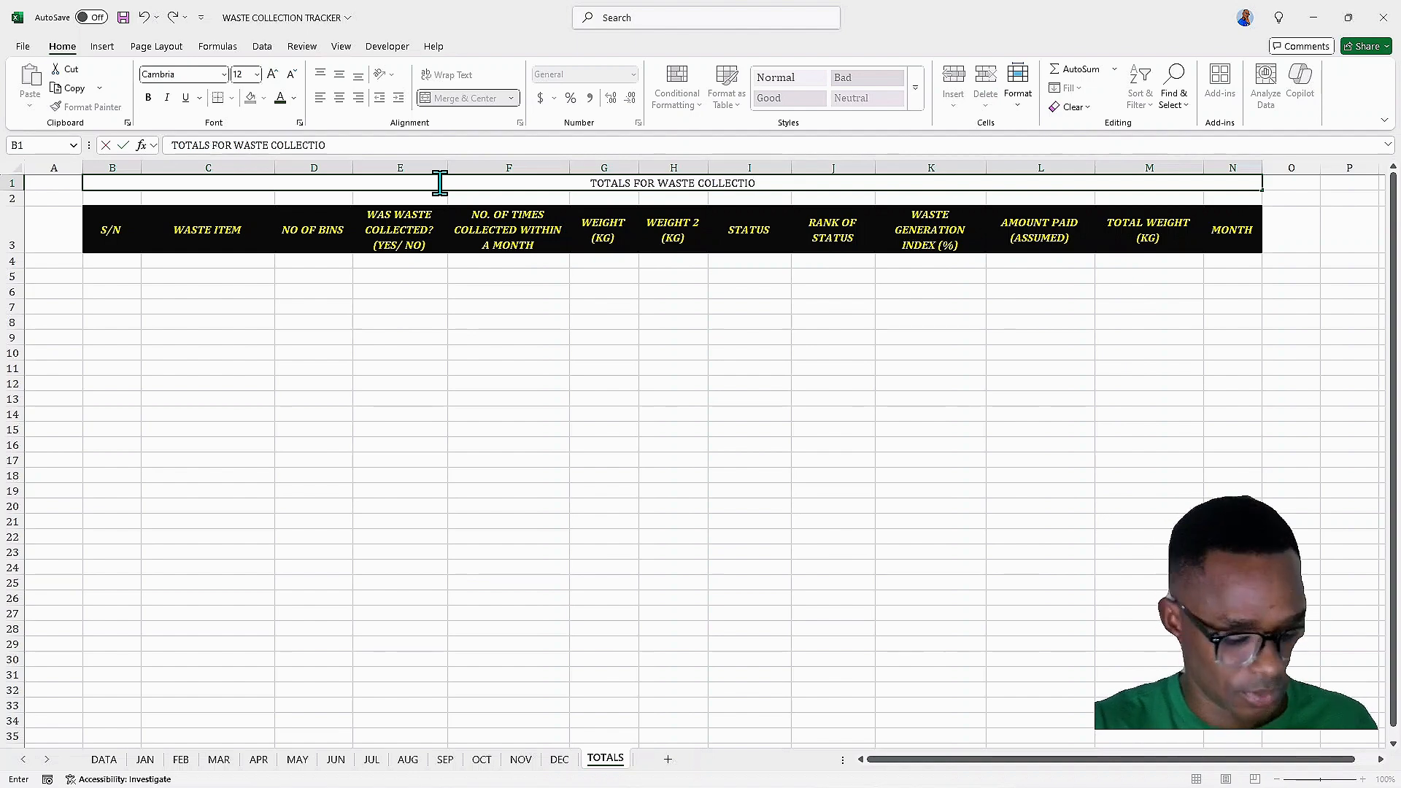
pyautogui.write('N')
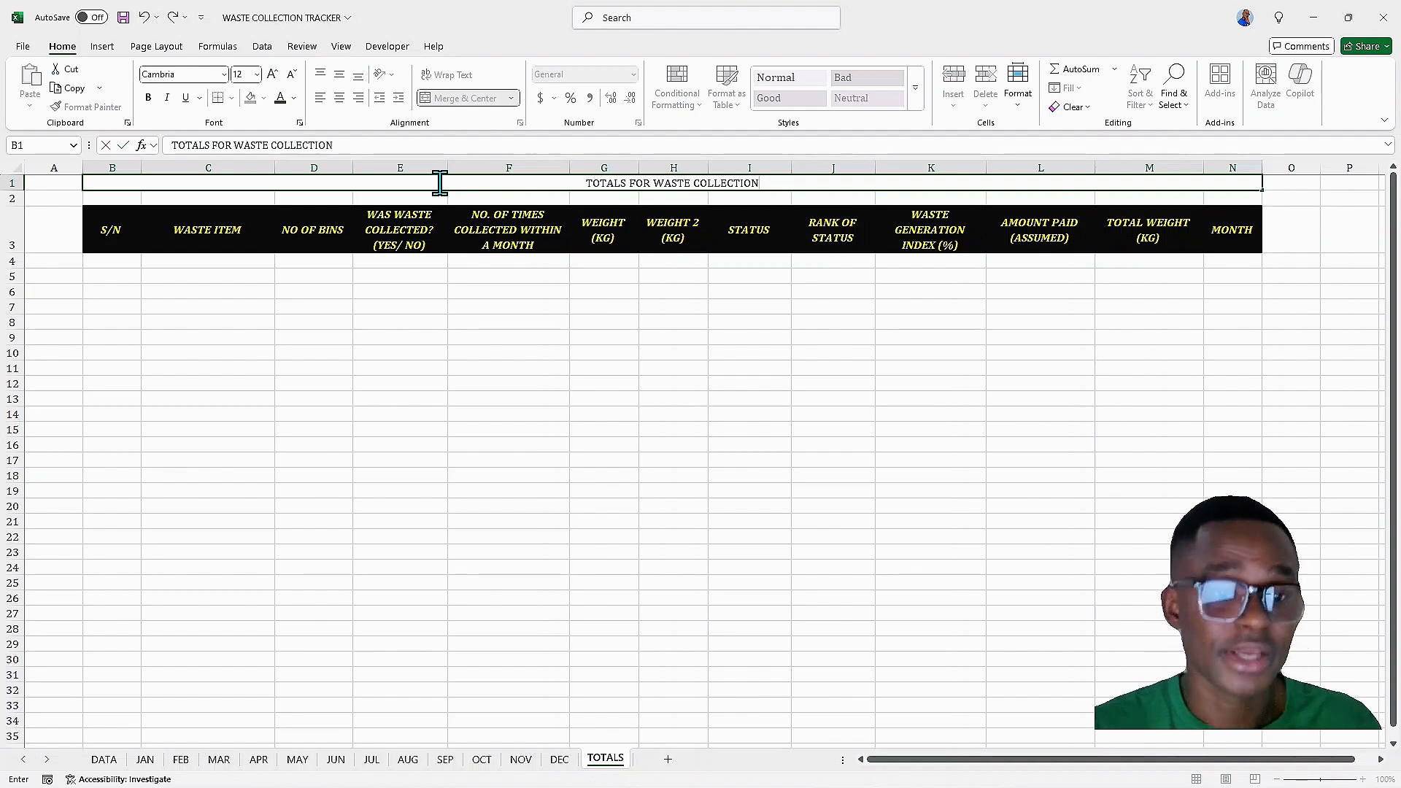
pyautogui.click(424, 279)
# Fill the title cell black and set its font colour to orange
pyautogui.click(387, 188)
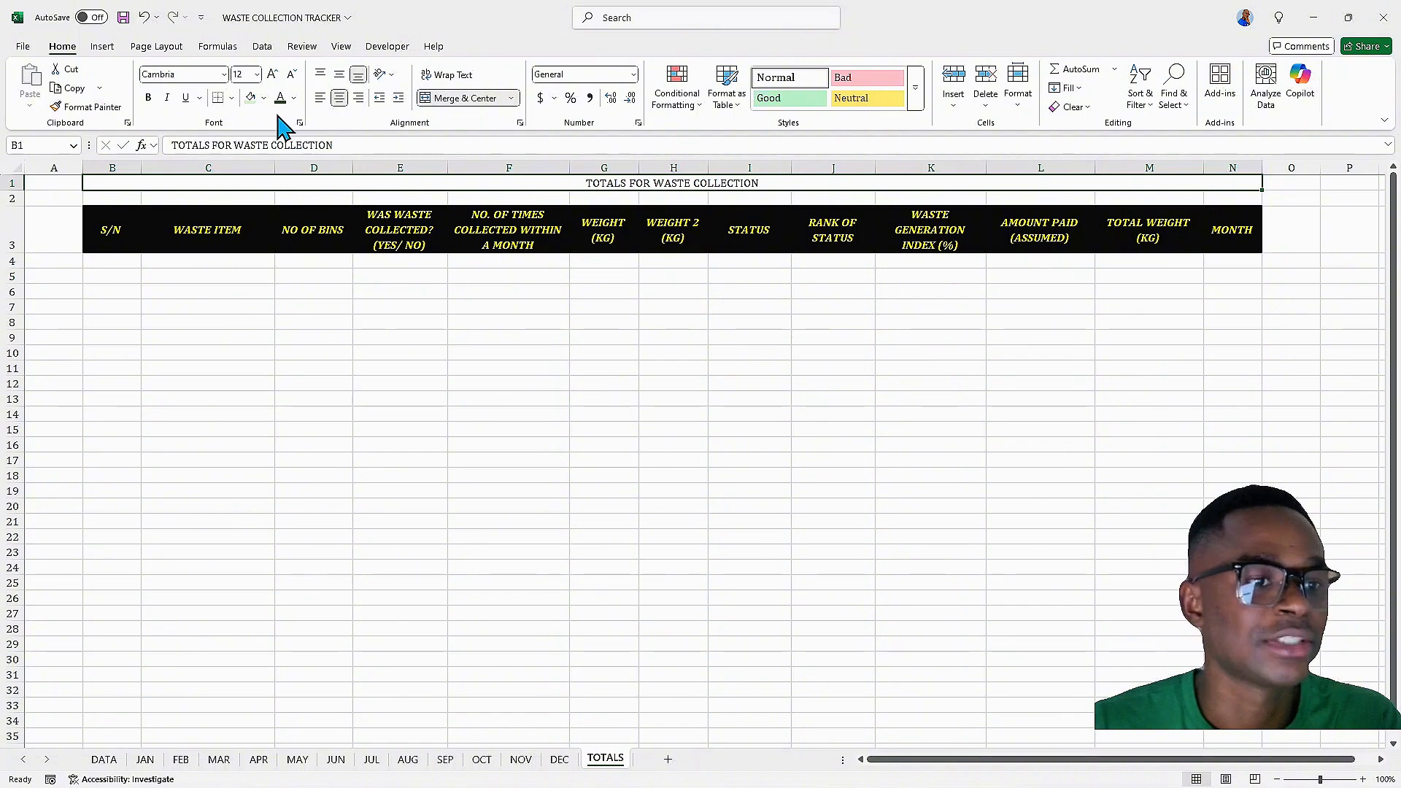
pyautogui.click(264, 98)
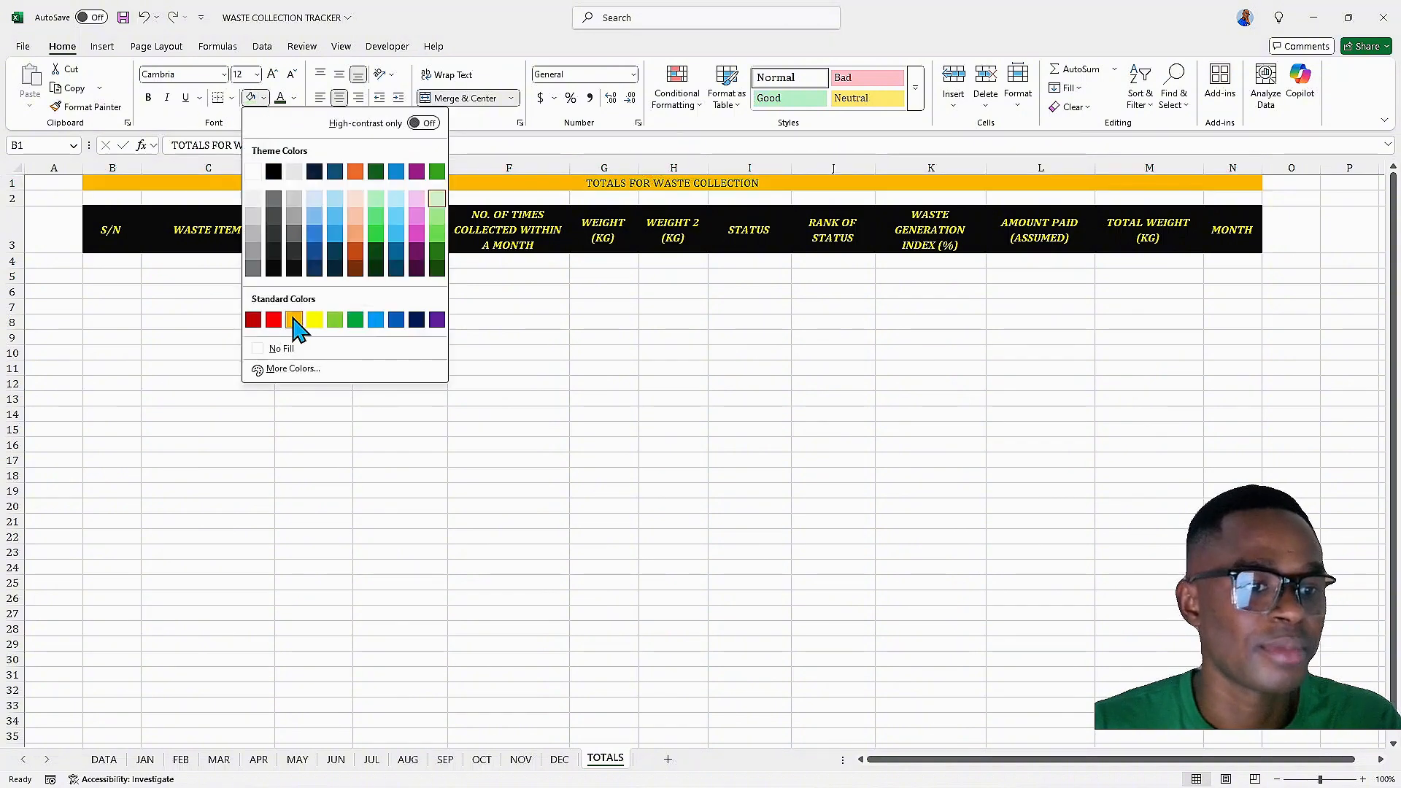
pyautogui.click(274, 269)
pyautogui.click(295, 98)
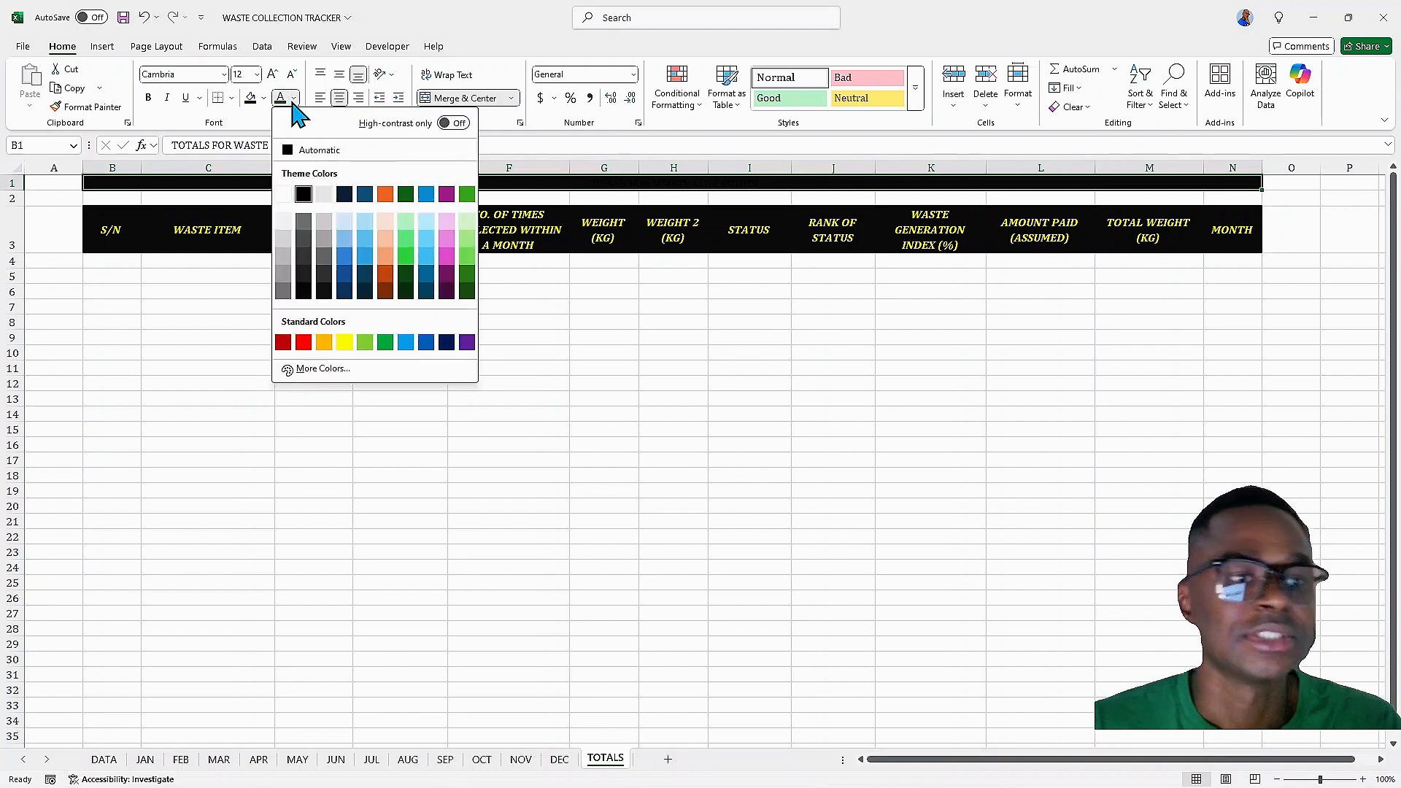
pyautogui.click(324, 344)
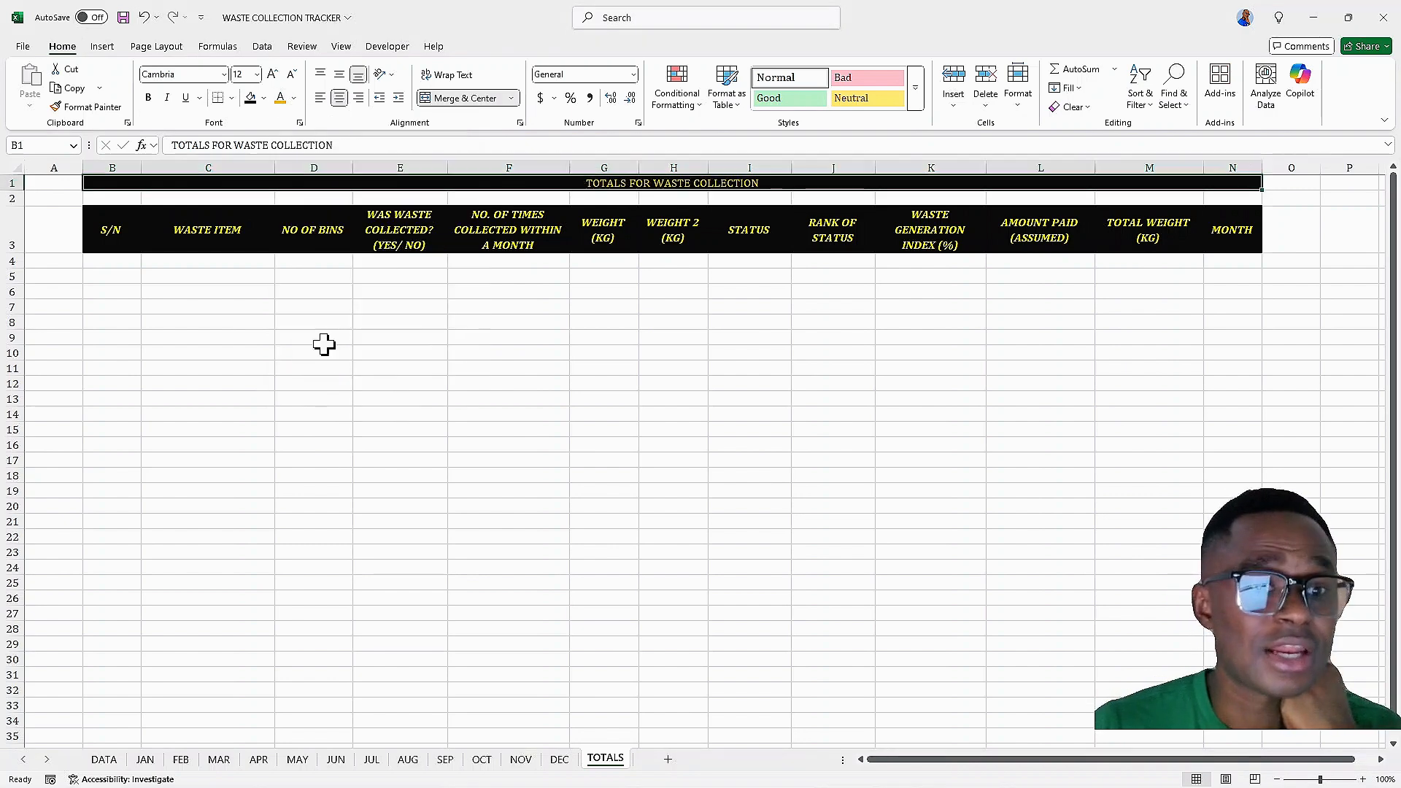
# Make the title bold and italic and set its font size to 36
pyautogui.click(149, 98)
pyautogui.click(167, 97)
pyautogui.click(272, 74)
pyautogui.click(272, 73)
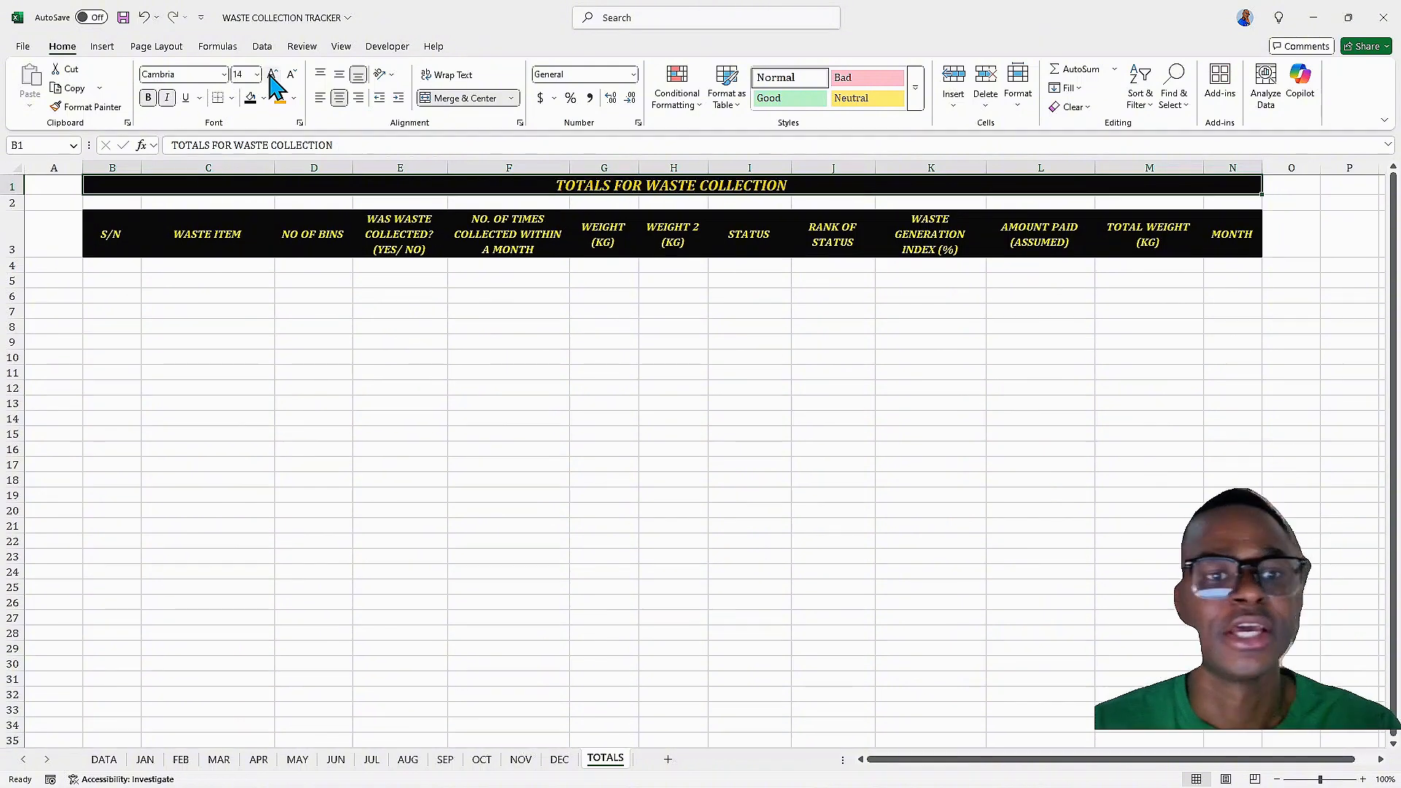
pyautogui.click(272, 74)
pyautogui.click(272, 74)
pyautogui.click(273, 74)
pyautogui.click(272, 74)
pyautogui.click(272, 74)
pyautogui.click(272, 74)
pyautogui.click(273, 74)
pyautogui.click(272, 74)
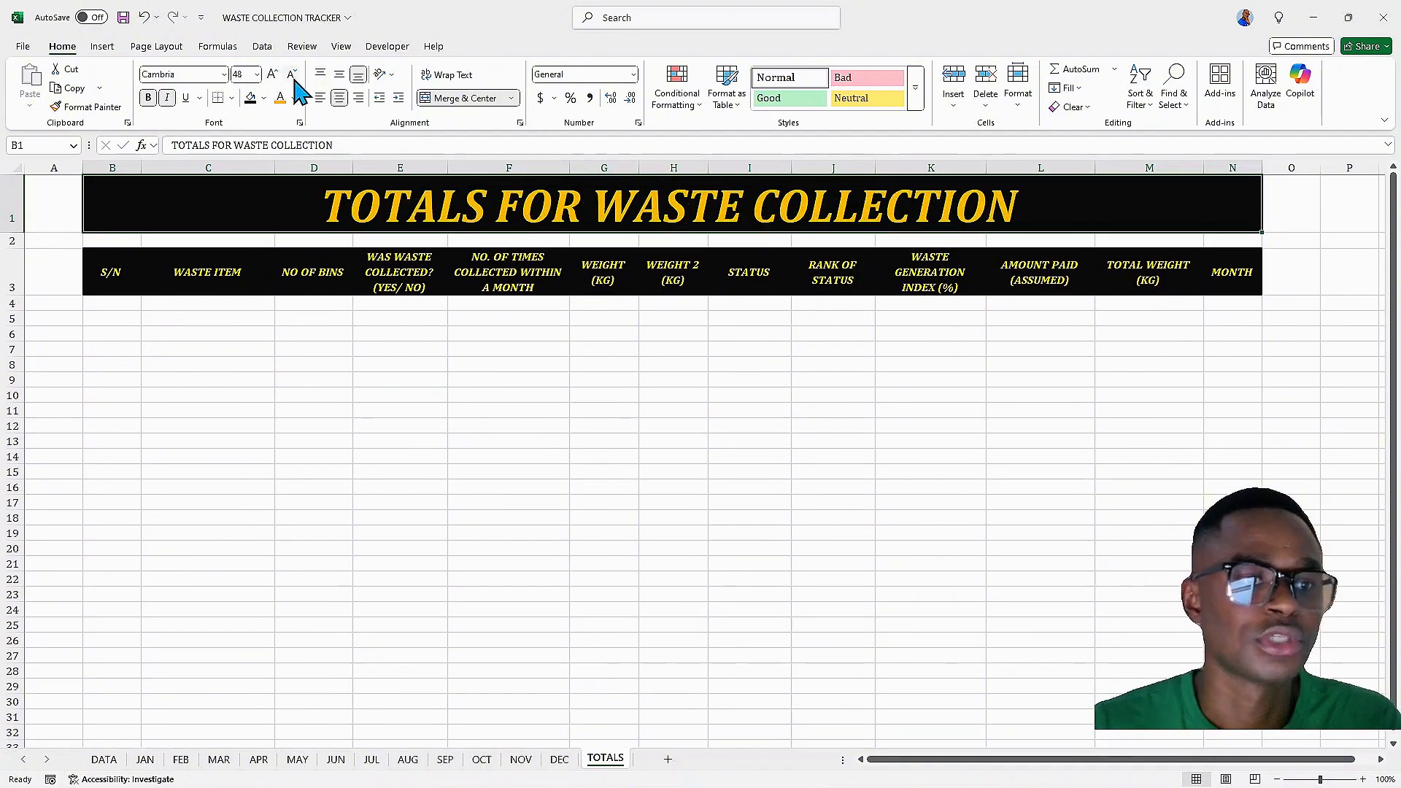
pyautogui.click(292, 74)
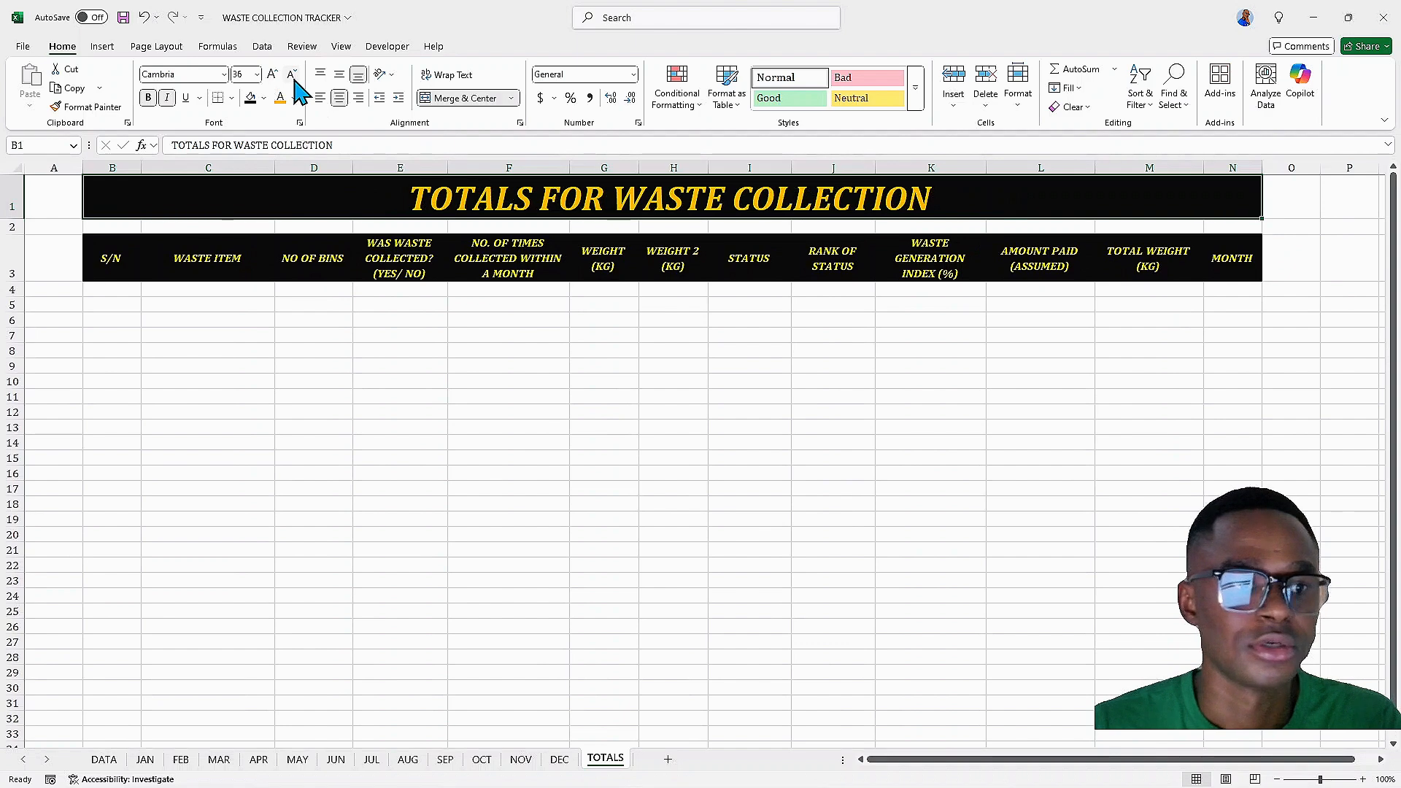
# Try a smaller font size for the title, then restore it to 36
pyautogui.click(294, 77)
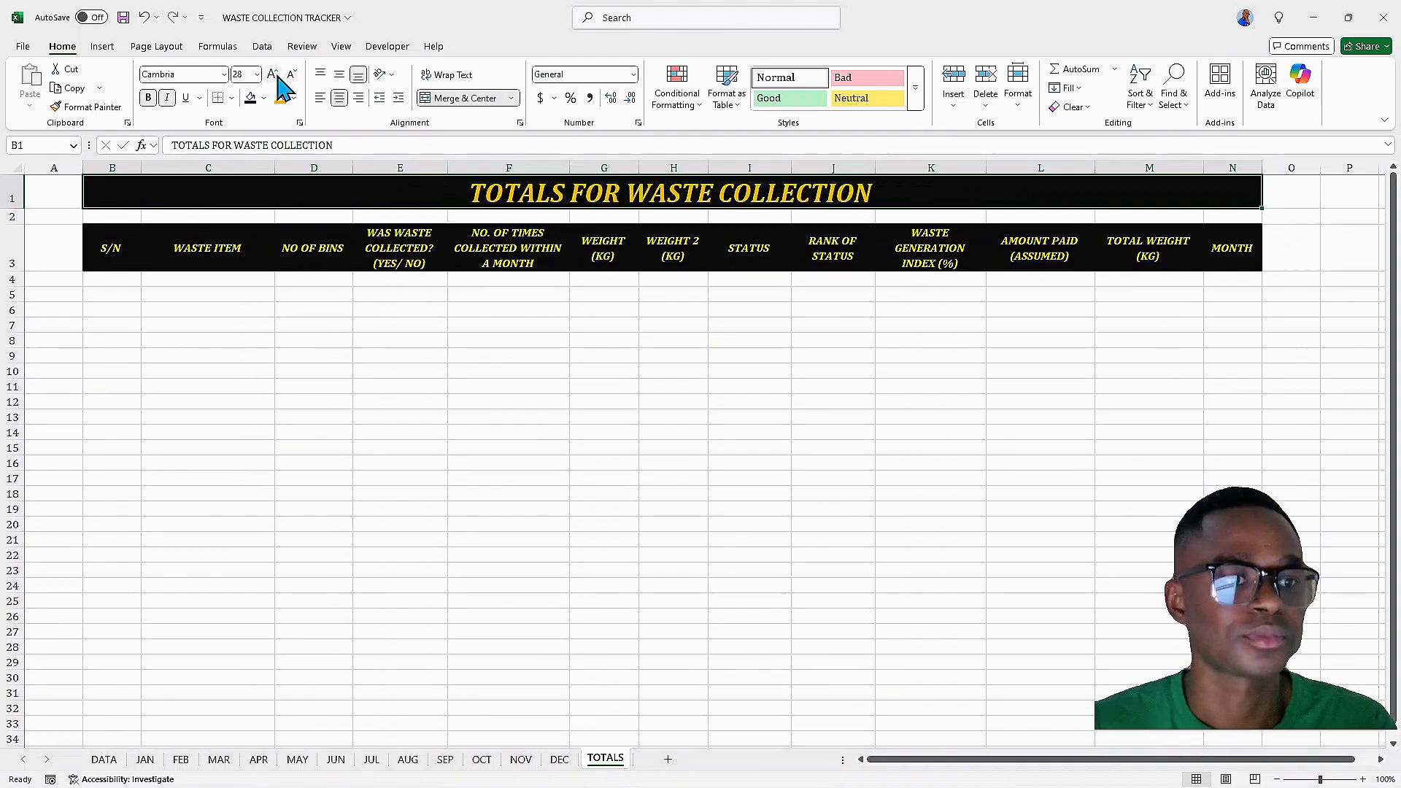
pyautogui.click(274, 75)
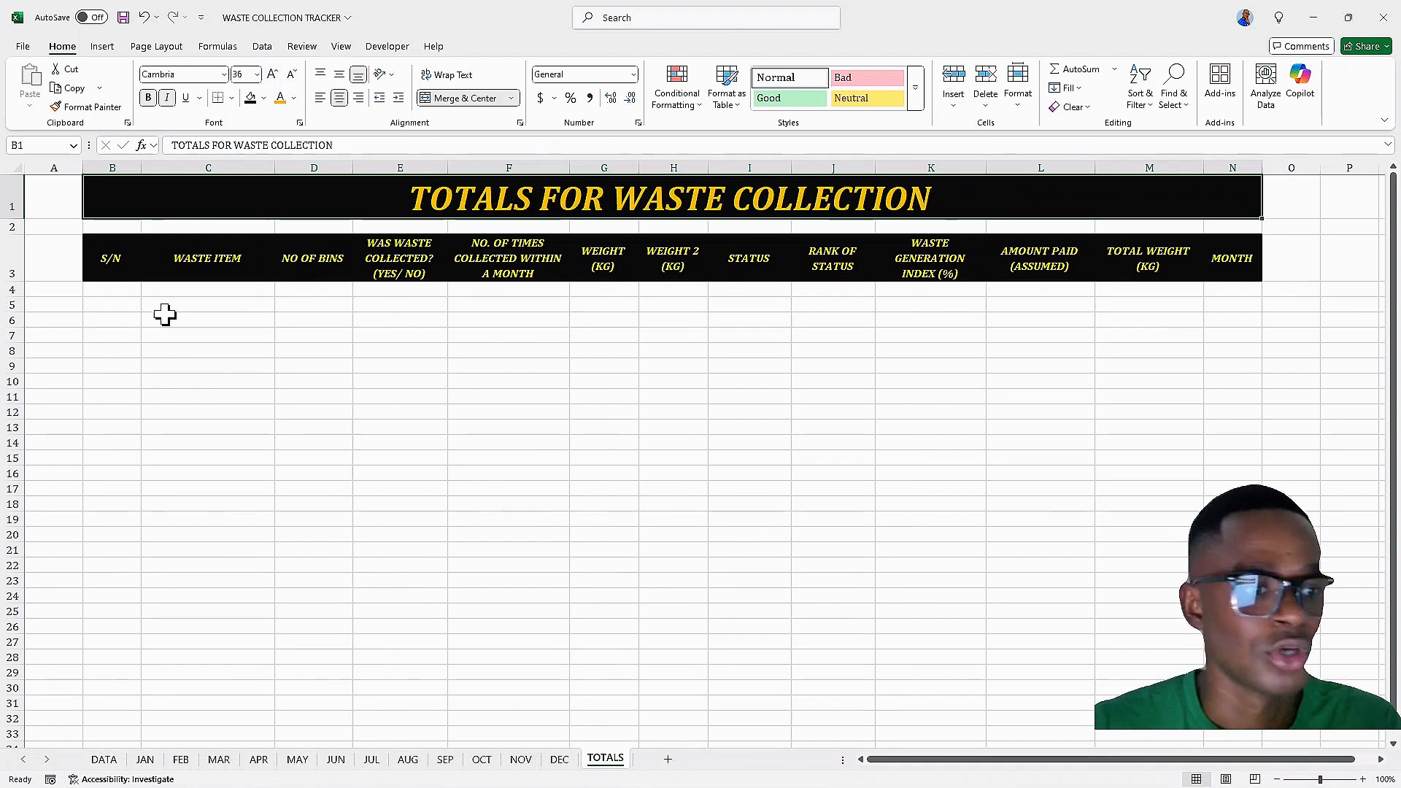
# In B4 of TOTALS, enter a VSTACK formula stacking the monthly tables Table2 through Table14 from the JAN to DEC sheets
pyautogui.click(136, 290)
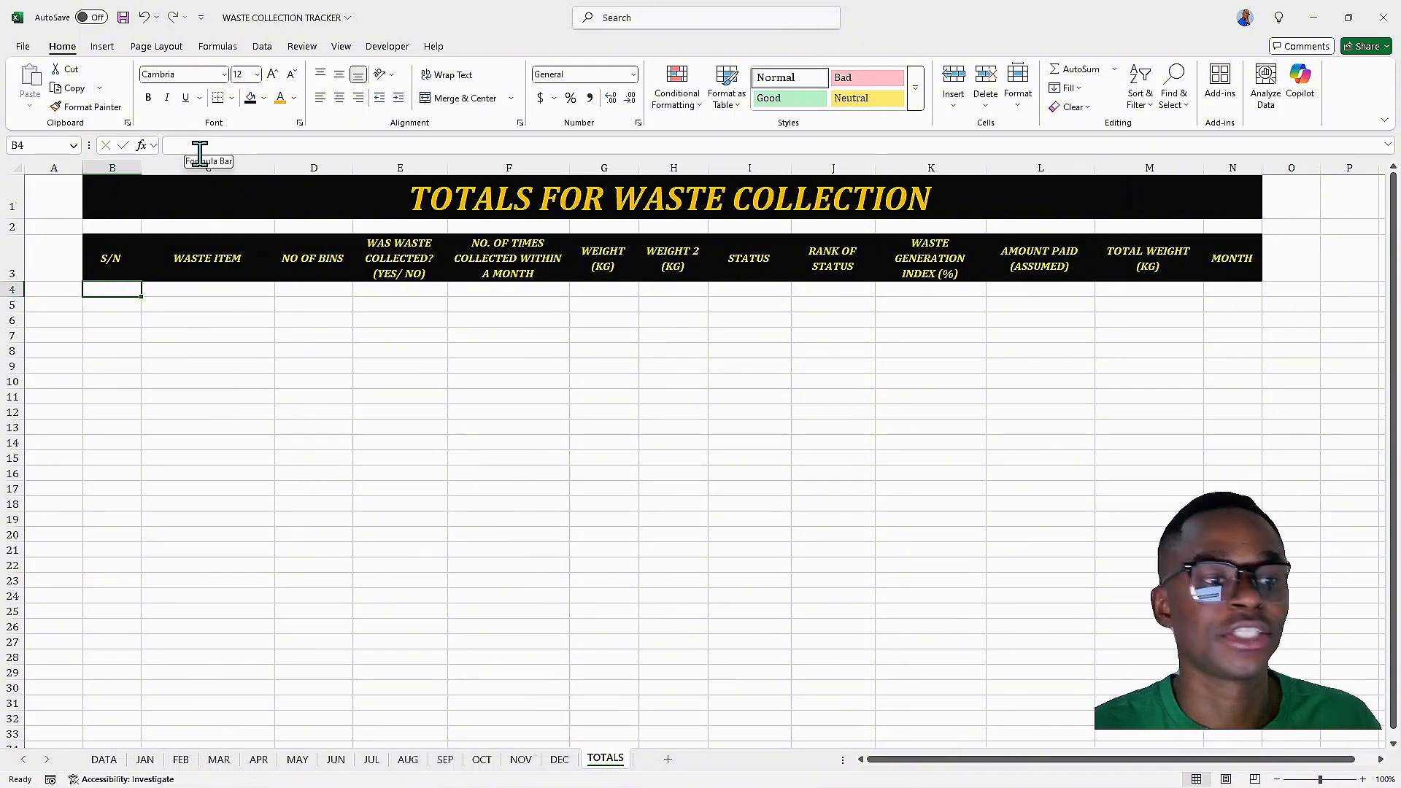
pyautogui.write('=VSTACK')
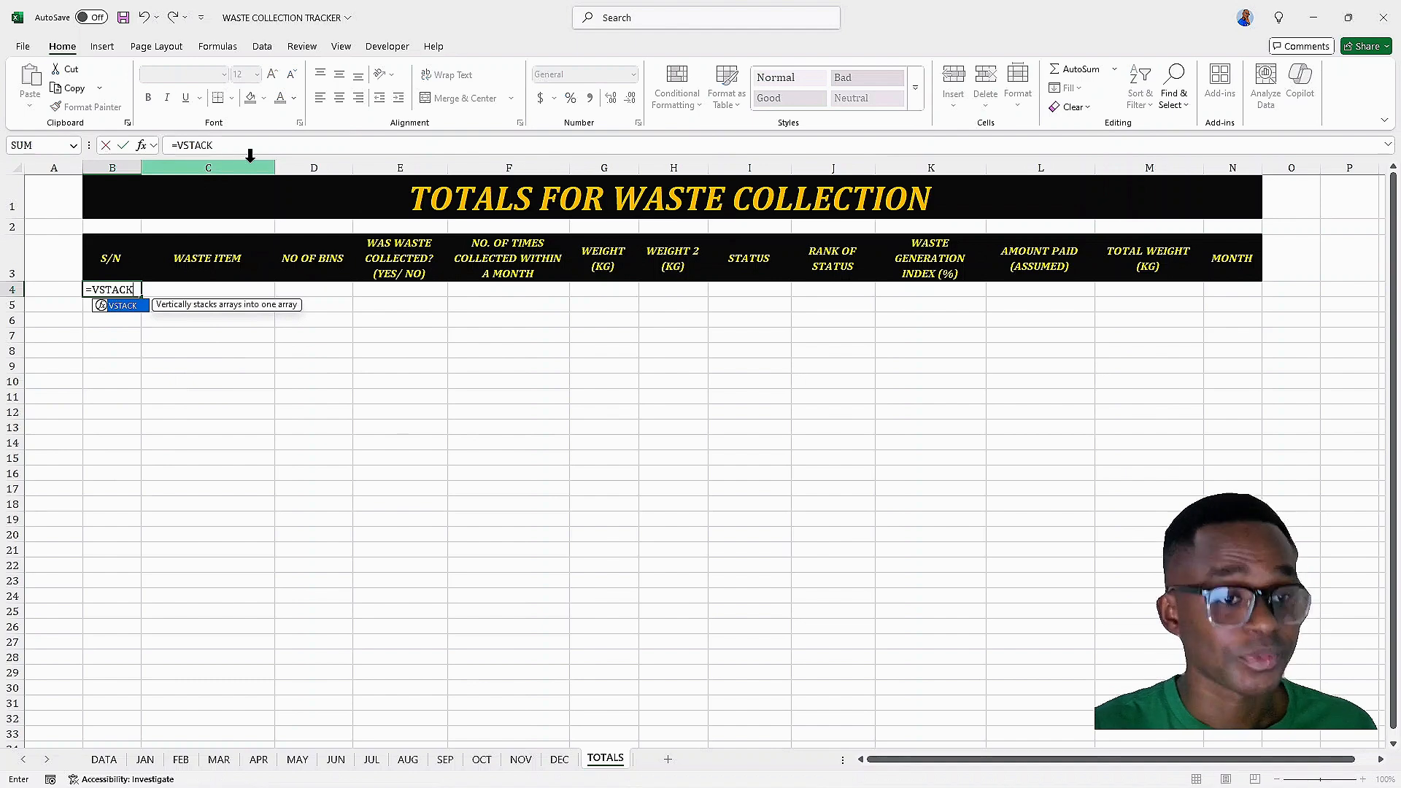
pyautogui.write('(')
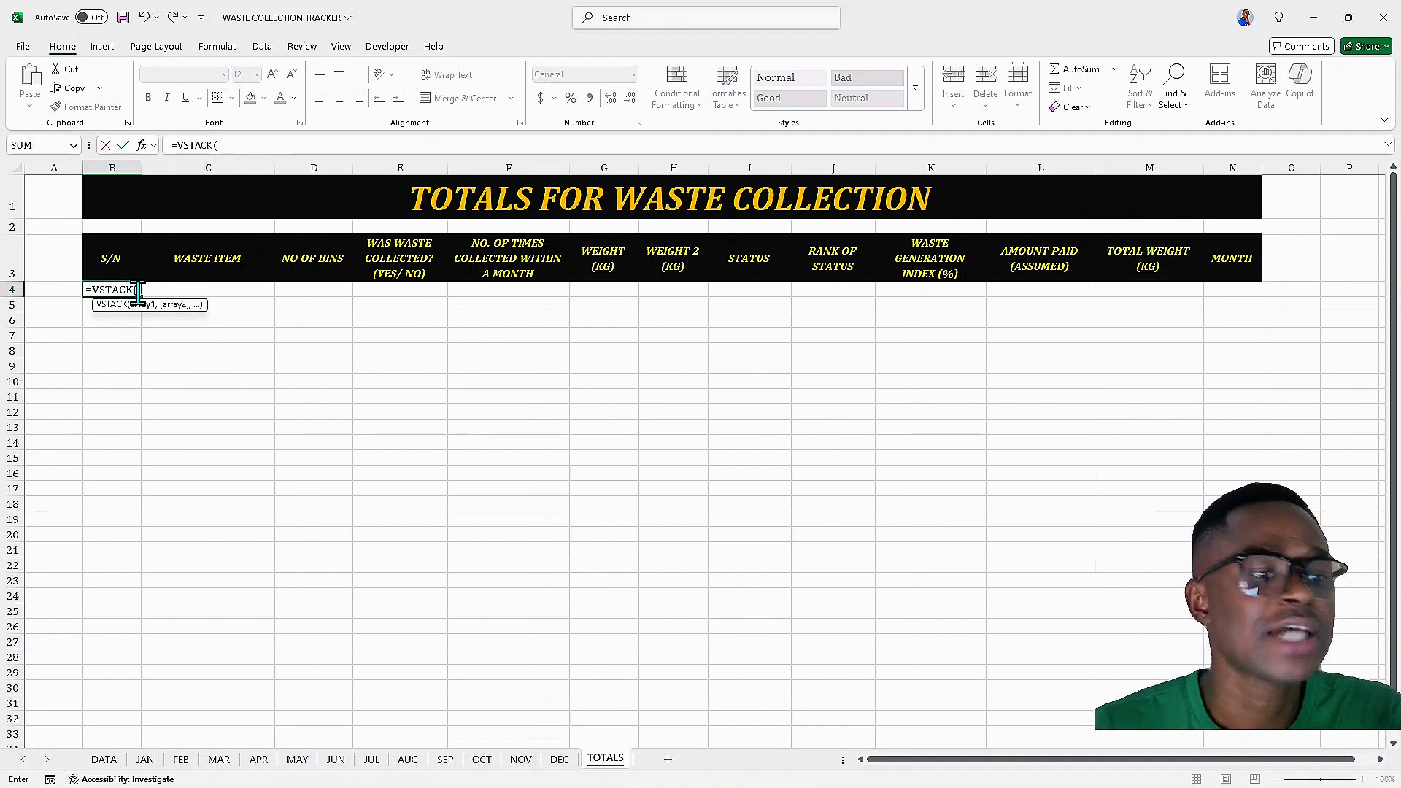
pyautogui.click(145, 759)
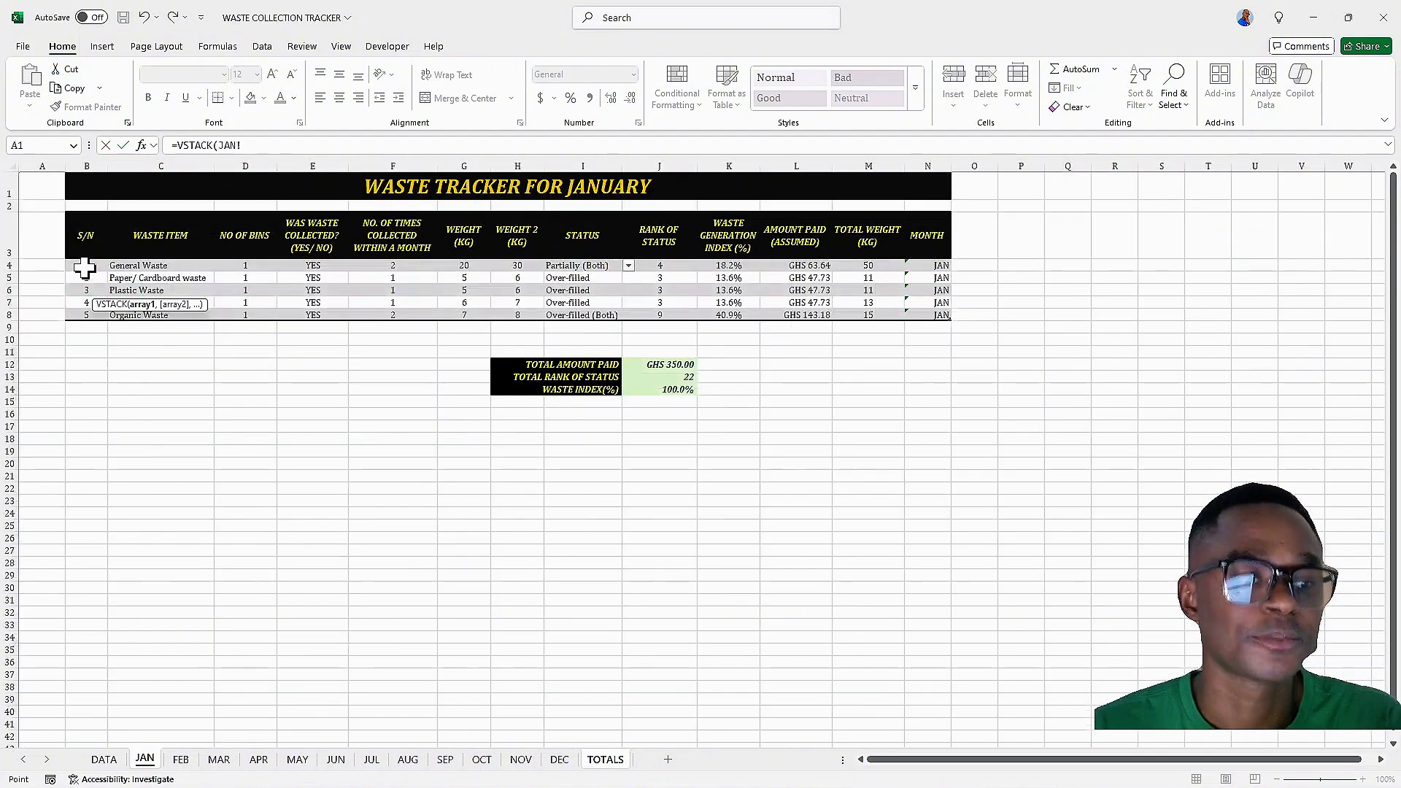
pyautogui.moveTo(85, 268); pyautogui.dragTo(920, 310)
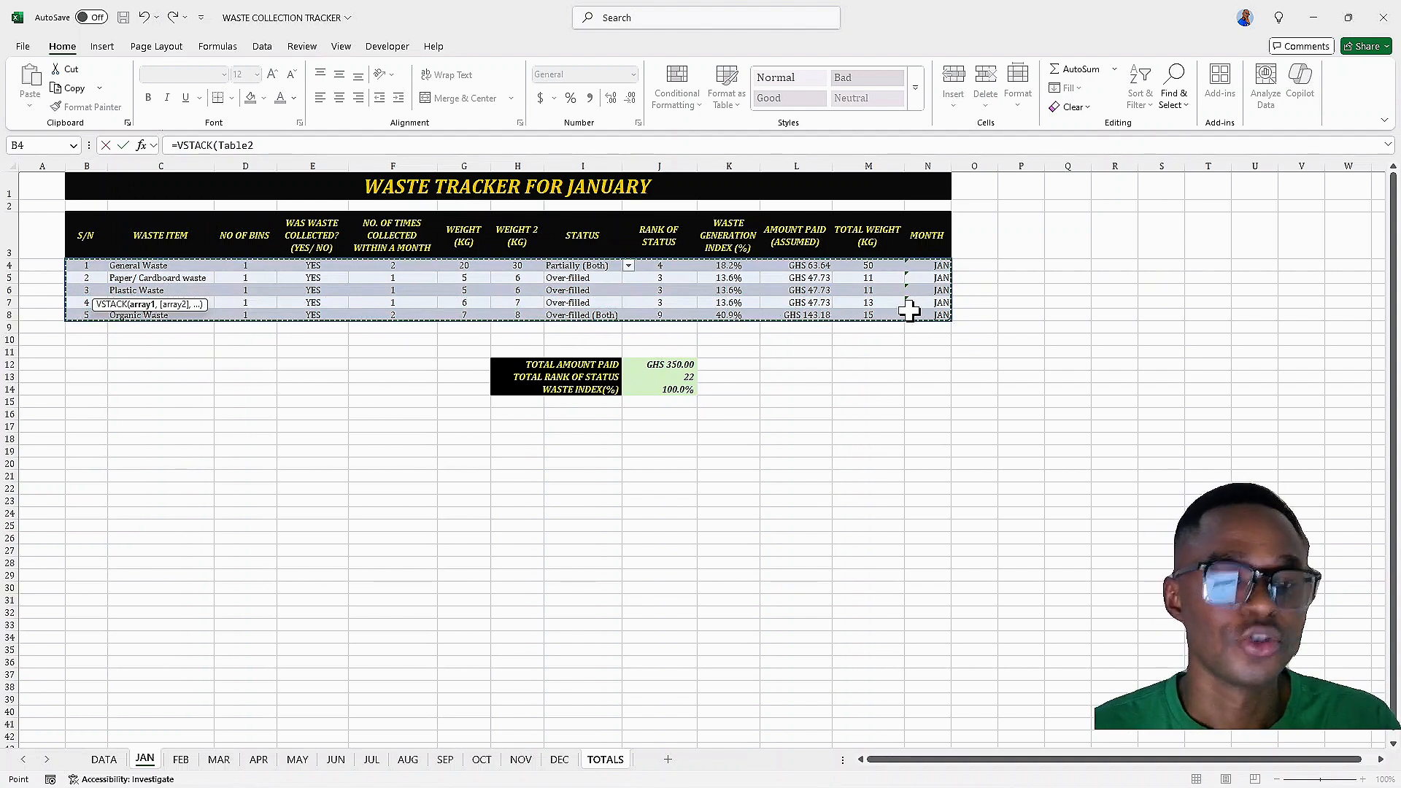
pyautogui.write(',')
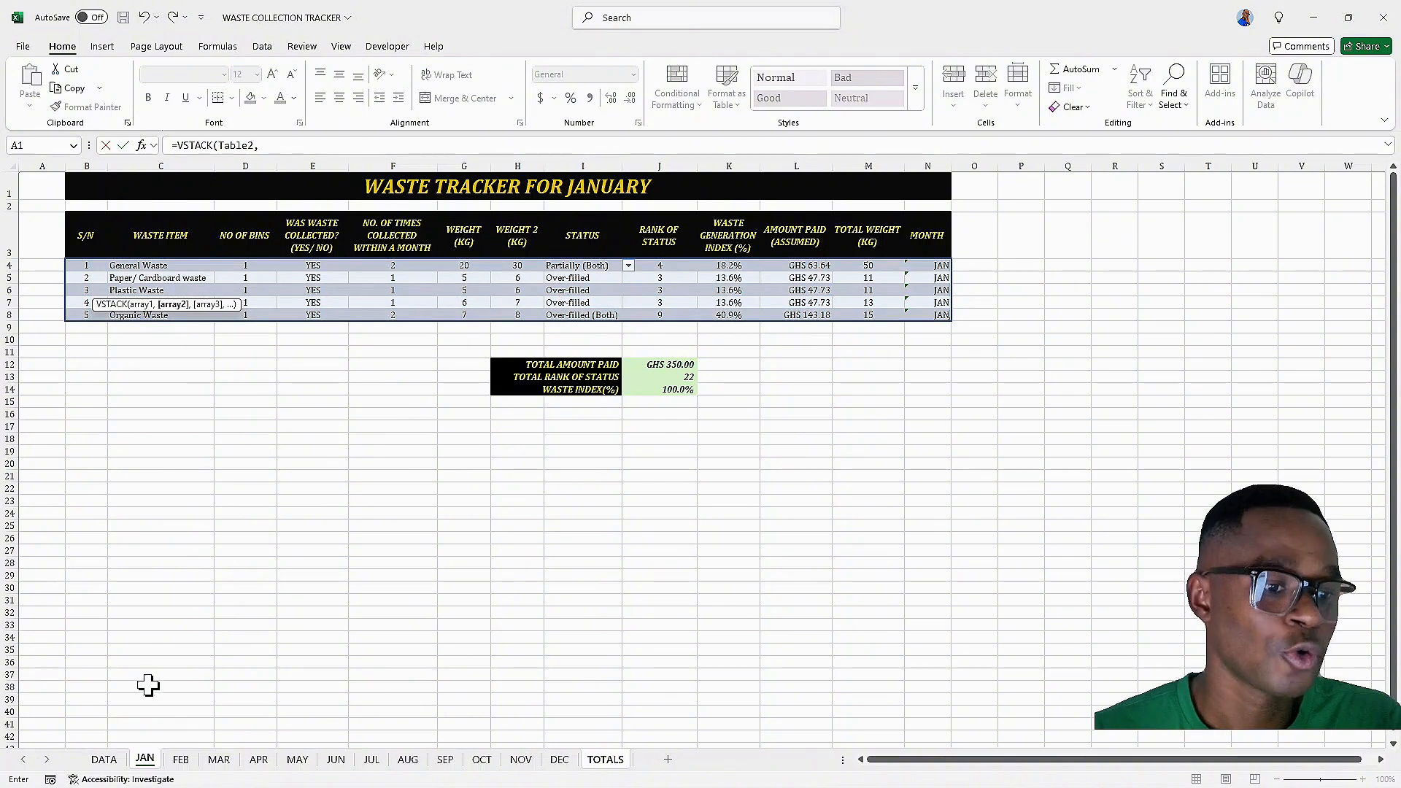
pyautogui.click(181, 760)
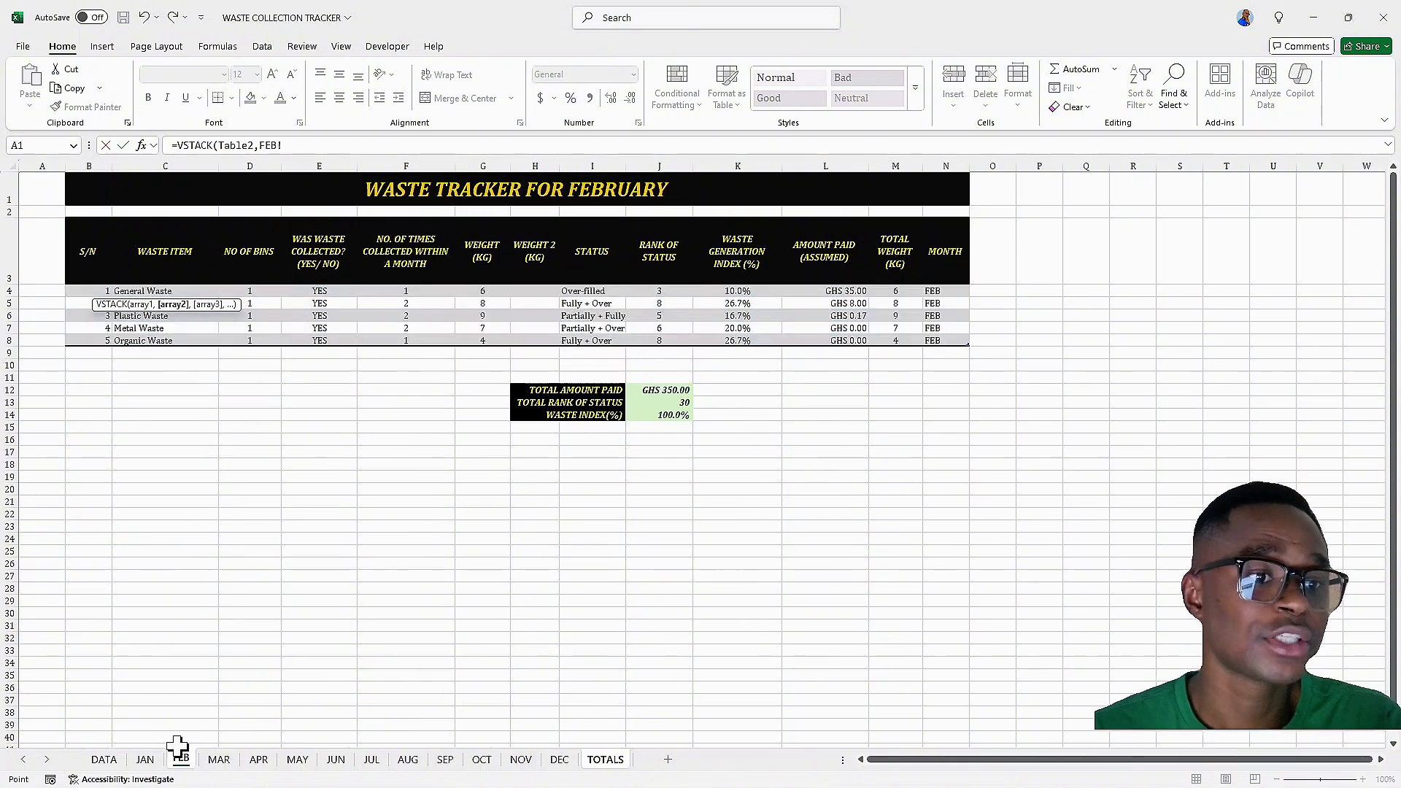
pyautogui.moveTo(82, 290); pyautogui.dragTo(942, 342)
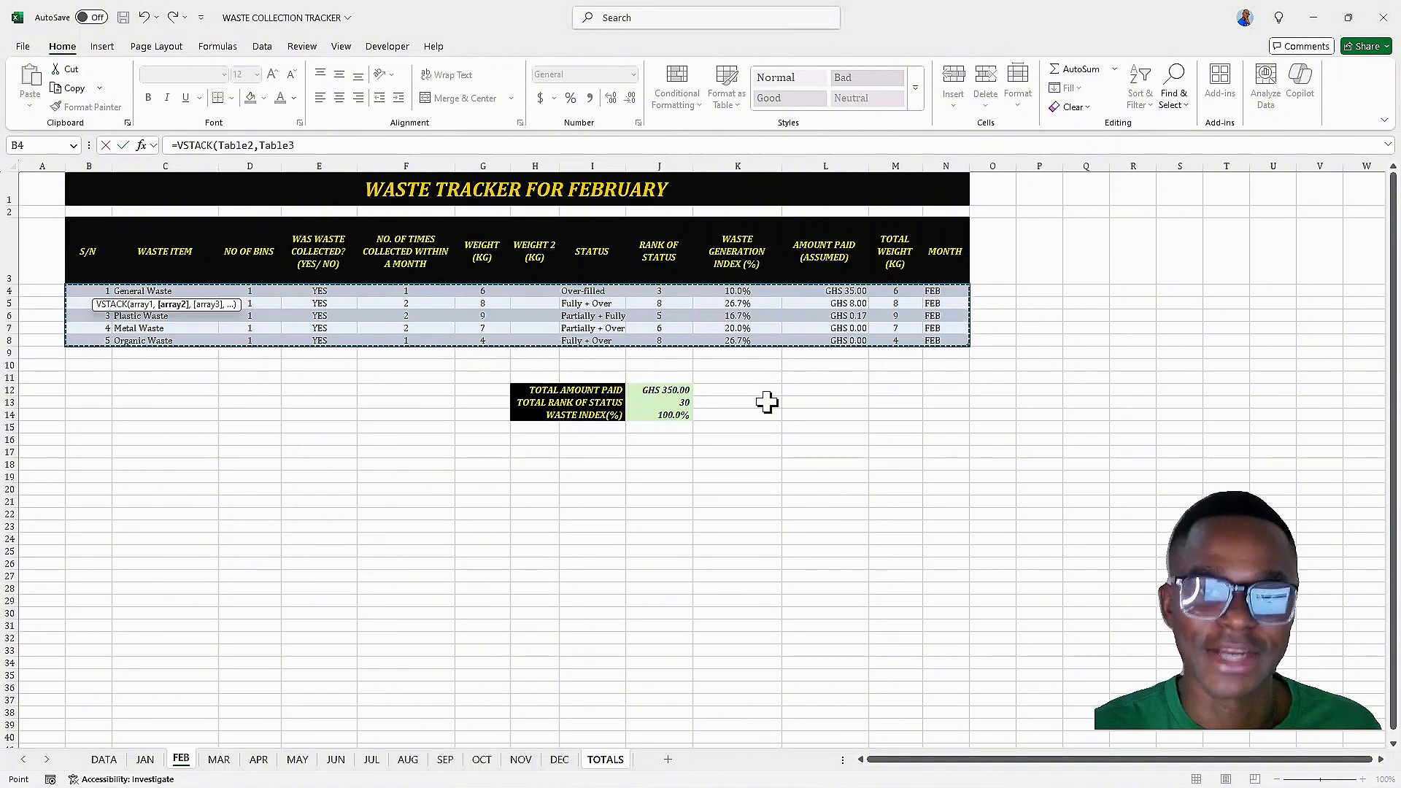
pyautogui.write(',')
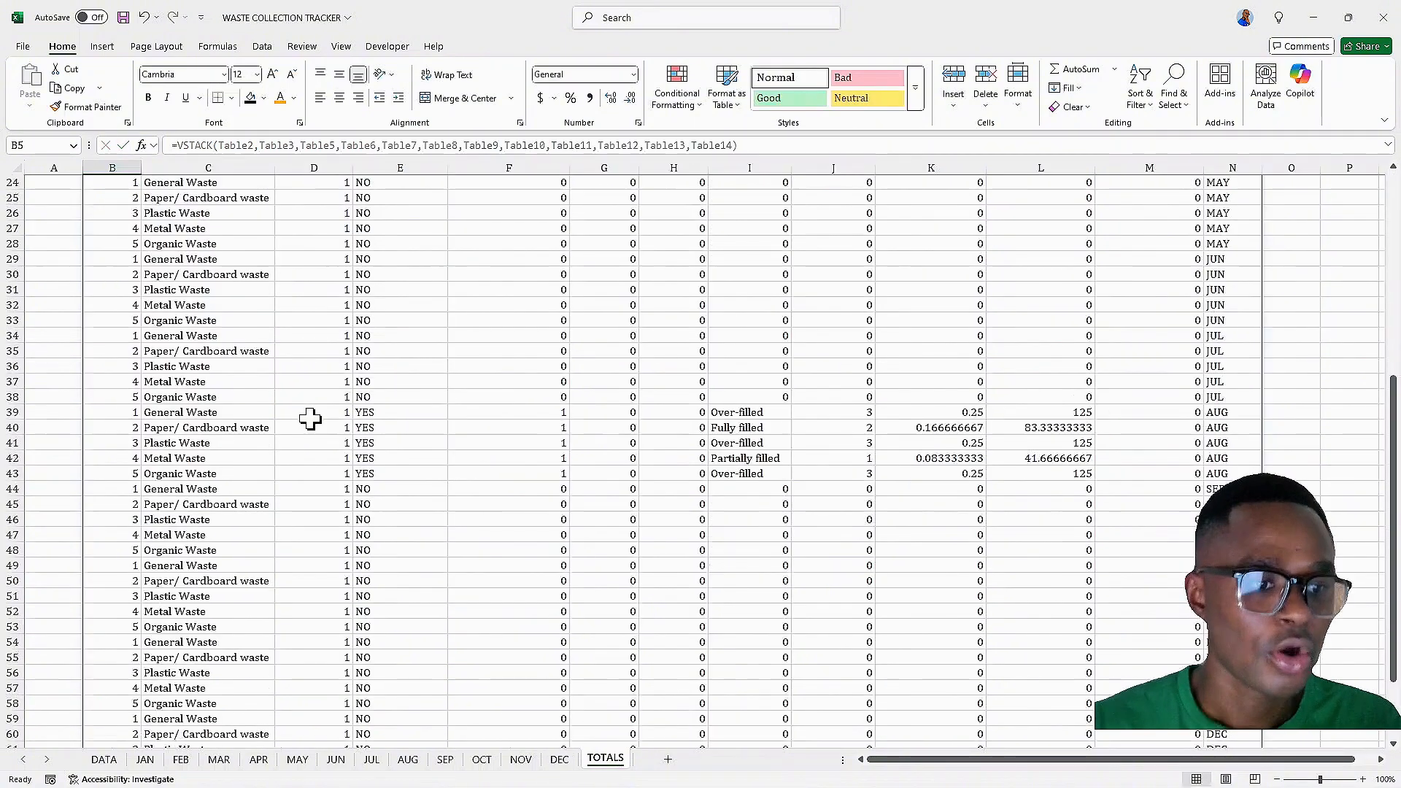
# Scroll through the stacked TOTALS data to review every month's rows
pyautogui.scroll(-3, 312, 416)
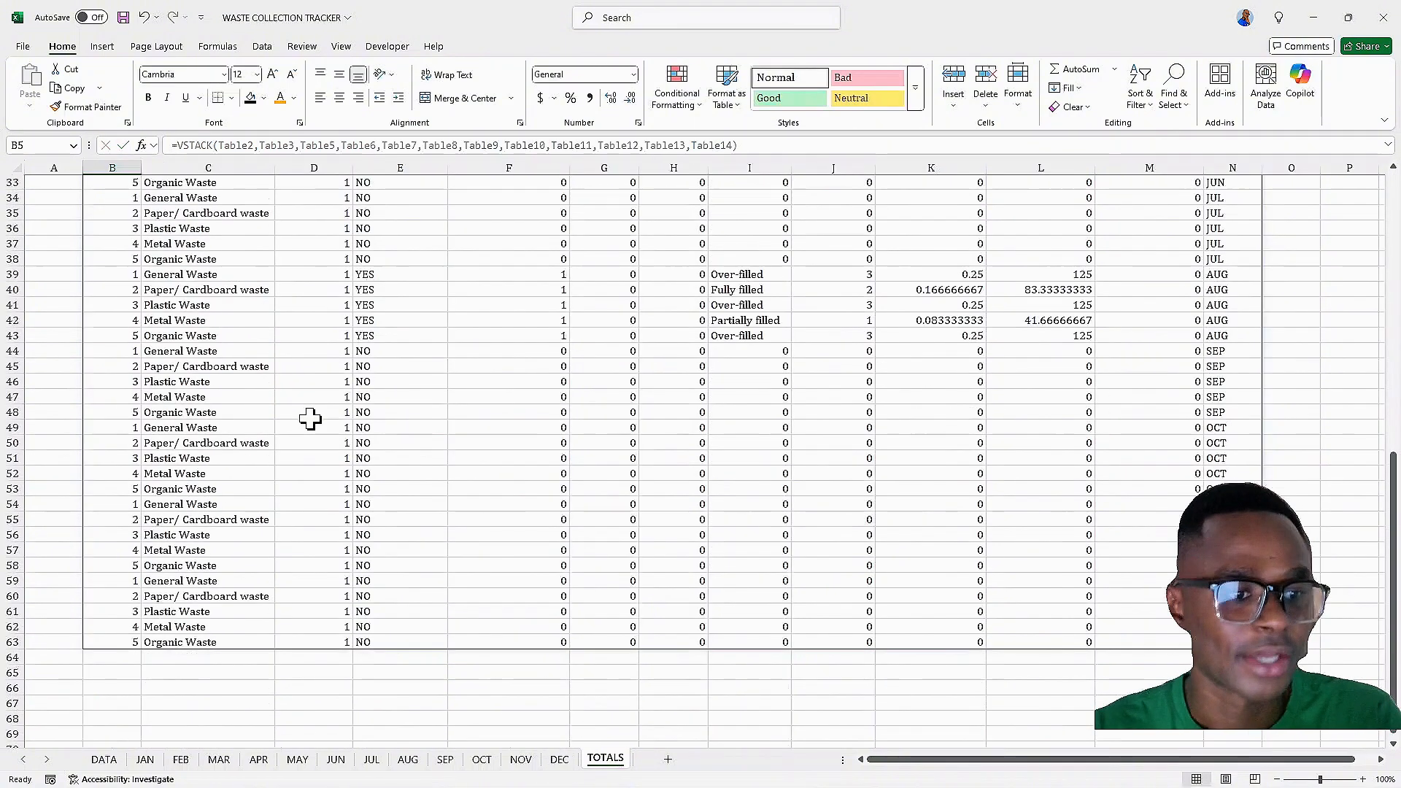
pyautogui.scroll(3, 310, 407)
pyautogui.scroll(8, 306, 409)
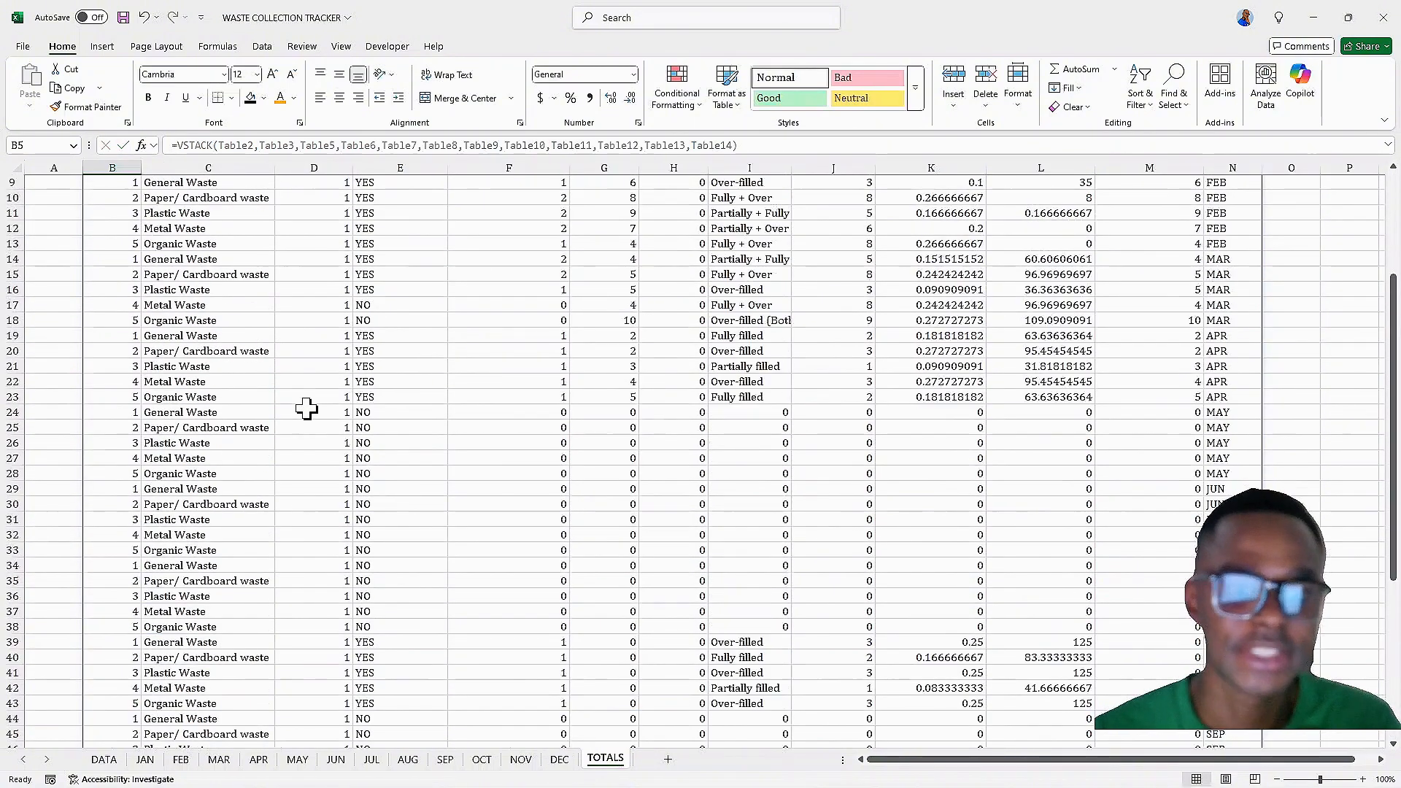
pyautogui.scroll(-13, 305, 409)
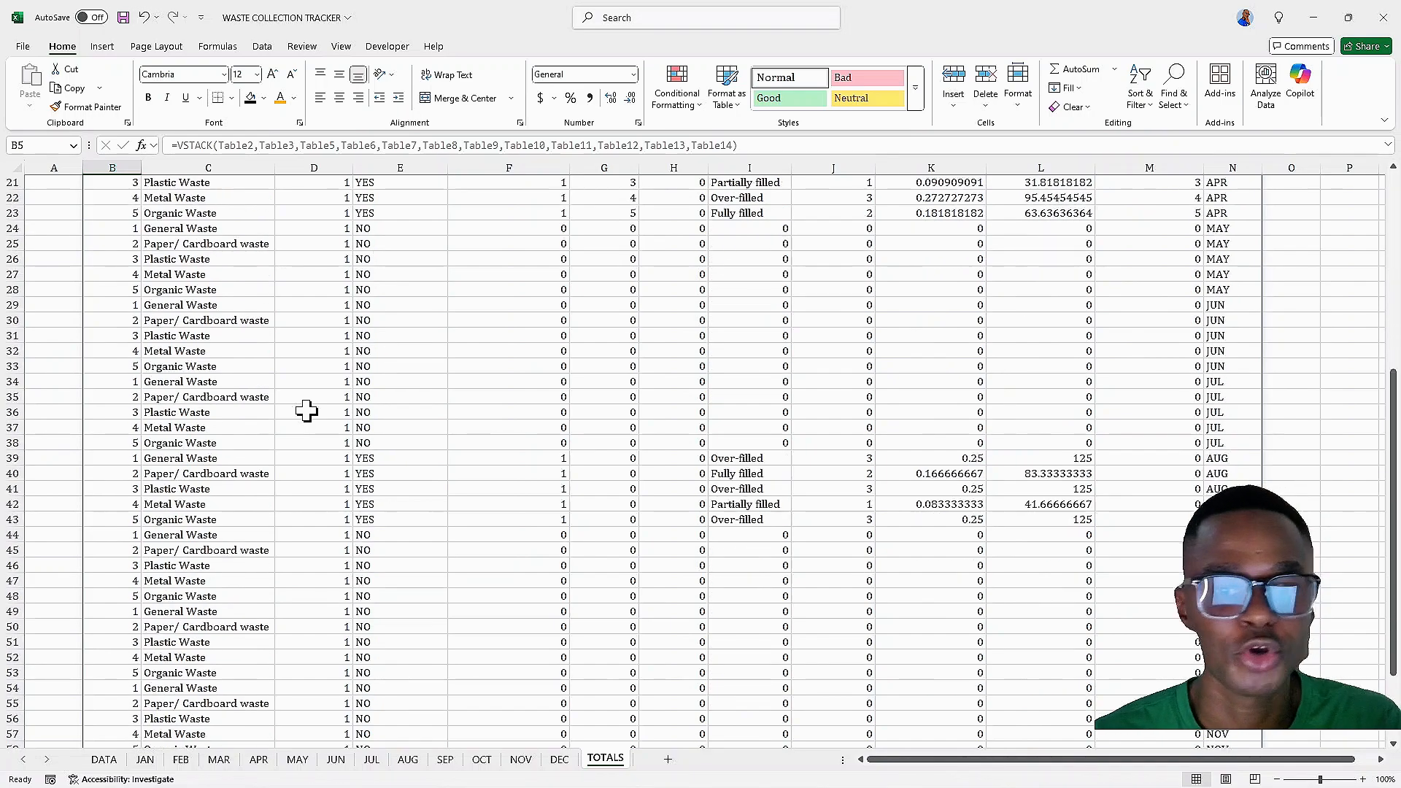
pyautogui.scroll(8, 1049, 375)
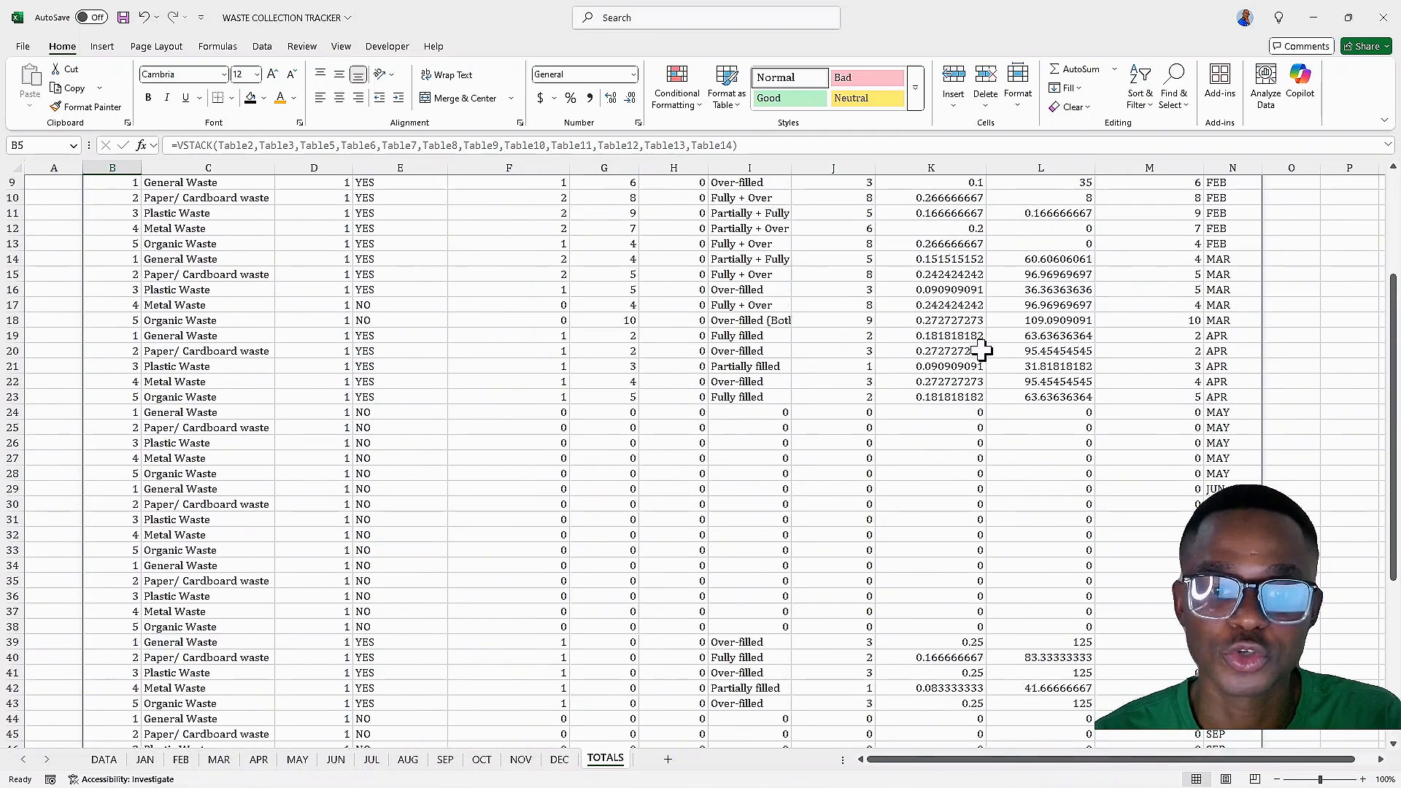
pyautogui.scroll(-6, 1232, 290)
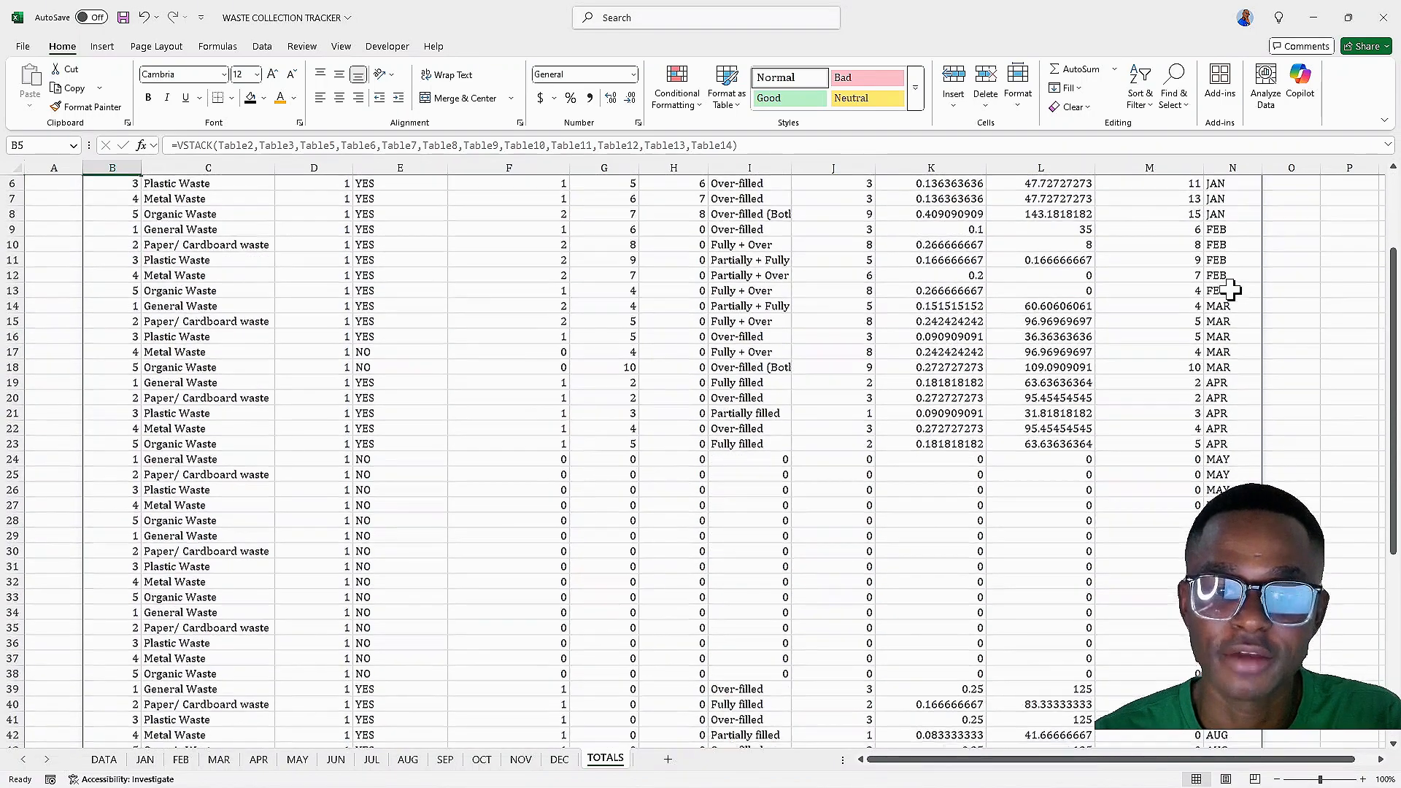
pyautogui.scroll(-6, 1232, 290)
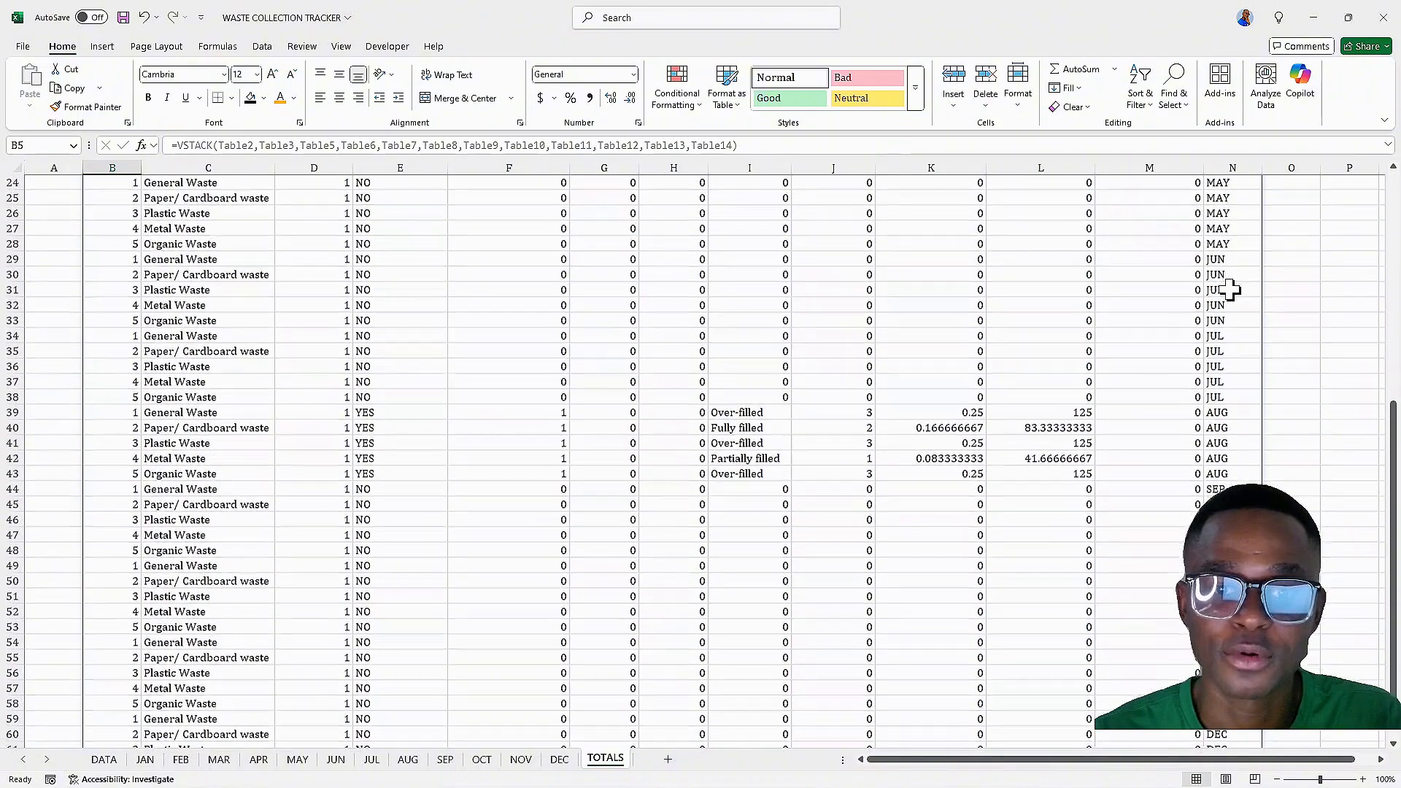
pyautogui.scroll(-3, 1232, 290)
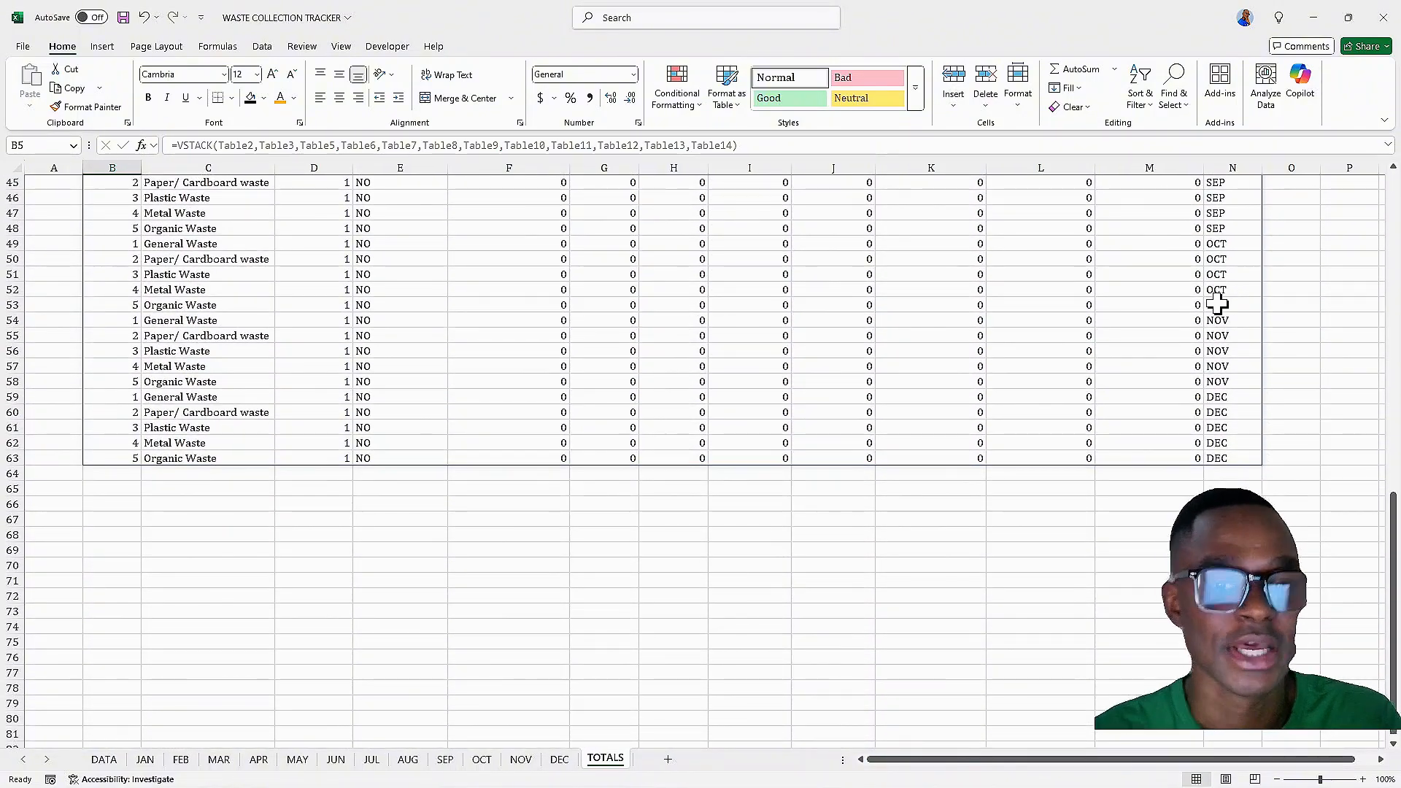
pyautogui.scroll(15, 945, 294)
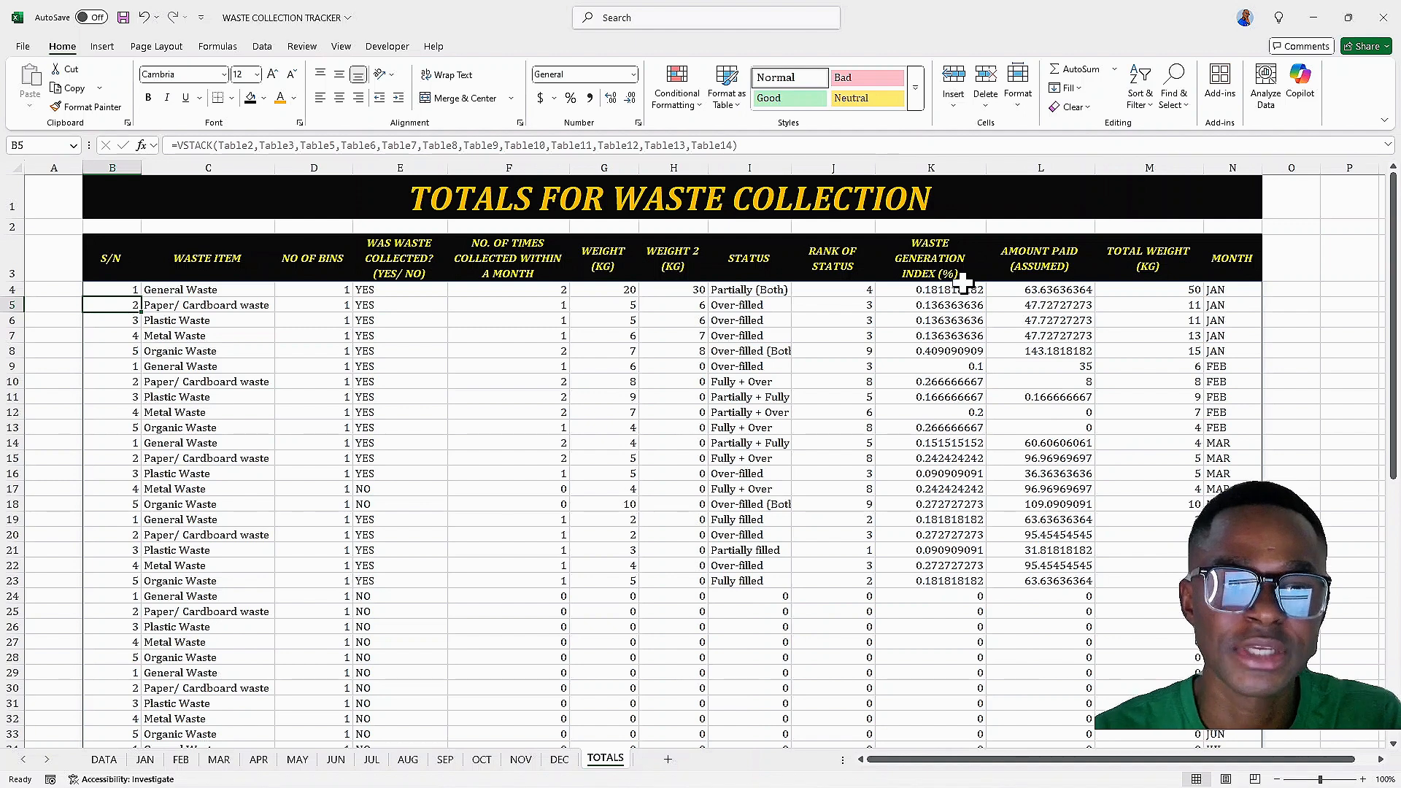
# Format the WASTE GENERATION INDEX column K as a percentage with one decimal place
pyautogui.click(940, 160)
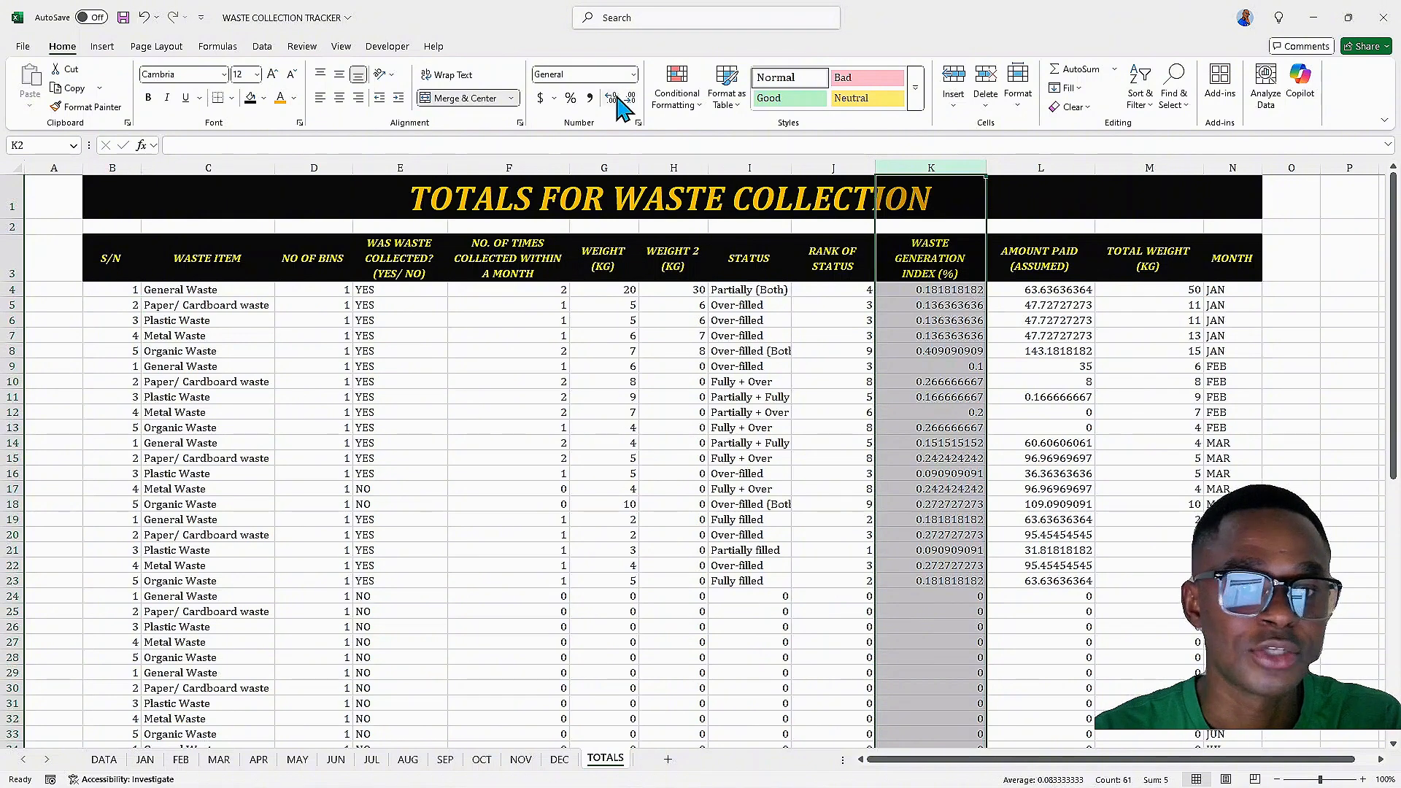
pyautogui.click(571, 98)
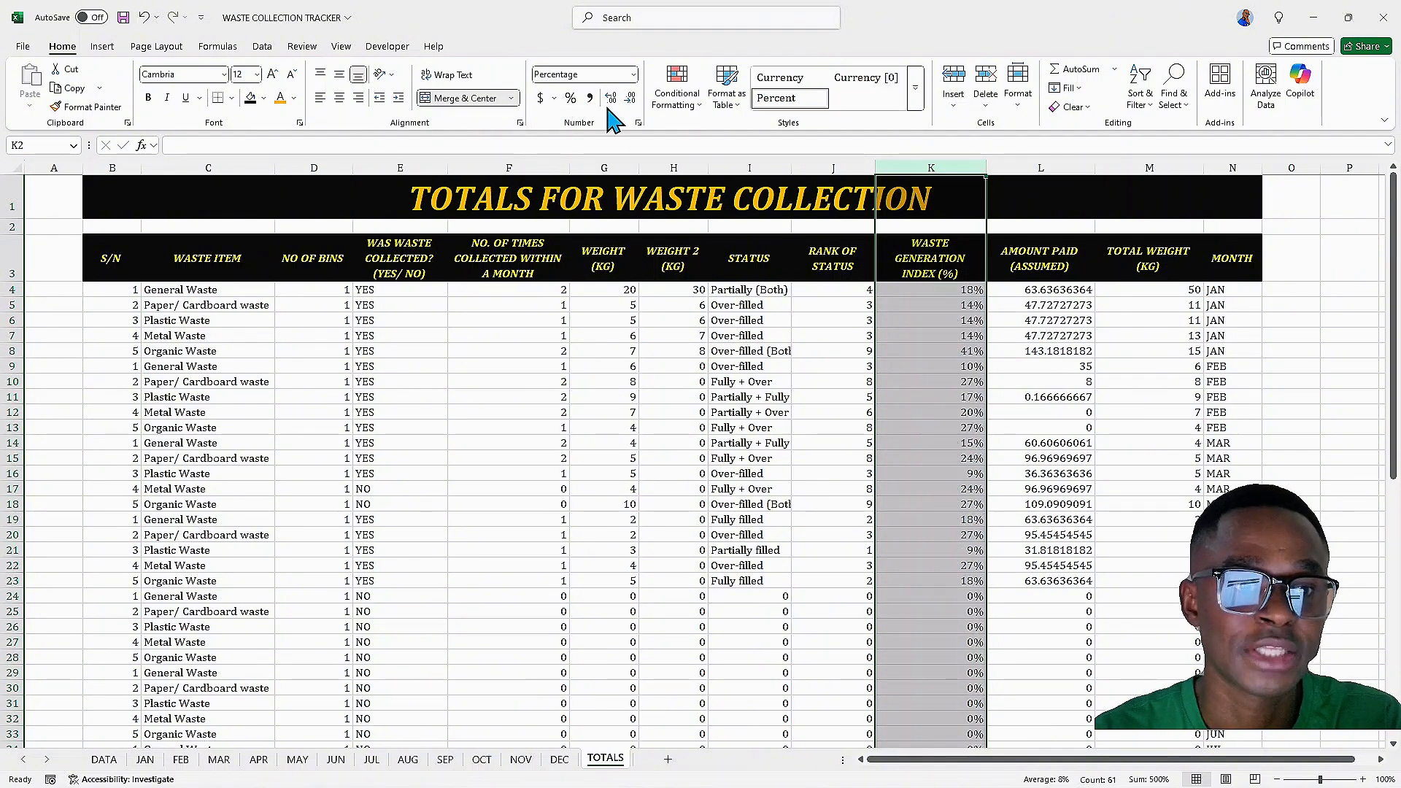
pyautogui.click(613, 99)
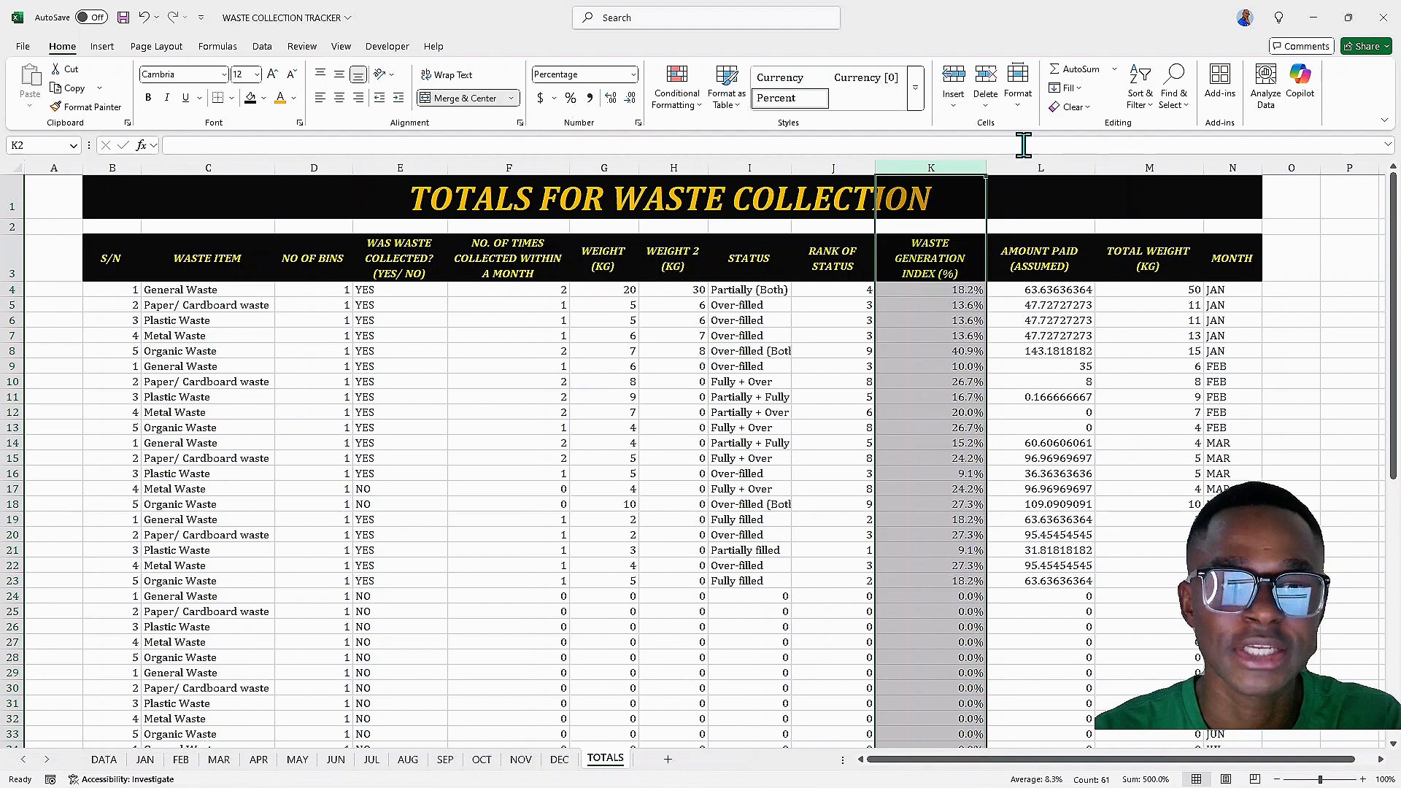
# Apply the custom number format "GHS" #,##0.00 to the AMOUNT PAID column L
pyautogui.click(1029, 167)
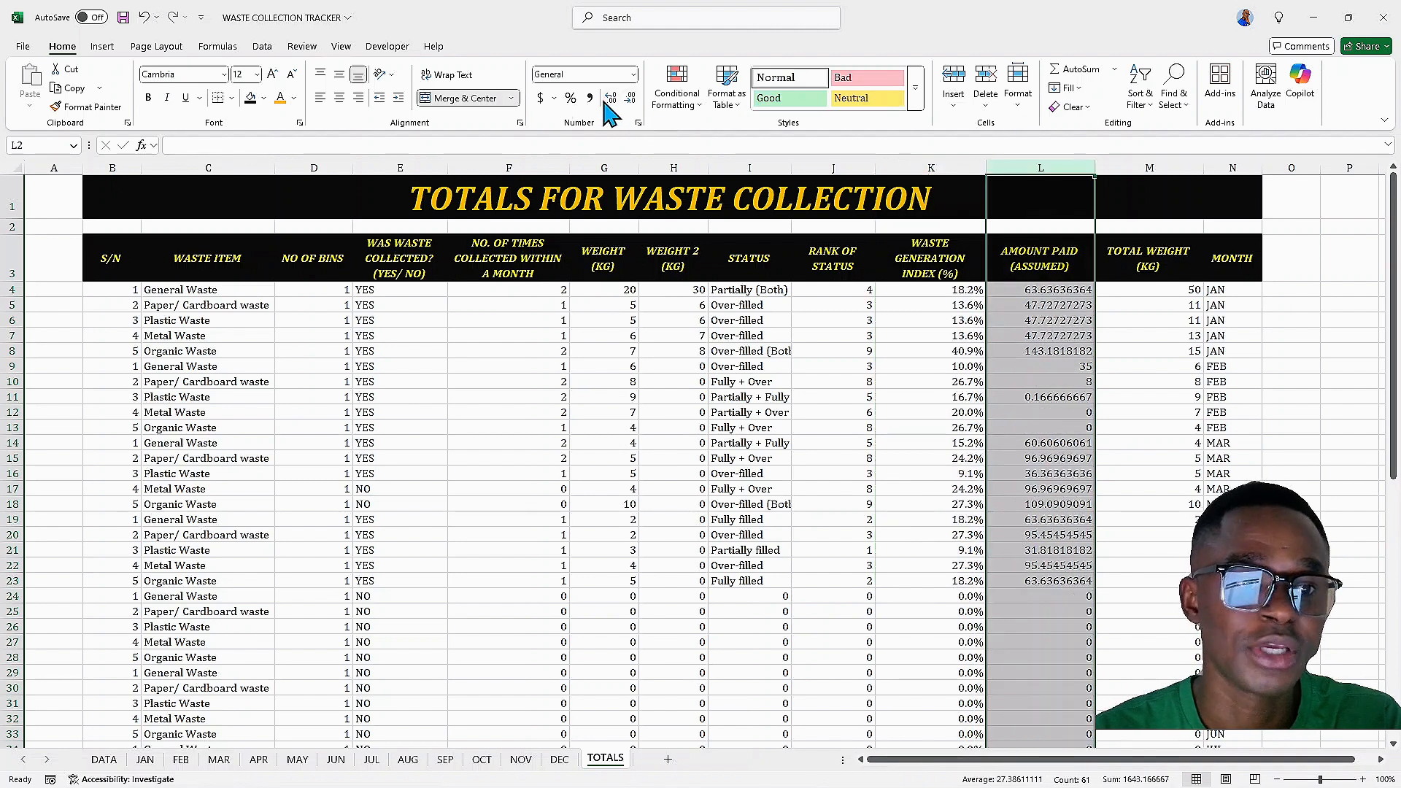
pyautogui.click(638, 123)
pyautogui.click(491, 350)
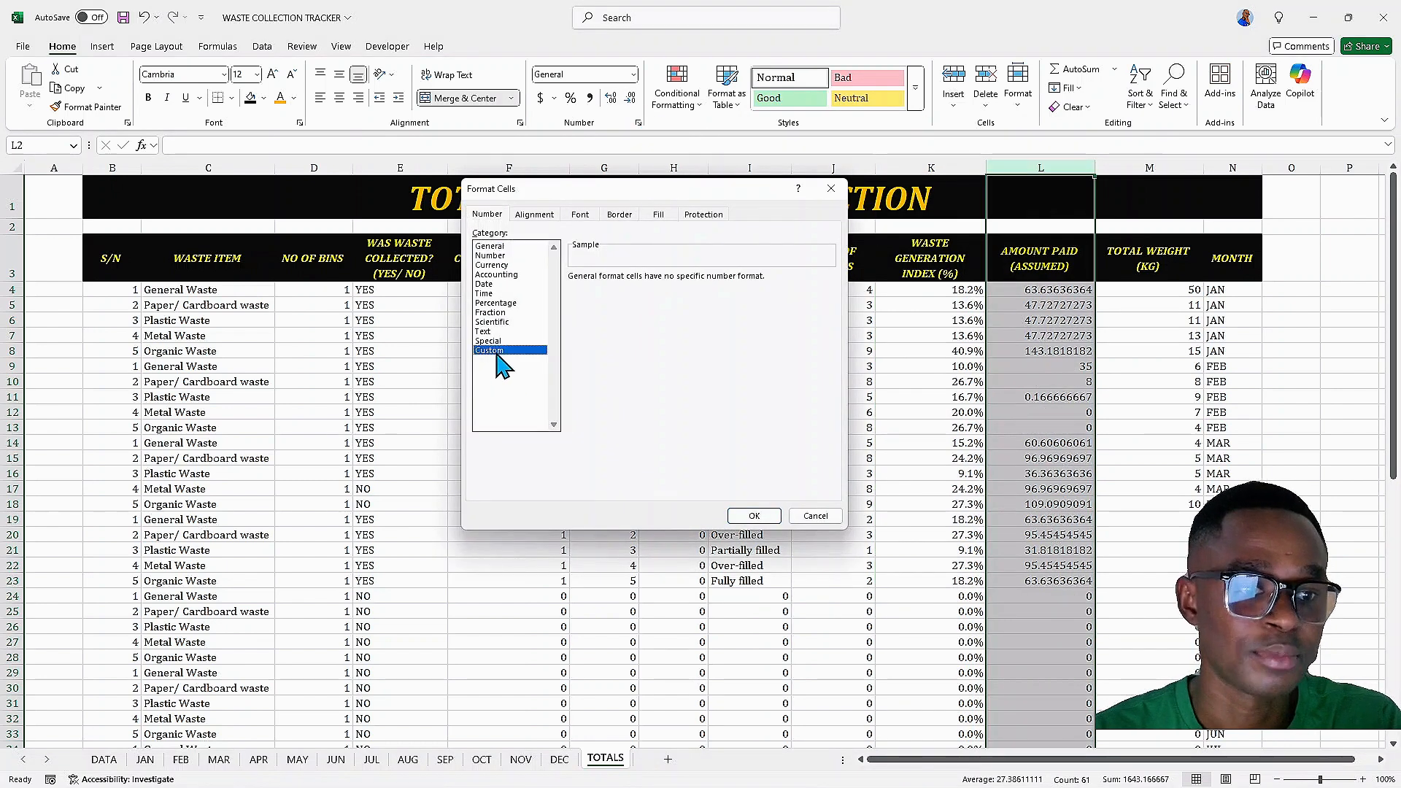
pyautogui.moveTo(838, 343); pyautogui.dragTo(850, 427)
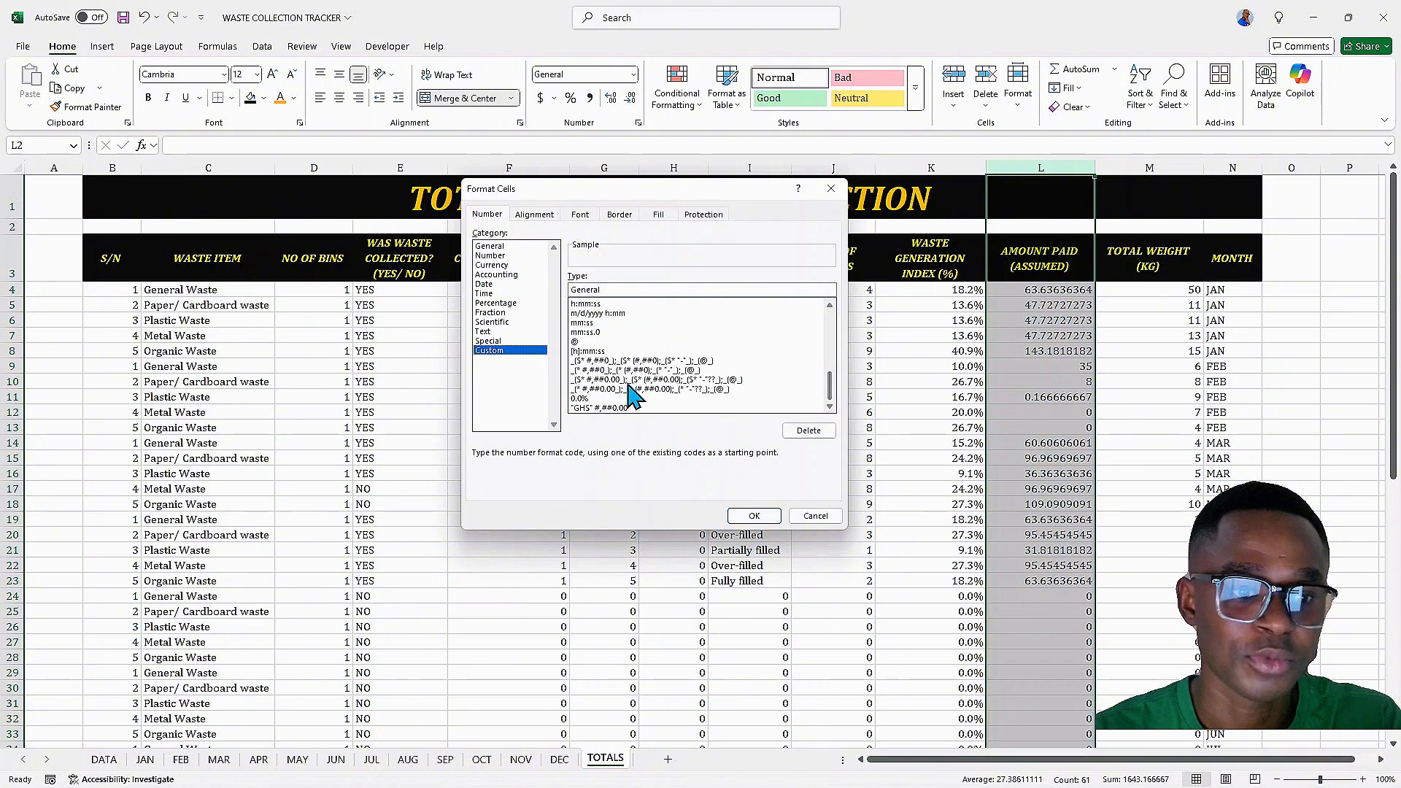
pyautogui.click(592, 408)
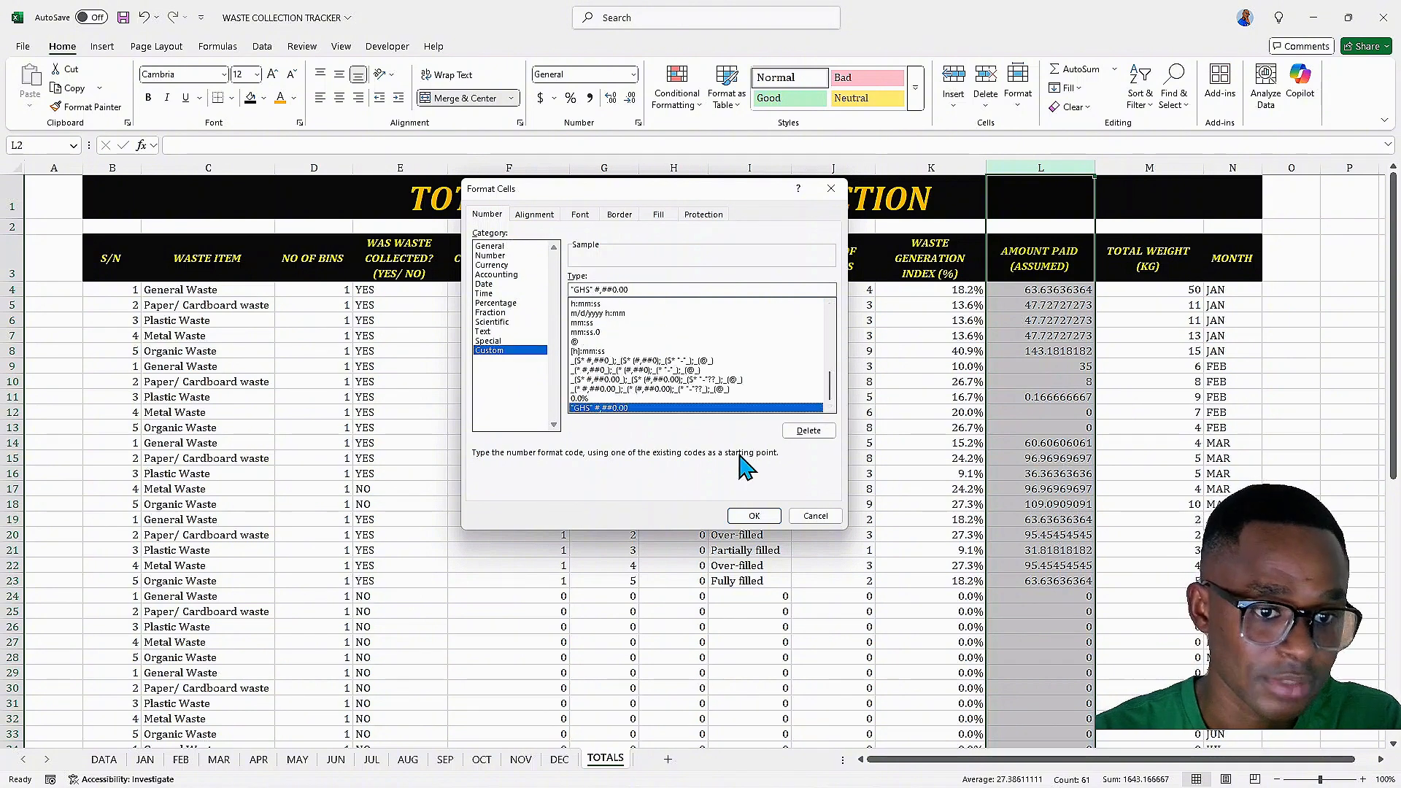
pyautogui.click(755, 516)
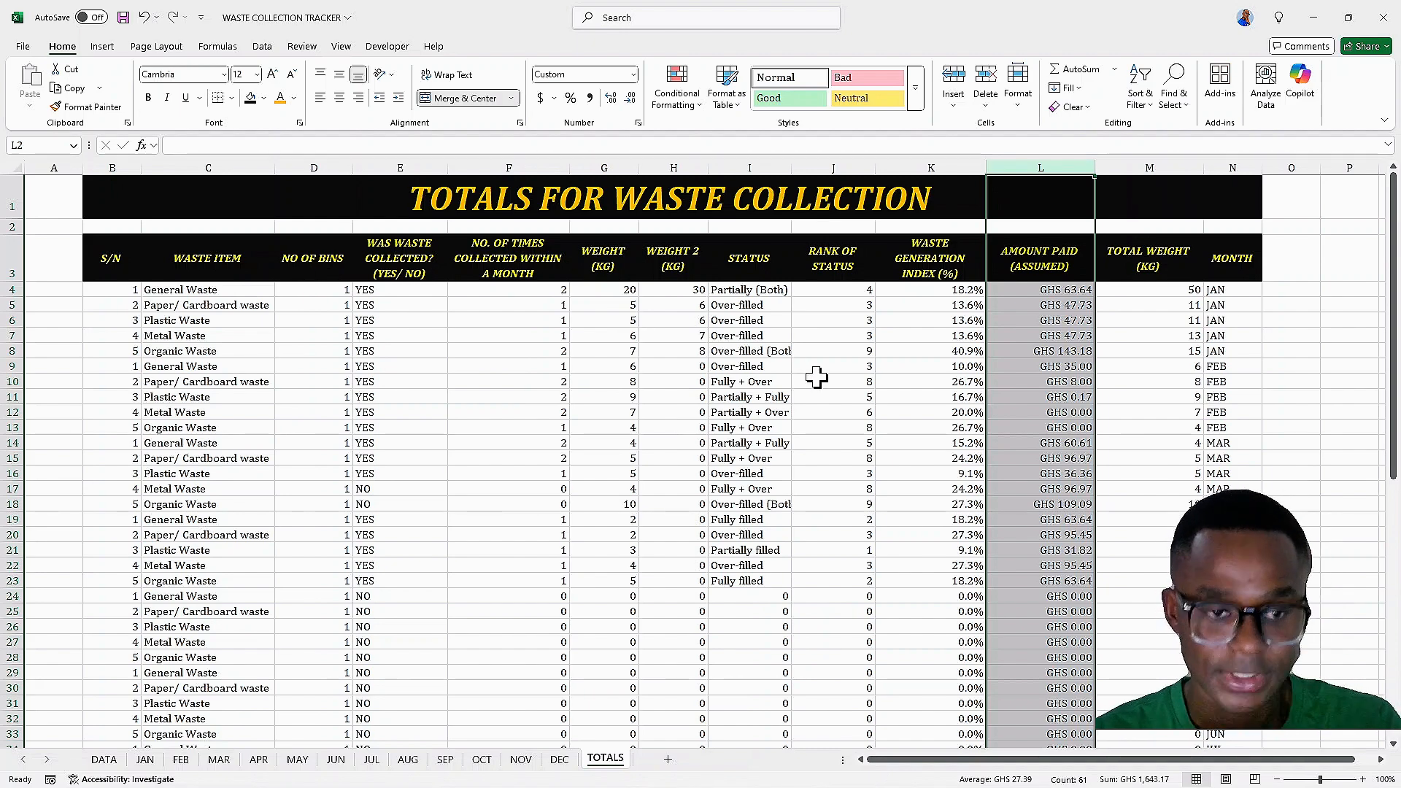
# Review the formatted TOTALS rows and compare them with the JAN sheet's table
pyautogui.scroll(-9, 956, 353)
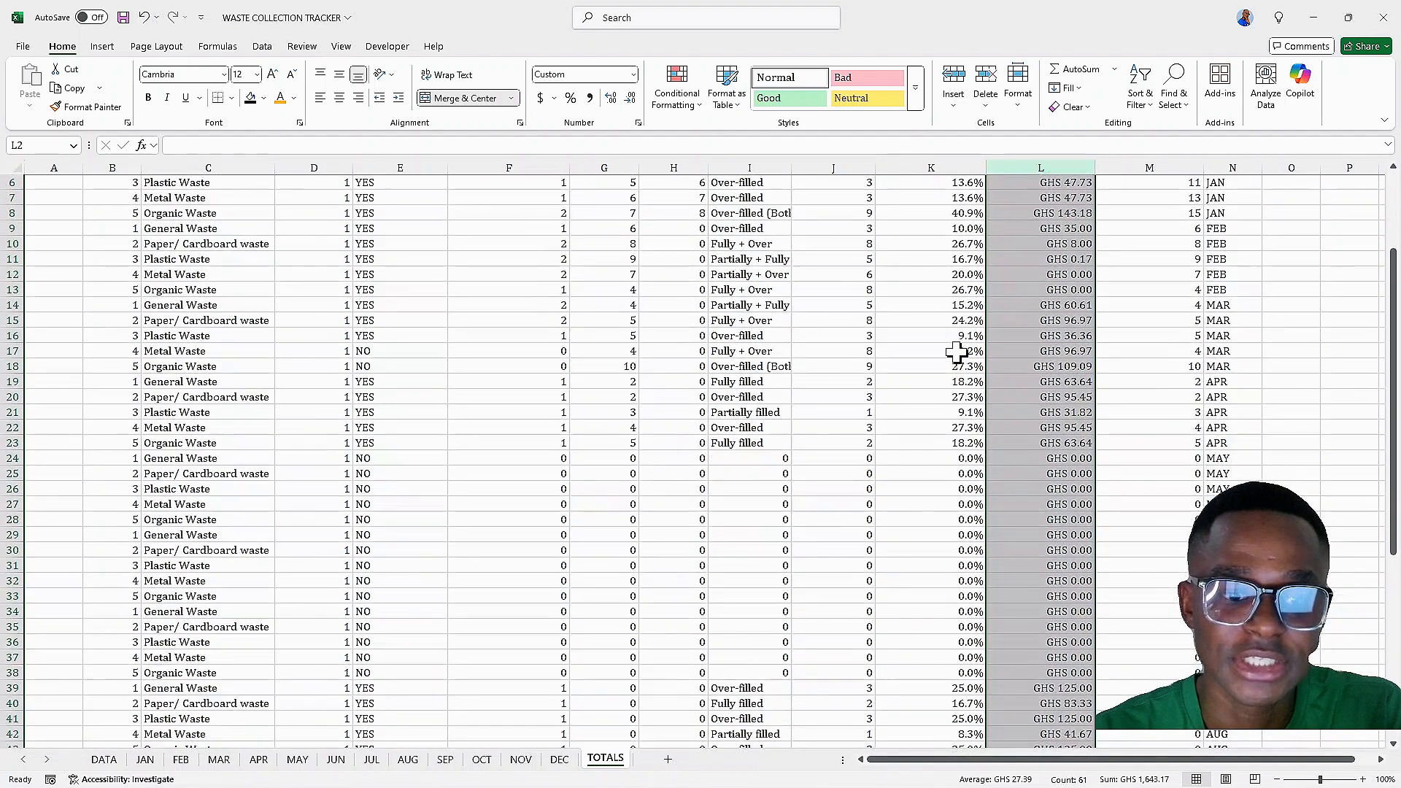
pyautogui.scroll(9, 956, 357)
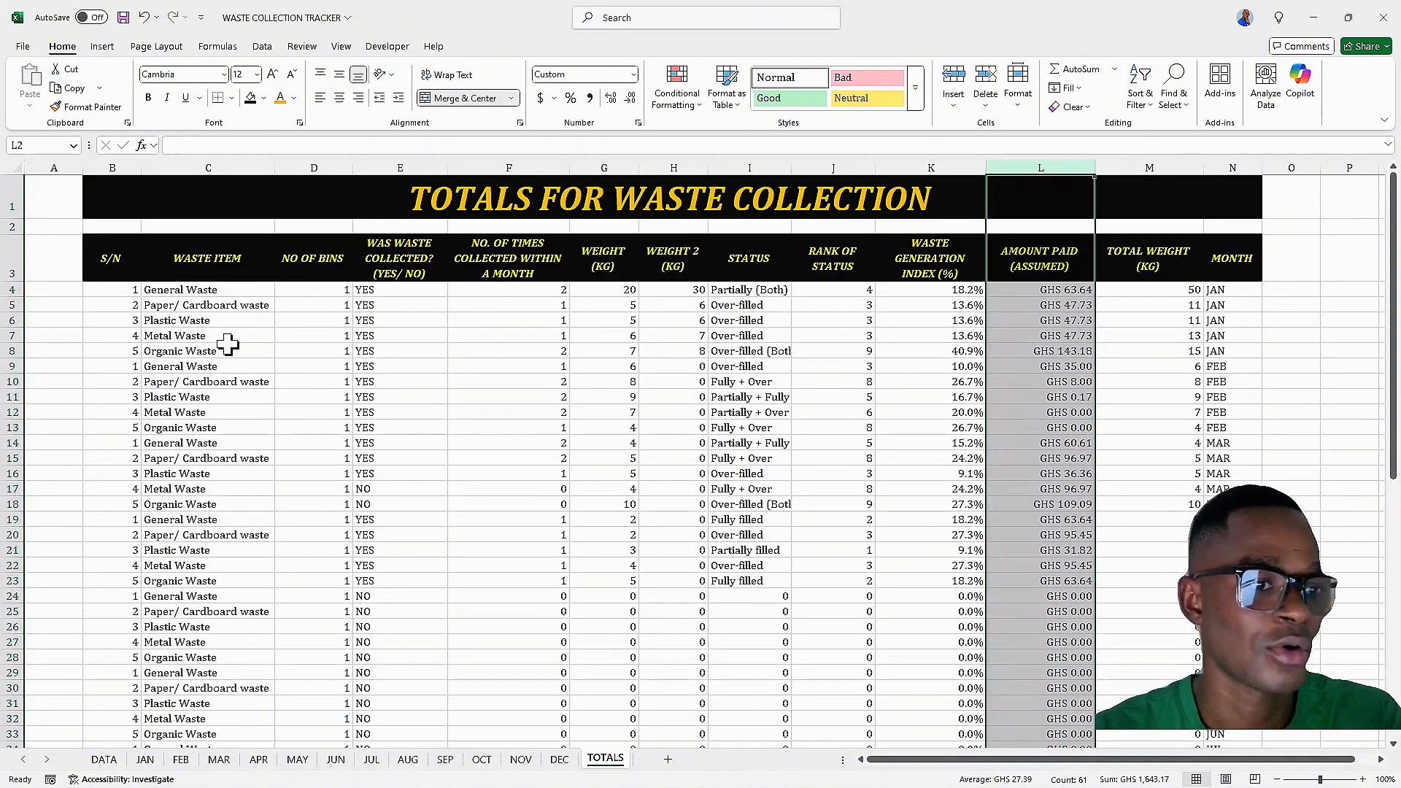
pyautogui.scroll(-2, 250, 335)
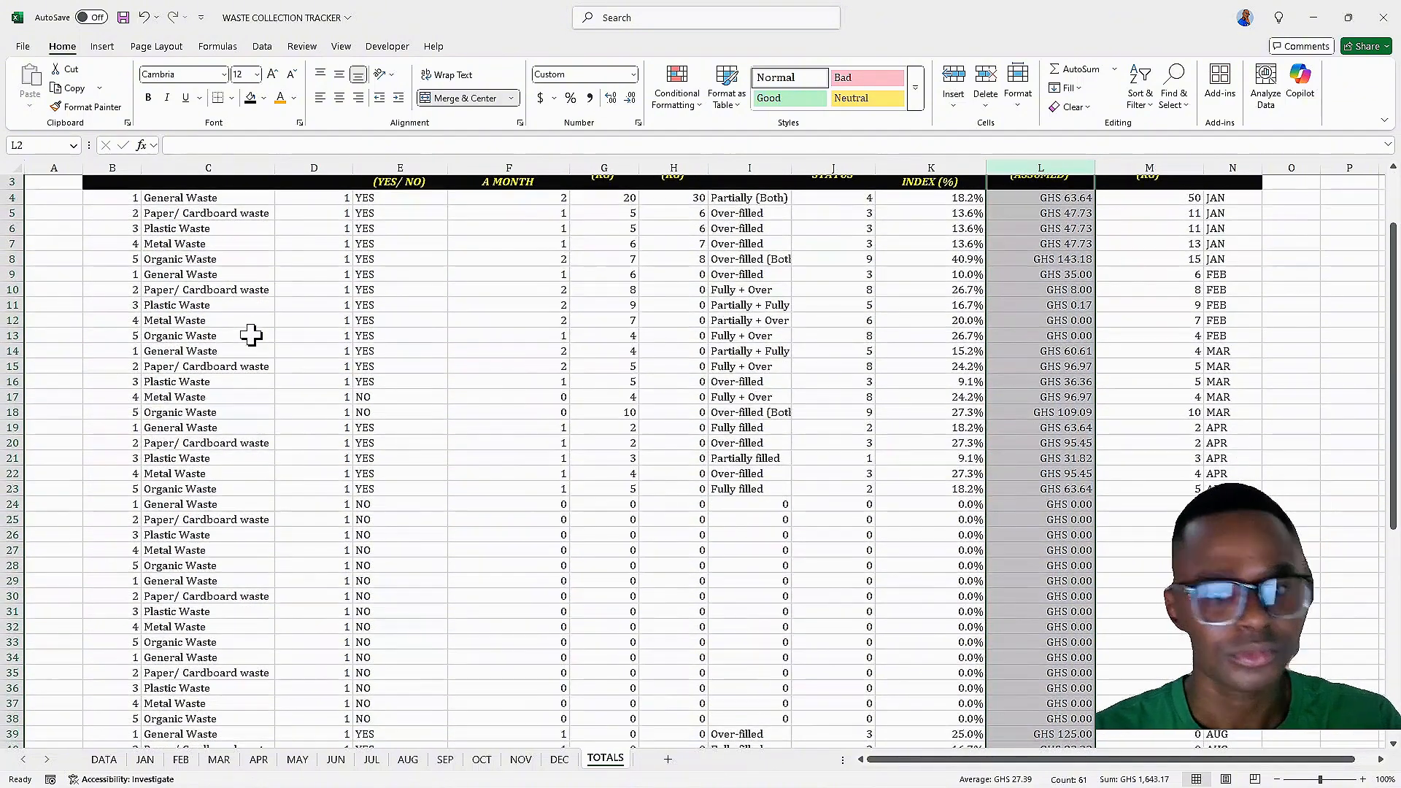
pyautogui.scroll(2, 250, 335)
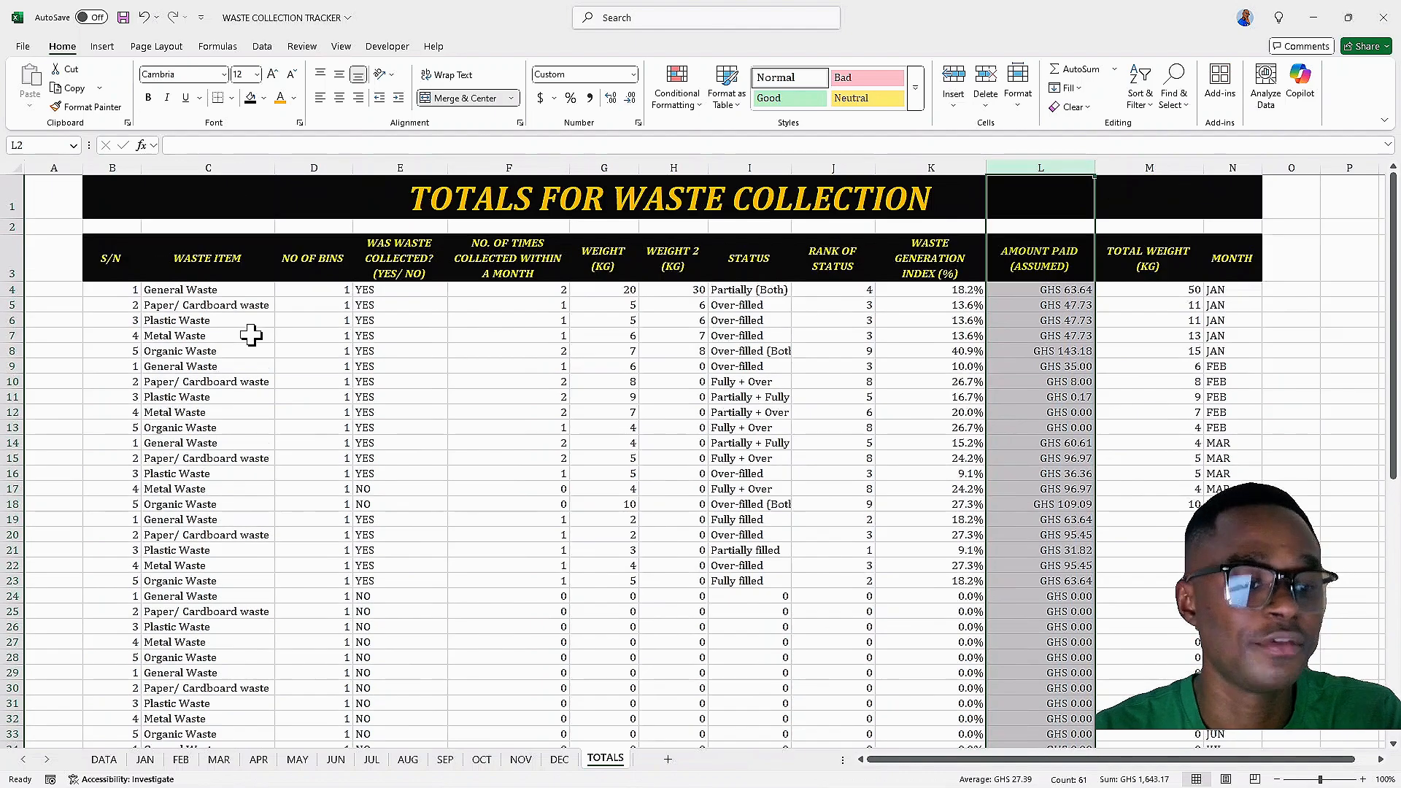
pyautogui.click(146, 759)
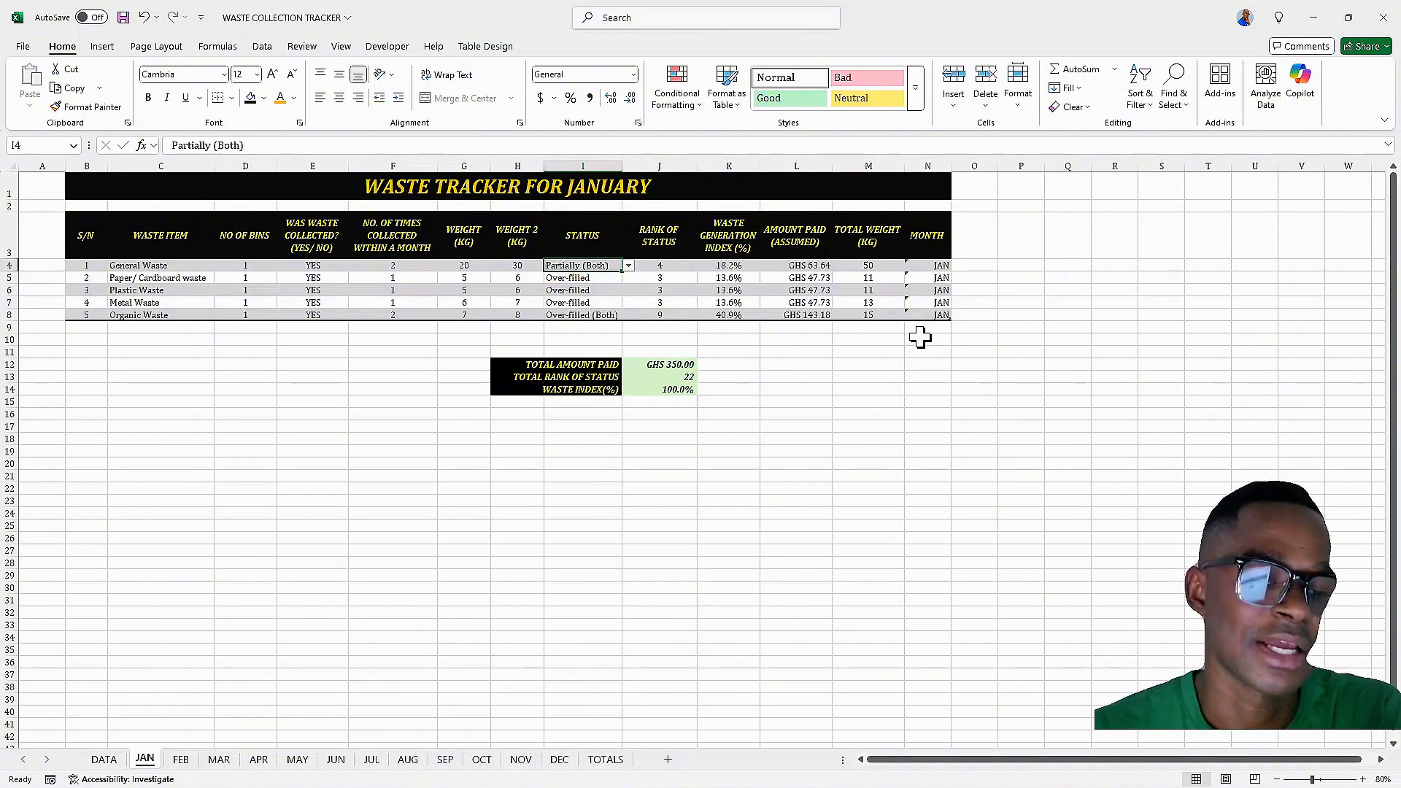
pyautogui.click(612, 760)
pyautogui.scroll(-8, 438, 281)
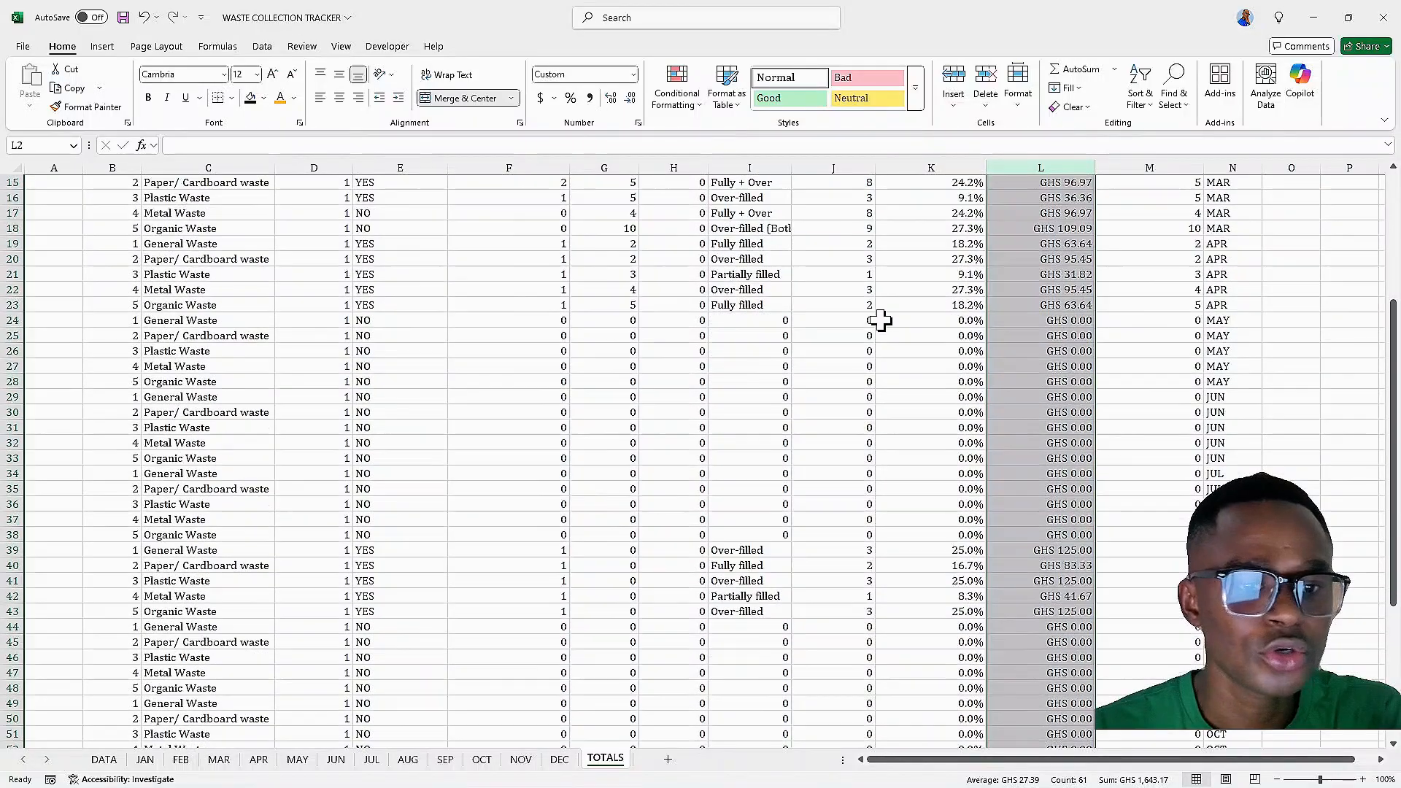
pyautogui.scroll(8, 884, 320)
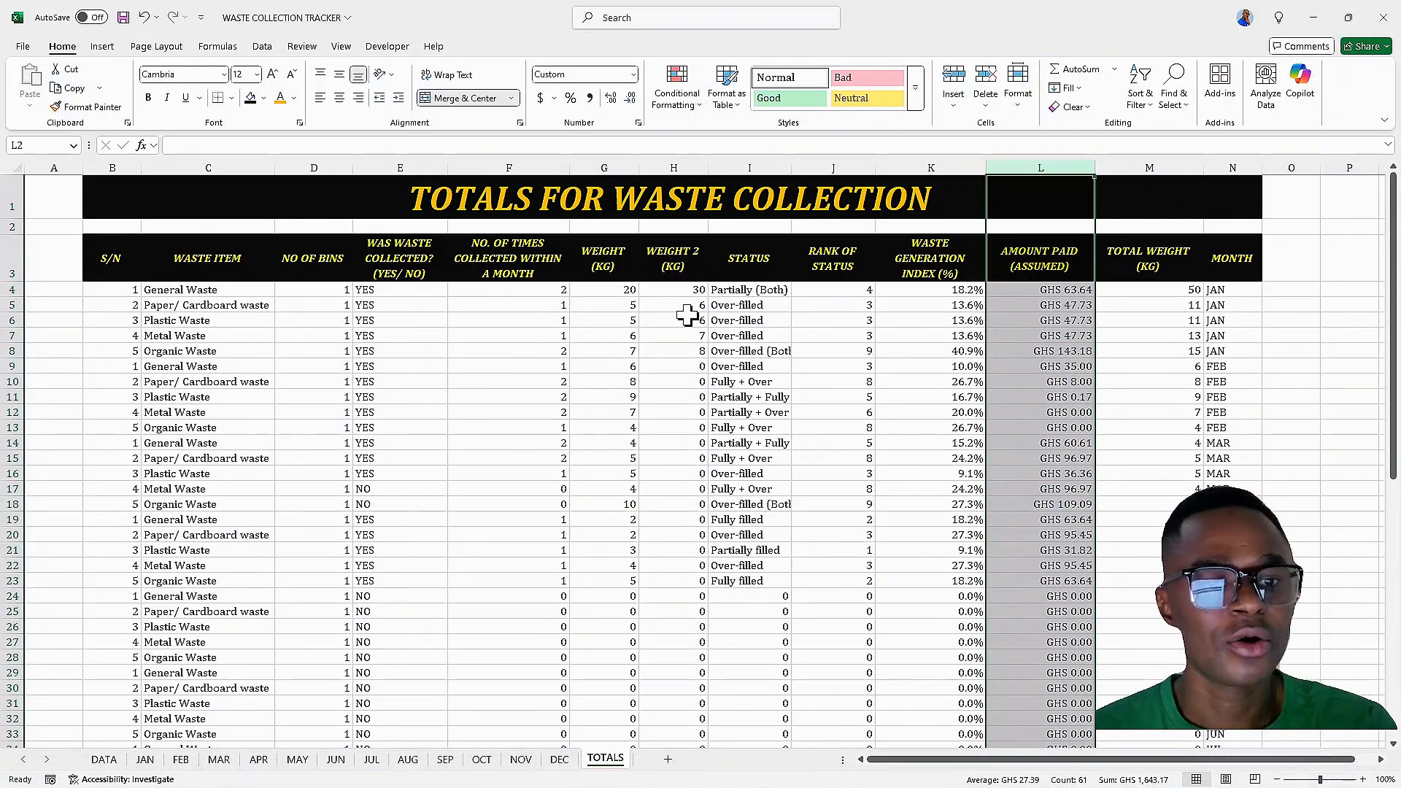
pyautogui.scroll(-1, 646, 337)
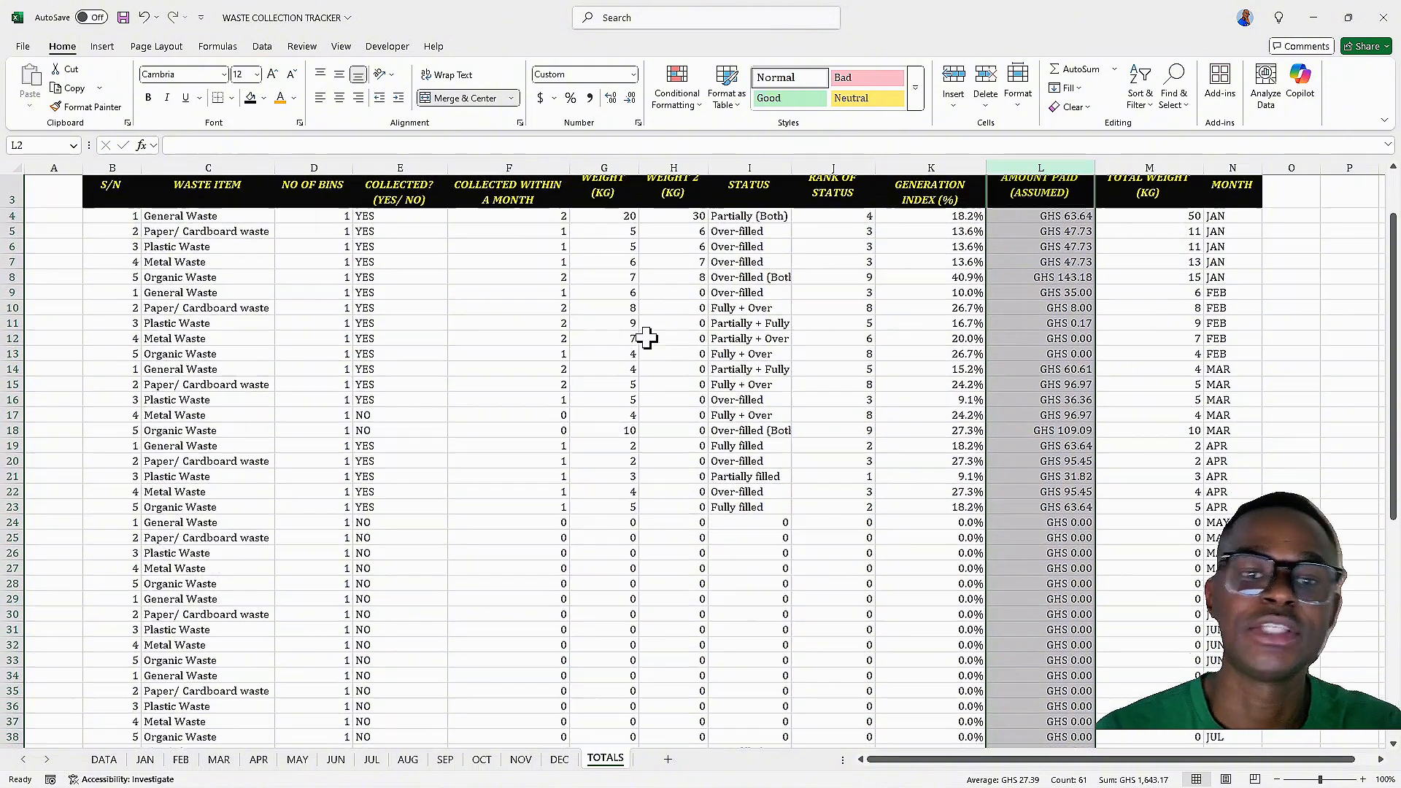
pyautogui.scroll(-2, 646, 337)
pyautogui.click(646, 337)
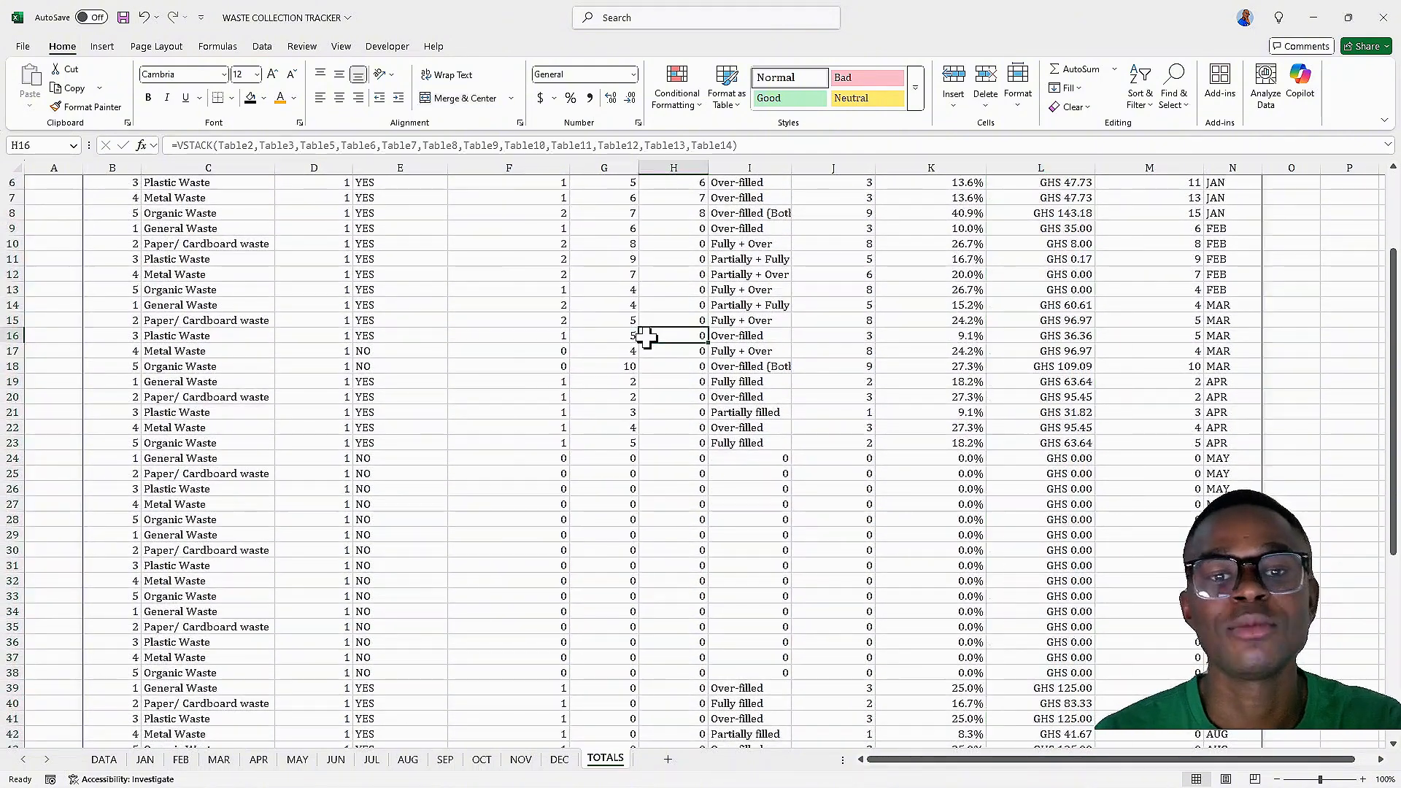
# Add a new worksheet and name it PIVOTTABLES
pyautogui.scroll(3, 646, 337)
pyautogui.scroll(-3, 782, 341)
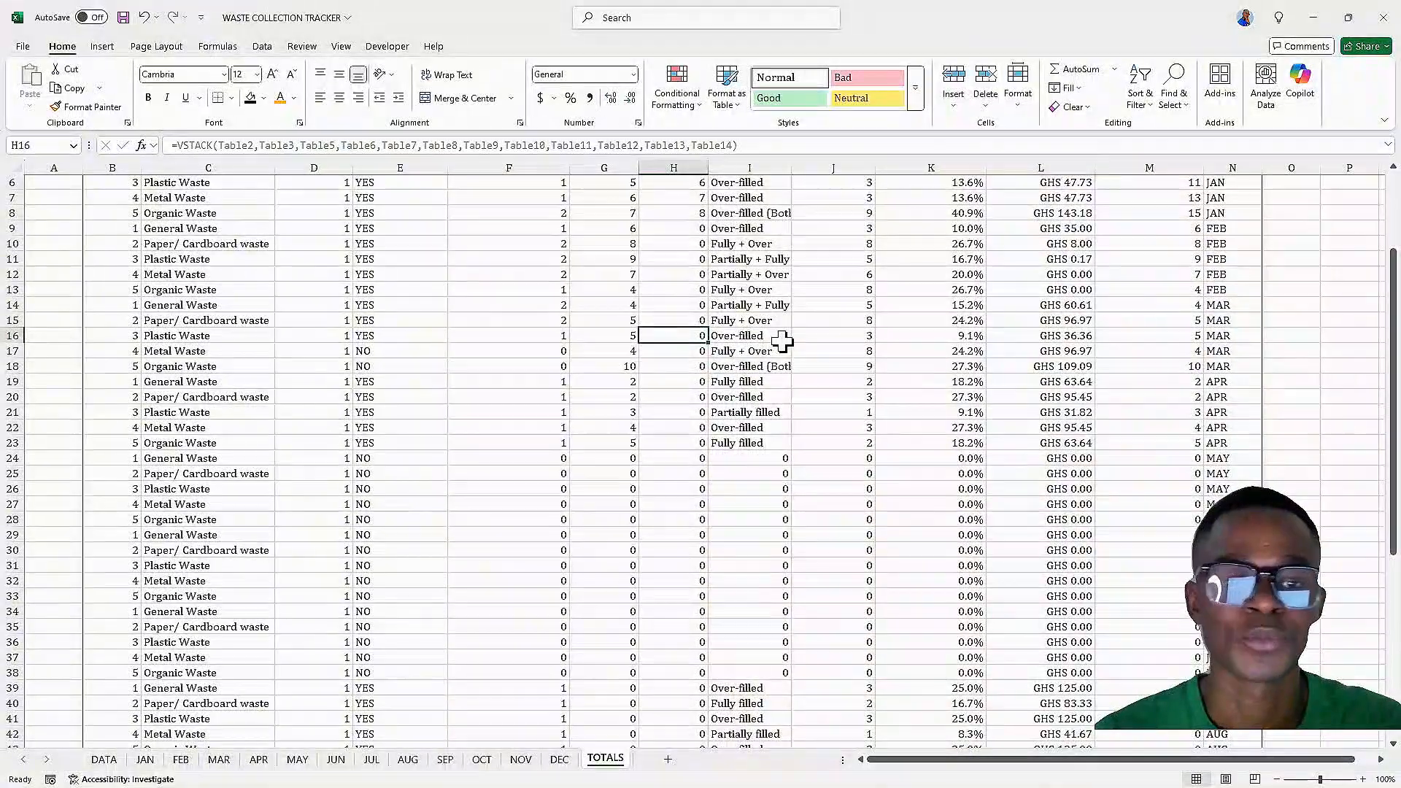
pyautogui.scroll(-2, 782, 341)
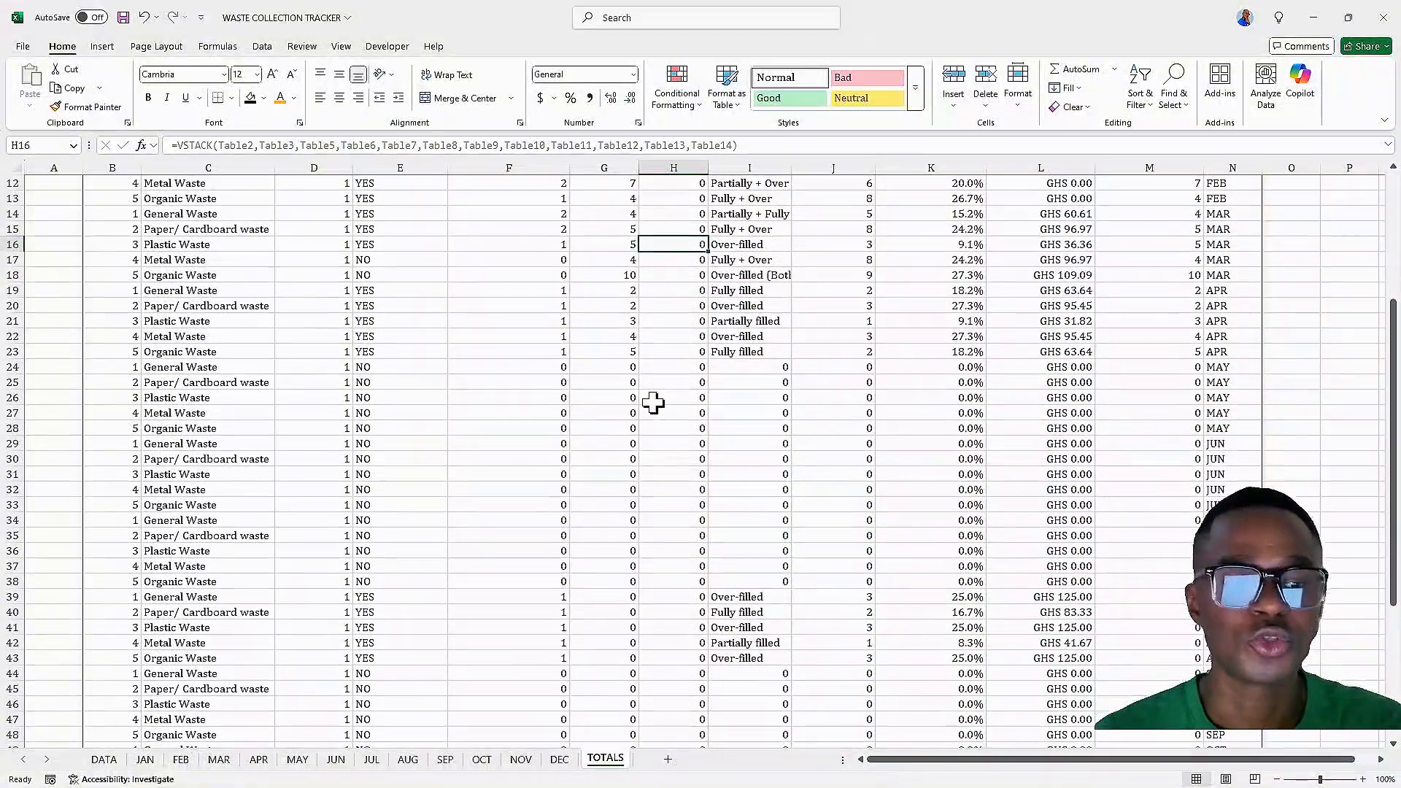
pyautogui.click(668, 759)
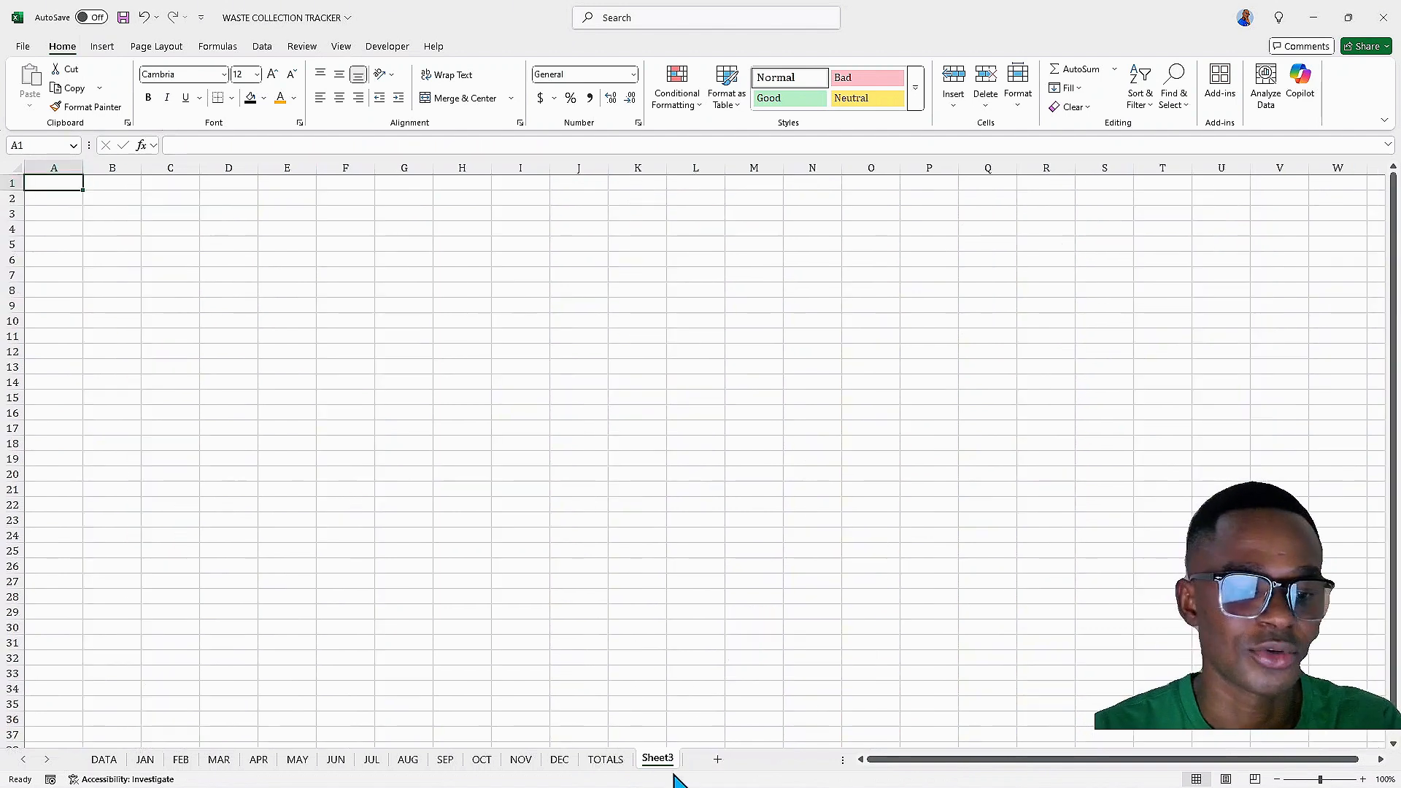
pyautogui.doubleClick(659, 760)
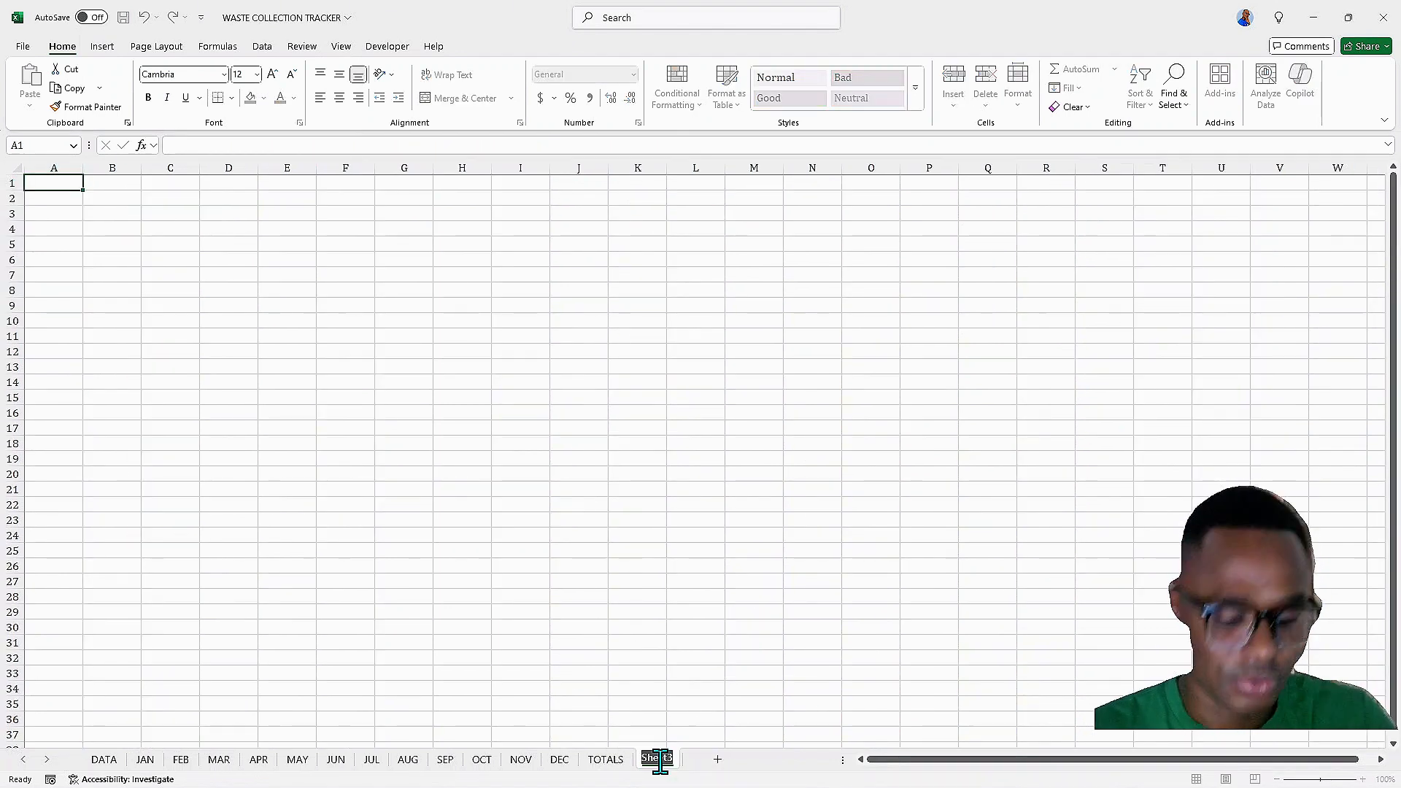
pyautogui.write('PIVOT TABLES')
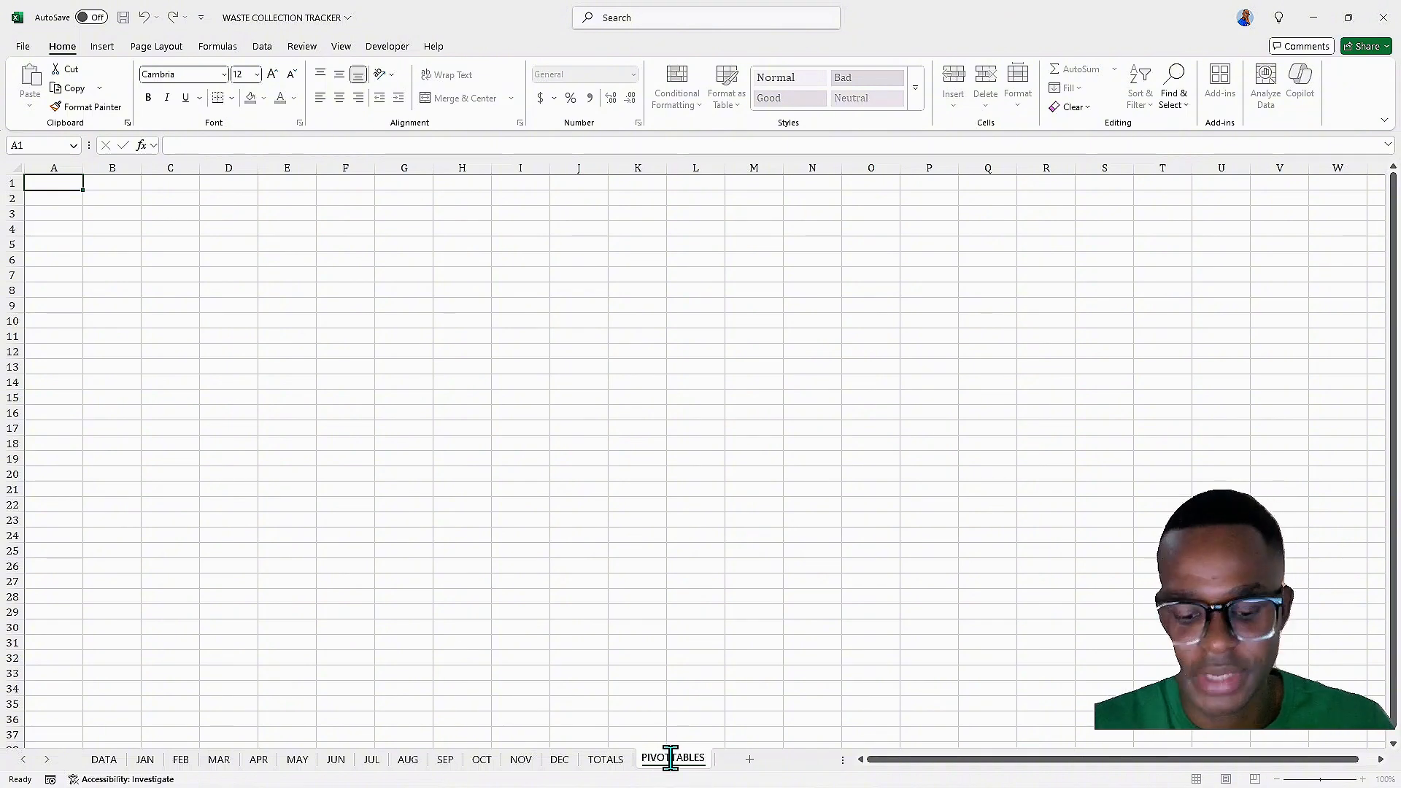
pyautogui.press('Return')
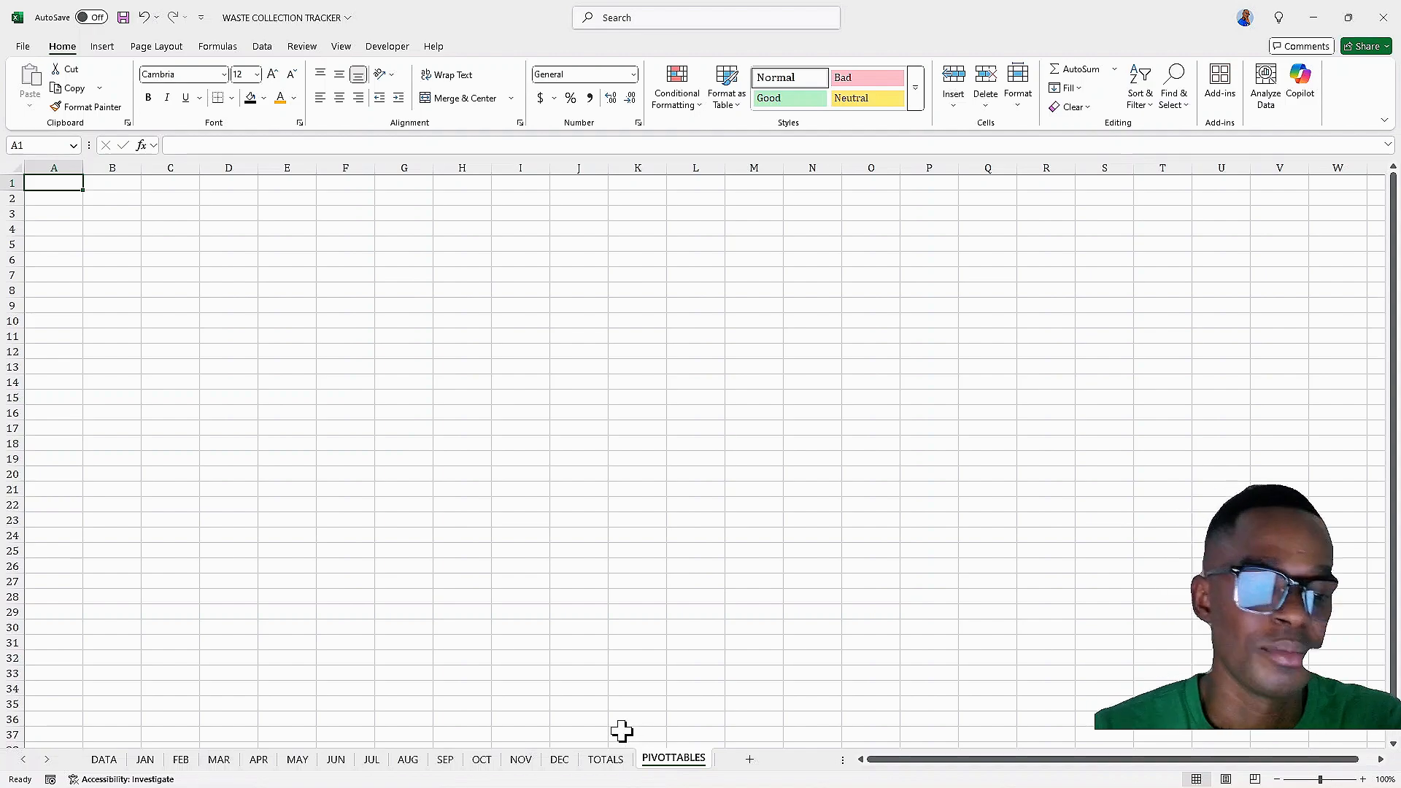
# Insert a PivotTable from the TOTALS range $B$3:$N$63, placed on the existing PIVOTTABLES sheet at cell B3
pyautogui.click(606, 759)
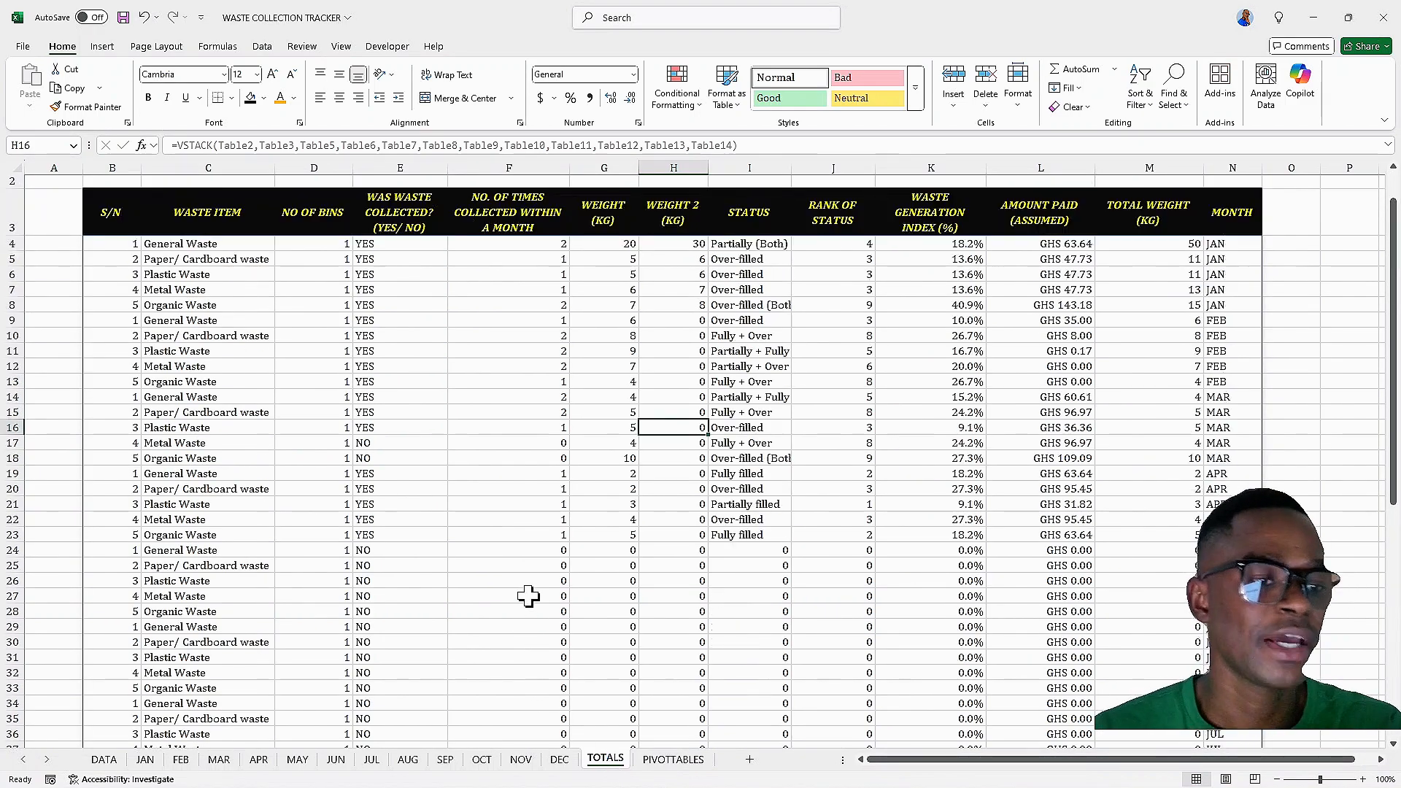
pyautogui.scroll(1, 528, 596)
pyautogui.click(195, 324)
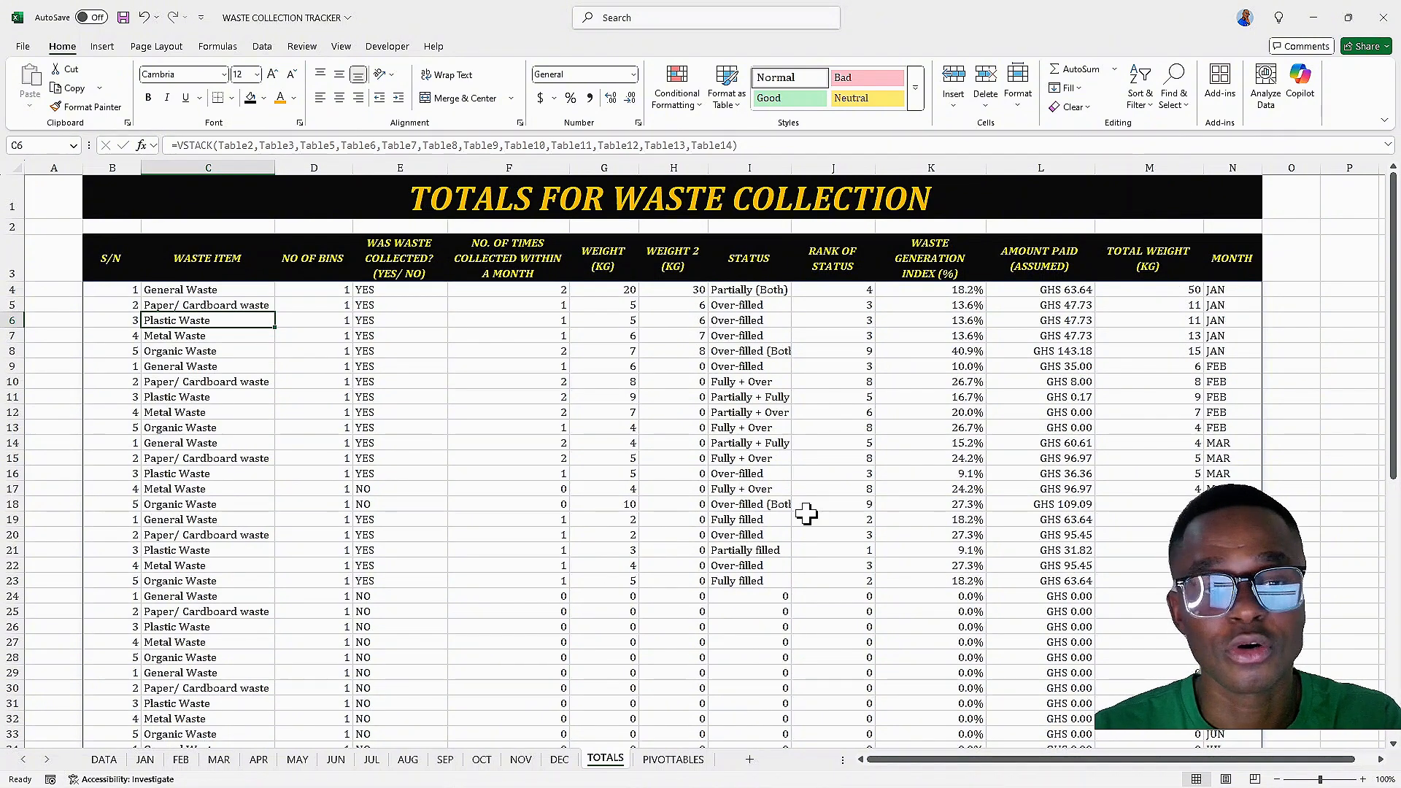
pyautogui.click(102, 48)
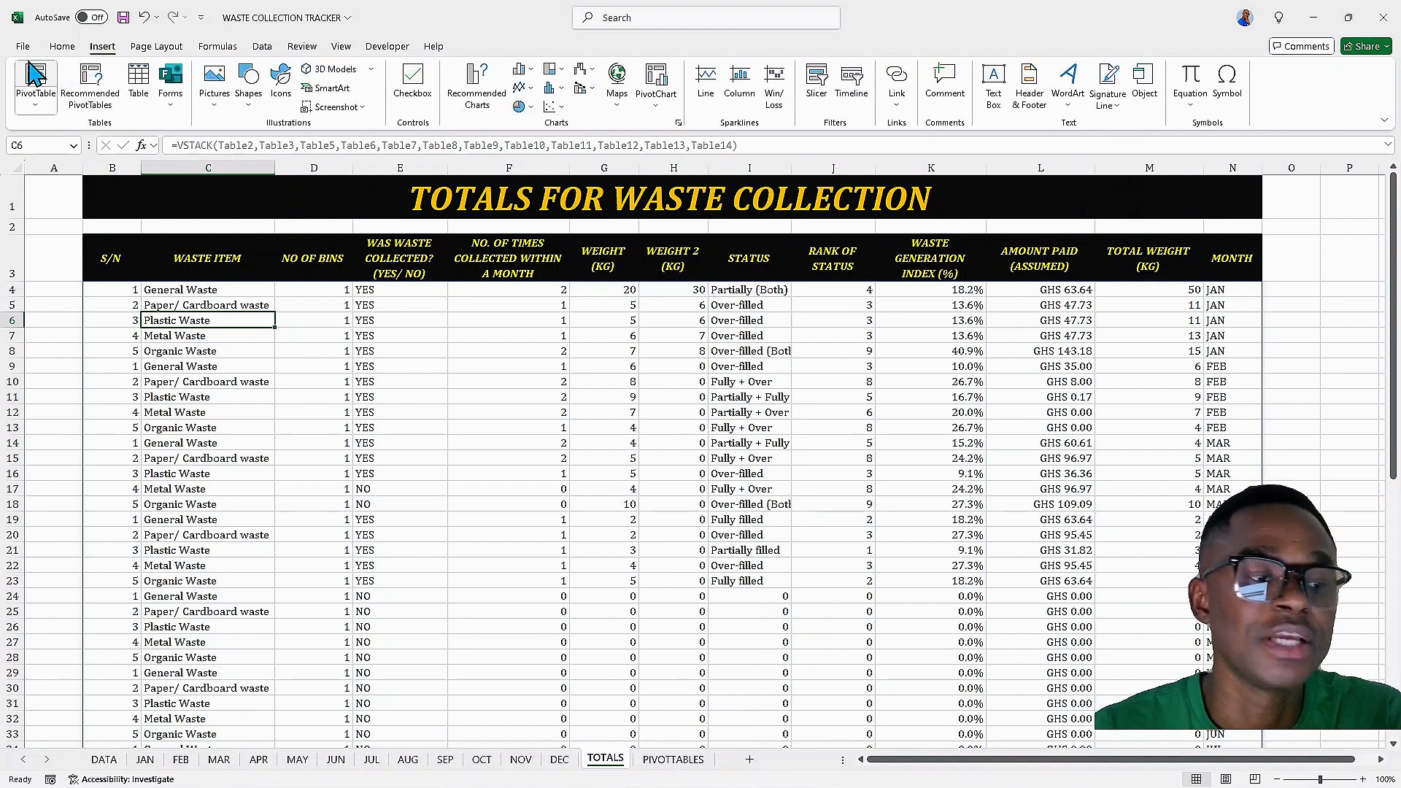
pyautogui.click(40, 103)
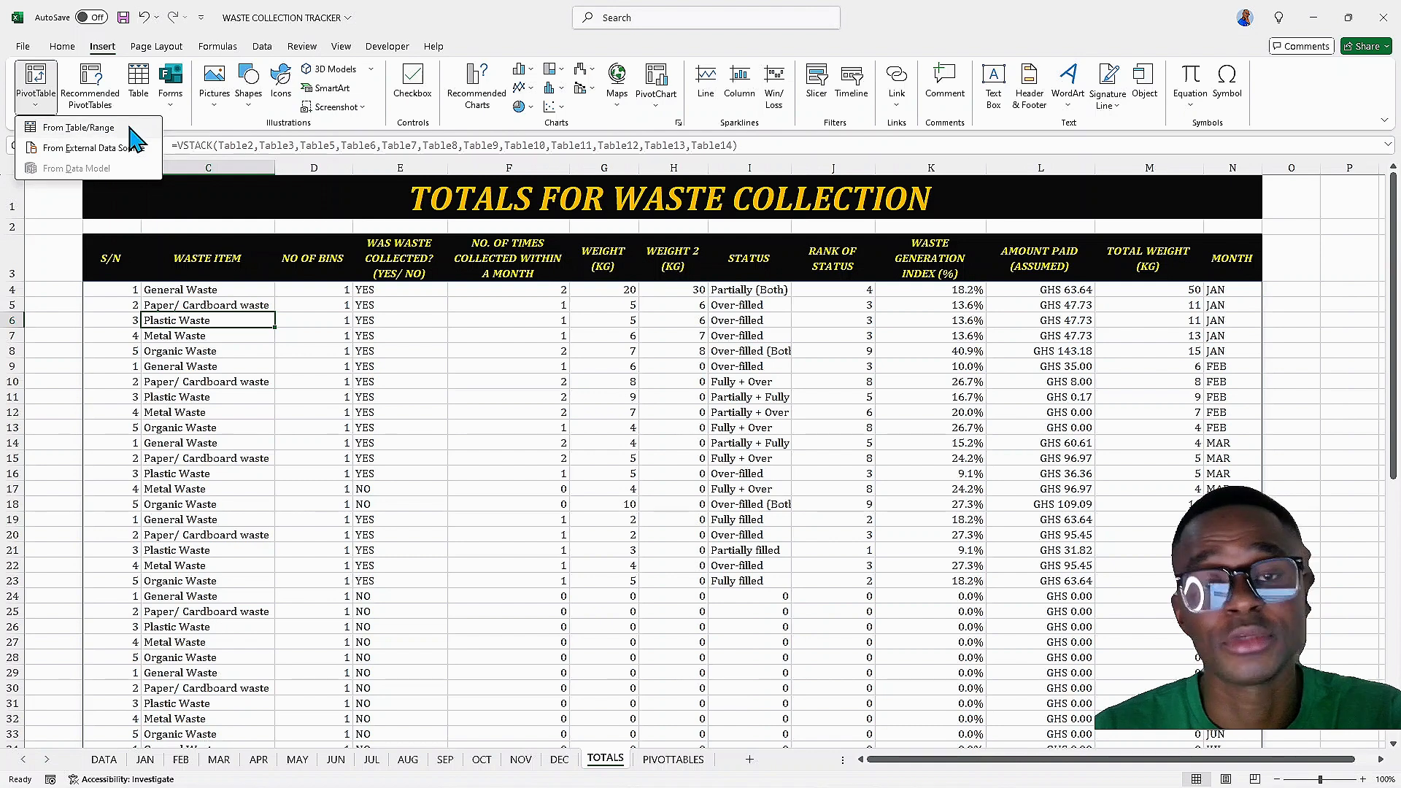
pyautogui.click(71, 129)
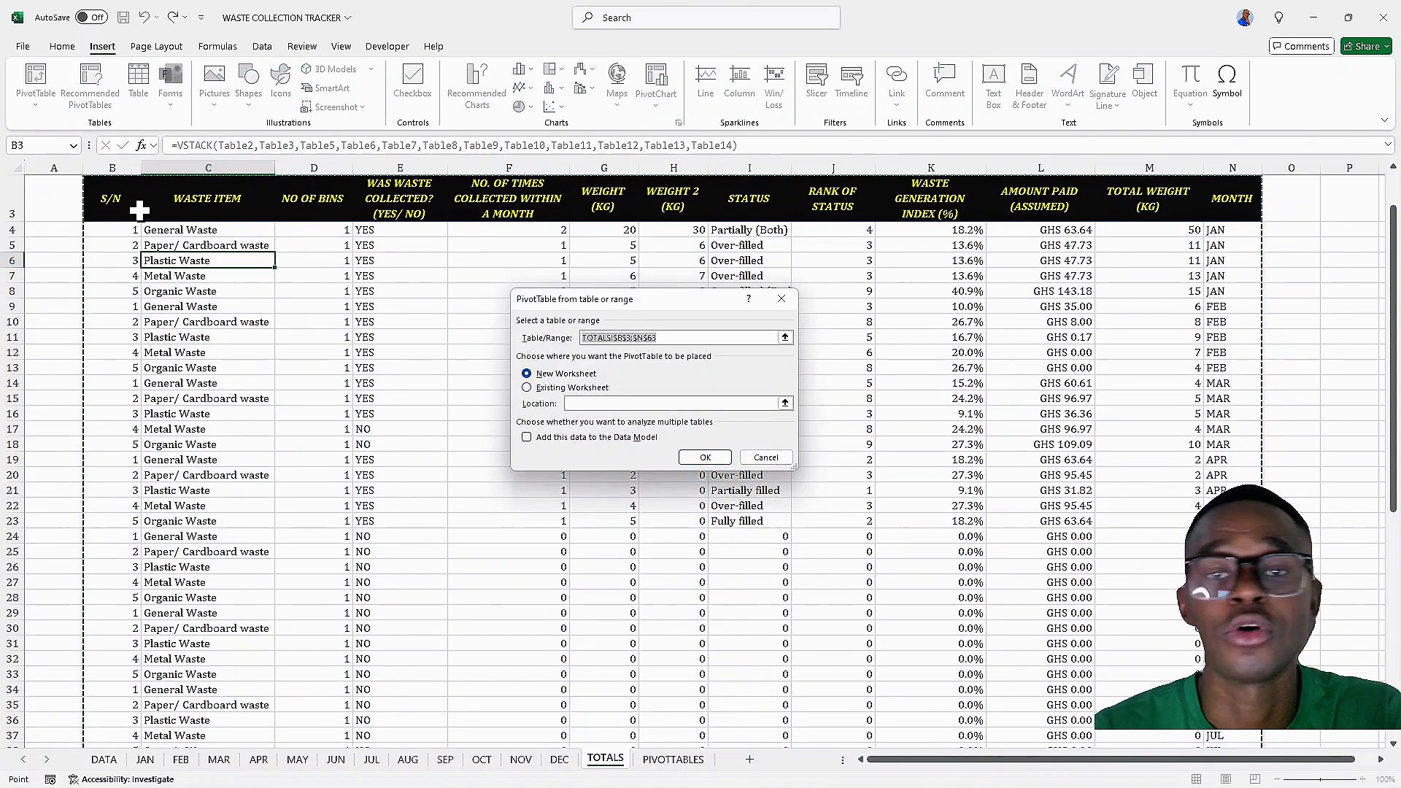
pyautogui.click(526, 389)
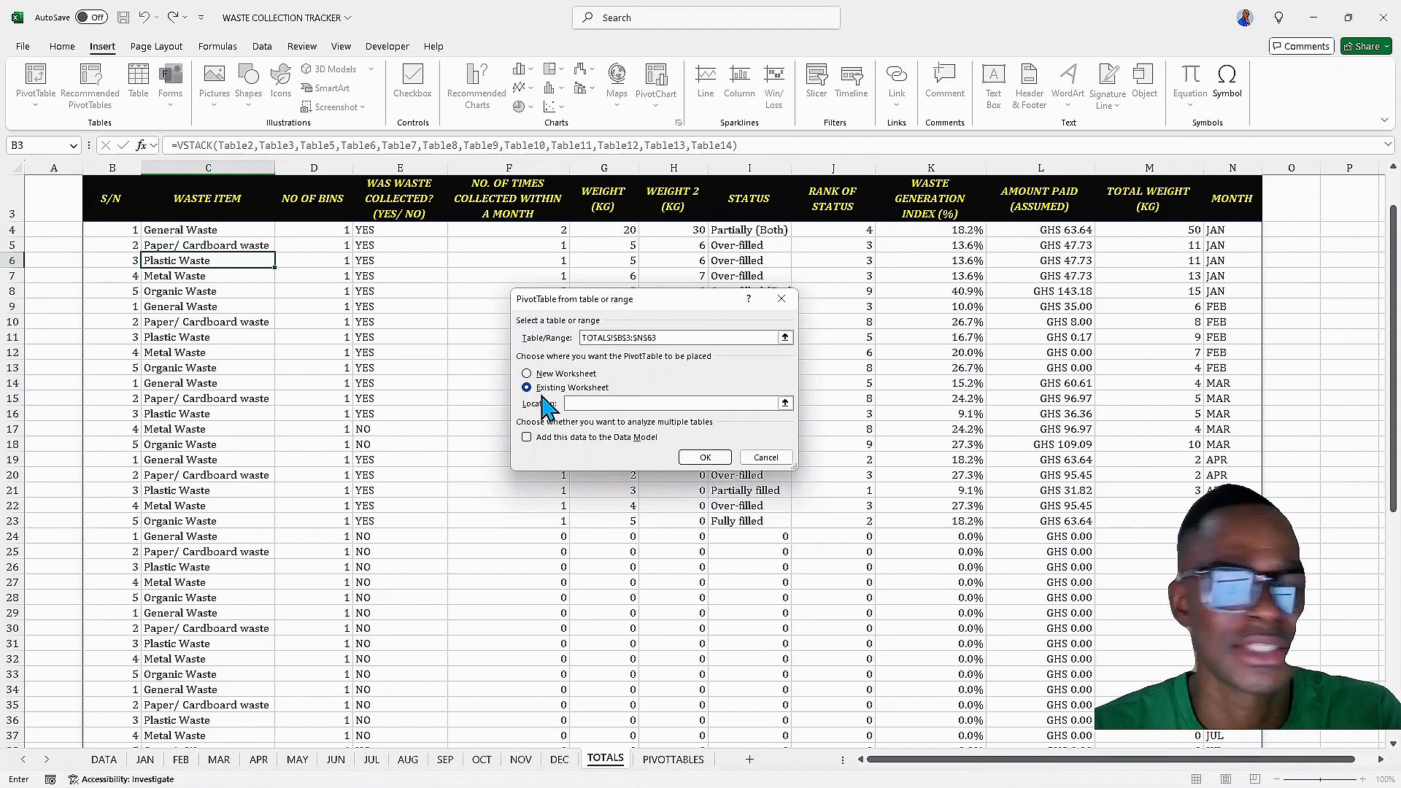
pyautogui.click(786, 404)
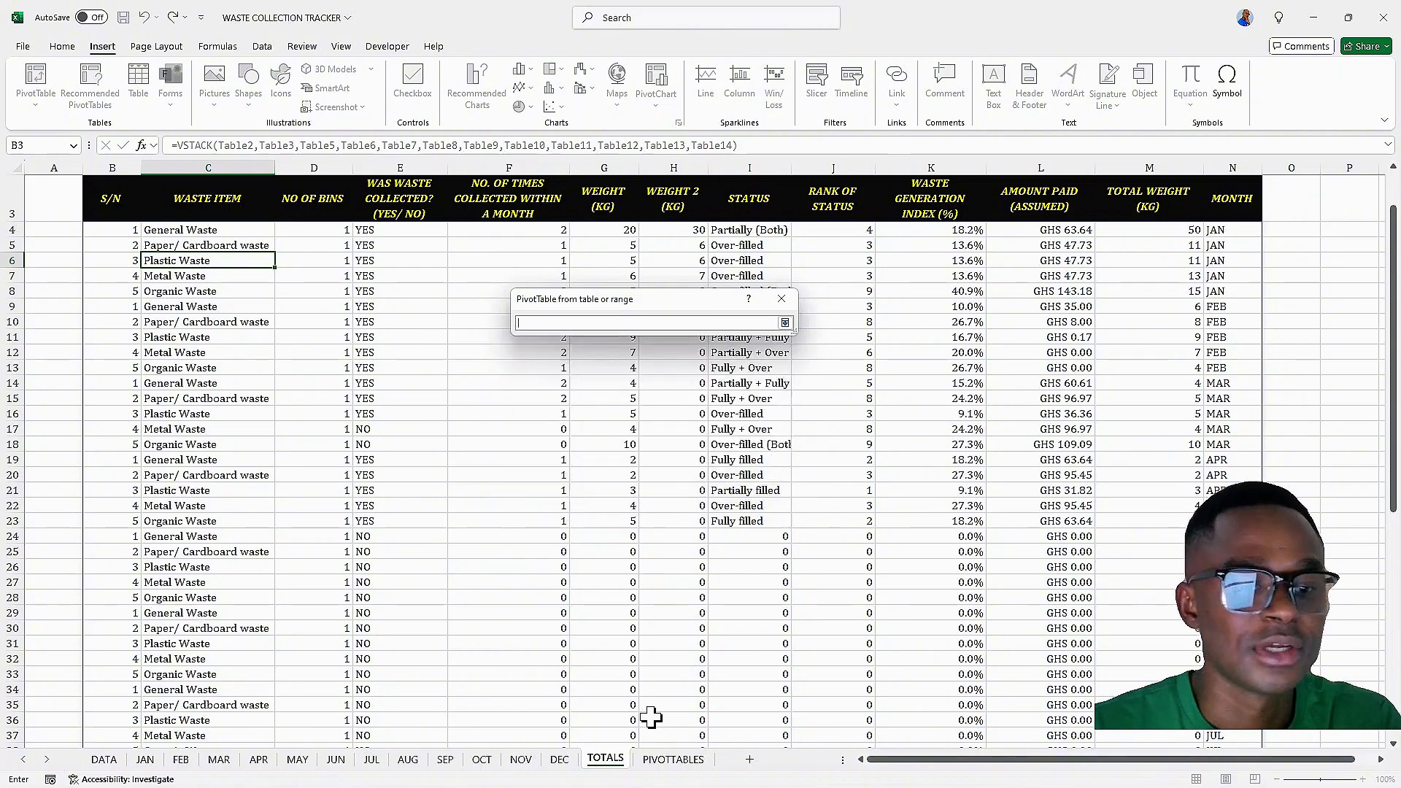
pyautogui.click(673, 760)
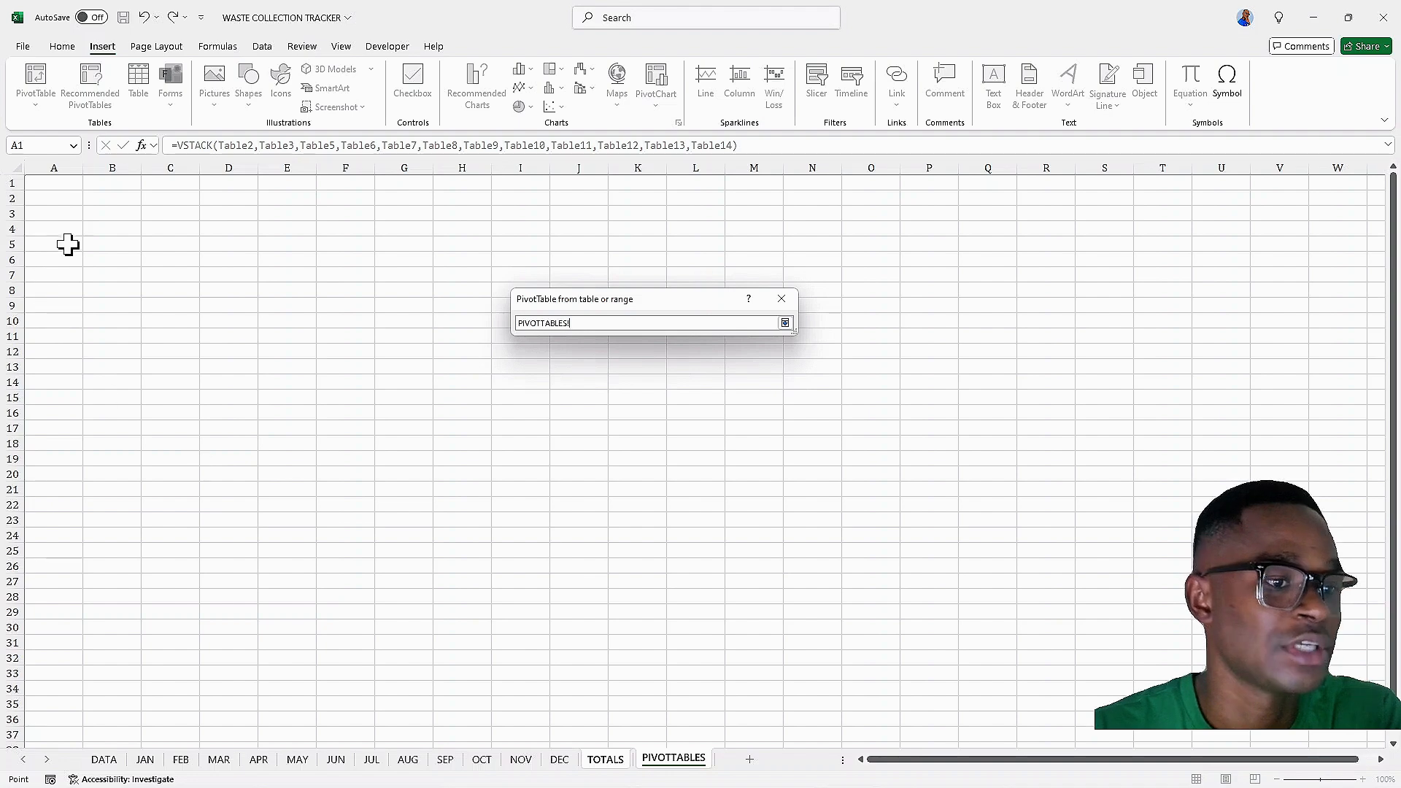
pyautogui.click(100, 217)
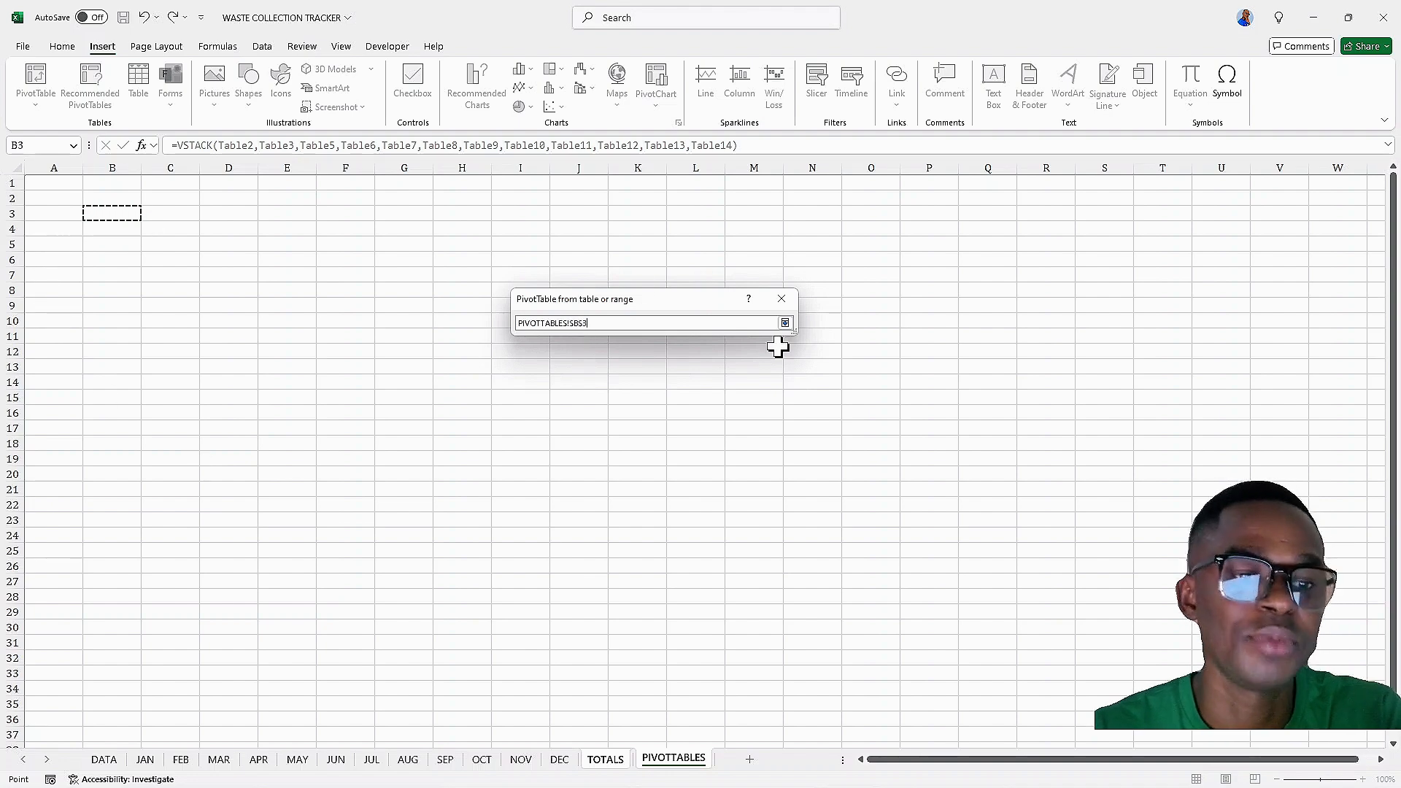
pyautogui.click(785, 323)
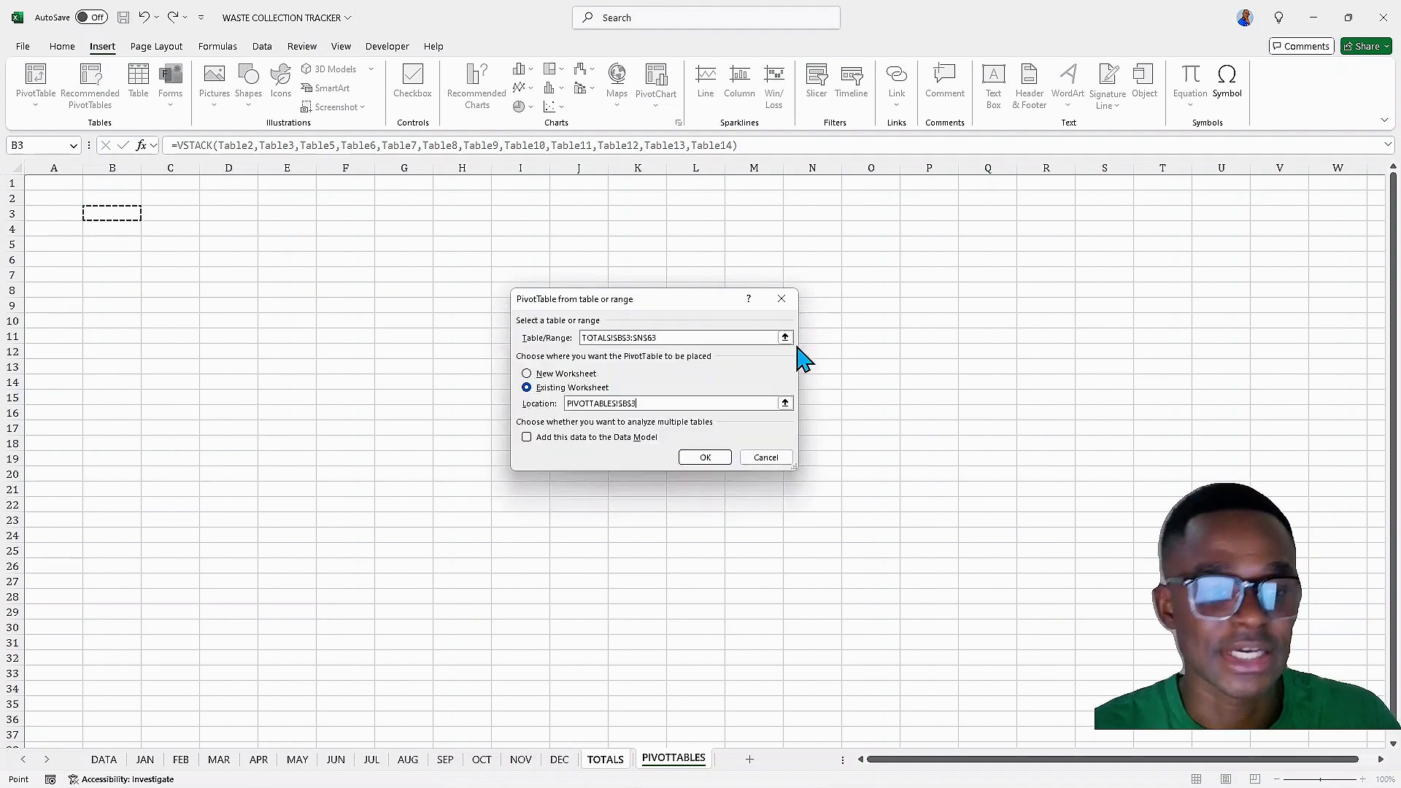
pyautogui.click(705, 457)
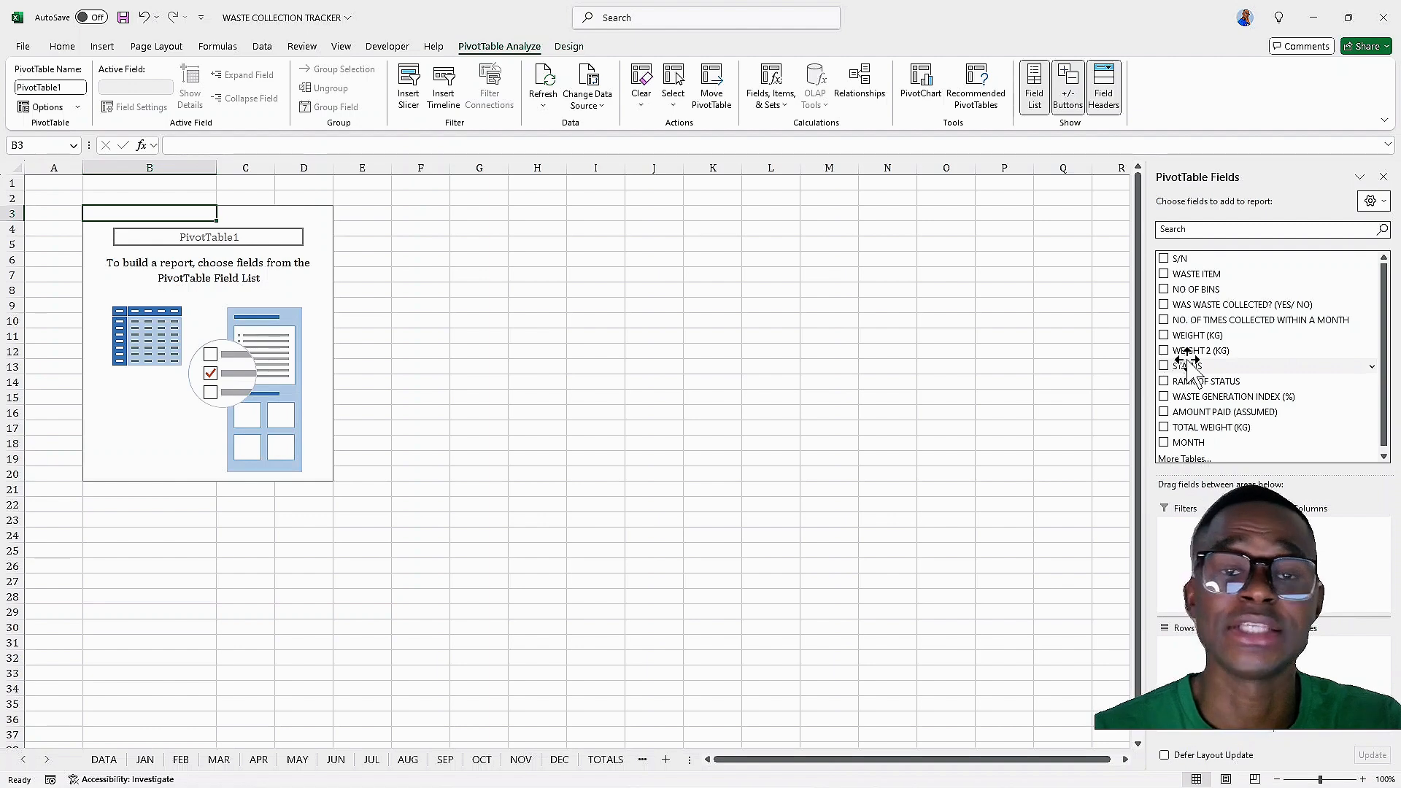
# Add the WASTE ITEM and NO. OF TIMES COLLECTED WITHIN A MONTH fields, and rename the row header WASTE ITEM
pyautogui.click(1165, 274)
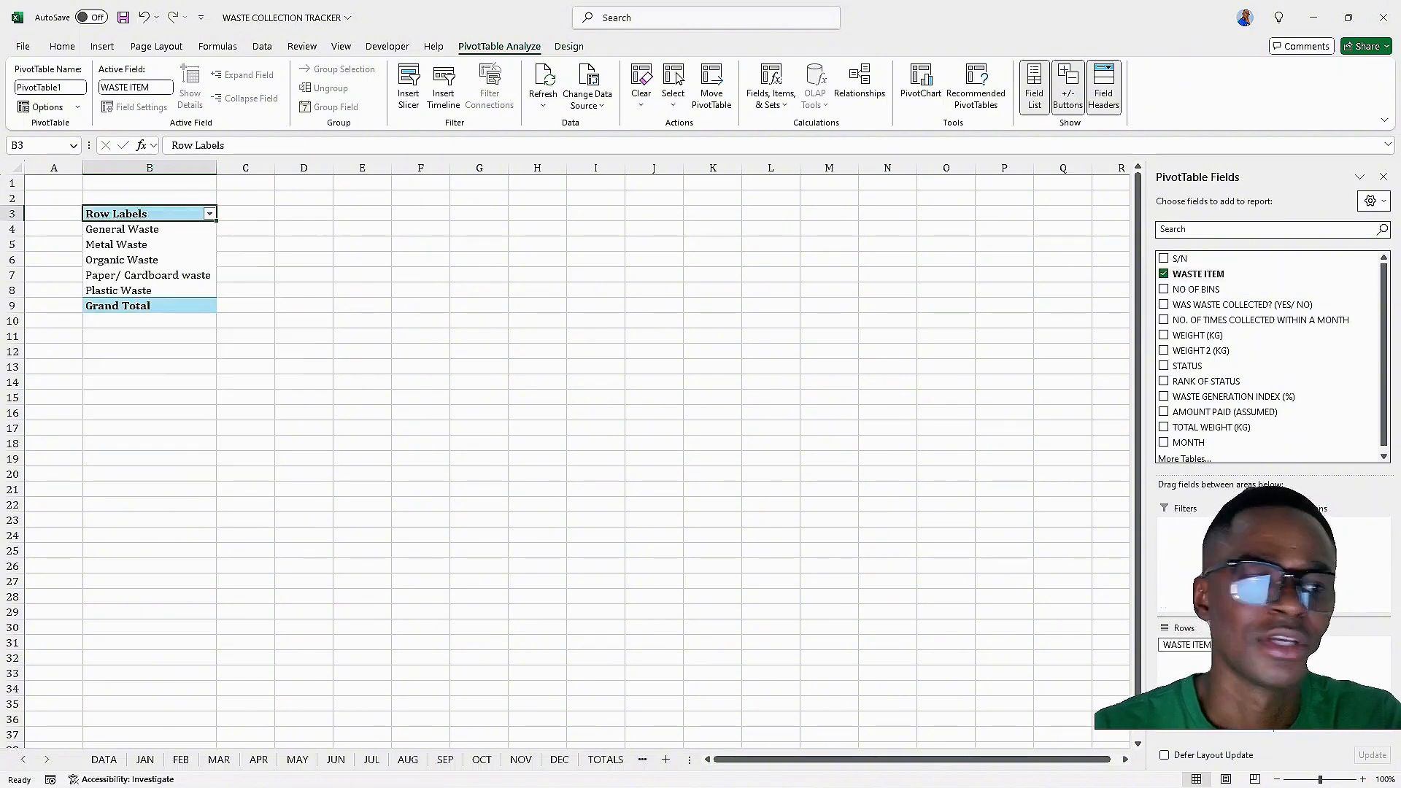
pyautogui.click(1164, 321)
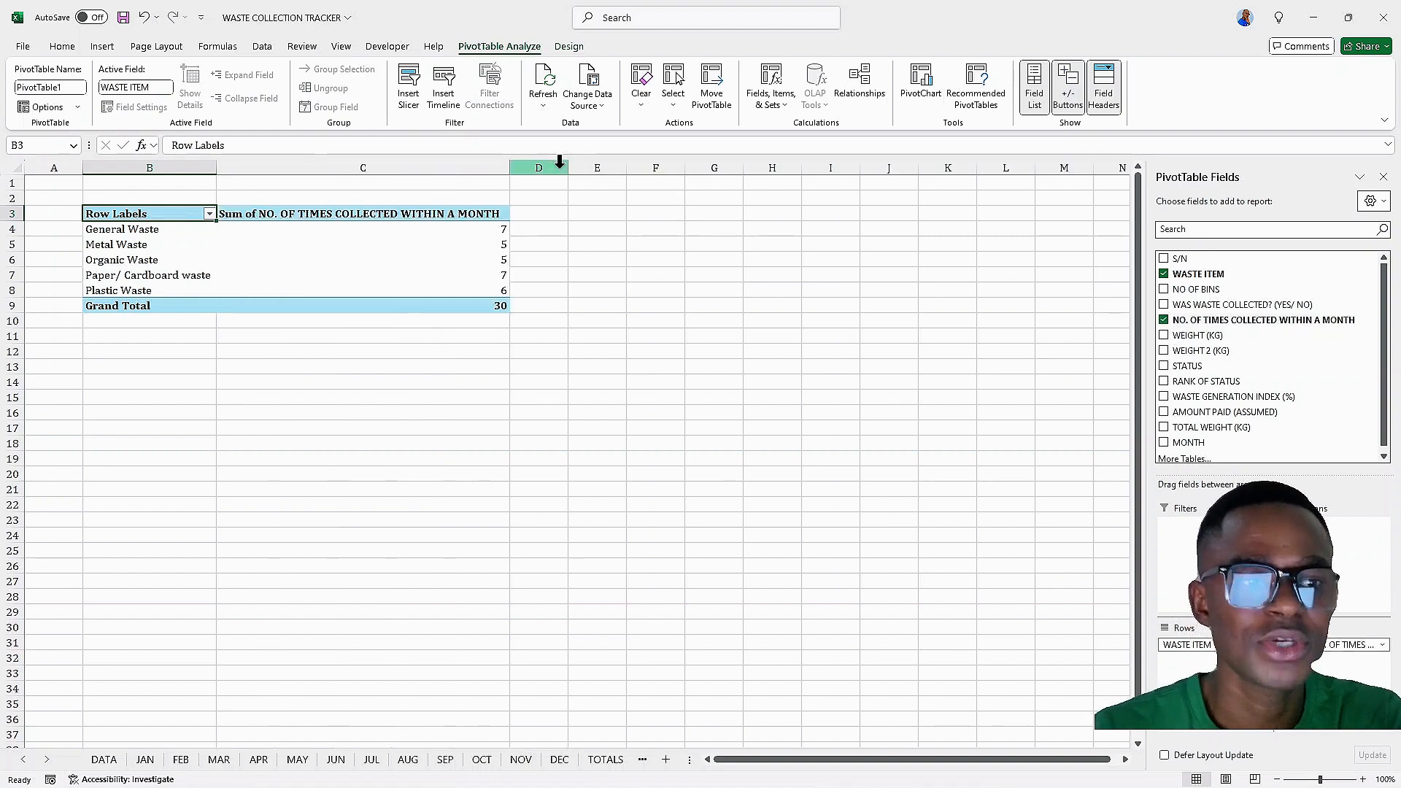
pyautogui.doubleClick(145, 214)
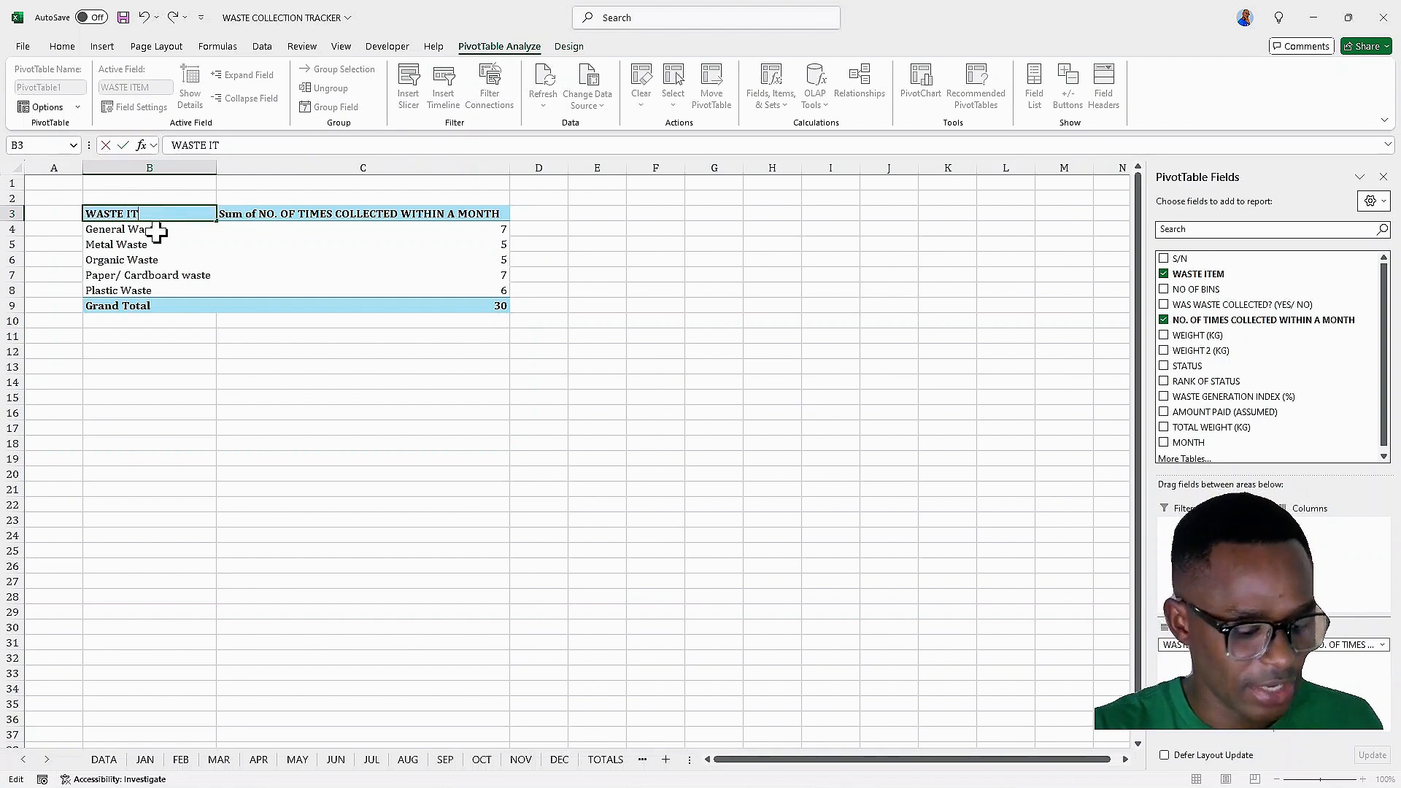
pyautogui.click(157, 231)
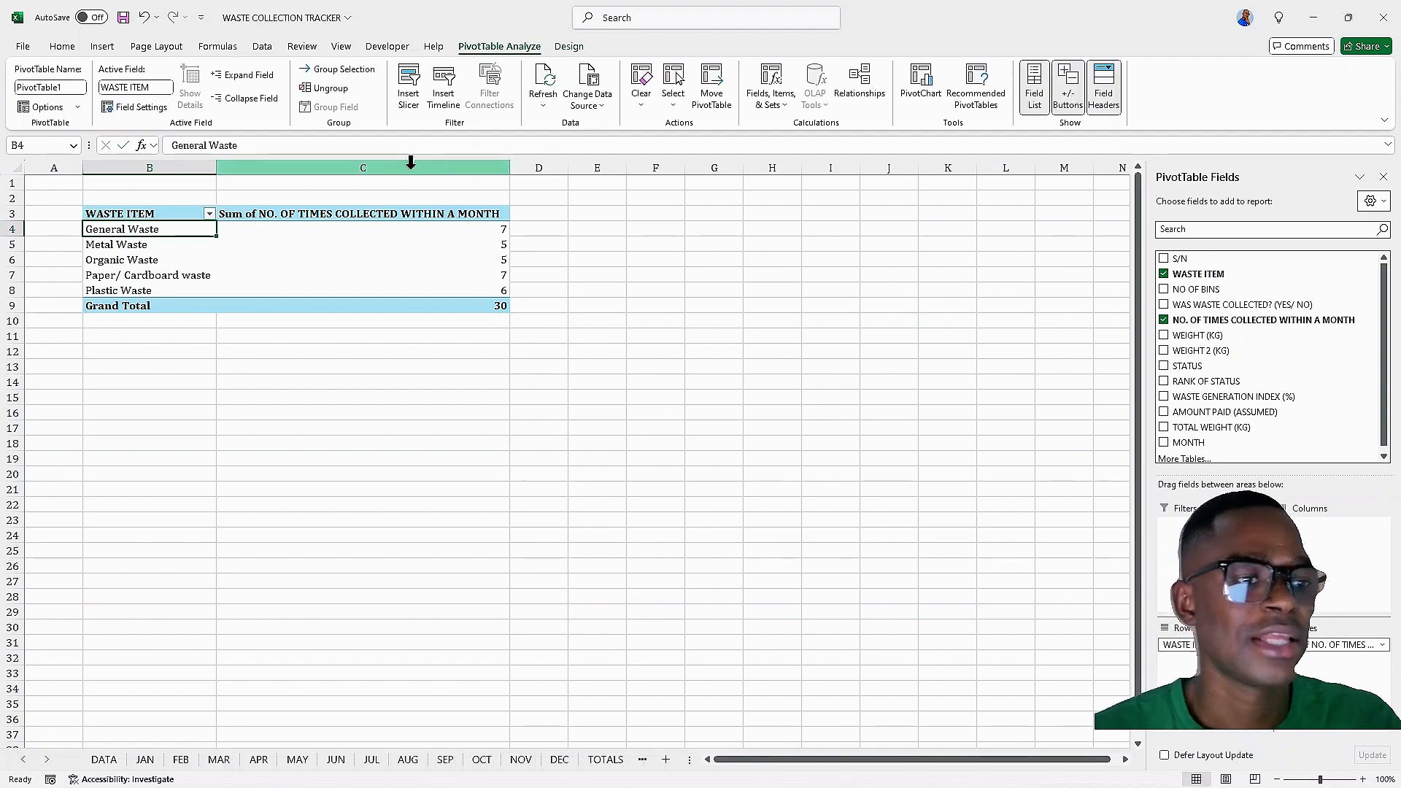
# Rename the value field to NO. OF TIMES COLLECTED WITHIN A MONTH, dropping the 'Sum of' prefix
pyautogui.doubleClick(270, 212)
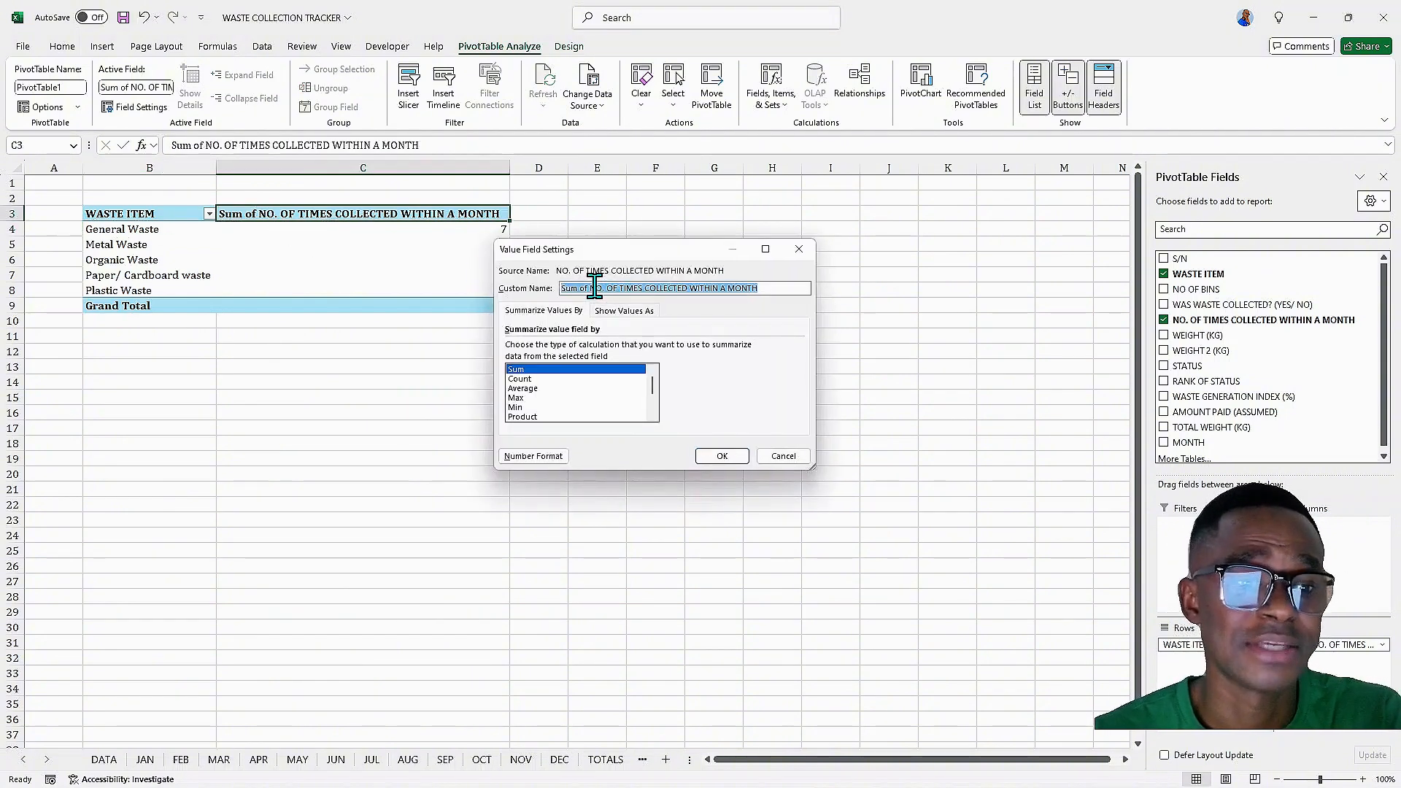
pyautogui.click(592, 285)
pyautogui.press('BackSpace')
pyautogui.press('BackSpace')
pyautogui.press('BackSpace')
pyautogui.press('BackSpace')
pyautogui.press('BackSpace')
pyautogui.press('BackSpace')
pyautogui.press('BackSpace')
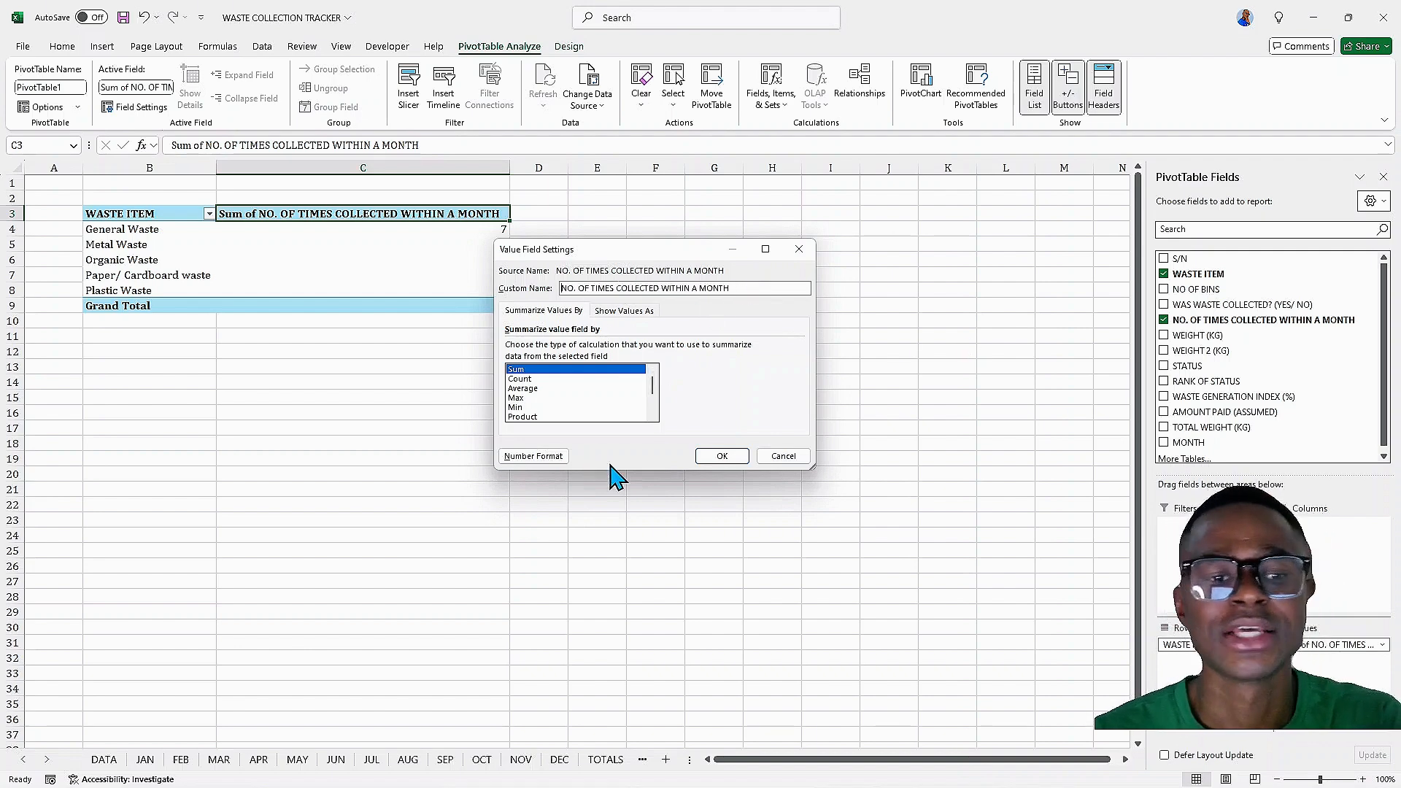
pyautogui.click(723, 456)
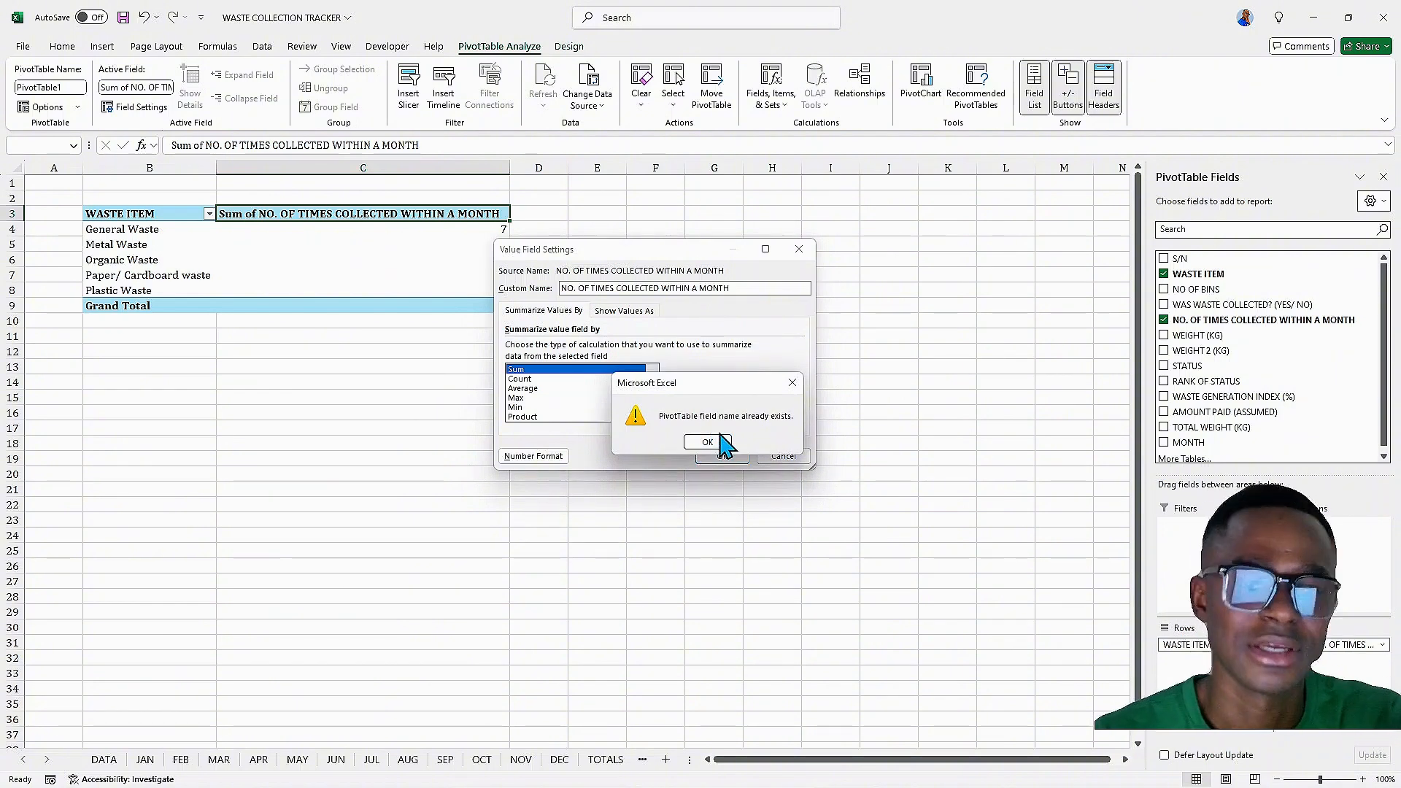
pyautogui.click(712, 453)
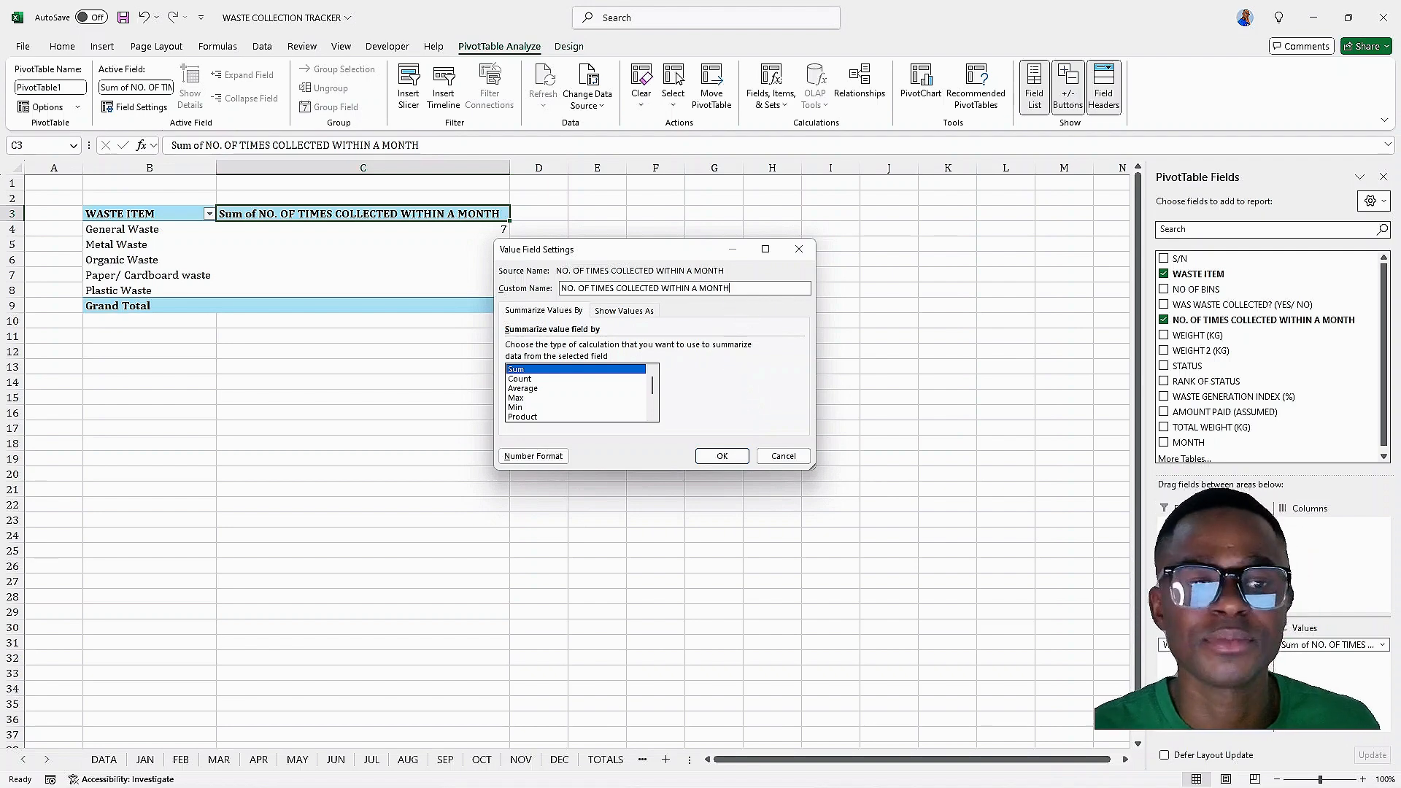
pyautogui.click(720, 456)
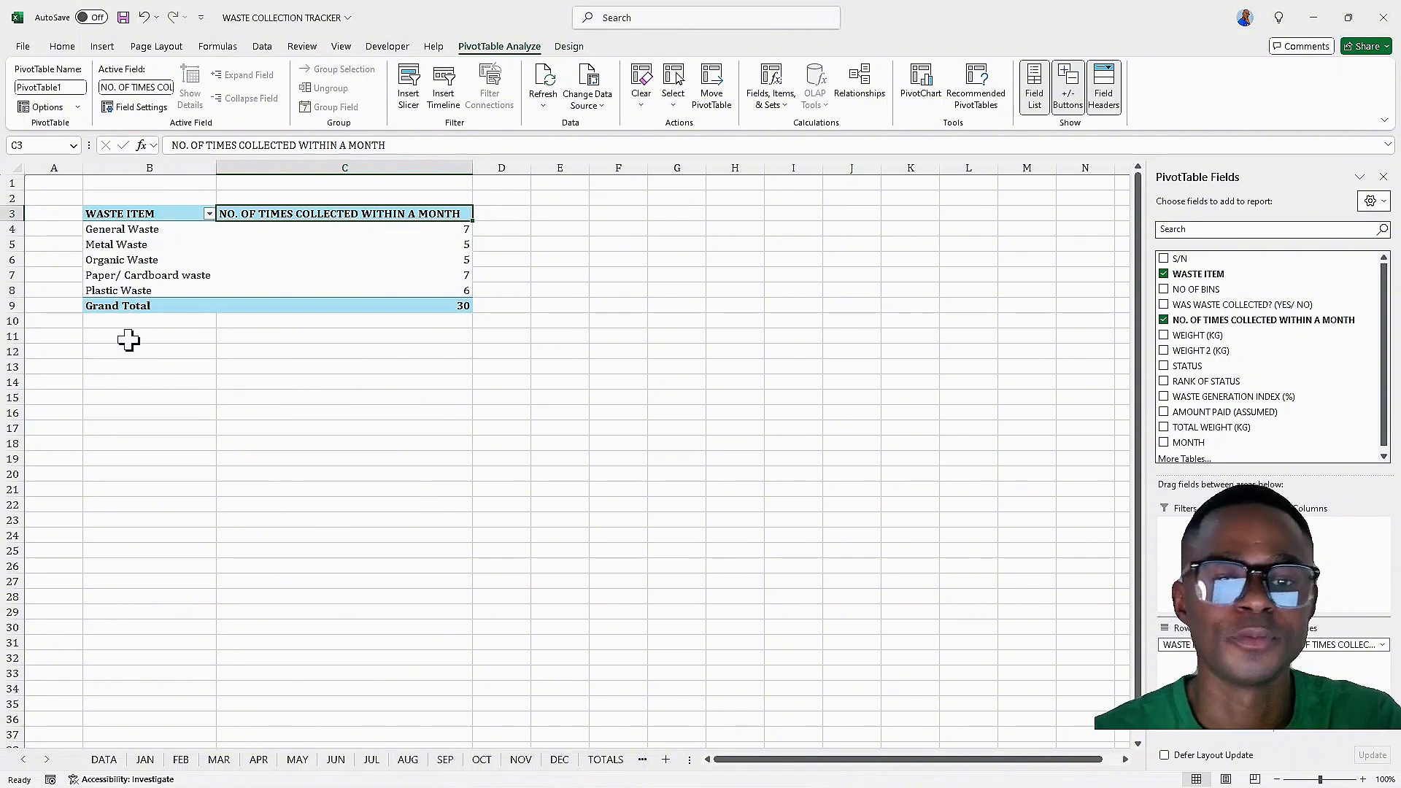
# Turn off the PivotTable's grand totals for rows and columns
pyautogui.moveTo(83, 215); pyautogui.dragTo(363, 301)
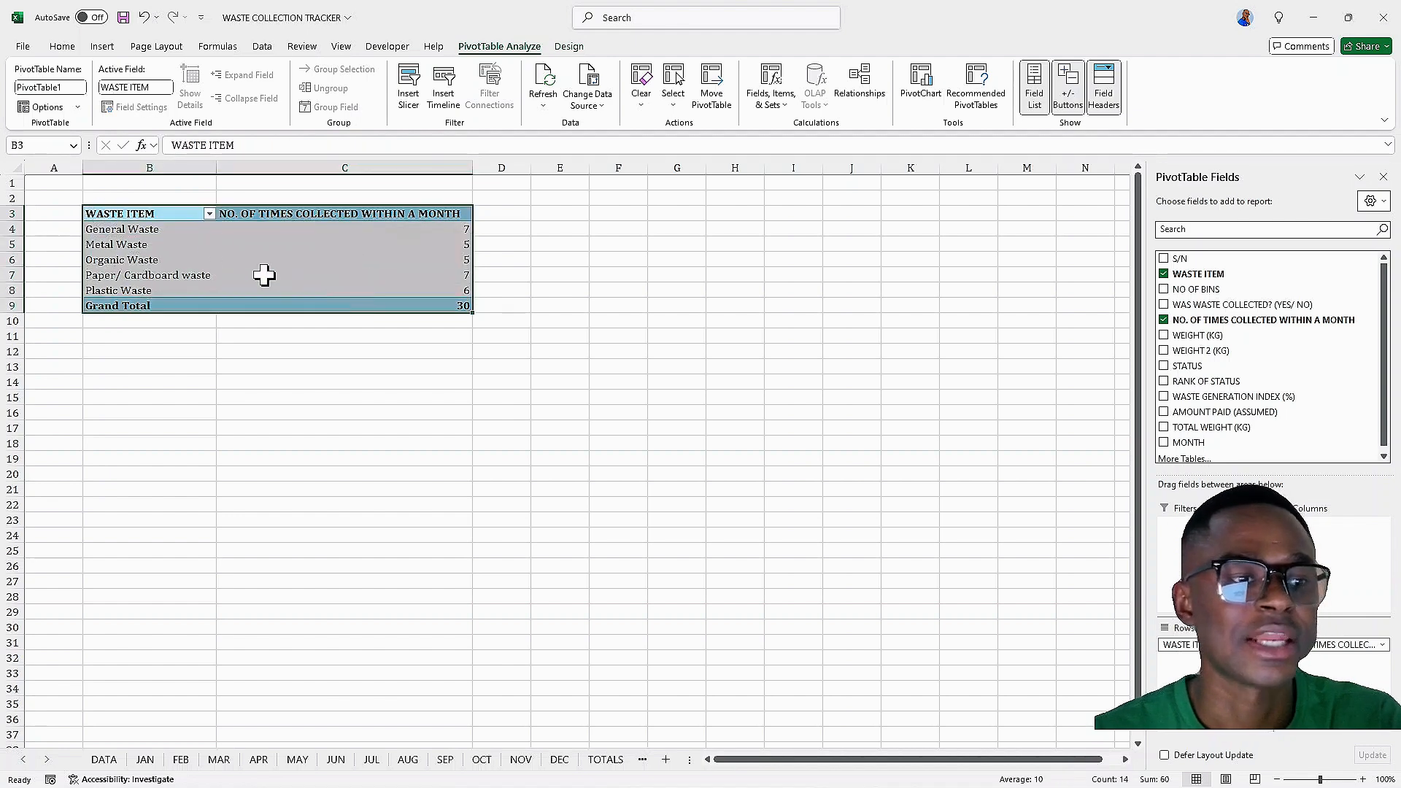
pyautogui.click(153, 216)
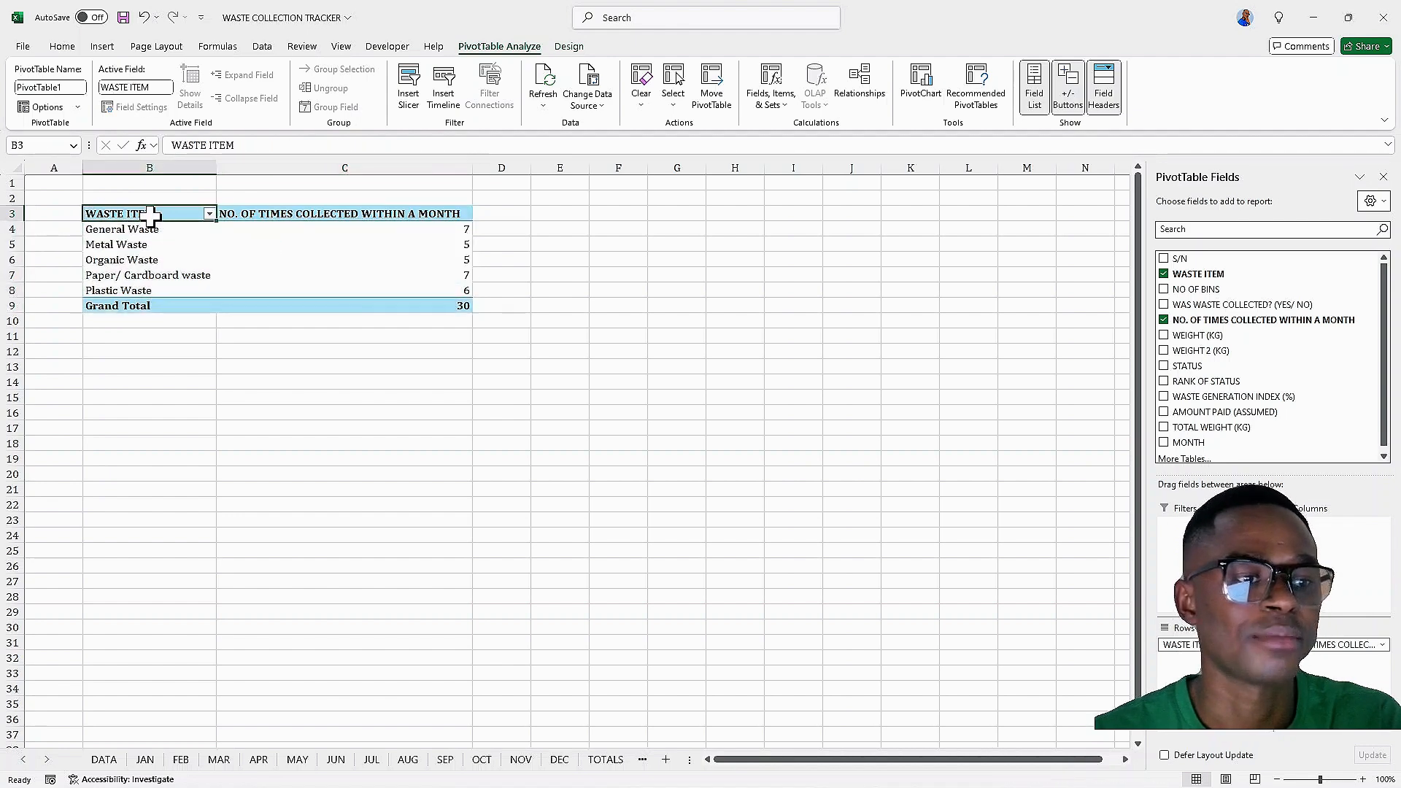
pyautogui.click(567, 50)
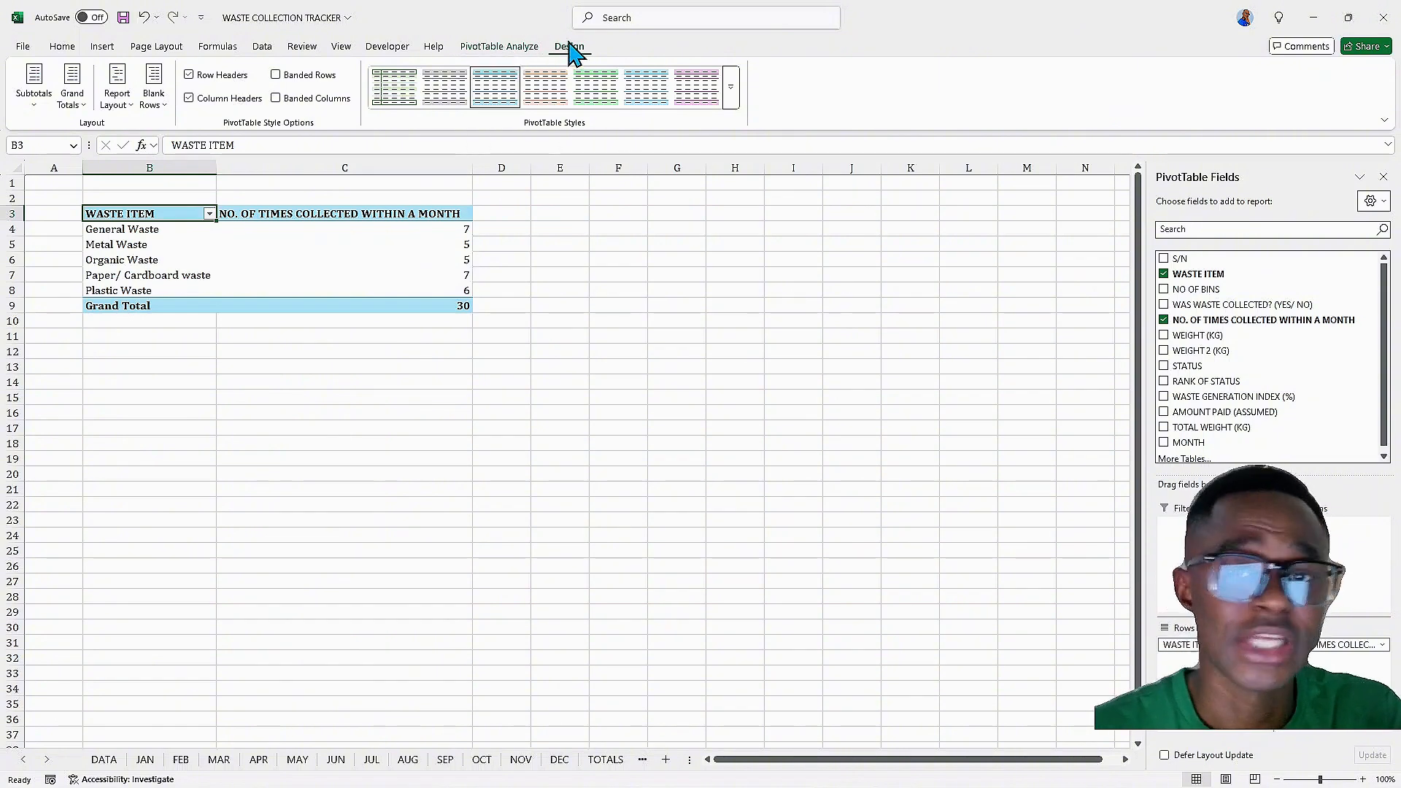
pyautogui.click(80, 102)
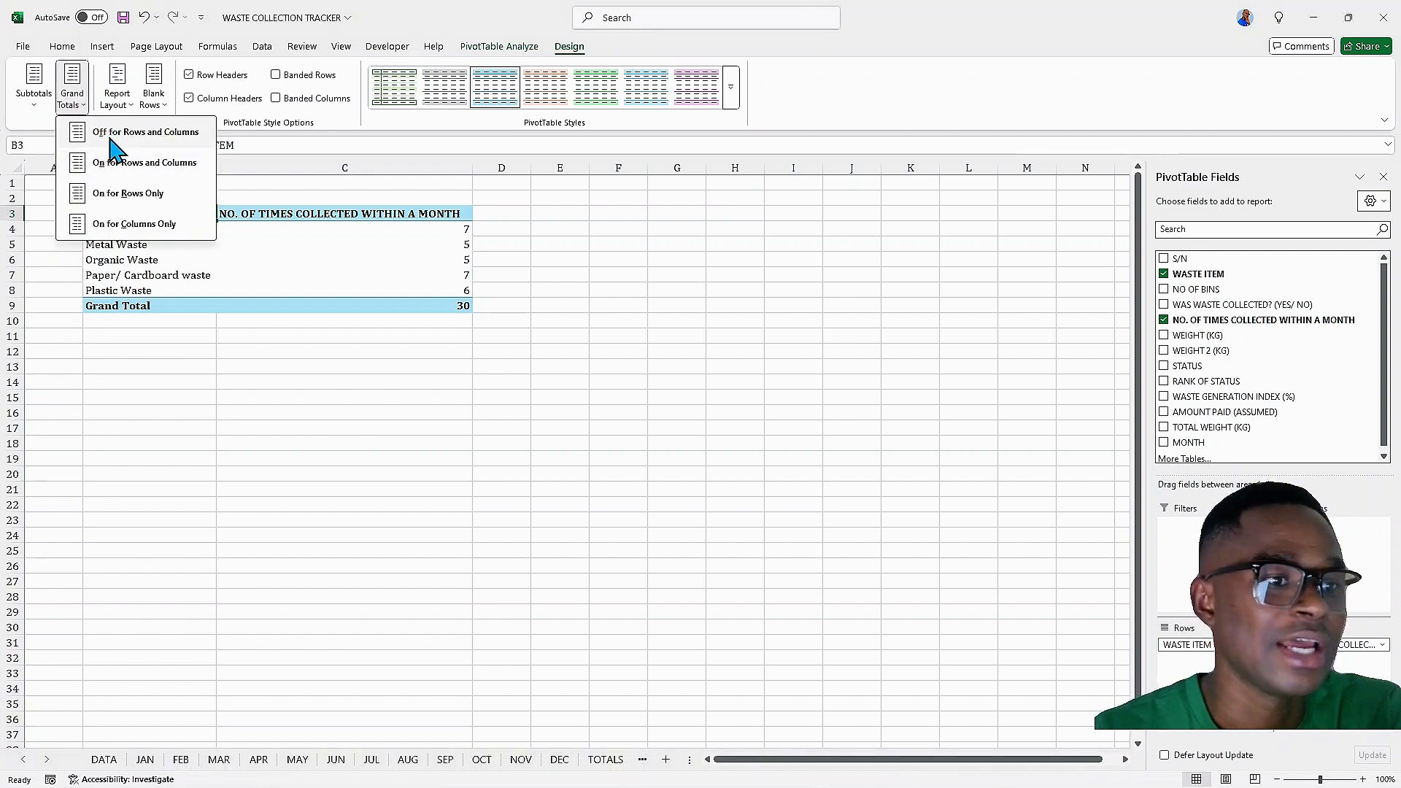
pyautogui.click(116, 139)
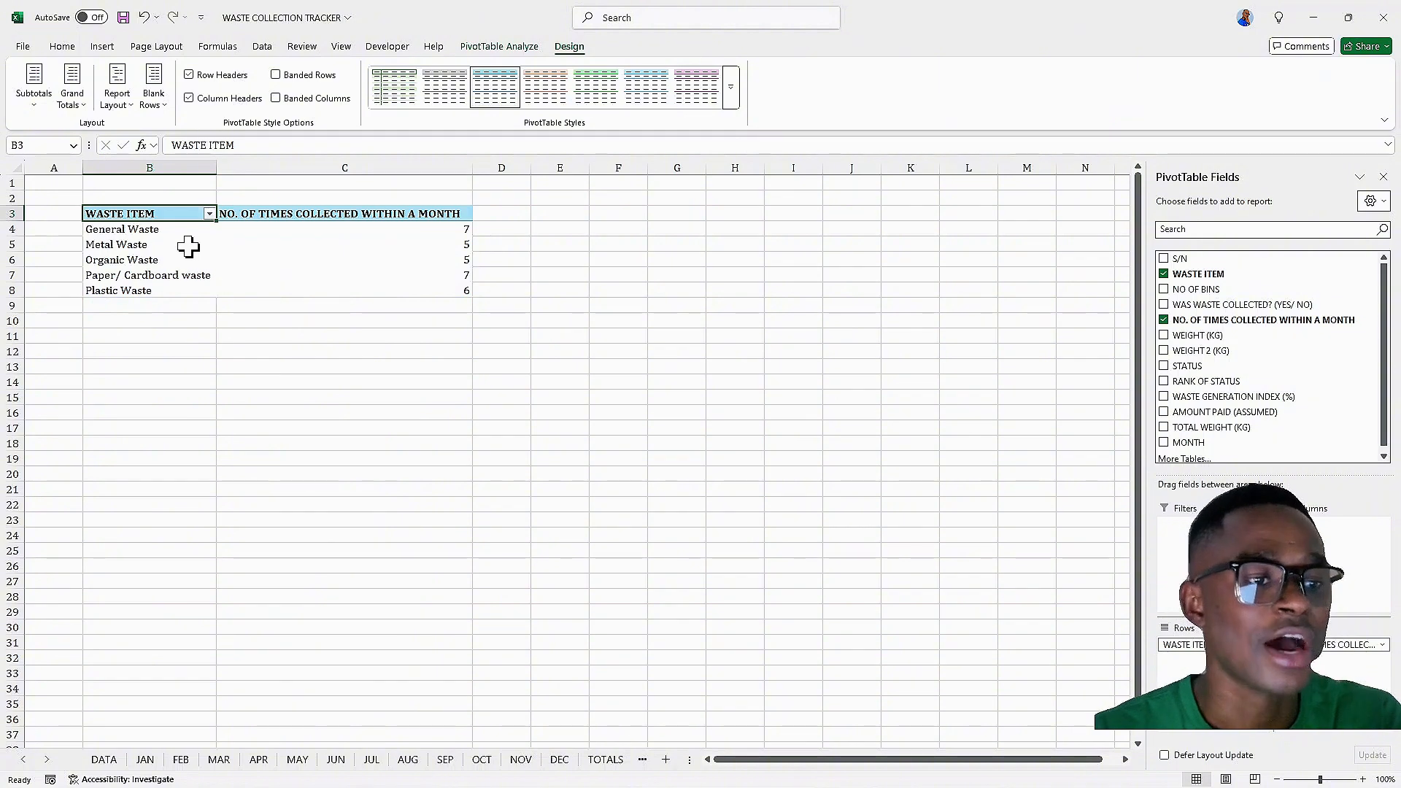
# Copy the PivotTable and paste a duplicate starting at cell B11
pyautogui.moveTo(146, 213); pyautogui.dragTo(385, 281)
pyautogui.rightClick(363, 247)
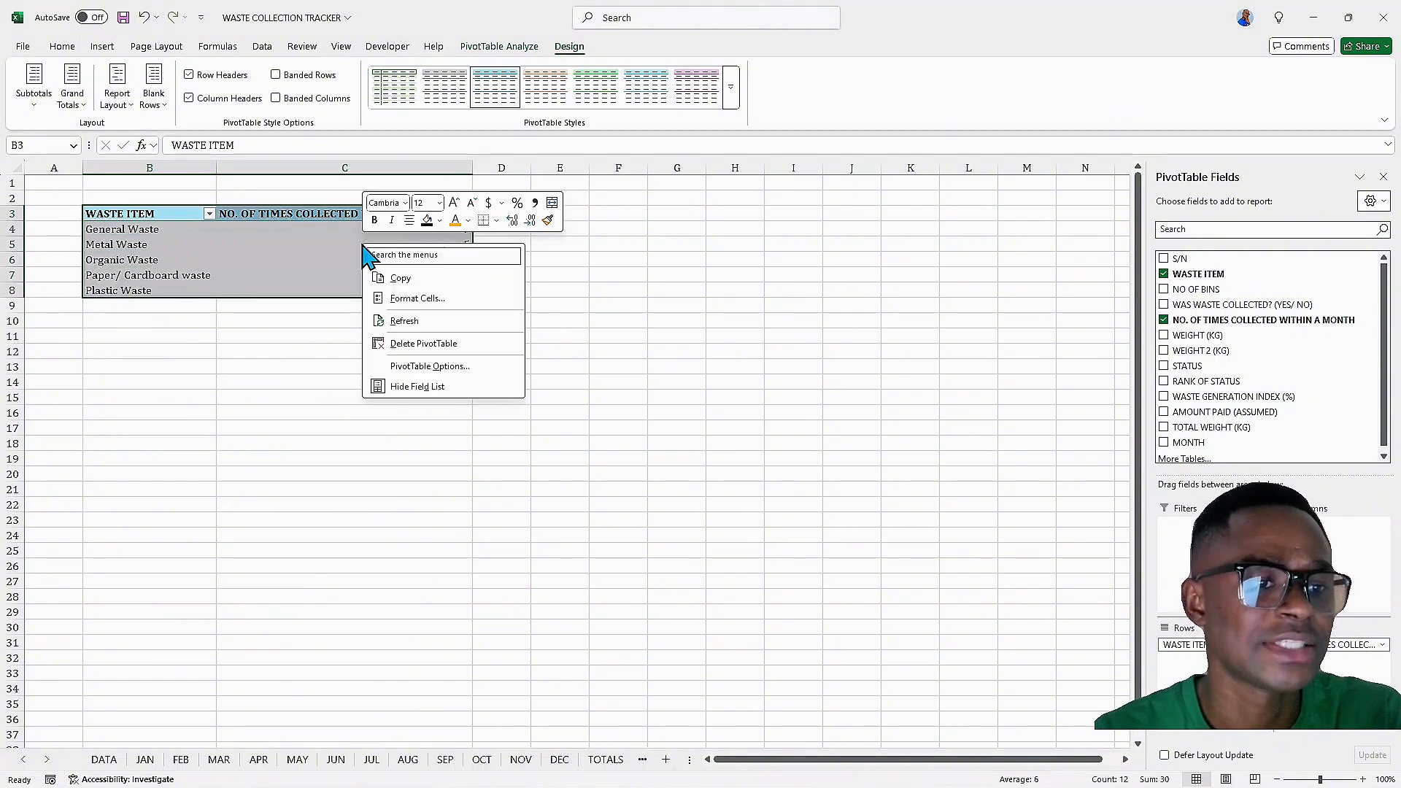
pyautogui.click(400, 278)
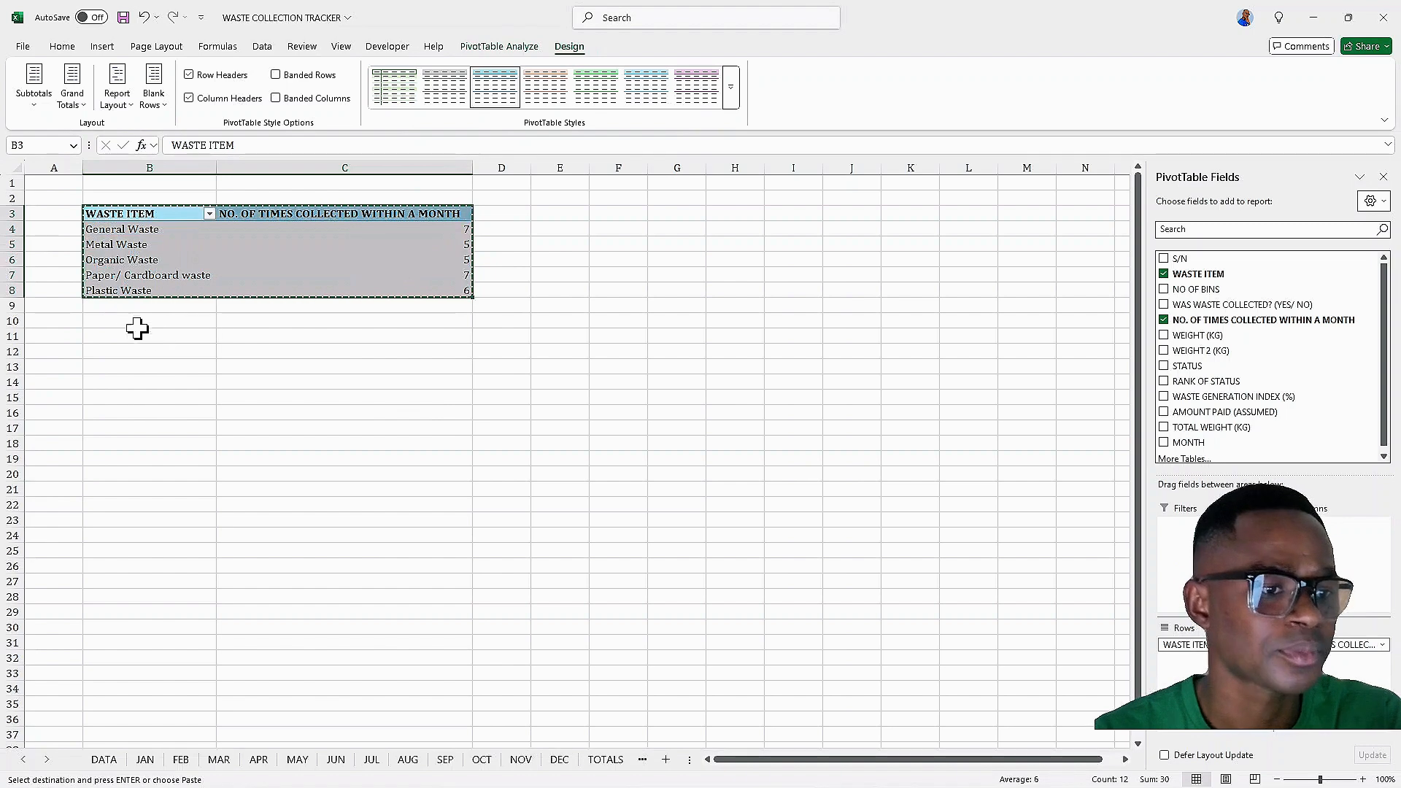
pyautogui.click(111, 335)
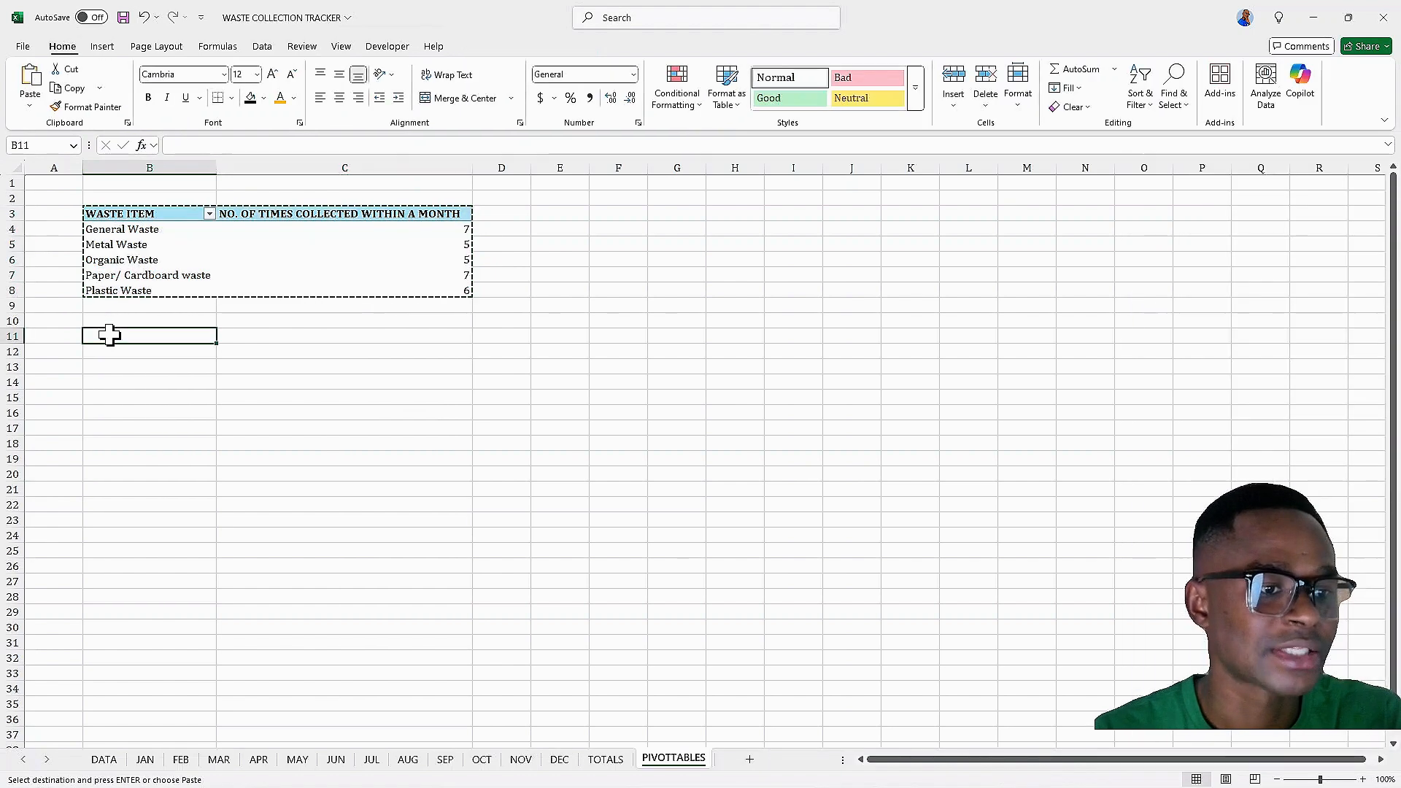
pyautogui.rightClick(111, 335)
pyautogui.click(147, 429)
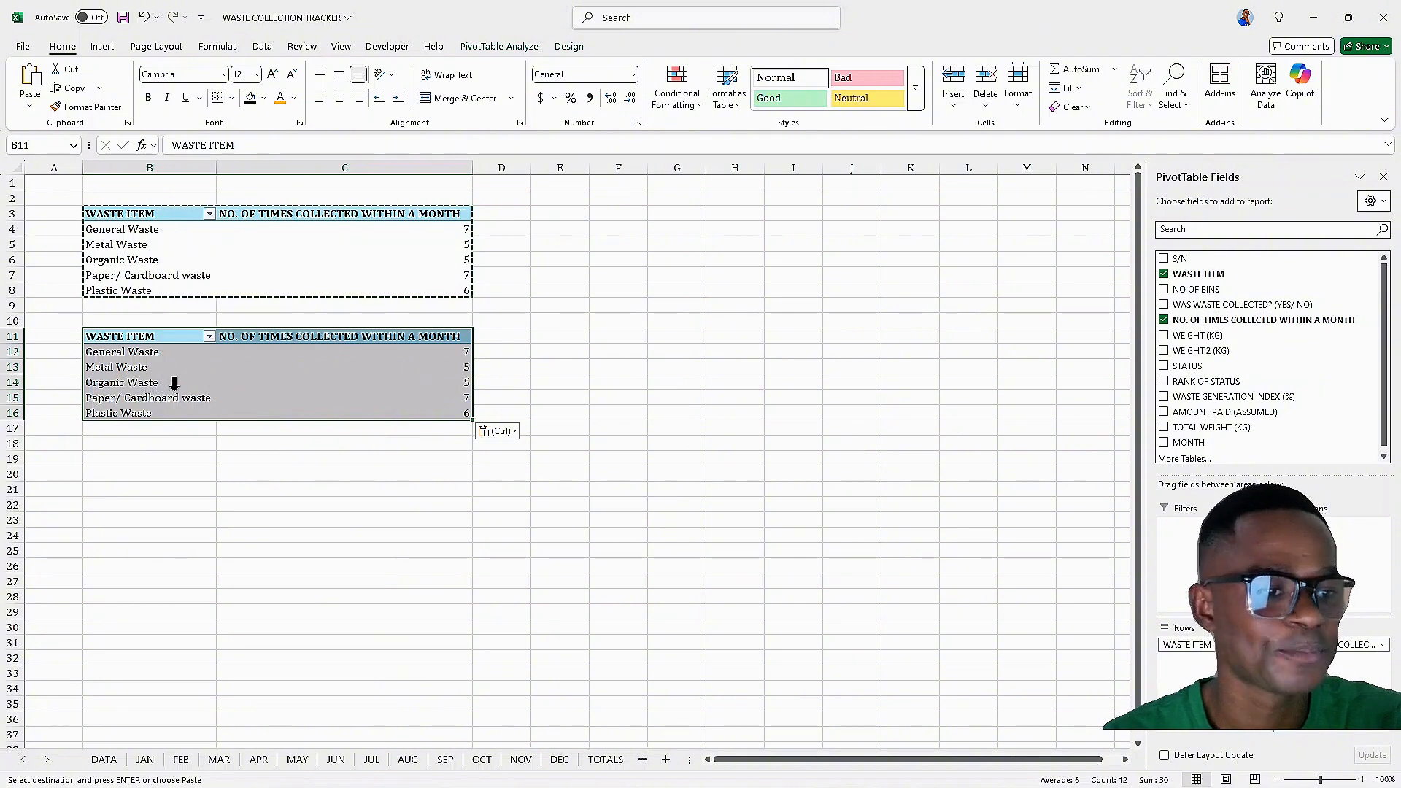
# In the duplicated PivotTable, swap the NO. OF TIMES COLLECTED WITHIN A MONTH value field for TOTAL WEIGHT (KG)
pyautogui.click(1163, 320)
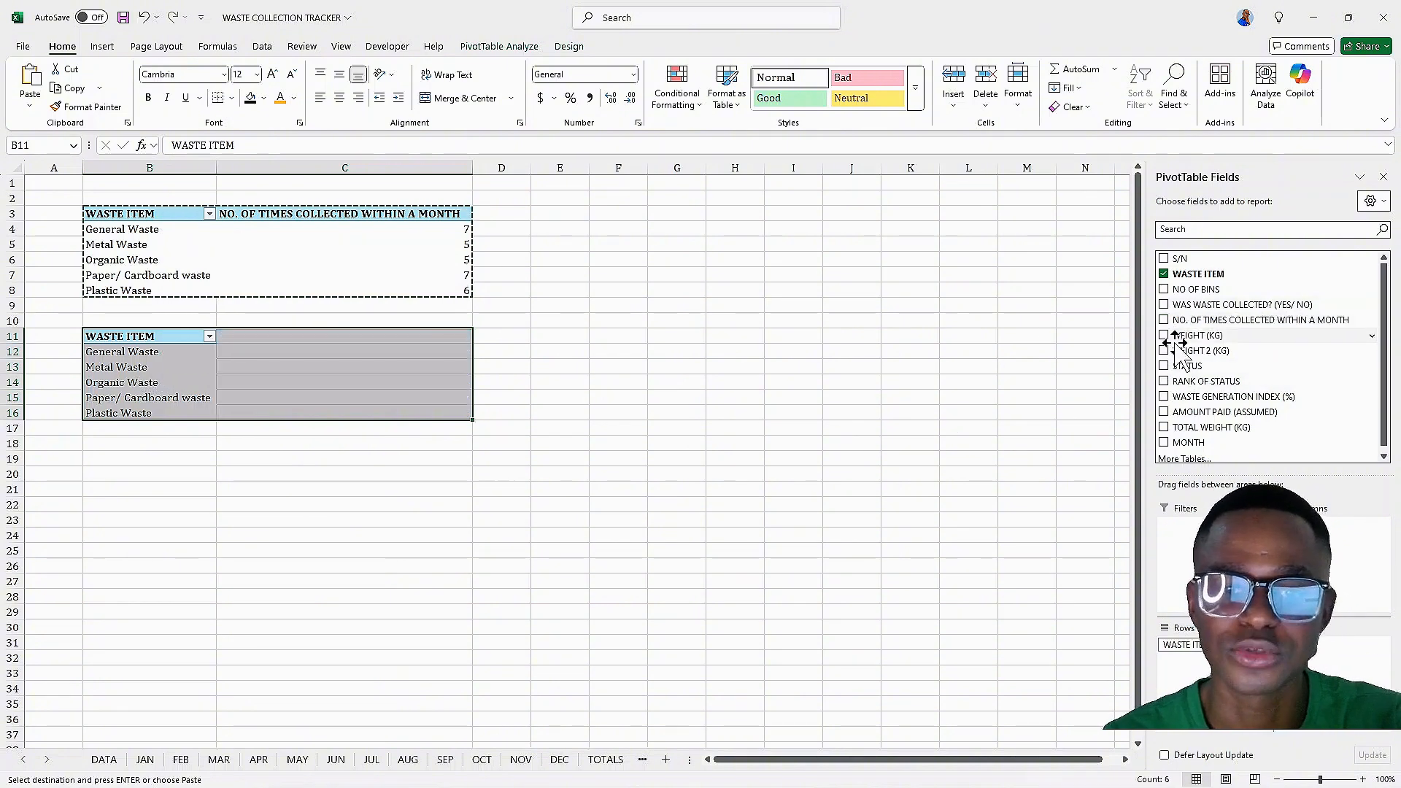
pyautogui.scroll(-1, 1176, 357)
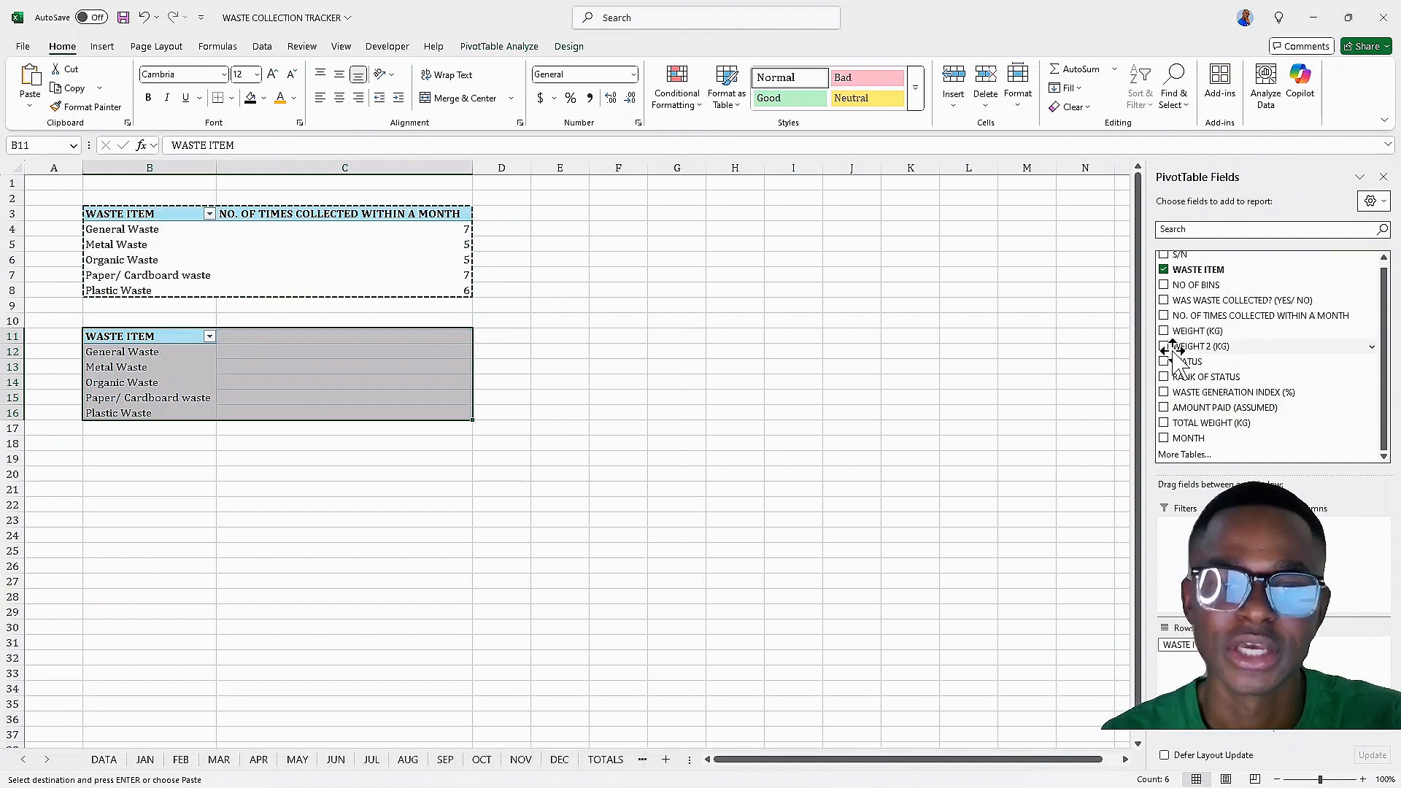
pyautogui.click(1164, 424)
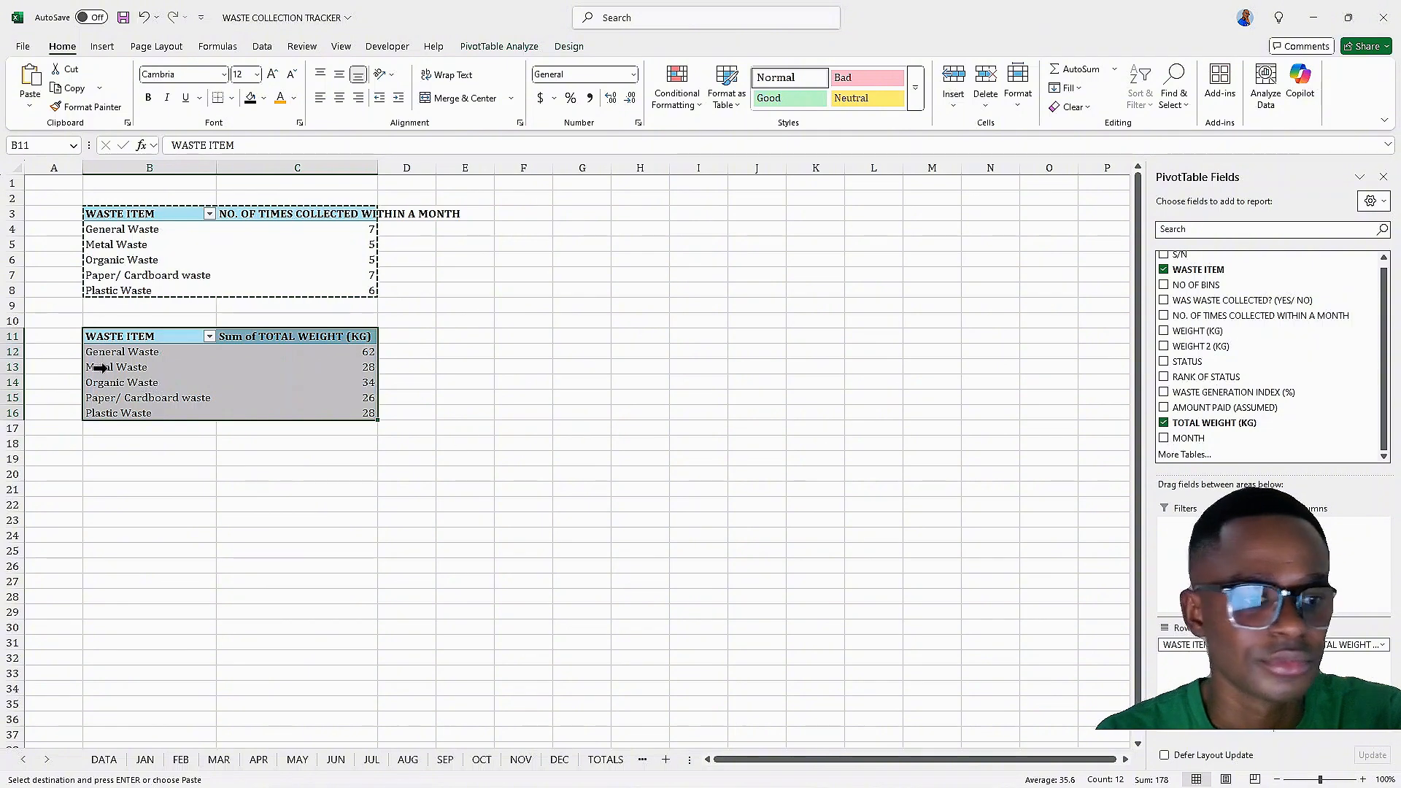
# Rename the duplicate's value field to TOTAL WEIGHT (KG), removing the 'Sum of' prefix
pyautogui.click(276, 337)
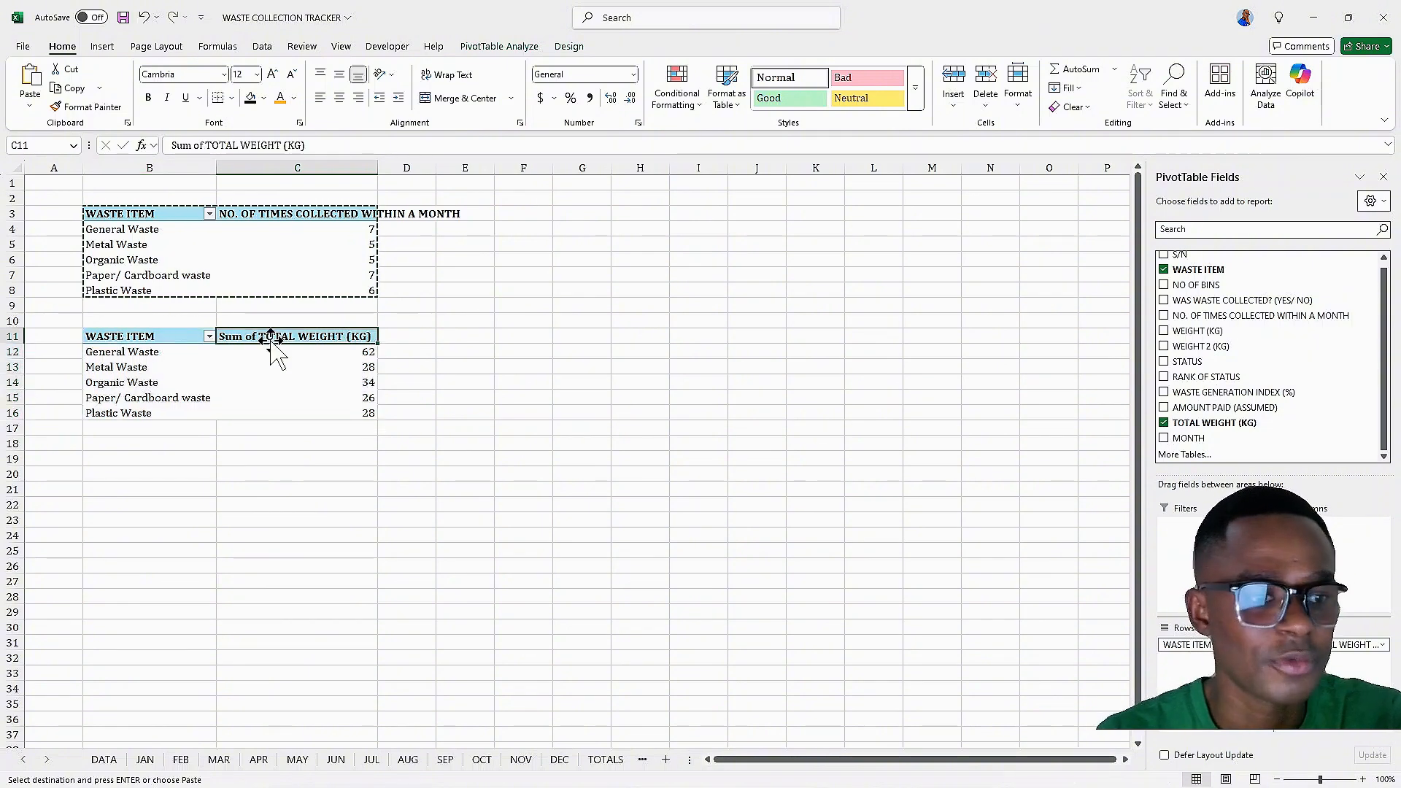
pyautogui.doubleClick(277, 337)
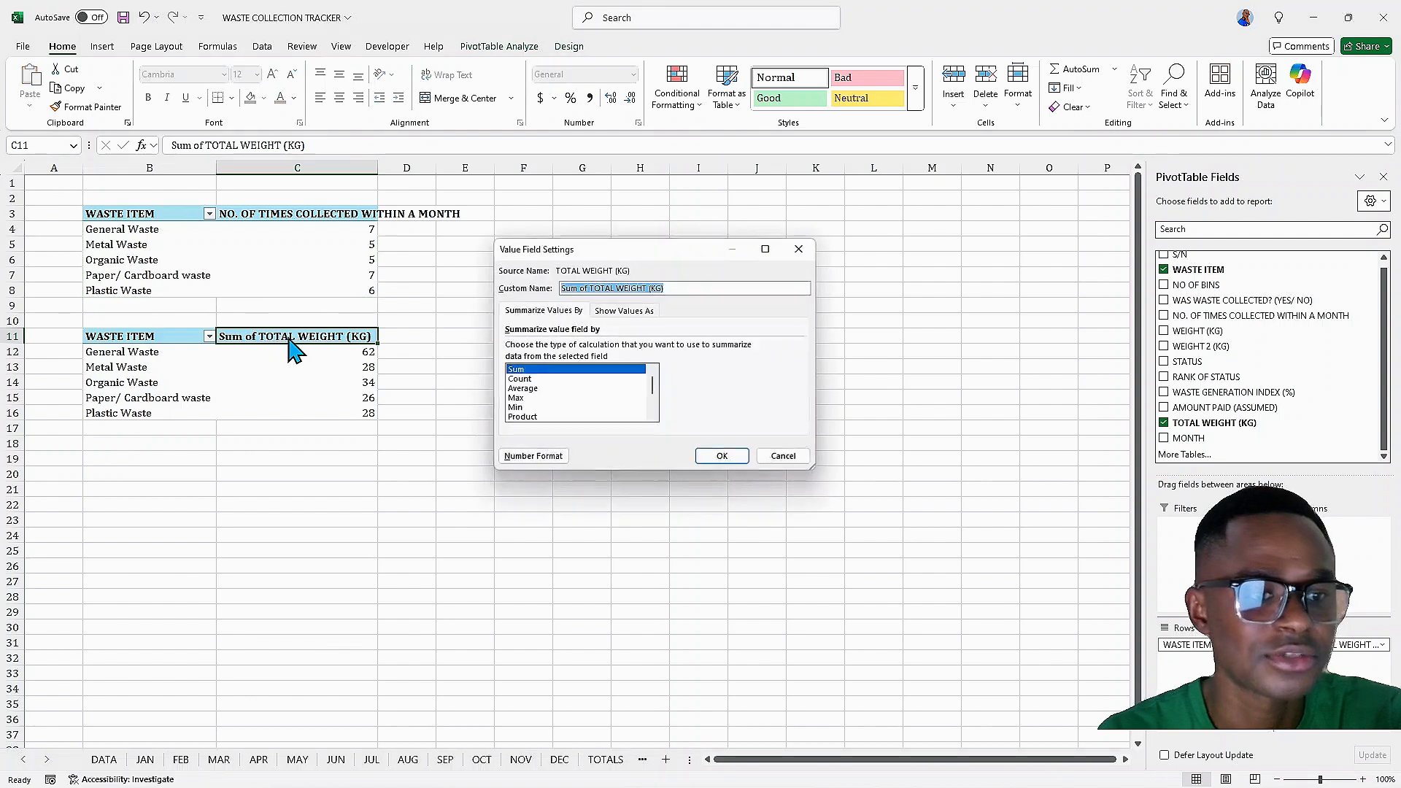
pyautogui.click(592, 286)
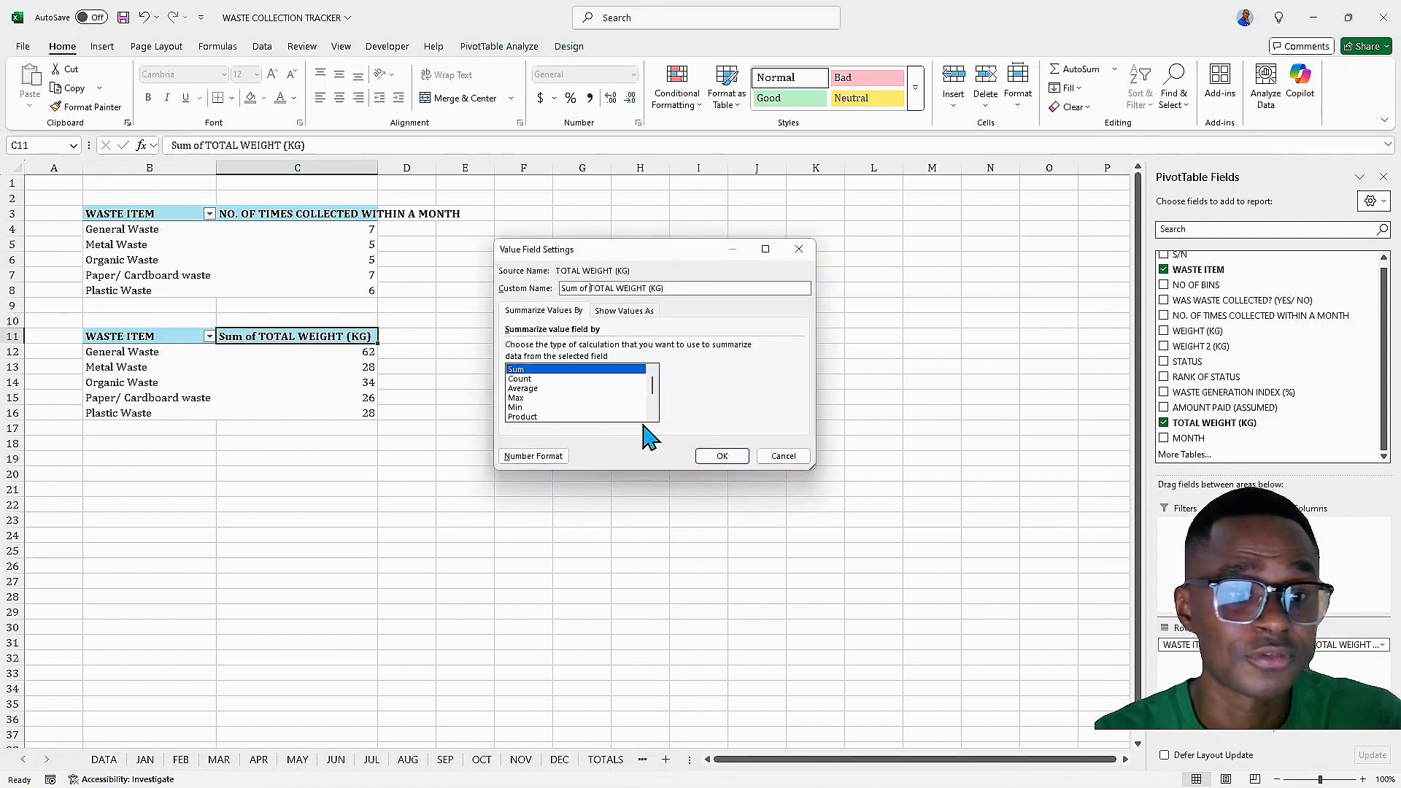
pyautogui.press('BackSpace')
pyautogui.press('BackSpace')
pyautogui.press('BackSpace')
pyautogui.press('BackSpace')
pyautogui.press('BackSpace')
pyautogui.press('BackSpace')
pyautogui.press('BackSpace')
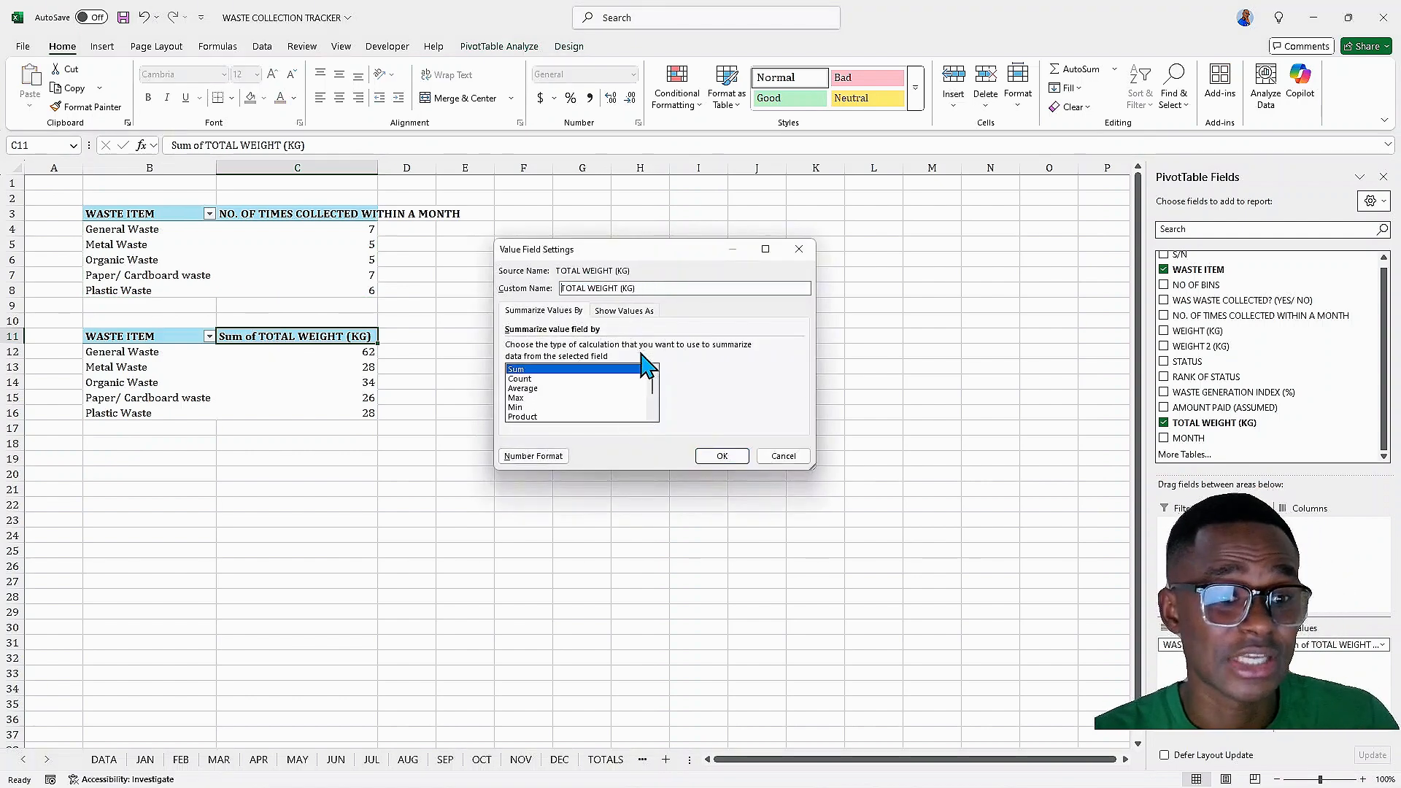
pyautogui.click(638, 288)
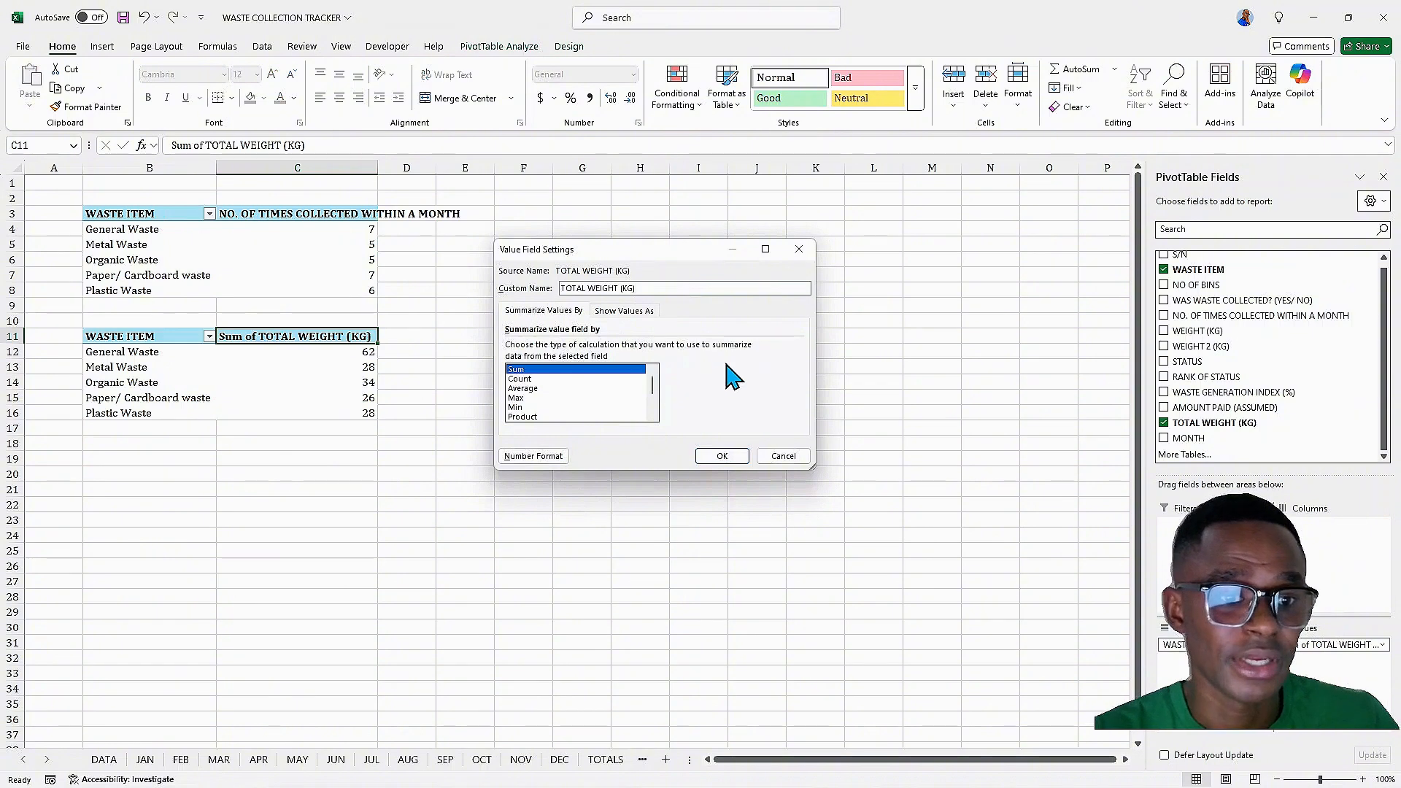
pyautogui.click(722, 456)
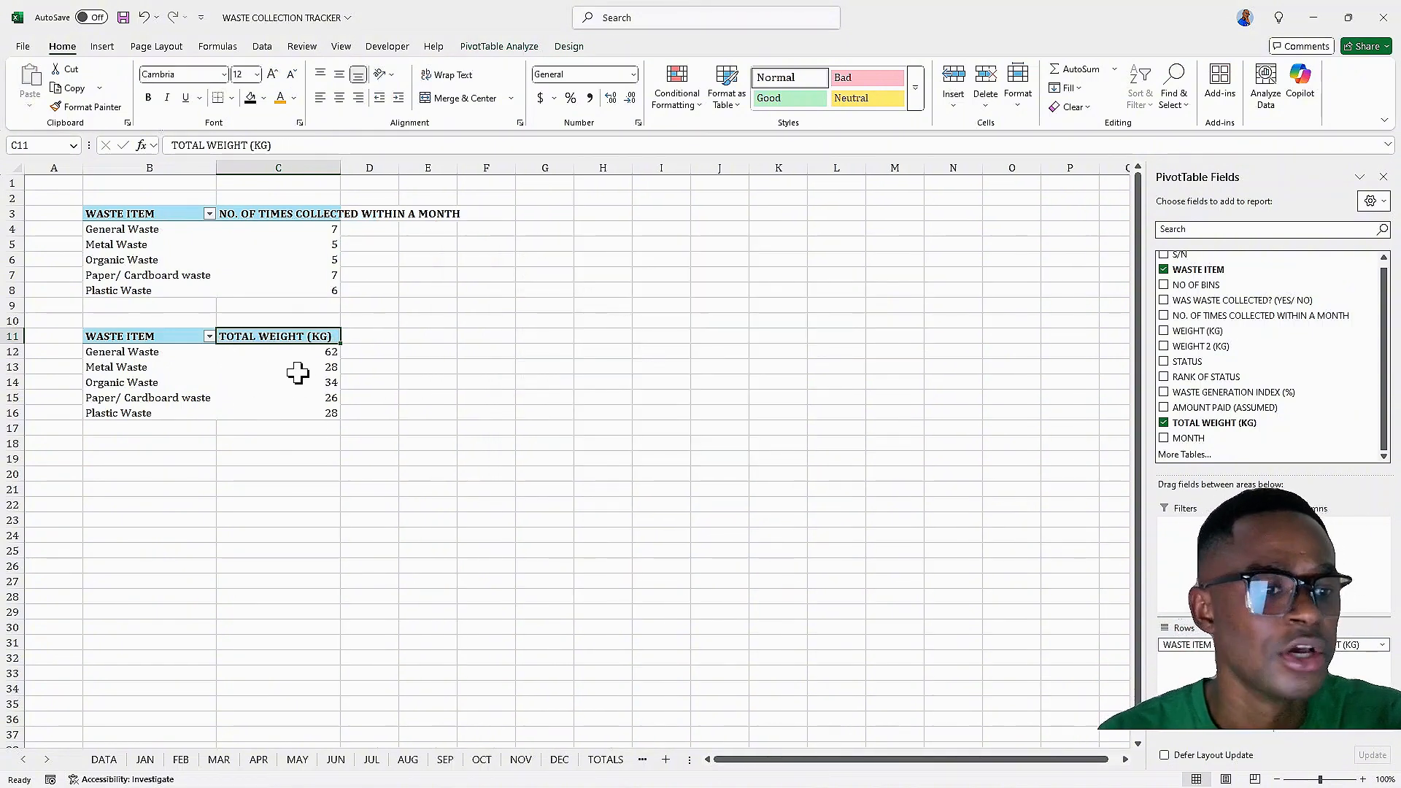
# Copy the TOTAL WEIGHT PivotTable and paste another duplicate starting at cell B19
pyautogui.moveTo(146, 336); pyautogui.dragTo(315, 412)
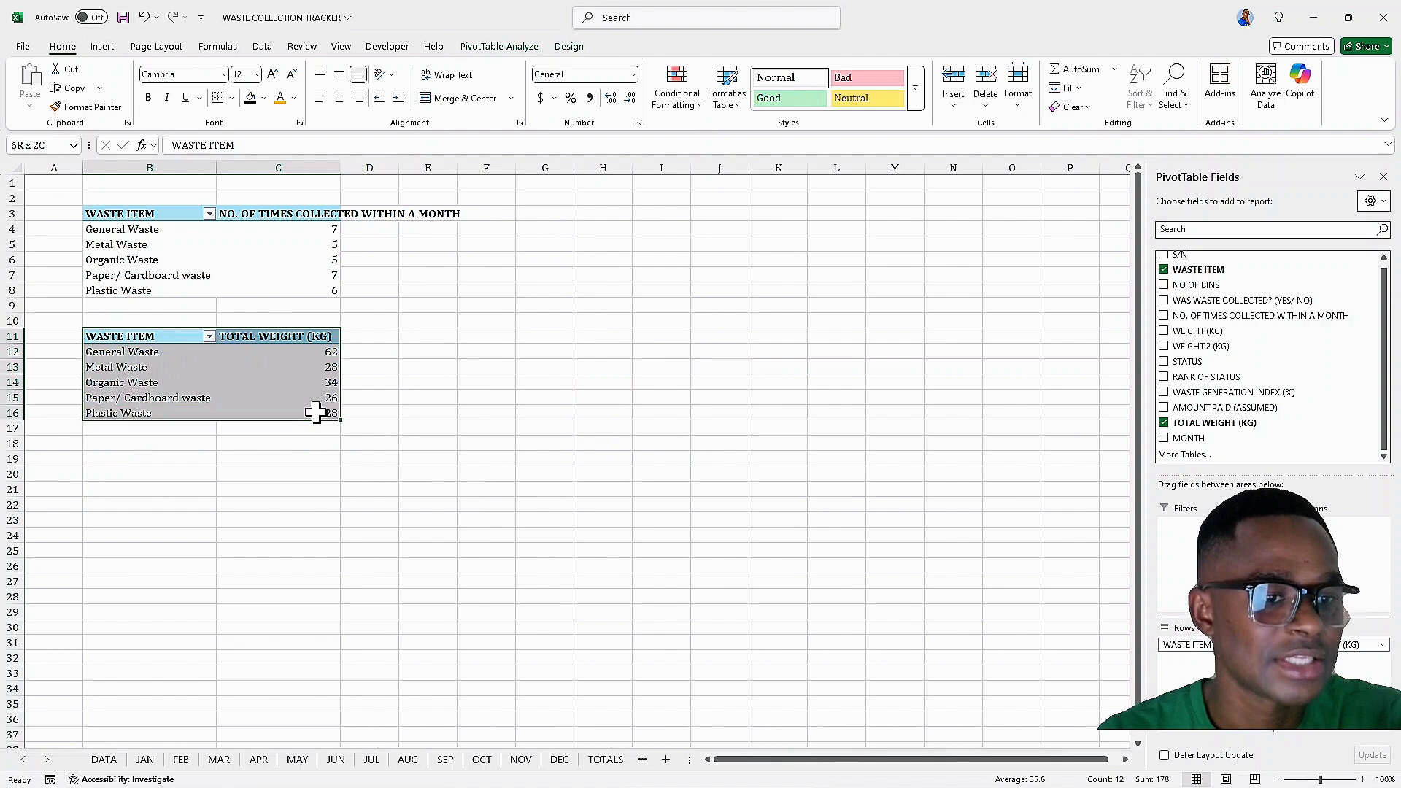
pyautogui.rightClick(315, 412)
pyautogui.click(321, 430)
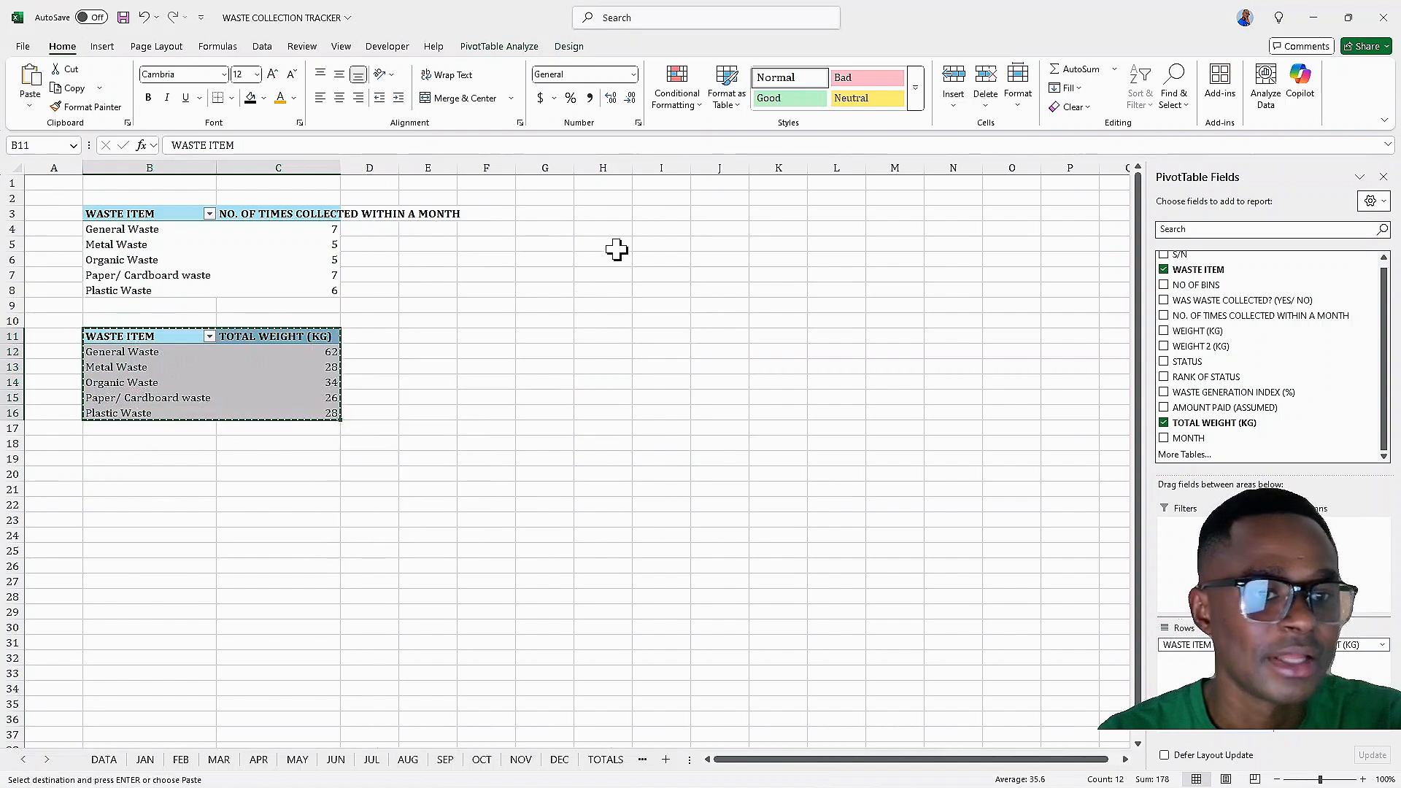
pyautogui.click(114, 458)
pyautogui.rightClick(113, 458)
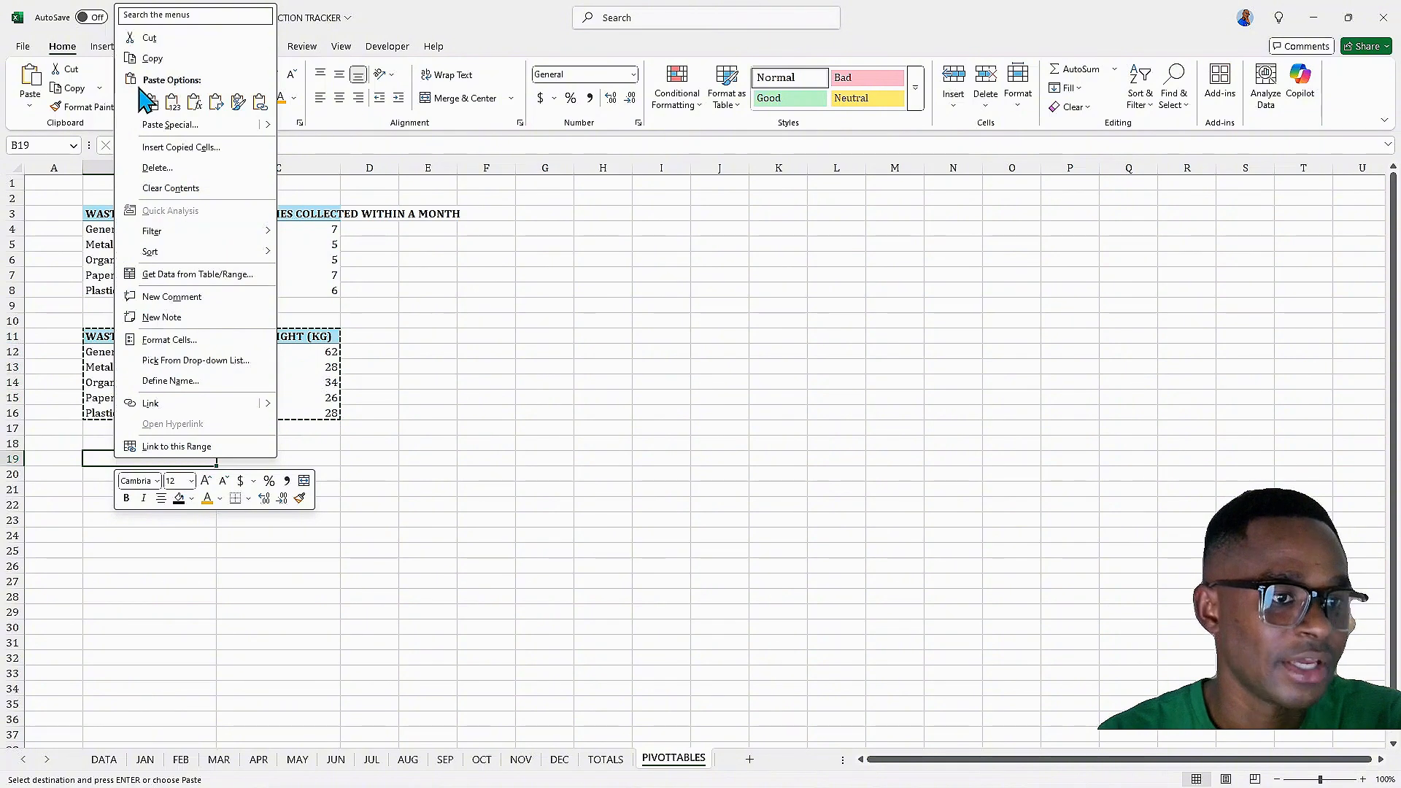
pyautogui.click(148, 101)
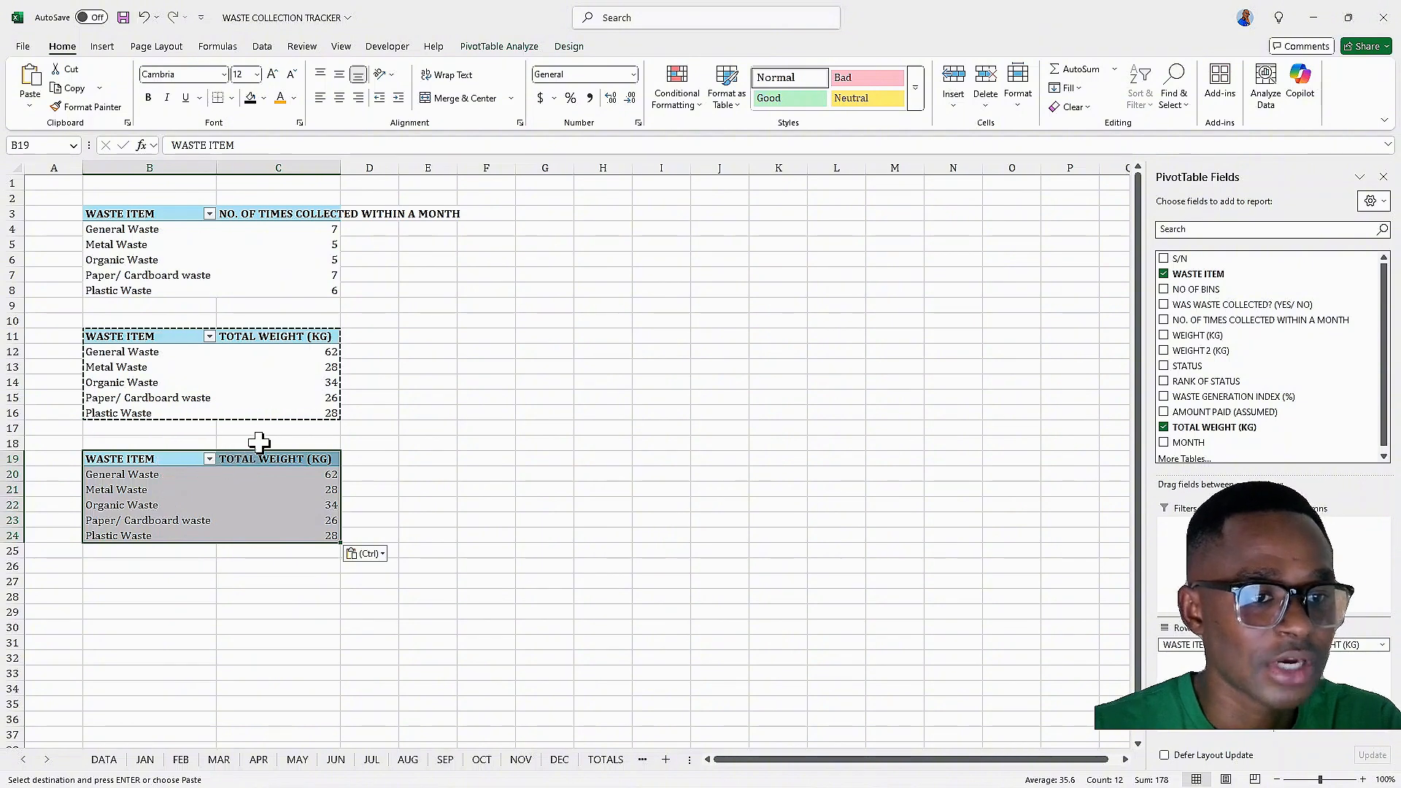
# In the third PivotTable, replace TOTAL WEIGHT (KG) with the RANK OF STATUS and NO. OF TIMES COLLECTED WITHIN A MONTH value fields
pyautogui.moveTo(340, 168); pyautogui.dragTo(456, 168)
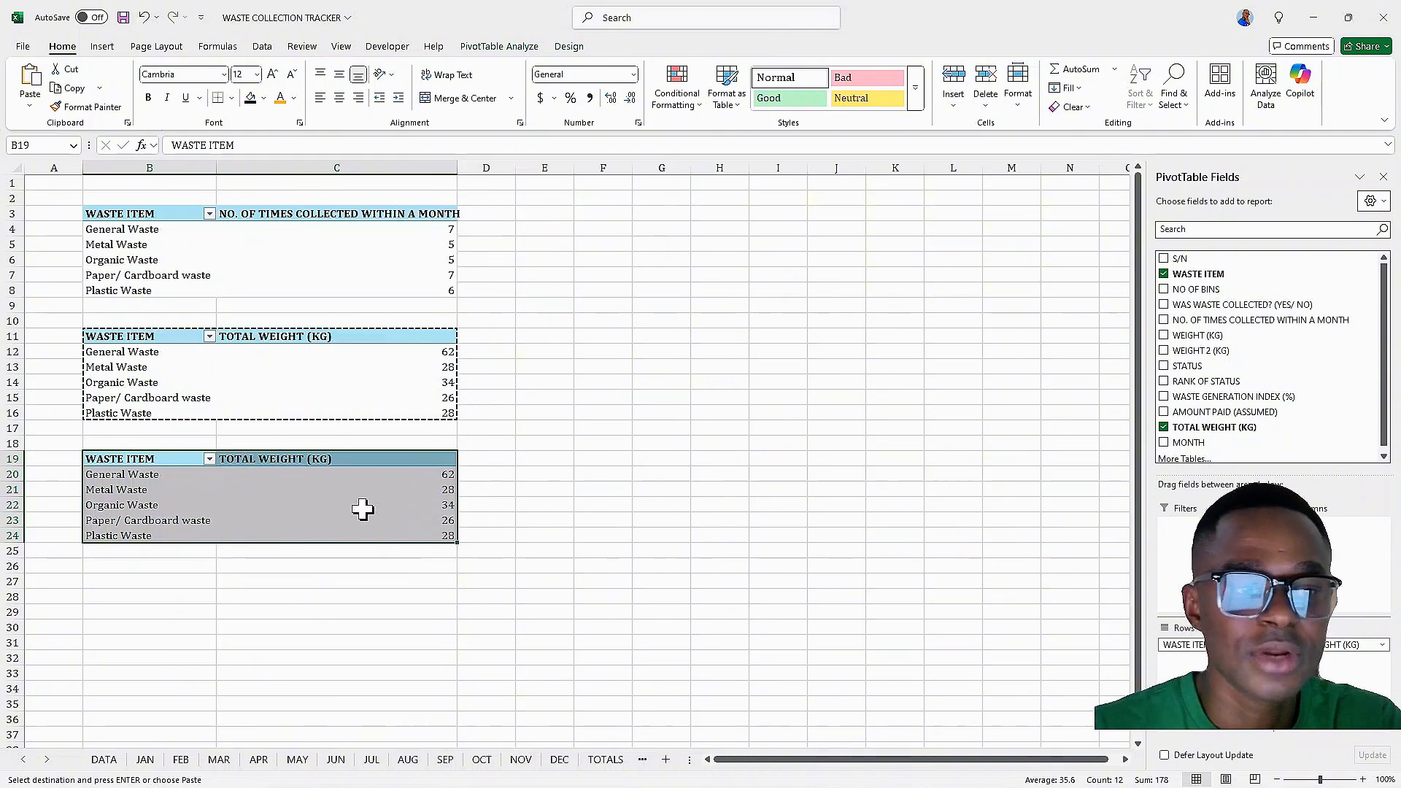
pyautogui.click(363, 462)
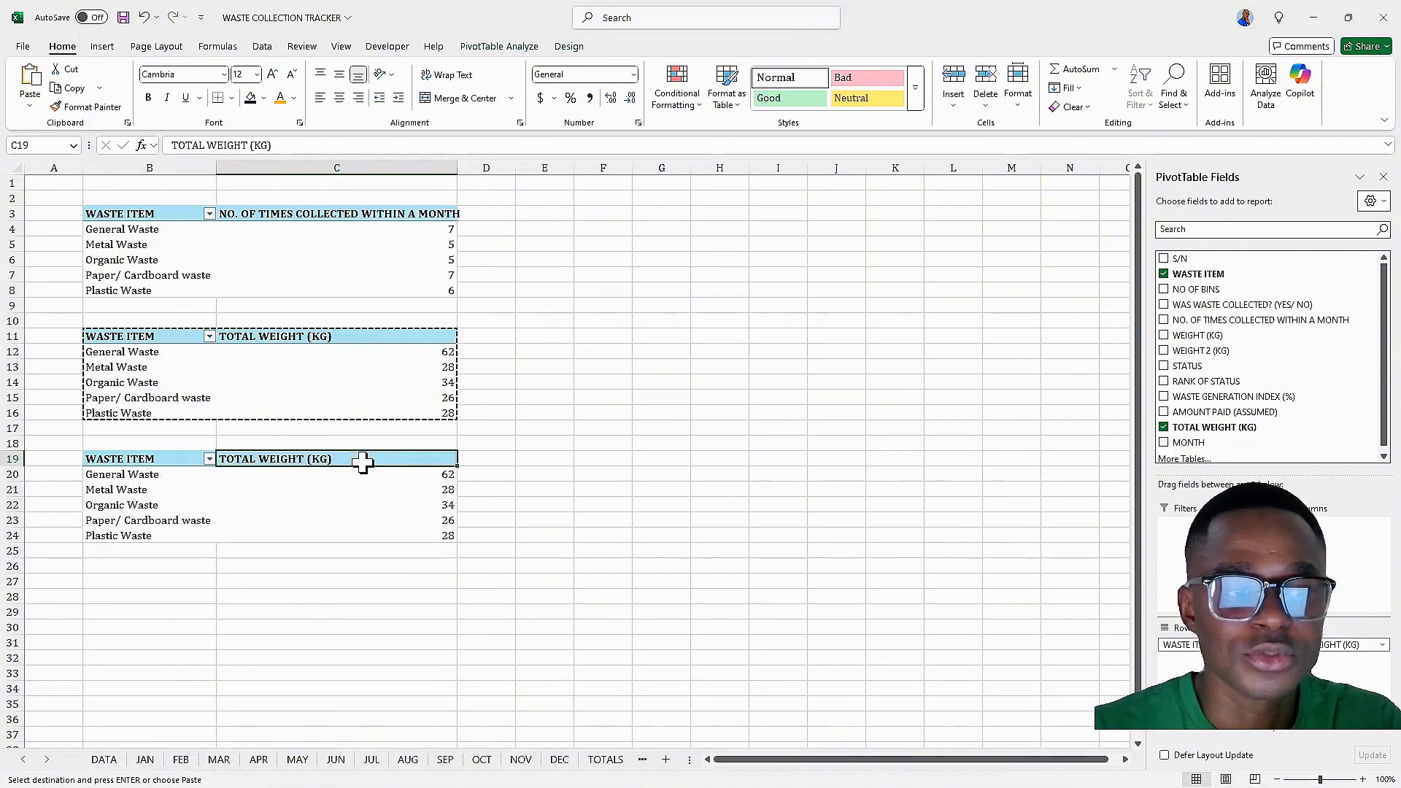
pyautogui.click(1164, 428)
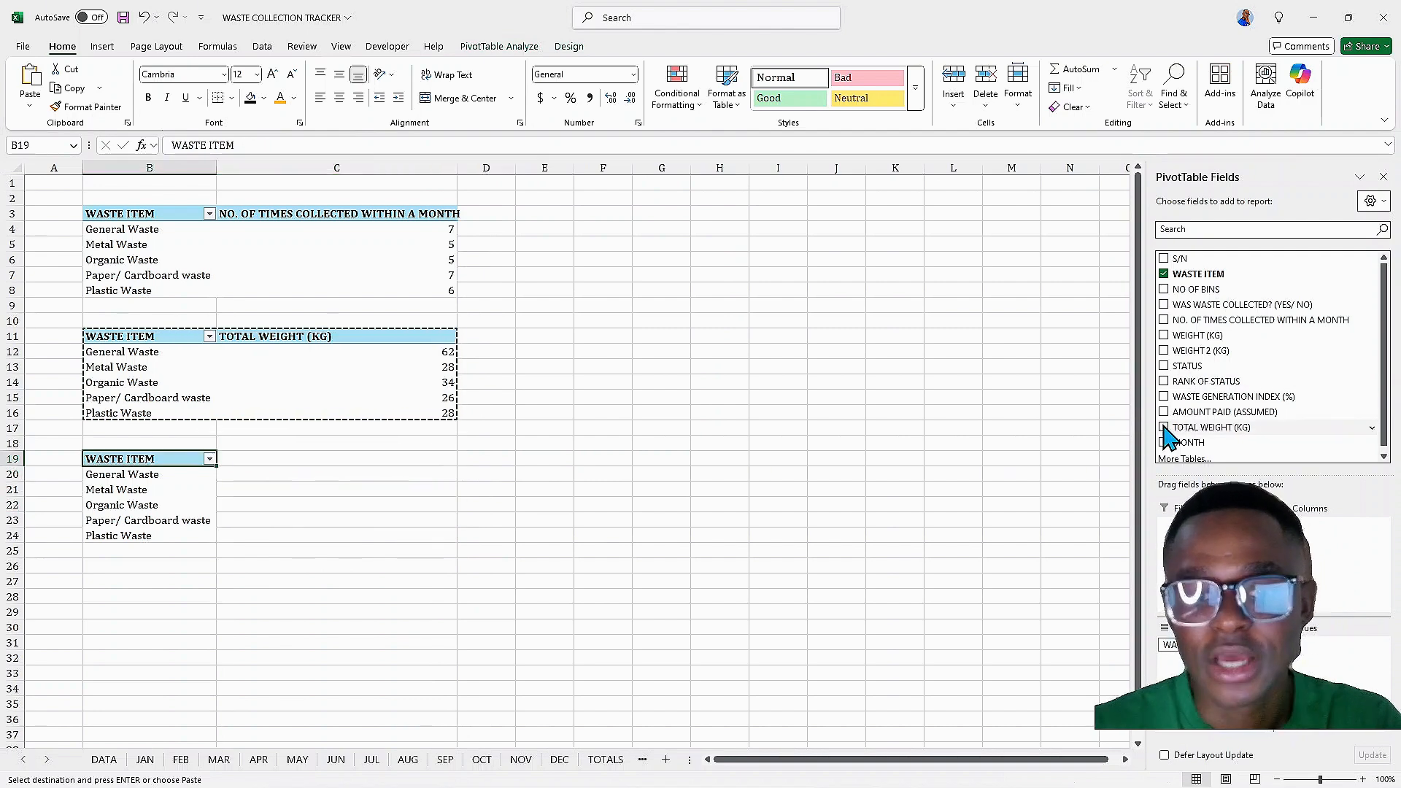
pyautogui.click(1164, 382)
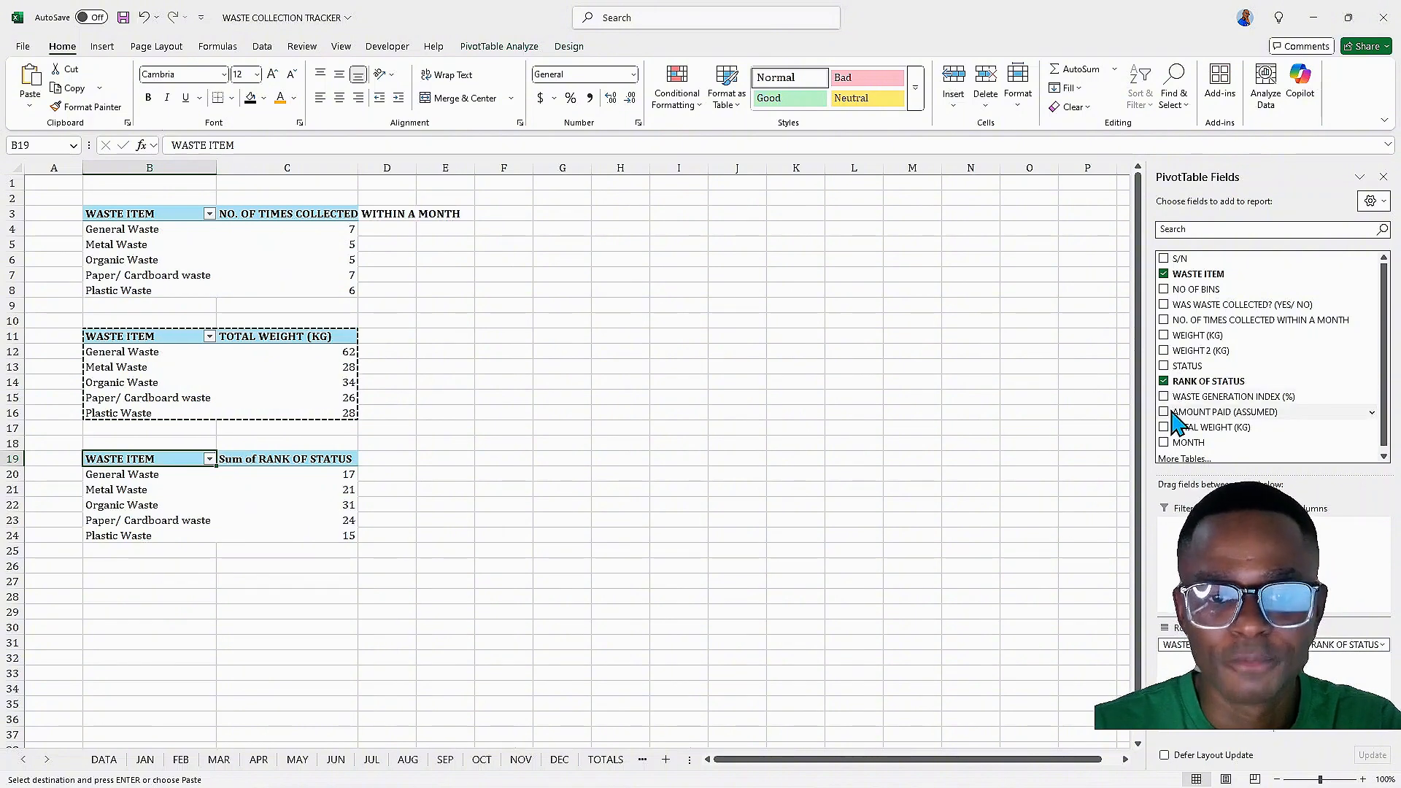
pyautogui.click(1164, 320)
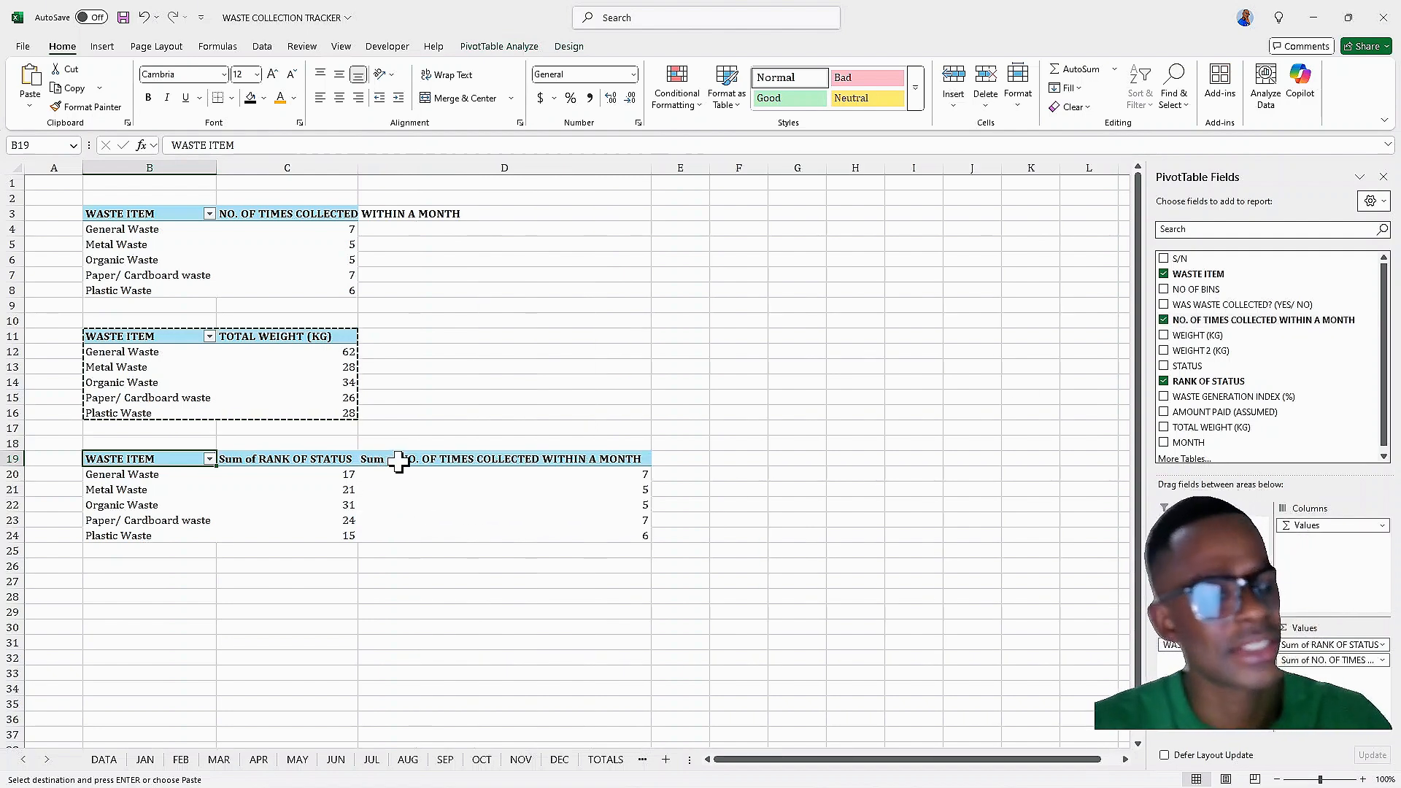
# Rename the Sum of RANK OF STATUS value field to RANK OF STATUS
pyautogui.doubleClick(261, 460)
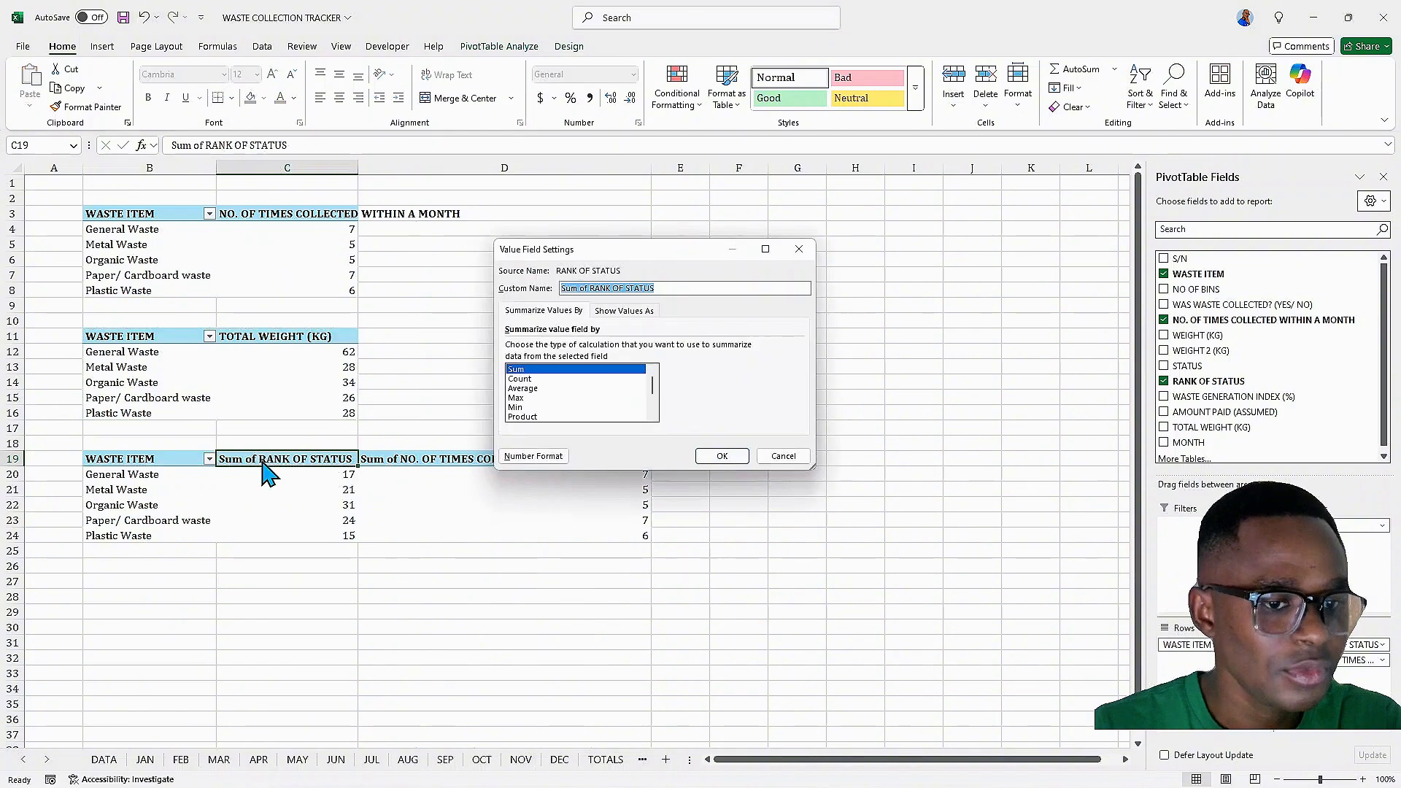
pyautogui.click(592, 287)
pyautogui.press('BackSpace')
pyautogui.press('BackSpace')
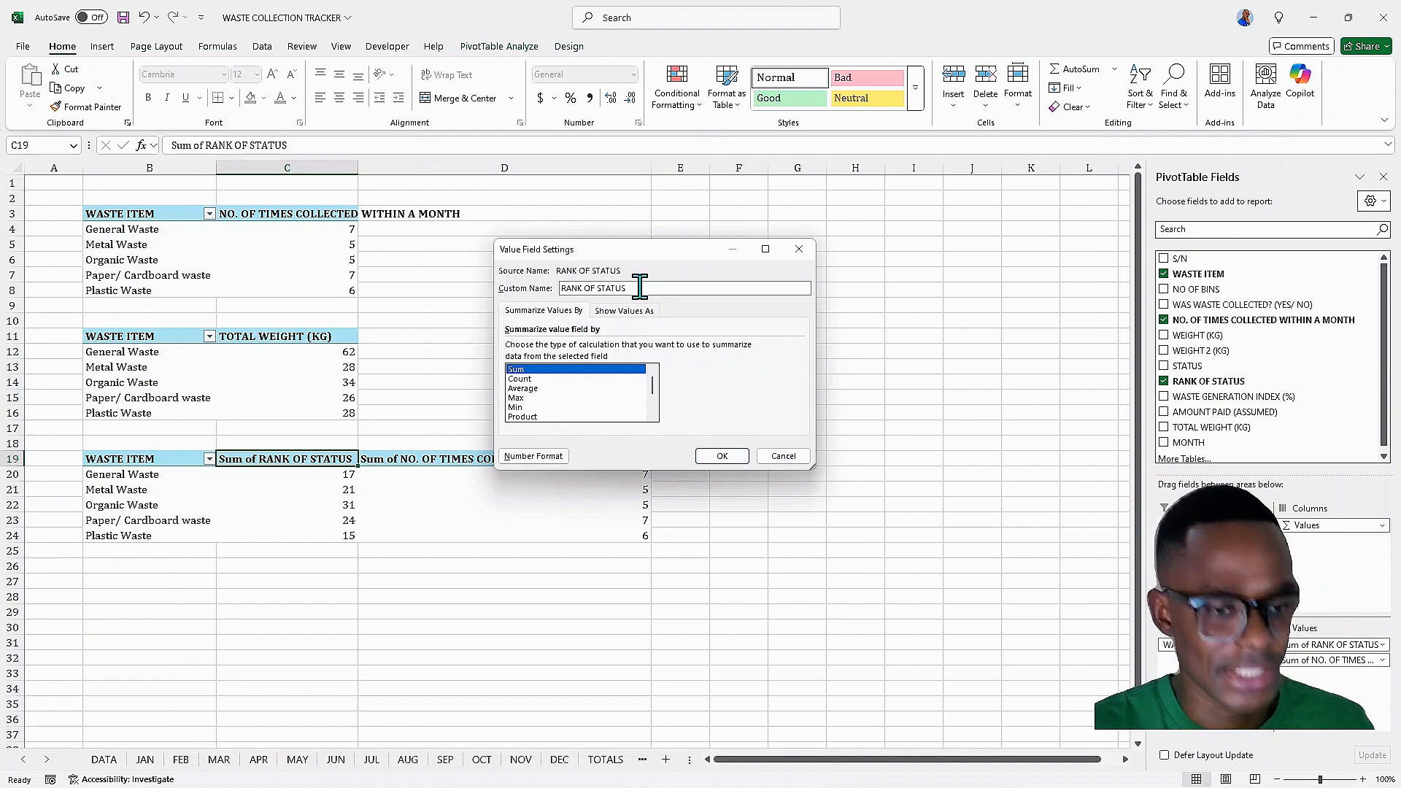
pyautogui.click(722, 456)
# Rename the third PivotTable's second value field to NO. OF TIMES COLLECTED WITHIN A MONTH, dropping 'Sum of'
pyautogui.click(407, 460)
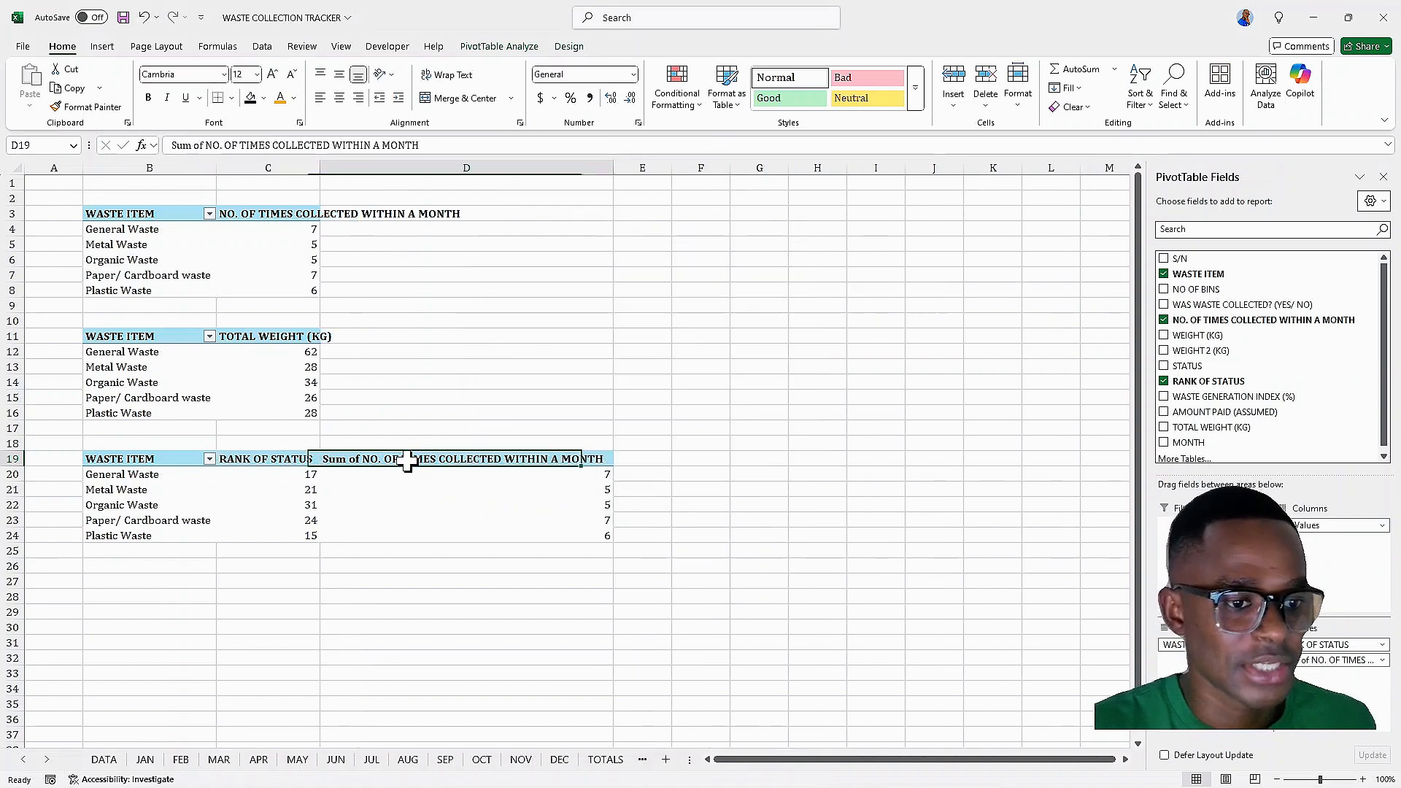
pyautogui.doubleClick(407, 460)
pyautogui.click(590, 289)
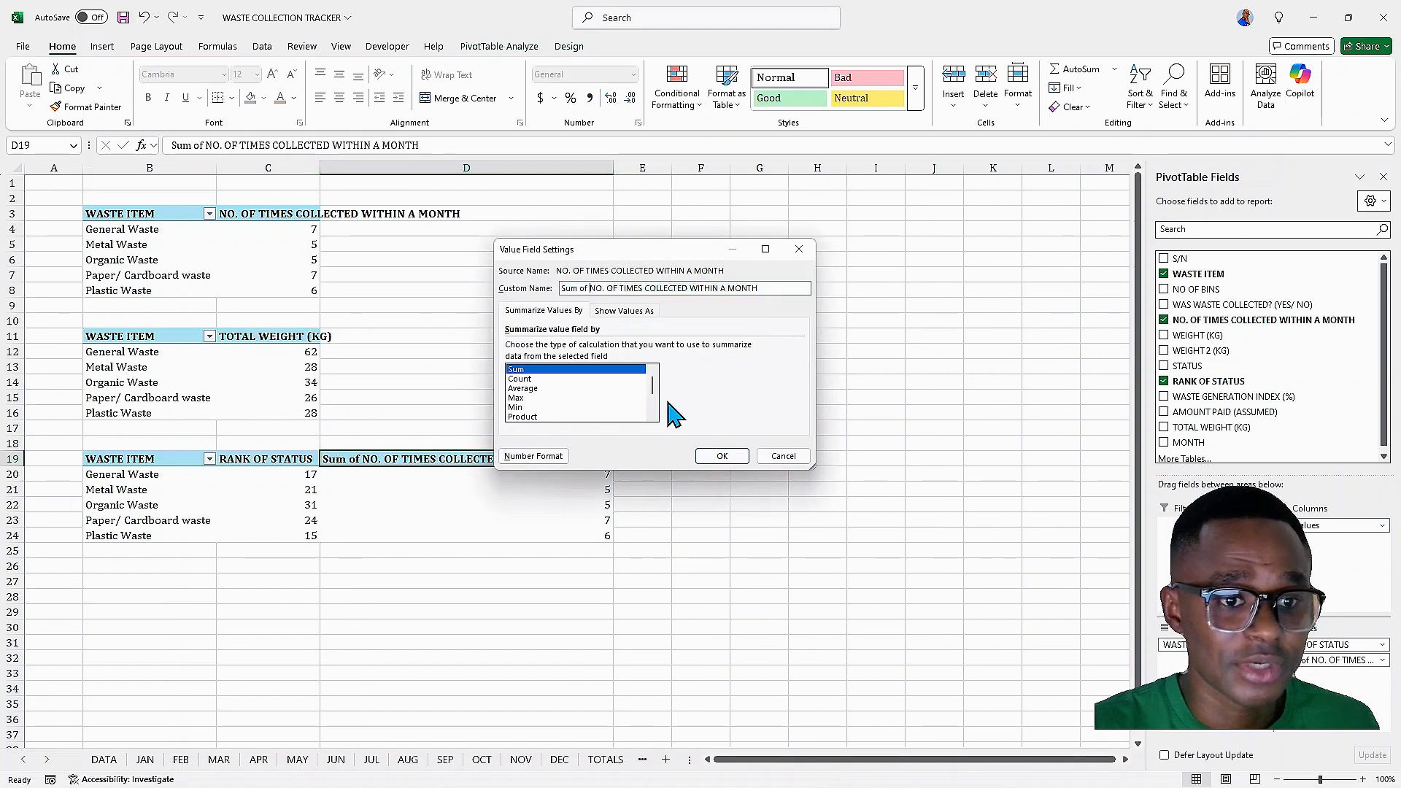
pyautogui.press('BackSpace')
pyautogui.press('BackSpace')
pyautogui.press('BackSpace')
pyautogui.press('BackSpace')
pyautogui.press('BackSpace')
pyautogui.press('BackSpace')
pyautogui.press('BackSpace')
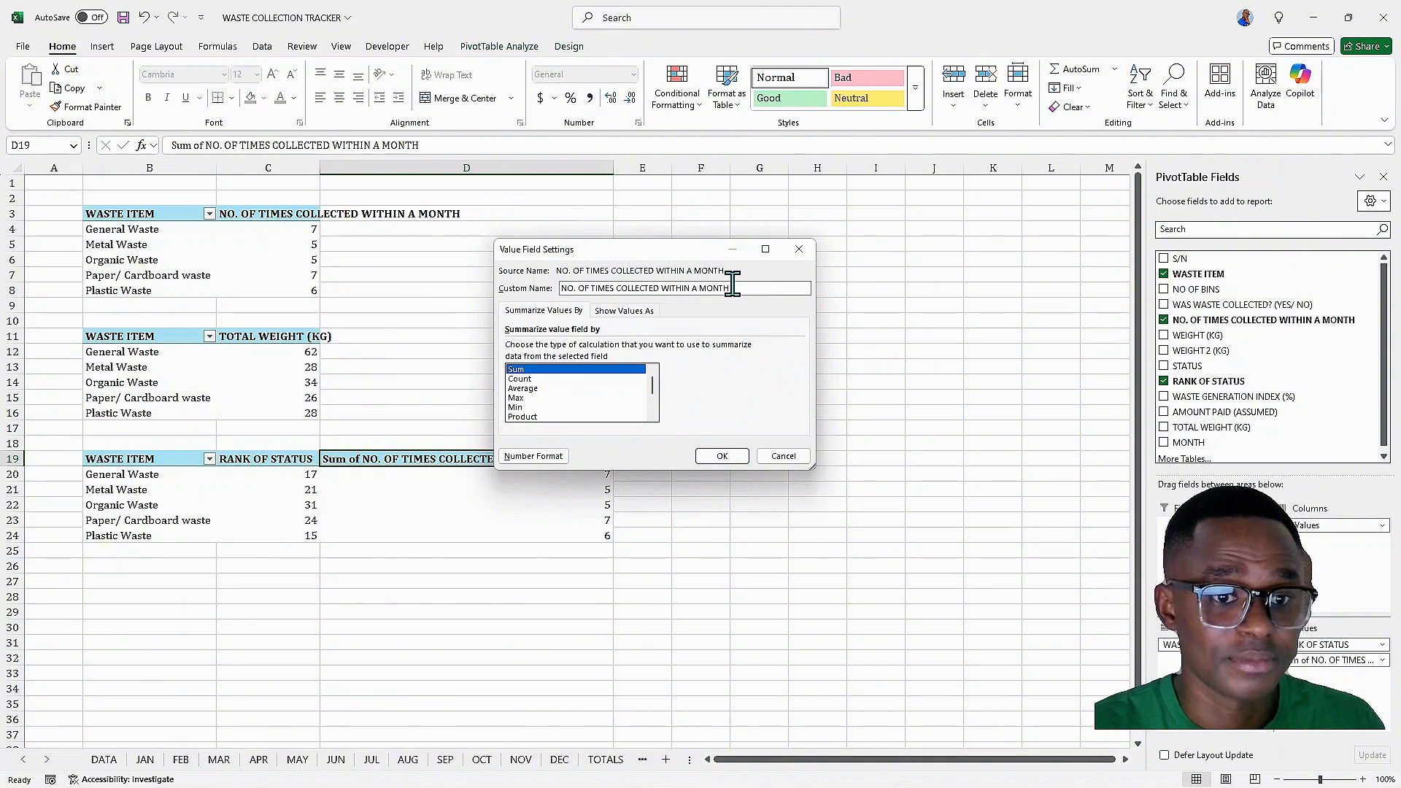
pyautogui.click(723, 456)
pyautogui.click(419, 505)
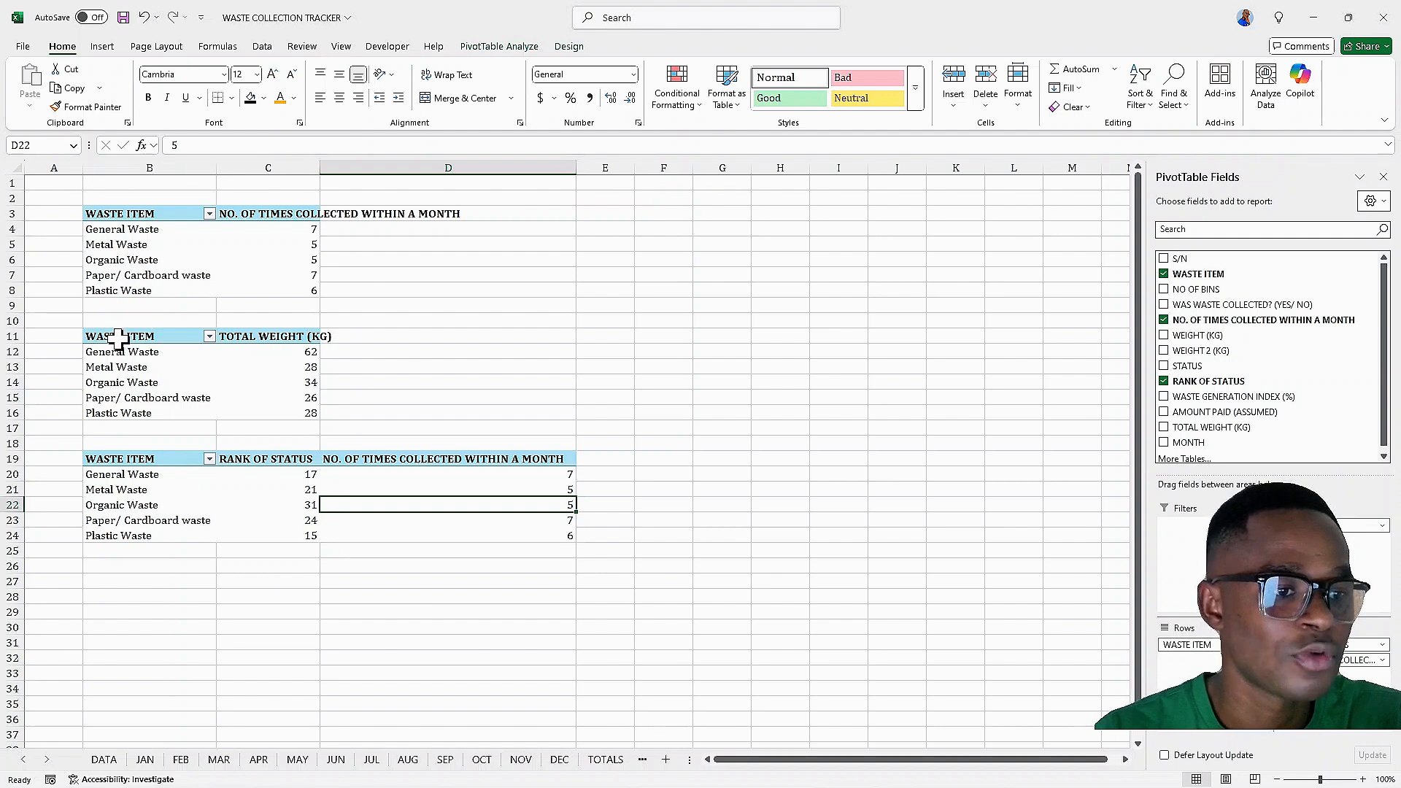
# Copy the TOTAL WEIGHT PivotTable and paste a duplicate starting at cell G3
pyautogui.moveTo(118, 338); pyautogui.dragTo(258, 413)
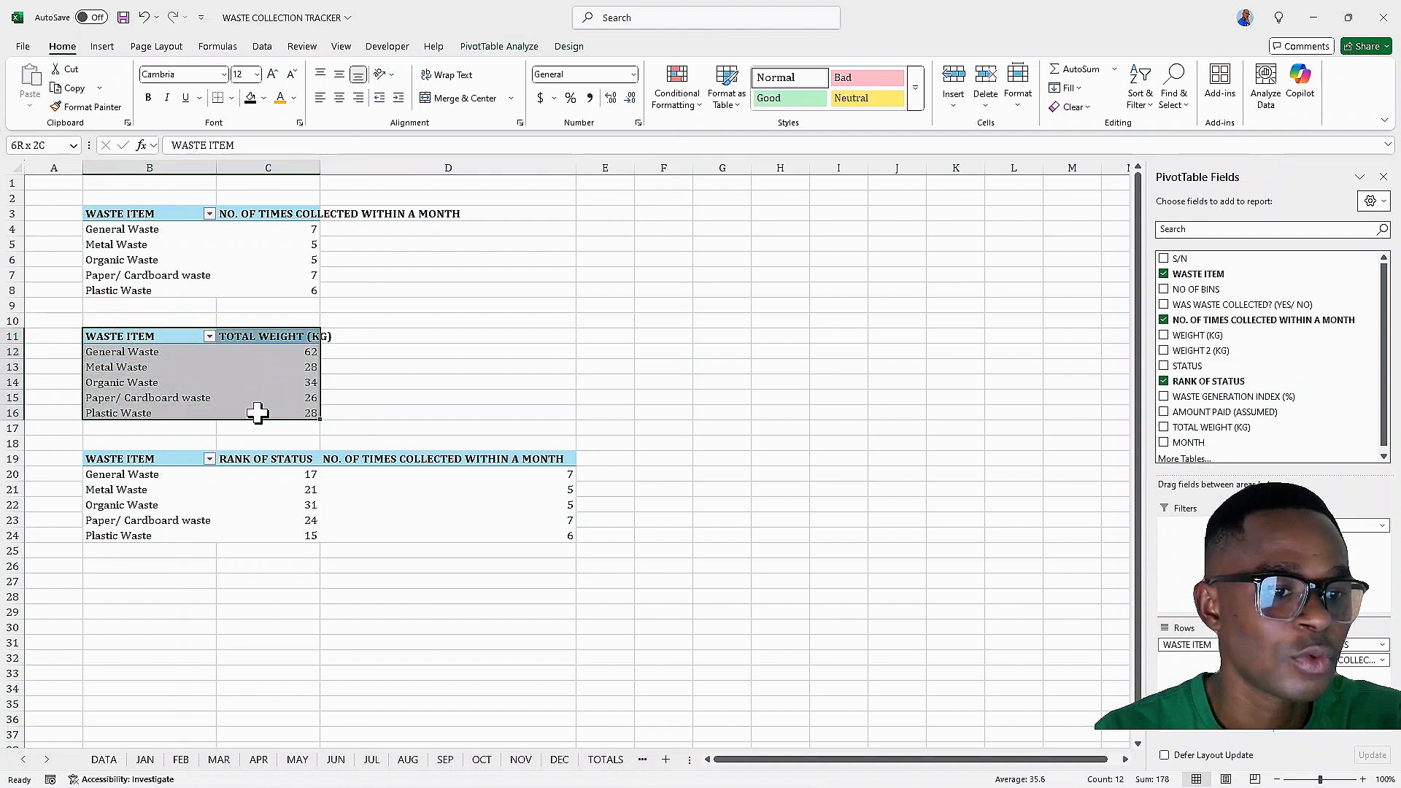
pyautogui.rightClick(238, 353)
pyautogui.click(274, 381)
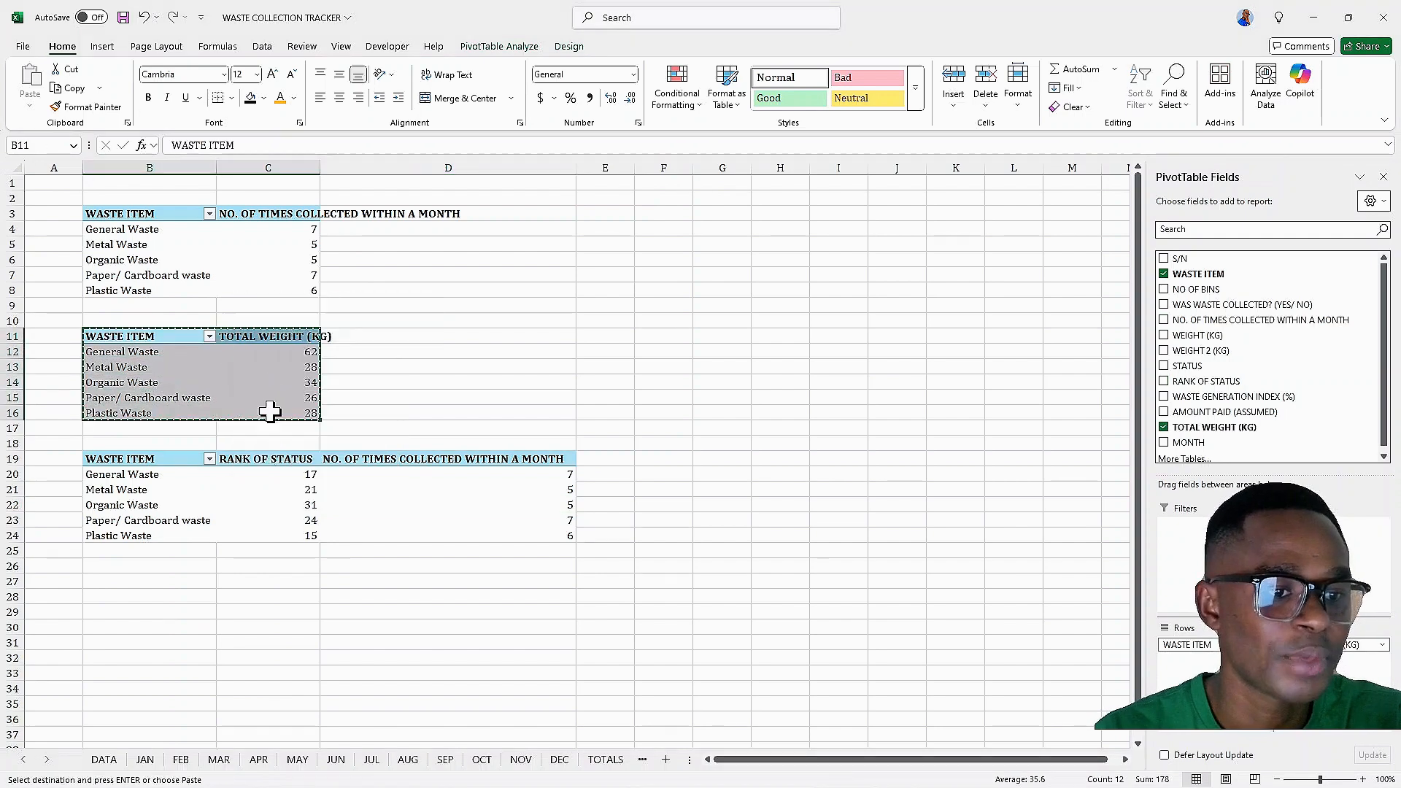
pyautogui.moveTo(729, 759); pyautogui.dragTo(760, 760)
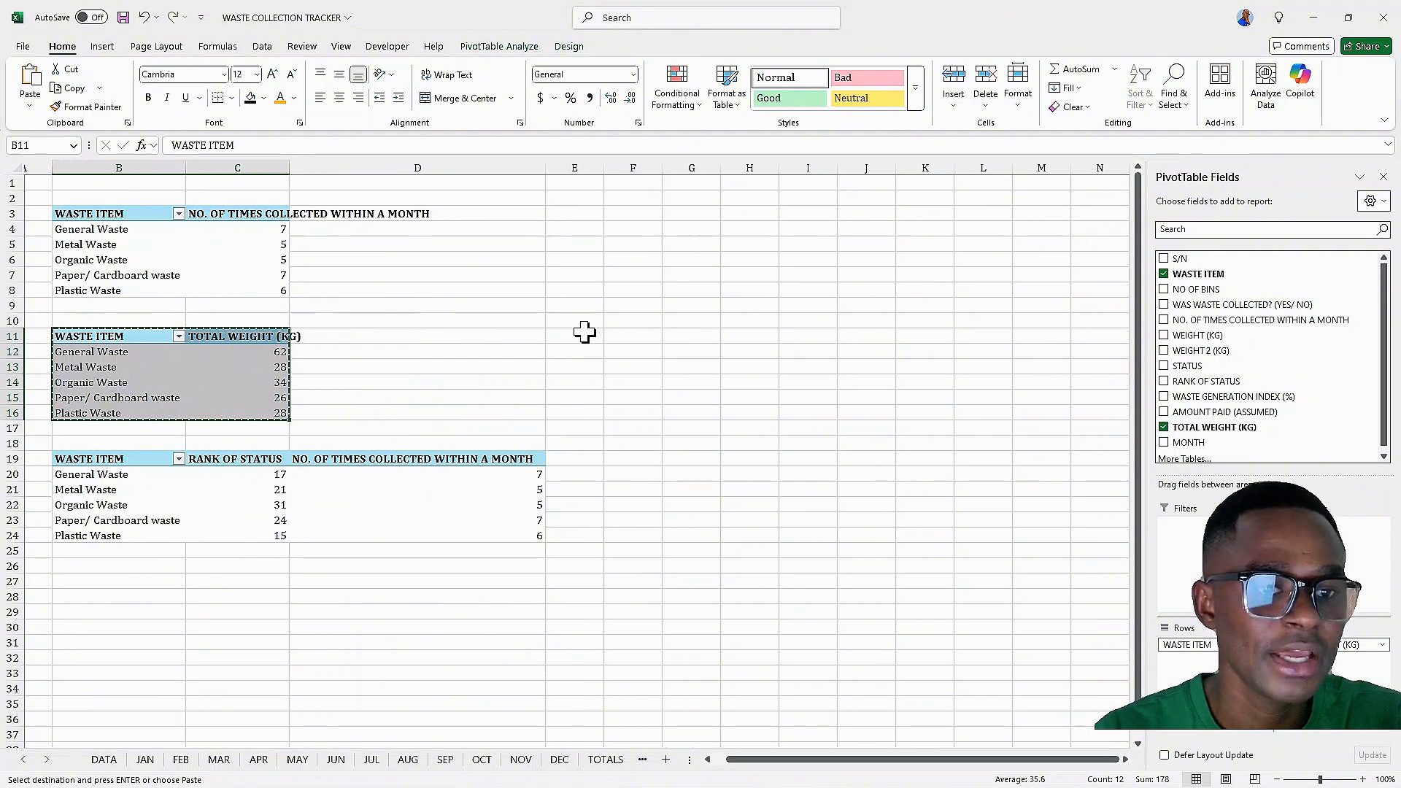
pyautogui.click(687, 211)
pyautogui.rightClick(687, 211)
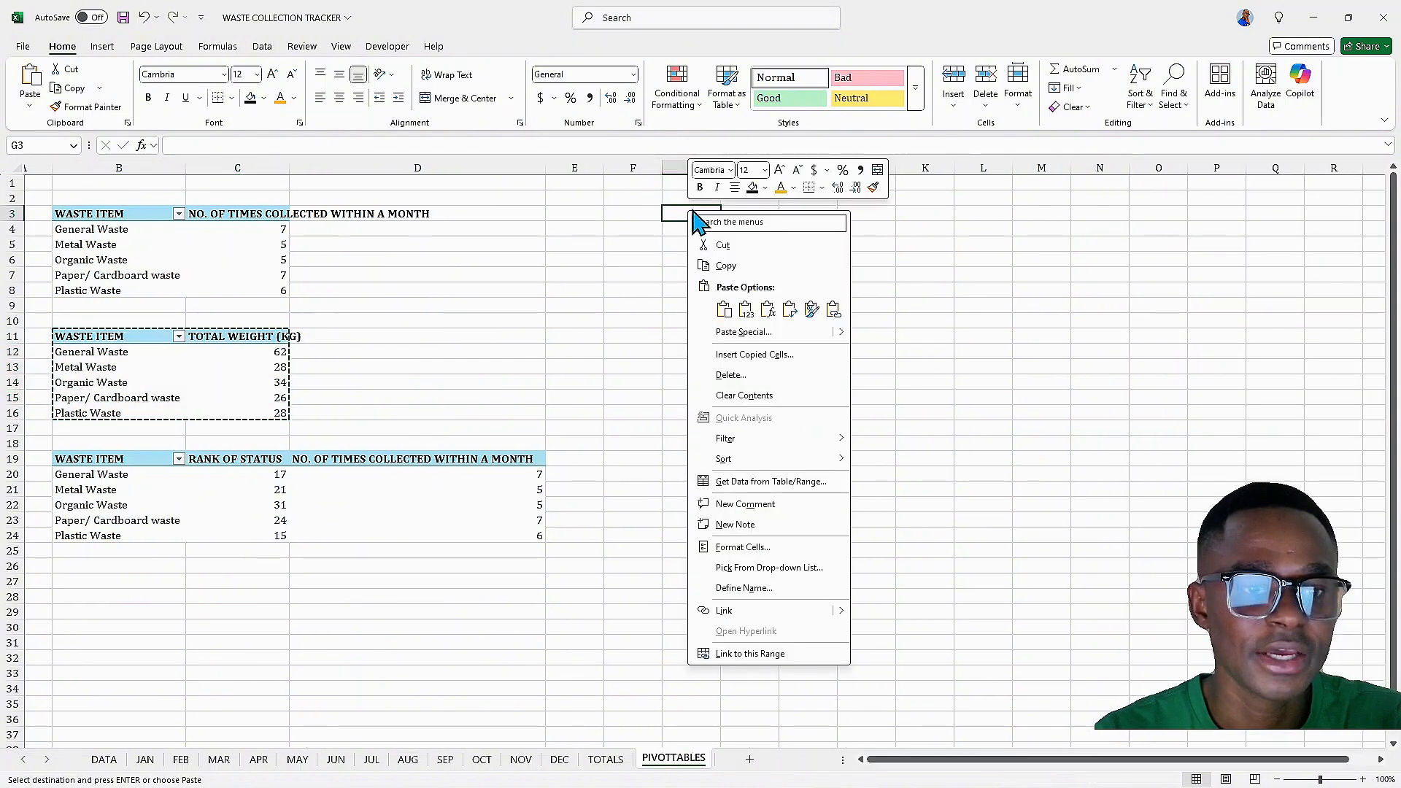
pyautogui.click(725, 311)
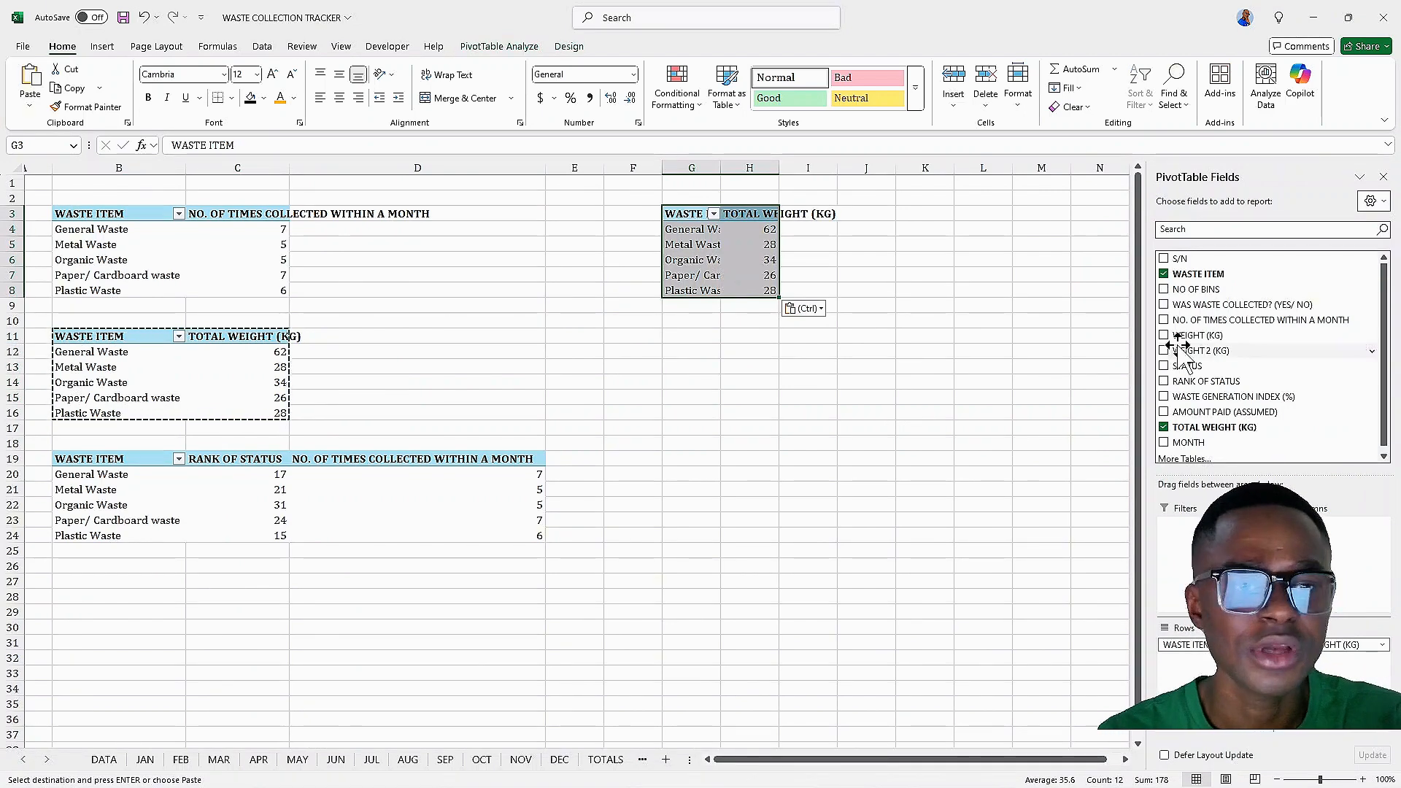
# Rebuild the G3 PivotTable with STATUS as rows and WASTE GENERATION INDEX (%) as the value field
pyautogui.click(1165, 274)
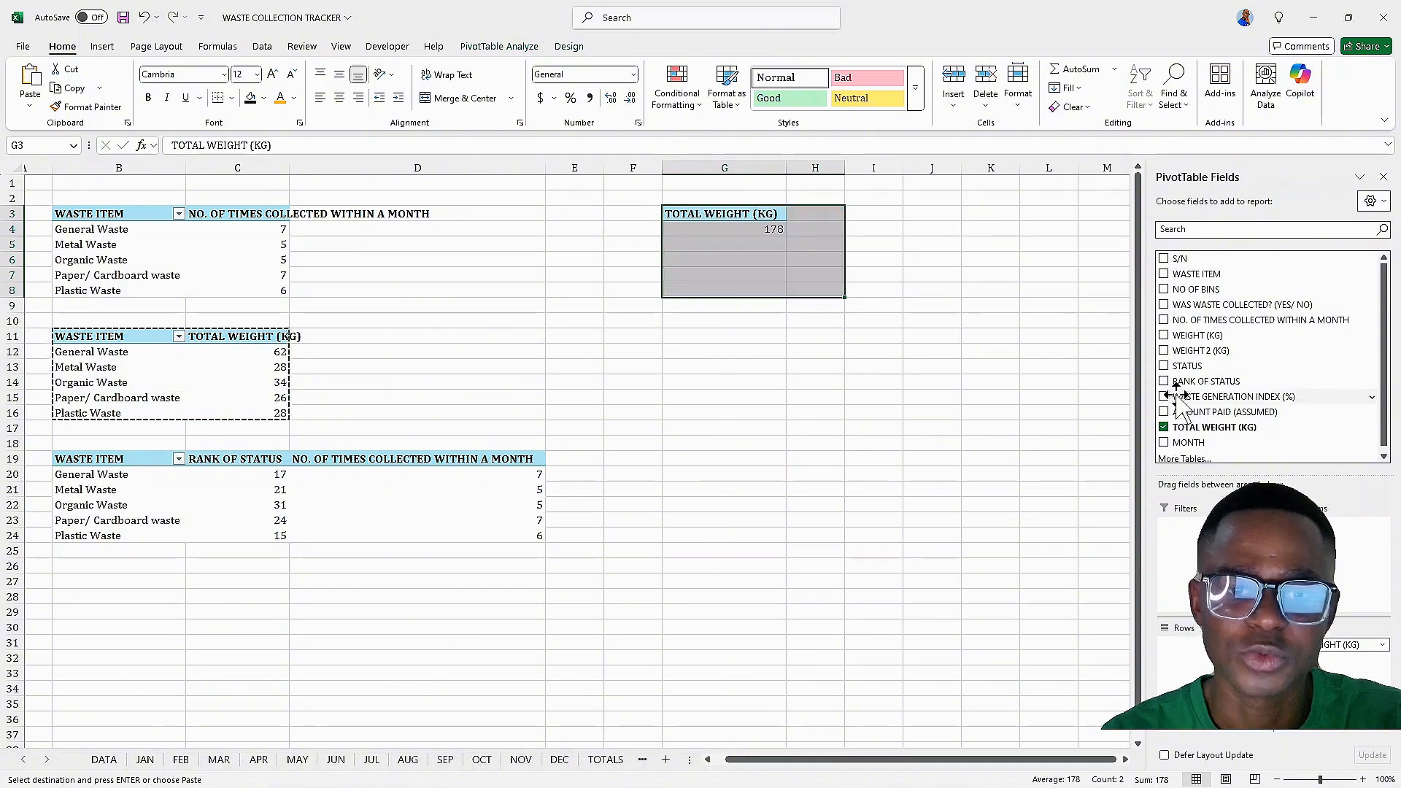
pyautogui.click(1164, 428)
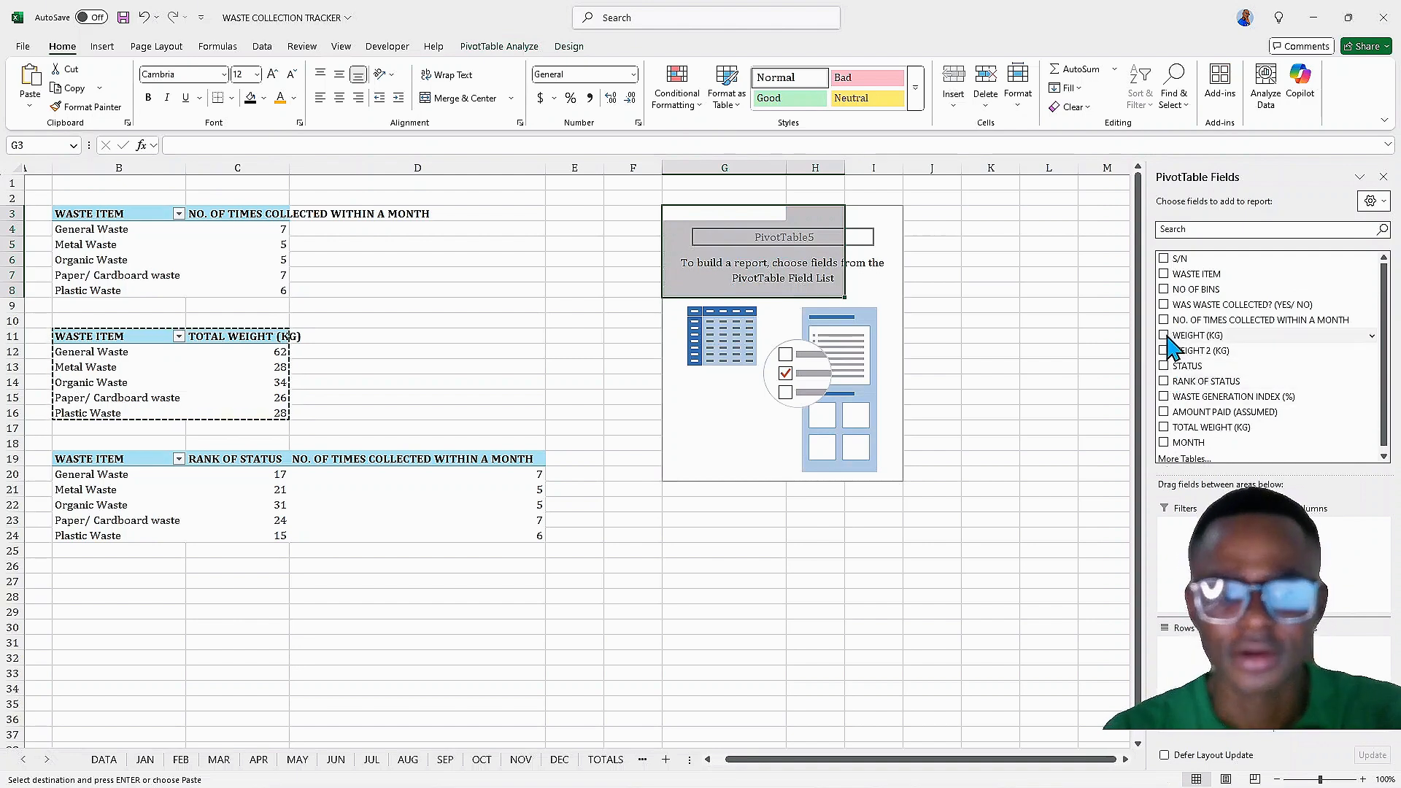
pyautogui.click(1165, 367)
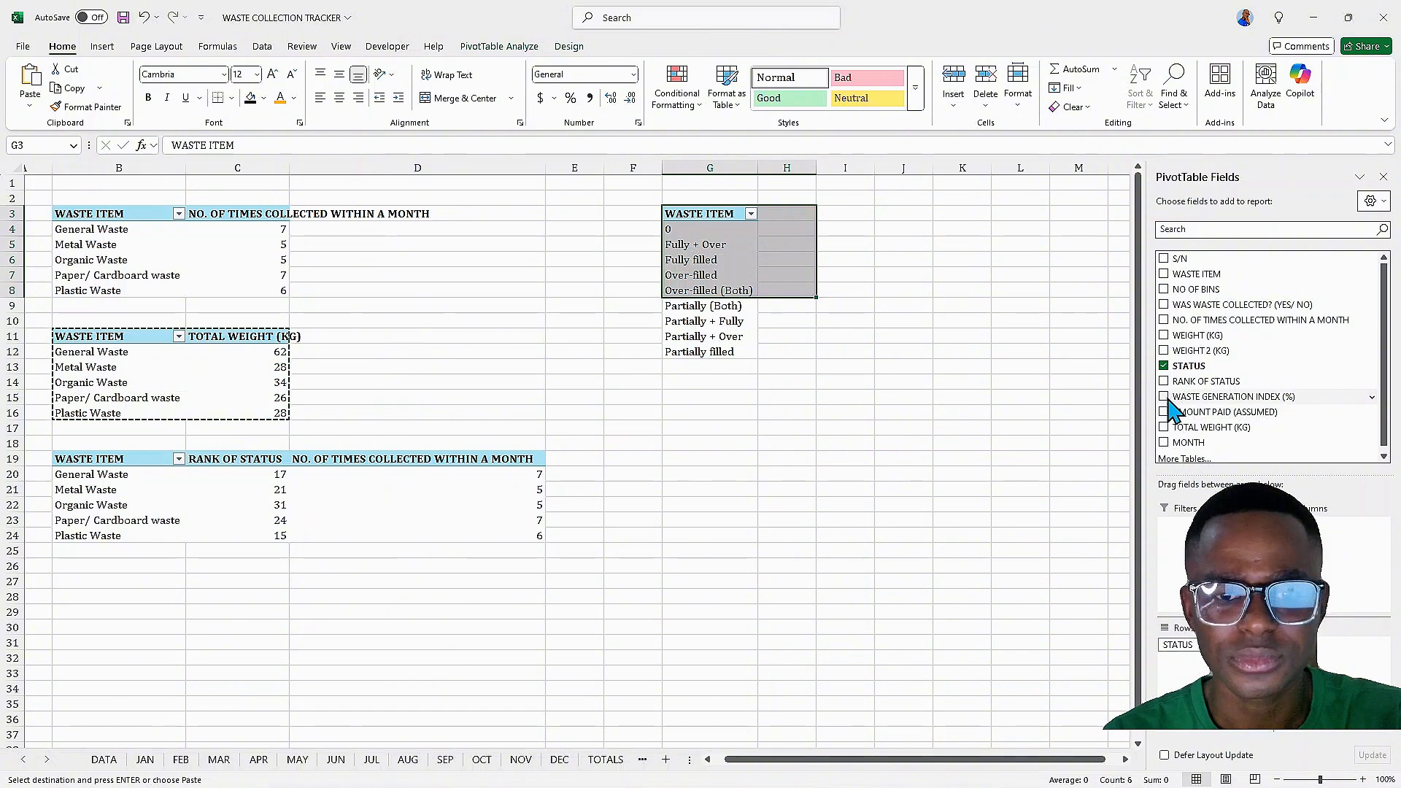
pyautogui.click(1164, 397)
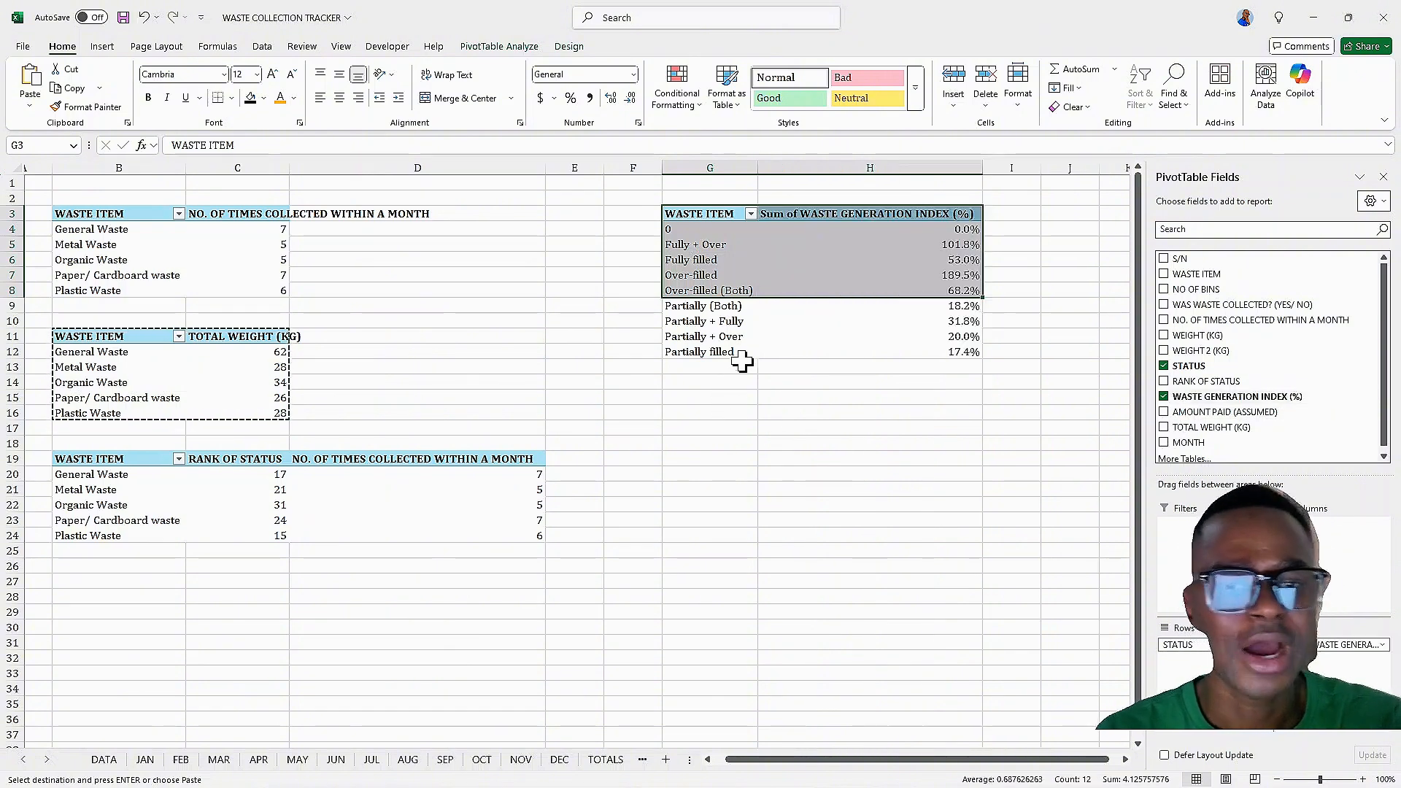
# Rename the G3 PivotTable's row label header to STATUS
pyautogui.click(679, 247)
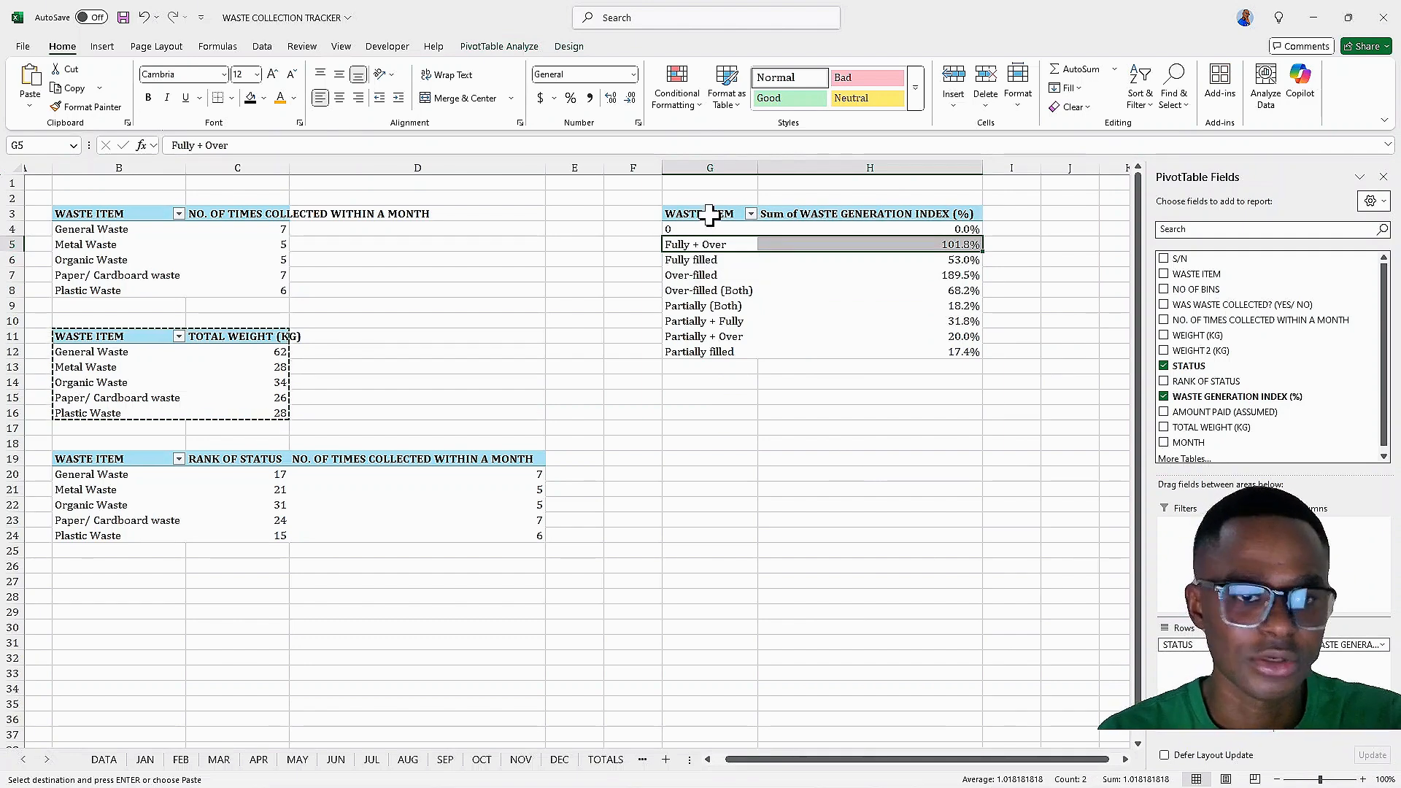
pyautogui.doubleClick(710, 214)
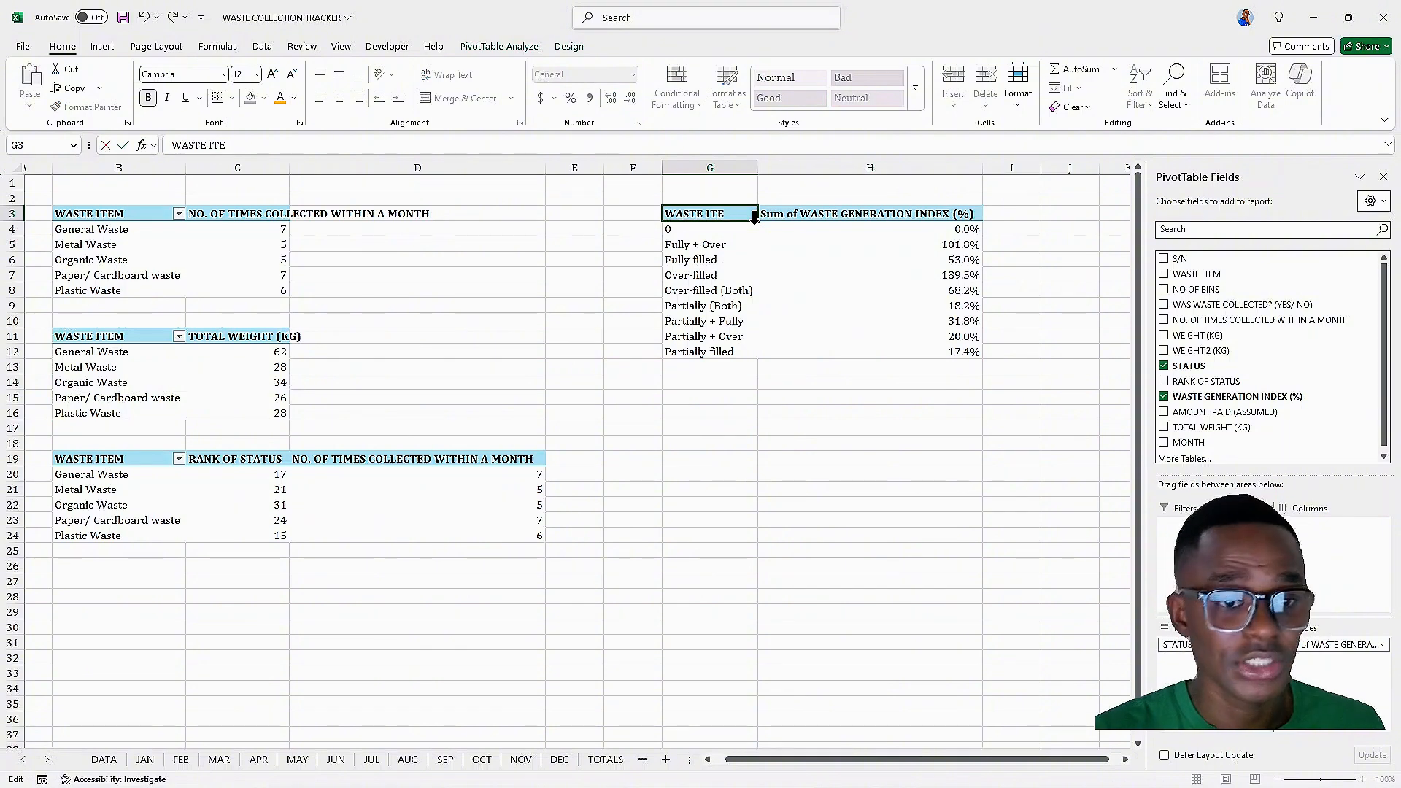
pyautogui.press('BackSpace')
pyautogui.press('BackSpace')
pyautogui.press('BackSpace')
pyautogui.press('BackSpace')
pyautogui.press('BackSpace')
pyautogui.press('BackSpace')
pyautogui.press('BackSpace')
pyautogui.press('BackSpace')
pyautogui.press('BackSpace')
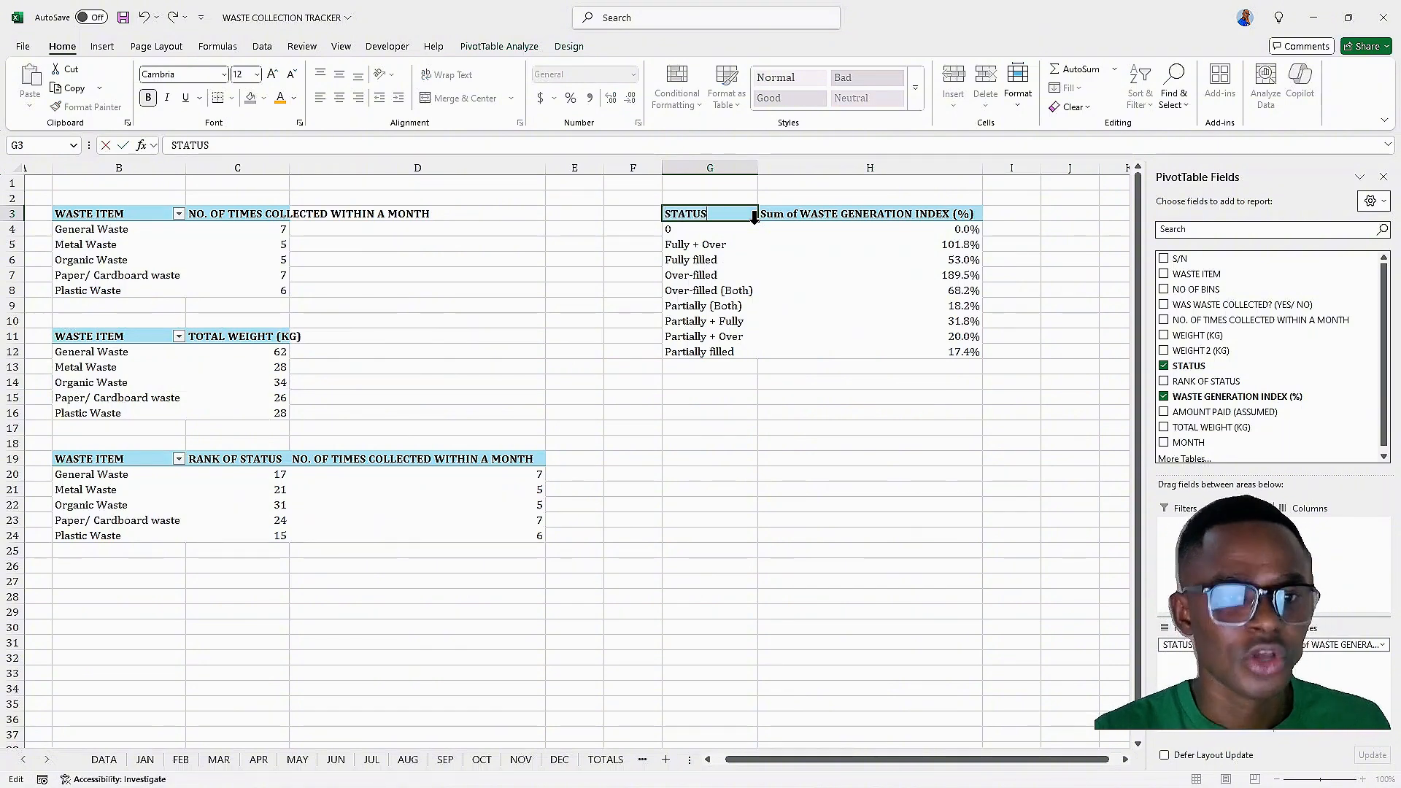
# Rename the G3 PivotTable's value field to WASTE GENERATION INDEX (%), dropping 'Sum of'
pyautogui.click(838, 214)
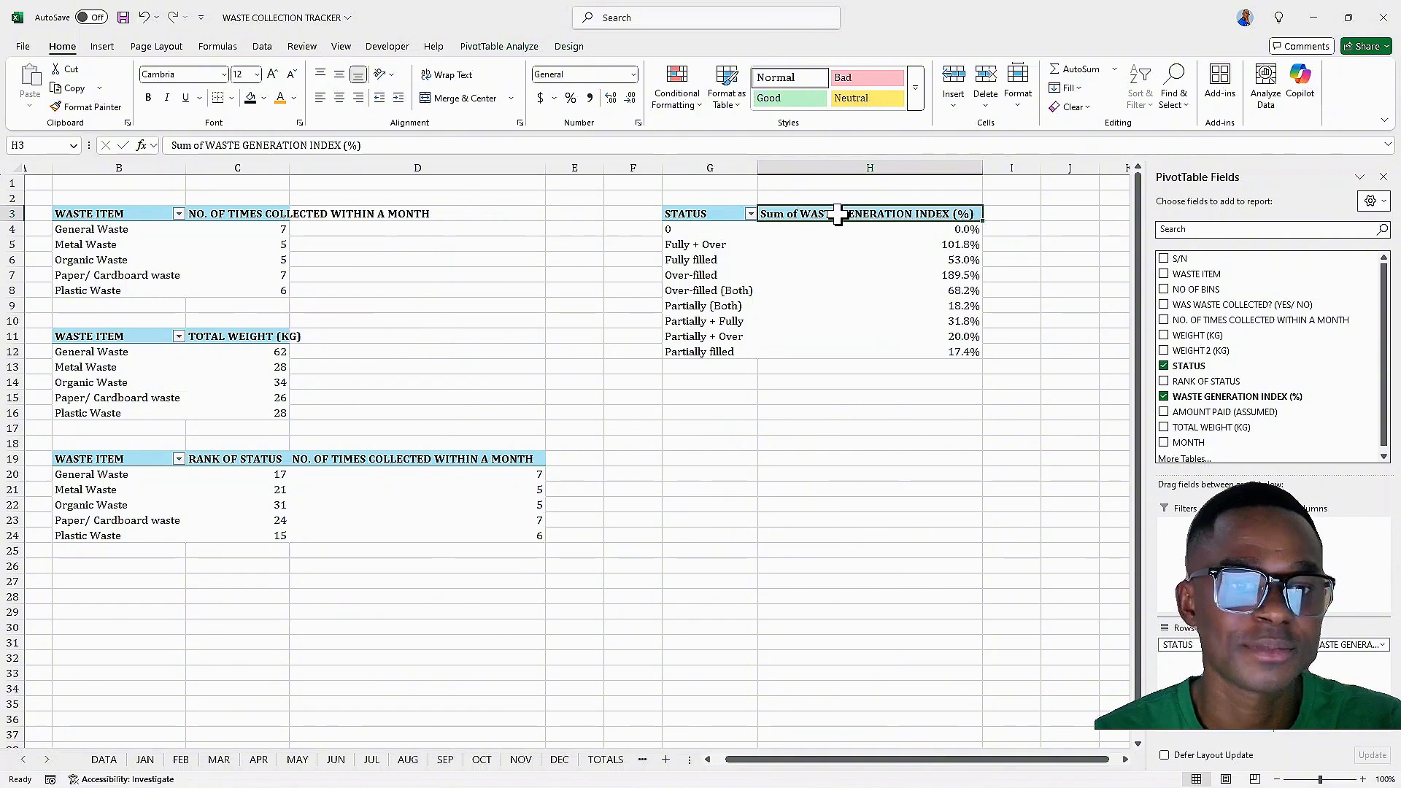
pyautogui.doubleClick(837, 213)
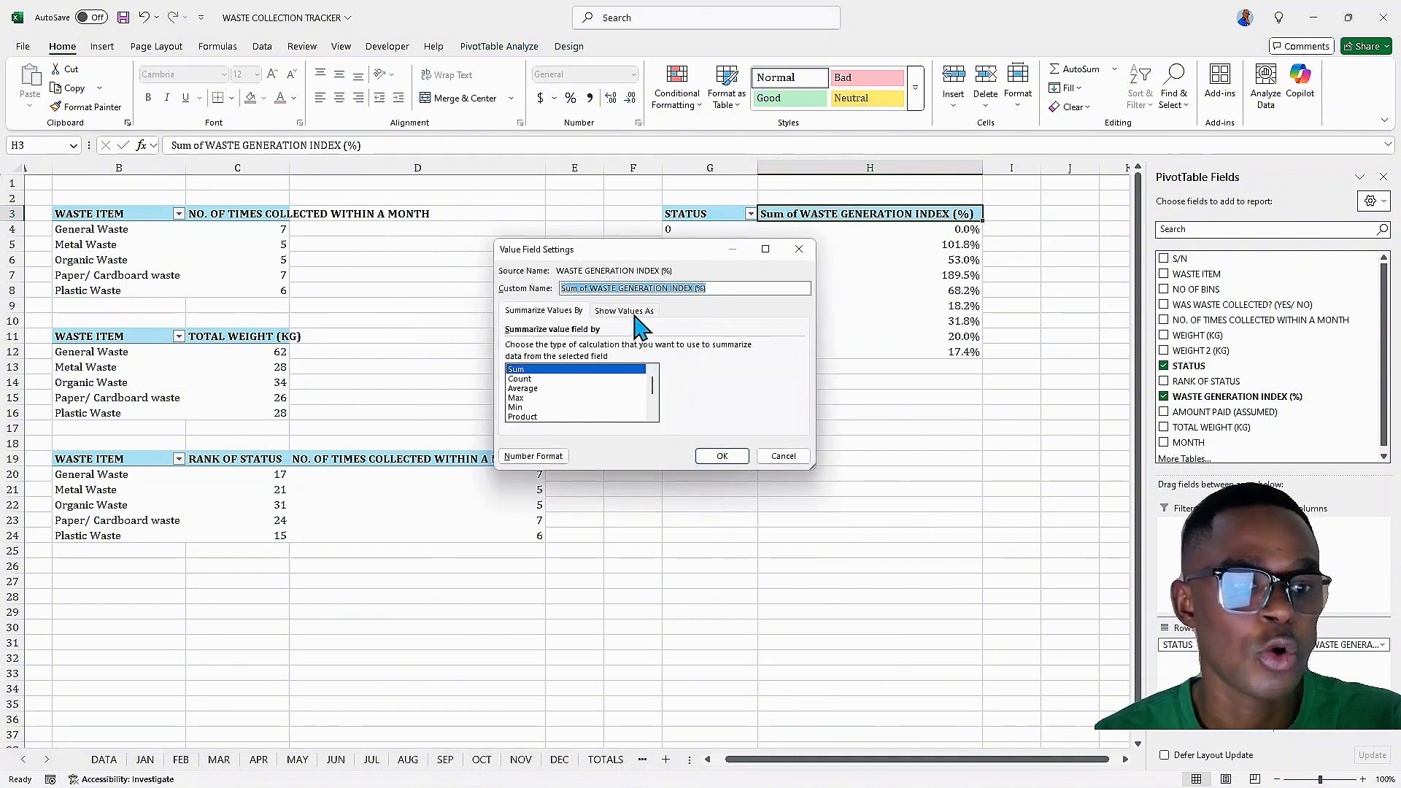
pyautogui.click(591, 288)
pyautogui.press('BackSpace')
pyautogui.press('BackSpace')
pyautogui.press('BackSpace')
pyautogui.press('BackSpace')
pyautogui.press('BackSpace')
pyautogui.press('BackSpace')
pyautogui.press('BackSpace')
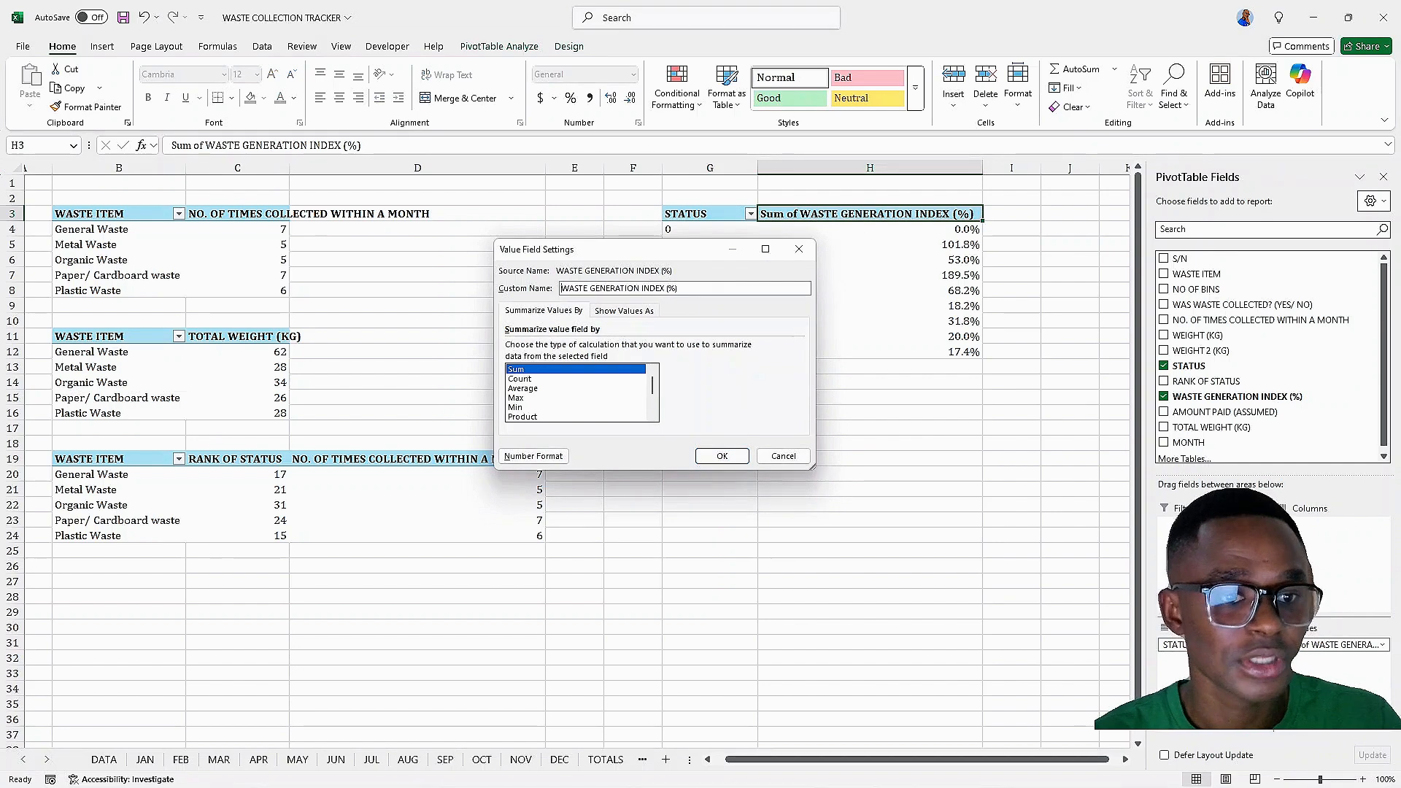
pyautogui.click(681, 287)
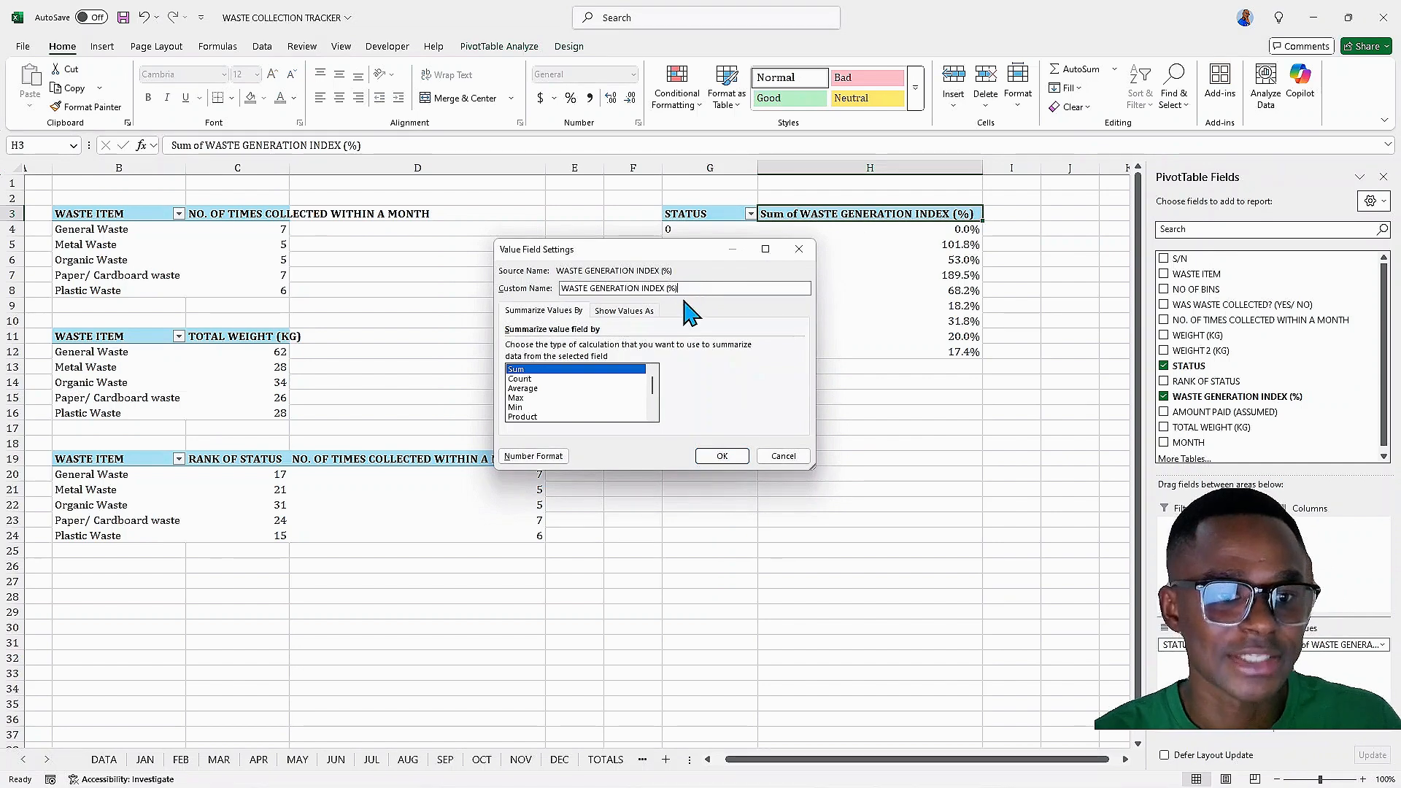
pyautogui.click(719, 457)
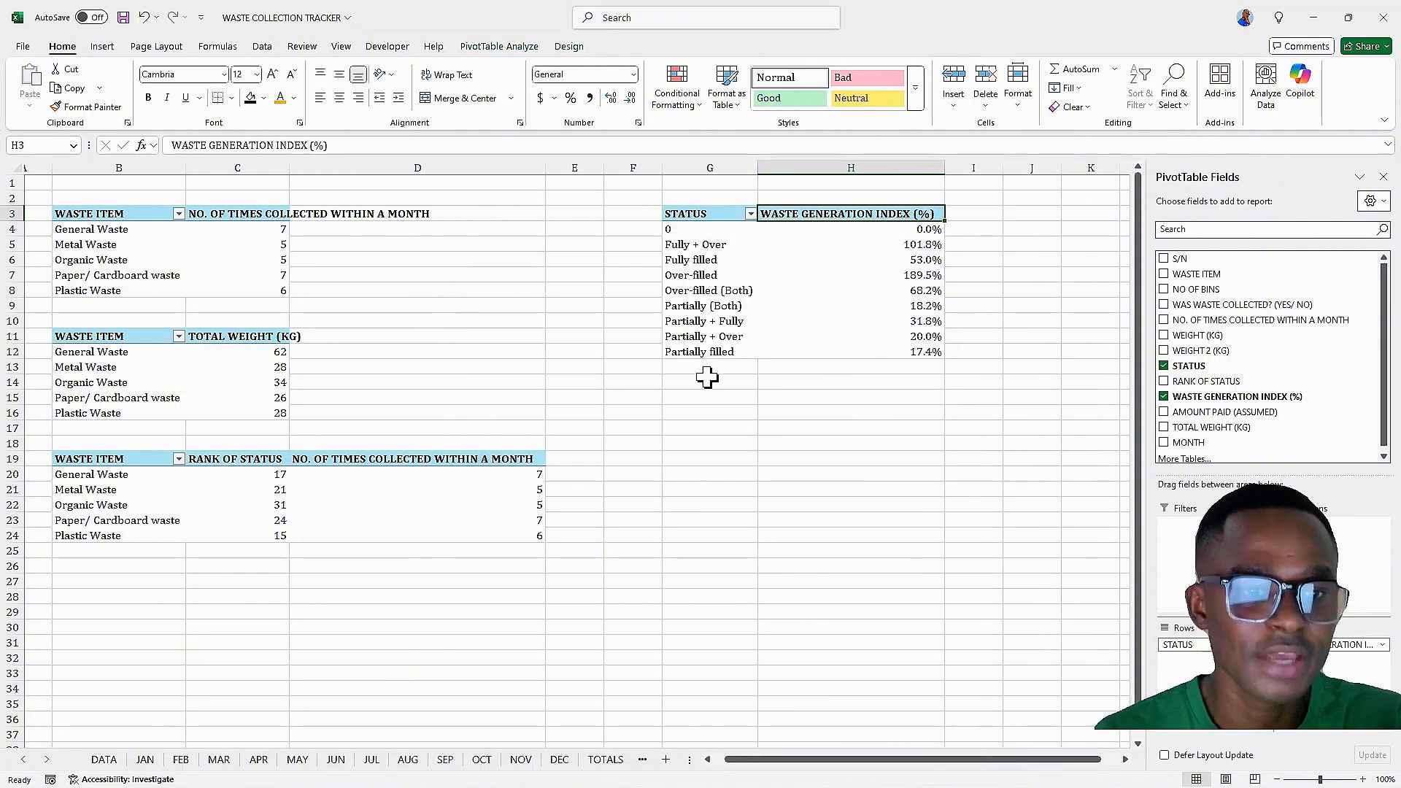
# Filter the STATUS row labels to exclude the 0 item
pyautogui.click(750, 214)
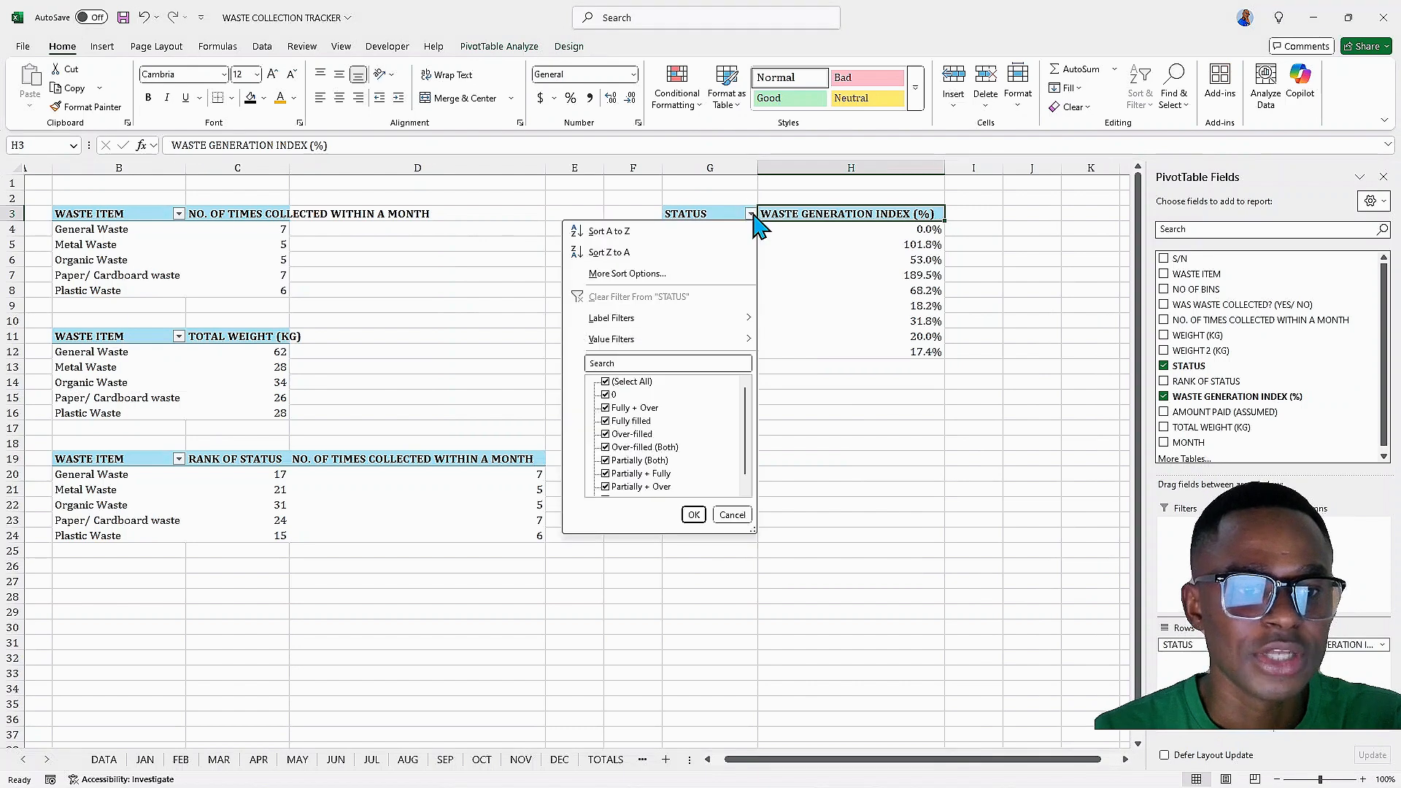
pyautogui.click(605, 394)
pyautogui.click(694, 515)
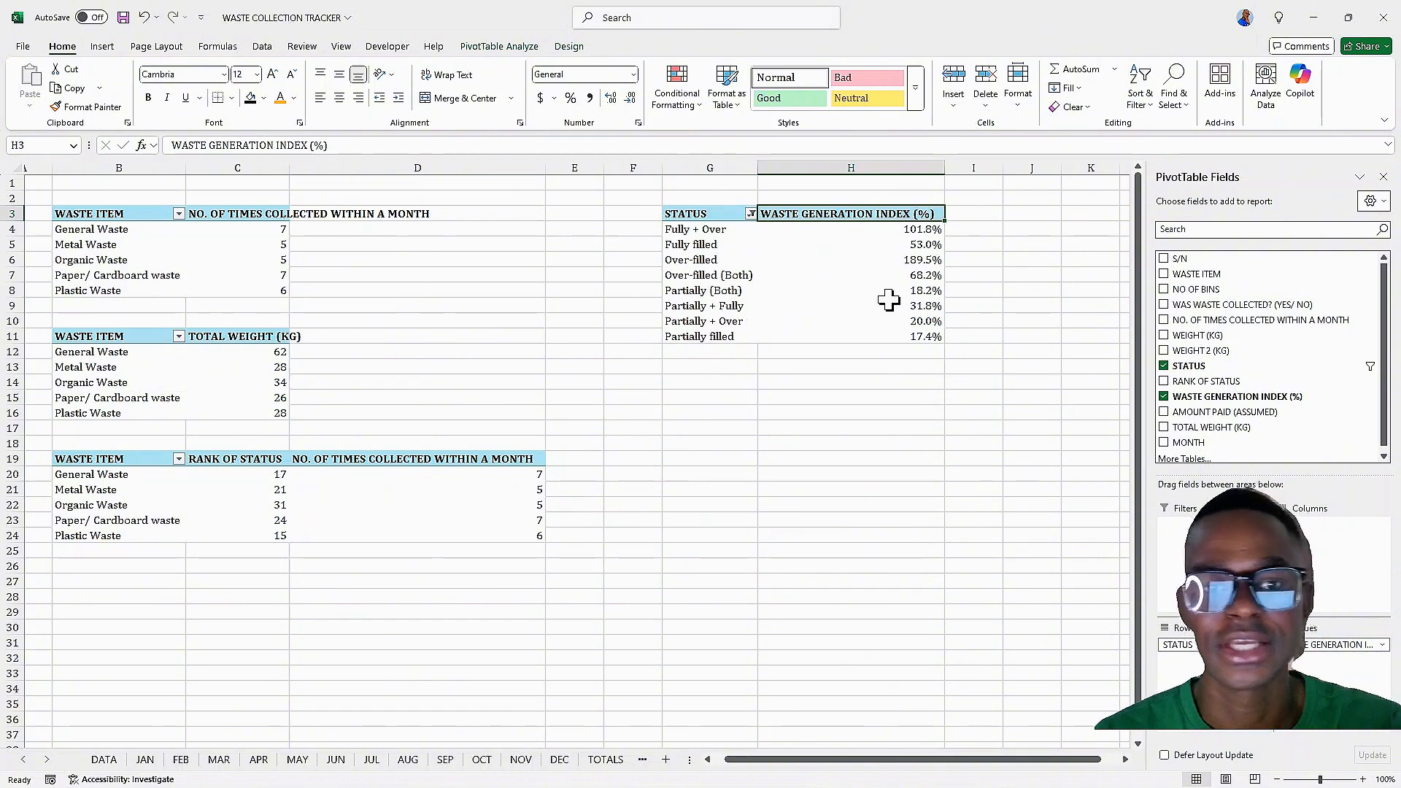
# Show the WASTE GENERATION INDEX (%) values as % of Grand Total
pyautogui.click(900, 230)
pyautogui.rightClick(900, 230)
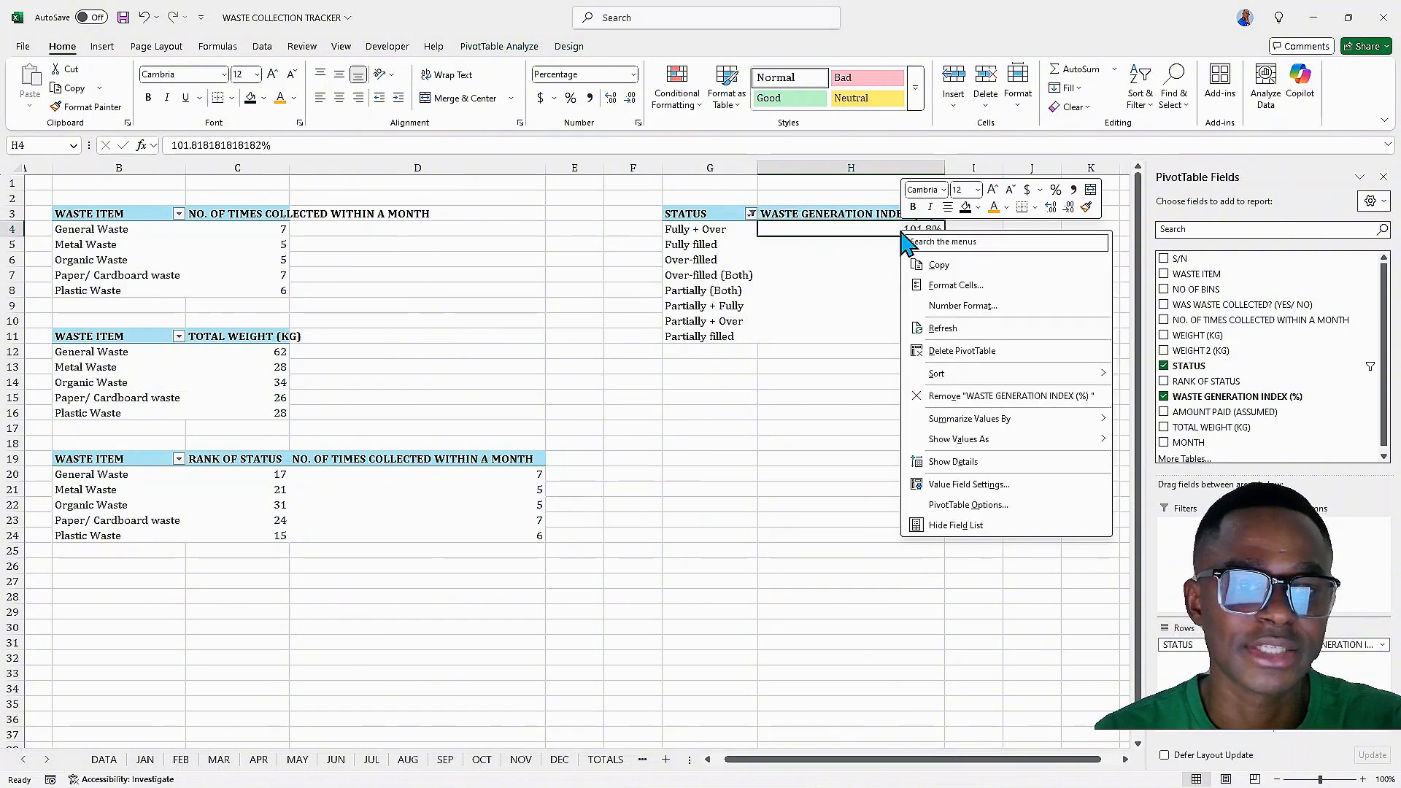
pyautogui.click(861, 238)
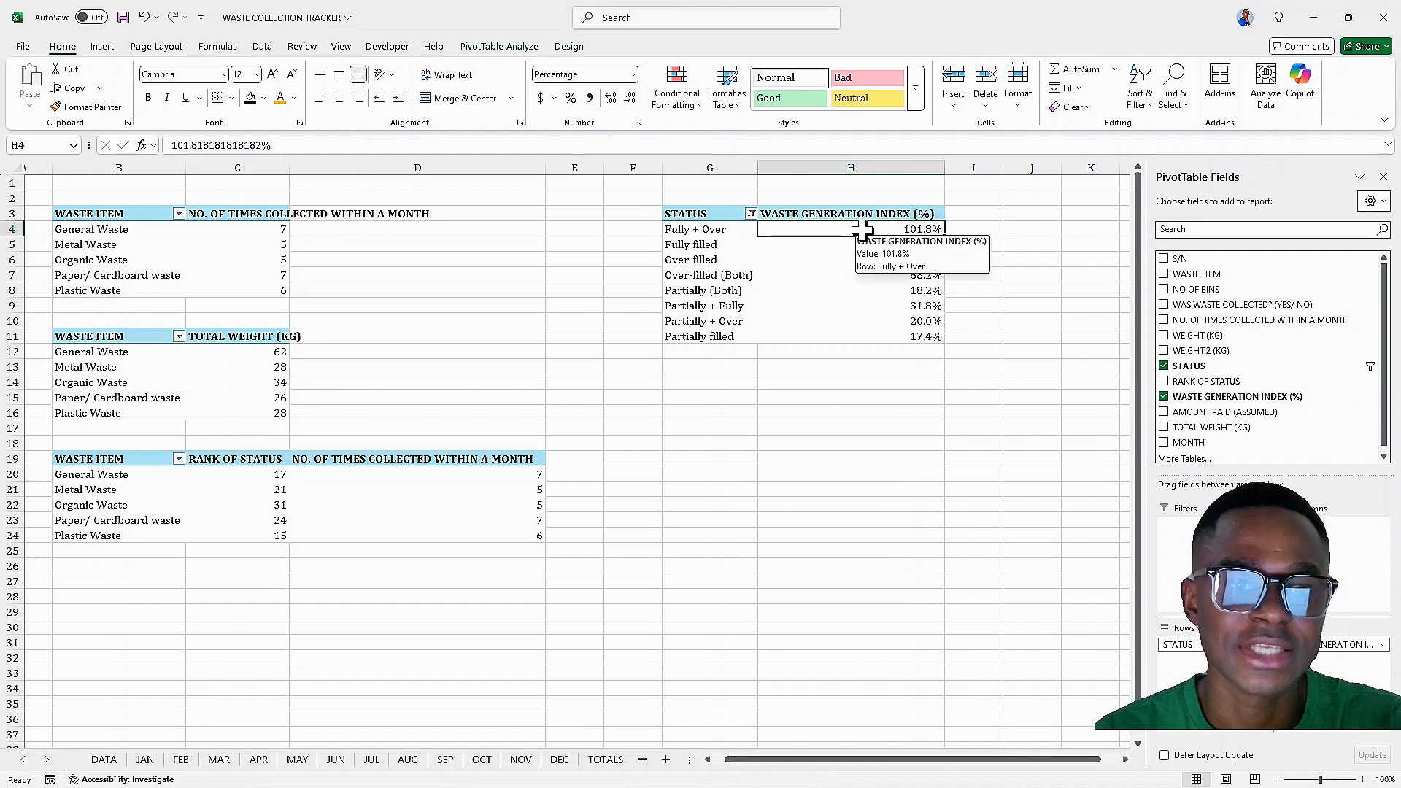
pyautogui.rightClick(864, 232)
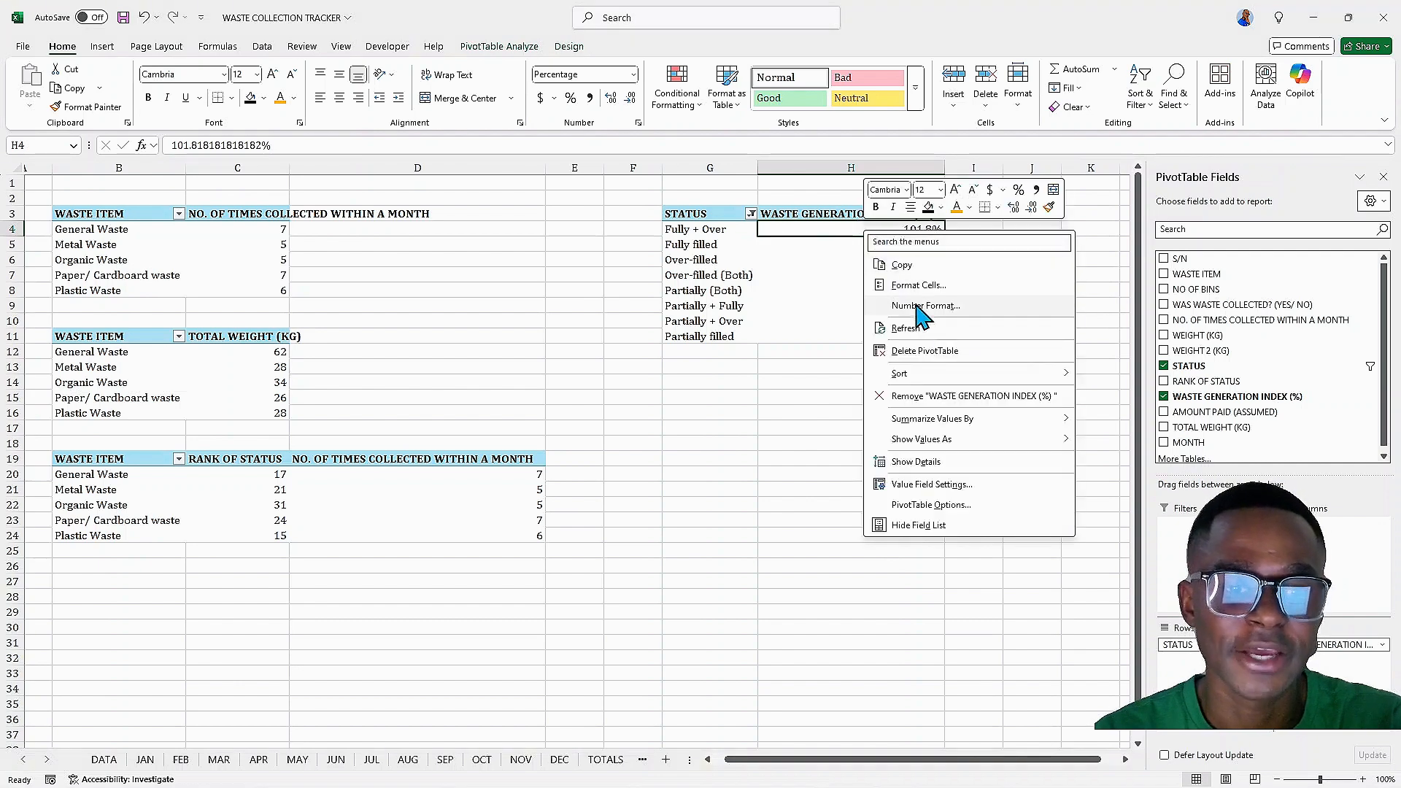
pyautogui.moveTo(962, 420)
pyautogui.moveTo(997, 445)
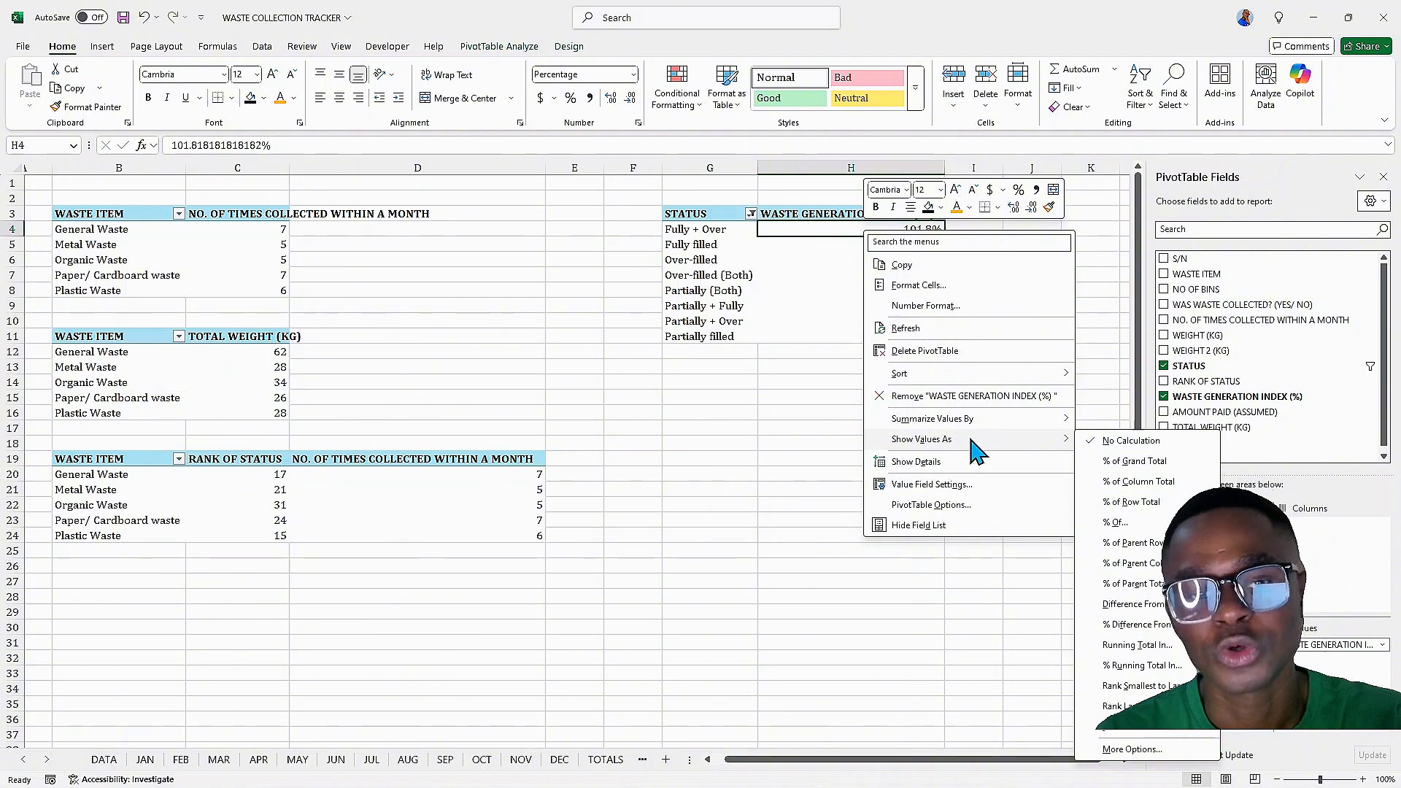
pyautogui.click(1128, 461)
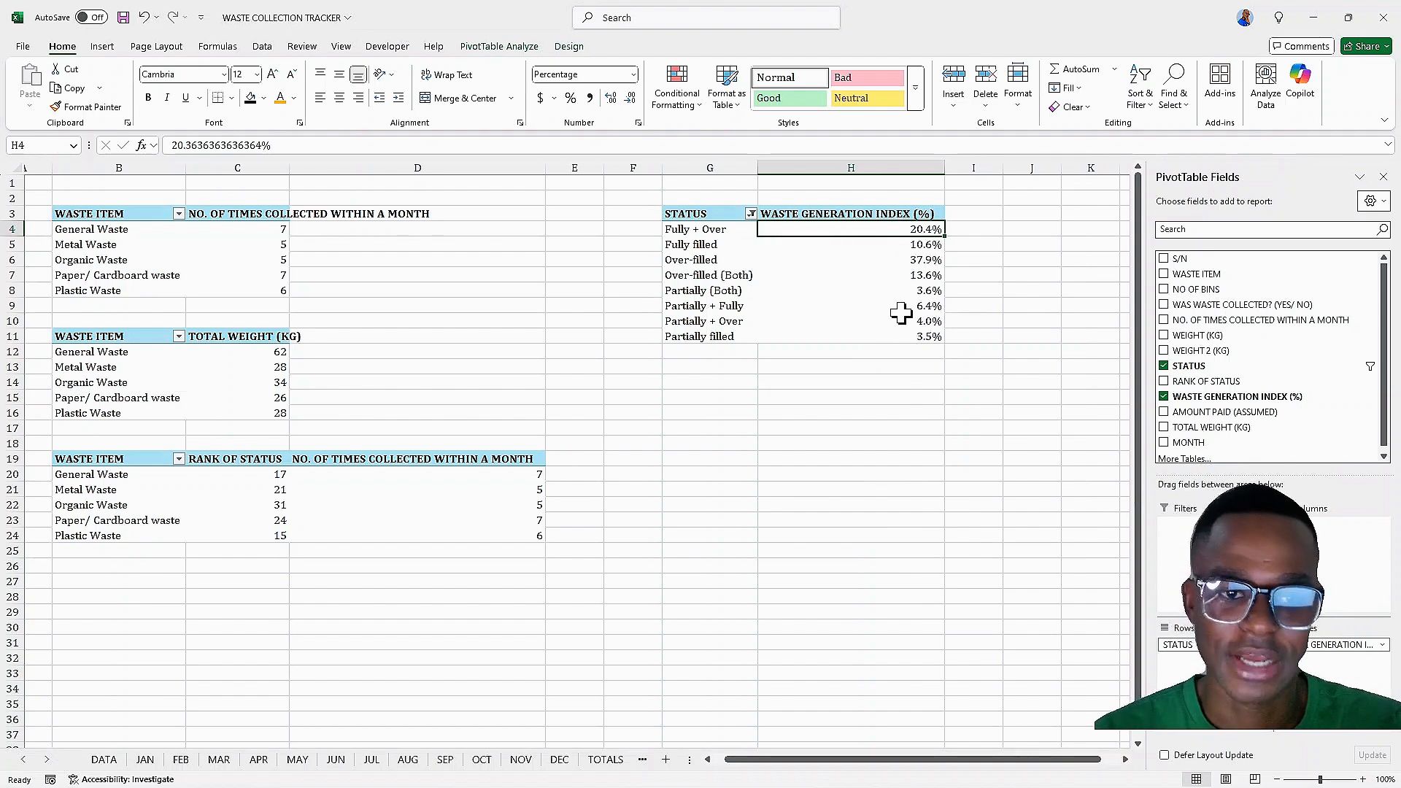
# Copy the STATUS PivotTable and paste a duplicate starting at cell G15
pyautogui.moveTo(902, 341)
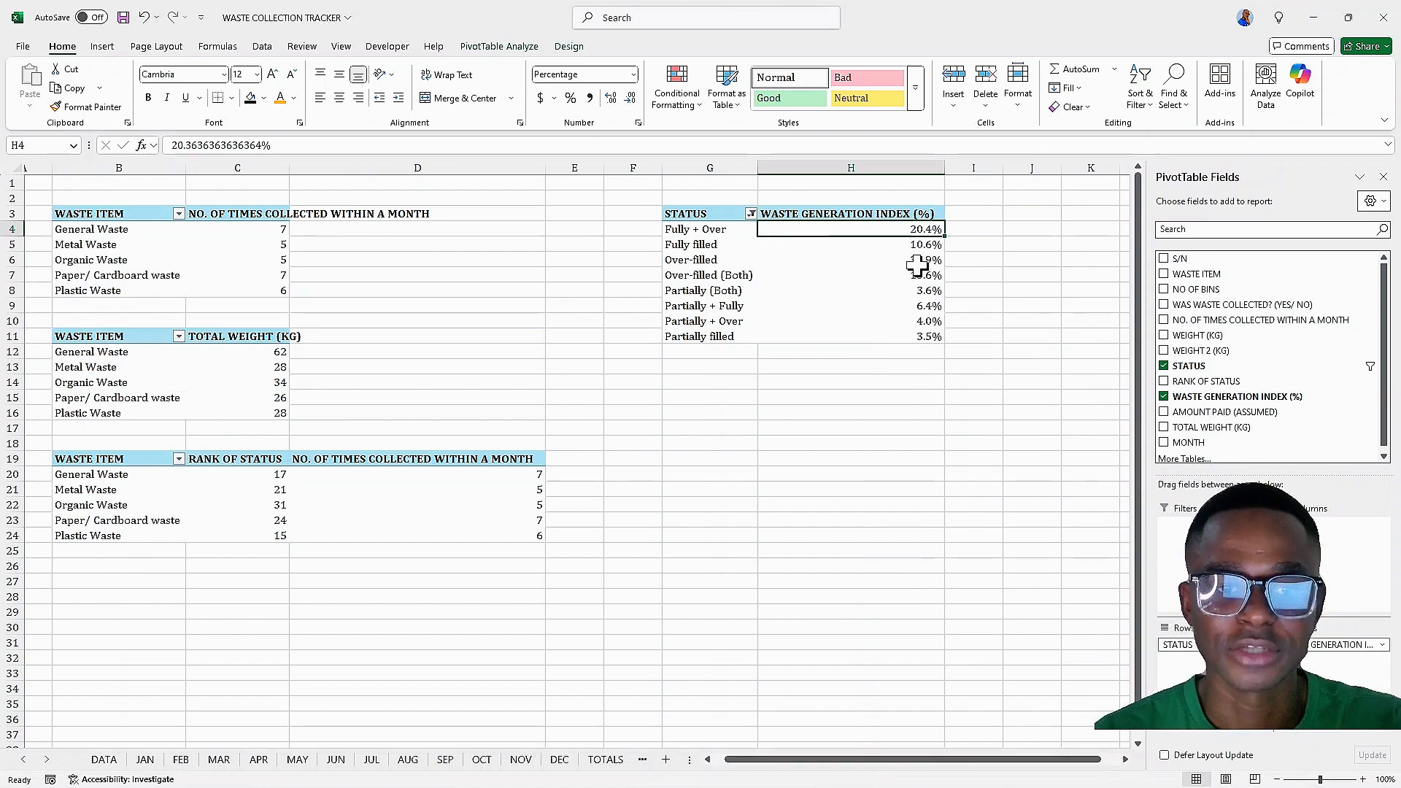
pyautogui.moveTo(917, 265)
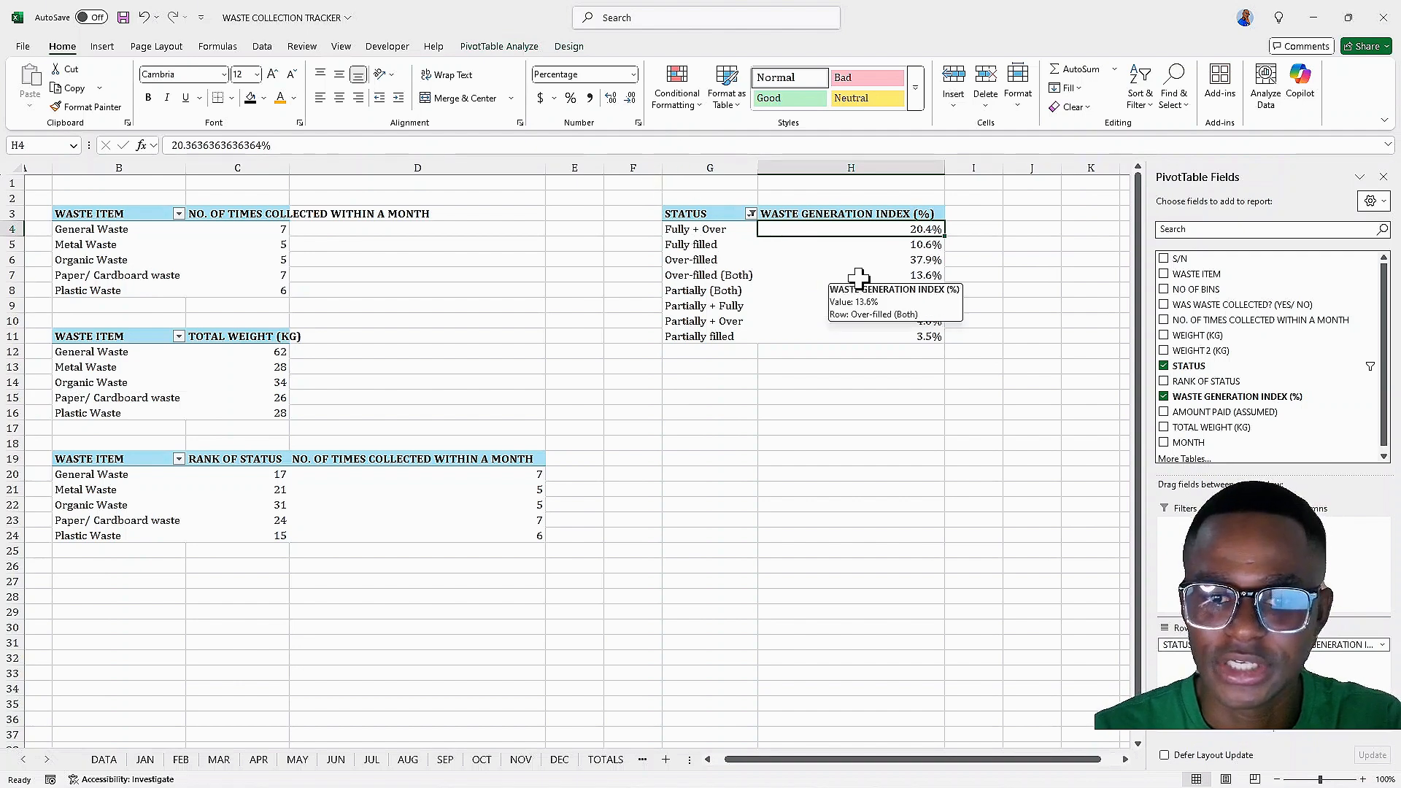
pyautogui.click(709, 394)
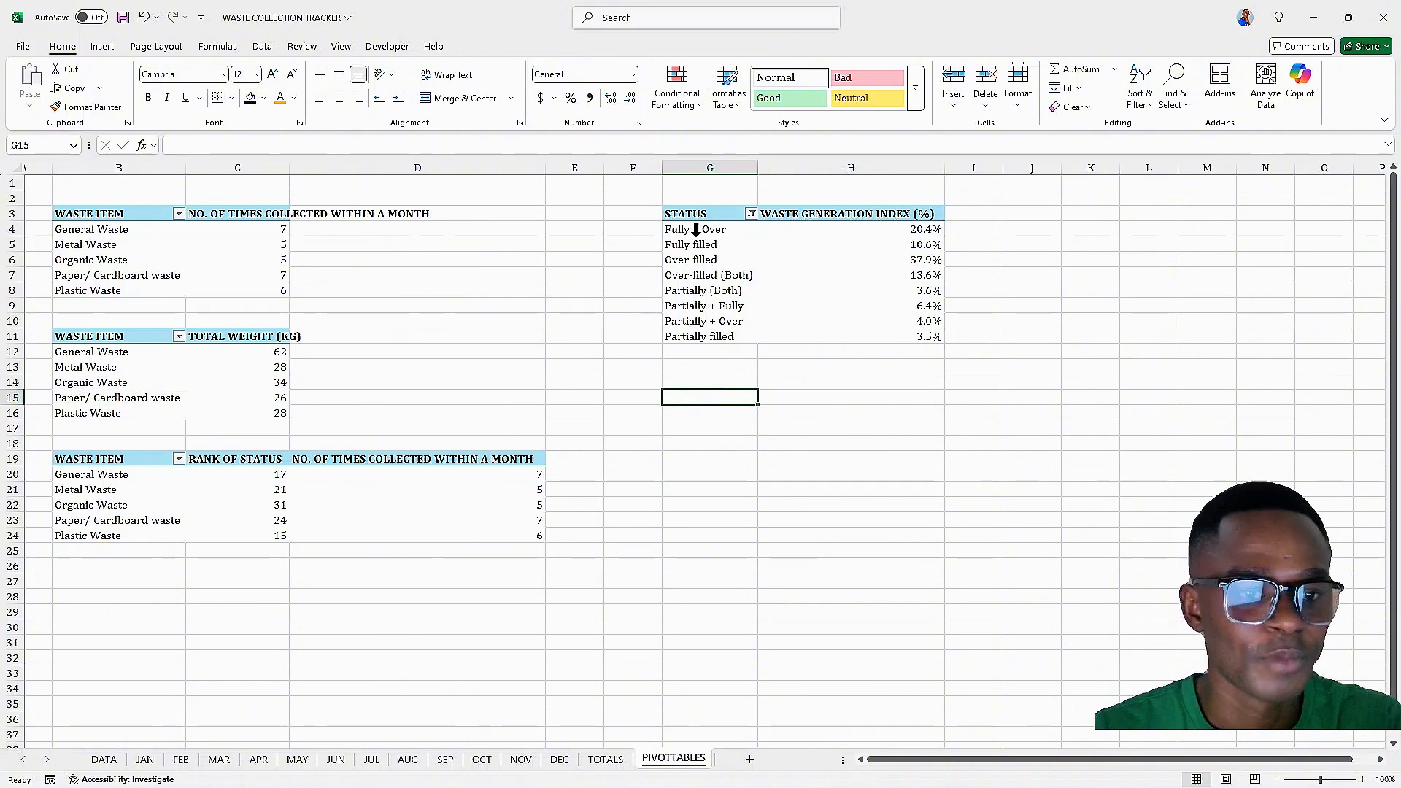
pyautogui.moveTo(686, 215); pyautogui.dragTo(869, 337)
pyautogui.rightClick(751, 198)
pyautogui.press('Escape')
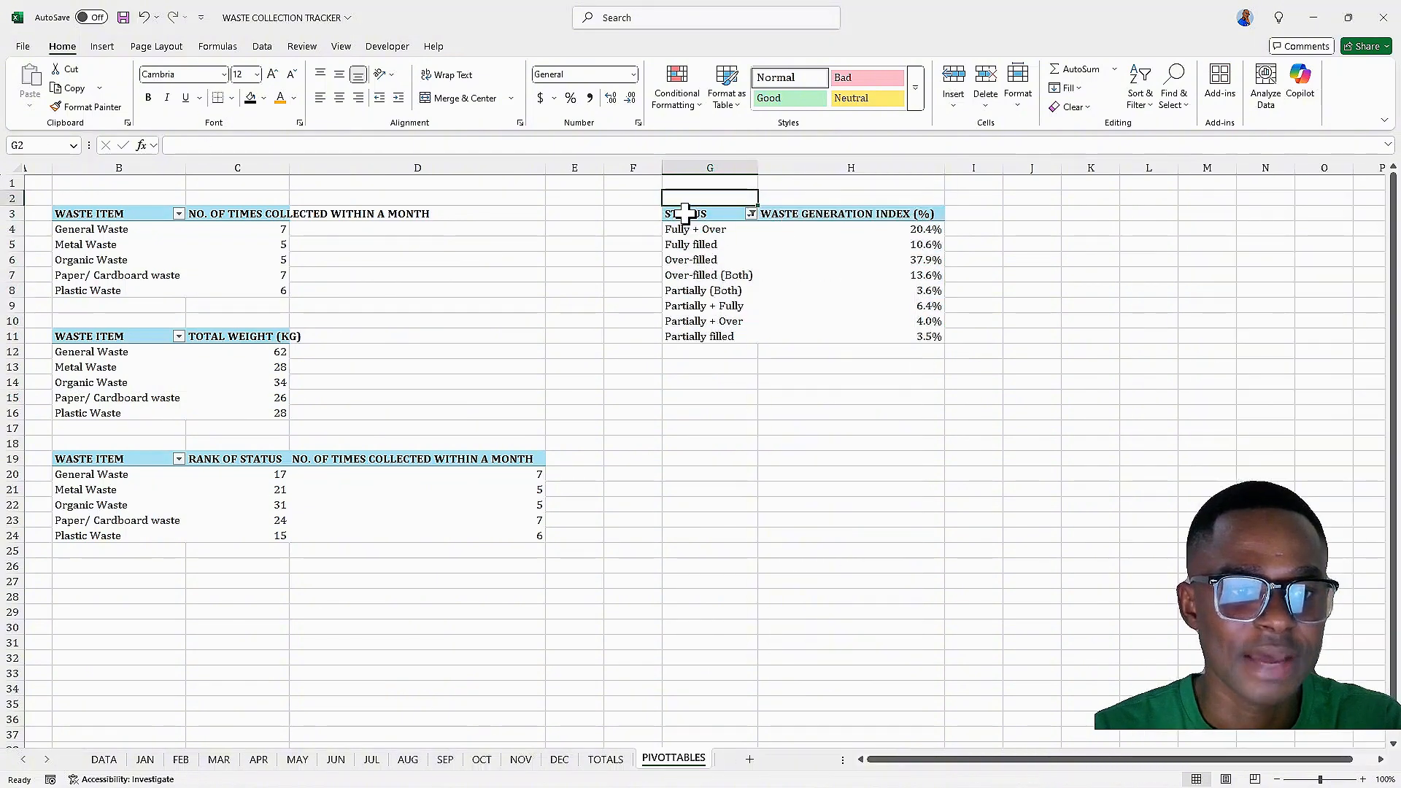
pyautogui.moveTo(686, 213); pyautogui.dragTo(897, 336)
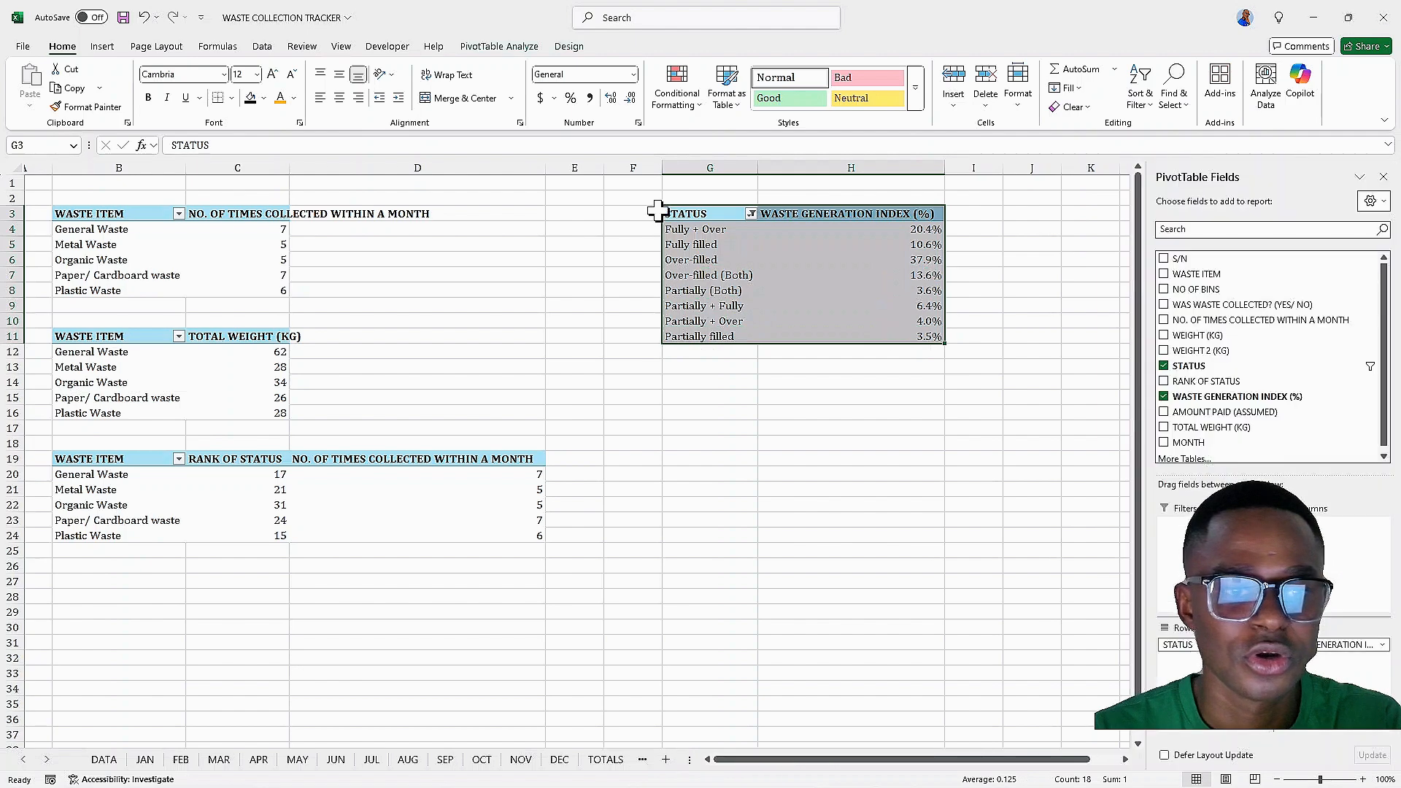
pyautogui.rightClick(673, 212)
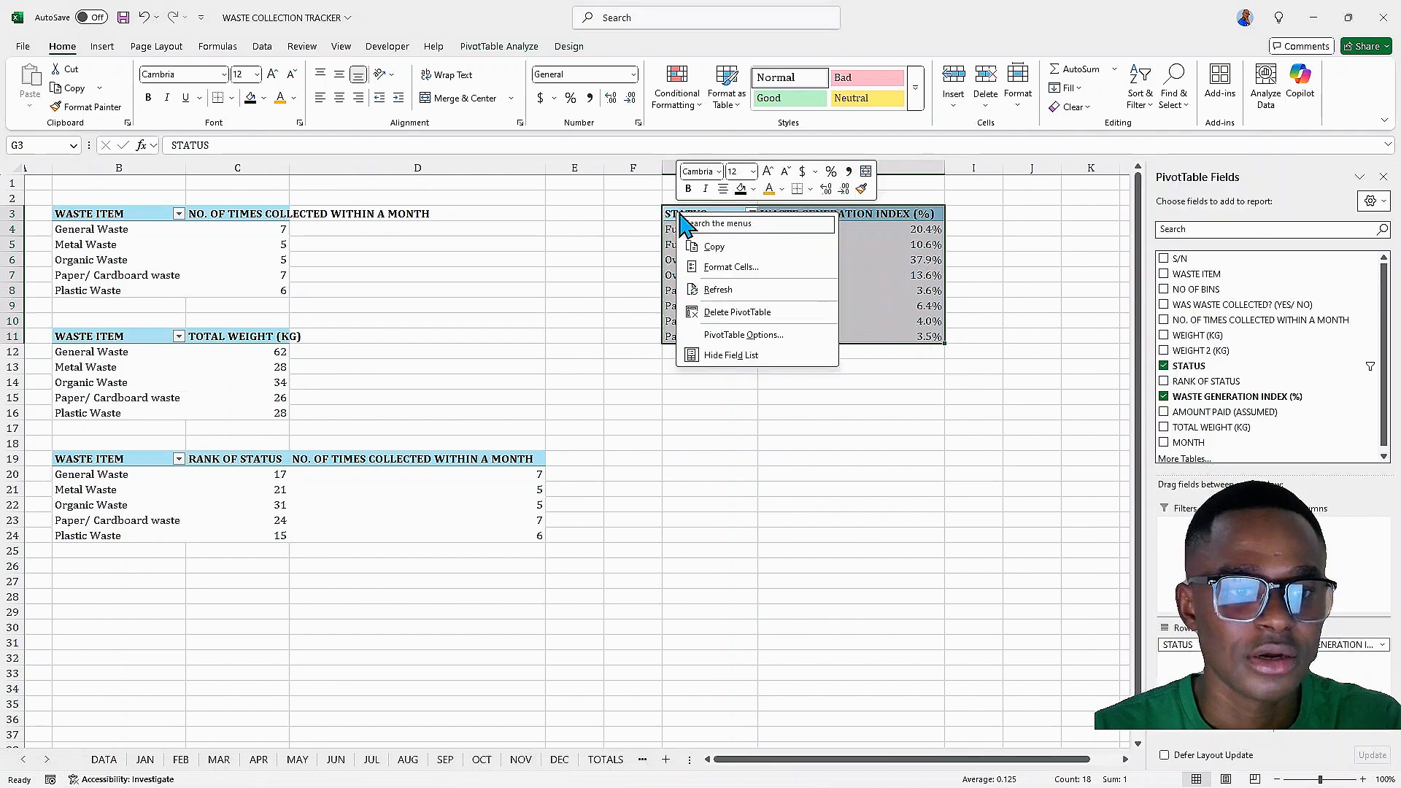
pyautogui.click(720, 252)
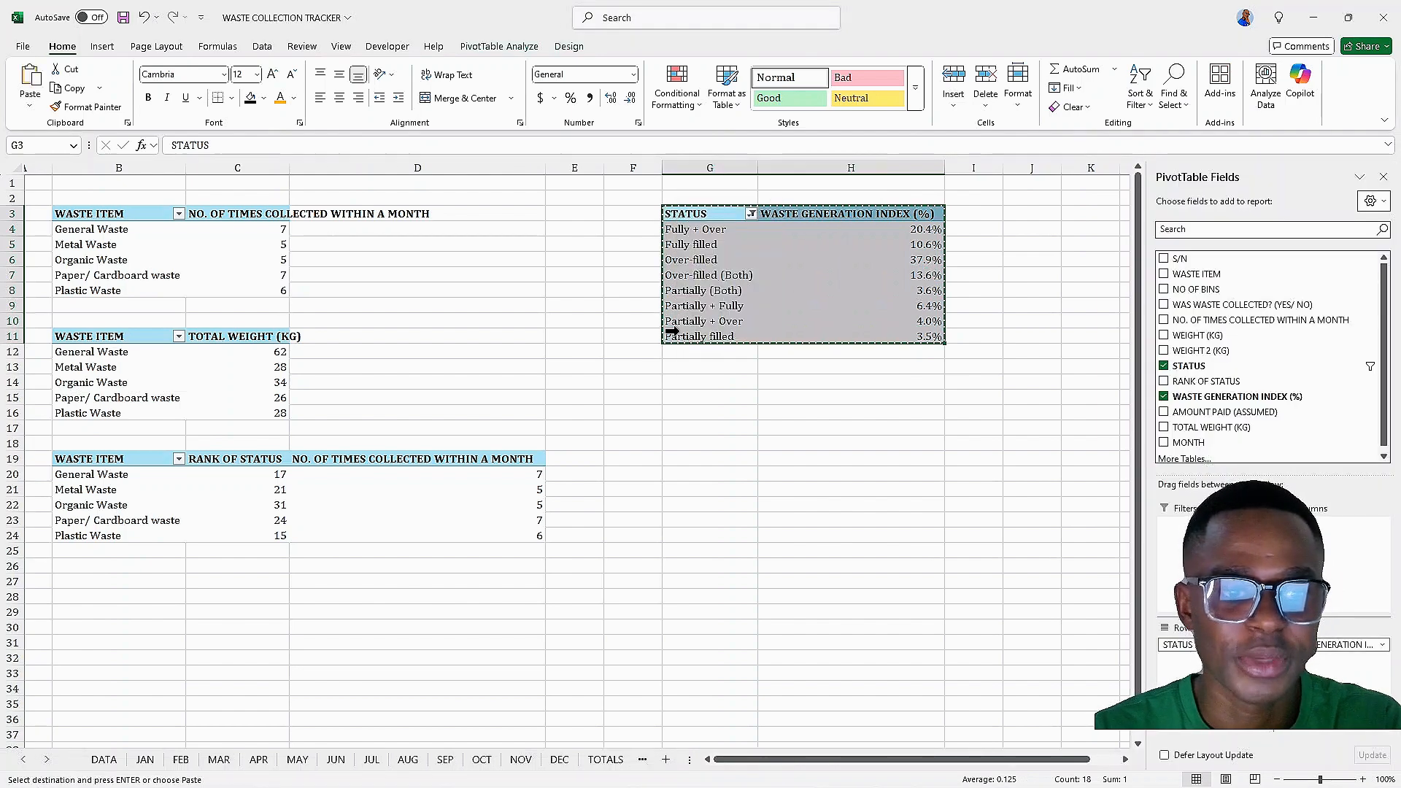
pyautogui.click(691, 398)
pyautogui.rightClick(690, 396)
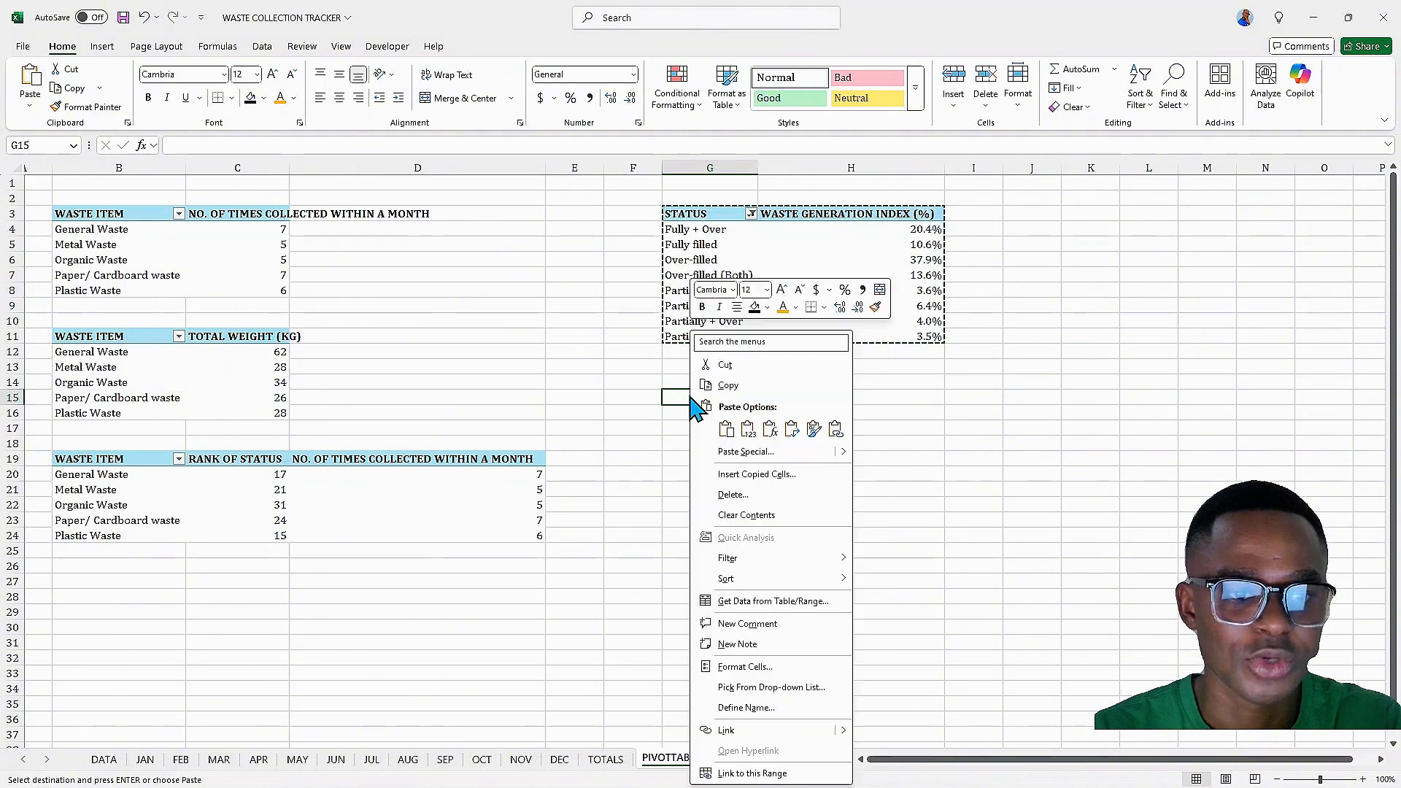
pyautogui.click(726, 429)
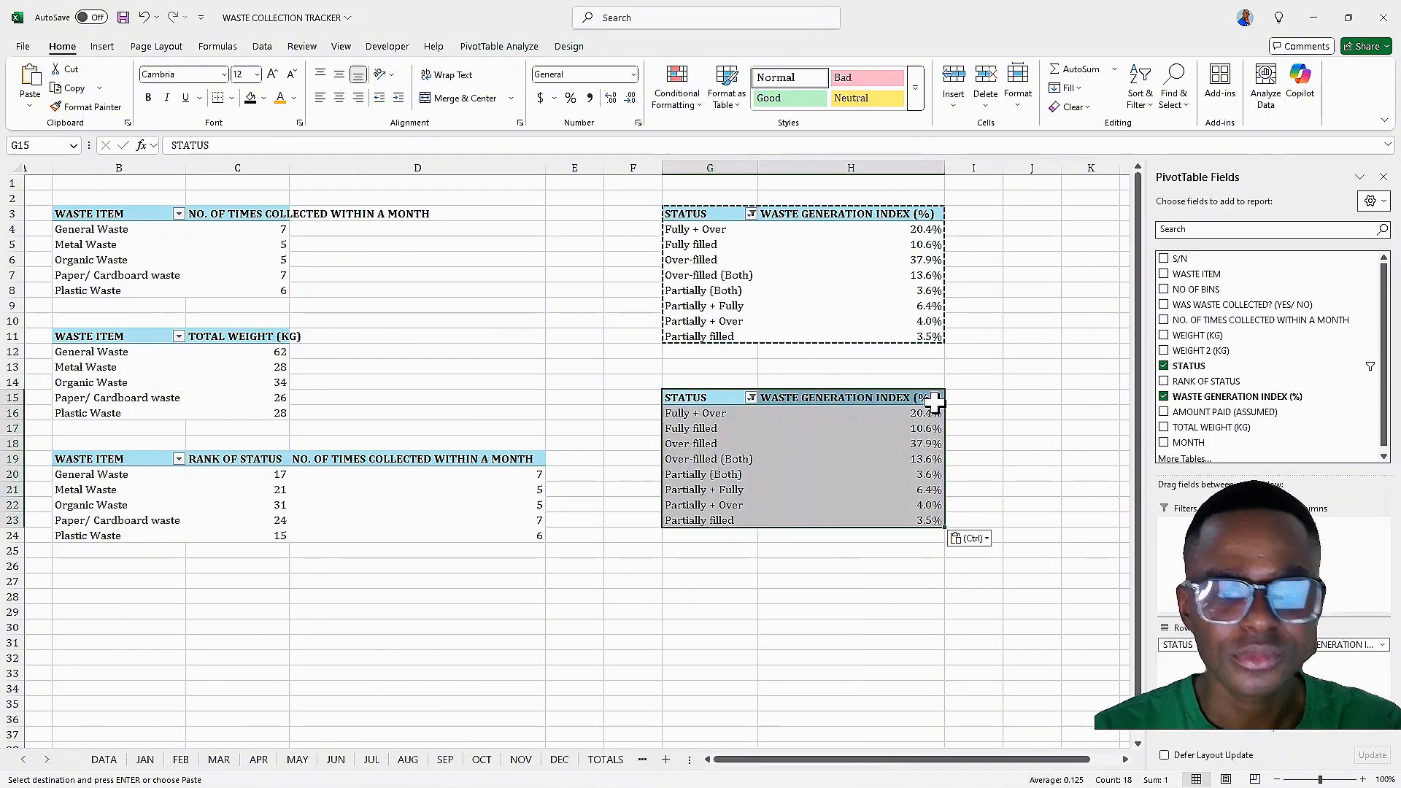
# Rebuild the G15 PivotTable with only TOTAL WEIGHT (KG), AMOUNT PAID (ASSUMED) and NO. OF TIMES COLLECTED WITHIN A MONTH as values
pyautogui.click(1164, 396)
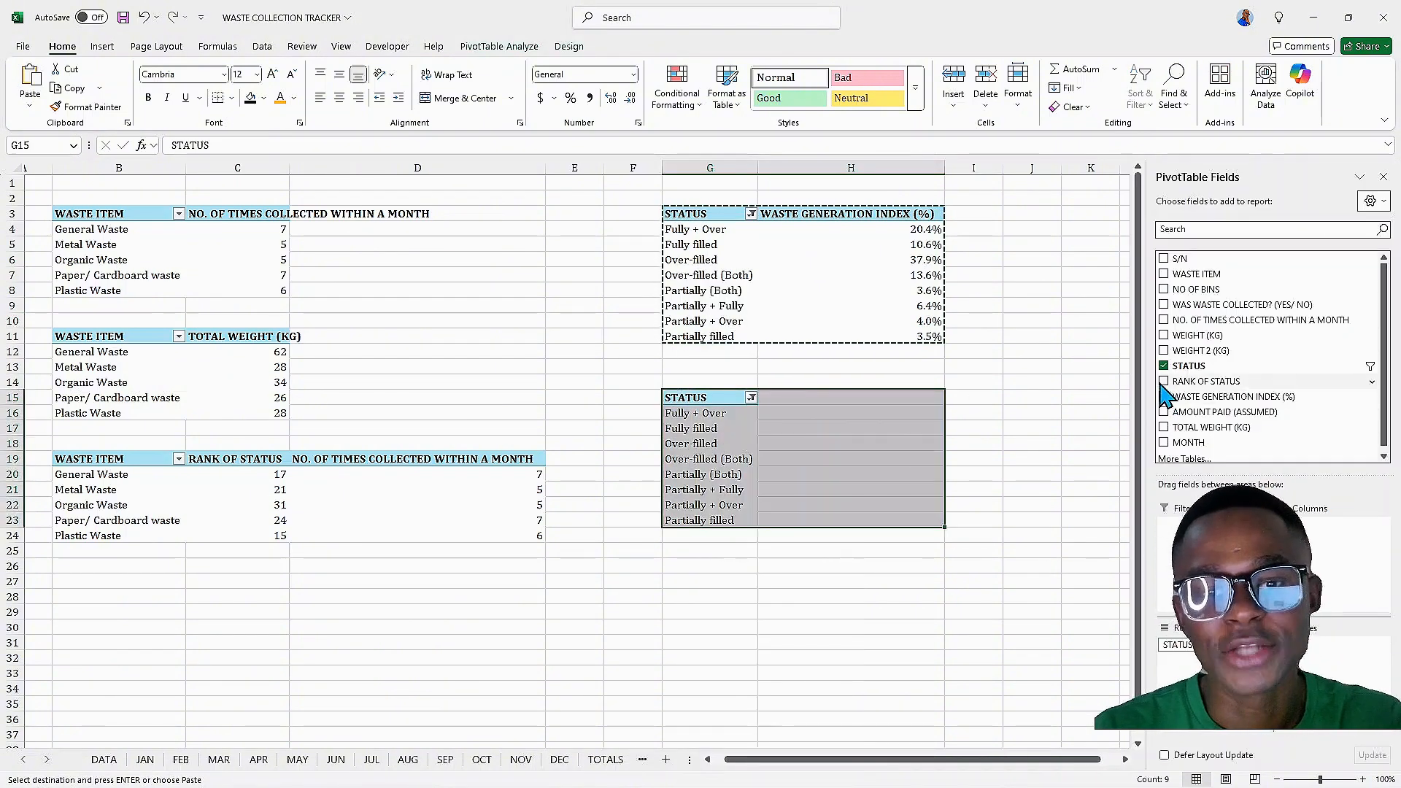
pyautogui.click(1164, 367)
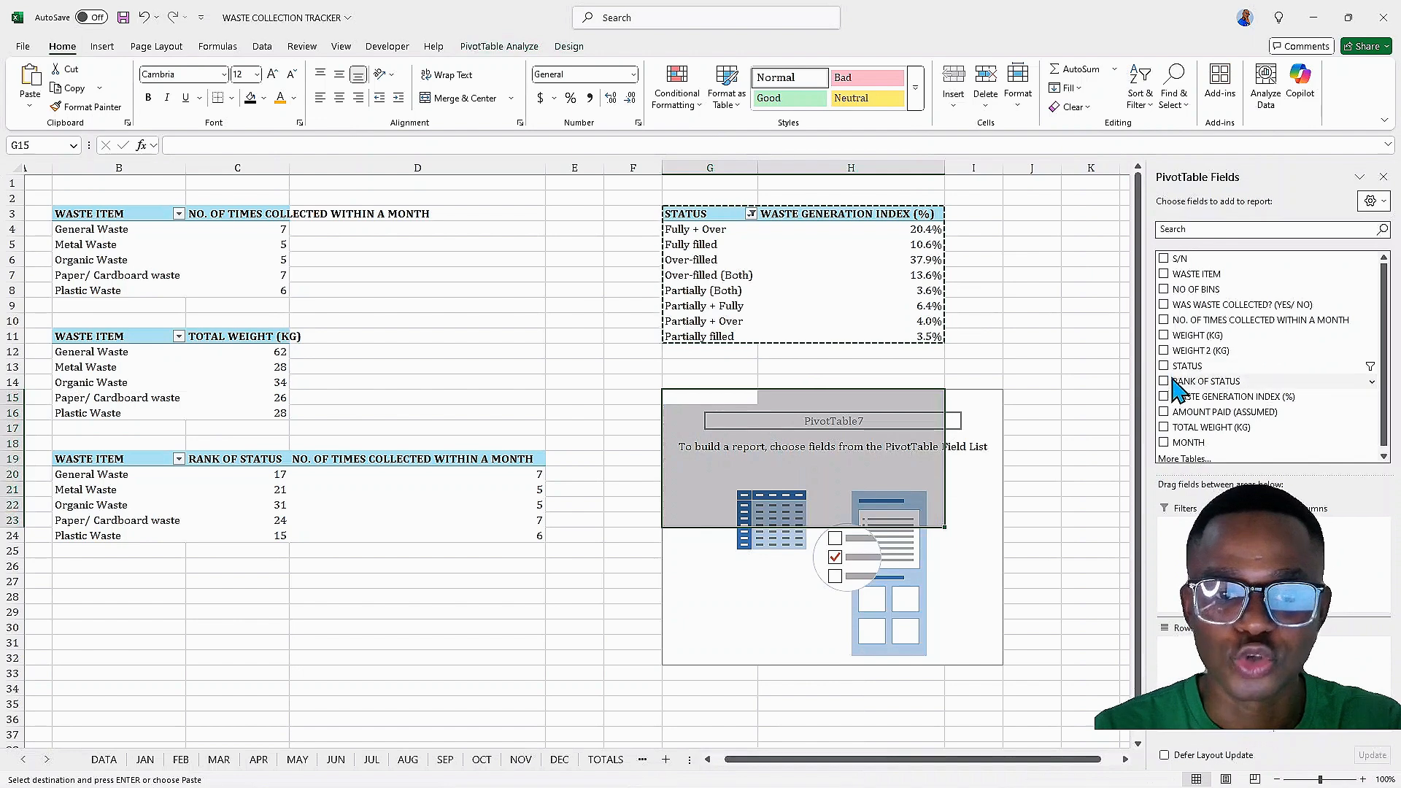
pyautogui.click(1165, 427)
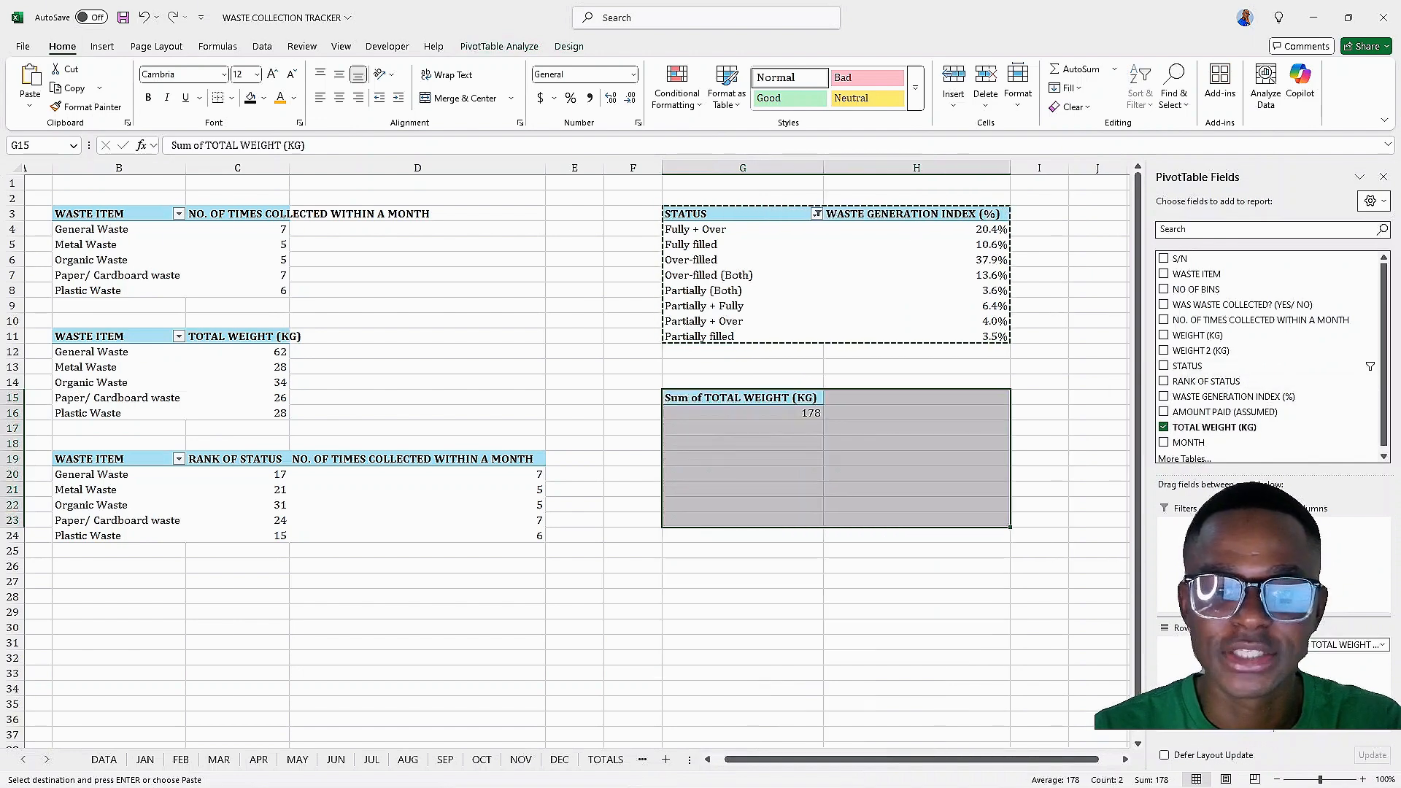
pyautogui.click(1164, 411)
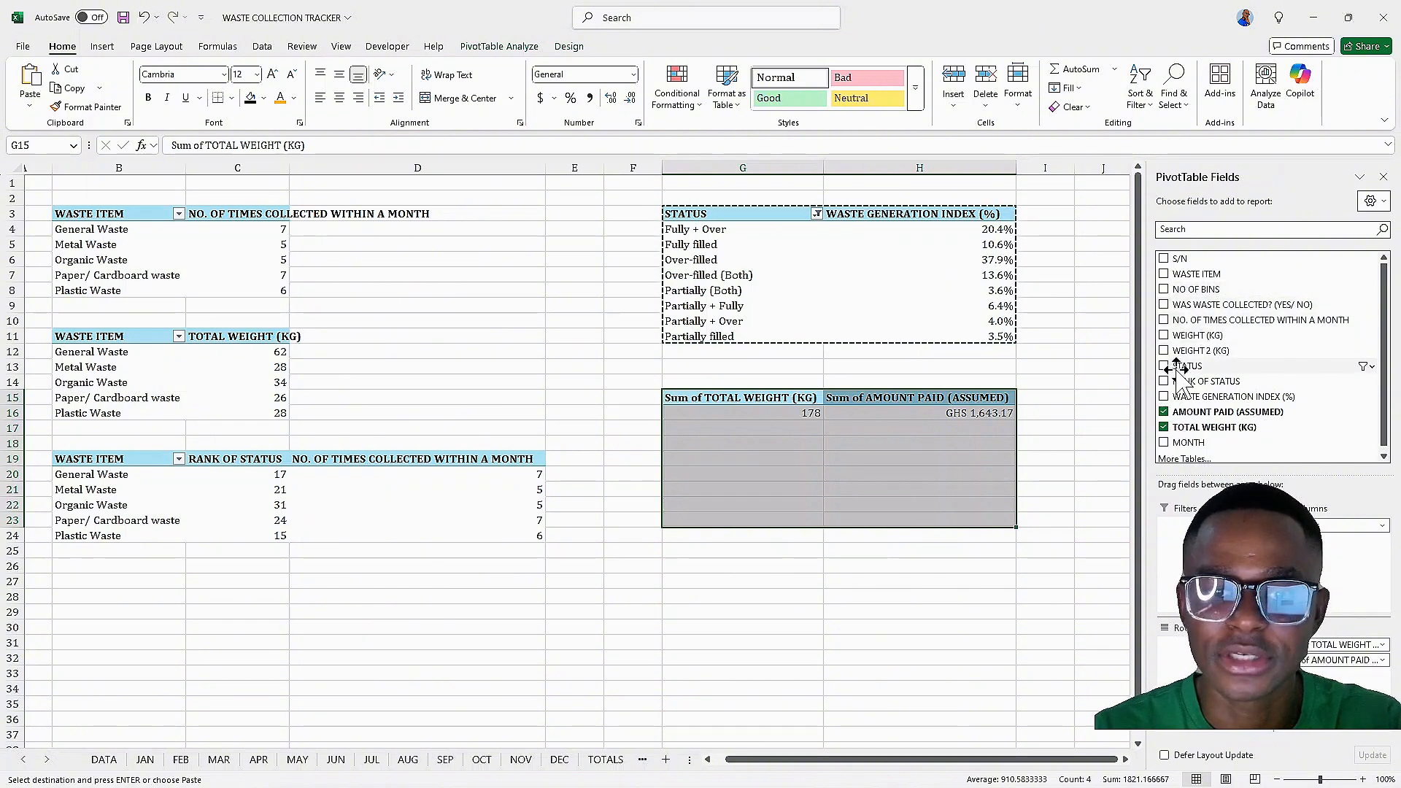
pyautogui.click(1163, 320)
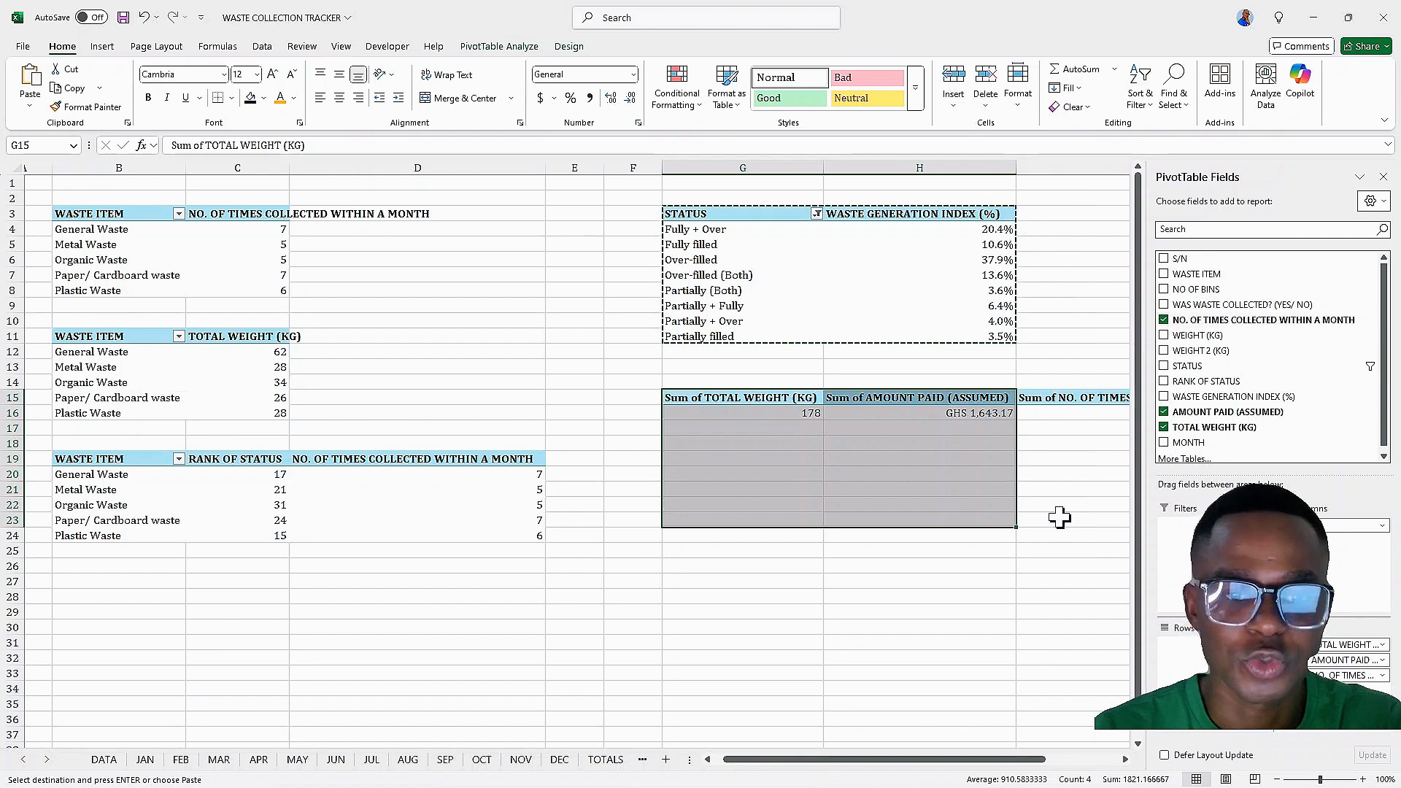
pyautogui.moveTo(941, 761); pyautogui.dragTo(1019, 760)
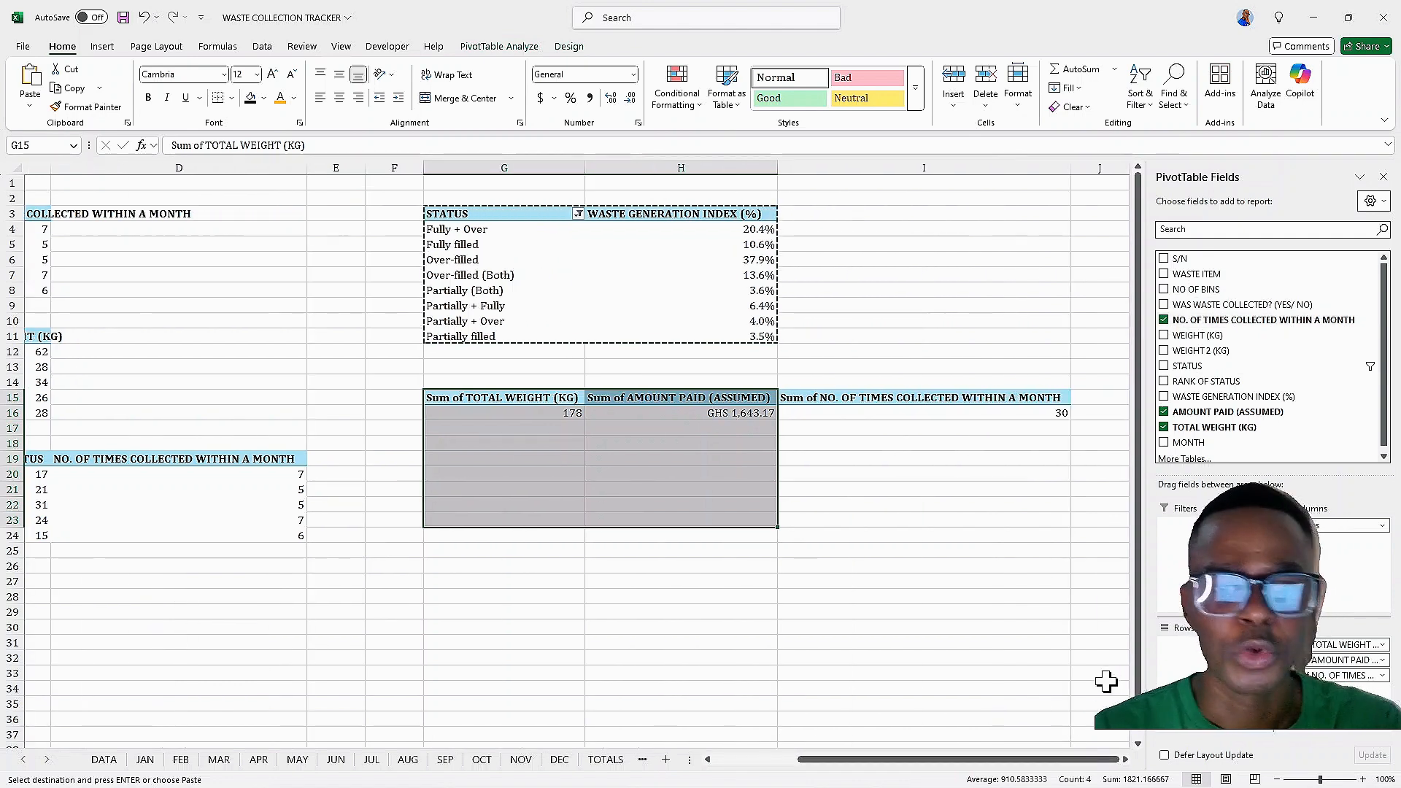
pyautogui.click(1165, 290)
pyautogui.moveTo(929, 761); pyautogui.dragTo(983, 764)
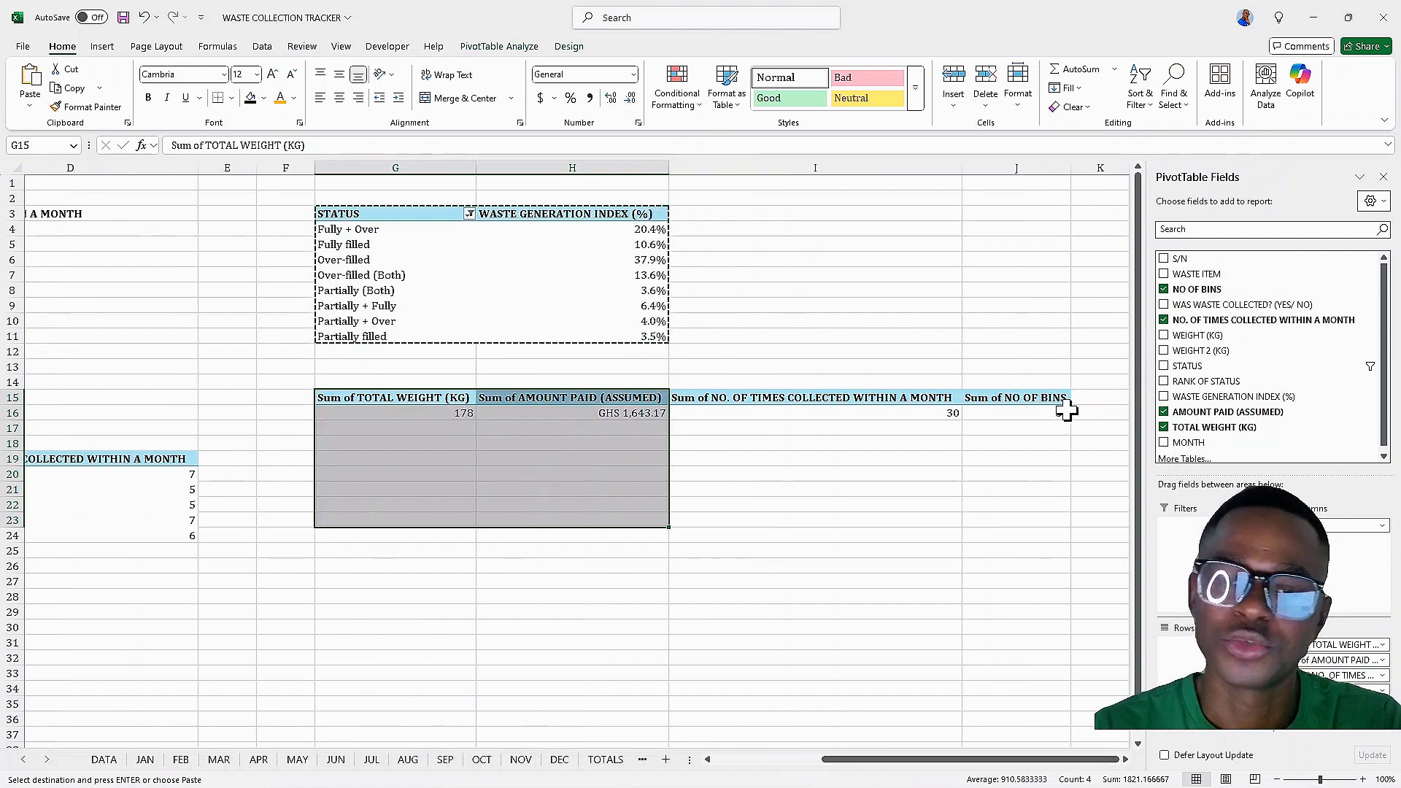
pyautogui.moveTo(1066, 411)
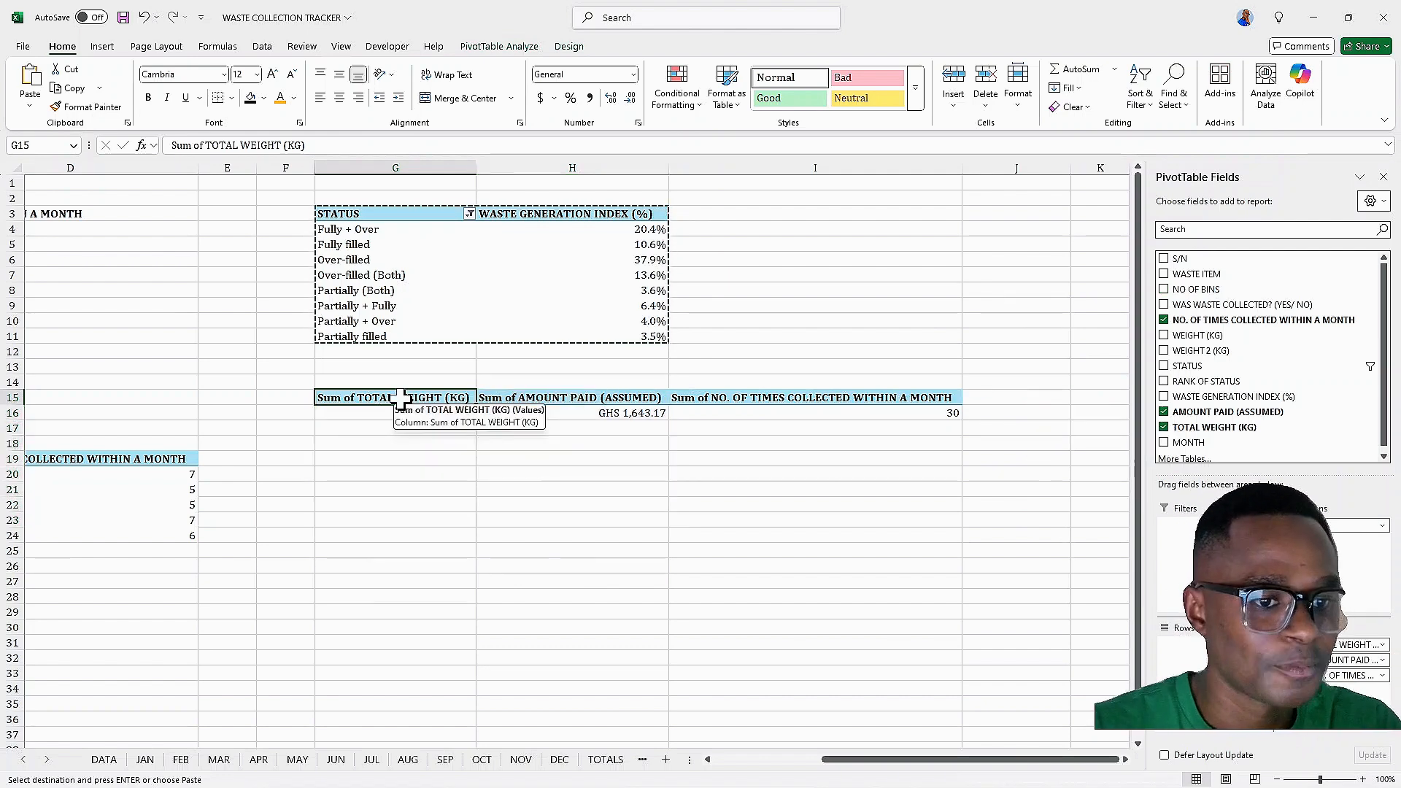
# Rename the Sum of TOTAL WEIGHT (KG) value field to TOTAL WEIGHT (KG)
pyautogui.doubleClick(402, 399)
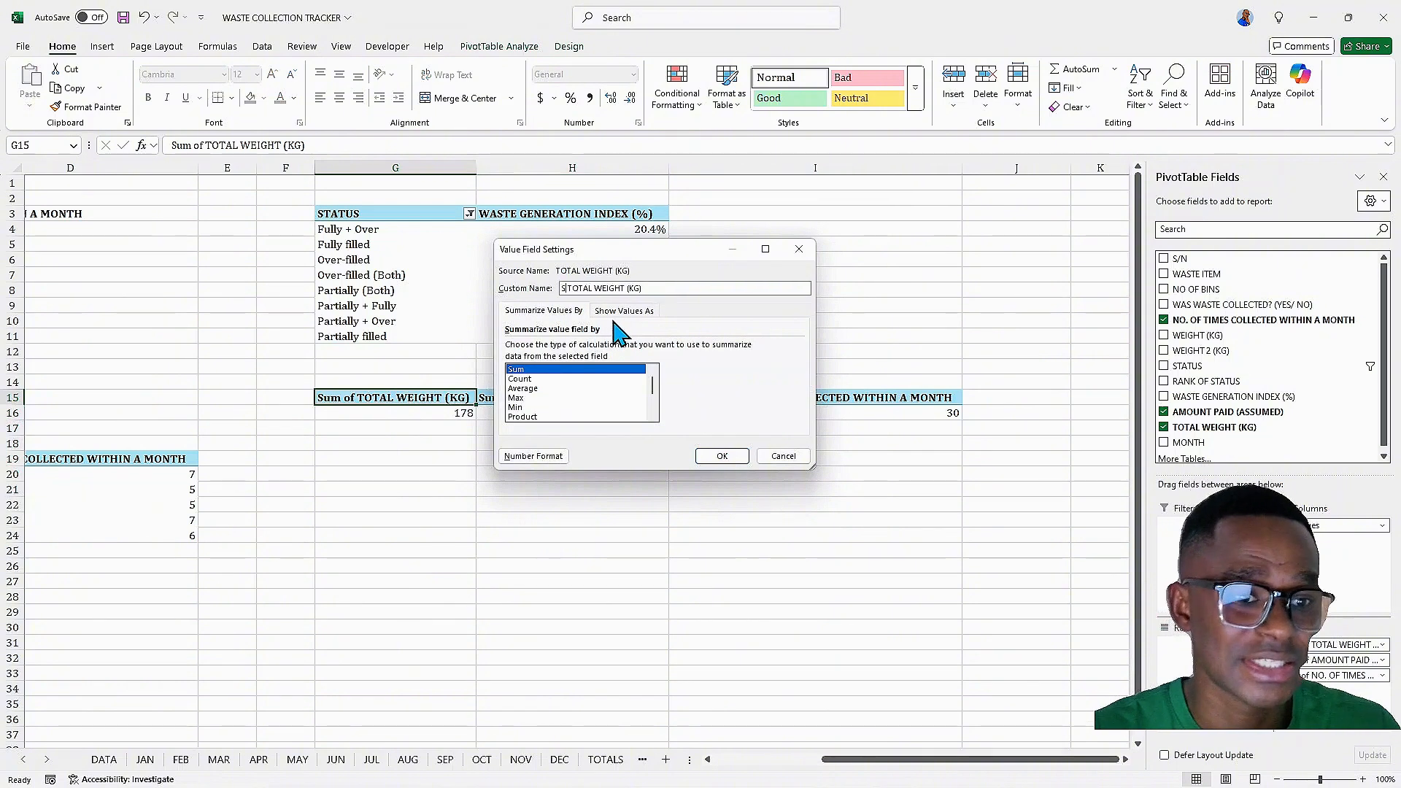
pyautogui.press('BackSpace')
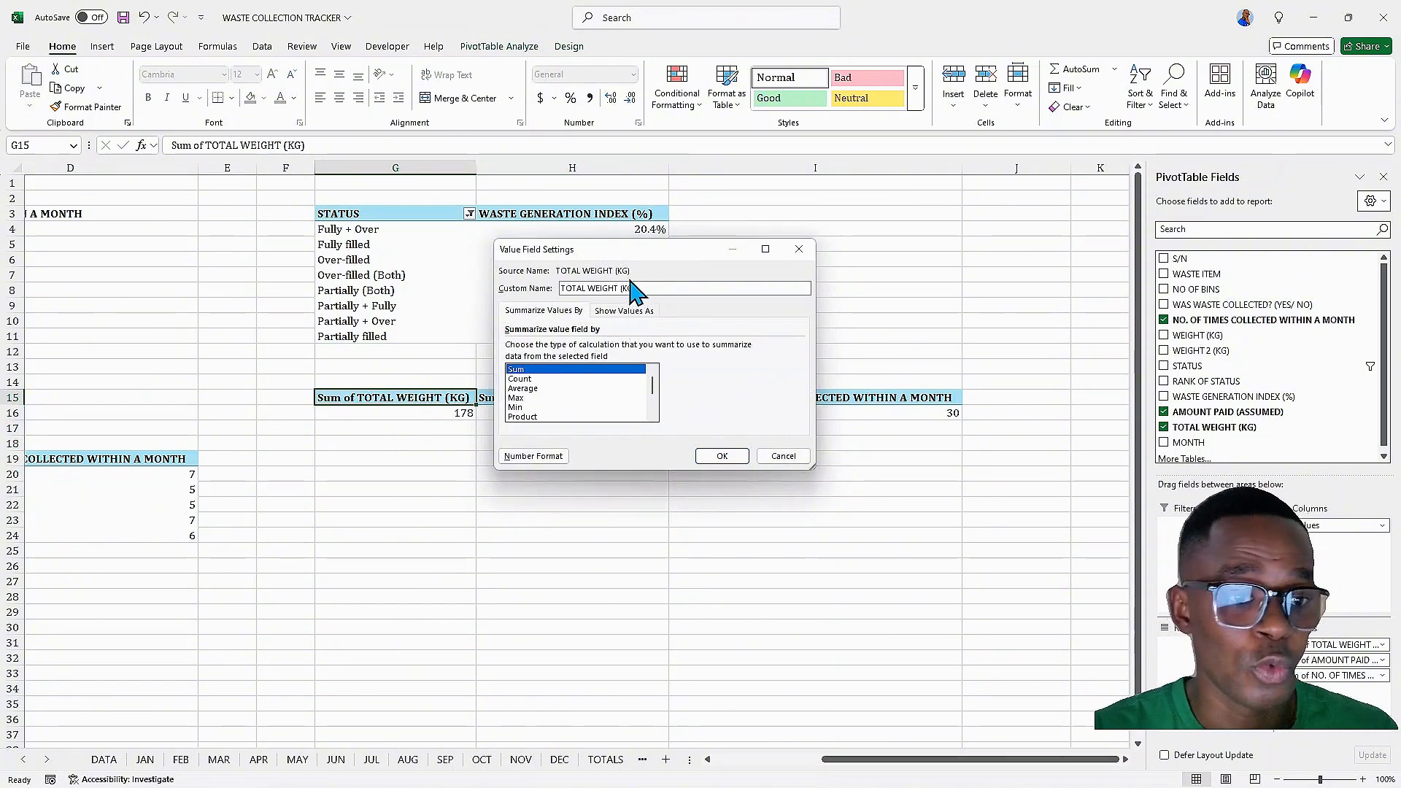
pyautogui.click(721, 456)
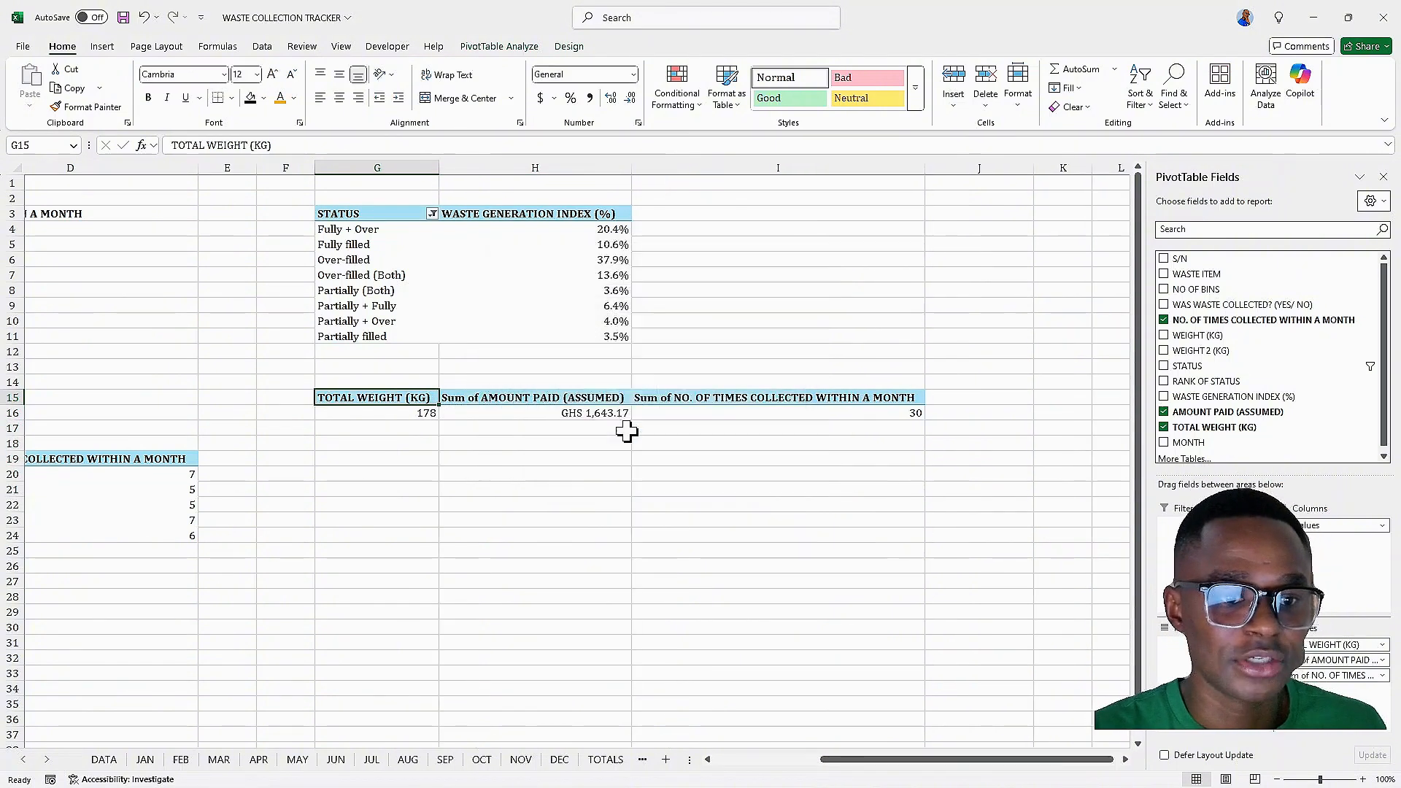
# Rename the Sum of AMOUNT PAID (ASSUMED) value field to AMOUNT PAID (ASSUMED)
pyautogui.doubleClick(520, 400)
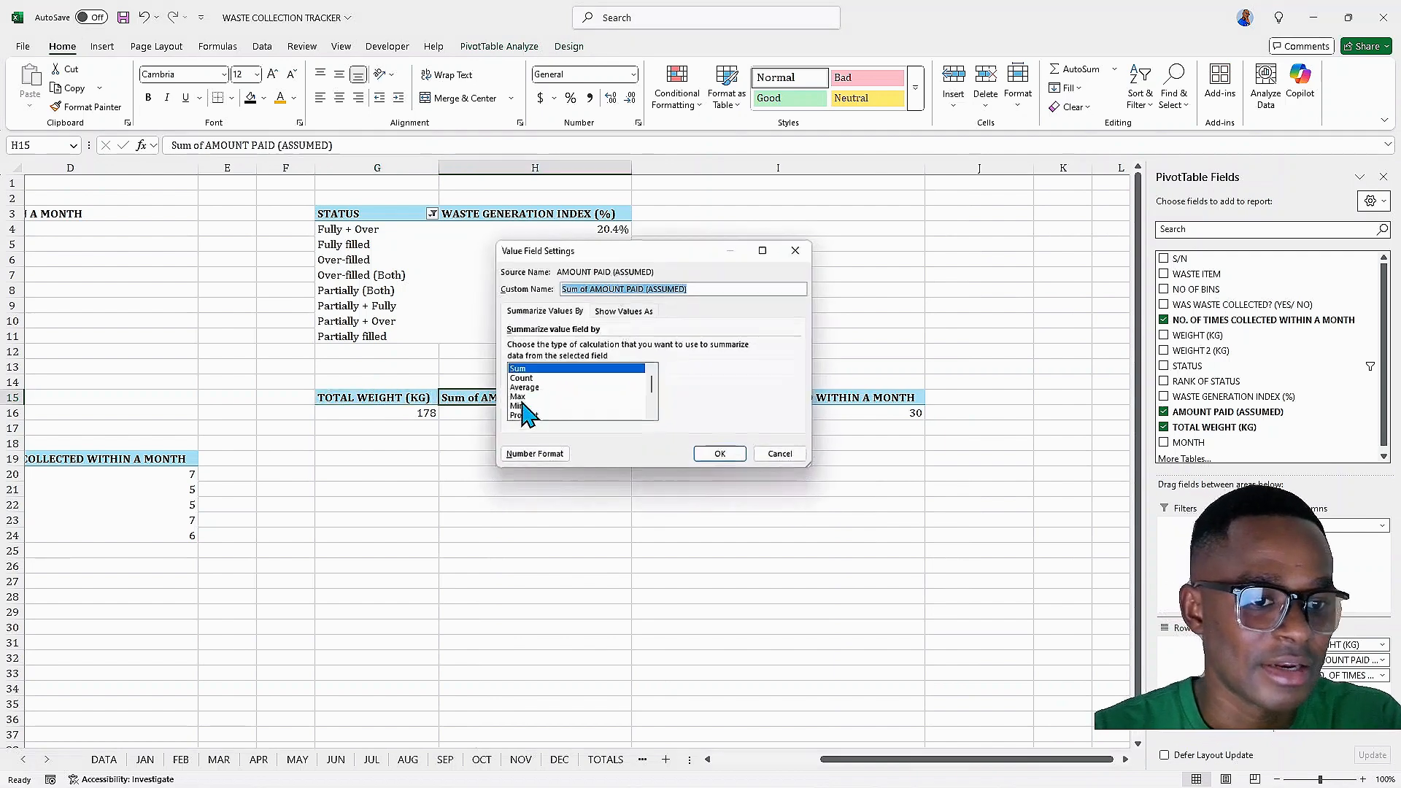
pyautogui.click(593, 288)
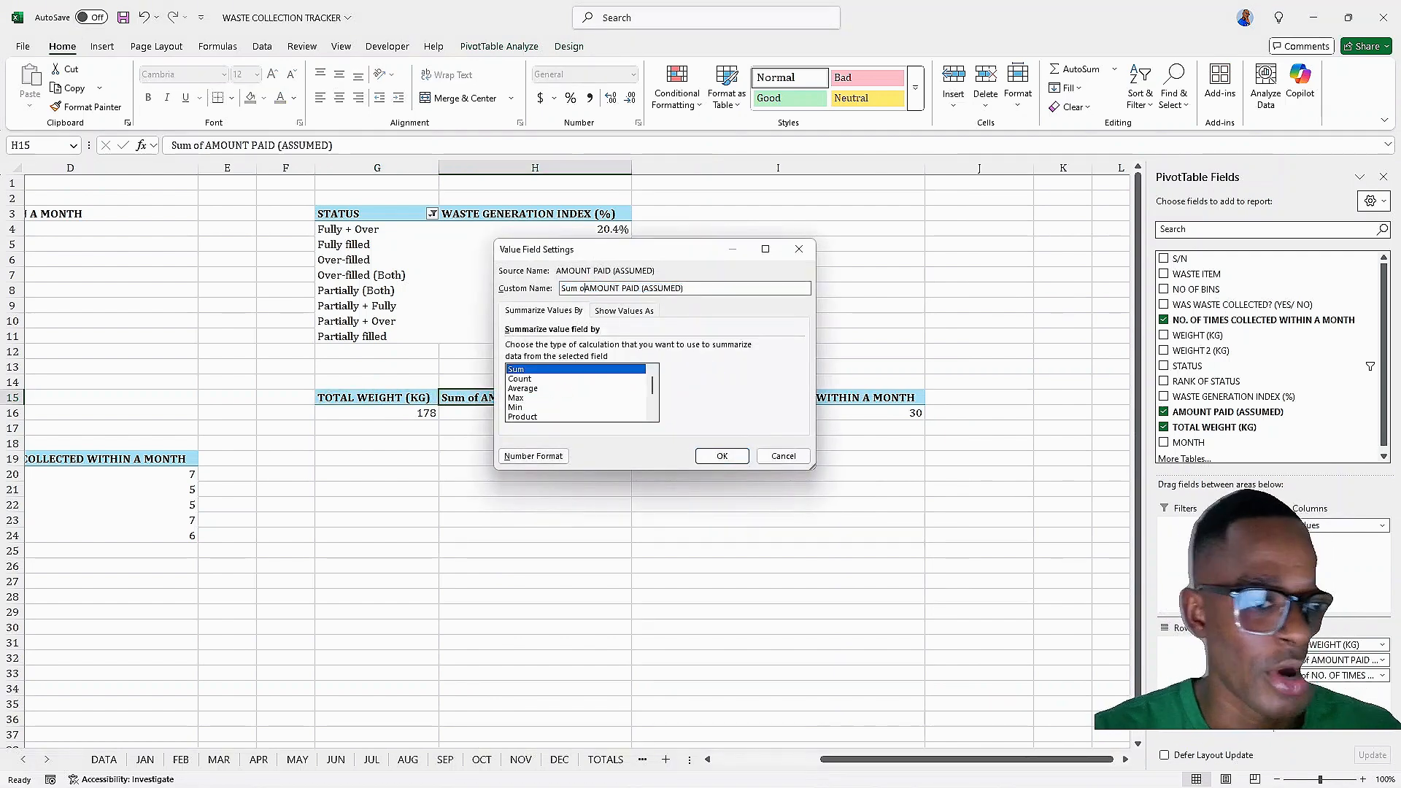
pyautogui.press('BackSpace')
pyautogui.press('BackSpace')
pyautogui.press('BackSpace')
pyautogui.press('BackSpace')
pyautogui.press('BackSpace')
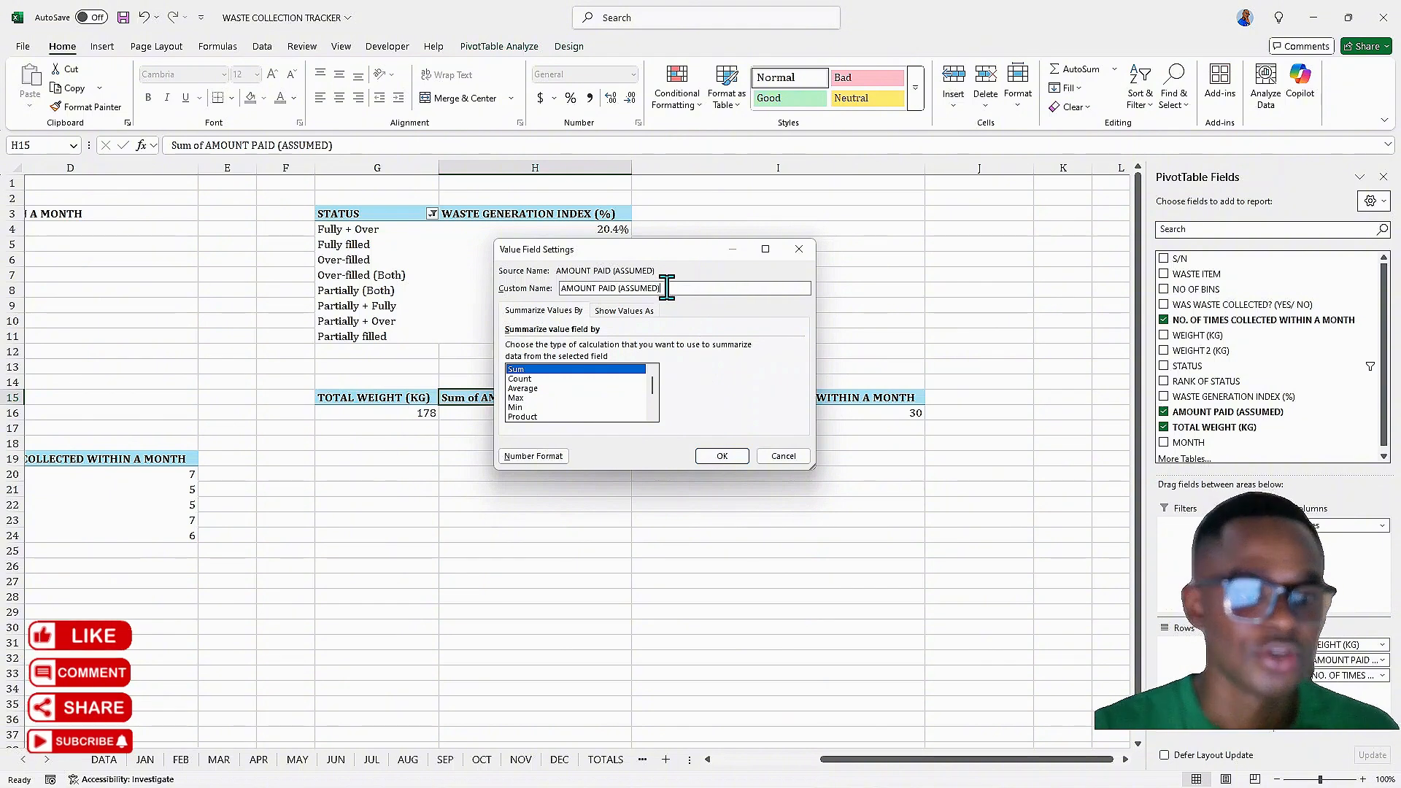
pyautogui.click(723, 456)
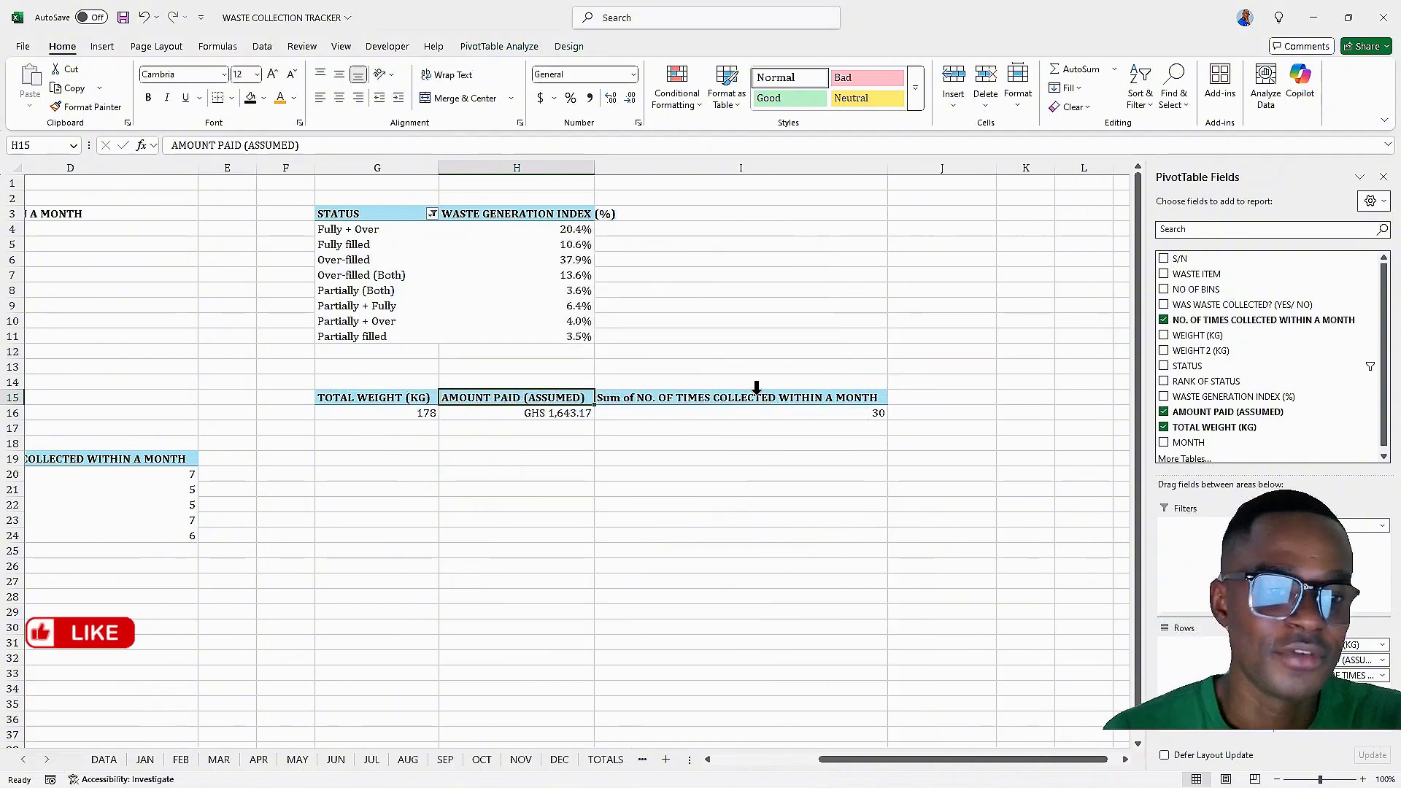
# Rename the Sum of NO. OF TIMES COLLECTED WITHIN A MONTH value field to NO. OF TIMES COLLECTED WITHIN A MONTH
pyautogui.doubleClick(760, 399)
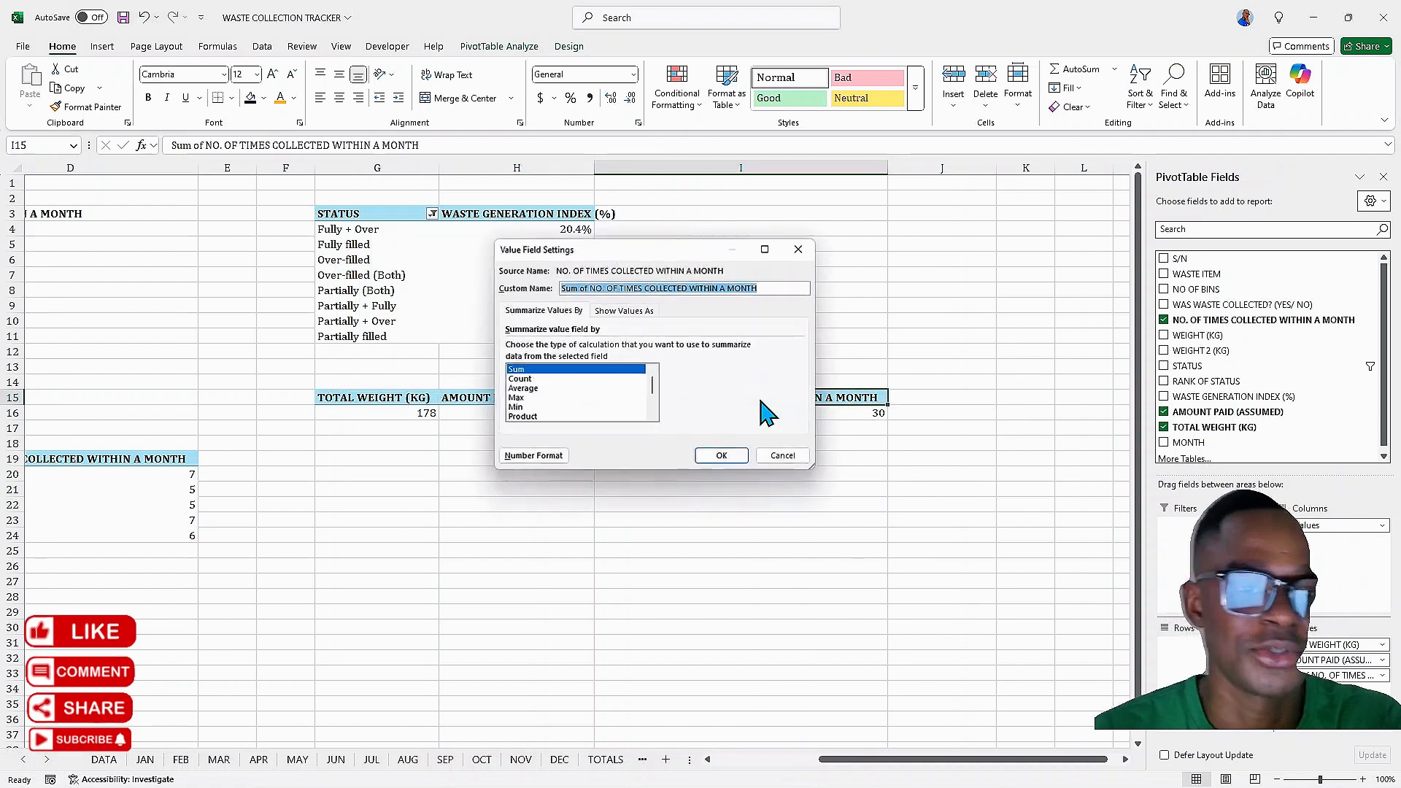
pyautogui.click(592, 289)
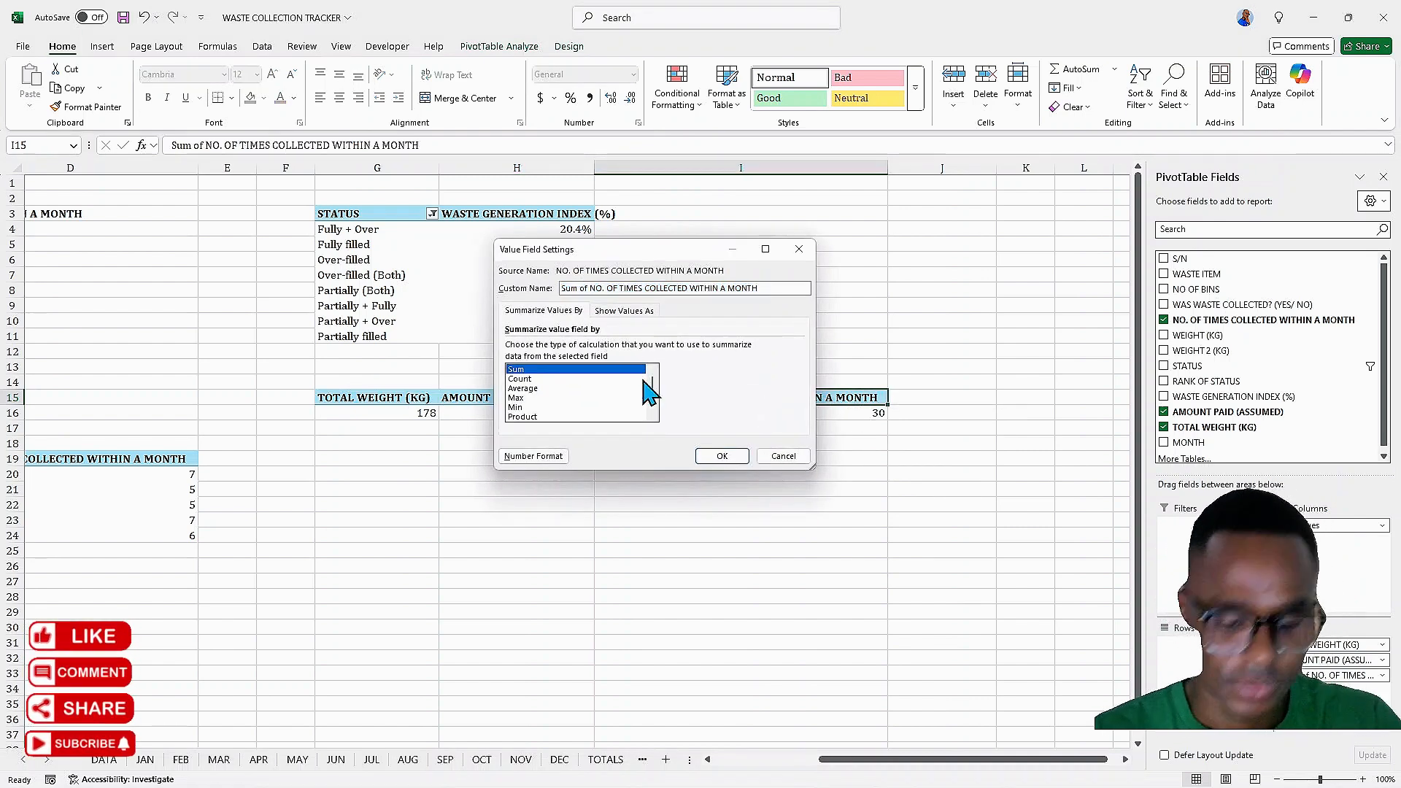
pyautogui.press('BackSpace')
pyautogui.press('BackSpace')
pyautogui.press('BackSpace')
pyautogui.press('BackSpace')
pyautogui.press('BackSpace')
pyautogui.press('BackSpace')
pyautogui.press('BackSpace')
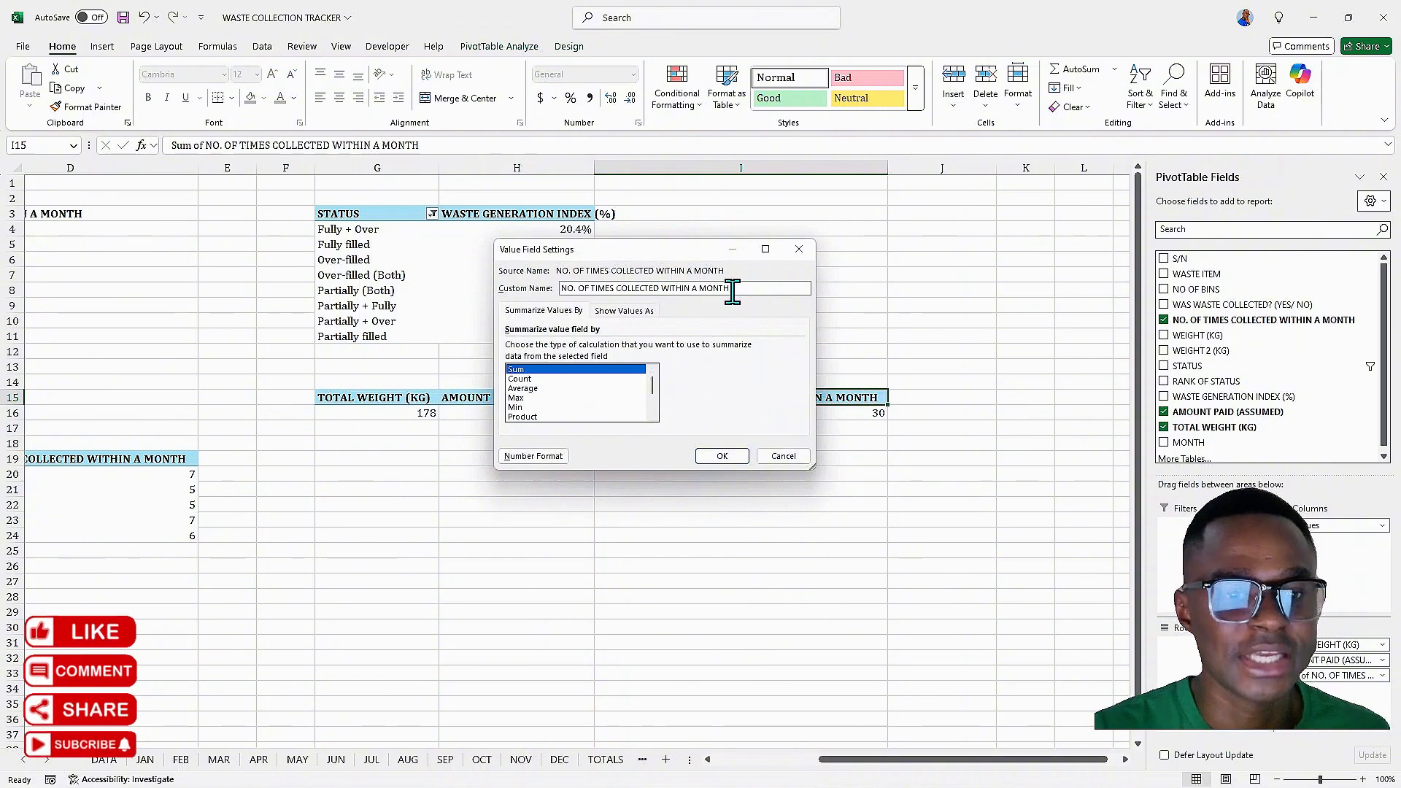
pyautogui.click(722, 457)
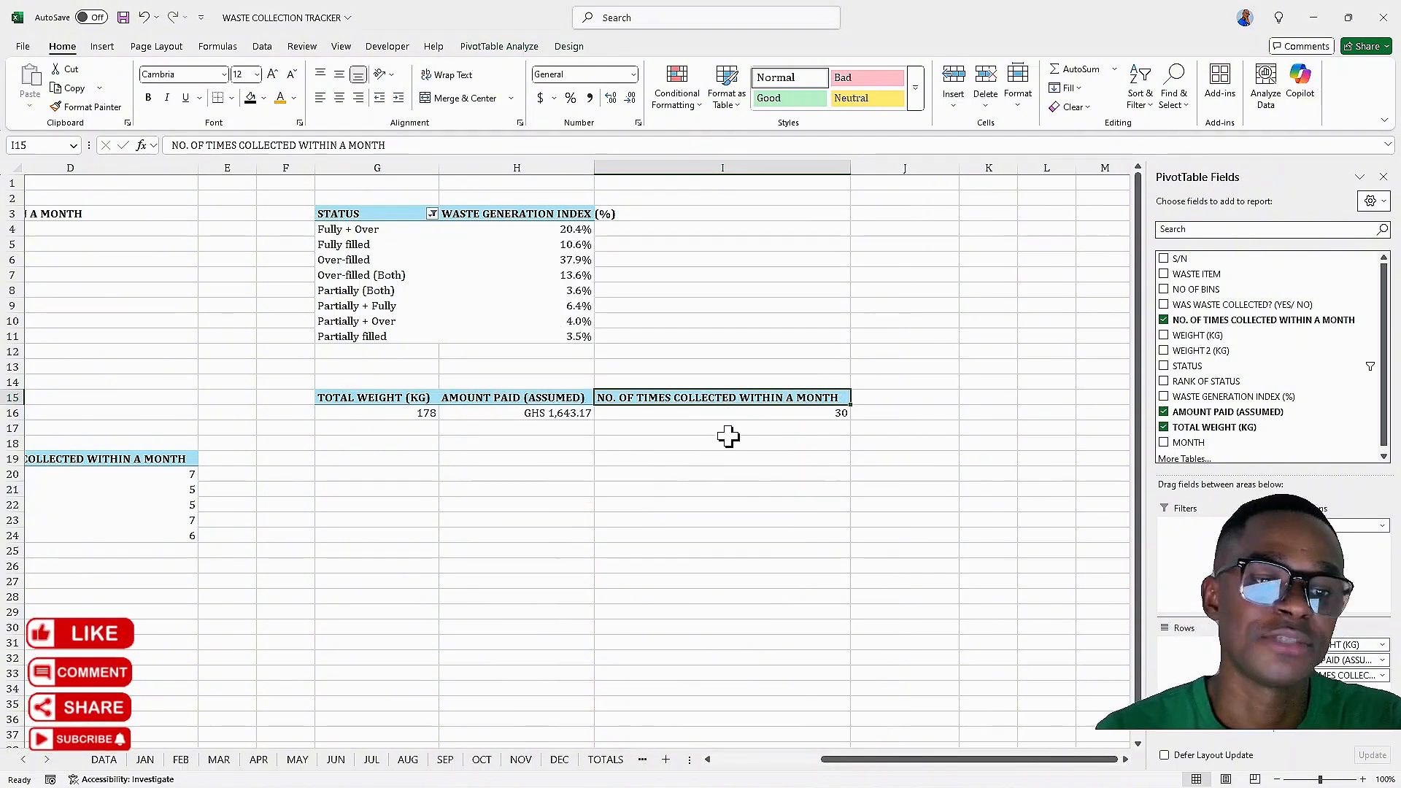
pyautogui.click(733, 414)
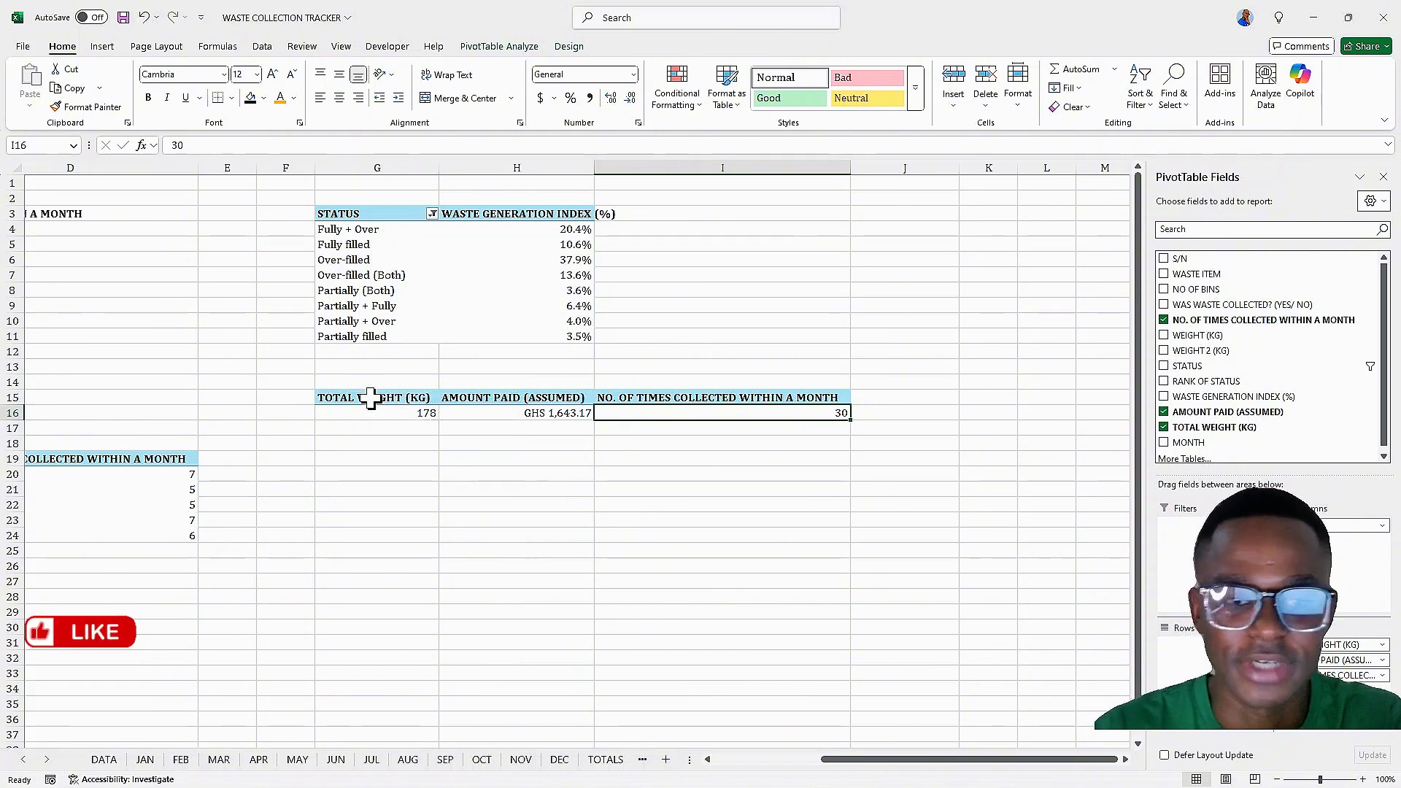
# Copy the STATUS PivotTable and paste a duplicate starting at cell K3
pyautogui.moveTo(908, 761); pyautogui.dragTo(970, 772)
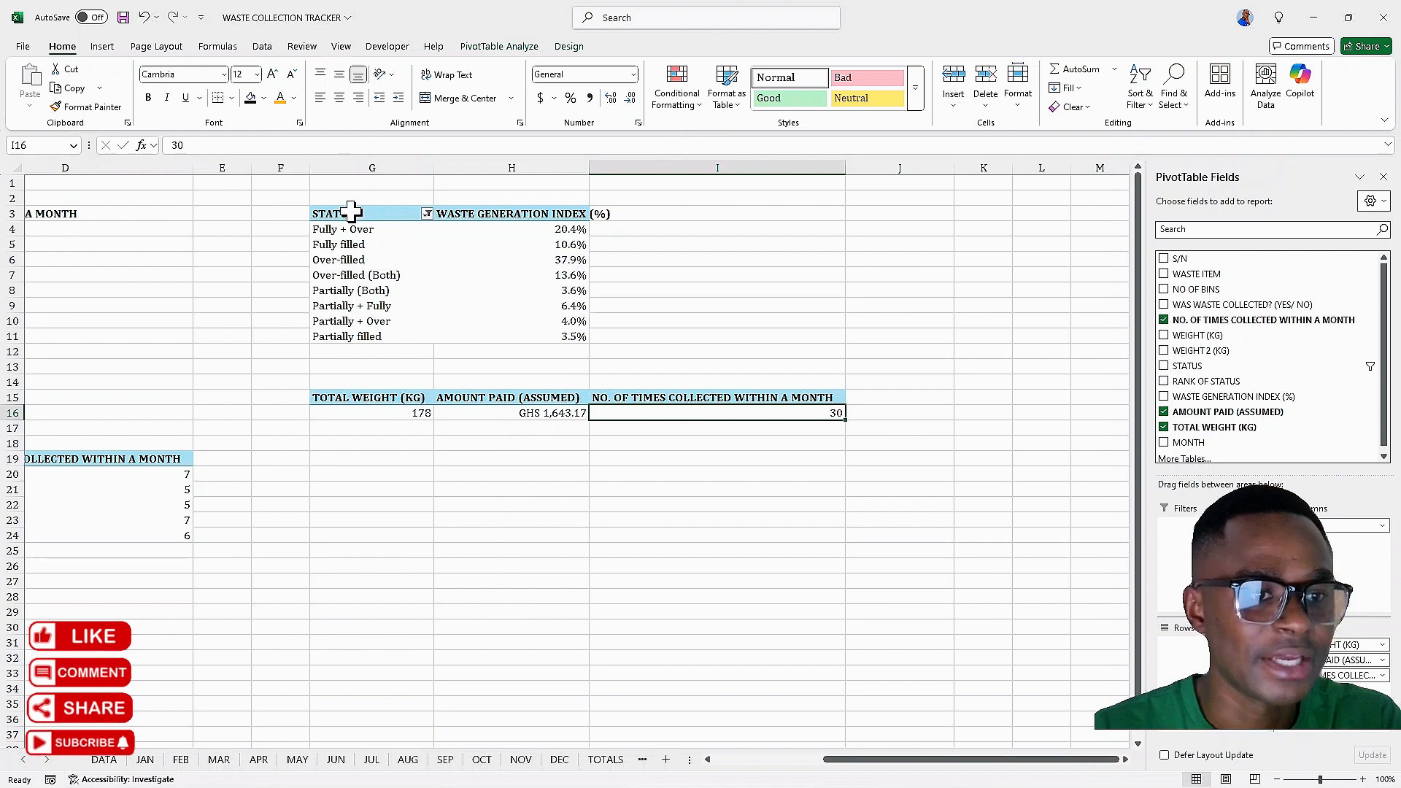
pyautogui.moveTo(353, 213); pyautogui.dragTo(543, 333)
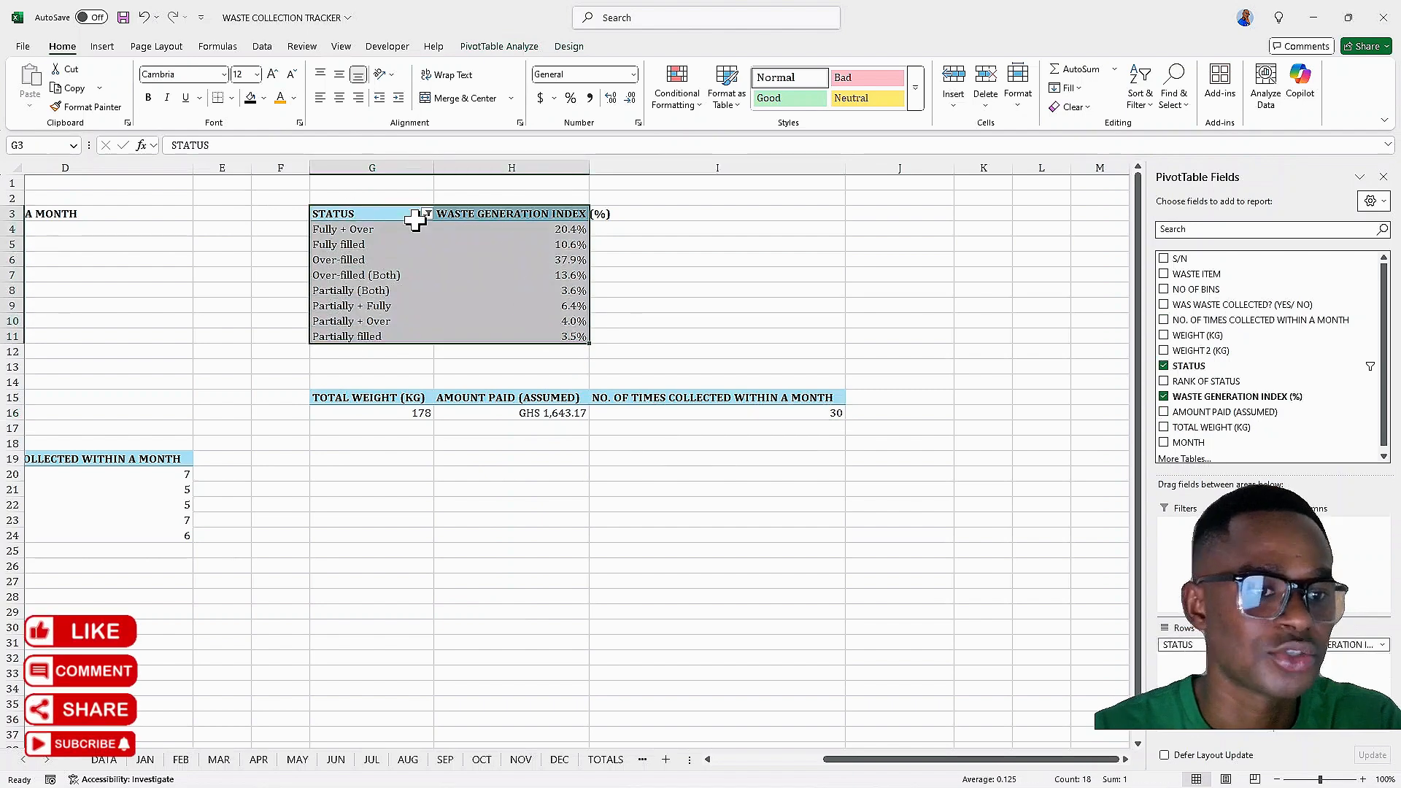
pyautogui.rightClick(401, 219)
pyautogui.click(436, 252)
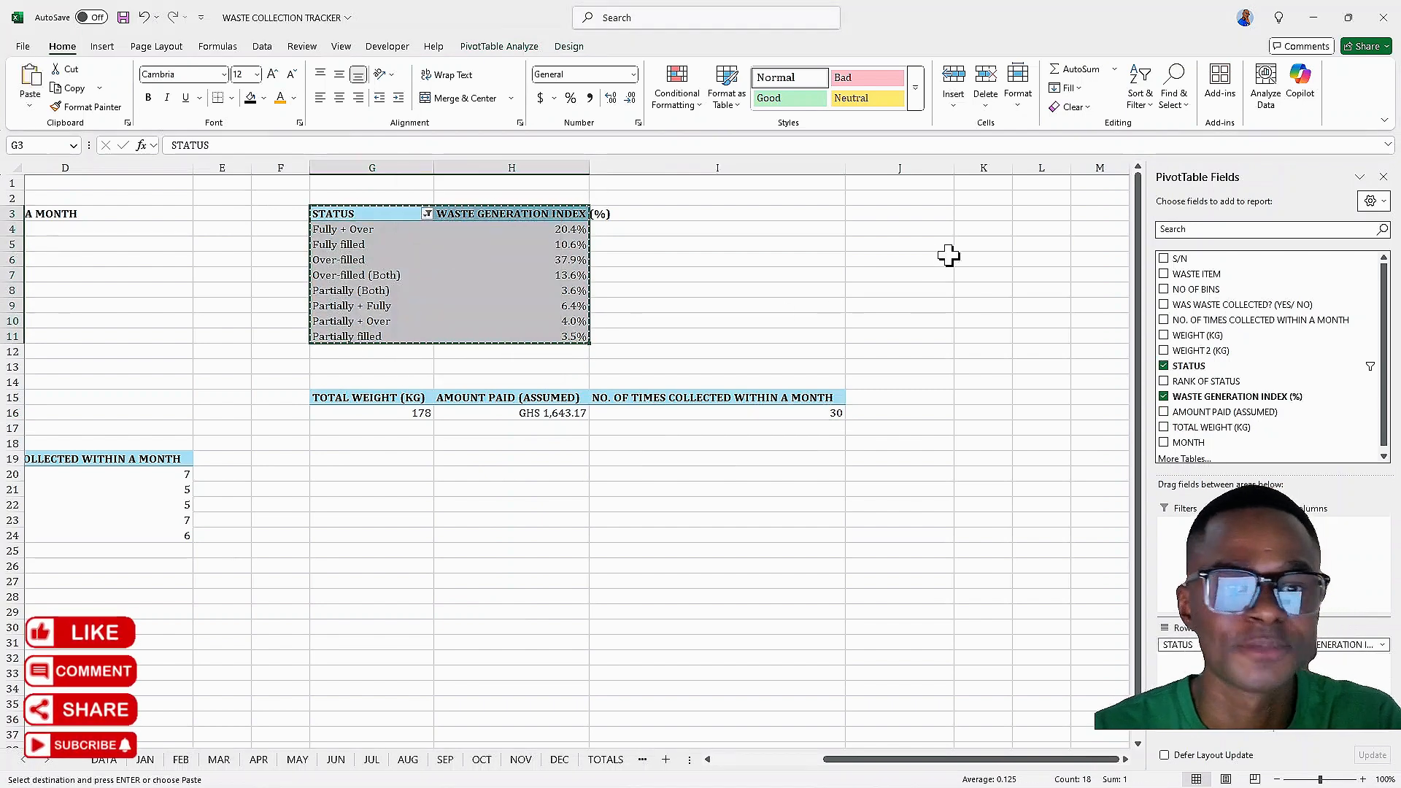
pyautogui.click(971, 211)
pyautogui.rightClick(973, 212)
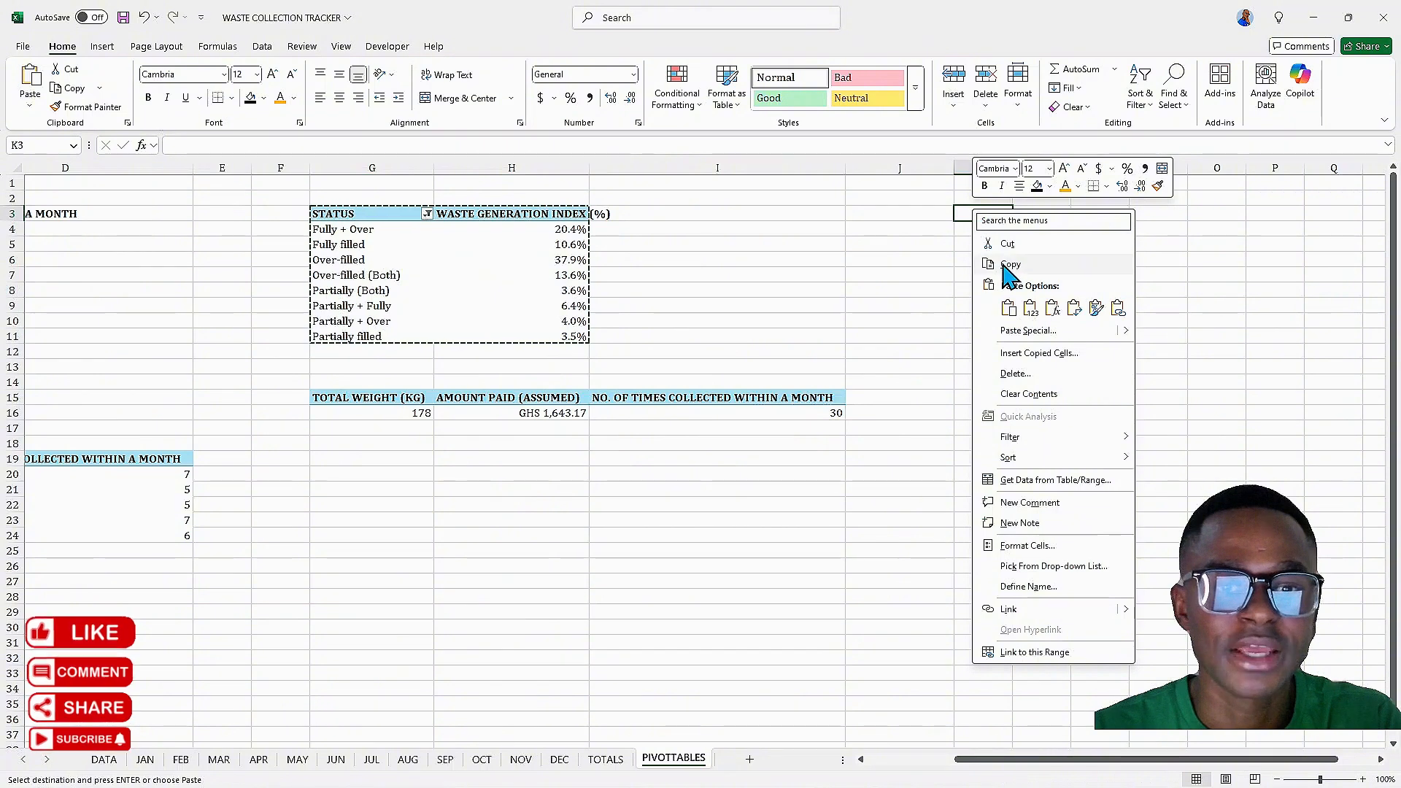
pyautogui.click(1010, 309)
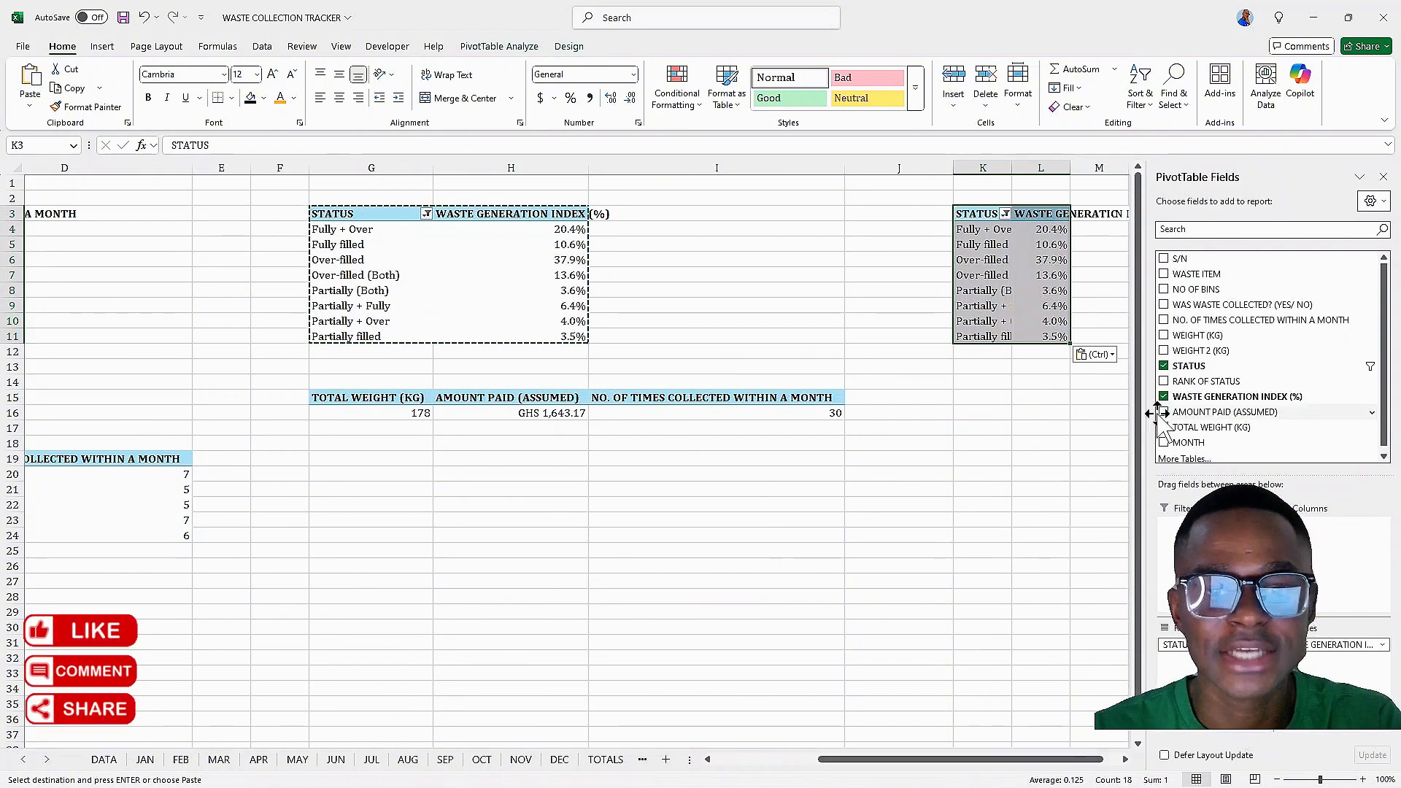
# Rebuild the K3 PivotTable with MONTH as rows and NO OF BINS as the value field
pyautogui.click(1164, 365)
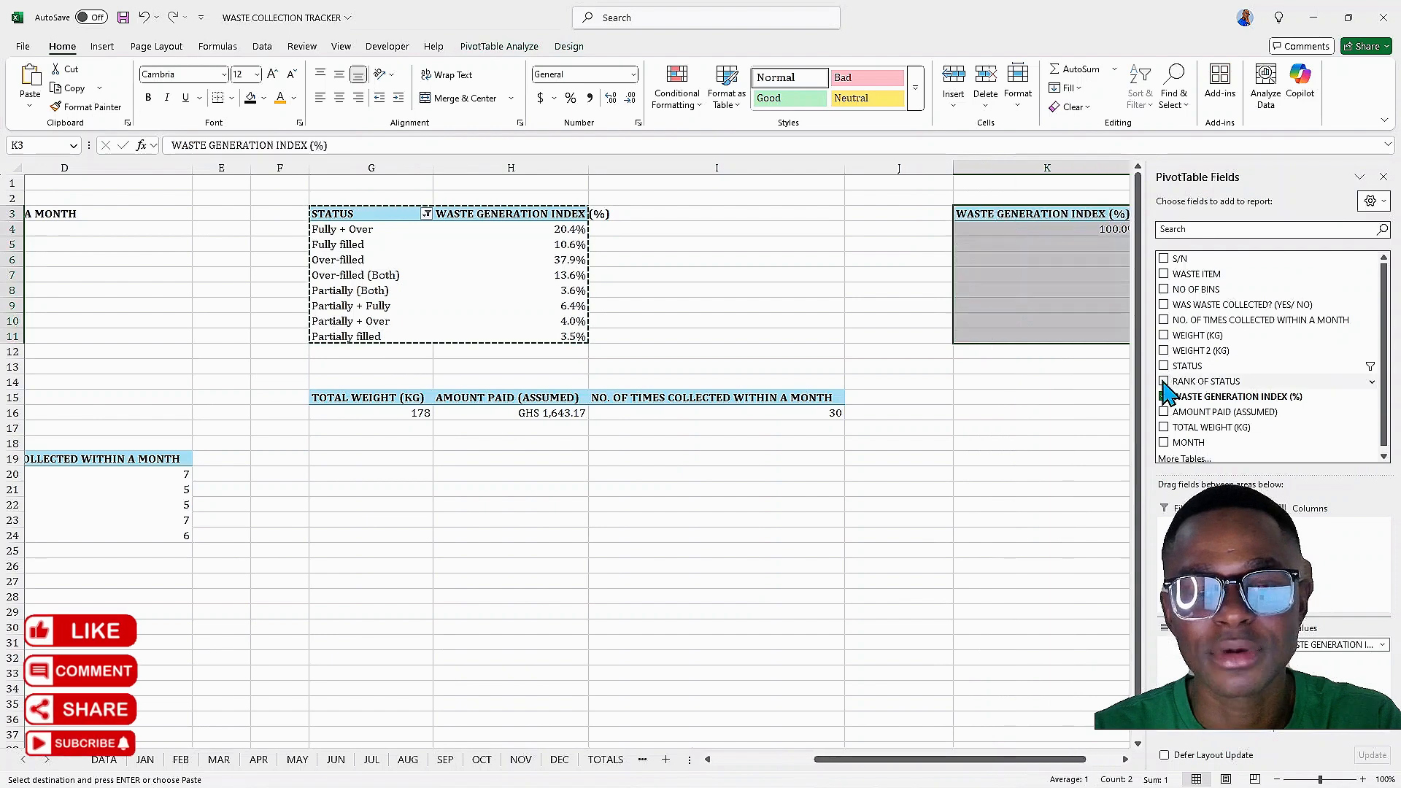
pyautogui.click(1164, 396)
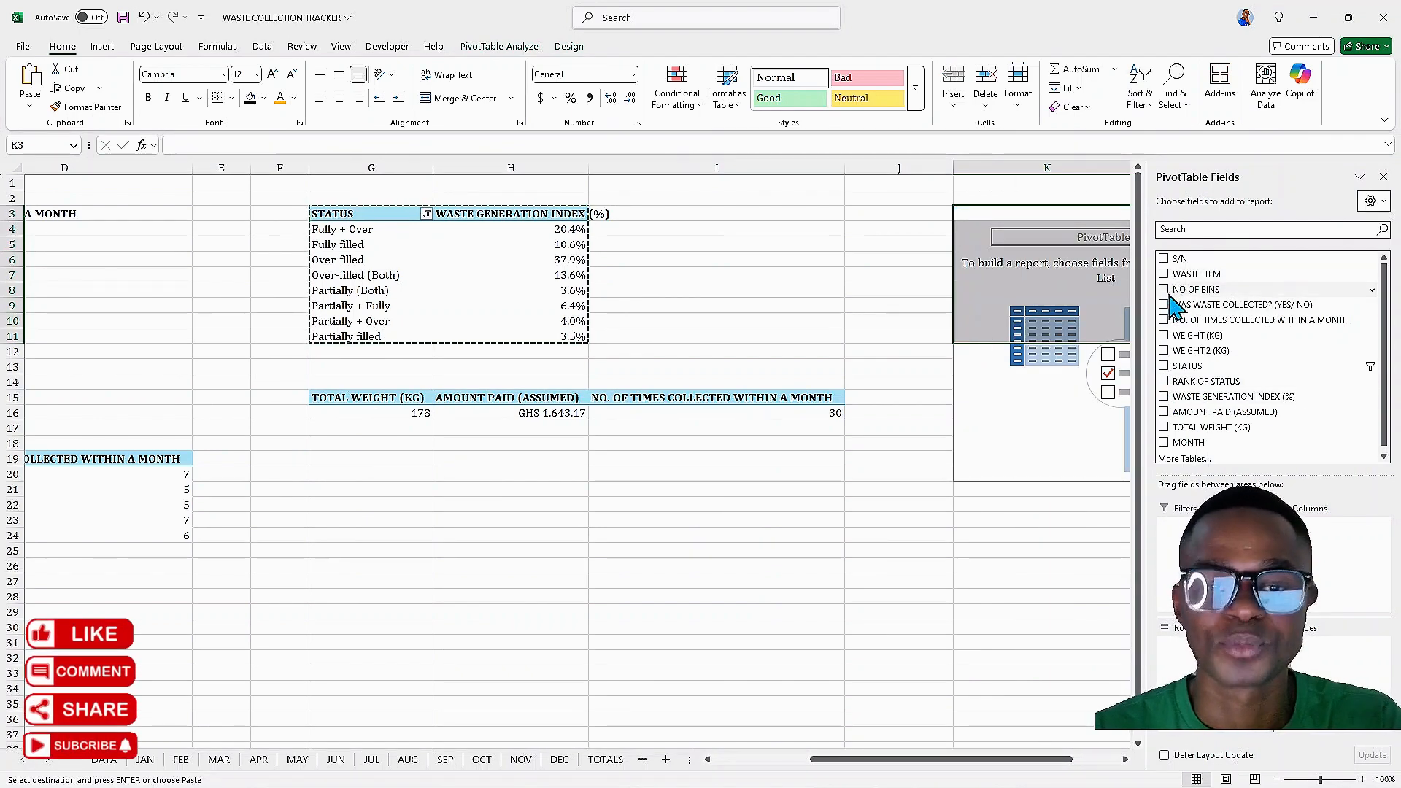
pyautogui.scroll(-1, 1171, 300)
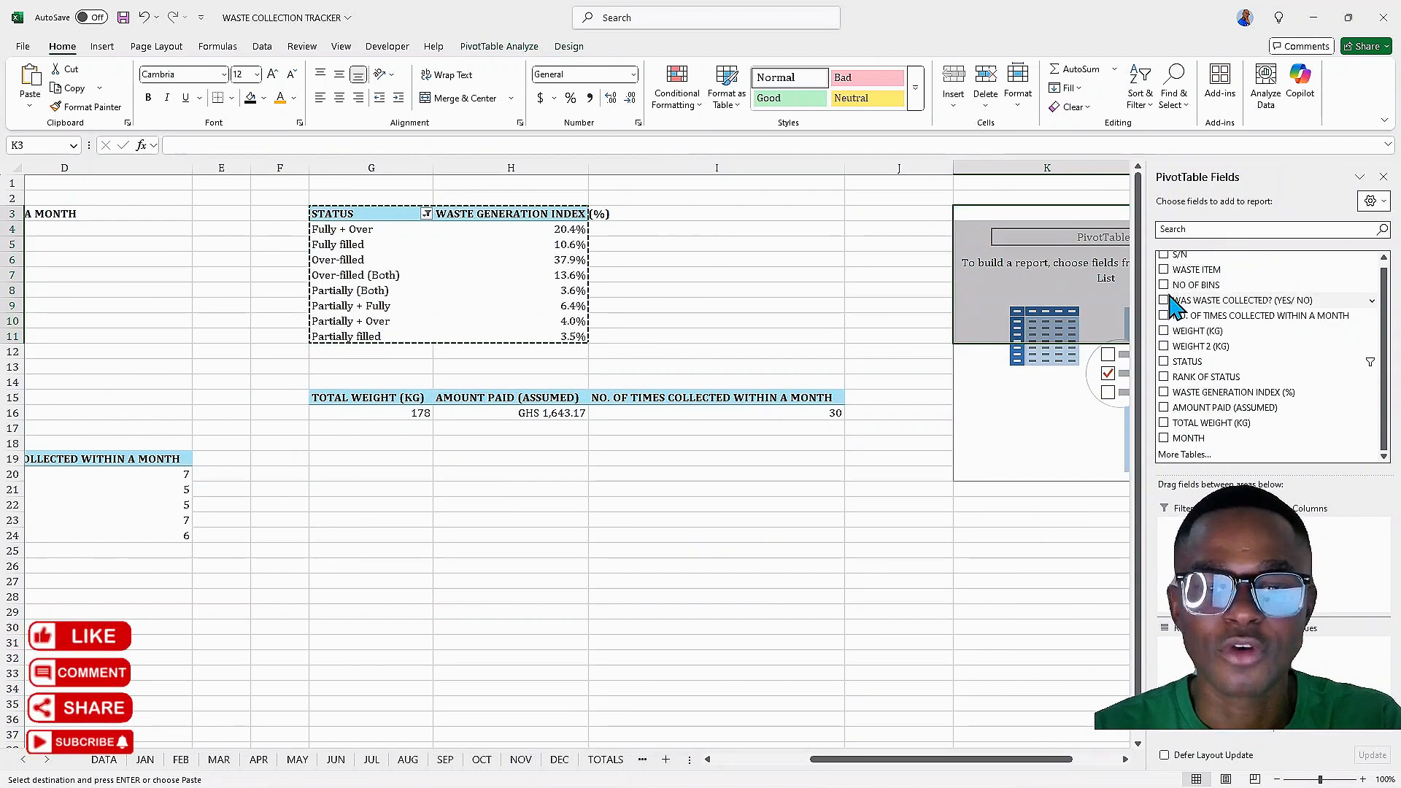
pyautogui.click(1164, 439)
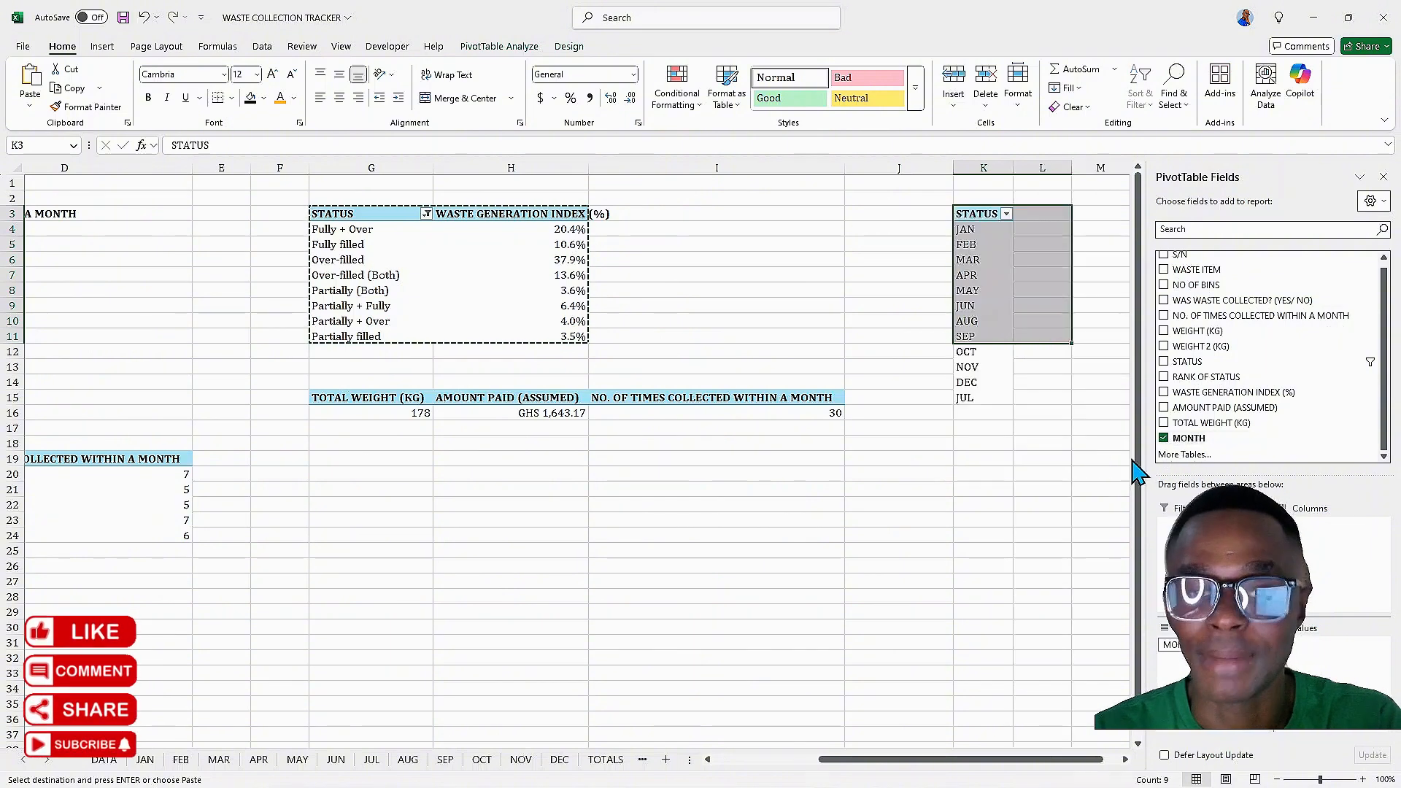
pyautogui.click(1165, 285)
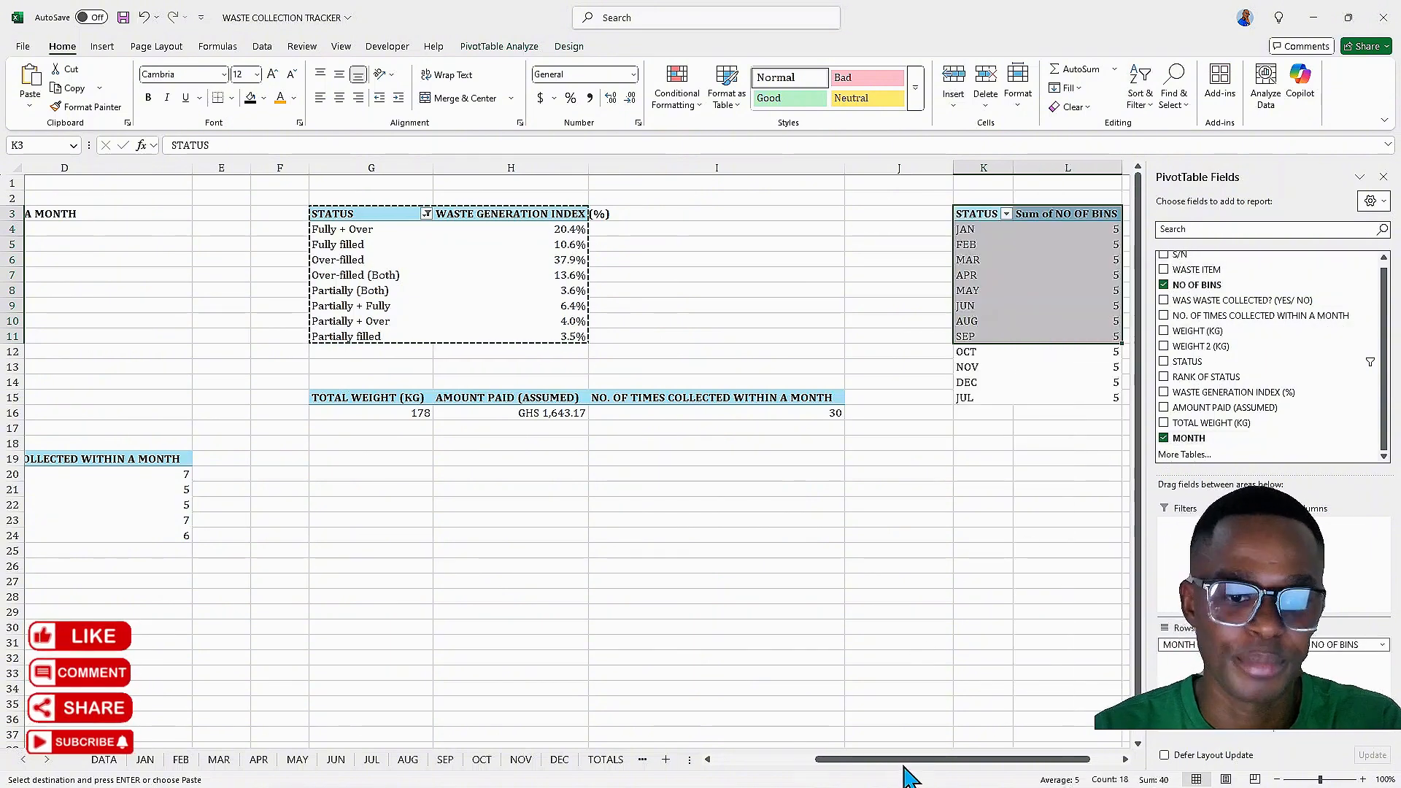
pyautogui.moveTo(910, 775); pyautogui.dragTo(1026, 771)
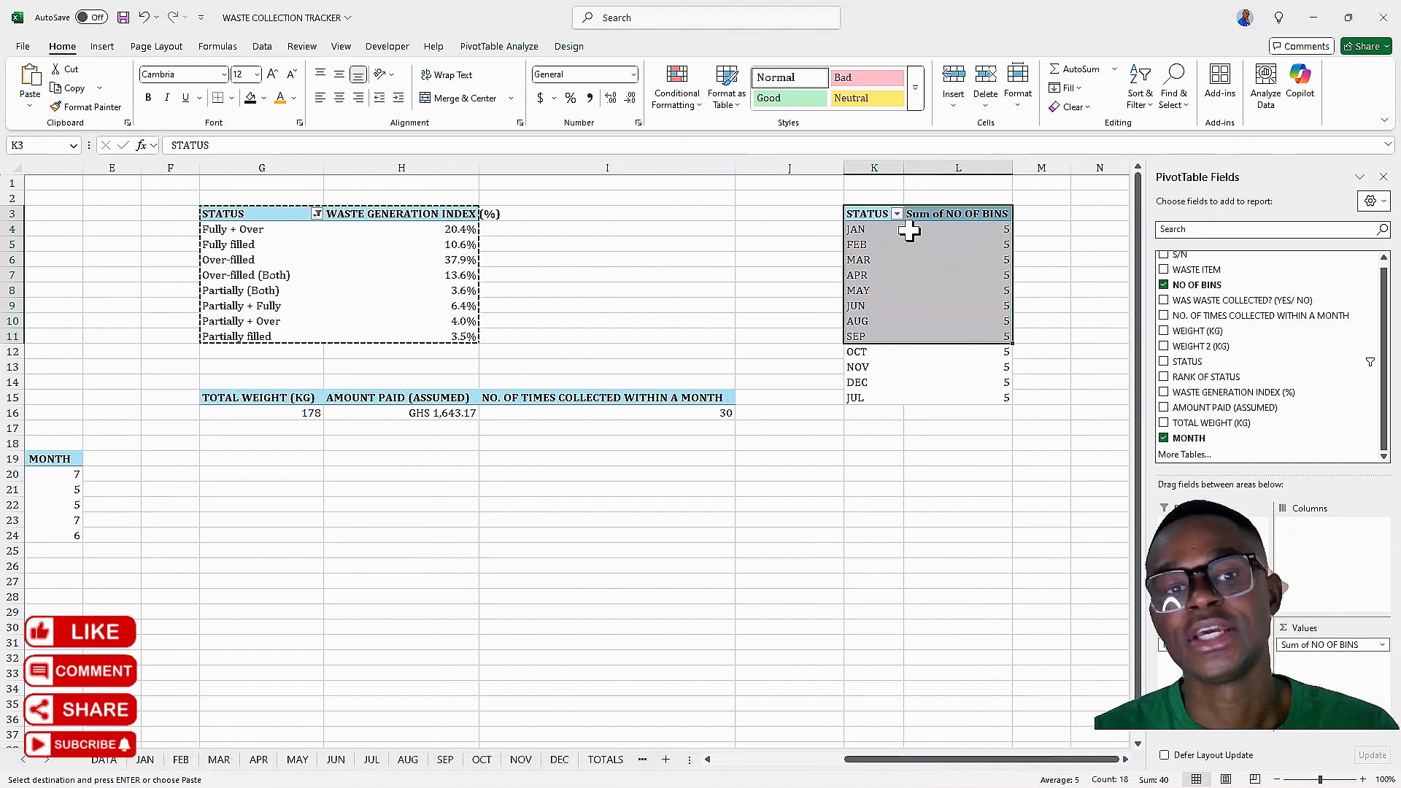
pyautogui.click(941, 459)
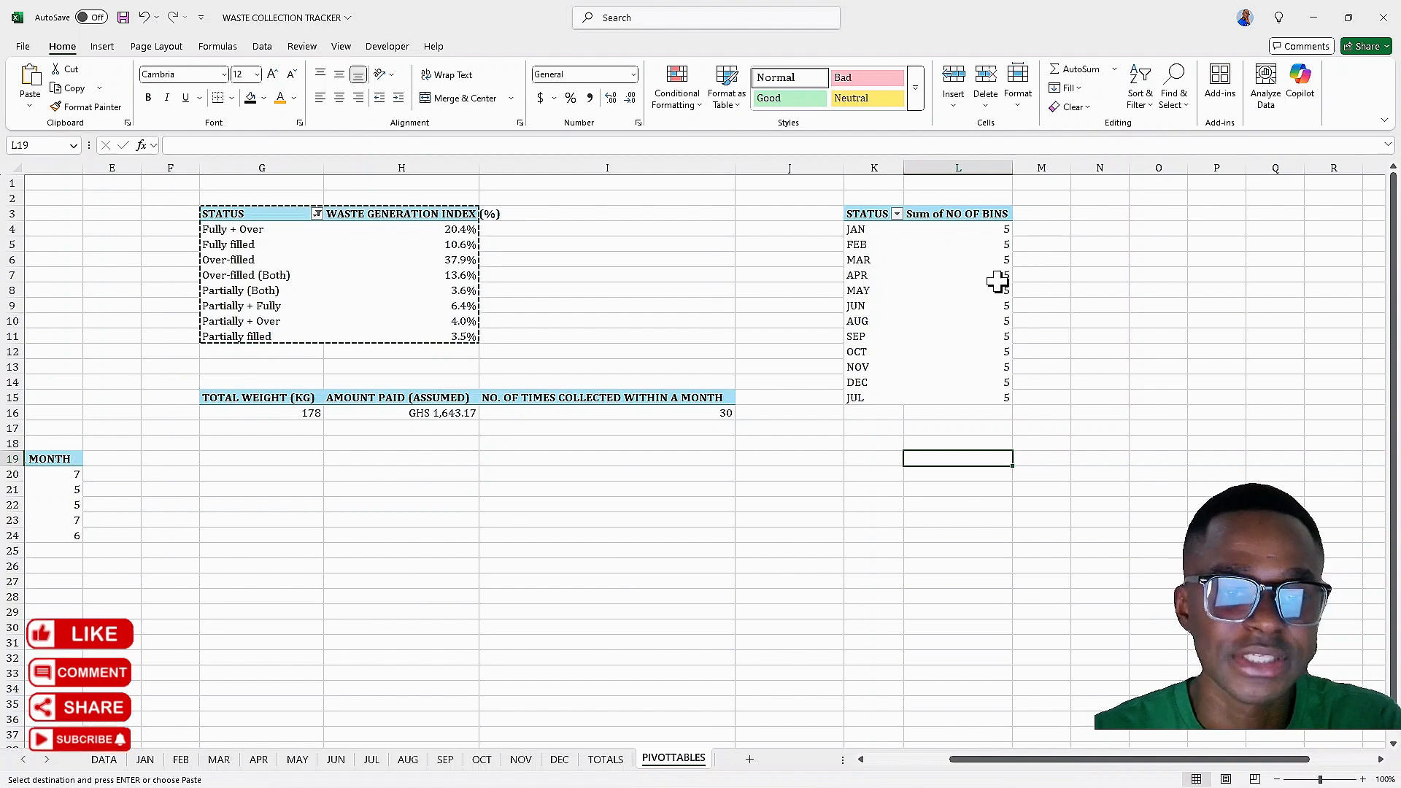
# Turn off grand totals for rows and columns in the K3 PivotTable
pyautogui.click(955, 213)
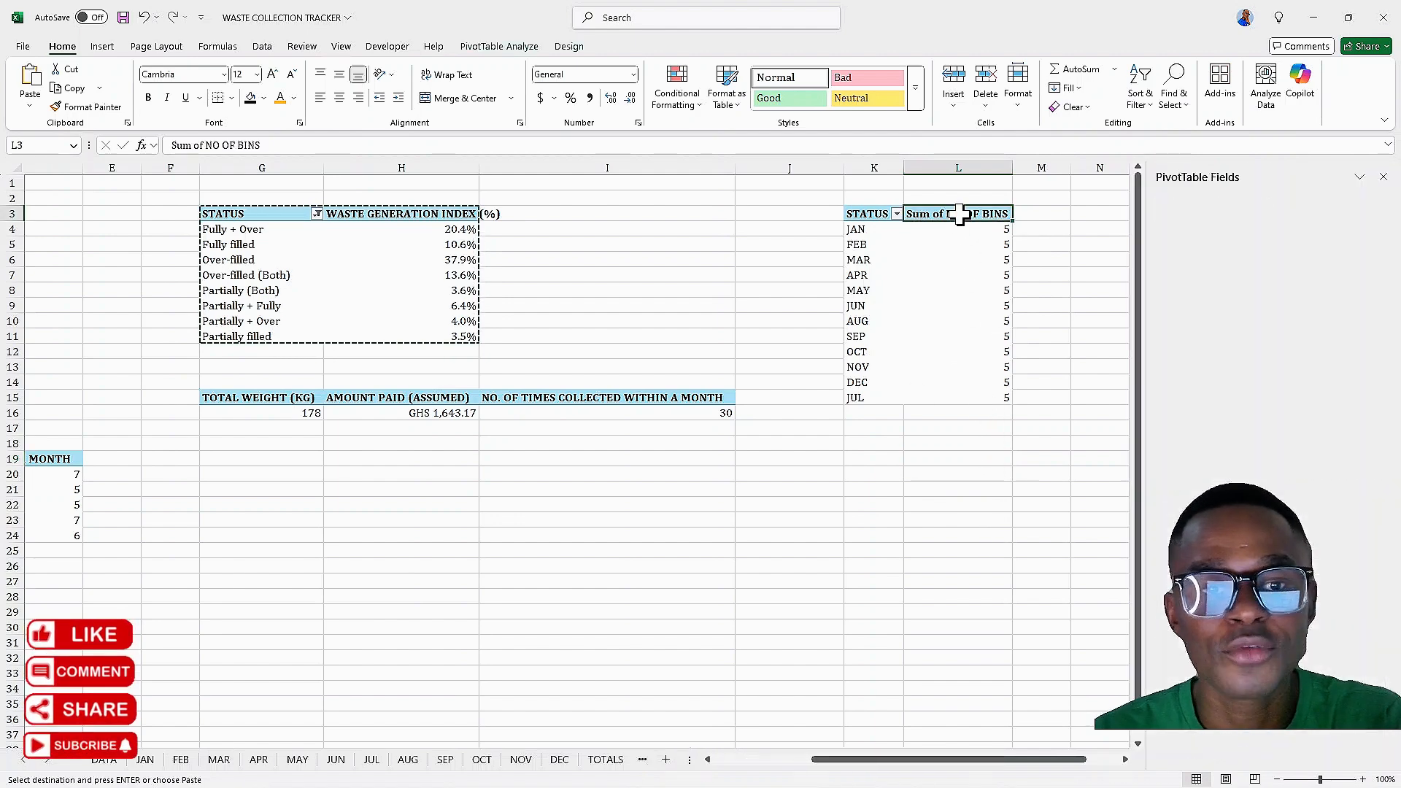
pyautogui.click(569, 46)
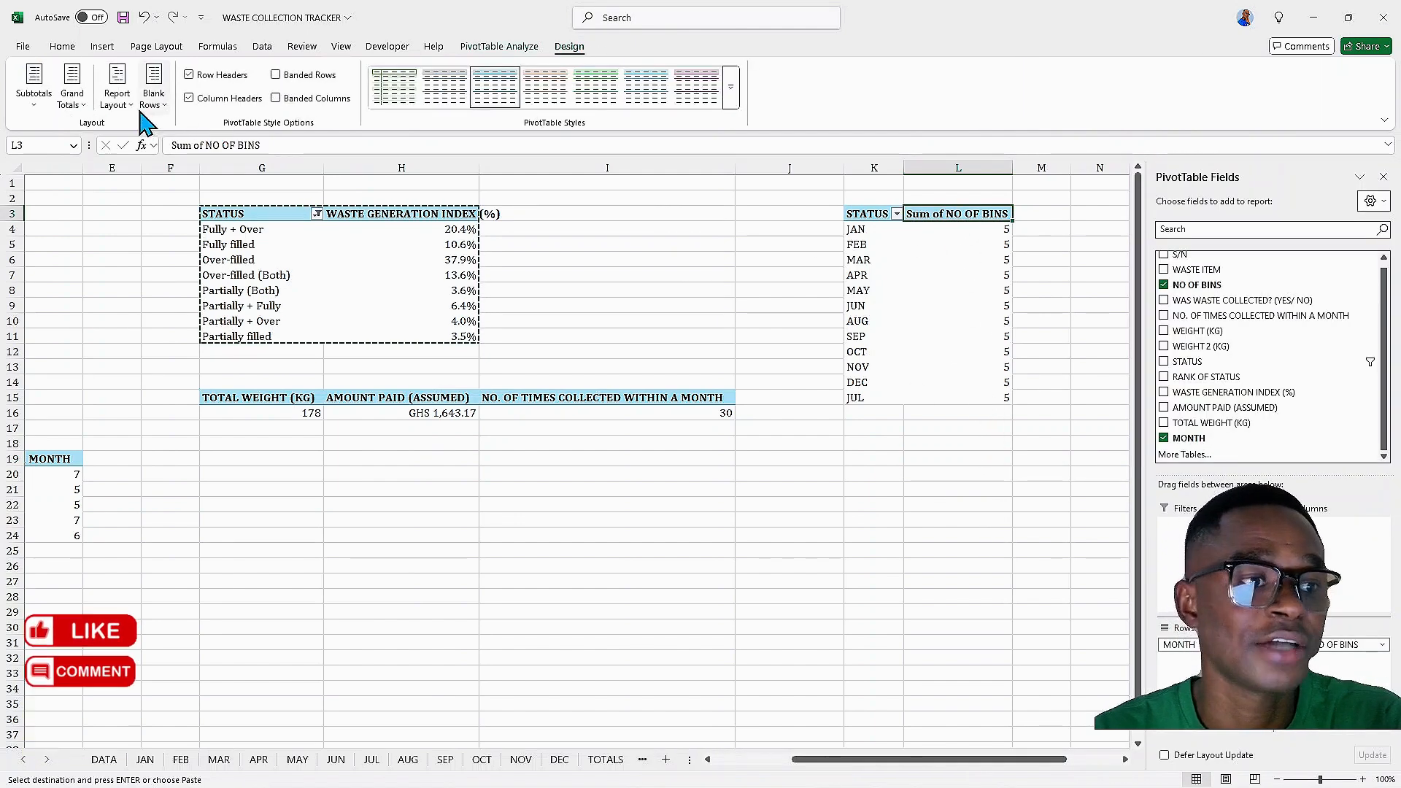
pyautogui.click(84, 103)
pyautogui.click(117, 163)
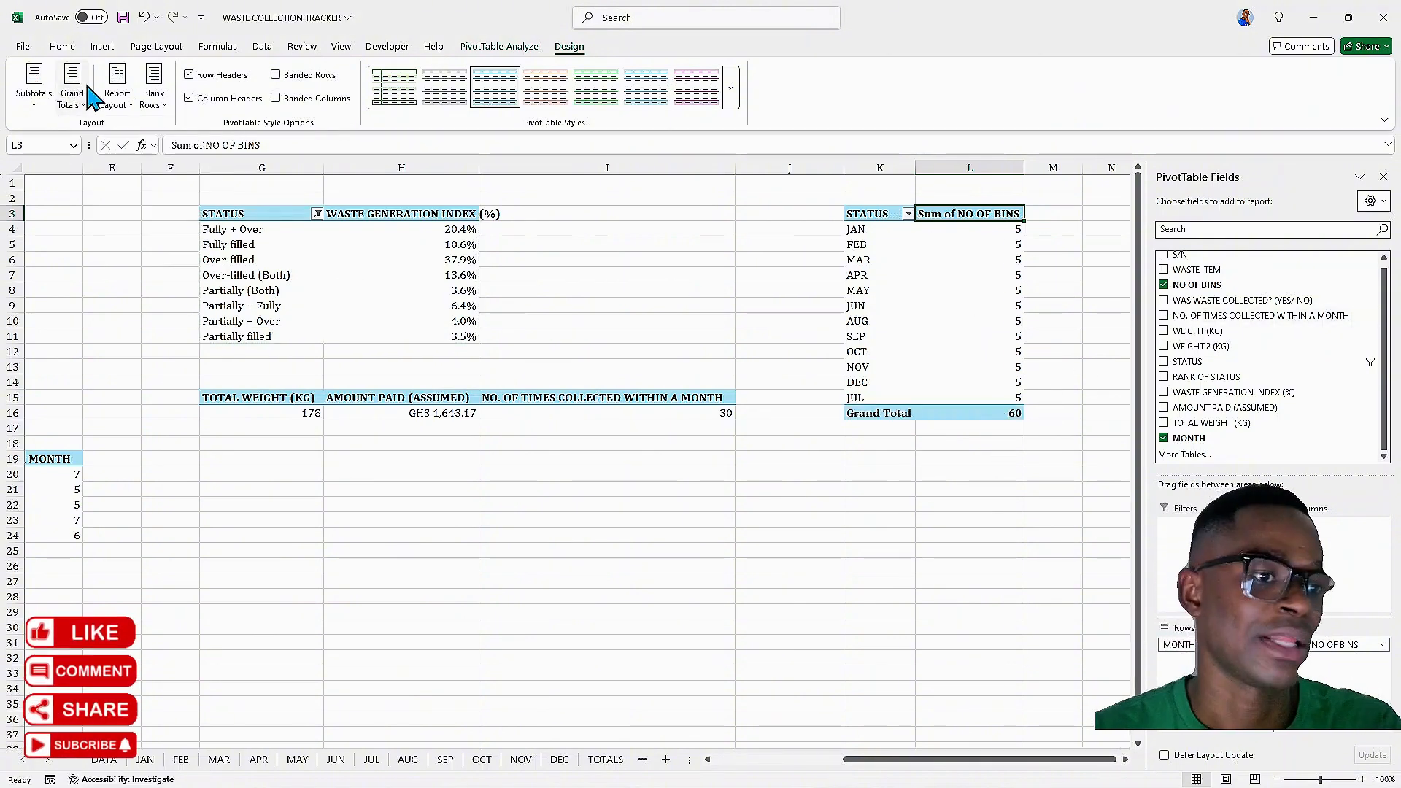
pyautogui.click(76, 102)
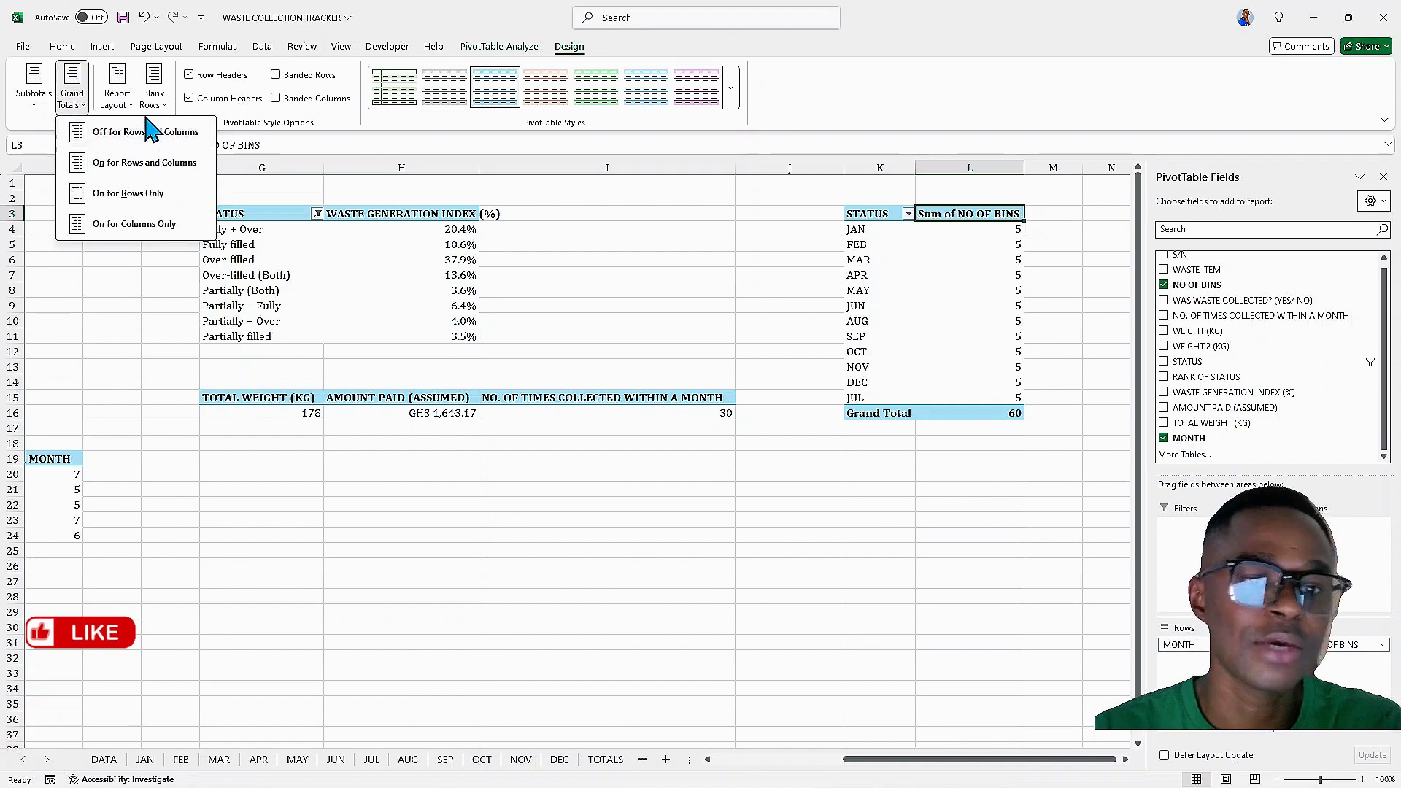
pyautogui.click(129, 138)
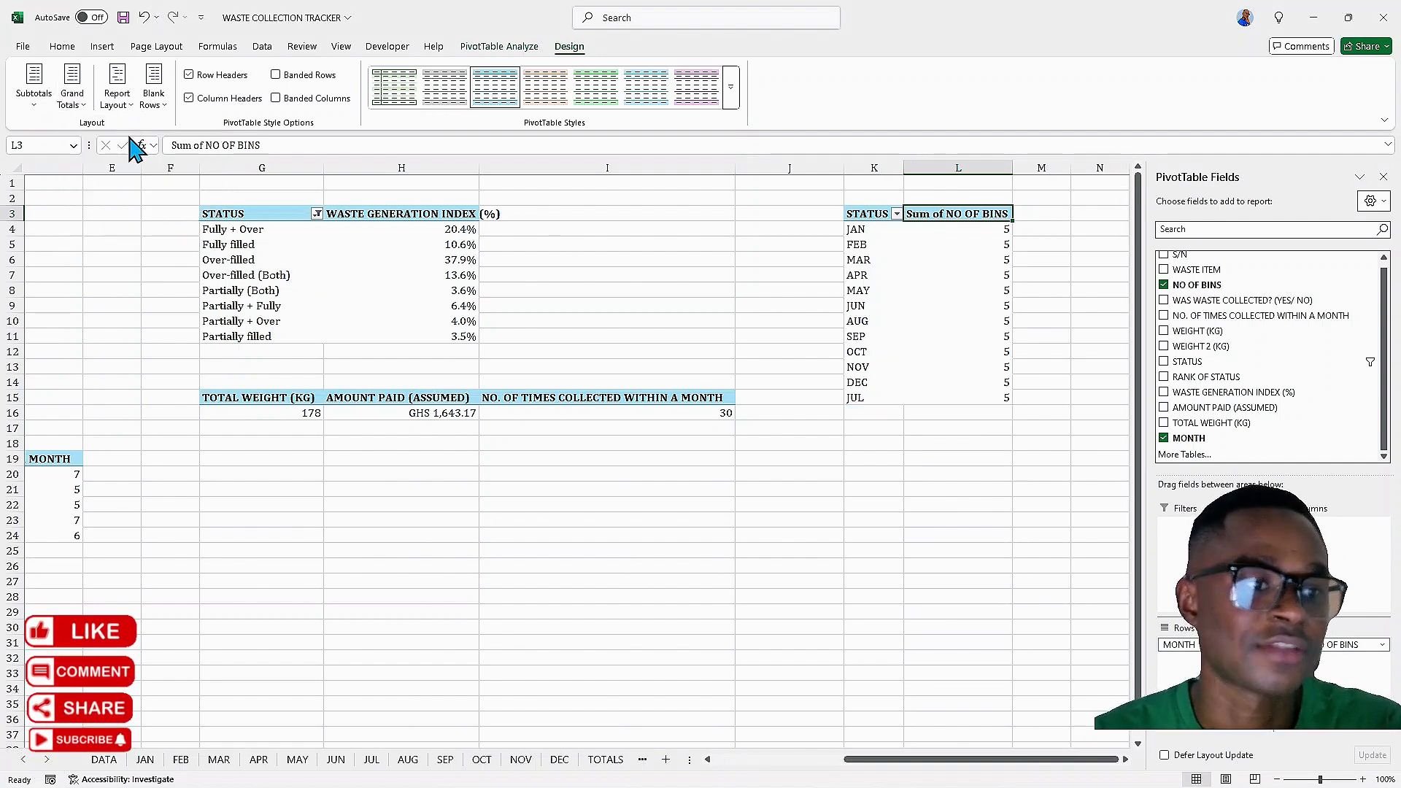
pyautogui.click(1036, 239)
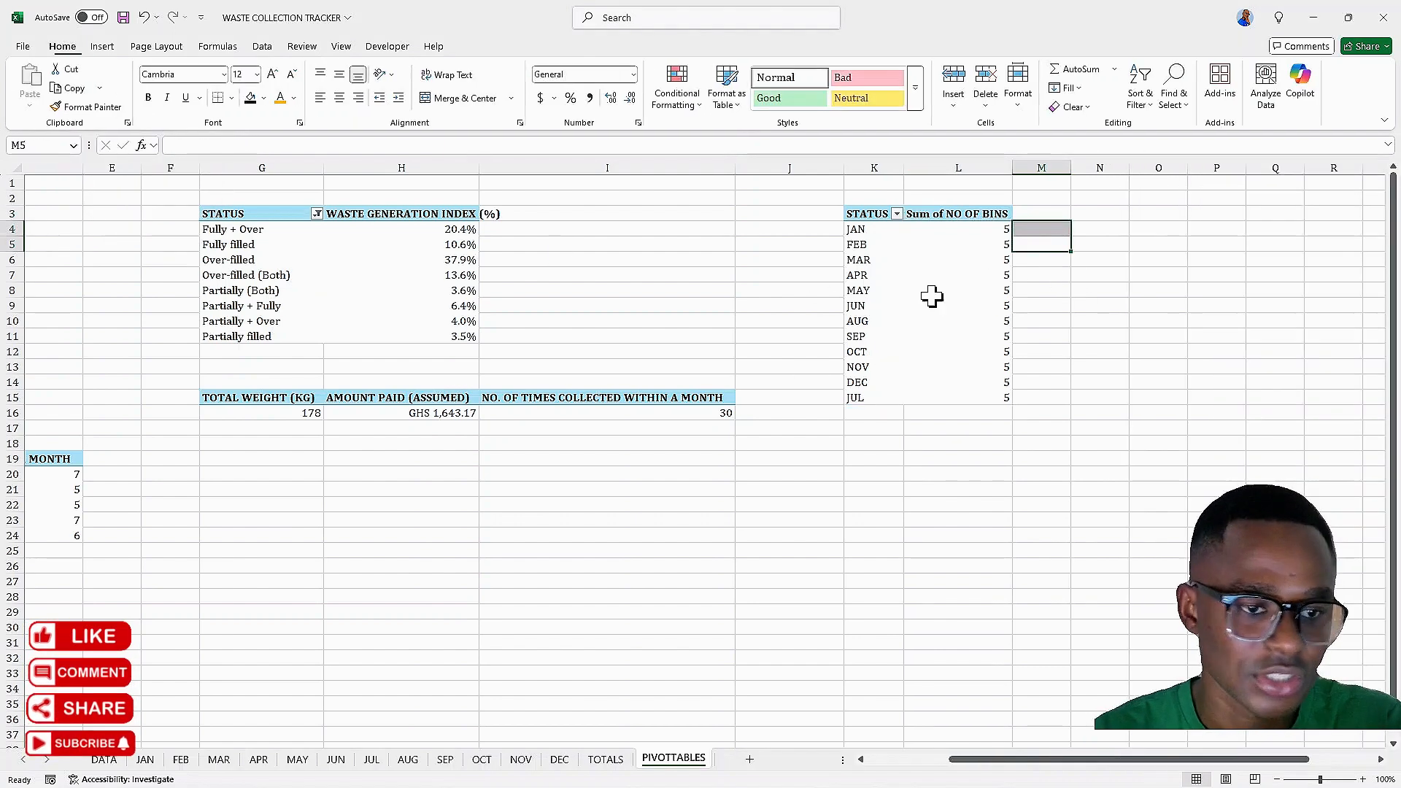
pyautogui.moveTo(1048, 415); pyautogui.dragTo(1048, 431)
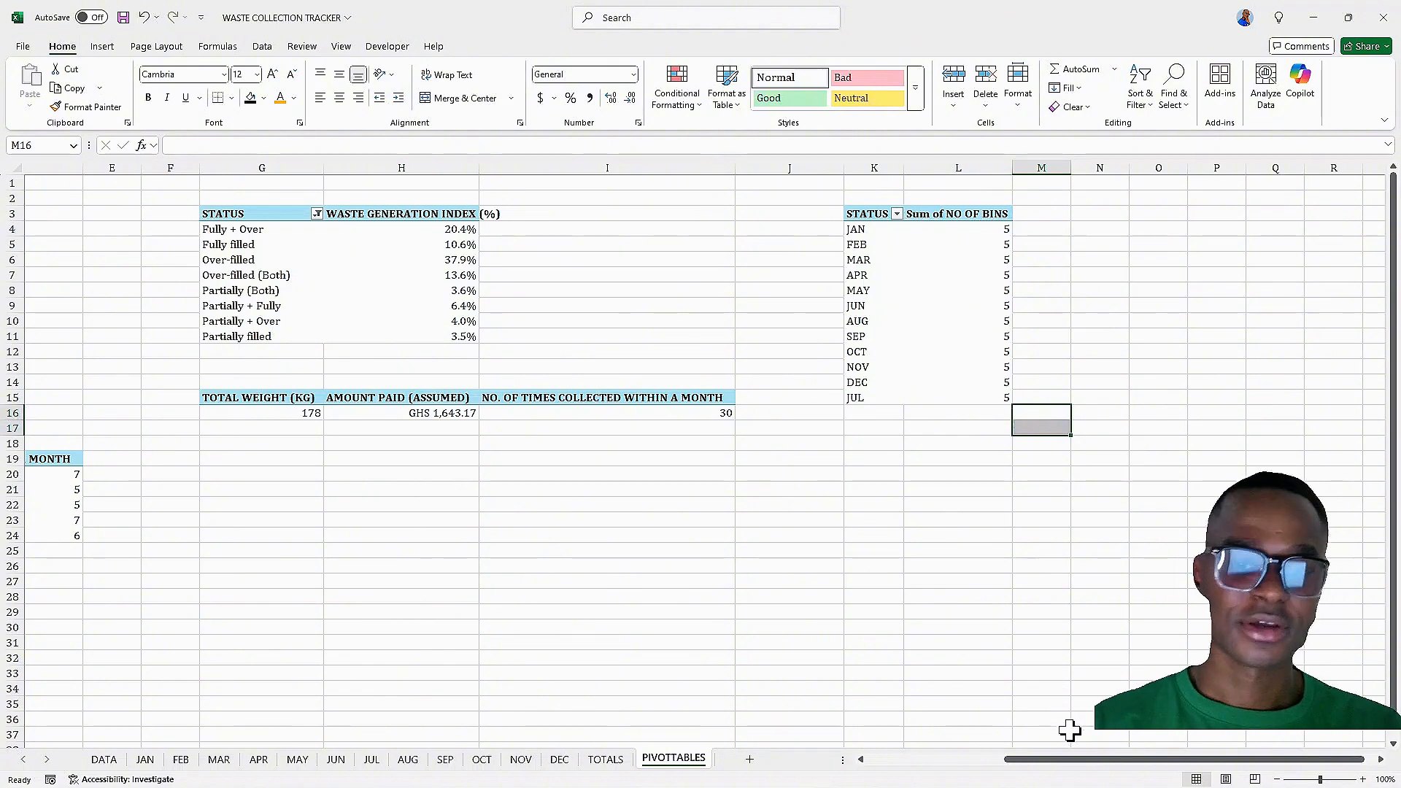
pyautogui.moveTo(1078, 770); pyautogui.dragTo(1051, 763)
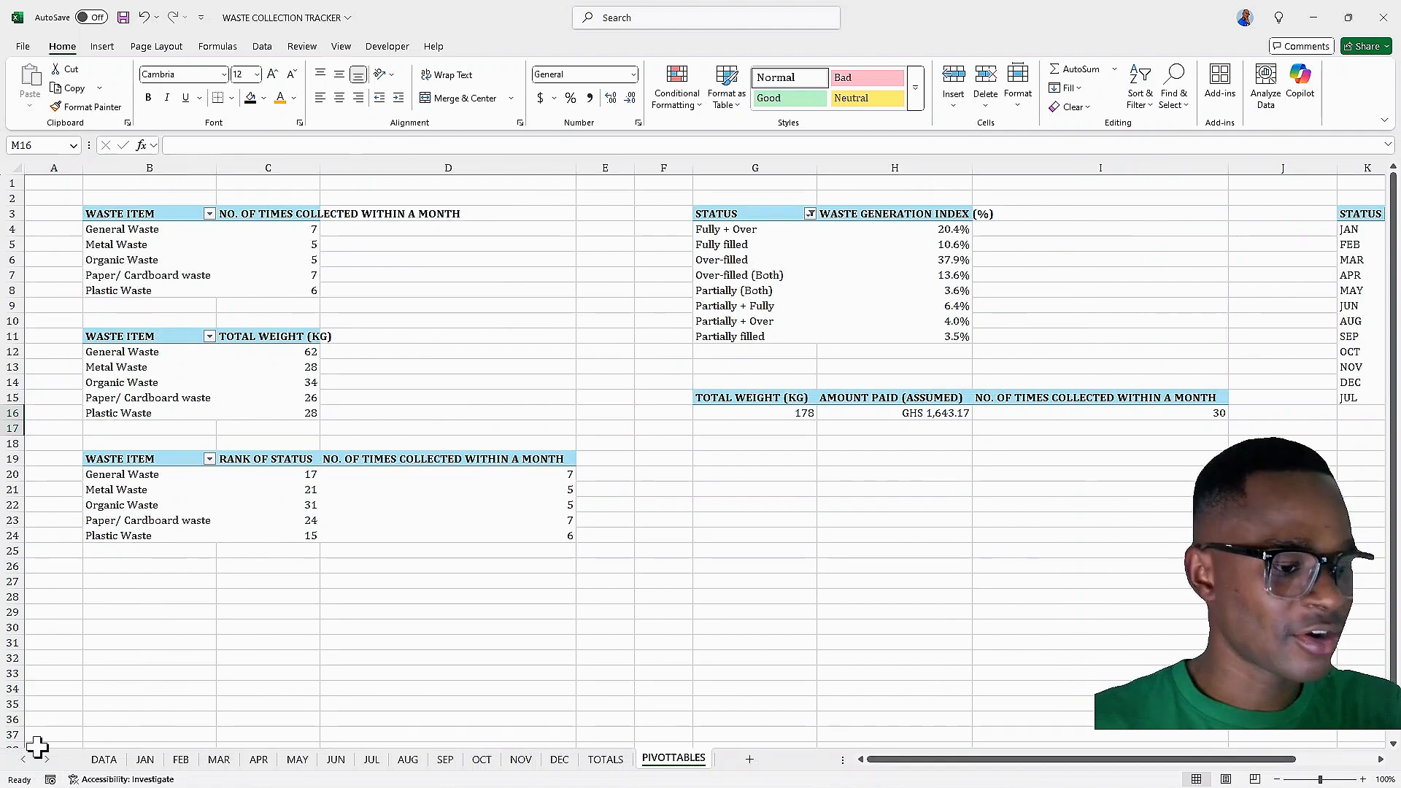
# Add a new worksheet and rename it DASHBOARD
pyautogui.click(750, 762)
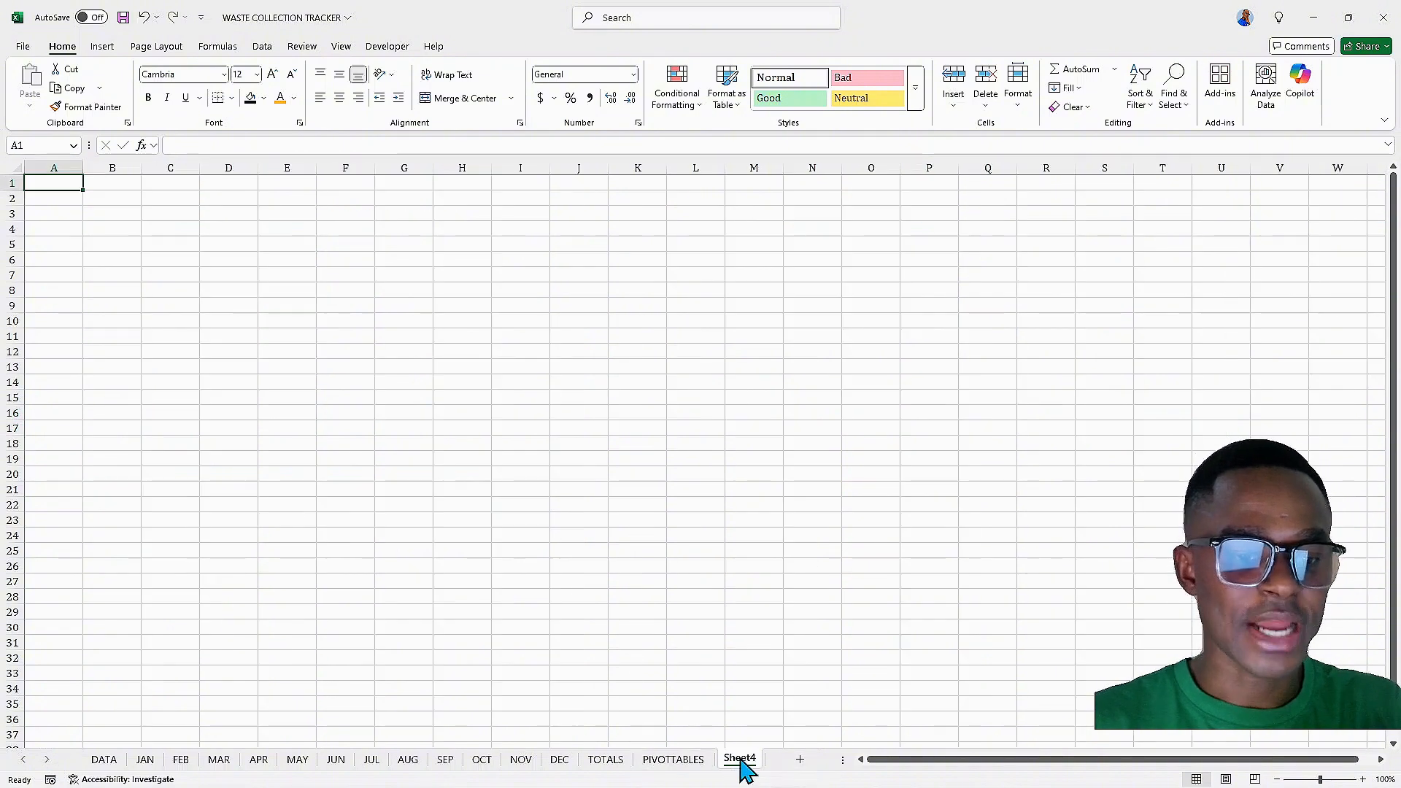
pyautogui.doubleClick(740, 759)
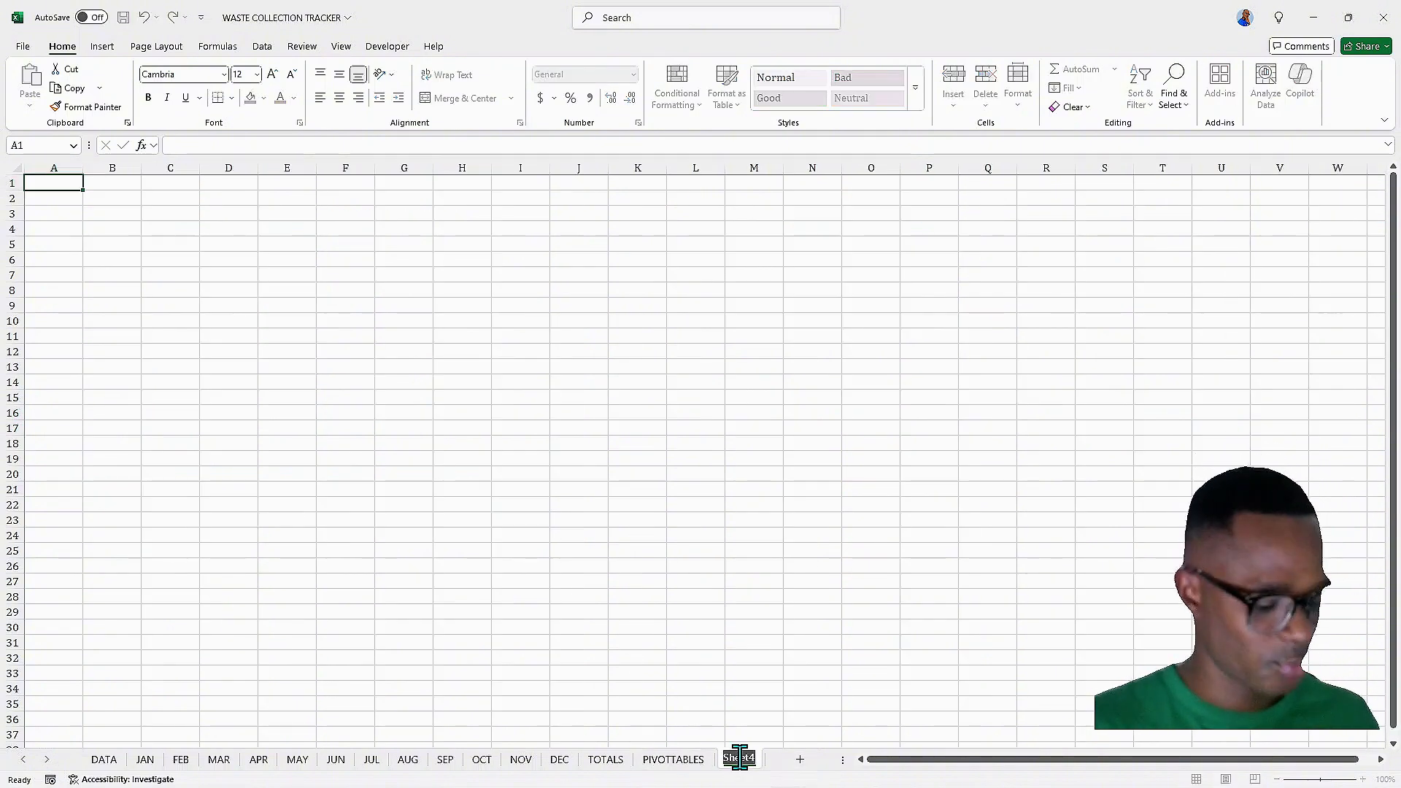
pyautogui.write('DASHB')
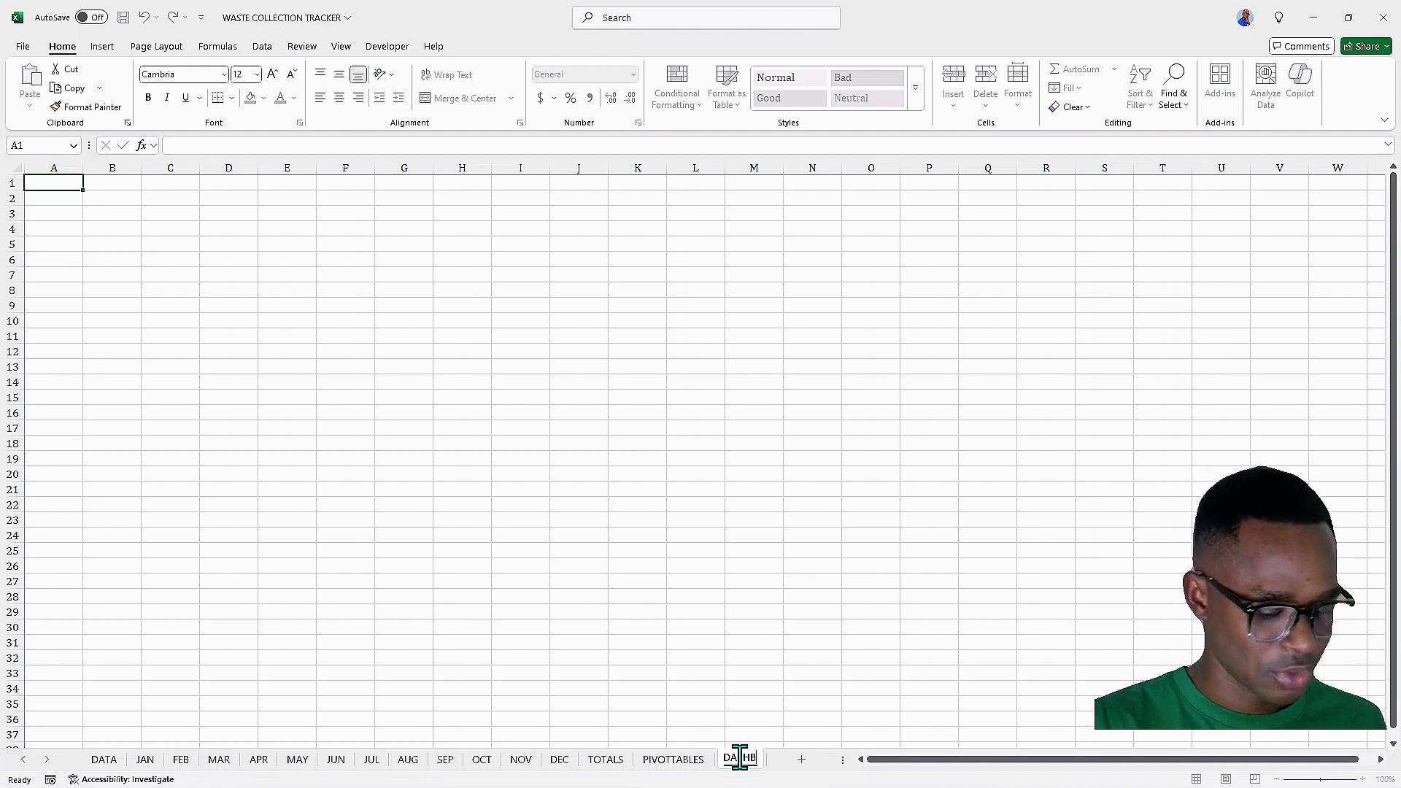
pyautogui.write('OARD')
pyautogui.press('Return')
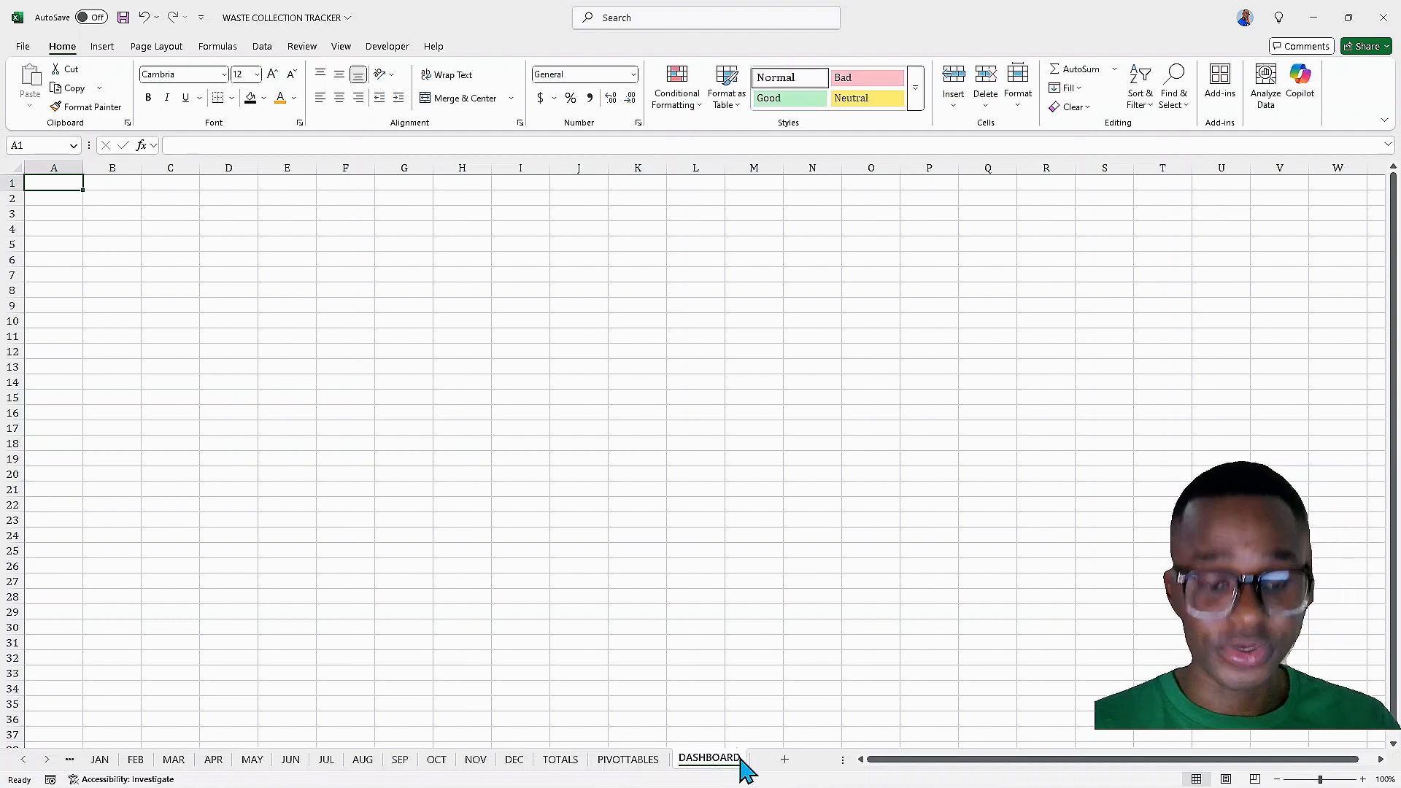
# Hide the gridlines on the DASHBOARD sheet
pyautogui.moveTo(759, 784)
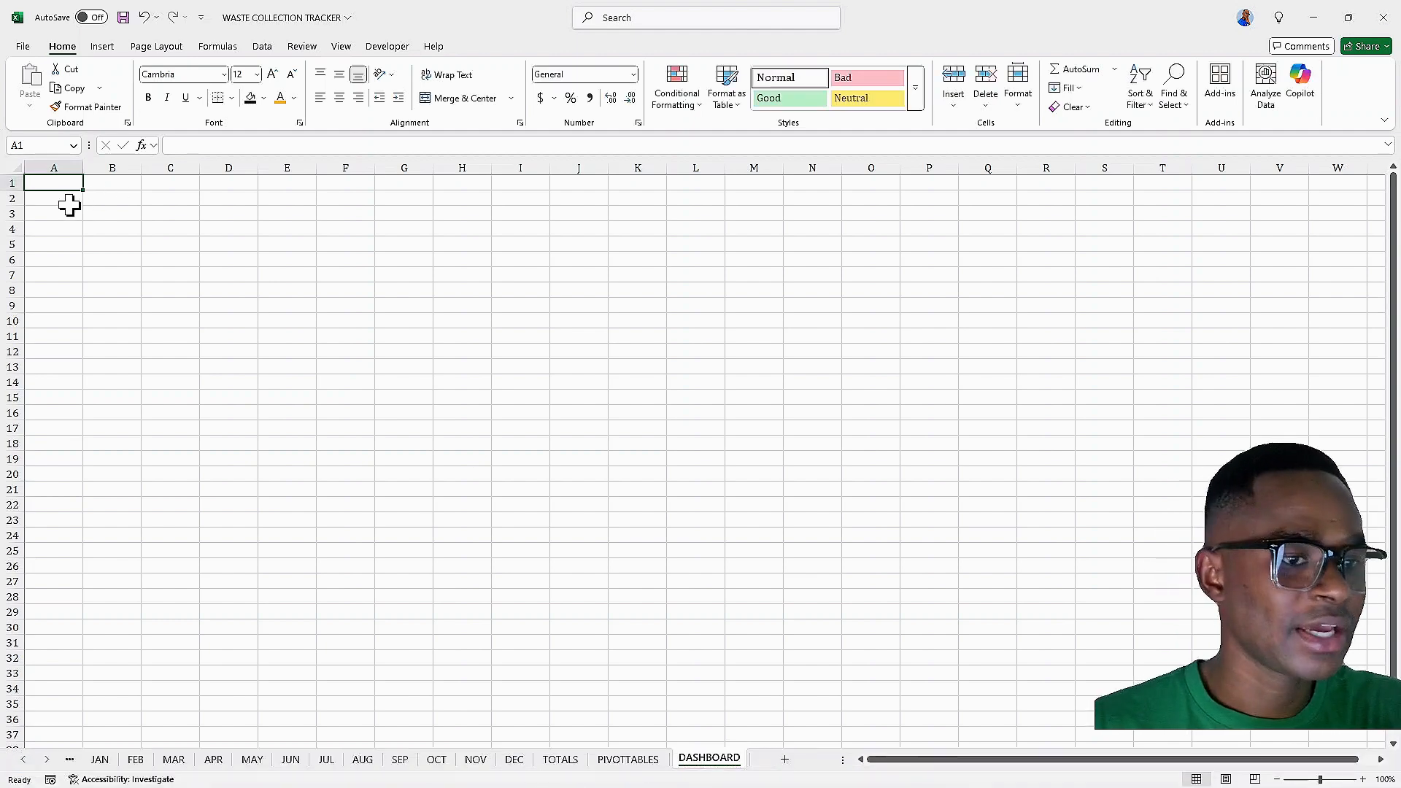
pyautogui.click(342, 47)
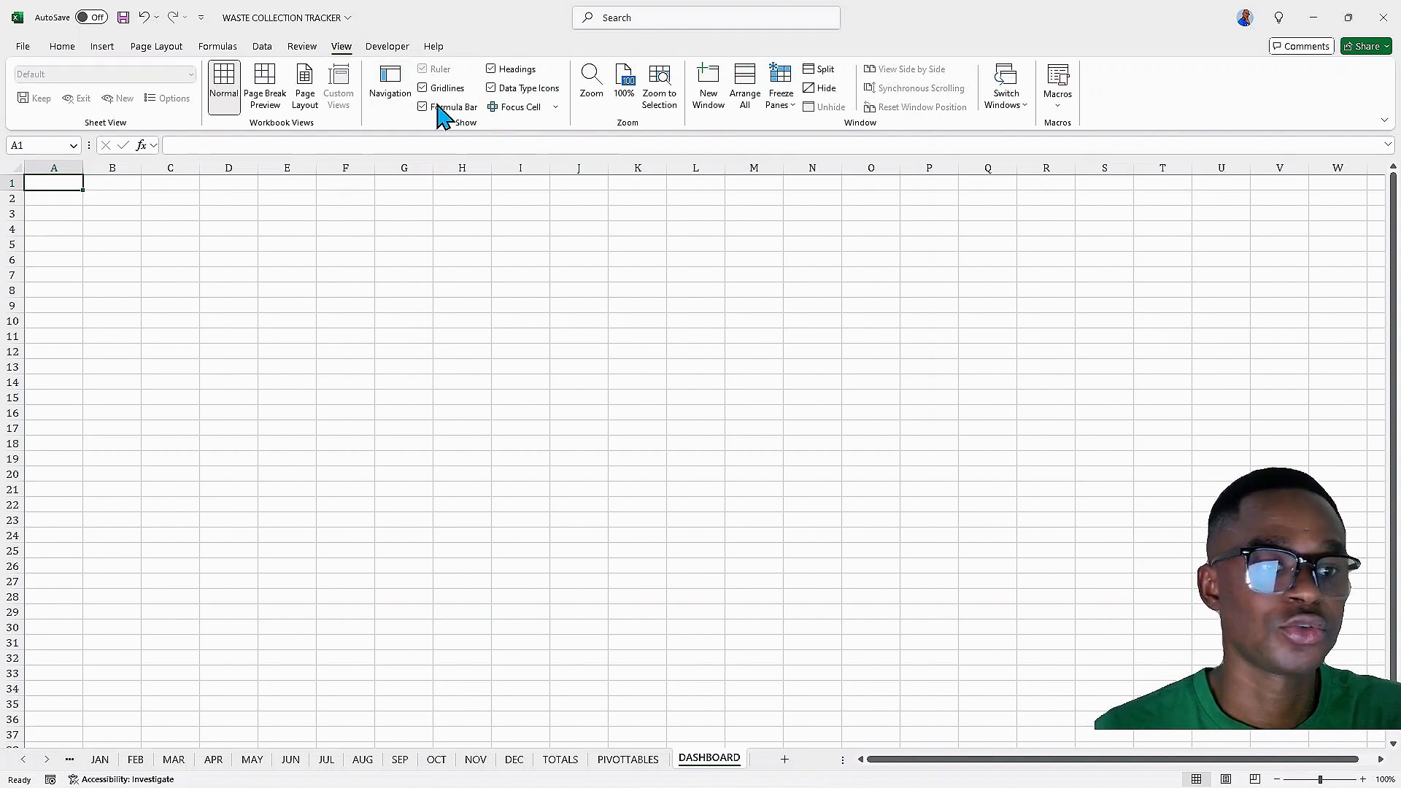
pyautogui.click(422, 88)
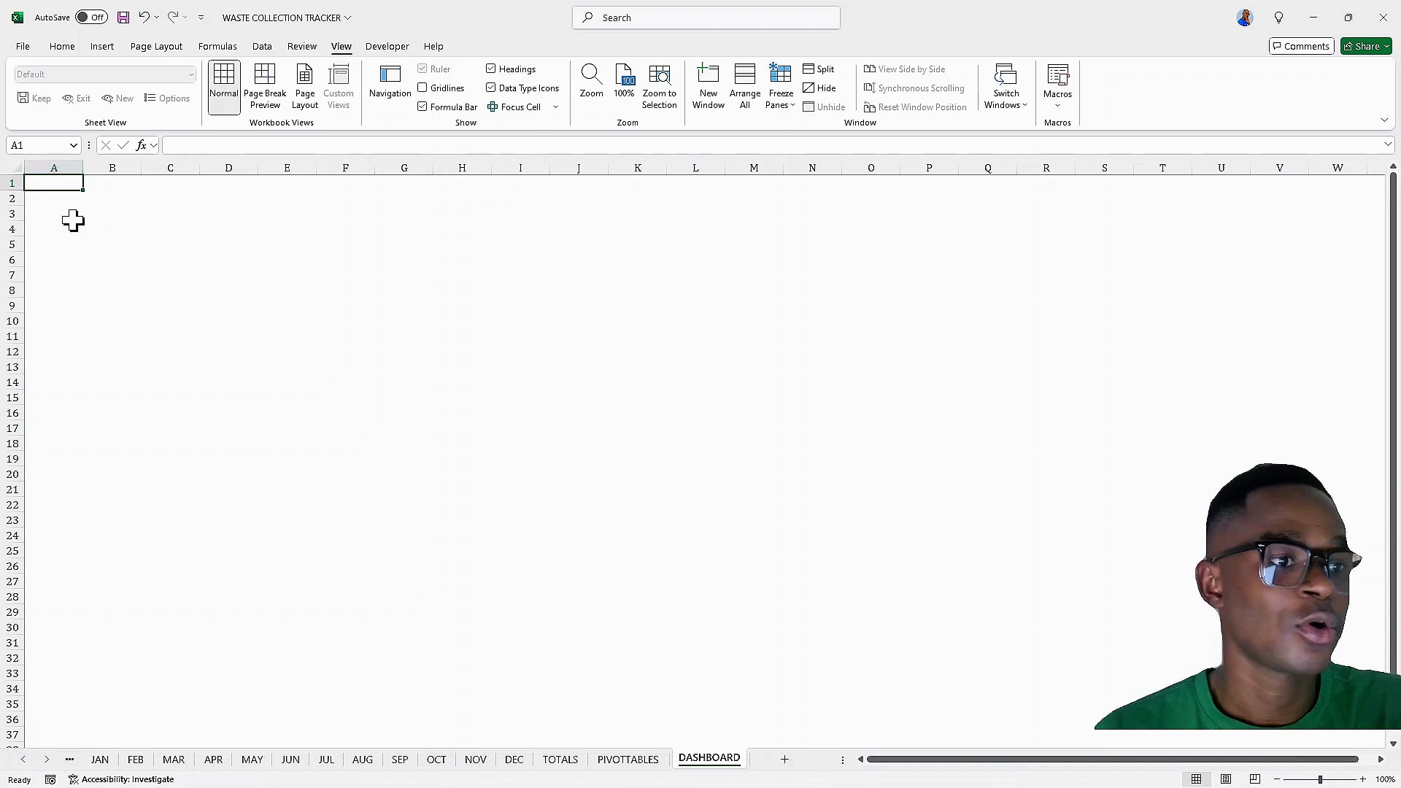
# Select the entire sheet and give all cells a light grey fill colour
pyautogui.click(151, 242)
pyautogui.hotkey('ctrl', 'a')
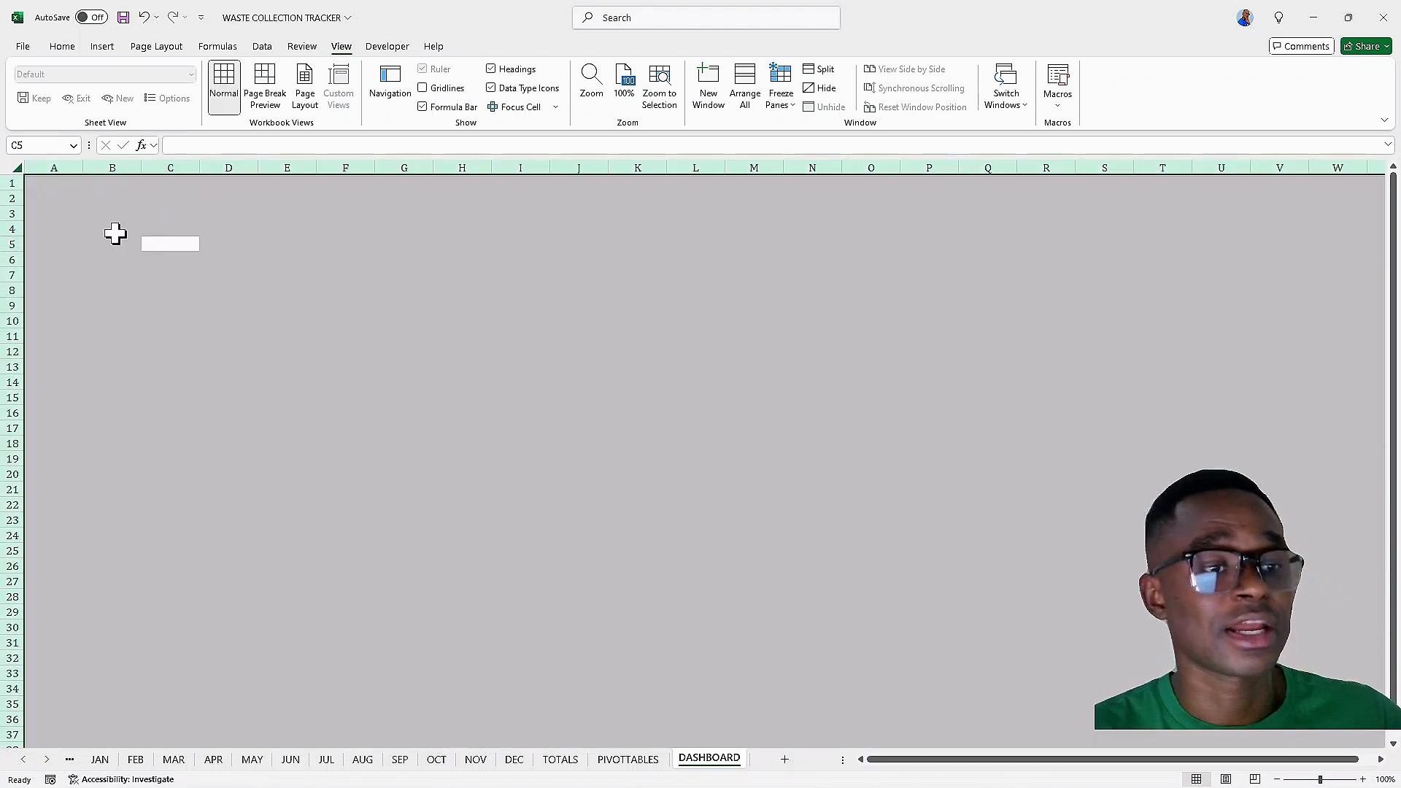
pyautogui.click(62, 46)
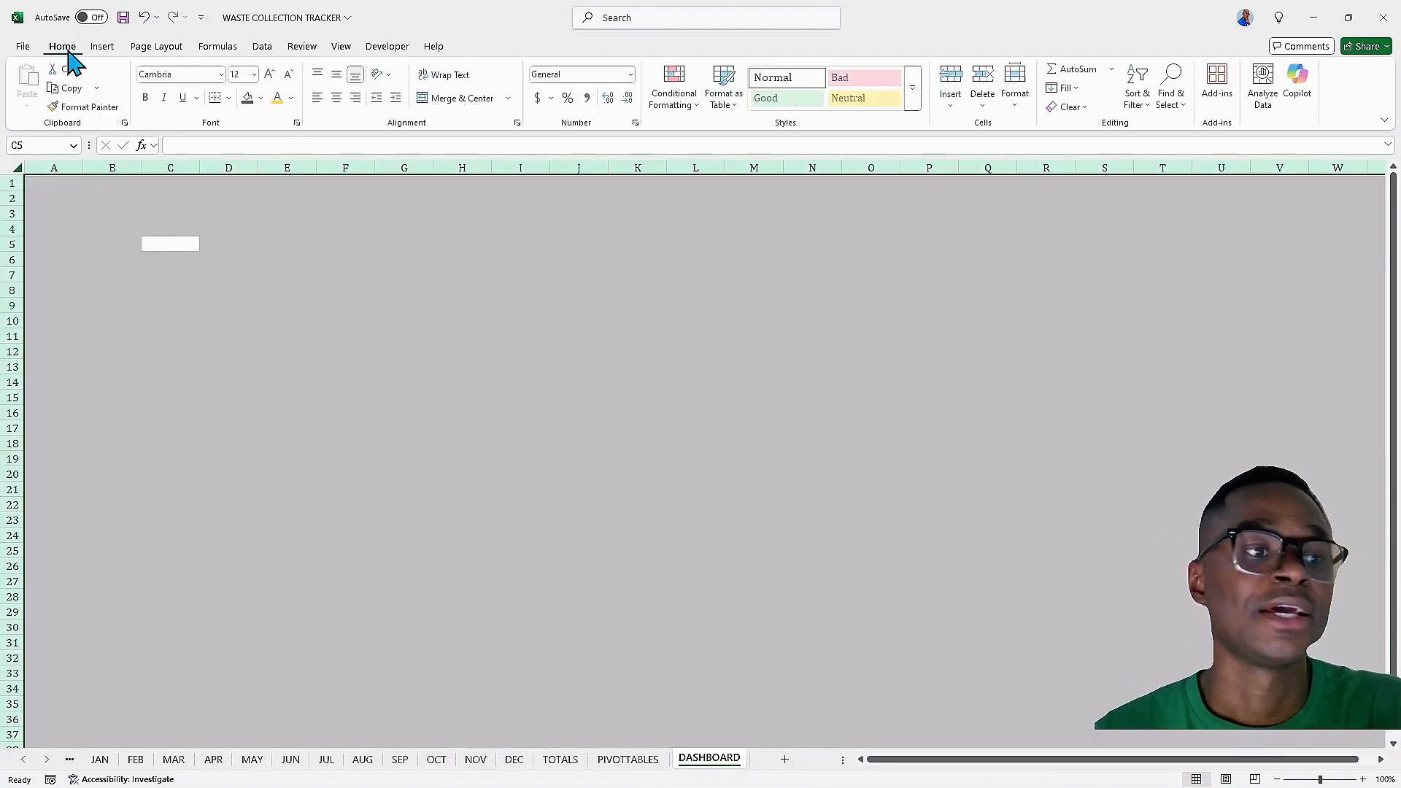
pyautogui.click(251, 98)
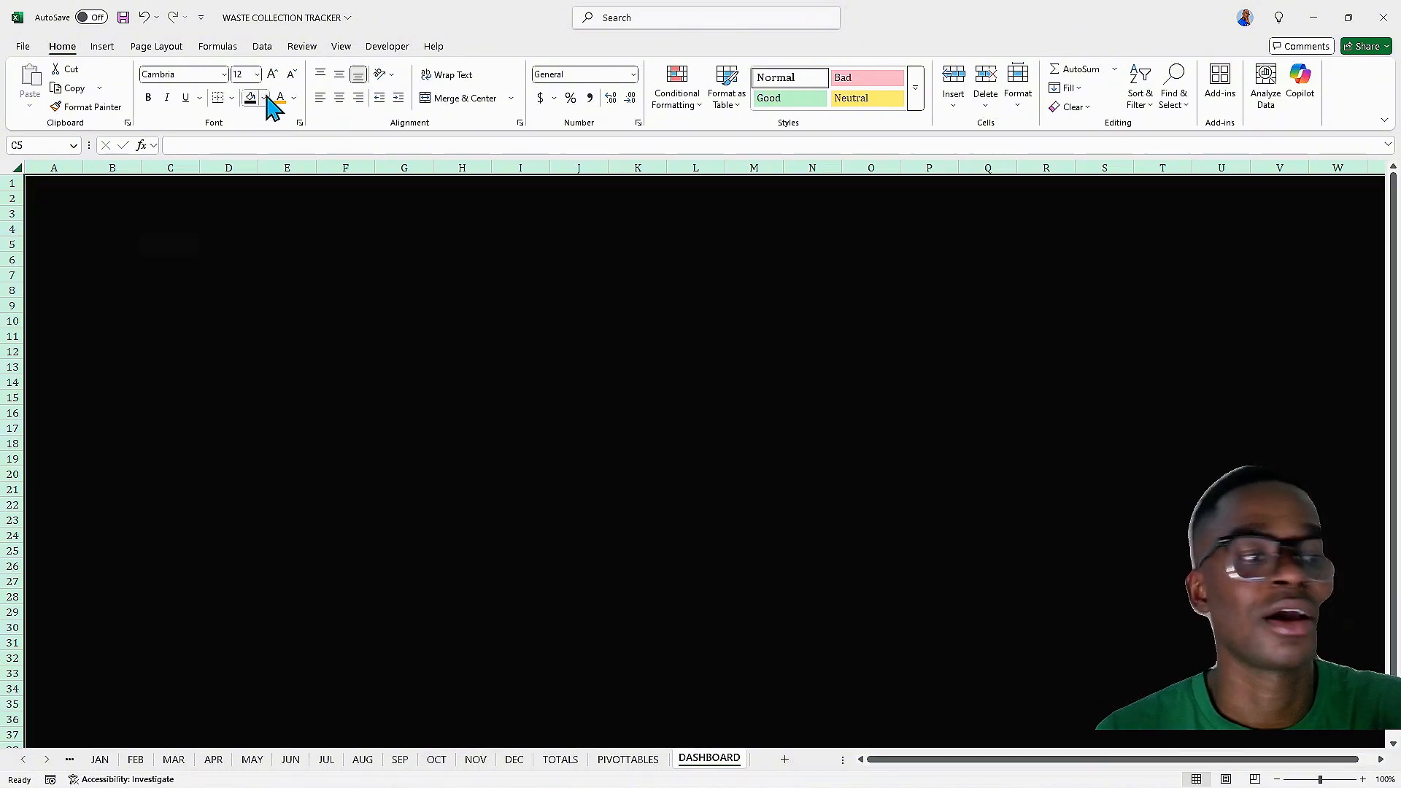
pyautogui.click(264, 98)
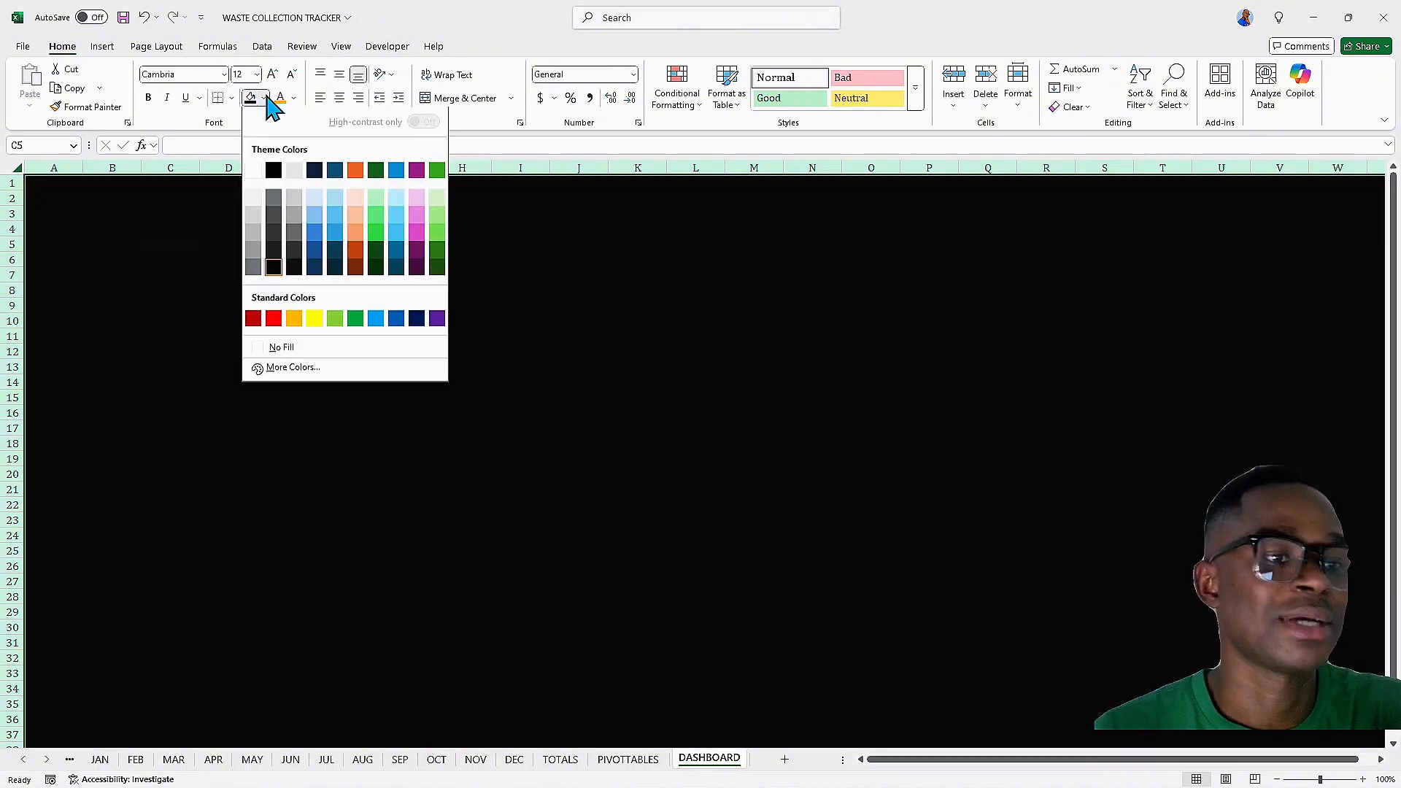
pyautogui.click(294, 175)
# Merge and center cells B1:S4 into a single title banner
pyautogui.moveTo(228, 213); pyautogui.dragTo(229, 229)
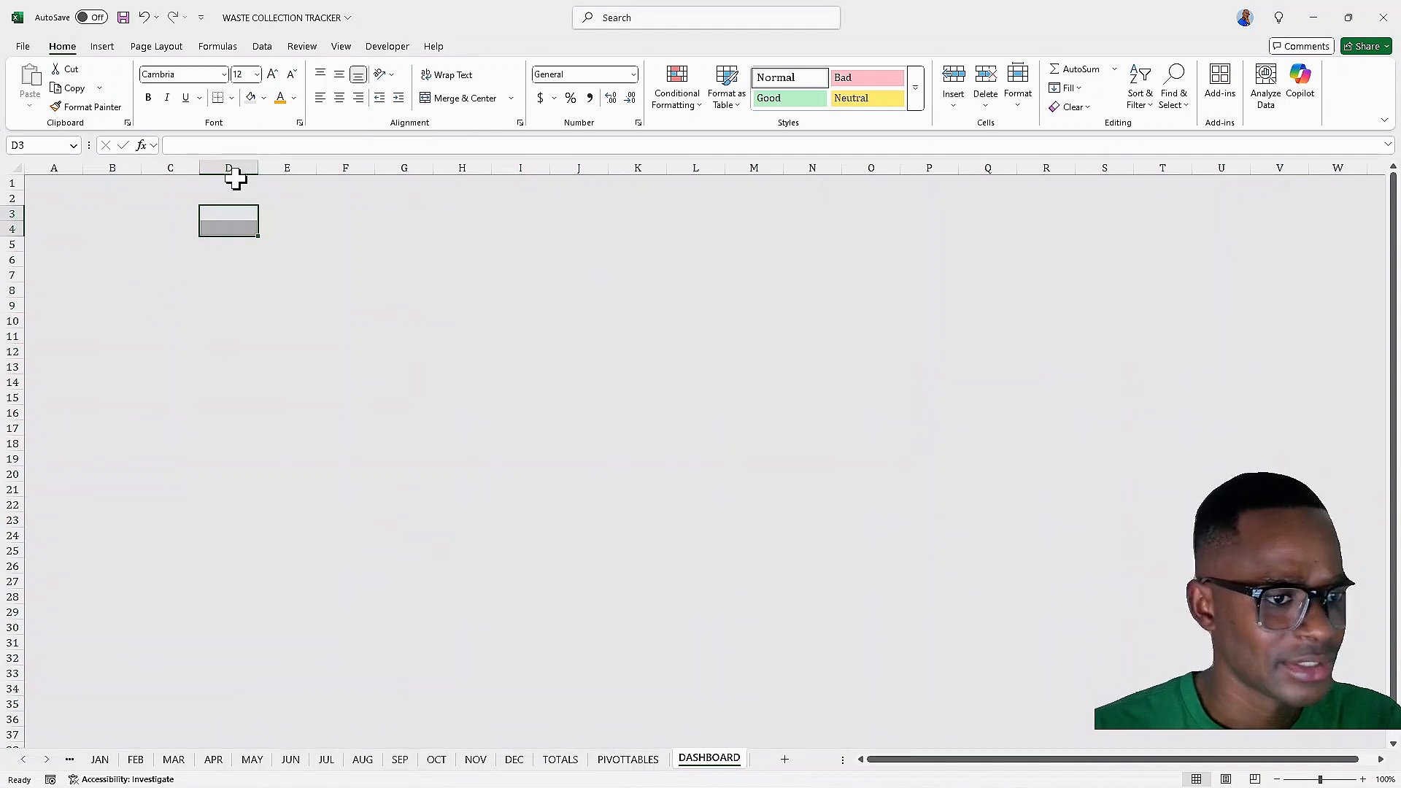
pyautogui.click(130, 184)
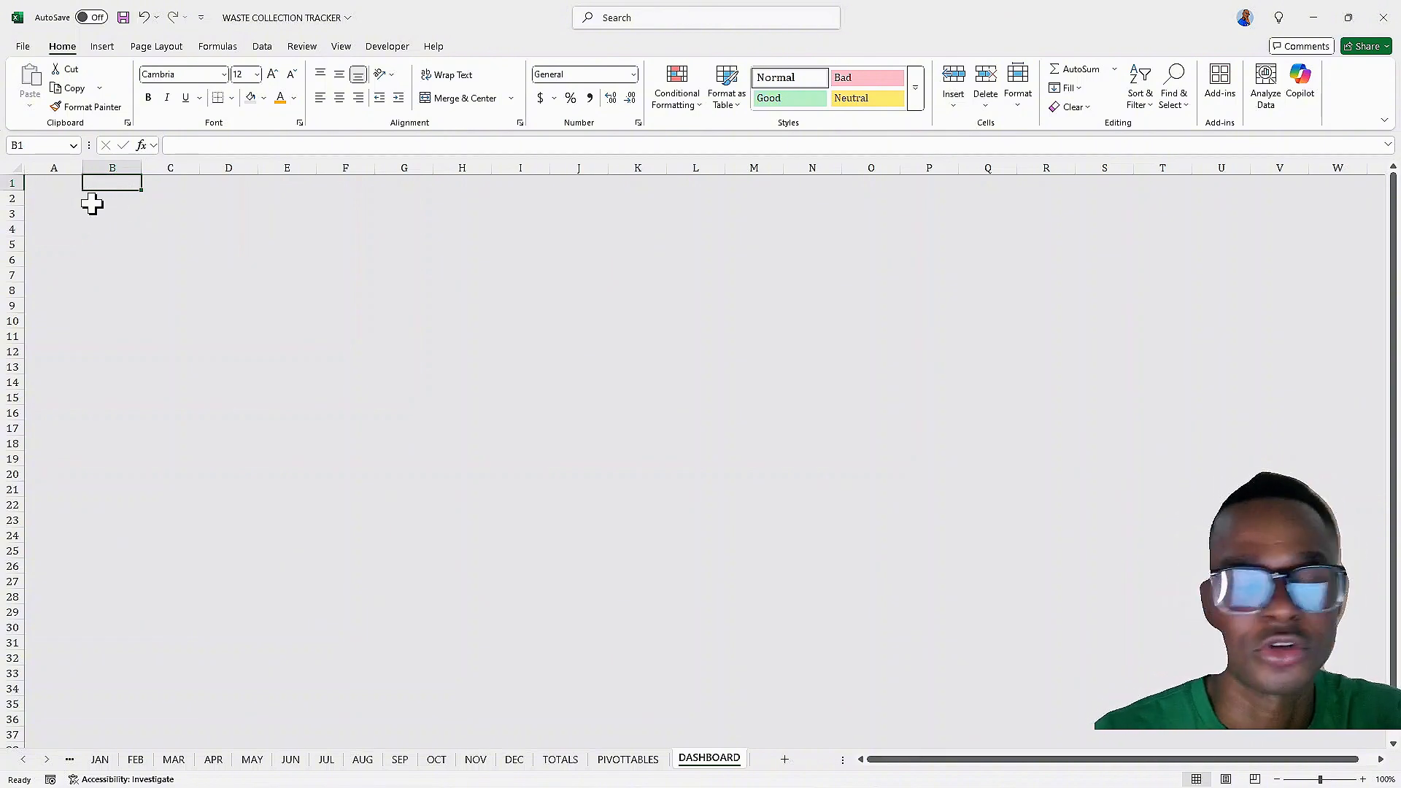
pyautogui.moveTo(91, 181); pyautogui.dragTo(106, 238)
pyautogui.click(460, 241)
pyautogui.moveTo(460, 241); pyautogui.dragTo(416, 239)
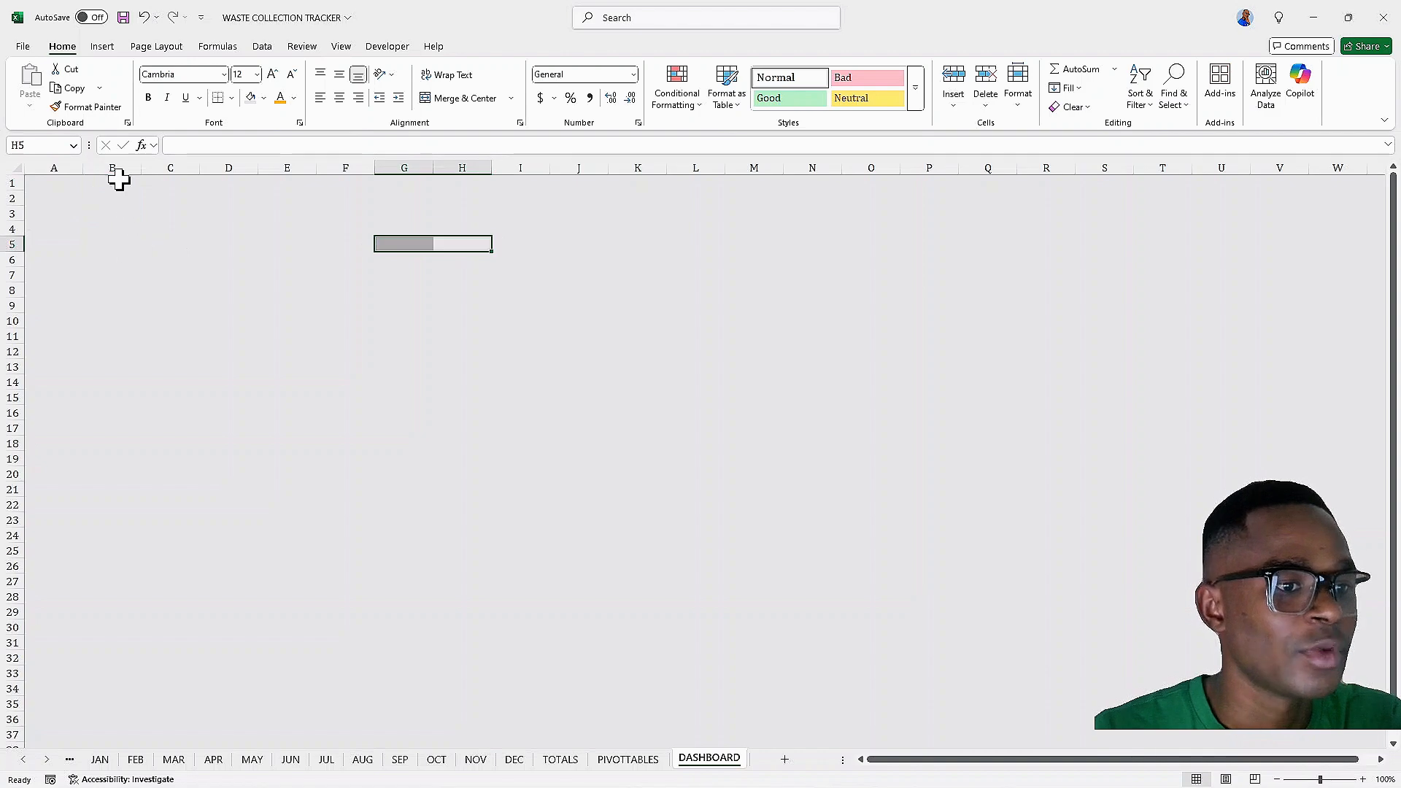
pyautogui.moveTo(119, 180); pyautogui.dragTo(119, 233)
pyautogui.moveTo(346, 227); pyautogui.dragTo(360, 220)
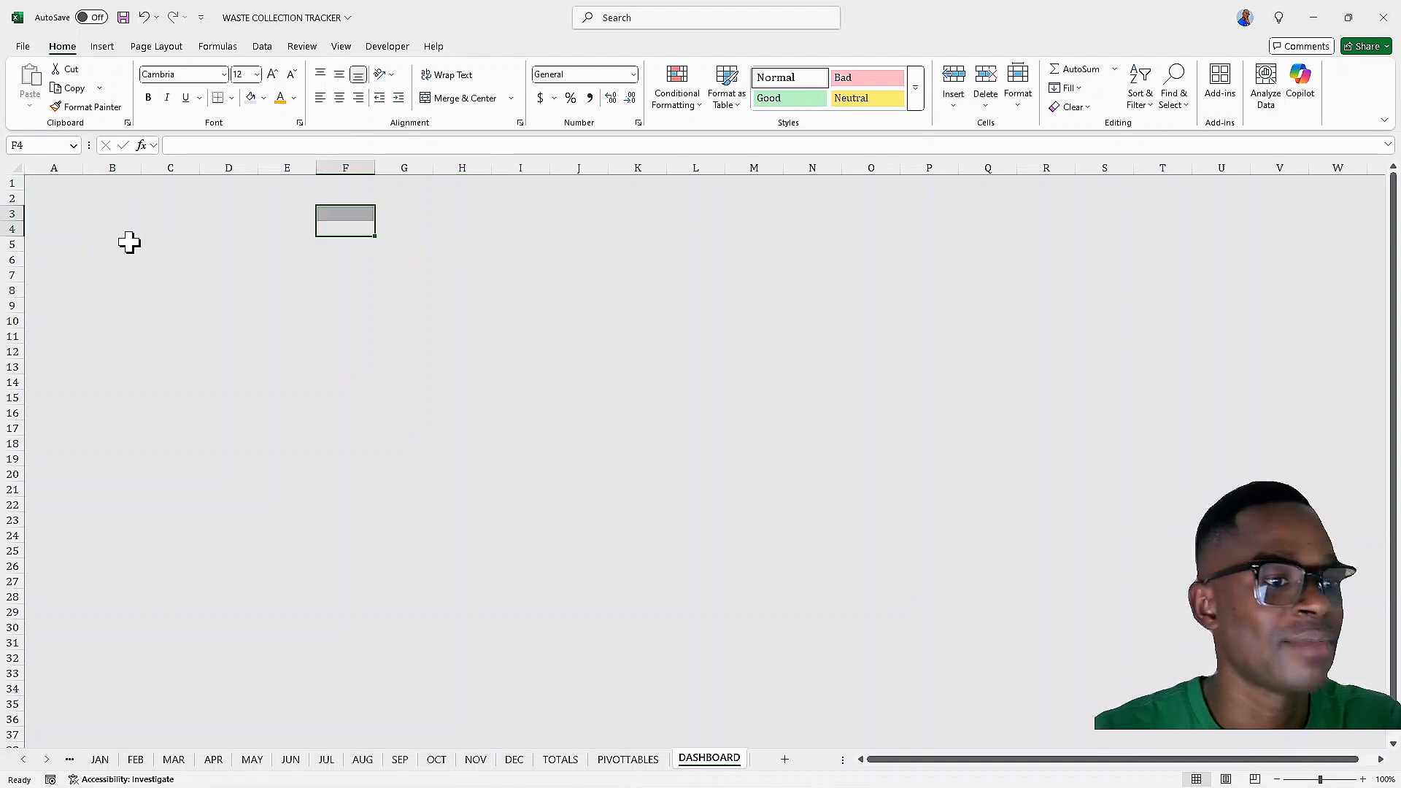
pyautogui.click(96, 183)
pyautogui.moveTo(95, 184); pyautogui.dragTo(1165, 237)
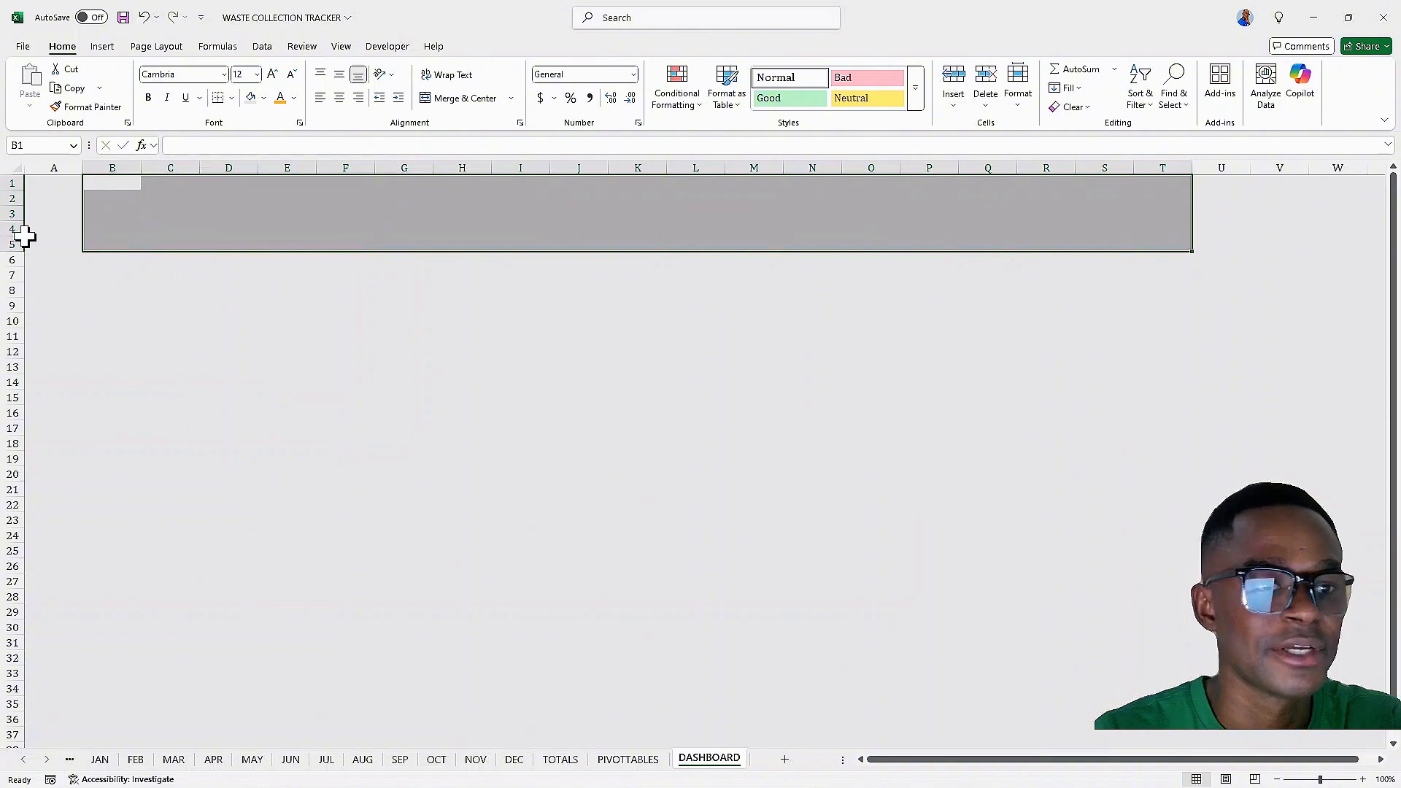
pyautogui.moveTo(87, 186); pyautogui.dragTo(1124, 223)
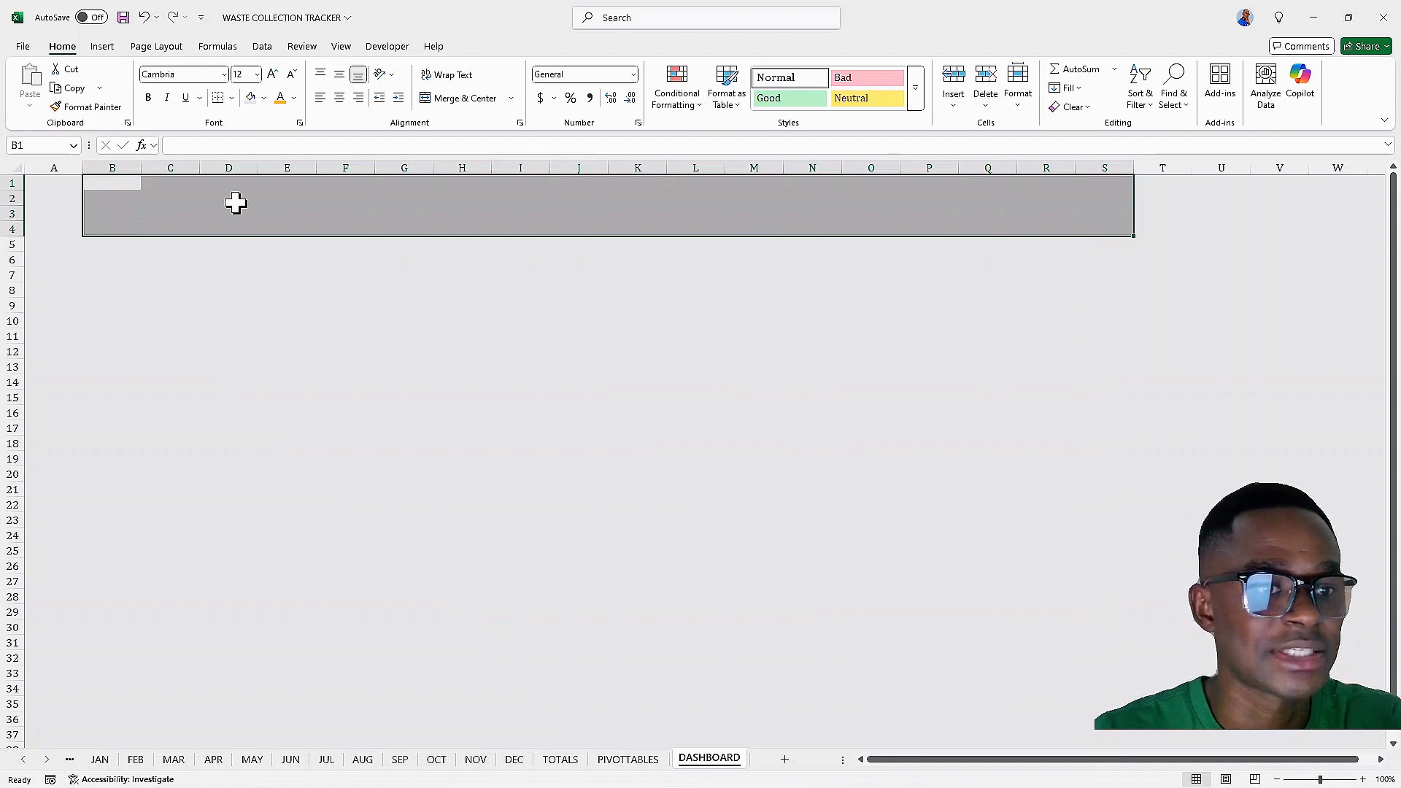
pyautogui.click(467, 98)
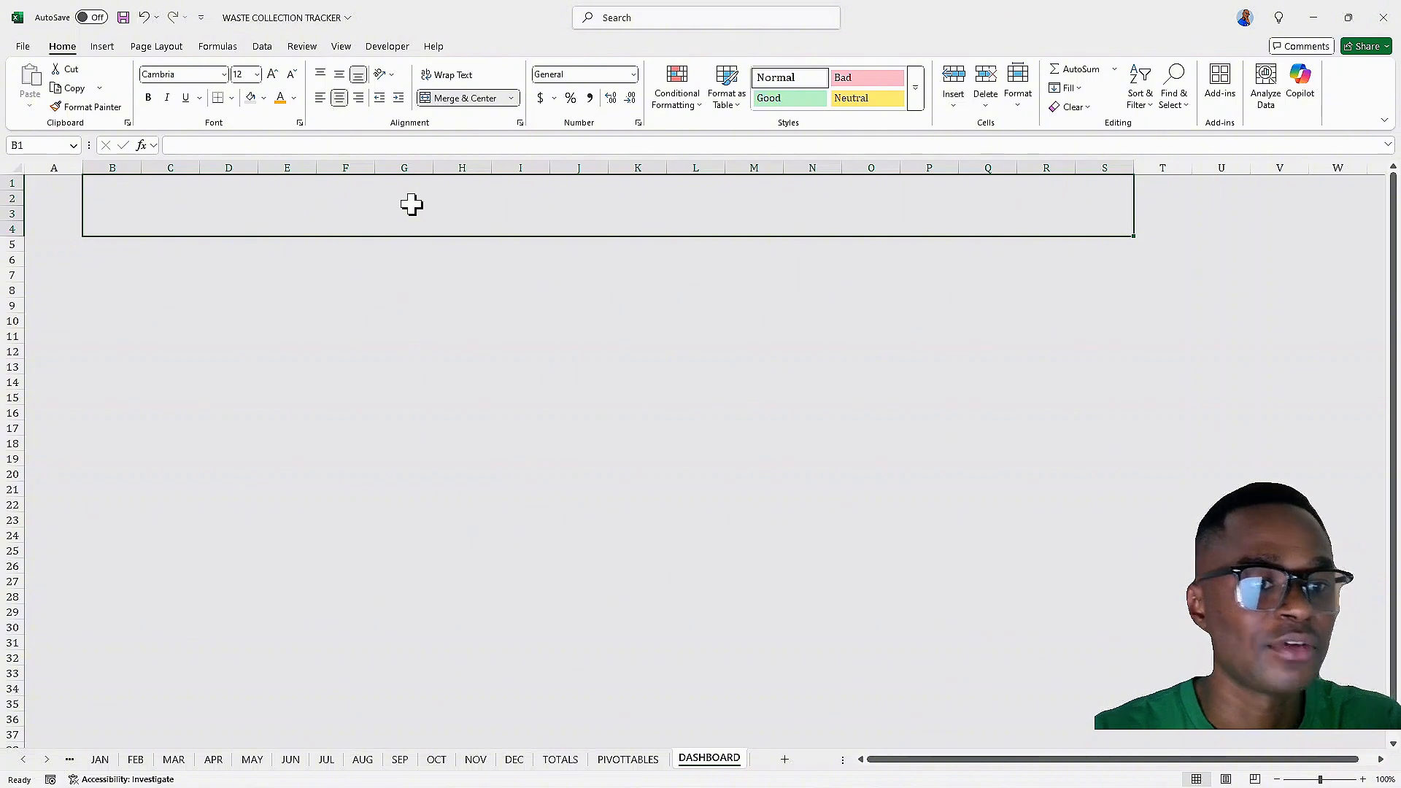
# Enter the title DASHBOARD FOR WASTE COLEECTION TRACKER in the merged banner
pyautogui.click(312, 145)
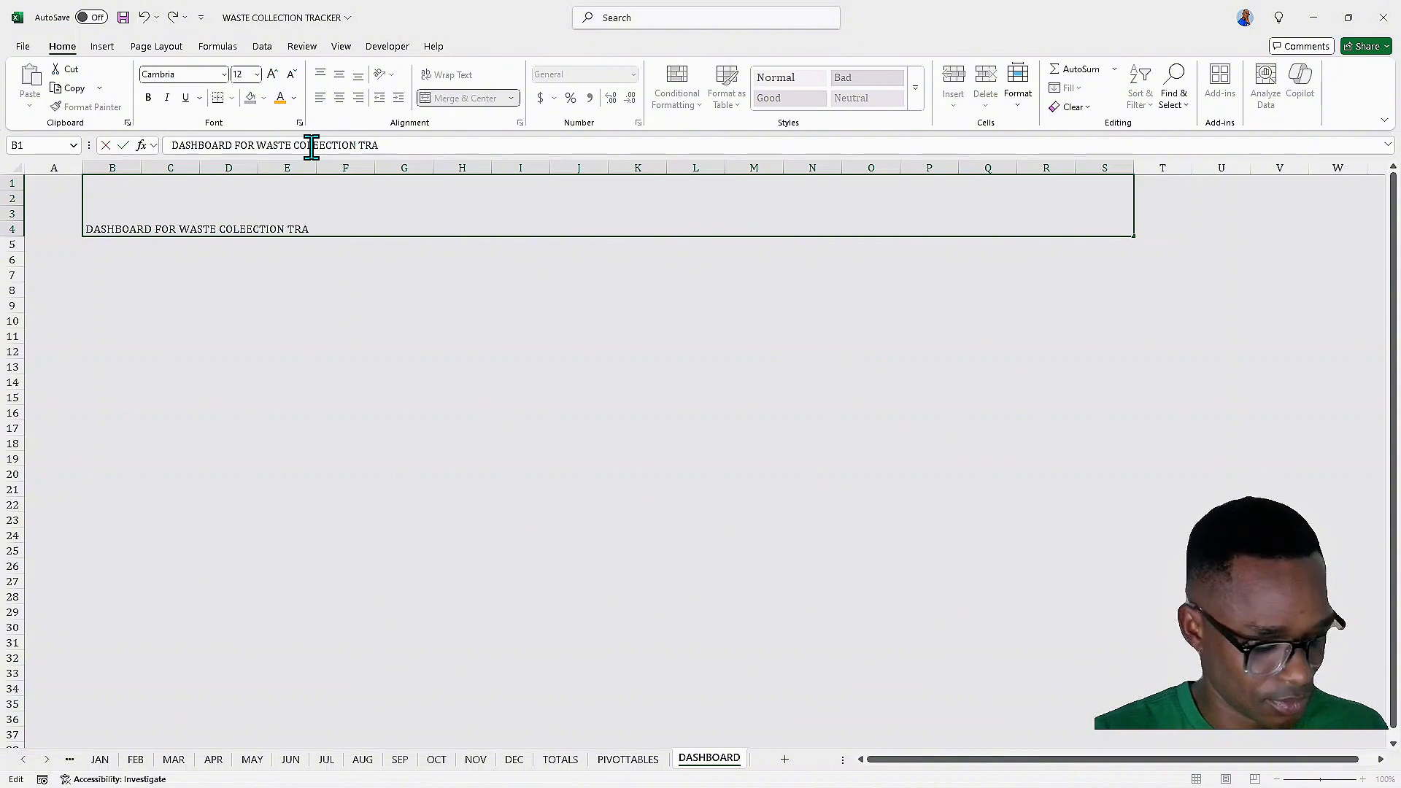
pyautogui.press('Return')
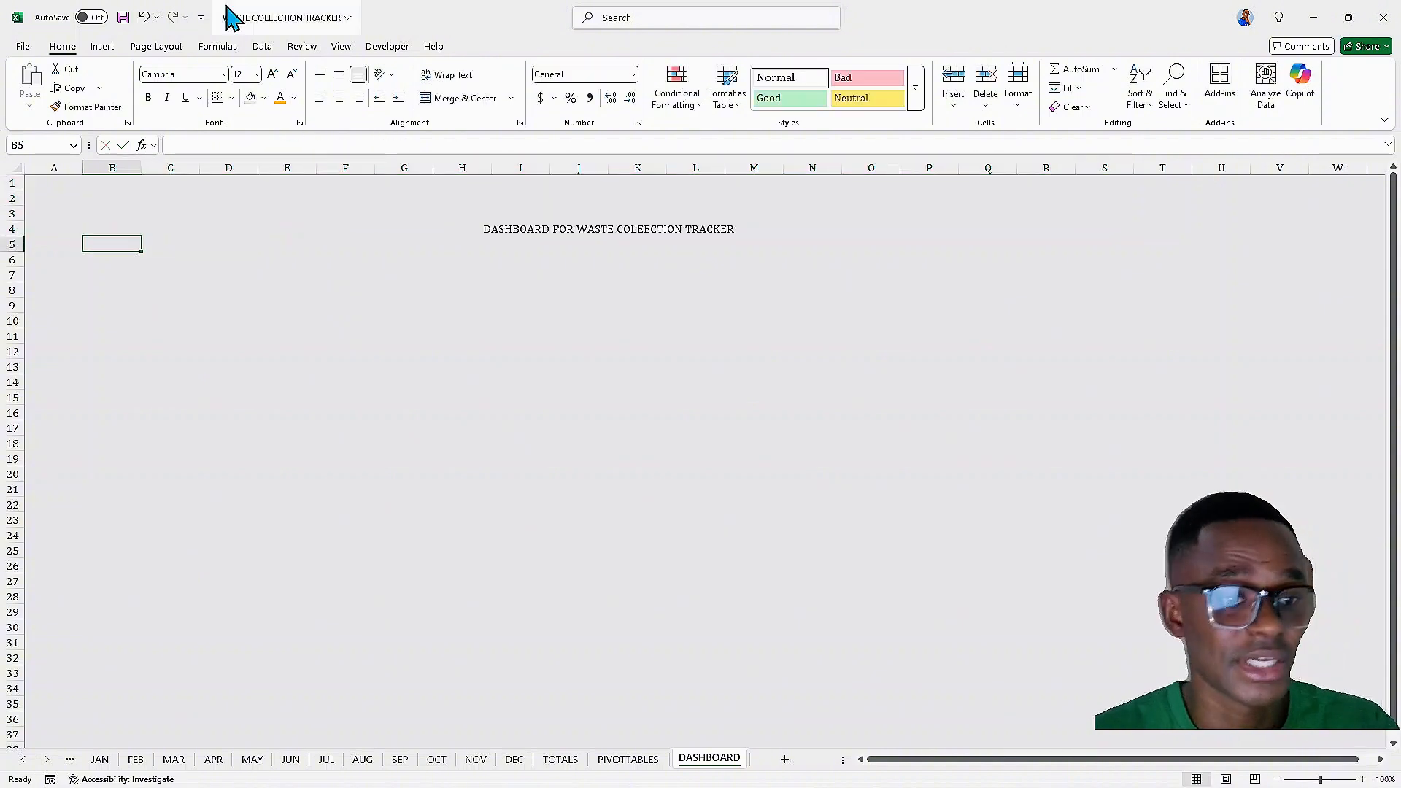
pyautogui.click(610, 218)
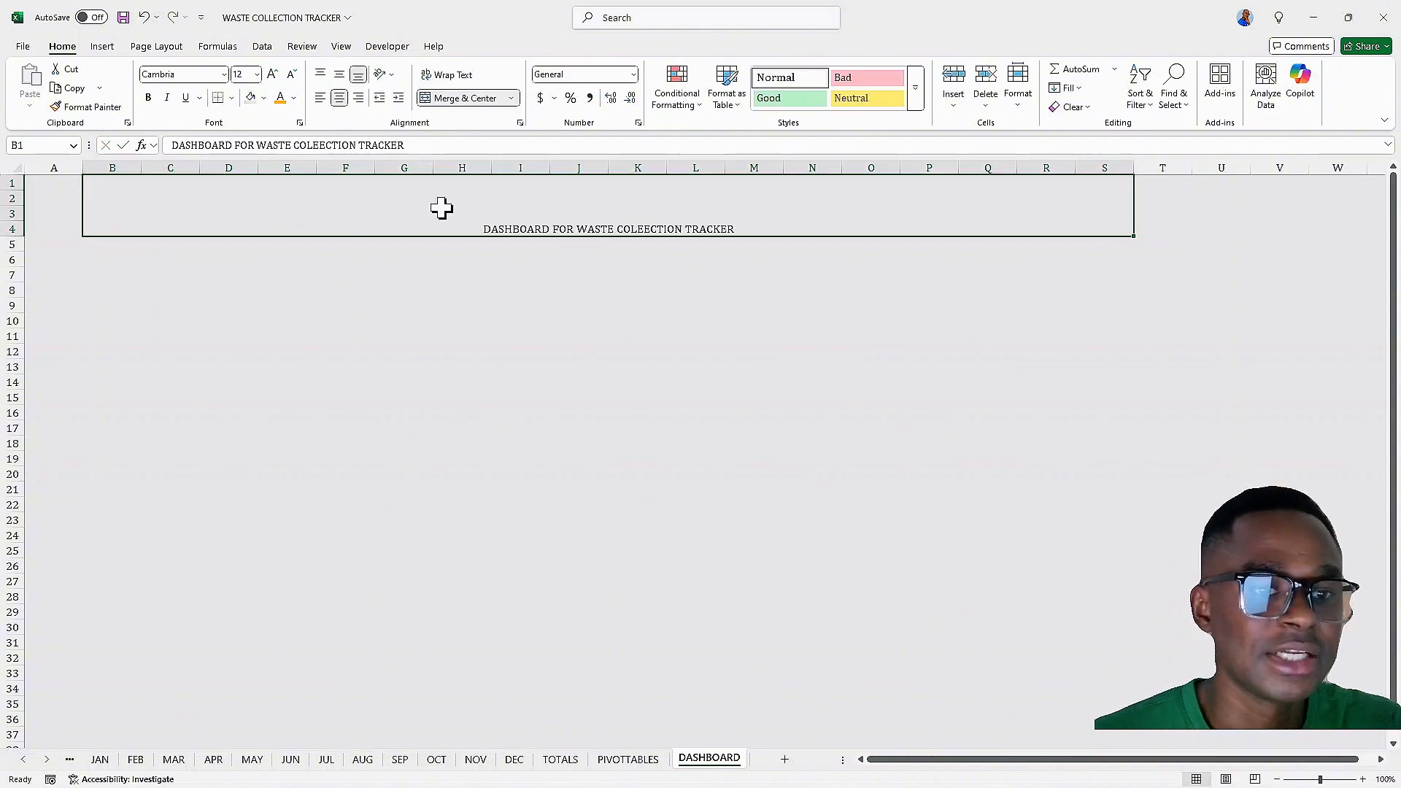
# Middle-align the title vertically and increase its font size to 24 pt
pyautogui.click(340, 74)
pyautogui.click(275, 75)
pyautogui.click(274, 75)
pyautogui.click(274, 75)
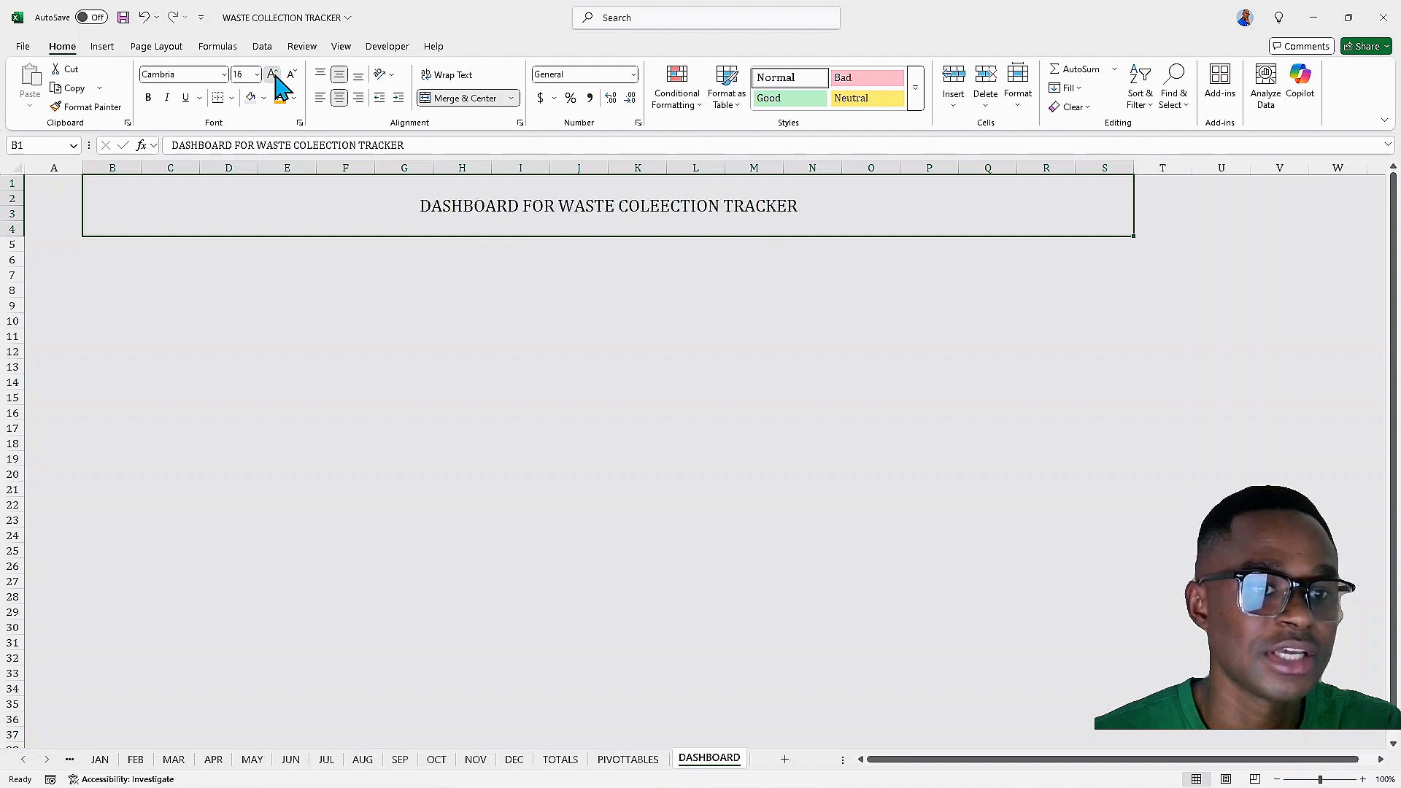
pyautogui.click(274, 74)
pyautogui.click(275, 75)
pyautogui.click(275, 75)
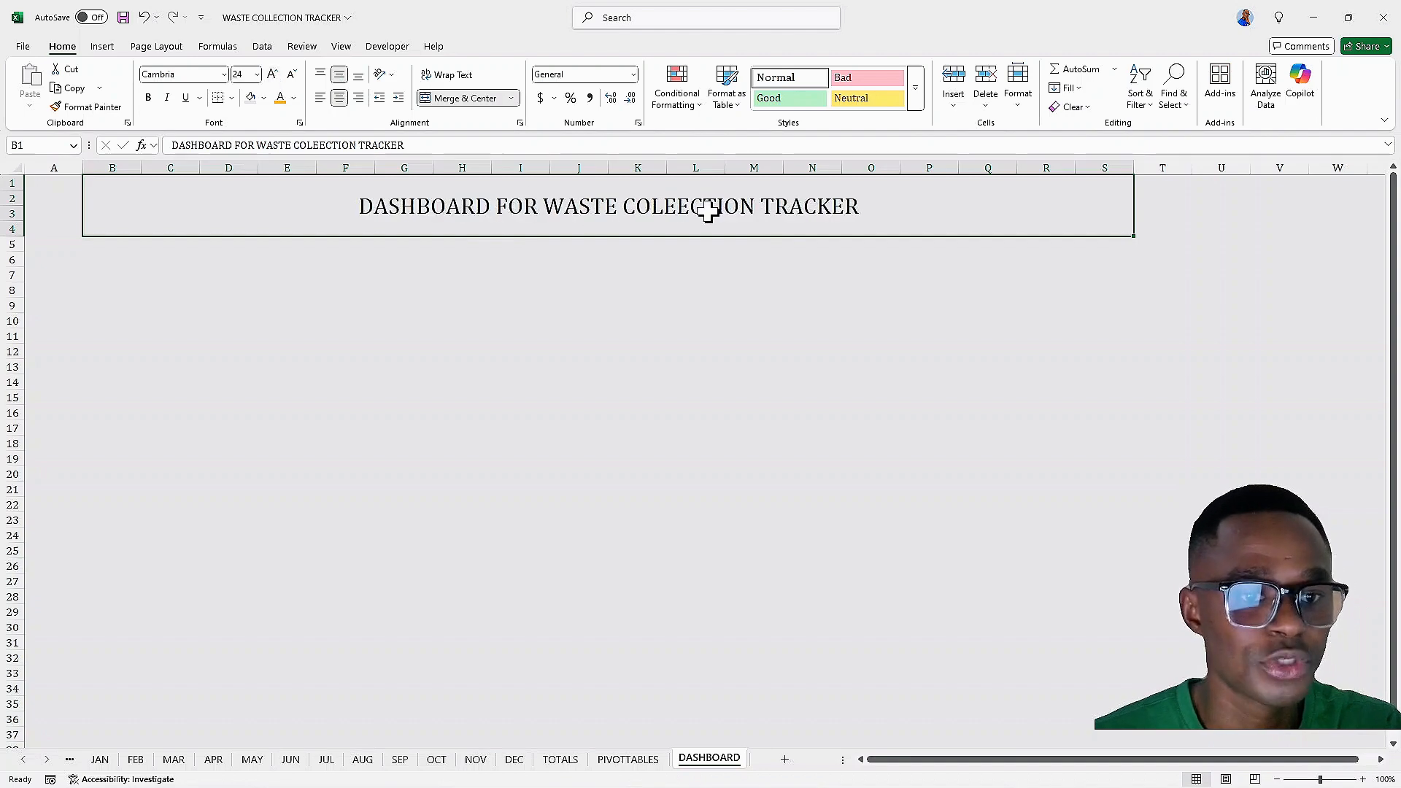
# Correct the title's spelling to DASHBOARD FOR WASTE COLLECTION TRACKER
pyautogui.doubleClick(684, 201)
pyautogui.doubleClick(676, 203)
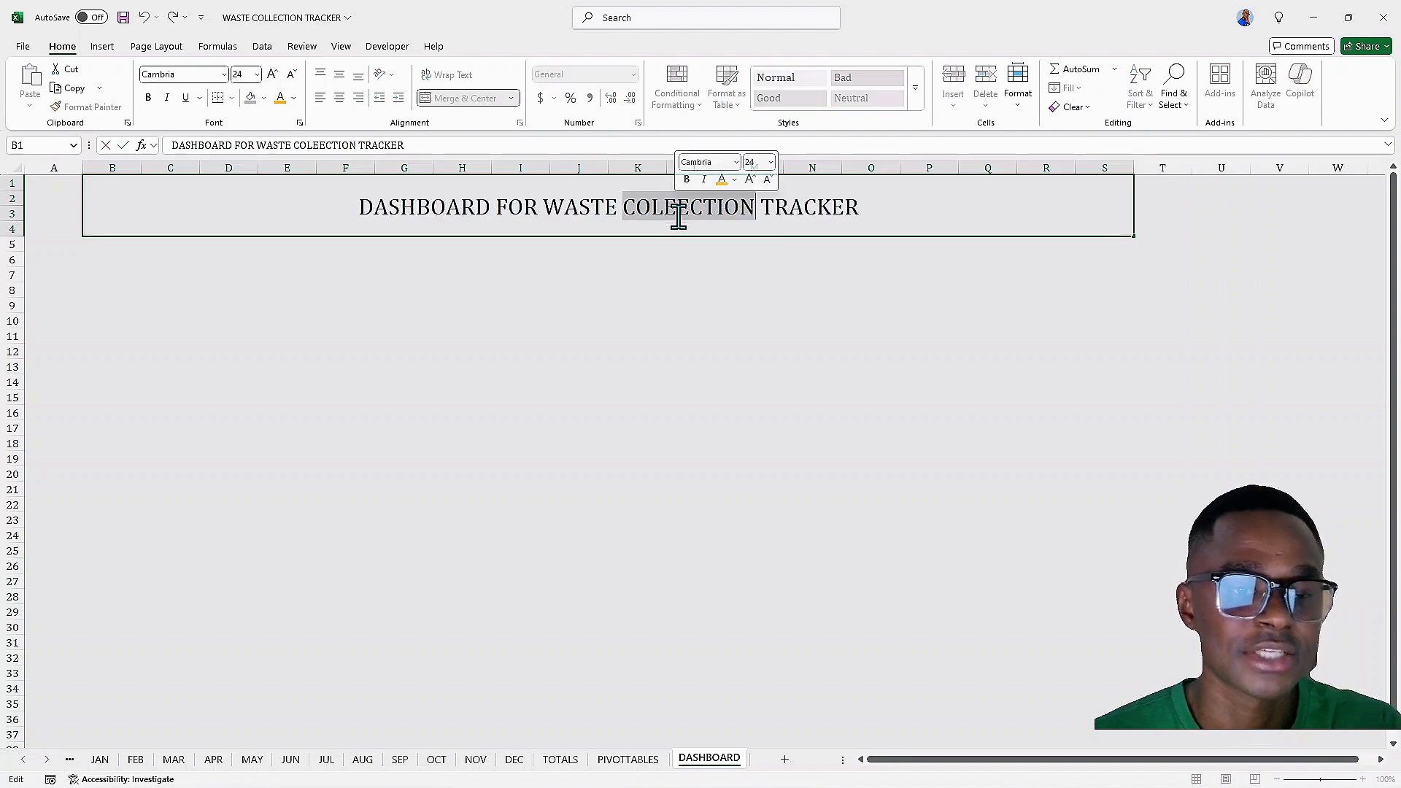
pyautogui.click(671, 210)
pyautogui.press('BackSpace')
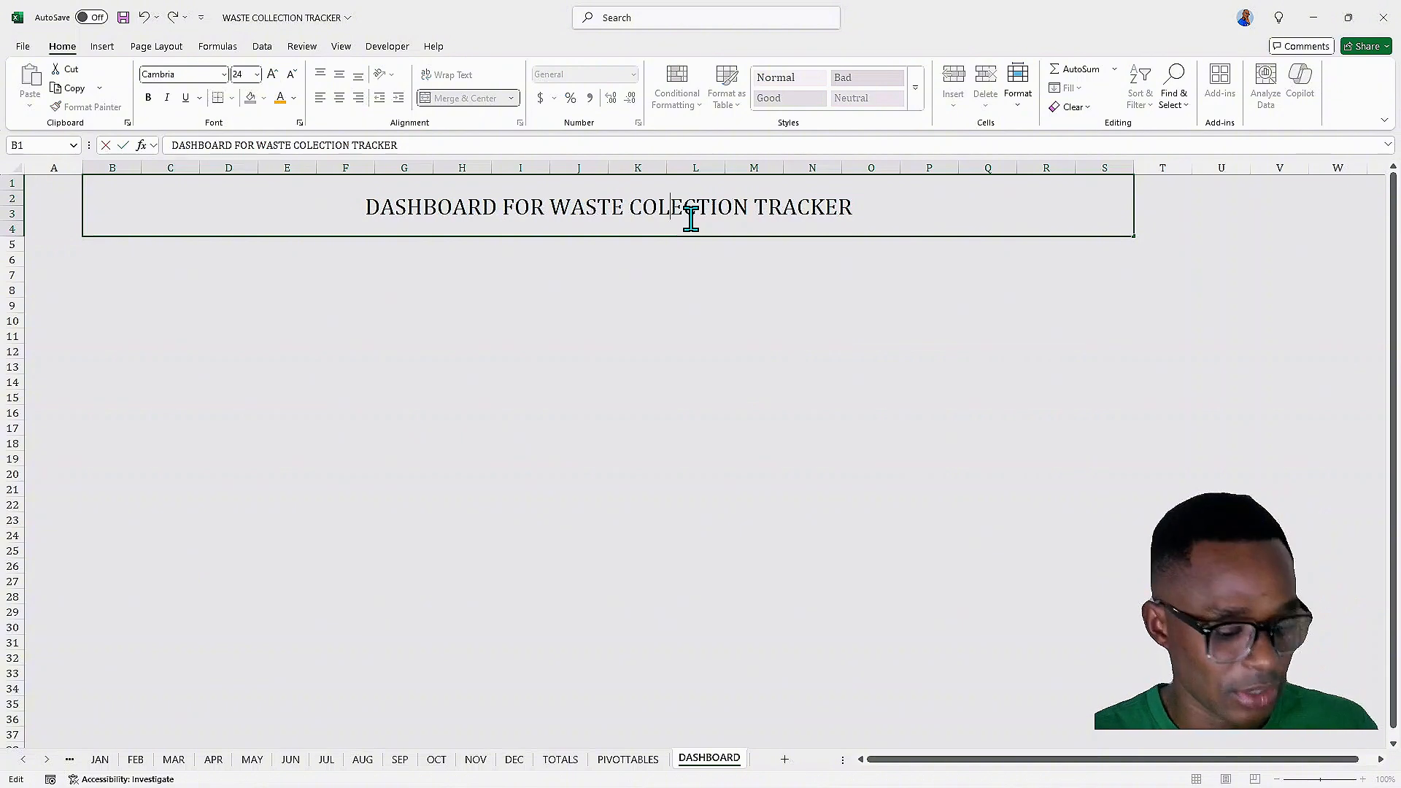
pyautogui.write('L')
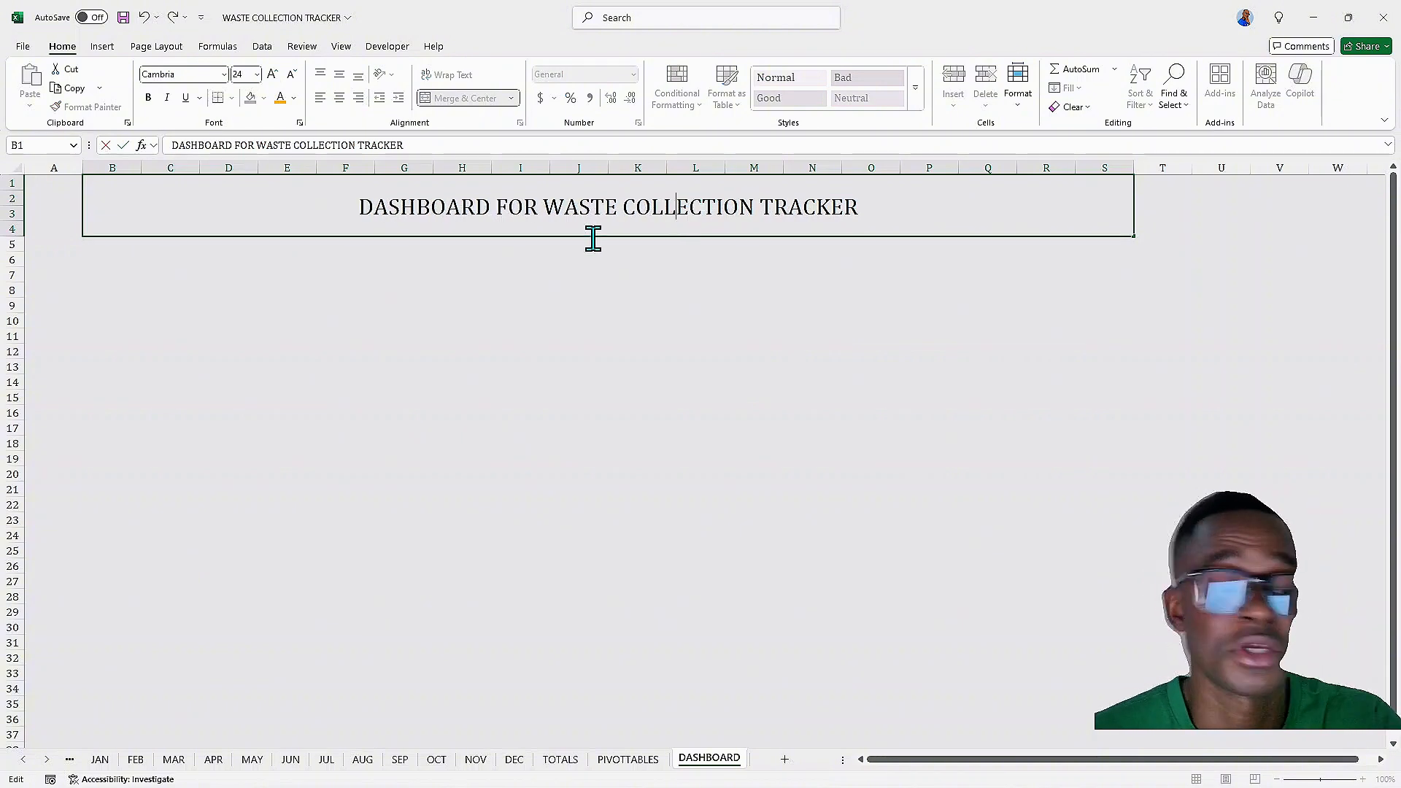
pyautogui.click(546, 306)
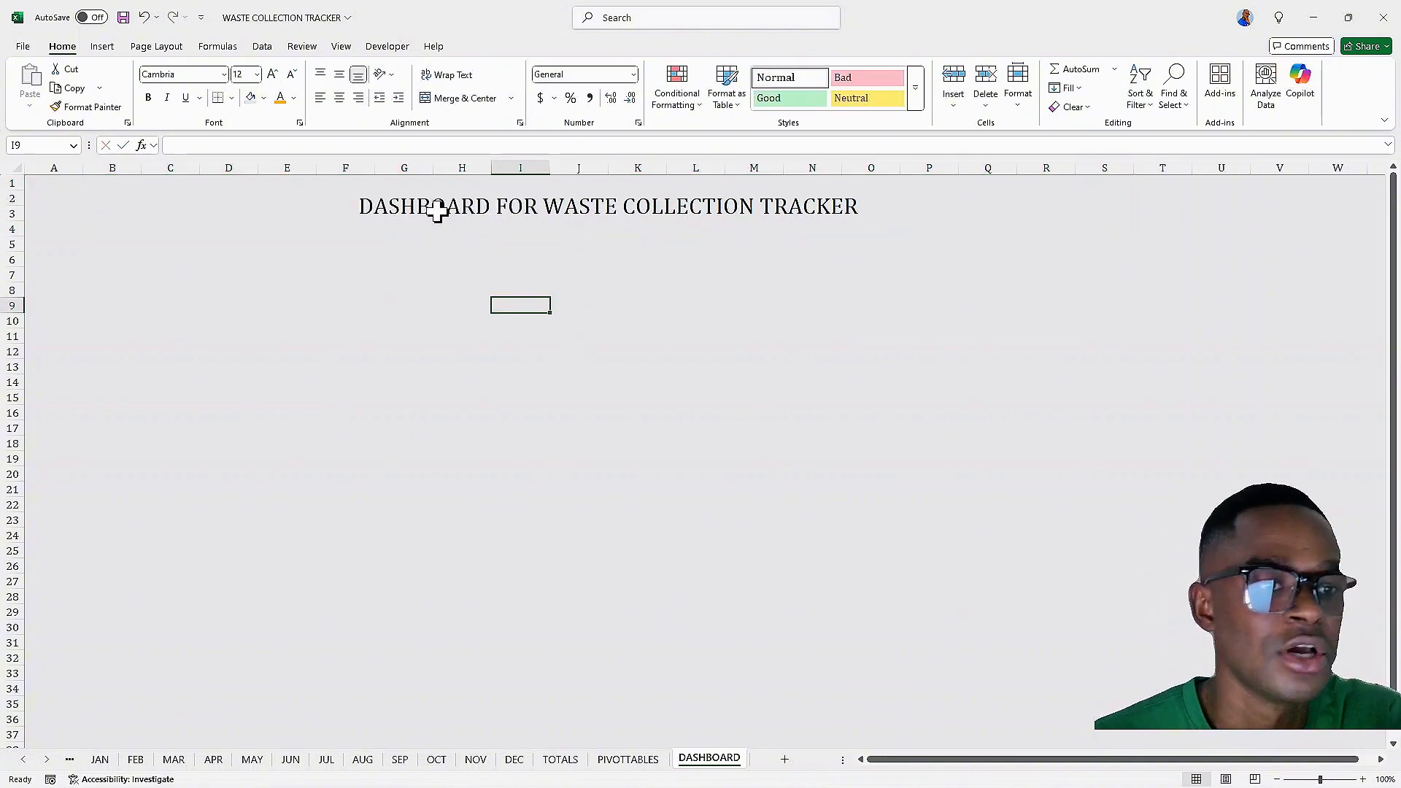
# Make the title bold and italic and increase its font size to 36 pt
pyautogui.click(516, 194)
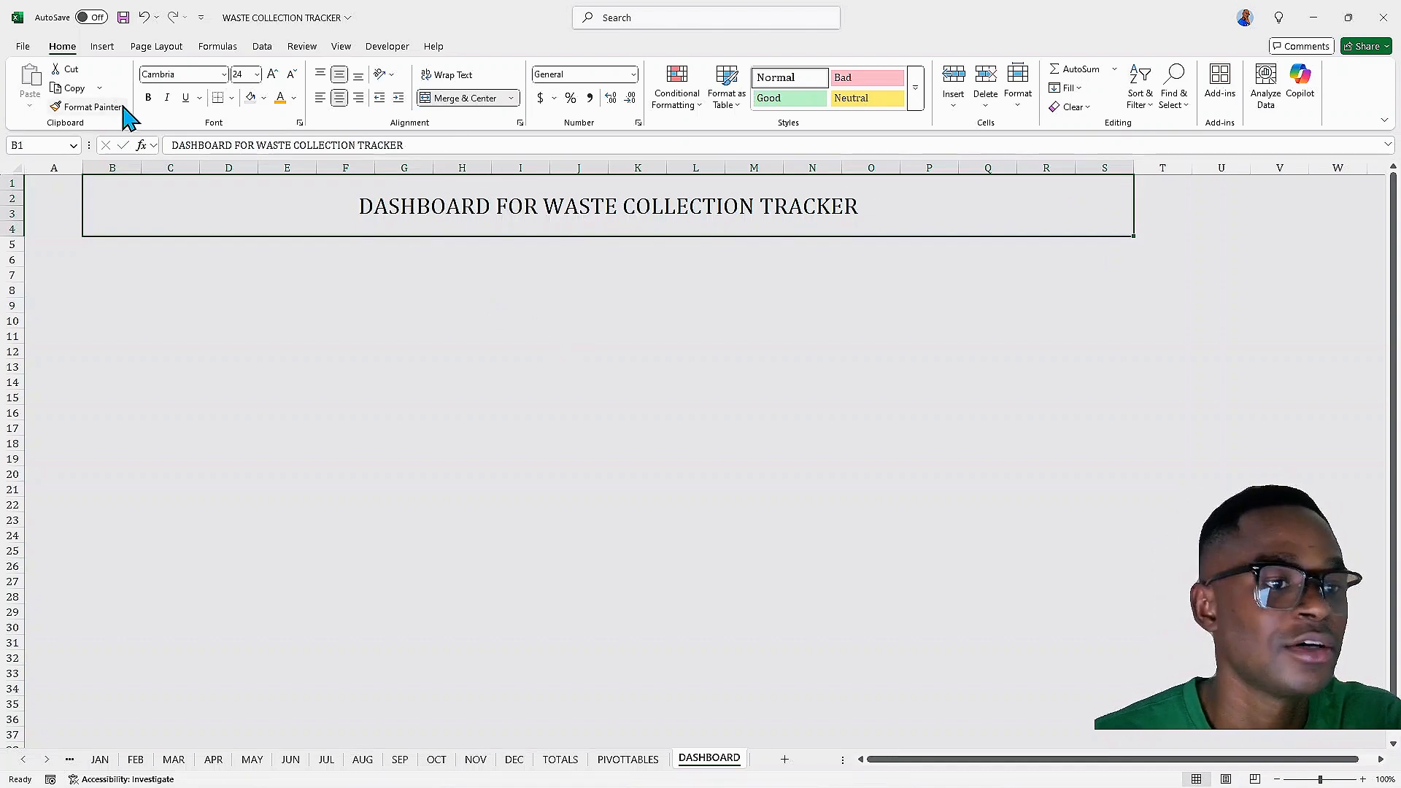
pyautogui.click(150, 99)
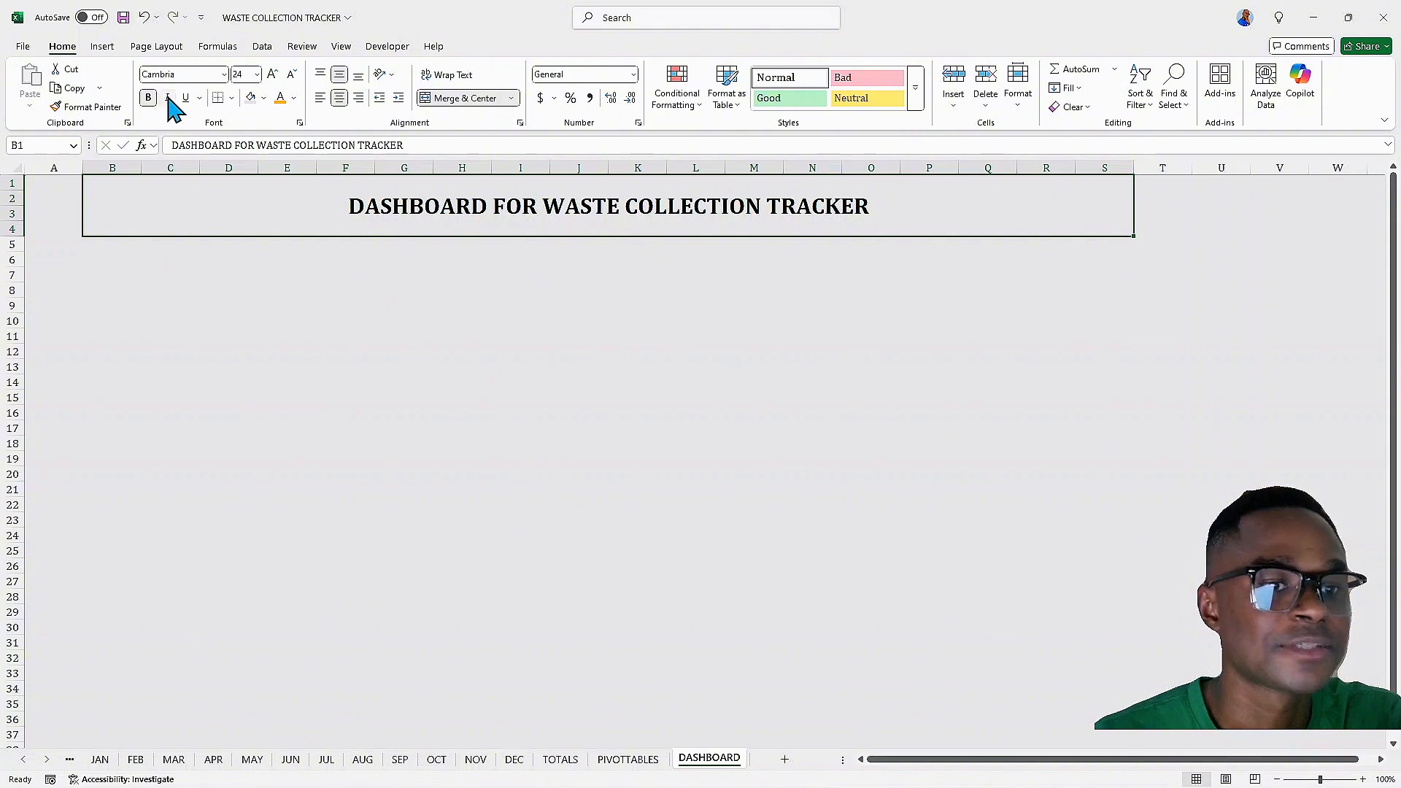
pyautogui.click(168, 99)
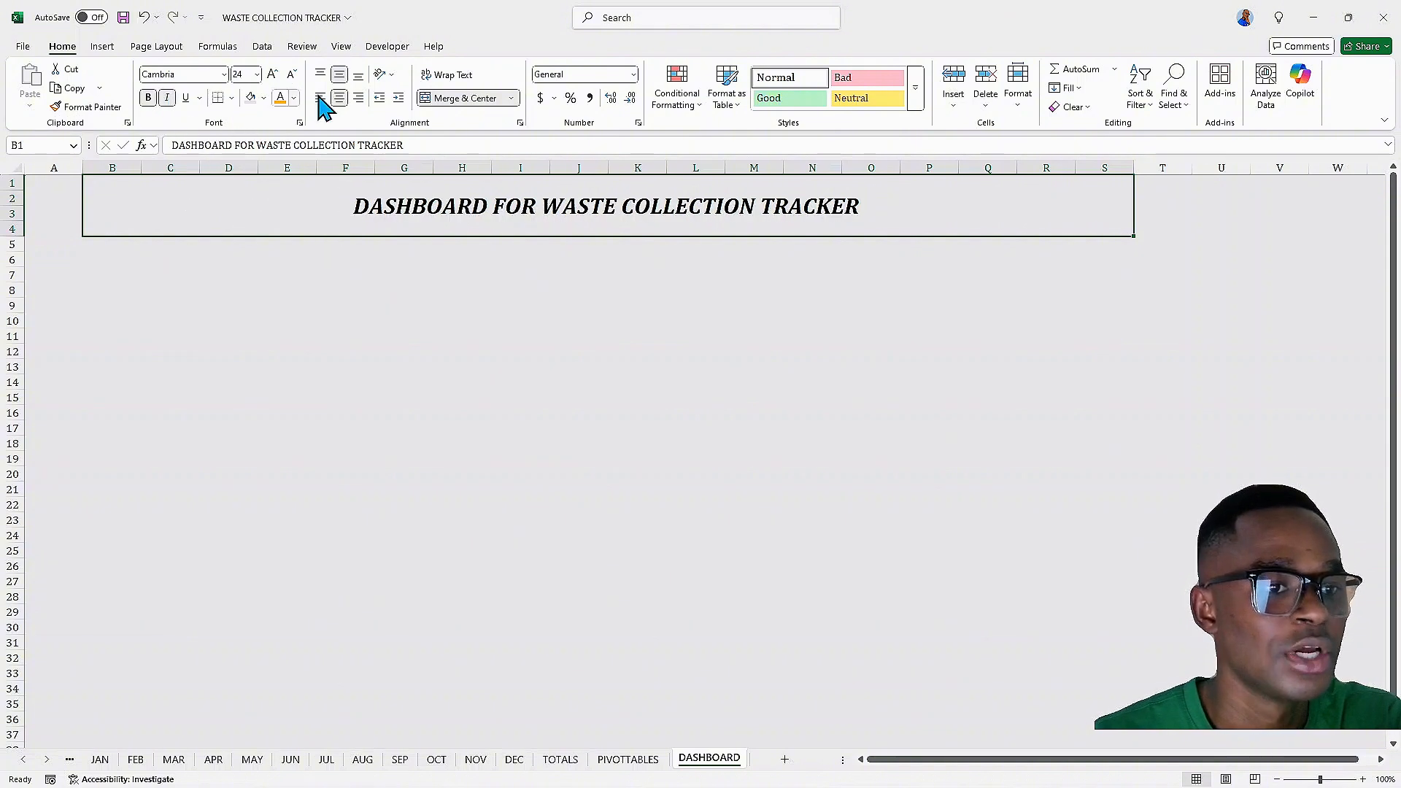
pyautogui.click(274, 74)
pyautogui.click(273, 74)
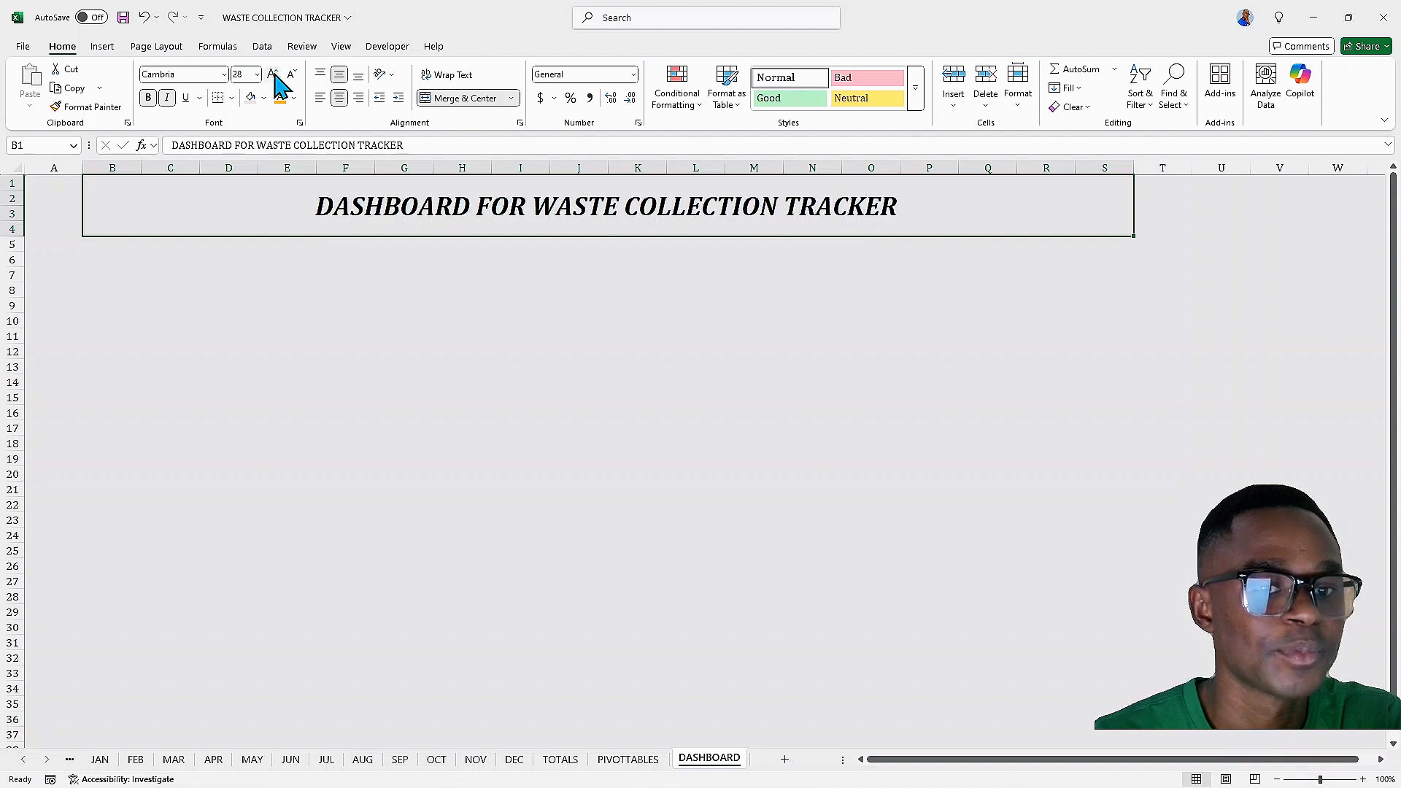
pyautogui.click(274, 75)
pyautogui.click(400, 257)
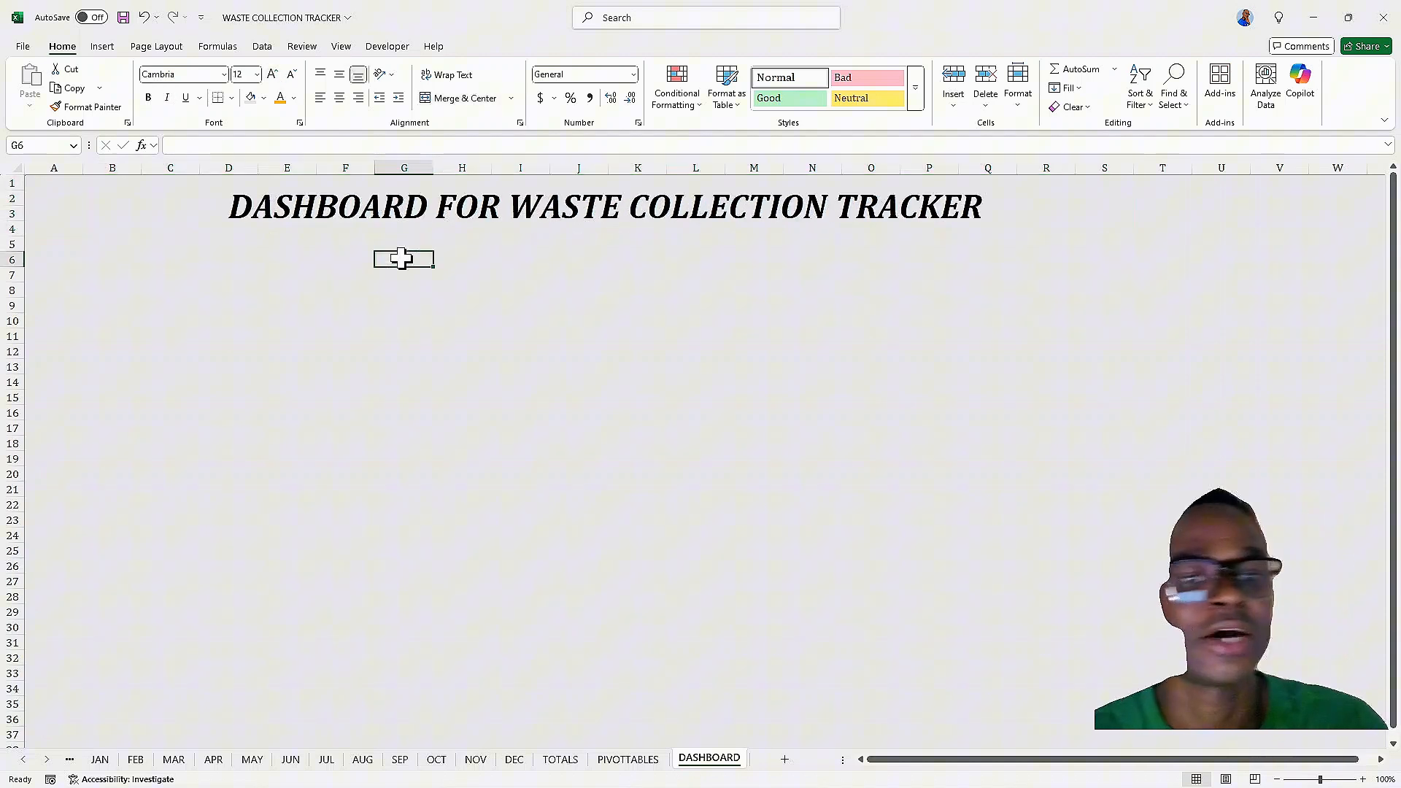
pyautogui.click(333, 198)
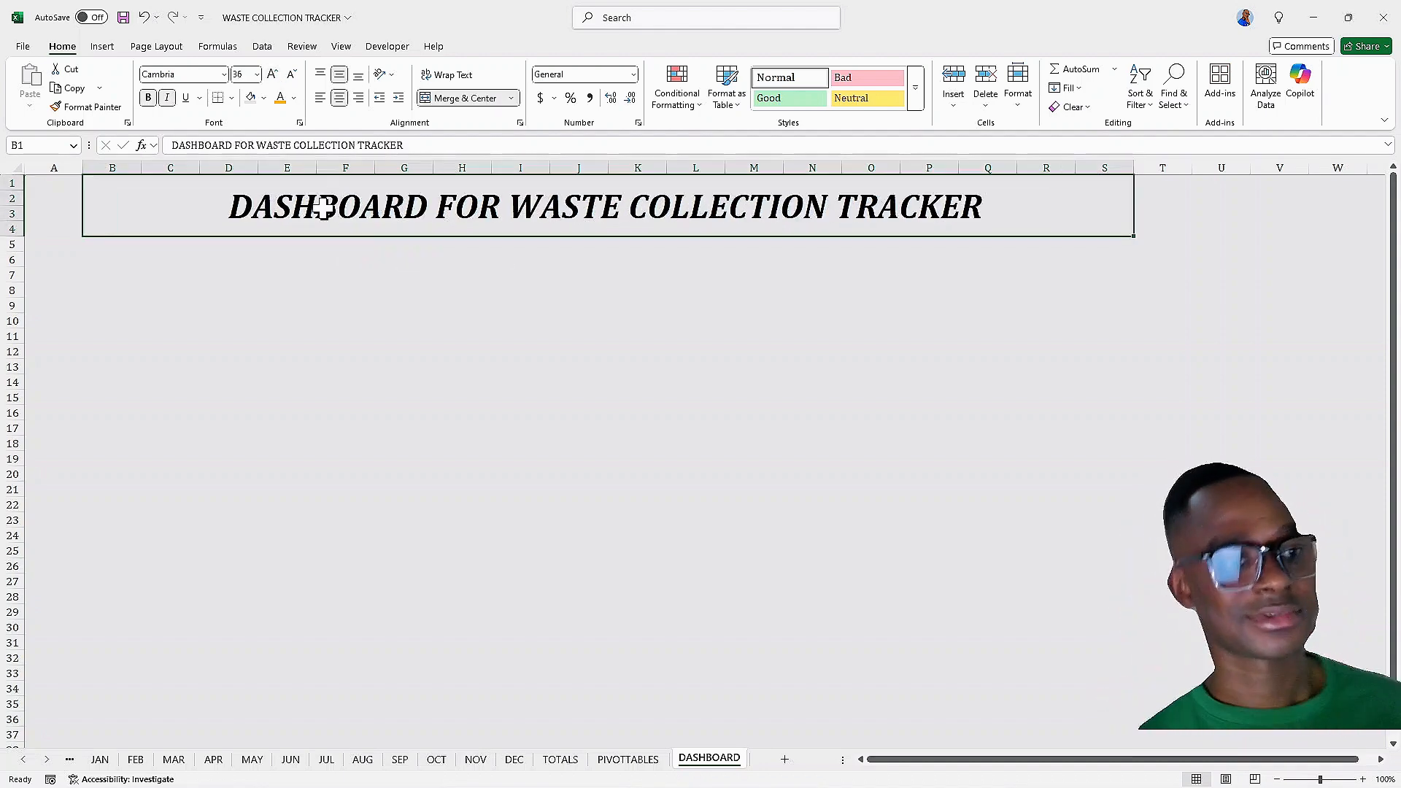
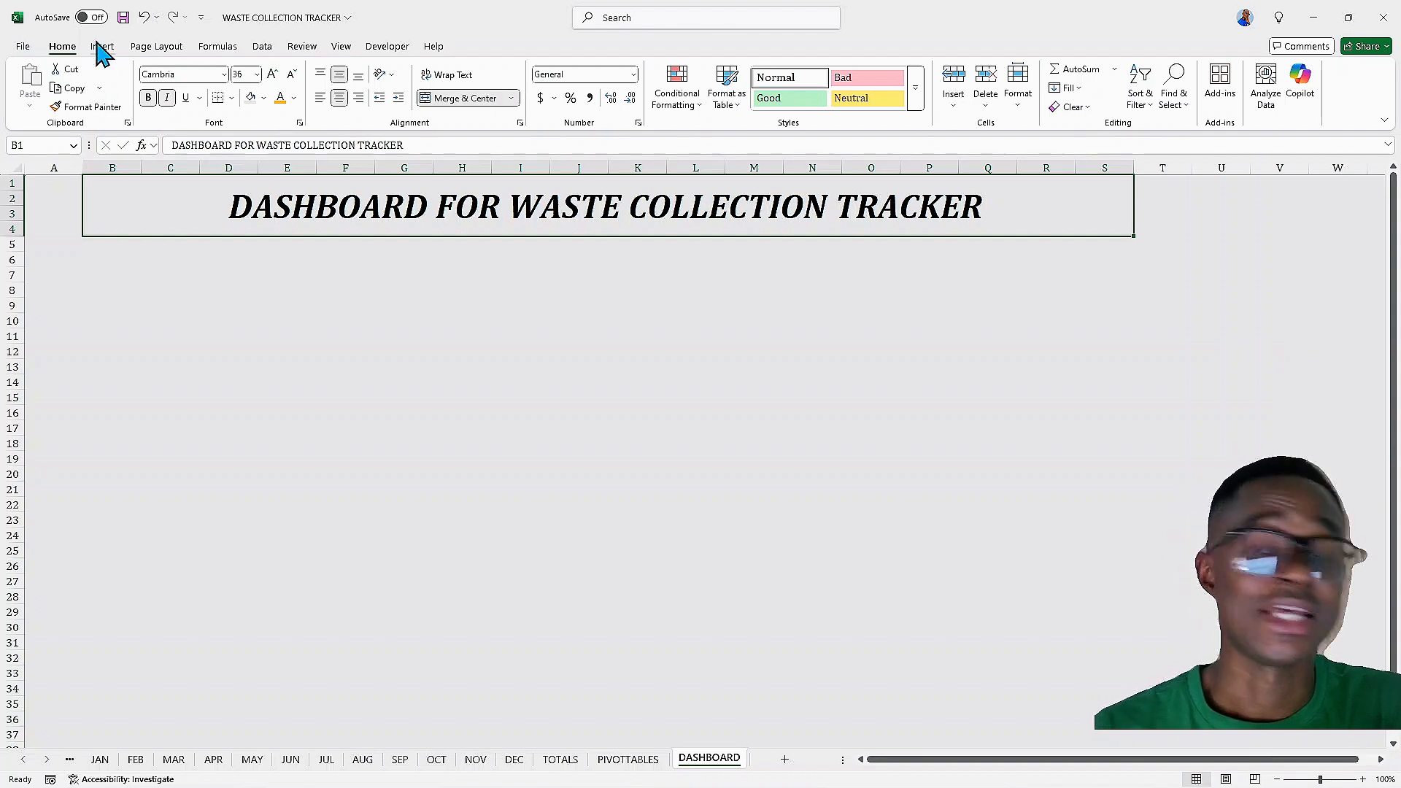
# Insert a trash bin icon from the stock icons, searching for RECYCLE
pyautogui.click(102, 48)
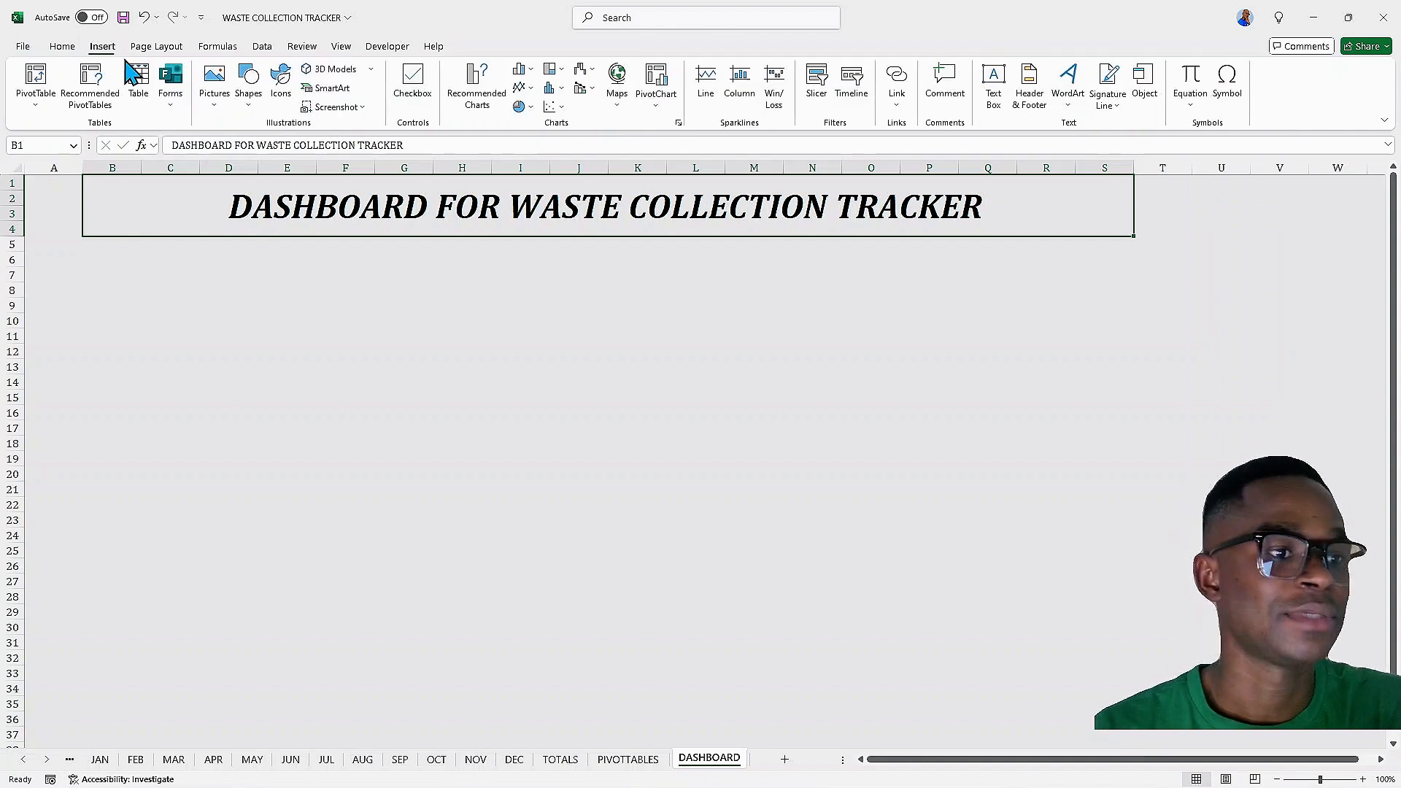
pyautogui.click(215, 108)
pyautogui.moveTo(260, 153)
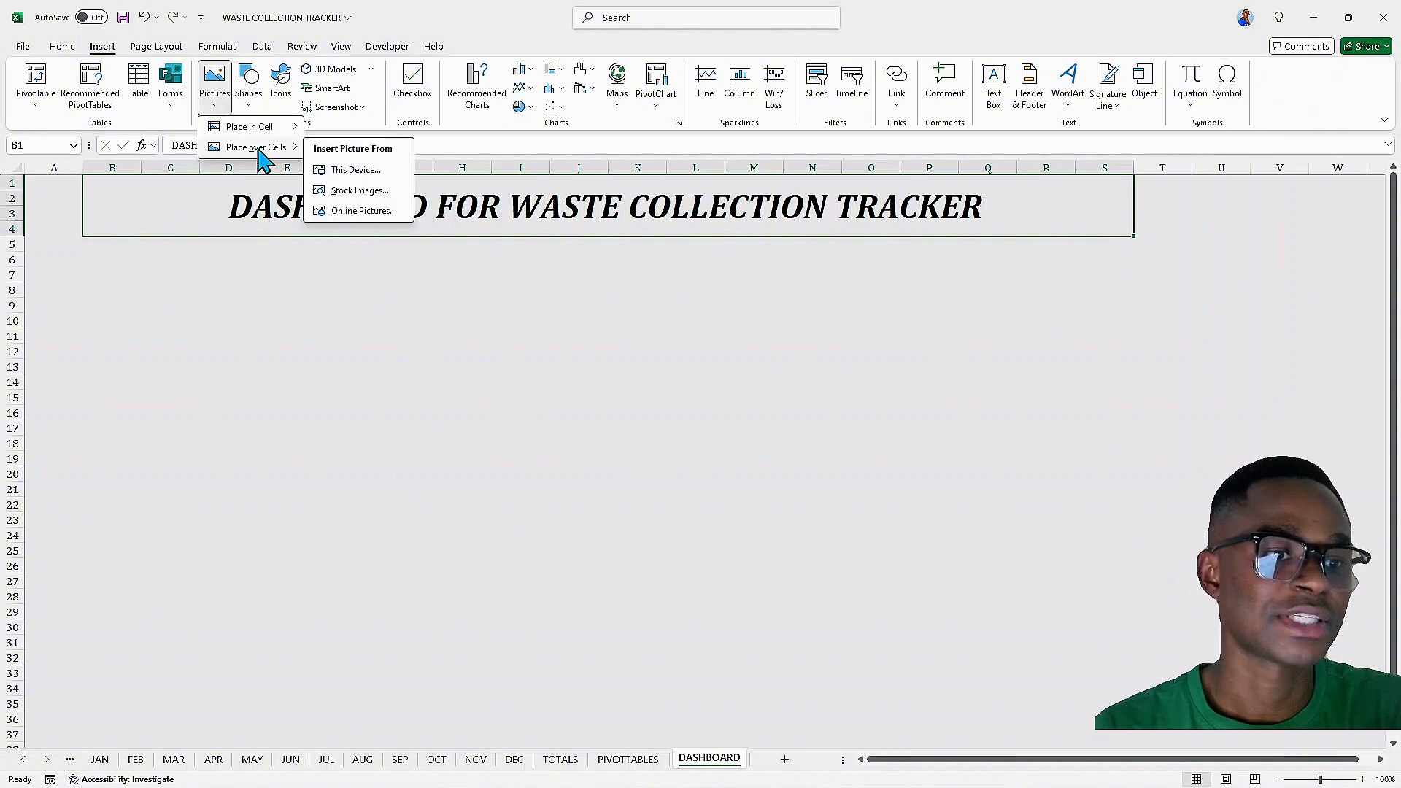
pyautogui.click(348, 191)
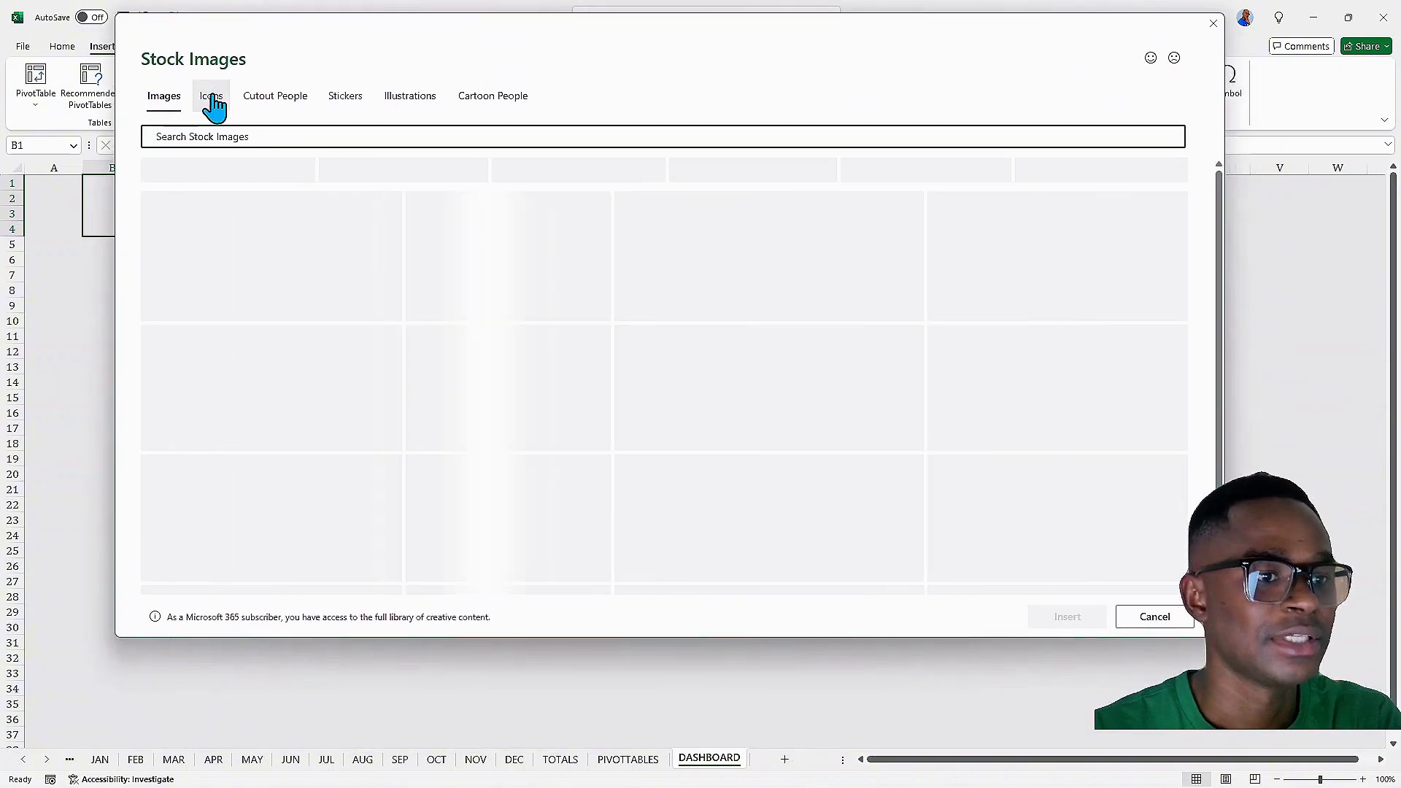
pyautogui.click(214, 98)
pyautogui.click(248, 136)
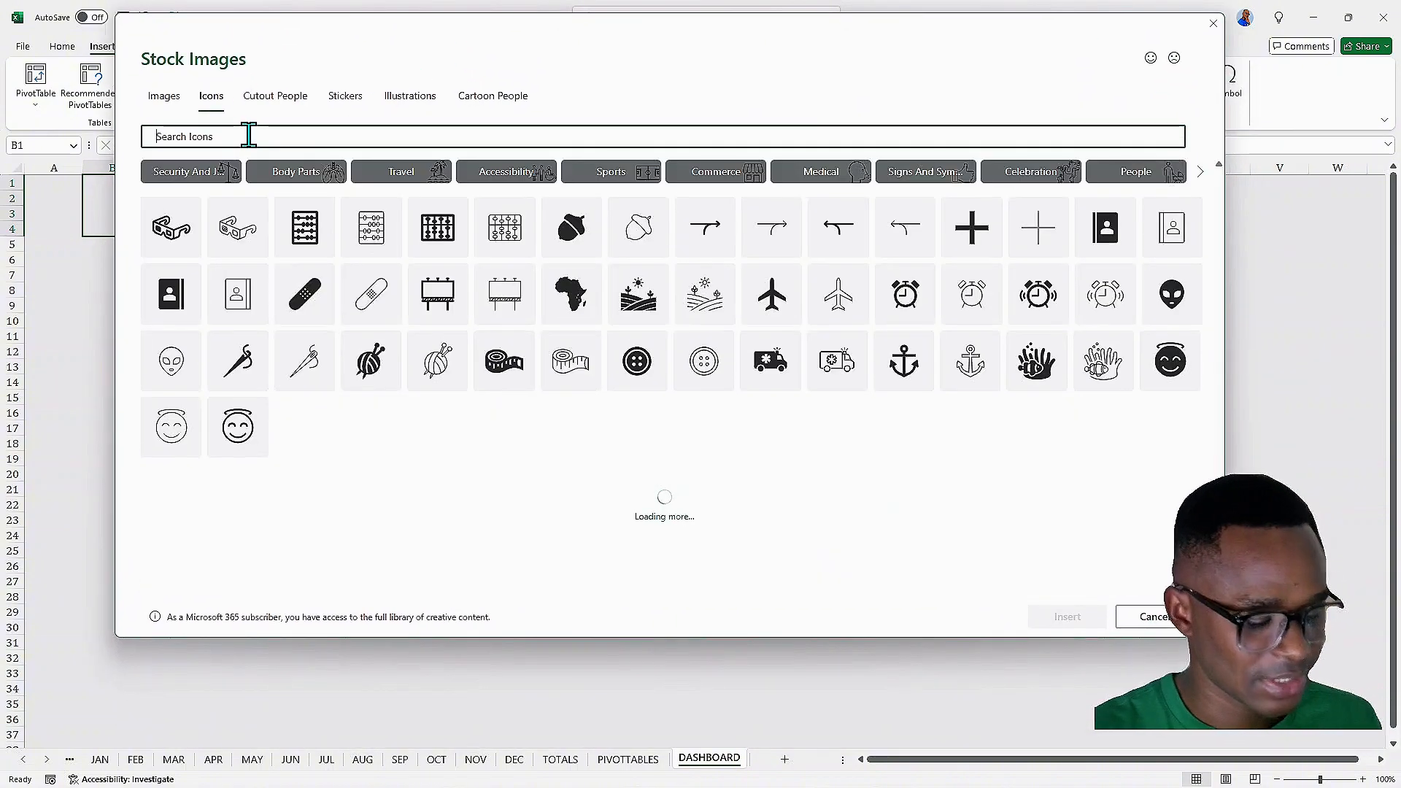
pyautogui.write('RECYCLE')
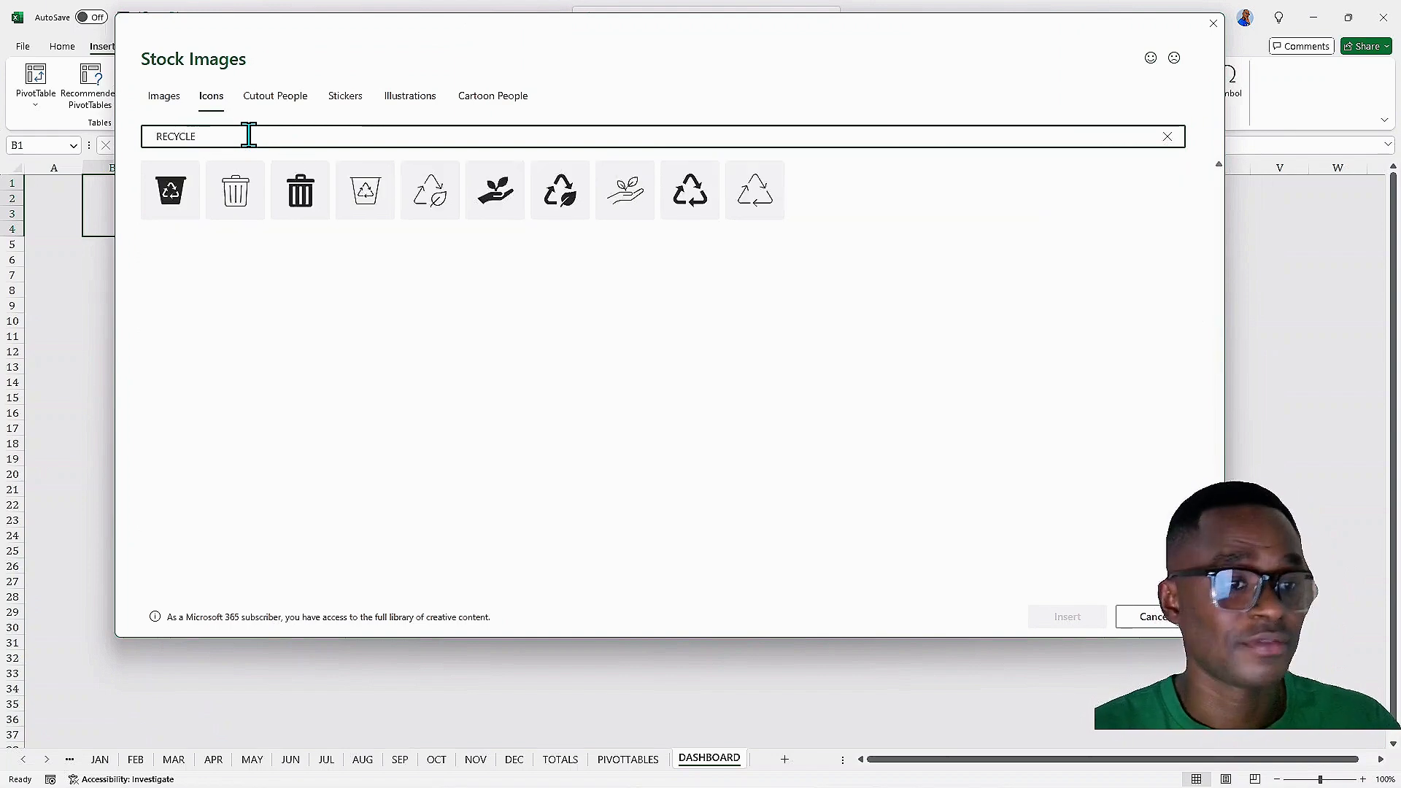
pyautogui.click(256, 189)
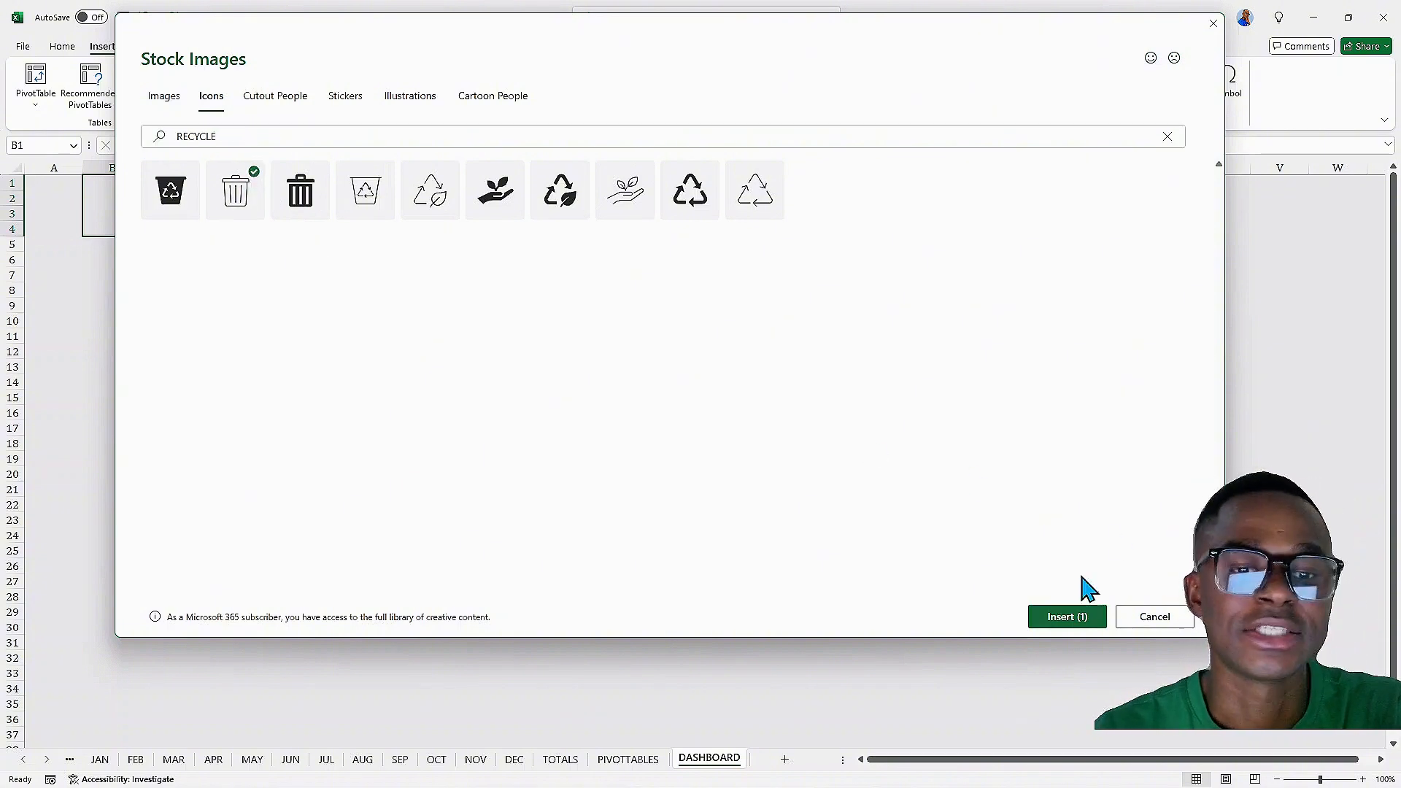
pyautogui.click(1053, 619)
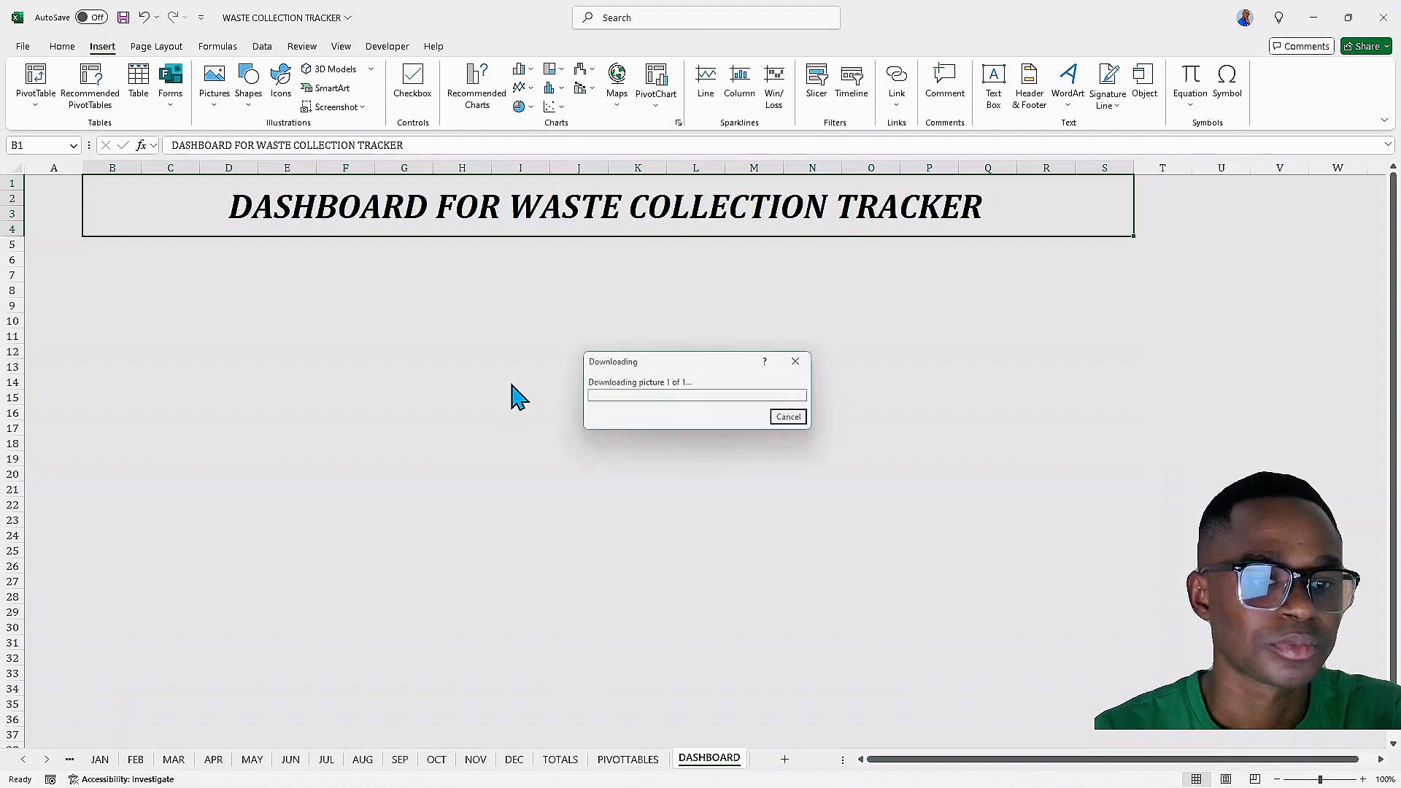
# Move the bin icon just left of the title text inside the banner and resize it to 0.89 in
pyautogui.scroll(1, 175, 309)
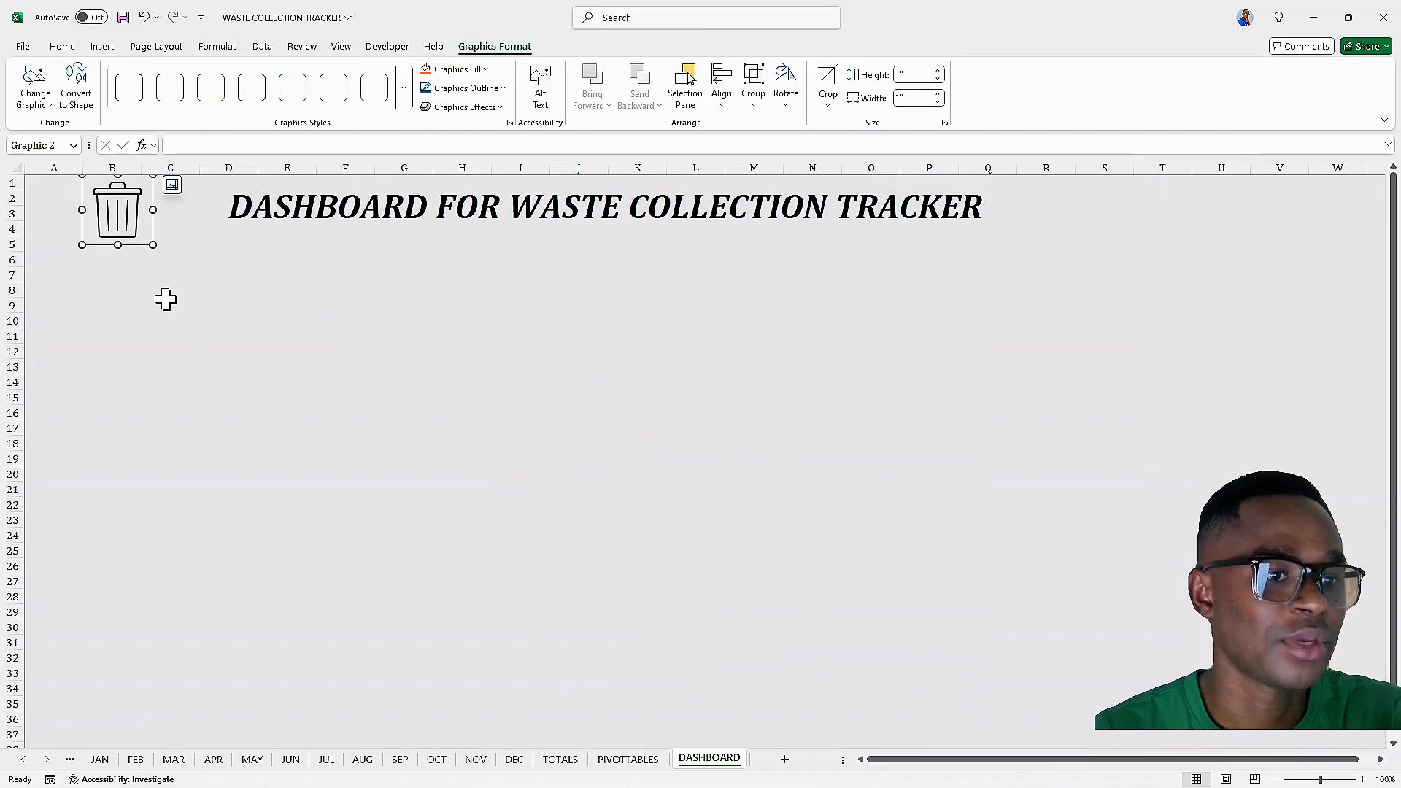
pyautogui.moveTo(128, 212); pyautogui.dragTo(186, 218)
pyautogui.click(228, 189)
pyautogui.click(292, 211)
pyautogui.click(150, 203)
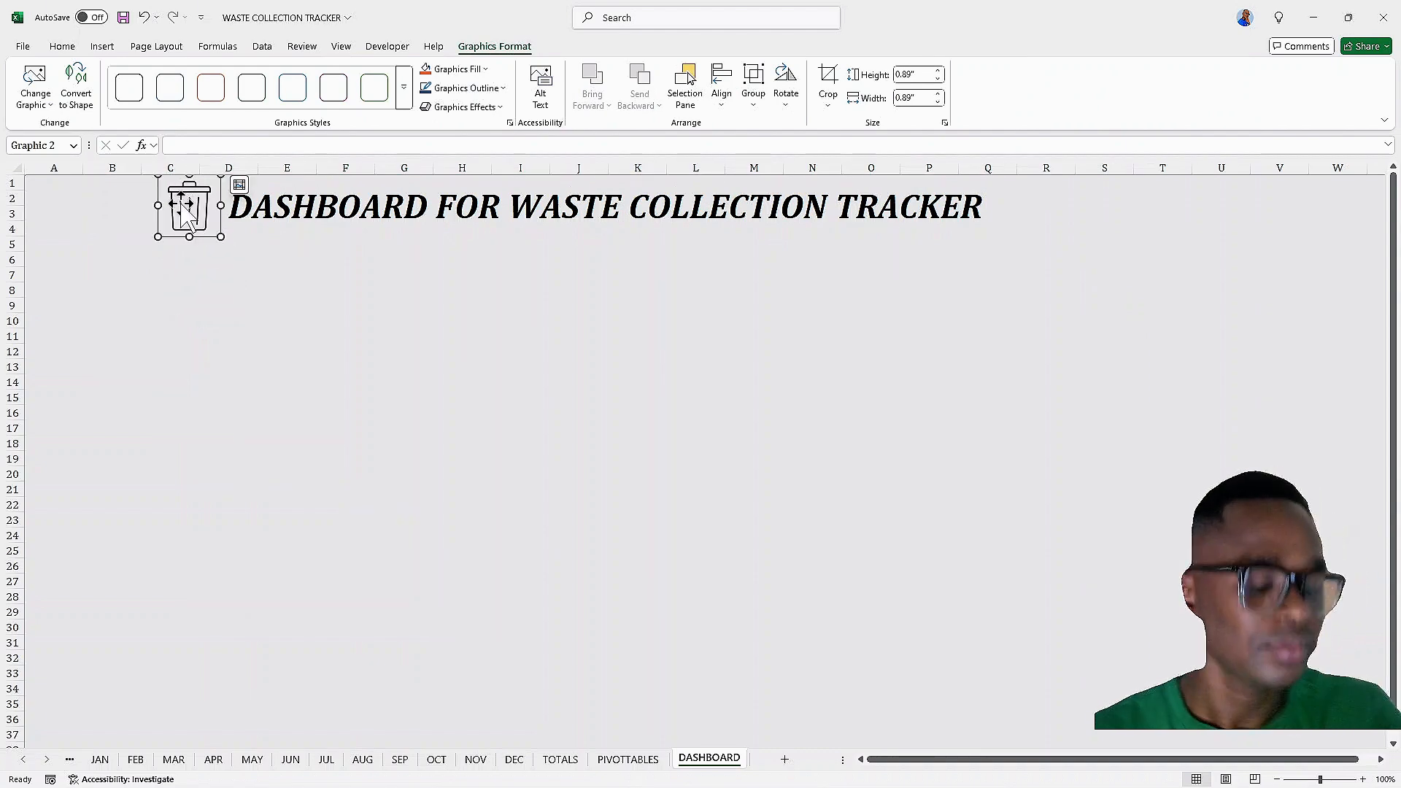
pyautogui.click(197, 277)
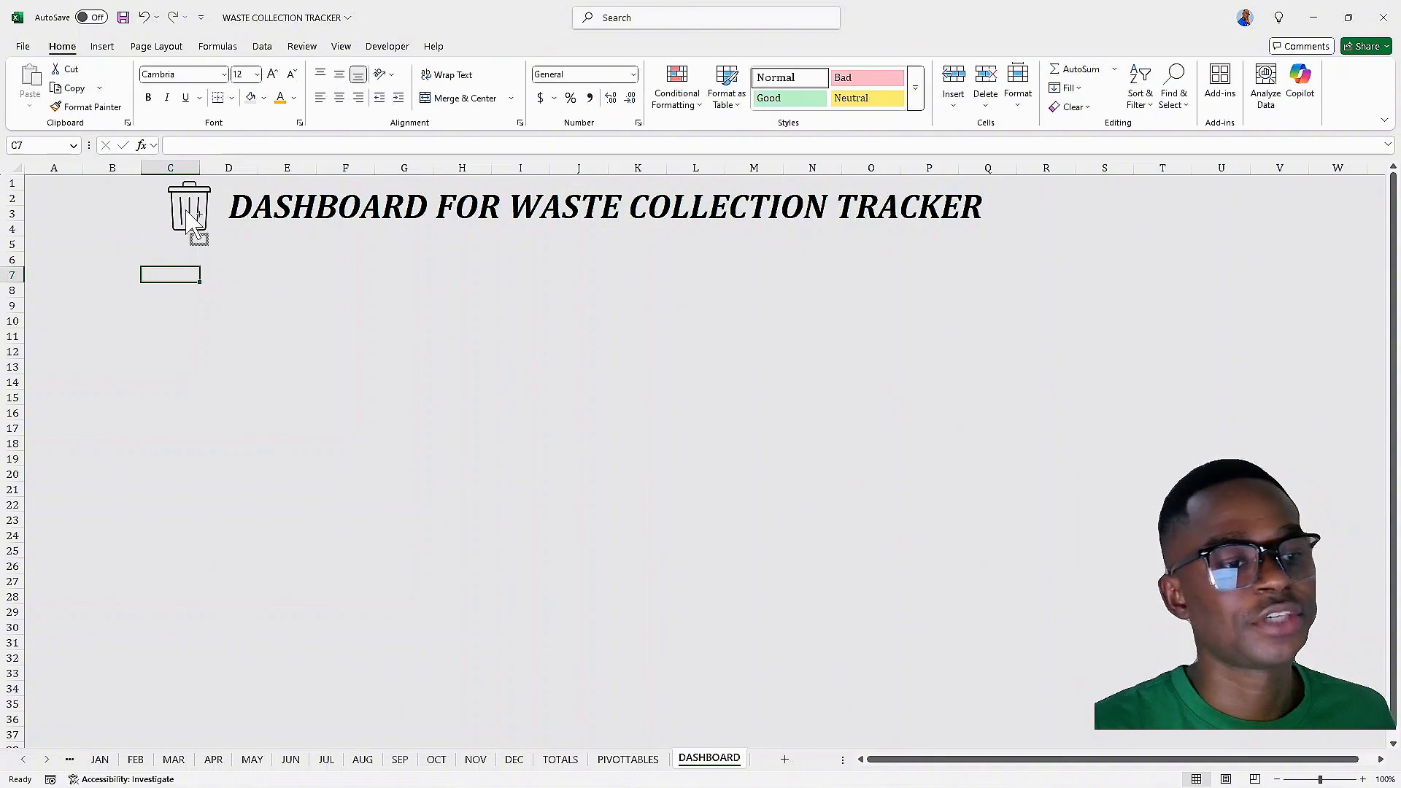
# Duplicate the bin icon and place the copy just right of the title text
pyautogui.moveTo(203, 228); pyautogui.dragTo(1020, 244)
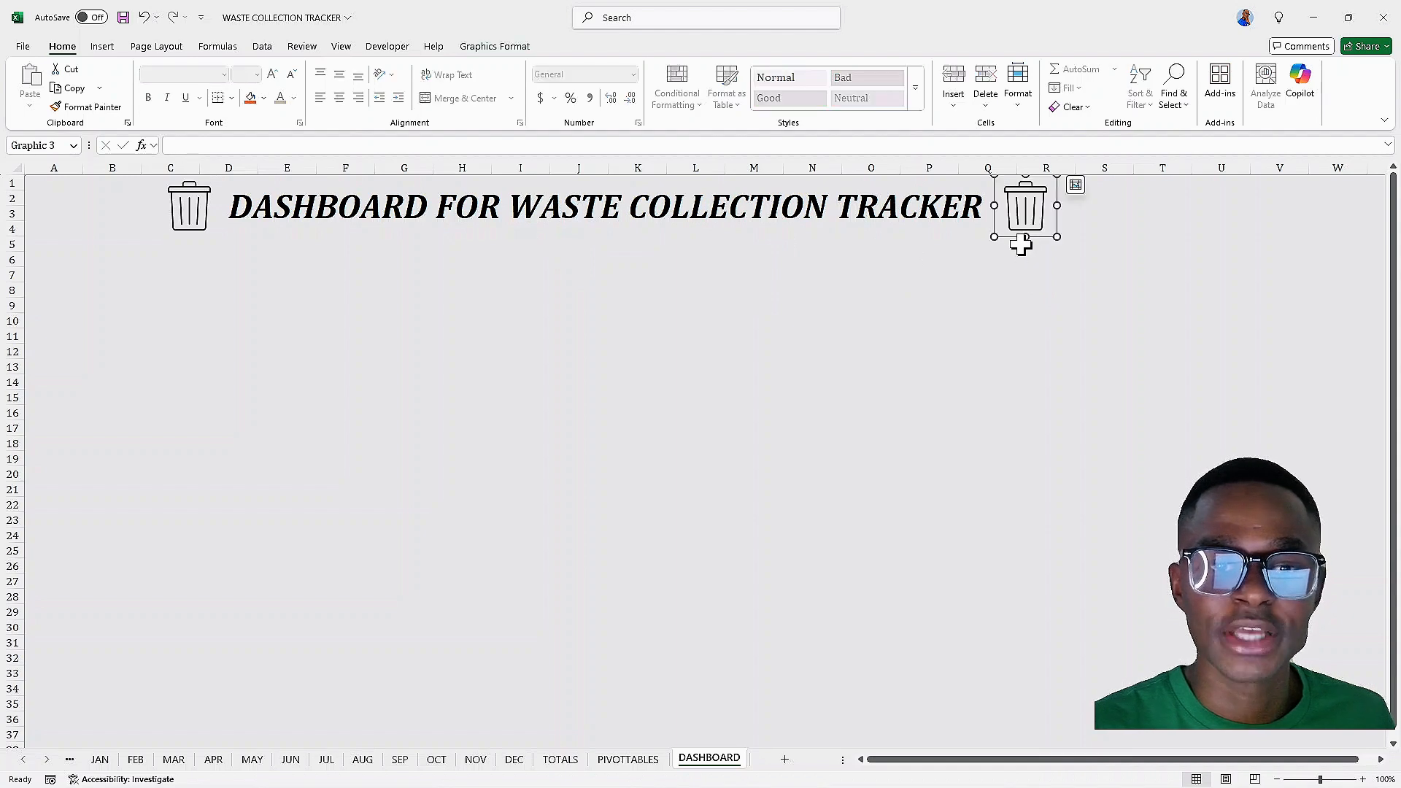
pyautogui.click(839, 314)
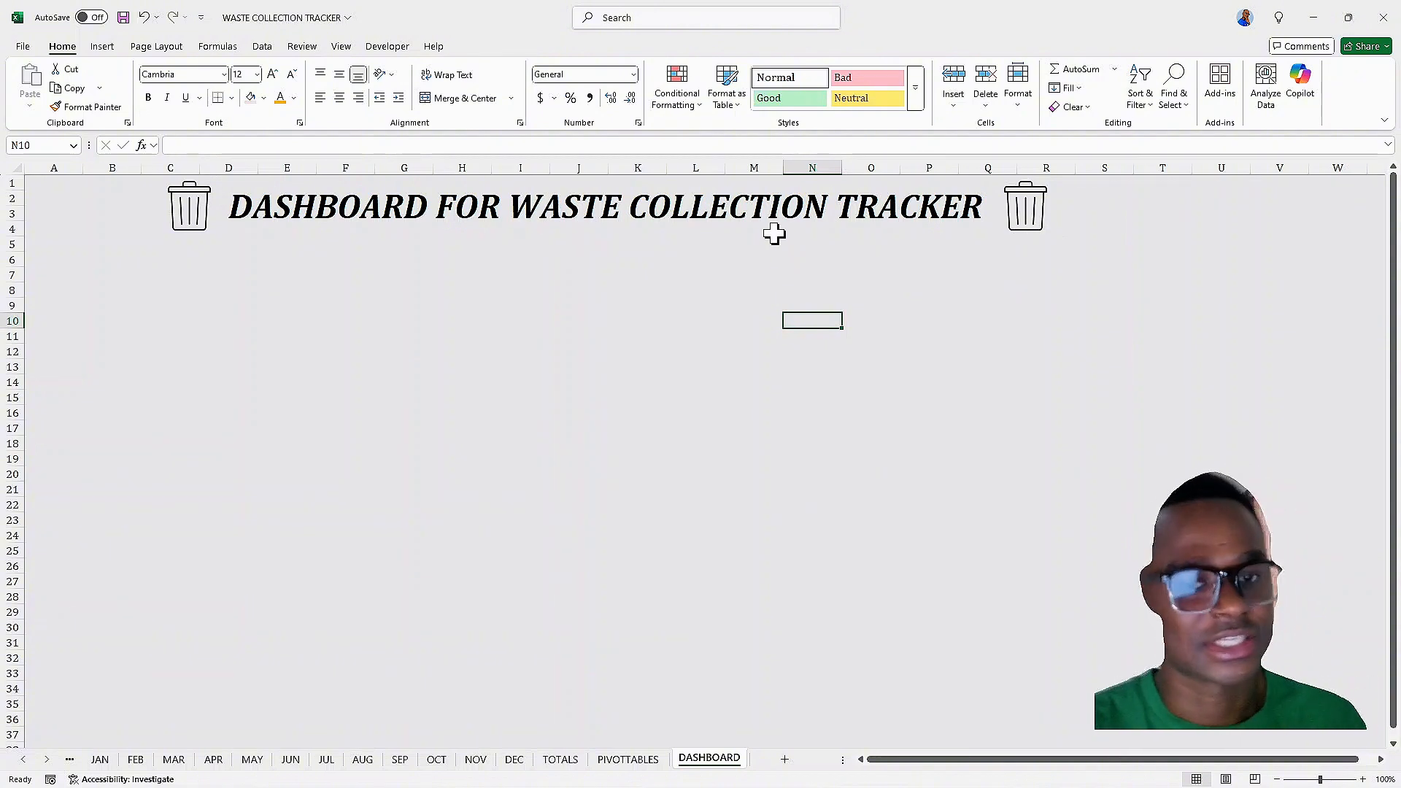
# Try recolouring the right bin icon with a graphics style and white fill, and undo the change
pyautogui.click(1020, 223)
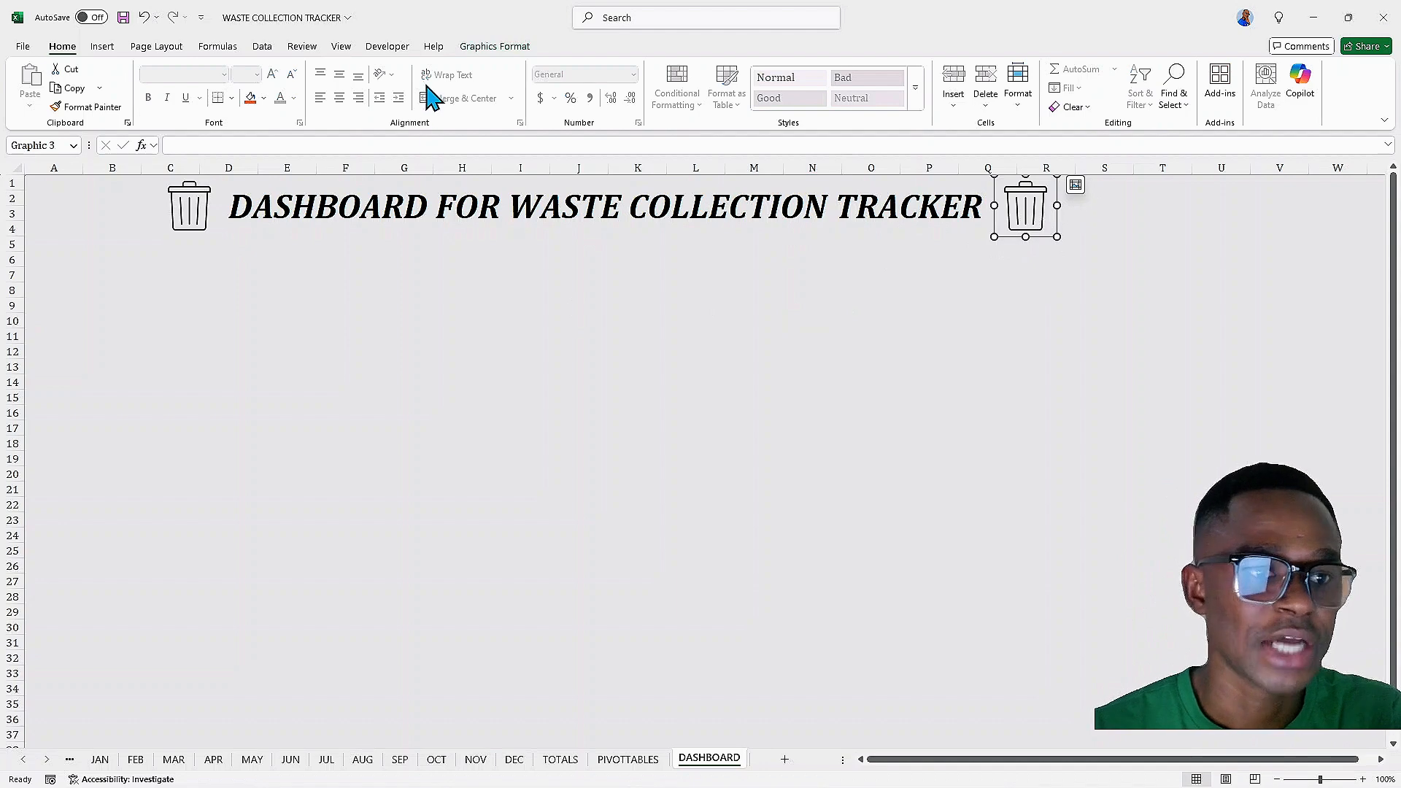
pyautogui.click(478, 47)
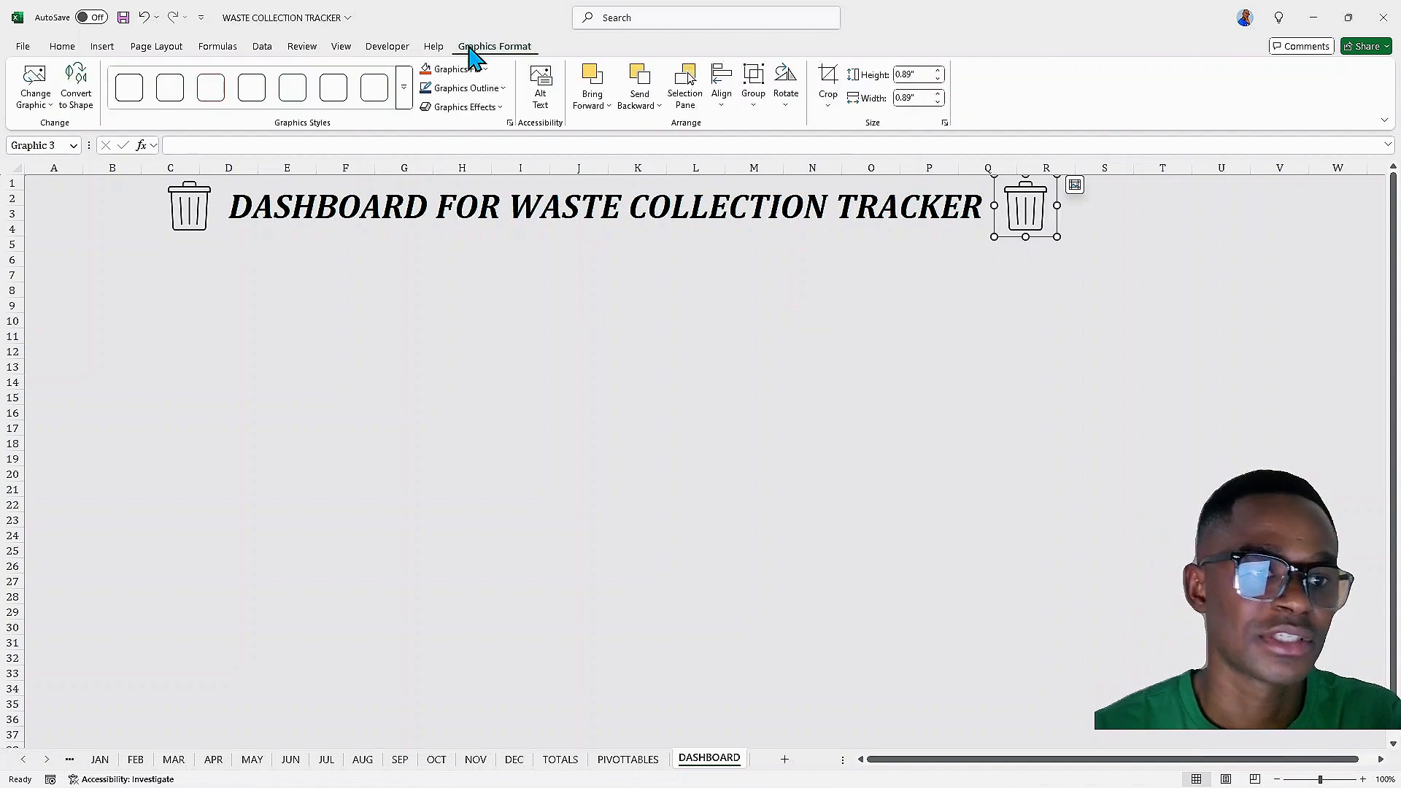
pyautogui.click(428, 70)
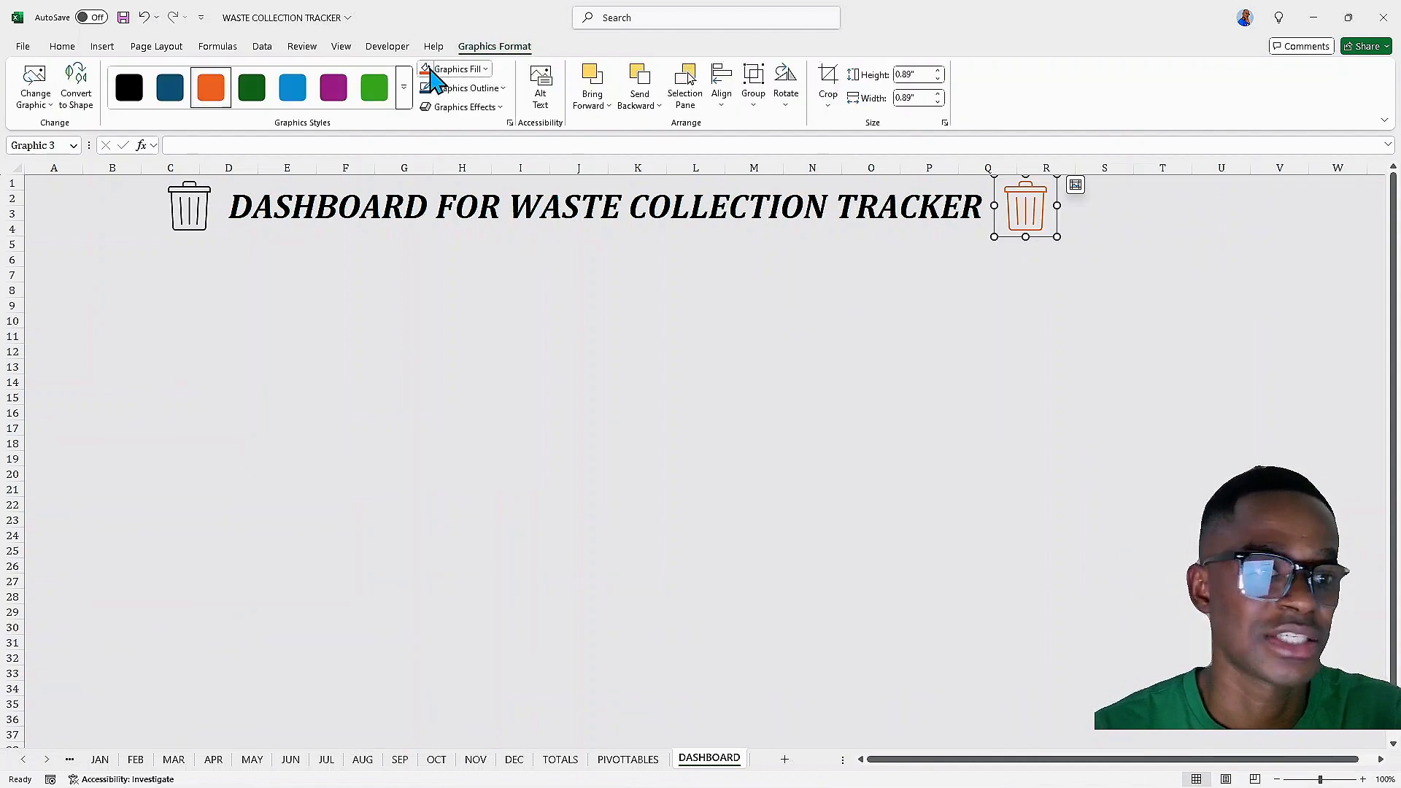
pyautogui.click(484, 69)
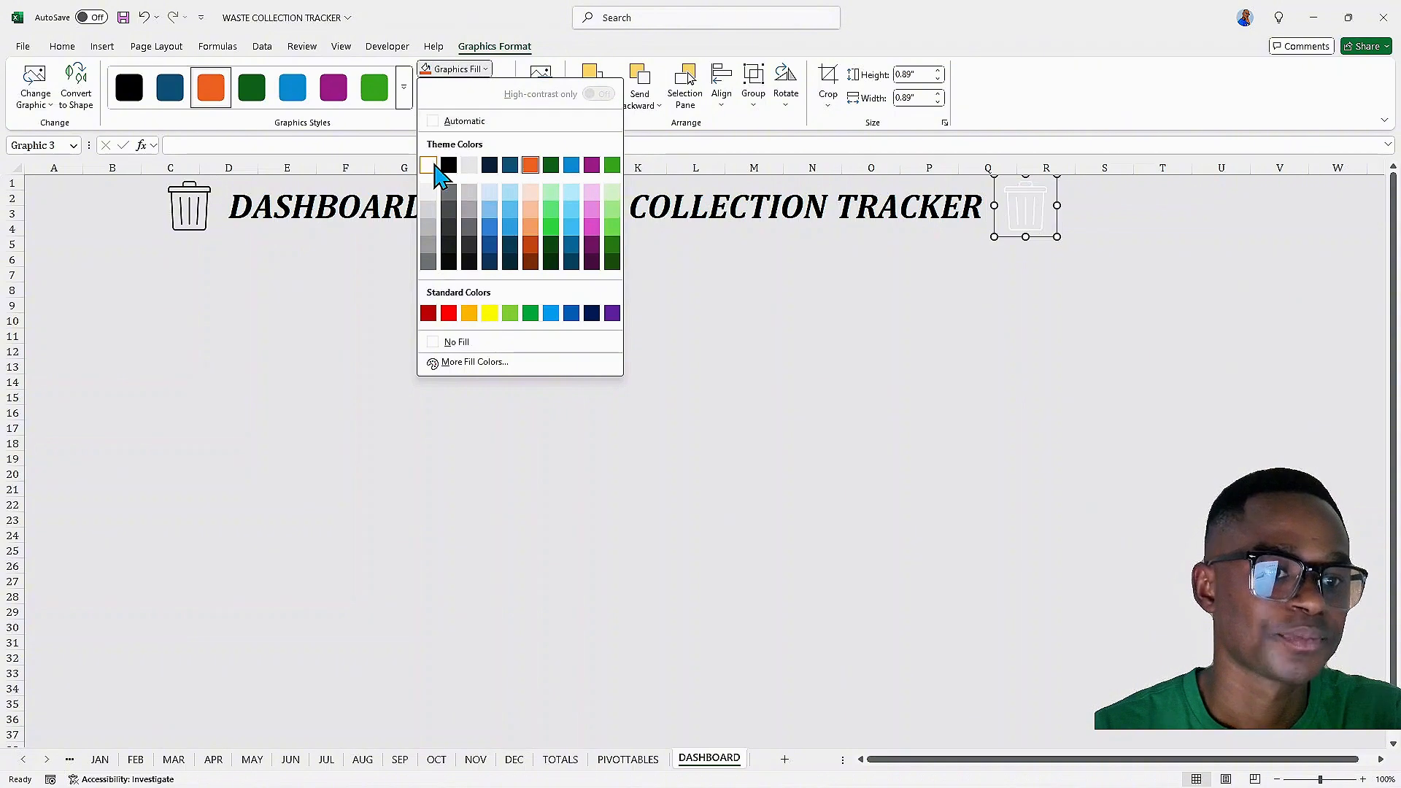
pyautogui.click(428, 165)
pyautogui.click(336, 368)
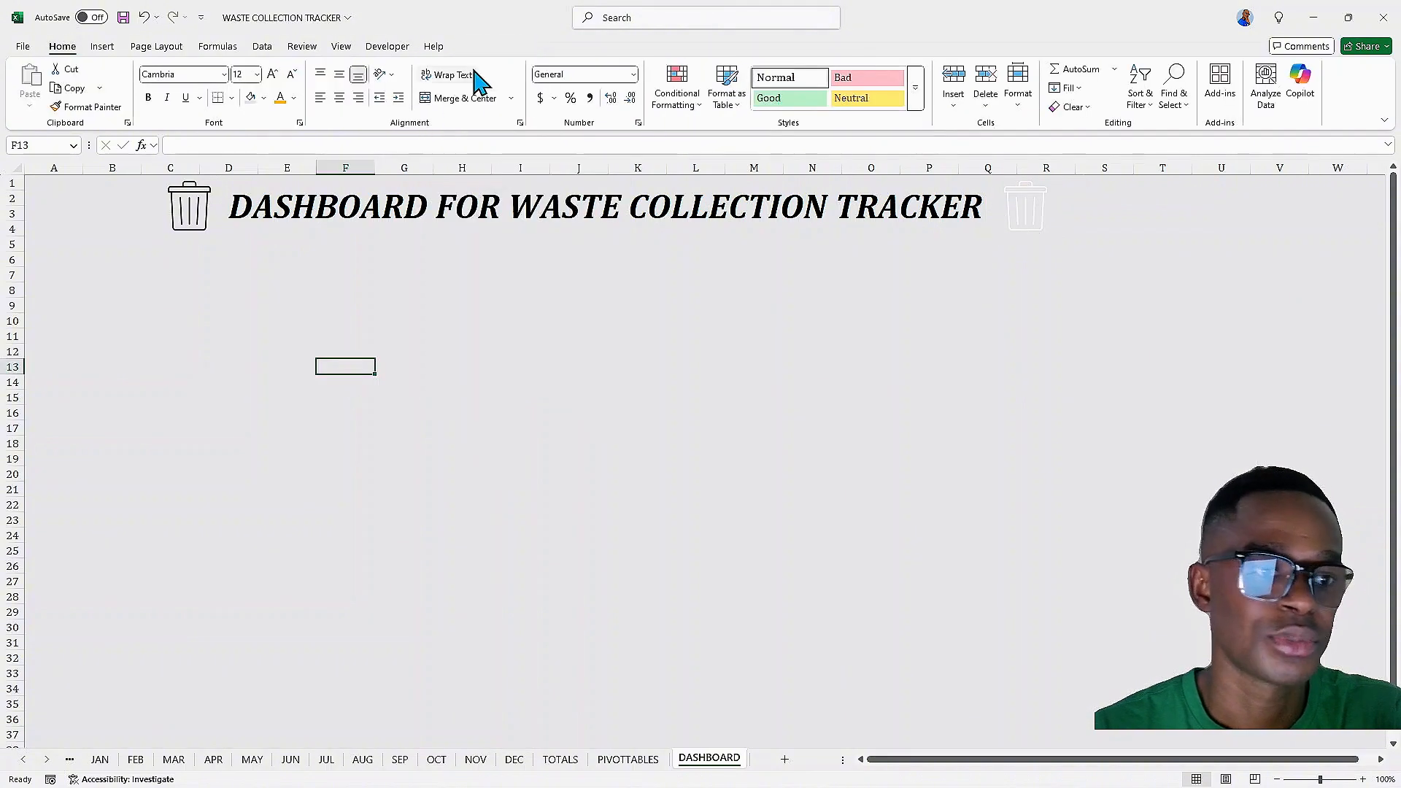
pyautogui.hotkey('ctrl', 'z')
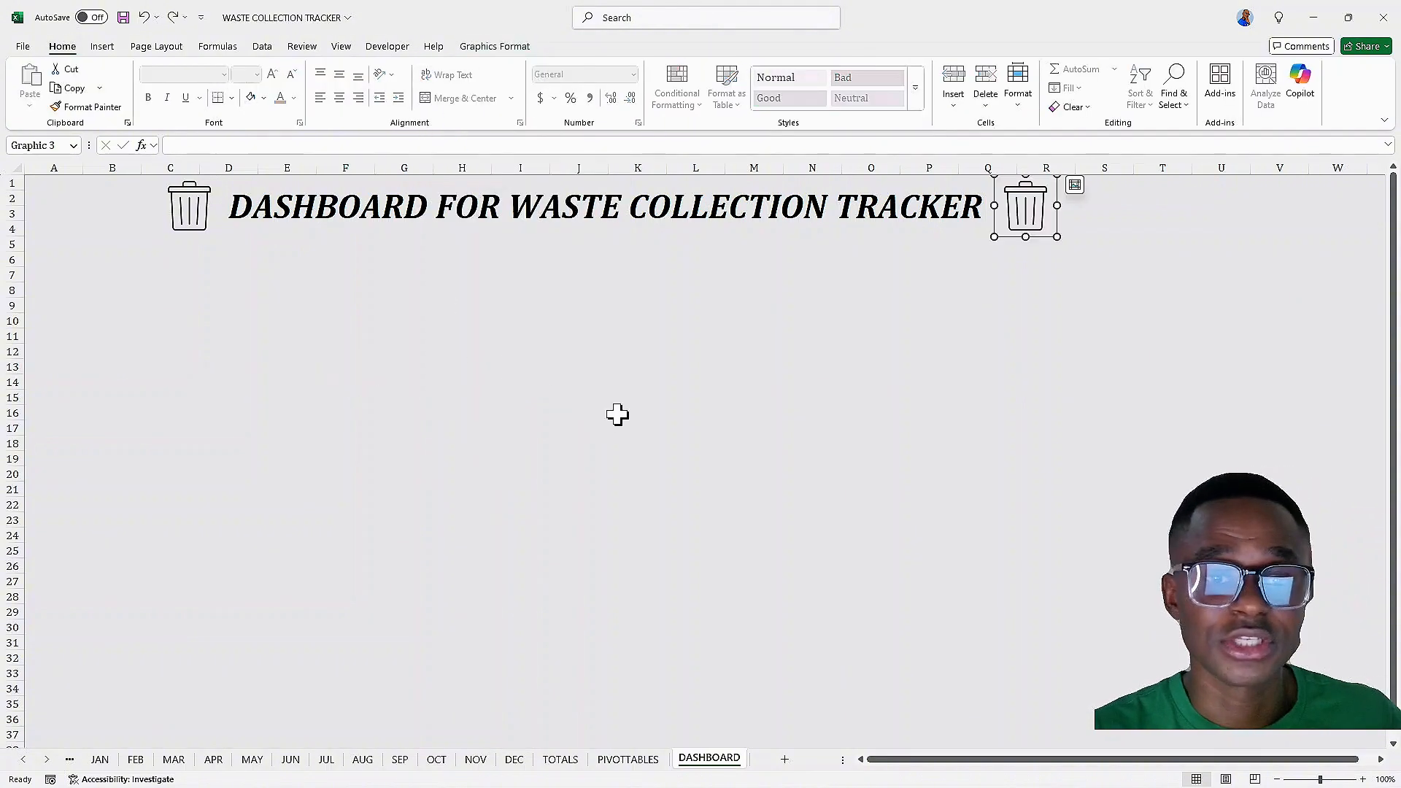
pyautogui.click(572, 353)
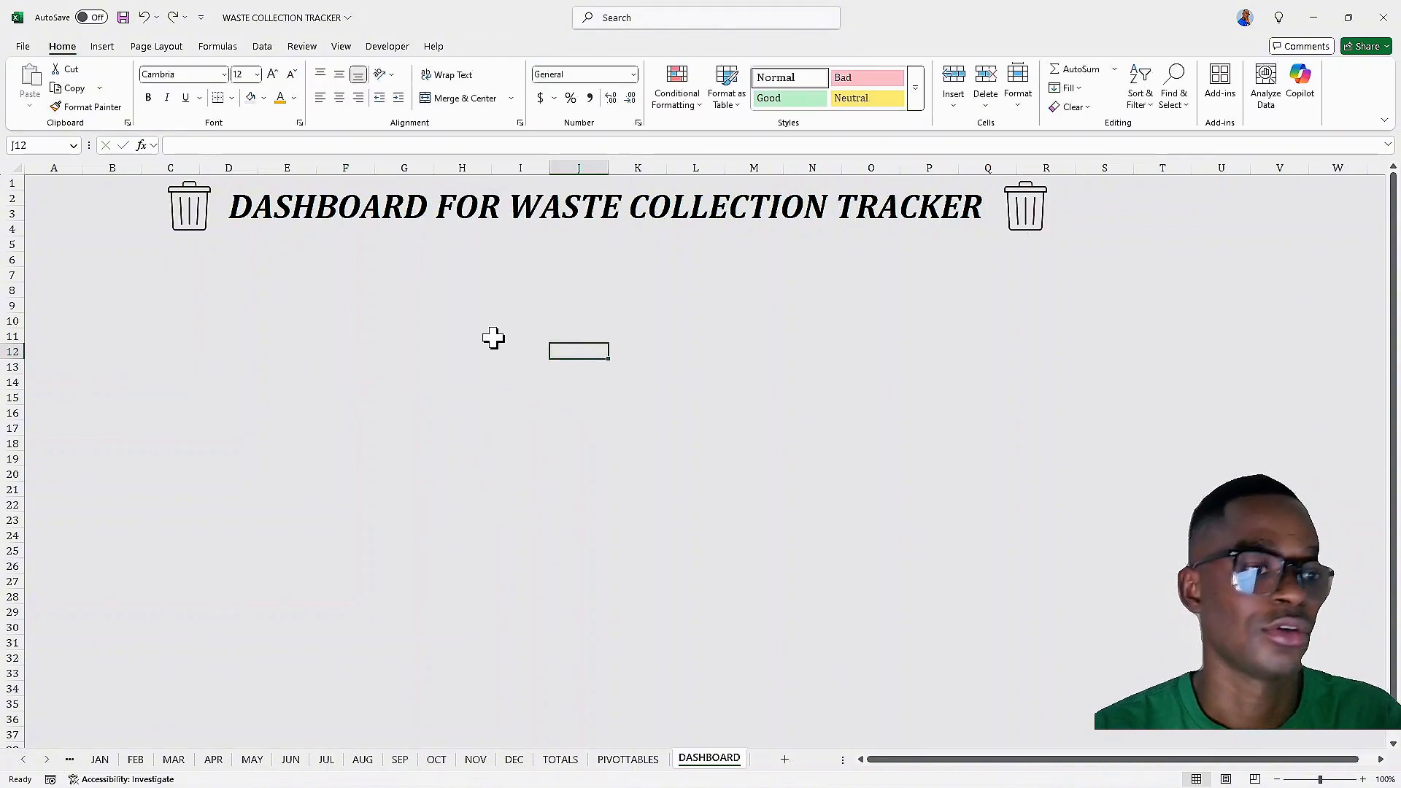
pyautogui.click(1023, 210)
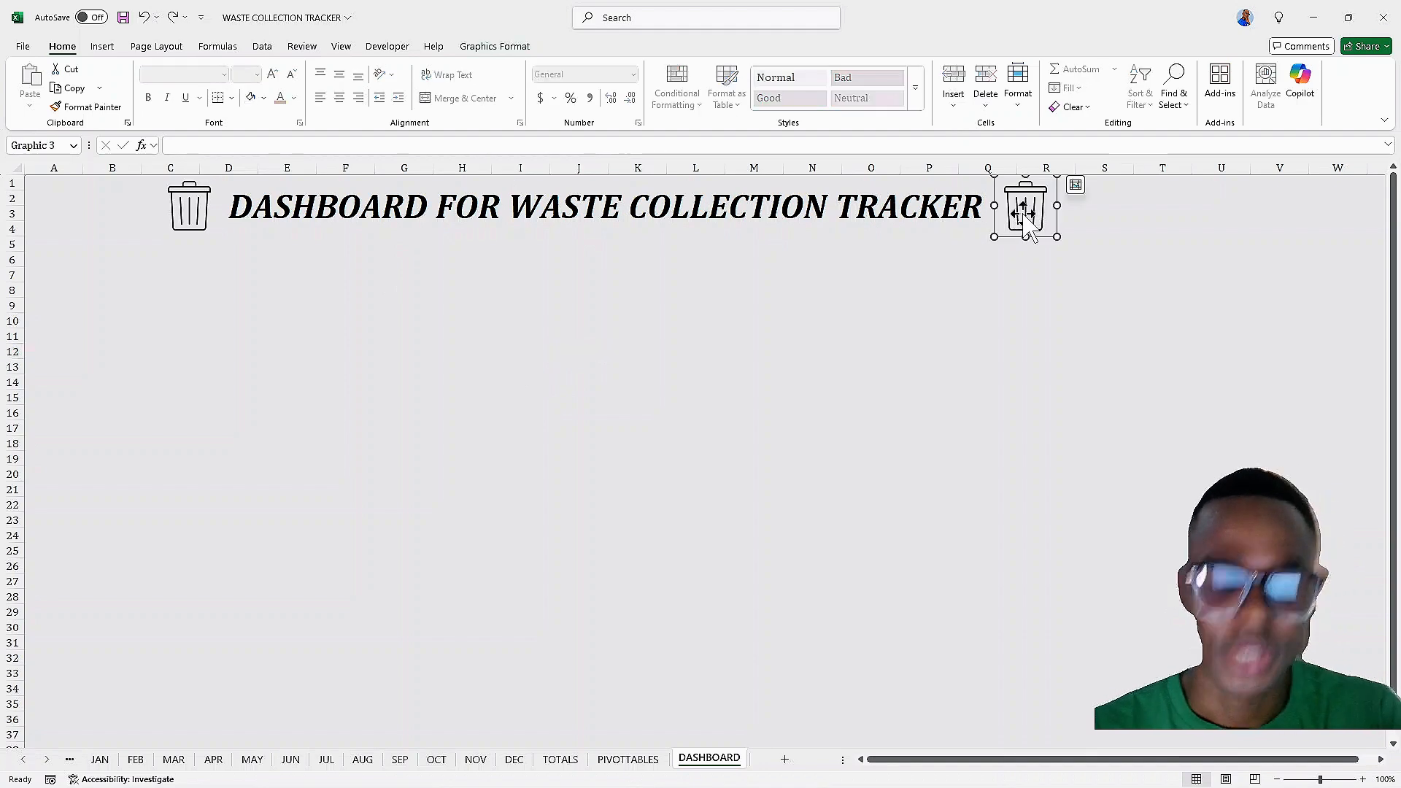
pyautogui.click(794, 338)
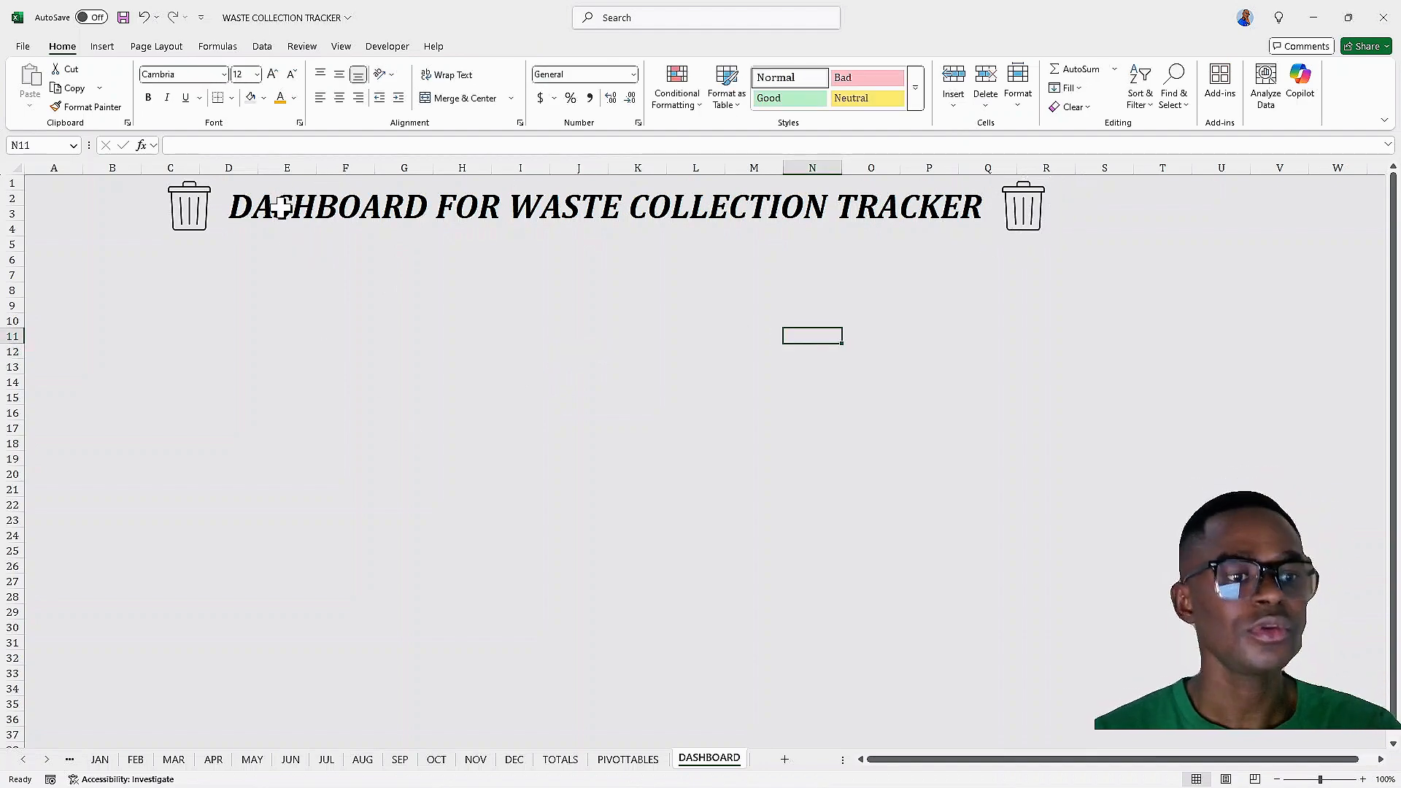
pyautogui.click(281, 288)
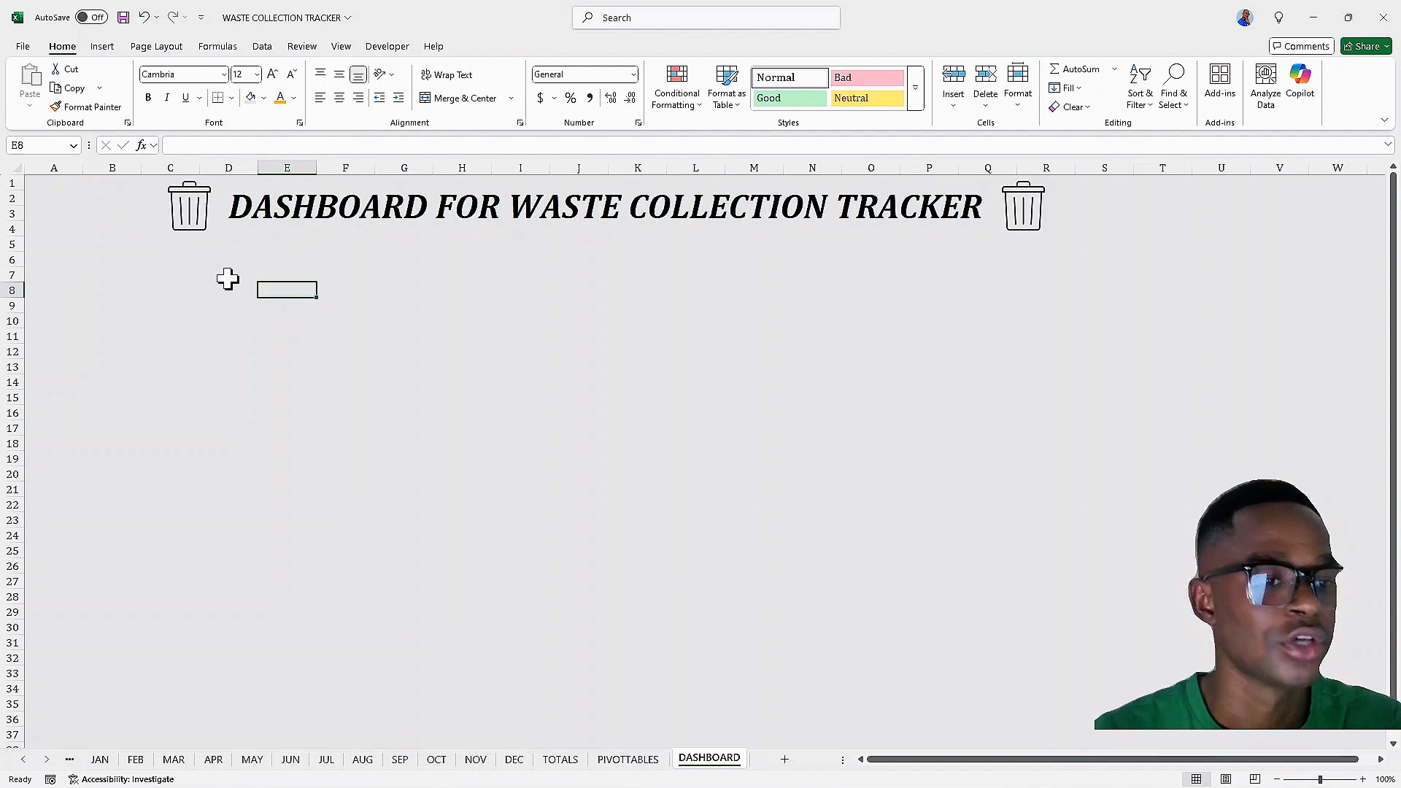
pyautogui.click(275, 212)
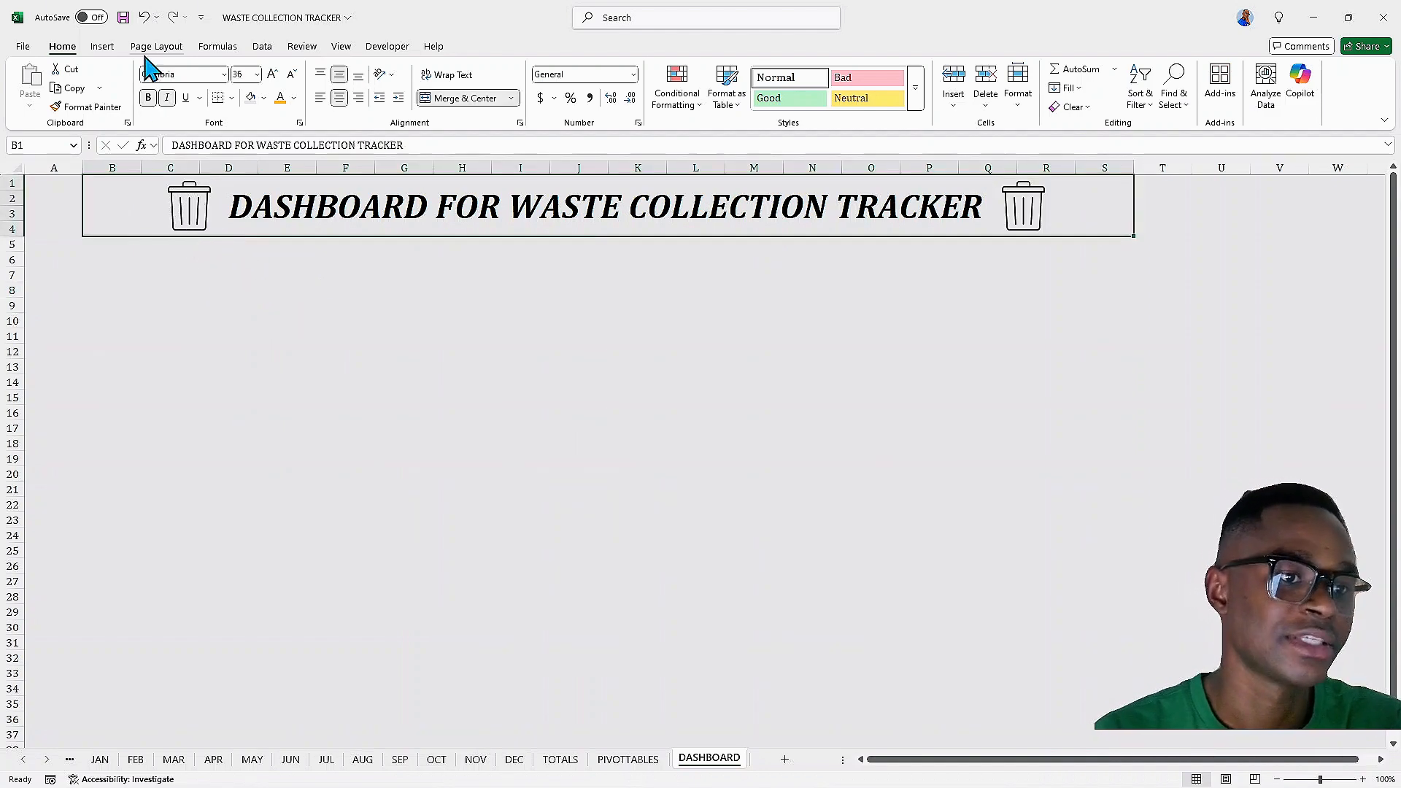
# Draw a rounded rectangle about 2.78 in wide and 0.34 in high below the title's left end
pyautogui.click(103, 46)
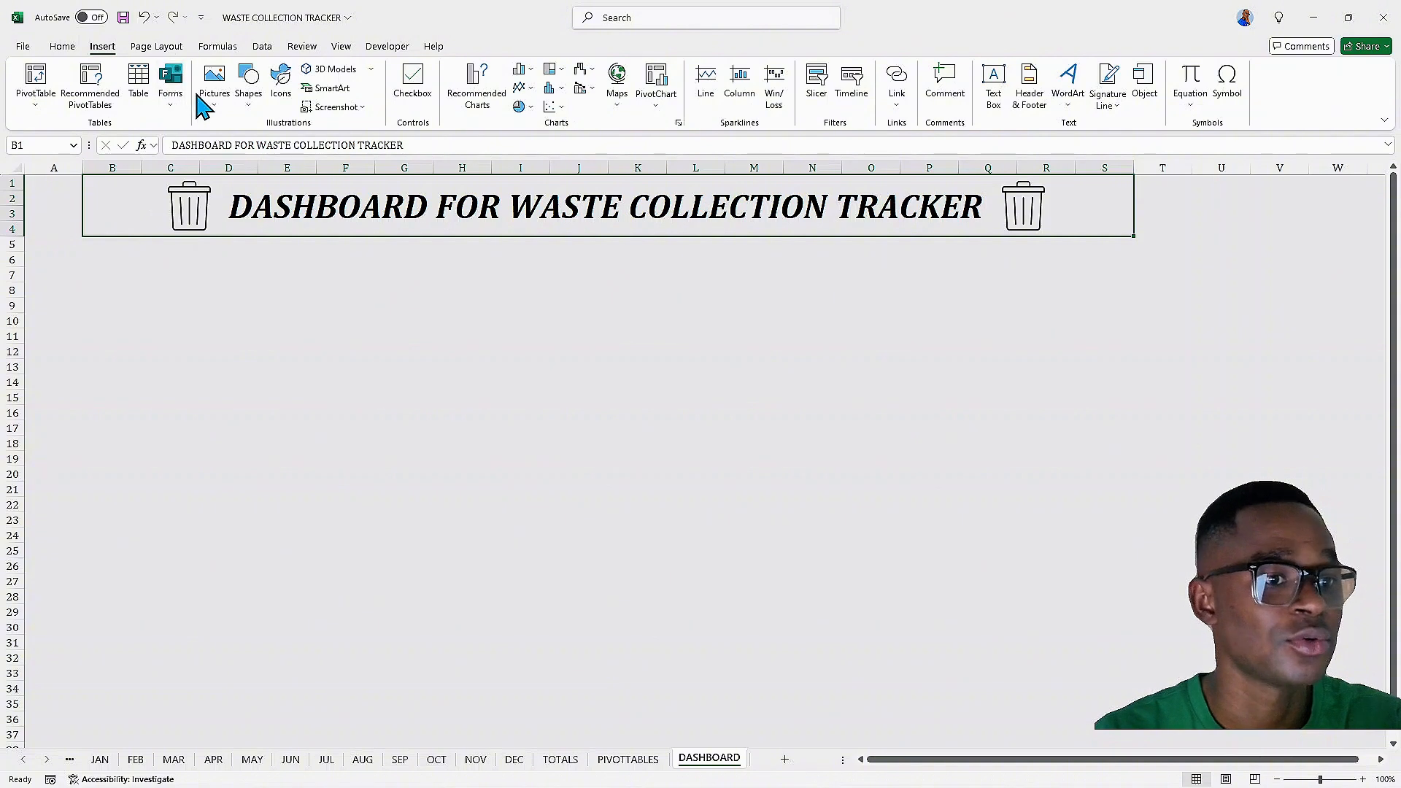
pyautogui.click(248, 82)
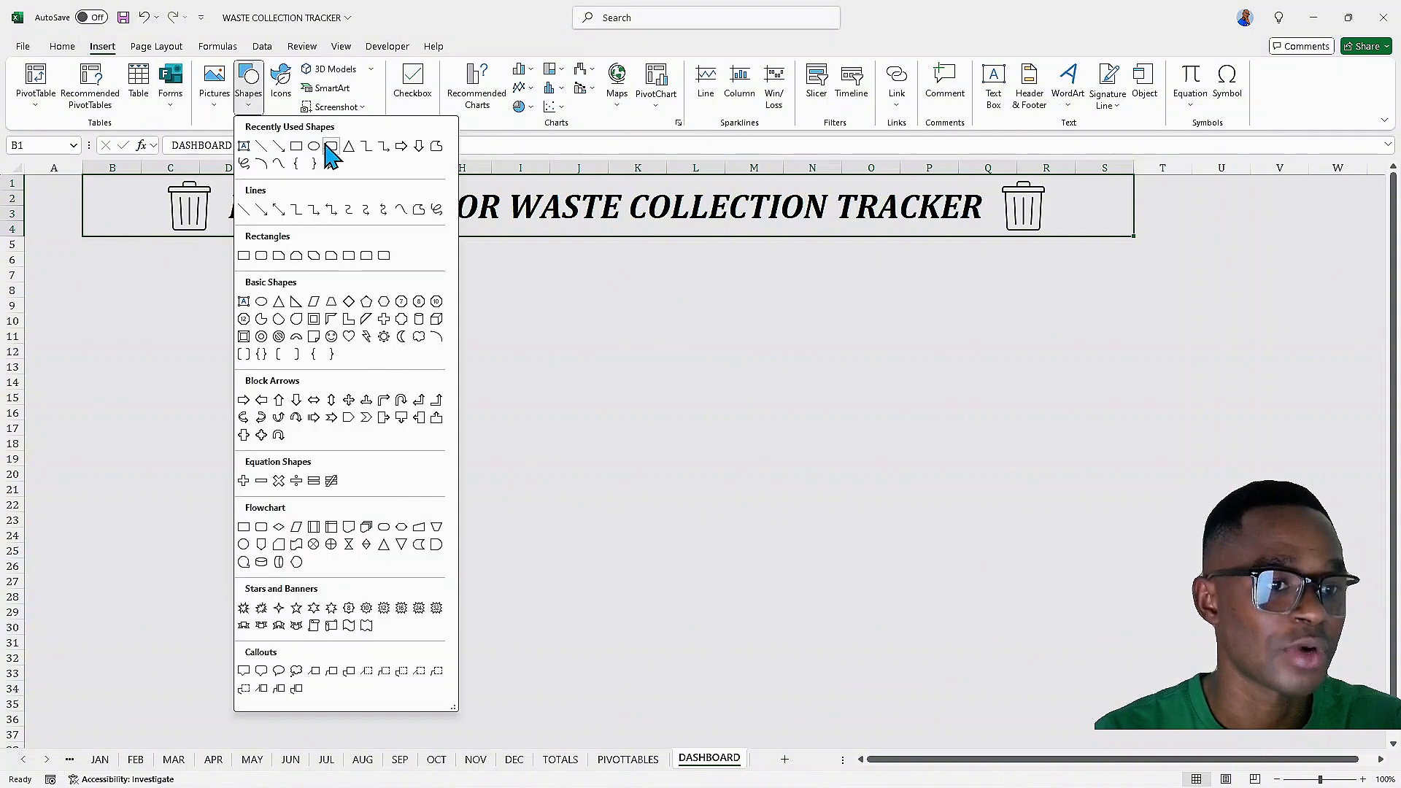
pyautogui.click(251, 98)
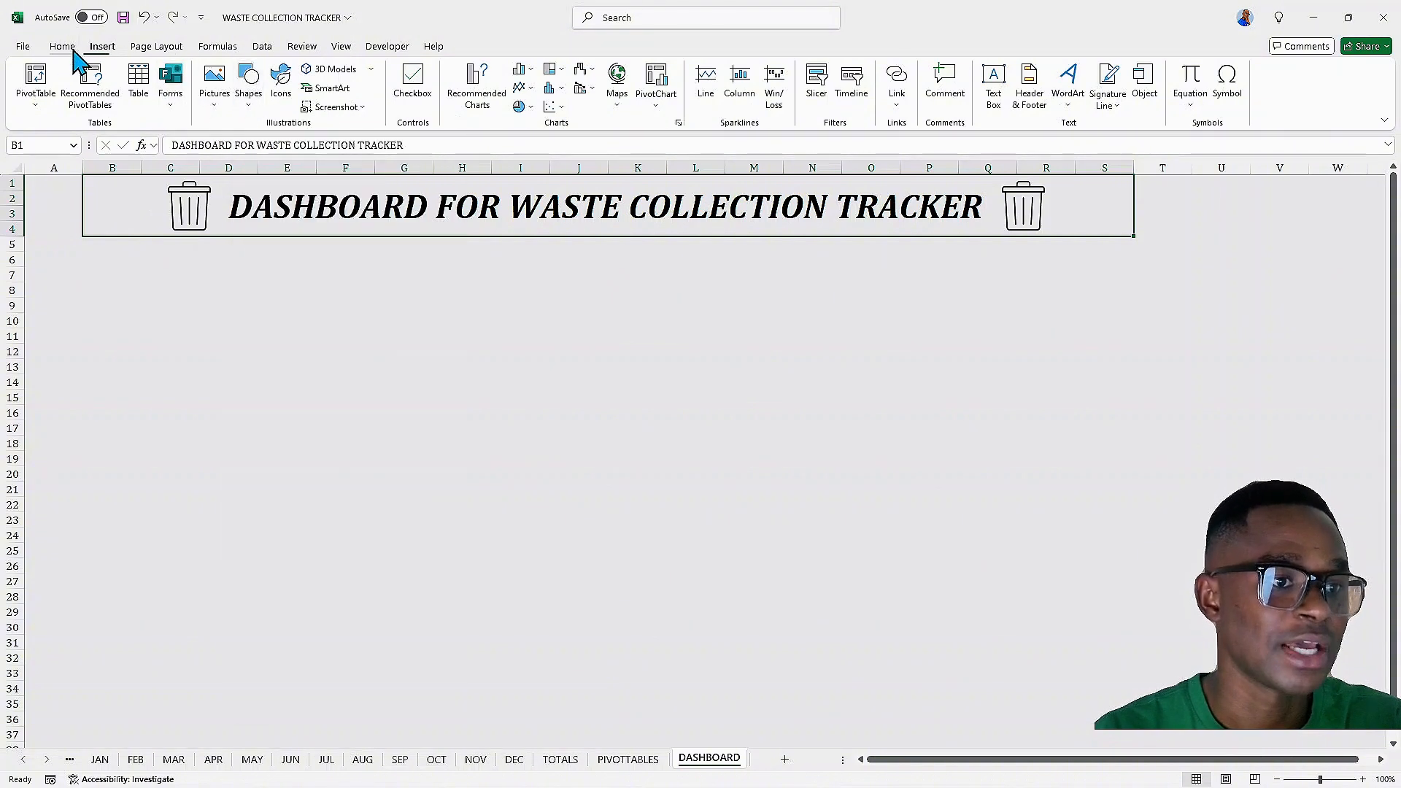
pyautogui.click(250, 98)
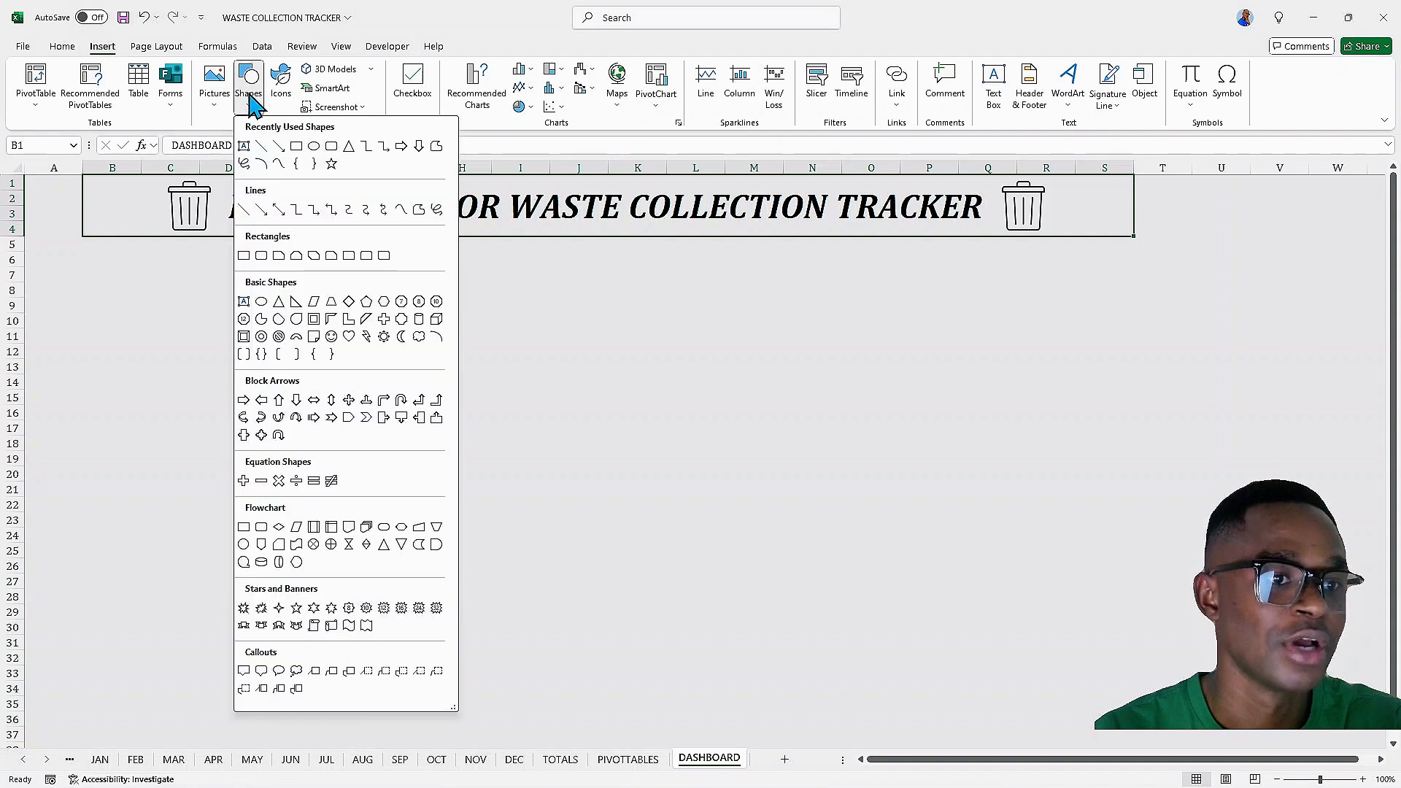
pyautogui.click(331, 146)
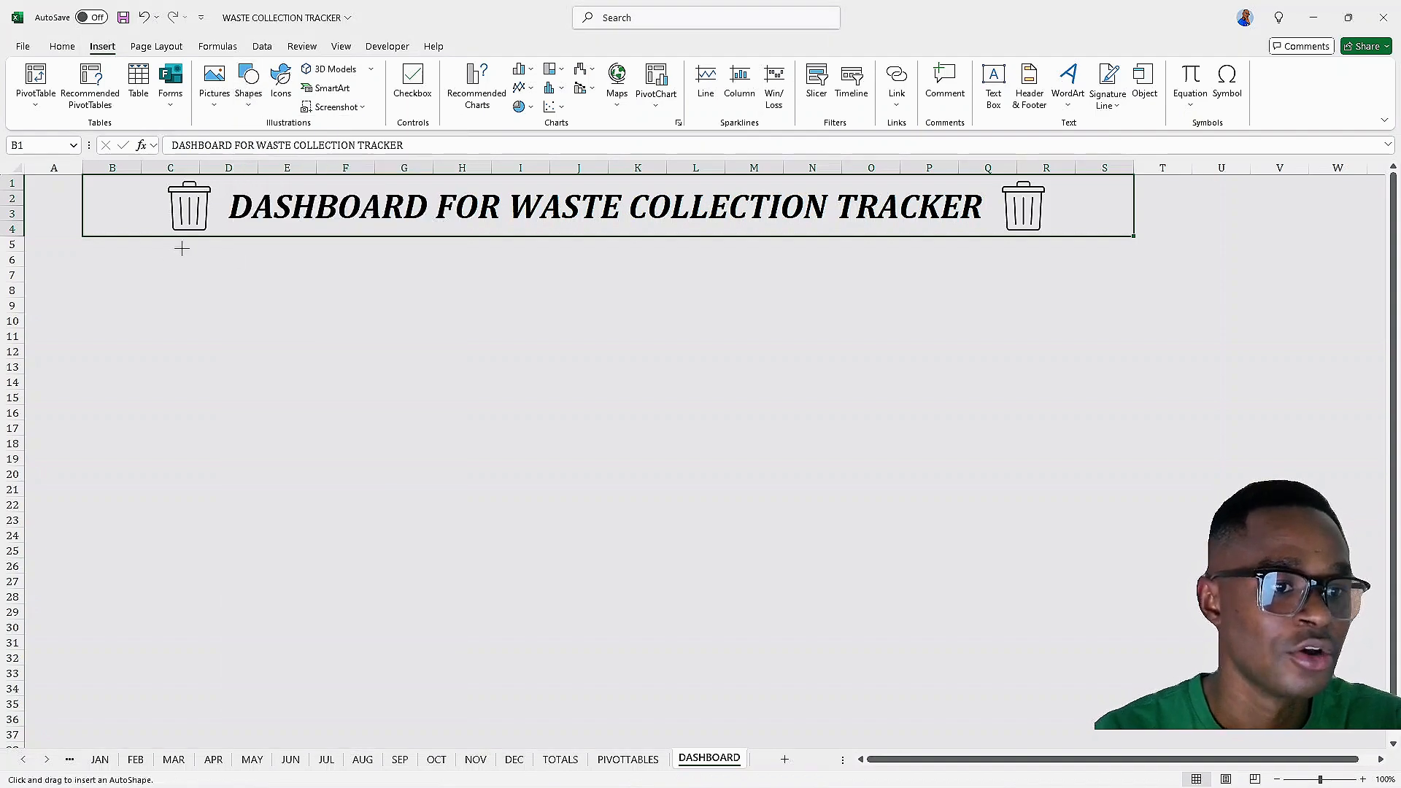
pyautogui.moveTo(187, 265); pyautogui.dragTo(375, 275)
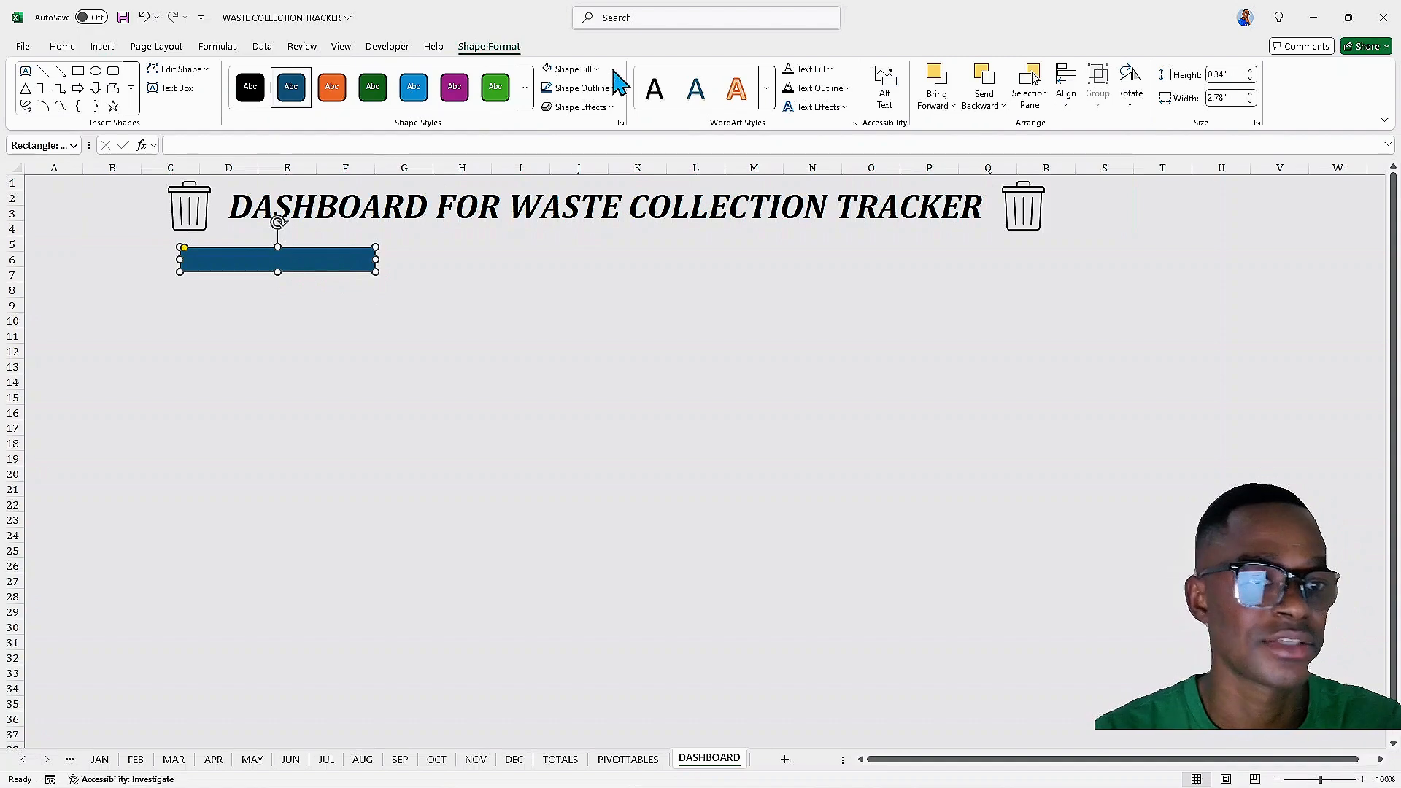
# Remove the rounded rectangle's fill so only its outline shows
pyautogui.click(577, 70)
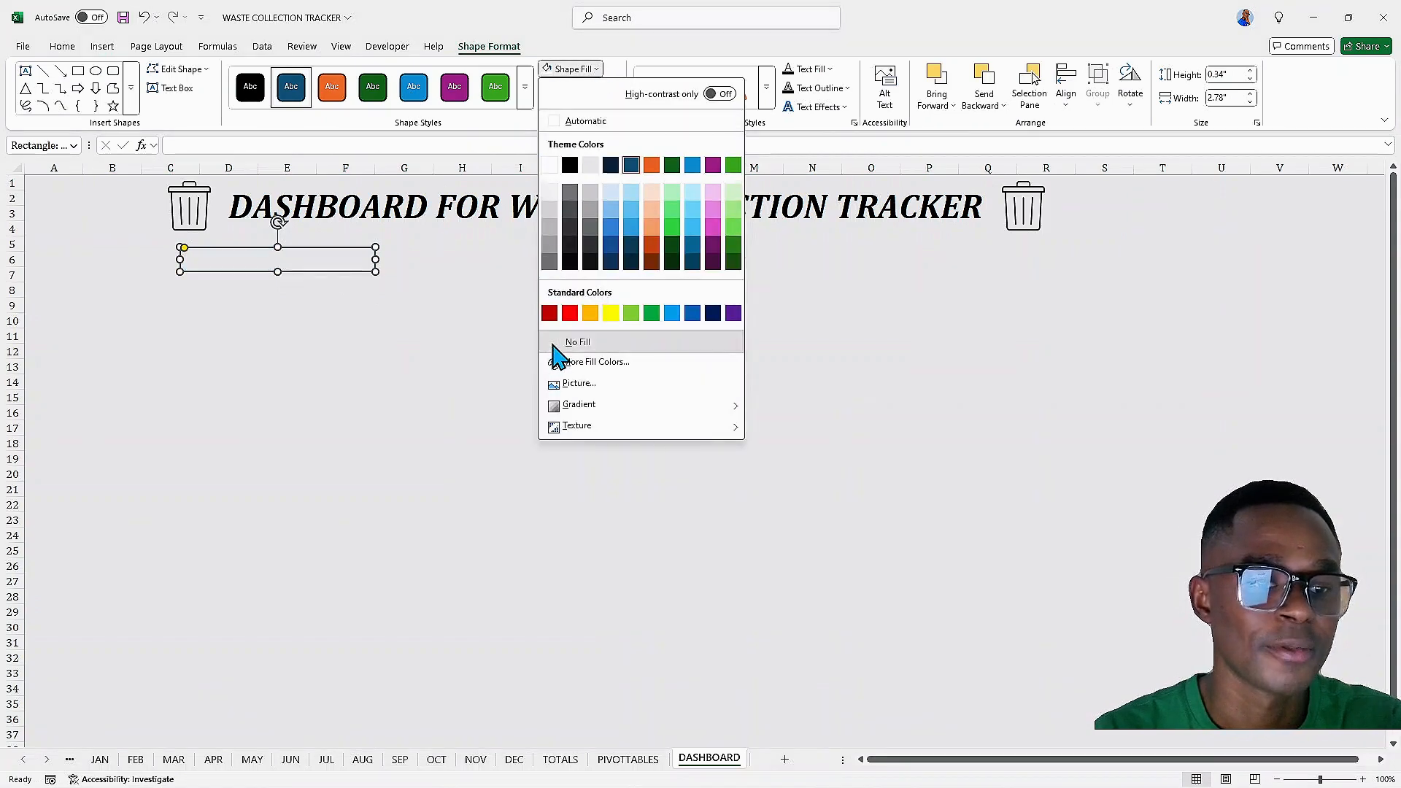
pyautogui.click(555, 343)
pyautogui.click(309, 259)
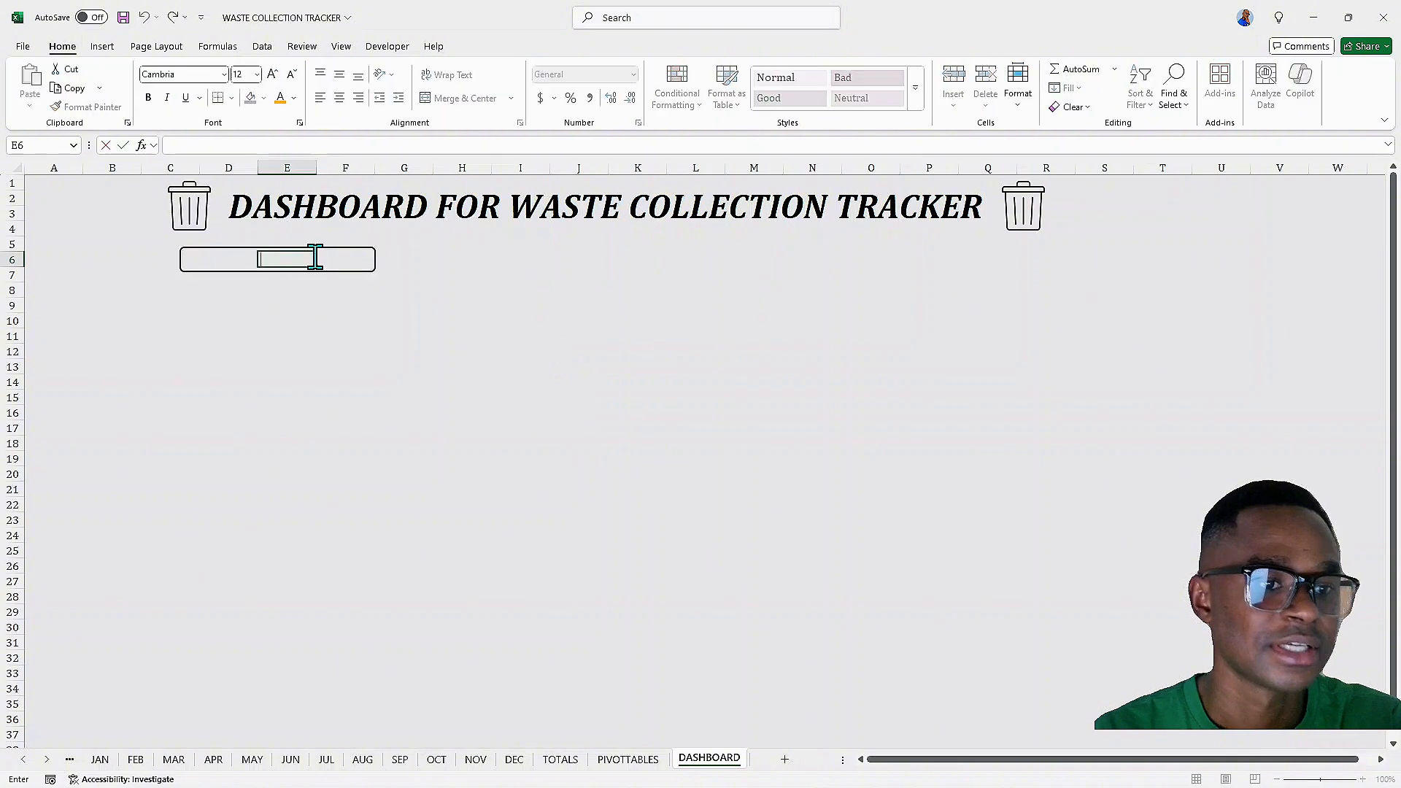
pyautogui.click(532, 307)
# Select the 'TOTAL AMOUNT PAID' label text in the rounded rectangle and set its text fill to black
pyautogui.click(308, 249)
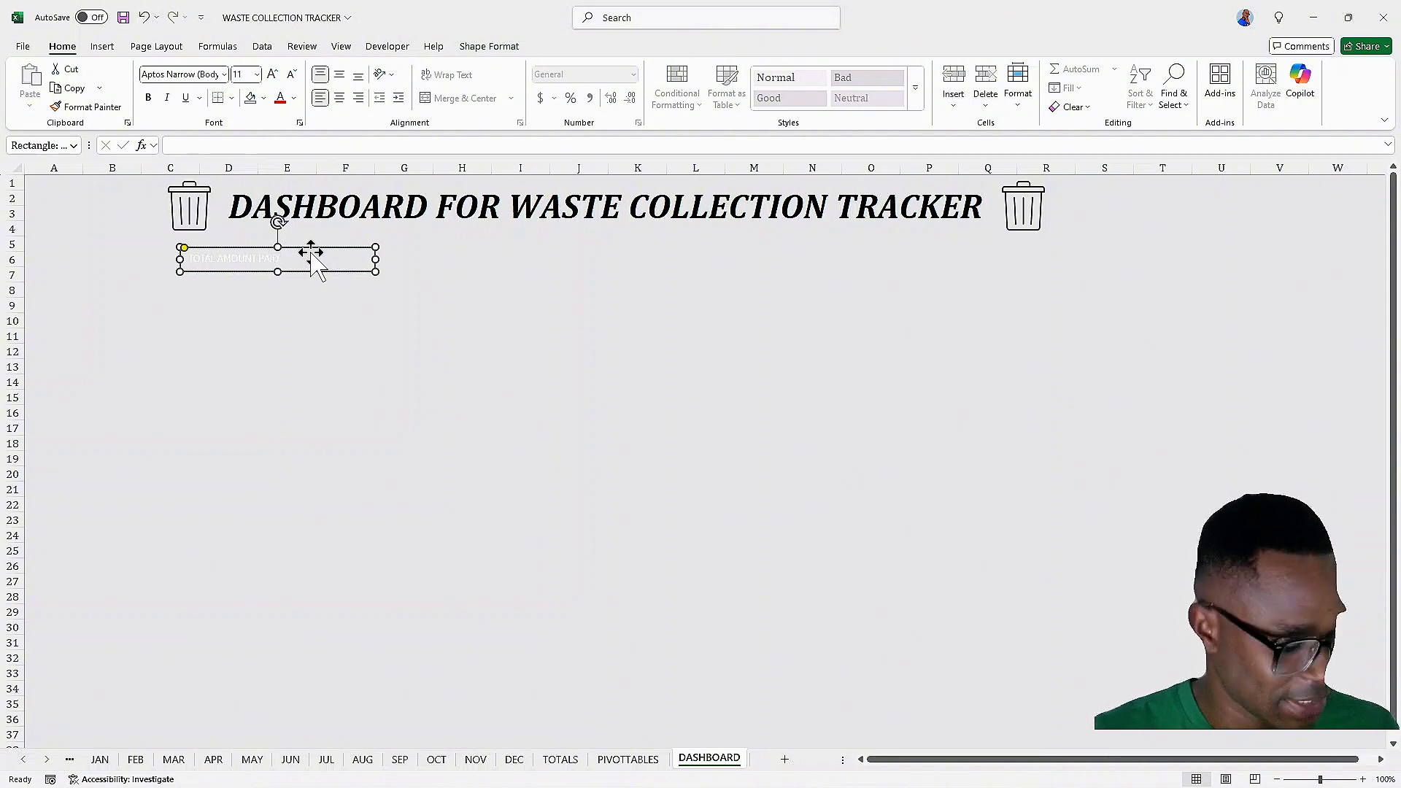
pyautogui.tripleClick(314, 255)
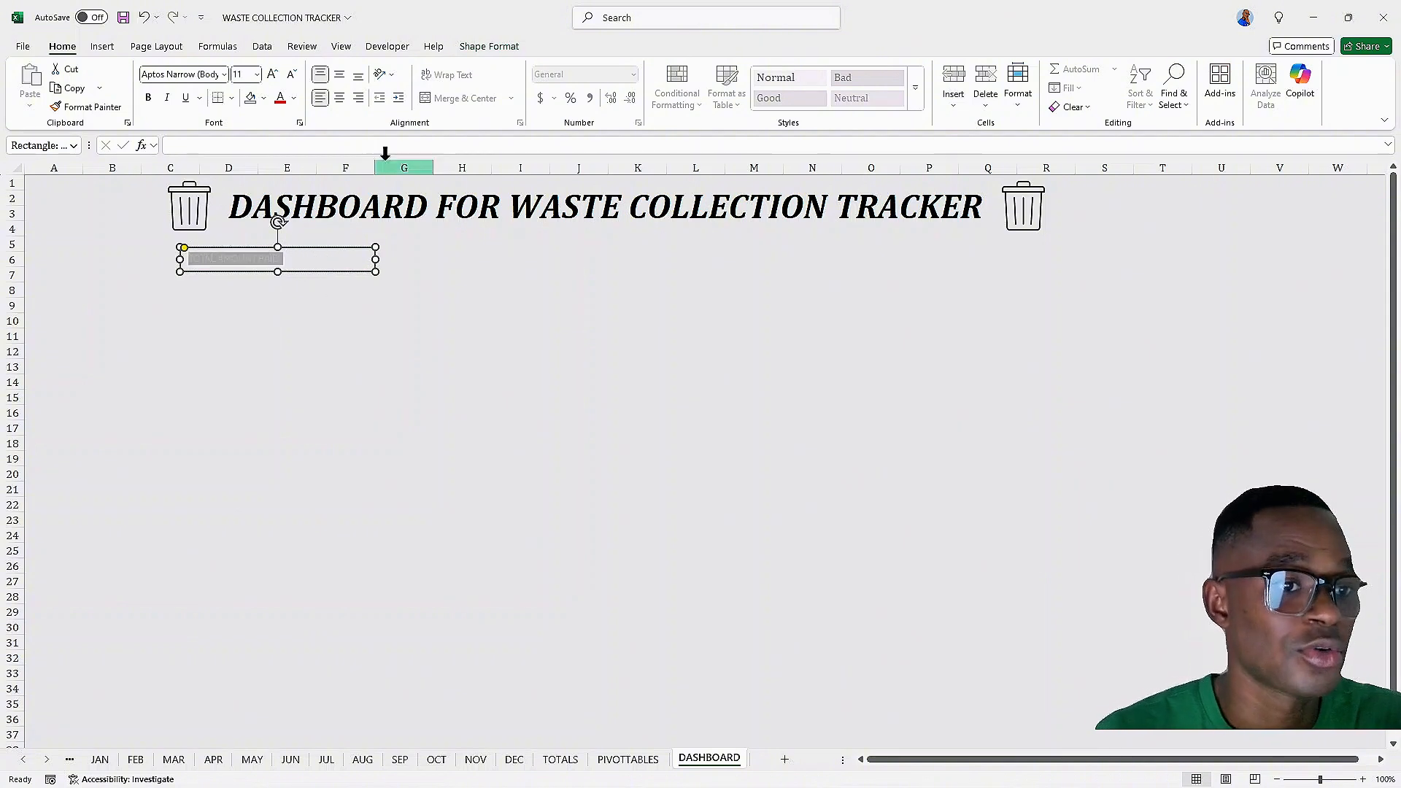
pyautogui.click(488, 48)
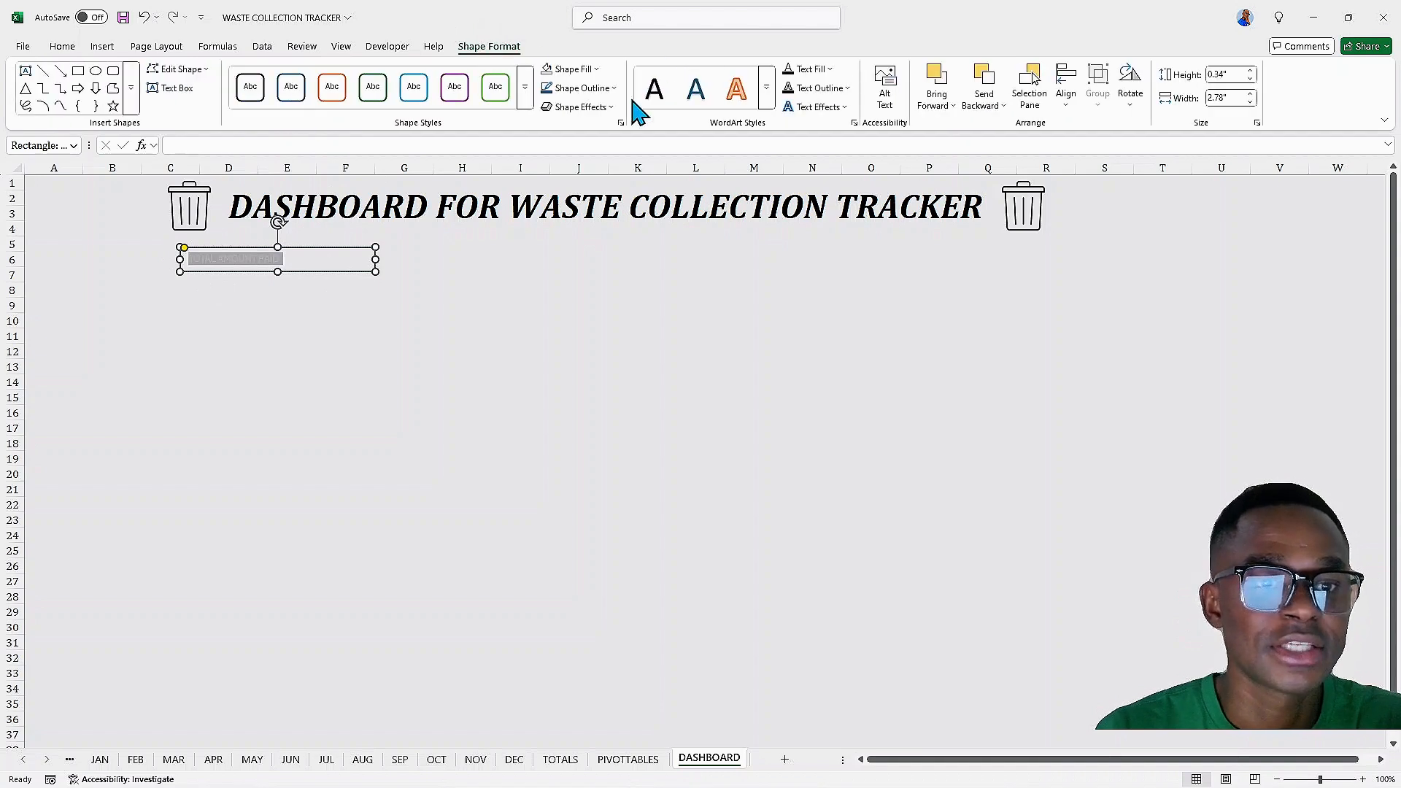
pyautogui.click(830, 70)
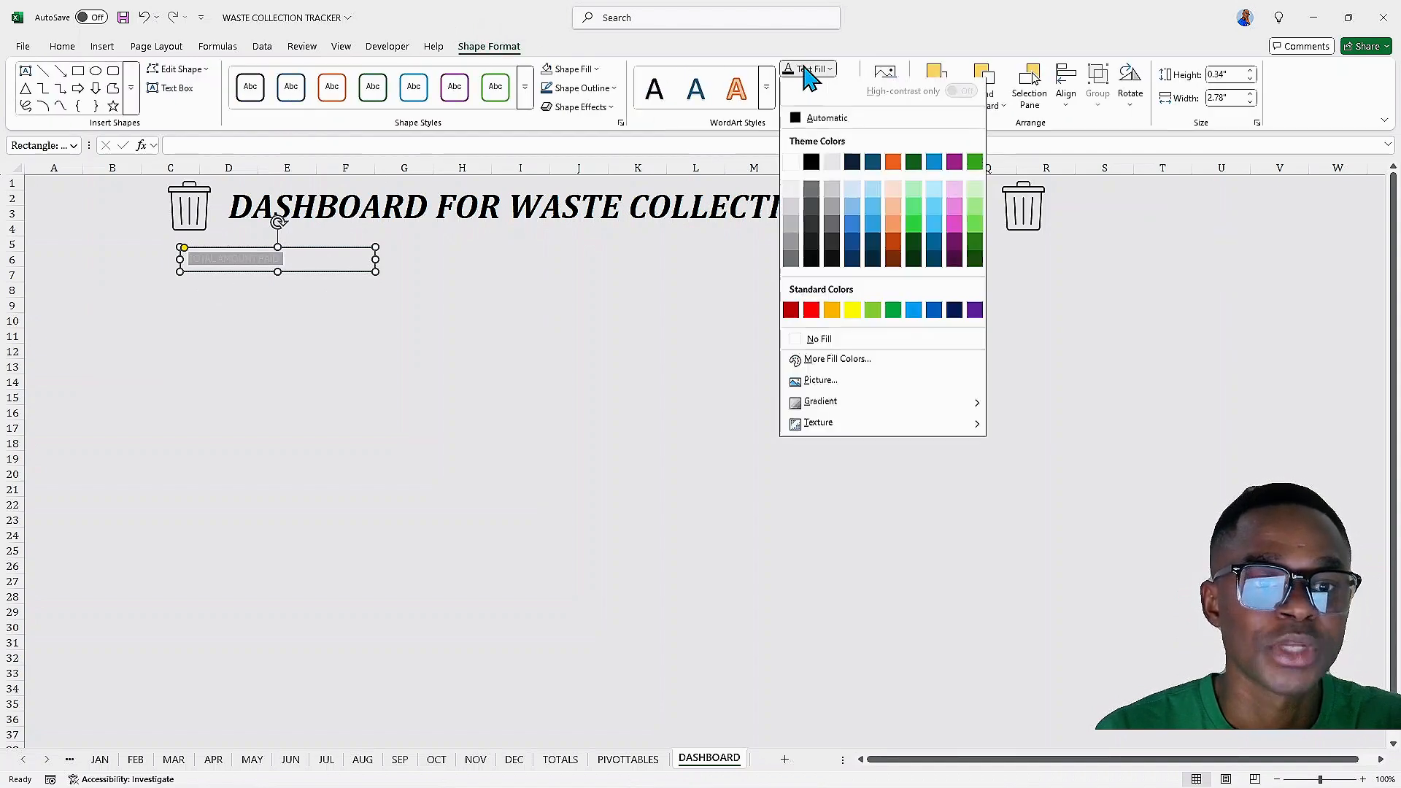
pyautogui.click(811, 165)
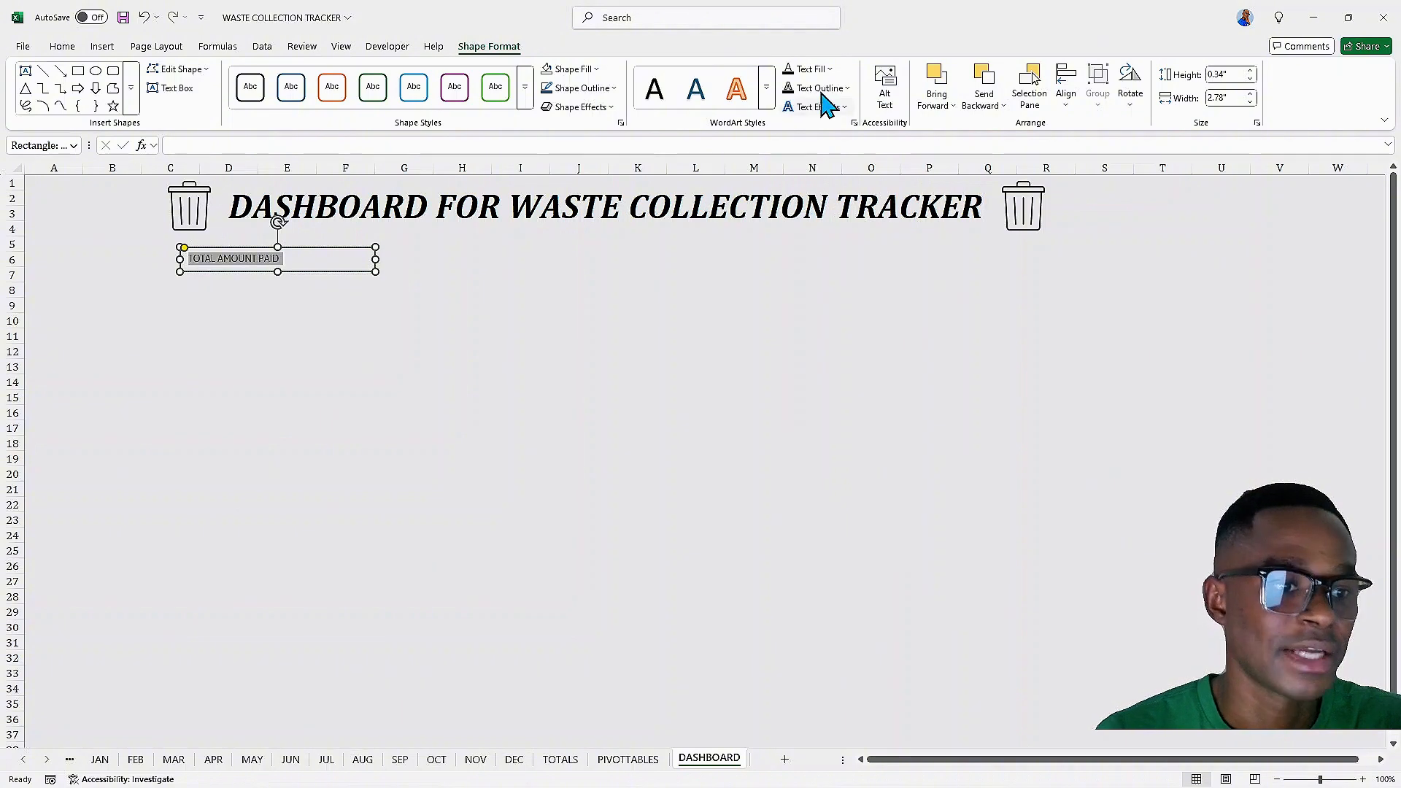
# Make the label text bold and italic and align it to the middle of the box vertically
pyautogui.click(62, 48)
pyautogui.click(149, 97)
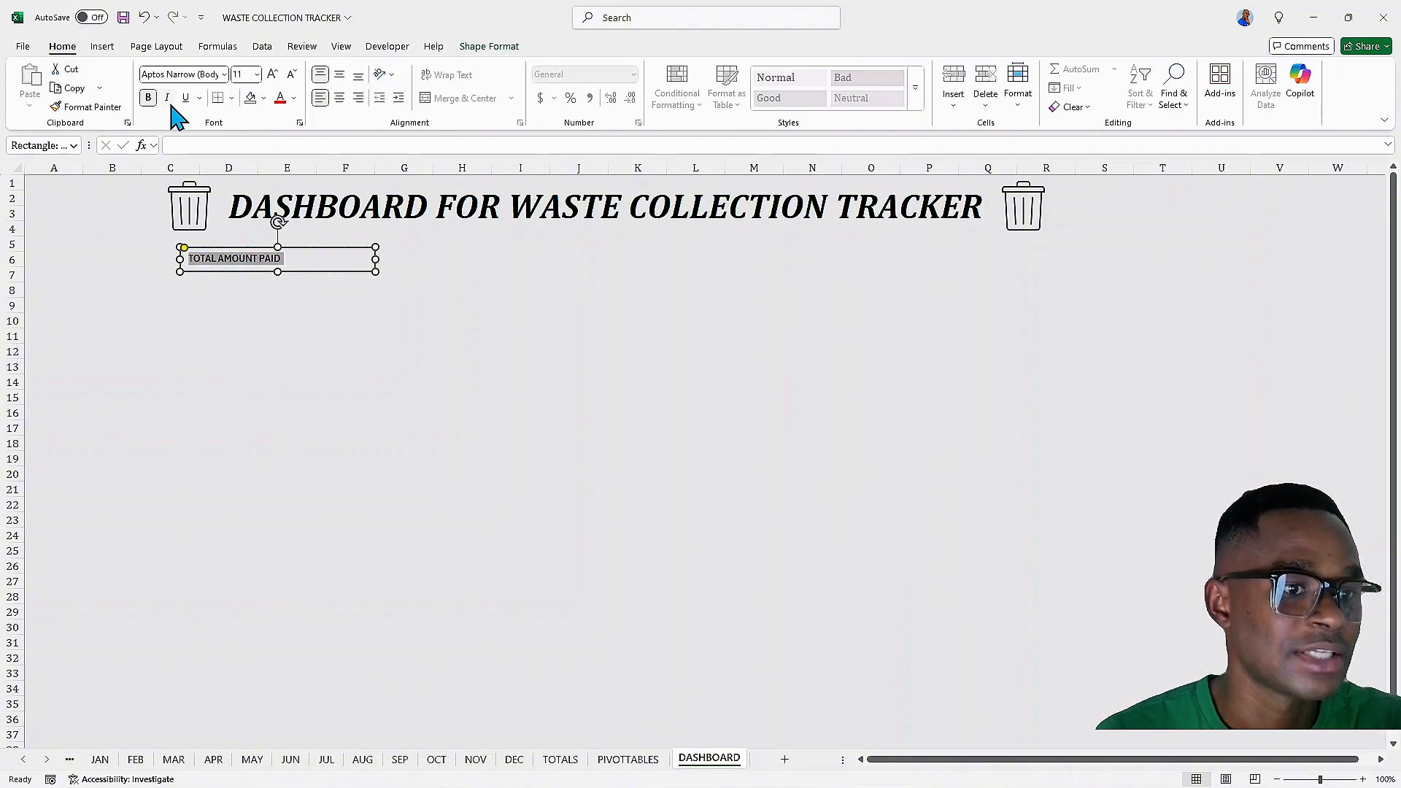
pyautogui.click(167, 99)
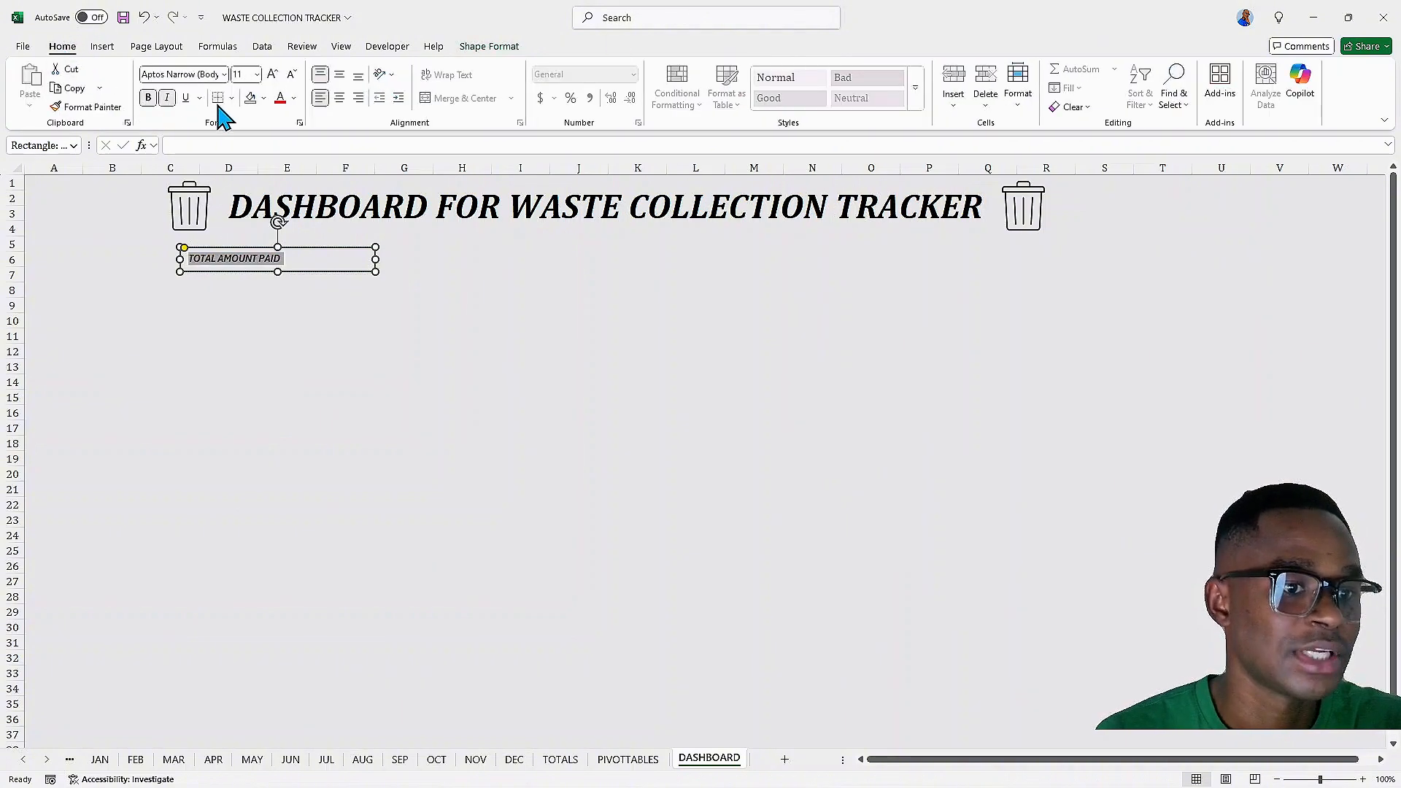
pyautogui.click(341, 75)
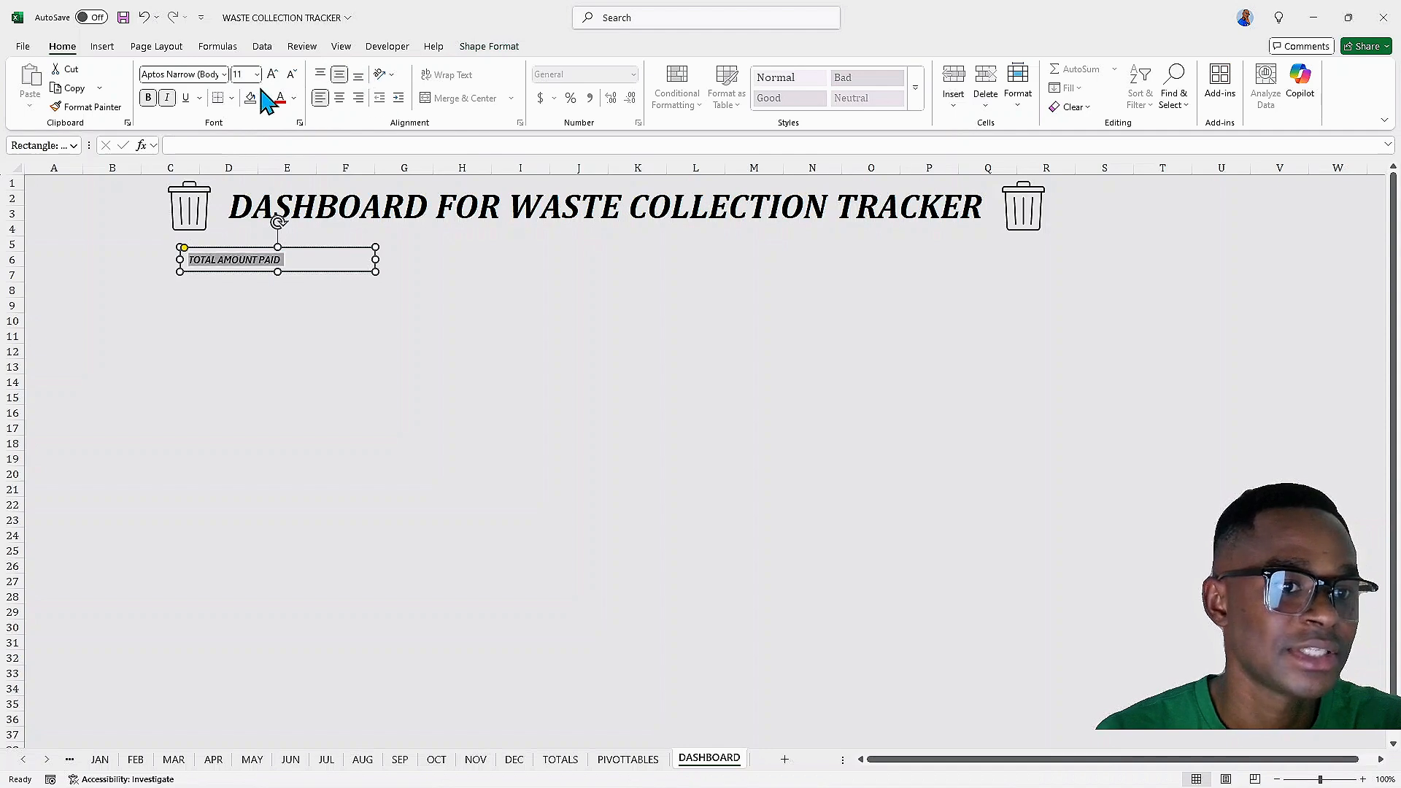
# Set the label font to Cambria at size 12 and centre the text horizontally
pyautogui.click(224, 75)
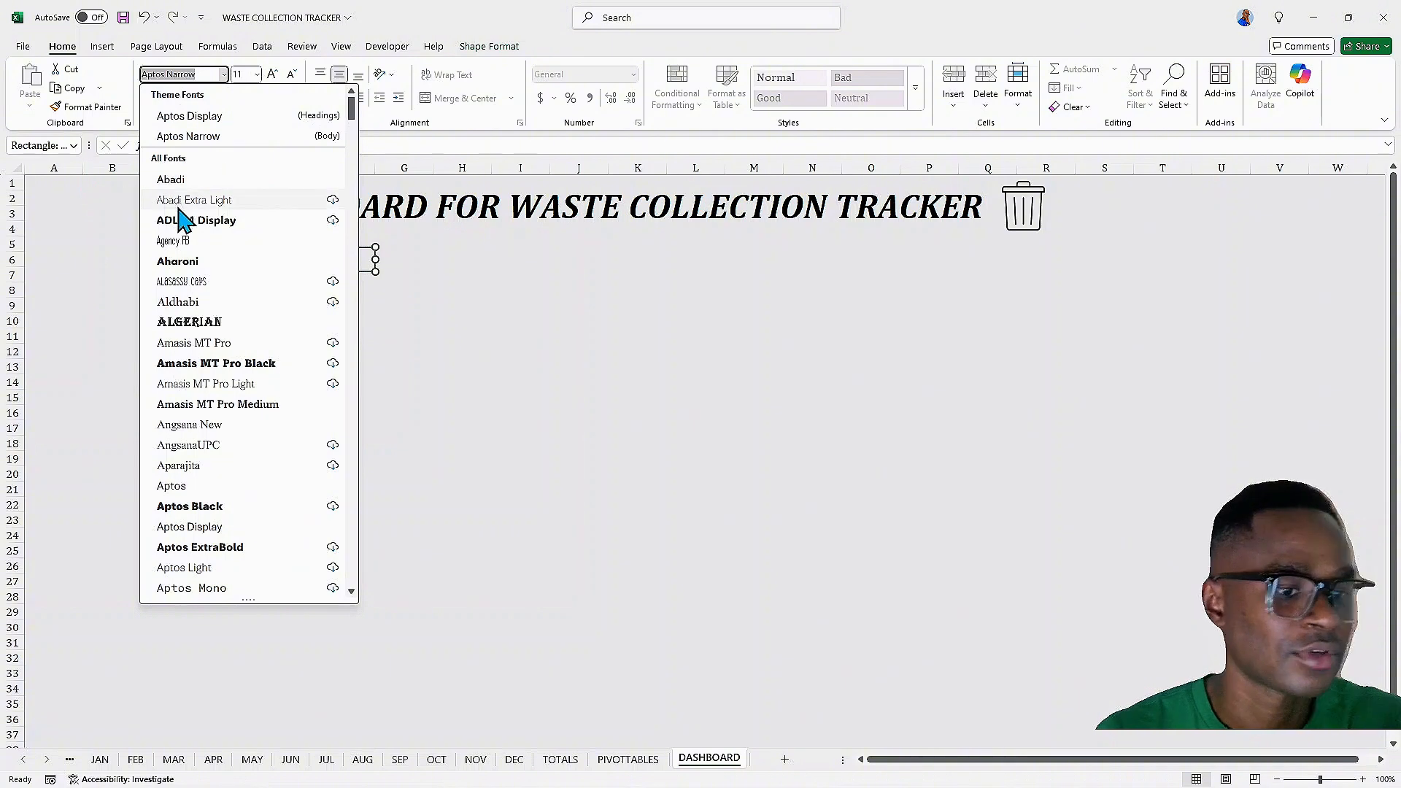
pyautogui.write('Cambria')
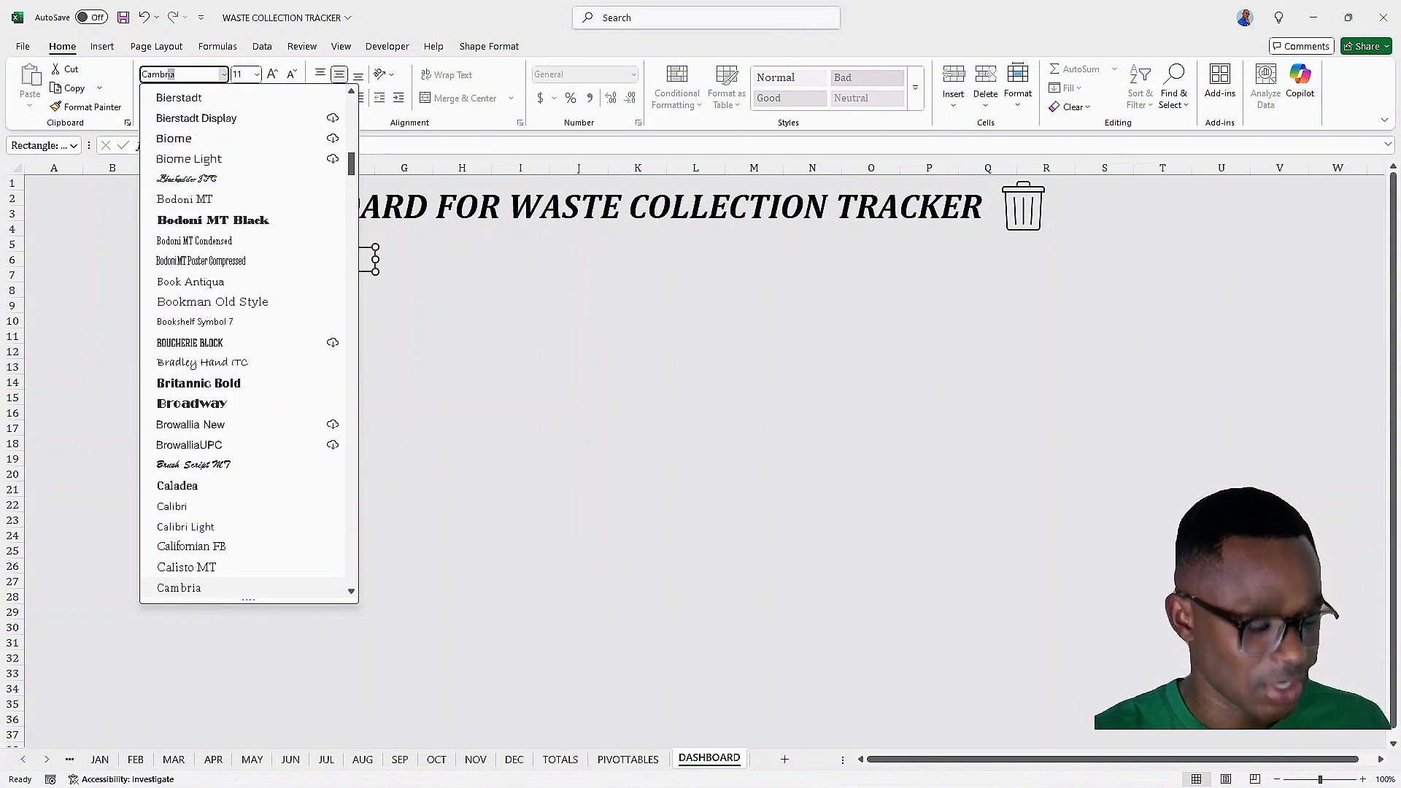
pyautogui.click(180, 589)
pyautogui.click(256, 75)
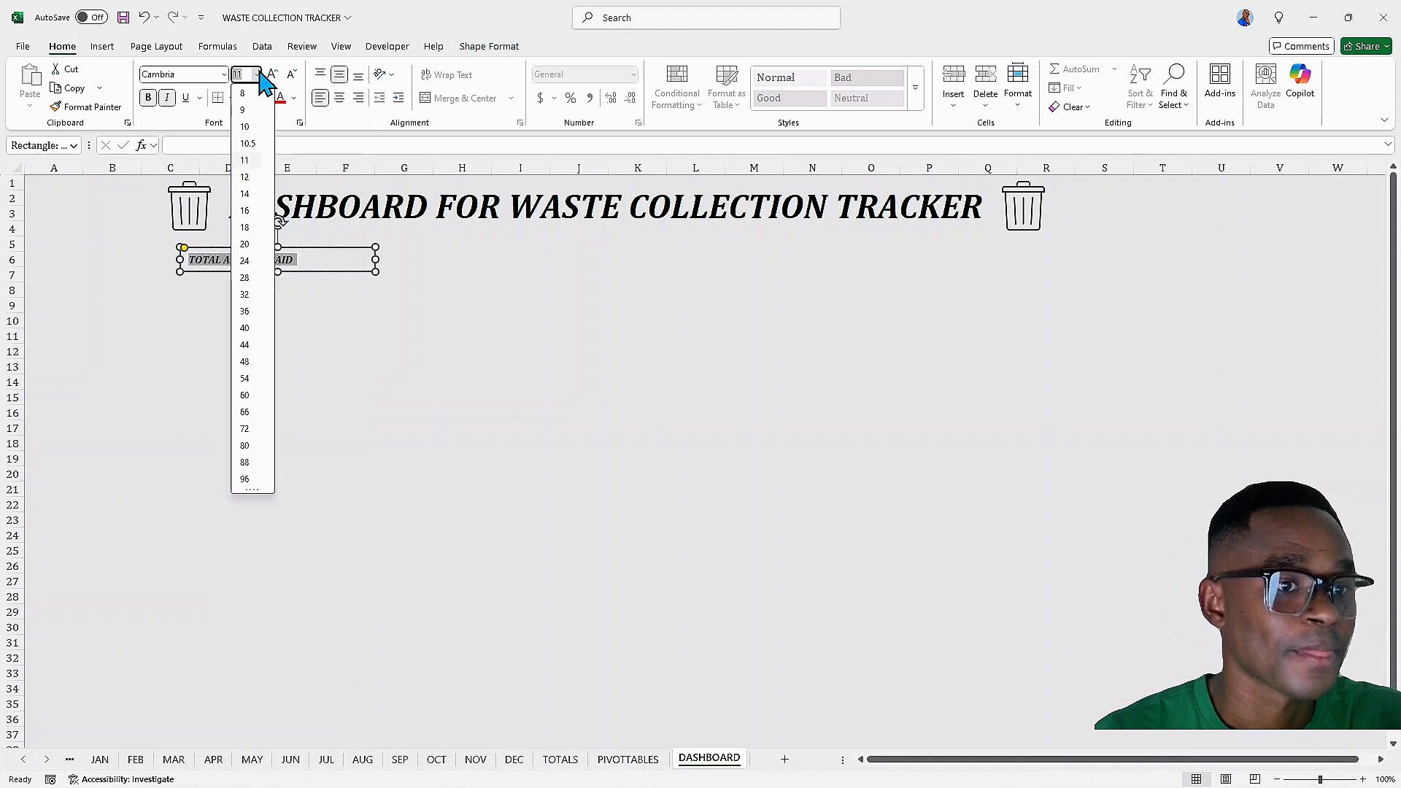
pyautogui.click(278, 73)
pyautogui.click(273, 73)
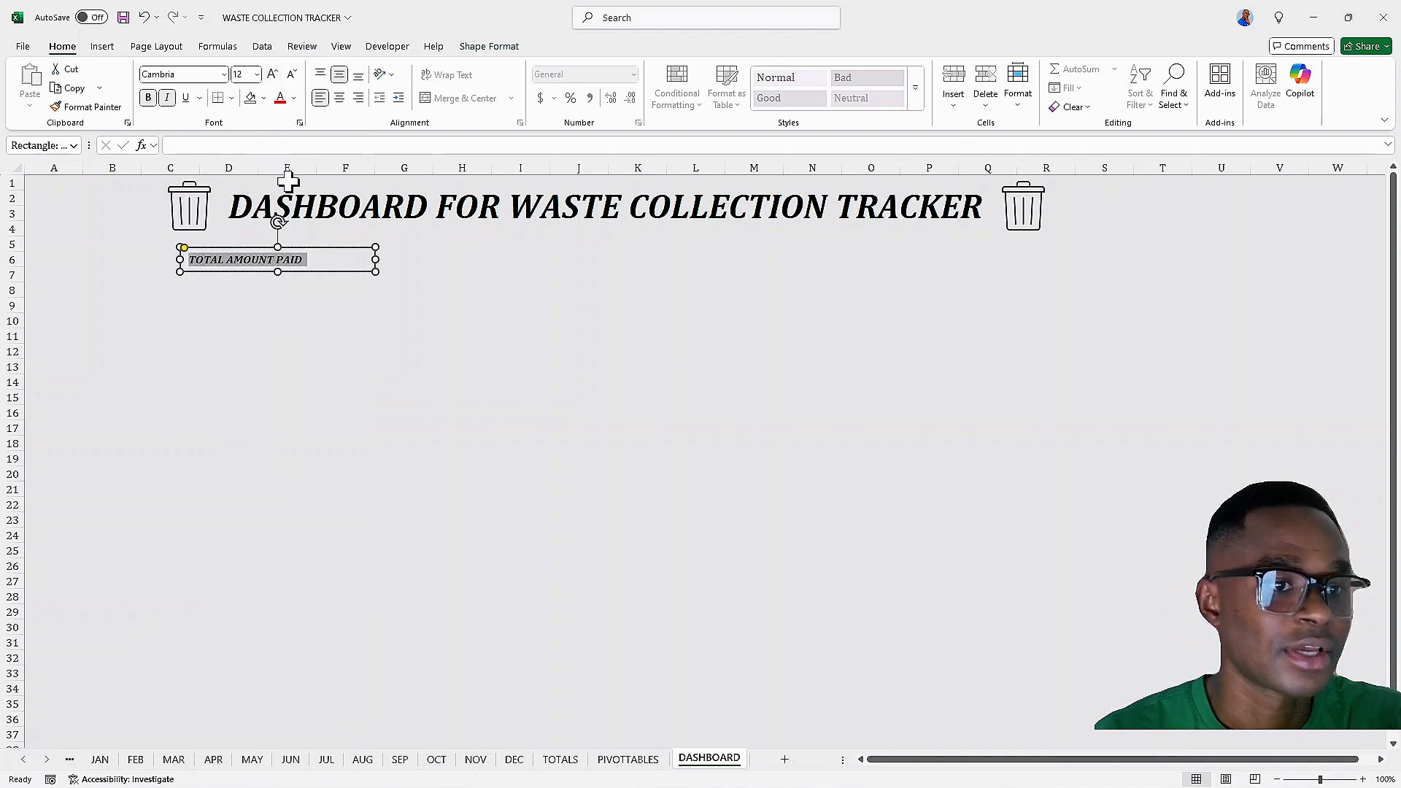
pyautogui.click(339, 98)
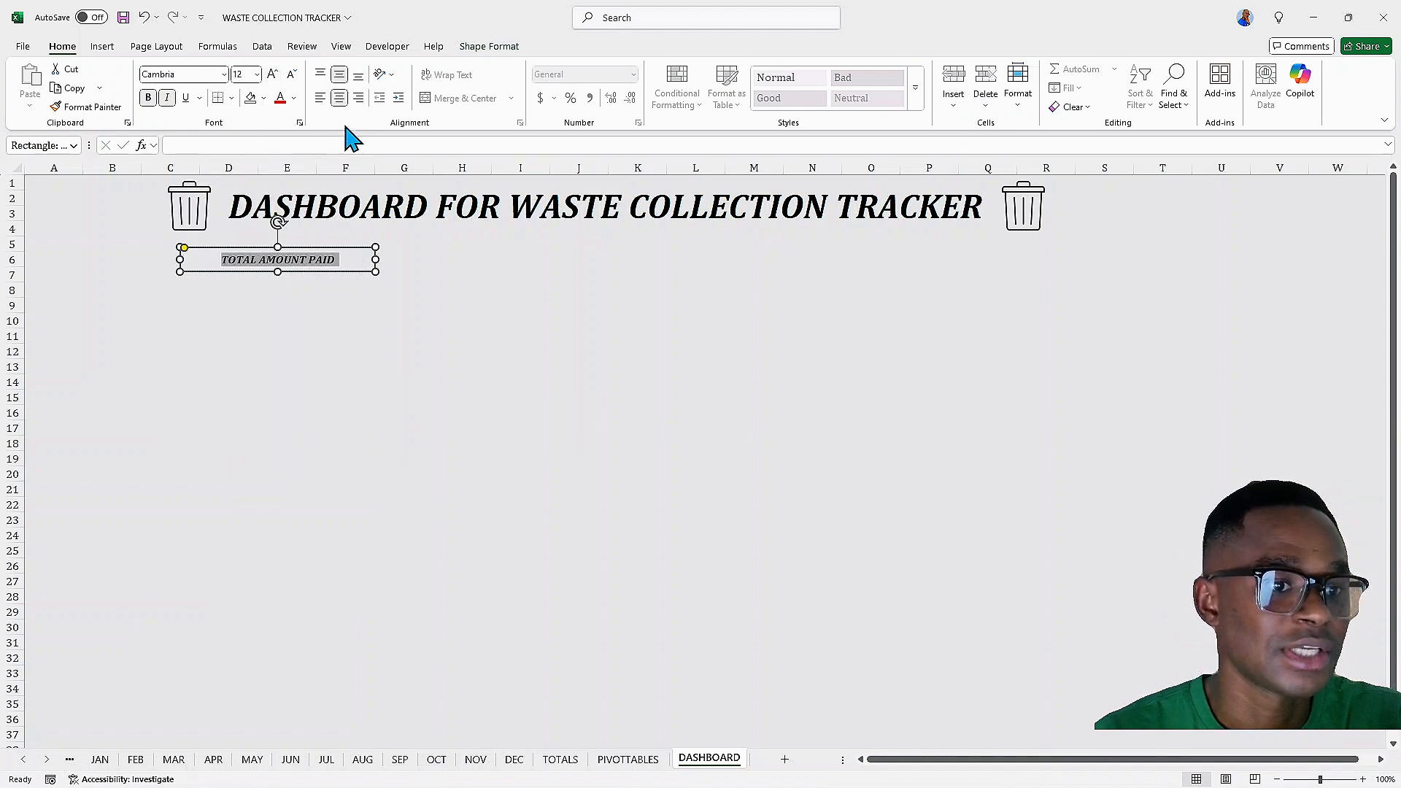
# Narrow the label box and shift it slightly right beneath the title
pyautogui.moveTo(375, 259); pyautogui.dragTo(277, 271)
pyautogui.click(281, 286)
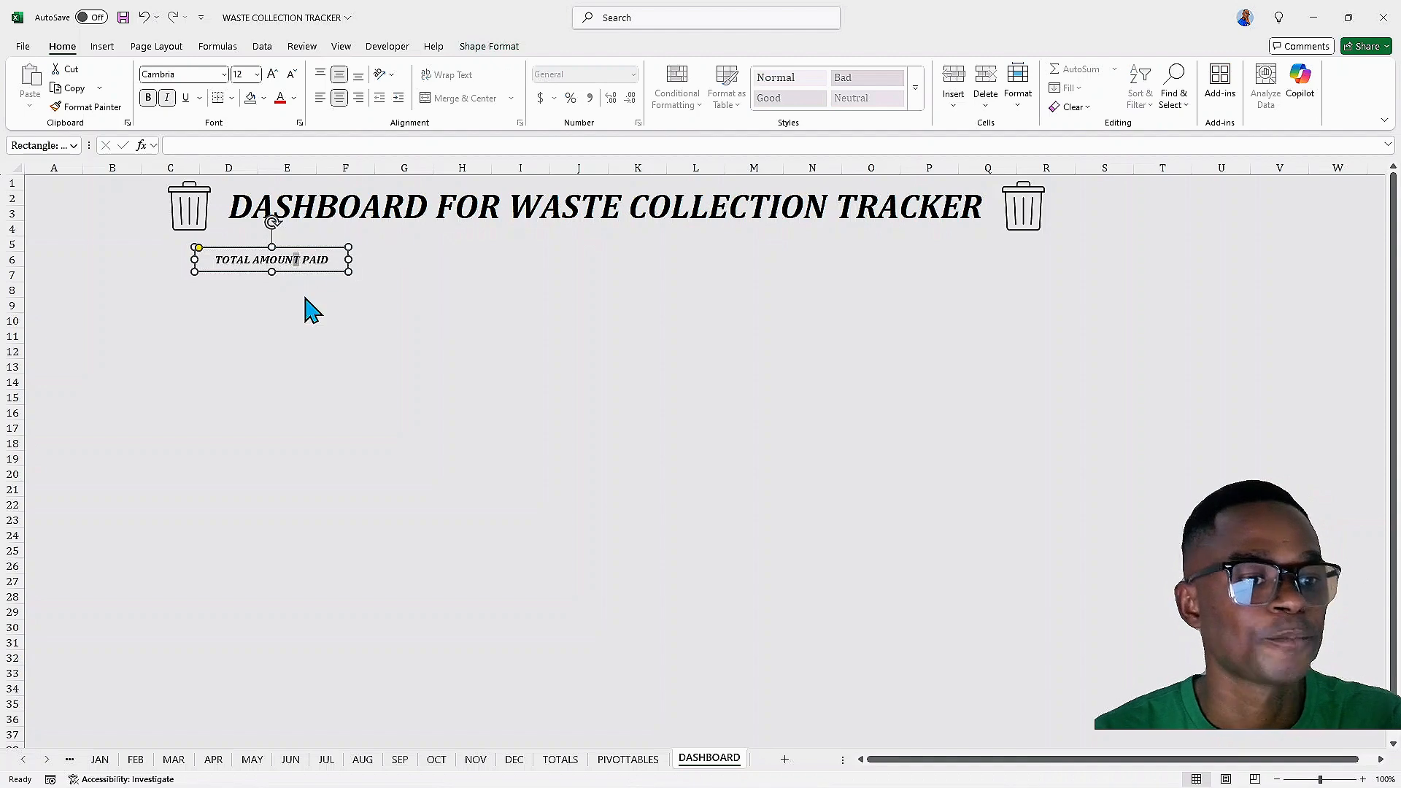
pyautogui.click(301, 290)
pyautogui.doubleClick(300, 260)
pyautogui.moveTo(247, 347); pyautogui.dragTo(249, 340)
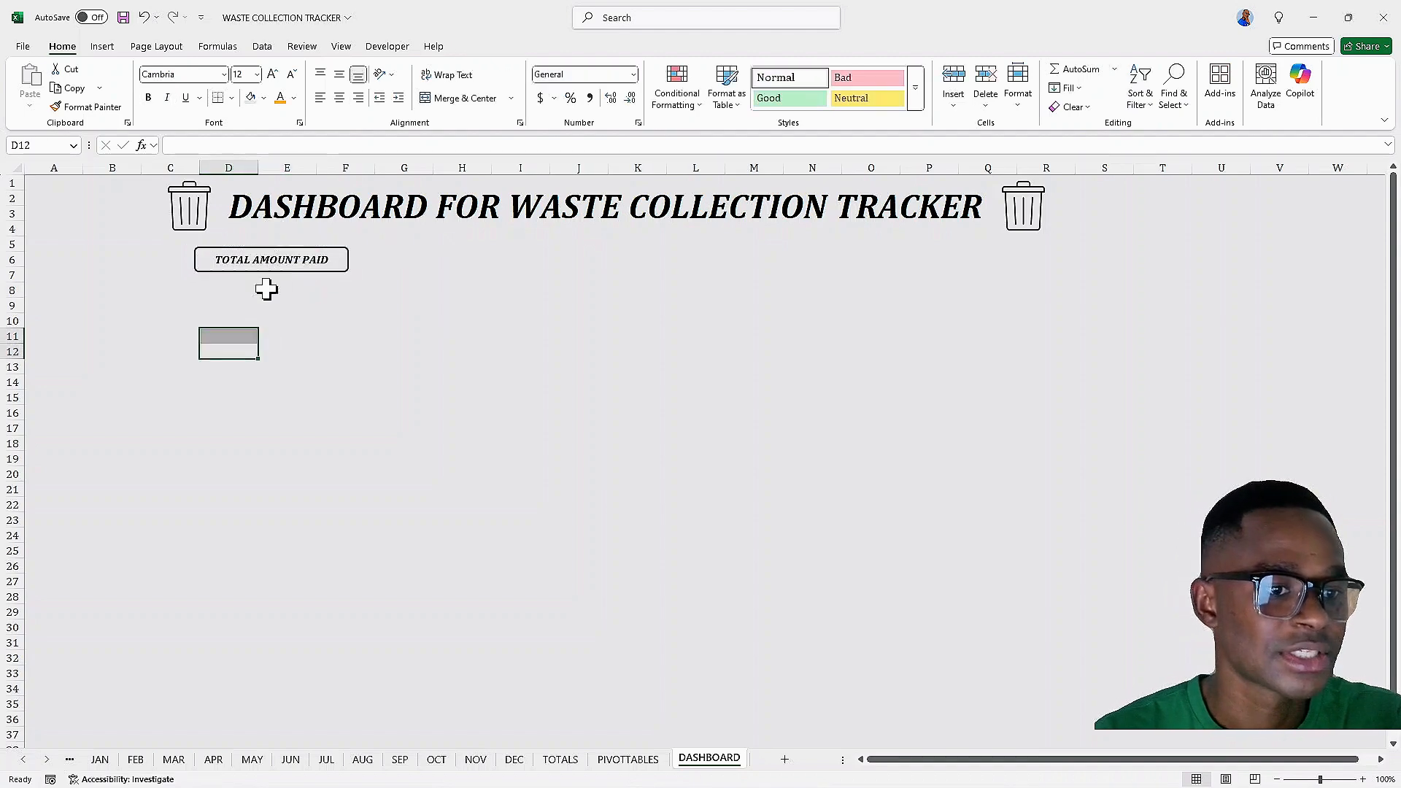
pyautogui.click(292, 291)
pyautogui.click(245, 248)
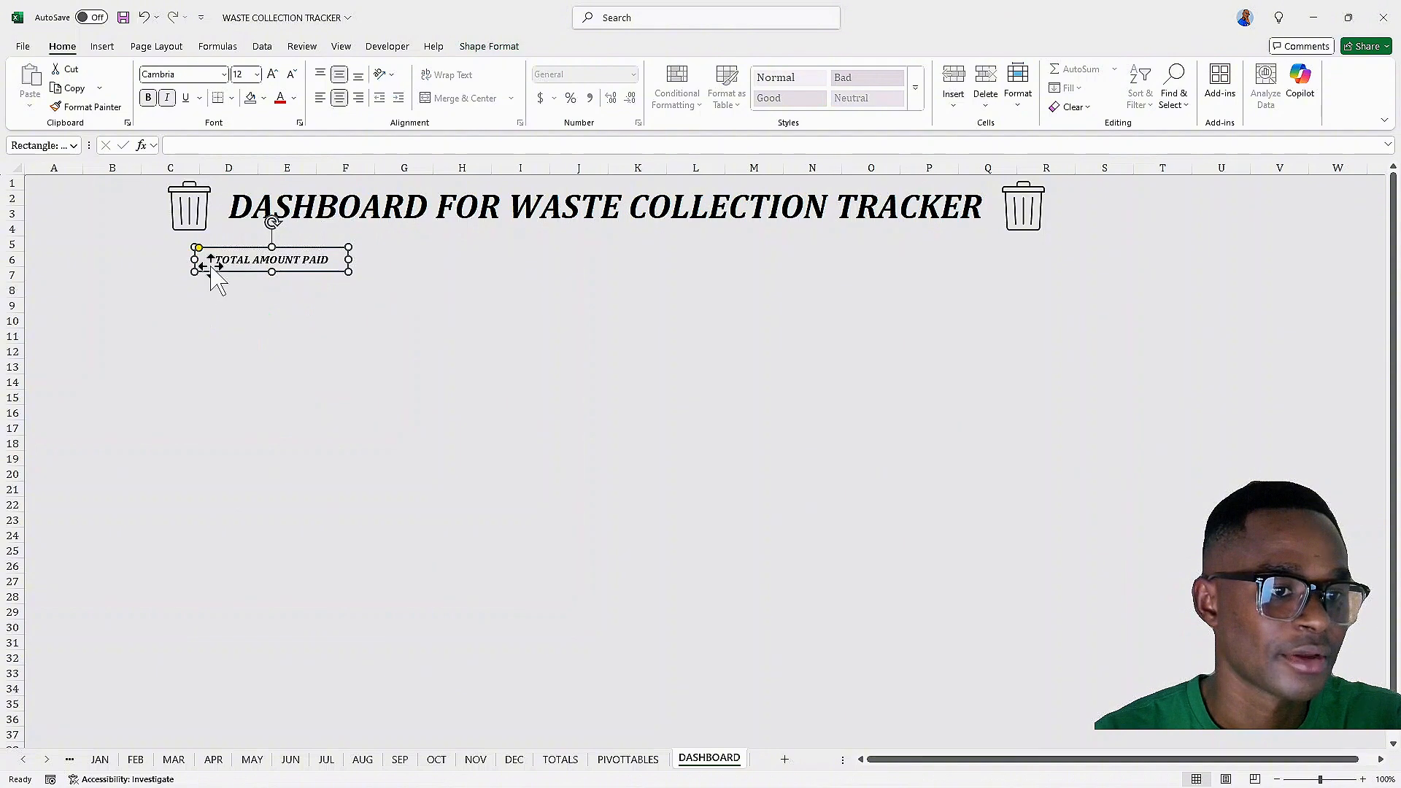
pyautogui.moveTo(212, 266); pyautogui.dragTo(222, 267)
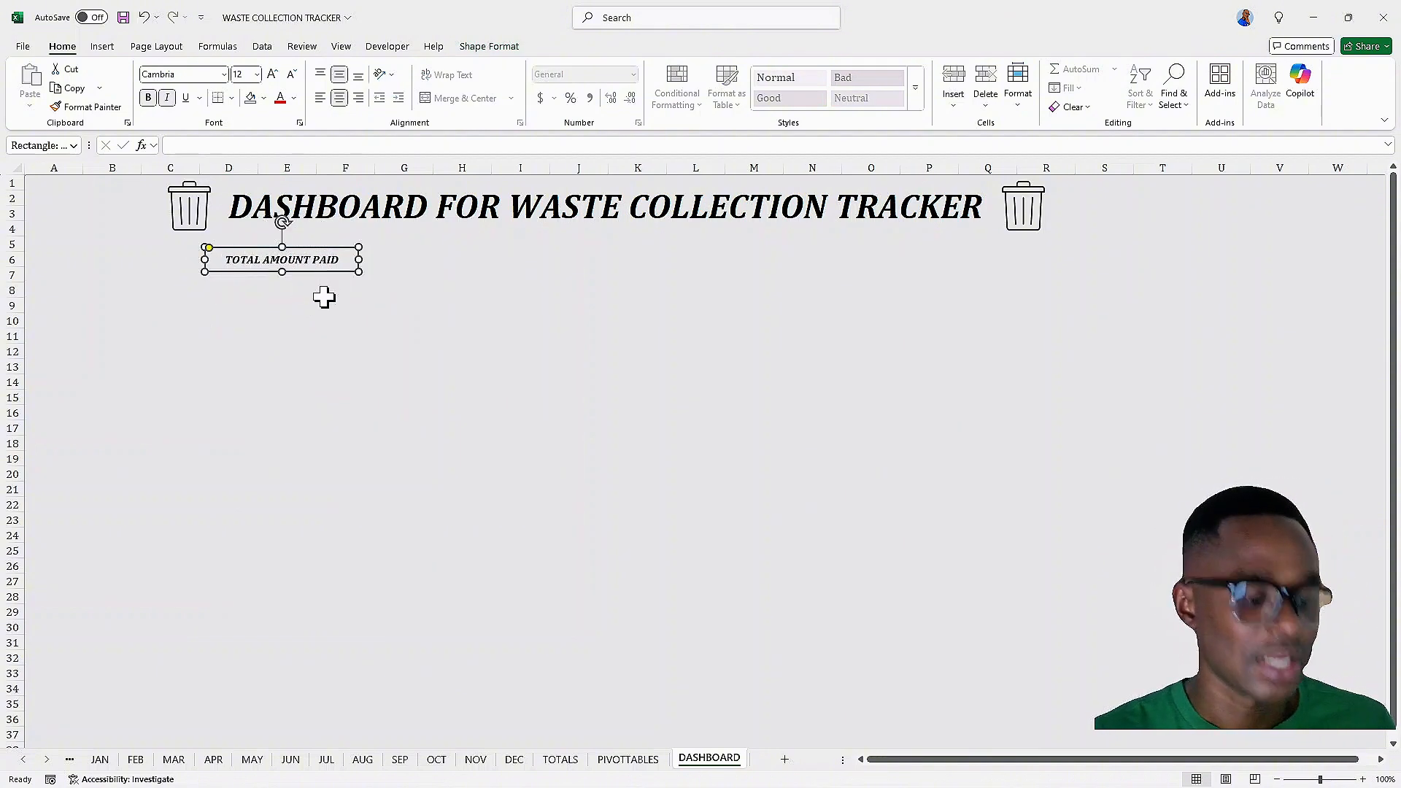
# Duplicate the label box into three copies spaced in a row across under the title
pyautogui.moveTo(332, 261); pyautogui.dragTo(881, 286)
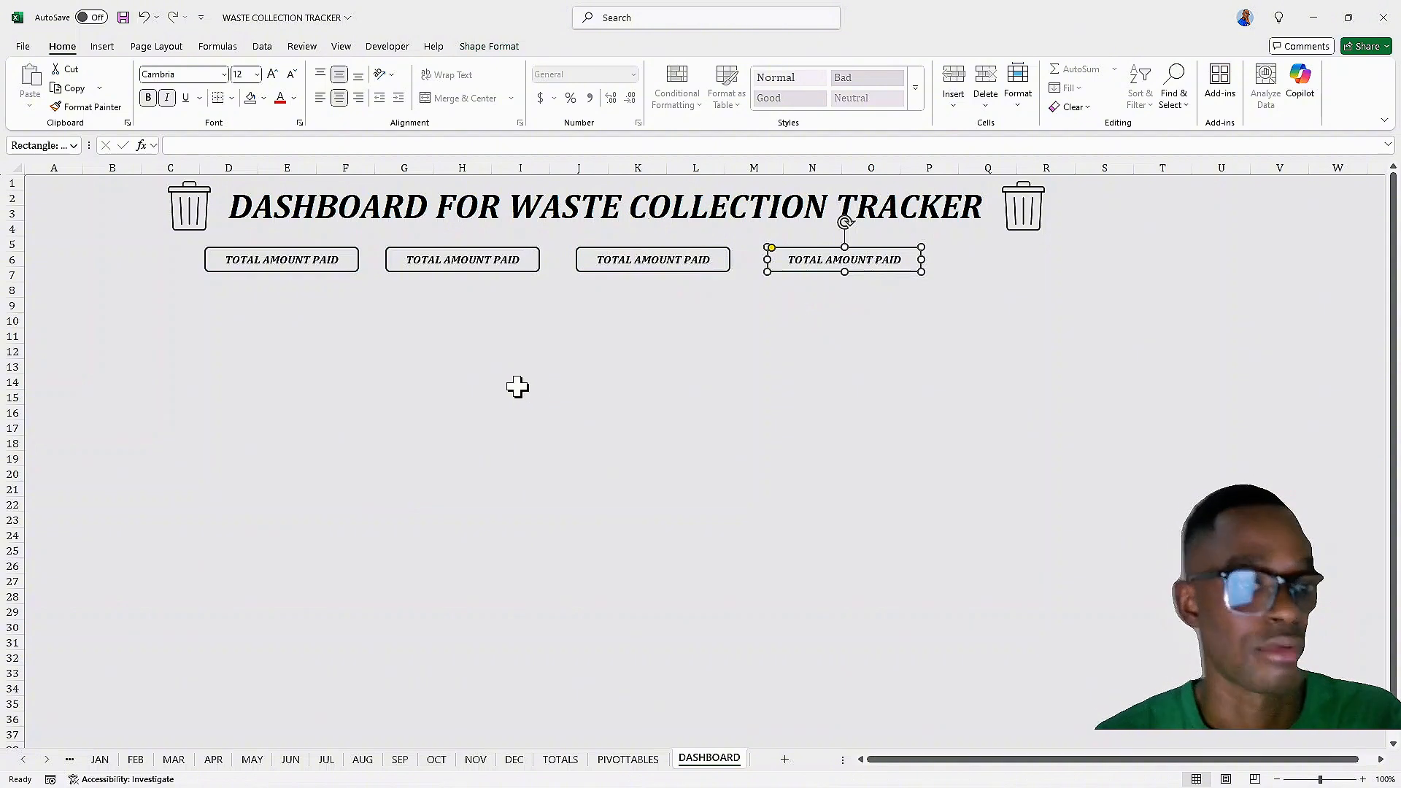
pyautogui.click(462, 367)
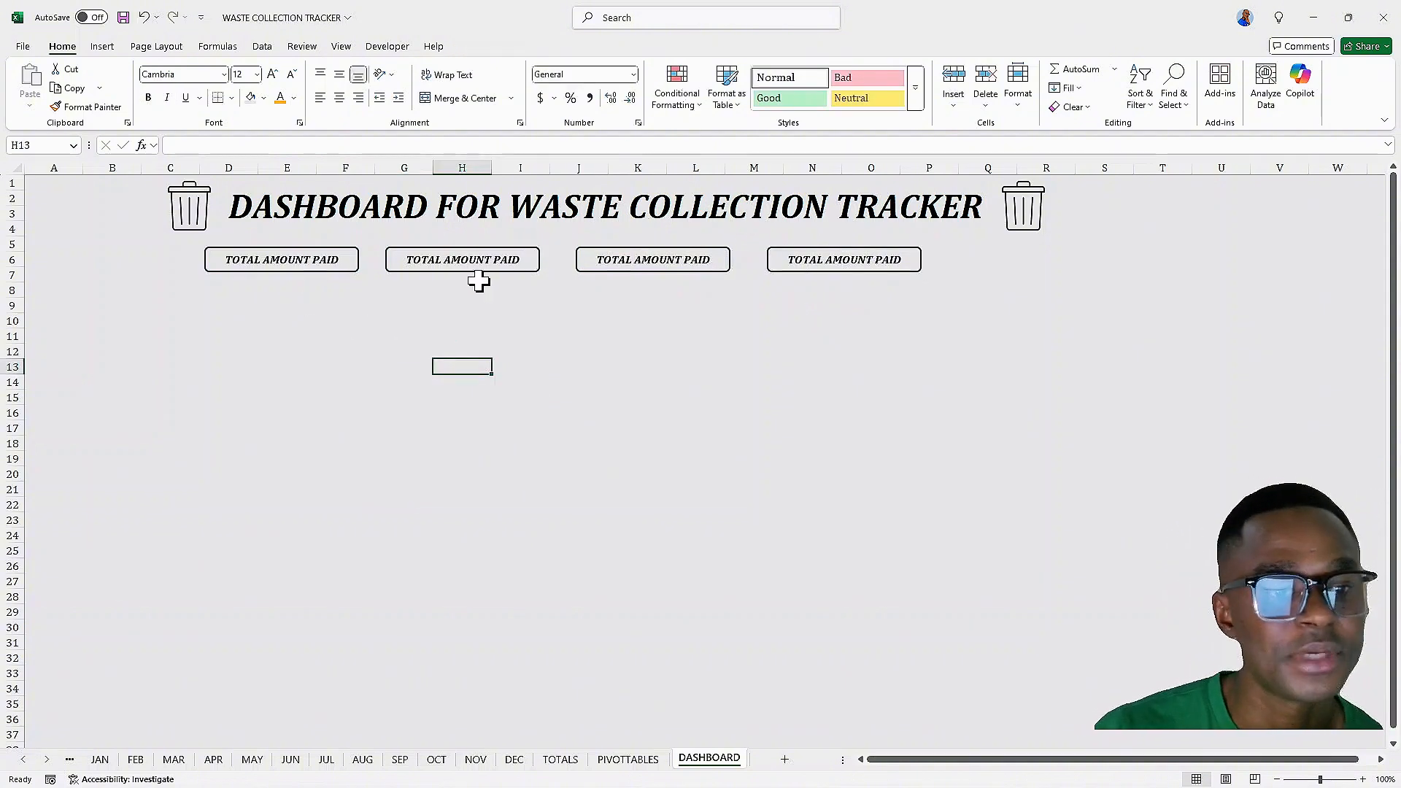
# Change the second box's label to NO OF BINS
pyautogui.click(519, 260)
pyautogui.press('BackSpace')
pyautogui.press('BackSpace')
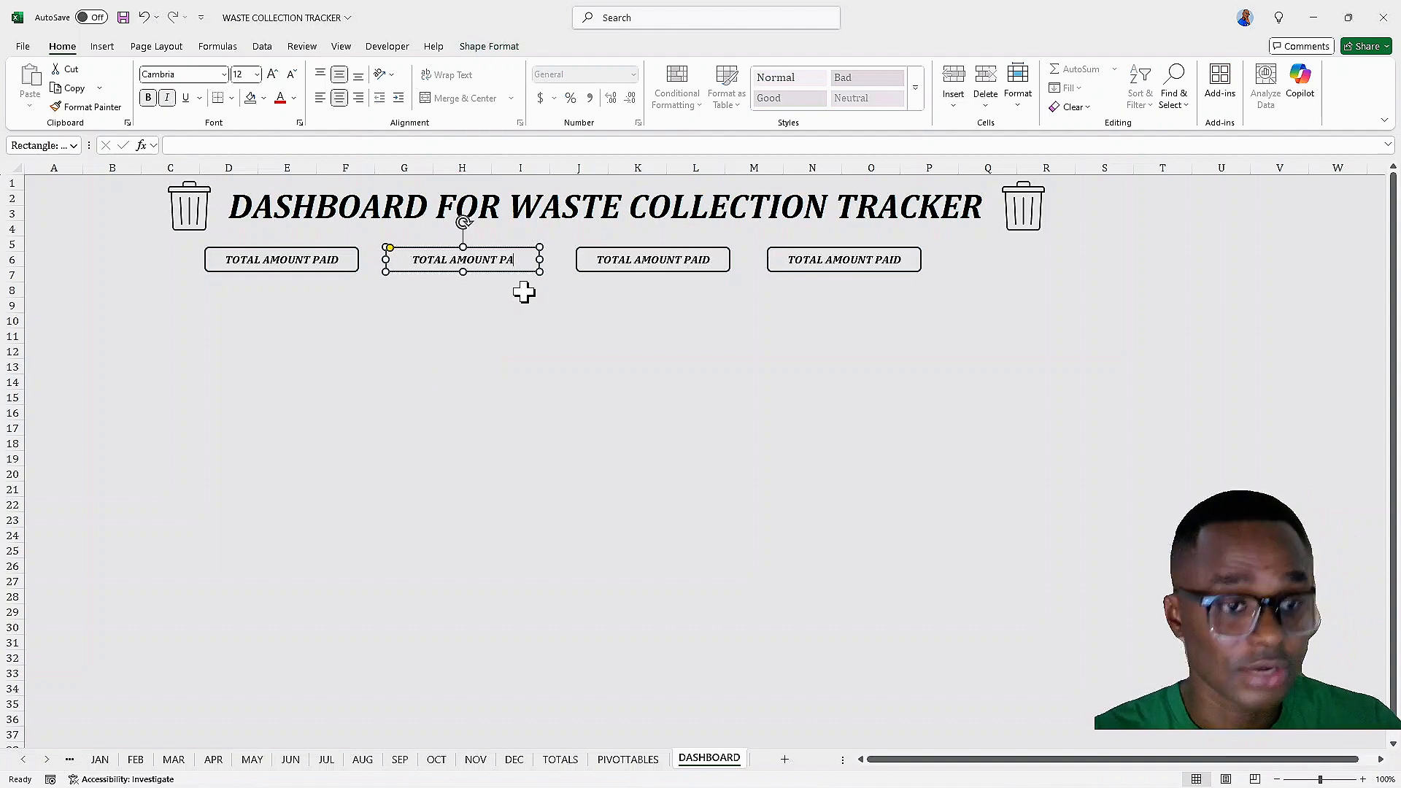
pyautogui.press('BackSpace')
pyautogui.press('BackSpace')
pyautogui.press('BackSpace')
pyautogui.press('BackSpace')
pyautogui.press('BackSpace')
pyautogui.press('BackSpace')
pyautogui.press('BackSpace')
pyautogui.press('BackSpace')
pyautogui.press('BackSpace')
pyautogui.press('BackSpace')
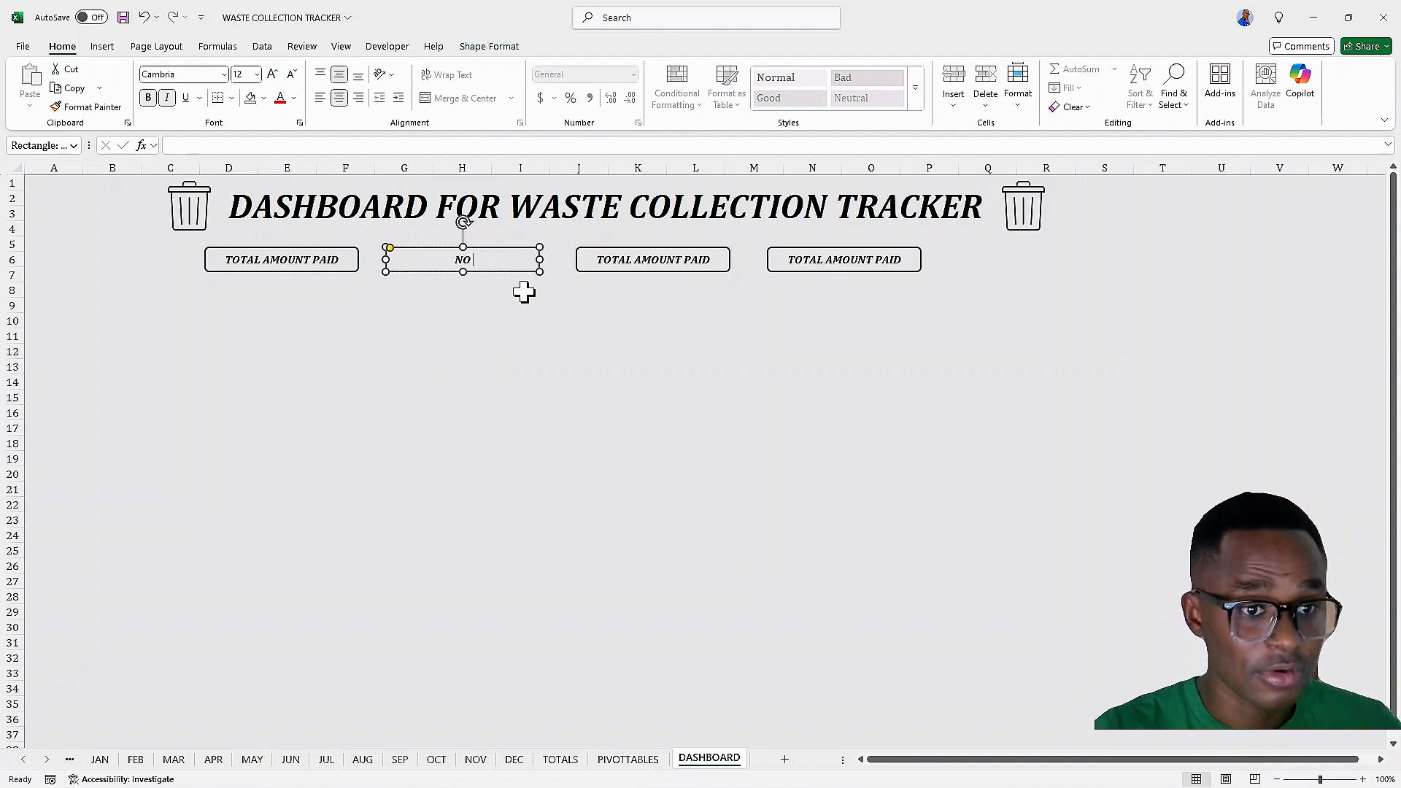
pyautogui.write('NO OF BINS')
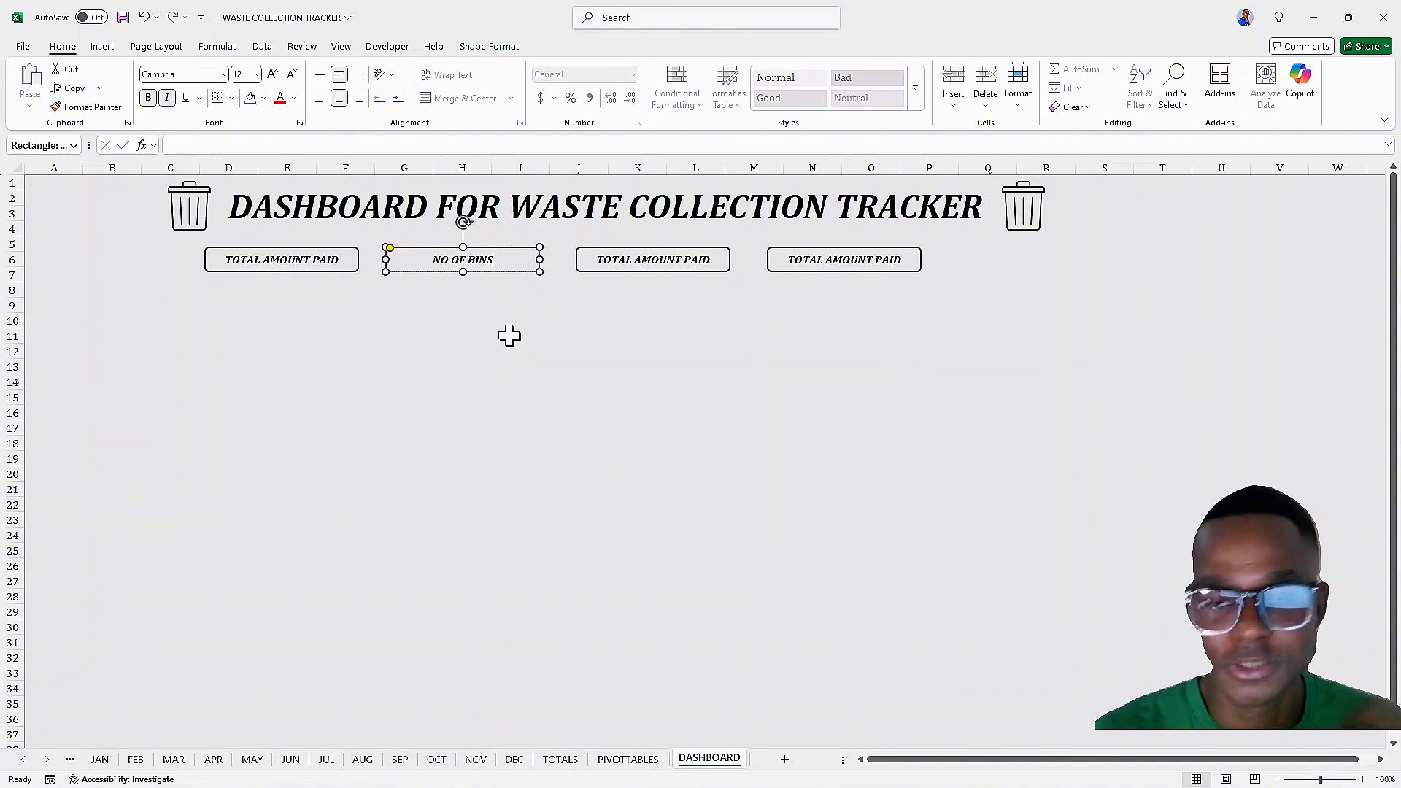
# Change the third box's label to TOTAL WEIGHT (KG)
pyautogui.click(666, 260)
pyautogui.press('Delete')
pyautogui.press('Delete')
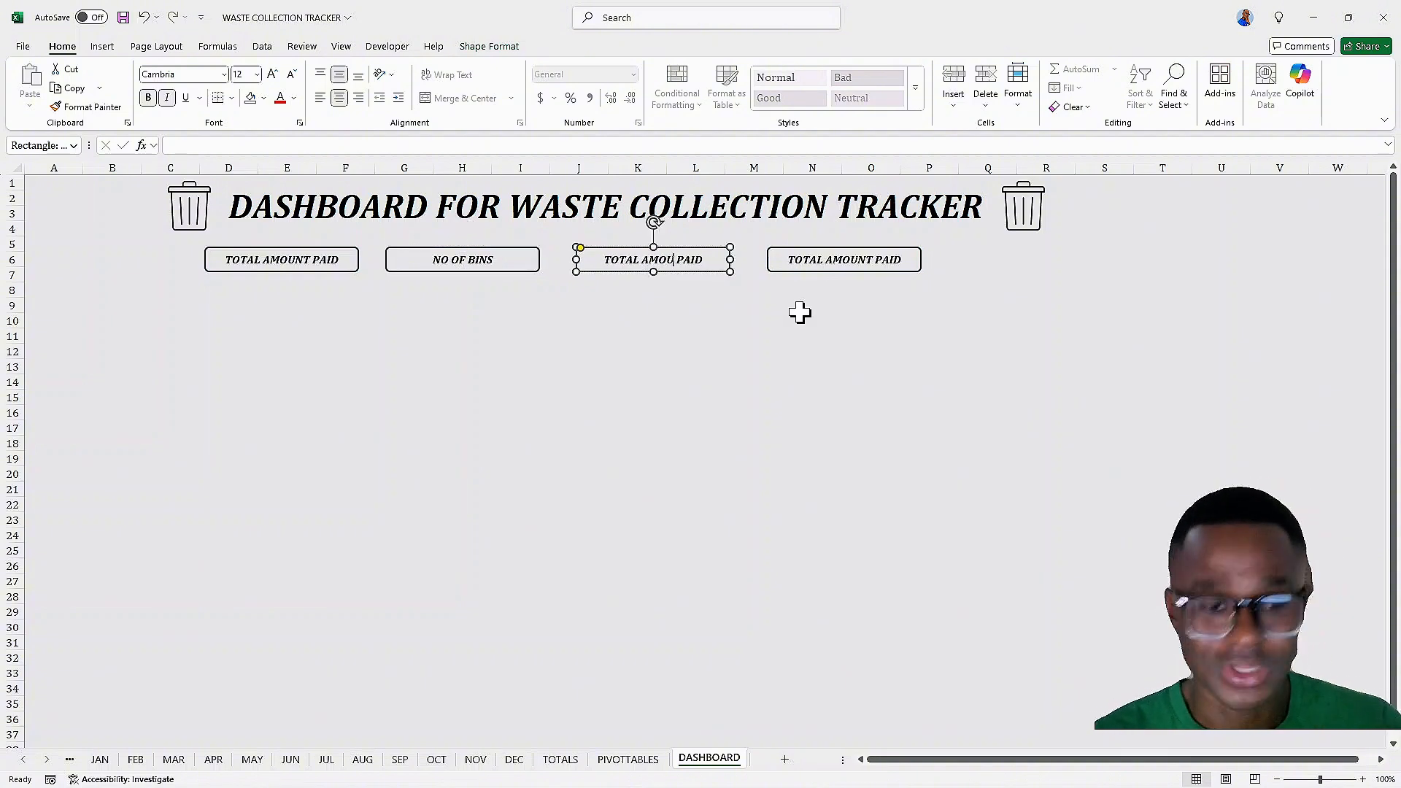
pyautogui.press('Delete')
pyautogui.press('Delete')
pyautogui.press('Delete')
pyautogui.press('Delete')
pyautogui.press('Delete')
pyautogui.press('BackSpace')
pyautogui.press('BackSpace')
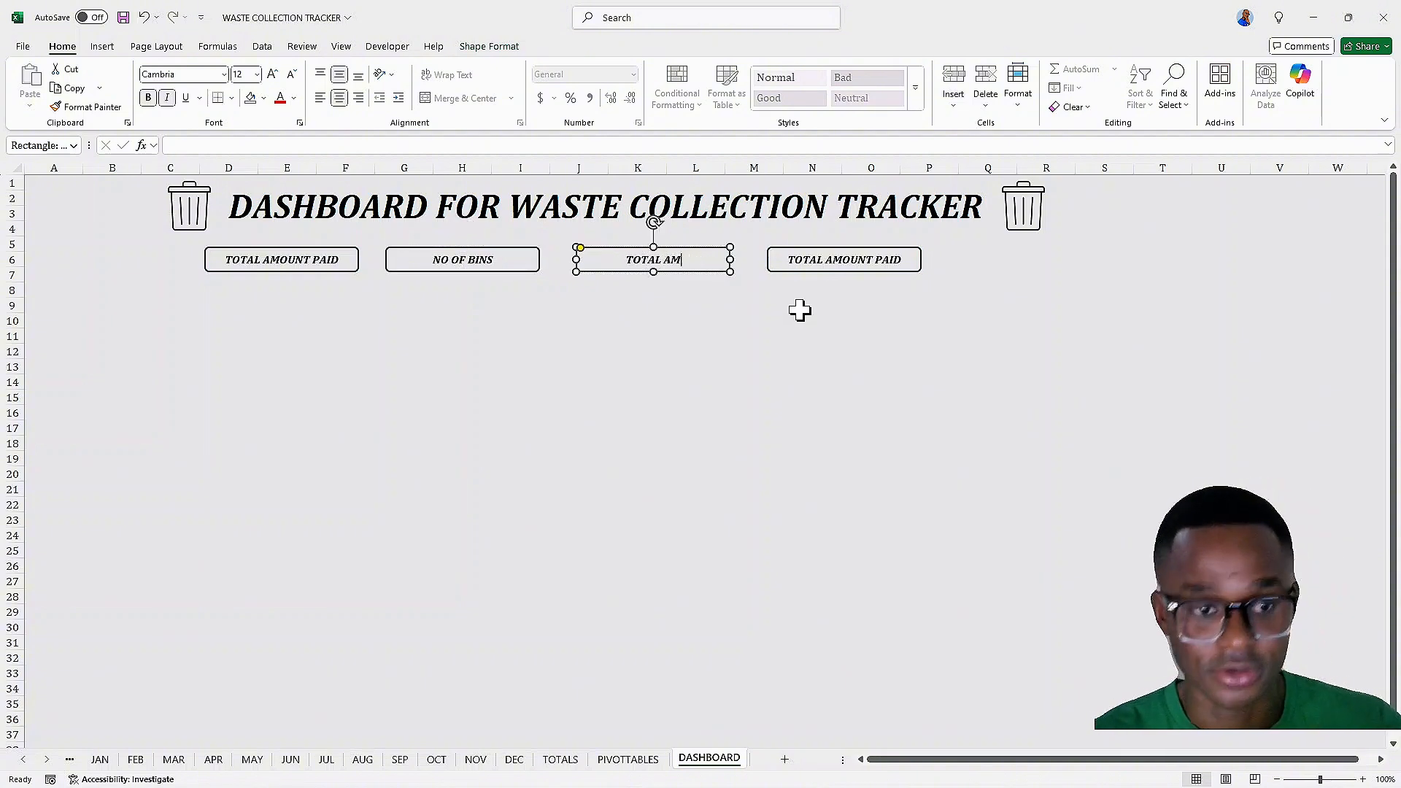
pyautogui.press('BackSpace')
pyautogui.press('BackSpace')
pyautogui.press('BackSpace')
pyautogui.press('BackSpace')
pyautogui.press('BackSpace')
pyautogui.press('BackSpace')
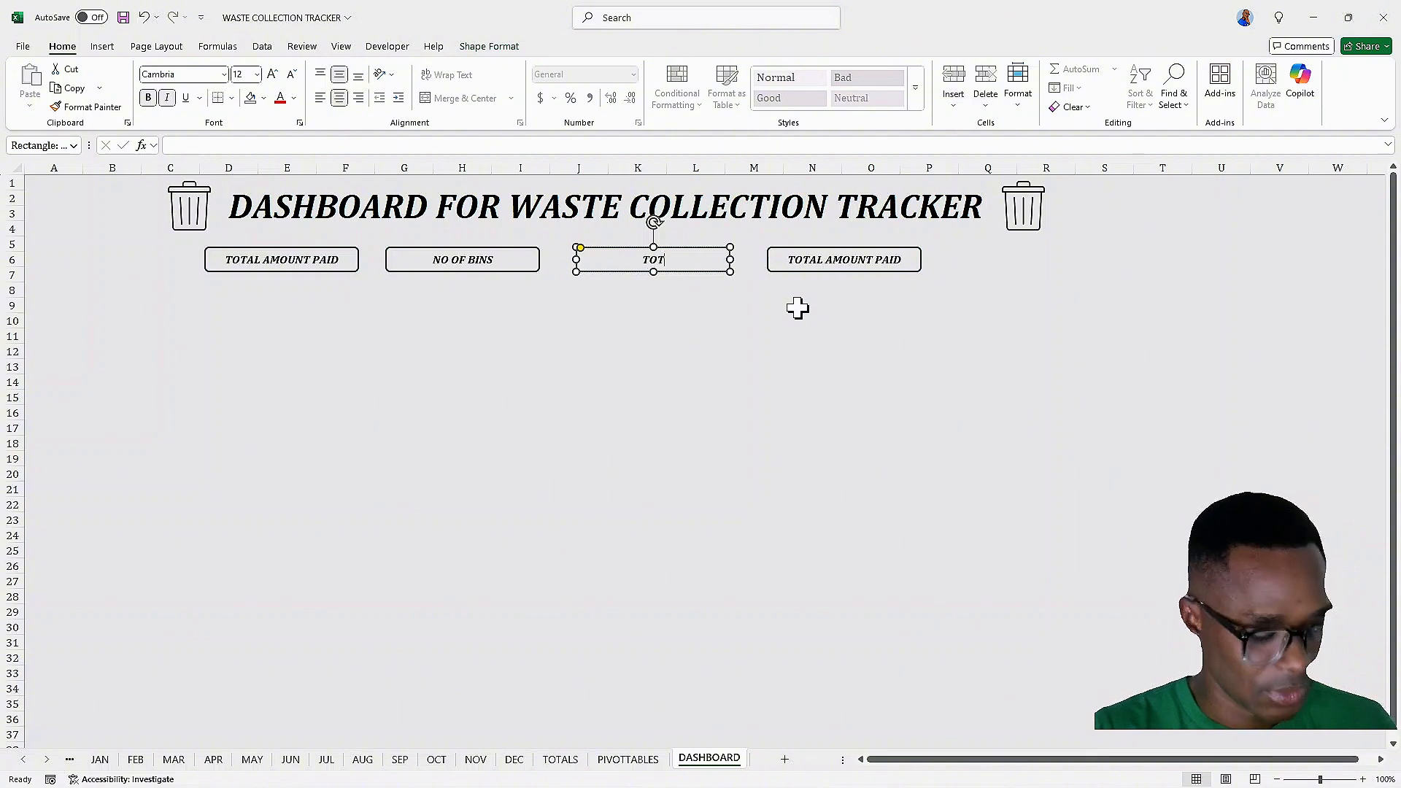
pyautogui.write('EIGHT')
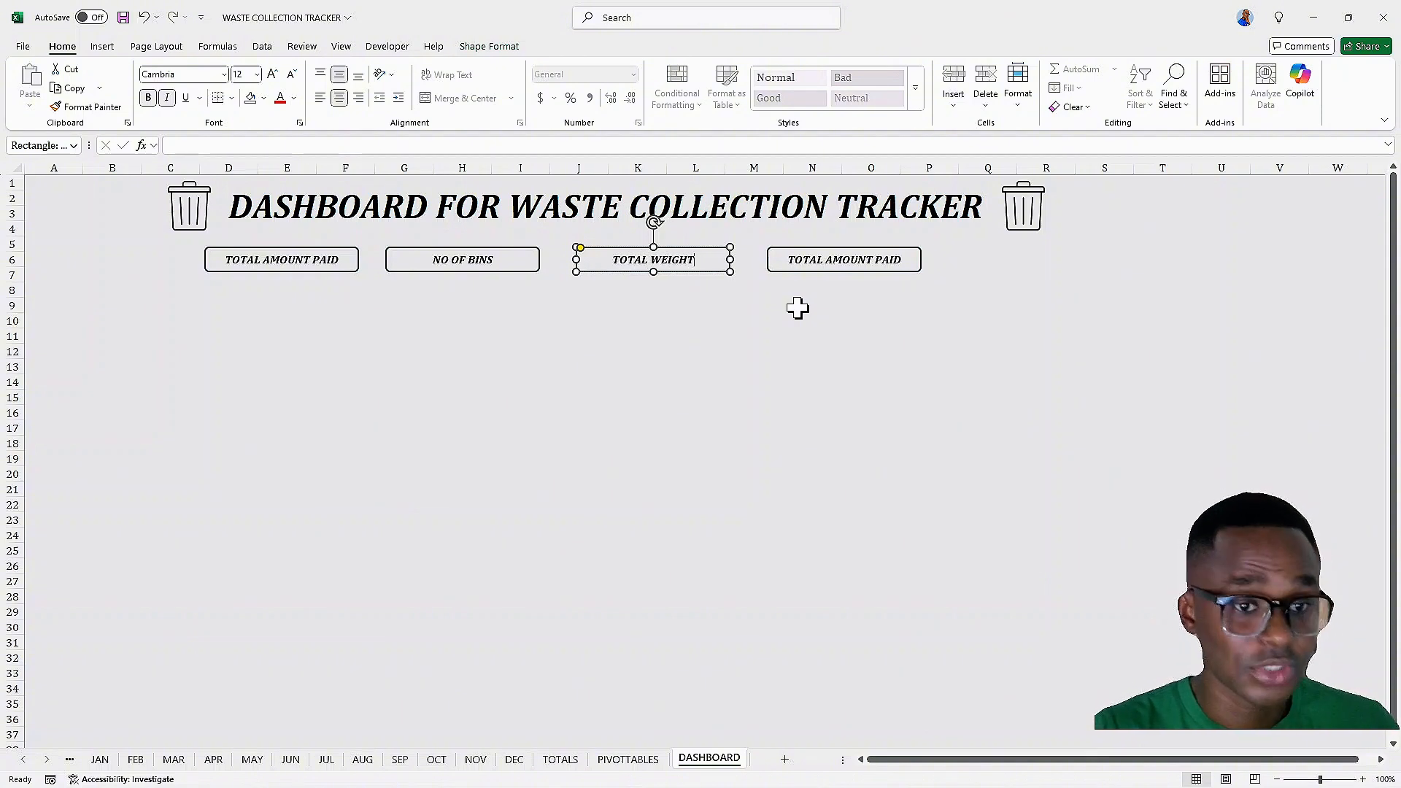
pyautogui.write(' (KG')
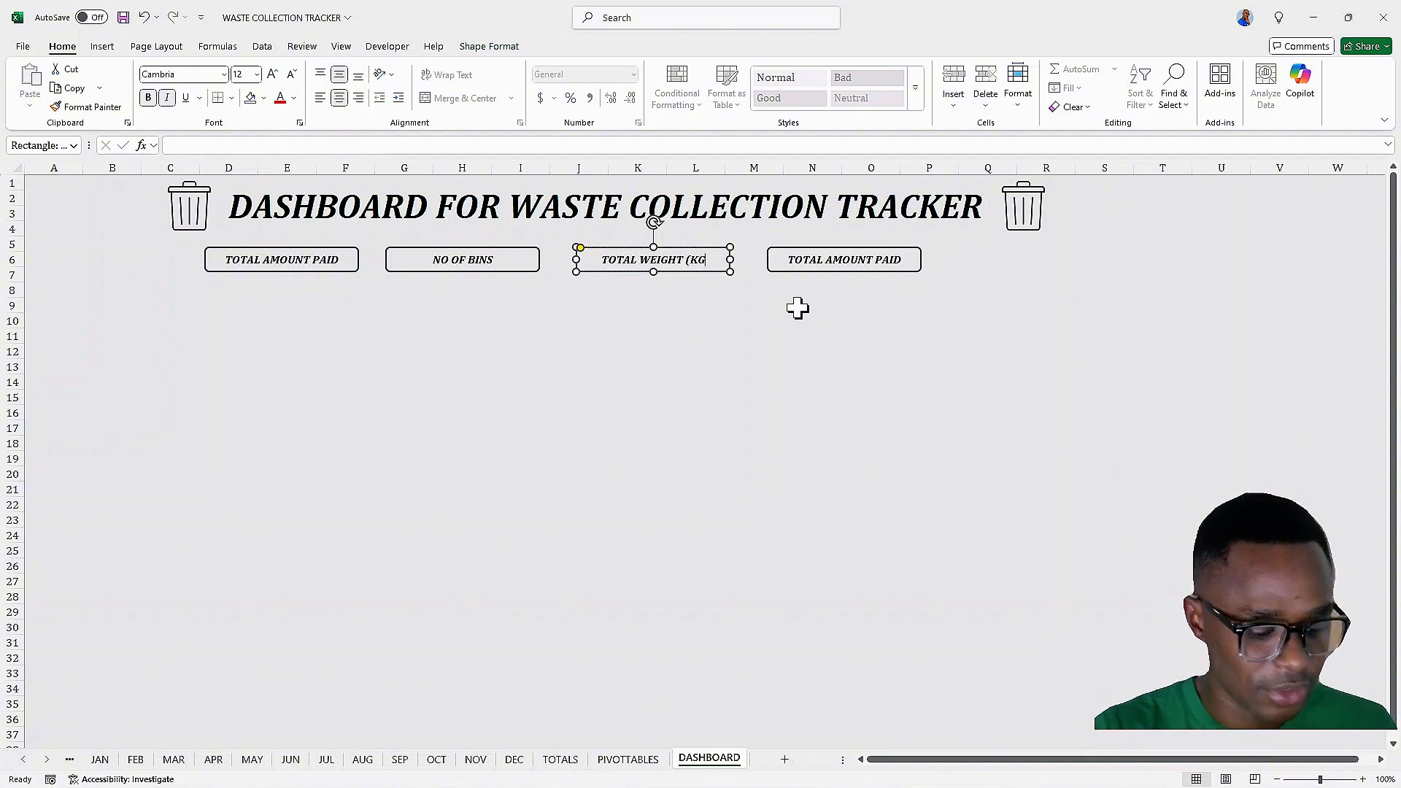
pyautogui.write(')')
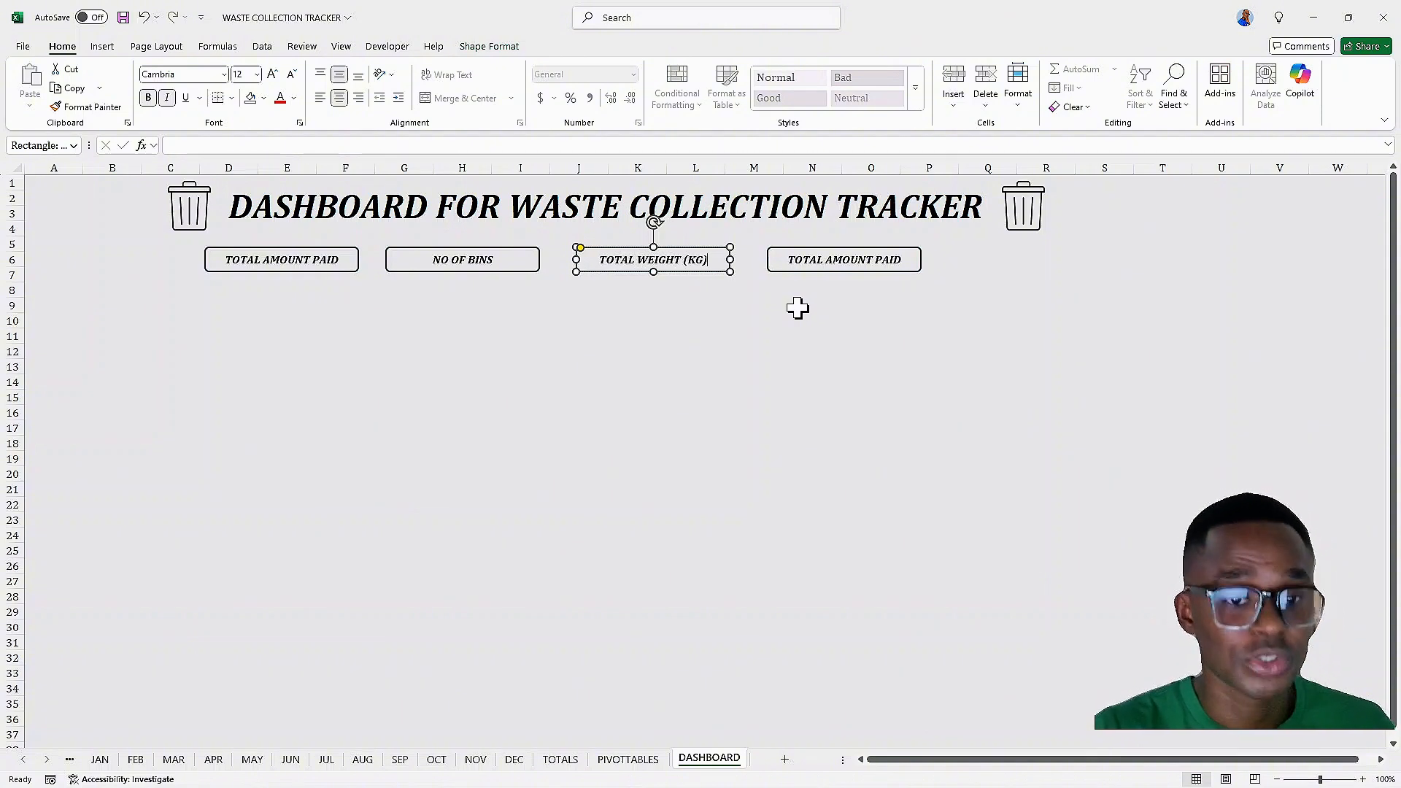
# Change the fourth box's label to TOTAL NO OF TIMES COLLECTED
pyautogui.click(866, 259)
pyautogui.press('BackSpace')
pyautogui.press('BackSpace')
pyautogui.press('BackSpace')
pyautogui.press('BackSpace')
pyautogui.press('BackSpace')
pyautogui.press('BackSpace')
pyautogui.press('BackSpace')
pyautogui.press('BackSpace')
pyautogui.press('BackSpace')
pyautogui.press('BackSpace')
pyautogui.press('BackSpace')
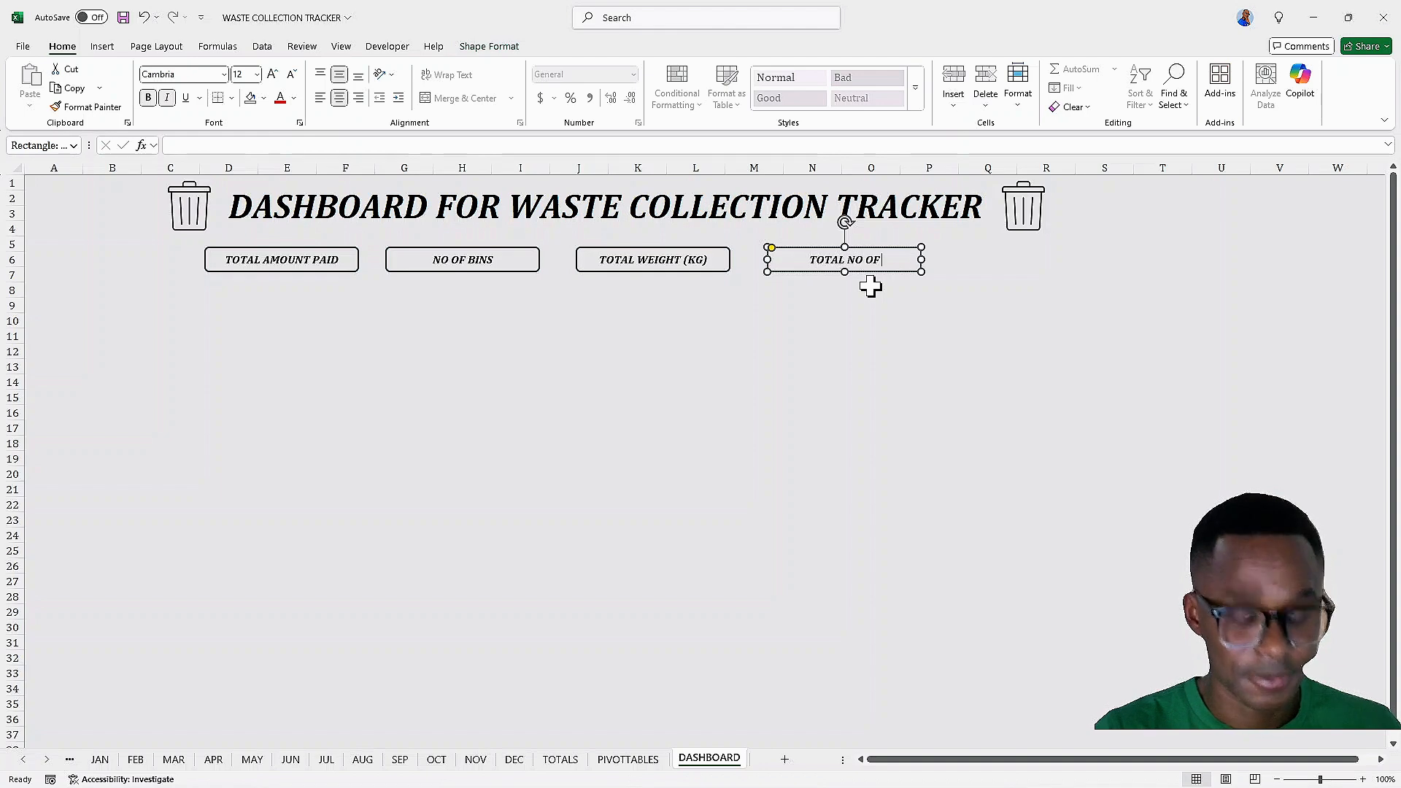
pyautogui.write('MES WASTE')
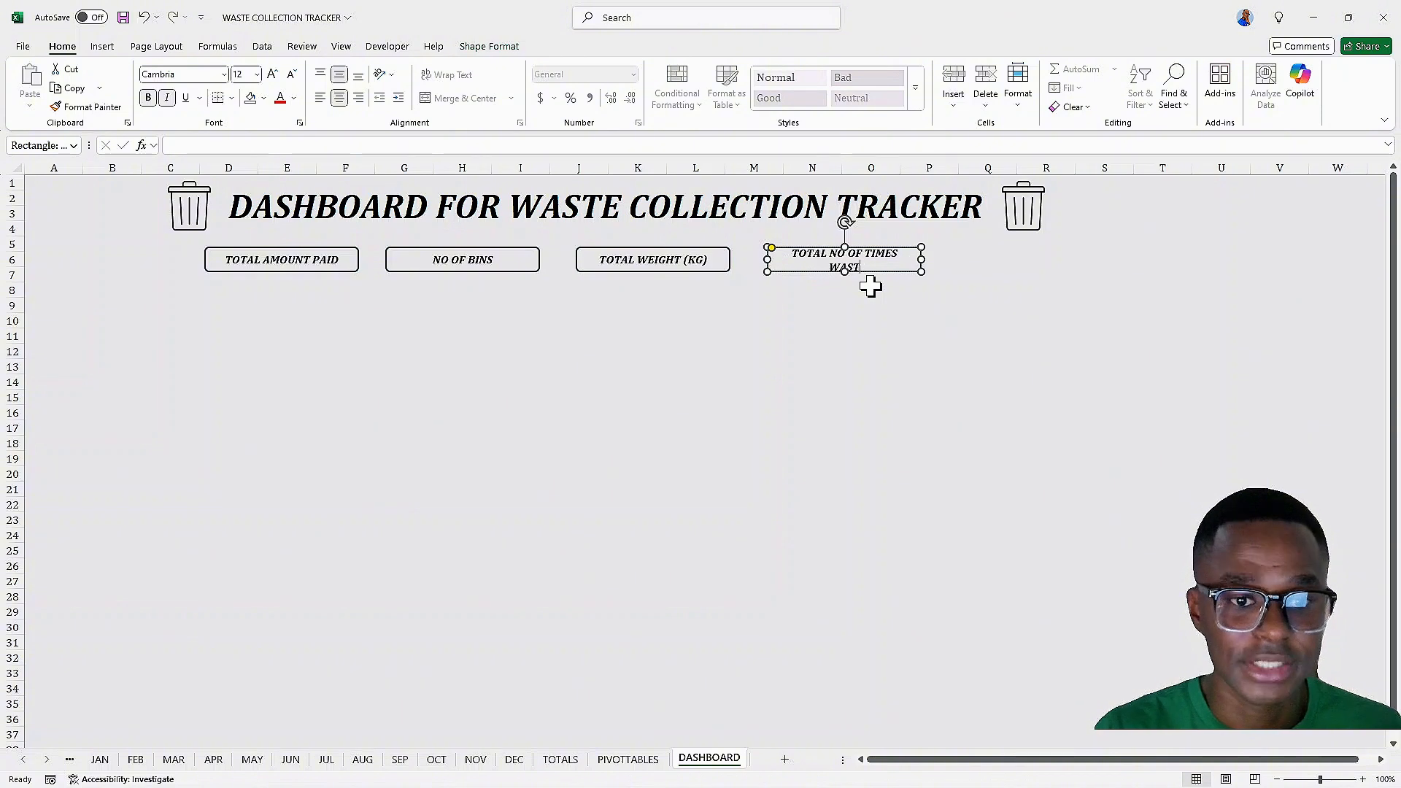
pyautogui.press('BackSpace')
pyautogui.press('BackSpace')
pyautogui.press('BackSpace')
pyautogui.press('BackSpace')
pyautogui.write('COLLECTED')
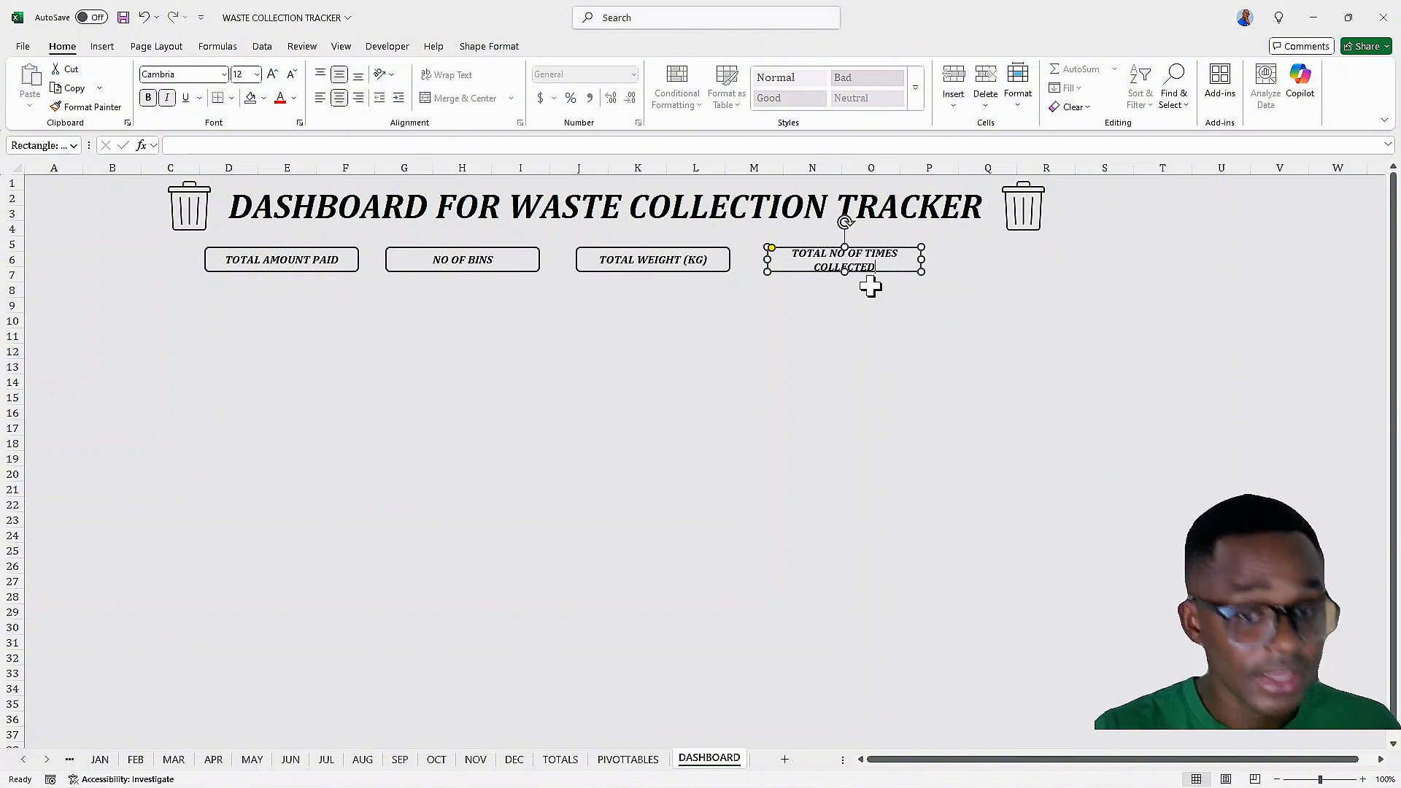
pyautogui.click(870, 288)
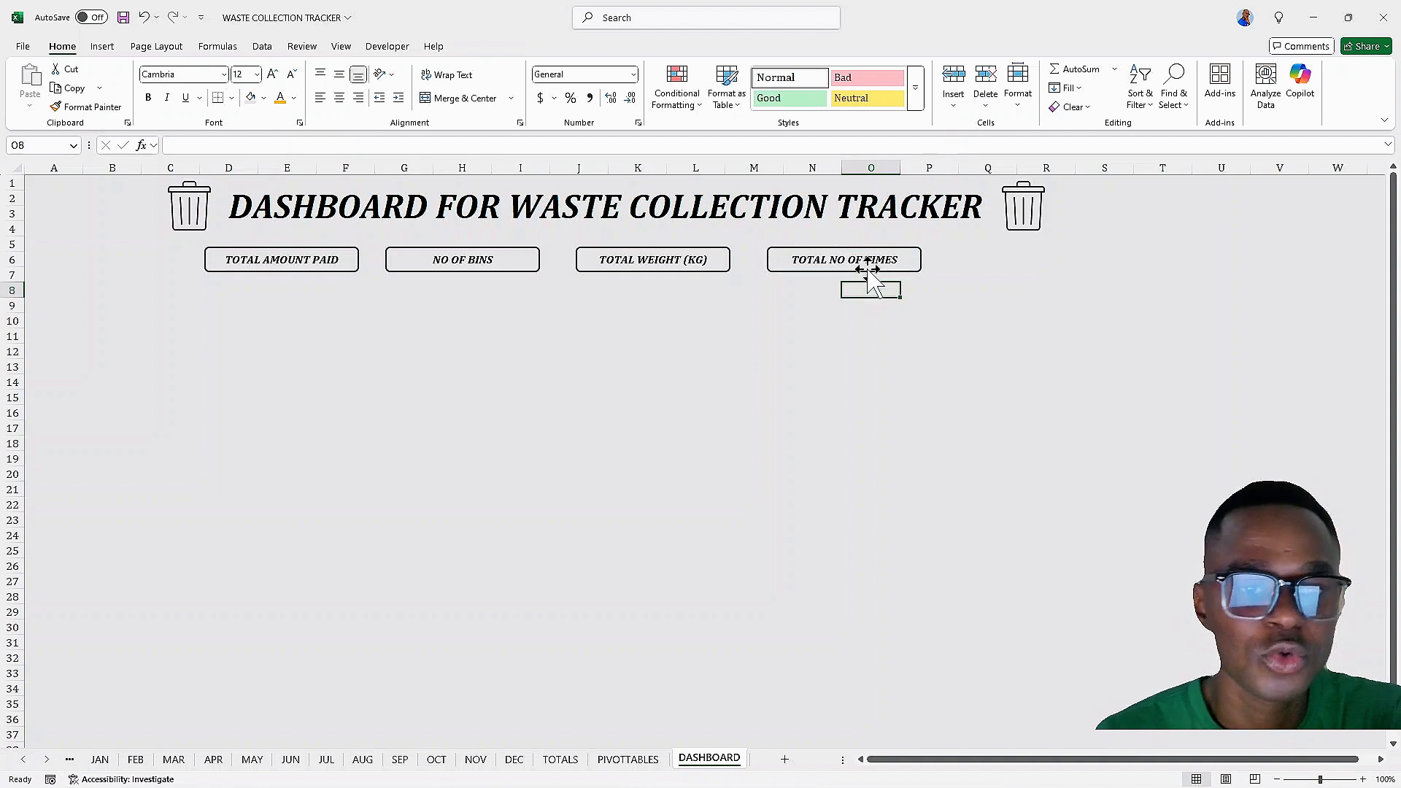
# Make the fourth label box taller so its two-line text fits
pyautogui.click(907, 260)
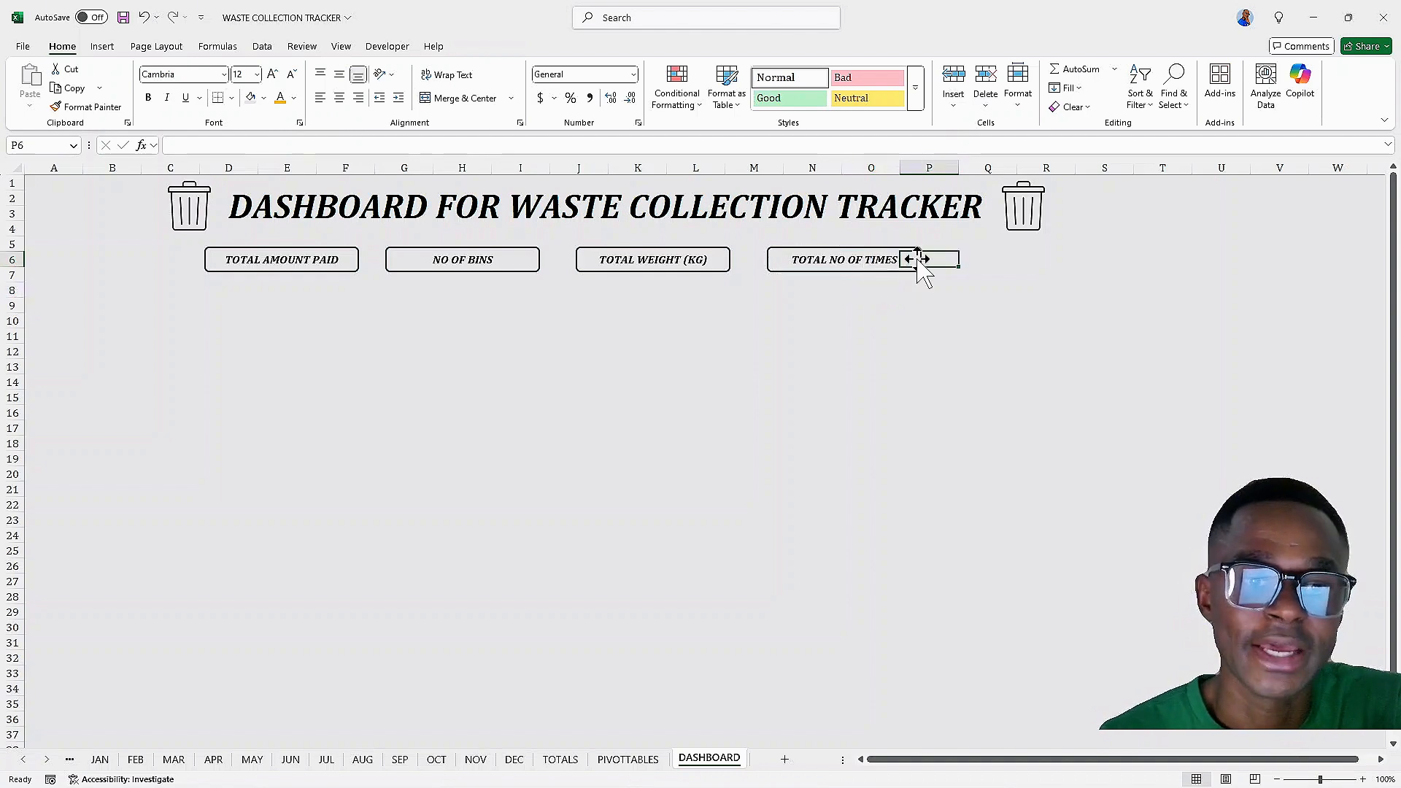
pyautogui.click(847, 260)
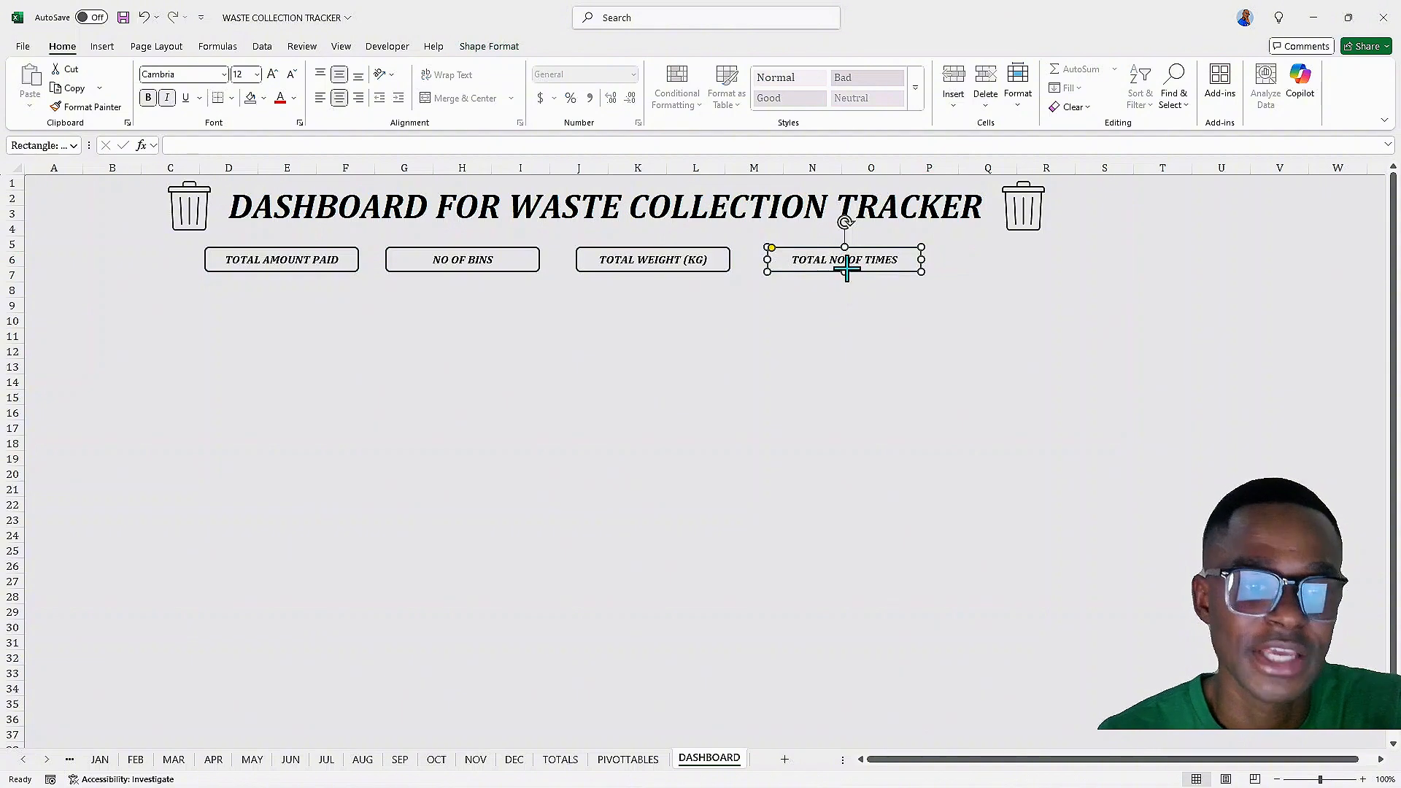
pyautogui.moveTo(846, 272); pyautogui.dragTo(844, 282)
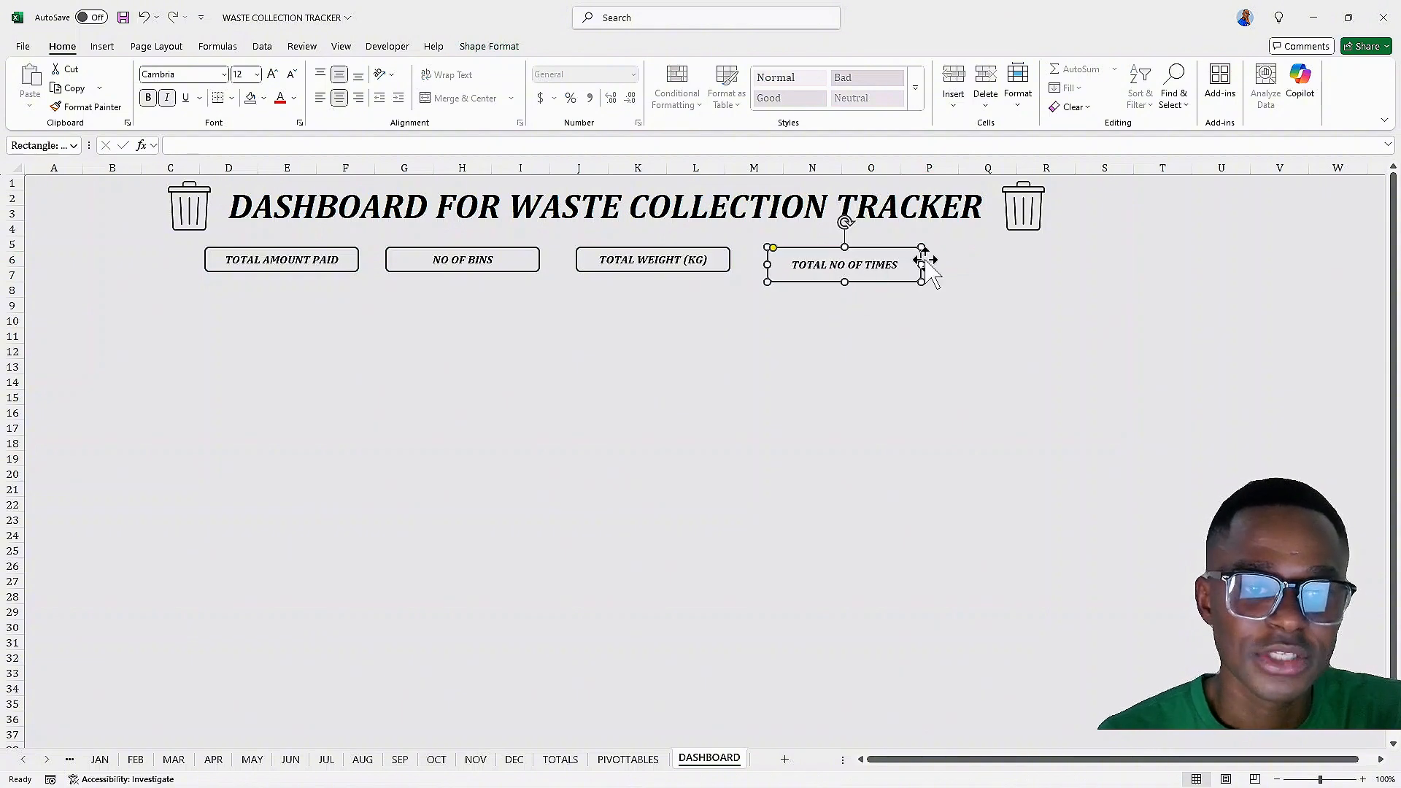
# Widen the fourth label box so TOTAL NO OF TIMES COLLECTED wraps neatly onto two lines
pyautogui.moveTo(924, 263); pyautogui.dragTo(937, 261)
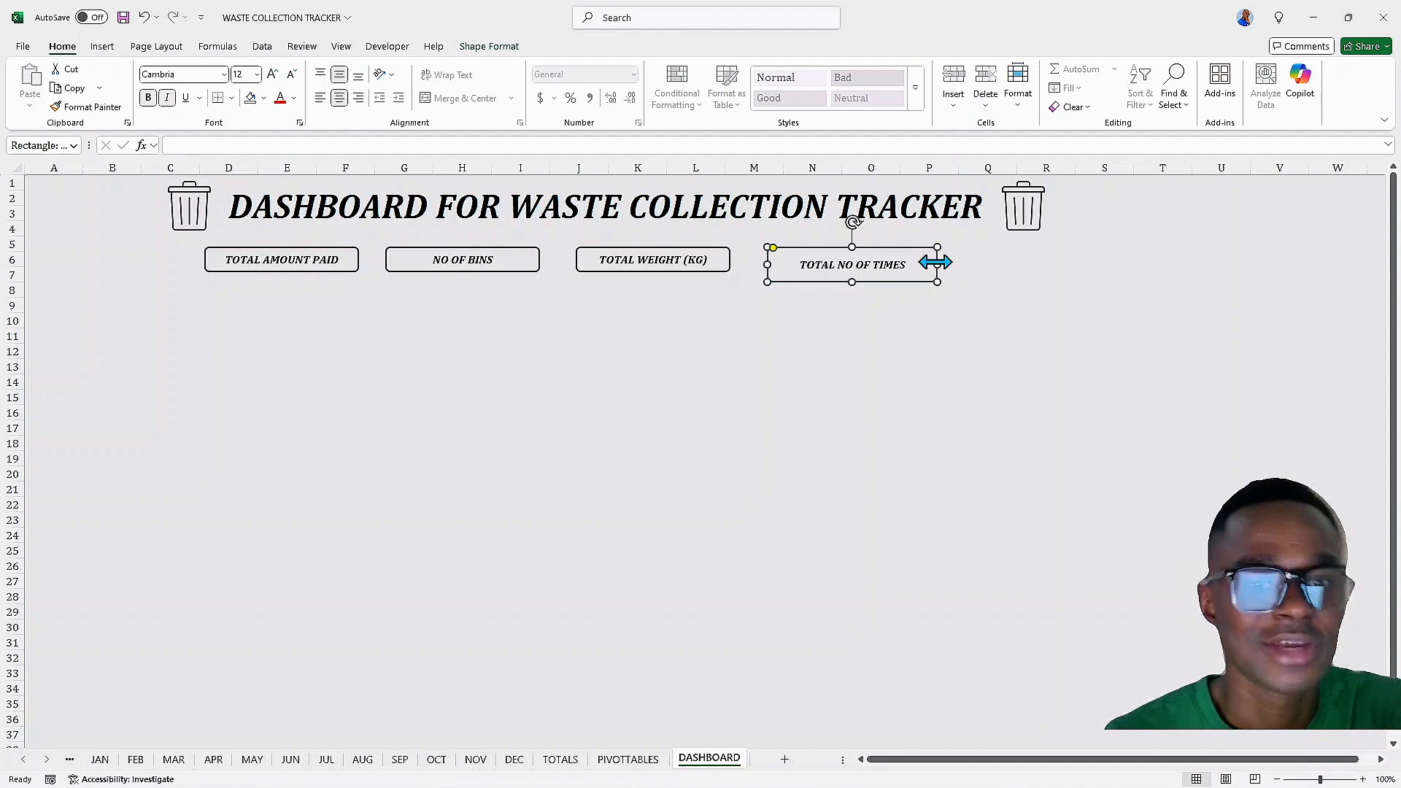
pyautogui.moveTo(938, 264); pyautogui.dragTo(947, 264)
pyautogui.moveTo(859, 282); pyautogui.dragTo(858, 288)
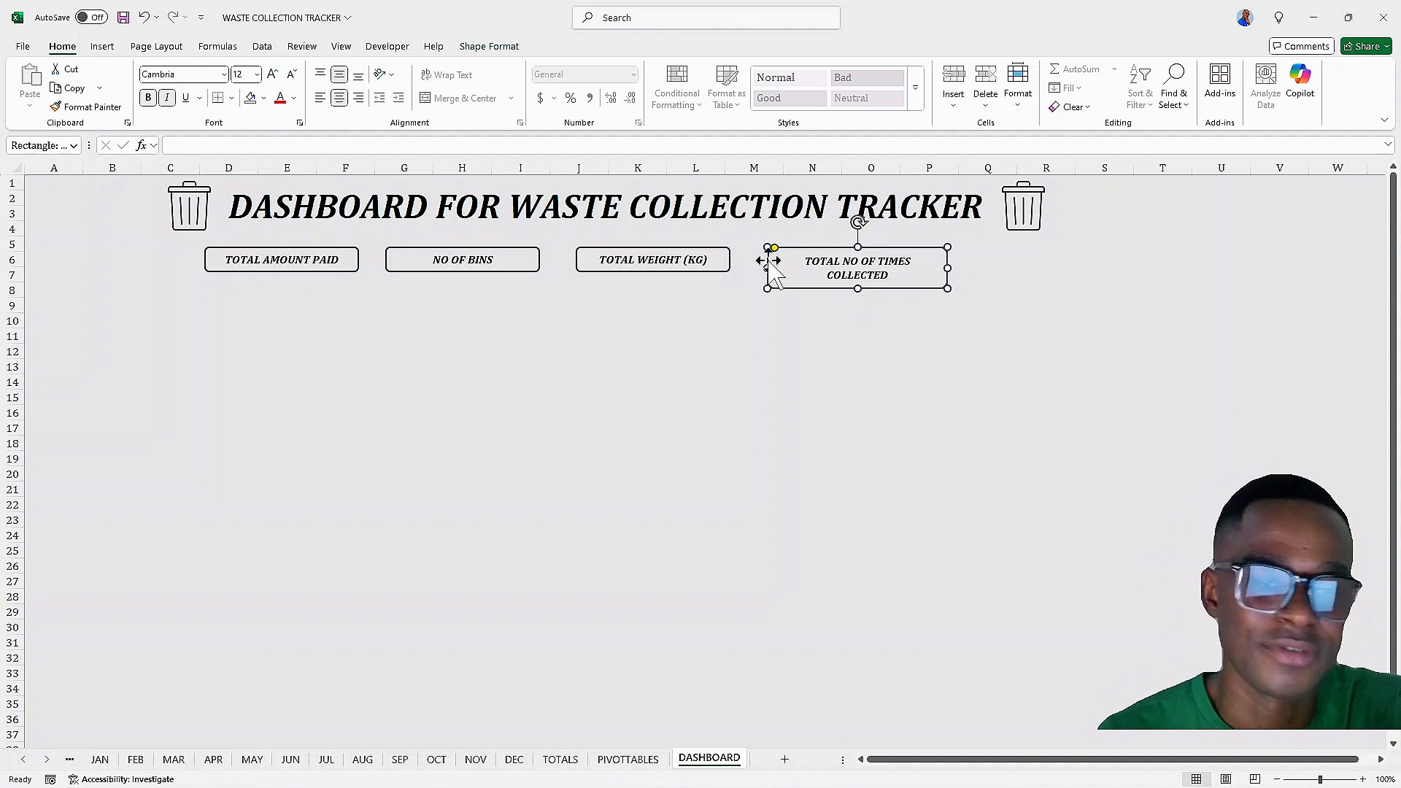
# Nudge the NO OF BINS label box slightly to the right, then deselect it
pyautogui.click(393, 257)
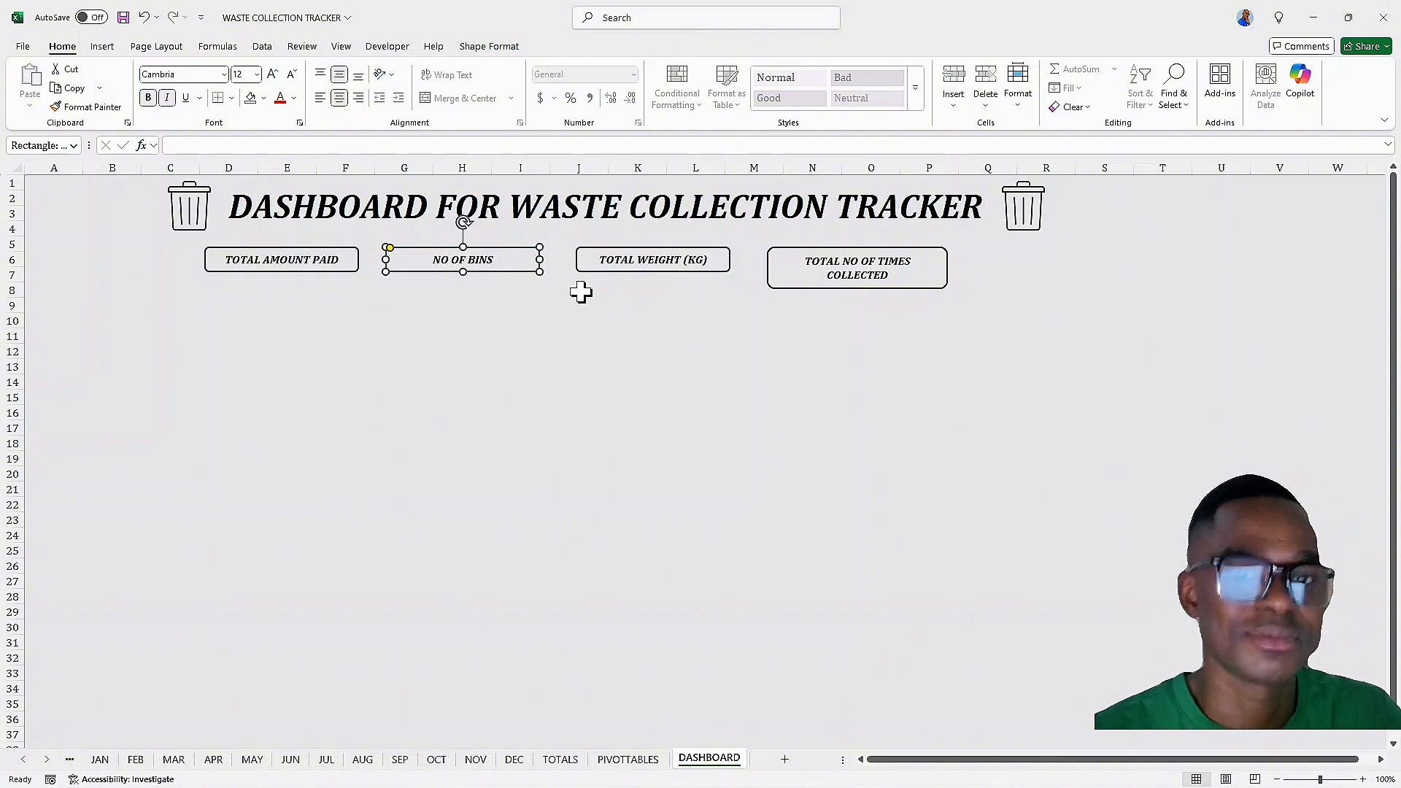
pyautogui.press('Right')
pyautogui.press('Right')
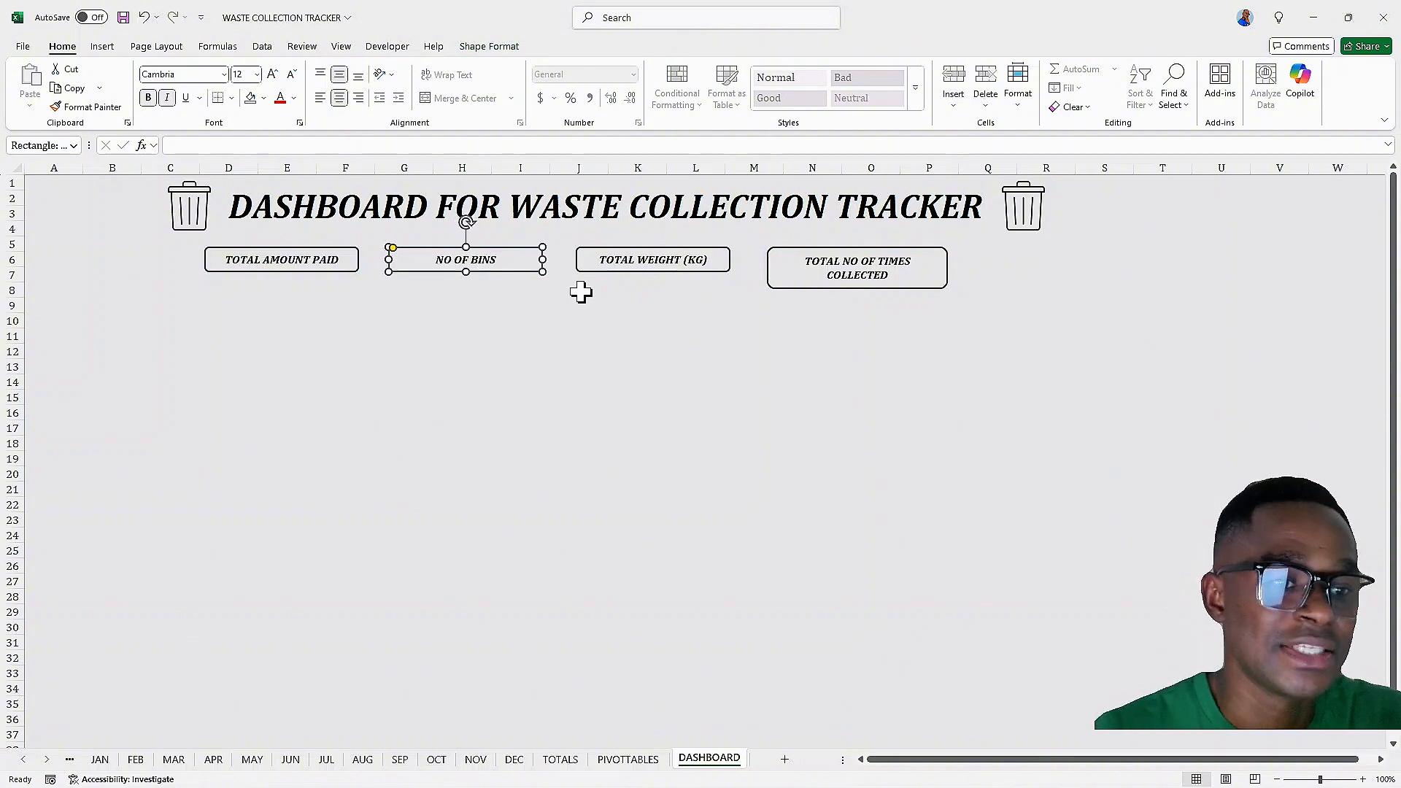
pyautogui.click(580, 267)
pyautogui.click(723, 383)
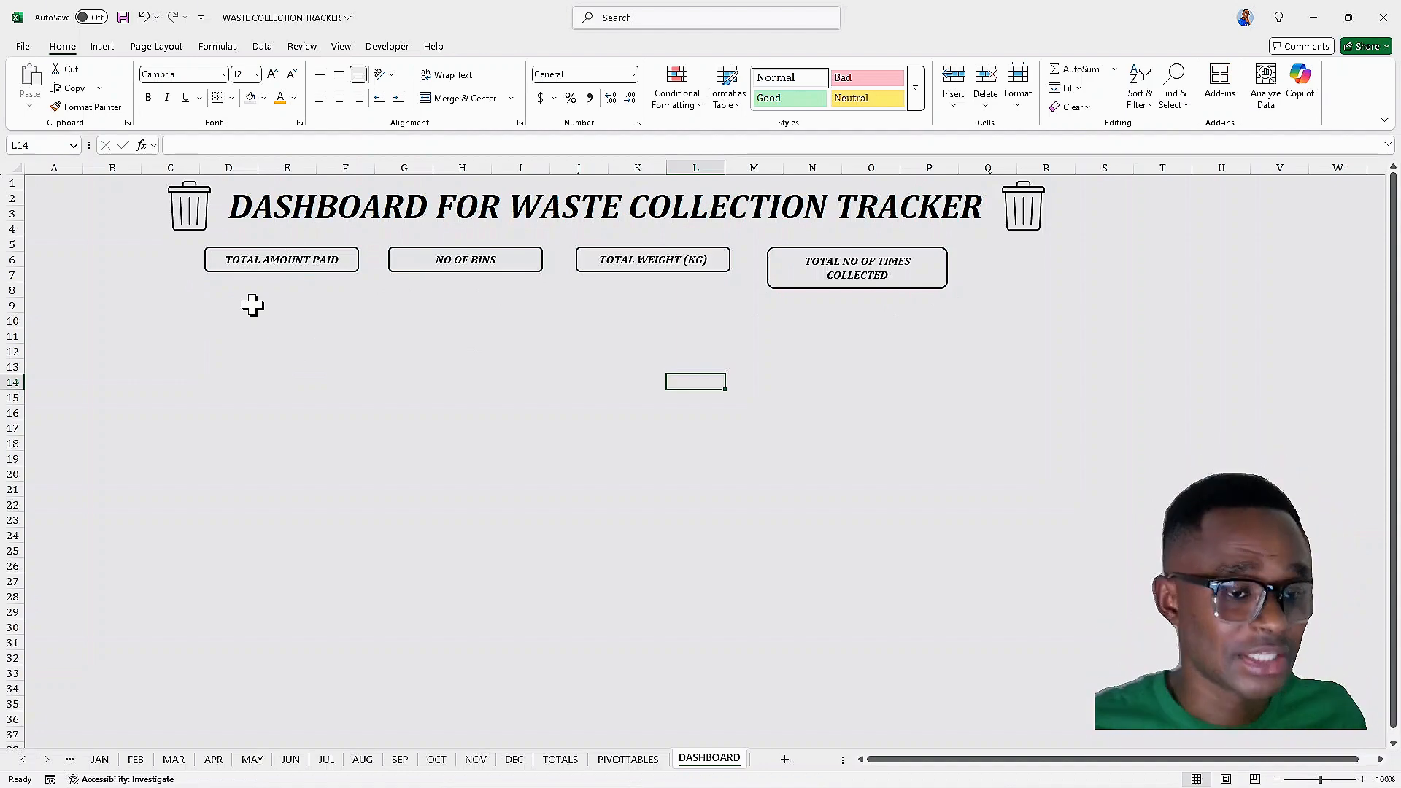
# Insert a text box below the TOTAL AMOUNT PAID label for its value
pyautogui.click(102, 46)
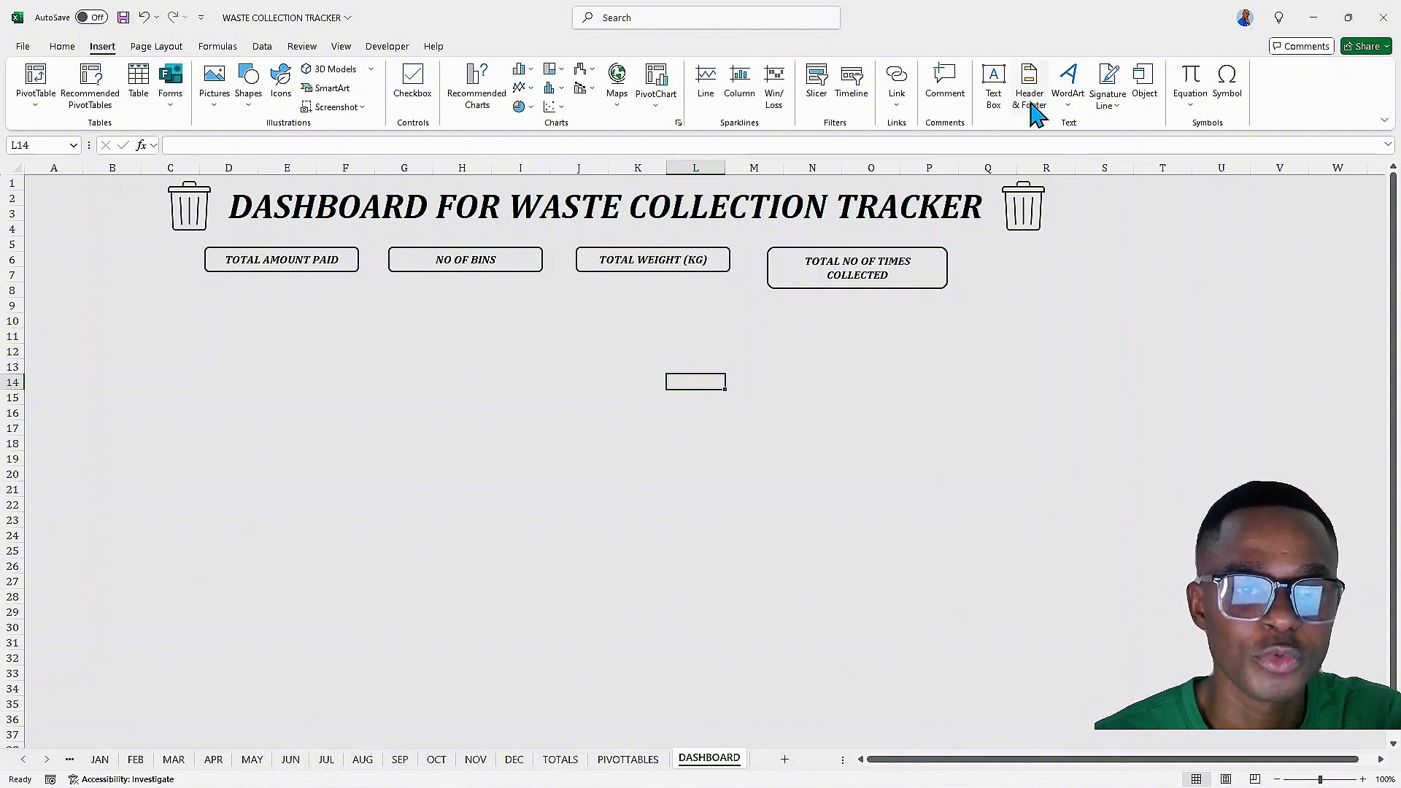
pyautogui.click(995, 95)
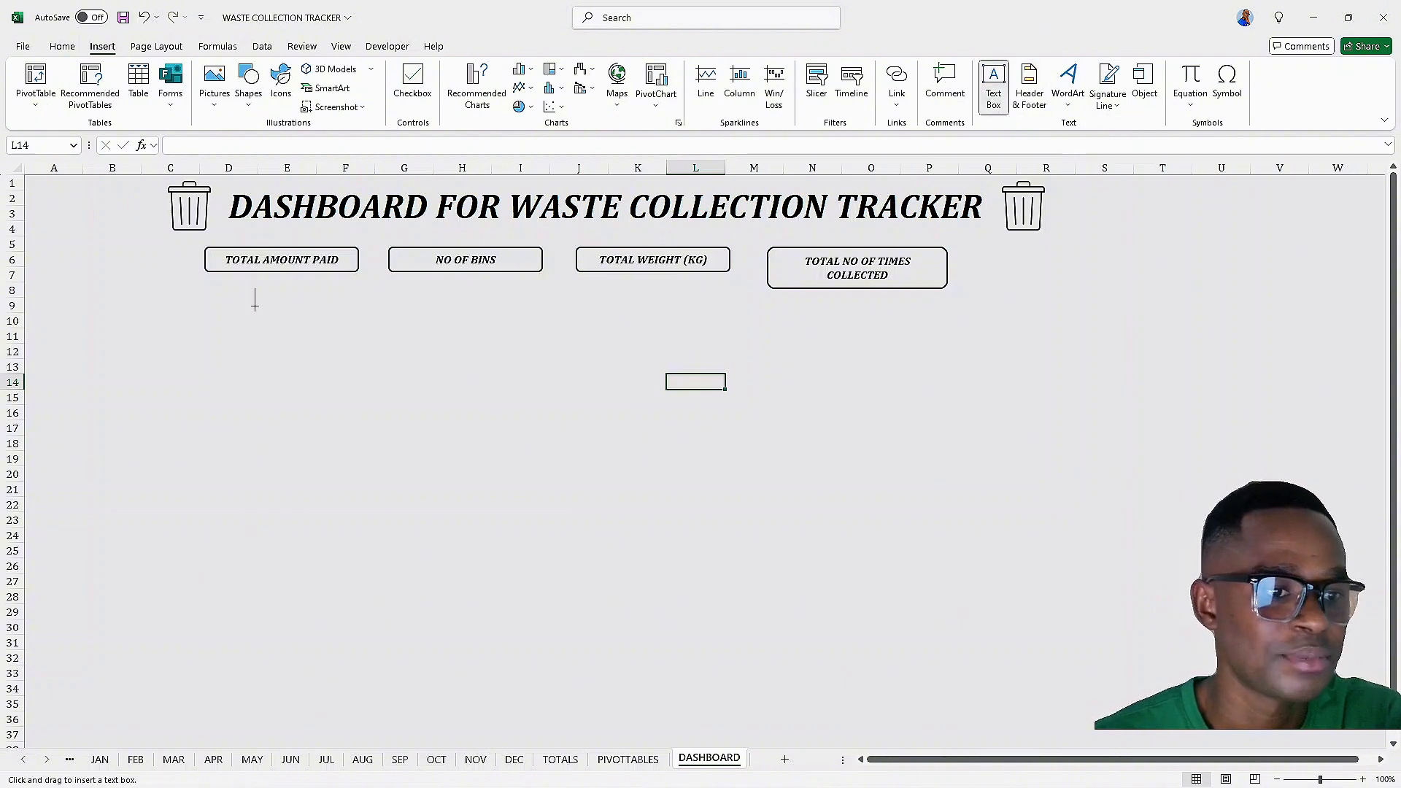
pyautogui.moveTo(221, 294); pyautogui.dragTo(348, 345)
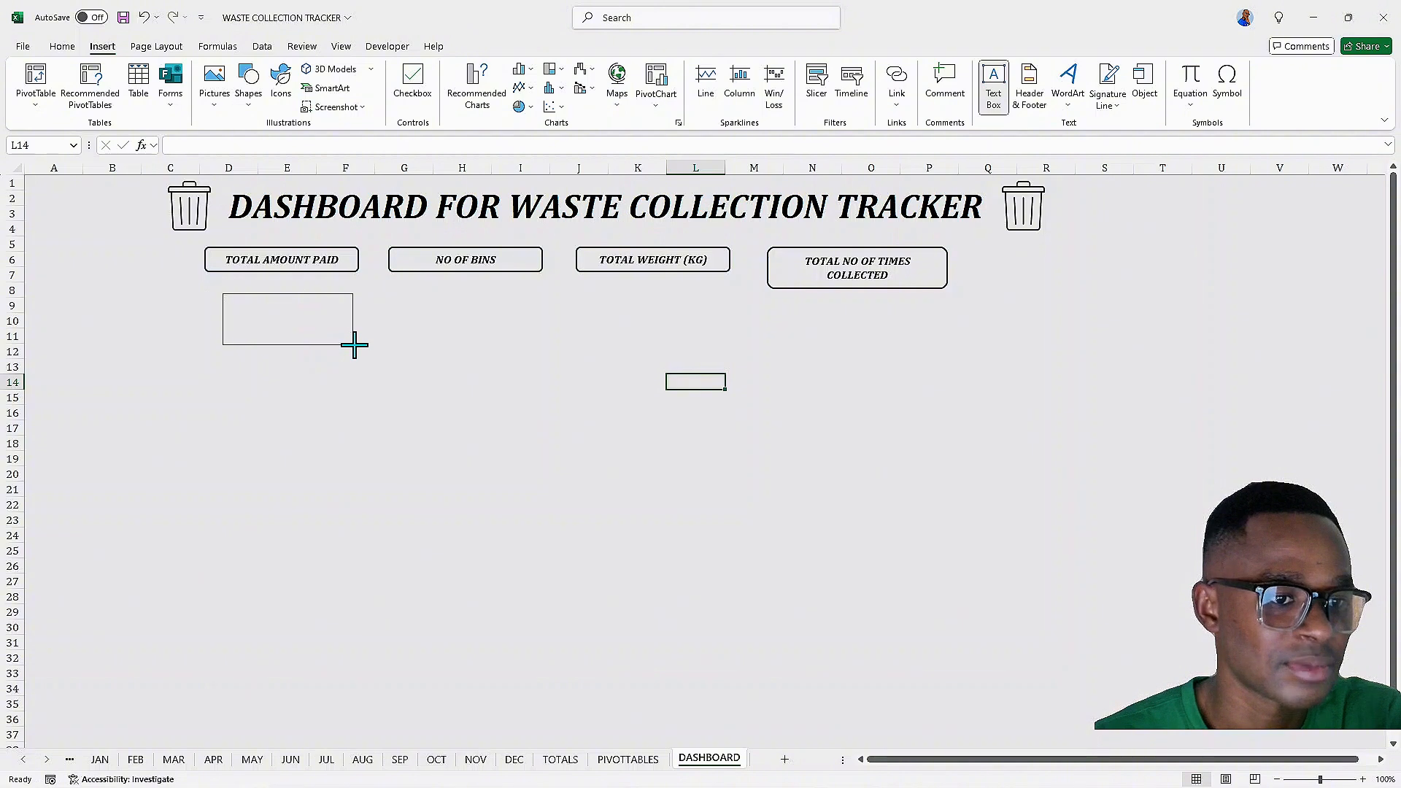
pyautogui.moveTo(357, 345); pyautogui.dragTo(357, 344)
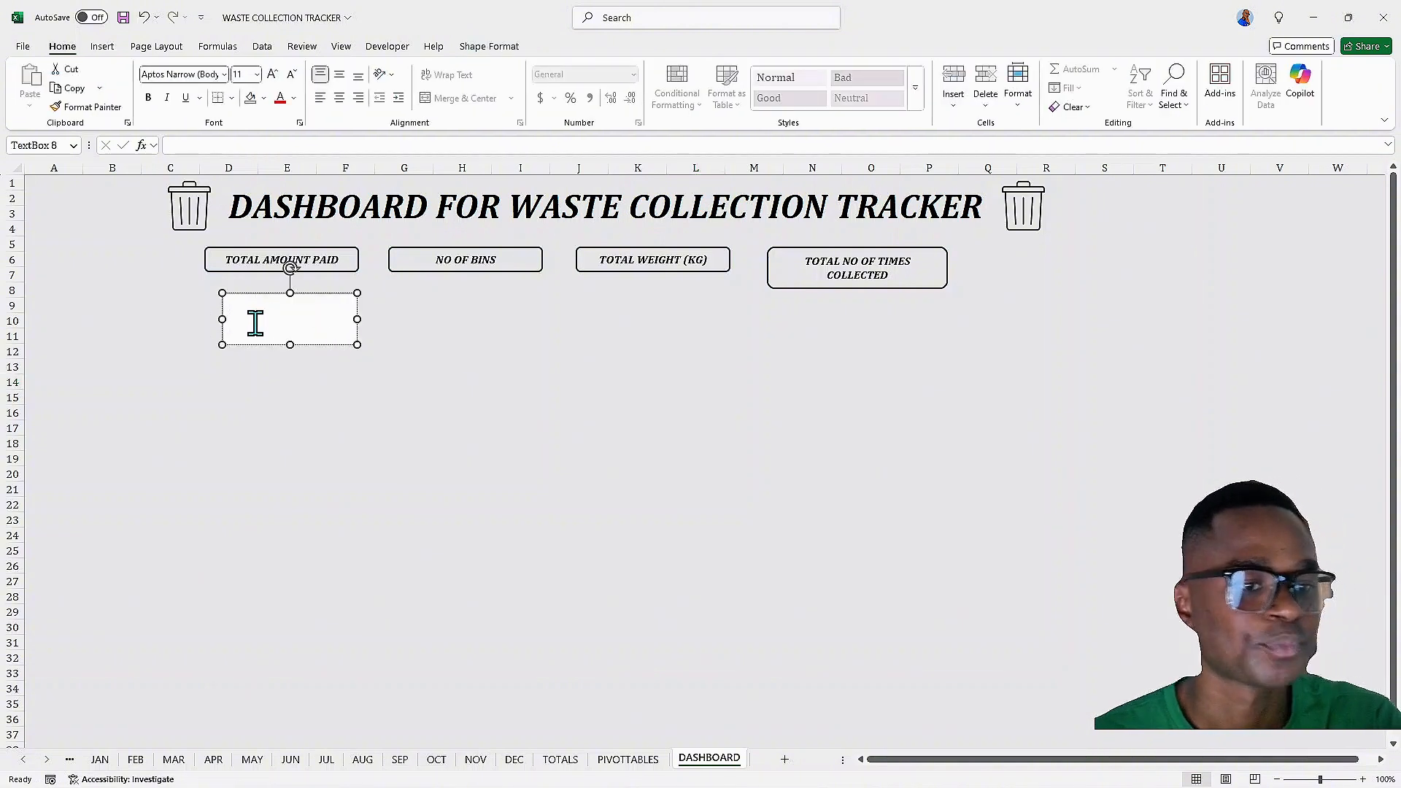
# Duplicate the value text box and place the copy below the NO OF BINS label
pyautogui.click(221, 345)
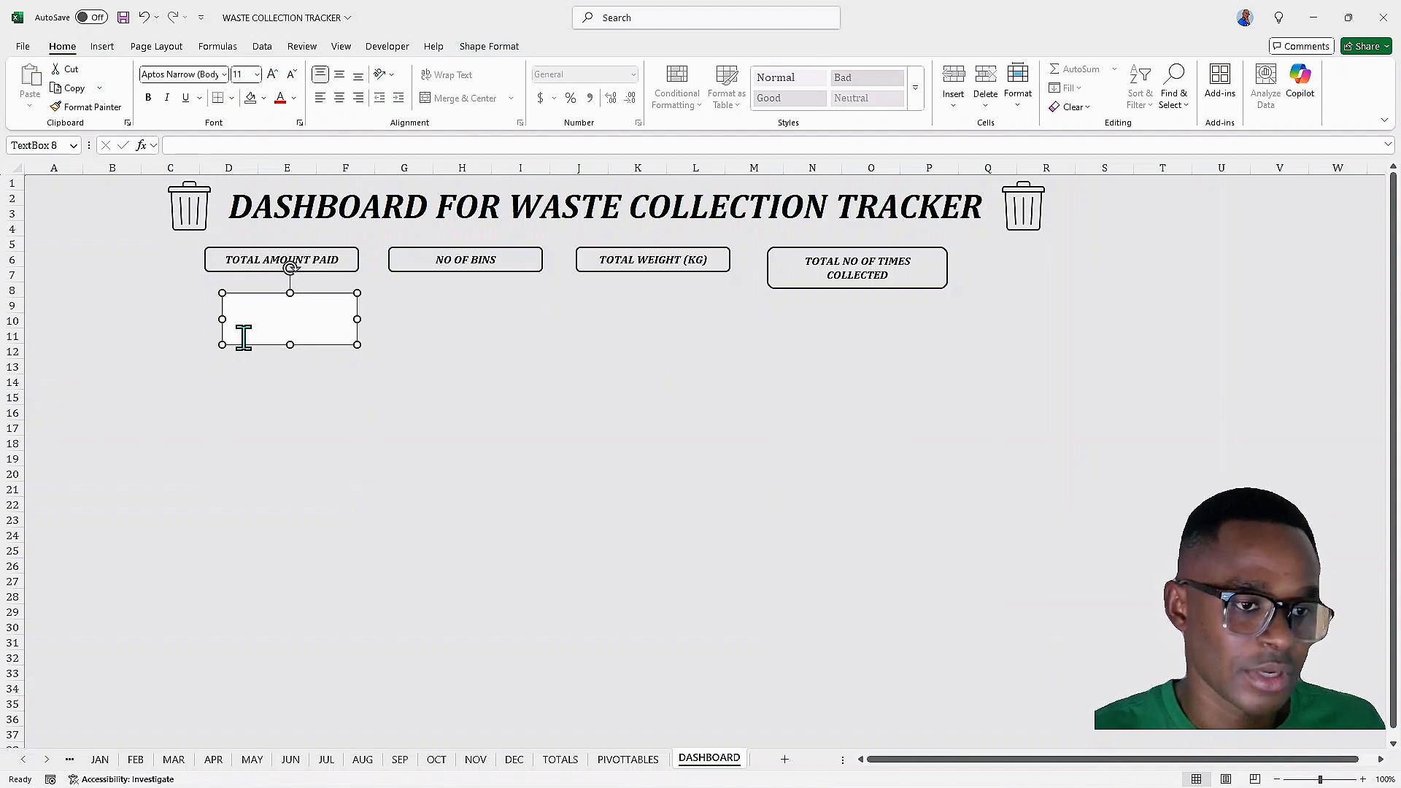
pyautogui.moveTo(270, 347); pyautogui.dragTo(427, 344)
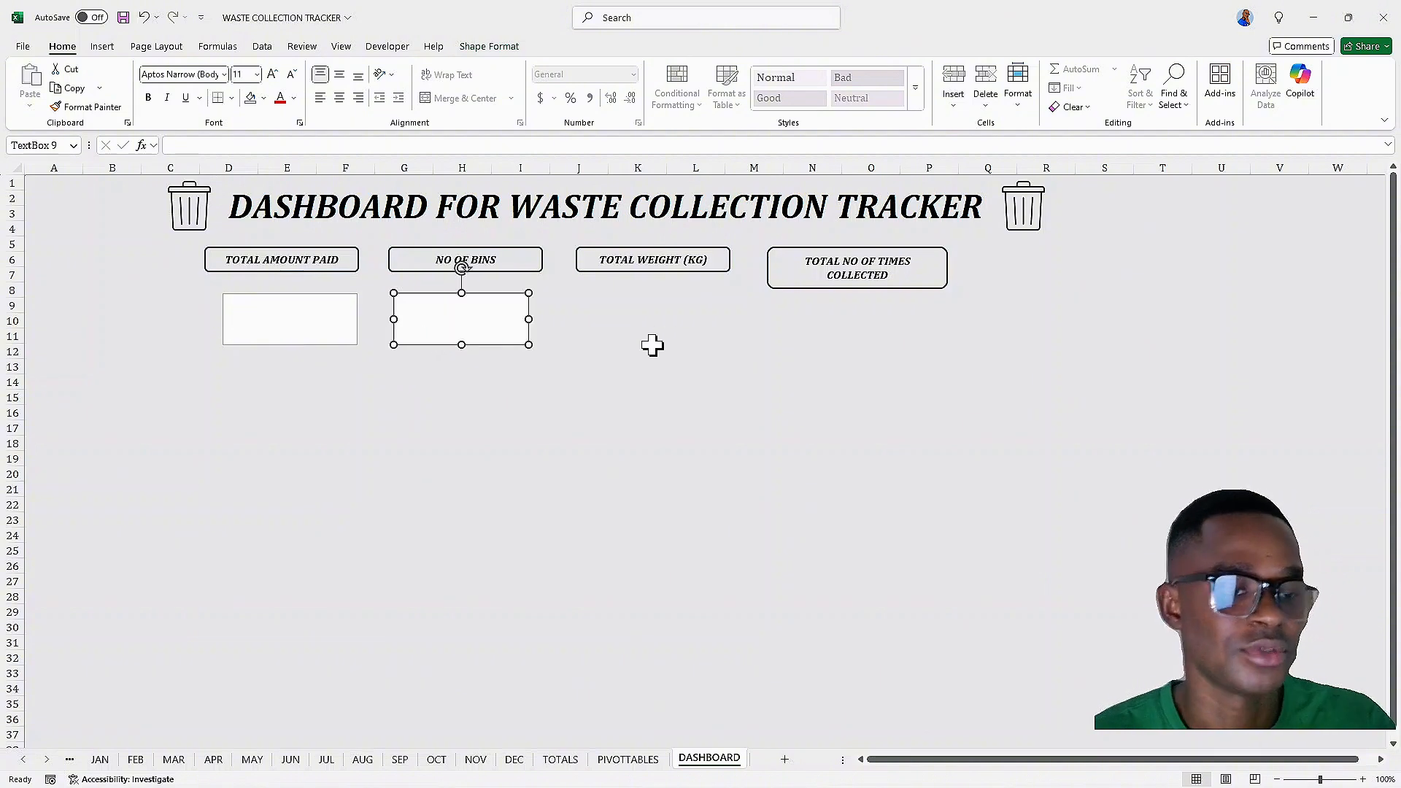
# Draw a rounded-corner rectangle over the left end of the first value text box and resize it
pyautogui.click(322, 325)
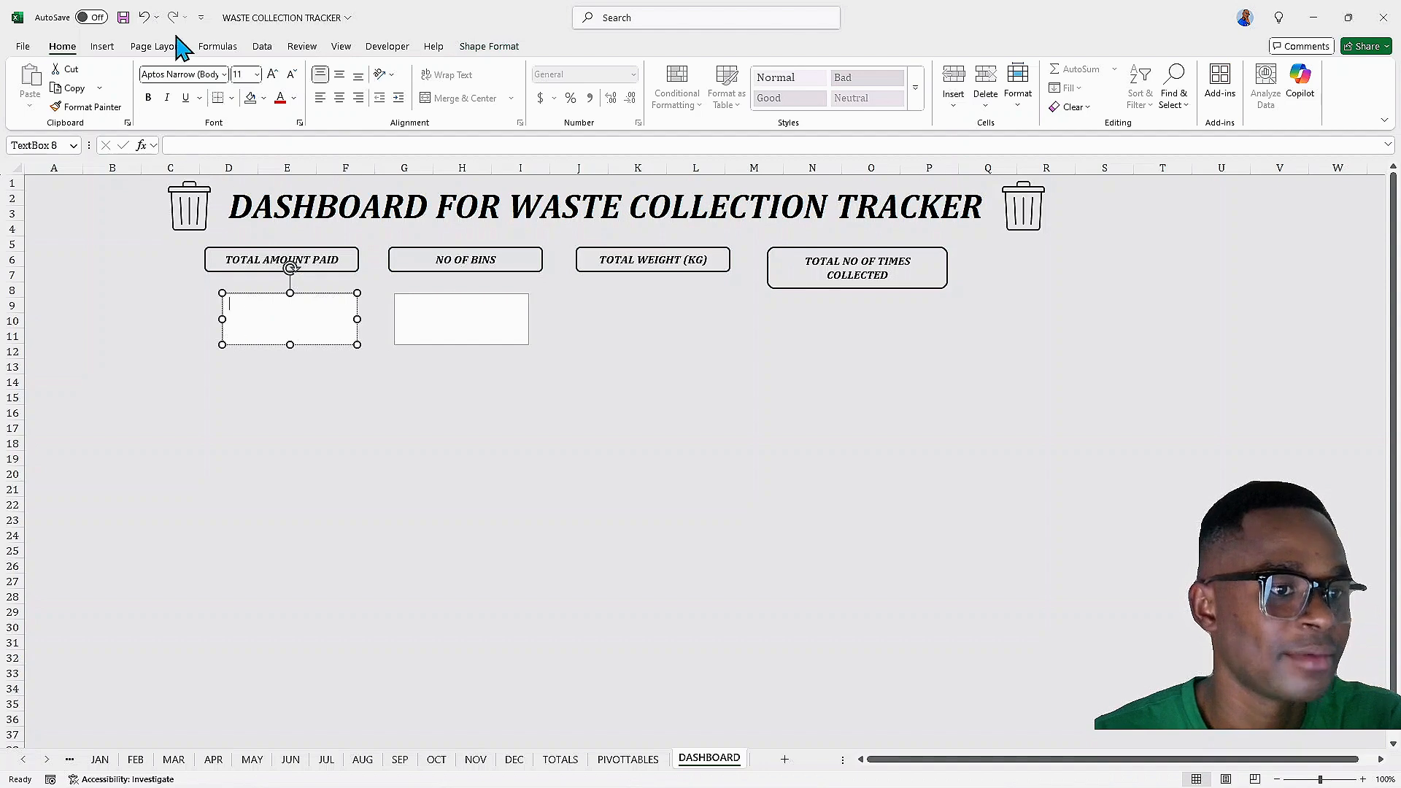
pyautogui.click(103, 48)
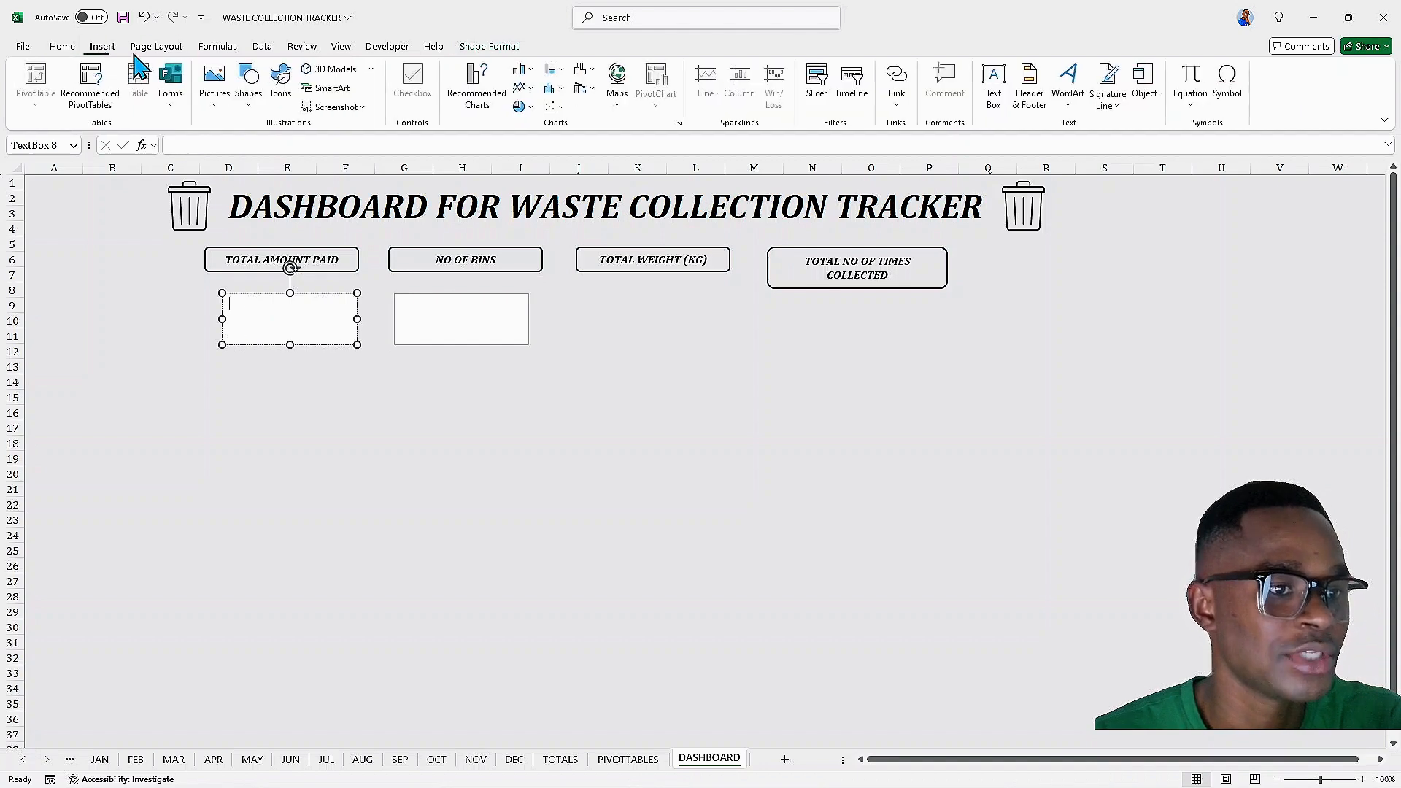
pyautogui.click(219, 109)
pyautogui.click(219, 107)
pyautogui.click(249, 102)
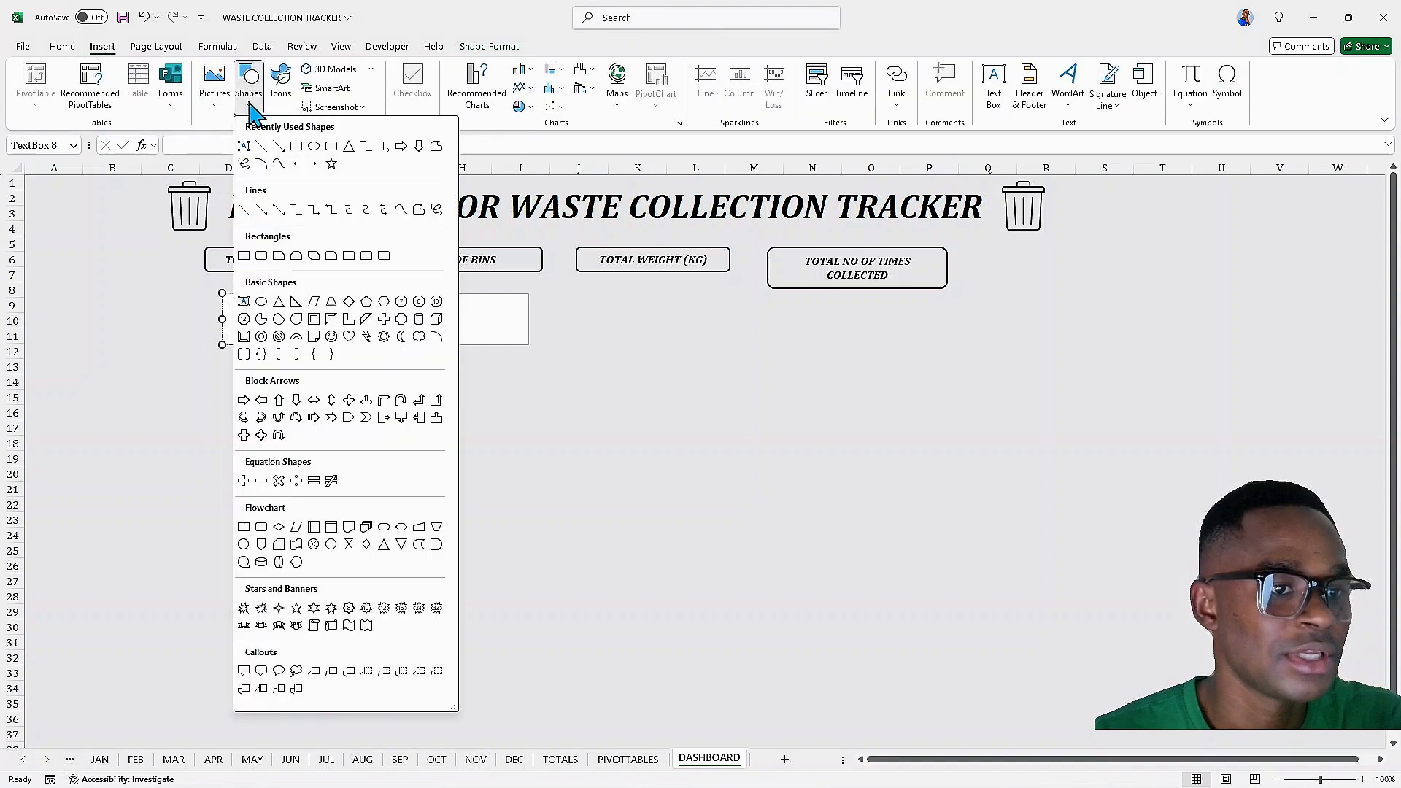
pyautogui.click(366, 256)
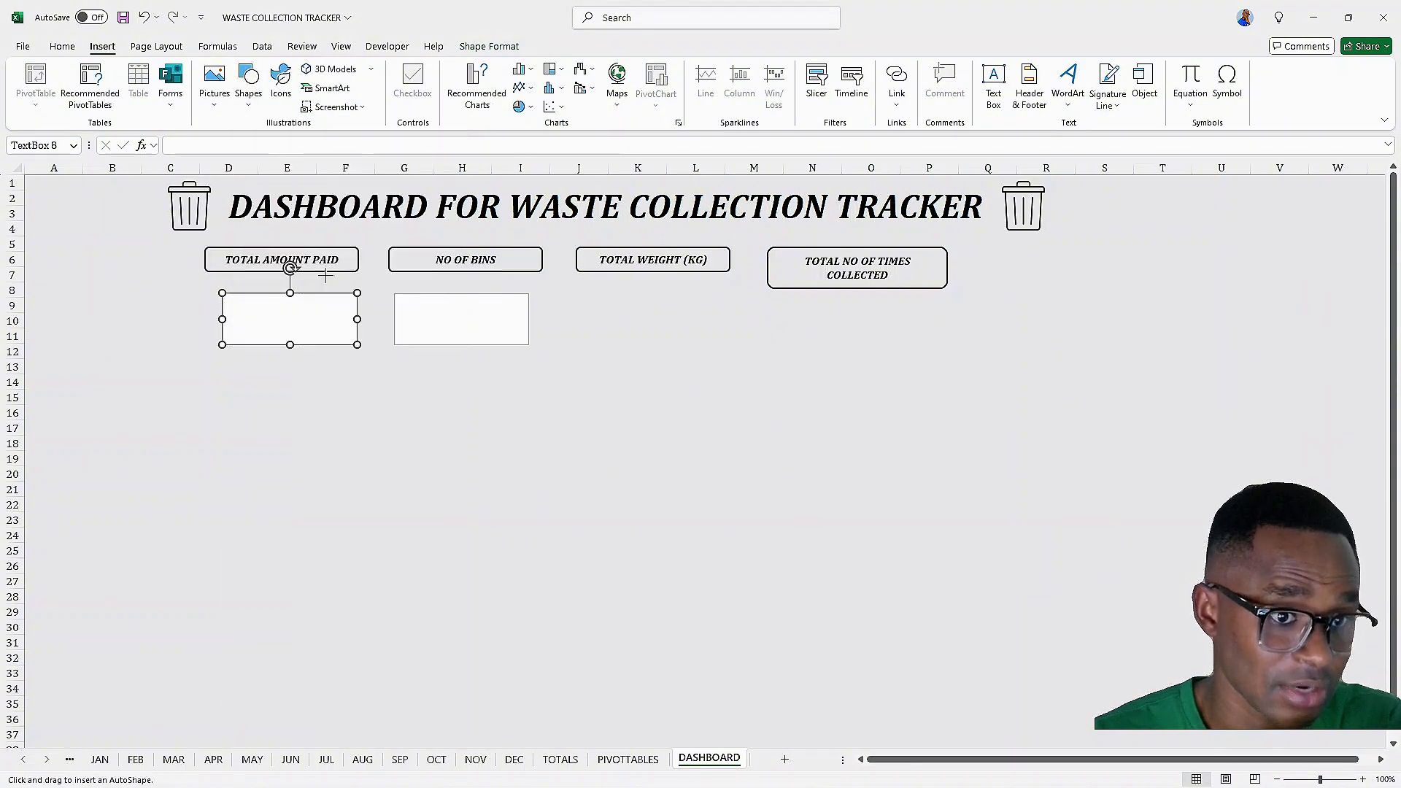
pyautogui.moveTo(260, 293); pyautogui.dragTo(197, 342)
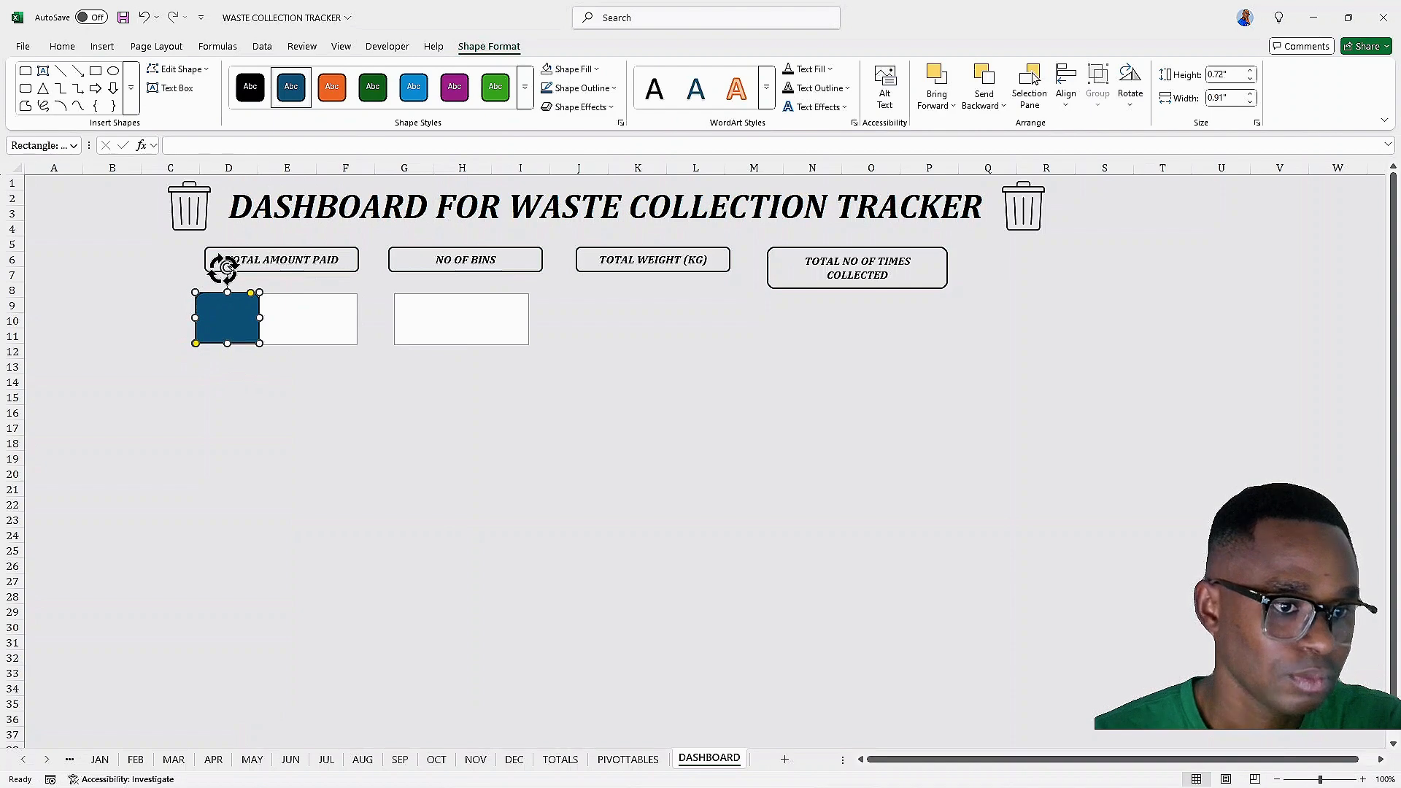
pyautogui.moveTo(221, 267); pyautogui.dragTo(175, 319)
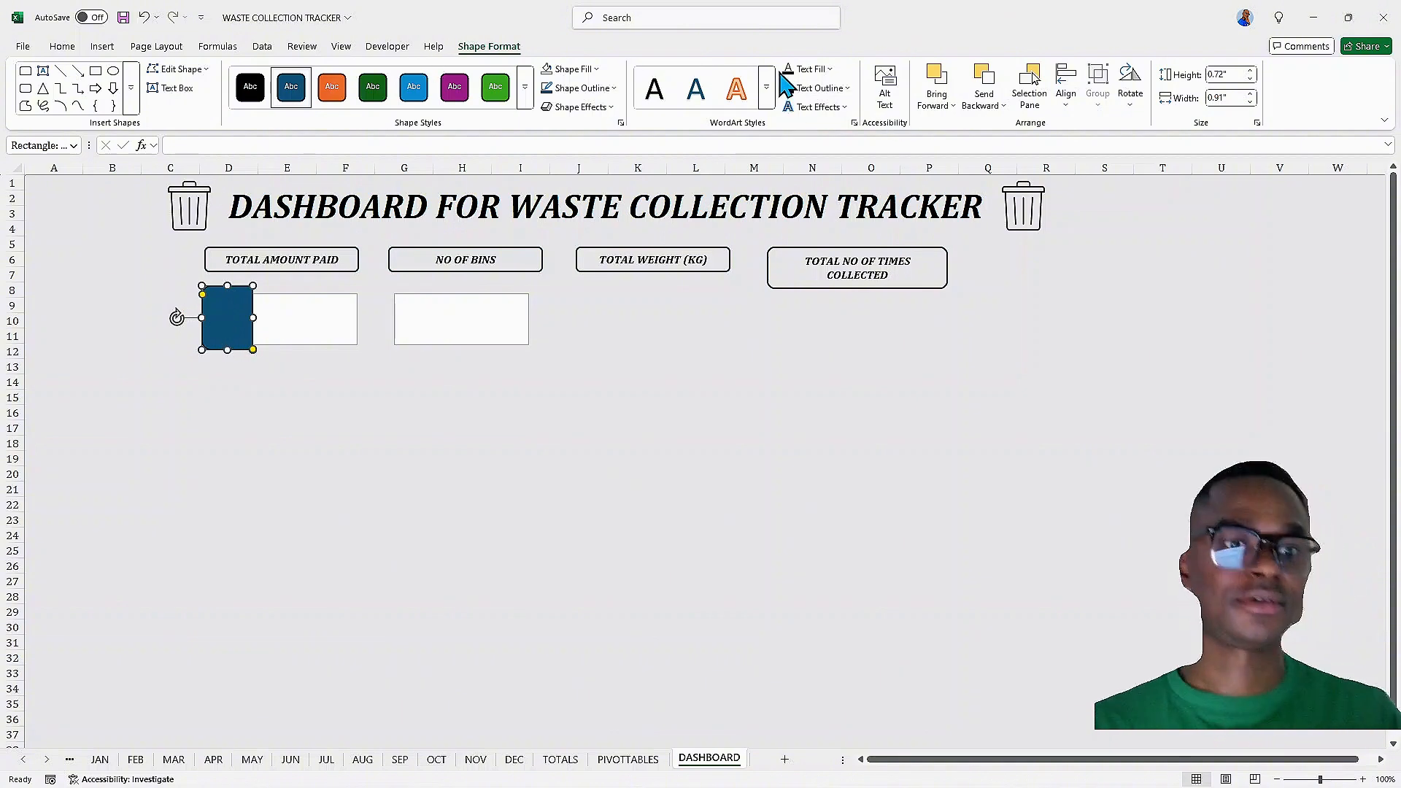
# Fill the rectangle shape with yellow
pyautogui.click(598, 69)
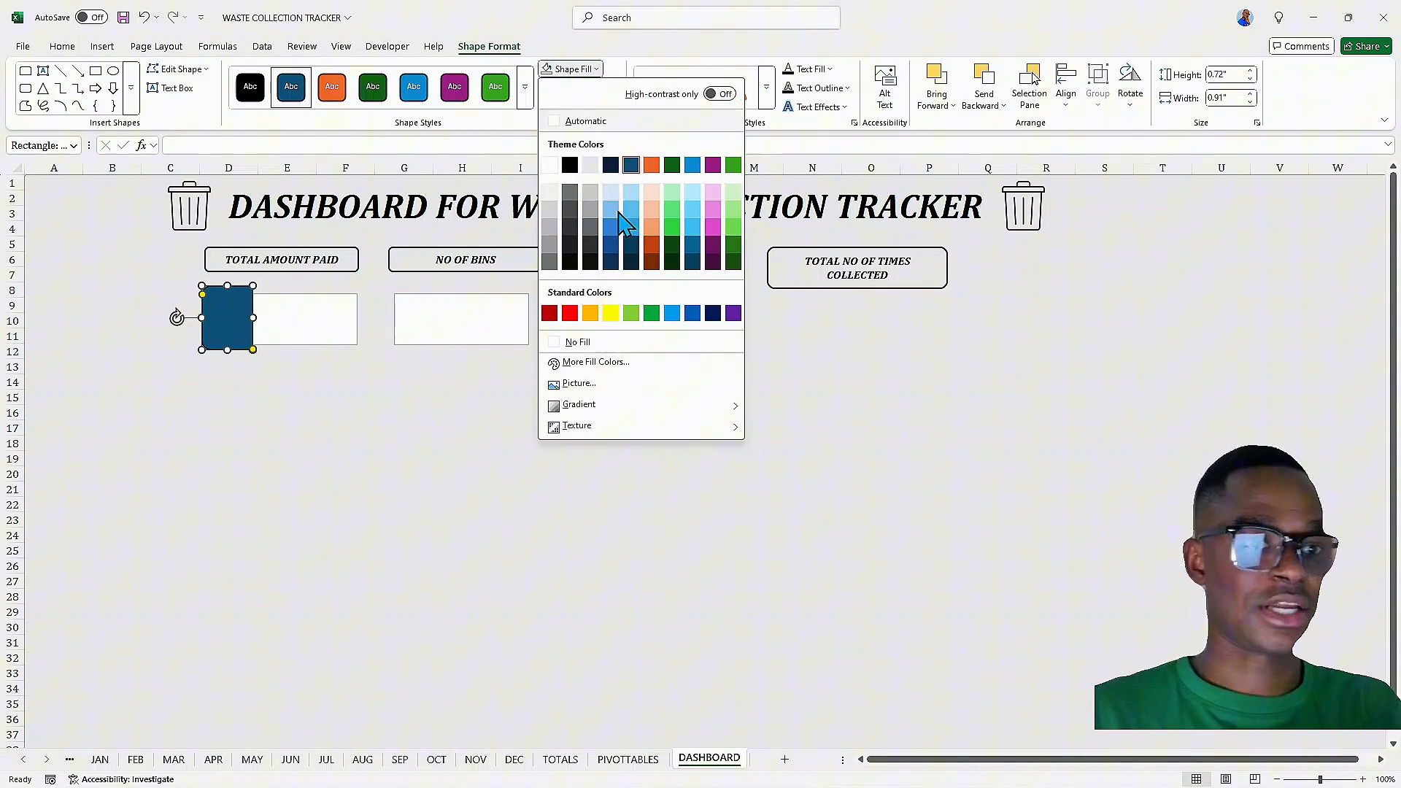
pyautogui.click(609, 314)
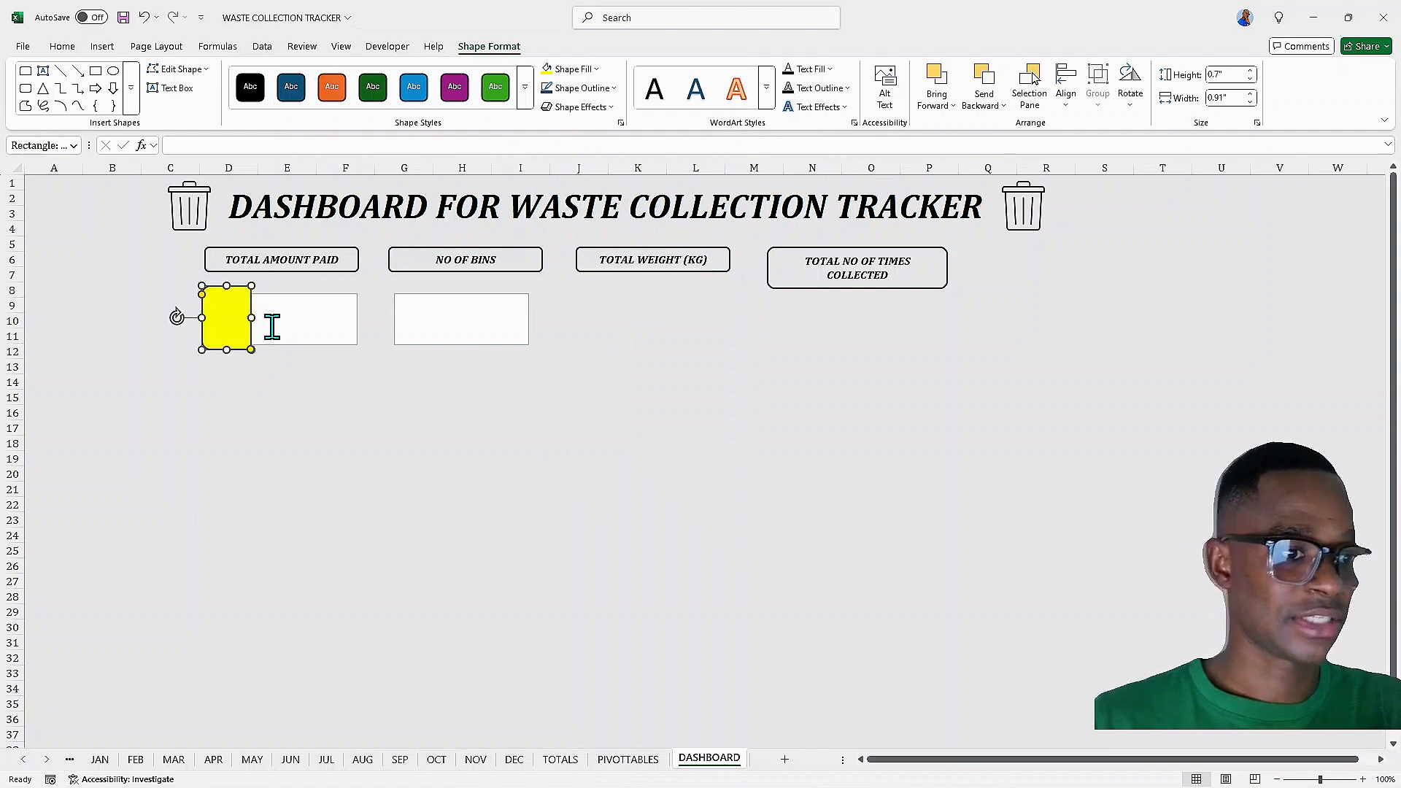
# Widen the first value text box and align the yellow shape with its left edge
pyautogui.click(276, 322)
pyautogui.moveTo(357, 319); pyautogui.dragTo(365, 319)
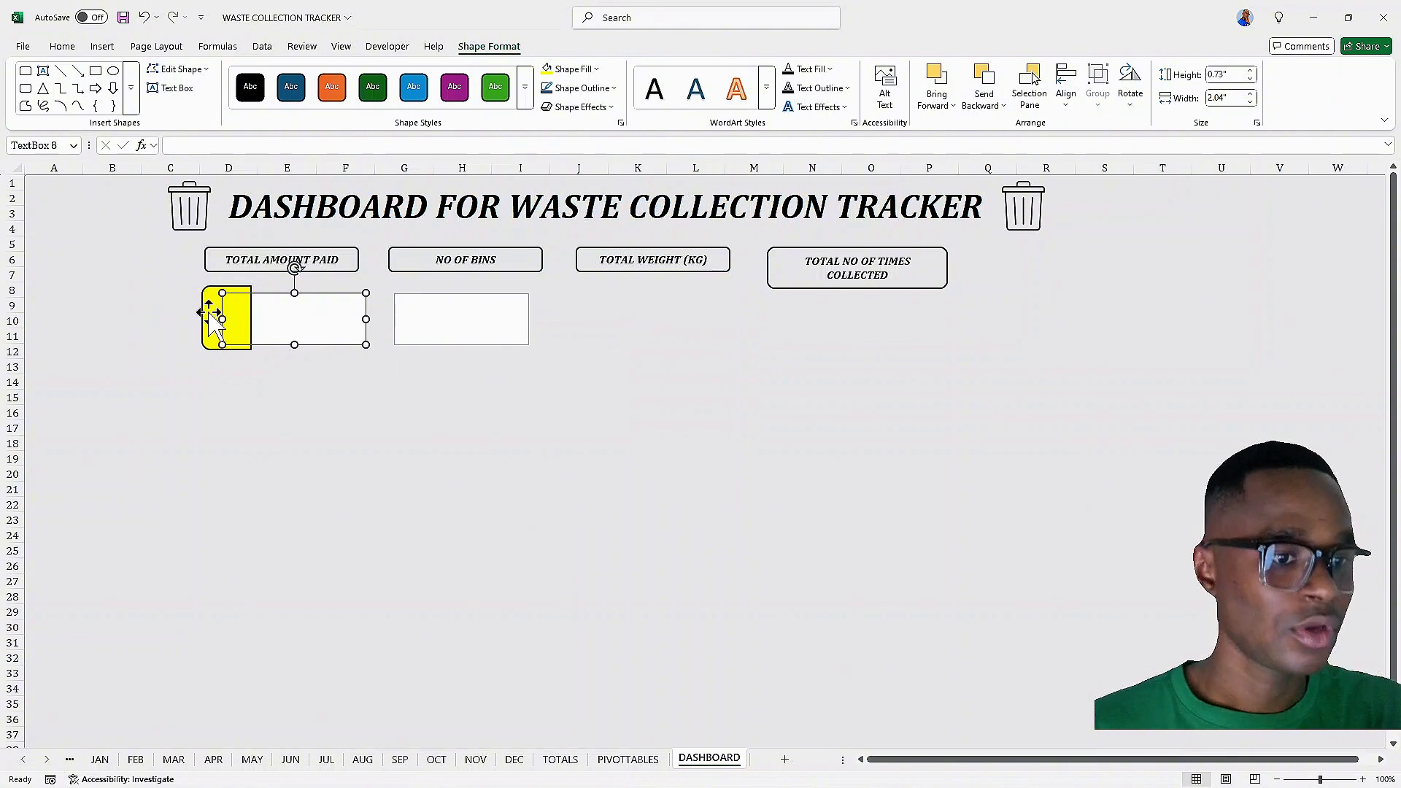
pyautogui.click(211, 318)
pyautogui.moveTo(208, 311); pyautogui.dragTo(203, 313)
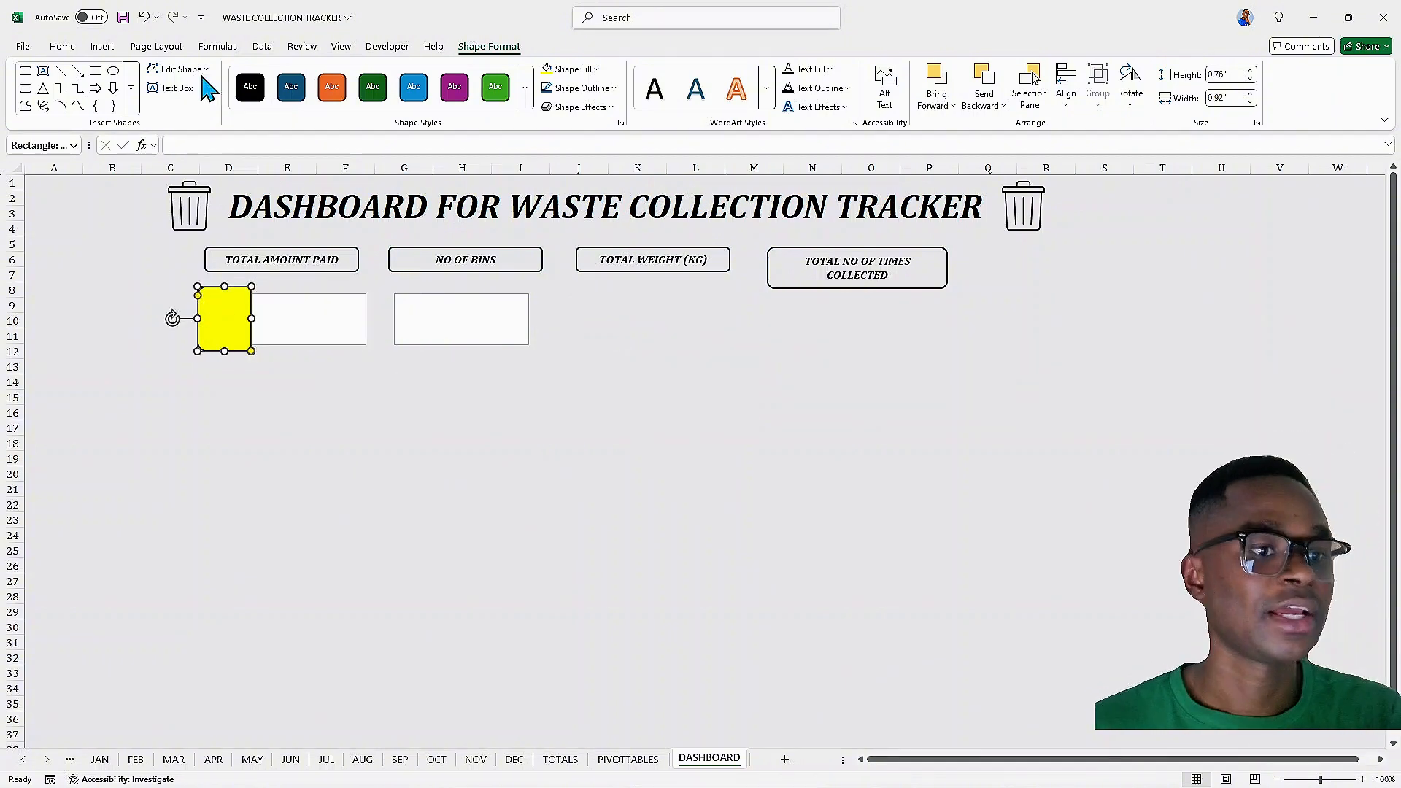
# Insert a money icon from the stock icons after searching for REVENUE
pyautogui.click(109, 48)
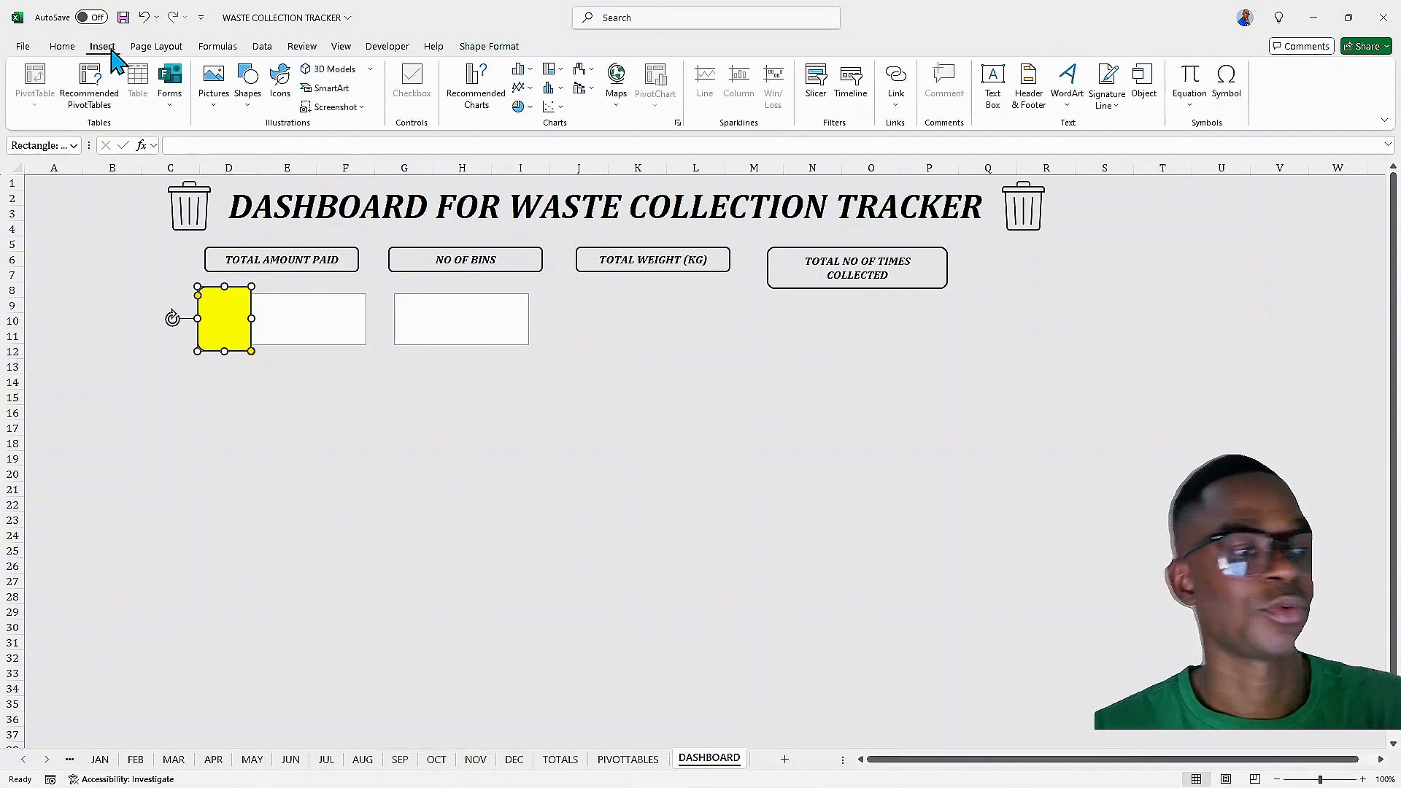
pyautogui.click(249, 102)
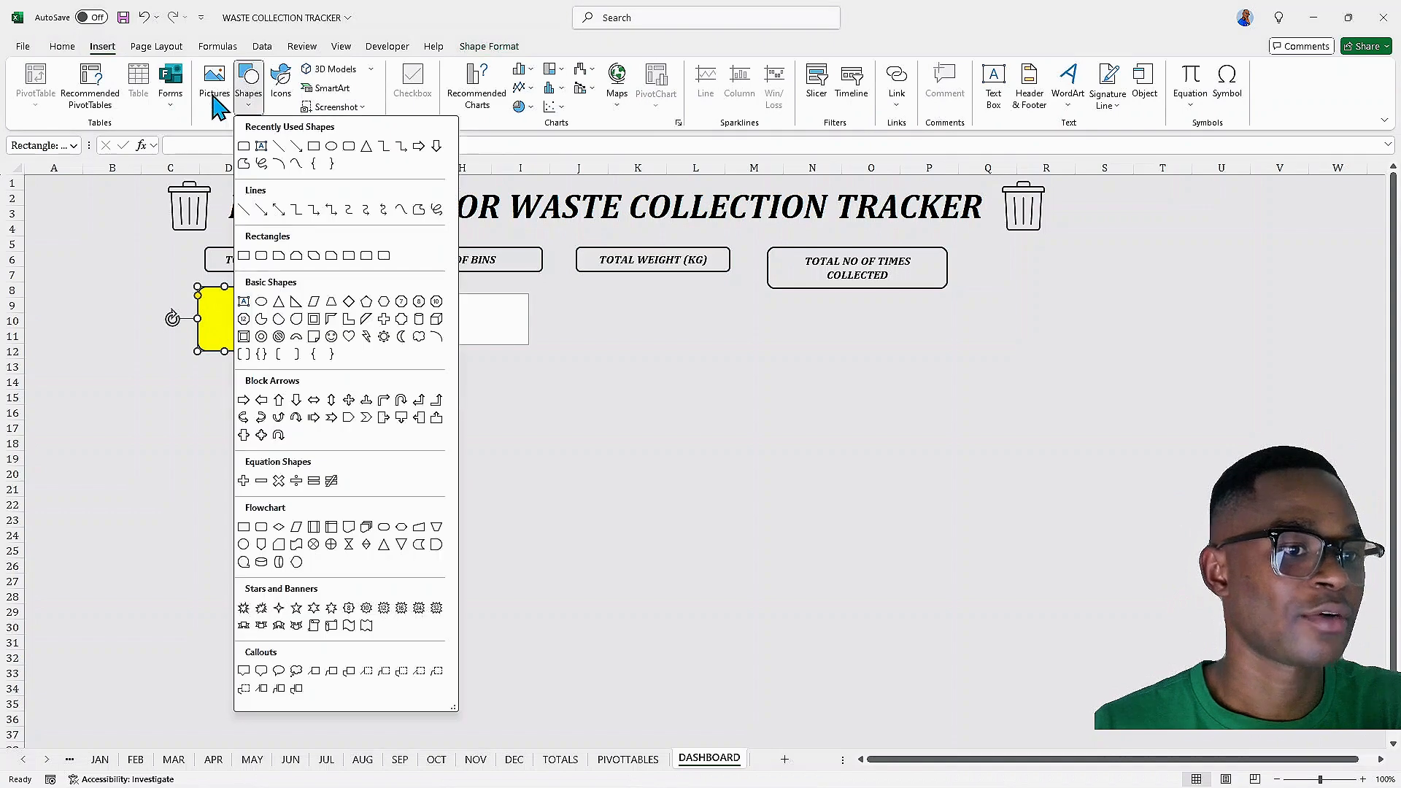
pyautogui.click(217, 99)
pyautogui.moveTo(248, 147)
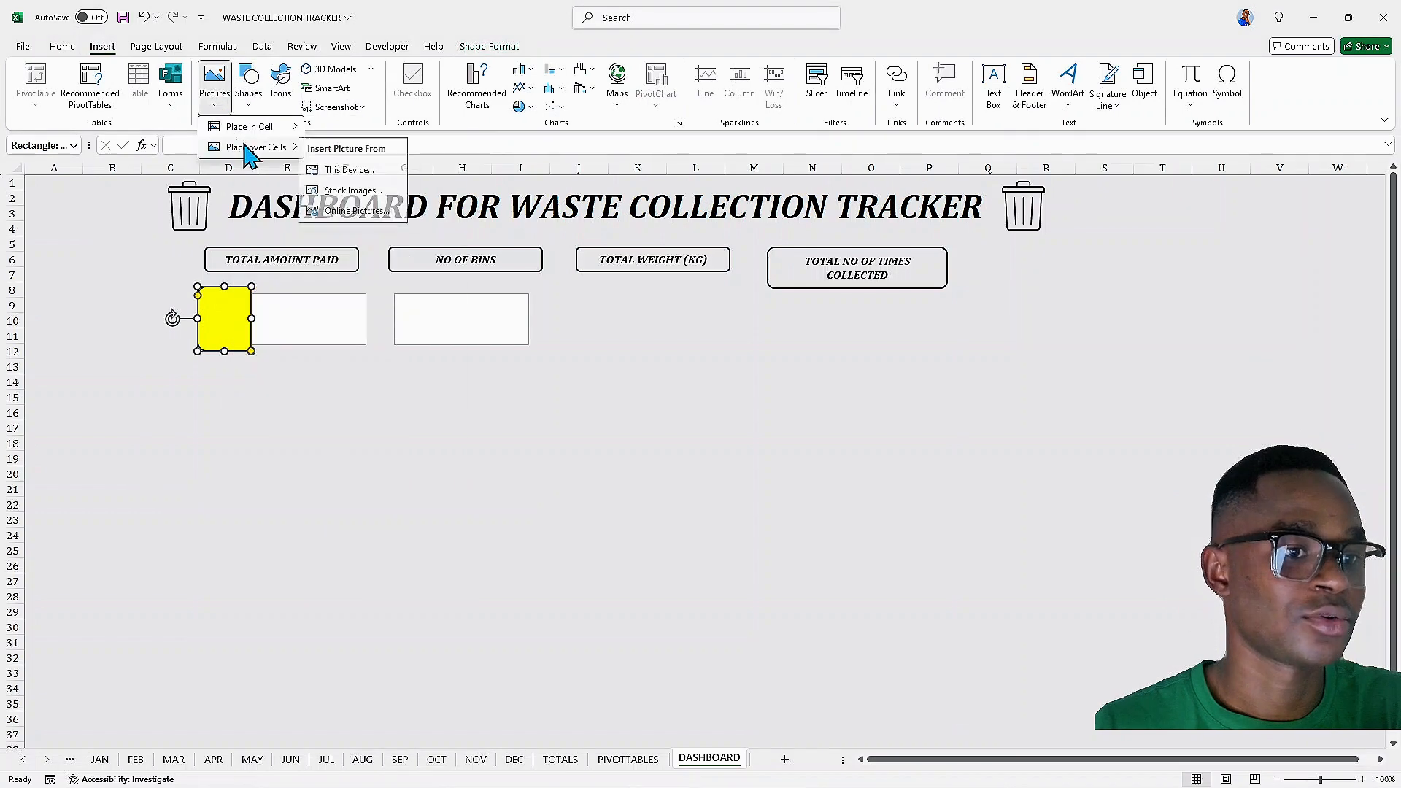
pyautogui.click(345, 191)
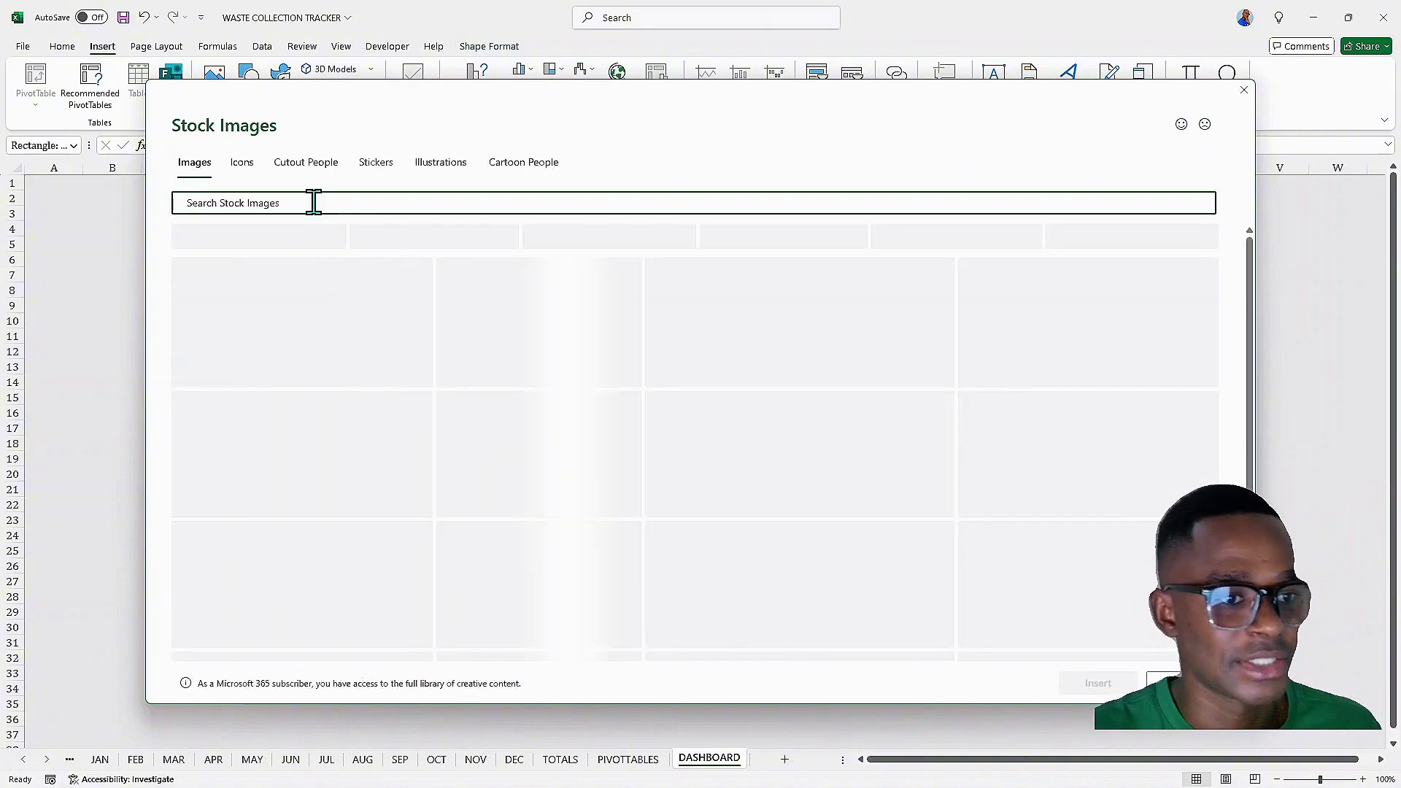
pyautogui.click(241, 163)
pyautogui.write('R')
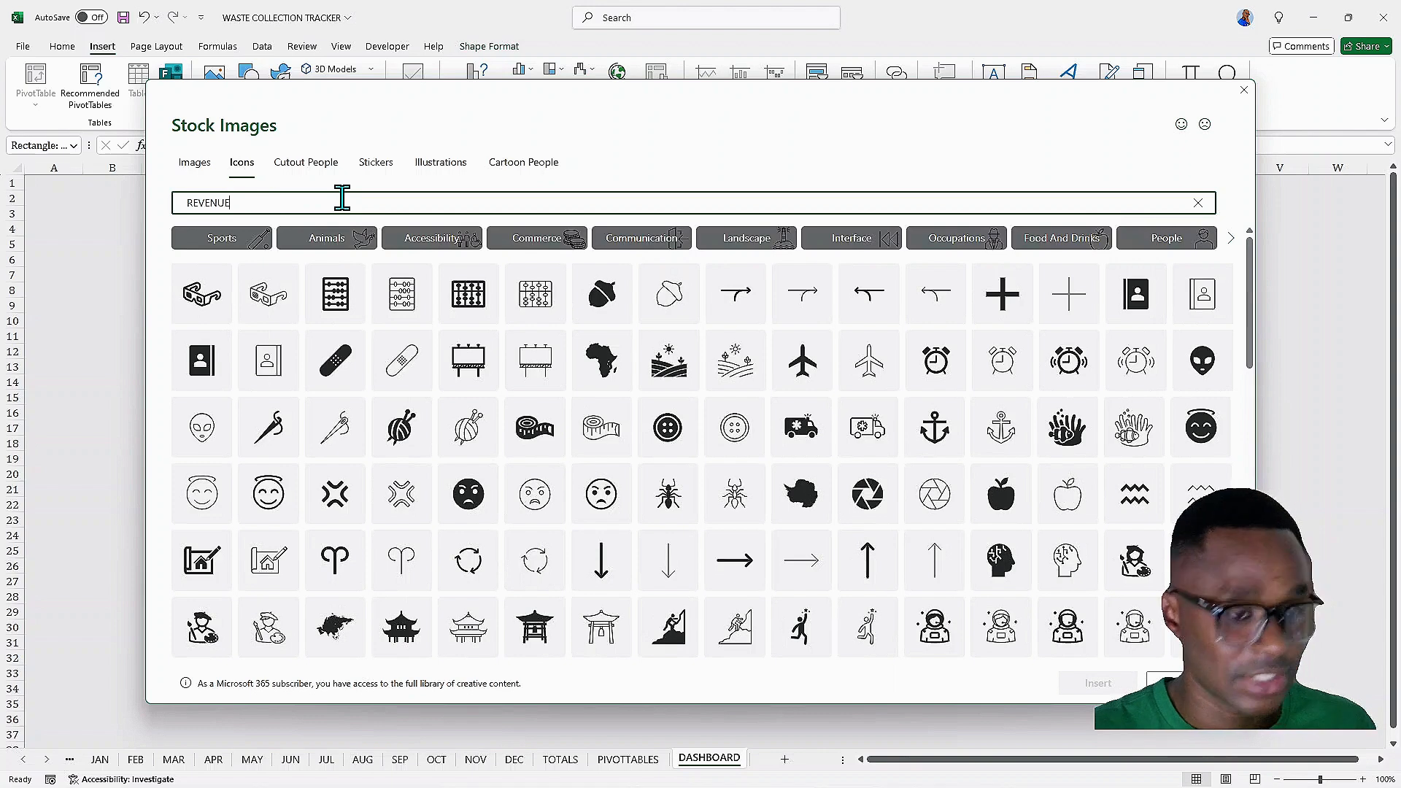
pyautogui.write('EVENUE')
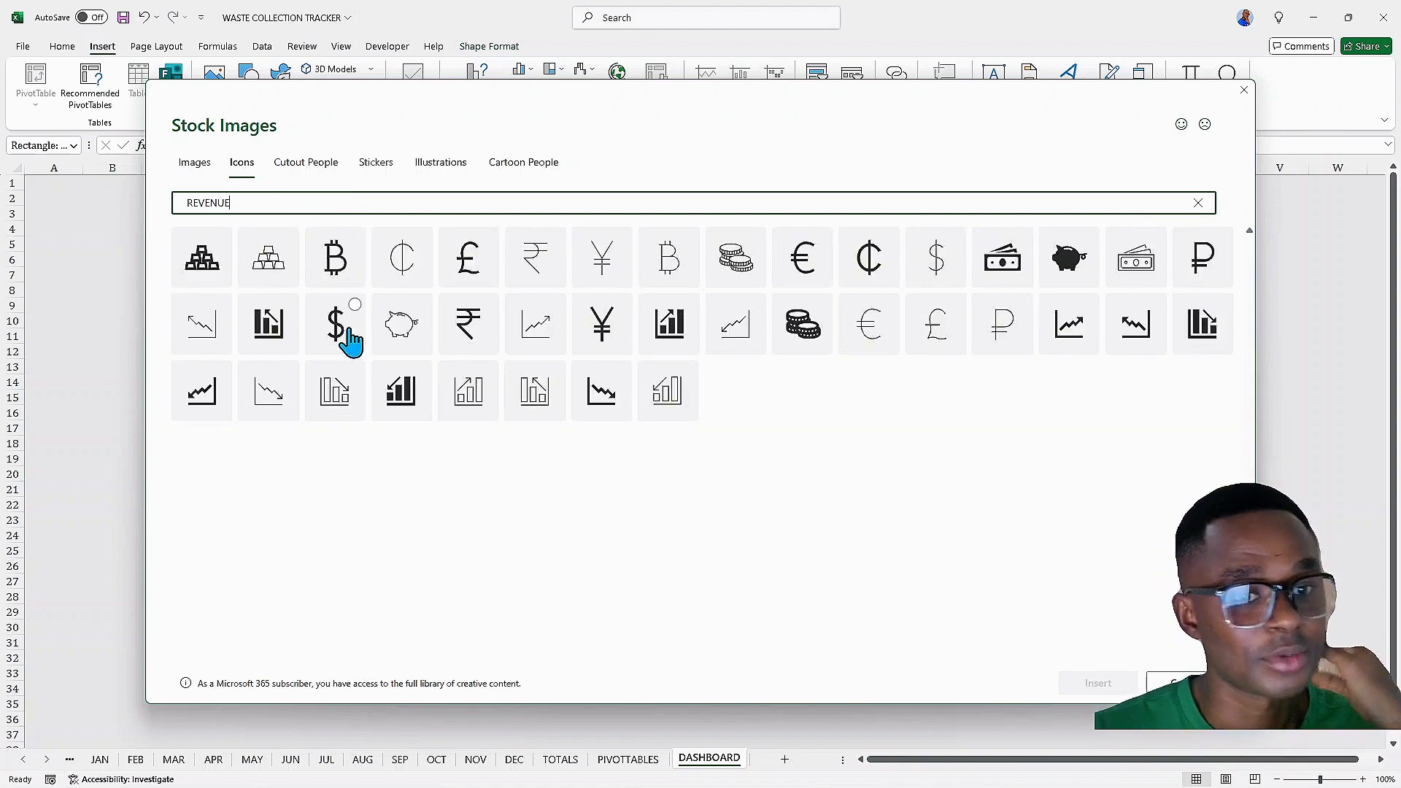
pyautogui.click(1025, 243)
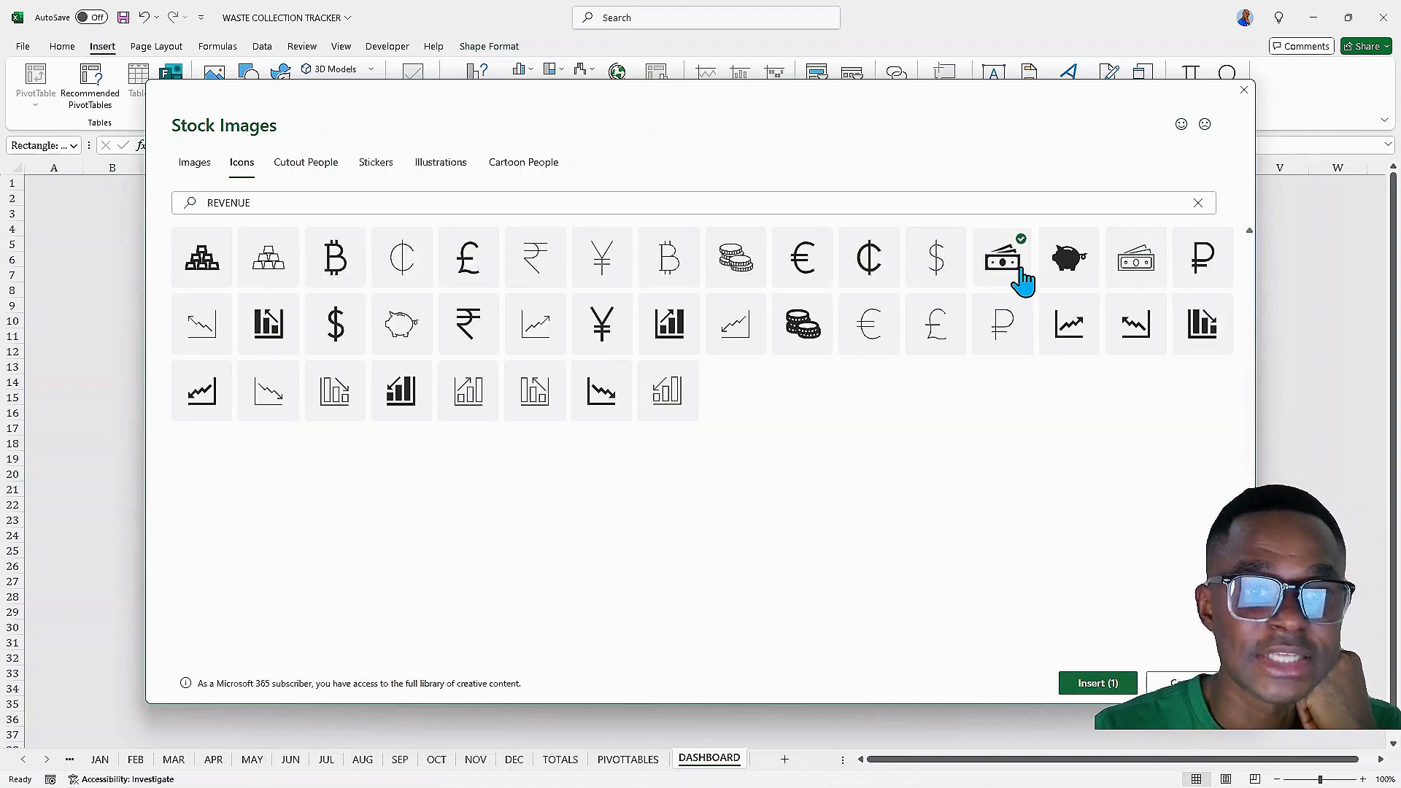
pyautogui.click(1104, 693)
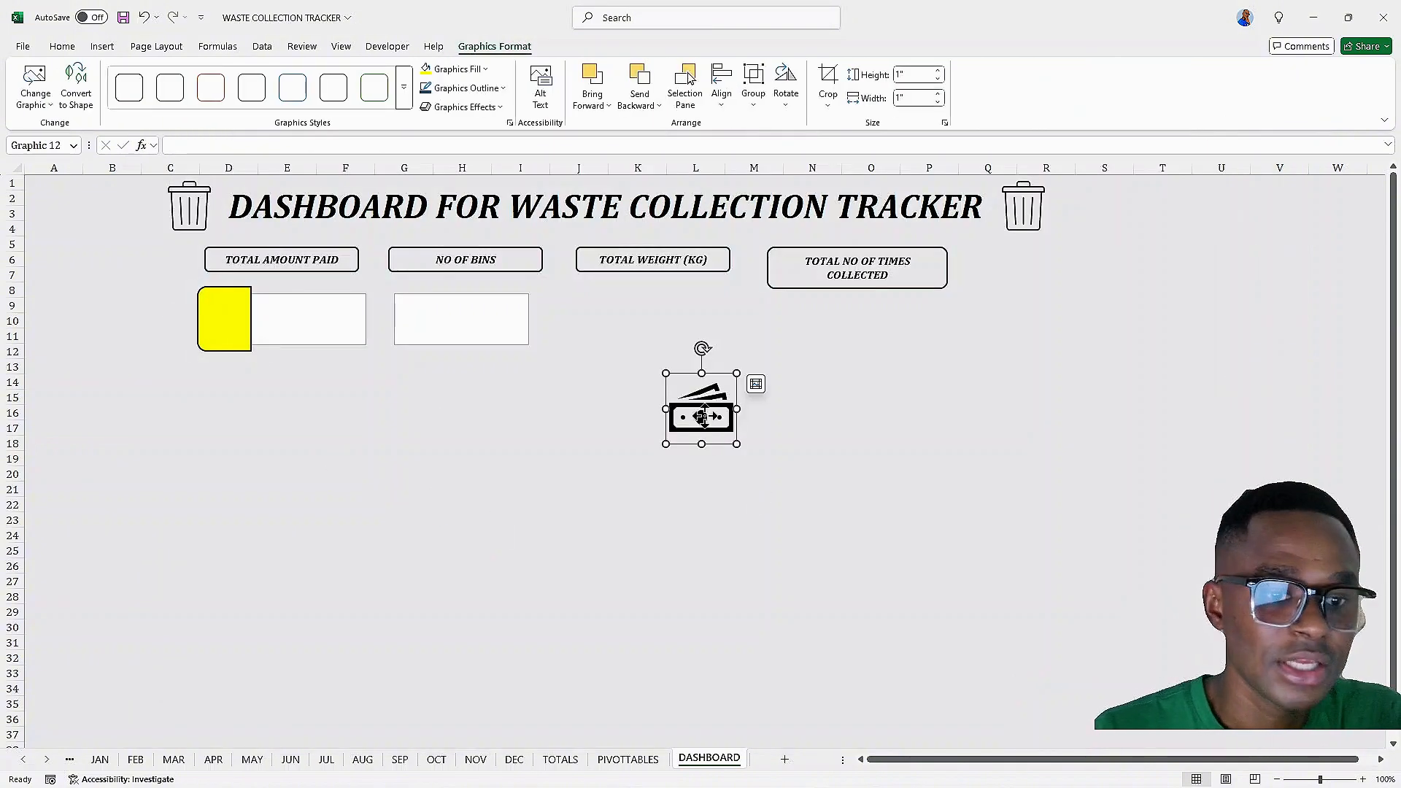
# Move the money icon onto the yellow shape and shrink it to fit
pyautogui.moveTo(701, 417); pyautogui.dragTo(208, 424)
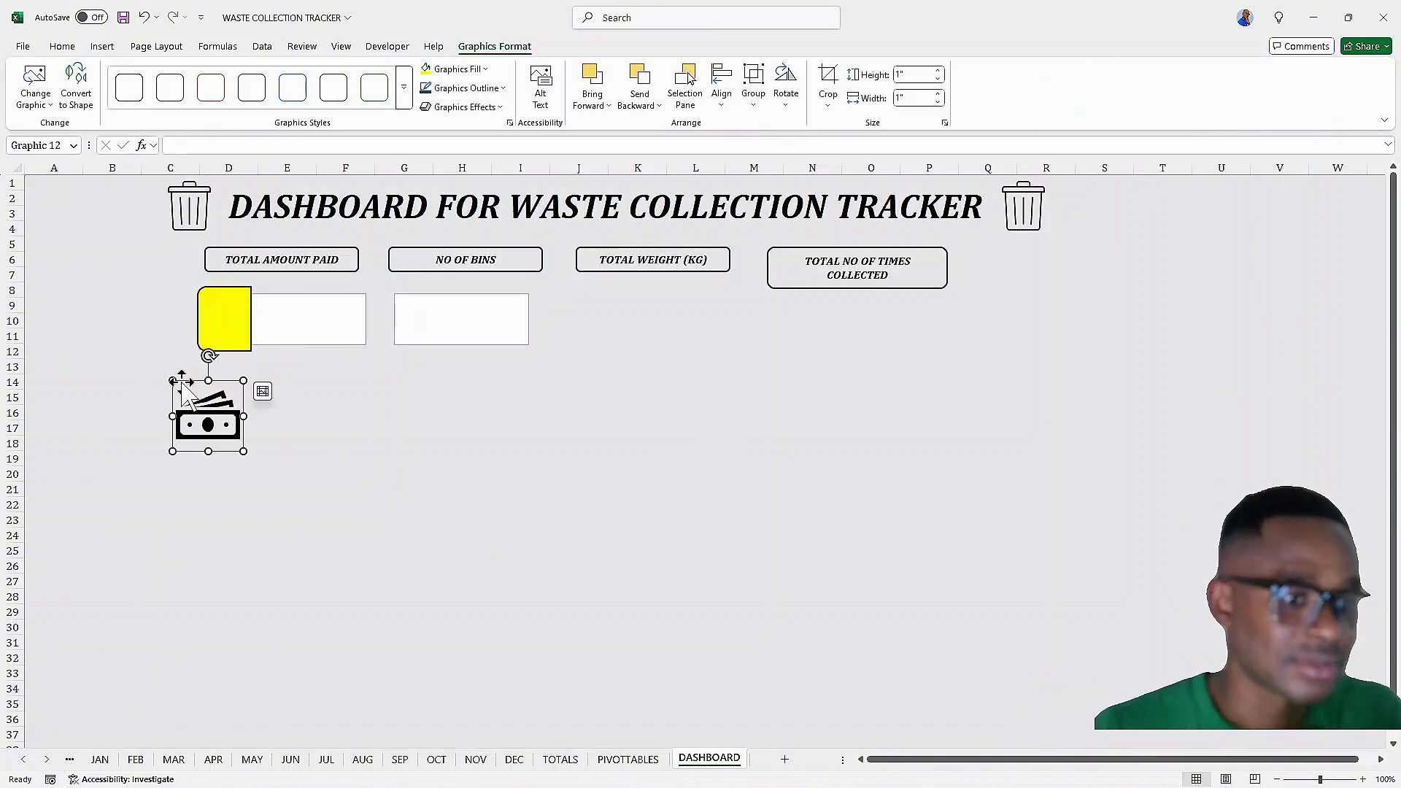
pyautogui.moveTo(172, 380); pyautogui.dragTo(225, 315)
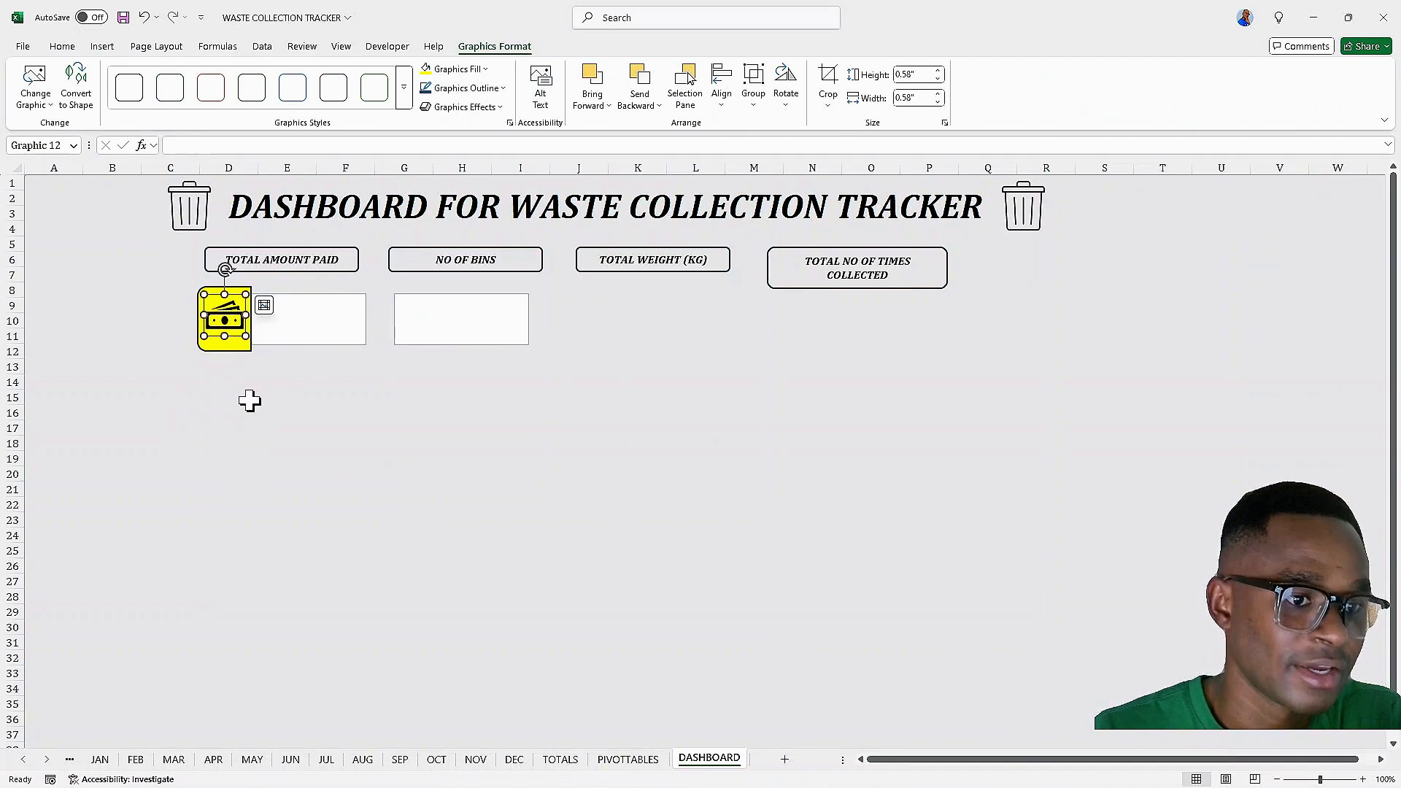
# Link the first value text box to the amount paid cell with the formula =PIVOTTABLES!H16
pyautogui.click(299, 330)
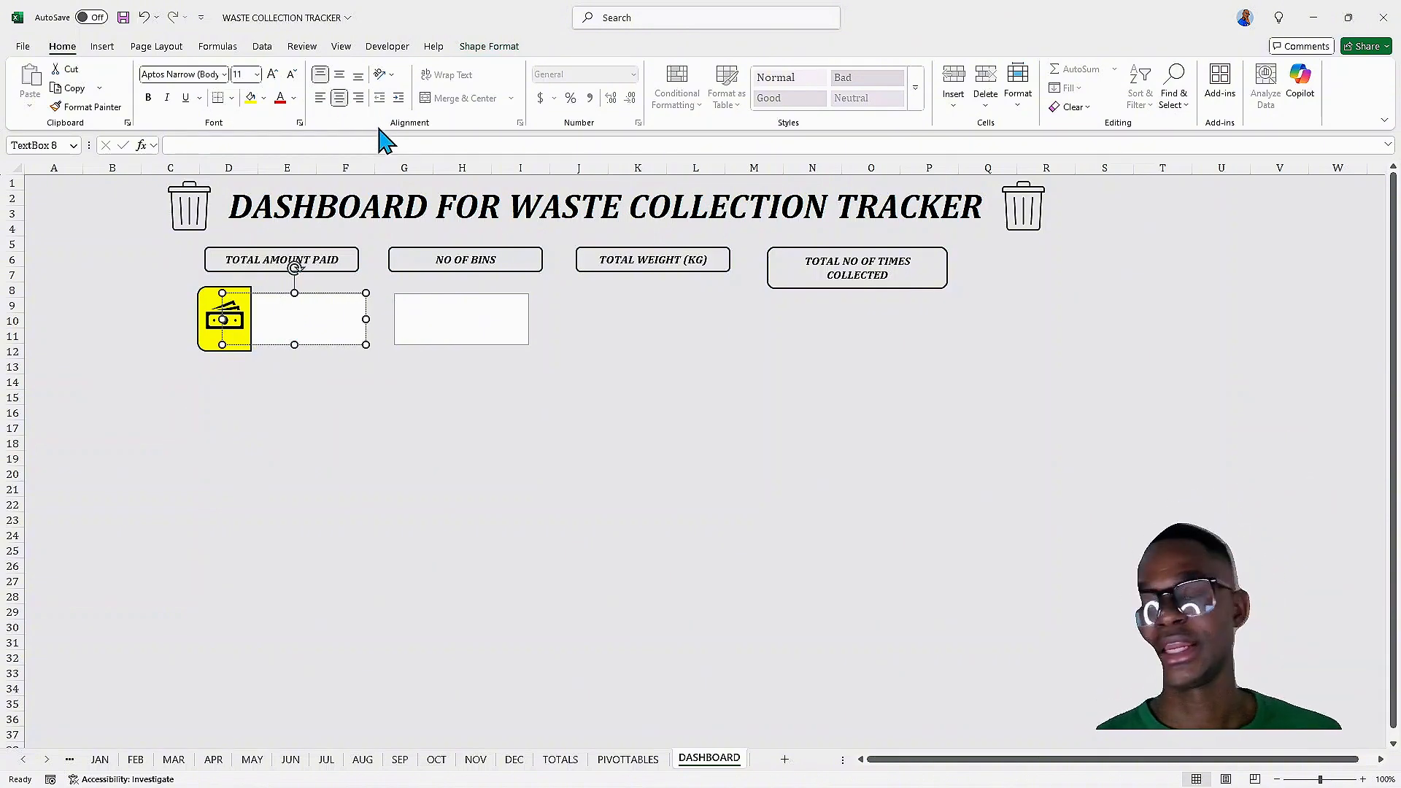
pyautogui.click(363, 144)
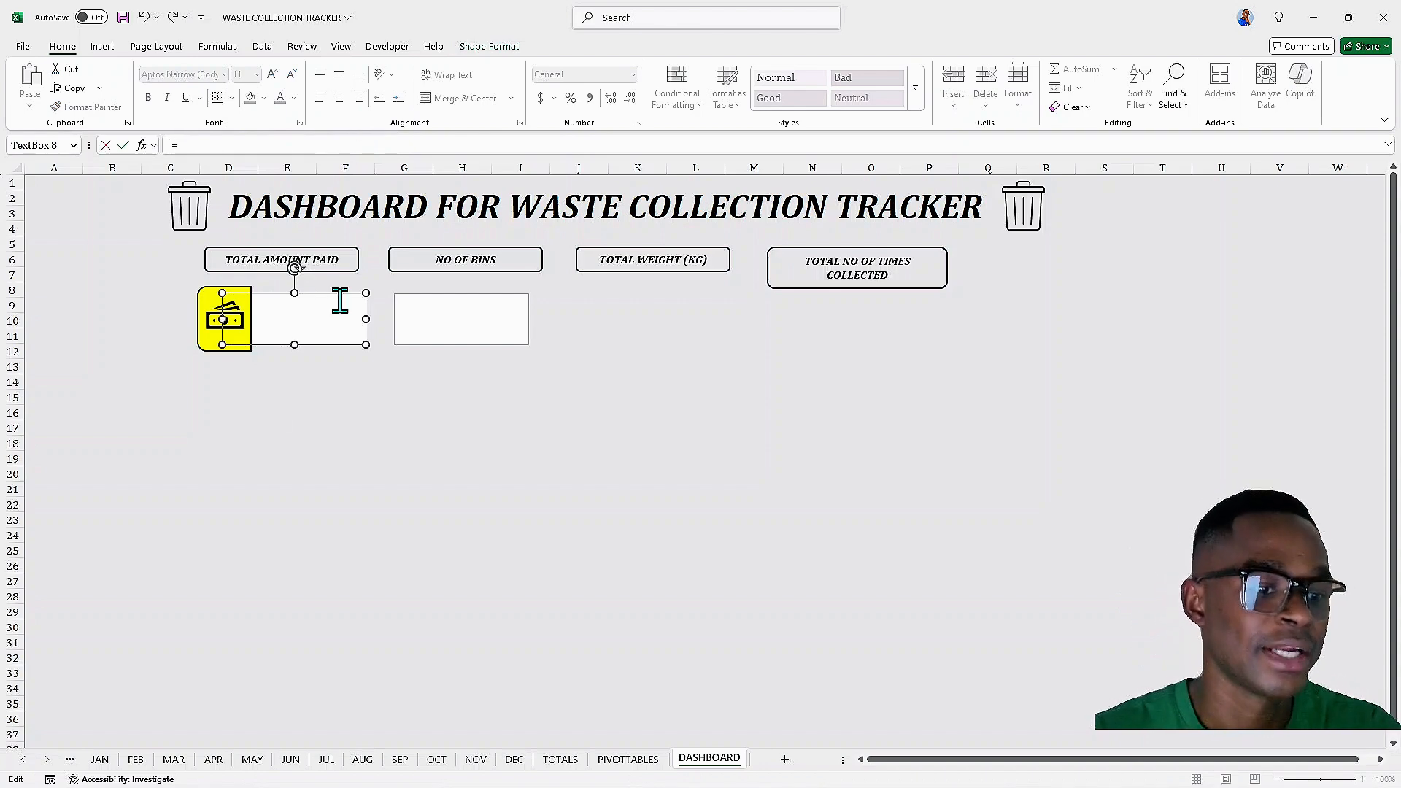
pyautogui.click(628, 760)
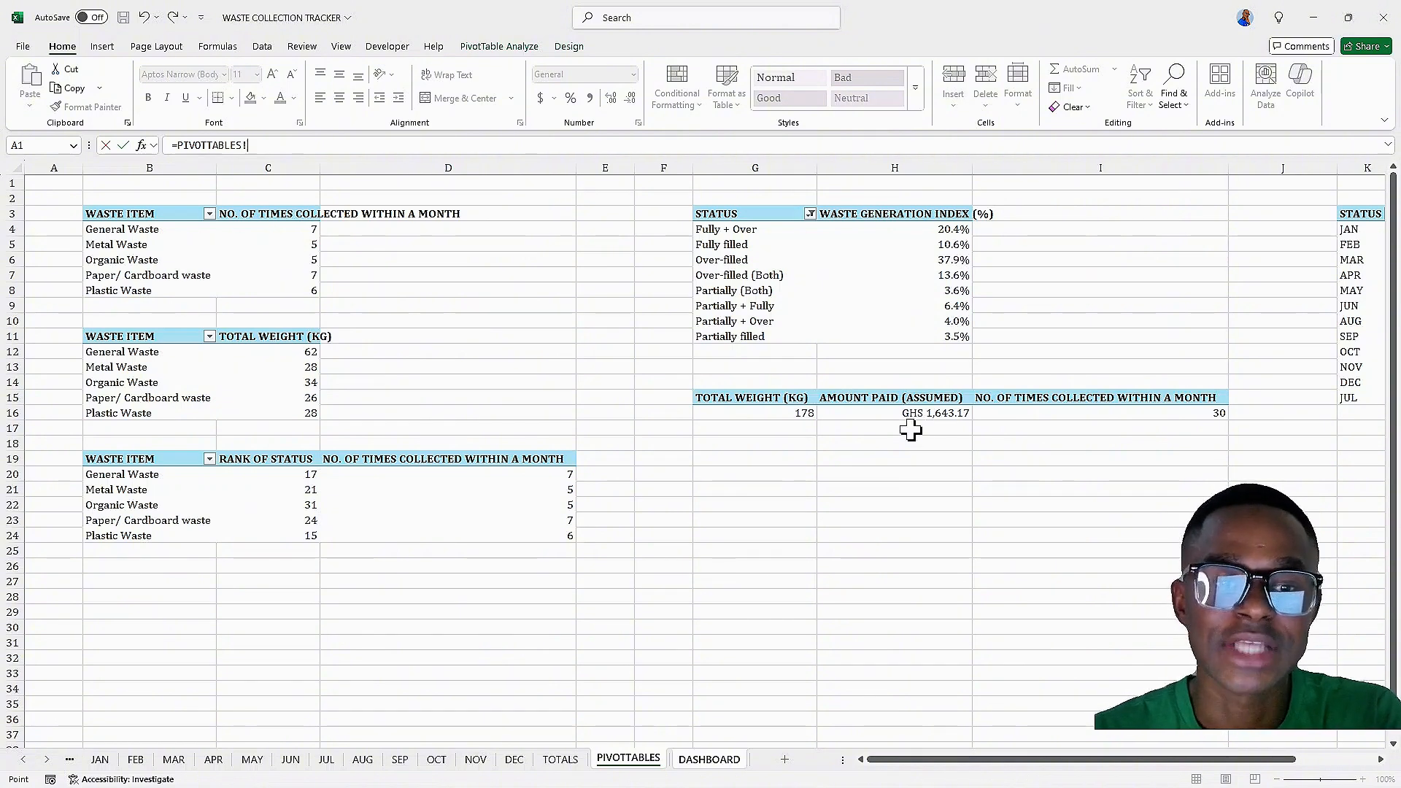
pyautogui.click(910, 430)
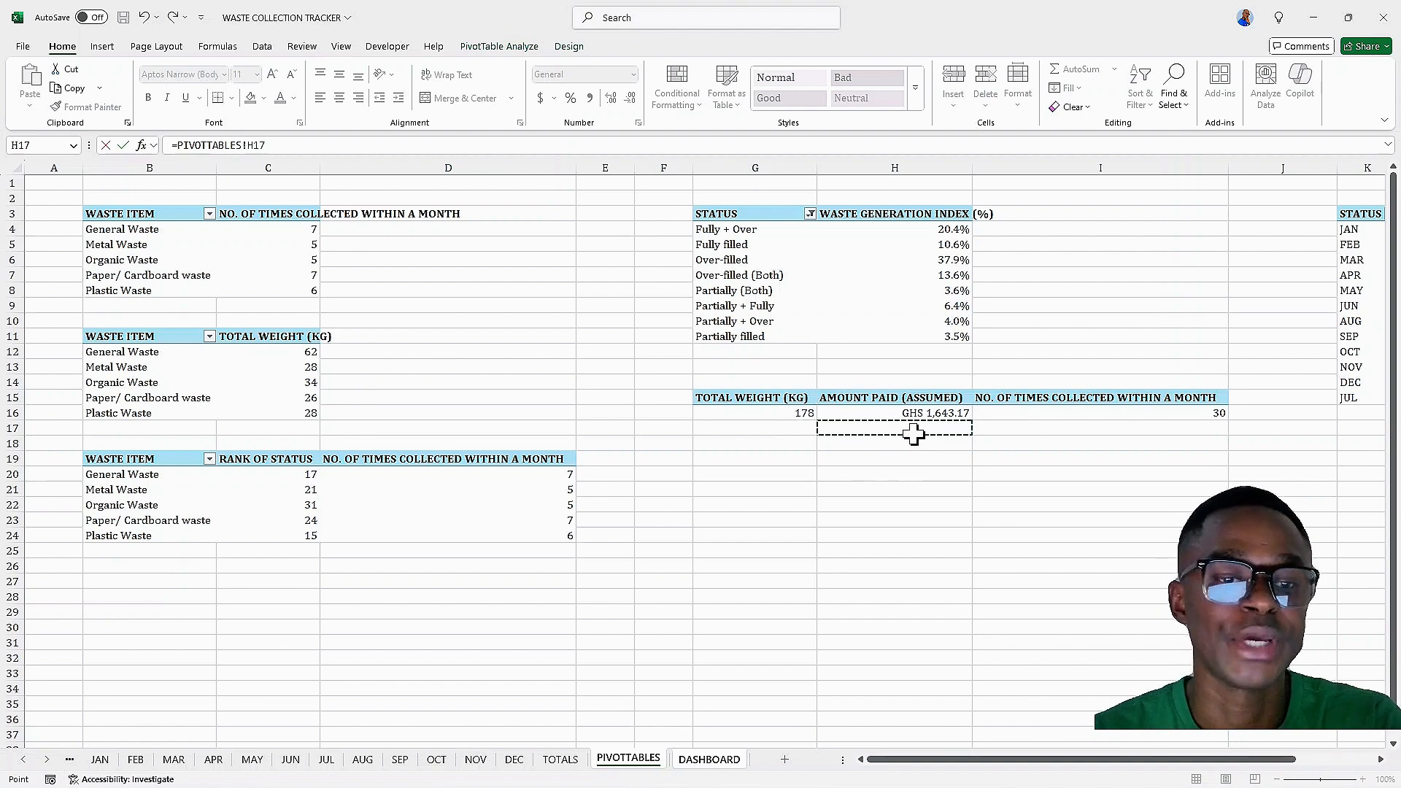
pyautogui.click(273, 146)
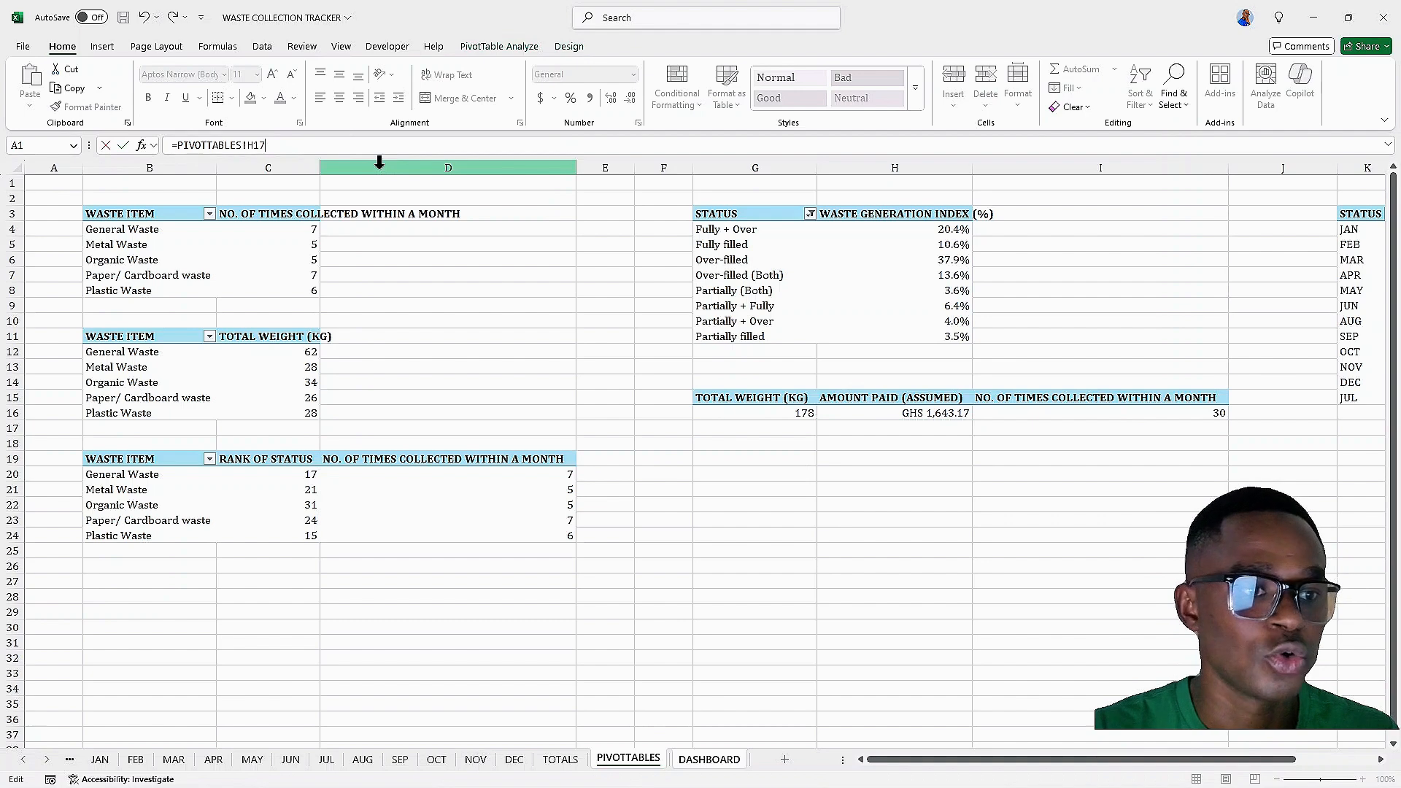
pyautogui.press('BackSpace')
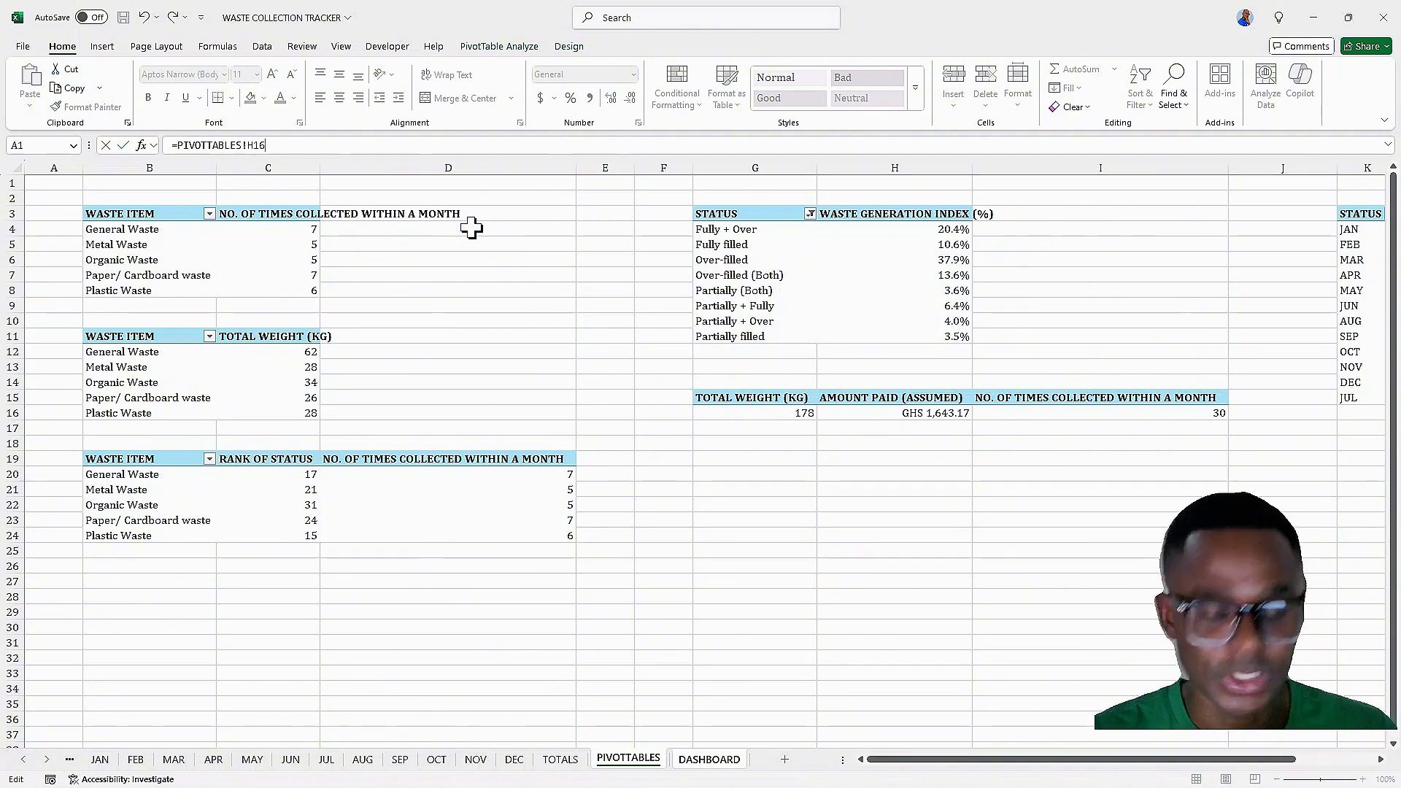
pyautogui.press('Return')
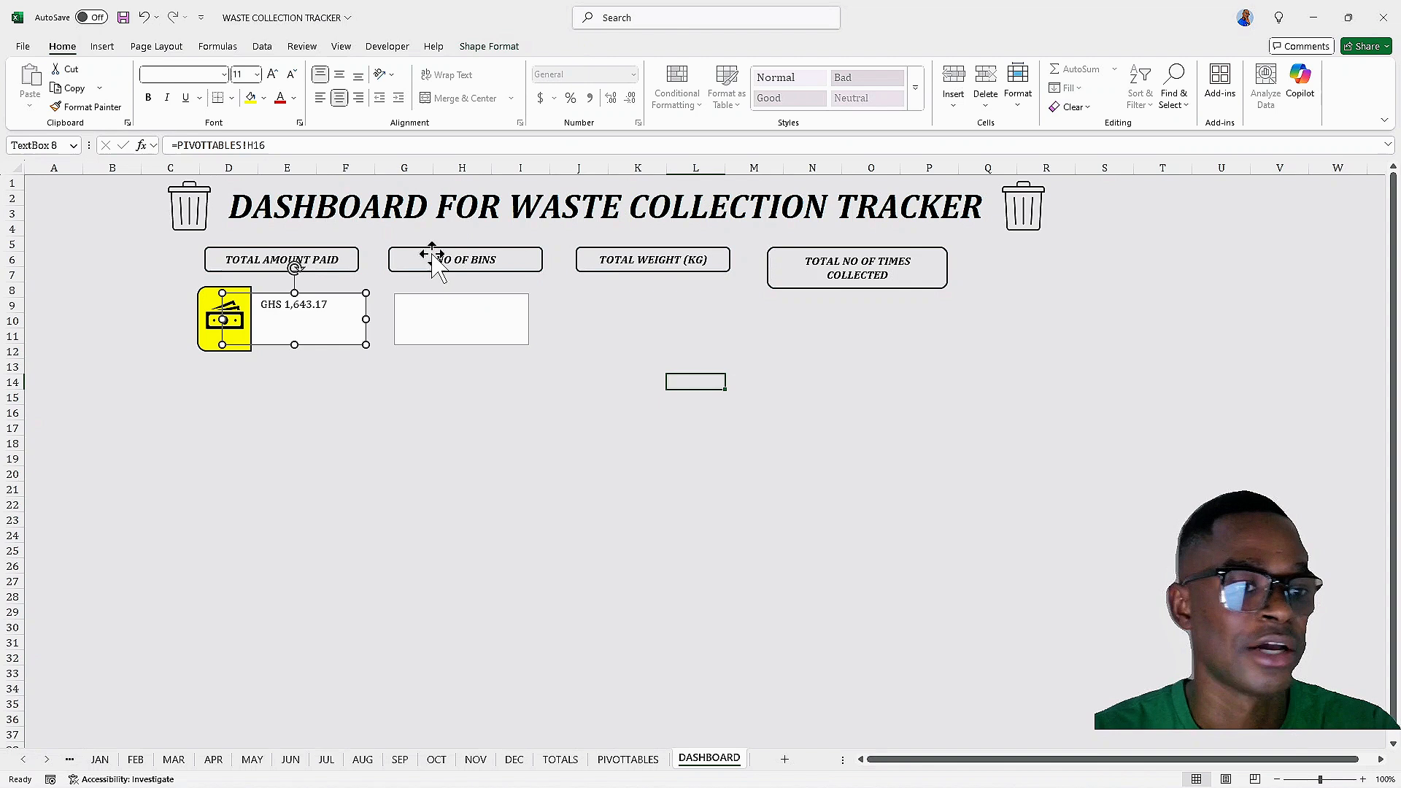
# Format the amount text as bold italic, 16 pt, vertically centred and right-aligned within the text box
pyautogui.click(327, 307)
pyautogui.hotkey('ctrl', 'a')
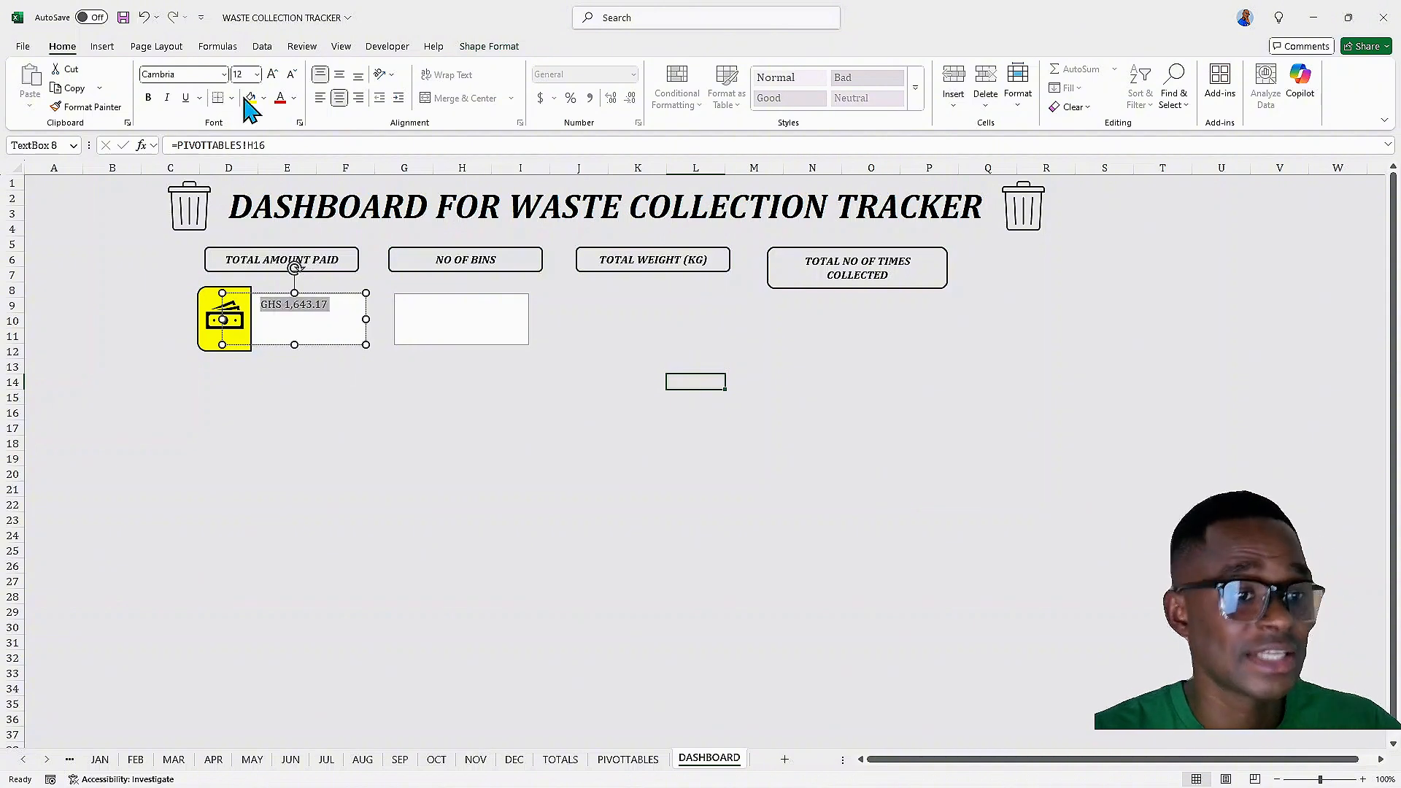
pyautogui.click(150, 99)
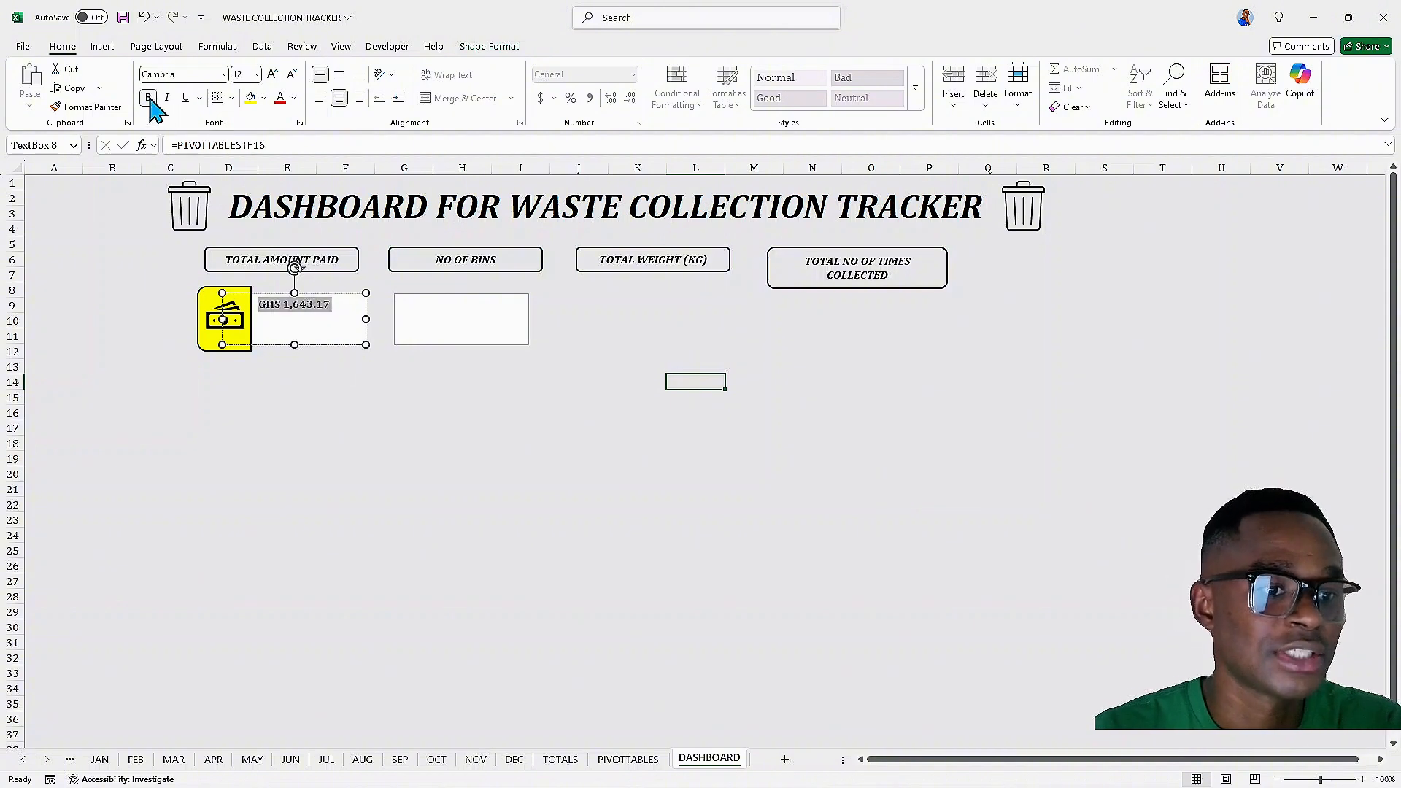
pyautogui.click(150, 100)
pyautogui.click(149, 98)
pyautogui.click(167, 98)
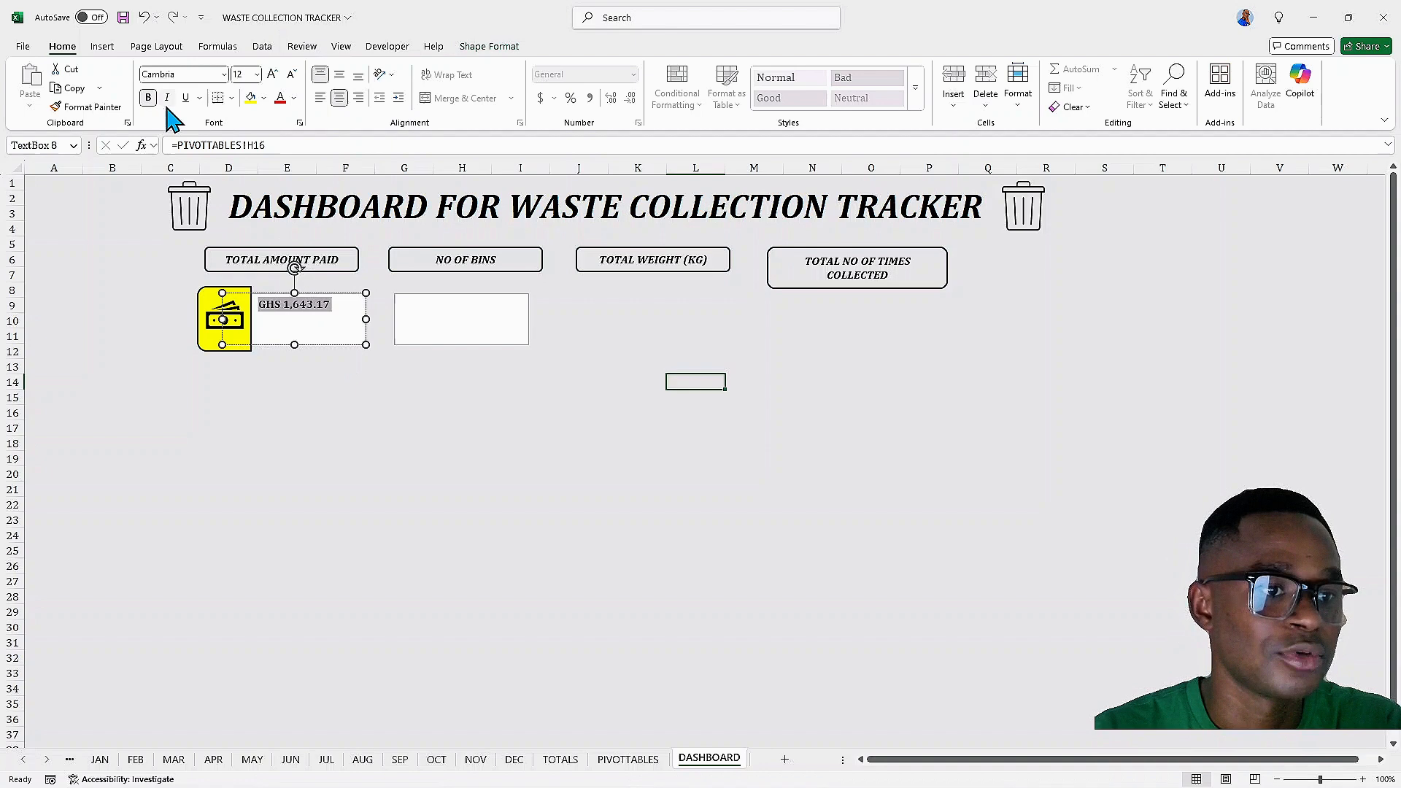
pyautogui.click(272, 76)
pyautogui.click(272, 76)
pyautogui.click(340, 76)
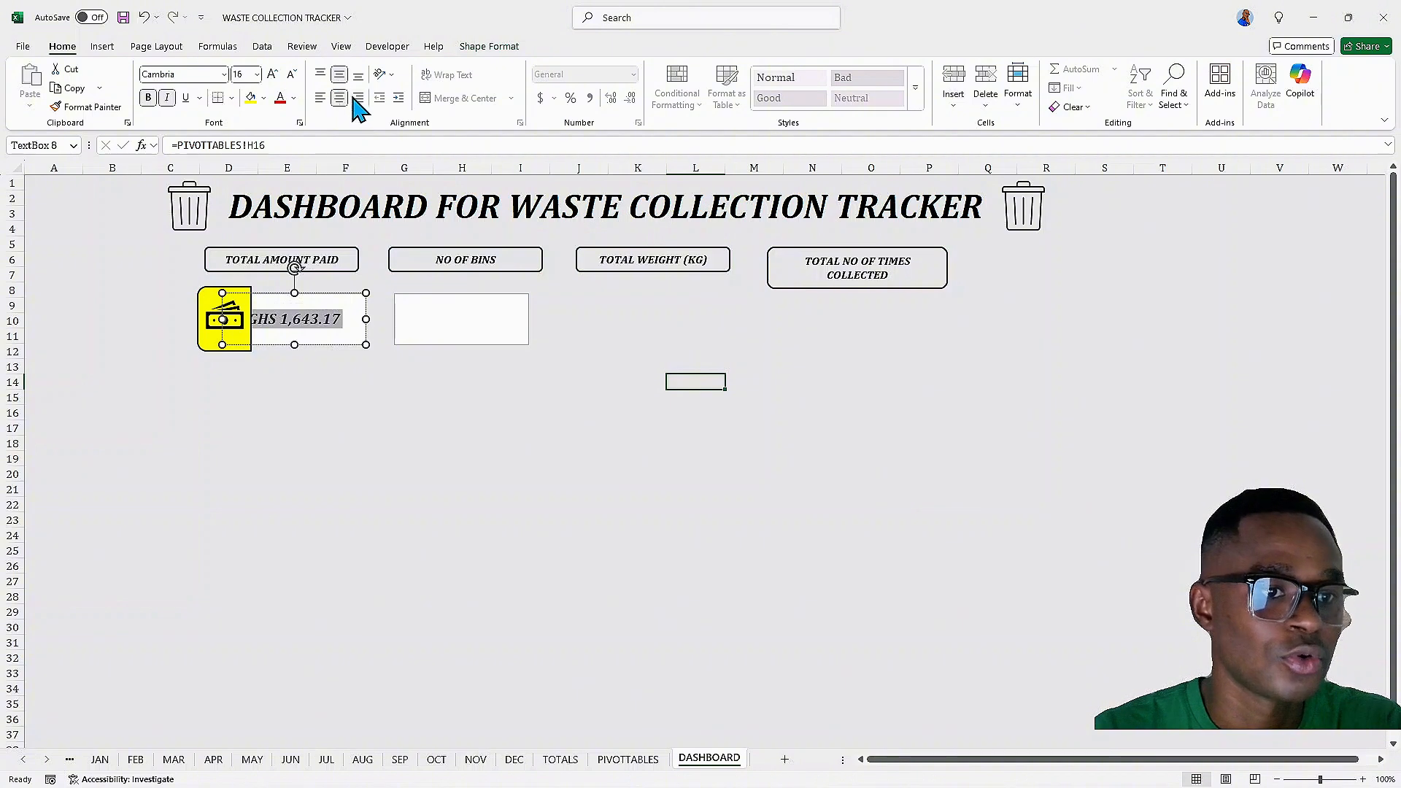
pyautogui.click(357, 98)
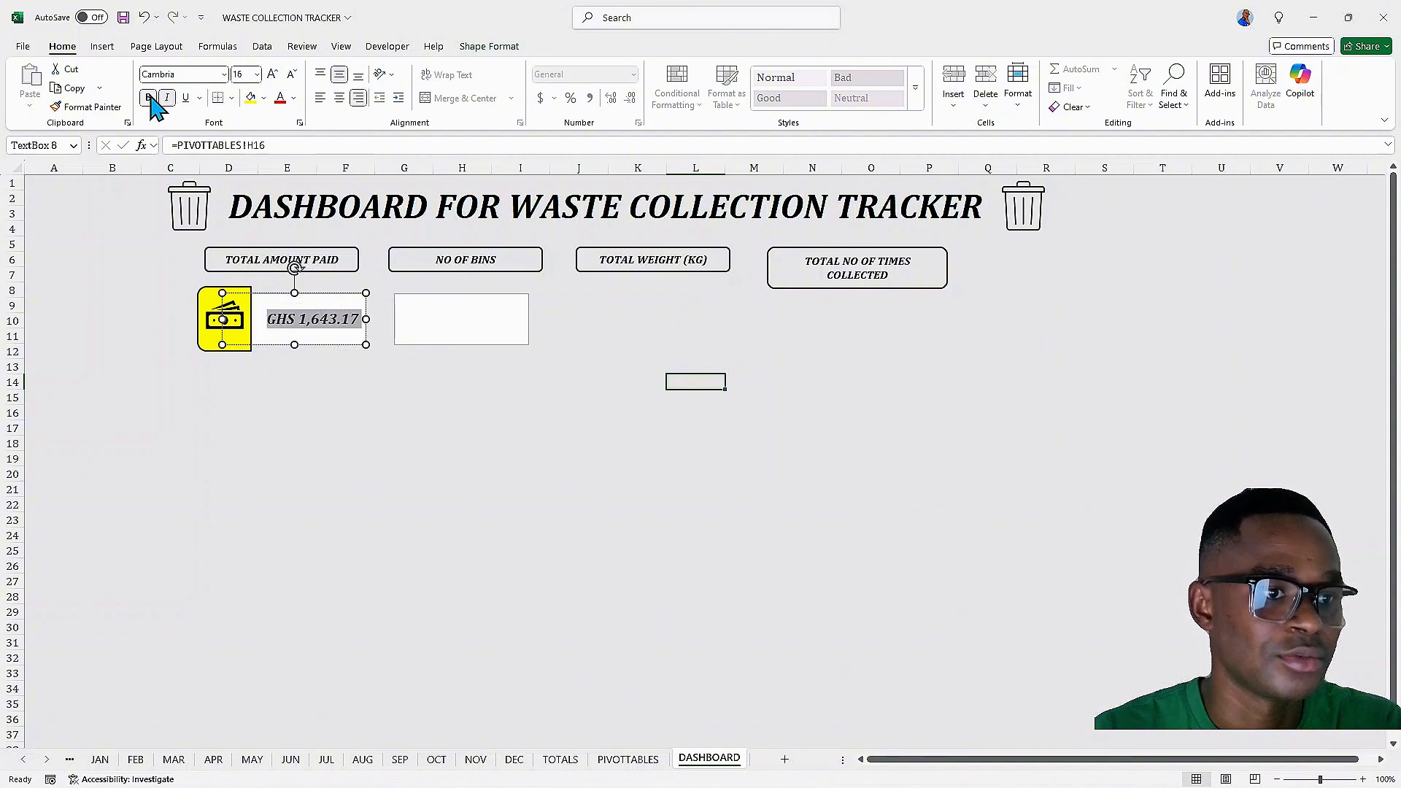
# Enlarge the amount text in the first value box to 18 pt
pyautogui.click(274, 76)
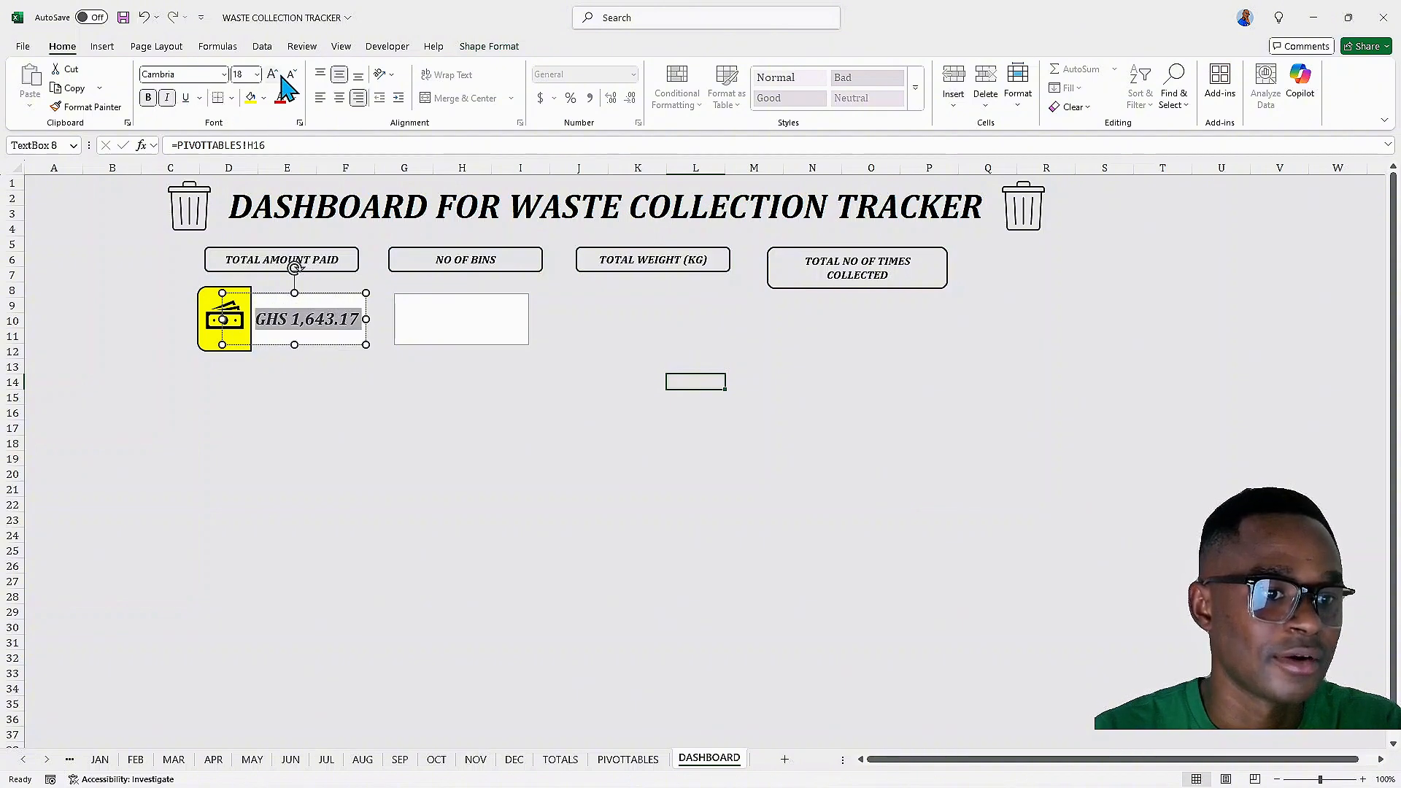
pyautogui.click(291, 74)
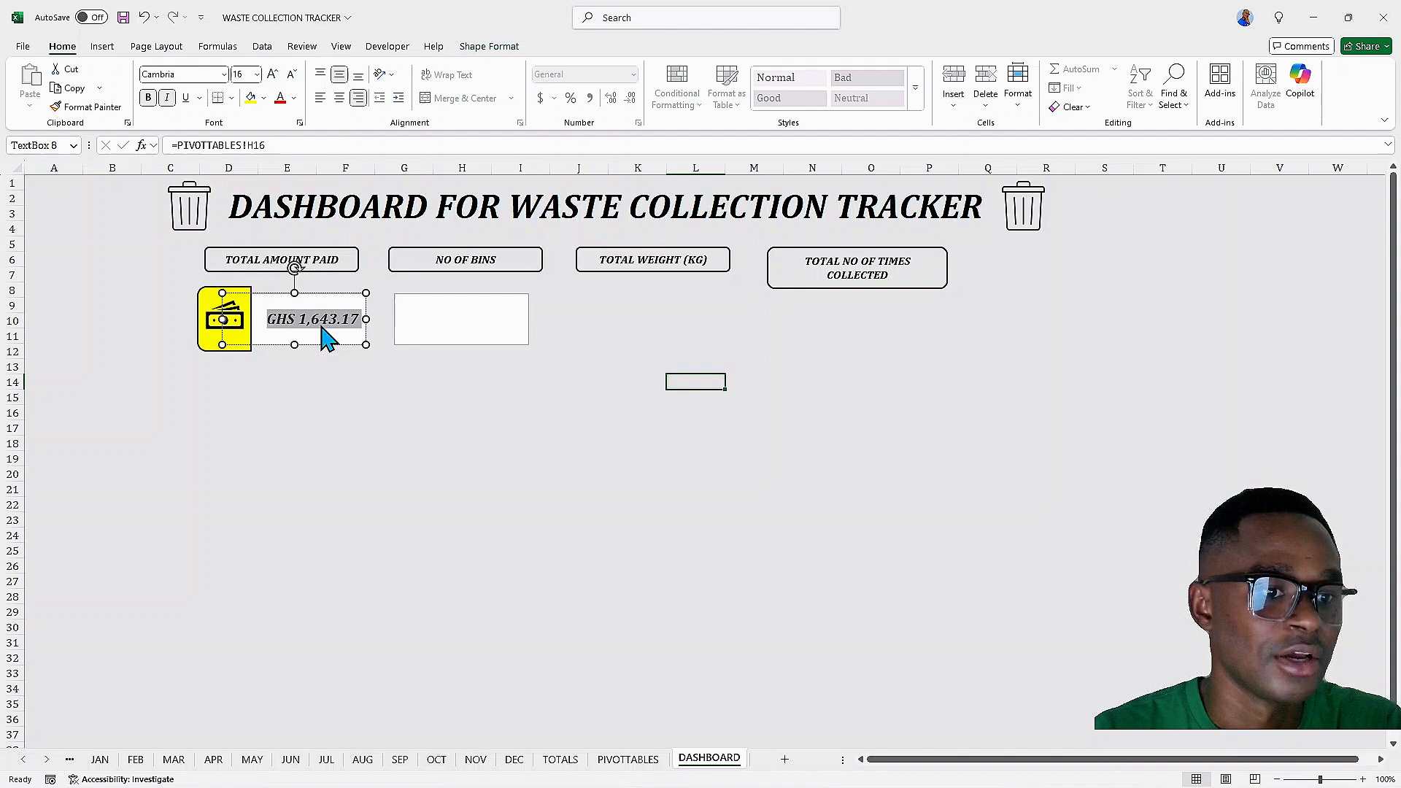
pyautogui.click(302, 370)
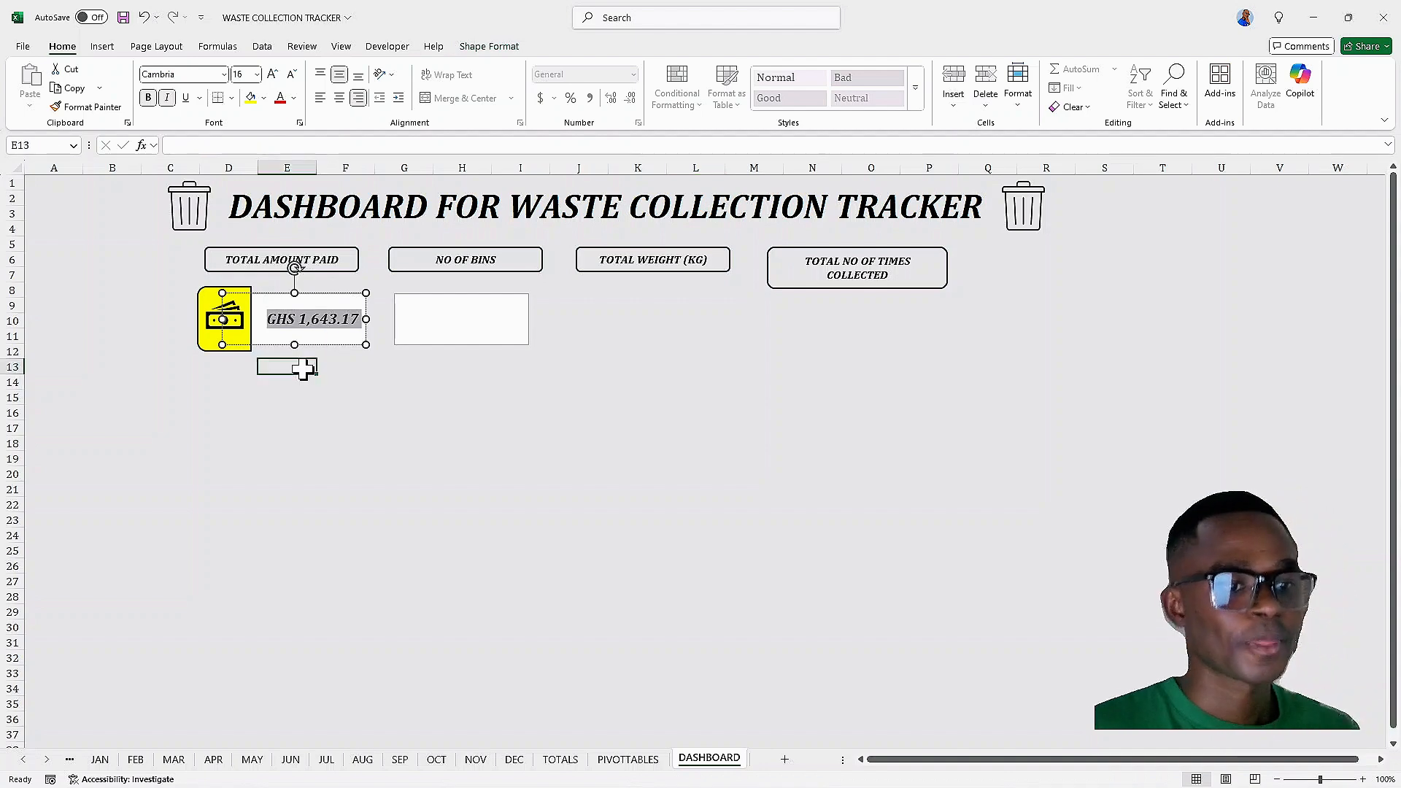
pyautogui.click(307, 332)
pyautogui.click(274, 76)
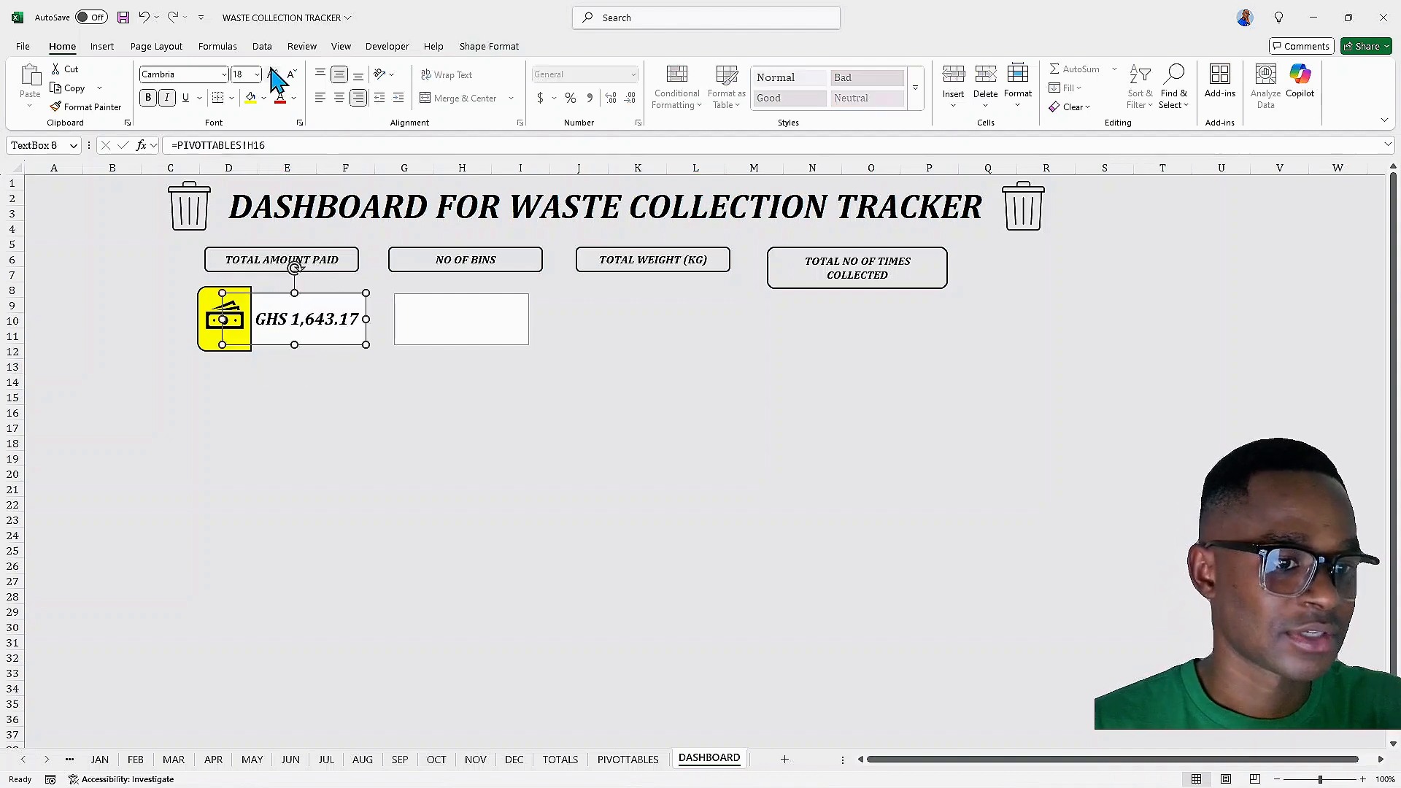
# Group the yellow shape, money icon and amount text box together
pyautogui.click(210, 345)
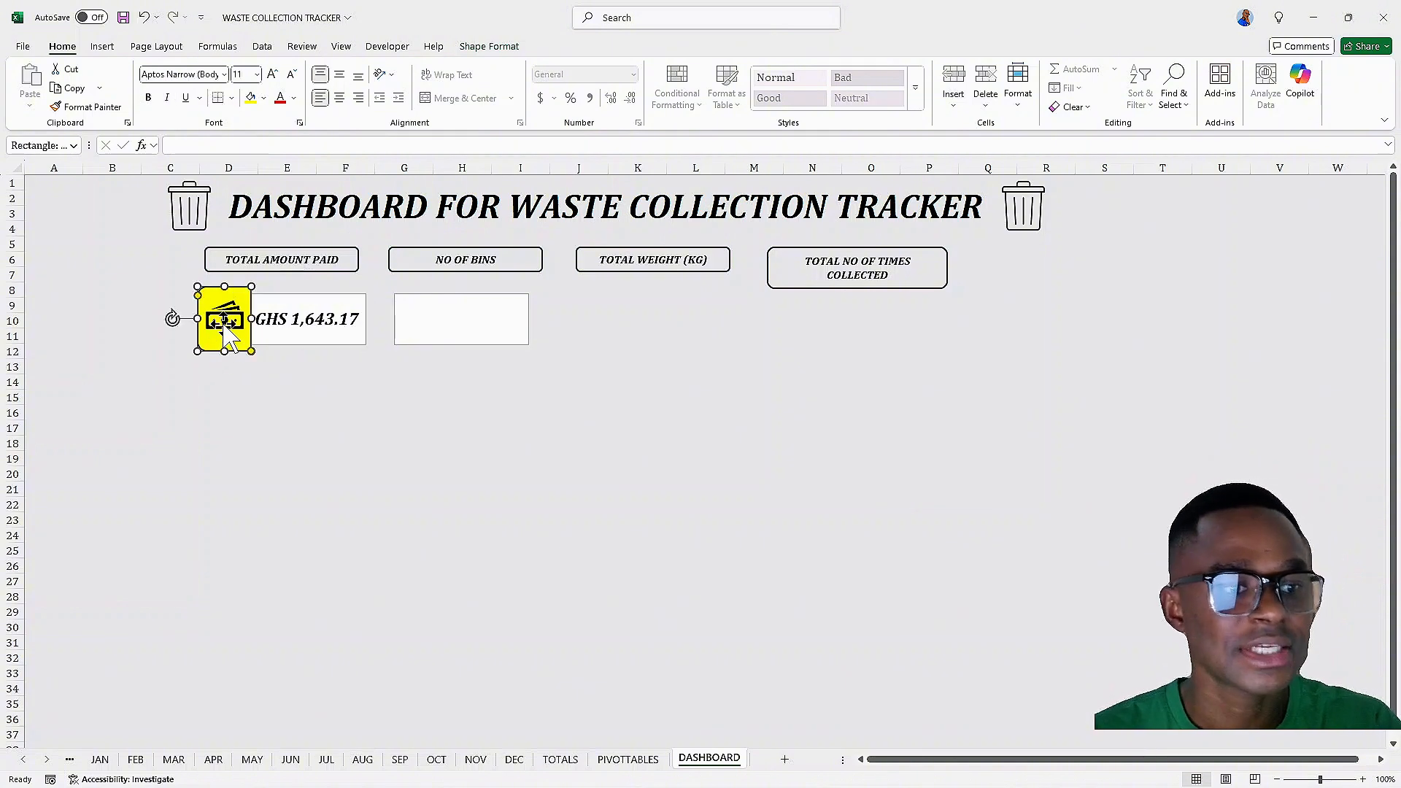
pyautogui.click(224, 318)
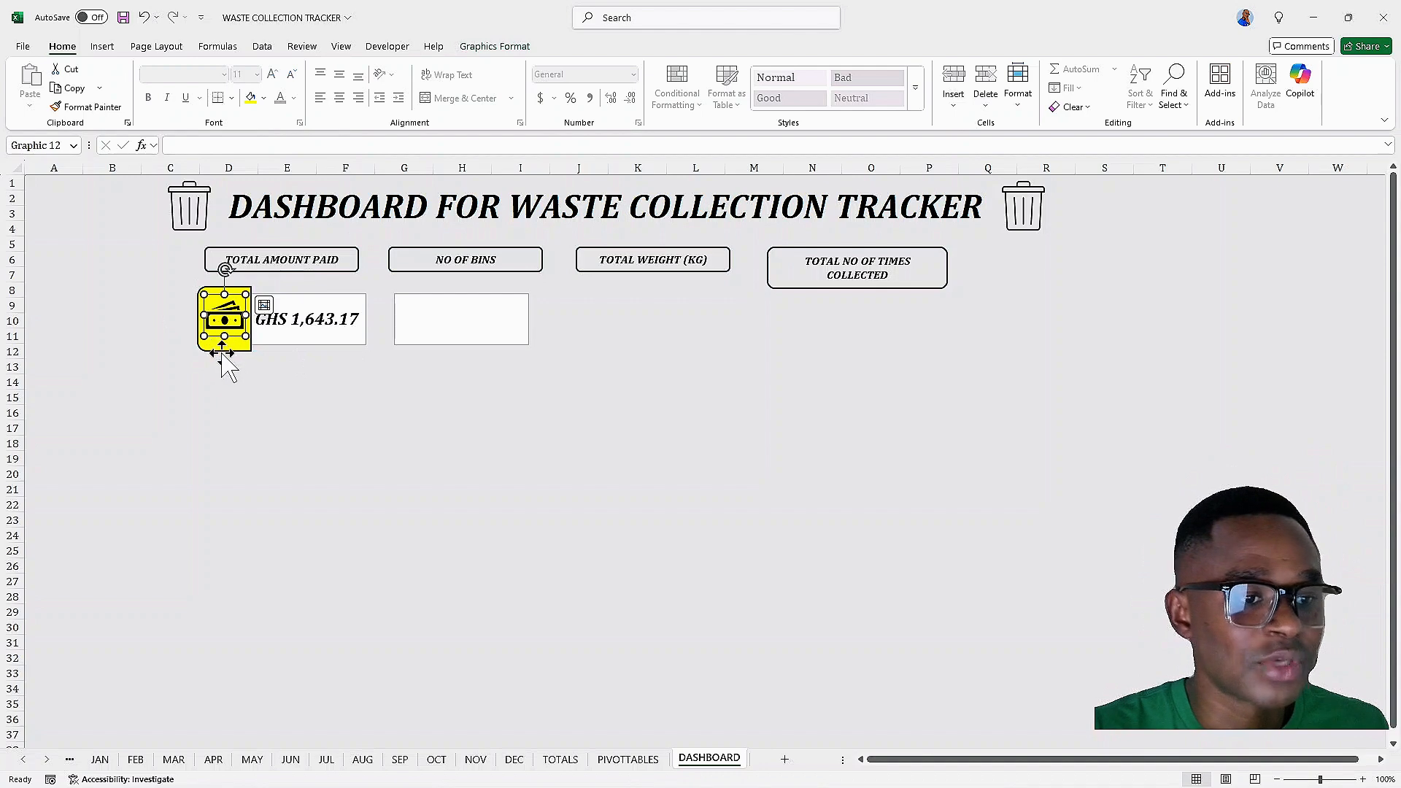
pyautogui.keyDown('ctrl'); pyautogui.click(222, 347); pyautogui.keyUp('ctrl')
pyautogui.keyDown('ctrl'); pyautogui.click(324, 342); pyautogui.keyUp('ctrl')
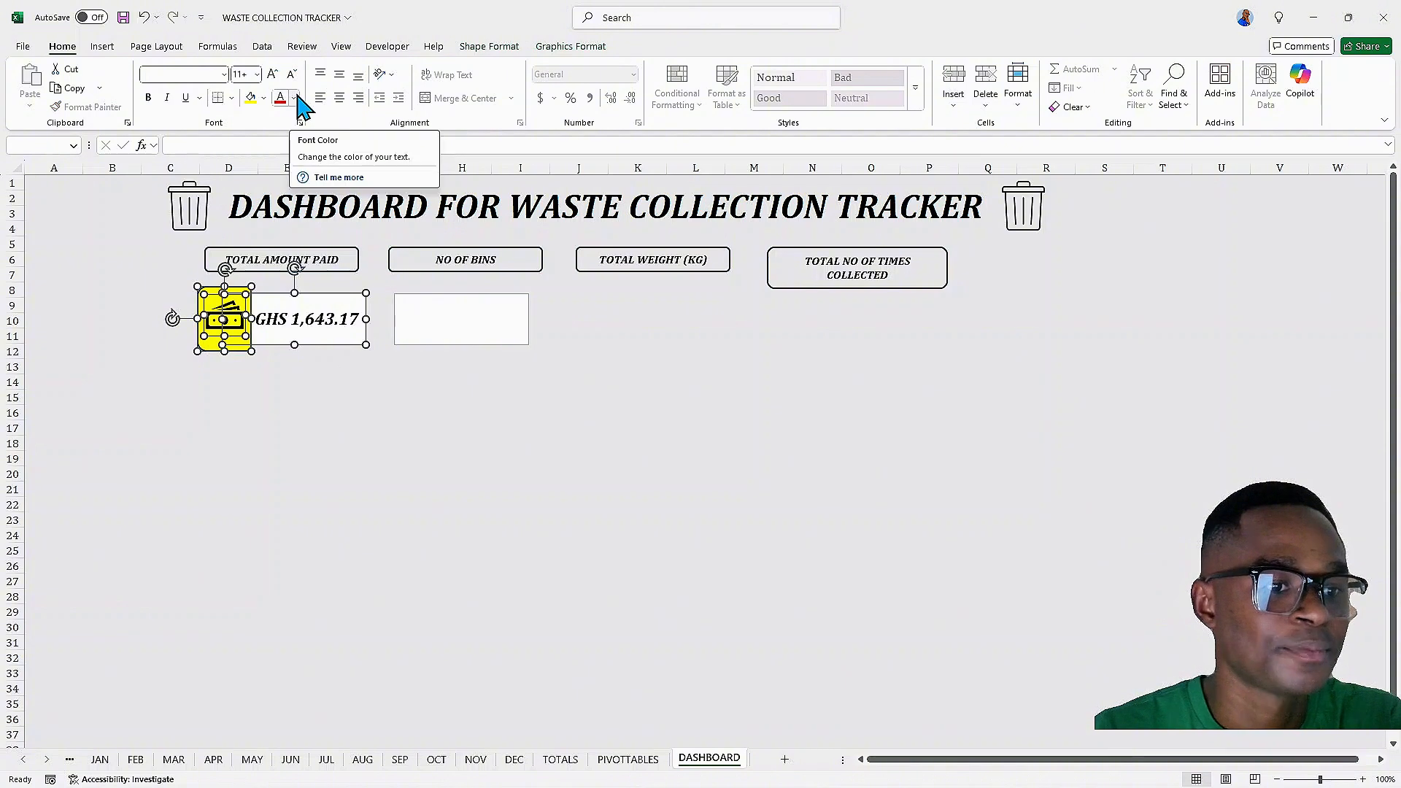
pyautogui.rightClick(274, 331)
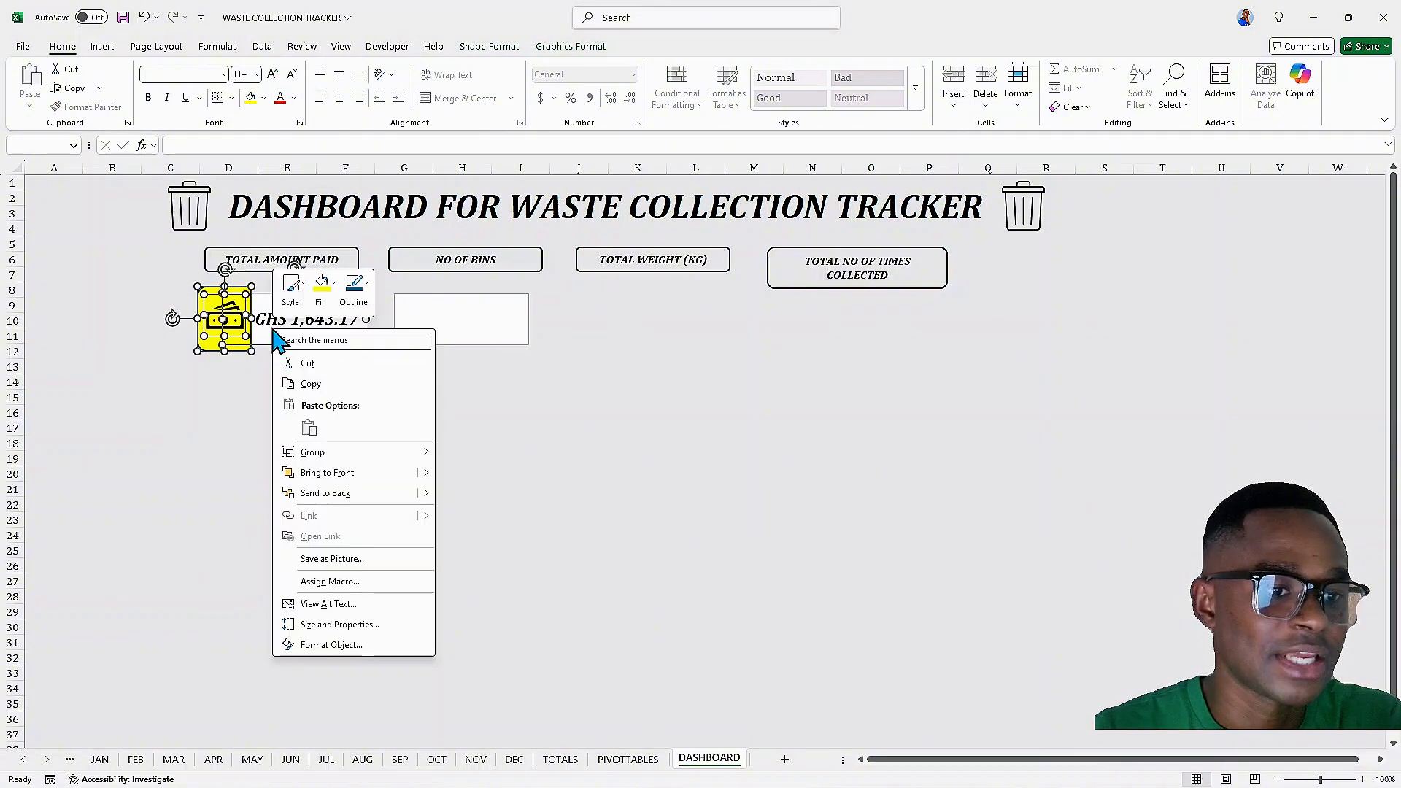
pyautogui.click(467, 454)
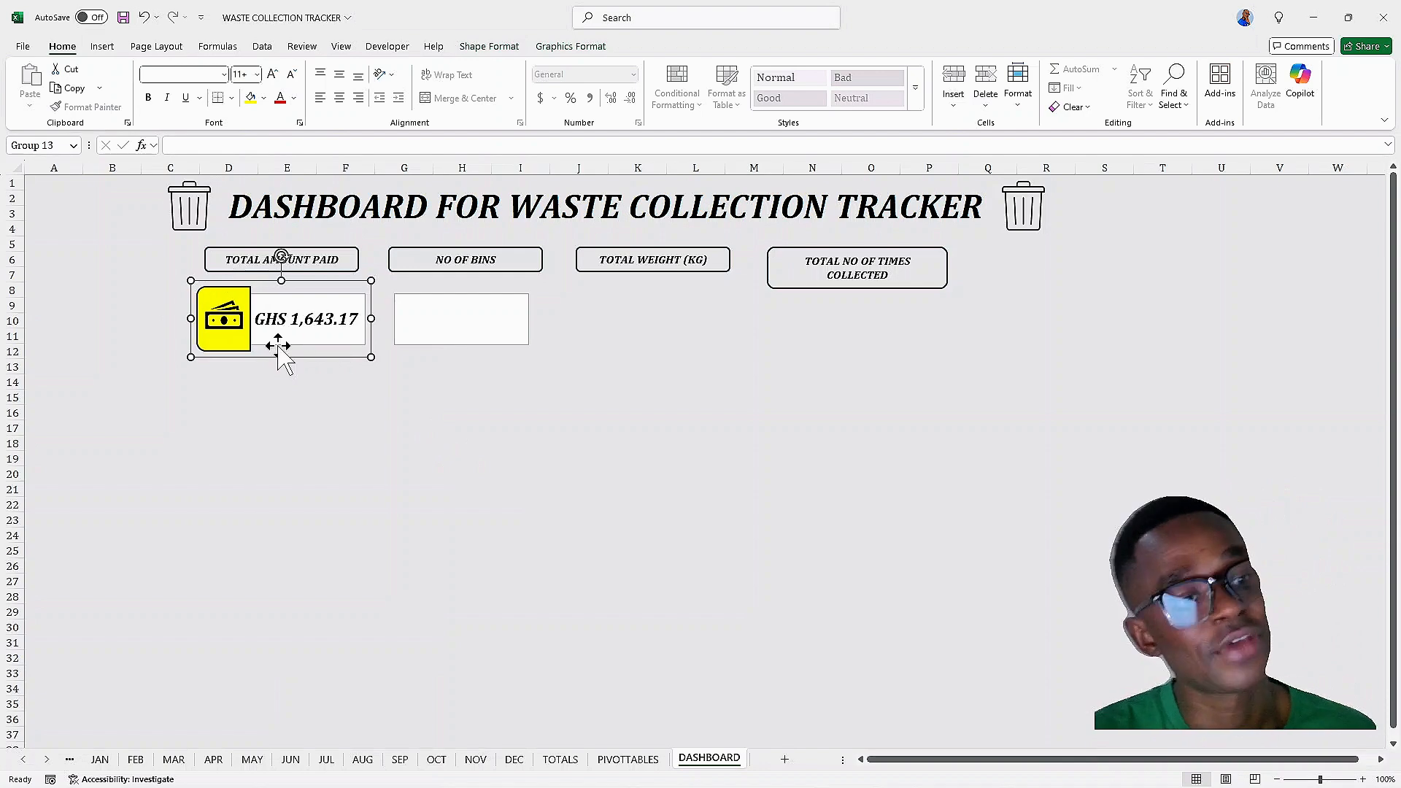
# Nudge the grouped amount card horizontally to centre it below the TOTAL AMOUNT PAID header
pyautogui.press('Left')
pyautogui.press('Left')
pyautogui.press('Left')
pyautogui.press('Left')
pyautogui.press('Left')
pyautogui.press('Left')
pyautogui.press('Left')
pyautogui.press('Left')
pyautogui.press('Left')
pyautogui.press('Left')
pyautogui.press('Left')
pyautogui.press('Left')
pyautogui.press('Left')
pyautogui.press('Left')
pyautogui.press('Left')
pyautogui.press('Left')
pyautogui.press('Left')
pyautogui.press('Left')
pyautogui.press('Left')
pyautogui.press('Left')
pyautogui.press('Right')
pyautogui.press('Right')
pyautogui.press('Right')
pyautogui.press('Right')
pyautogui.press('Right')
pyautogui.press('Right')
pyautogui.press('Right')
pyautogui.press('Right')
pyautogui.press('Right')
pyautogui.press('Right')
pyautogui.press('Right')
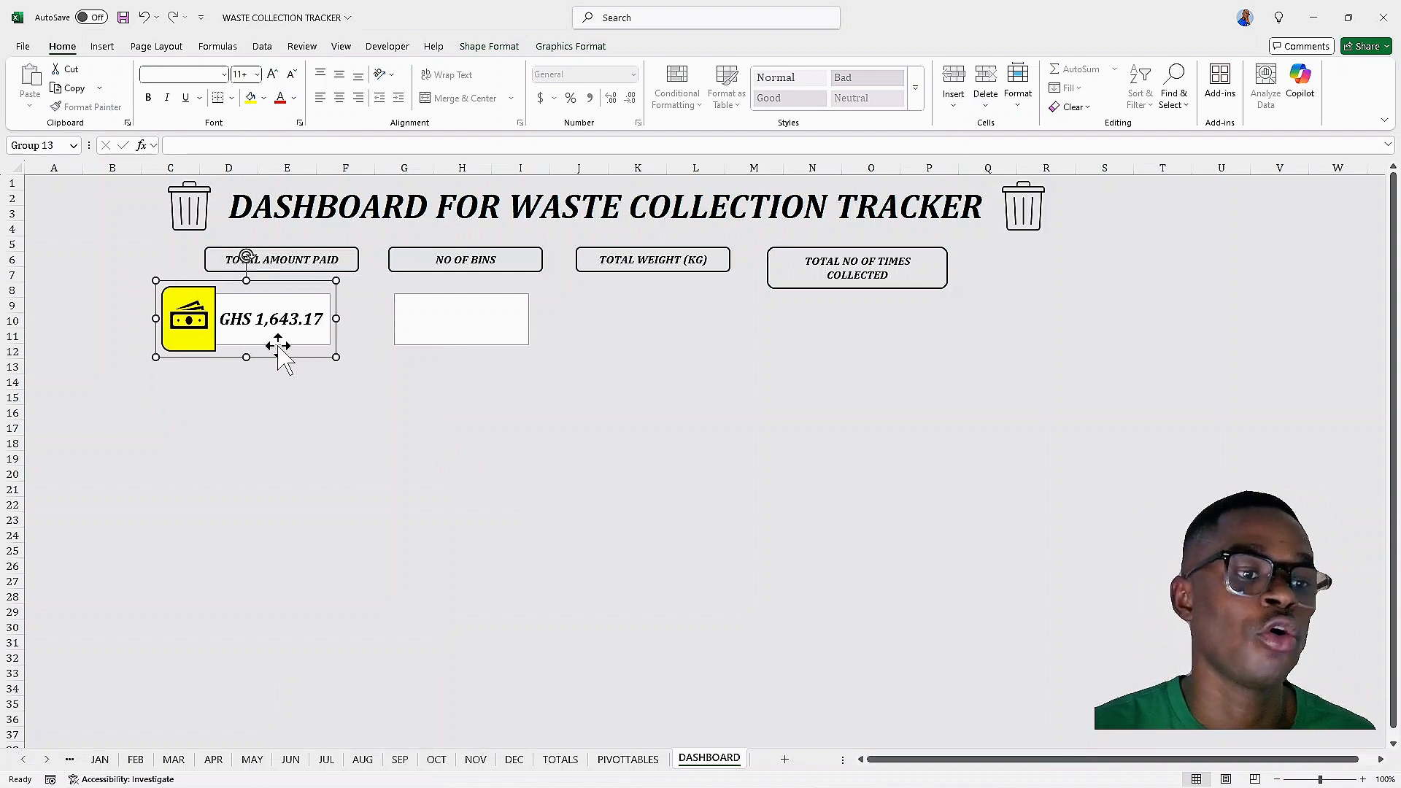
pyautogui.press('Right')
pyautogui.press('Right')
pyautogui.press('Right')
pyautogui.press('Right')
pyautogui.press('Right')
pyautogui.press('Right')
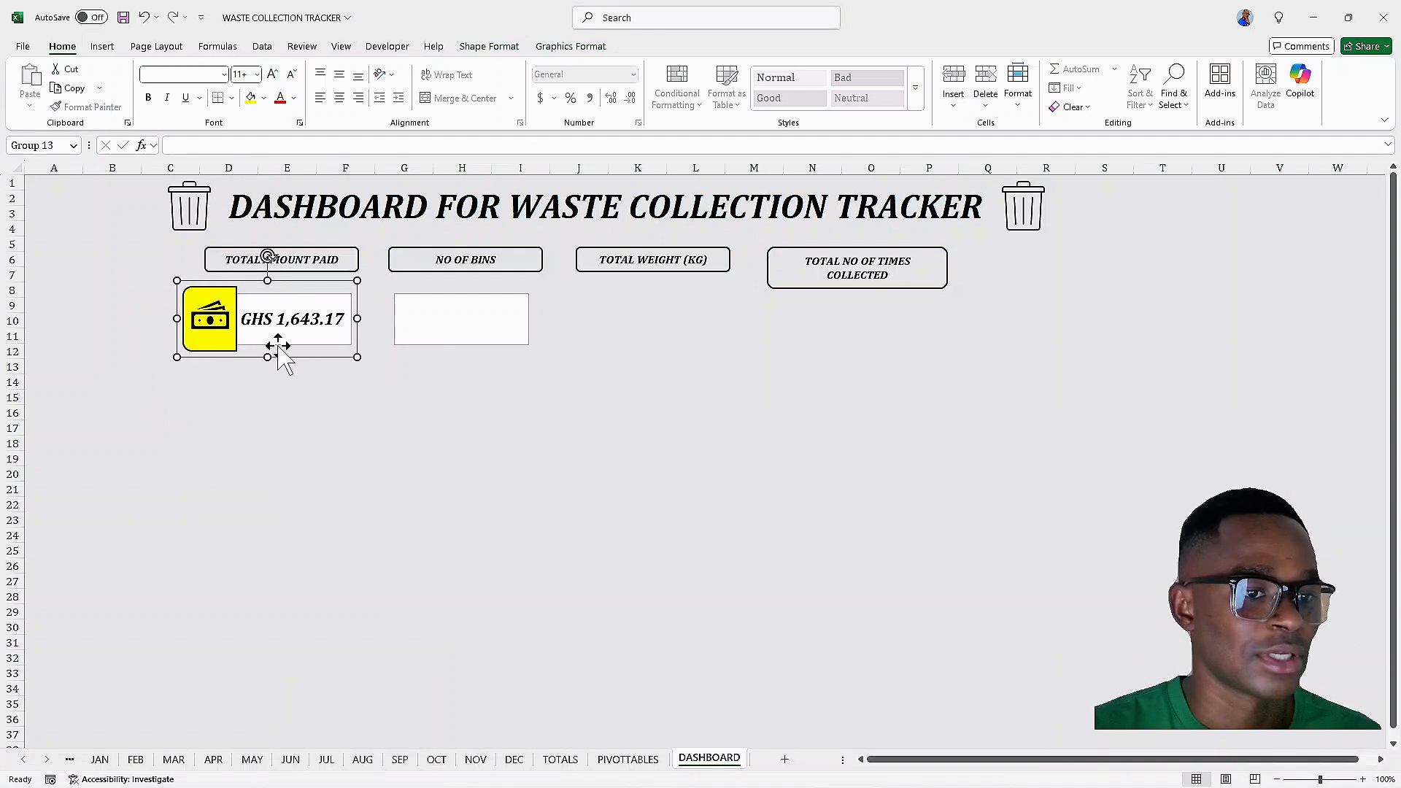
pyautogui.press('Right')
pyautogui.press('Right')
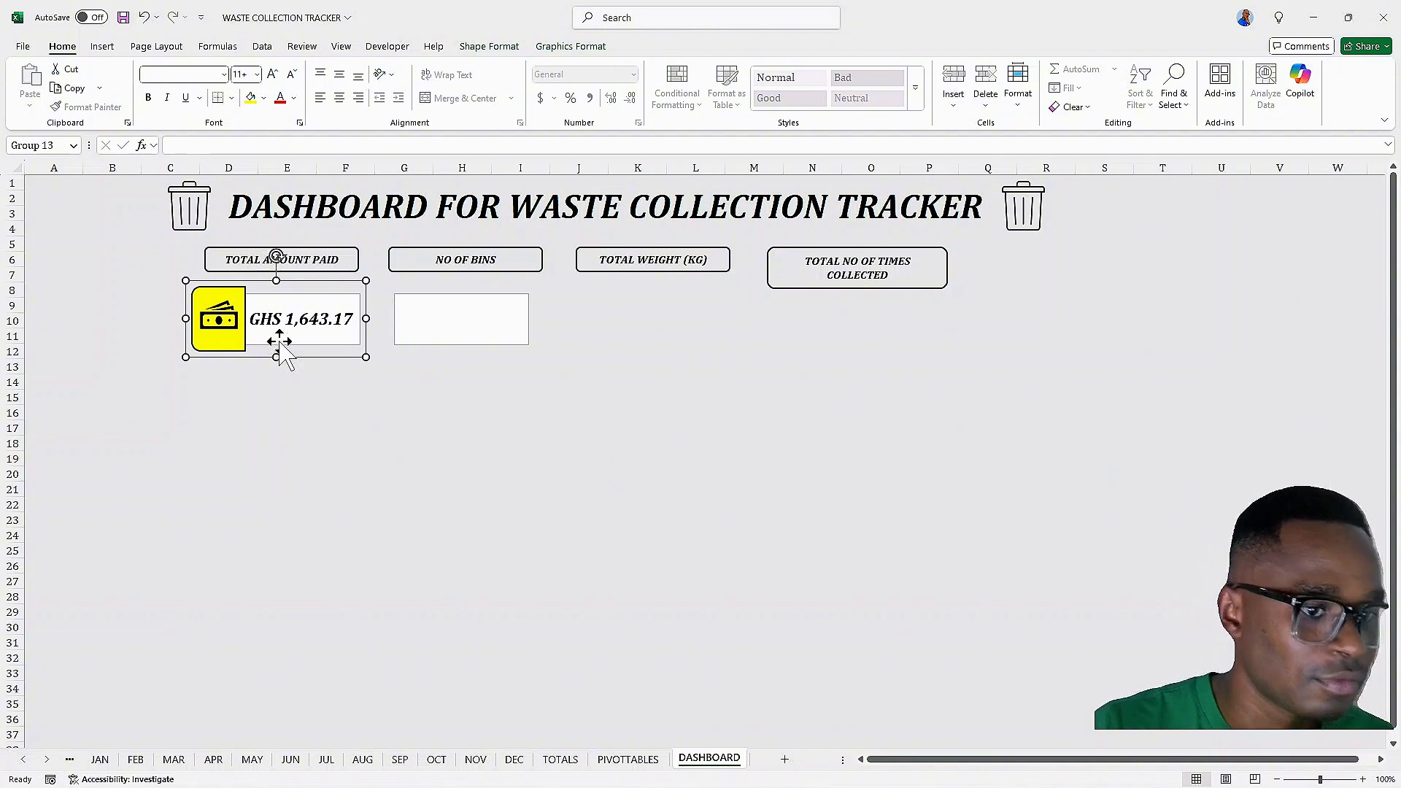
# Apply a 3-D preset shape effect to the grouped amount card
pyautogui.click(488, 49)
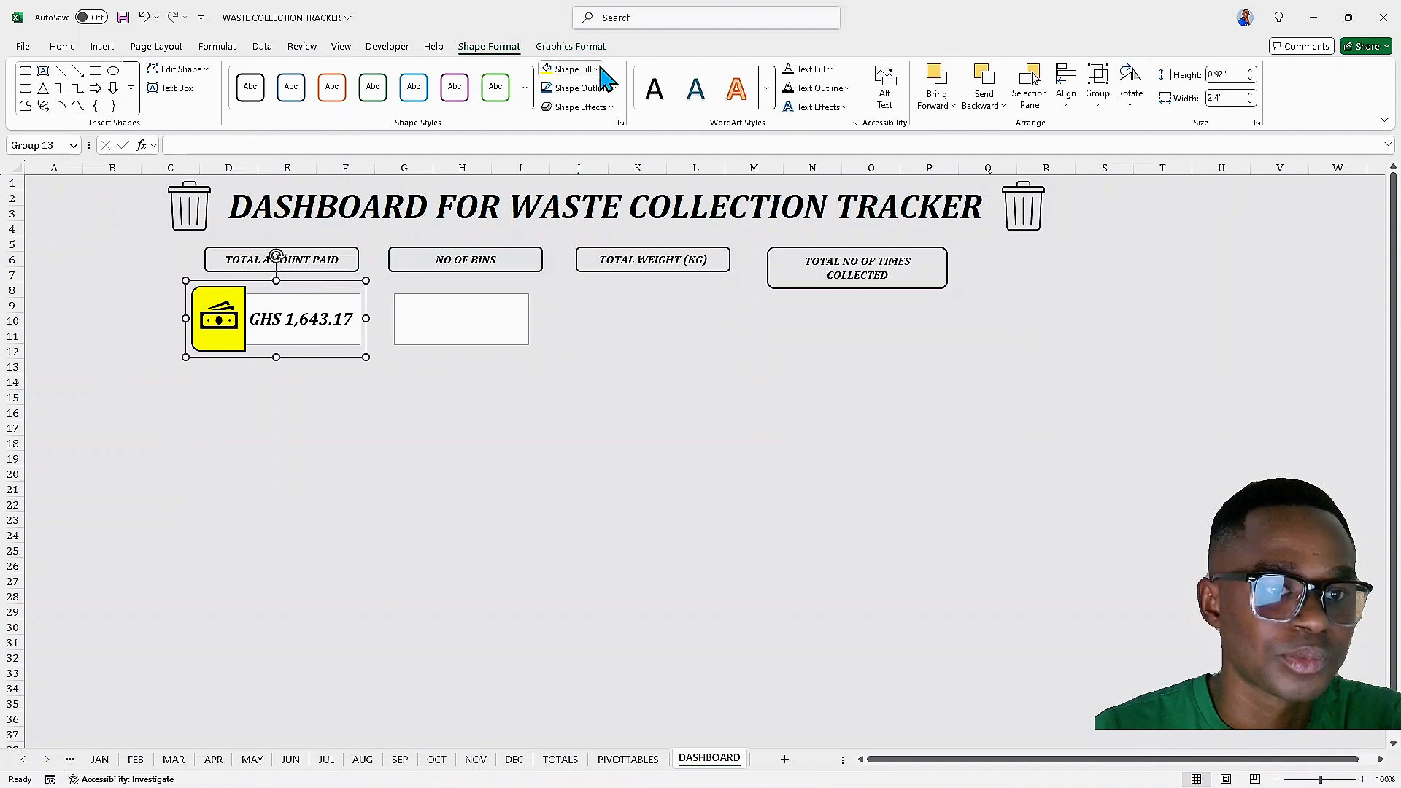
pyautogui.click(398, 462)
pyautogui.click(278, 310)
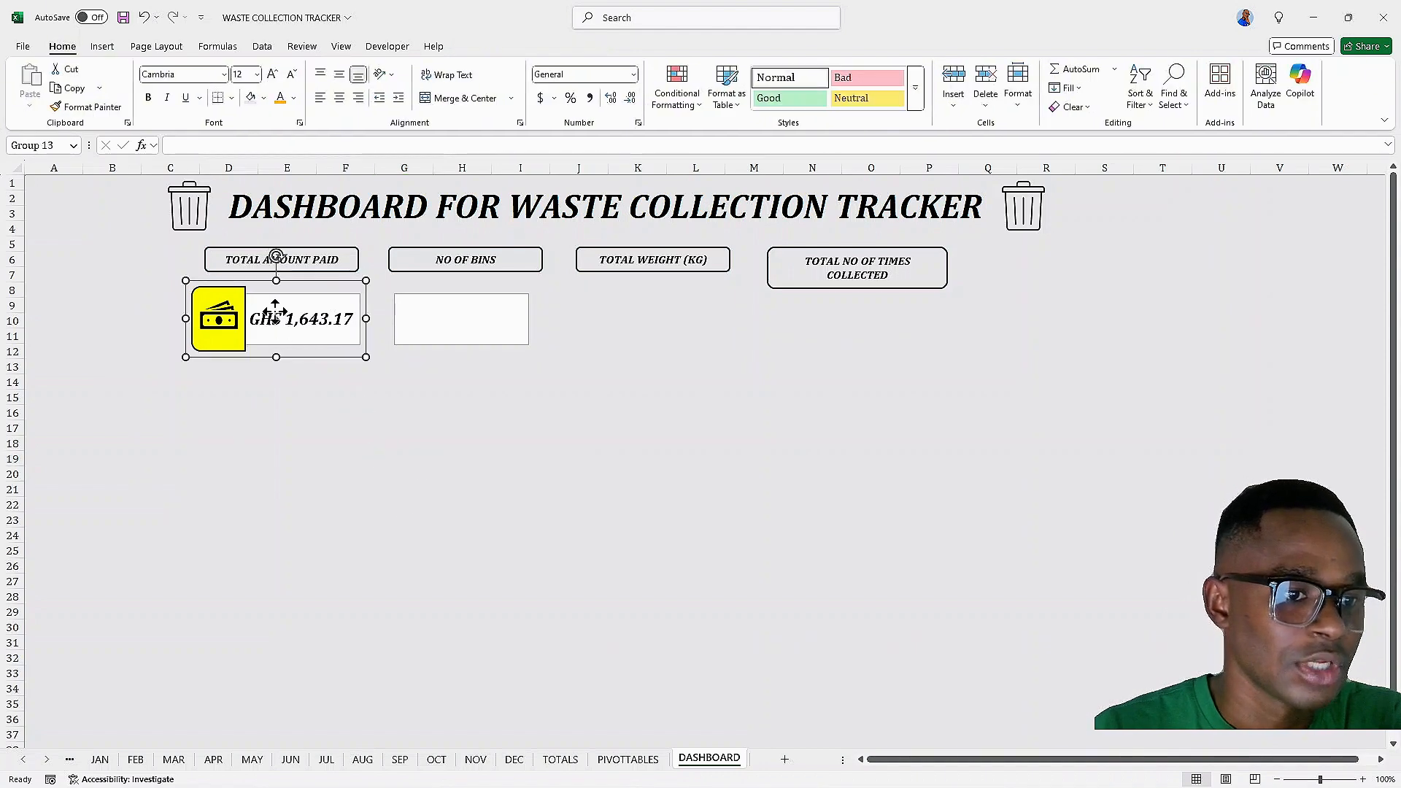
pyautogui.click(580, 47)
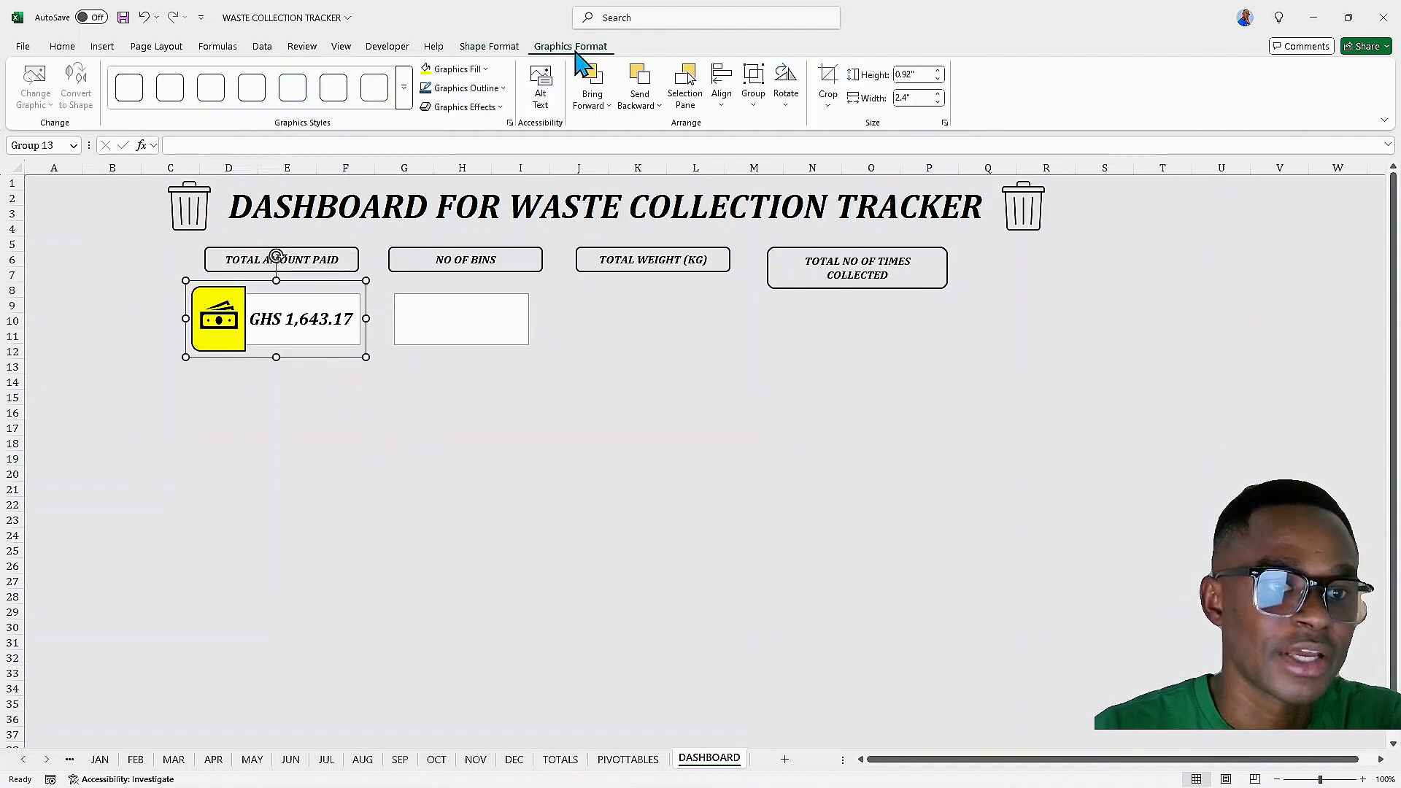
pyautogui.click(503, 48)
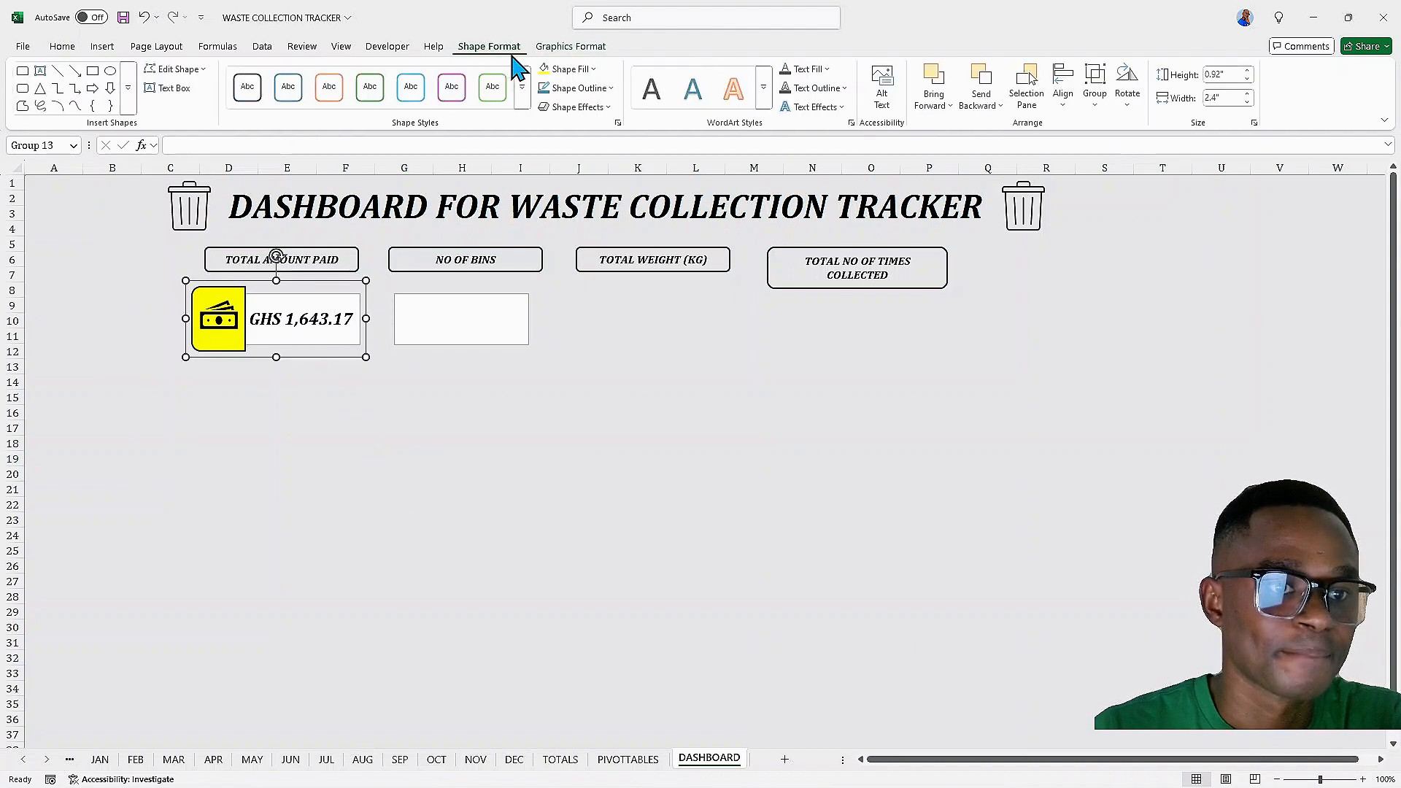
pyautogui.click(612, 107)
pyautogui.moveTo(628, 139)
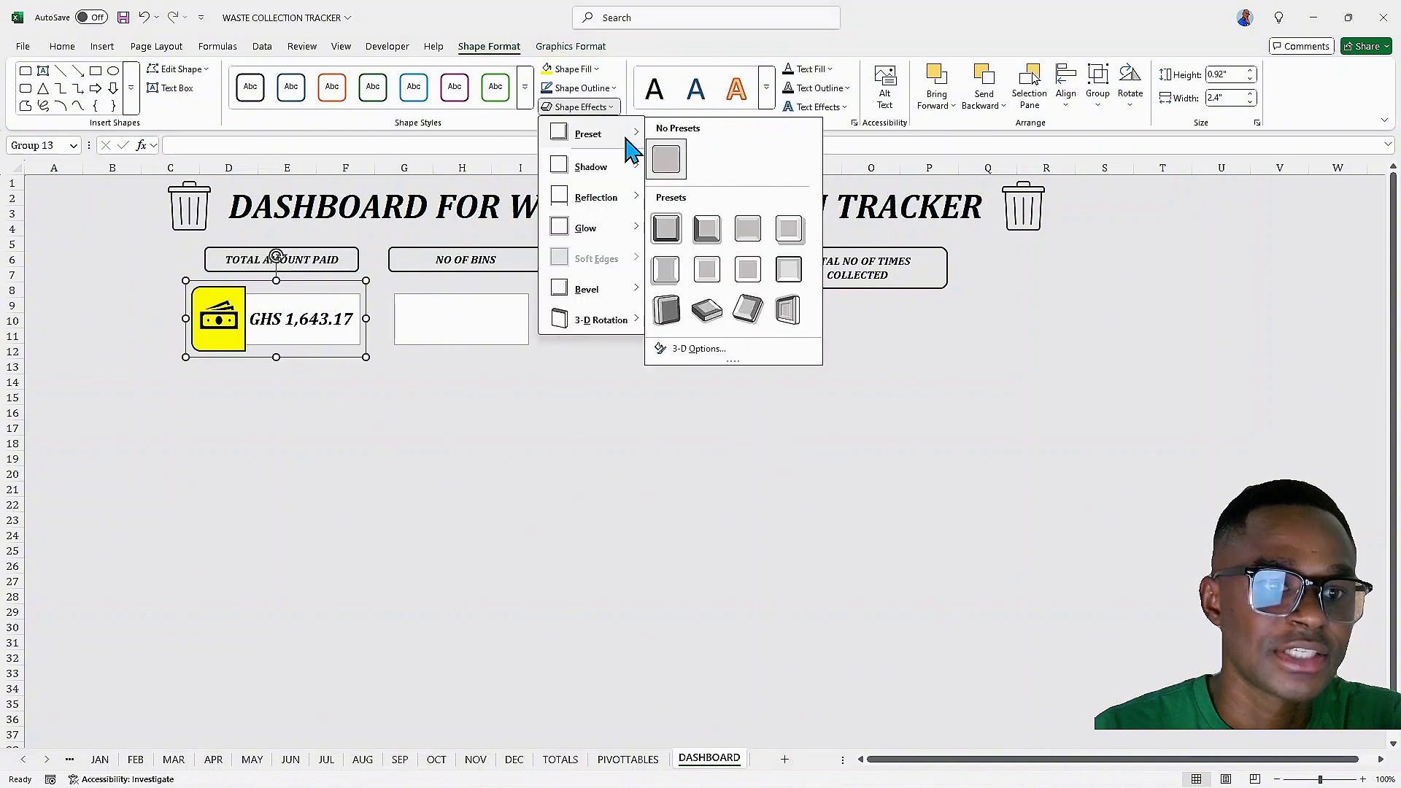
pyautogui.click(789, 311)
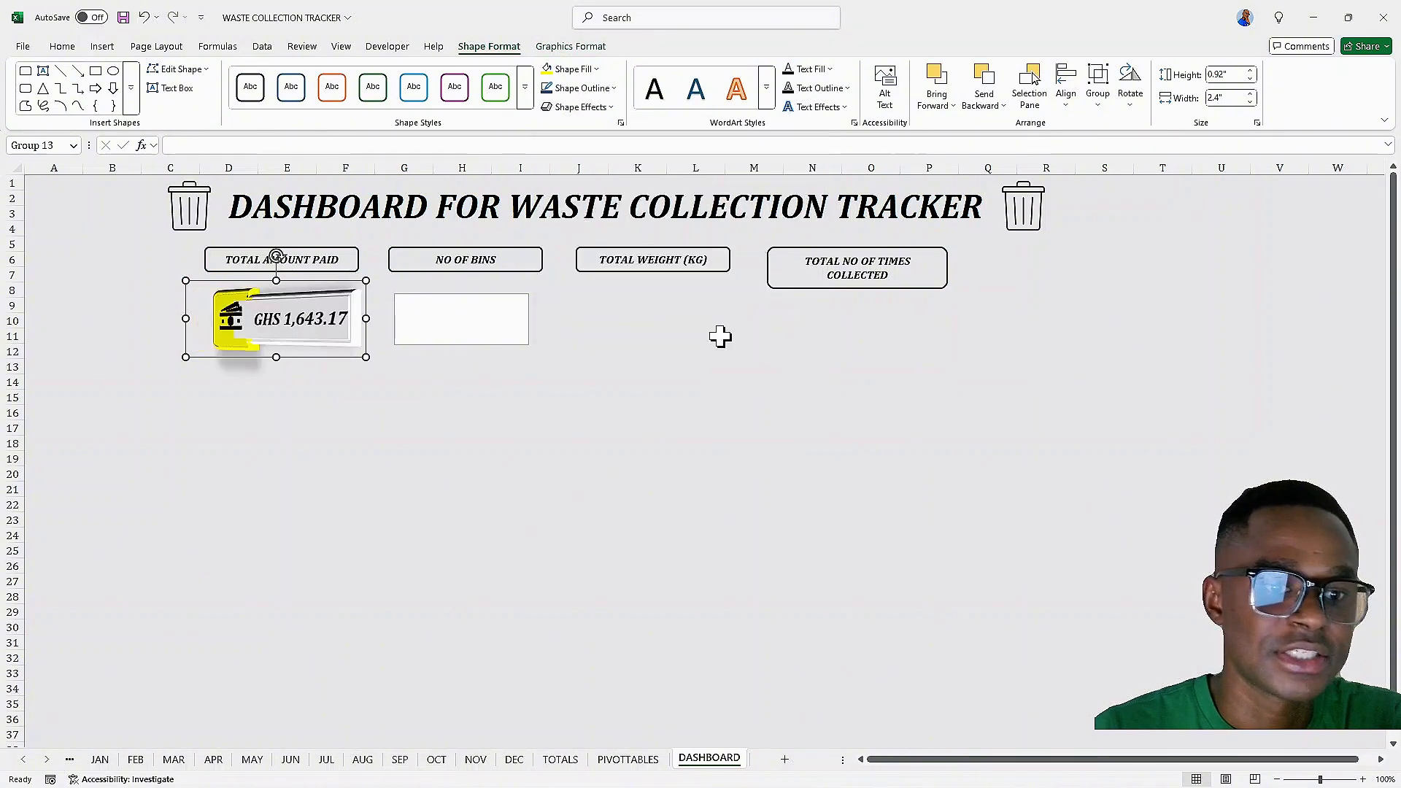
pyautogui.click(351, 414)
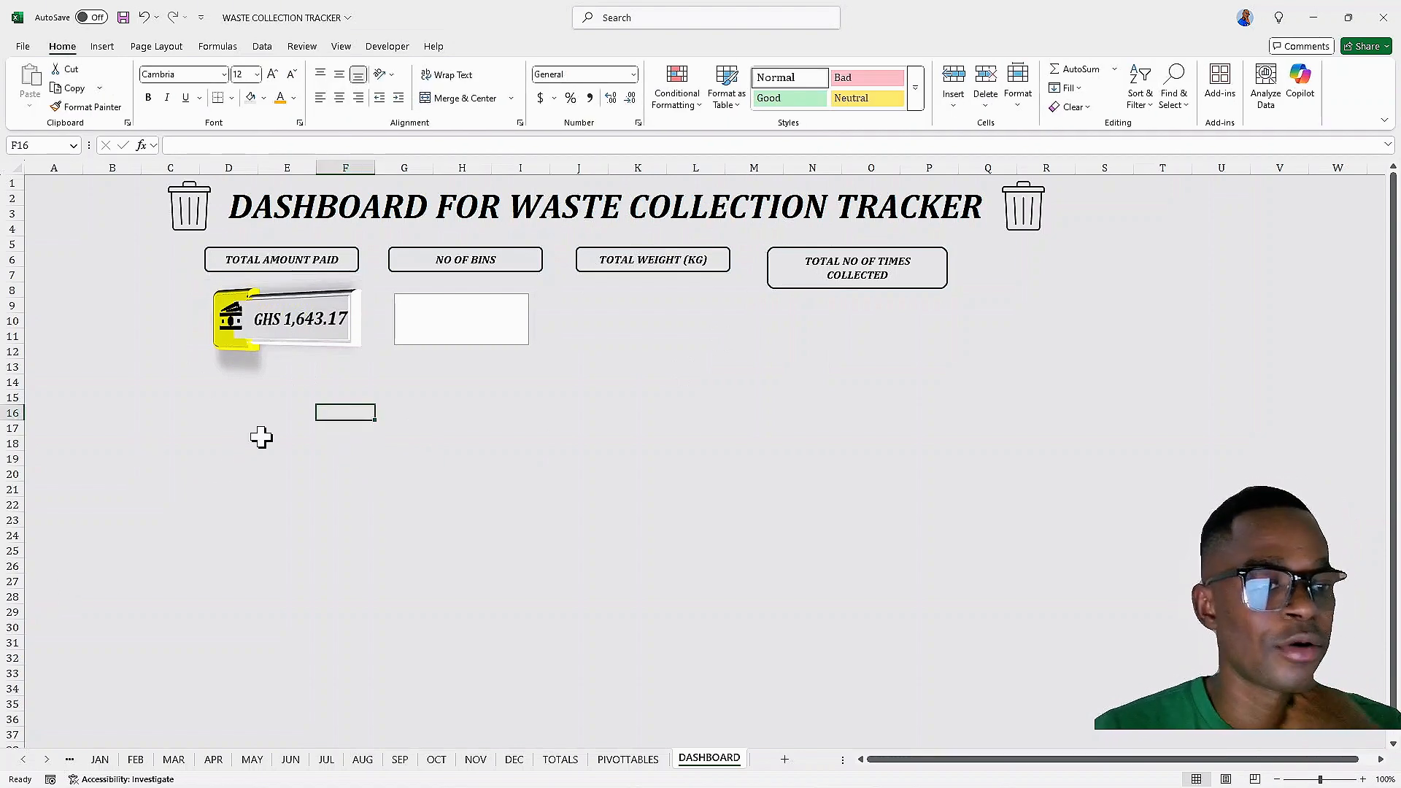
# Change the NO OF BINS value box to an oval and resize it to about 1.24 by 1.22 inches
pyautogui.click(419, 322)
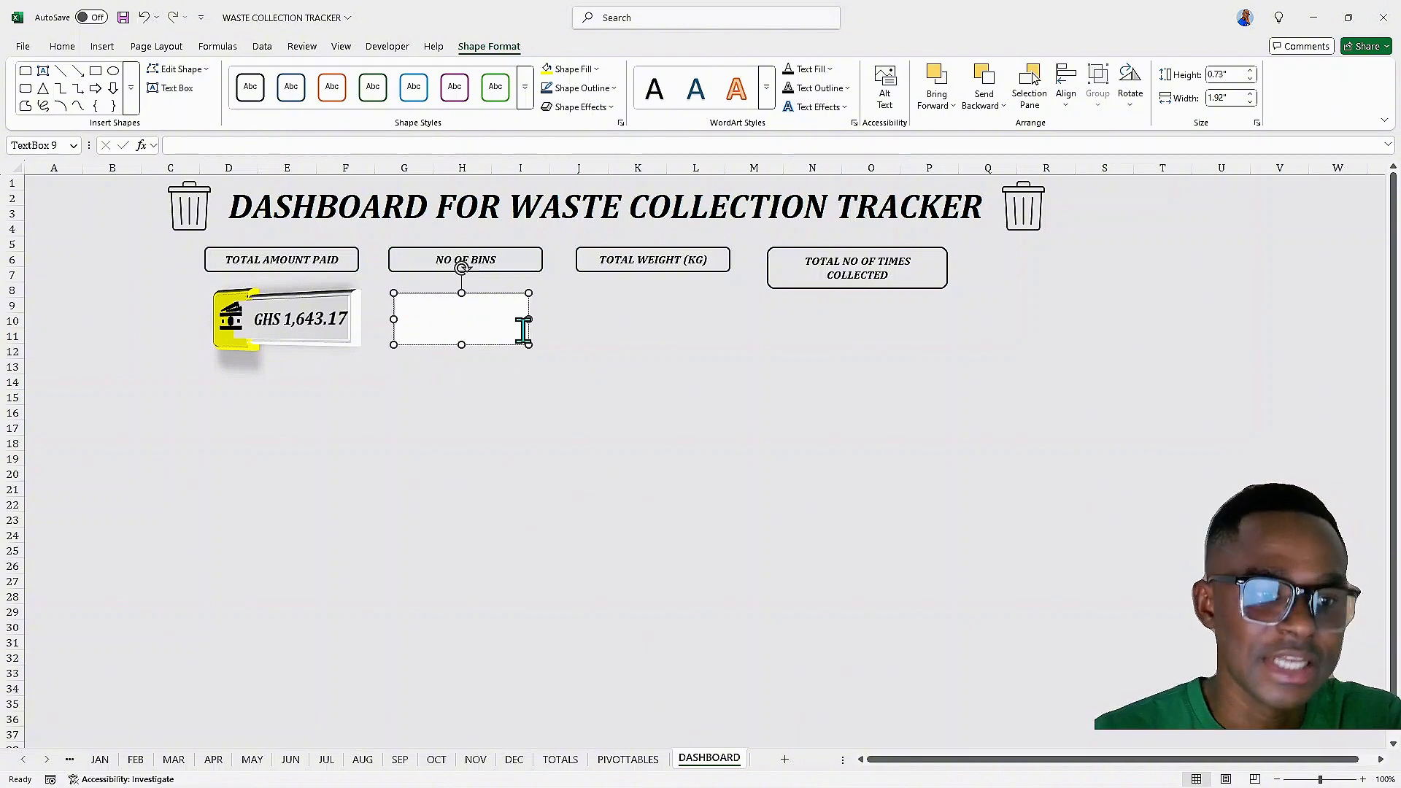
pyautogui.click(205, 70)
pyautogui.moveTo(212, 88)
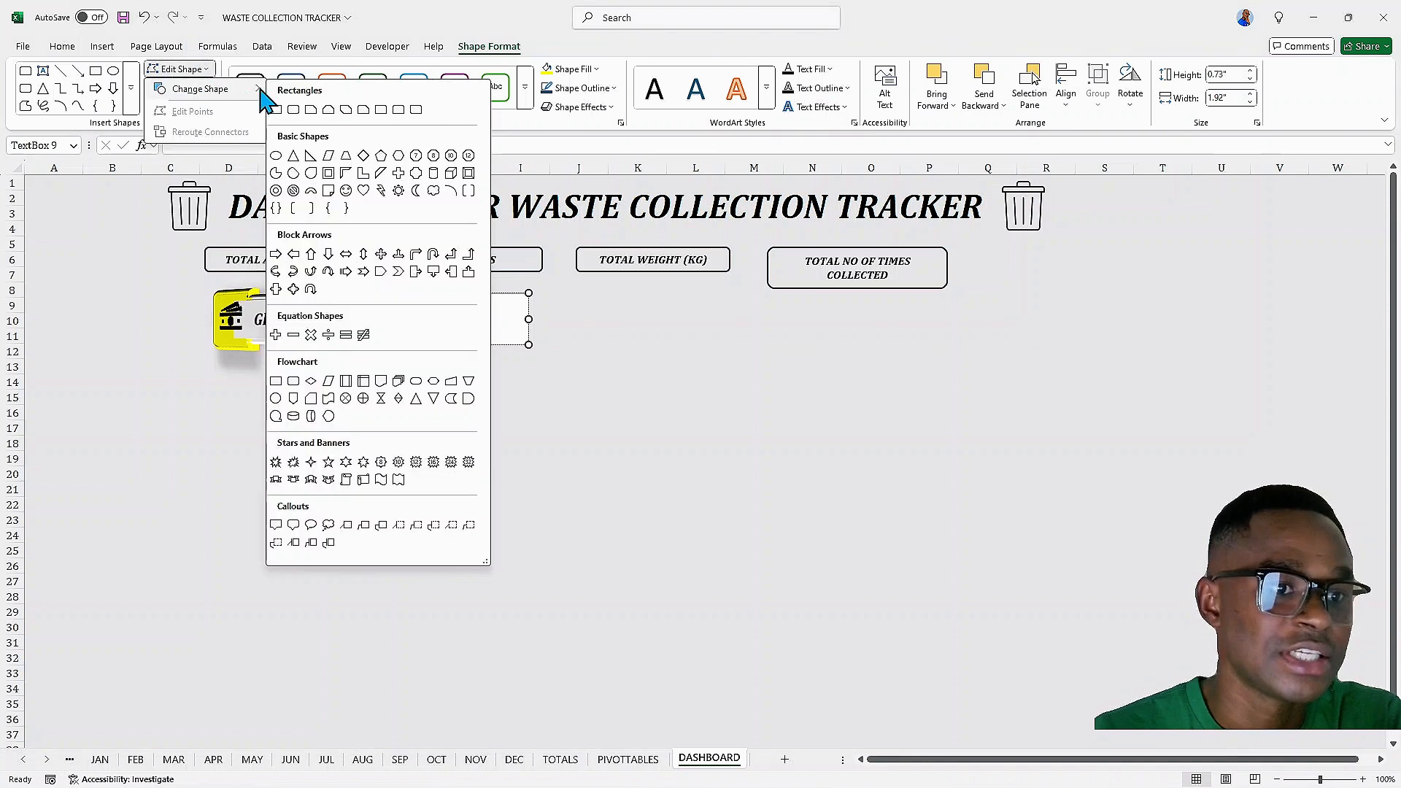
pyautogui.click(277, 156)
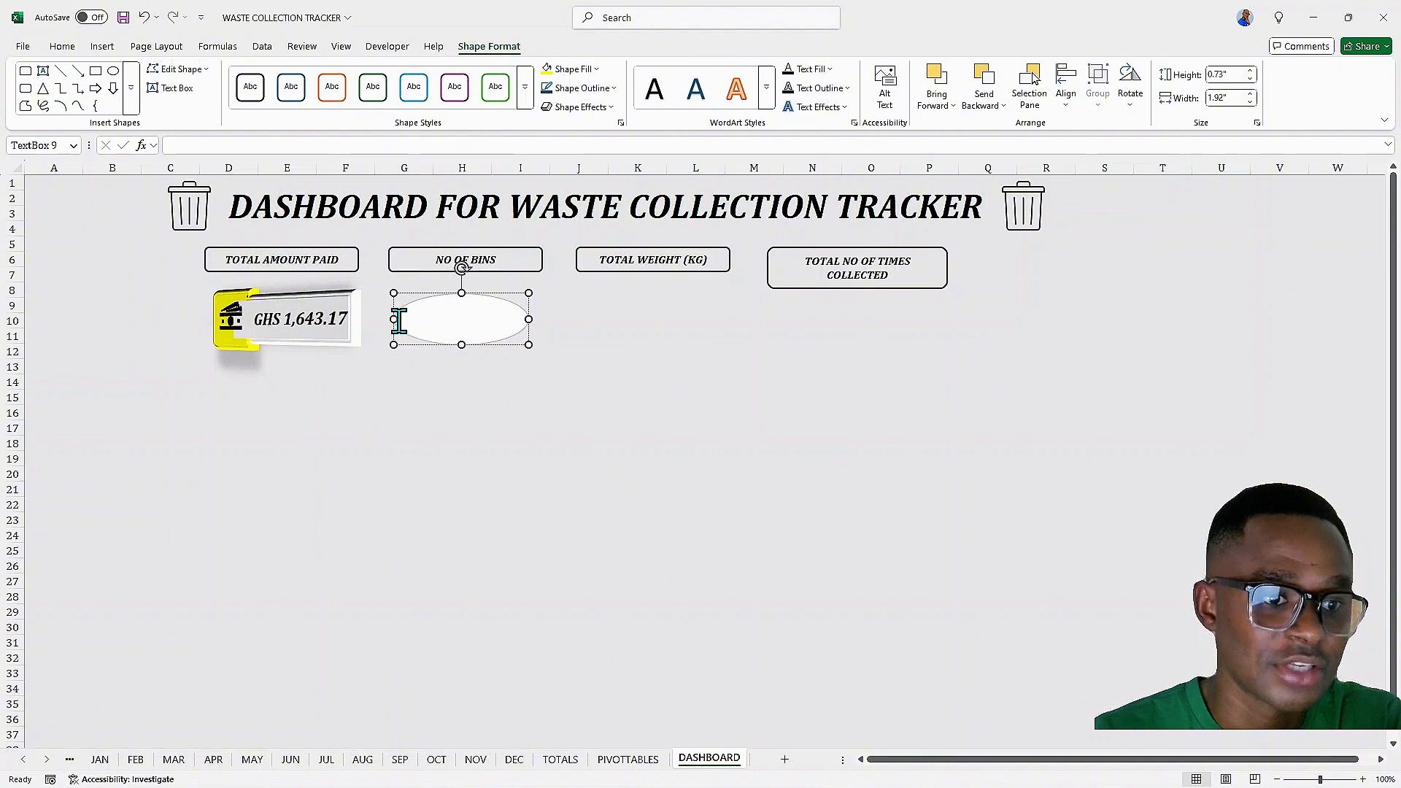
pyautogui.moveTo(396, 320); pyautogui.dragTo(491, 380)
pyautogui.click(459, 319)
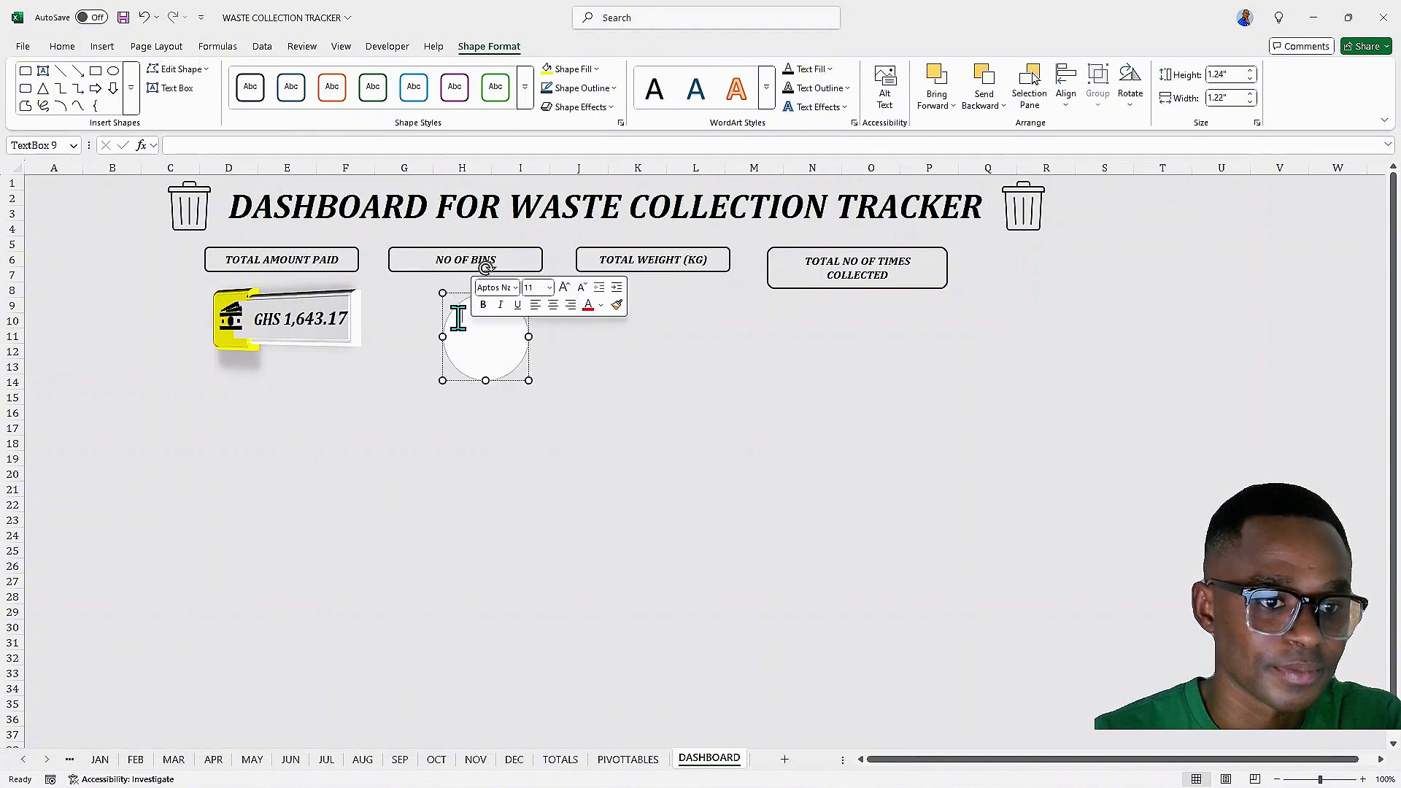
# Move the oval under the NO OF BINS header and link its text to =PIVOTTABLES!L4
pyautogui.moveTo(440, 300); pyautogui.dragTo(416, 295)
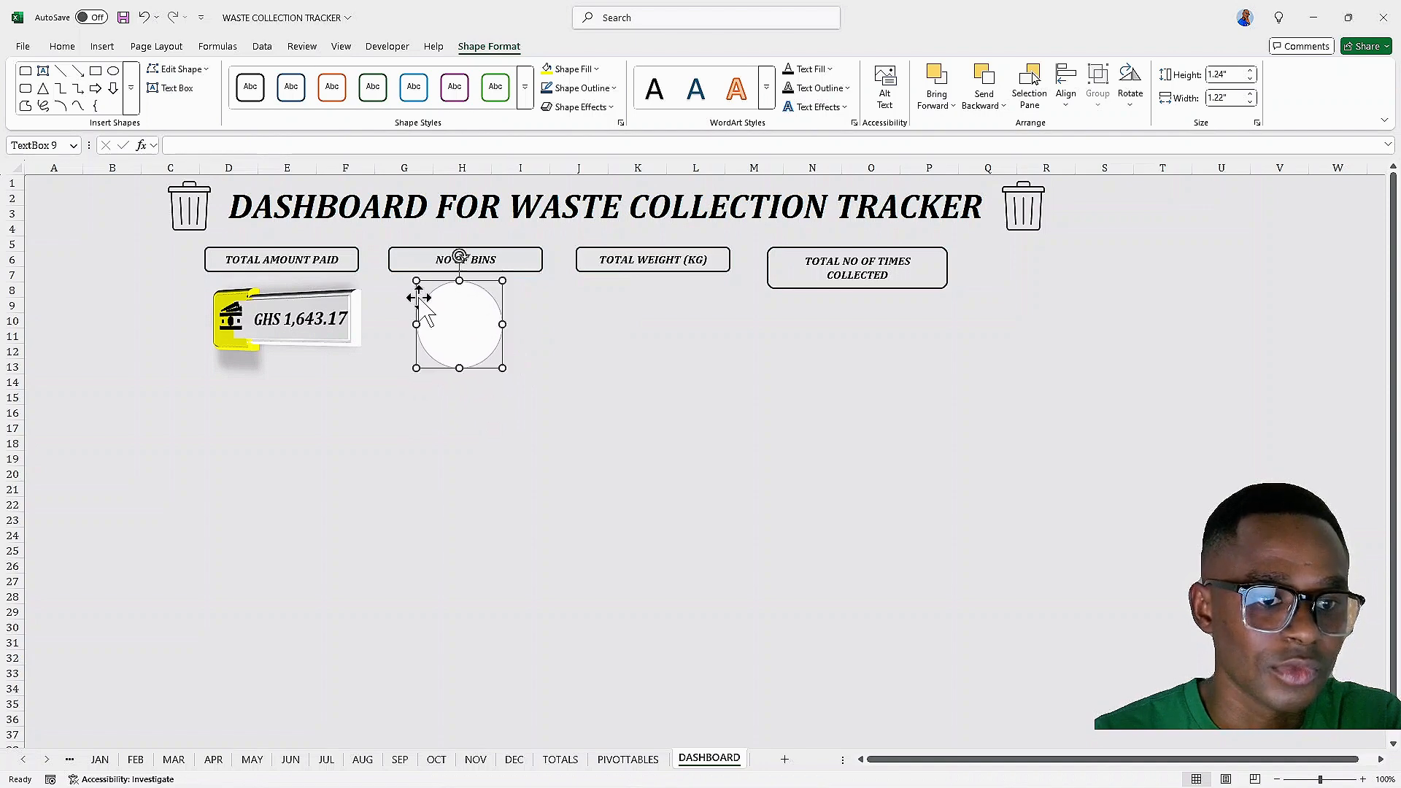
pyautogui.click(462, 327)
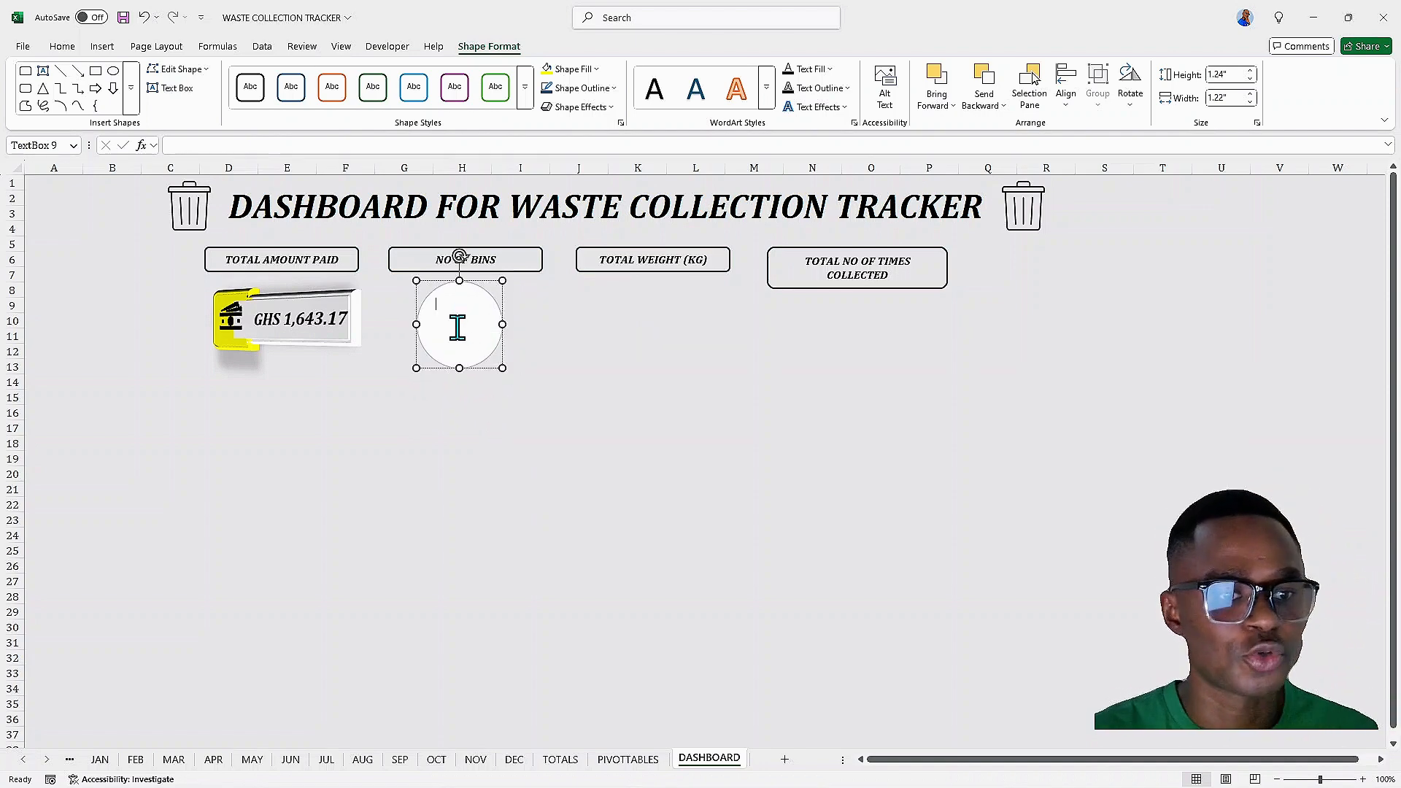
pyautogui.click(222, 148)
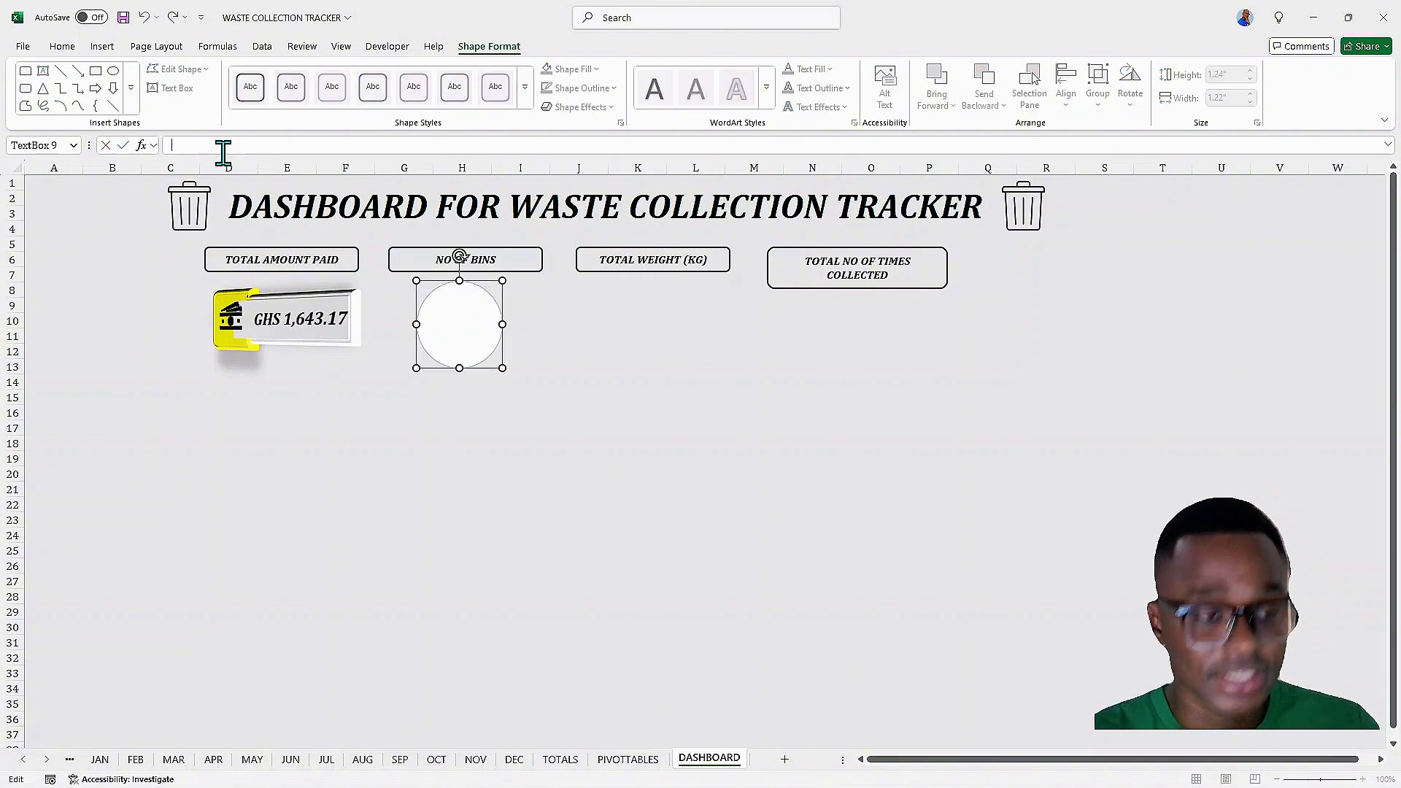
pyautogui.write('=')
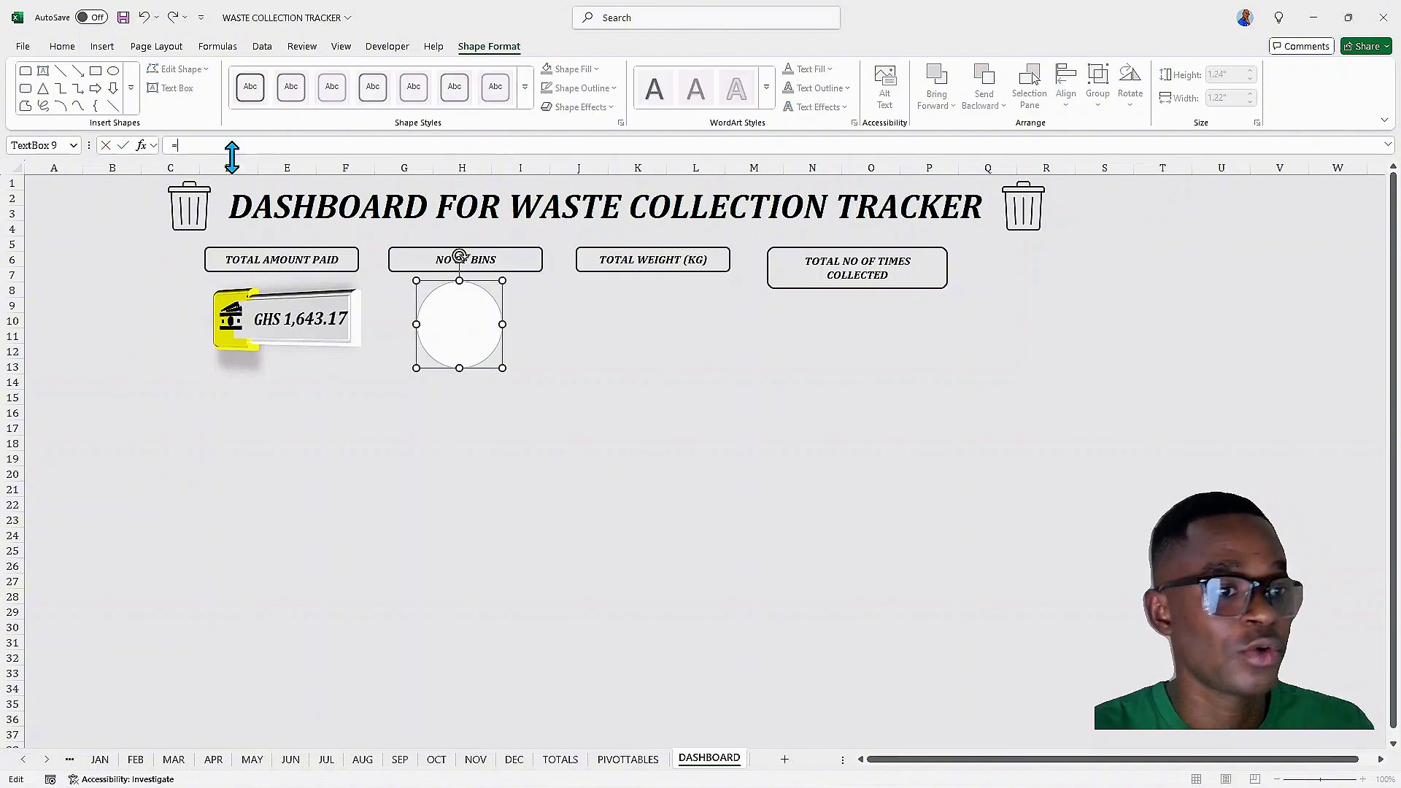
pyautogui.click(640, 759)
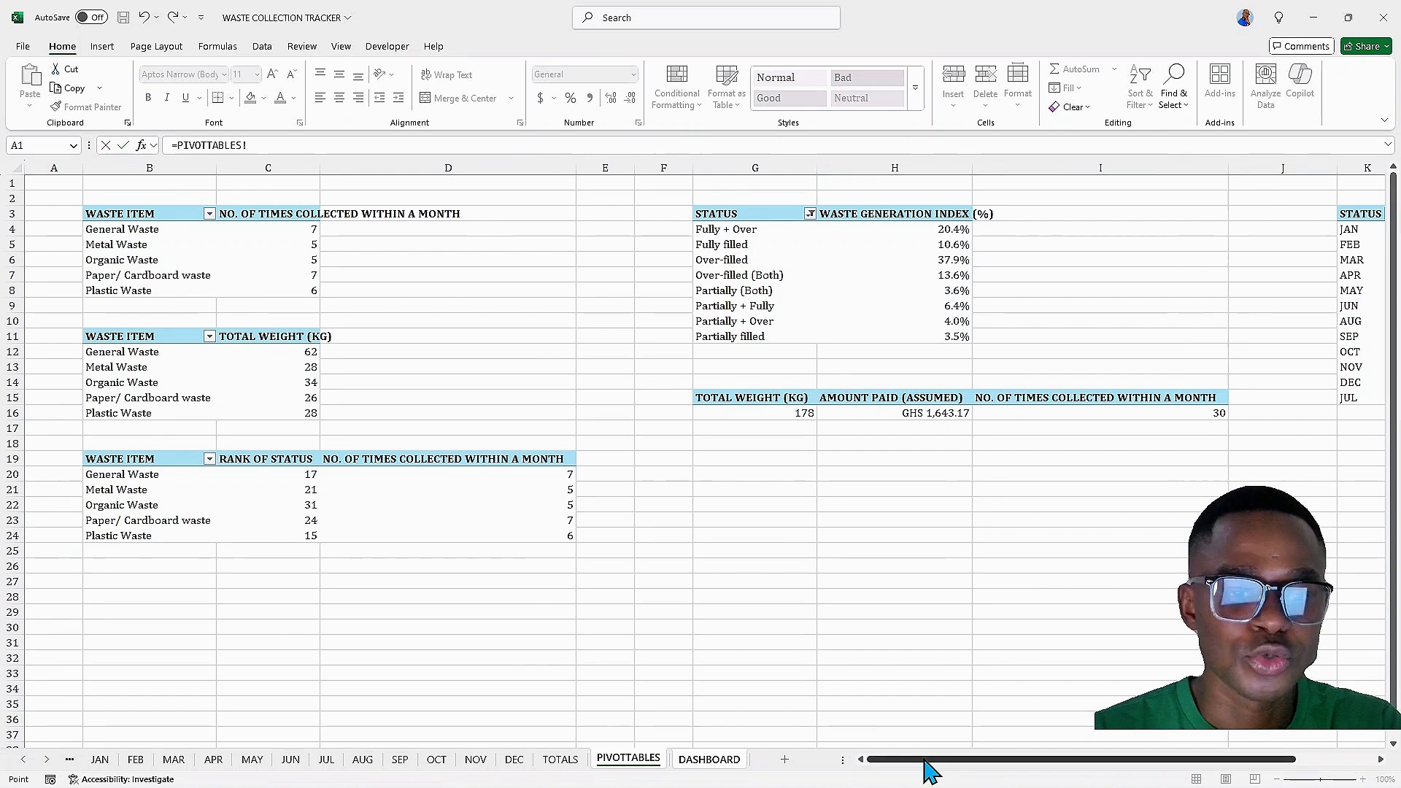
pyautogui.moveTo(924, 761); pyautogui.dragTo(1164, 762)
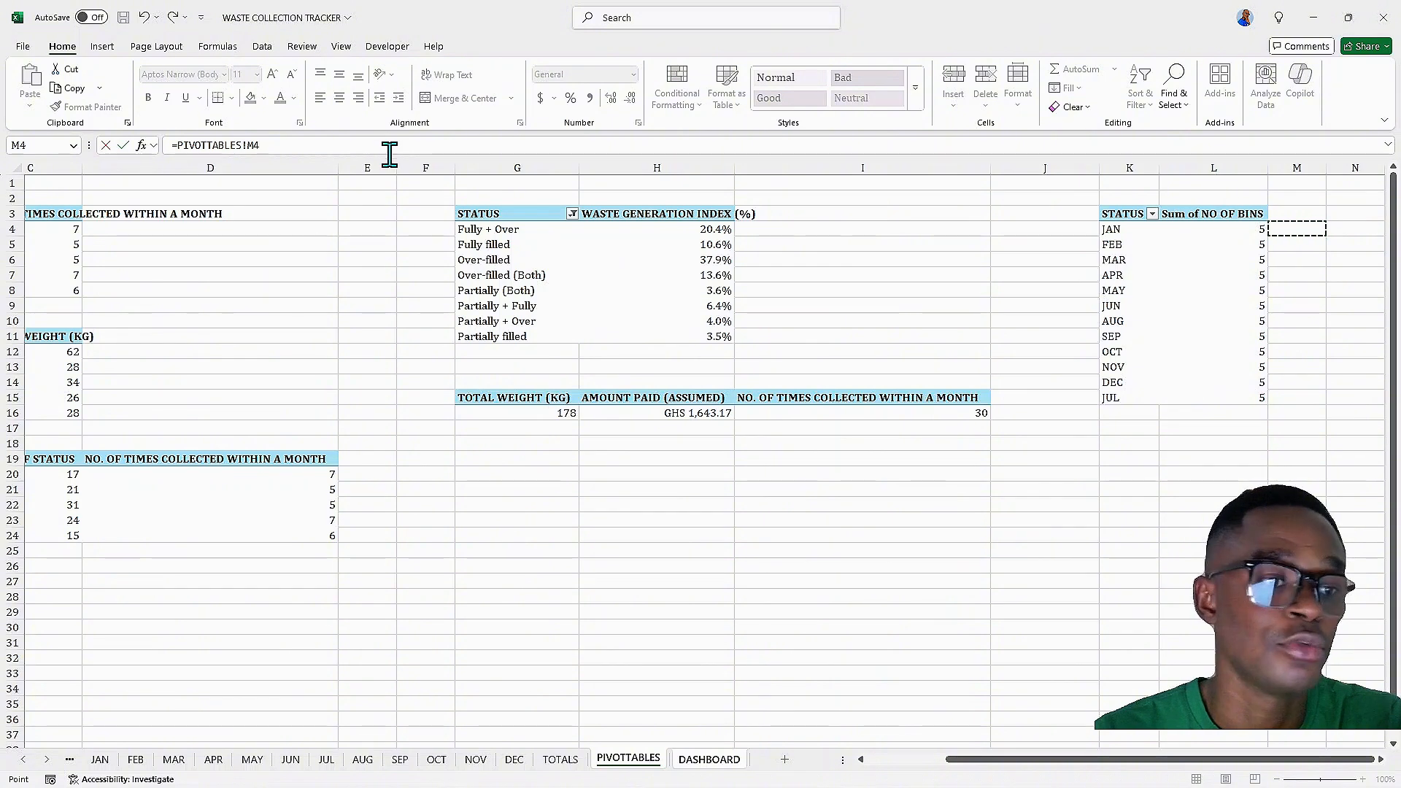
pyautogui.click(254, 145)
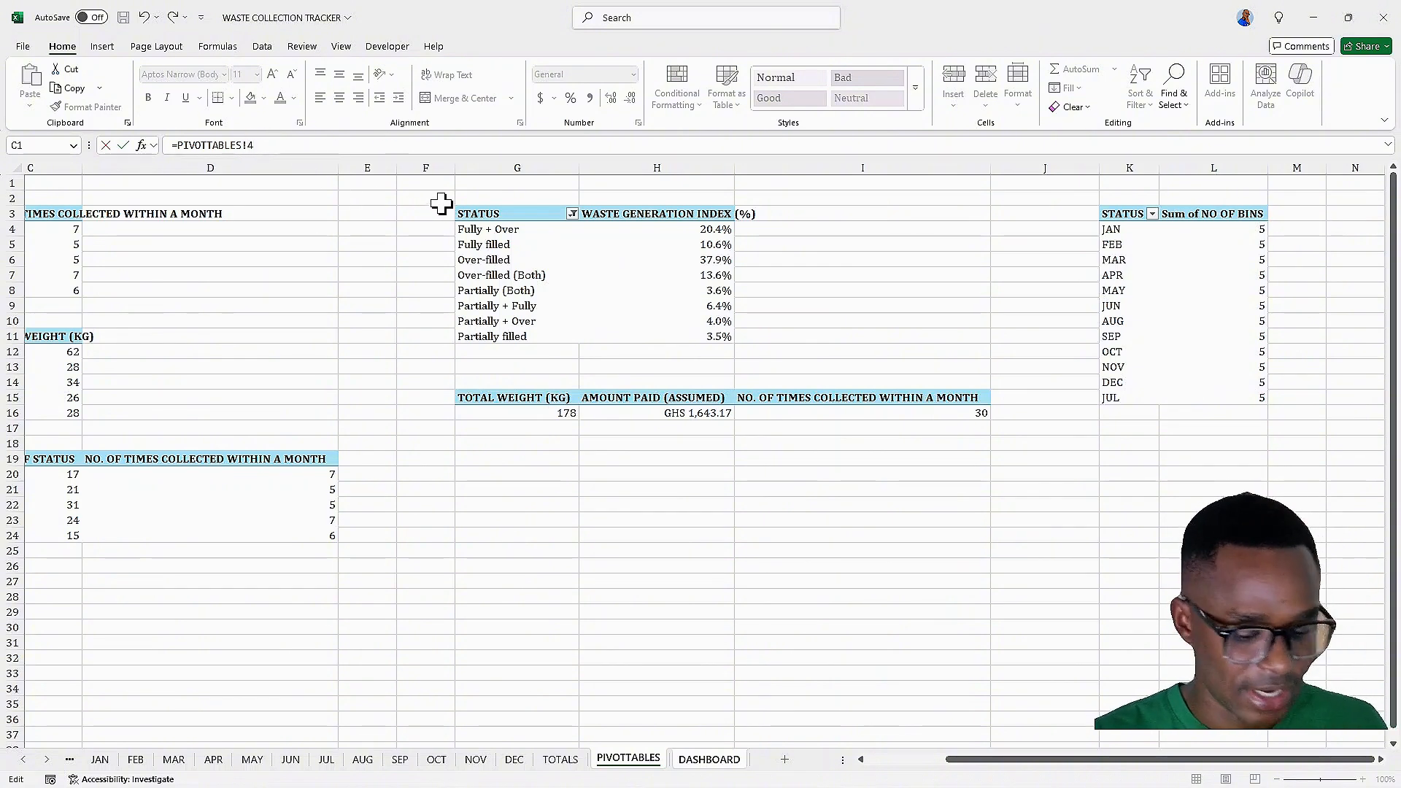
pyautogui.write('L')
pyautogui.press('Return')
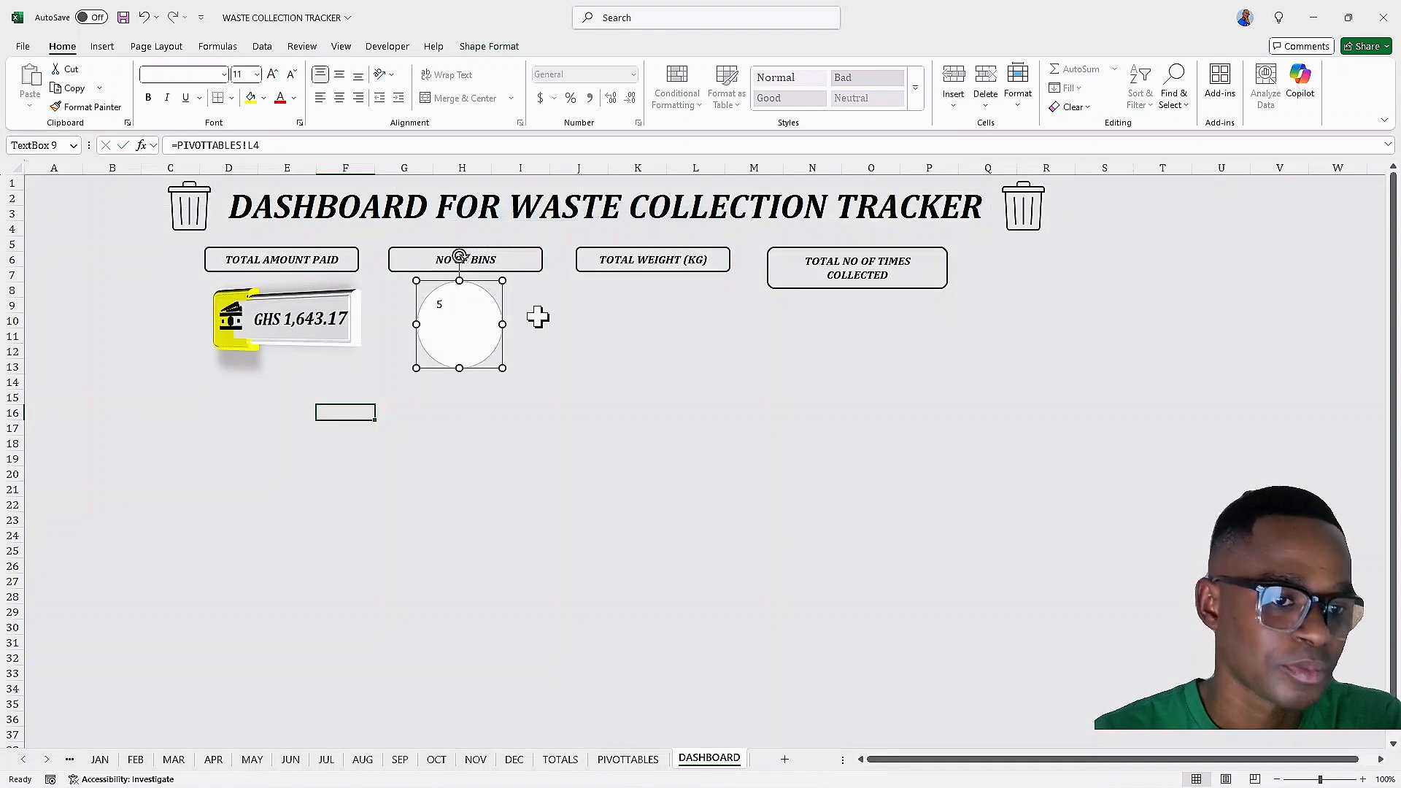
# Centre the bins value in the oval, make it bold and enlarge it to 40 pt
pyautogui.click(438, 304)
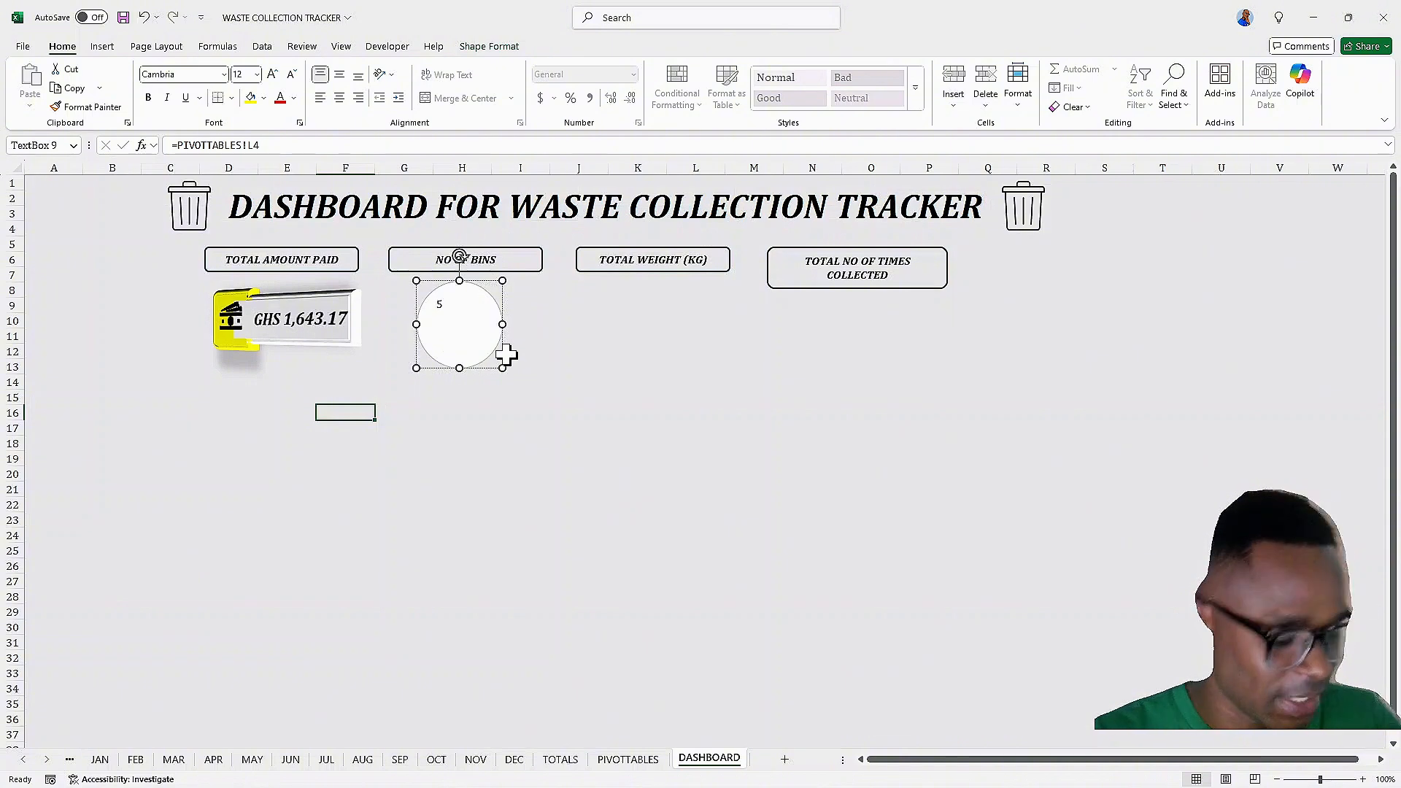
pyautogui.moveTo(487, 340); pyautogui.dragTo(354, 300)
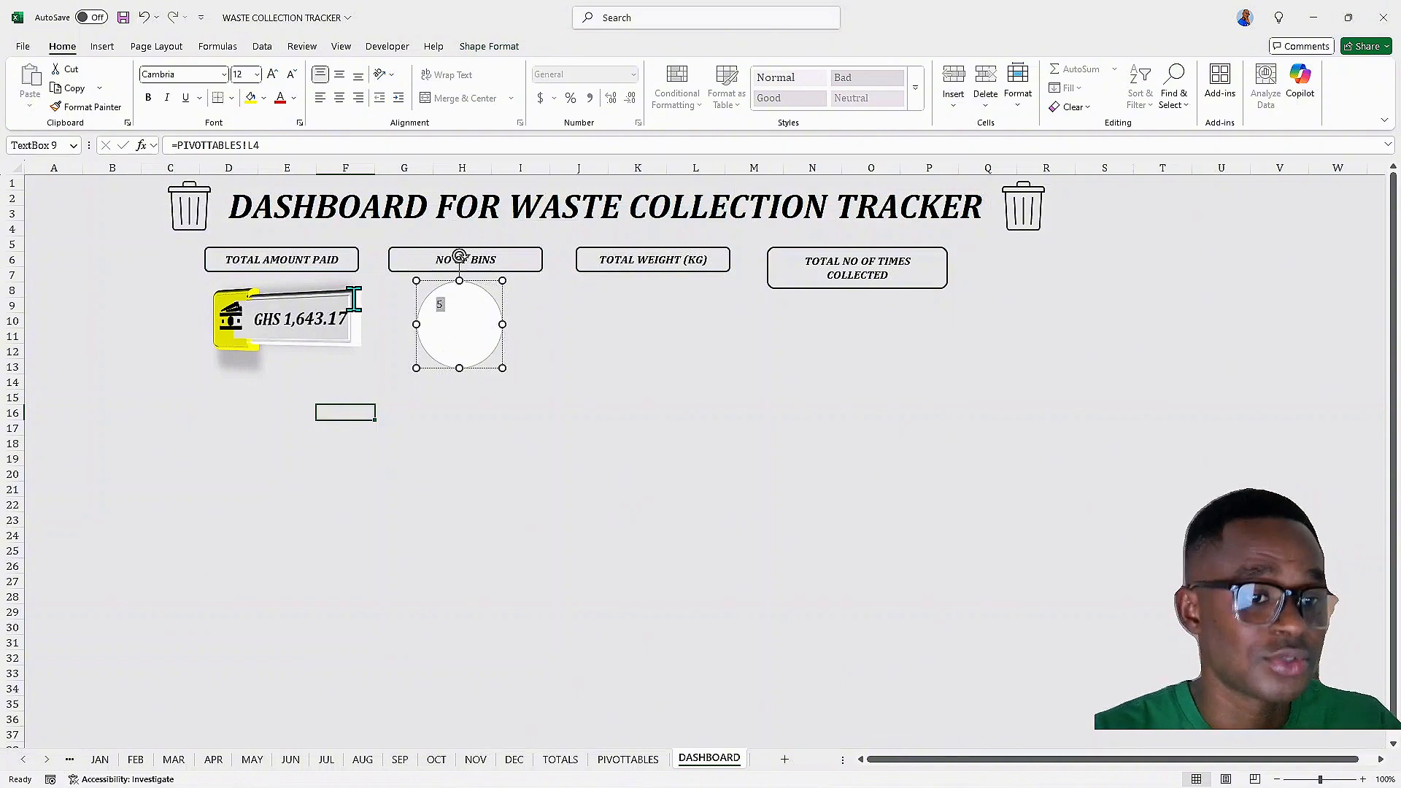
pyautogui.click(339, 97)
pyautogui.click(339, 74)
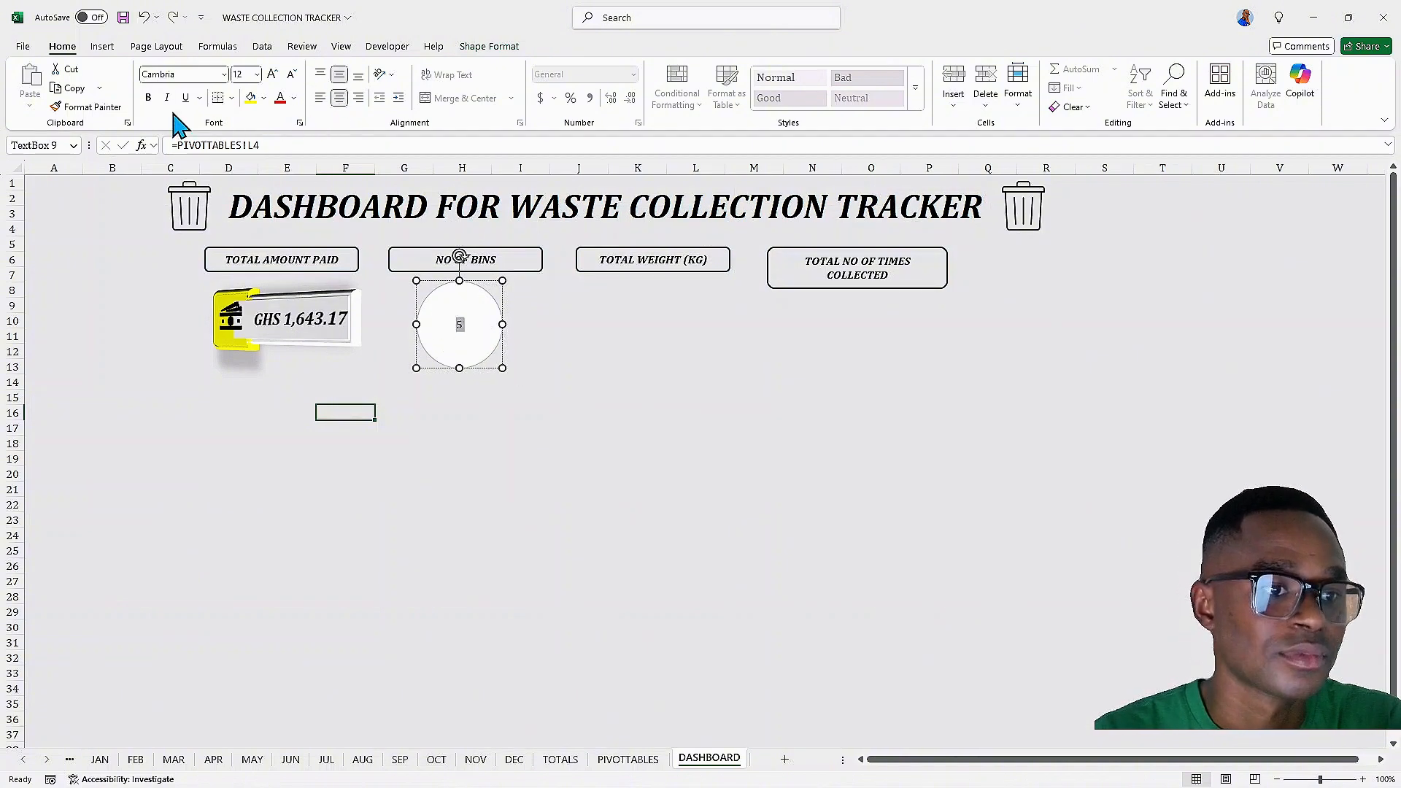
pyautogui.click(148, 98)
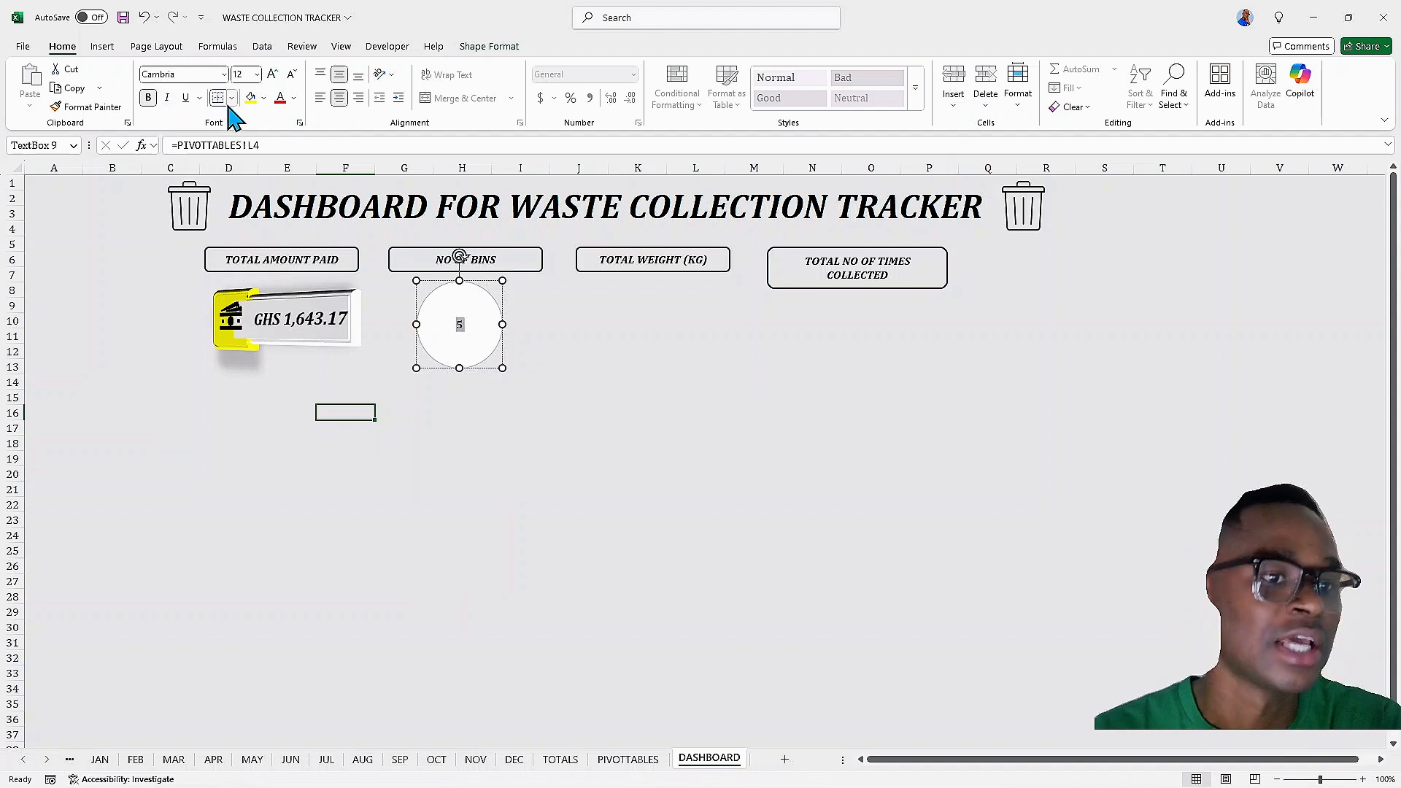
pyautogui.click(272, 75)
pyautogui.click(273, 76)
pyautogui.click(272, 75)
pyautogui.click(272, 75)
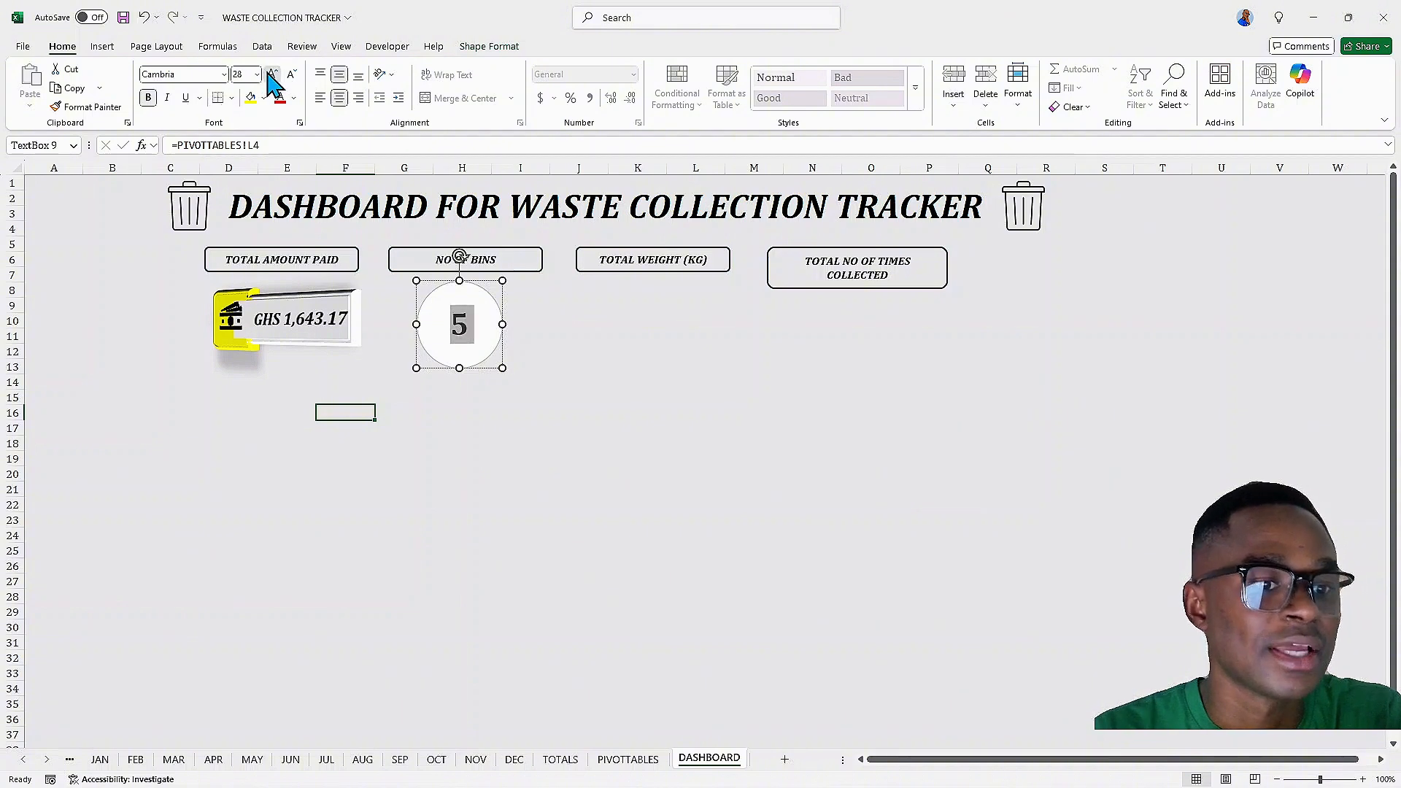
pyautogui.click(272, 75)
pyautogui.click(272, 75)
pyautogui.click(272, 75)
pyautogui.click(273, 75)
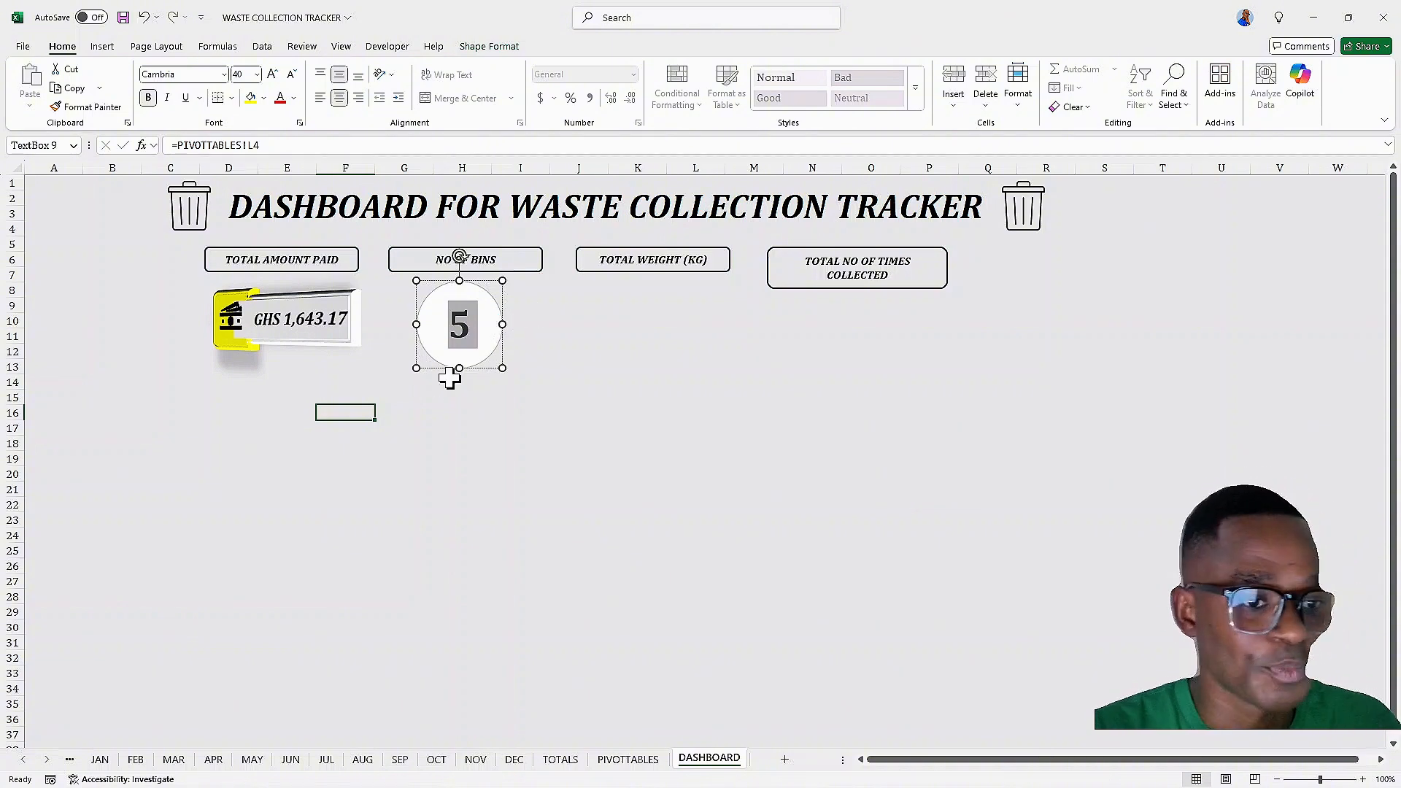
# Nudge the bins oval and copy it under the TOTAL WEIGHT (KG) and TOTAL NO OF TIMES COLLECTED headers
pyautogui.click(514, 366)
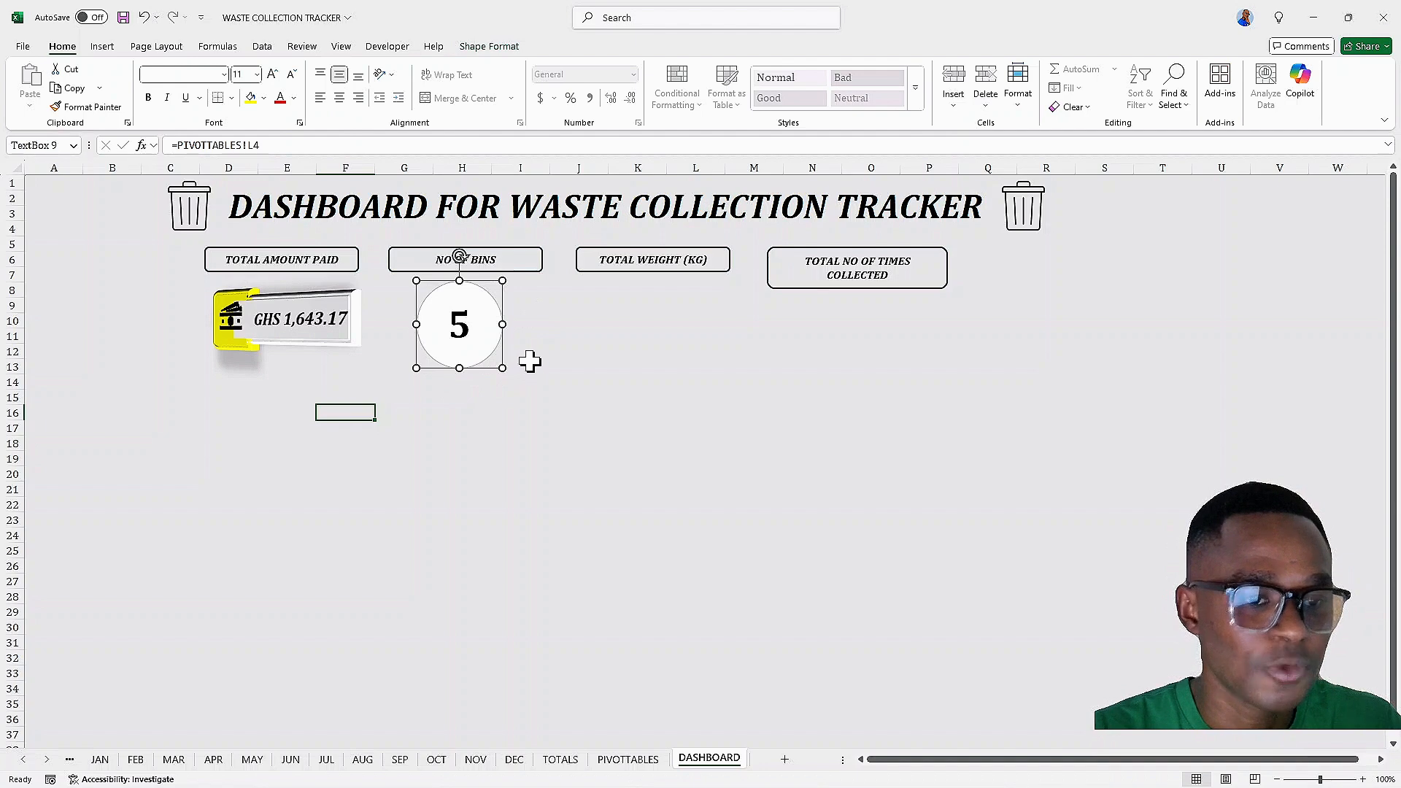
pyautogui.press('Right')
pyautogui.press('Right')
pyautogui.press('Right')
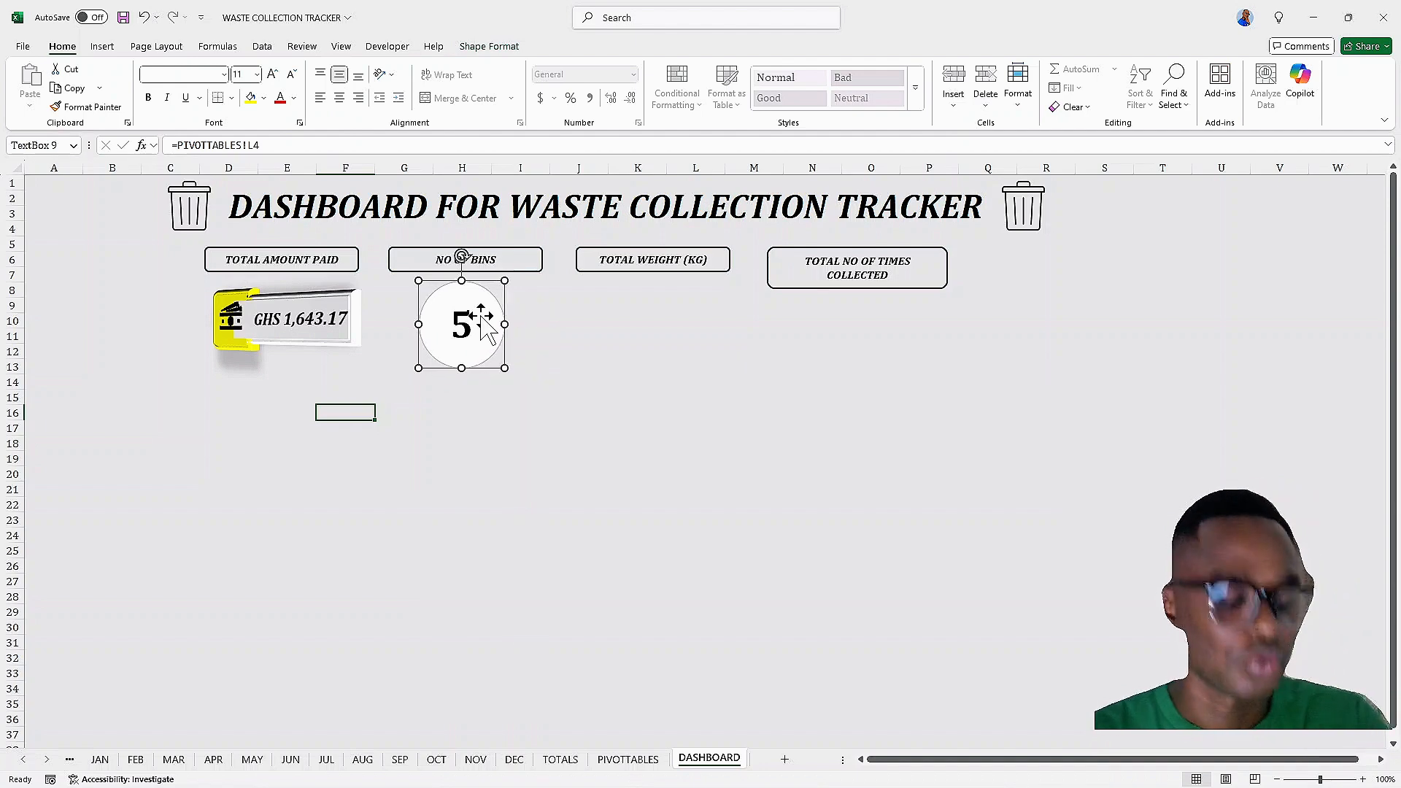
pyautogui.keyDown('ctrl'); pyautogui.moveTo(481, 316); pyautogui.dragTo(880, 361); pyautogui.keyUp('ctrl')
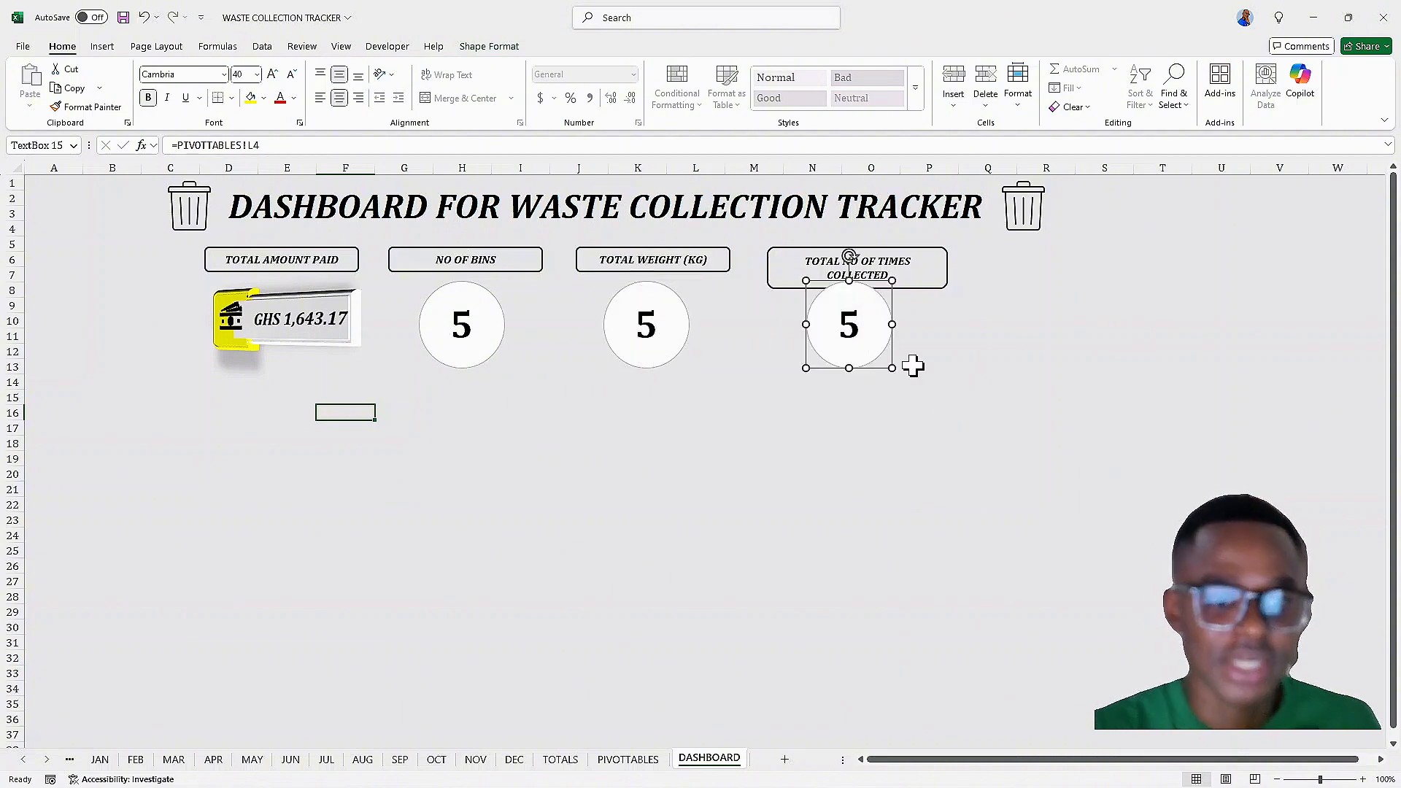
pyautogui.press('Down')
pyautogui.press('Down')
pyautogui.press('Down')
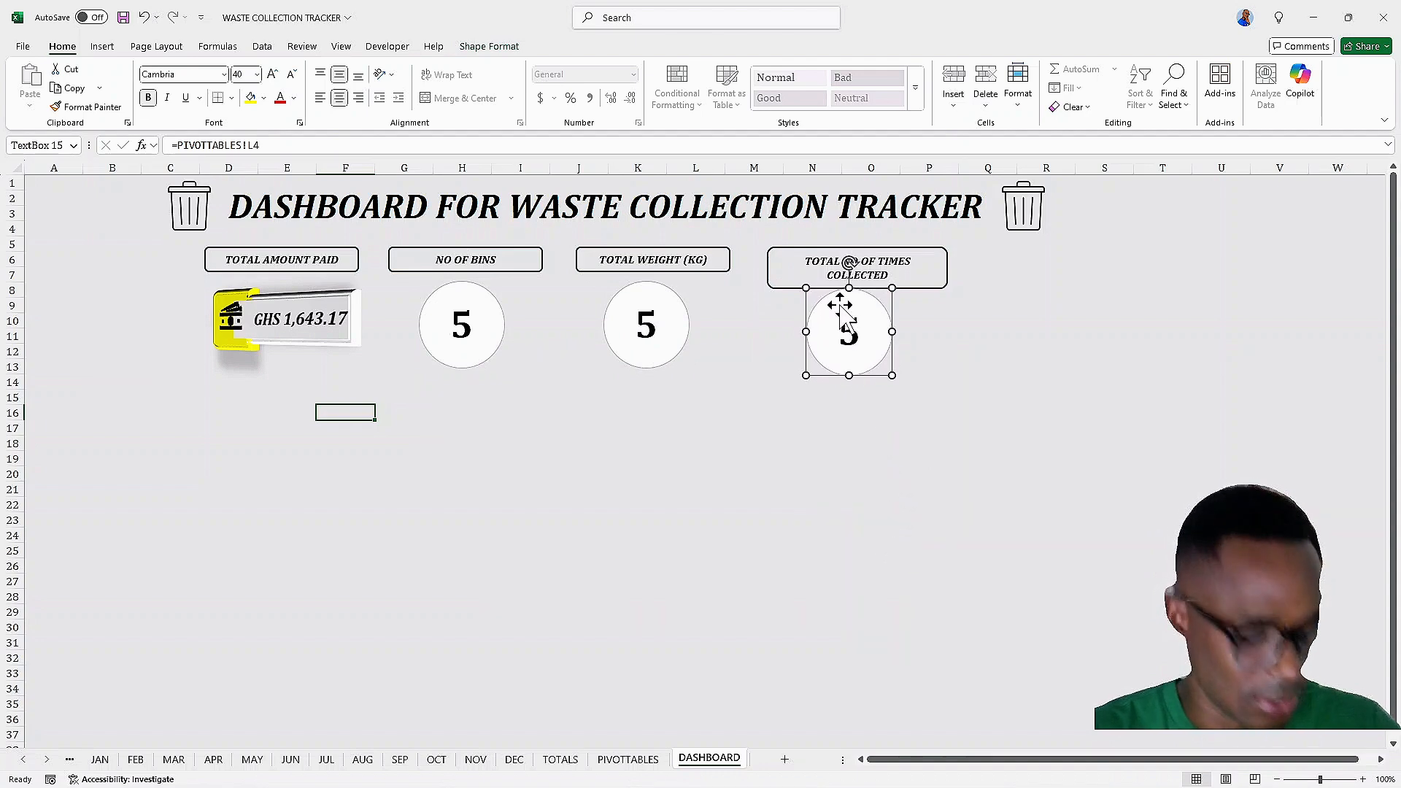
pyautogui.hotkey('ctrl', 'z')
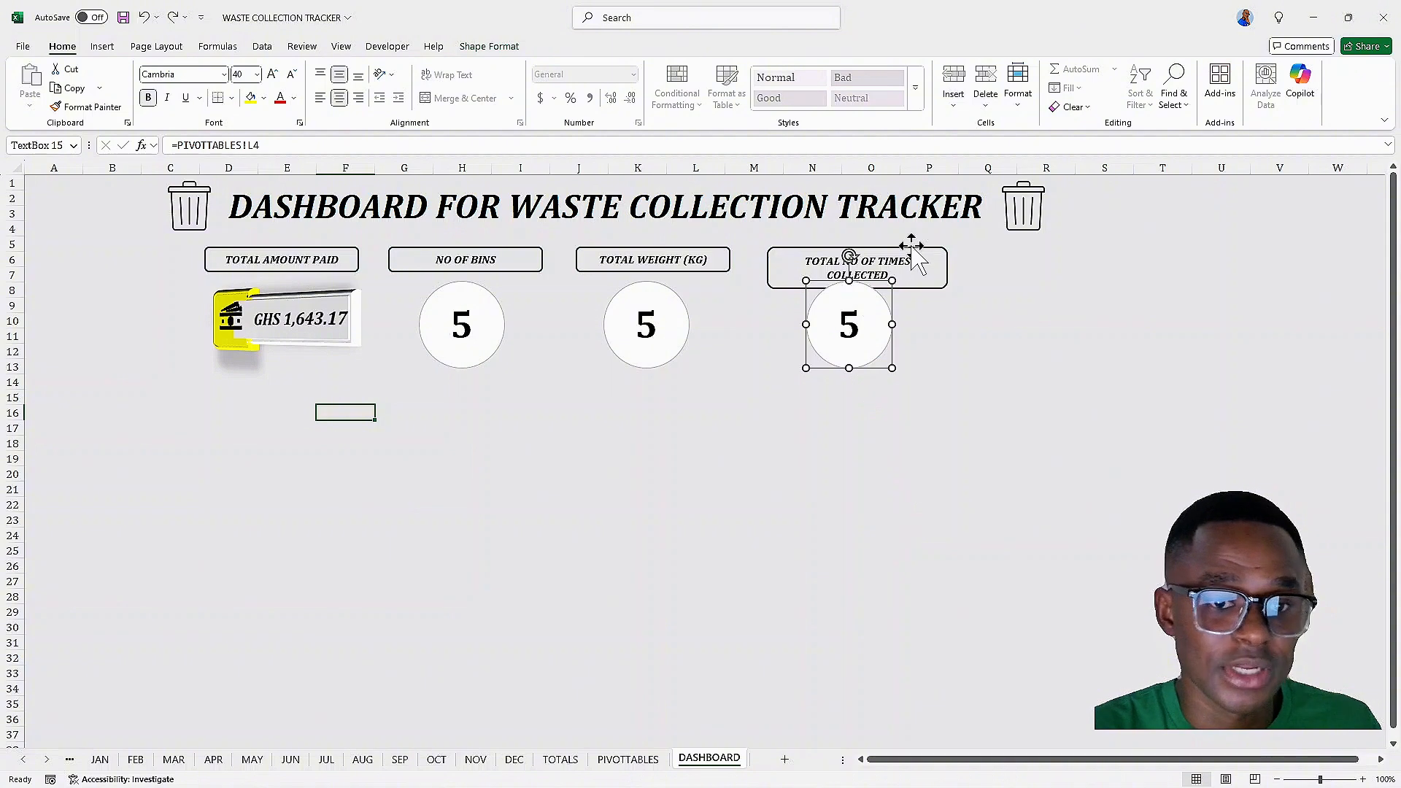
# Widen the TOTAL NO OF TIMES COLLECTED header box so its text fits on one line and reduce its height
pyautogui.click(951, 275)
pyautogui.click(932, 252)
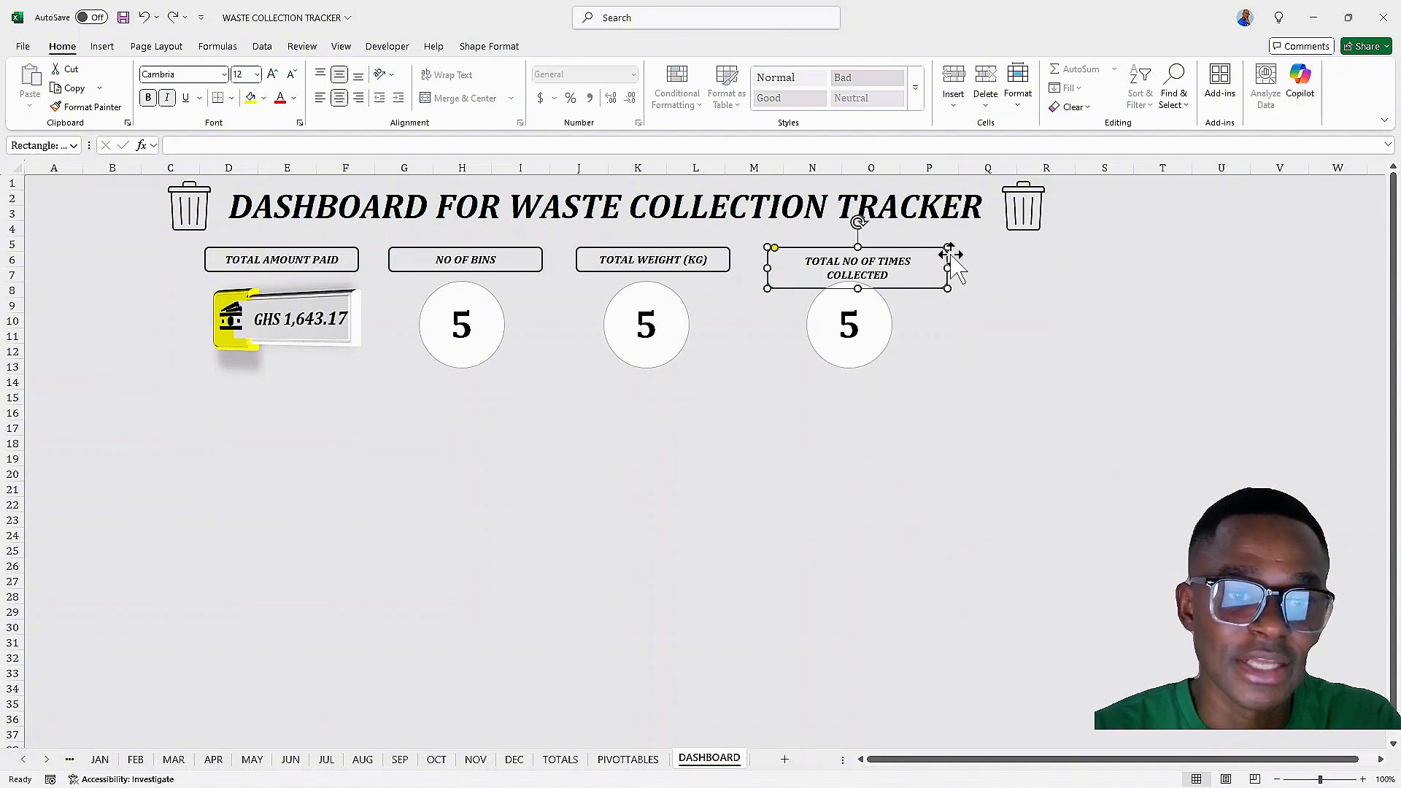
pyautogui.moveTo(948, 268); pyautogui.dragTo(988, 268)
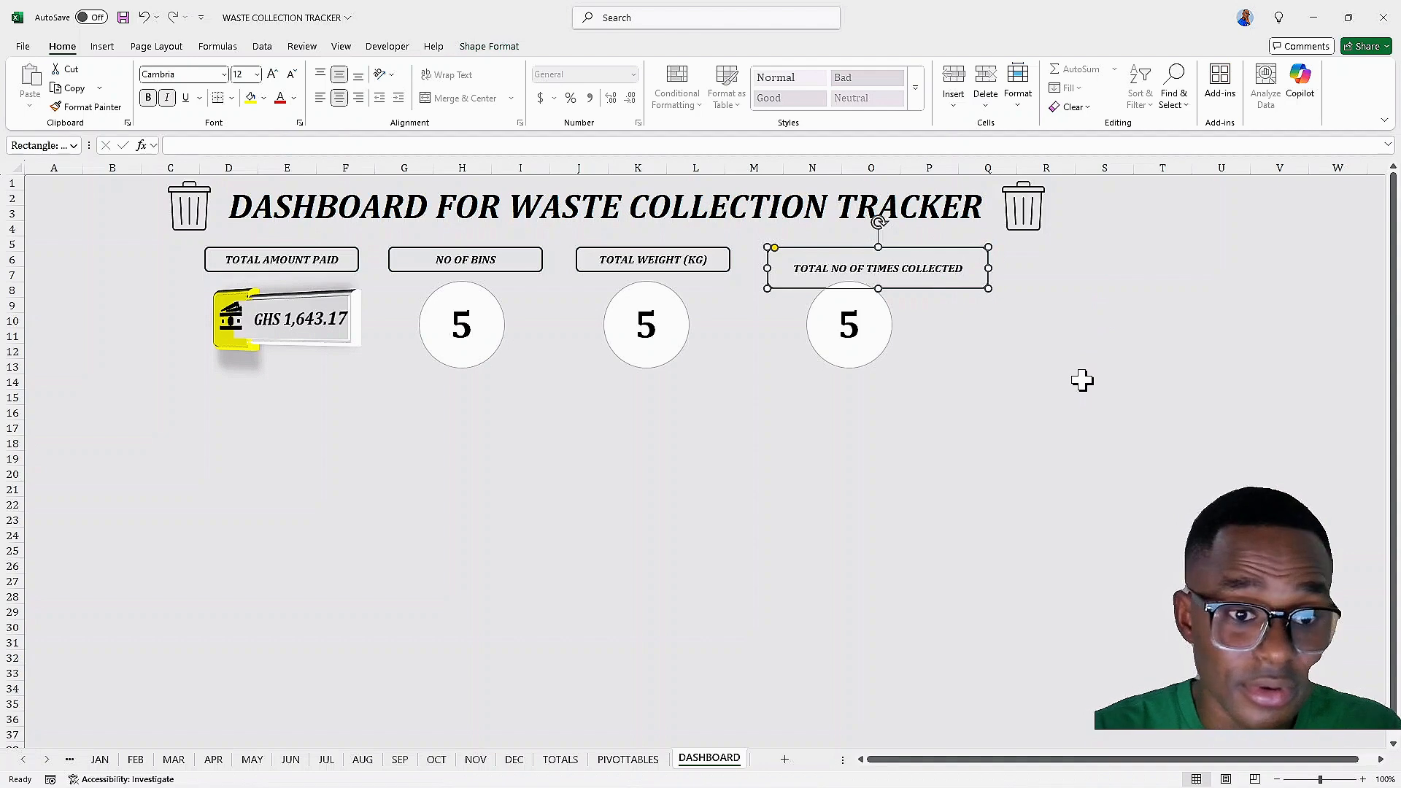
pyautogui.moveTo(880, 288); pyautogui.dragTo(878, 272)
pyautogui.click(878, 275)
pyautogui.click(878, 274)
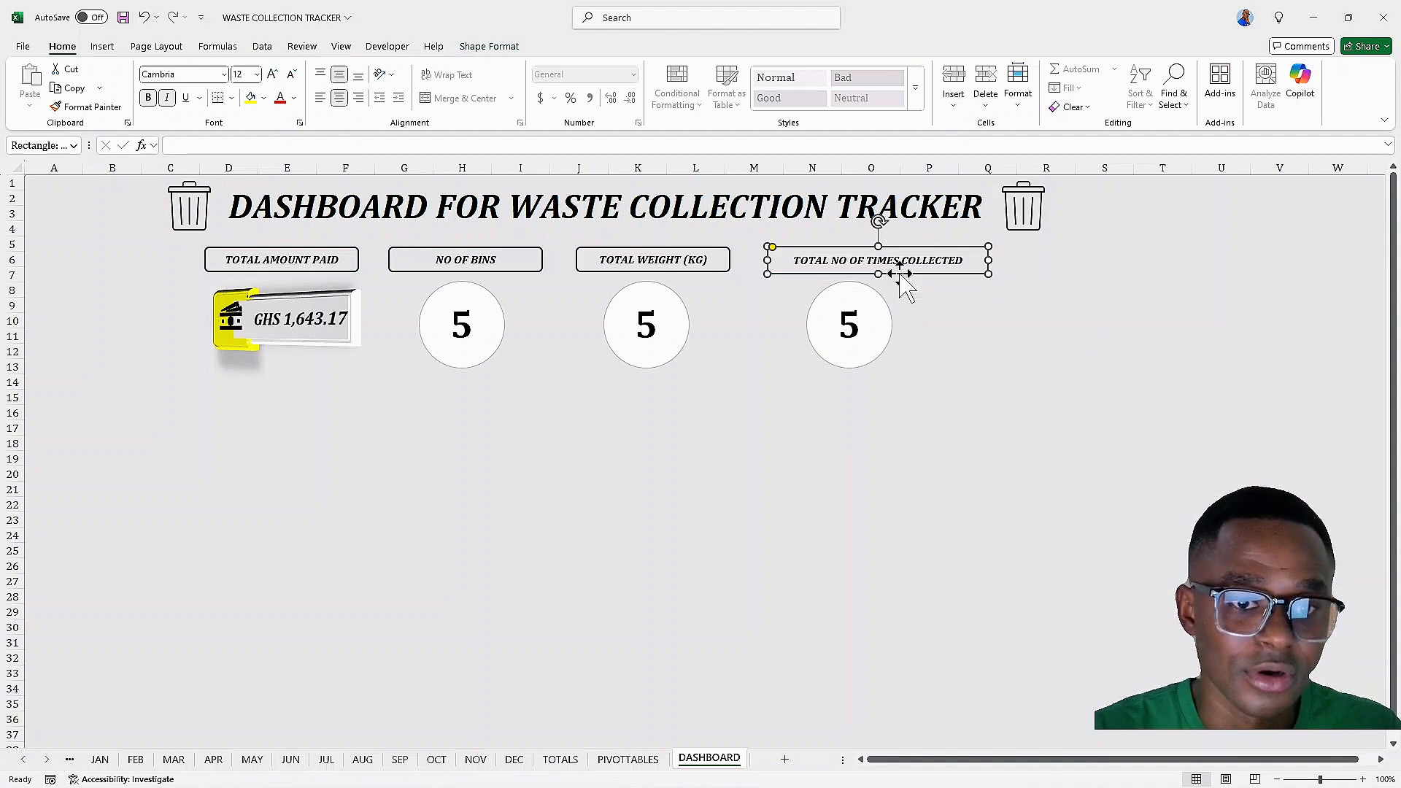
# Nudge the oval under TOTAL WEIGHT (KG) slightly to centre it below its header
pyautogui.click(664, 324)
pyautogui.press('Right')
pyautogui.press('Right')
pyautogui.press('Right')
pyautogui.press('Right')
pyautogui.press('Right')
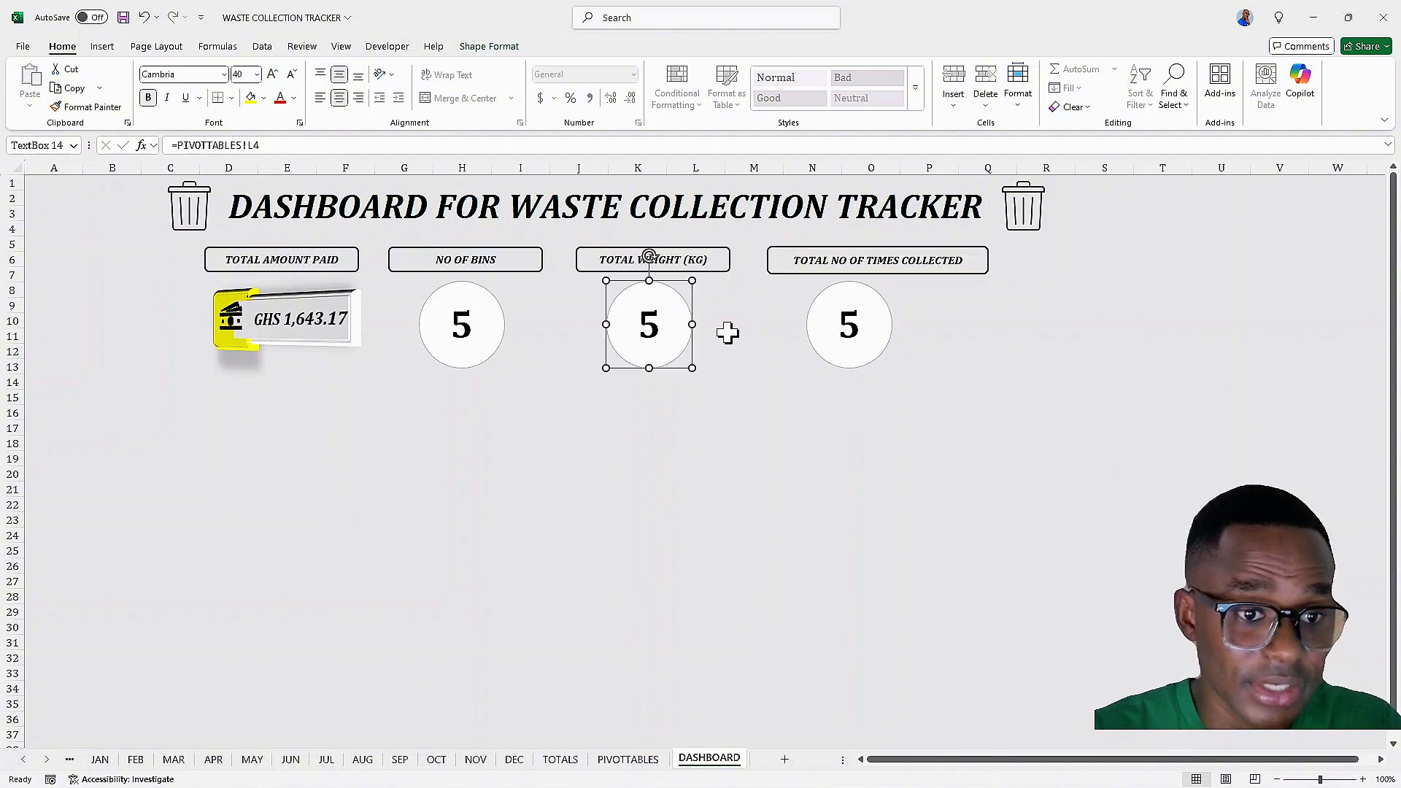
# Link the TOTAL WEIGHT oval's text to =PIVOTTABLES!G16
pyautogui.click(657, 321)
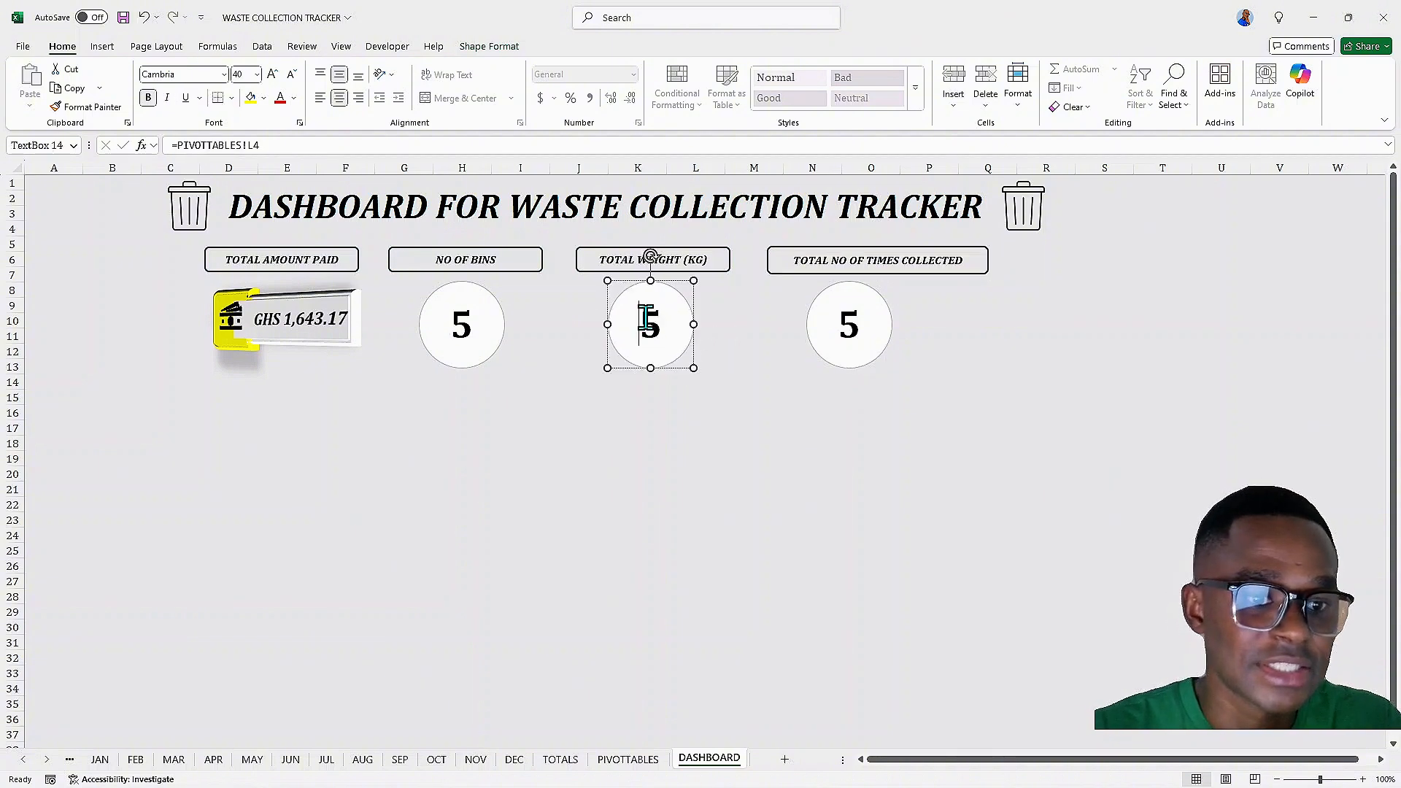
pyautogui.click(323, 146)
pyautogui.press('BackSpace')
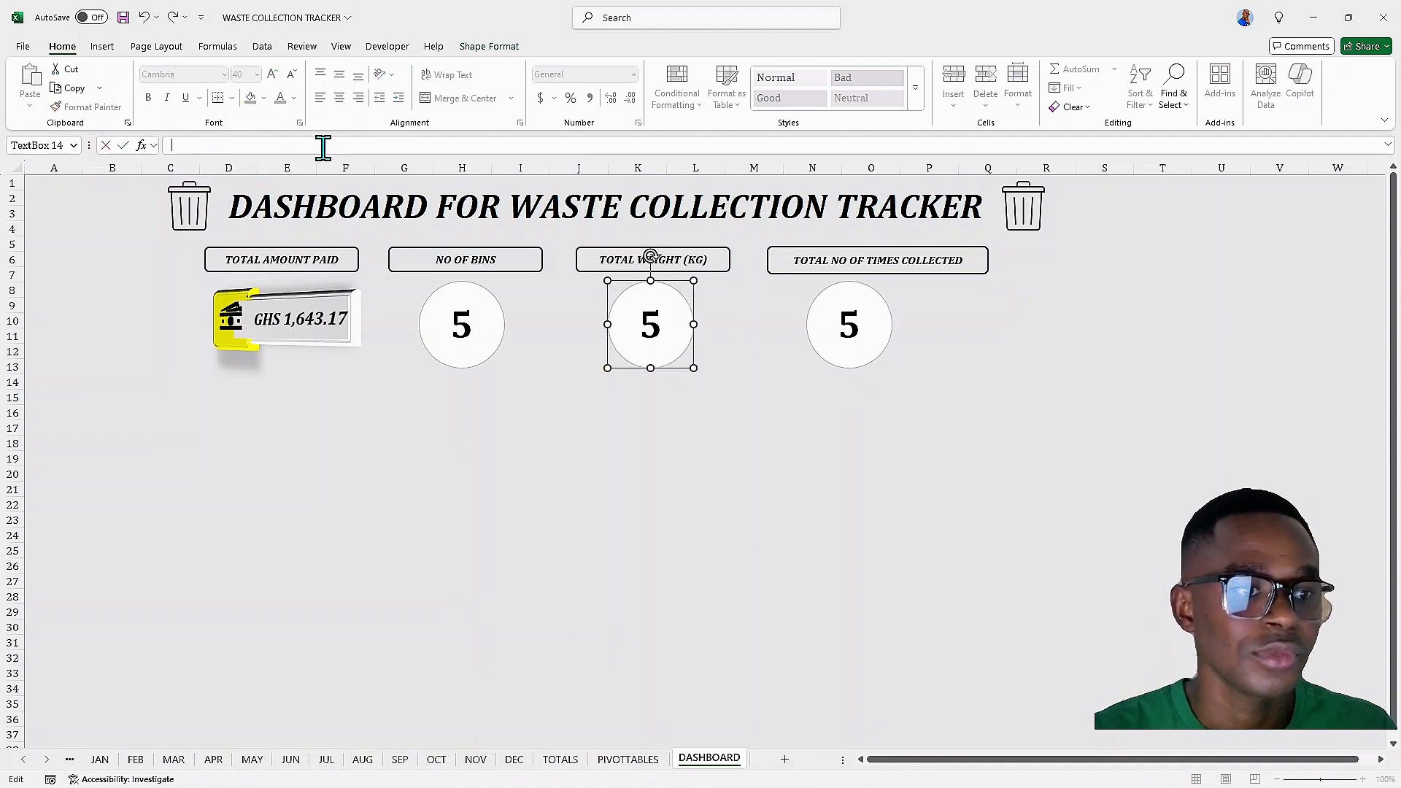
pyautogui.write('=')
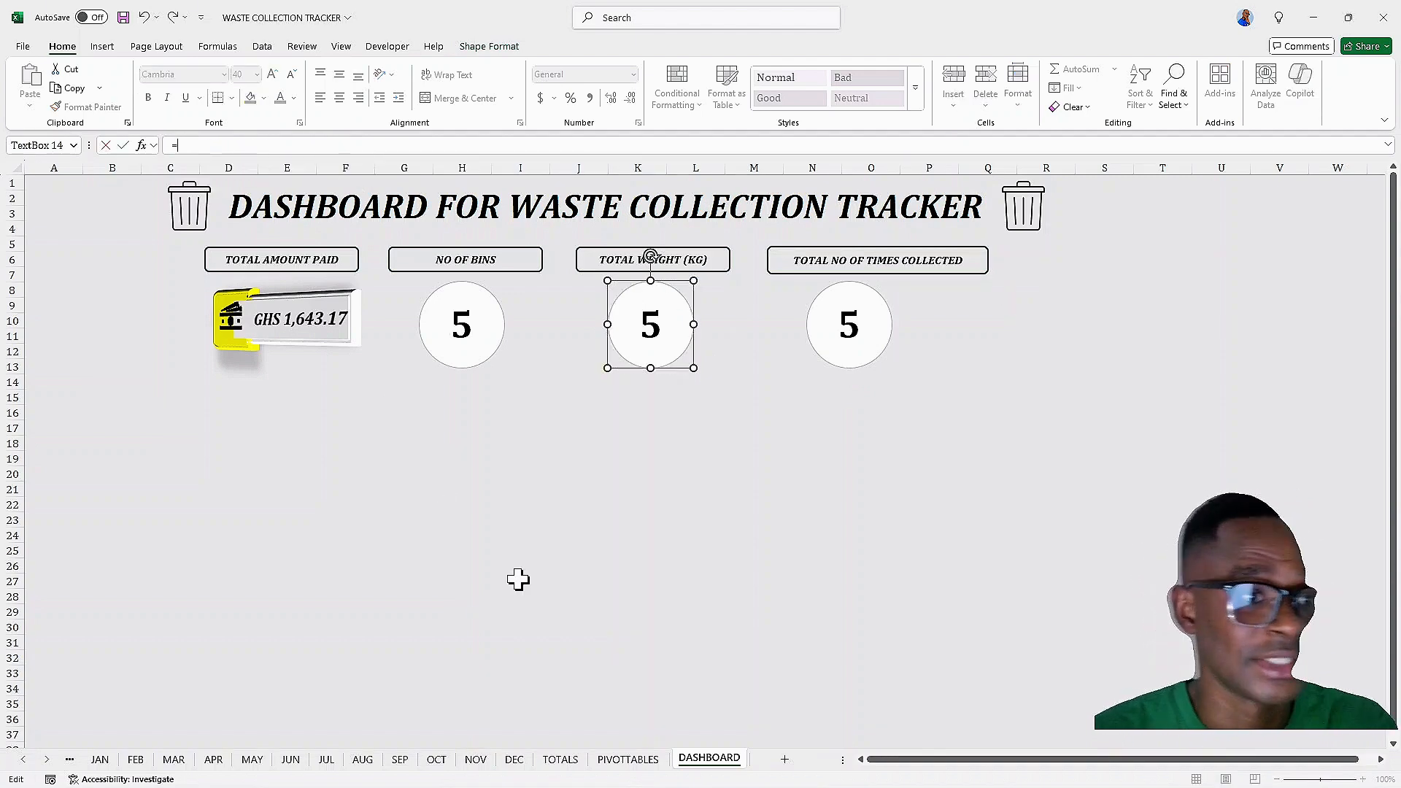
pyautogui.click(626, 759)
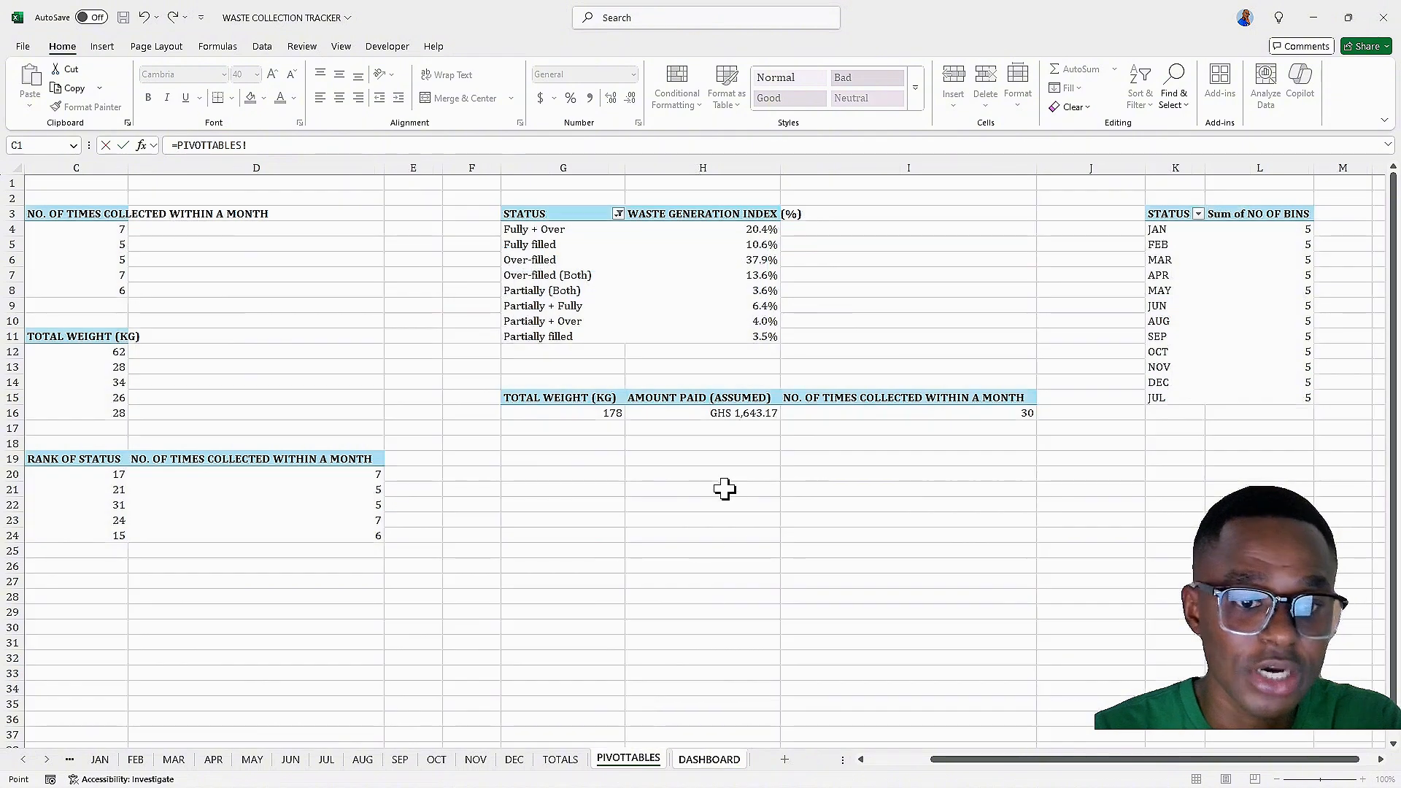
pyautogui.click(575, 426)
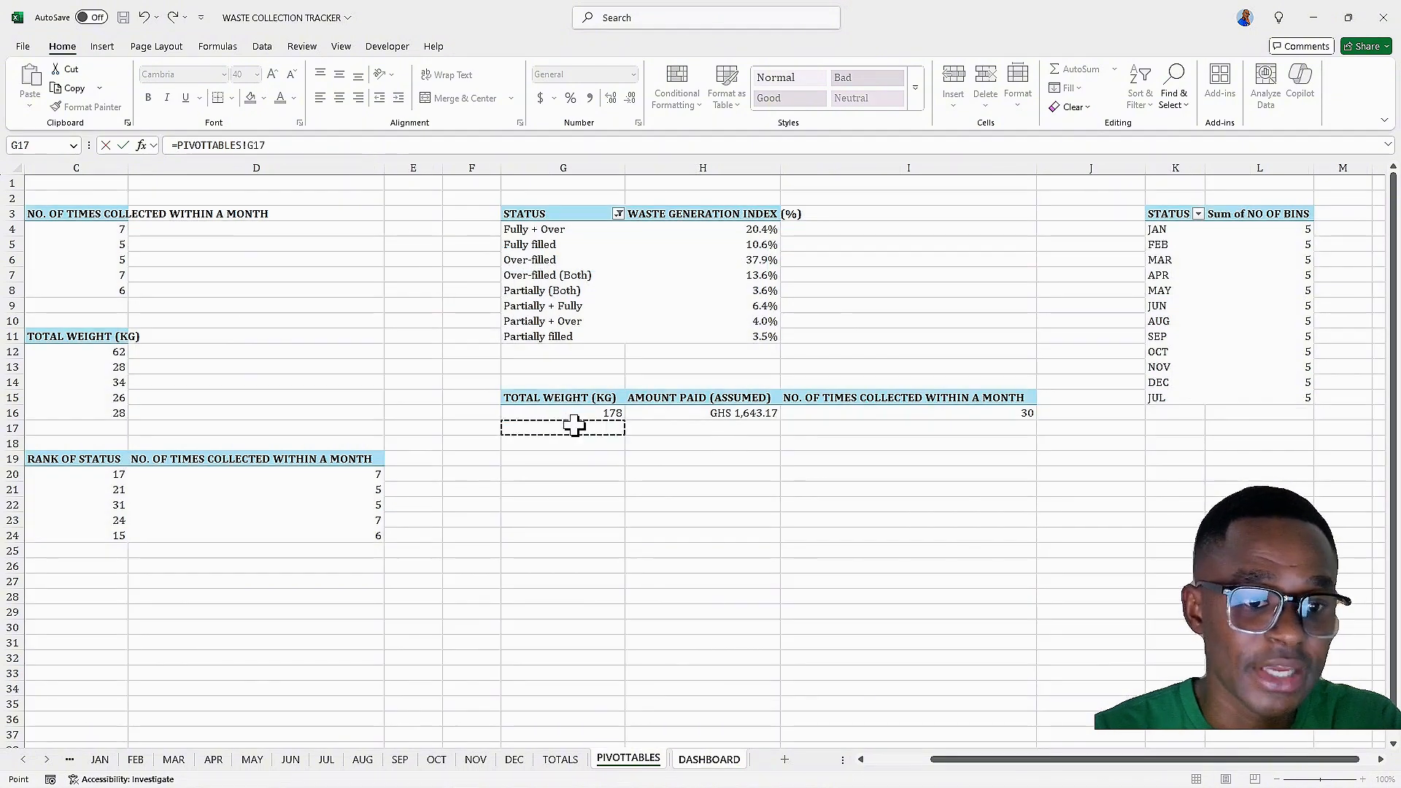
pyautogui.press('BackSpace')
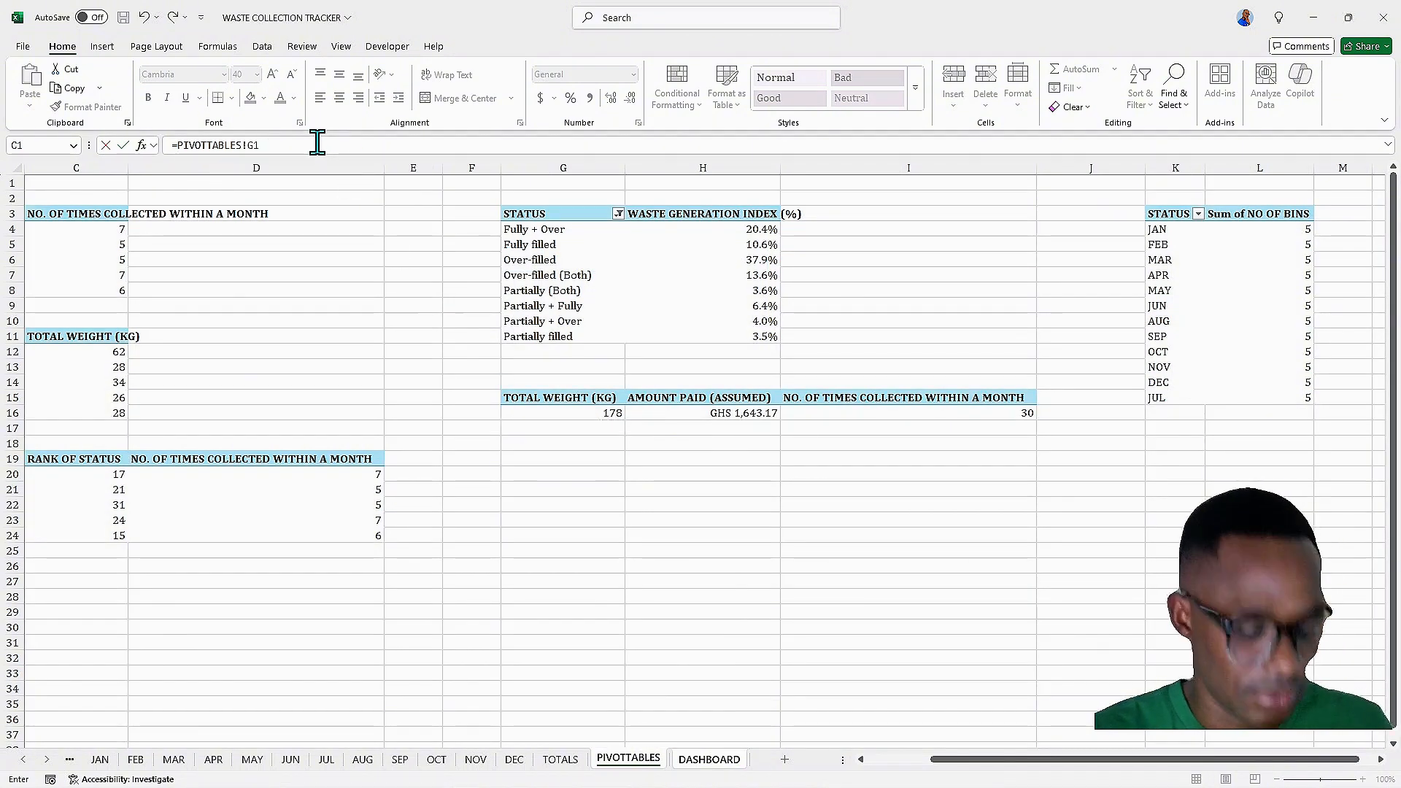
pyautogui.write('6')
pyautogui.press('Return')
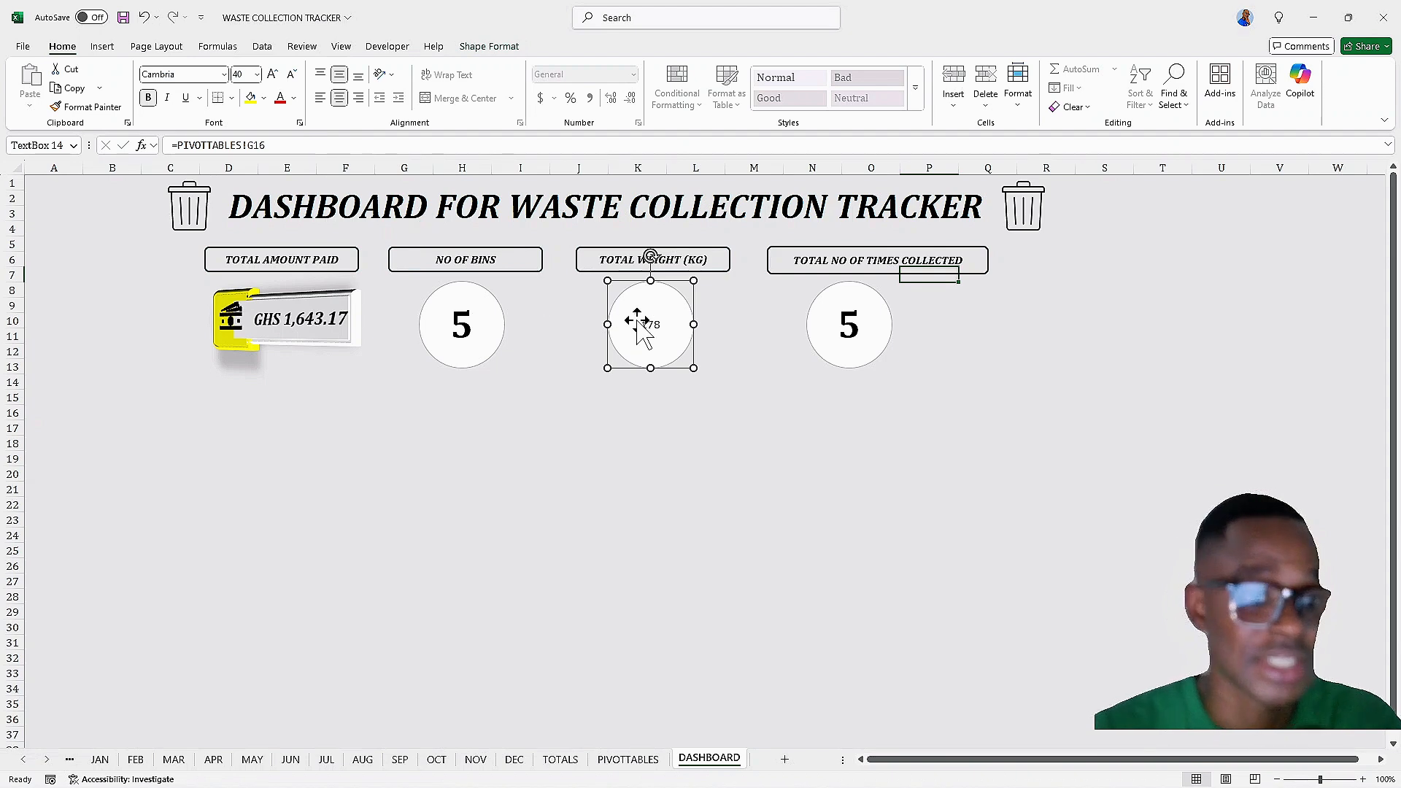
# Enlarge the weight value's font to 24 pt
pyautogui.click(642, 325)
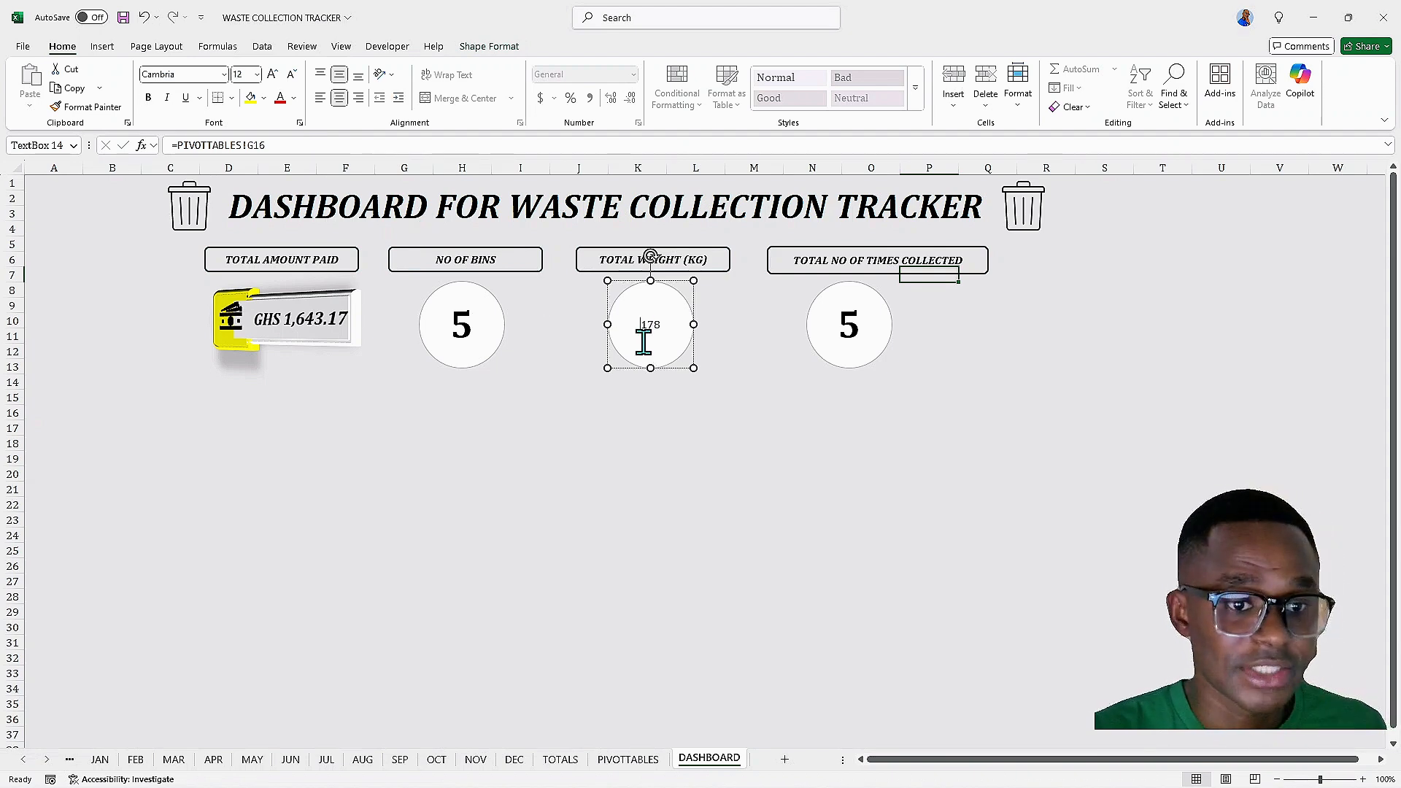
pyautogui.hotkey('ctrl', 'a')
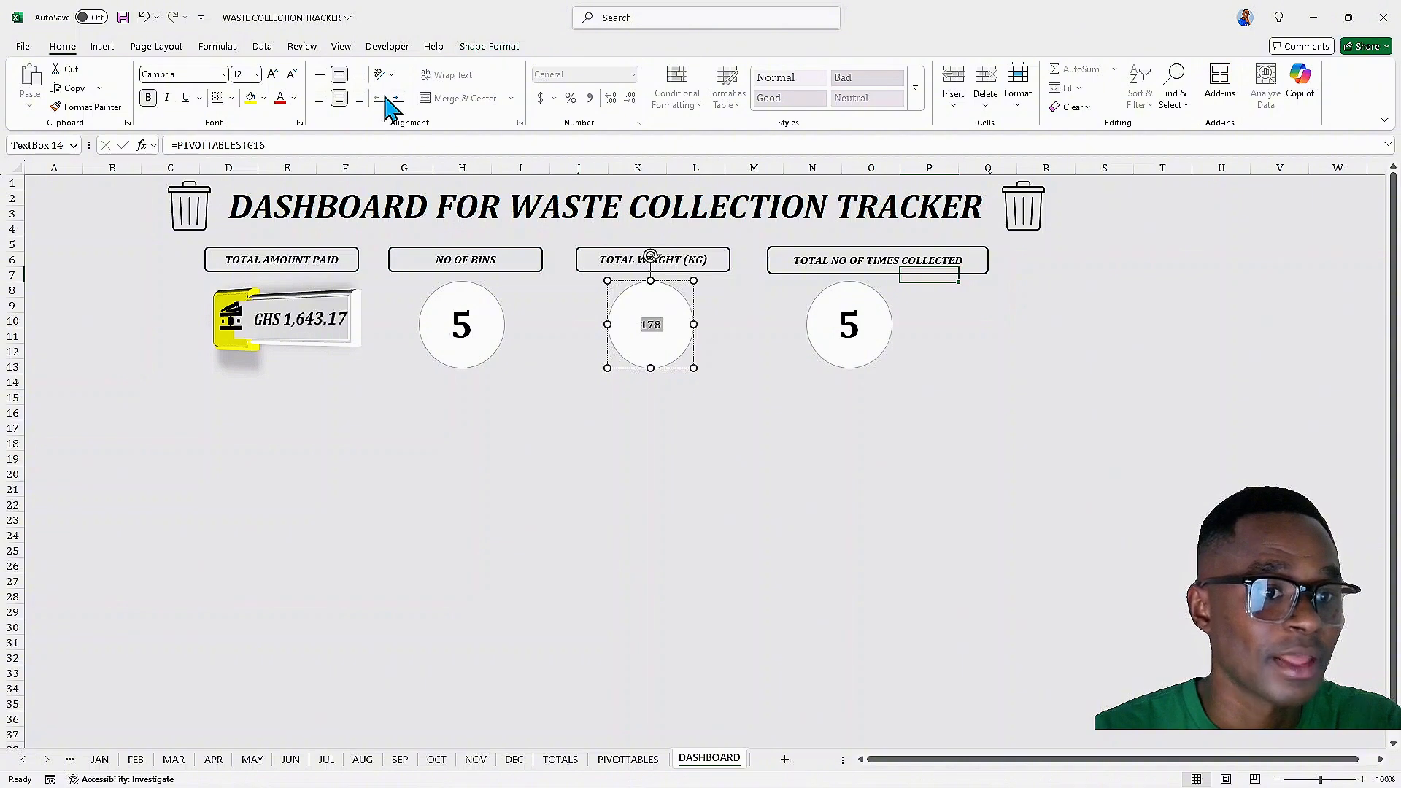
pyautogui.click(272, 75)
pyautogui.click(272, 75)
pyautogui.click(272, 75)
pyautogui.click(272, 75)
pyautogui.click(272, 75)
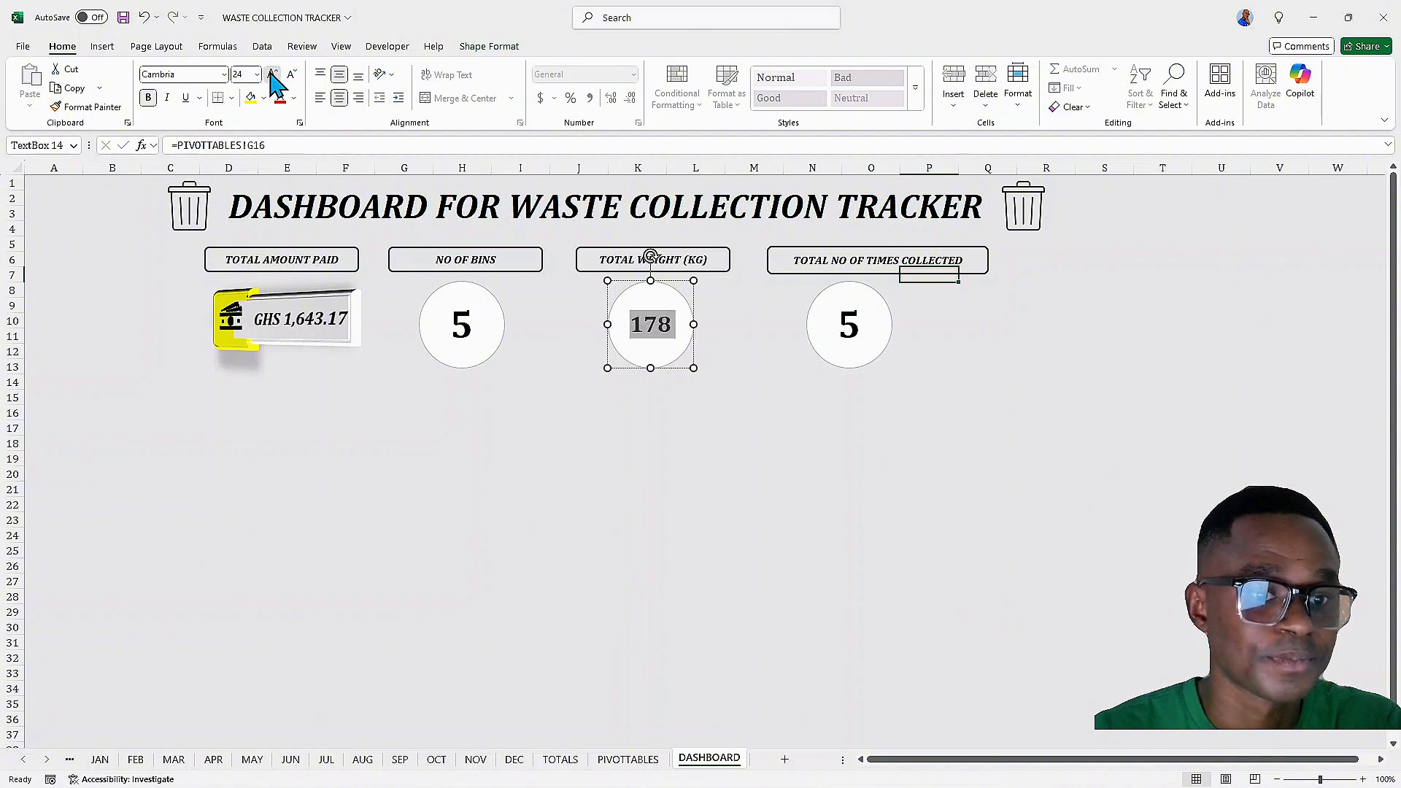
pyautogui.click(272, 75)
pyautogui.click(272, 75)
pyautogui.click(273, 75)
pyautogui.click(292, 75)
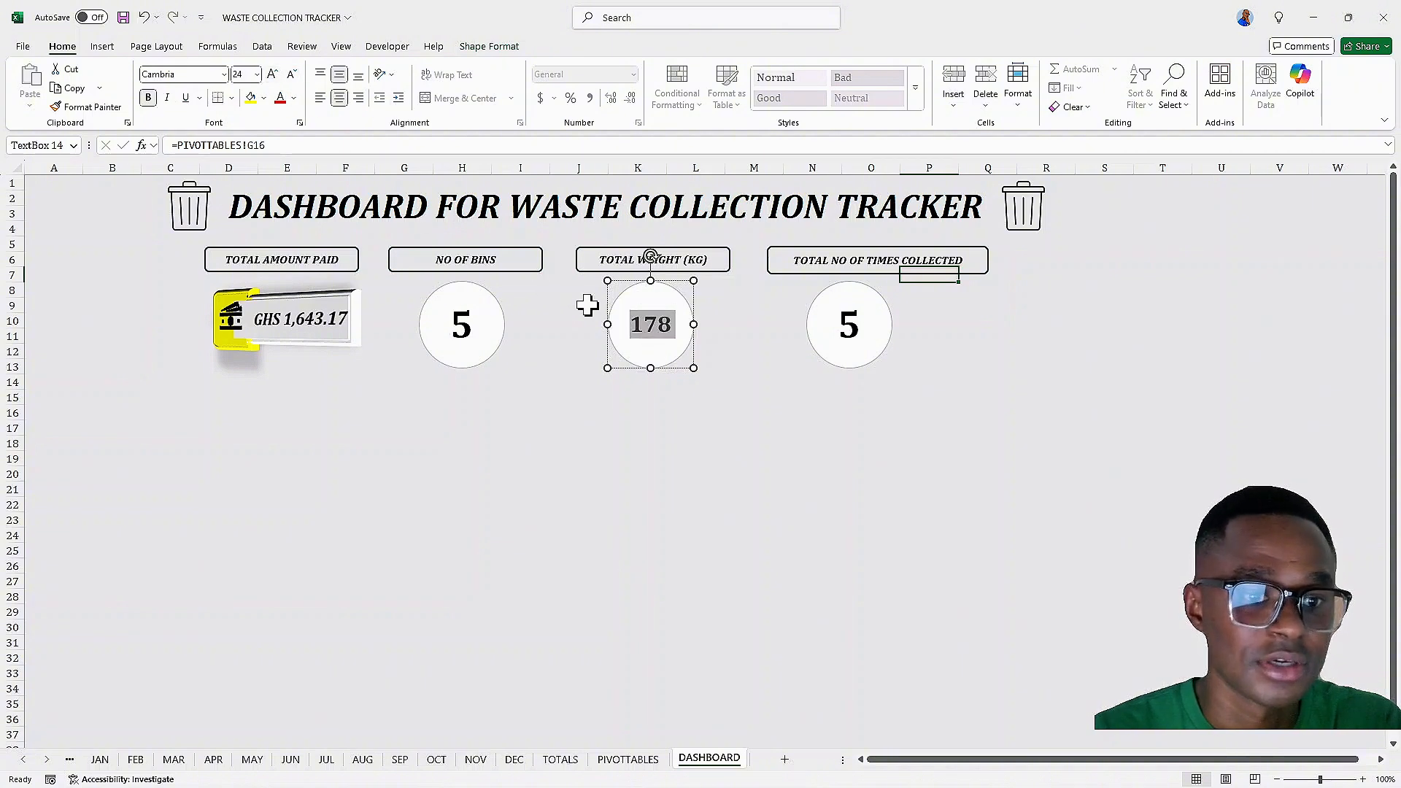
pyautogui.click(745, 400)
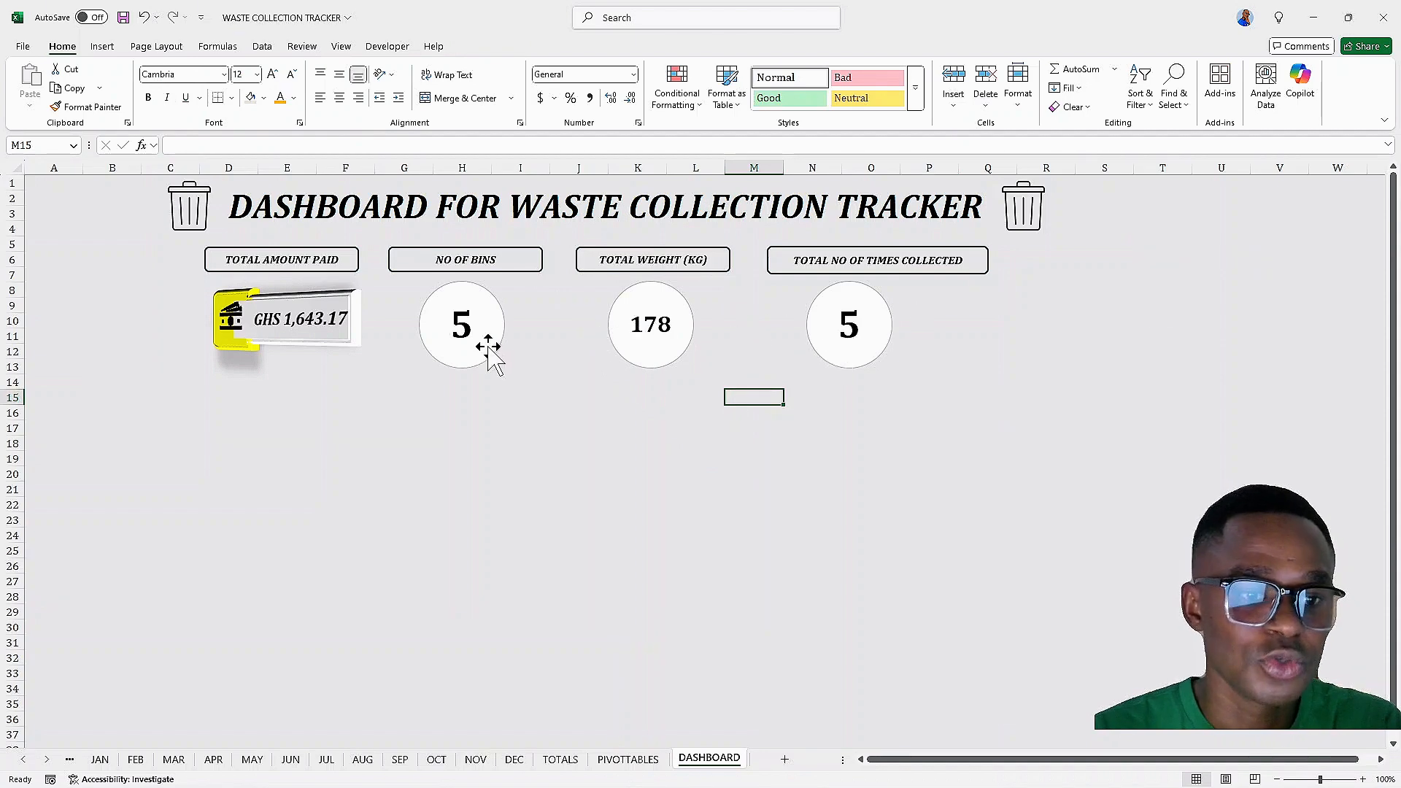
# Set the NO OF BINS value's font size to 36 pt
pyautogui.click(673, 330)
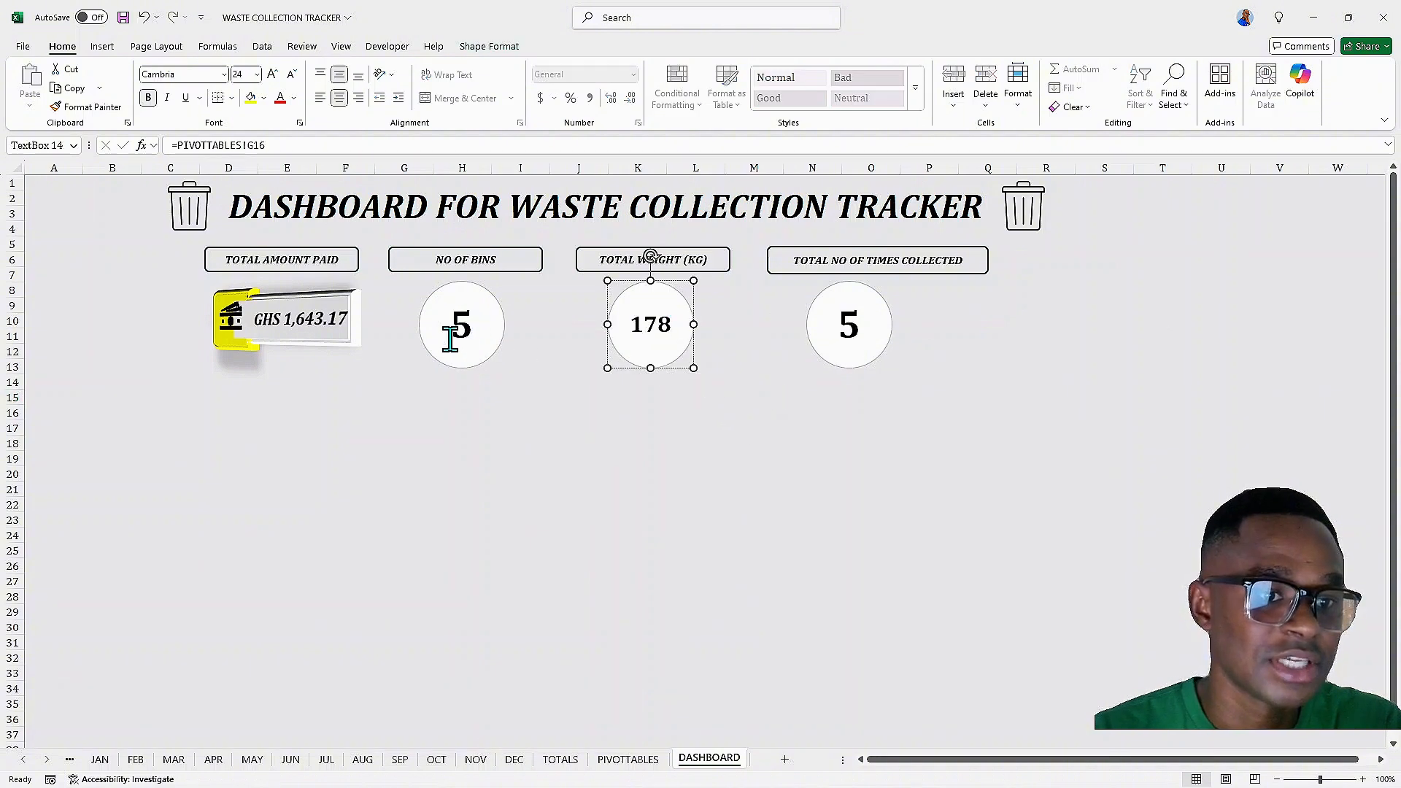
pyautogui.click(475, 394)
pyautogui.click(476, 324)
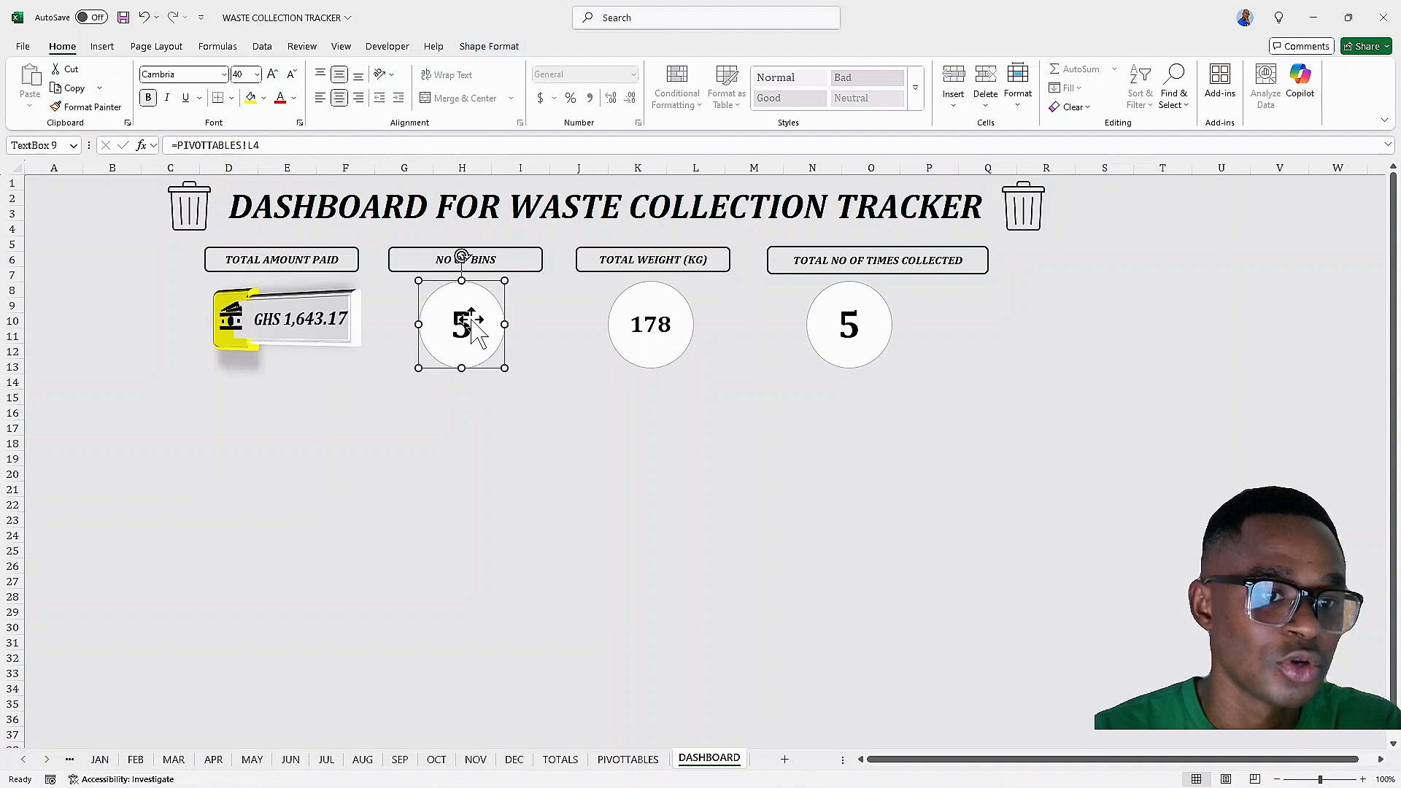
pyautogui.click(472, 322)
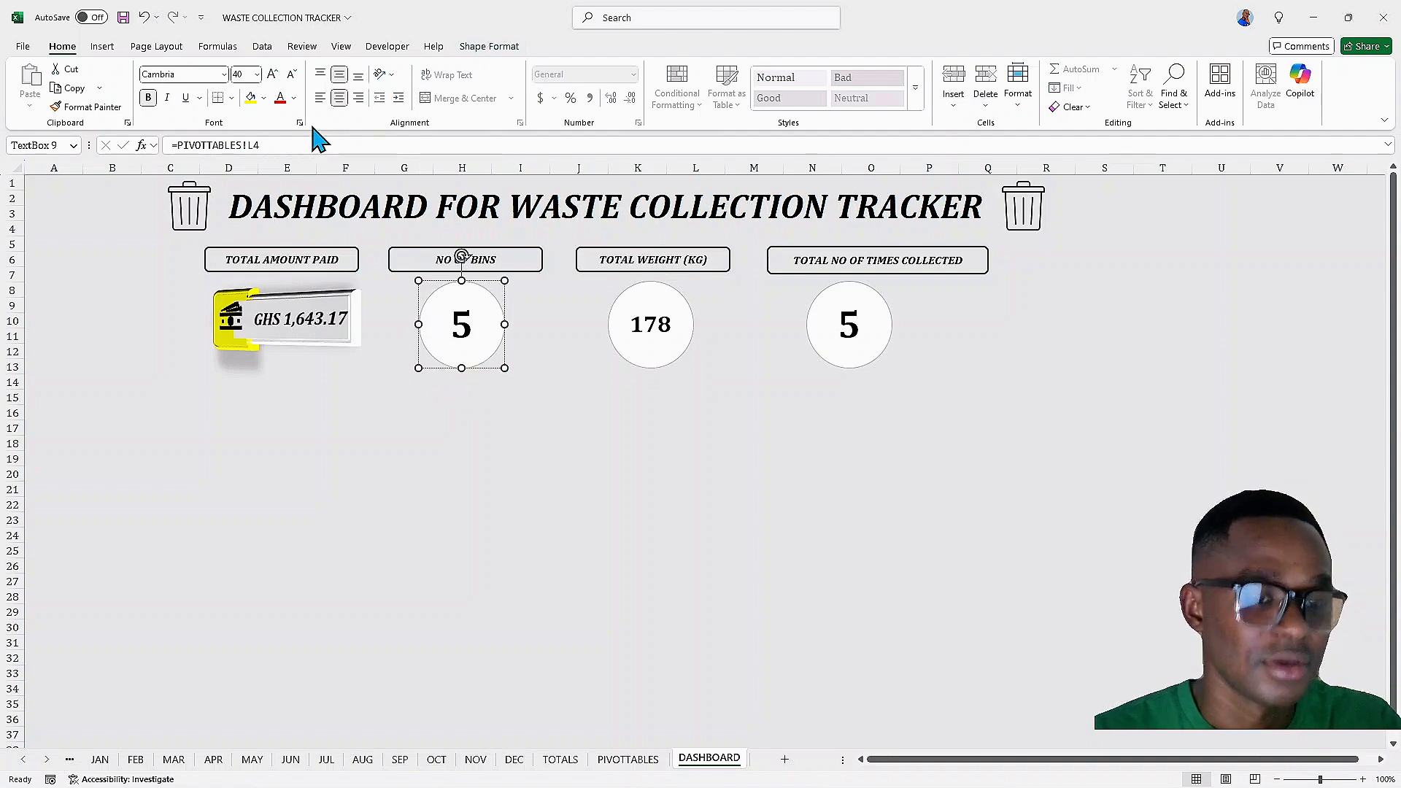
pyautogui.hotkey('ctrl', 'a')
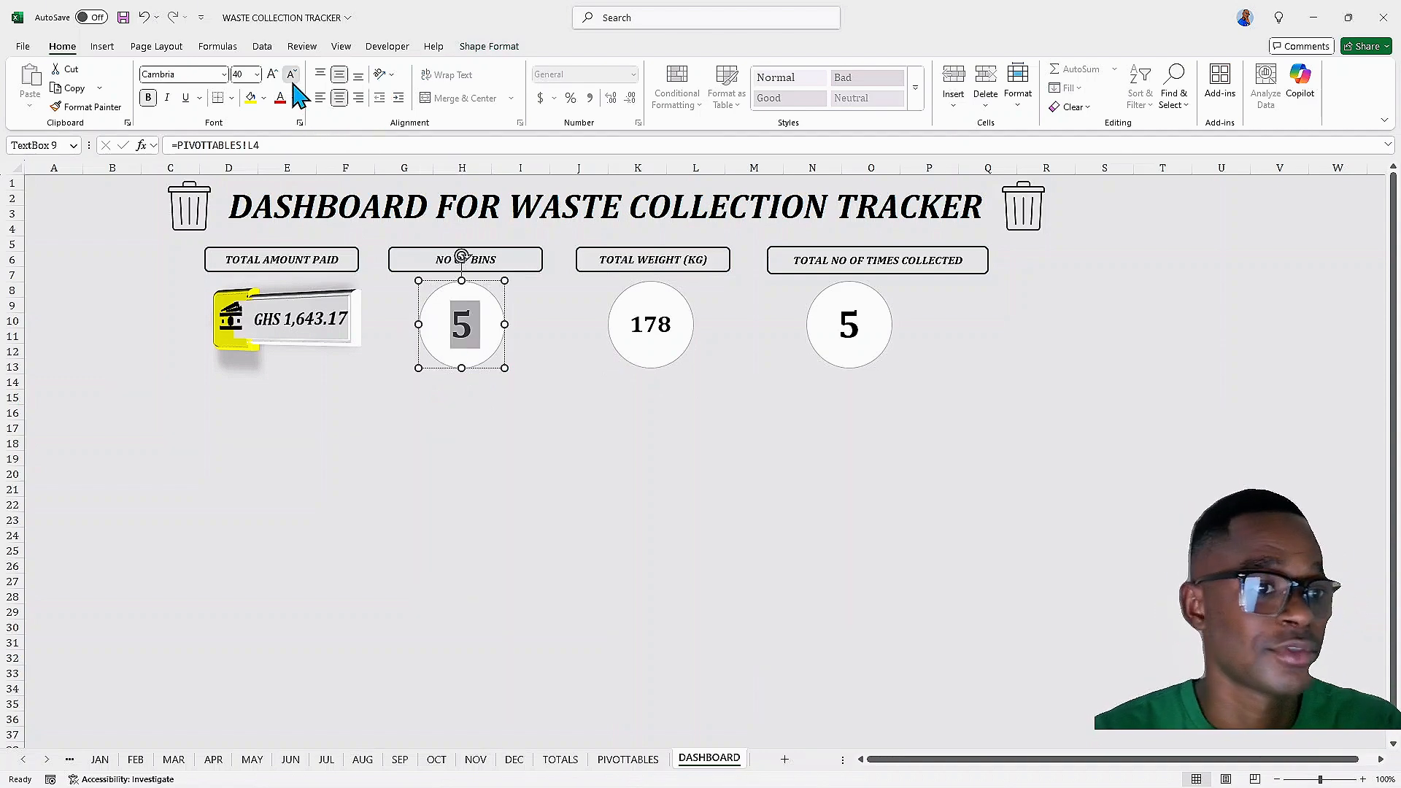
pyautogui.click(291, 73)
pyautogui.click(291, 74)
pyautogui.click(291, 74)
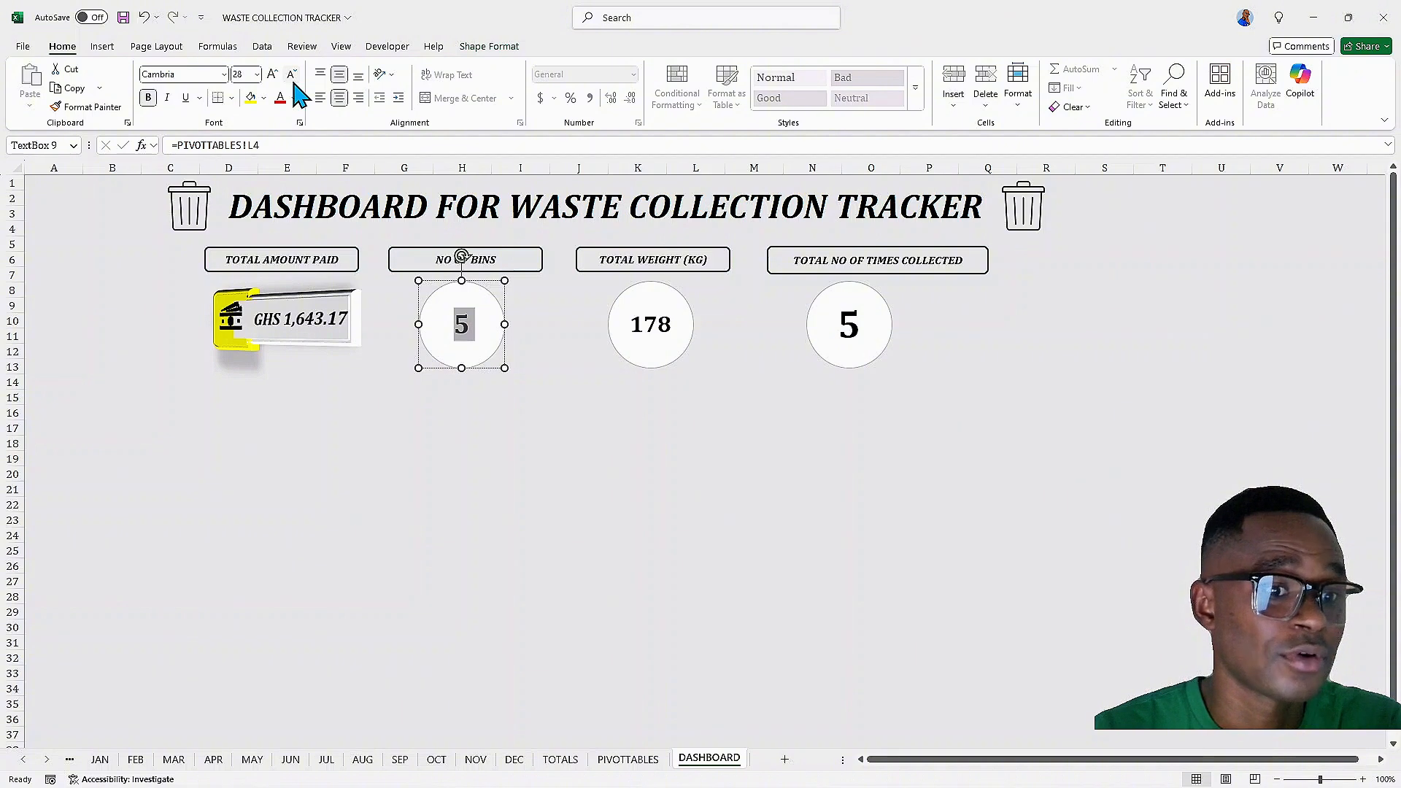
pyautogui.click(292, 74)
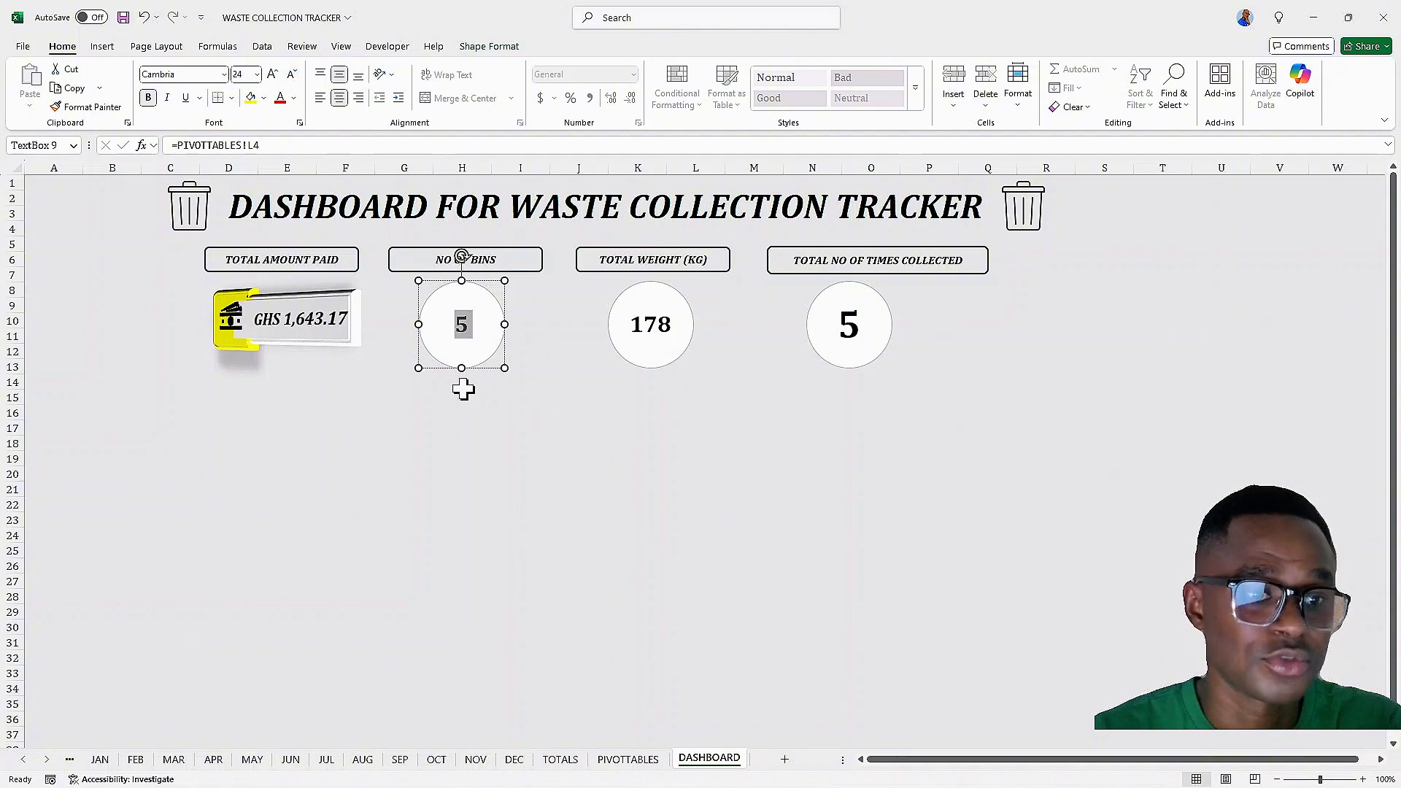
pyautogui.click(273, 74)
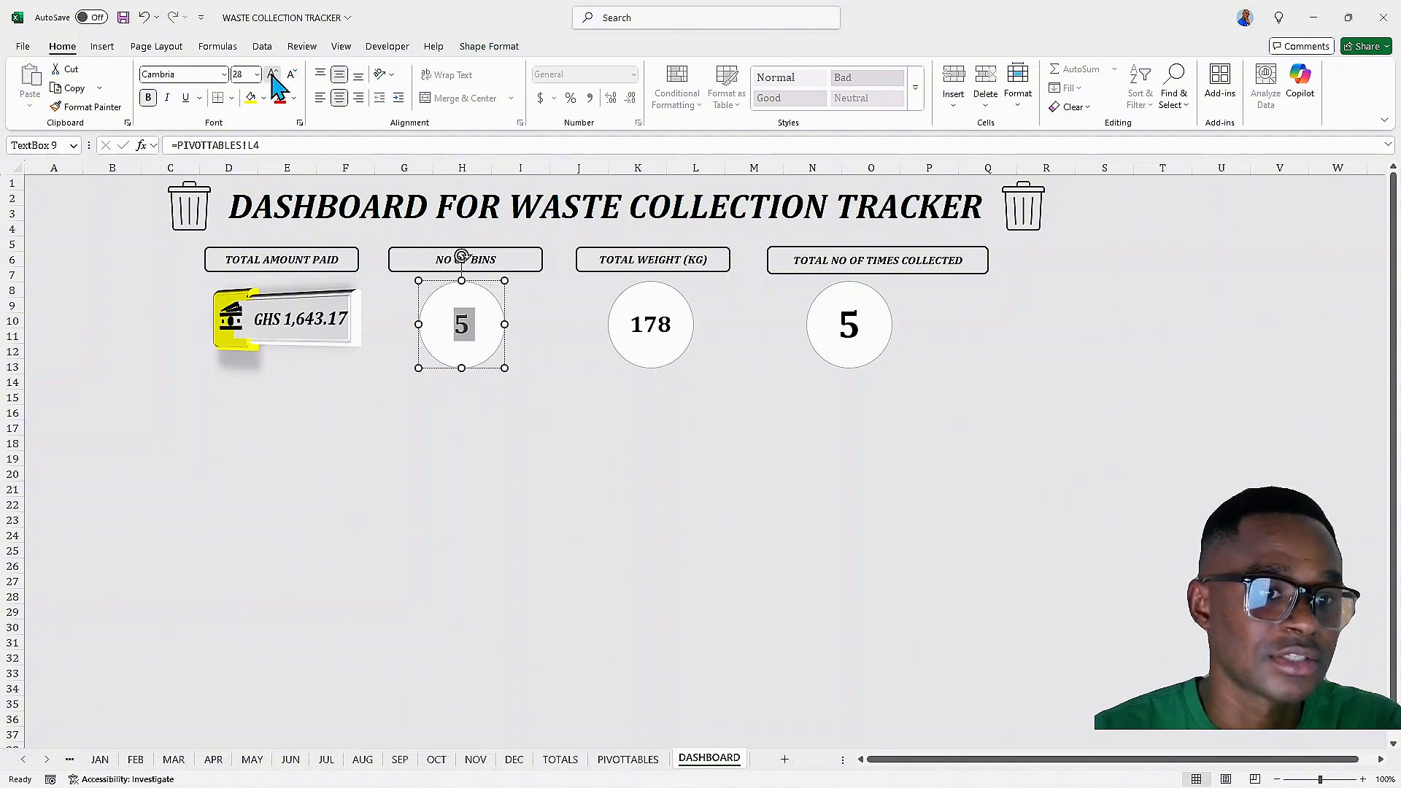
pyautogui.click(273, 73)
pyautogui.click(273, 74)
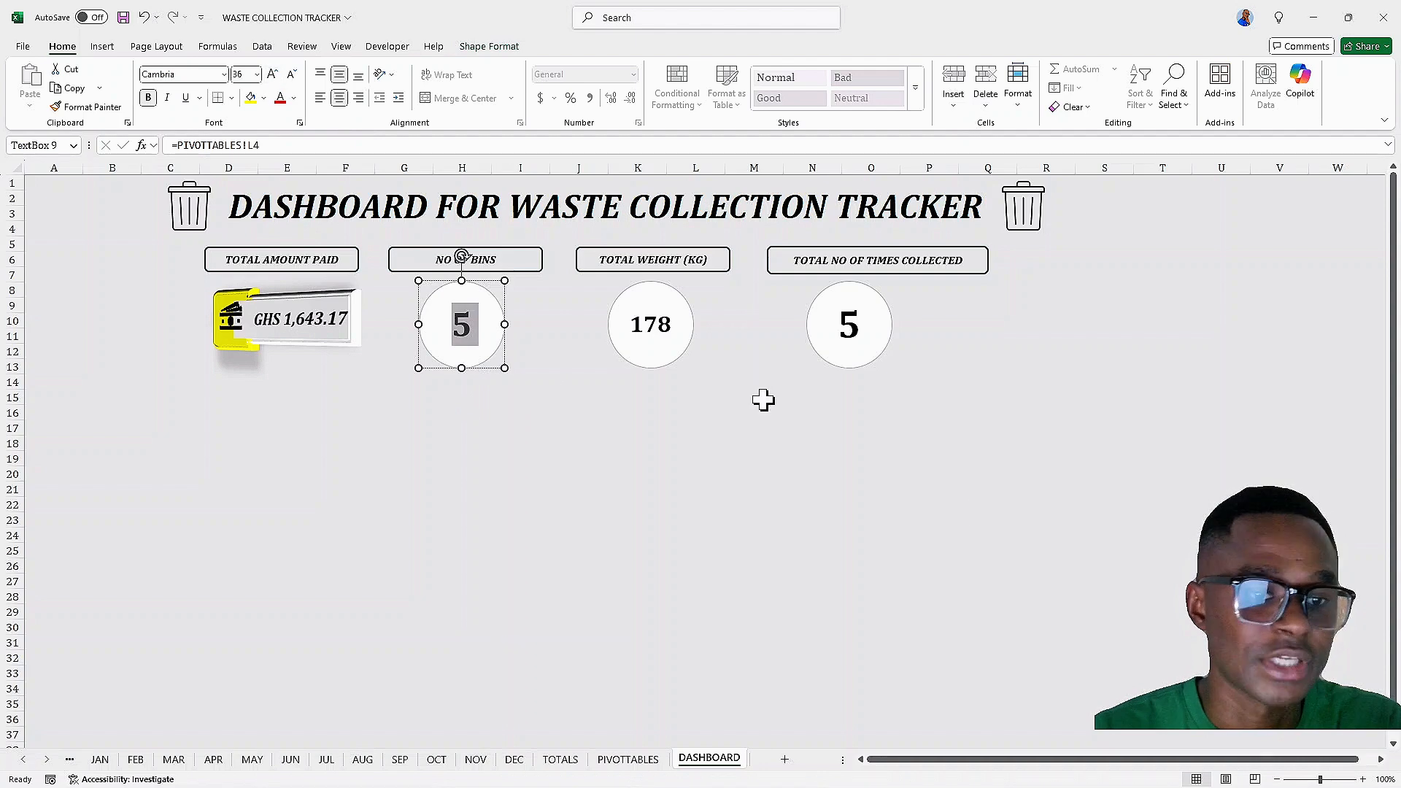
# Enlarge the TOTAL WEIGHT value to 36 pt and widen its oval so the number fits on one line
pyautogui.click(679, 332)
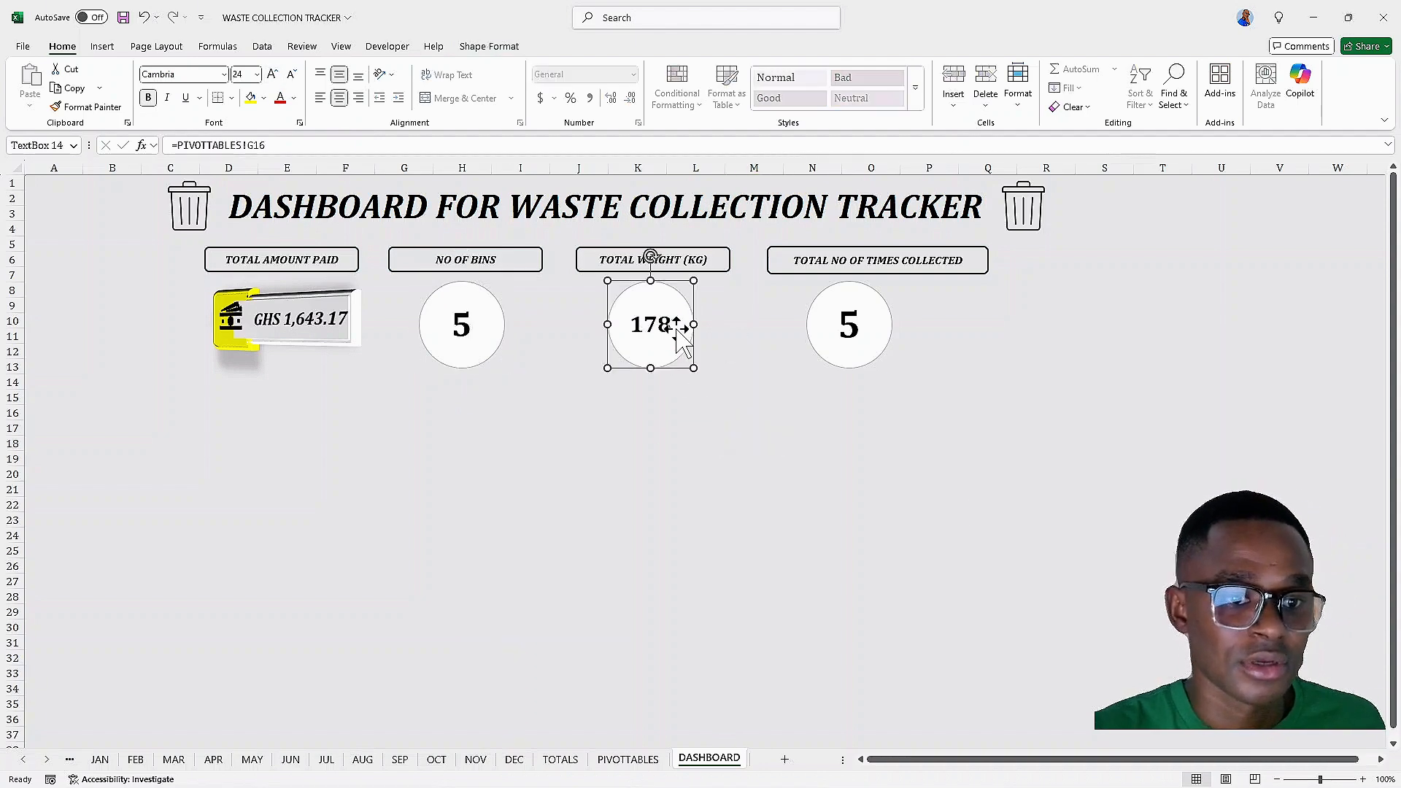
pyautogui.hotkey('ctrl', 'a')
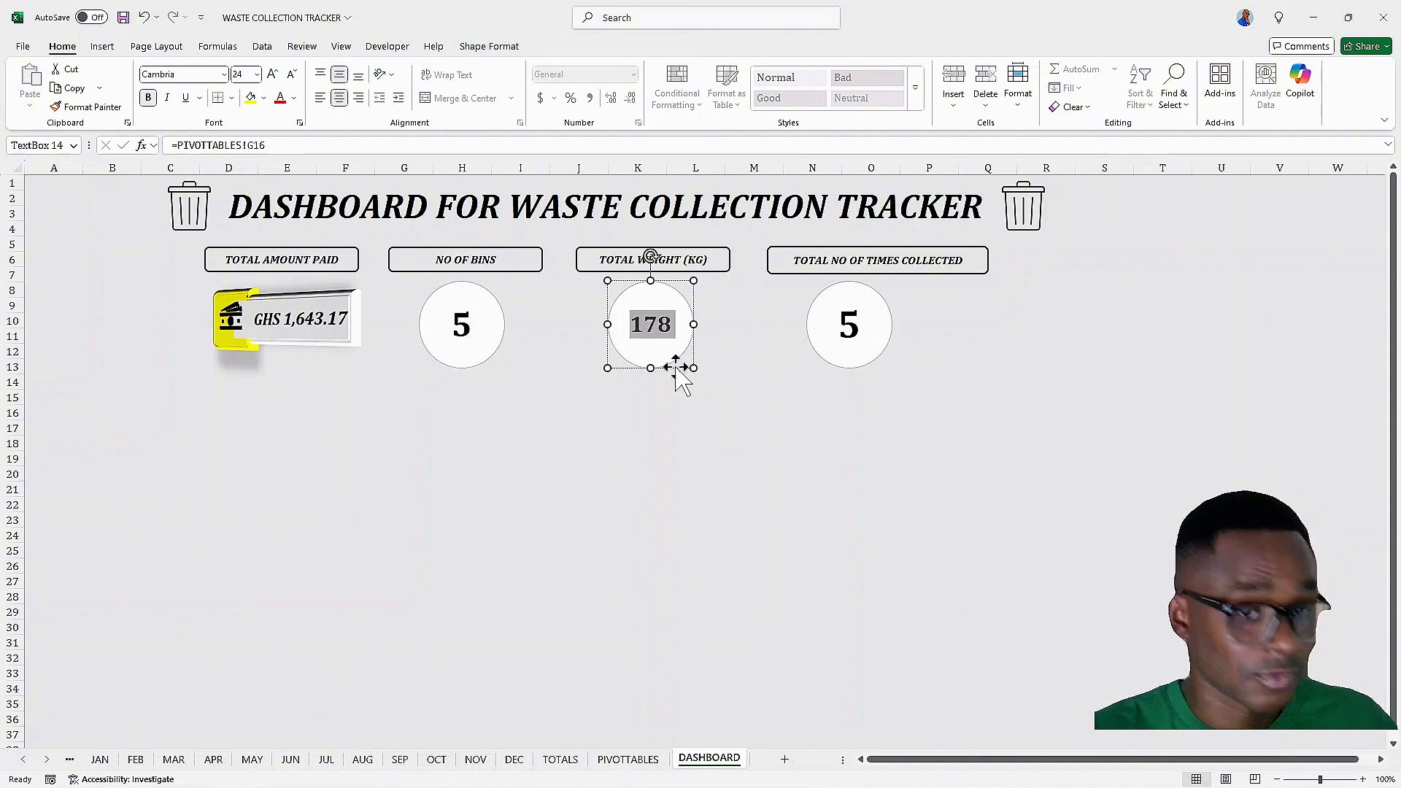
pyautogui.click(272, 74)
pyautogui.click(272, 73)
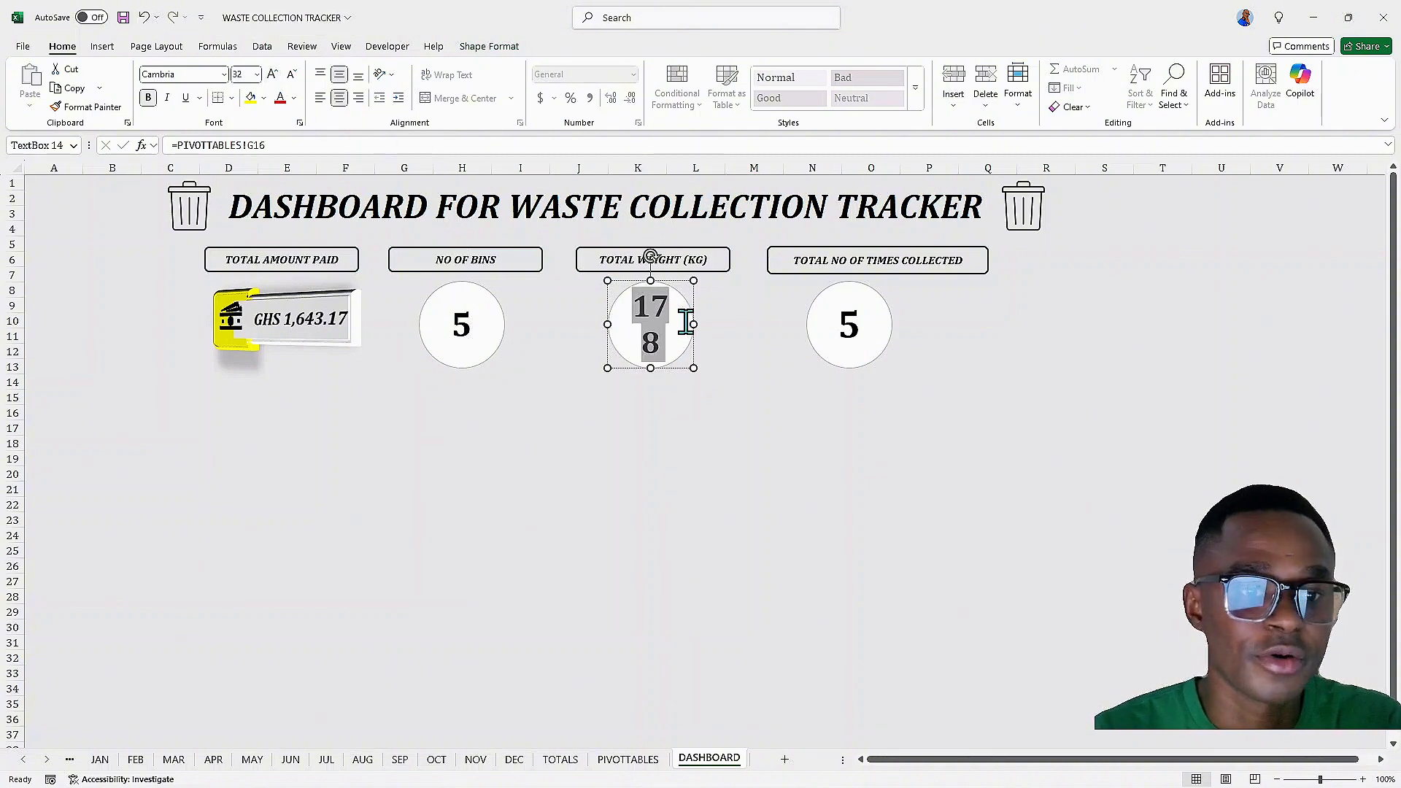
pyautogui.moveTo(694, 324); pyautogui.dragTo(706, 324)
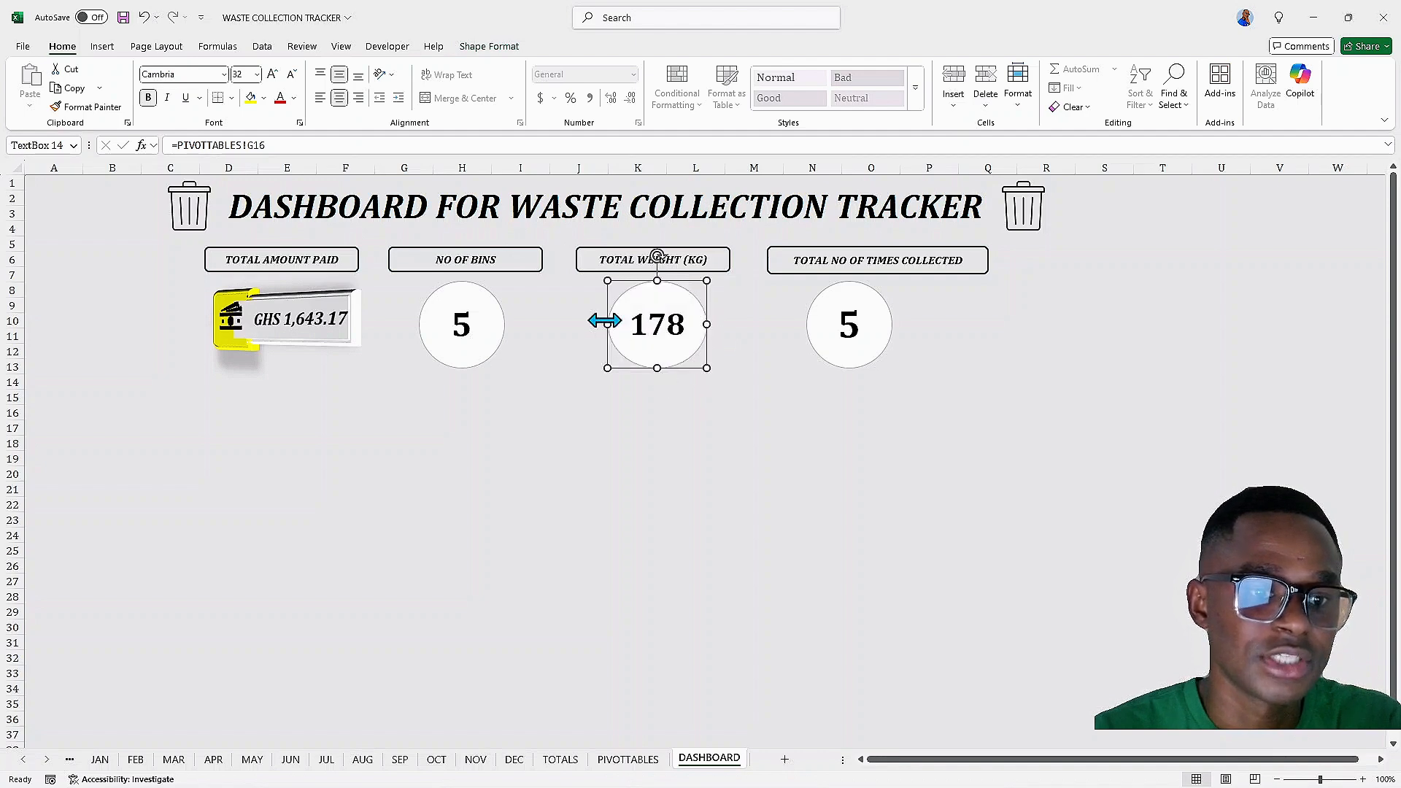
pyautogui.moveTo(605, 321); pyautogui.dragTo(598, 322)
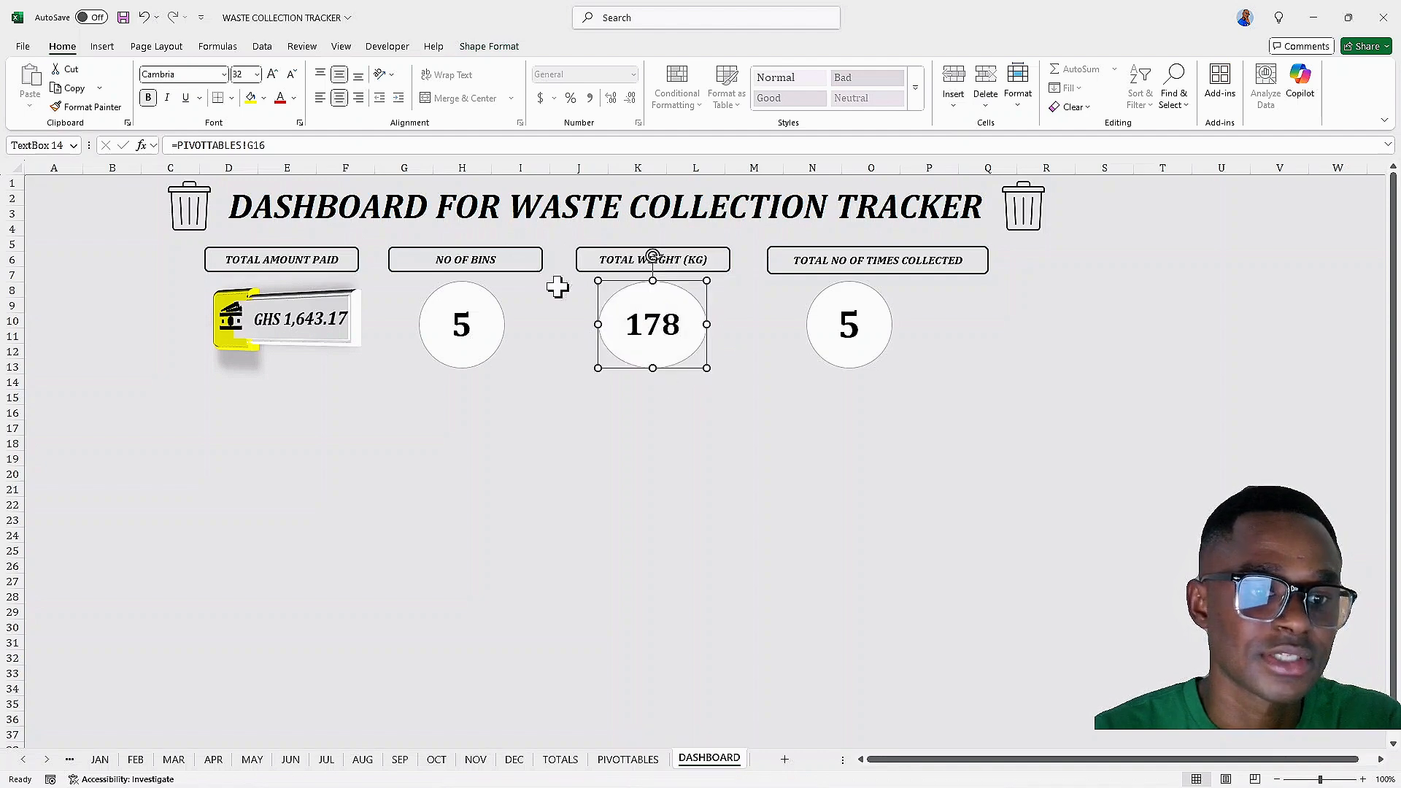
pyautogui.click(273, 73)
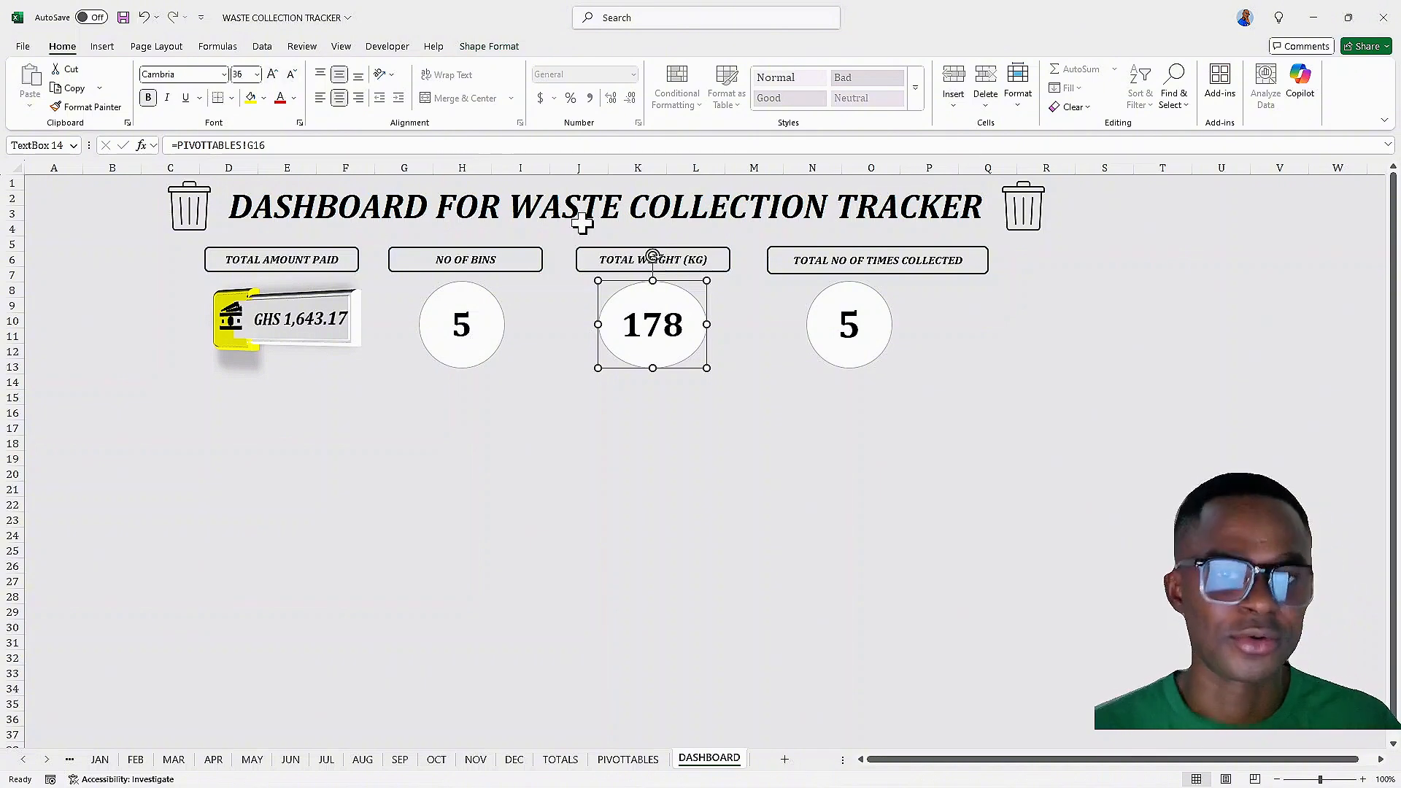
# Link the TOTAL NO OF TIMES COLLECTED oval's text to =PIVOTTABLES!I16
pyautogui.click(851, 315)
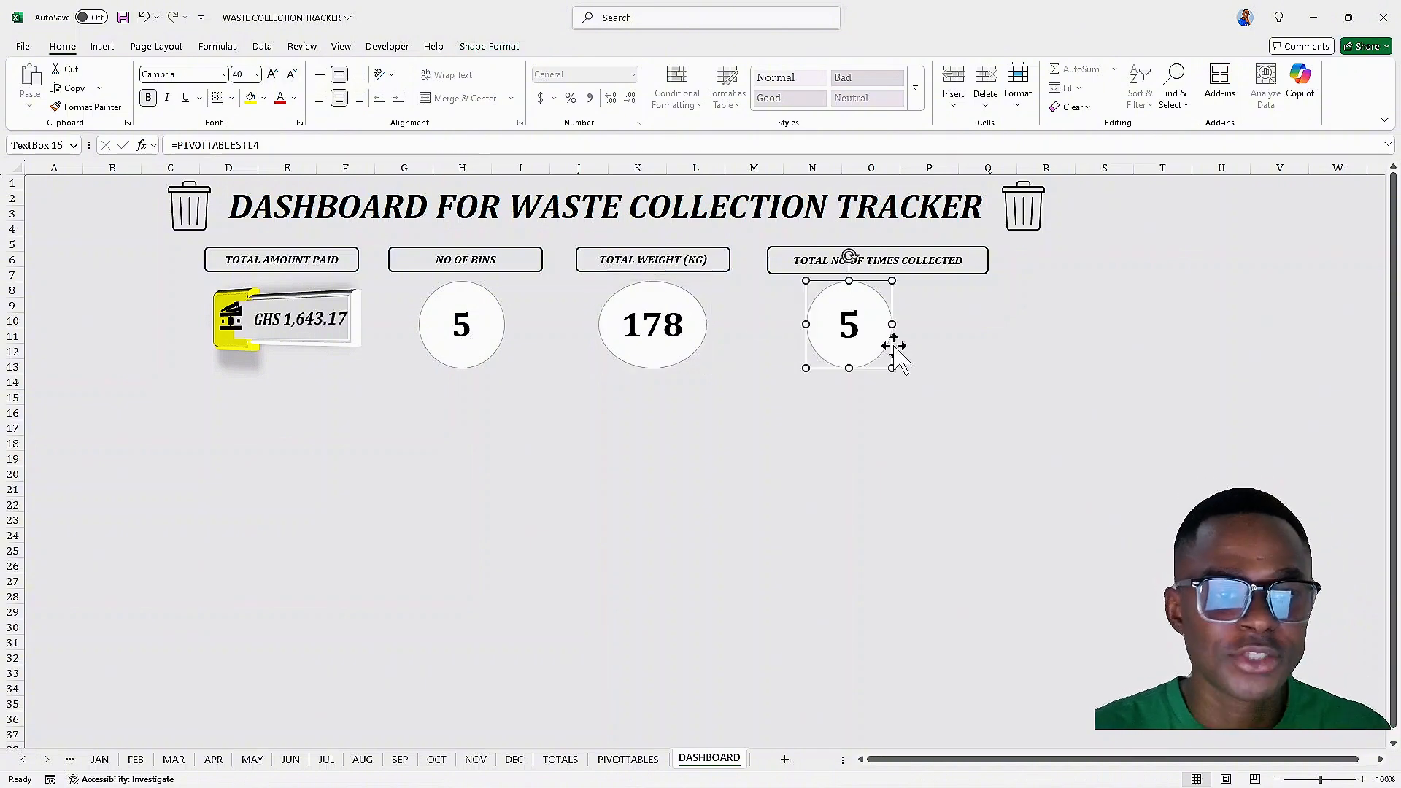
pyautogui.click(840, 323)
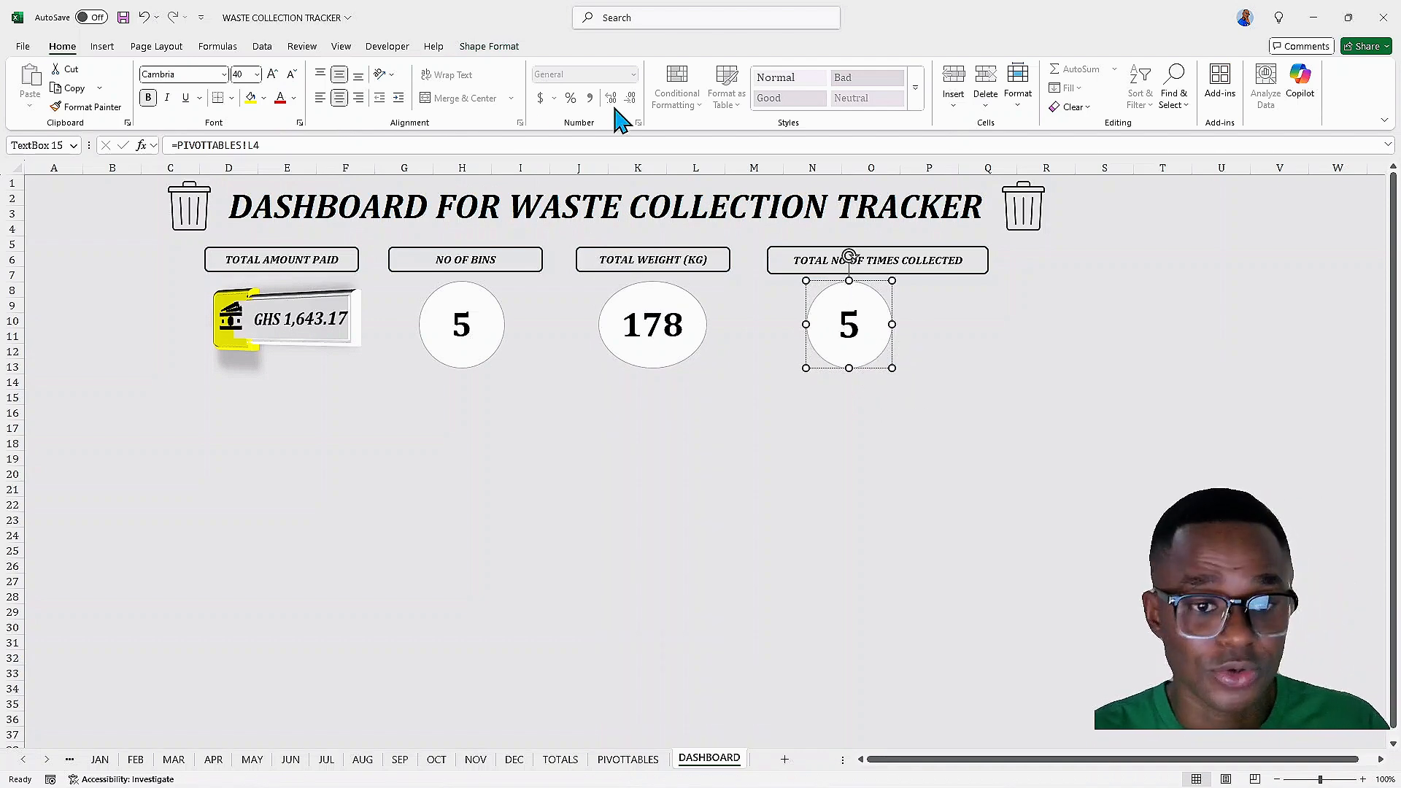
pyautogui.click(334, 148)
pyautogui.press('BackSpace')
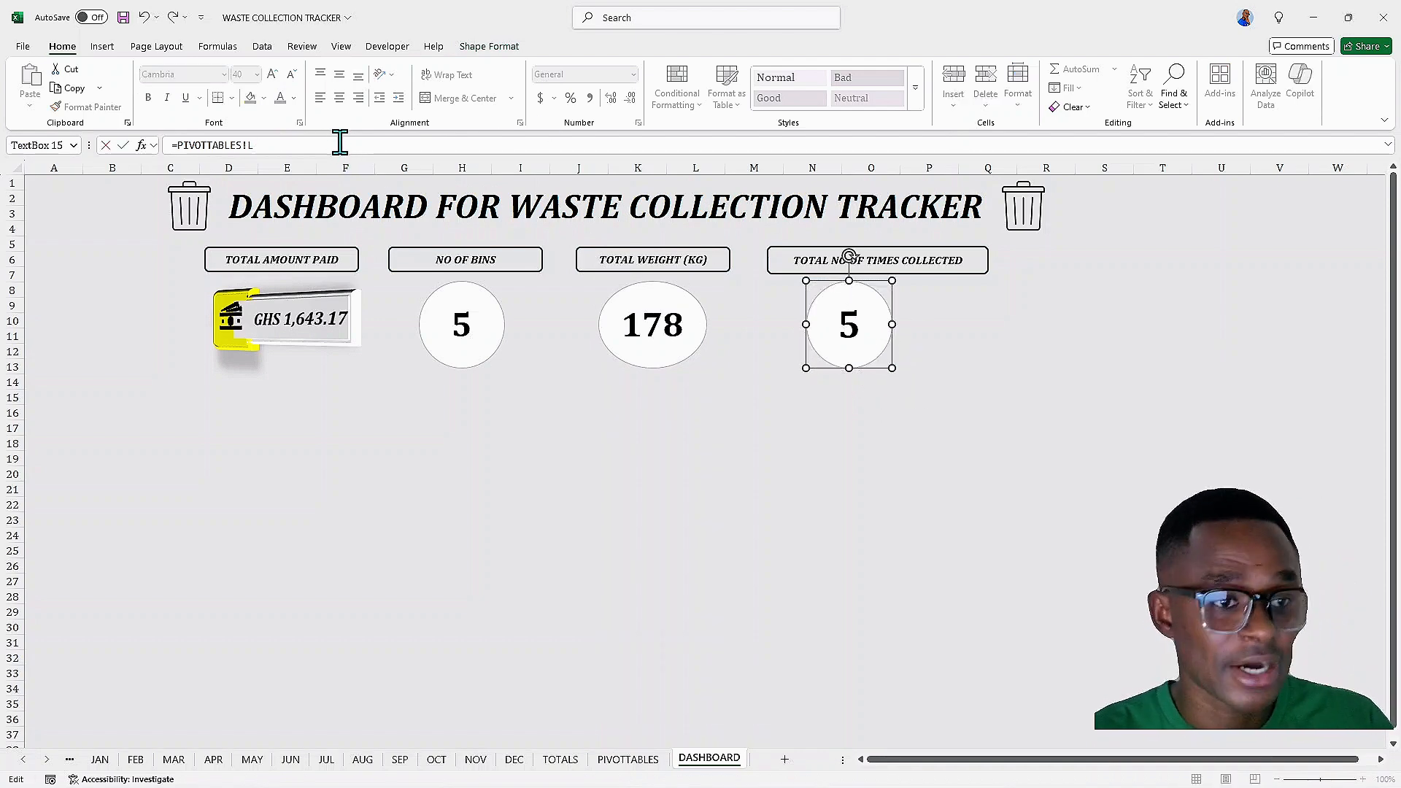
pyautogui.write('=')
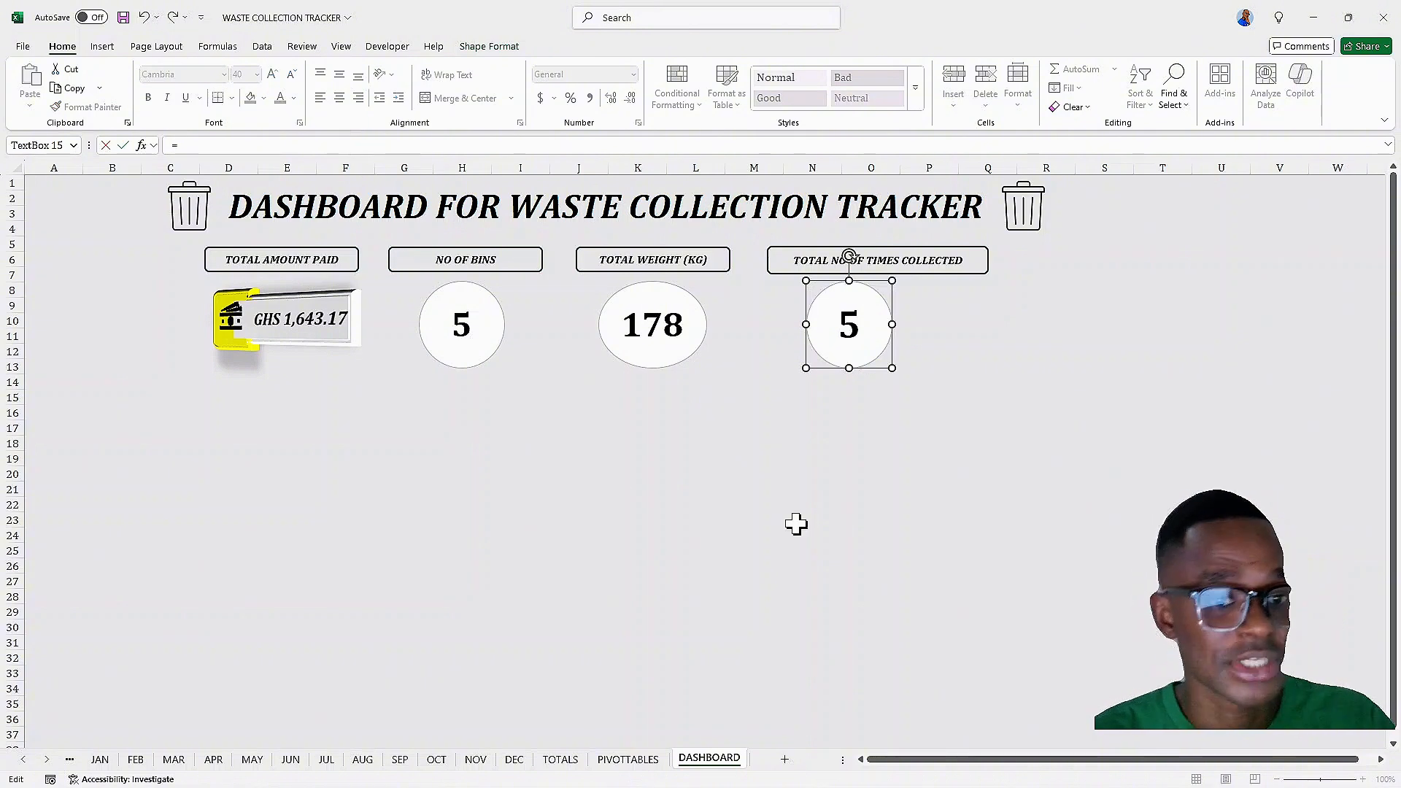
pyautogui.click(628, 759)
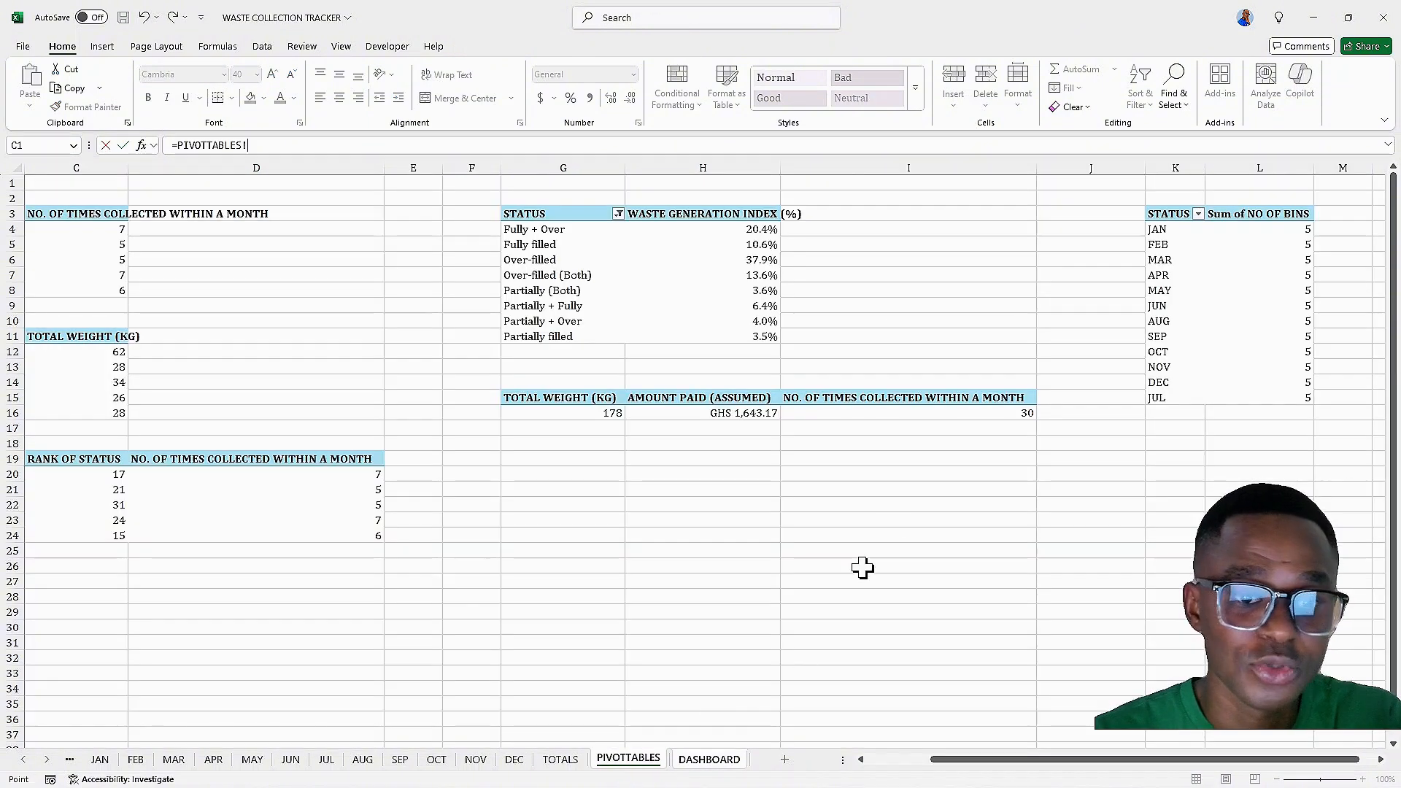
pyautogui.click(949, 431)
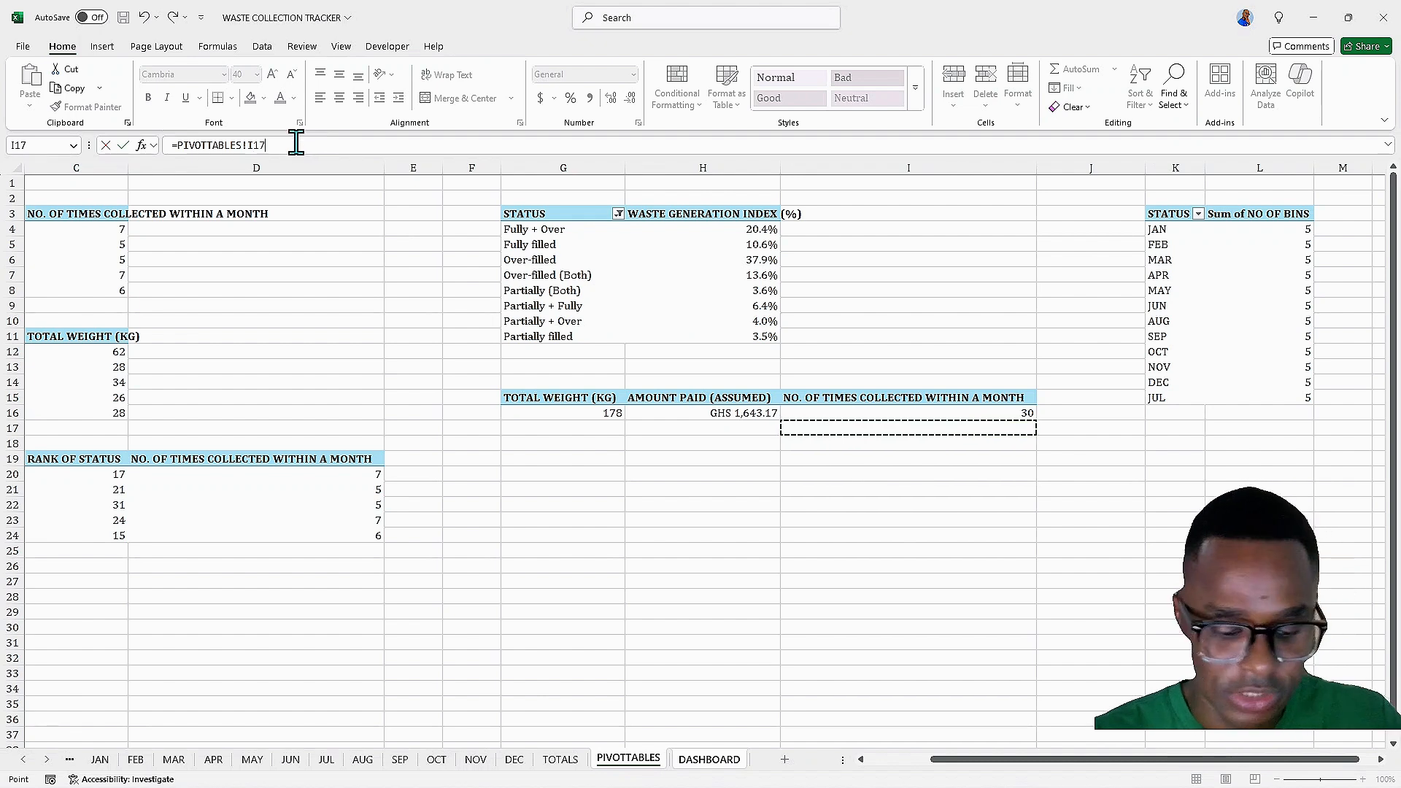
pyautogui.press('BackSpace')
pyautogui.press('Return')
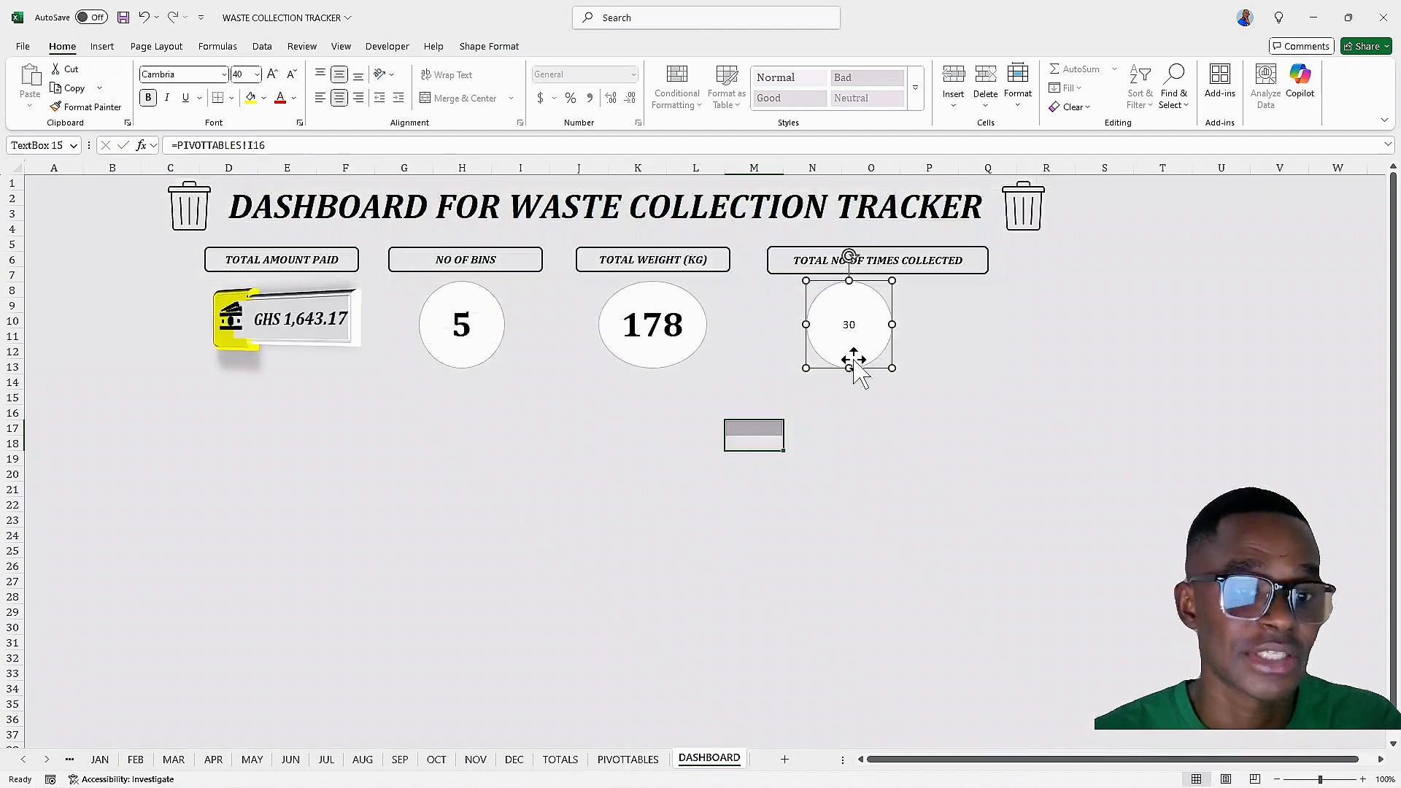
# Format the times-collected value as bold 32 pt
pyautogui.click(846, 328)
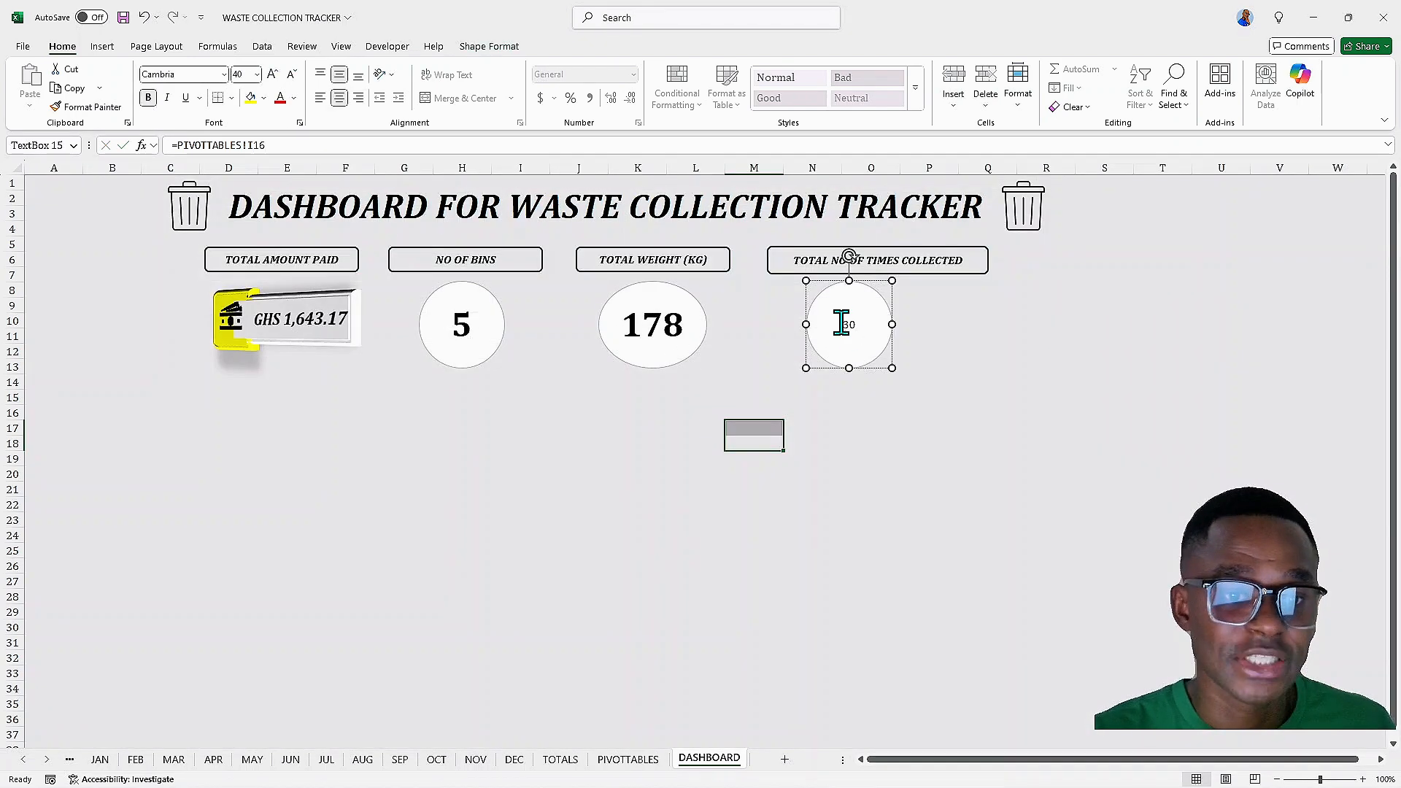
pyautogui.hotkey('ctrl', 'a')
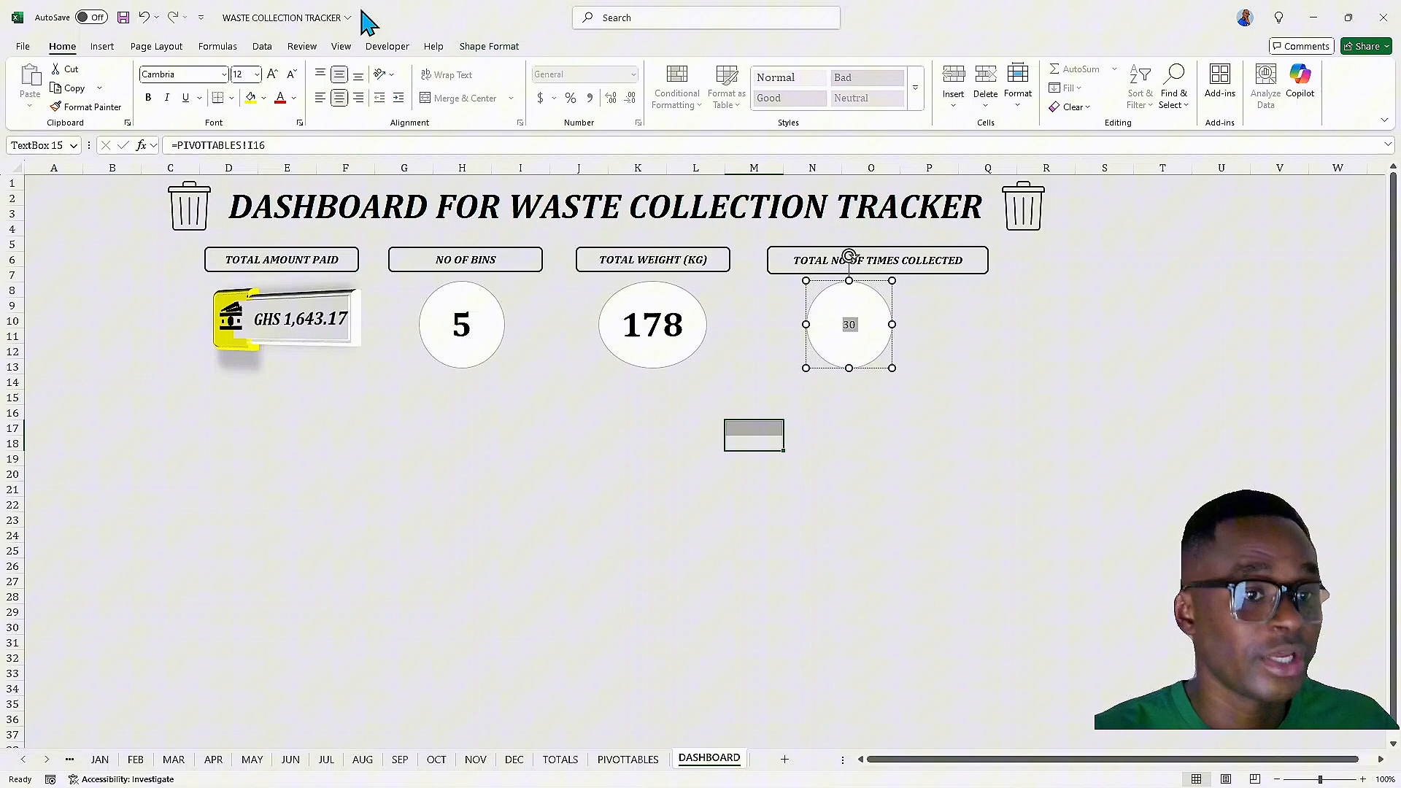
pyautogui.click(273, 75)
pyautogui.click(273, 74)
pyautogui.click(273, 74)
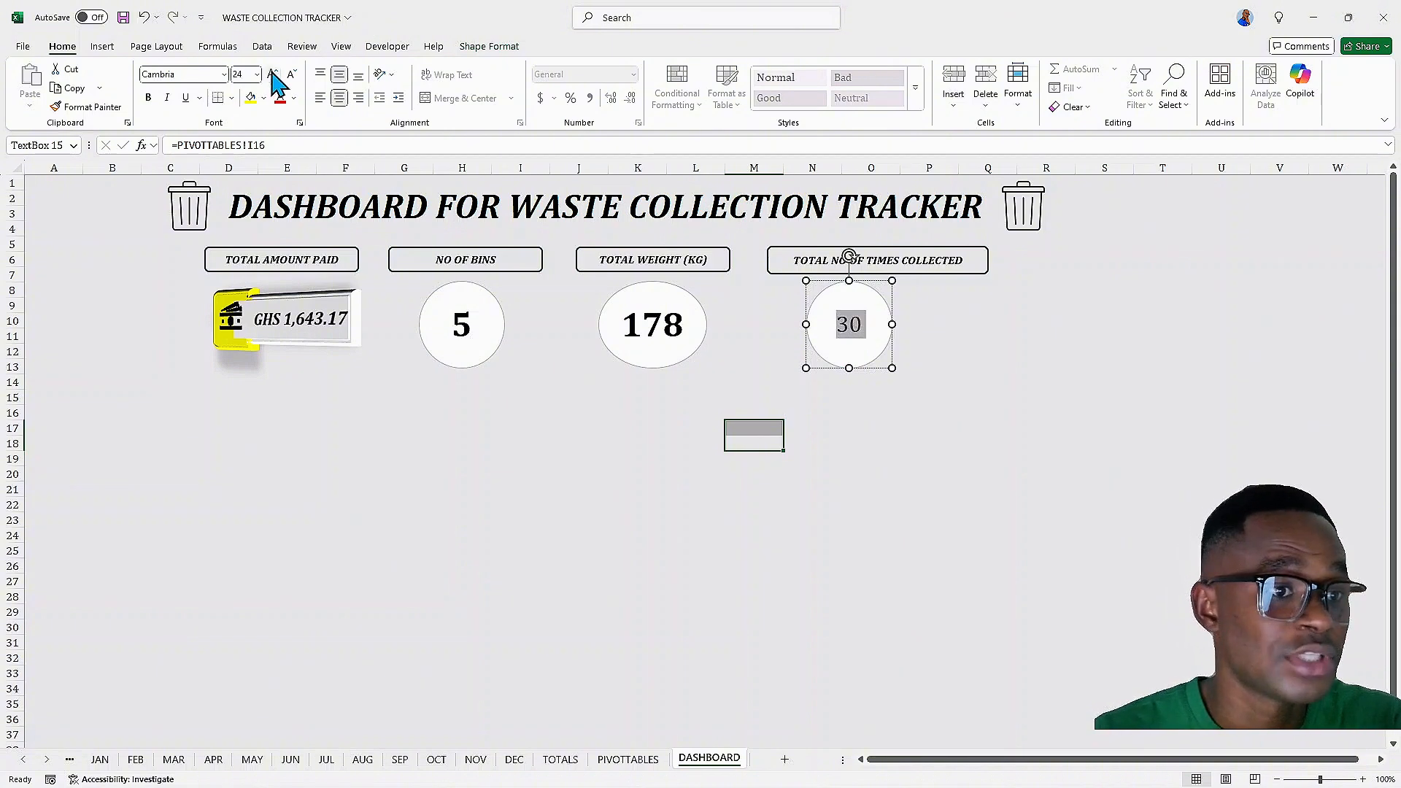
pyautogui.click(273, 75)
pyautogui.click(273, 74)
pyautogui.click(273, 75)
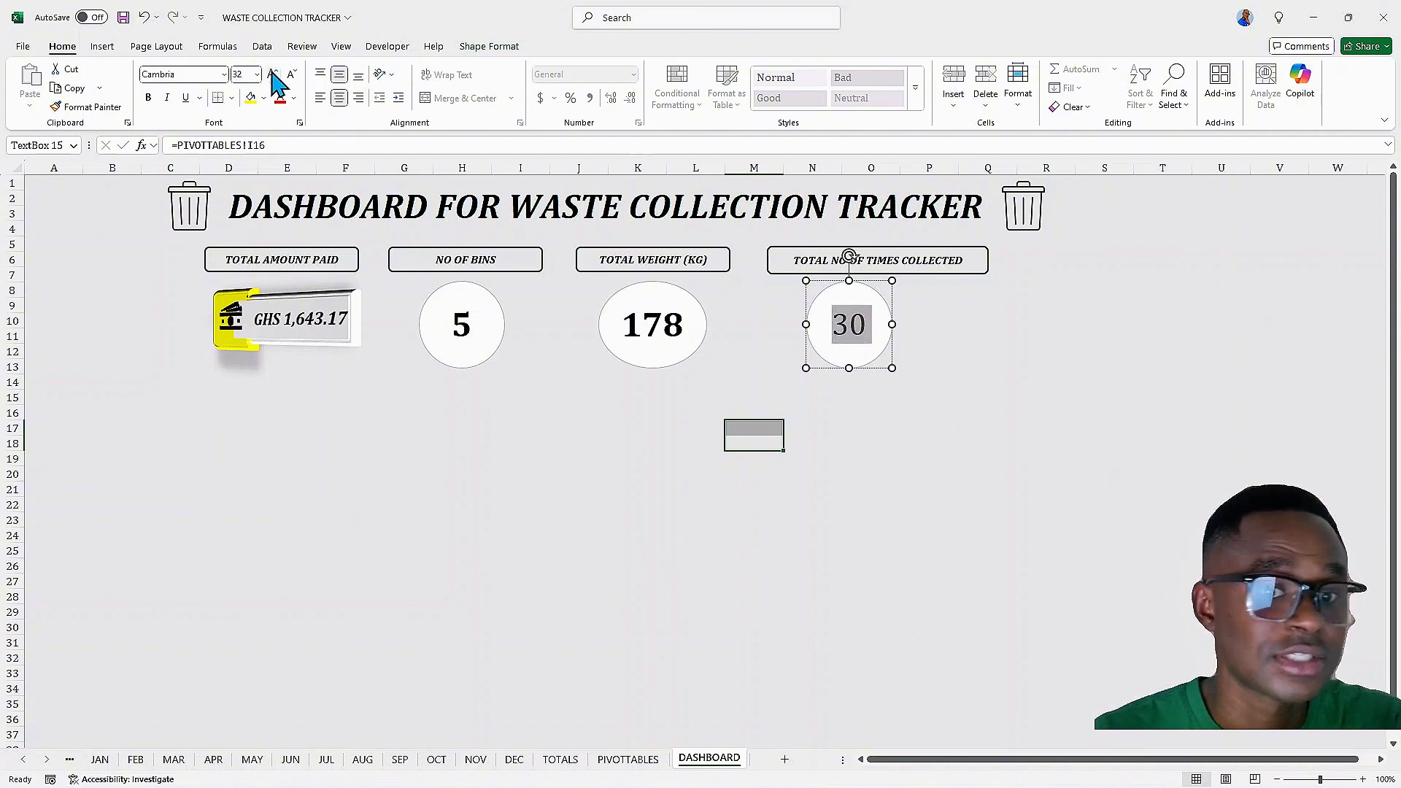
pyautogui.click(146, 98)
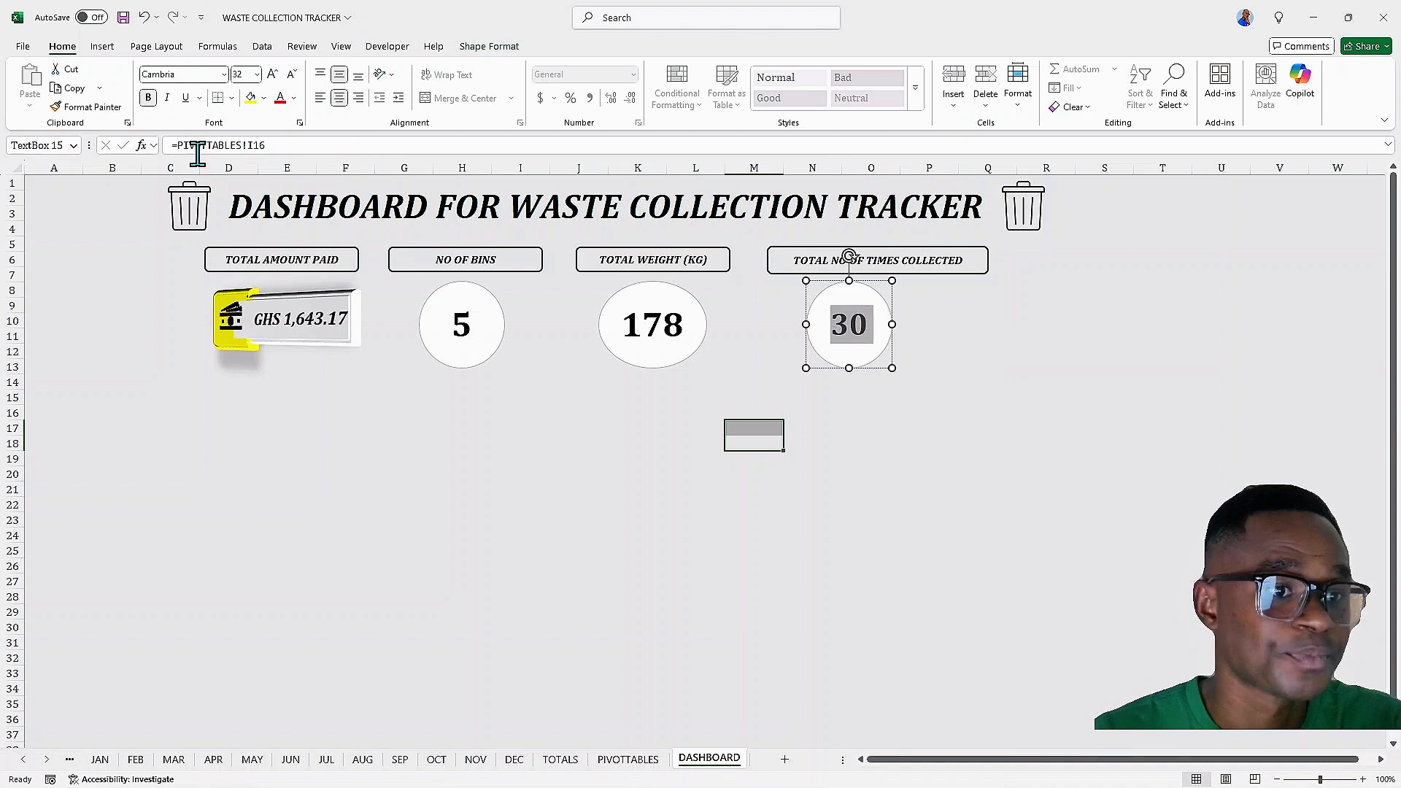
pyautogui.click(963, 319)
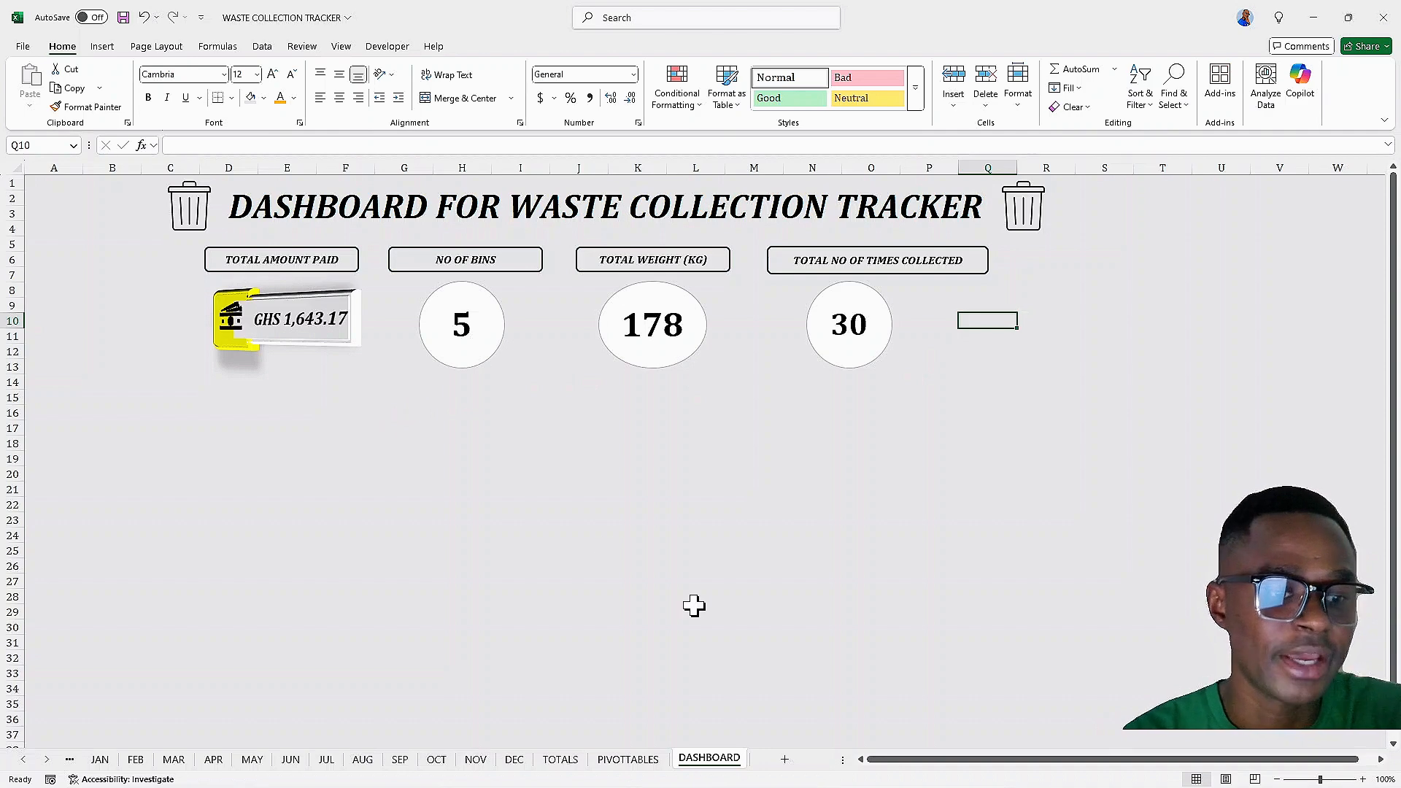
# Copy the waste item pivot table from PIVOTTABLES and paste it into cell D14 of the DASHBOARD sheet
pyautogui.click(628, 759)
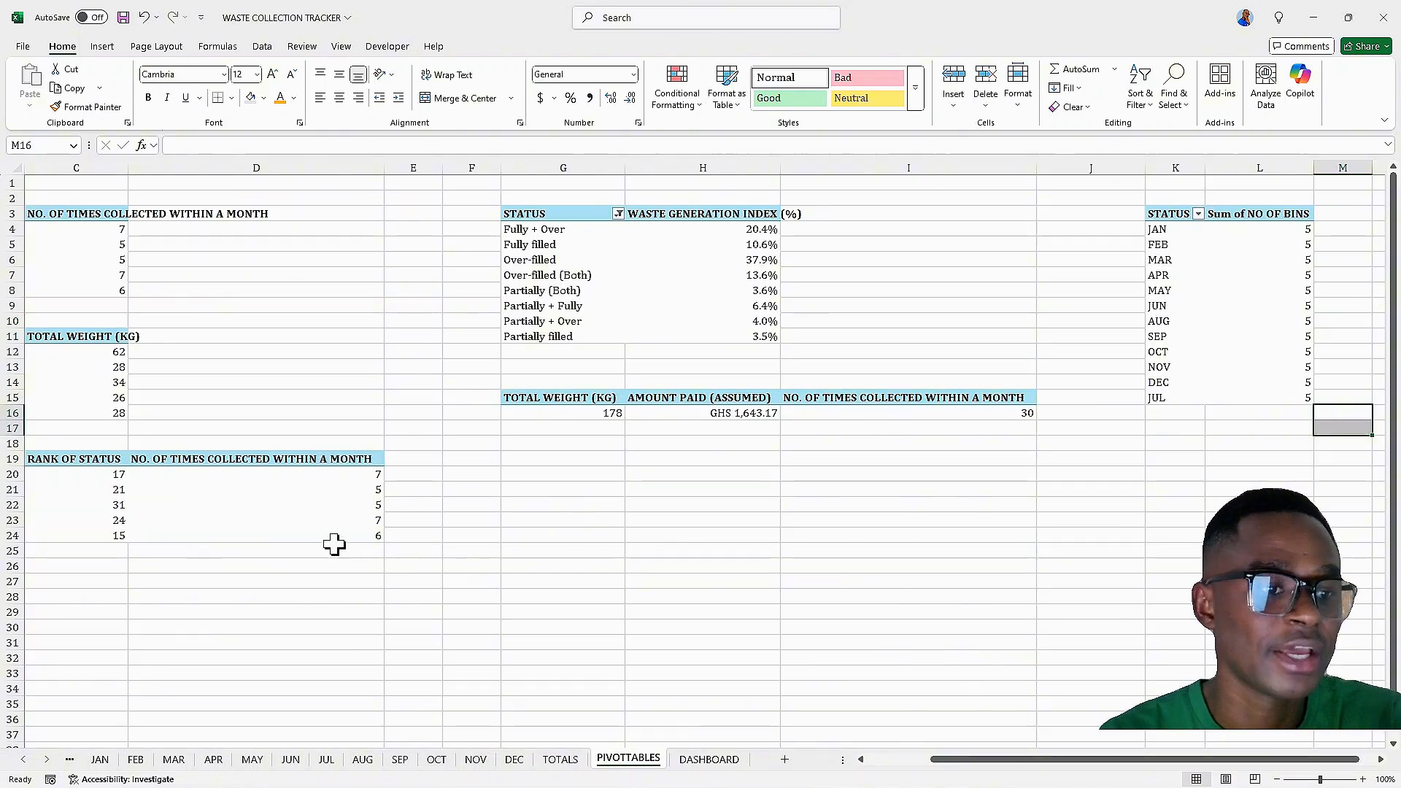
pyautogui.moveTo(1168, 765); pyautogui.dragTo(1040, 767)
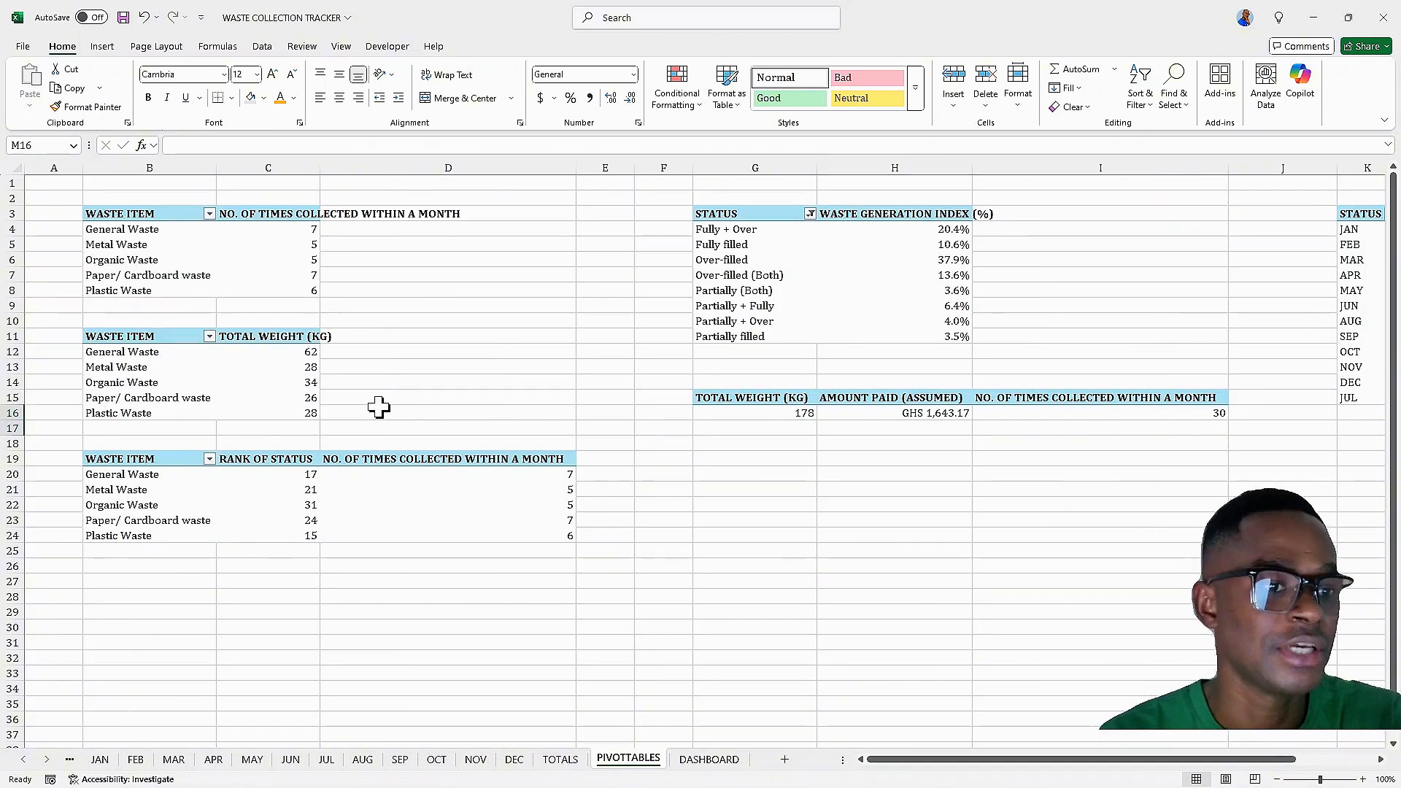
pyautogui.moveTo(103, 213); pyautogui.dragTo(309, 287)
pyautogui.rightClick(264, 215)
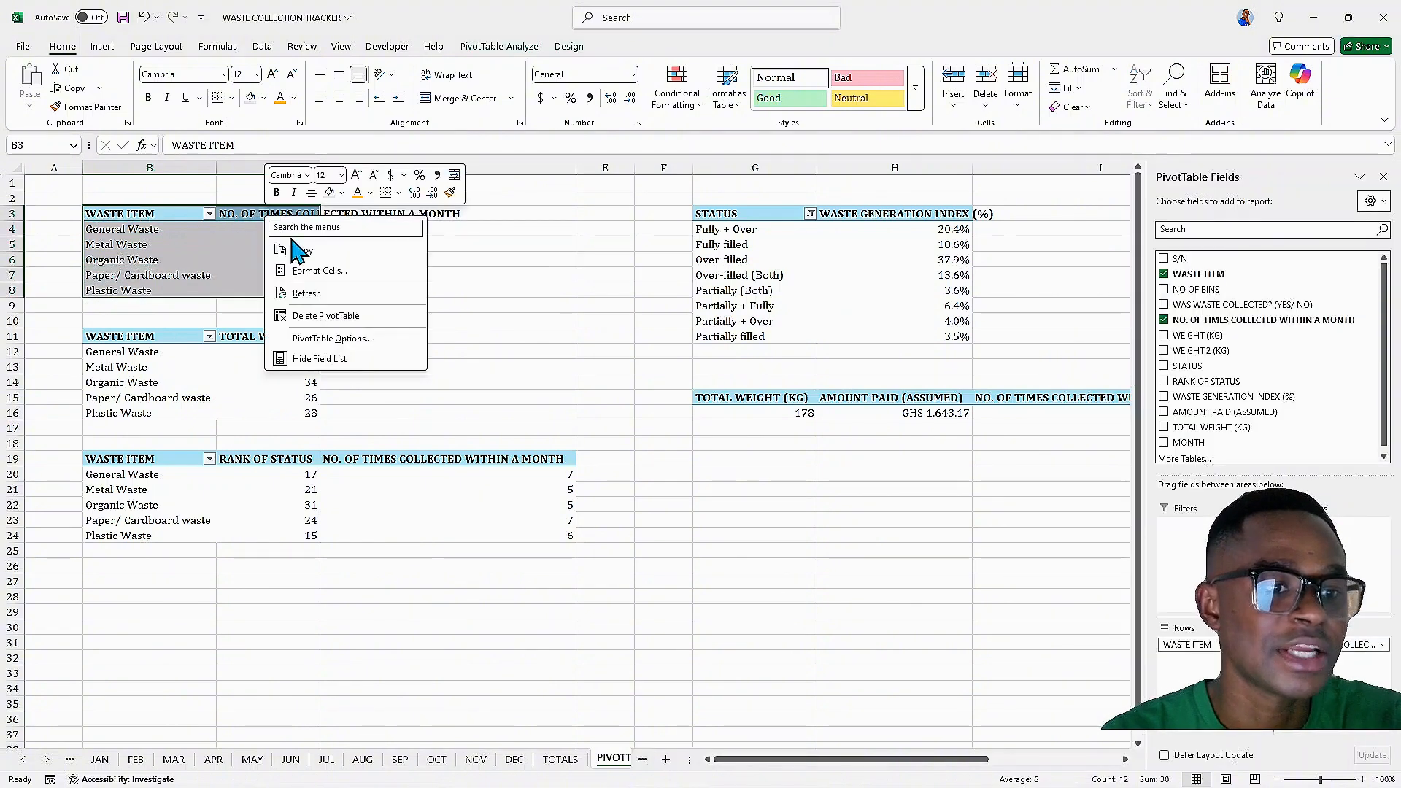
pyautogui.click(294, 242)
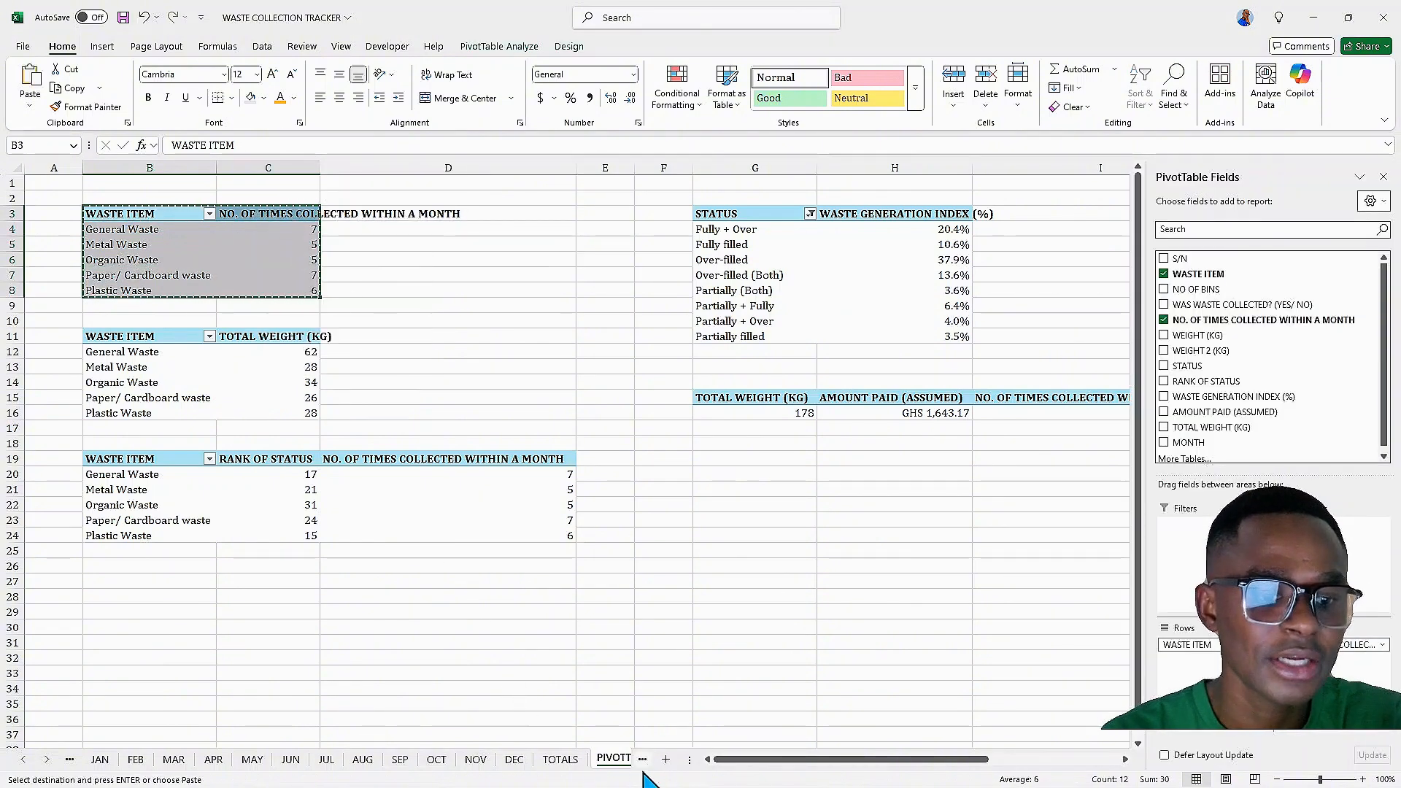
pyautogui.click(46, 759)
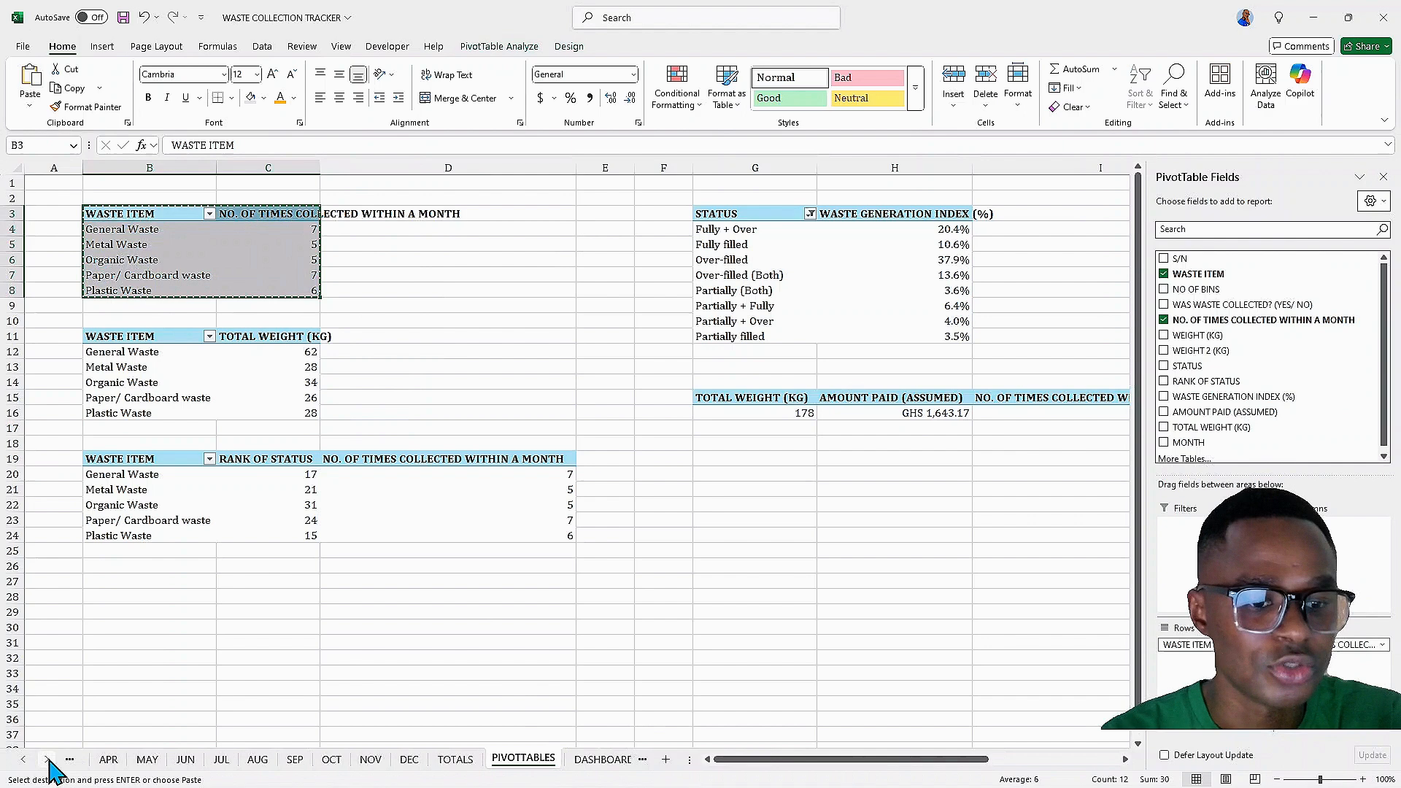
pyautogui.click(568, 761)
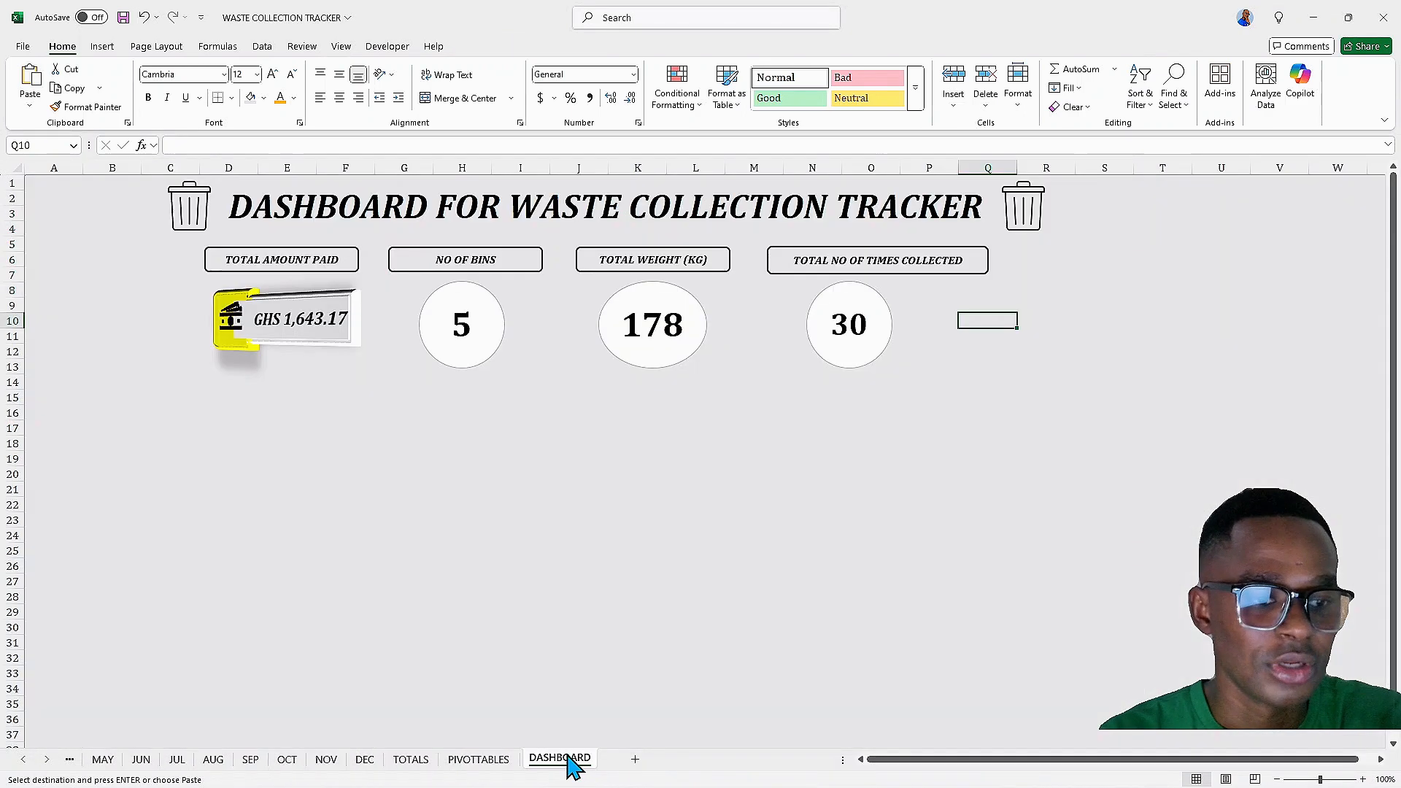
pyautogui.click(225, 381)
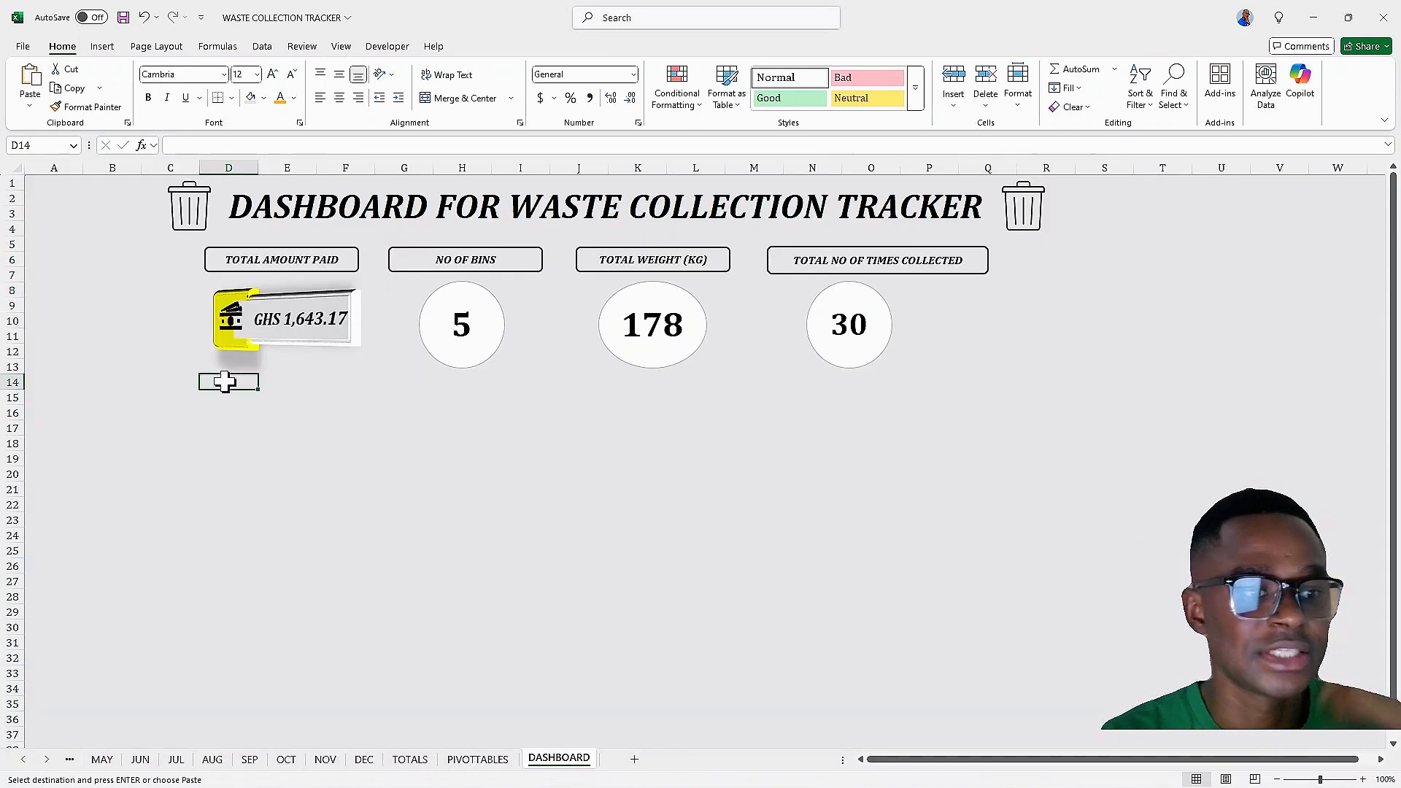
pyautogui.rightClick(225, 381)
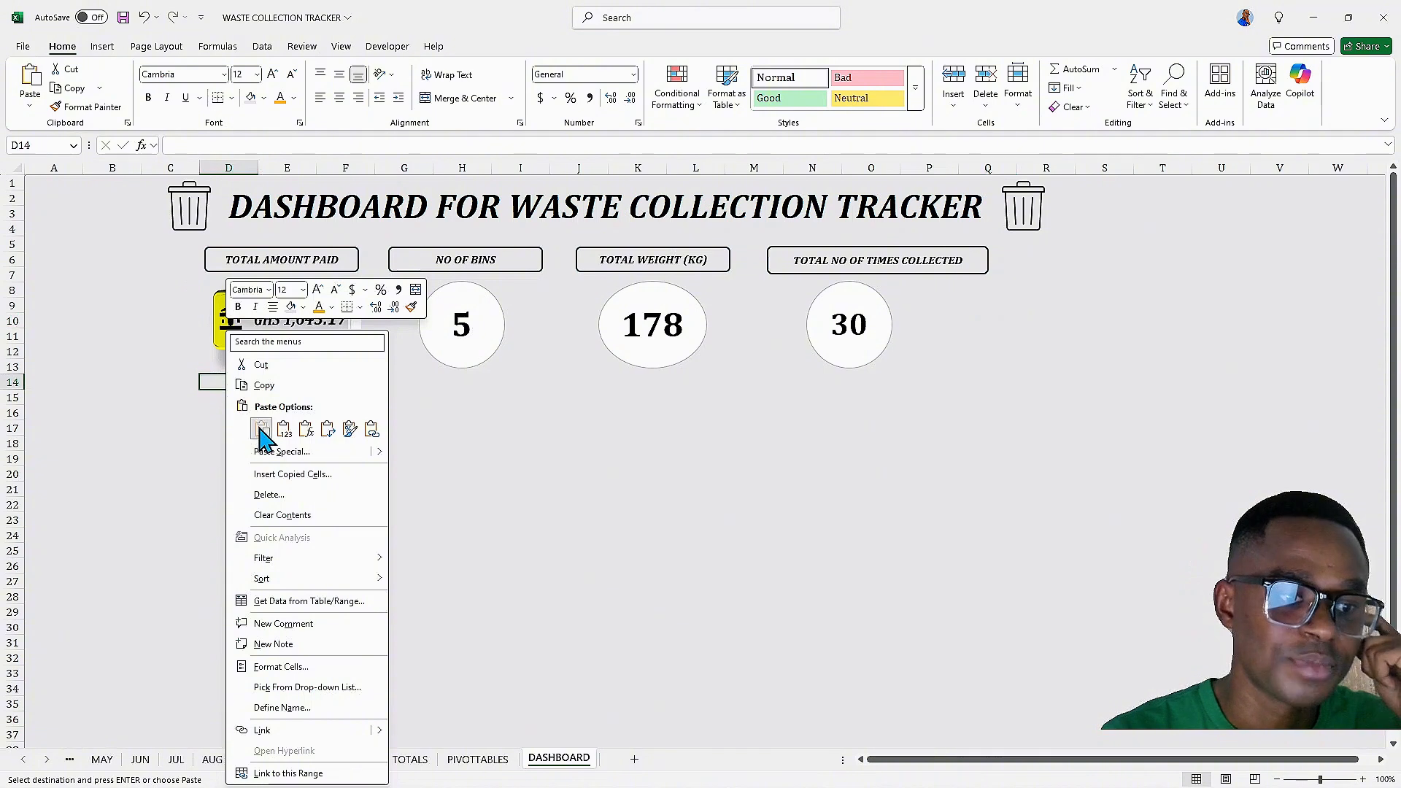
pyautogui.click(252, 424)
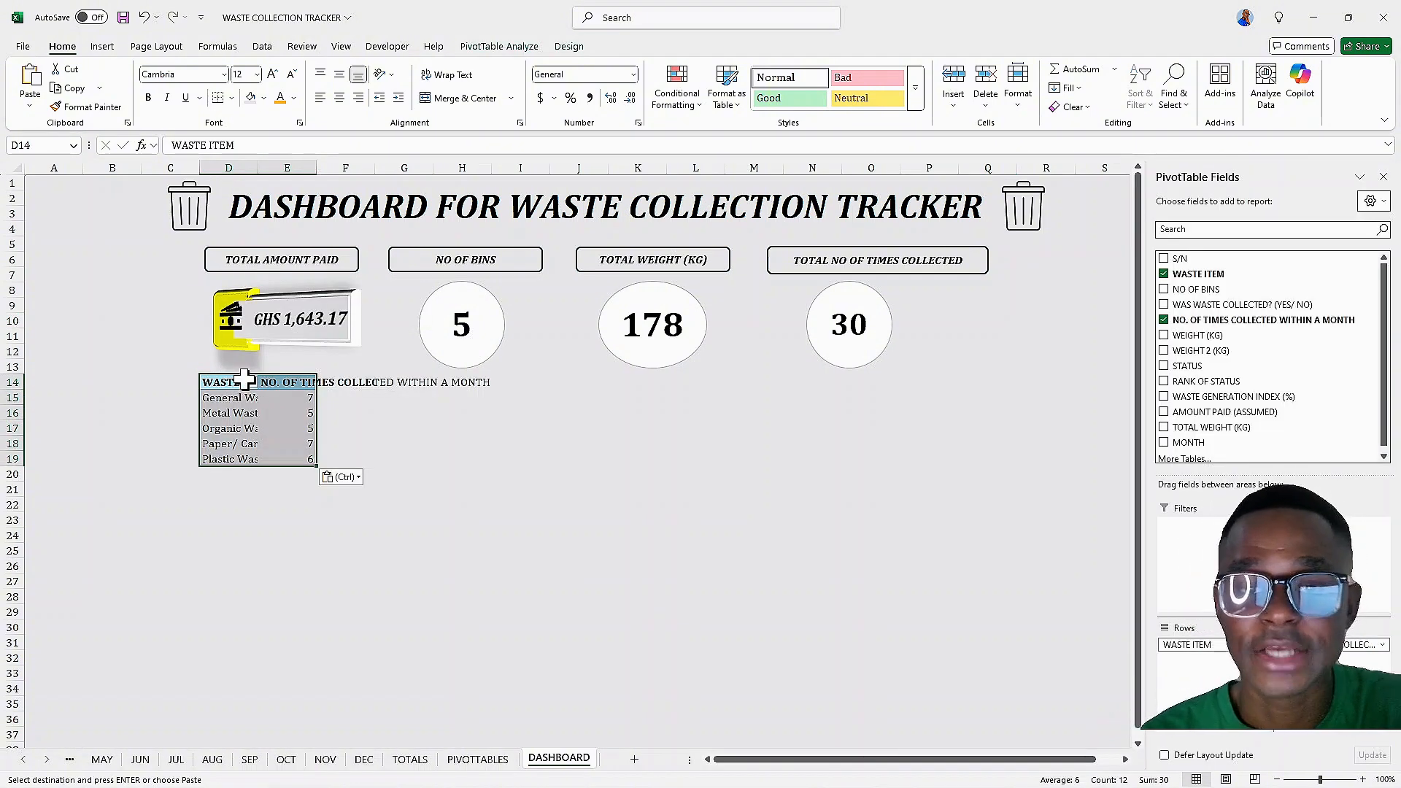
# Swap the pasted pivot's collection-count value for the RANK OF STATUS and WASTE GENERATION INDEX (%) fields
pyautogui.click(1164, 321)
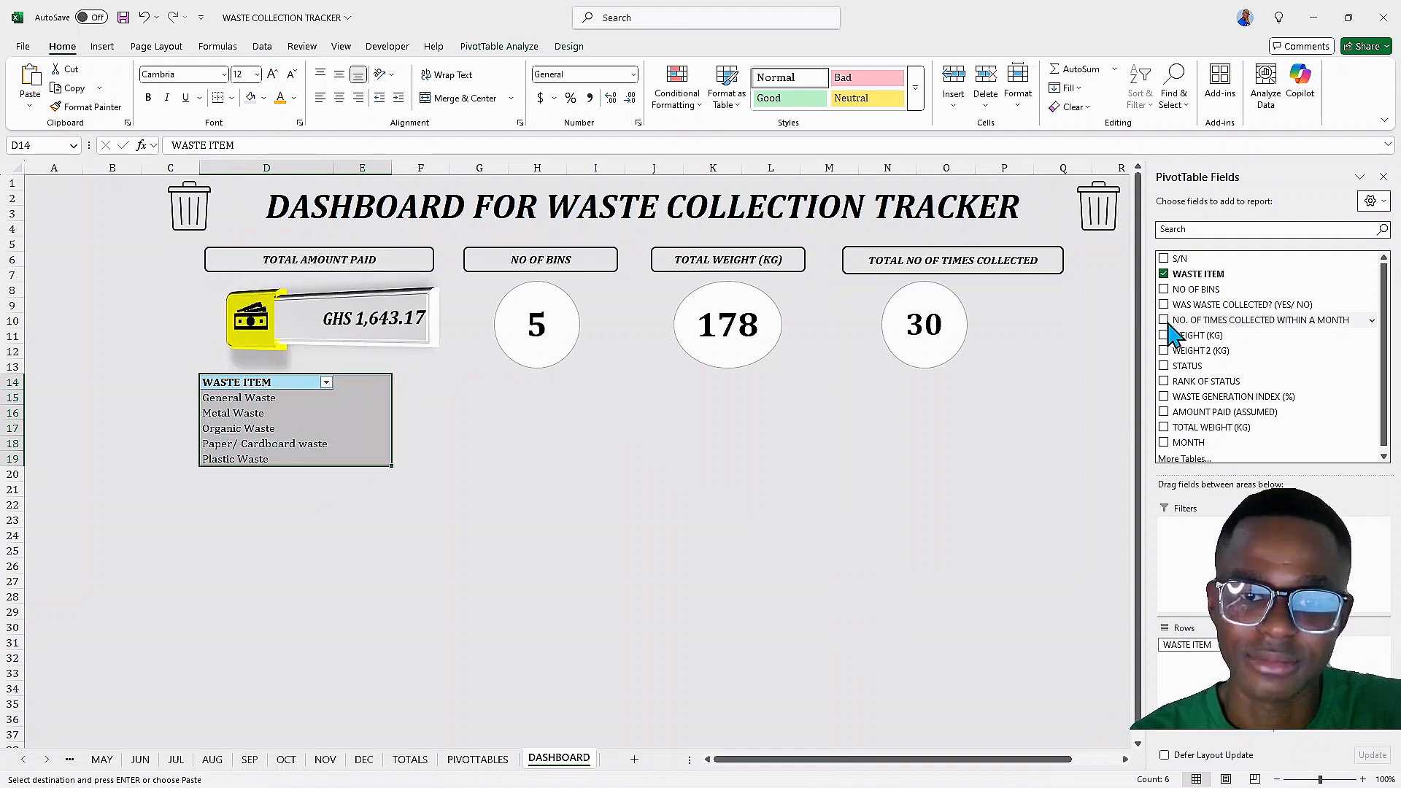
pyautogui.click(1164, 381)
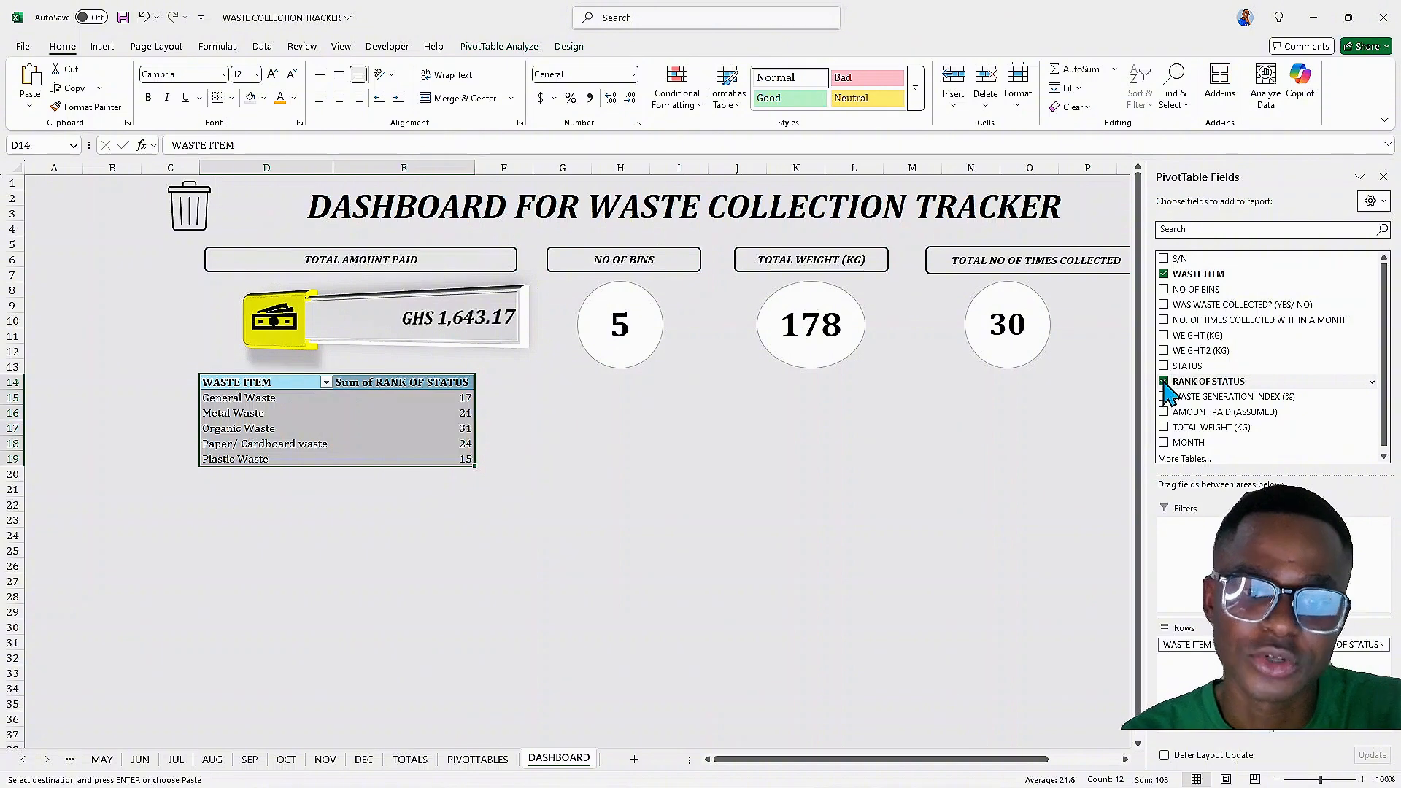
pyautogui.scroll(-1, 1163, 427)
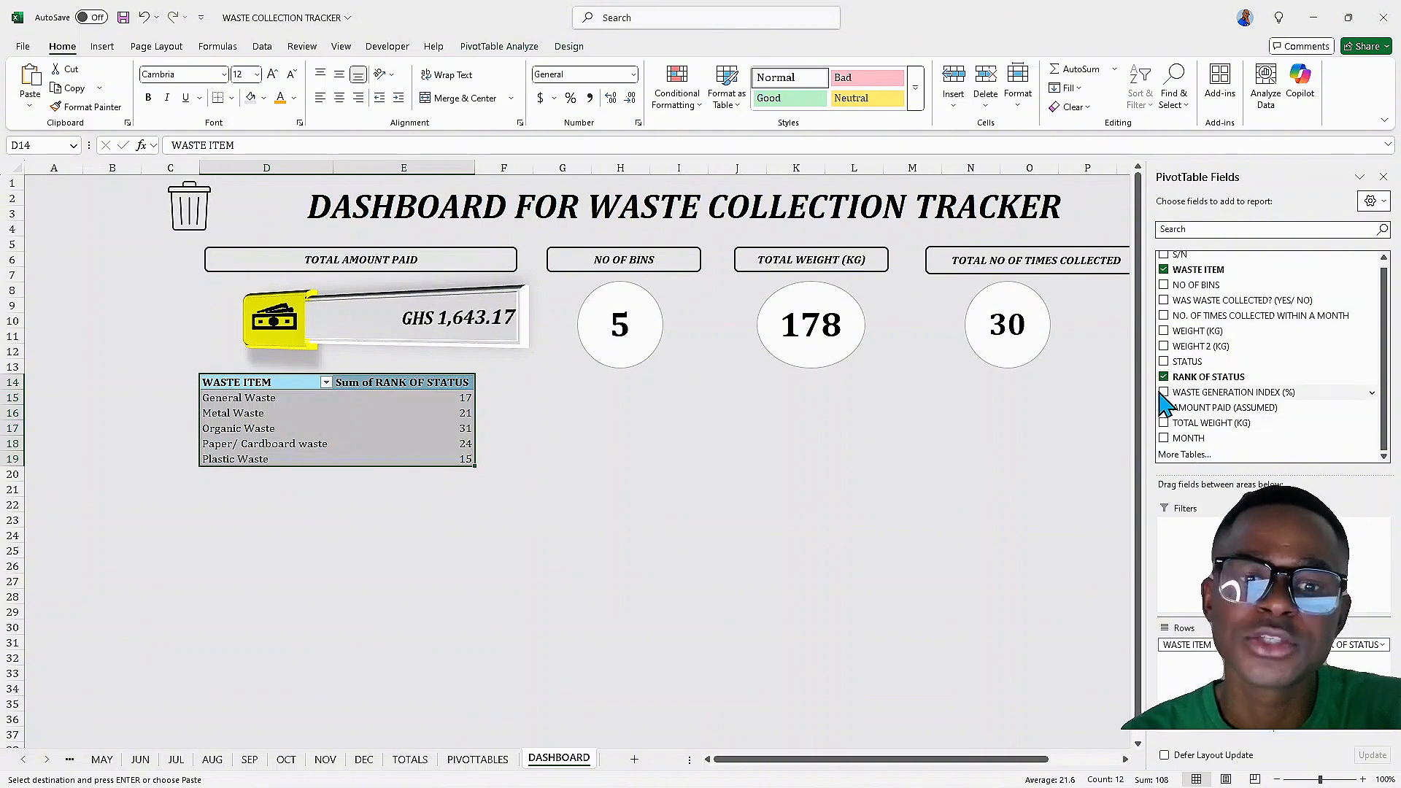
pyautogui.click(1165, 392)
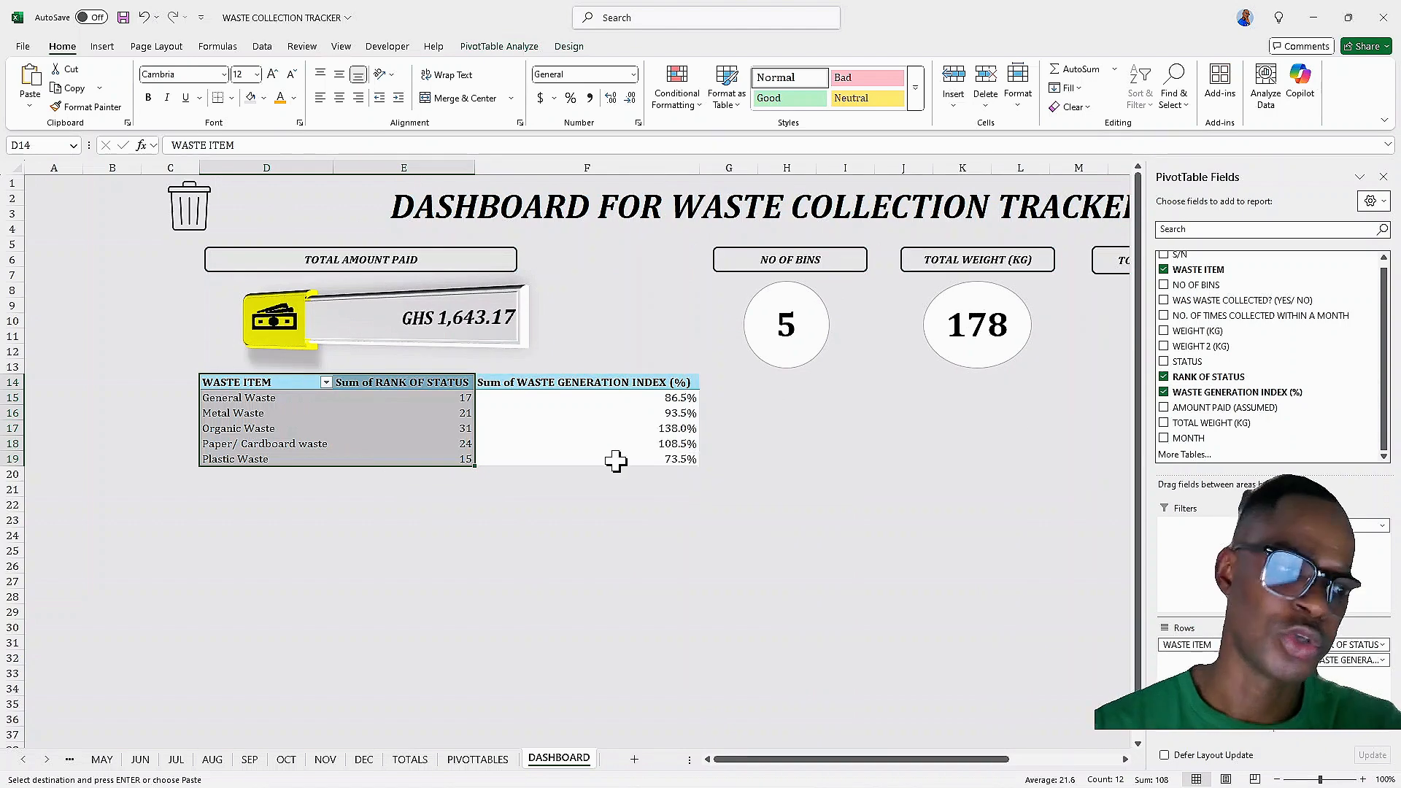
pyautogui.moveTo(619, 424)
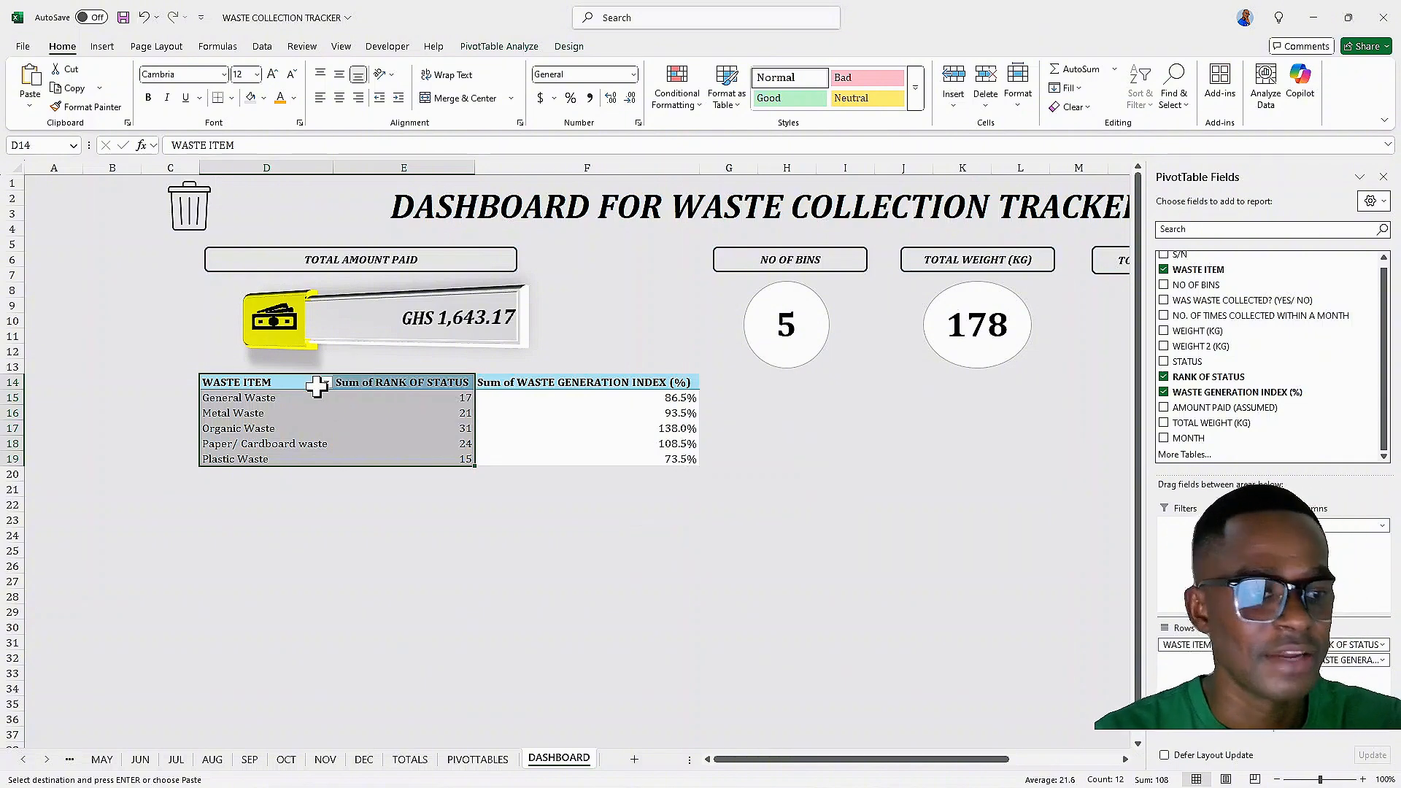
pyautogui.click(113, 169)
pyautogui.click(174, 168)
pyautogui.click(189, 208)
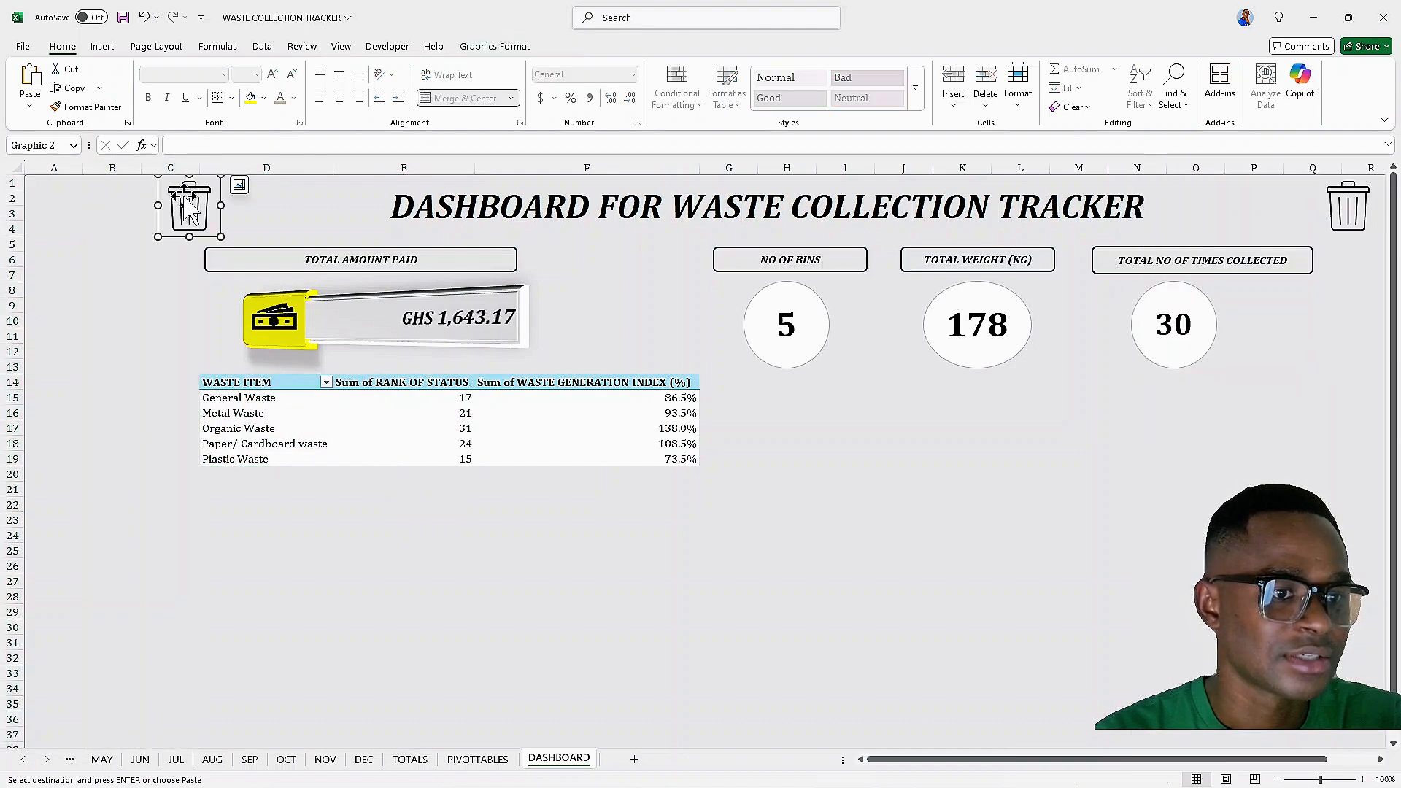
pyautogui.click(226, 194)
pyautogui.click(117, 162)
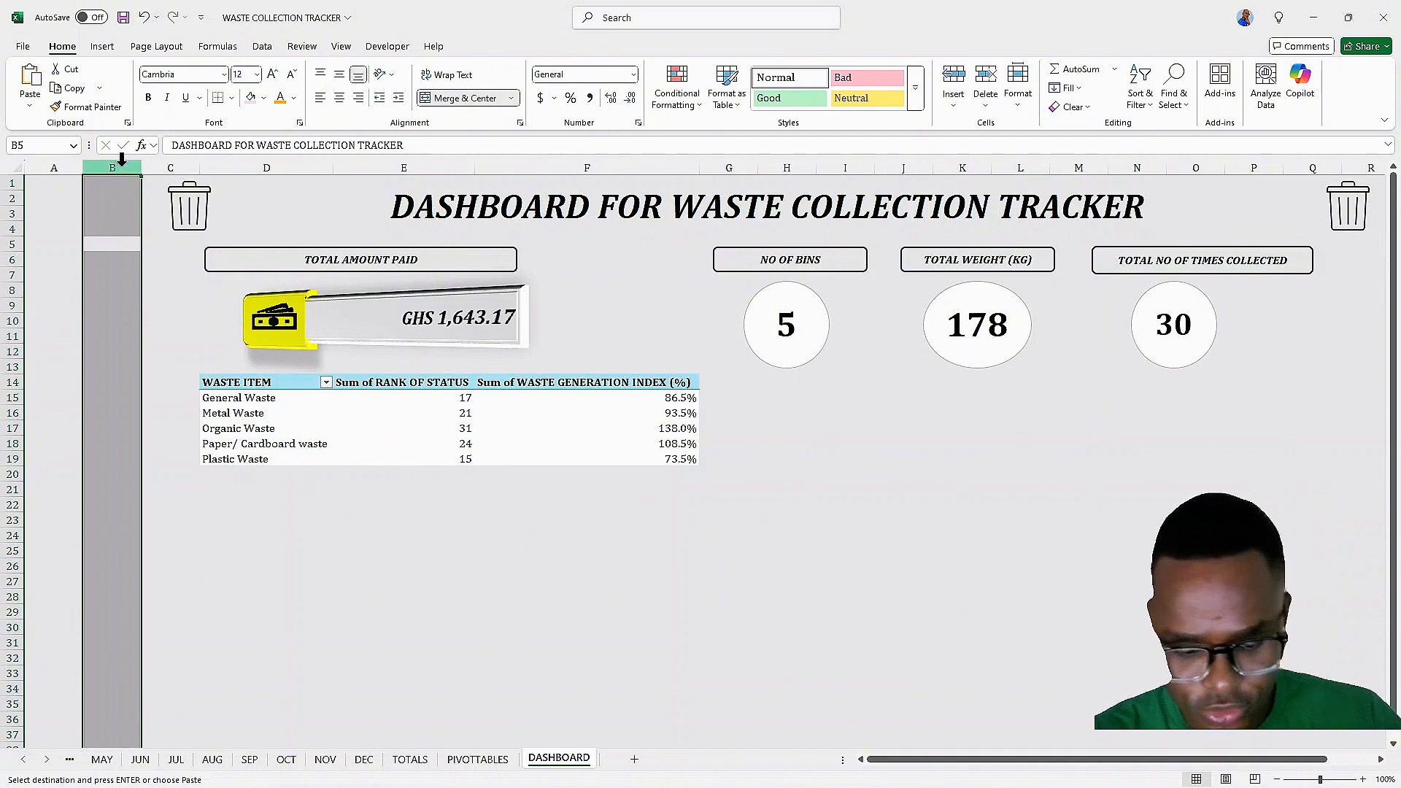
pyautogui.hotkey('ctrl', '-')
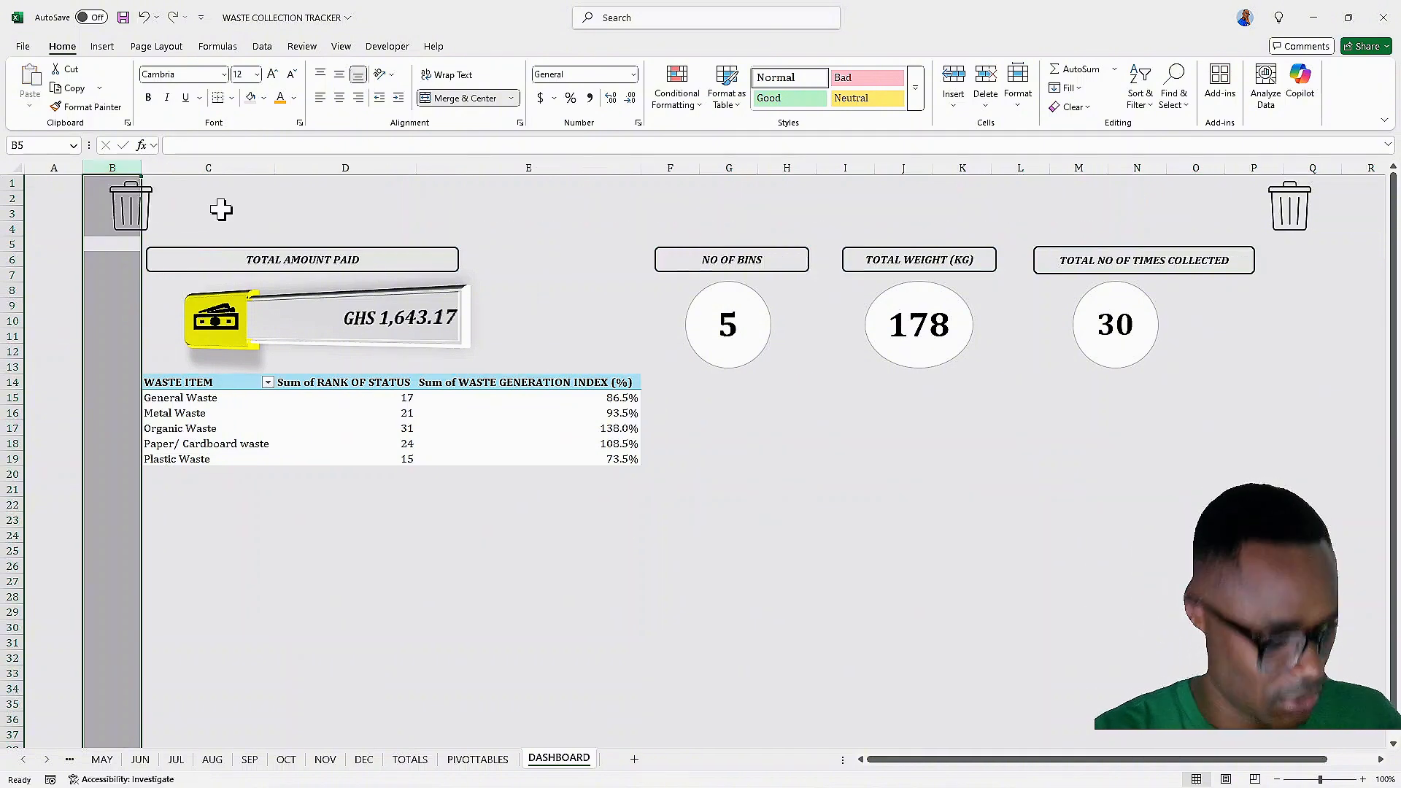
pyautogui.hotkey('ctrl', 'z')
# Narrow column B so the dashboard content shifts left
pyautogui.hotkey('ctrl', 'x')
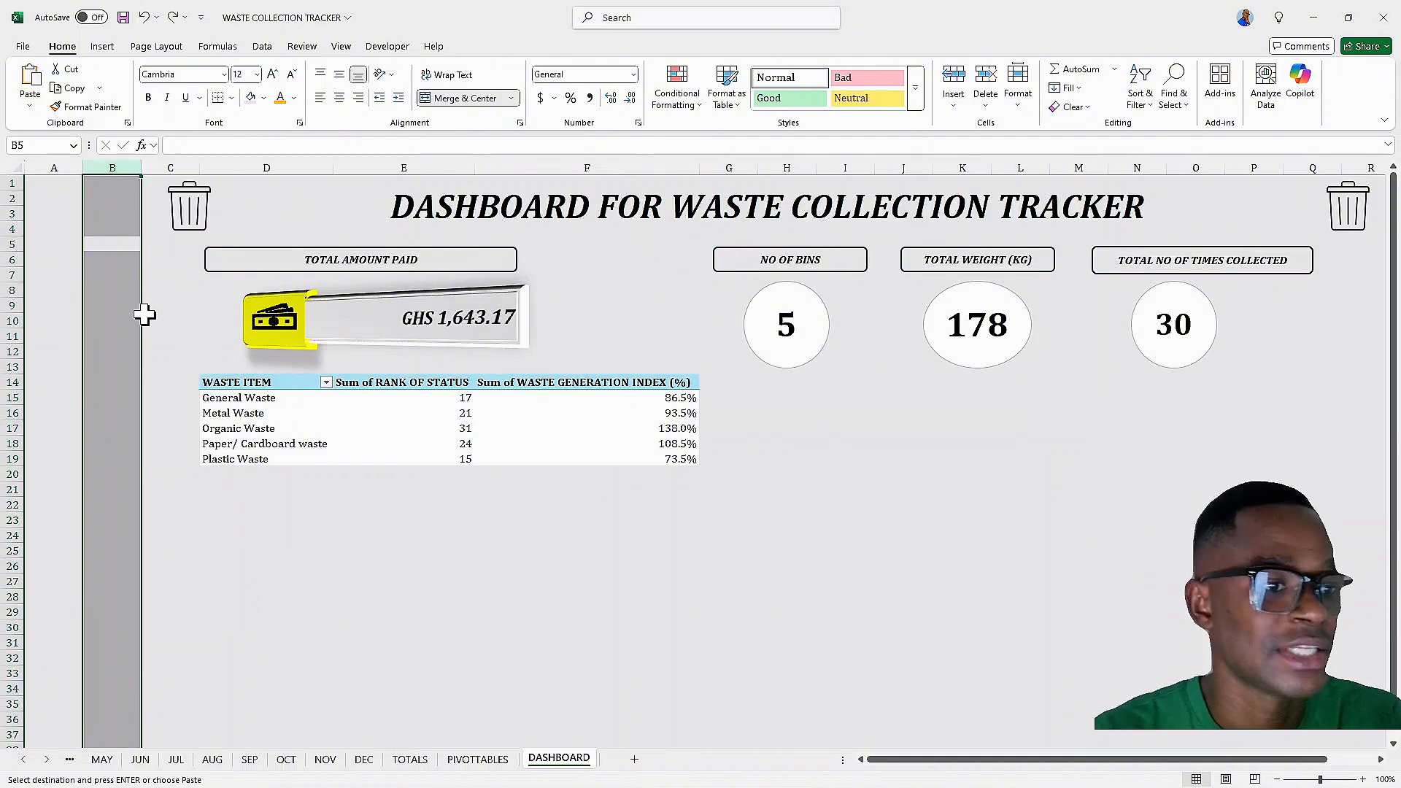
pyautogui.moveTo(142, 168); pyautogui.dragTo(88, 178)
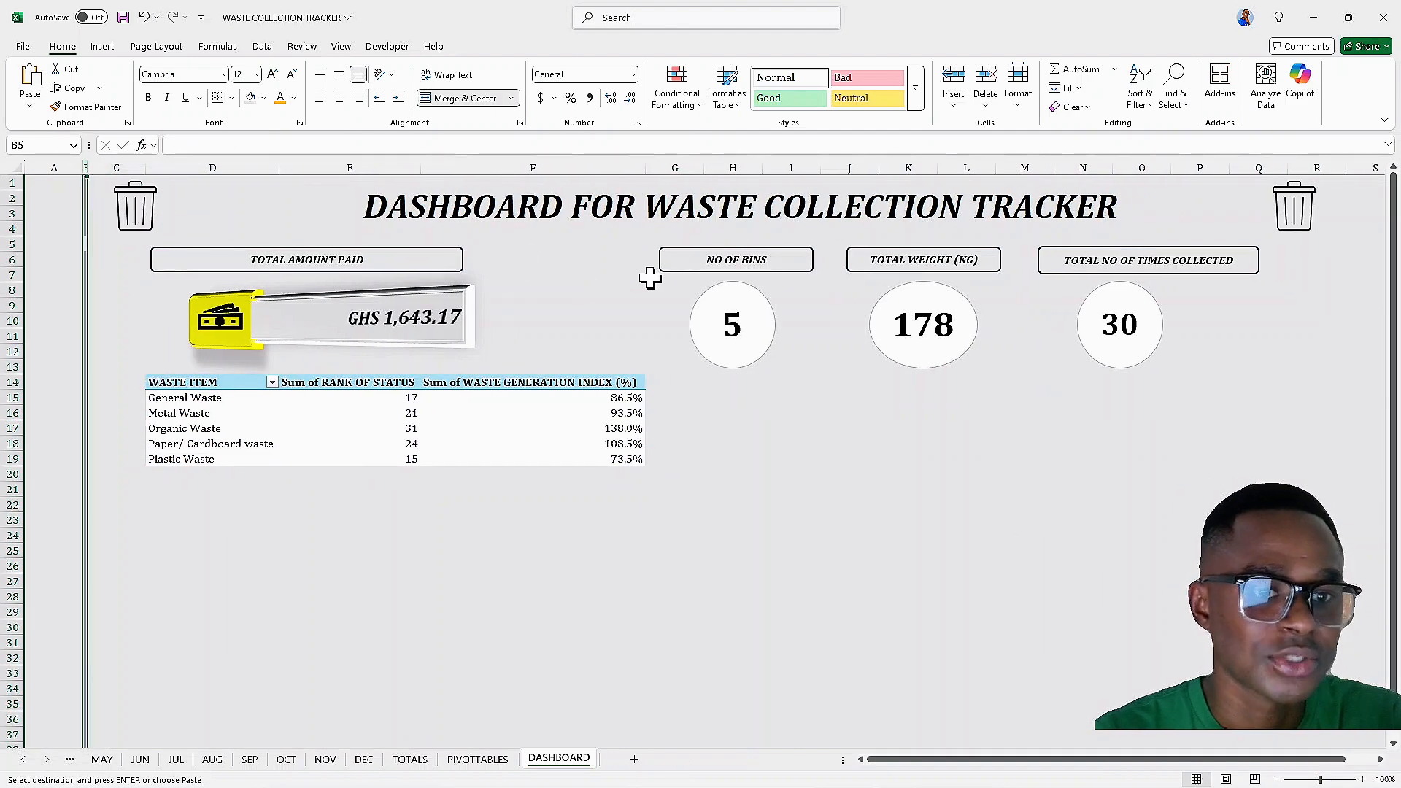
# Move the NO OF BINS label box left so it sits beside the pasted pivot table area
pyautogui.click(588, 246)
pyautogui.click(662, 269)
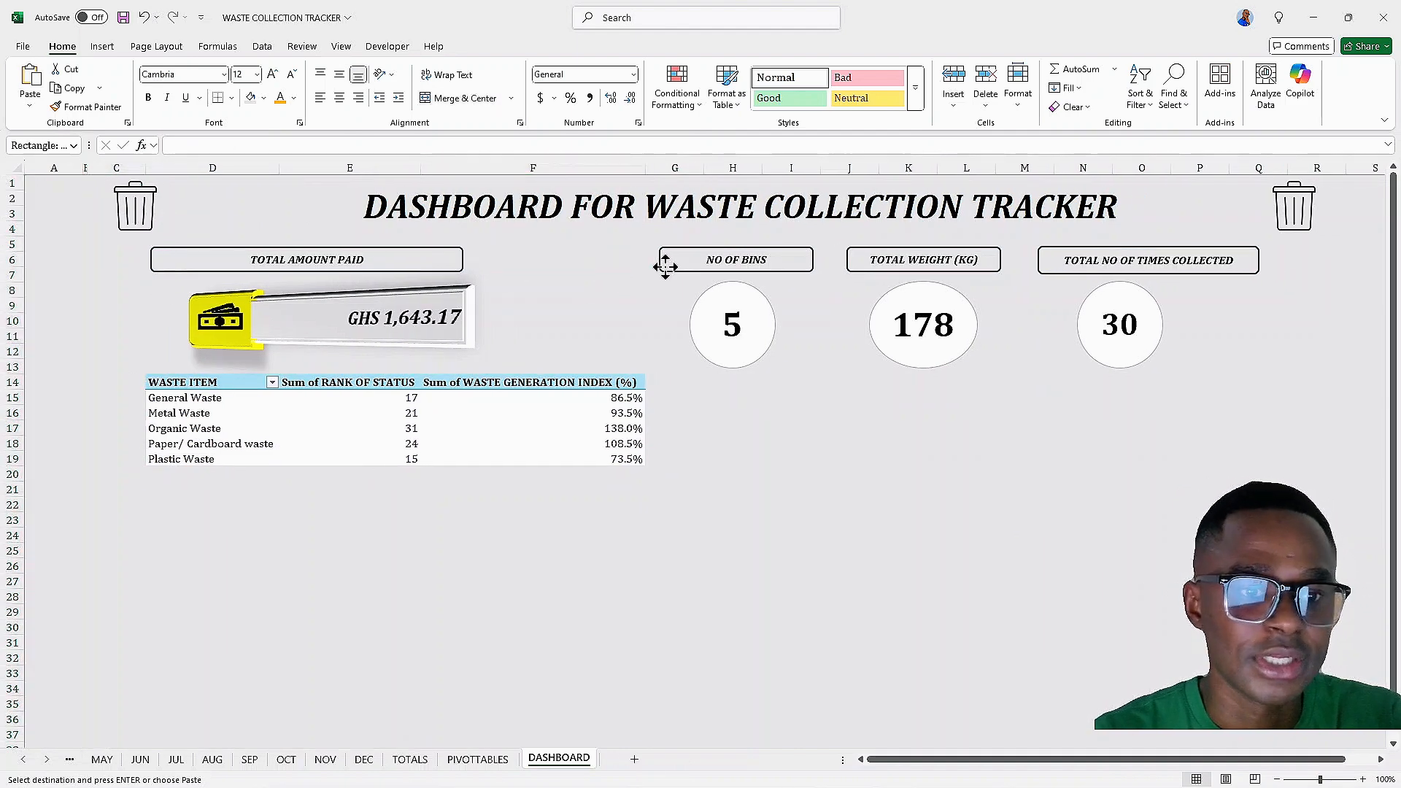
pyautogui.moveTo(776, 255); pyautogui.dragTo(686, 256)
pyautogui.press('Left')
pyautogui.press('Left')
pyautogui.press('Left')
pyautogui.press('Left')
pyautogui.press('Left')
pyautogui.press('Left')
pyautogui.press('Left')
pyautogui.press('Left')
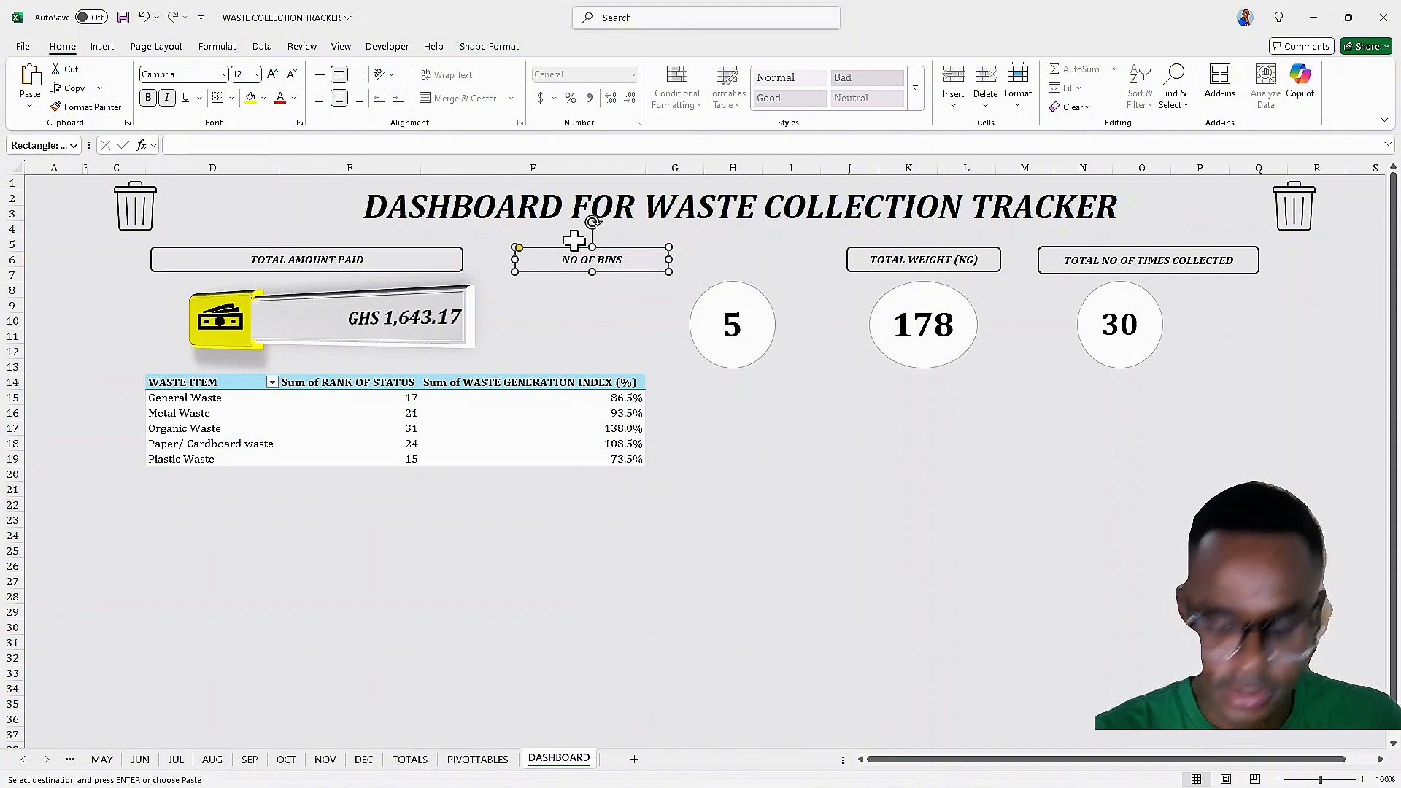
pyautogui.press('Right')
pyautogui.press('Right')
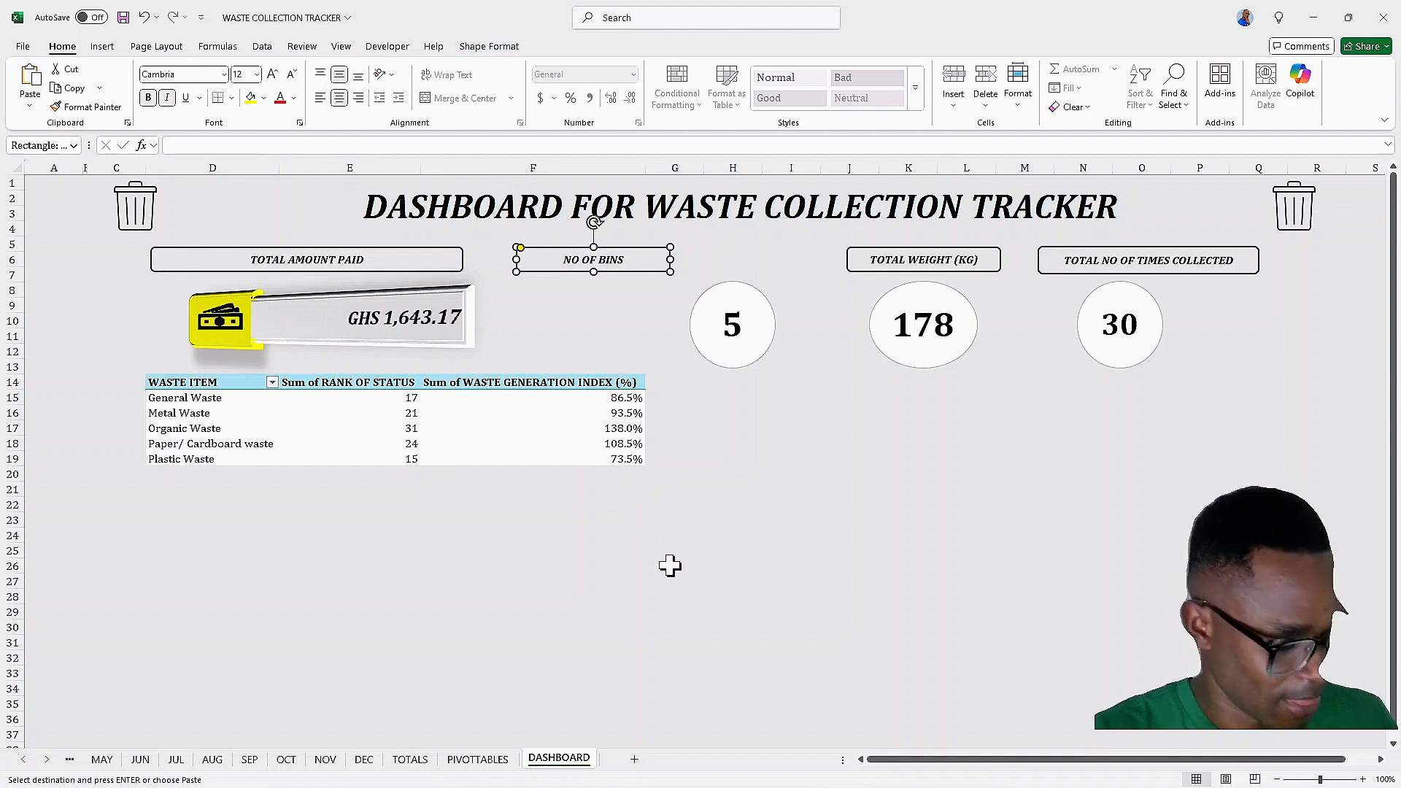
# Nudge the NO OF BINS value oval left so it sits beneath its label
pyautogui.click(724, 343)
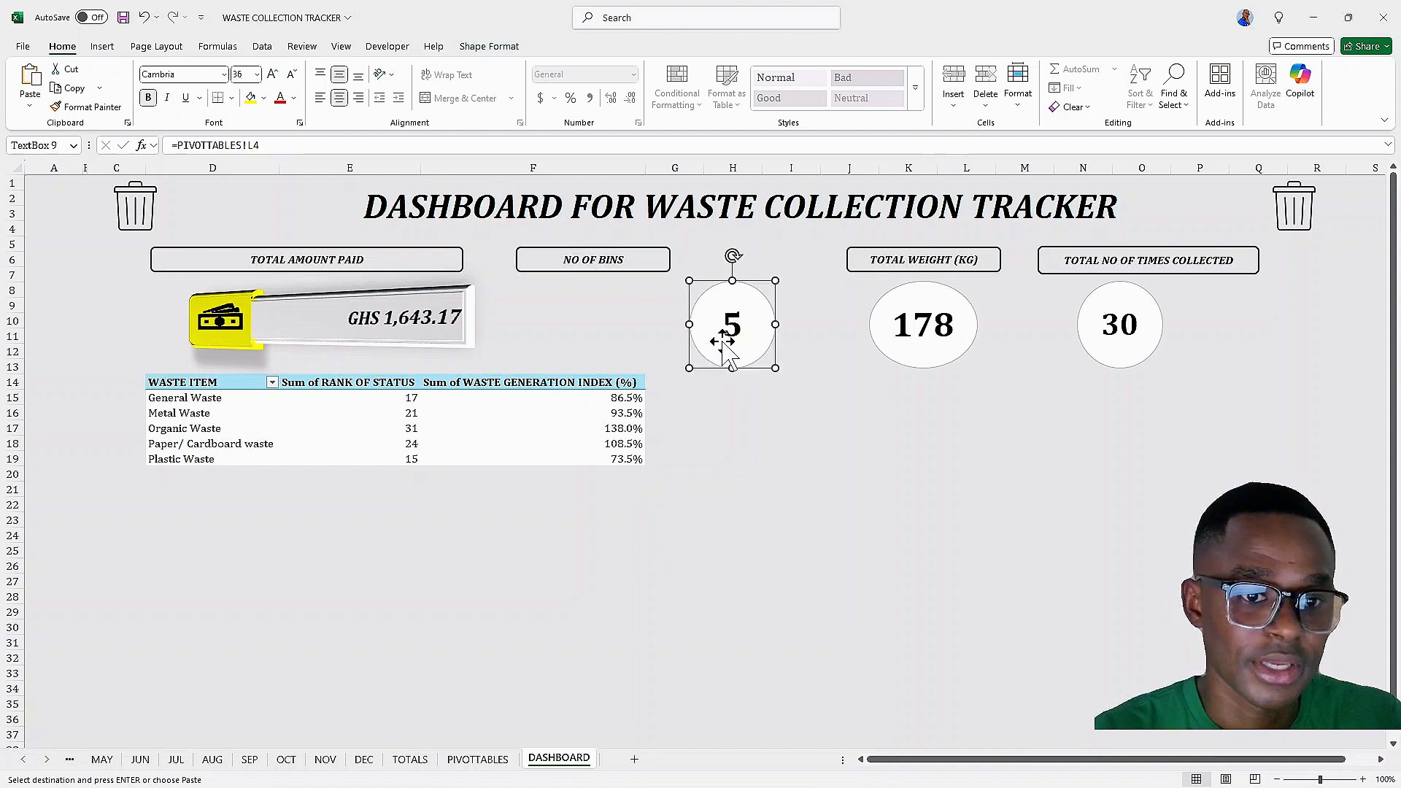
pyautogui.press('Left')
pyautogui.press('Left')
pyautogui.press('Left')
pyautogui.press('Left')
pyautogui.press('Left')
pyautogui.press('Left')
pyautogui.press('Left')
pyautogui.press('Left')
pyautogui.press('Left')
pyautogui.press('Left')
pyautogui.press('Left')
pyautogui.press('Left')
pyautogui.press('Left')
pyautogui.press('Left')
pyautogui.press('Left')
pyautogui.press('Left')
pyautogui.press('Left')
pyautogui.press('Left')
pyautogui.press('Left')
pyautogui.press('Left')
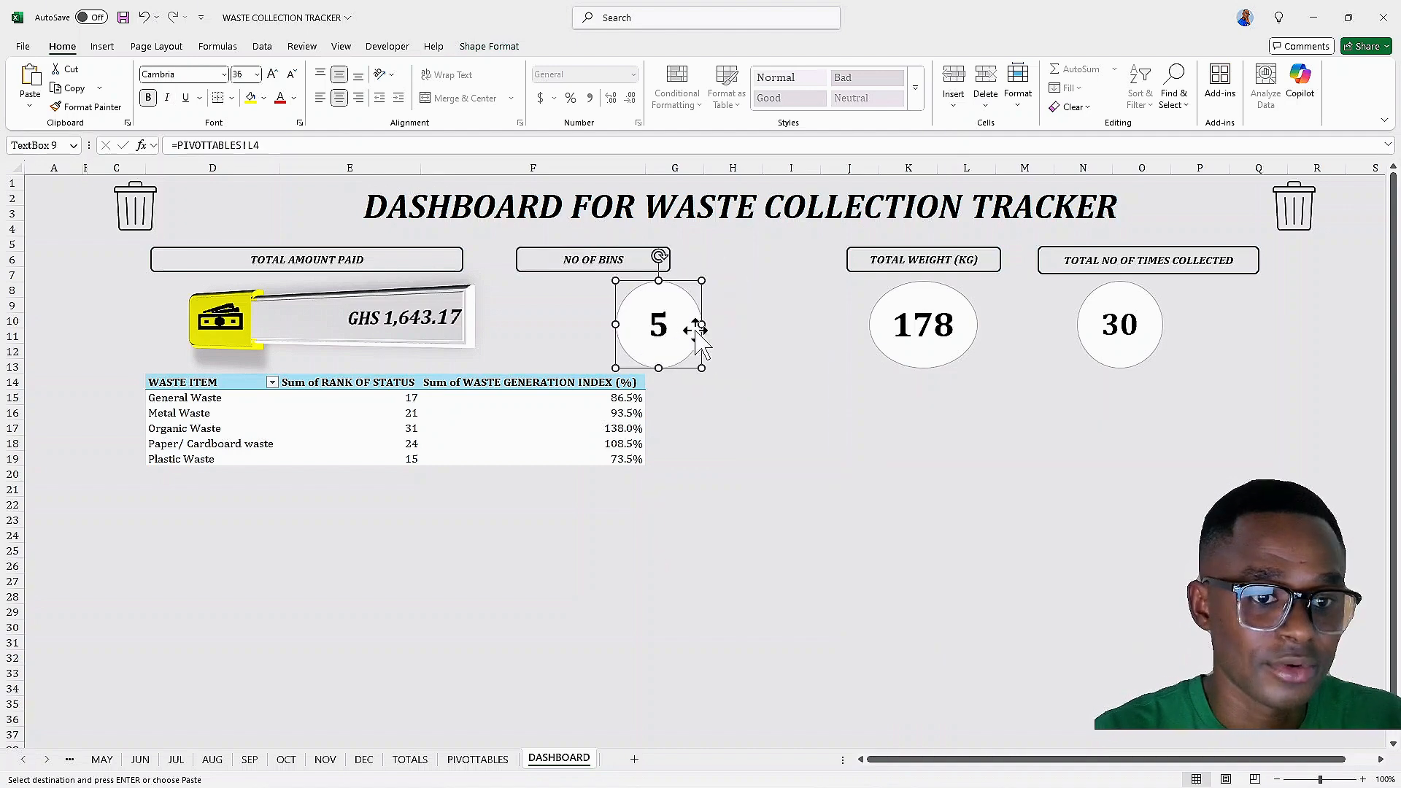
pyautogui.press('Left')
pyautogui.press('Left')
pyautogui.press('Left')
pyautogui.press('Left')
pyautogui.press('Left')
pyautogui.press('Left')
pyautogui.press('Left')
pyautogui.press('Left')
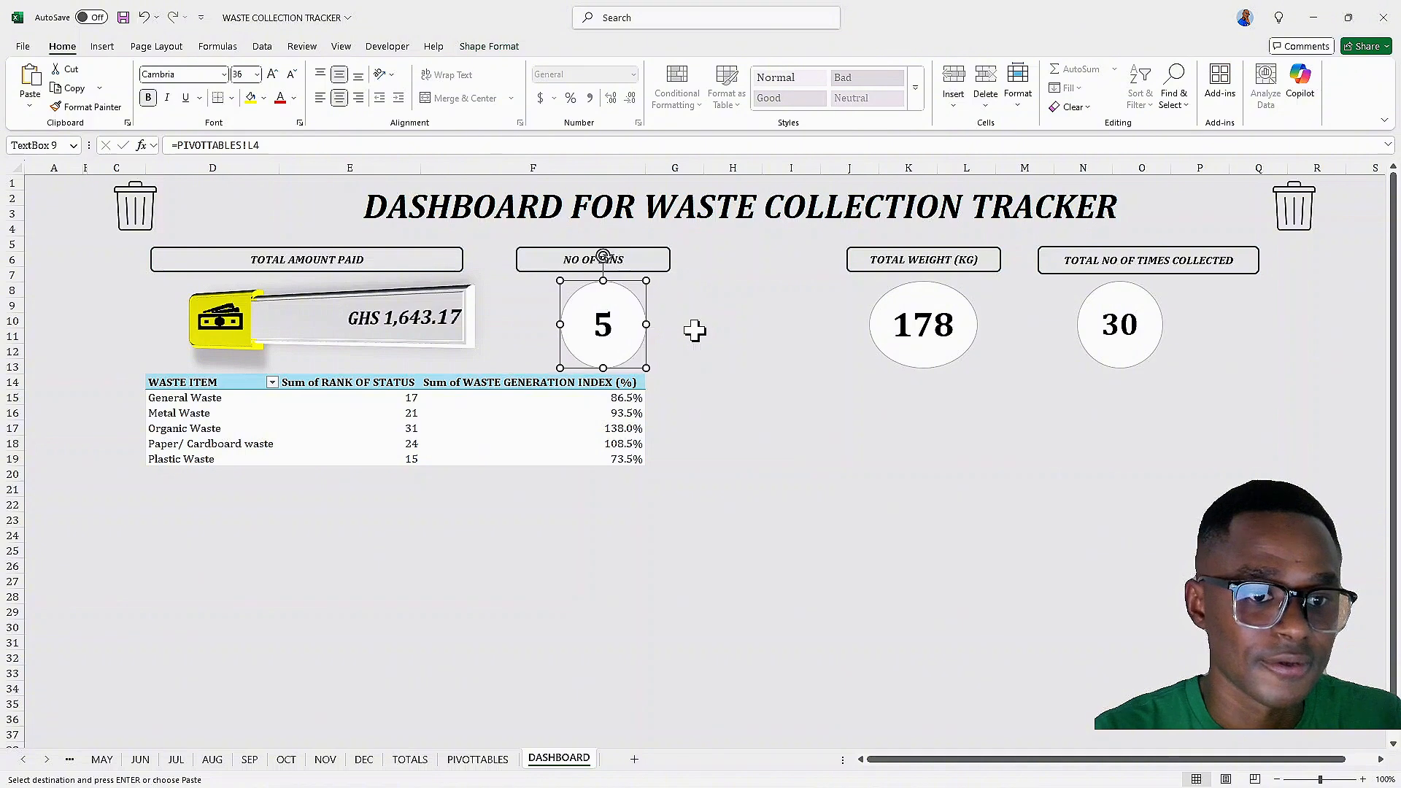
pyautogui.press('Left')
pyautogui.click(702, 416)
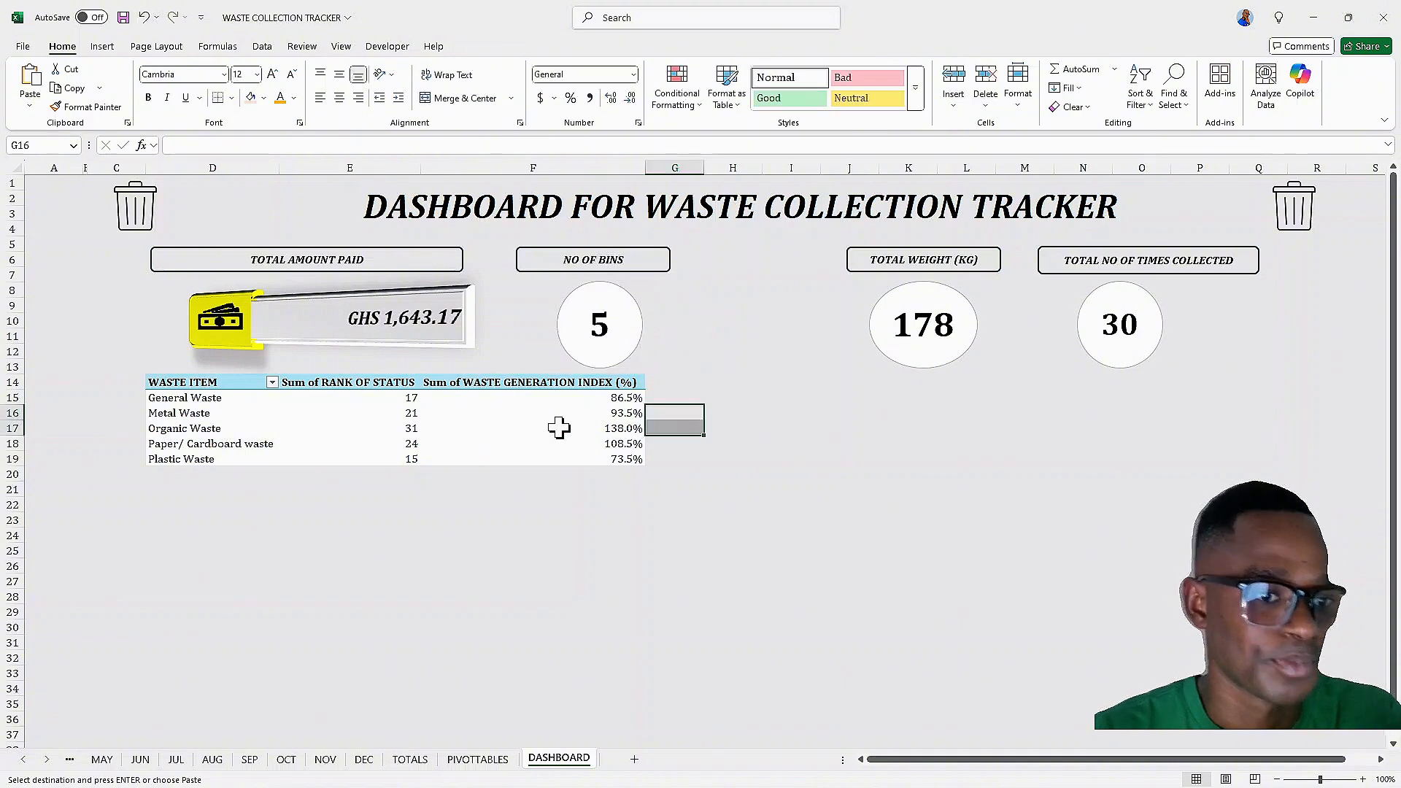
# Rename the pivot's rank value field to TOTAL RANK OF STATUS in its field settings
pyautogui.click(613, 381)
pyautogui.doubleClick(322, 388)
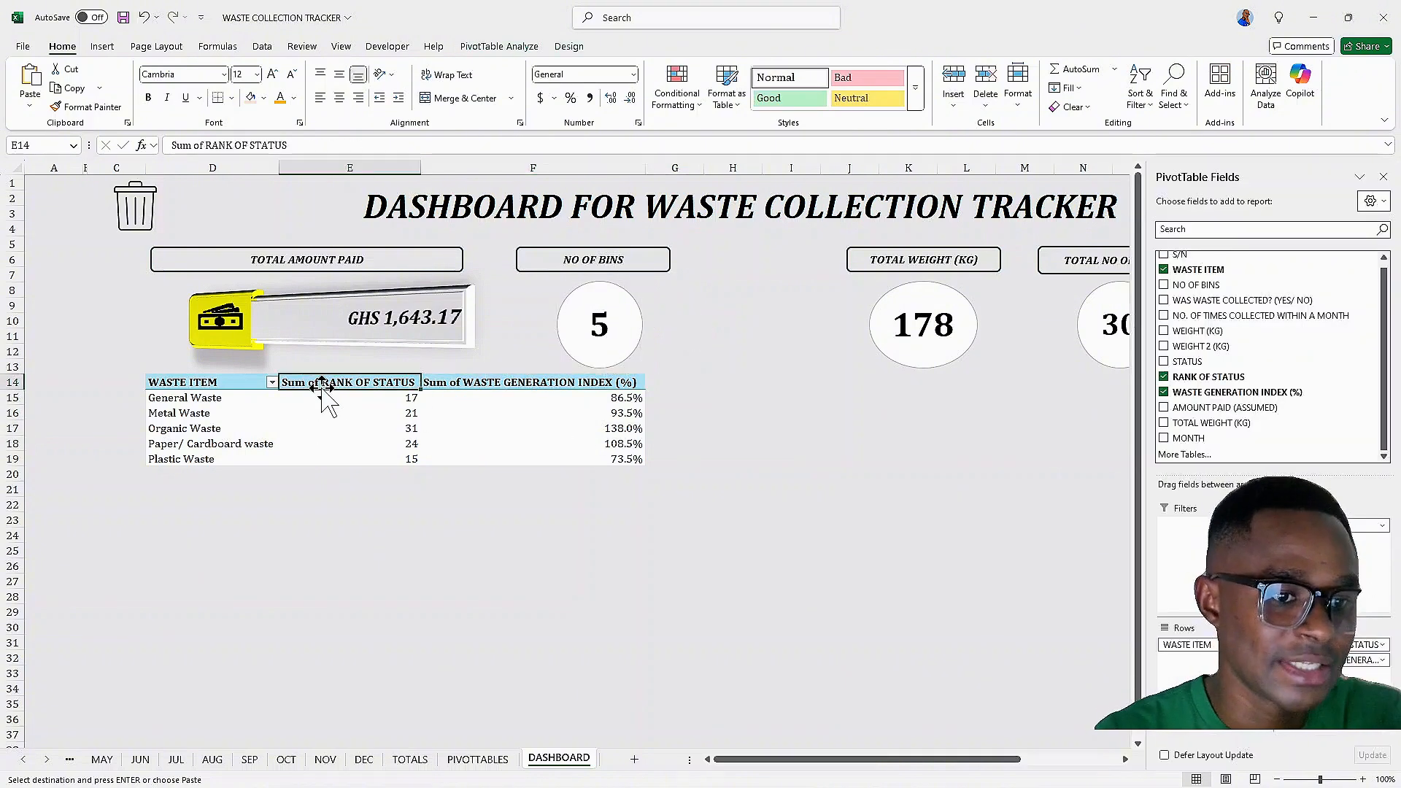
pyautogui.click(595, 288)
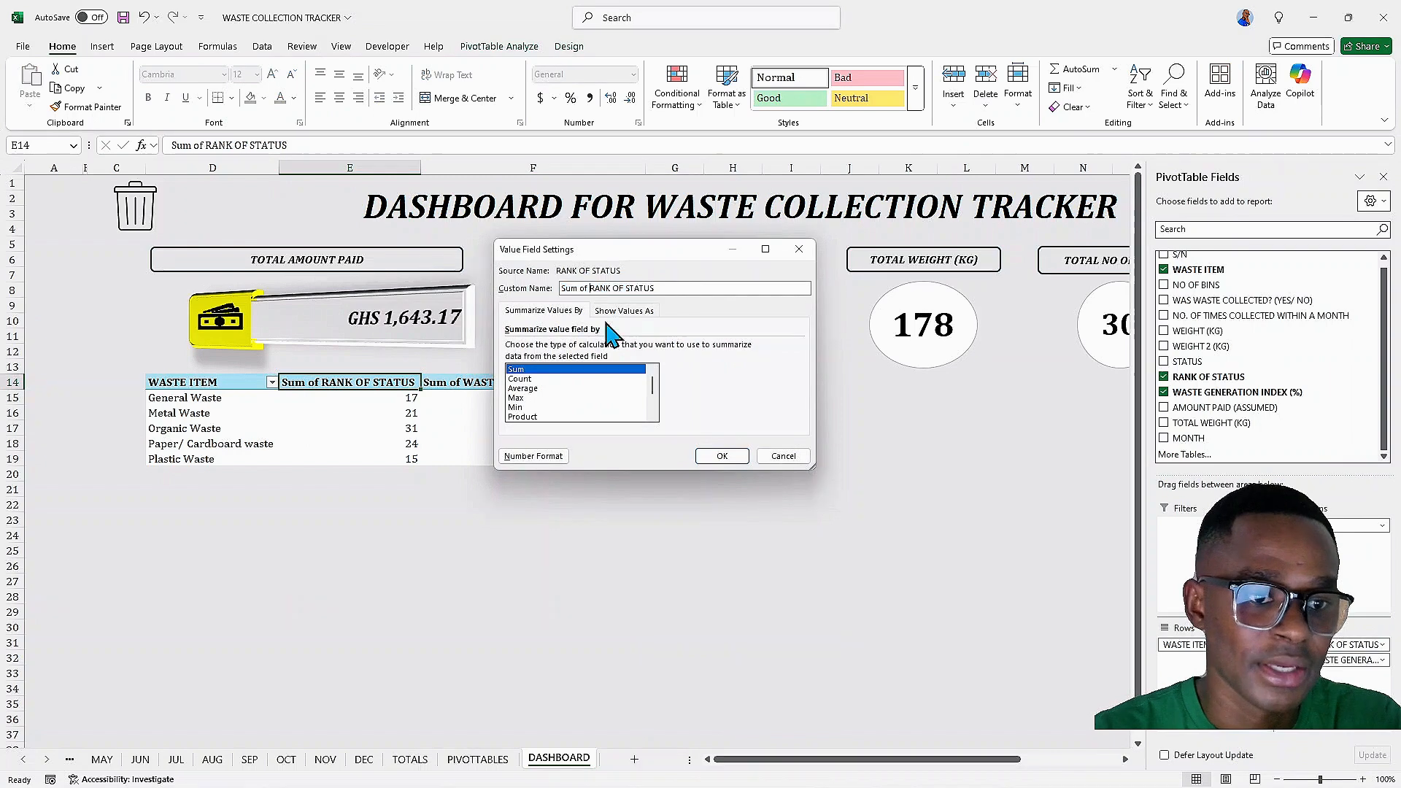
pyautogui.press('BackSpace')
pyautogui.press('BackSpace')
pyautogui.press('BackSpace')
pyautogui.press('BackSpace')
pyautogui.press('BackSpace')
pyautogui.press('BackSpace')
pyautogui.press('BackSpace')
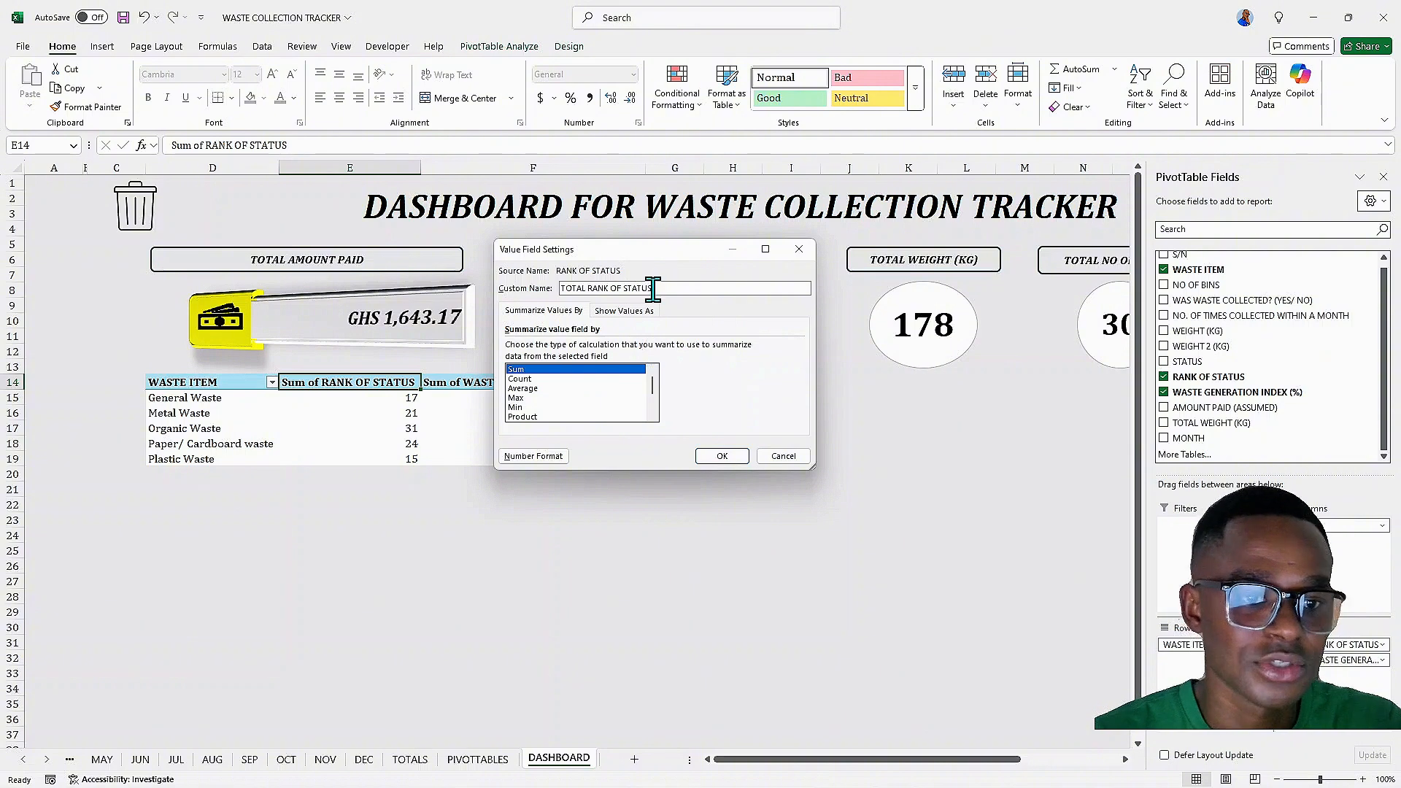
pyautogui.click(721, 458)
# Rename the waste generation index value field to WGI (%)
pyautogui.doubleClick(466, 386)
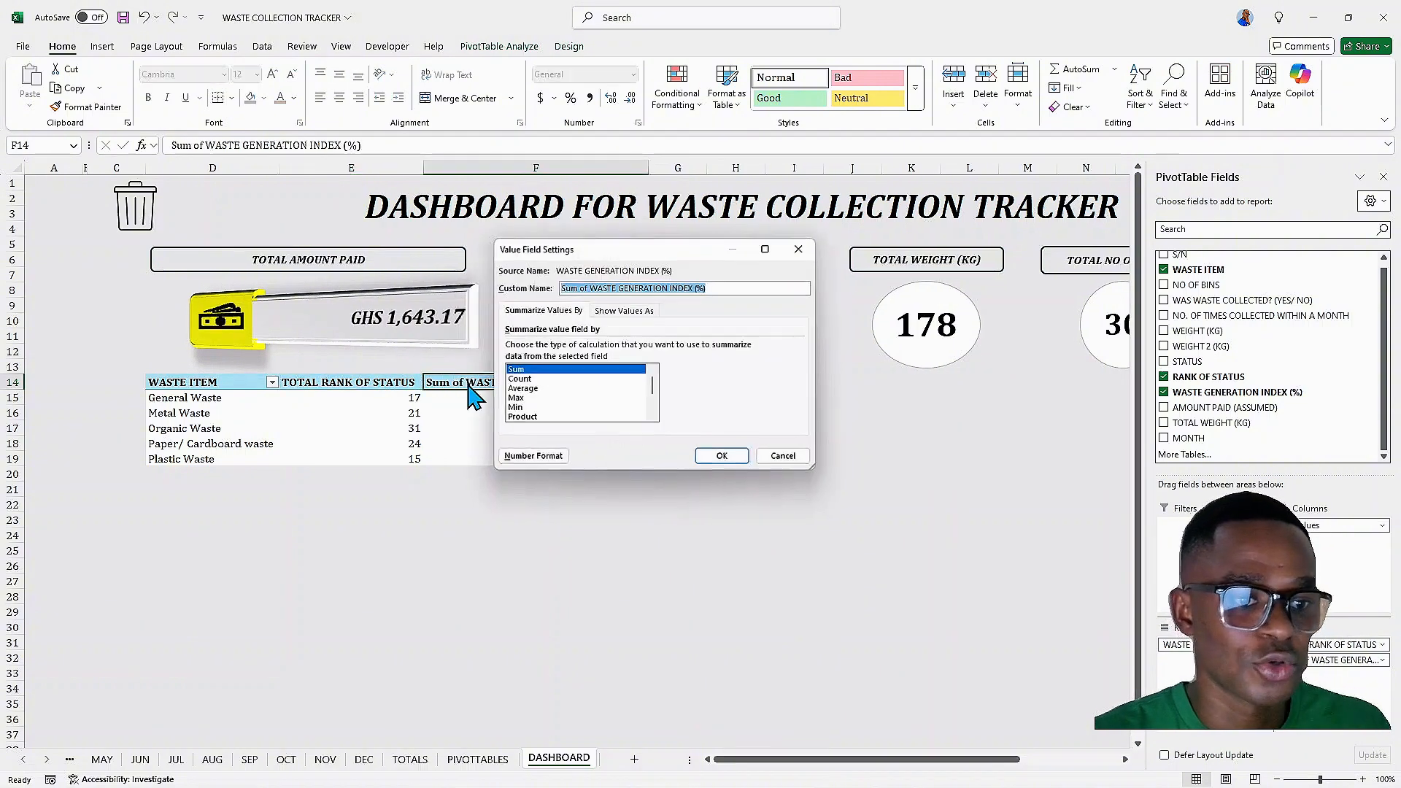
pyautogui.click(589, 289)
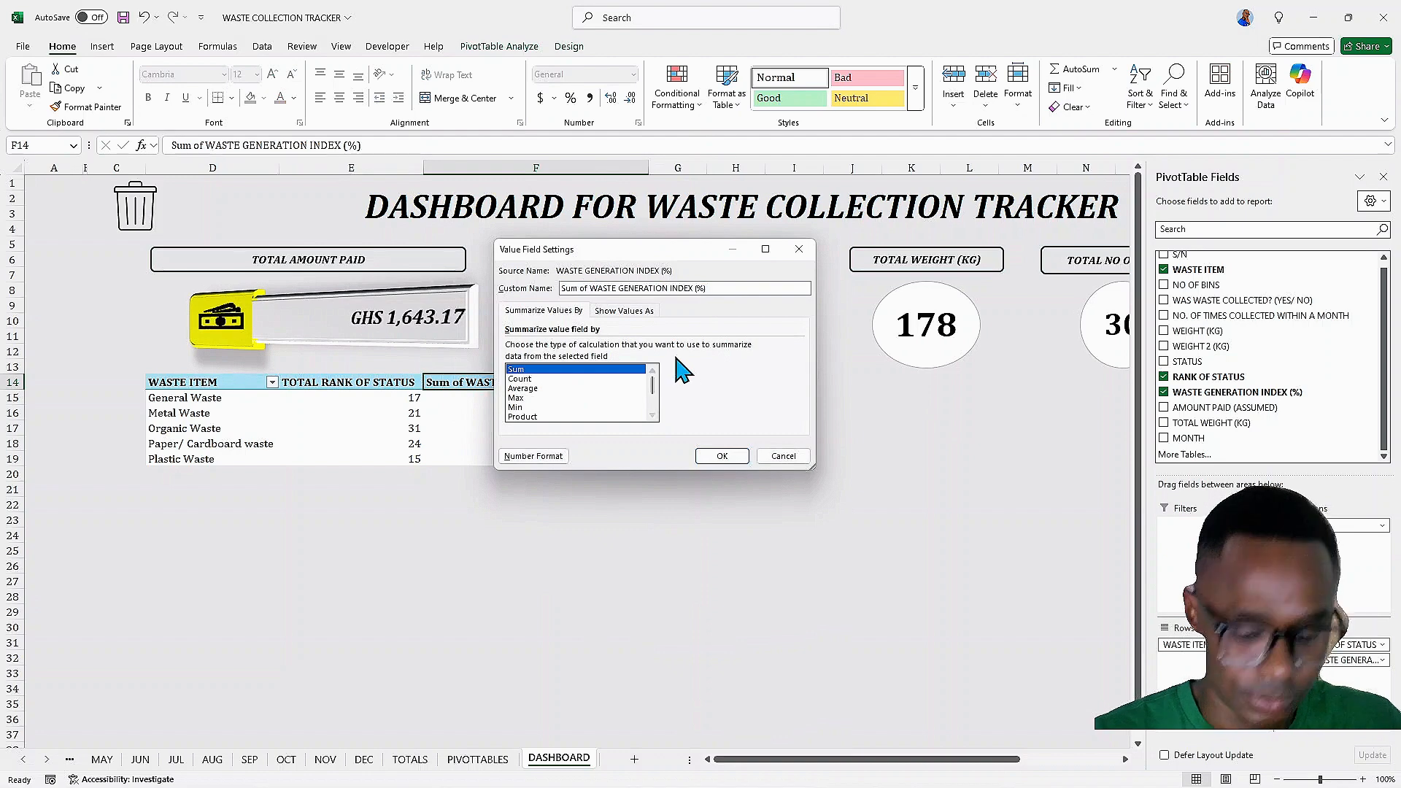
pyautogui.press('BackSpace')
pyautogui.press('BackSpace')
pyautogui.press('BackSpace')
pyautogui.press('BackSpace')
pyautogui.press('BackSpace')
pyautogui.press('BackSpace')
pyautogui.press('BackSpace')
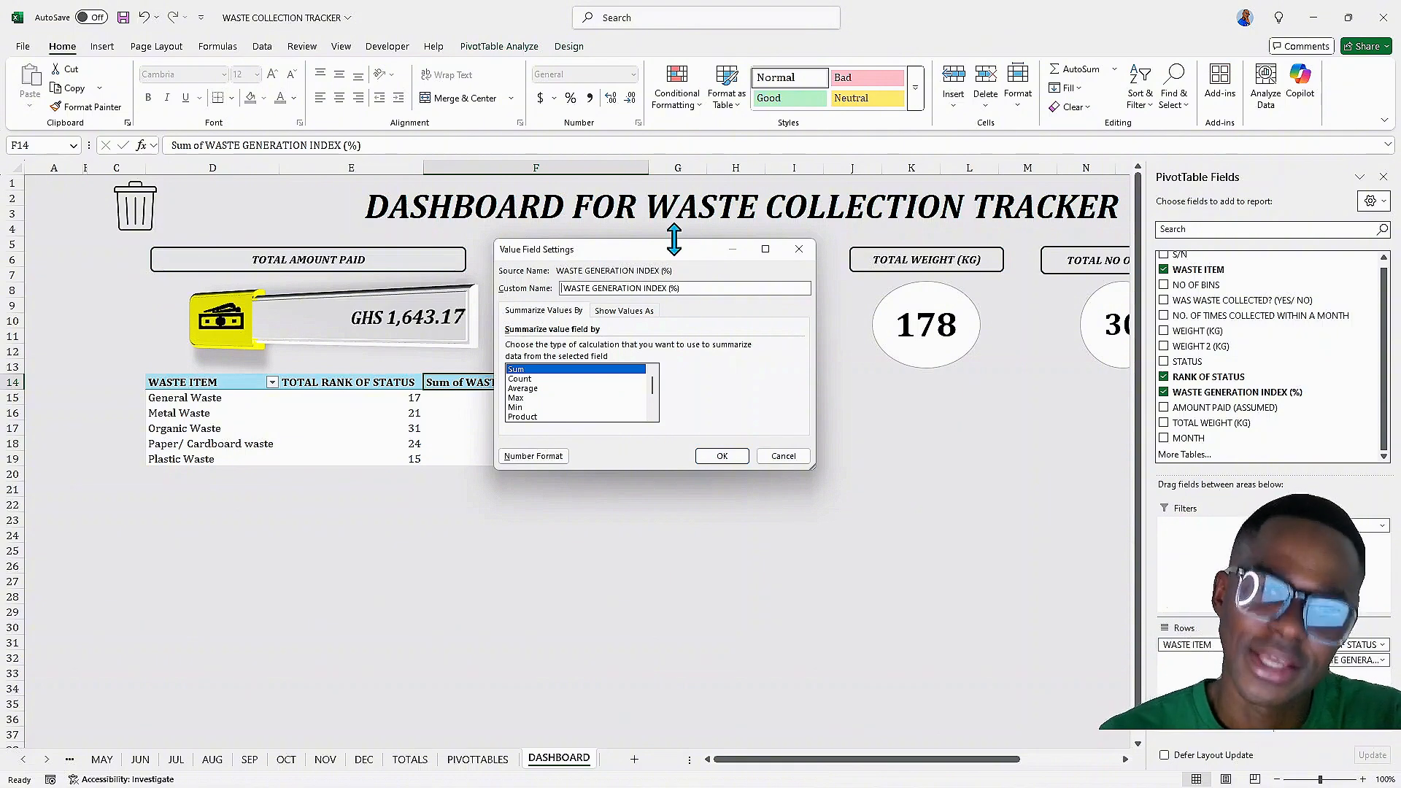
pyautogui.click(669, 288)
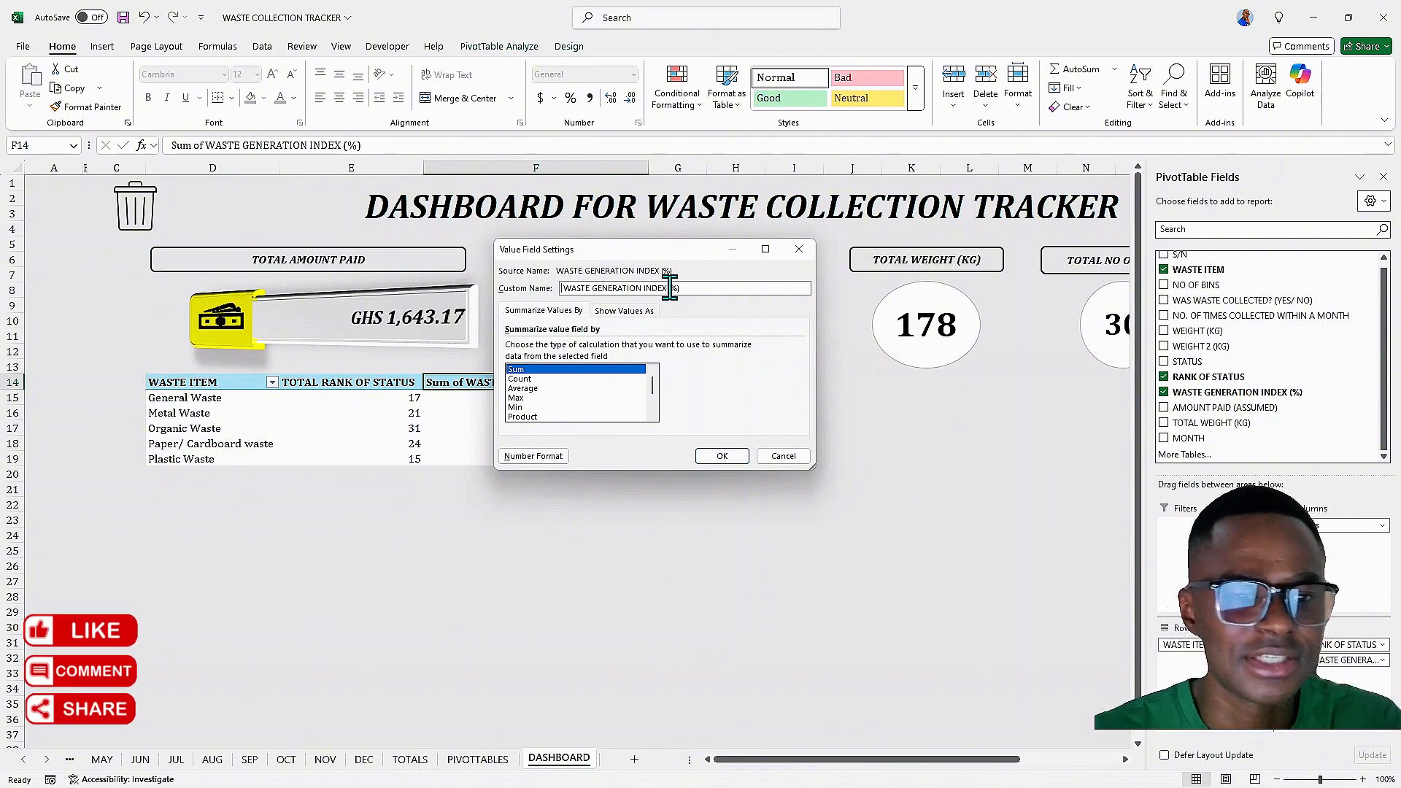
pyautogui.press('BackSpace')
pyautogui.press('BackSpace')
pyautogui.press('BackSpace')
pyautogui.press('BackSpace')
pyautogui.press('BackSpace')
pyautogui.press('BackSpace')
pyautogui.press('BackSpace')
pyautogui.press('BackSpace')
pyautogui.press('BackSpace')
pyautogui.press('BackSpace')
pyautogui.press('BackSpace')
pyautogui.press('BackSpace')
pyautogui.press('BackSpace')
pyautogui.press('BackSpace')
pyautogui.press('BackSpace')
pyautogui.press('BackSpace')
pyautogui.press('BackSpace')
pyautogui.press('BackSpace')
pyautogui.press('BackSpace')
pyautogui.press('BackSpace')
pyautogui.press('BackSpace')
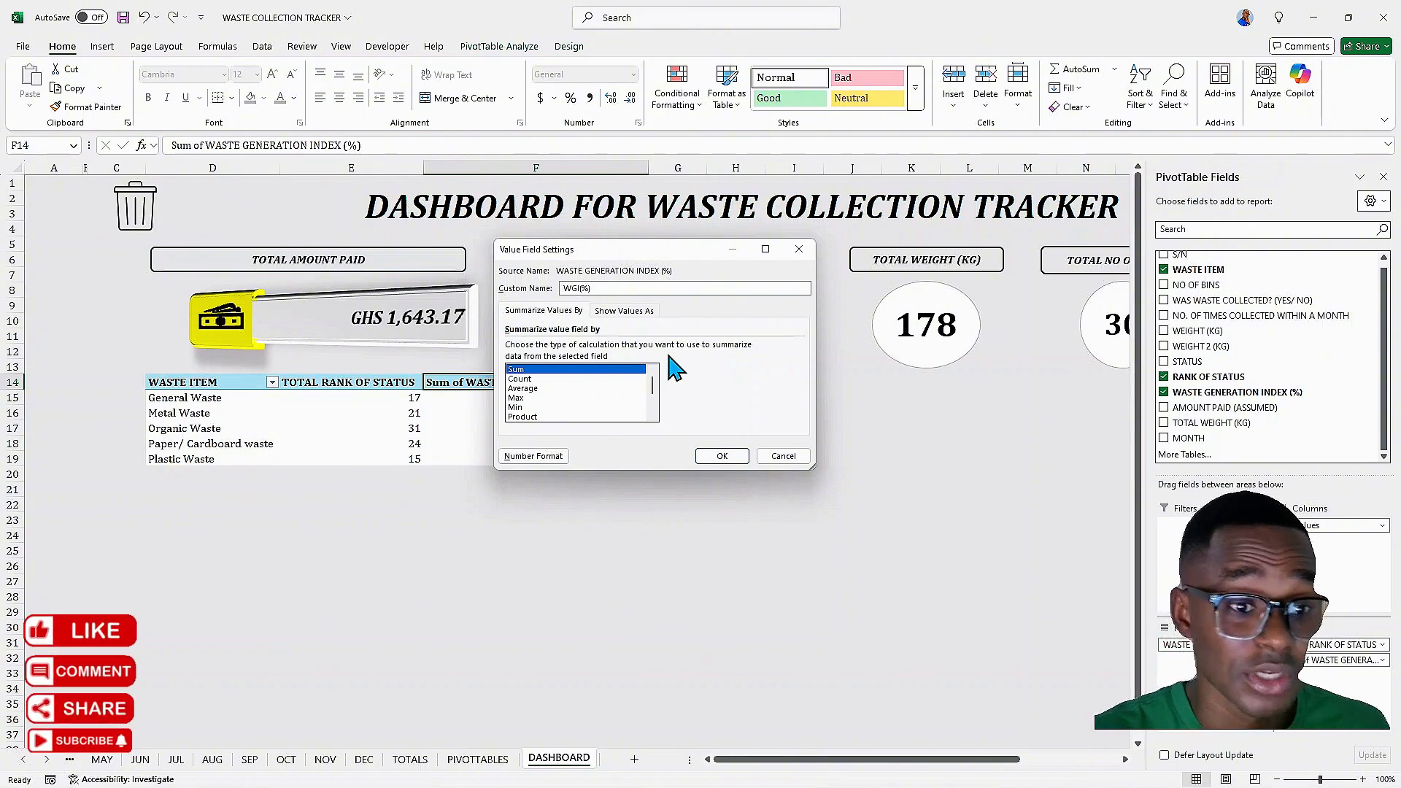
pyautogui.click(720, 457)
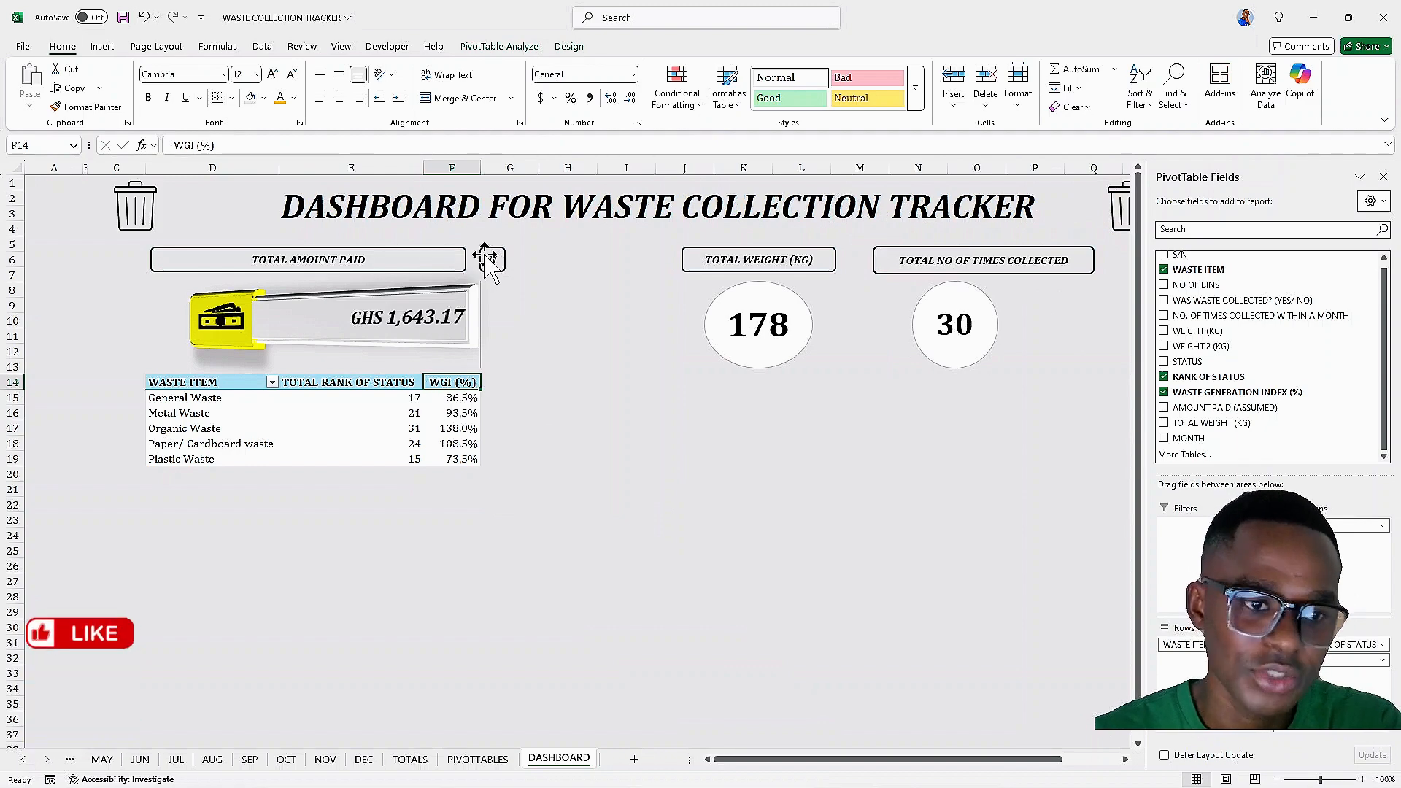
# Position the NO OF BINS label and its value oval between the amount paid and total weight cards
pyautogui.click(511, 261)
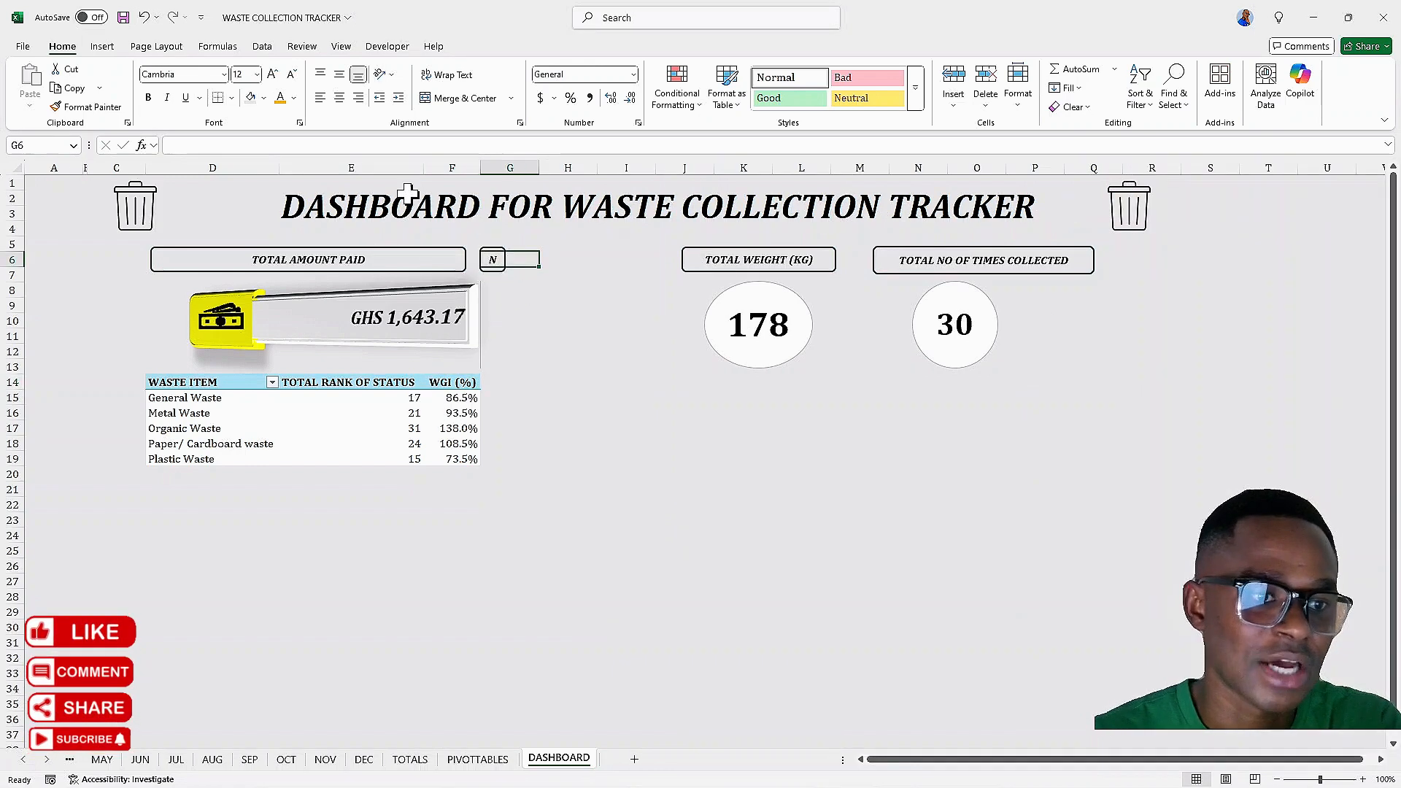
pyautogui.click(503, 262)
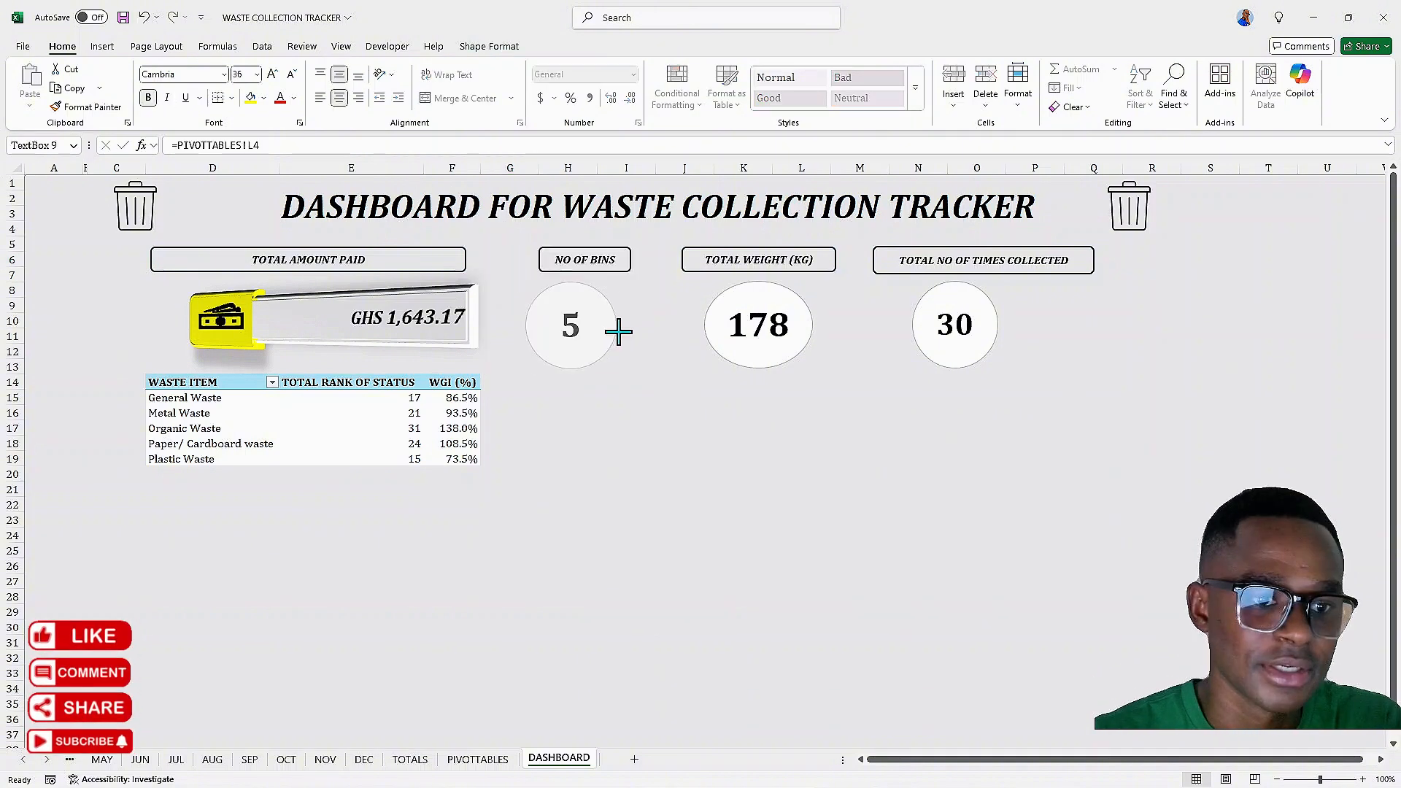
pyautogui.click(579, 328)
pyautogui.moveTo(579, 328); pyautogui.dragTo(592, 327)
pyautogui.click(564, 260)
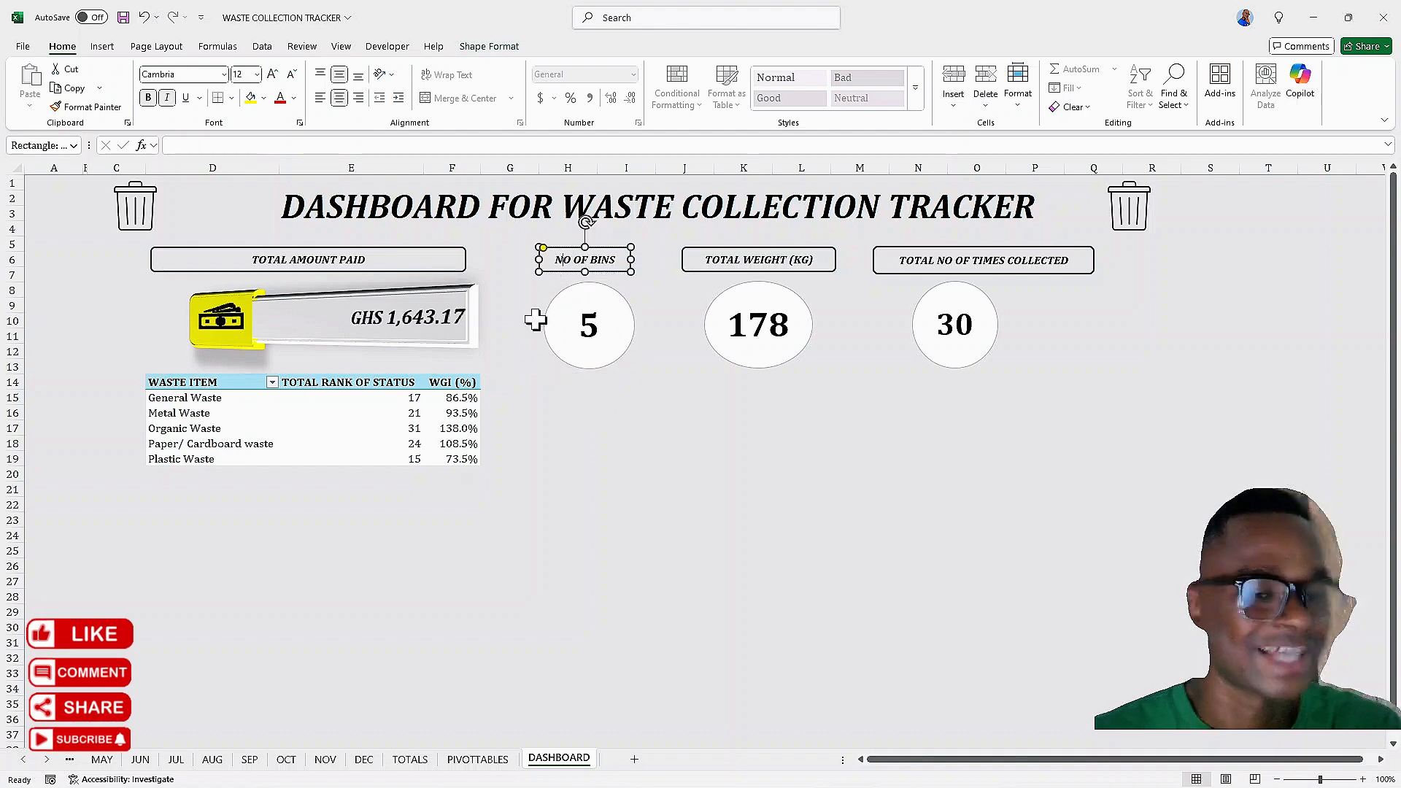
# Show the WGI (%) pivot values as % of Grand Total
pyautogui.click(456, 414)
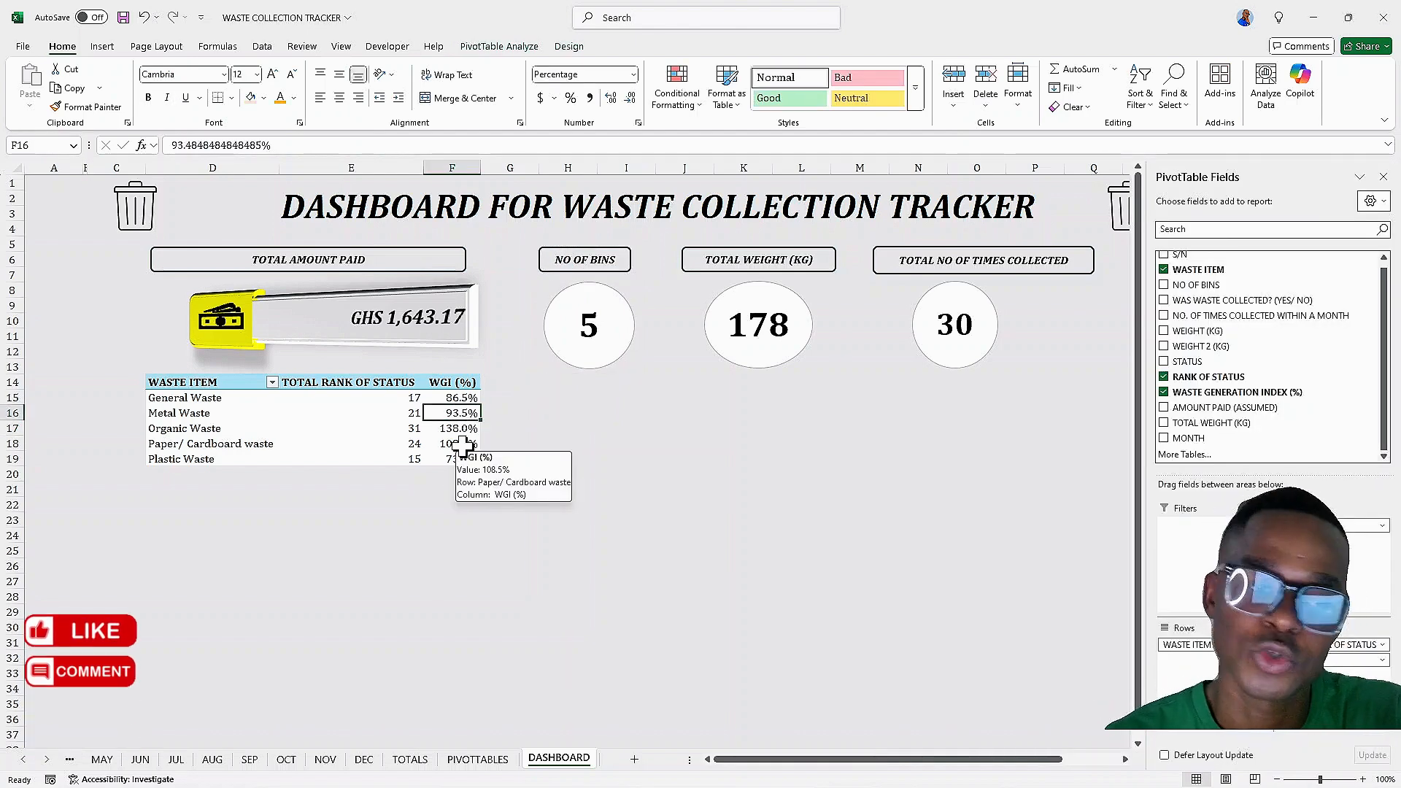
pyautogui.moveTo(458, 398)
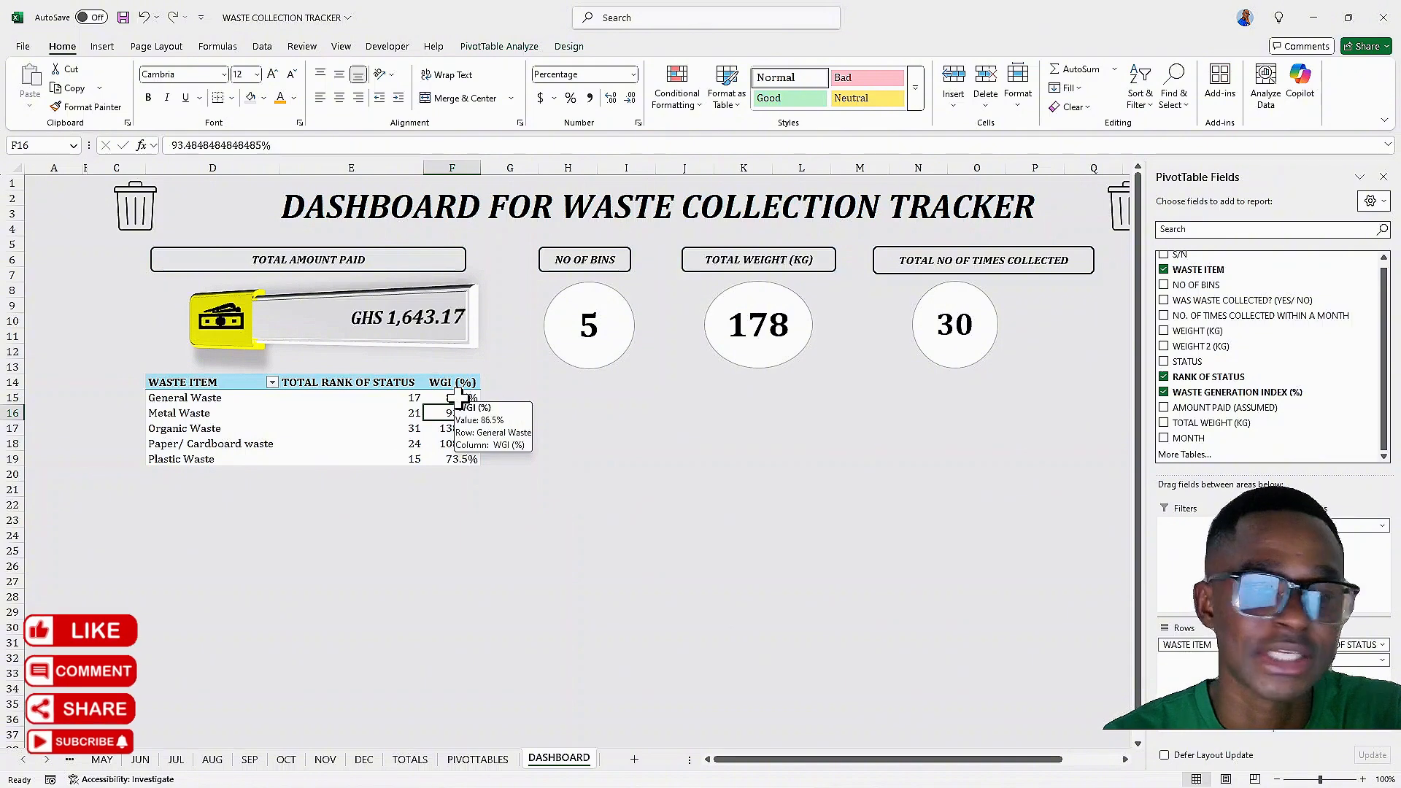
pyautogui.rightClick(458, 398)
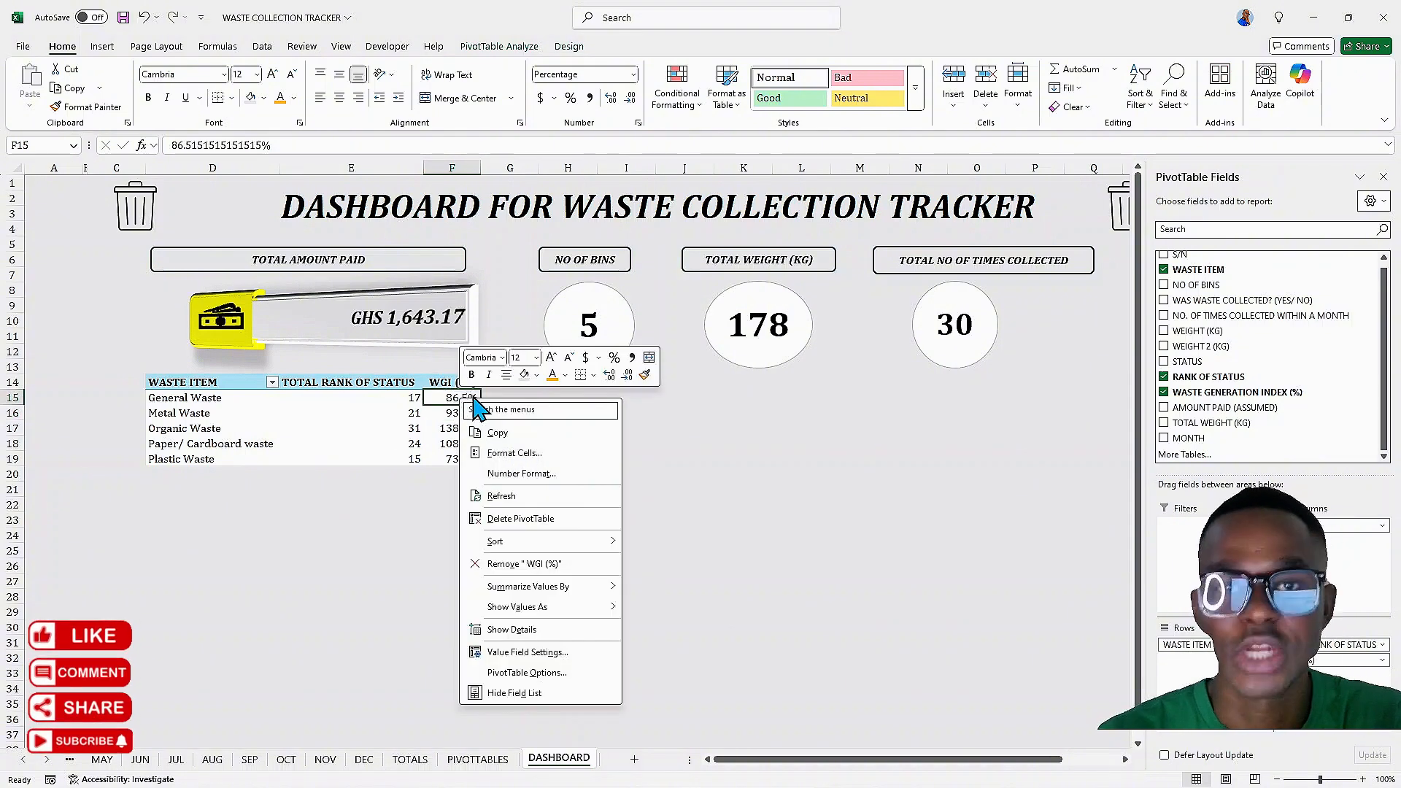
pyautogui.moveTo(544, 607)
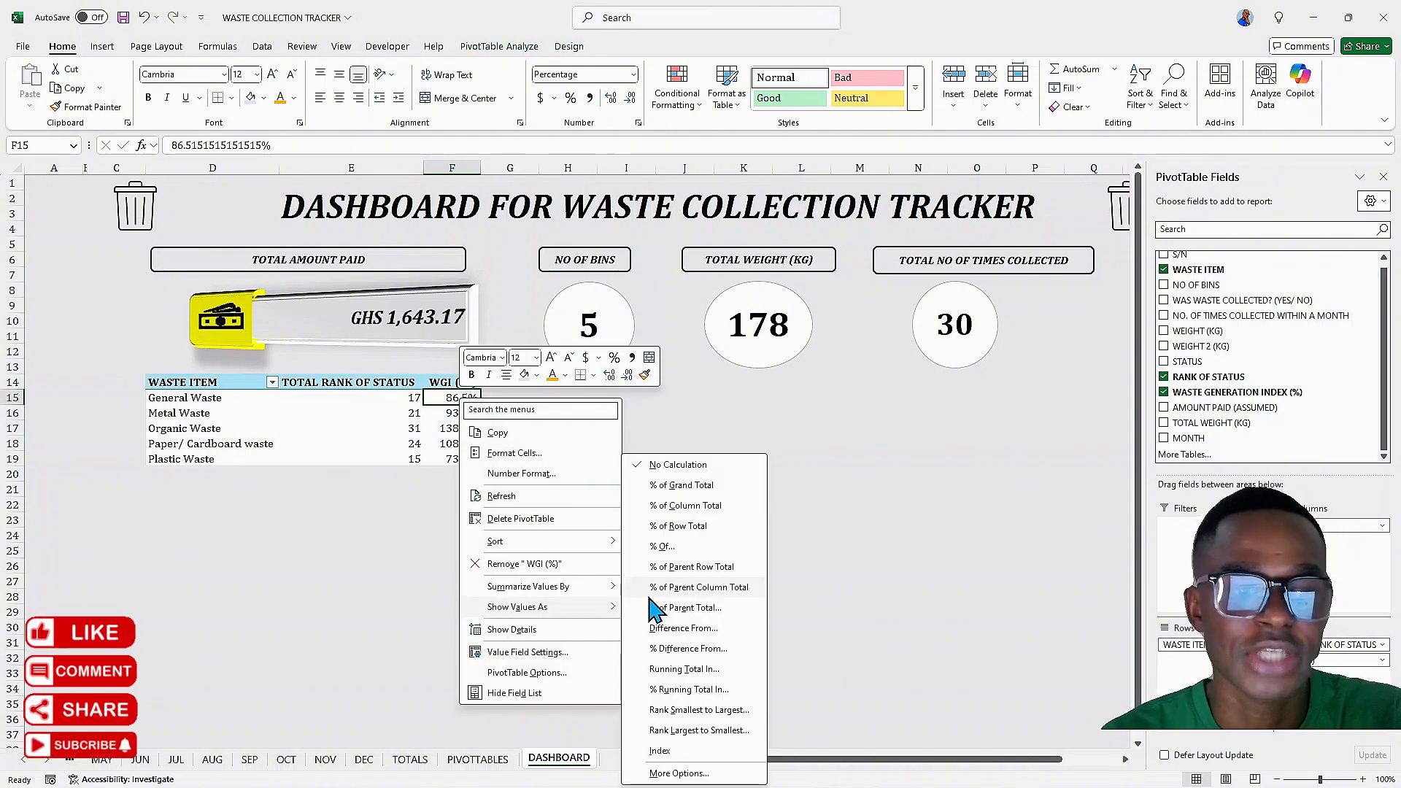
pyautogui.click(684, 486)
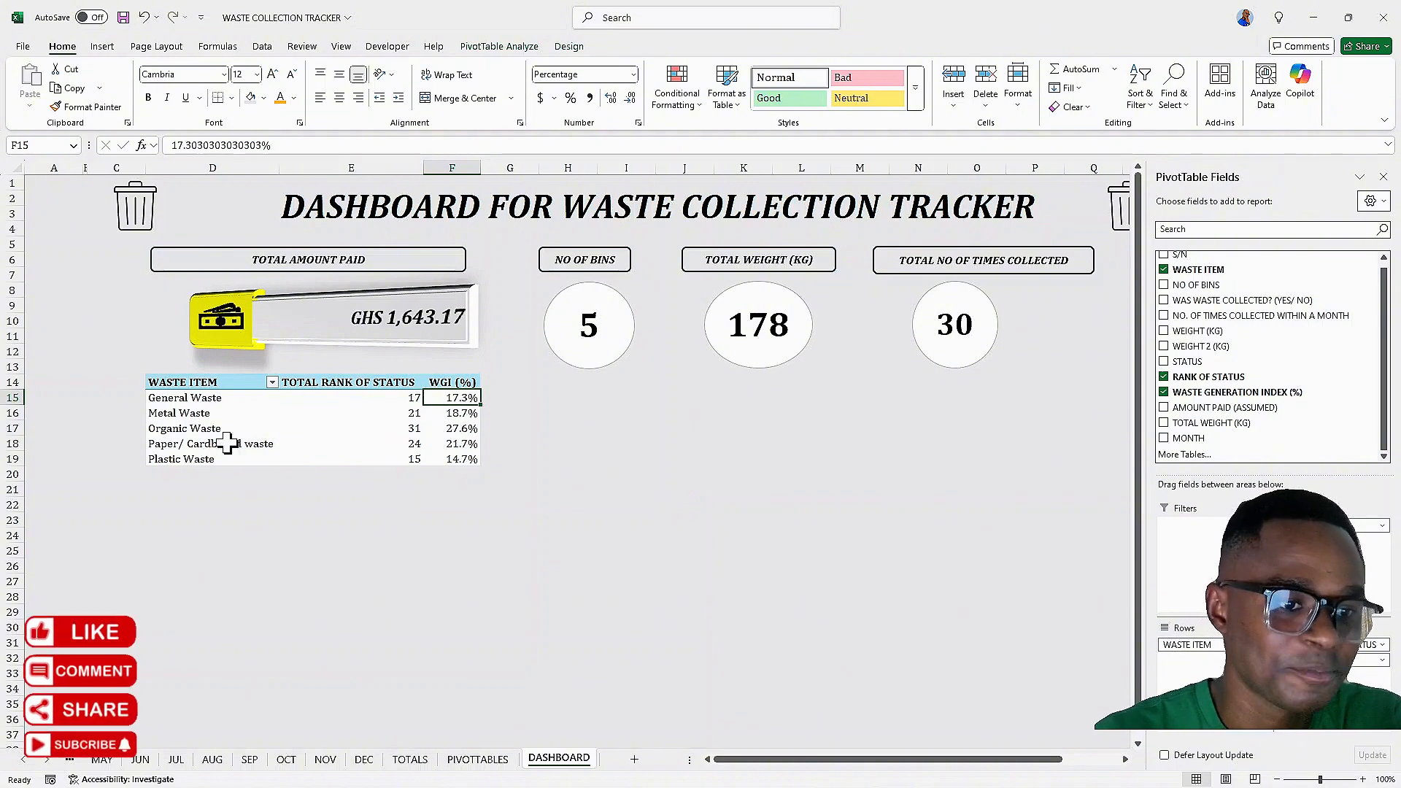
pyautogui.rightClick(445, 432)
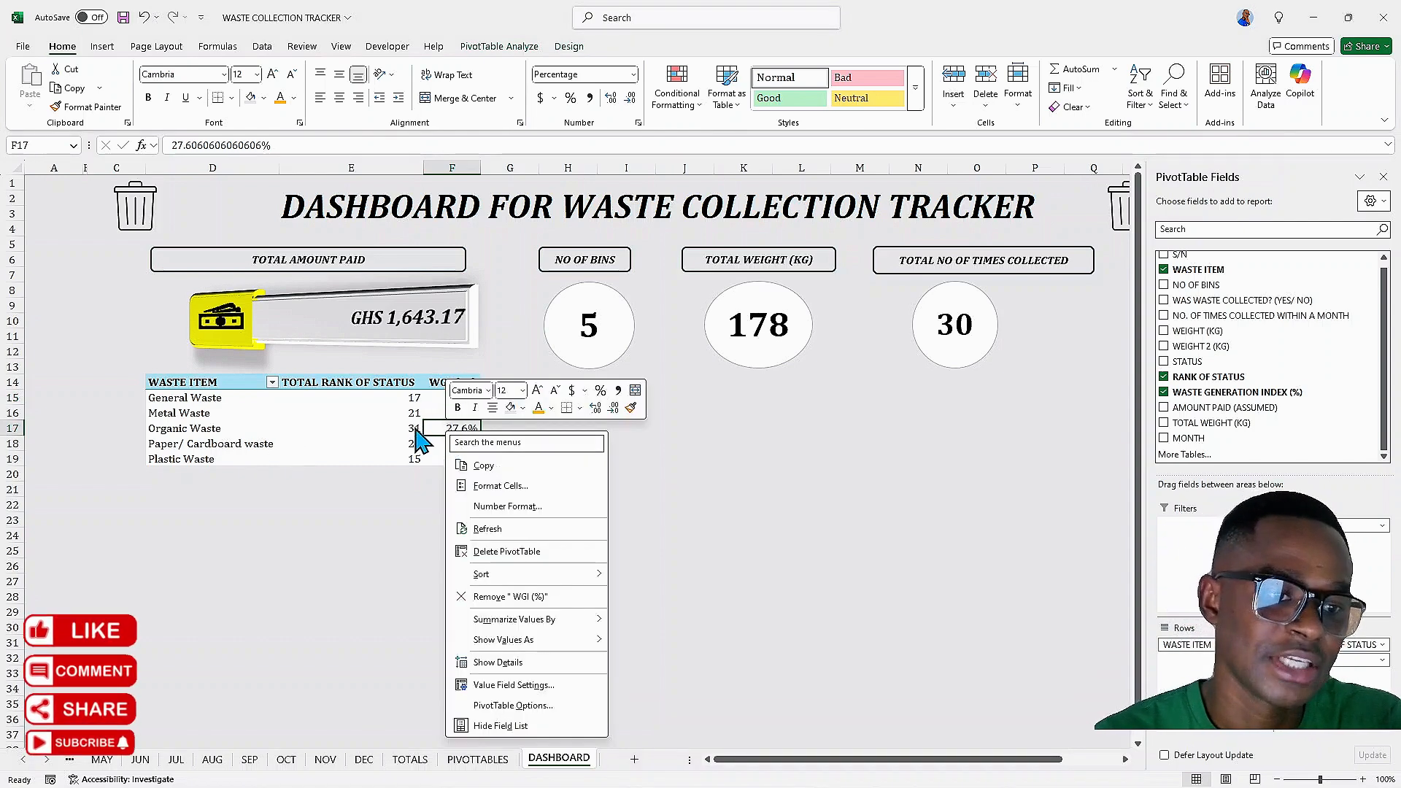
pyautogui.press('Escape')
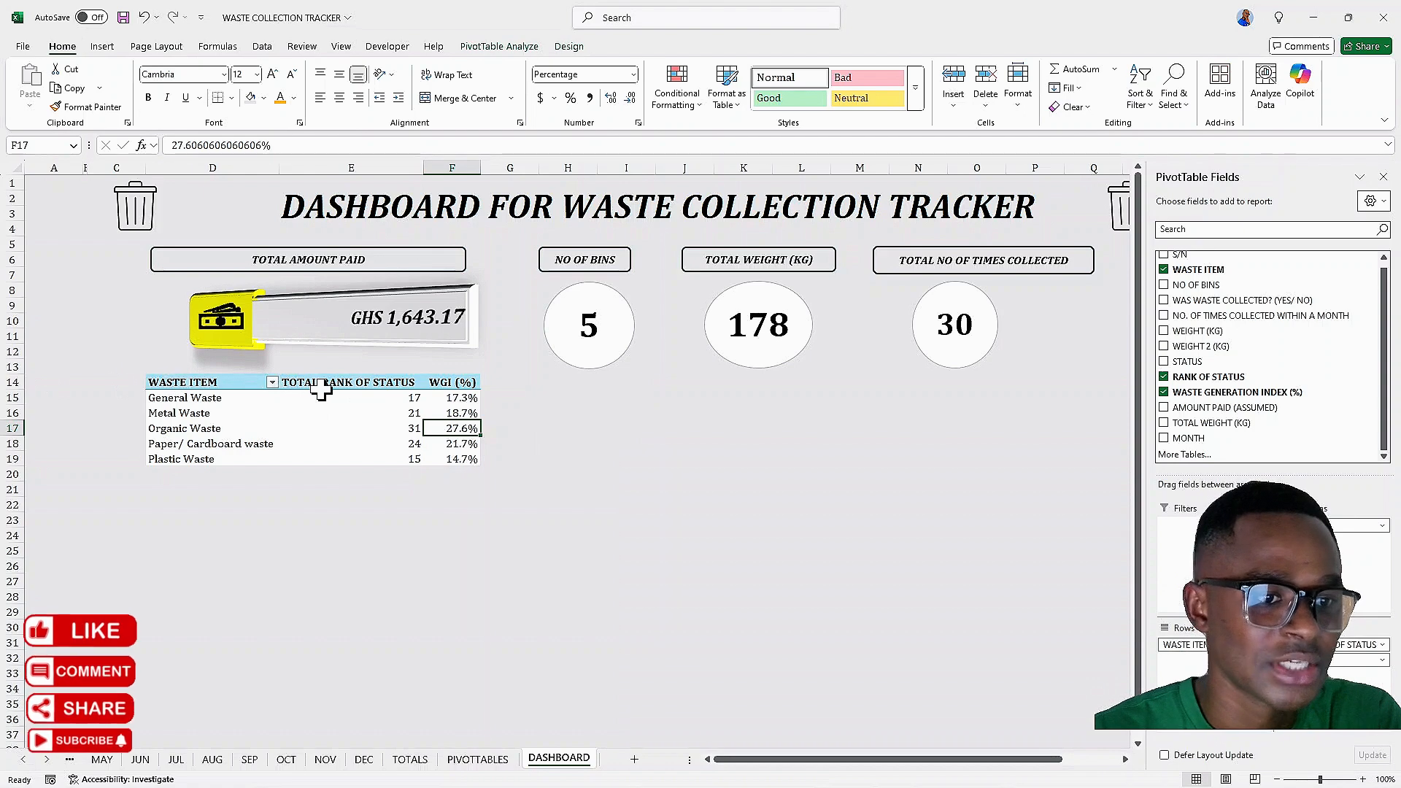
# Insert two blank rows above the dashboard pivot table
pyautogui.click(222, 383)
pyautogui.moveTo(232, 390); pyautogui.dragTo(355, 381)
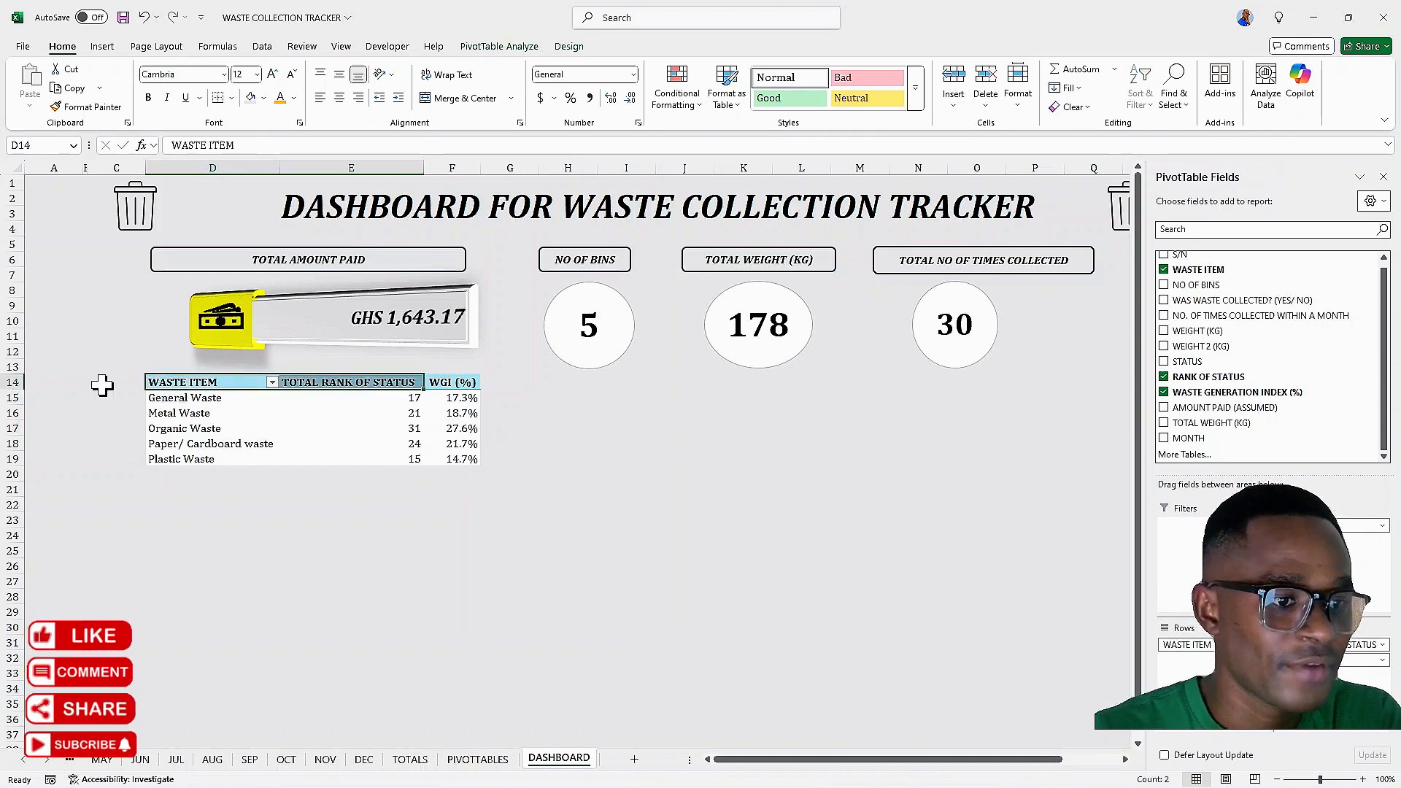
pyautogui.click(5, 384)
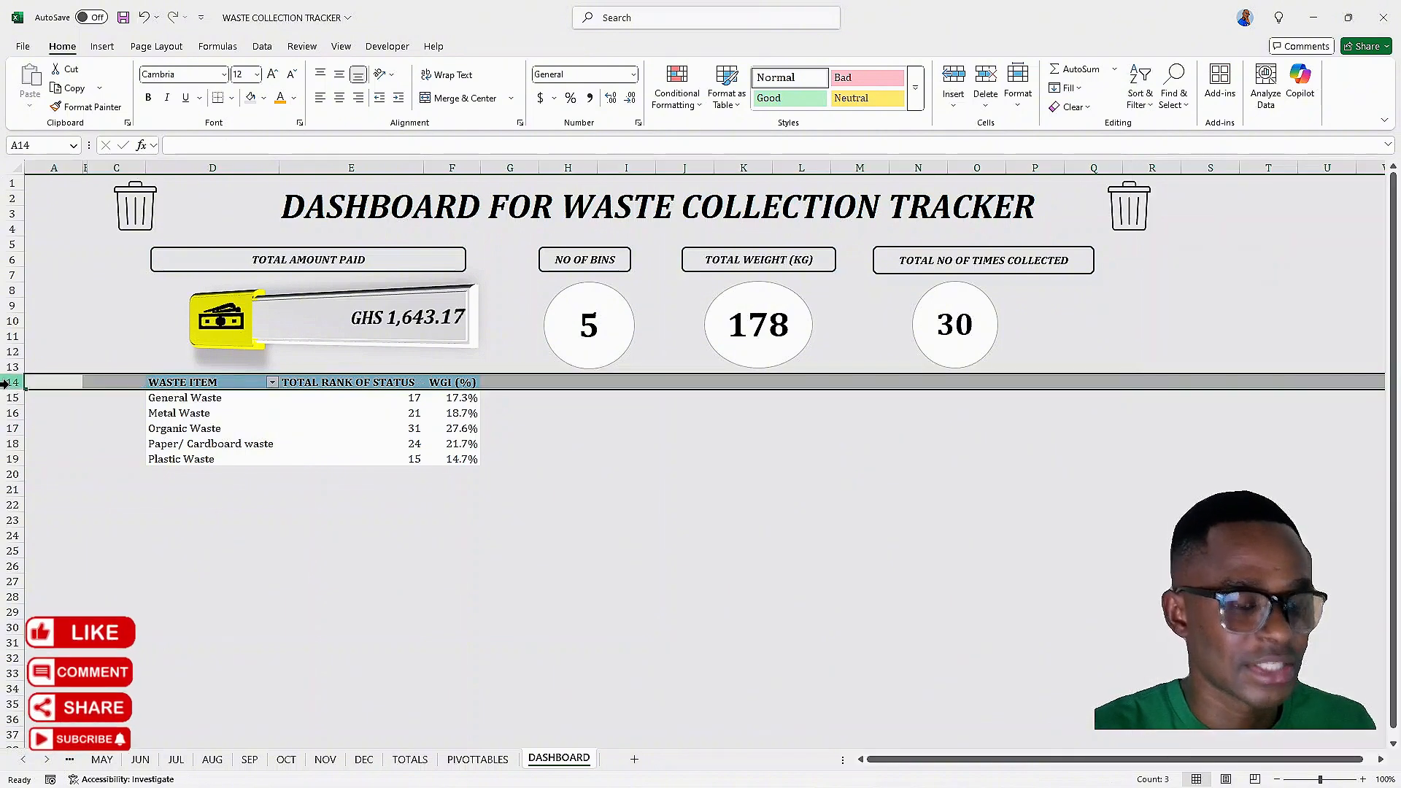
pyautogui.hotkey('ctrl', 'shift', '+')
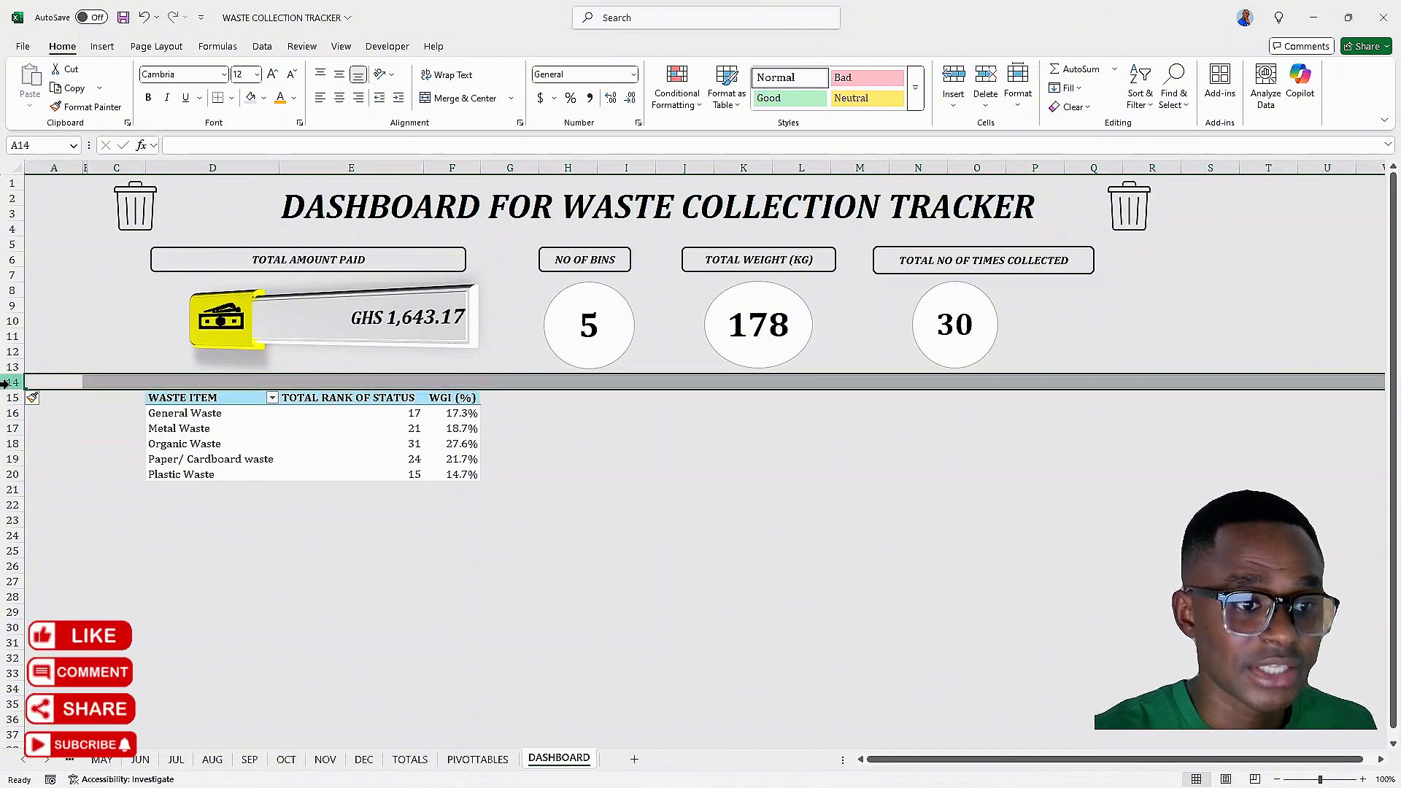
pyautogui.hotkey('ctrl', 'shift', '+')
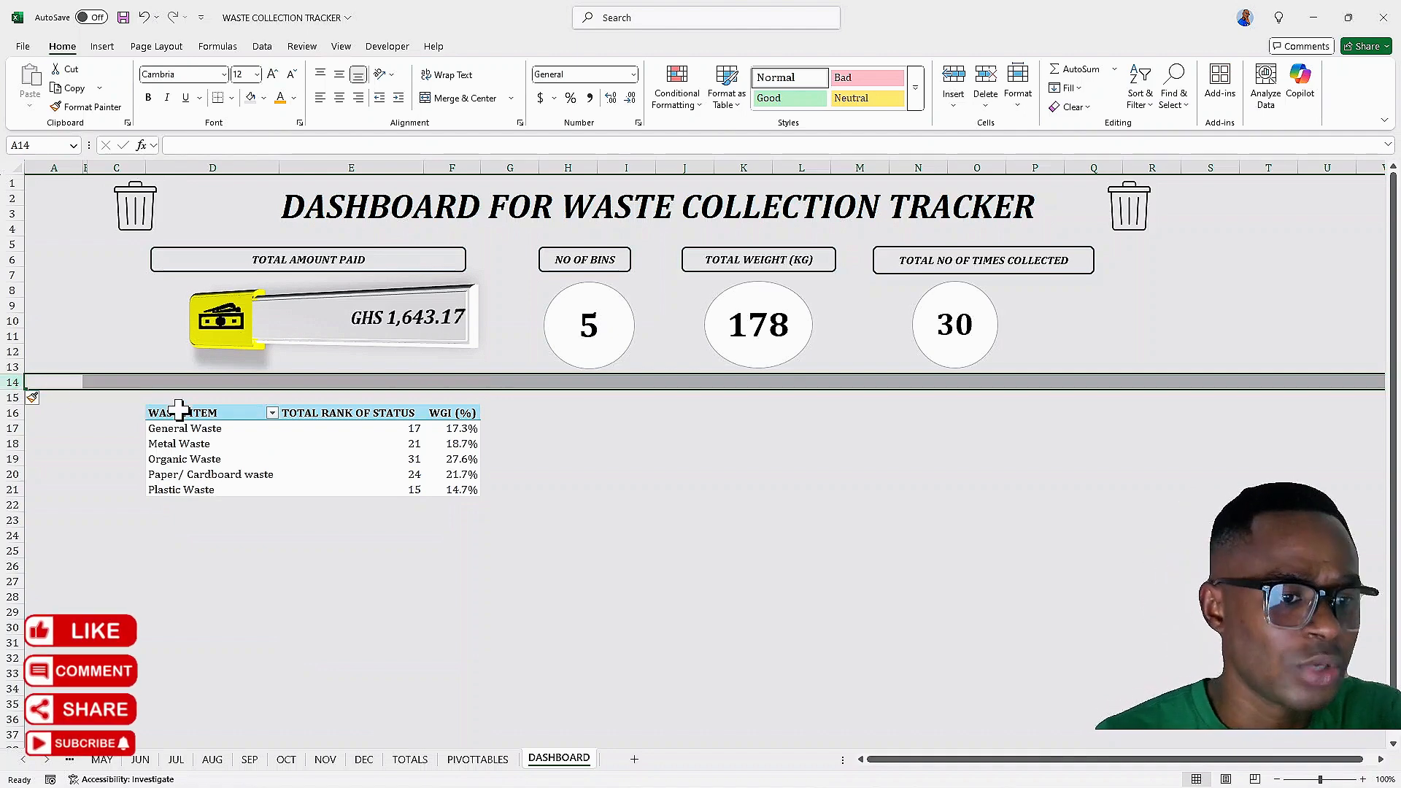
# Format the pivot header cells with black fill, gold font colour and italics
pyautogui.moveTo(193, 414); pyautogui.dragTo(430, 417)
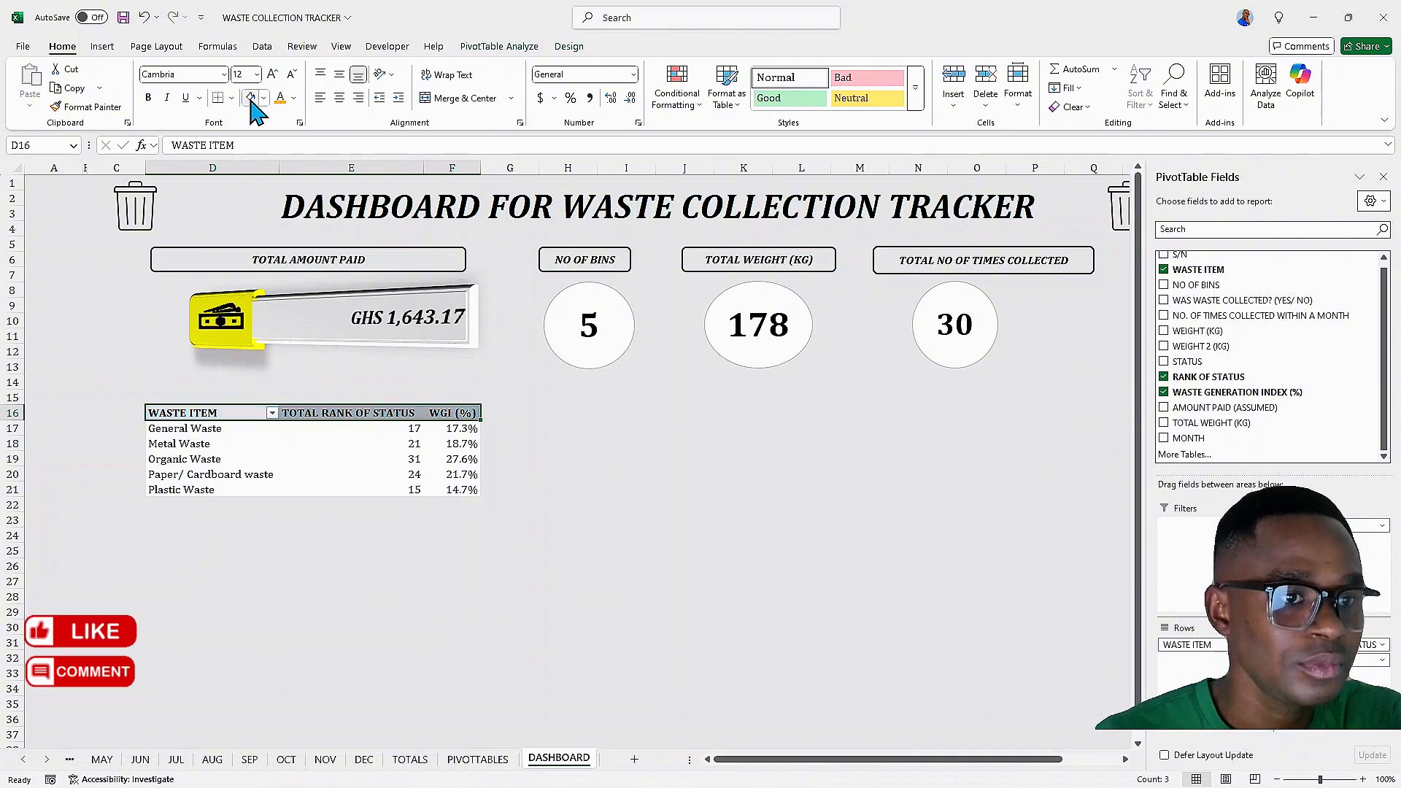
pyautogui.click(266, 100)
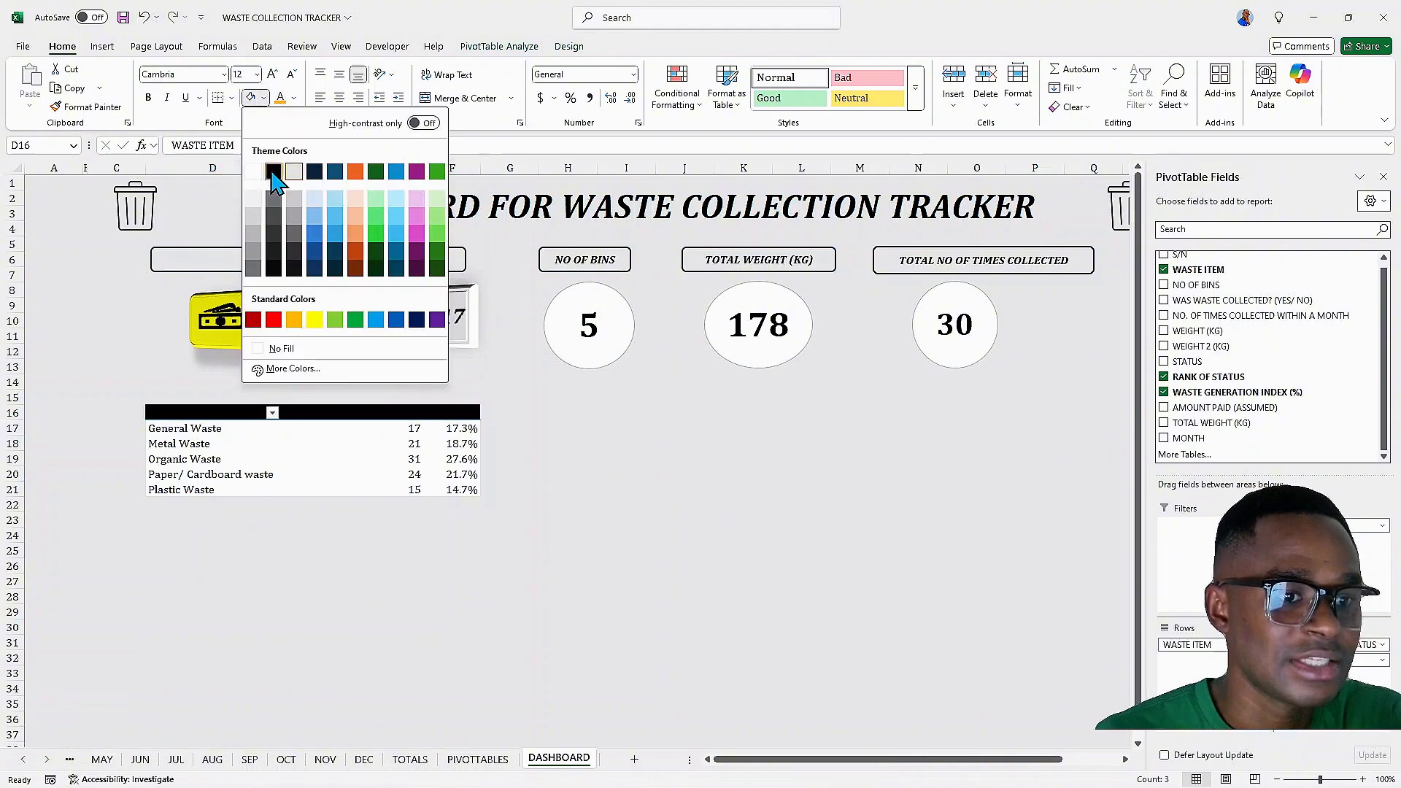
pyautogui.click(274, 172)
pyautogui.click(282, 101)
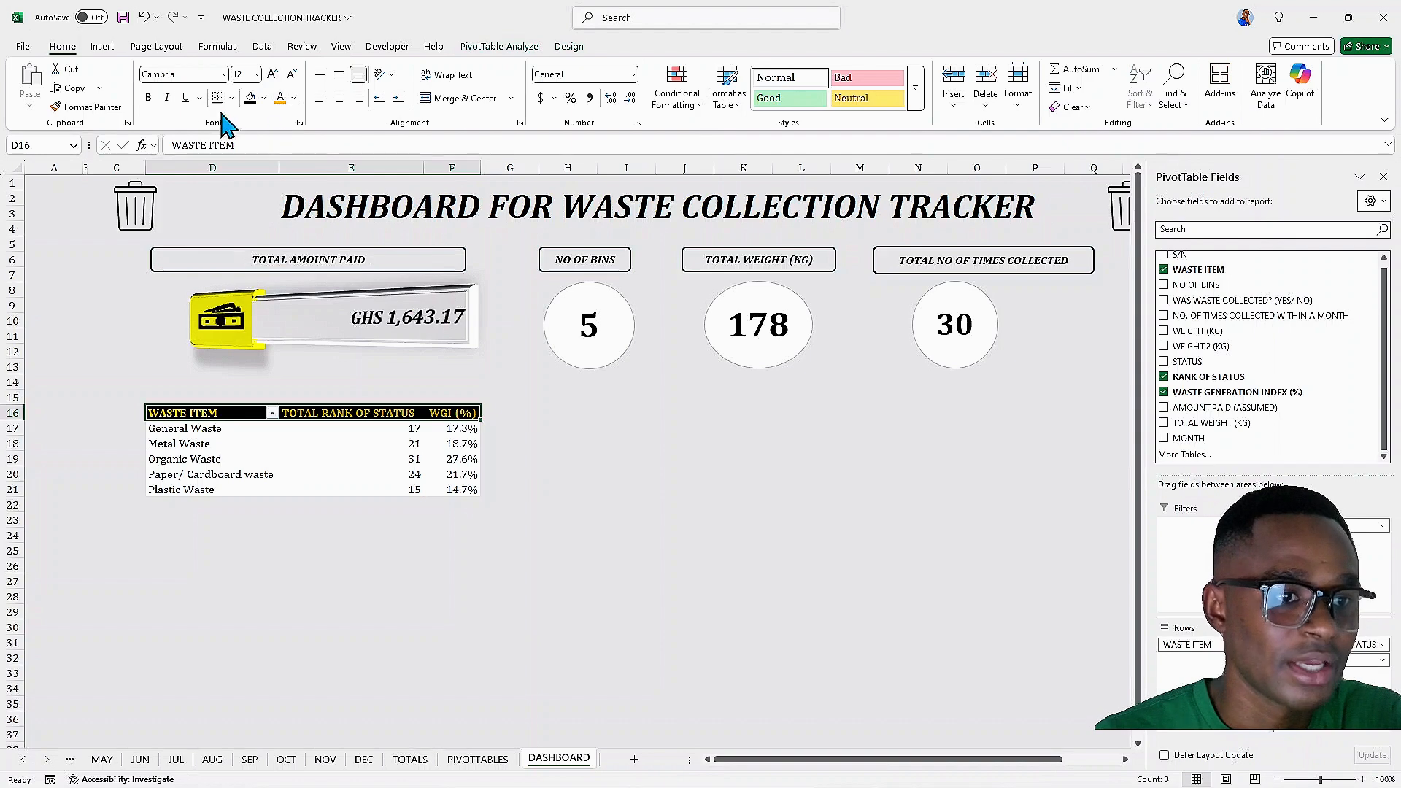
pyautogui.click(167, 98)
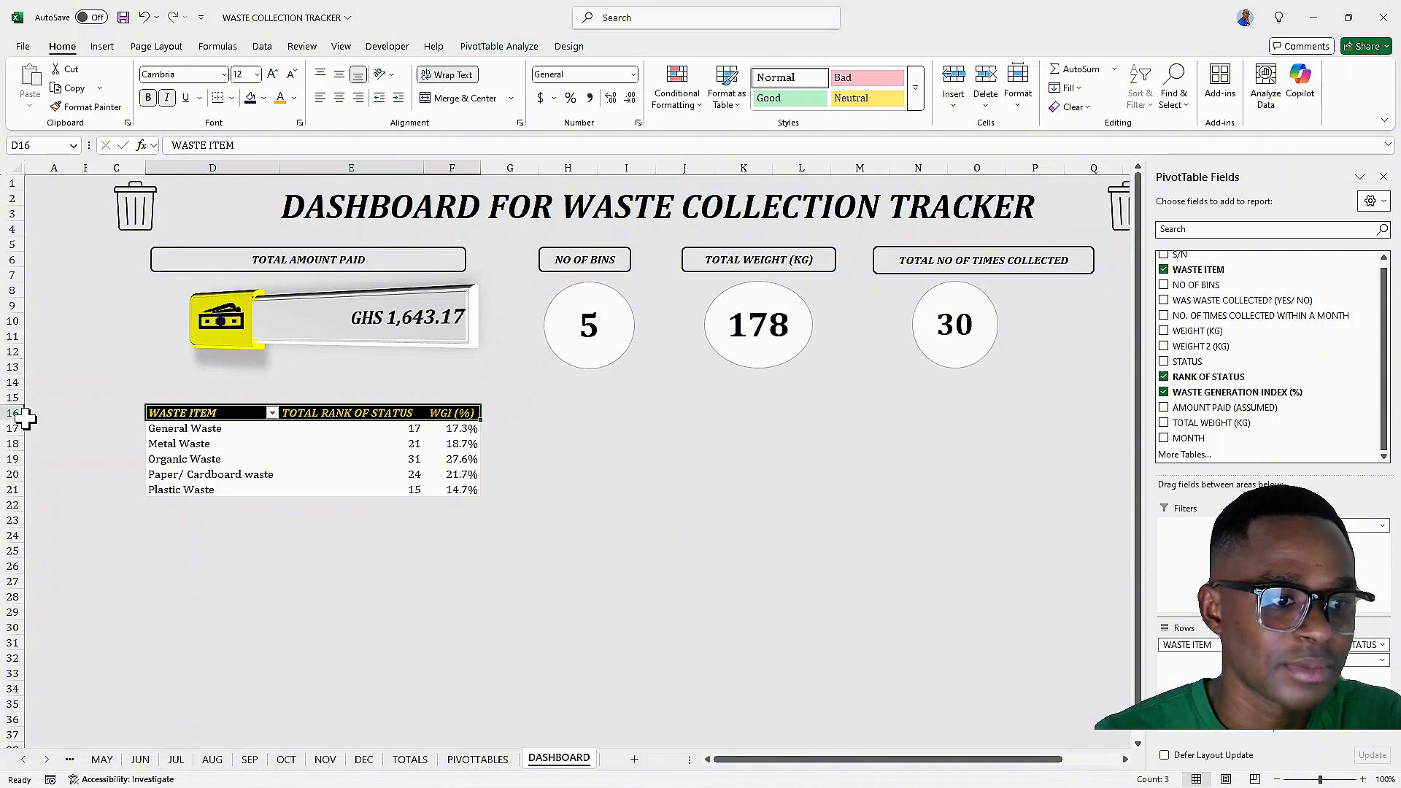
# Increase the header row height and centre the header labels vertically and horizontally
pyautogui.moveTo(13, 421); pyautogui.dragTo(13, 450)
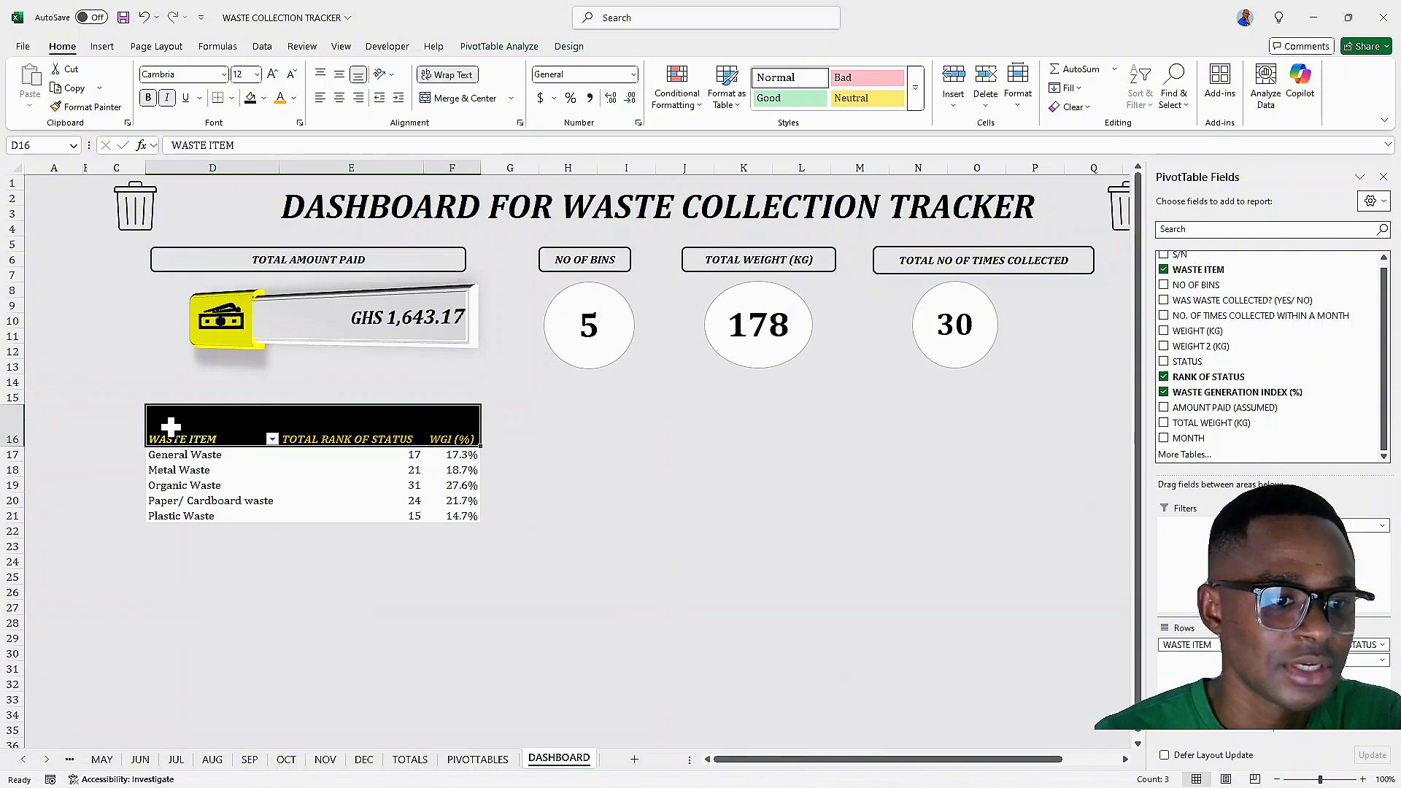
pyautogui.moveTo(203, 414); pyautogui.dragTo(429, 431)
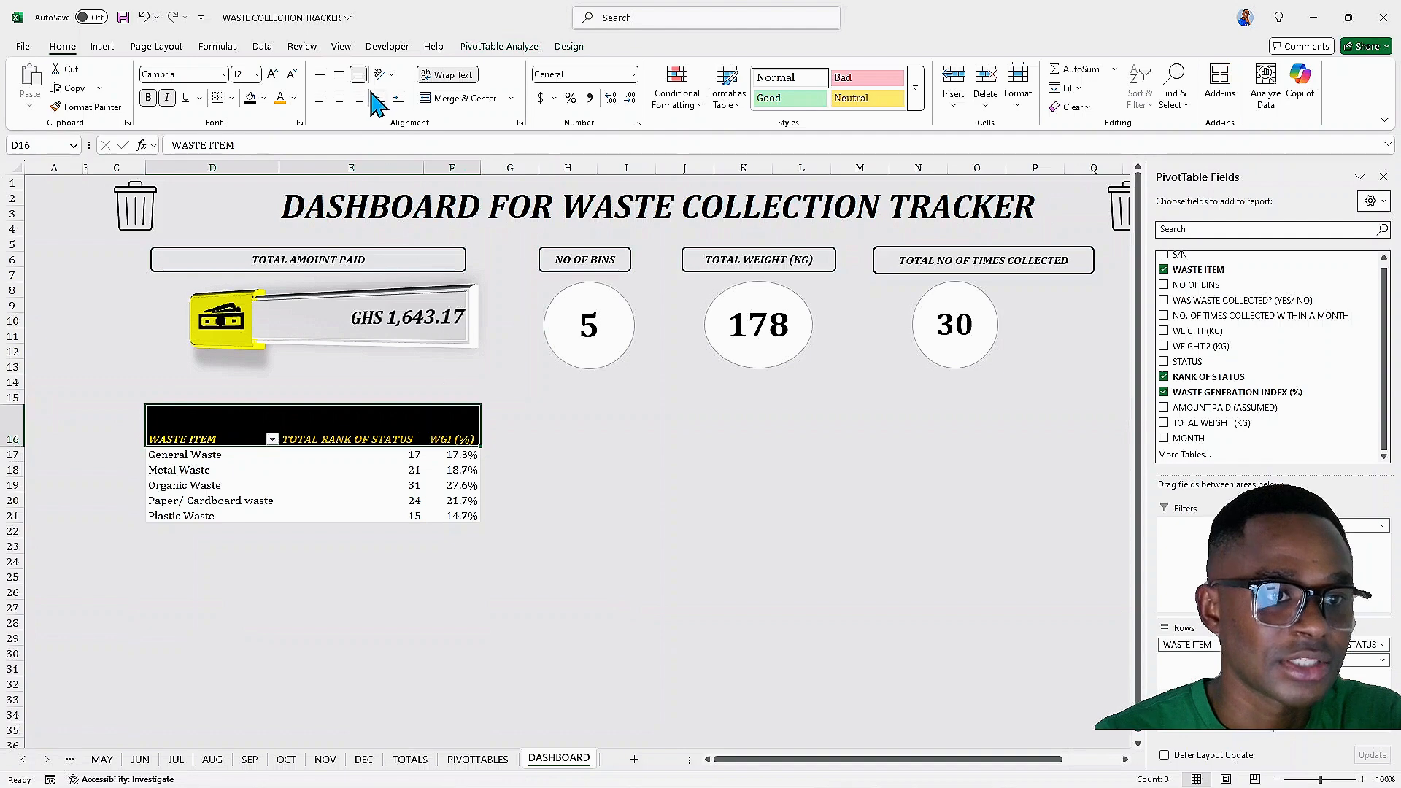
pyautogui.click(340, 75)
pyautogui.click(339, 98)
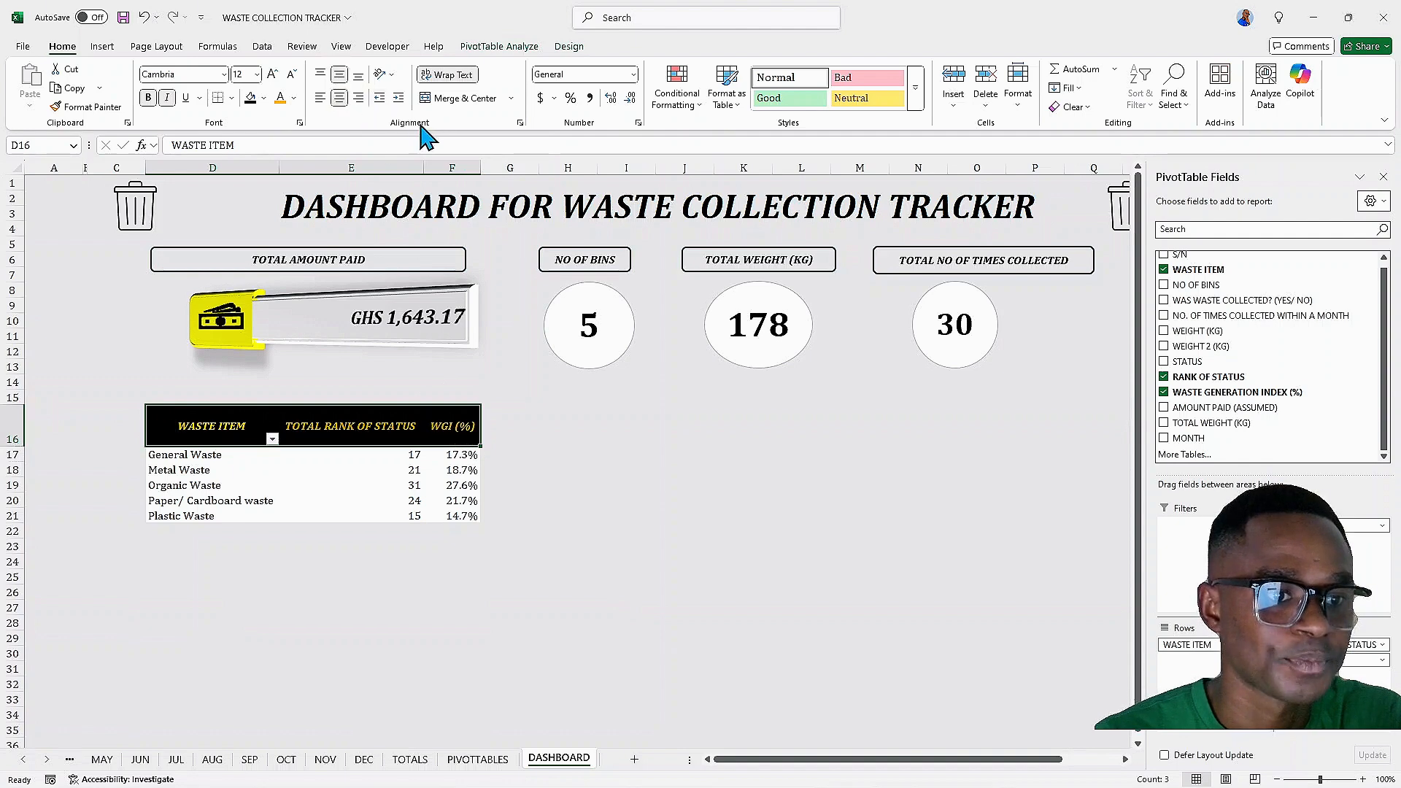
# Narrow the rank column so its header wraps, and close the PivotTable Fields pane
pyautogui.moveTo(424, 168); pyautogui.dragTo(459, 168)
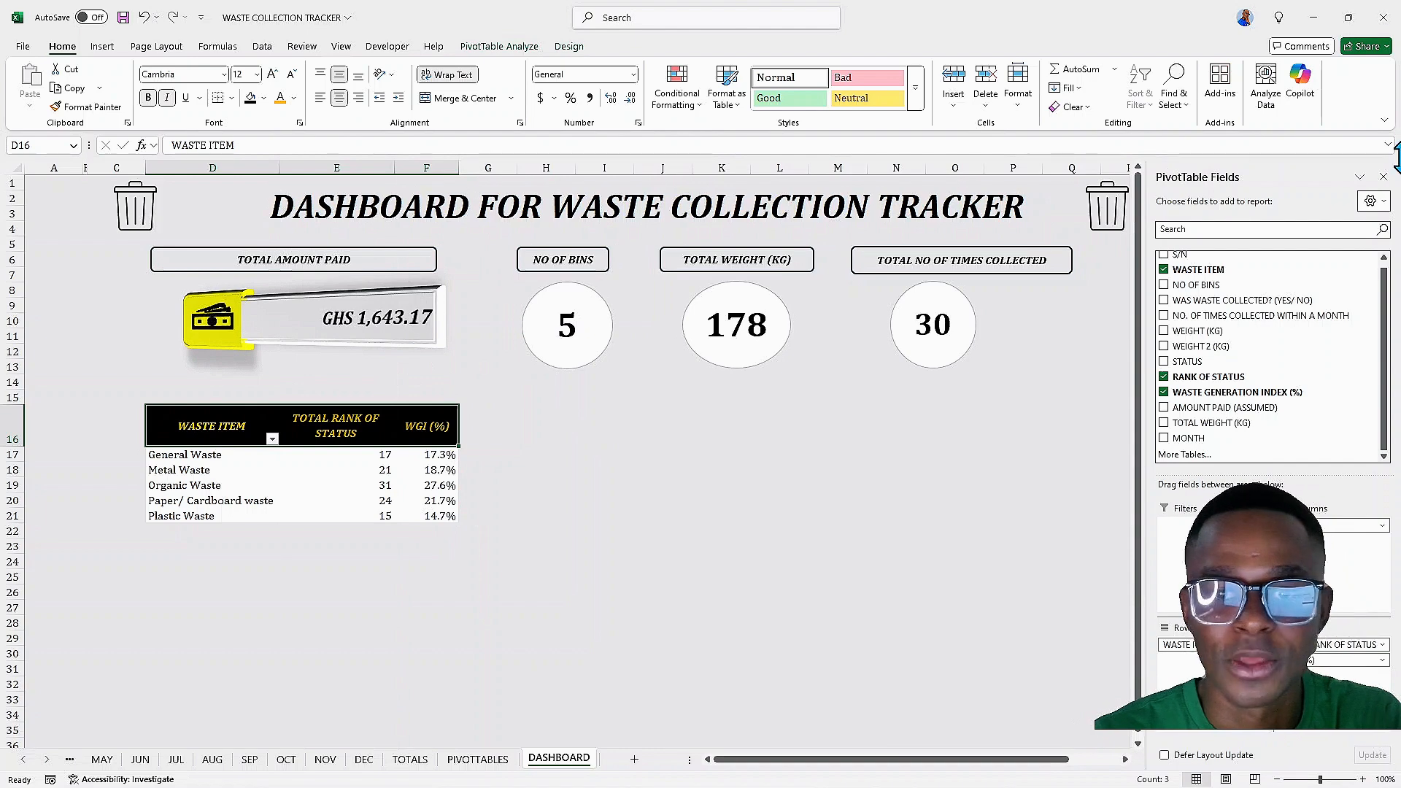
pyautogui.click(1384, 177)
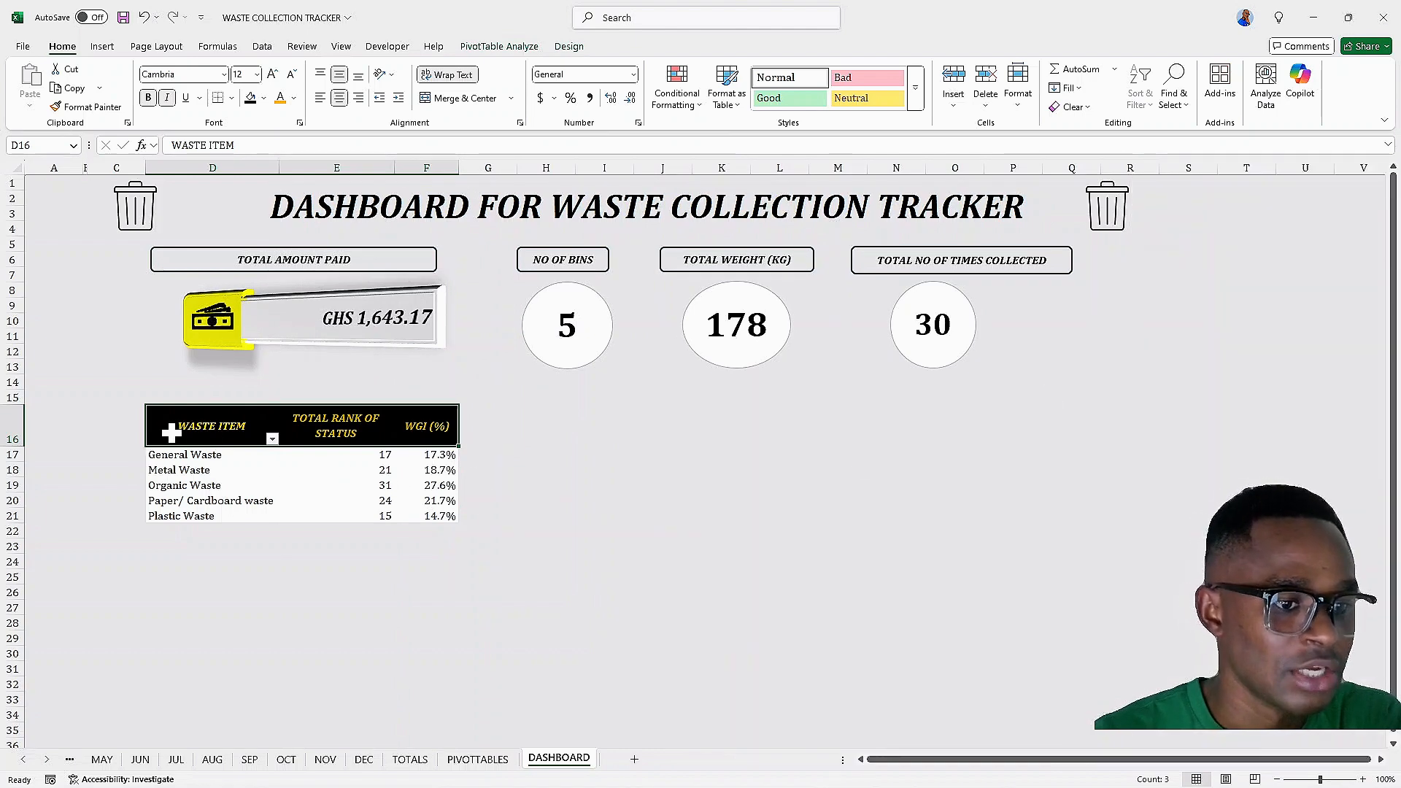
# Apply red gradient data bars to the TOTAL RANK OF STATUS values
pyautogui.moveTo(348, 460)
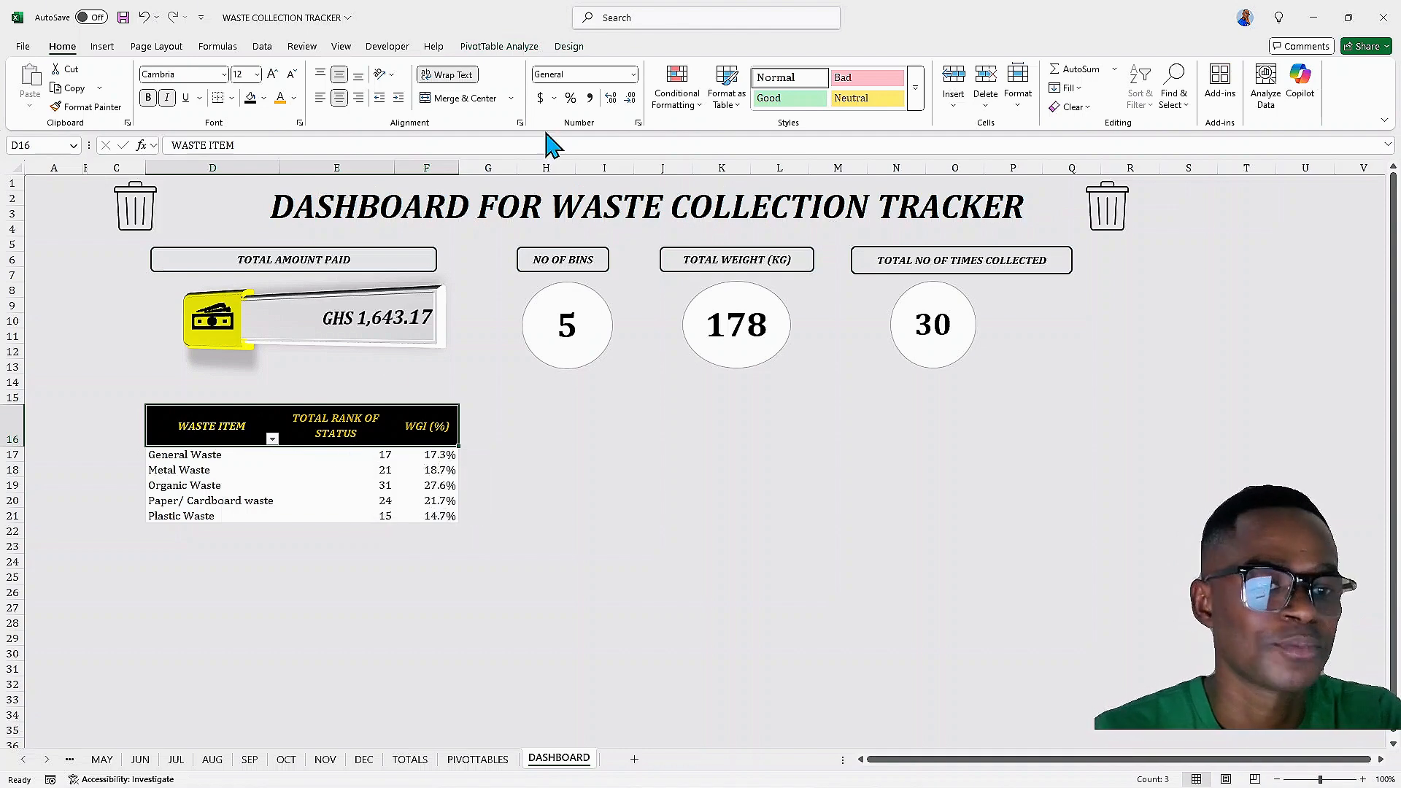
pyautogui.click(694, 117)
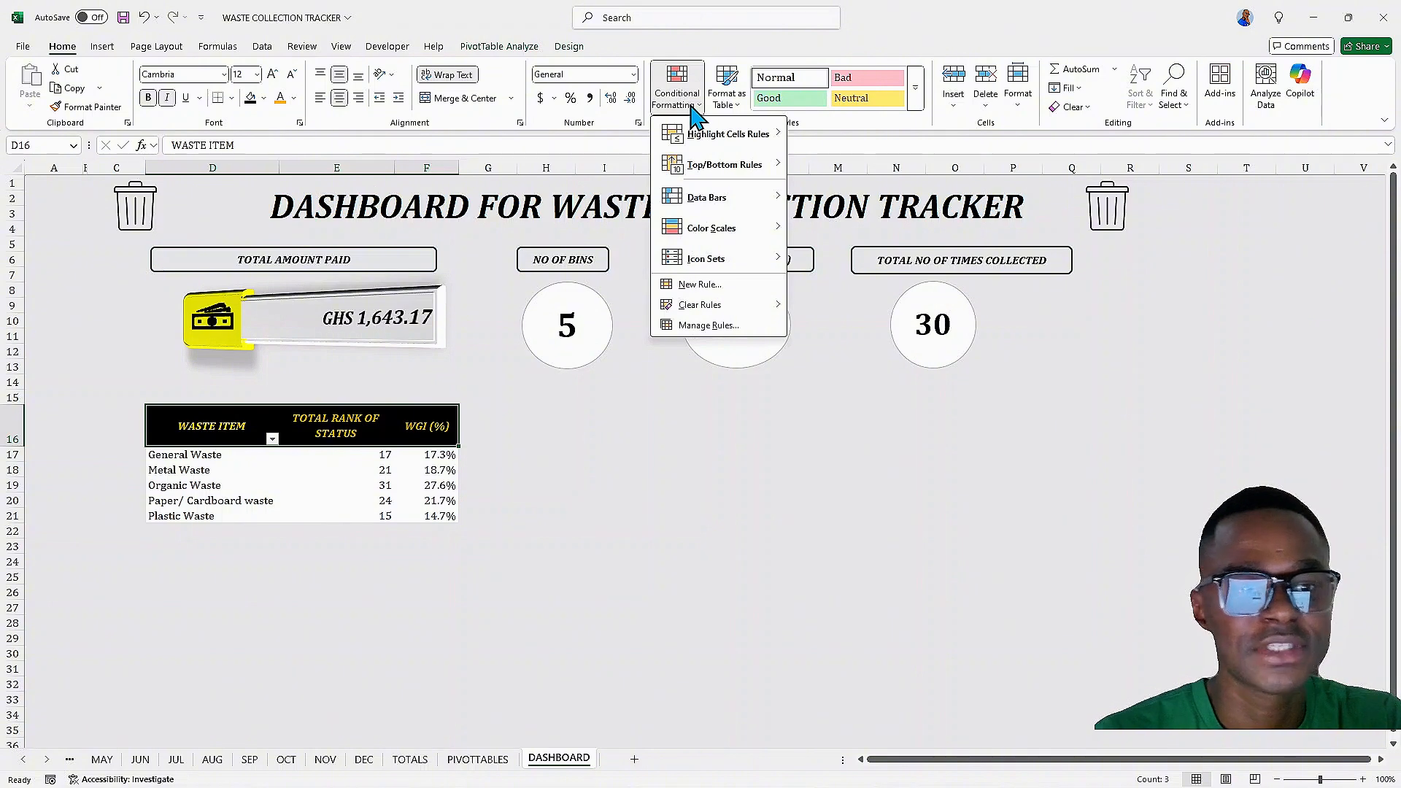
pyautogui.moveTo(745, 211)
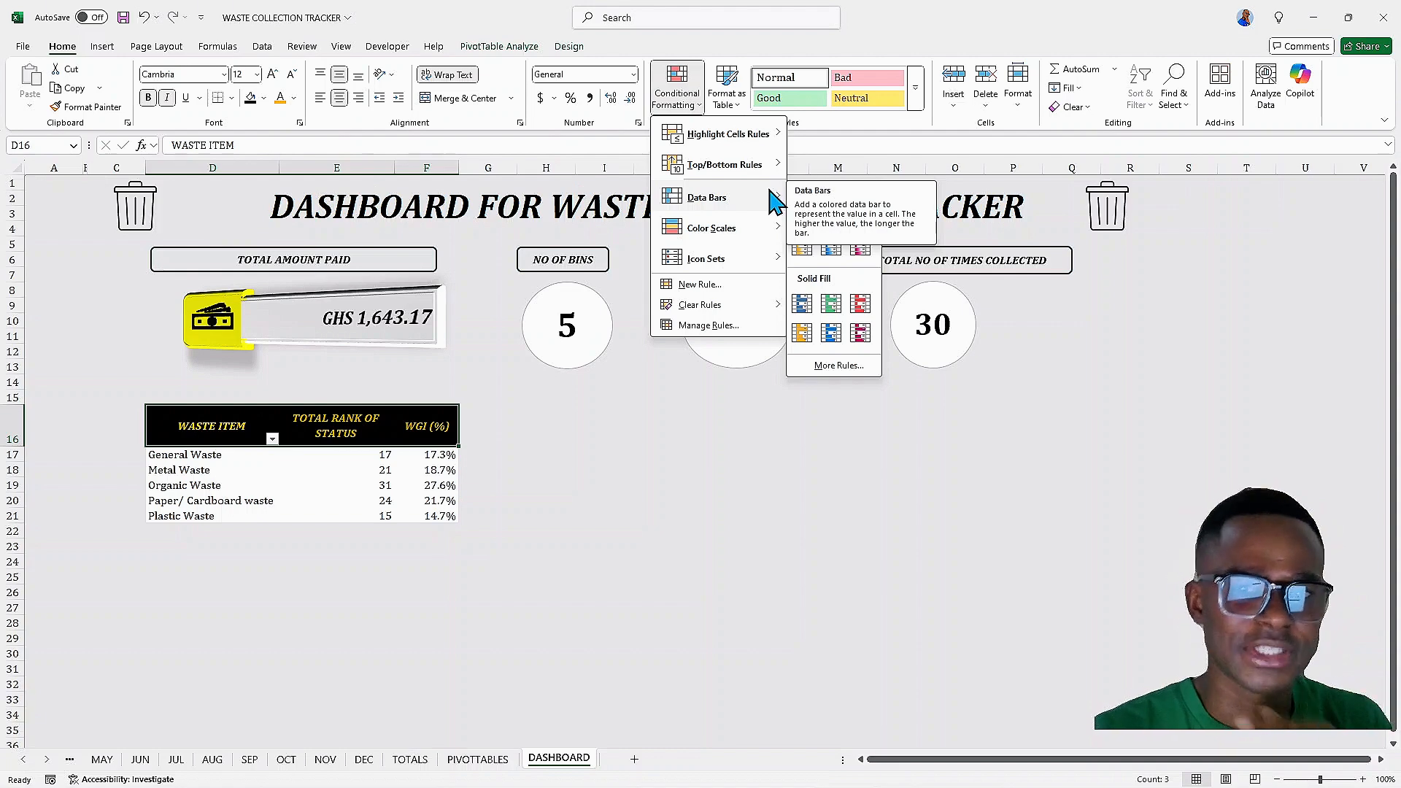
pyautogui.moveTo(764, 179)
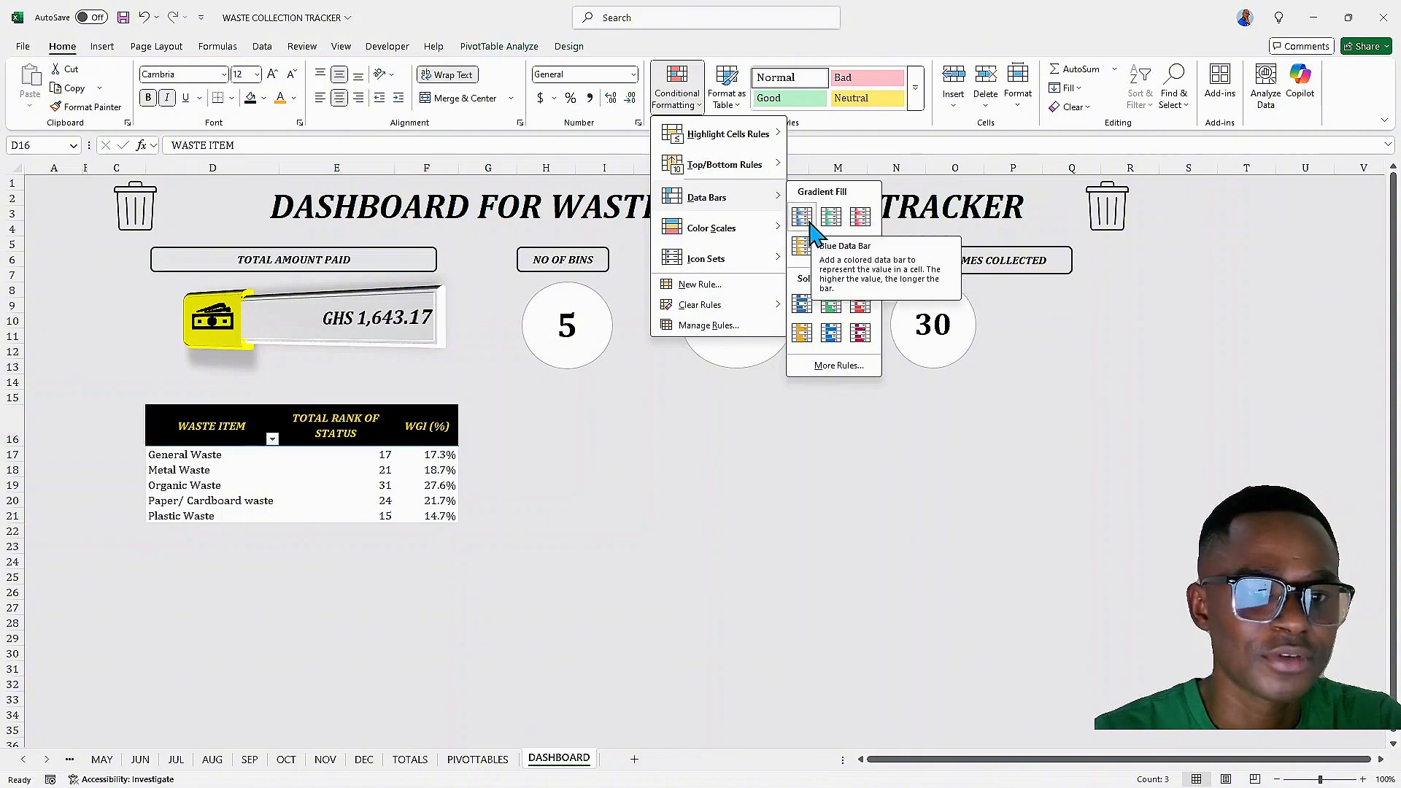
pyautogui.click(307, 454)
pyautogui.moveTo(306, 454); pyautogui.dragTo(322, 518)
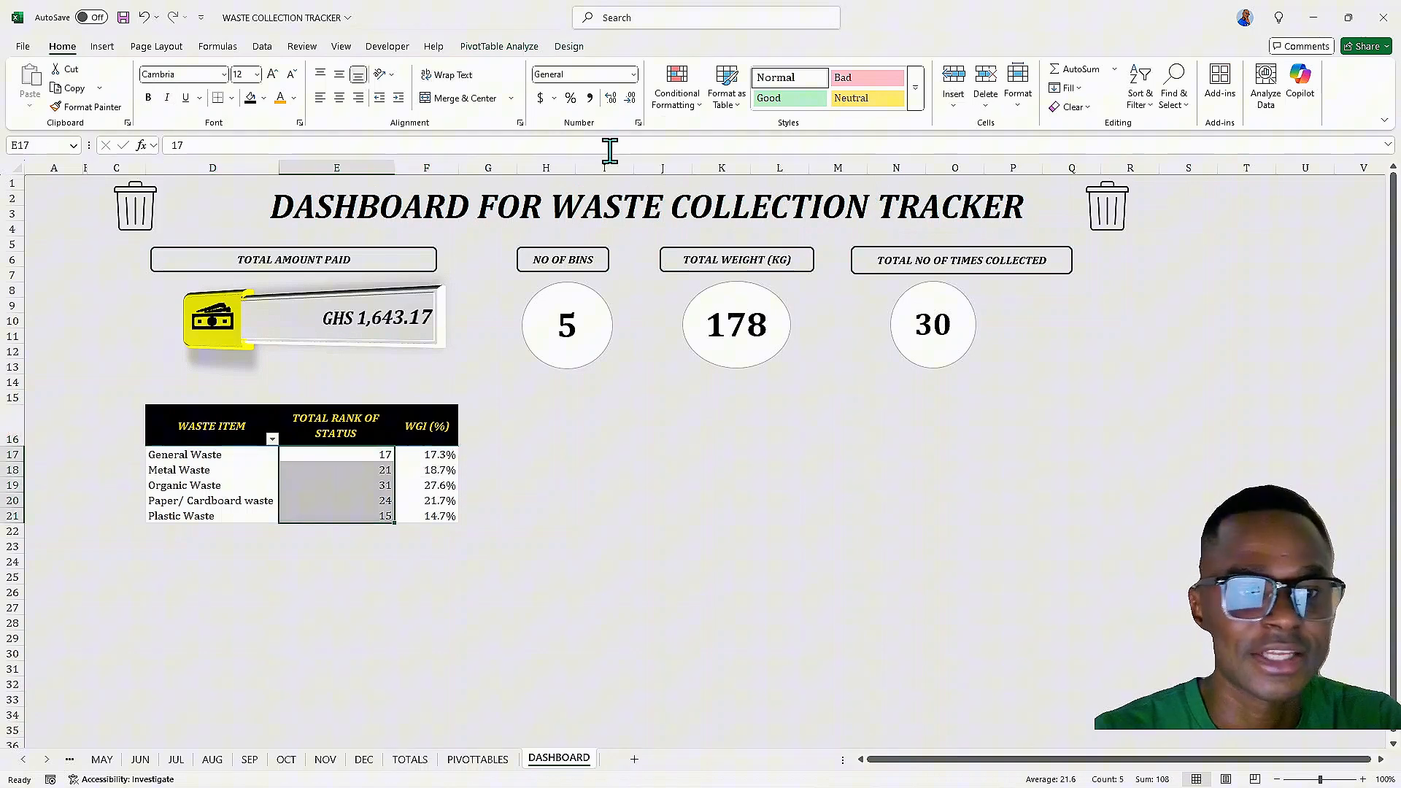
pyautogui.click(685, 108)
pyautogui.click(684, 108)
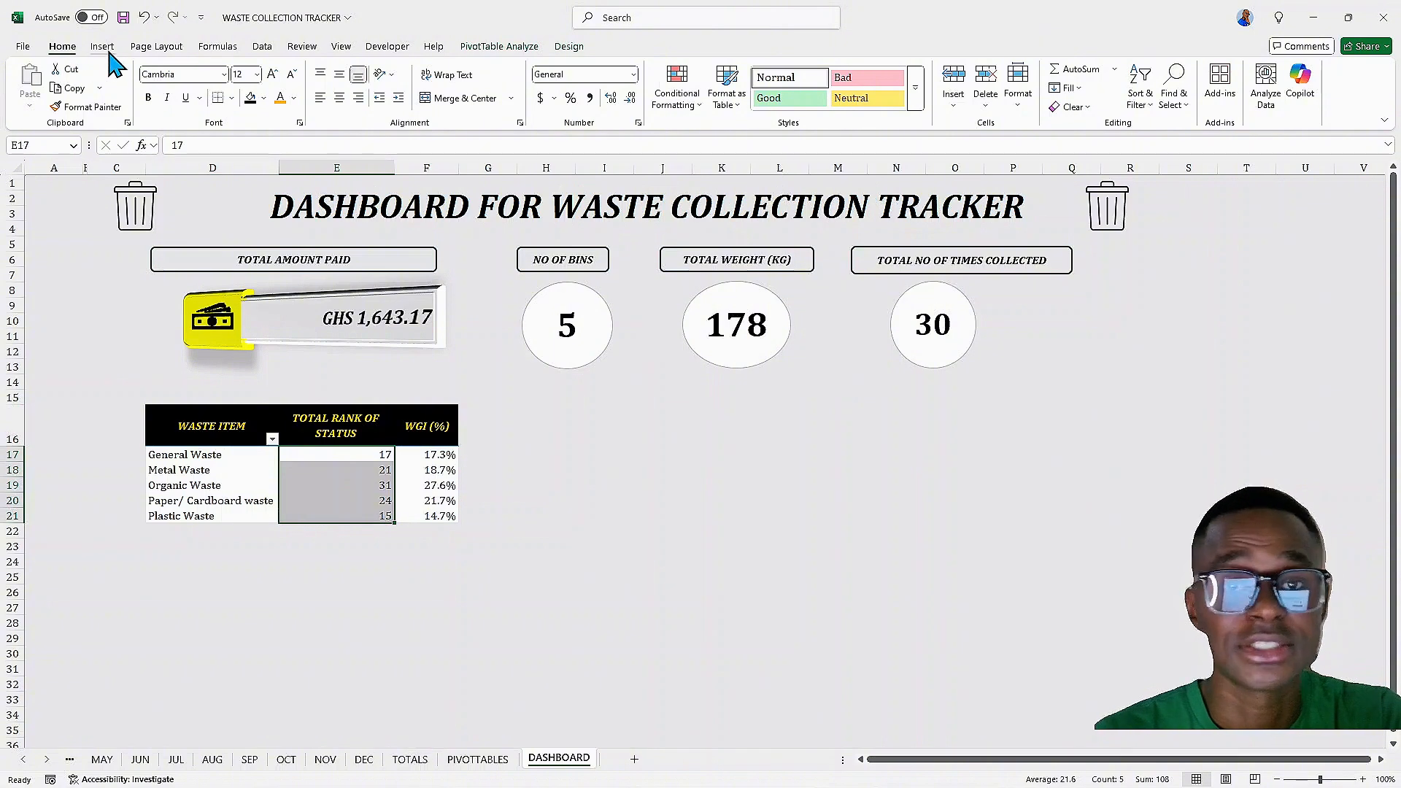
pyautogui.click(675, 101)
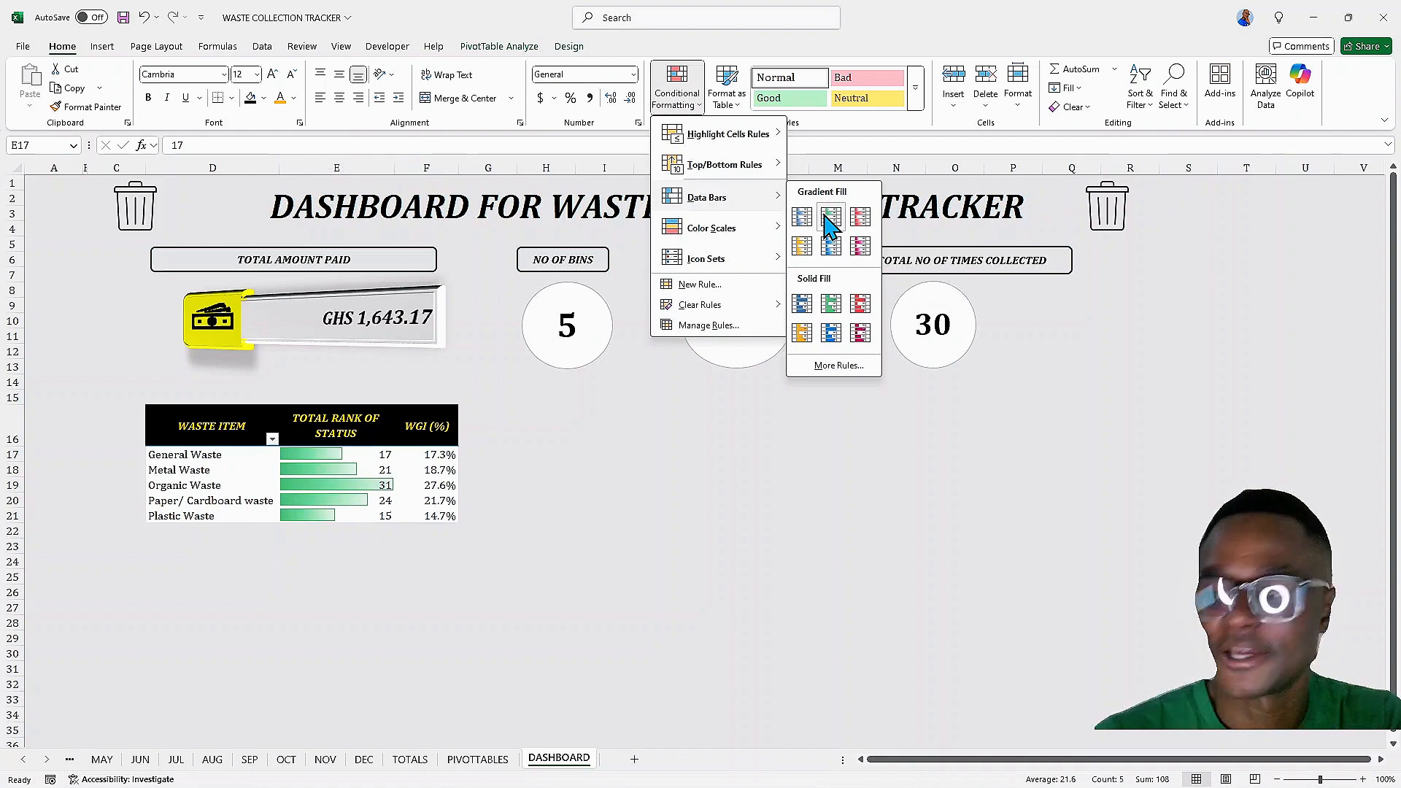
pyautogui.click(861, 217)
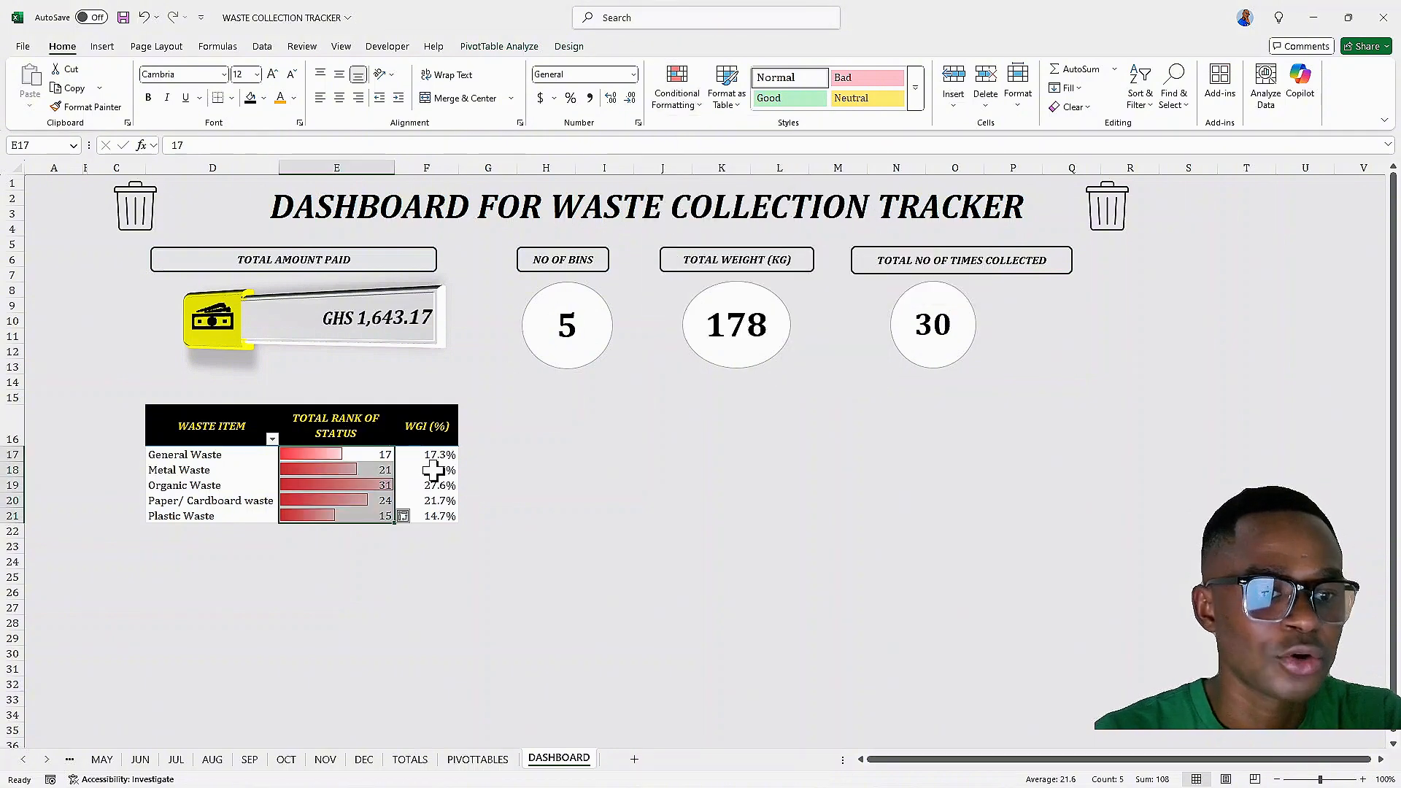
# Apply green gradient data bars to the WGI (%) values
pyautogui.moveTo(432, 454); pyautogui.dragTo(431, 515)
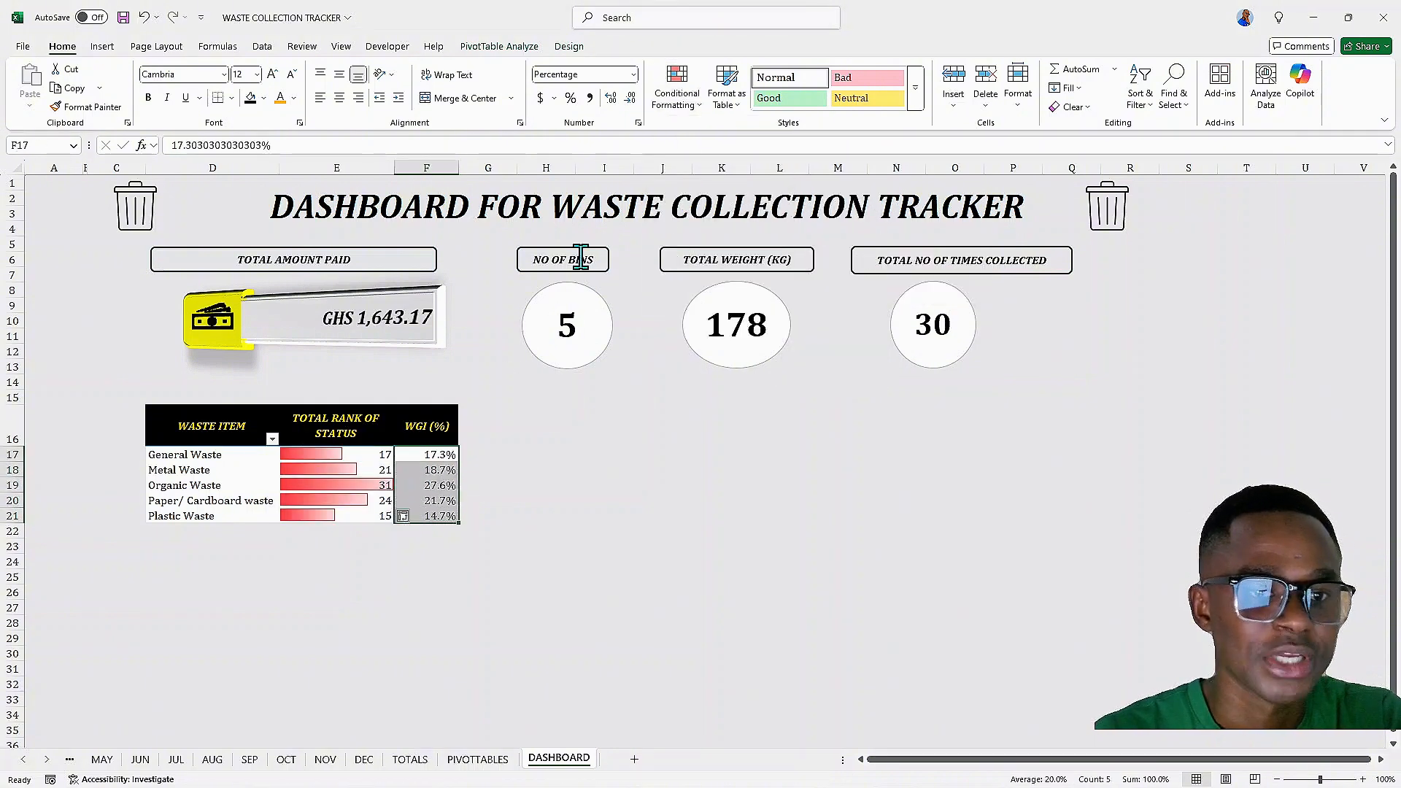
pyautogui.click(683, 93)
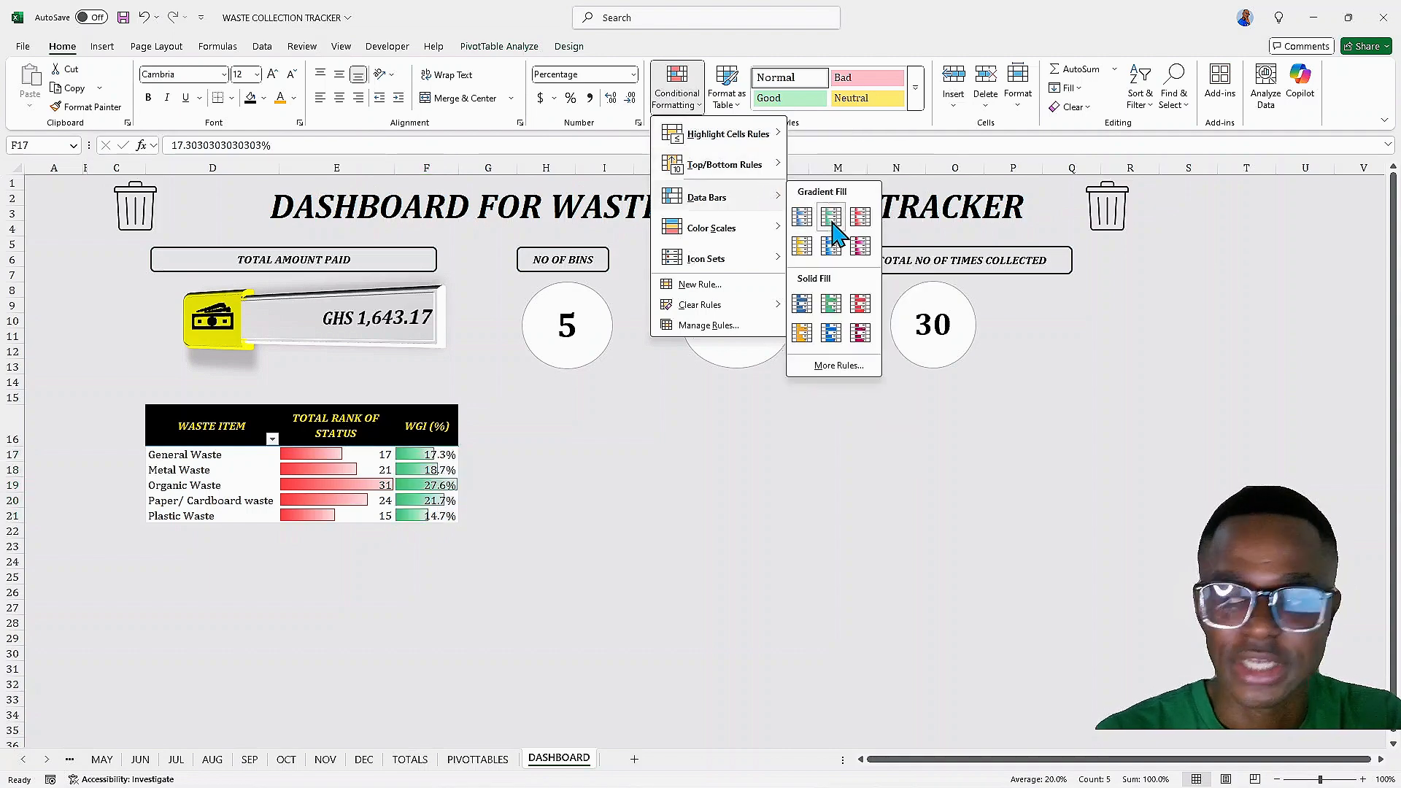
pyautogui.click(832, 232)
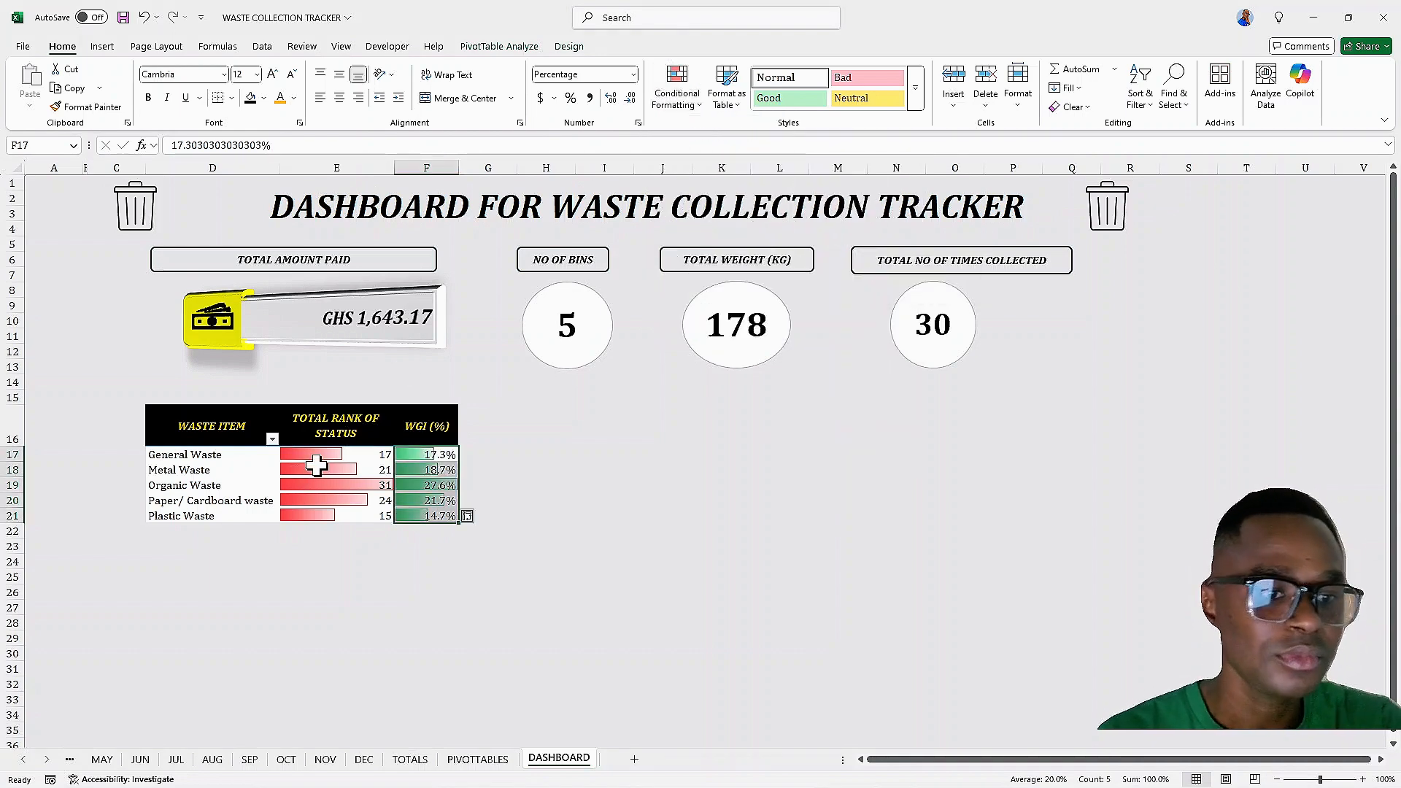
pyautogui.click(345, 454)
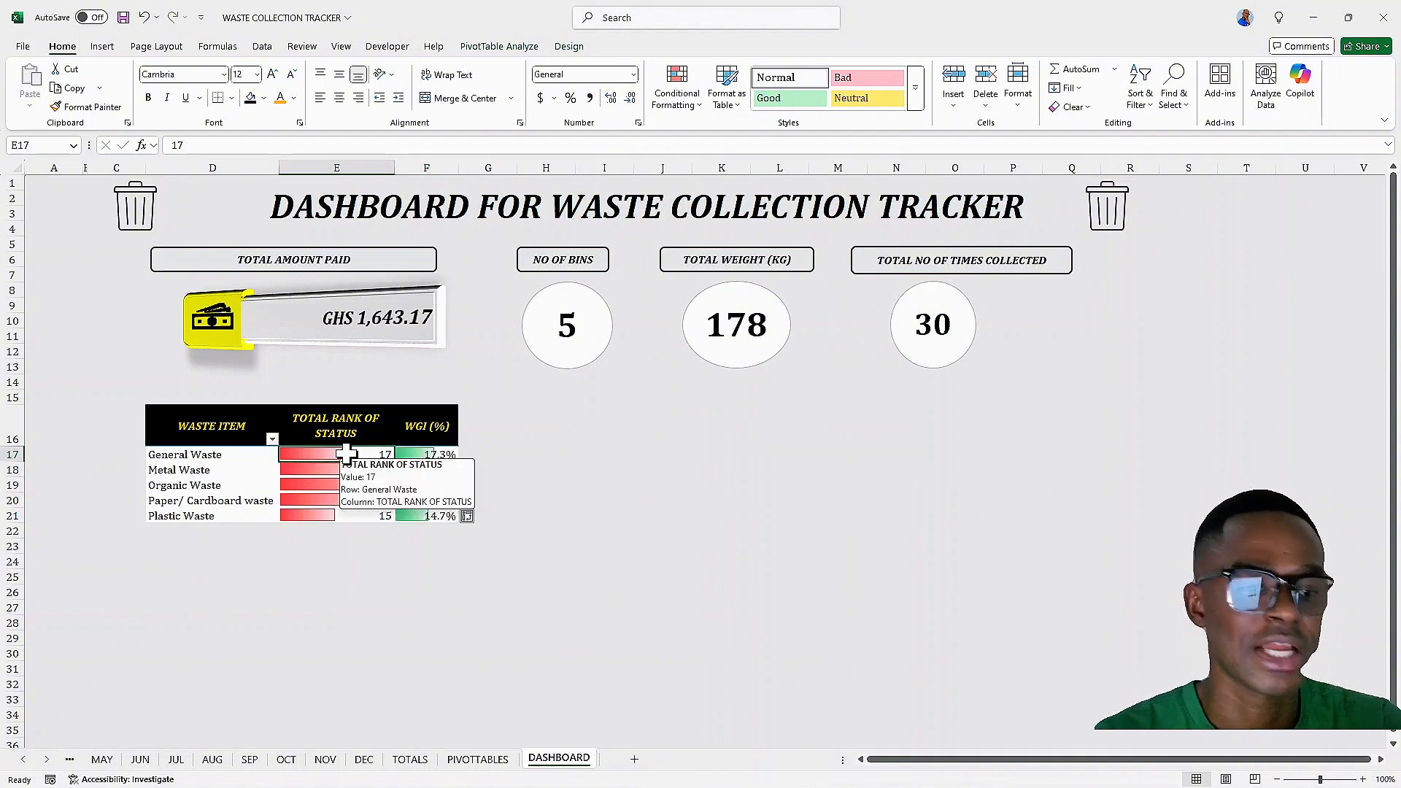
# Sort the pivot table's TOTAL RANK OF STATUS values from smallest to largest
pyautogui.rightClick(346, 454)
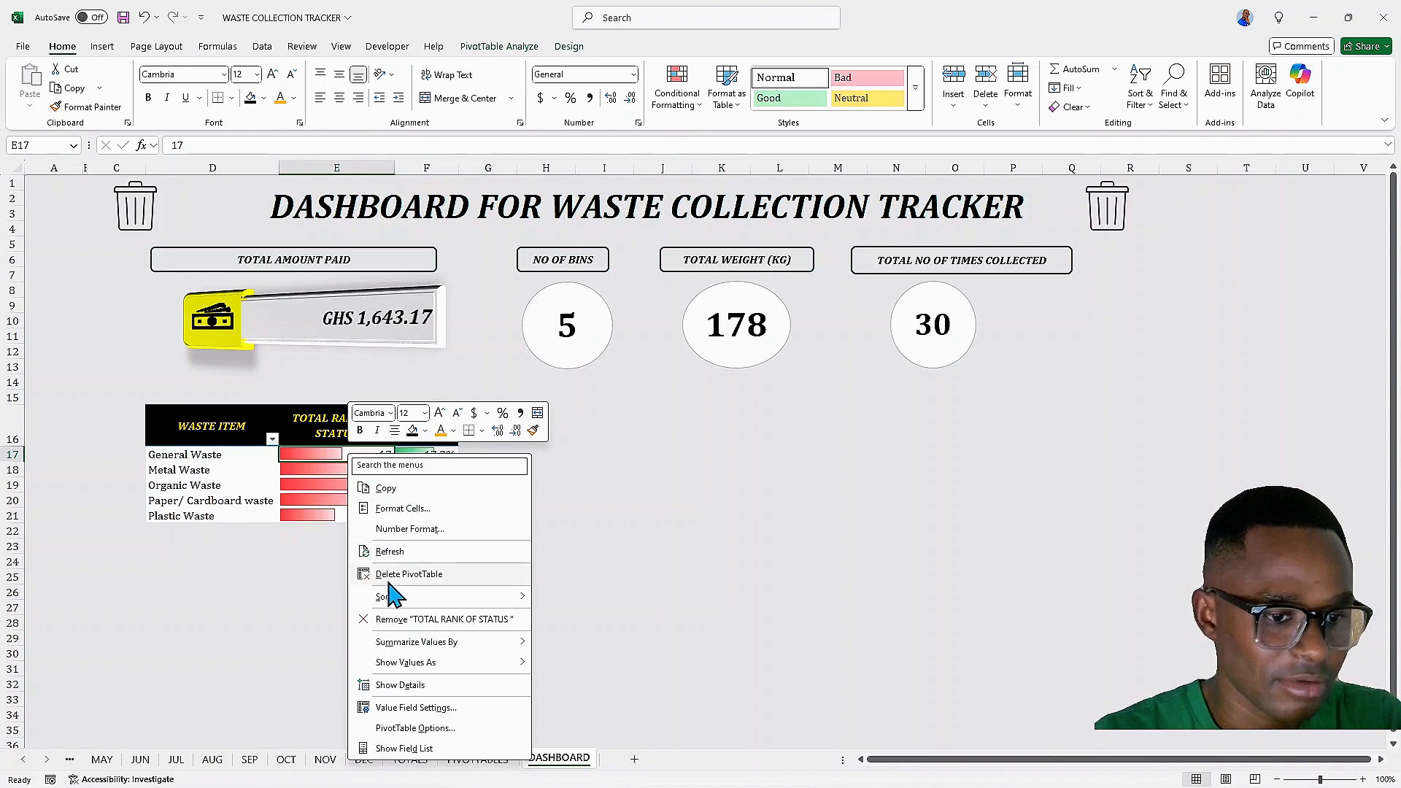
pyautogui.moveTo(456, 597)
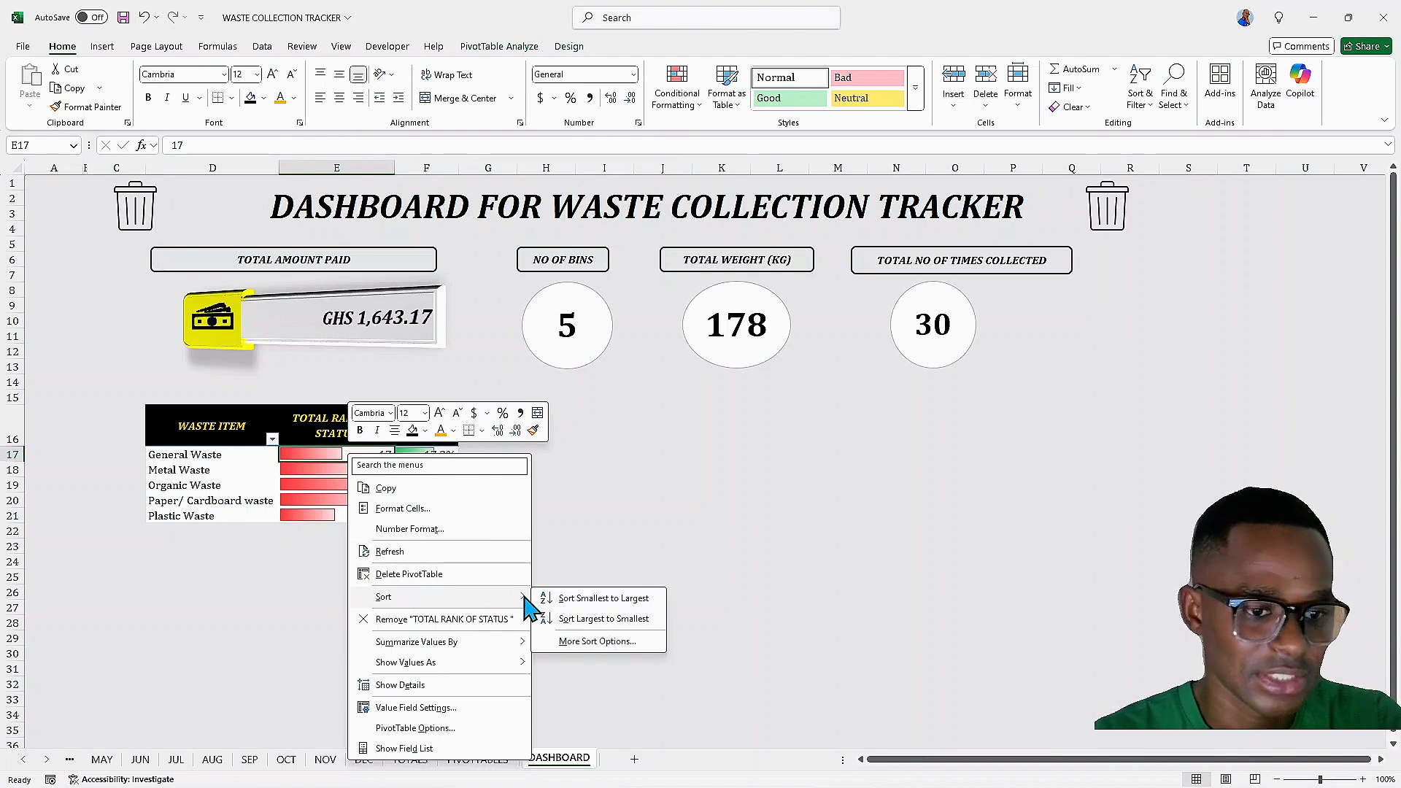
pyautogui.click(562, 600)
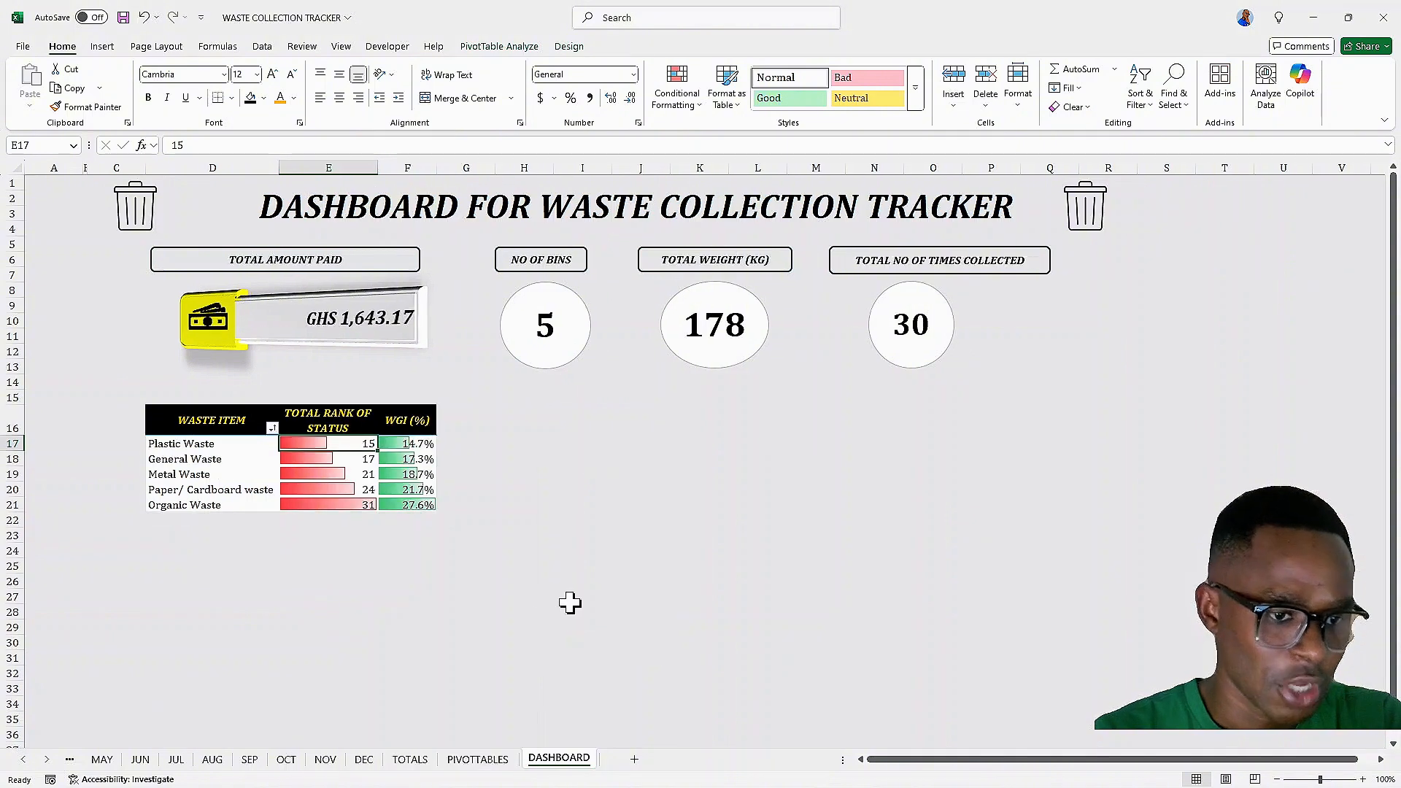
# Sort the pivot table's TOTAL RANK OF STATUS values from largest to smallest instead
pyautogui.rightClick(321, 442)
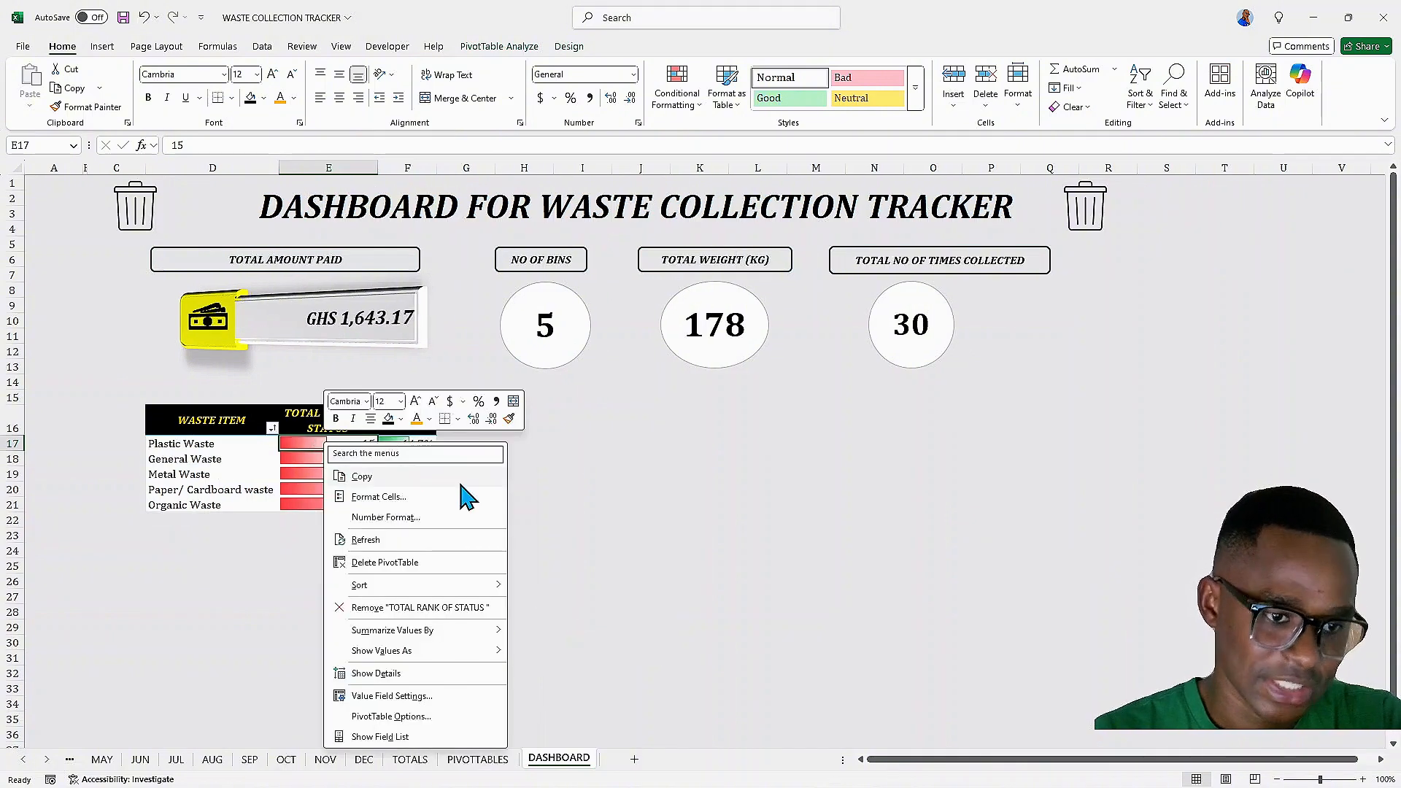
pyautogui.moveTo(462, 586)
pyautogui.click(580, 608)
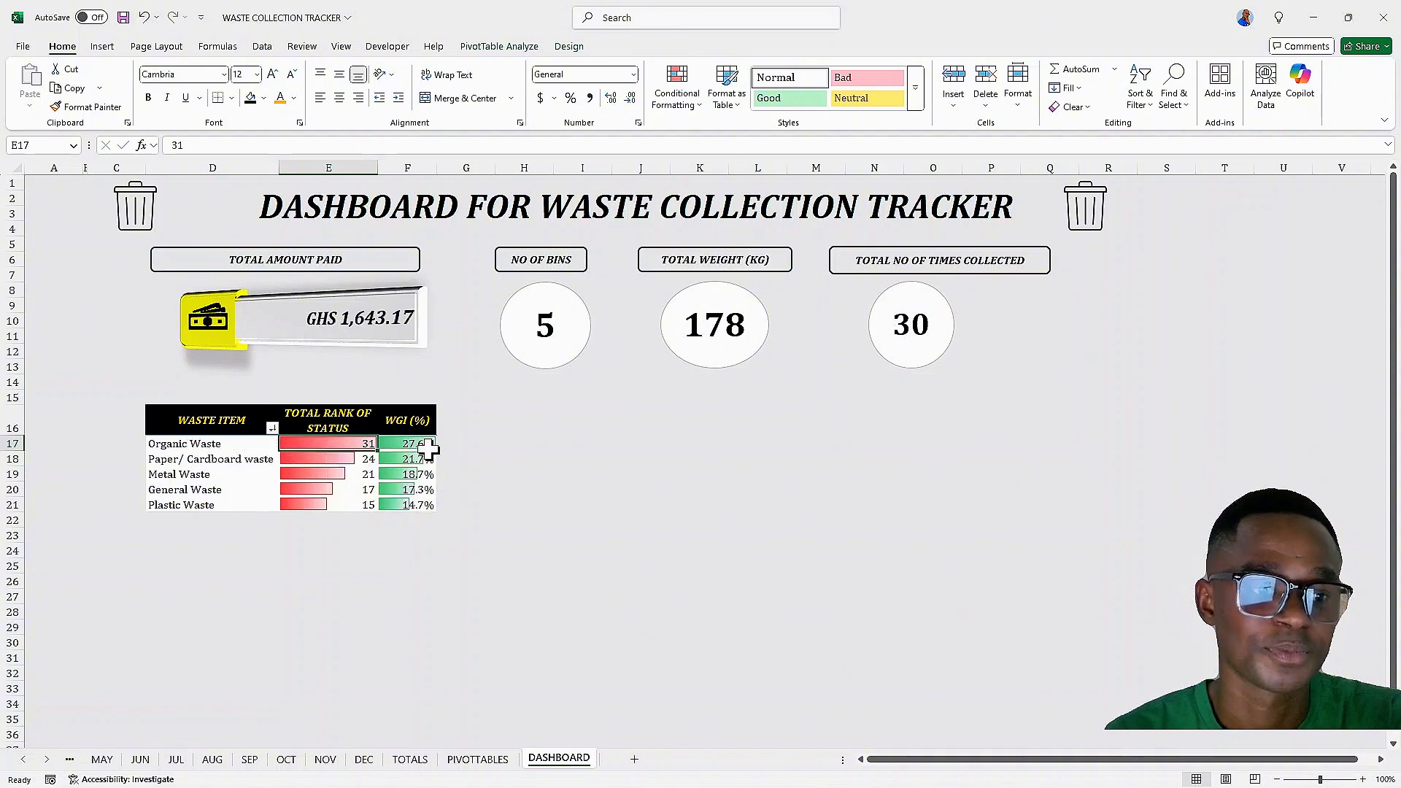
pyautogui.moveTo(429, 449)
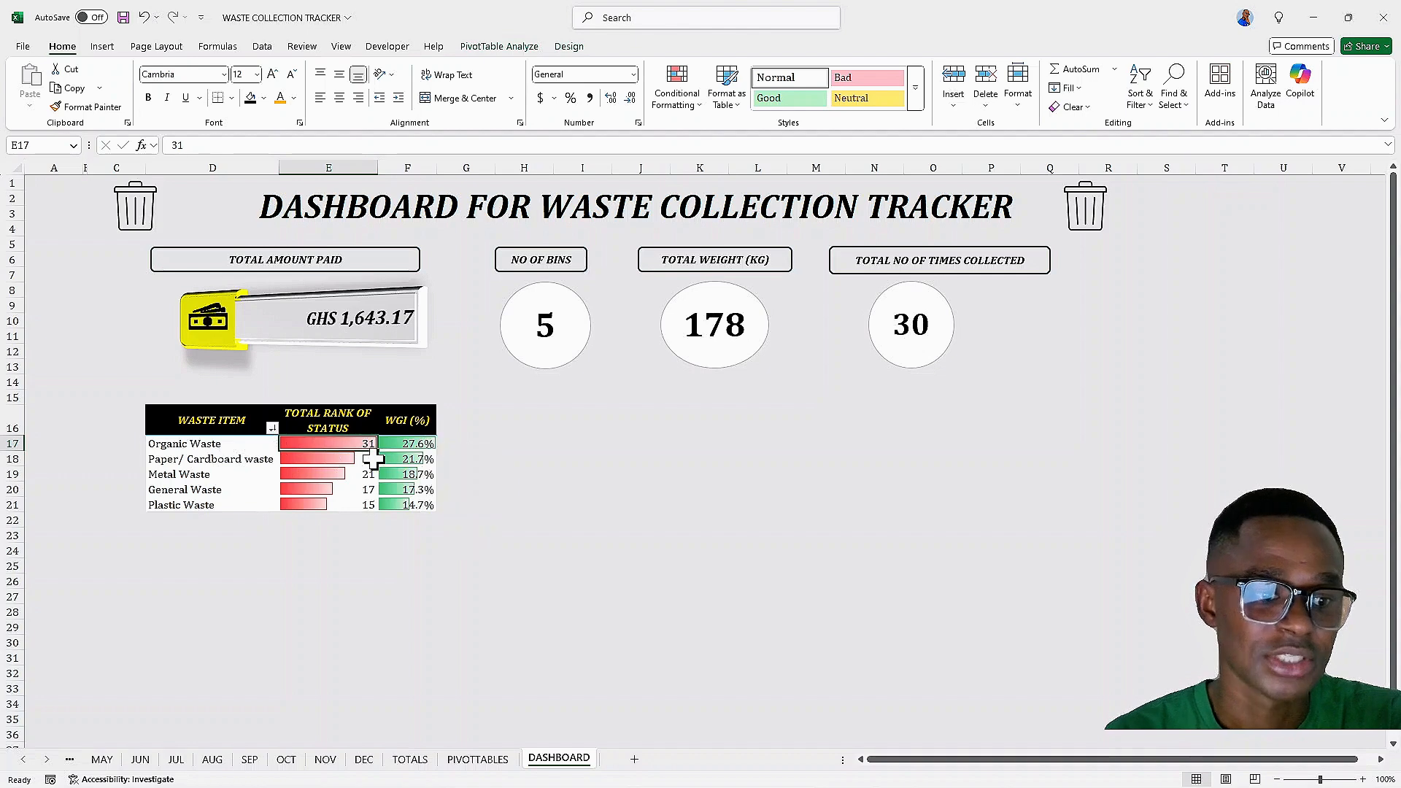
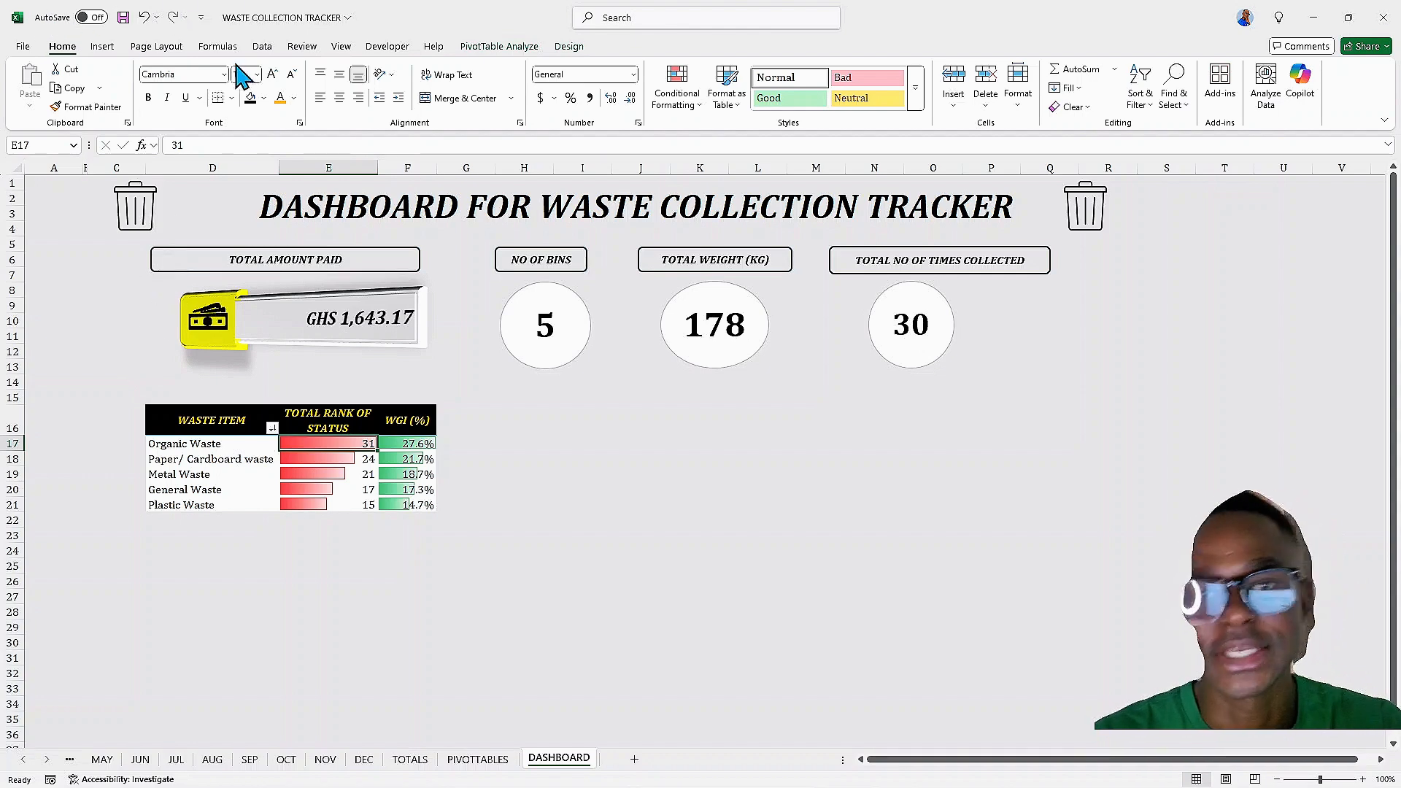
# Duplicate the TOTAL AMOUNT PAID label box and place the copy just above the waste item table
pyautogui.click(151, 267)
pyautogui.moveTo(151, 268); pyautogui.dragTo(152, 381)
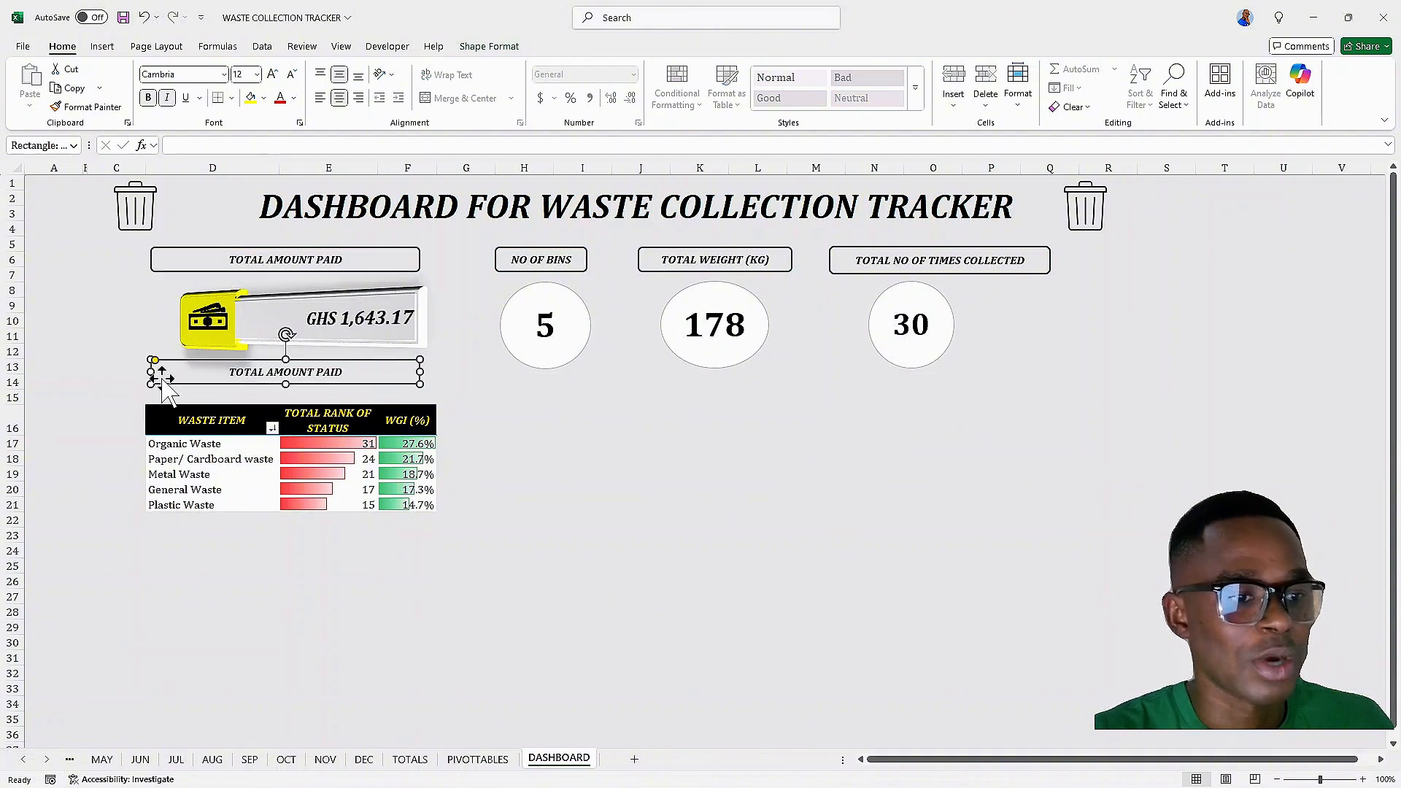
# Replace the copied label's text with WASTE ITEM WITH RANK & GENERATION INDEX (%)
pyautogui.click(337, 398)
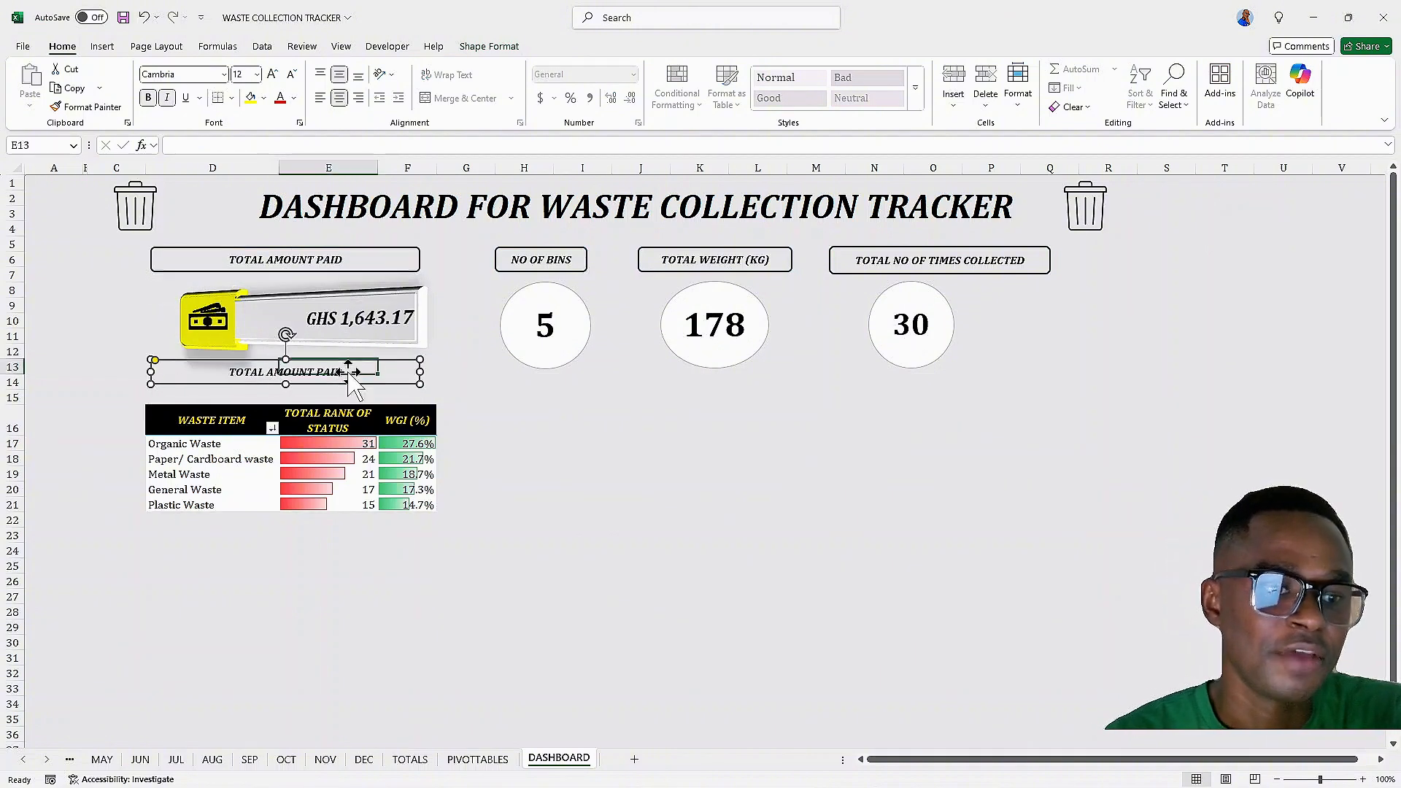
pyautogui.click(188, 368)
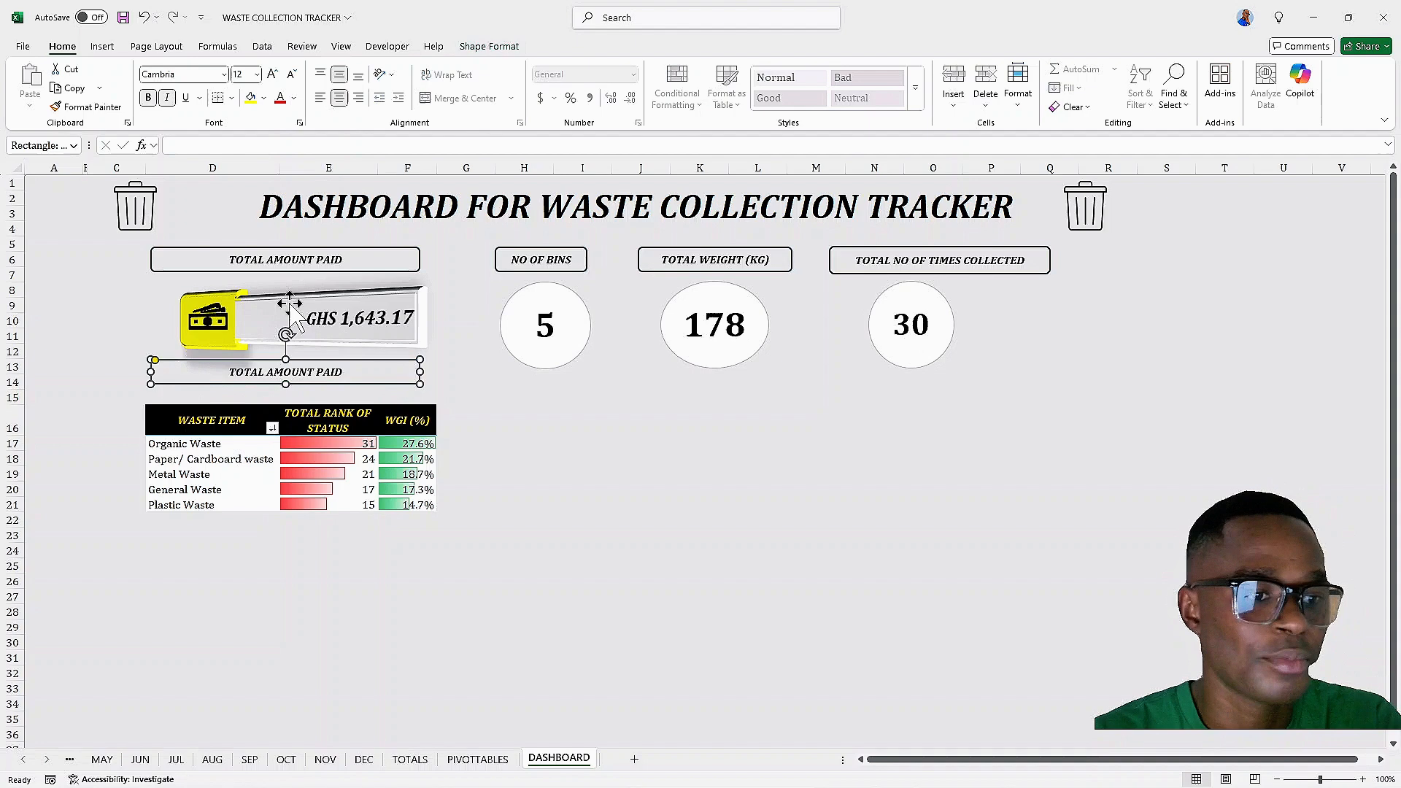
pyautogui.click(341, 372)
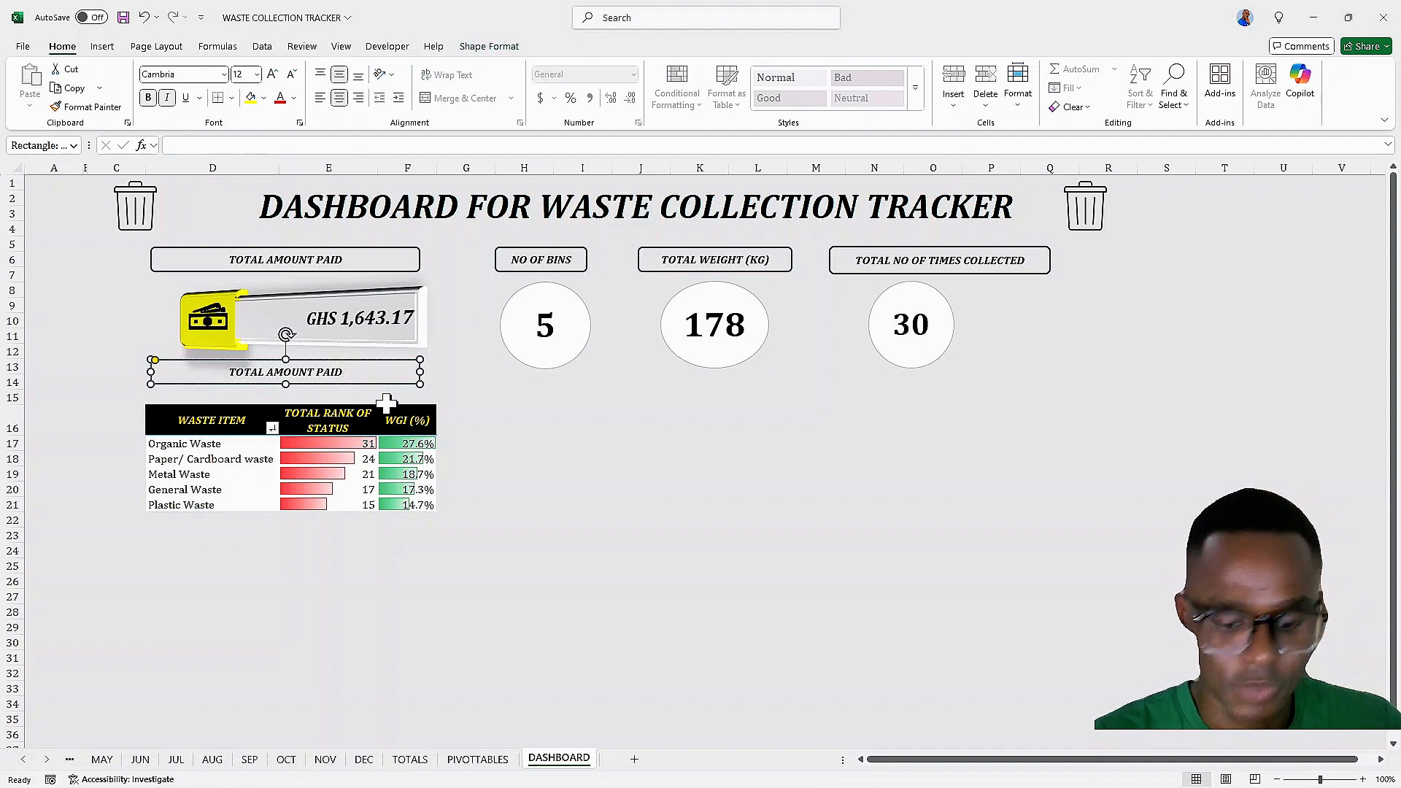
pyautogui.press('BackSpace')
pyautogui.press('BackSpace')
pyautogui.press('BackSpace')
pyautogui.press('BackSpace')
pyautogui.press('BackSpace')
pyautogui.press('BackSpace')
pyautogui.press('BackSpace')
pyautogui.press('BackSpace')
pyautogui.press('BackSpace')
pyautogui.press('BackSpace')
pyautogui.press('BackSpace')
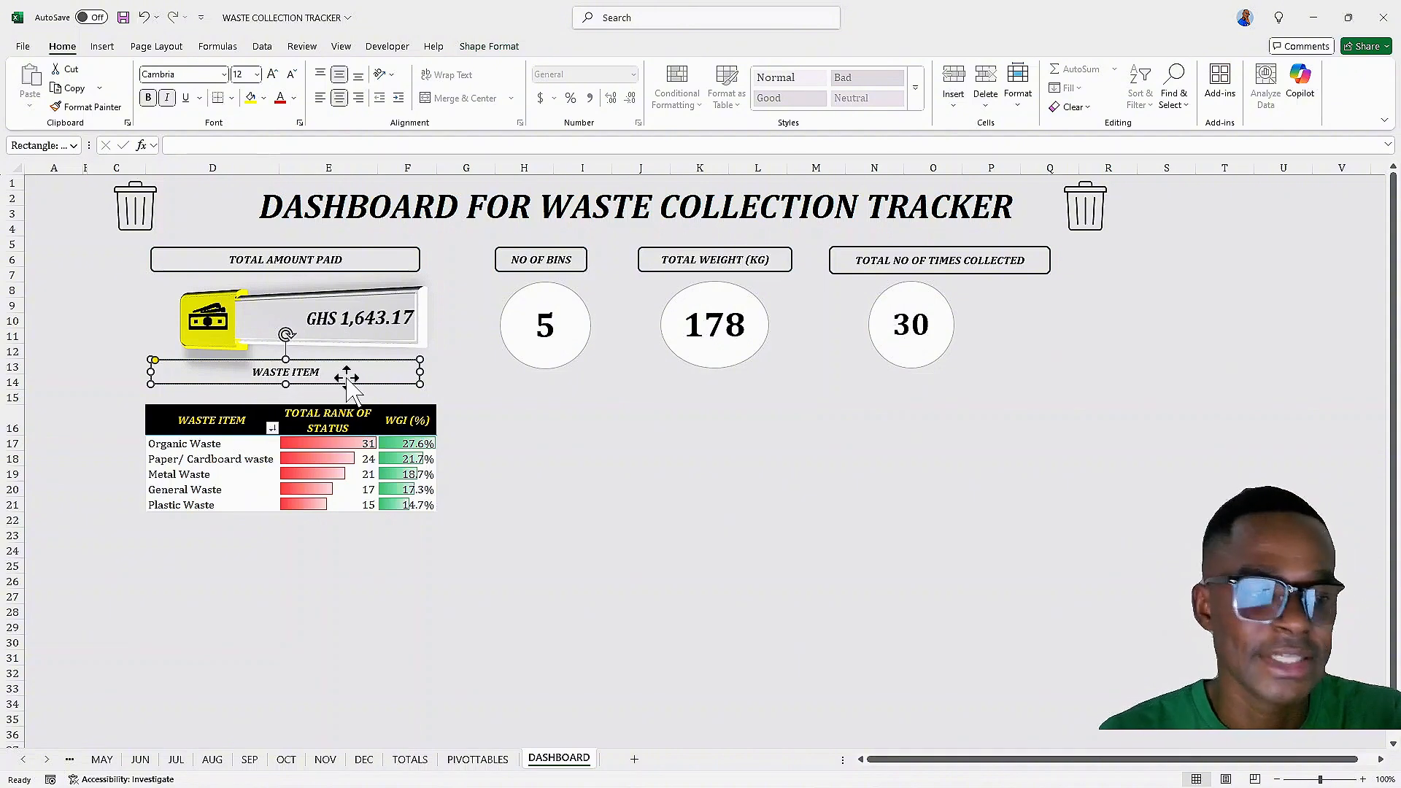
pyautogui.write(', ')
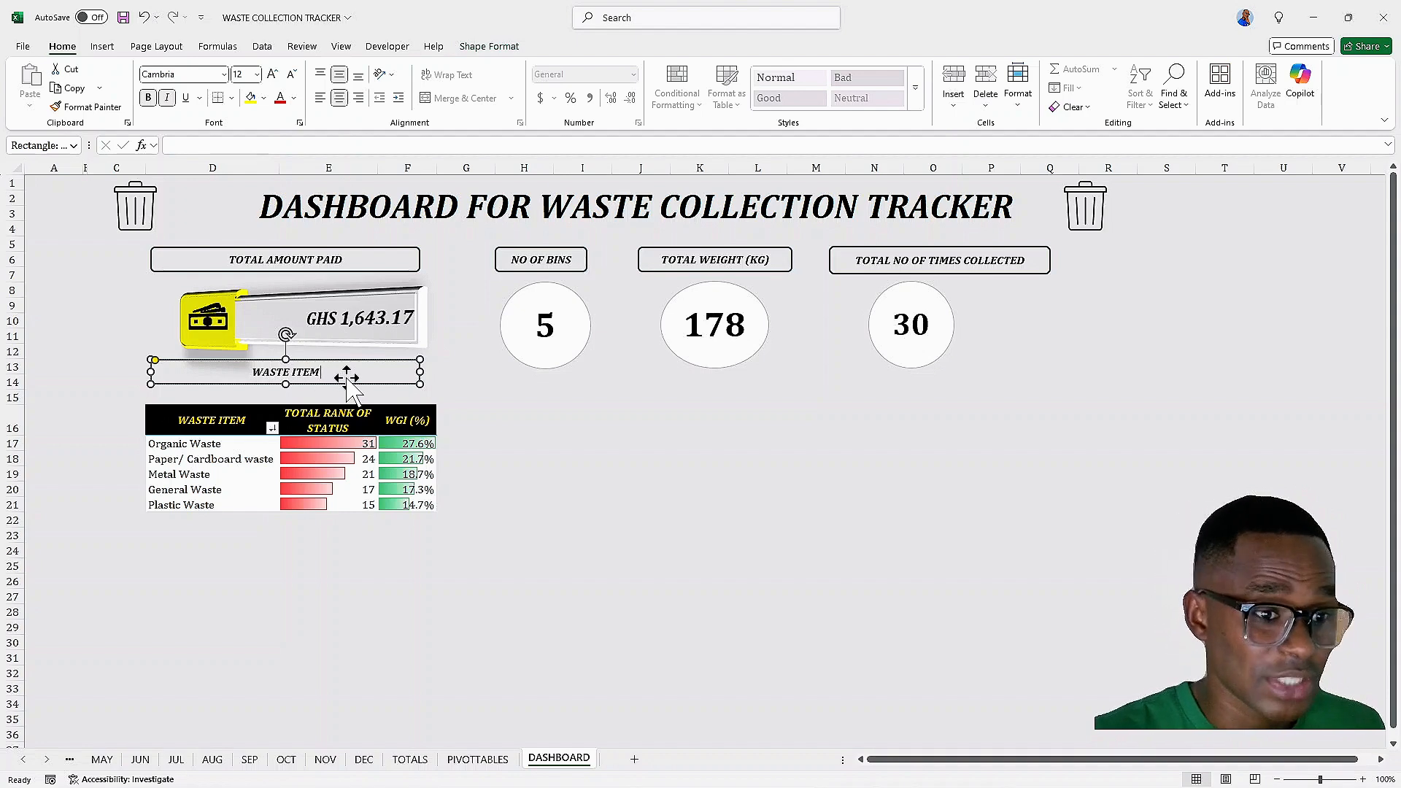
pyautogui.write(' WITH')
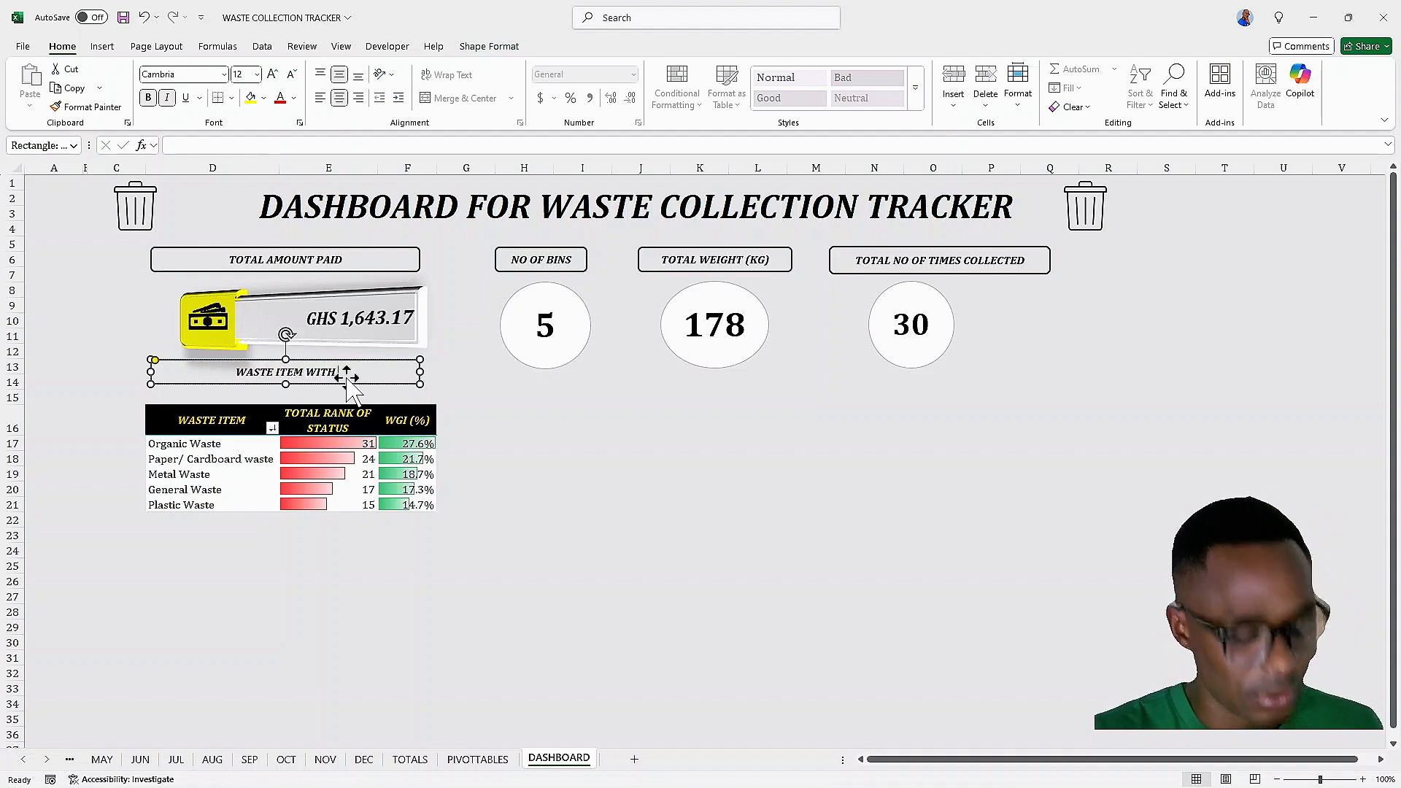
pyautogui.write(' RANK')
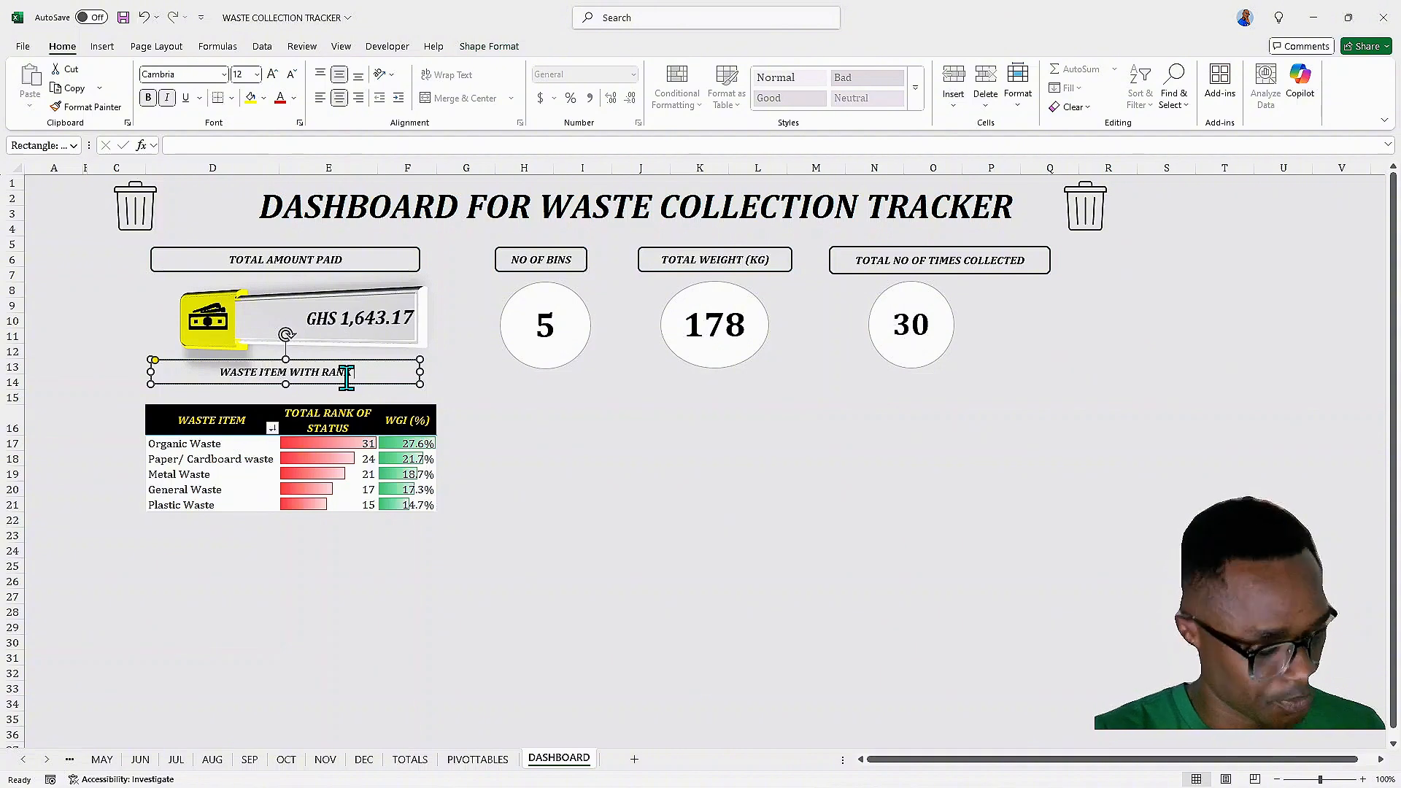
pyautogui.write(' &')
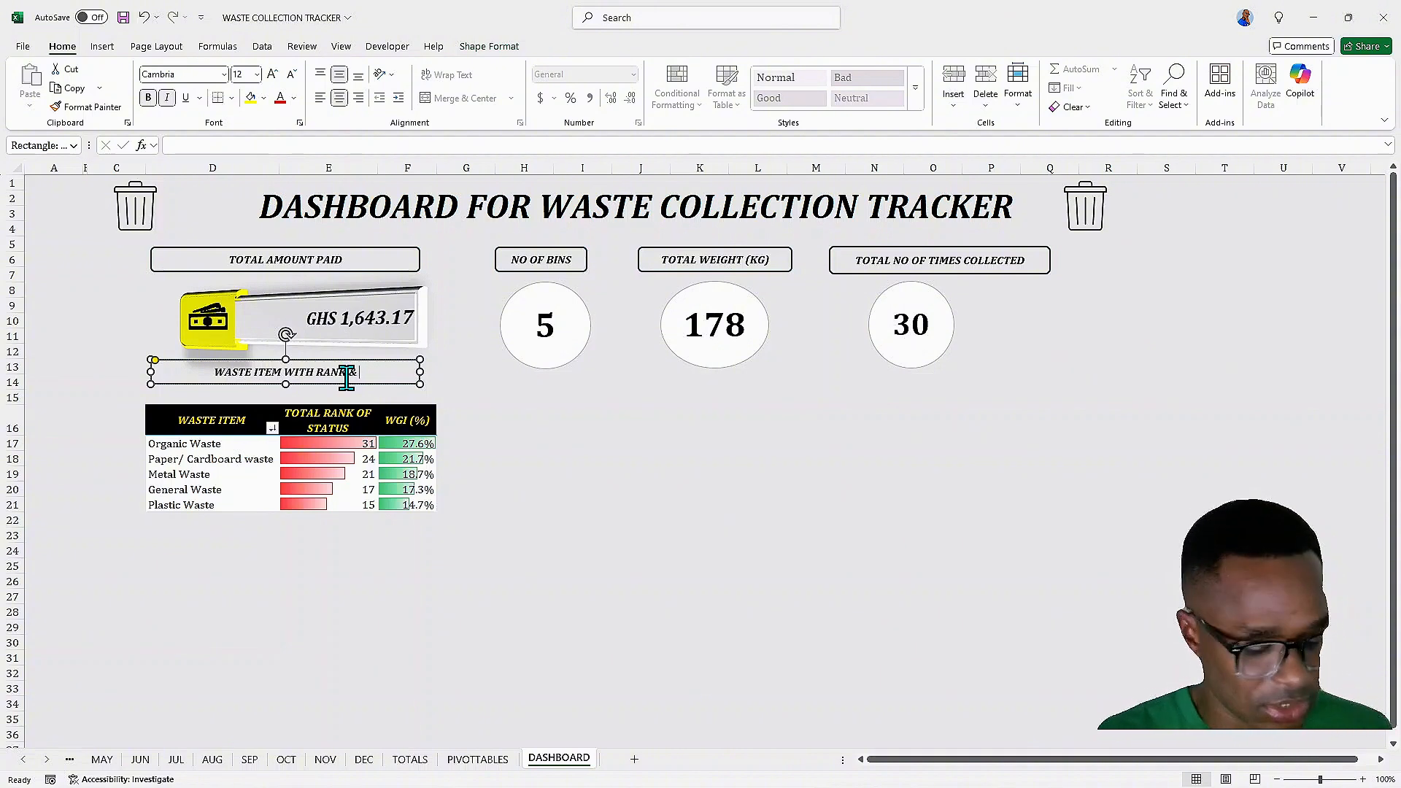
pyautogui.write(' G')
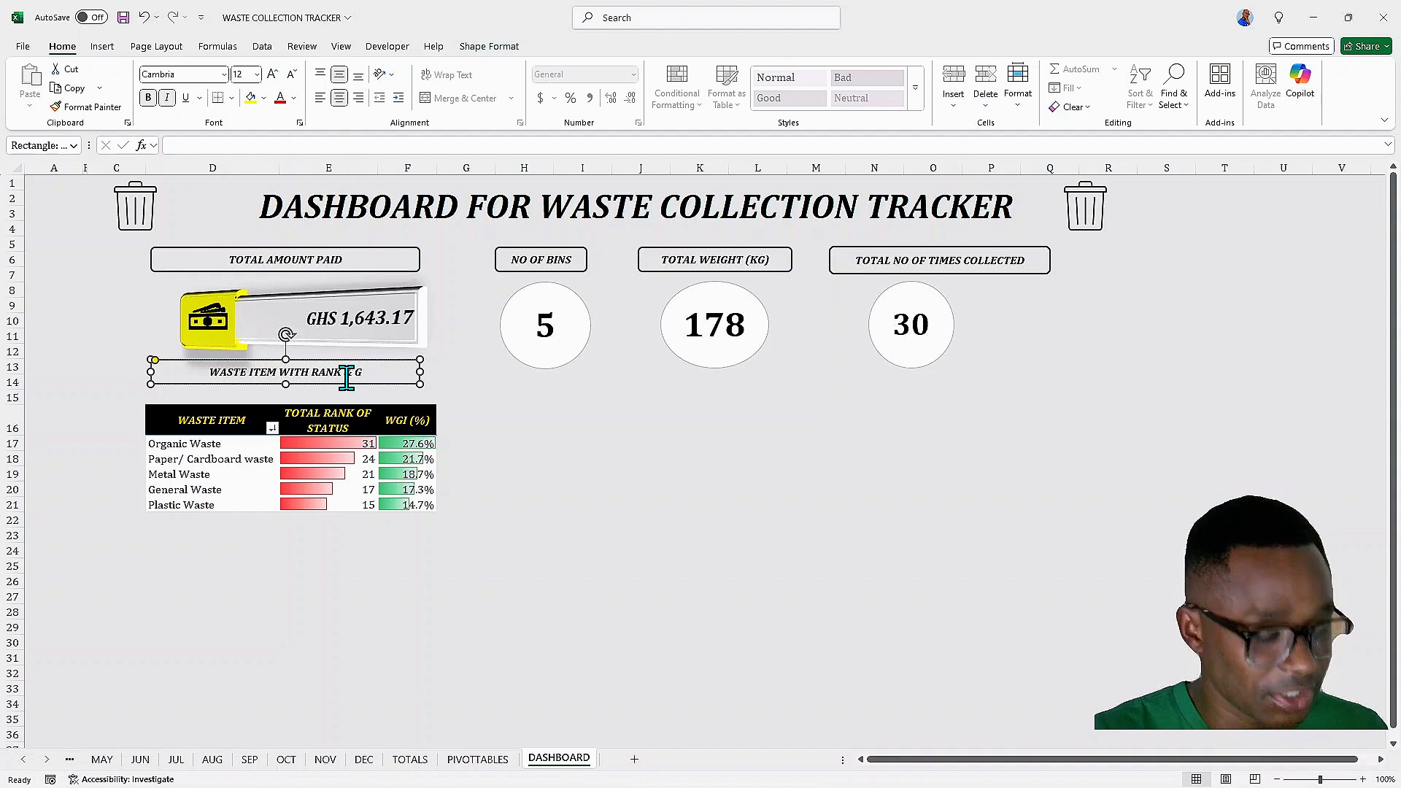
pyautogui.write('ENERATIO')
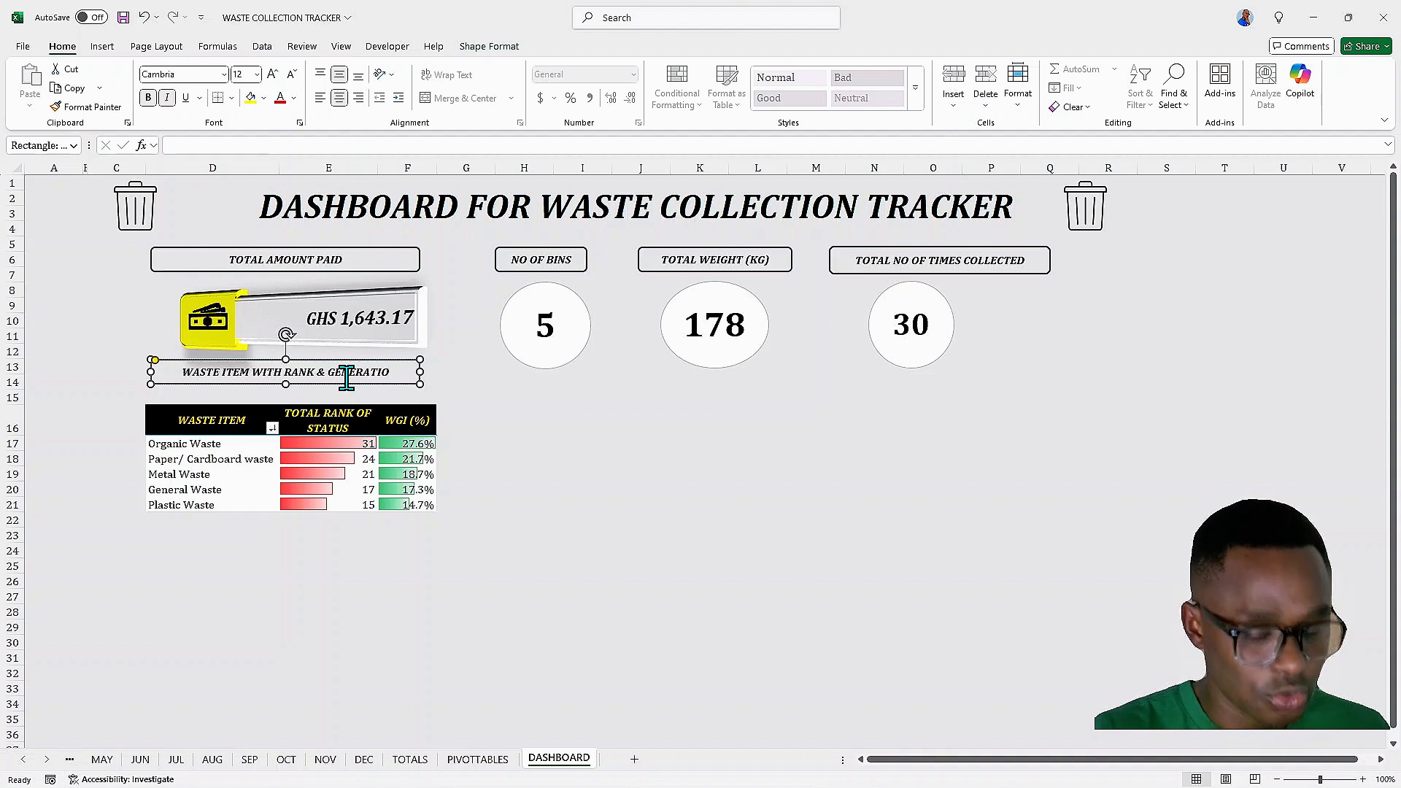
pyautogui.write('N INDEX')
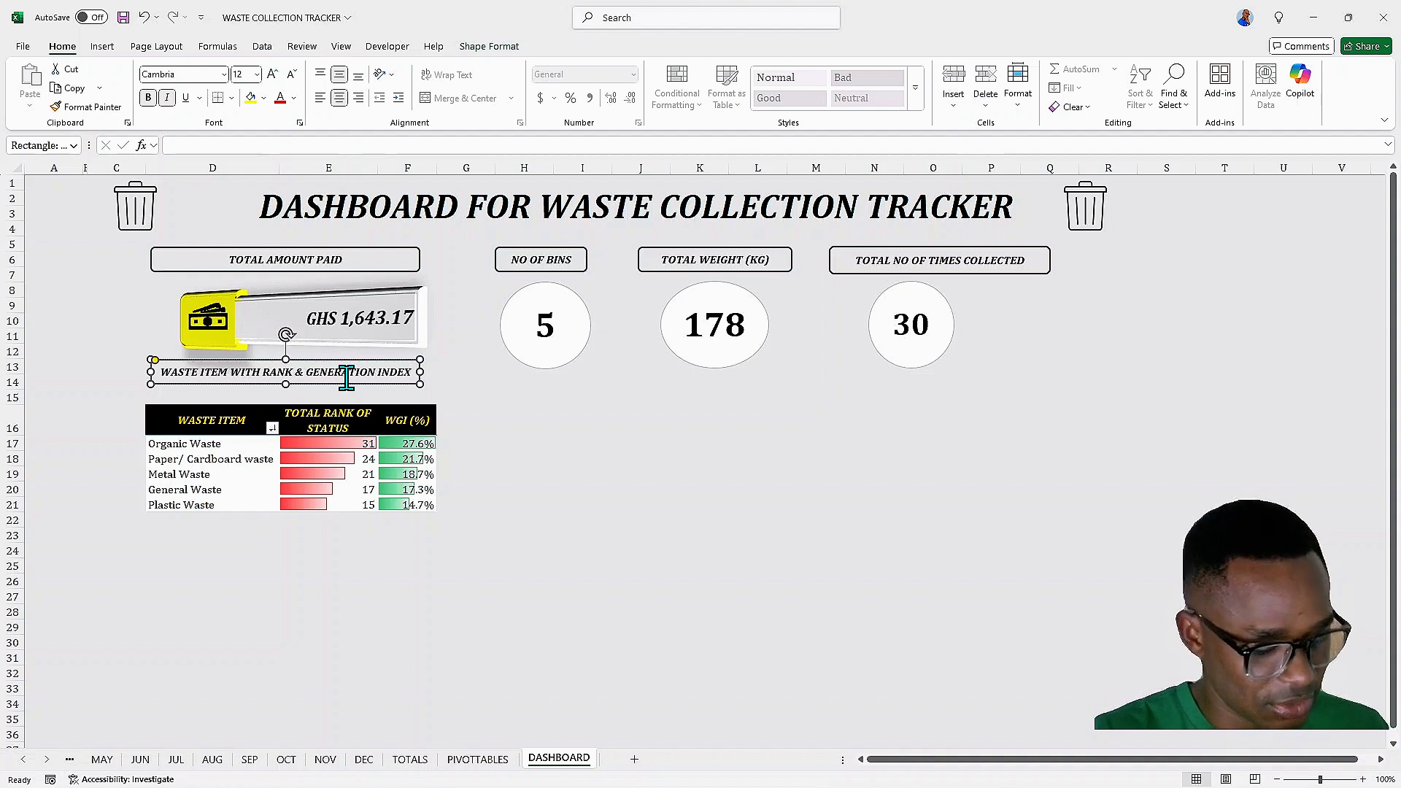
pyautogui.press('Return')
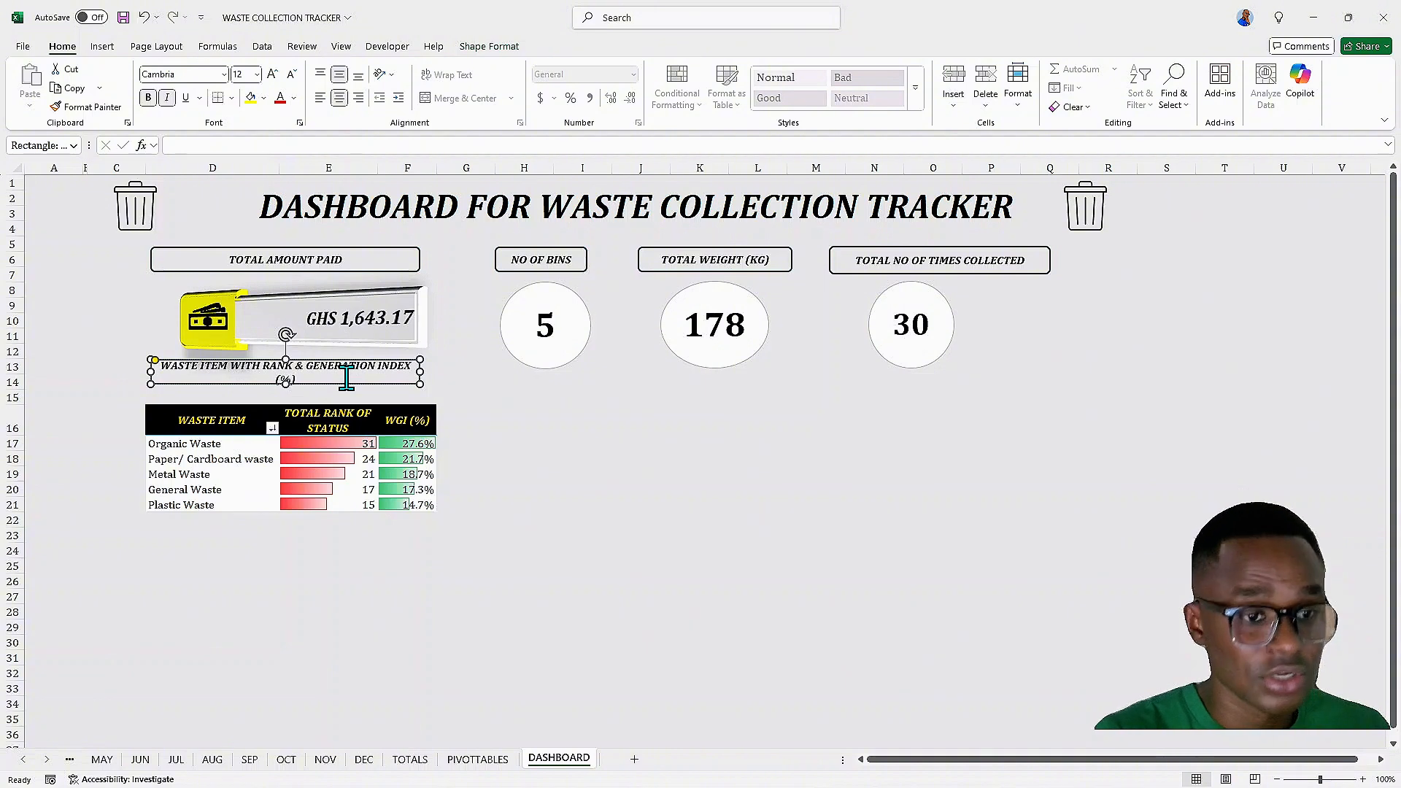
pyautogui.click(465, 393)
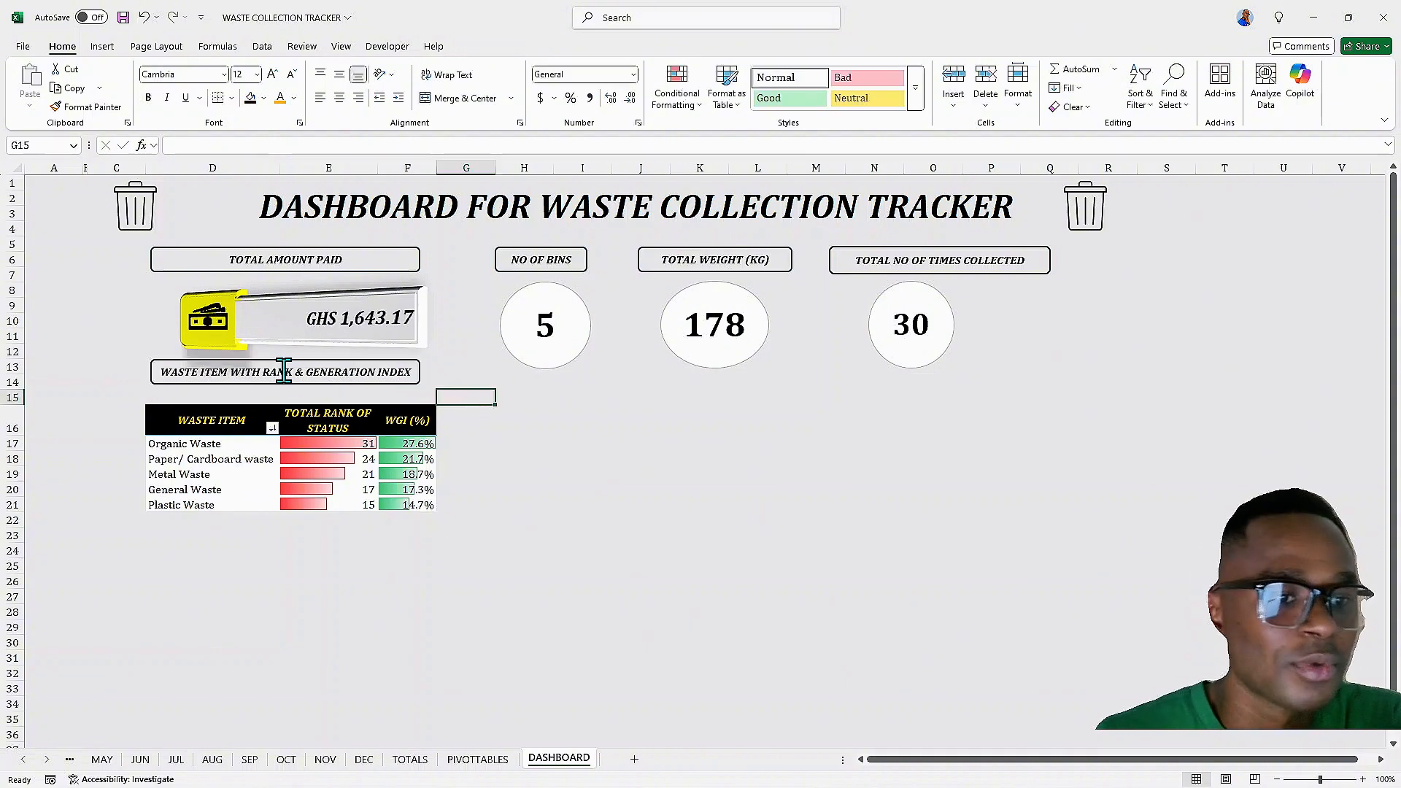
# Widen the new label box on both sides so the full title fits on one line
pyautogui.click(150, 373)
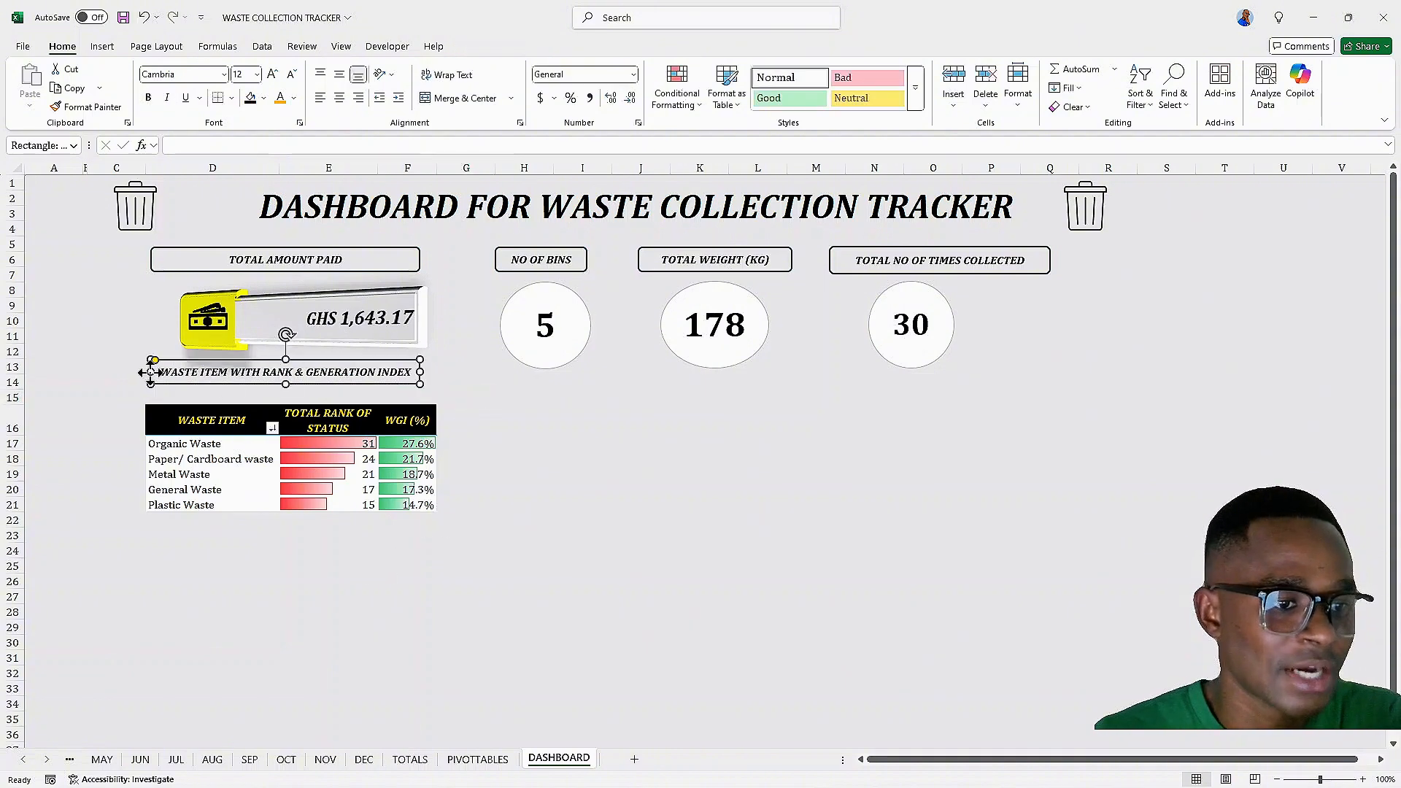
pyautogui.moveTo(150, 372); pyautogui.dragTo(134, 372)
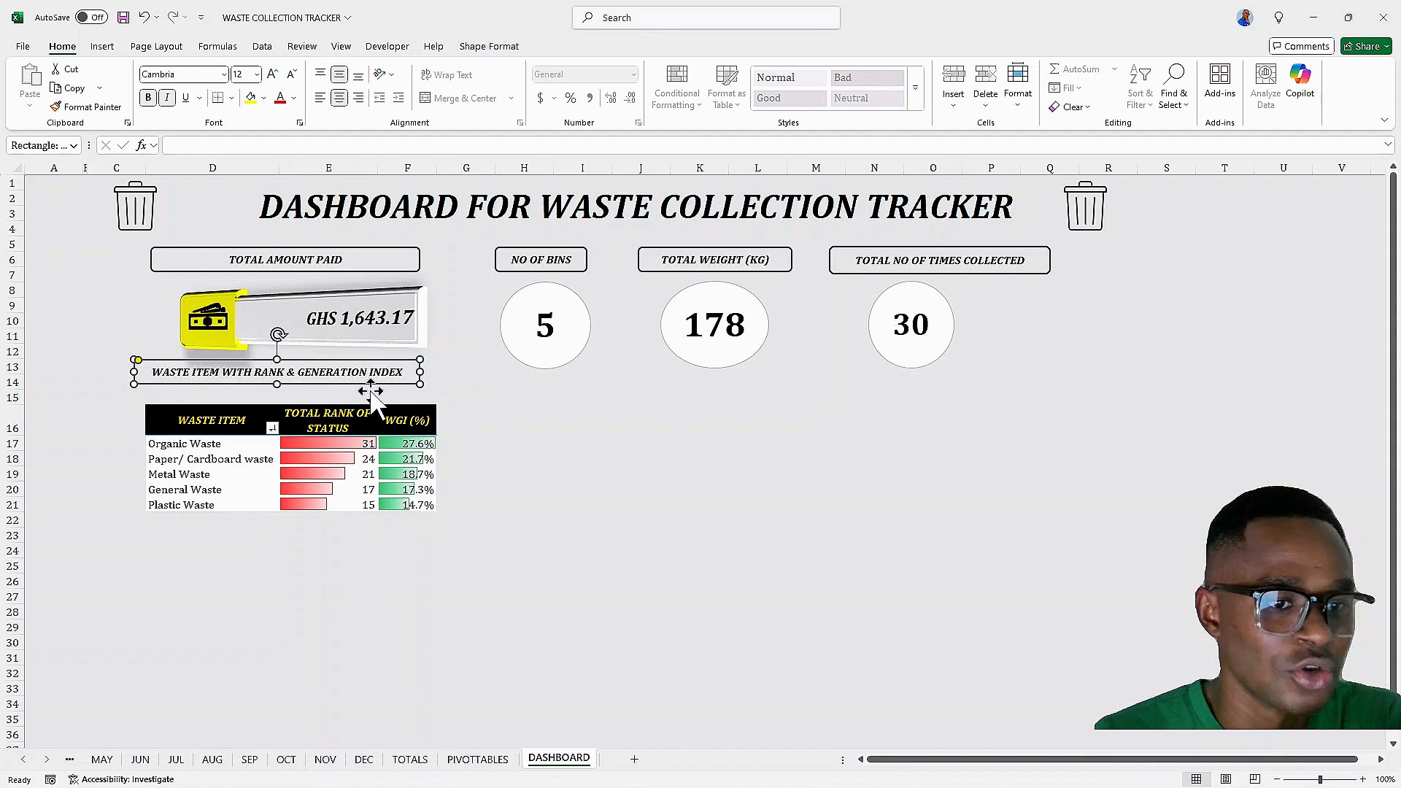
pyautogui.moveTo(421, 373); pyautogui.dragTo(438, 375)
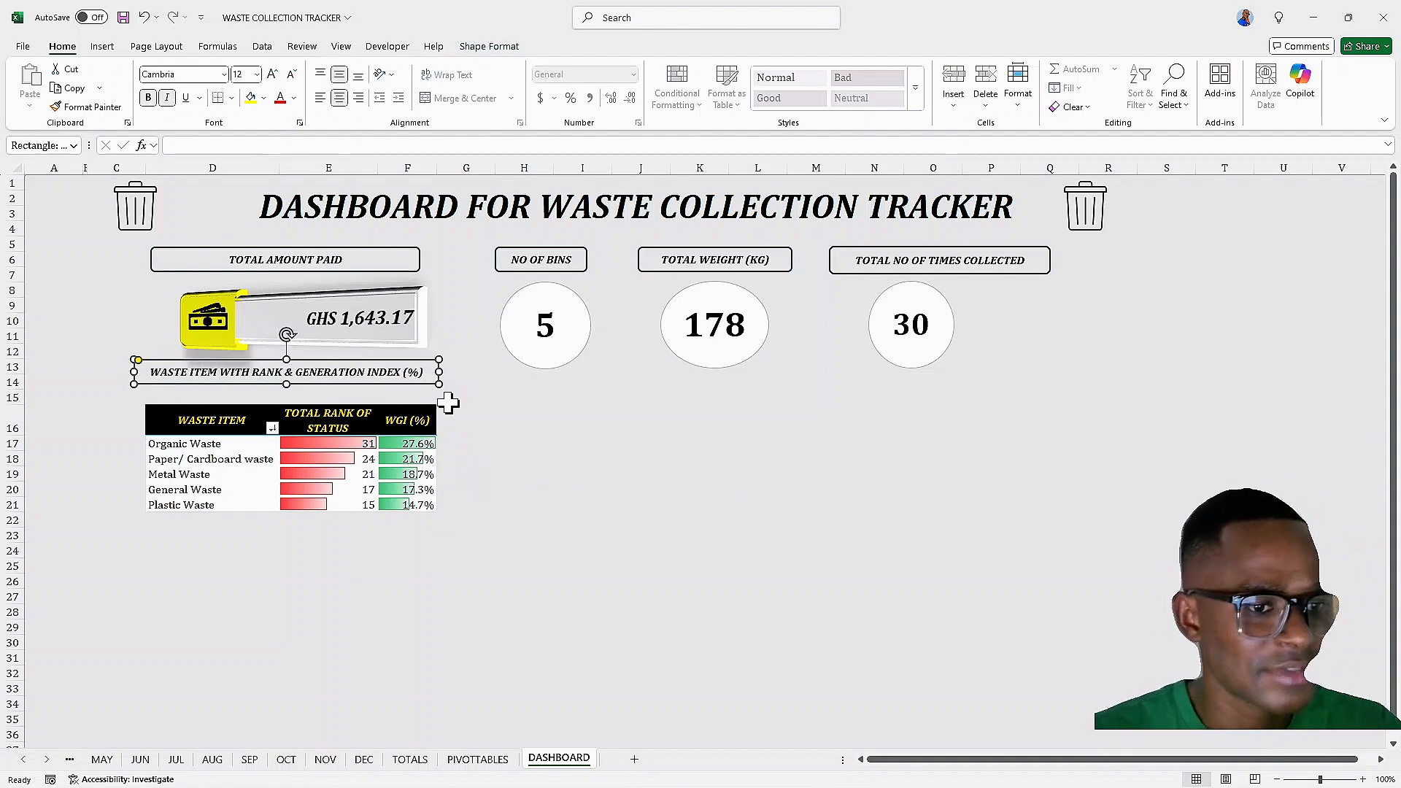
# Nudge the label box down and to the right to sit directly above the table
pyautogui.moveTo(465, 374); pyautogui.dragTo(492, 396)
pyautogui.press('Down')
pyautogui.press('Down')
pyautogui.press('Down')
pyautogui.press('Down')
pyautogui.press('Down')
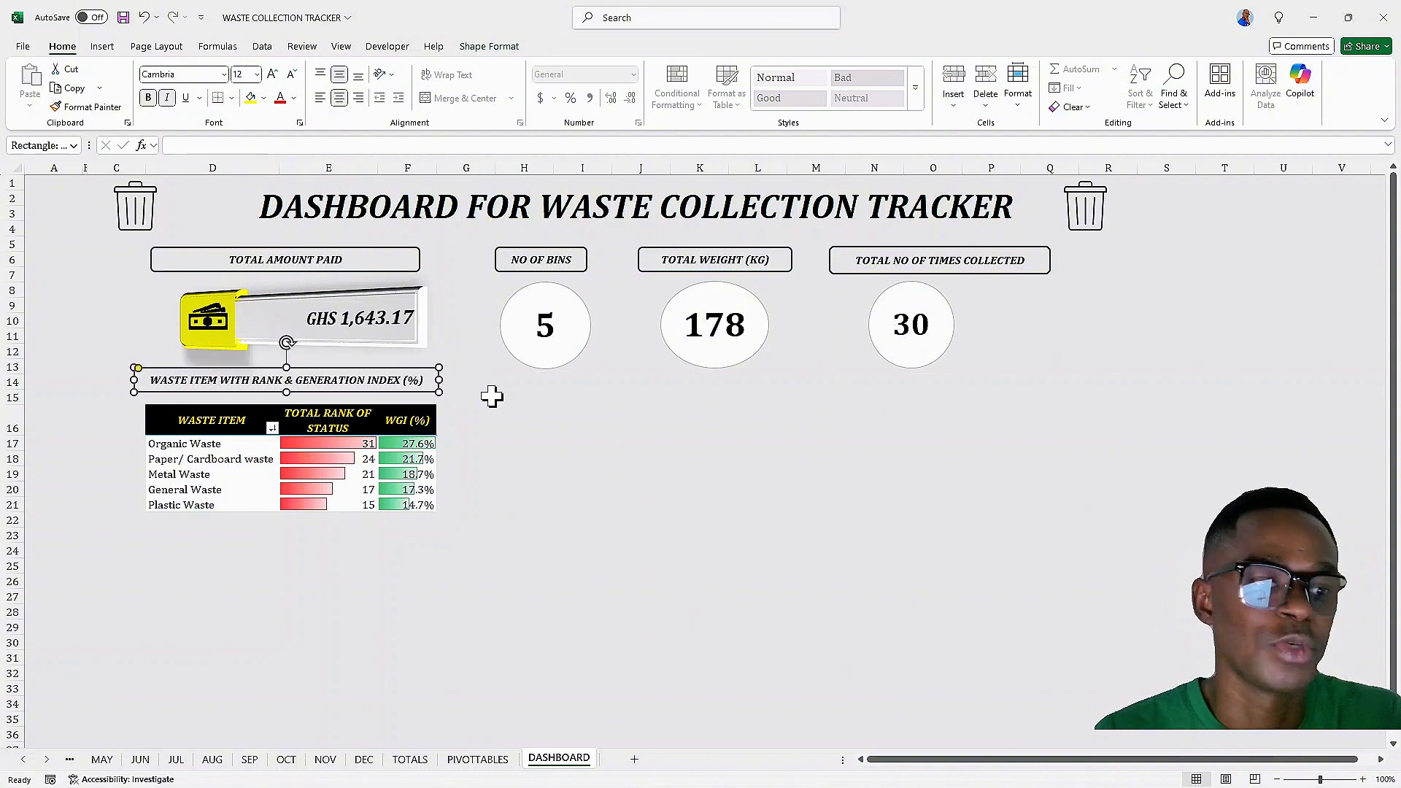
pyautogui.press('Right')
pyautogui.press('Right')
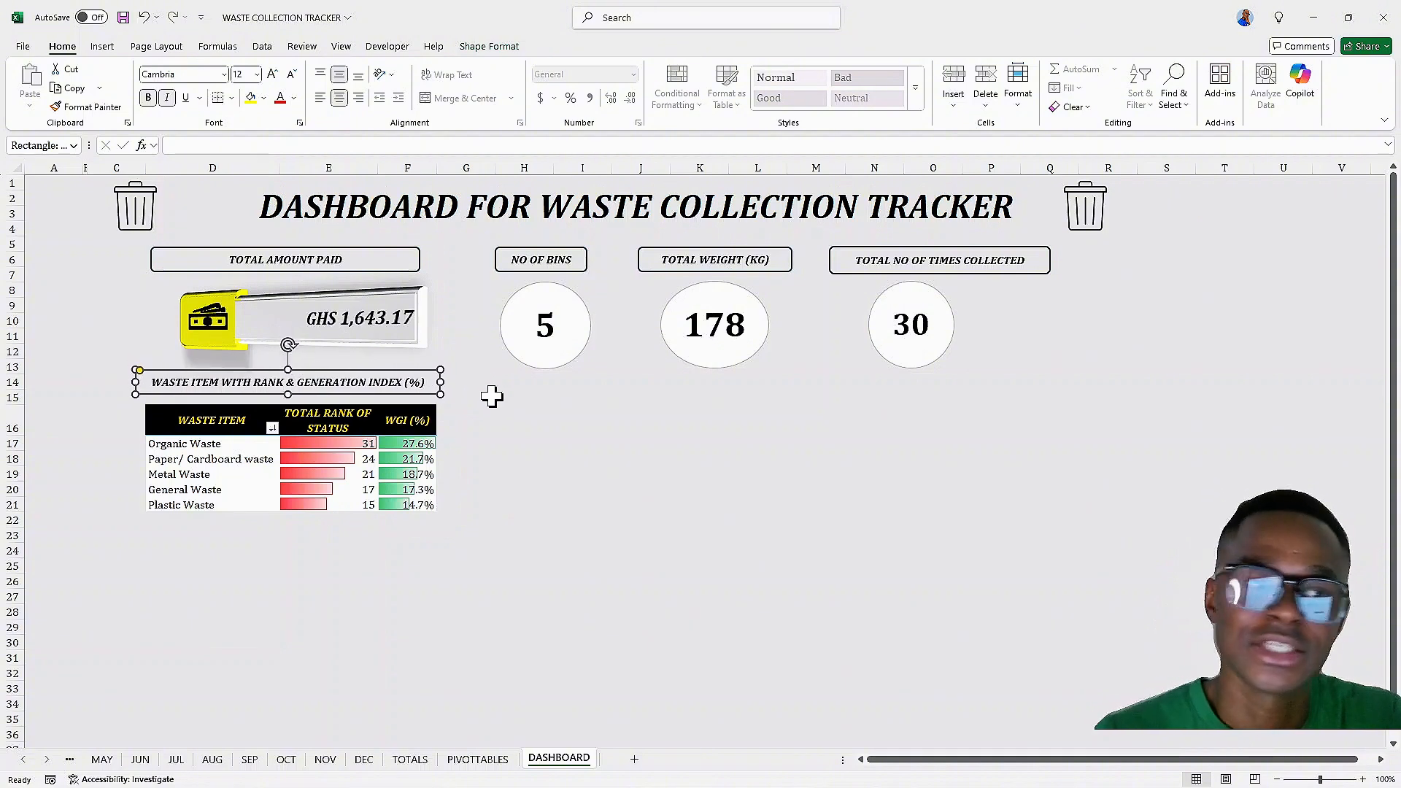
pyautogui.press('Right')
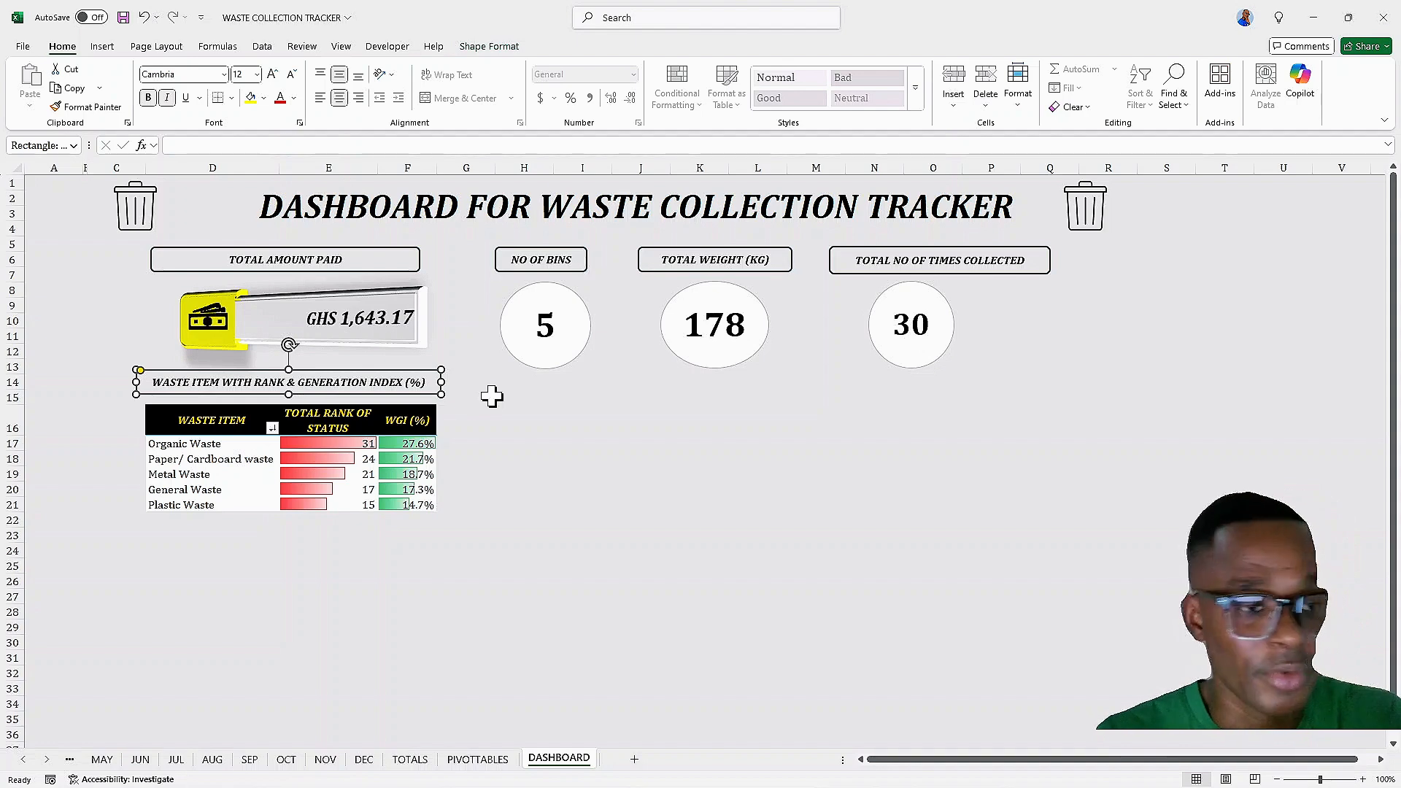
pyautogui.press('Down')
pyautogui.press('Down')
pyautogui.press('Down')
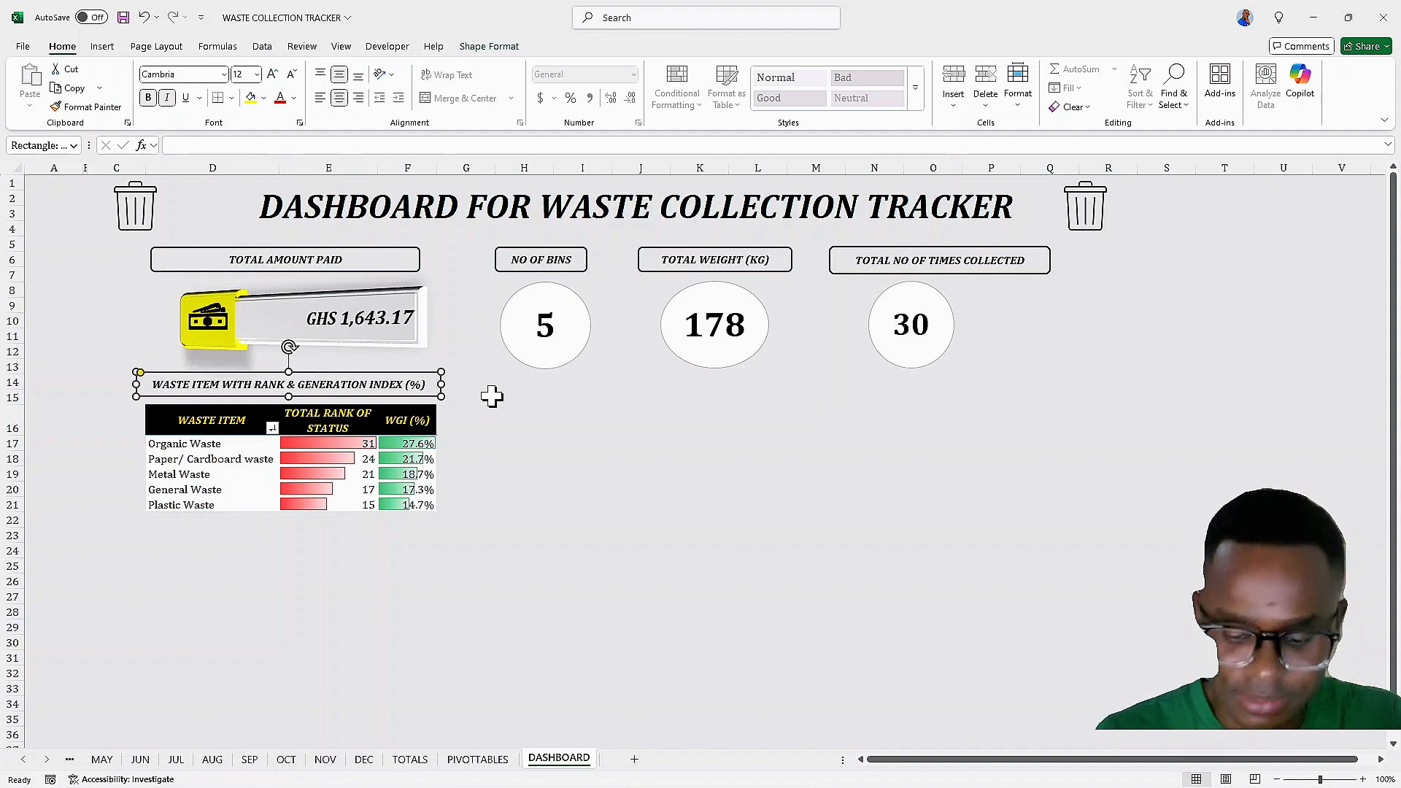
pyautogui.press('Right')
pyautogui.press('Down')
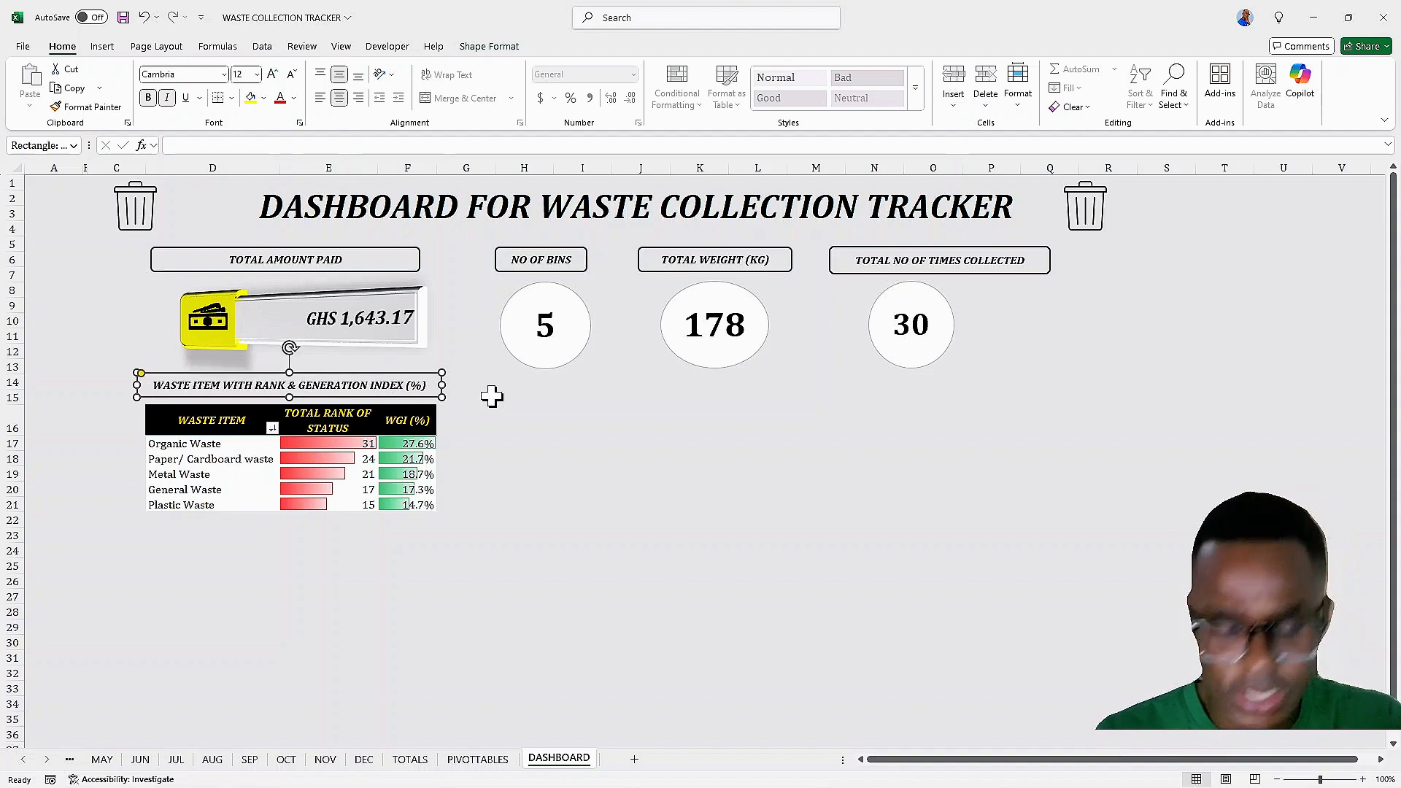
# Fine-tune the label box's horizontal position so it aligns with the table's left edge
pyautogui.click(463, 457)
pyautogui.scroll(-1, 473, 522)
pyautogui.scroll(-1, 476, 517)
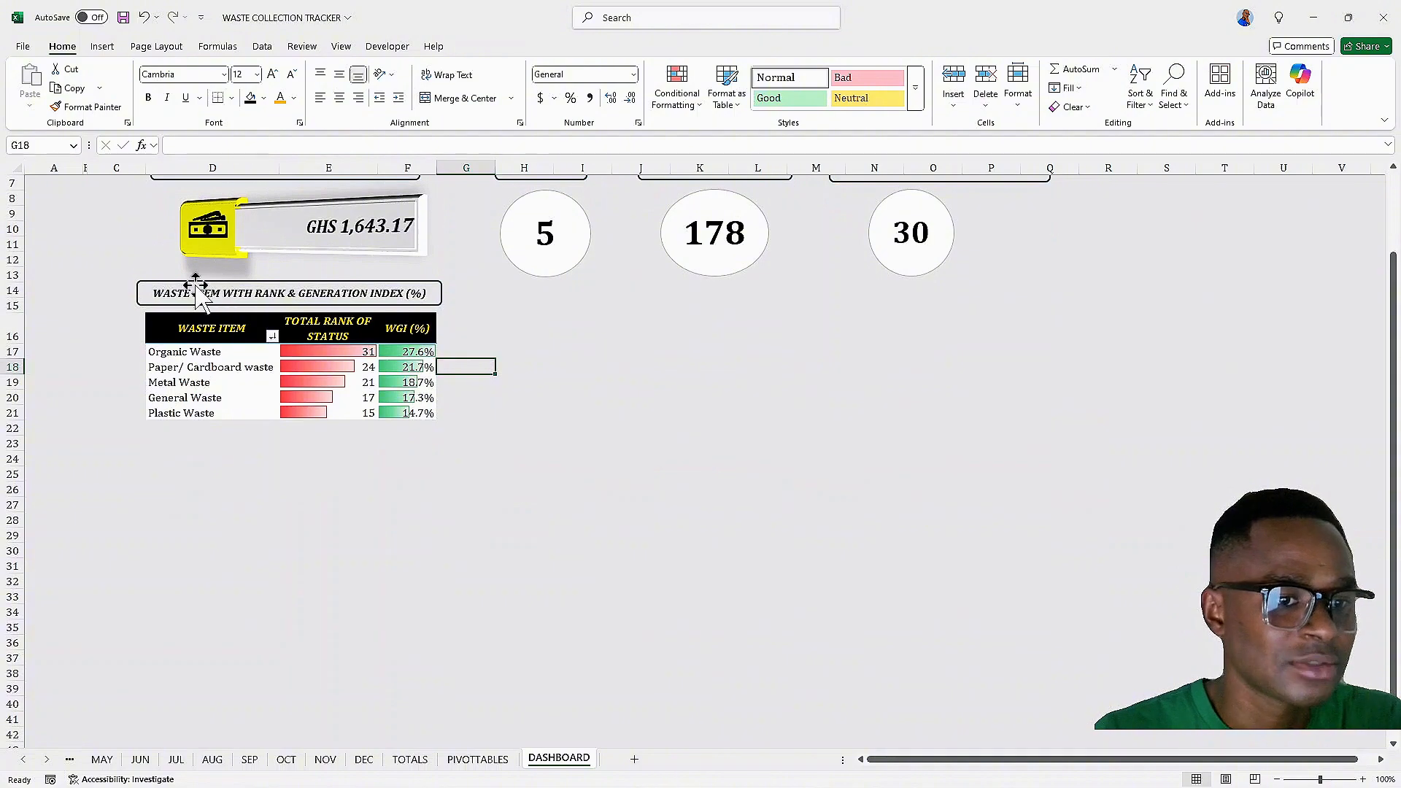
pyautogui.click(168, 293)
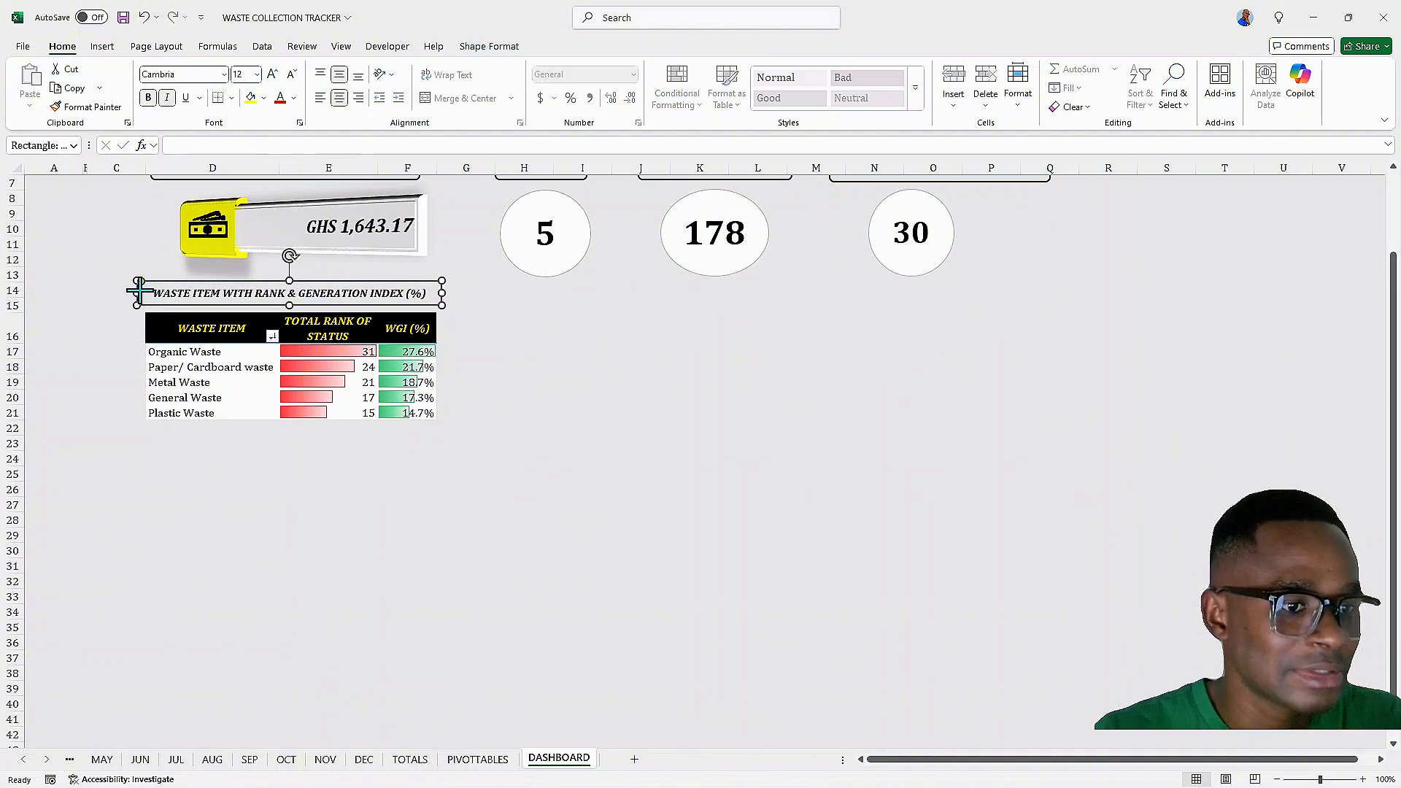
pyautogui.moveTo(138, 292); pyautogui.dragTo(142, 292)
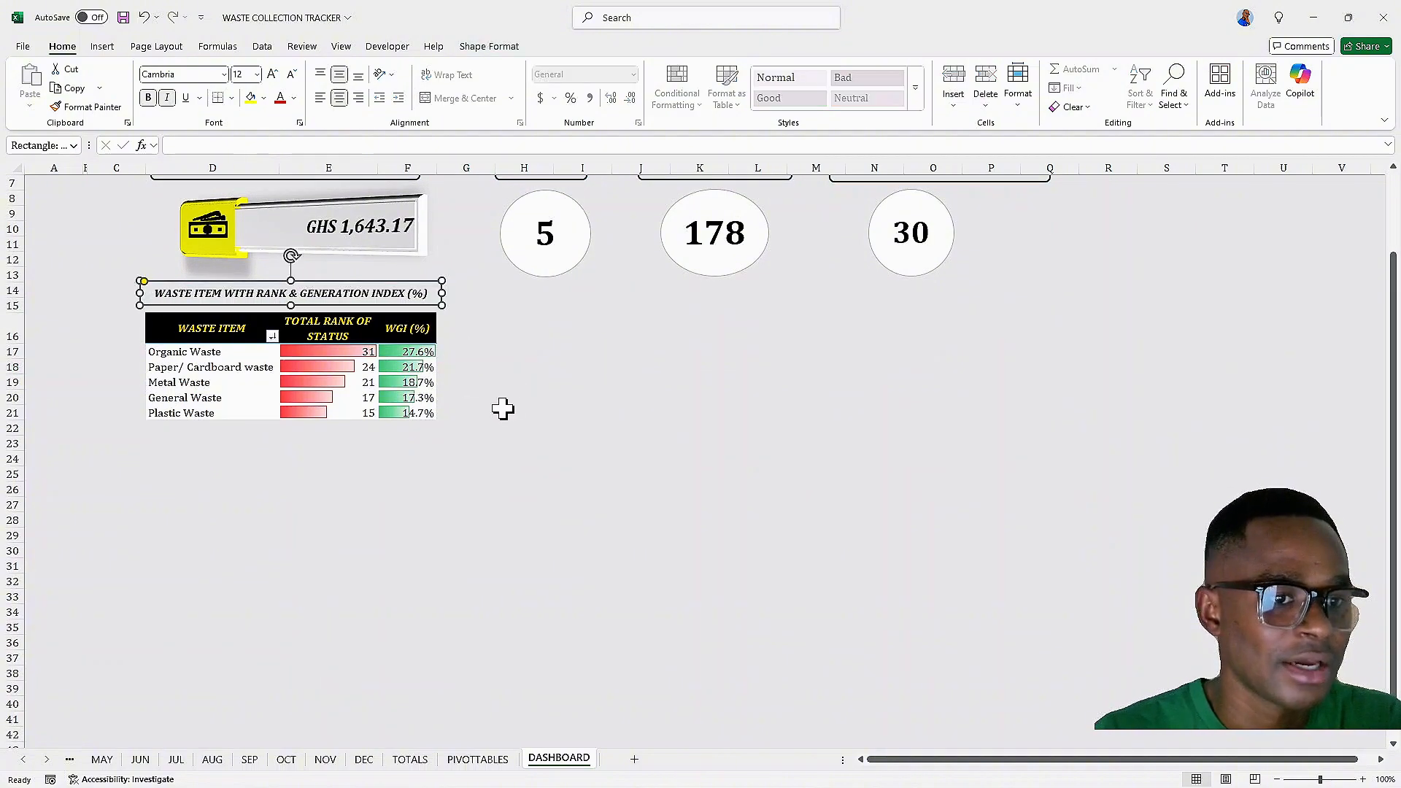
pyautogui.moveTo(504, 409); pyautogui.dragTo(504, 398)
pyautogui.scroll(2, 419, 380)
pyautogui.scroll(-3, 420, 379)
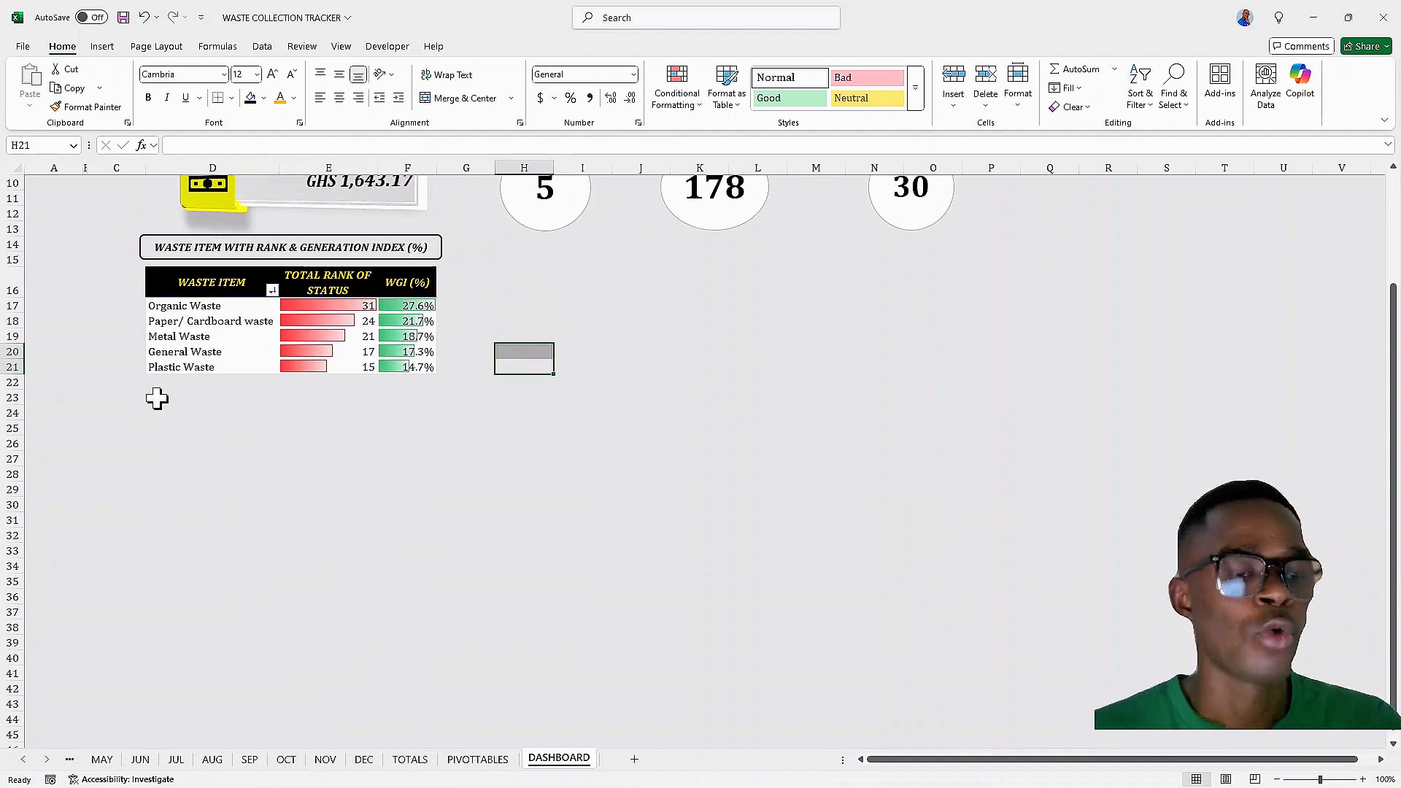
# Insert a slicer for the waste item pivot table using the MONTH field
pyautogui.click(167, 292)
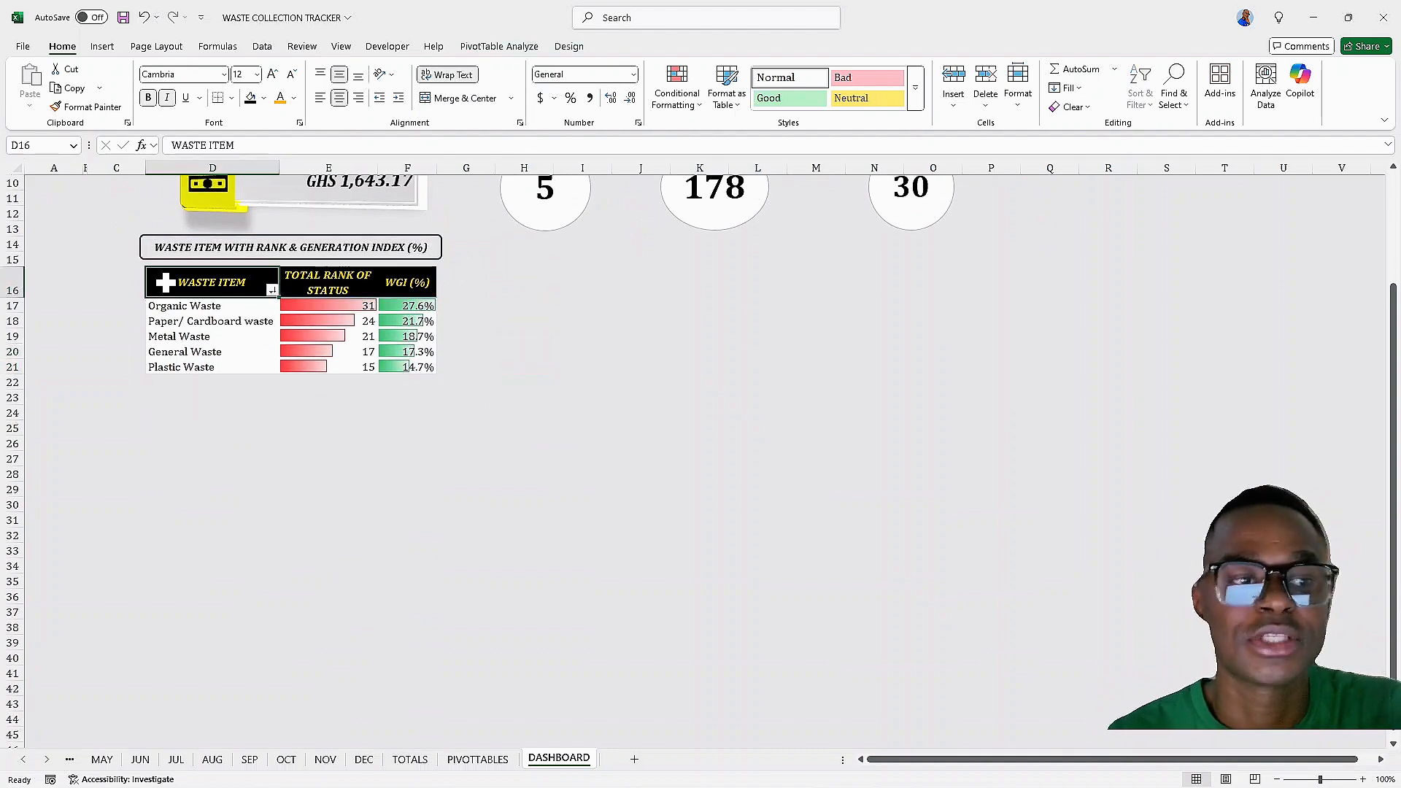
pyautogui.scroll(3, 175, 292)
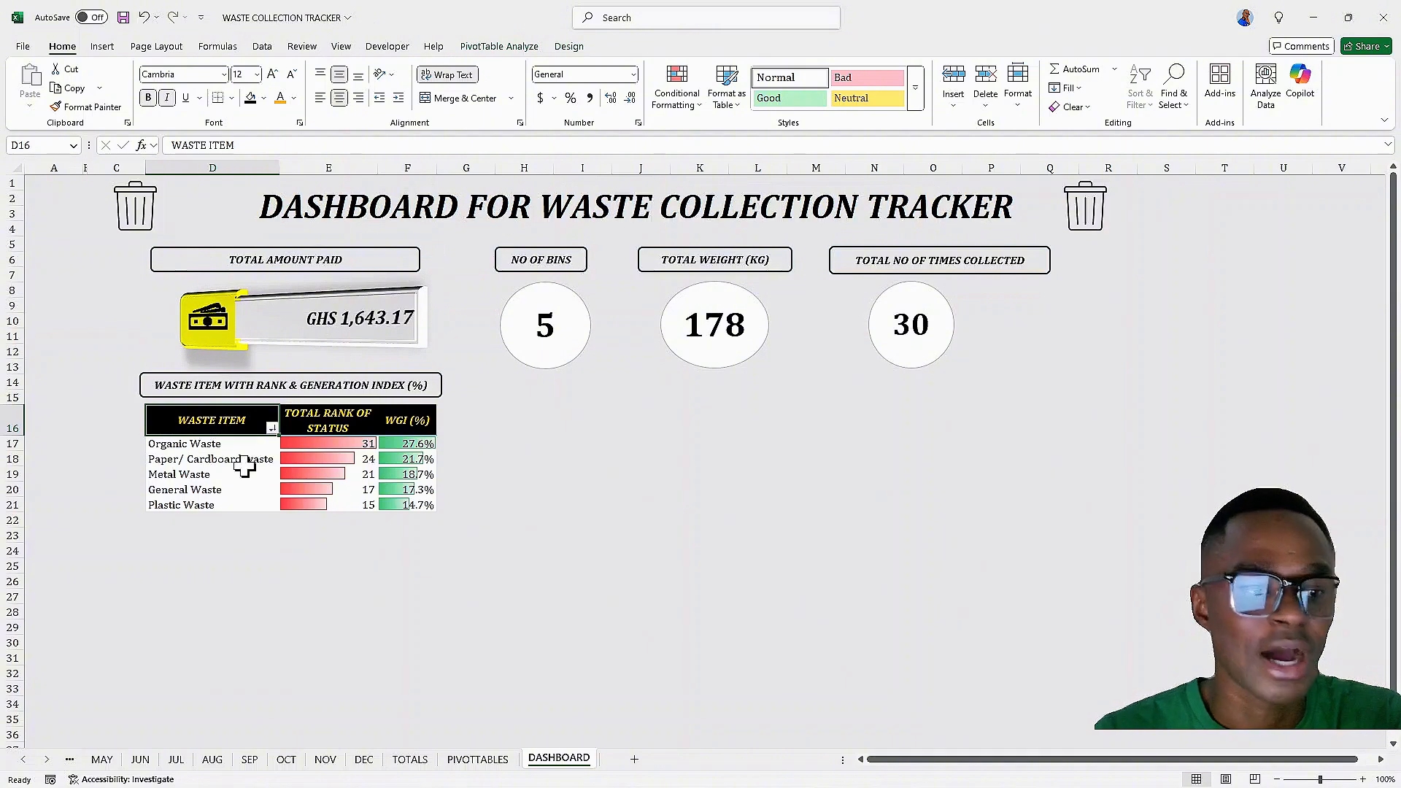
pyautogui.click(502, 49)
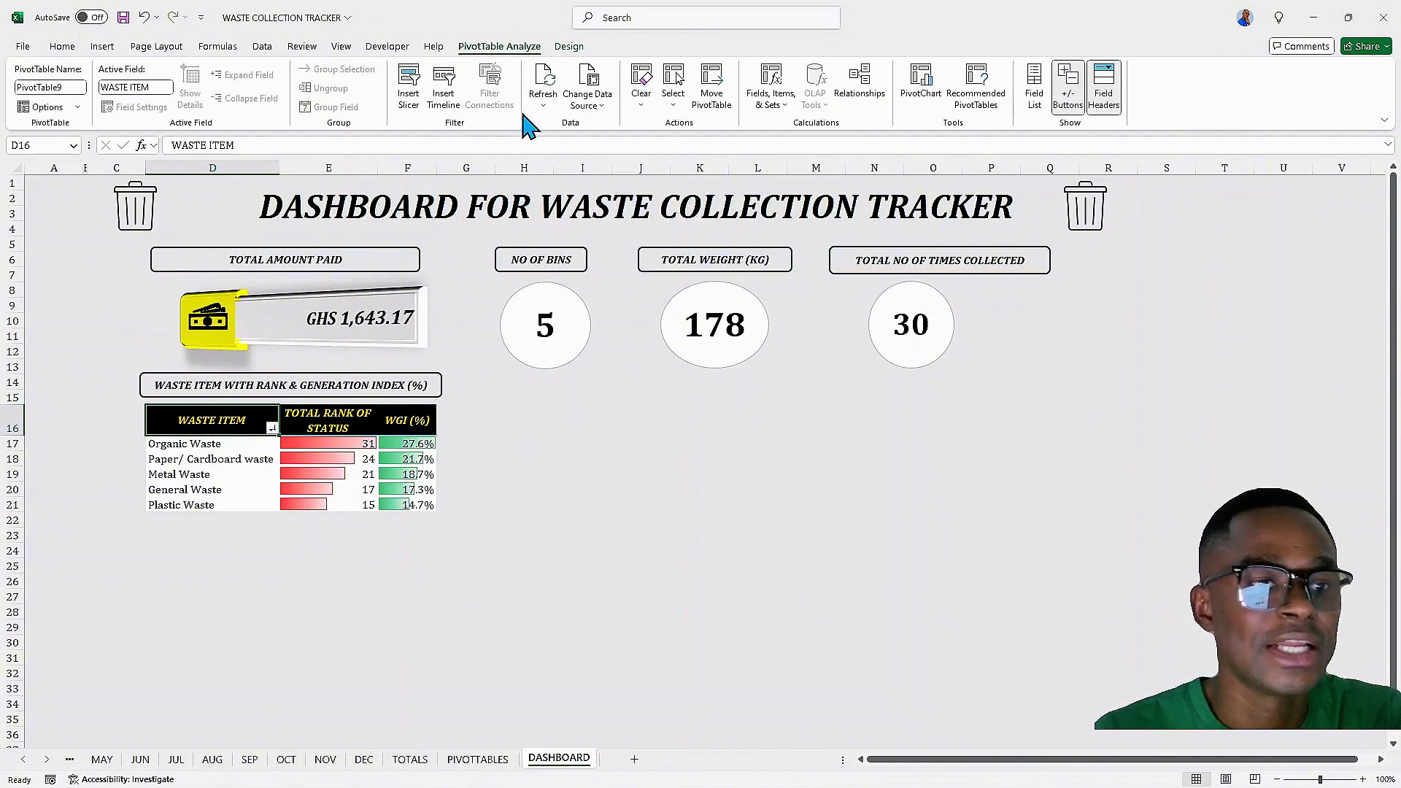
pyautogui.click(409, 89)
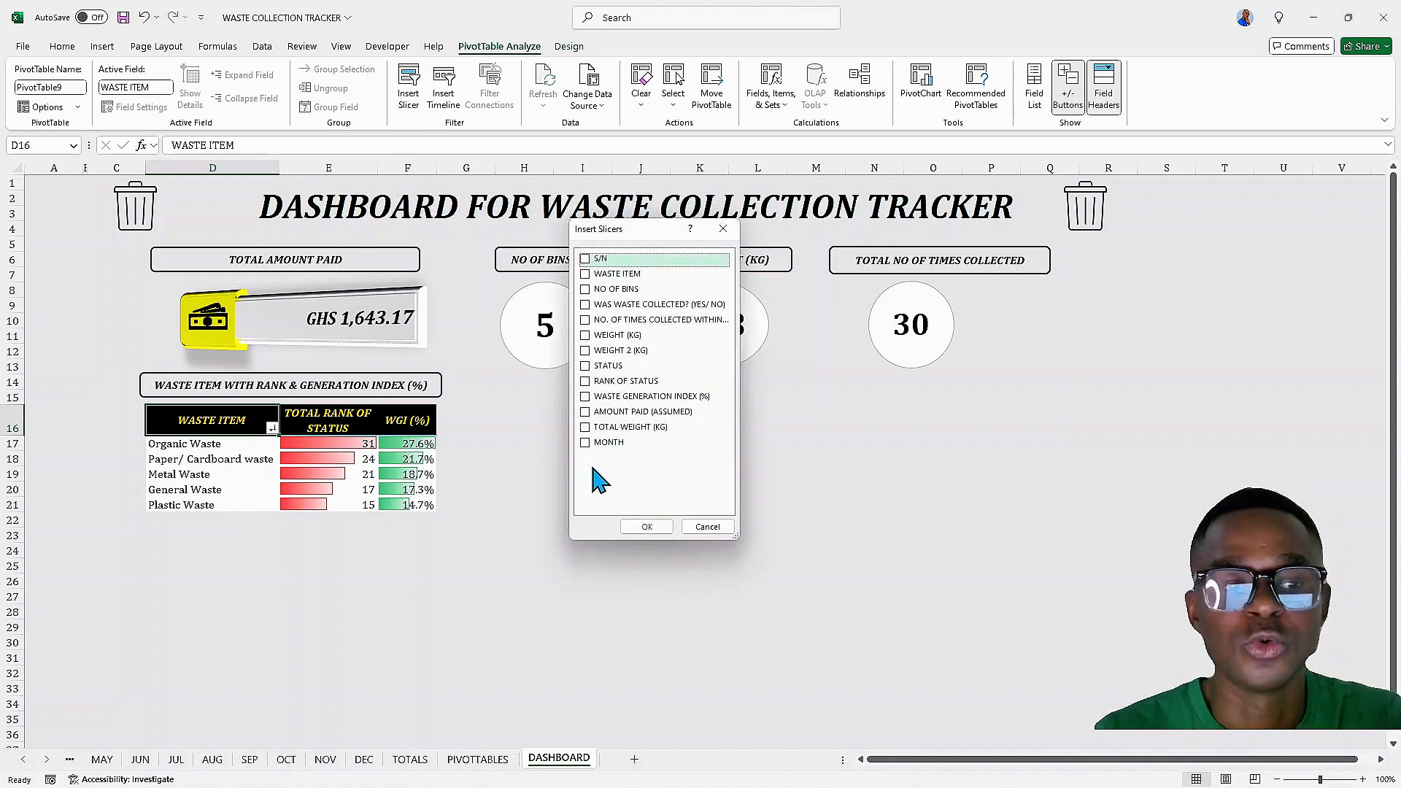
pyautogui.click(589, 443)
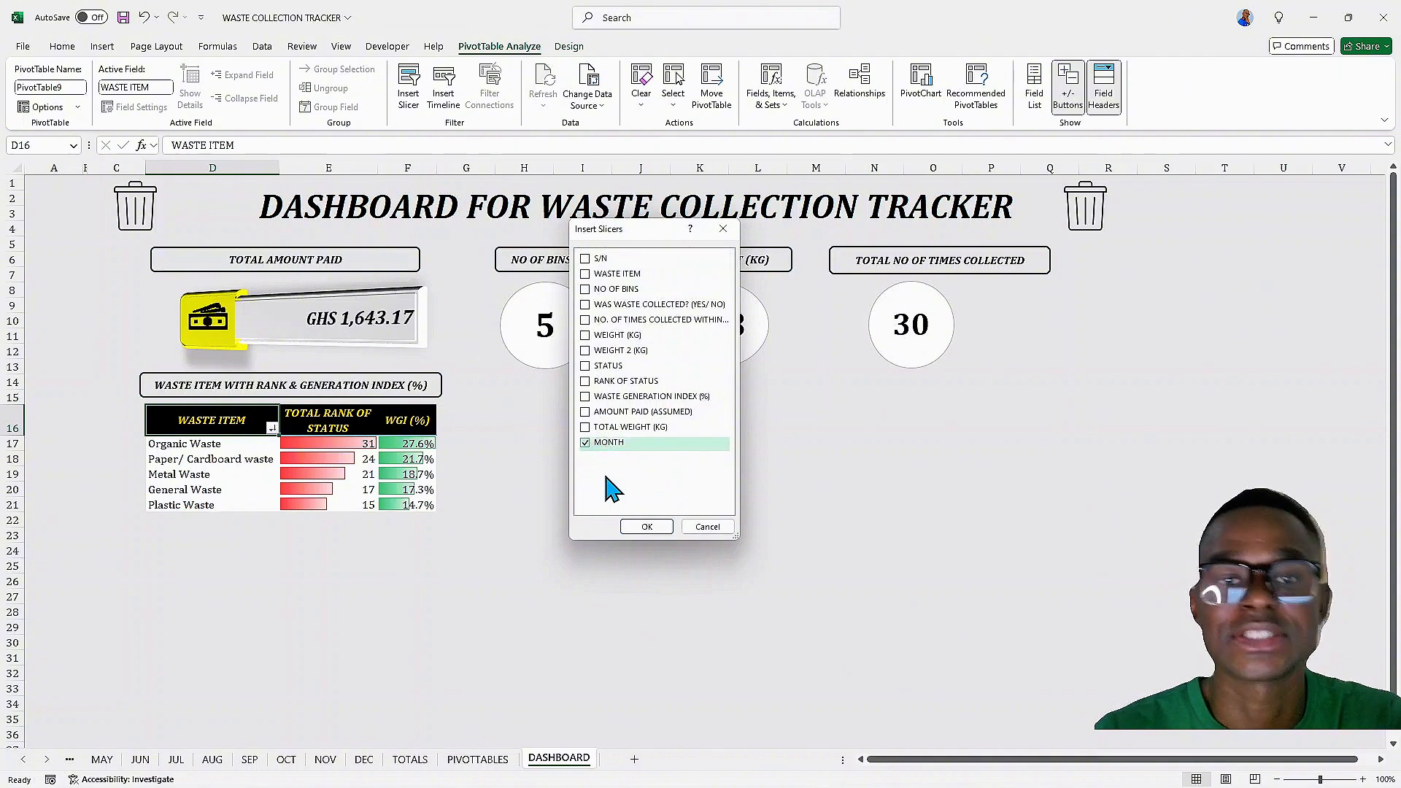
pyautogui.click(649, 530)
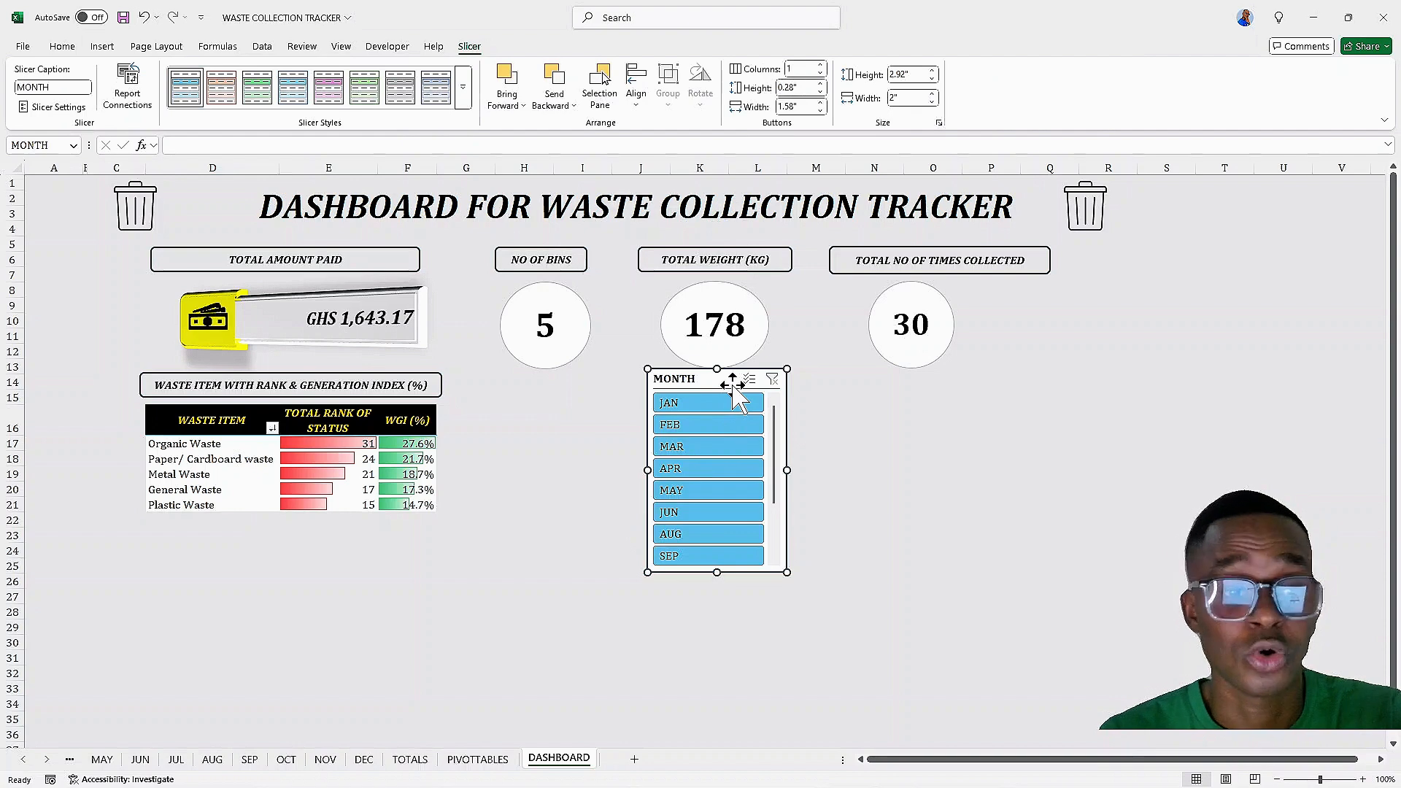
# Move the MONTH slicer to the dashboard's left edge and reduce its width to 1.1"
pyautogui.moveTo(733, 387); pyautogui.dragTo(88, 309)
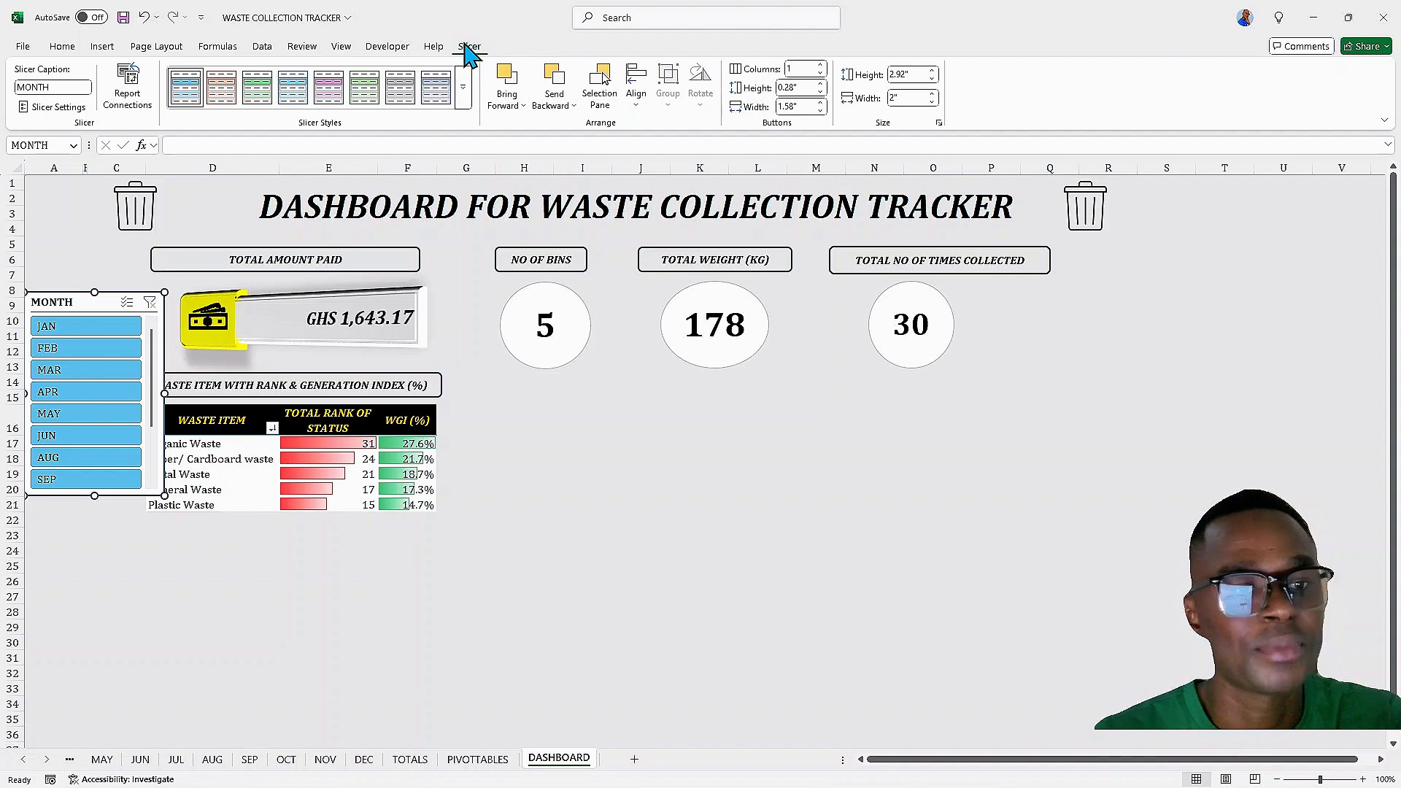
pyautogui.click(932, 101)
pyautogui.click(933, 102)
pyautogui.click(932, 101)
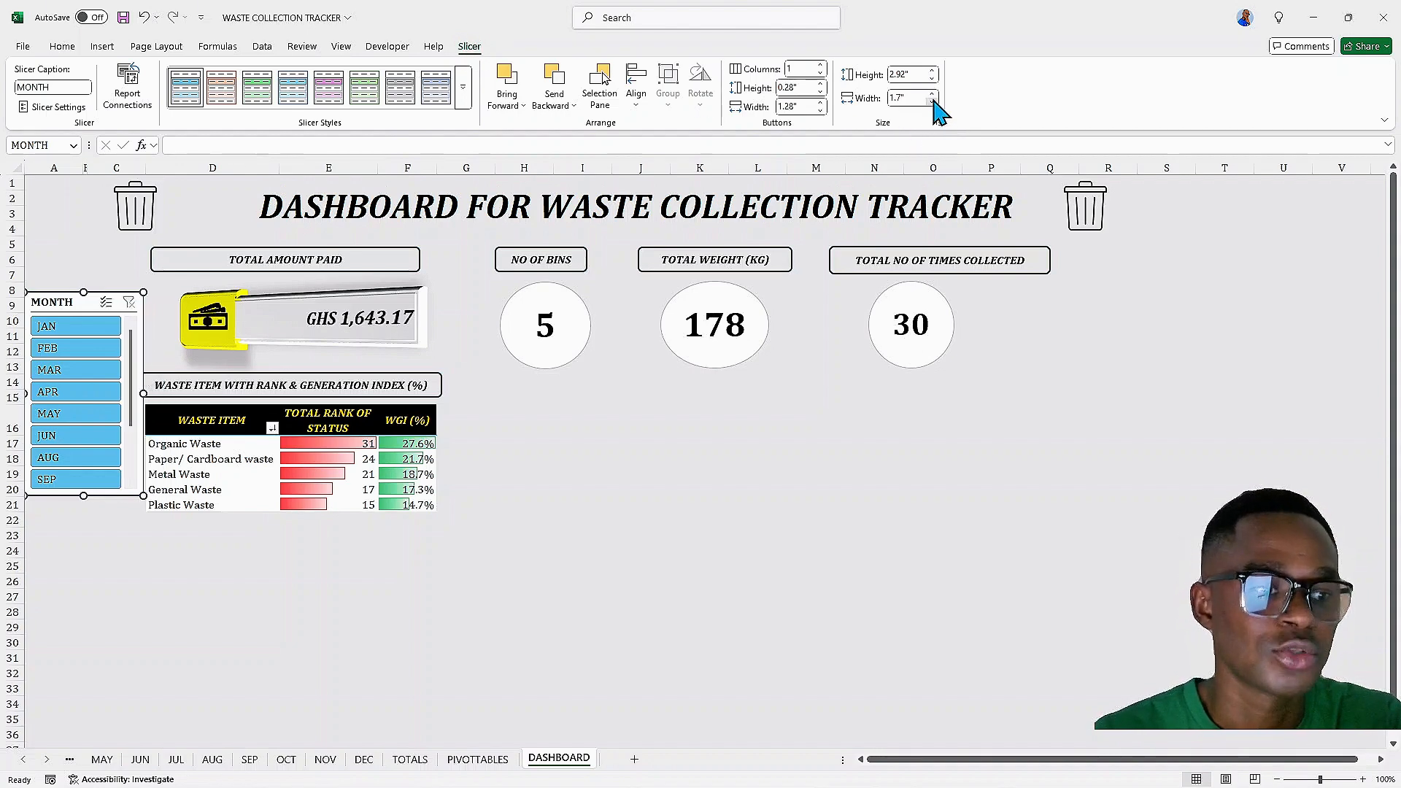
pyautogui.click(932, 101)
pyautogui.click(932, 101)
# Resize the MONTH slicer to about 1.28" wide and 4.21" tall so all twelve months show
pyautogui.click(932, 102)
pyautogui.click(932, 102)
pyautogui.click(932, 102)
pyautogui.click(932, 102)
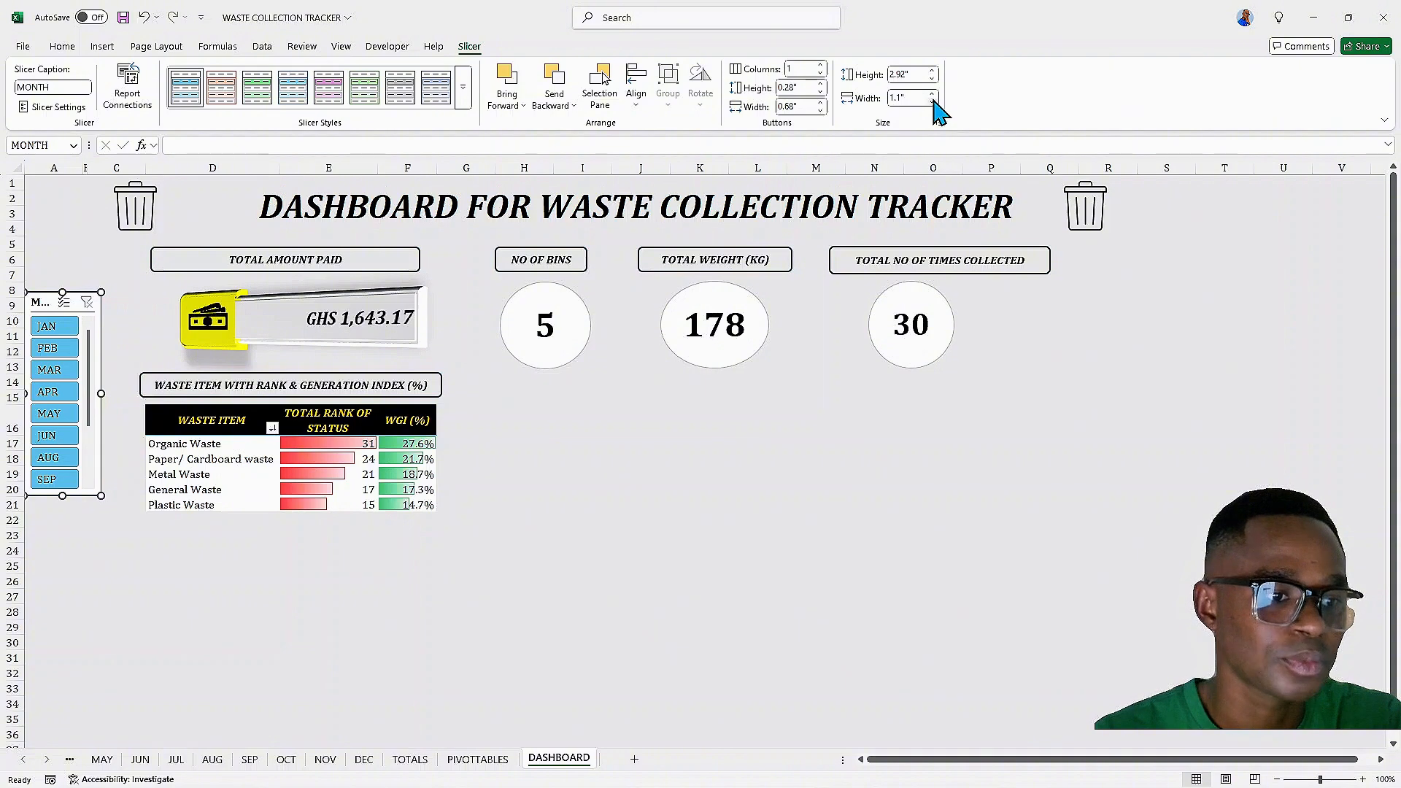
pyautogui.click(932, 102)
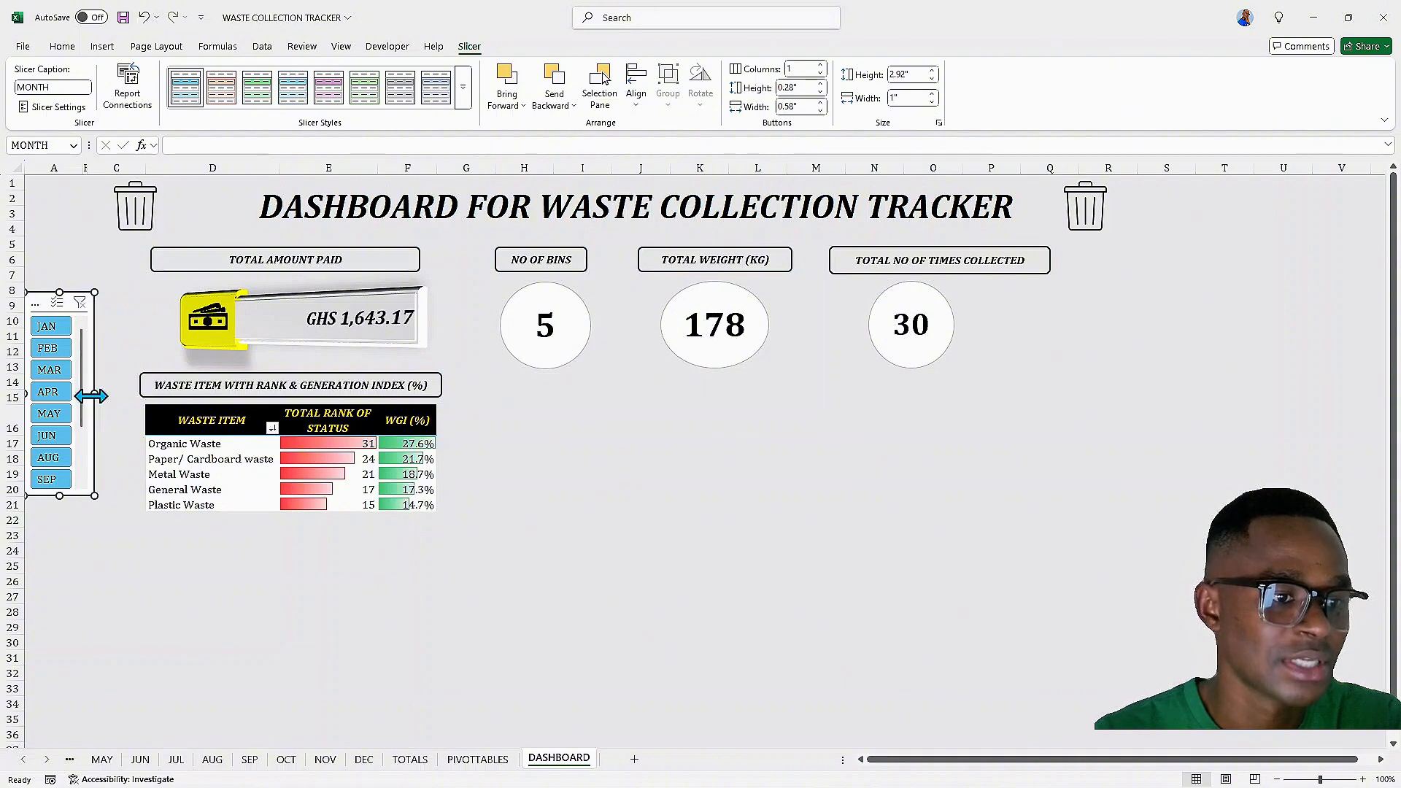
pyautogui.moveTo(91, 396); pyautogui.dragTo(113, 395)
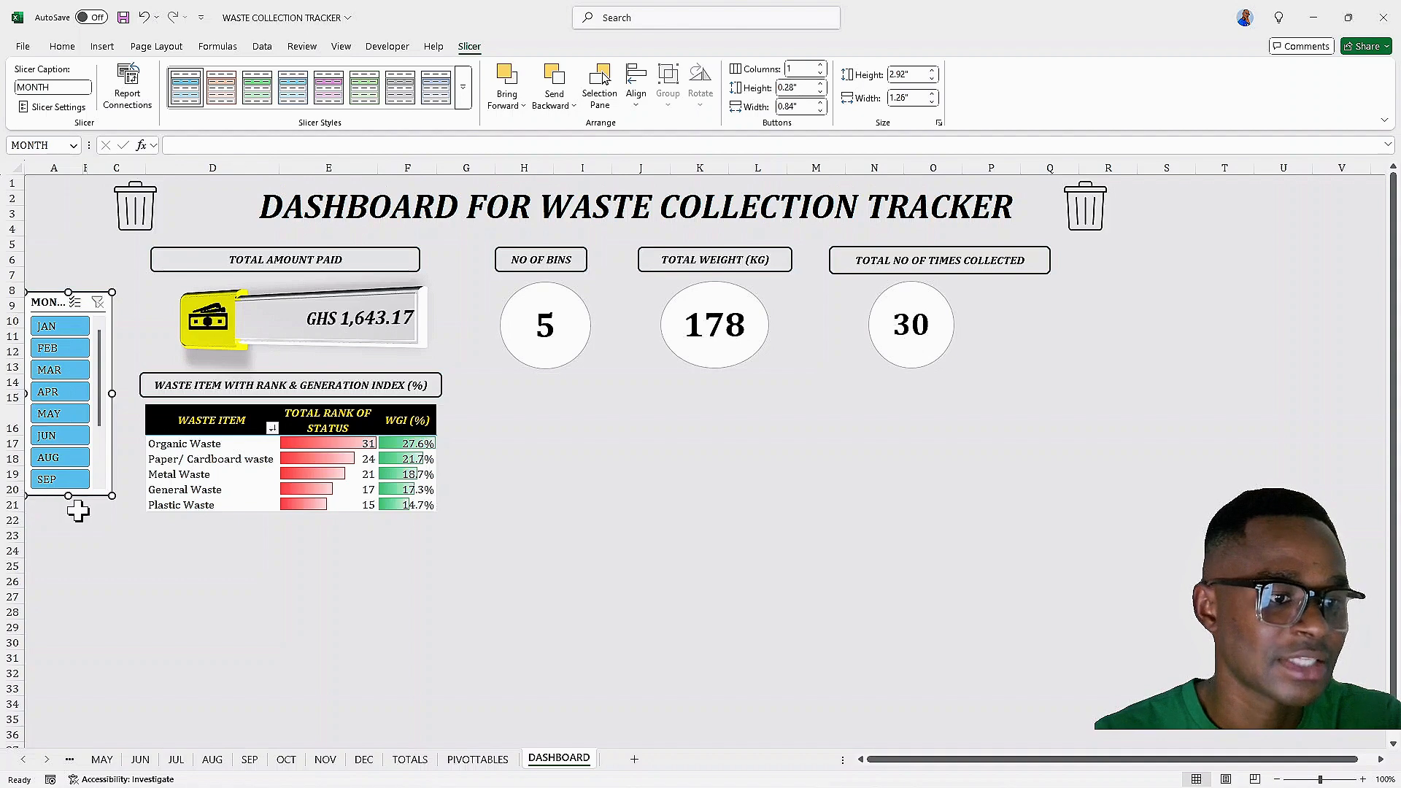
pyautogui.moveTo(68, 496); pyautogui.dragTo(70, 577)
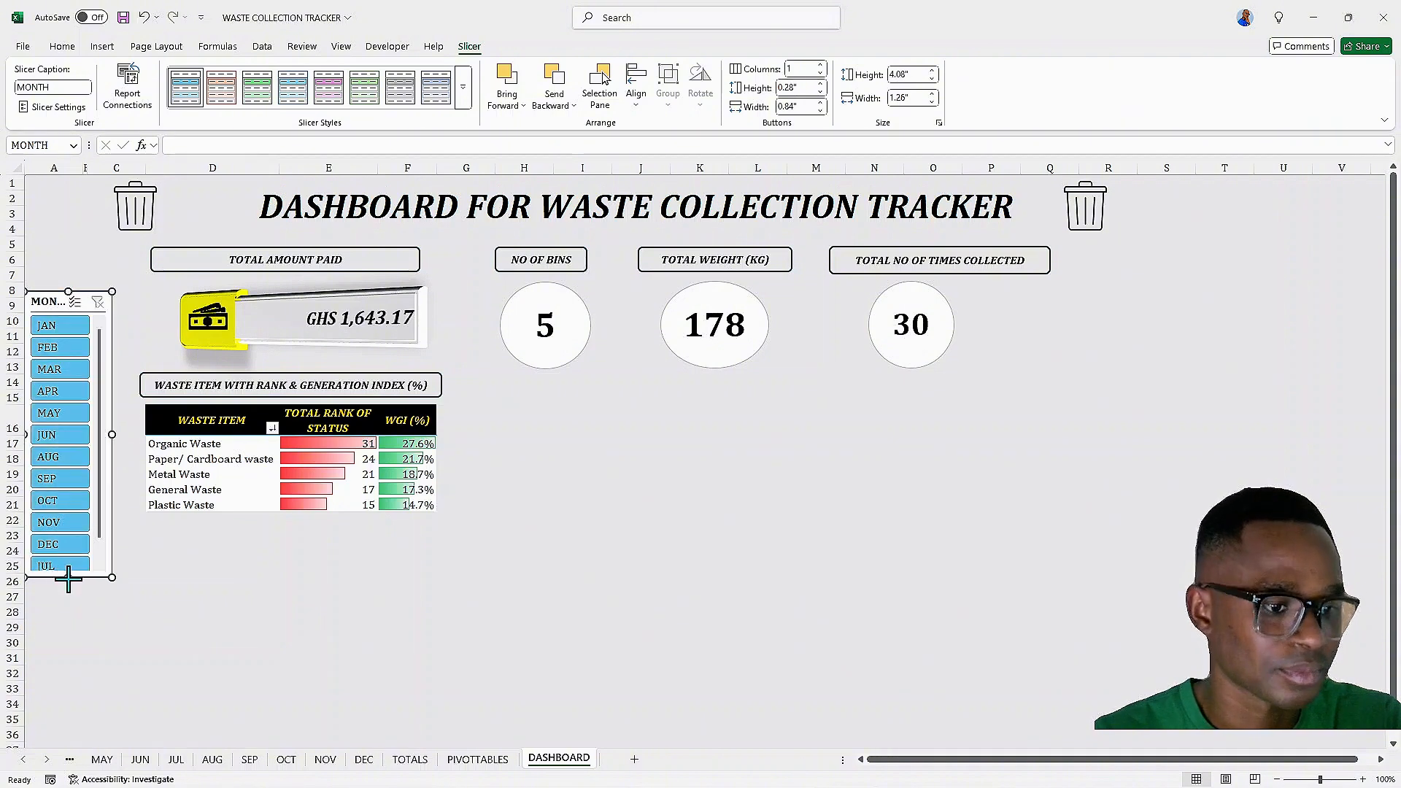
pyautogui.moveTo(68, 581); pyautogui.dragTo(69, 586)
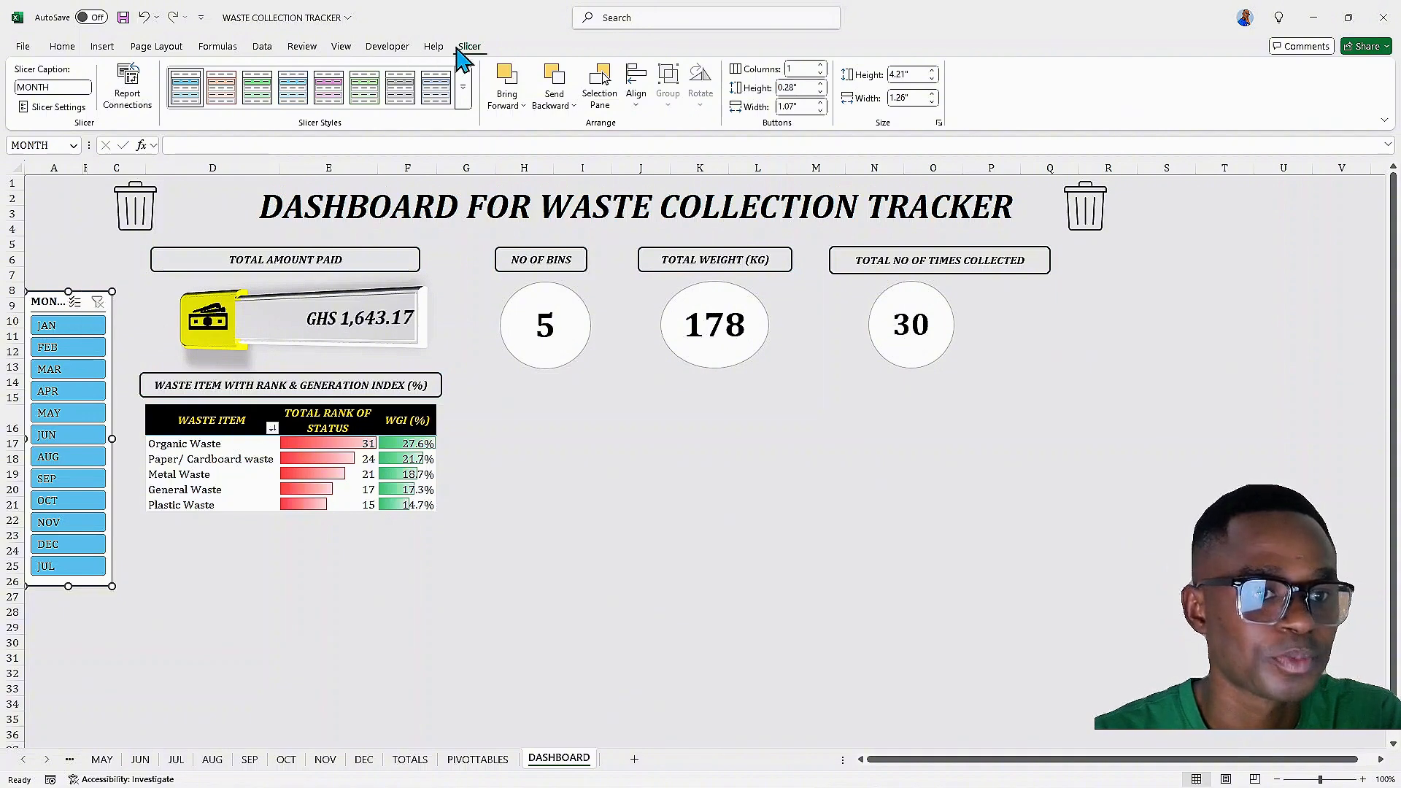
# Apply an orange slicer style to the MONTH slicer and narrow column C to pull the dashboard closer
pyautogui.click(221, 87)
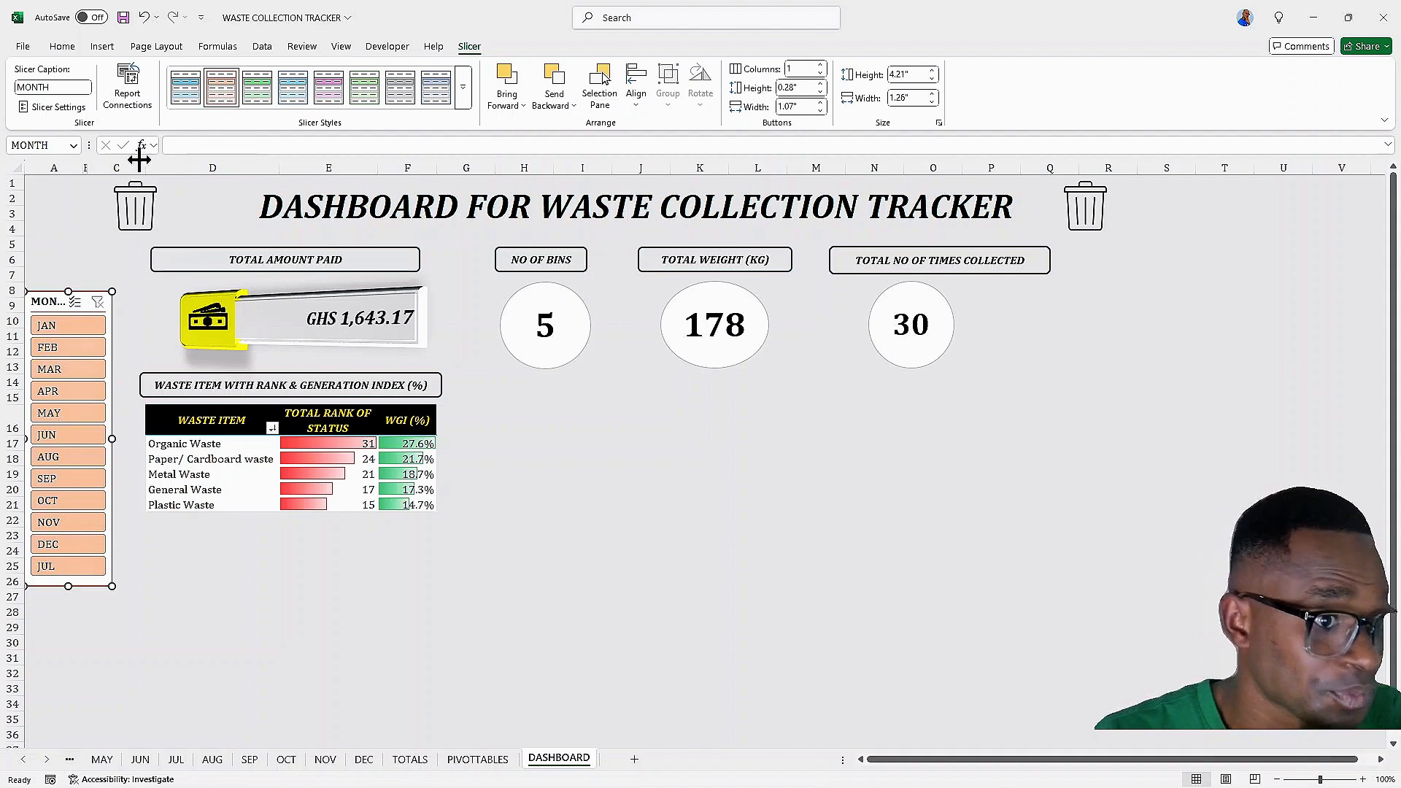
pyautogui.moveTo(143, 167); pyautogui.dragTo(131, 162)
pyautogui.moveTo(128, 161); pyautogui.dragTo(124, 160)
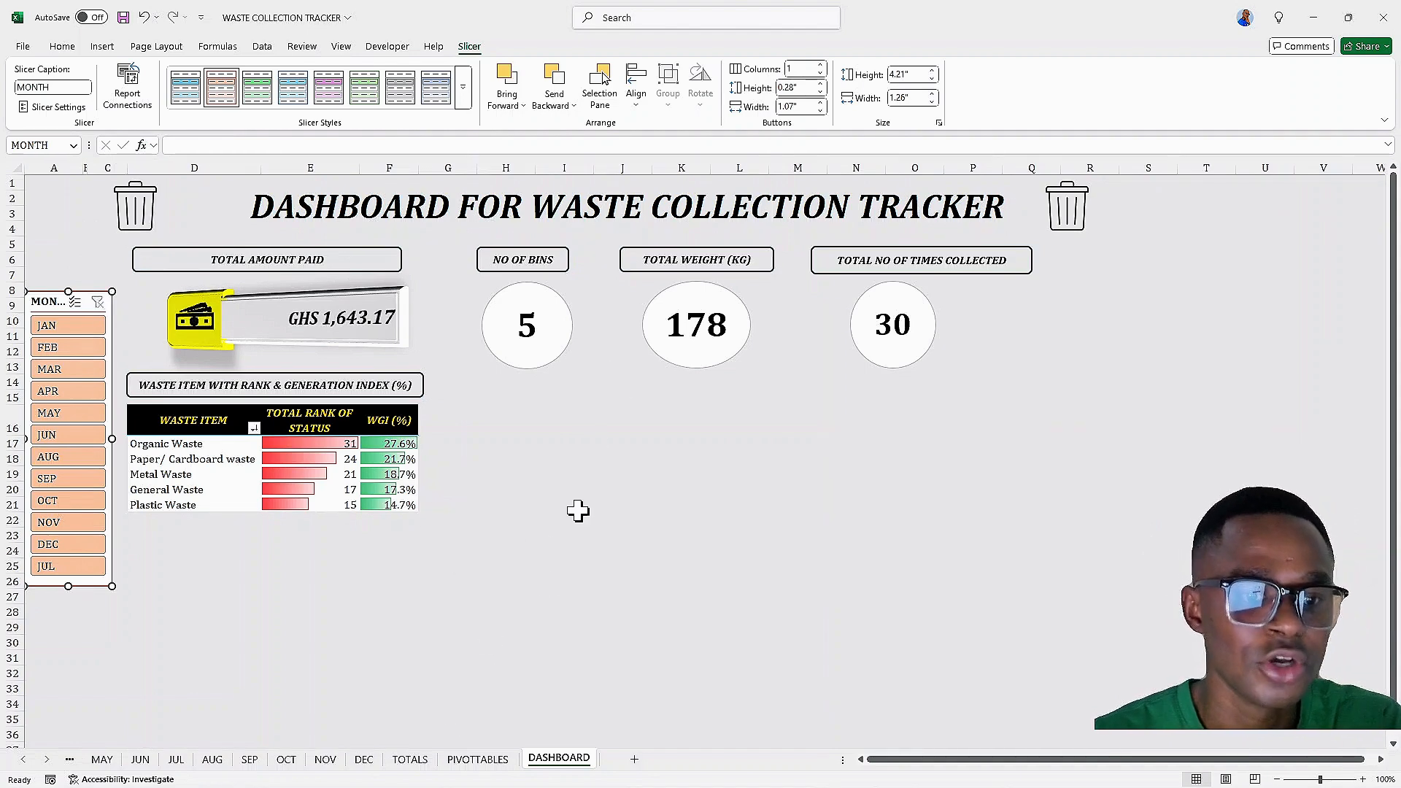
# Insert a clustered bar PivotChart from the STATUS waste generation index pivot table on the PIVOTTABLES sheet
pyautogui.click(478, 760)
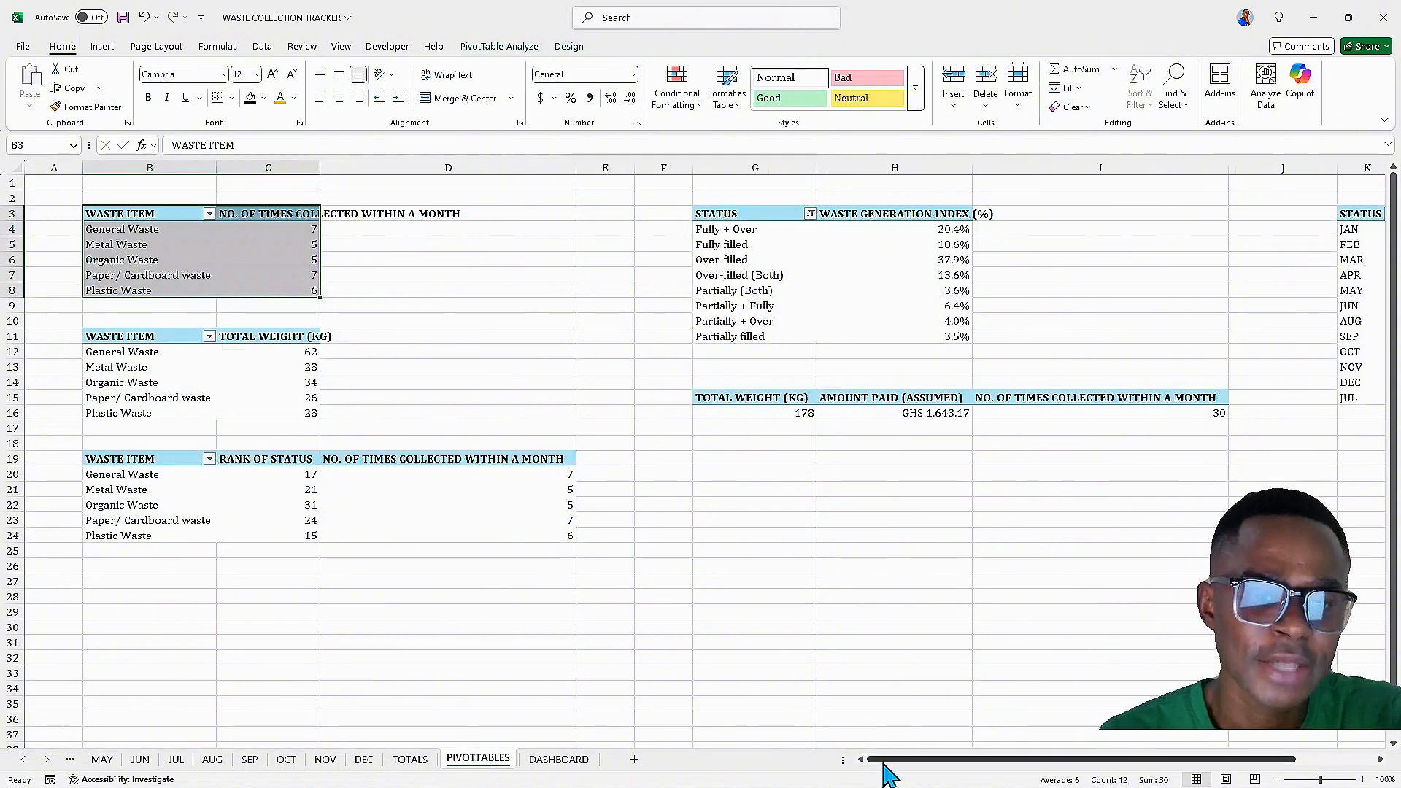
pyautogui.moveTo(875, 760); pyautogui.dragTo(907, 760)
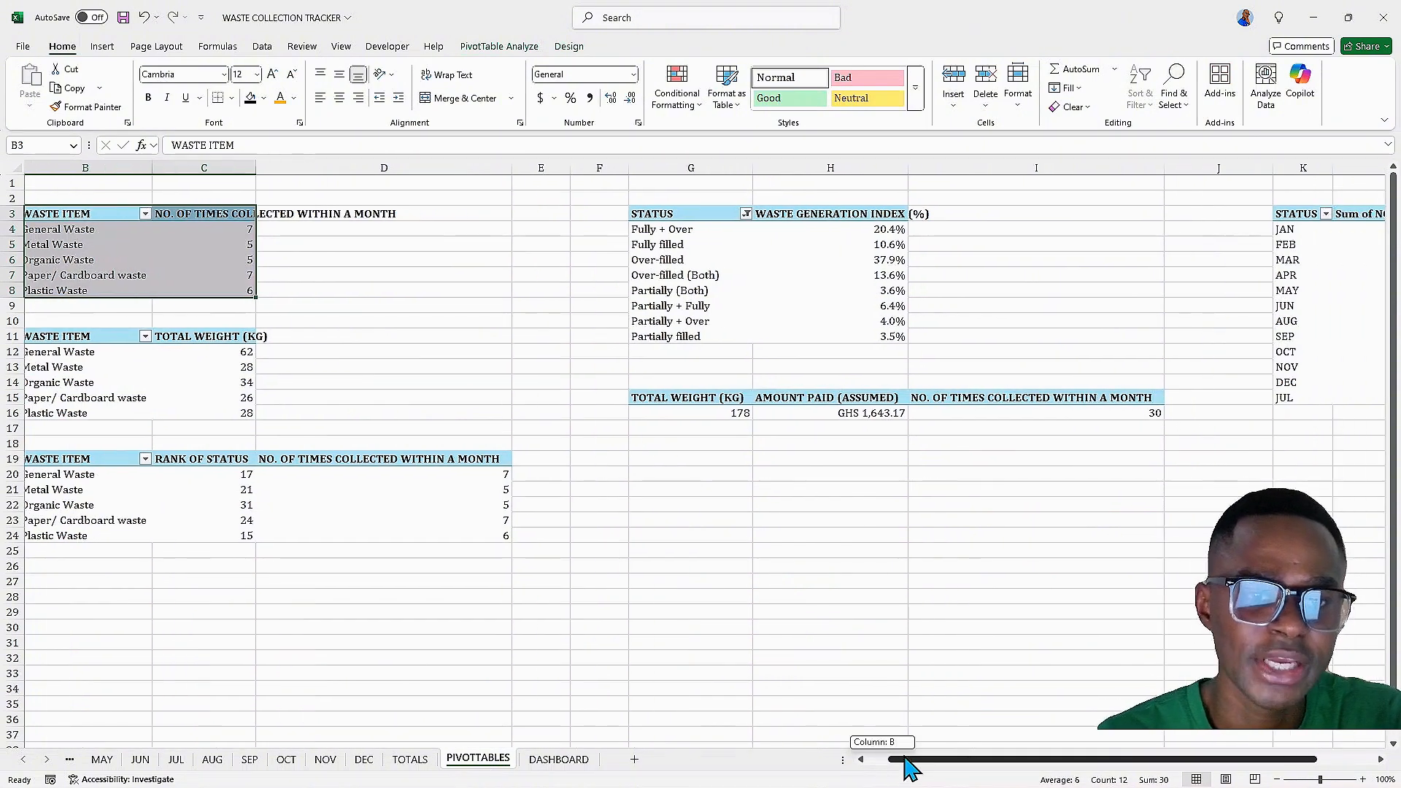
pyautogui.click(665, 230)
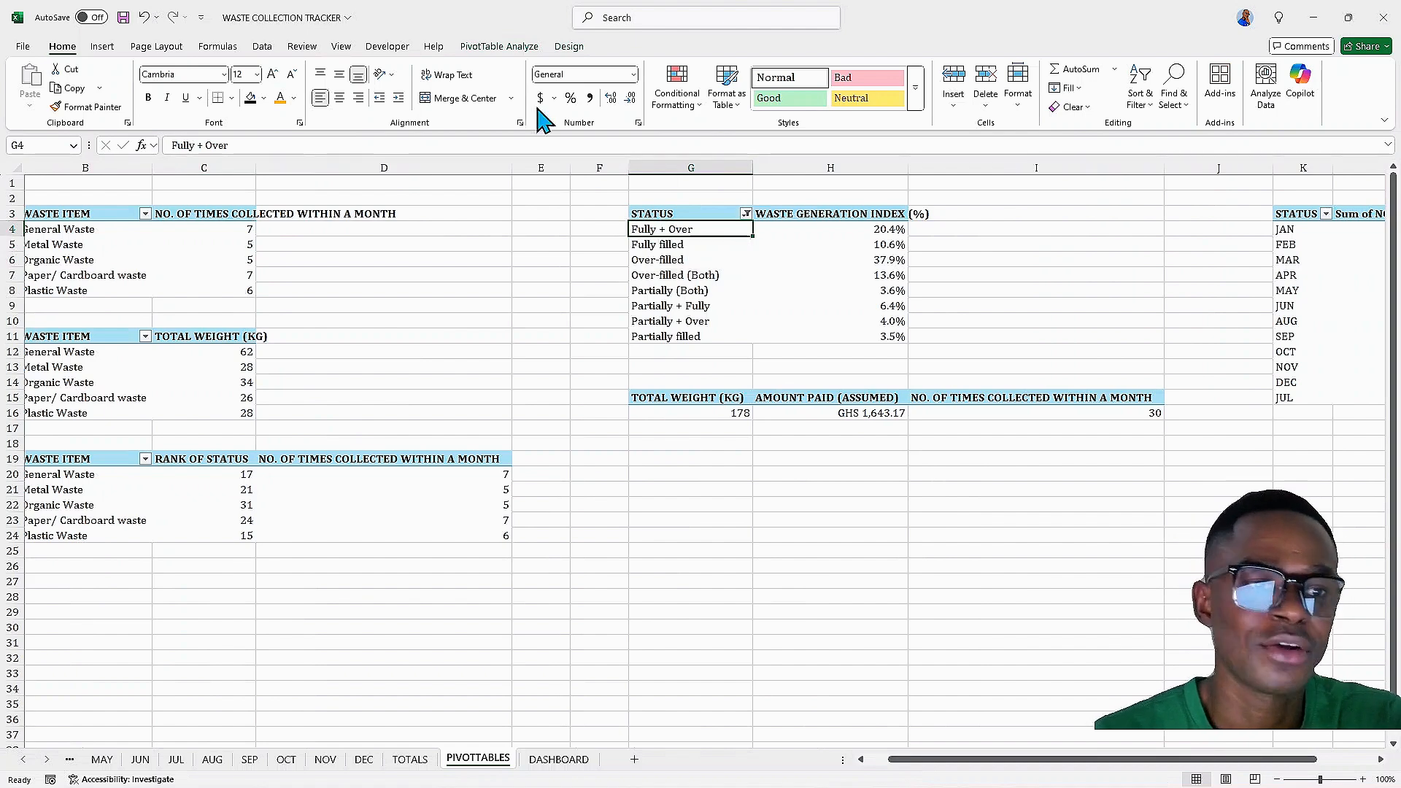
pyautogui.click(502, 49)
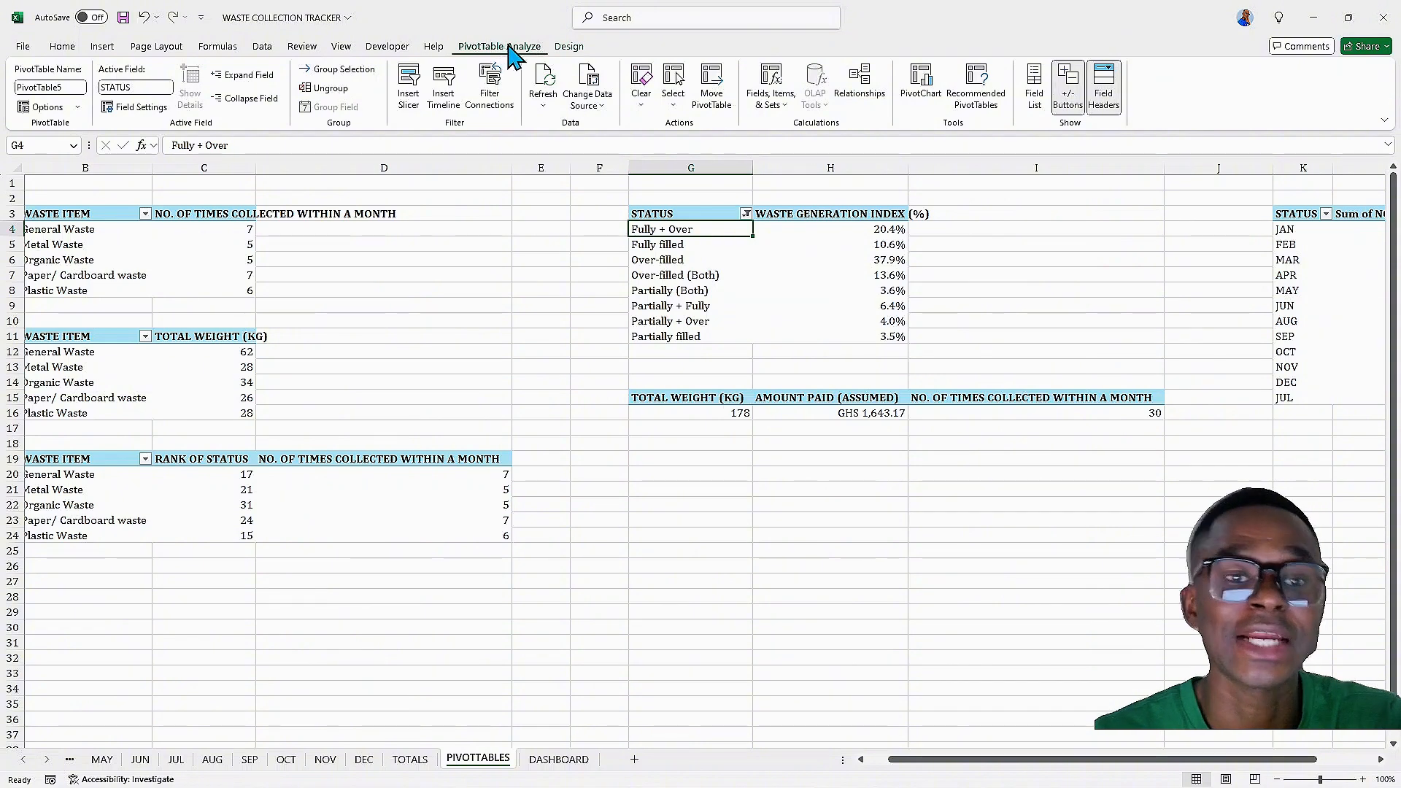
pyautogui.click(924, 86)
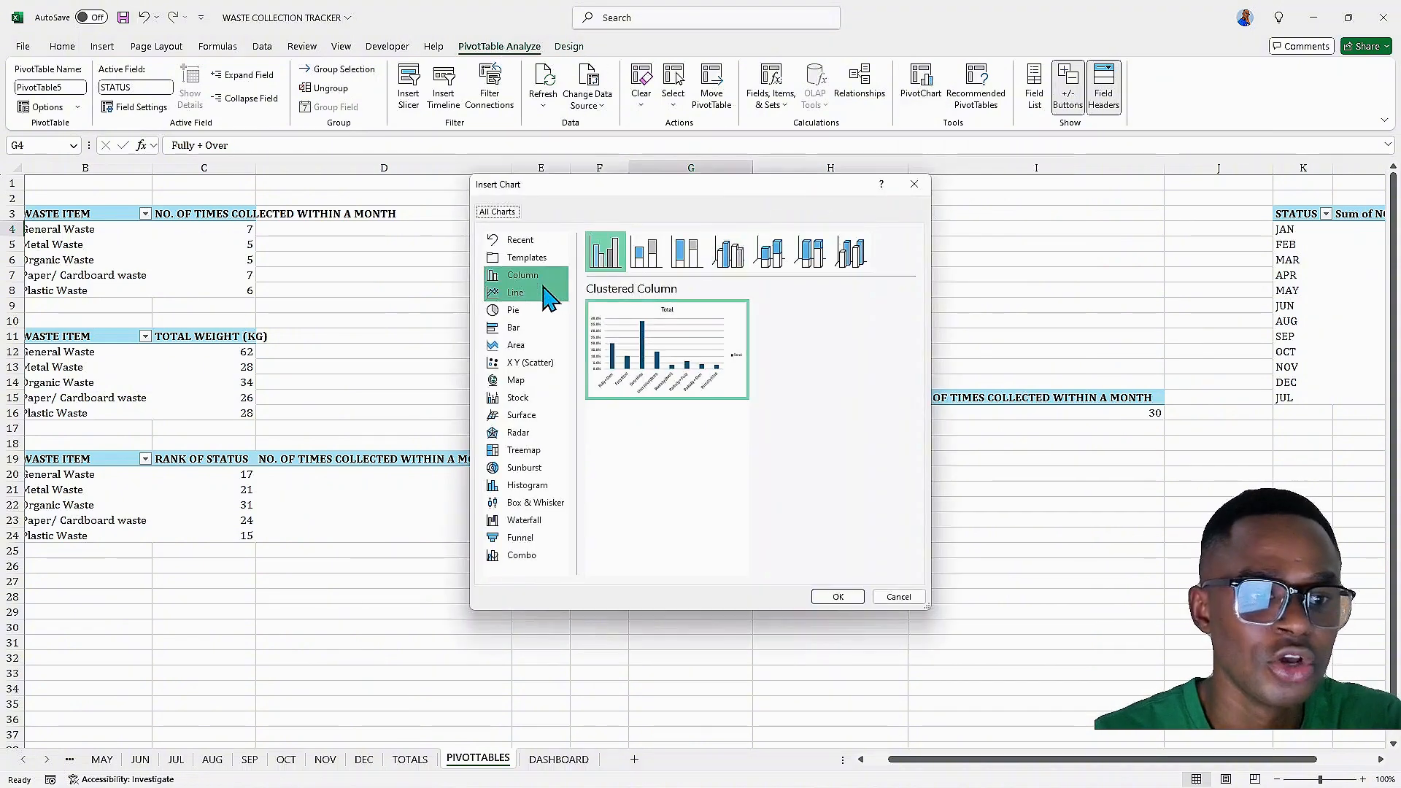
pyautogui.click(532, 330)
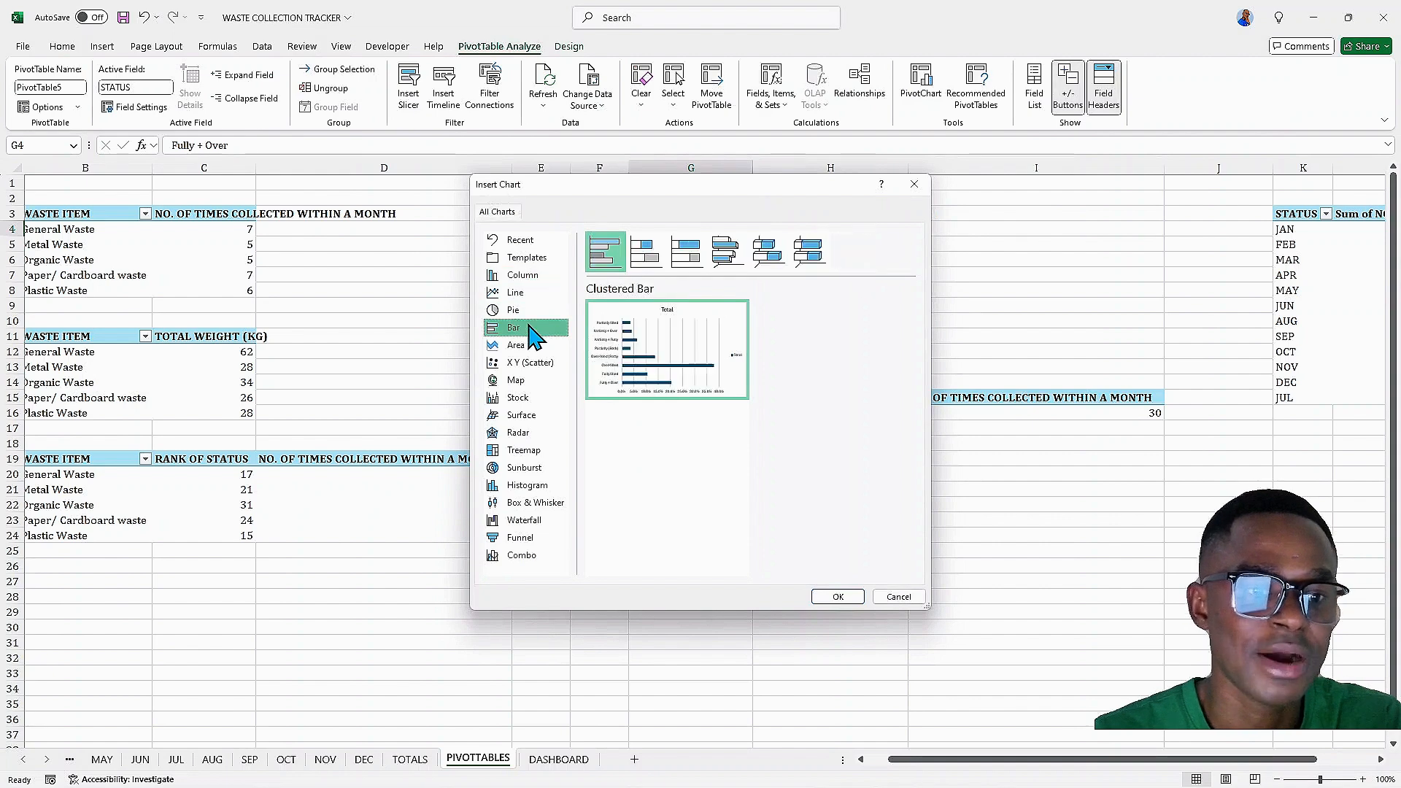
pyautogui.moveTo(670, 356)
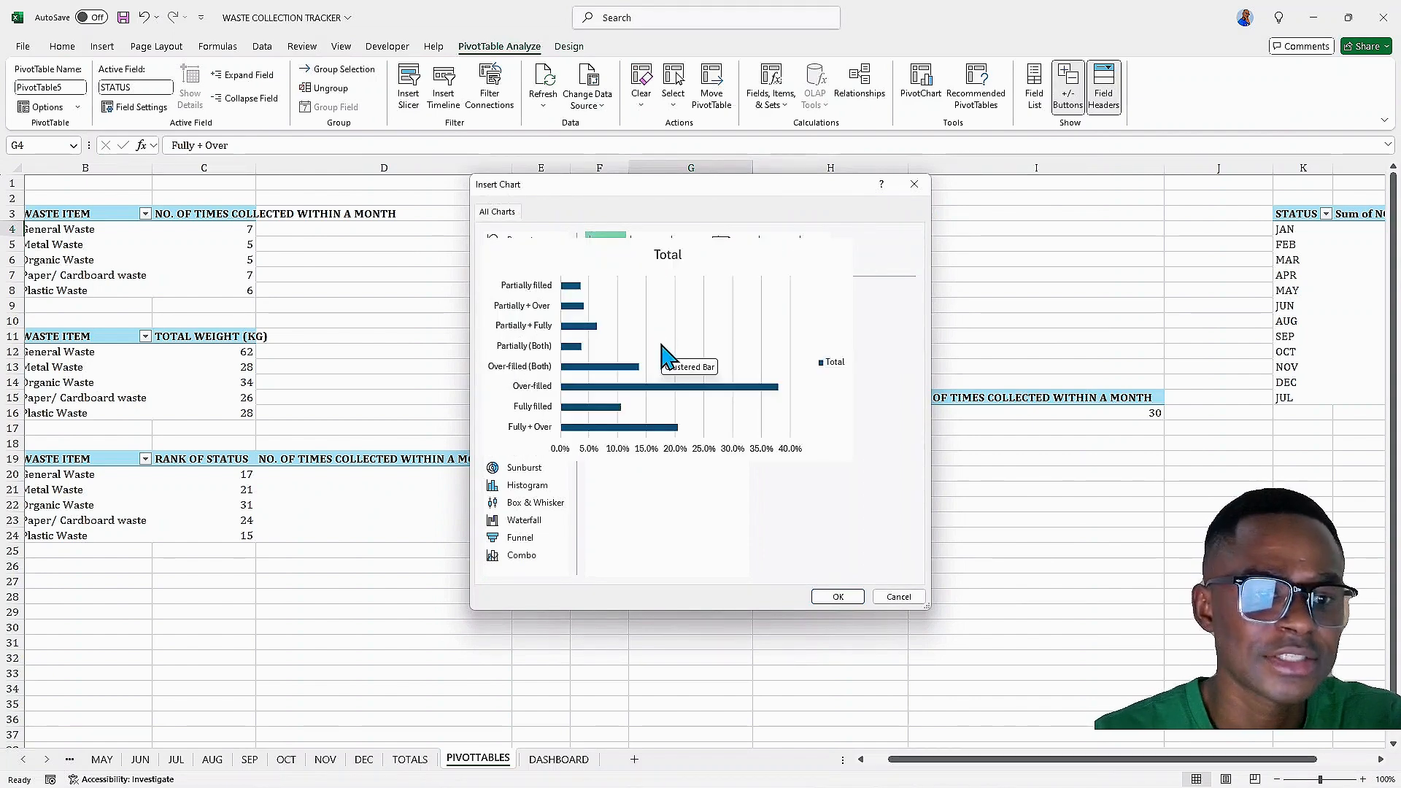
pyautogui.click(828, 598)
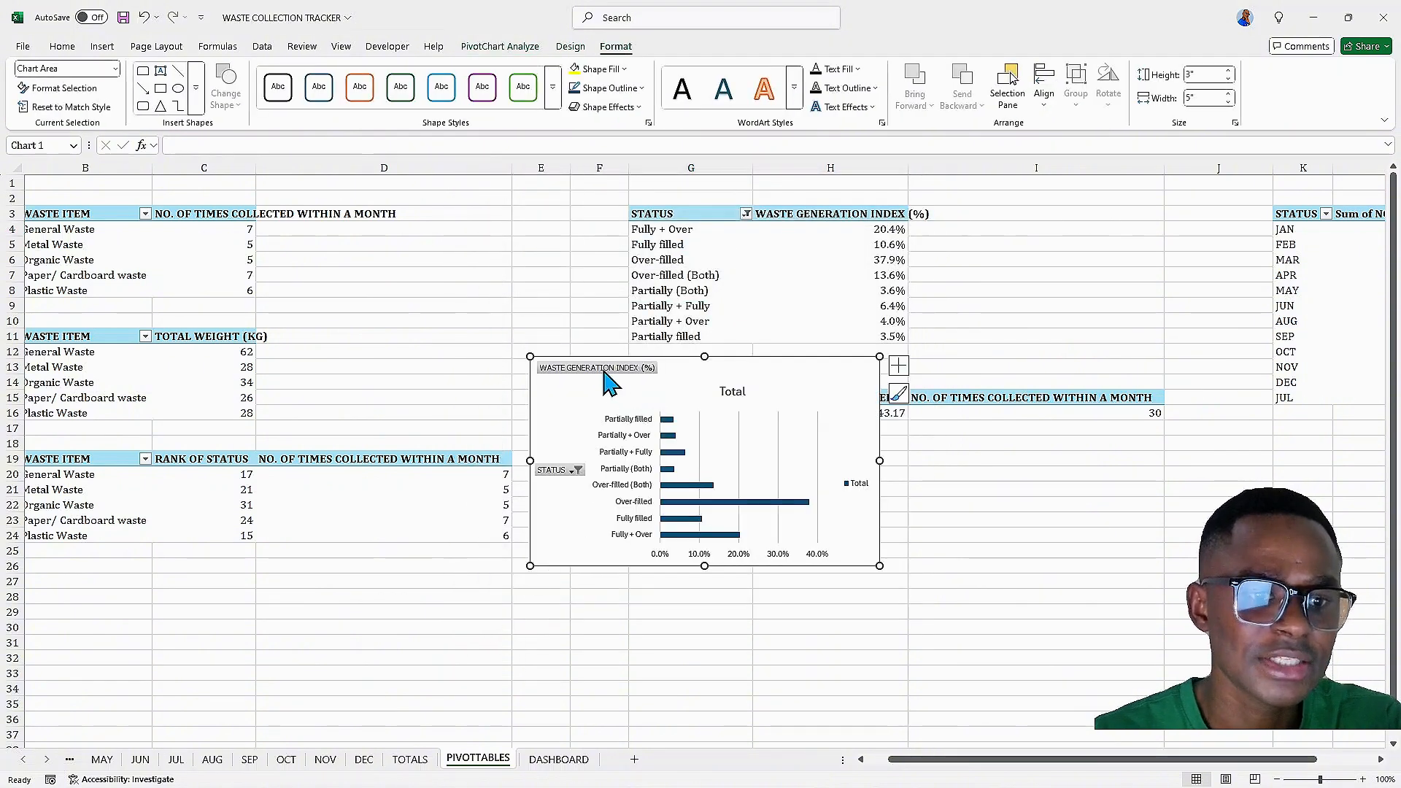
# Hide all field buttons on the chart and delete its legend
pyautogui.rightClick(604, 372)
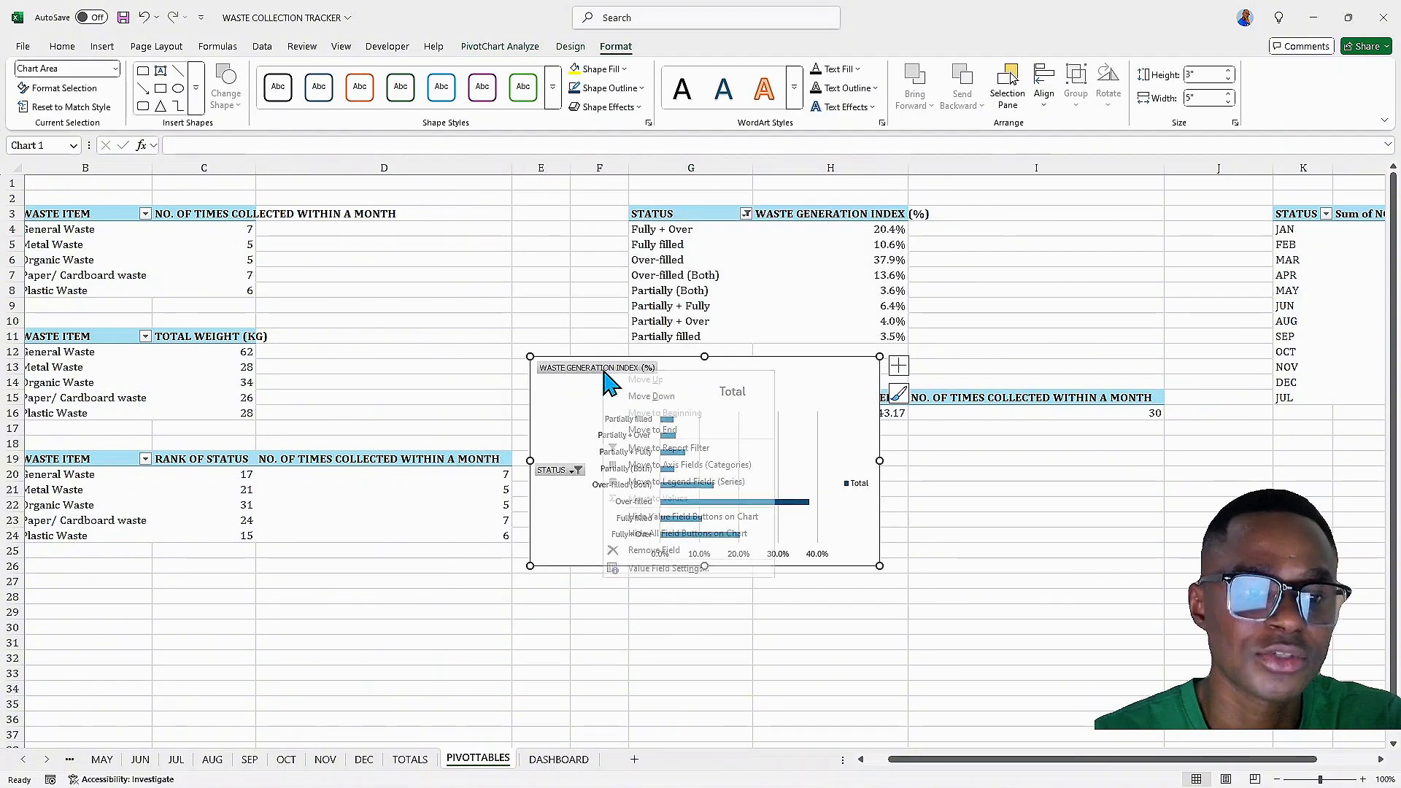
pyautogui.click(660, 534)
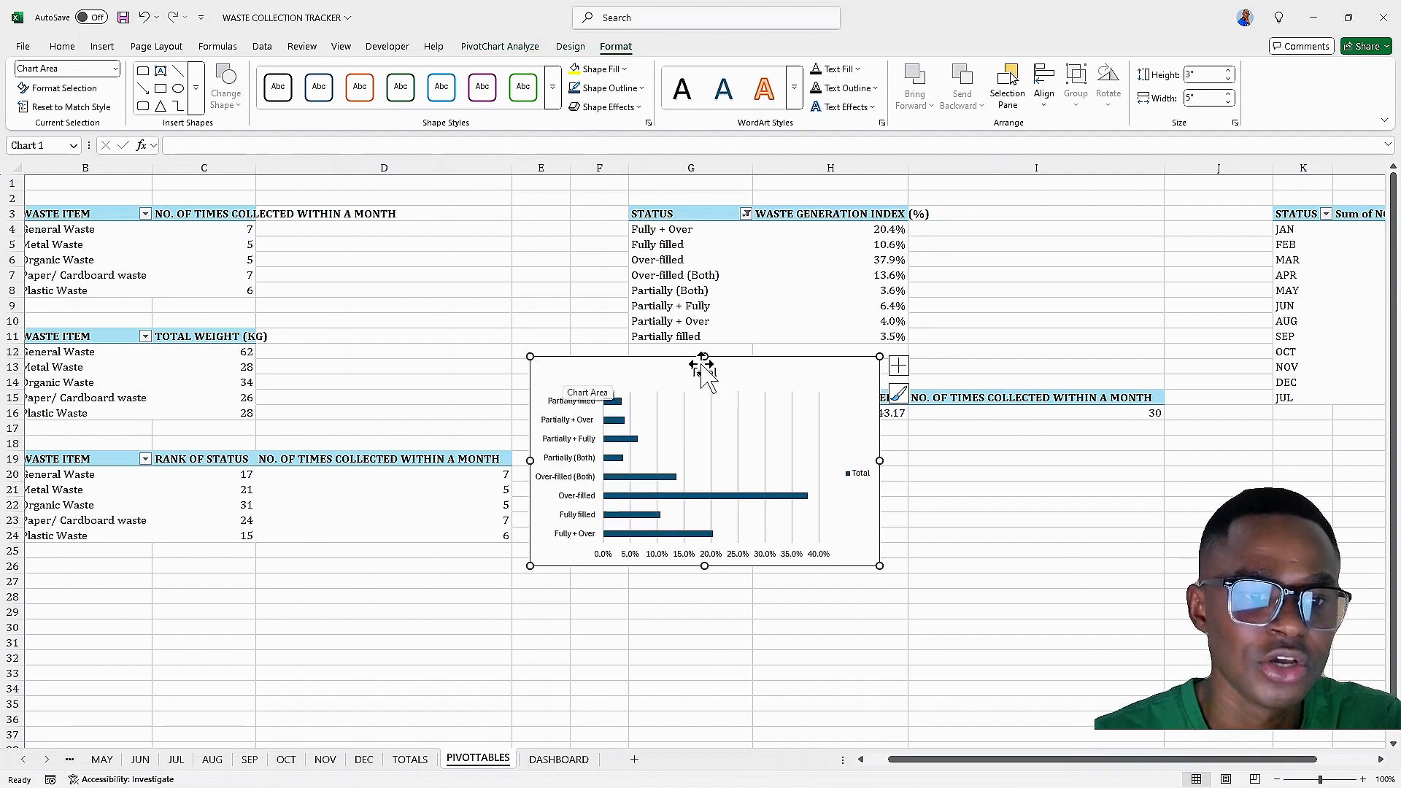
pyautogui.click(852, 476)
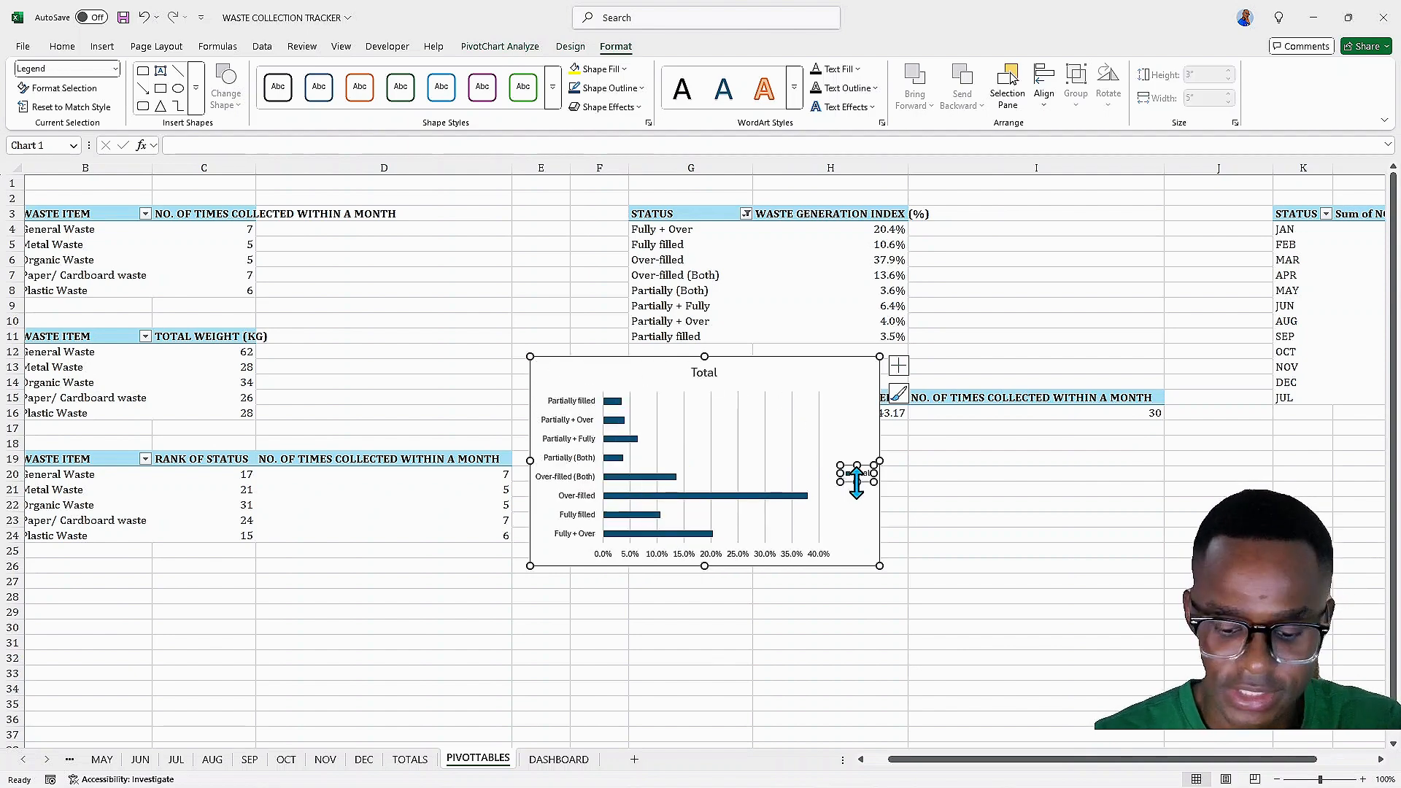
pyautogui.press('Delete')
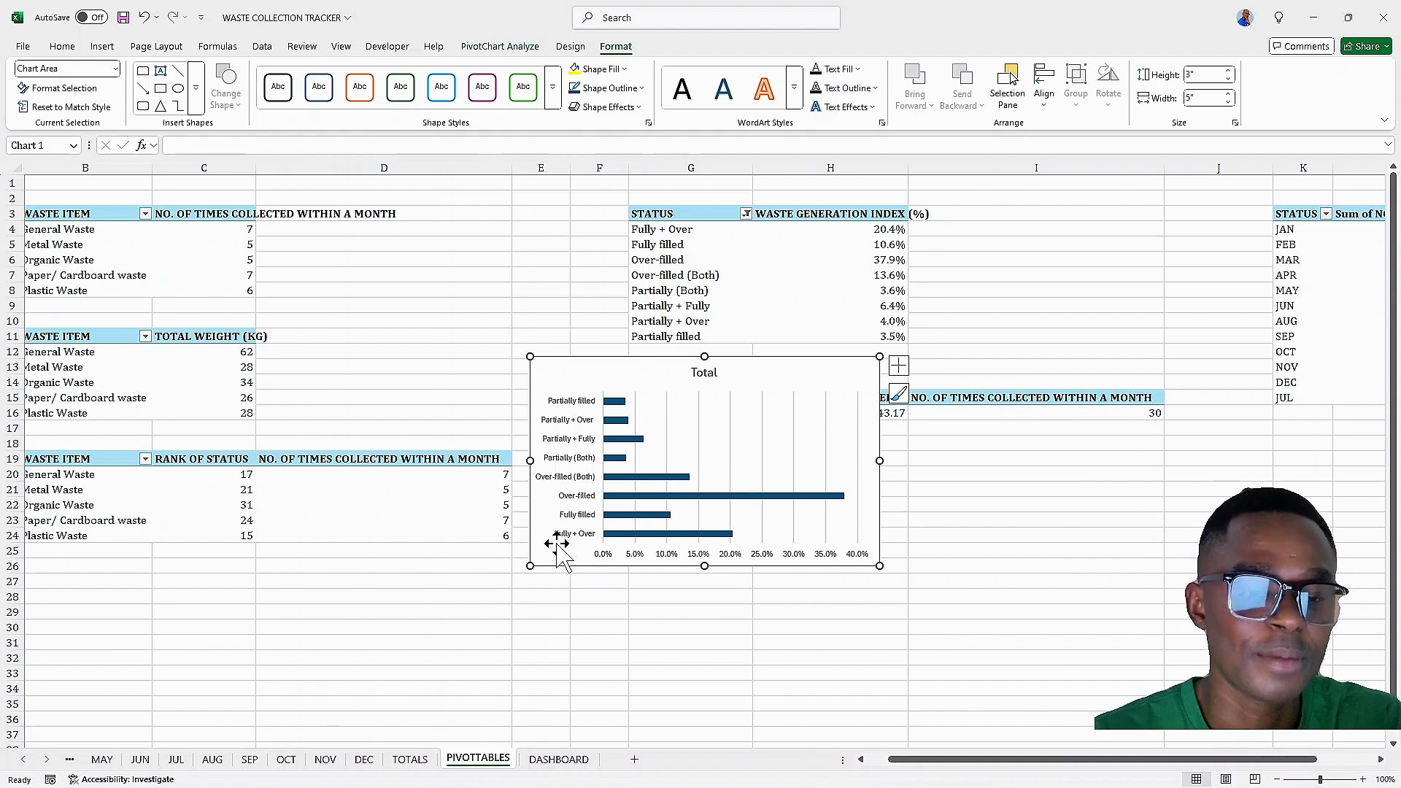
# Rename the chart title to WASTE GENERATION INDEX (%) FOR STATUS
pyautogui.doubleClick(703, 372)
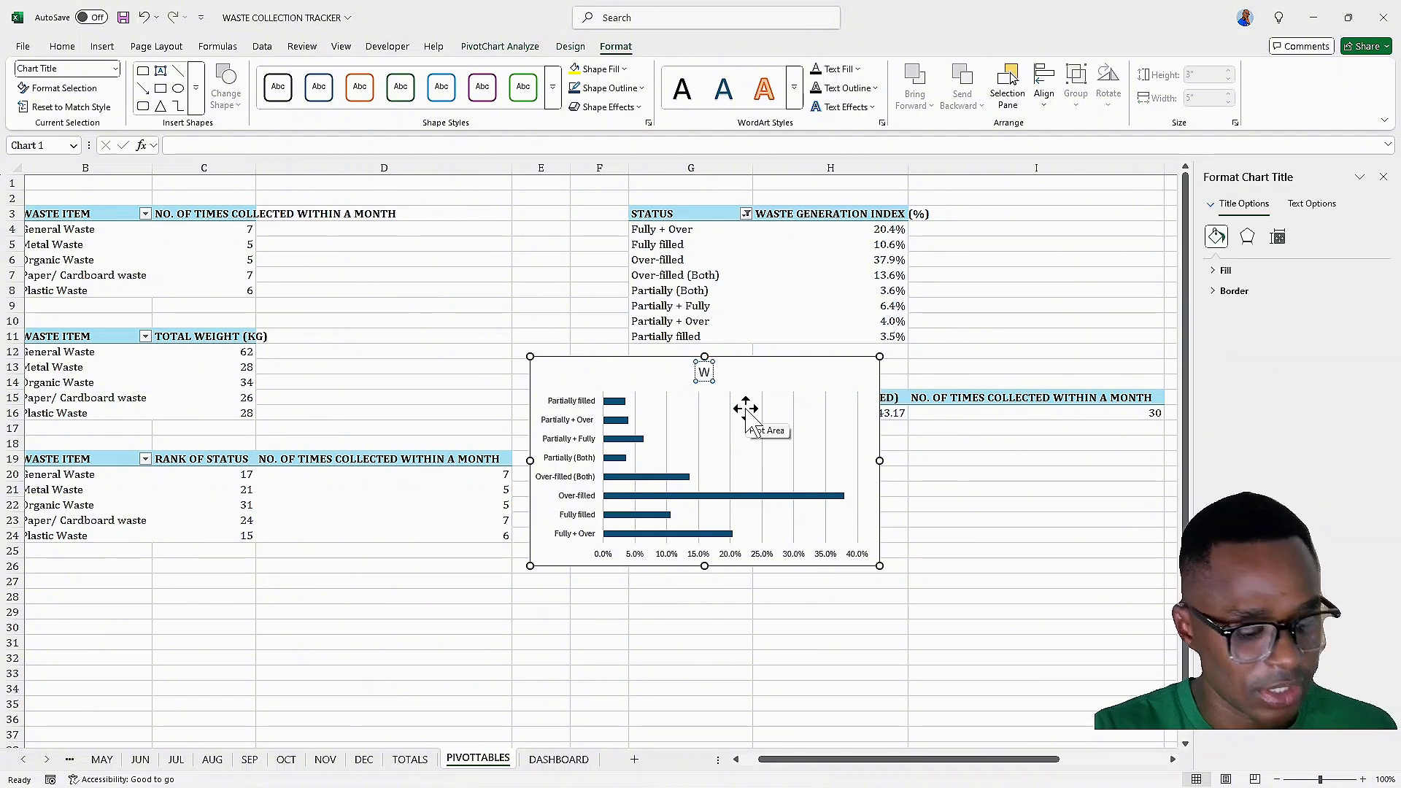
pyautogui.write('WASTE GENER')
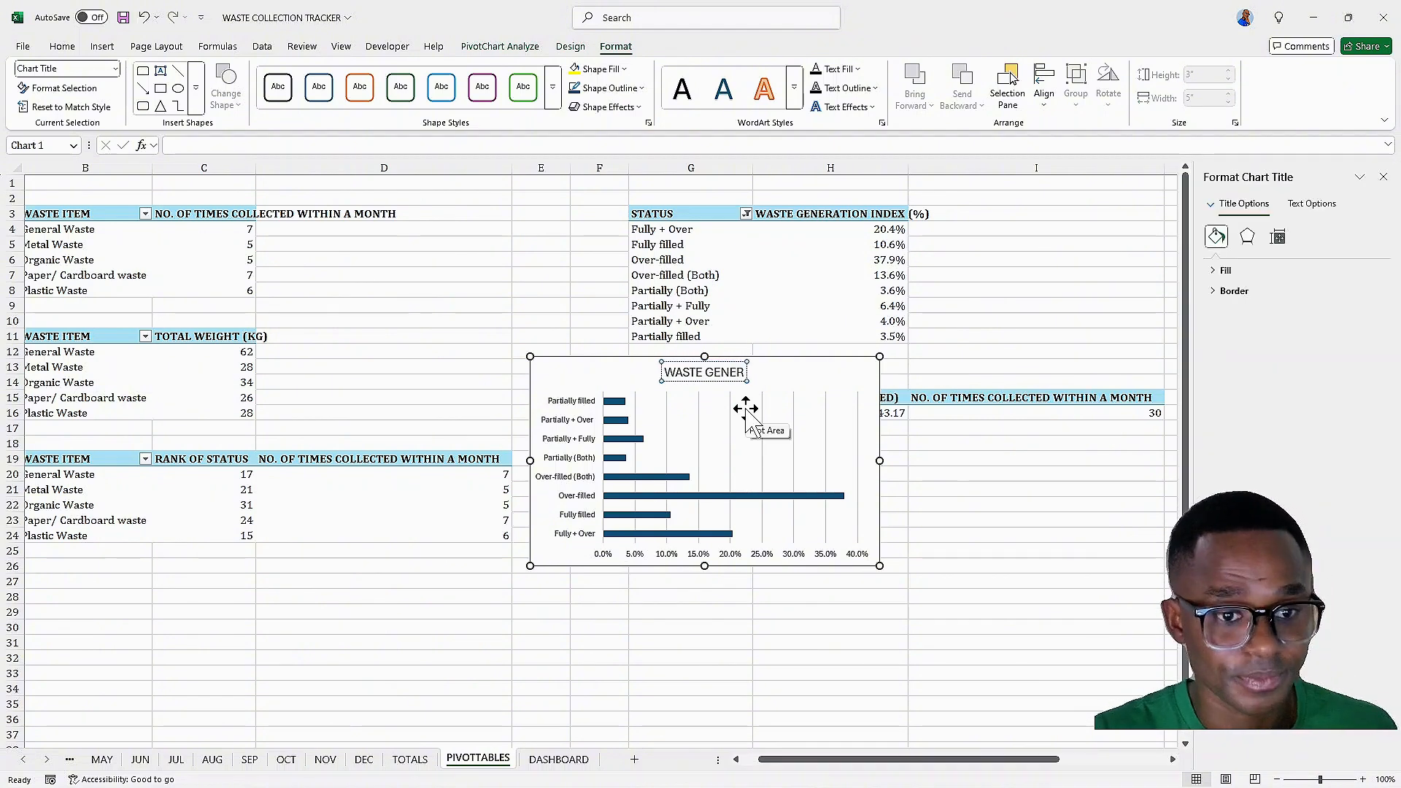
pyautogui.write('ATION INDEC')
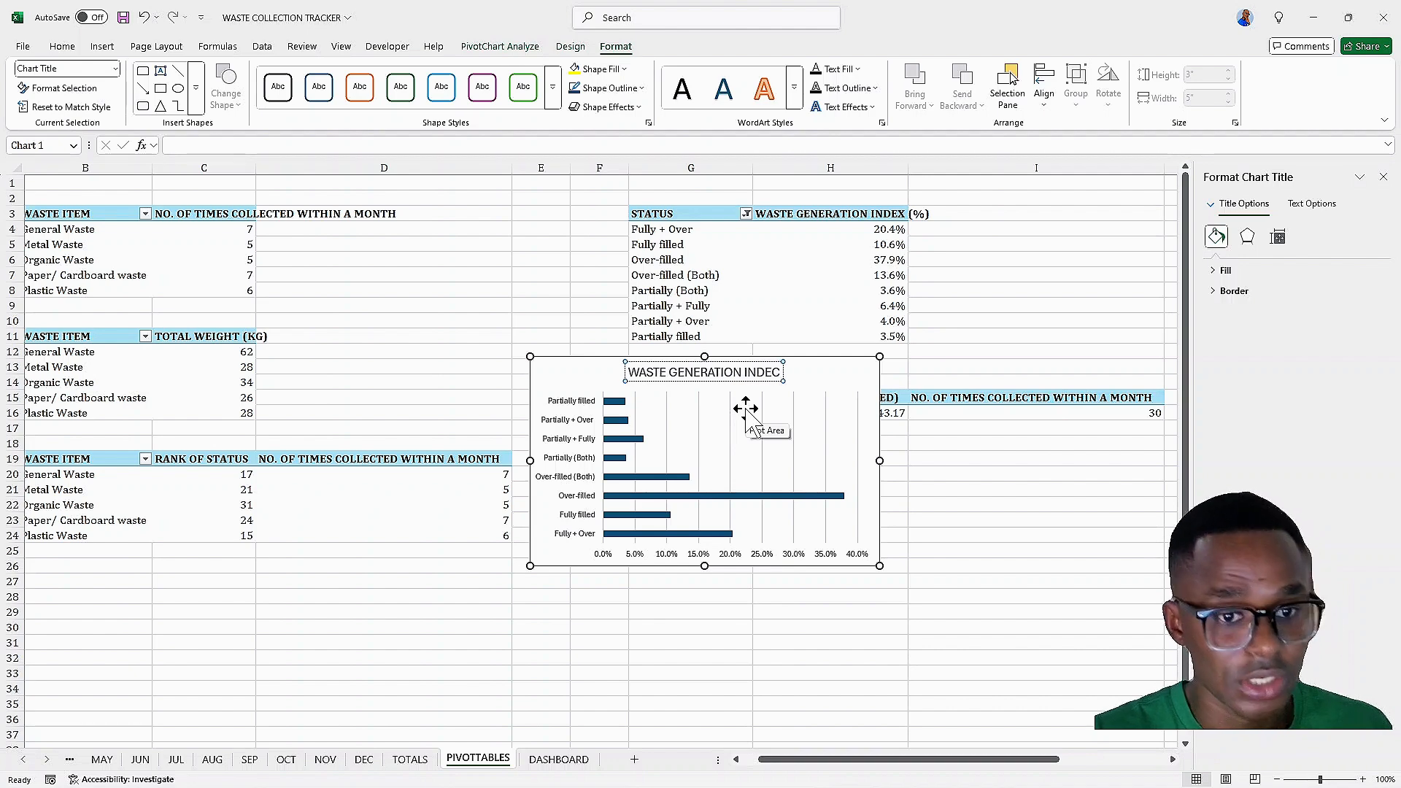
pyautogui.press('BackSpace')
pyautogui.write('X')
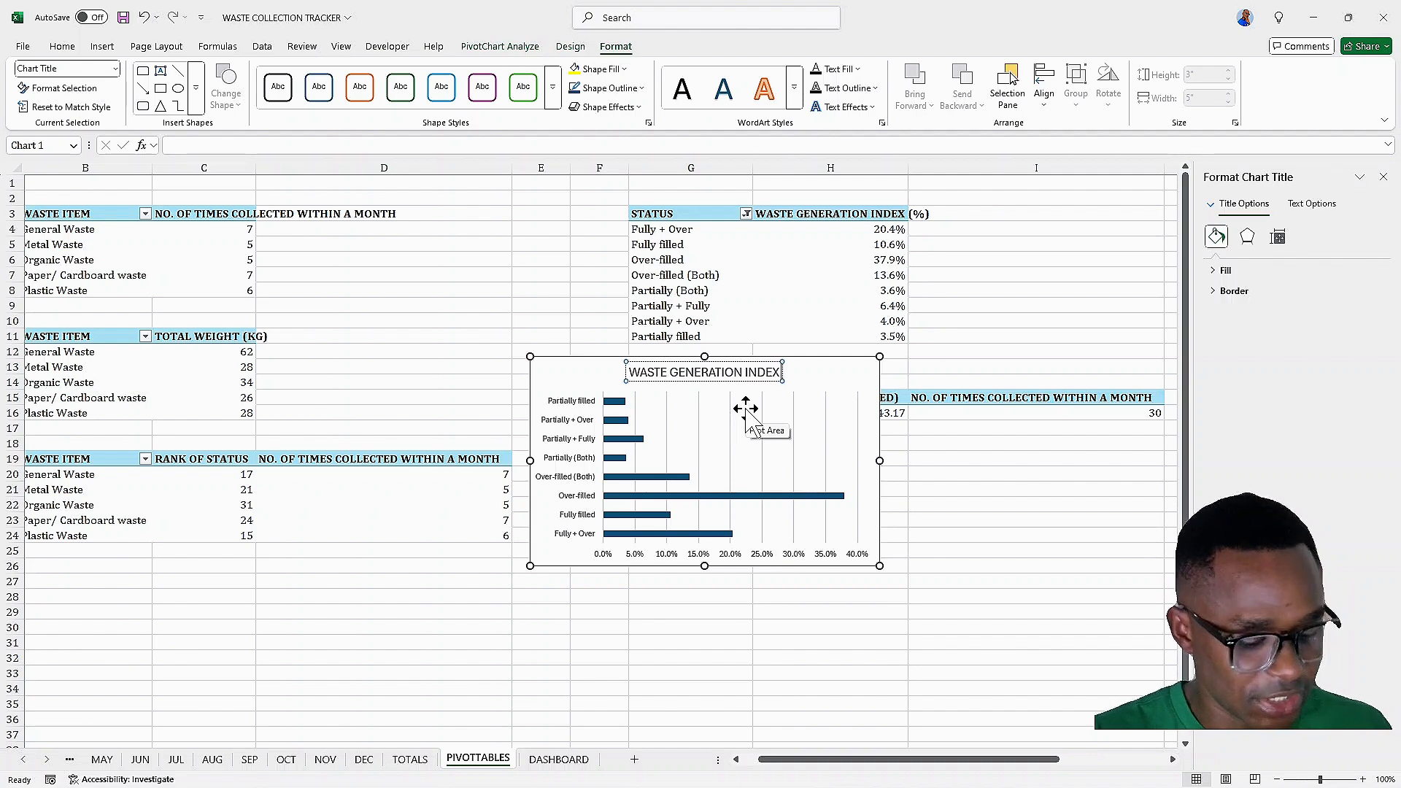
pyautogui.write(' (')
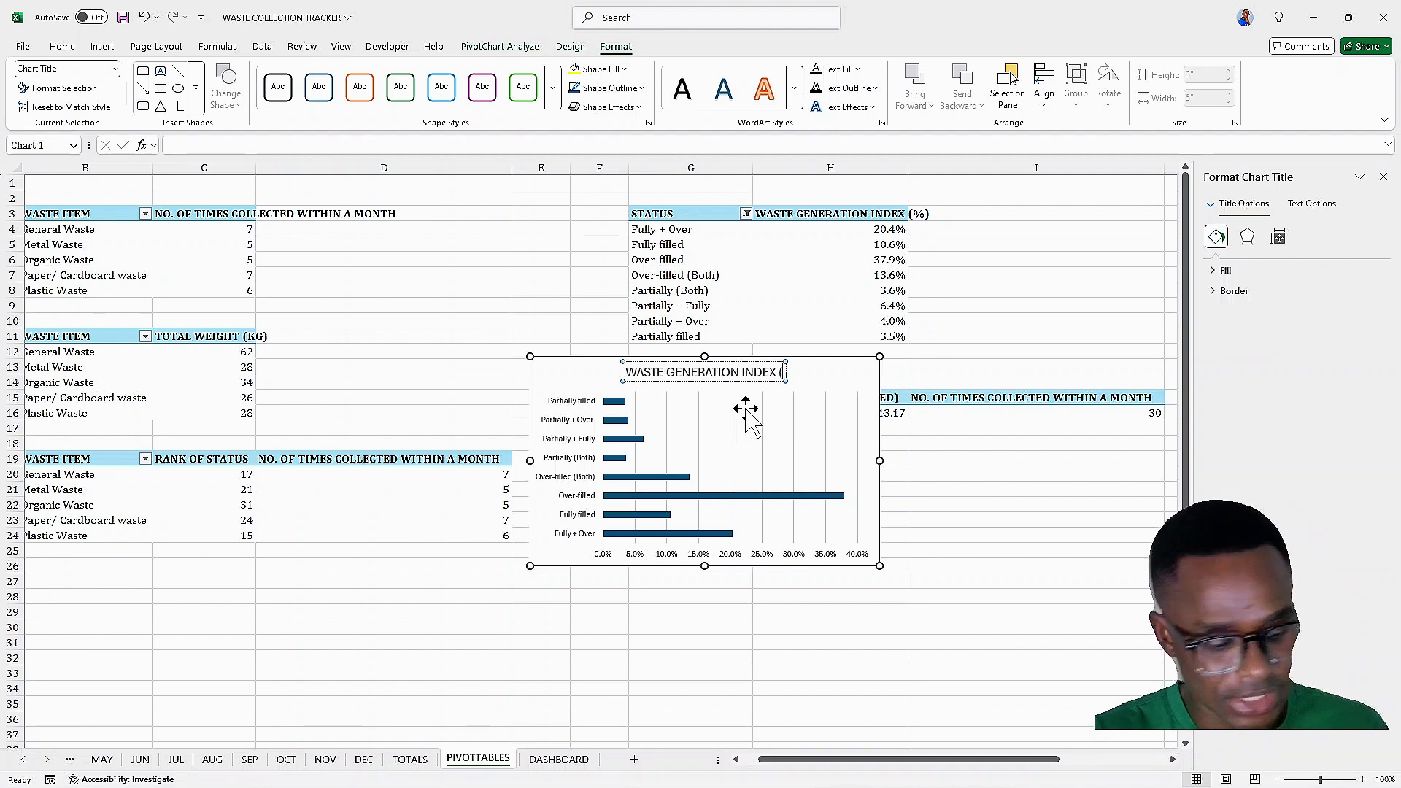
pyautogui.write('%)')
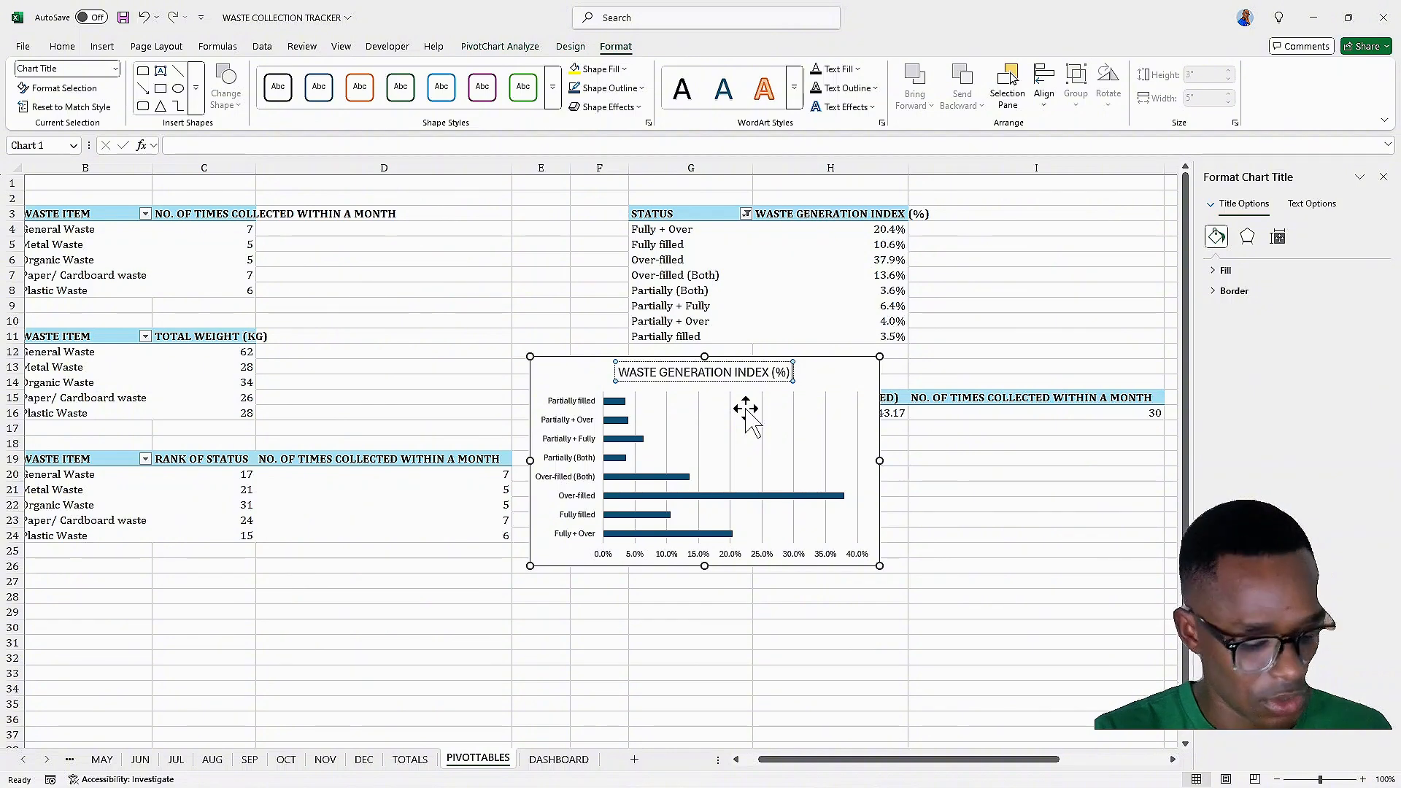
pyautogui.write(' FI')
pyautogui.press('BackSpace')
pyautogui.write('OR')
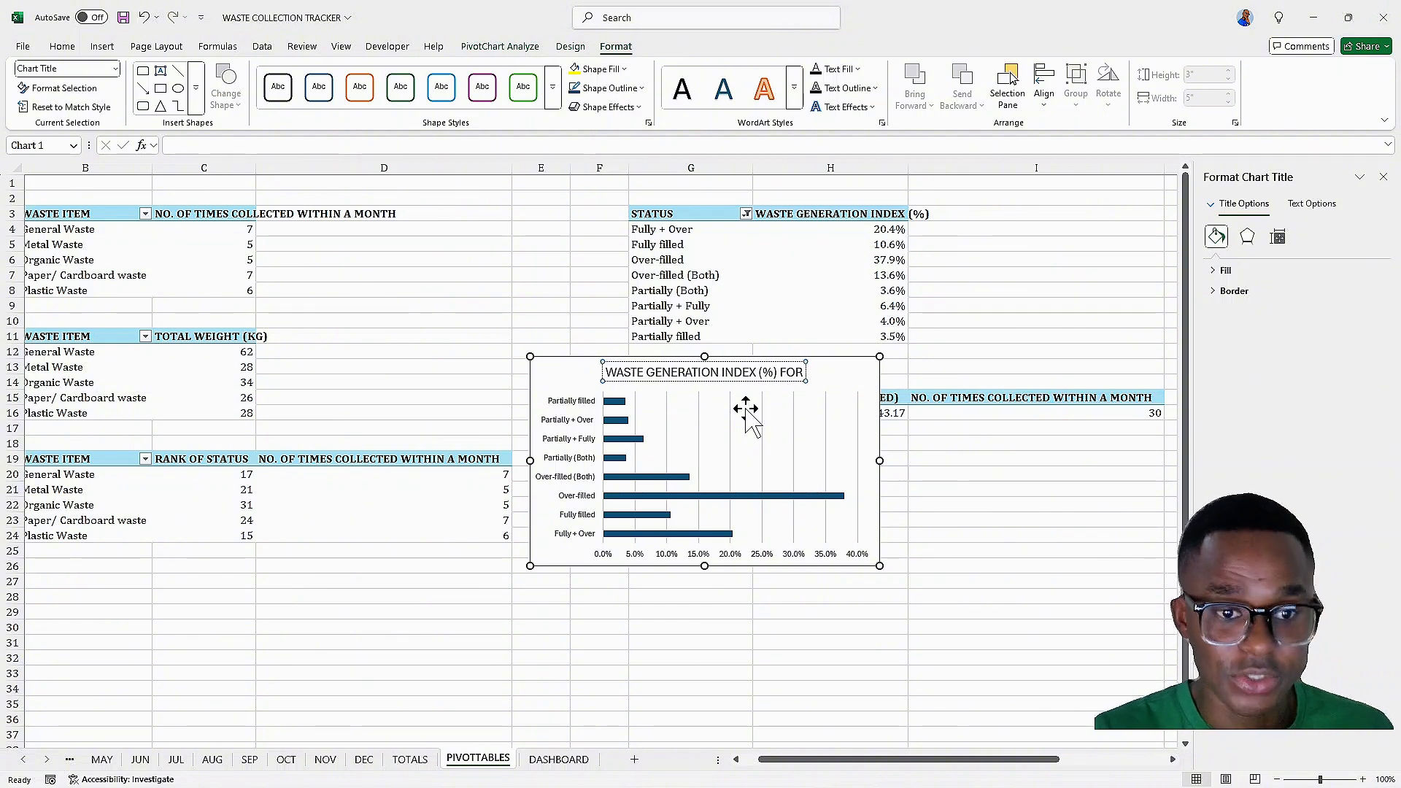
pyautogui.write(' STATUS')
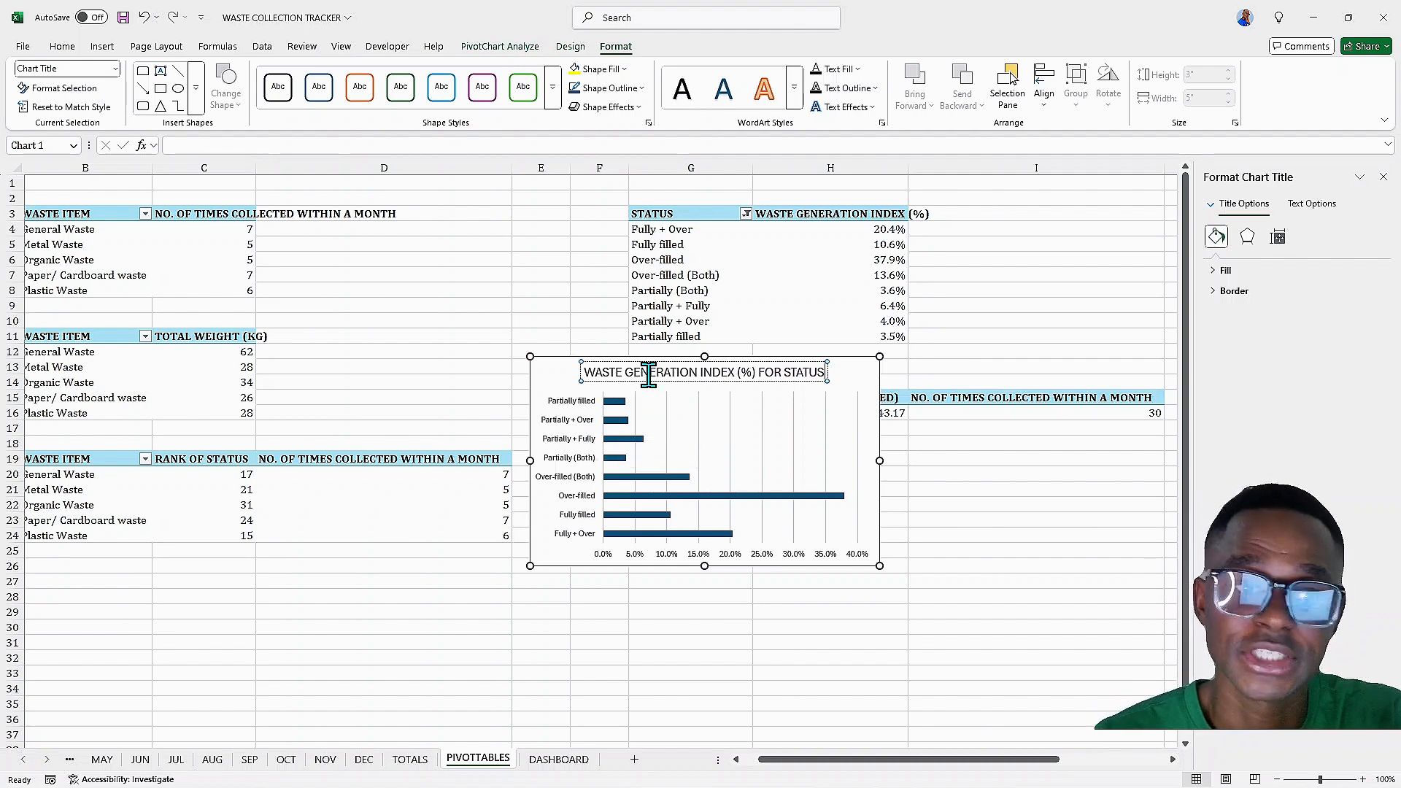
# Format the chart title as bold, italic Cambria at 12 pt
pyautogui.tripleClick(749, 373)
pyautogui.click(64, 46)
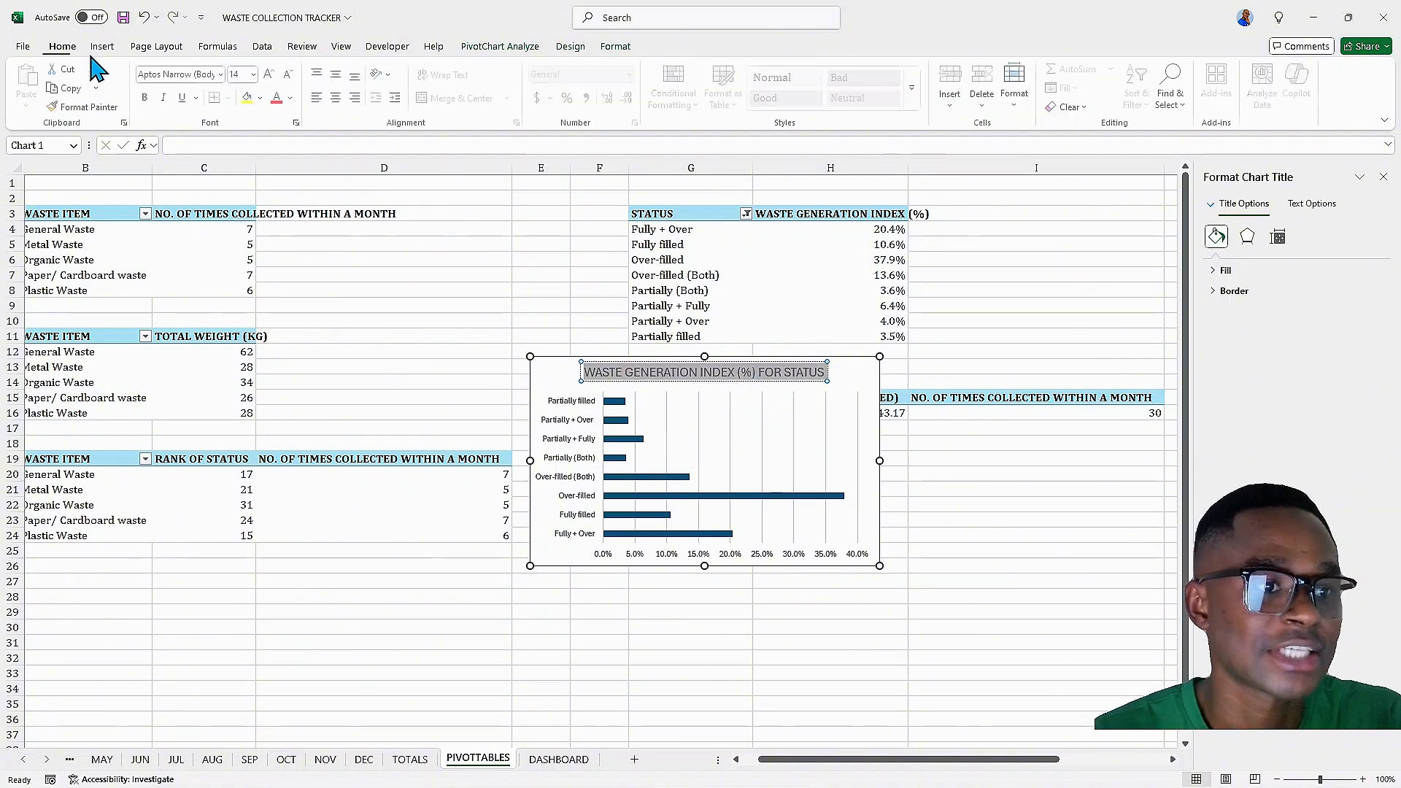
pyautogui.click(148, 97)
pyautogui.click(167, 97)
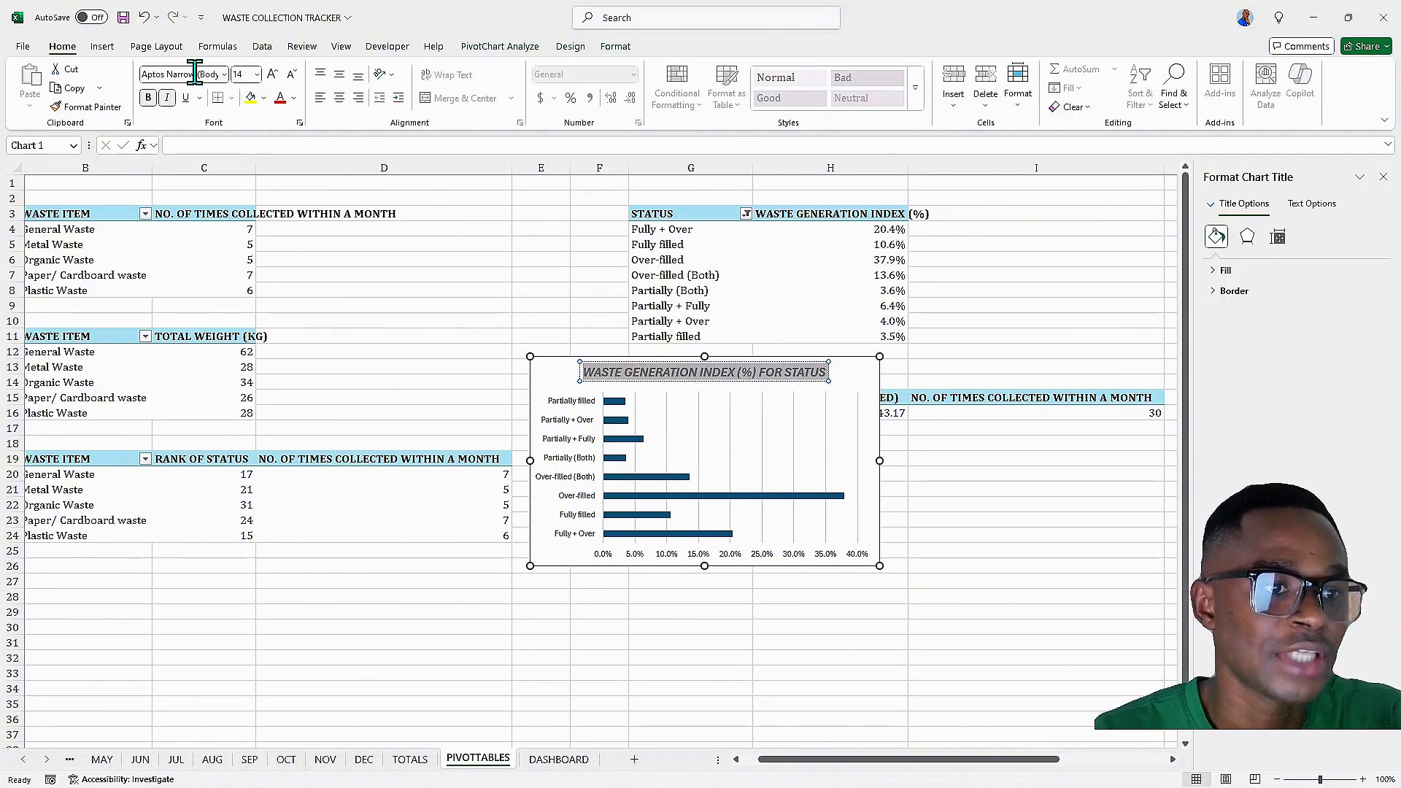
pyautogui.click(224, 75)
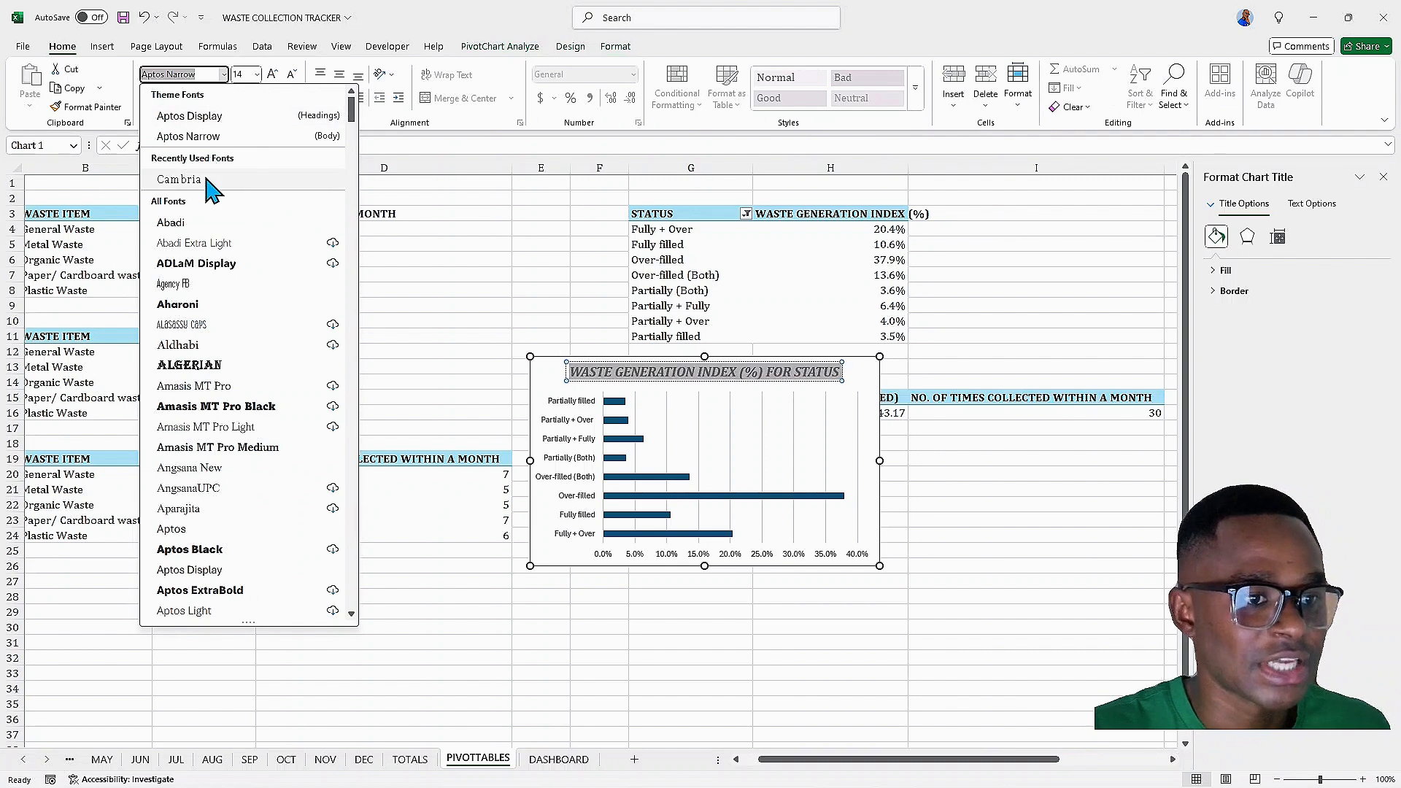
pyautogui.click(206, 176)
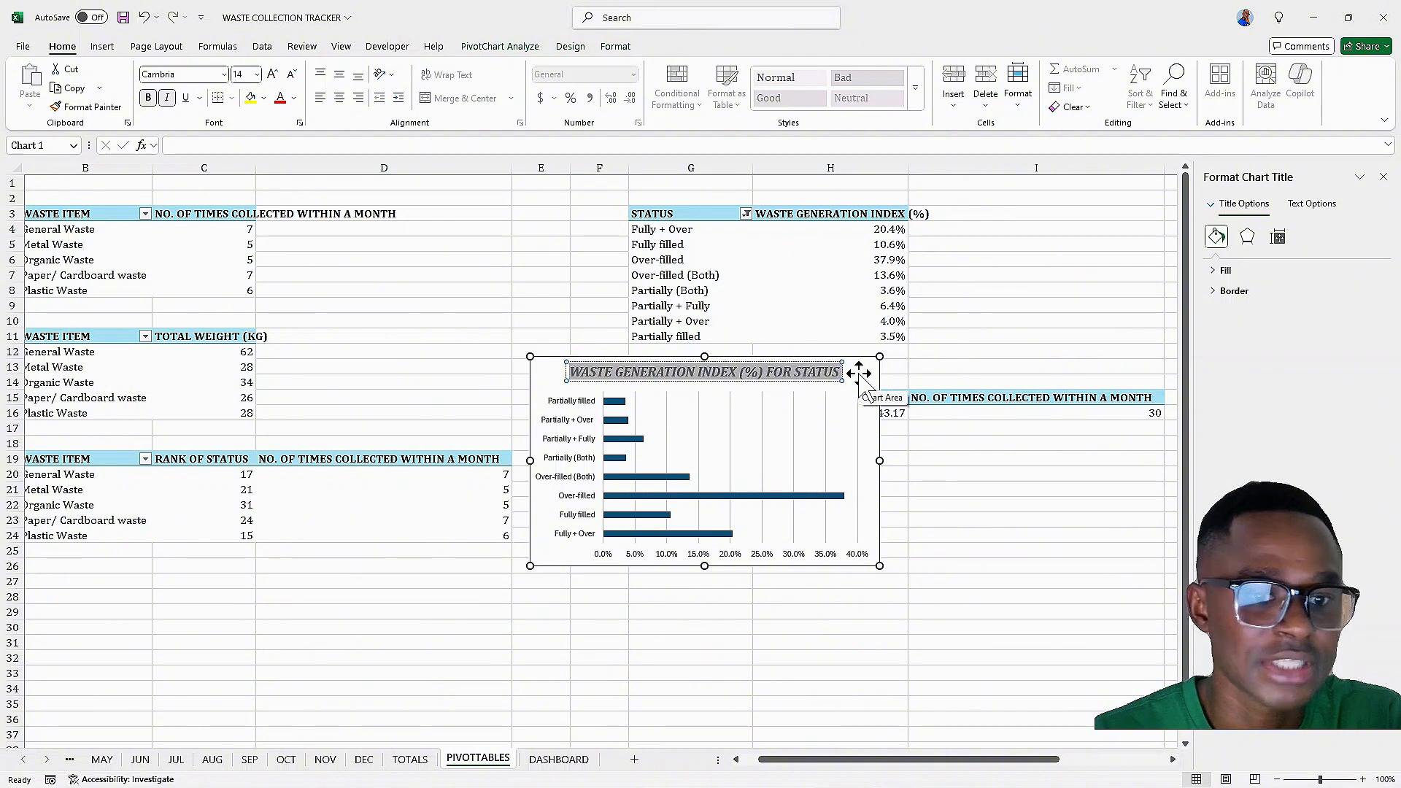
pyautogui.click(292, 76)
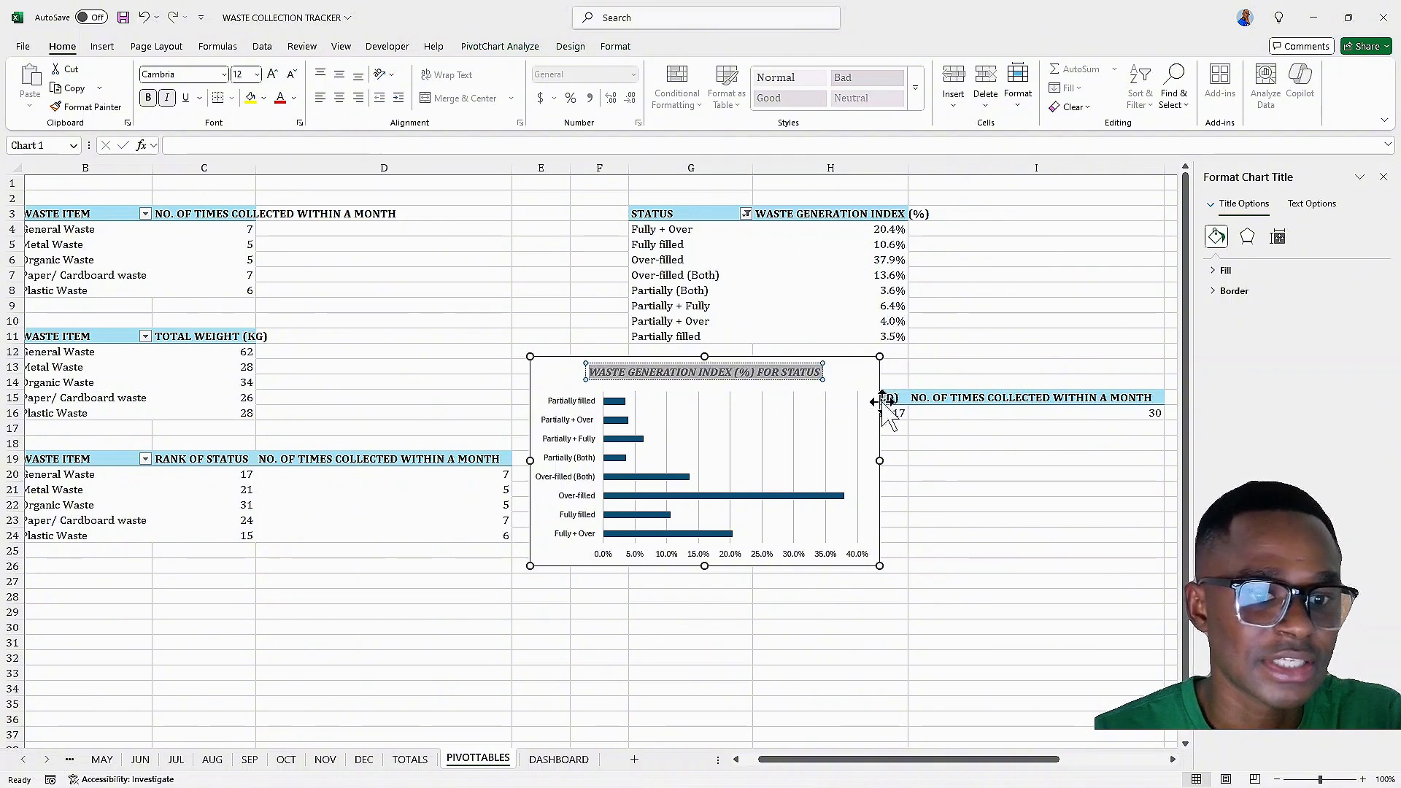
# Remove the gridlines from the chart and select the bar series
pyautogui.click(868, 374)
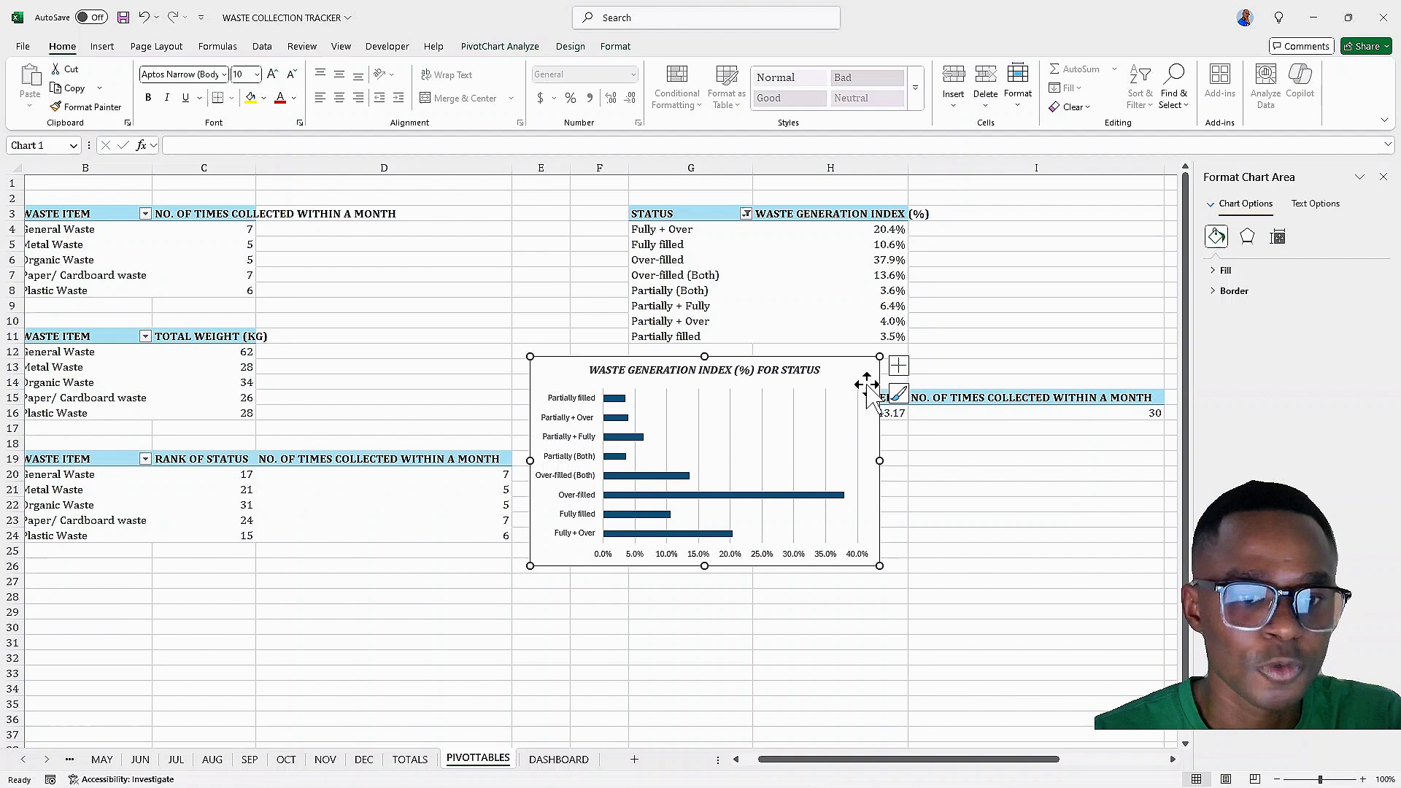
pyautogui.click(902, 366)
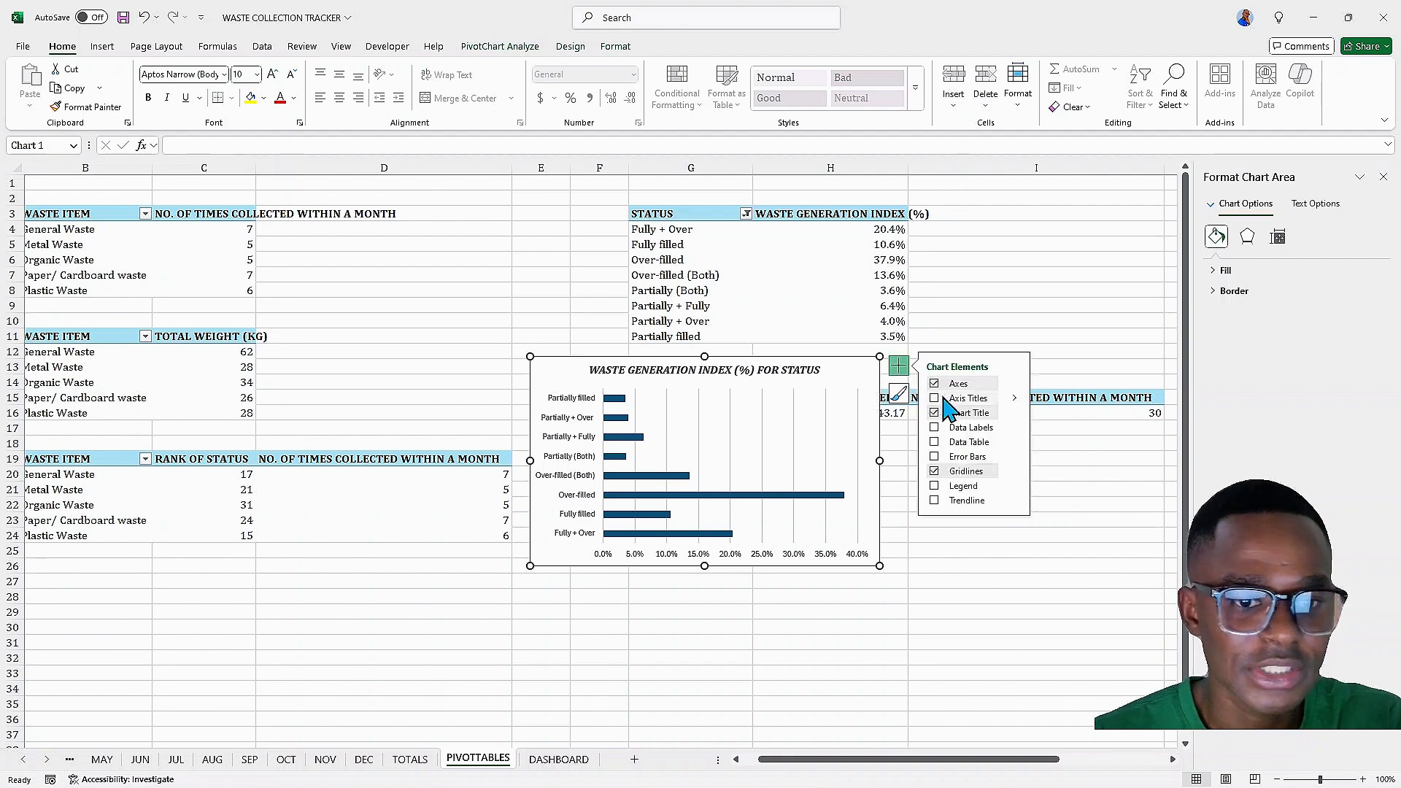
pyautogui.click(935, 472)
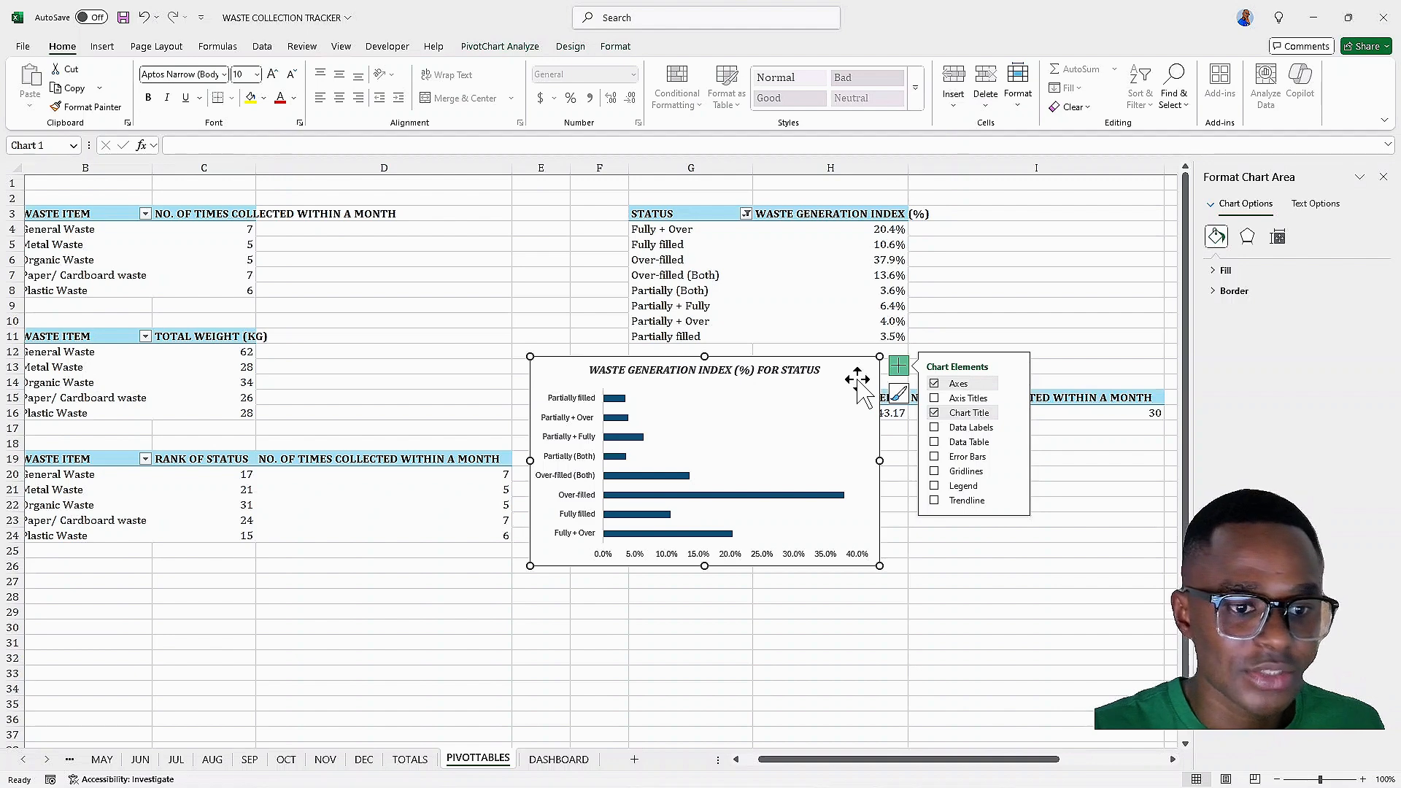
pyautogui.click(617, 415)
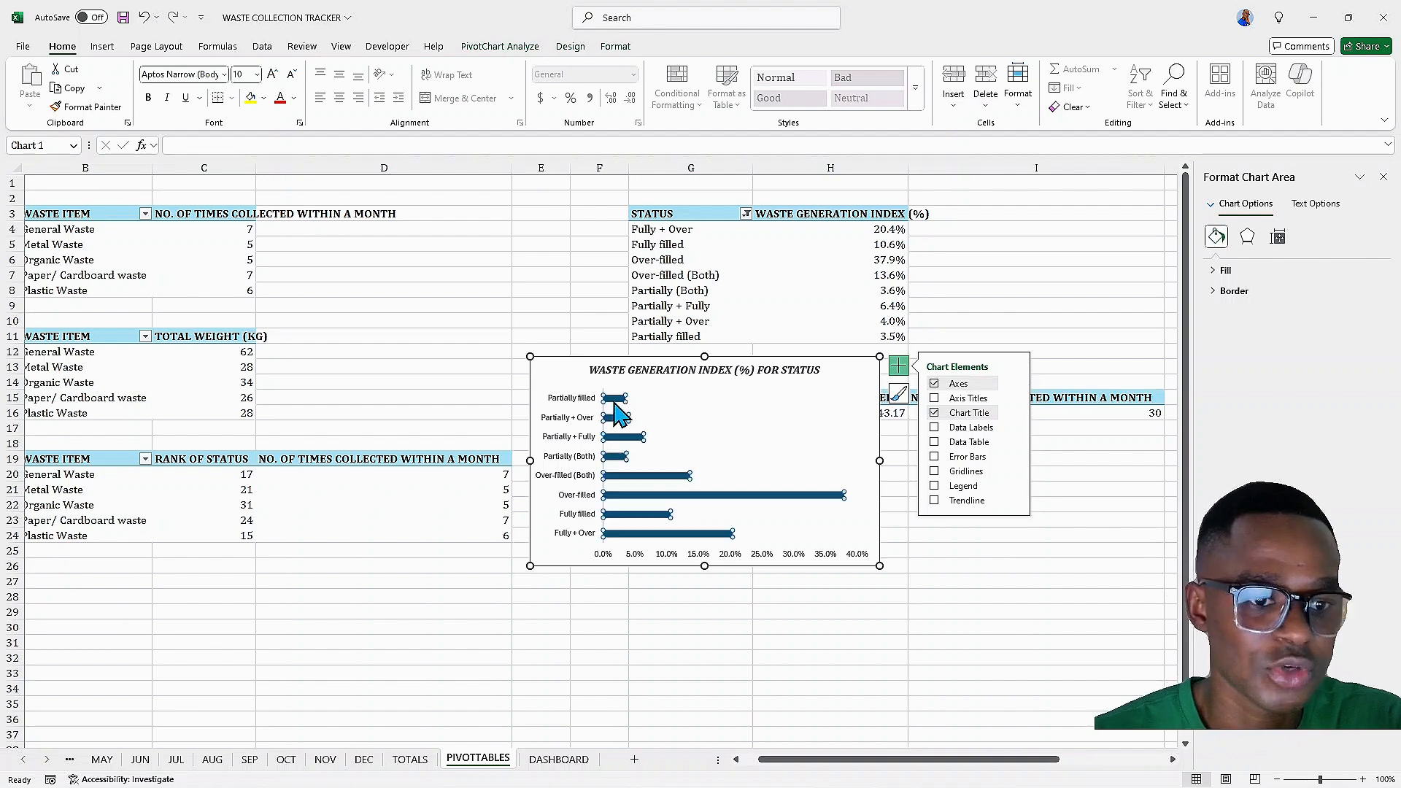
# Sort the bar chart's status categories by waste generation index, largest to smallest
pyautogui.rightClick(615, 404)
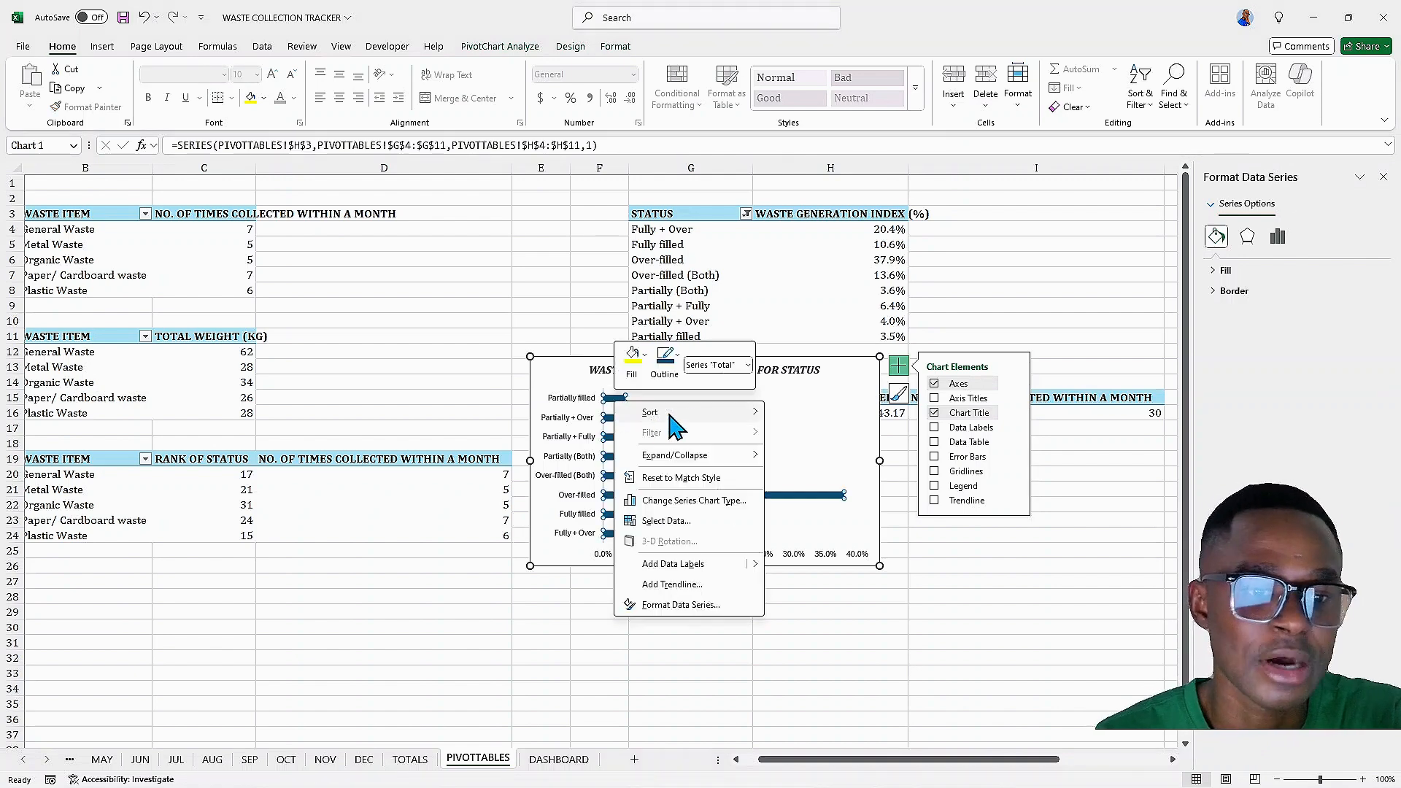
pyautogui.moveTo(756, 413)
pyautogui.click(847, 436)
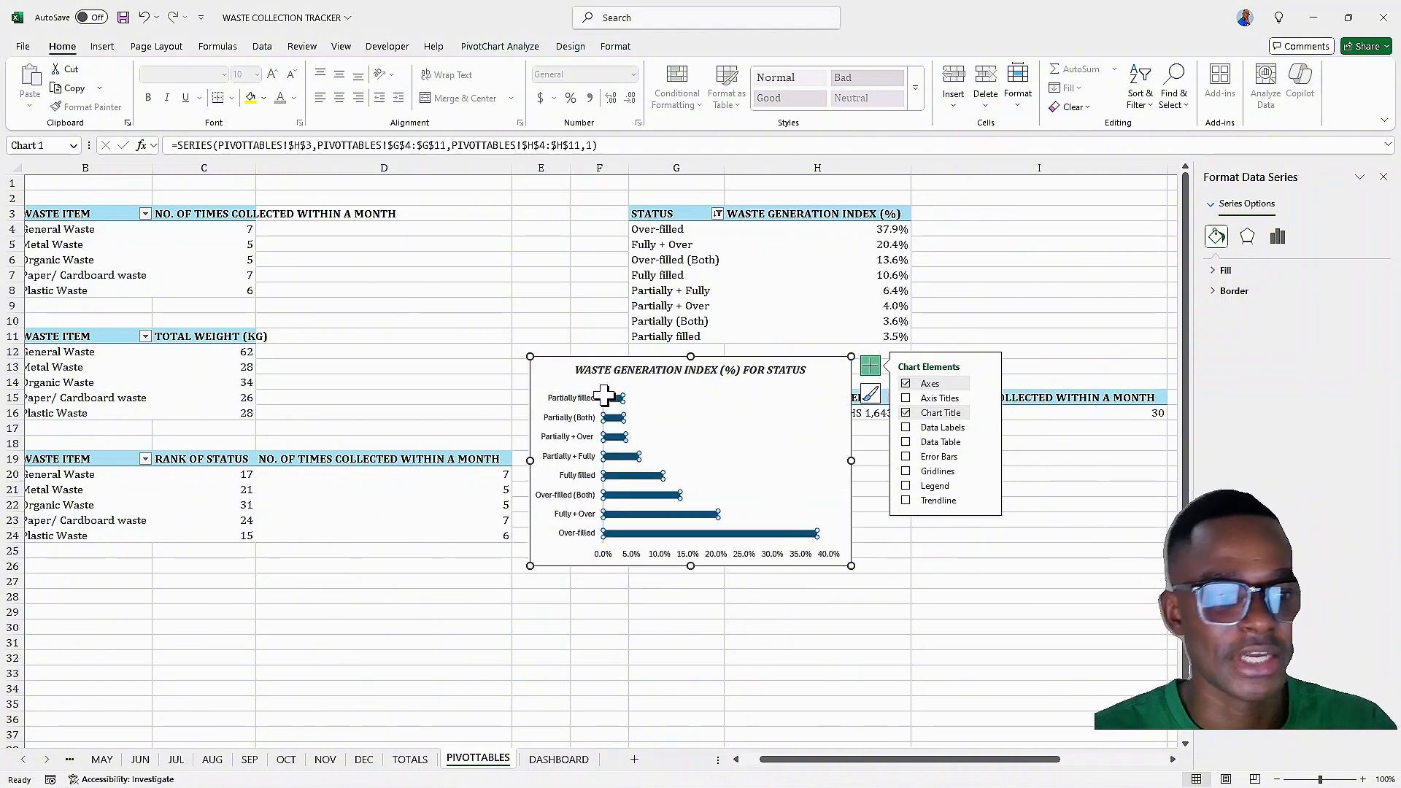
# Copy the bar chart and paste it onto the DASHBOARD sheet below the waste item rank table
pyautogui.click(545, 374)
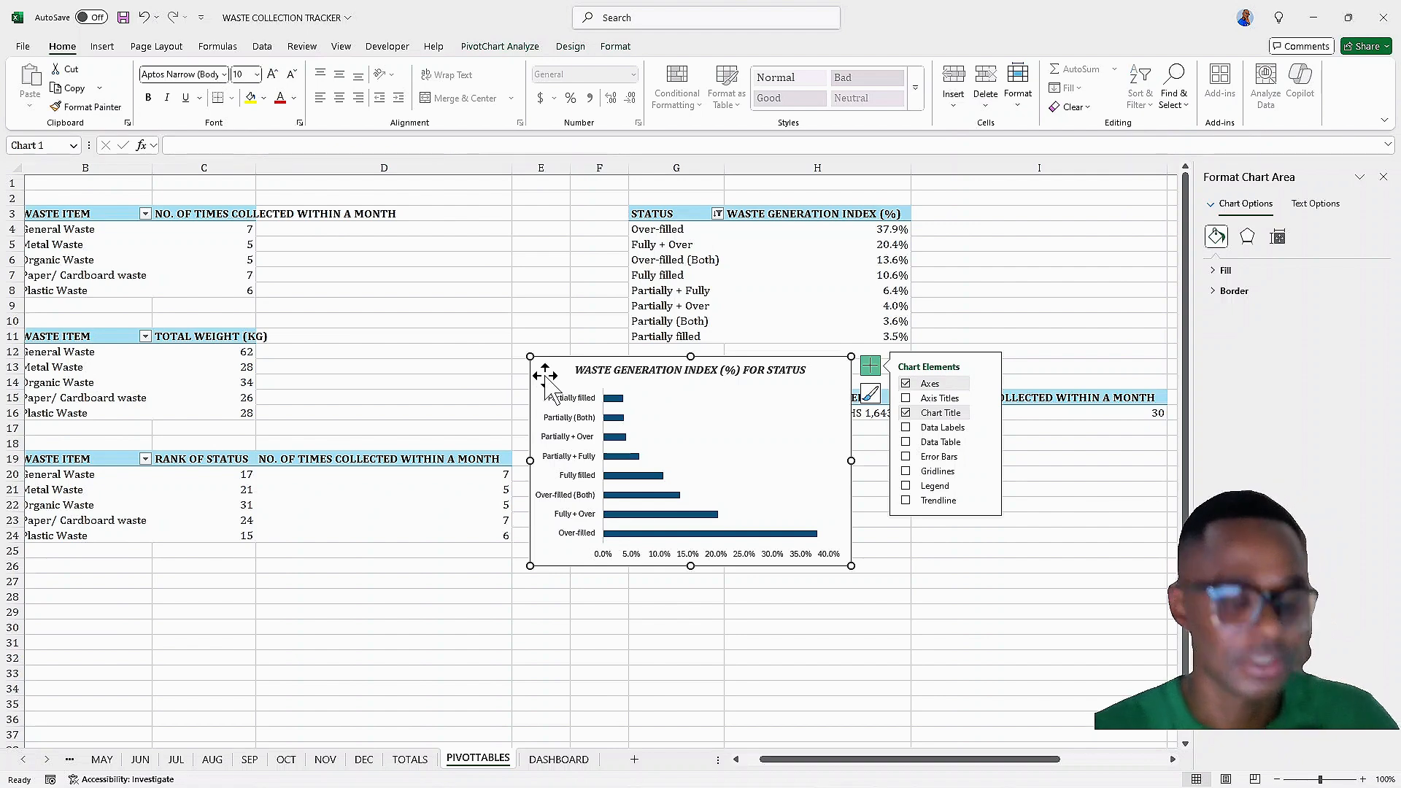
pyautogui.press('Delete')
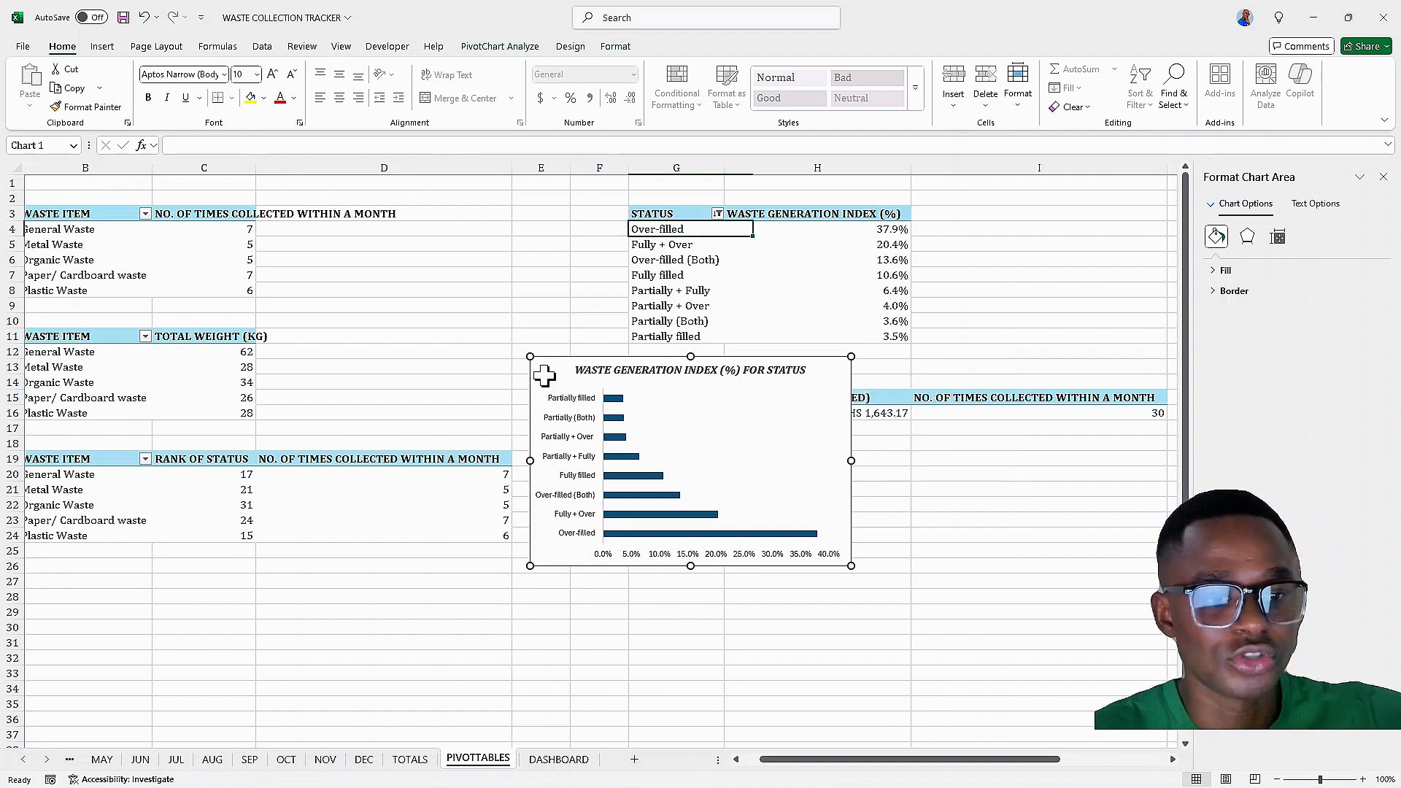
pyautogui.click(562, 760)
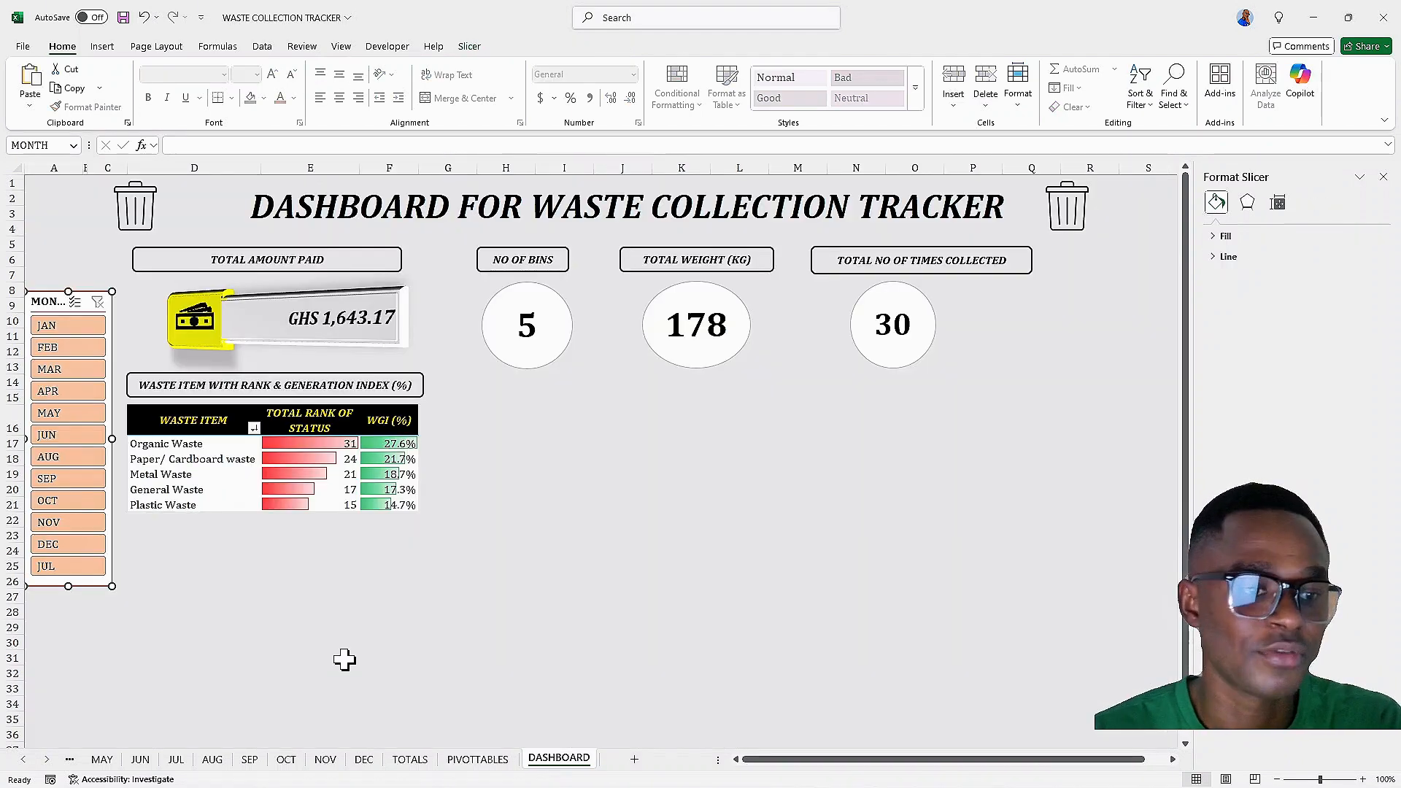
pyautogui.click(151, 549)
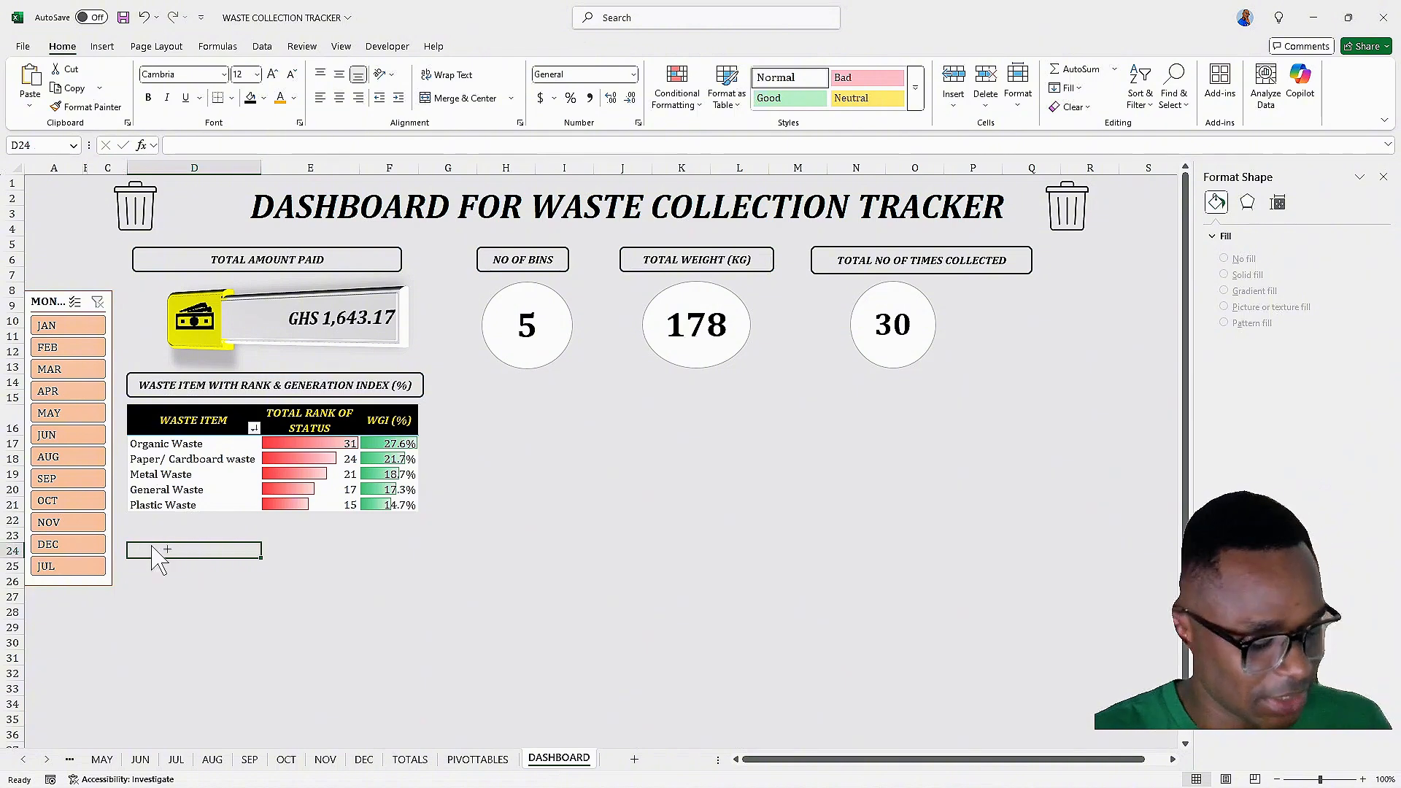
pyautogui.hotkey('ctrl', 'v')
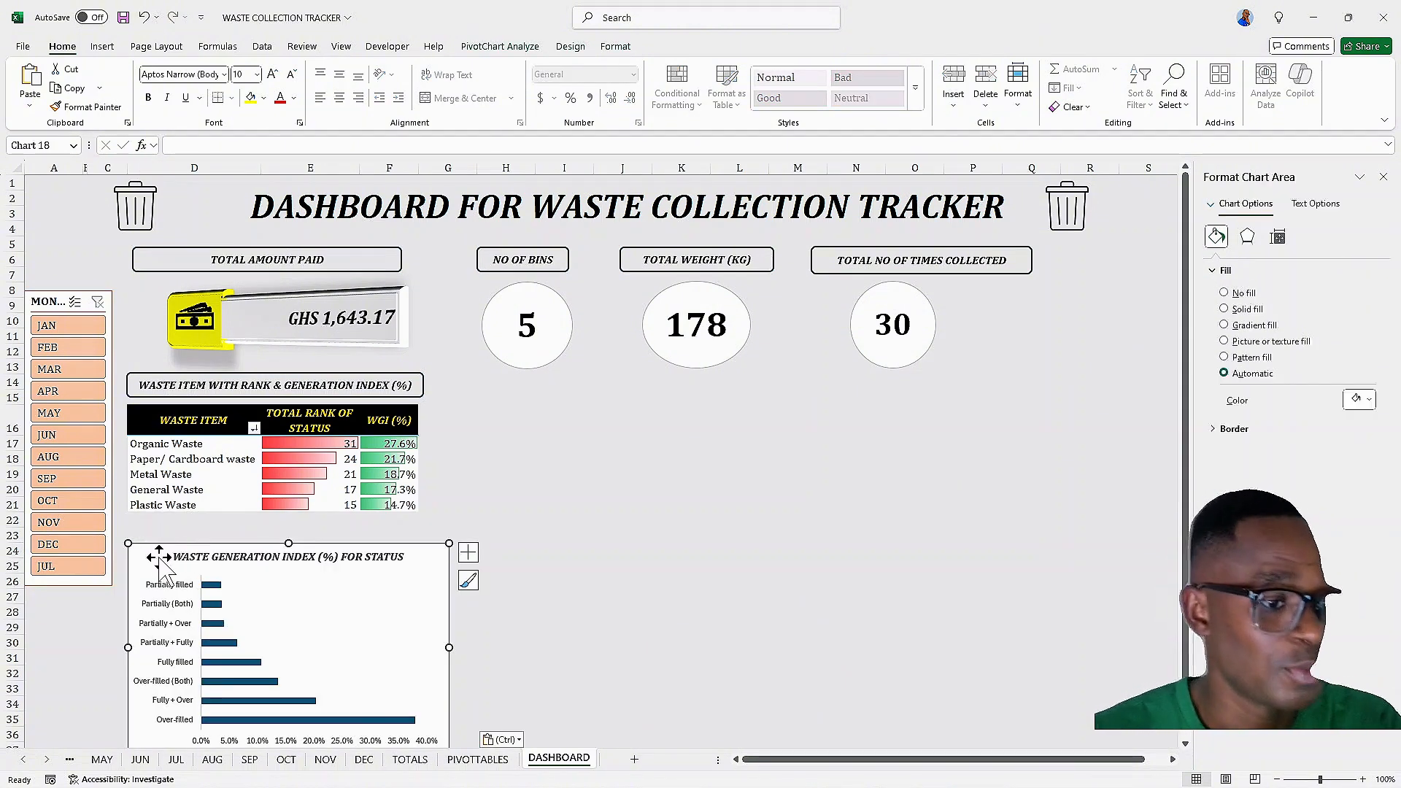
# Move the pasted chart under the table and resize it to match the table's width
pyautogui.moveTo(155, 557); pyautogui.dragTo(150, 540)
pyautogui.scroll(-3, 401, 558)
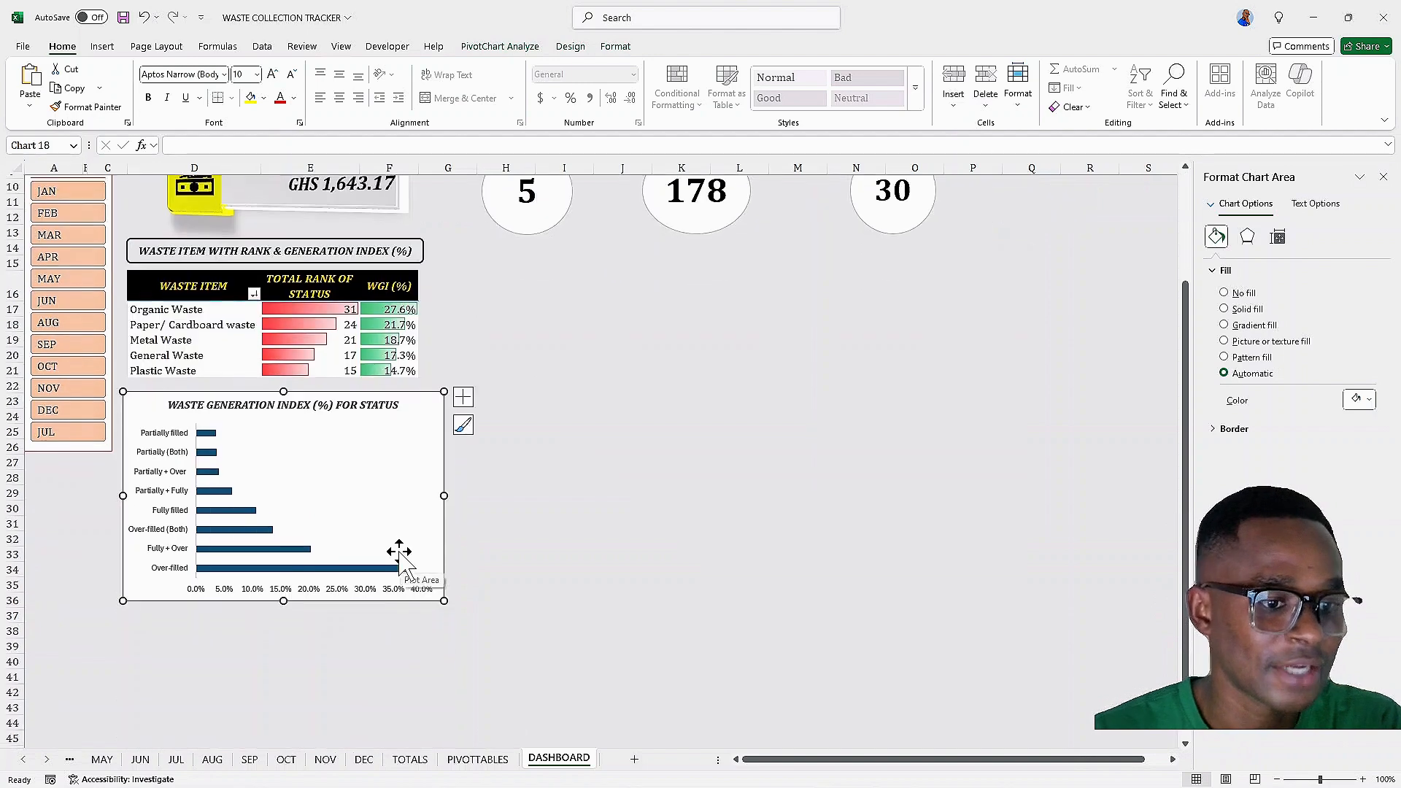
pyautogui.moveTo(284, 600); pyautogui.dragTo(283, 632)
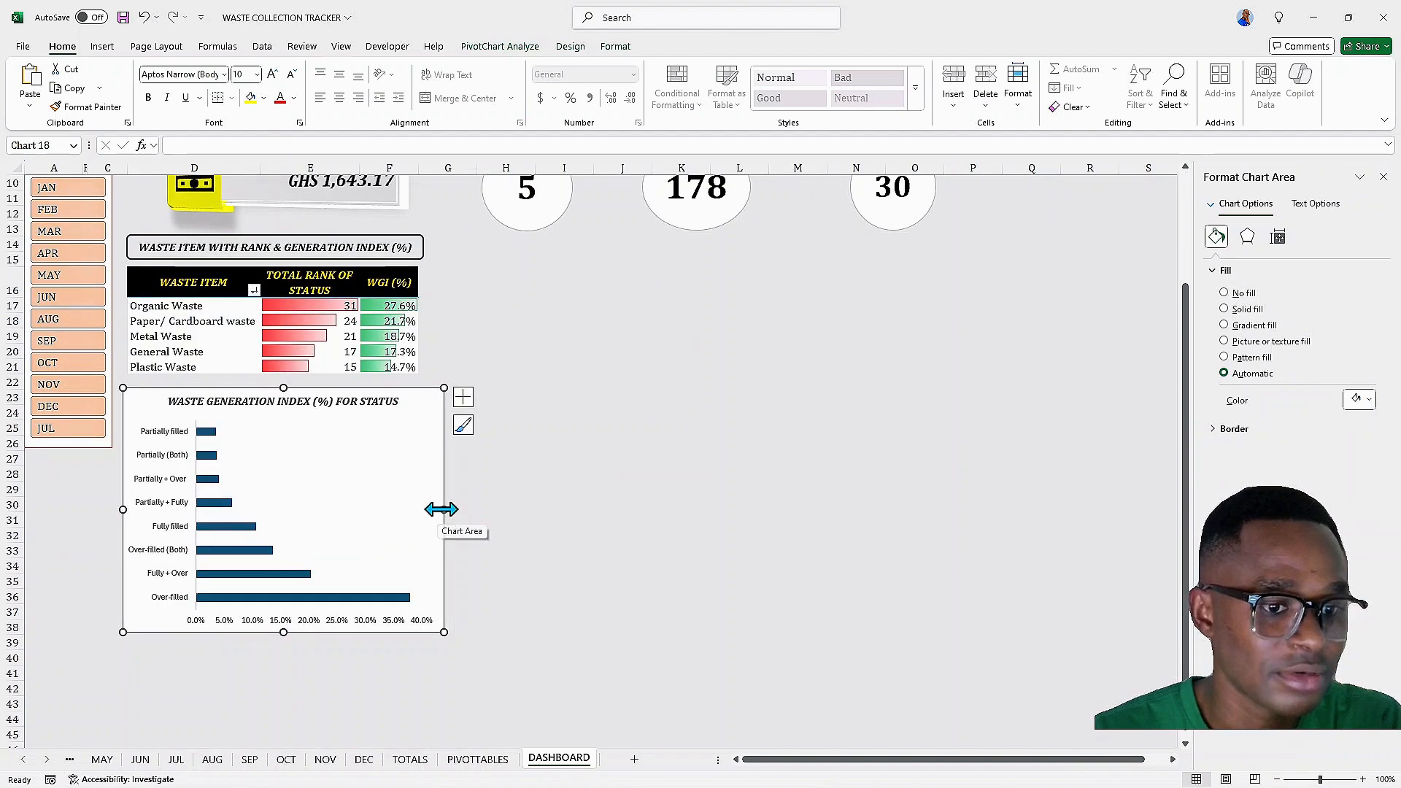
pyautogui.moveTo(443, 510); pyautogui.dragTo(415, 506)
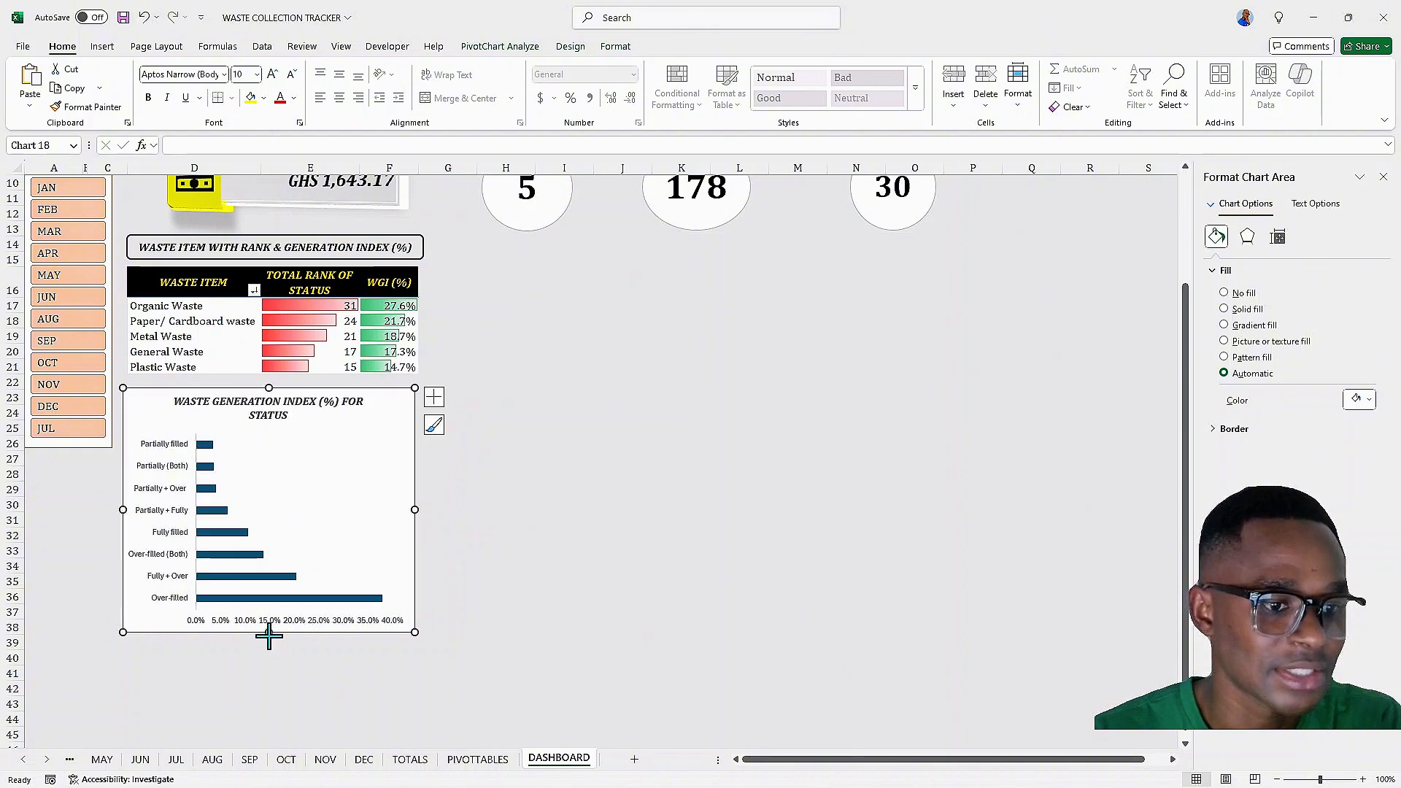
pyautogui.moveTo(269, 637); pyautogui.dragTo(267, 662)
# Test the month slicer by selecting several individual months, then clear the slicer filter
pyautogui.scroll(3, 252, 575)
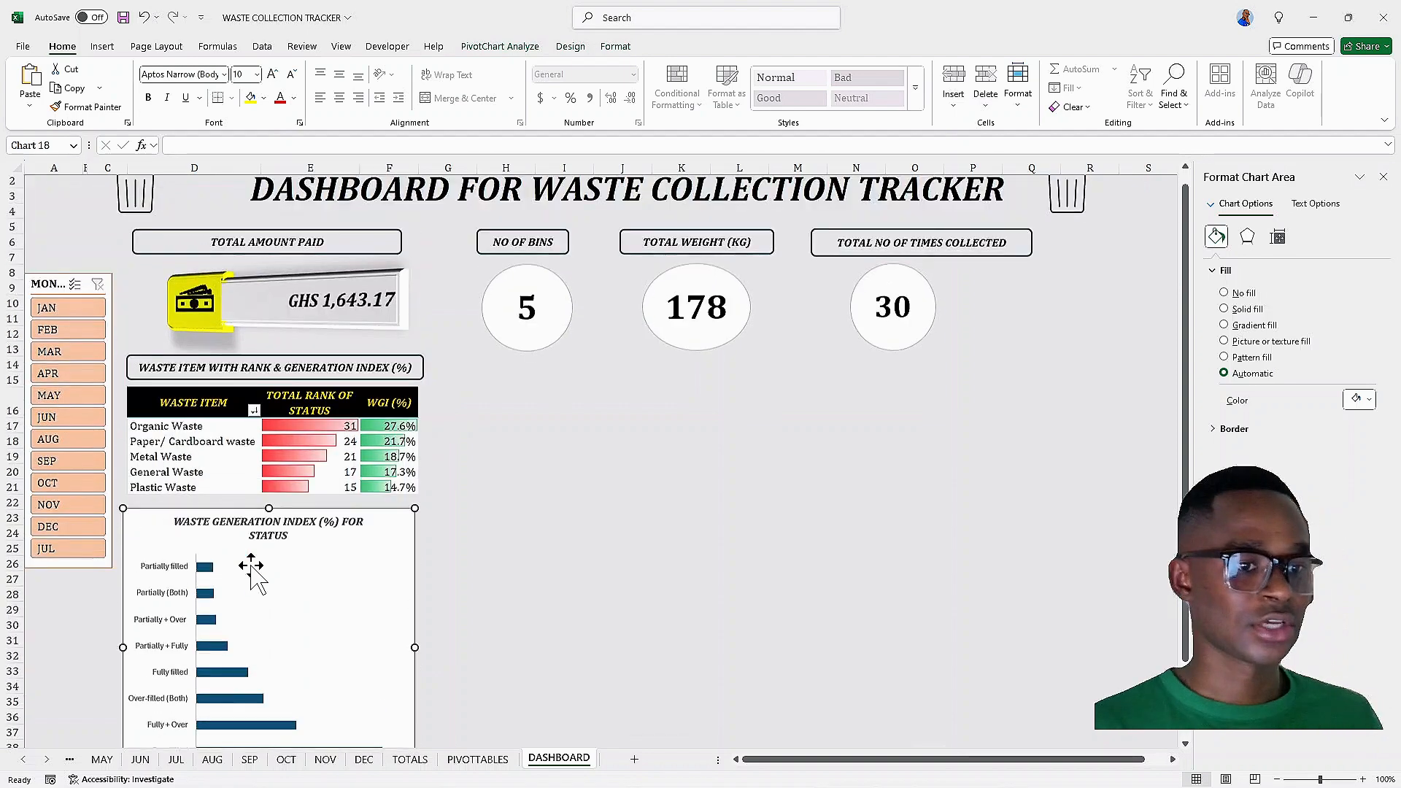
pyautogui.scroll(-1, 251, 569)
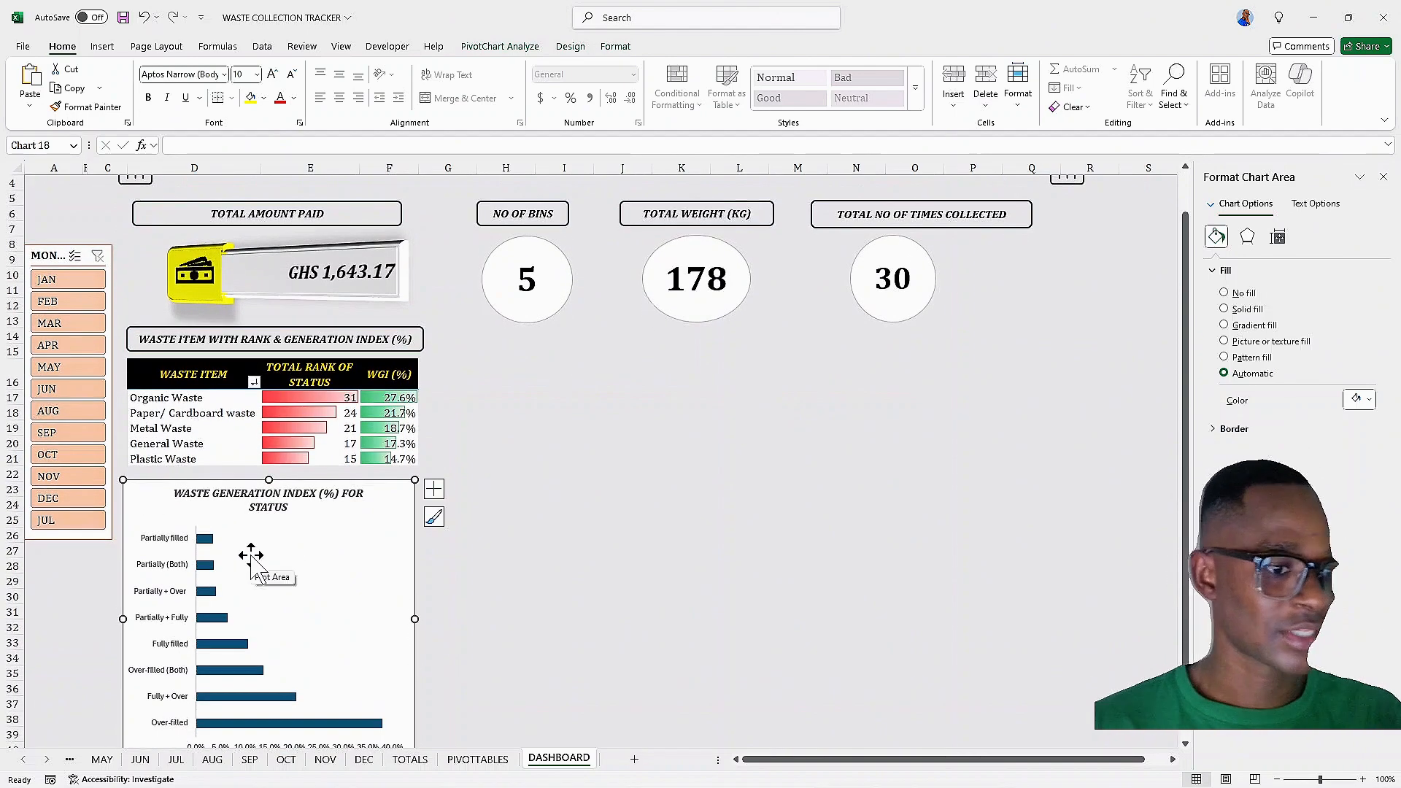
pyautogui.scroll(-1, 251, 554)
pyautogui.click(67, 234)
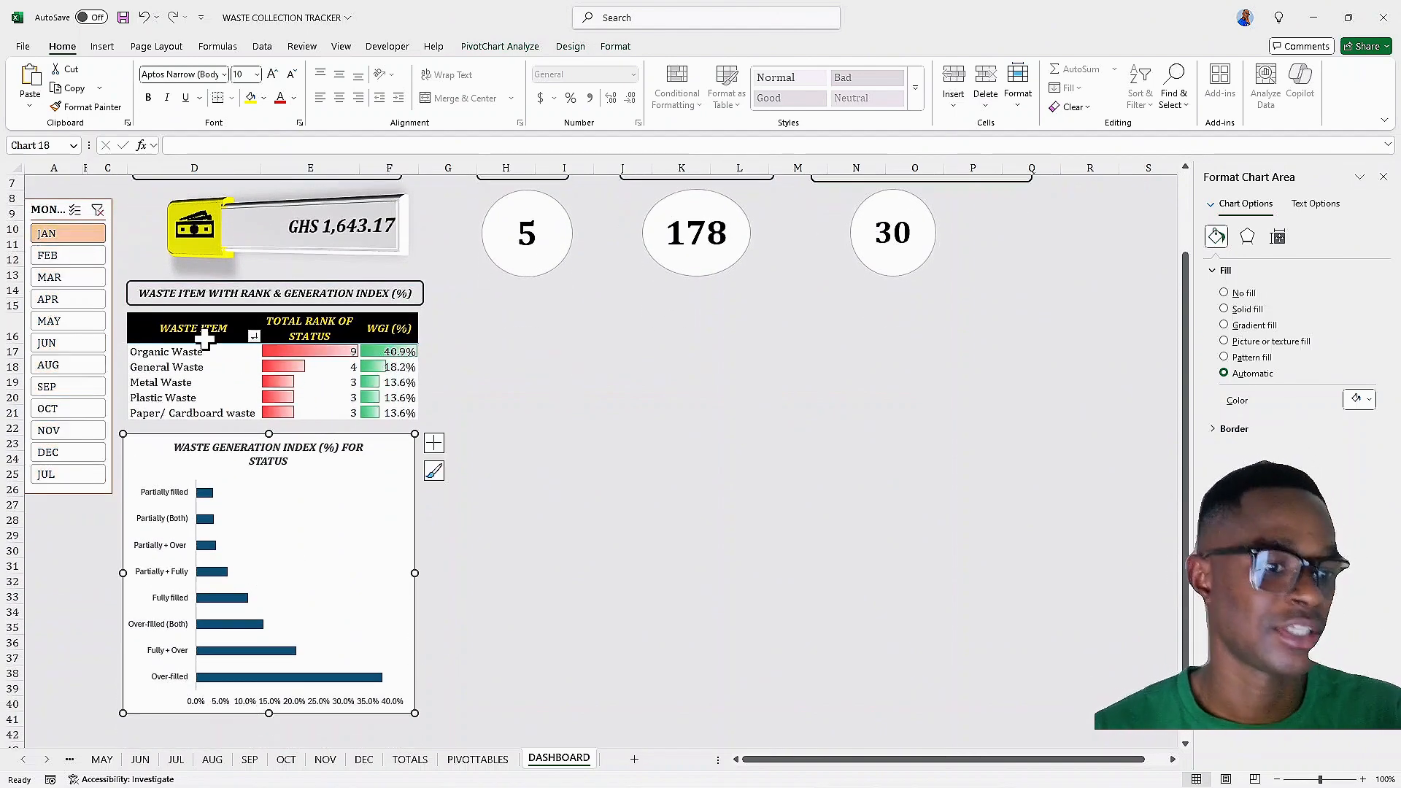
pyautogui.click(81, 343)
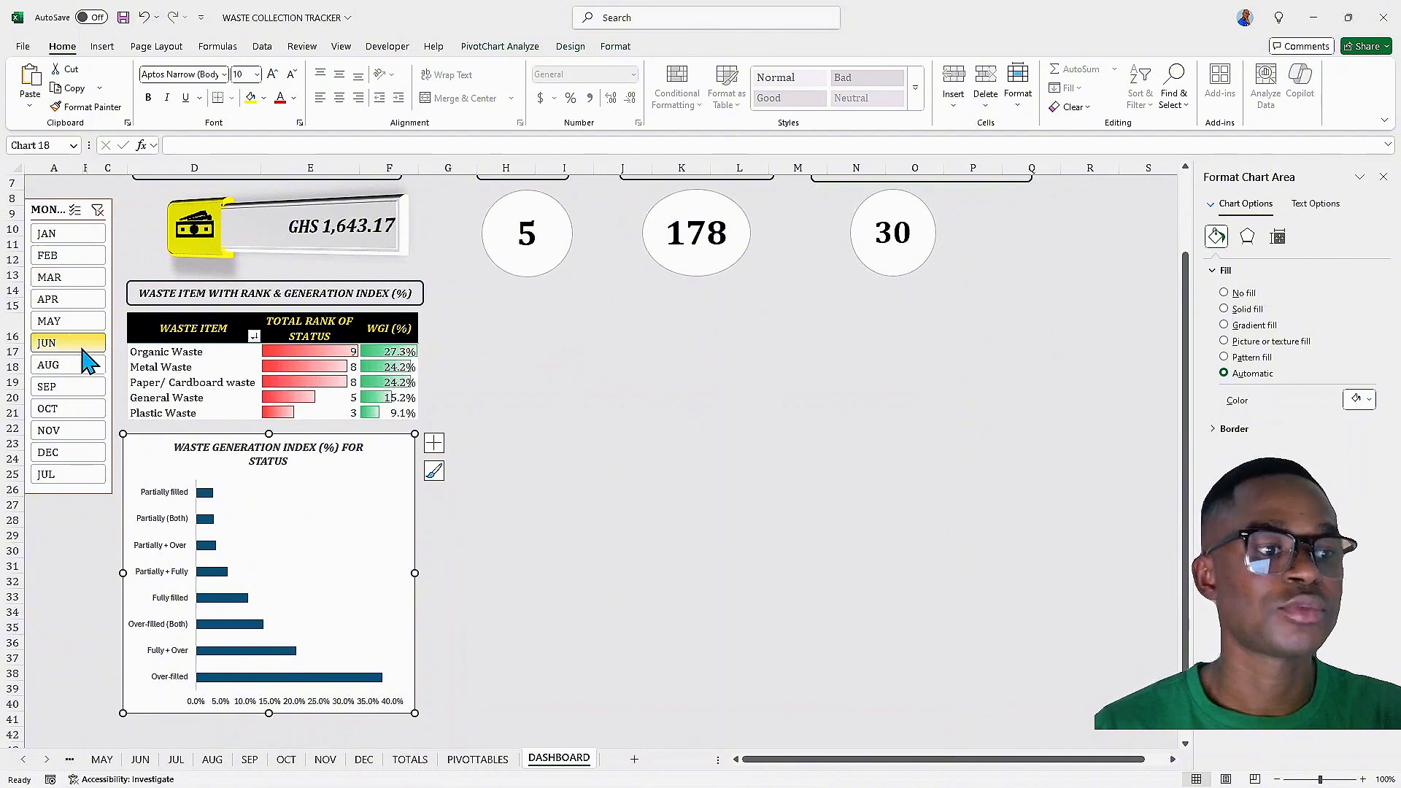
pyautogui.click(64, 303)
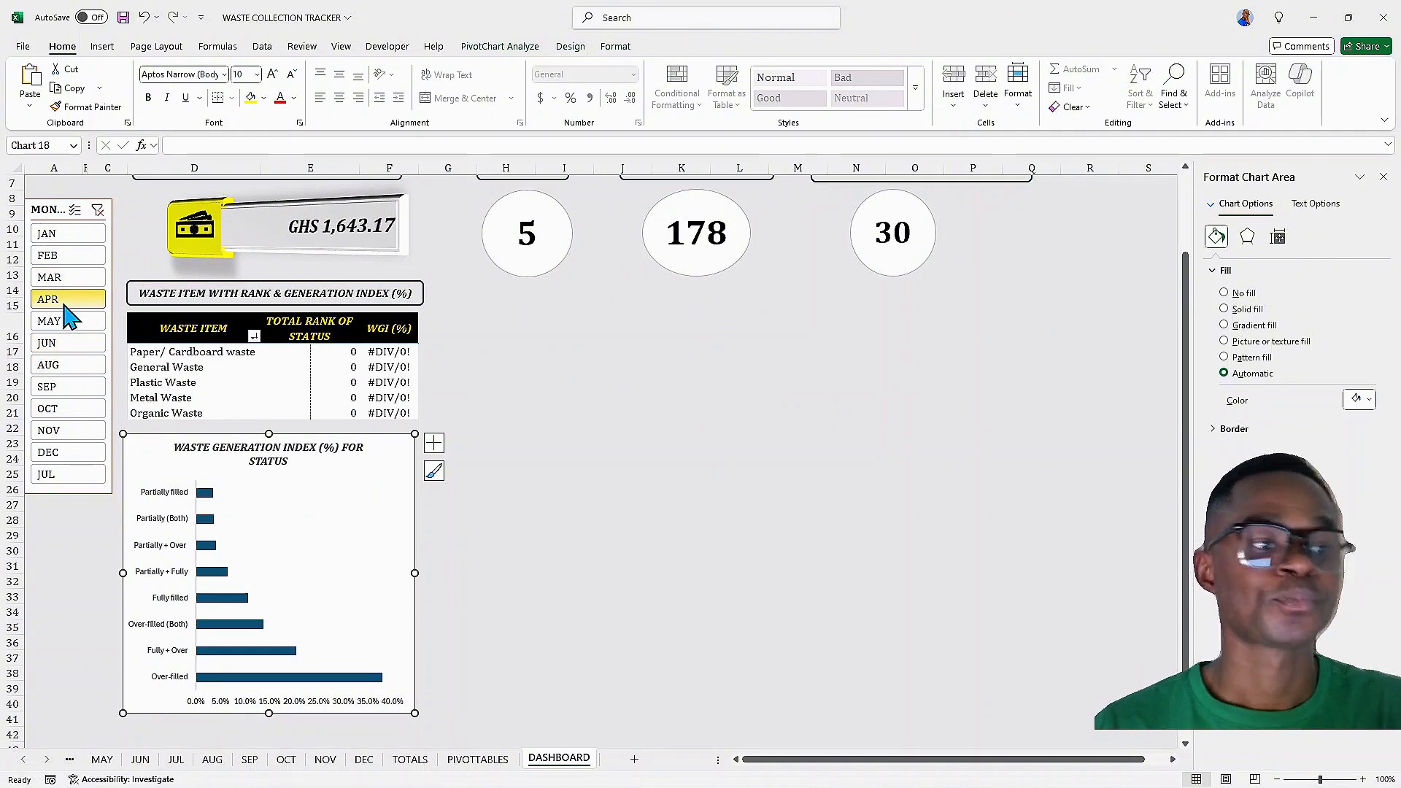
pyautogui.click(67, 257)
pyautogui.click(66, 234)
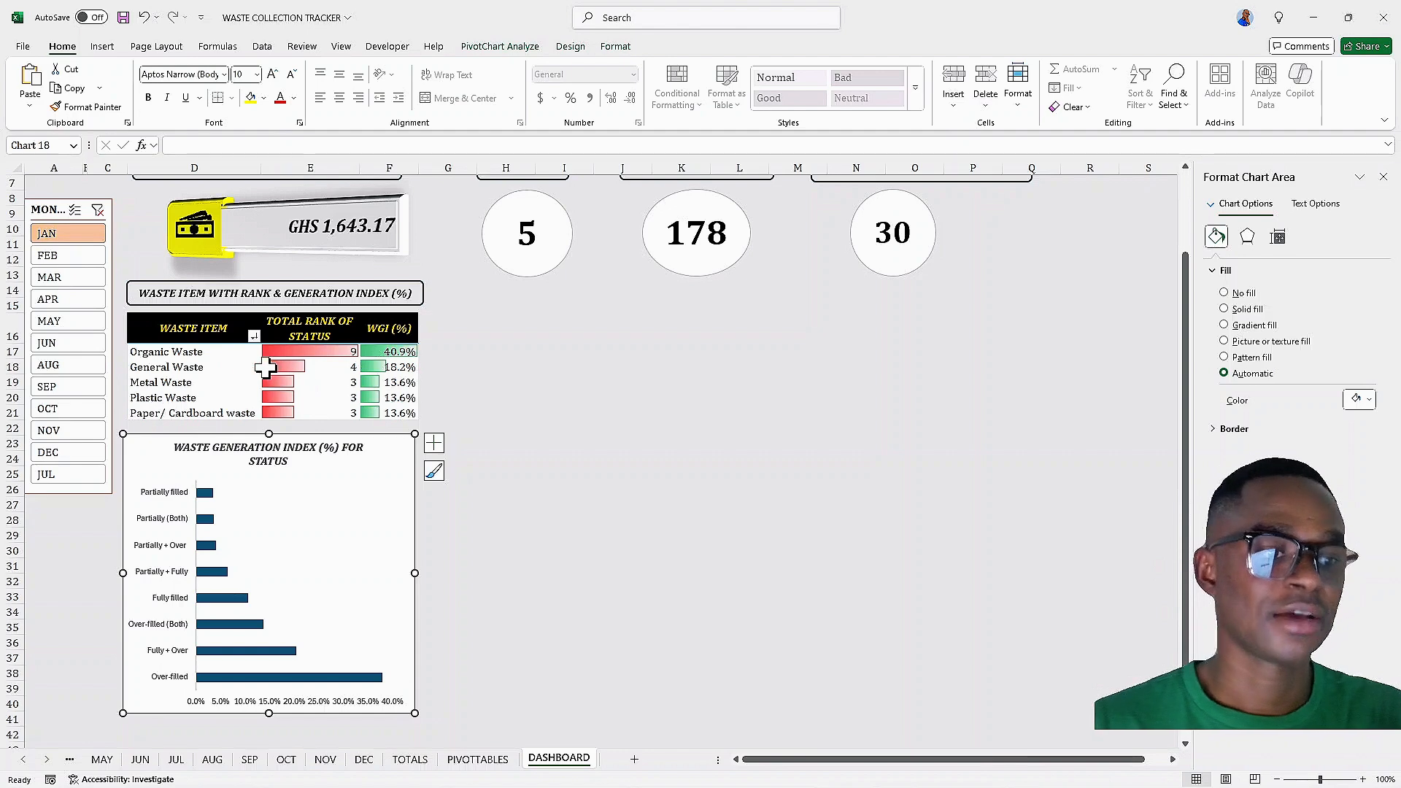
pyautogui.click(98, 210)
pyautogui.scroll(-2, 257, 385)
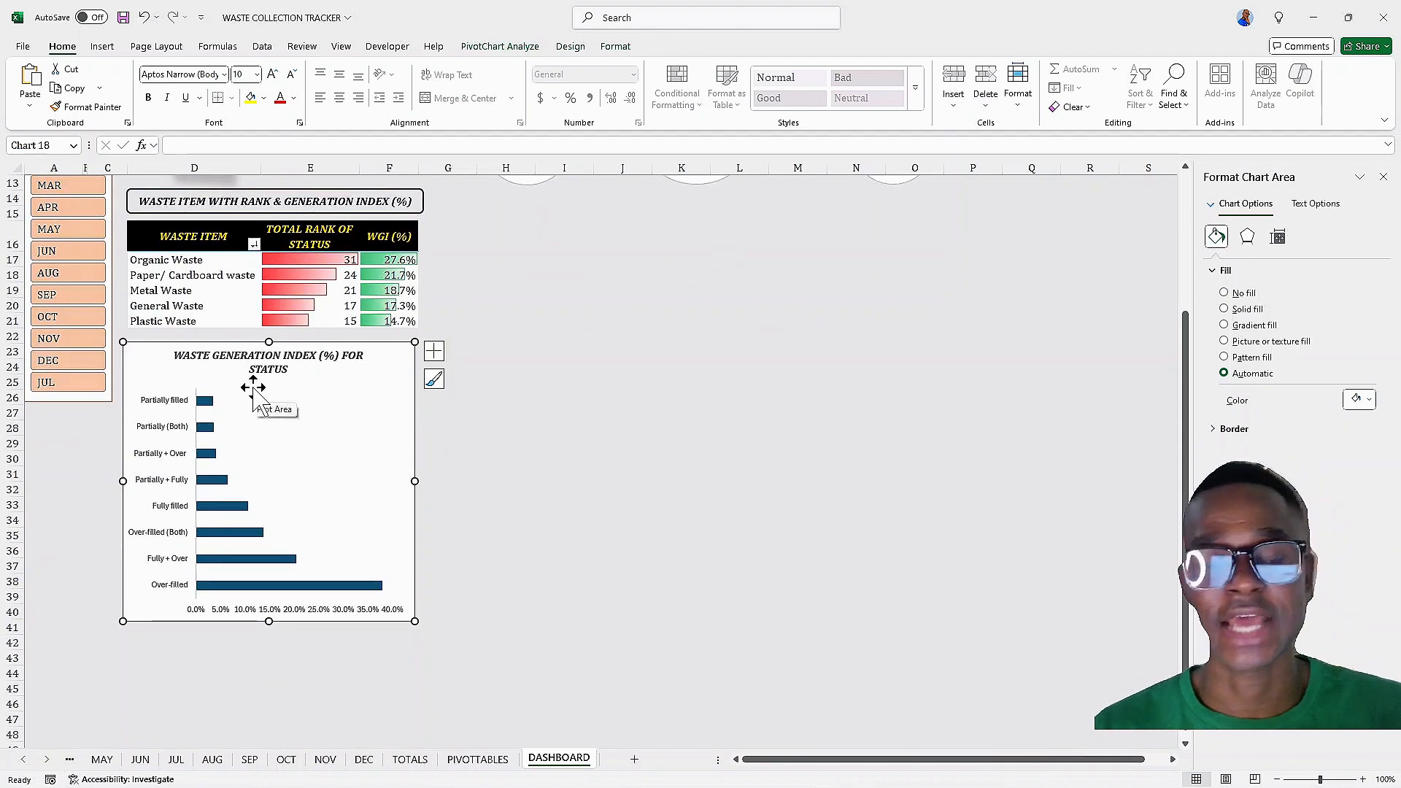
pyautogui.scroll(3, 259, 400)
pyautogui.scroll(1, 256, 391)
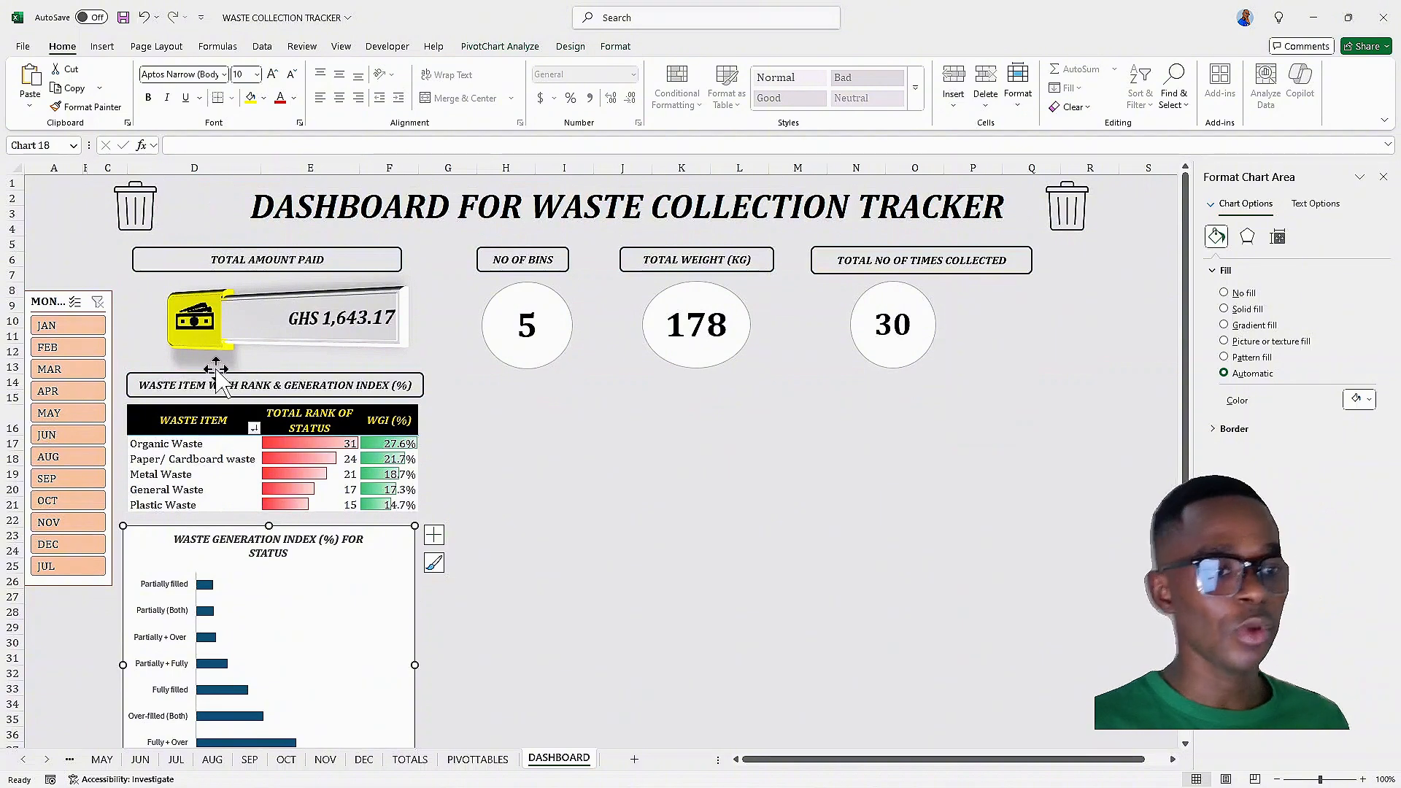
pyautogui.click(191, 350)
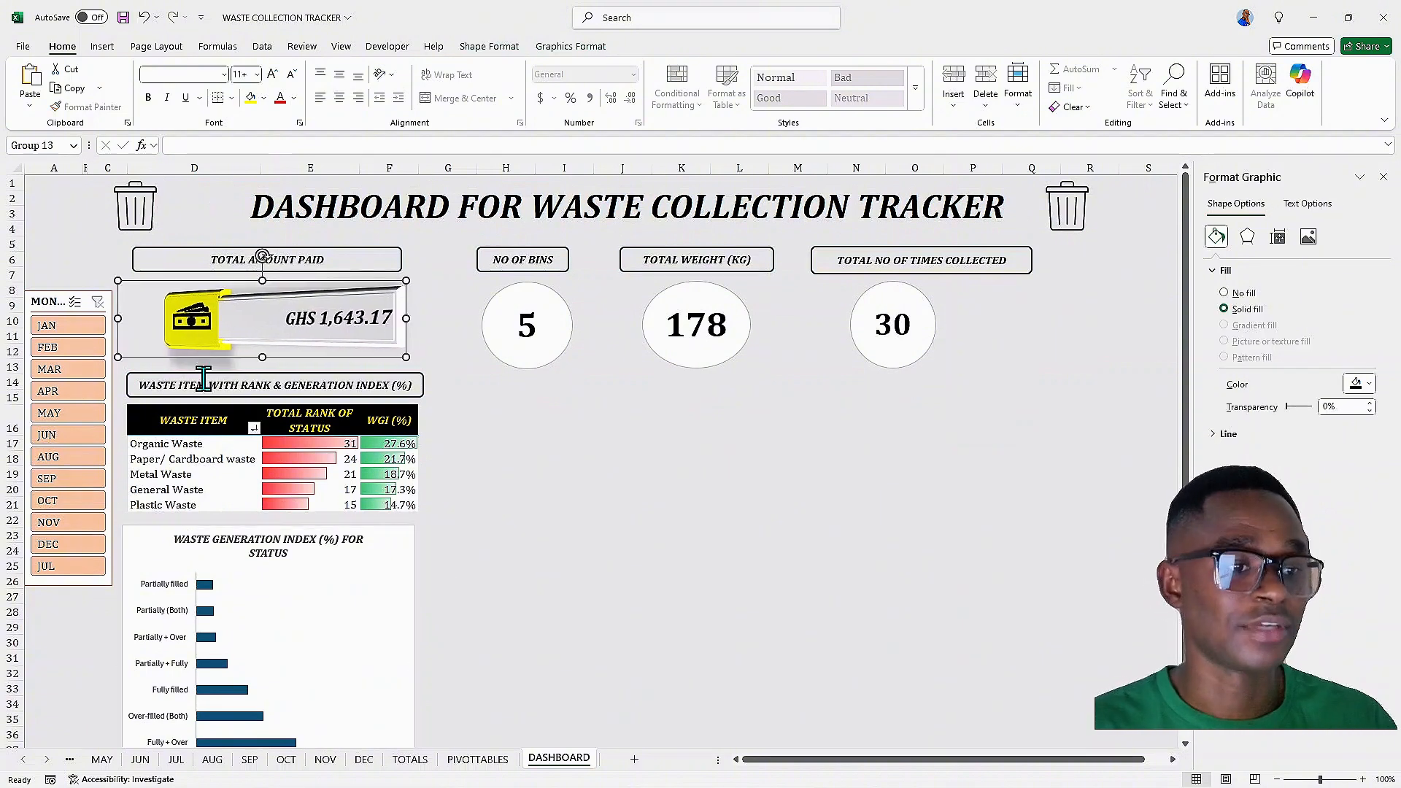
pyautogui.click(480, 489)
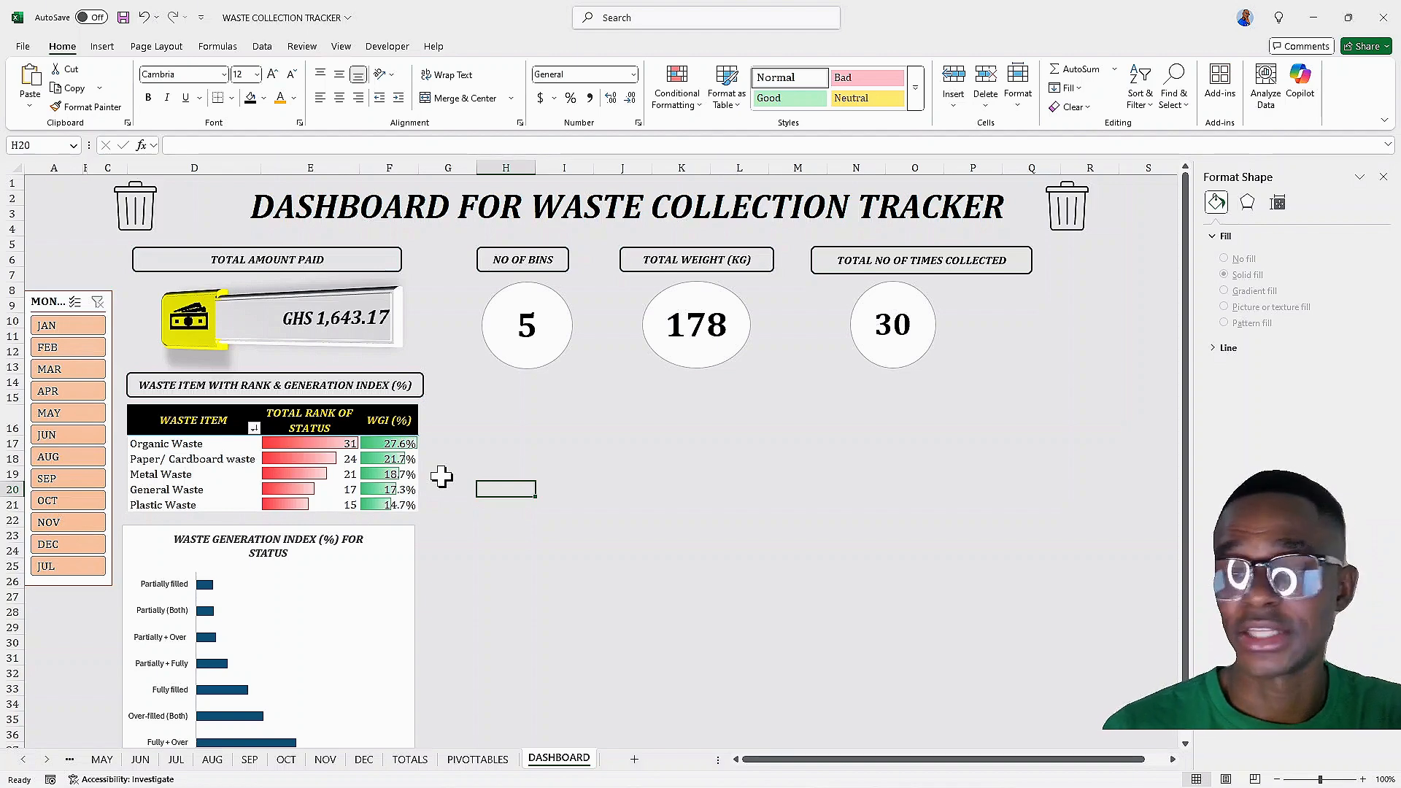
# Insert a doughnut pivot chart from the waste item collection-count pivot table and hide all its field buttons
pyautogui.click(478, 759)
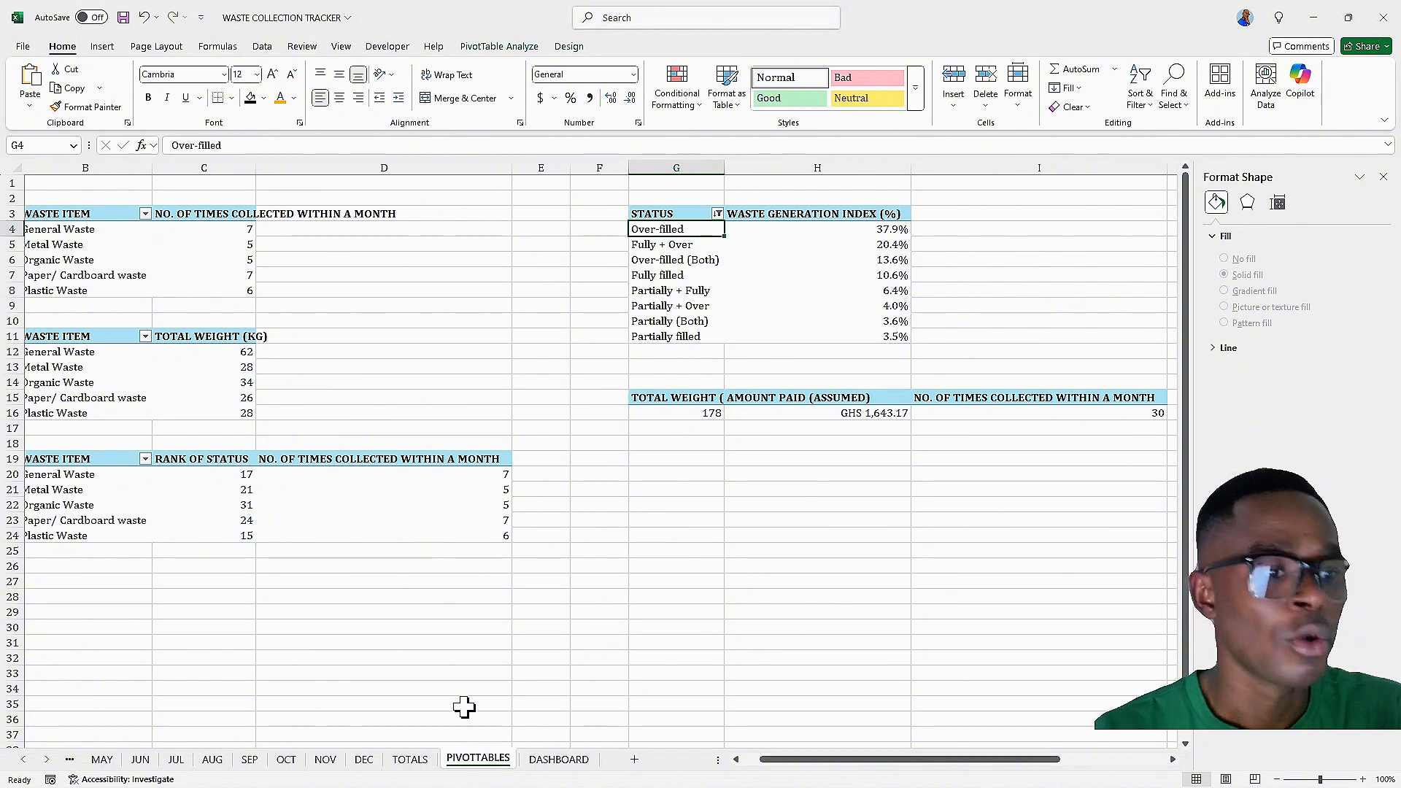
pyautogui.moveTo(800, 760); pyautogui.dragTo(782, 760)
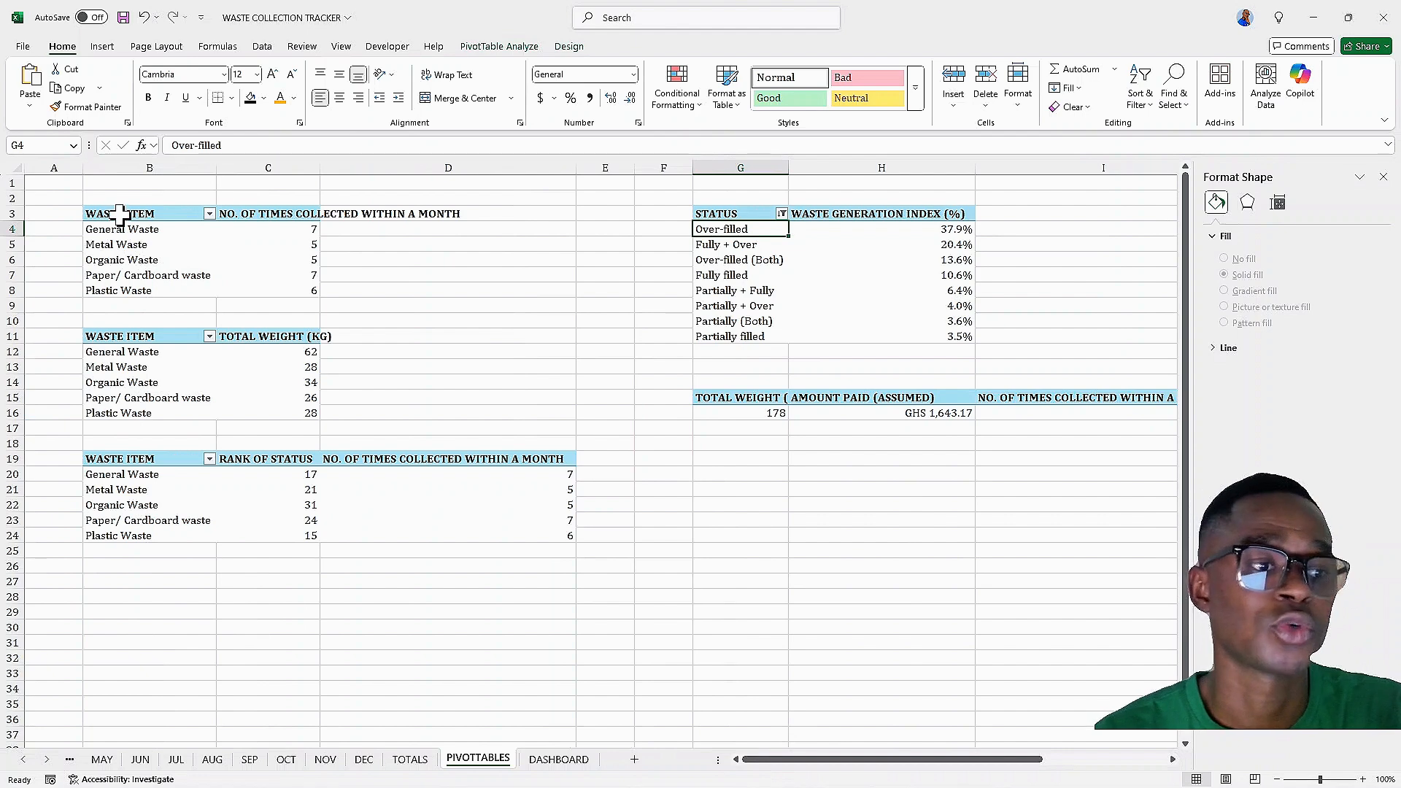
pyautogui.click(118, 249)
pyautogui.click(129, 260)
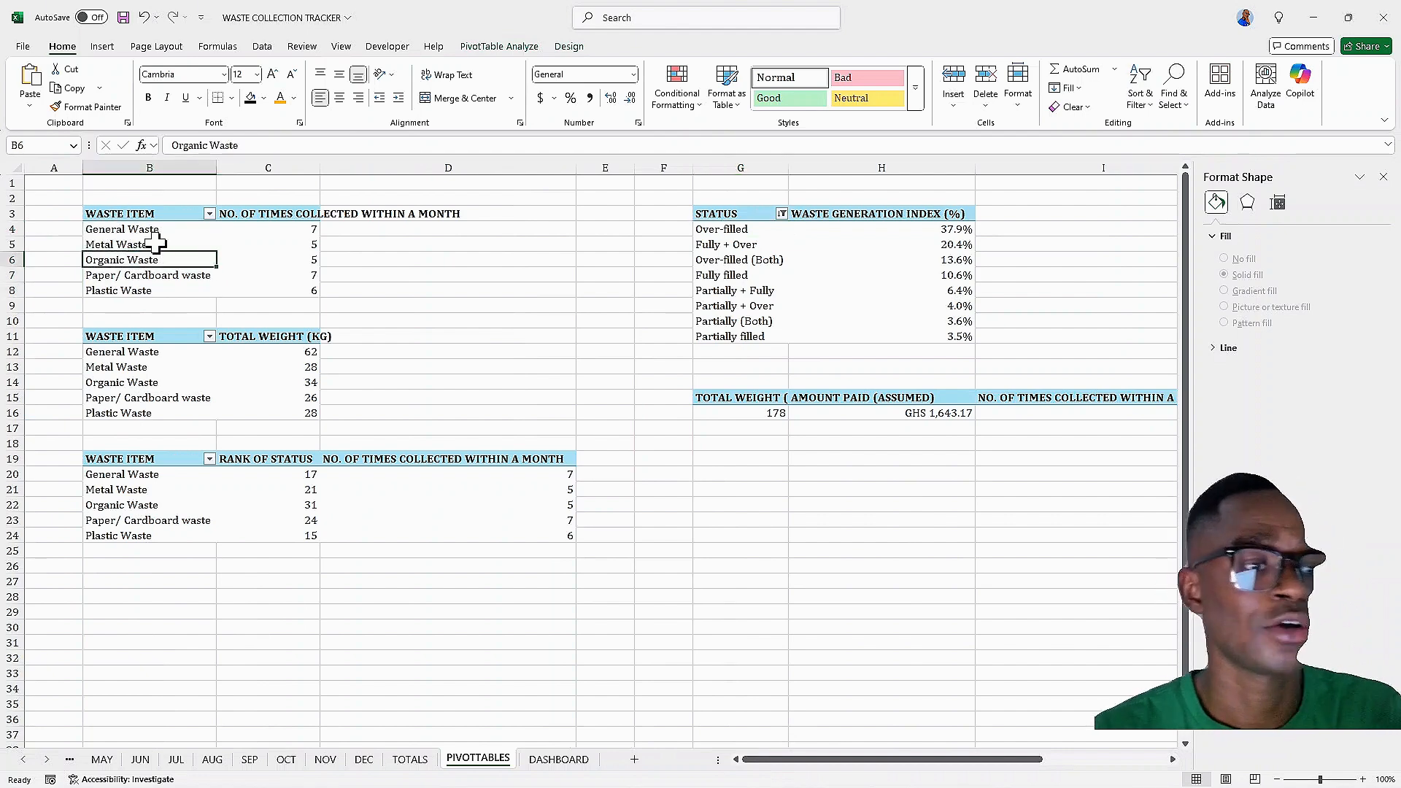
pyautogui.click(511, 48)
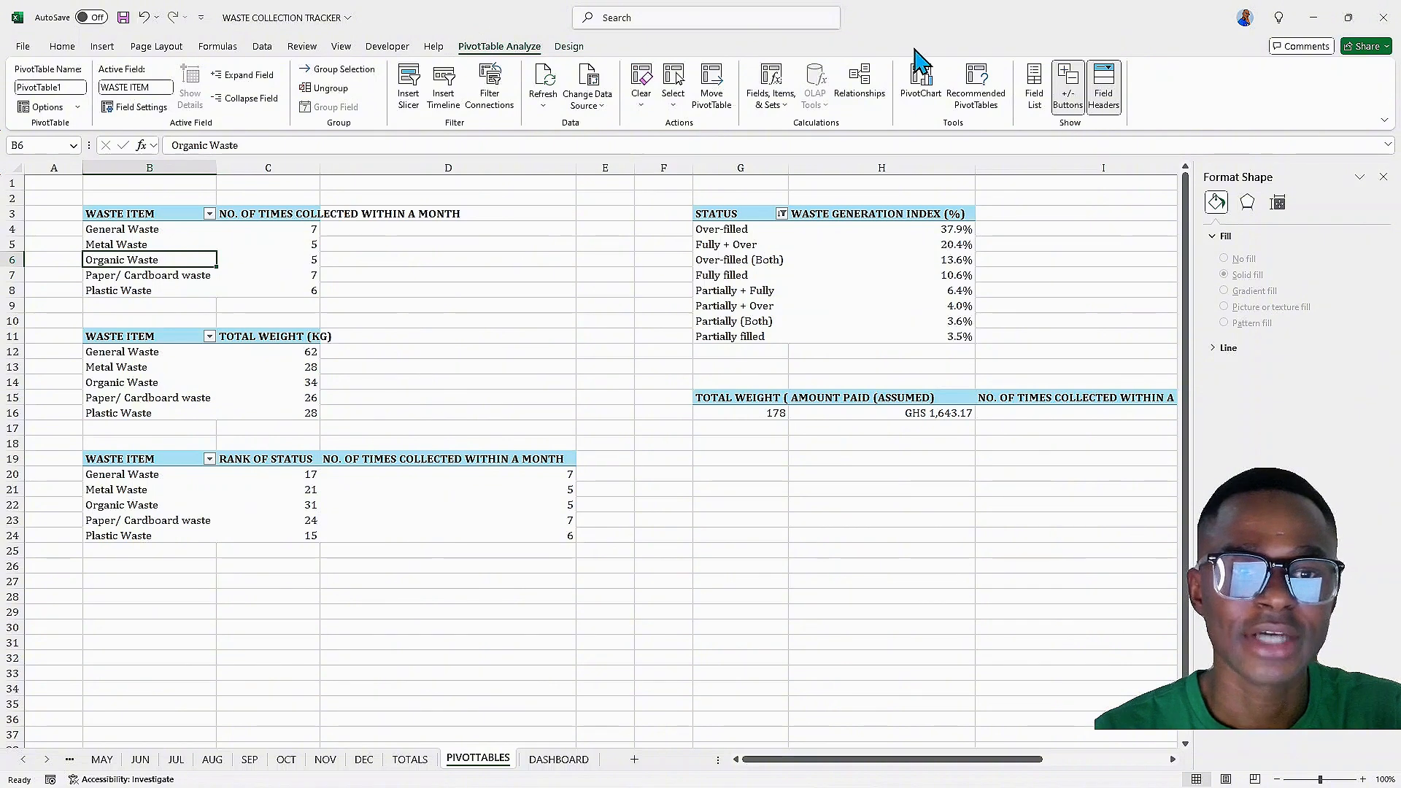
pyautogui.click(923, 80)
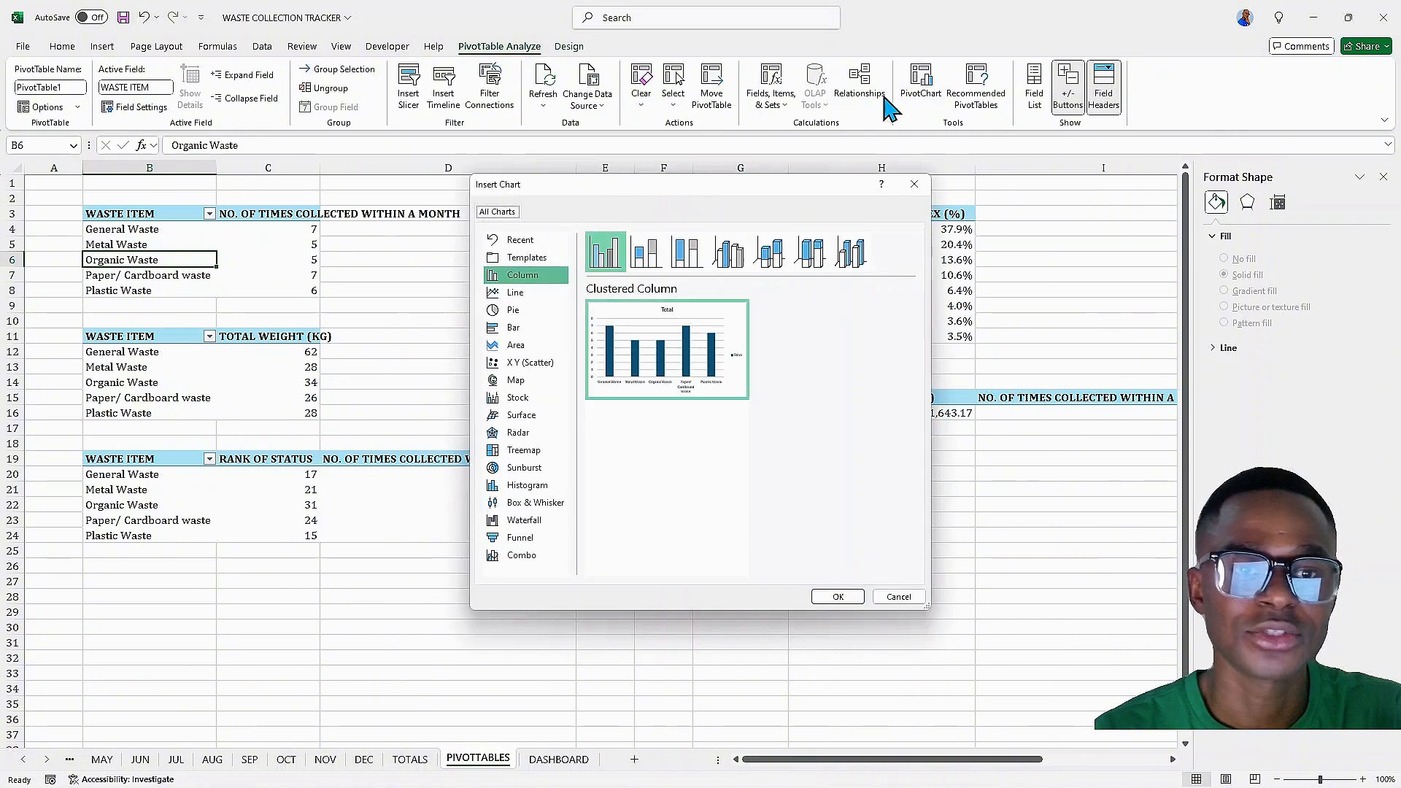
pyautogui.click(527, 321)
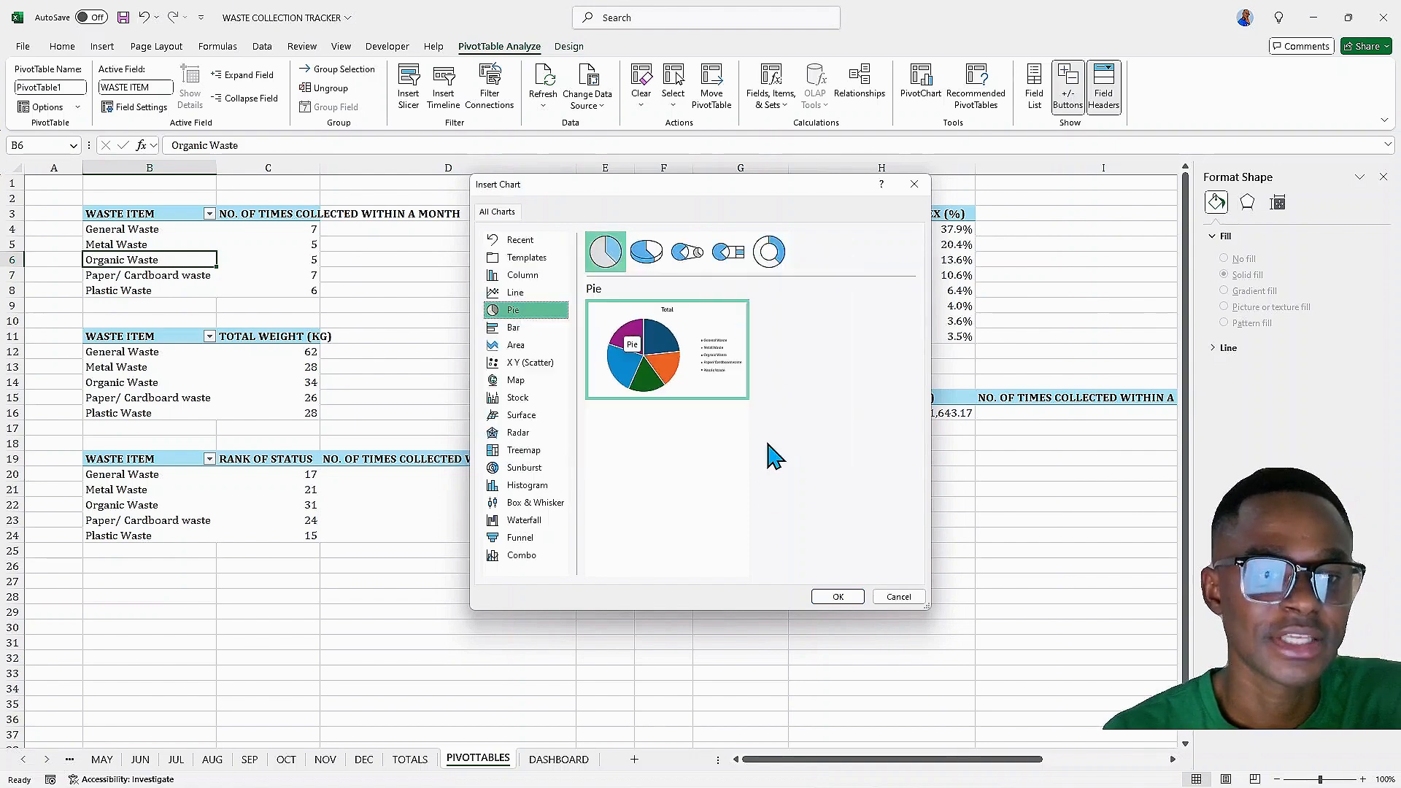
pyautogui.click(770, 253)
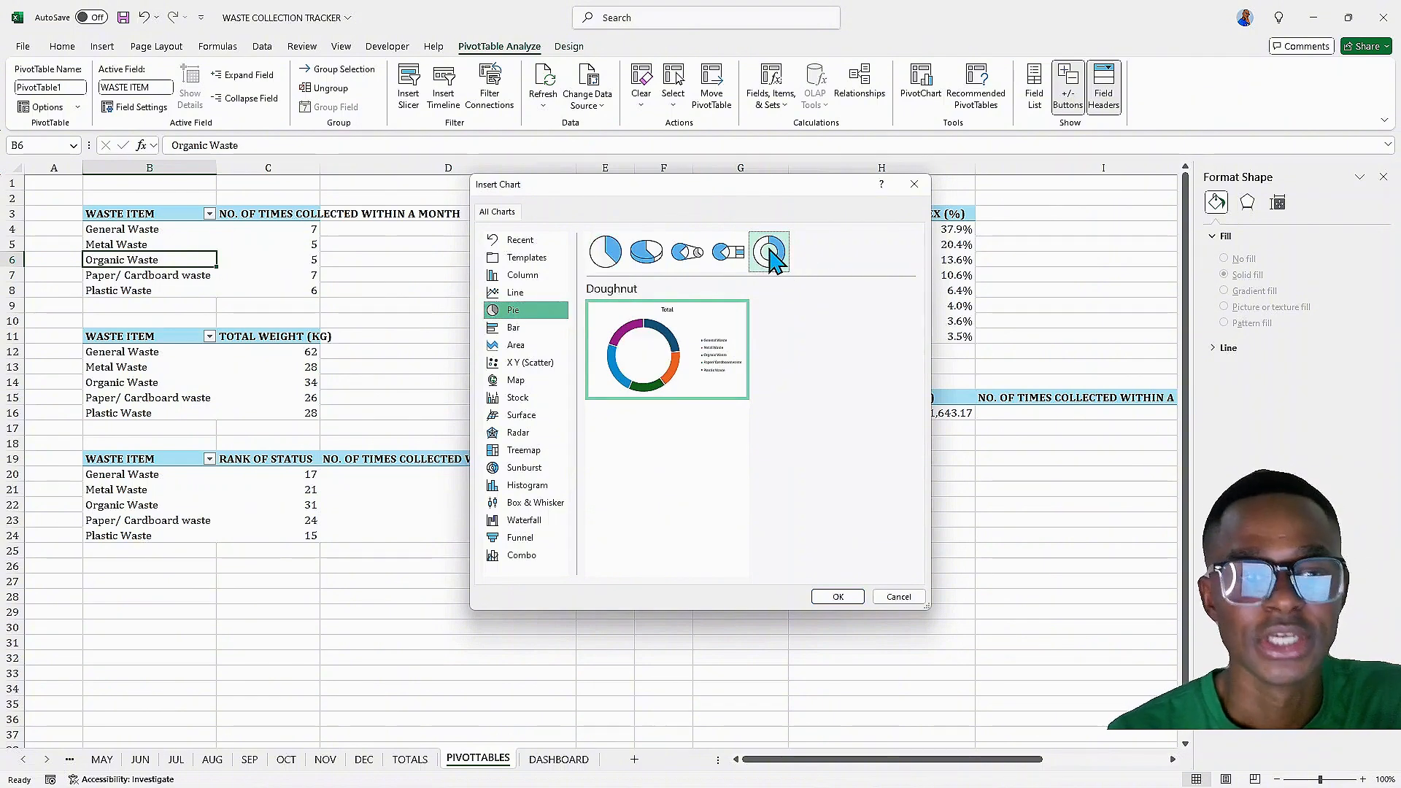
pyautogui.click(838, 597)
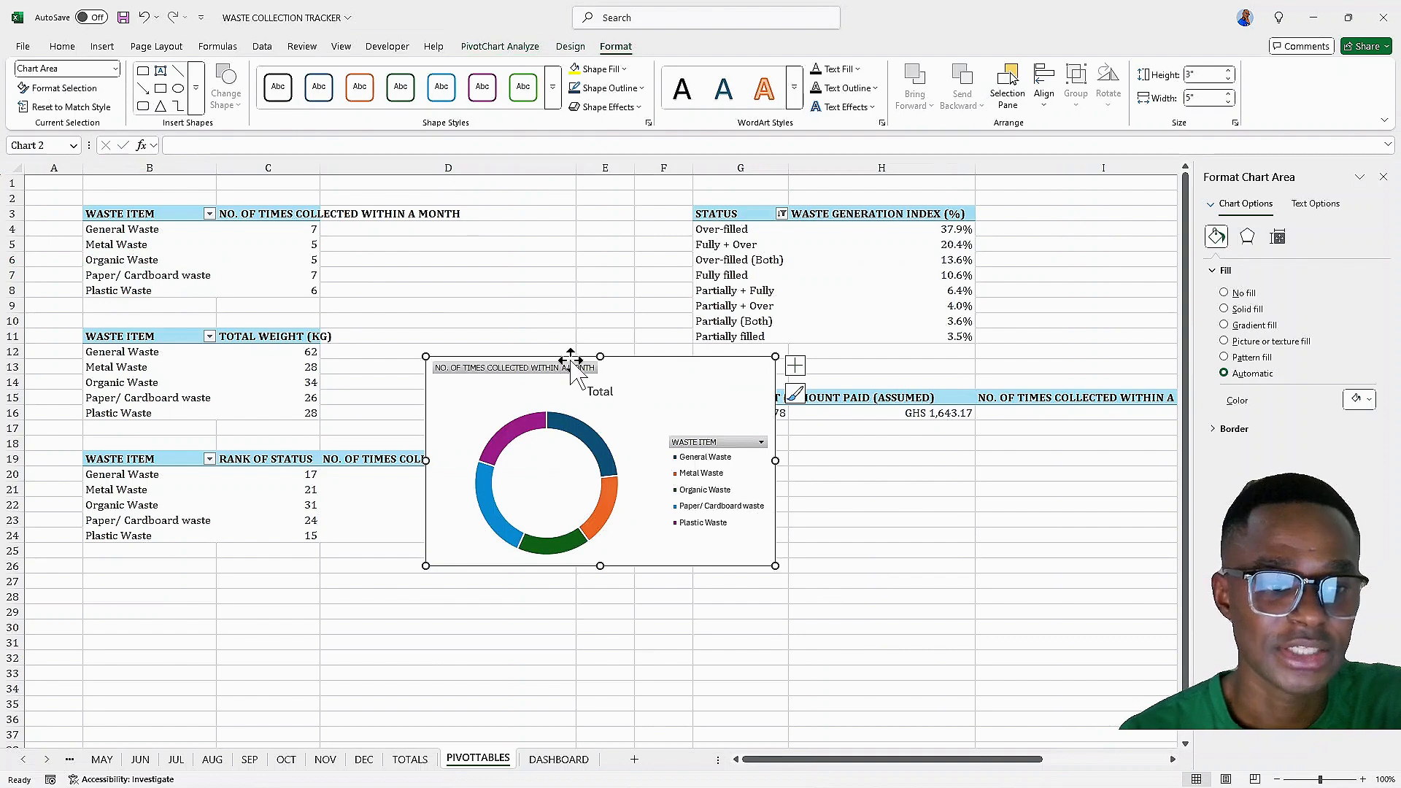
pyautogui.rightClick(543, 369)
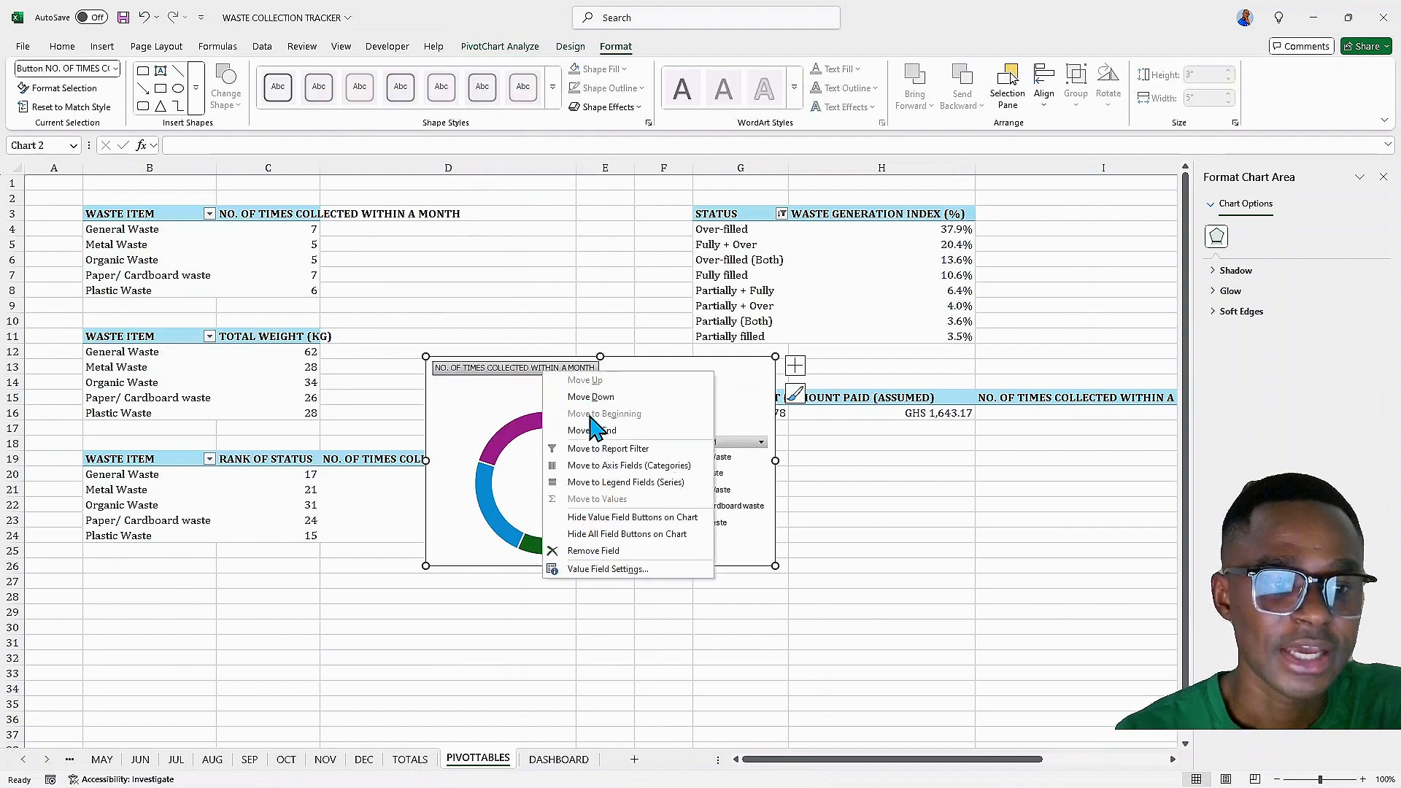
pyautogui.click(581, 533)
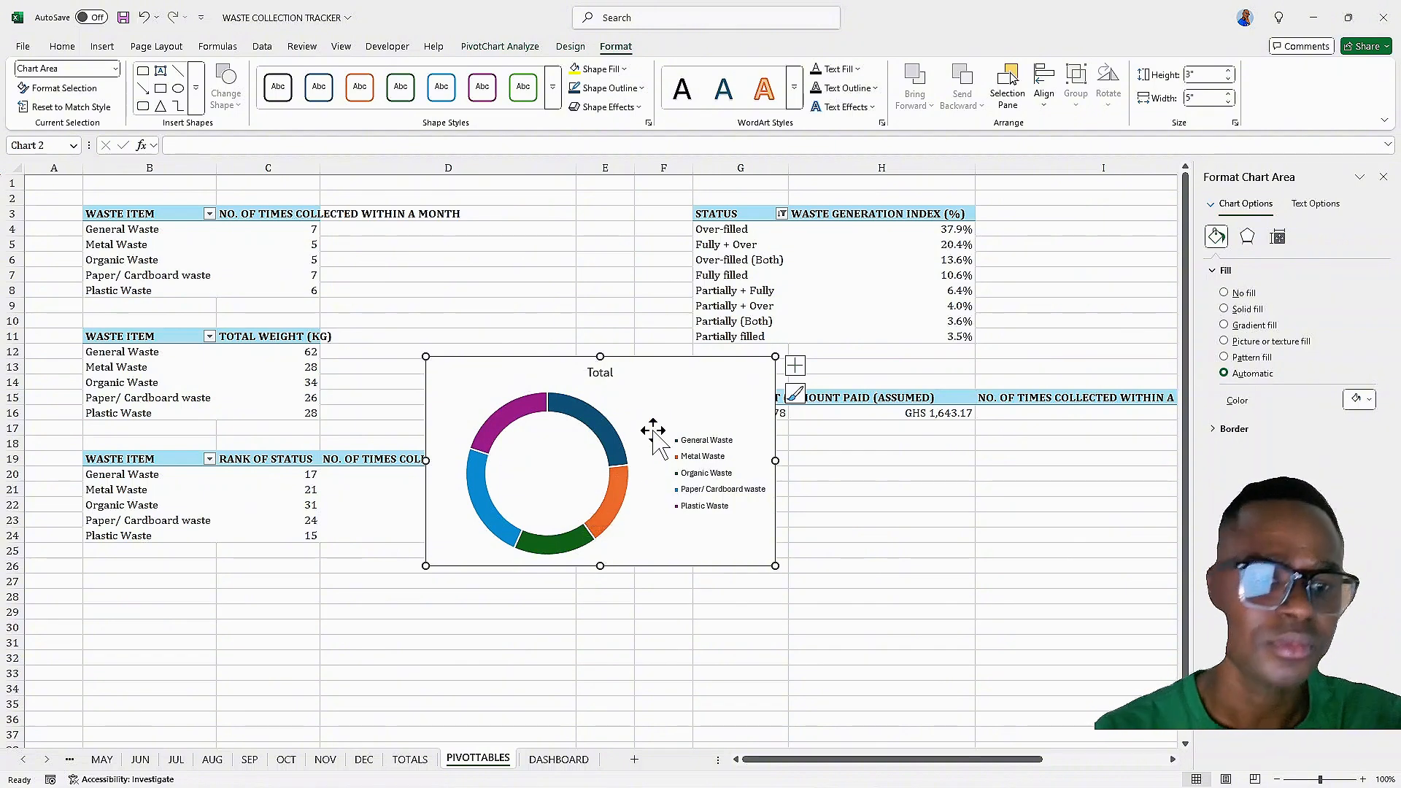
# Rename the doughnut chart title to "TOTAL NO OF TIMES COLLECTED"
pyautogui.click(602, 372)
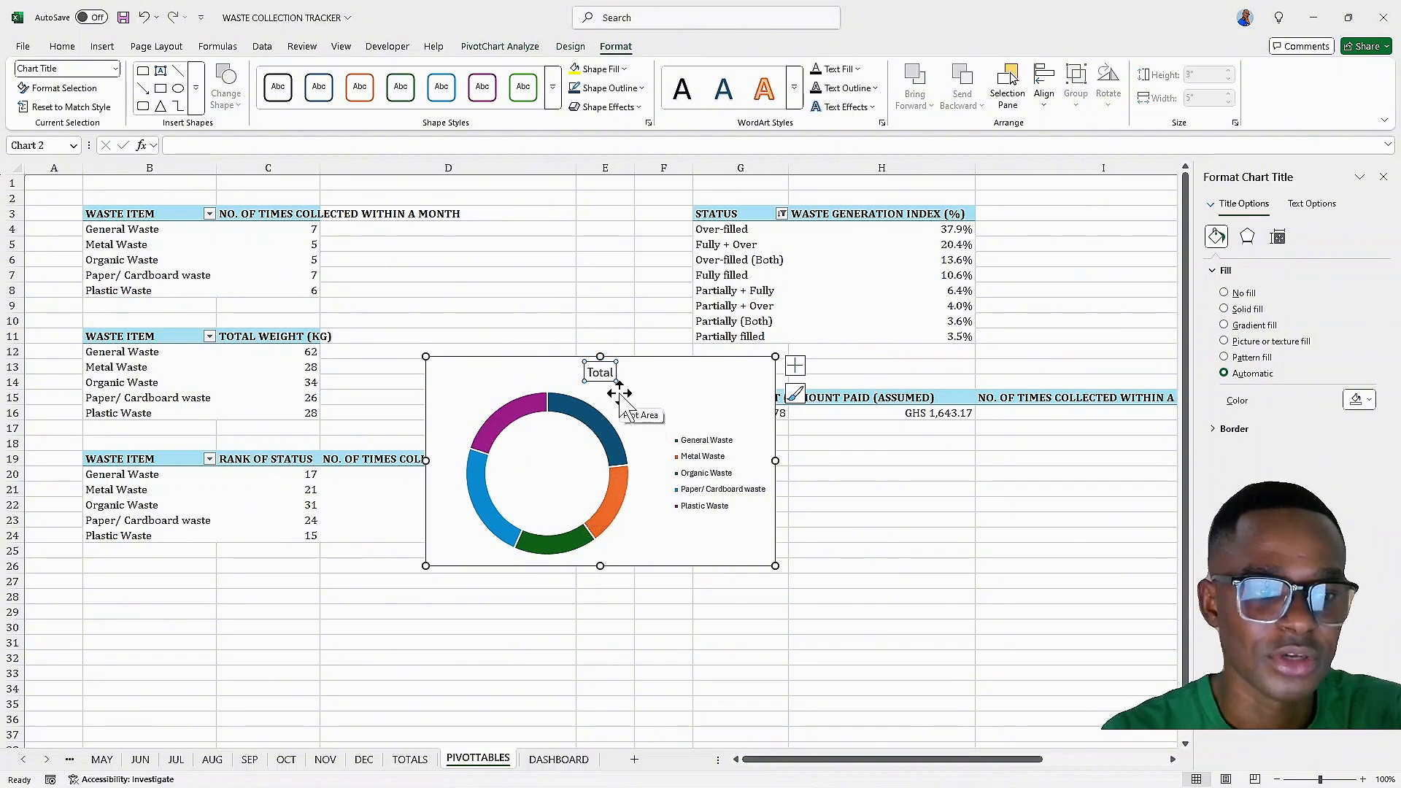
pyautogui.doubleClick(603, 374)
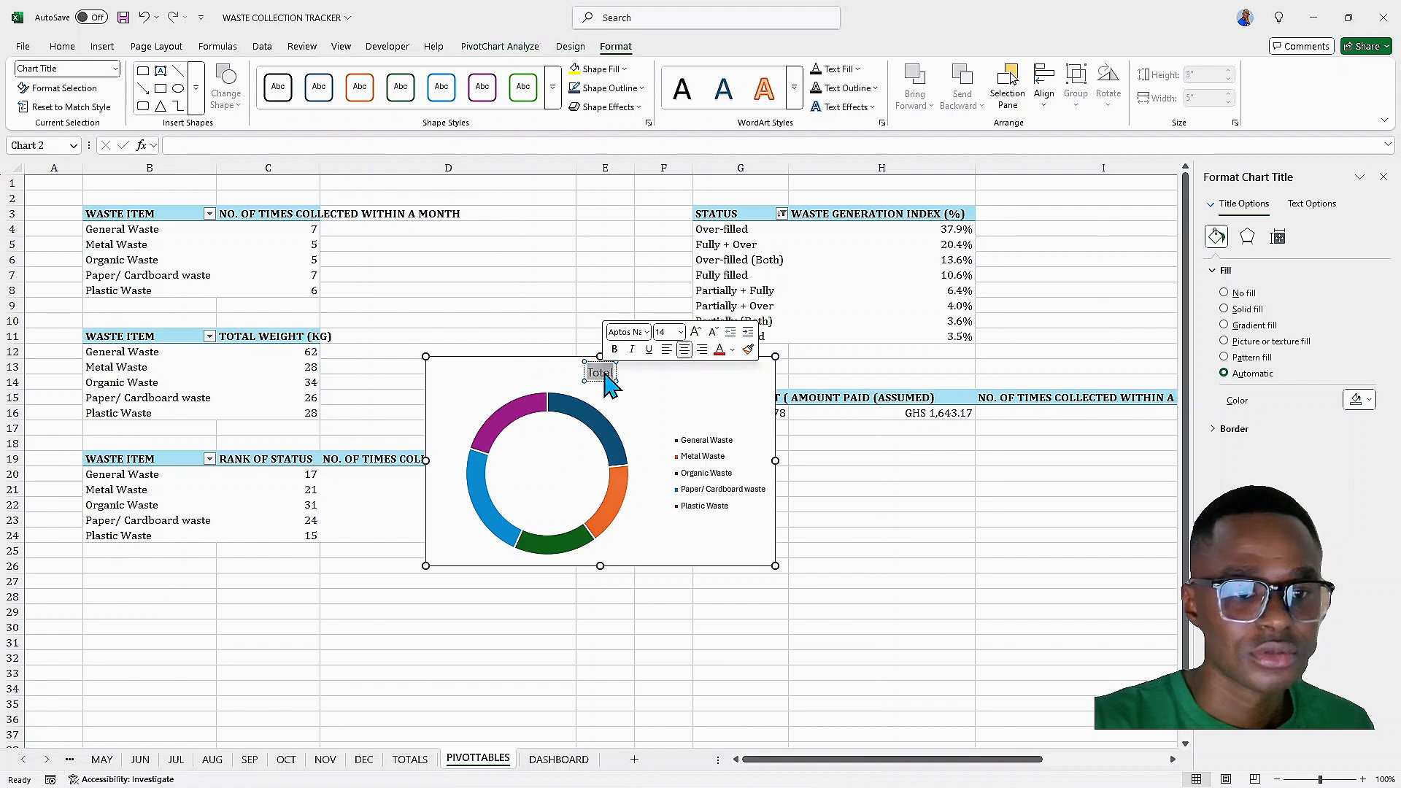
pyautogui.write('TO')
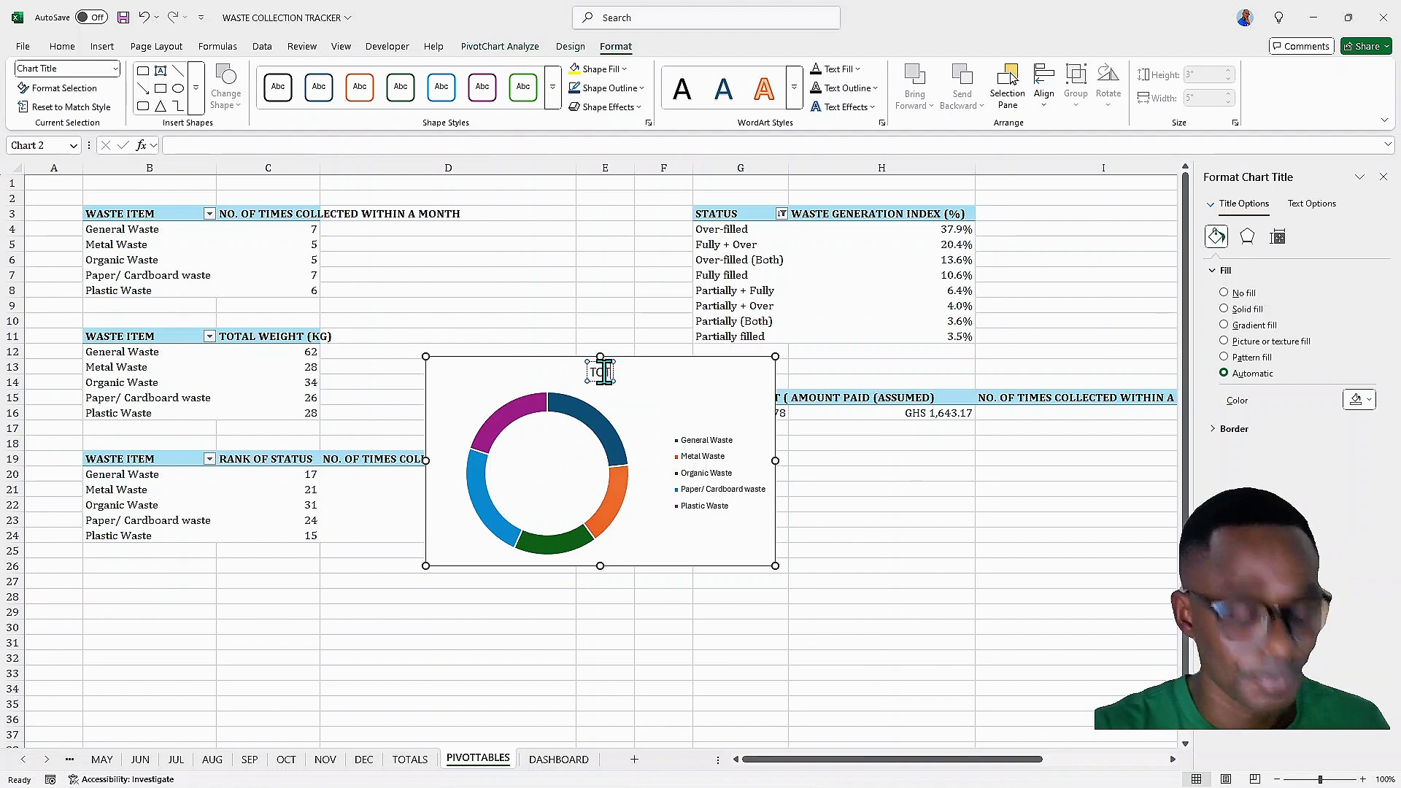
pyautogui.write('TAL N')
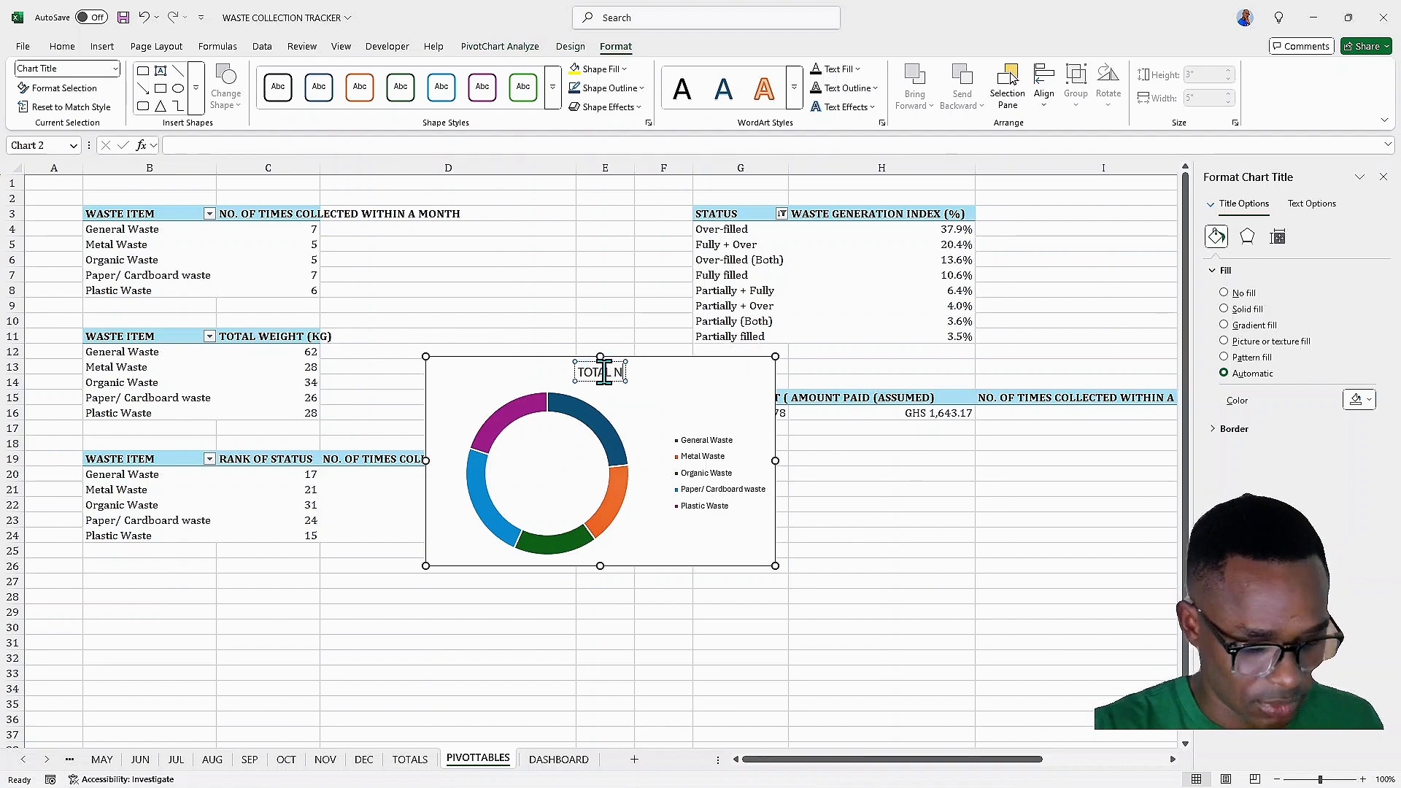
pyautogui.write('O')
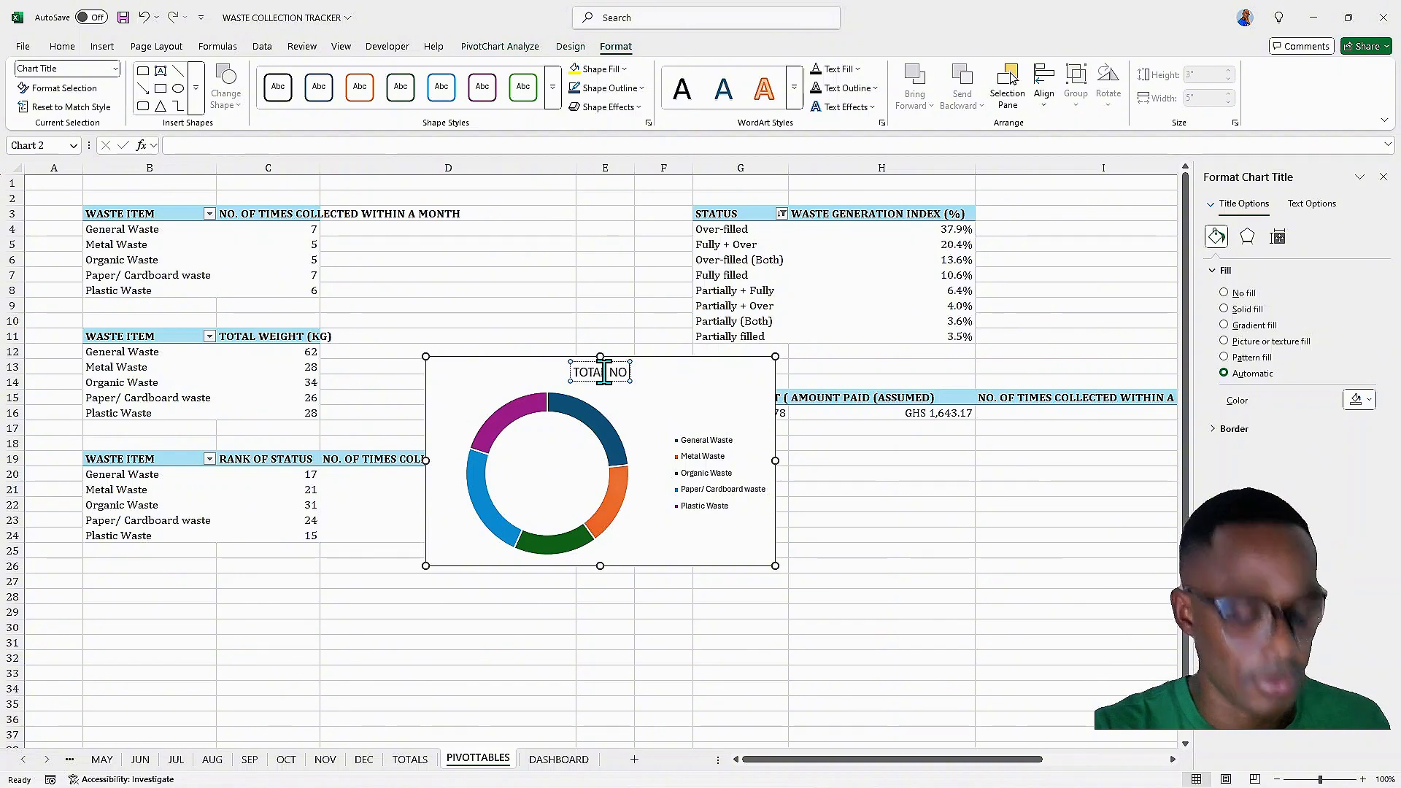
pyautogui.write(' OD')
pyautogui.write(' TI')
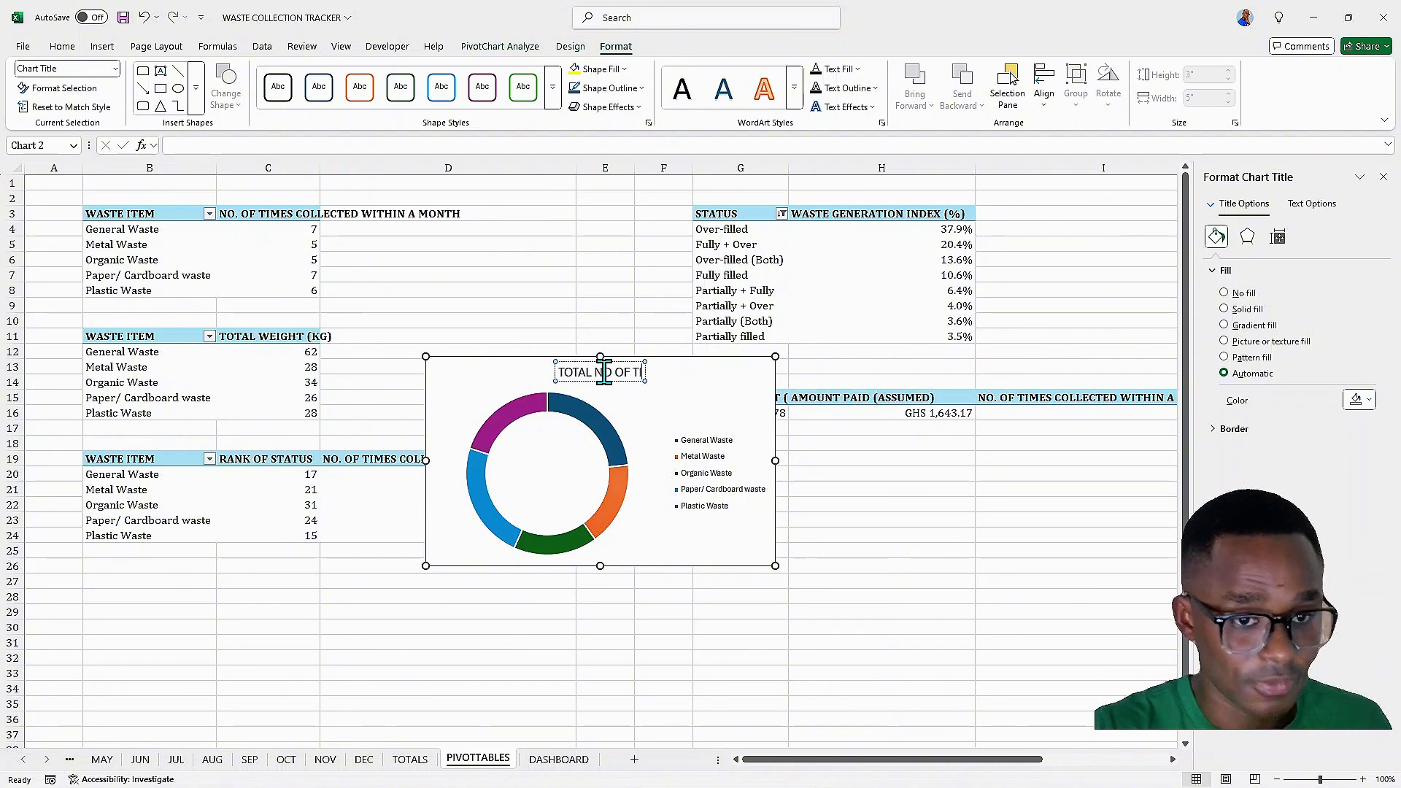
pyautogui.write('MES CO')
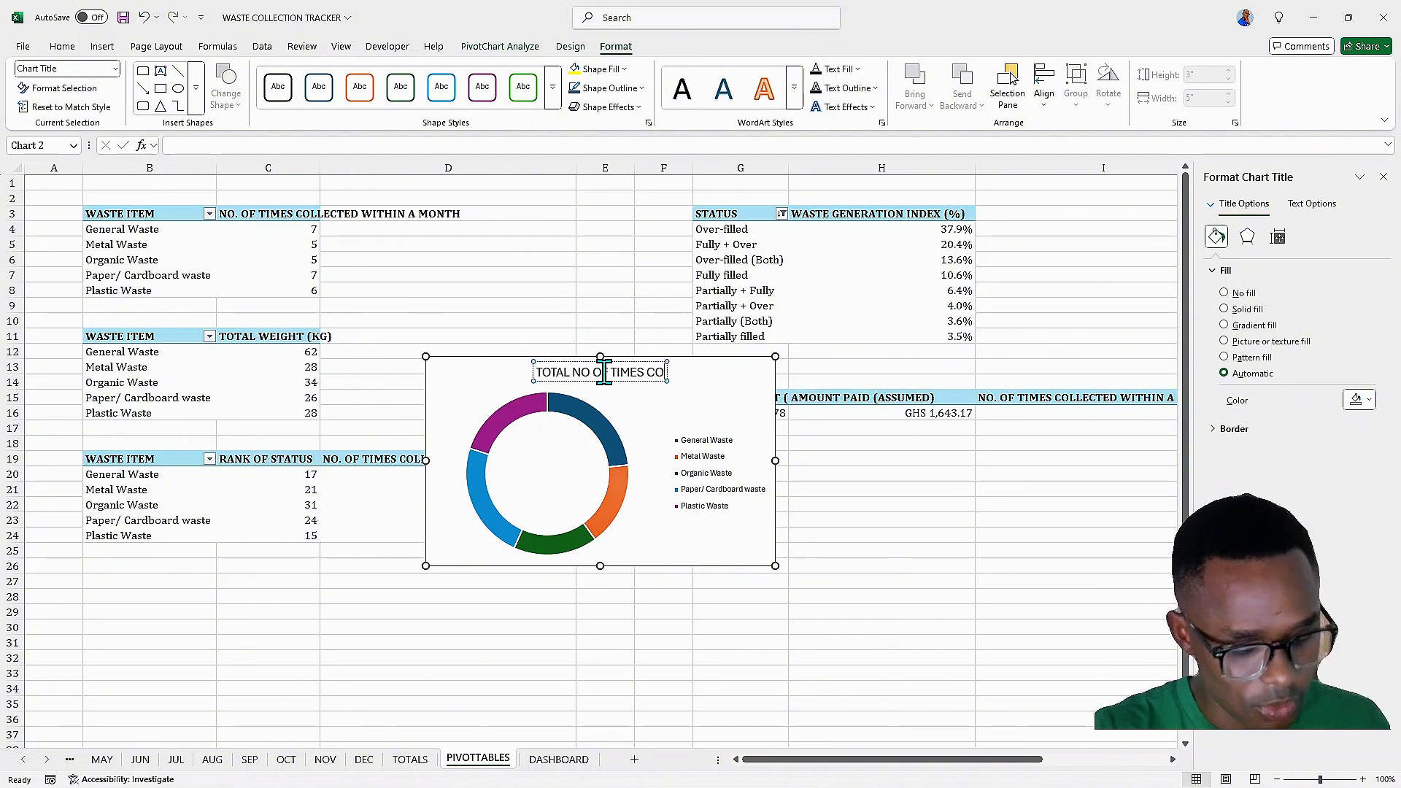
pyautogui.write('LLECTED')
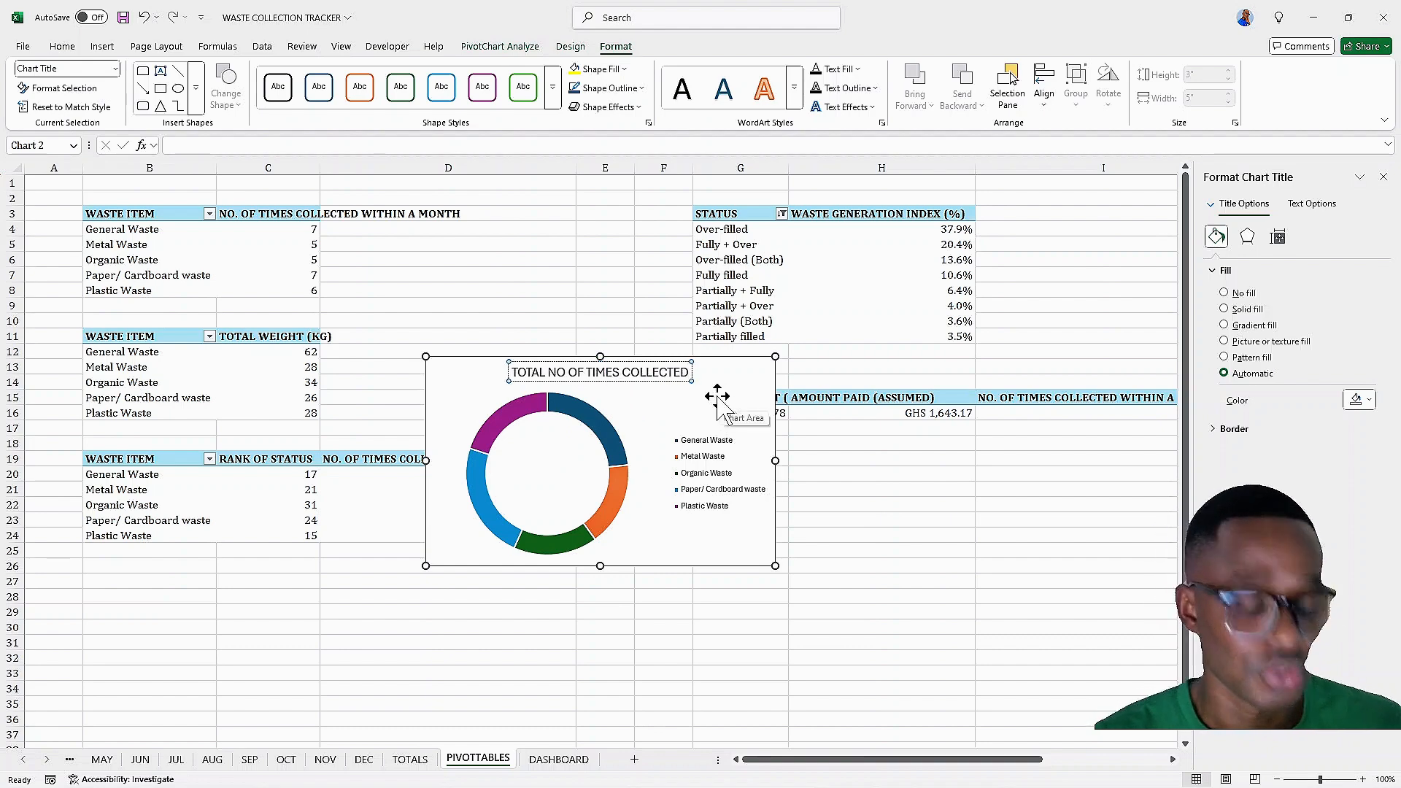
# Format the doughnut chart title as bold, italic Cambria
pyautogui.hotkey('ctrl', 'a')
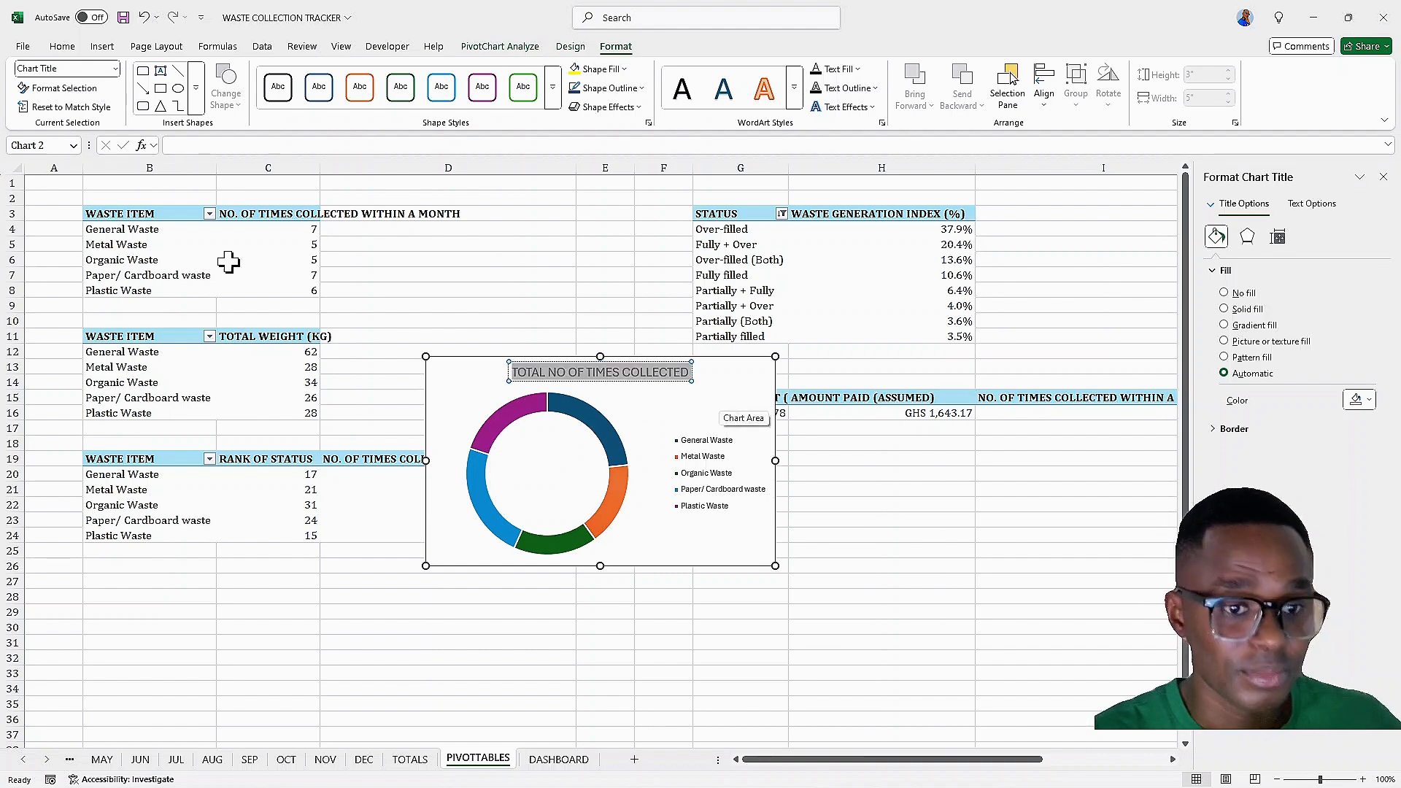
pyautogui.click(60, 48)
pyautogui.click(148, 97)
pyautogui.click(166, 97)
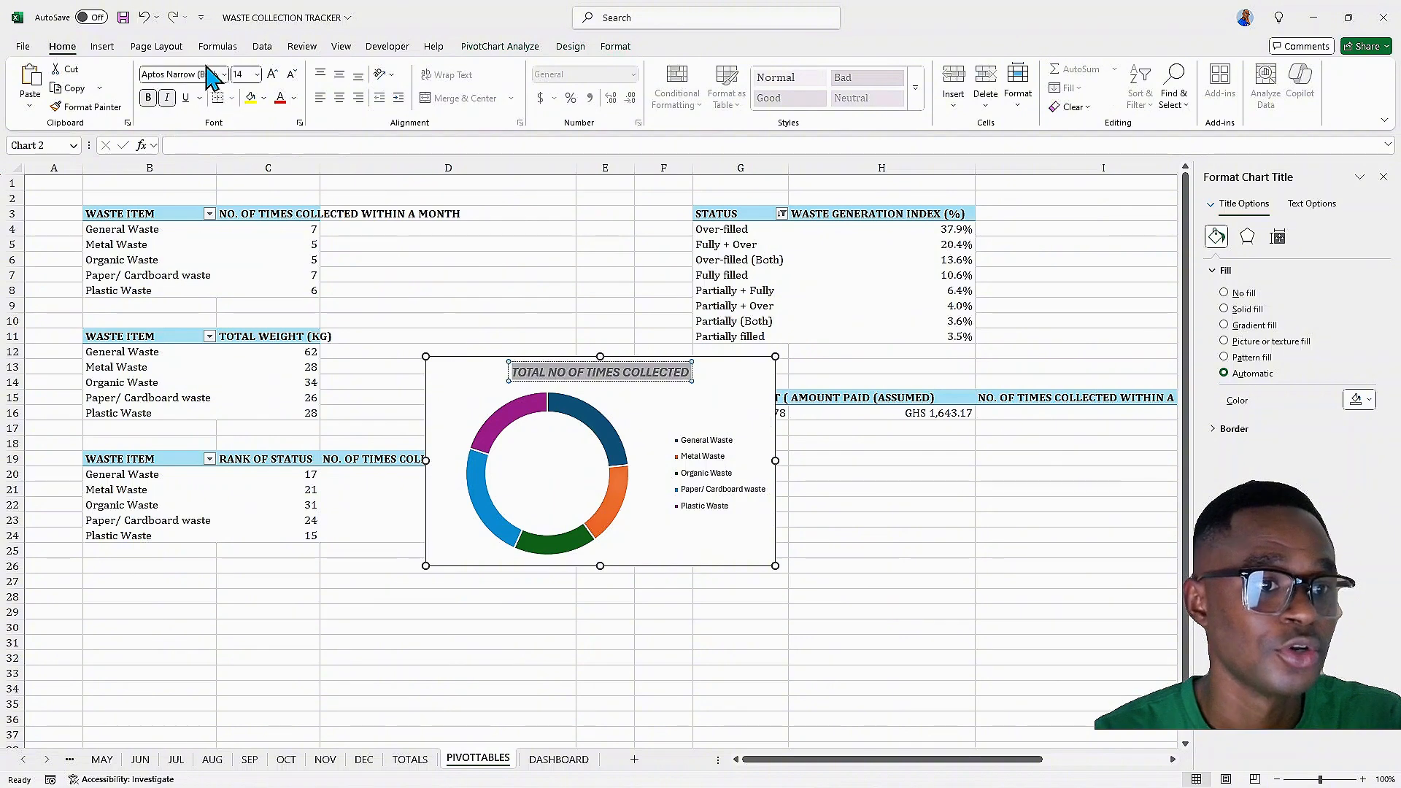
pyautogui.click(224, 75)
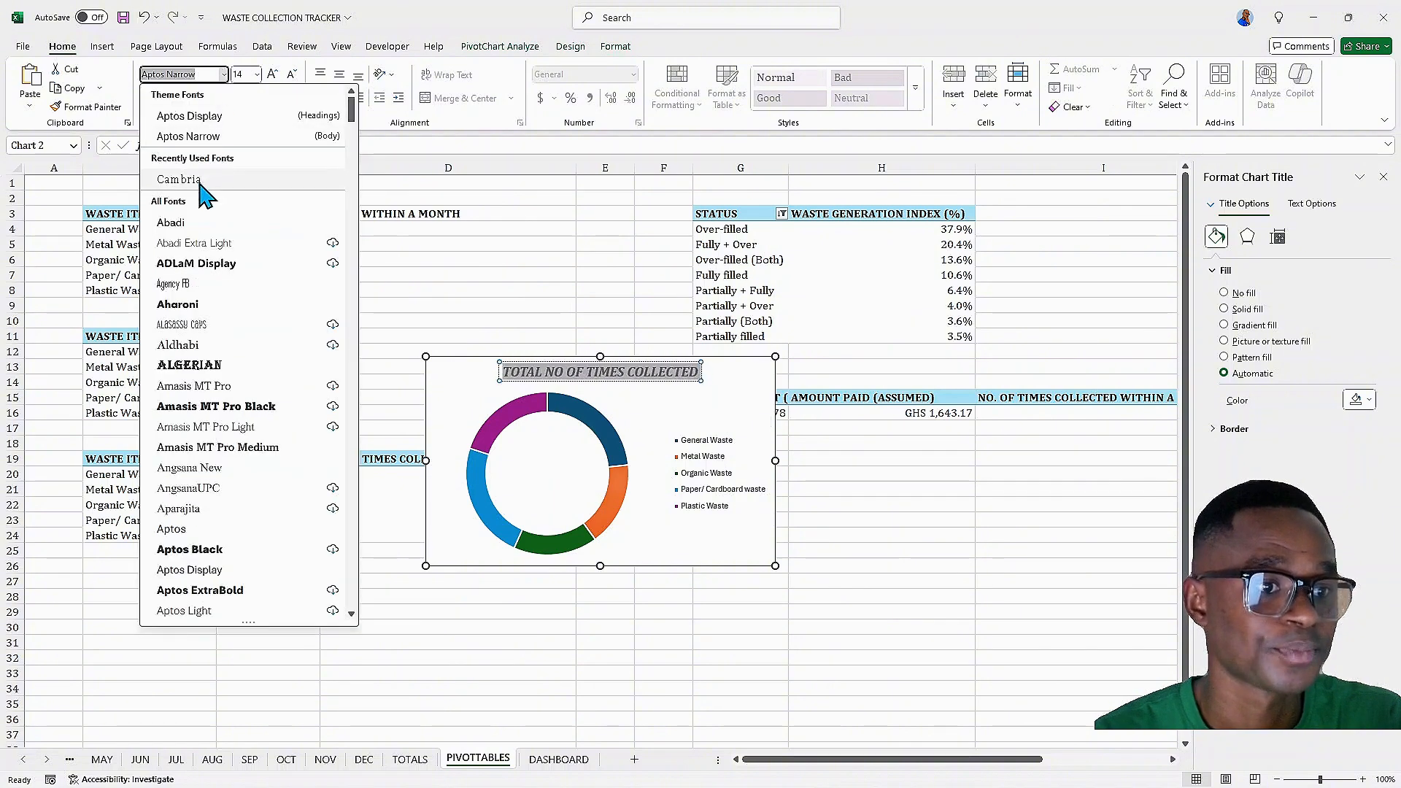
pyautogui.click(110, 179)
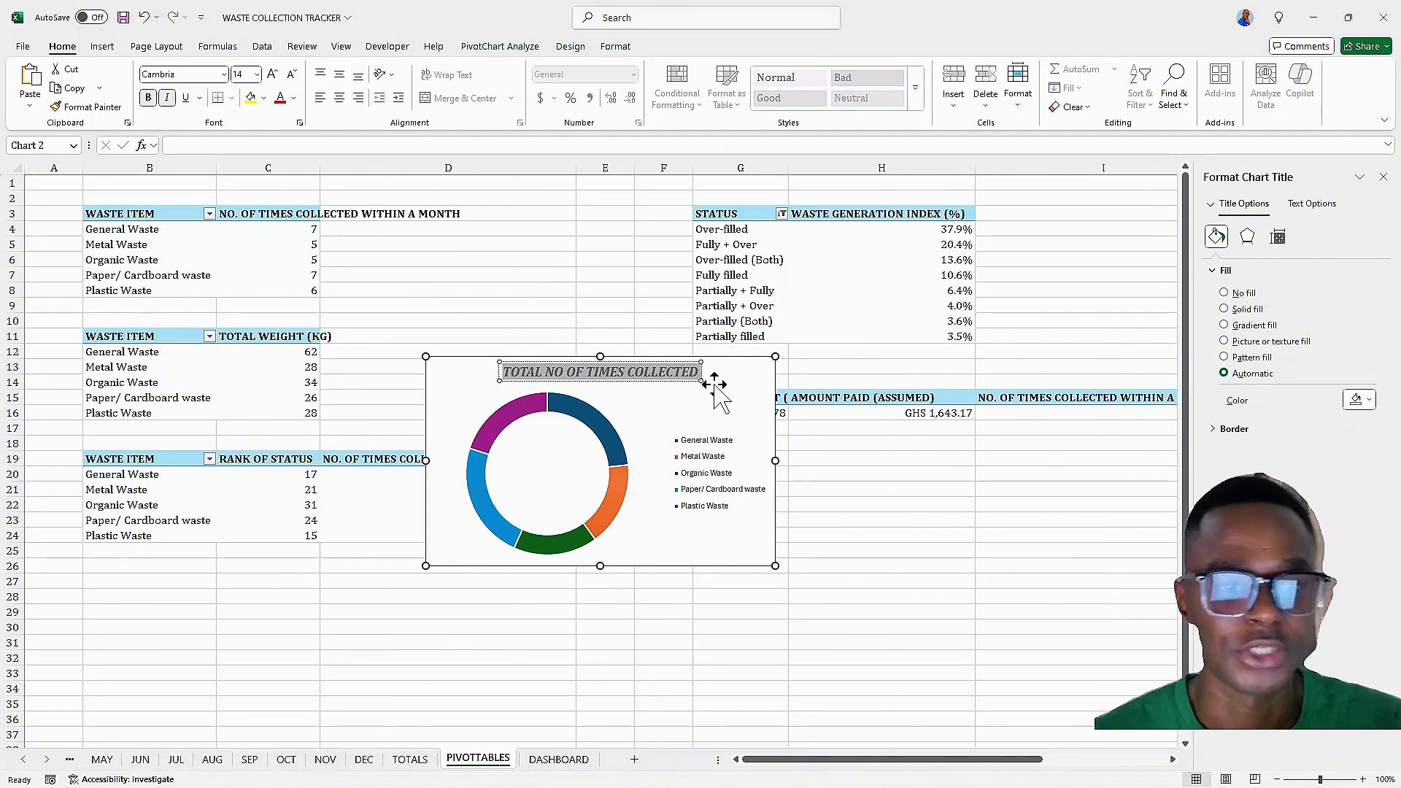
# Remove the legend from the doughnut chart after briefly placing it at the bottom
pyautogui.click(718, 449)
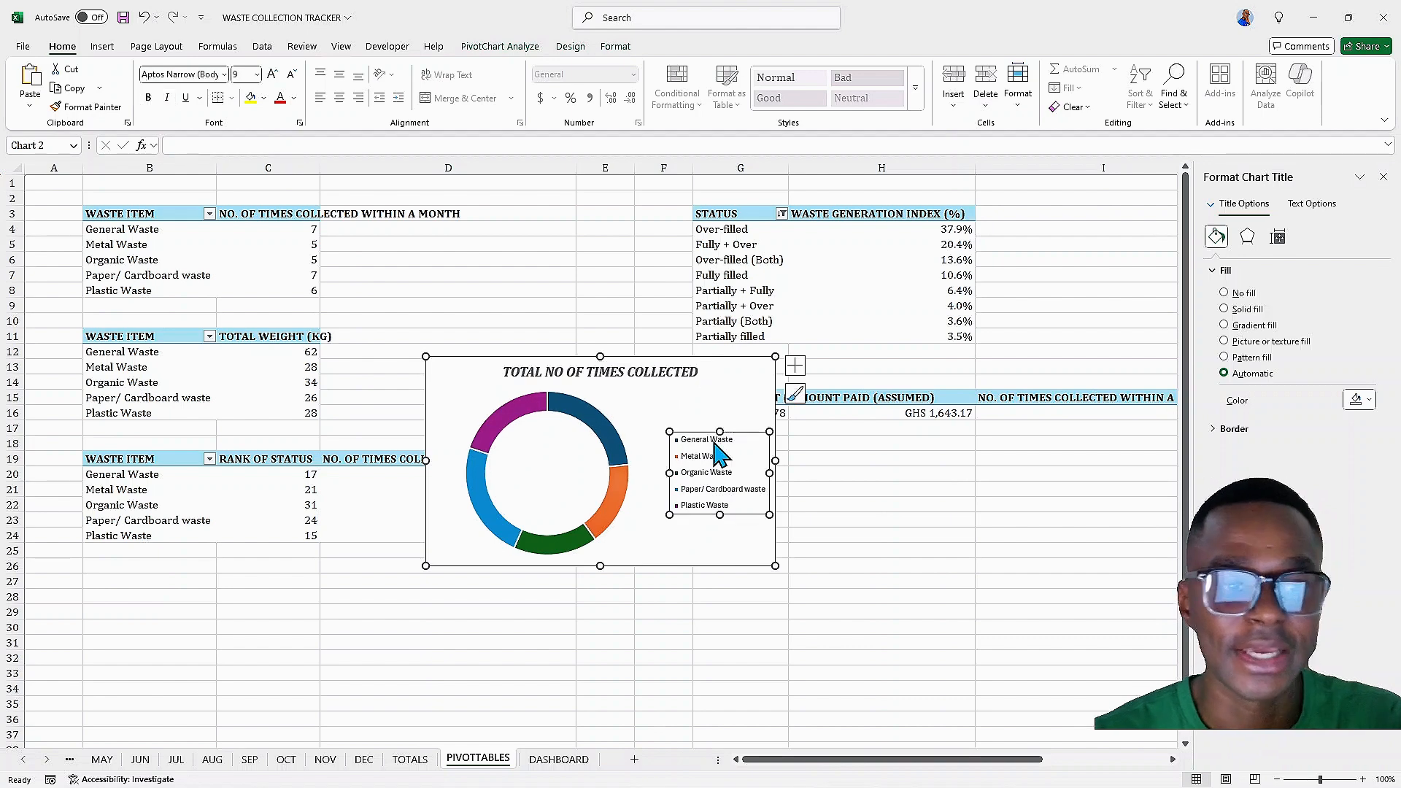
pyautogui.click(796, 367)
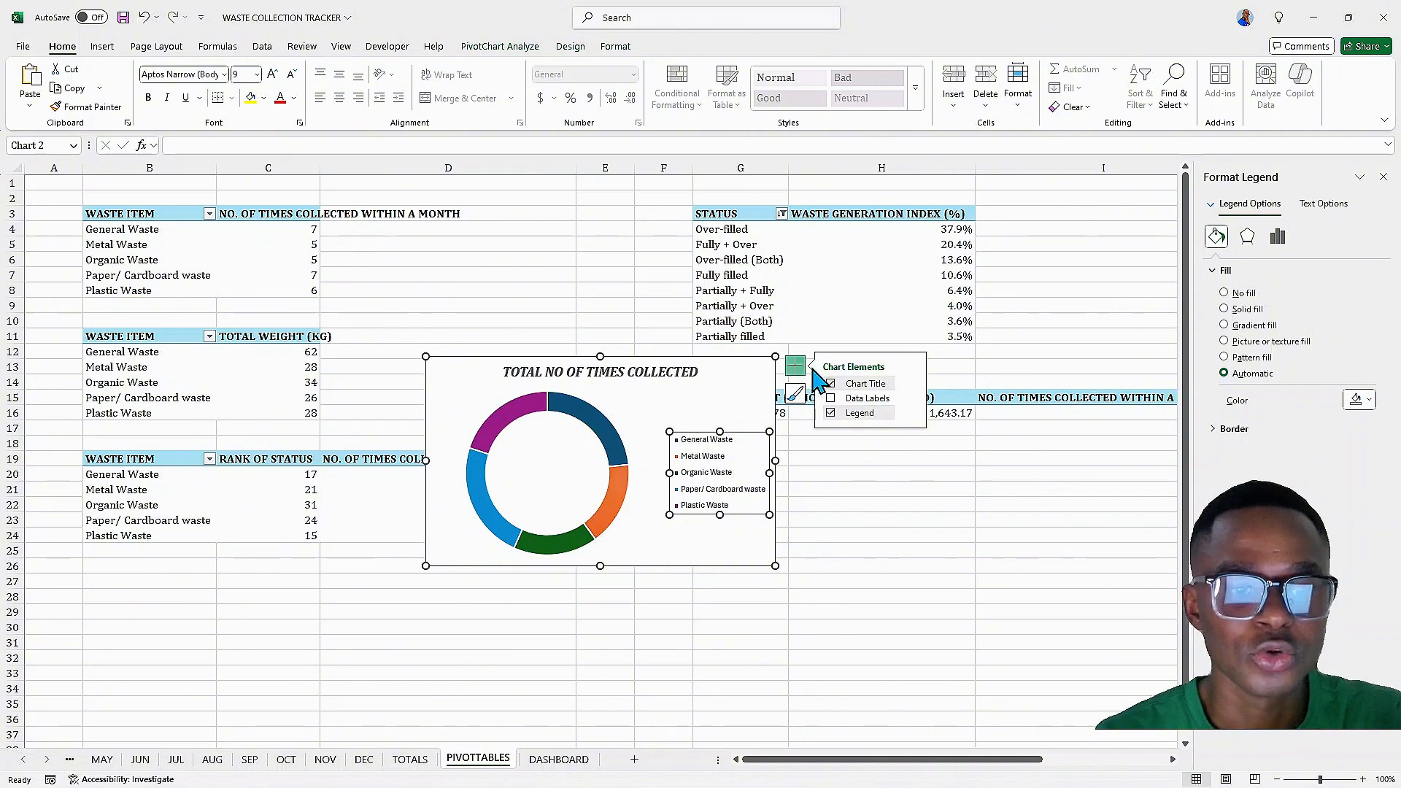
pyautogui.click(911, 414)
pyautogui.click(952, 469)
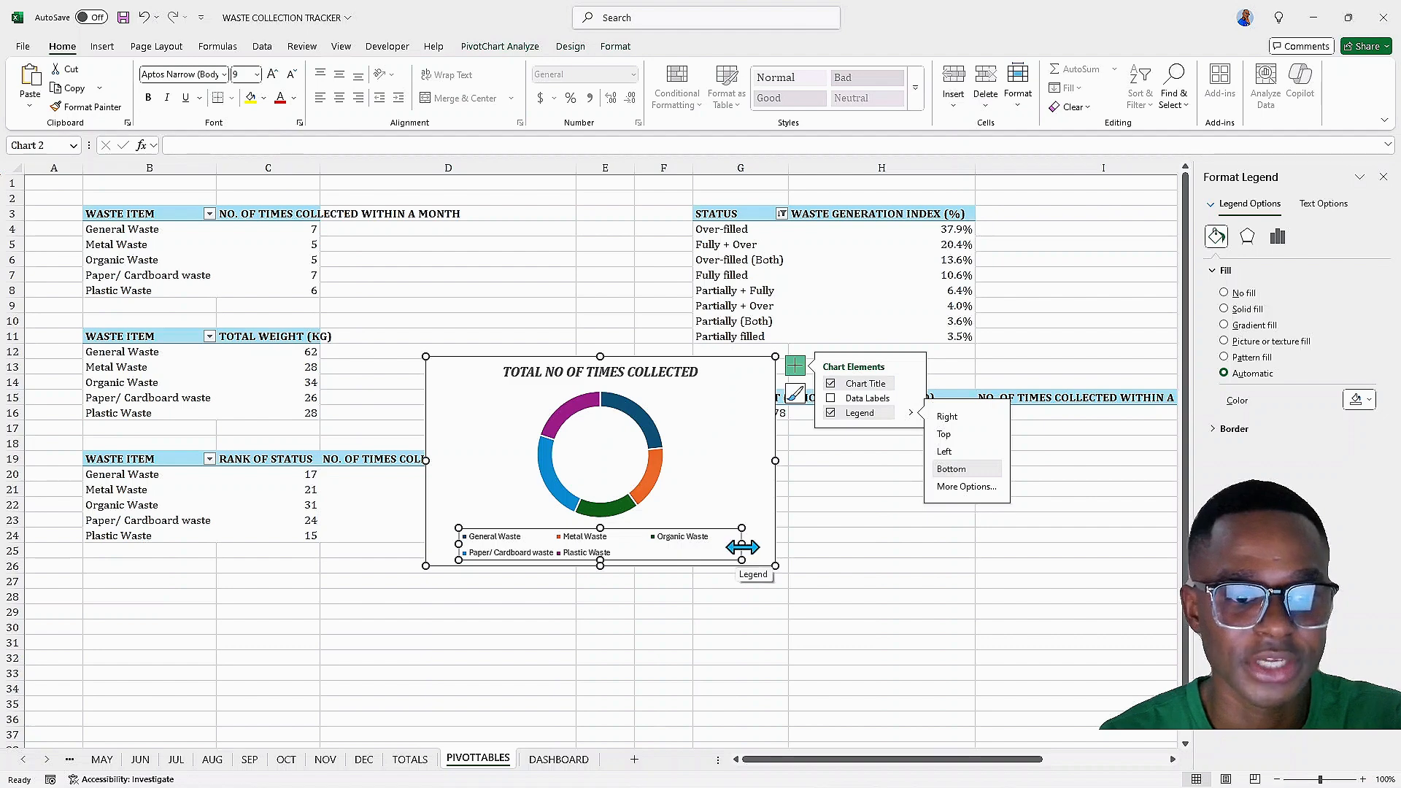
pyautogui.moveTo(744, 548); pyautogui.dragTo(759, 543)
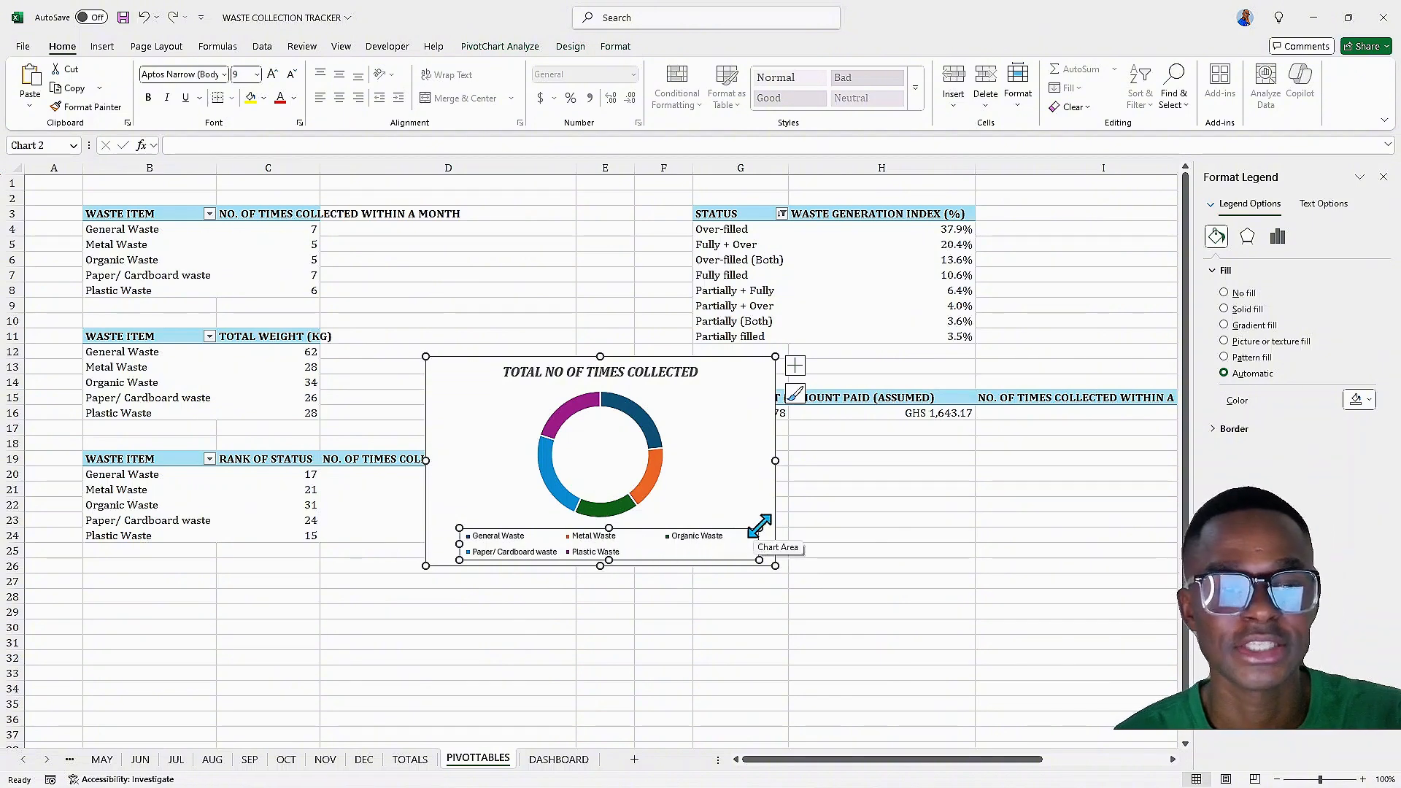
pyautogui.press('Delete')
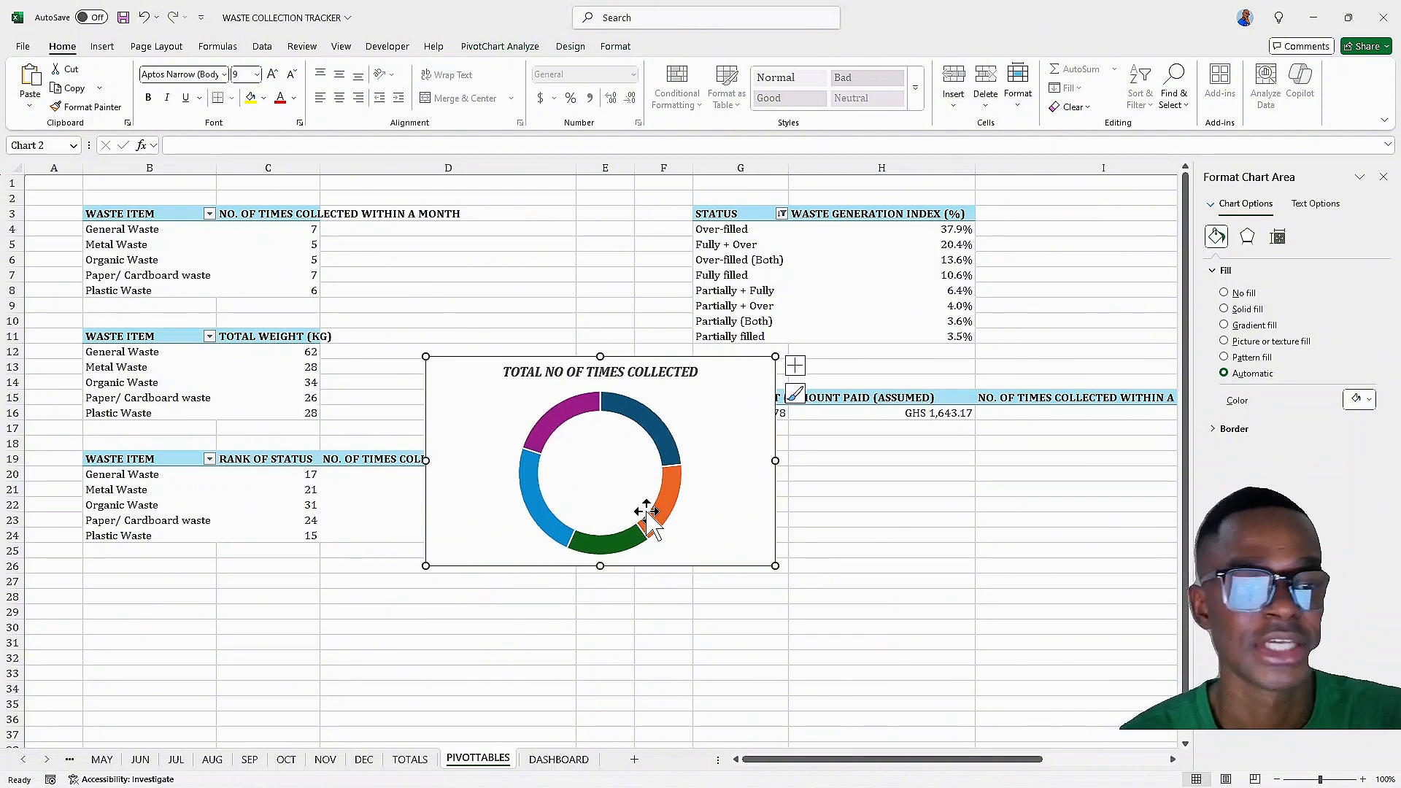
# Add data callout labels to the doughnut slices and open their label formatting options
pyautogui.click(668, 460)
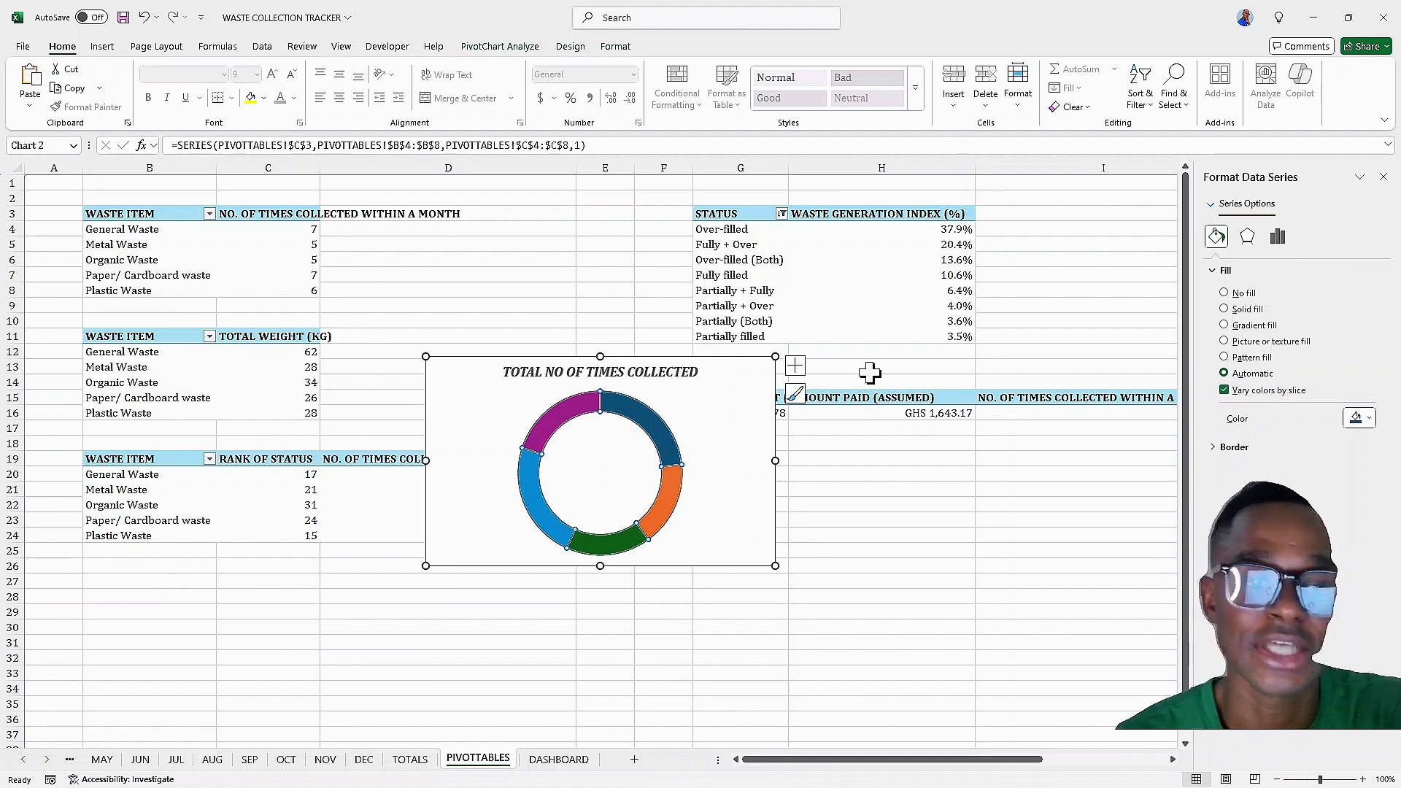
pyautogui.click(796, 366)
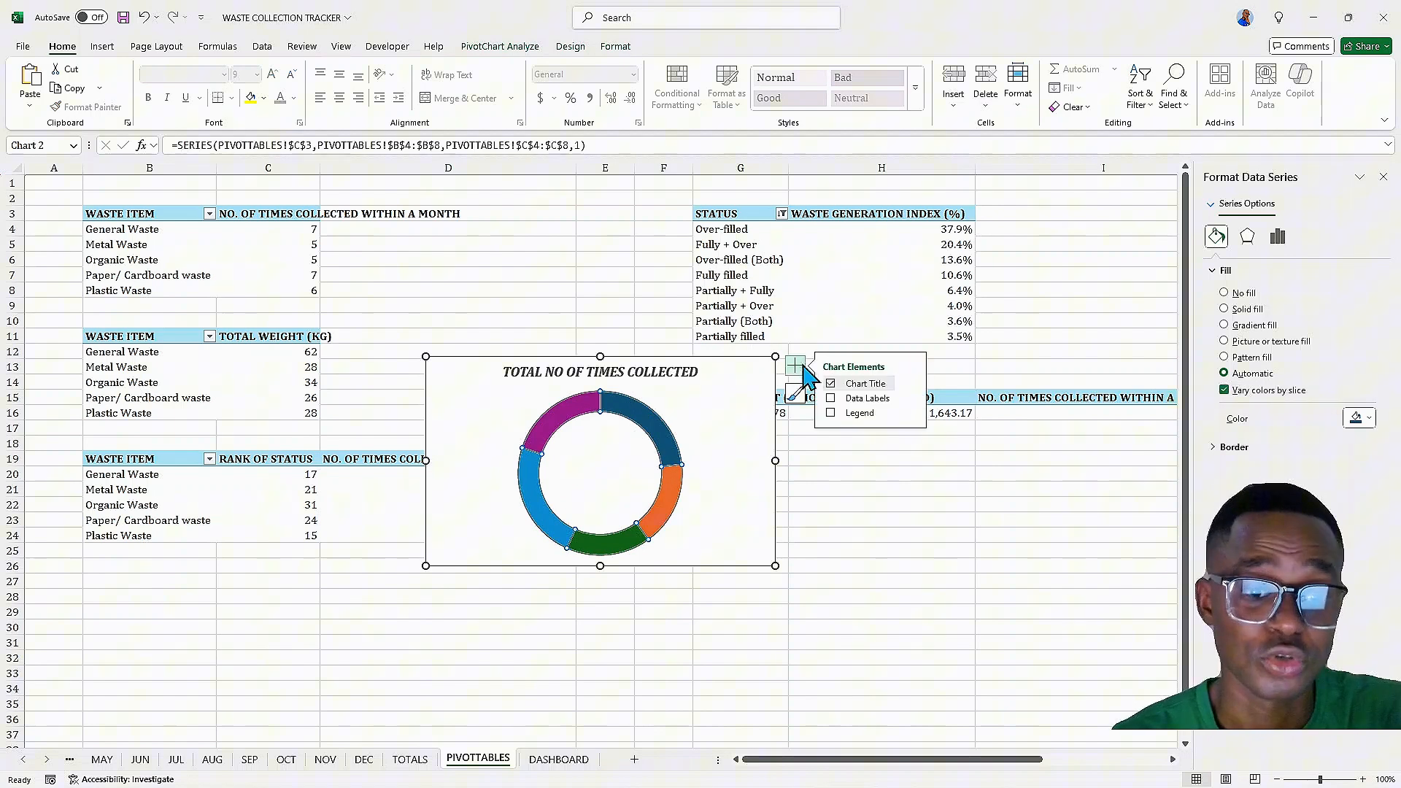
pyautogui.click(832, 398)
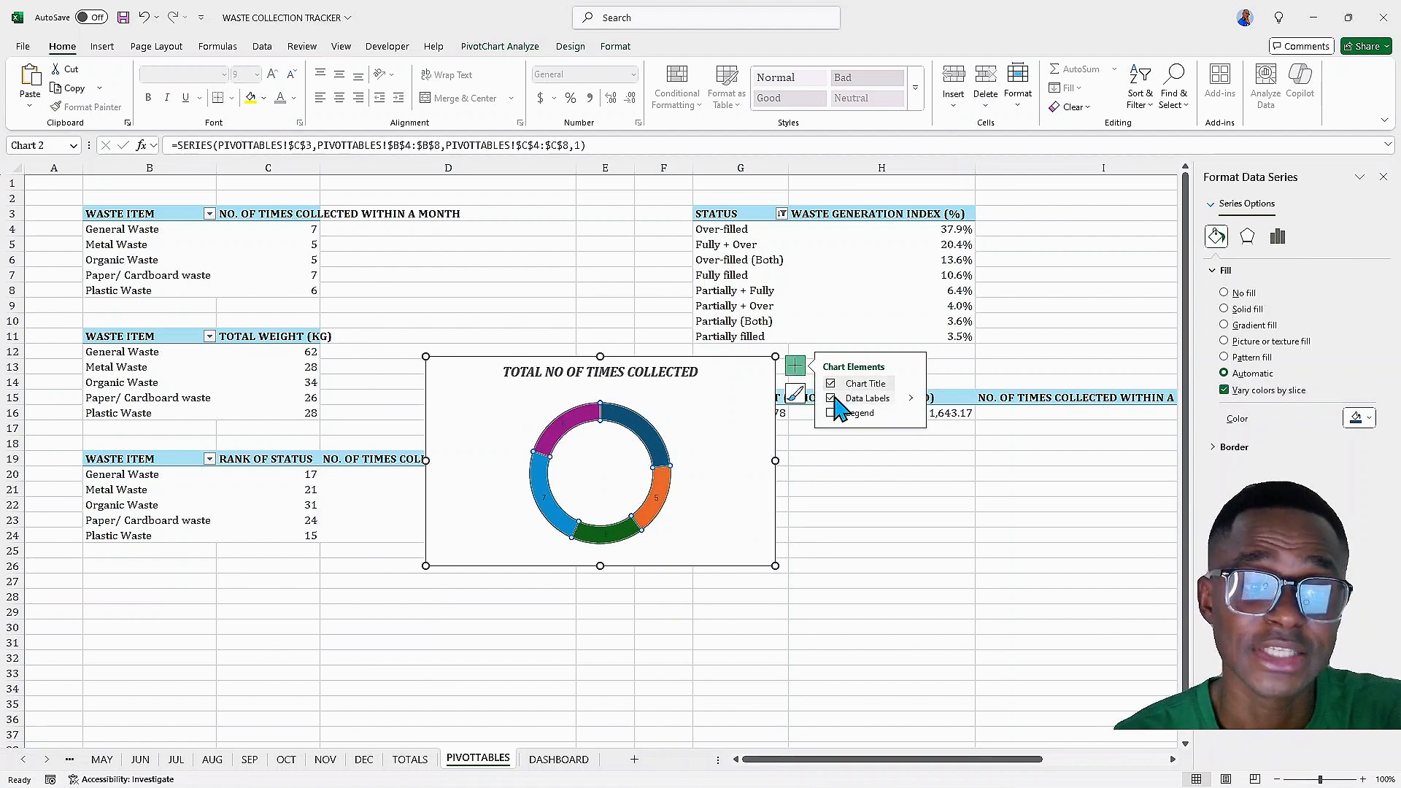
pyautogui.click(911, 398)
pyautogui.click(963, 420)
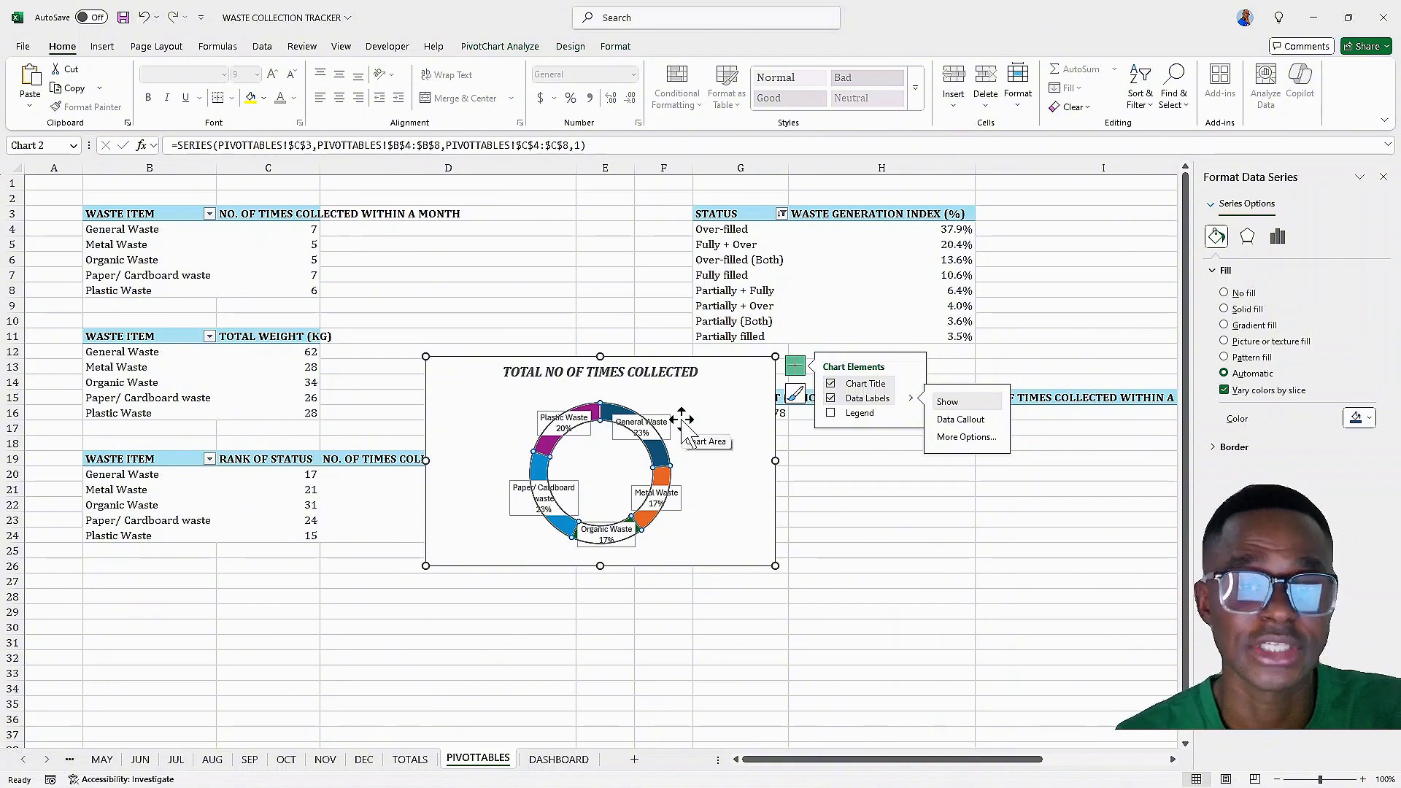
pyautogui.click(968, 437)
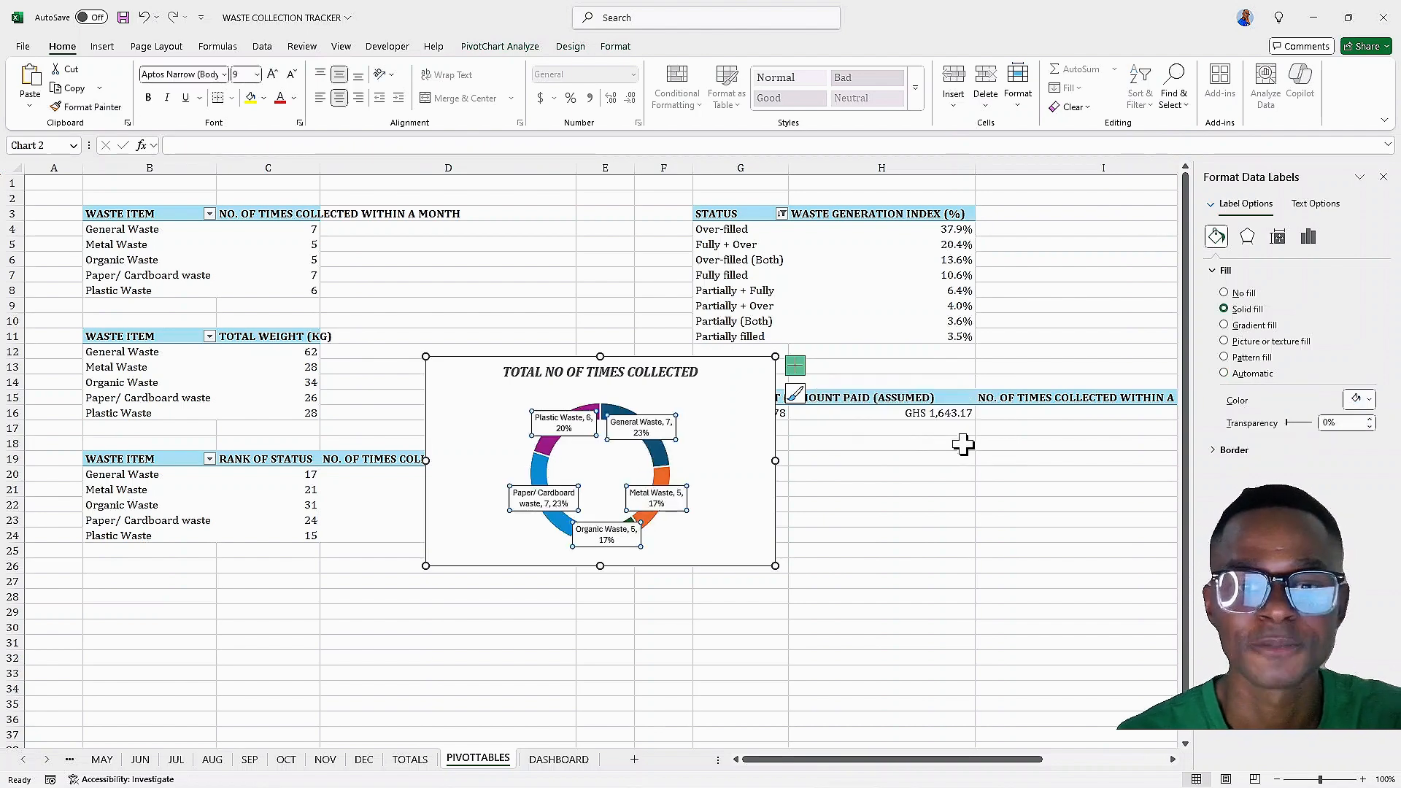
# Set the data labels to show category name and value with a legend key, without percentage
pyautogui.click(1278, 236)
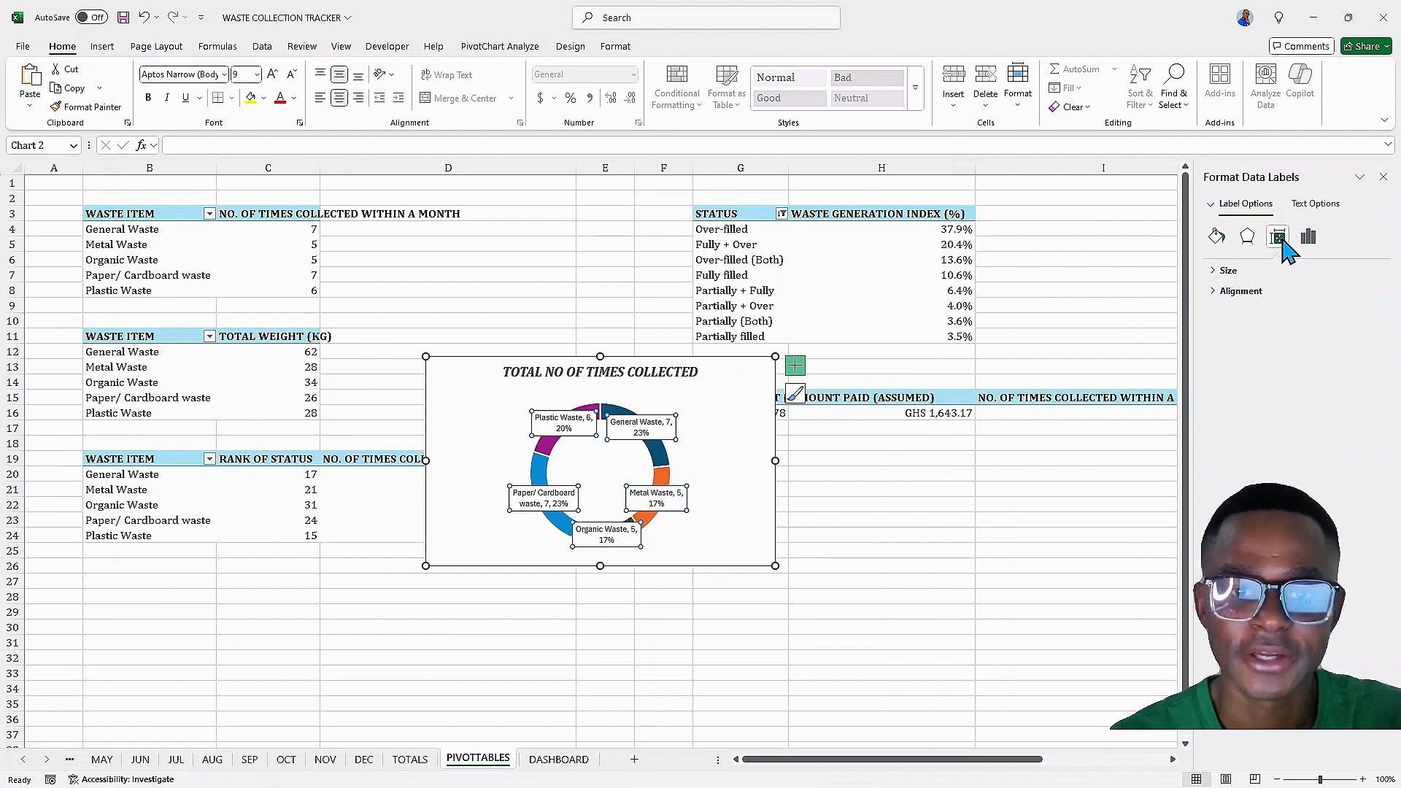
pyautogui.click(1308, 240)
pyautogui.click(1225, 271)
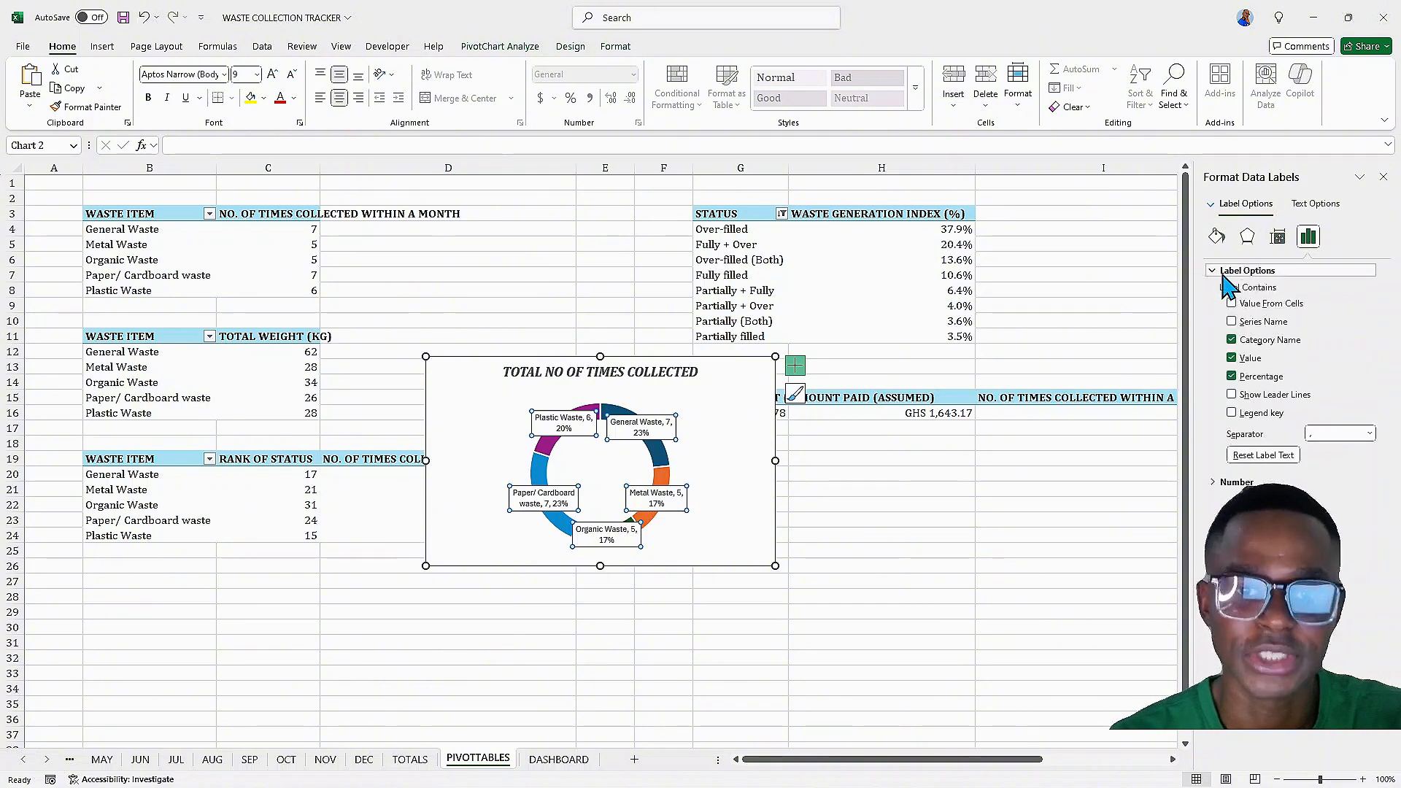
pyautogui.click(1232, 378)
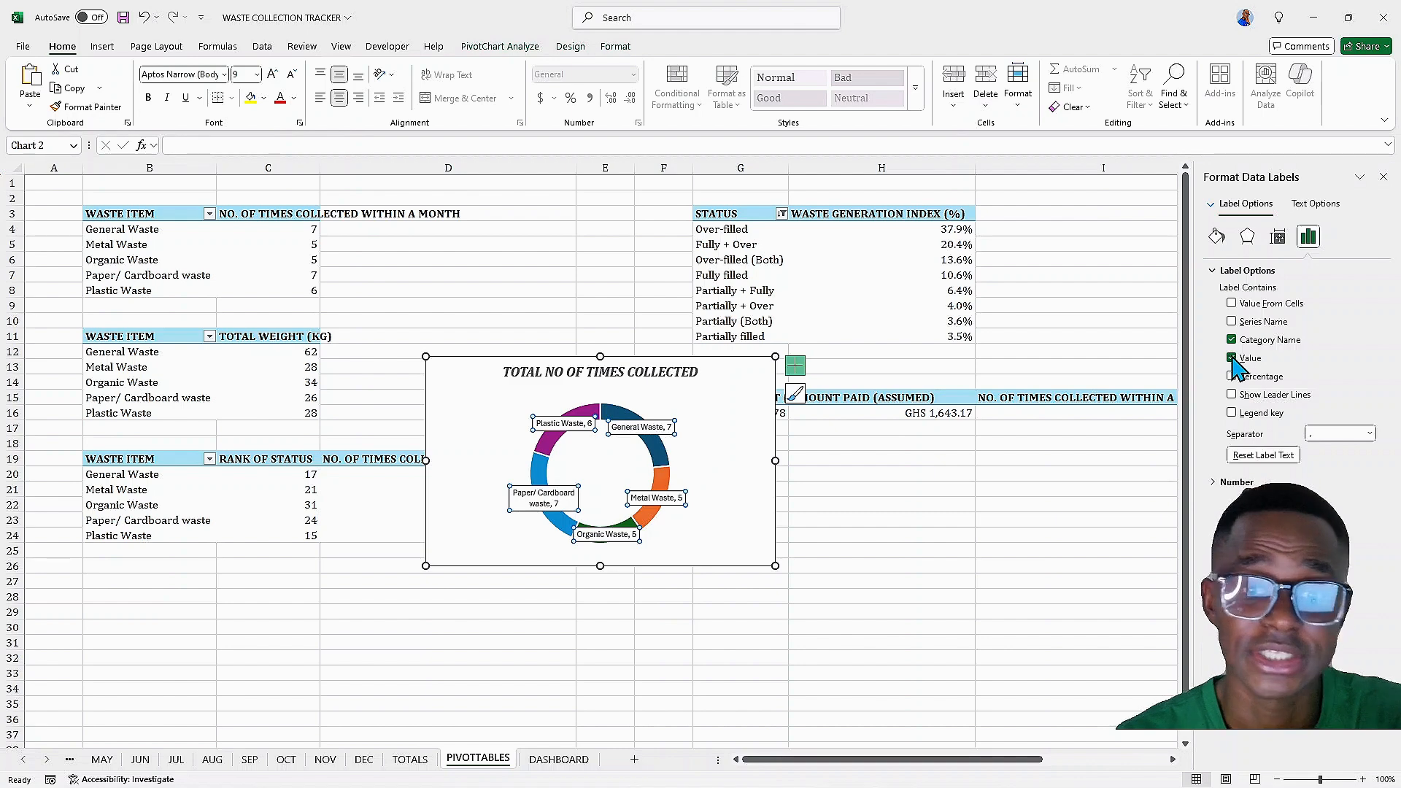
pyautogui.click(1232, 413)
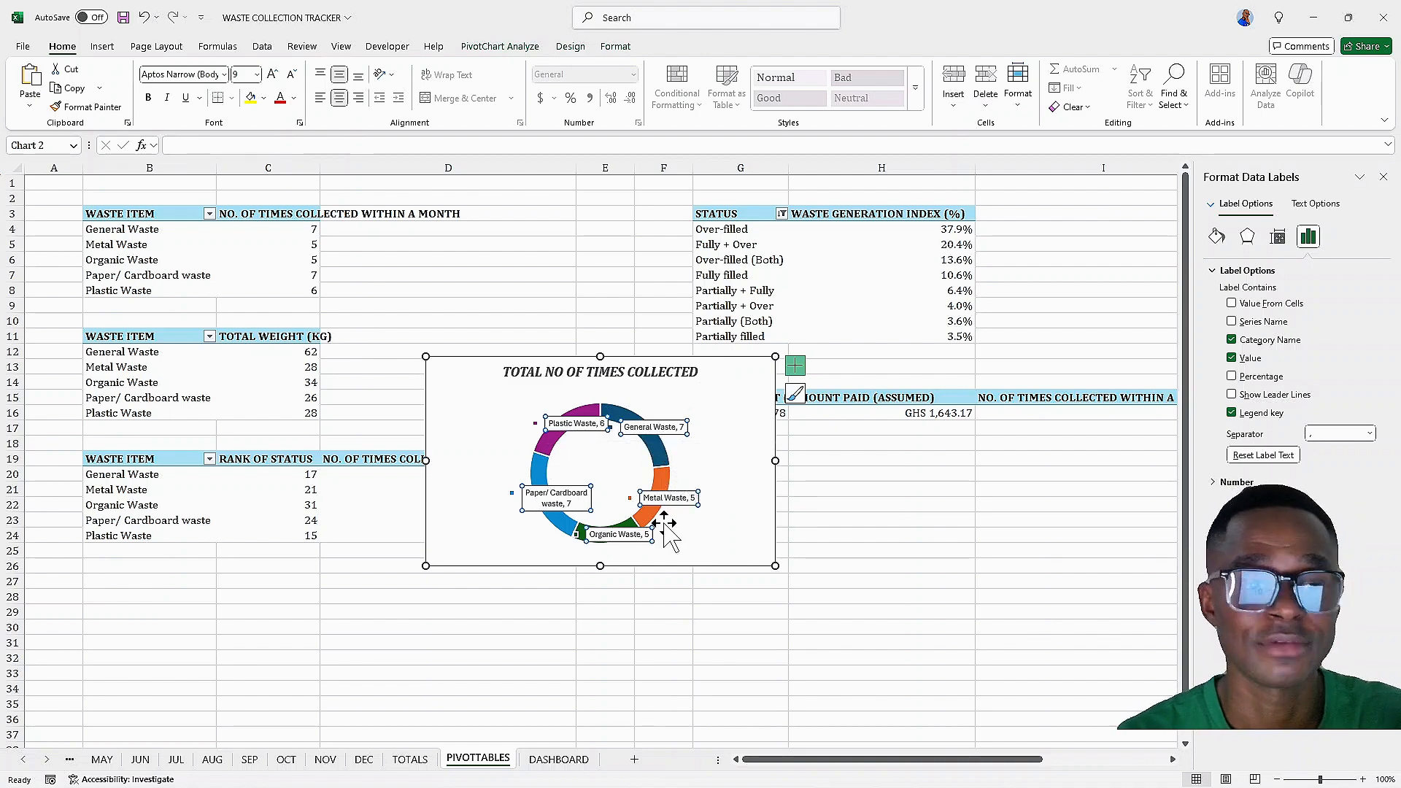
# Move the doughnut chart from the PIVOTTABLES sheet onto the DASHBOARD sheet below the KPI cards
pyautogui.click(754, 375)
pyautogui.press('Delete')
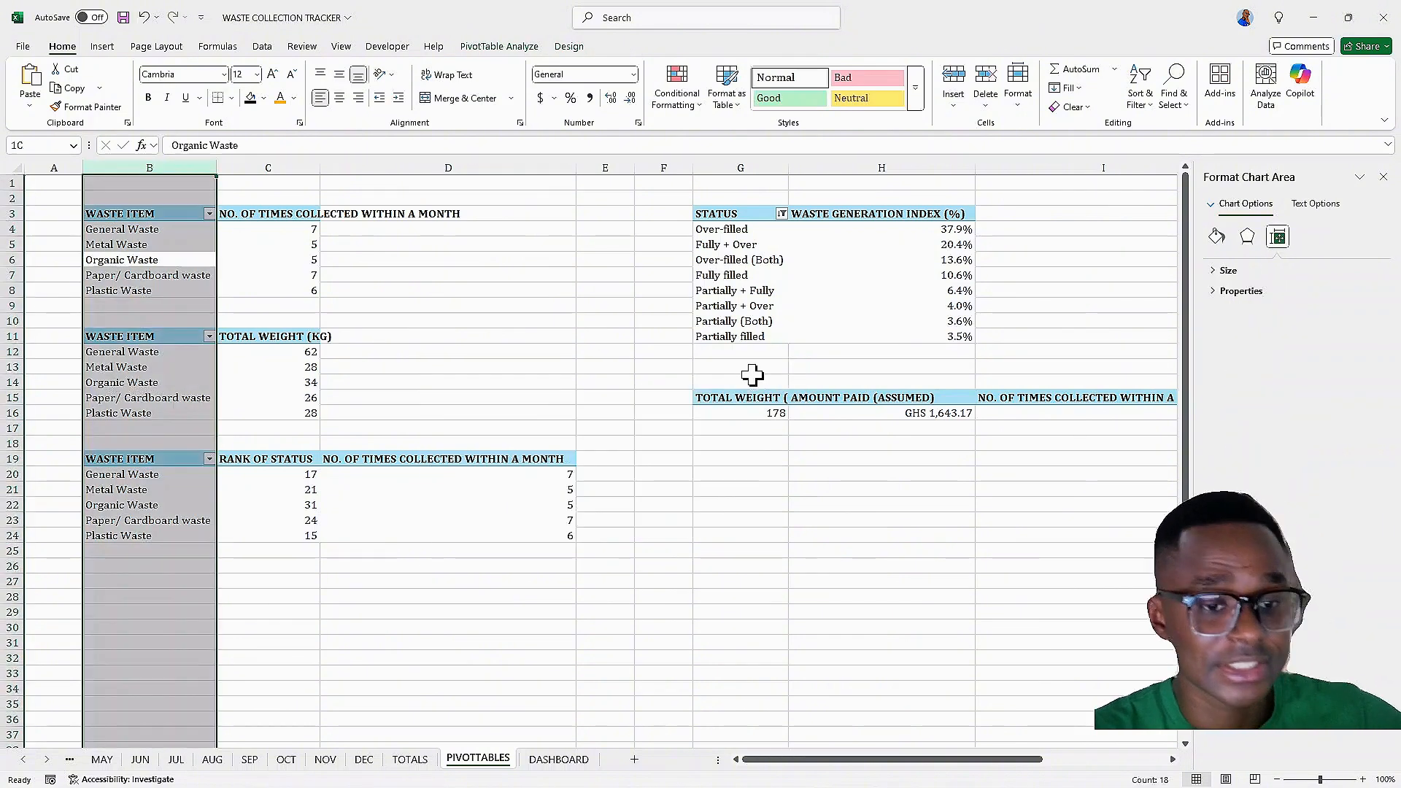
pyautogui.click(377, 613)
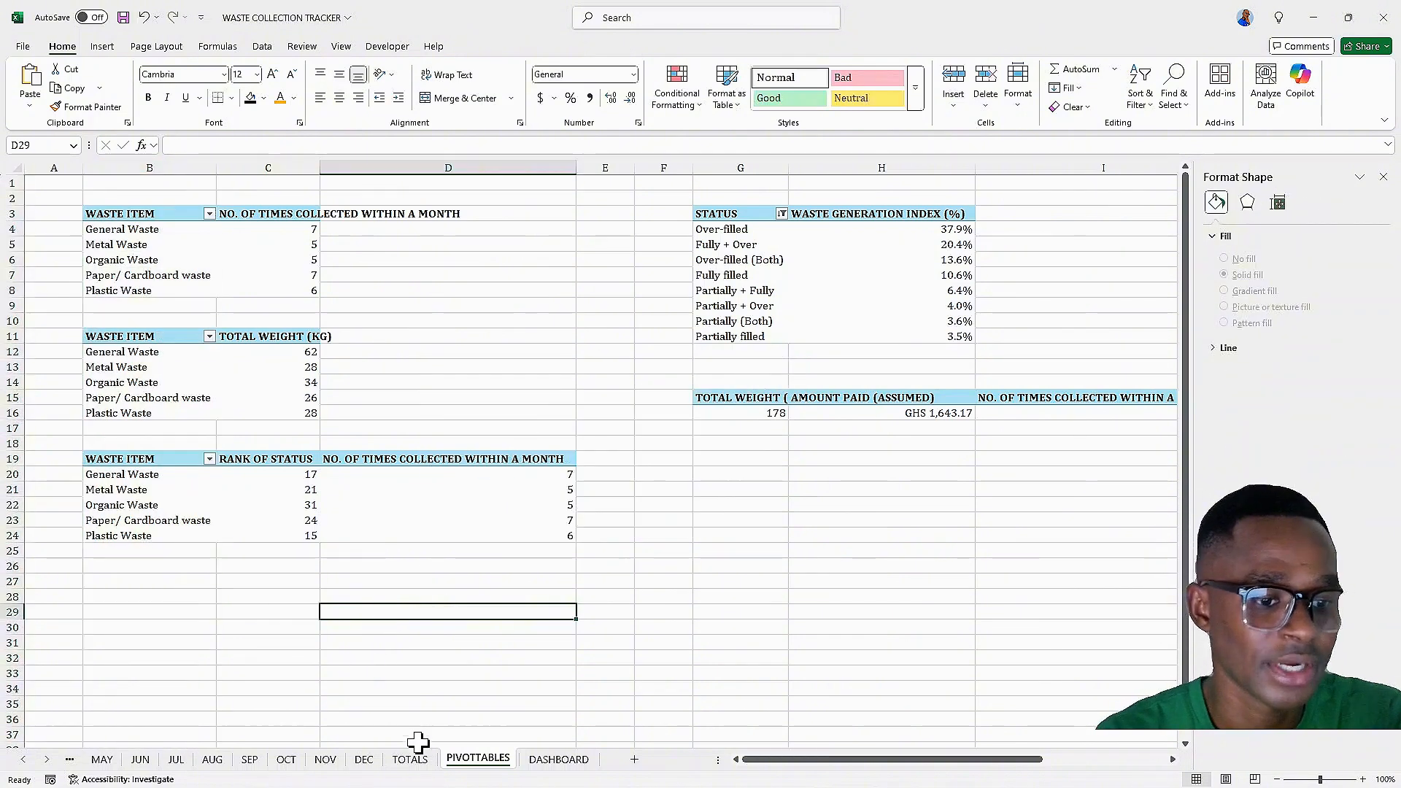
pyautogui.click(542, 761)
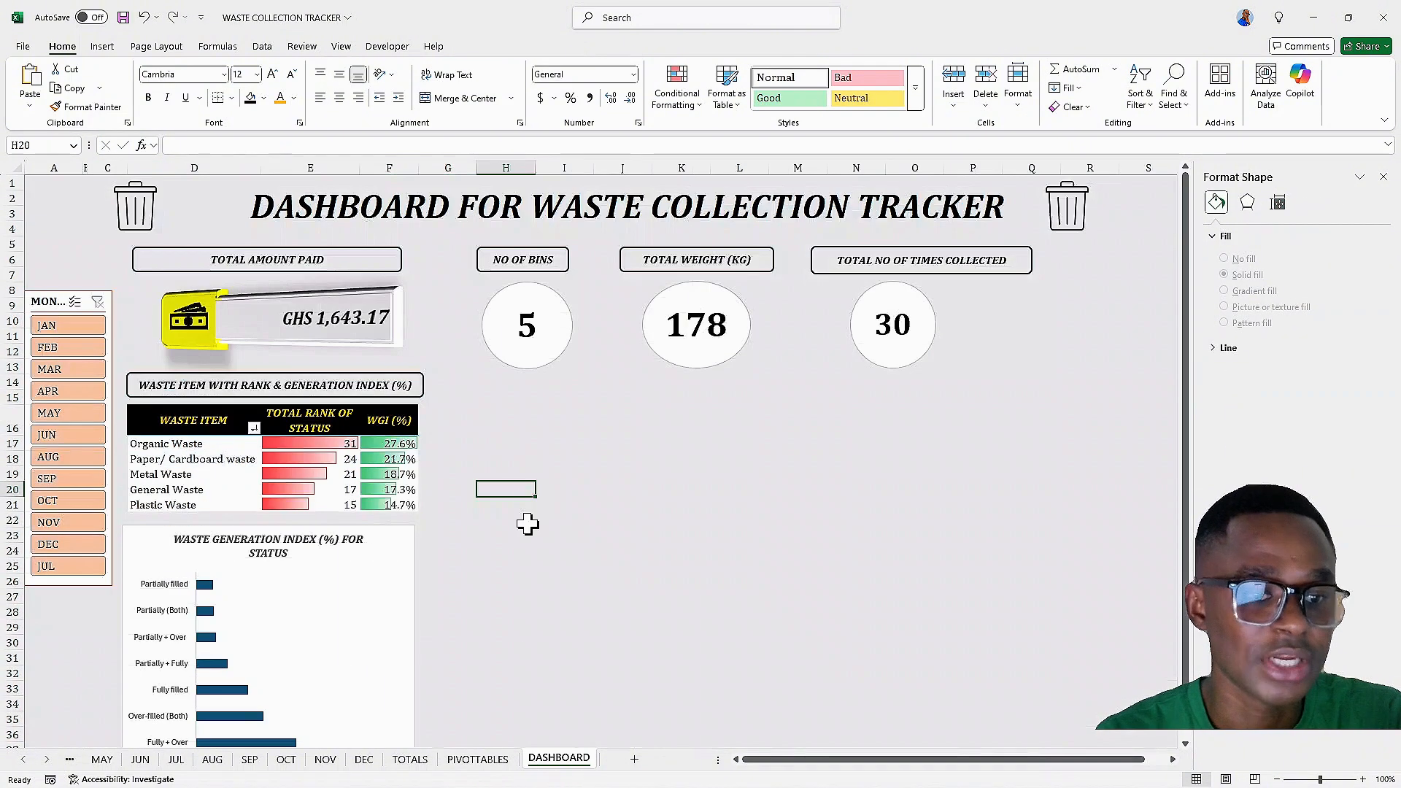
pyautogui.click(523, 402)
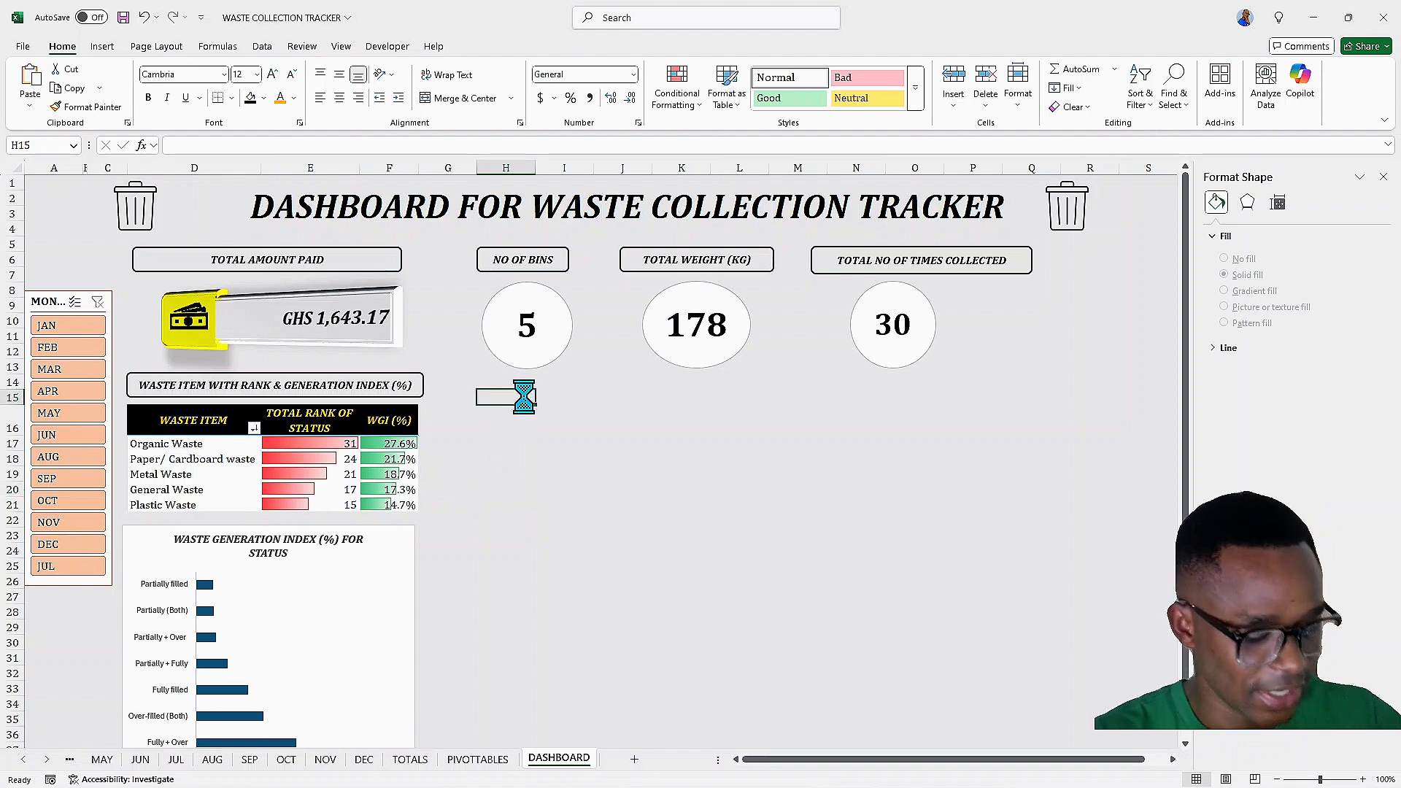
pyautogui.hotkey('ctrl', 'v')
pyautogui.moveTo(523, 410); pyautogui.dragTo(500, 394)
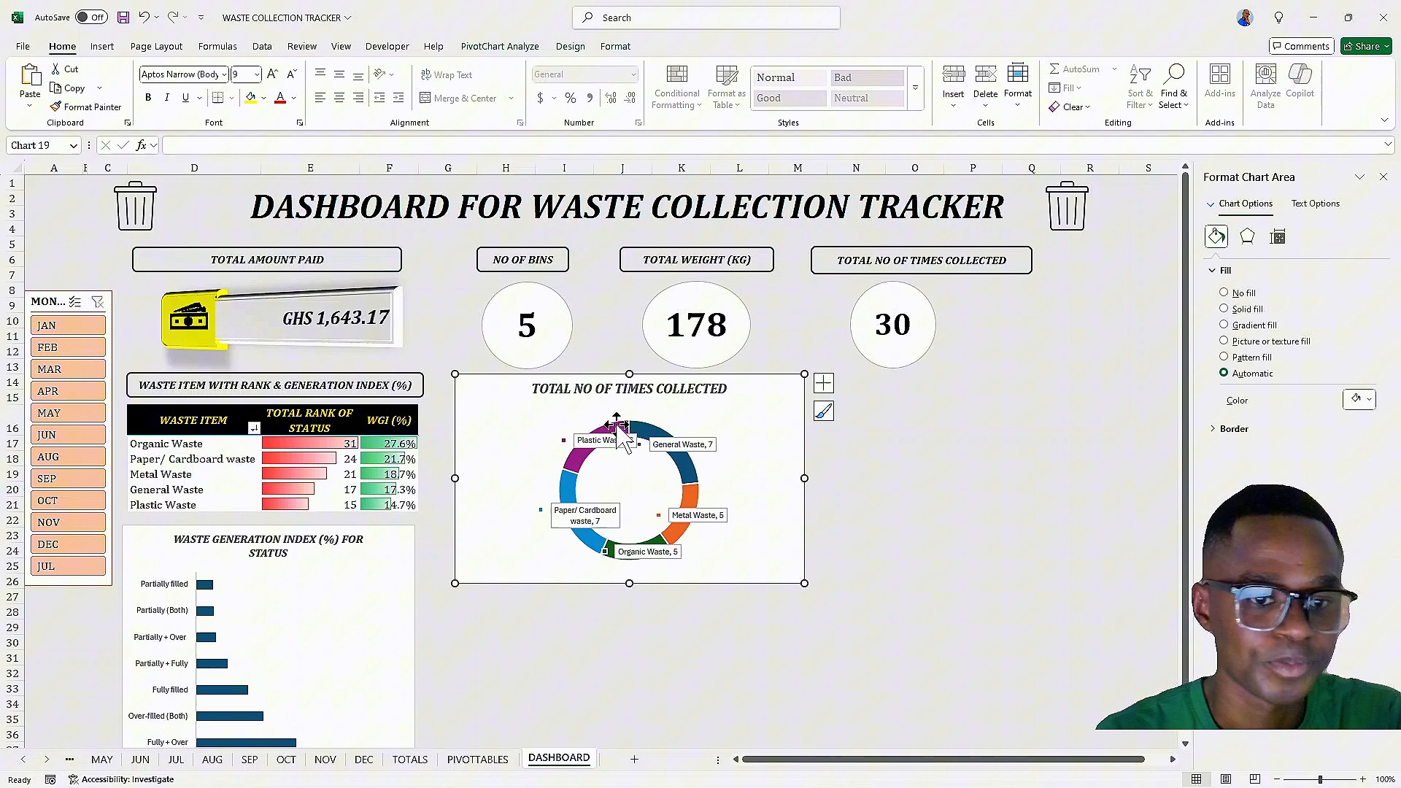
# Resize the doughnut chart on the dashboard to be taller and slightly narrower
pyautogui.click(1384, 178)
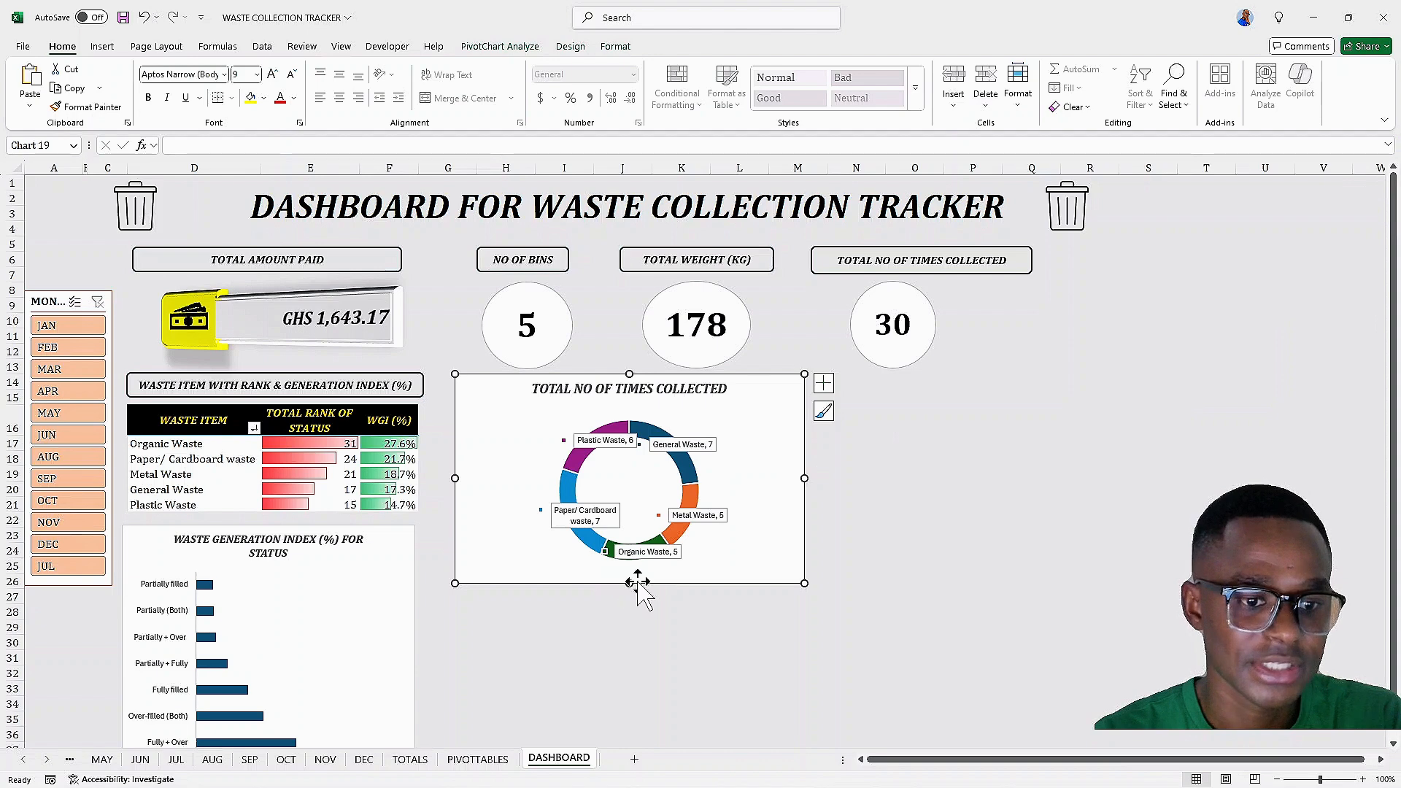
pyautogui.moveTo(632, 582); pyautogui.dragTo(627, 621)
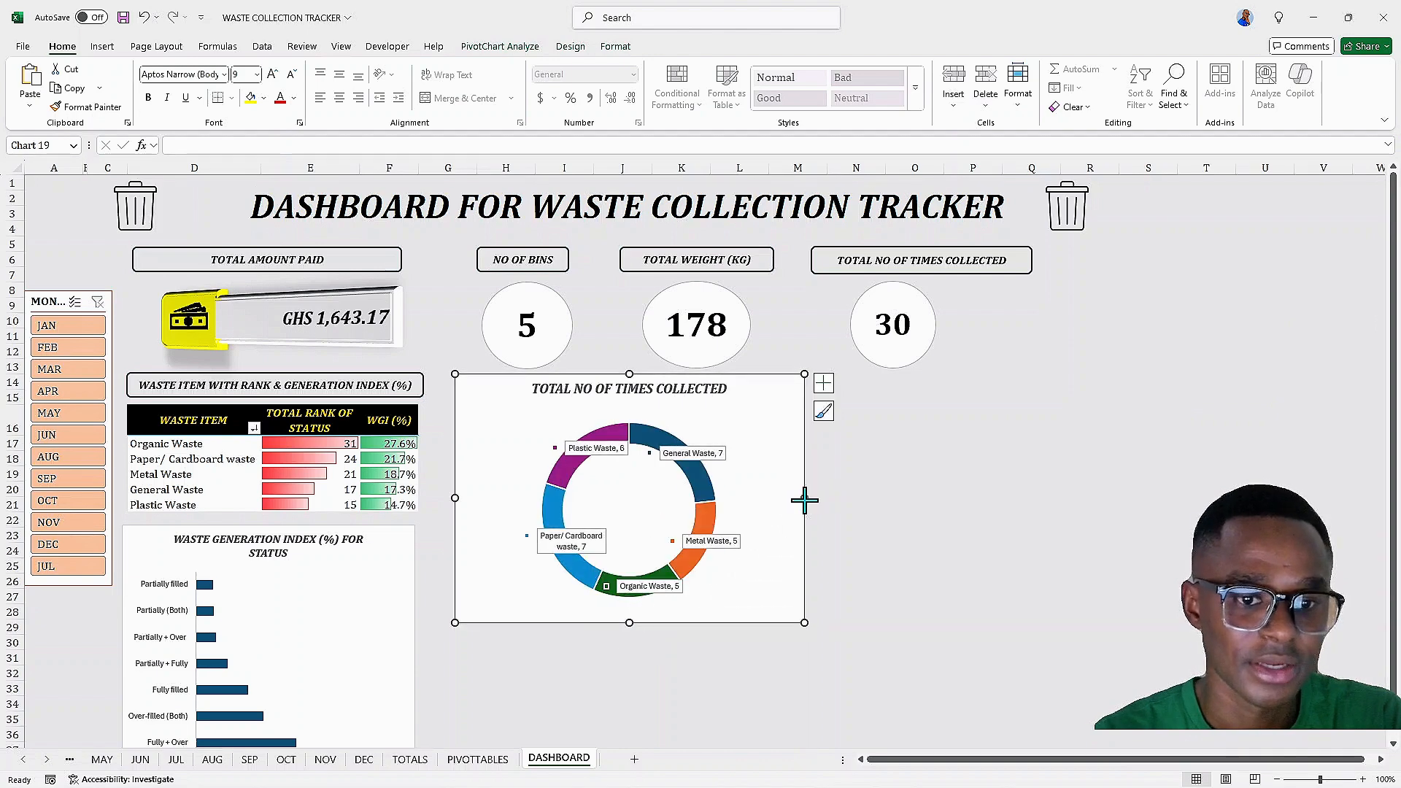
pyautogui.moveTo(804, 500); pyautogui.dragTo(769, 499)
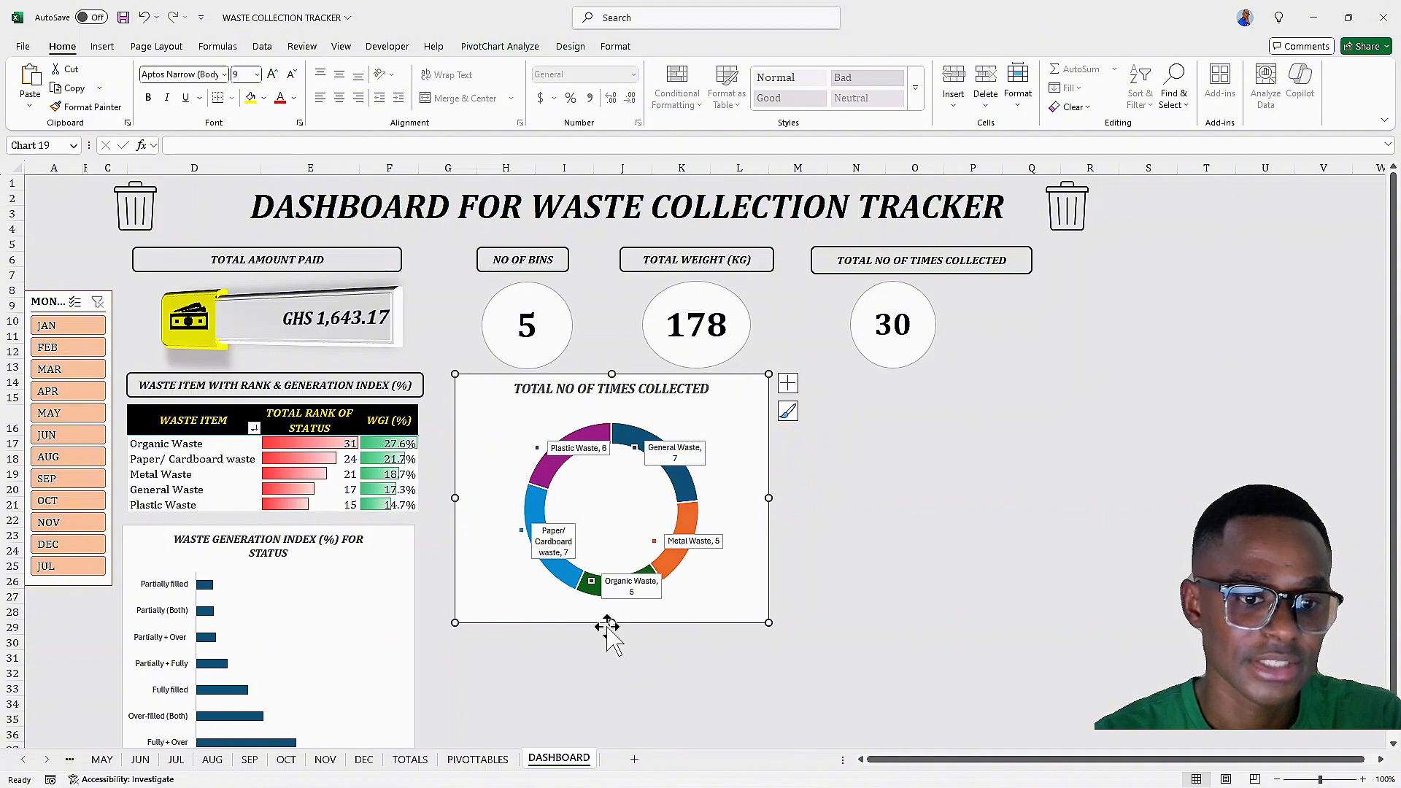
pyautogui.moveTo(614, 625); pyautogui.dragTo(614, 654)
pyautogui.moveTo(769, 513); pyautogui.dragTo(779, 511)
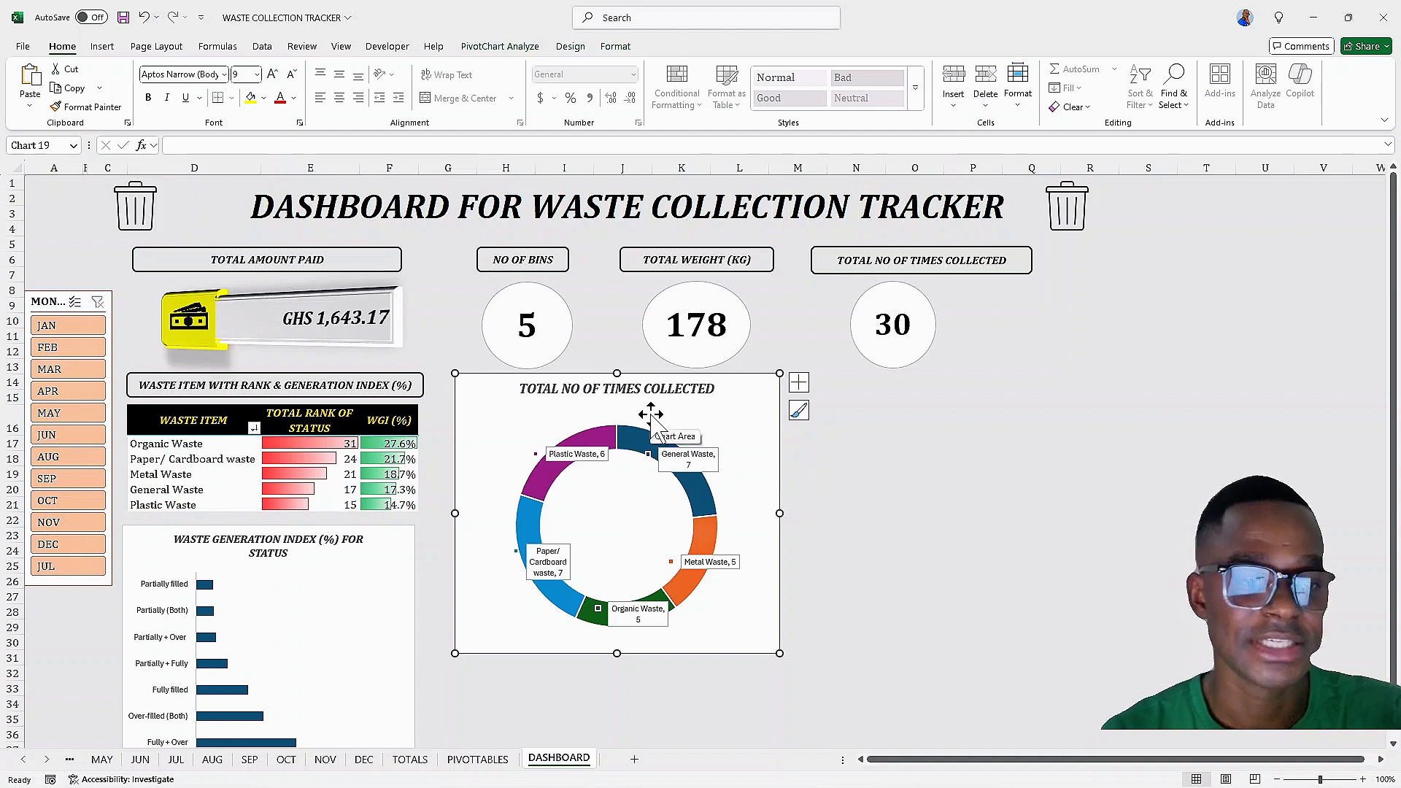
# Insert a 3-D Pie pivot chart from the total weight pivot table on the PIVOTTABLES sheet
pyautogui.scroll(-2, 650, 408)
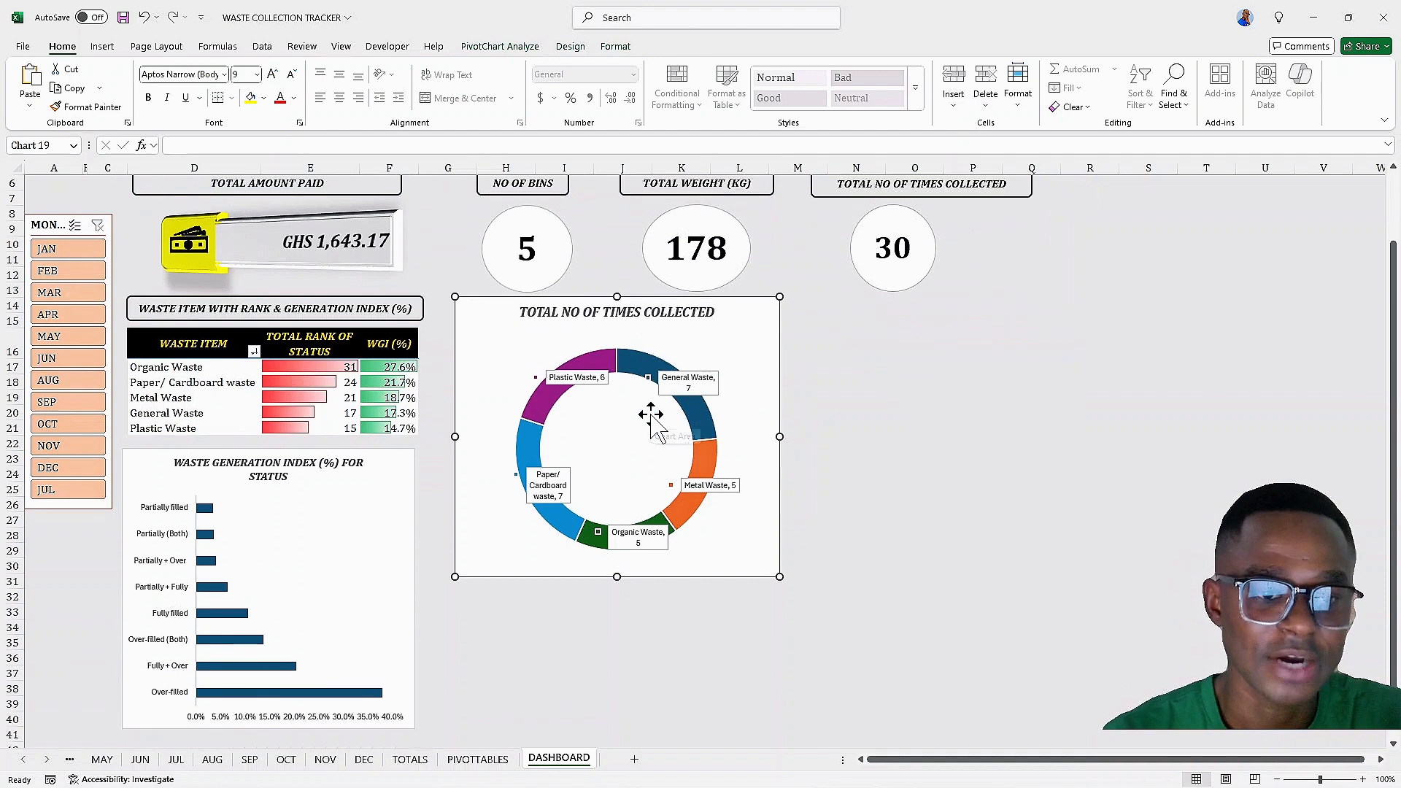
pyautogui.scroll(1, 627, 452)
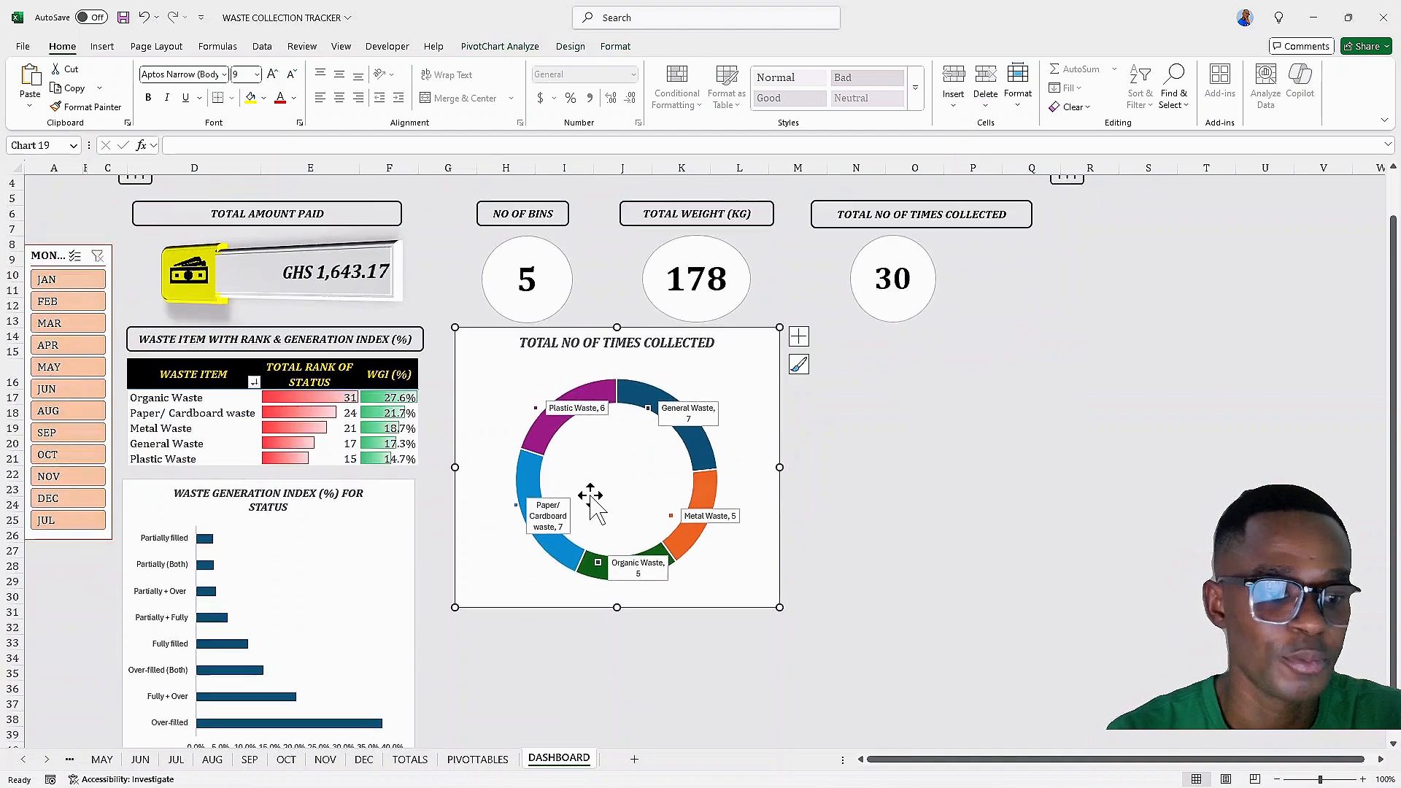
pyautogui.click(489, 761)
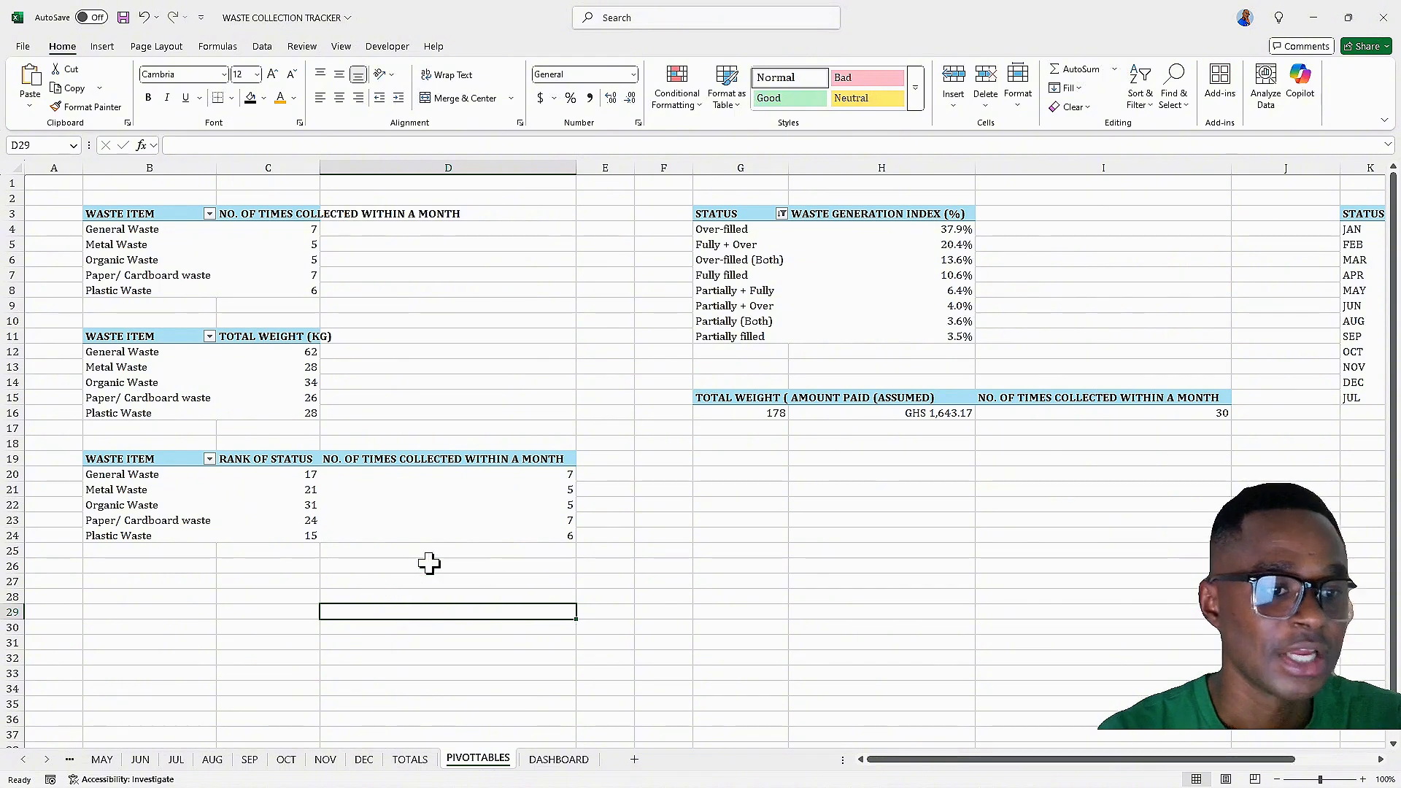
pyautogui.click(130, 367)
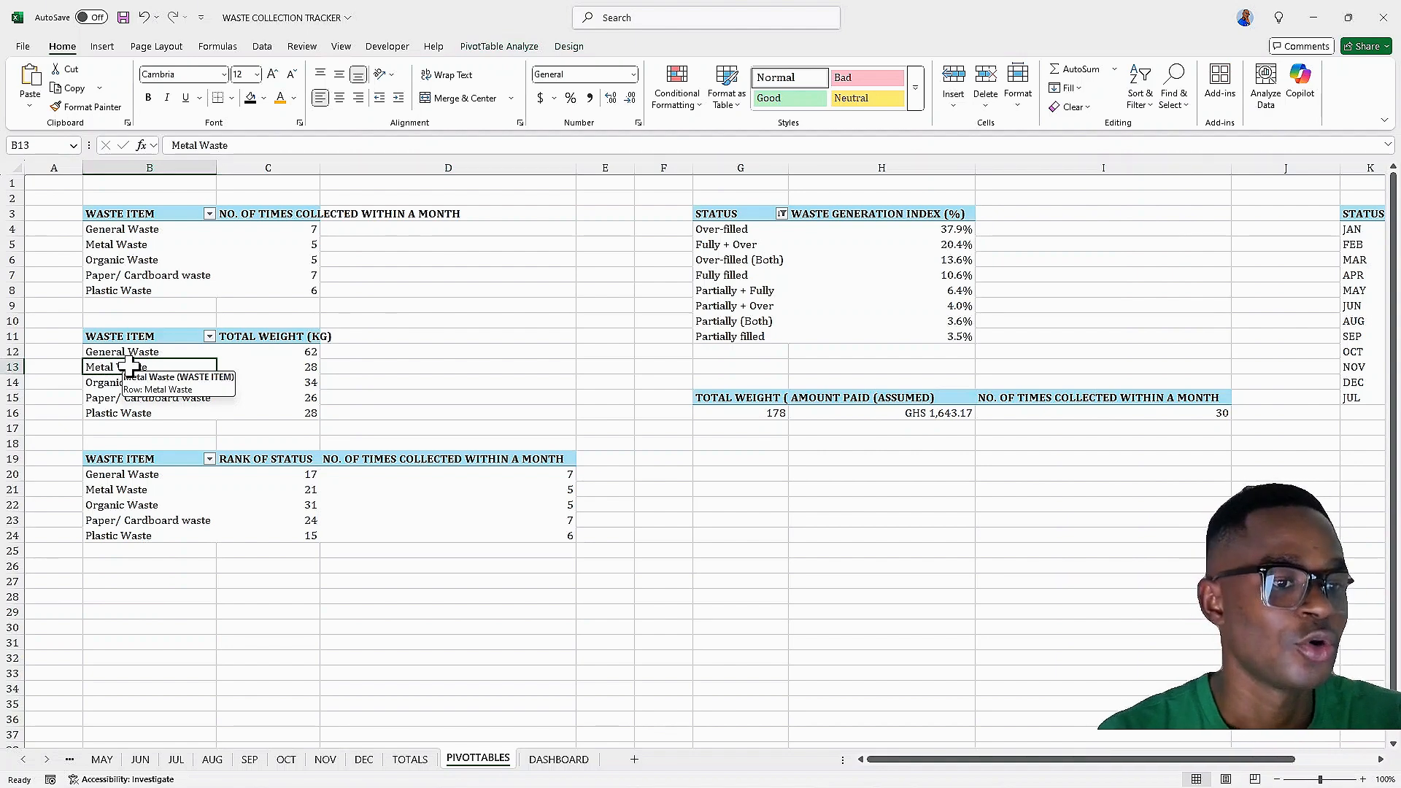
pyautogui.click(512, 47)
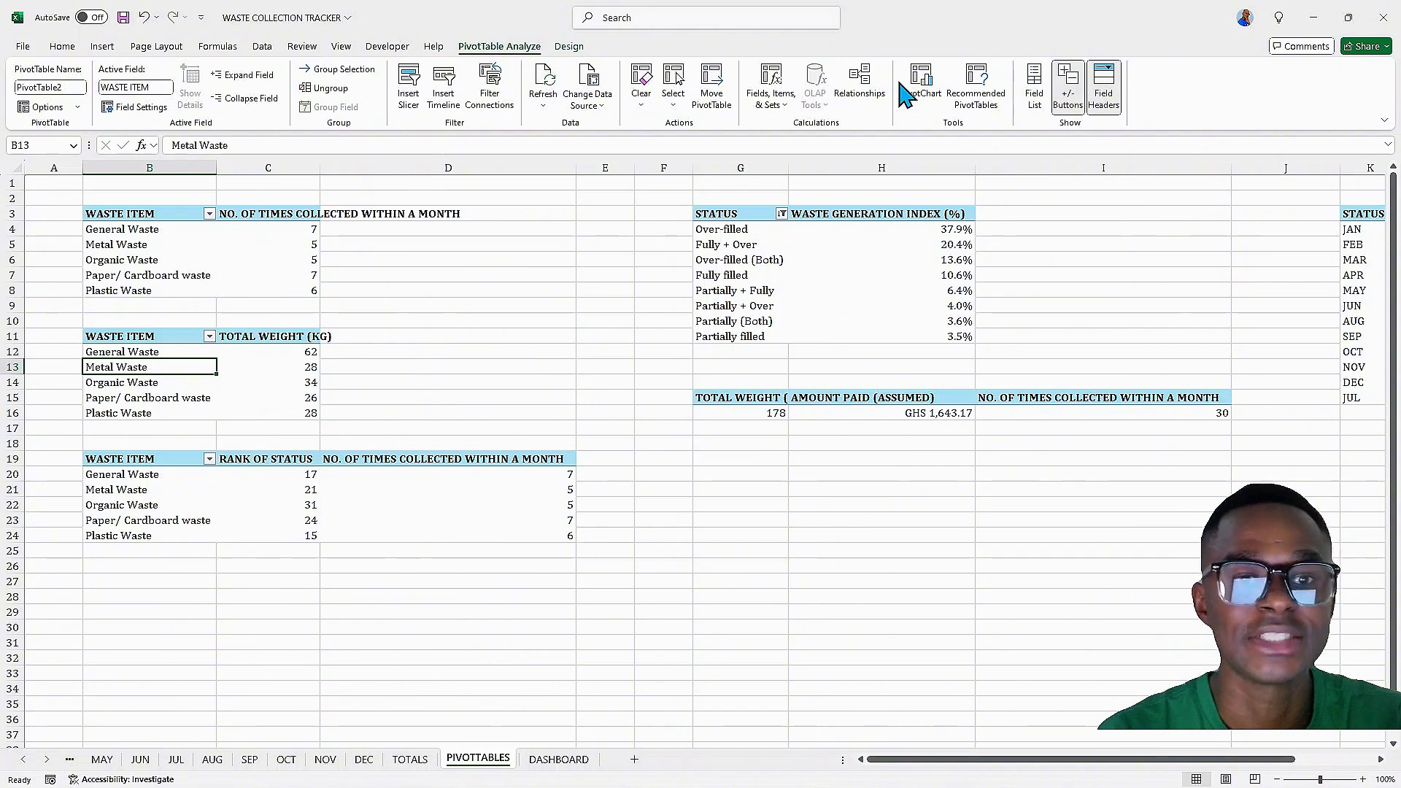
pyautogui.click(923, 87)
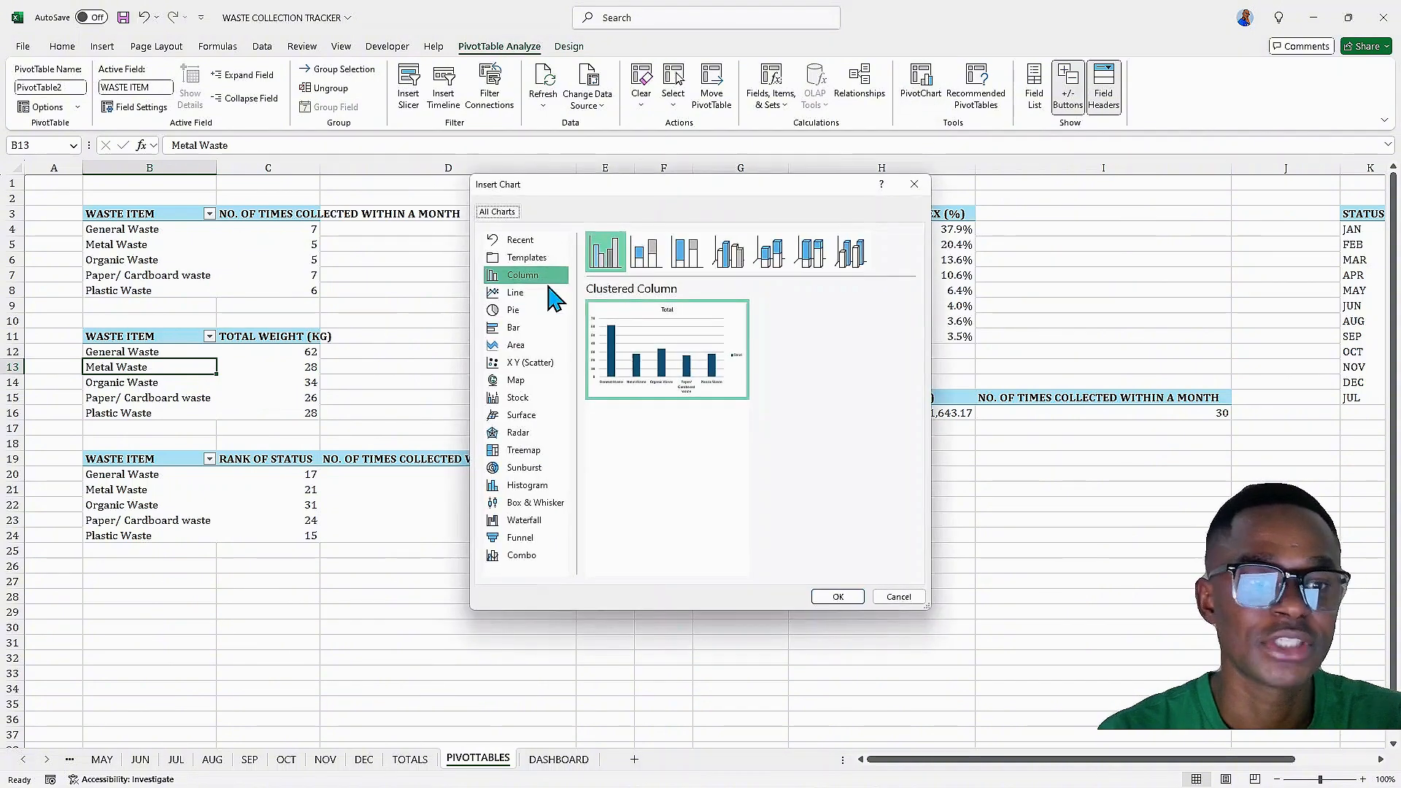
pyautogui.click(514, 309)
pyautogui.moveTo(638, 357)
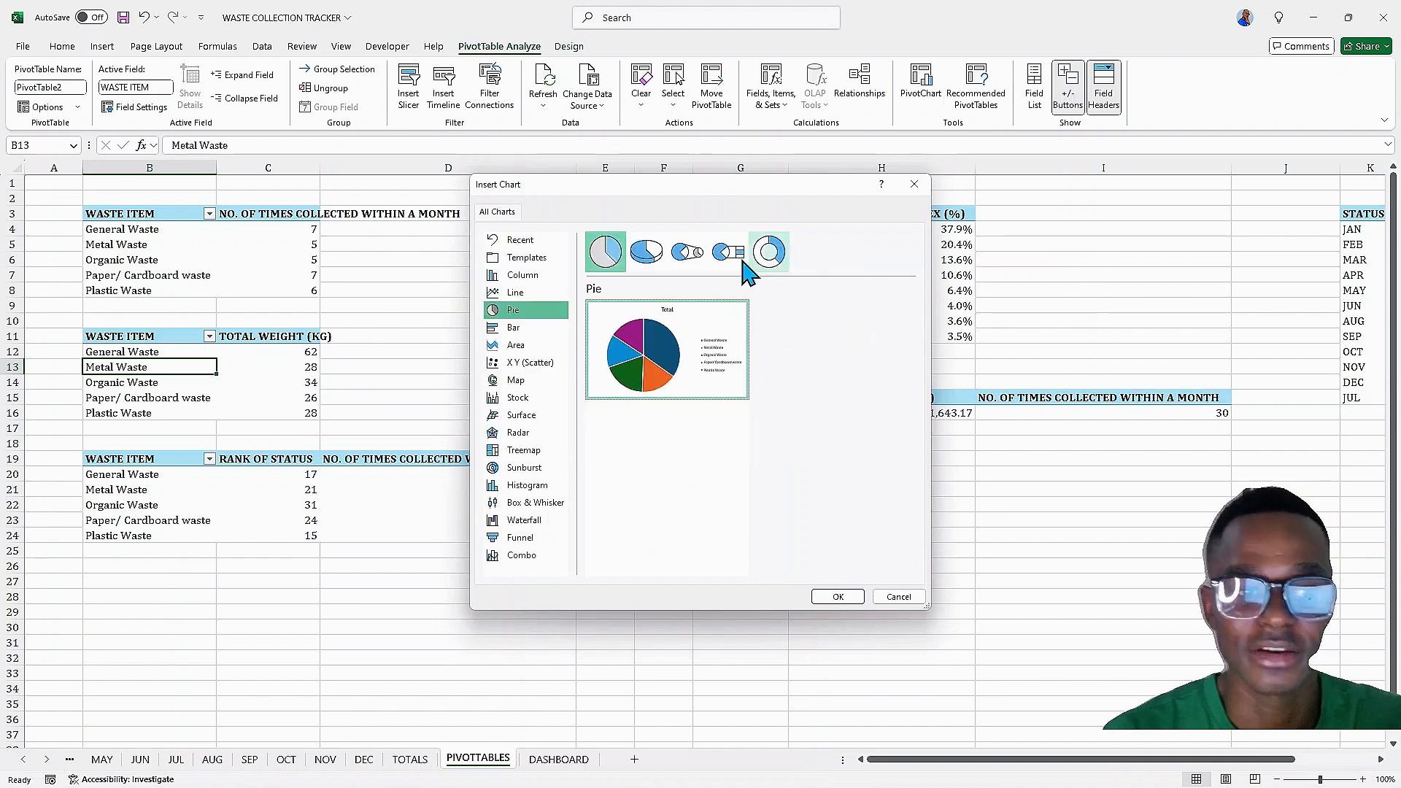
pyautogui.click(647, 255)
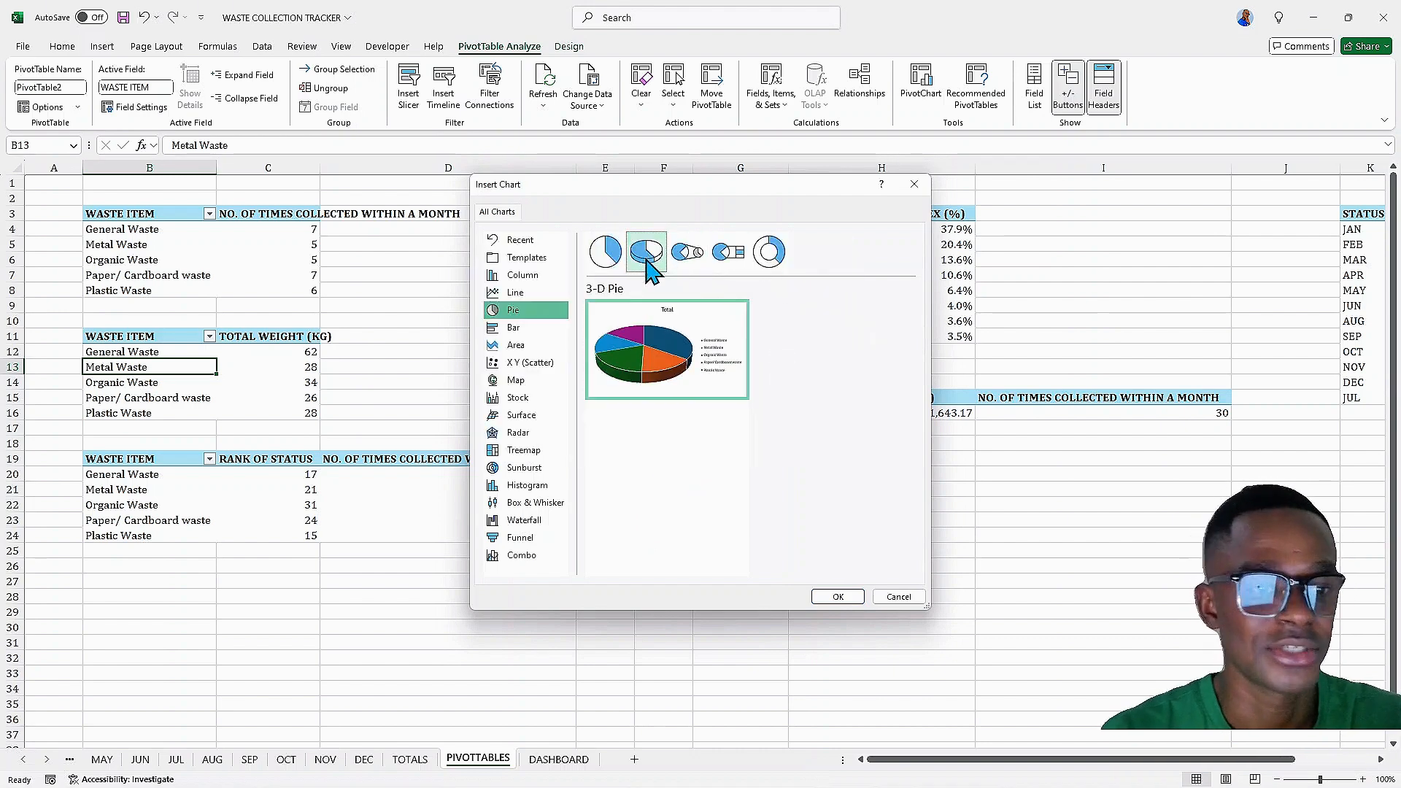
pyautogui.click(838, 597)
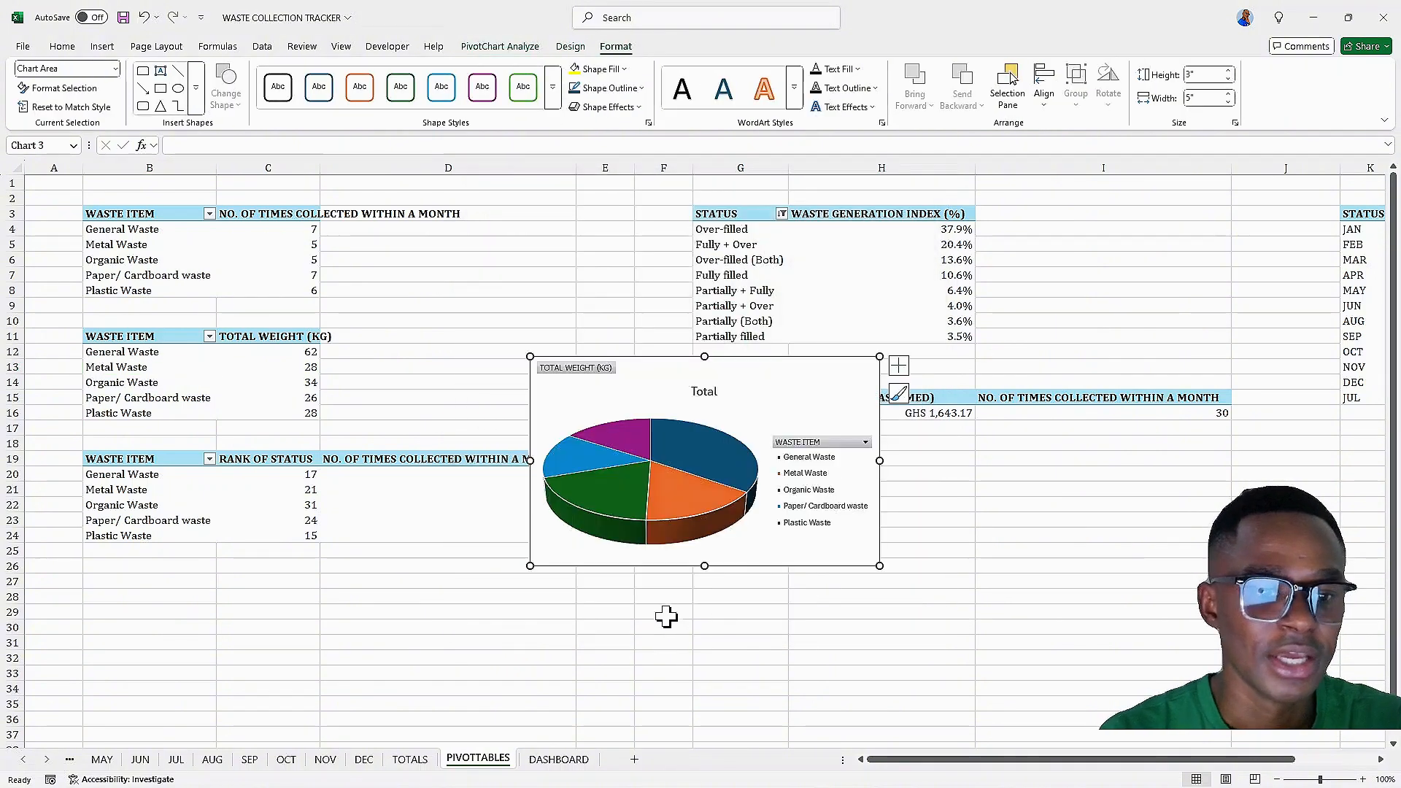
# Hide all field buttons on the pie chart and delete its legend
pyautogui.rightClick(803, 456)
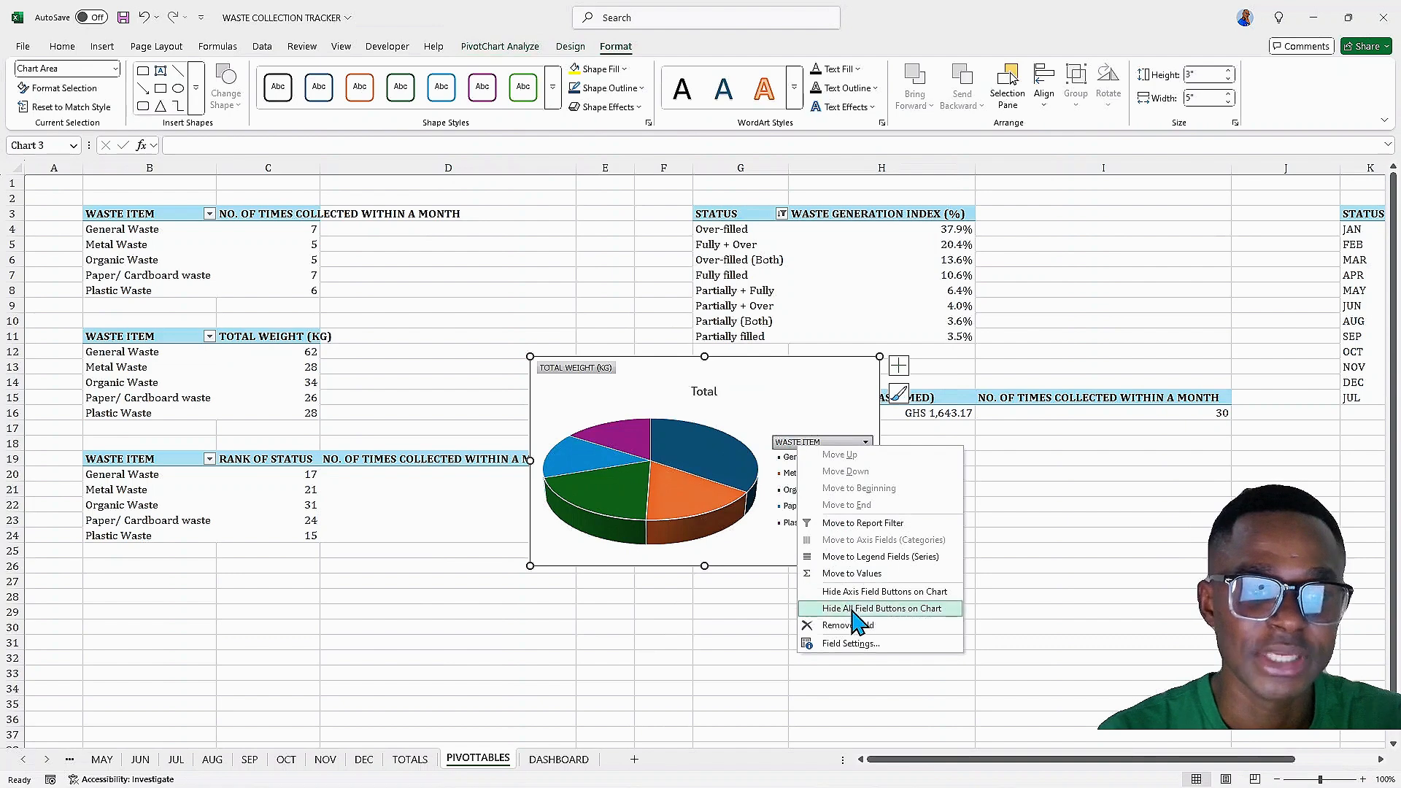
pyautogui.click(847, 610)
pyautogui.click(832, 446)
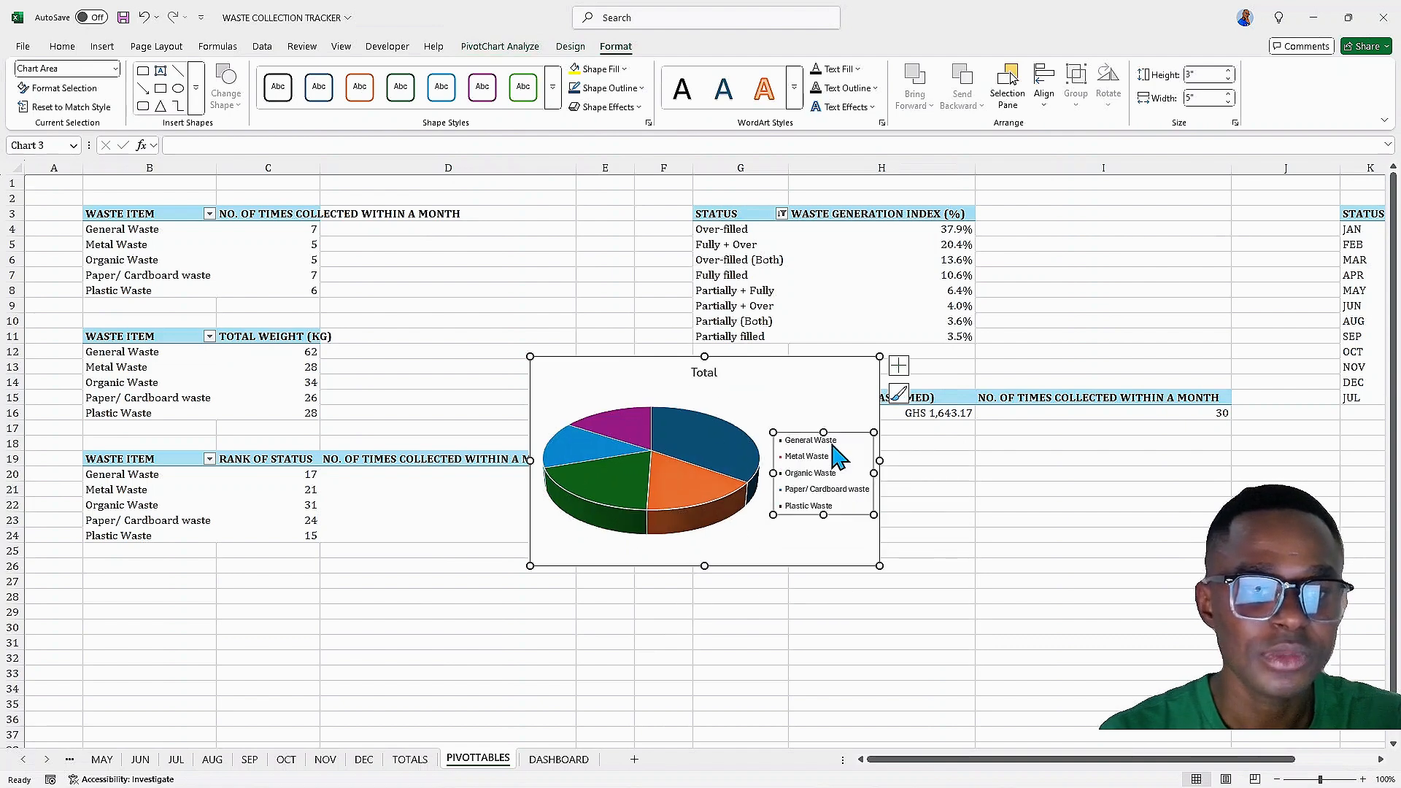
pyautogui.press('Delete')
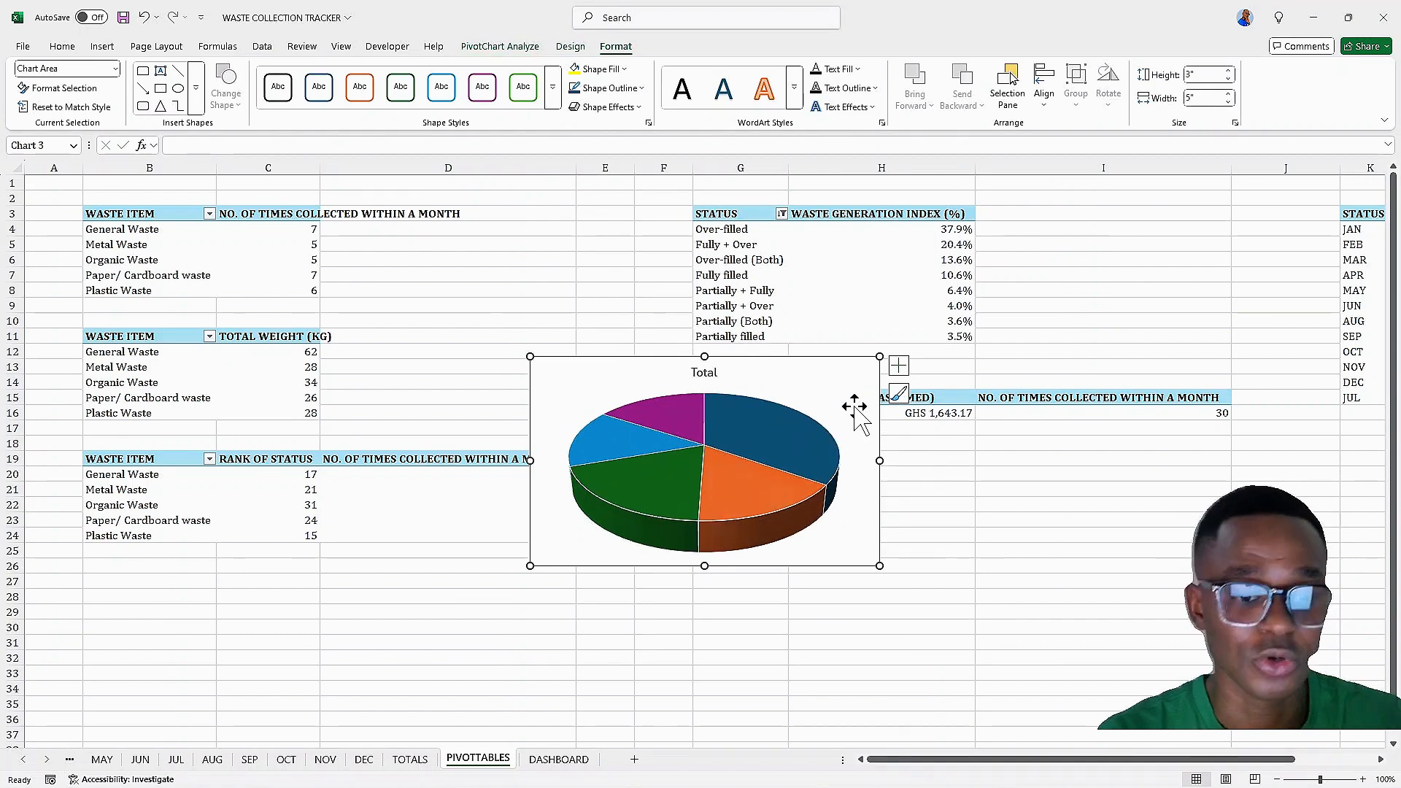
# Add data callout labels to the pie chart slices
pyautogui.click(899, 365)
pyautogui.click(935, 398)
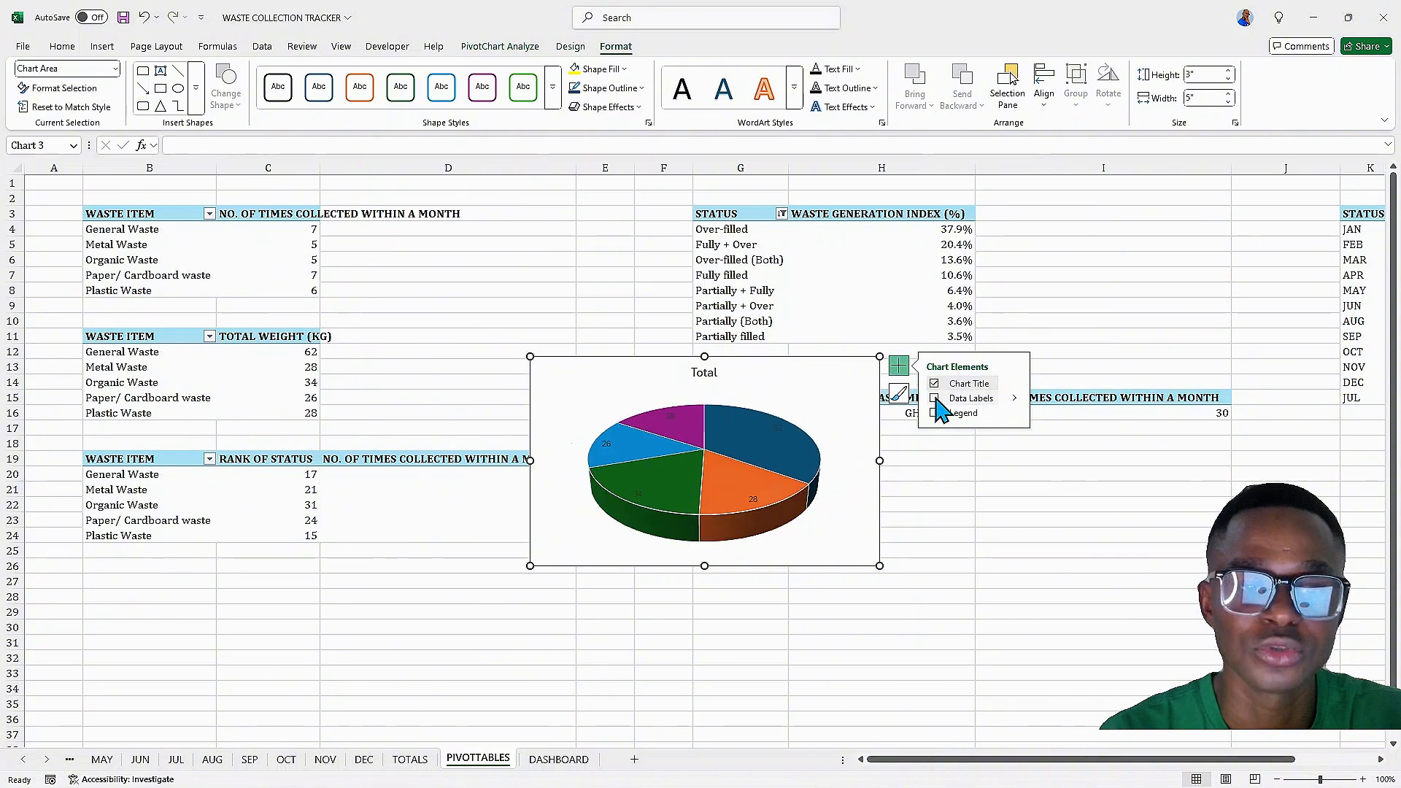
pyautogui.click(1015, 398)
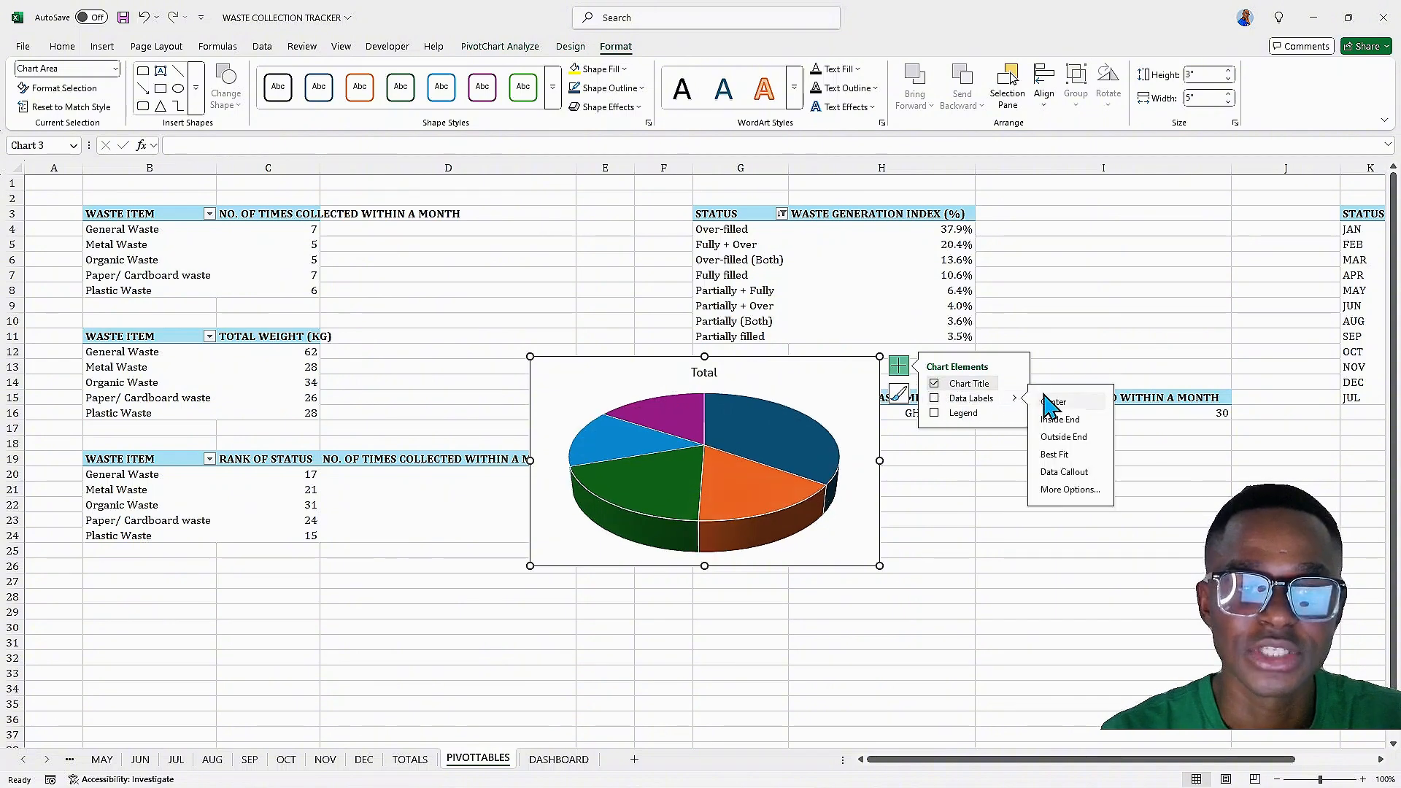
pyautogui.click(1051, 476)
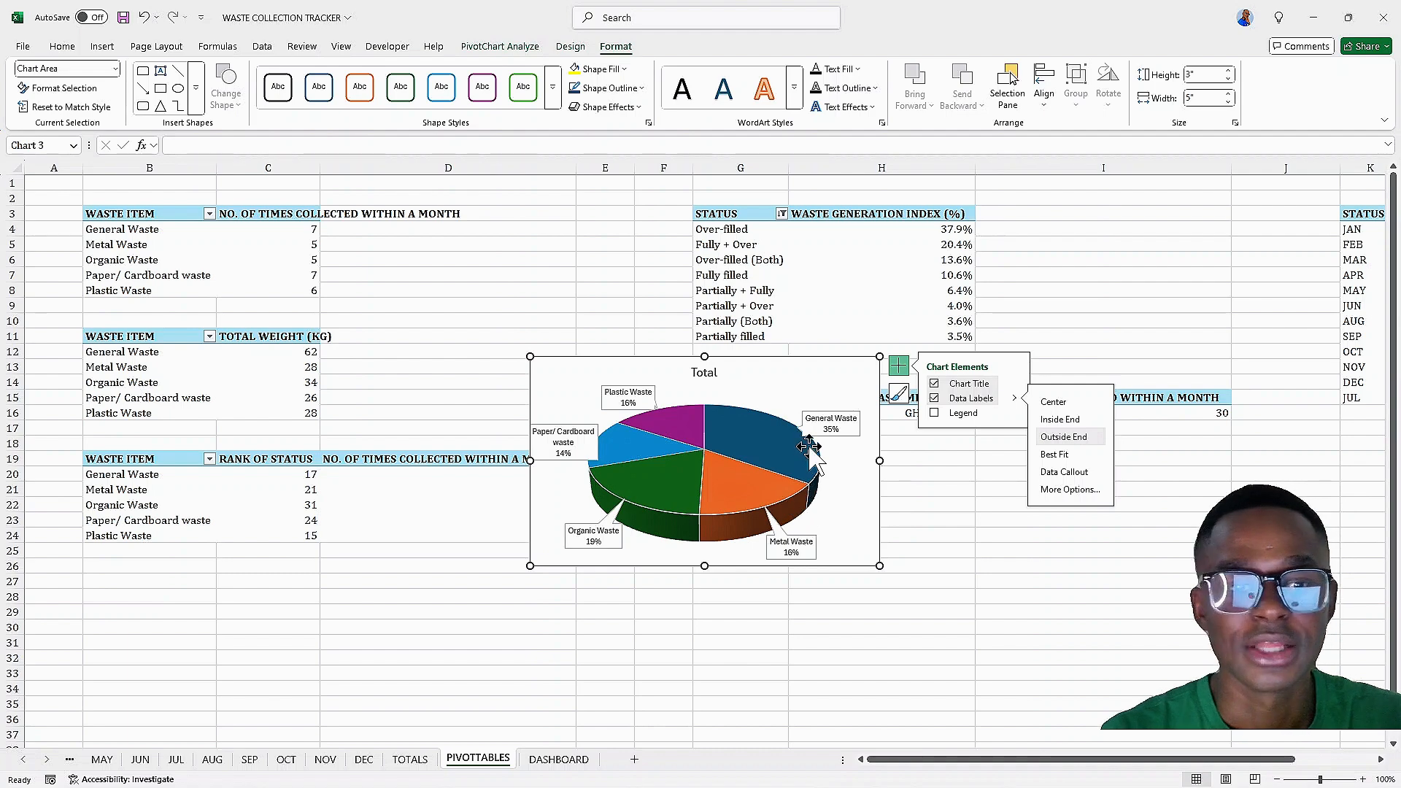
# Retitle the pie chart as TOTAL WEIGHT (KG)
pyautogui.doubleClick(707, 374)
pyautogui.doubleClick(707, 374)
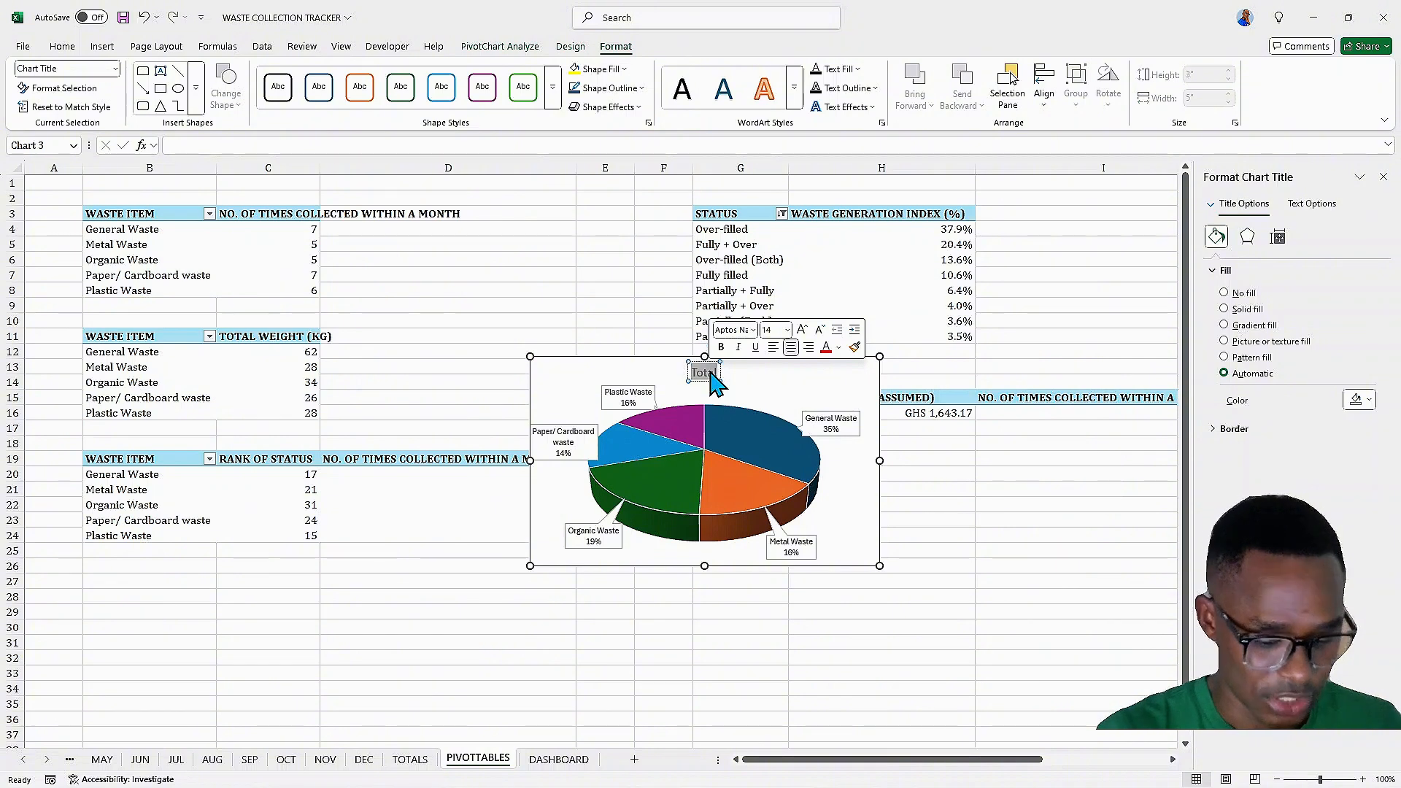
pyautogui.write('TOTAL WE')
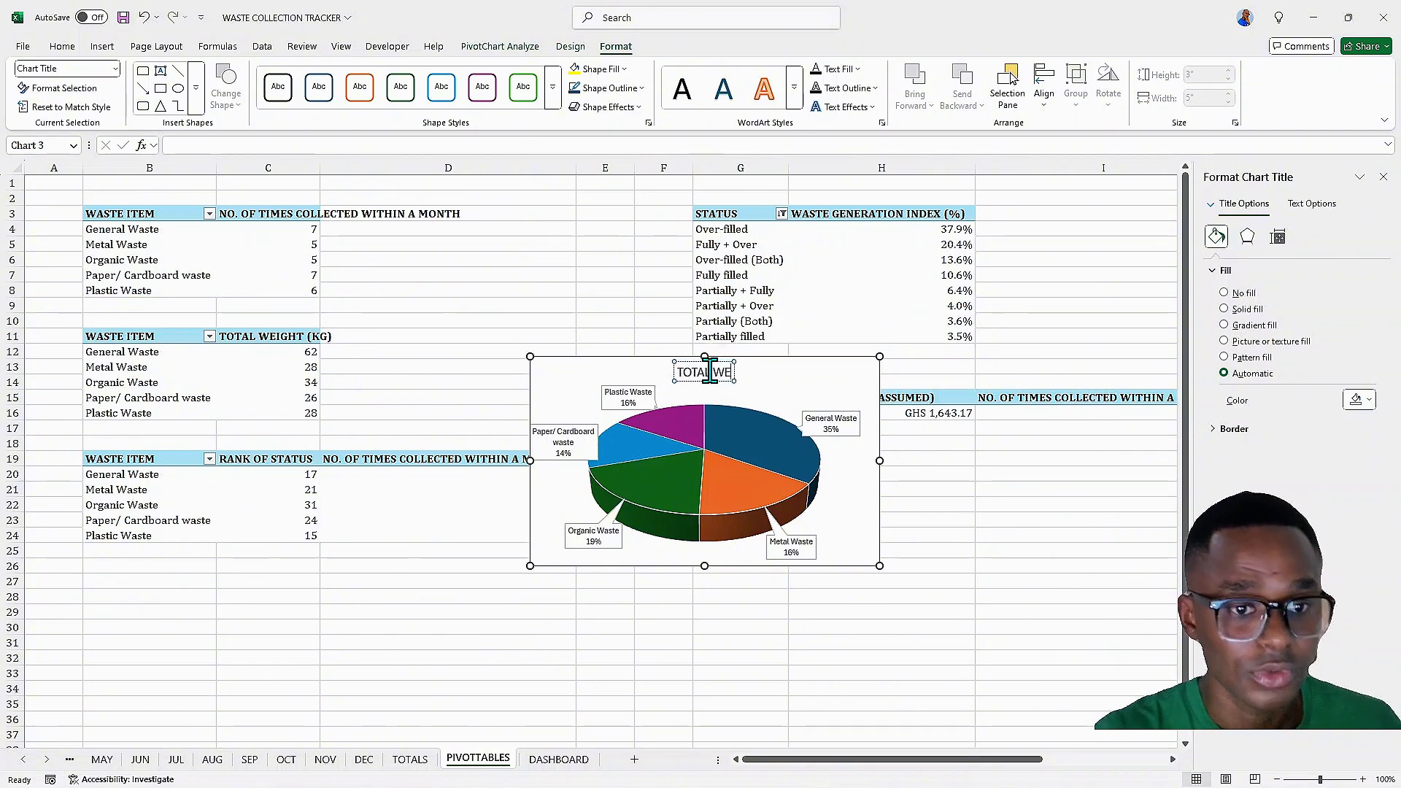
pyautogui.write('IGHT')
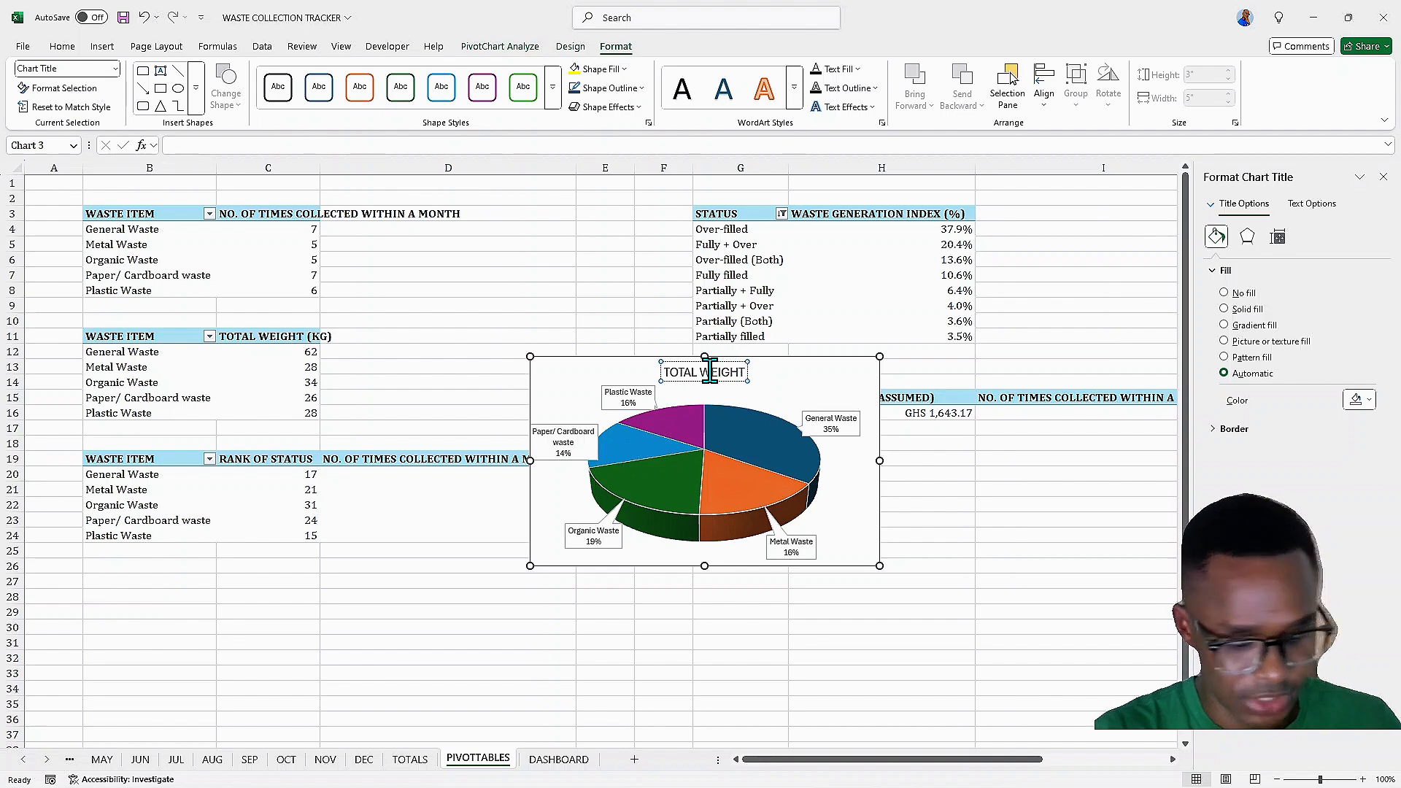
pyautogui.write(' (KG')
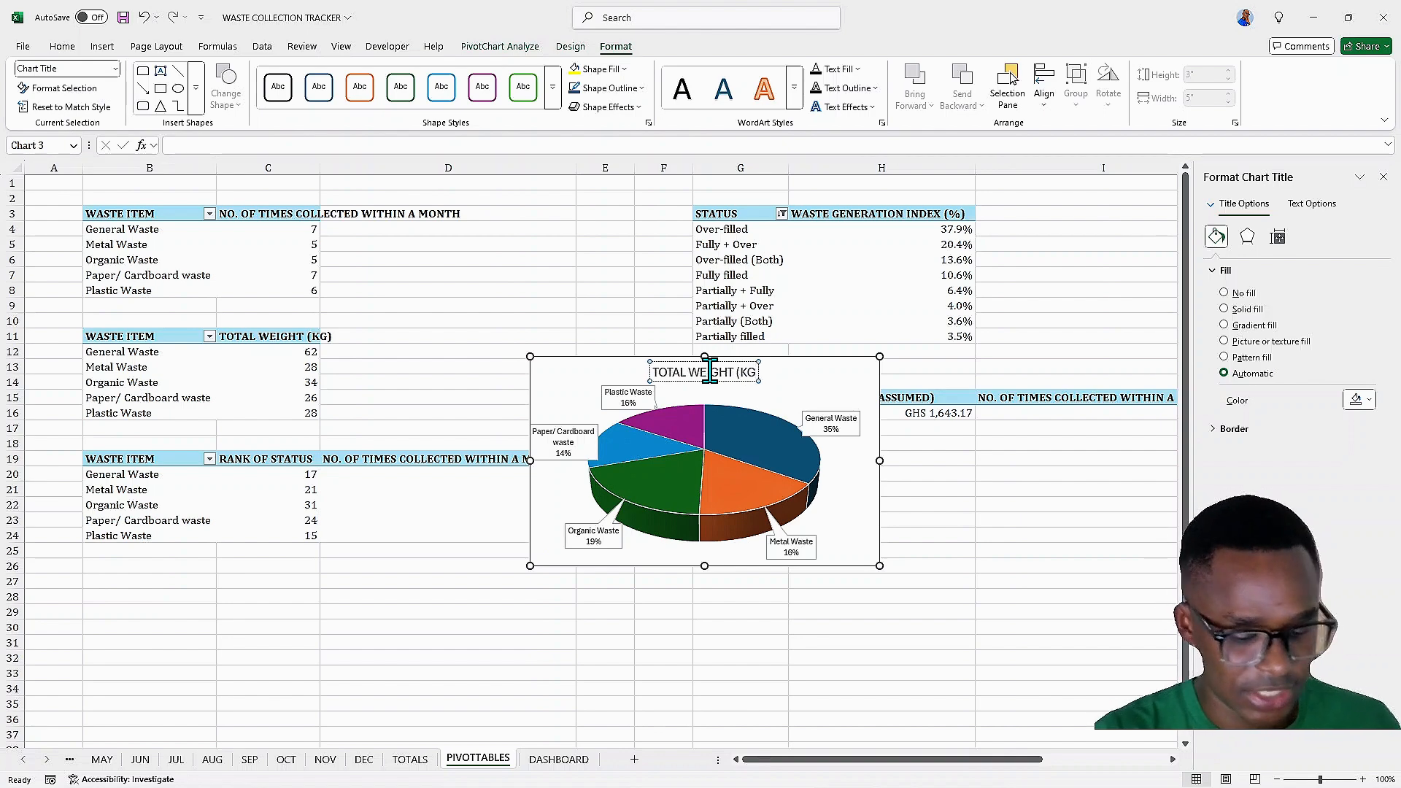
pyautogui.write(')')
# Format the pie chart title as bold, italic Cambria at size 16
pyautogui.hotkey('ctrl', 'a')
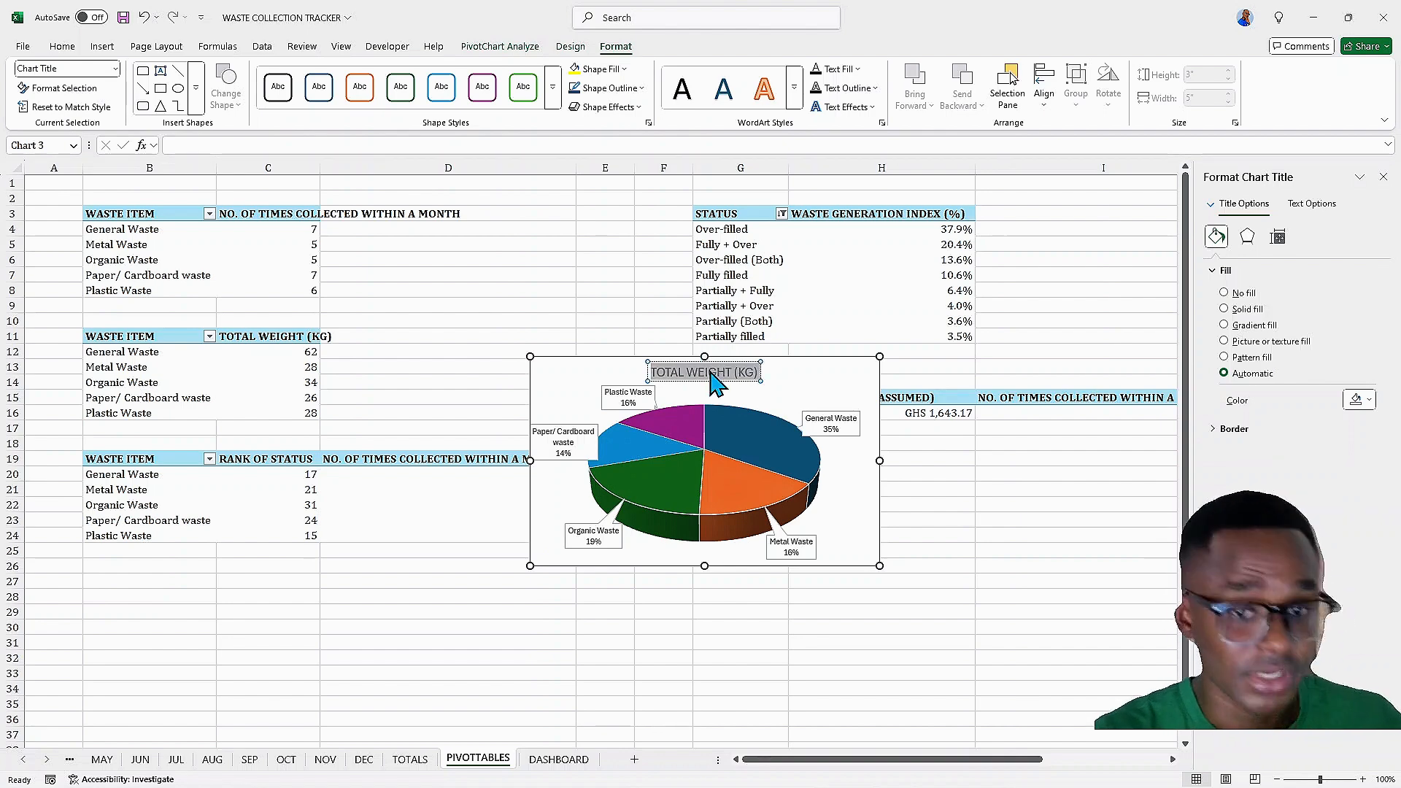
pyautogui.click(63, 47)
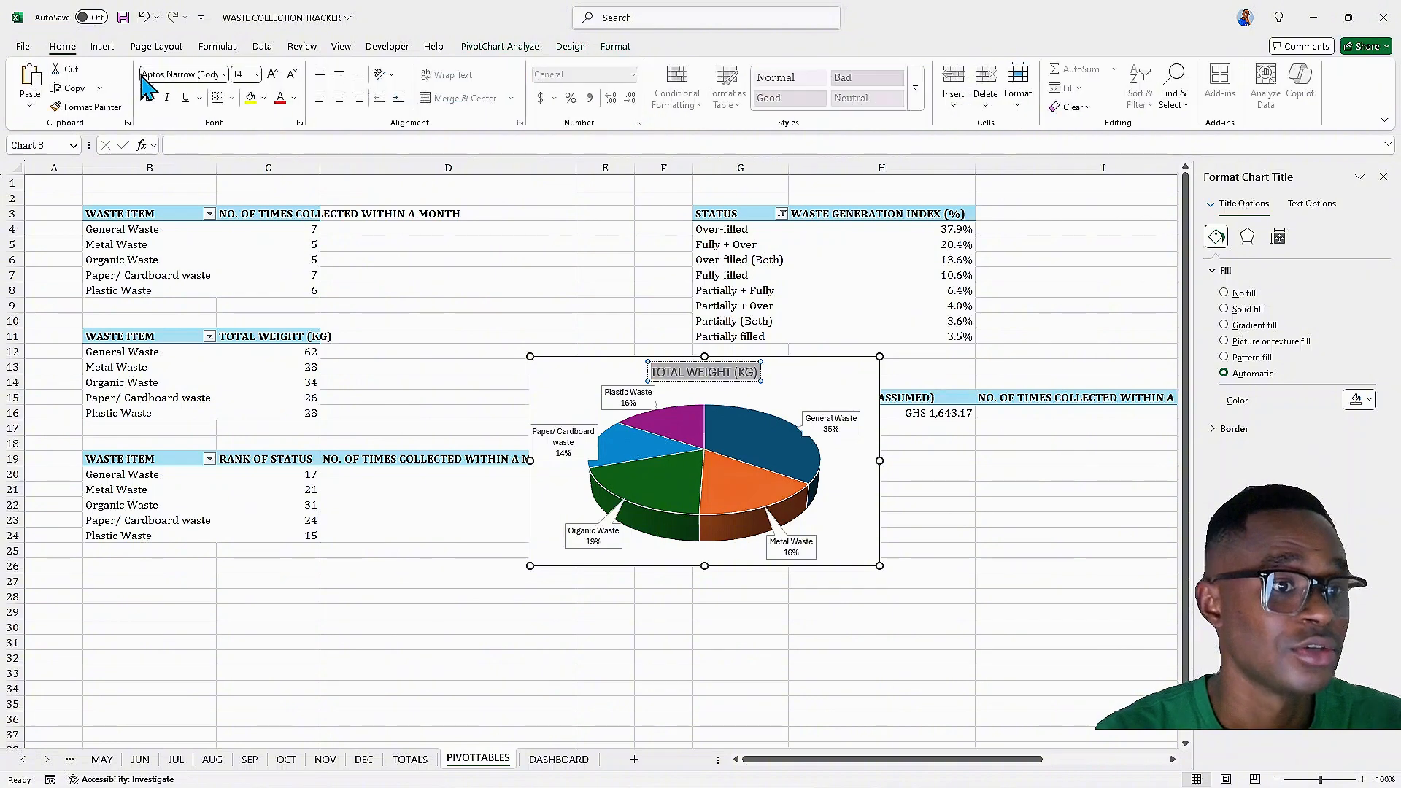
pyautogui.click(150, 98)
pyautogui.click(166, 97)
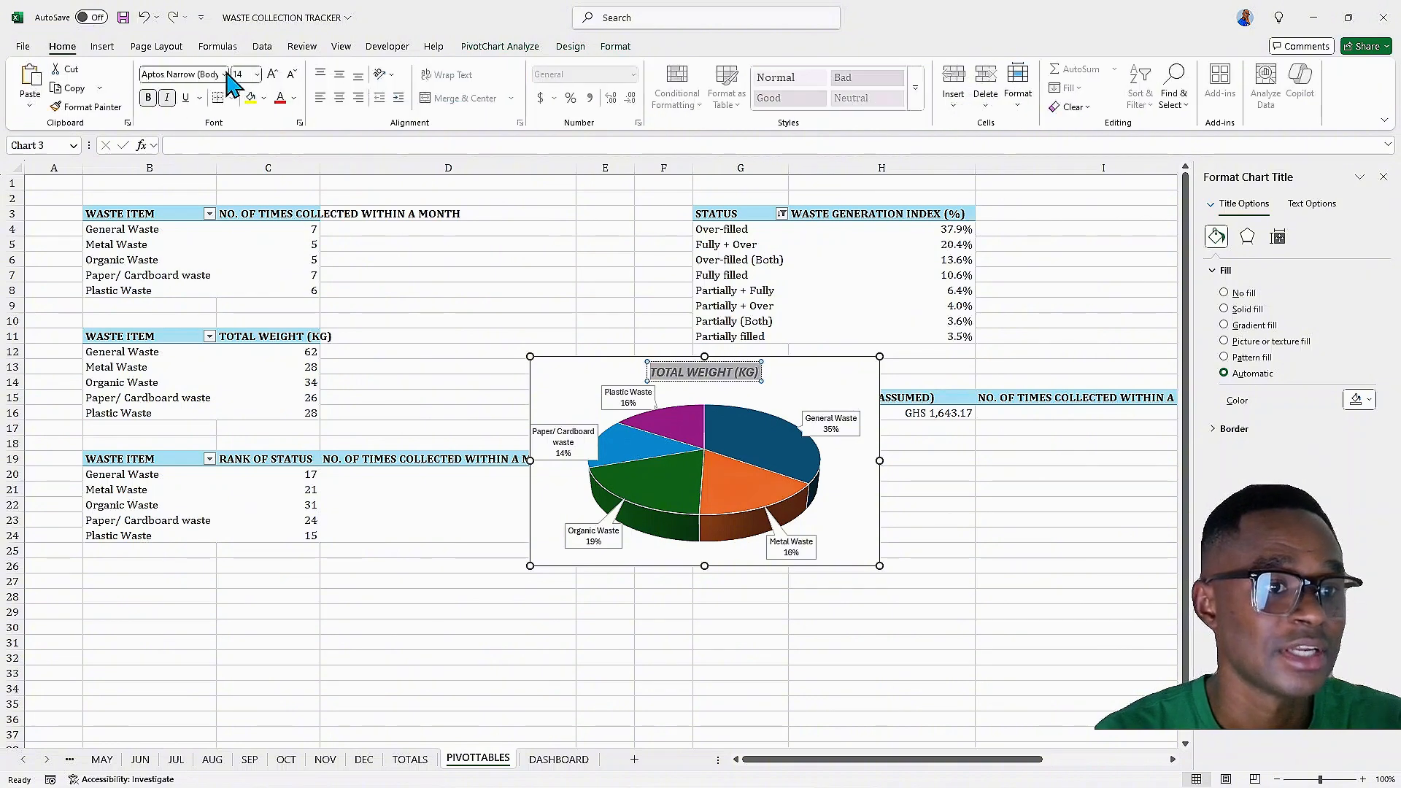
pyautogui.click(224, 73)
pyautogui.click(179, 184)
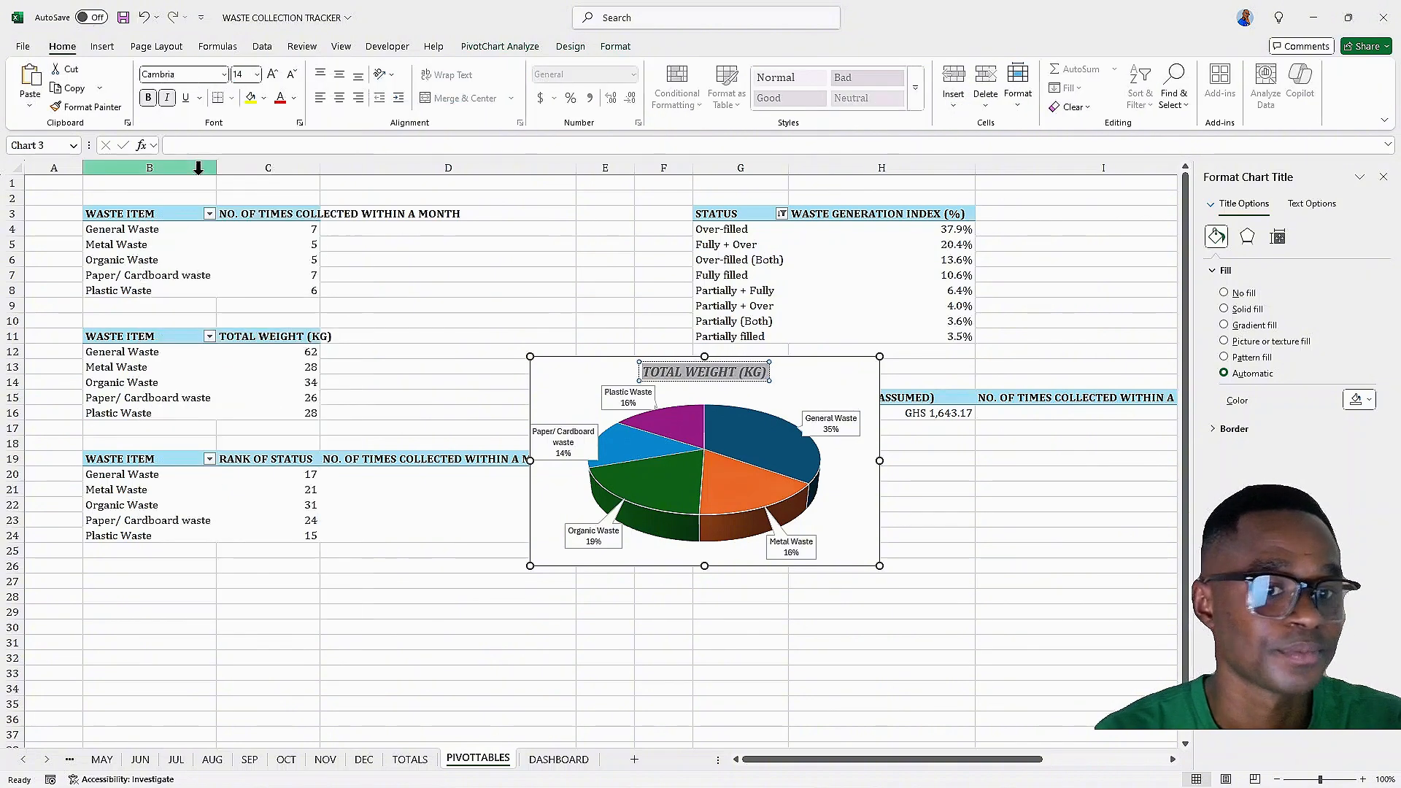
pyautogui.click(274, 75)
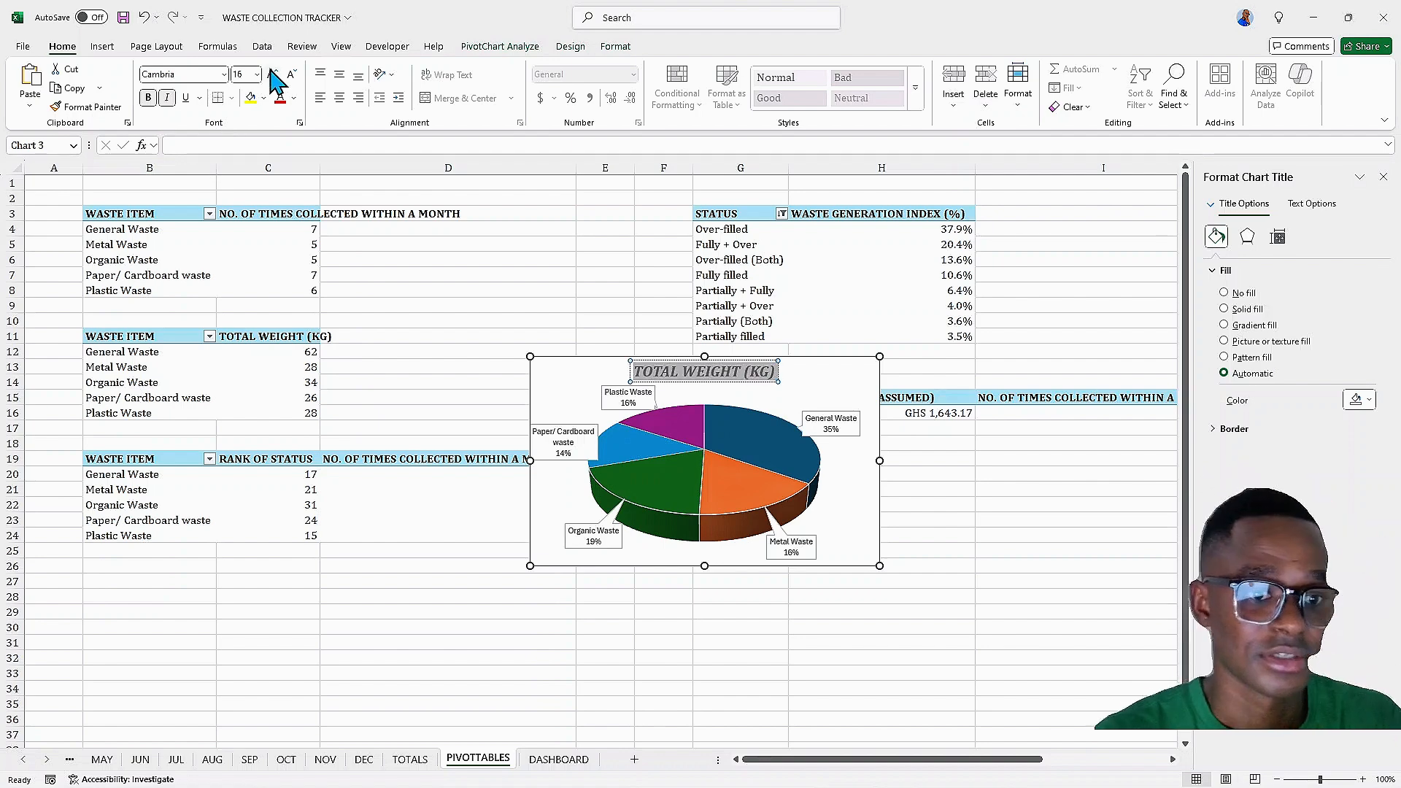
pyautogui.click(855, 376)
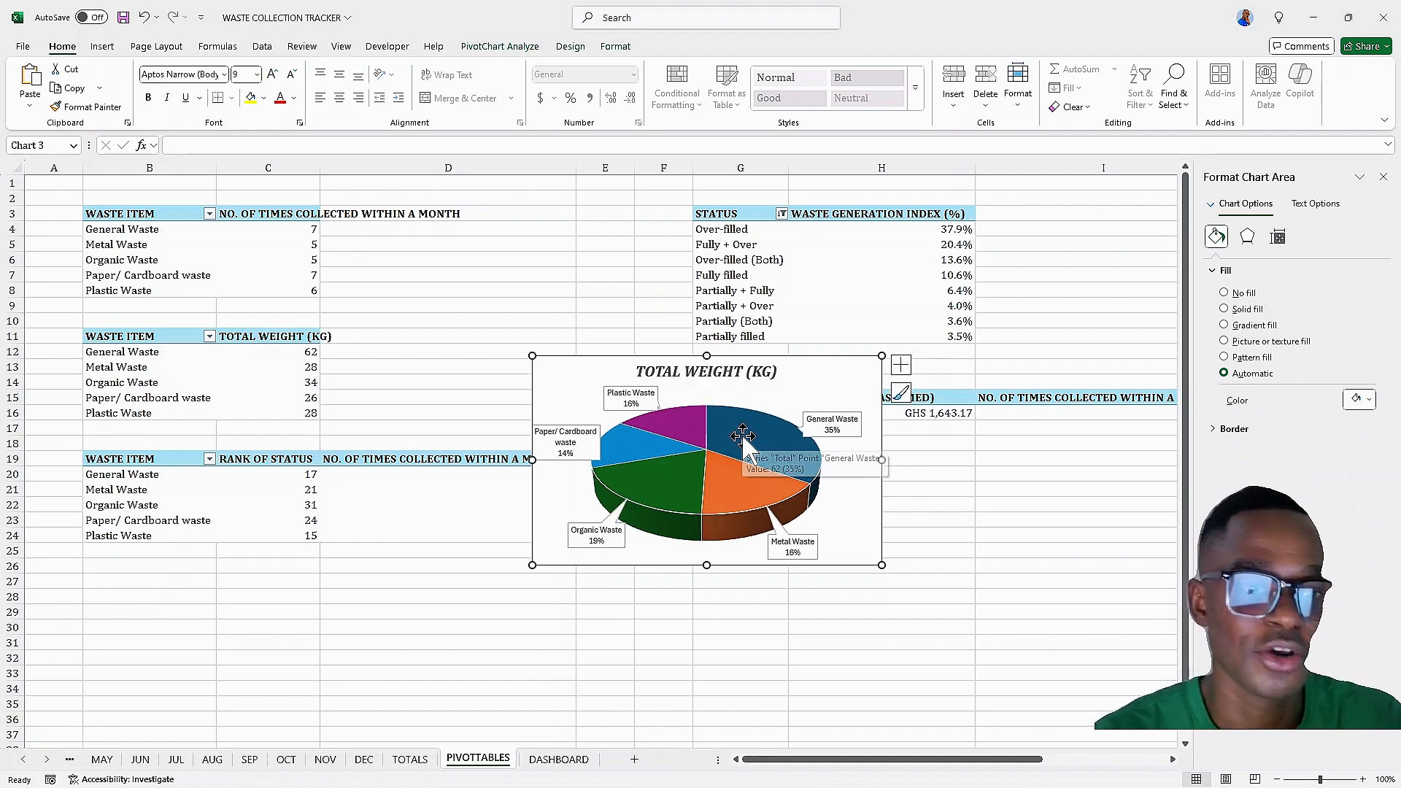
pyautogui.moveTo(742, 436); pyautogui.dragTo(766, 426)
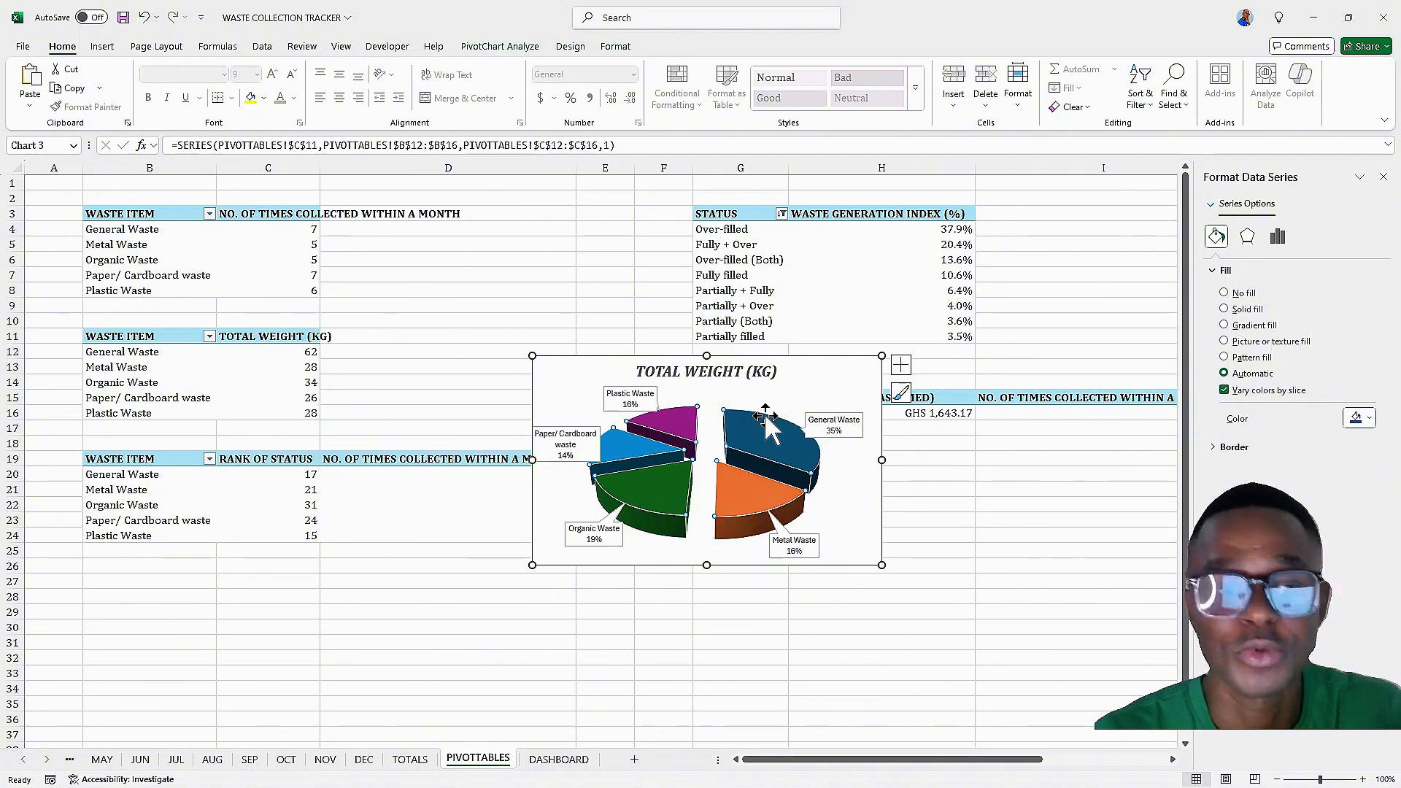
pyautogui.hotkey('ctrl', 'z')
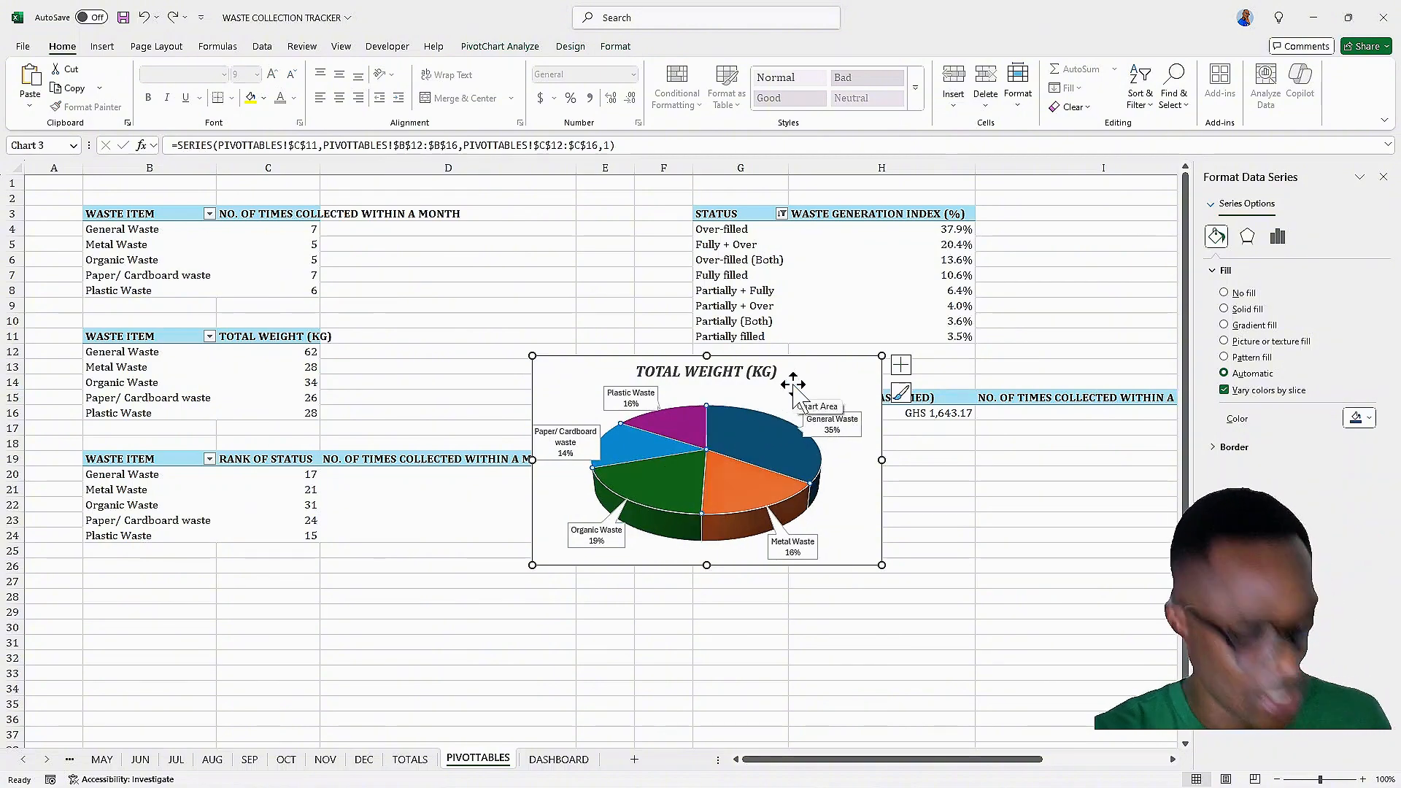
# Move the pie chart from the PIVOTTABLES sheet onto the DASHBOARD sheet beside the doughnut chart
pyautogui.hotkey('ctrl', 'x')
pyautogui.click(559, 759)
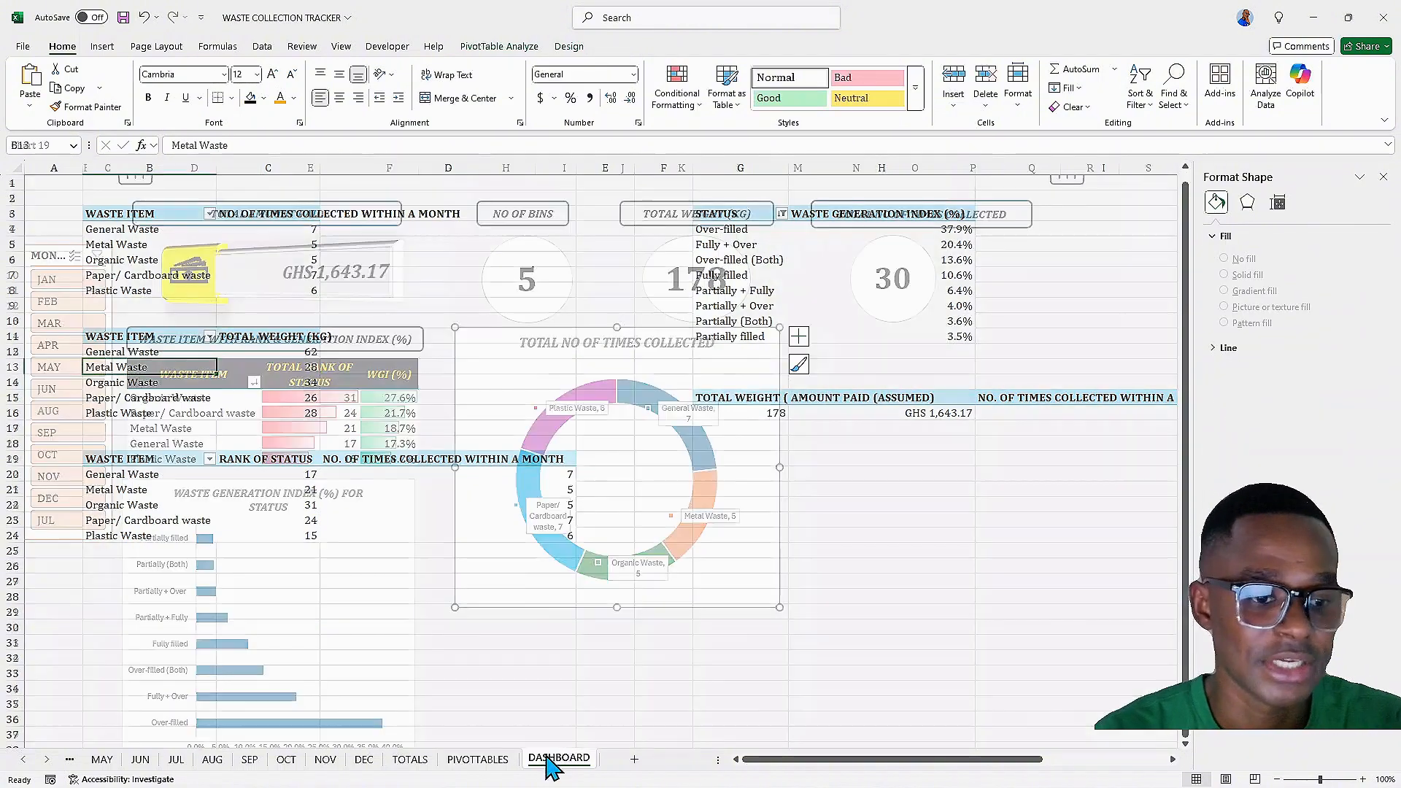
pyautogui.click(598, 449)
pyautogui.scroll(-1, 598, 449)
pyautogui.scroll(-3, 606, 417)
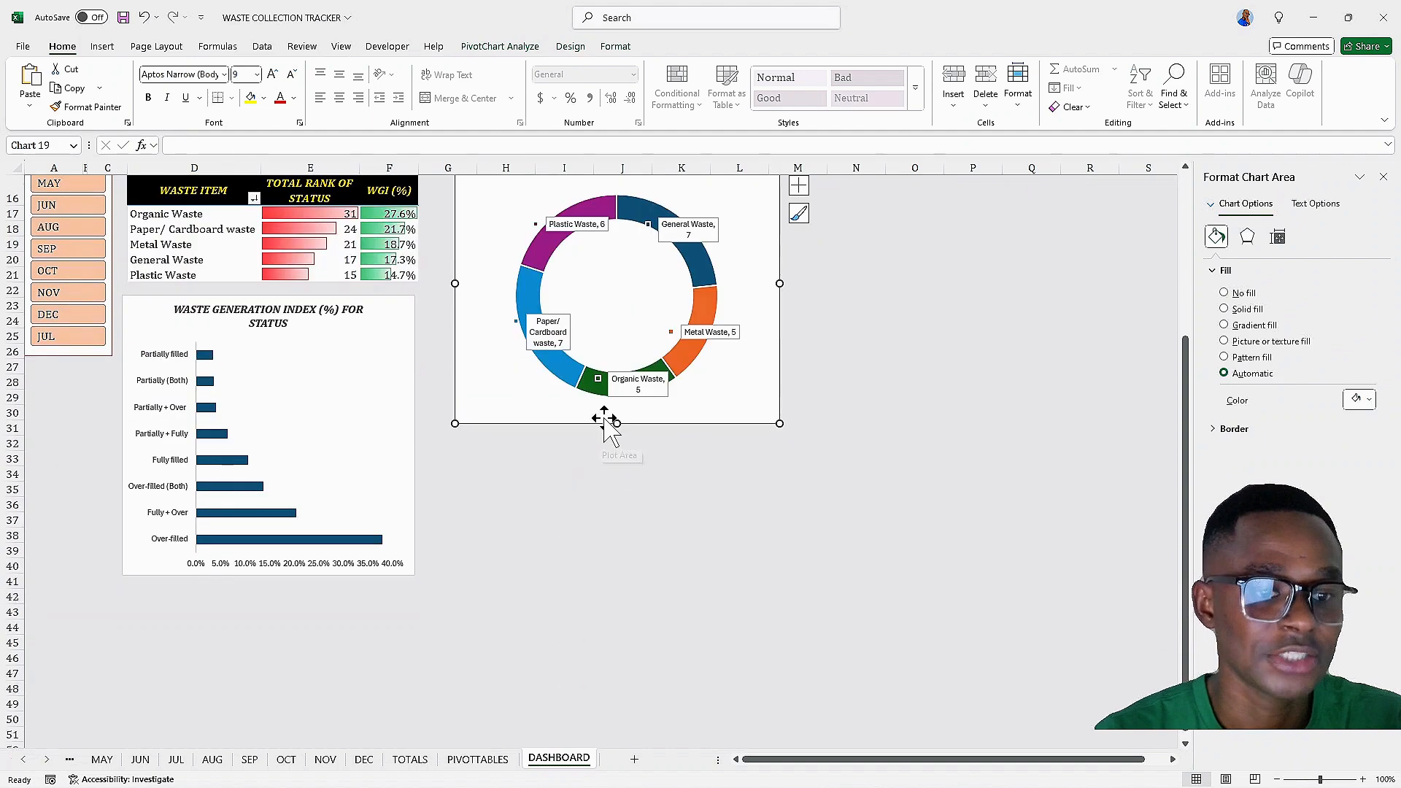
pyautogui.scroll(3, 730, 416)
pyautogui.scroll(1, 739, 409)
pyautogui.click(836, 351)
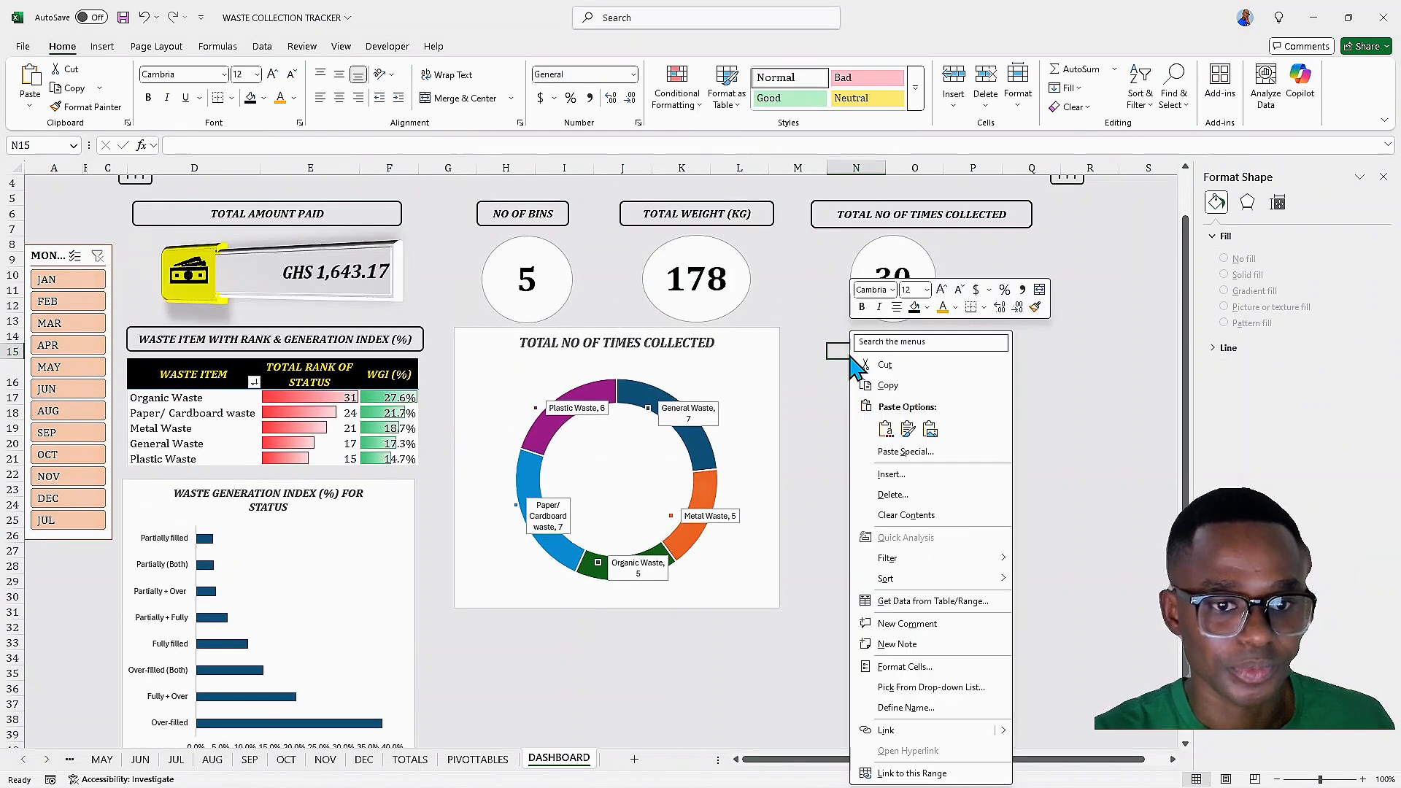
pyautogui.rightClick(849, 343)
pyautogui.click(885, 430)
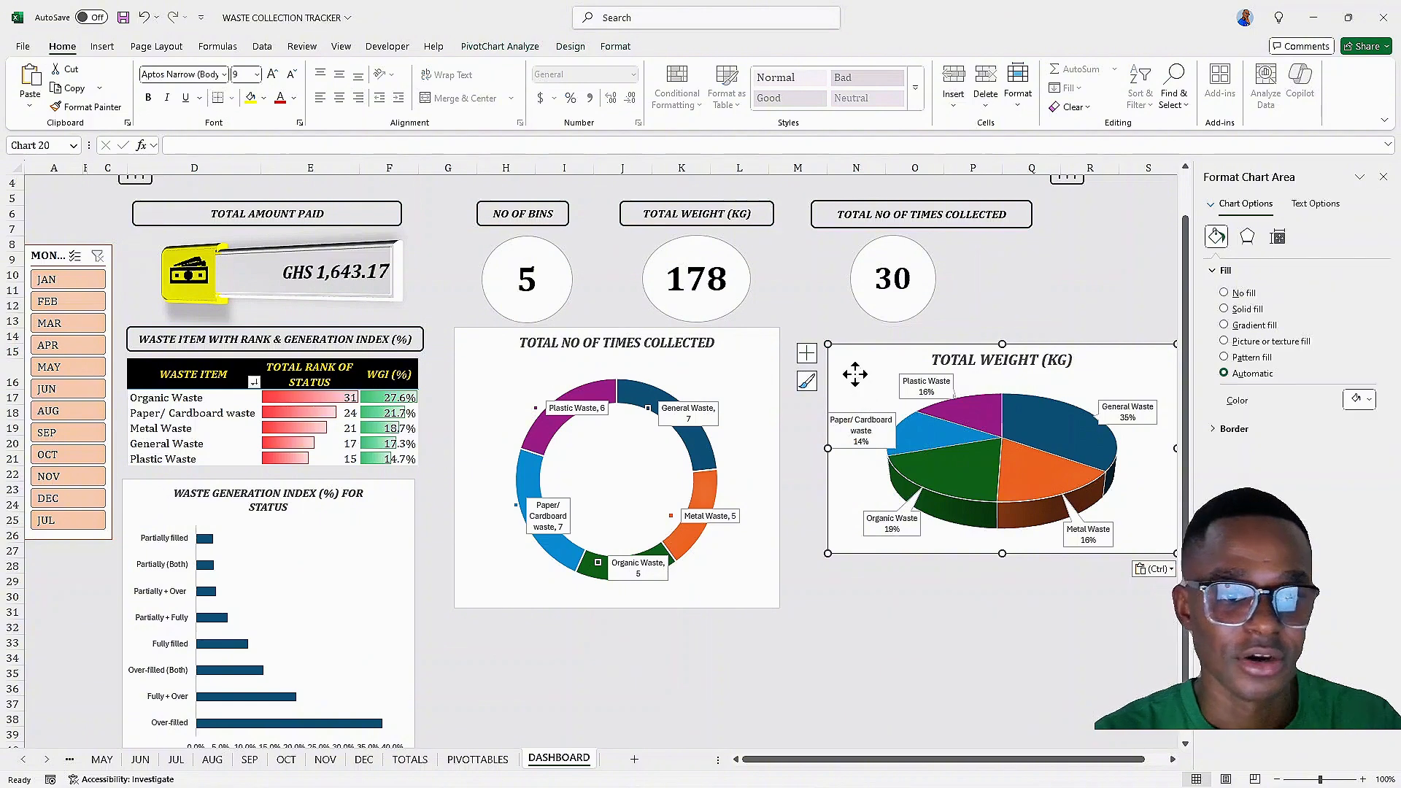
pyautogui.moveTo(854, 373); pyautogui.dragTo(817, 358)
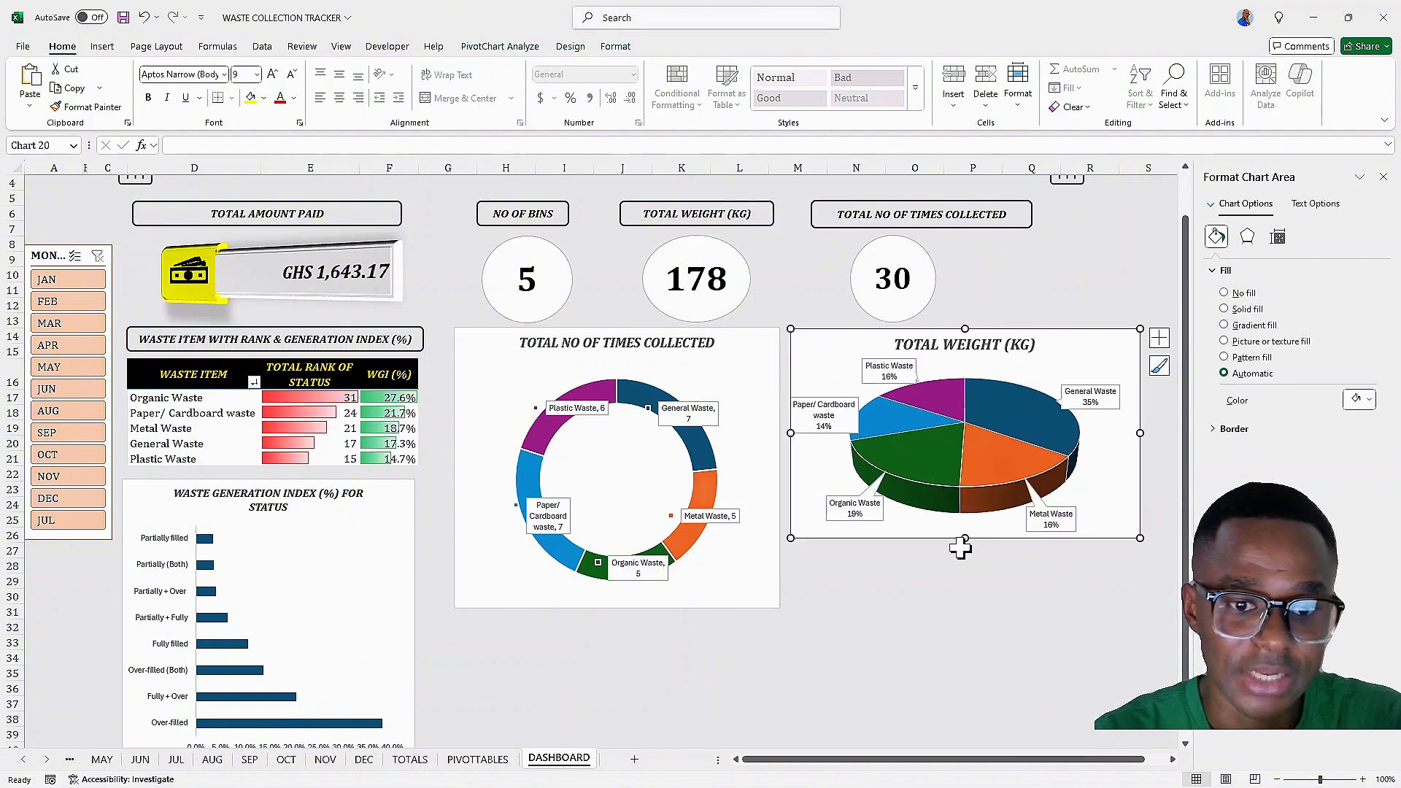
# Resize the pie chart on the dashboard taller and slightly narrower to match the doughnut chart
pyautogui.moveTo(967, 543); pyautogui.dragTo(966, 609)
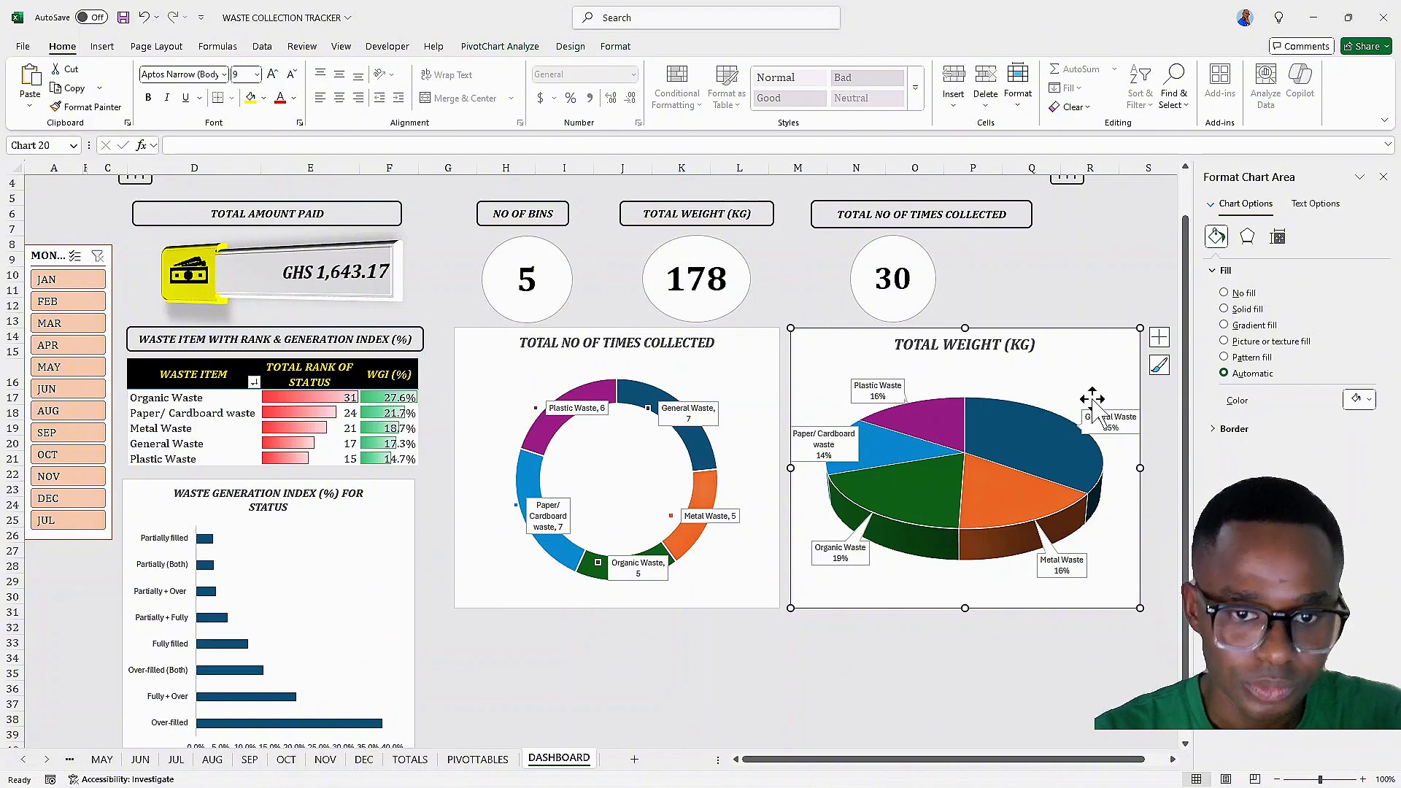
pyautogui.moveTo(1142, 466); pyautogui.dragTo(1130, 462)
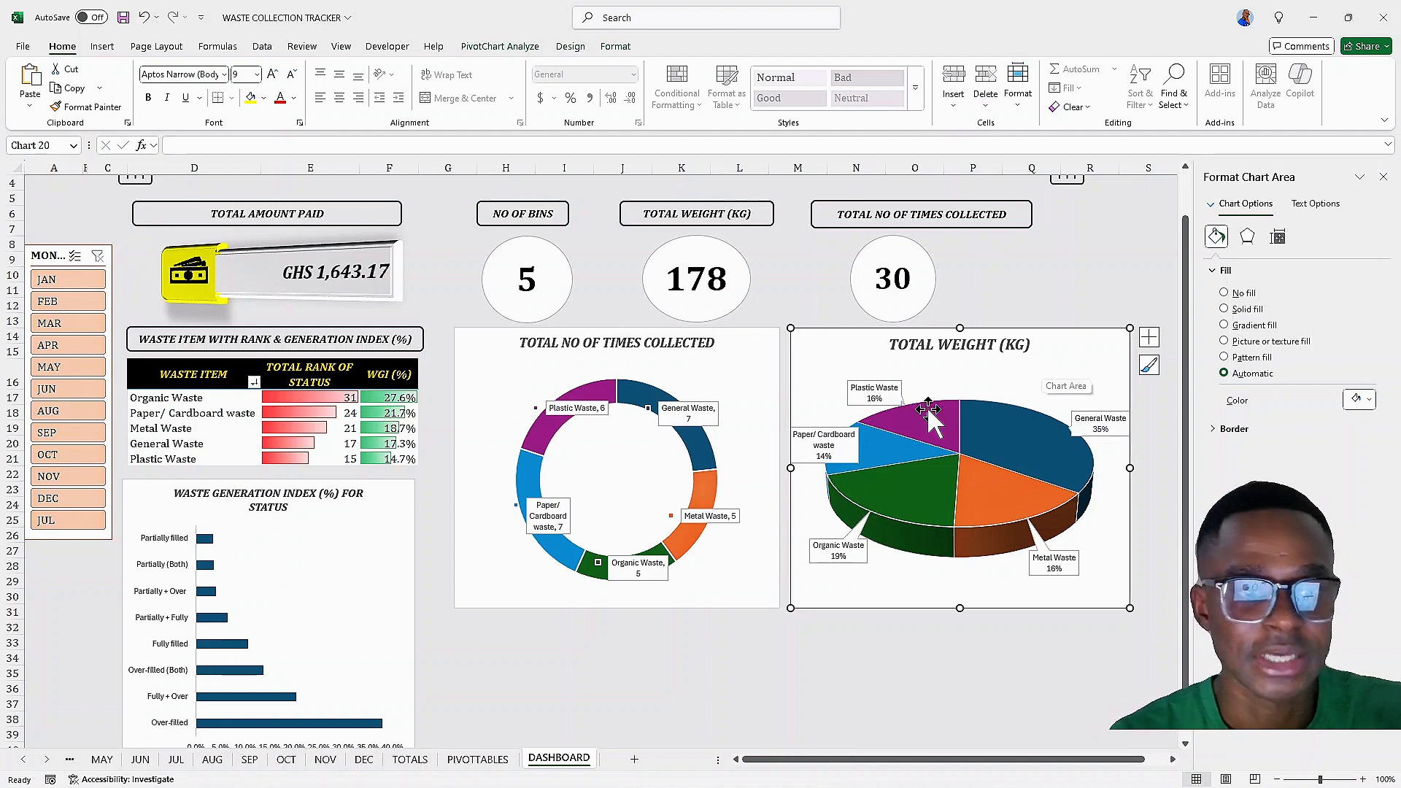
pyautogui.scroll(-4, 819, 371)
pyautogui.scroll(4, 820, 370)
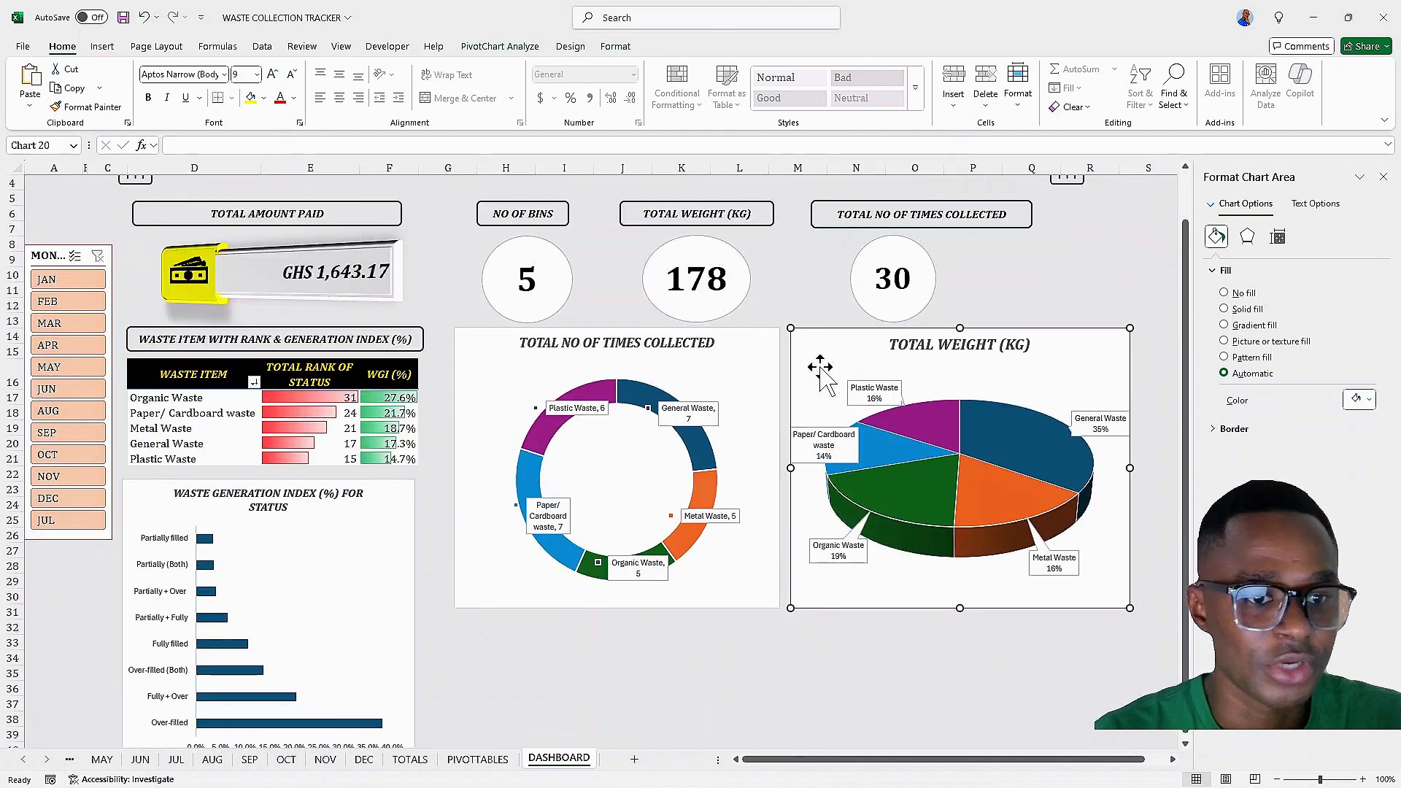
# Inspect the dashboard layout of KPI cards, tables and charts
pyautogui.scroll(-1, 818, 372)
pyautogui.scroll(1, 816, 368)
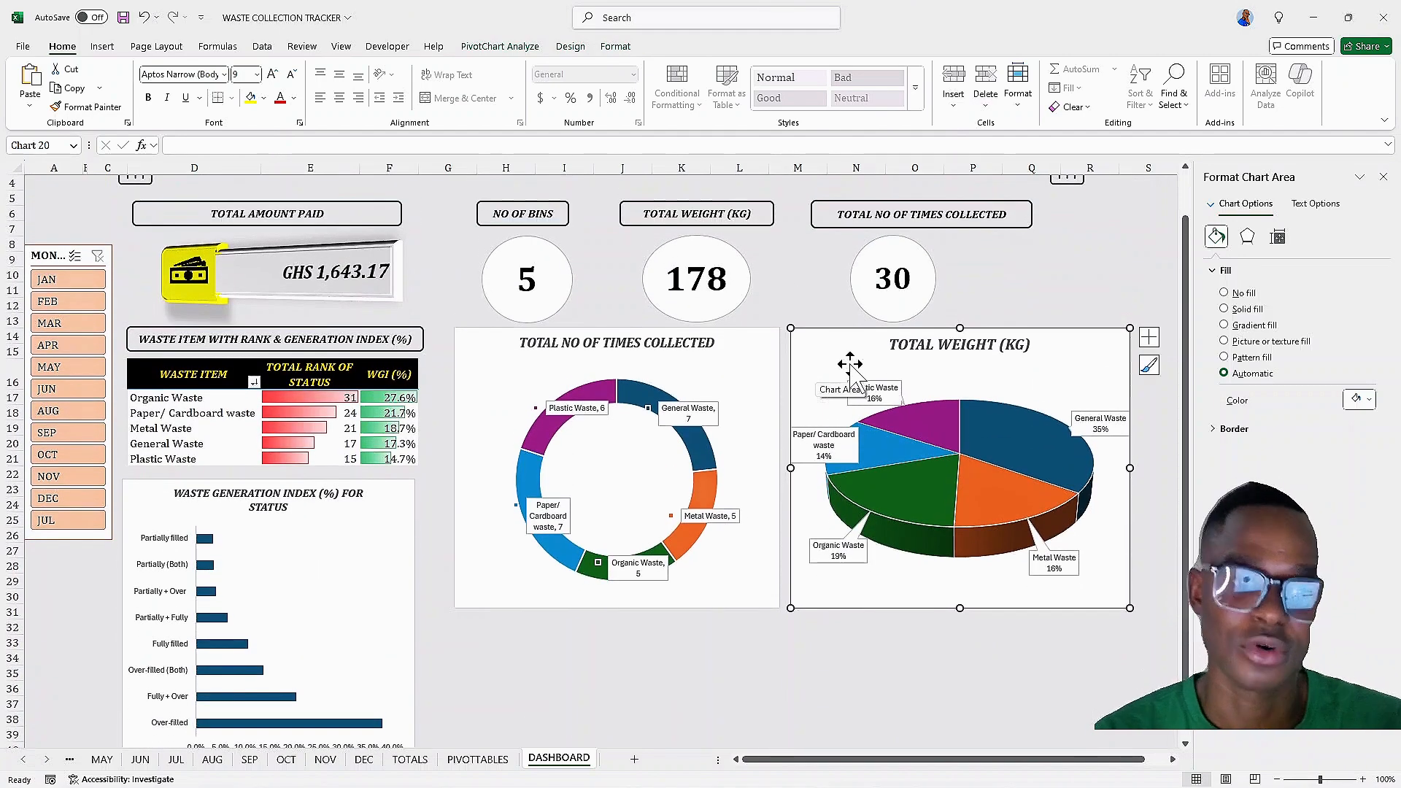
pyautogui.moveTo(1036, 424)
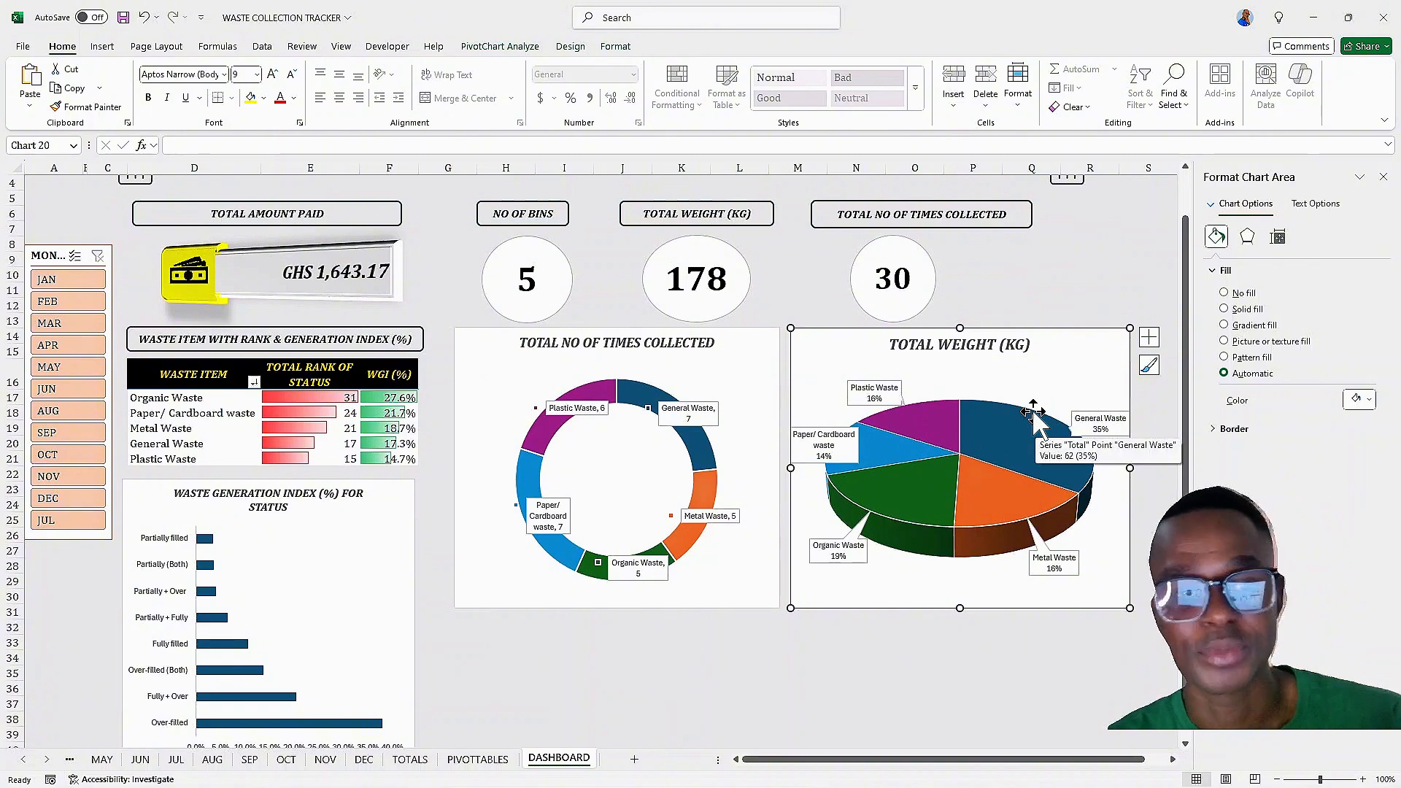
pyautogui.scroll(-1, 868, 452)
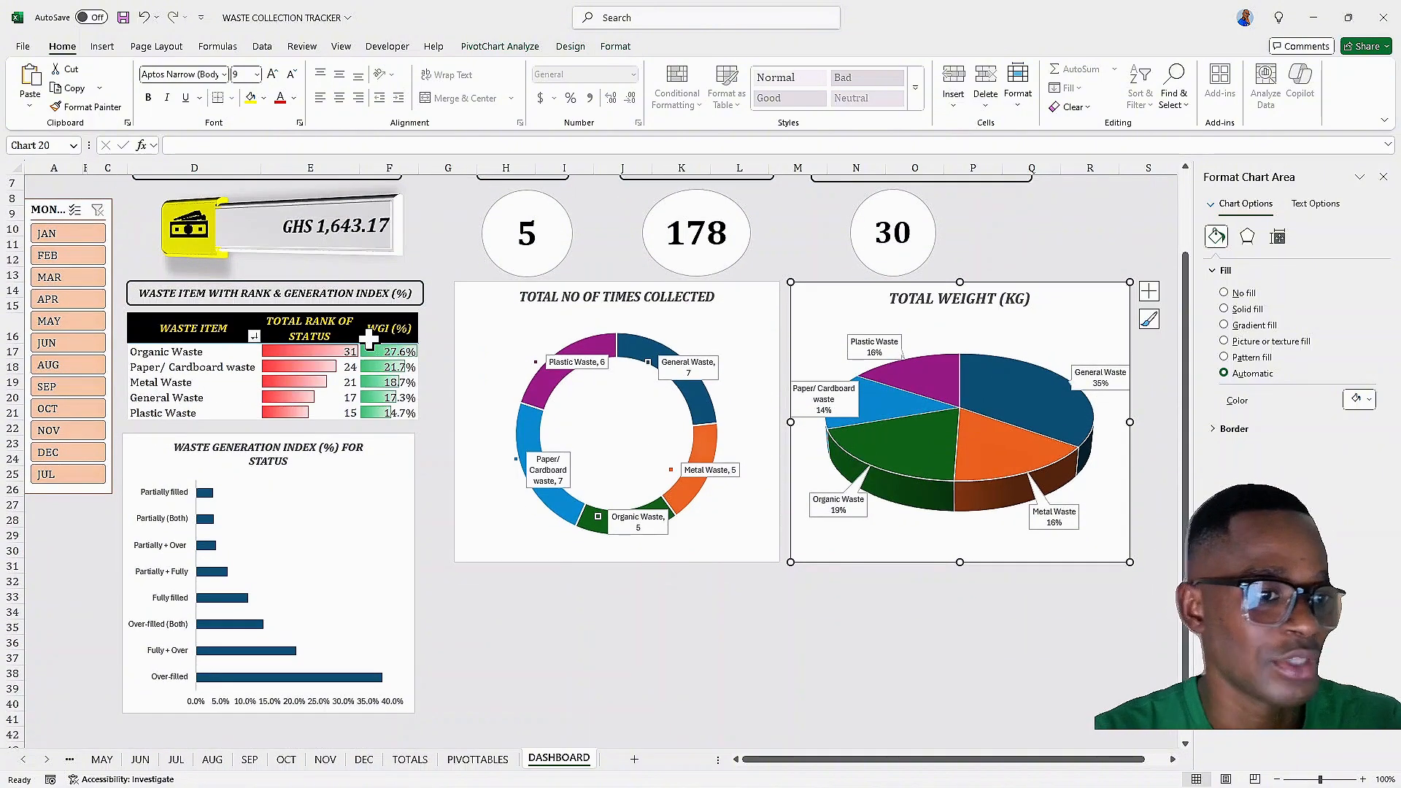
pyautogui.scroll(2, 280, 254)
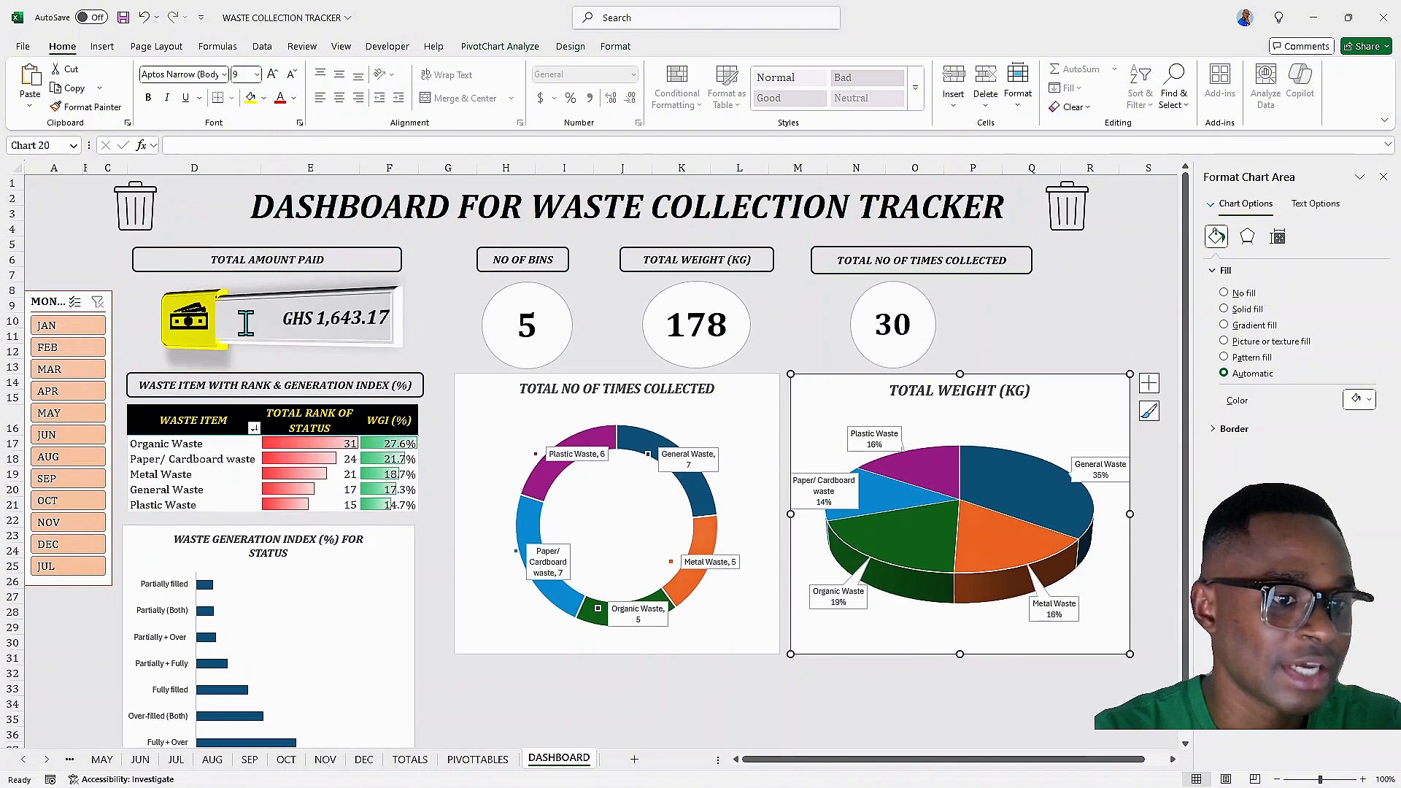
pyautogui.click(241, 325)
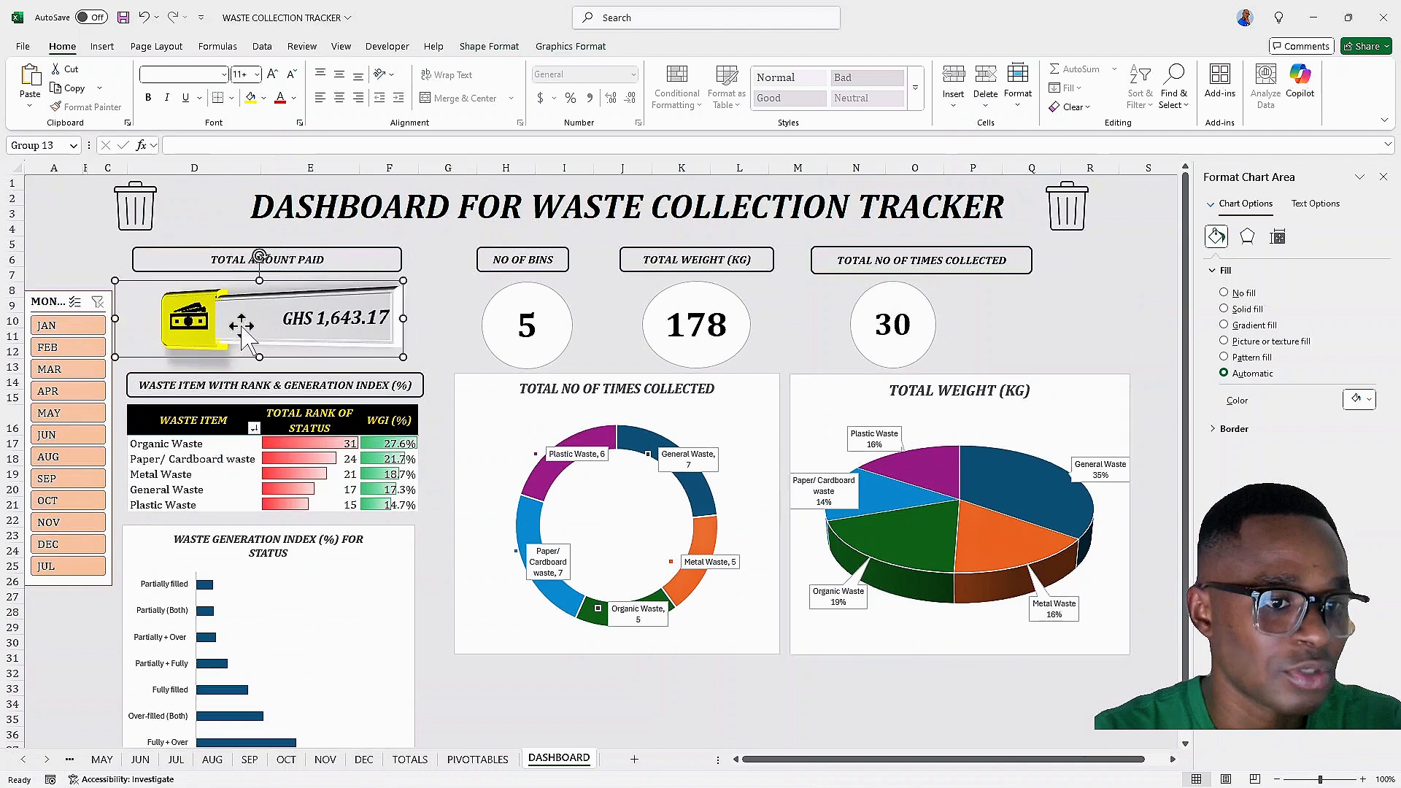
pyautogui.scroll(-3, 737, 471)
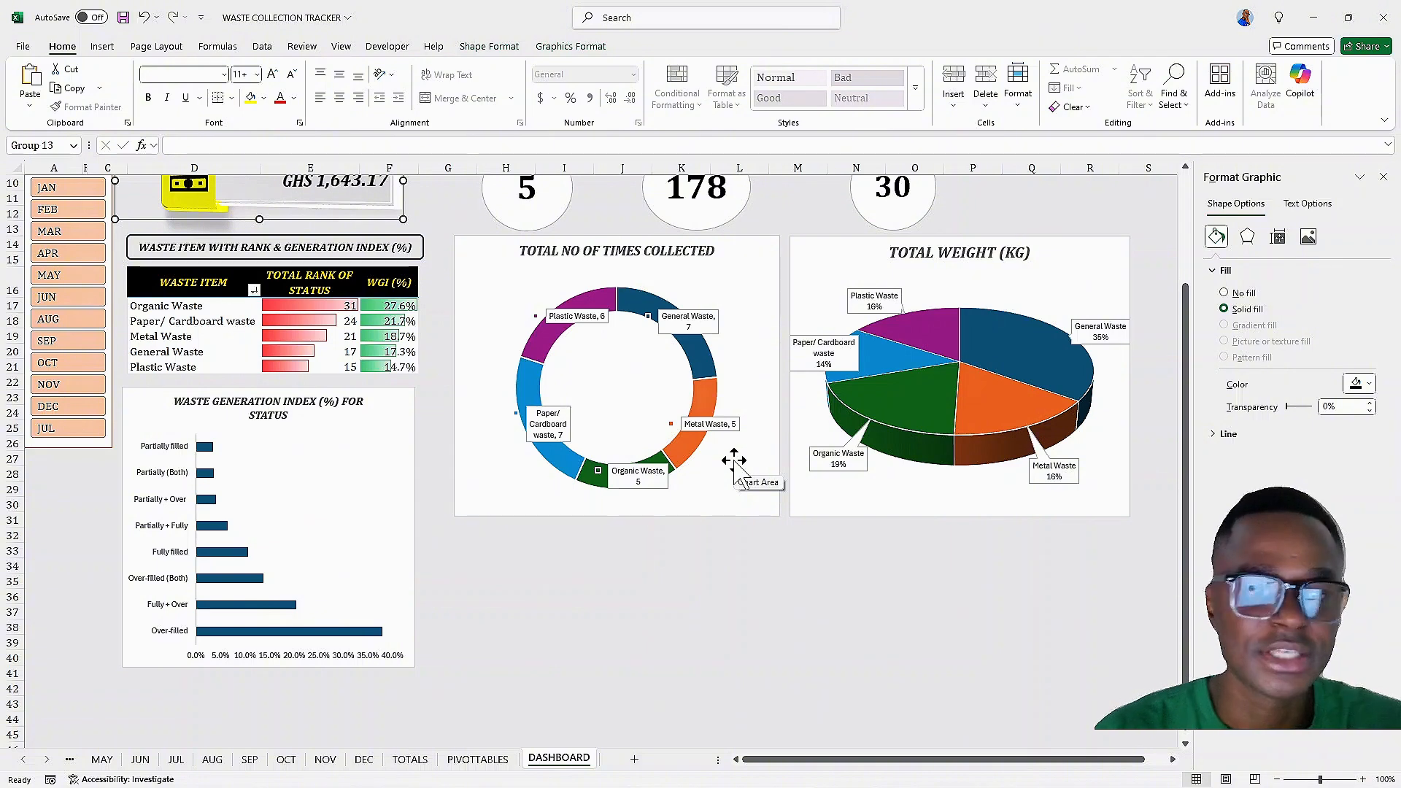
pyautogui.scroll(-1, 678, 438)
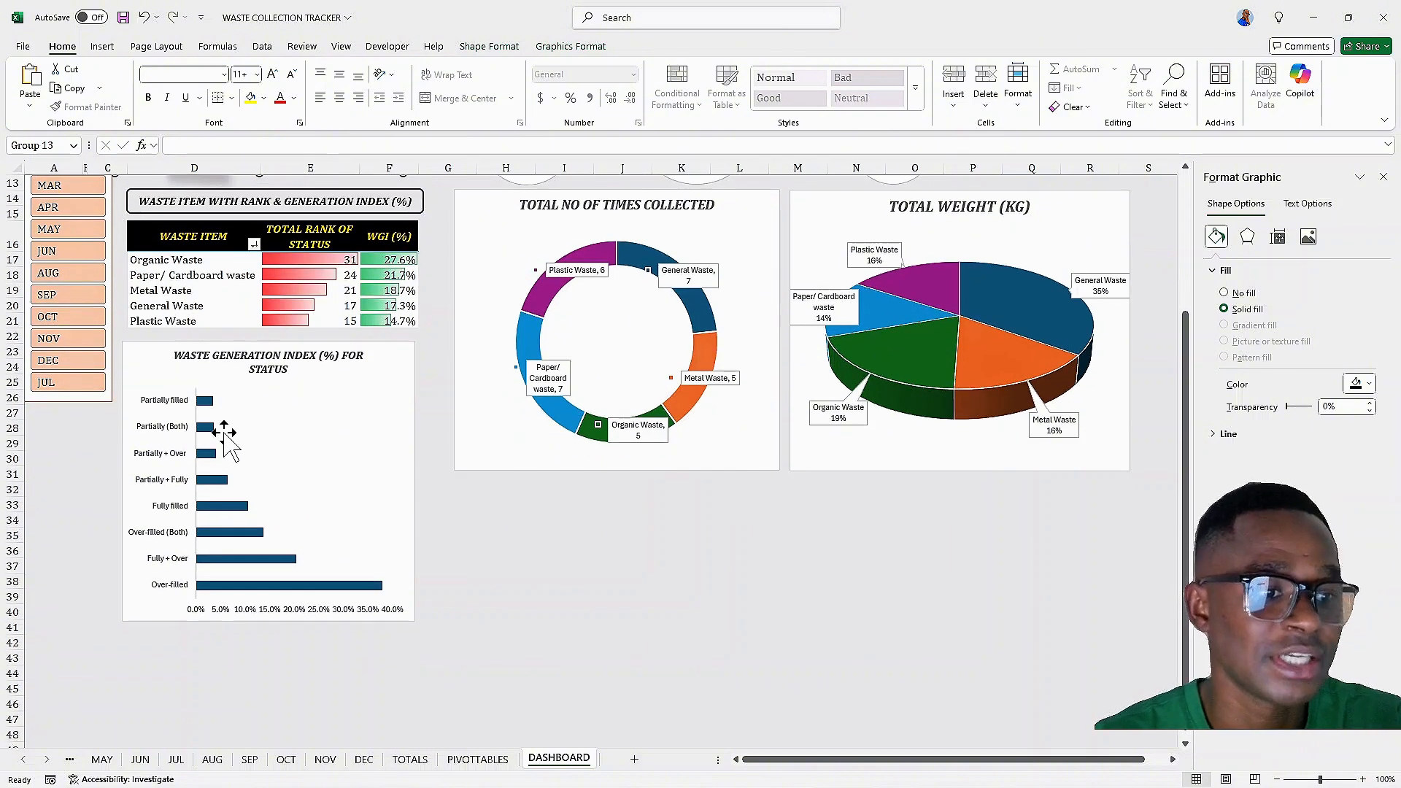
pyautogui.scroll(4, 227, 438)
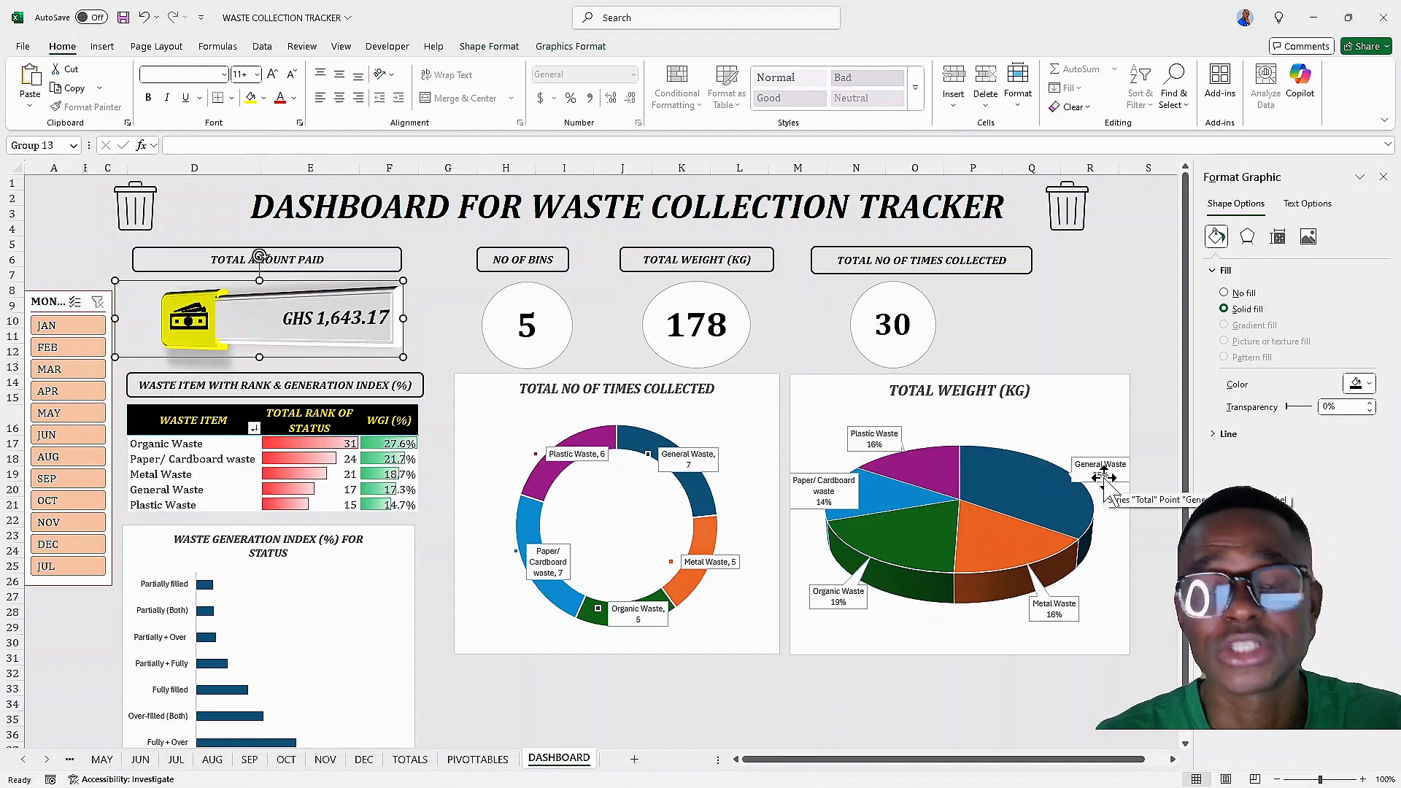
# Set the pie chart's data labels to show category name and value with legend key, without percentage
pyautogui.click(1096, 448)
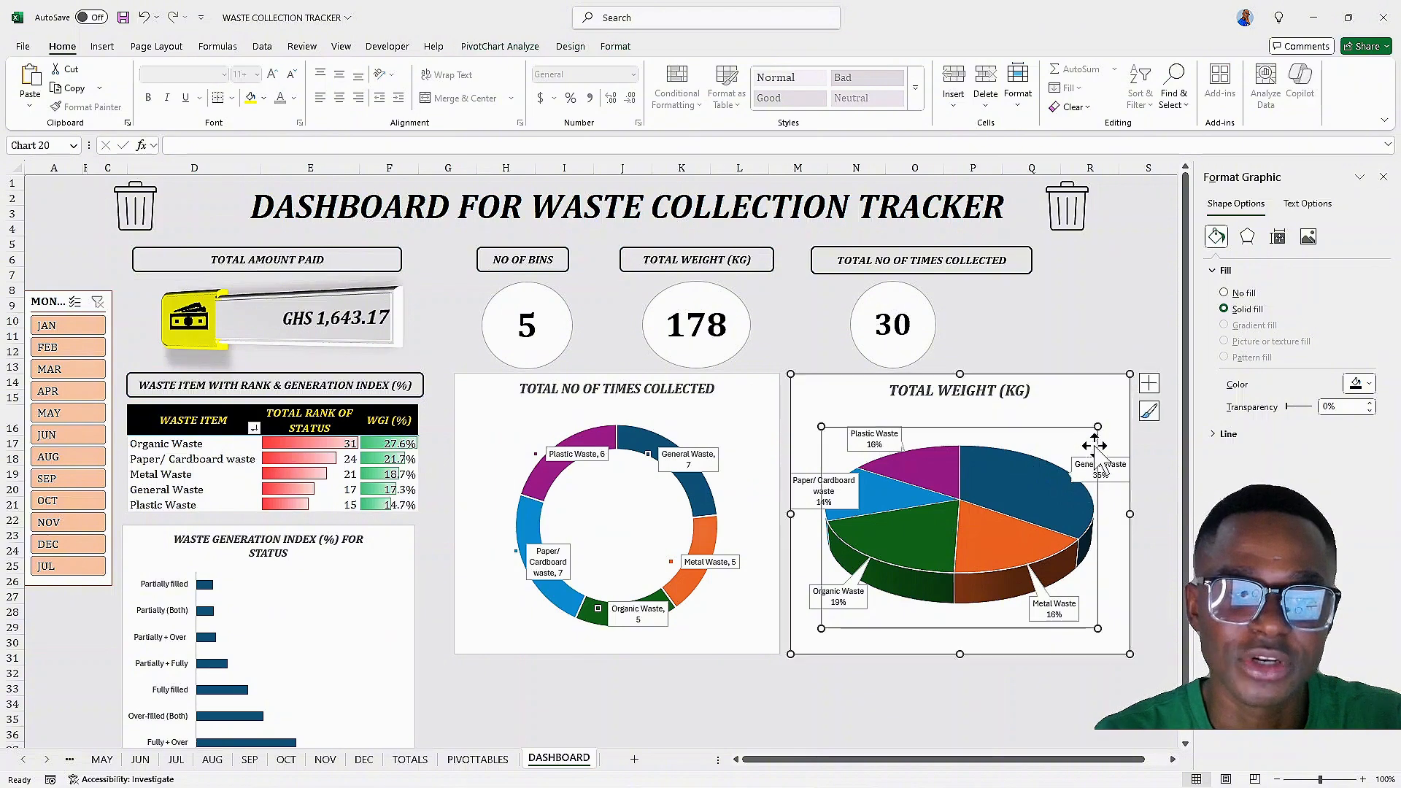
pyautogui.click(1031, 489)
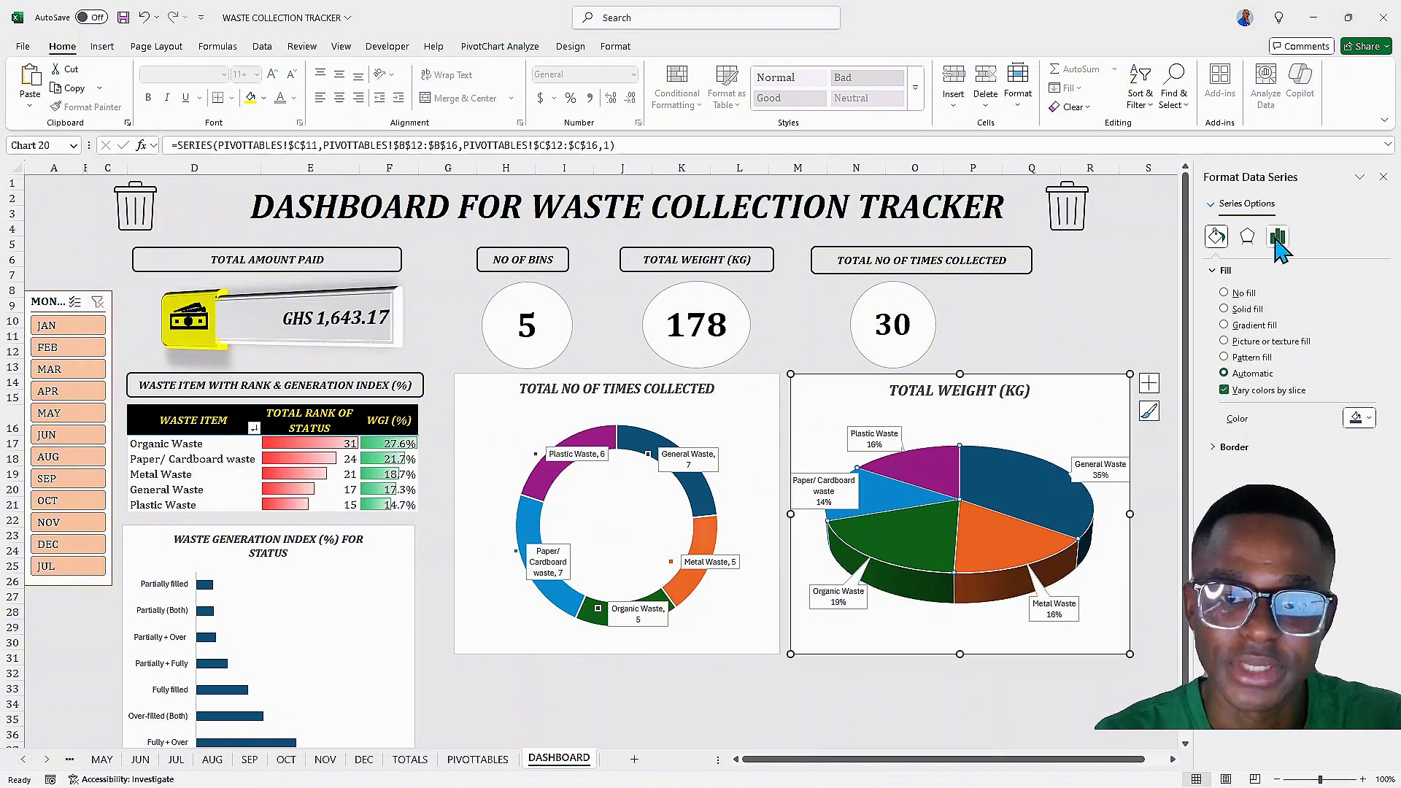
pyautogui.click(1277, 240)
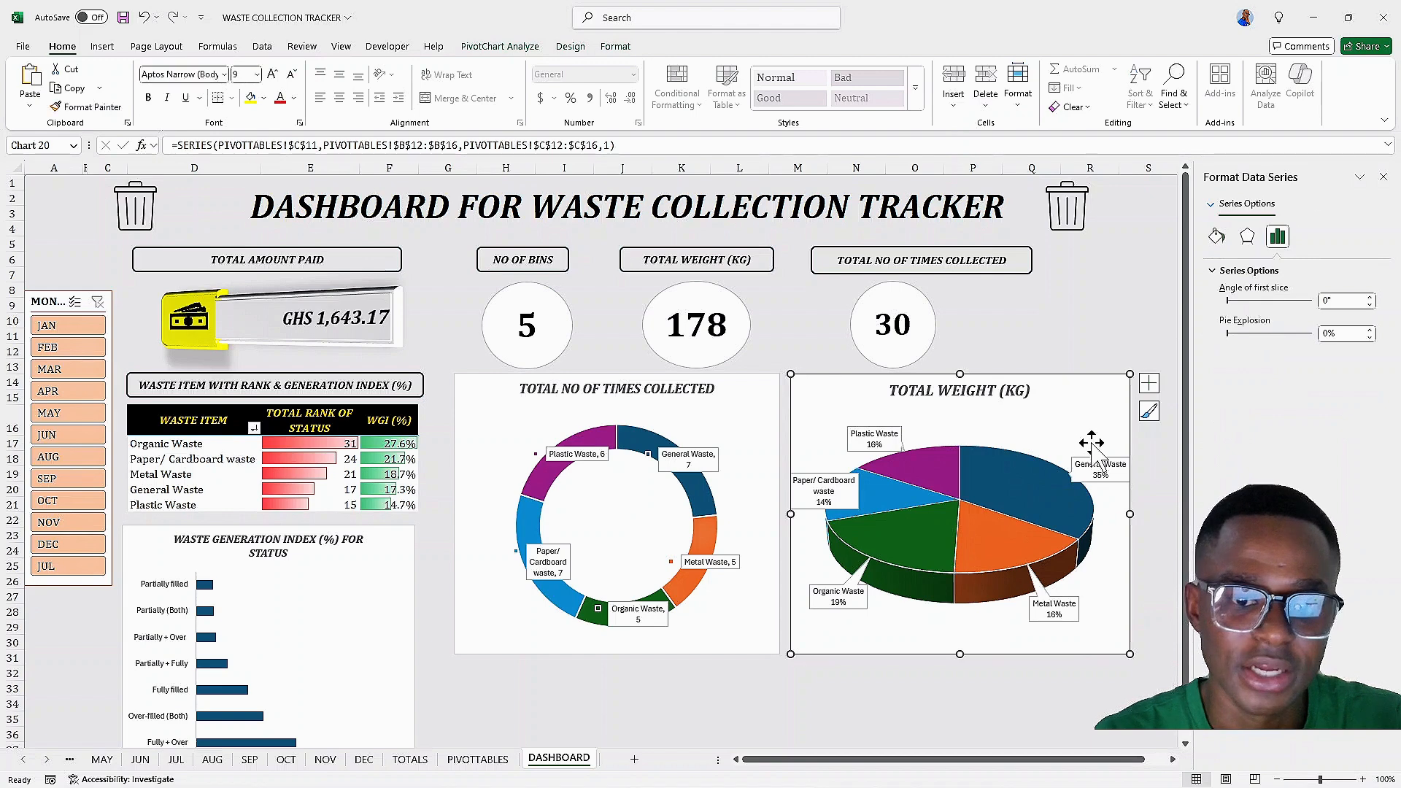
pyautogui.click(1103, 397)
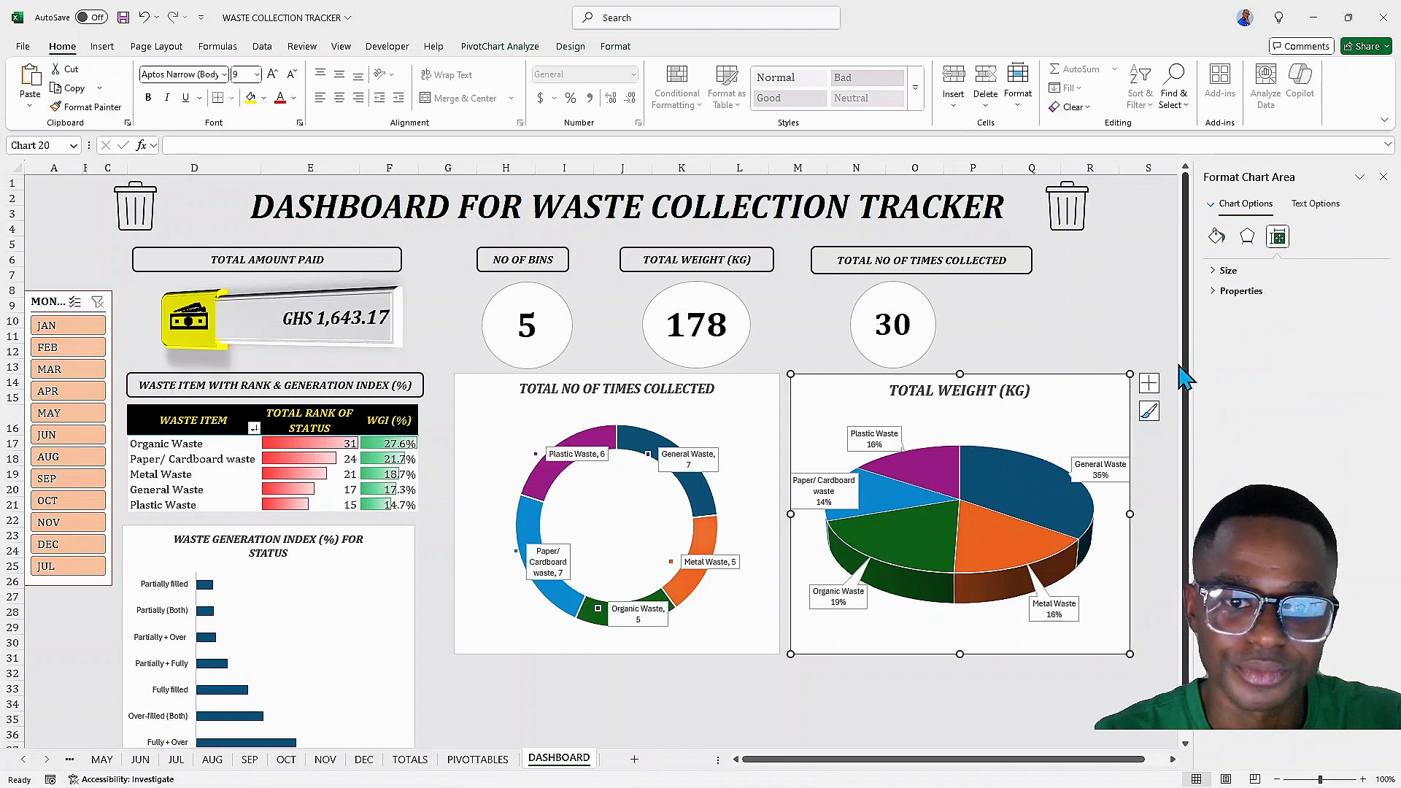
pyautogui.click(1149, 384)
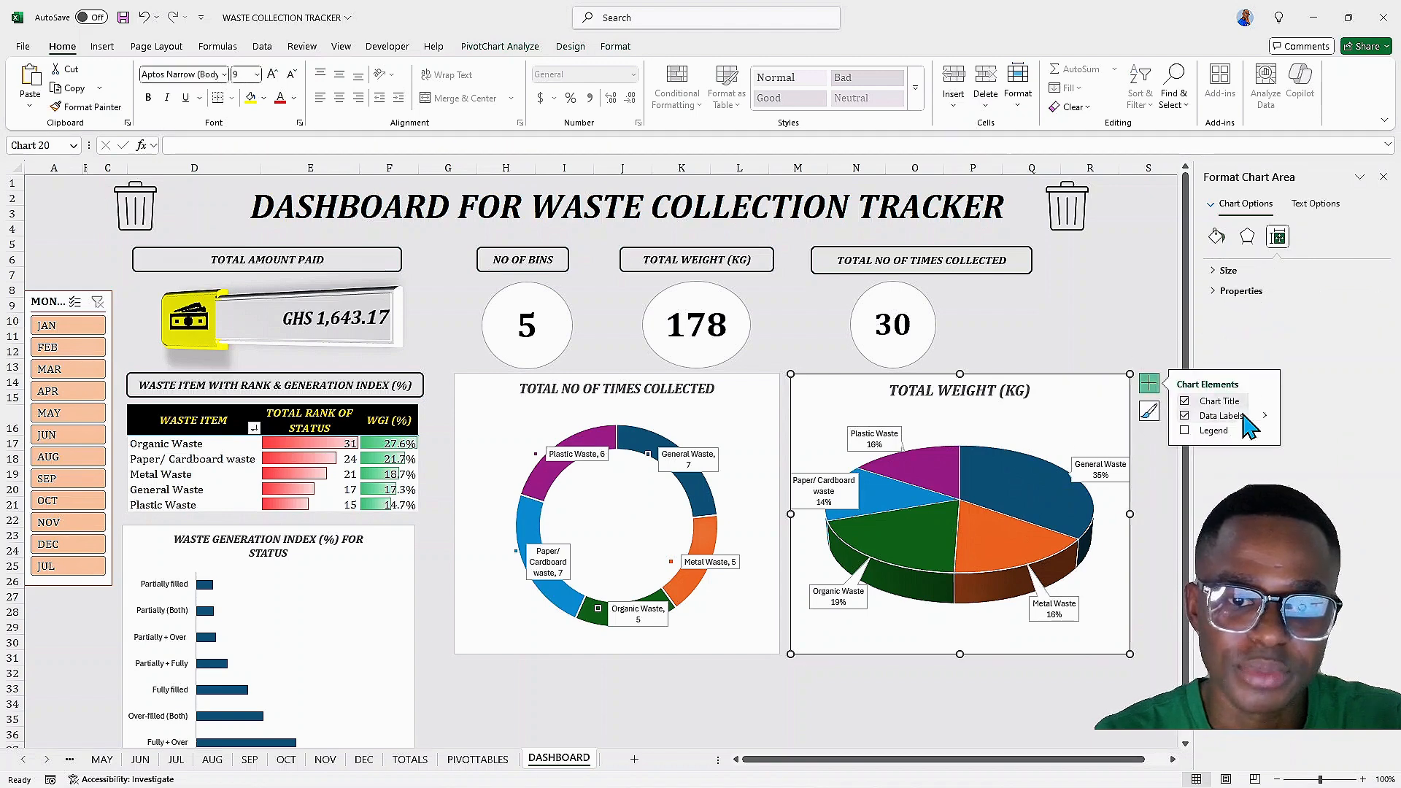
pyautogui.click(1267, 416)
pyautogui.click(1332, 508)
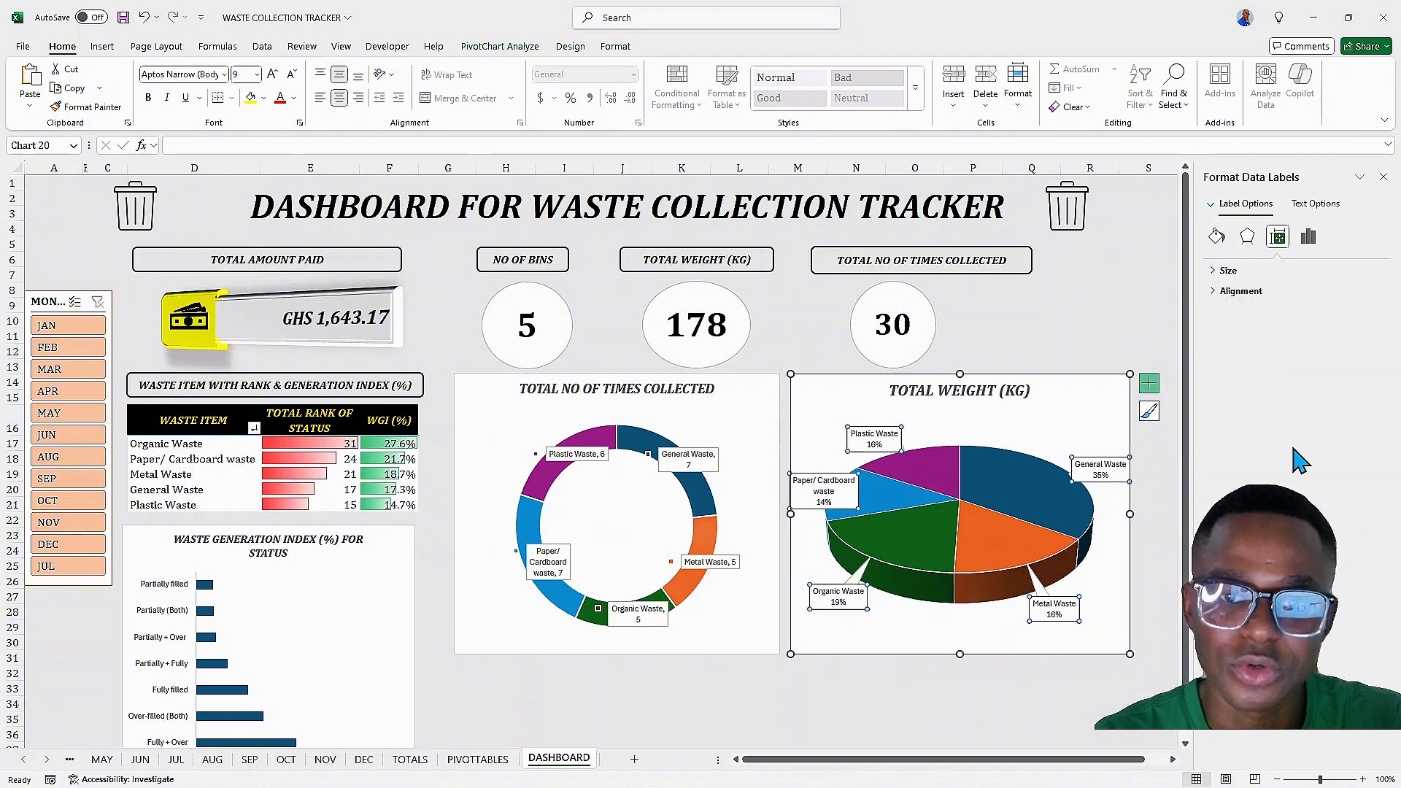
pyautogui.click(1308, 236)
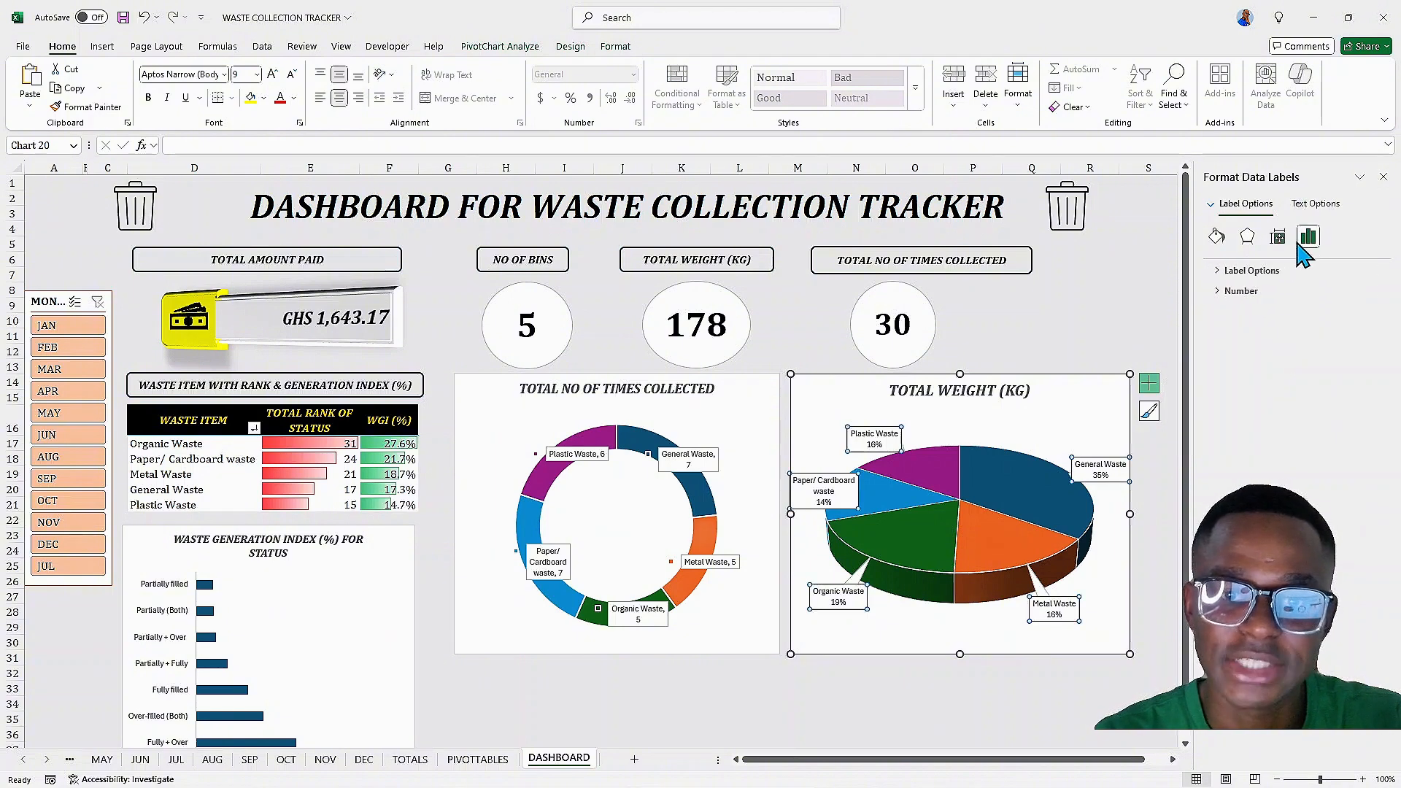
pyautogui.click(1250, 271)
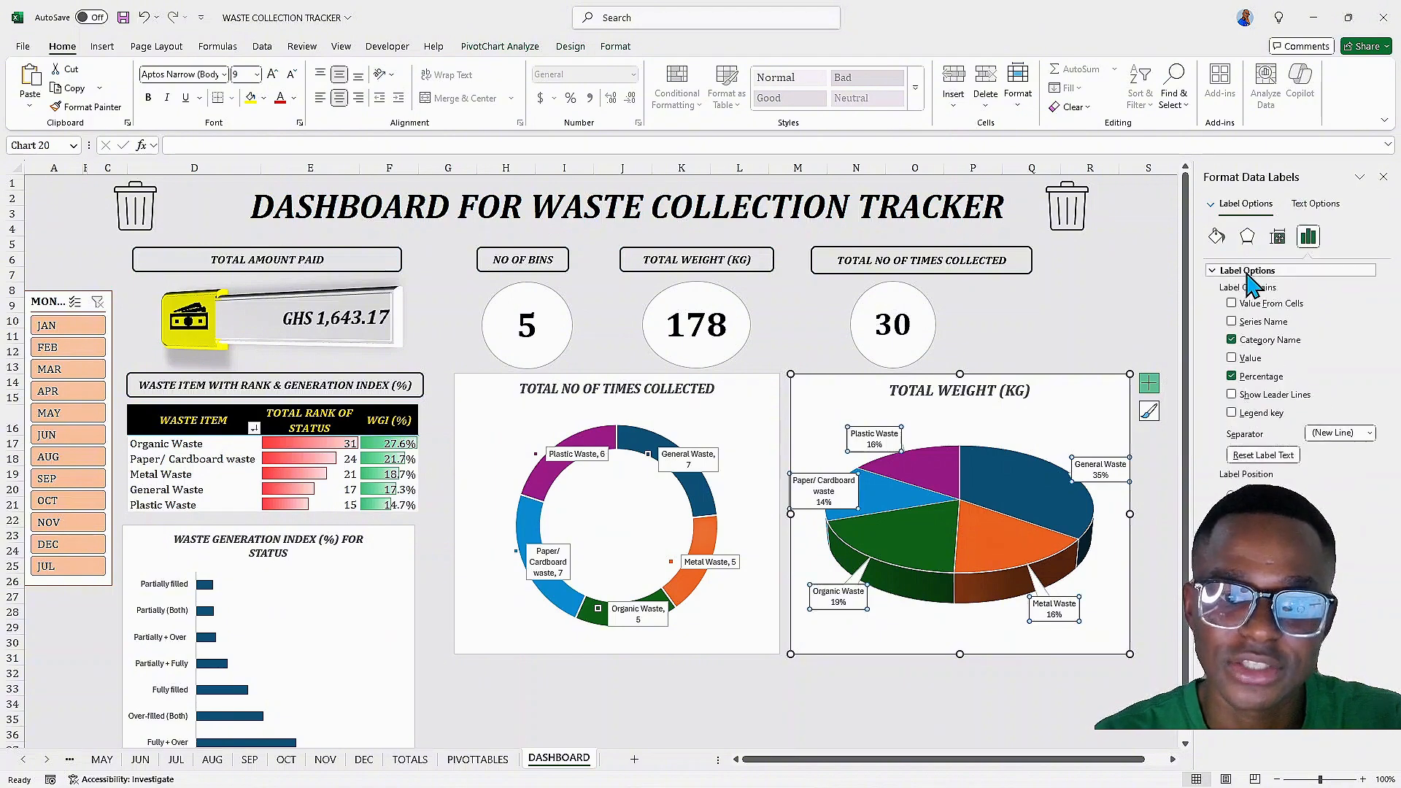
pyautogui.click(1232, 377)
pyautogui.click(1232, 358)
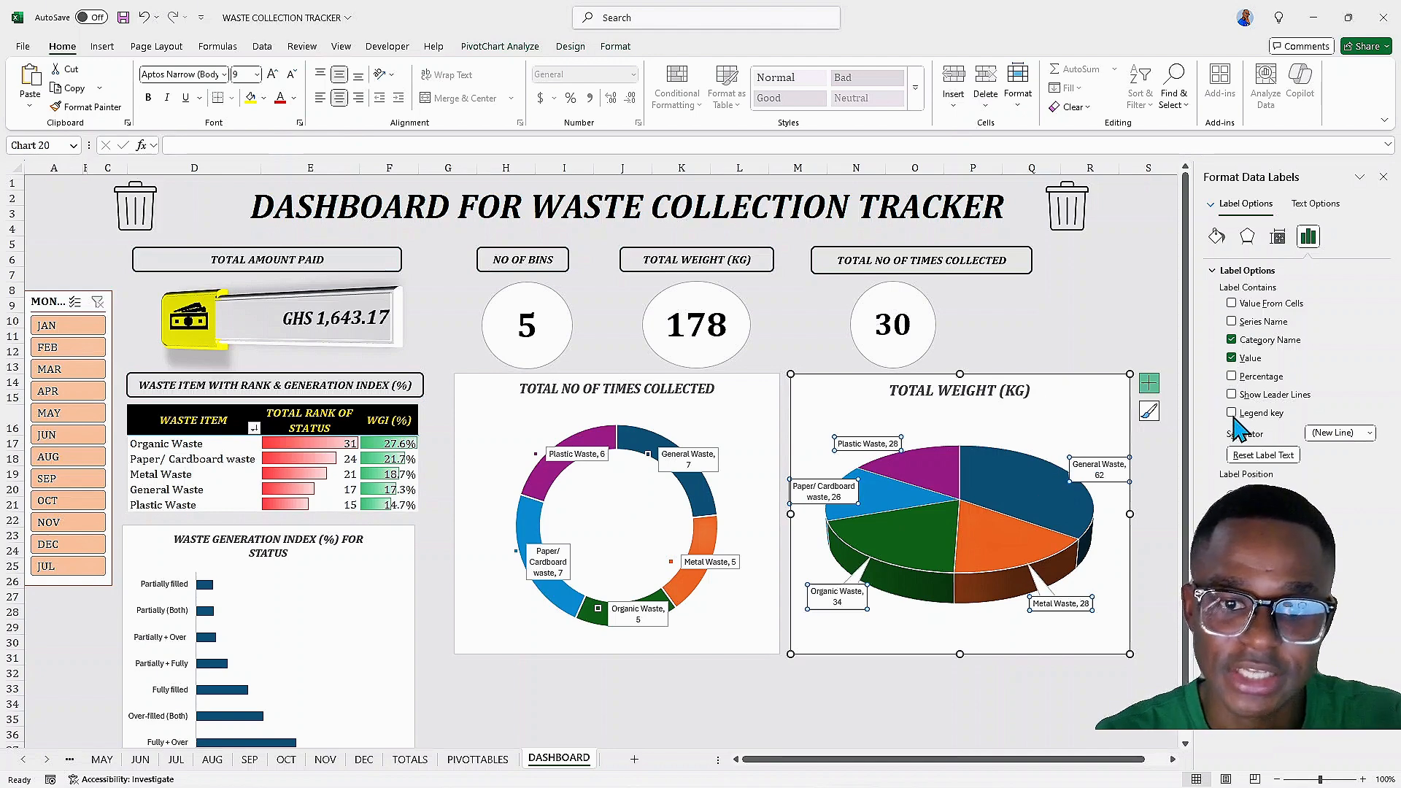
pyautogui.click(1232, 414)
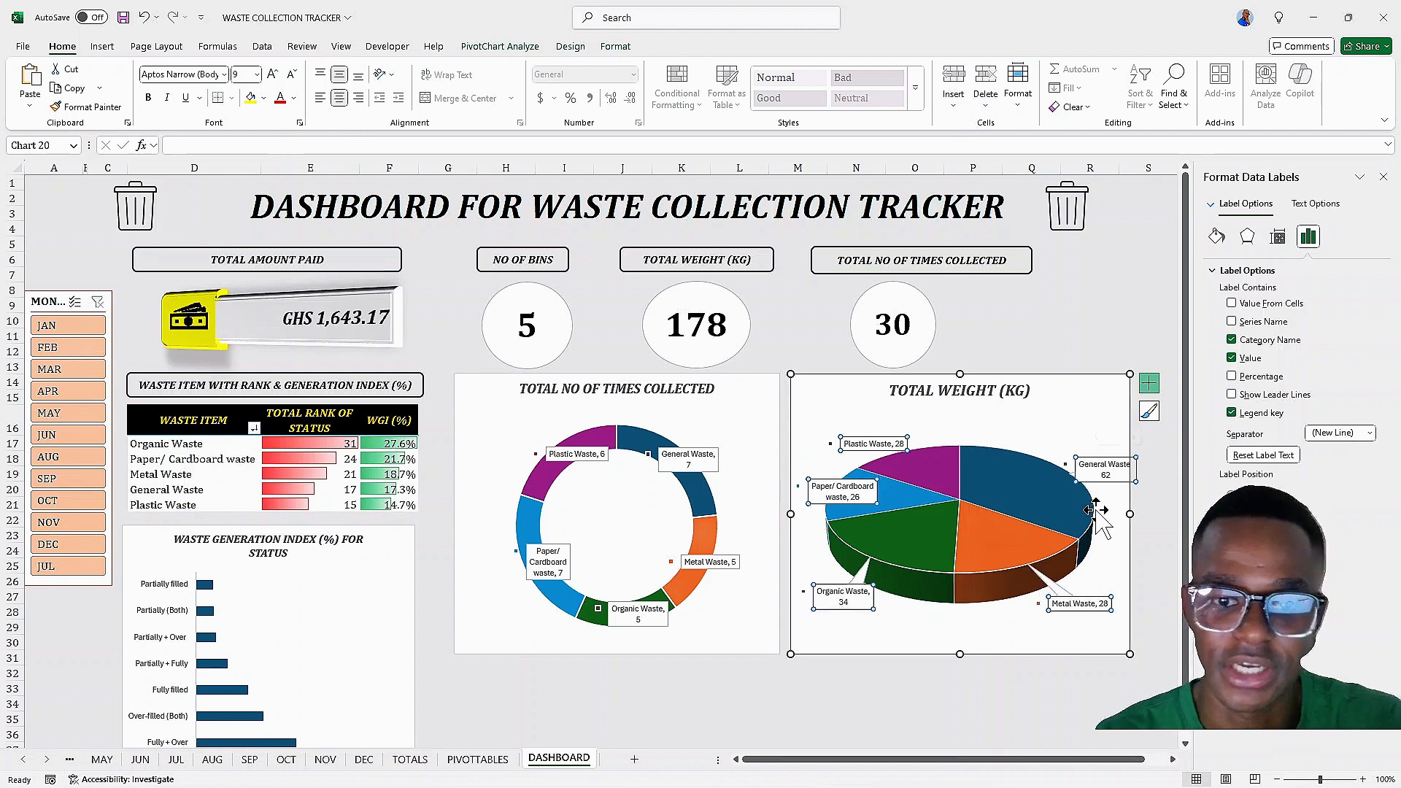
pyautogui.click(1104, 391)
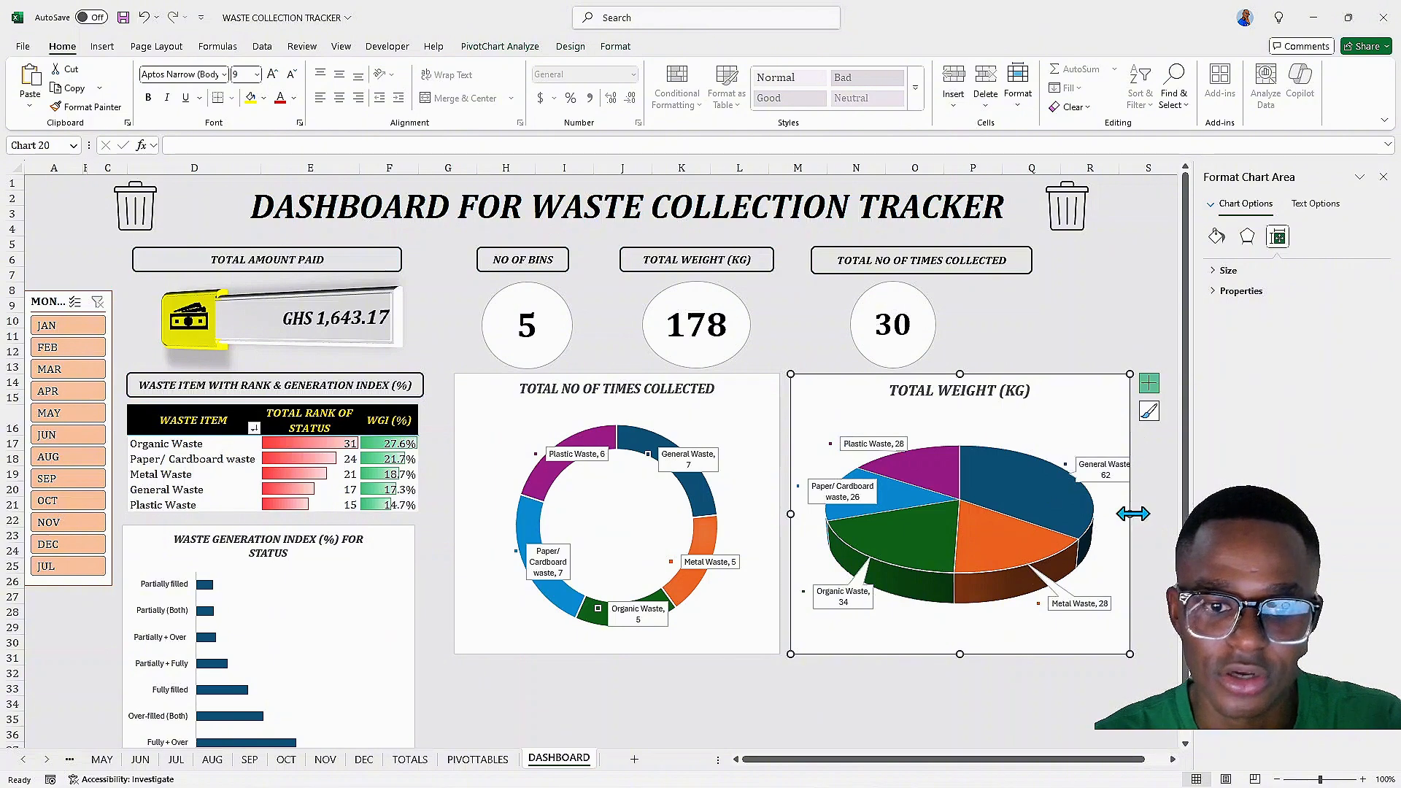
# Close the formatting pane and widen the pie chart slightly
pyautogui.click(1384, 178)
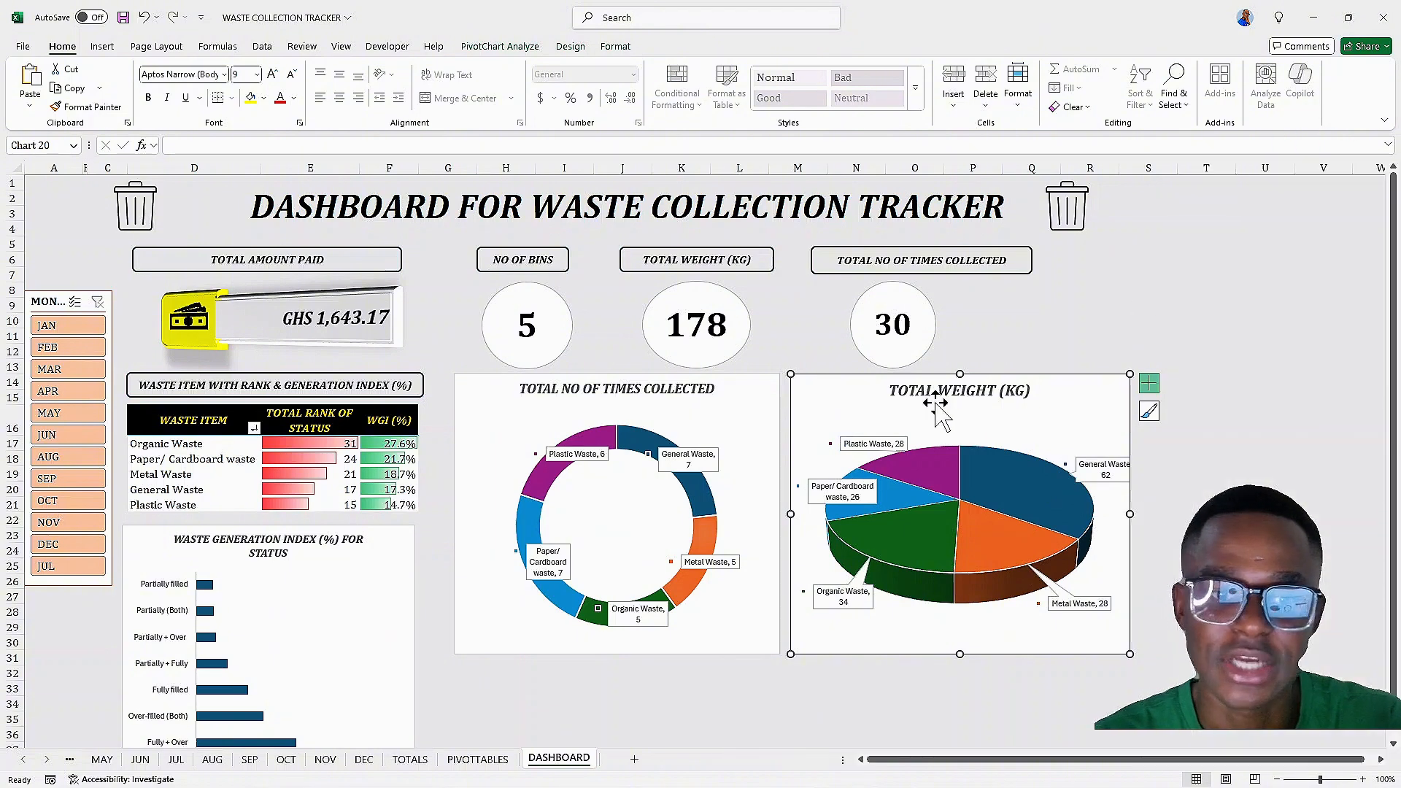
pyautogui.scroll(-2, 1077, 376)
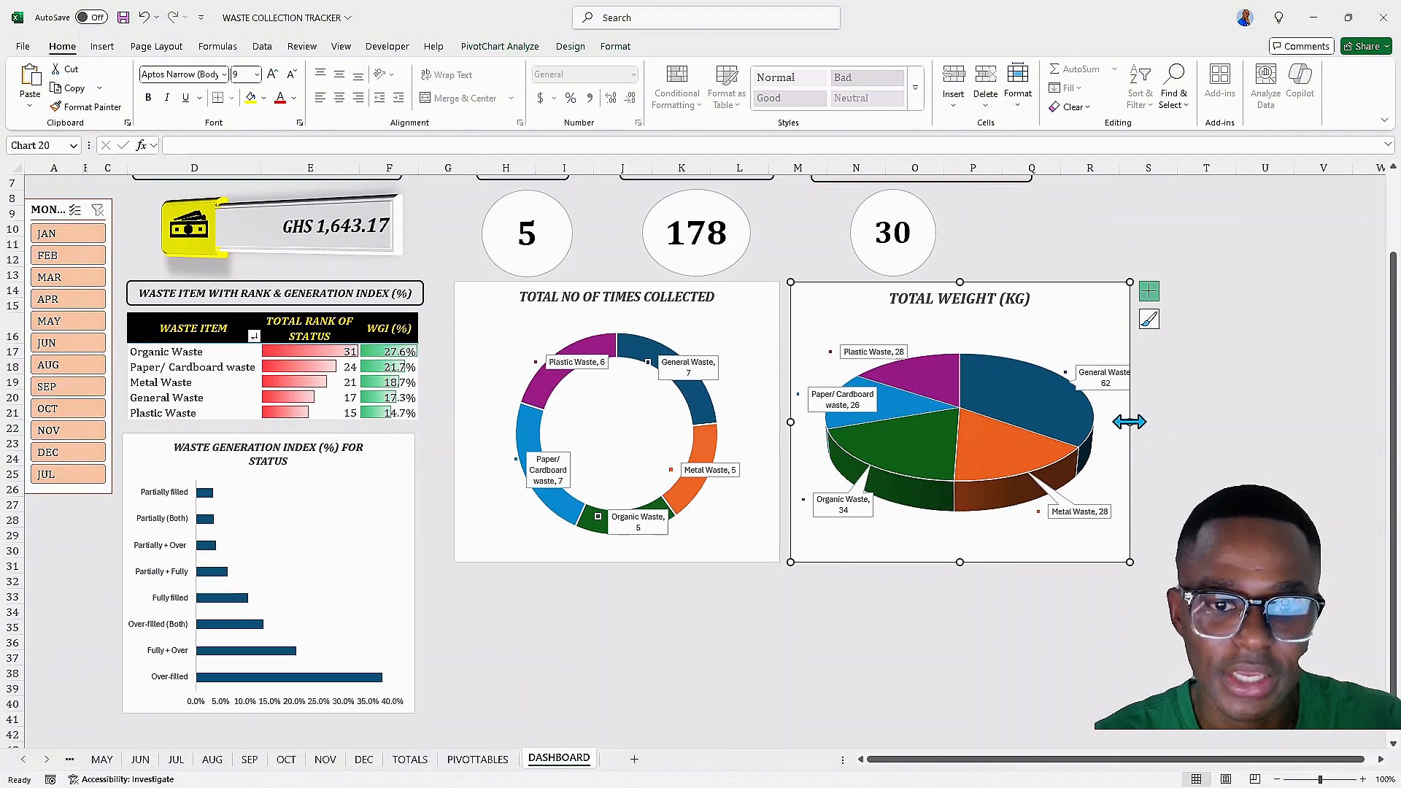
pyautogui.moveTo(1130, 422); pyautogui.dragTo(1139, 420)
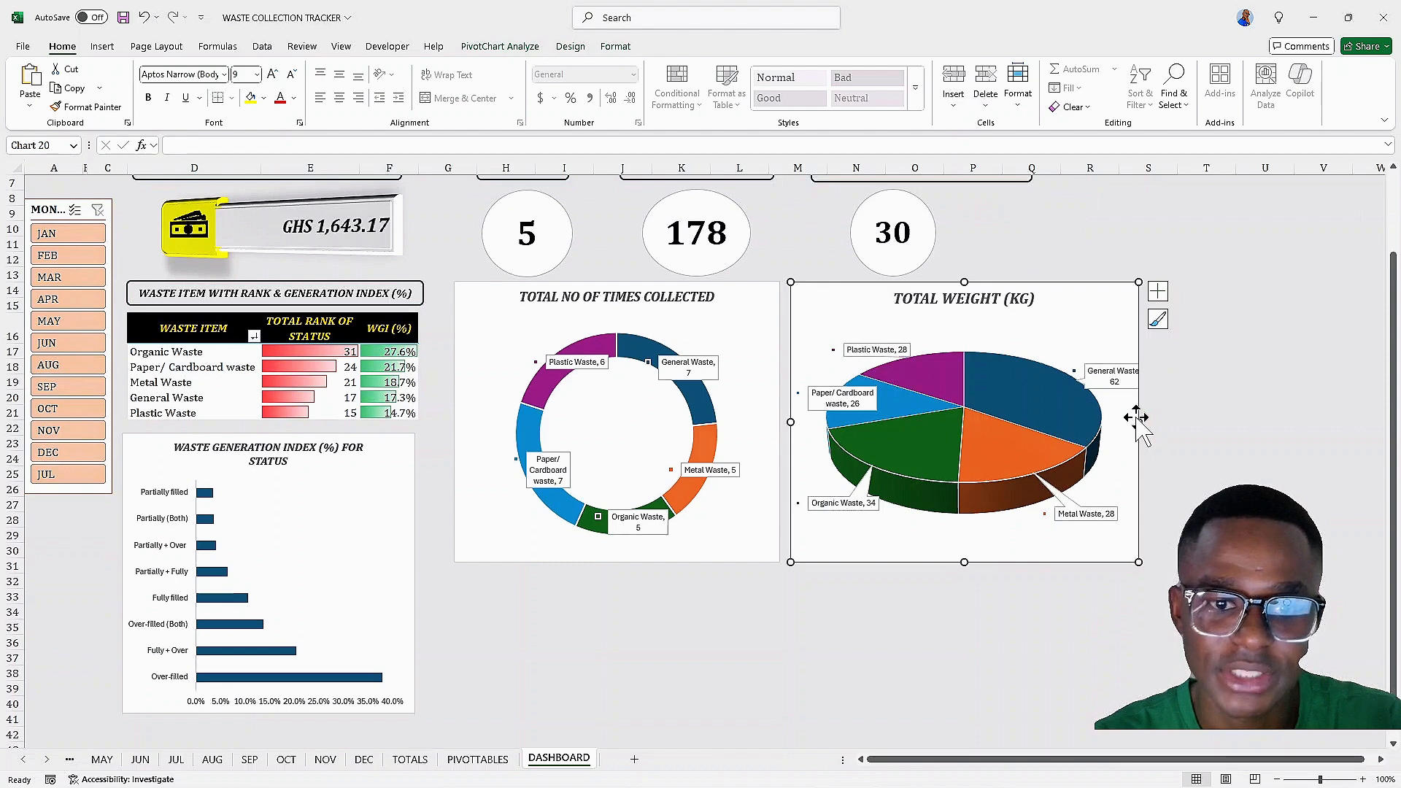
# Reposition the General Waste and Plastic Waste data labels closer to the pie
pyautogui.moveTo(1094, 378); pyautogui.dragTo(1088, 366)
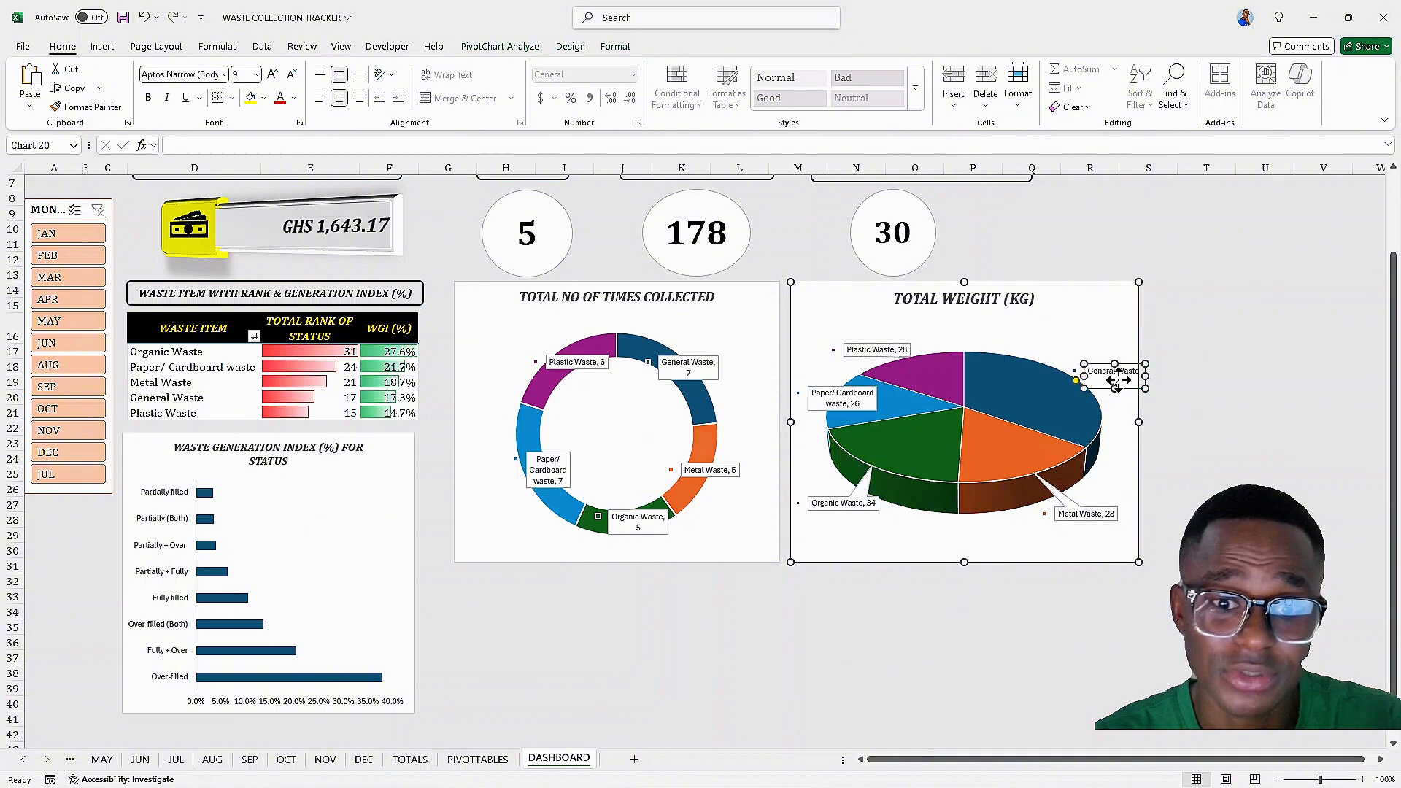
pyautogui.moveTo(1117, 375); pyautogui.dragTo(1070, 355)
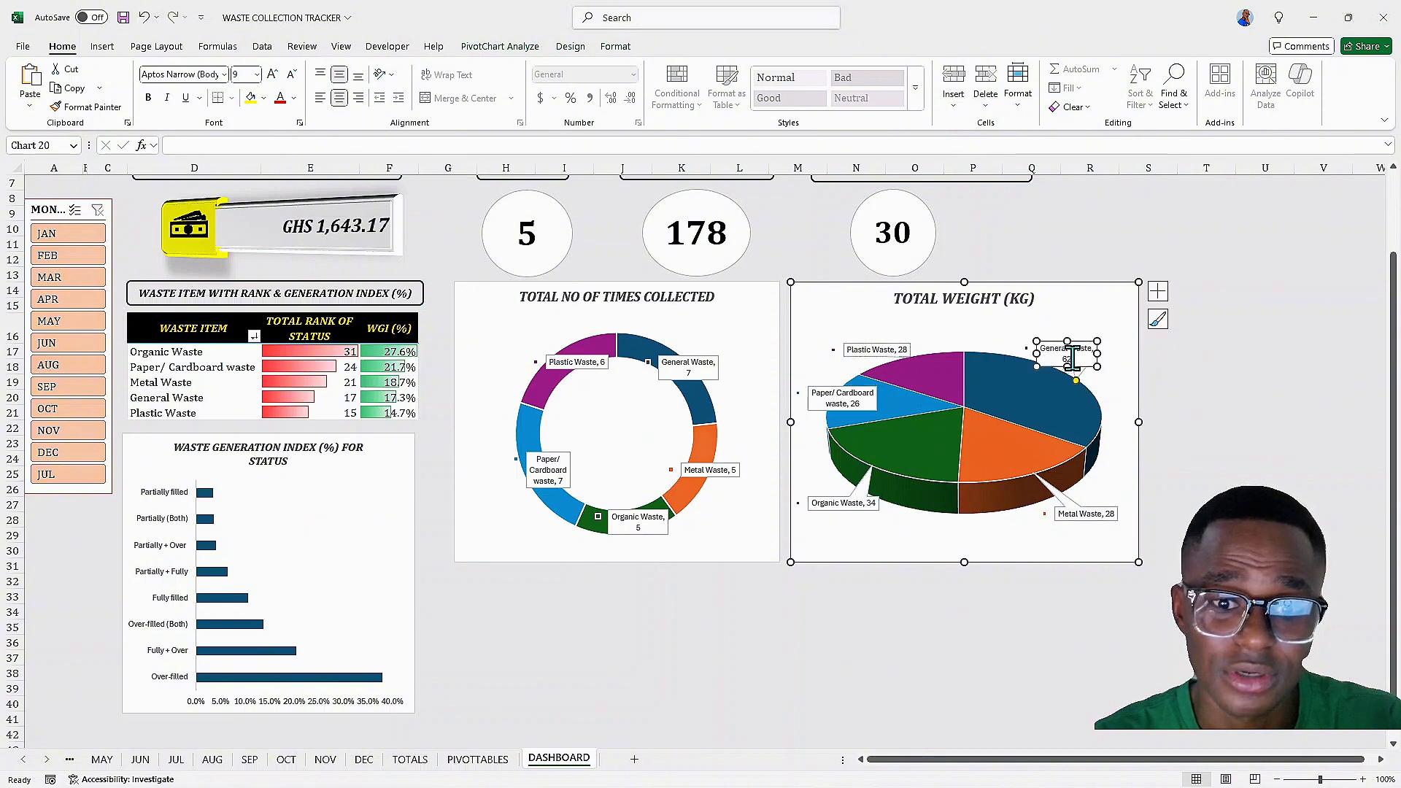
pyautogui.click(1101, 384)
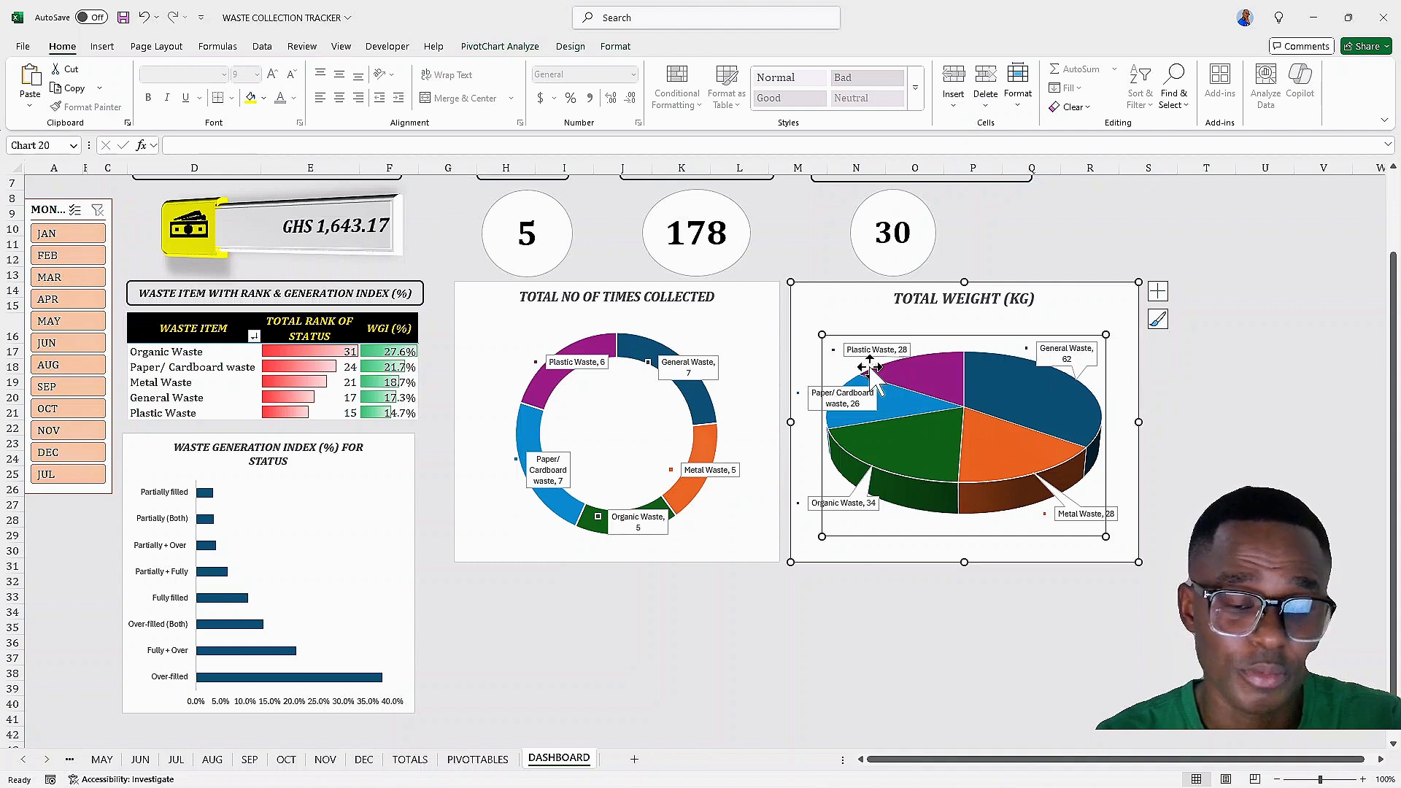
pyautogui.click(886, 349)
pyautogui.moveTo(886, 350); pyautogui.dragTo(904, 349)
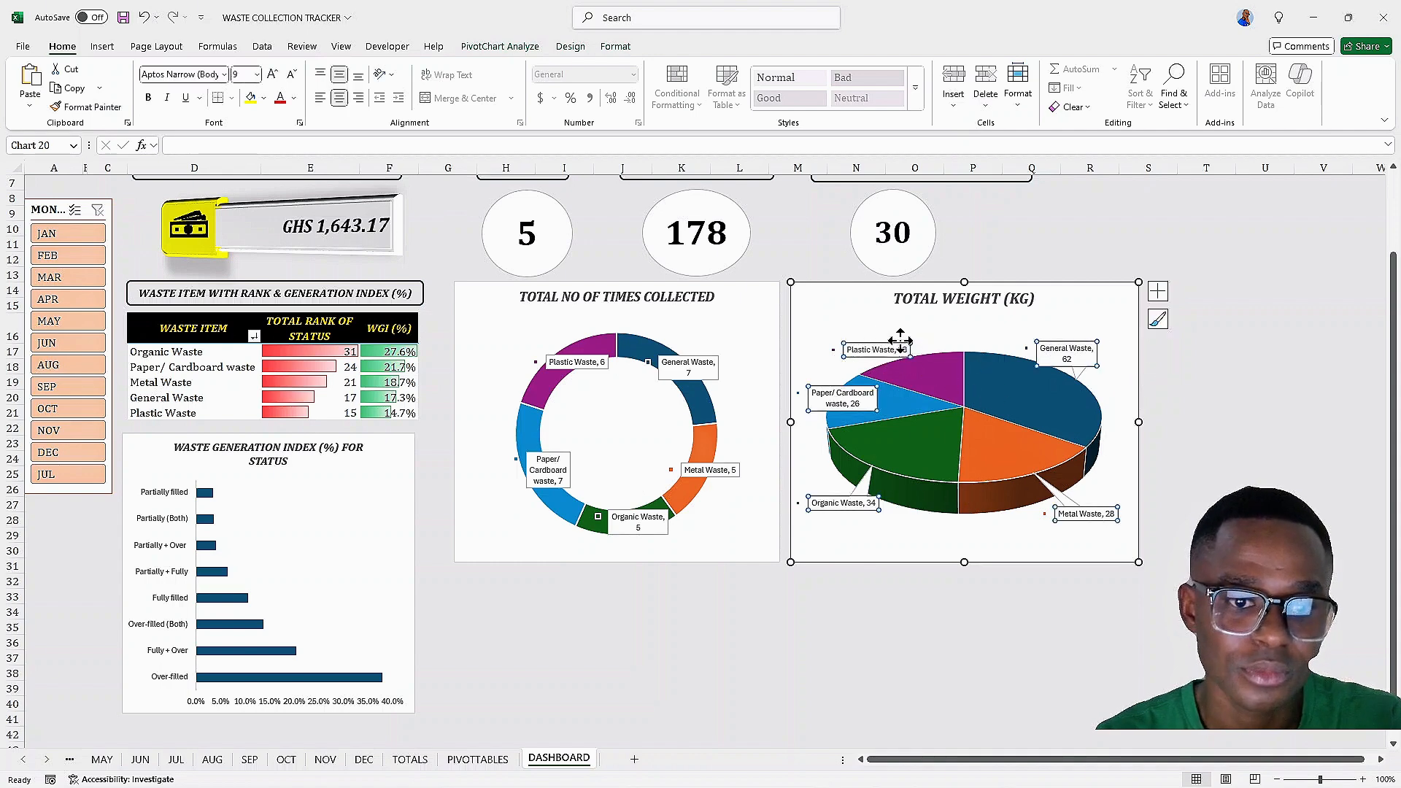
pyautogui.click(907, 348)
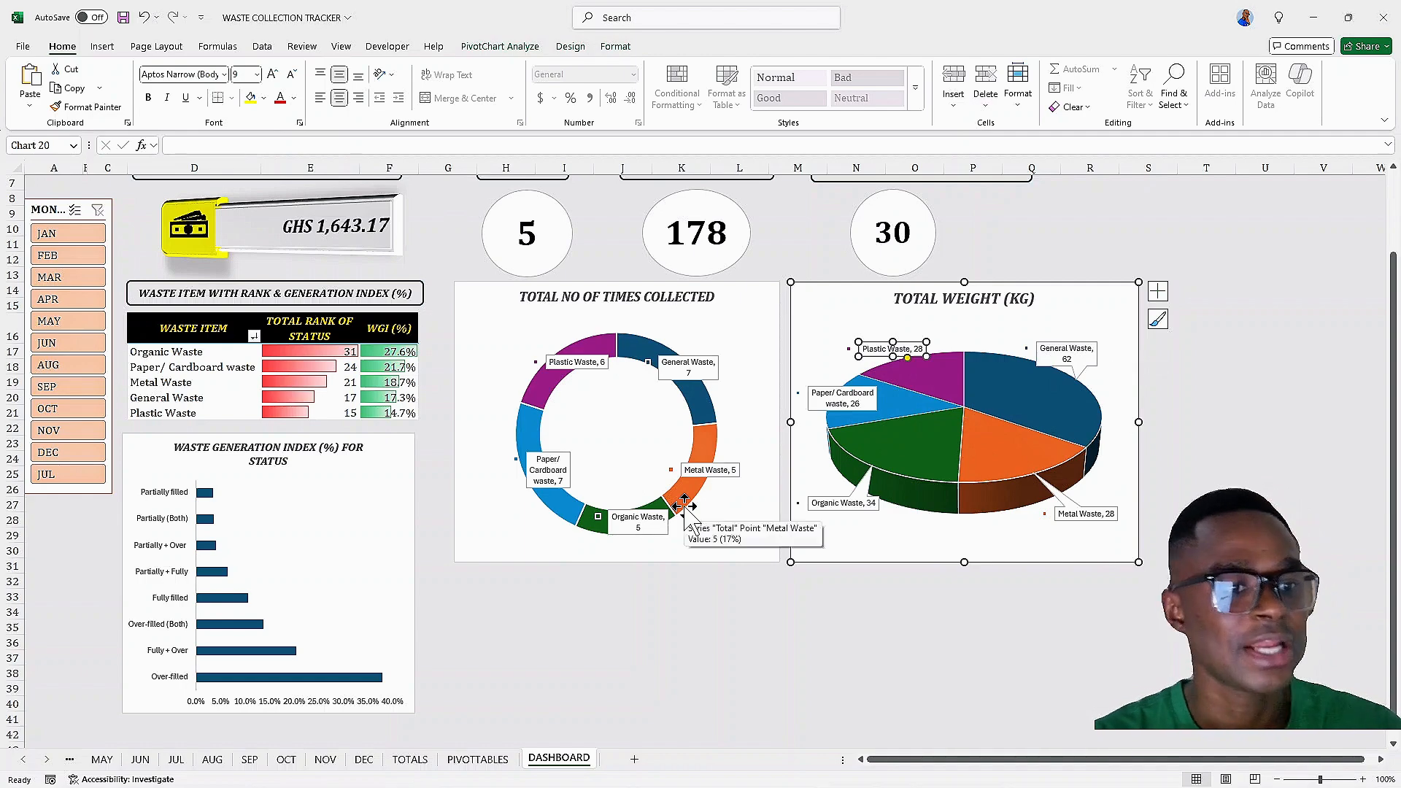
pyautogui.scroll(2, 583, 481)
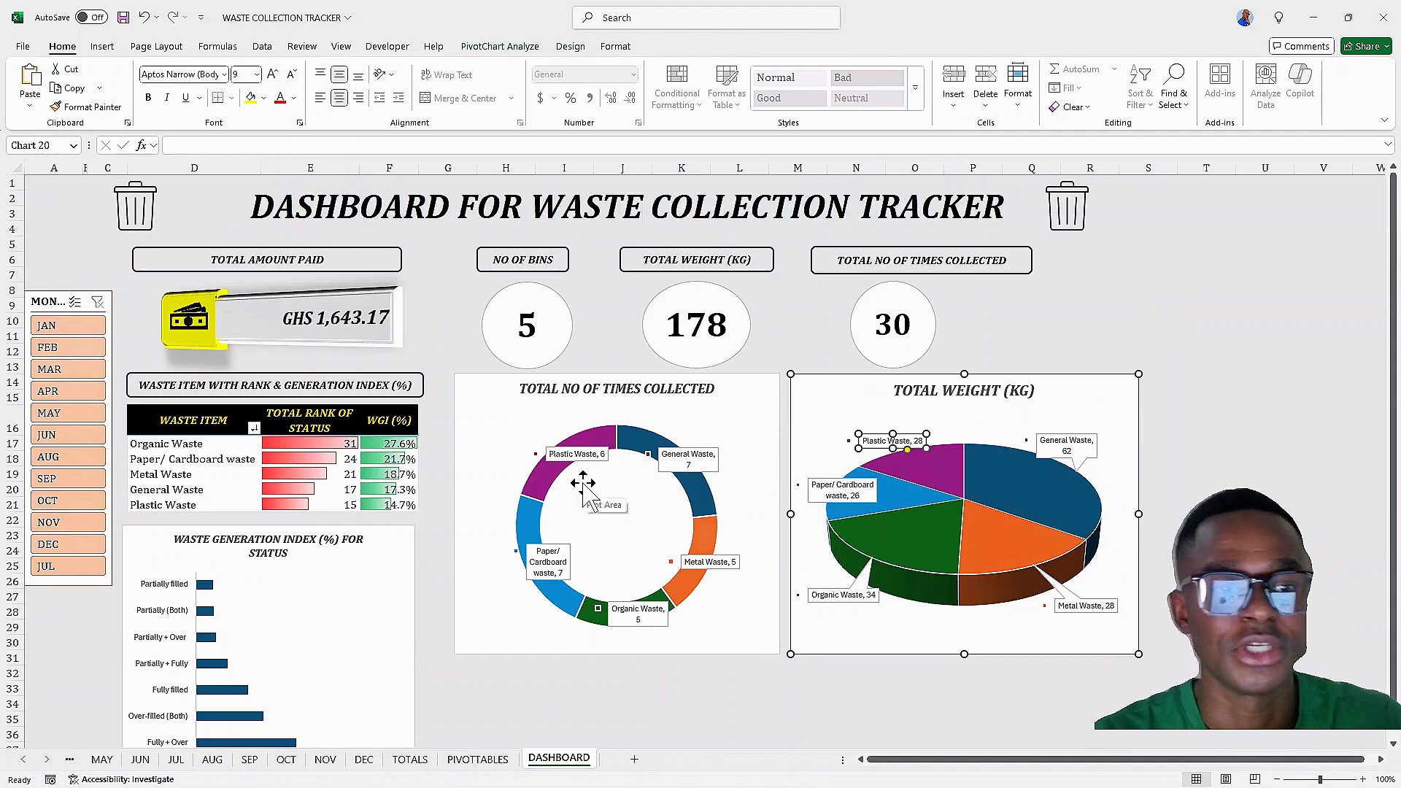
pyautogui.scroll(-4, 595, 496)
pyautogui.scroll(2, 593, 487)
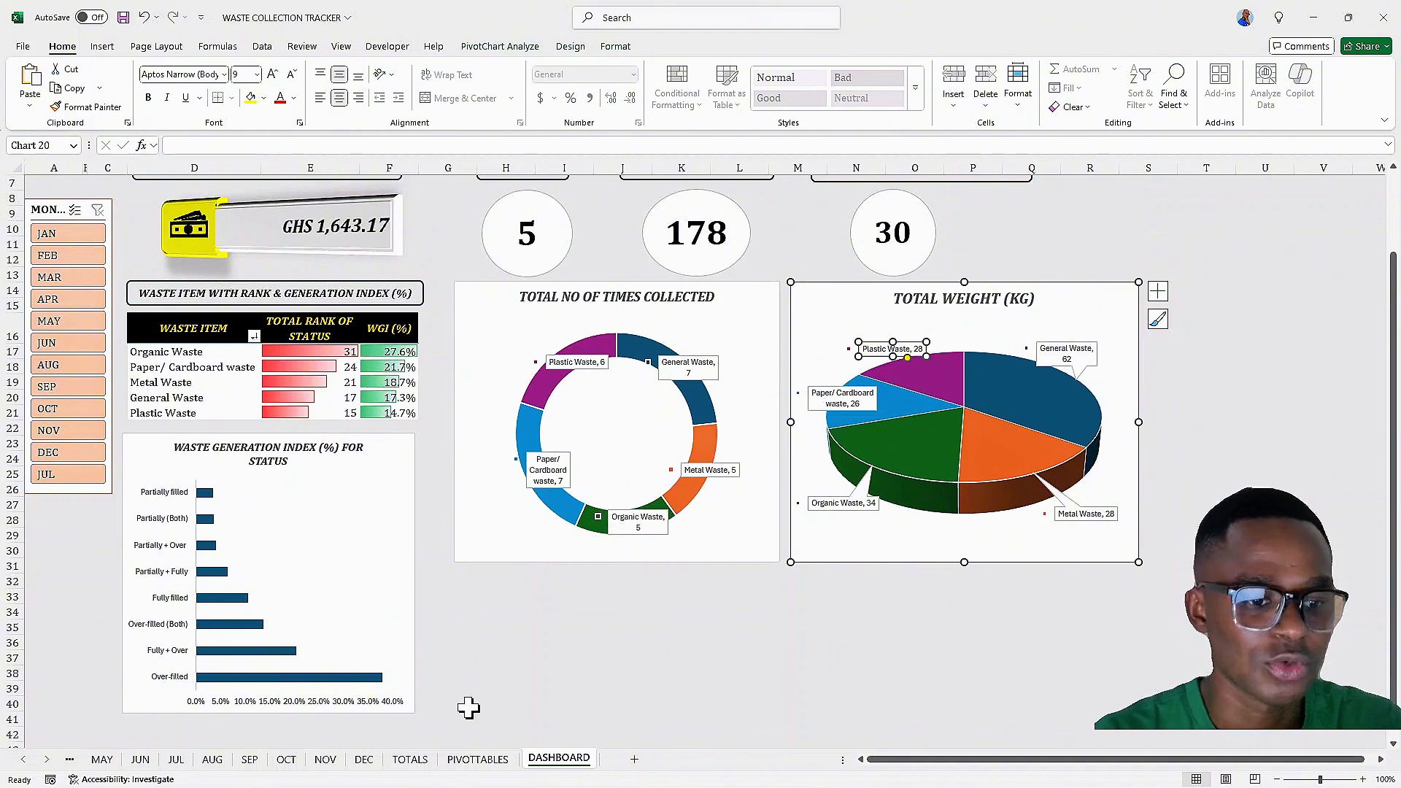
# Insert a 3-D Stacked Column pivot chart from the waste item rank and collection count pivot table
pyautogui.click(477, 759)
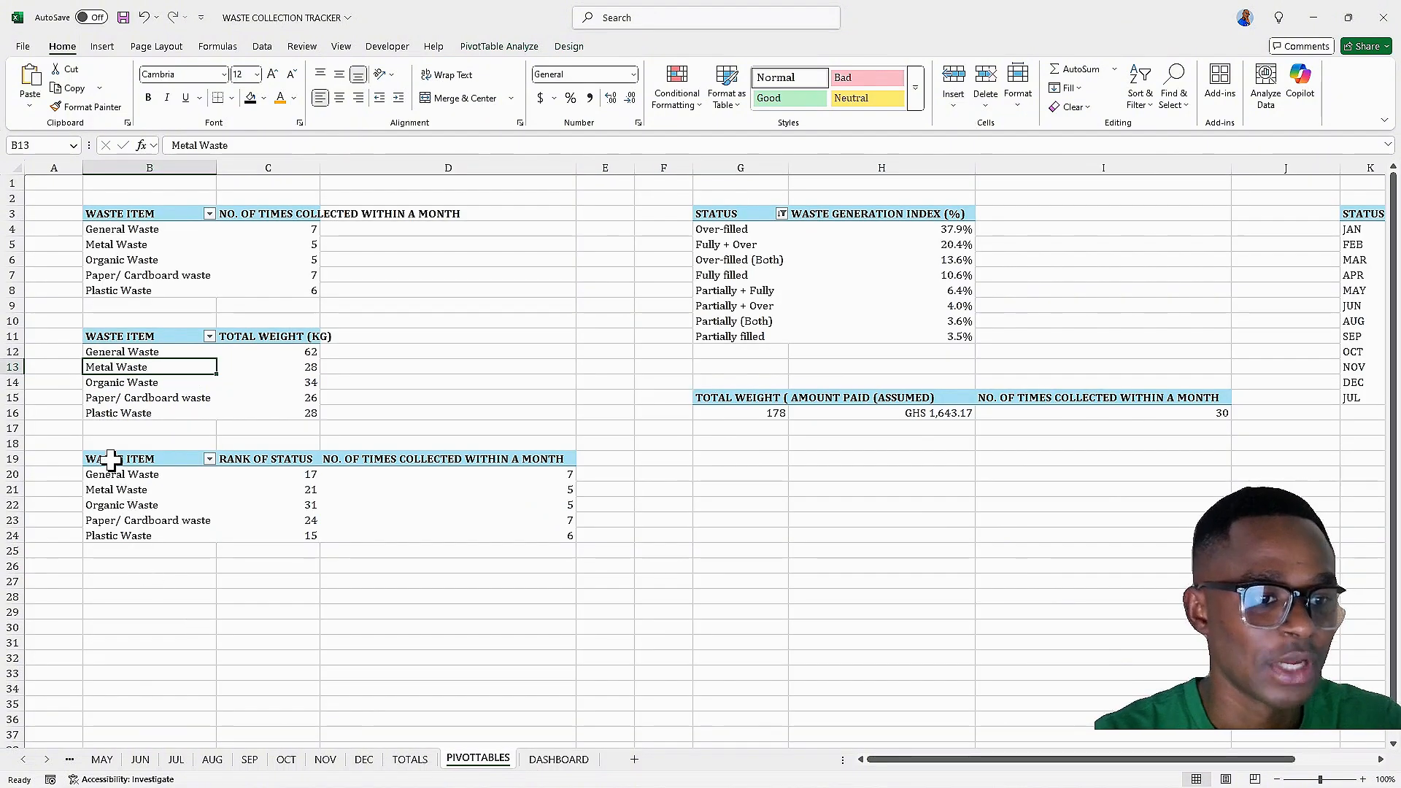
pyautogui.moveTo(111, 460); pyautogui.dragTo(366, 505)
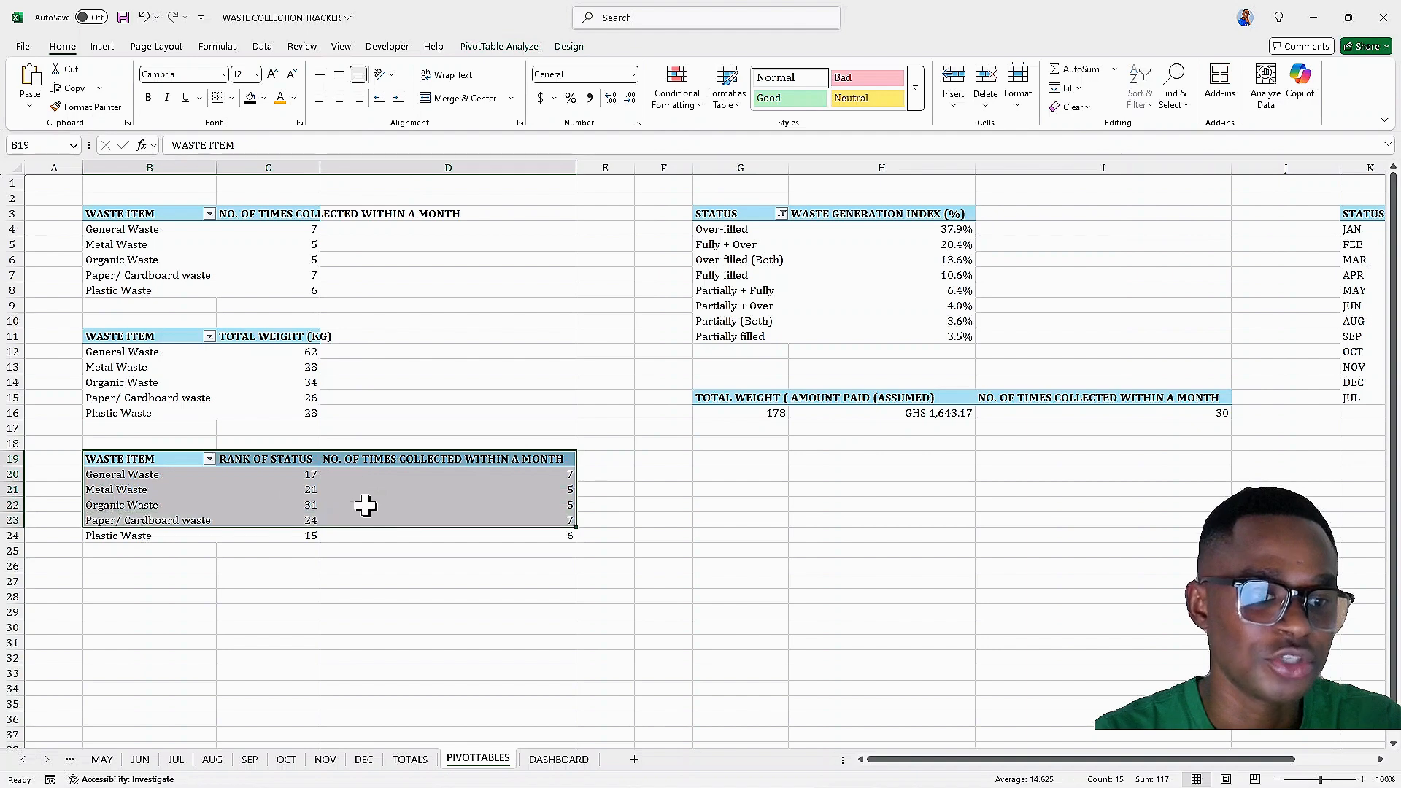
pyautogui.click(249, 492)
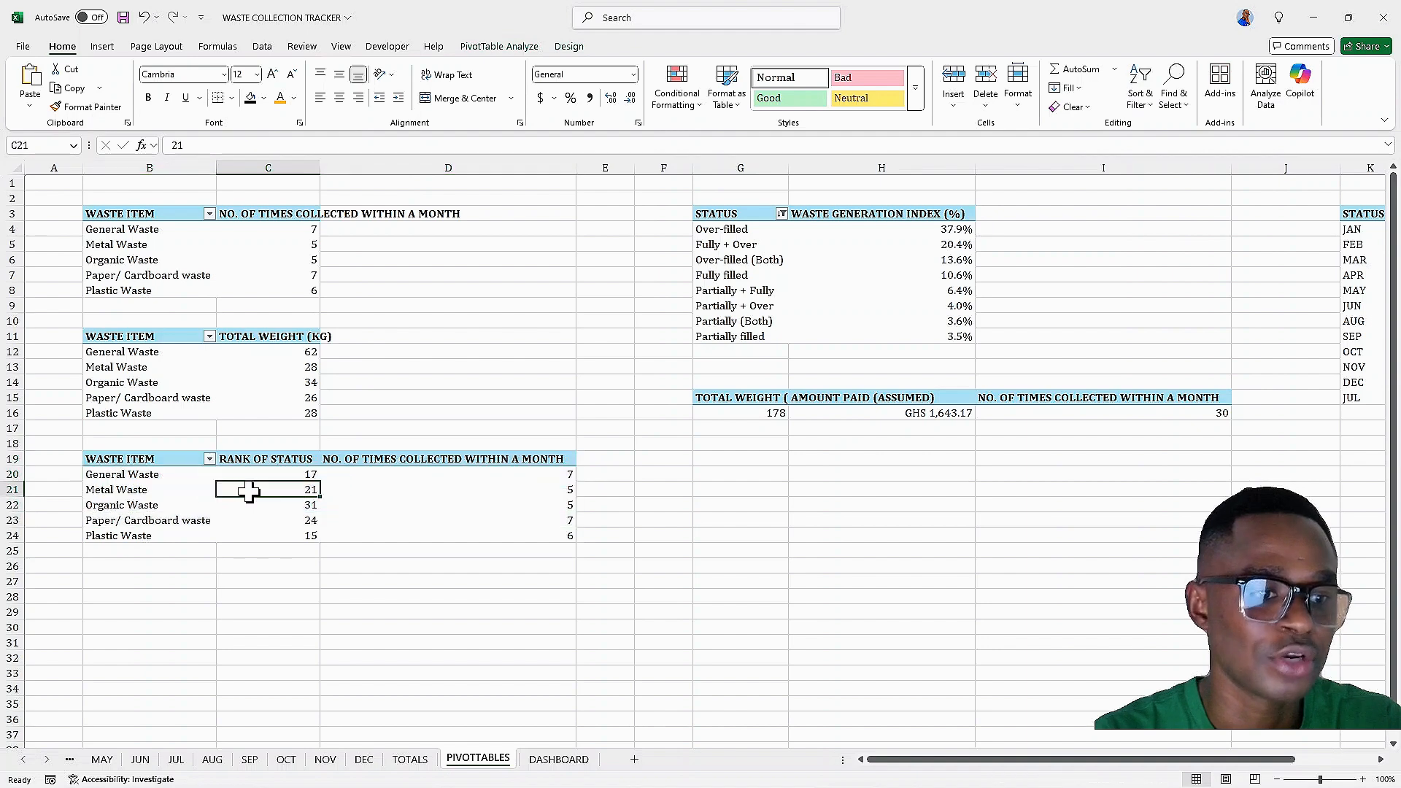
pyautogui.click(500, 46)
pyautogui.click(925, 82)
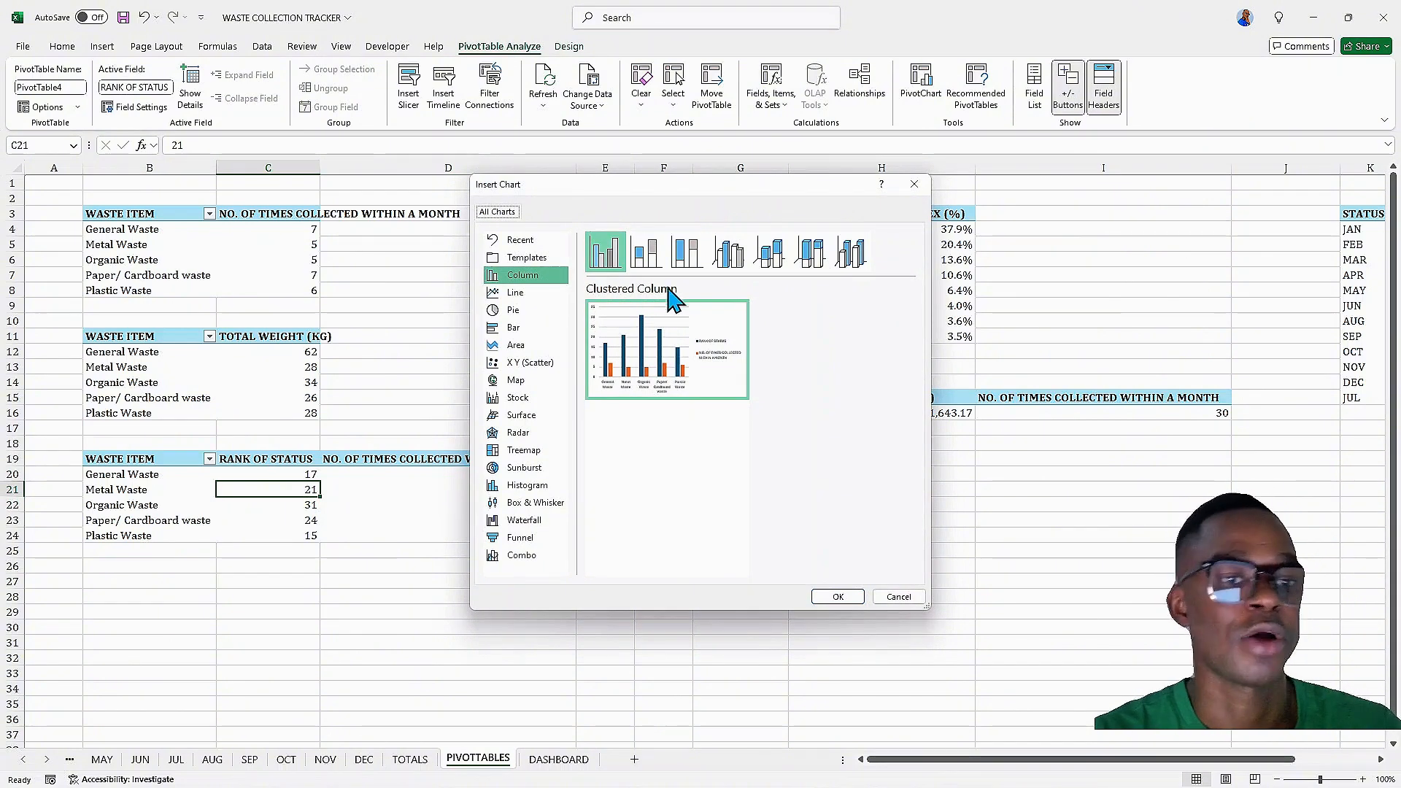
pyautogui.click(779, 254)
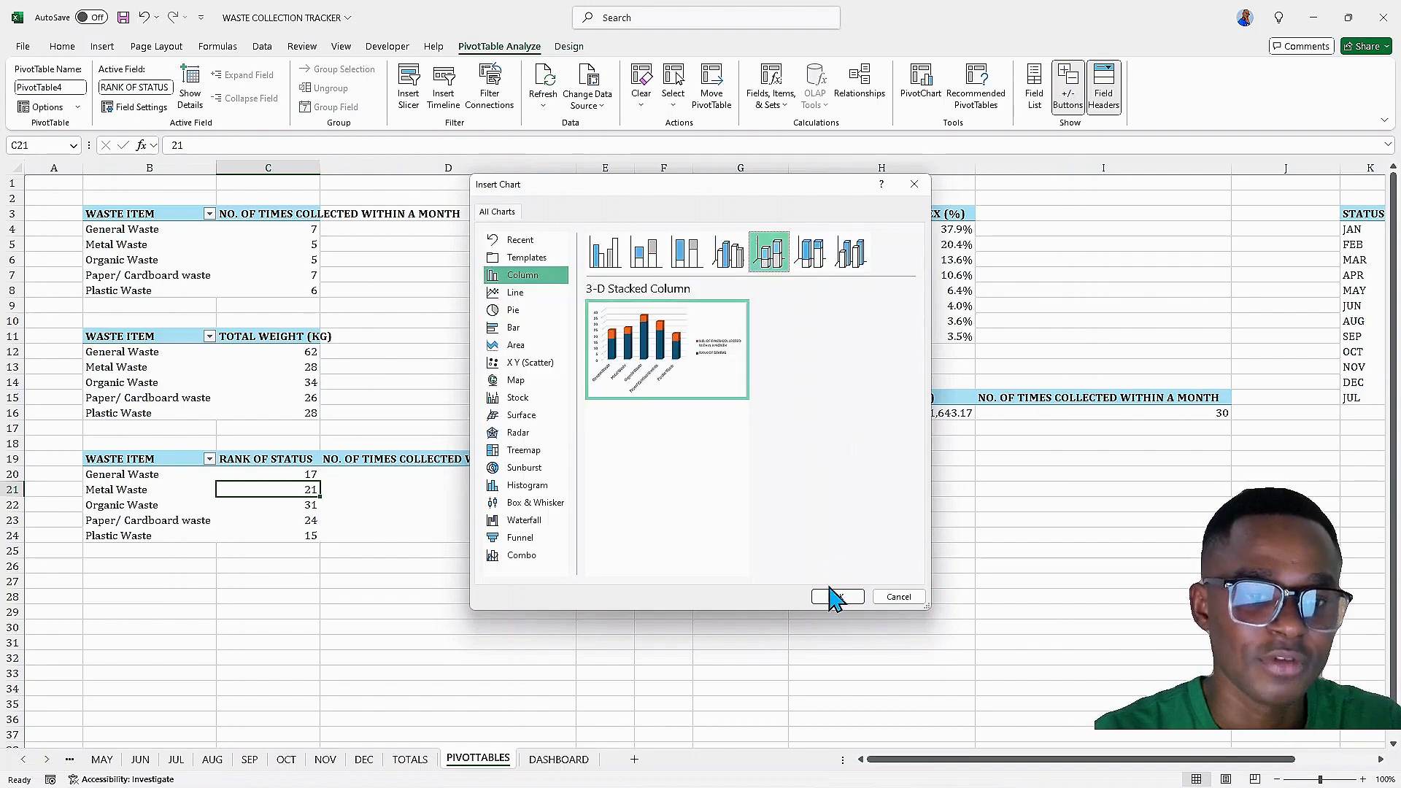
pyautogui.click(812, 255)
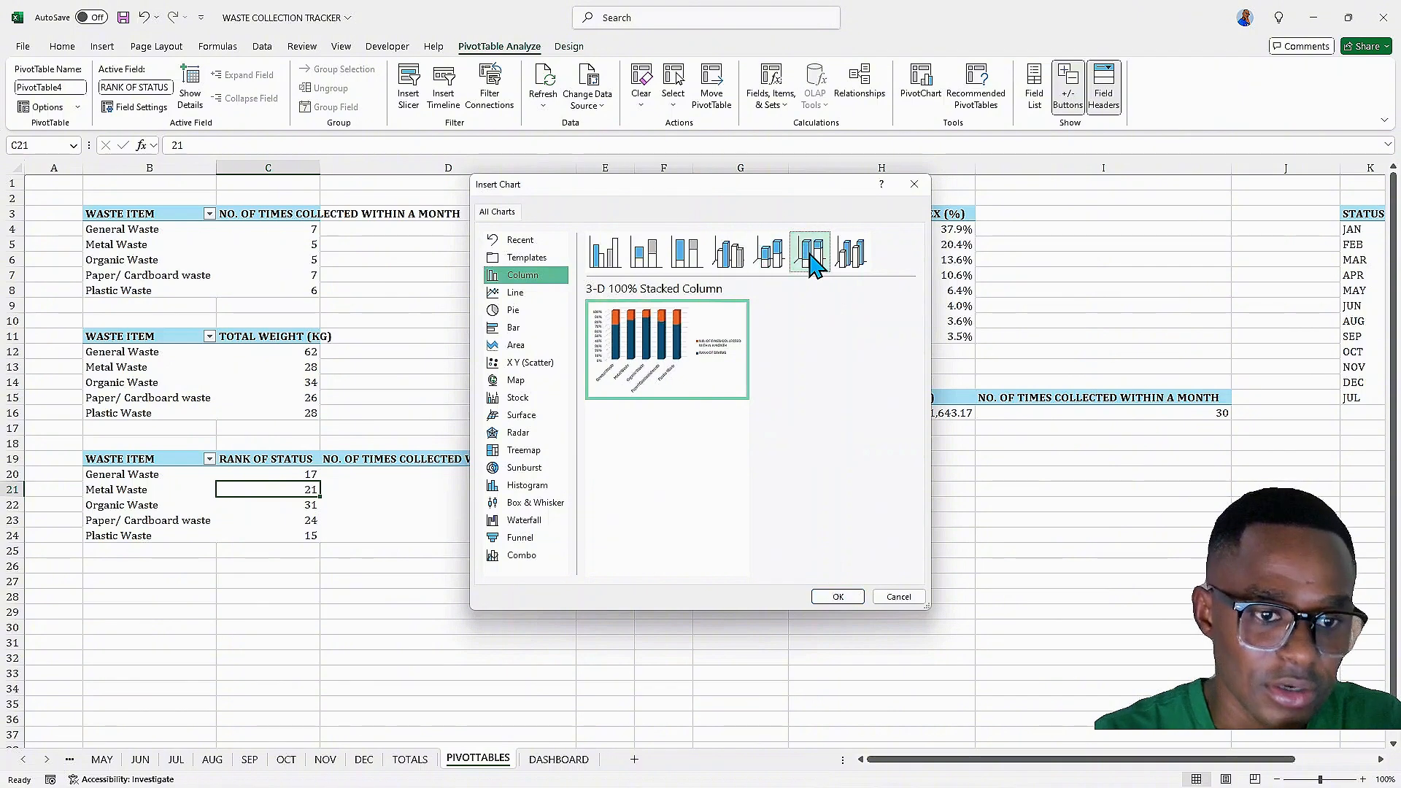
pyautogui.moveTo(680, 369)
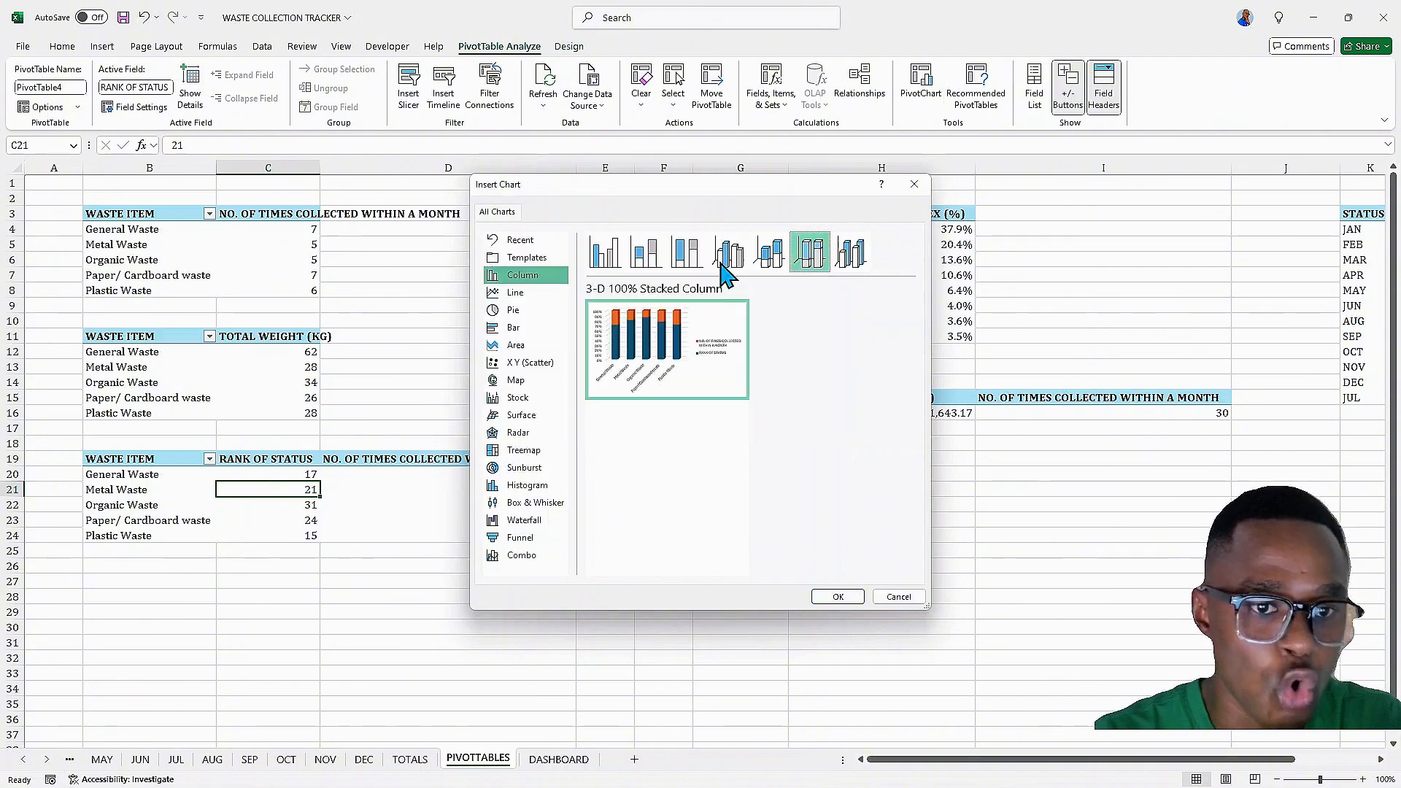
pyautogui.click(761, 252)
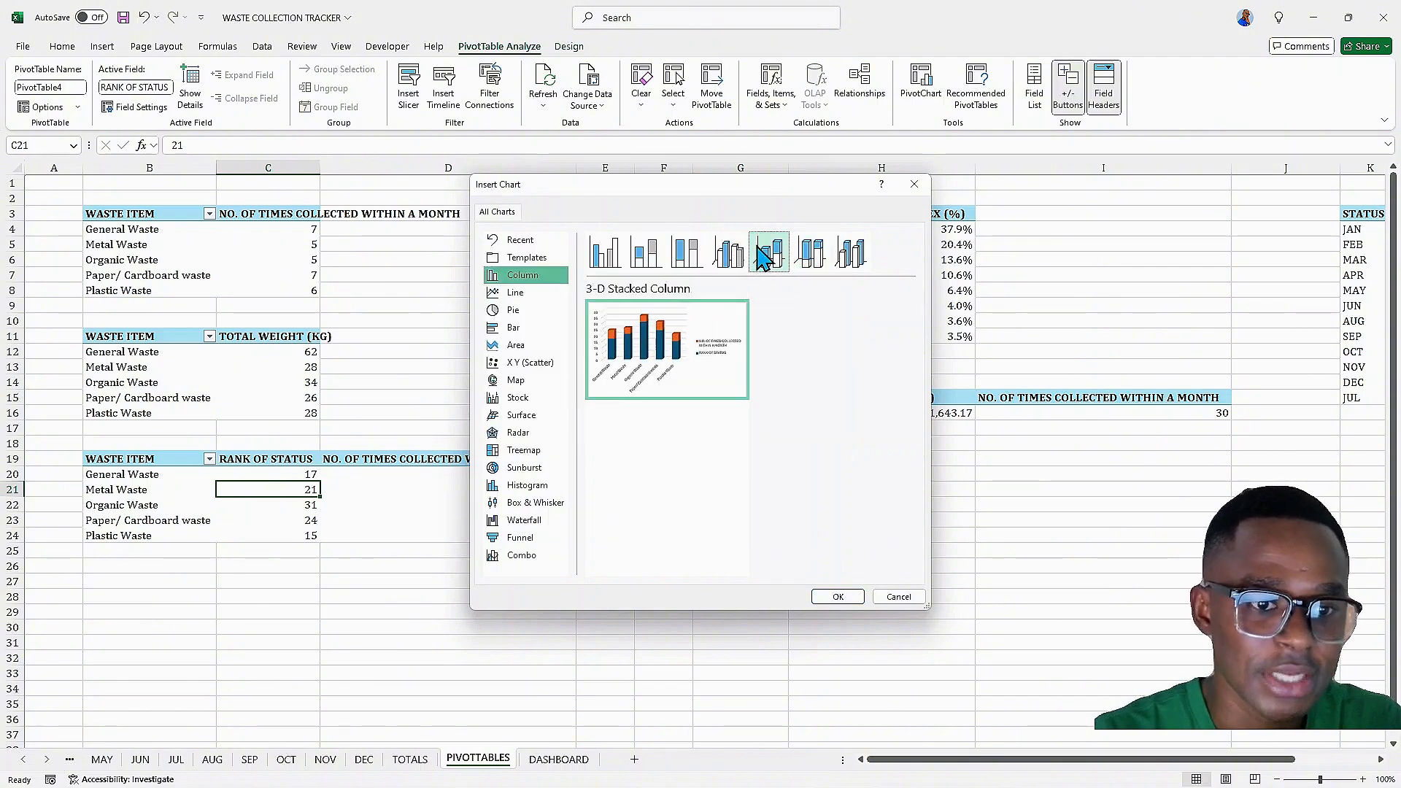
pyautogui.click(840, 597)
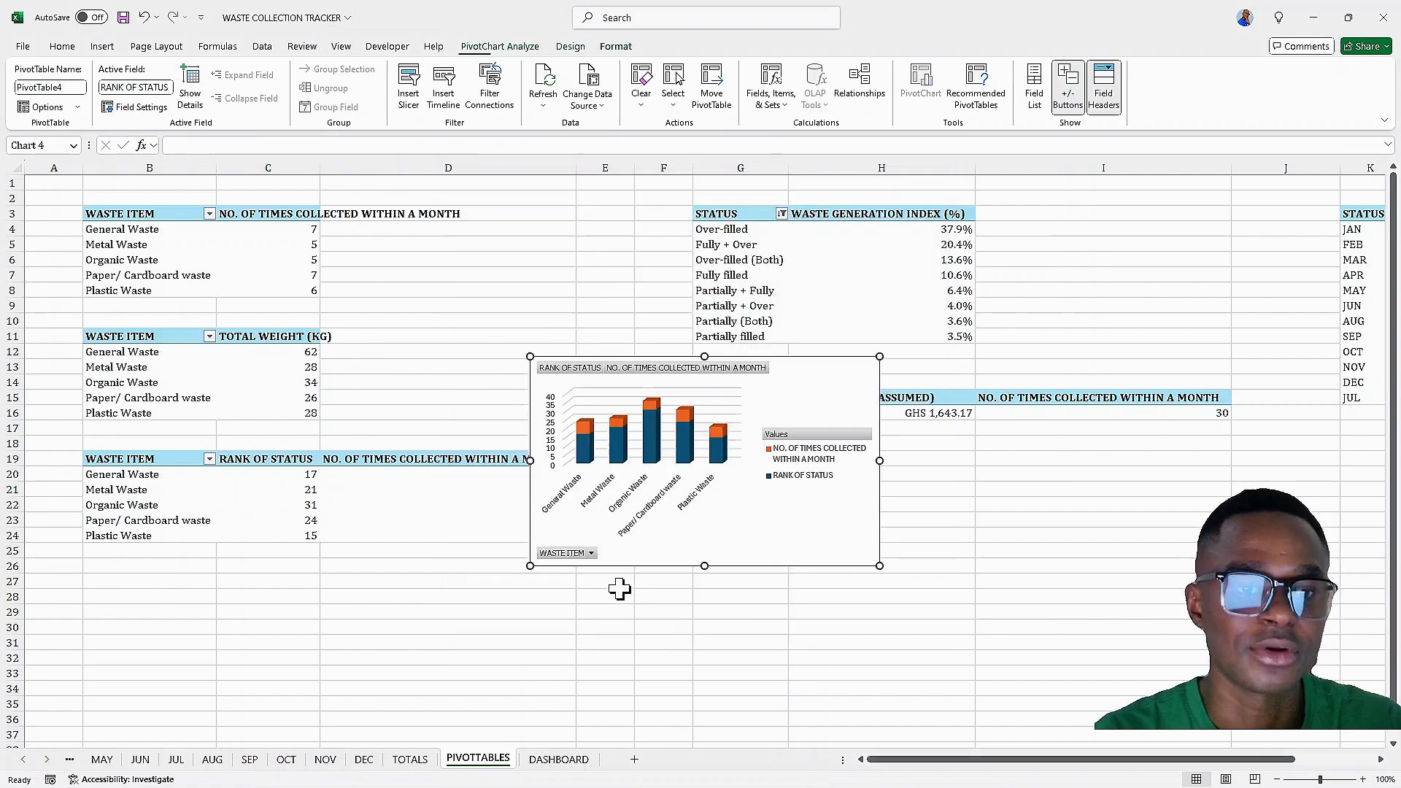
# Hide all field buttons on the new pivot chart
pyautogui.rightClick(741, 376)
pyautogui.click(789, 531)
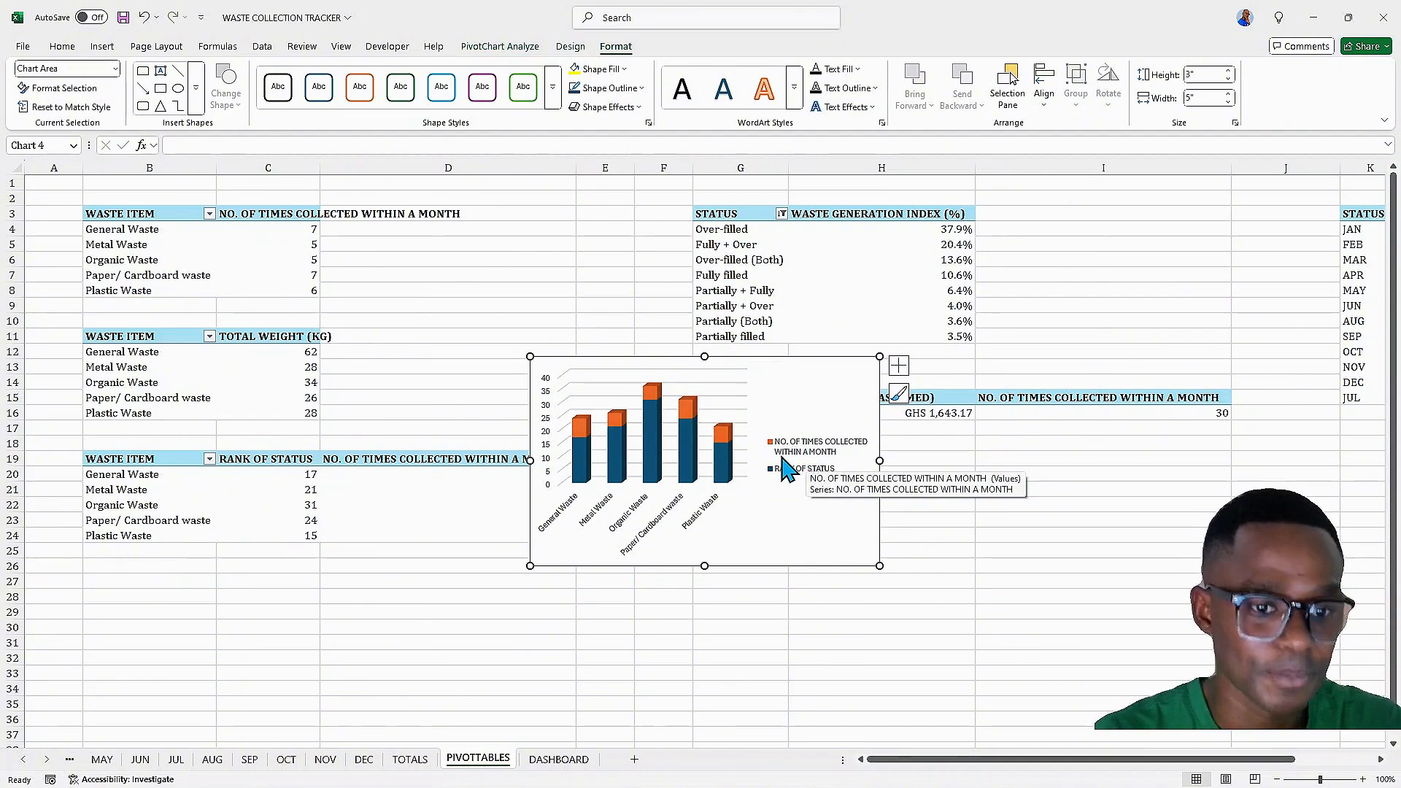
# Add a chart title and place the chart's legend at the bottom
pyautogui.click(845, 458)
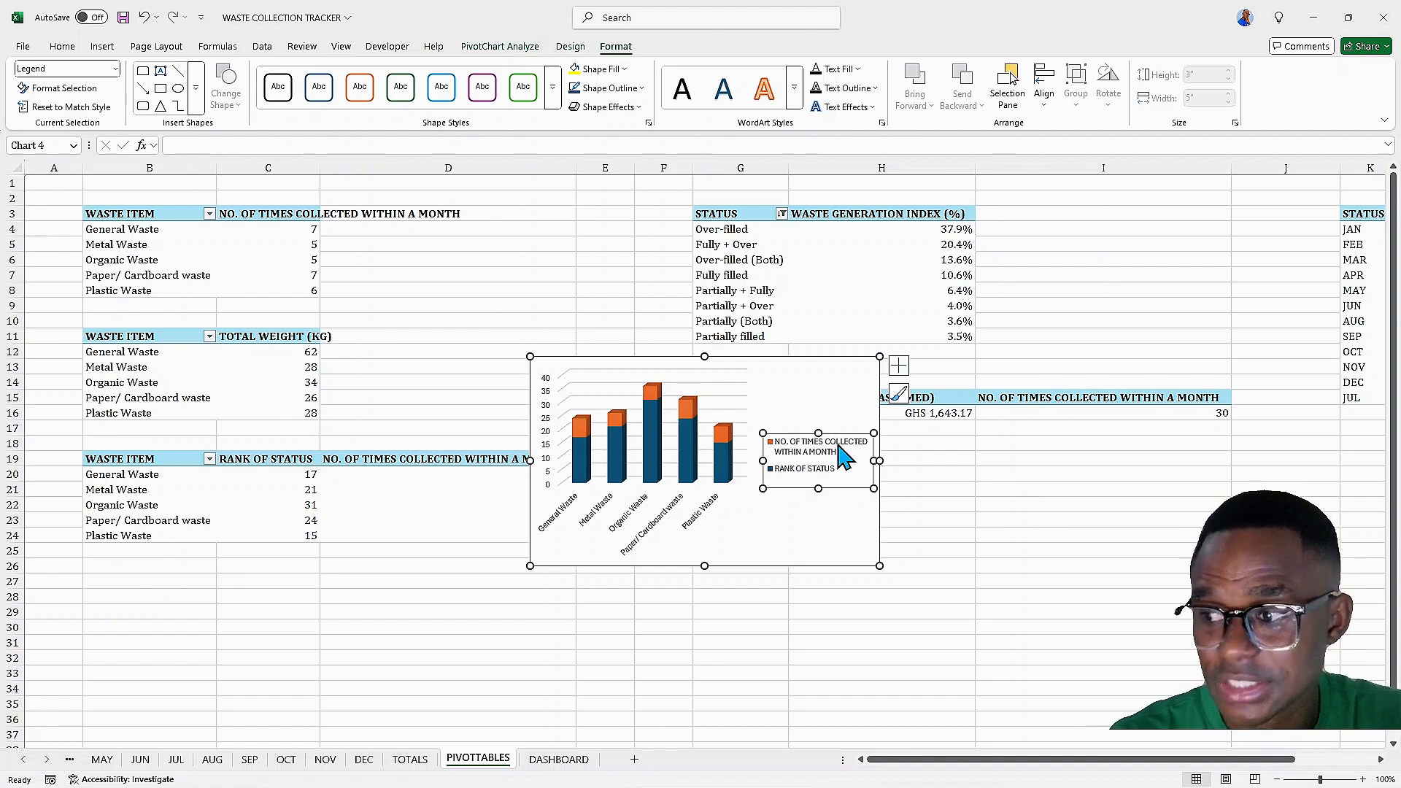
pyautogui.click(900, 367)
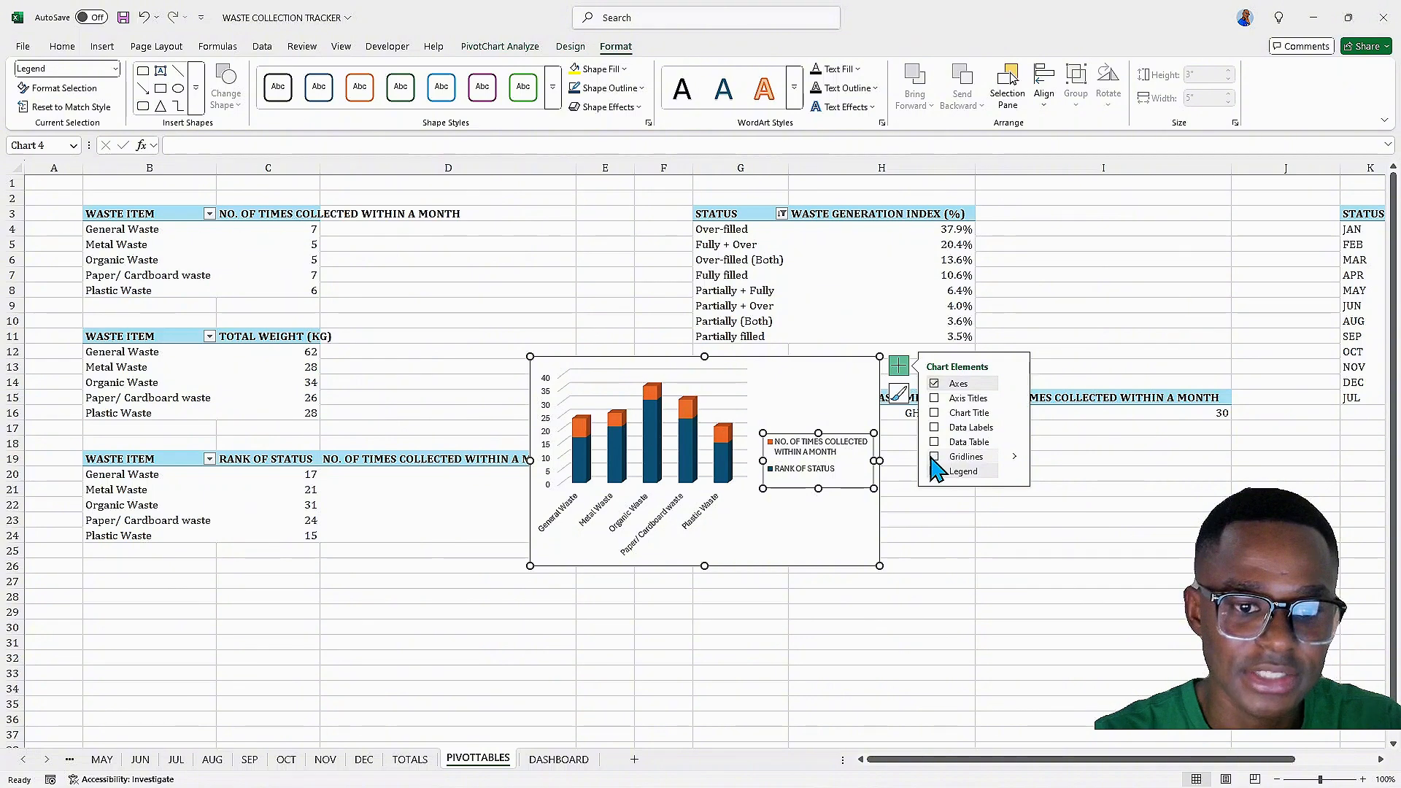
pyautogui.moveTo(1014, 471)
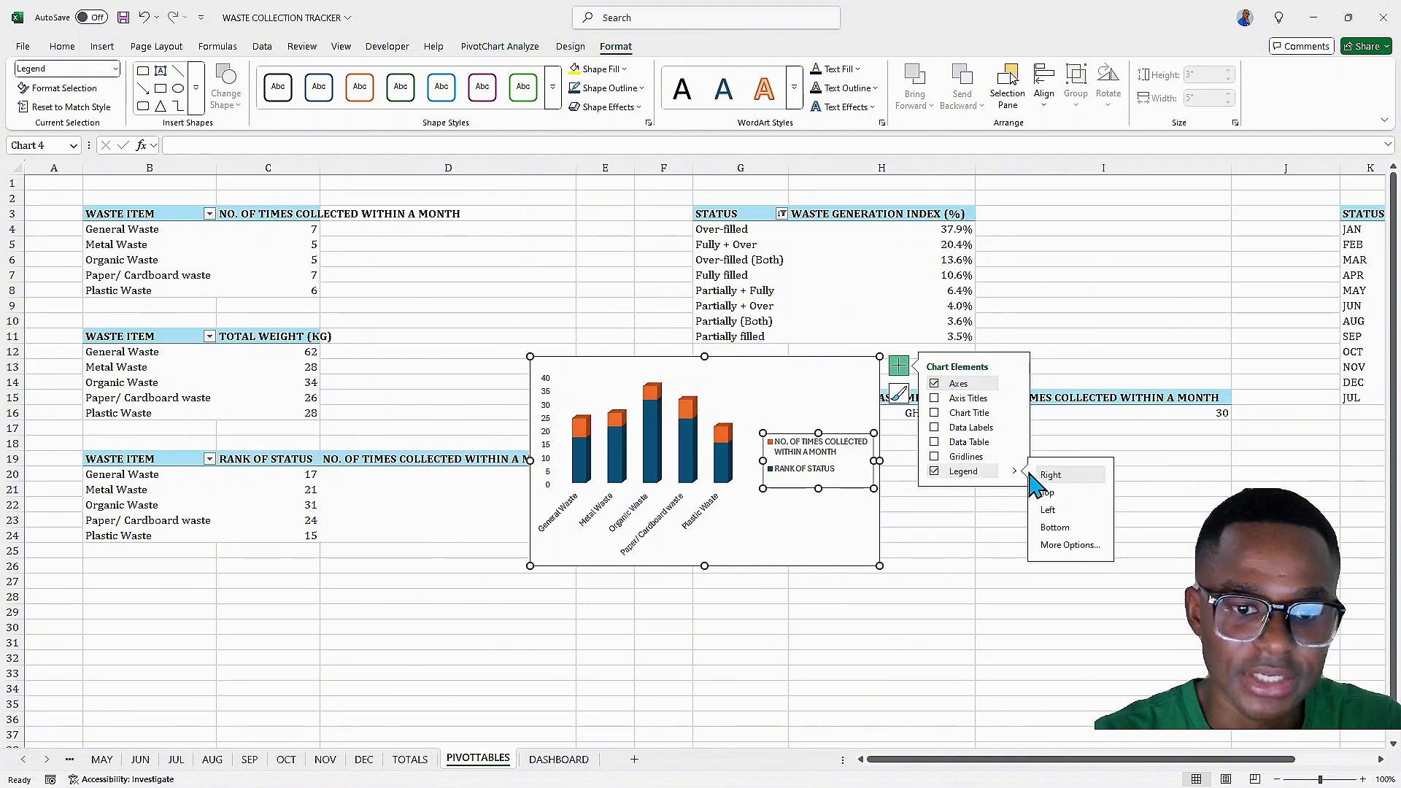
pyautogui.click(1048, 493)
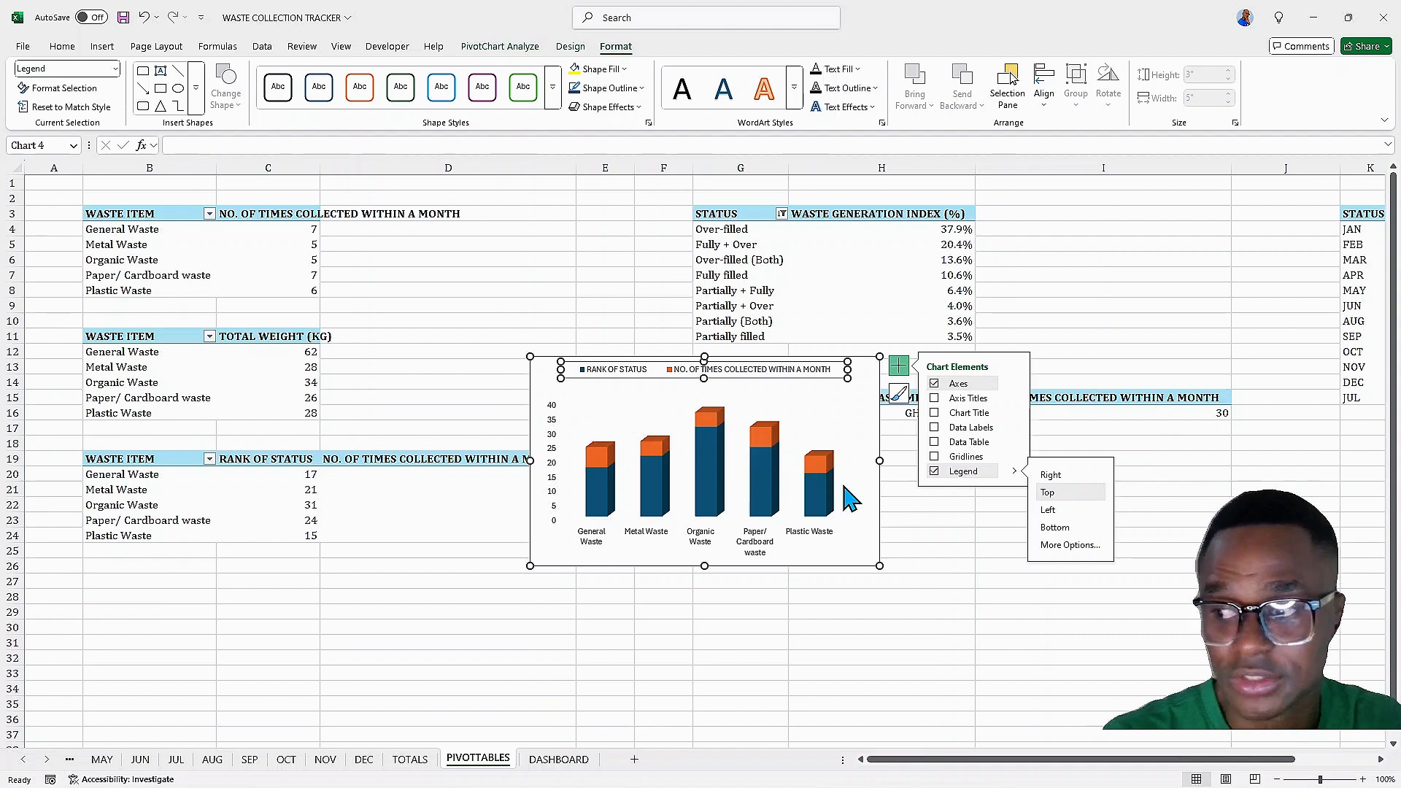
pyautogui.click(943, 412)
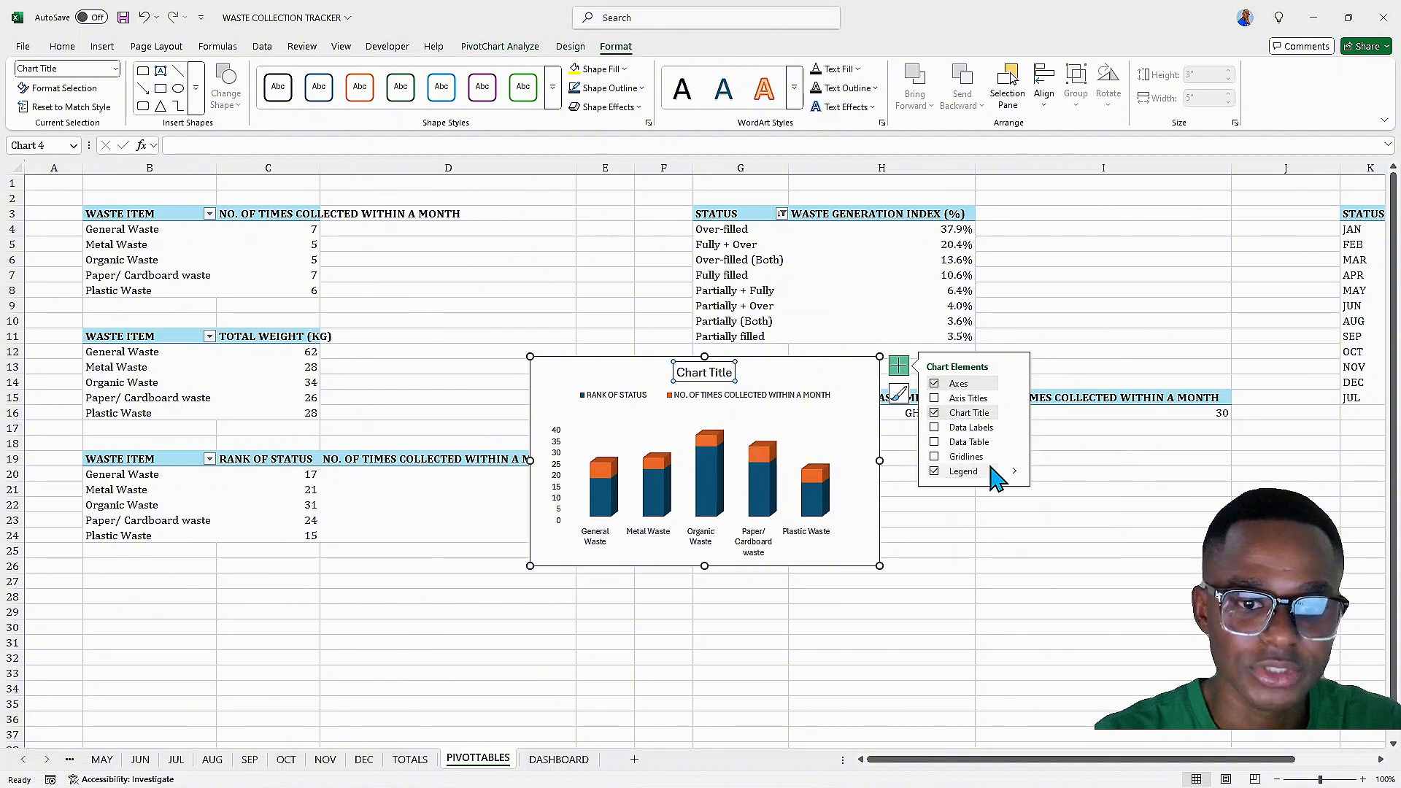
pyautogui.moveTo(1018, 475)
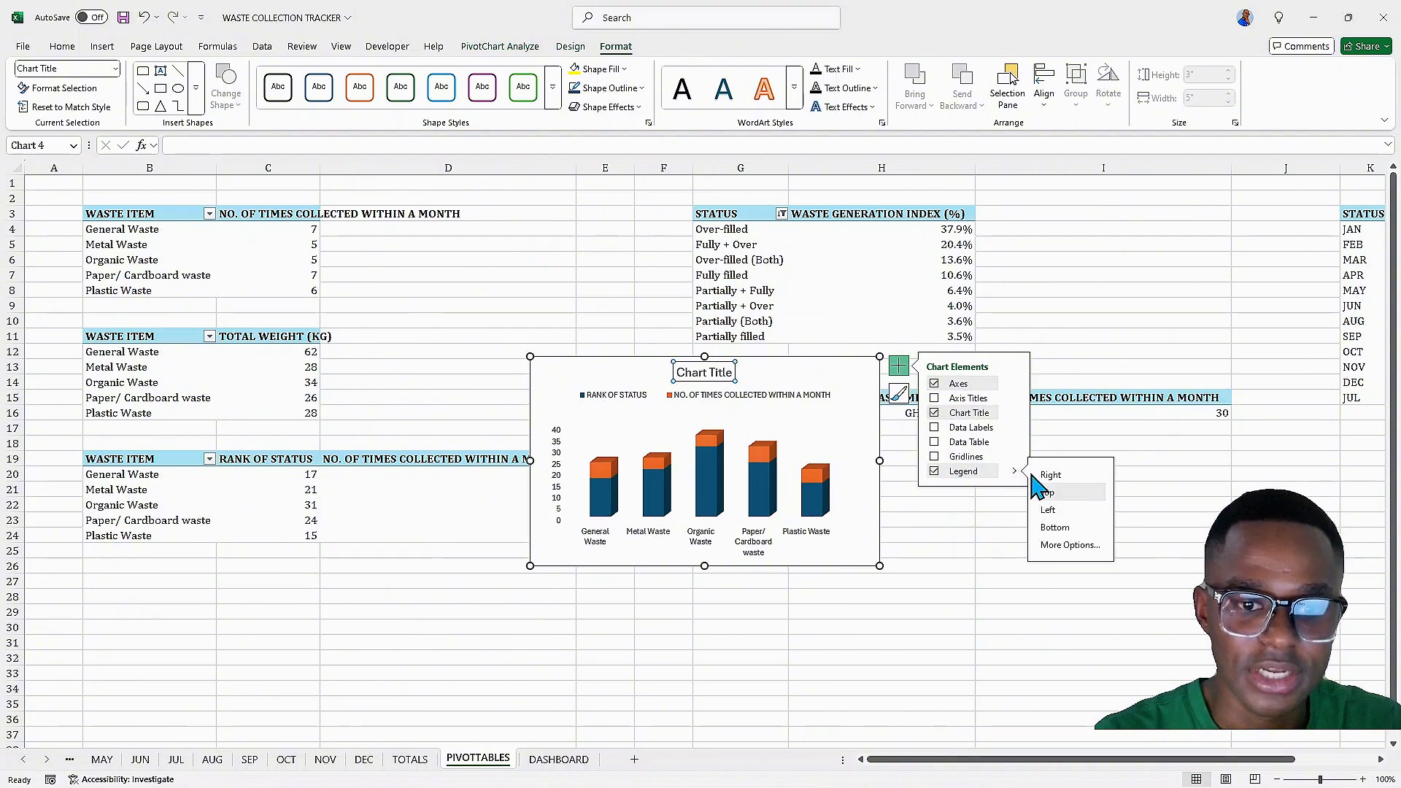
pyautogui.click(1056, 529)
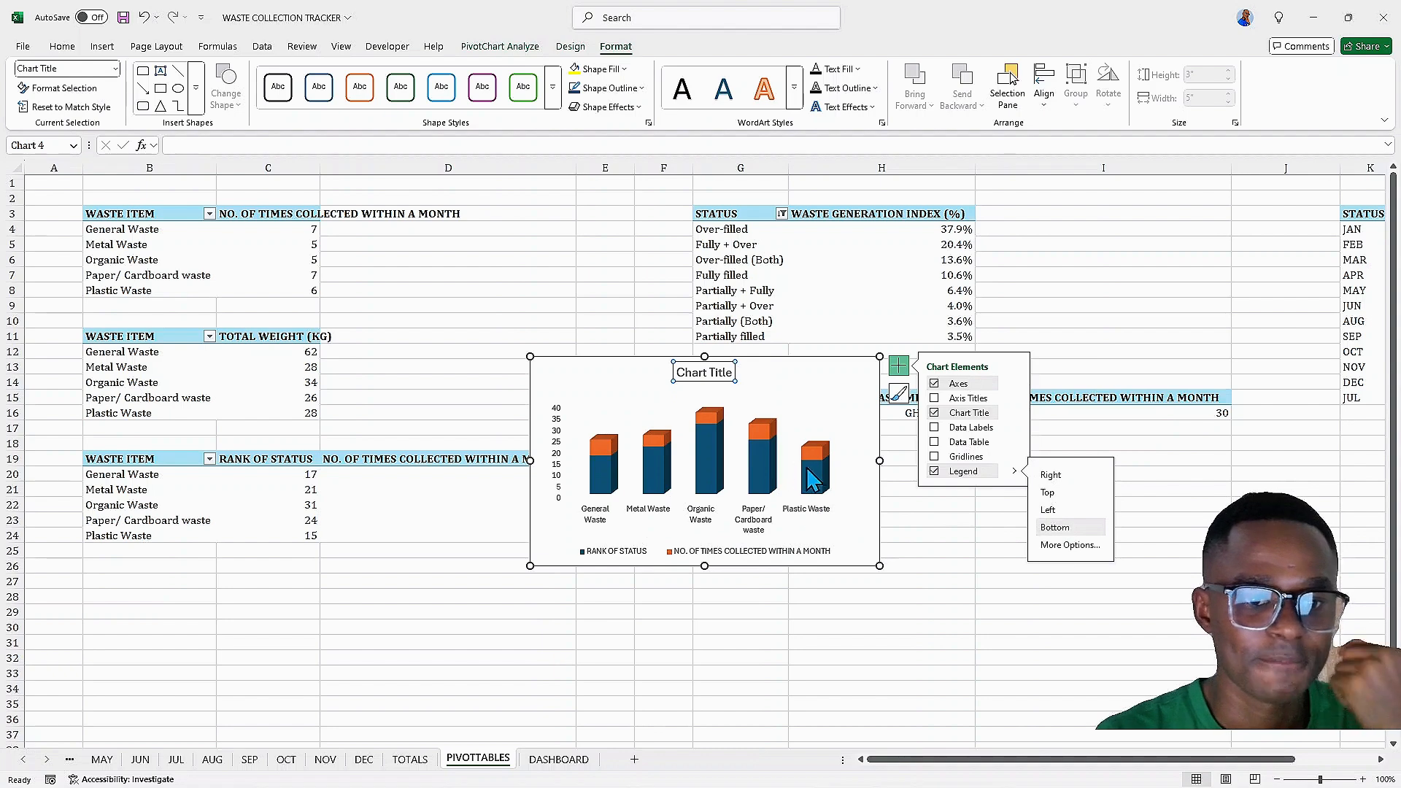
# Rename the chart title to TOTAL RANK & NO OF TIMES WASTE COLLECTED
pyautogui.tripleClick(706, 373)
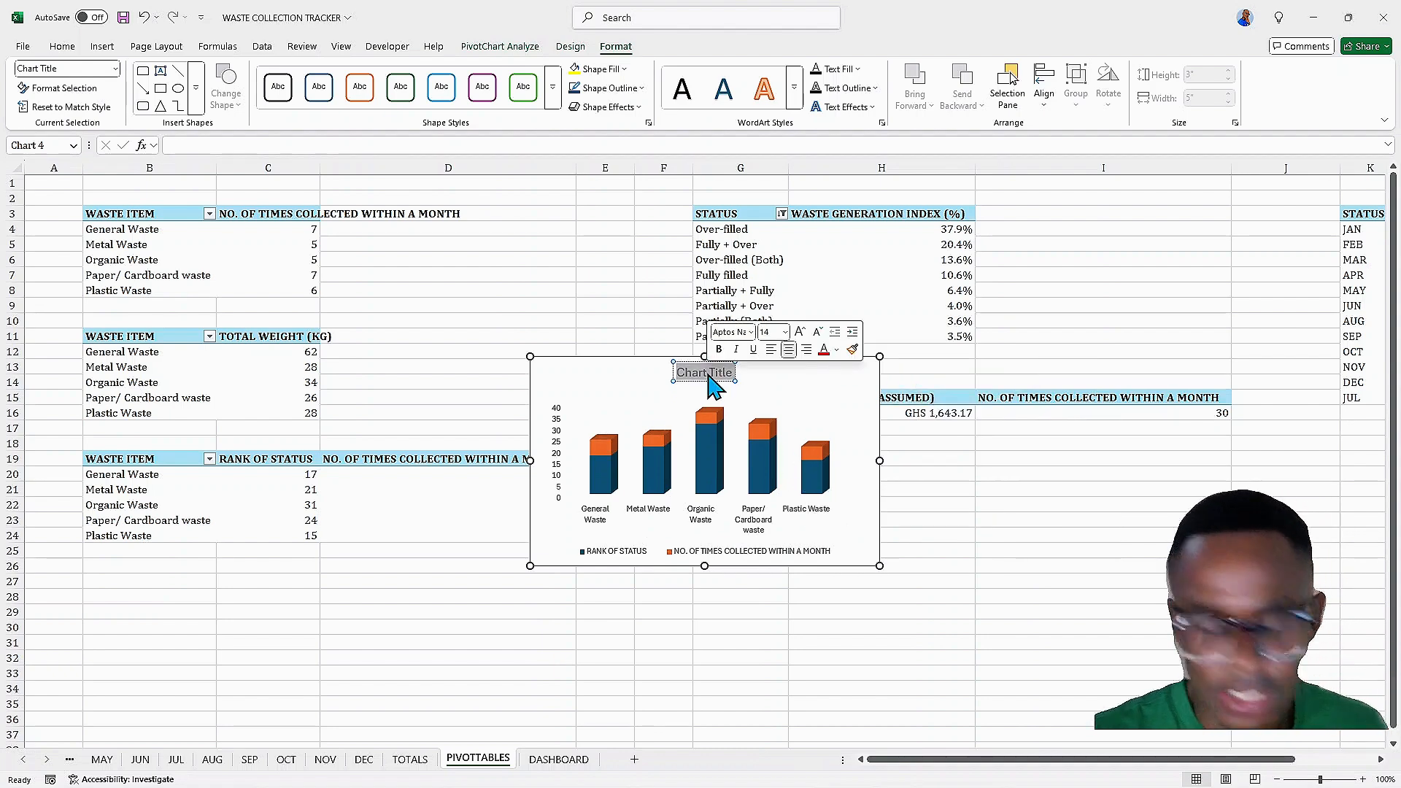
pyautogui.write('TO')
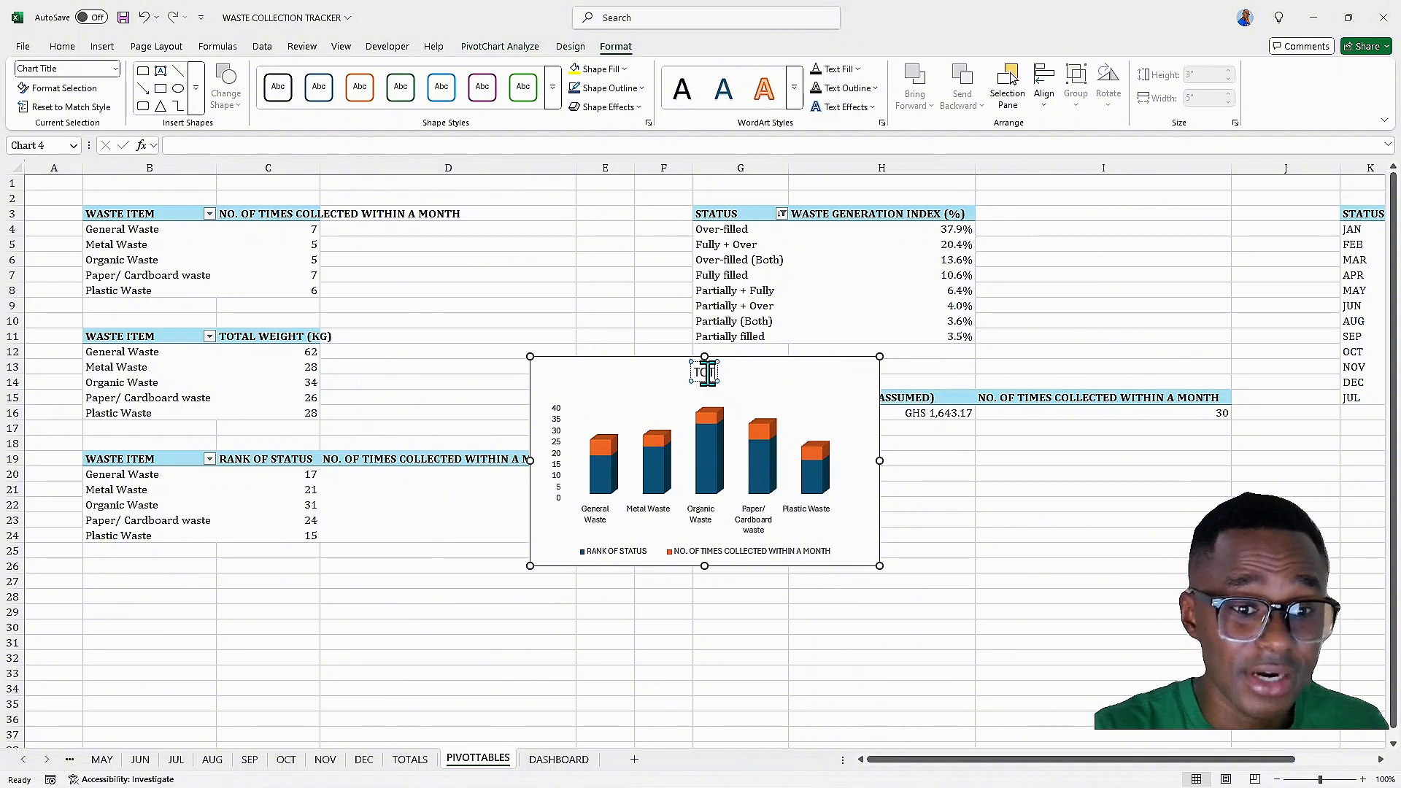
pyautogui.write('TAL RANK')
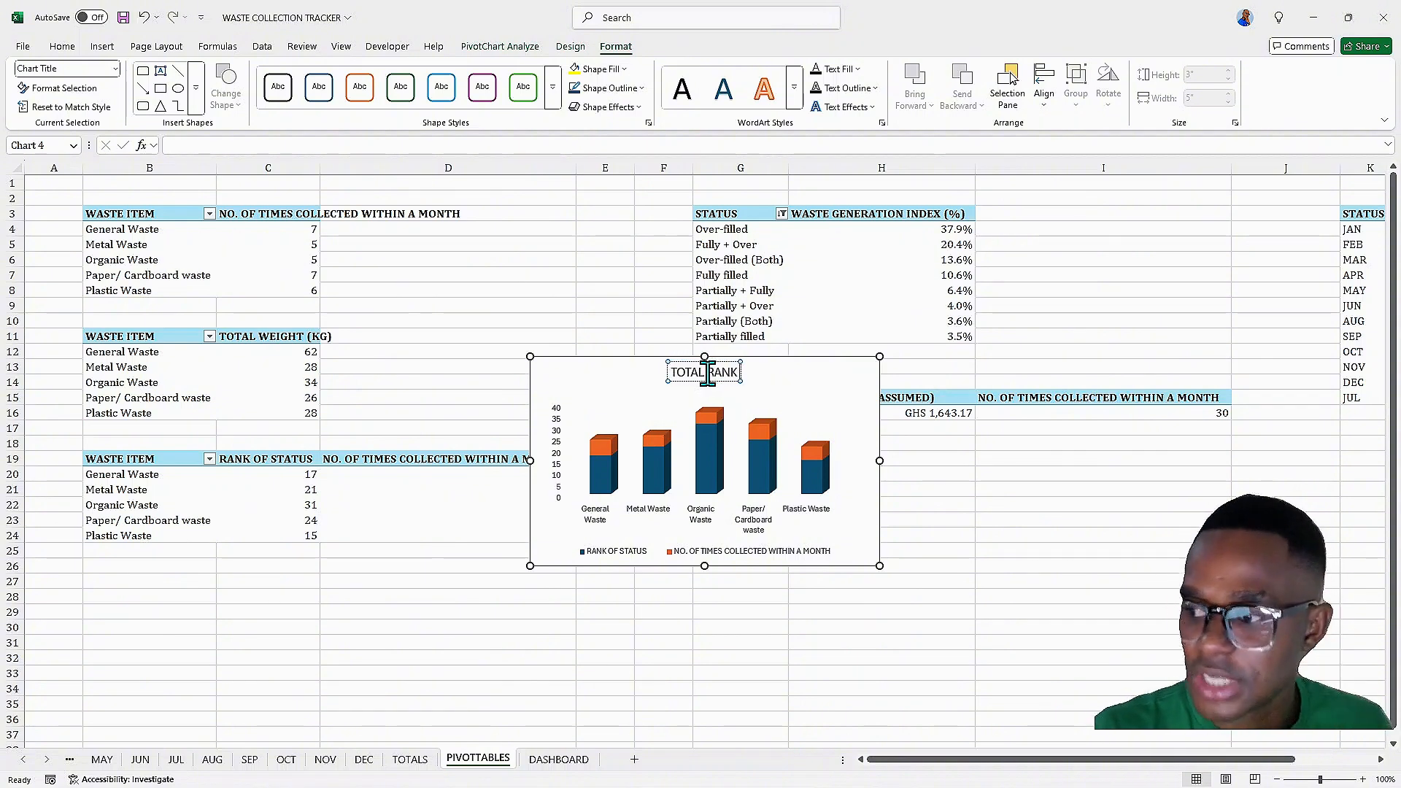
pyautogui.write(' & N')
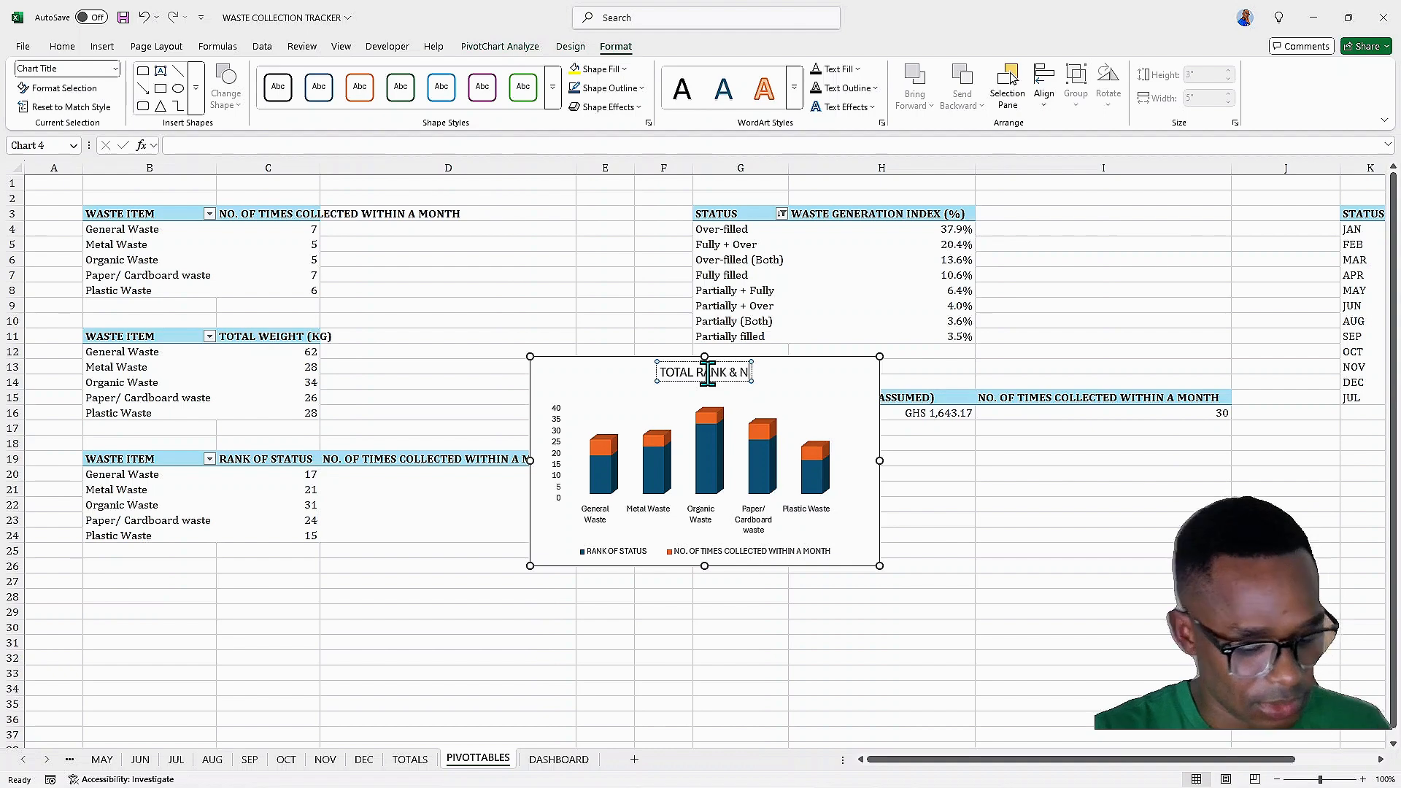
pyautogui.write('O OF TIMES')
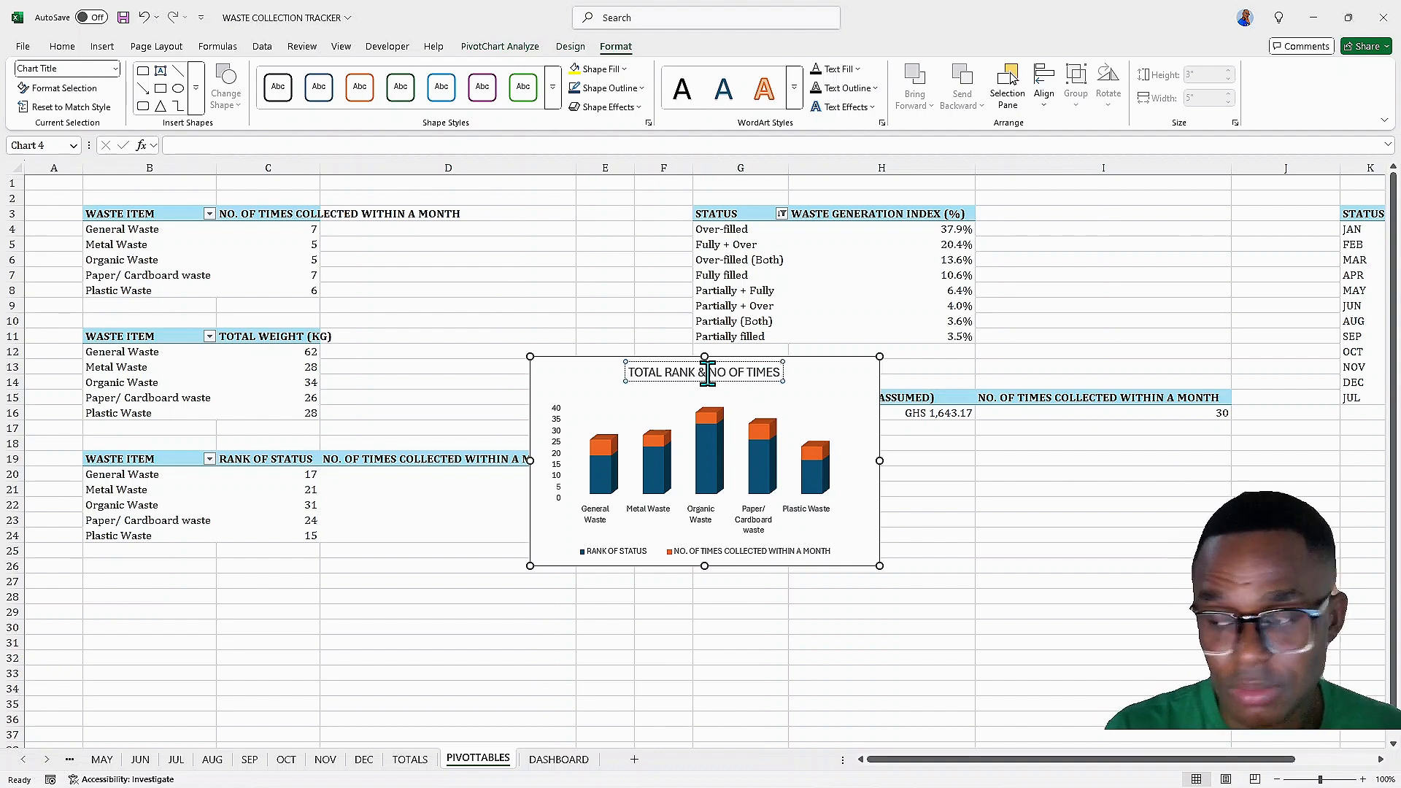
pyautogui.write(' WASTE')
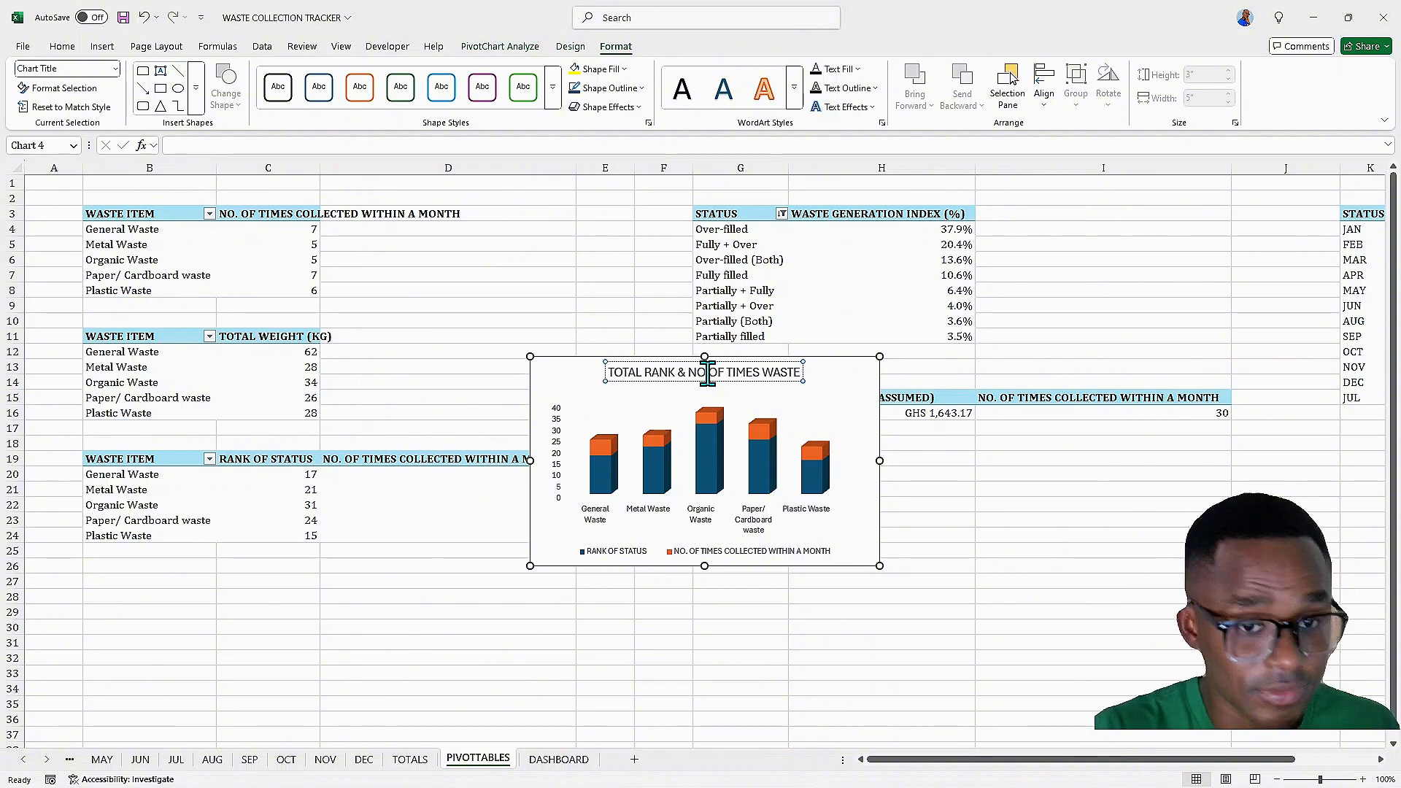
pyautogui.write(' COLLECTED')
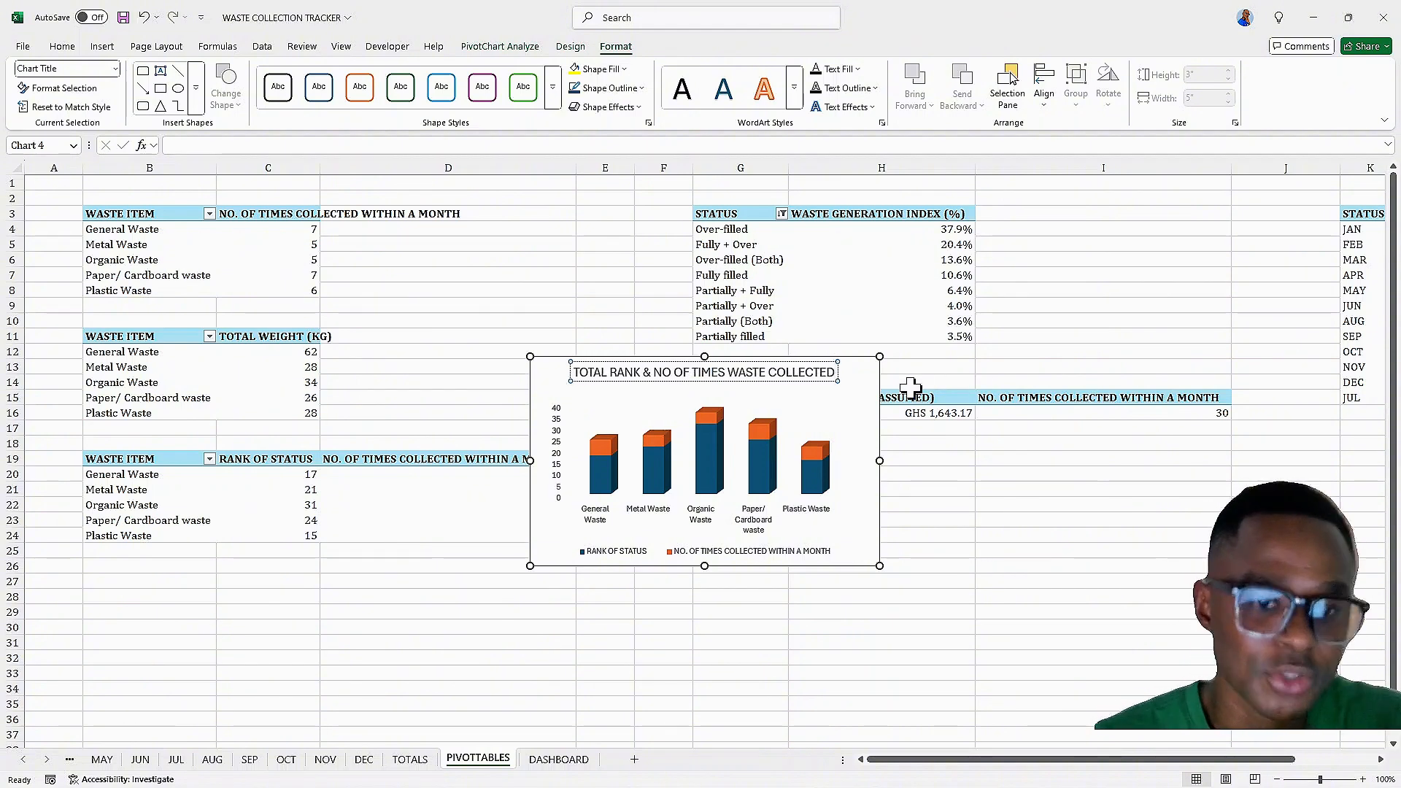
# Format the chart title text as bold italic in the Cambria font
pyautogui.hotkey('ctrl', 'a')
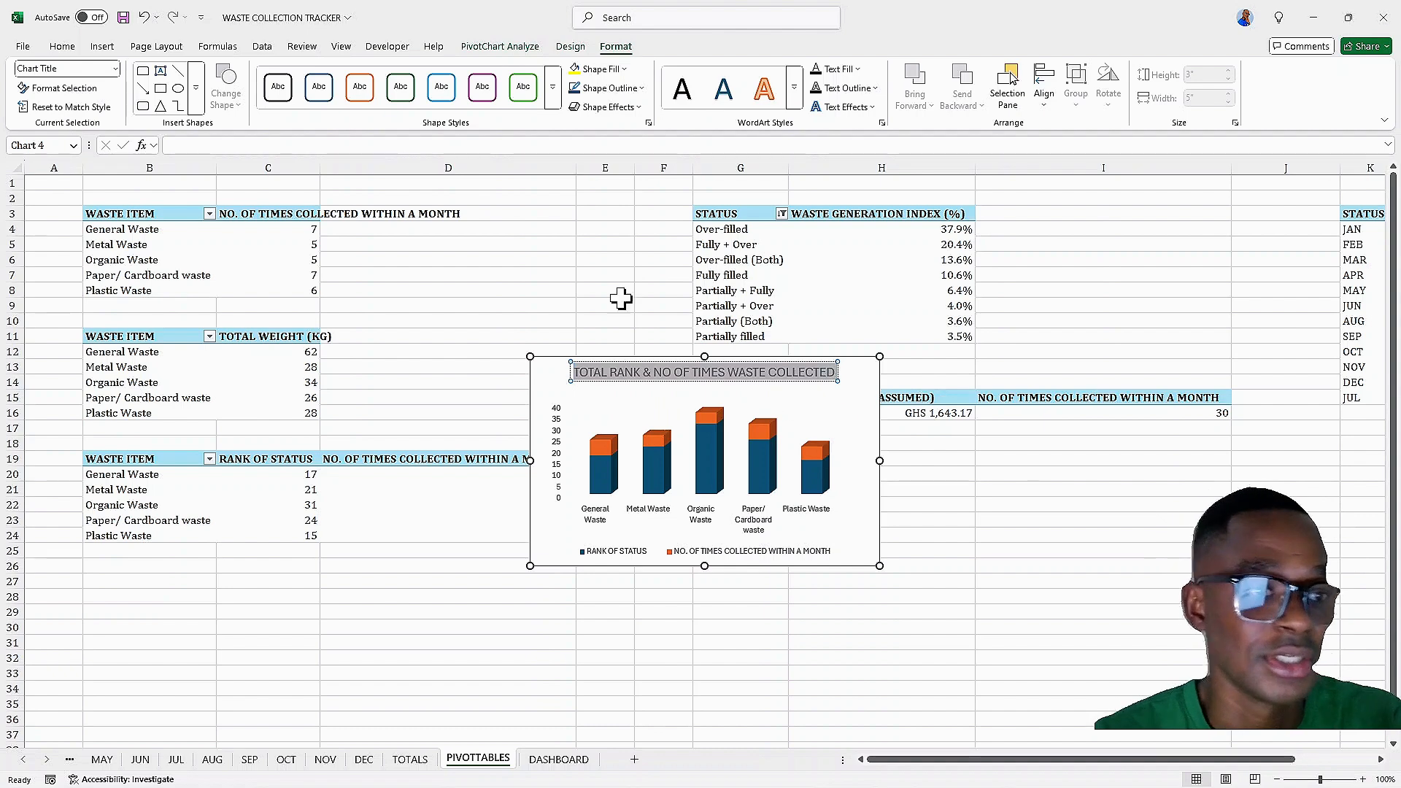
pyautogui.click(63, 48)
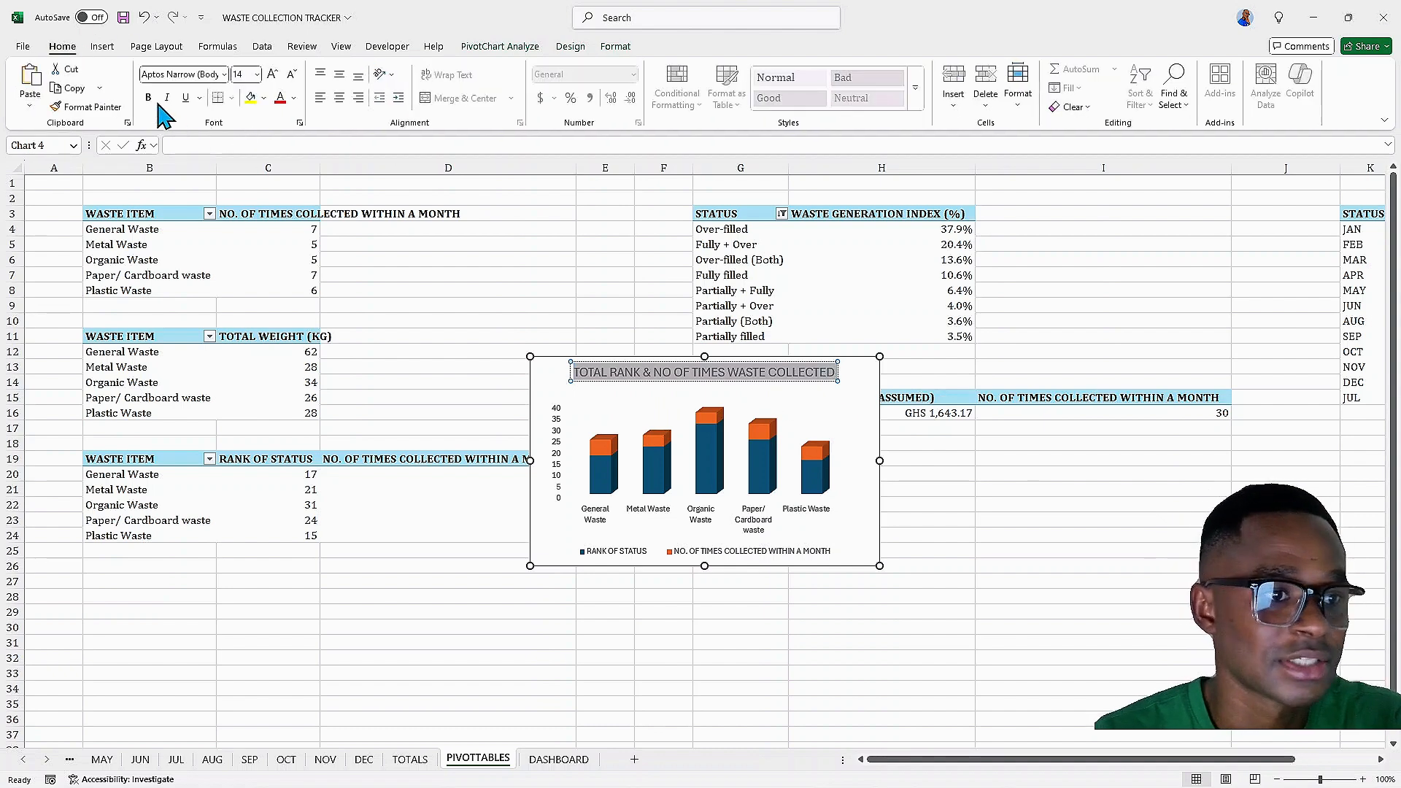
pyautogui.click(148, 98)
pyautogui.click(167, 97)
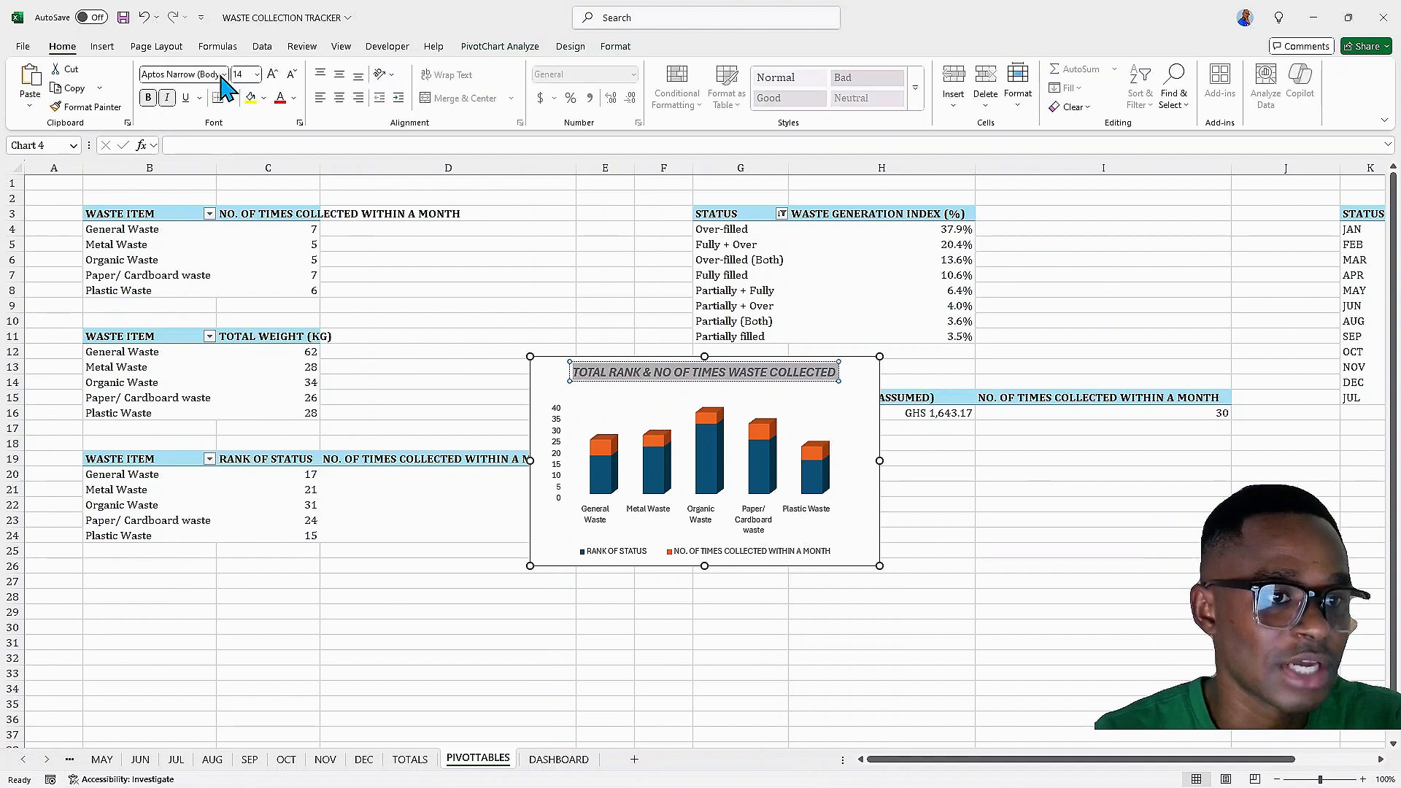
pyautogui.click(224, 74)
pyautogui.click(197, 180)
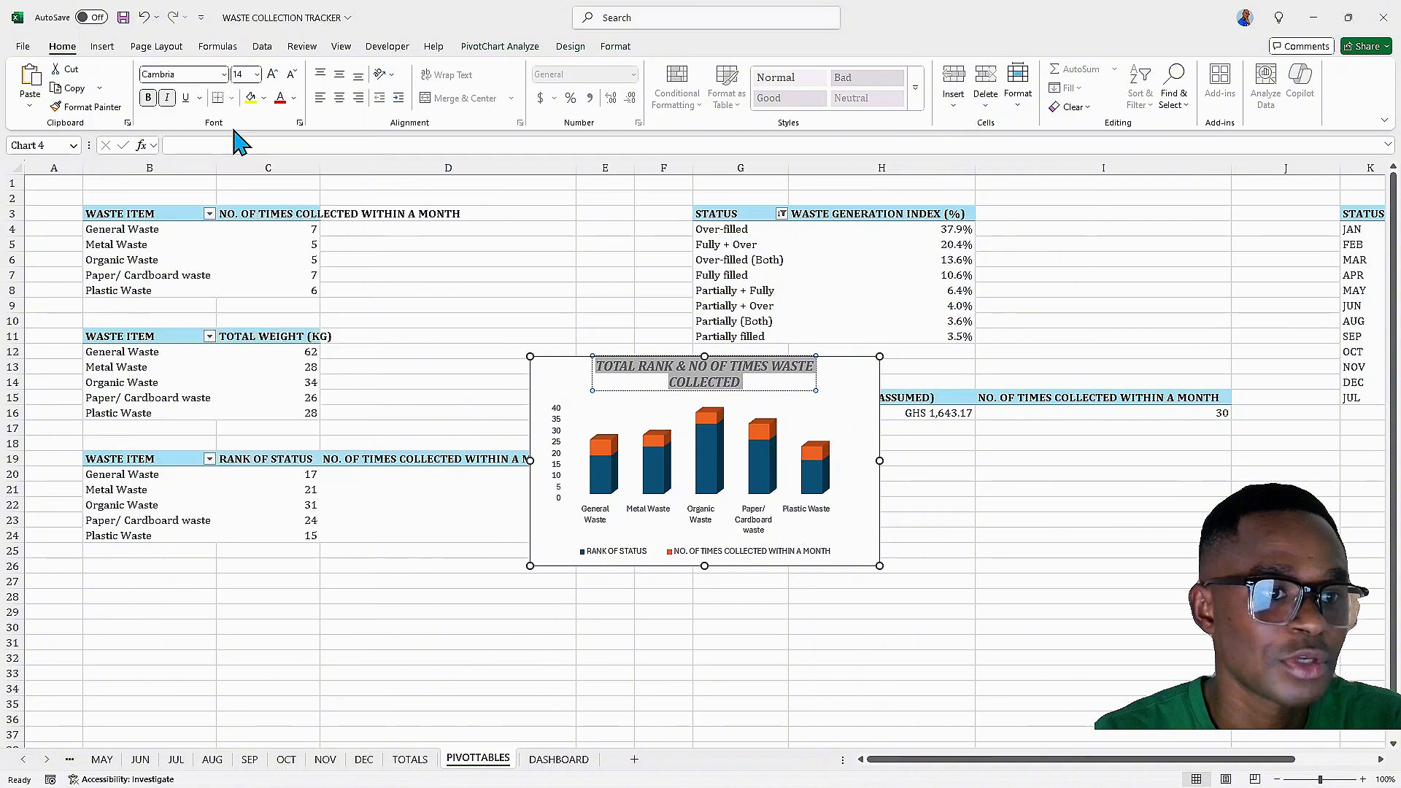
# Remove the primary vertical axis from the column chart
pyautogui.click(857, 375)
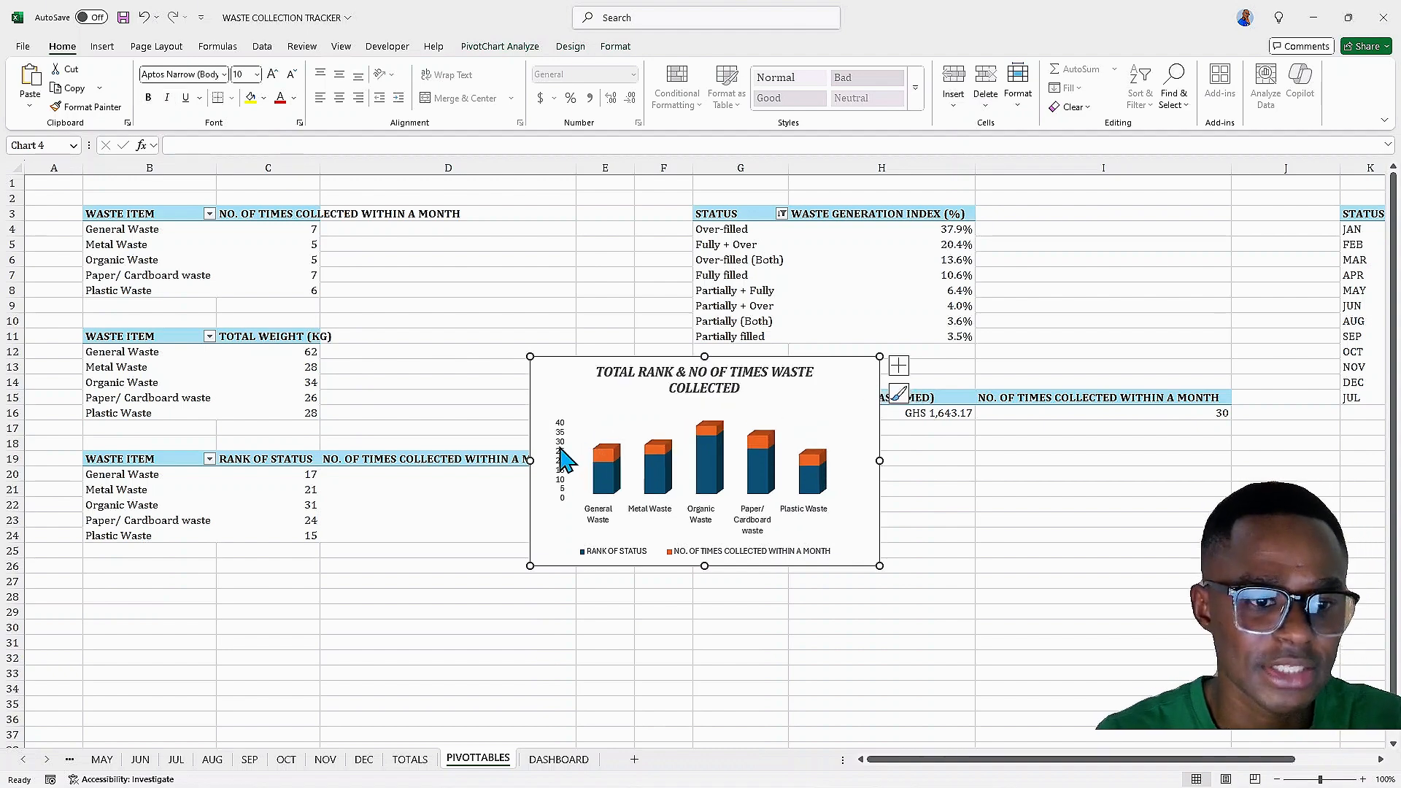
pyautogui.click(899, 365)
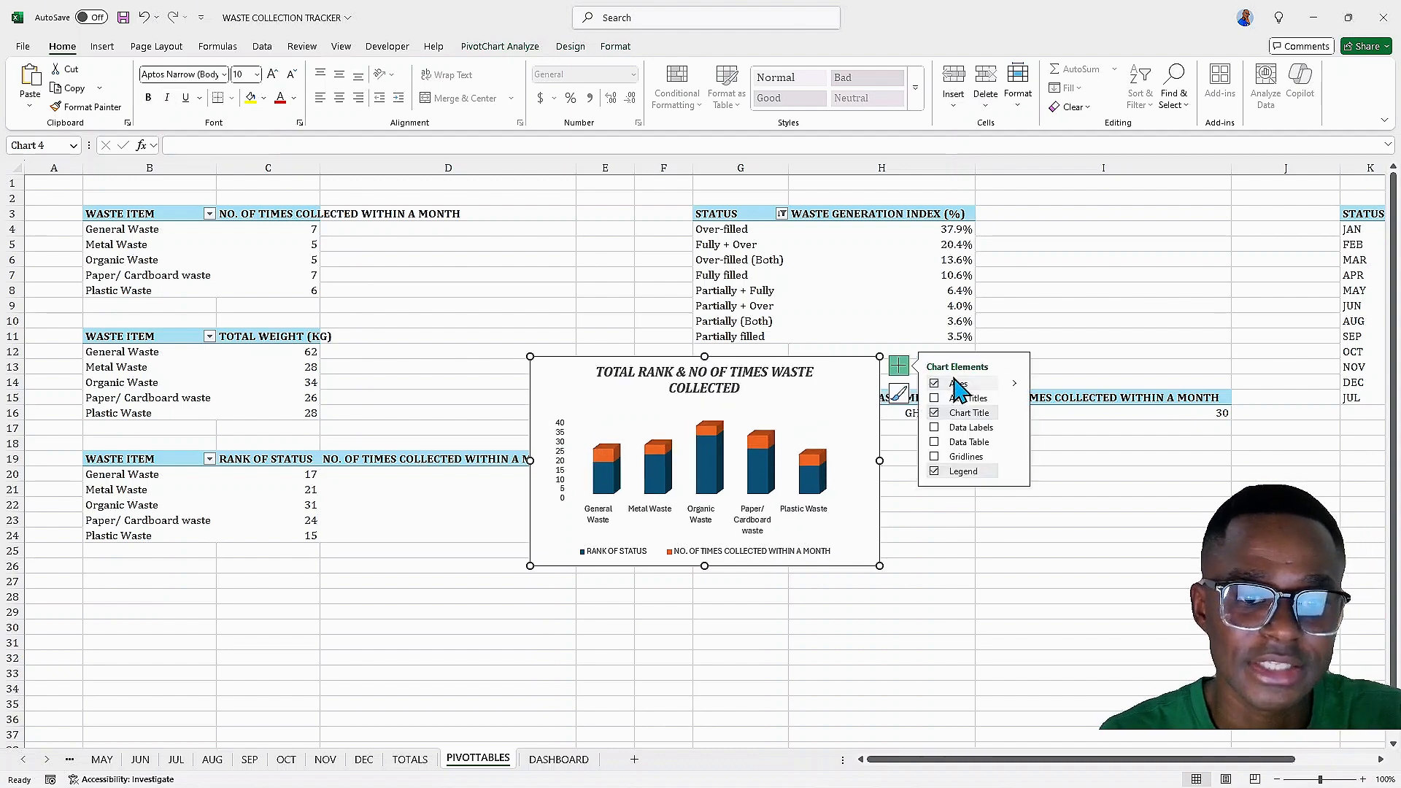
pyautogui.click(1016, 384)
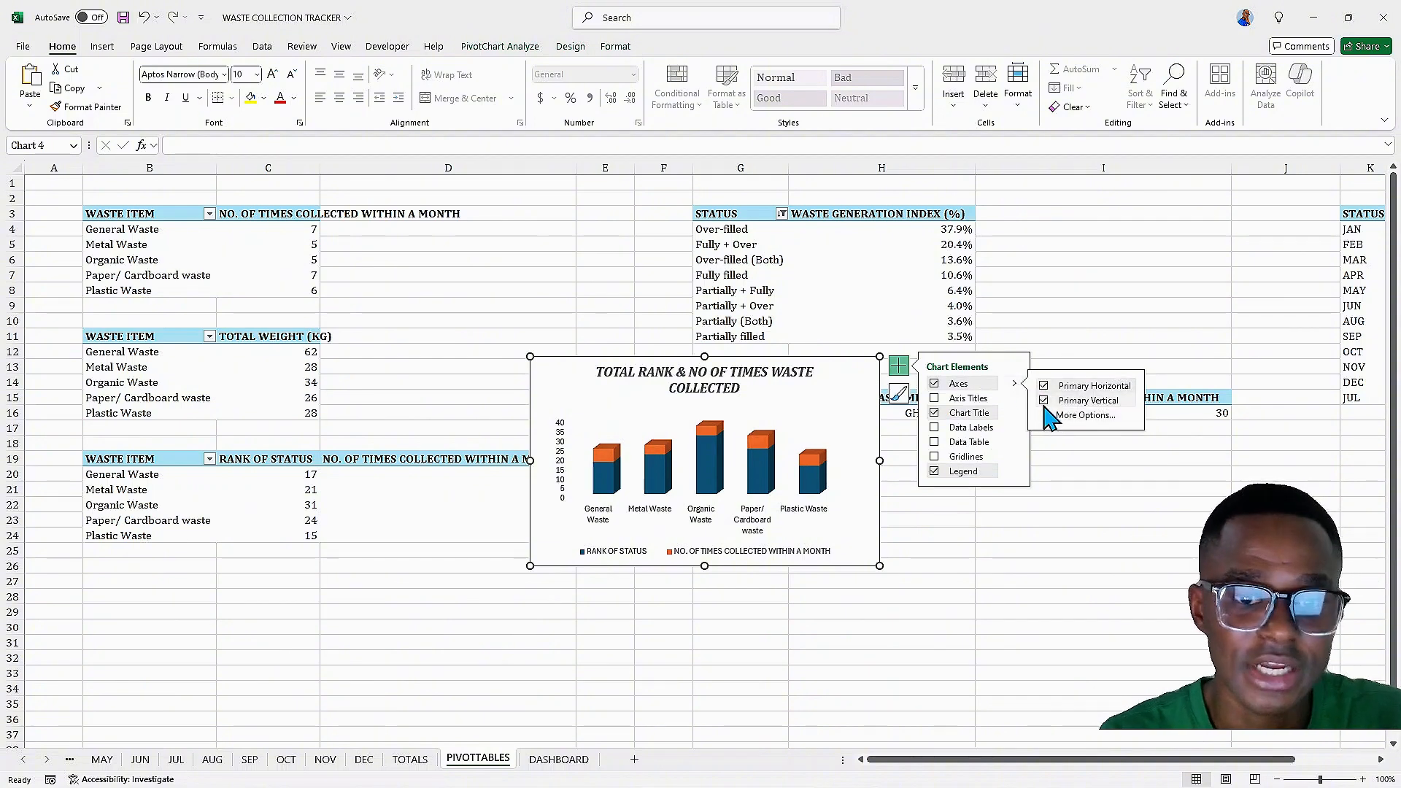
pyautogui.click(1043, 401)
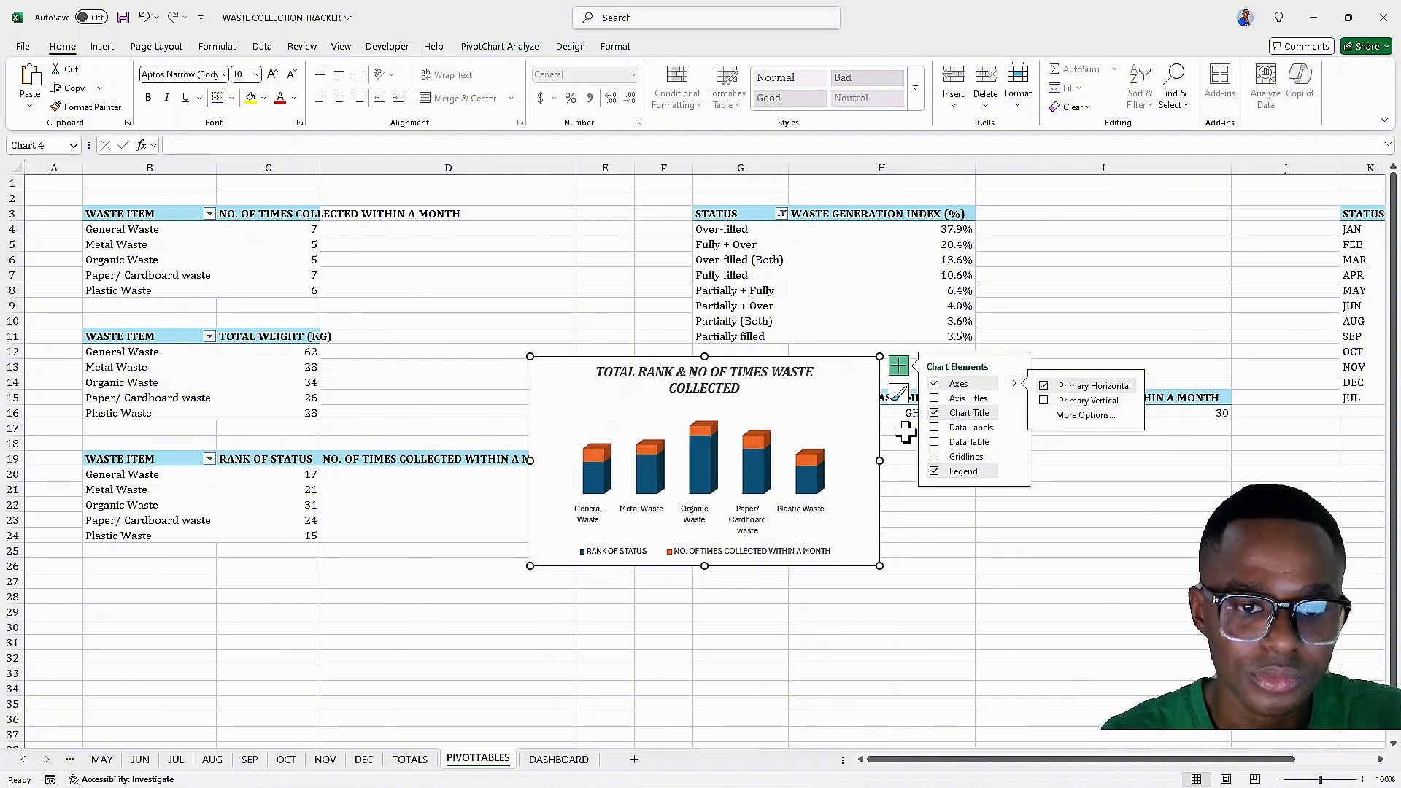
# Add data labels to the columns and open the data label formatting options
pyautogui.click(1015, 429)
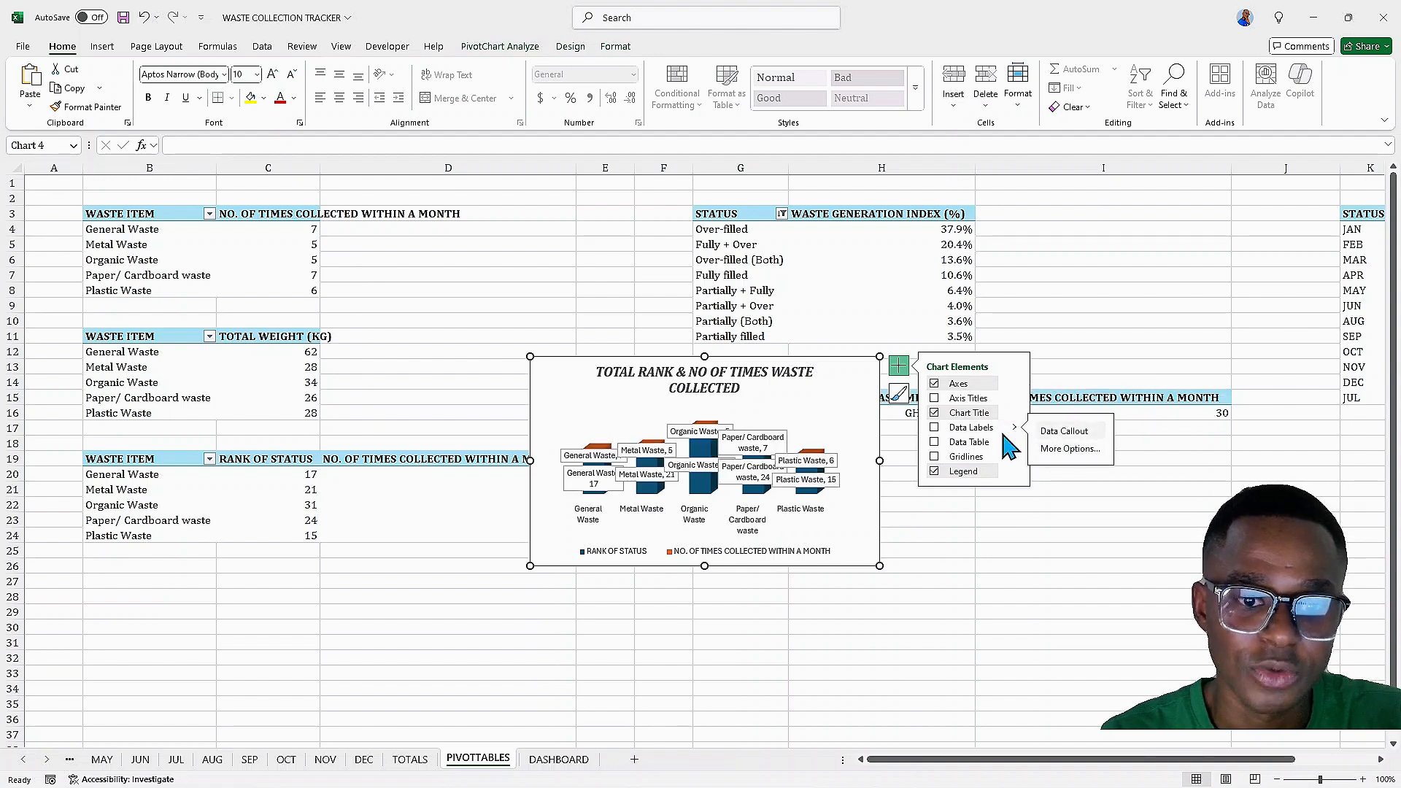
pyautogui.click(935, 428)
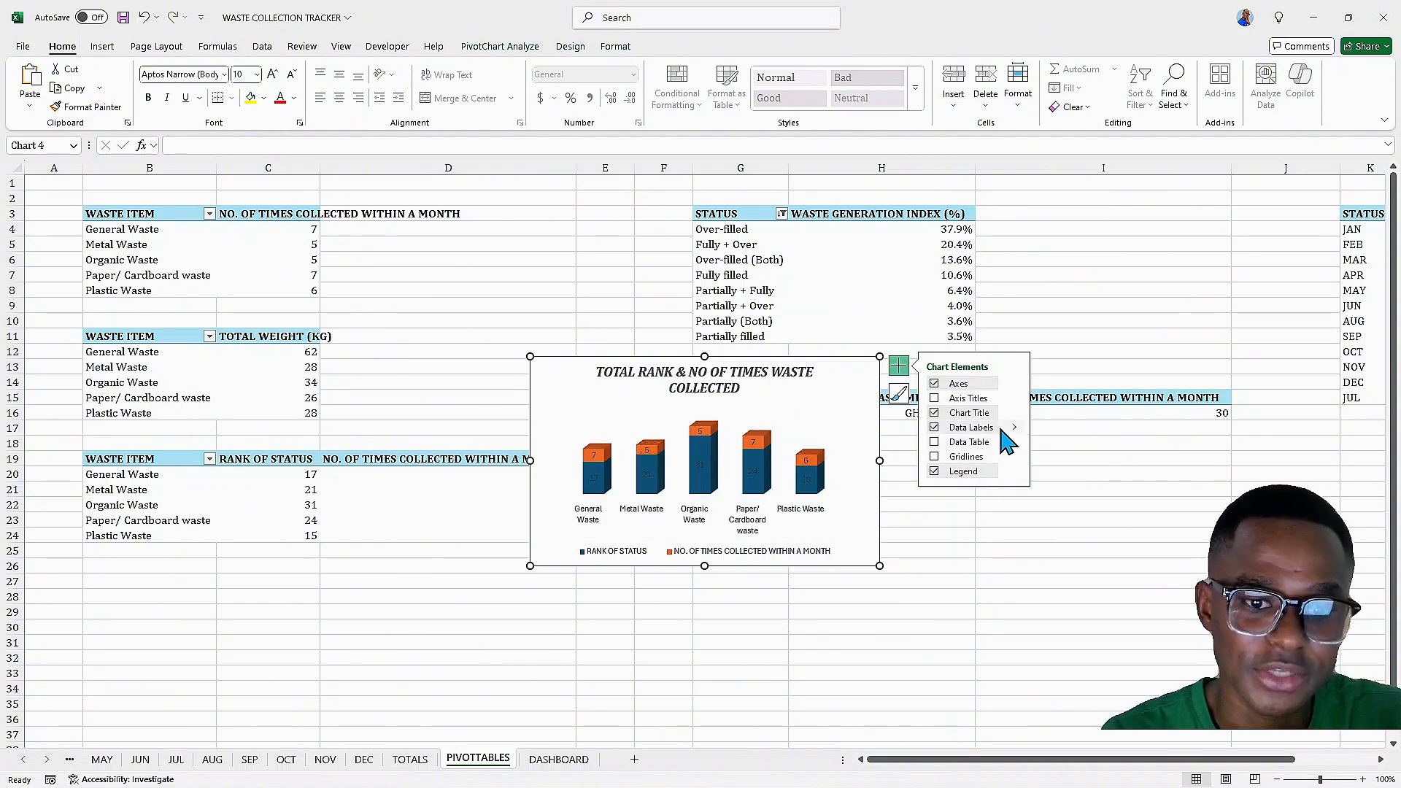
pyautogui.moveTo(1015, 428)
pyautogui.click(1060, 450)
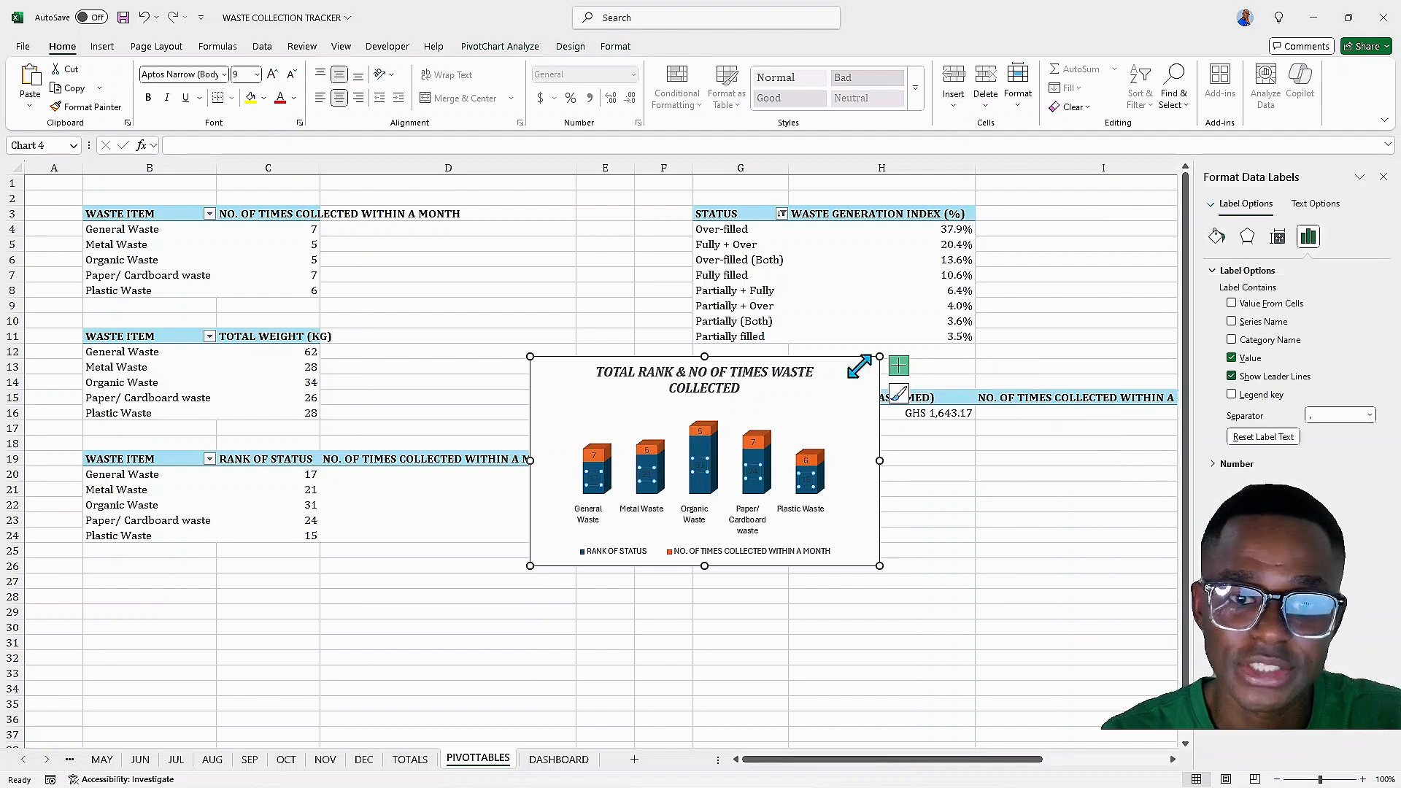
# Give the rank-of-status data labels a solid white fill and show their legend keys
pyautogui.click(1217, 236)
pyautogui.click(1226, 310)
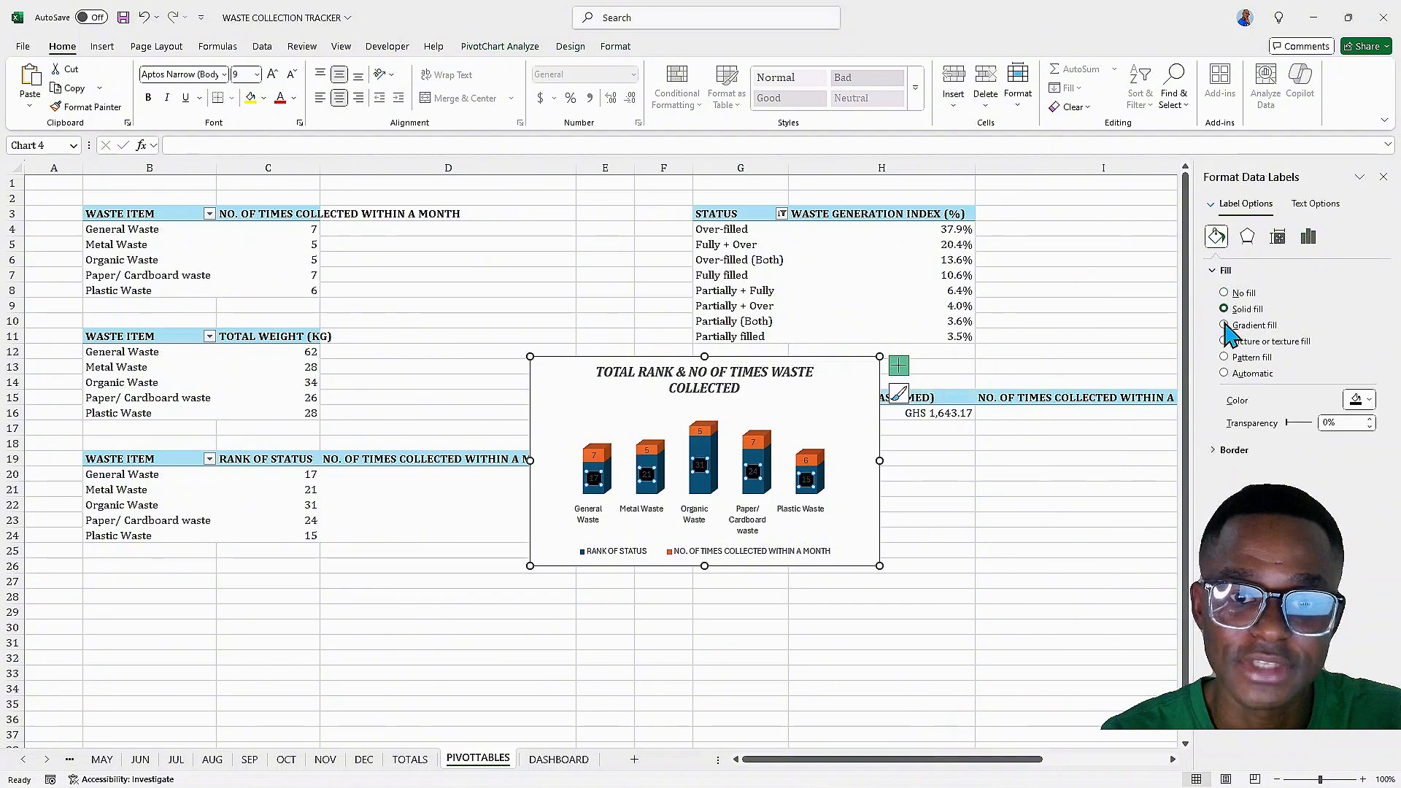
pyautogui.click(1361, 400)
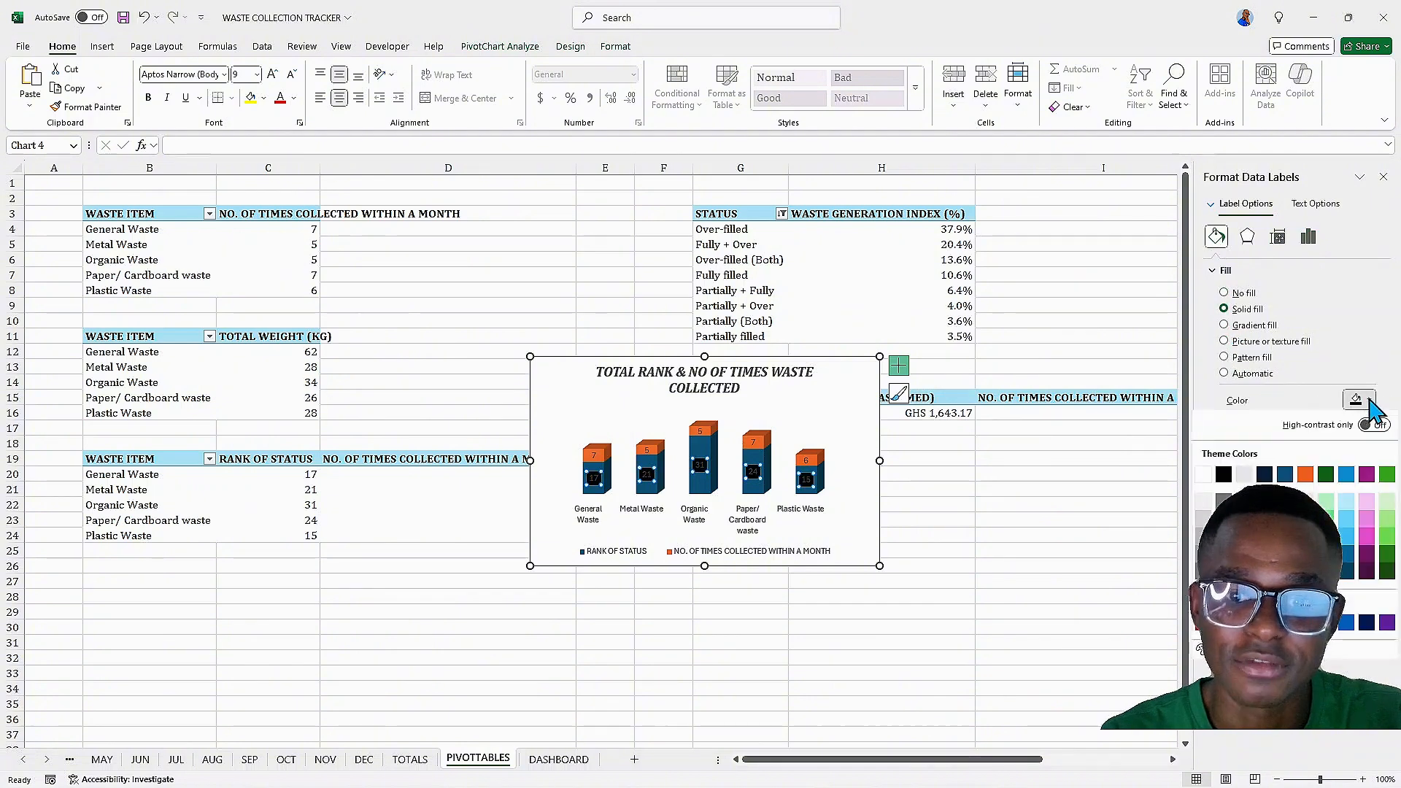
pyautogui.click(1204, 476)
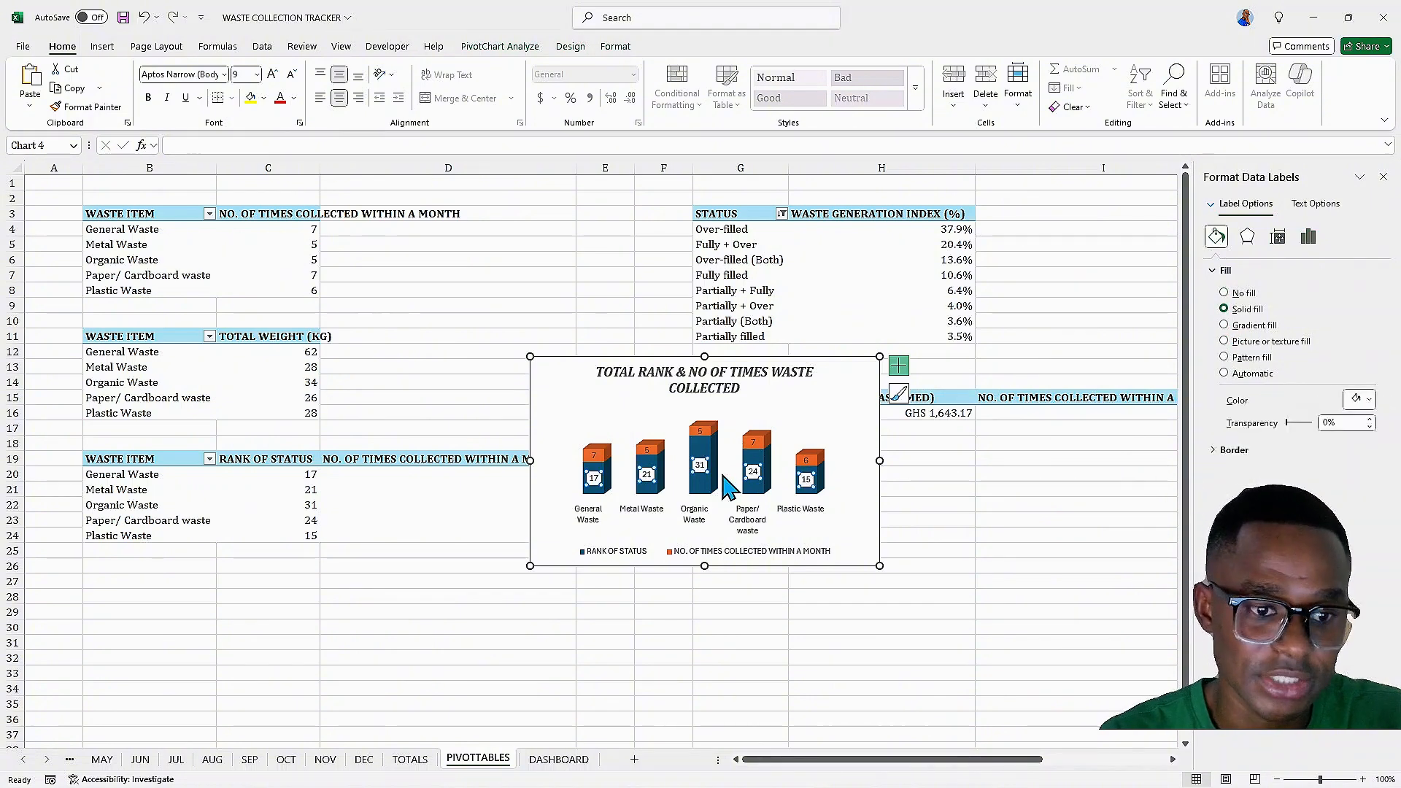
pyautogui.click(1309, 236)
pyautogui.click(1233, 395)
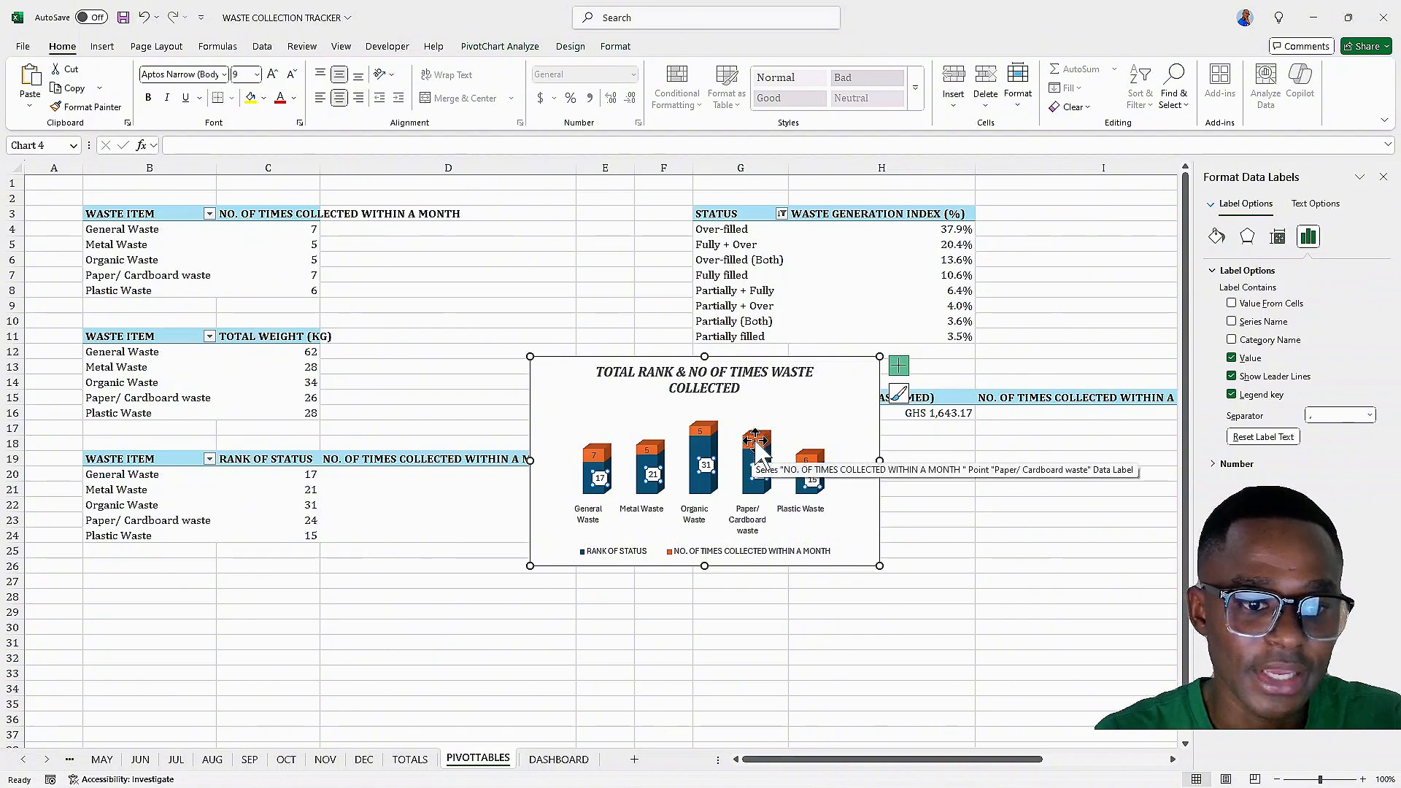
# Give the collection-count data labels the same solid white fill and show their legend keys
pyautogui.click(756, 442)
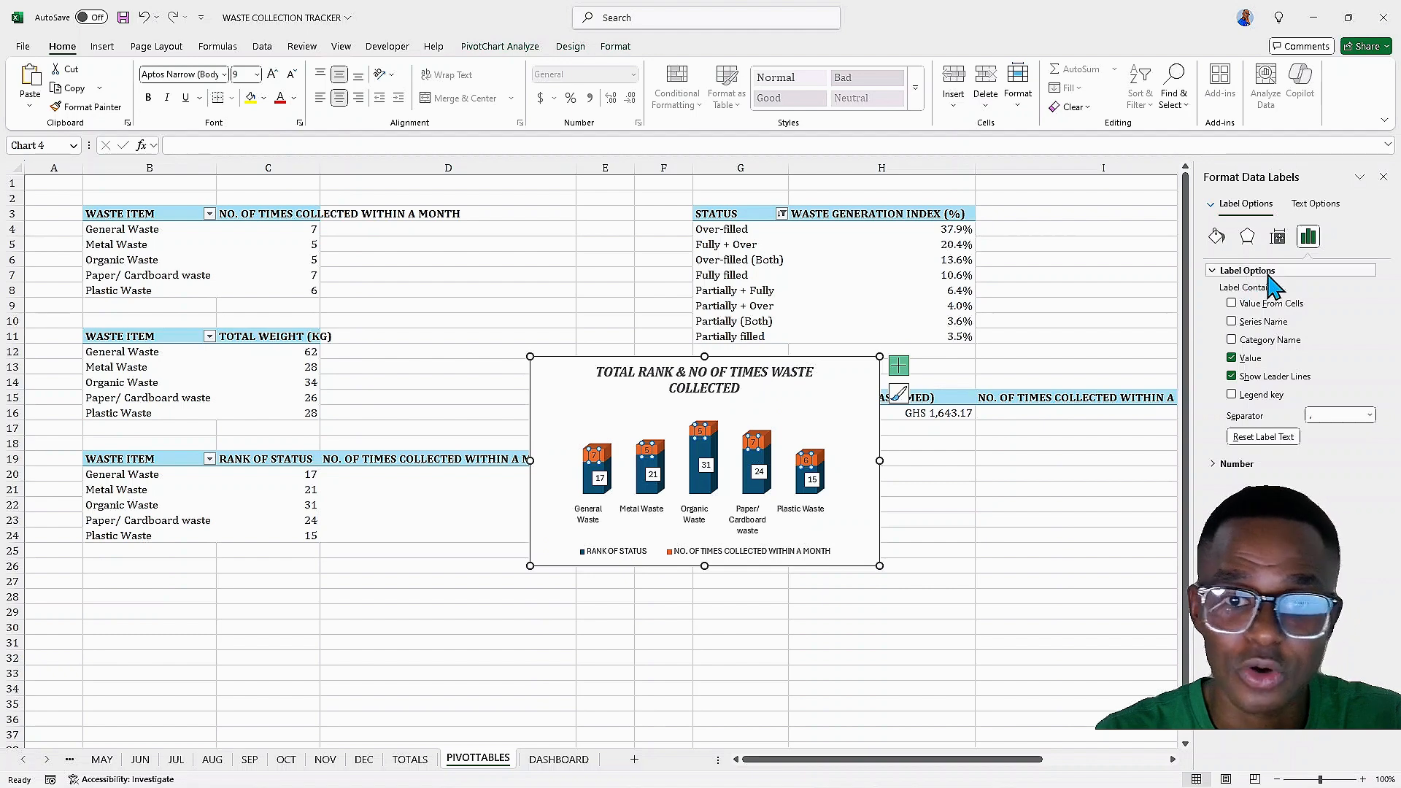
pyautogui.click(1217, 236)
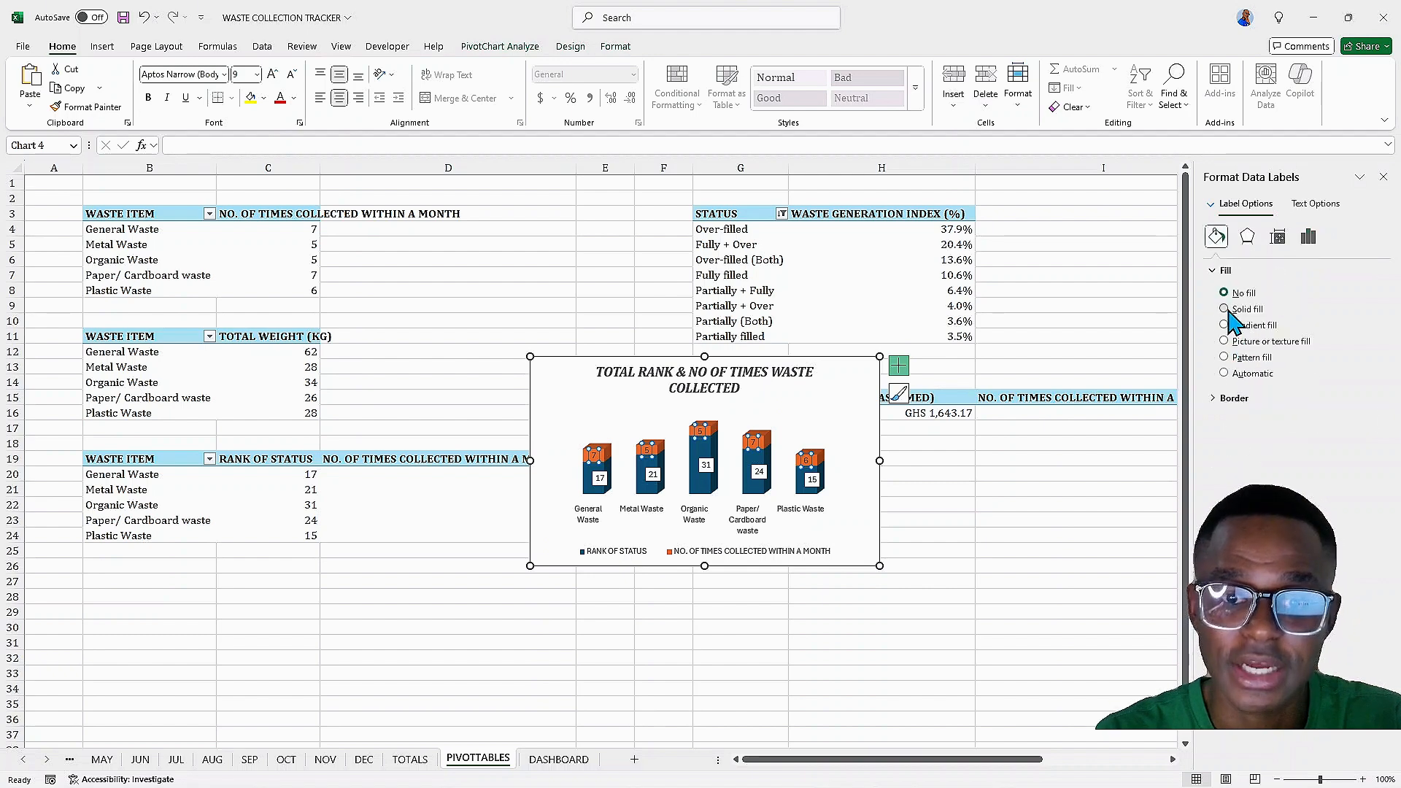
pyautogui.click(1224, 308)
pyautogui.click(1359, 399)
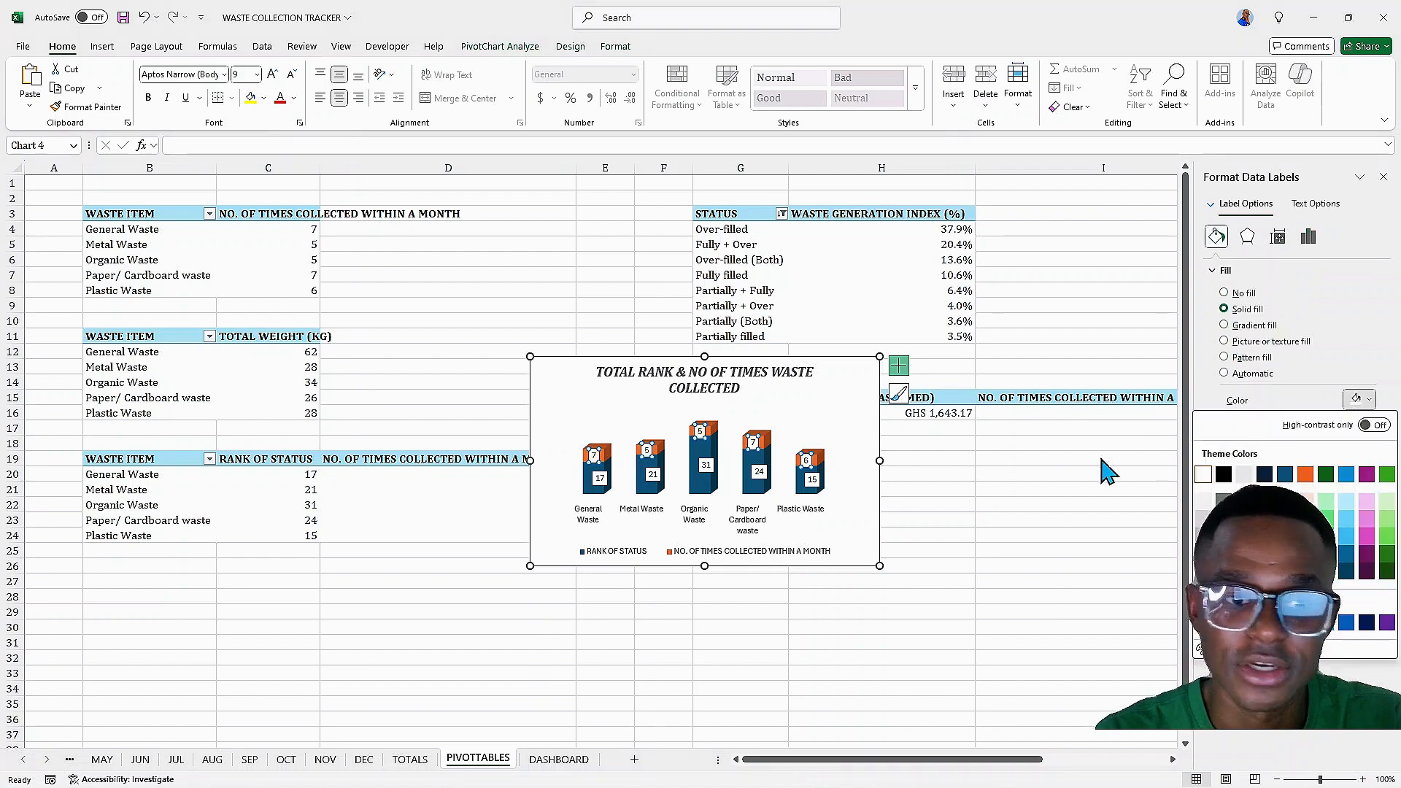
pyautogui.click(1309, 238)
pyautogui.click(1309, 237)
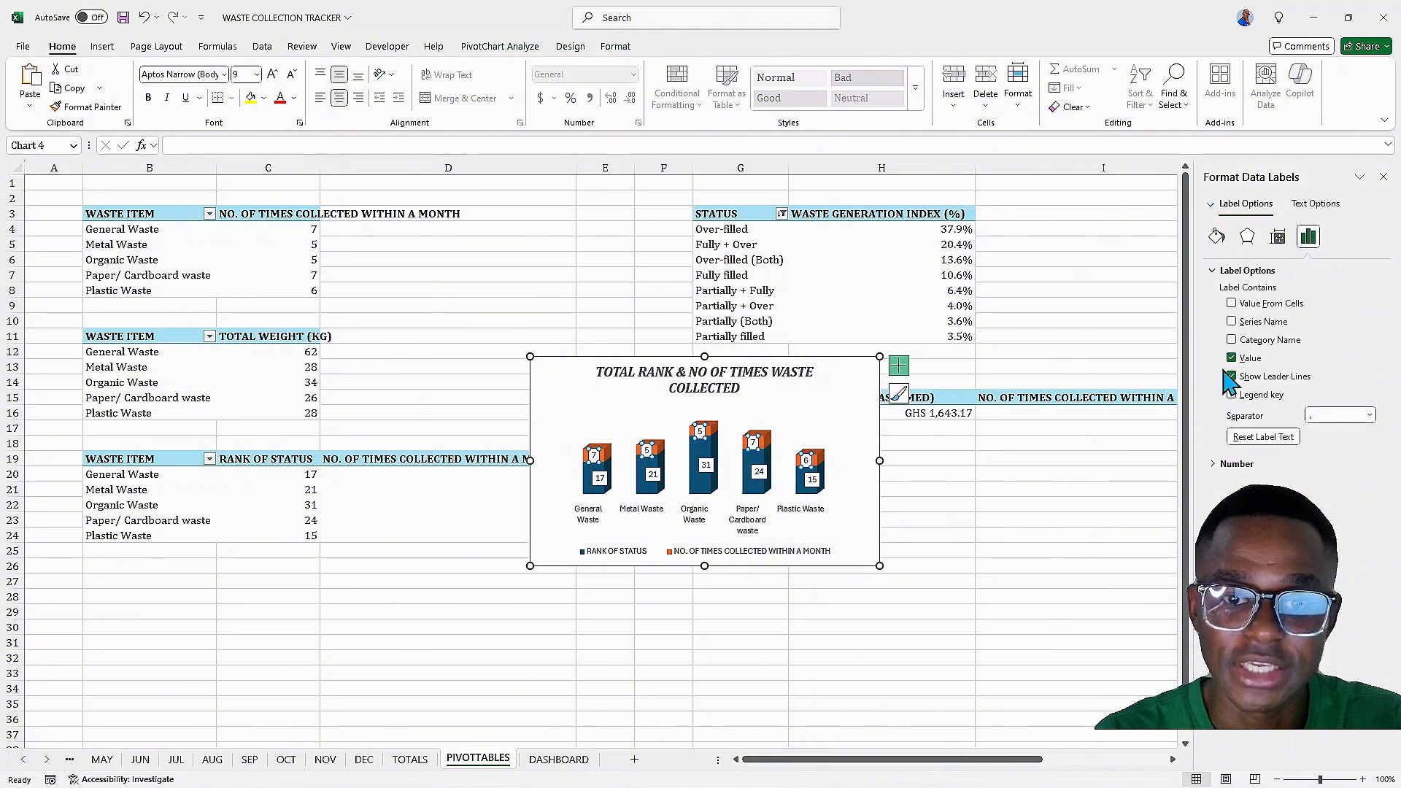
pyautogui.click(1232, 395)
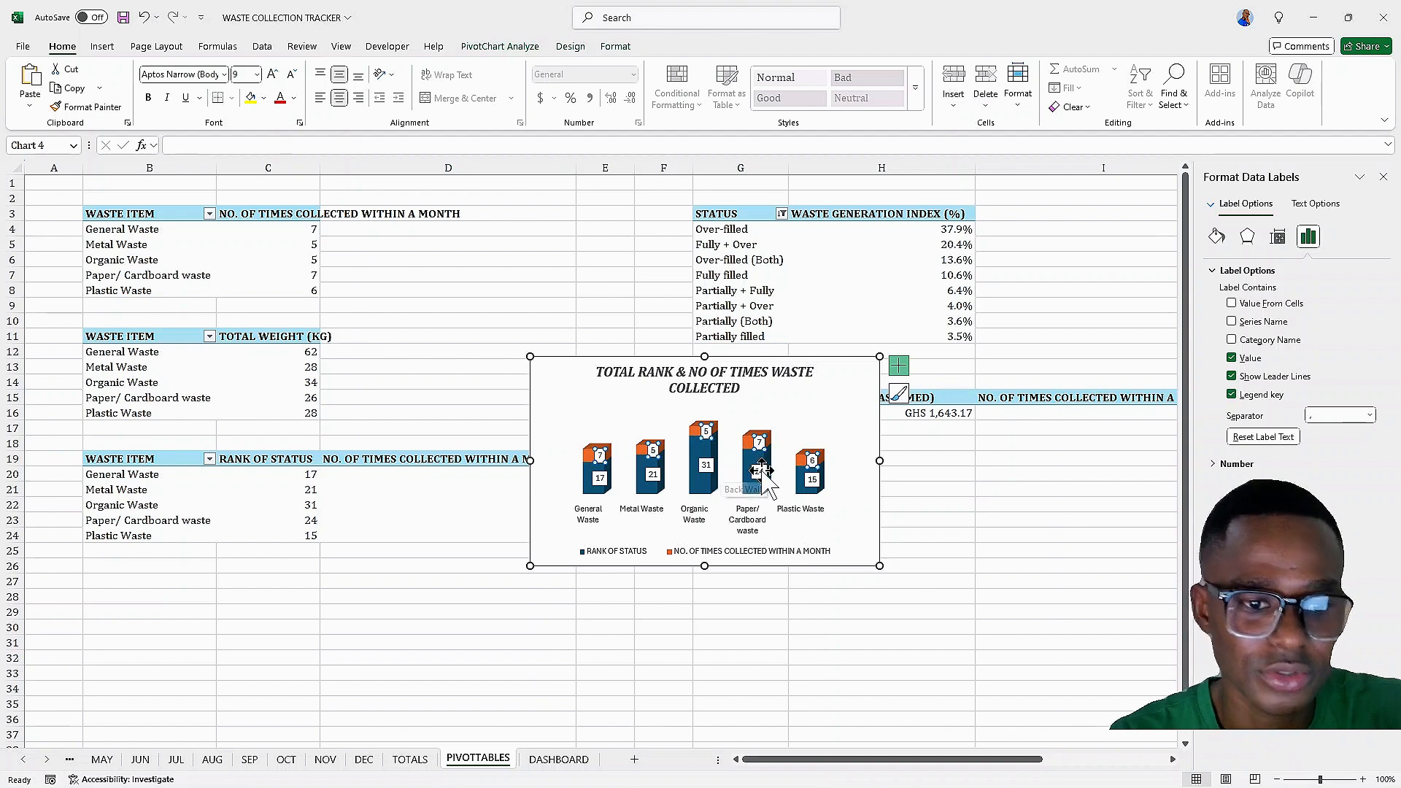
# Set the column series gap width to about 446%
pyautogui.click(803, 480)
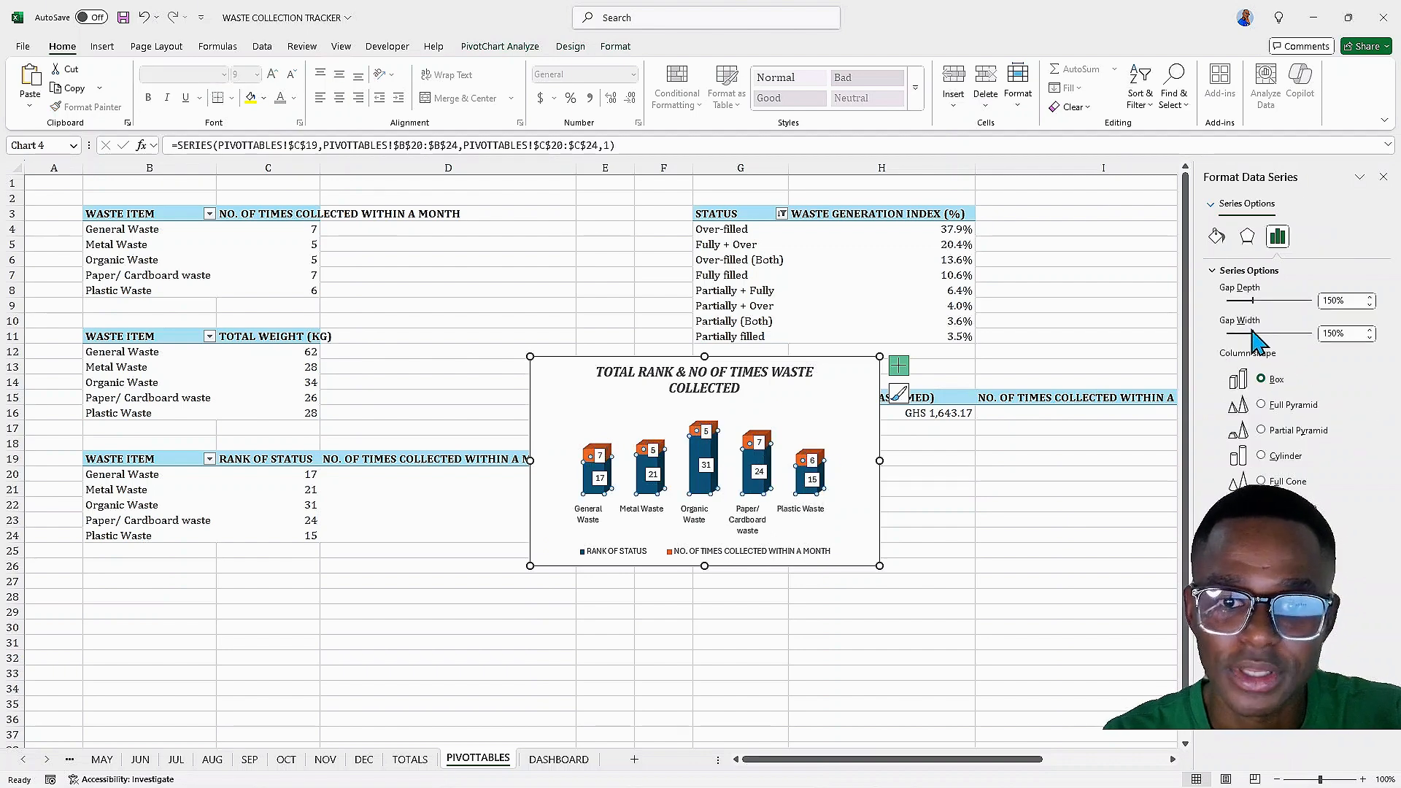
pyautogui.moveTo(1247, 331); pyautogui.dragTo(1304, 344)
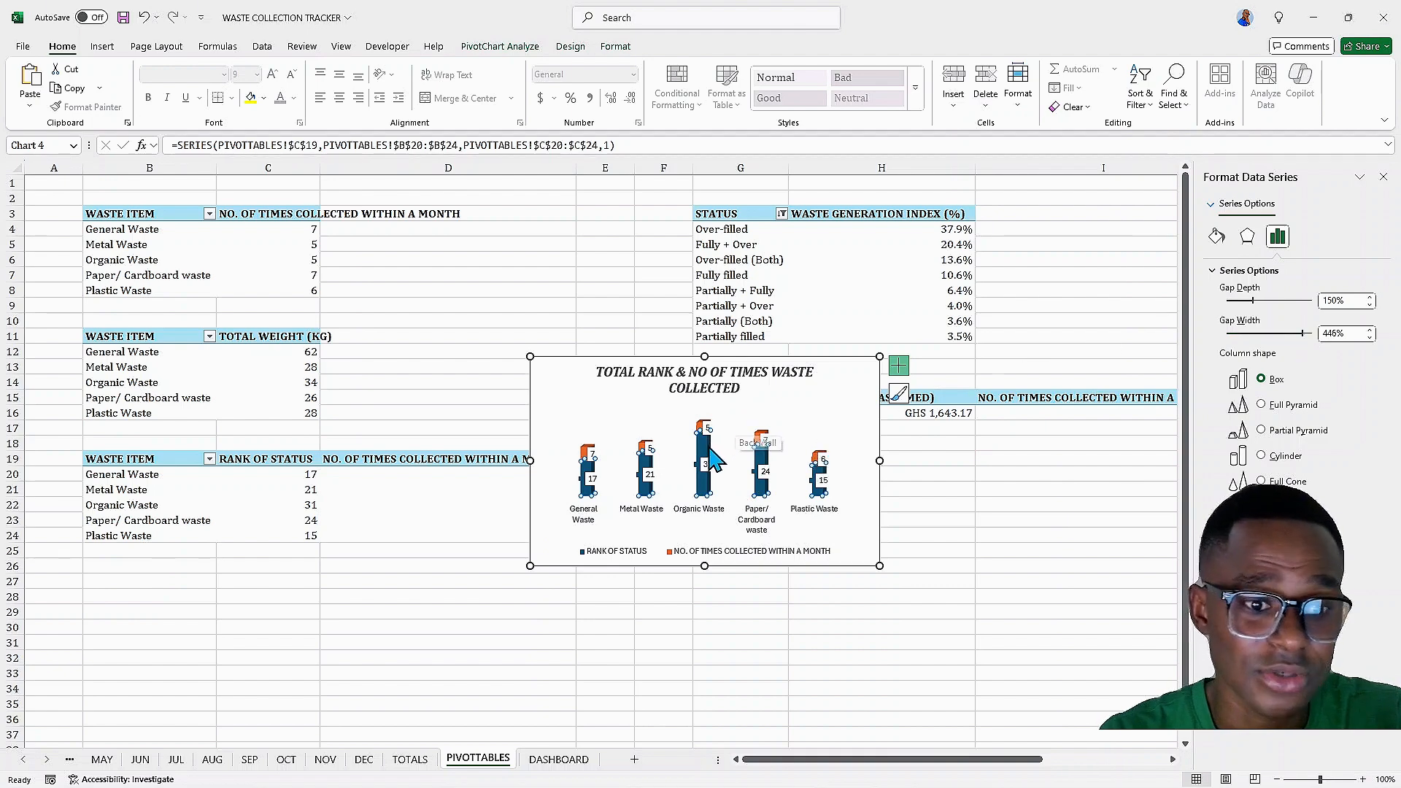
pyautogui.click(583, 459)
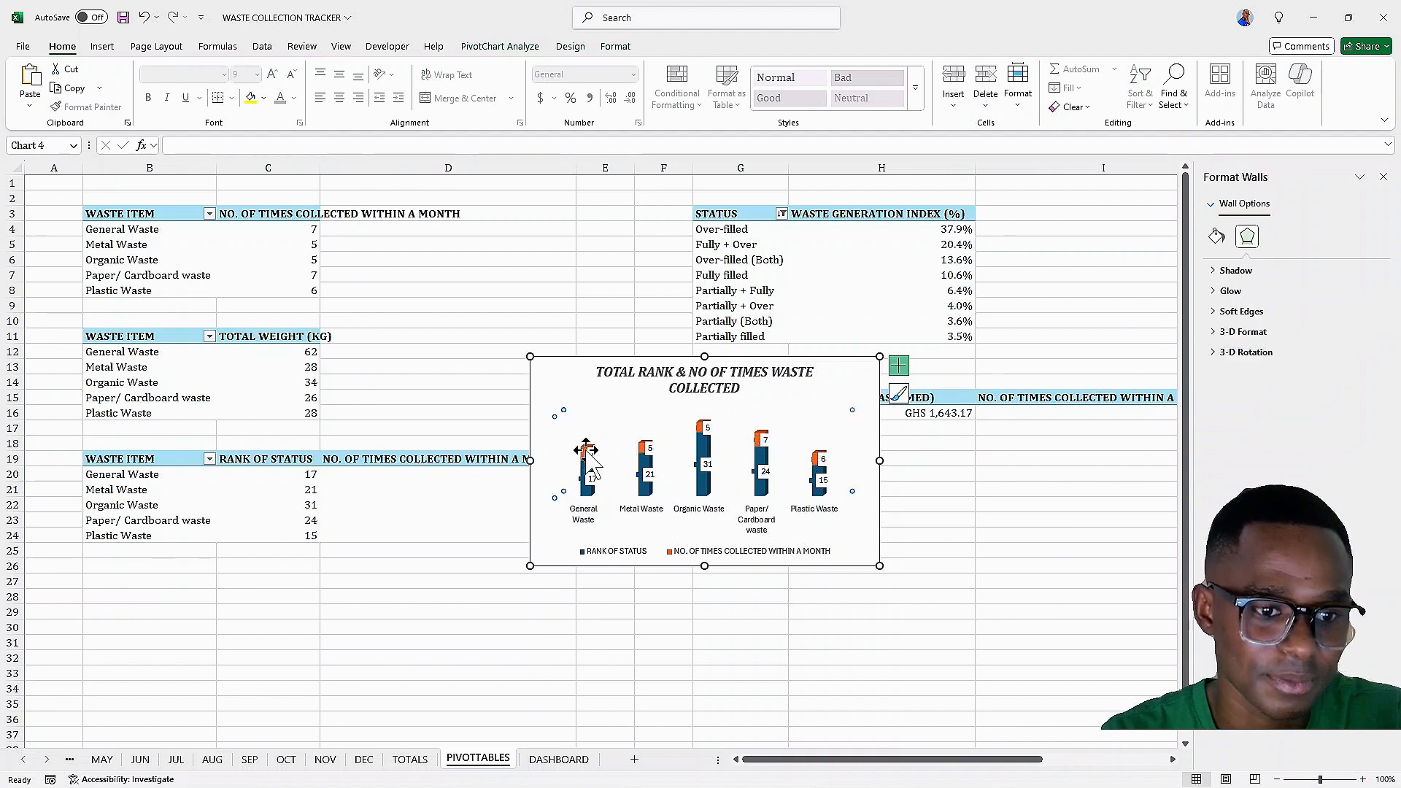
pyautogui.click(591, 454)
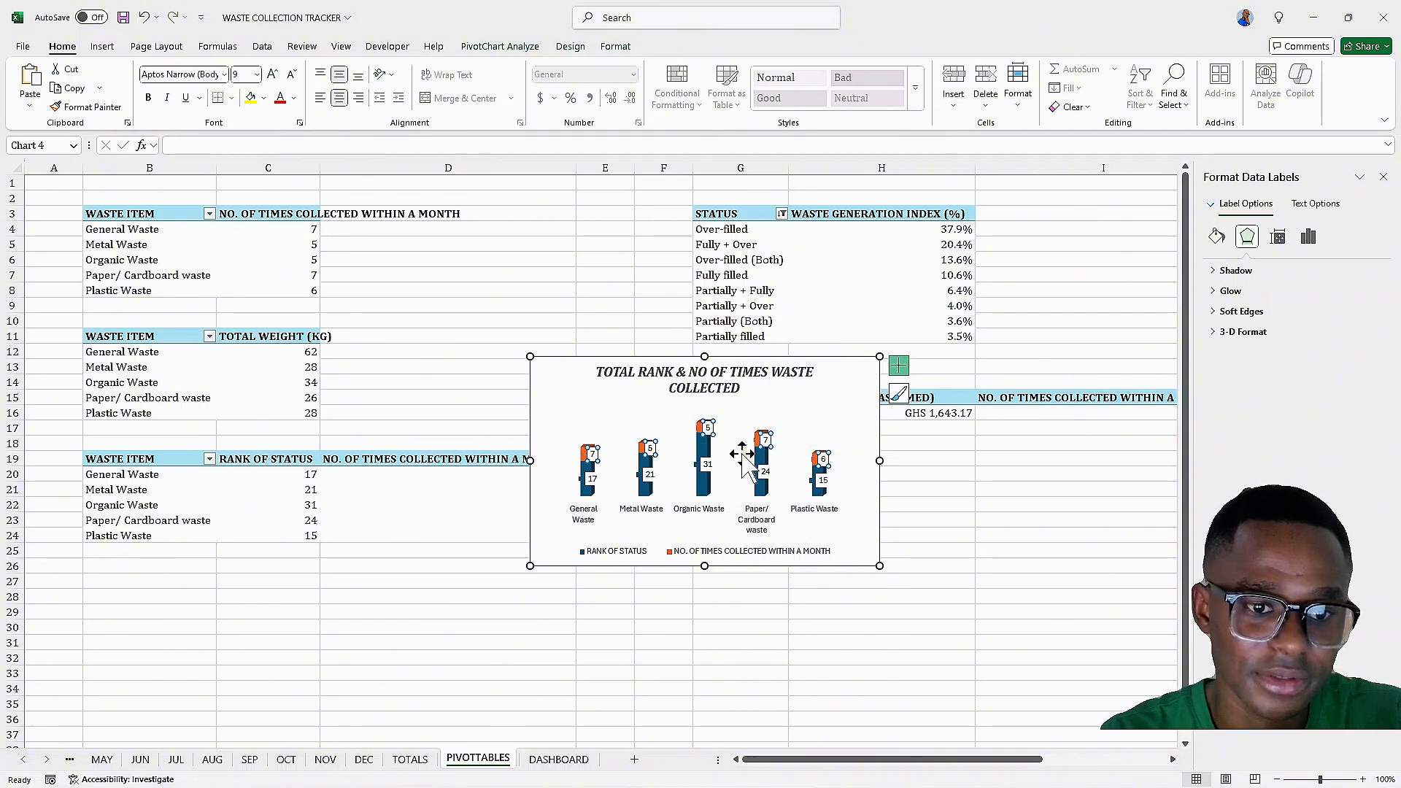
pyautogui.click(531, 771)
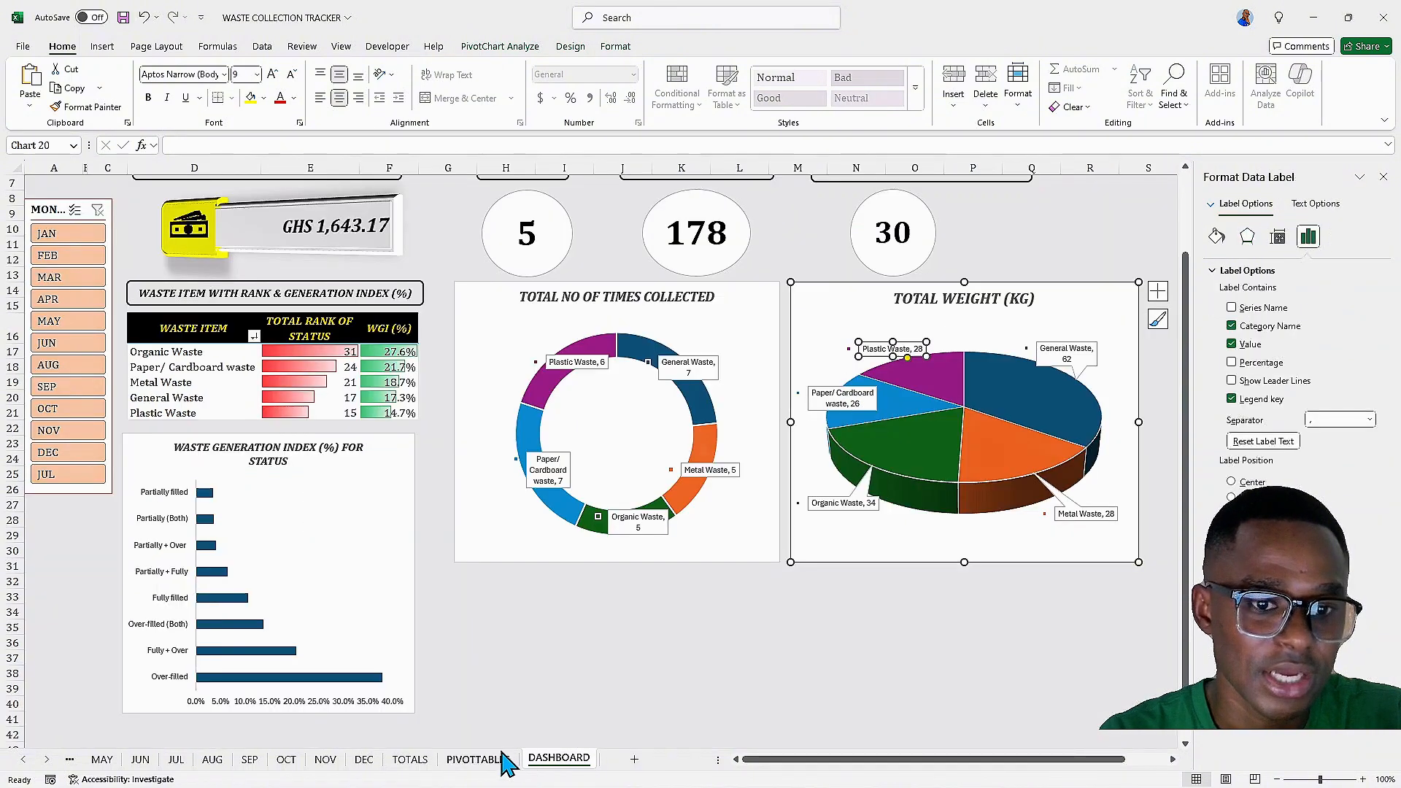
pyautogui.click(476, 767)
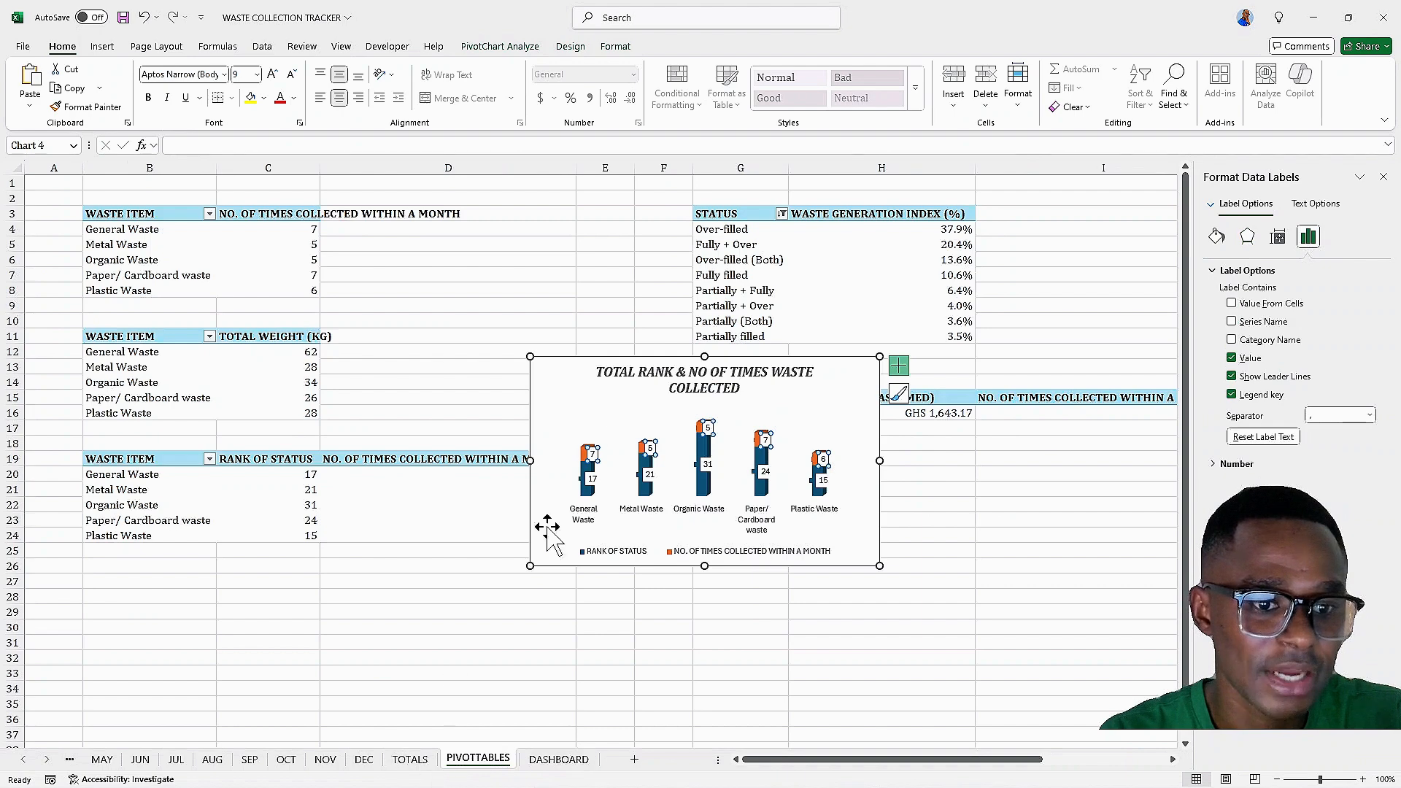
# Move the chart up to uncover the pivot table beneath it
pyautogui.moveTo(619, 376); pyautogui.dragTo(661, 447)
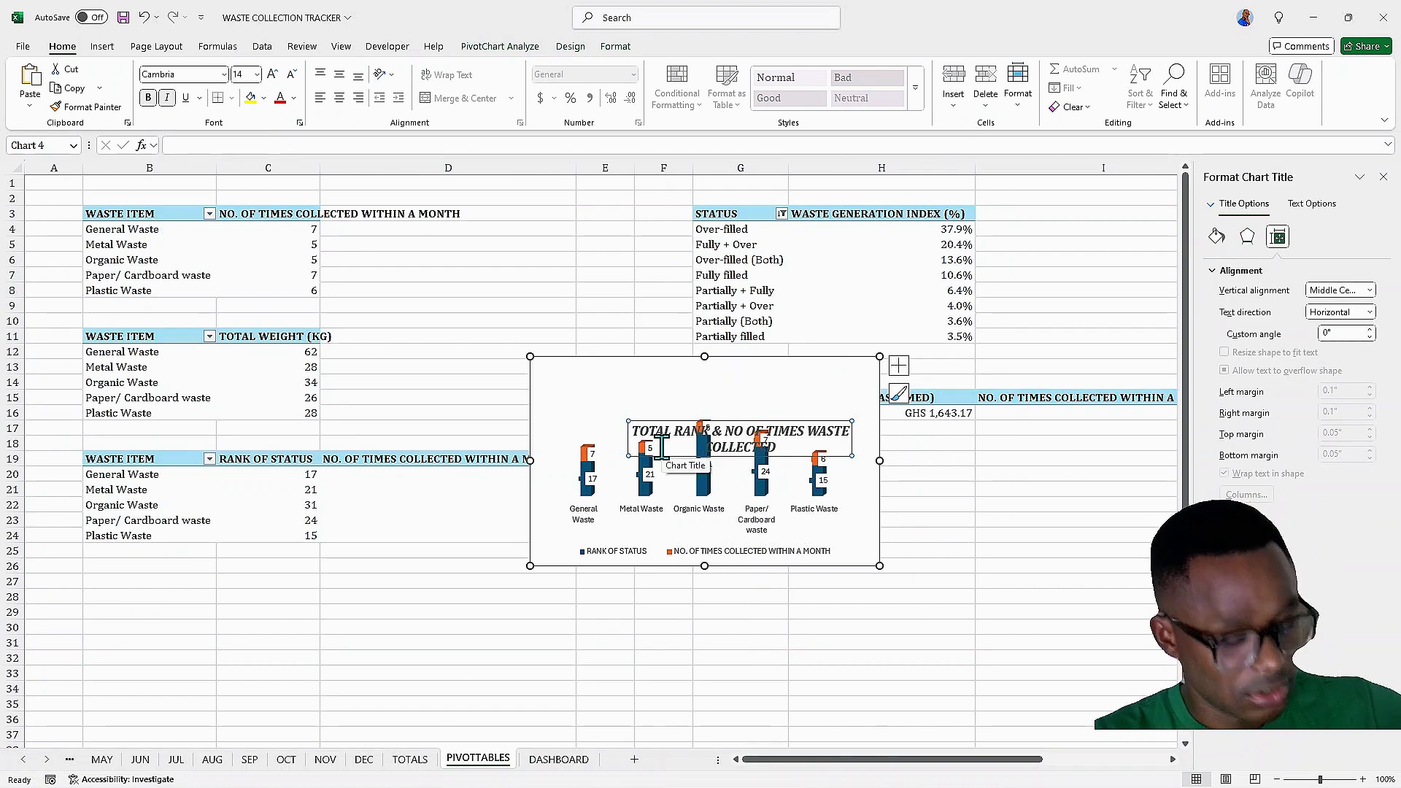
pyautogui.hotkey('ctrl', 'z')
pyautogui.moveTo(560, 367); pyautogui.dragTo(556, 232)
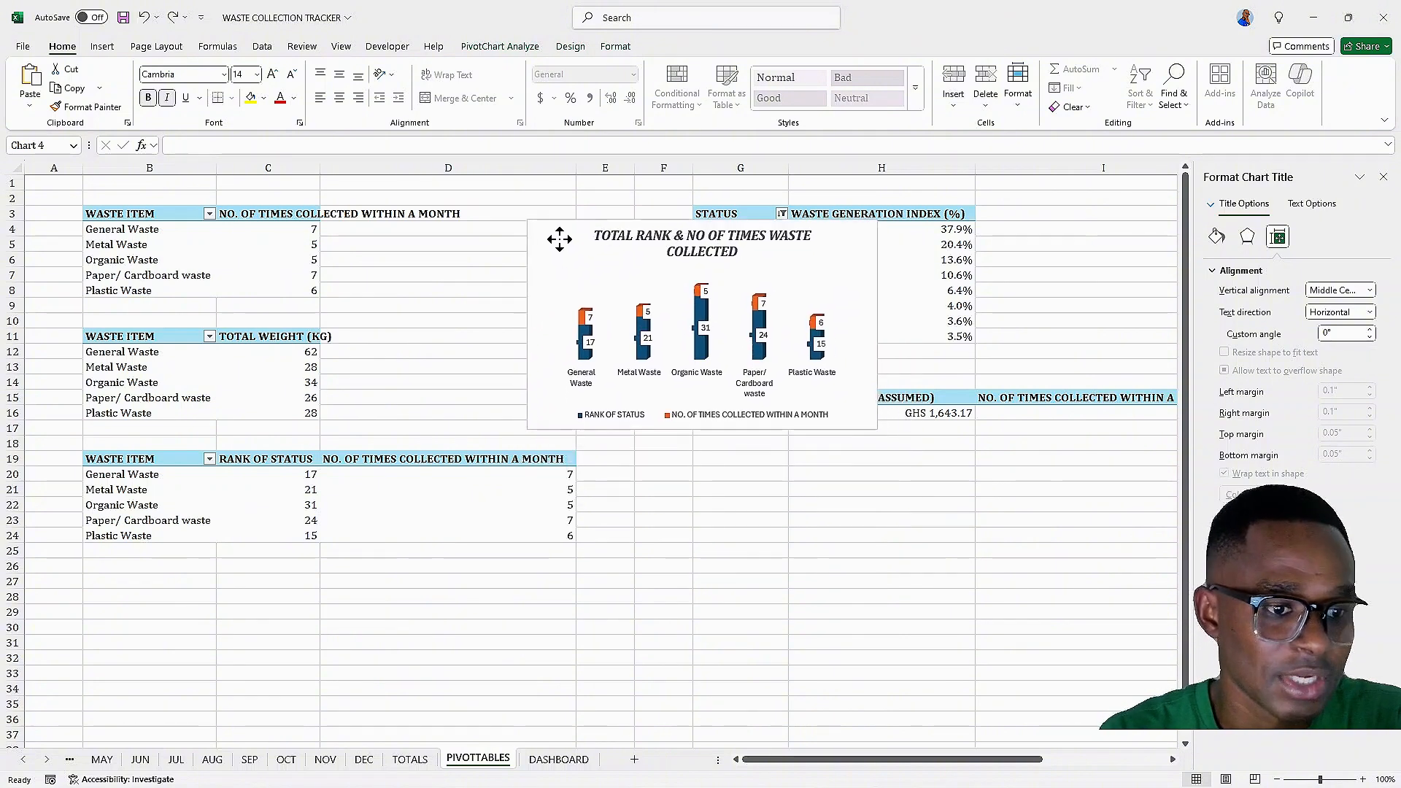
# Move the NO. OF TIMES COLLECTED WITHIN A MONTH column before RANK OF STATUS in the pivot table
pyautogui.click(427, 460)
pyautogui.moveTo(427, 460); pyautogui.dragTo(485, 531)
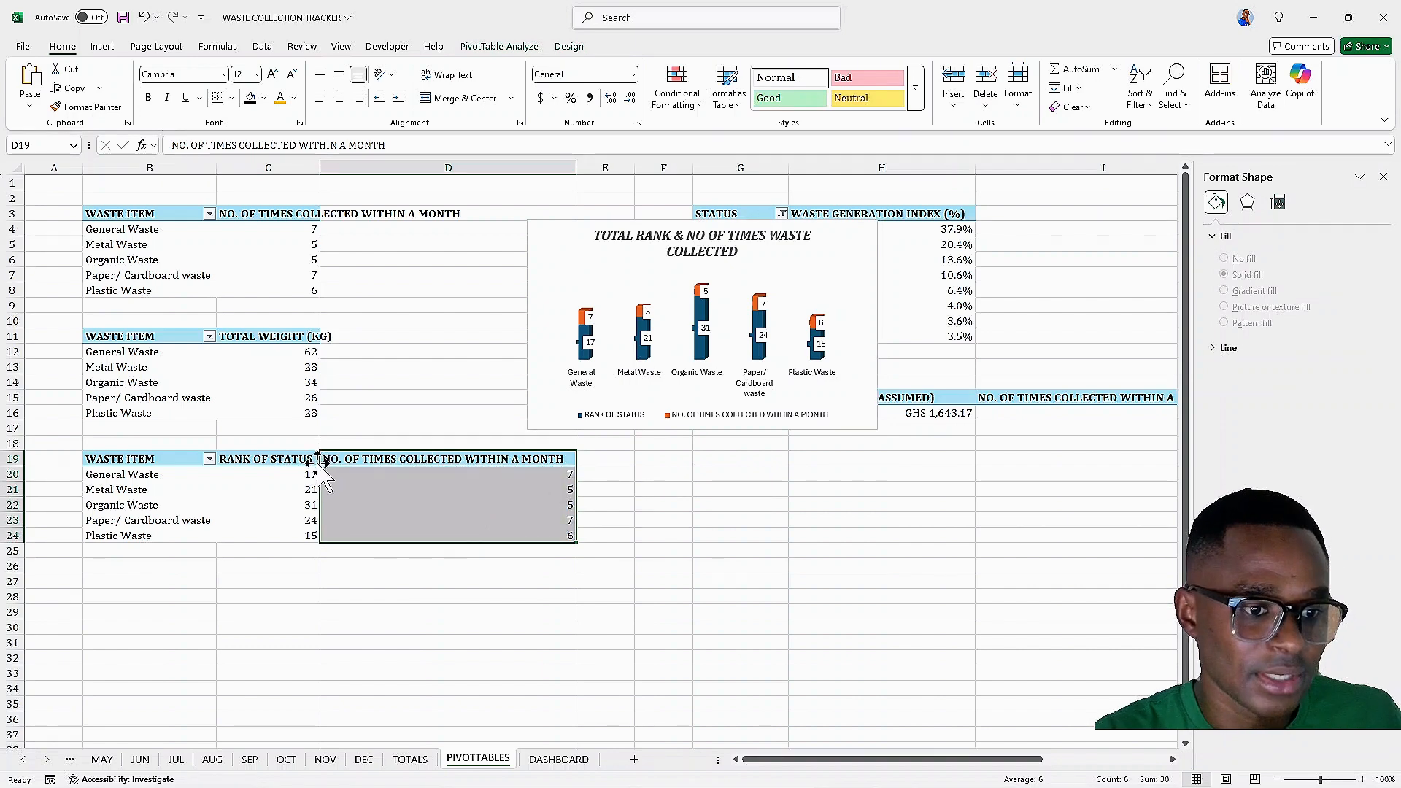
pyautogui.moveTo(319, 462); pyautogui.dragTo(221, 464)
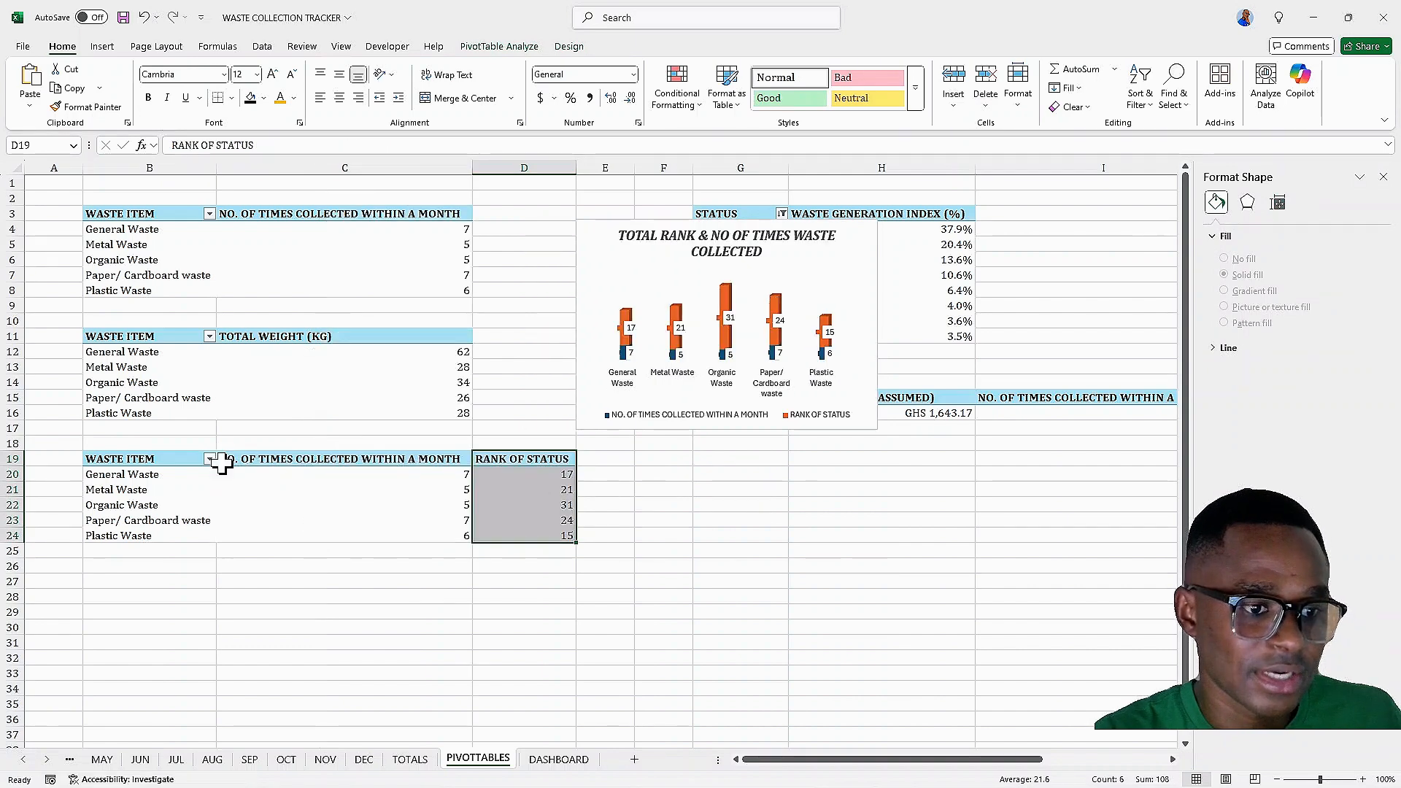
# Cut the column chart and paste it onto the DASHBOARD sheet below the doughnut chart
pyautogui.click(598, 249)
pyautogui.moveTo(598, 249); pyautogui.dragTo(461, 388)
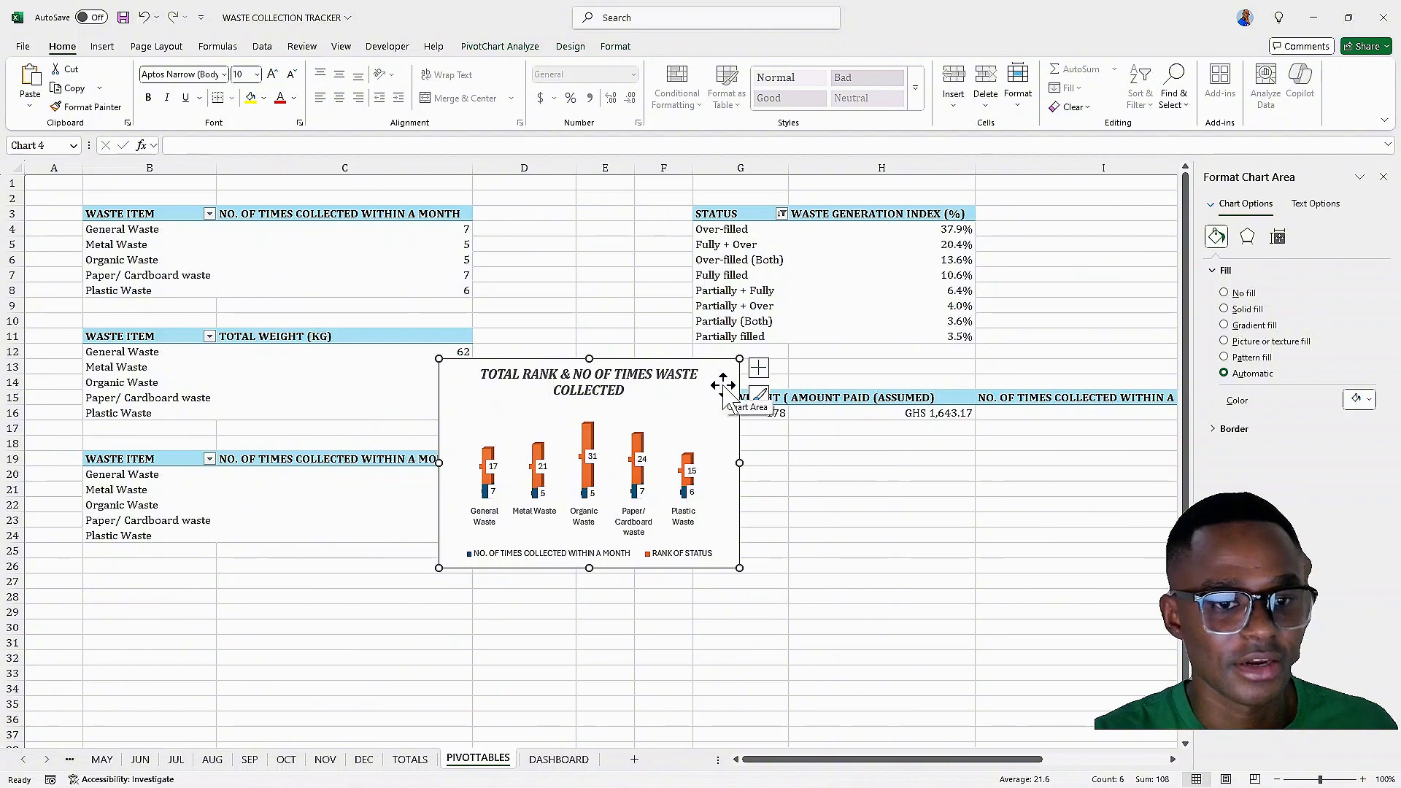
pyautogui.hotkey('ctrl', 'x')
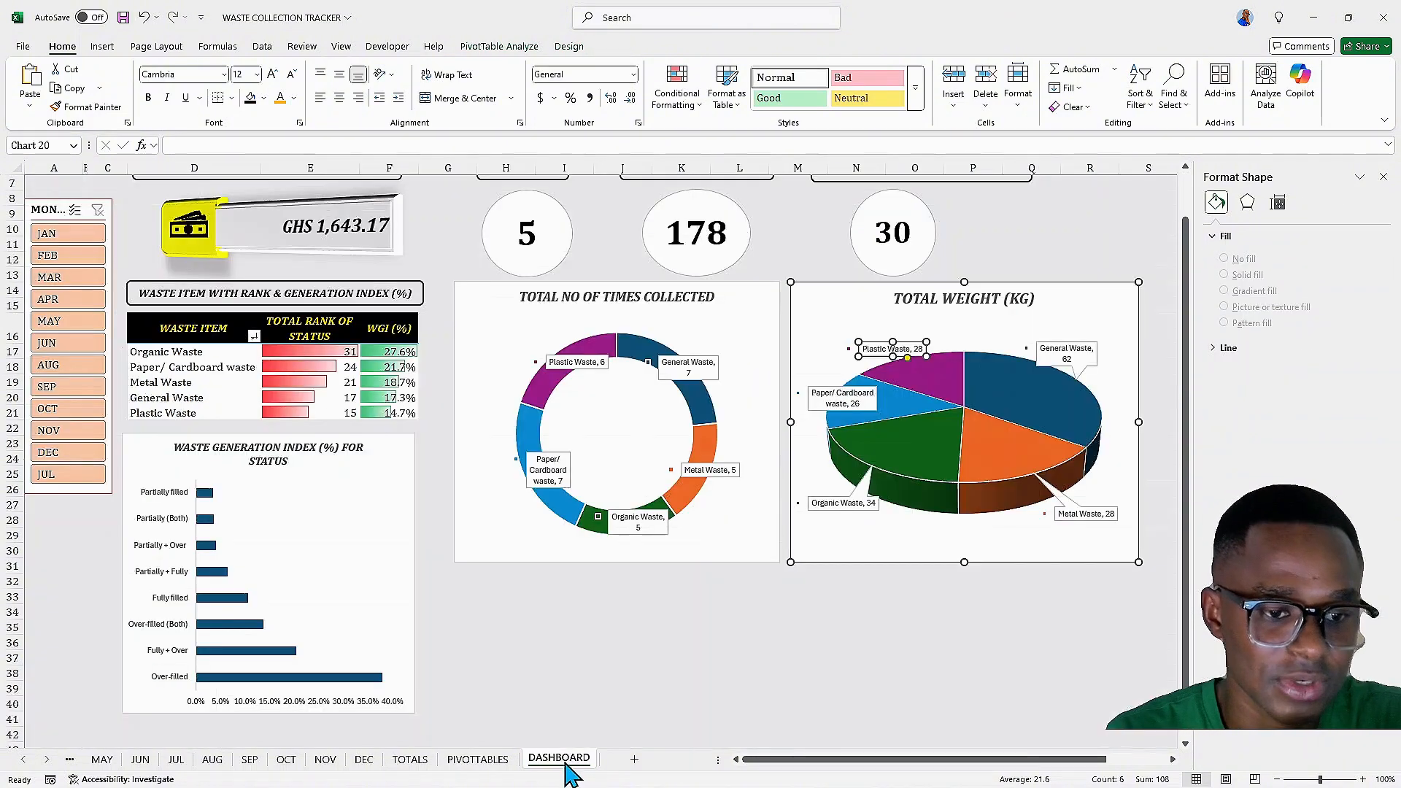
pyautogui.click(568, 761)
pyautogui.scroll(-2, 511, 524)
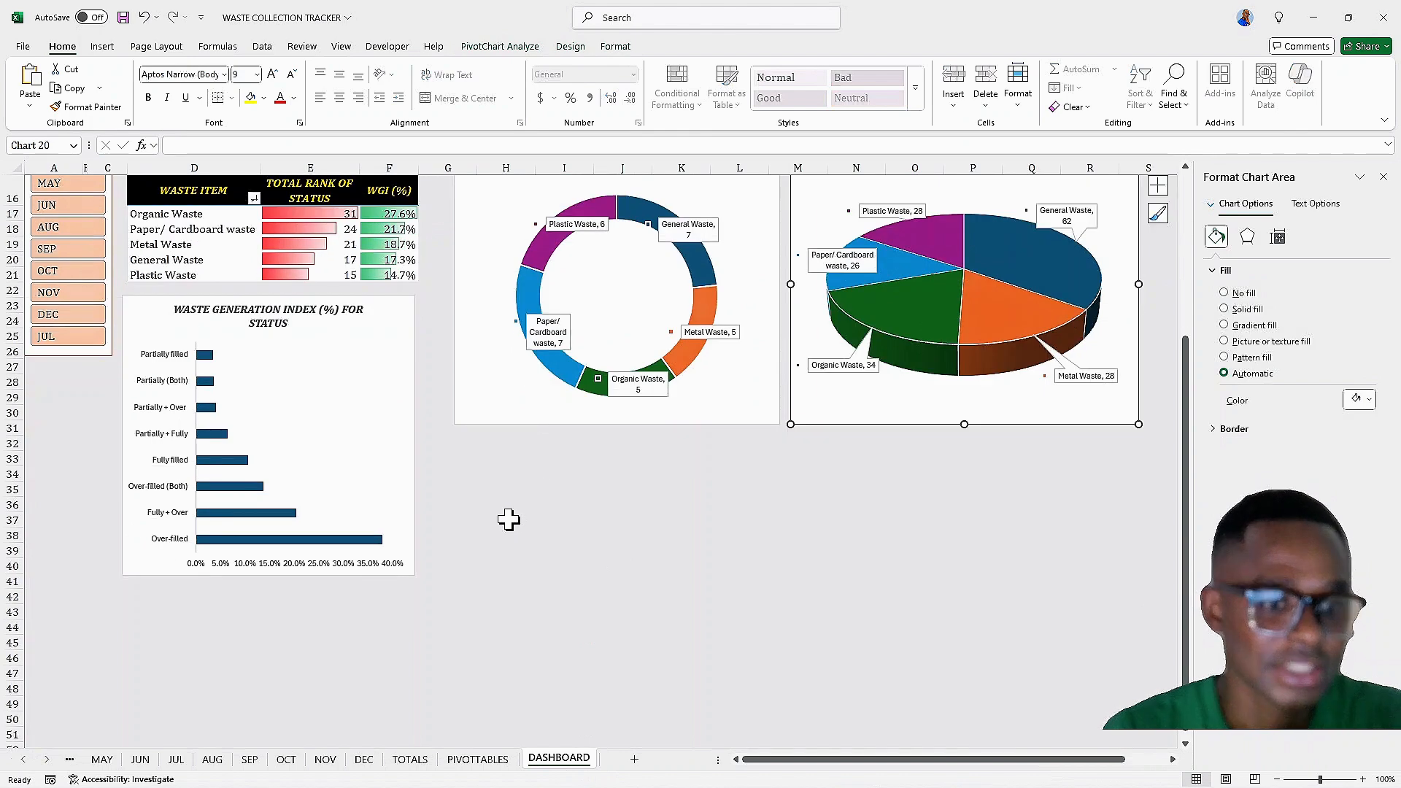
pyautogui.scroll(-3, 511, 519)
pyautogui.click(475, 362)
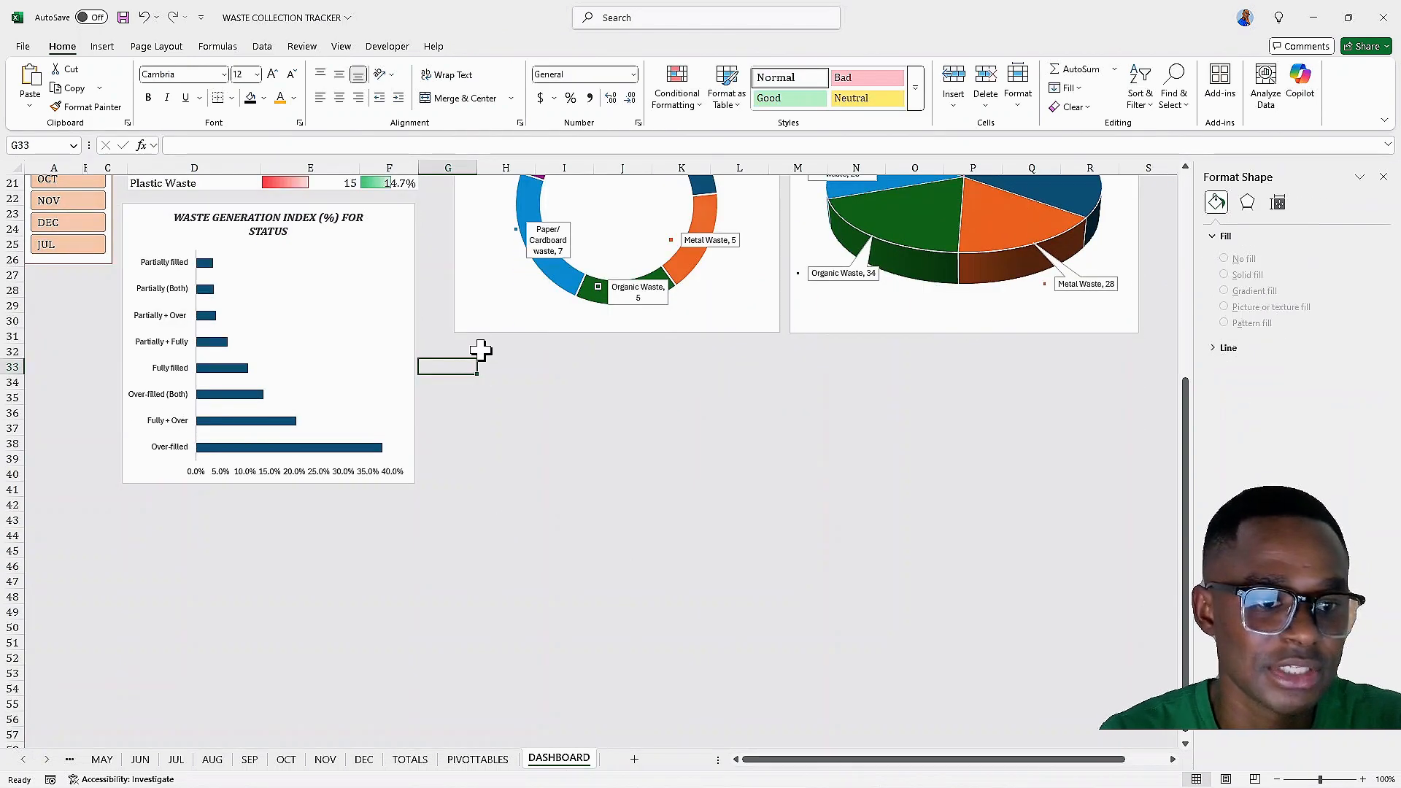
pyautogui.click(481, 351)
pyautogui.rightClick(472, 356)
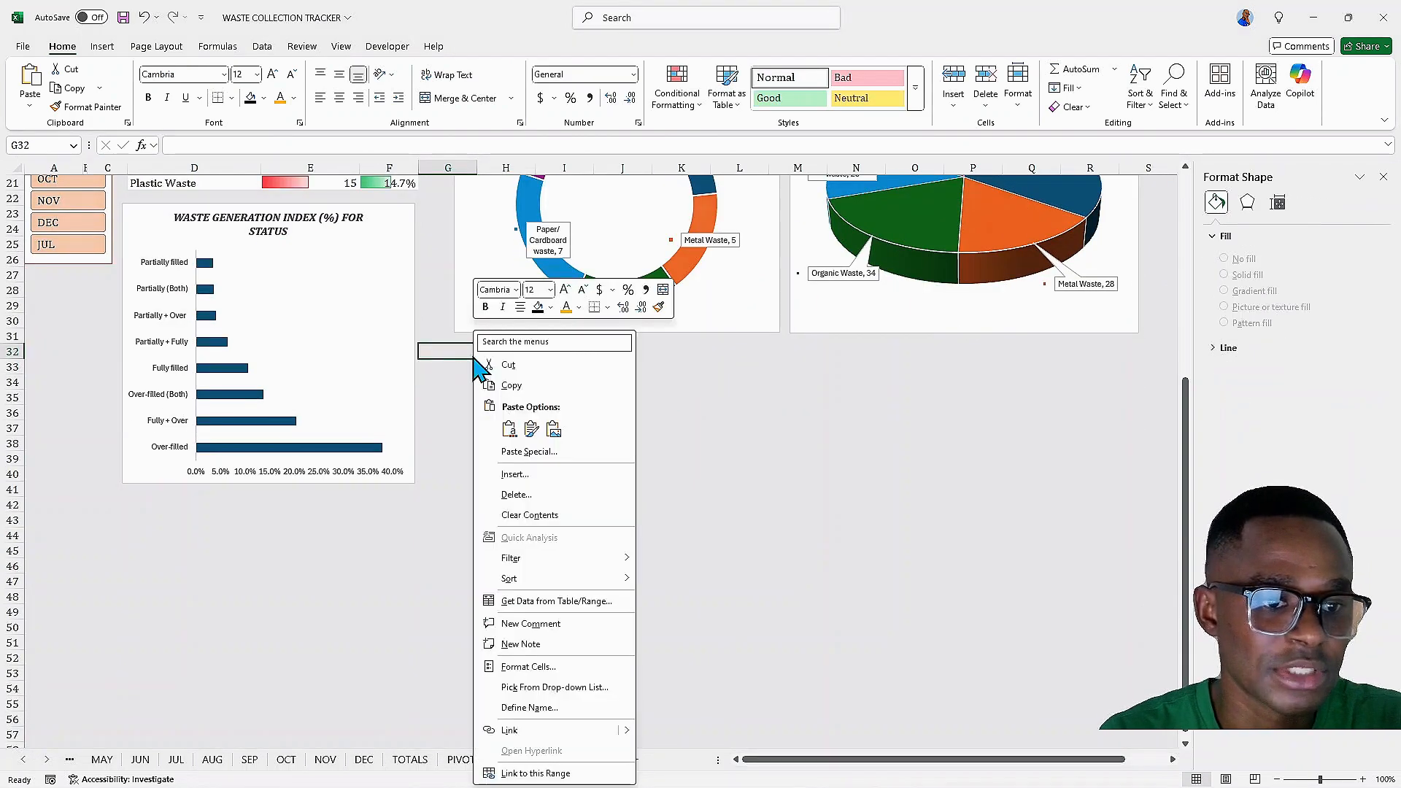
pyautogui.click(509, 447)
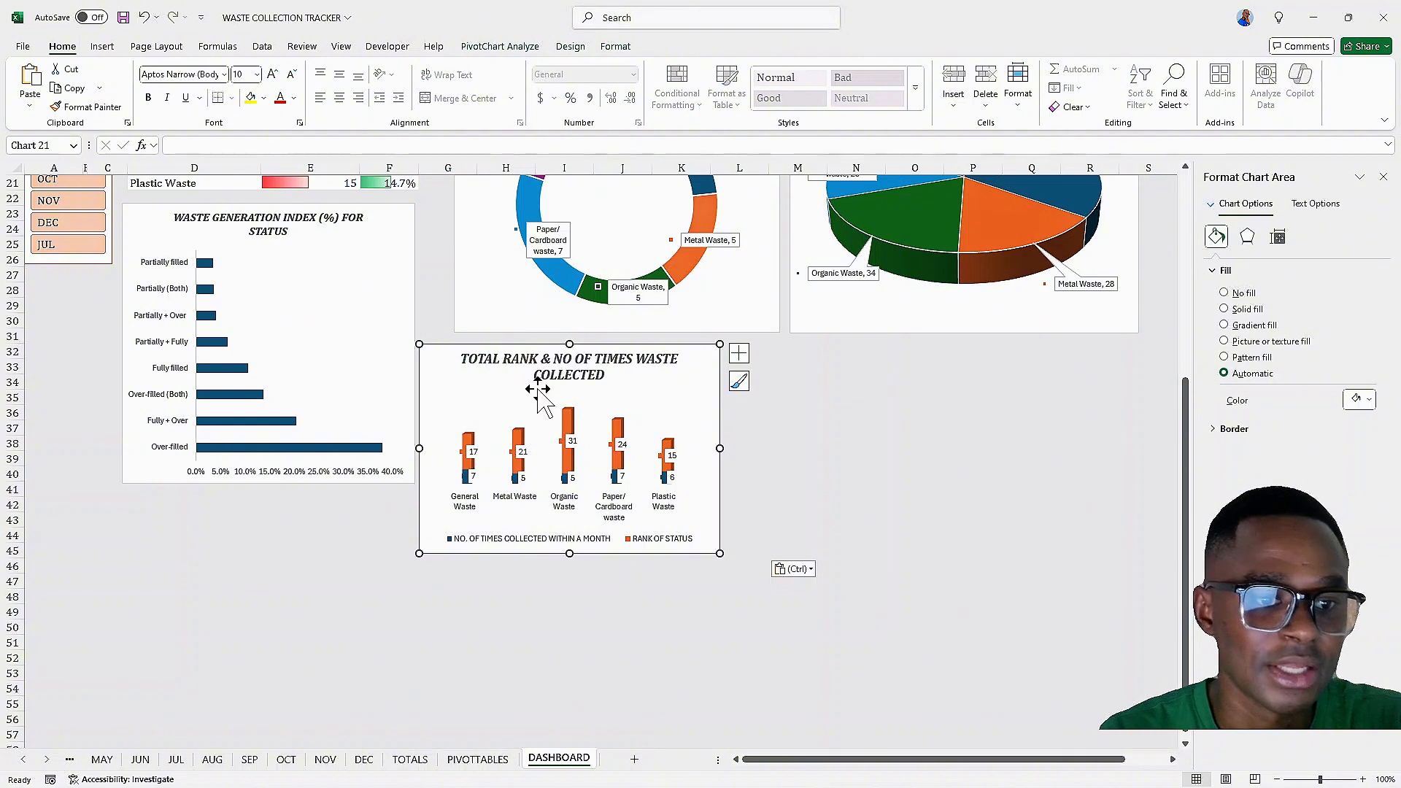
# Position the pasted chart under the doughnut chart and enlarge its width and height
pyautogui.moveTo(538, 389); pyautogui.dragTo(569, 392)
pyautogui.moveTo(750, 452); pyautogui.dragTo(782, 456)
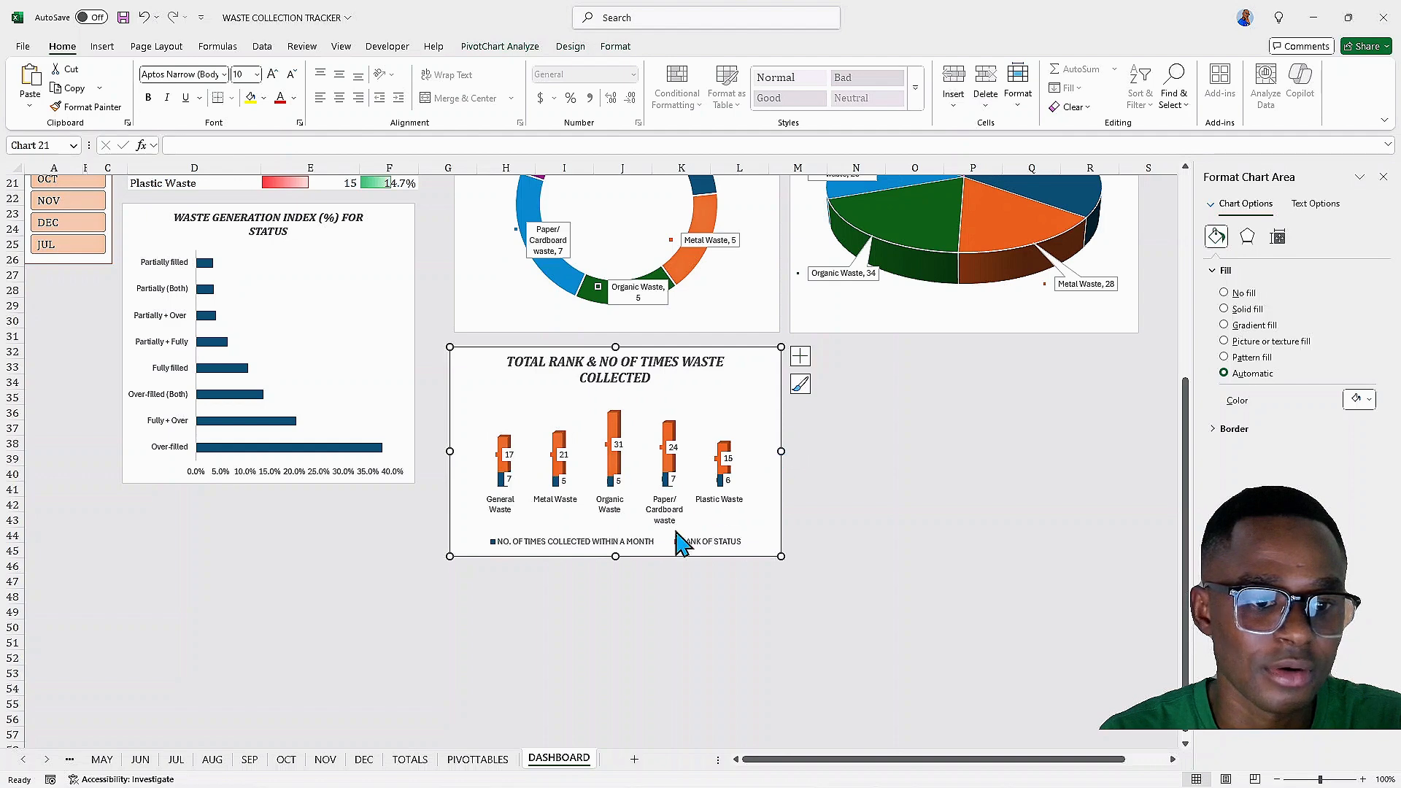
pyautogui.moveTo(611, 560); pyautogui.dragTo(612, 609)
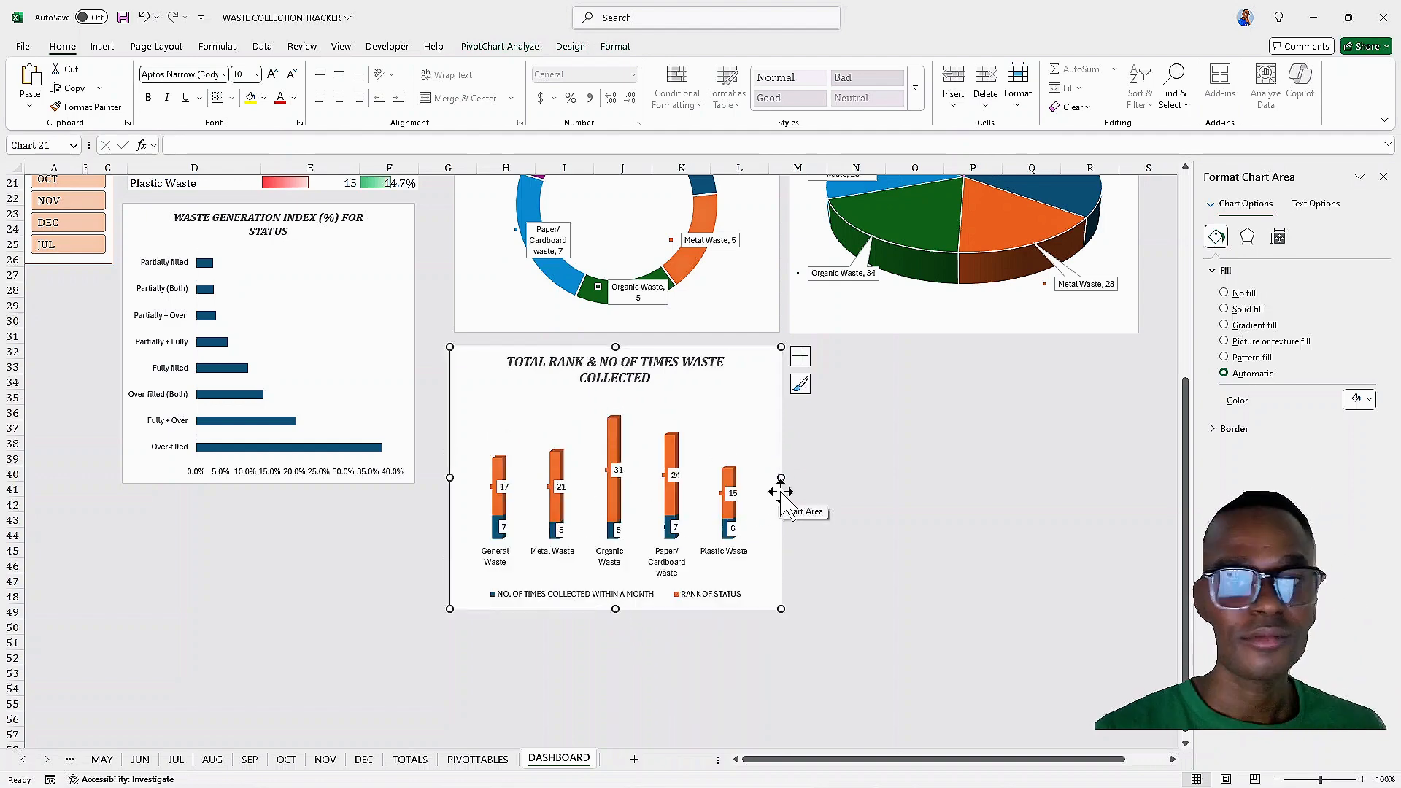
# Scroll through the dashboard to review the layout of the charts
pyautogui.scroll(5, 780, 494)
pyautogui.scroll(2, 785, 493)
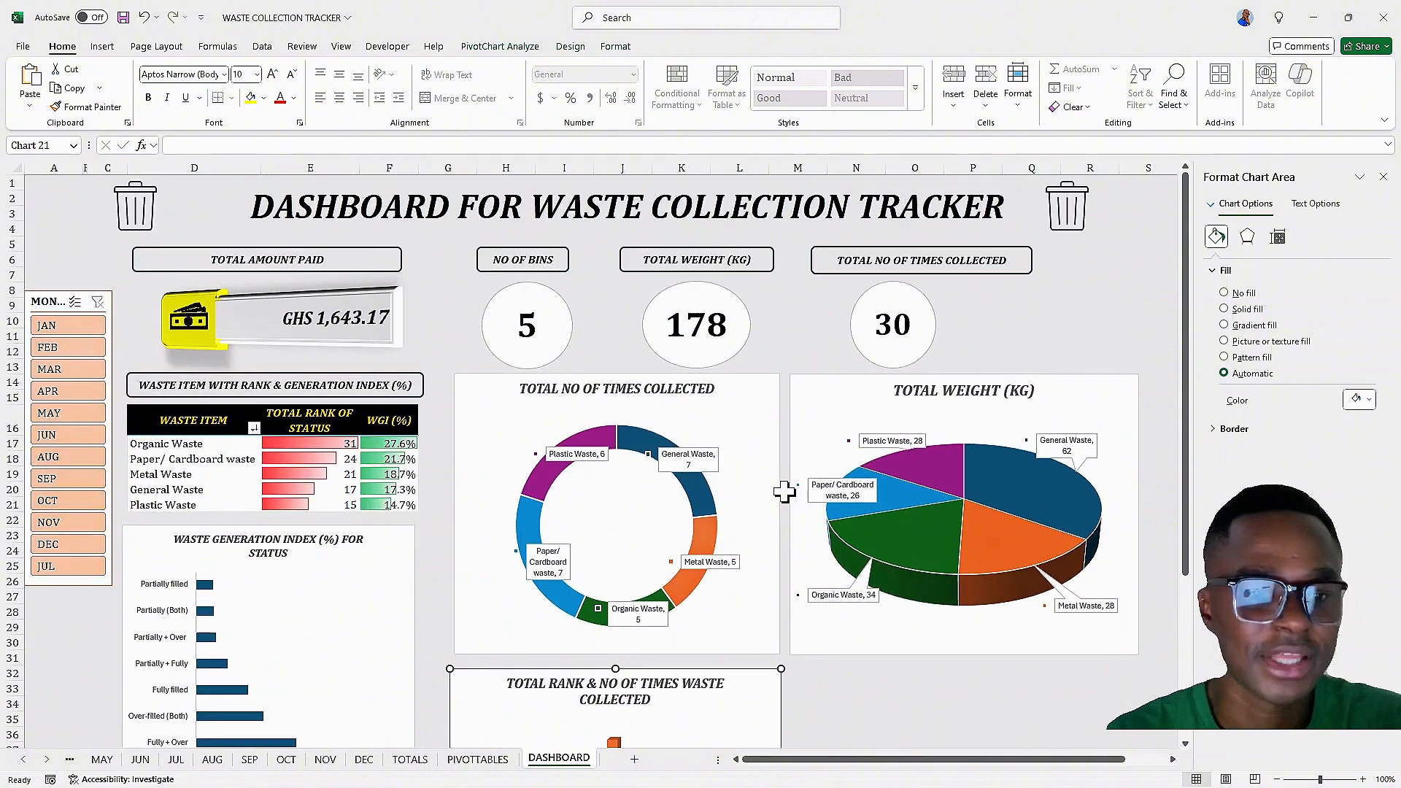
pyautogui.scroll(-5, 785, 493)
pyautogui.scroll(-2, 786, 494)
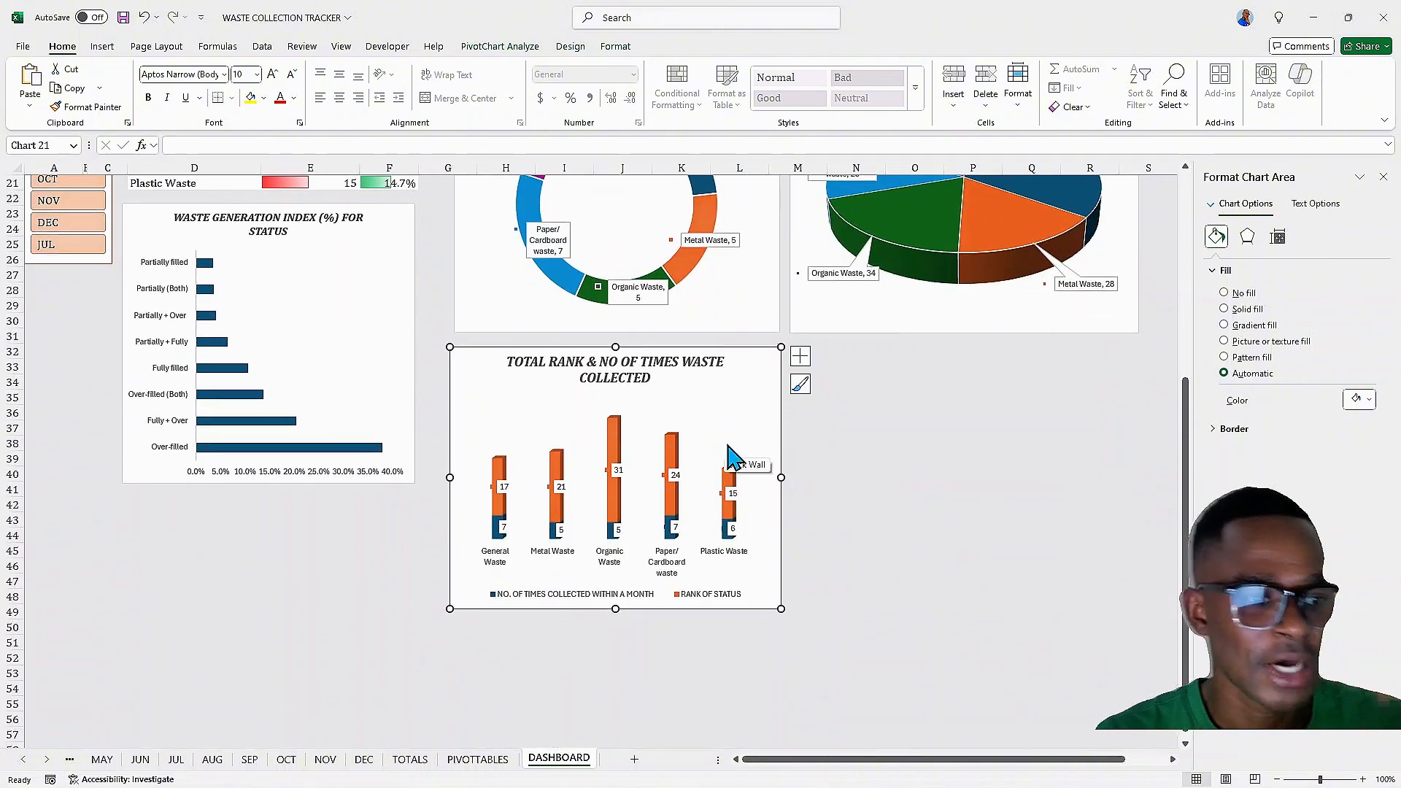
pyautogui.scroll(6, 726, 442)
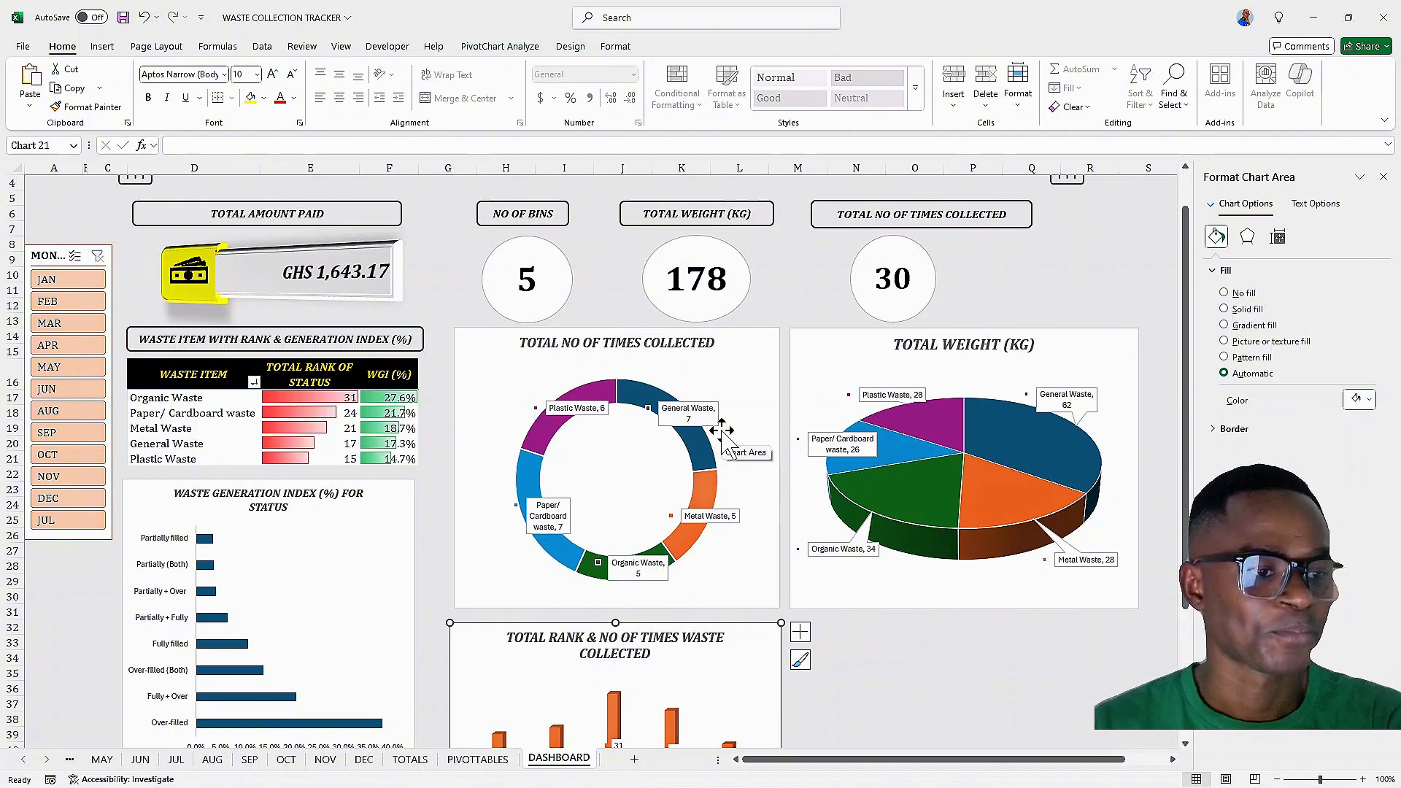
pyautogui.scroll(-4, 722, 435)
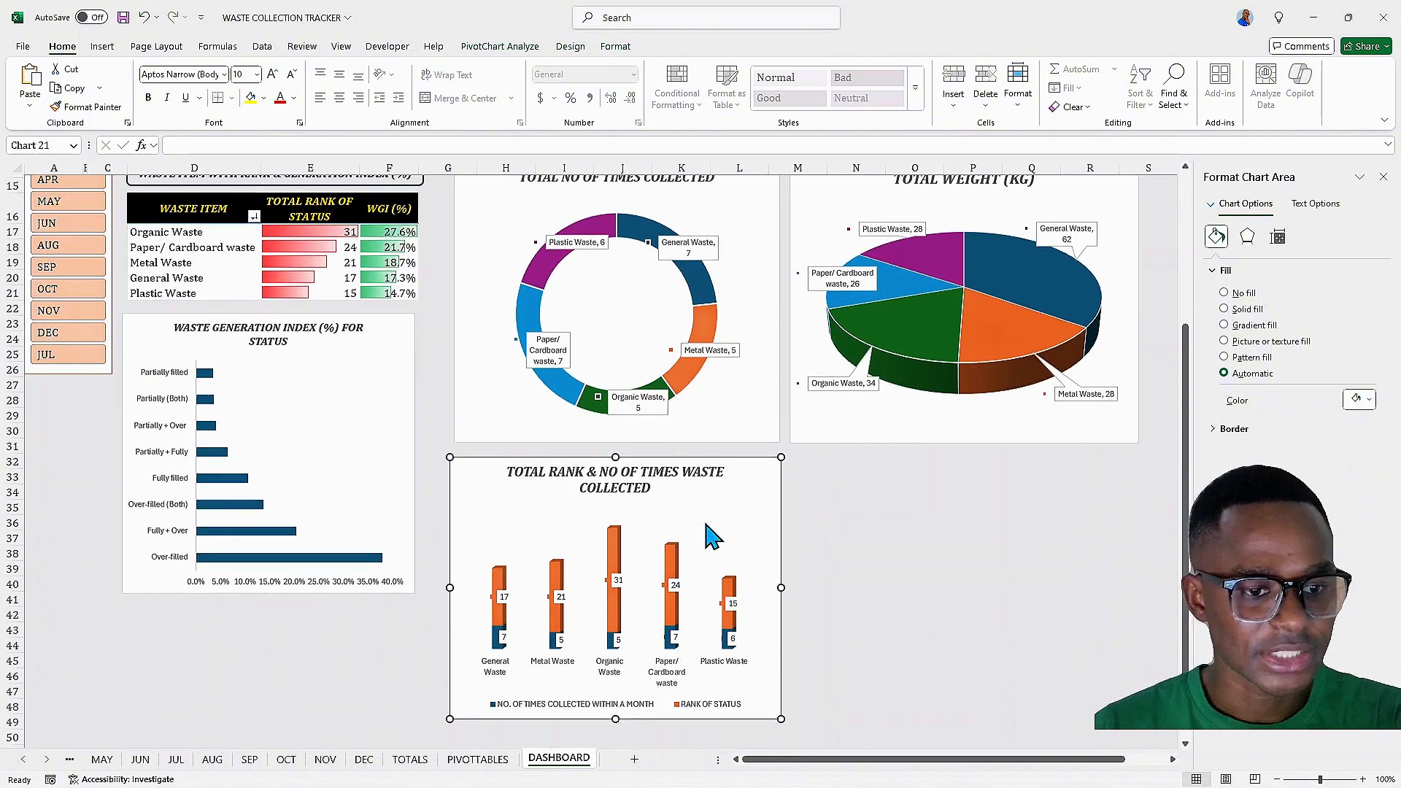
pyautogui.scroll(-1, 712, 536)
pyautogui.scroll(1, 711, 533)
pyautogui.scroll(-1, 701, 529)
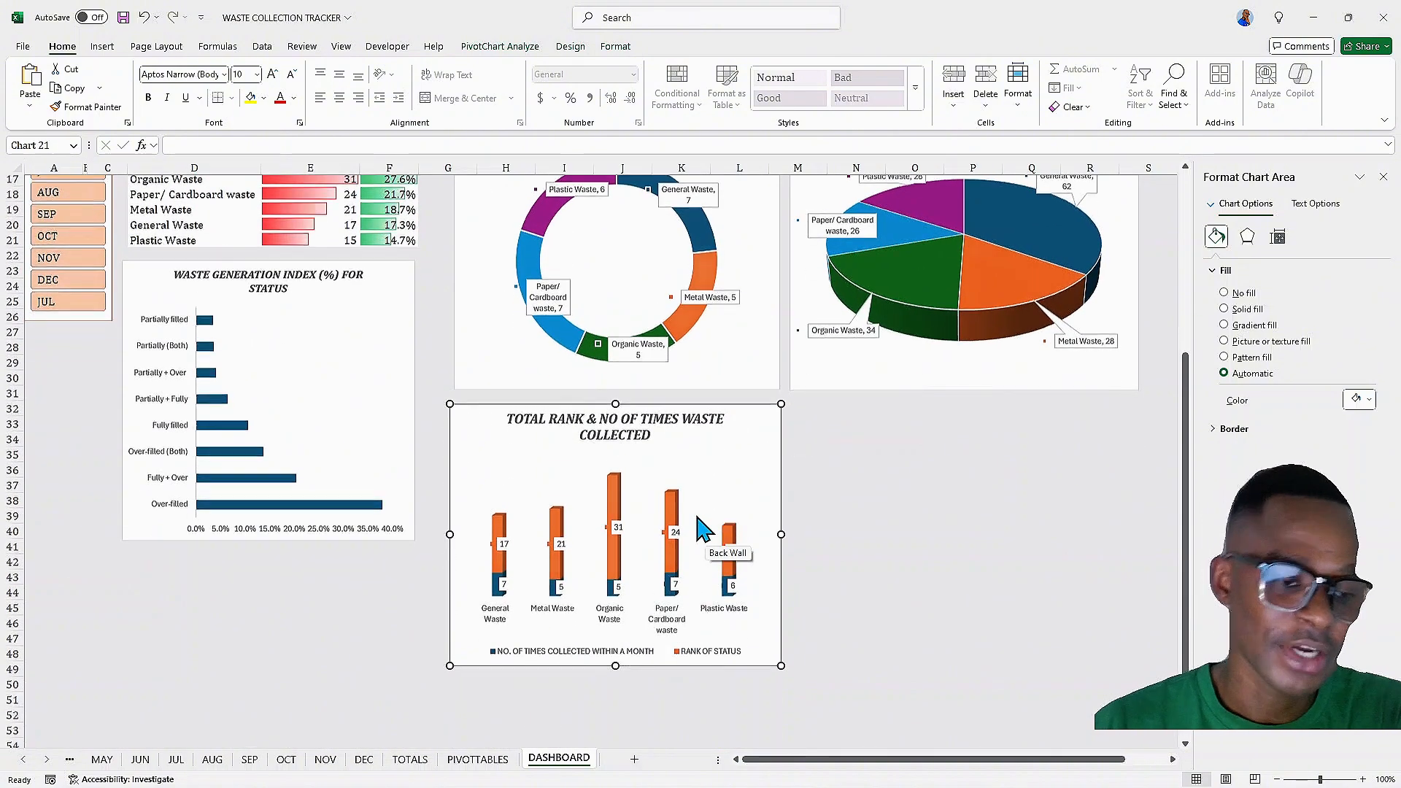
pyautogui.scroll(-1, 702, 529)
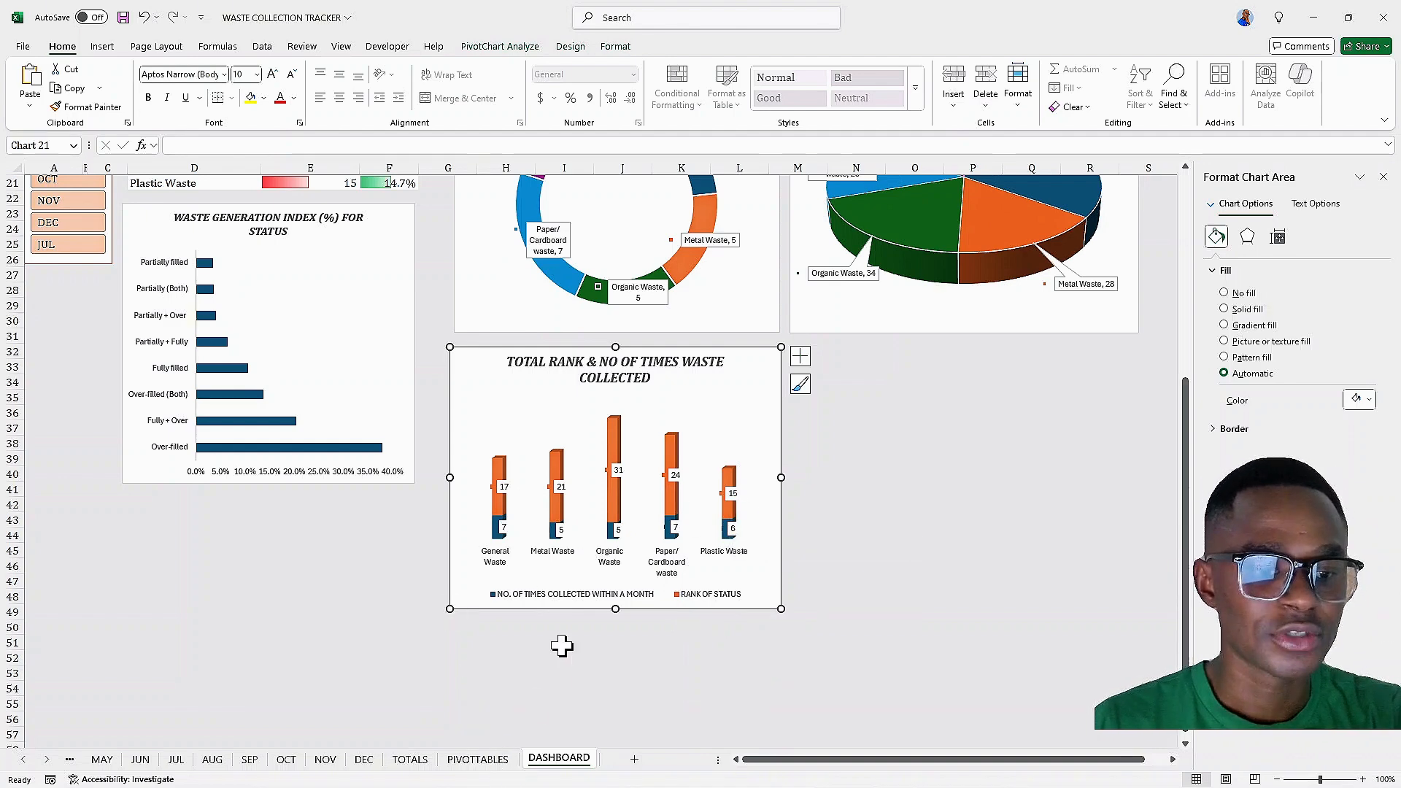
pyautogui.scroll(-1, 559, 639)
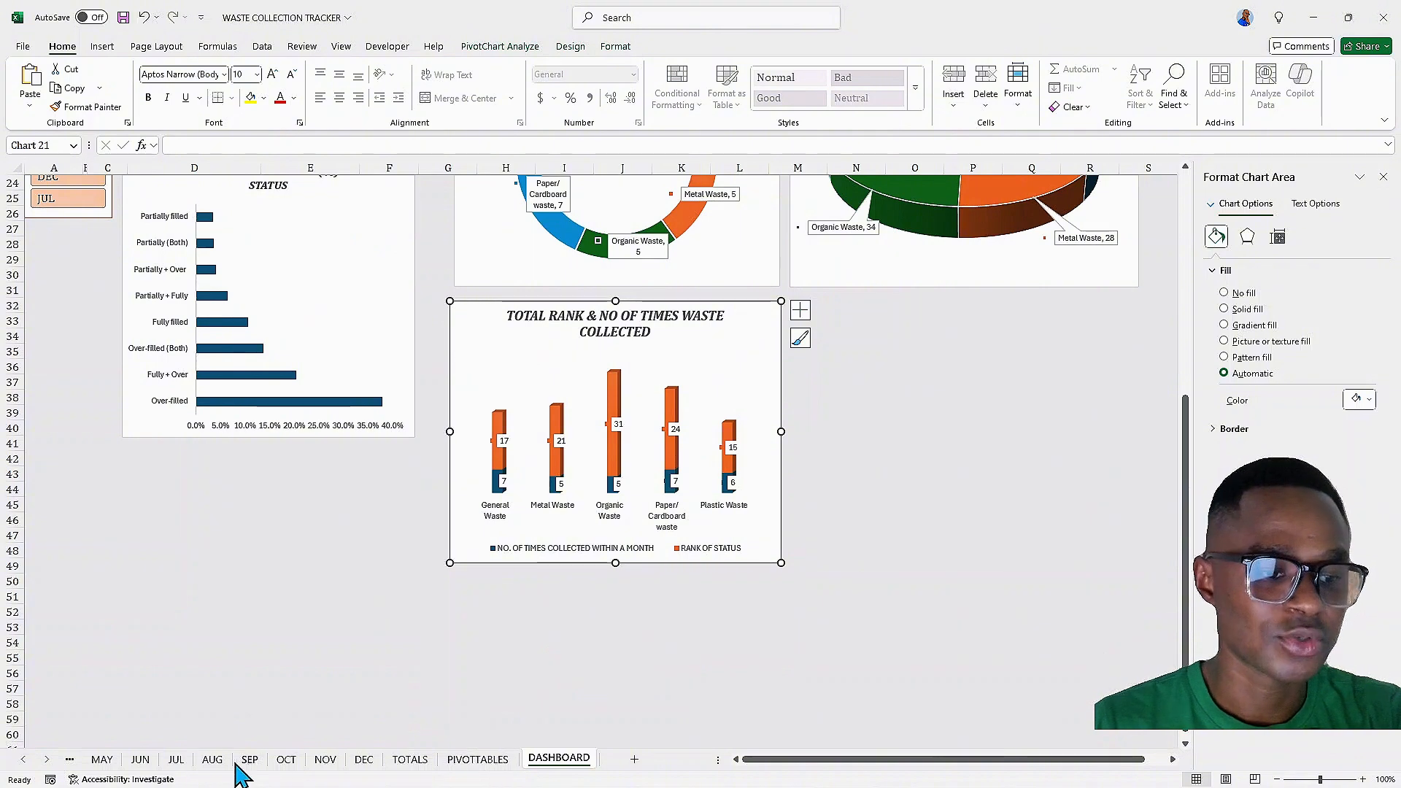
# Scroll the sheet tabs back to the first sheet
pyautogui.click(27, 760)
pyautogui.click(28, 758)
pyautogui.click(27, 757)
pyautogui.click(26, 757)
pyautogui.click(25, 758)
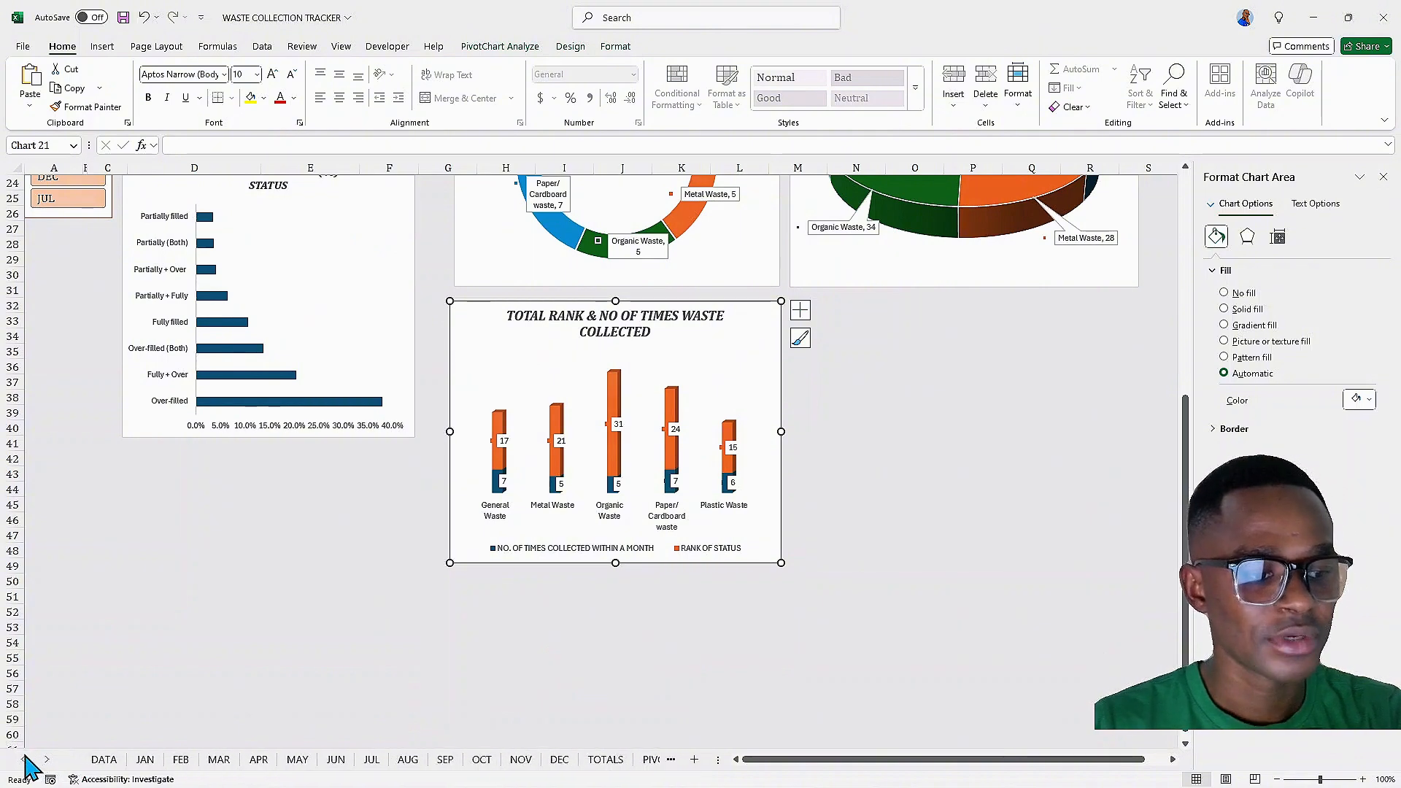
# On the DATA sheet, delete columns I and J containing the extra status and rank table
pyautogui.click(144, 760)
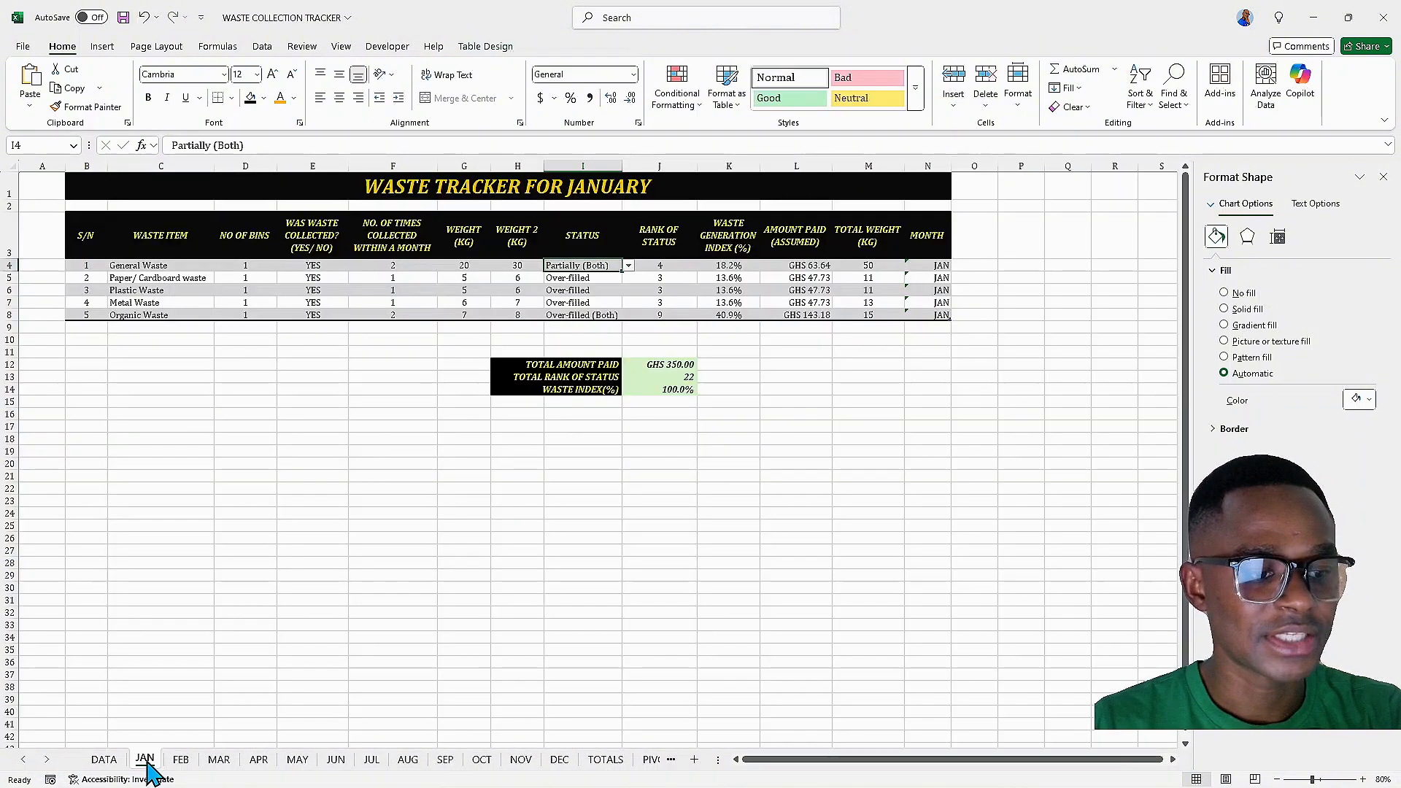
pyautogui.click(102, 760)
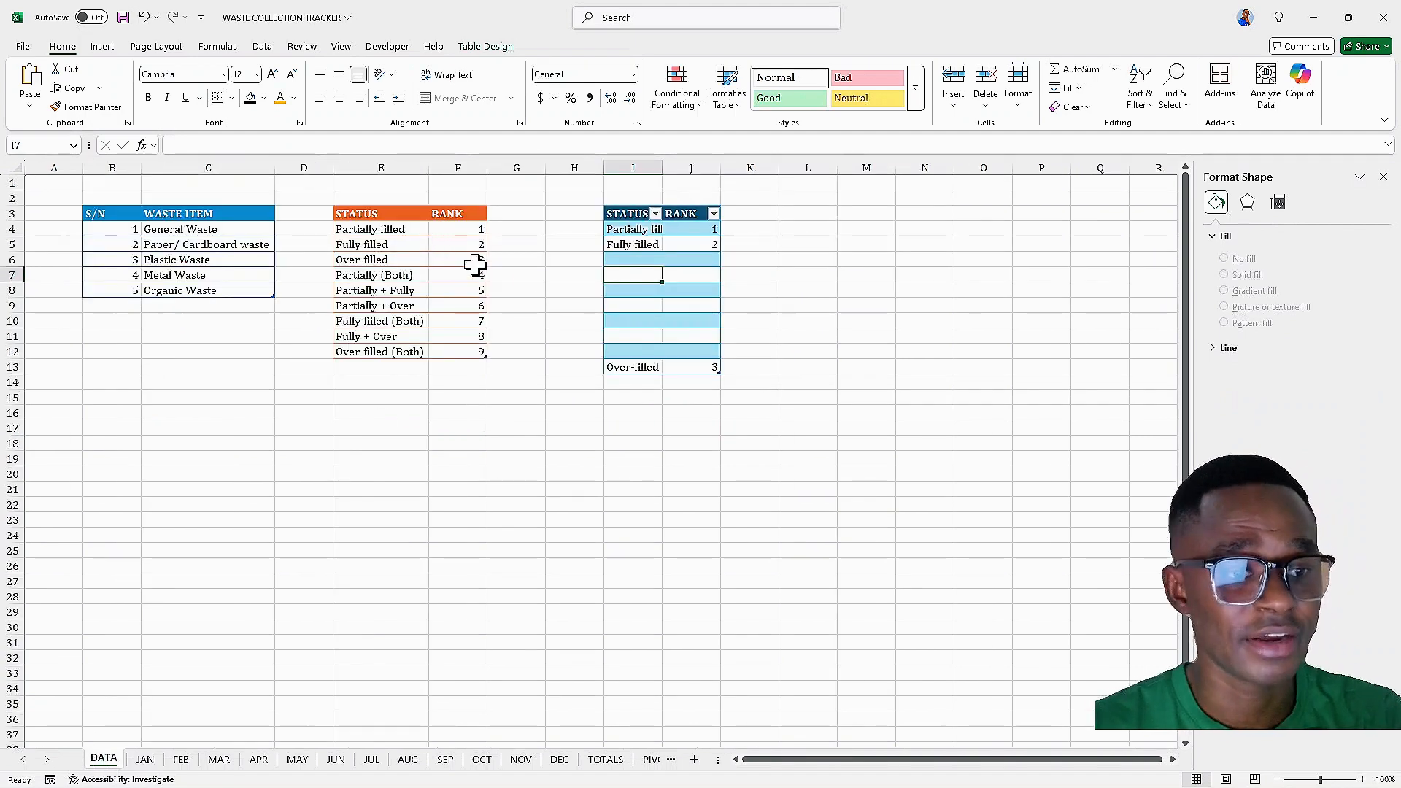
pyautogui.moveTo(617, 167); pyautogui.dragTo(685, 169)
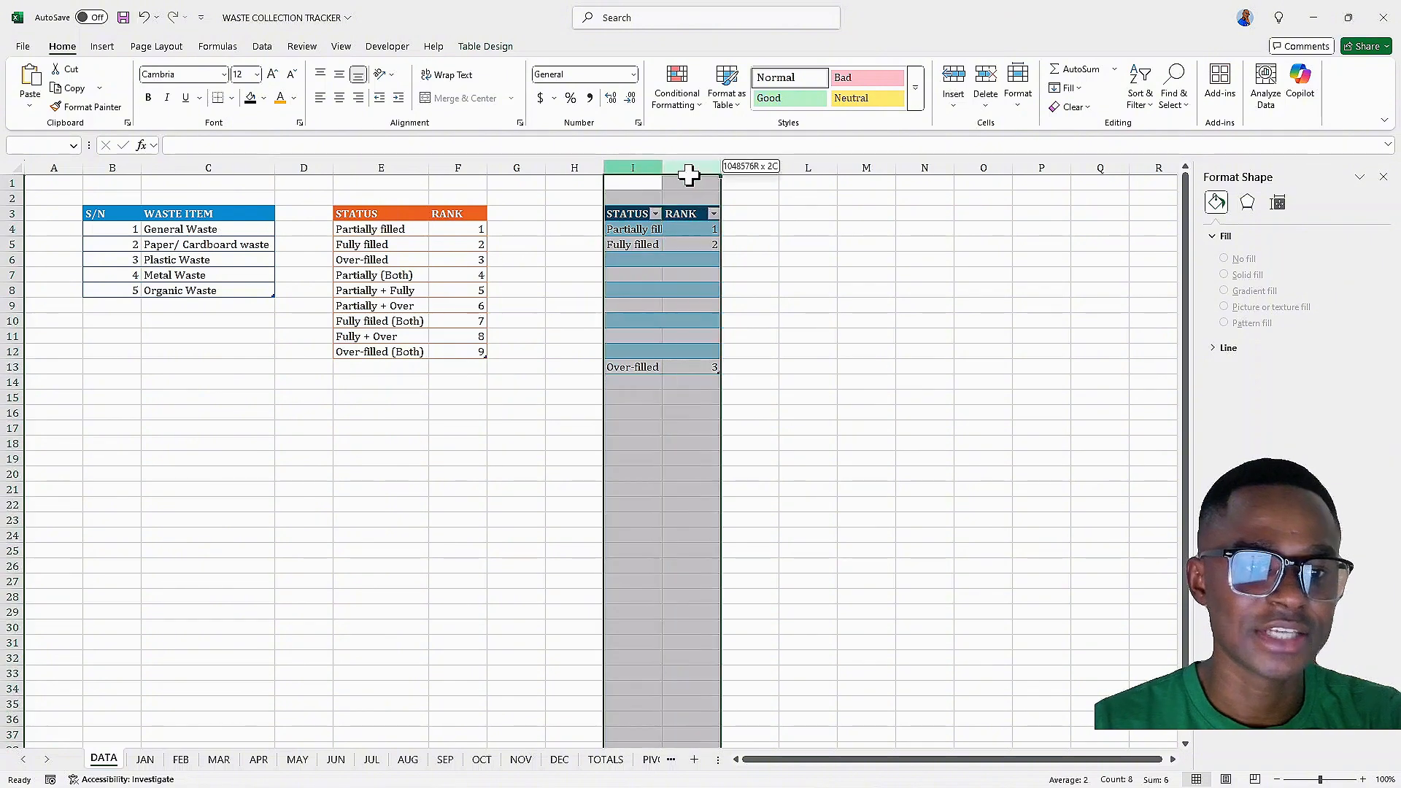
pyautogui.rightClick(692, 169)
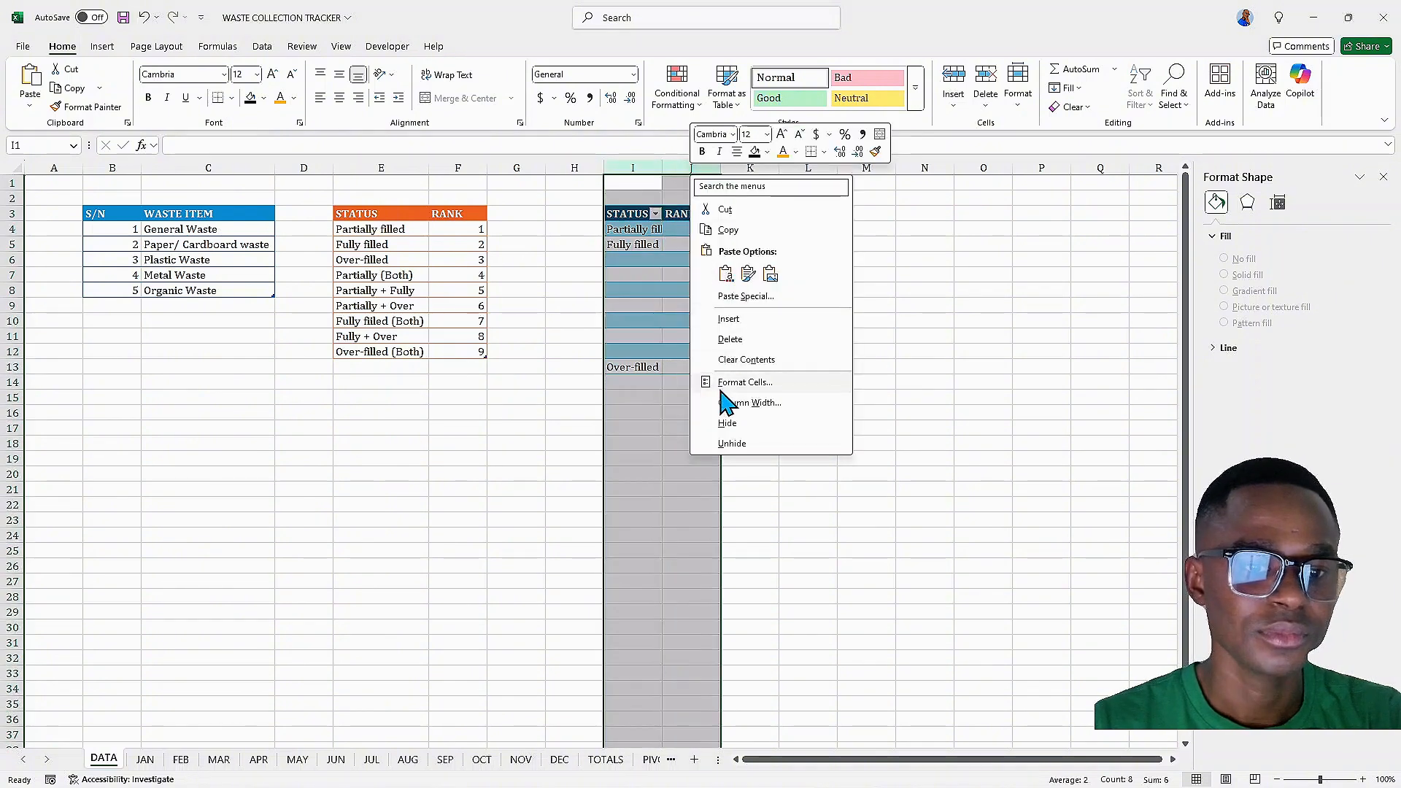
pyautogui.click(727, 340)
pyautogui.click(511, 427)
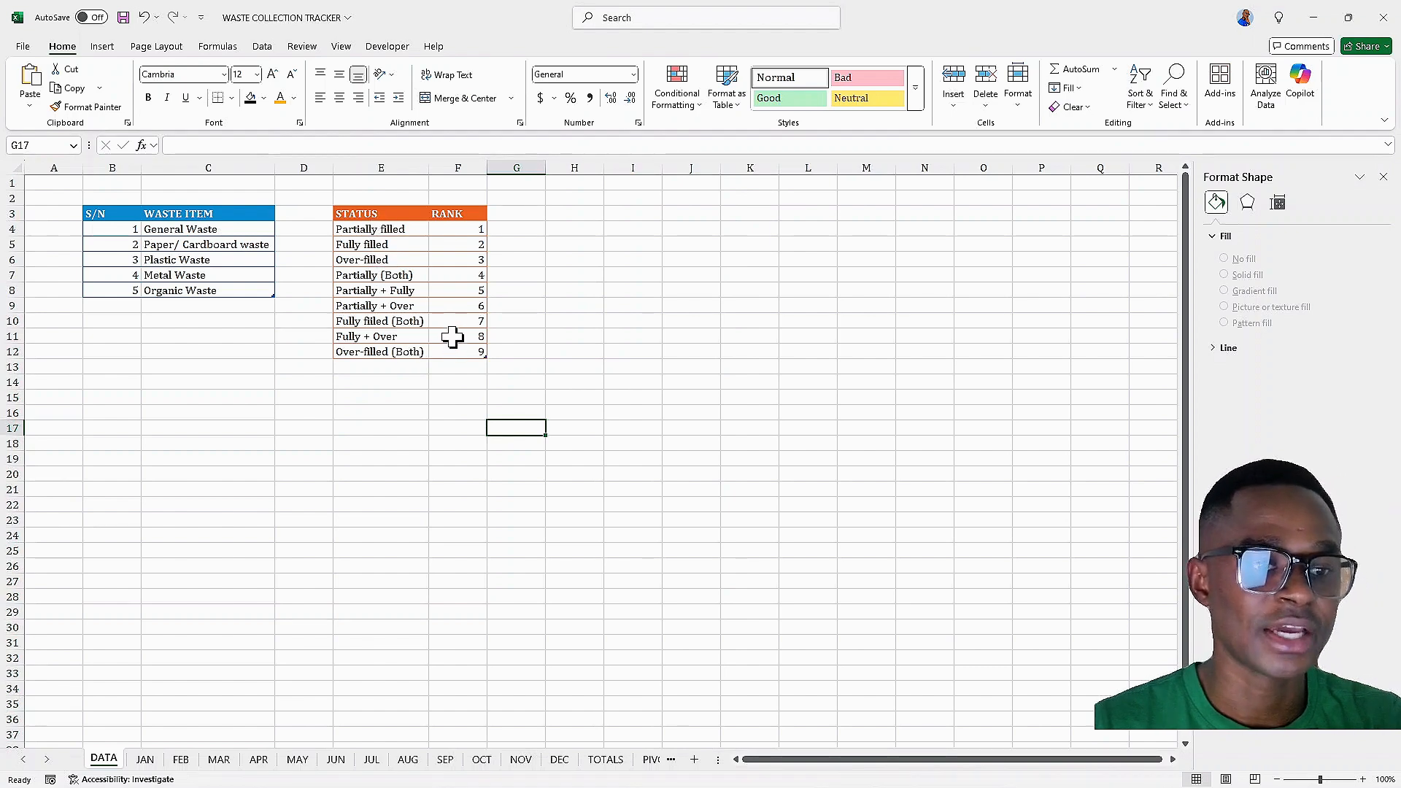
# Return to the DASHBOARD sheet and scroll up and down to check the chart area
pyautogui.click(652, 763)
pyautogui.click(654, 763)
pyautogui.click(447, 596)
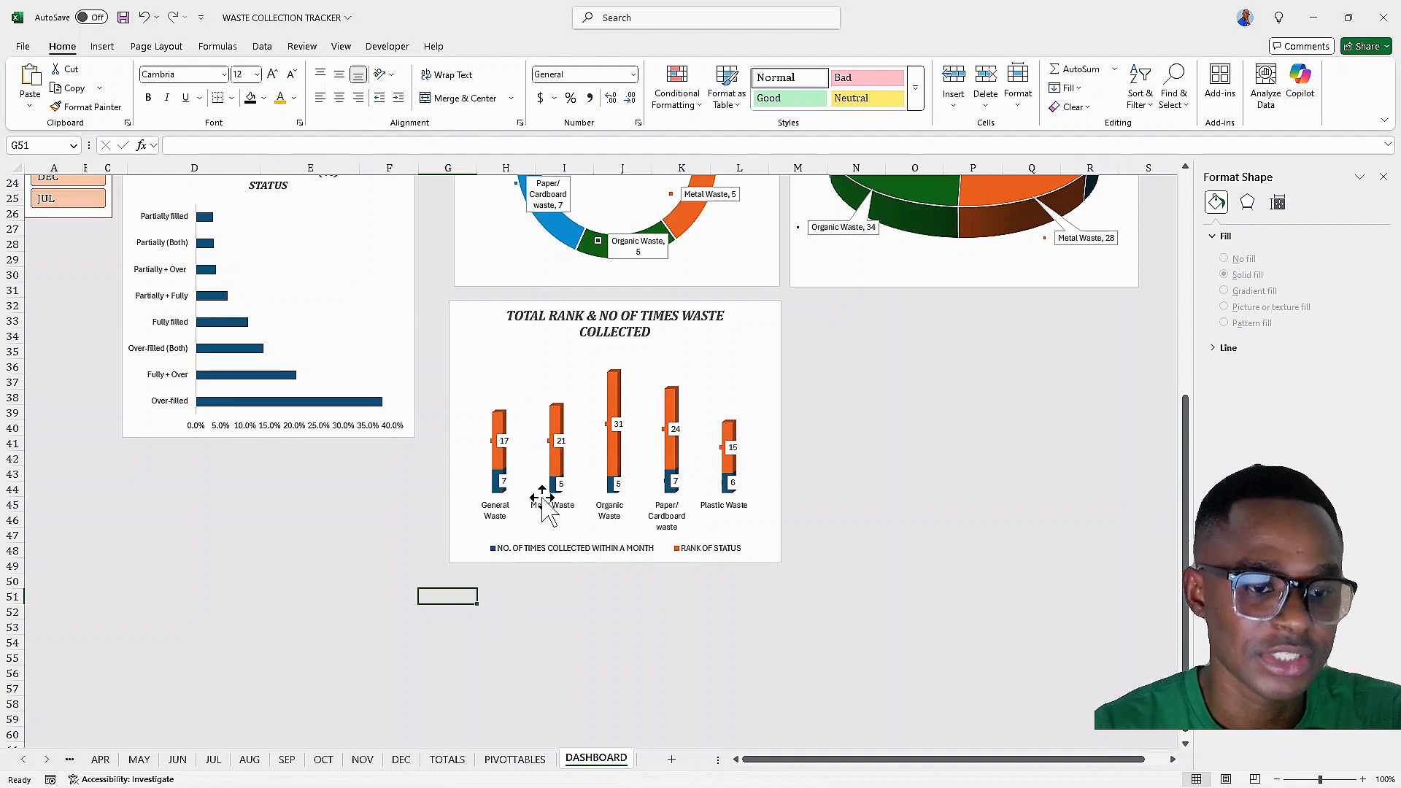
pyautogui.scroll(8, 543, 500)
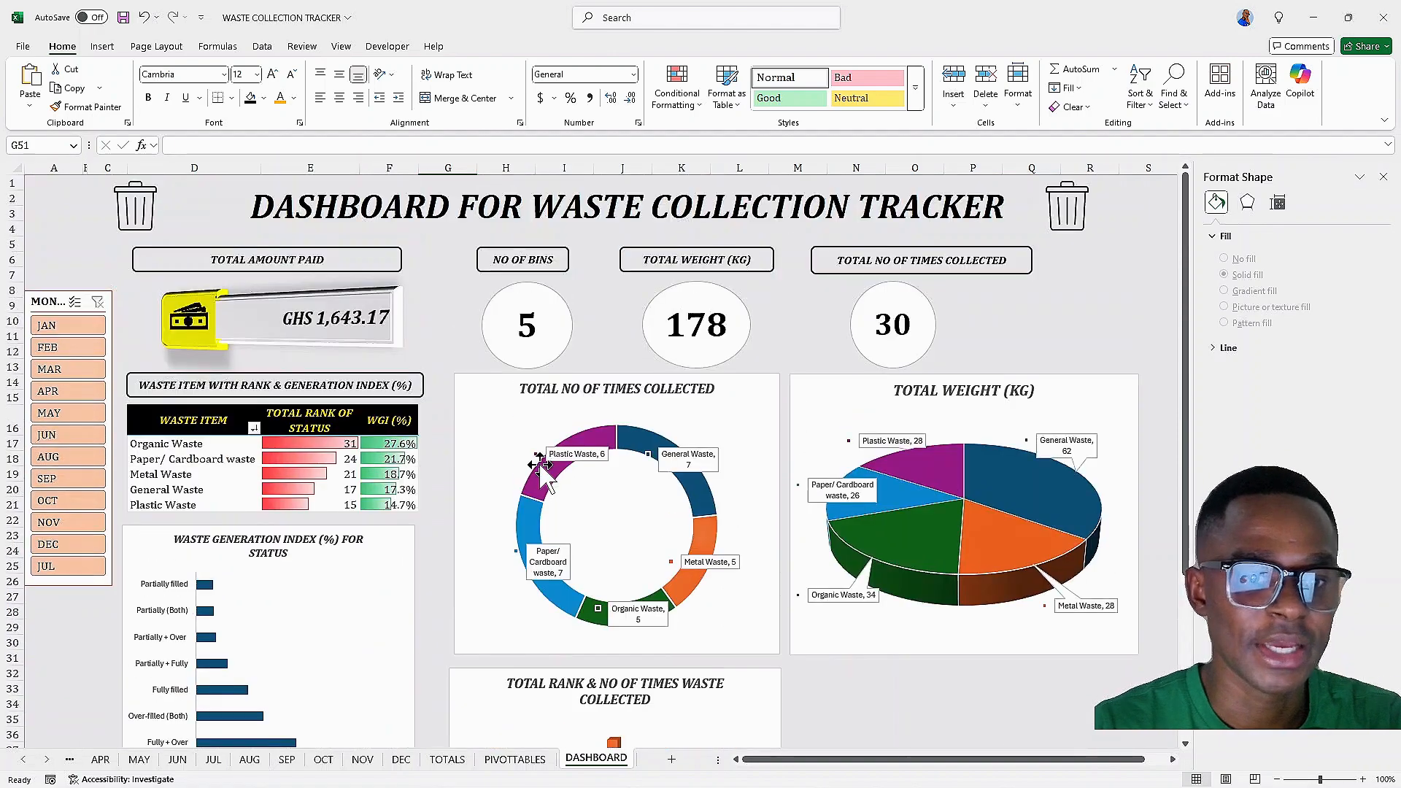
pyautogui.scroll(-5, 540, 467)
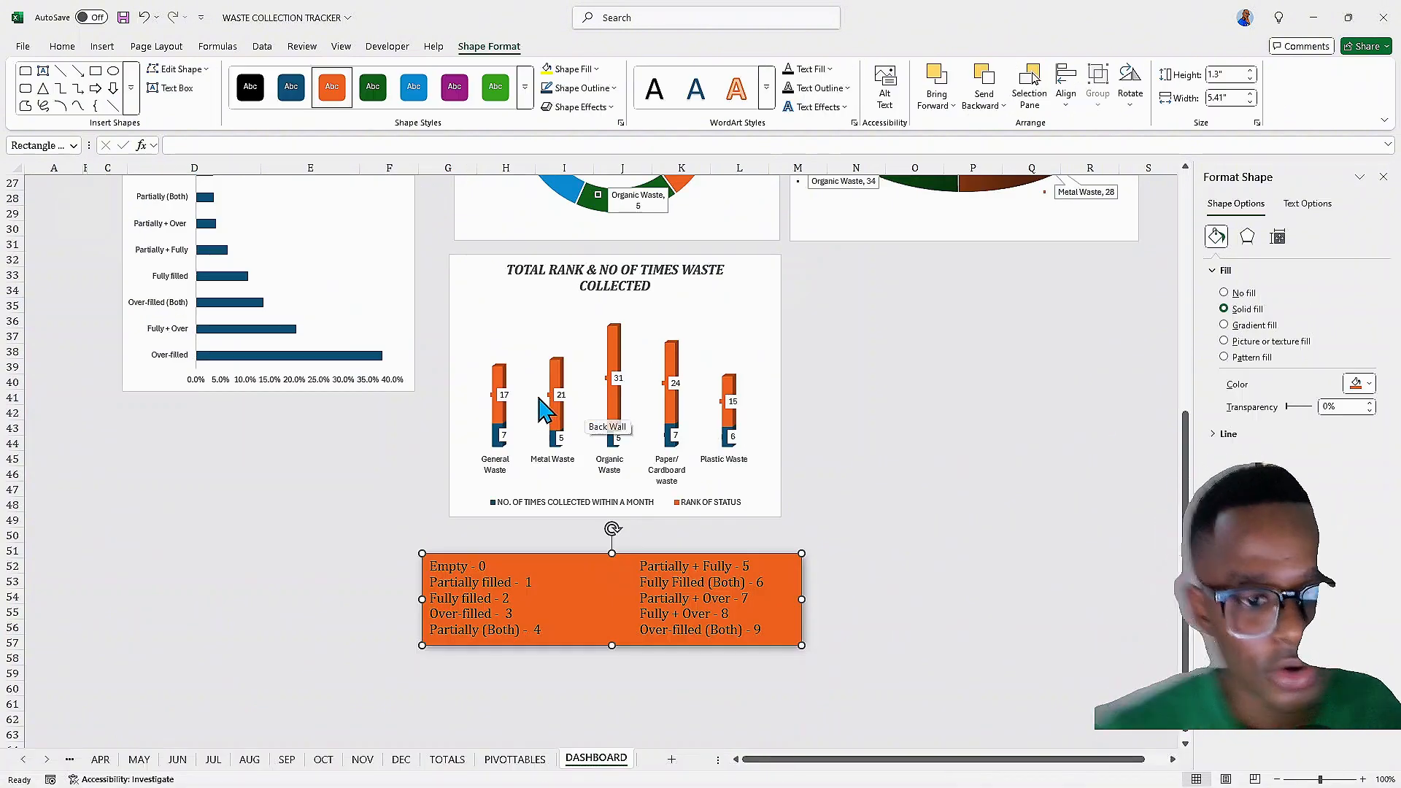
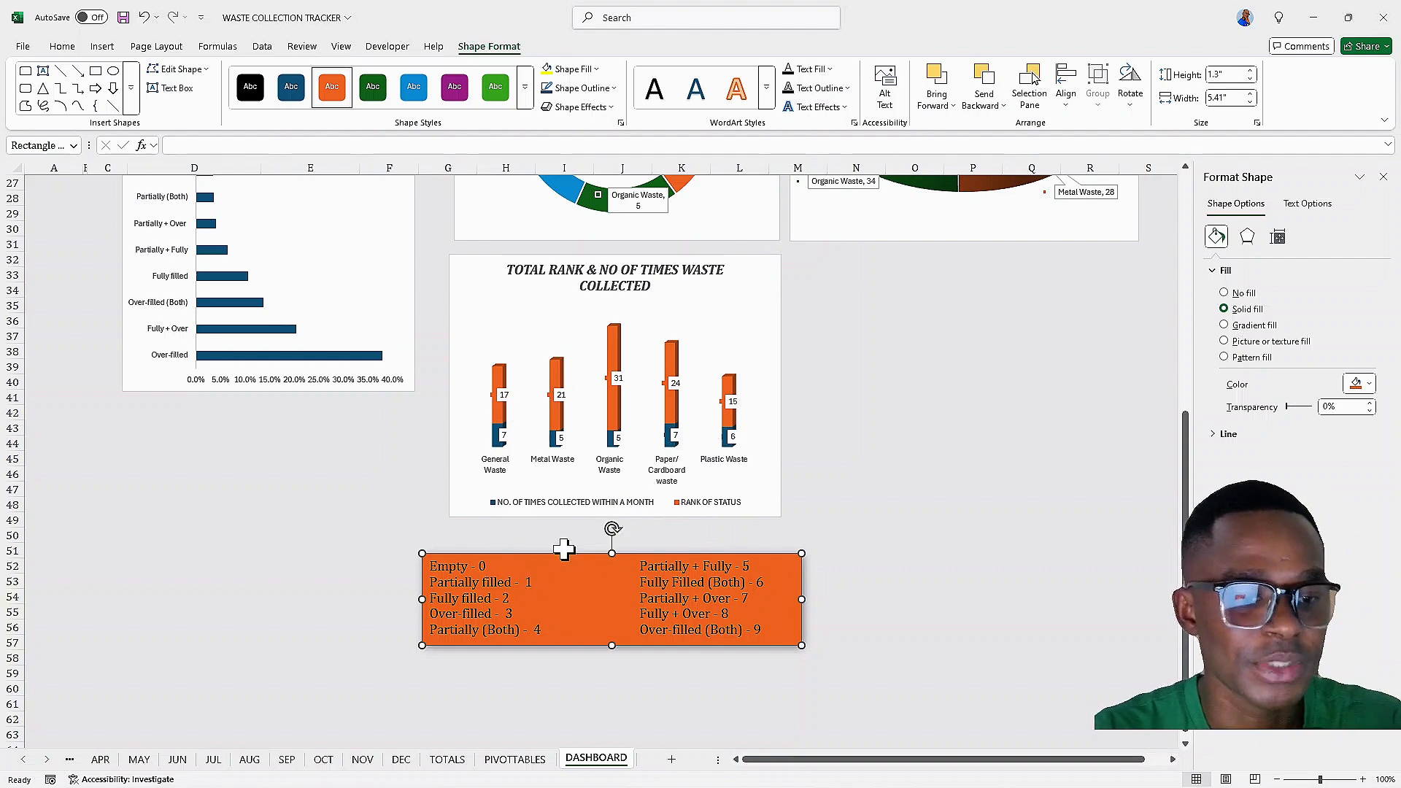
# Duplicate the WASTE ITEM WITH RANK & GENERATION INDEX (%) header label and move the copy just above the orange status legend box
pyautogui.click(562, 535)
pyautogui.click(532, 582)
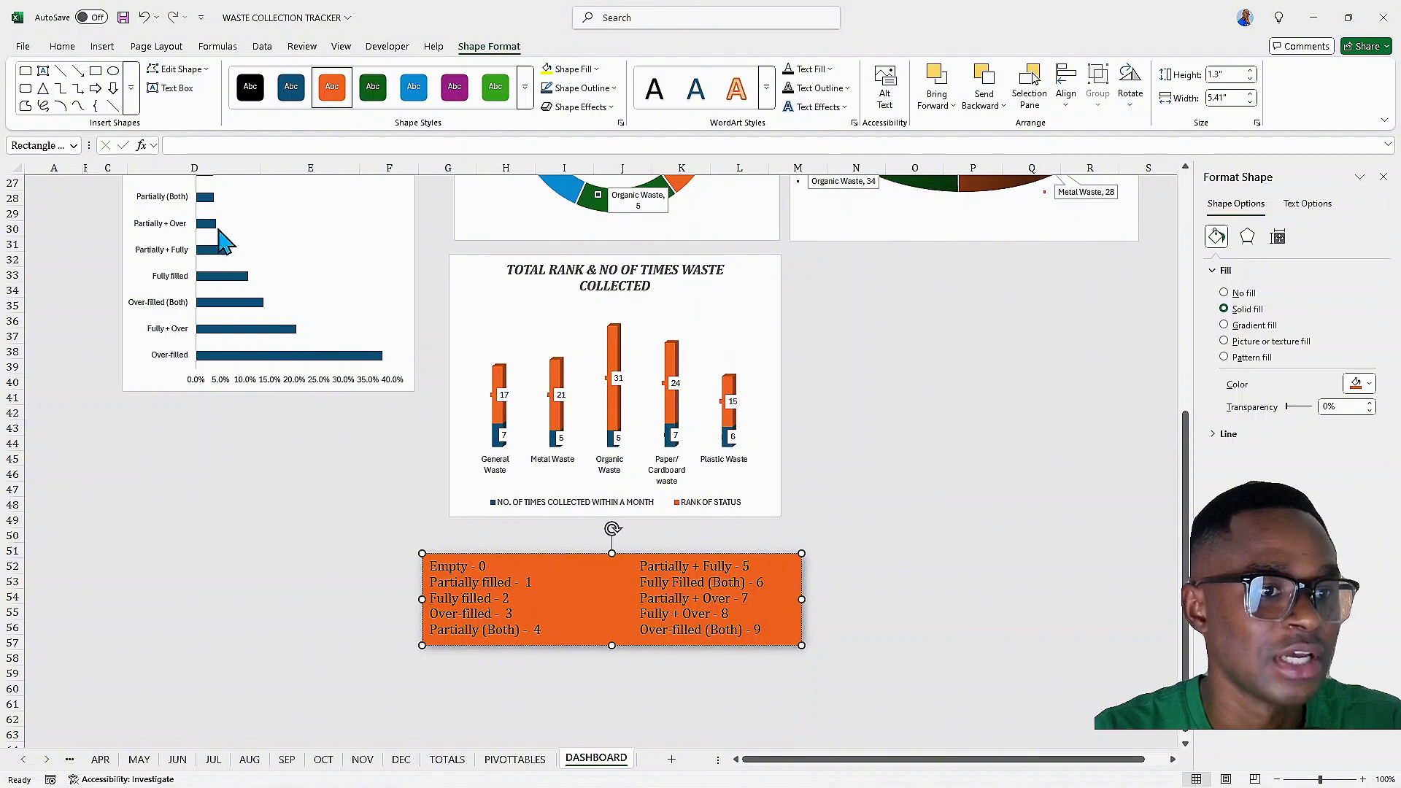
pyautogui.scroll(5, 216, 223)
pyautogui.scroll(2, 233, 263)
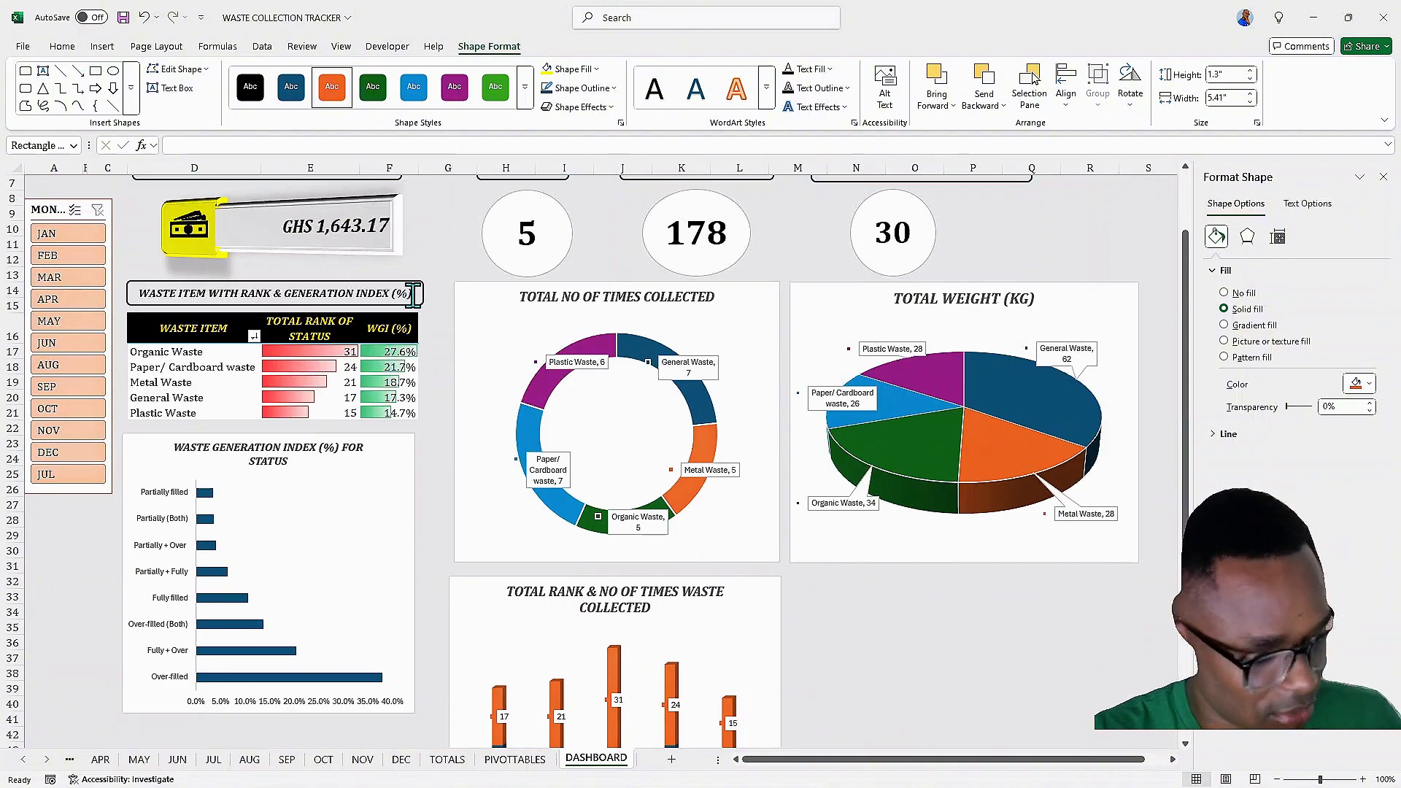
pyautogui.moveTo(413, 294); pyautogui.dragTo(413, 736)
pyautogui.scroll(-7, 402, 624)
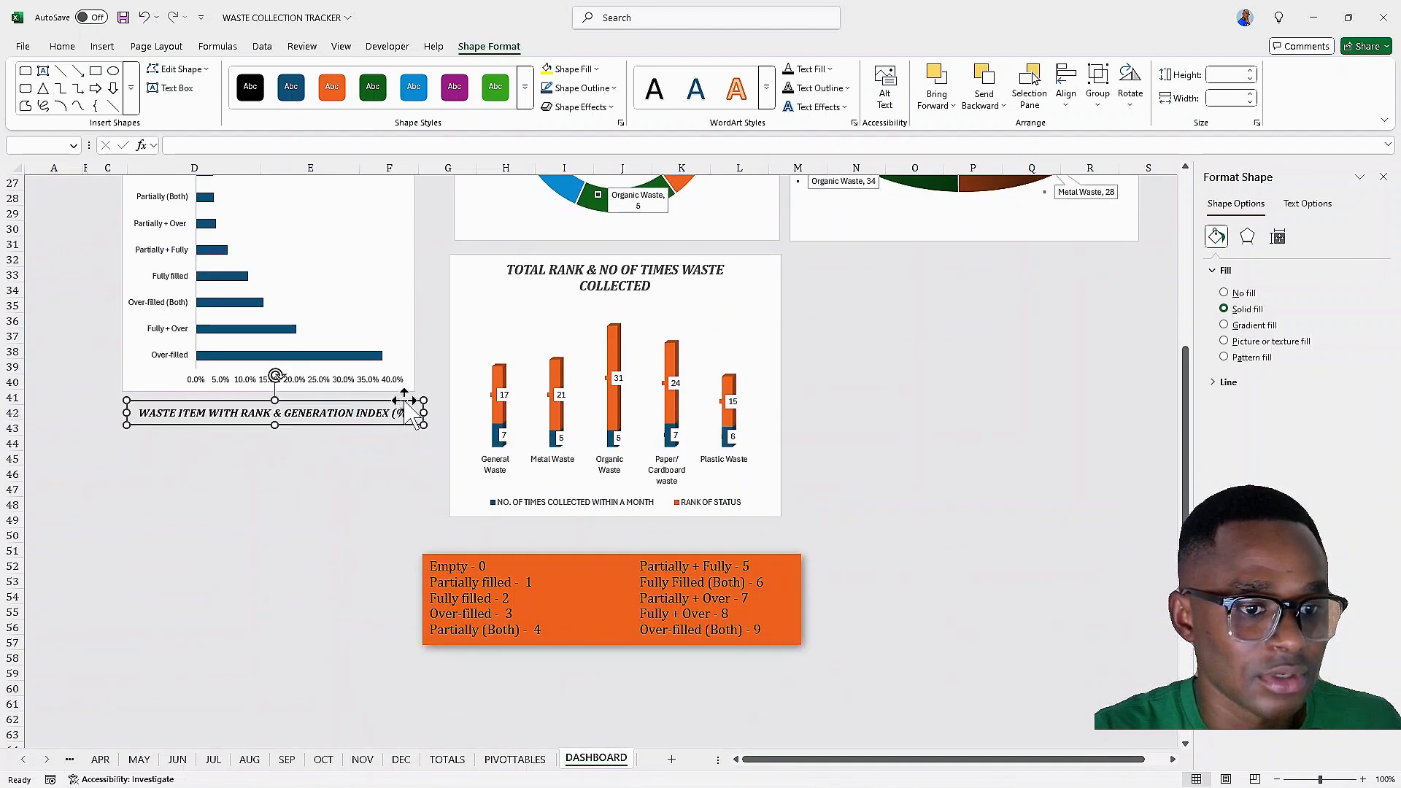
pyautogui.moveTo(406, 399); pyautogui.dragTo(742, 523)
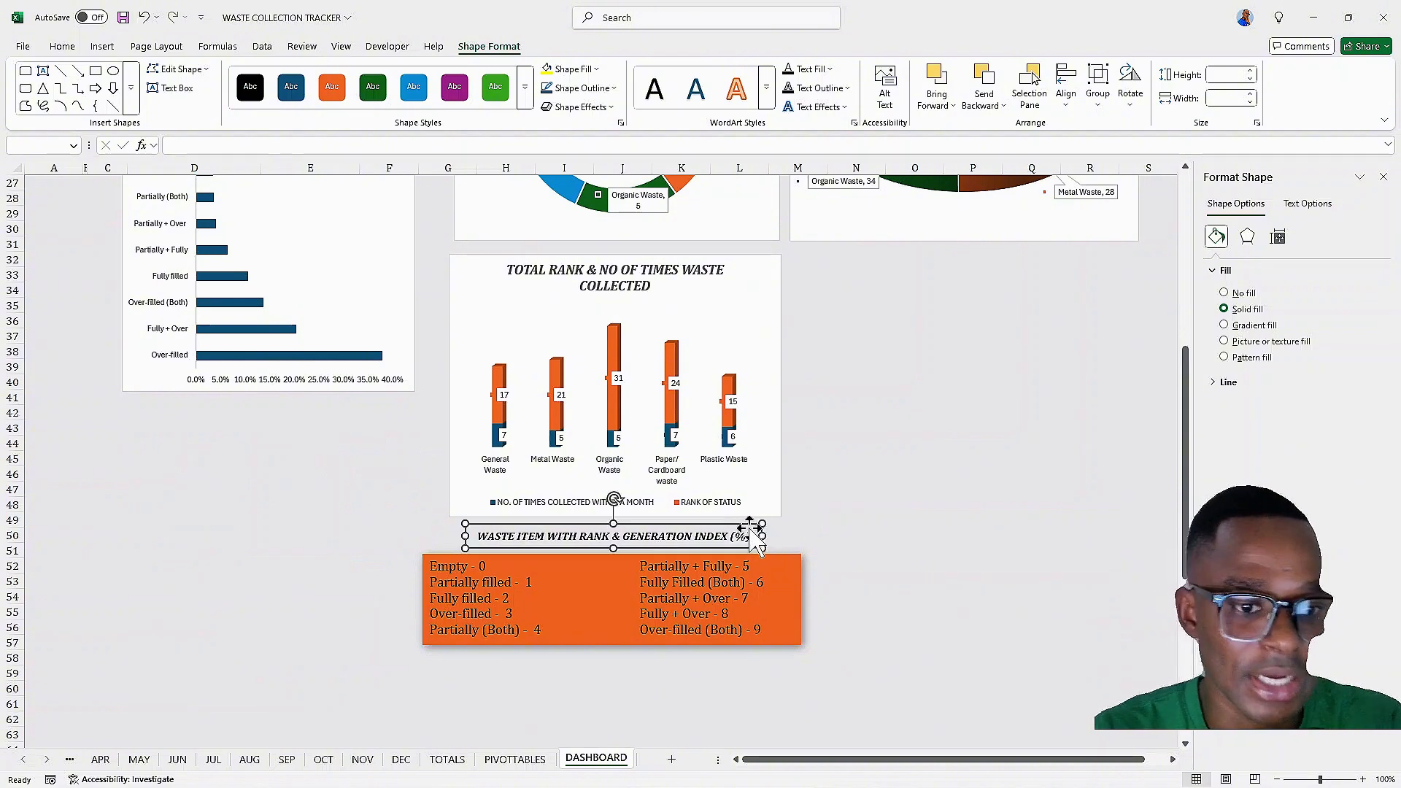
# Edit the copied label's text to read WASTE STATUS & ITS RANK
pyautogui.click(753, 537)
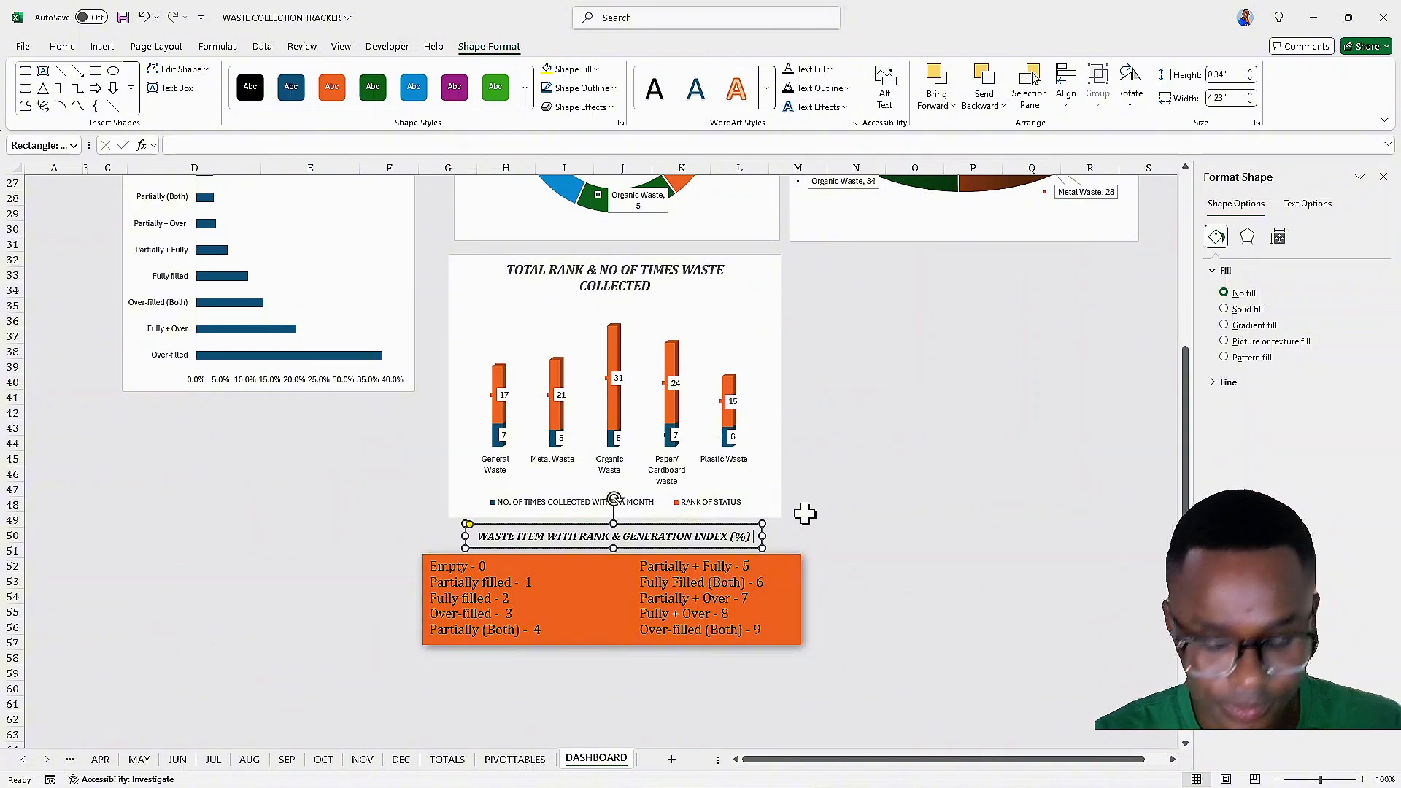
pyautogui.press('BackSpace')
pyautogui.press('BackSpace')
pyautogui.press('BackSpace')
pyautogui.press('BackSpace')
pyautogui.press('BackSpace')
pyautogui.press('BackSpace')
pyautogui.press('BackSpace')
pyautogui.press('BackSpace')
pyautogui.press('BackSpace')
pyautogui.press('BackSpace')
pyautogui.press('BackSpace')
pyautogui.press('BackSpace')
pyautogui.press('BackSpace')
pyautogui.press('BackSpace')
pyautogui.press('BackSpace')
pyautogui.press('BackSpace')
pyautogui.press('BackSpace')
pyautogui.press('BackSpace')
pyautogui.press('BackSpace')
pyautogui.press('BackSpace')
pyautogui.press('BackSpace')
pyautogui.press('BackSpace')
pyautogui.press('BackSpace')
pyautogui.press('BackSpace')
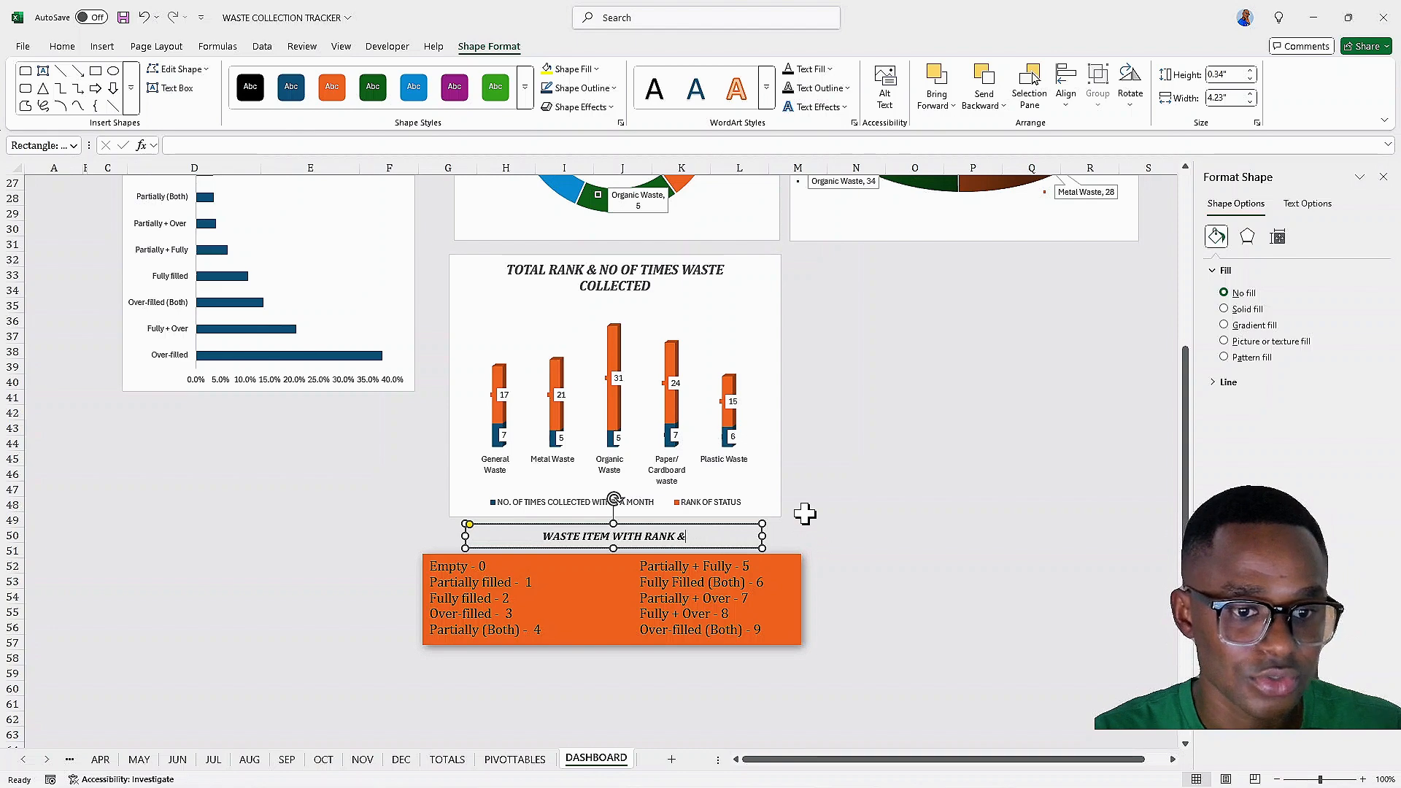
pyautogui.press('BackSpace')
pyautogui.press('BackSpace')
pyautogui.press('BackSpace')
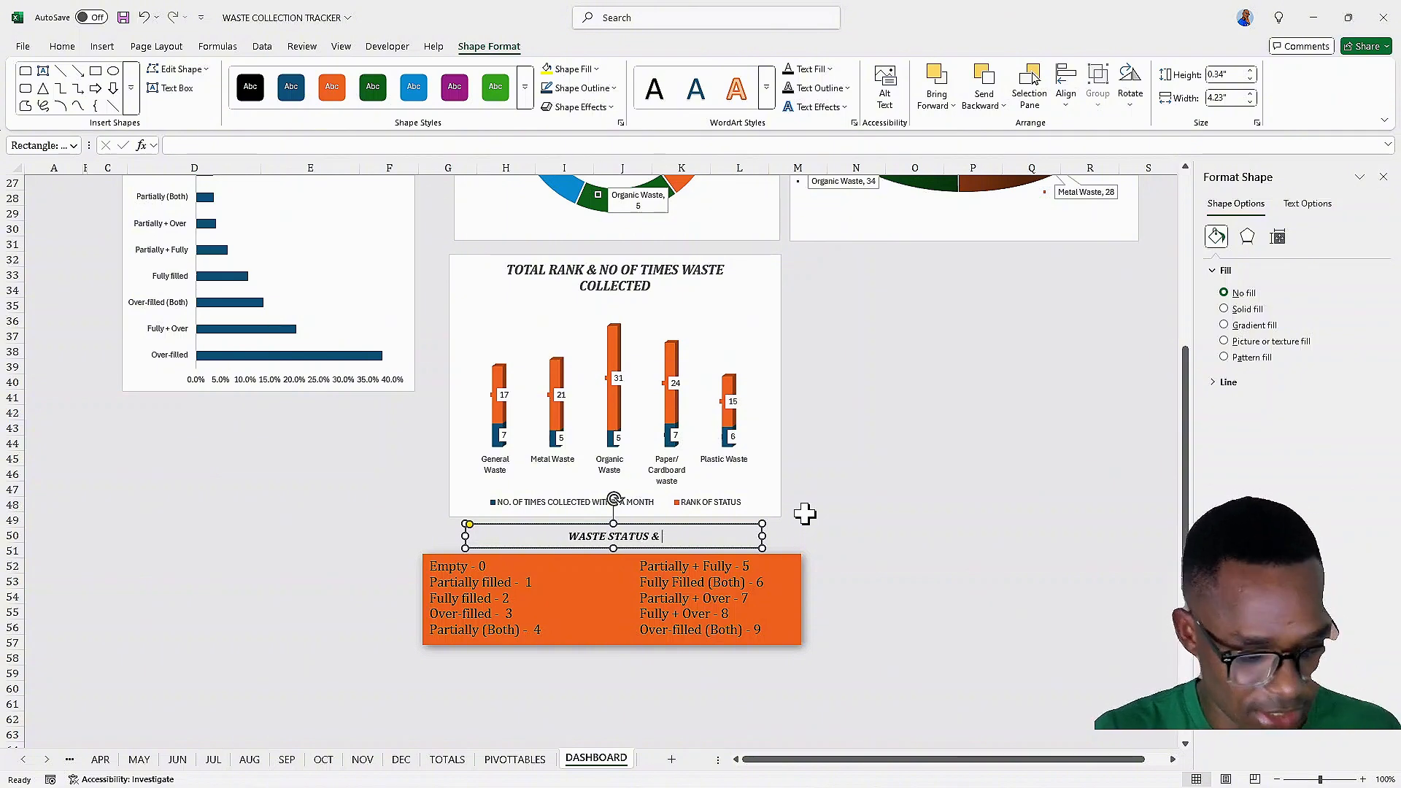
pyautogui.write('ITS RANK')
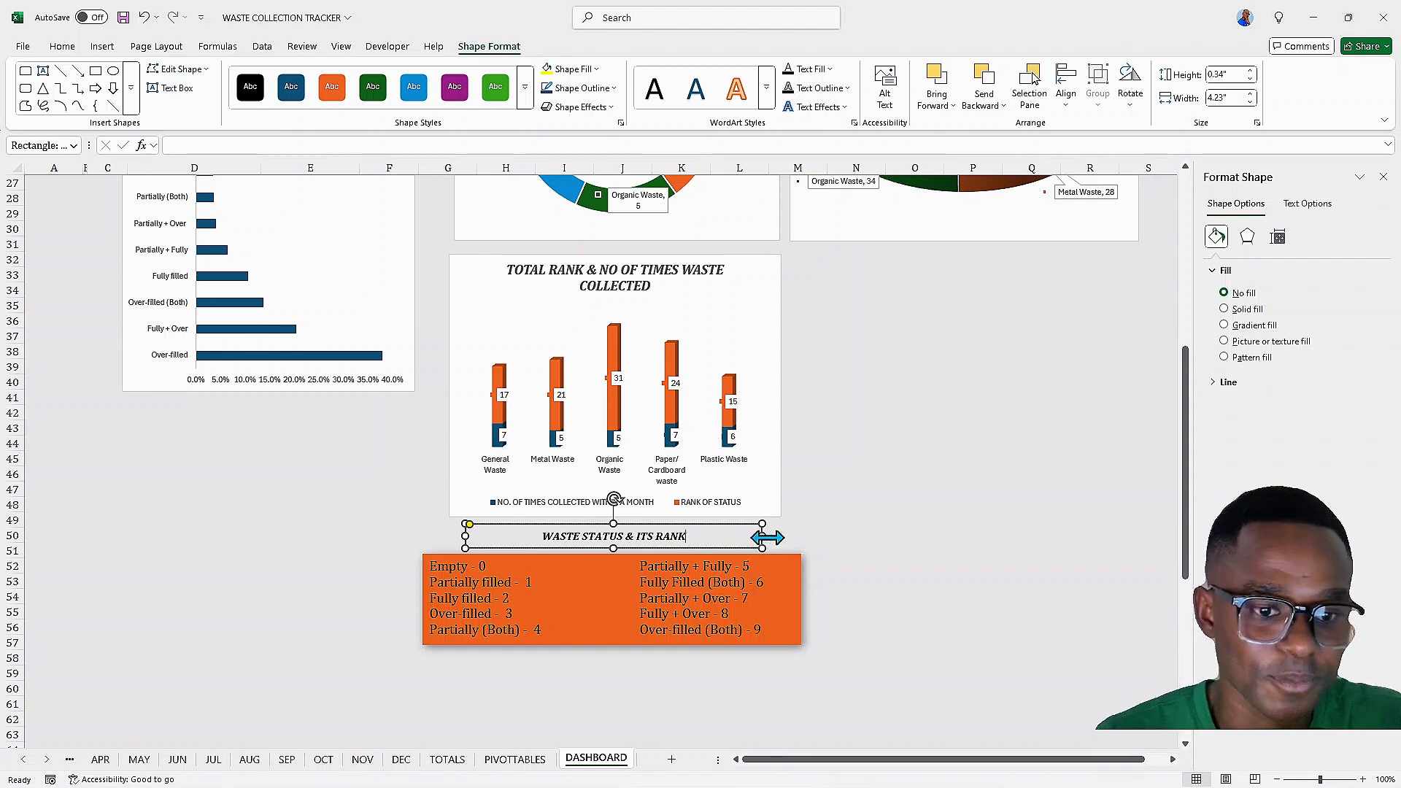
# Narrow the new label to fit its text and centre it above the status legend box
pyautogui.moveTo(760, 536); pyautogui.dragTo(708, 536)
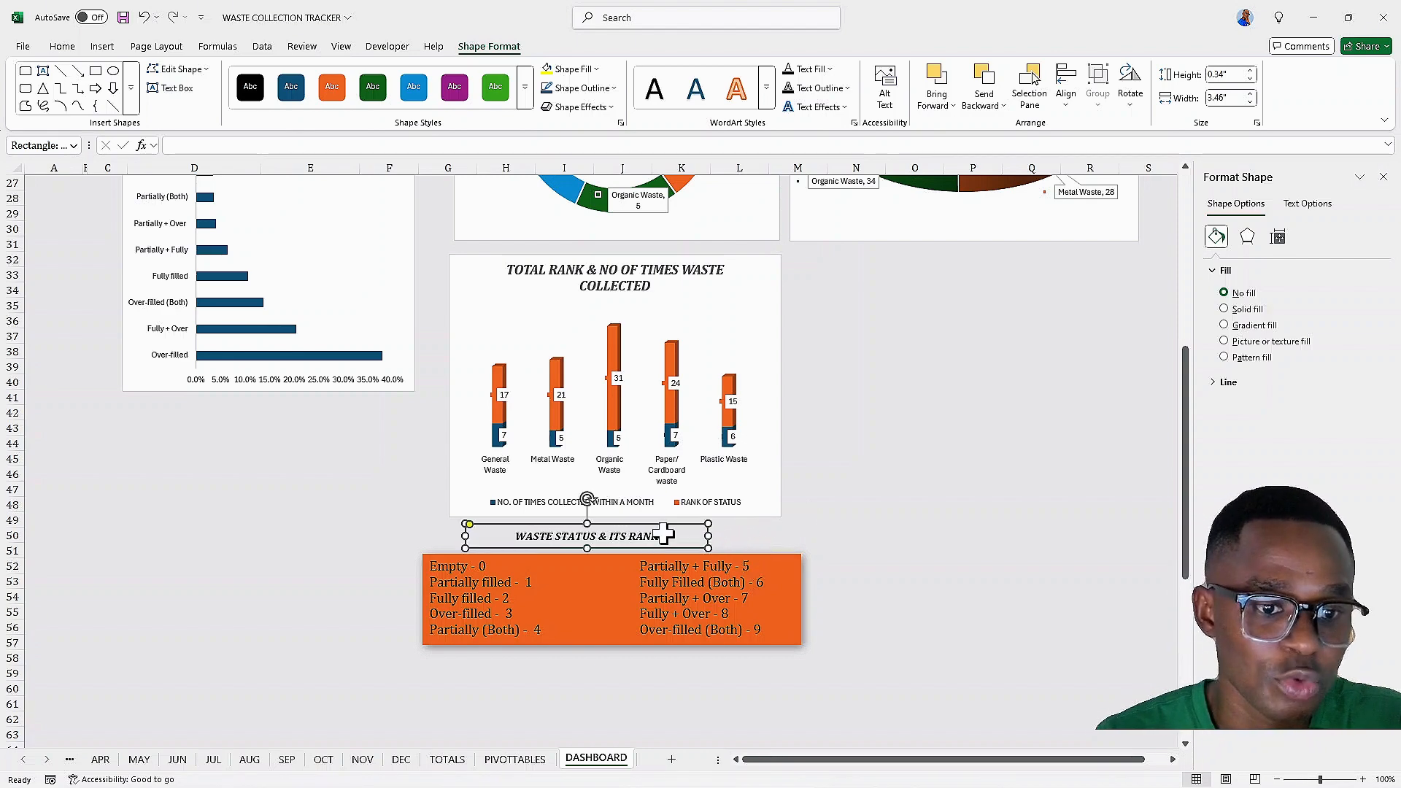
pyautogui.click(680, 538)
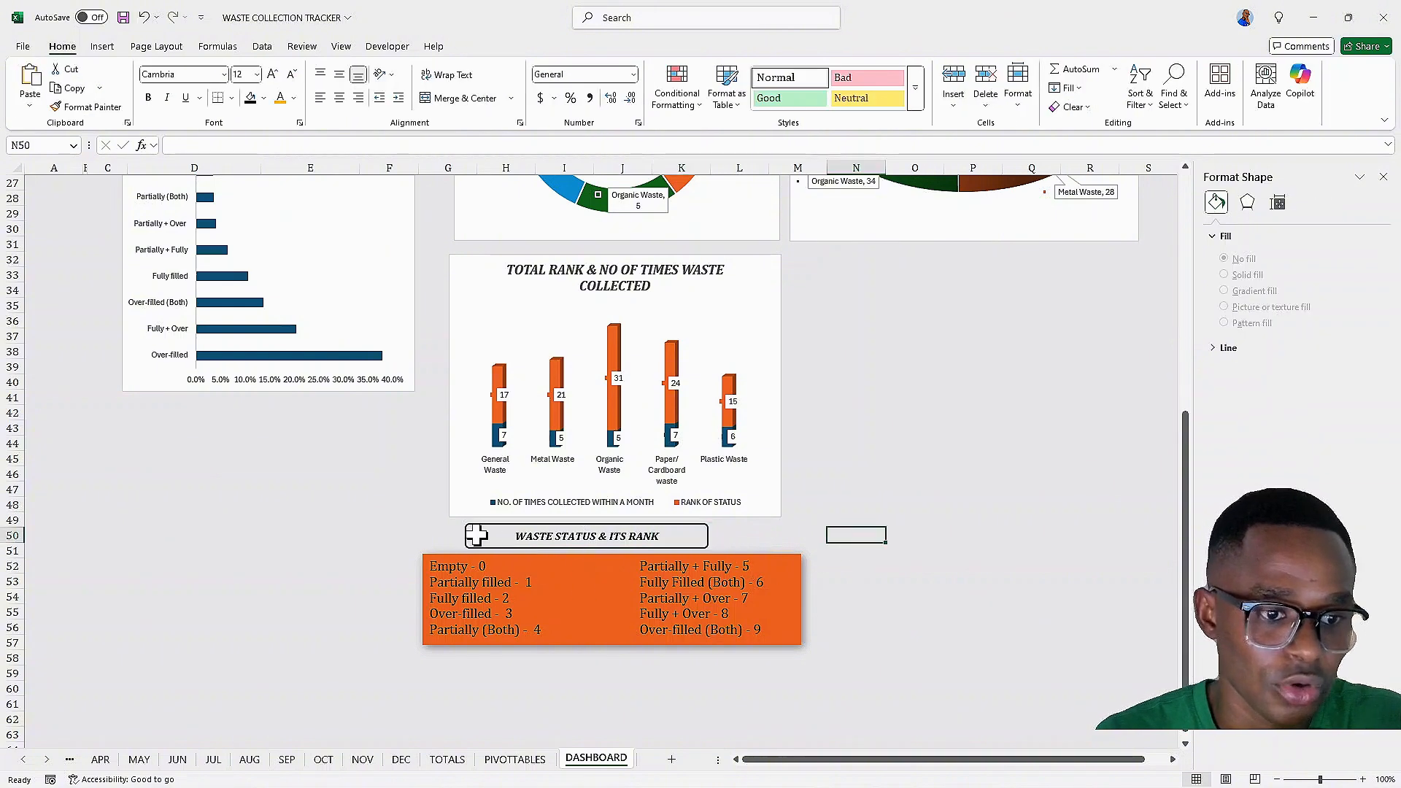
pyautogui.click(464, 525)
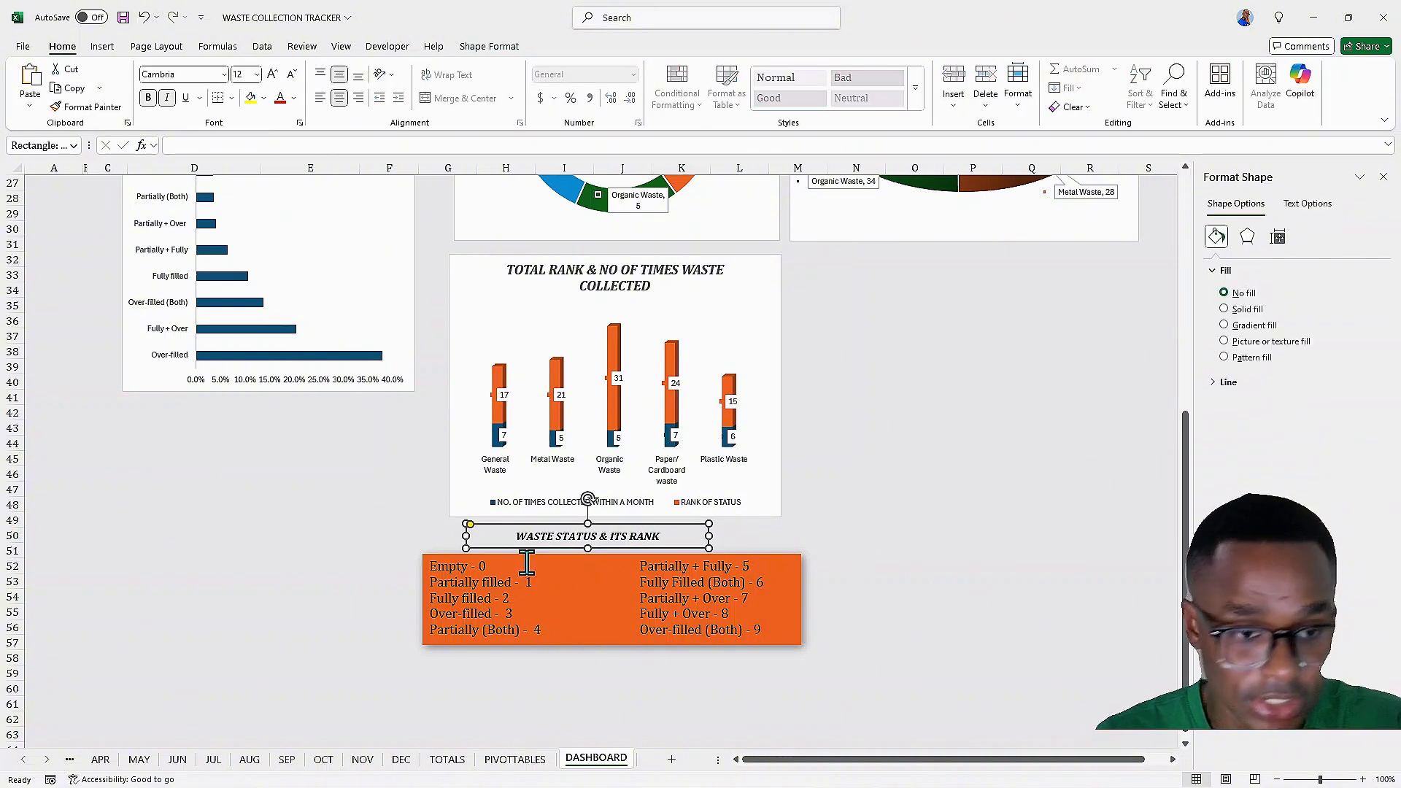
pyautogui.moveTo(544, 530); pyautogui.dragTo(582, 524)
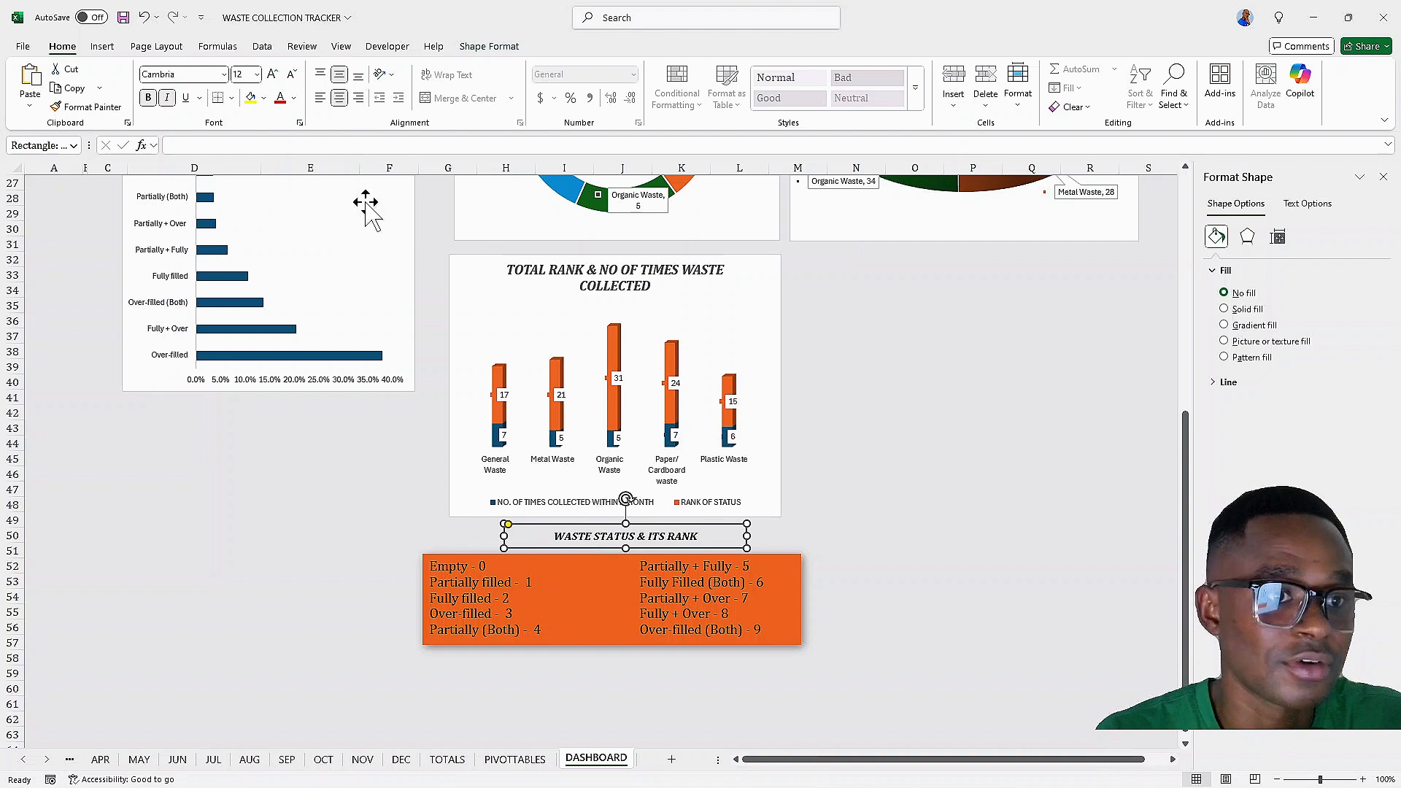
# Remove the outline from the WASTE STATUS & ITS RANK label
pyautogui.click(511, 46)
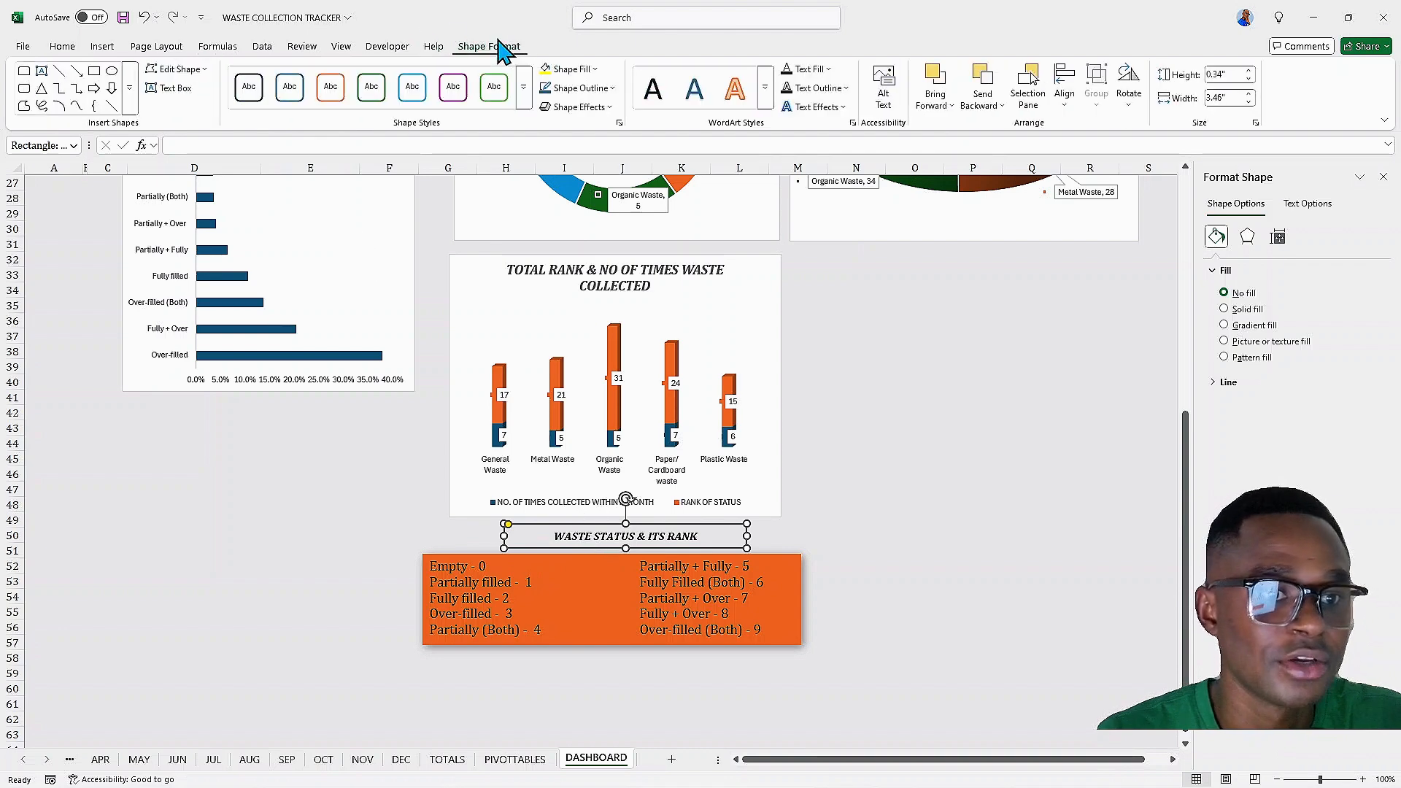
pyautogui.click(611, 89)
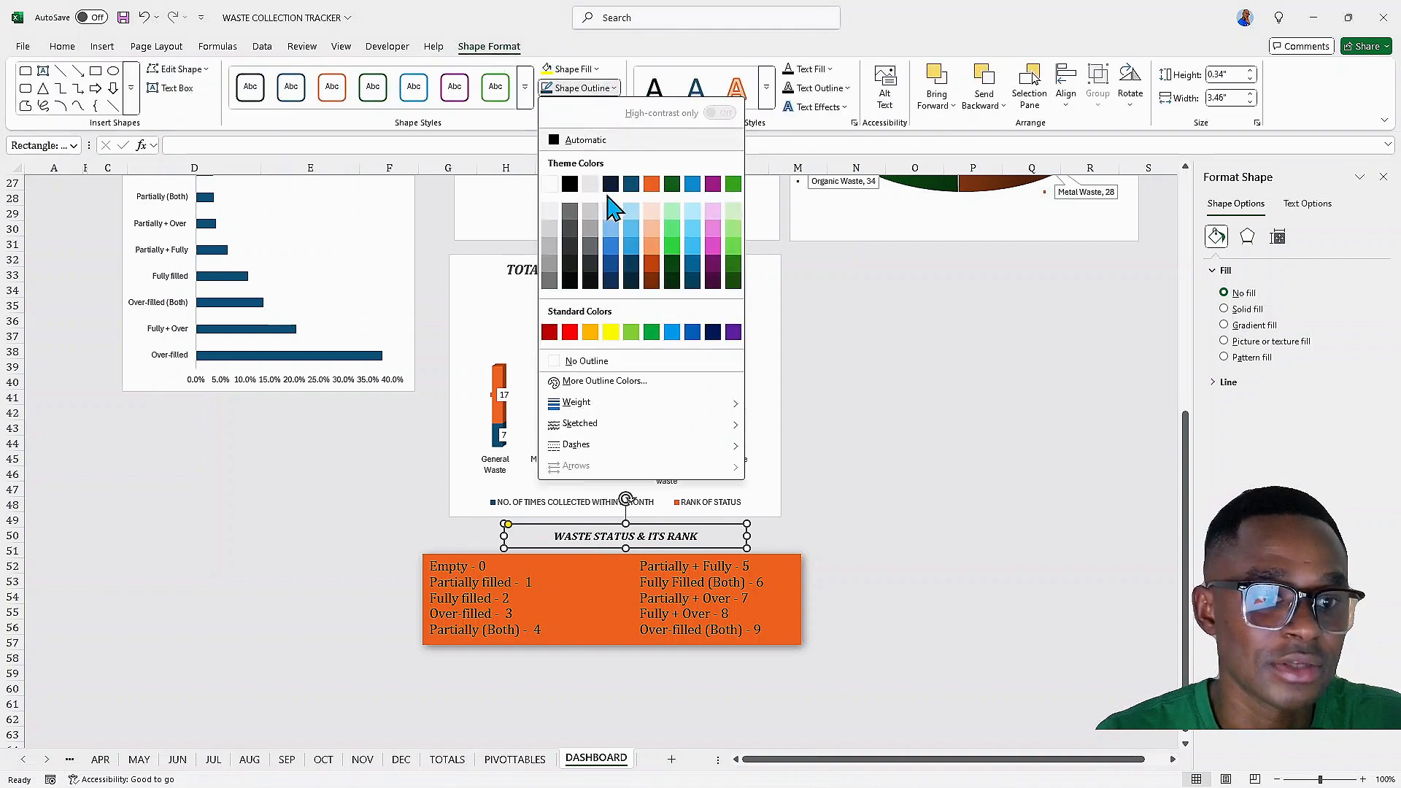
pyautogui.click(569, 361)
pyautogui.click(390, 567)
# Select the waste item label and the four KPI header labels together and remove their outlines
pyautogui.scroll(9, 322, 540)
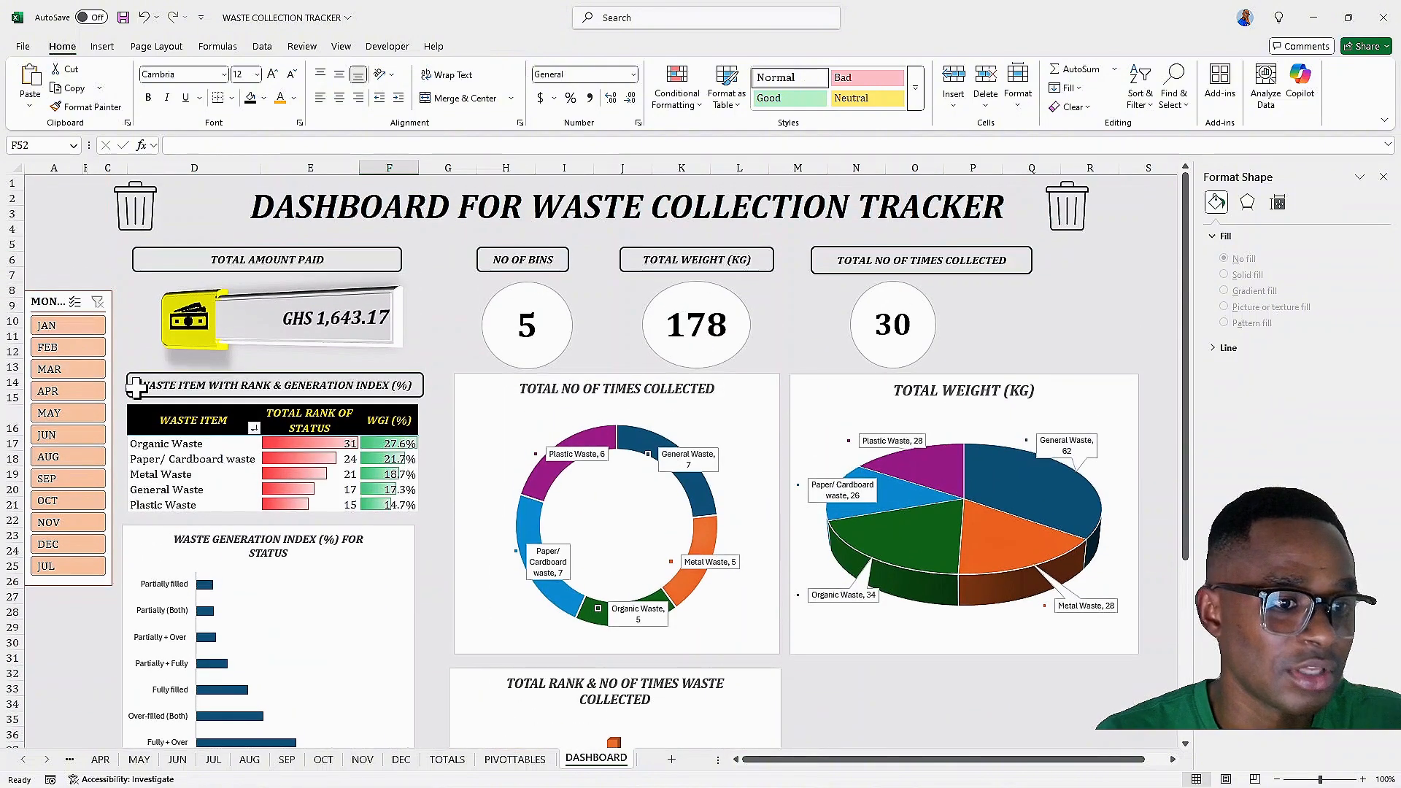
pyautogui.click(134, 382)
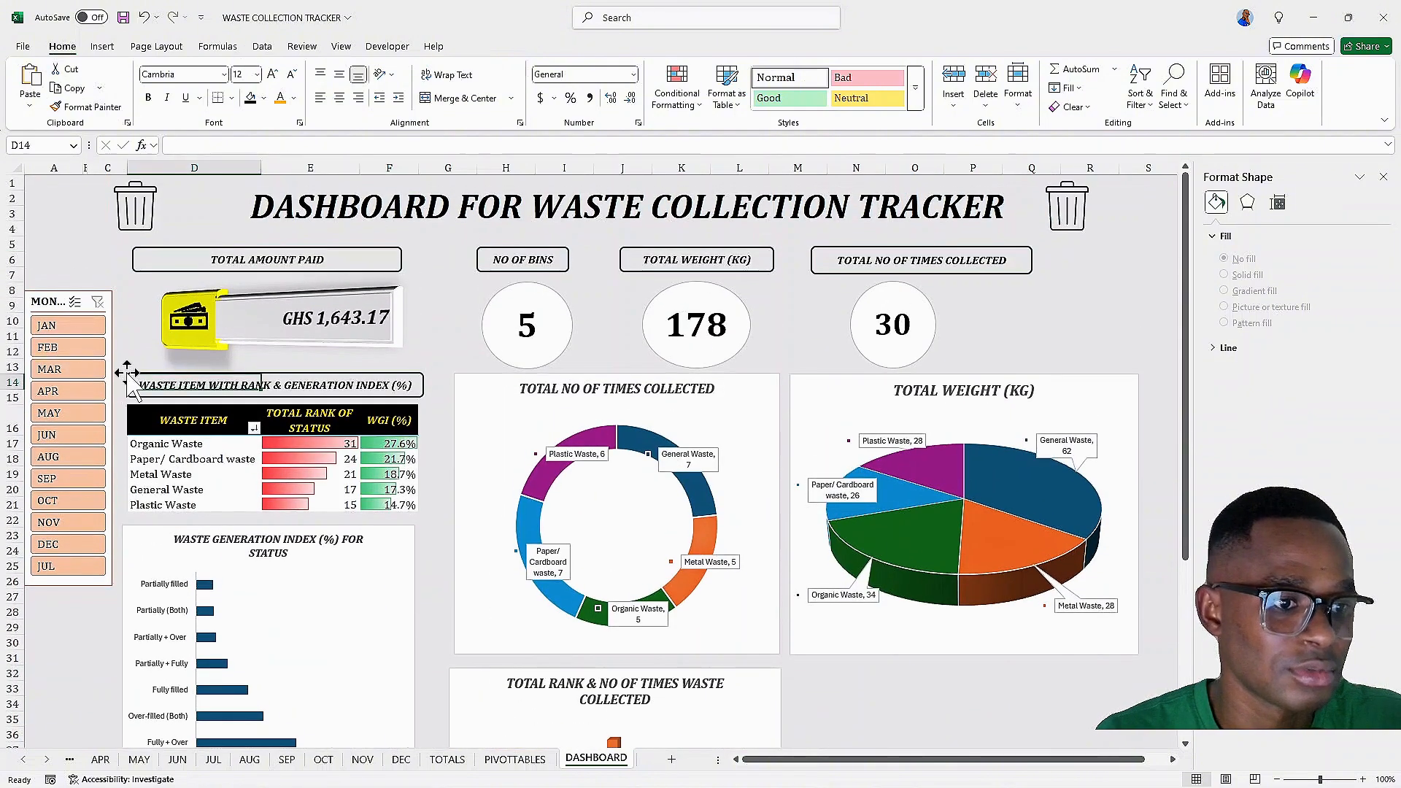
pyautogui.click(146, 377)
pyautogui.click(503, 48)
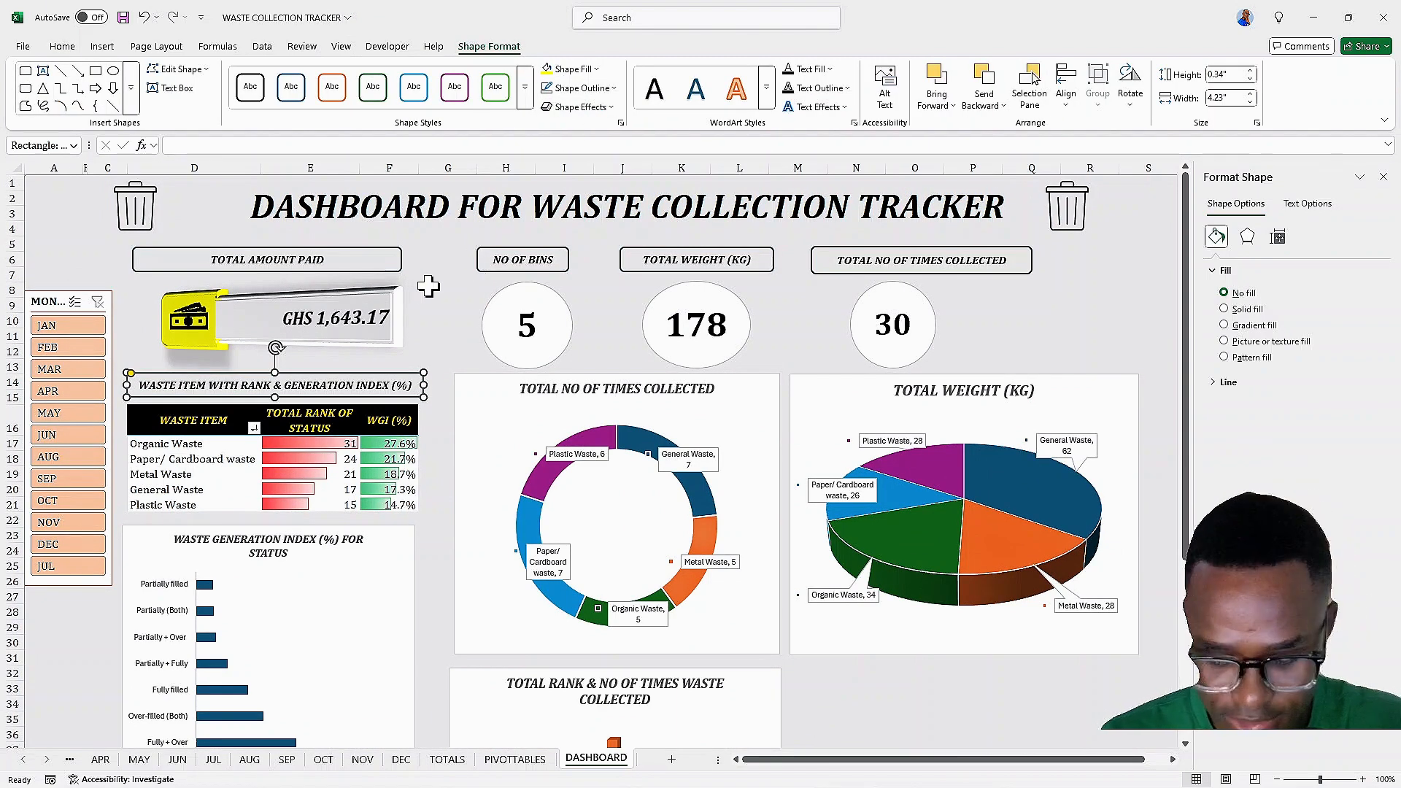
pyautogui.keyDown('ctrl'); pyautogui.click(398, 254); pyautogui.keyUp('ctrl')
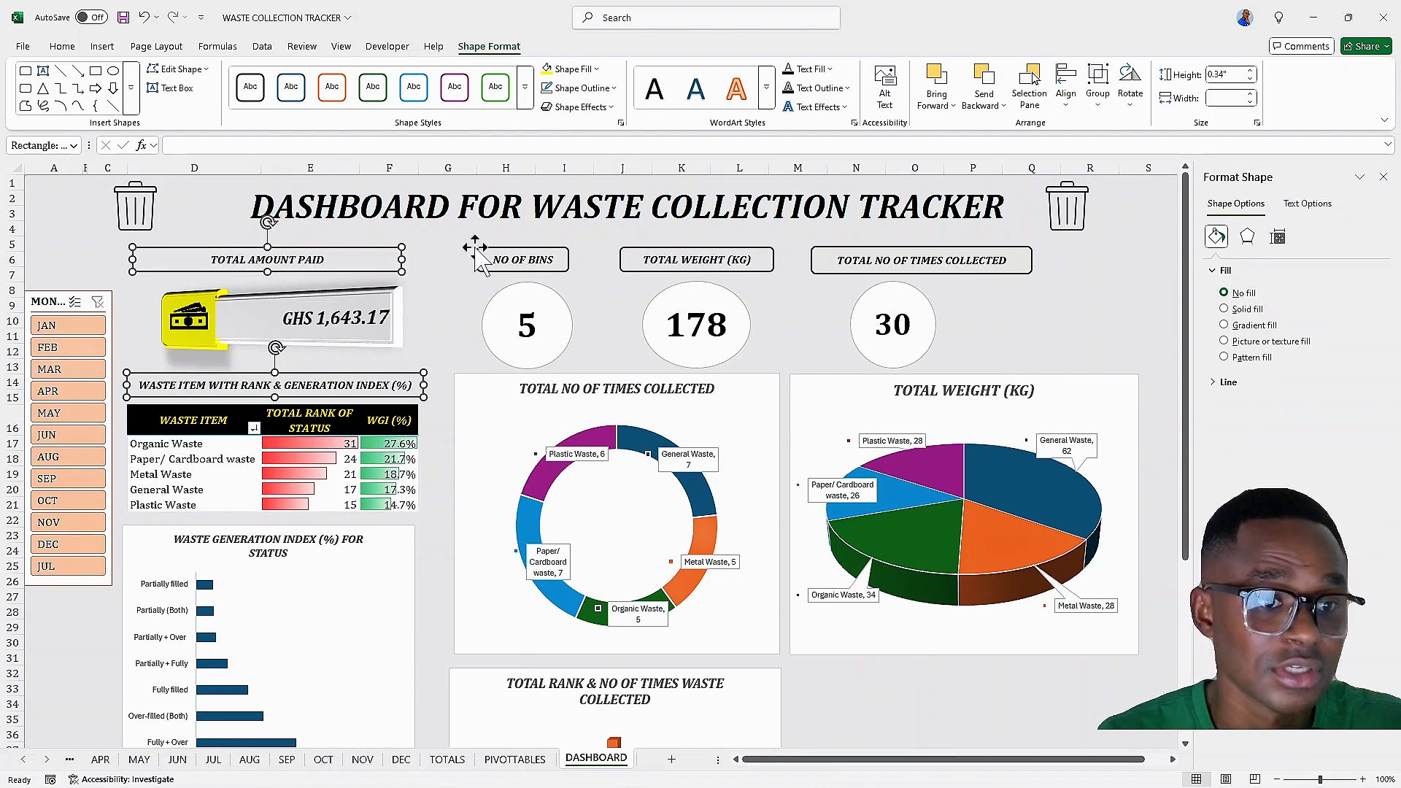
pyautogui.keyDown('ctrl'); pyautogui.click(478, 259); pyautogui.keyUp('ctrl')
pyautogui.keyDown('ctrl'); pyautogui.click(622, 256); pyautogui.keyUp('ctrl')
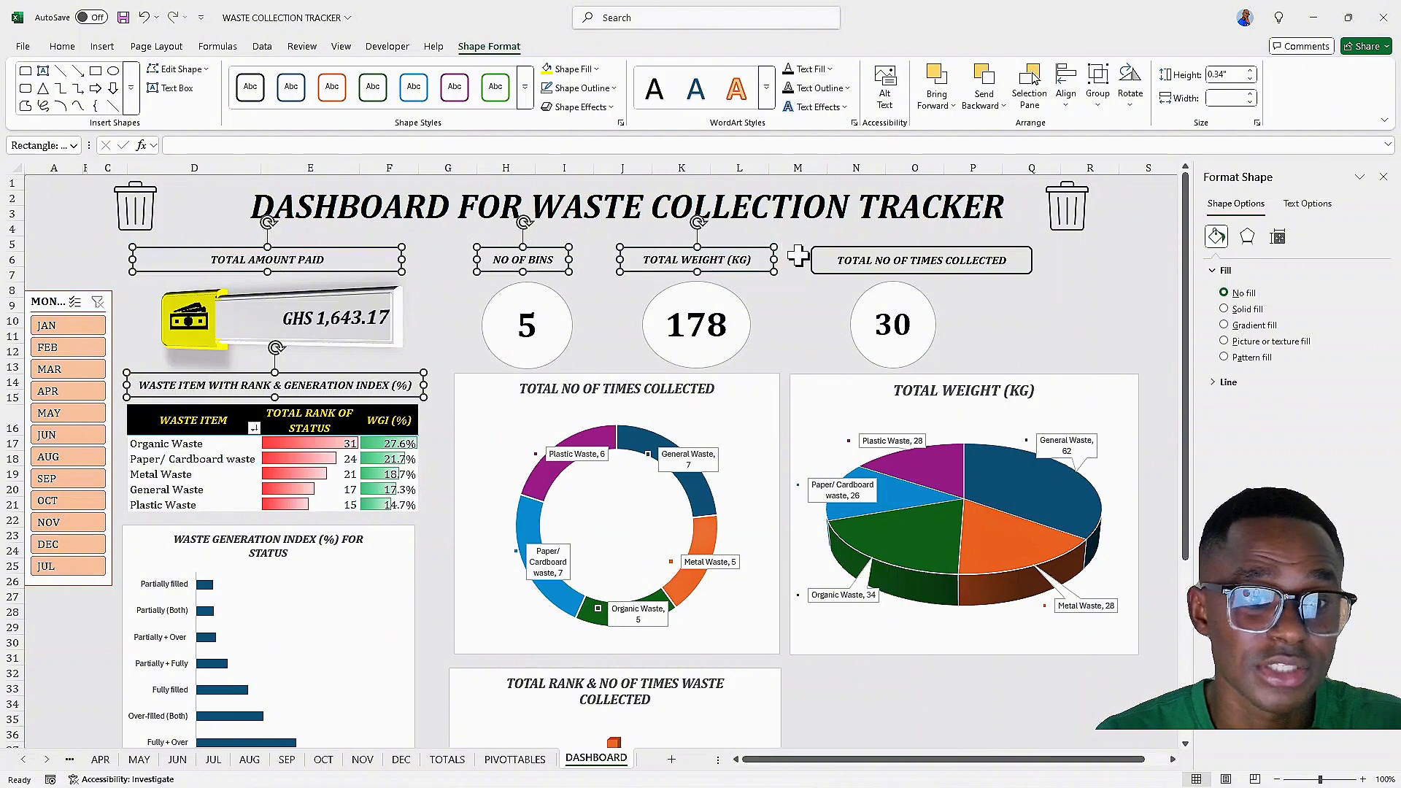
pyautogui.keyDown('ctrl'); pyautogui.click(810, 256); pyautogui.keyUp('ctrl')
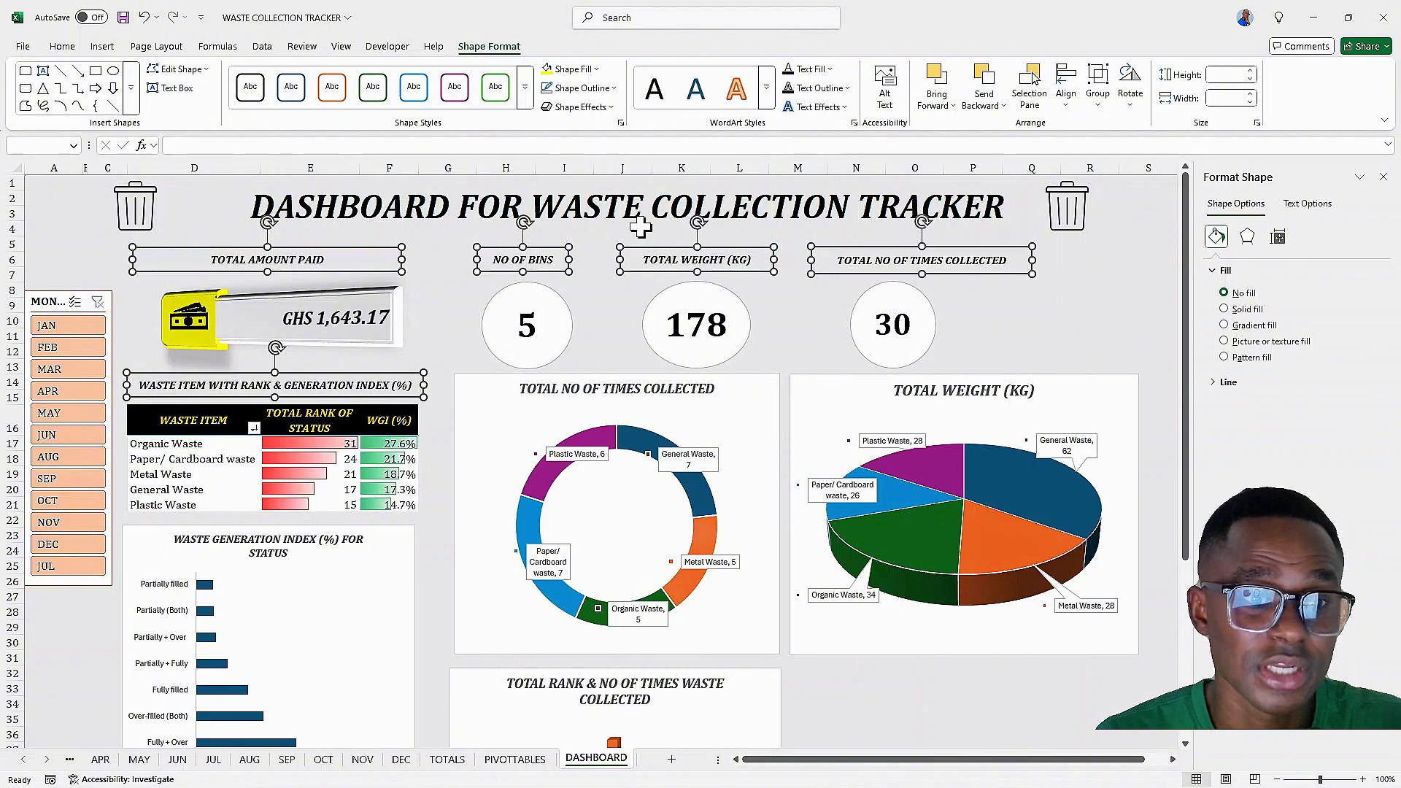
pyautogui.click(603, 91)
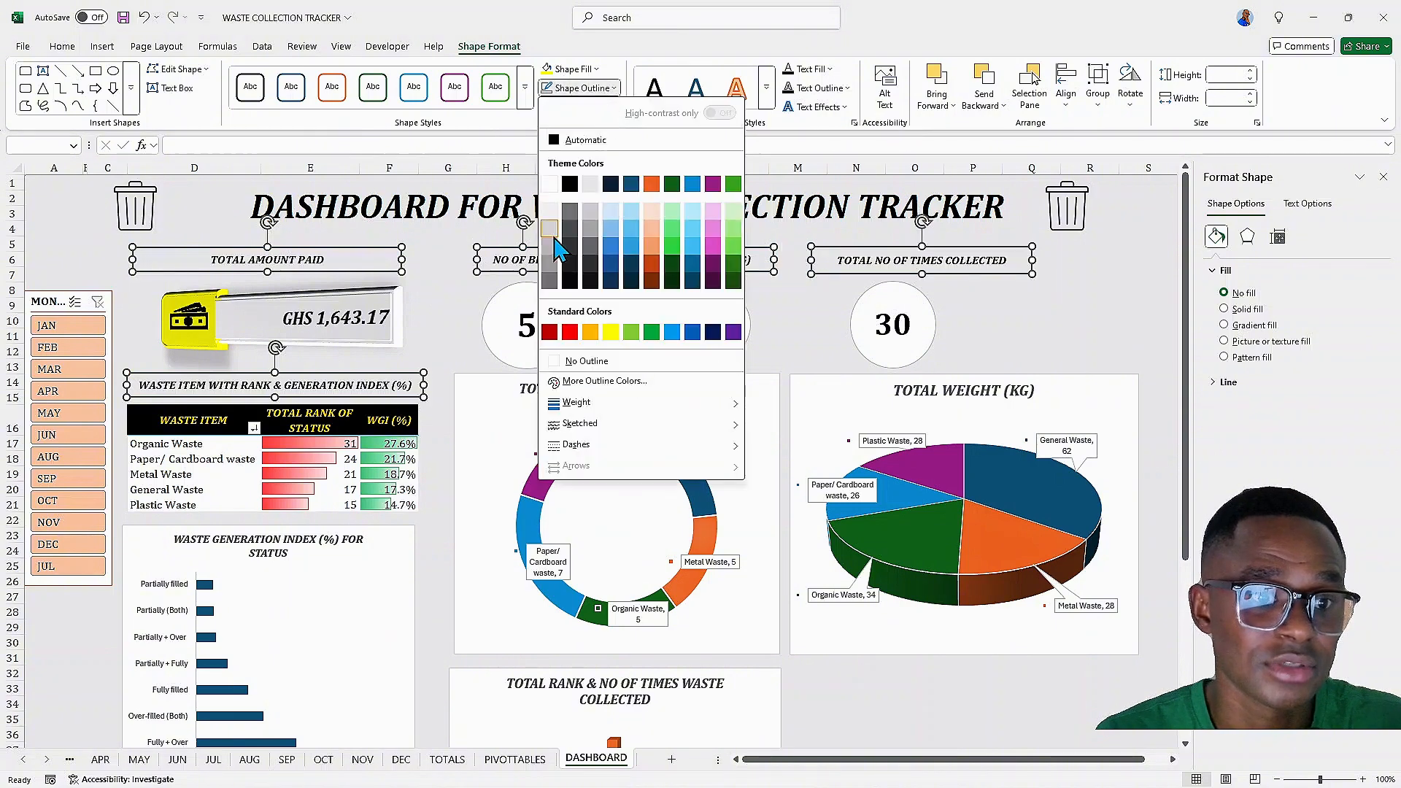
pyautogui.click(555, 363)
pyautogui.click(1040, 304)
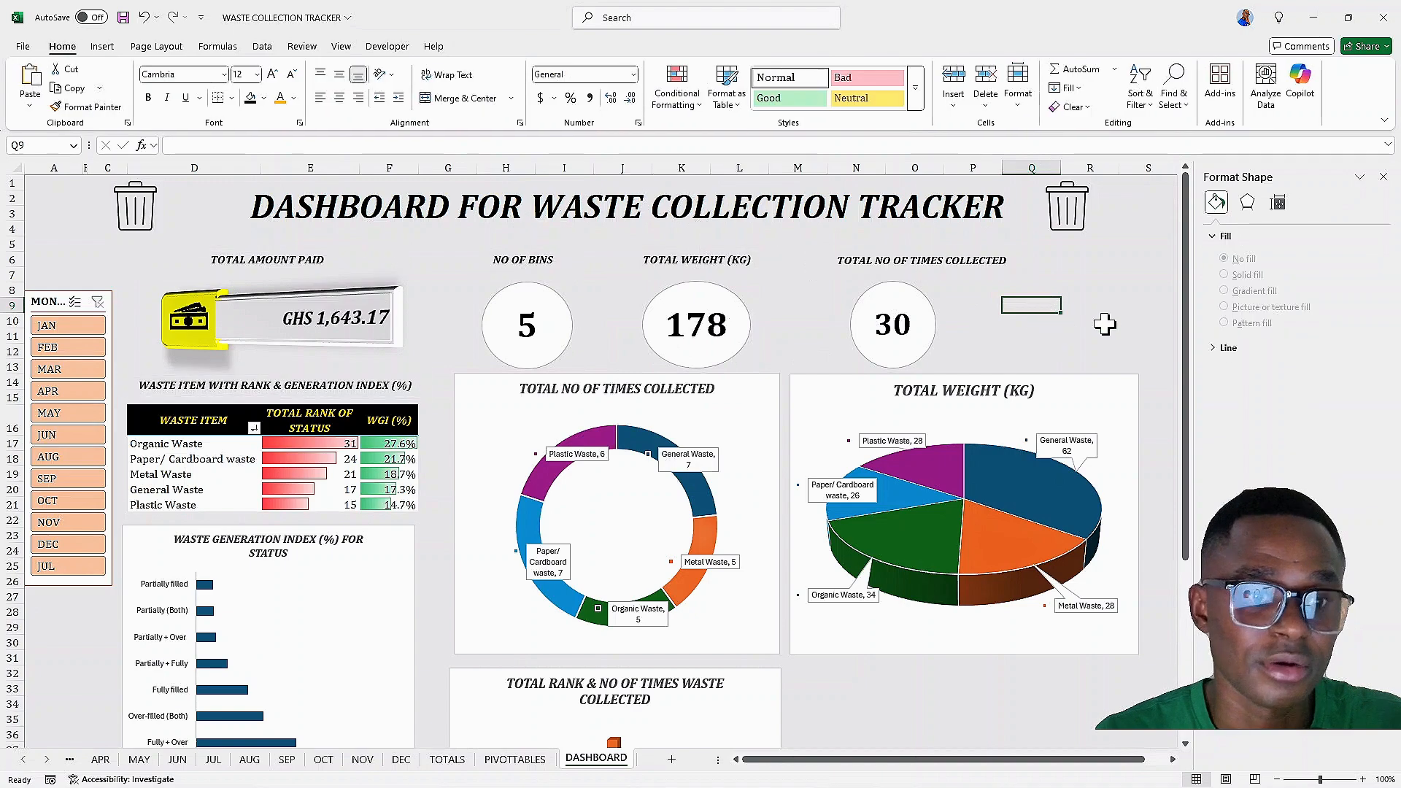
# Scroll through the dashboard to review the header labels without outlines
pyautogui.scroll(-8, 1105, 324)
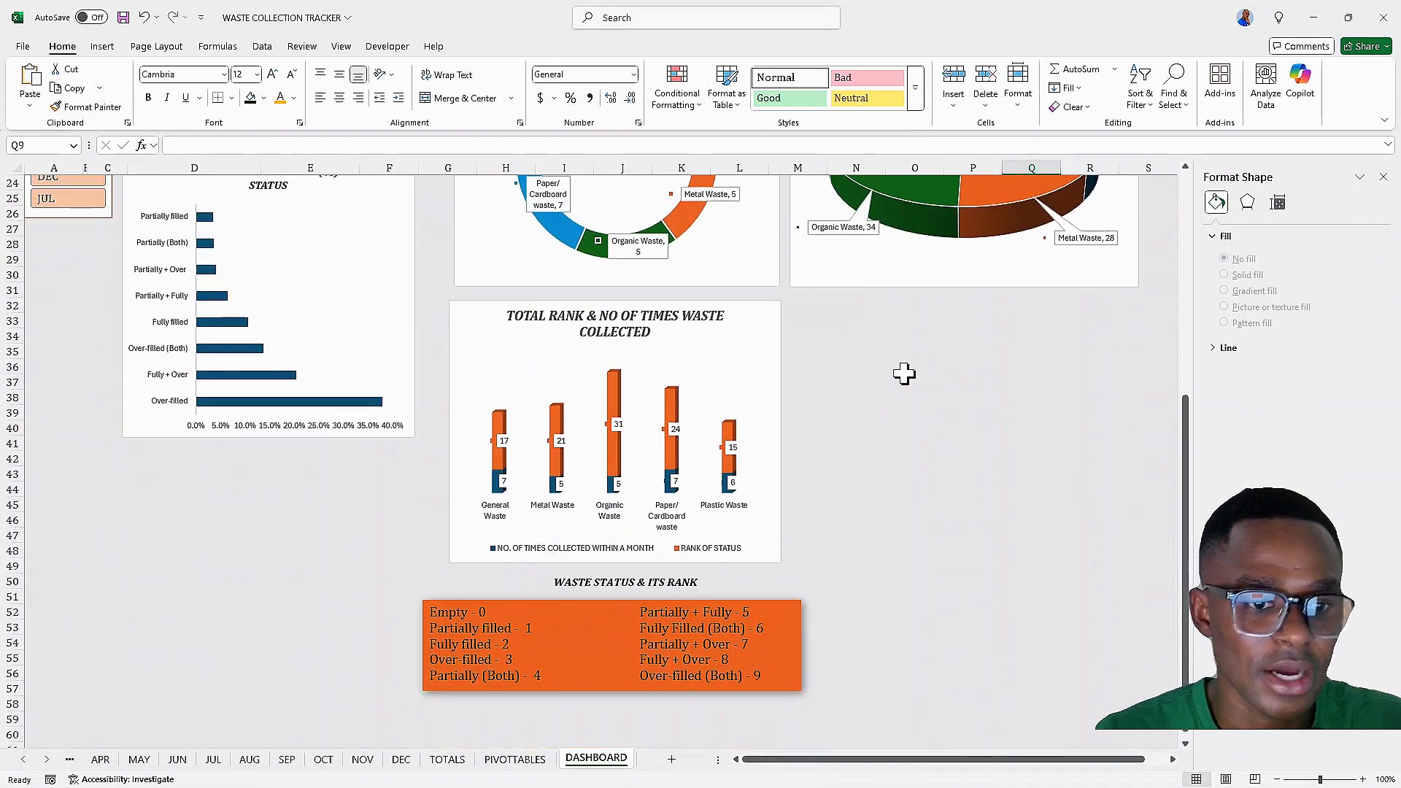
pyautogui.scroll(8, 903, 373)
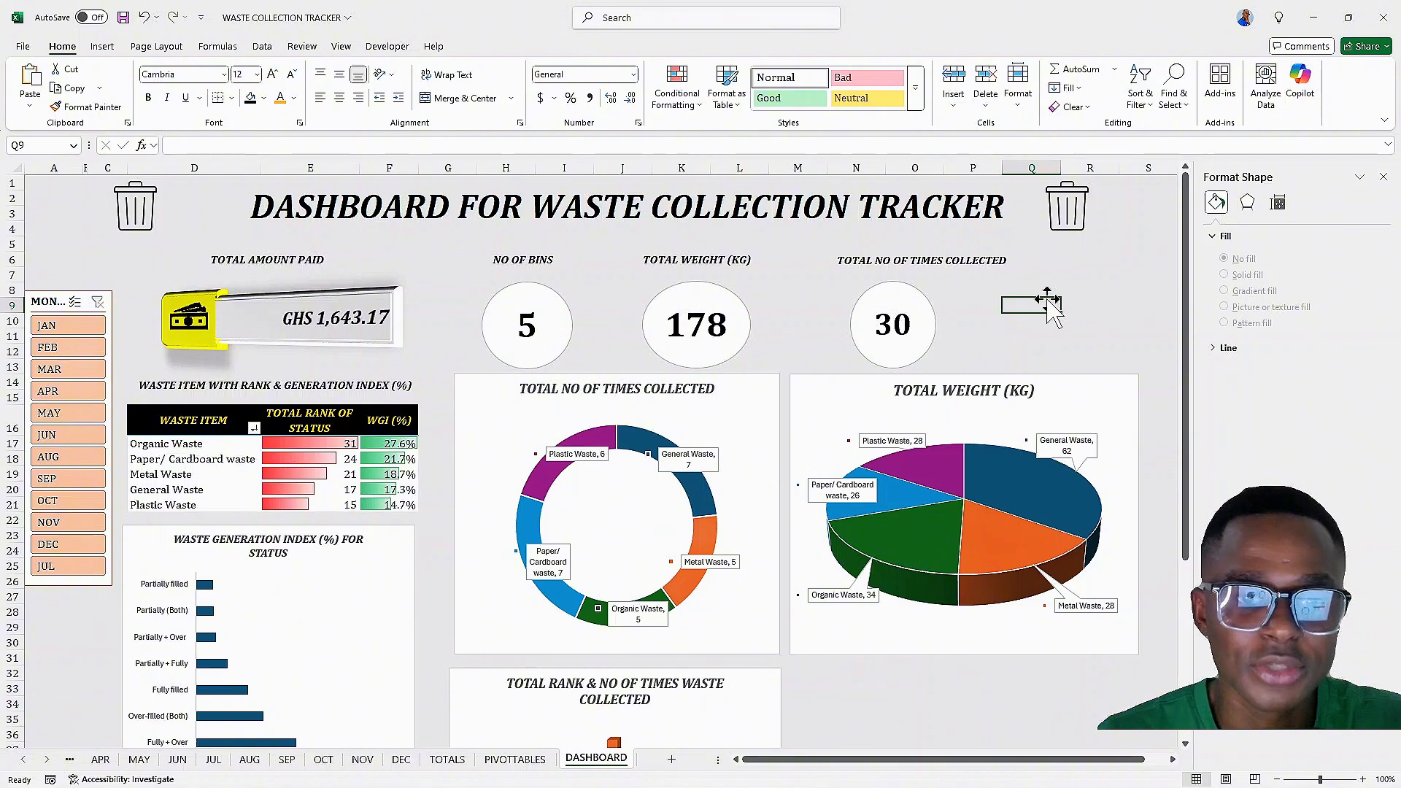
pyautogui.scroll(-3, 1036, 323)
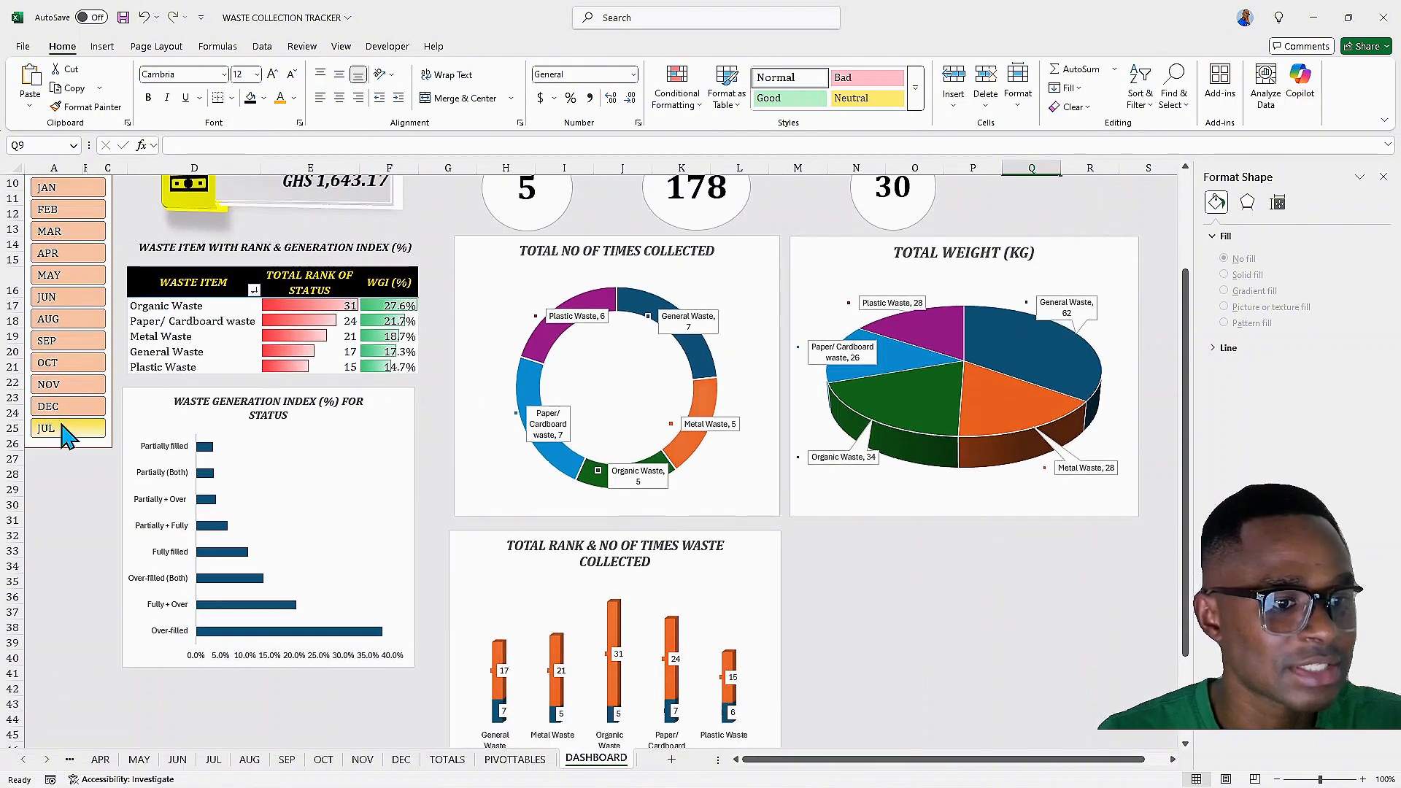
pyautogui.scroll(3, 73, 343)
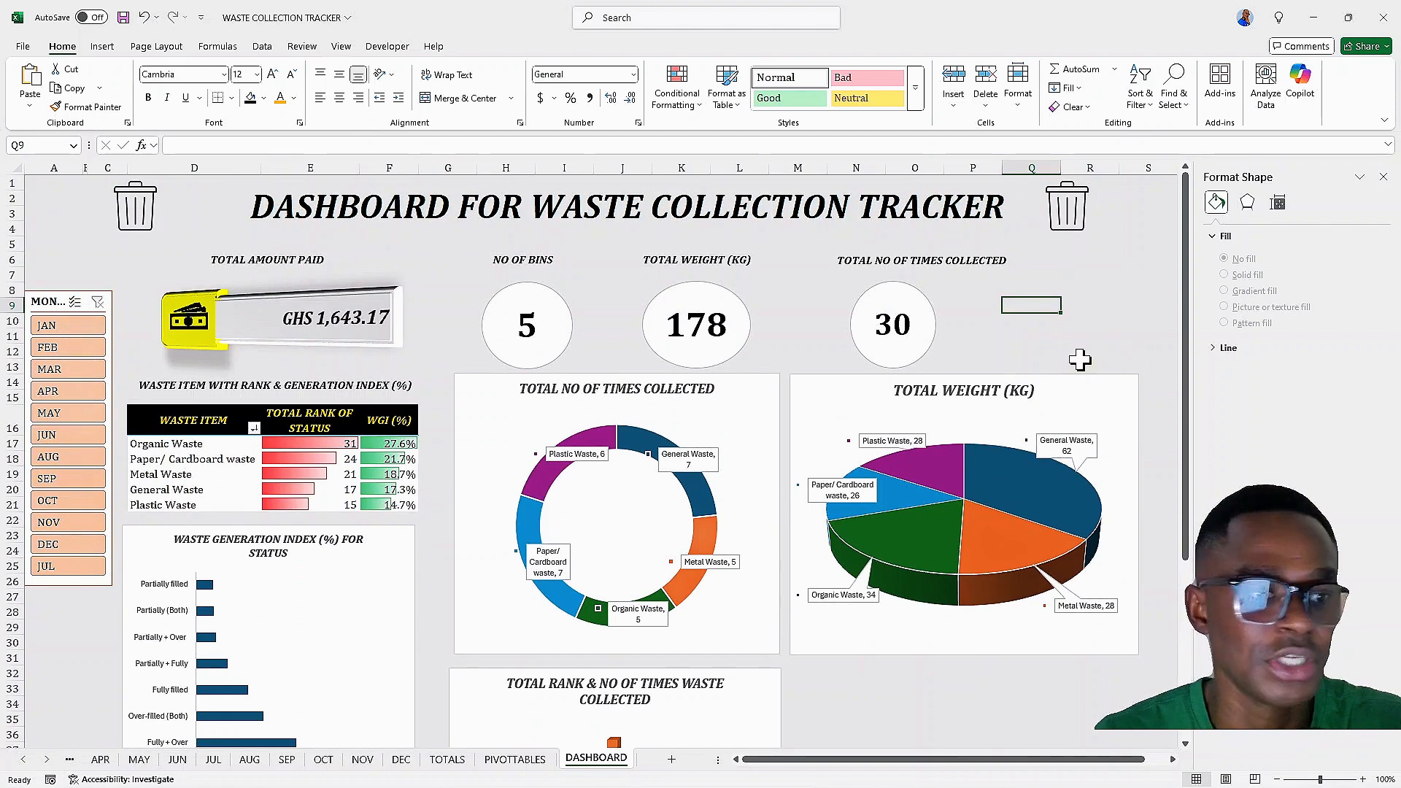
pyautogui.scroll(-2, 773, 366)
pyautogui.scroll(2, 345, 350)
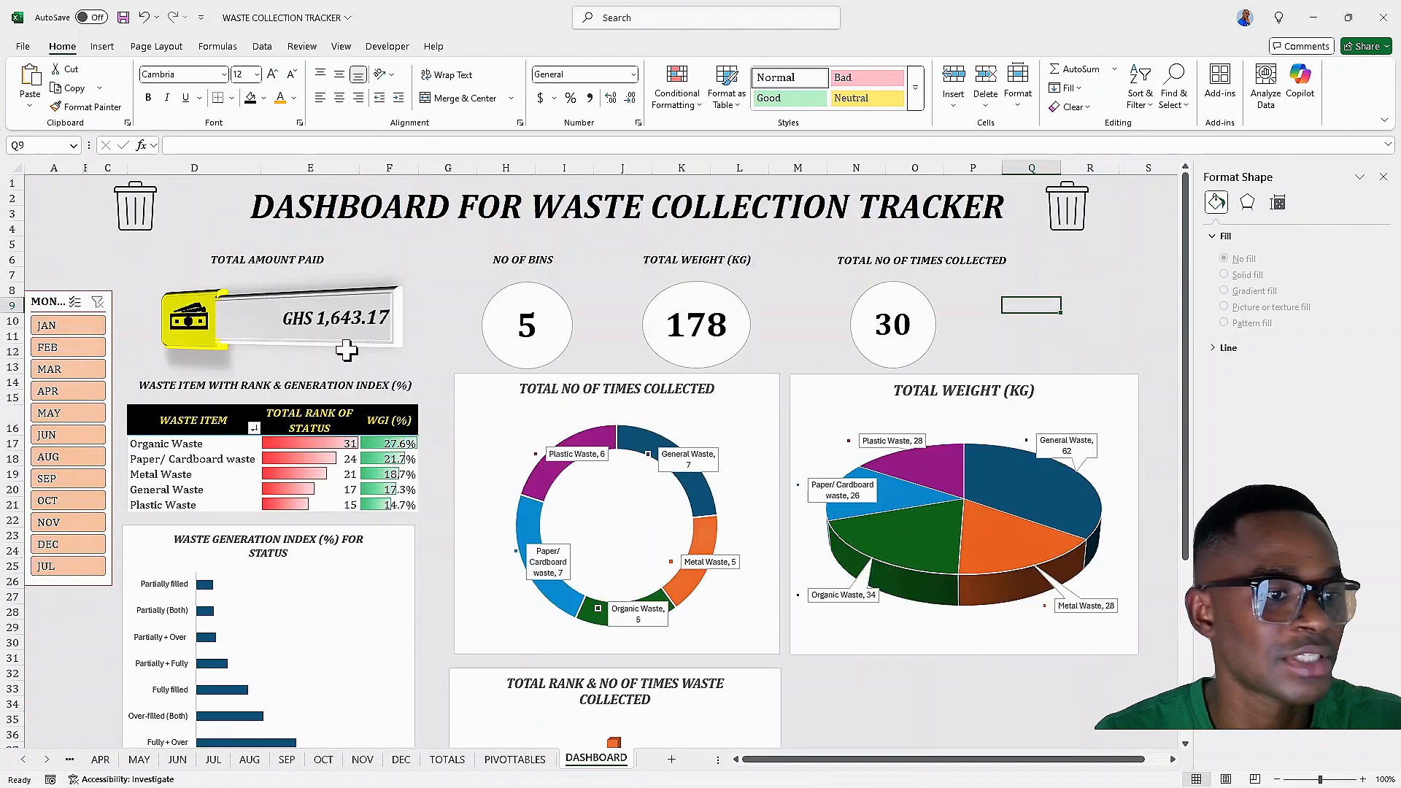
# Widen the month slicer slightly so its MONTH header shows in full
pyautogui.click(57, 297)
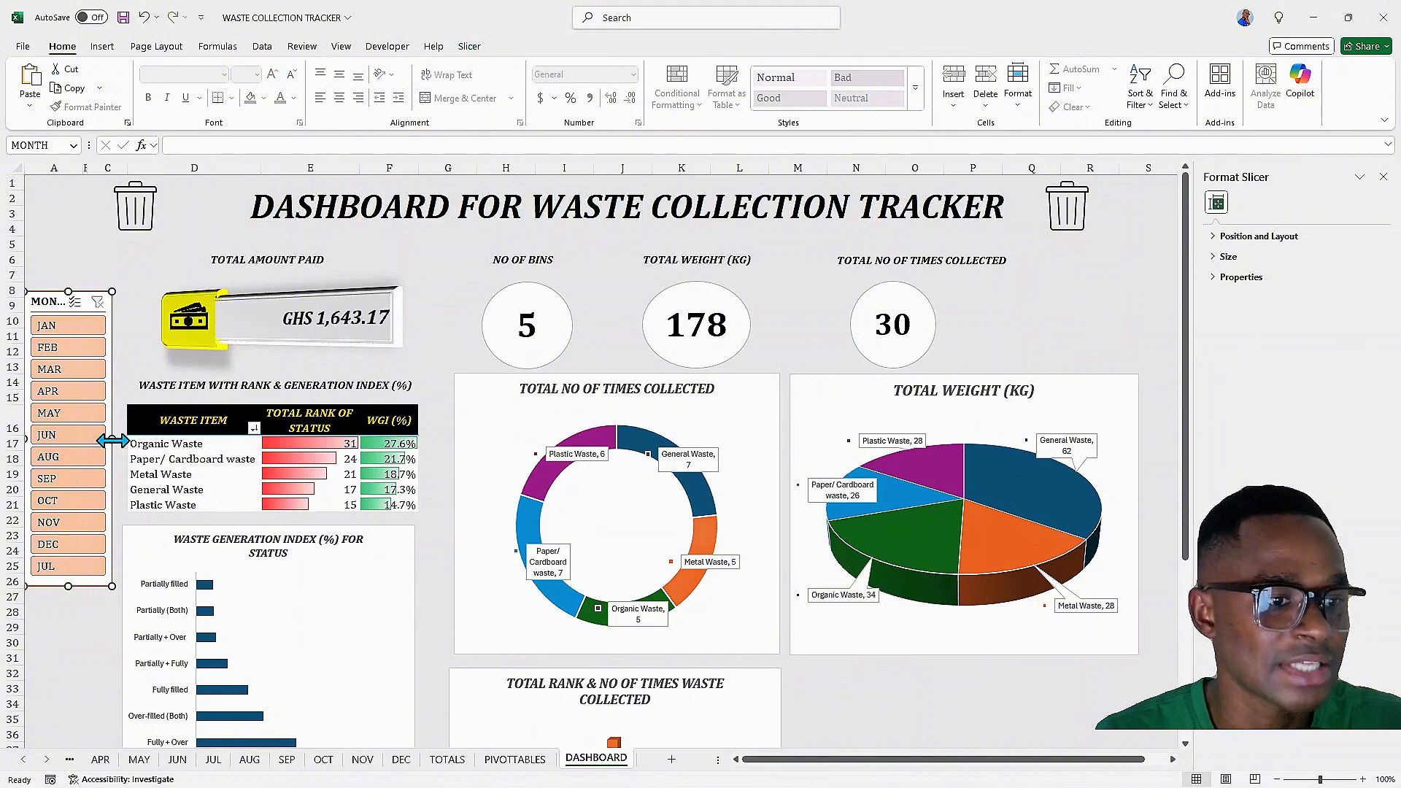
pyautogui.moveTo(112, 440); pyautogui.dragTo(128, 441)
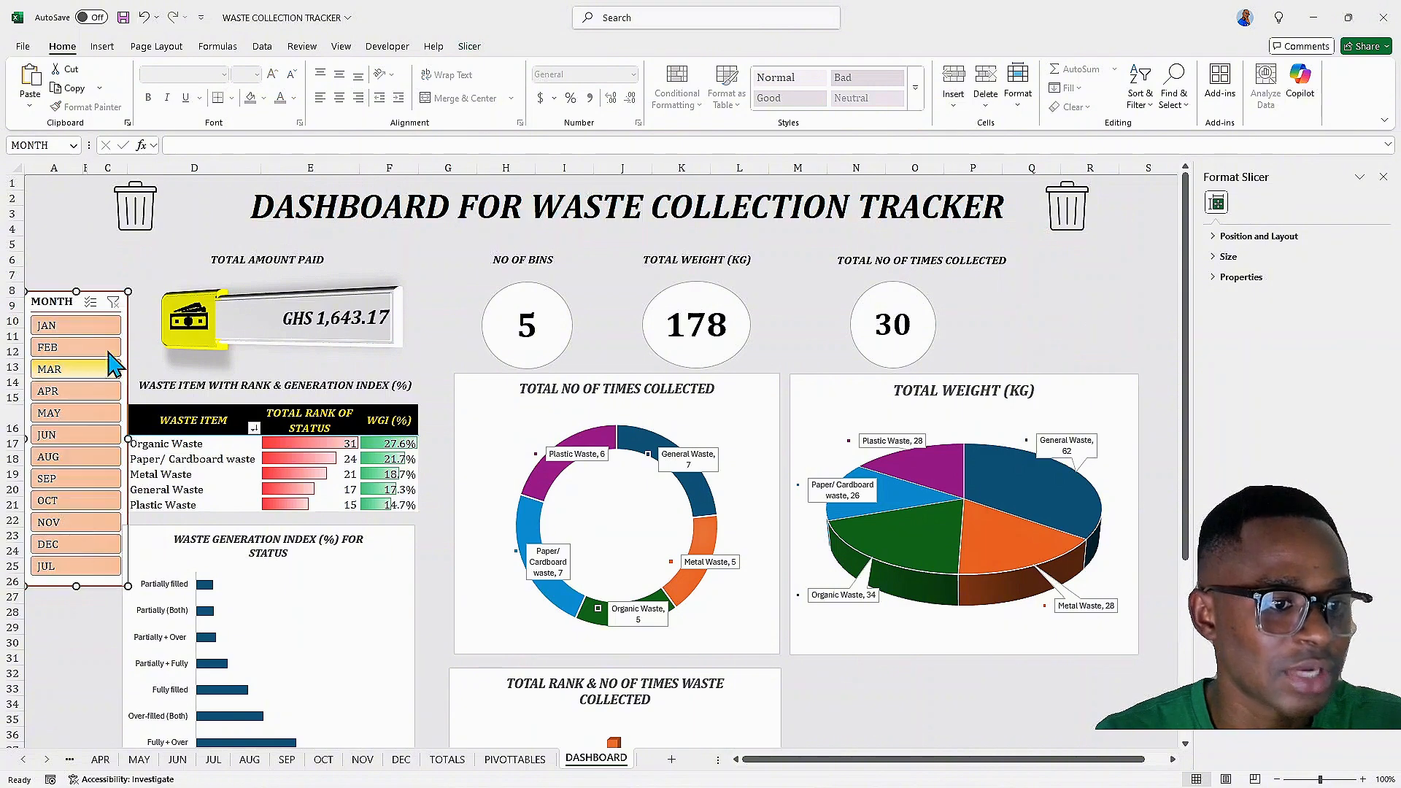
# Connect the MONTH slicer to PivotTable1, PivotTable2, PivotTable4, PivotTable5, PivotTable7 and PivotTable8 through its report connections
pyautogui.rightClick(57, 305)
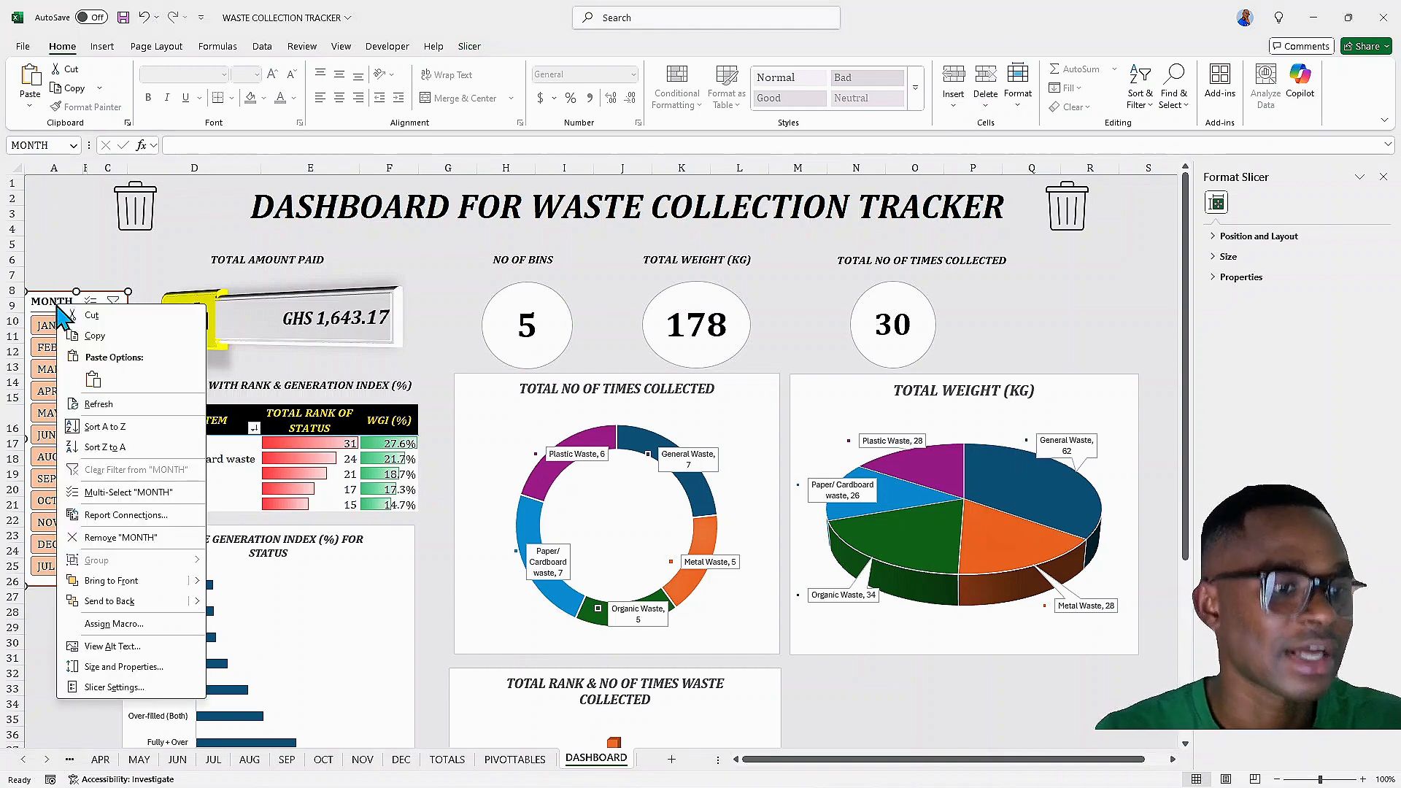
pyautogui.click(130, 518)
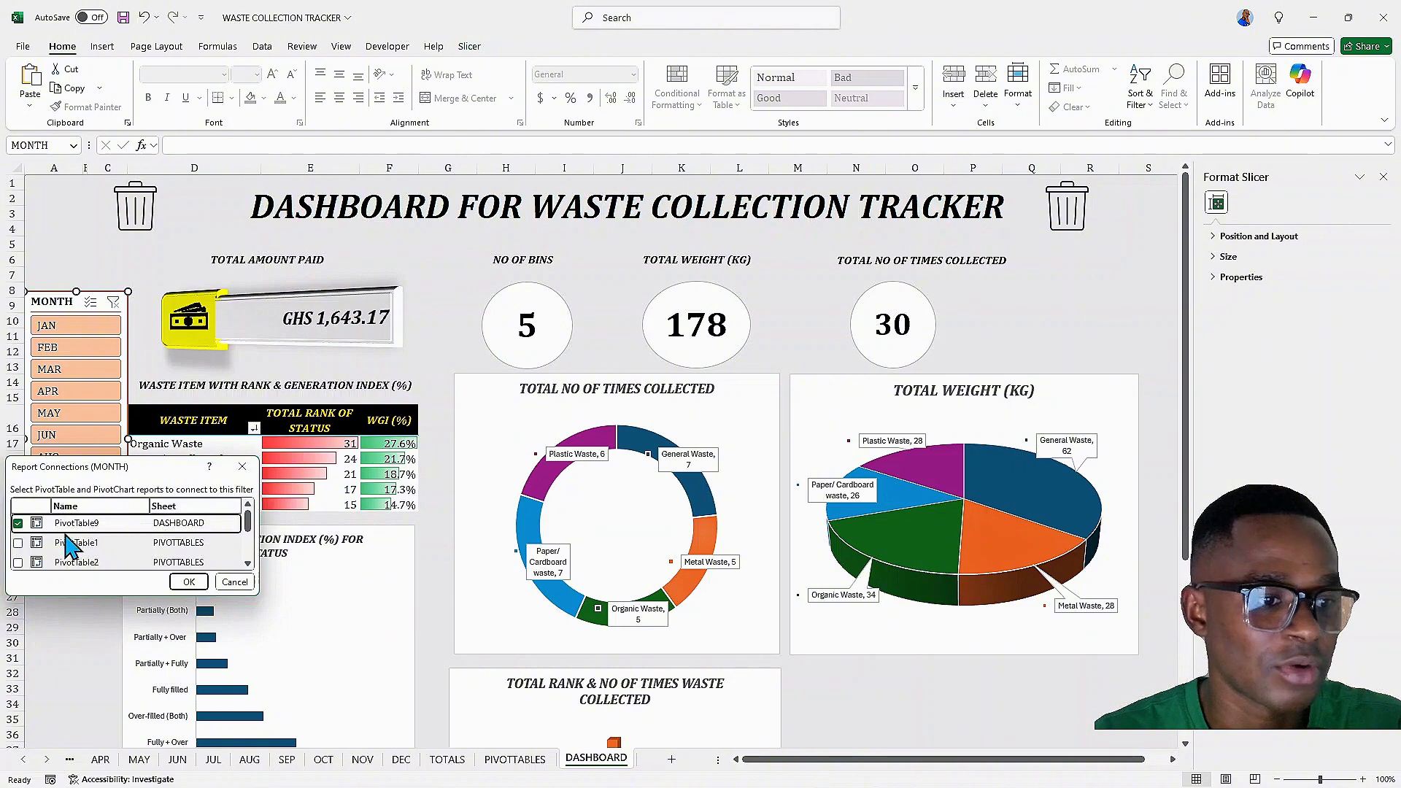
pyautogui.moveTo(147, 478); pyautogui.dragTo(427, 273)
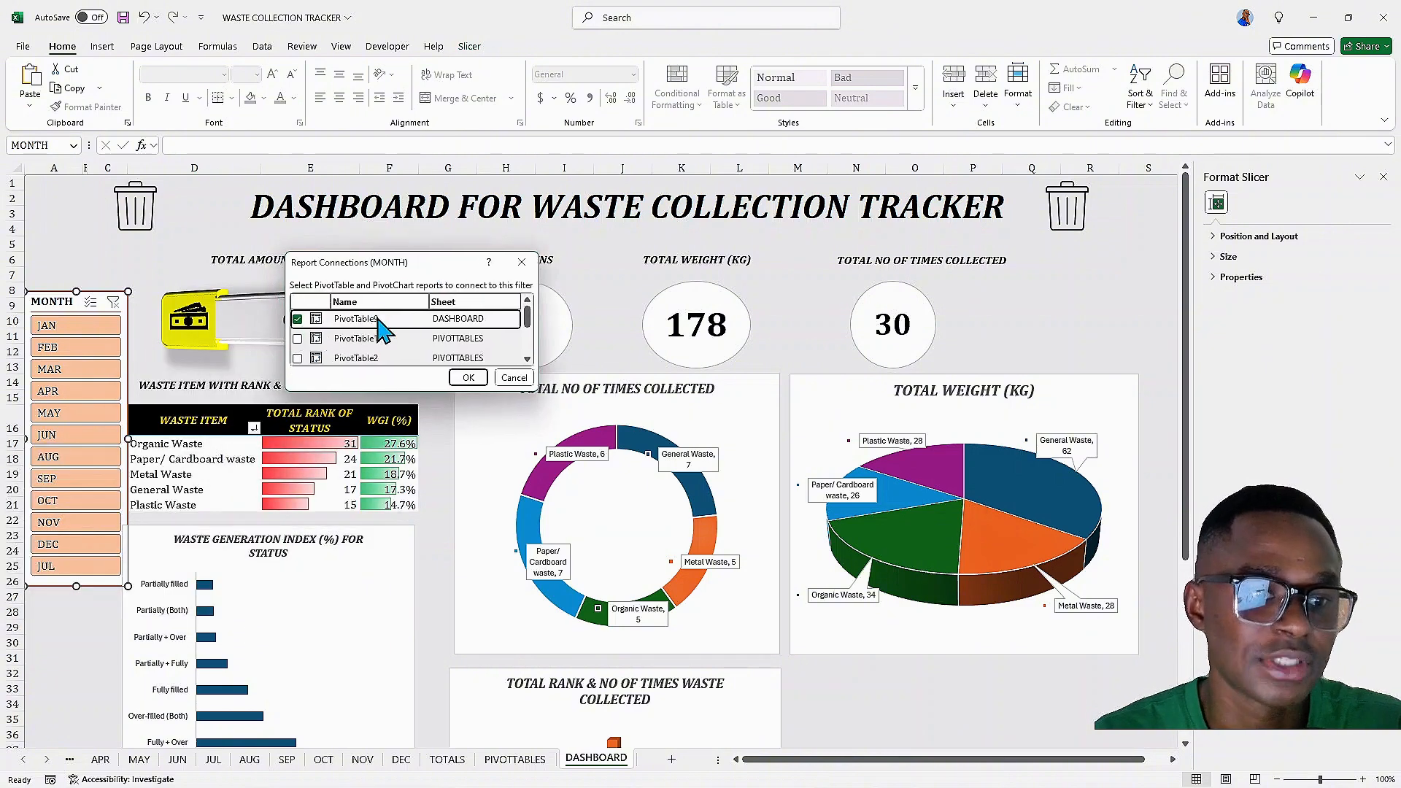
pyautogui.click(298, 340)
pyautogui.click(297, 359)
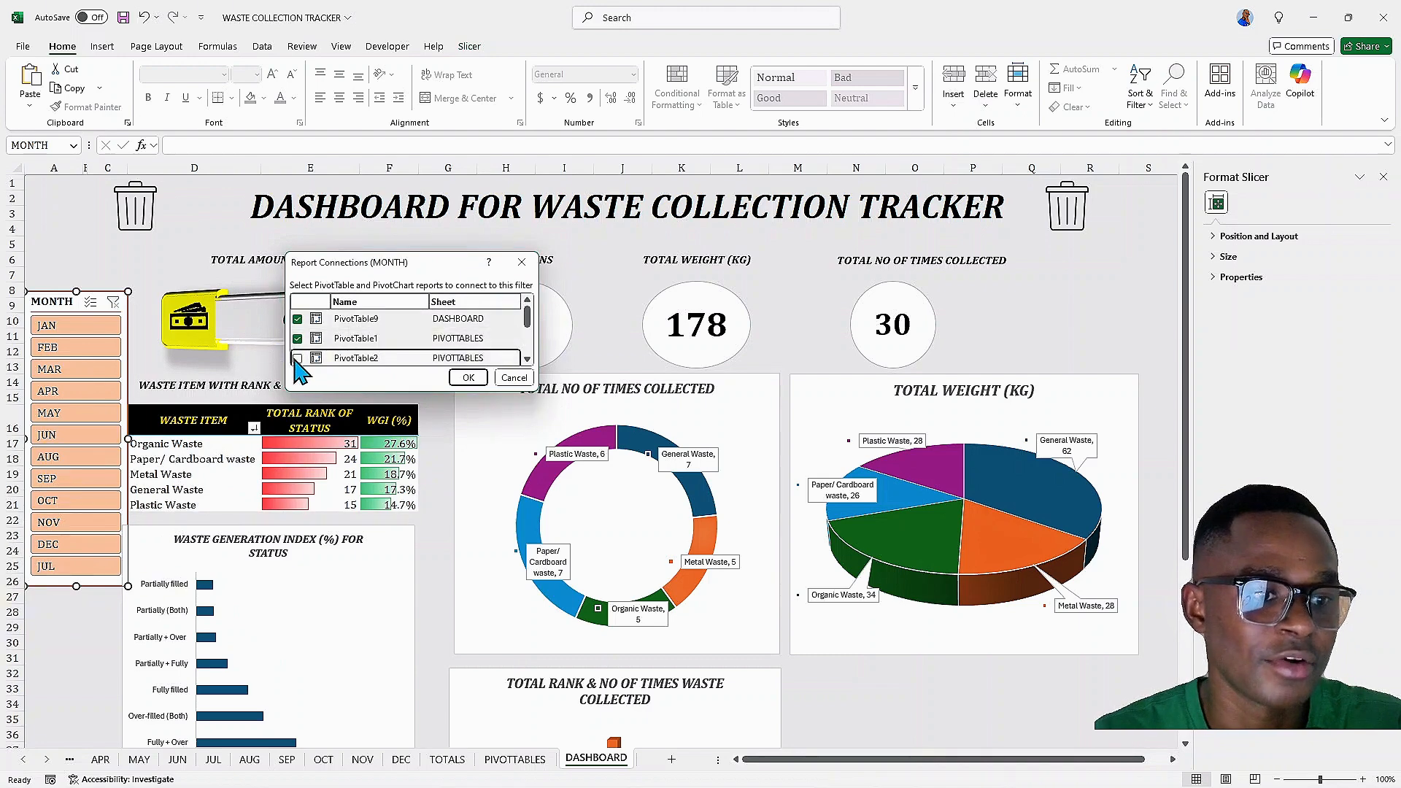
pyautogui.moveTo(526, 319)
pyautogui.mouseDown()
pyautogui.moveTo(525, 341)
pyautogui.moveTo(526, 326)
pyautogui.mouseUp()
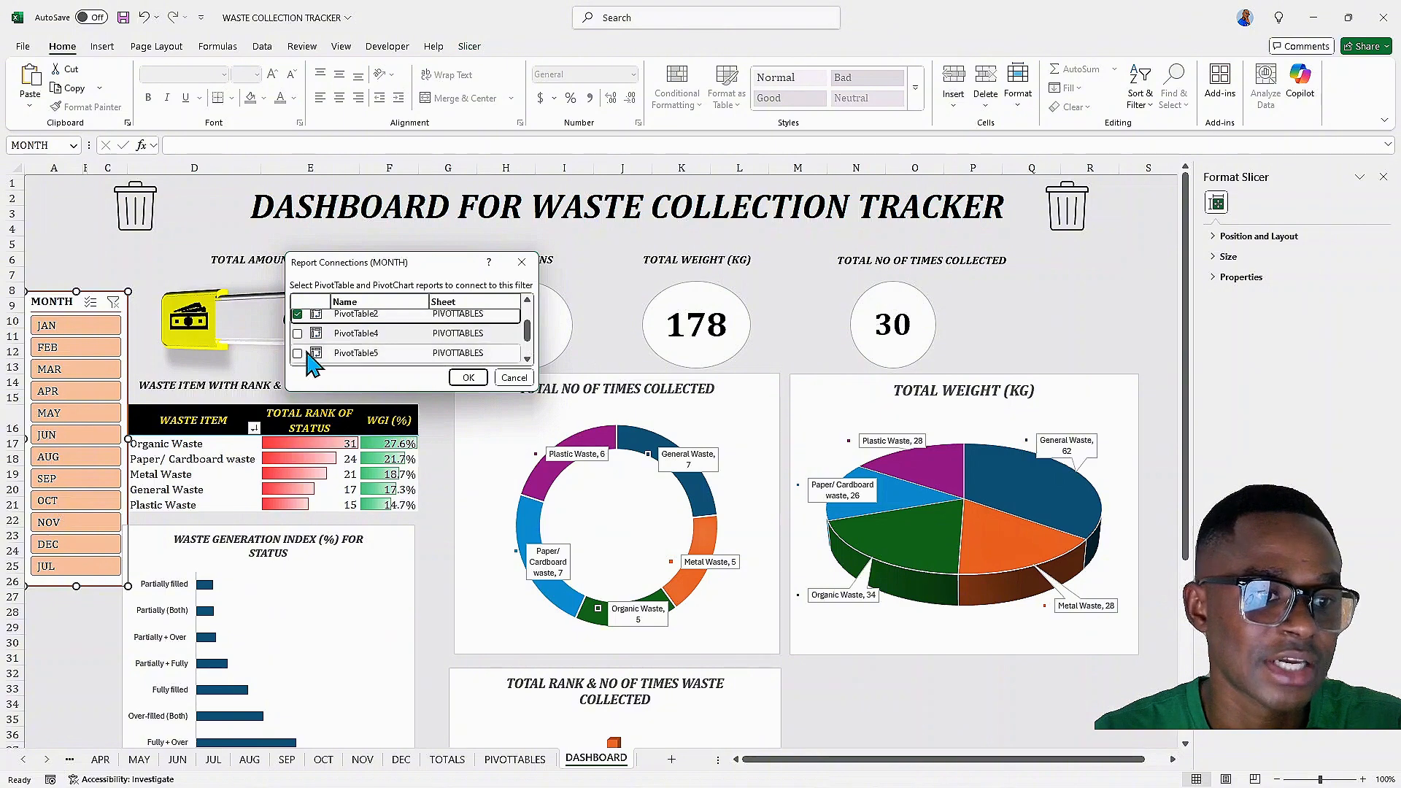
pyautogui.click(297, 334)
pyautogui.click(297, 354)
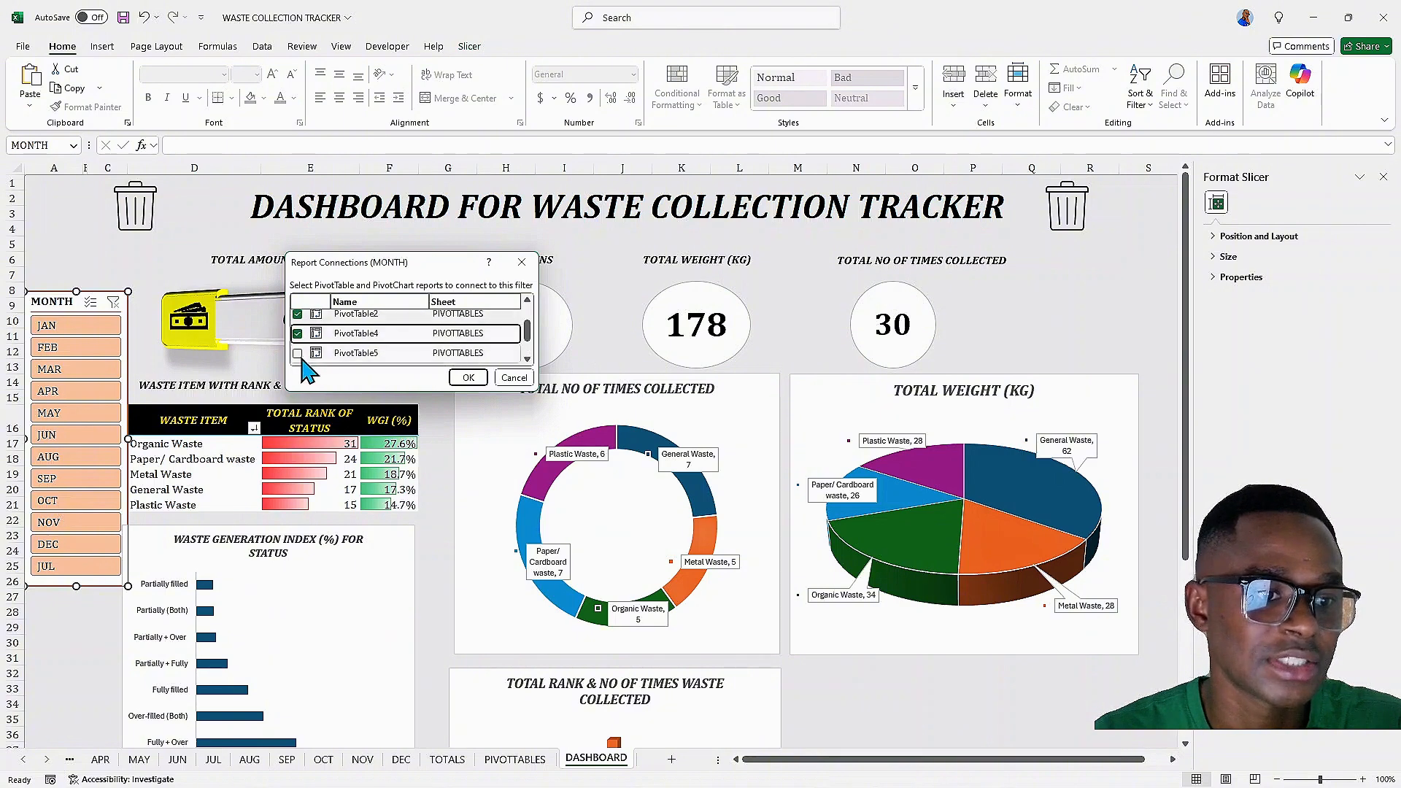
pyautogui.moveTo(526, 326); pyautogui.dragTo(525, 365)
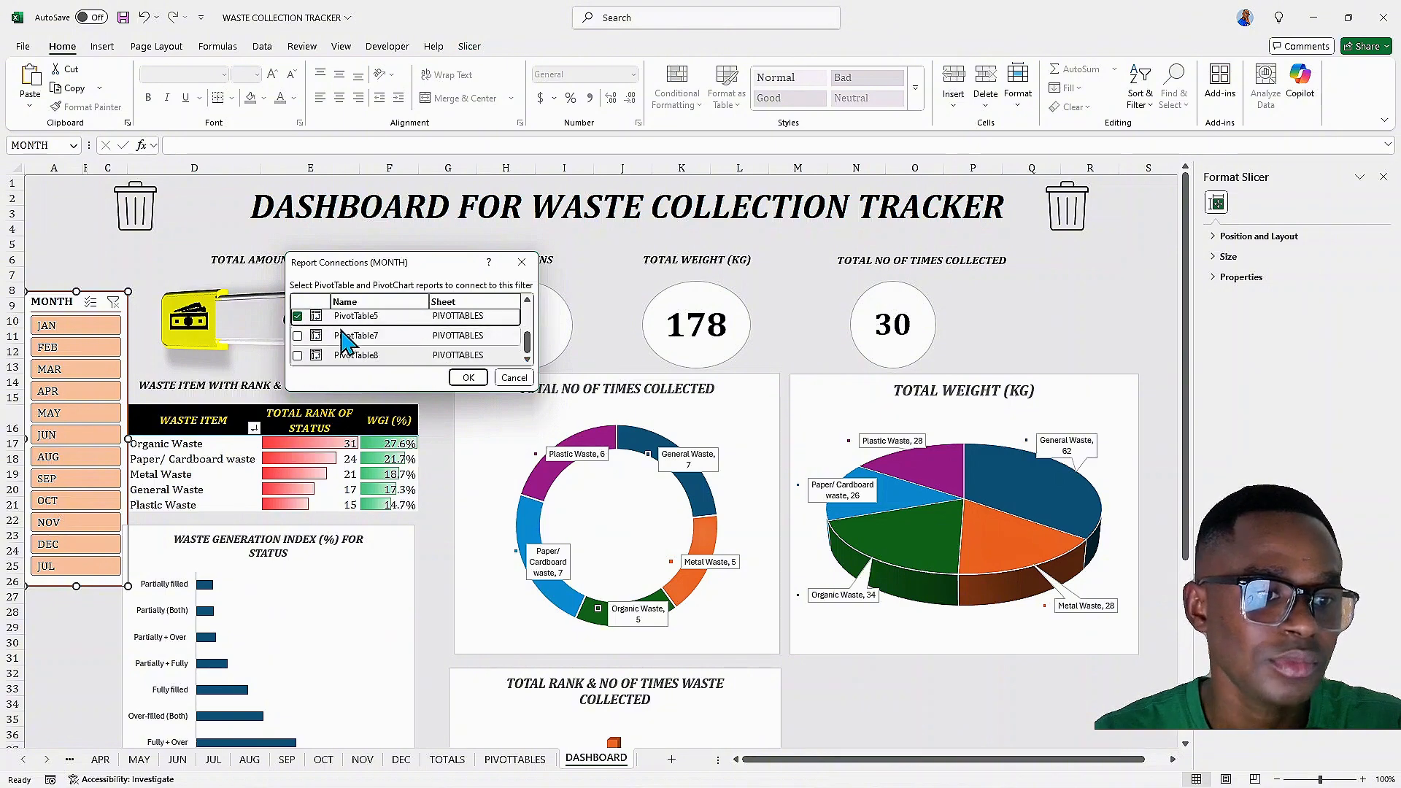
pyautogui.click(297, 335)
pyautogui.click(297, 354)
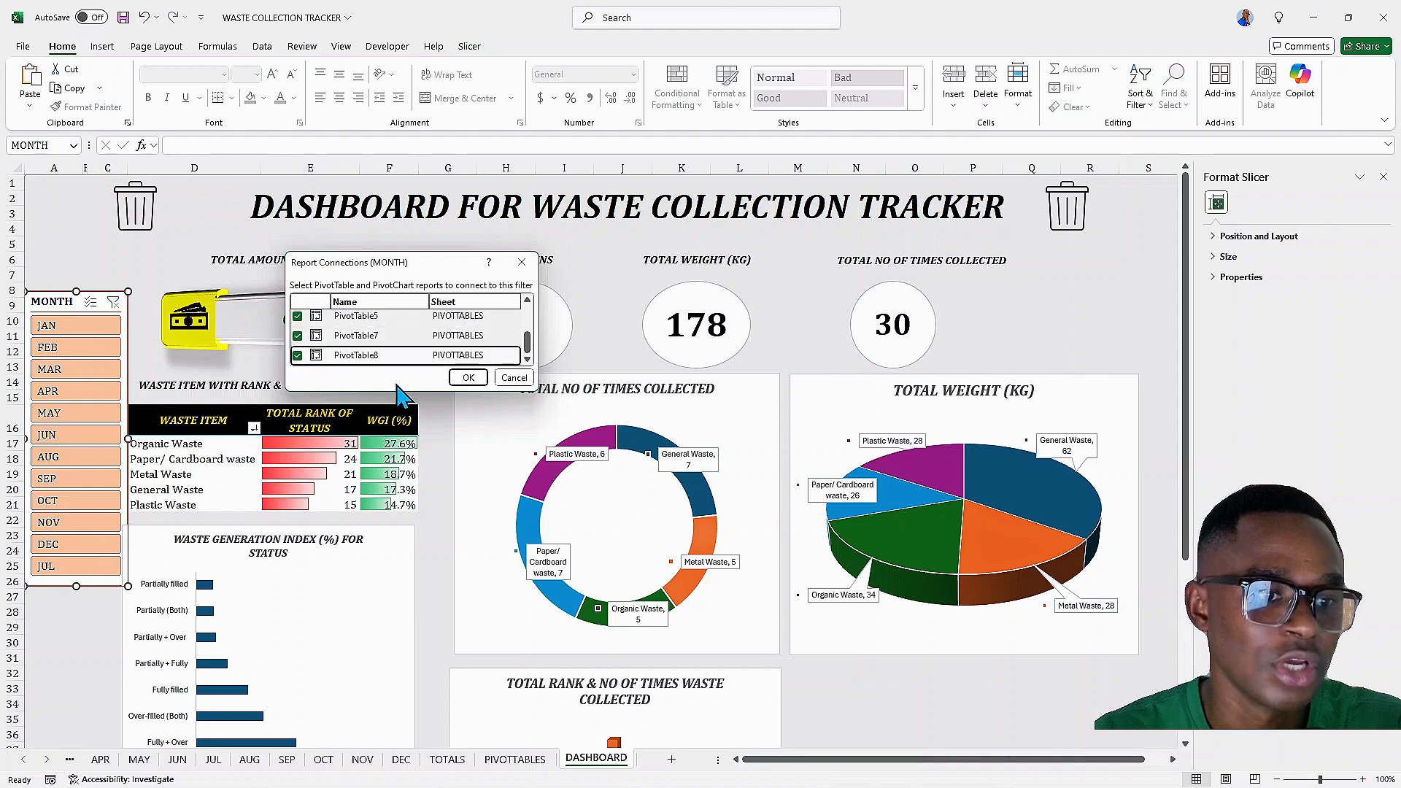
pyautogui.click(468, 378)
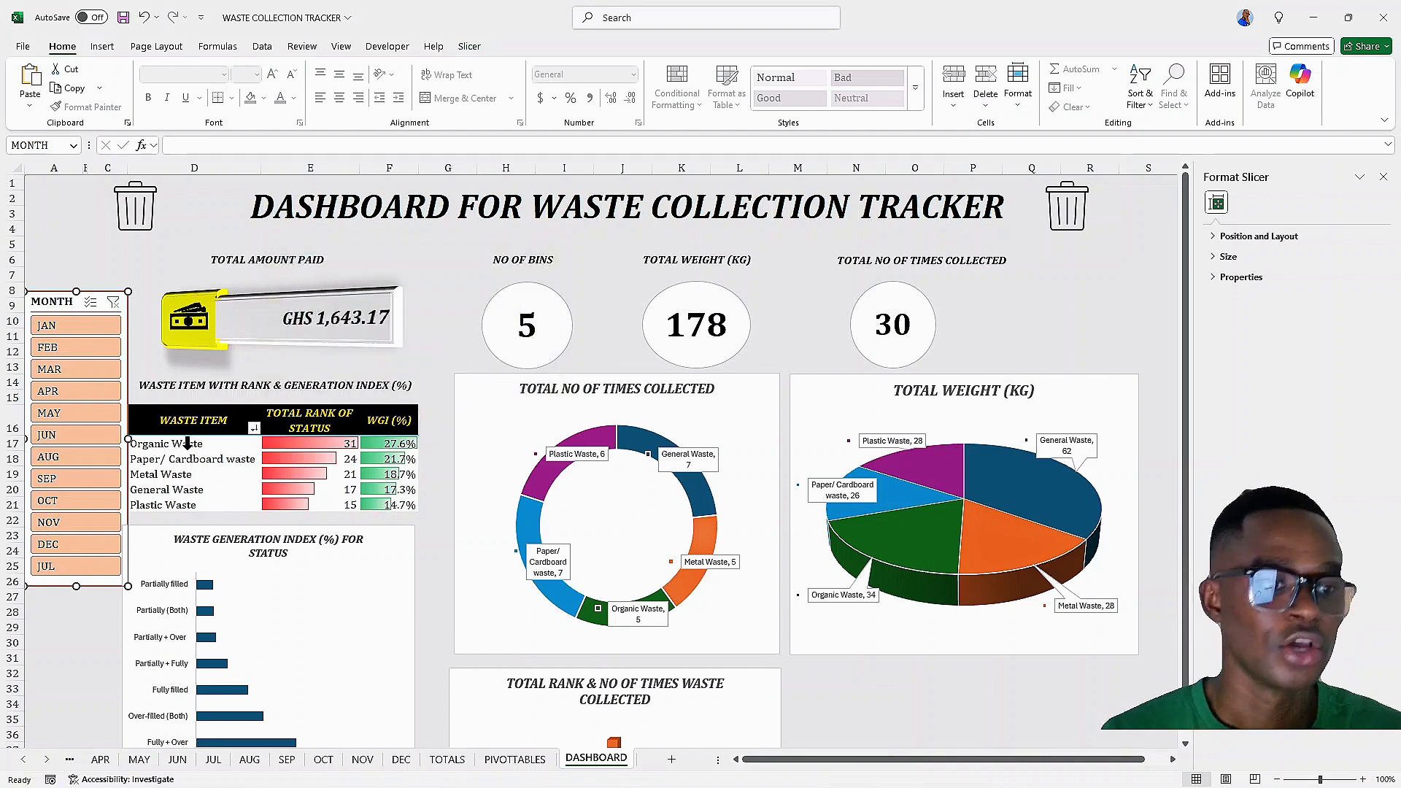
# Test the slicer by filtering the dashboard to JAN, APR and DEC, then clear the month filter
pyautogui.click(73, 326)
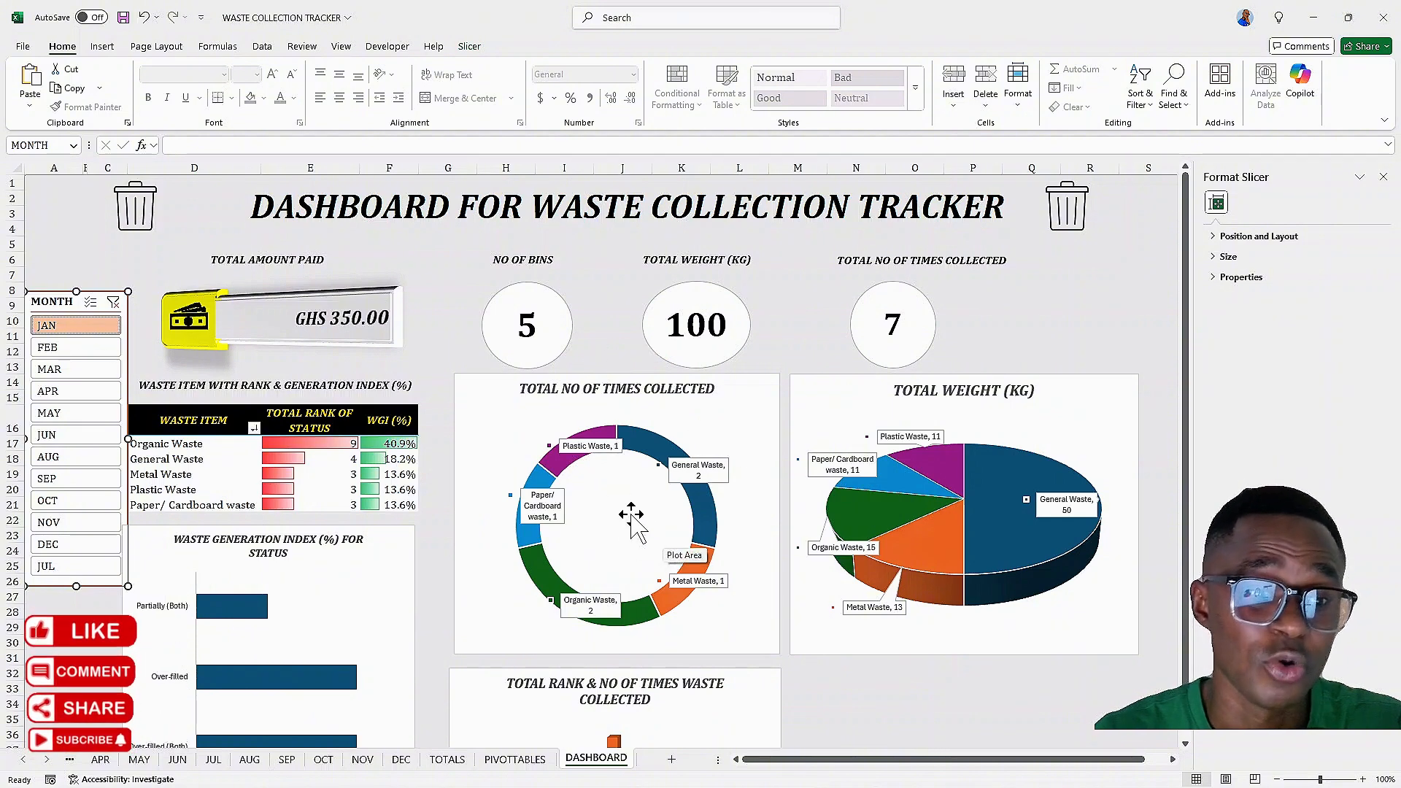
pyautogui.click(73, 391)
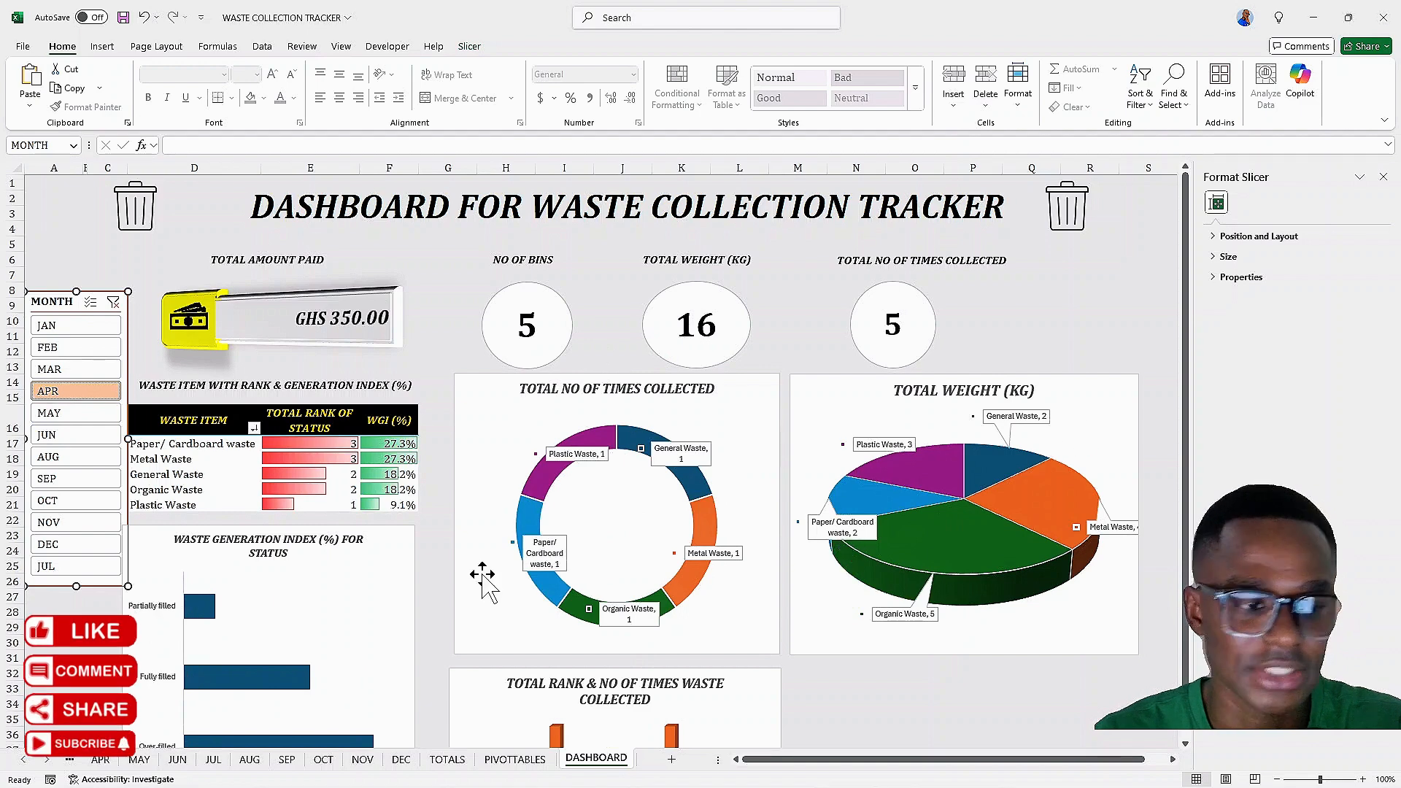
pyautogui.click(103, 546)
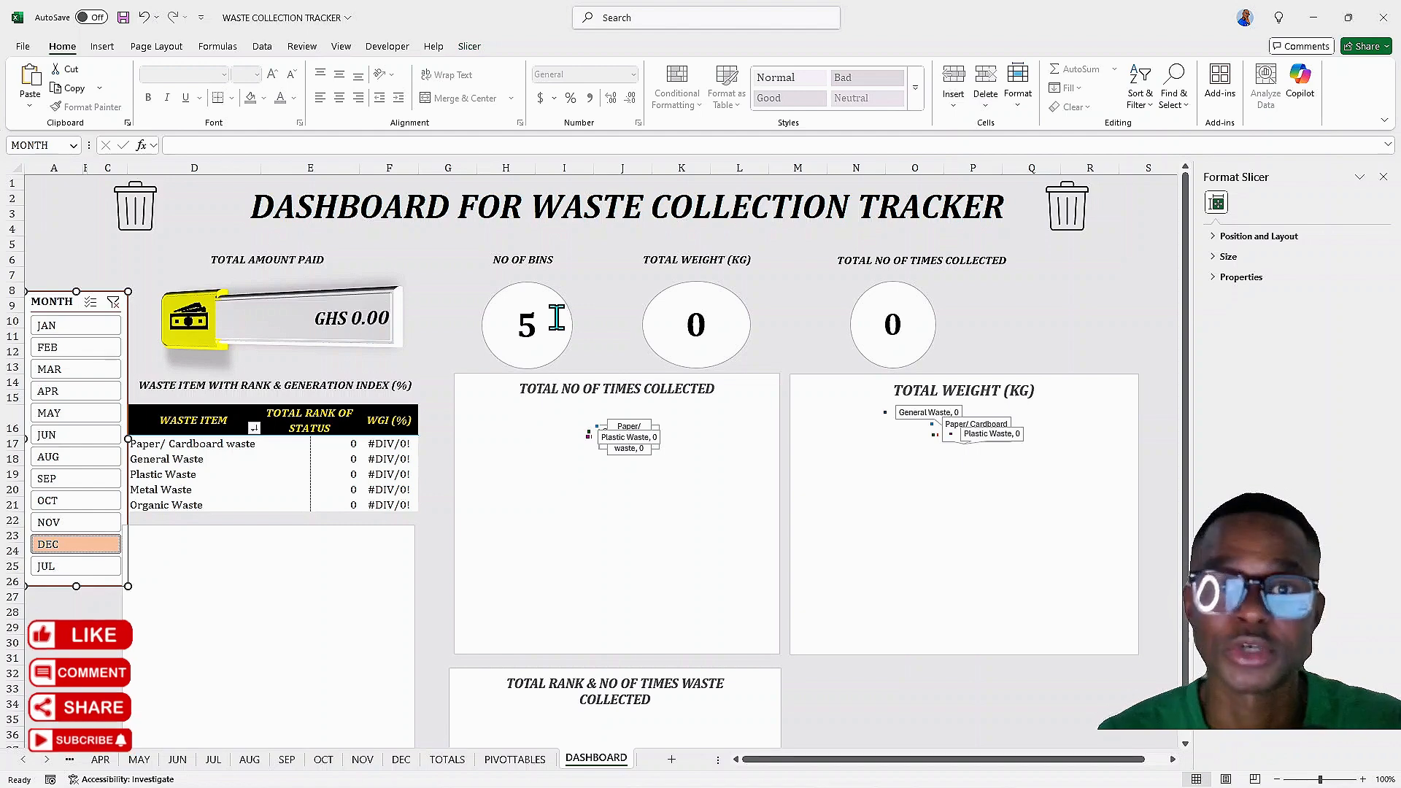
pyautogui.click(113, 302)
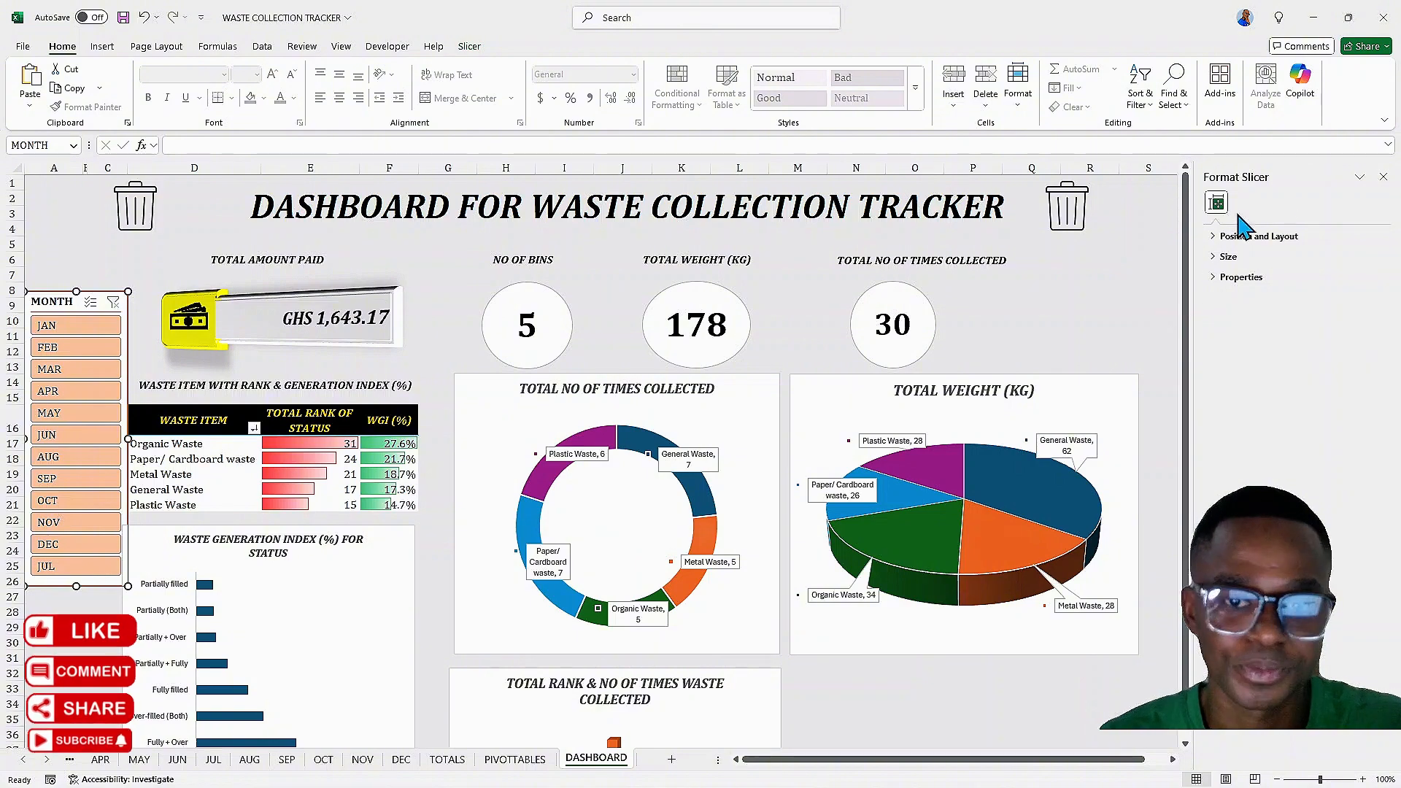
# Close the slicer formatting pane and set Organic Waste's number of bins on the DEC sheet to 2
pyautogui.click(1383, 176)
pyautogui.click(1030, 361)
pyautogui.scroll(-8, 1076, 336)
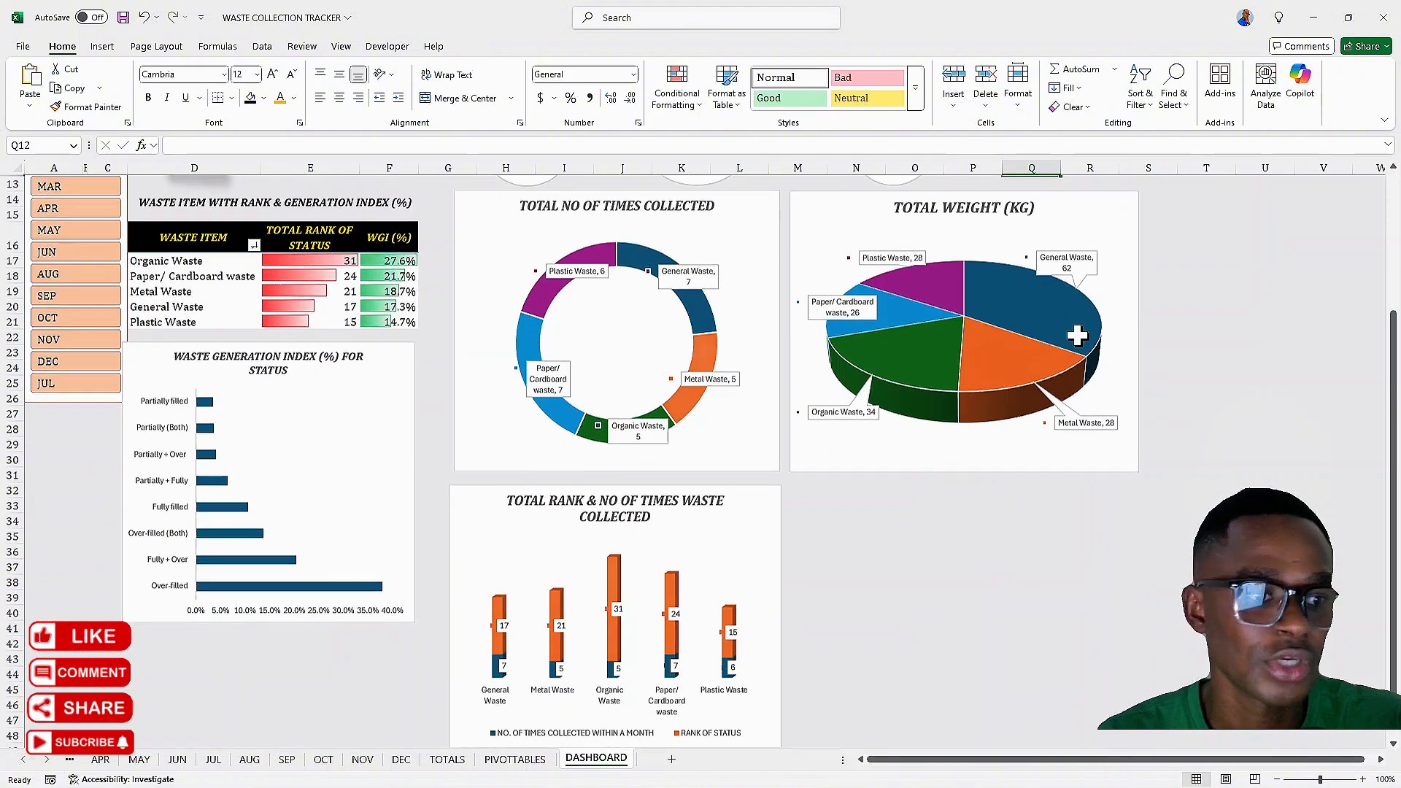
pyautogui.click(401, 760)
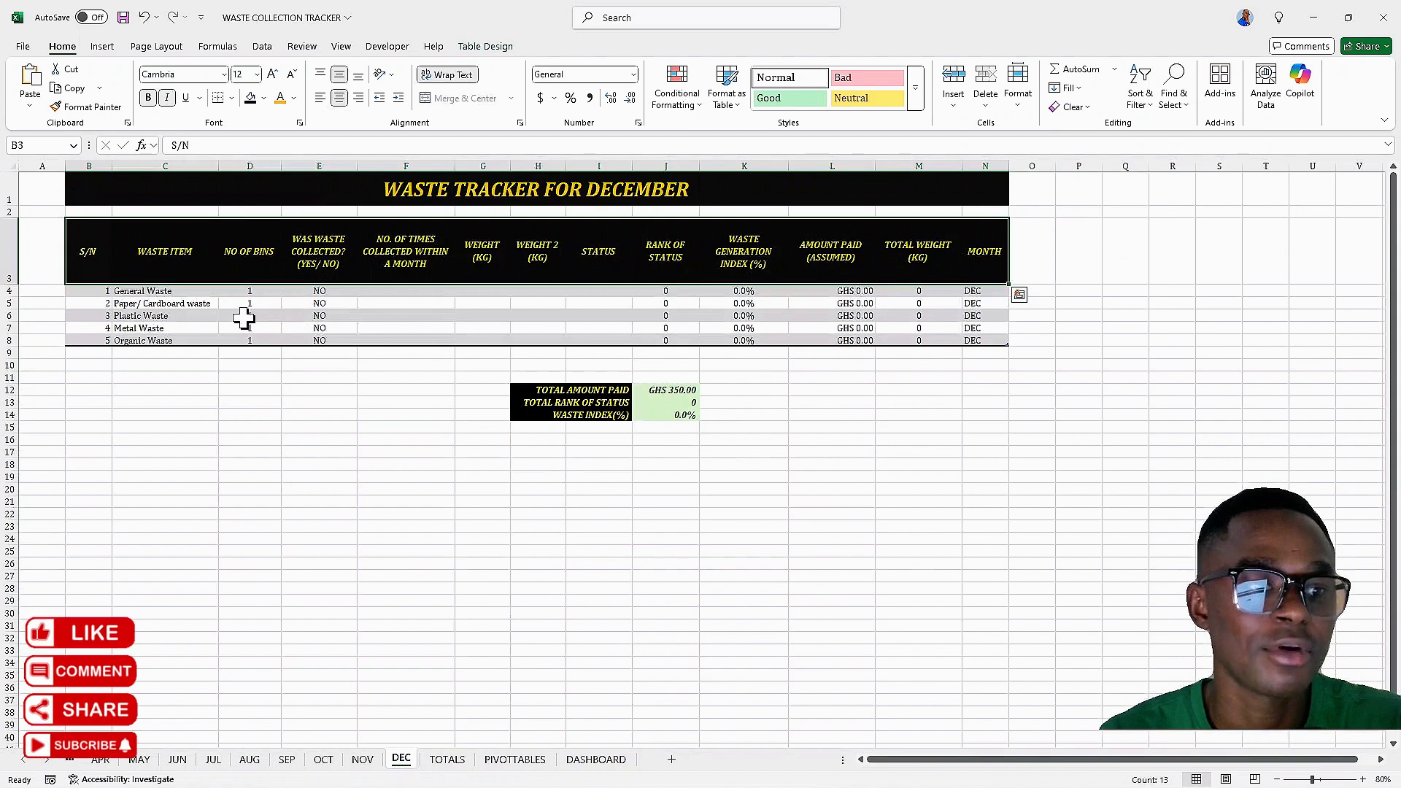
pyautogui.click(244, 318)
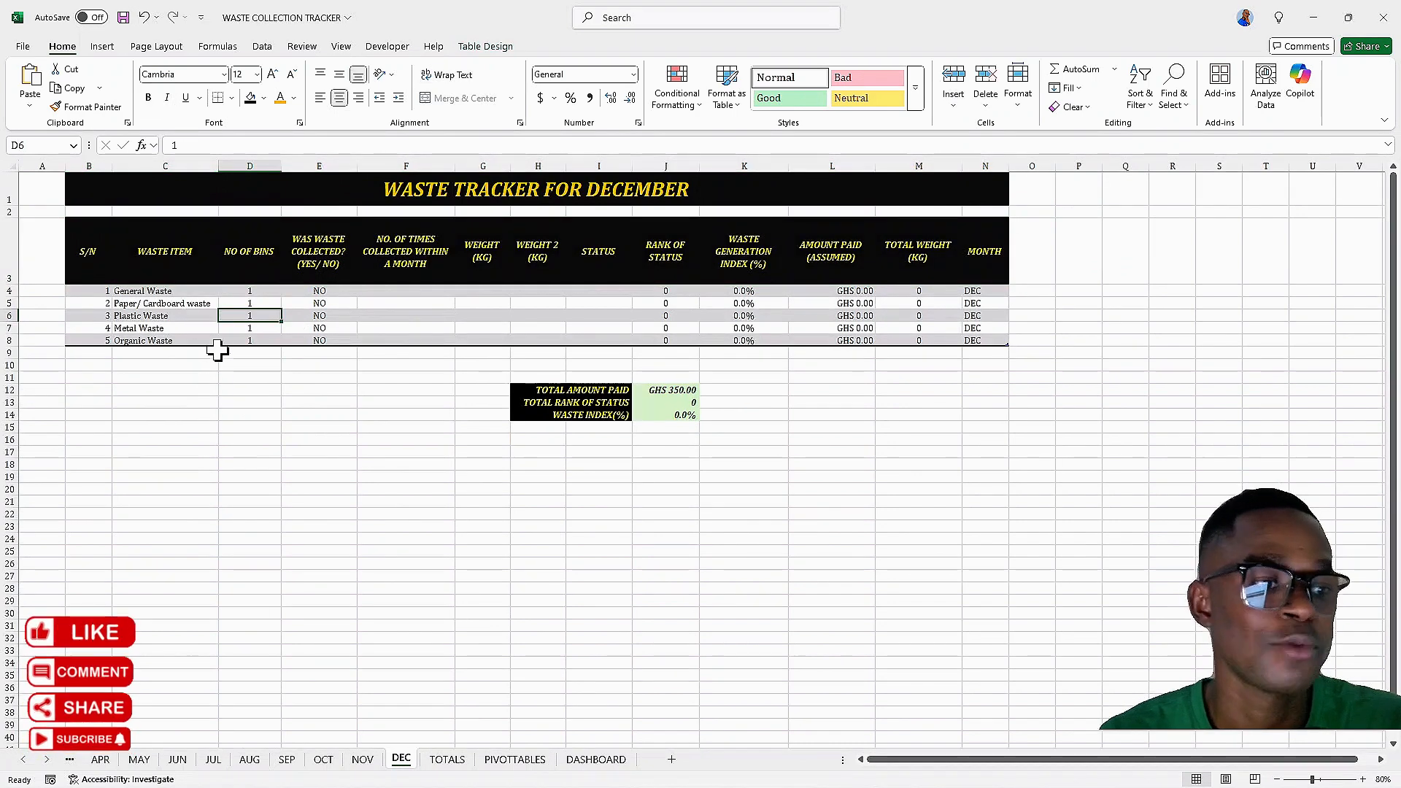
pyautogui.click(241, 341)
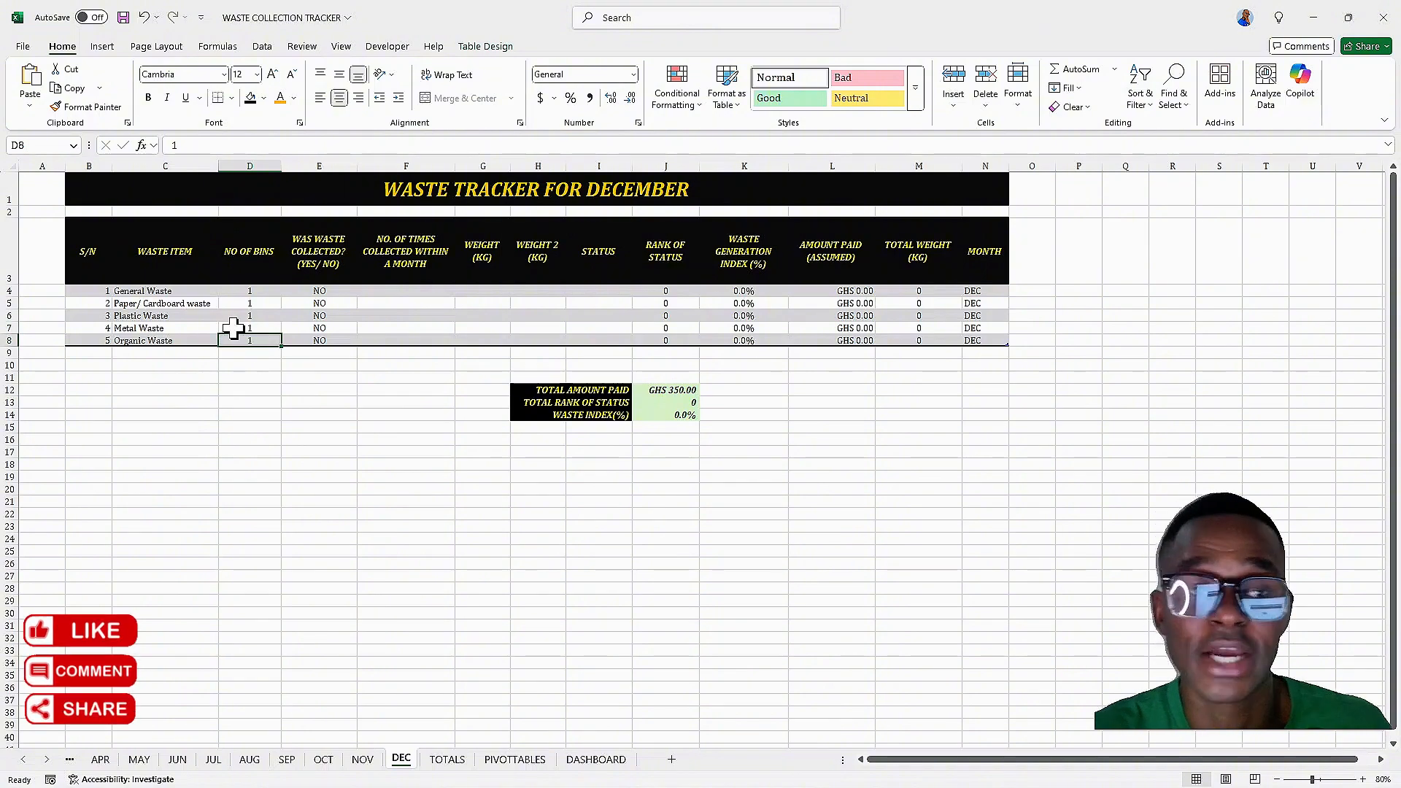
pyautogui.write('2')
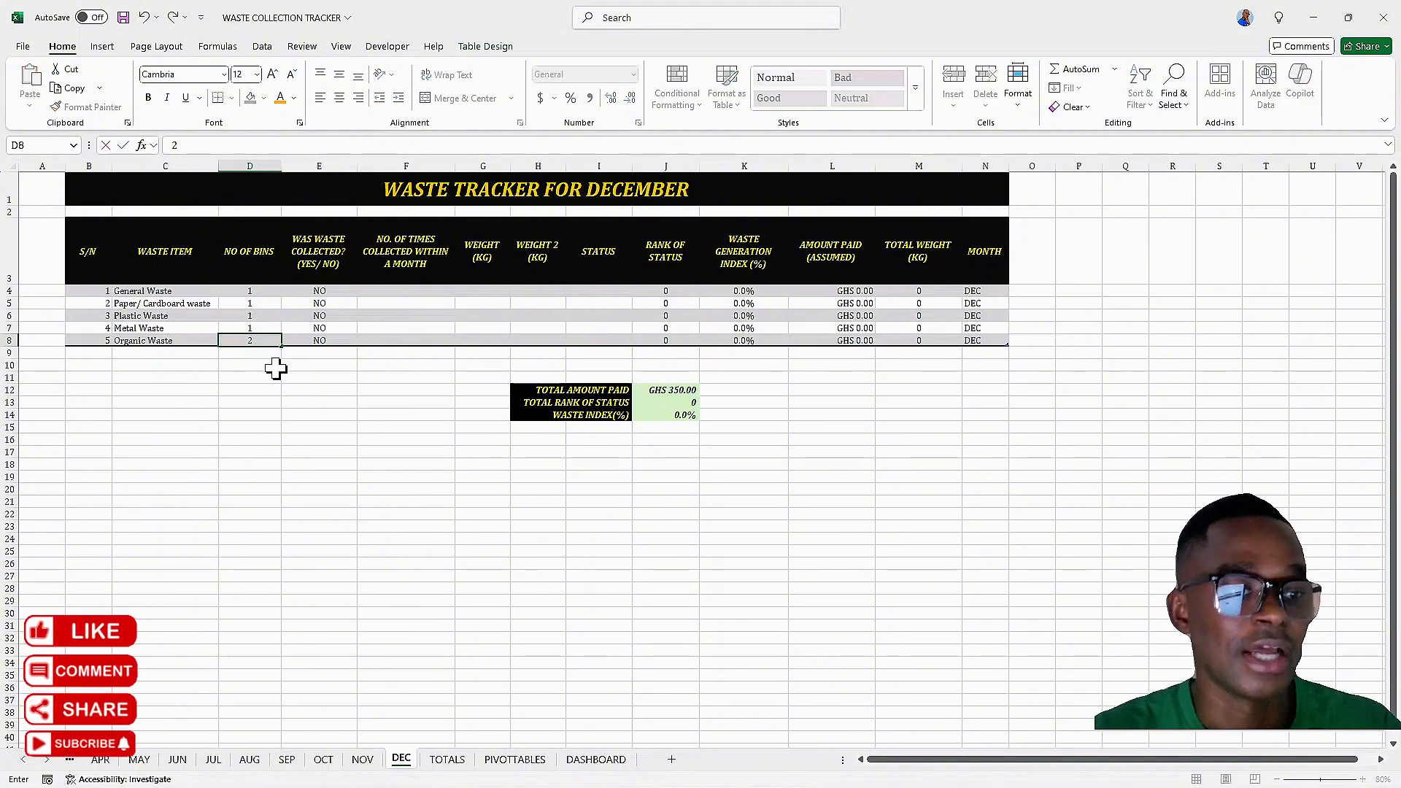
pyautogui.click(276, 369)
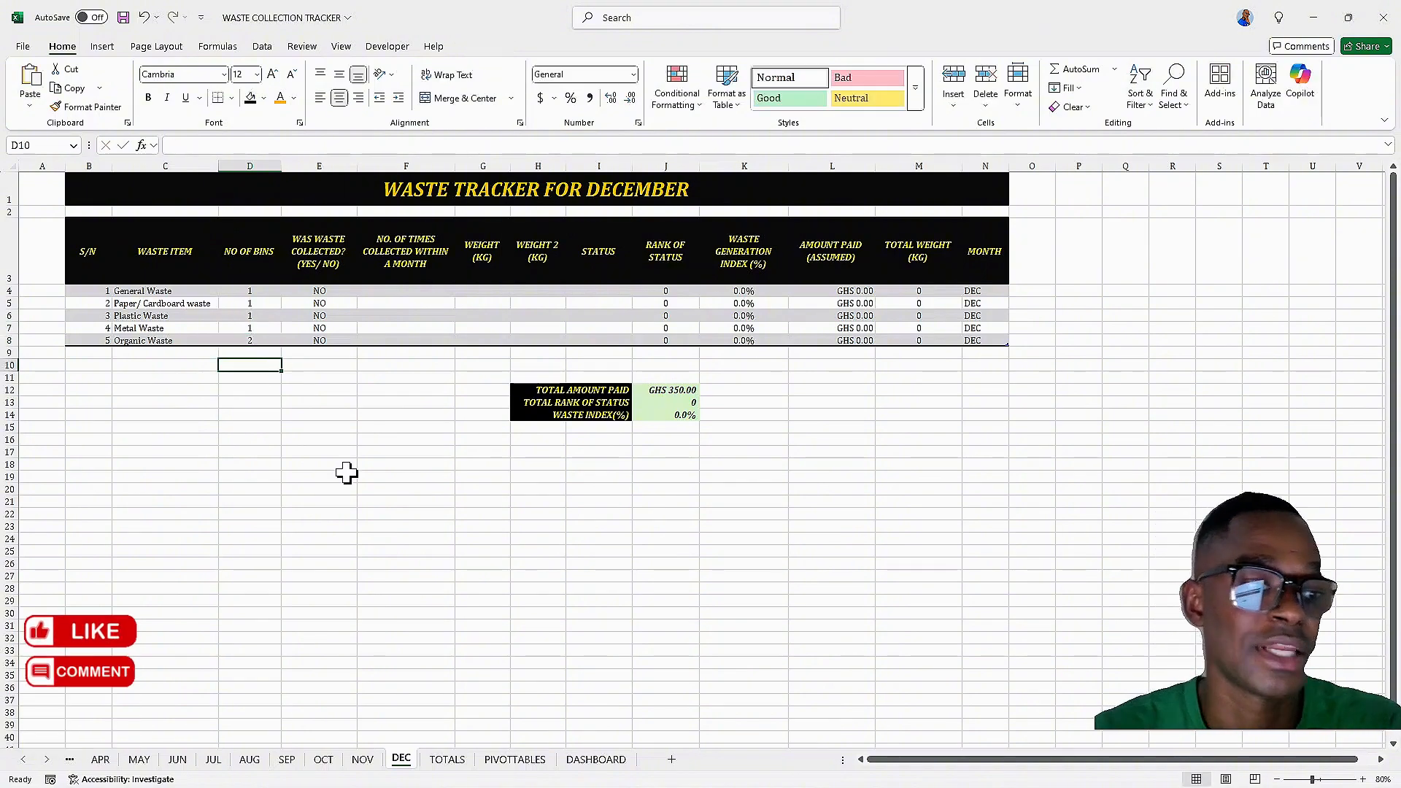
# Filter the dashboard to DEC to check the updated bin count, then clear the month filter
pyautogui.click(596, 760)
pyautogui.scroll(8, 132, 365)
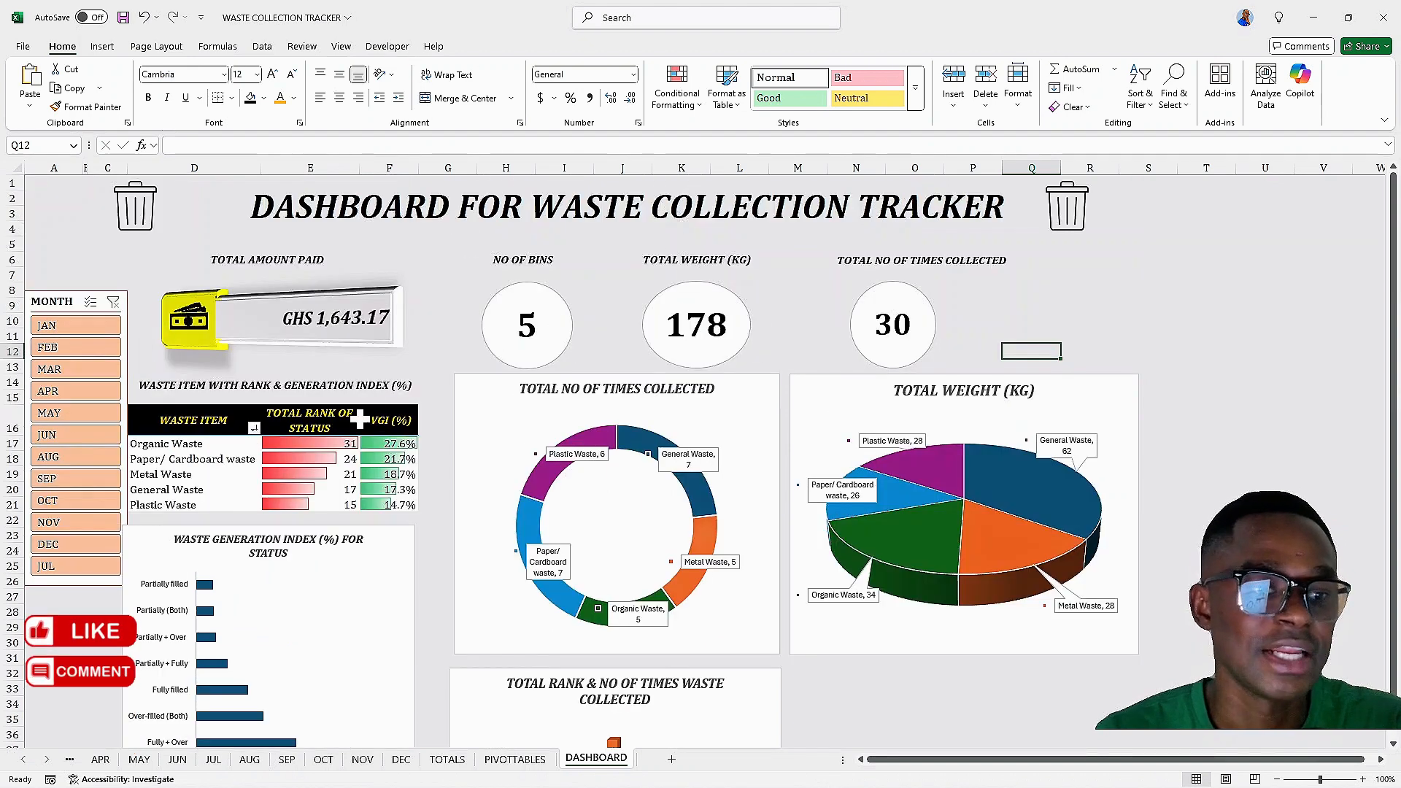
pyautogui.click(221, 422)
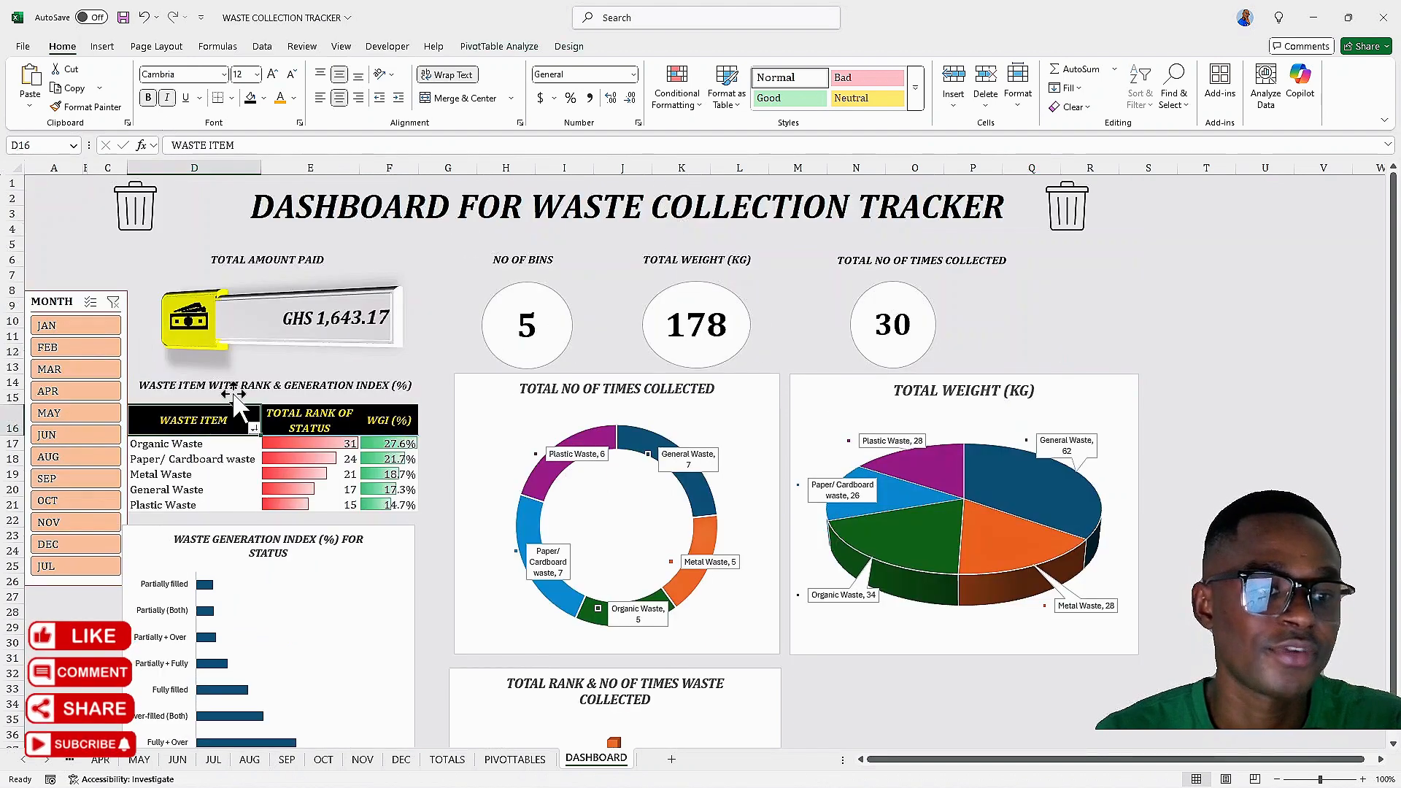
pyautogui.click(500, 46)
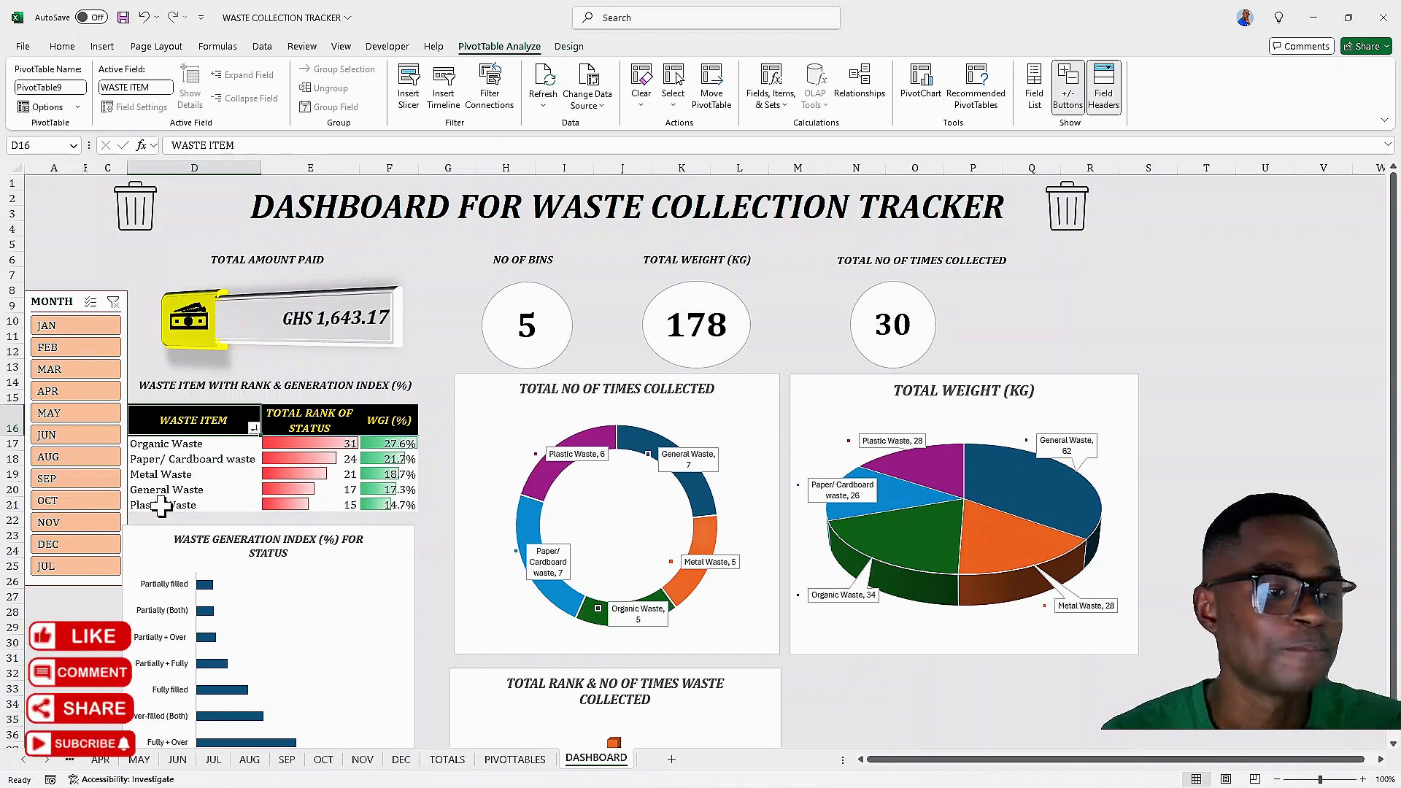
pyautogui.click(73, 545)
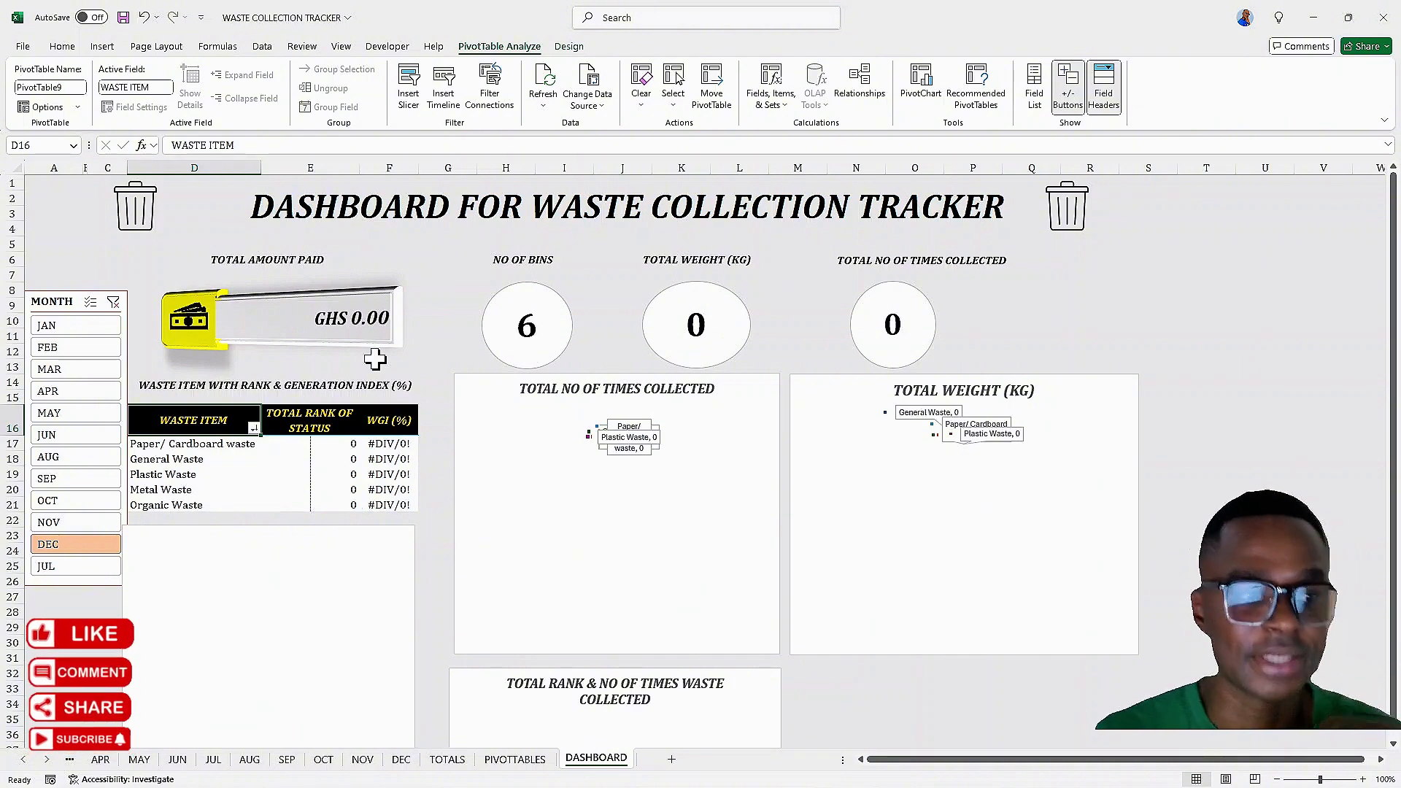
pyautogui.click(113, 301)
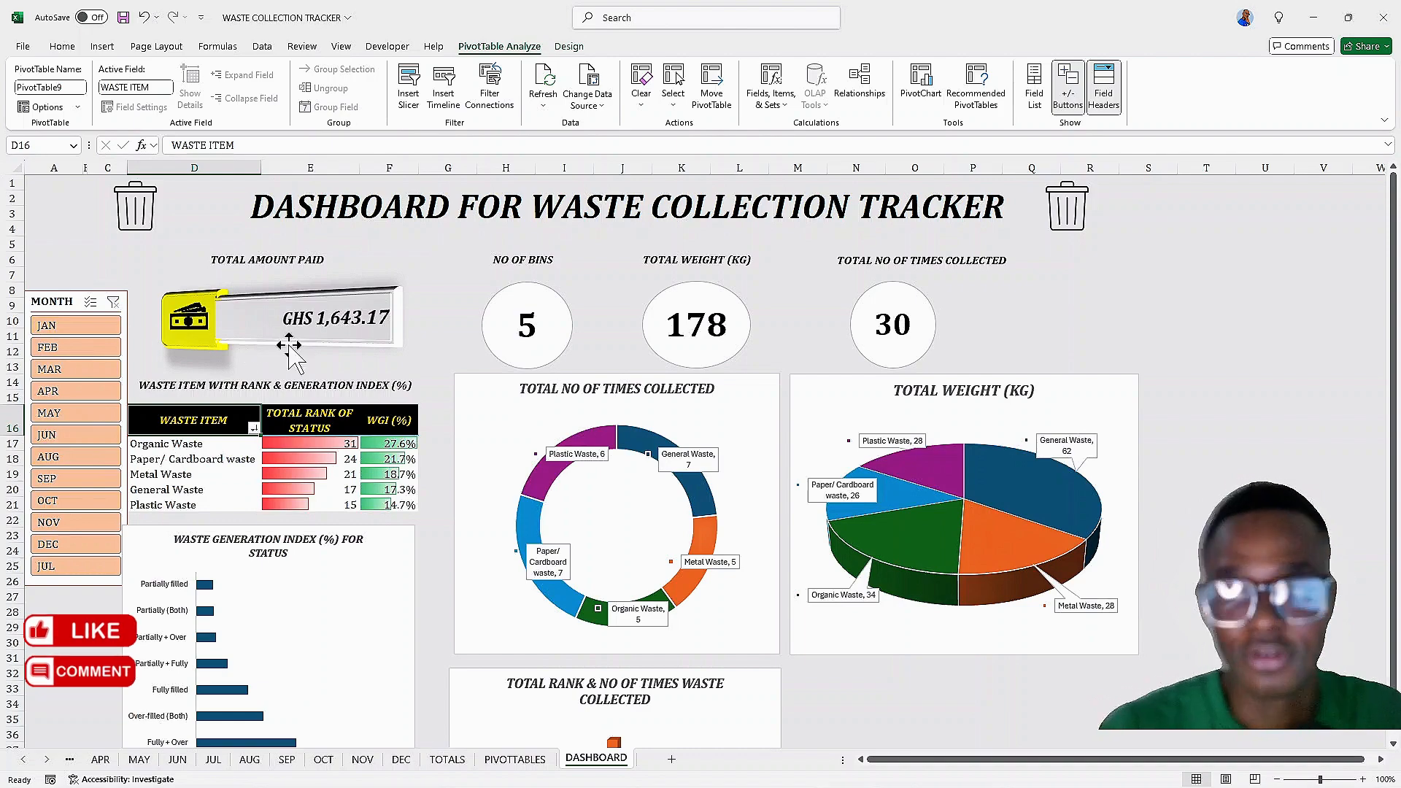
# Scroll through the dashboard to review its pivot tables and charts
pyautogui.scroll(-6, 328, 387)
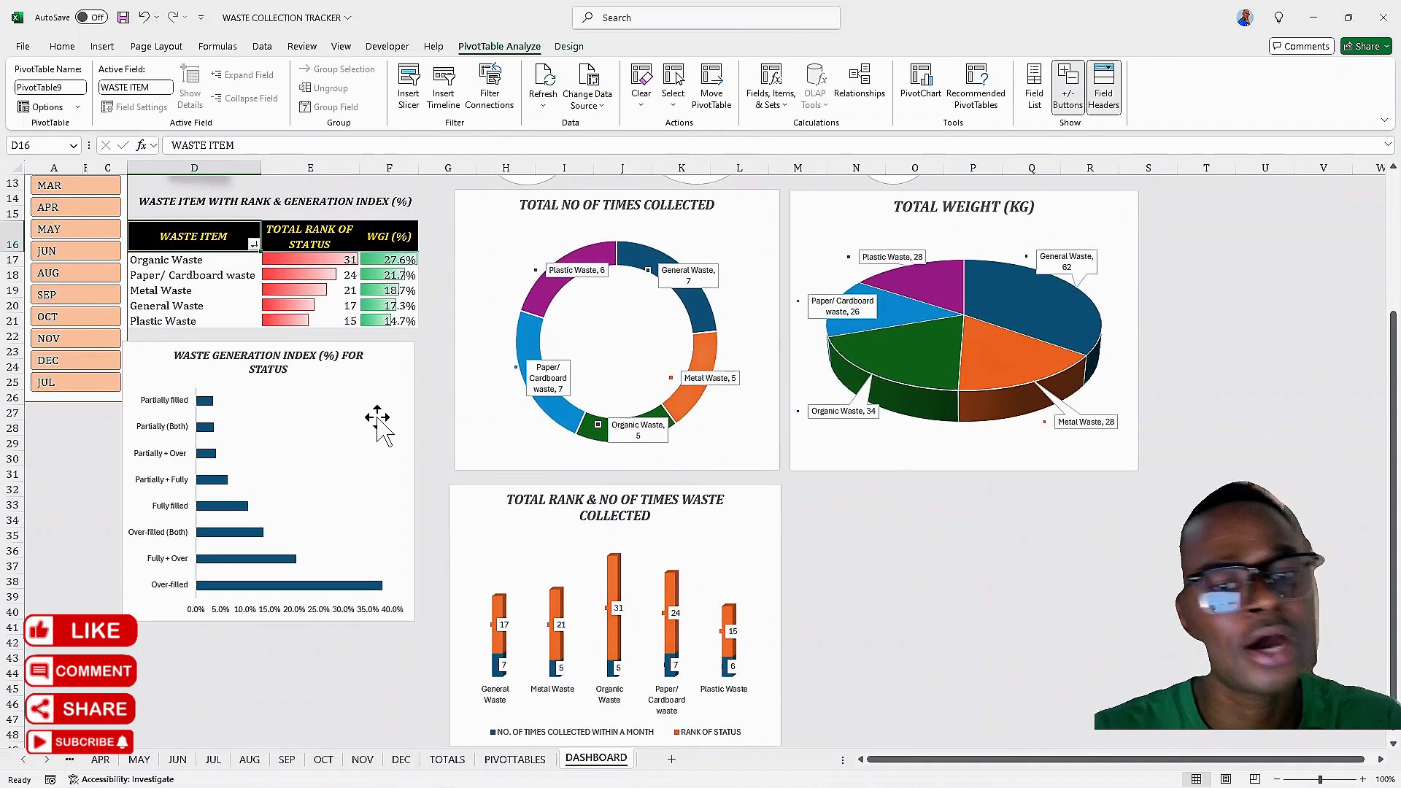
pyautogui.scroll(6, 387, 409)
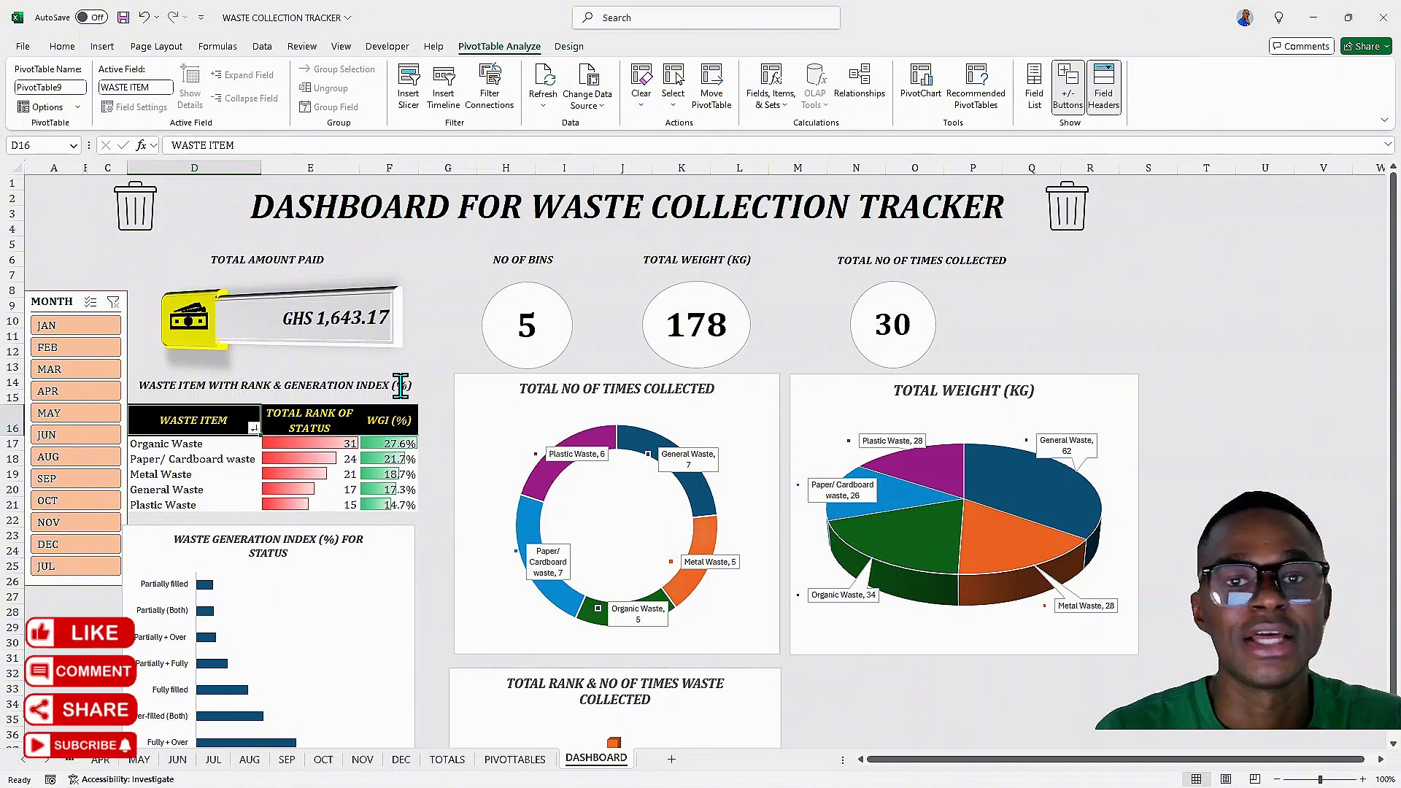
pyautogui.scroll(-1, 420, 376)
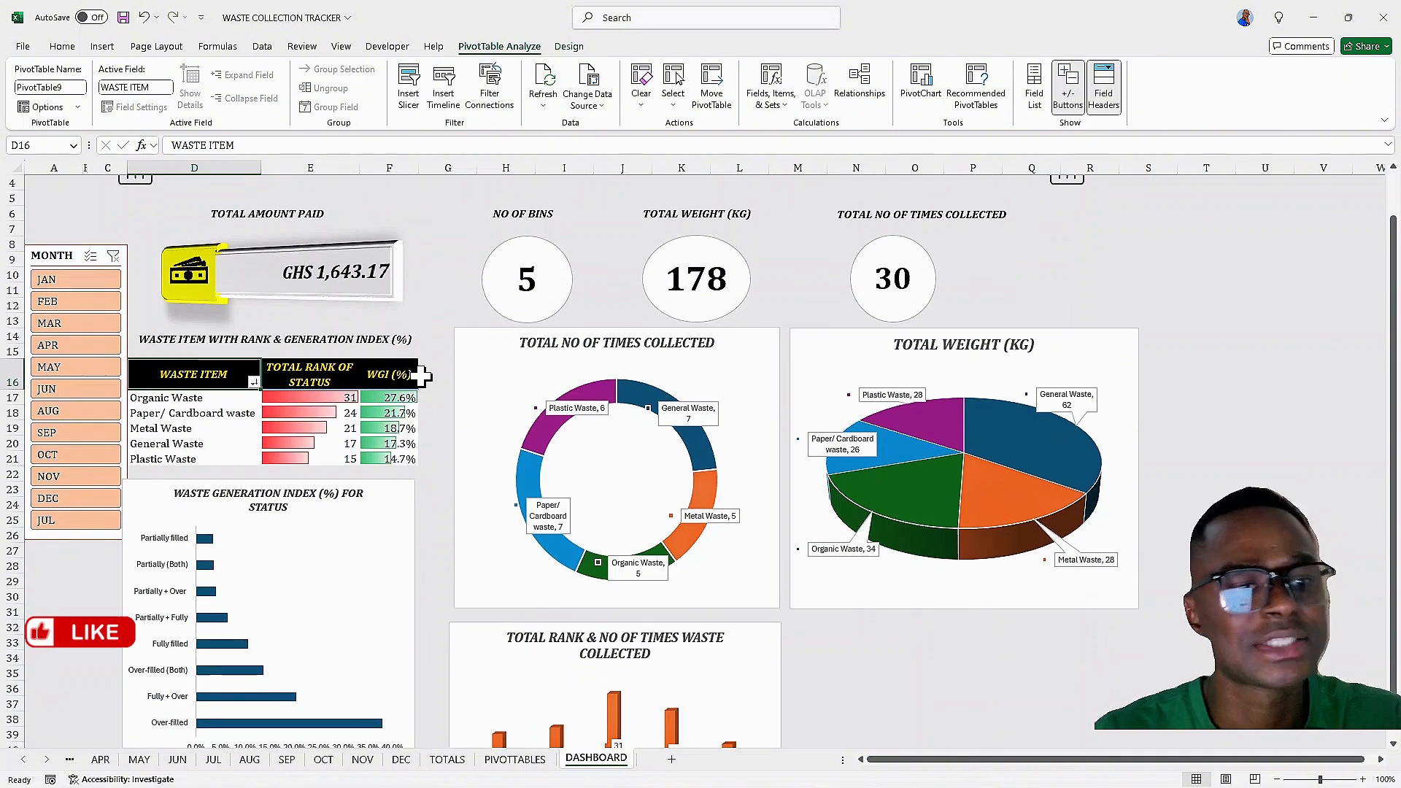
pyautogui.scroll(1, 423, 376)
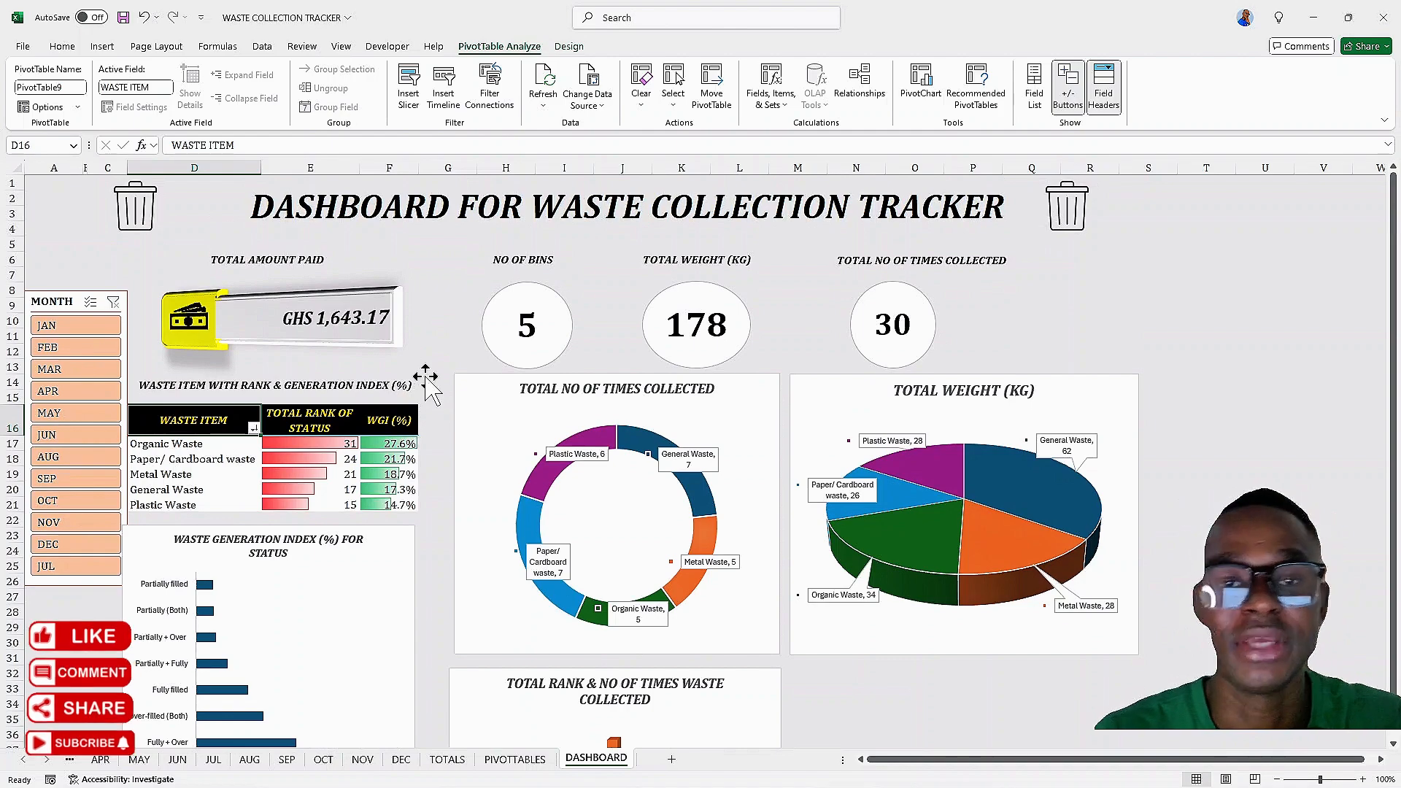
pyautogui.scroll(-4, 429, 377)
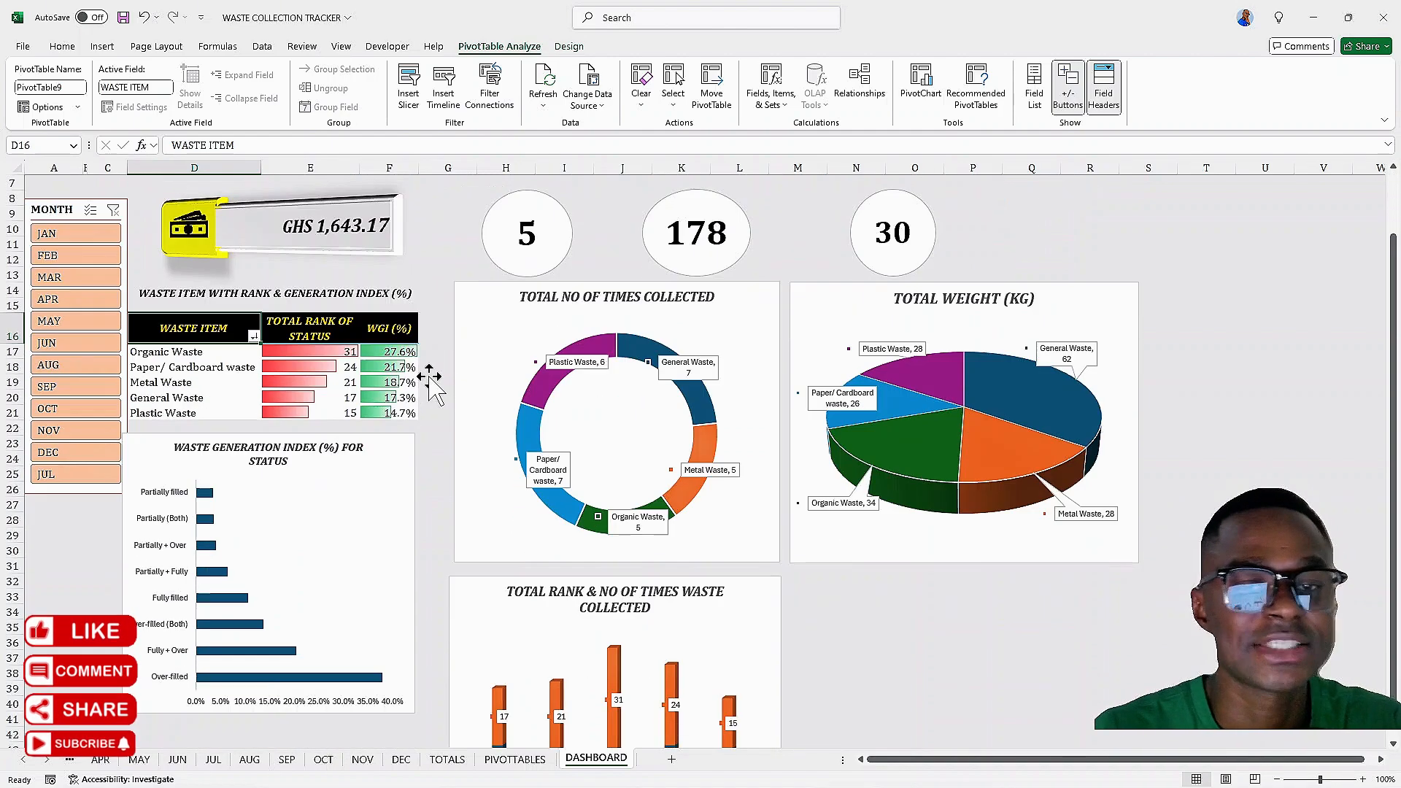
pyautogui.scroll(3, 430, 375)
pyautogui.scroll(1, 429, 376)
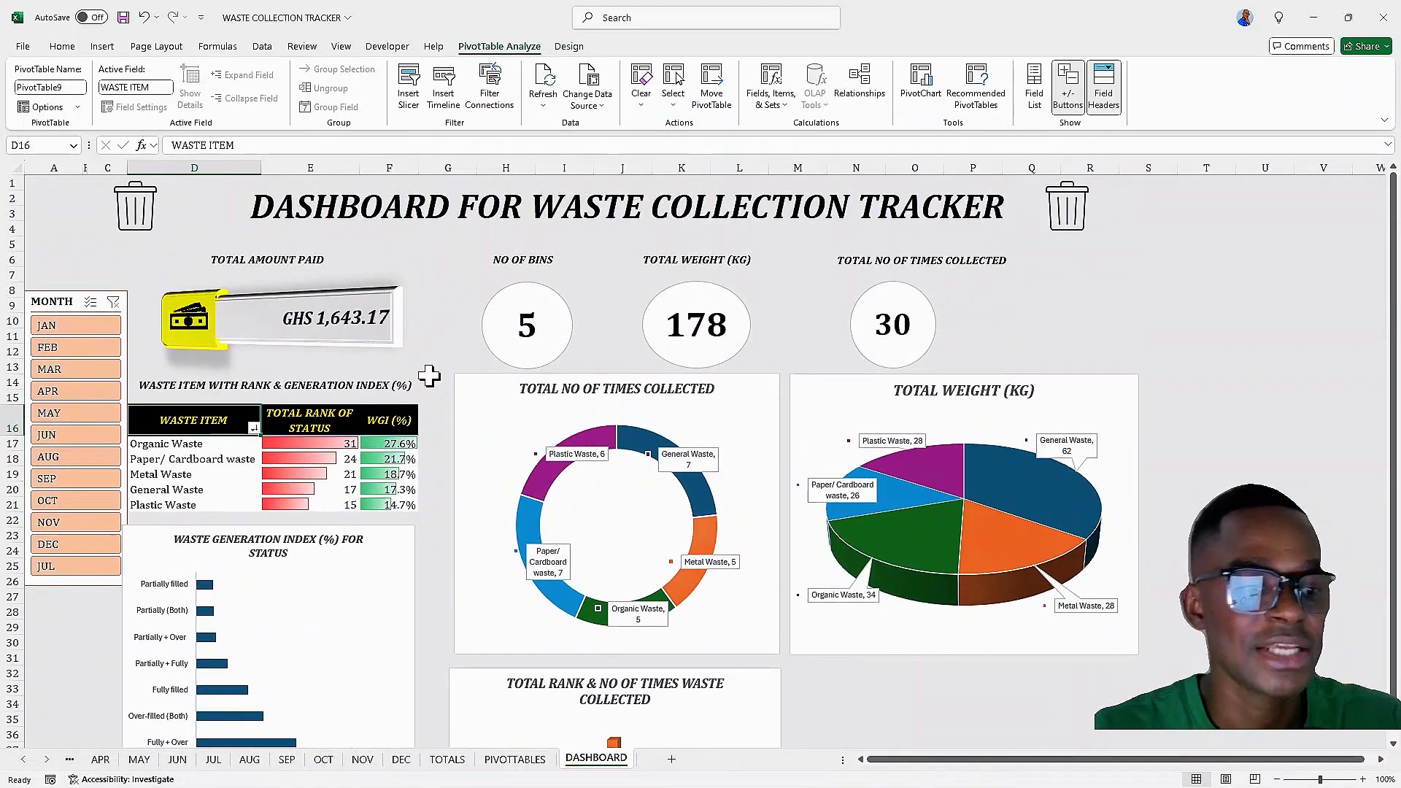
pyautogui.click(257, 745)
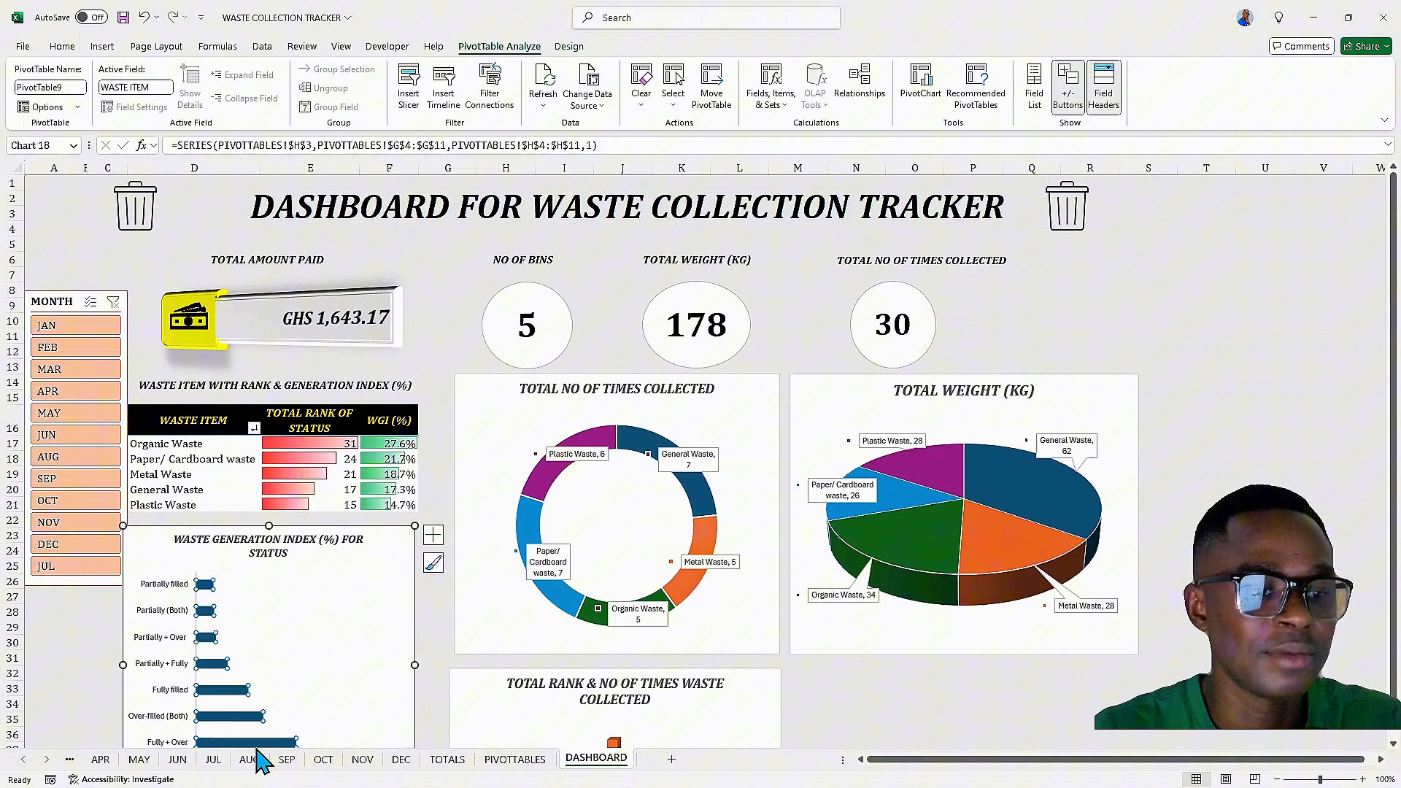
pyautogui.click(401, 760)
pyautogui.click(597, 759)
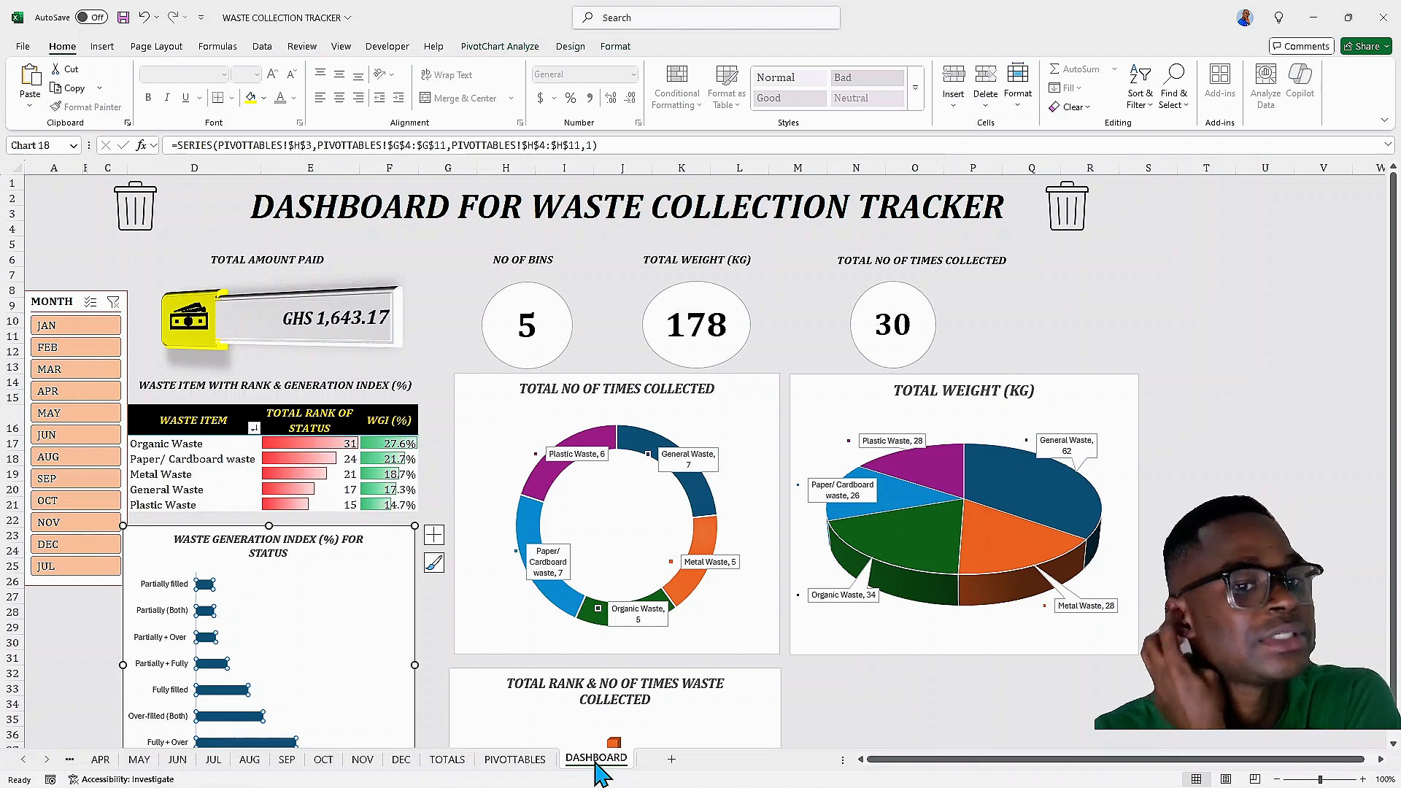
pyautogui.click(429, 427)
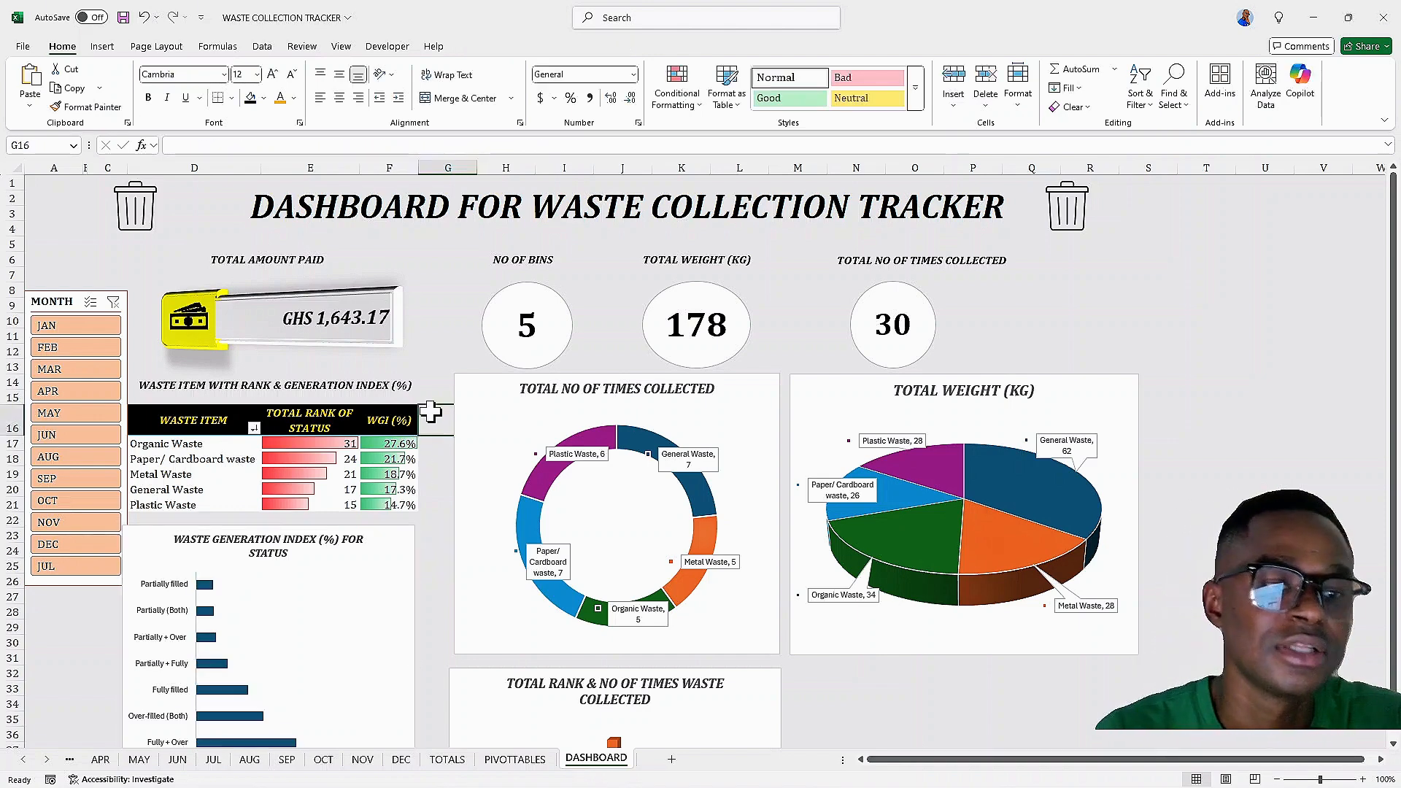
pyautogui.click(787, 321)
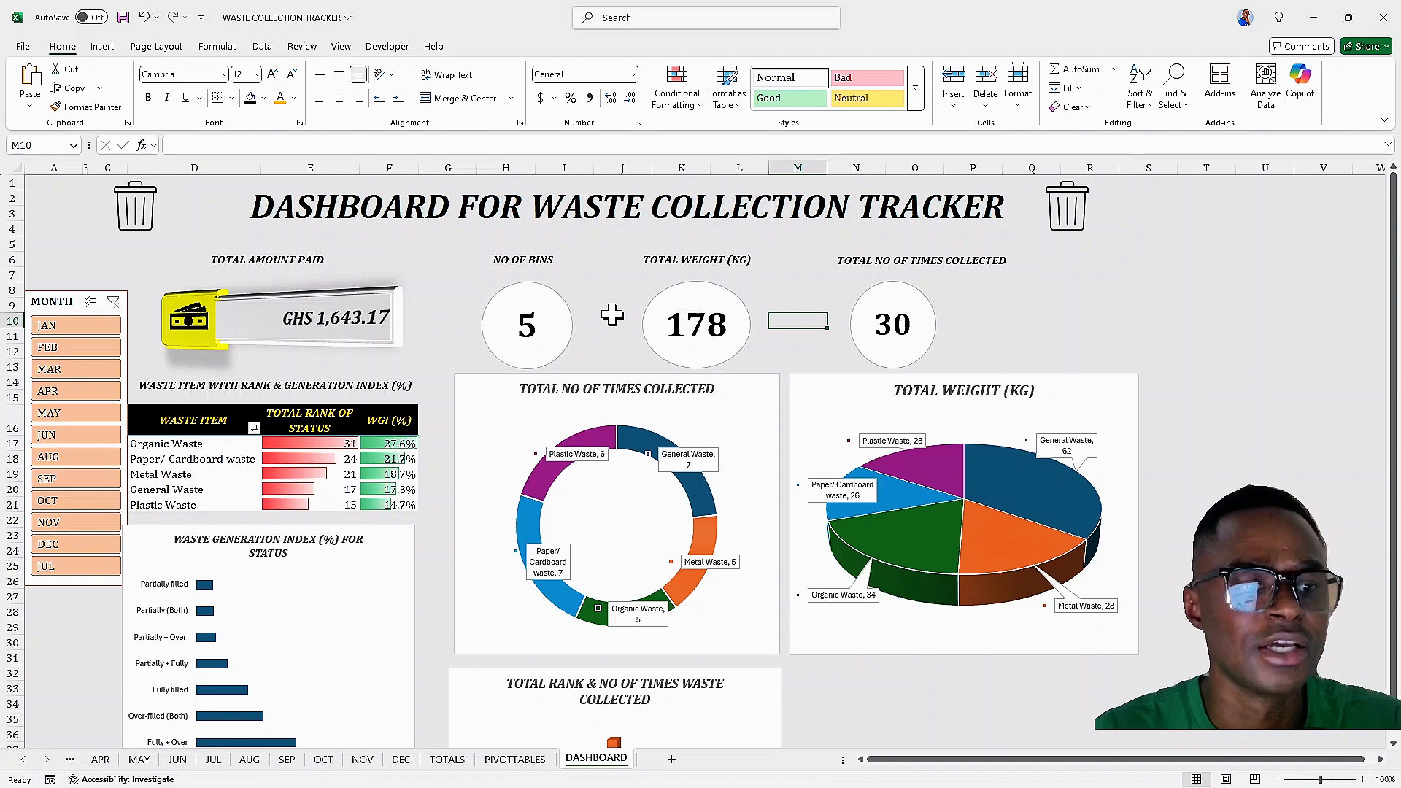
pyautogui.click(164, 428)
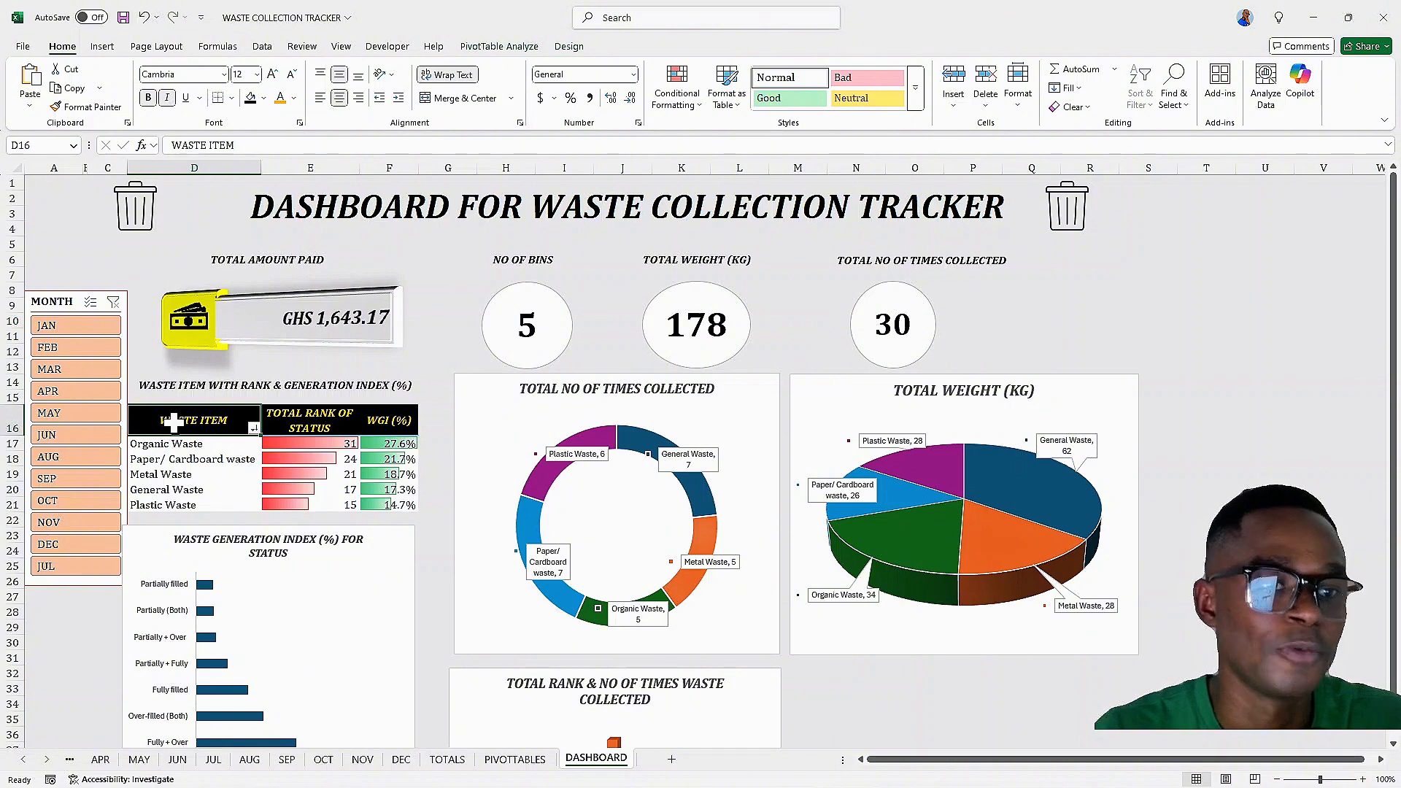
# Move the month slicer down a few rows below the KPI labels
pyautogui.click(499, 46)
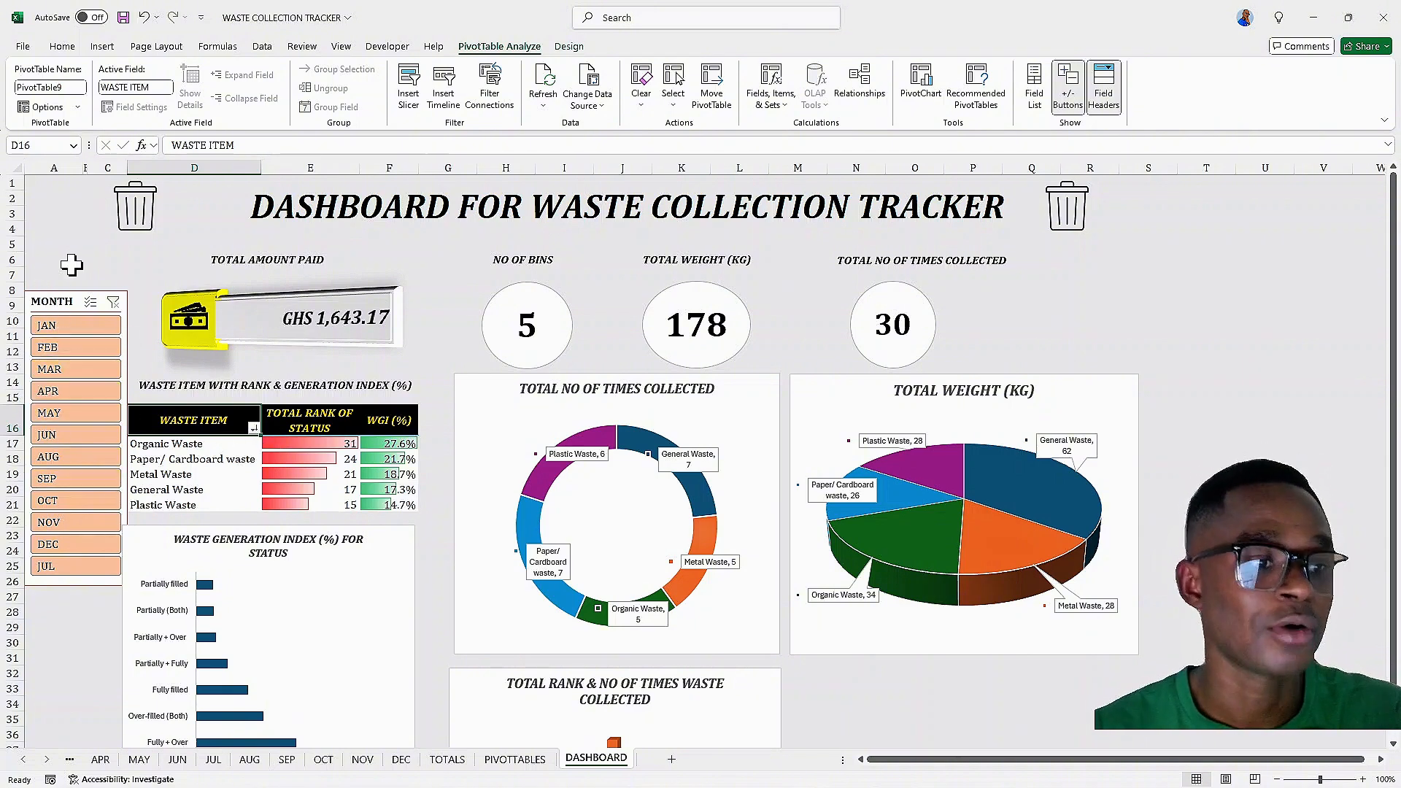
pyautogui.click(150, 261)
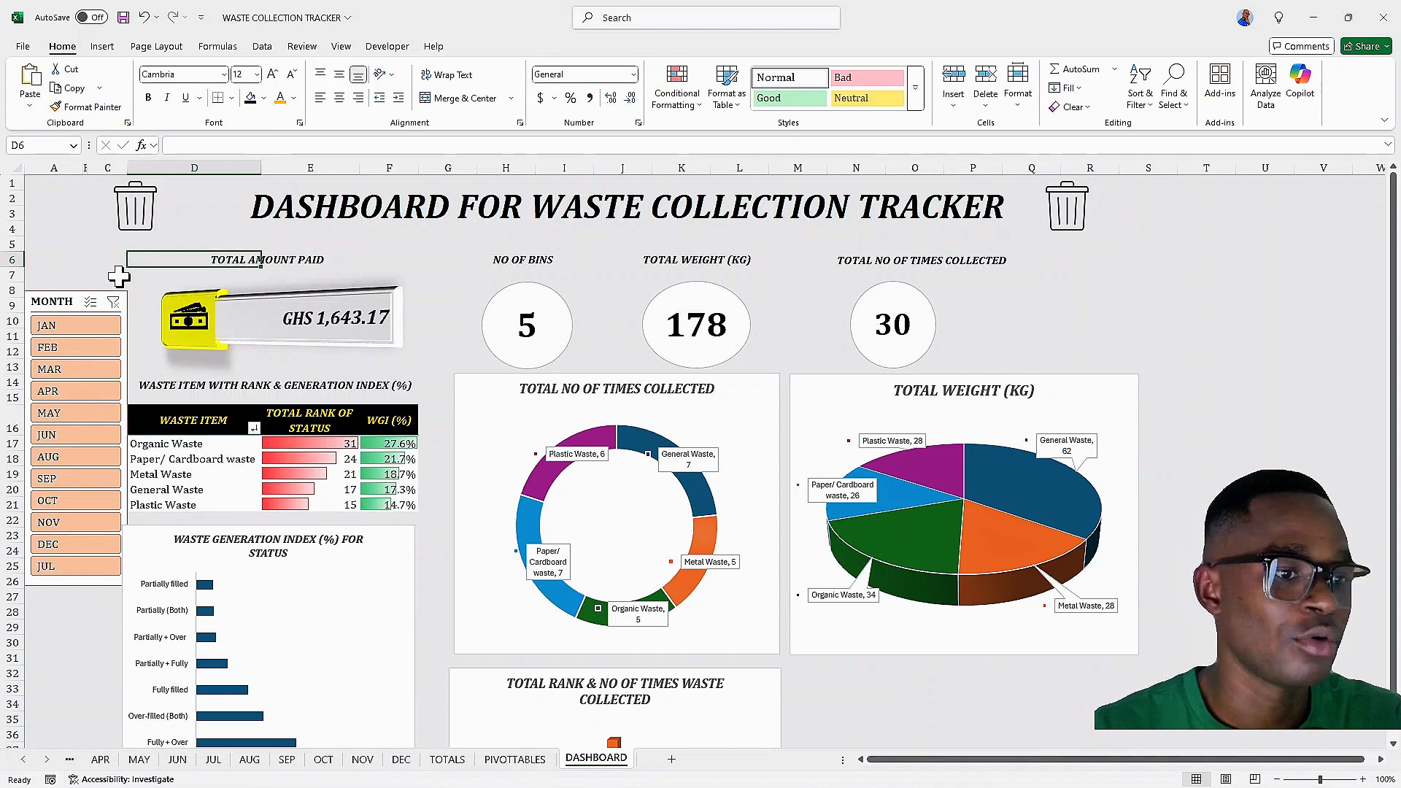
pyautogui.click(65, 291)
pyautogui.press('Down')
pyautogui.press('Down')
pyautogui.press('Down')
pyautogui.press('Down')
pyautogui.press('Down')
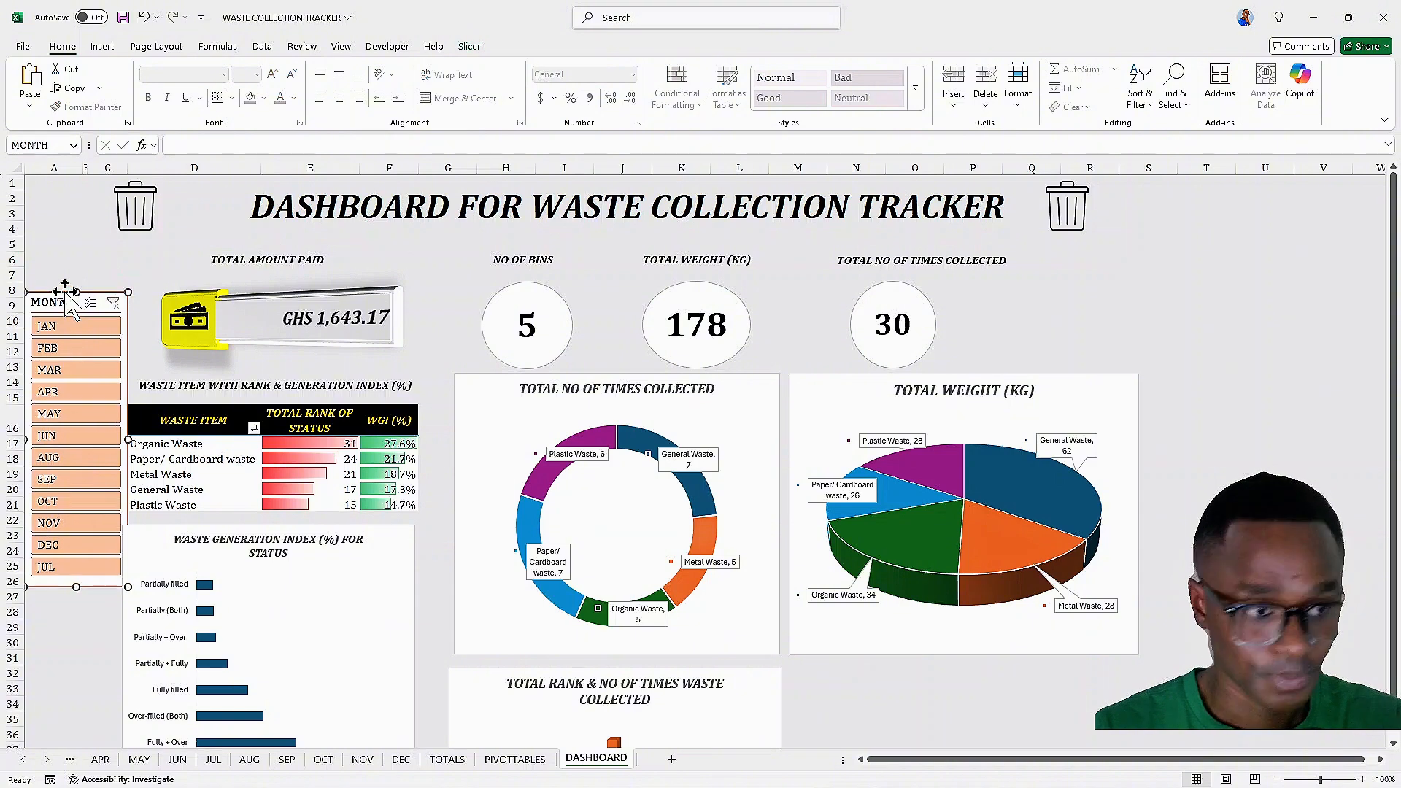
pyautogui.press('Down')
pyautogui.press('Down')
pyautogui.press('Down')
pyautogui.press('Down')
pyautogui.press('Down')
pyautogui.press('Down')
pyautogui.press('Down')
pyautogui.press('Down')
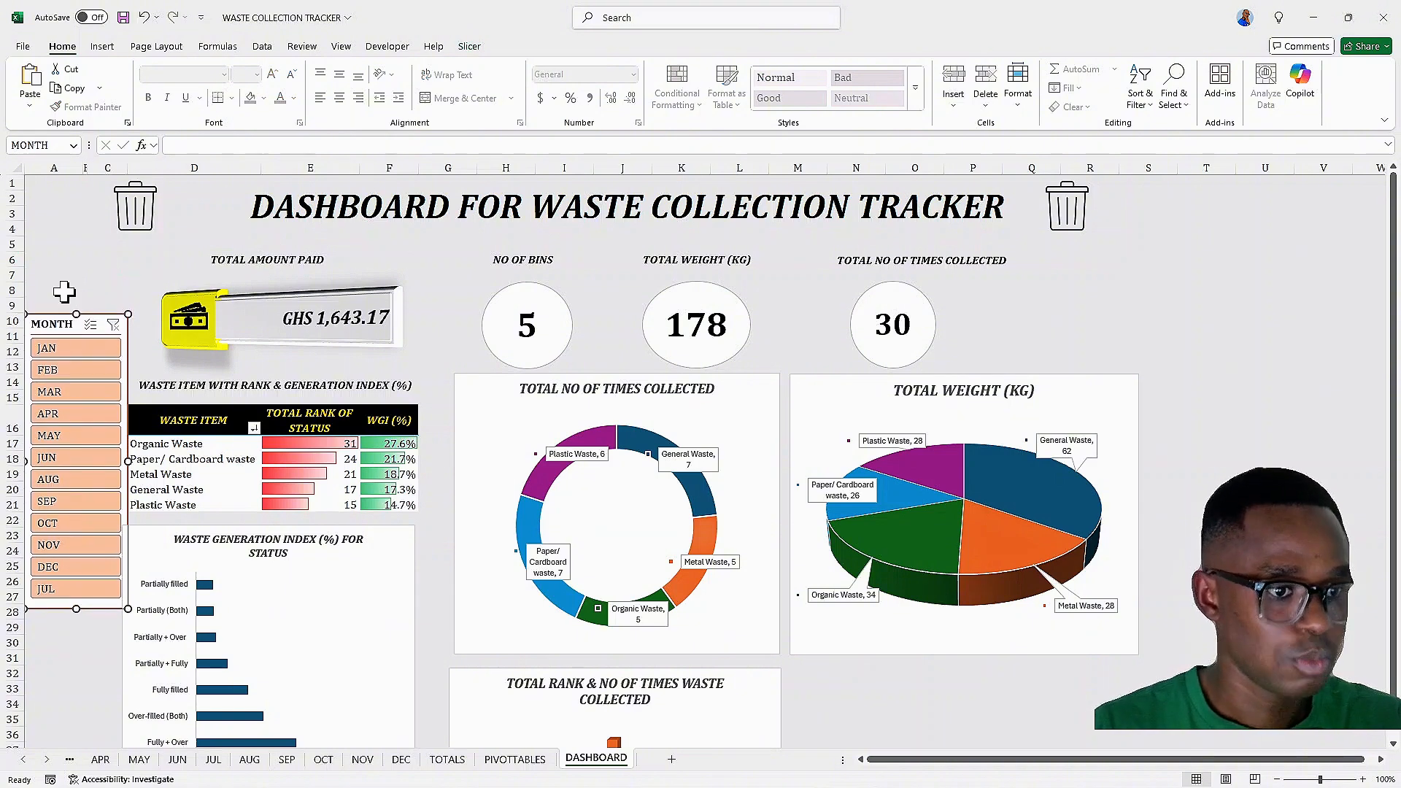
pyautogui.press('Down')
pyautogui.press('Down')
pyautogui.press('Down')
pyautogui.press('Down')
pyautogui.press('Down')
pyautogui.press('Down')
pyautogui.press('Down')
pyautogui.press('Down')
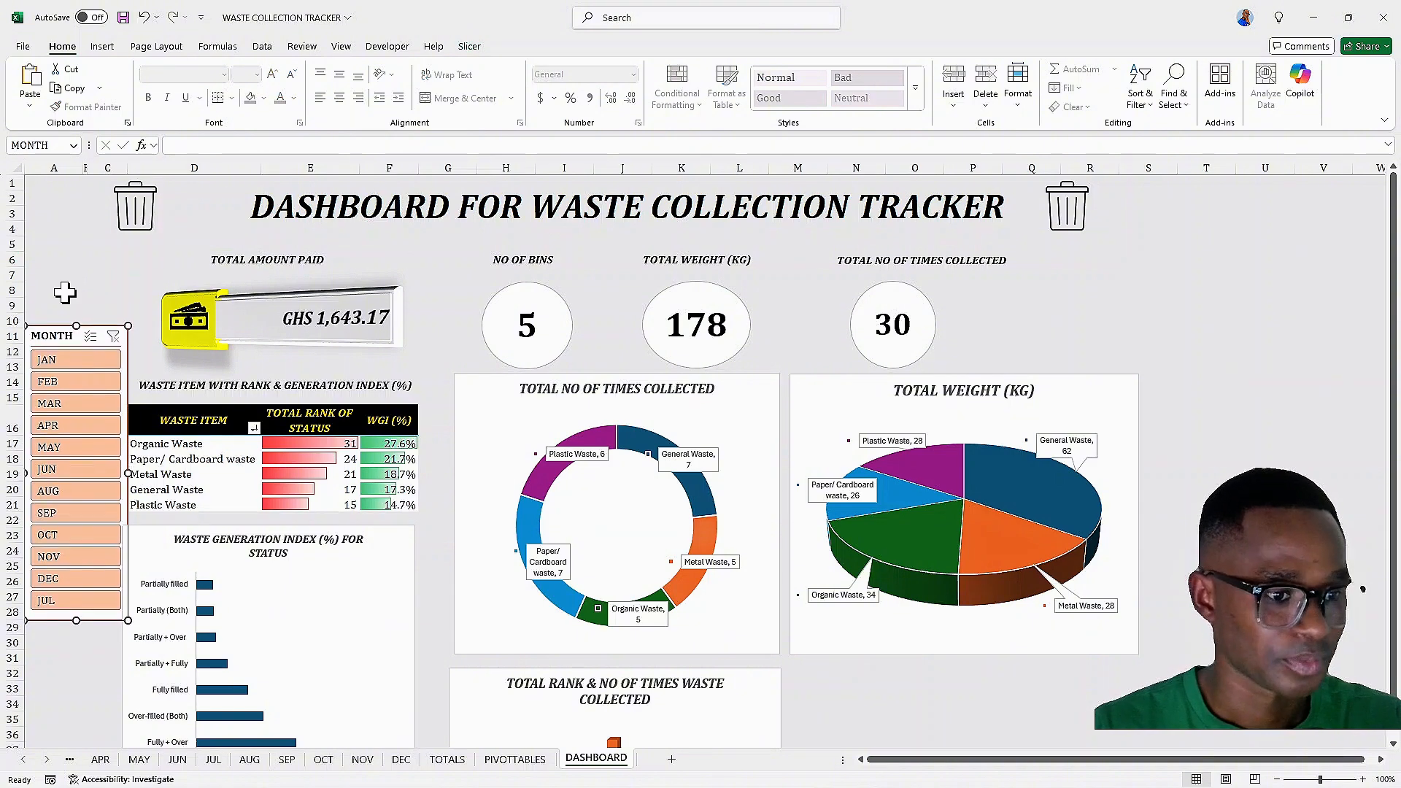
pyautogui.press('Down')
pyautogui.press('Down')
pyautogui.press('Down')
pyautogui.press('Down')
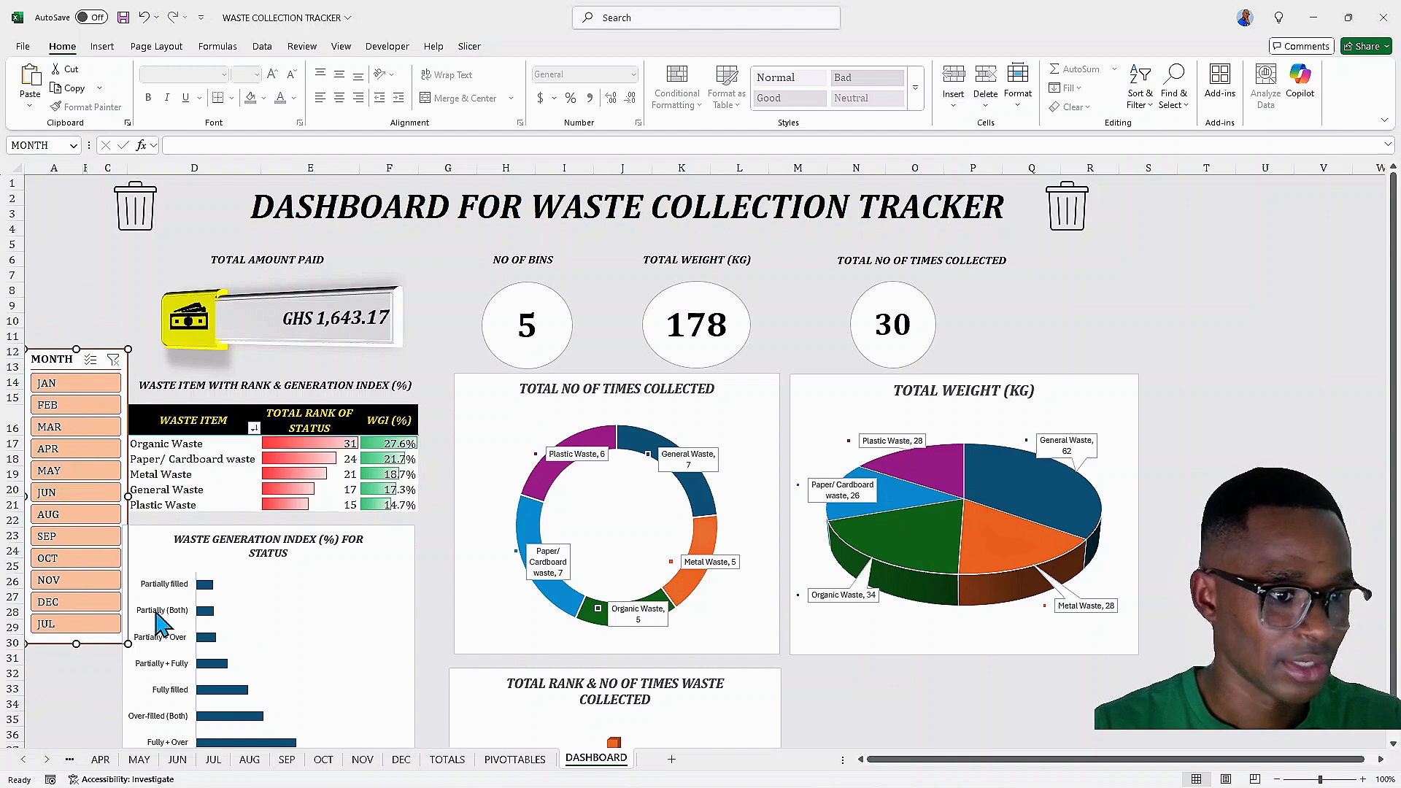
# Narrow the month slicer's width
pyautogui.click(126, 499)
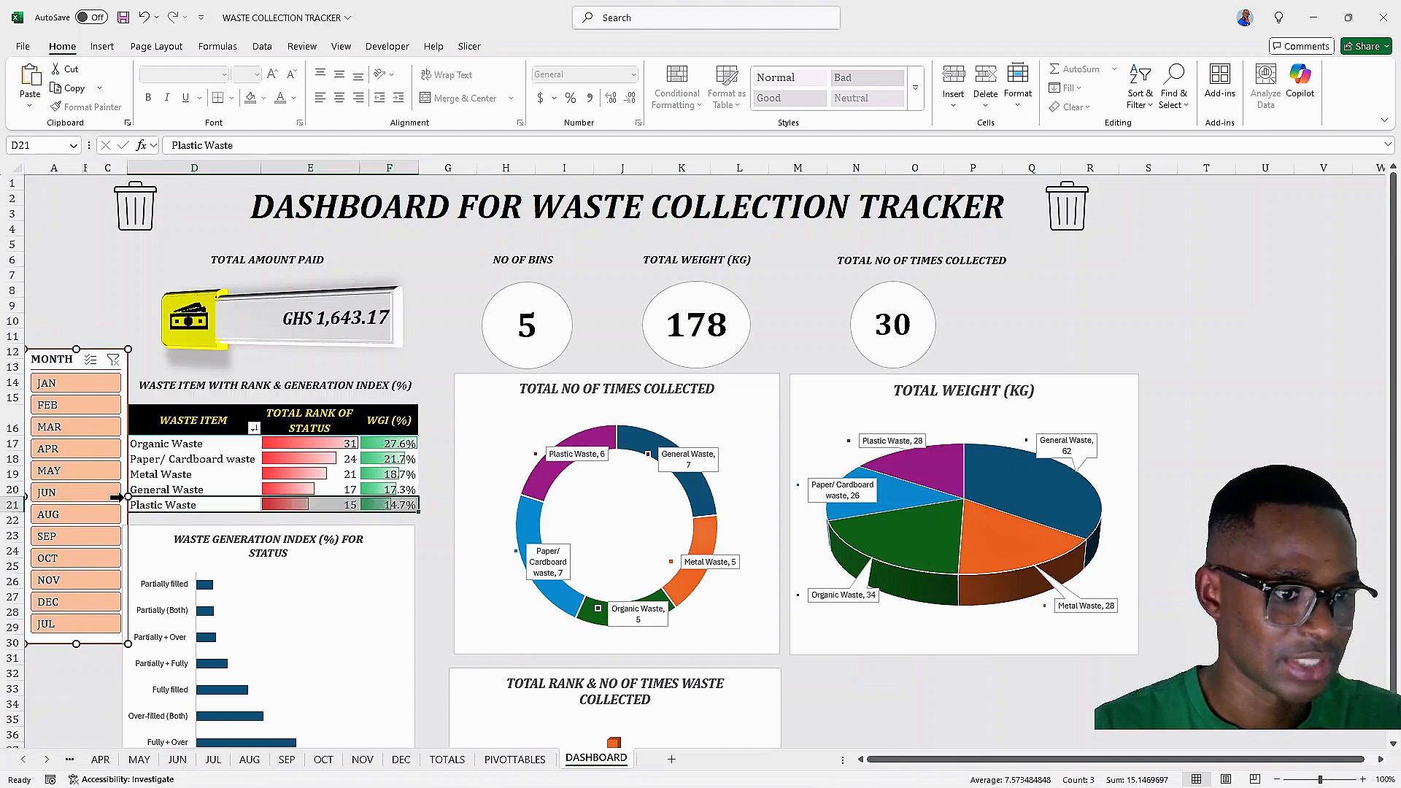
pyautogui.click(129, 494)
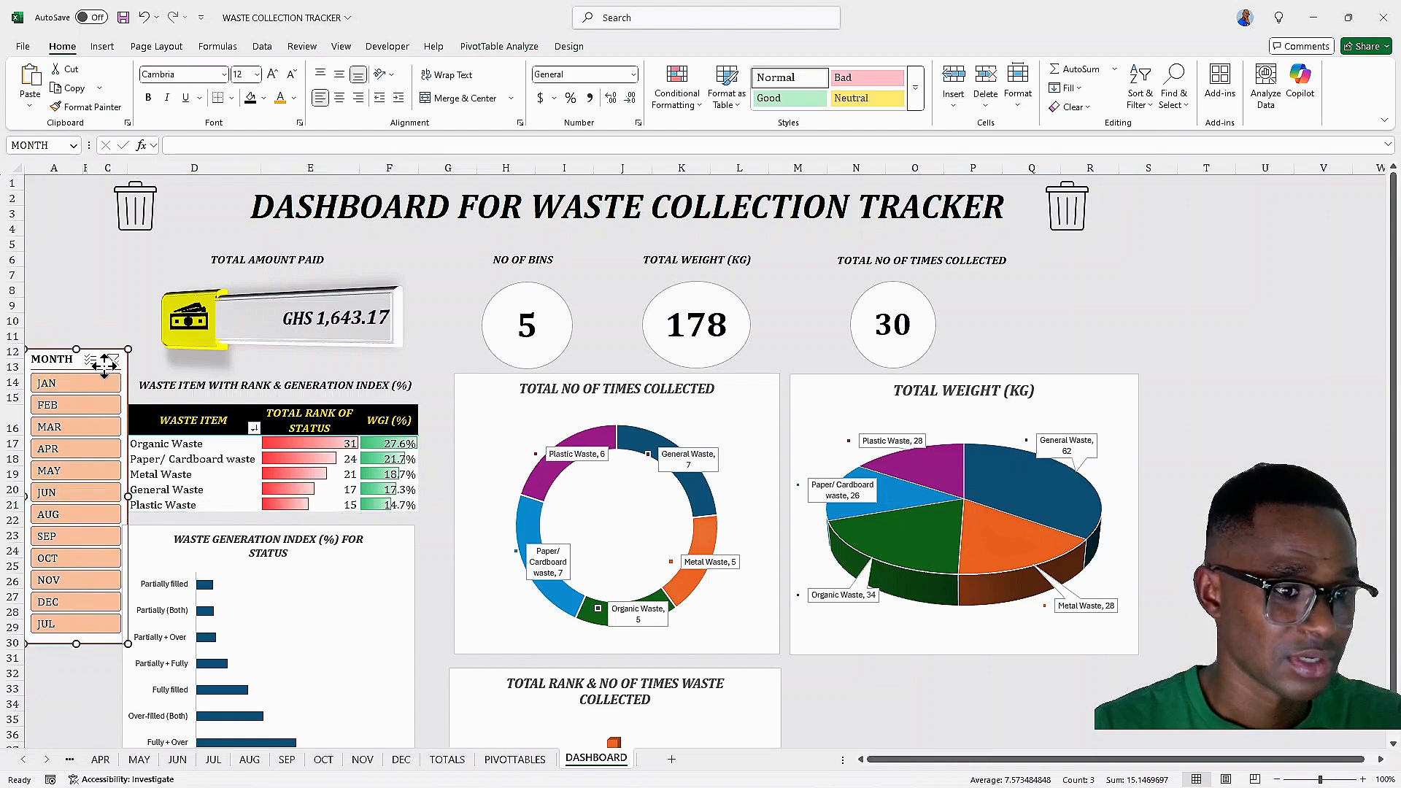
pyautogui.moveTo(130, 495); pyautogui.dragTo(115, 498)
pyautogui.click(96, 260)
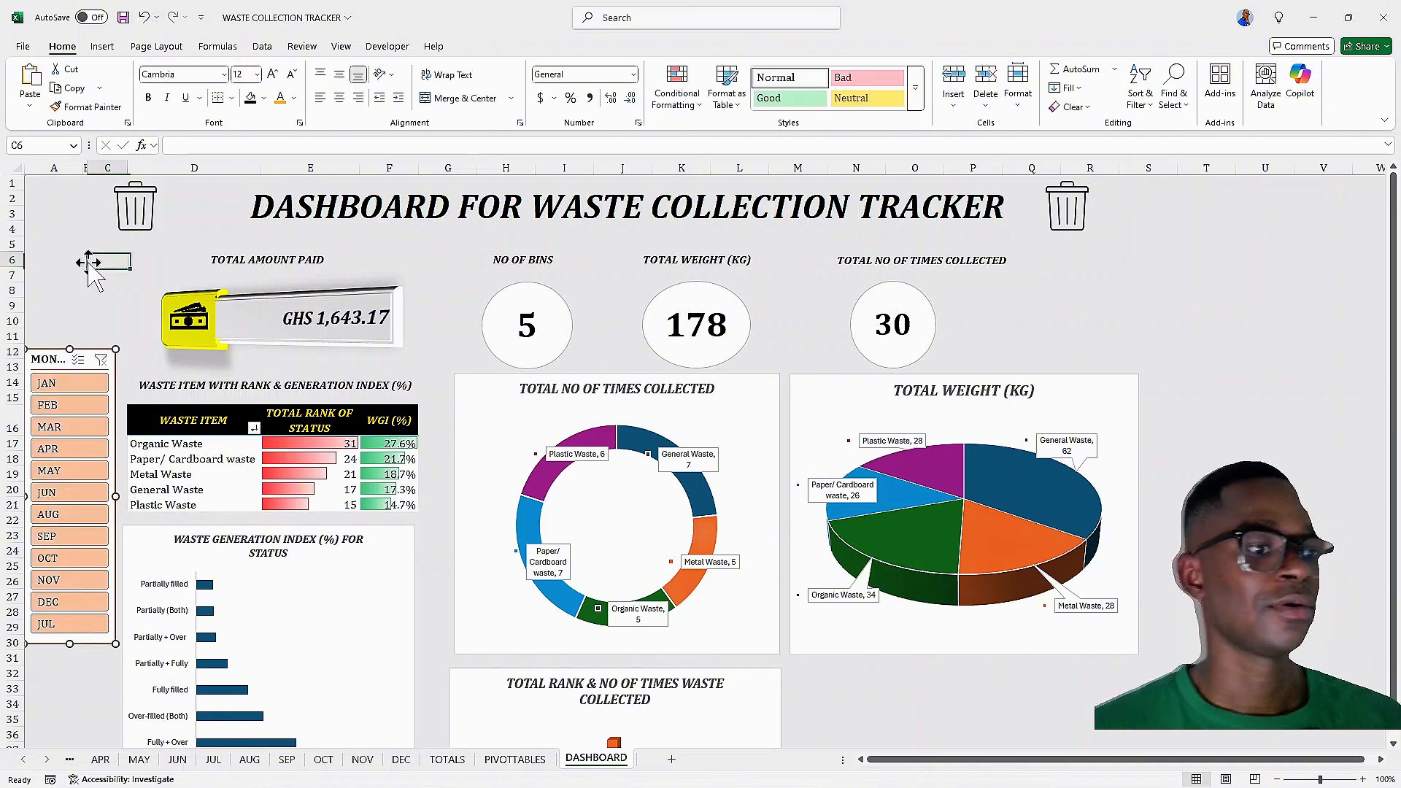
# Draw a rounded rectangle beside the TOTAL AMOUNT PAID label, then undo it along with the slicer resize
pyautogui.click(102, 47)
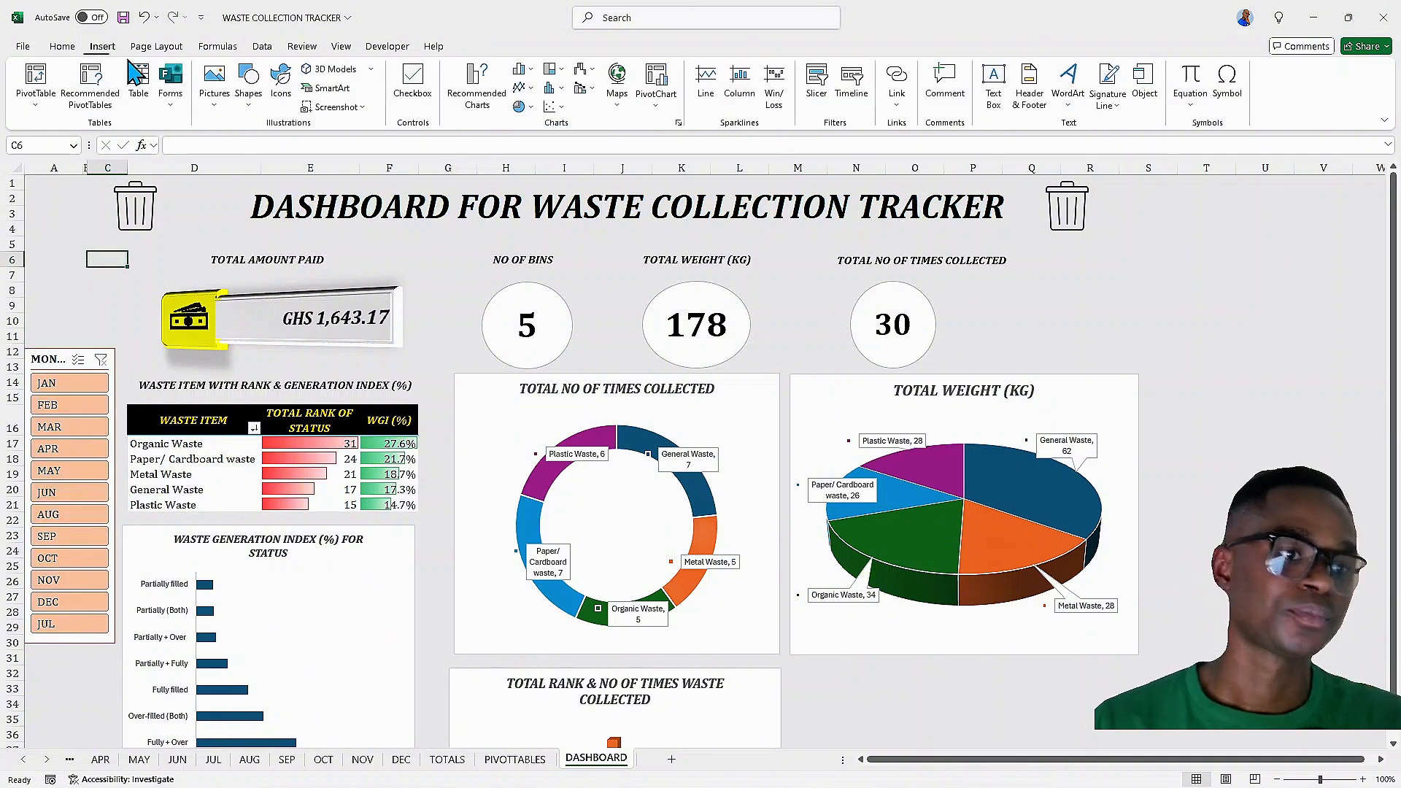
pyautogui.click(248, 82)
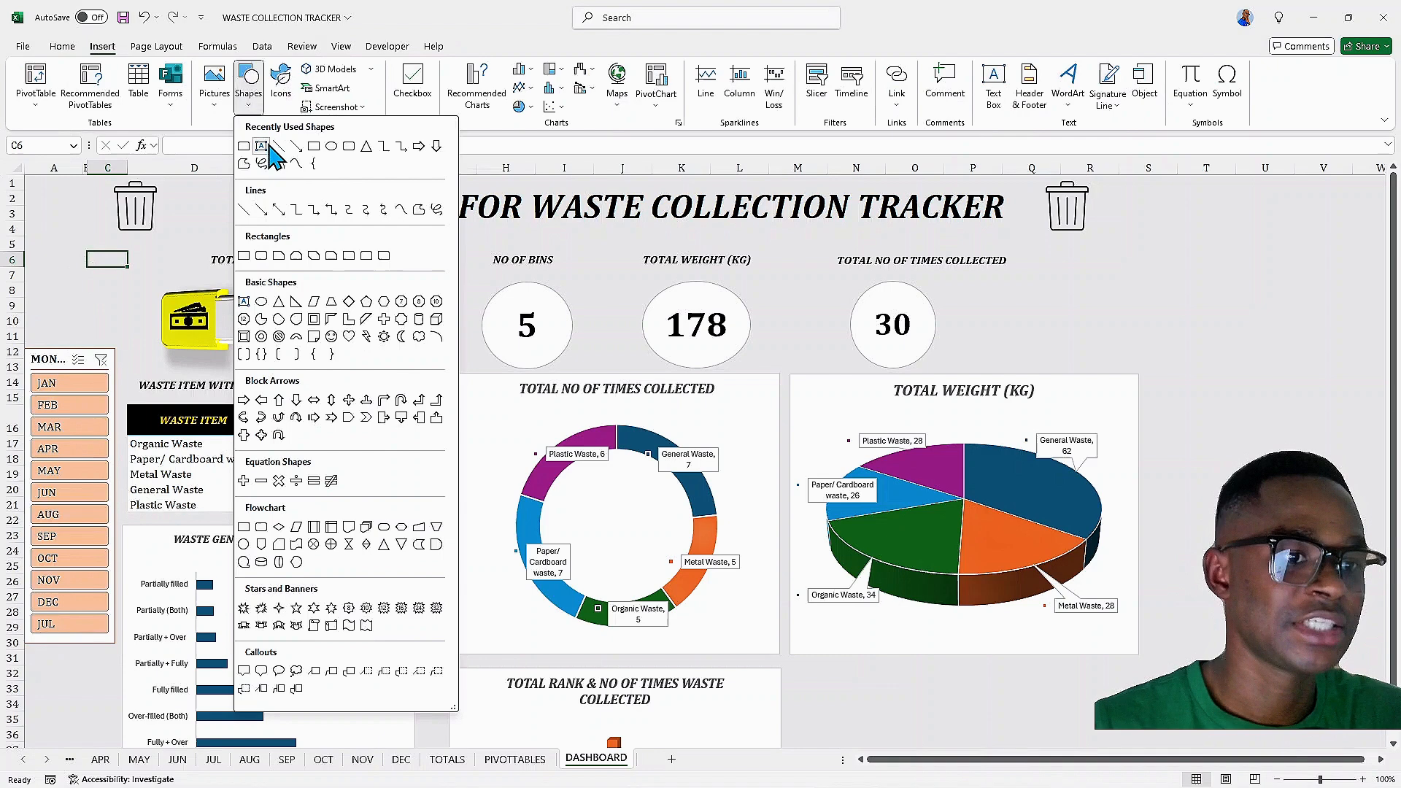
pyautogui.click(332, 145)
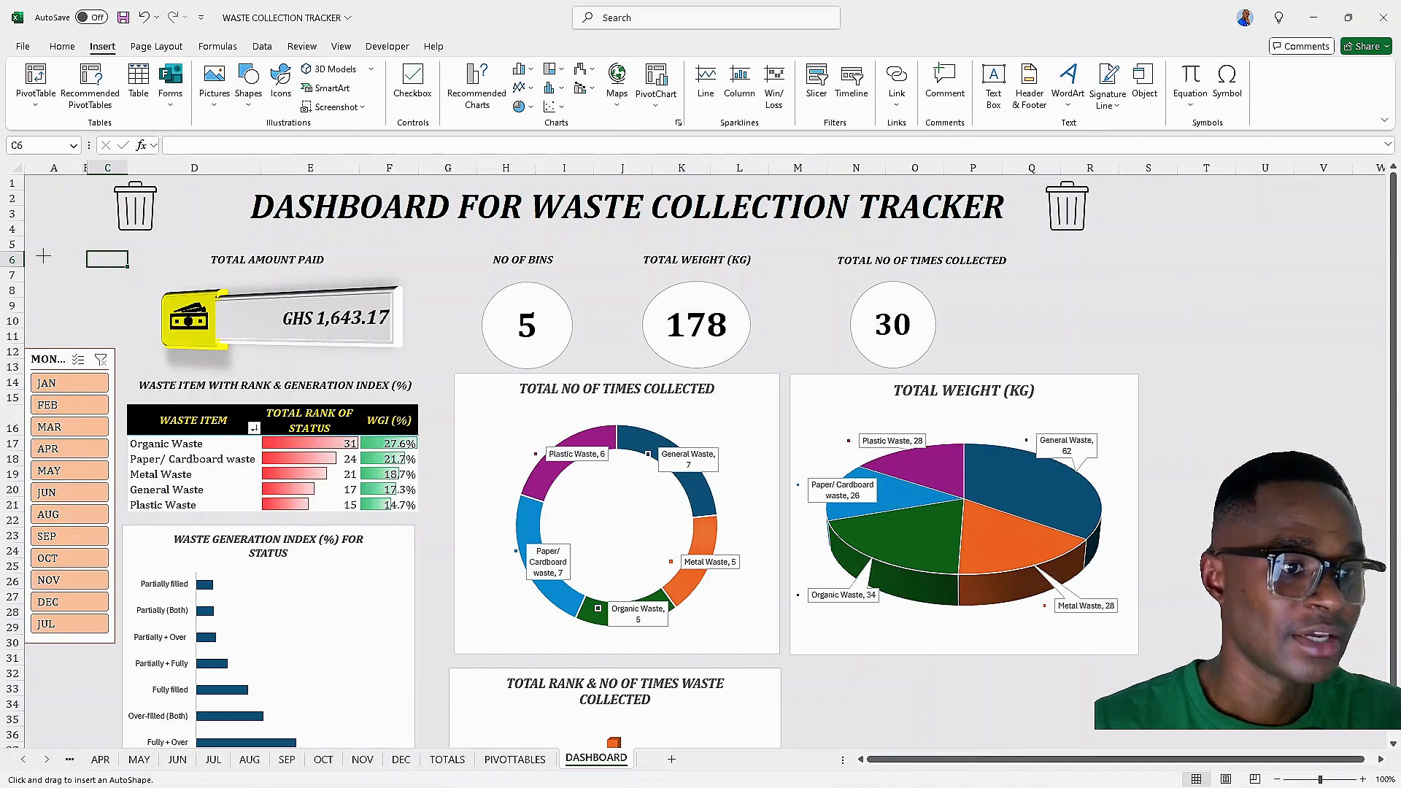
pyautogui.moveTo(43, 256)
pyautogui.mouseDown()
pyautogui.moveTo(125, 278)
pyautogui.moveTo(101, 267)
pyautogui.mouseUp()
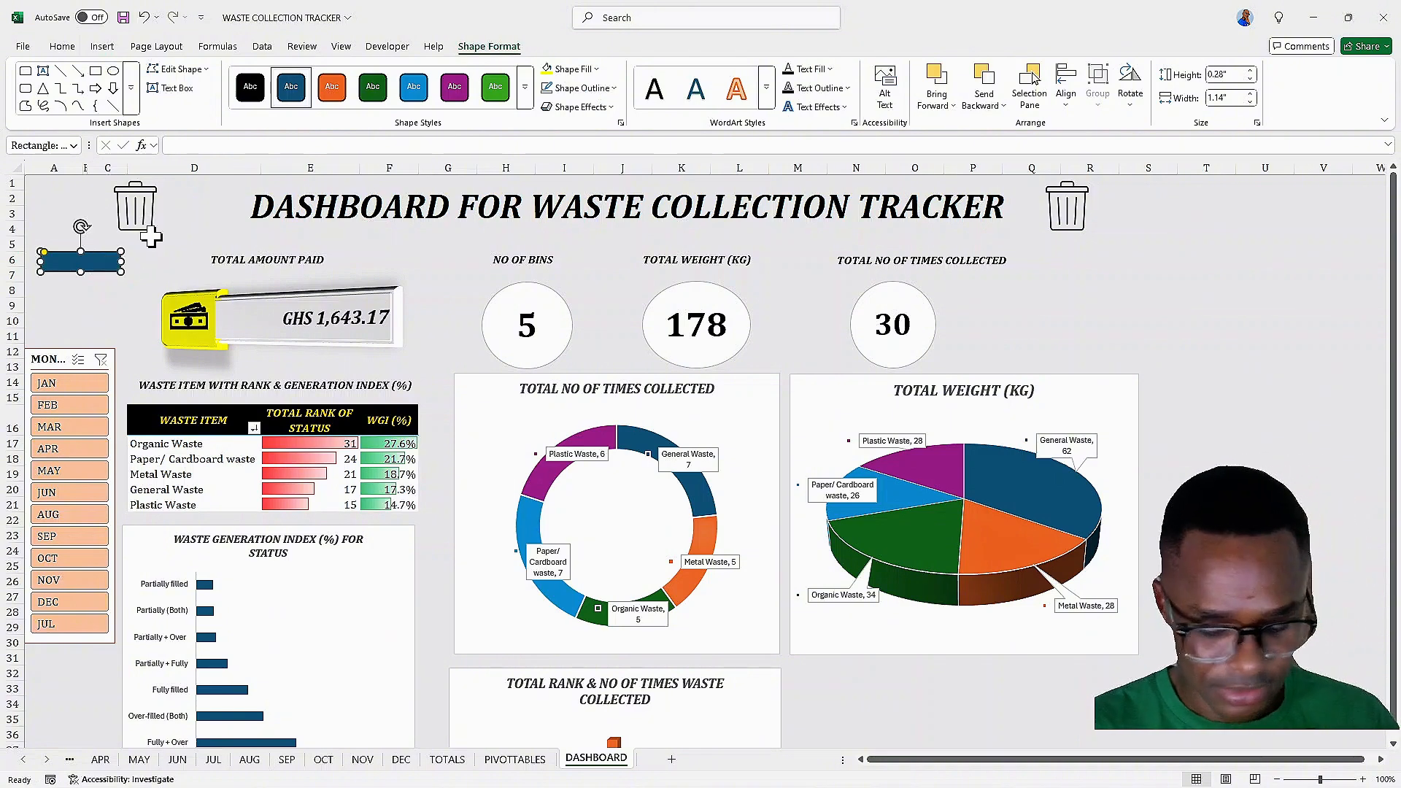
pyautogui.hotkey('ctrl', 'z')
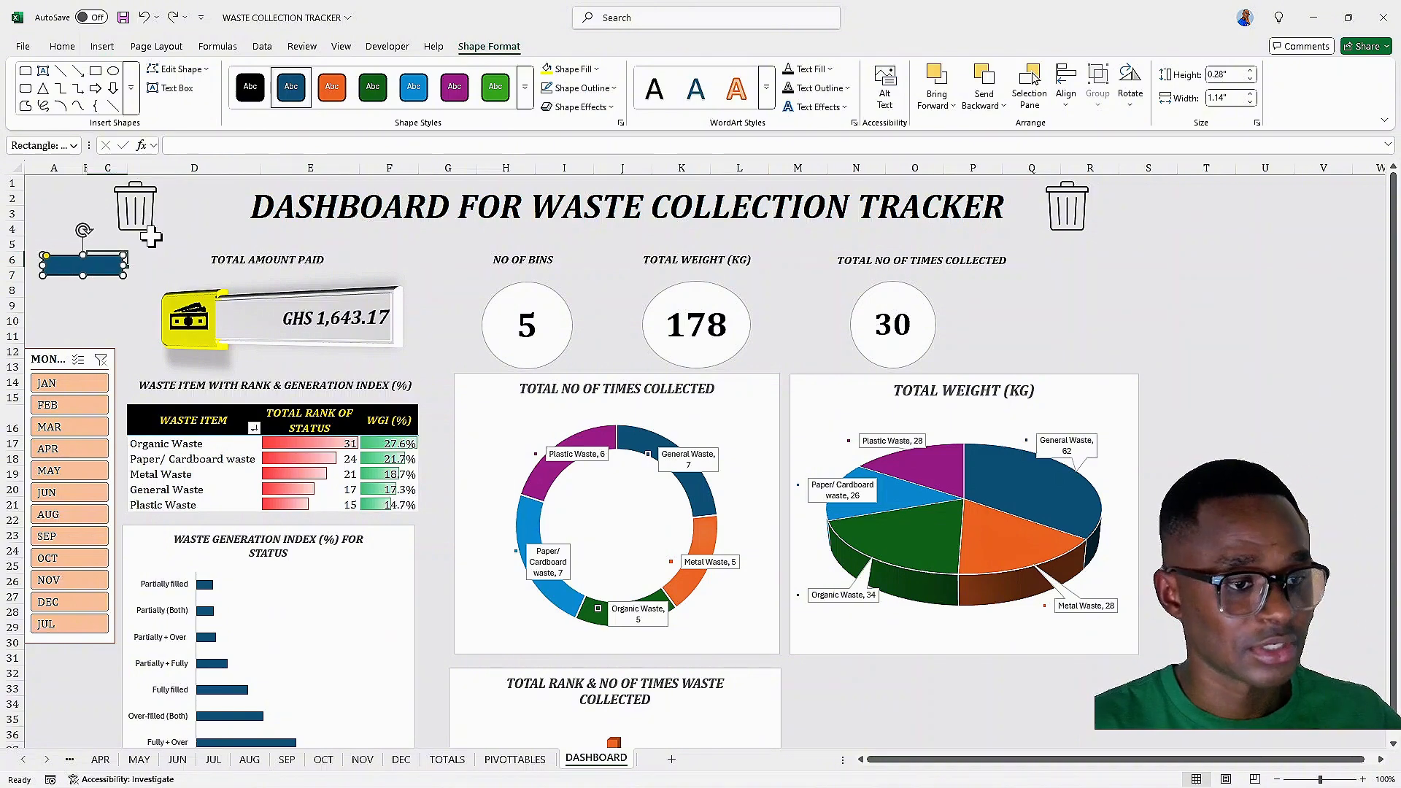
pyautogui.hotkey('ctrl', 'z')
pyautogui.hotkey('ctrl', 'z')
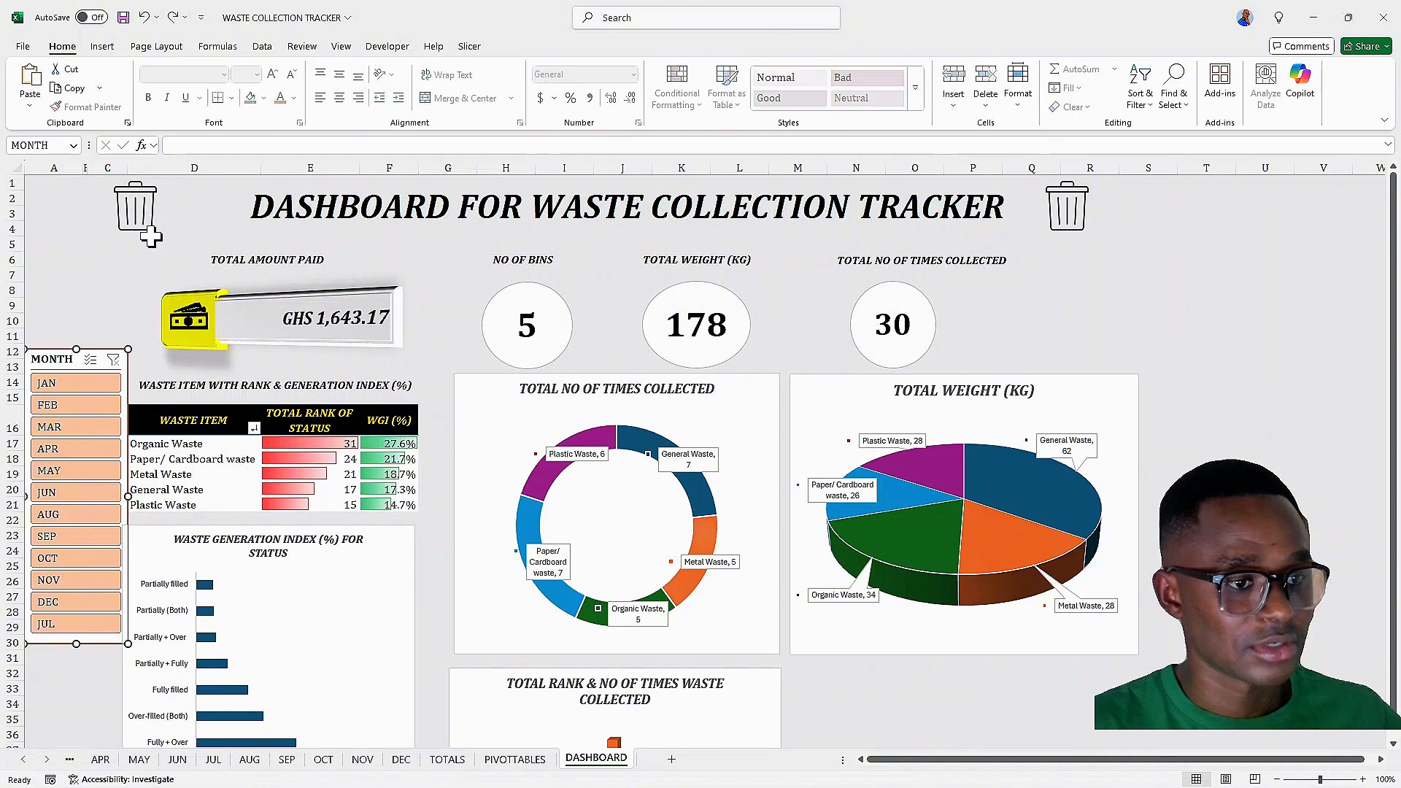
# Duplicate the NO OF BINS label box and place the copy in column C, left of TOTAL AMOUNT PAID
pyautogui.click(237, 259)
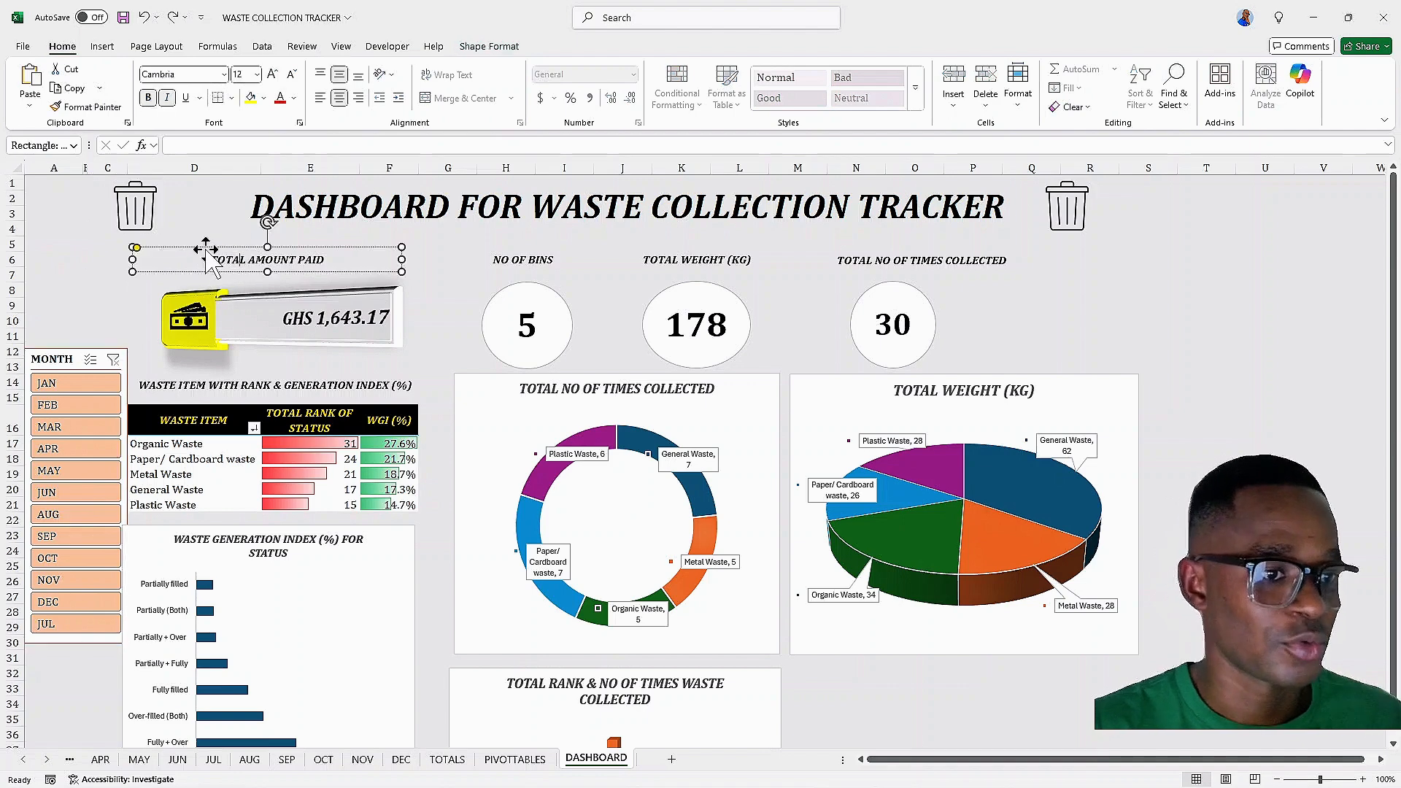
pyautogui.click(503, 259)
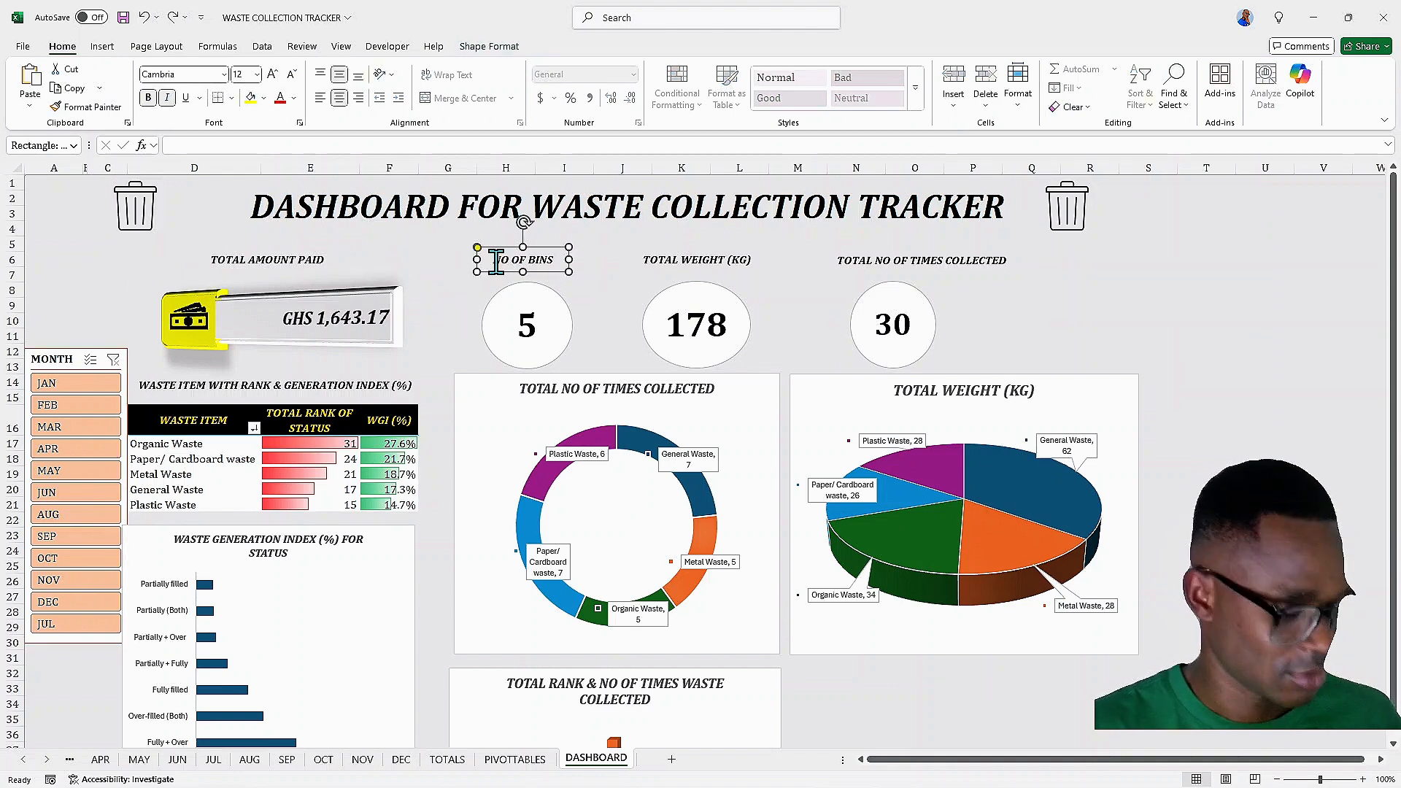
pyautogui.moveTo(483, 257); pyautogui.dragTo(359, 268)
pyautogui.moveTo(155, 263); pyautogui.dragTo(79, 268)
pyautogui.click(144, 266)
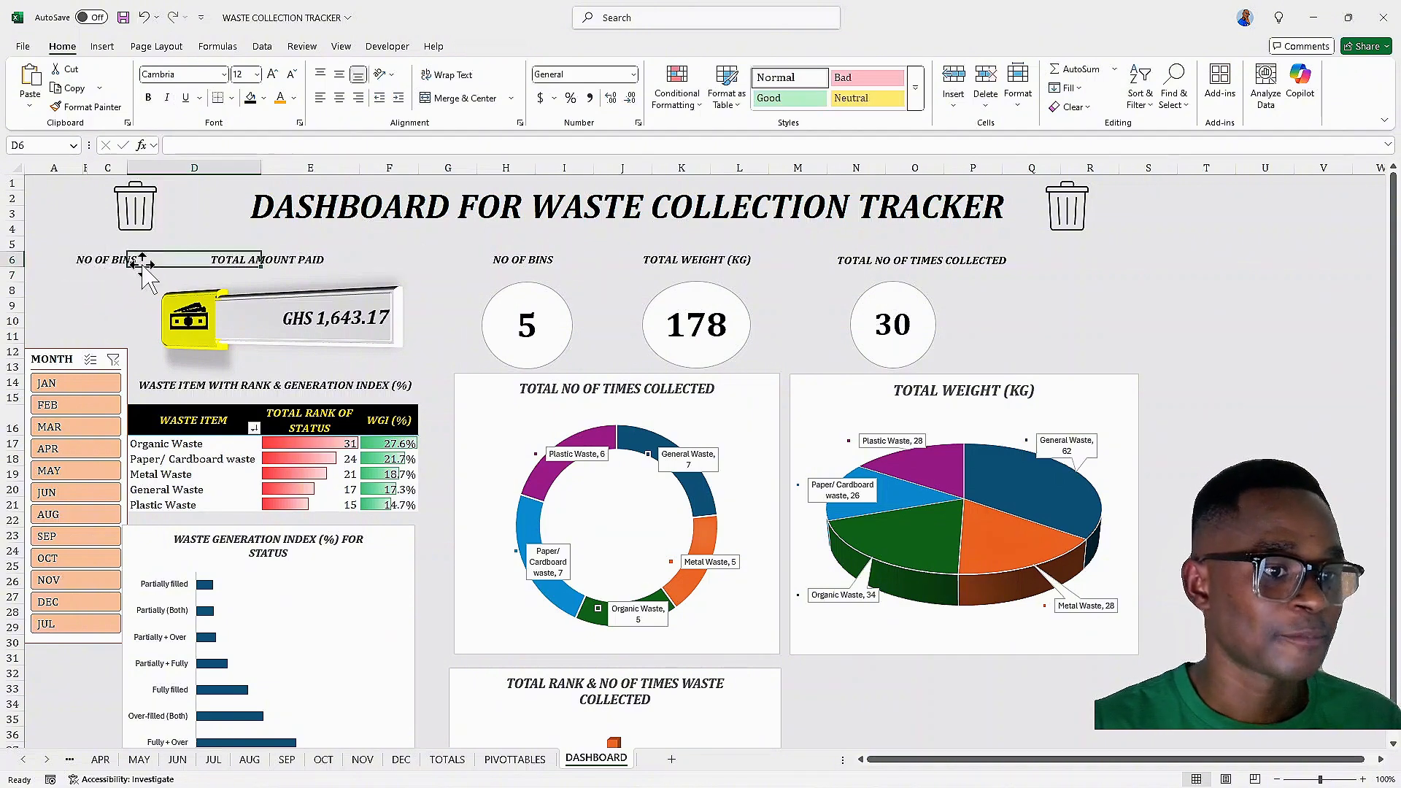
# Change the copied label box's text to REFRESH
pyautogui.click(129, 260)
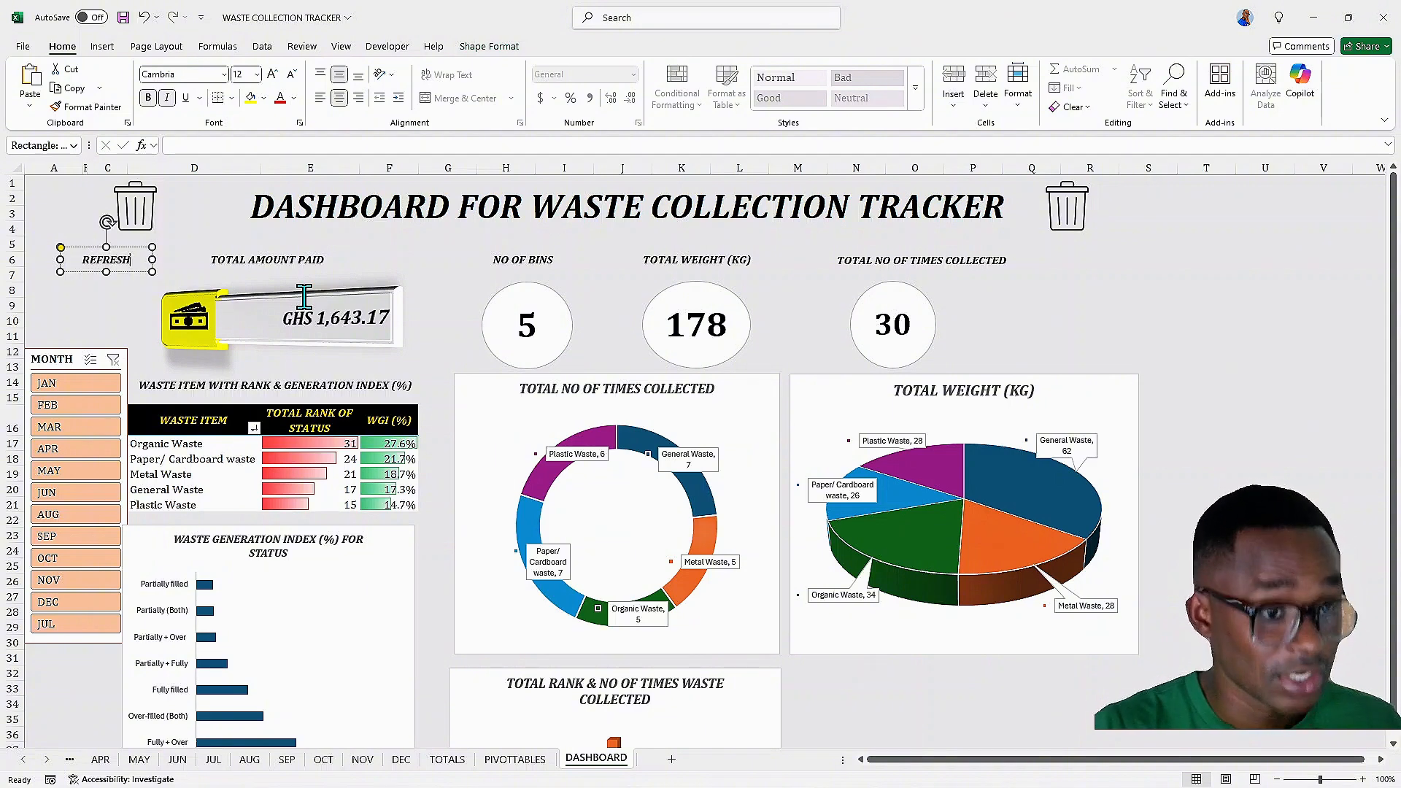
pyautogui.click(162, 263)
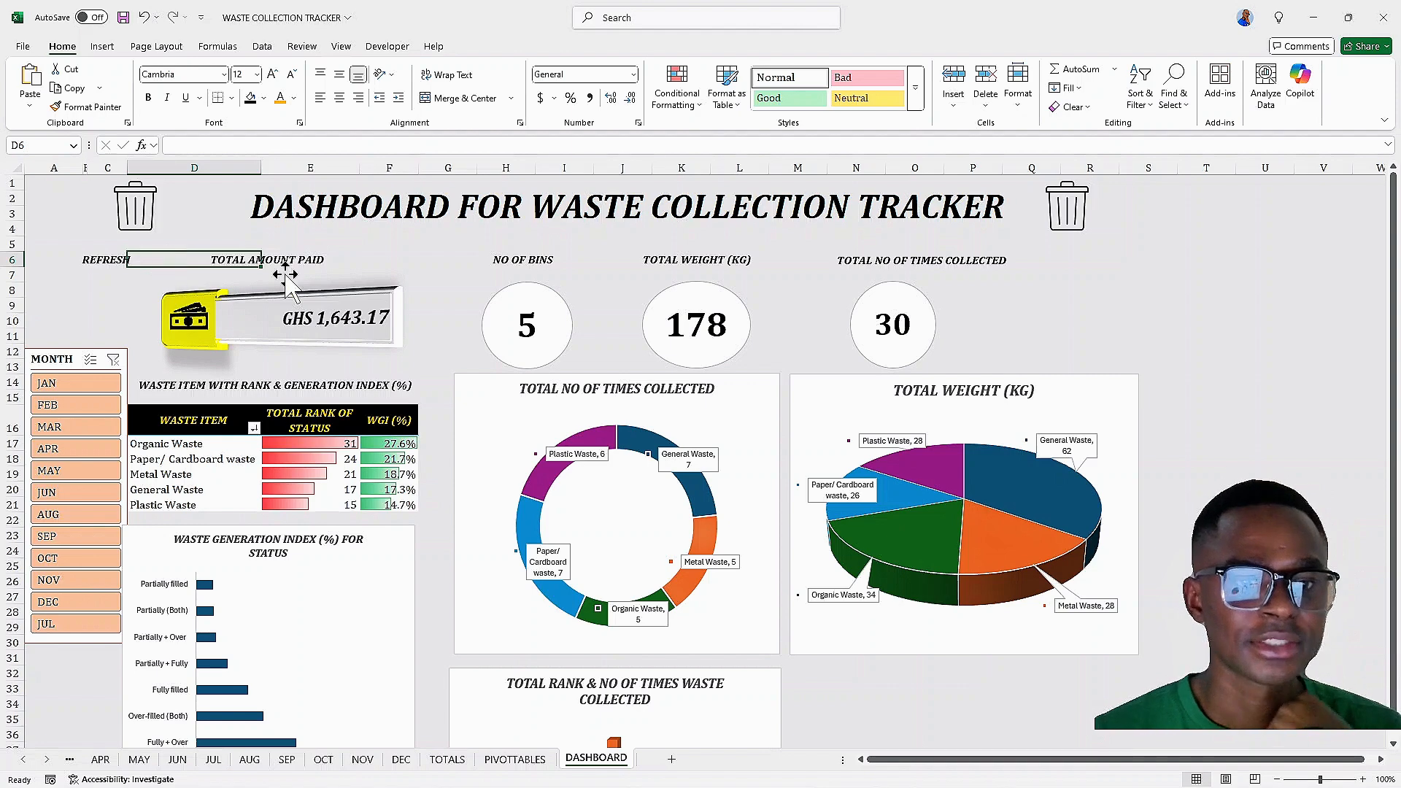
pyautogui.click(84, 262)
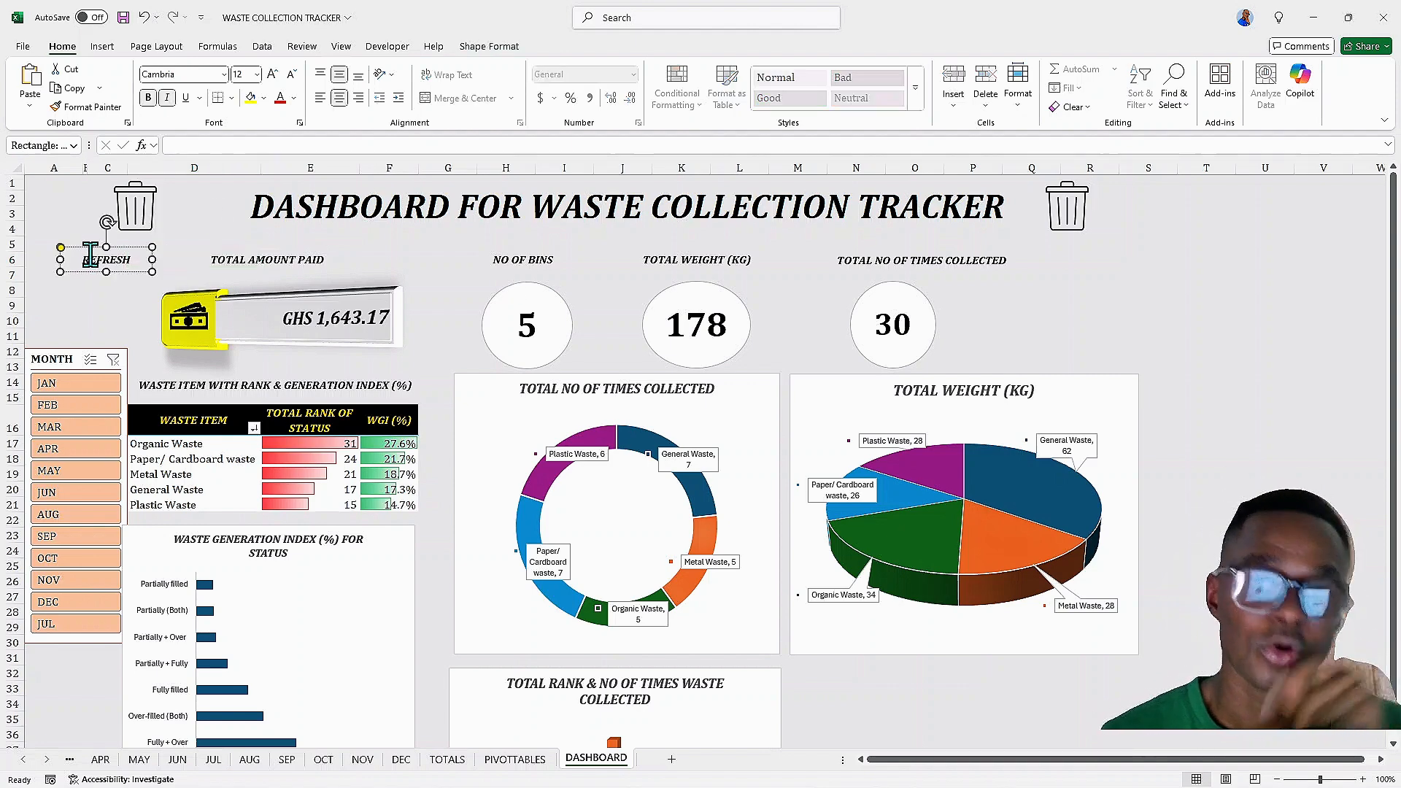
# With a pivot table cell selected, start recording a new macro named REFRESH stored in this workbook
pyautogui.click(157, 418)
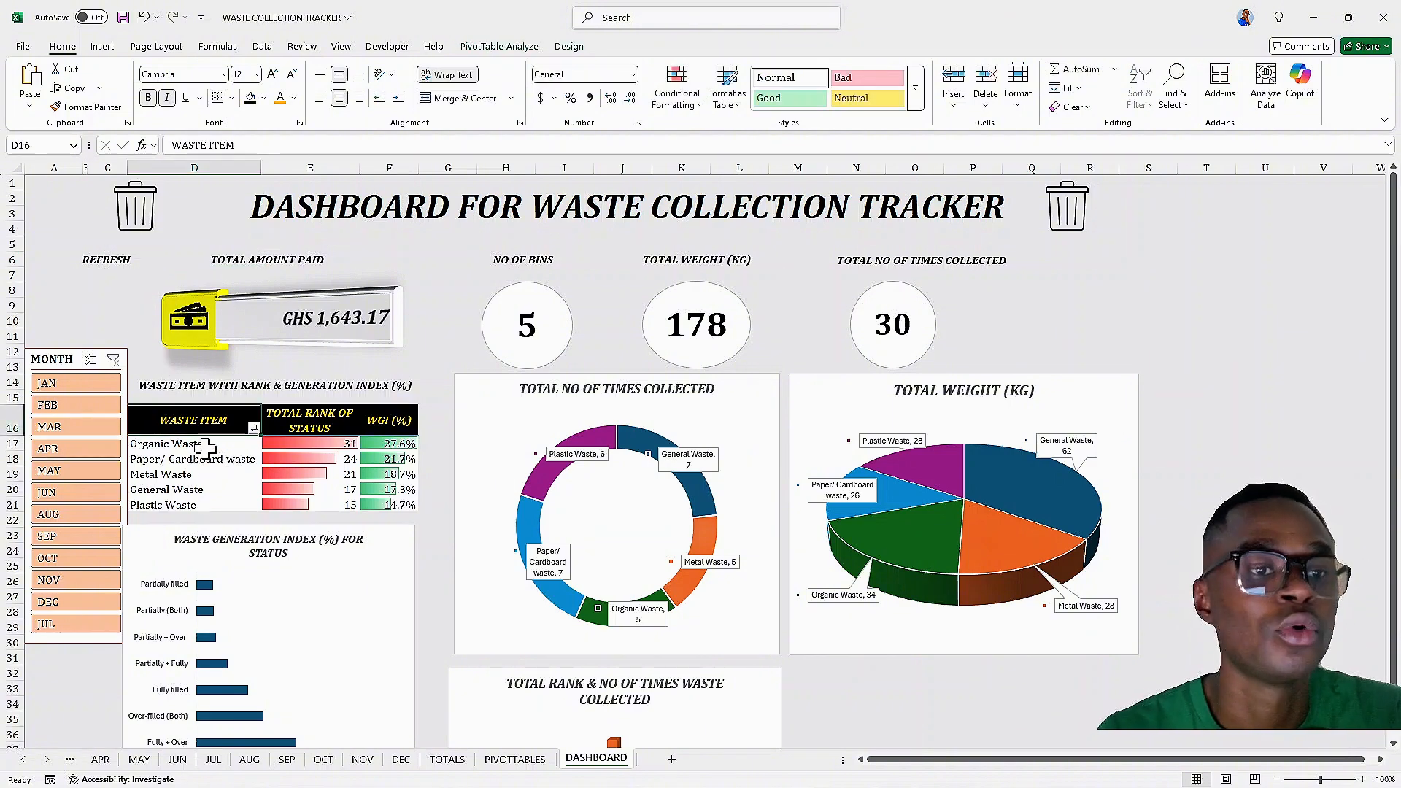
pyautogui.click(342, 48)
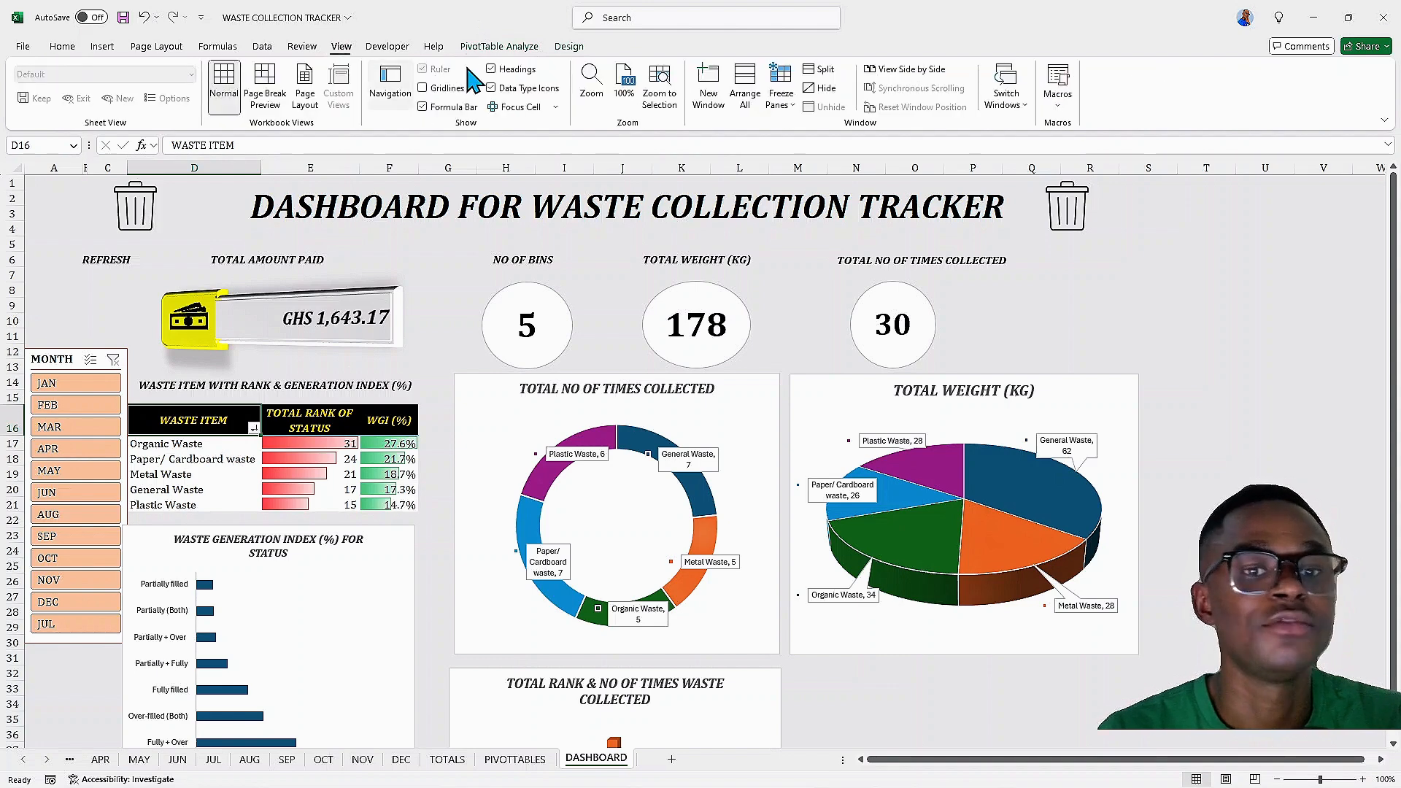
pyautogui.click(1062, 109)
pyautogui.press('Escape')
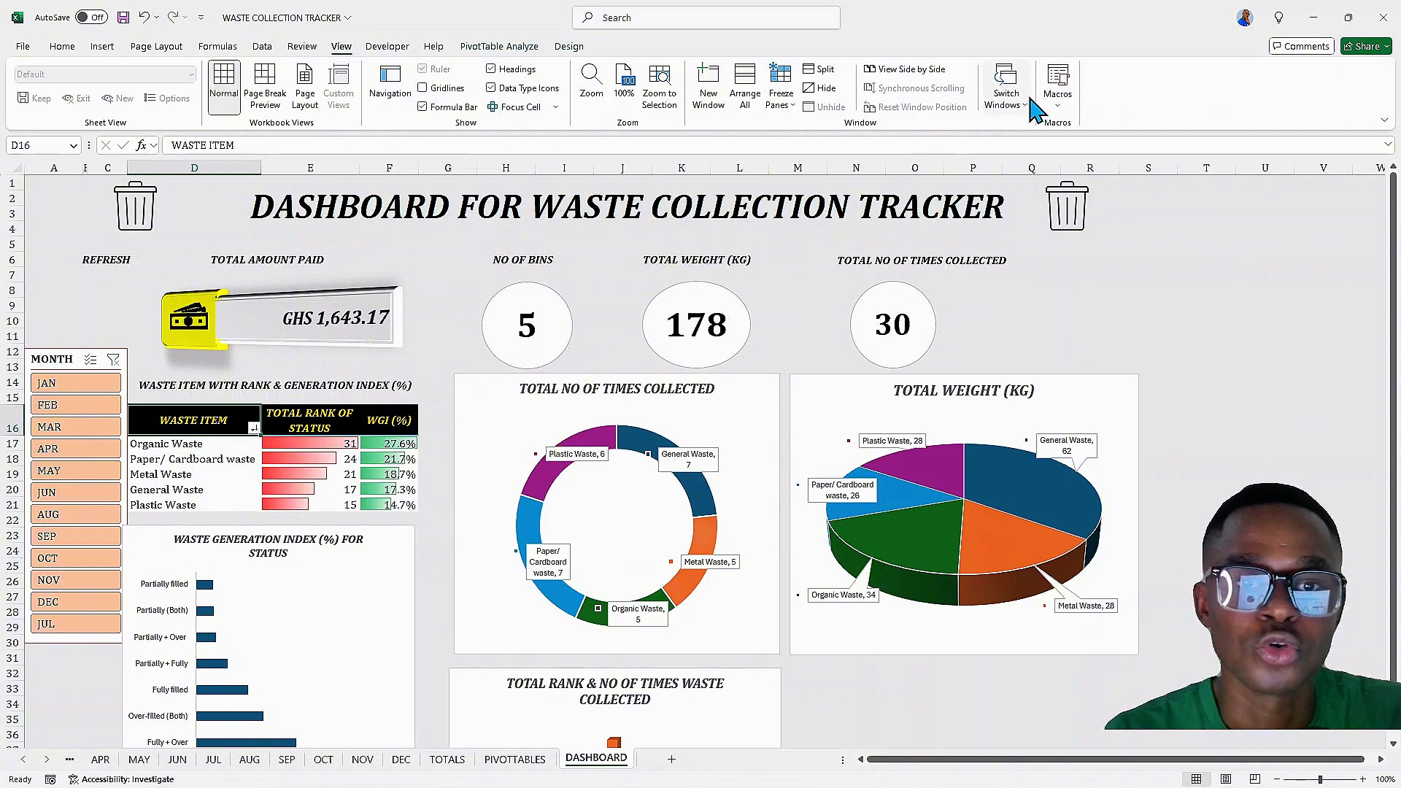
pyautogui.click(1057, 109)
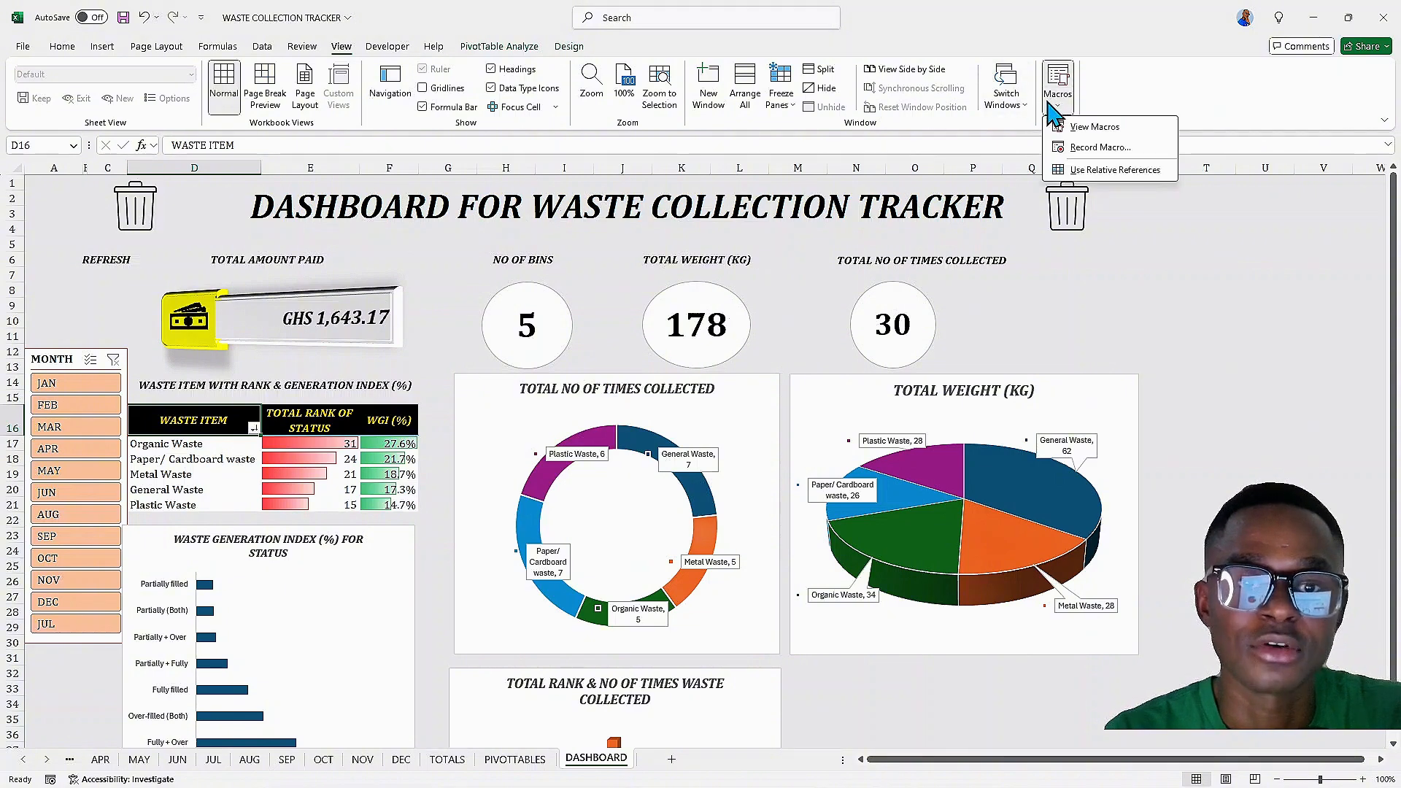
pyautogui.click(1095, 145)
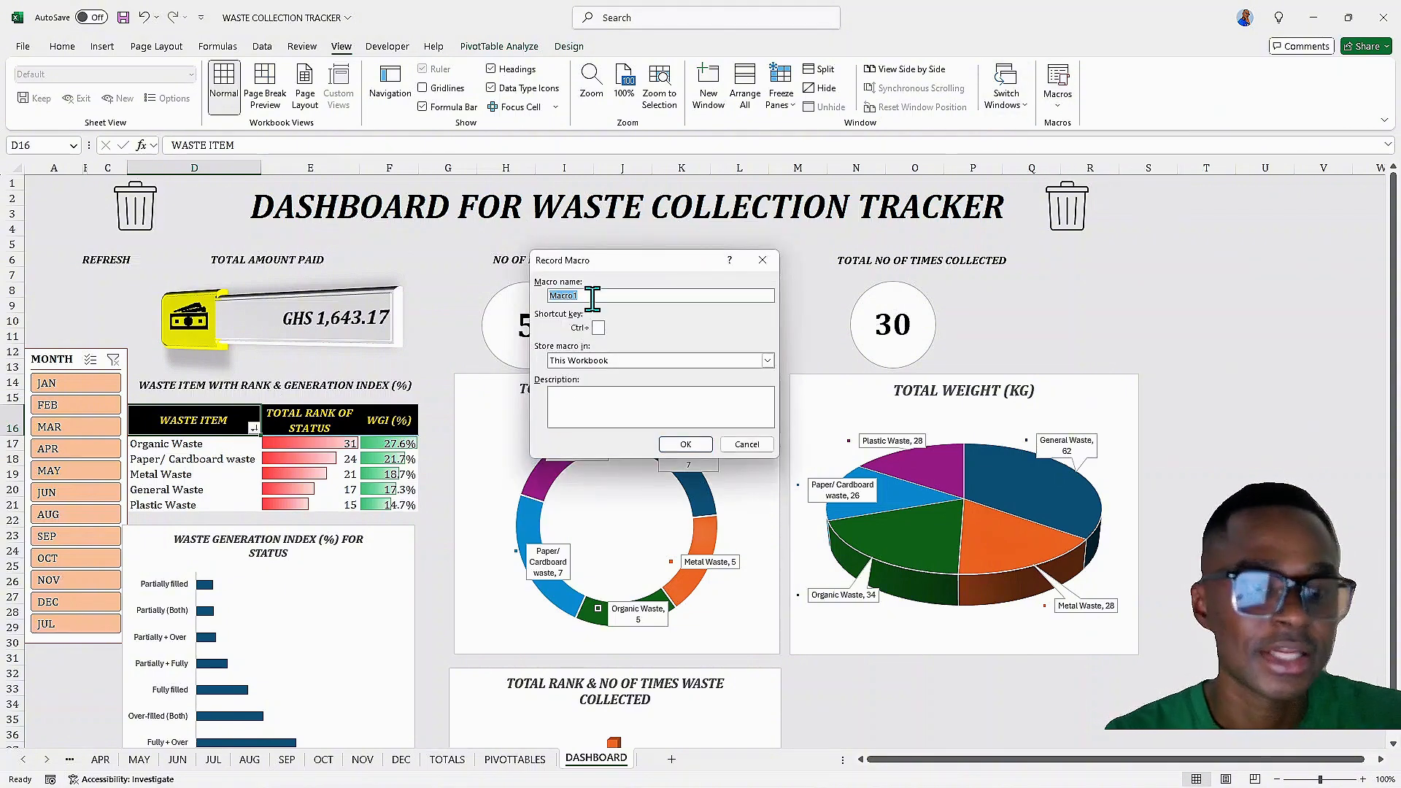
pyautogui.write('REFRESH')
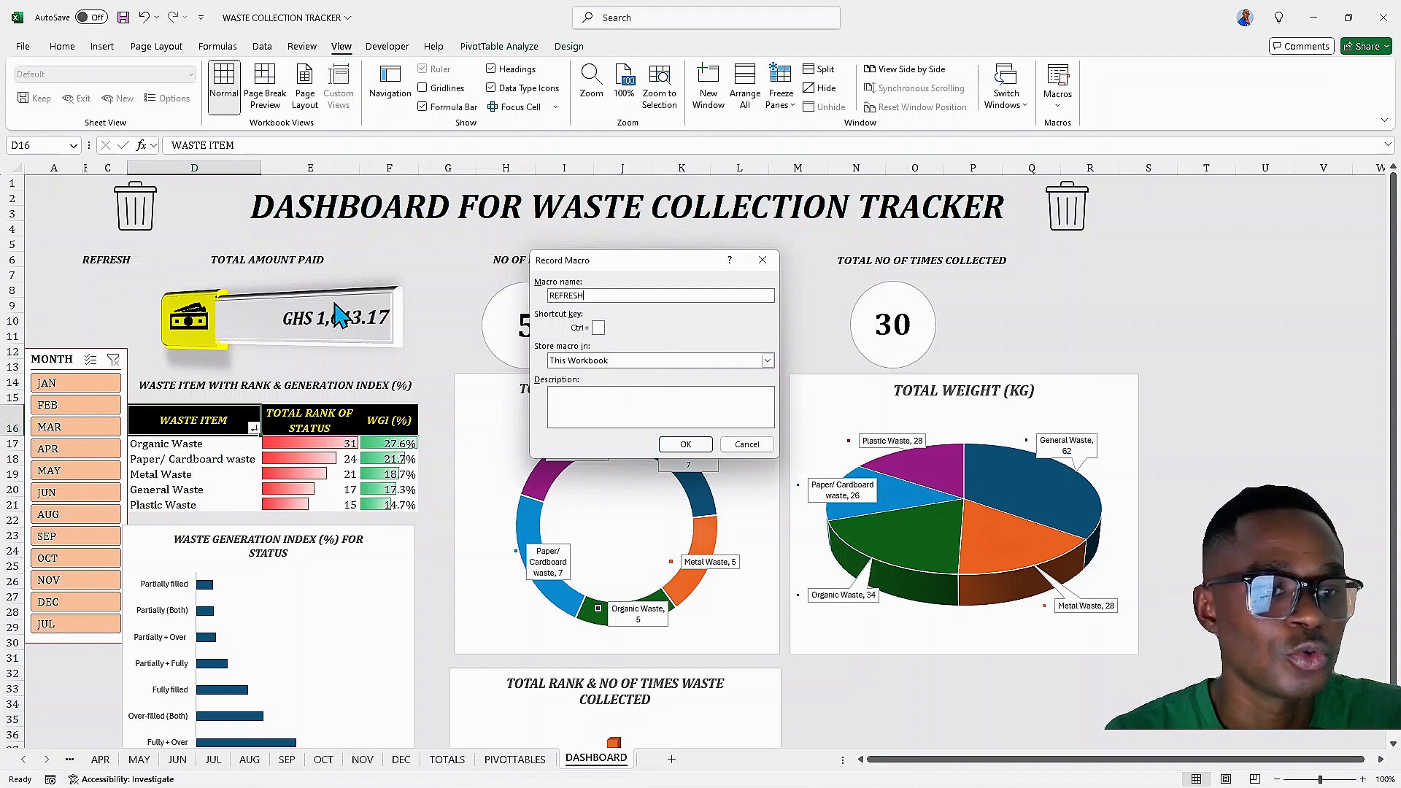
pyautogui.click(685, 445)
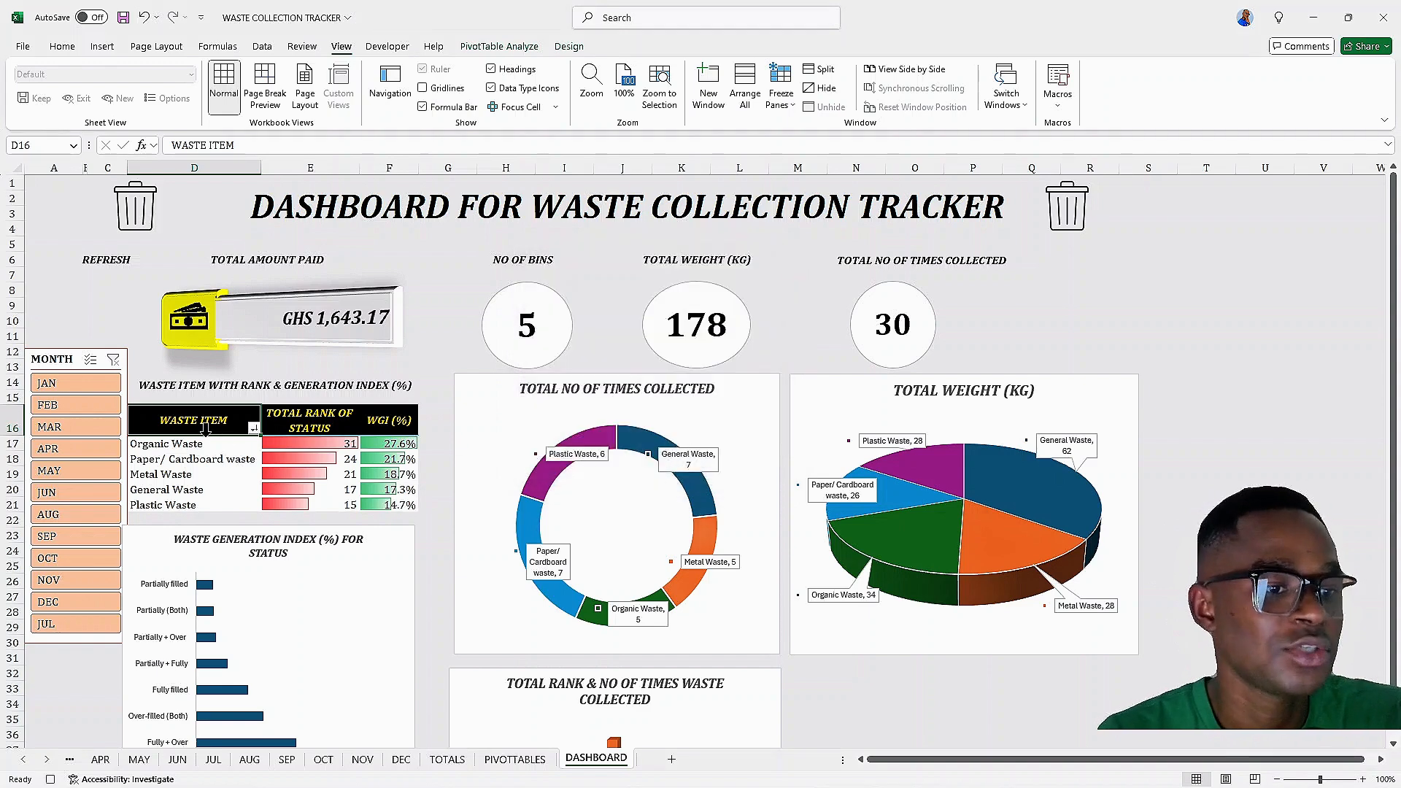
# Refresh the pivot table data, then stop the macro recording
pyautogui.click(502, 47)
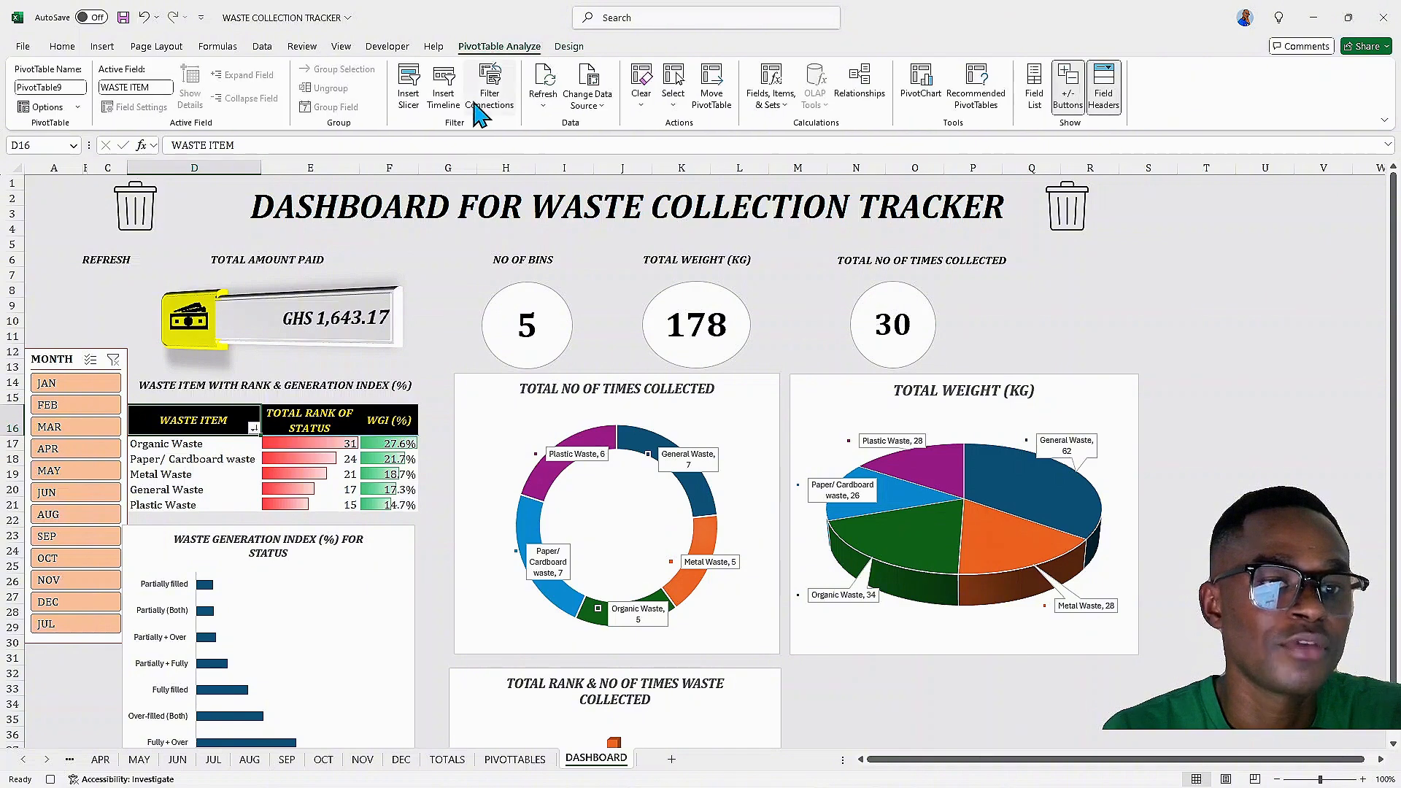
pyautogui.click(552, 90)
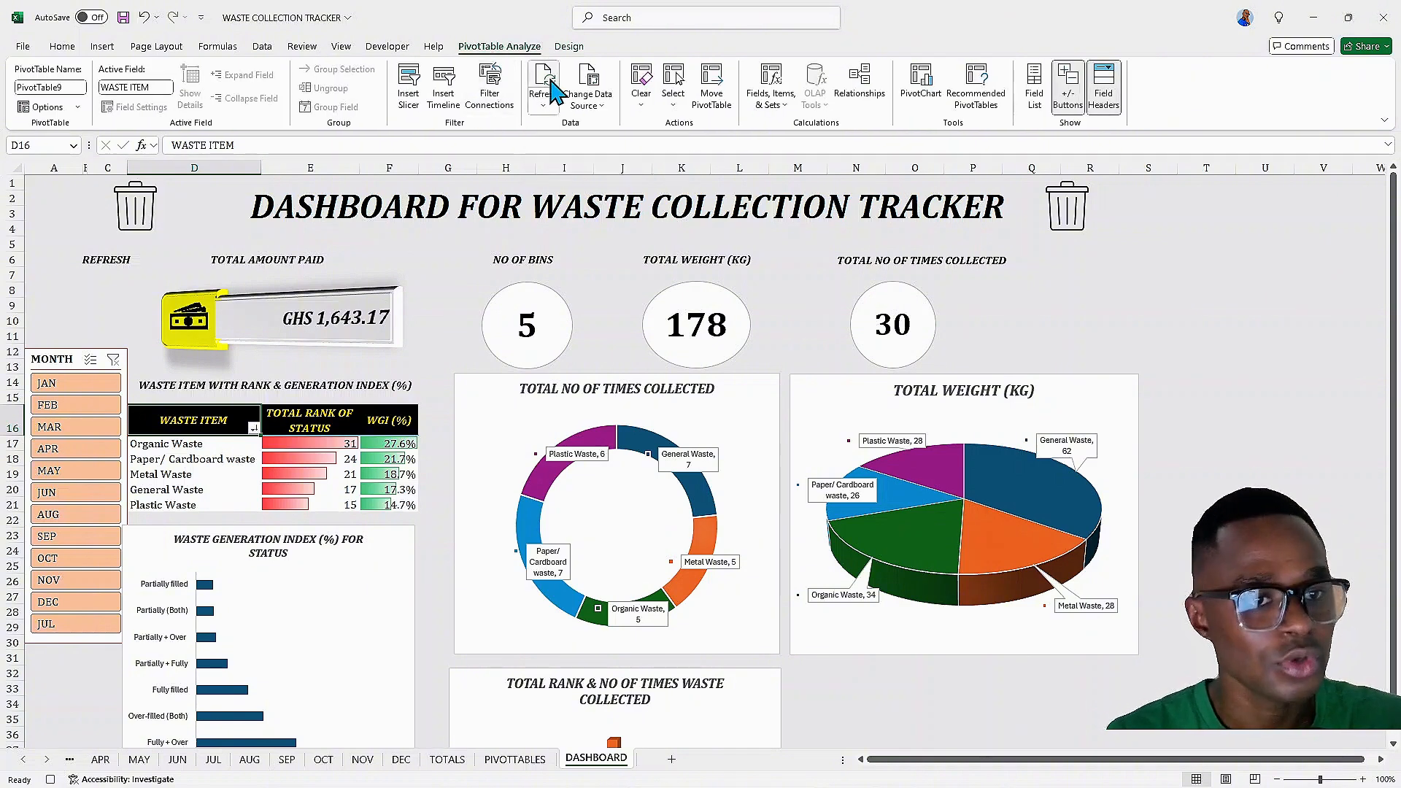
pyautogui.click(341, 47)
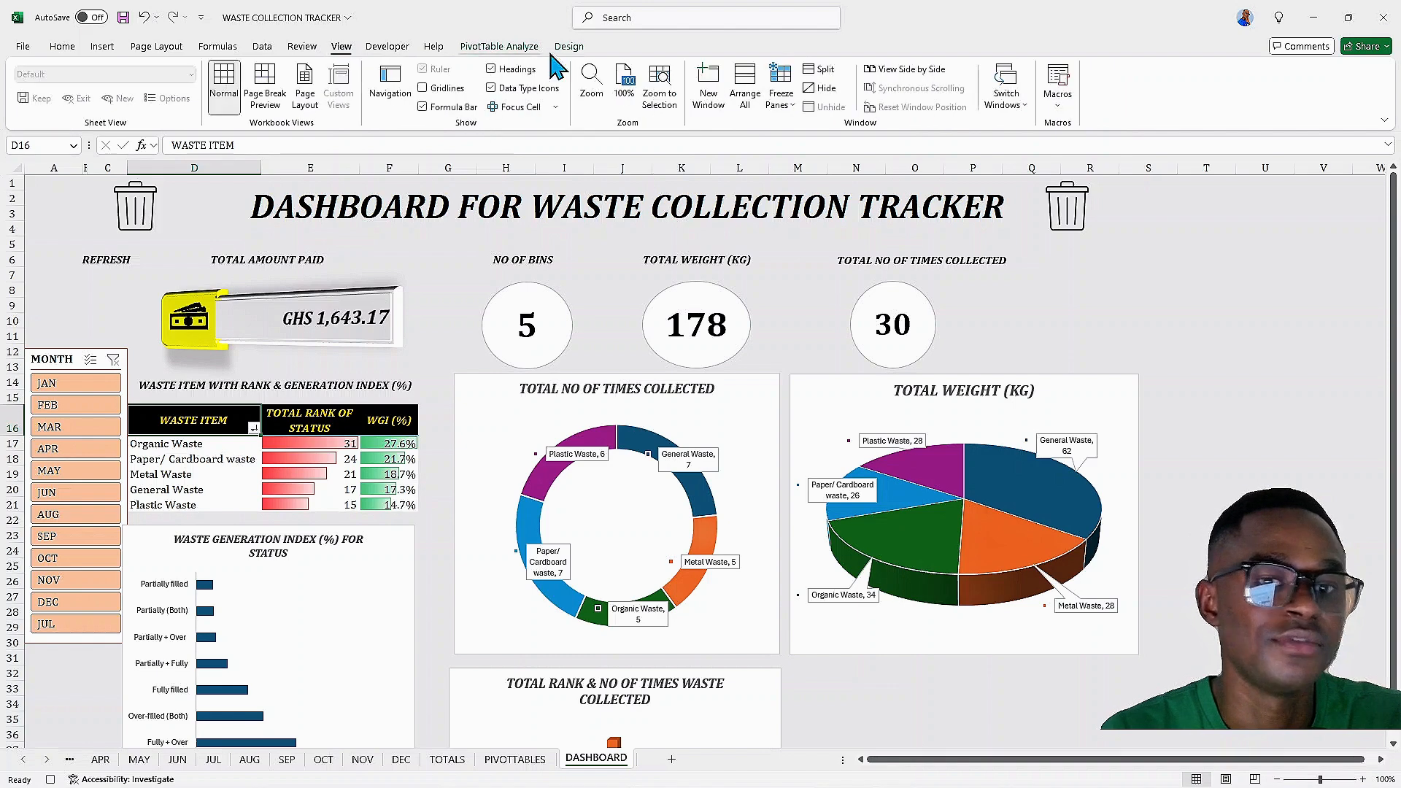
pyautogui.click(1058, 91)
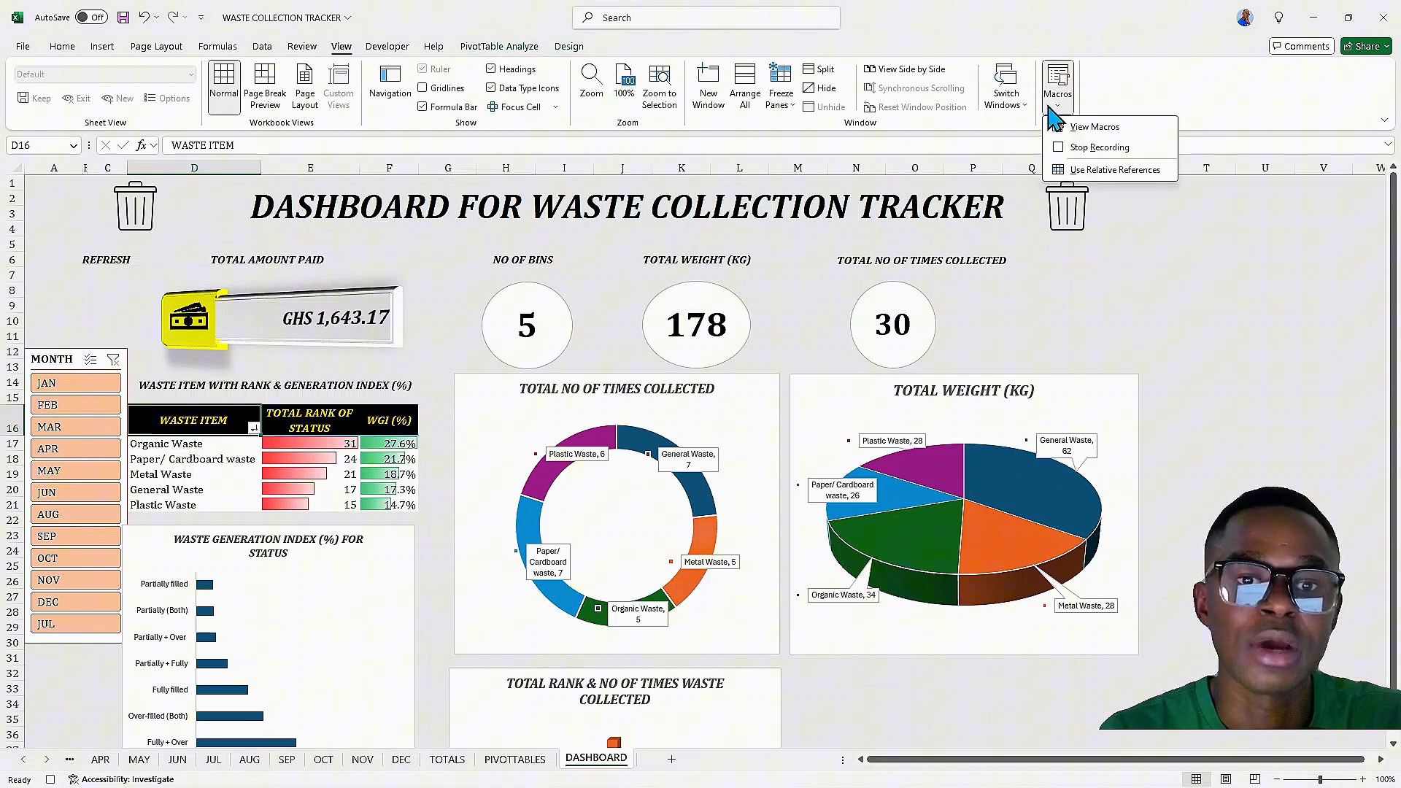
pyautogui.click(1091, 147)
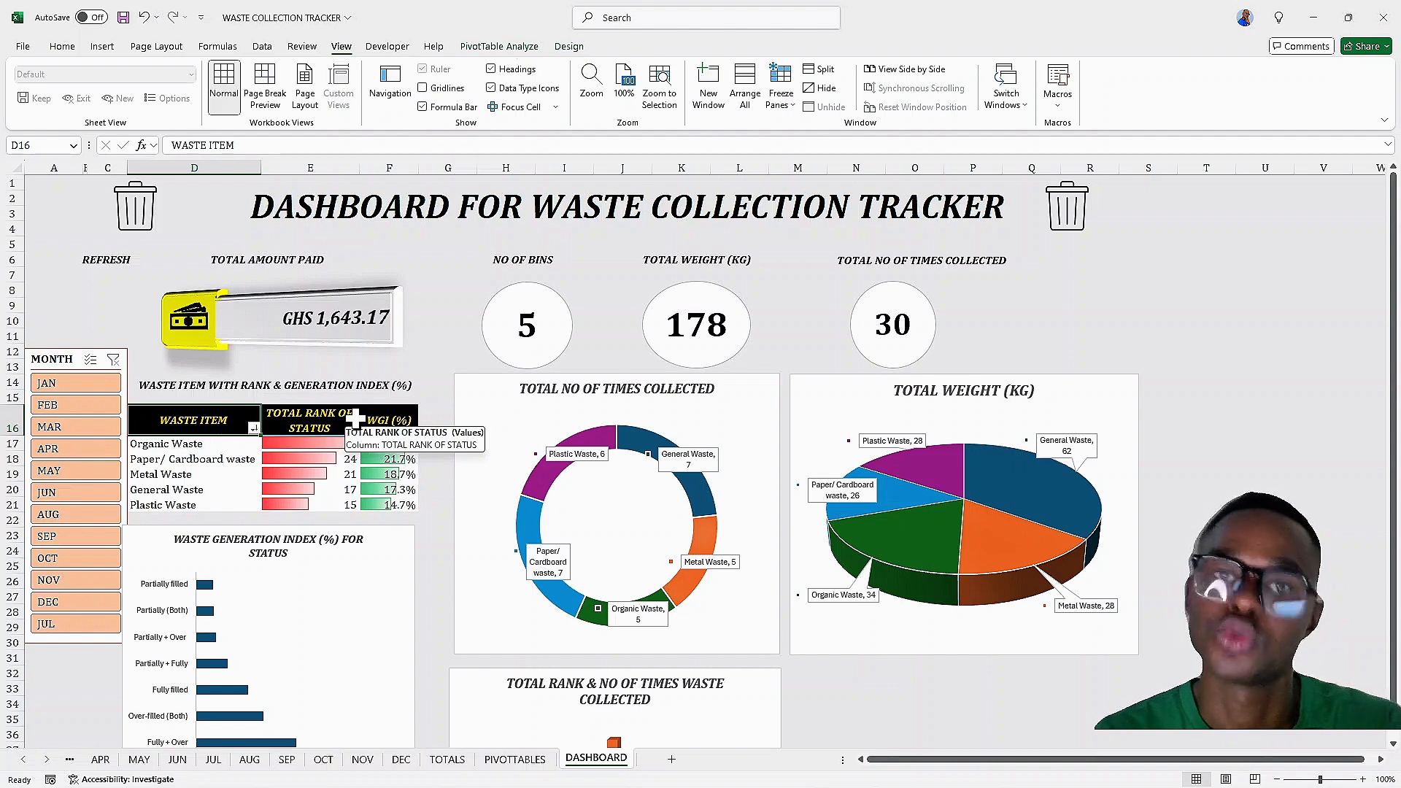
# Assign the REFRESH macro from this workbook to the REFRESH label box
pyautogui.rightClick(109, 263)
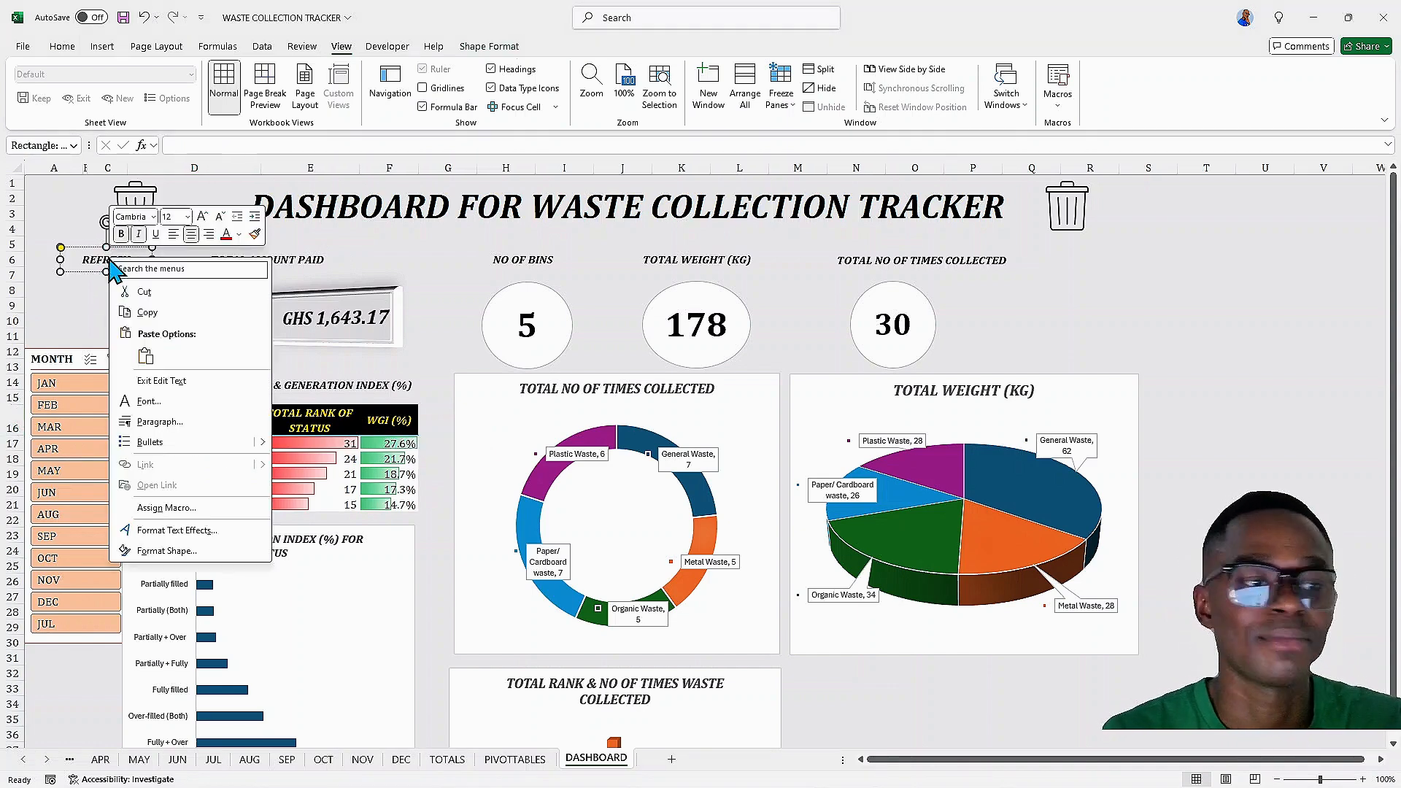
pyautogui.click(167, 509)
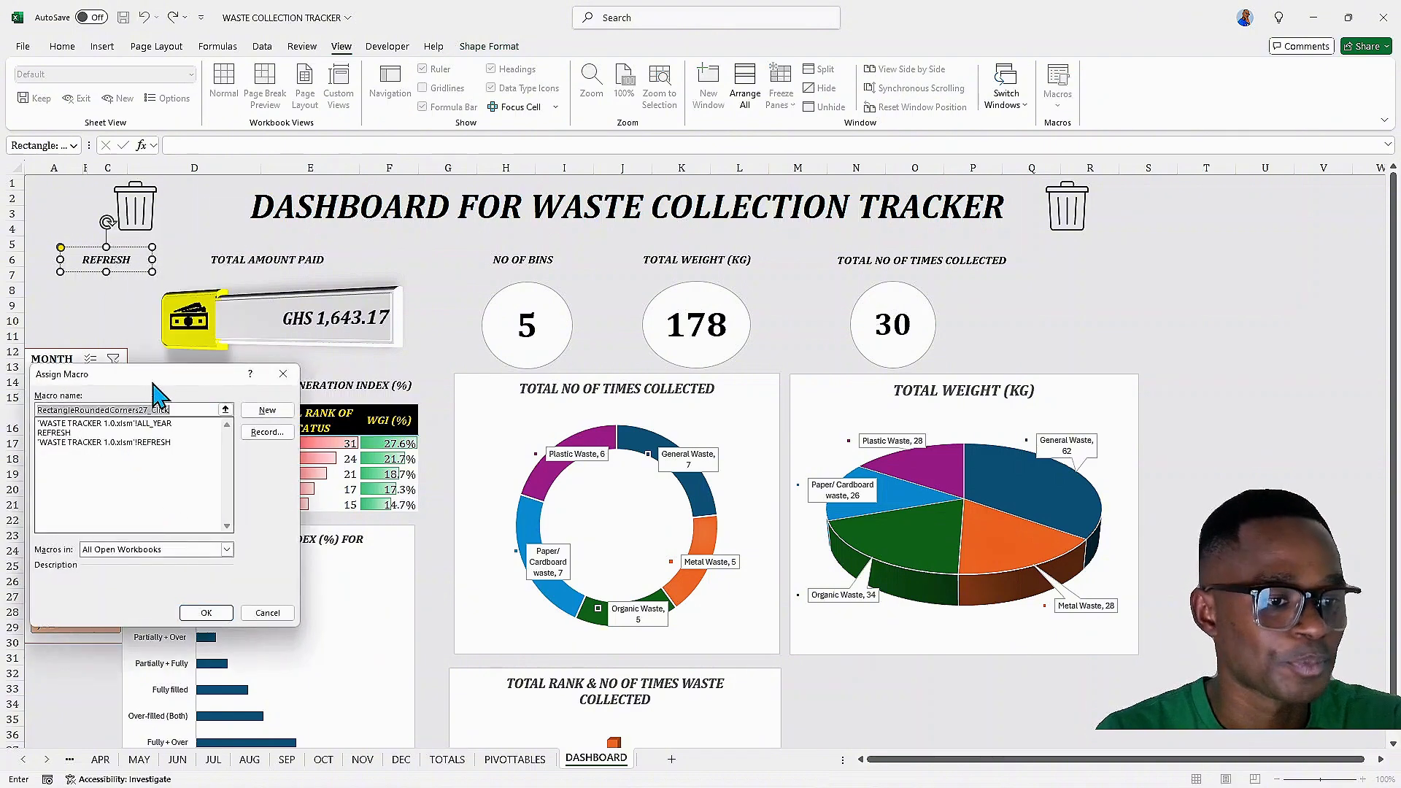
pyautogui.moveTo(156, 378); pyautogui.dragTo(894, 215)
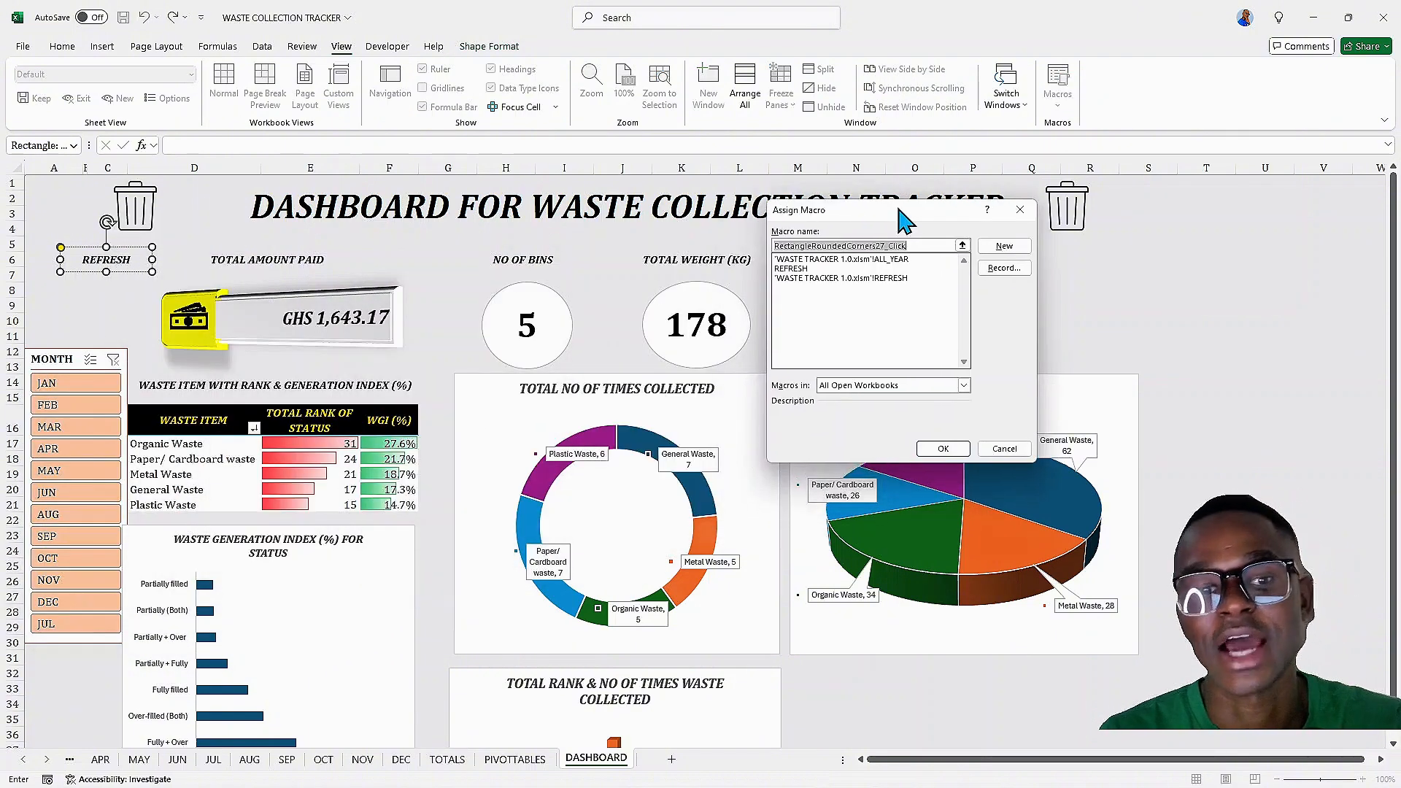
pyautogui.click(792, 268)
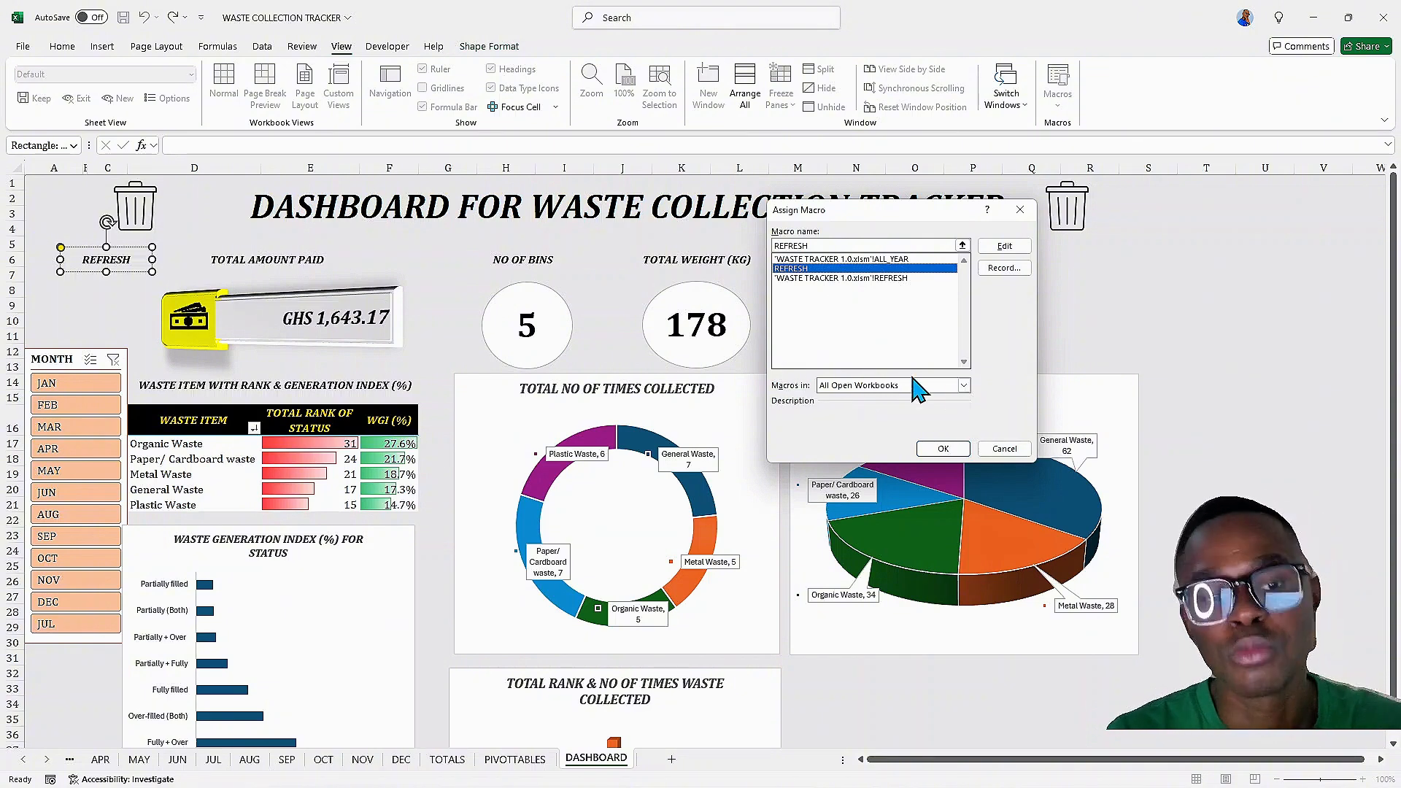
pyautogui.click(964, 387)
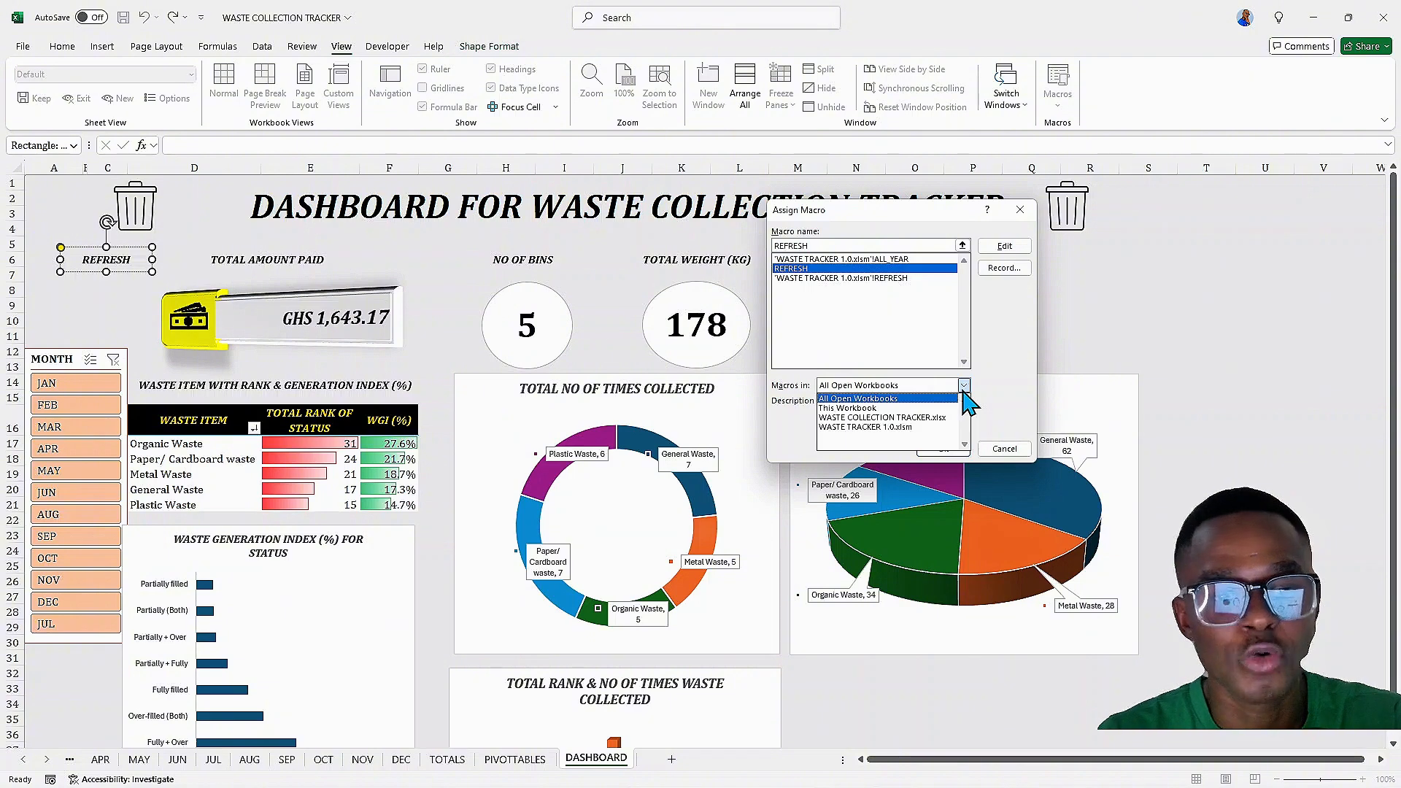
pyautogui.click(868, 408)
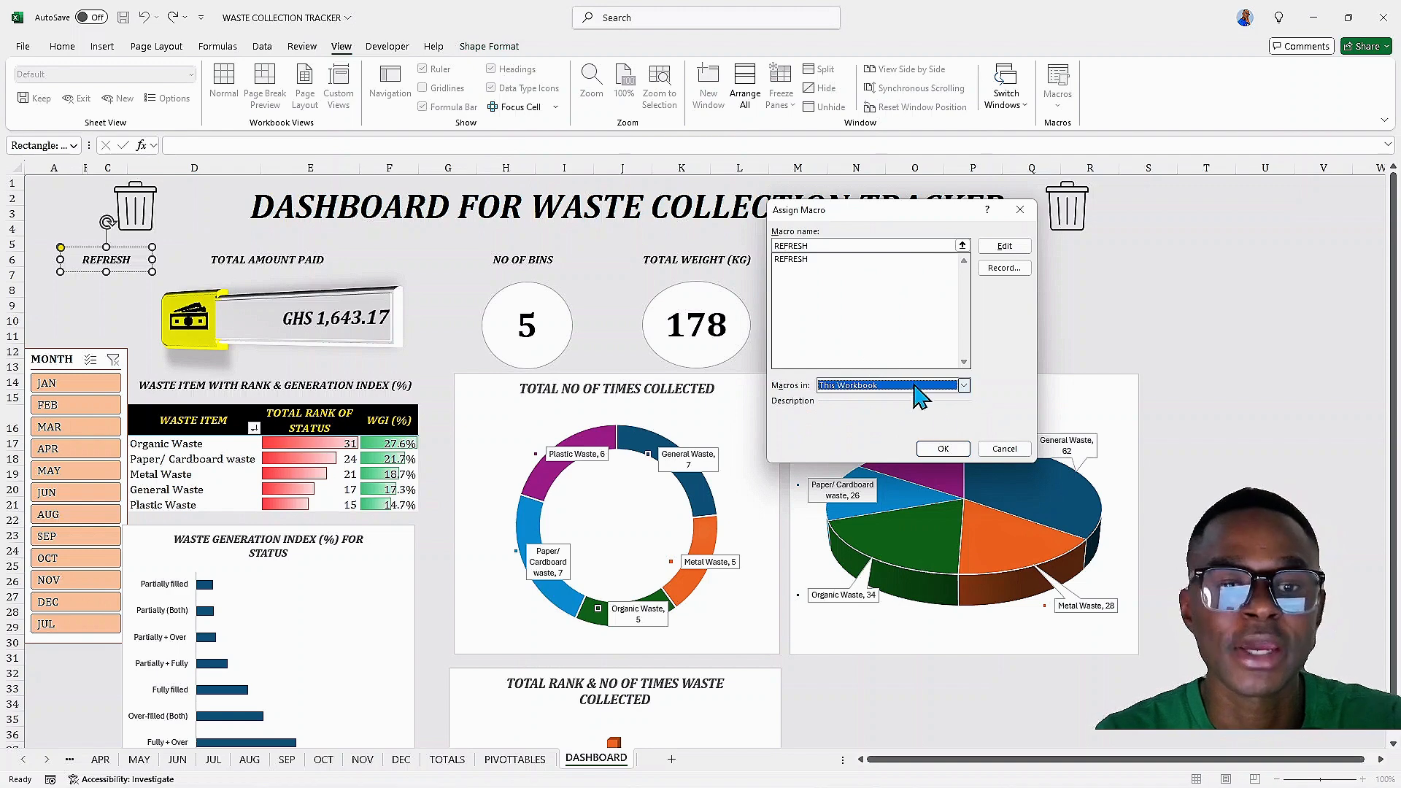
pyautogui.click(944, 450)
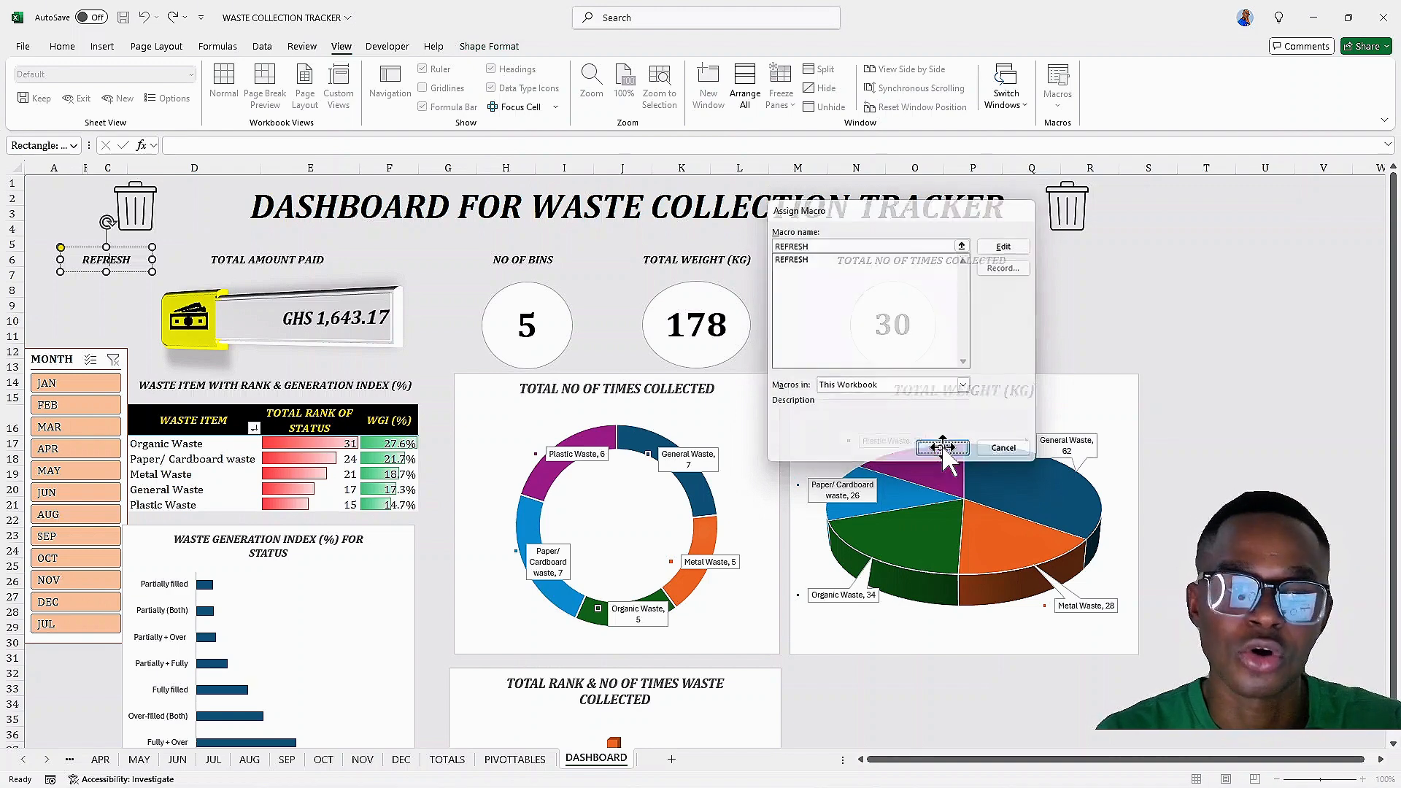
# On the JAN sheet, set the Plastic Waste and Metal Waste statuses to Over-filled (Both)
pyautogui.click(107, 303)
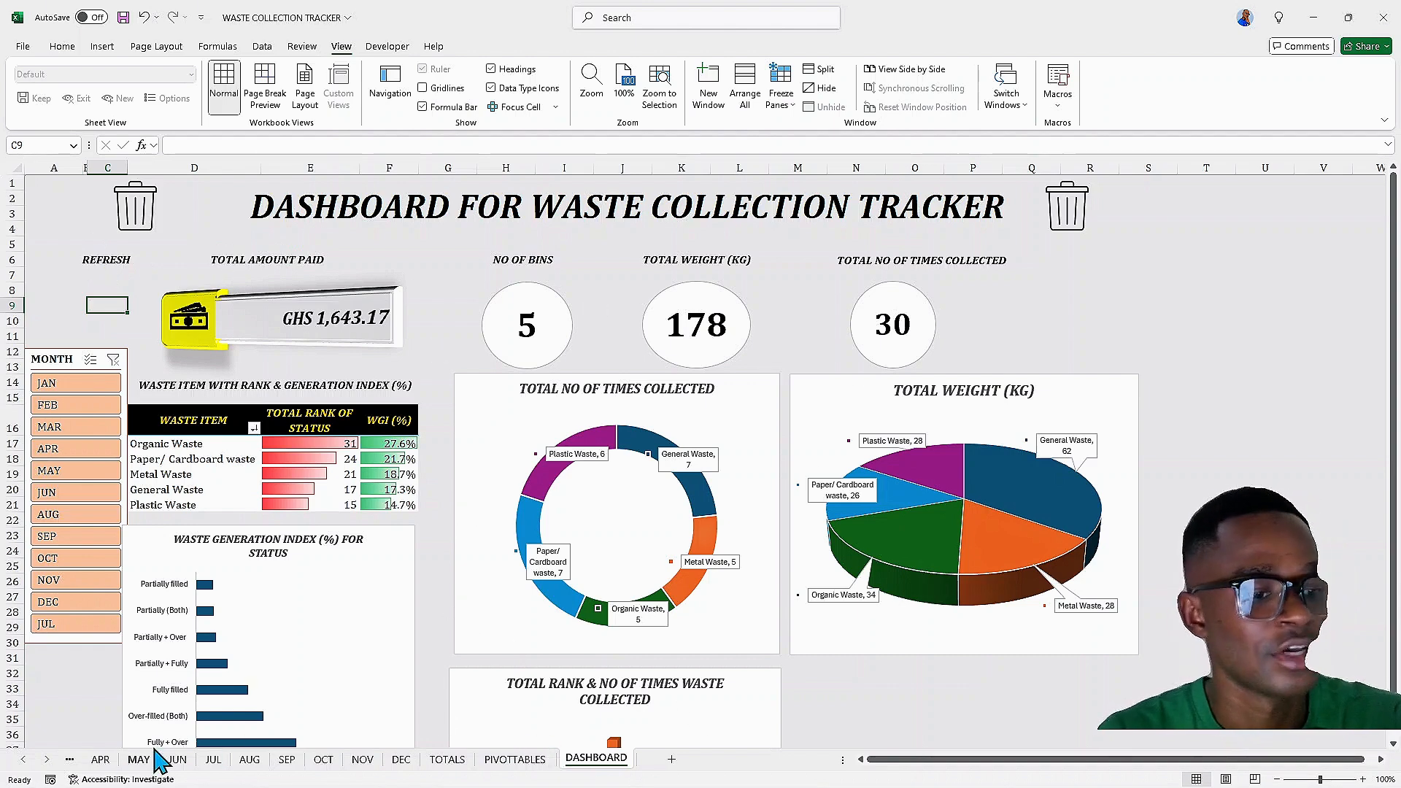
pyautogui.click(24, 760)
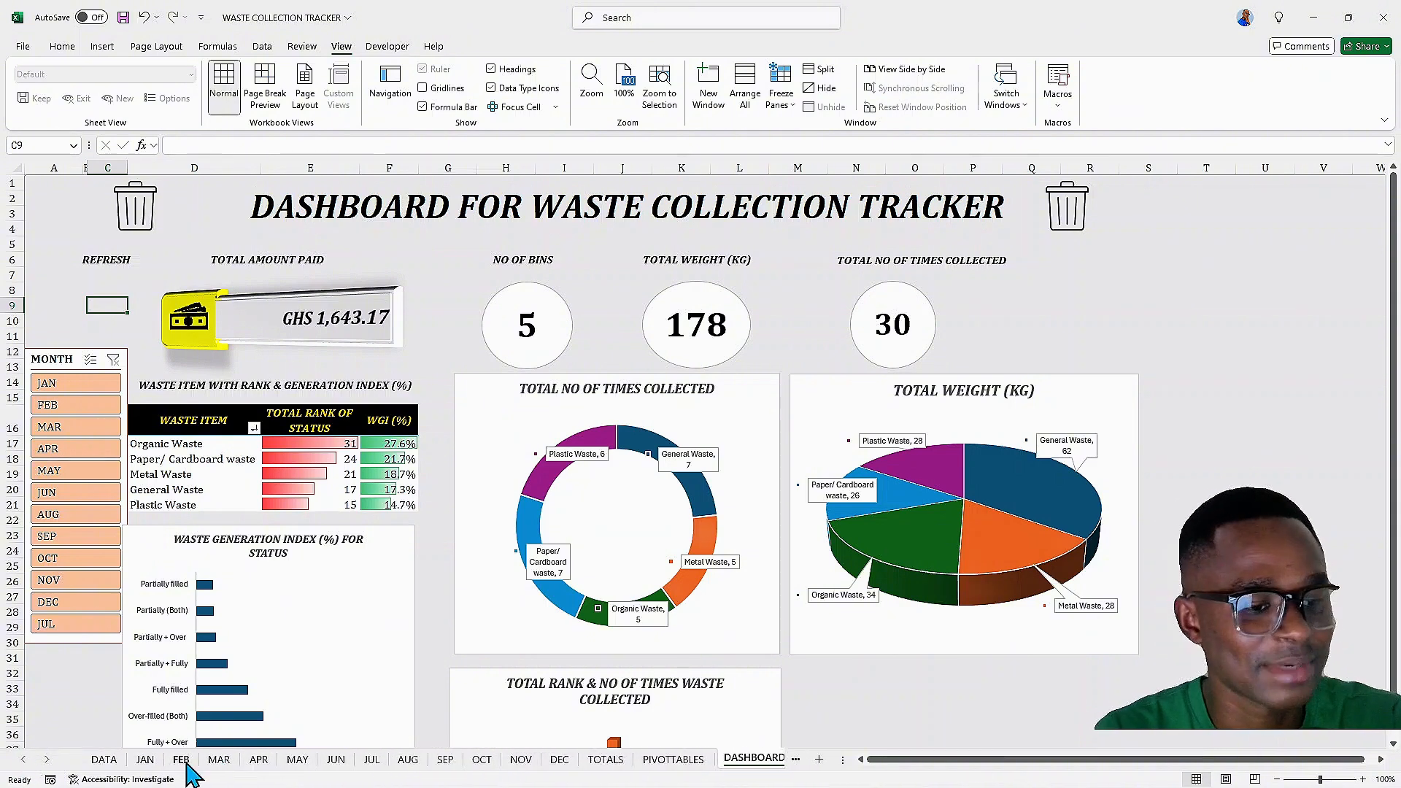
pyautogui.click(146, 760)
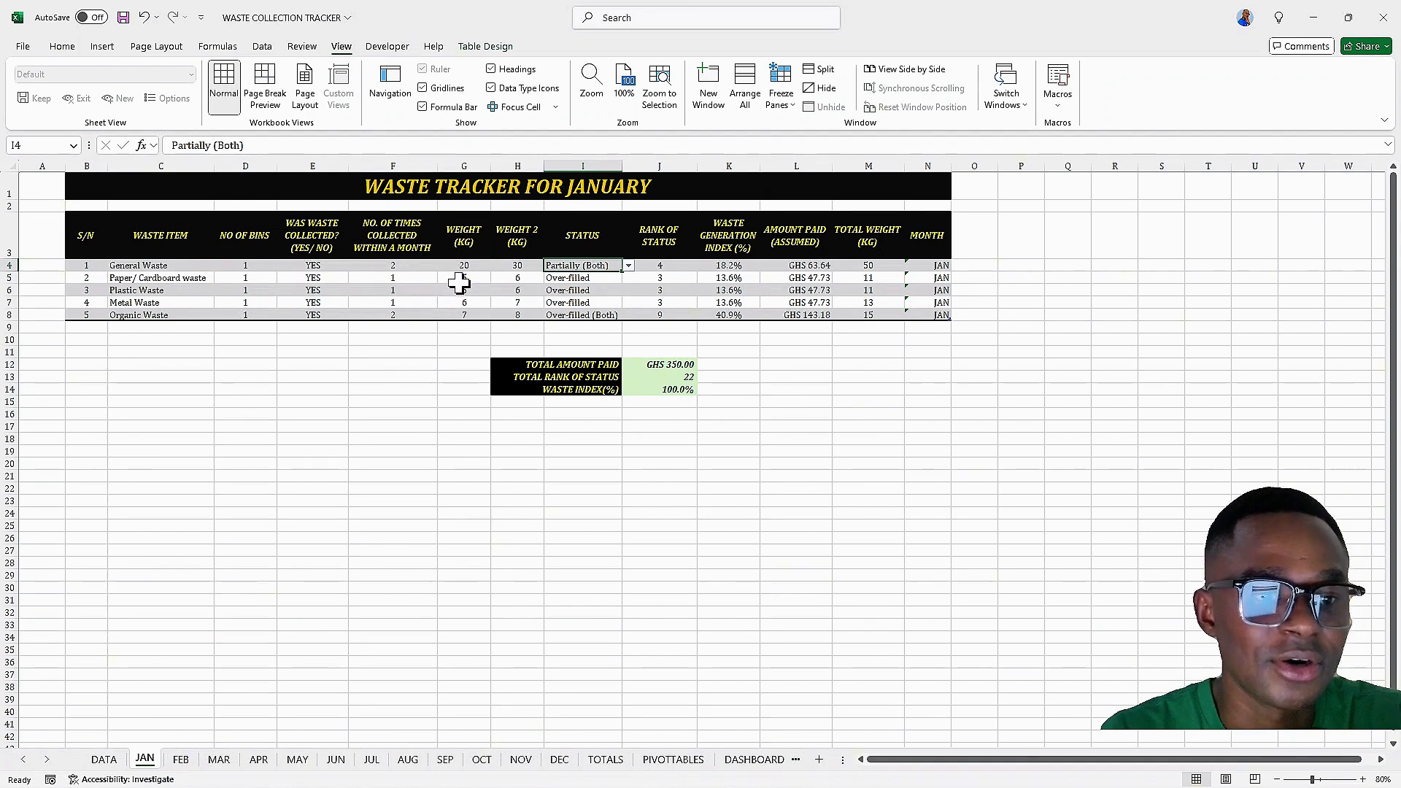
pyautogui.click(585, 277)
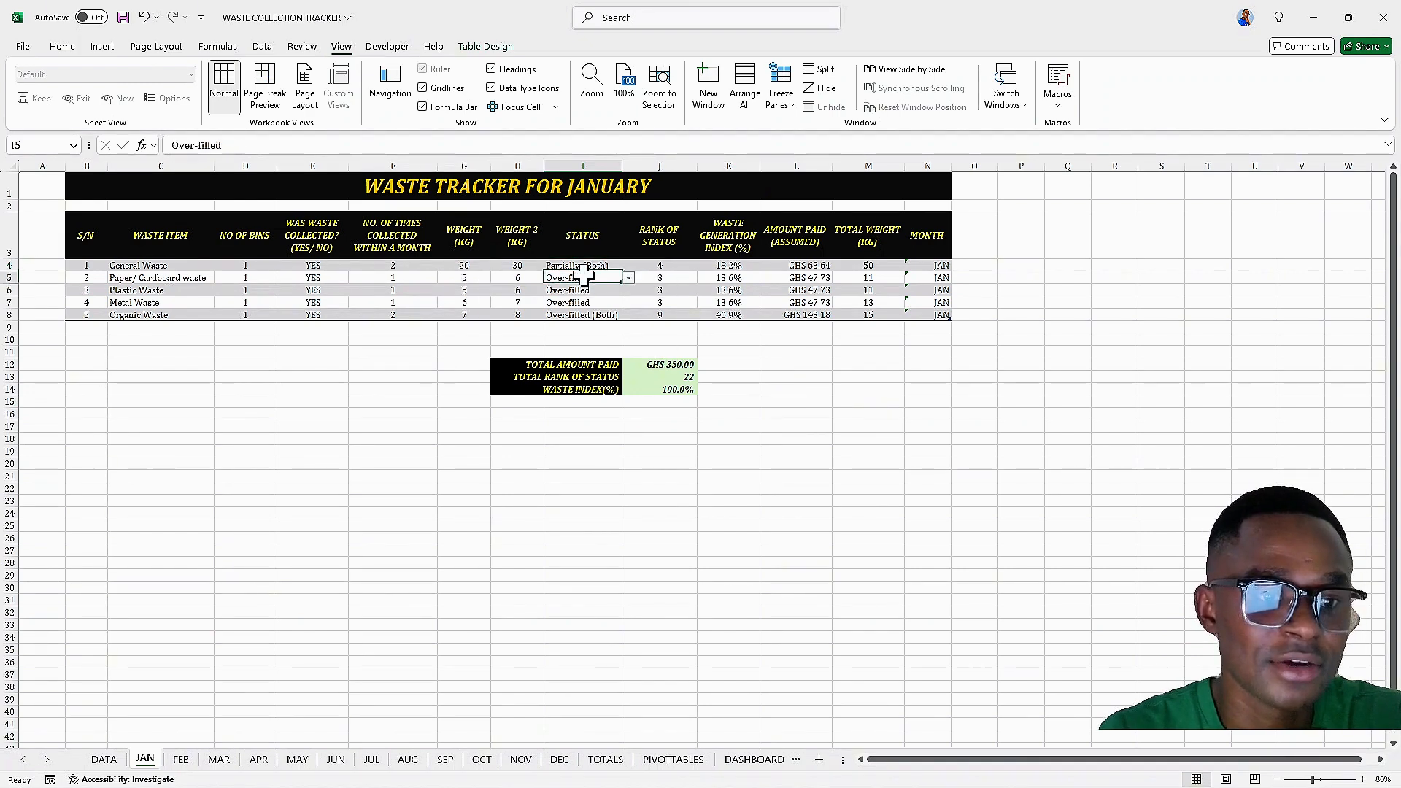
pyautogui.click(628, 278)
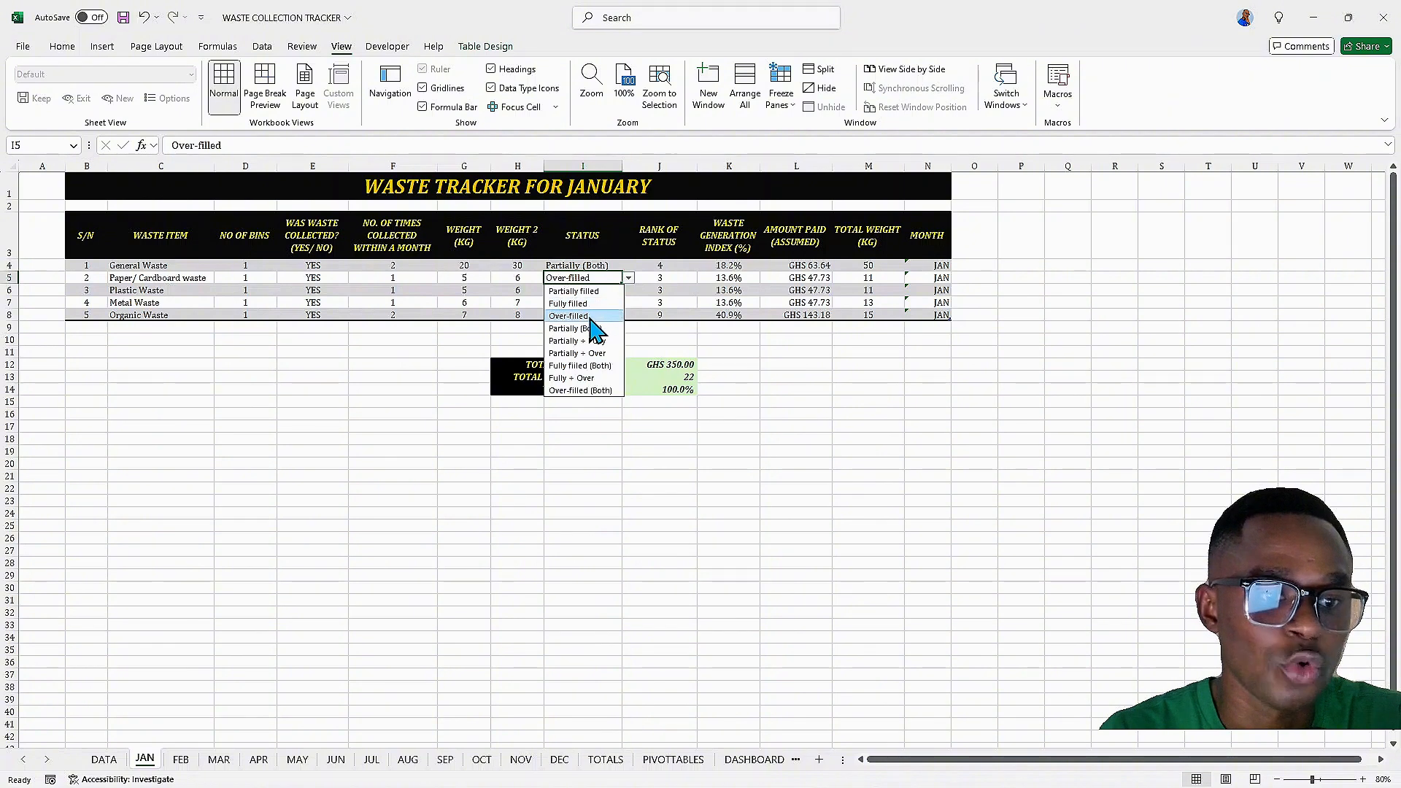
pyautogui.click(584, 316)
pyautogui.click(606, 290)
pyautogui.click(628, 290)
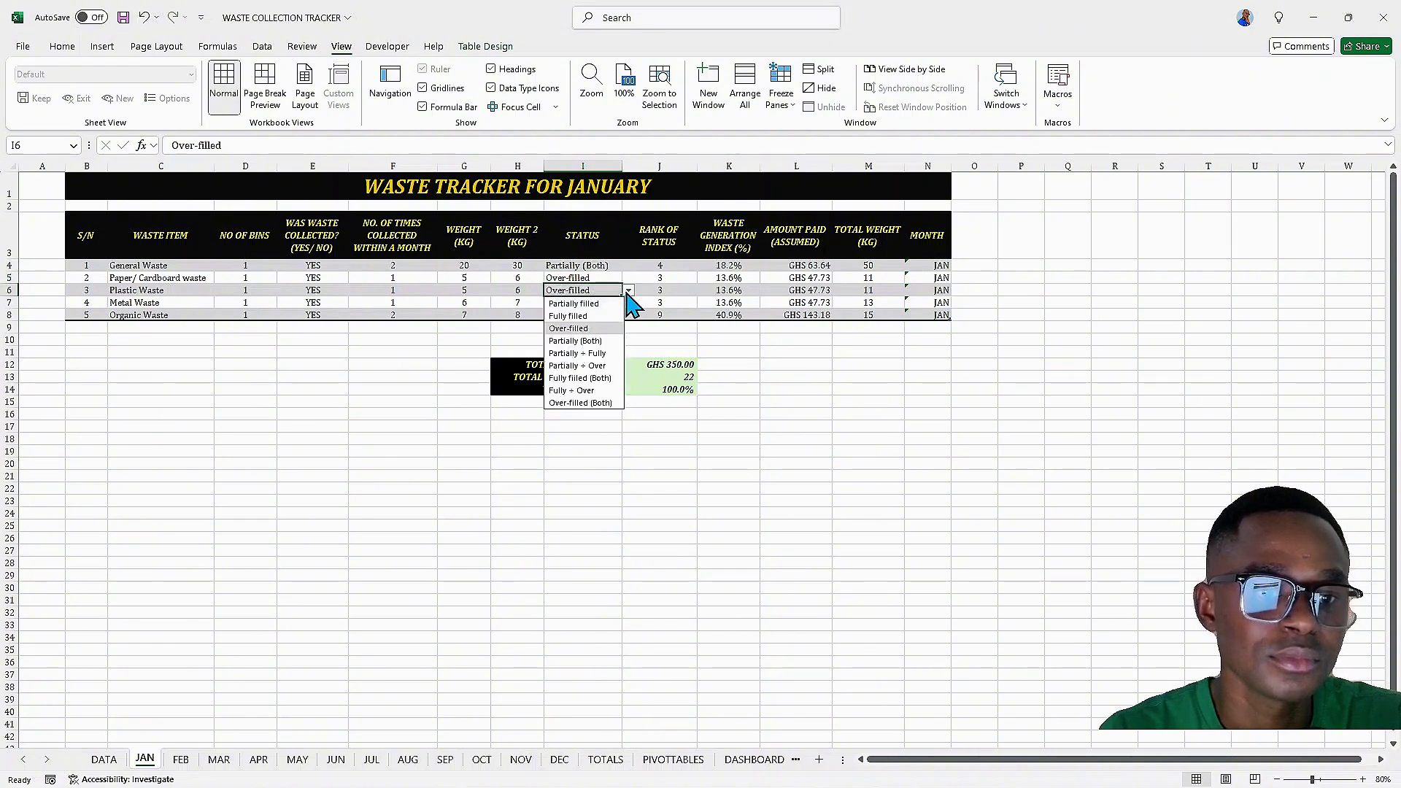
pyautogui.click(572, 328)
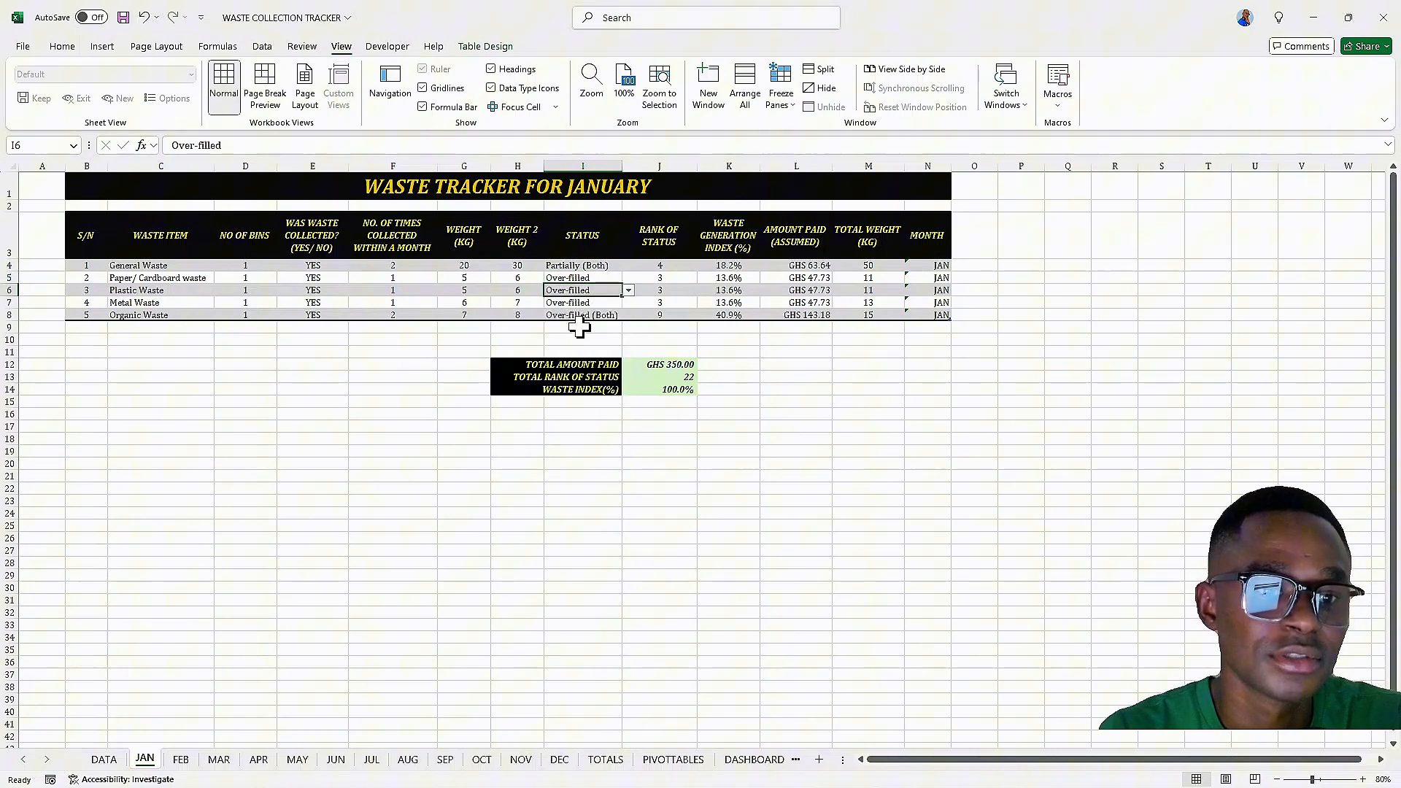
pyautogui.click(628, 291)
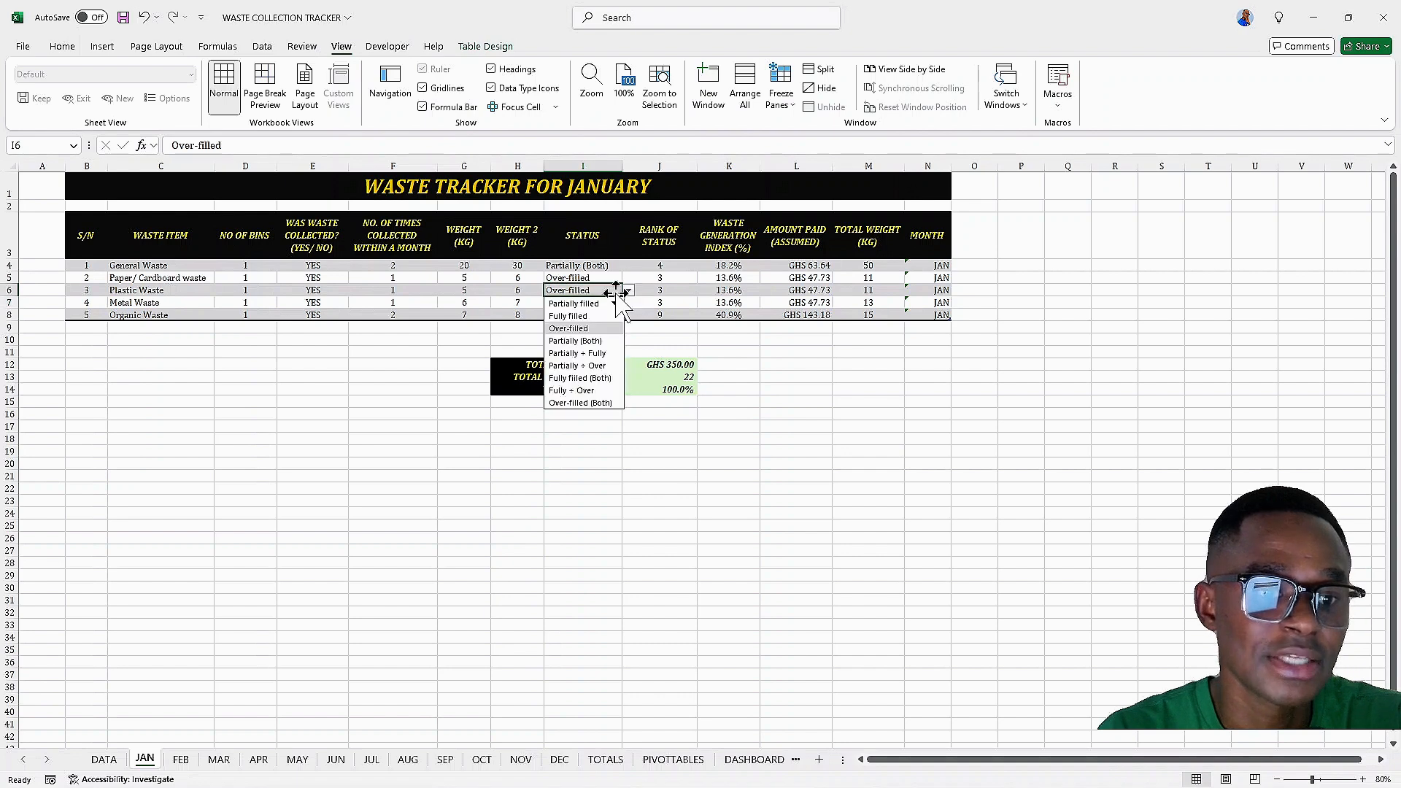
pyautogui.click(580, 403)
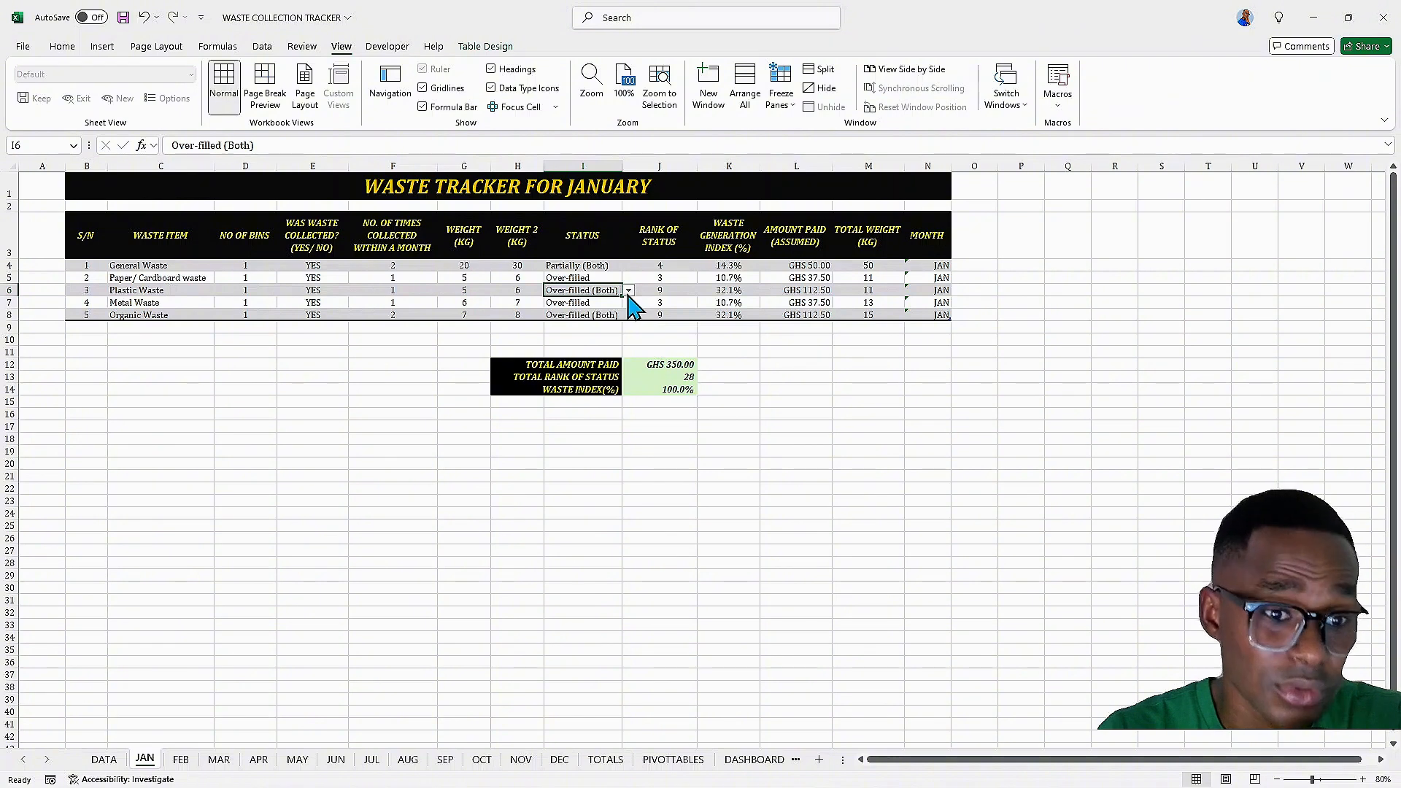
pyautogui.click(609, 302)
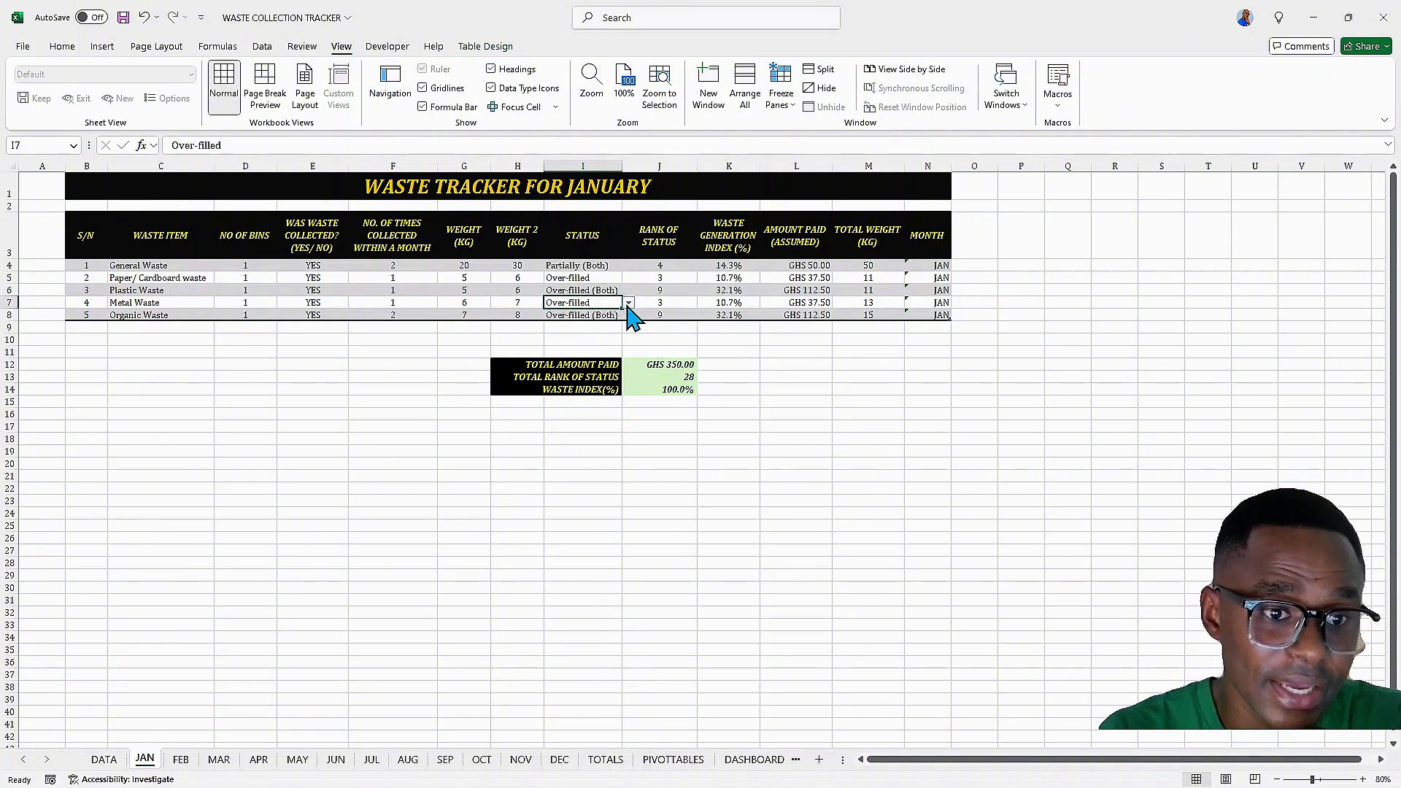
pyautogui.click(628, 302)
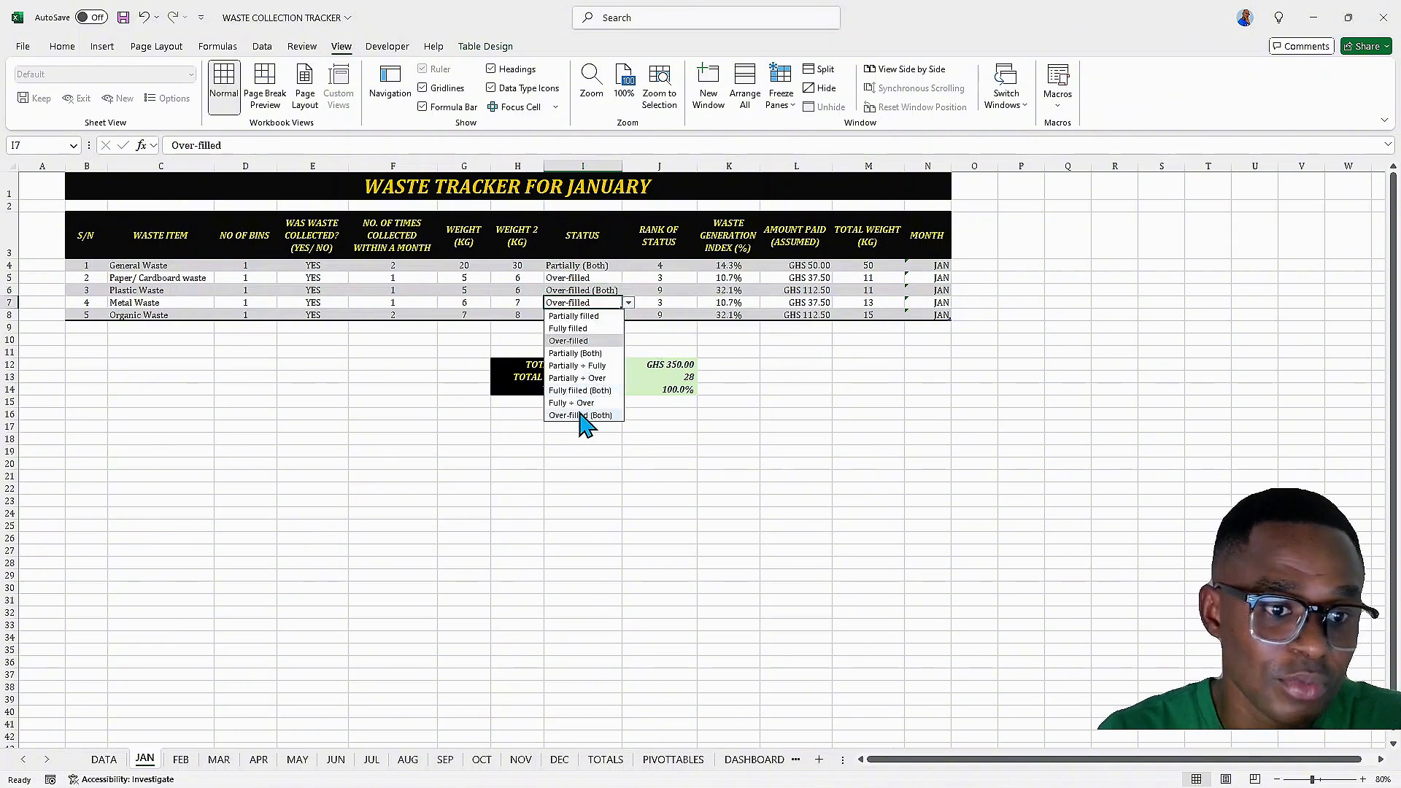
pyautogui.click(580, 416)
pyautogui.click(608, 315)
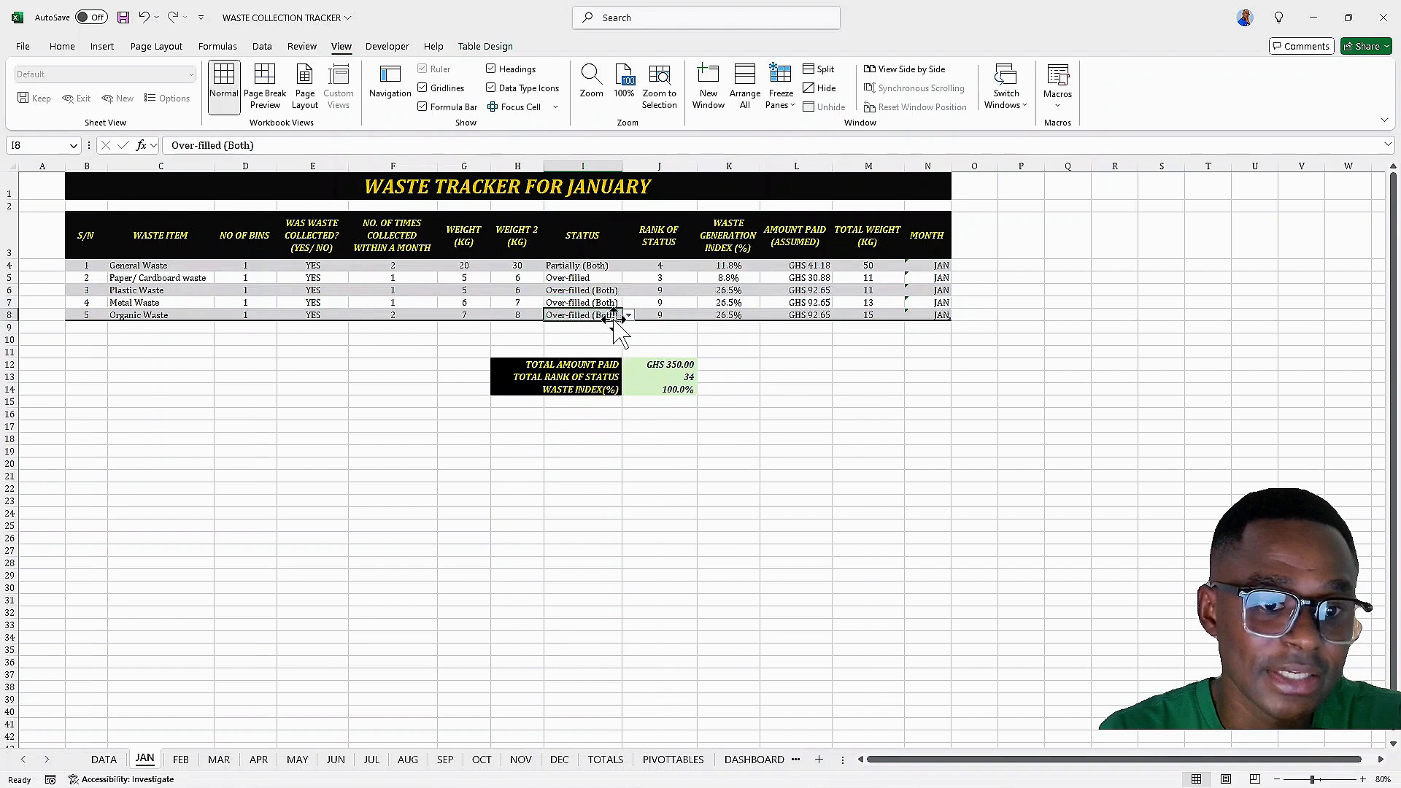
pyautogui.click(628, 315)
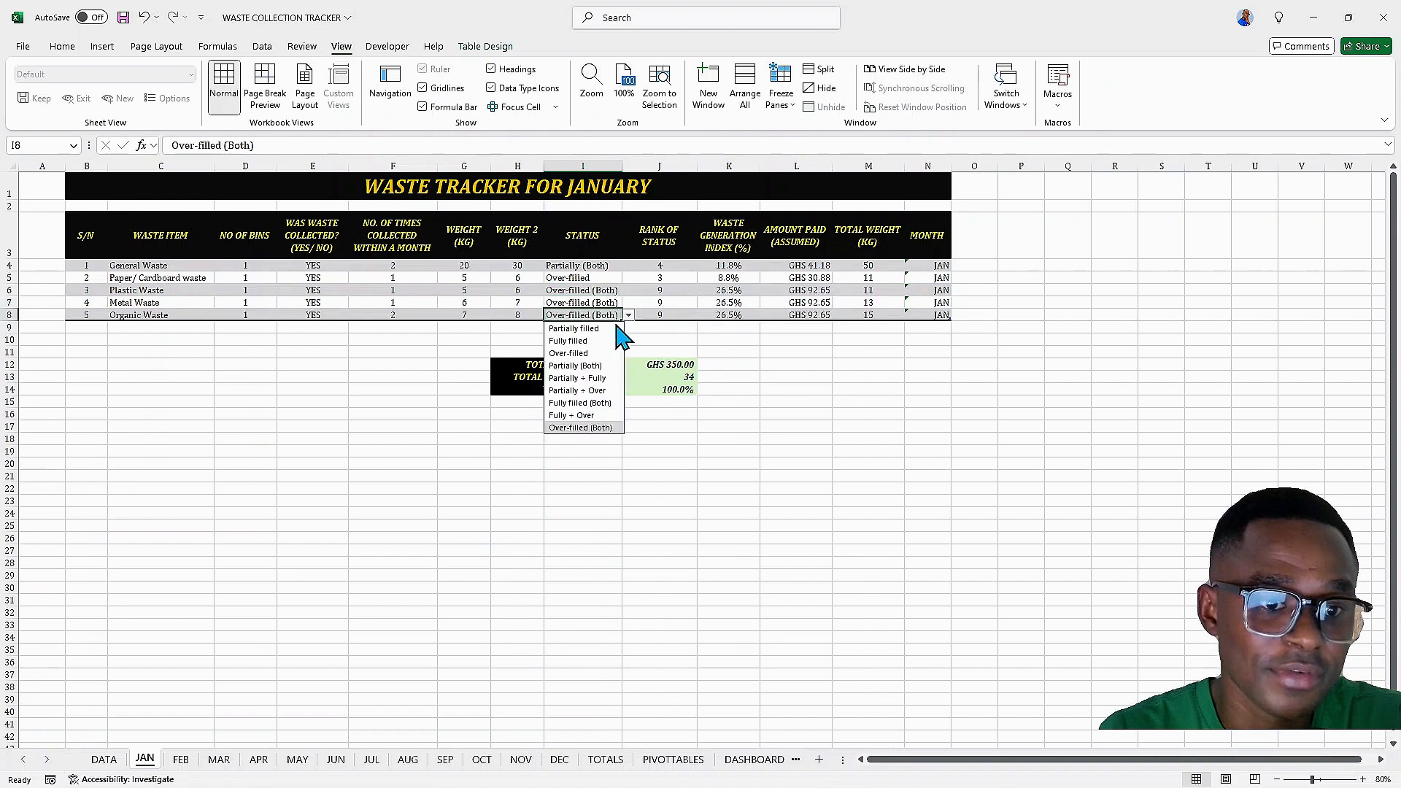
pyautogui.click(578, 421)
# Set January's total amount paid to 500
pyautogui.click(668, 364)
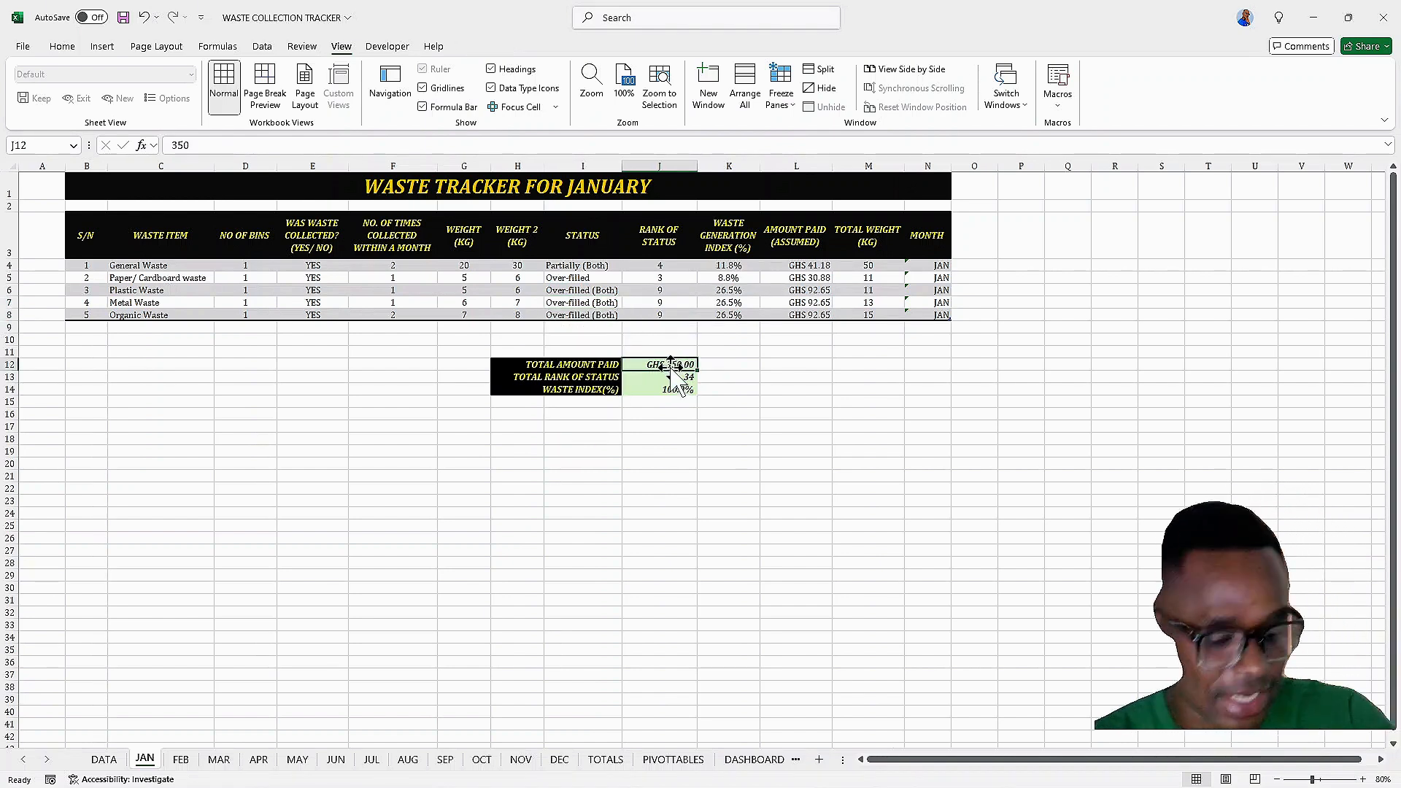
pyautogui.write('500')
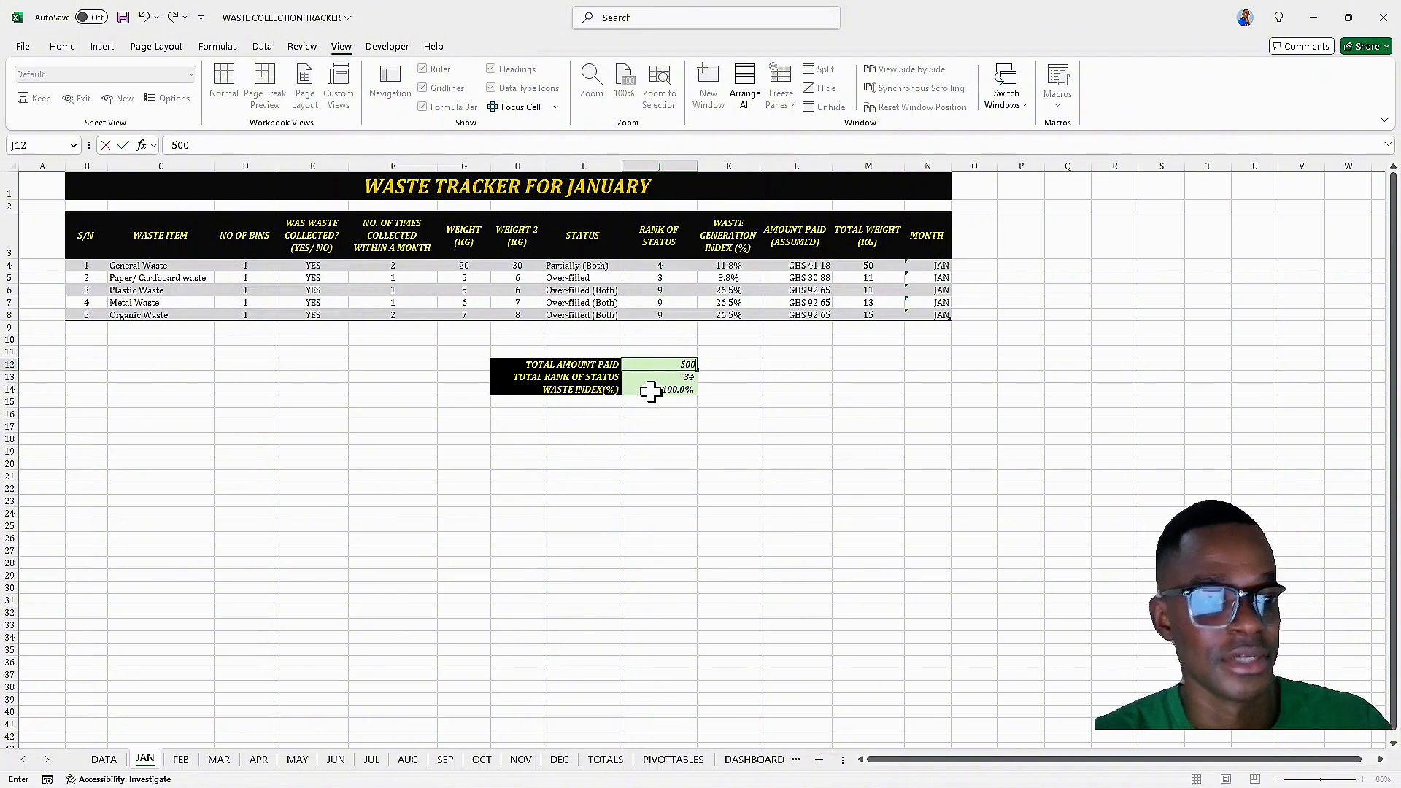
pyautogui.click(660, 389)
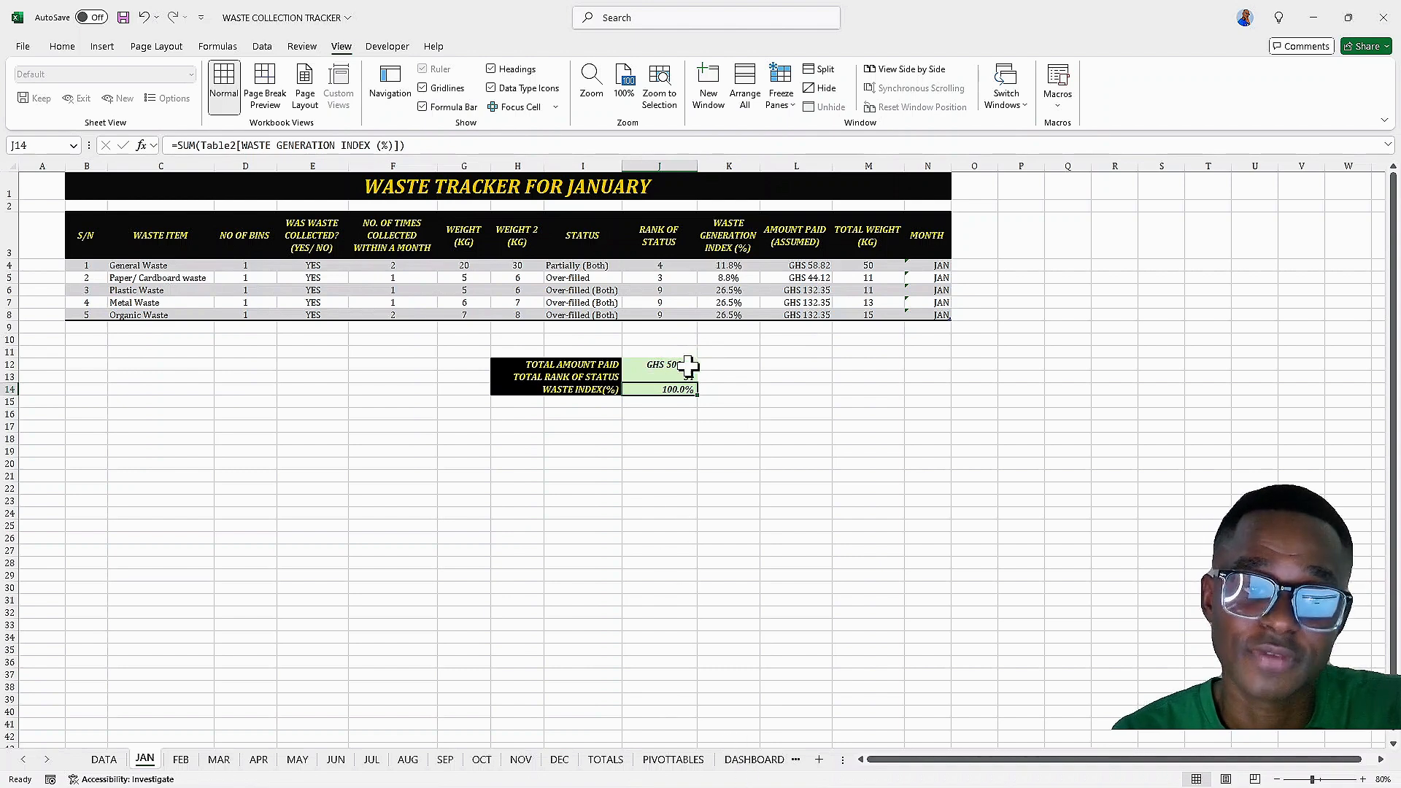
# Return to the dashboard and filter the month slicer to JAN
pyautogui.click(754, 760)
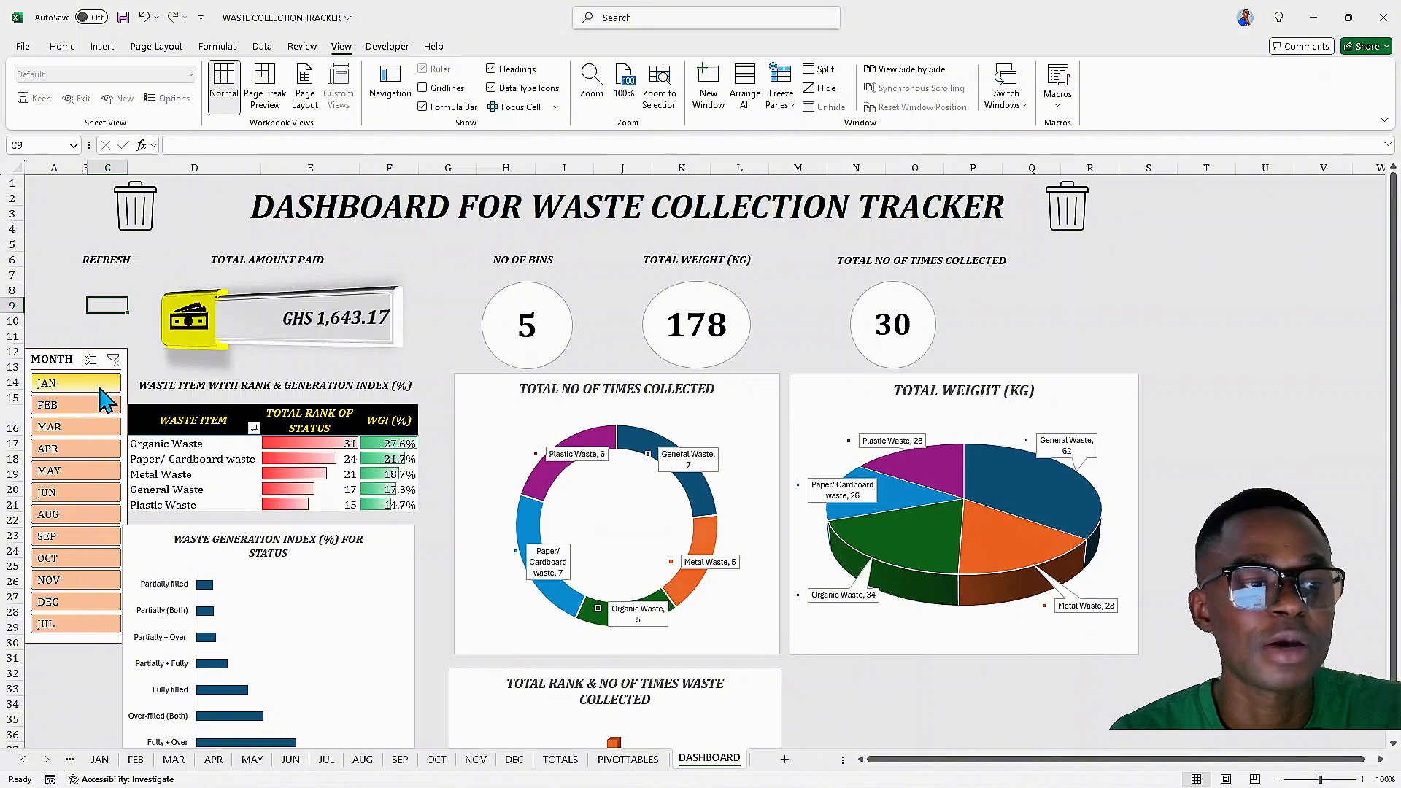
pyautogui.click(104, 756)
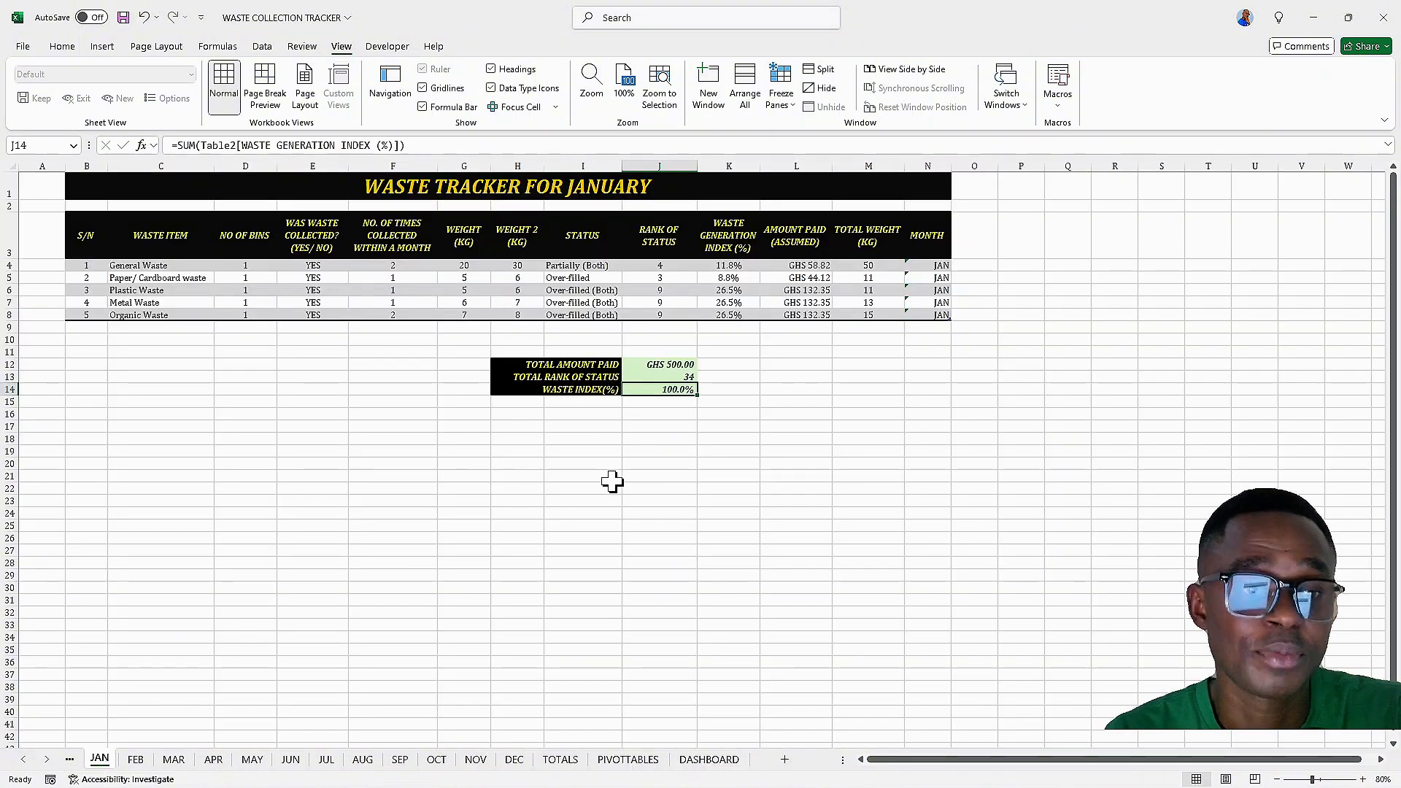
pyautogui.click(712, 761)
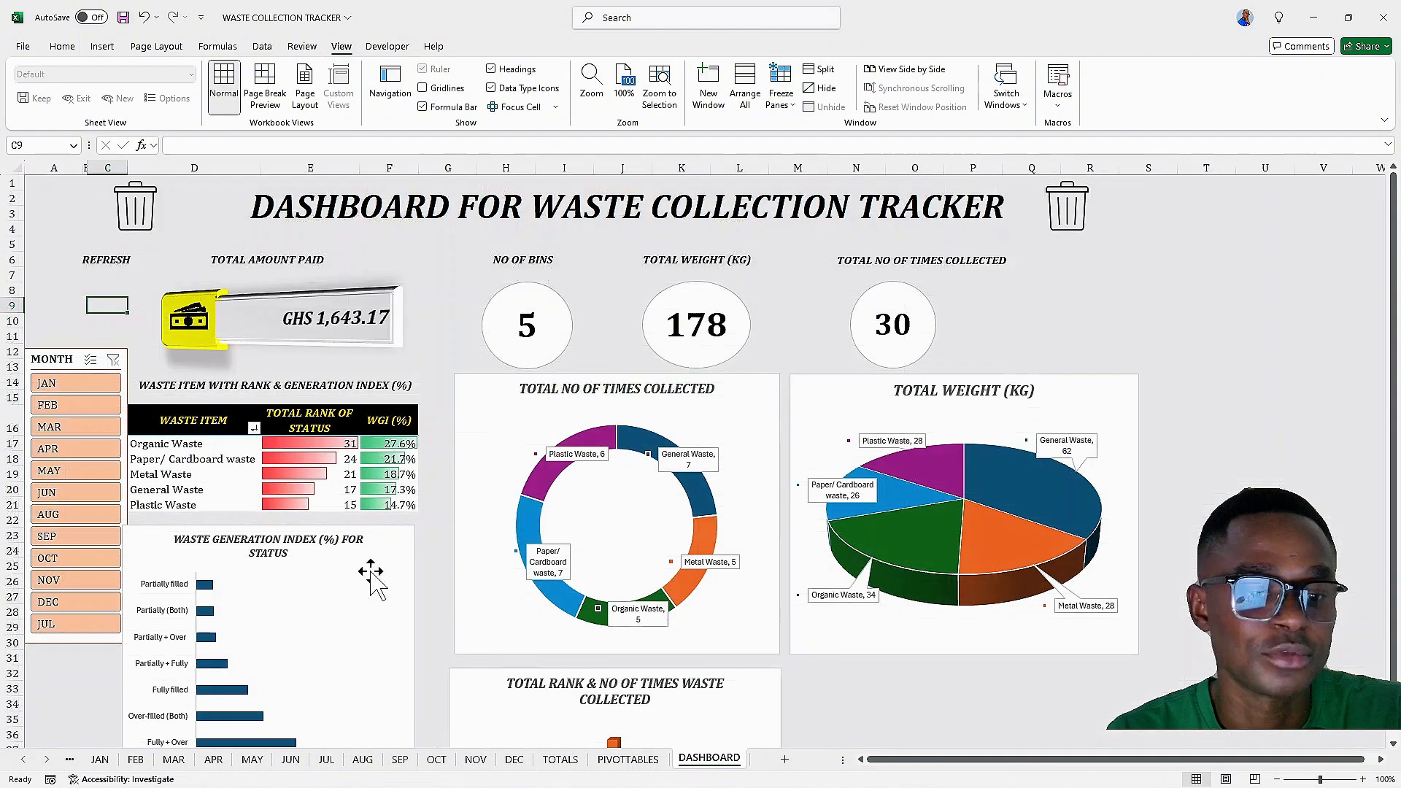
pyautogui.click(73, 384)
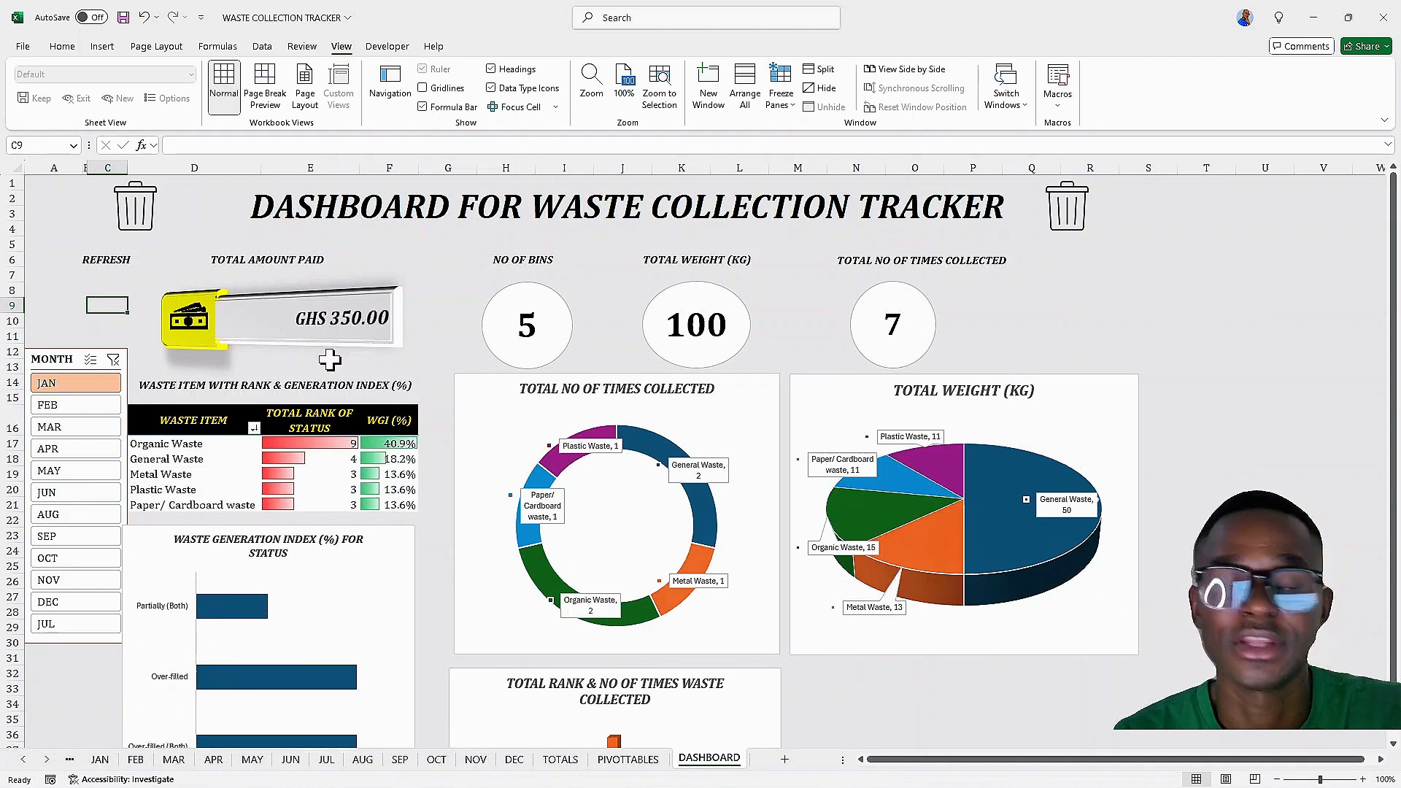
# Run the REFRESH button to update the dashboard, then clear the month slicer filter
pyautogui.click(106, 281)
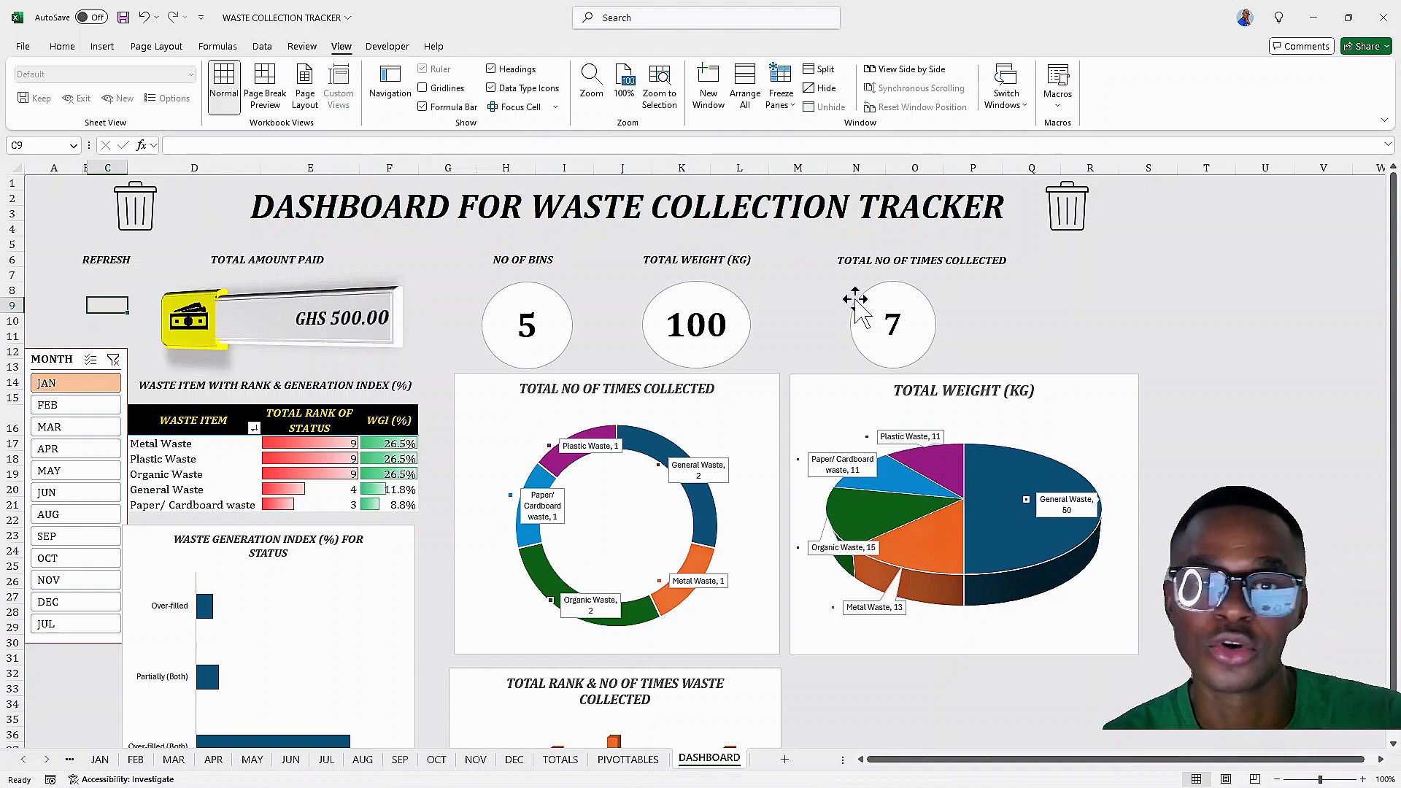
pyautogui.click(113, 359)
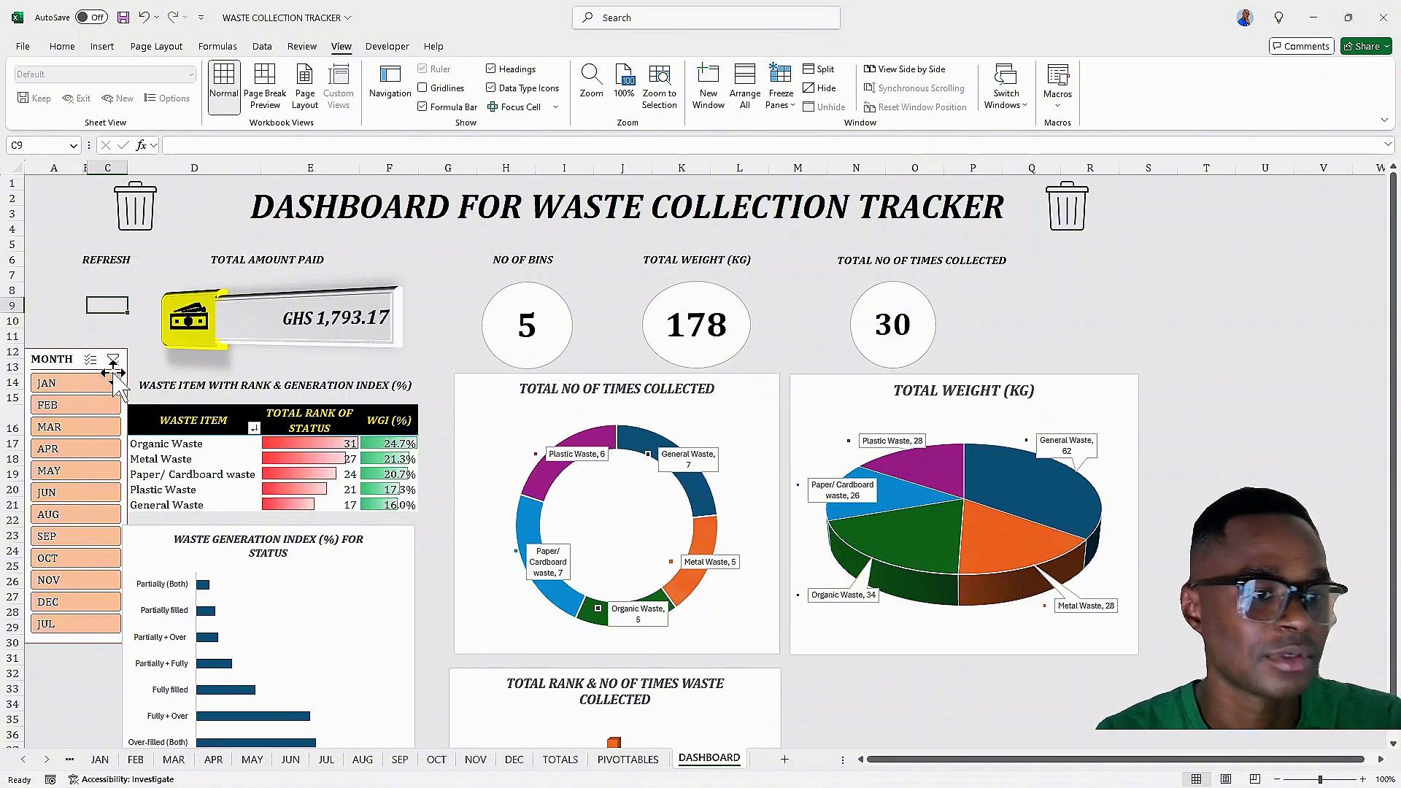
# Apply a 3-D perspective preset shape effect to the waste status and rank box
pyautogui.scroll(-1, 251, 384)
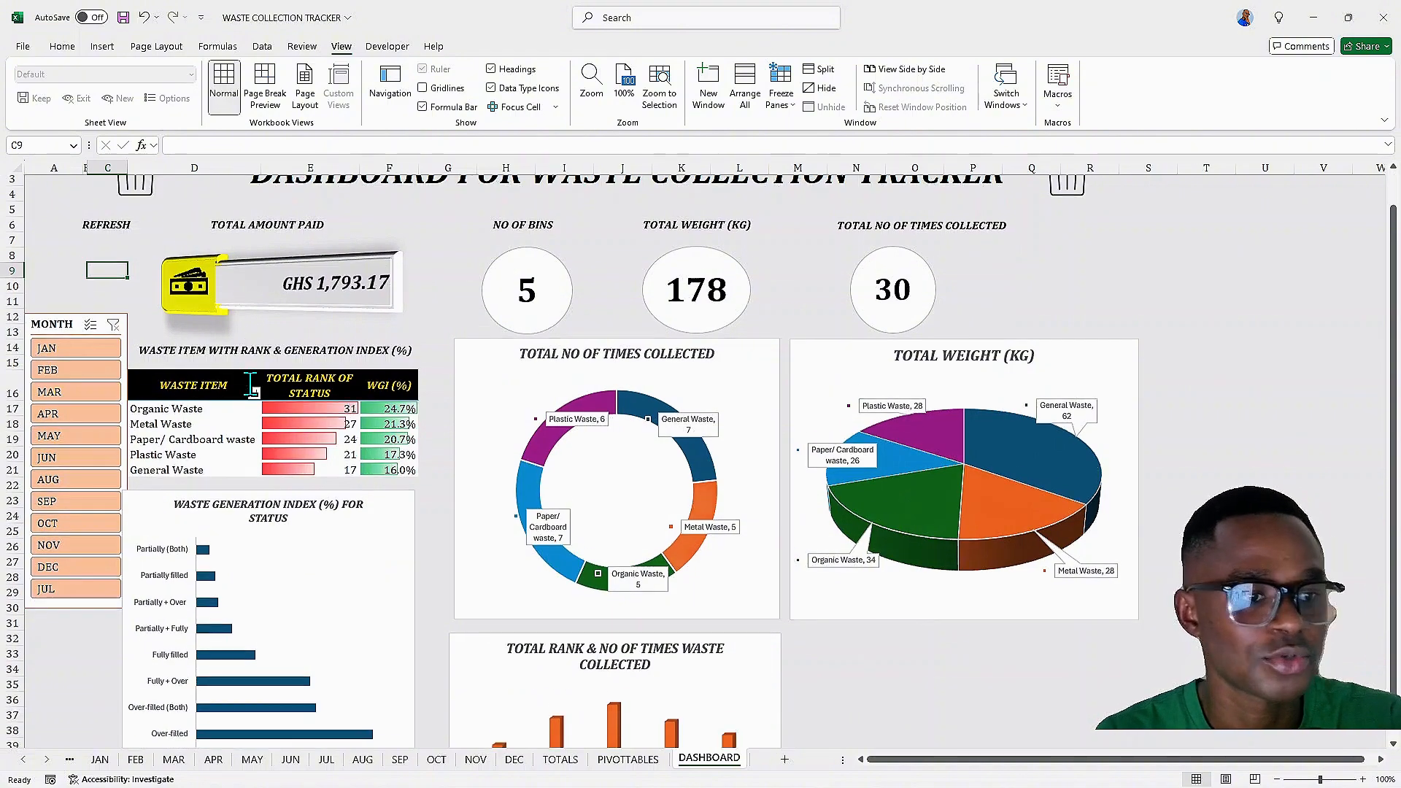
pyautogui.scroll(1, 250, 384)
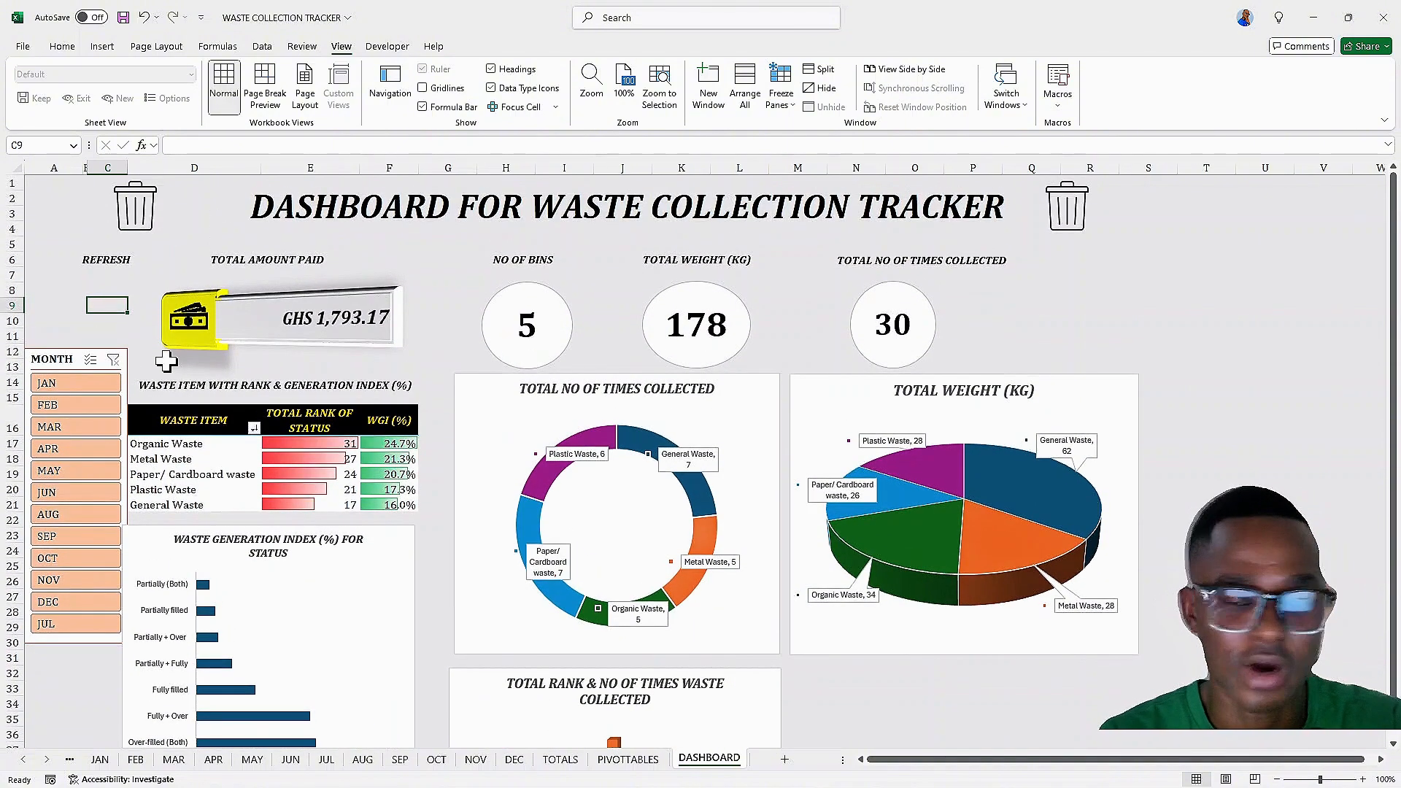
pyautogui.scroll(-5, 166, 360)
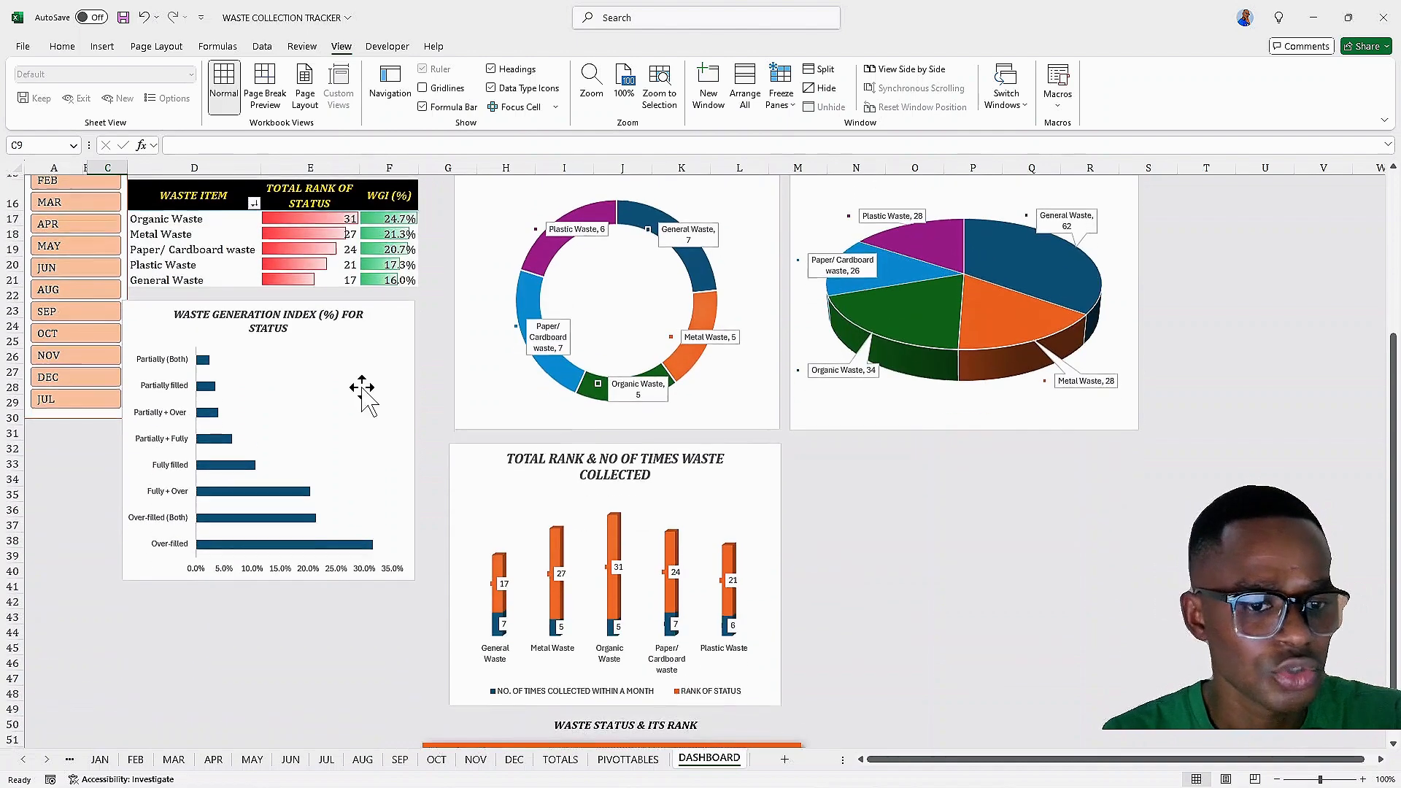
pyautogui.scroll(-3, 495, 417)
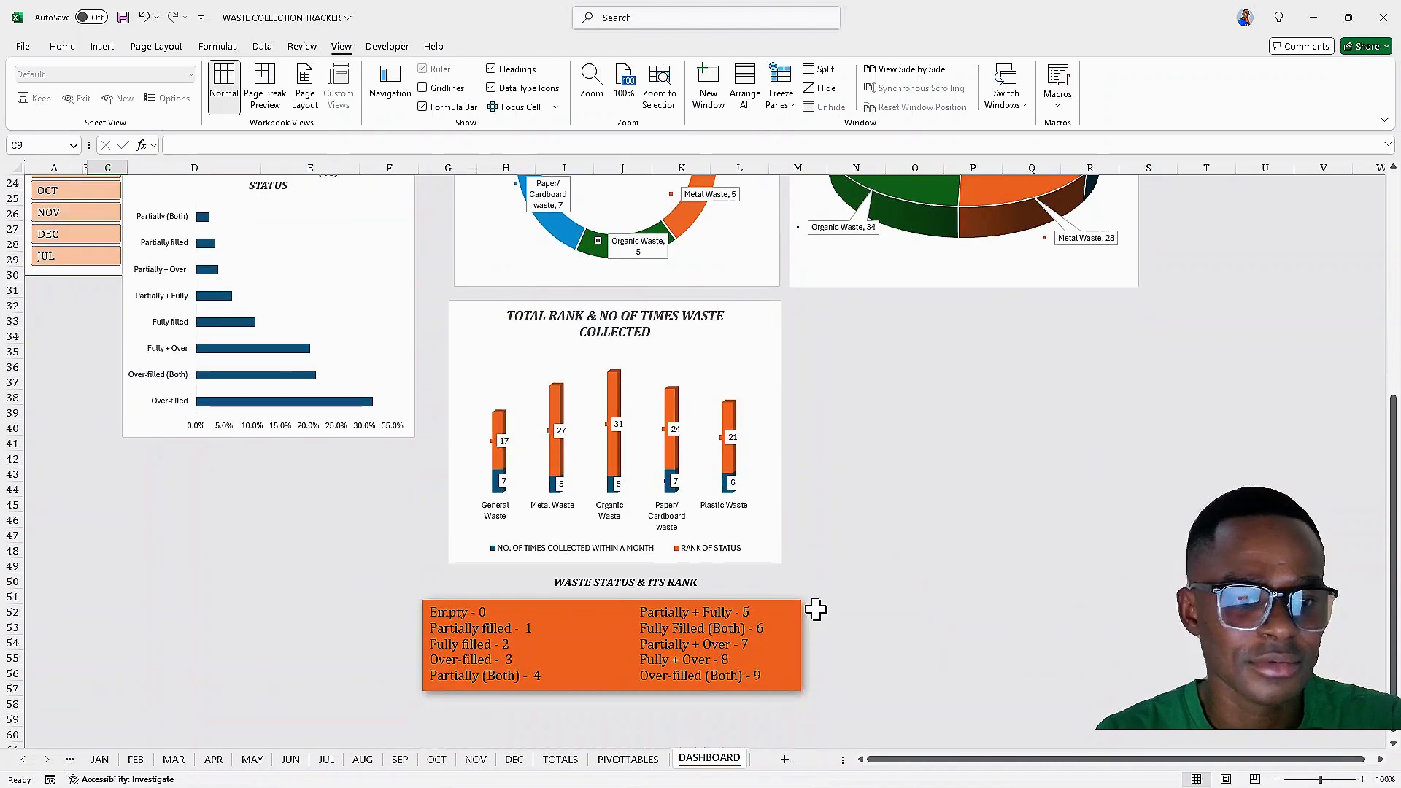
pyautogui.click(796, 614)
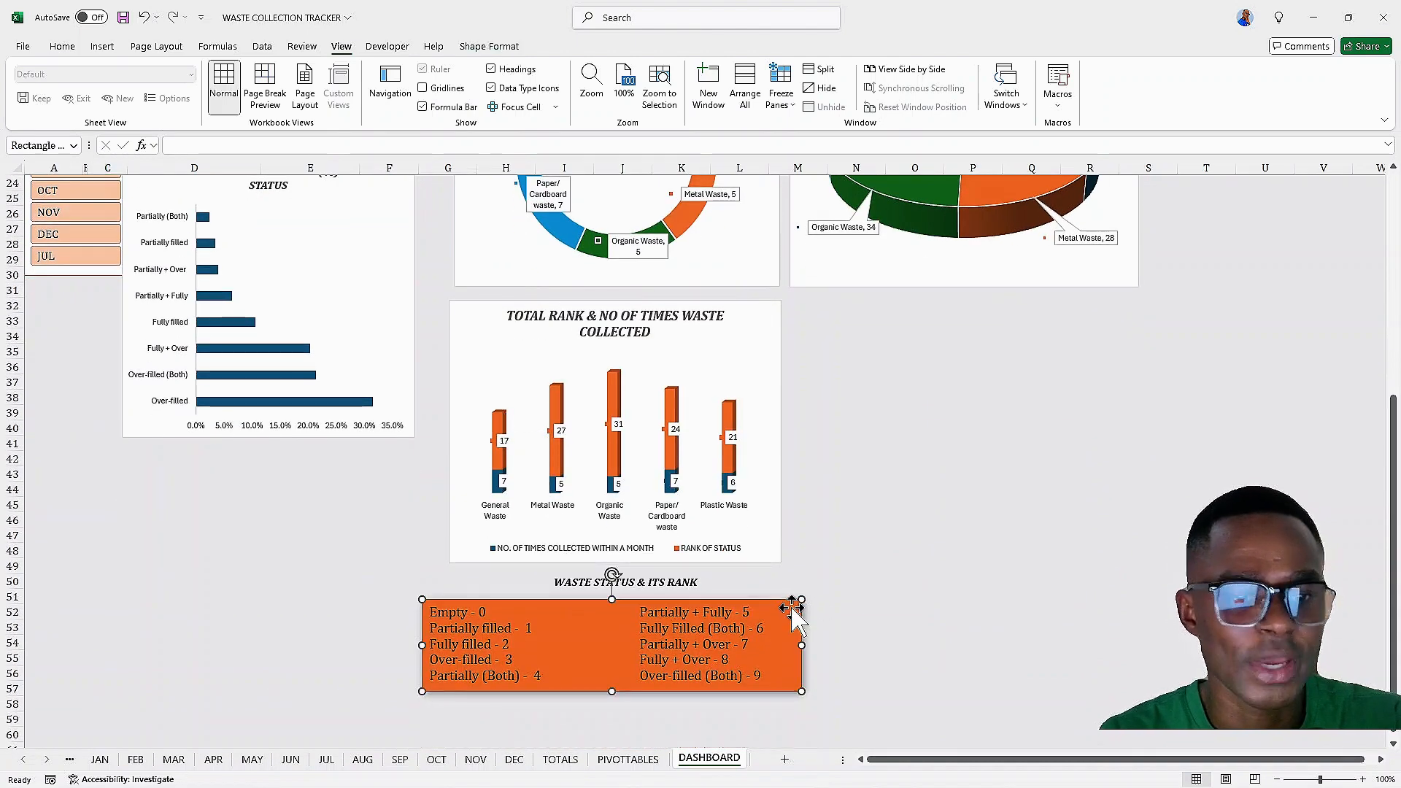
pyautogui.rightClick(798, 621)
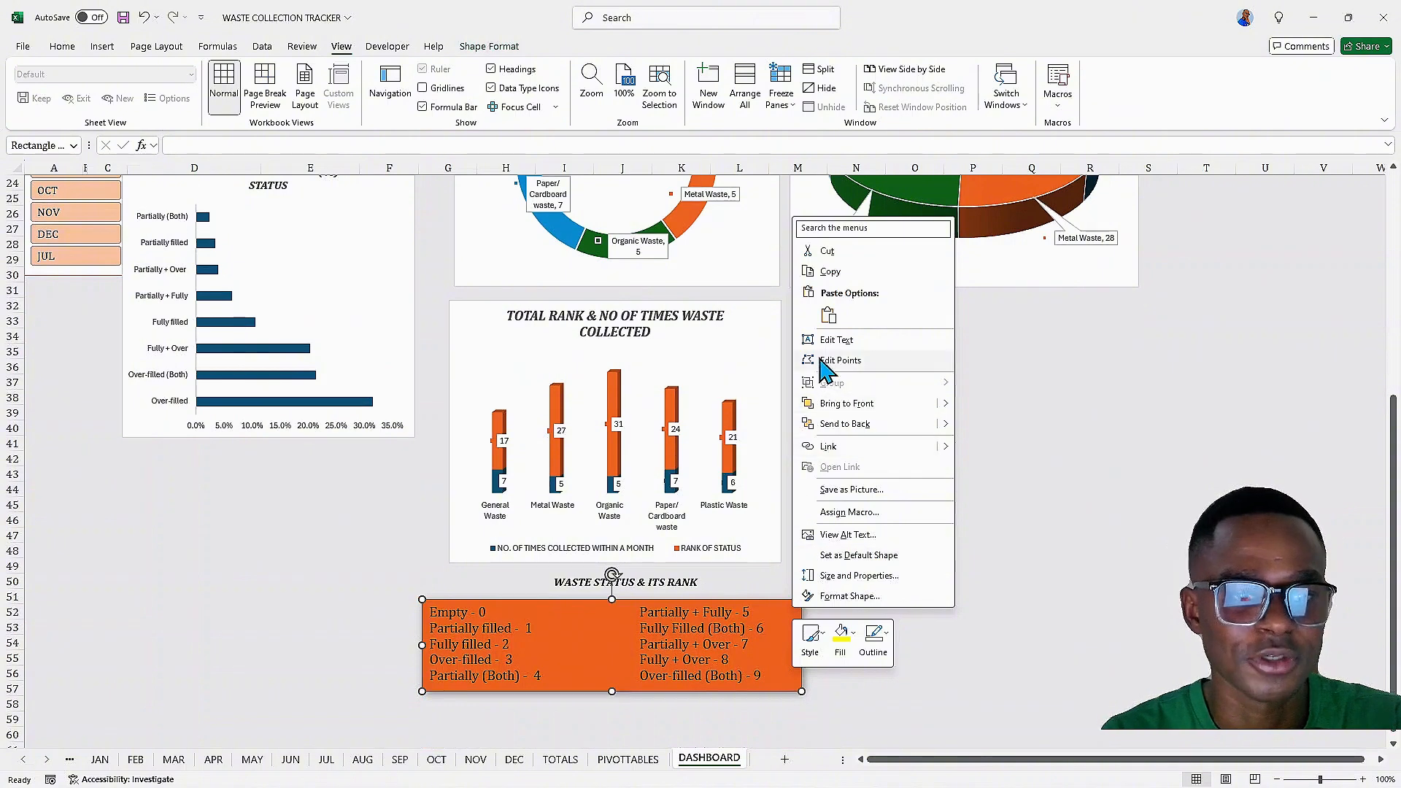
pyautogui.click(473, 46)
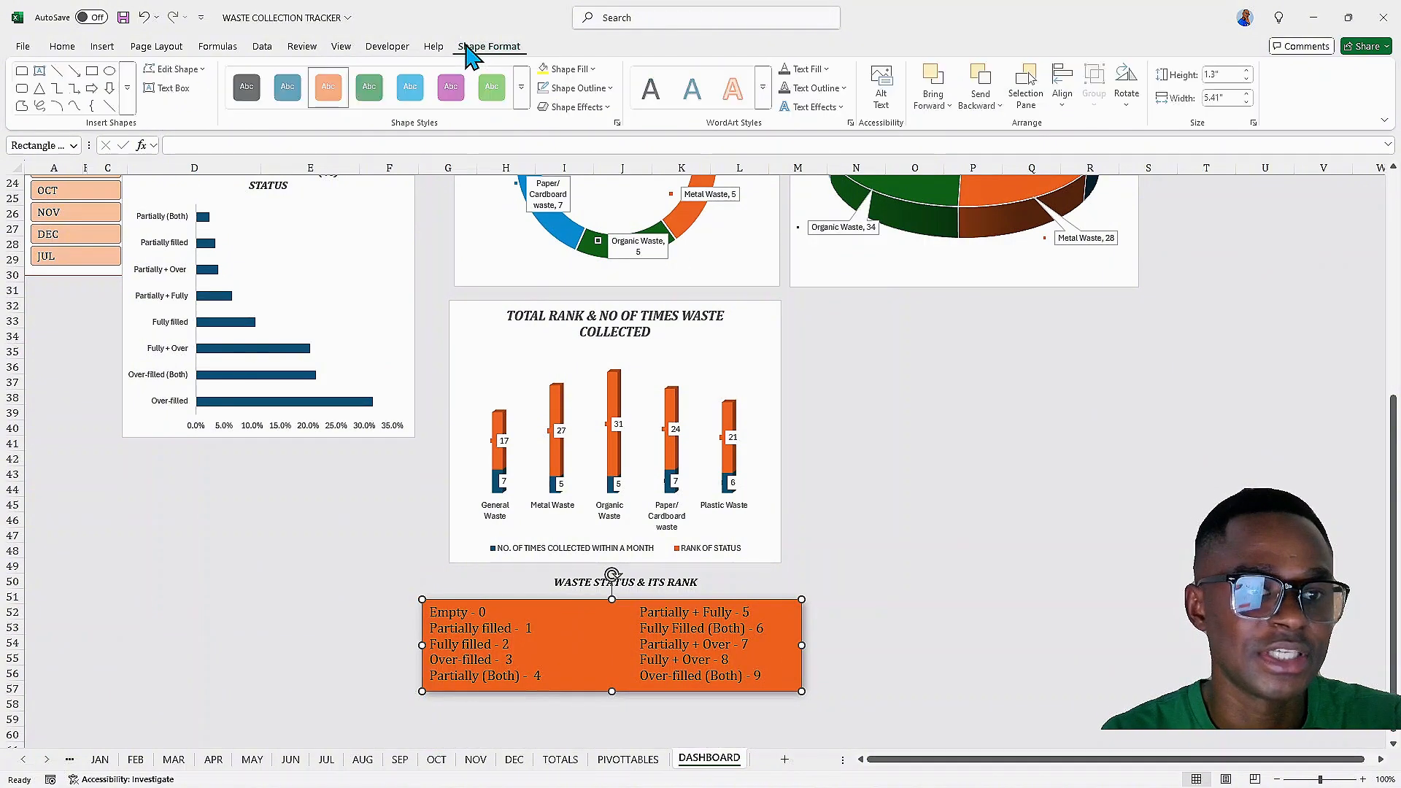
pyautogui.click(606, 107)
pyautogui.moveTo(636, 137)
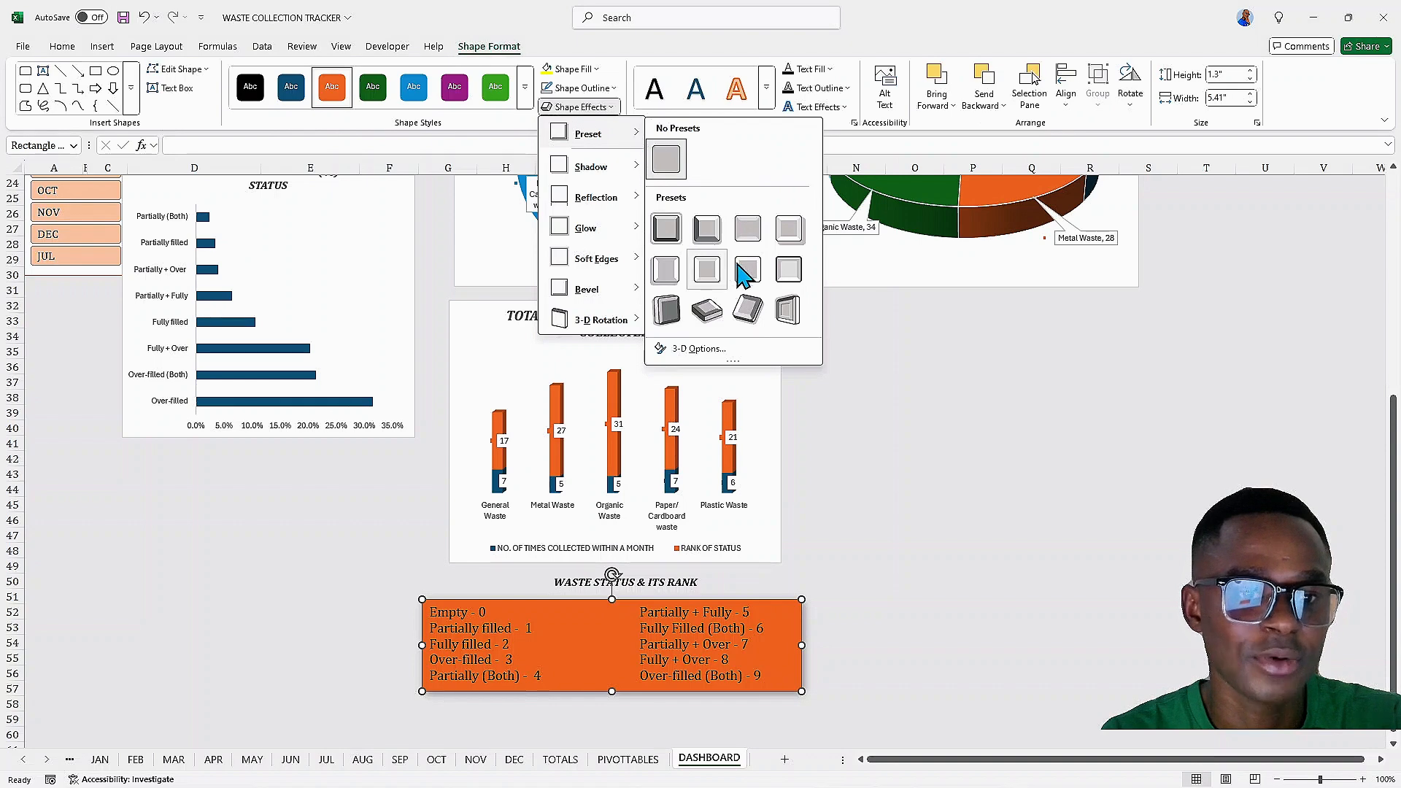
pyautogui.click(751, 312)
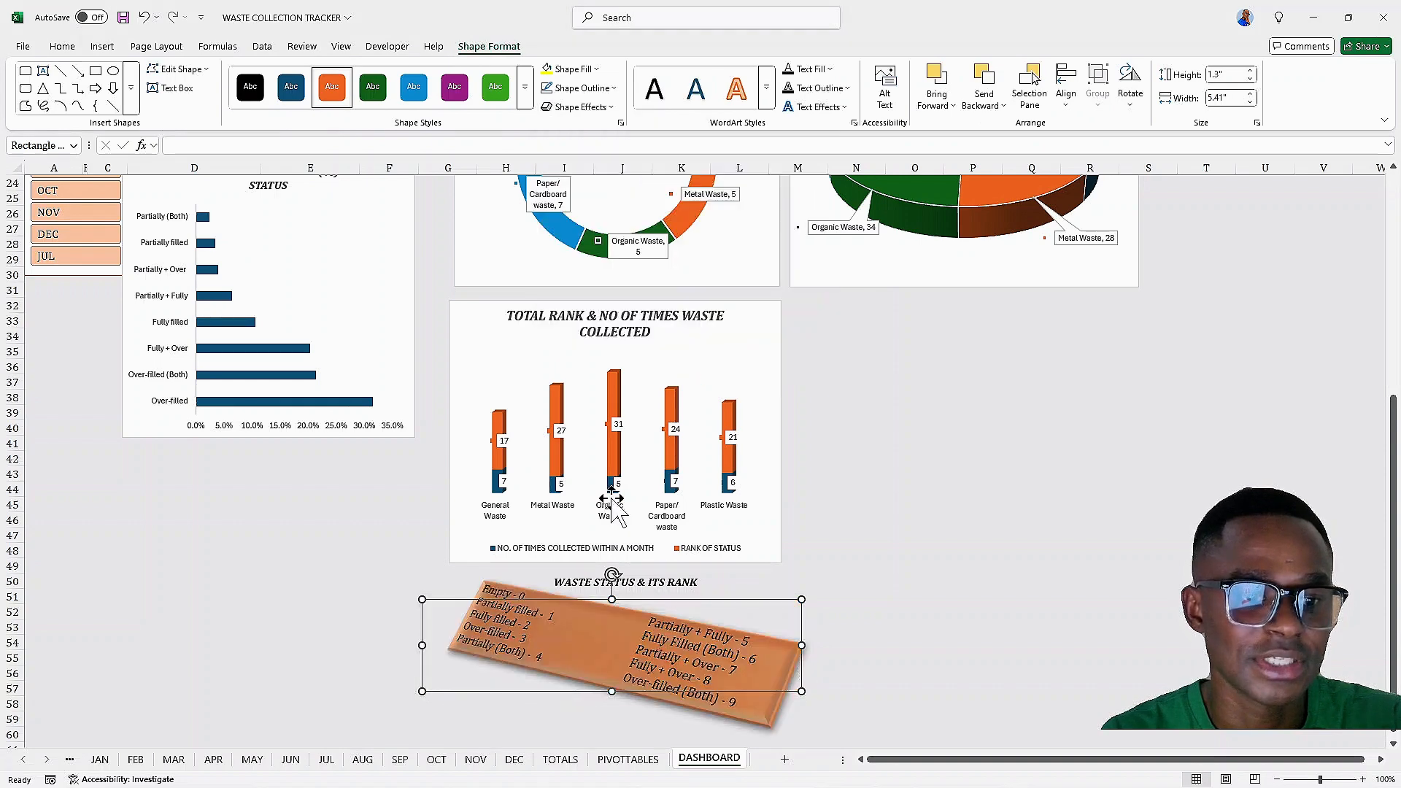
pyautogui.click(878, 596)
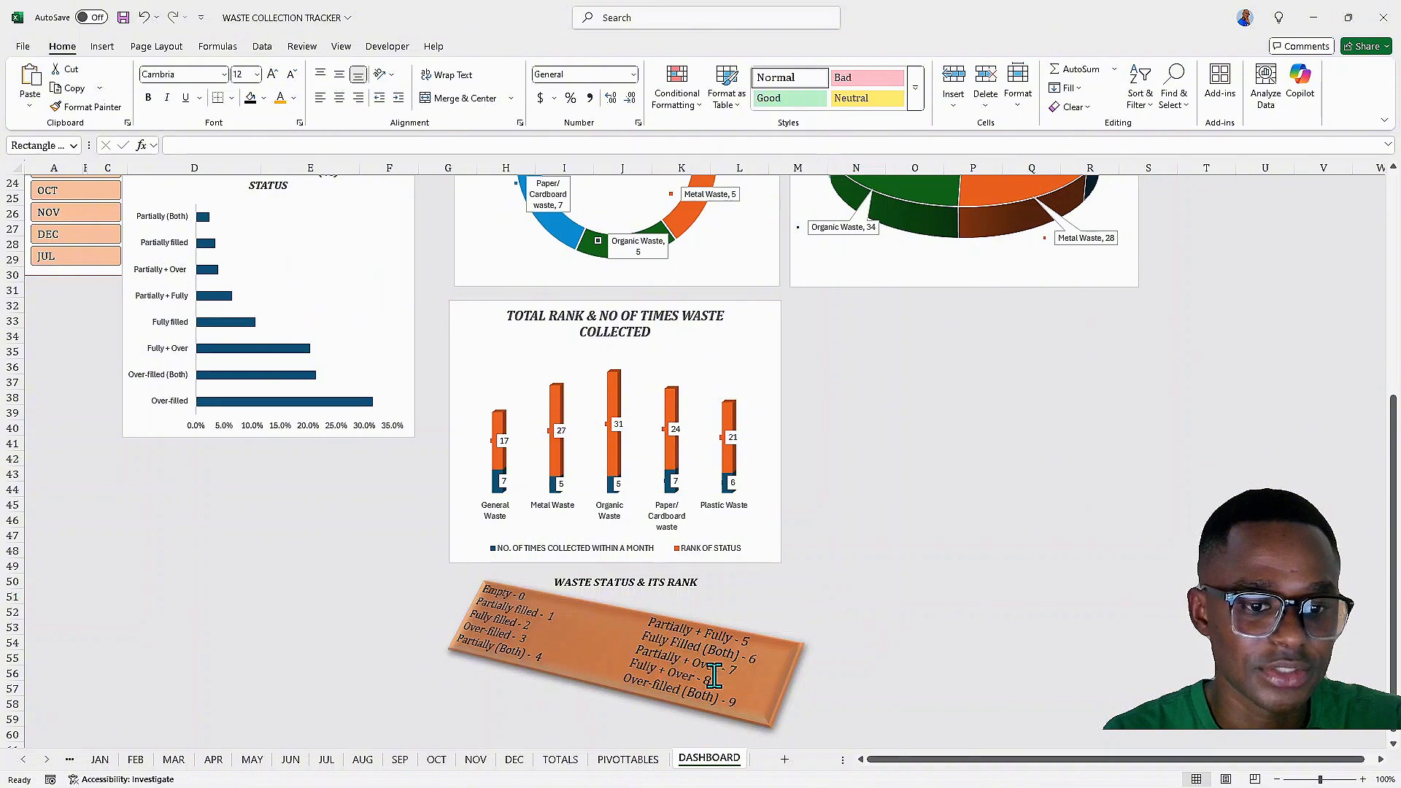
pyautogui.hotkey('ctrl', 'z')
pyautogui.hotkey('ctrl', 'y')
pyautogui.click(855, 536)
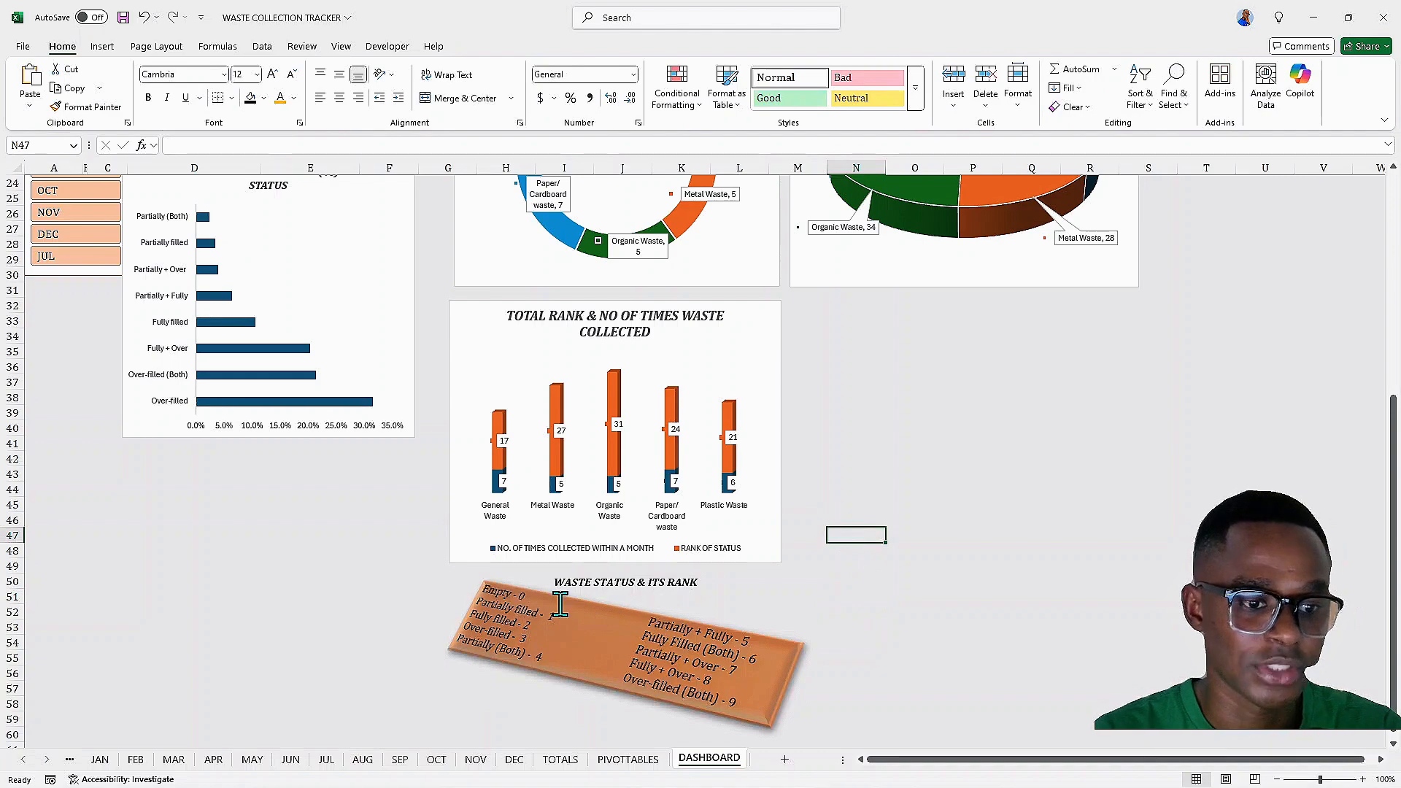
pyautogui.scroll(8, 511, 650)
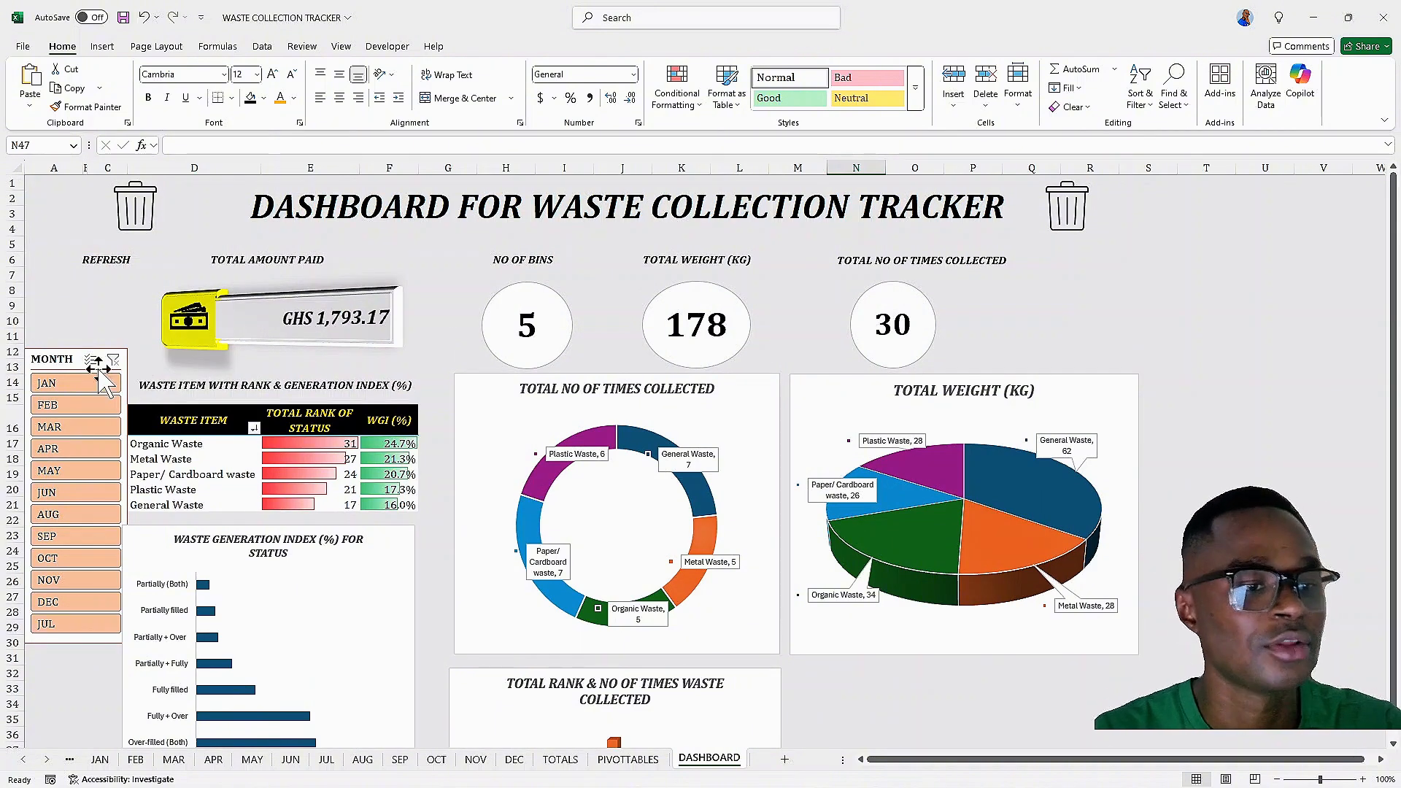
# Test the month slicer by filtering several different months and clearing the filter each time
pyautogui.click(81, 448)
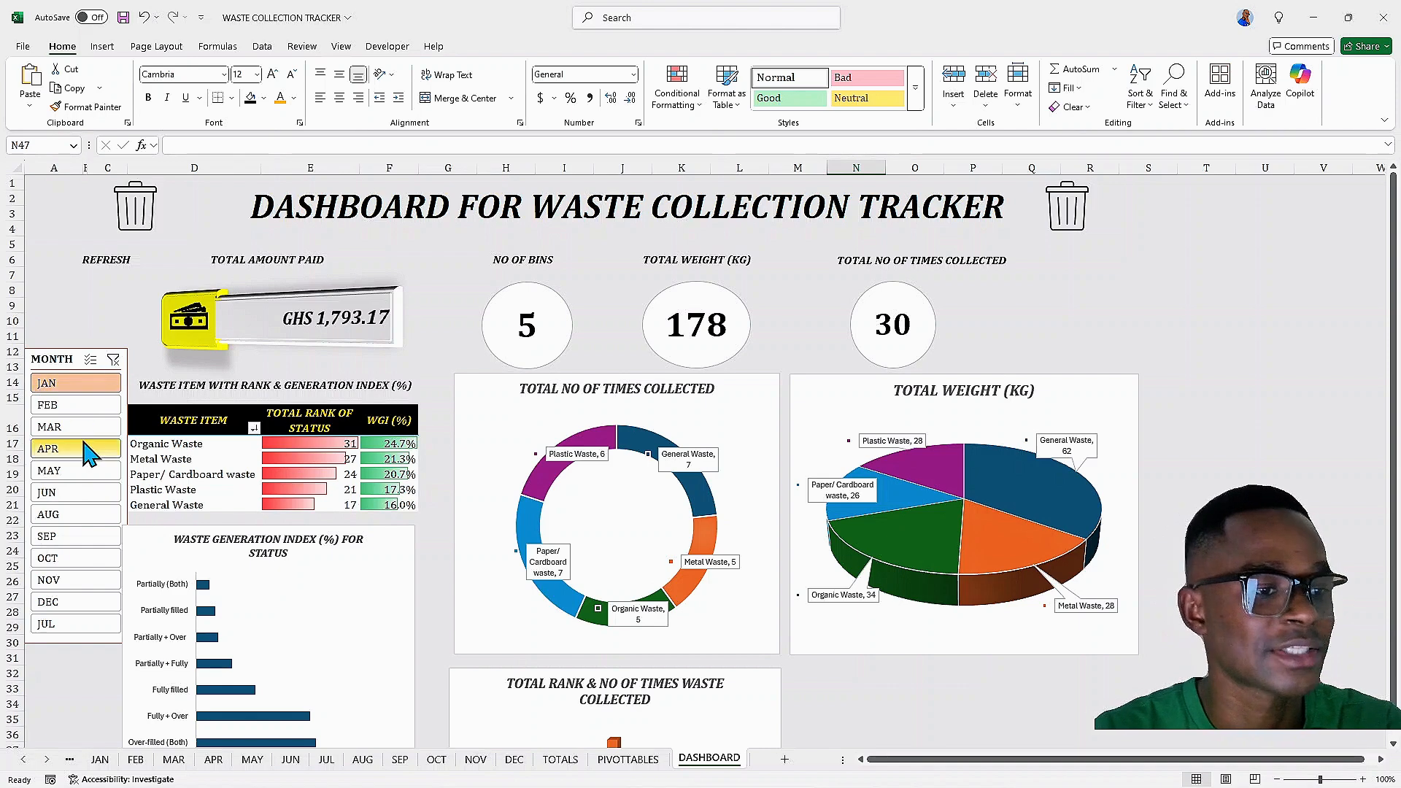
pyautogui.click(63, 515)
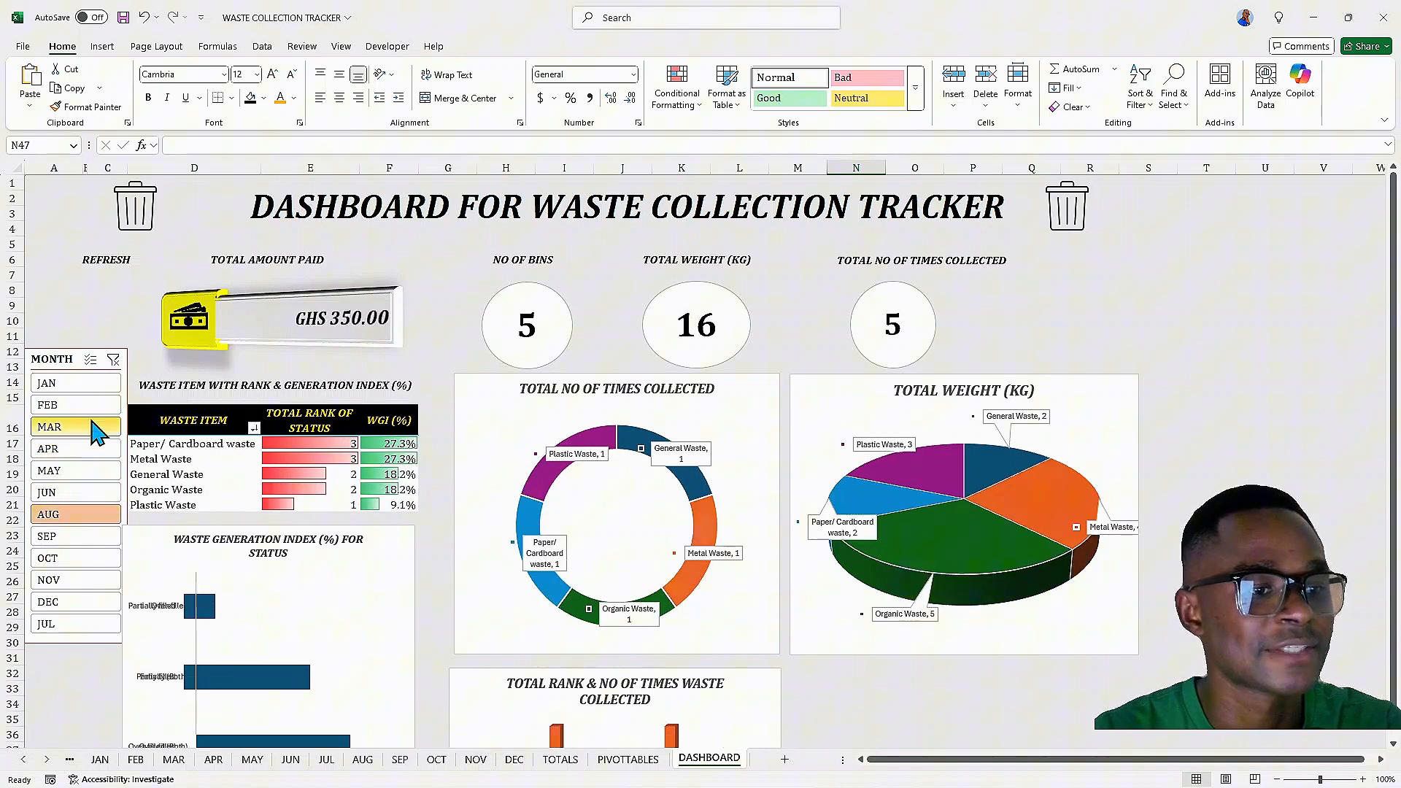
pyautogui.click(113, 360)
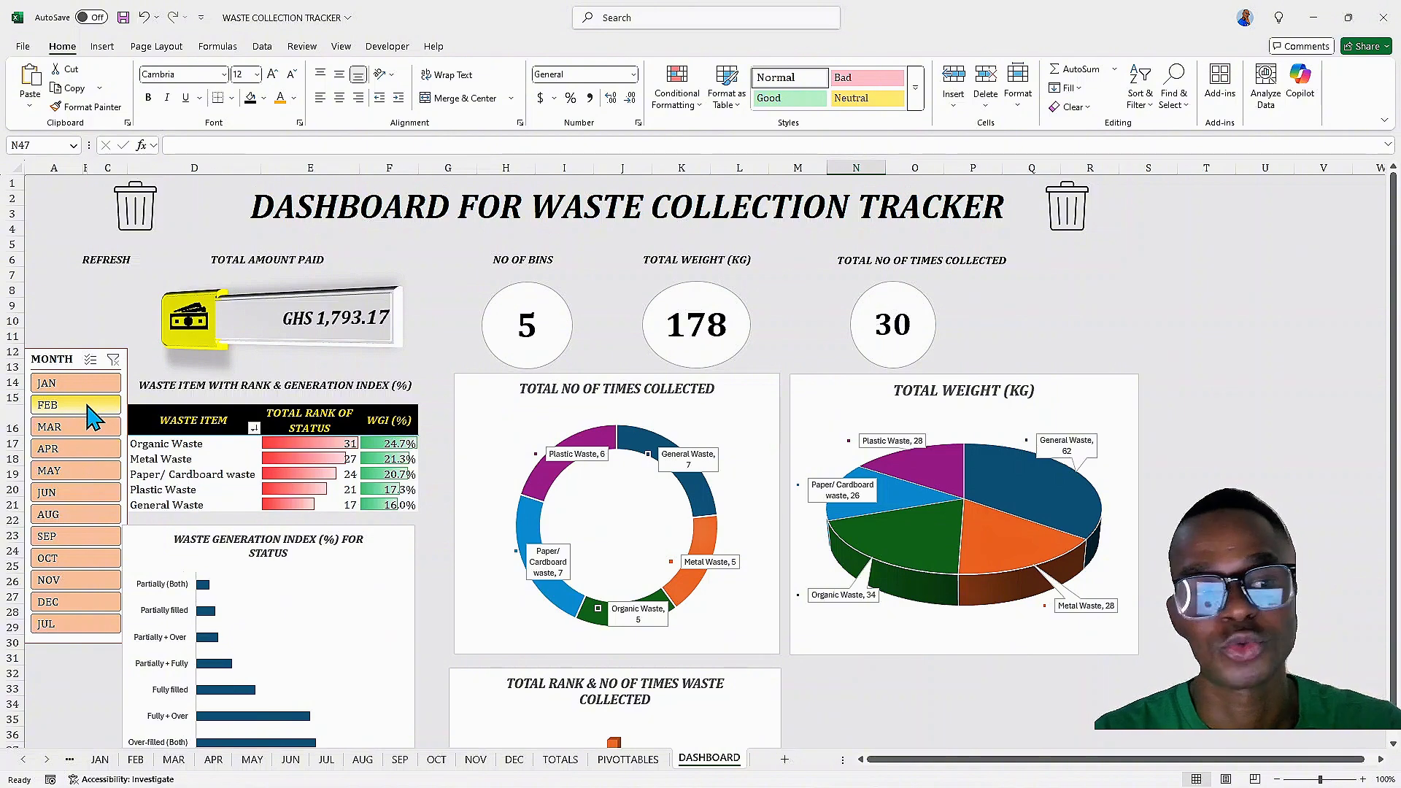
pyautogui.click(50, 383)
pyautogui.click(73, 471)
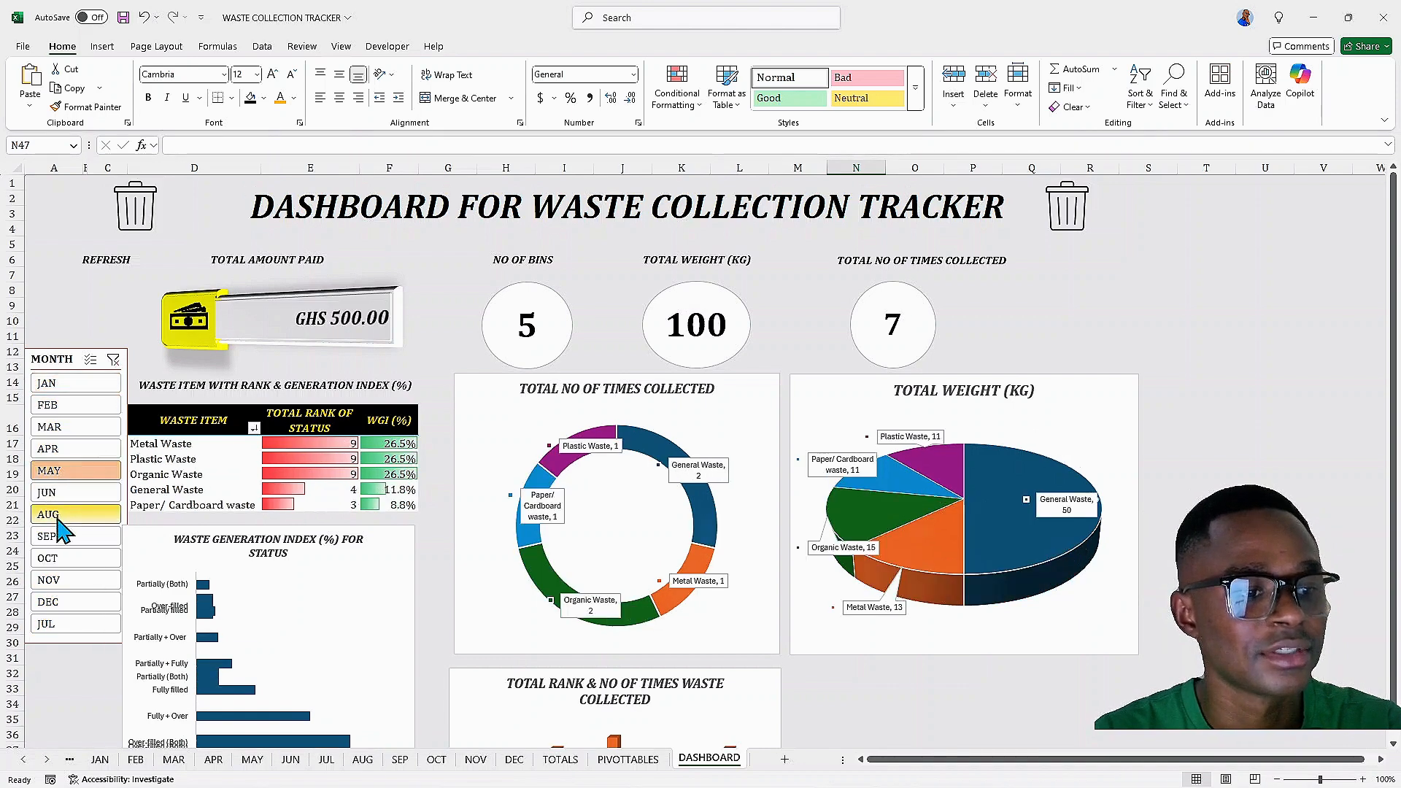
pyautogui.click(59, 515)
pyautogui.click(113, 359)
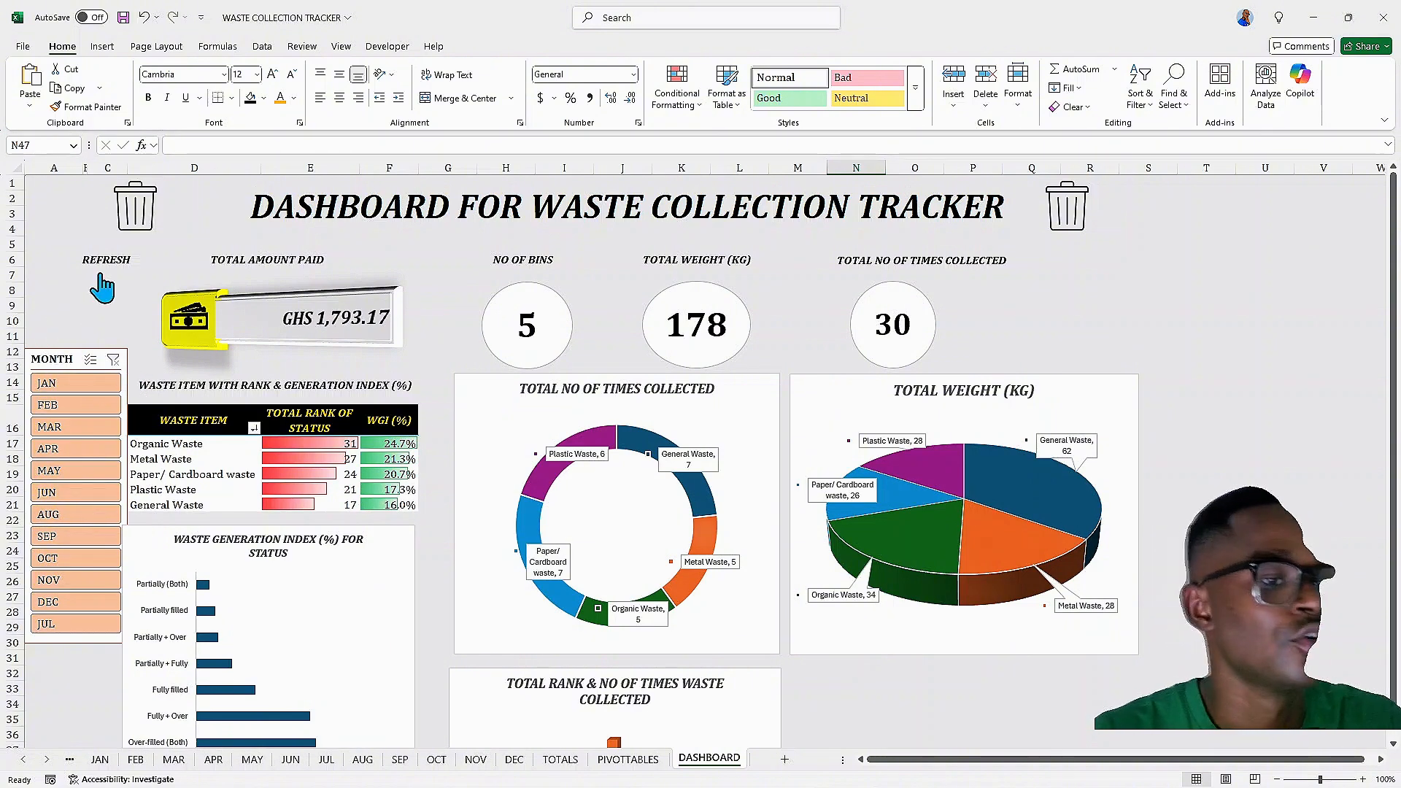
# Place a copied label box onto the empty button area below REFRESH
pyautogui.click(243, 262)
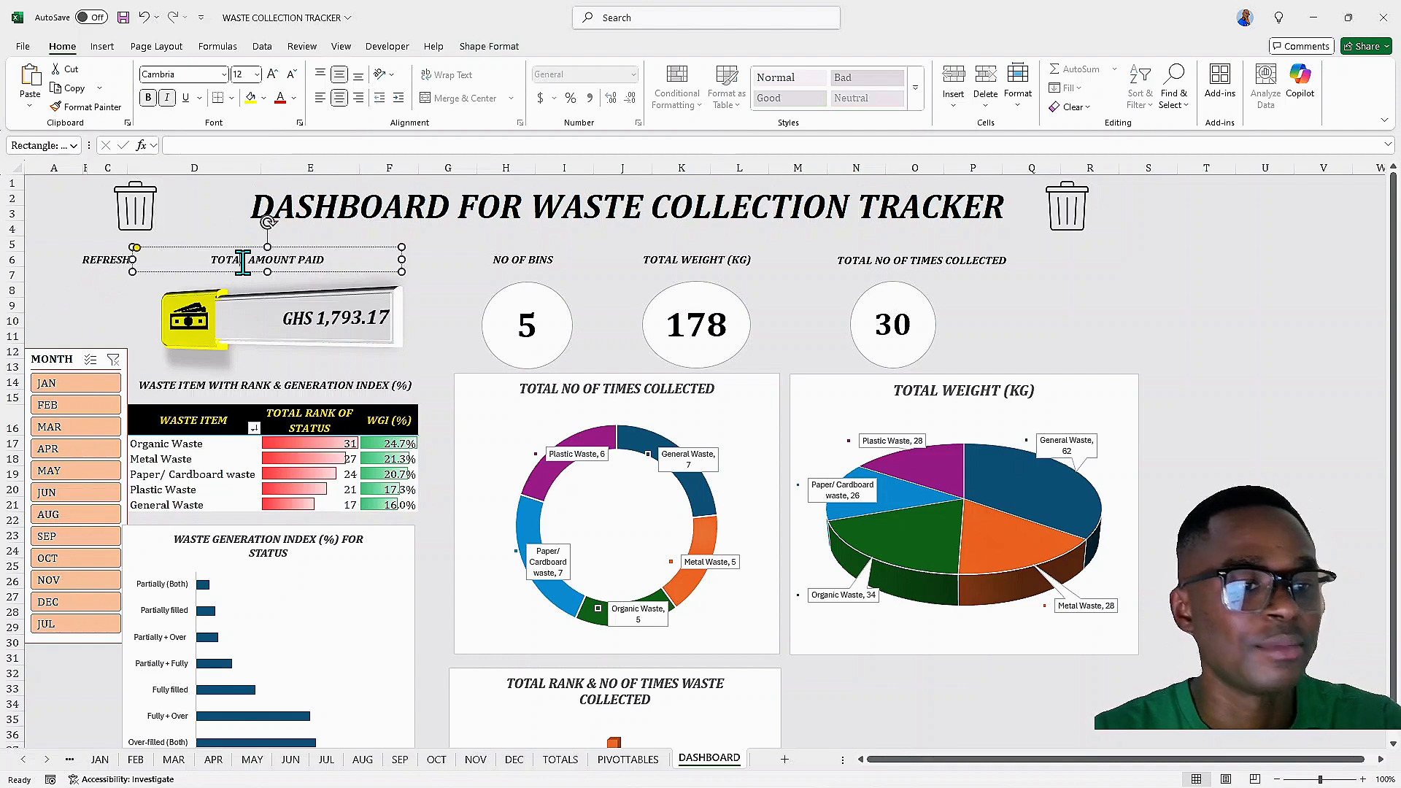
pyautogui.click(59, 259)
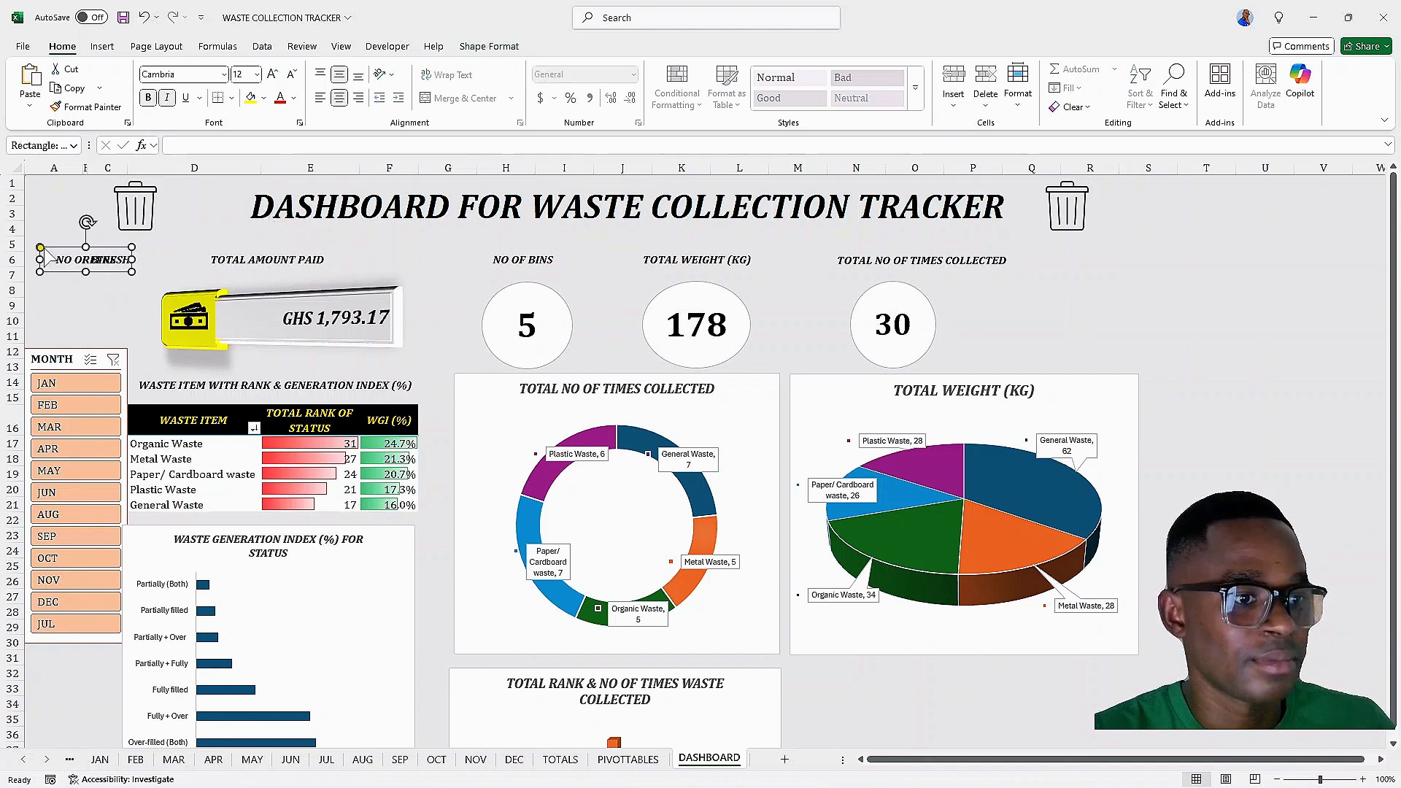
pyautogui.moveTo(53, 249); pyautogui.dragTo(86, 280)
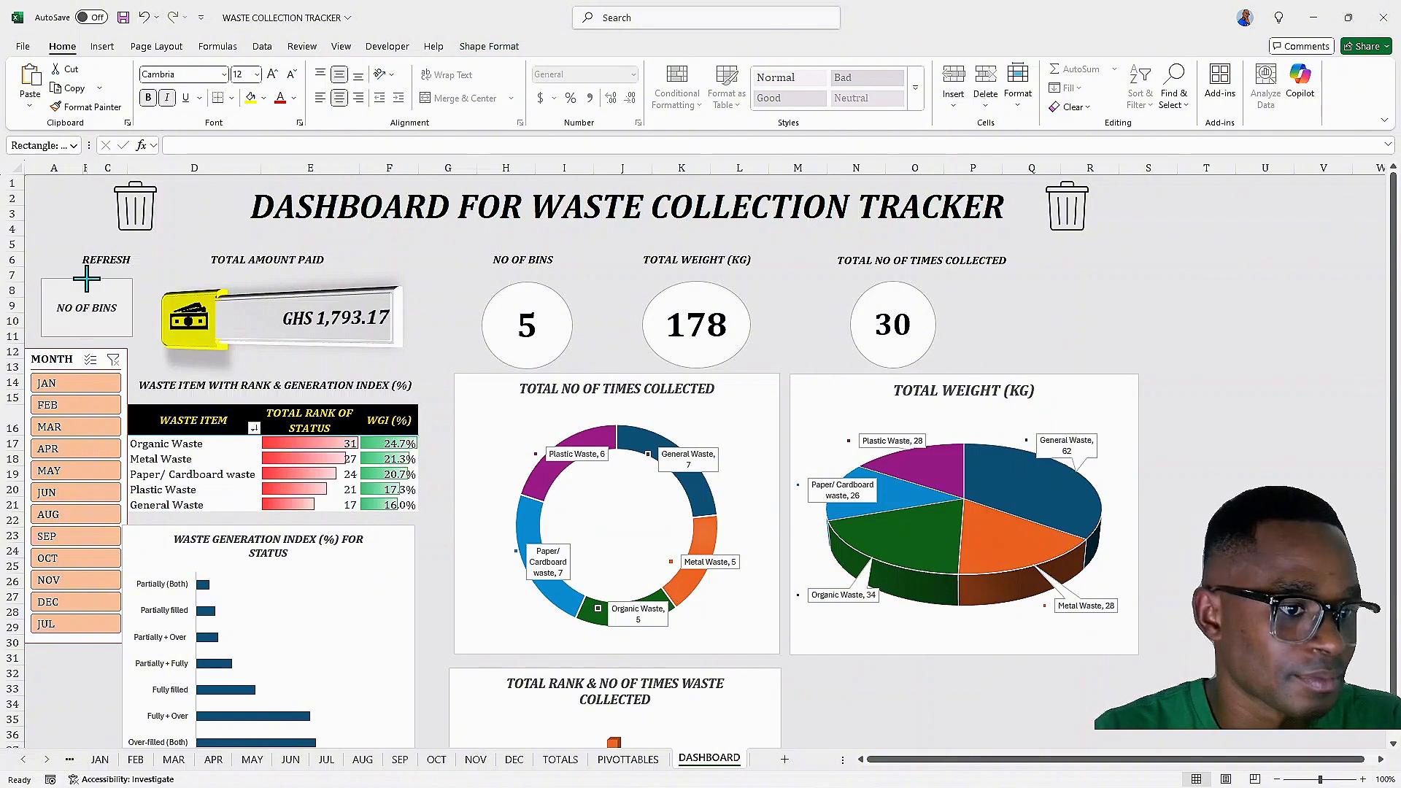
pyautogui.click(117, 306)
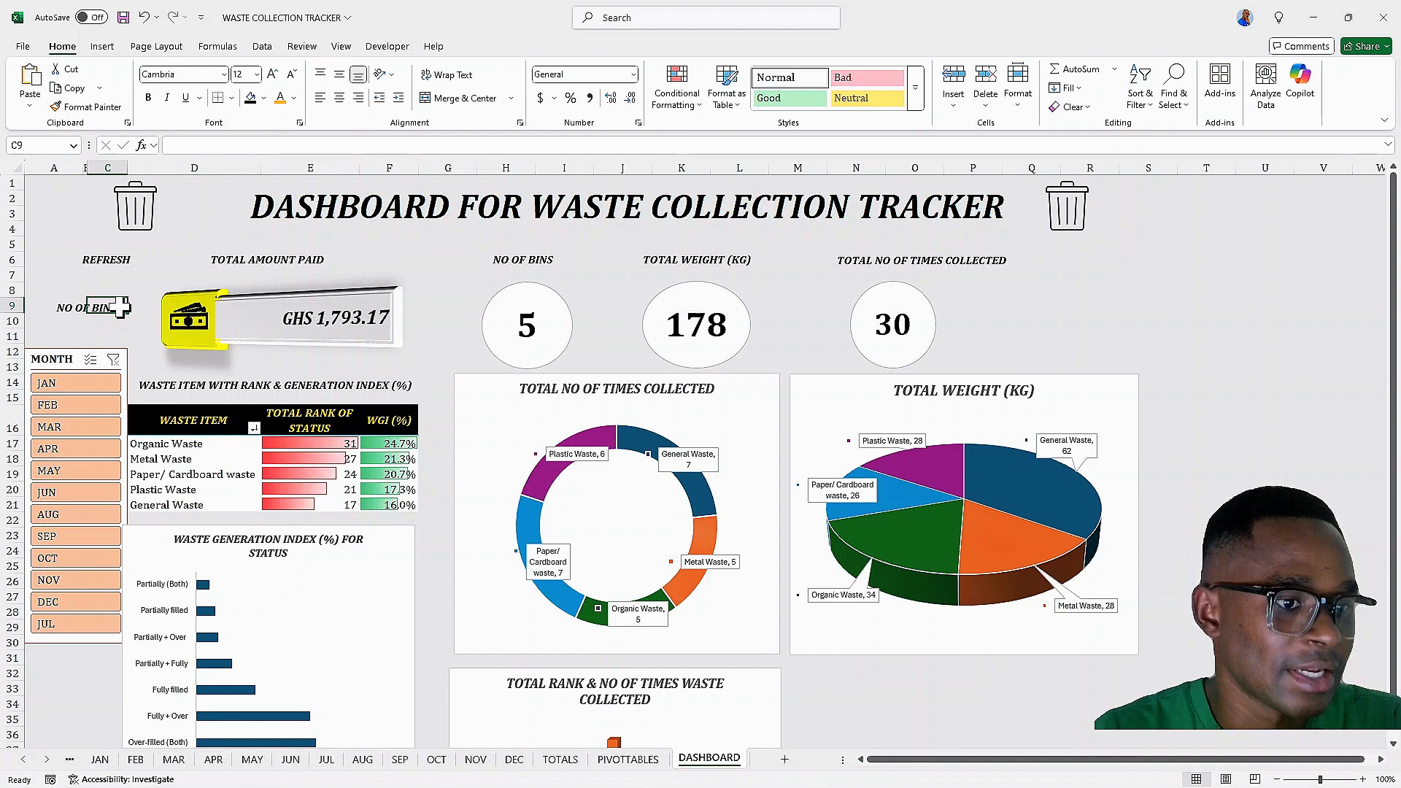
# Change the button label's text to CLICK FOR TOTAL YEAR
pyautogui.click(75, 307)
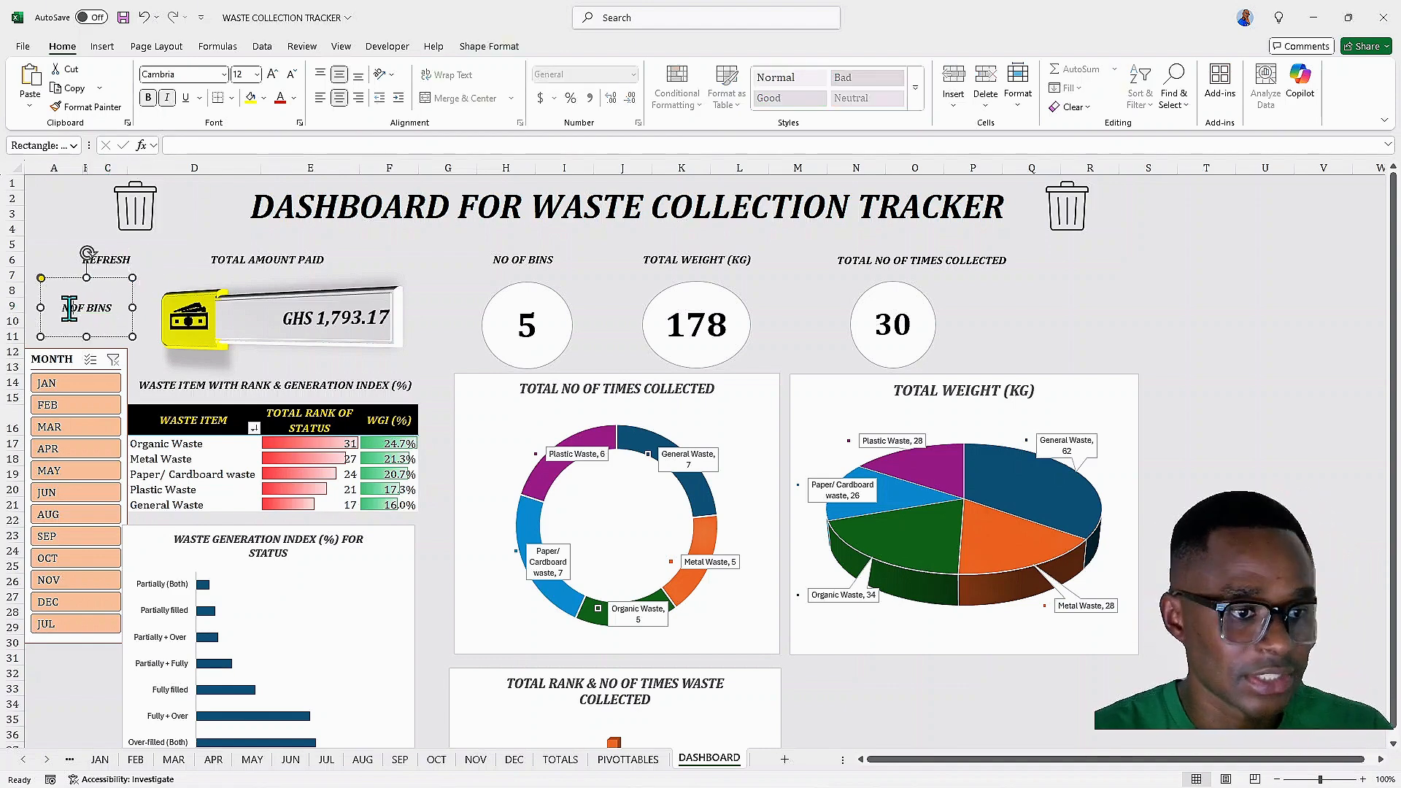
pyautogui.press('Delete')
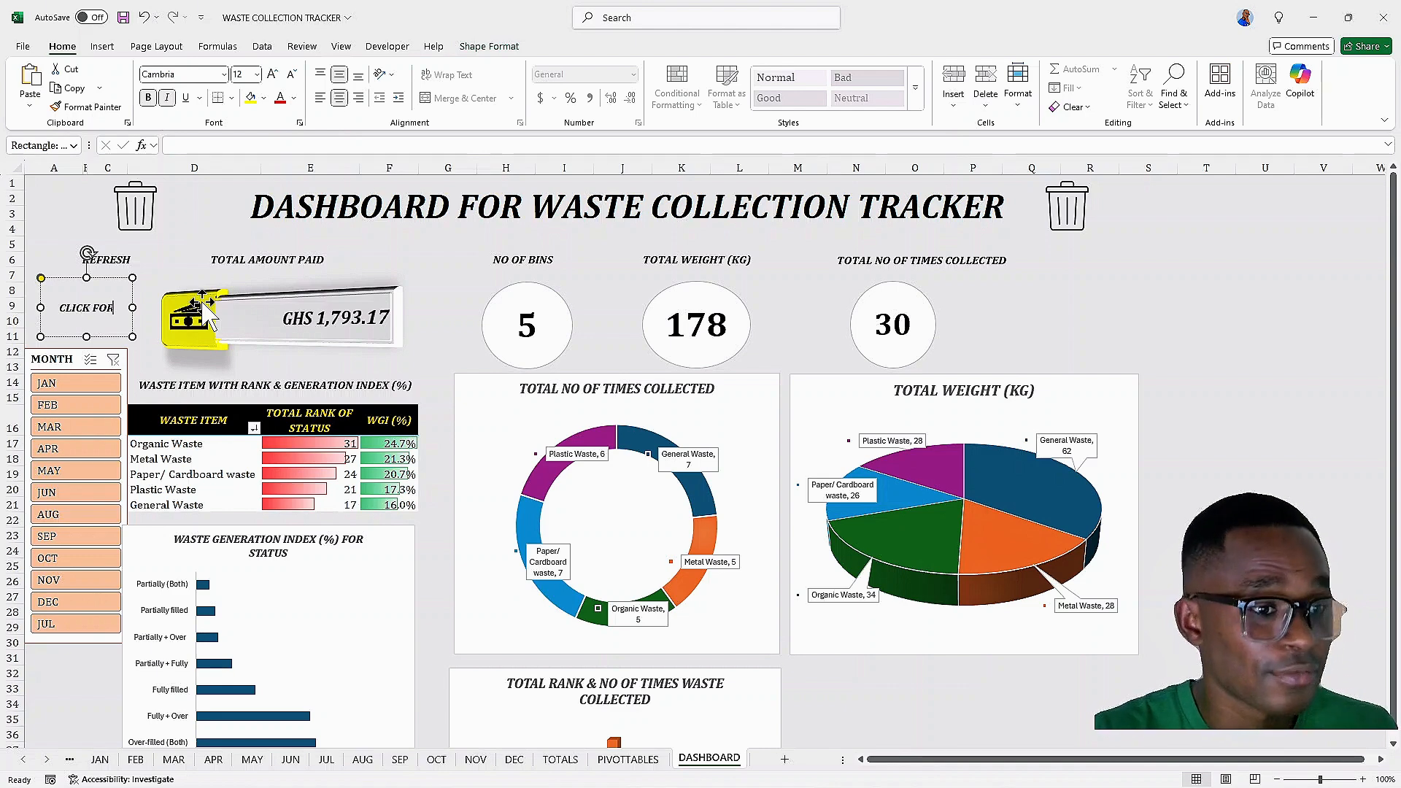
pyautogui.write('TOTAL YEAR')
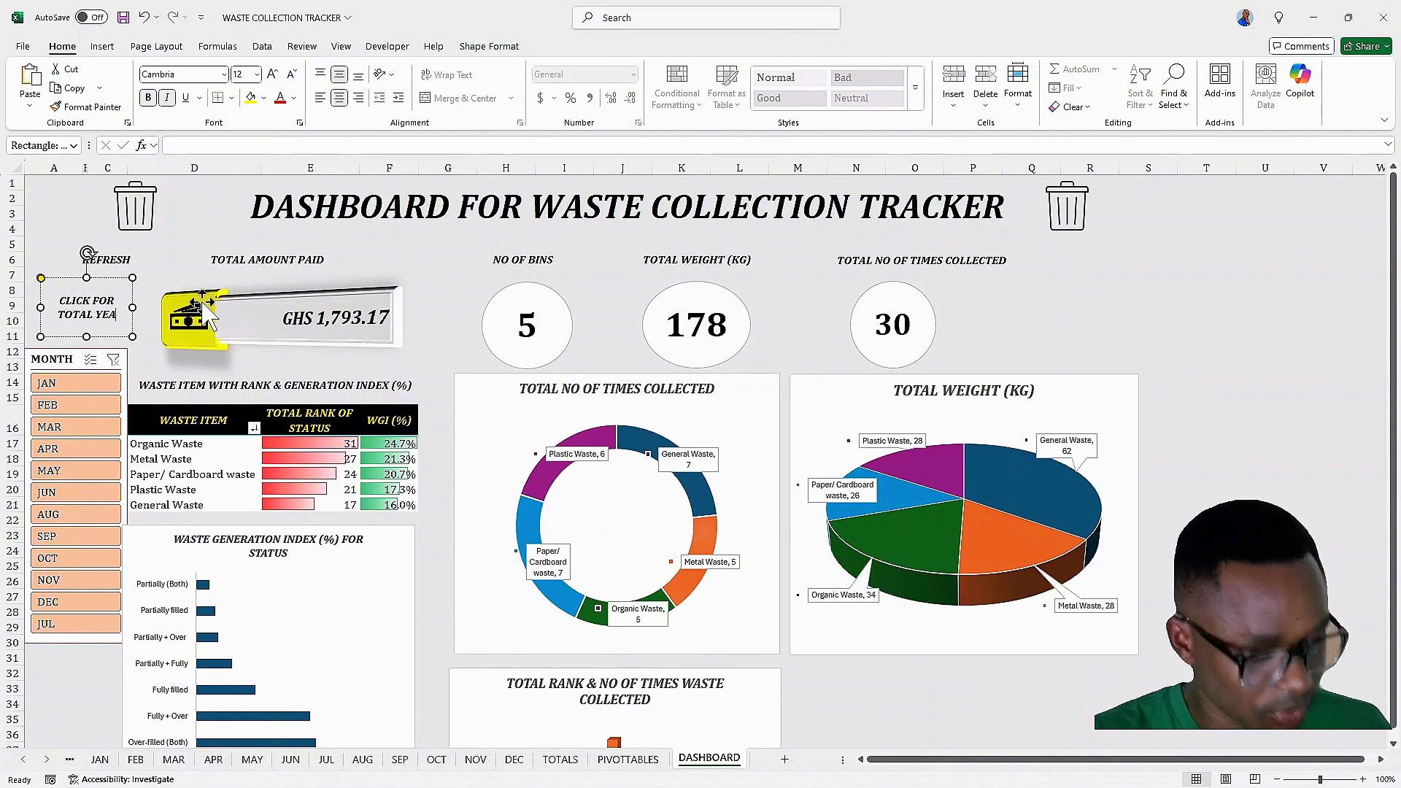
pyautogui.click(164, 261)
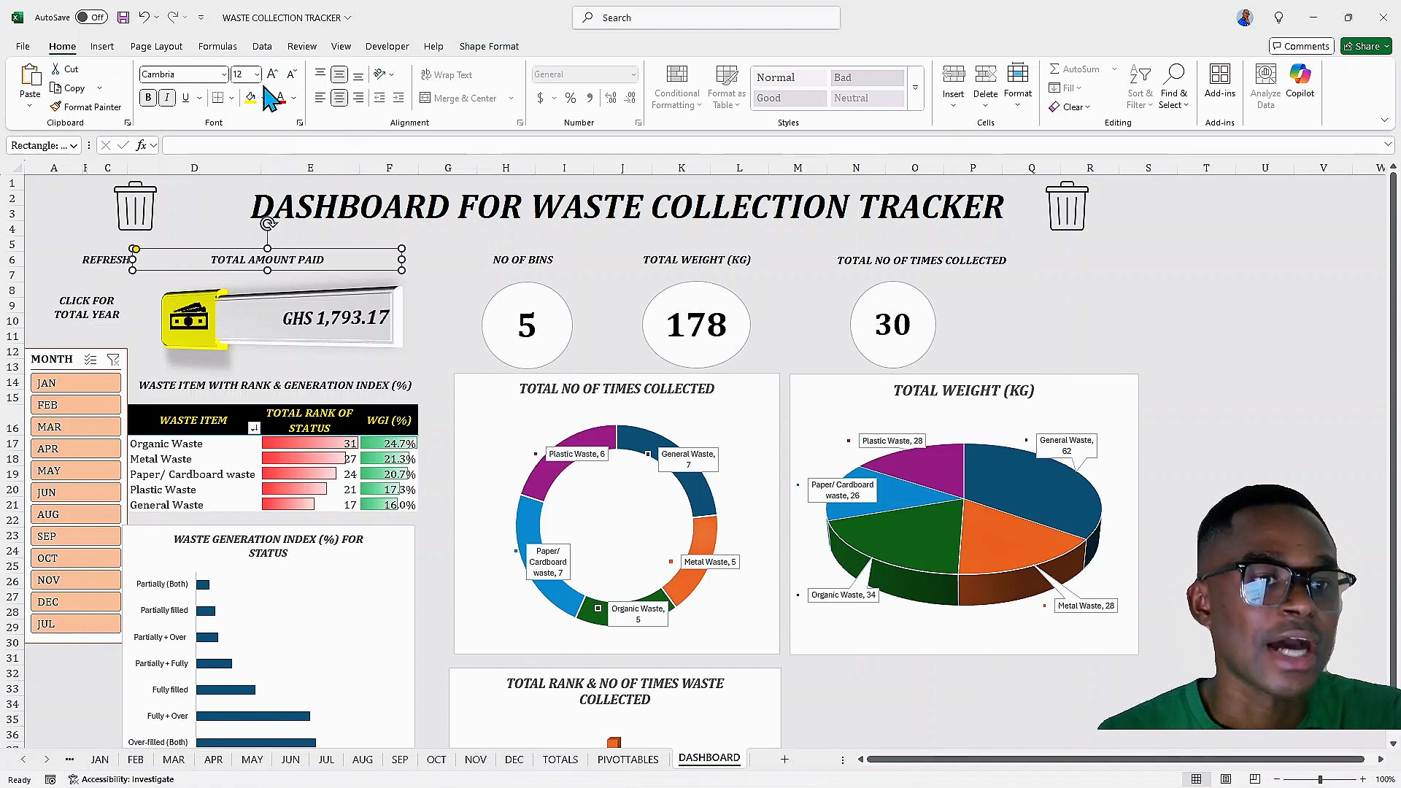
# Record a macro named TOTAL that clears the month slicer filter, then stop recording
pyautogui.click(341, 46)
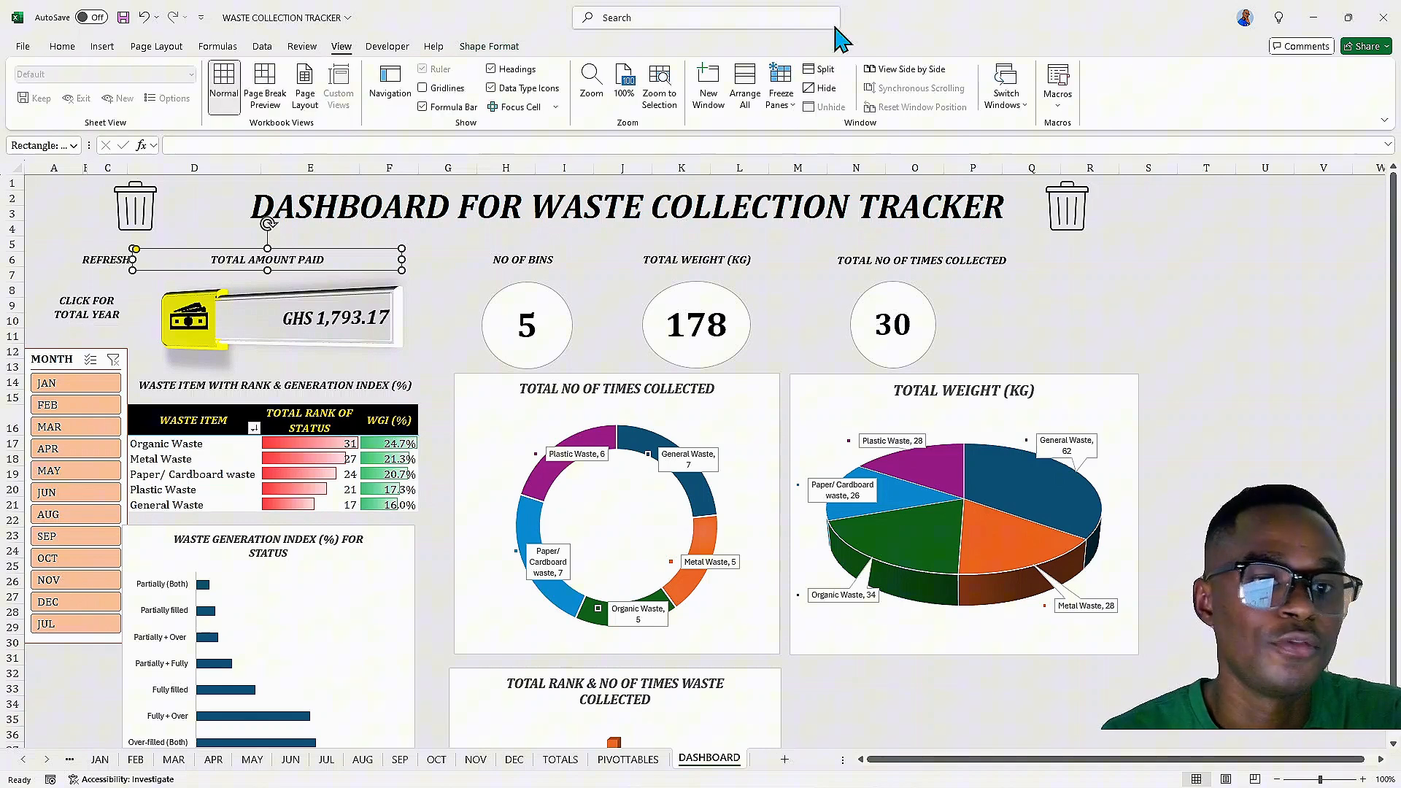
pyautogui.click(1058, 84)
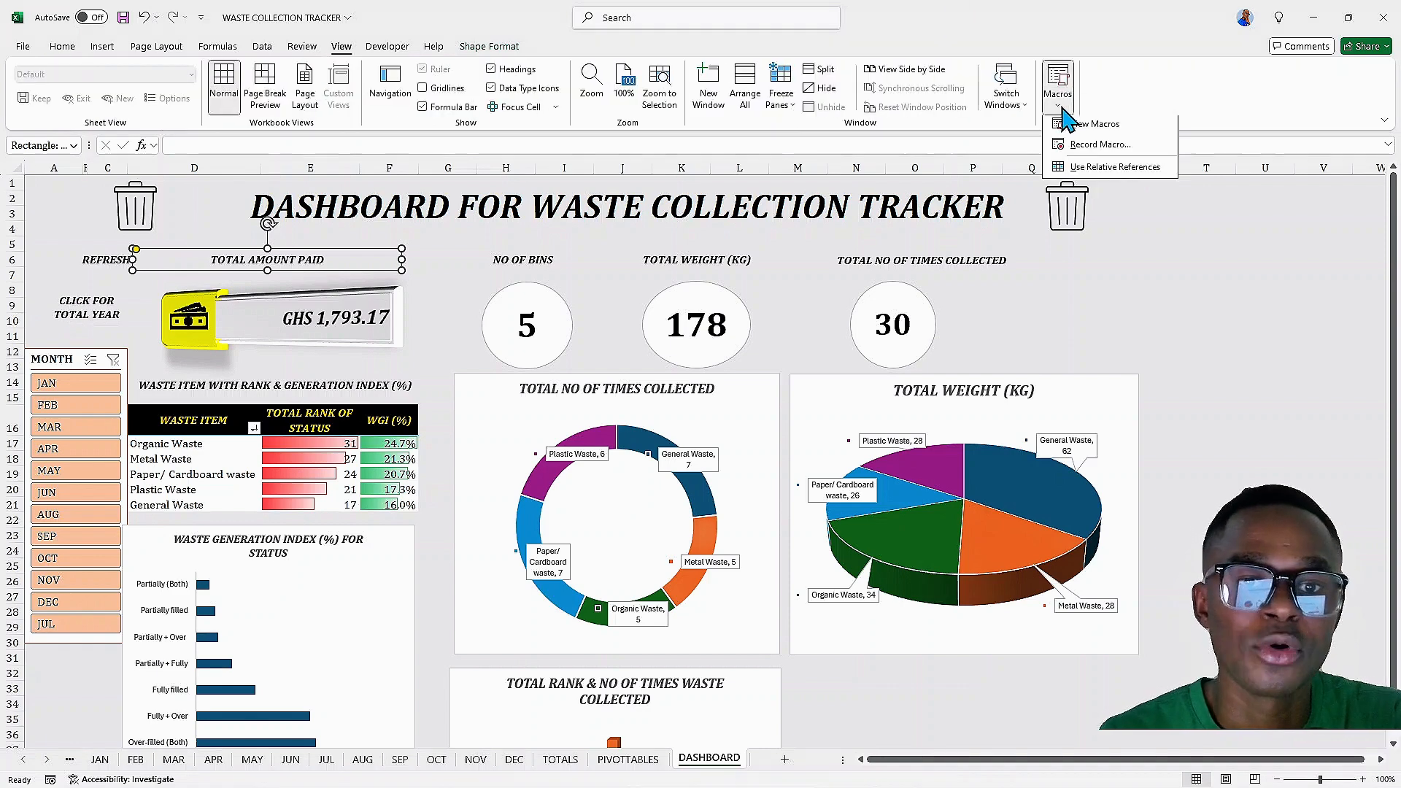
pyautogui.click(1094, 148)
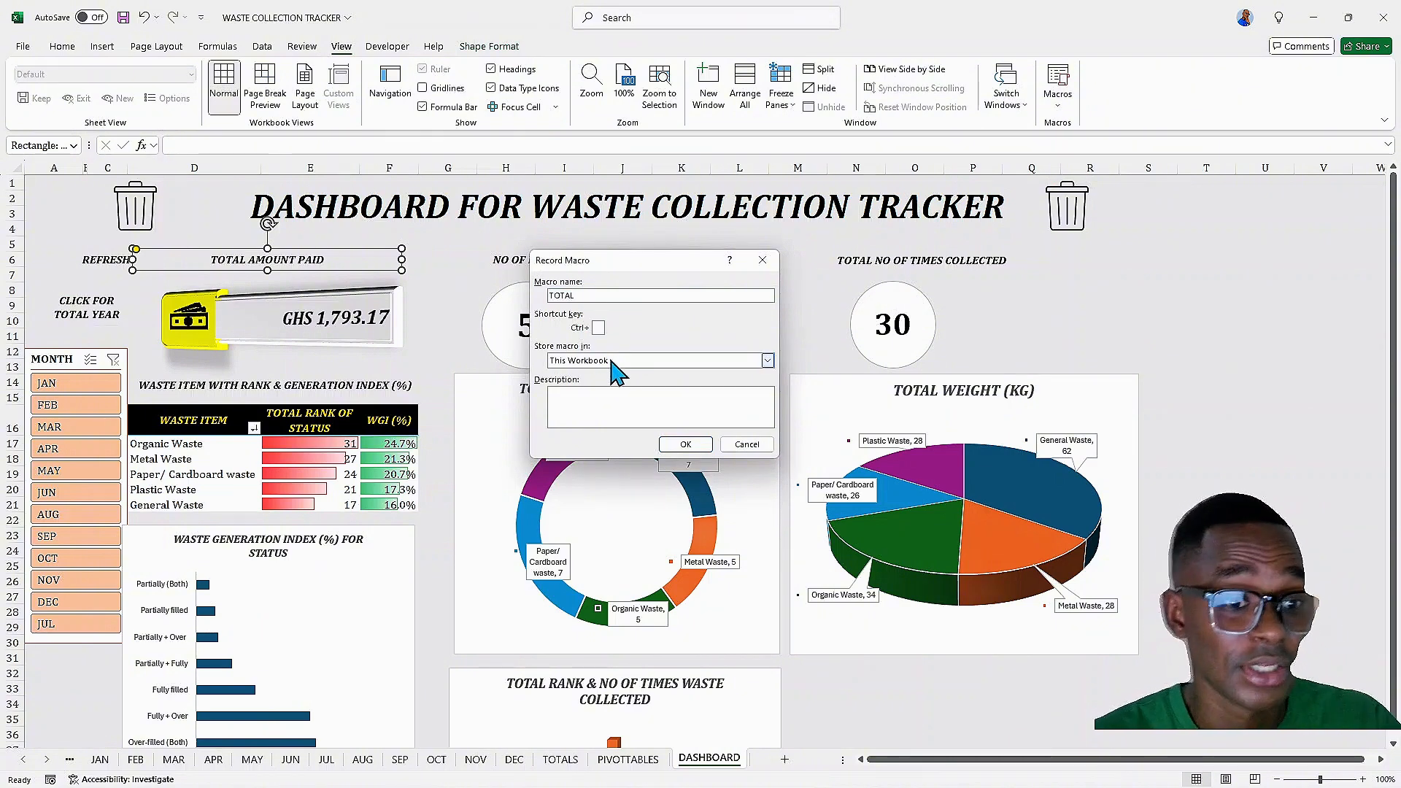
pyautogui.click(685, 447)
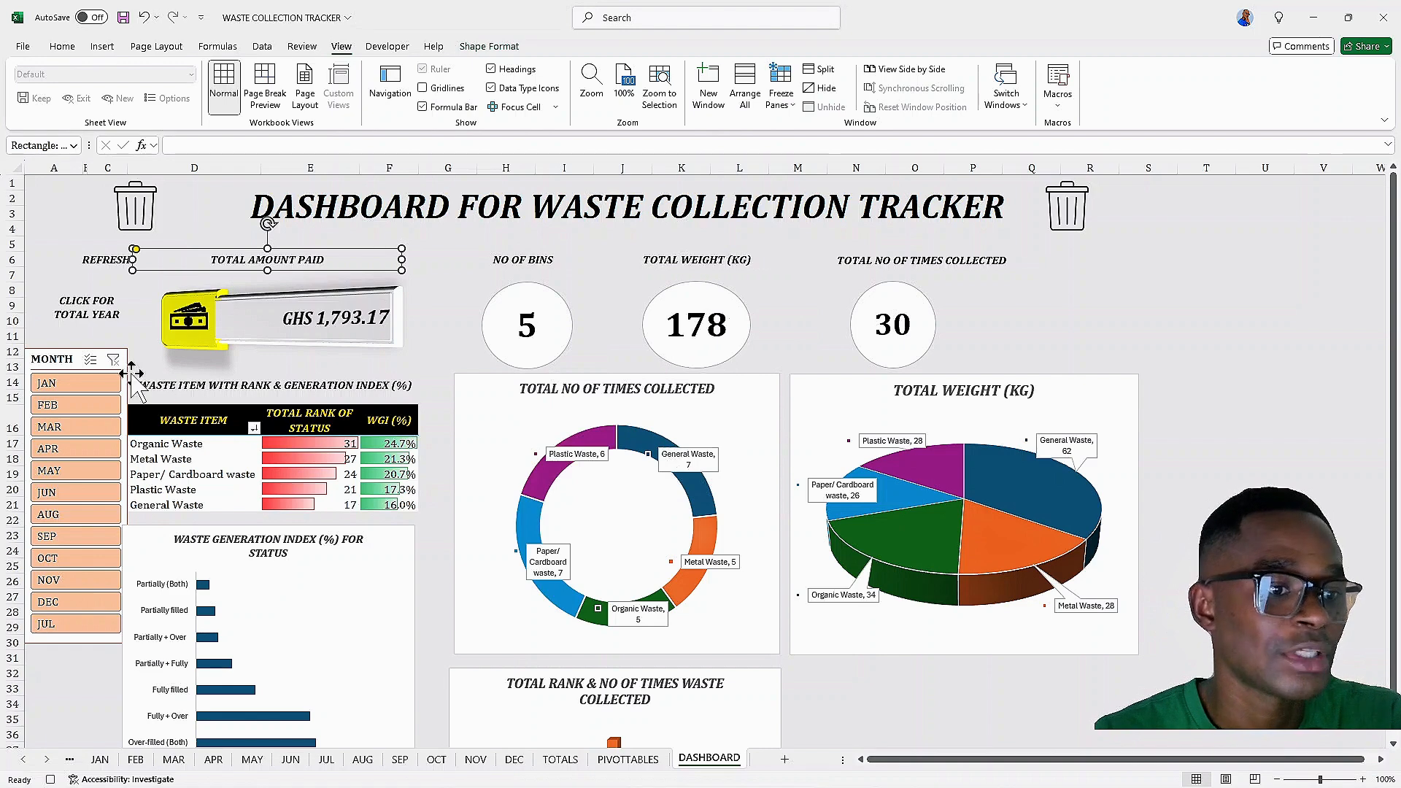
pyautogui.click(102, 385)
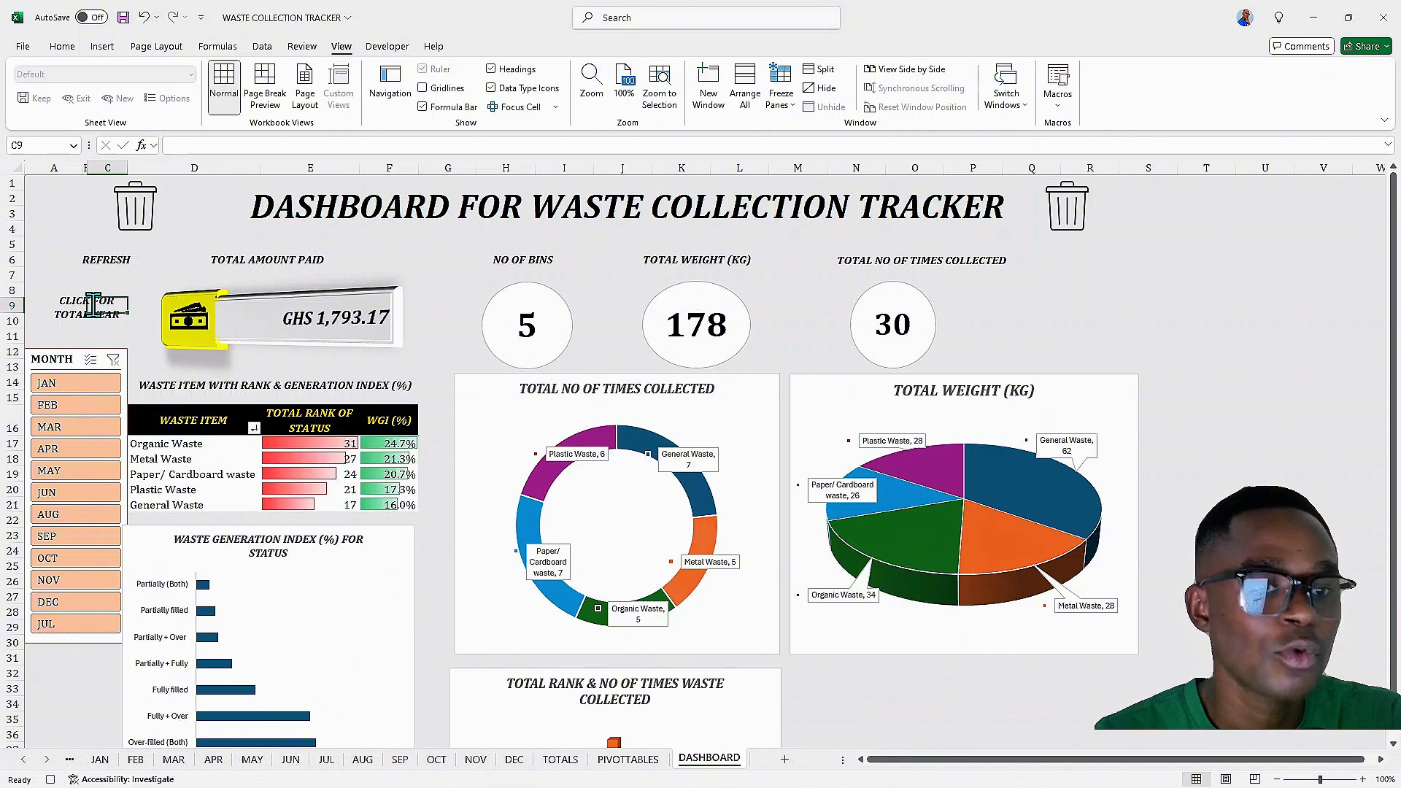
pyautogui.click(1057, 102)
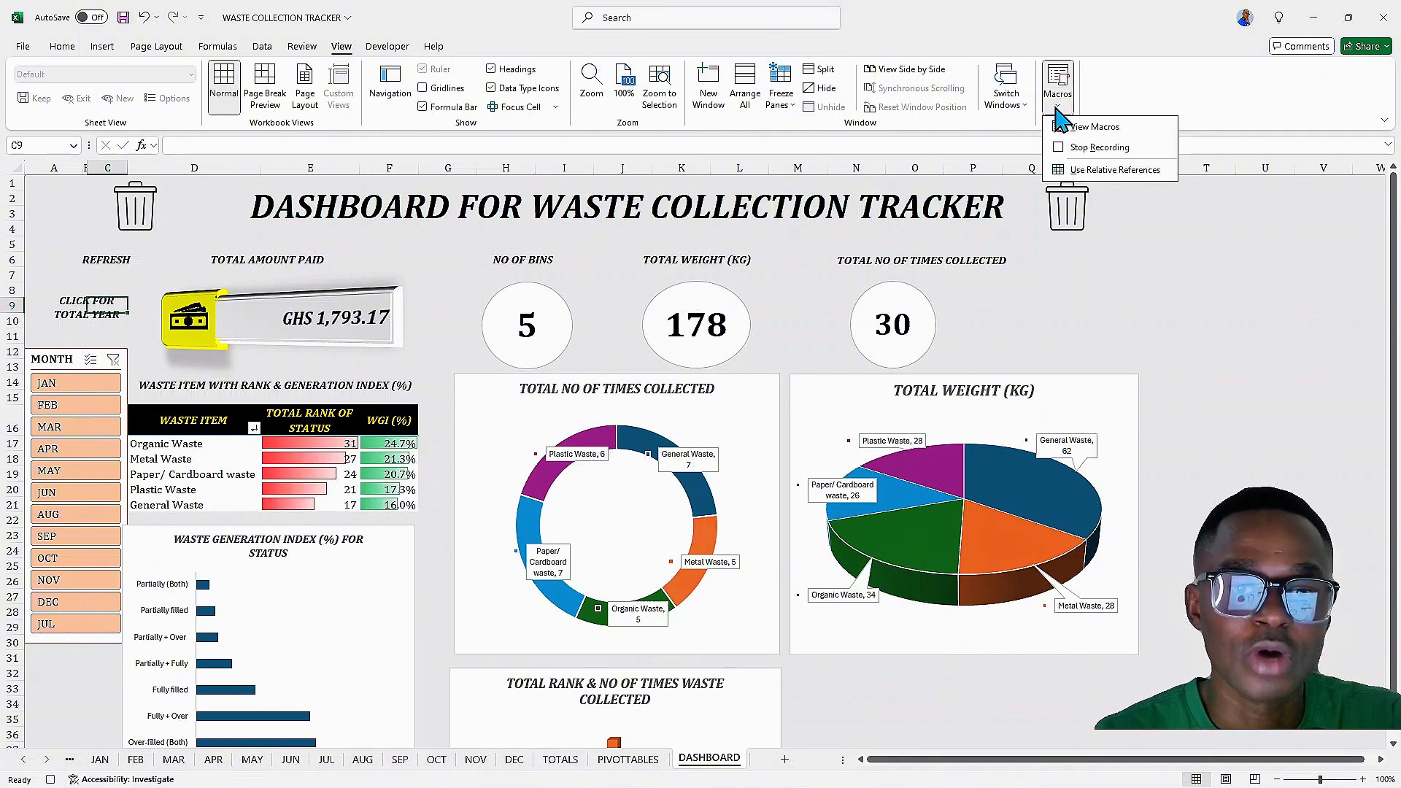
pyautogui.click(1091, 148)
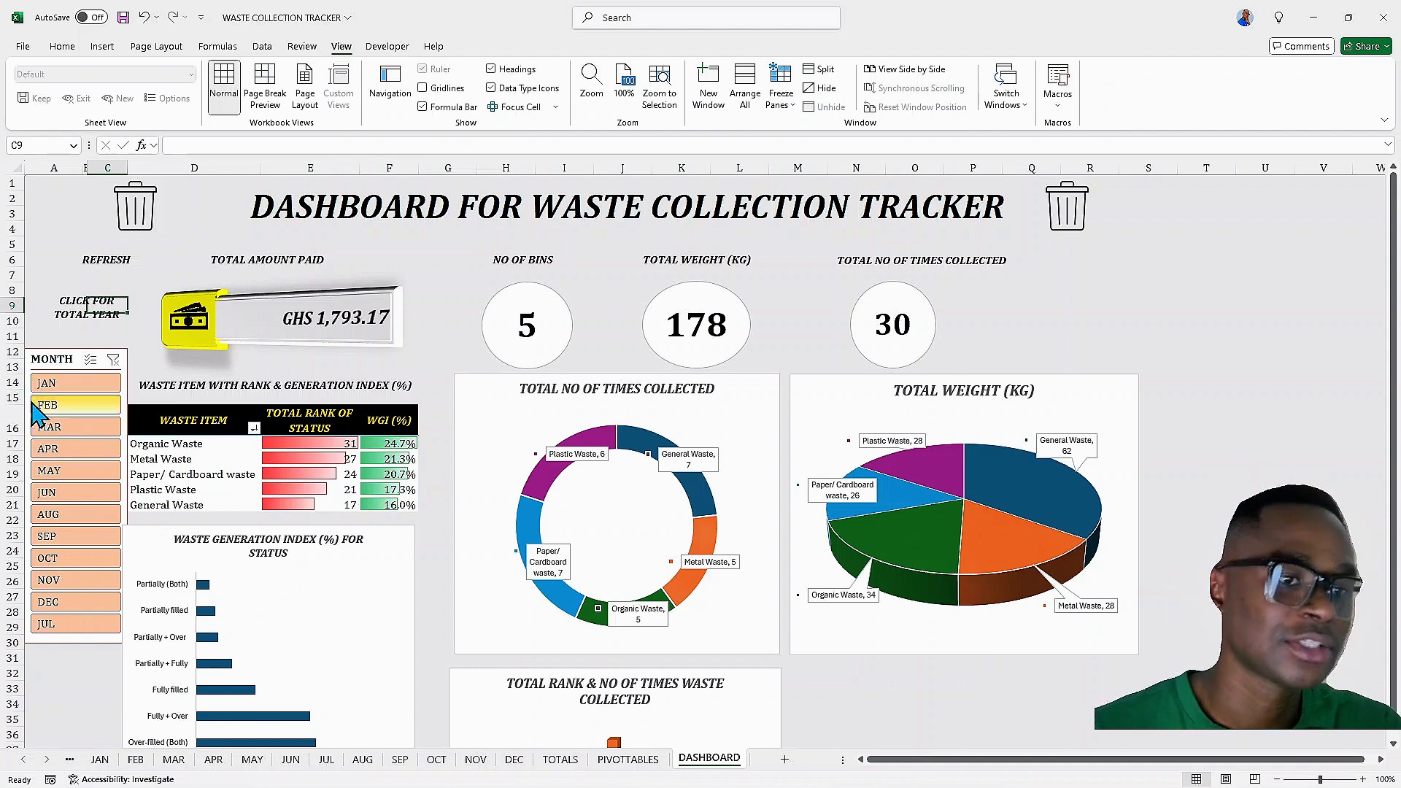
# Assign the TOTAL macro to the CLICK FOR TOTAL YEAR button
pyautogui.click(79, 308)
pyautogui.rightClick(81, 311)
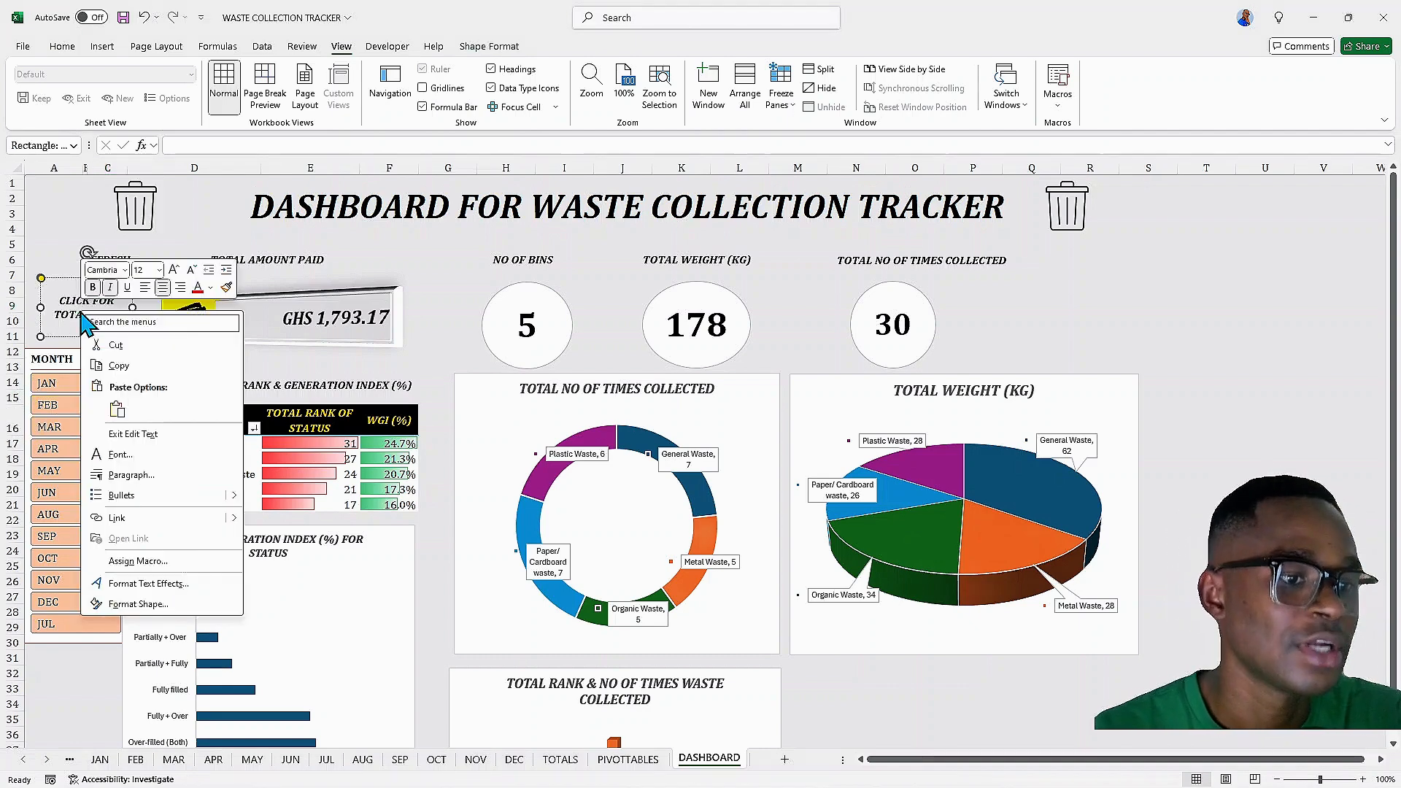
pyautogui.click(139, 562)
pyautogui.click(45, 481)
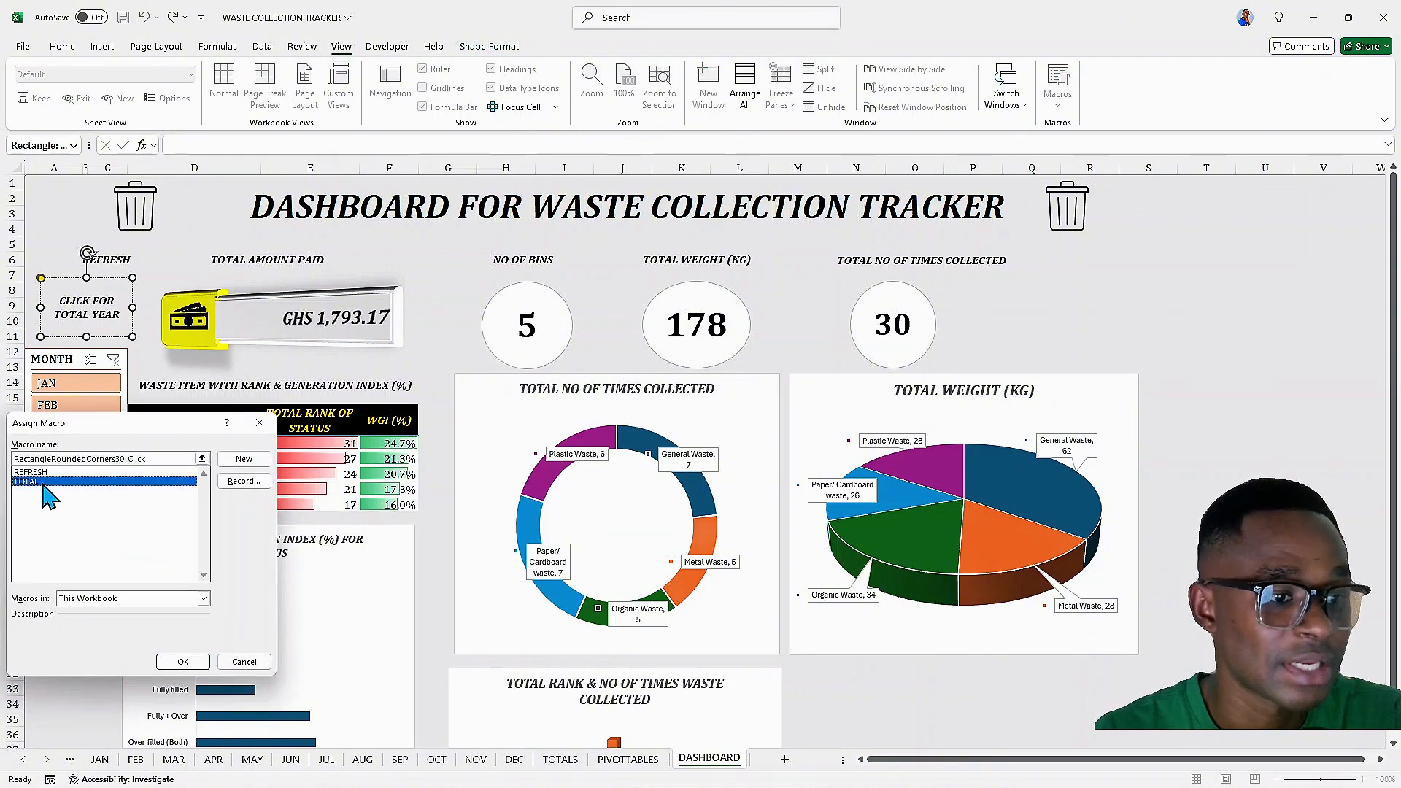
pyautogui.click(183, 662)
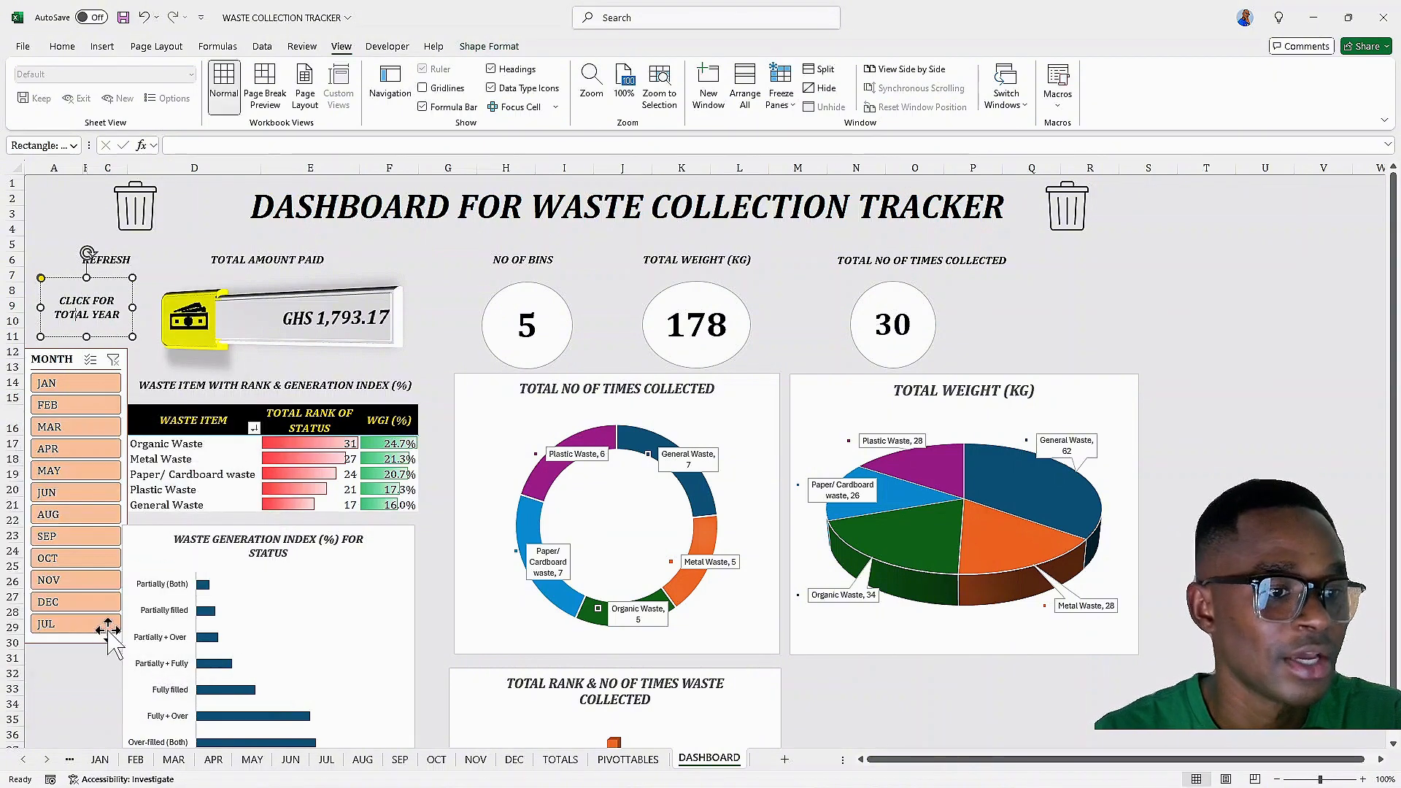
# Test the CLICK FOR TOTAL YEAR button by filtering the month slicer to MAR and then running it
pyautogui.click(155, 290)
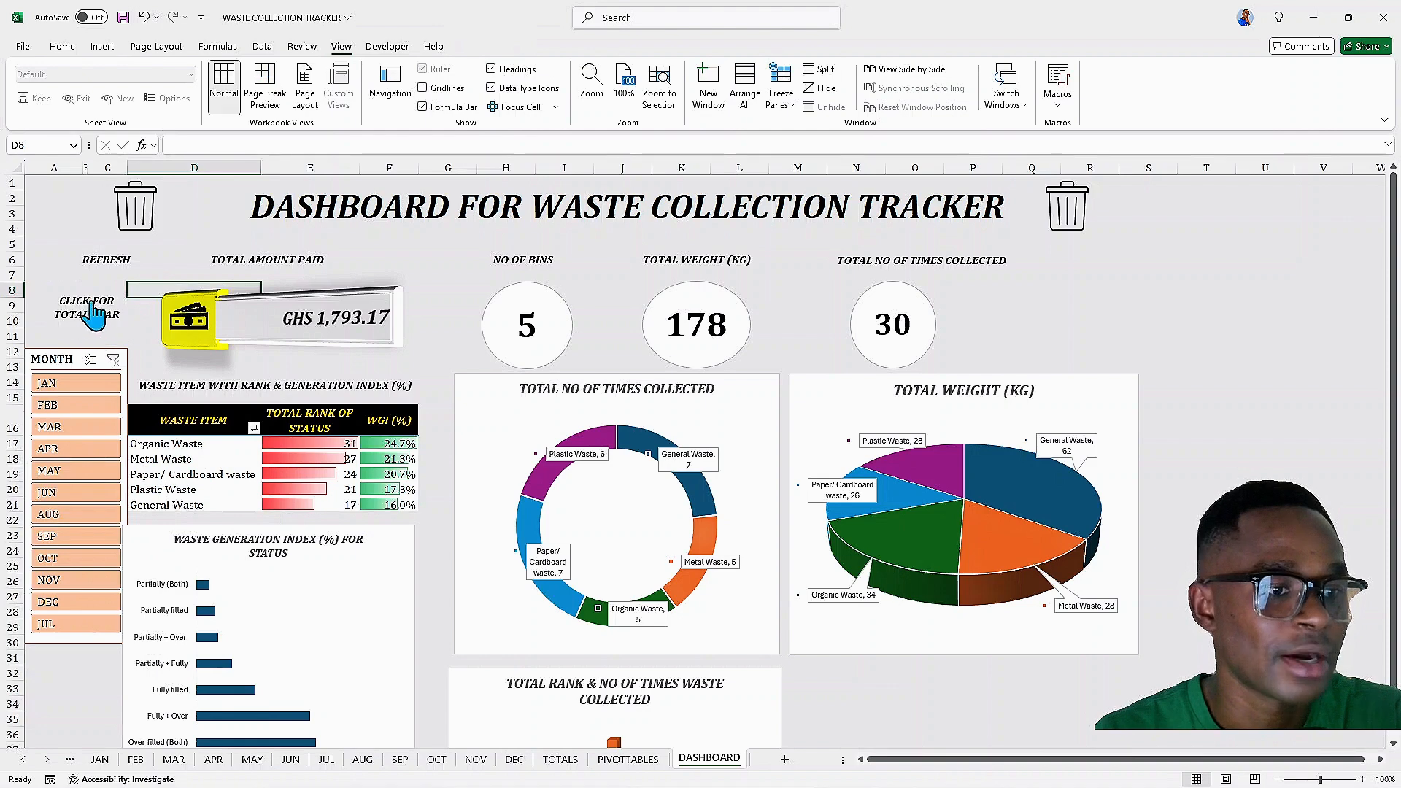
pyautogui.click(62, 431)
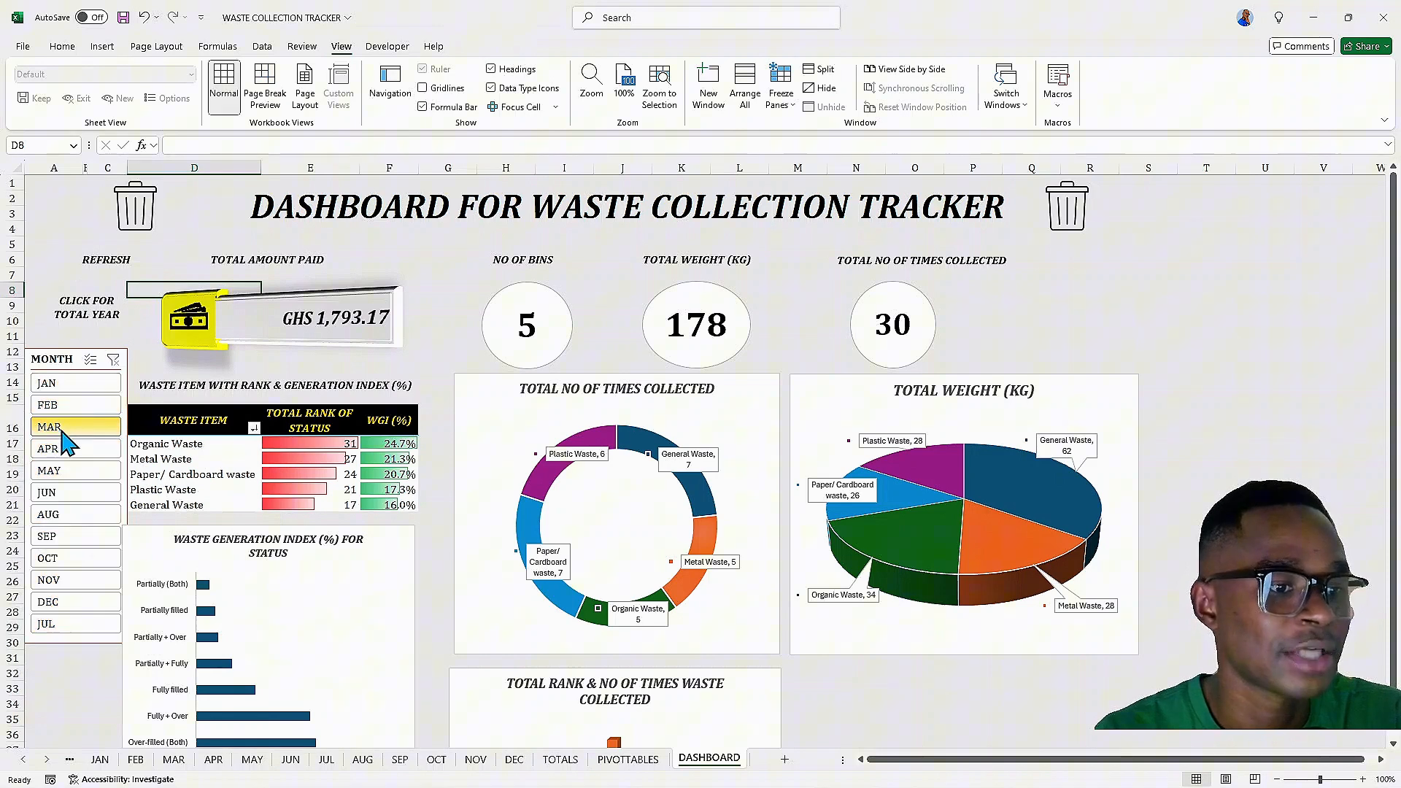
pyautogui.click(83, 314)
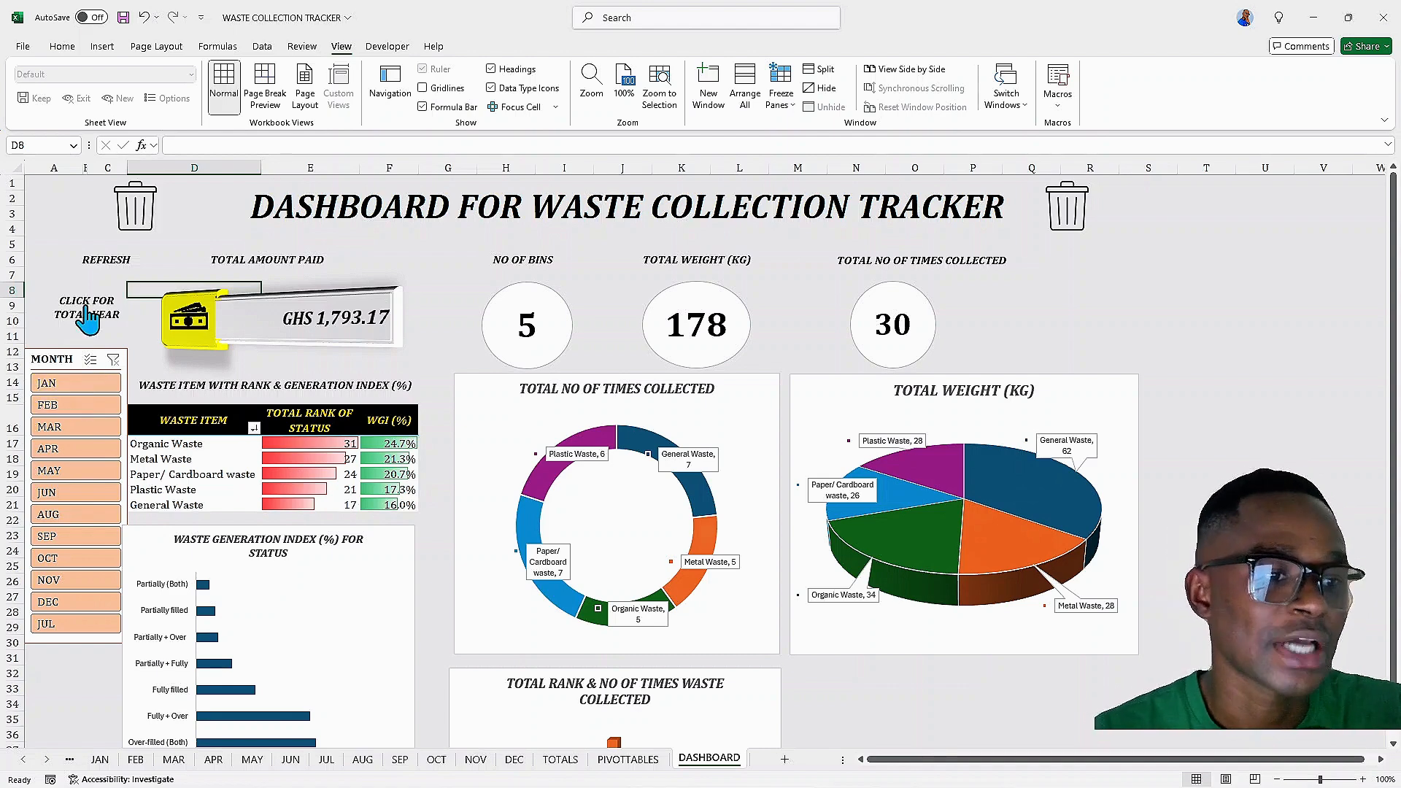
# Delete the existing TOTAL macro from the workbook's macro list
pyautogui.click(1067, 108)
pyautogui.click(1099, 126)
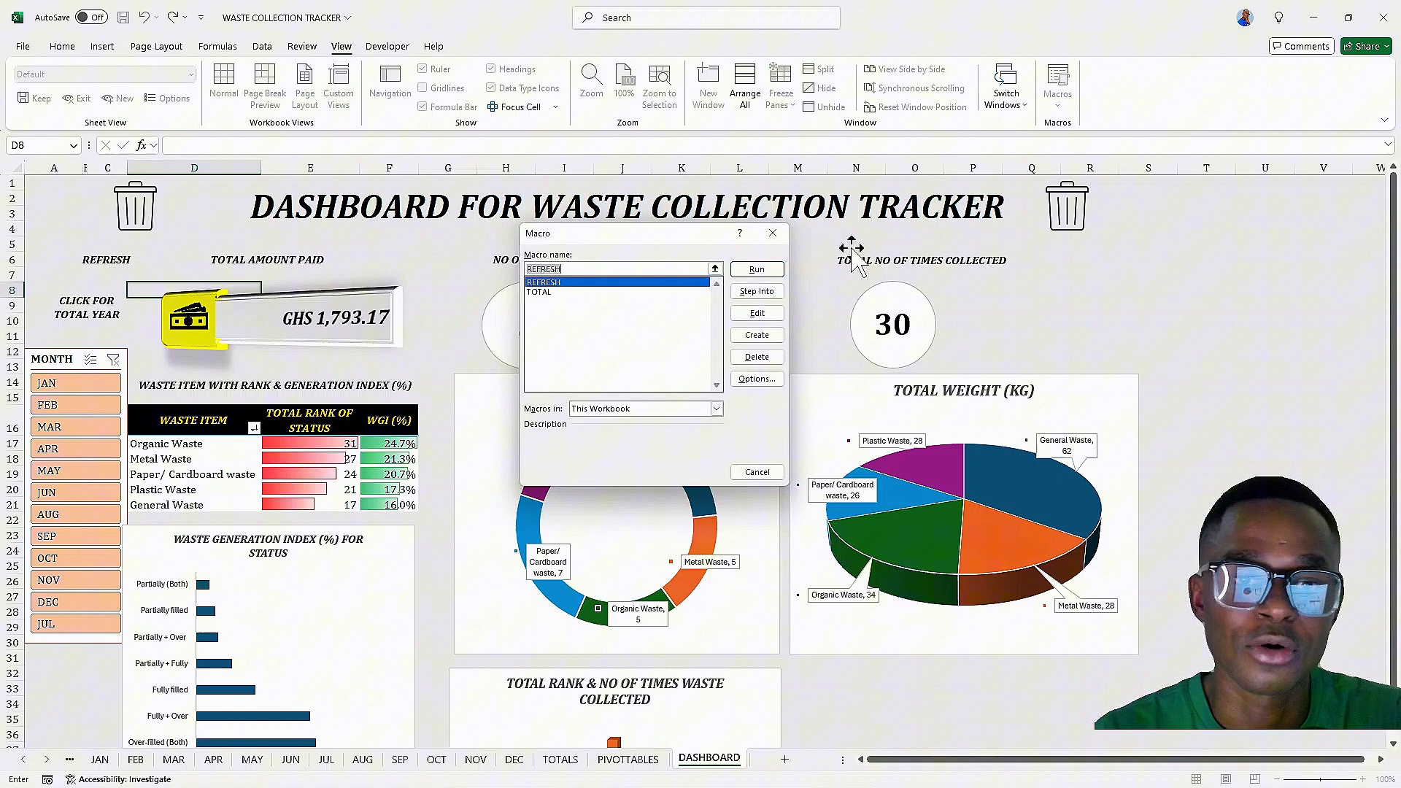
pyautogui.click(594, 293)
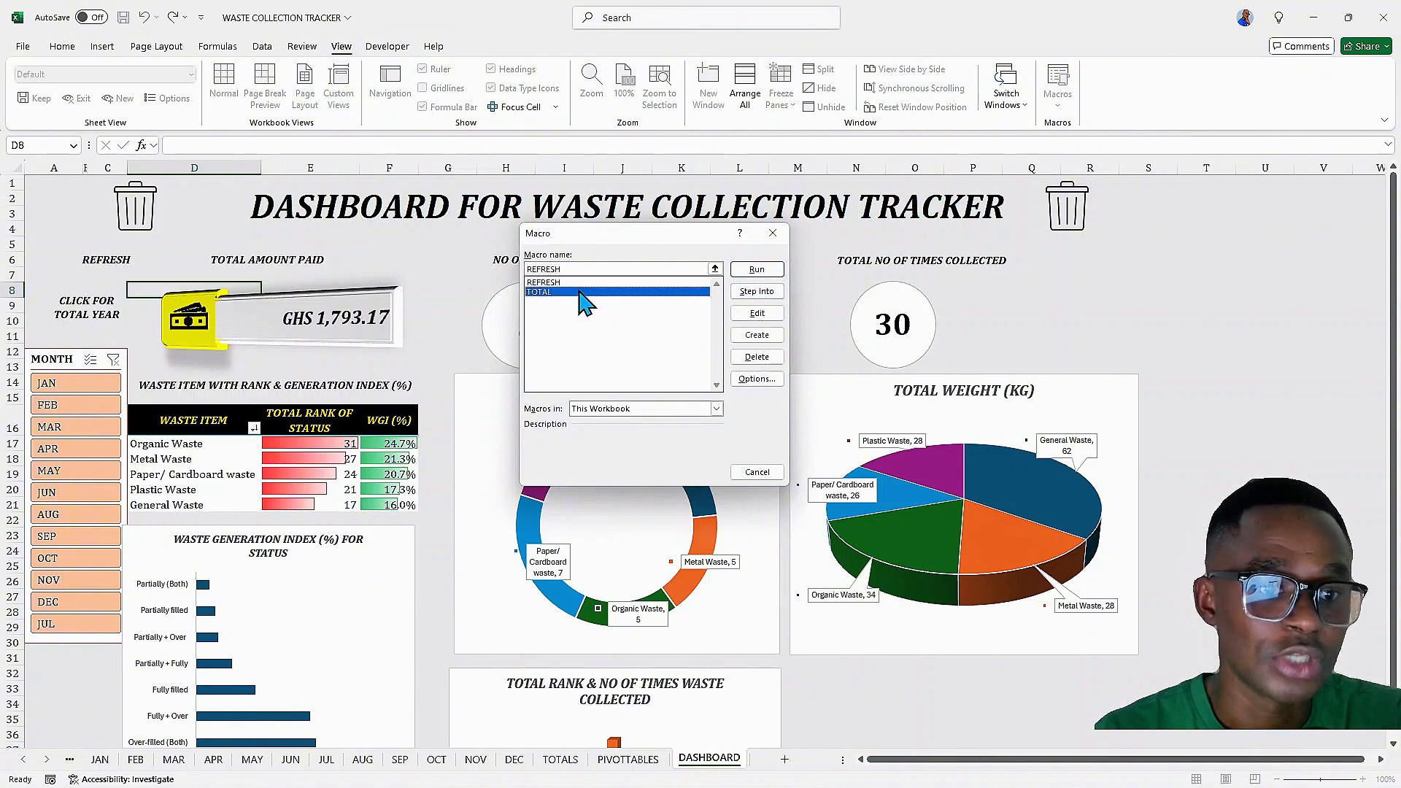
pyautogui.click(759, 357)
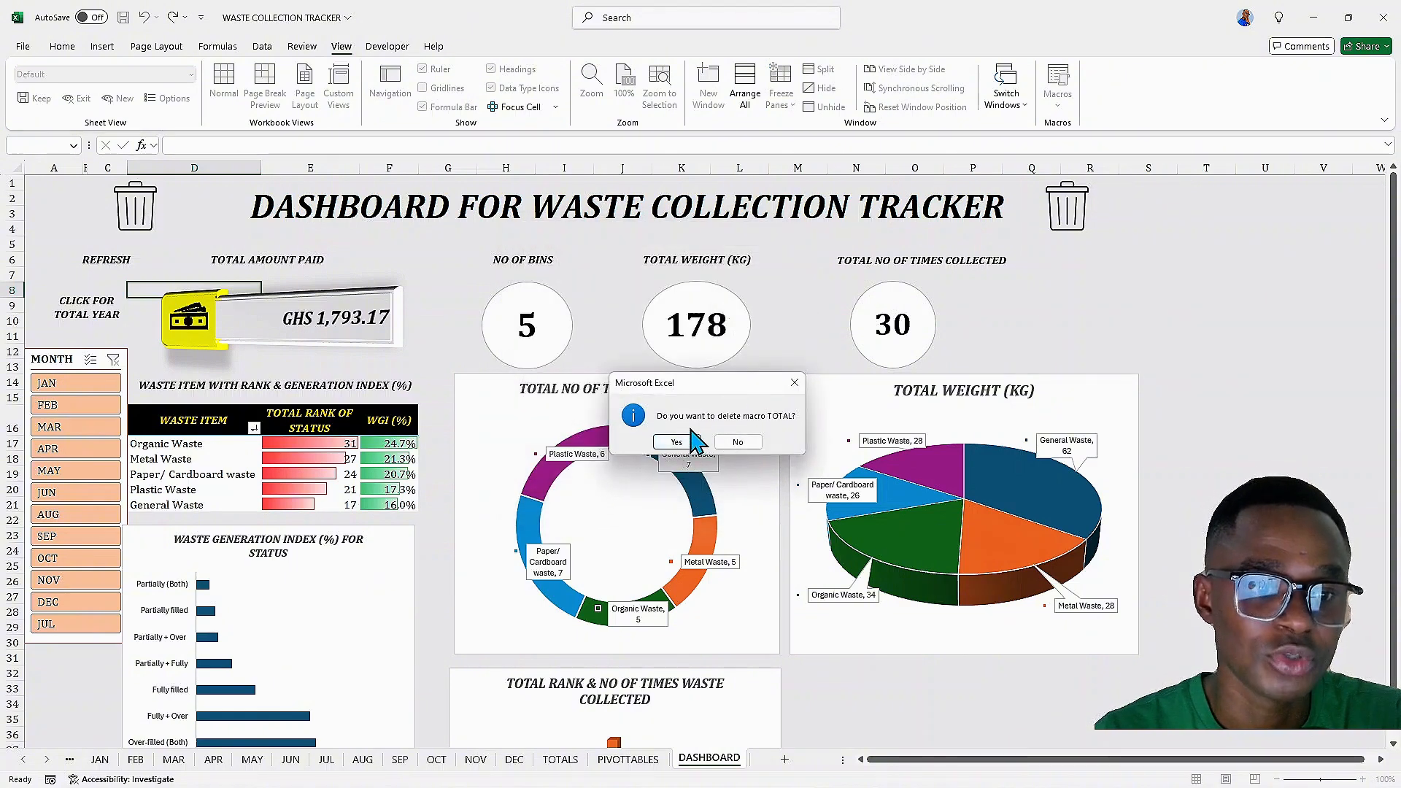
pyautogui.click(689, 441)
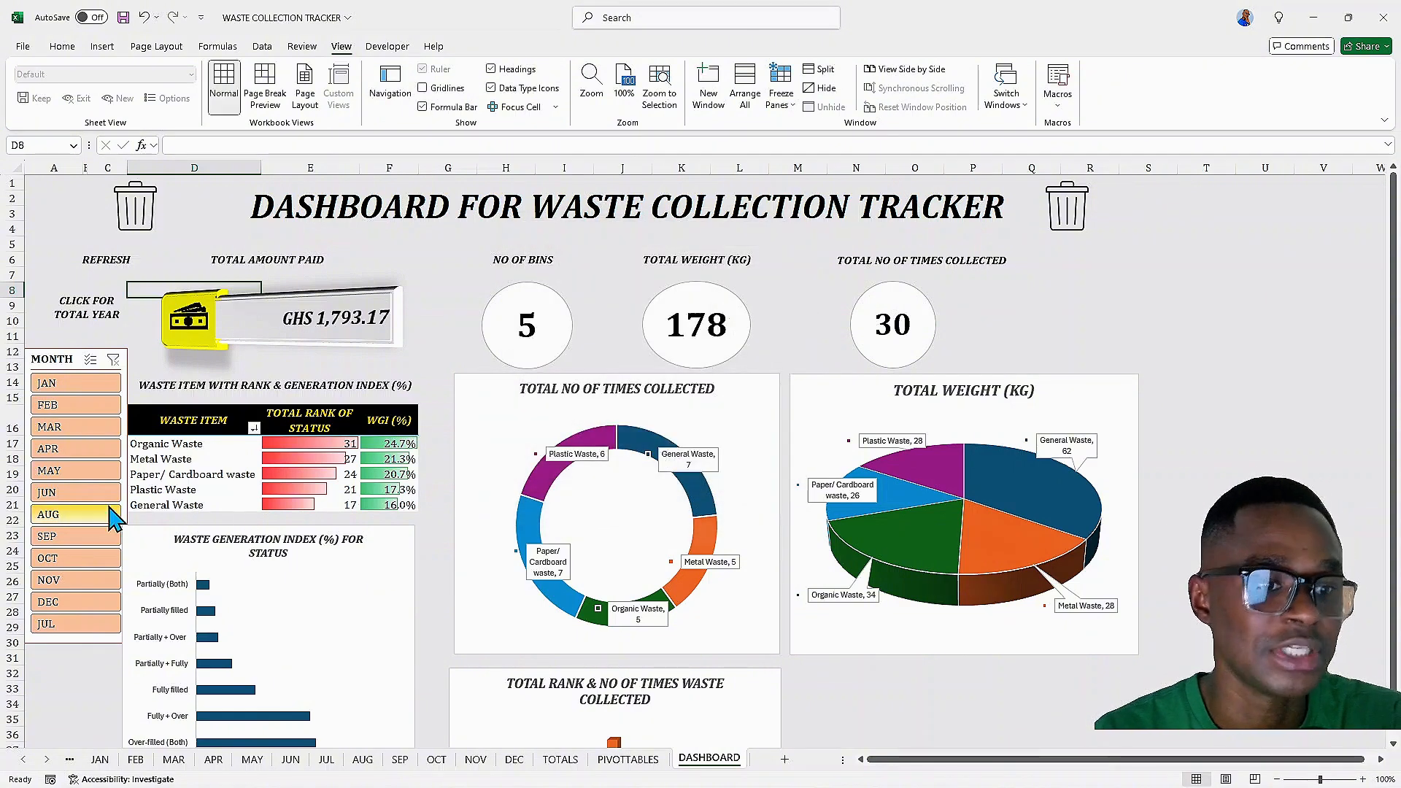
# With JAN selected in the slicer, re-record the TOTAL macro that clears the month slicer filter, then stop recording
pyautogui.click(53, 387)
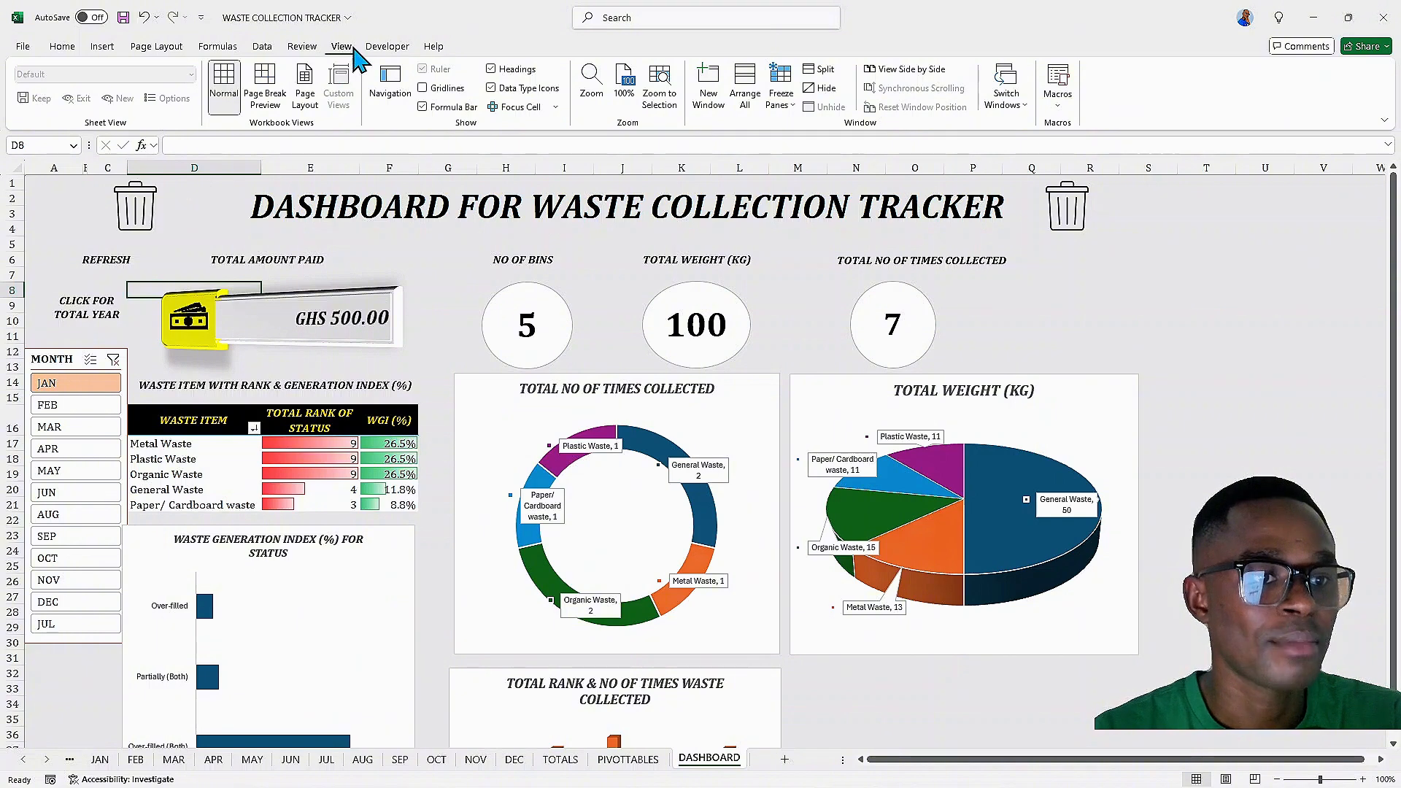
pyautogui.click(1058, 99)
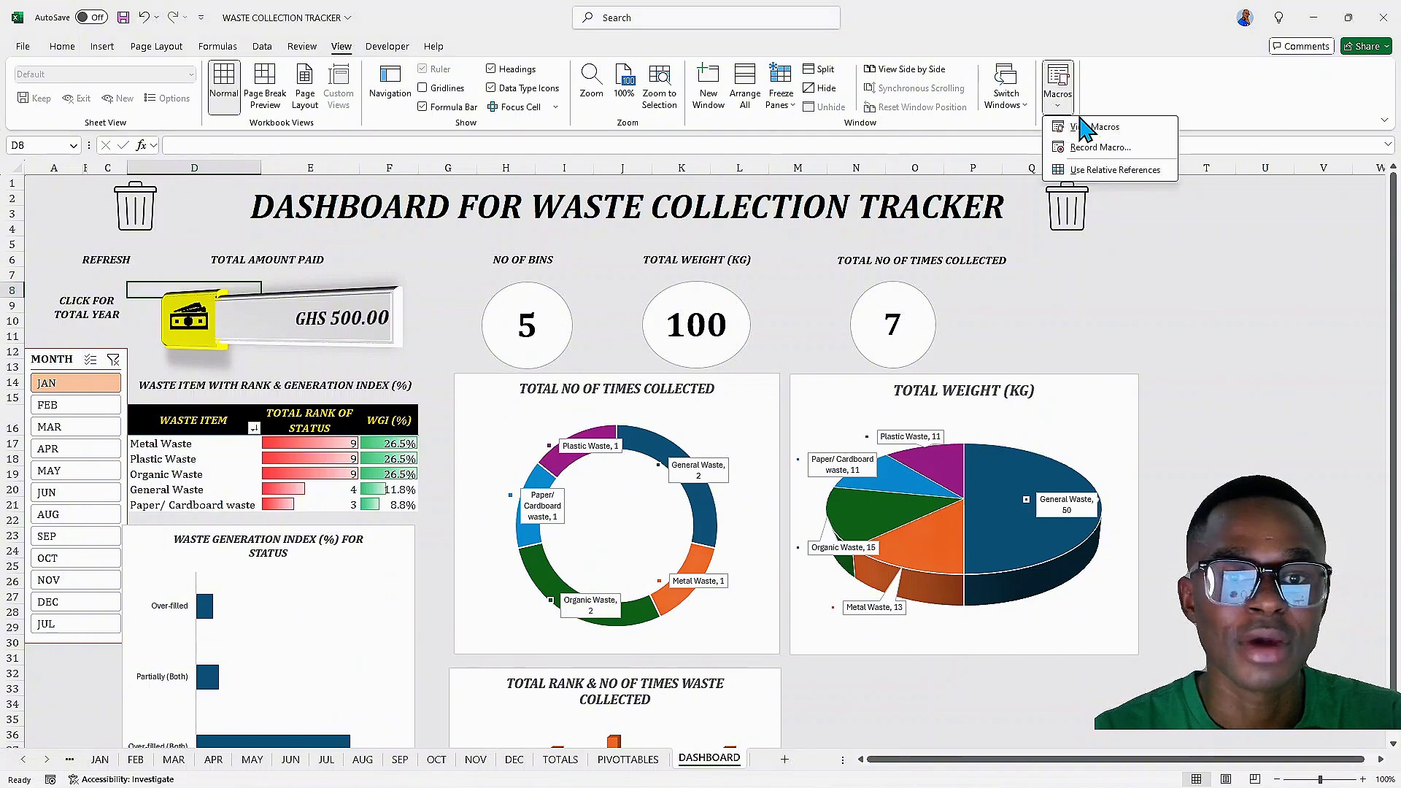
pyautogui.click(1086, 144)
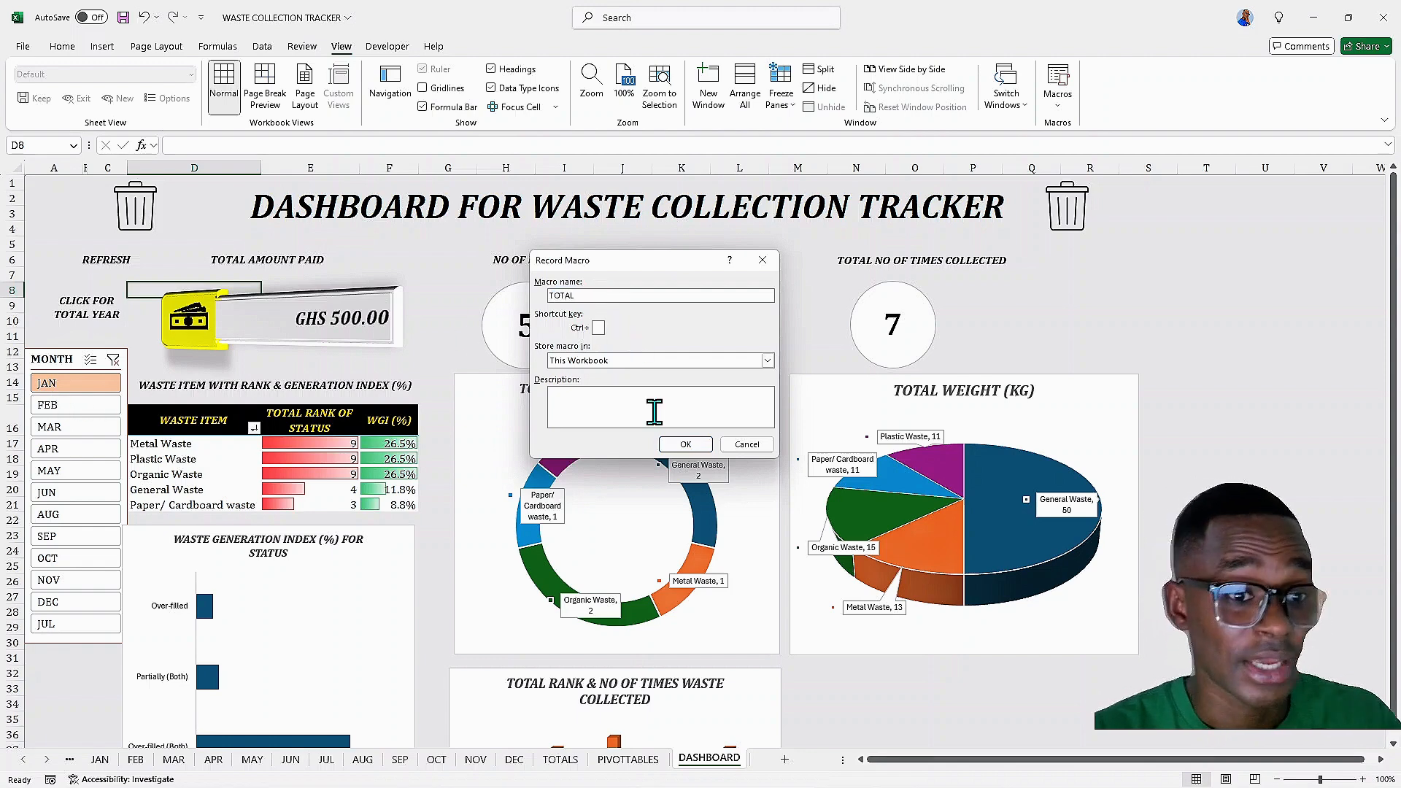
pyautogui.click(685, 444)
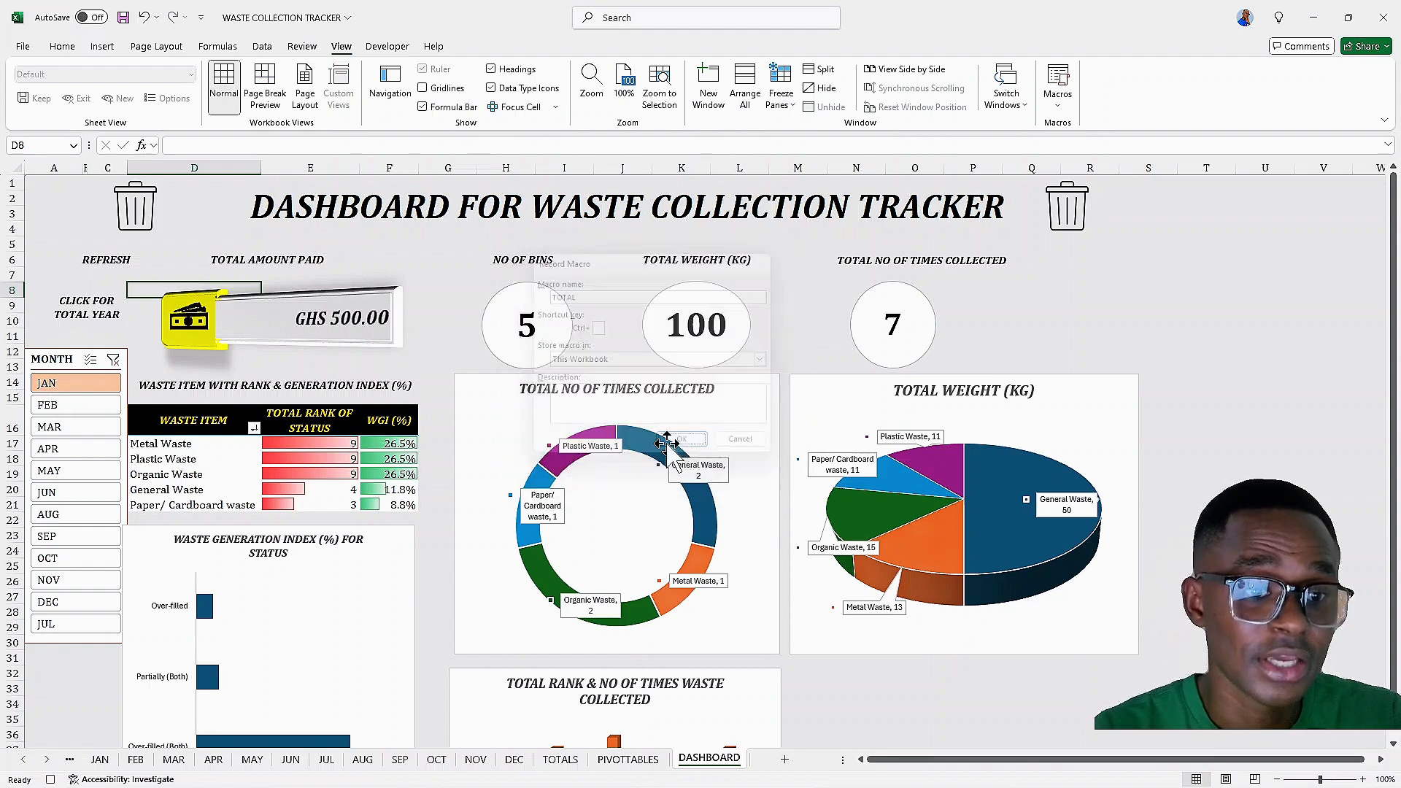
pyautogui.click(115, 368)
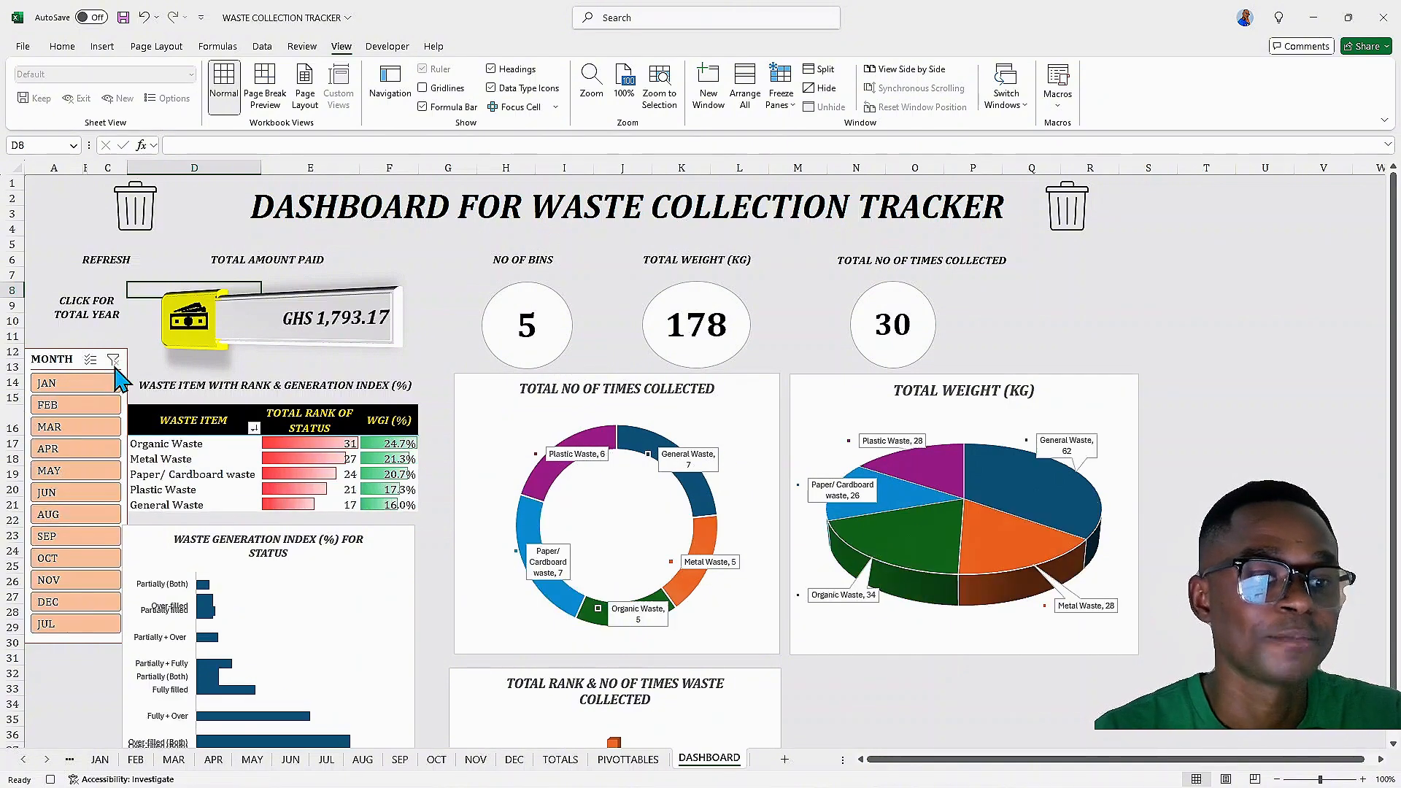
pyautogui.click(1058, 103)
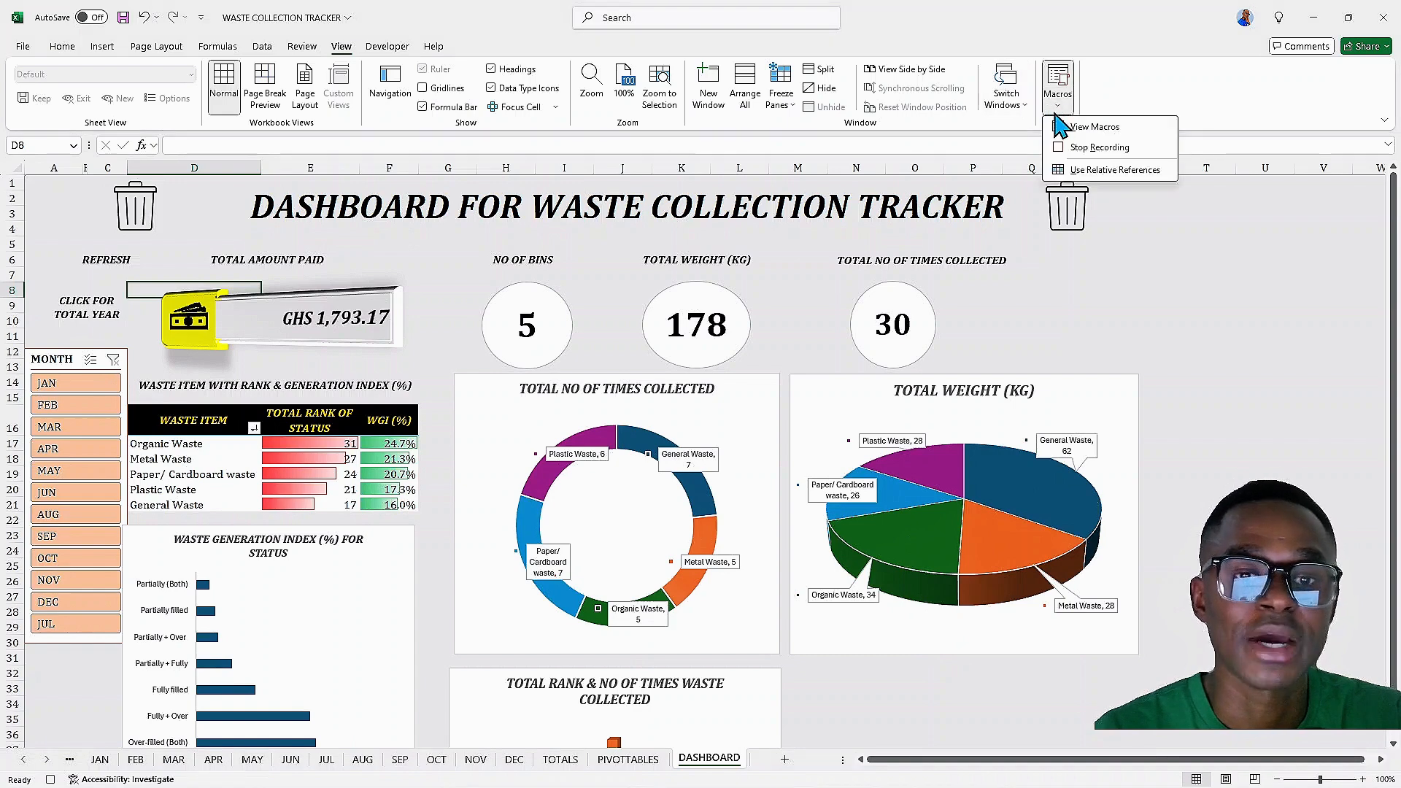
pyautogui.click(1092, 148)
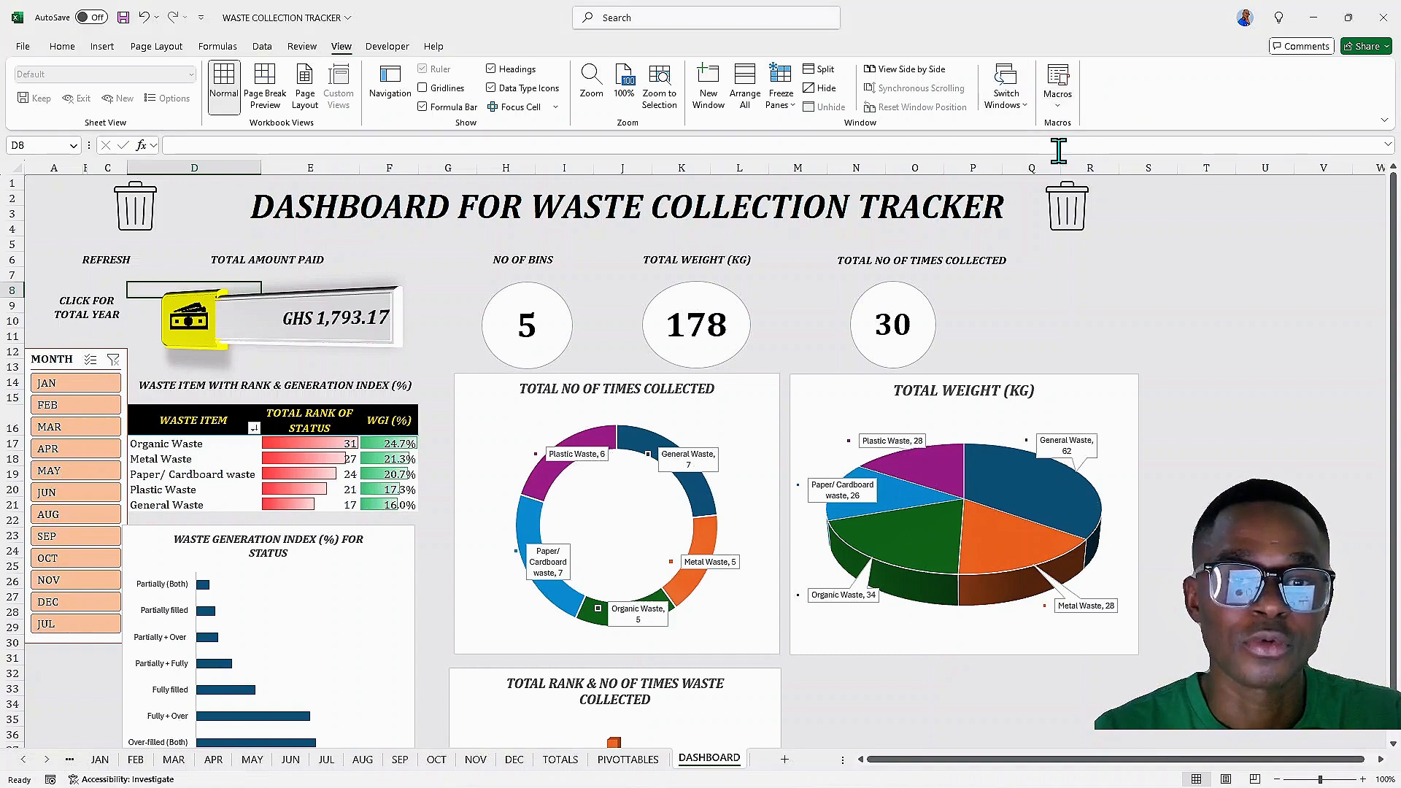
# Assign the TOTAL macro to the CLICK FOR TOTAL YEAR button
pyautogui.rightClick(93, 322)
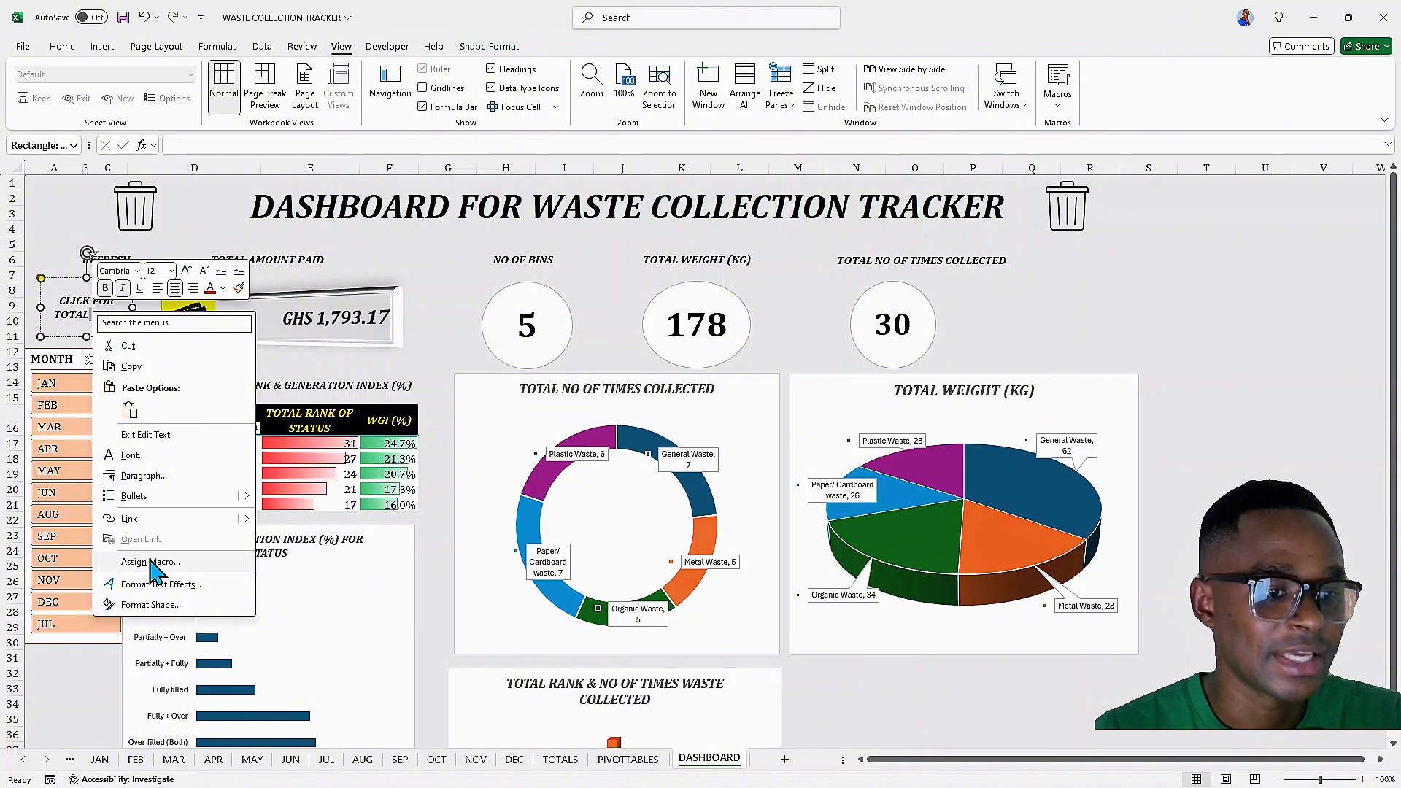
pyautogui.click(151, 562)
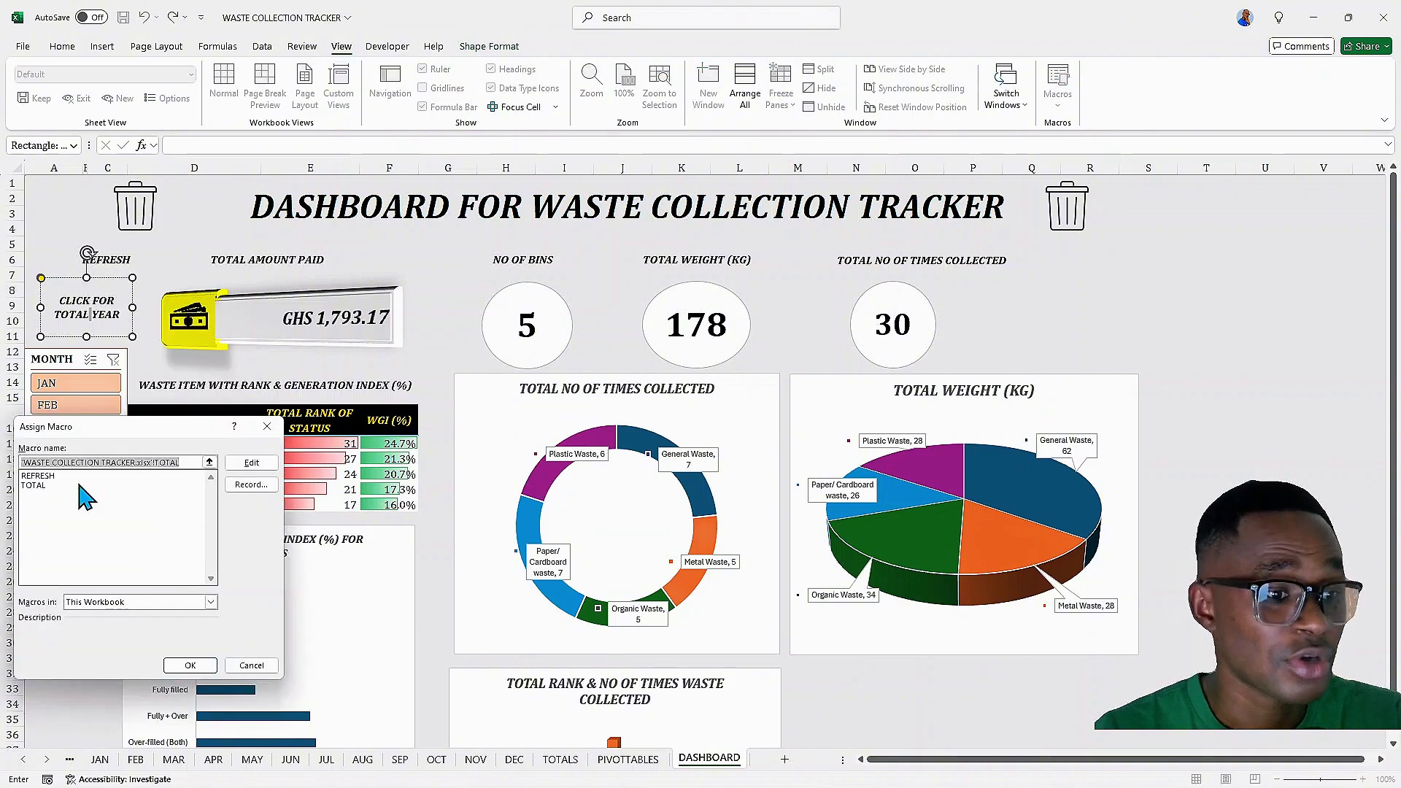
pyautogui.click(37, 486)
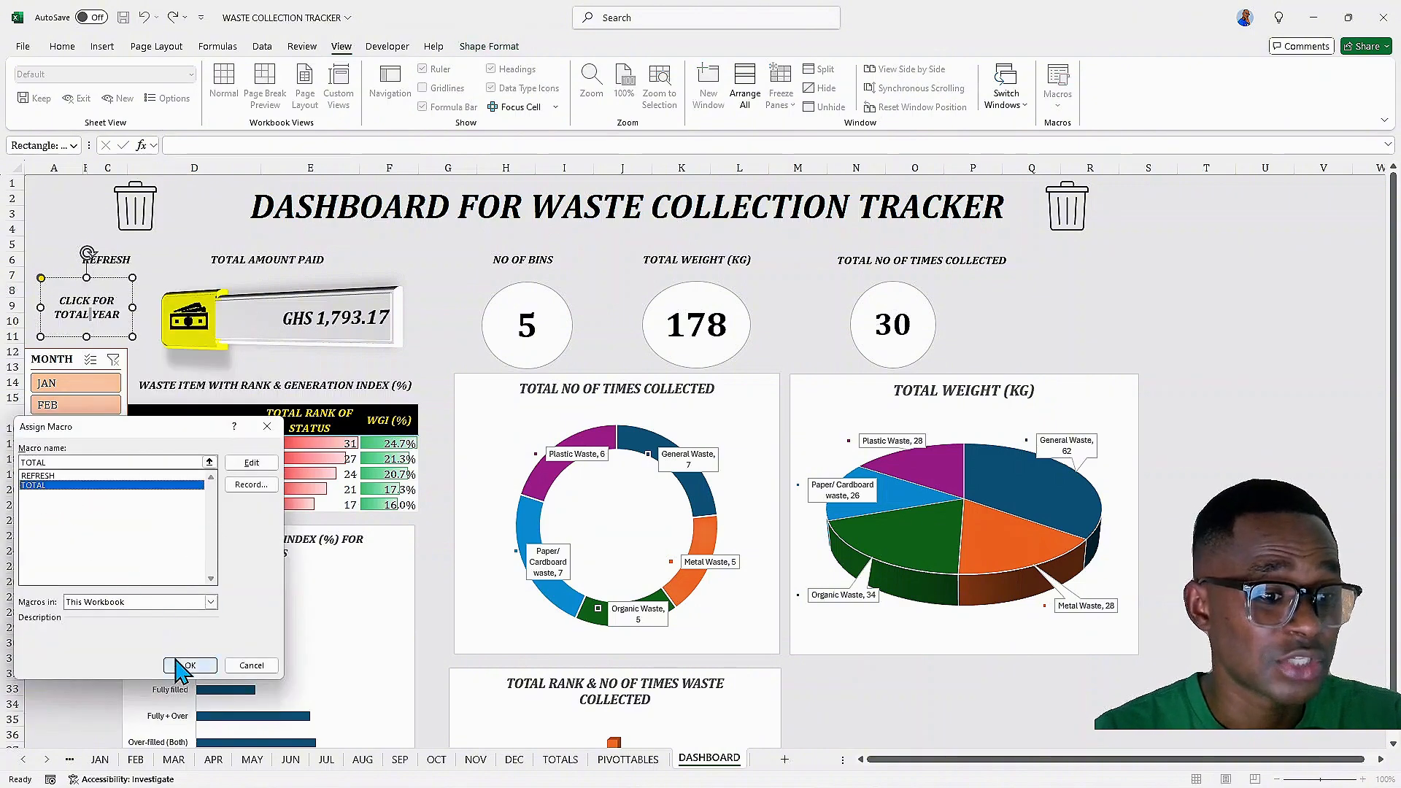
pyautogui.click(185, 666)
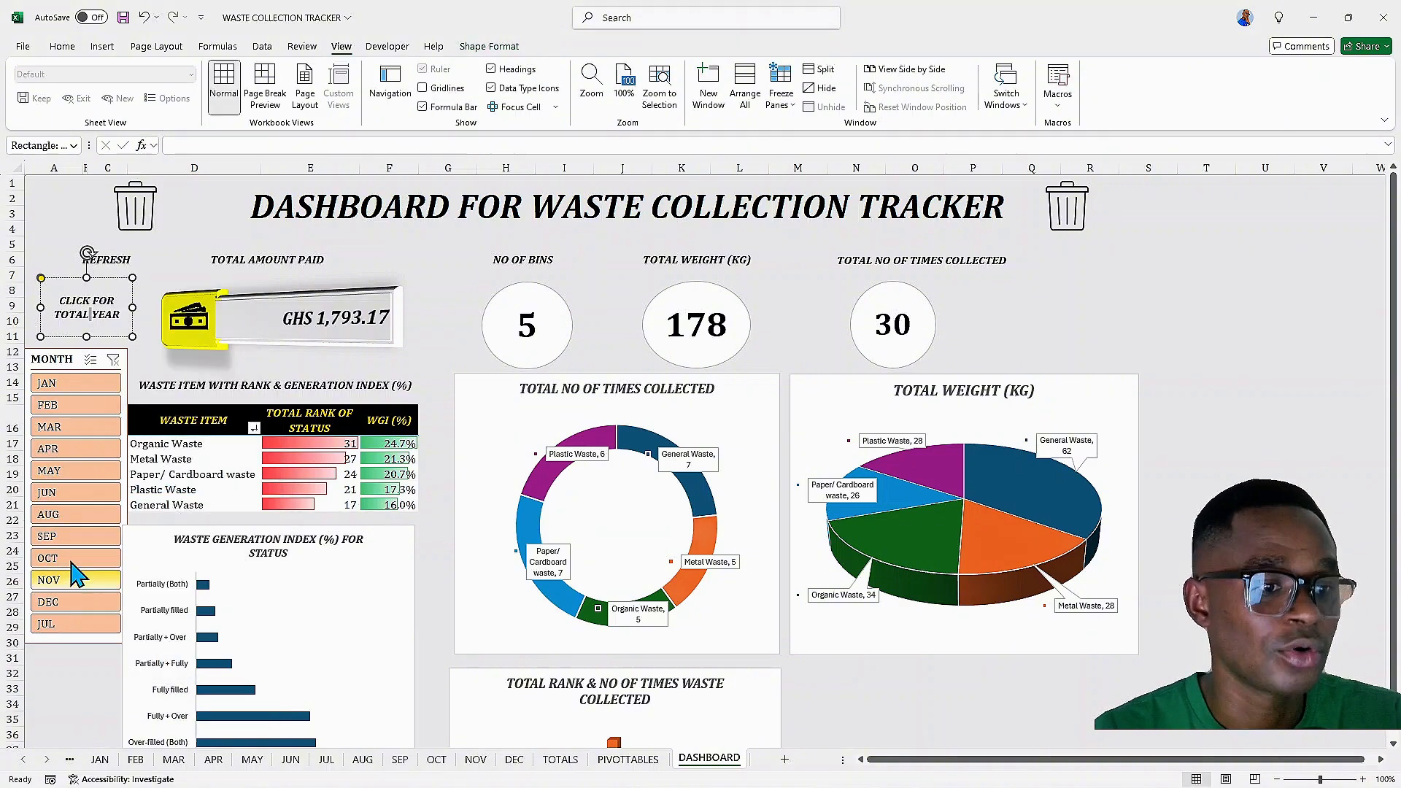
# Test the button by filtering the slicer to APR and then running the total-year macro
pyautogui.click(66, 449)
pyautogui.click(98, 324)
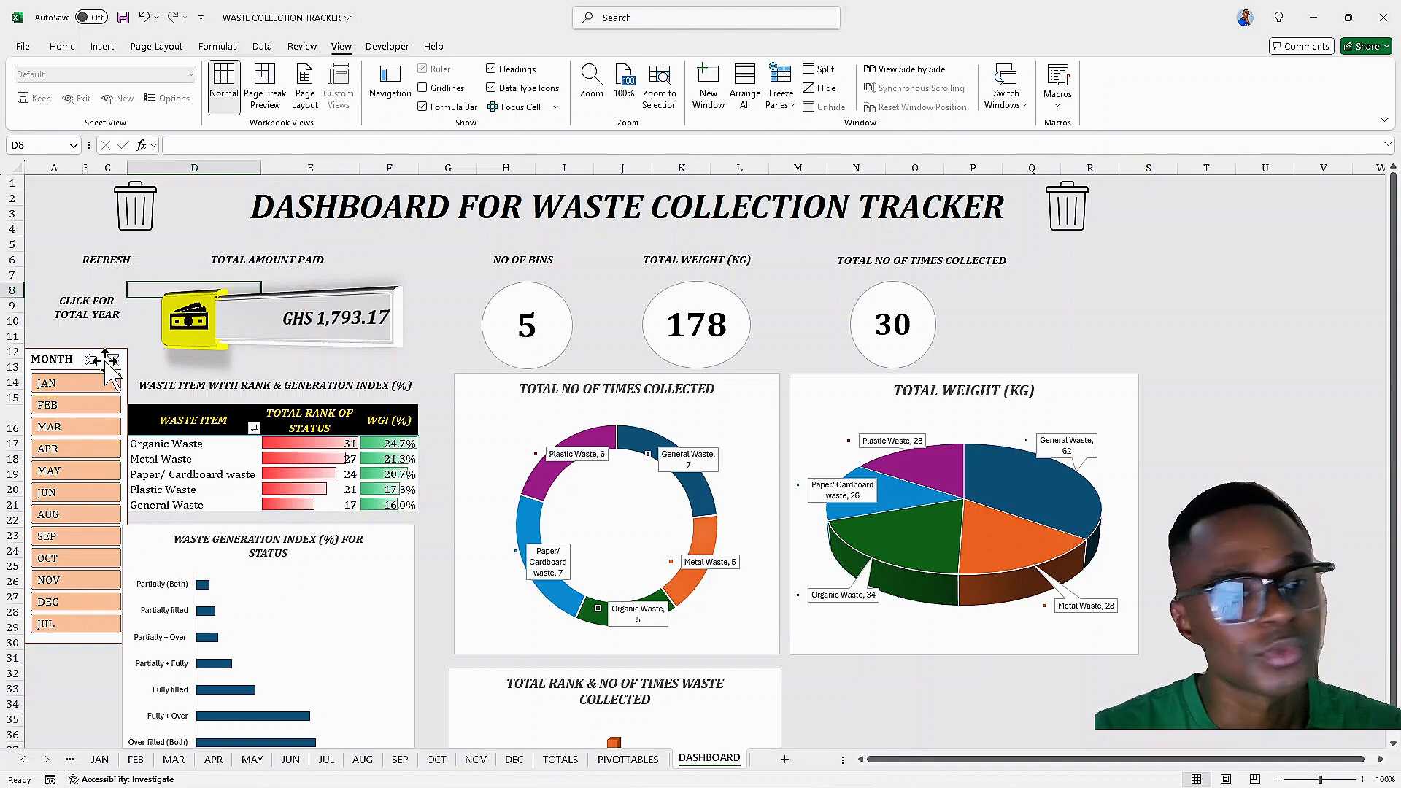
# Narrow the TOTAL AMOUNT PAID card and nudge it back into position
pyautogui.click(373, 314)
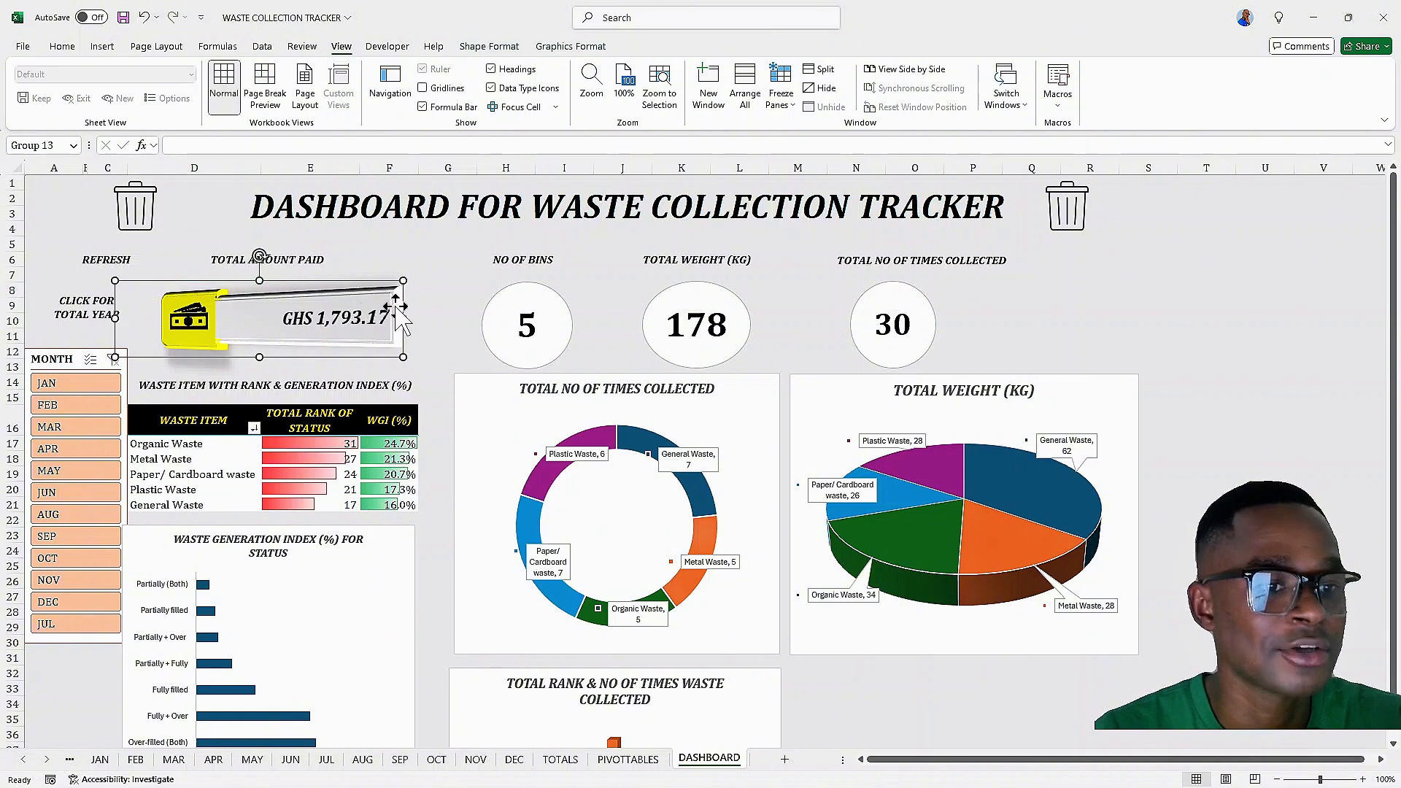
pyautogui.moveTo(404, 316); pyautogui.dragTo(354, 318)
pyautogui.moveTo(263, 323); pyautogui.dragTo(270, 319)
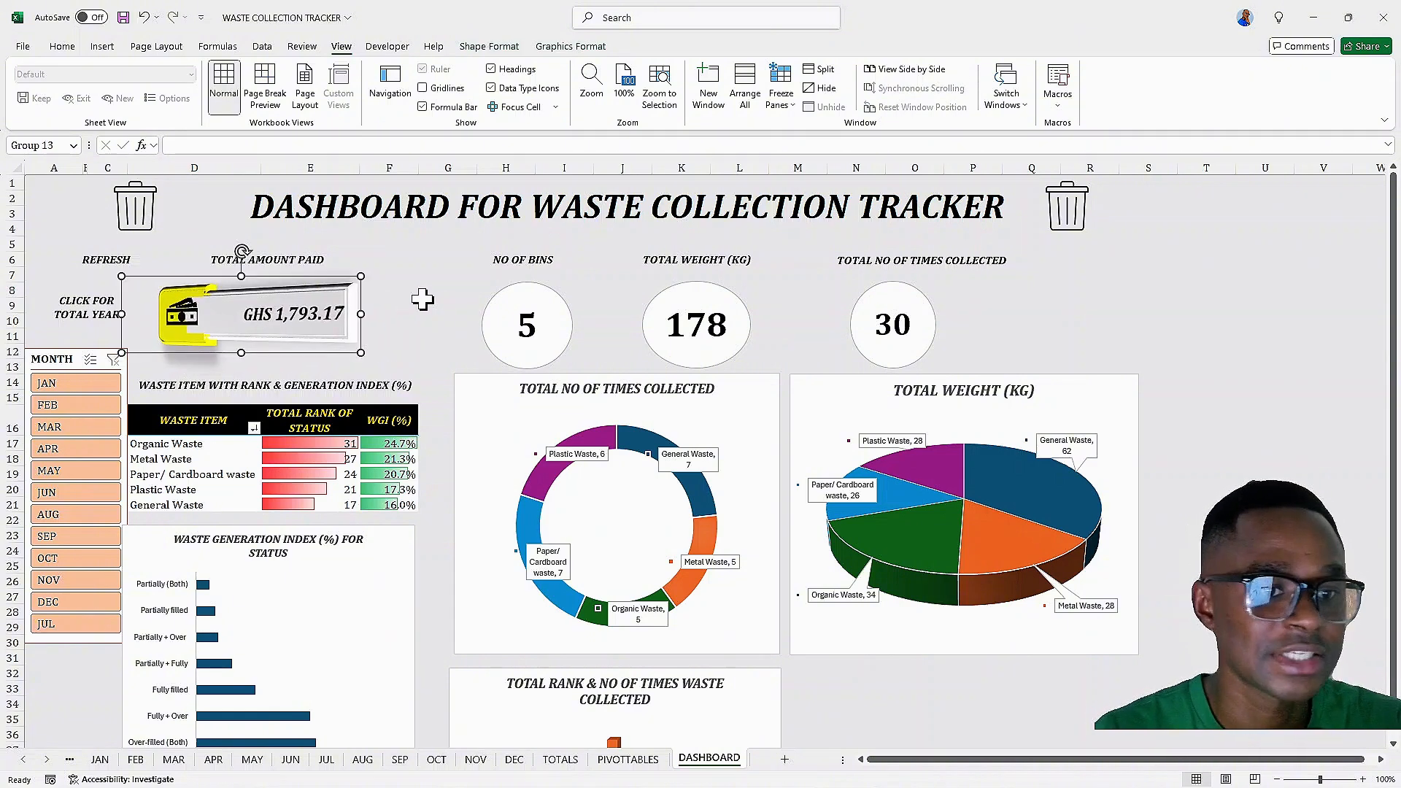
# Shift the NO OF BINS, TOTAL WEIGHT and TOTAL NO OF TIMES COLLECTED cards leftward beside the amount card
pyautogui.click(497, 268)
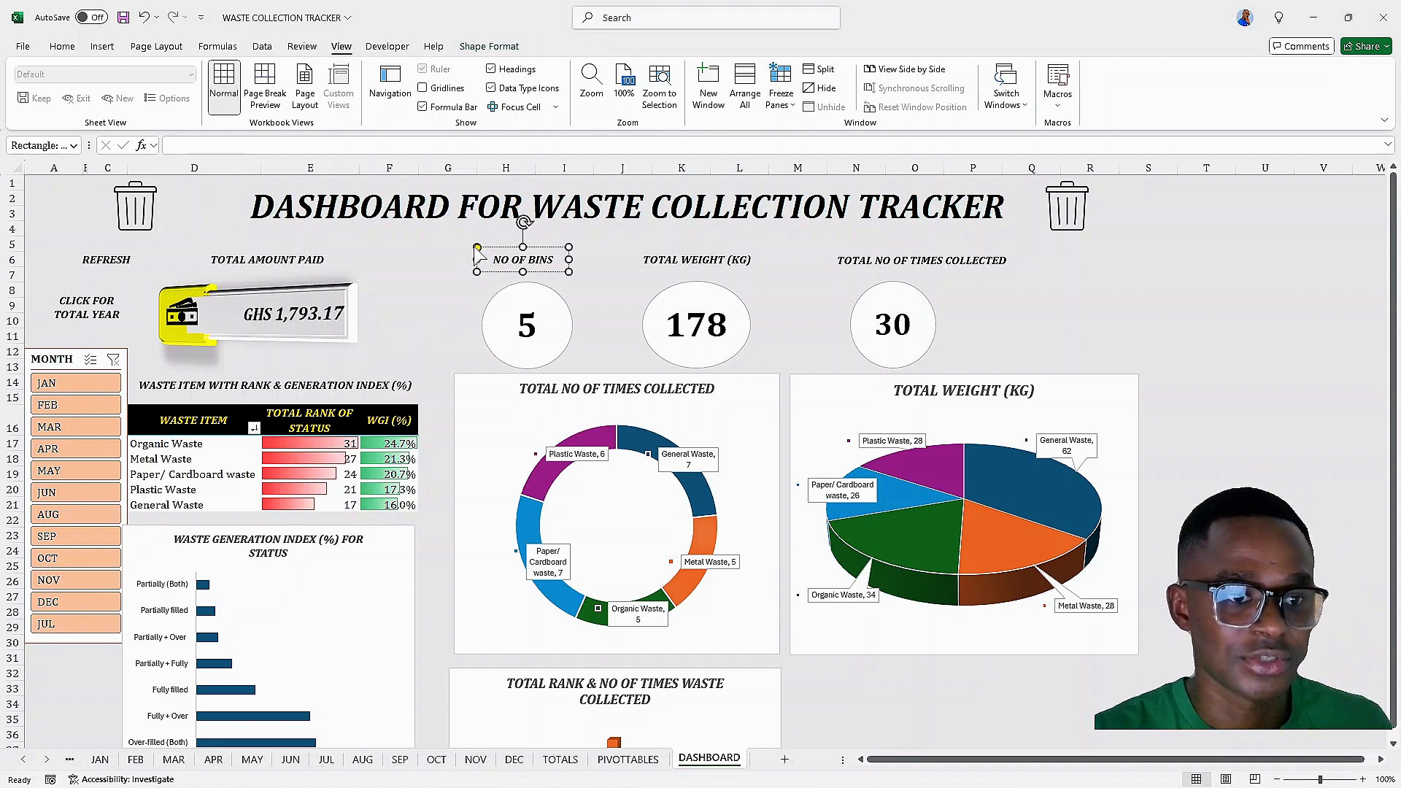
pyautogui.moveTo(477, 256); pyautogui.dragTo(477, 259)
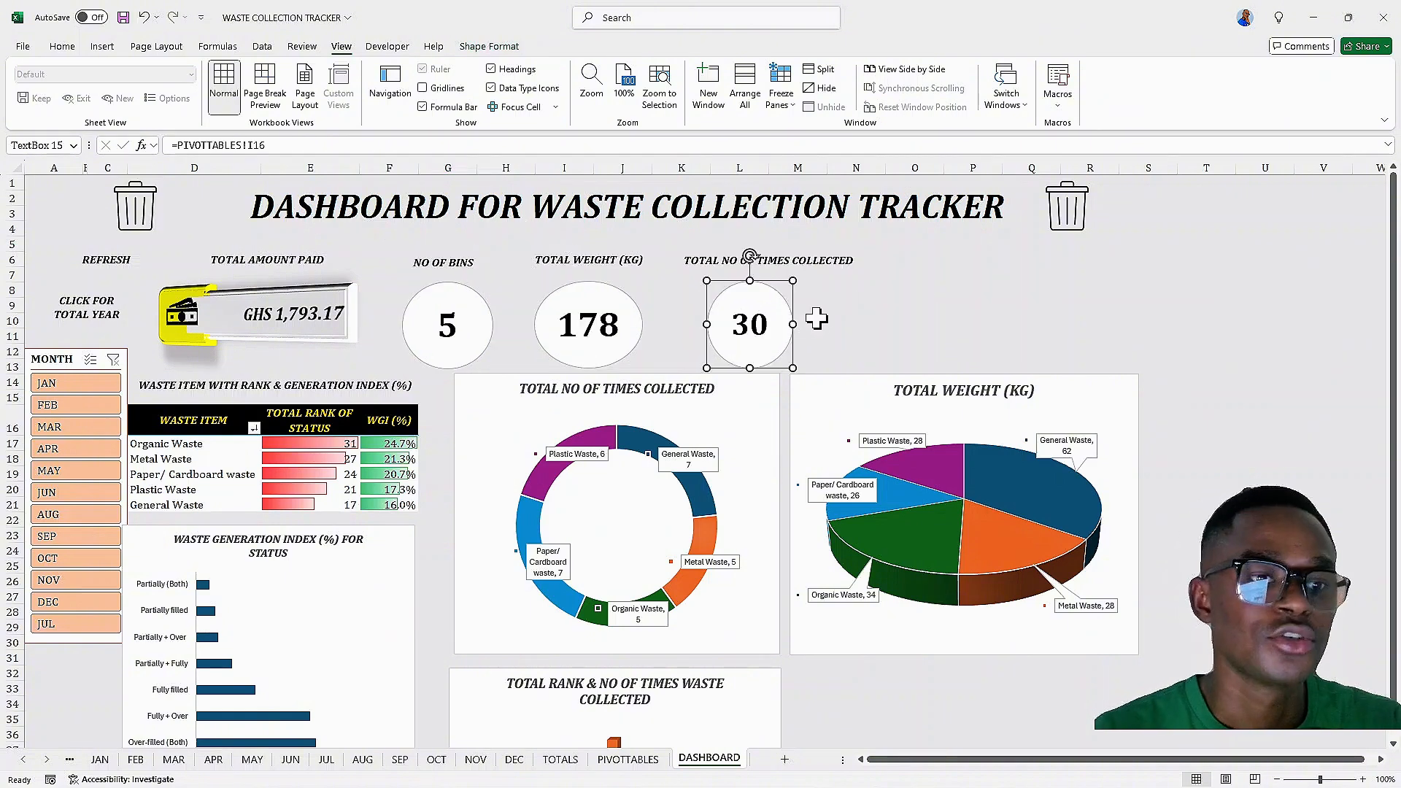
pyautogui.click(985, 291)
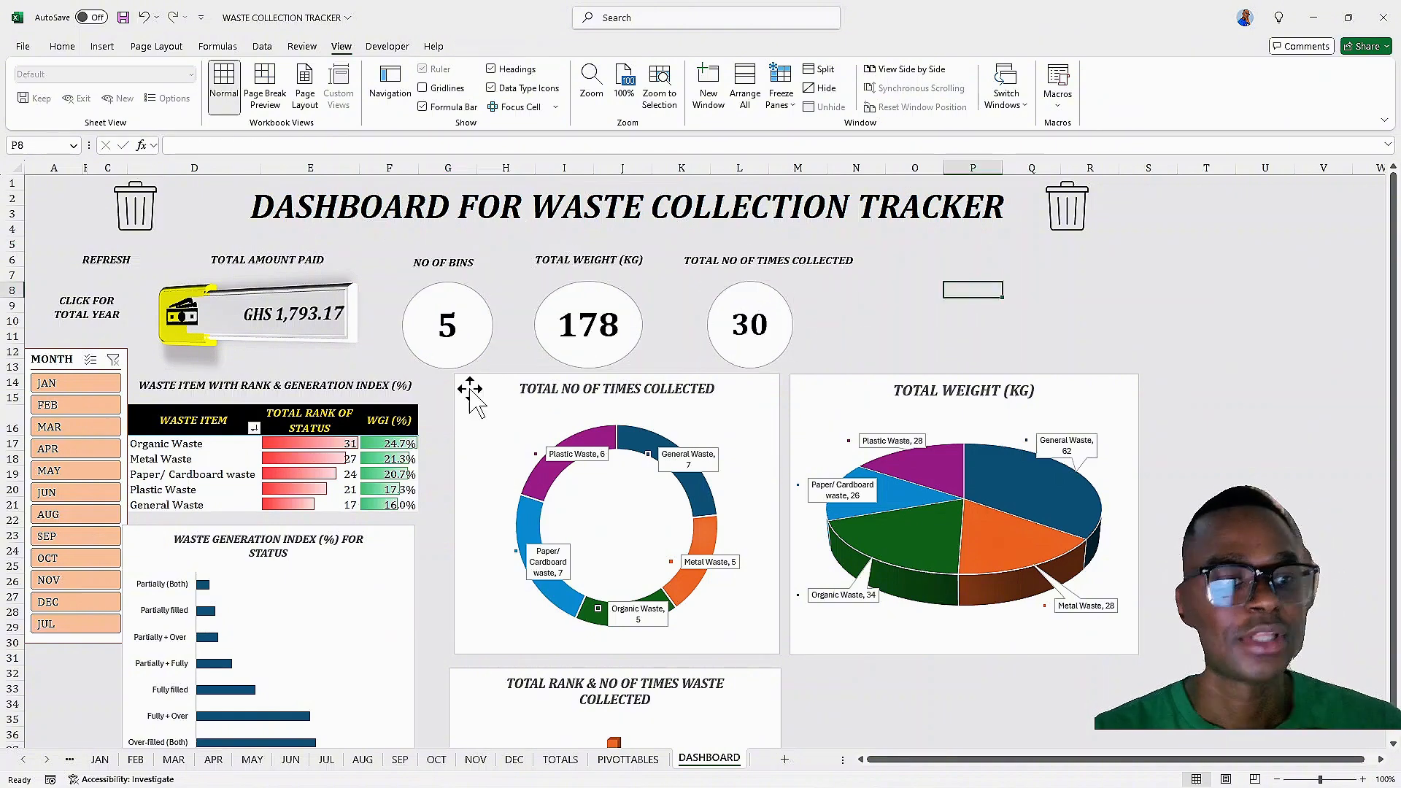
# Hide the month slicer's header through its slicer settings
pyautogui.rightClick(73, 363)
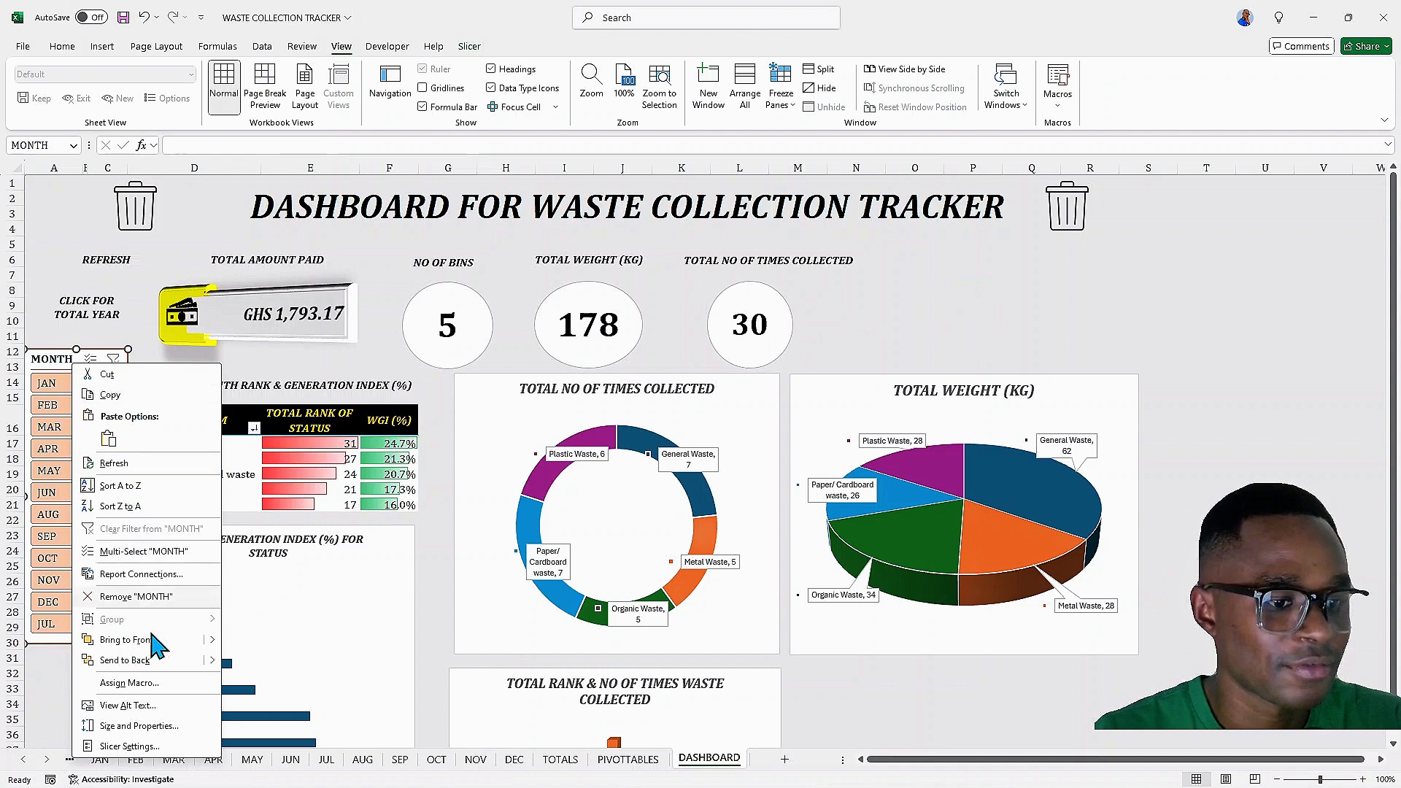
pyautogui.click(129, 746)
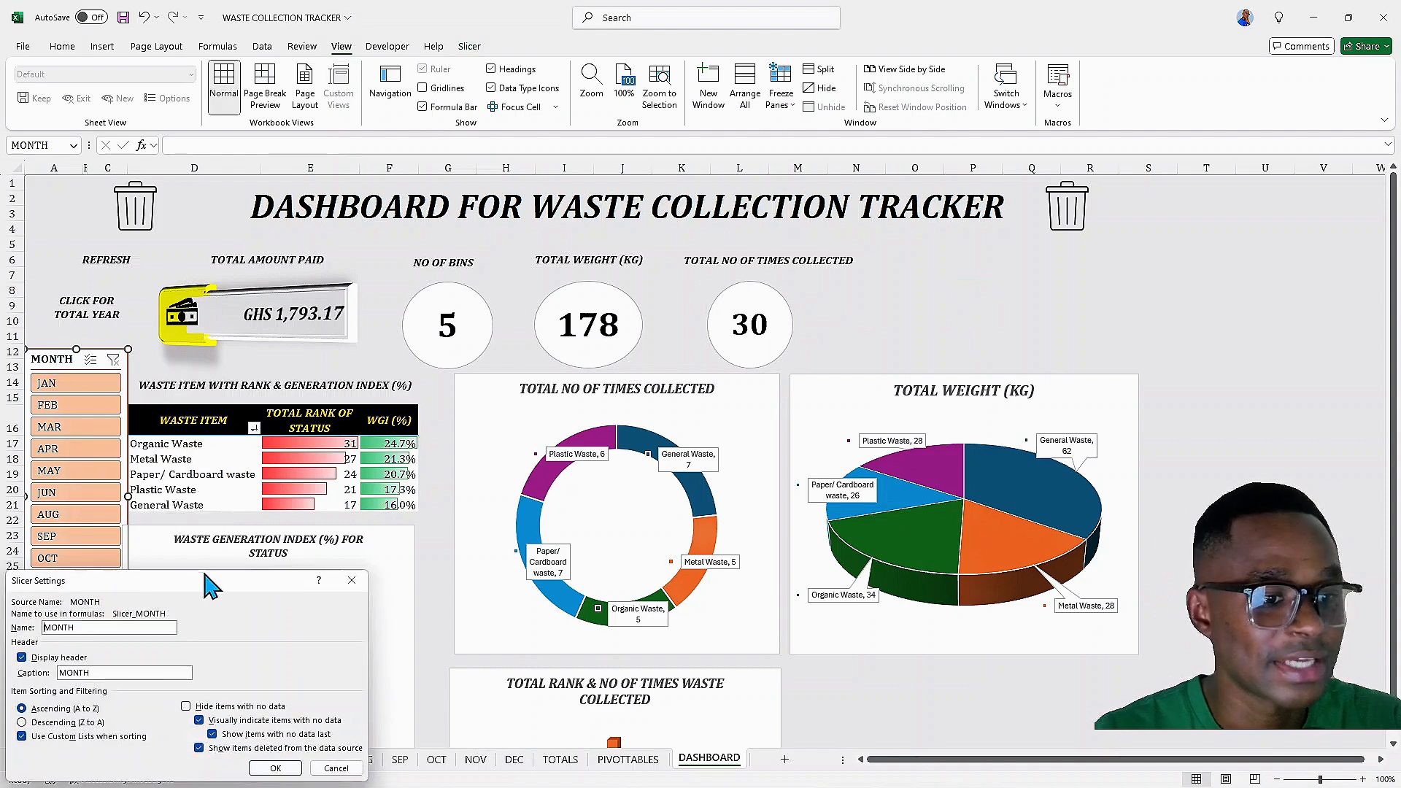
pyautogui.moveTo(208, 582); pyautogui.dragTo(776, 195)
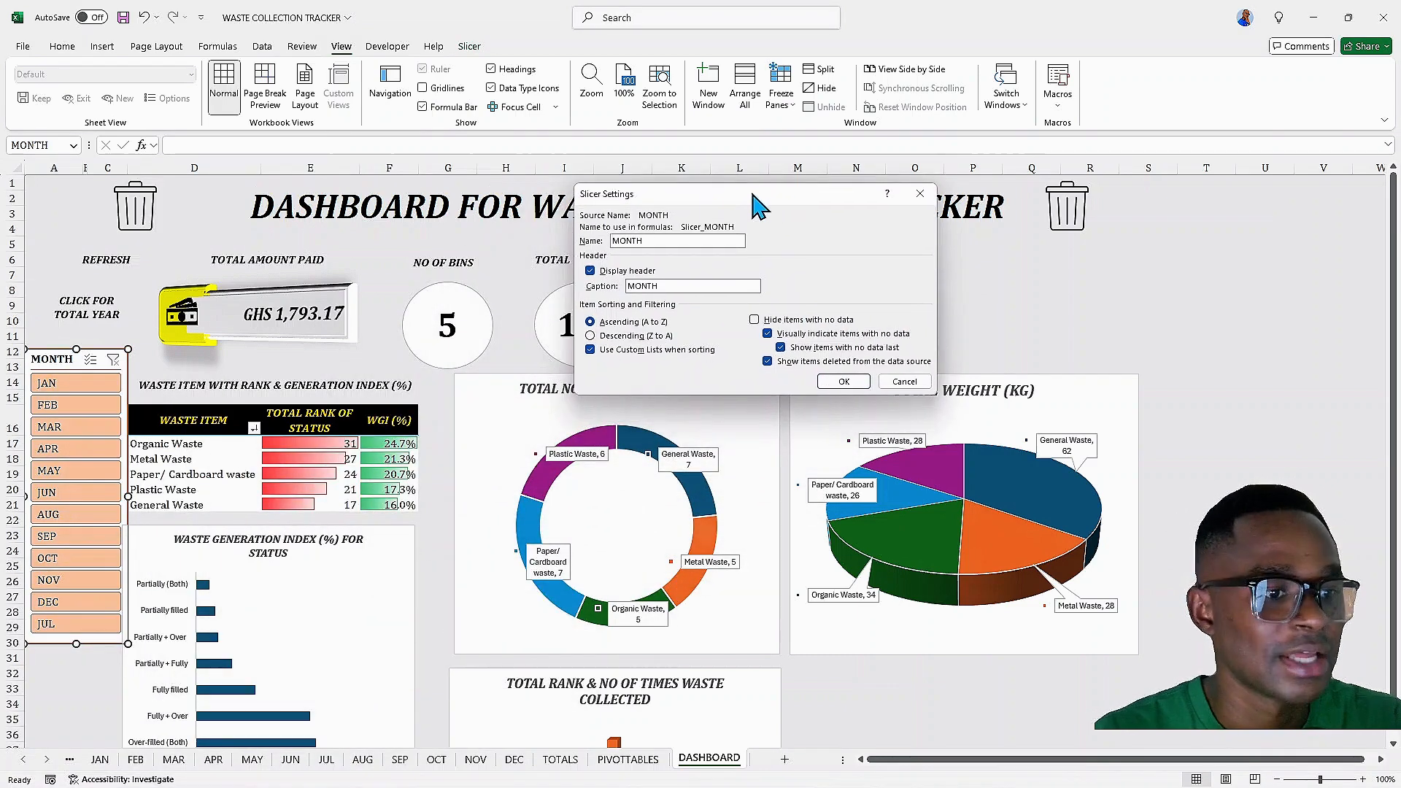
pyautogui.click(591, 271)
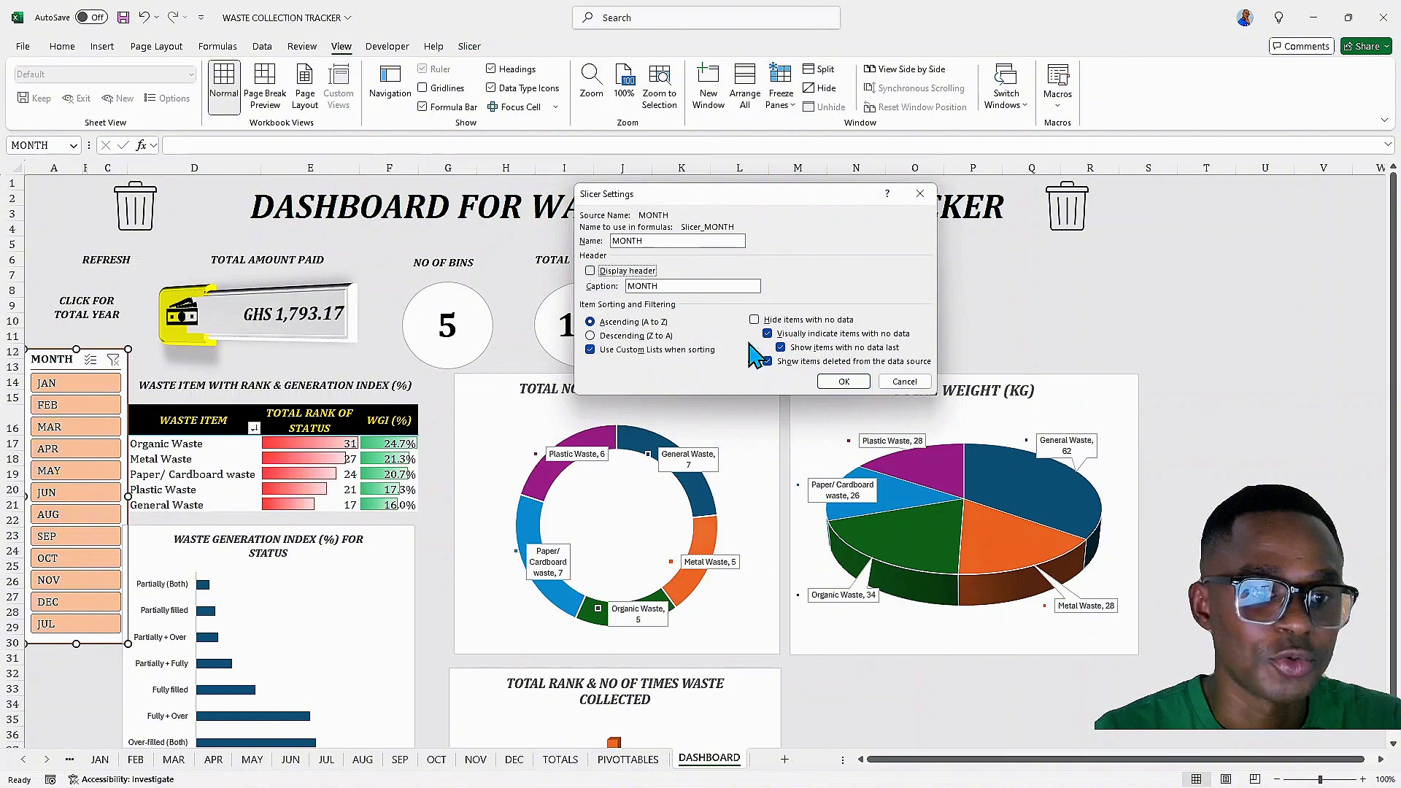
pyautogui.click(844, 382)
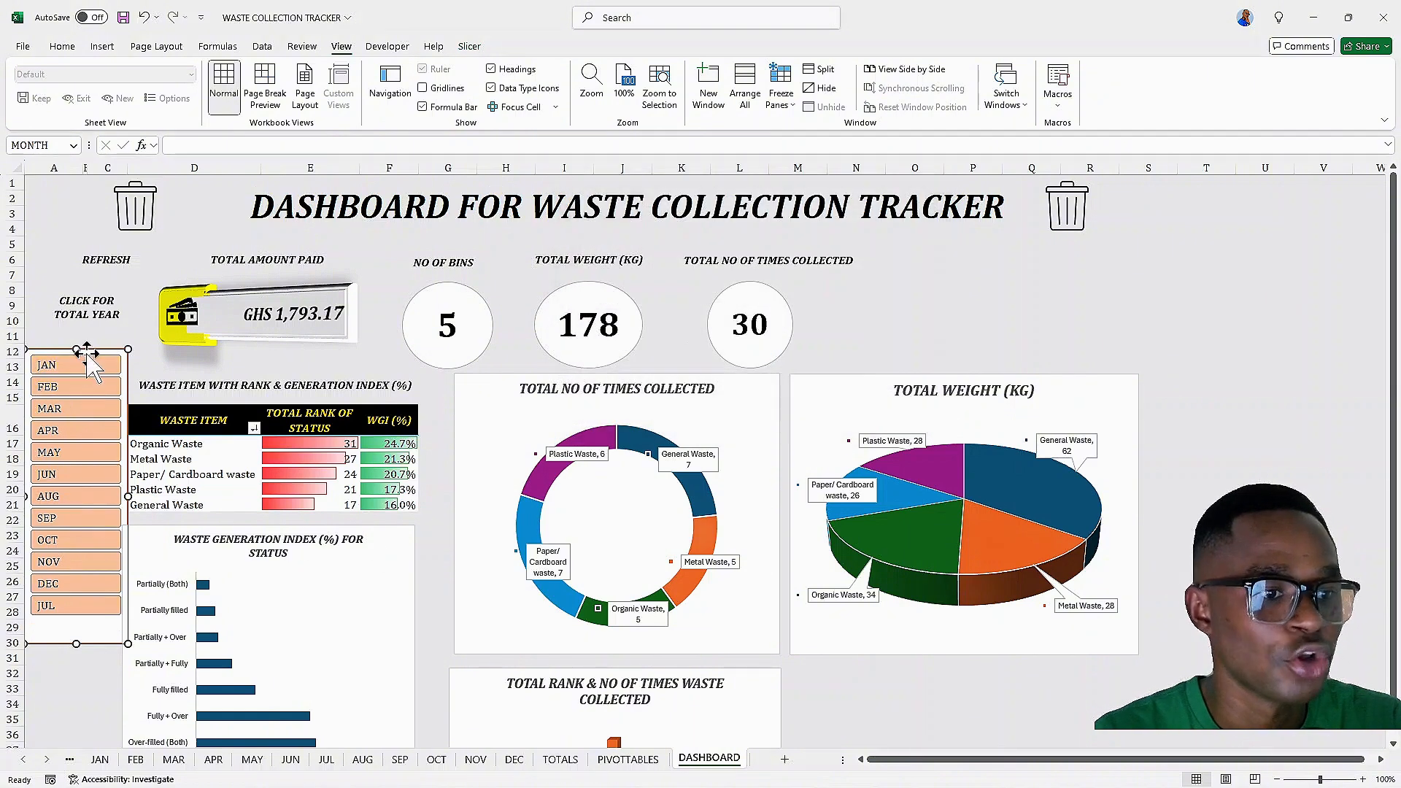
# Resize the month slicer so it starts just below CLICK FOR TOTAL YEAR and ends below JUL
pyautogui.moveTo(87, 350); pyautogui.dragTo(82, 334)
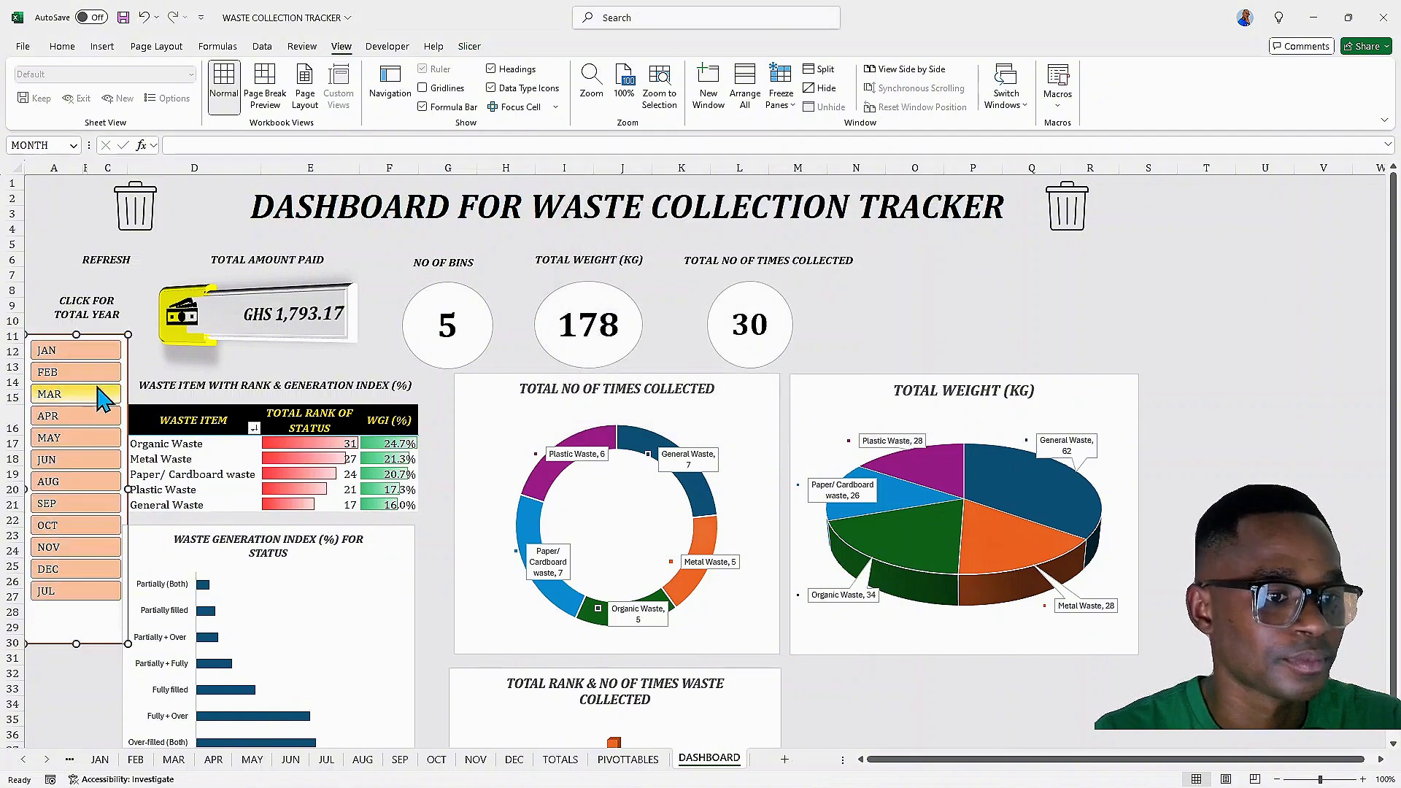
pyautogui.moveTo(78, 645); pyautogui.dragTo(79, 613)
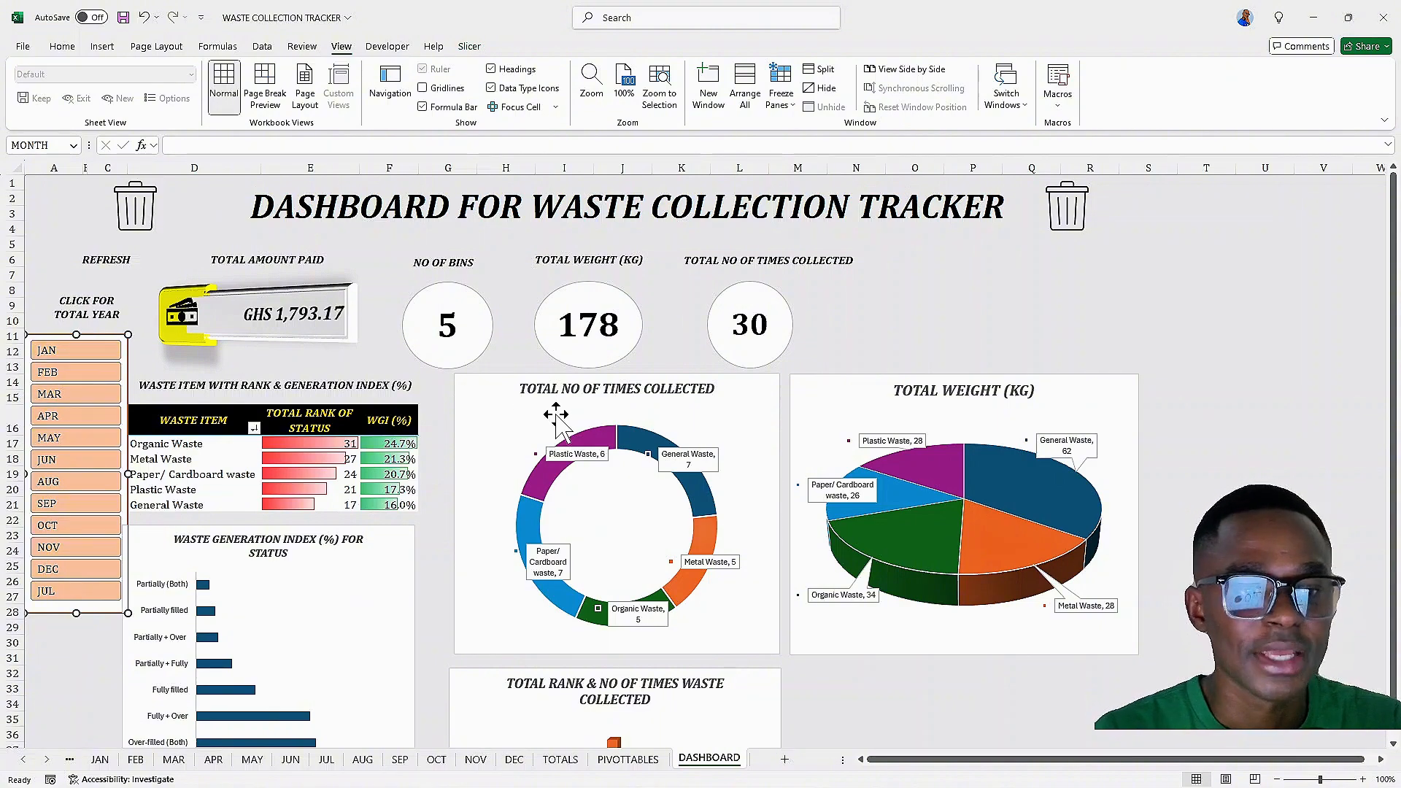
pyautogui.click(1292, 272)
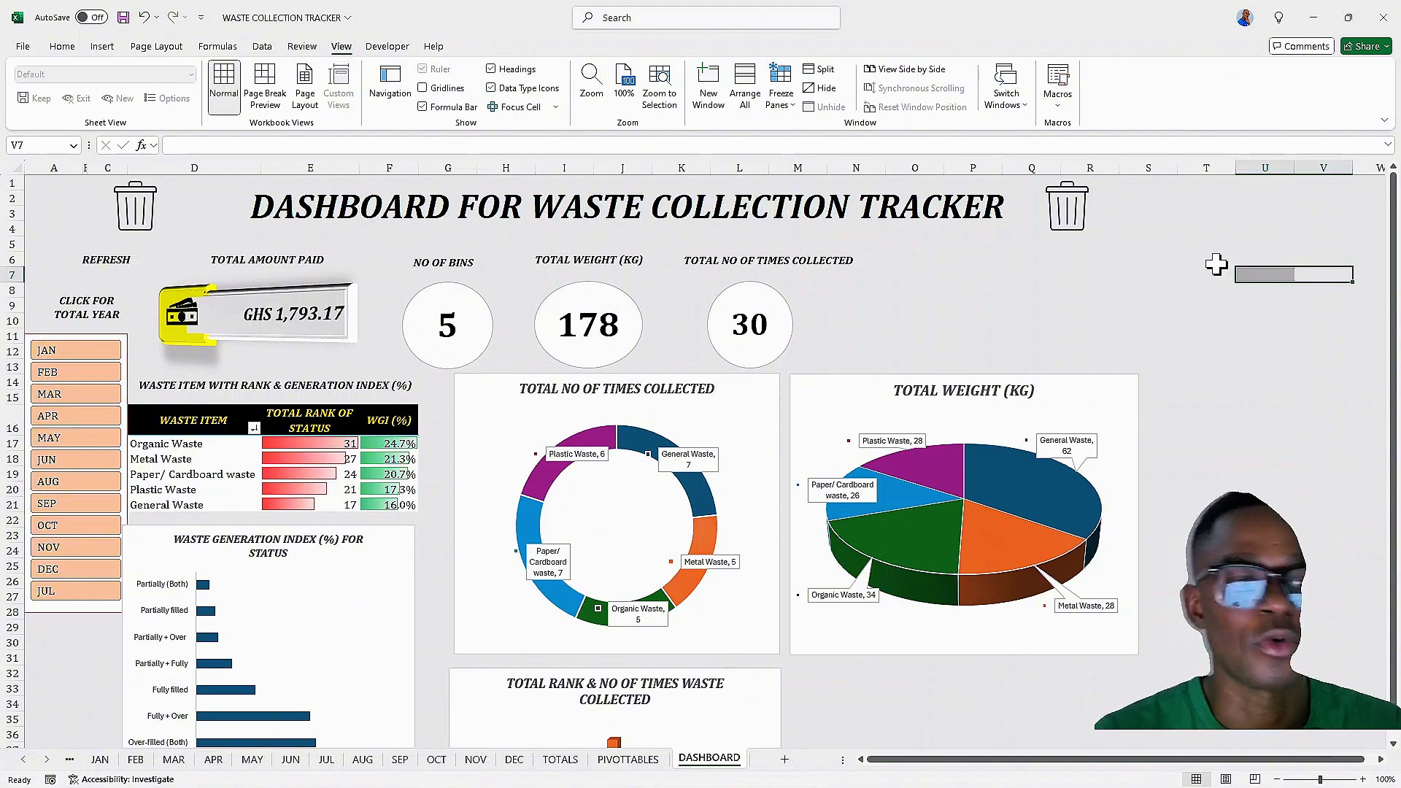
# Browse the monthly sheets from JAN through MAY
pyautogui.scroll(-5, 1218, 264)
pyautogui.scroll(5, 1214, 264)
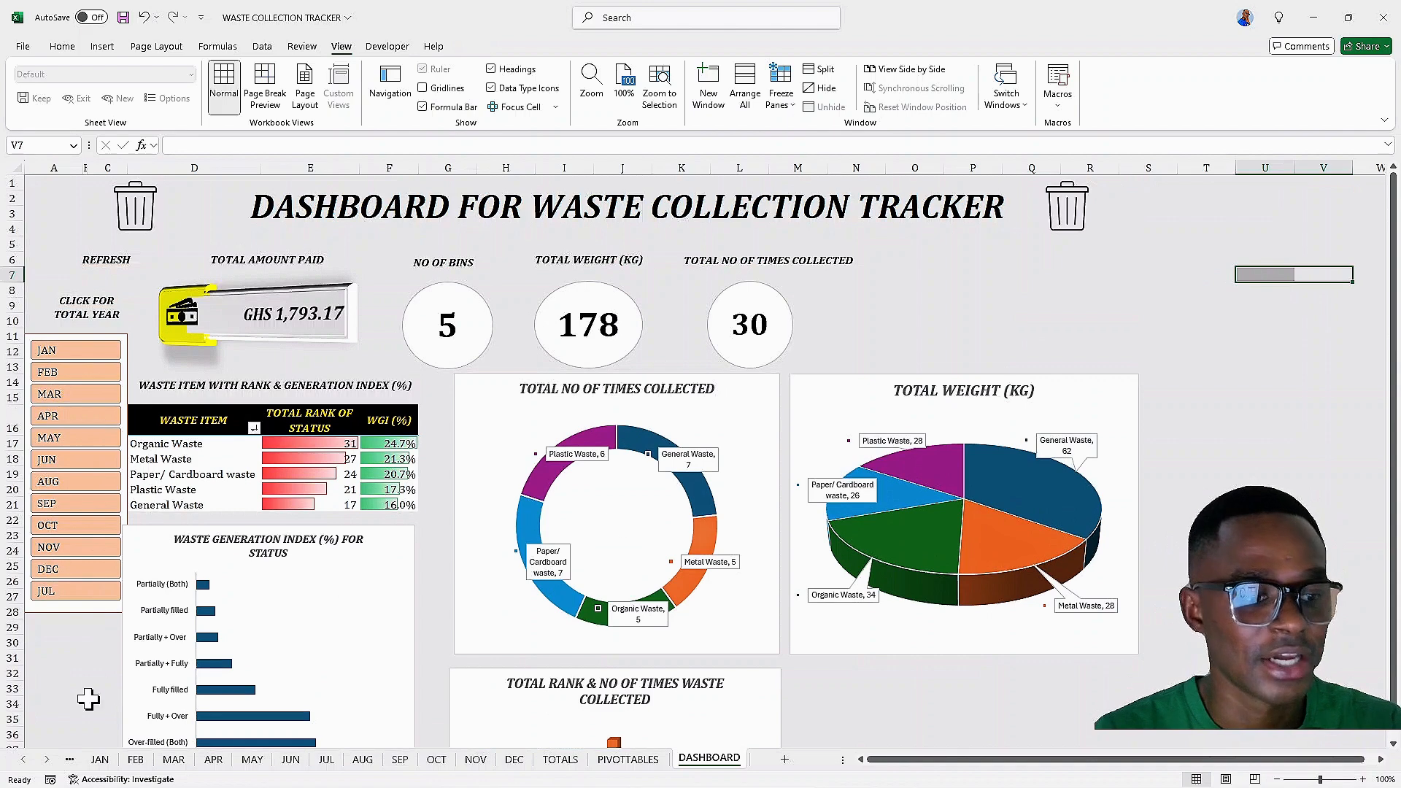
pyautogui.click(100, 761)
pyautogui.click(137, 762)
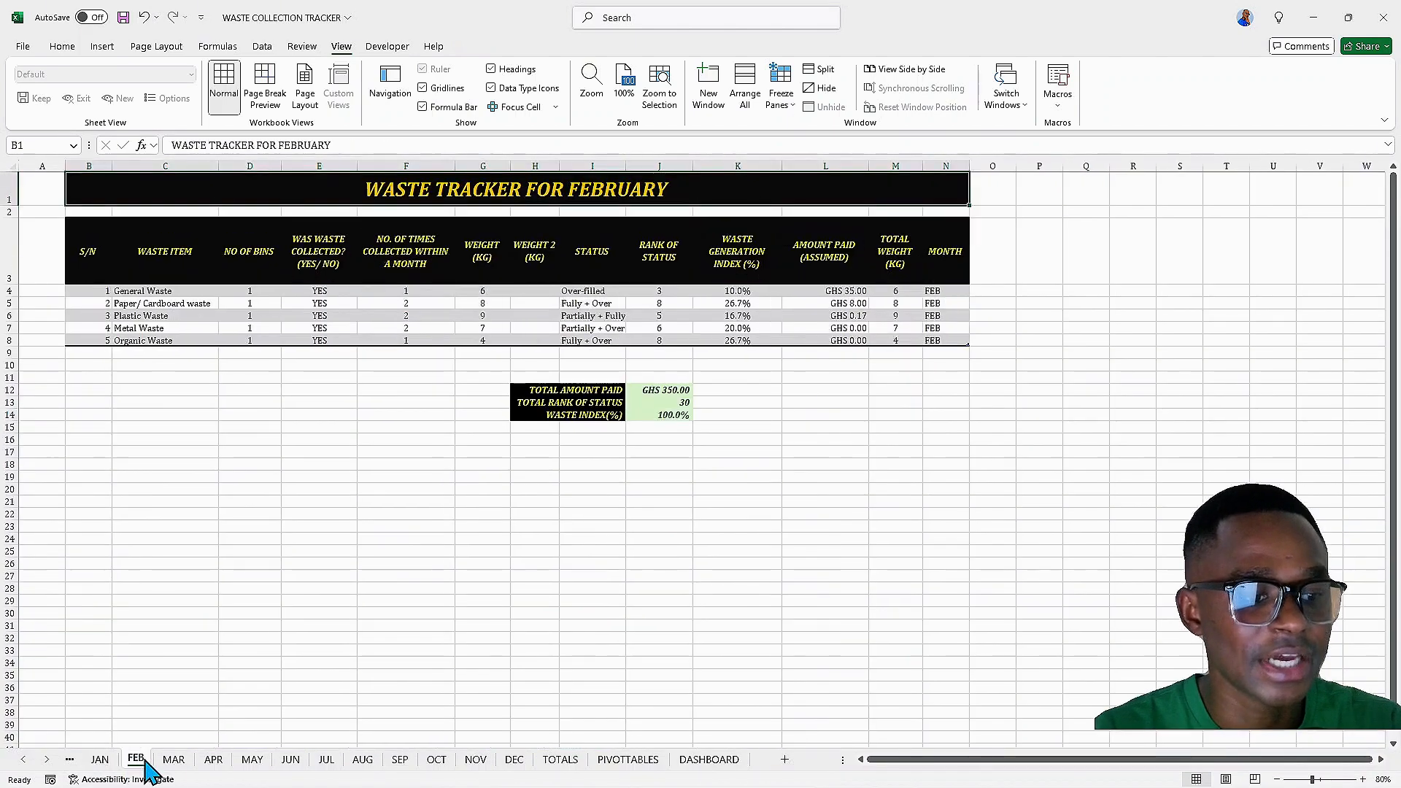
pyautogui.click(175, 761)
pyautogui.click(213, 762)
pyautogui.click(252, 761)
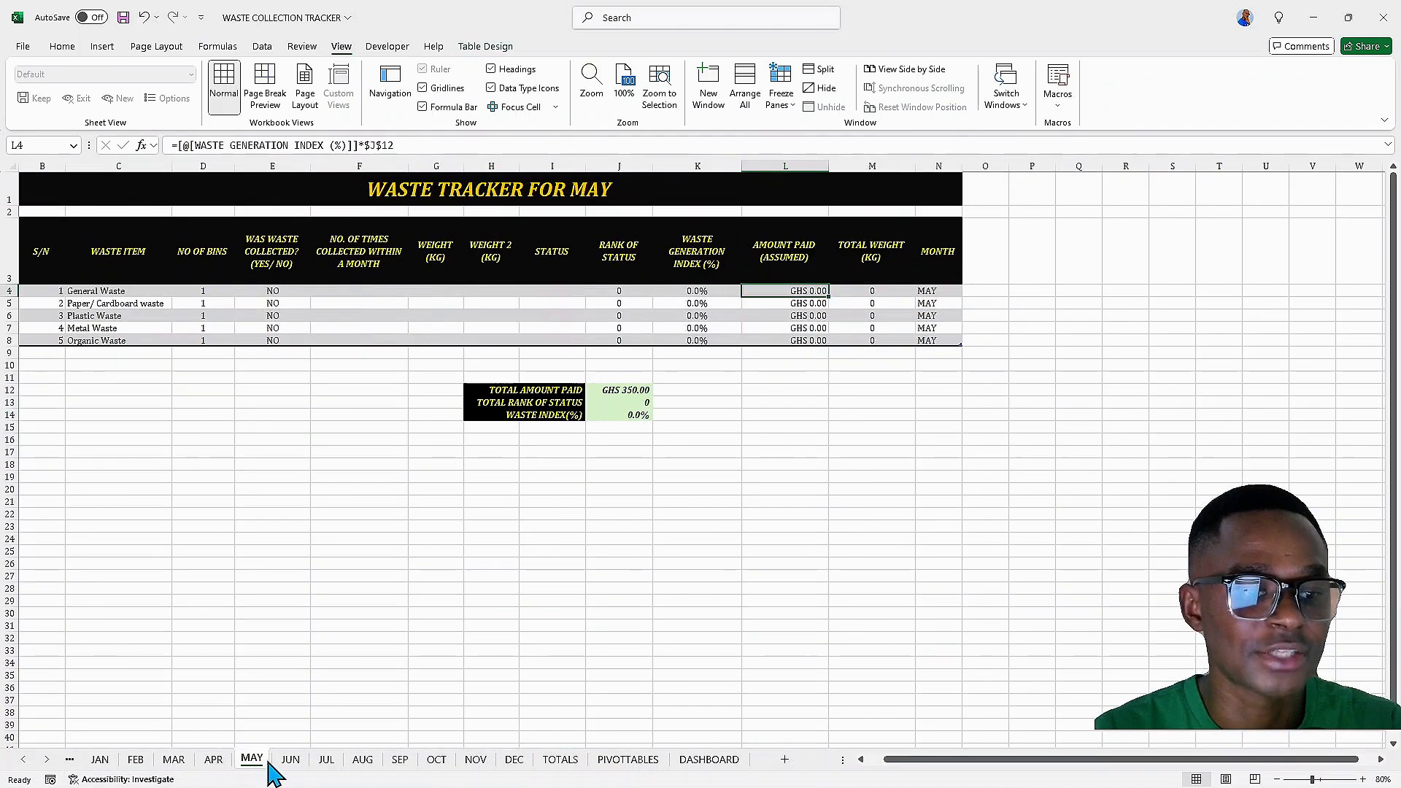
# Browse the monthly sheets from JUN through DEC, then the TOTALS, PIVOTTABLES and DASHBOARD sheets
pyautogui.click(291, 761)
pyautogui.click(328, 761)
pyautogui.click(362, 762)
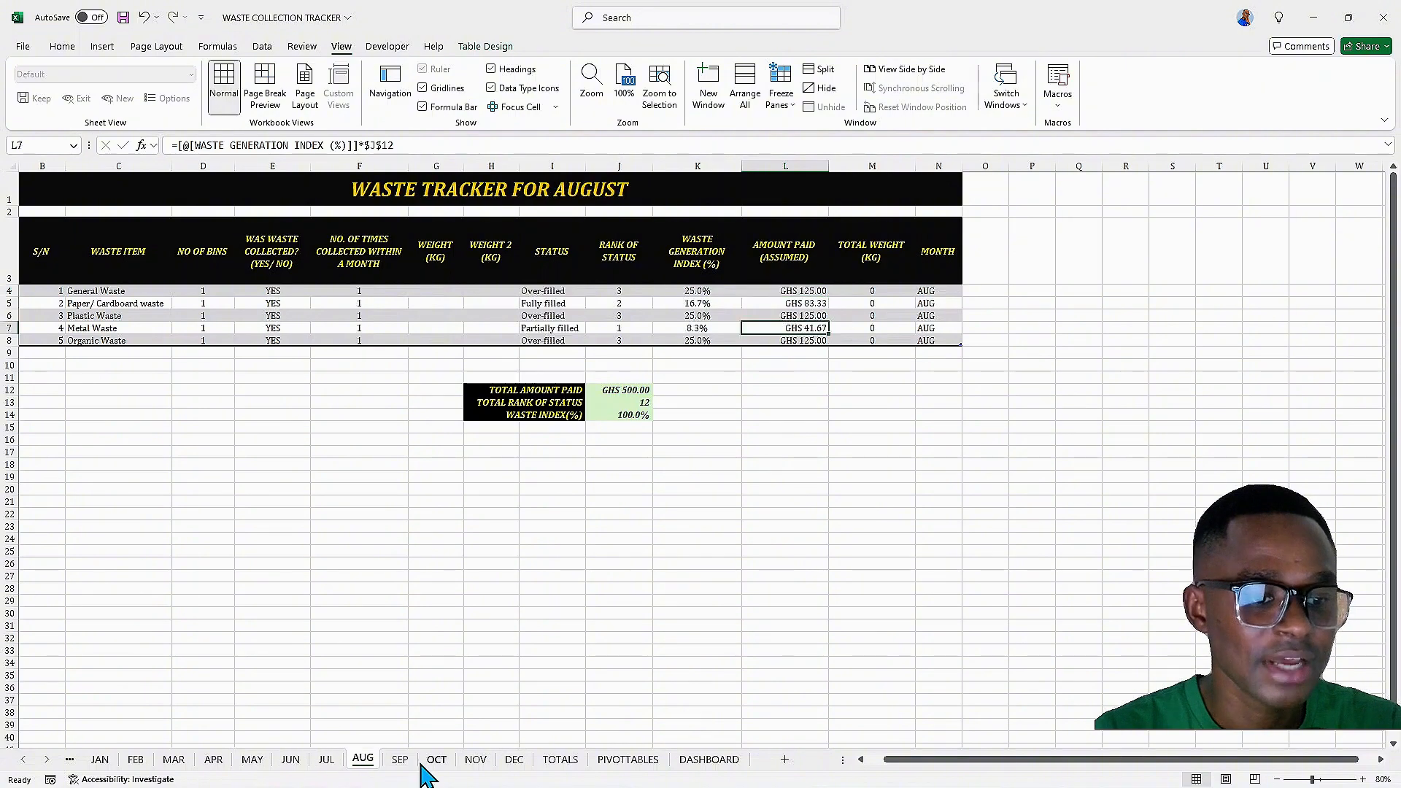
pyautogui.click(400, 761)
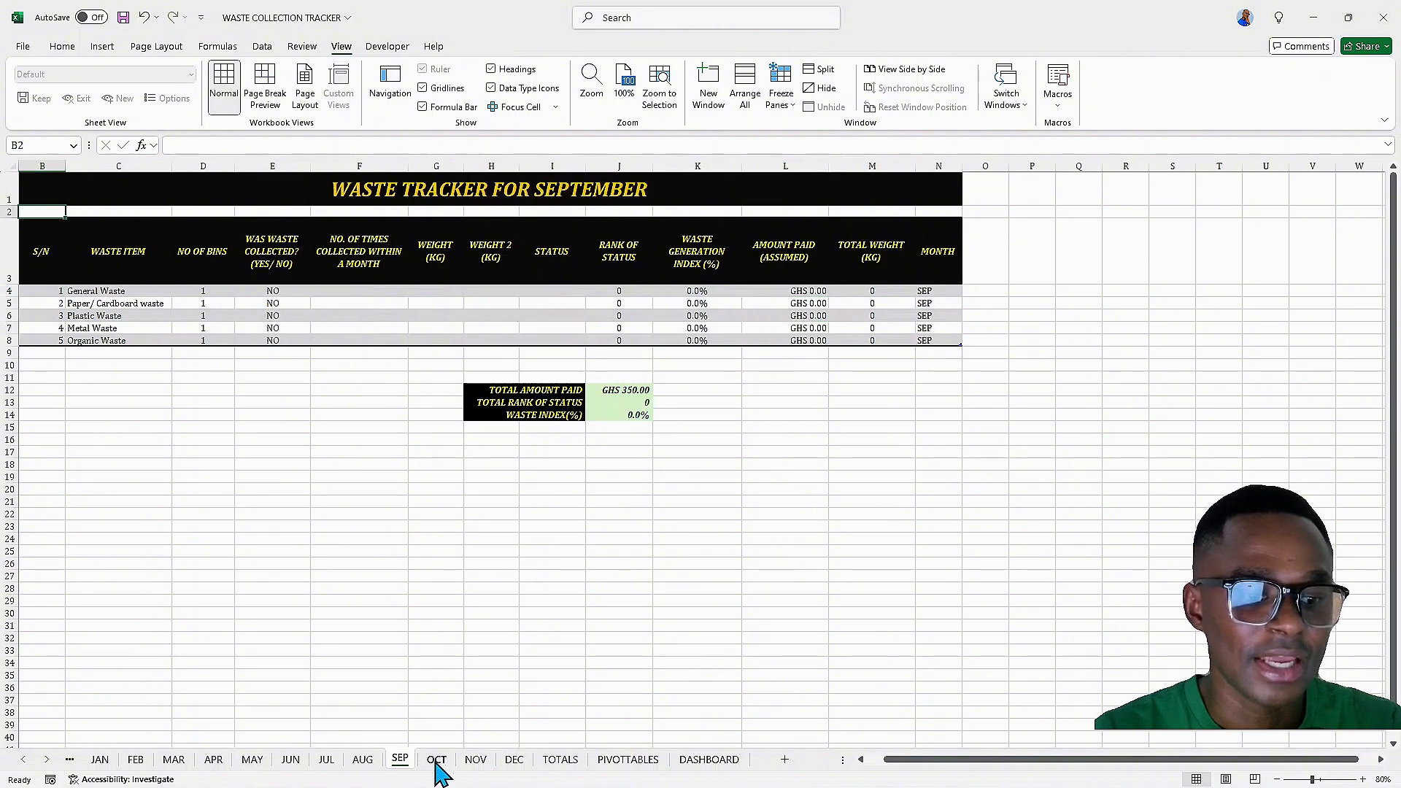
pyautogui.click(437, 761)
pyautogui.click(475, 762)
pyautogui.click(513, 762)
pyautogui.click(559, 761)
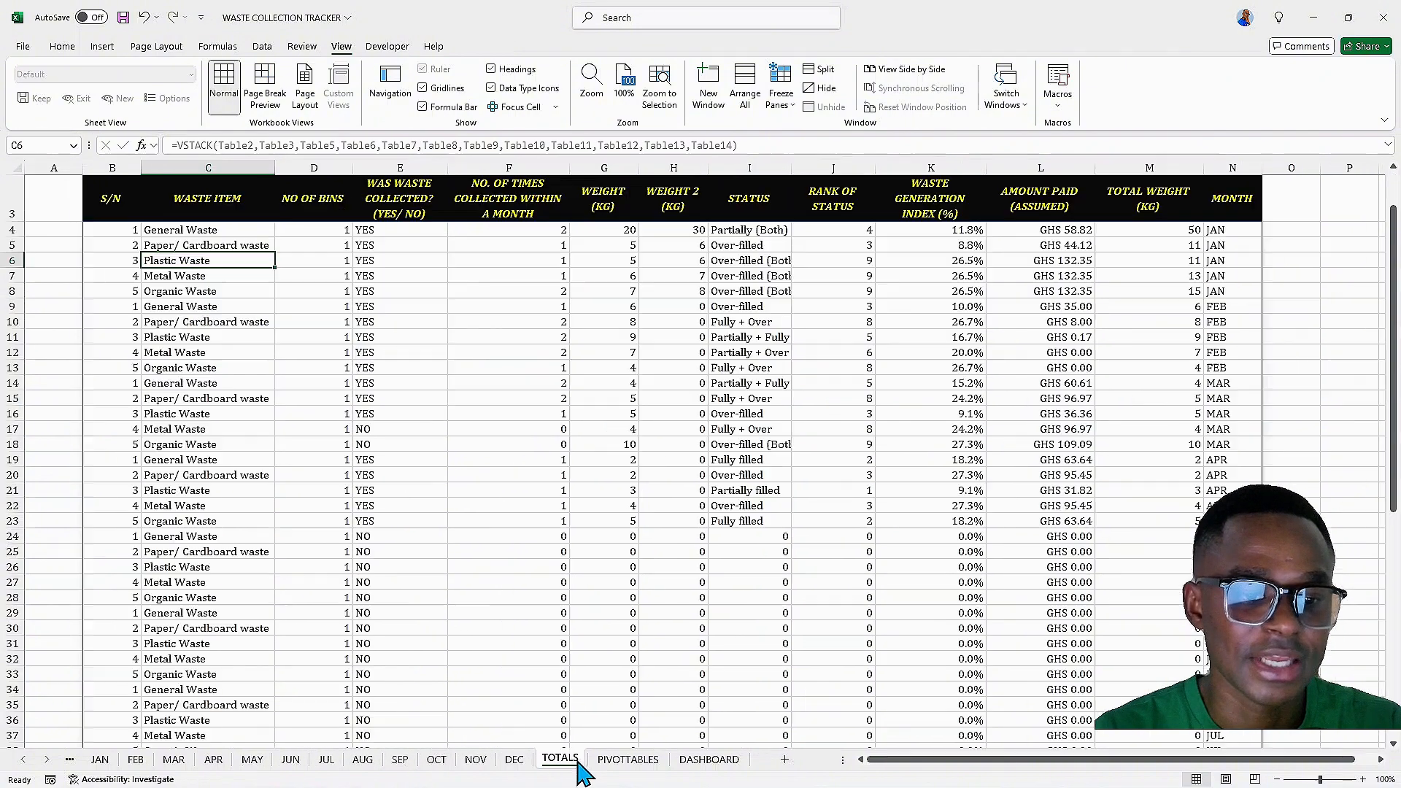
pyautogui.click(619, 763)
pyautogui.click(681, 765)
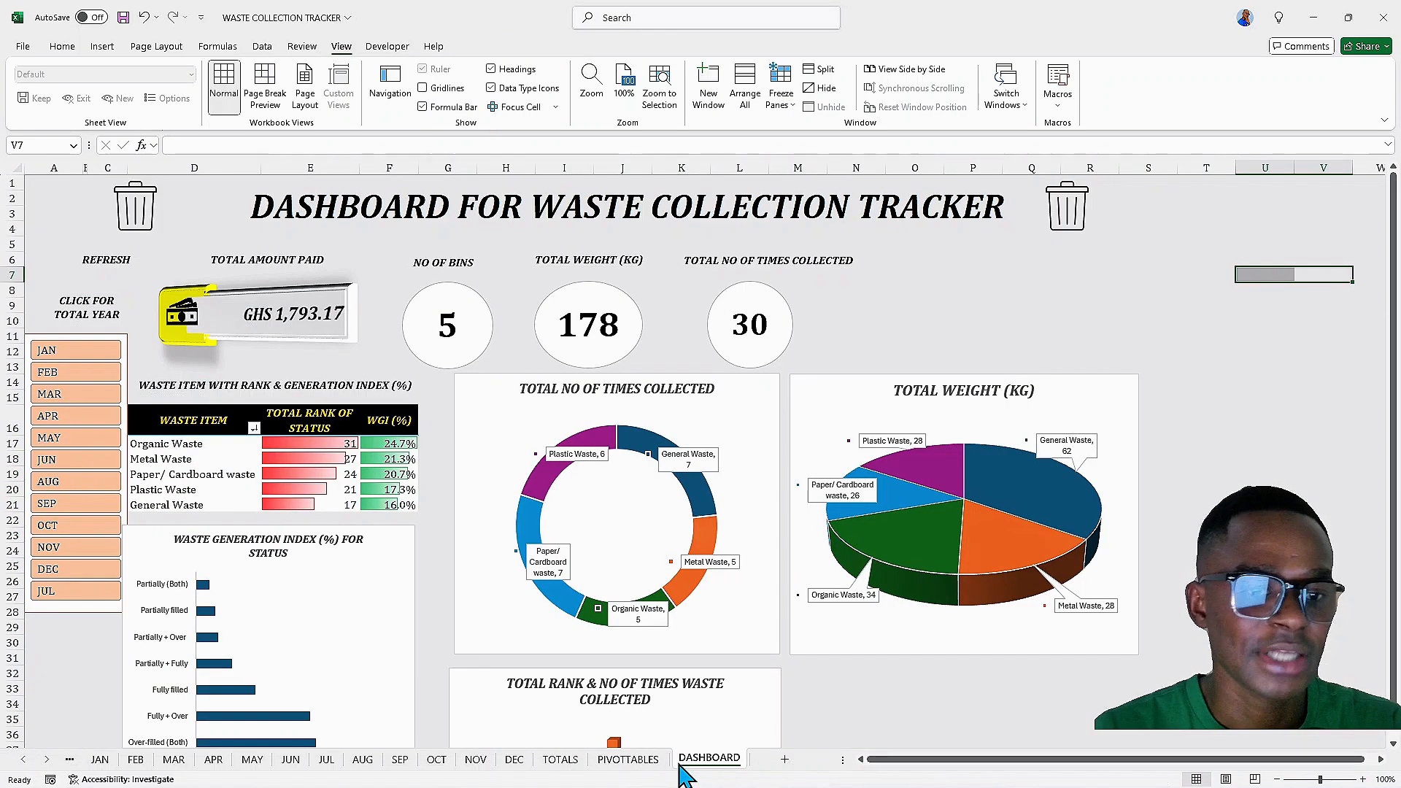
pyautogui.click(561, 763)
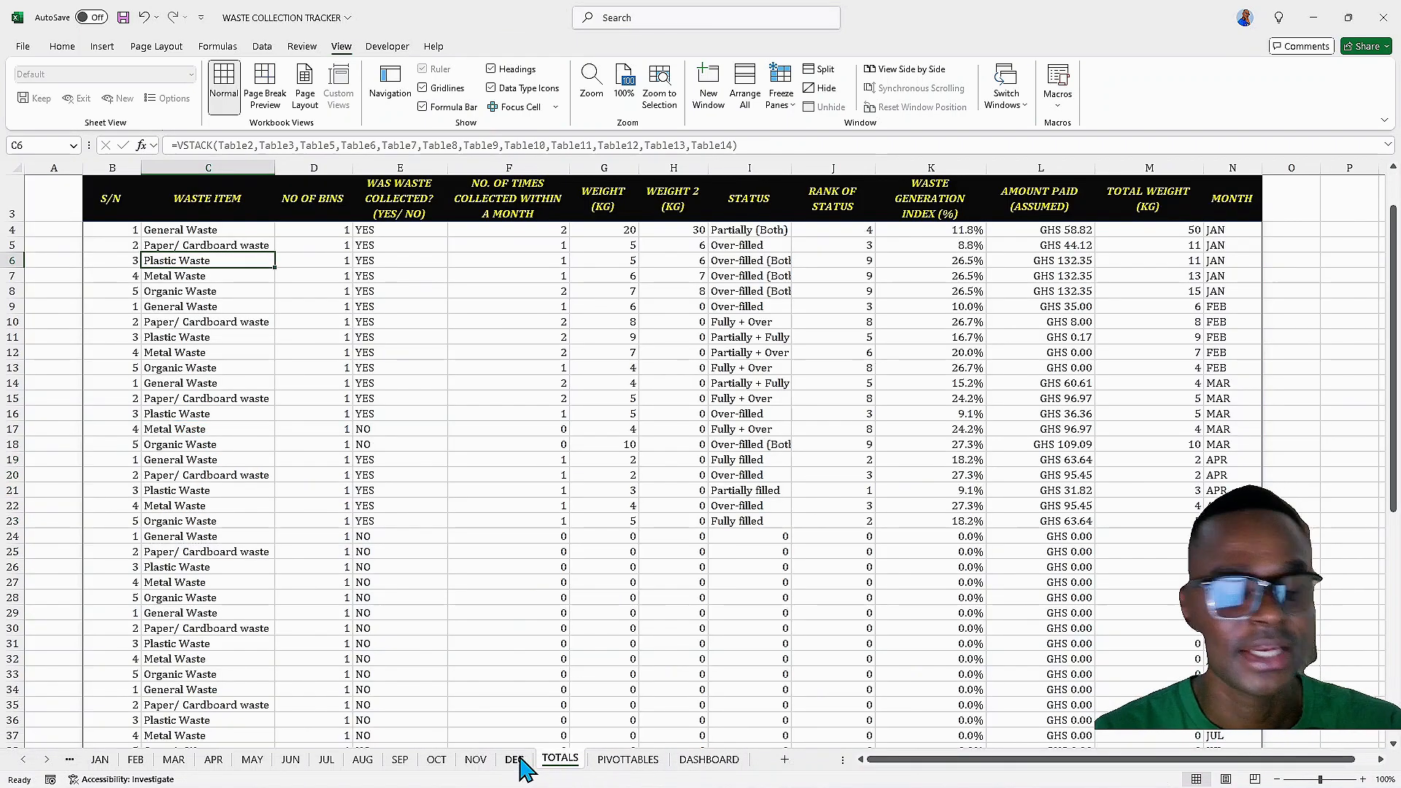
# Scroll through the combined TOTALS table to examine all the monthly rows
pyautogui.scroll(1, 377, 570)
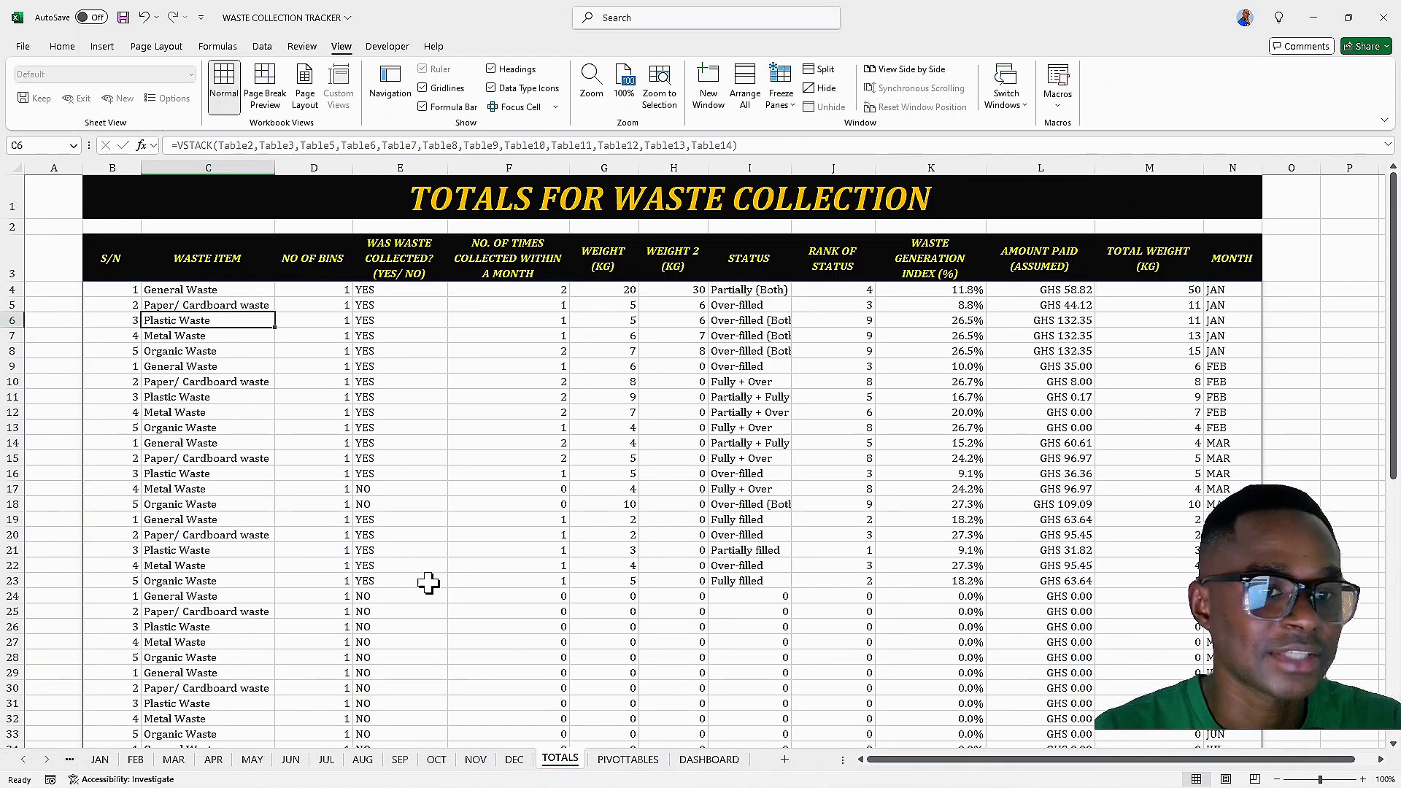
pyautogui.scroll(-11, 486, 538)
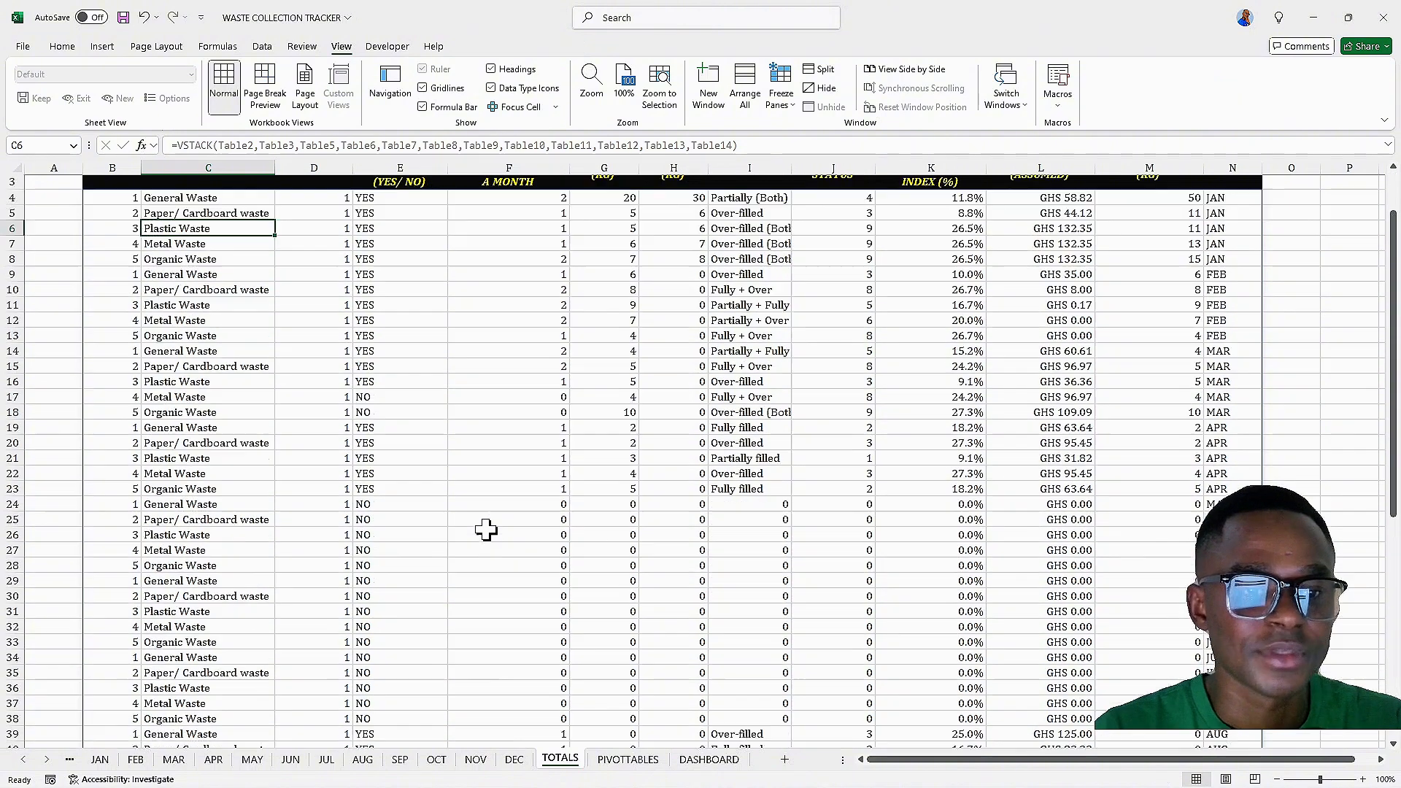
pyautogui.scroll(-3, 480, 517)
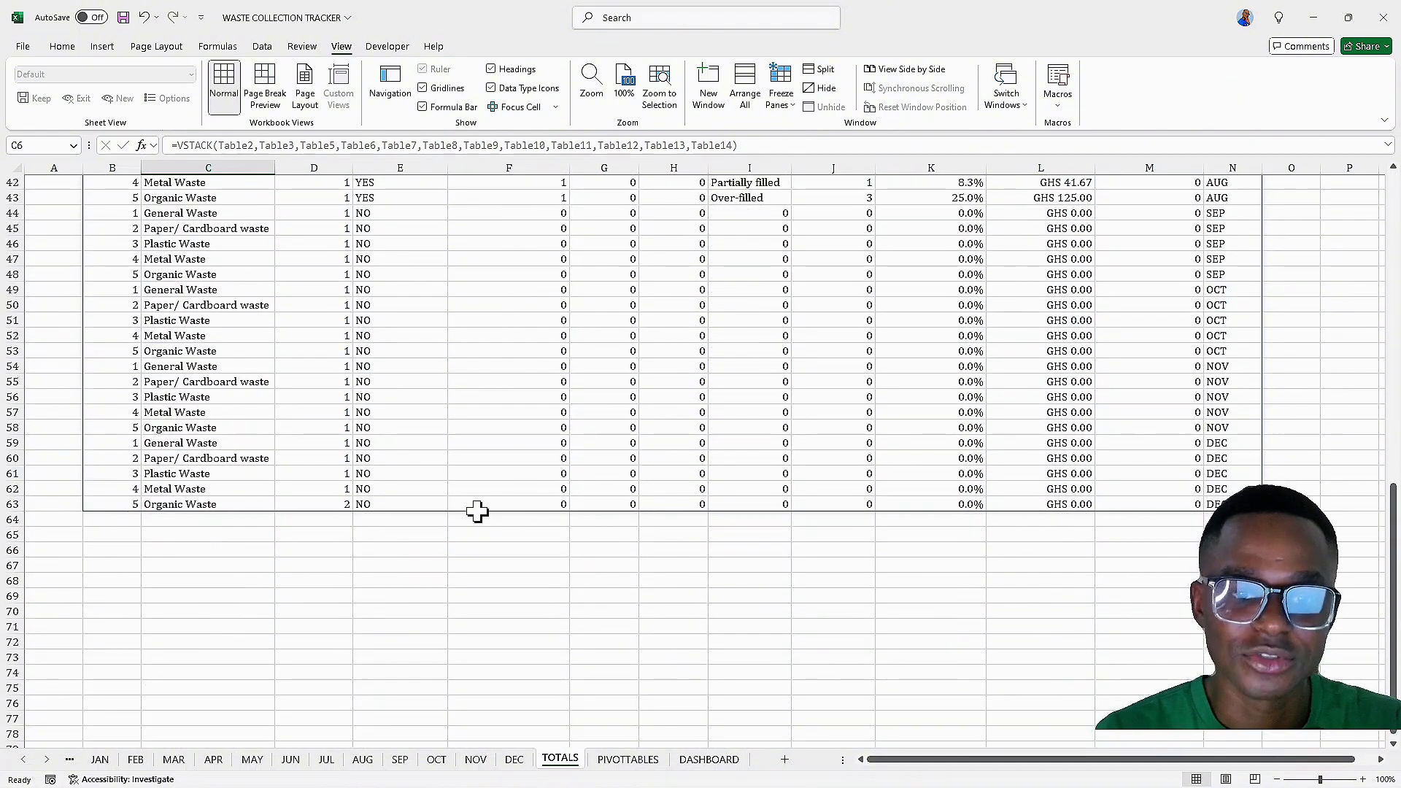
pyautogui.scroll(14, 478, 510)
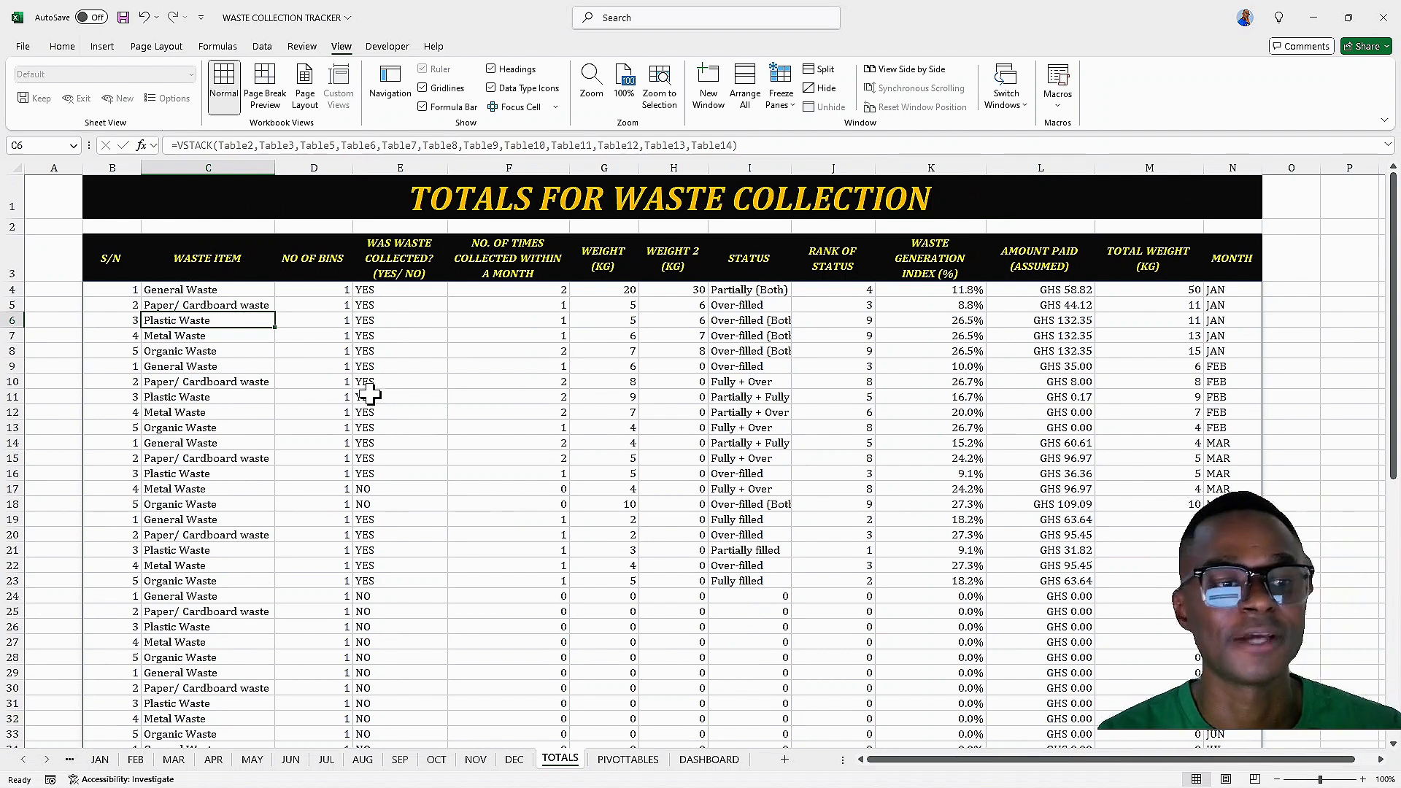
pyautogui.scroll(-2, 318, 363)
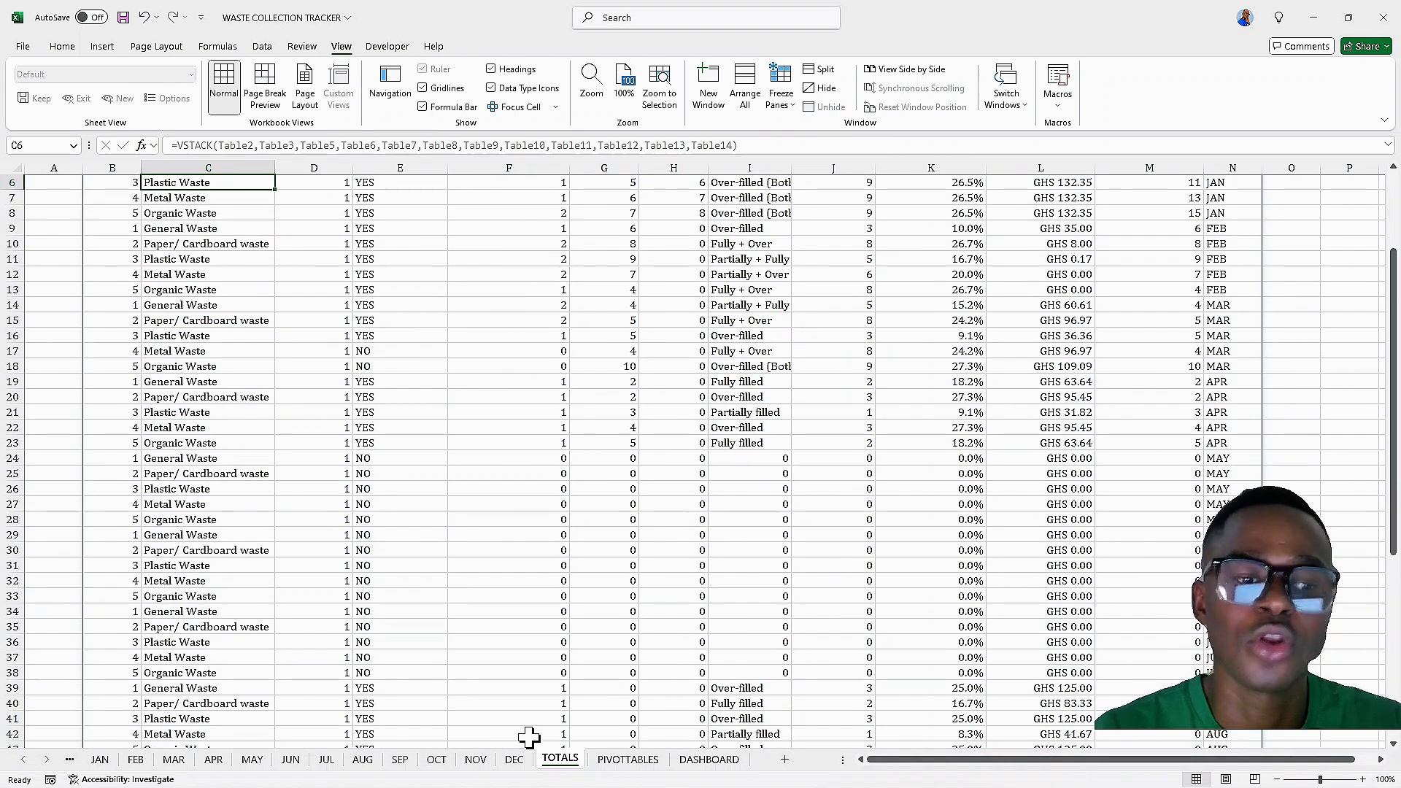
# Protect the TOTALS sheet, entering and confirming a password to unprotect it
pyautogui.rightClick(563, 765)
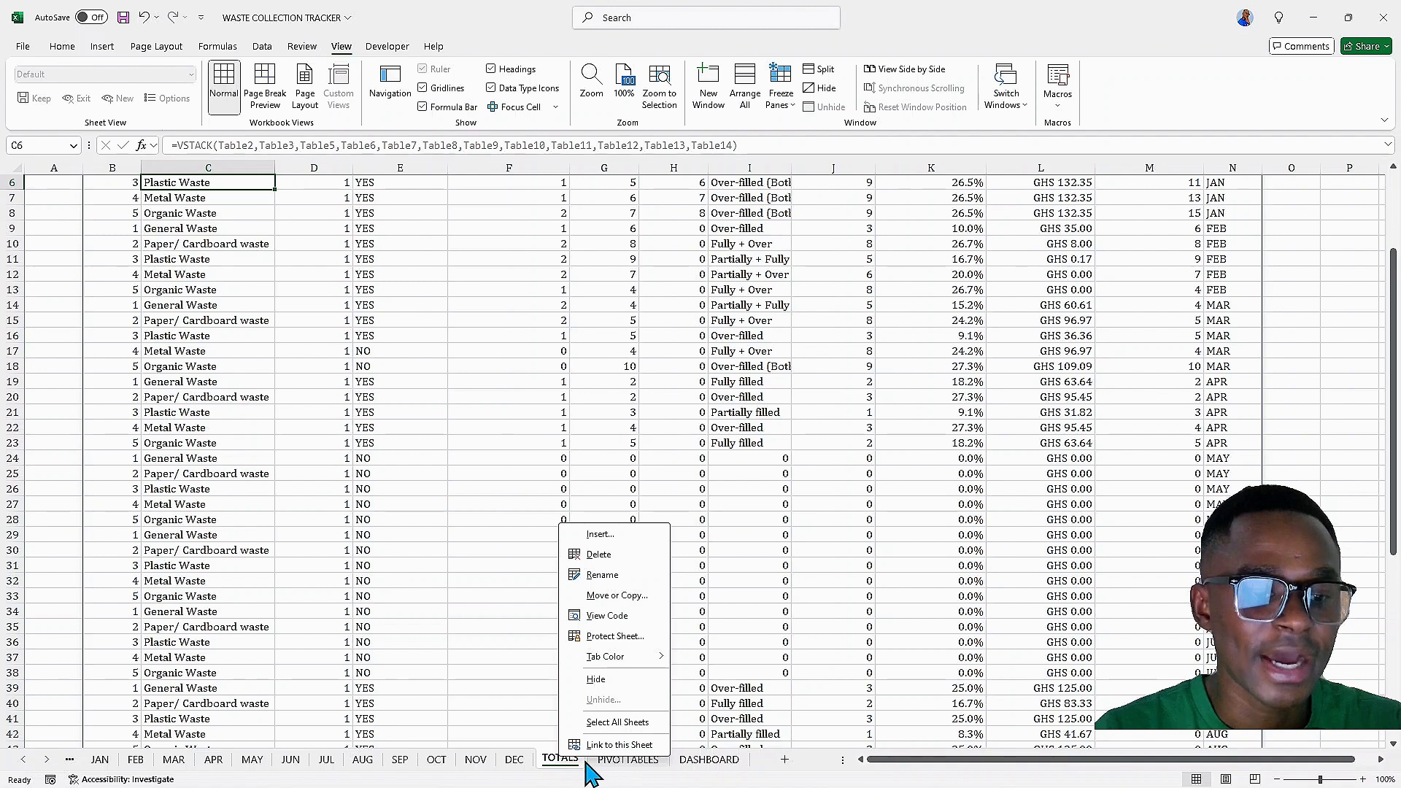
pyautogui.press('Escape')
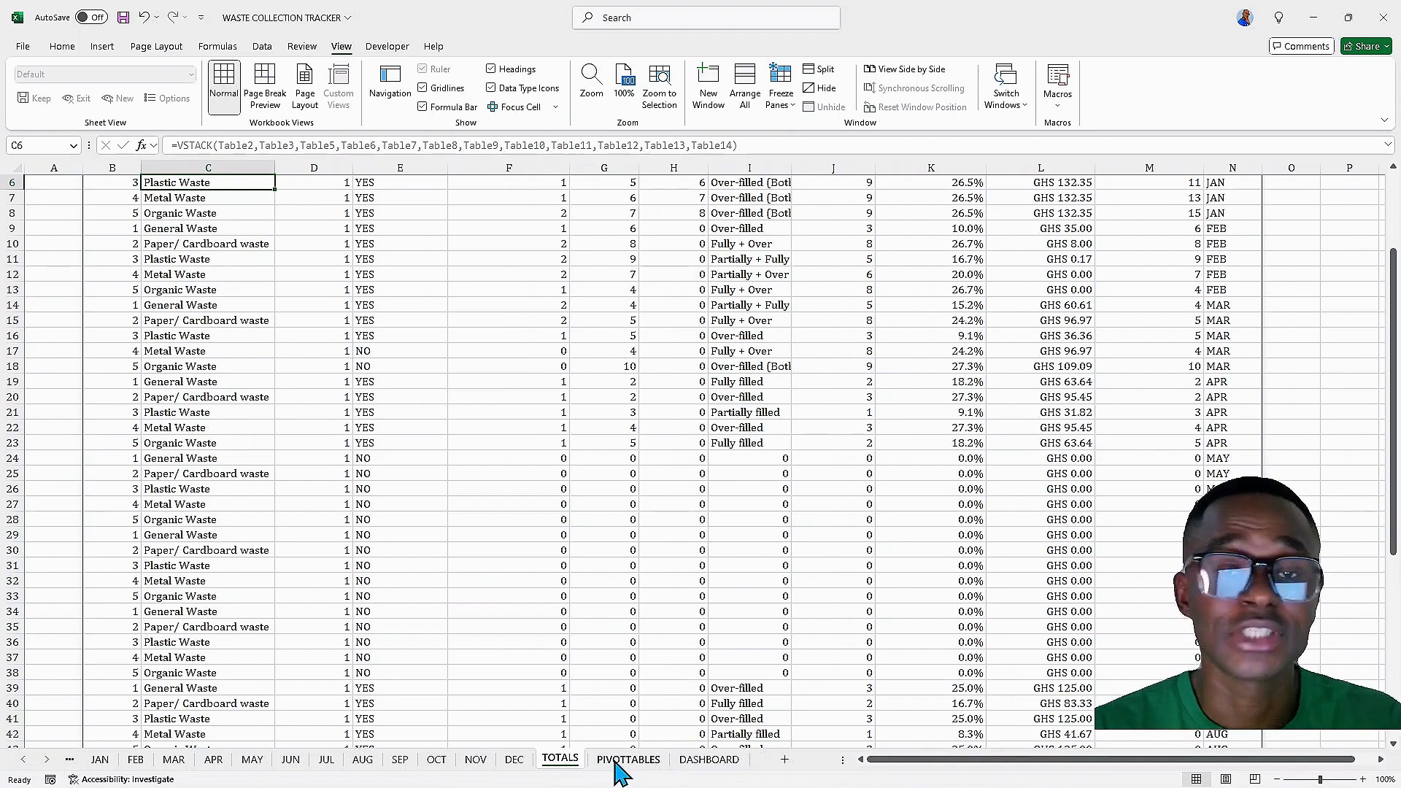
pyautogui.rightClick(564, 766)
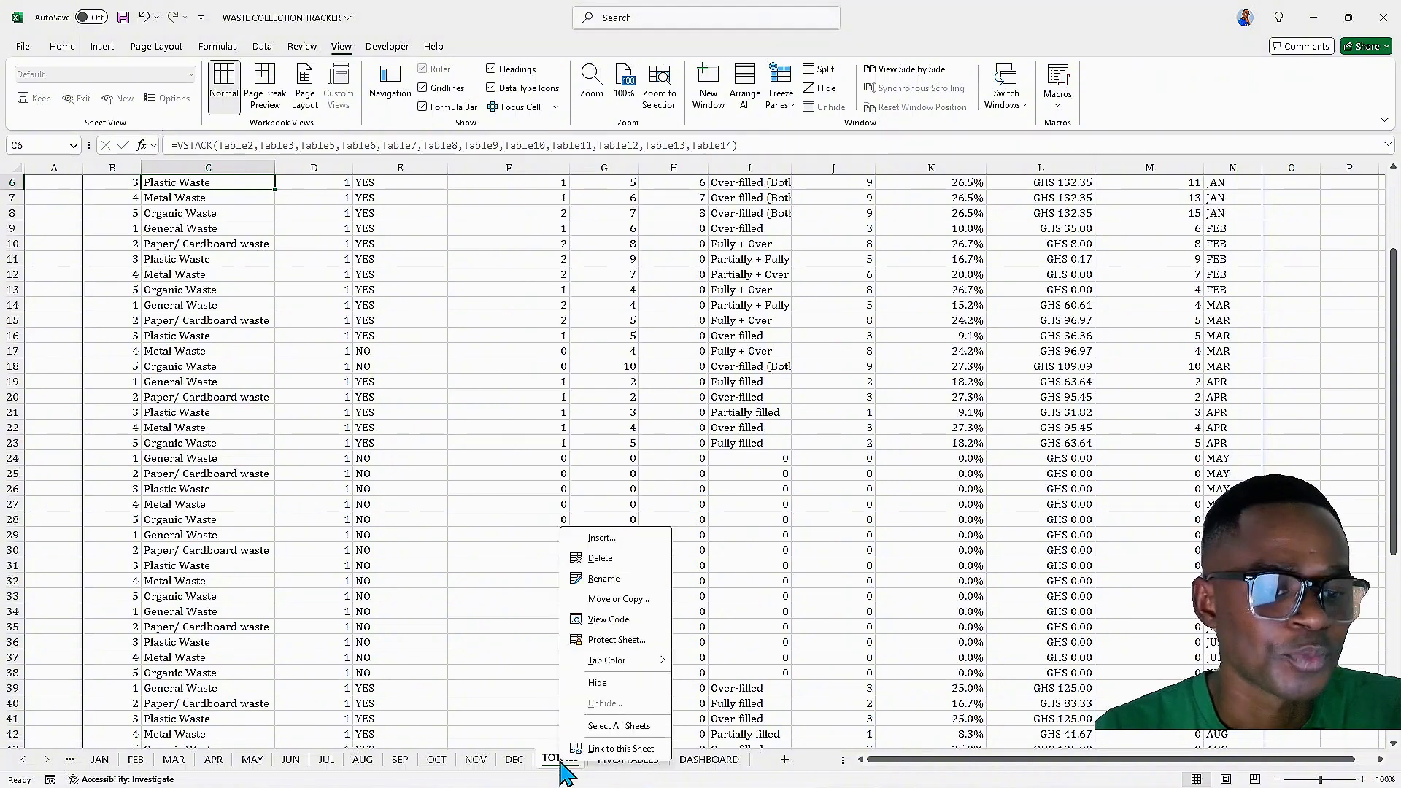
pyautogui.click(615, 643)
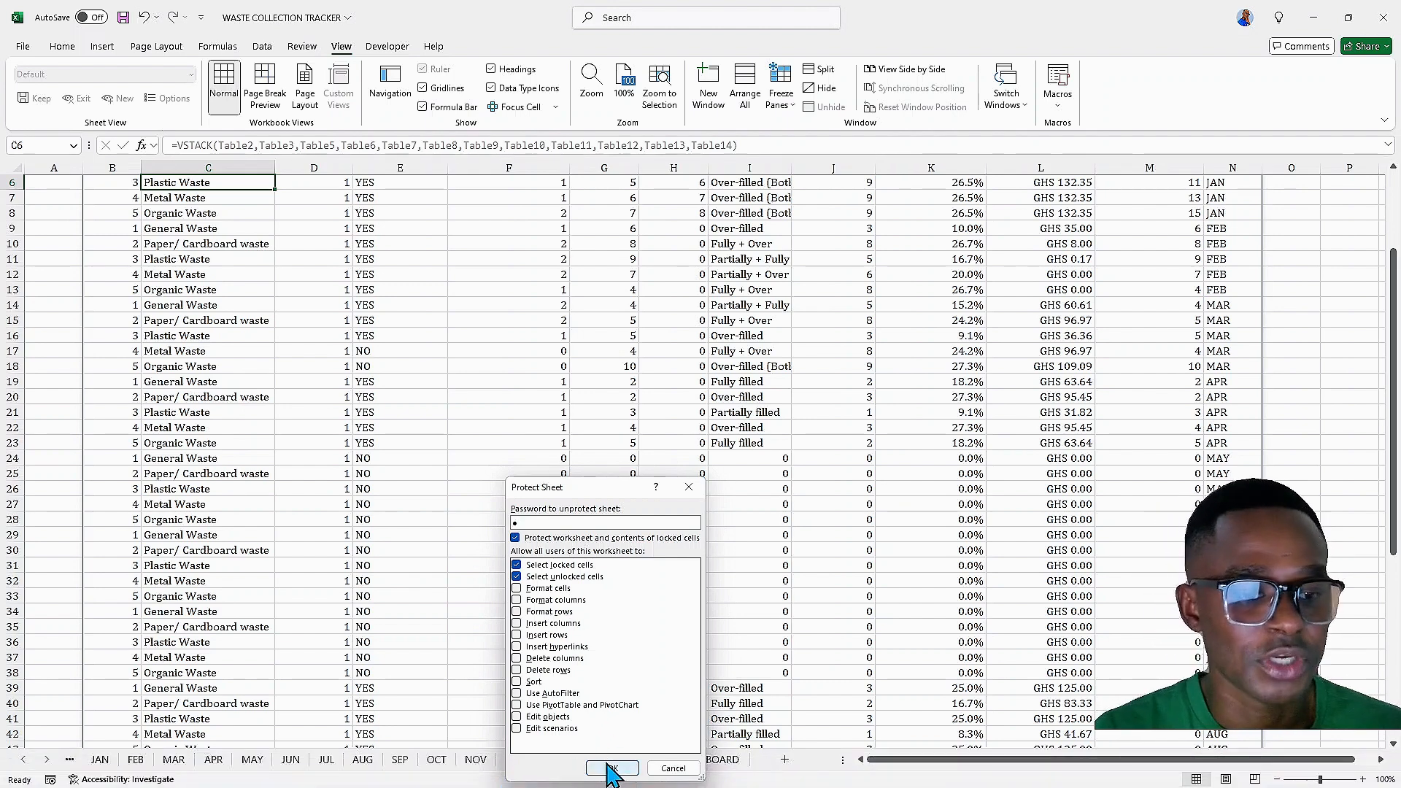
pyautogui.click(613, 768)
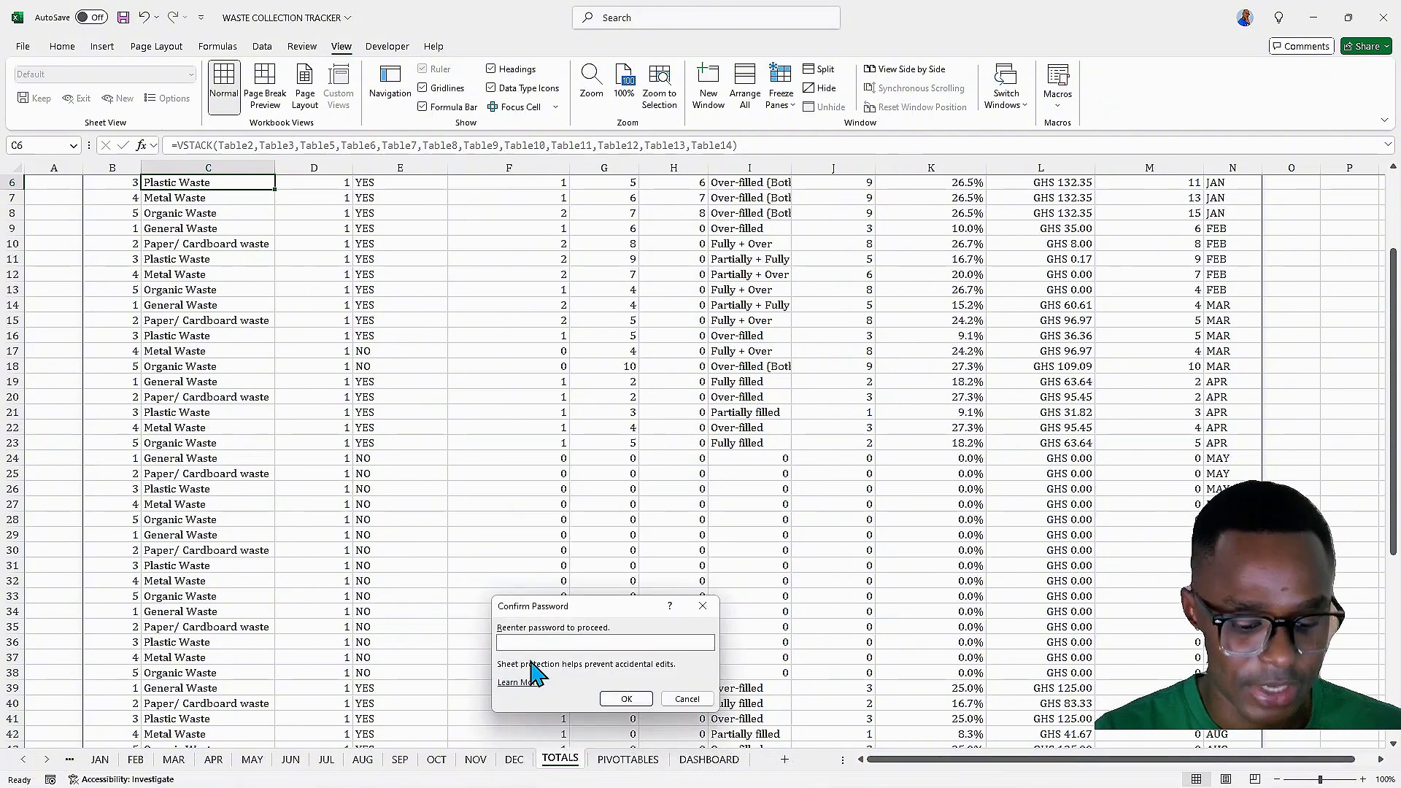
pyautogui.click(626, 698)
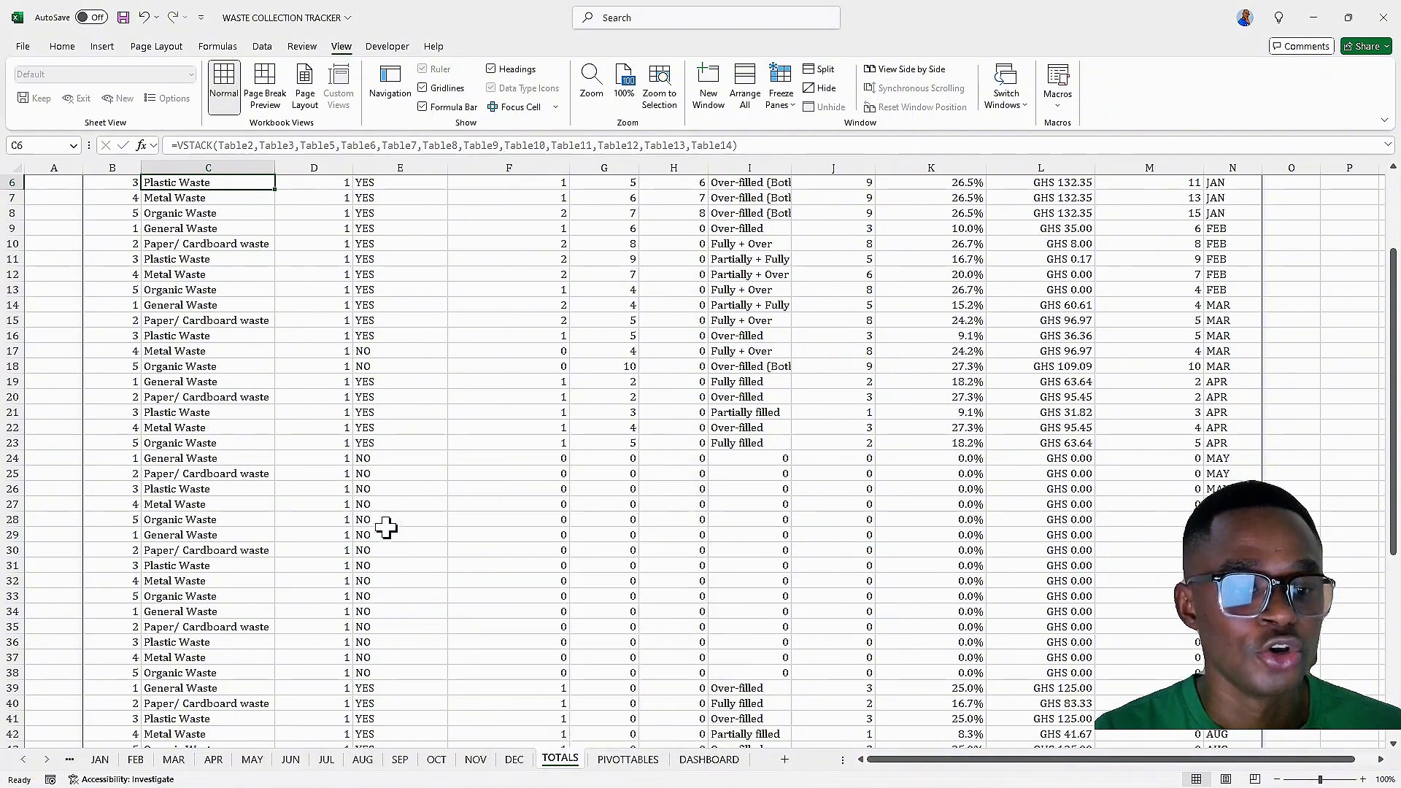
# Try to edit a cell on the protected TOTALS sheet
pyautogui.scroll(2, 373, 410)
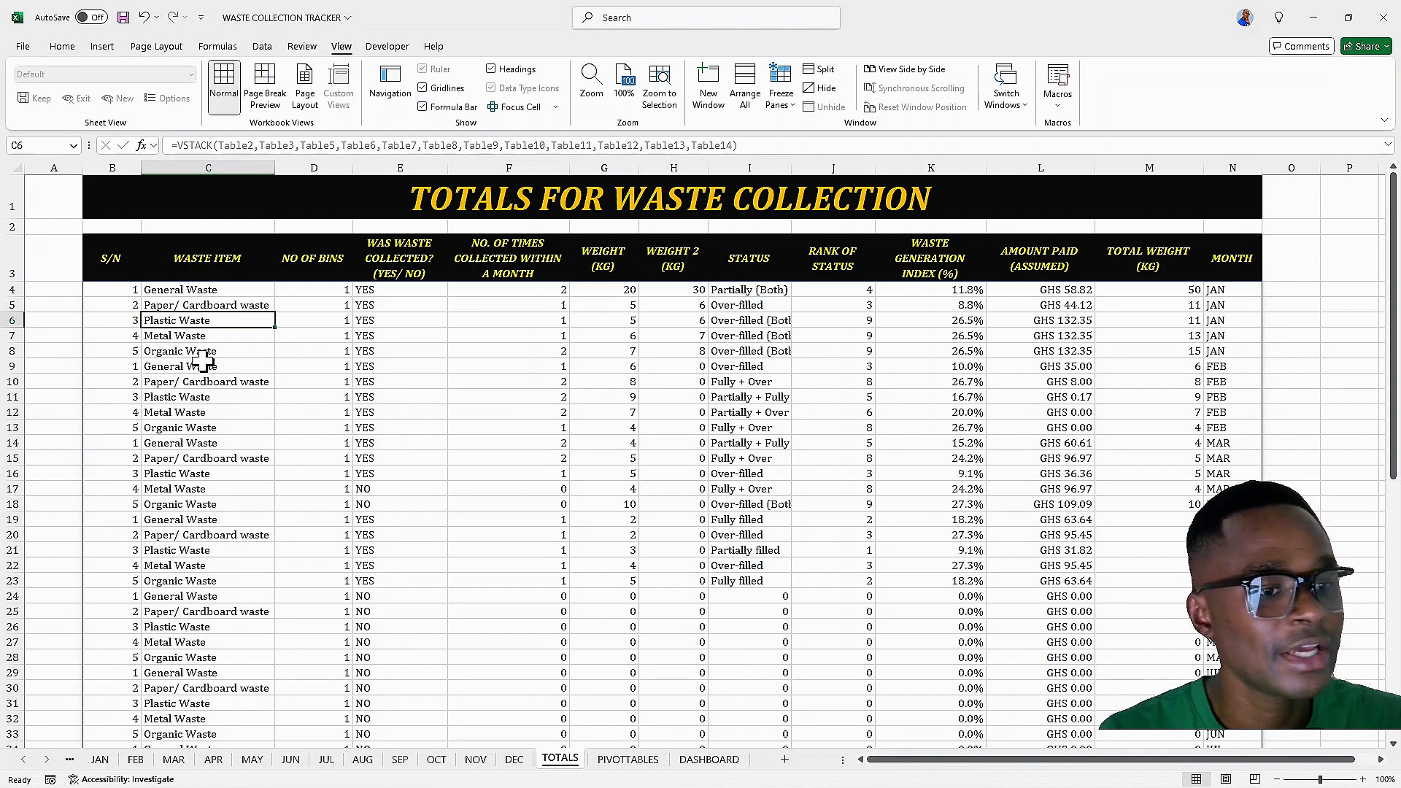
pyautogui.click(46, 367)
pyautogui.press('a')
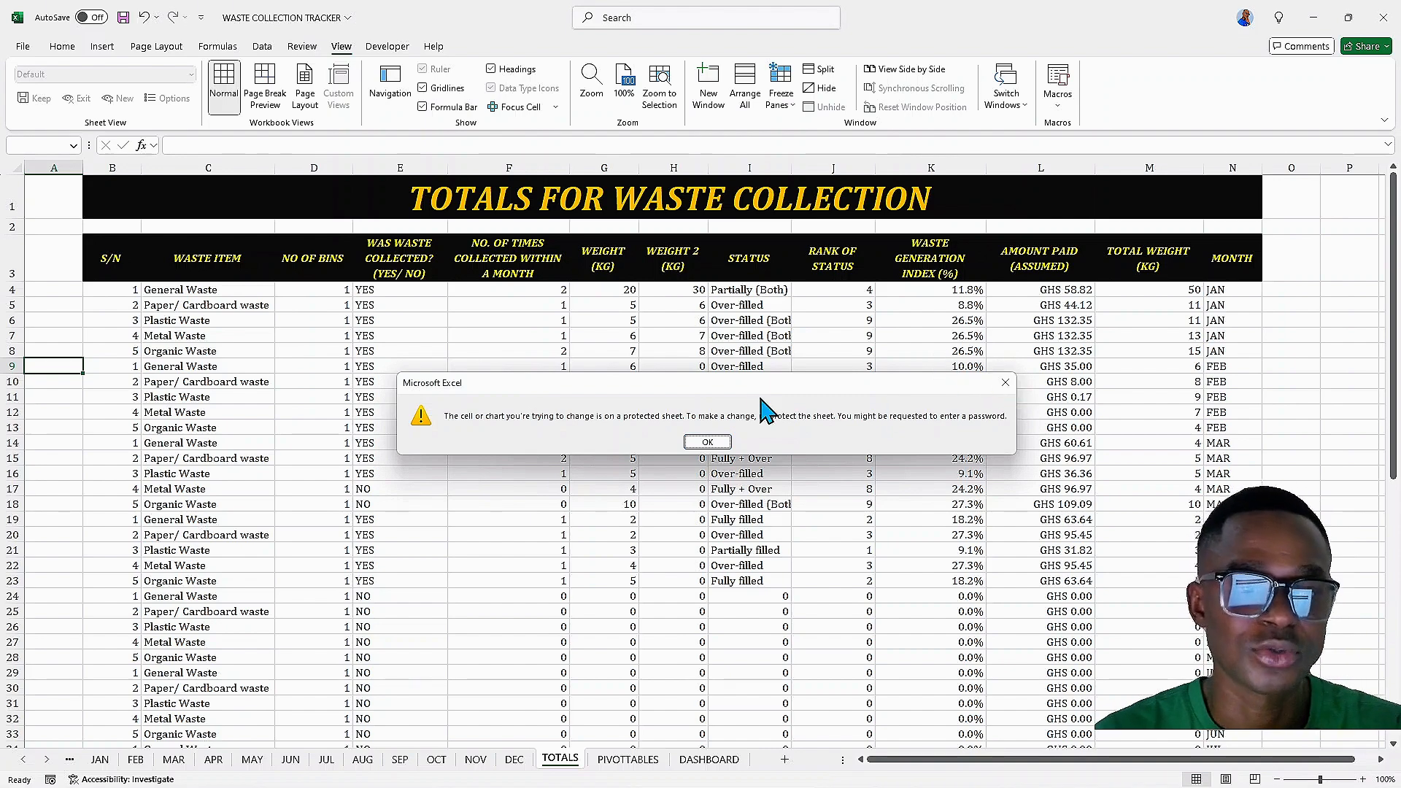
pyautogui.click(708, 443)
# Review the PIVOTTABLES sheet and scroll through the dashboard charts
pyautogui.scroll(-3, 379, 500)
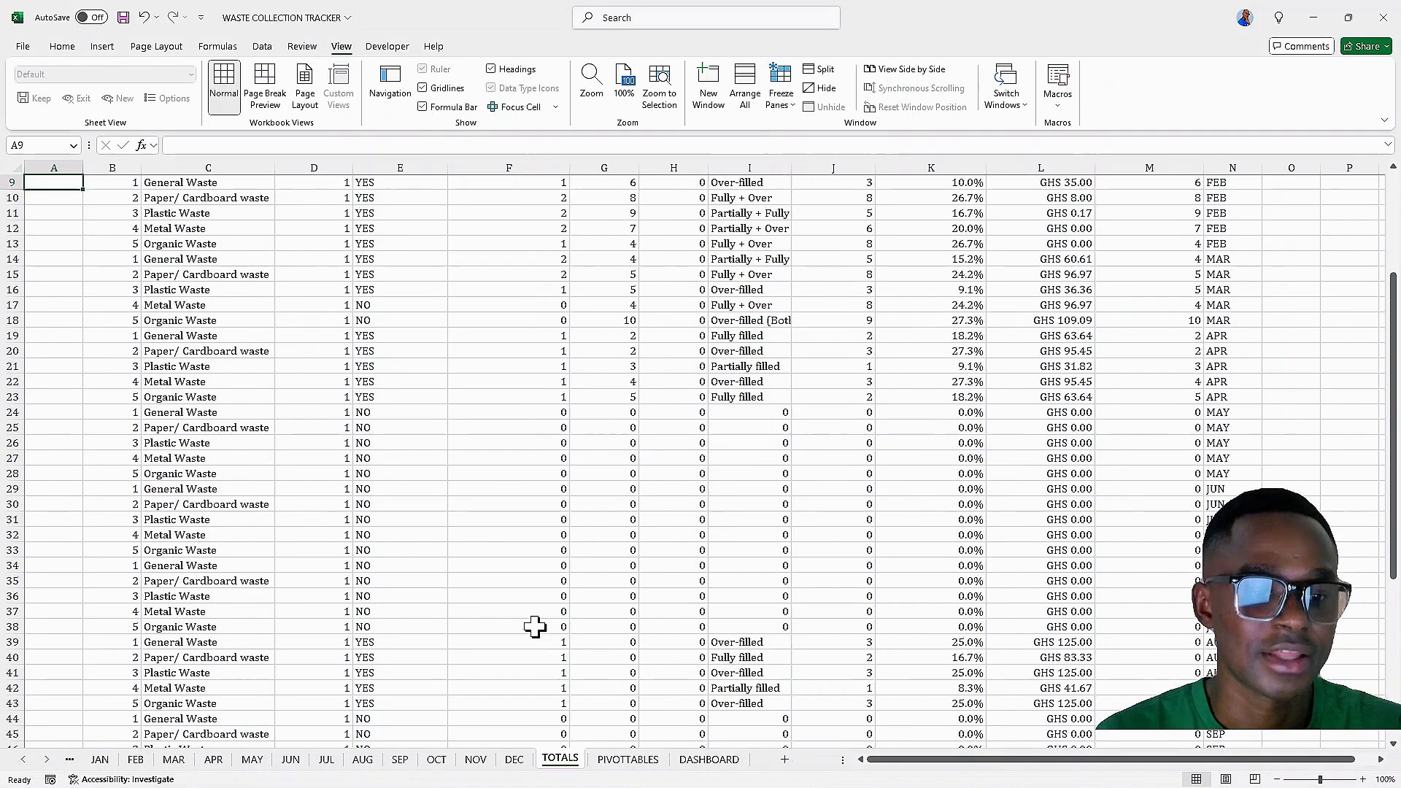
pyautogui.click(628, 760)
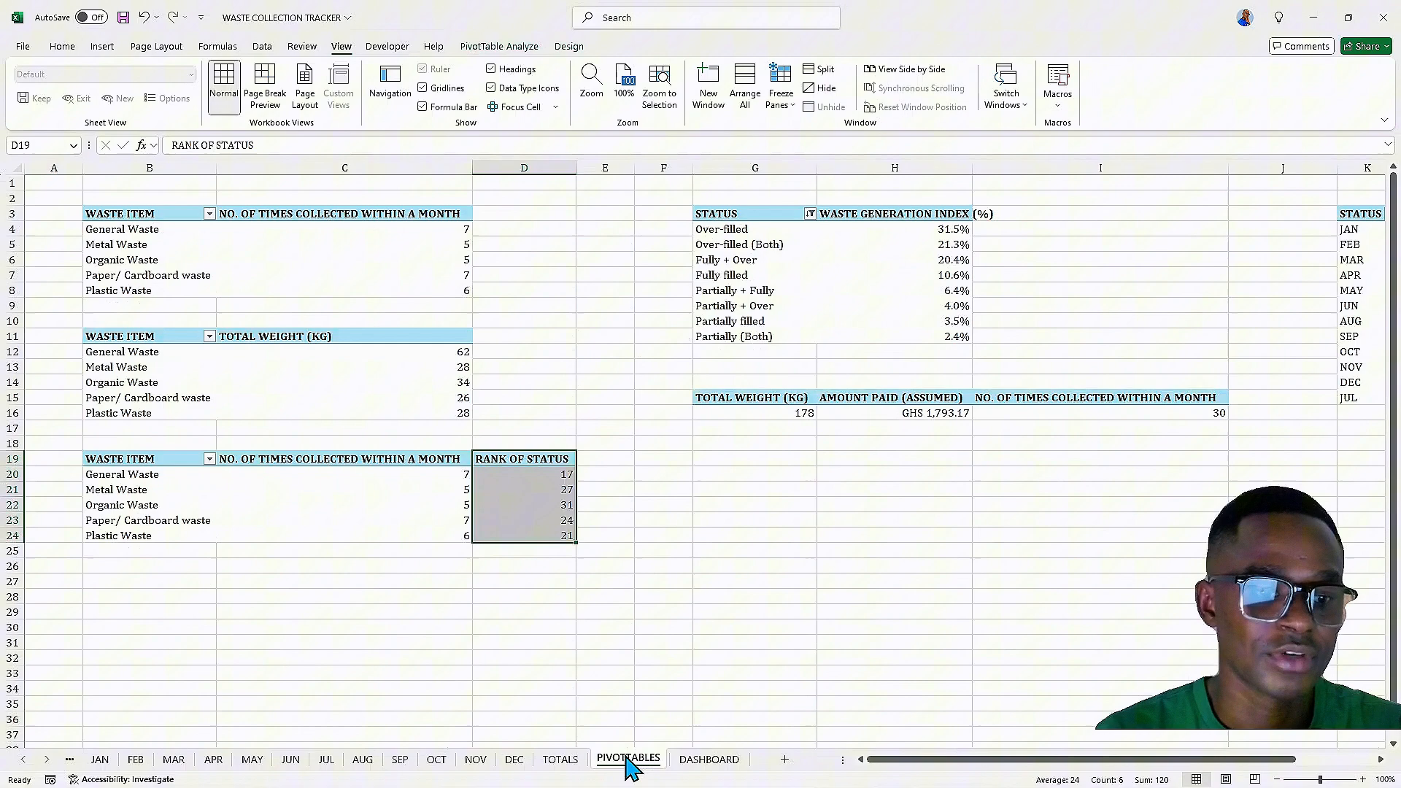
pyautogui.click(692, 760)
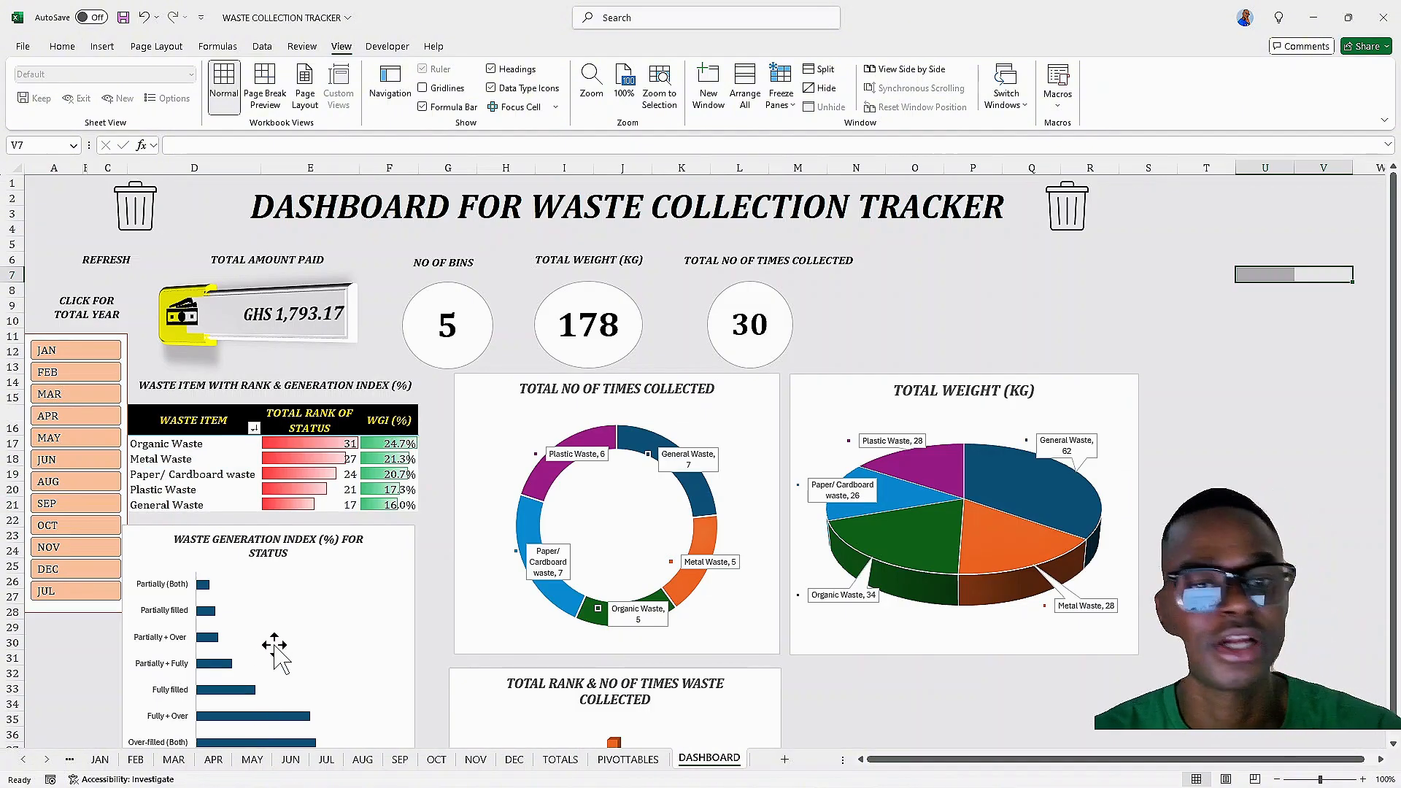
pyautogui.scroll(-6, 419, 595)
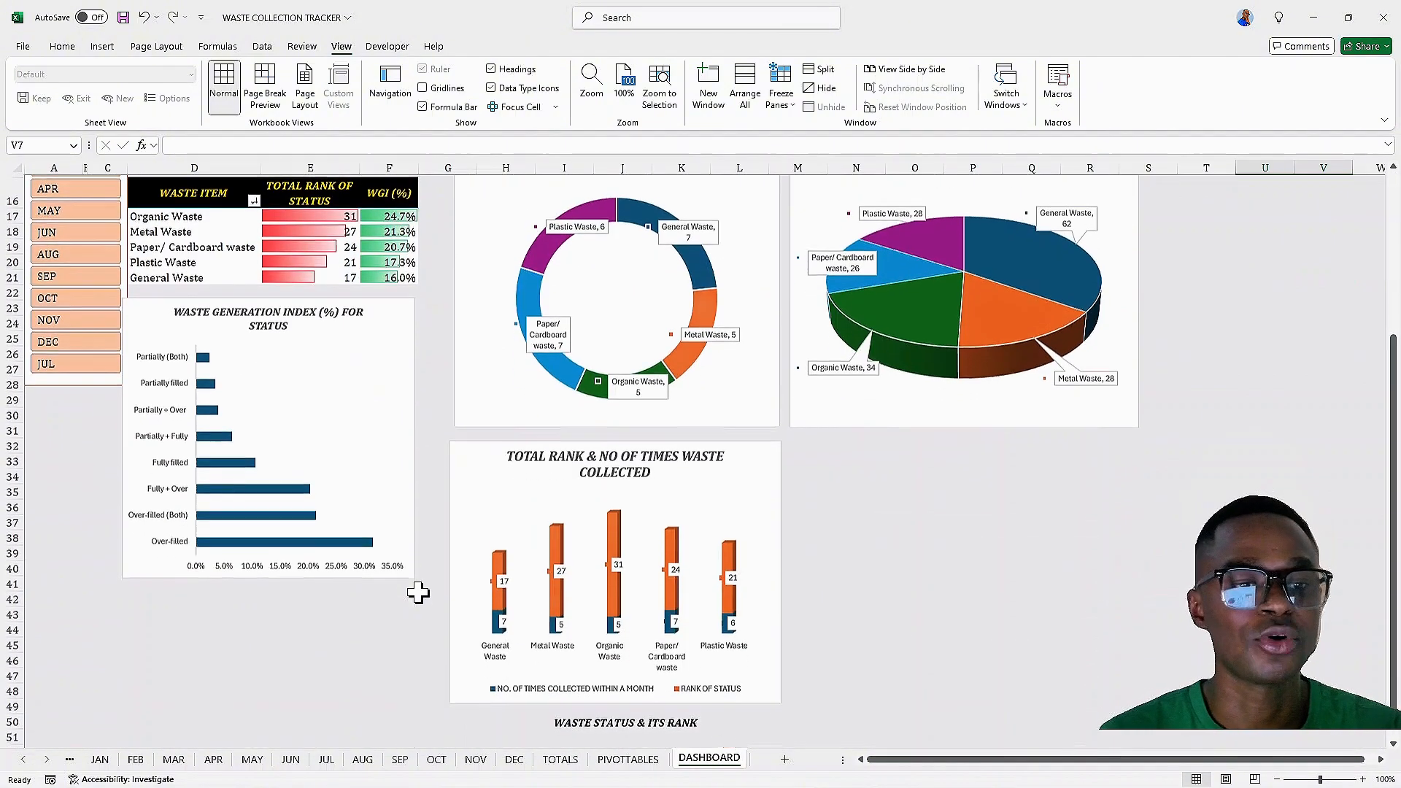
pyautogui.scroll(-2, 462, 638)
pyautogui.scroll(8, 468, 632)
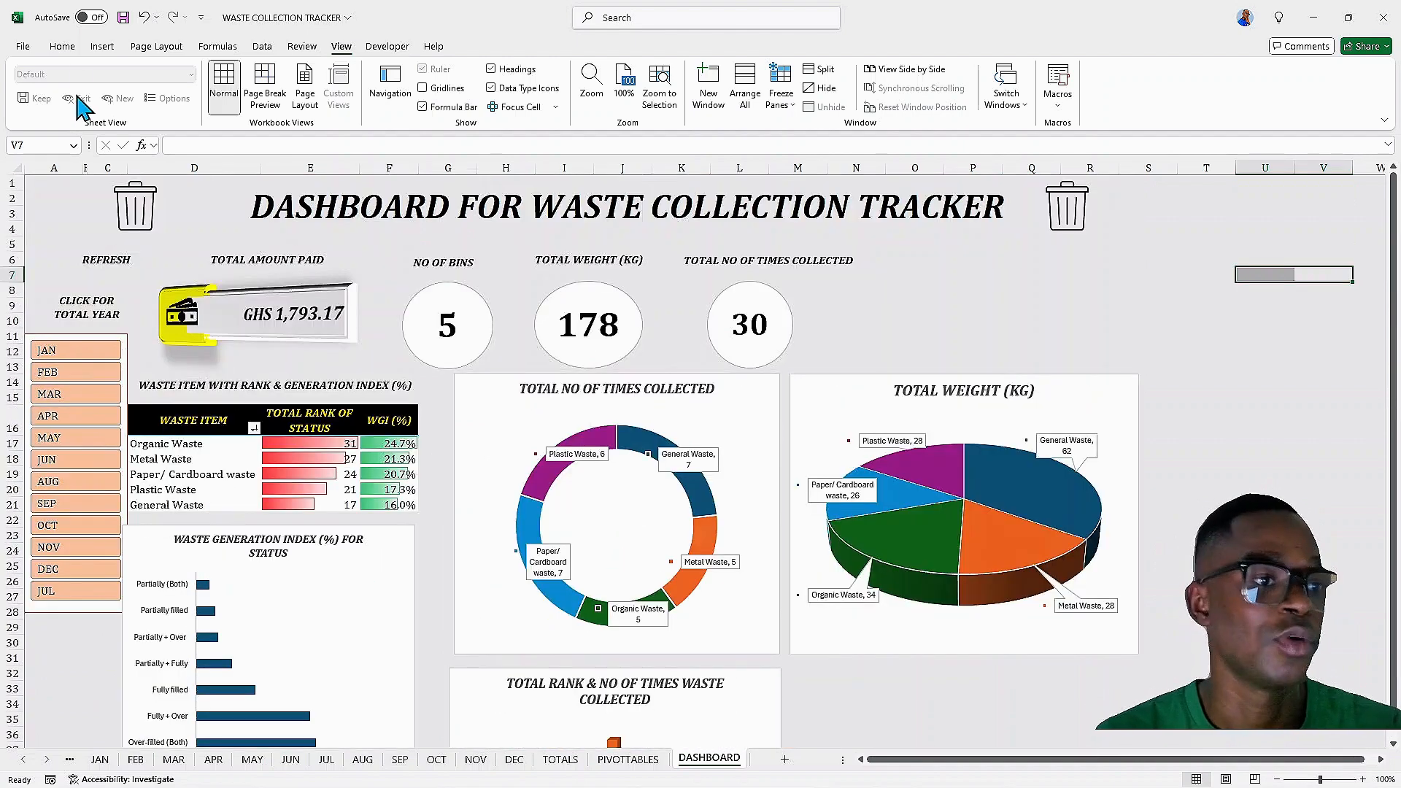
# Try to apply the Paper colour theme to the dashboard
pyautogui.click(150, 47)
pyautogui.click(76, 69)
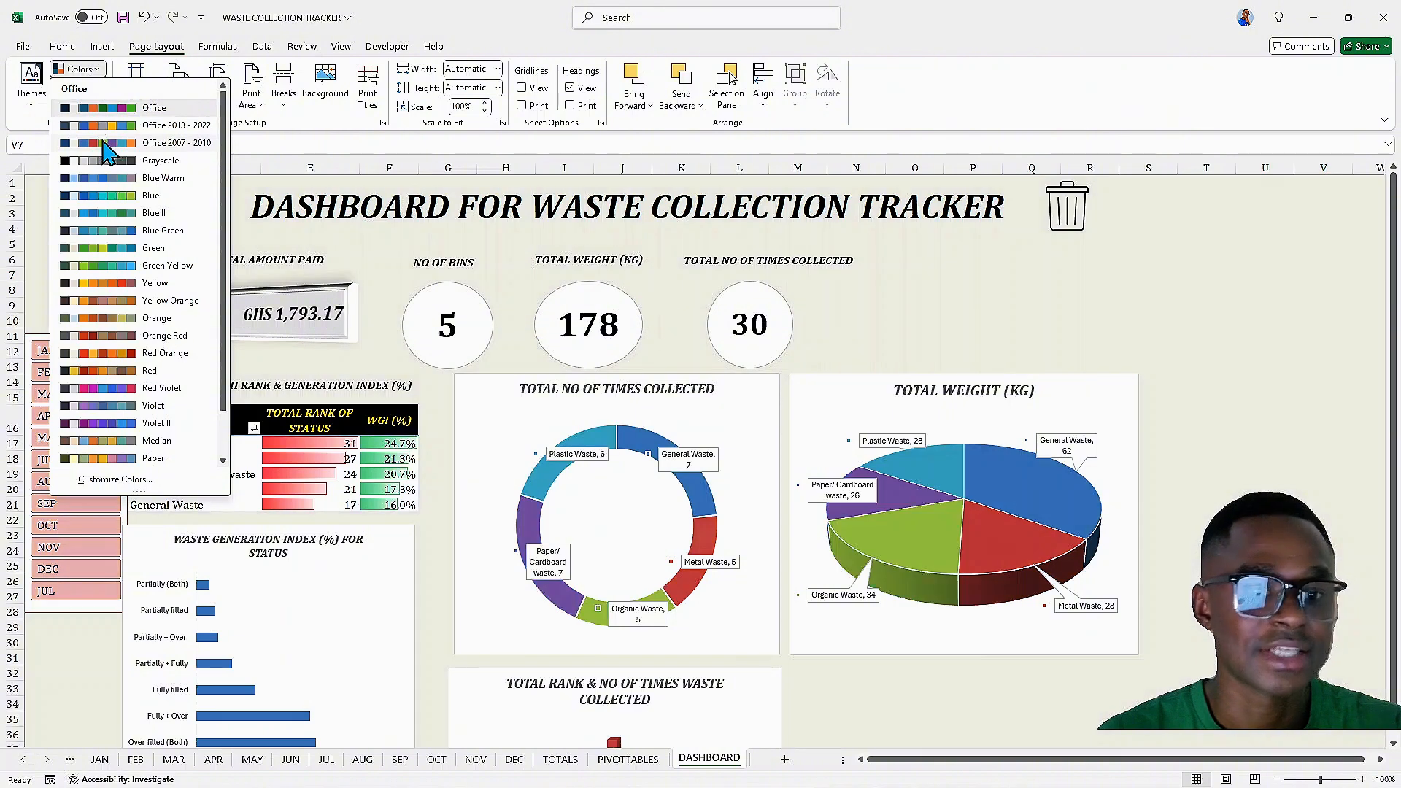
pyautogui.click(128, 457)
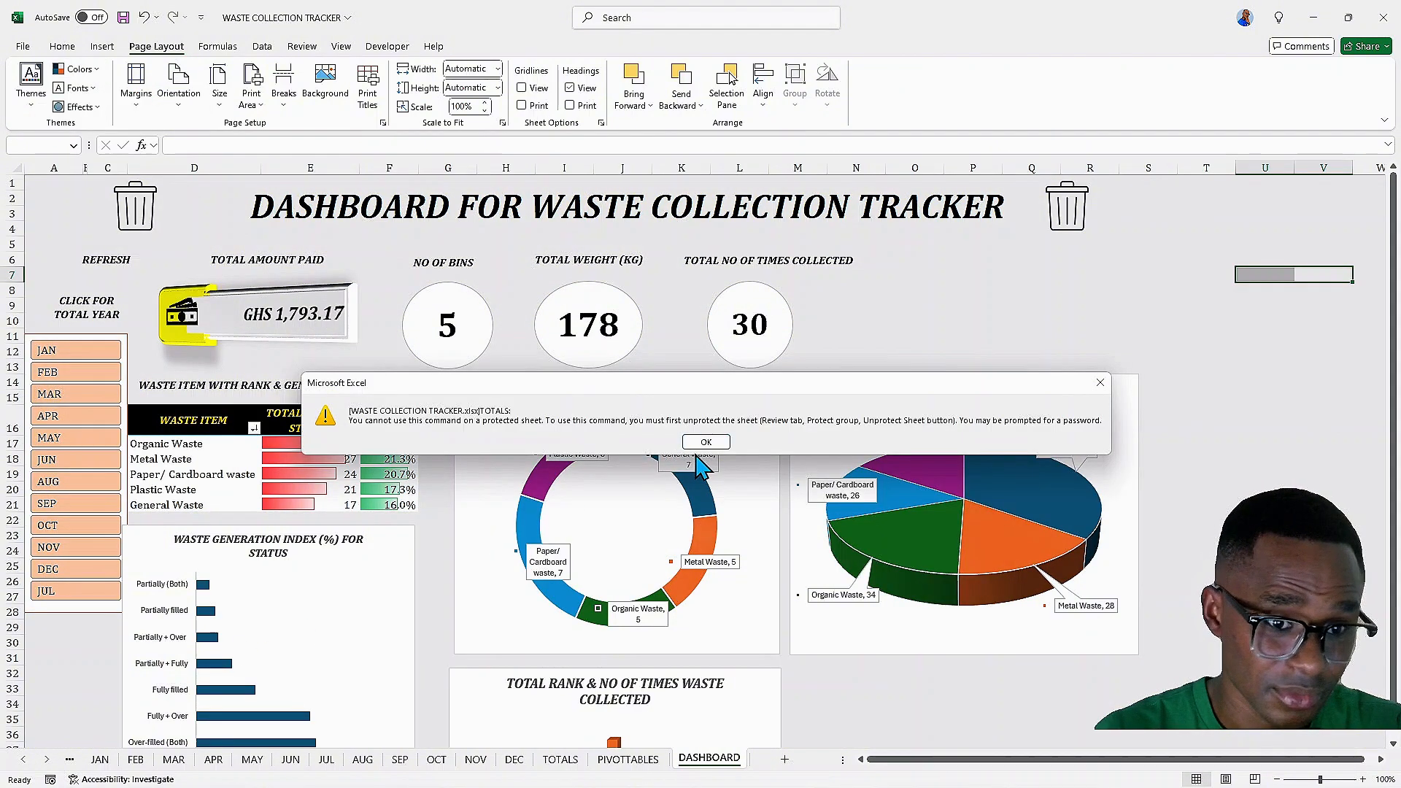
pyautogui.click(1100, 384)
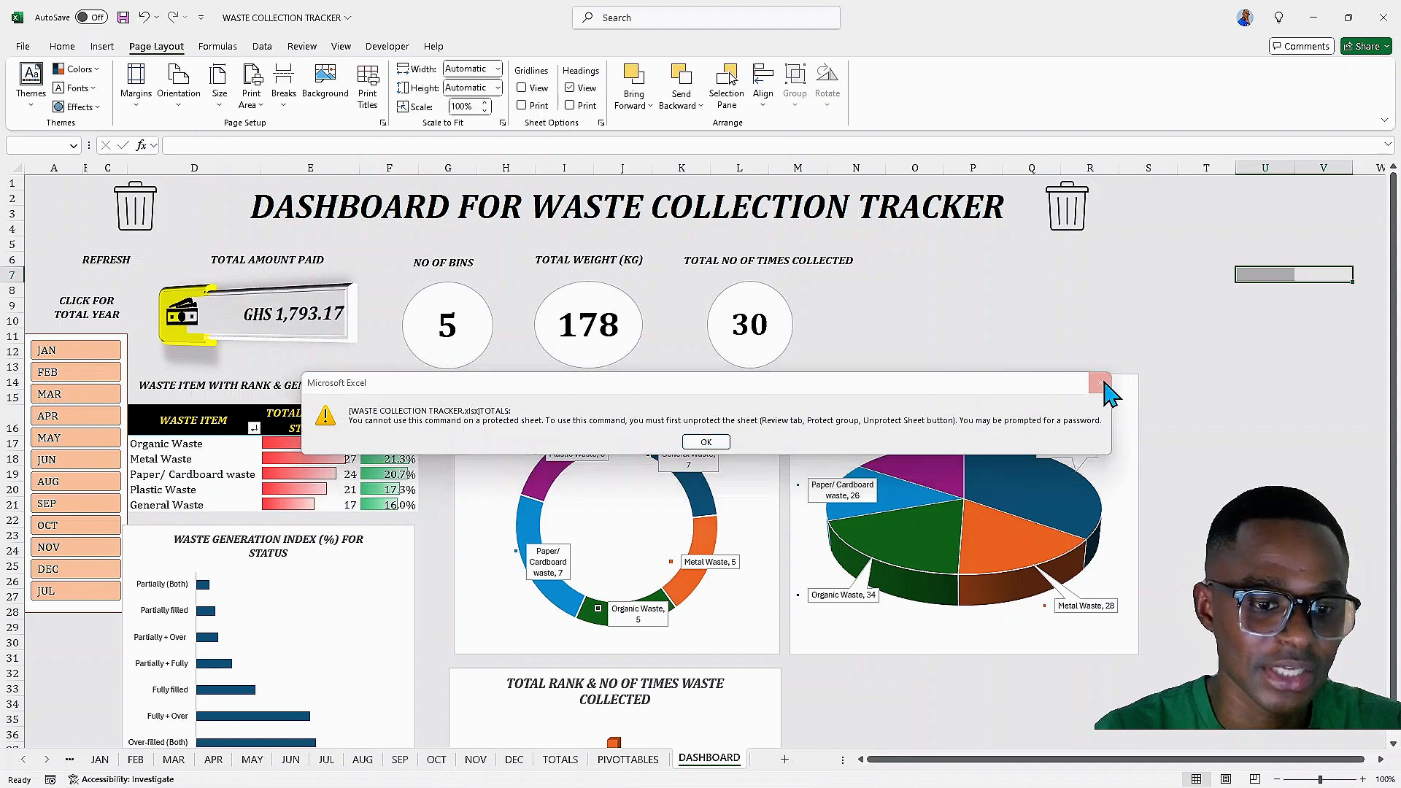
# Unprotect the TOTALS sheet by entering its password
pyautogui.click(574, 758)
pyautogui.rightClick(569, 756)
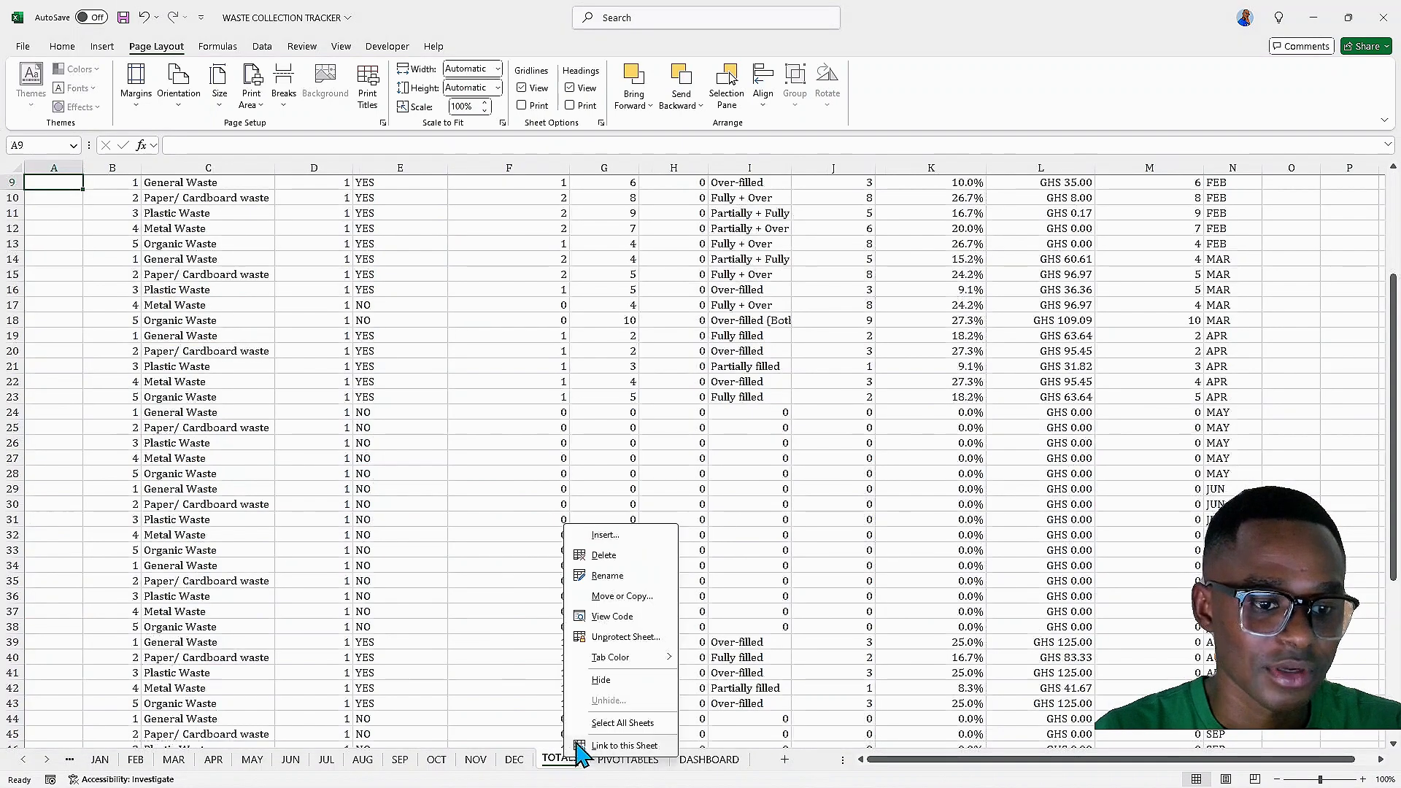
pyautogui.click(626, 637)
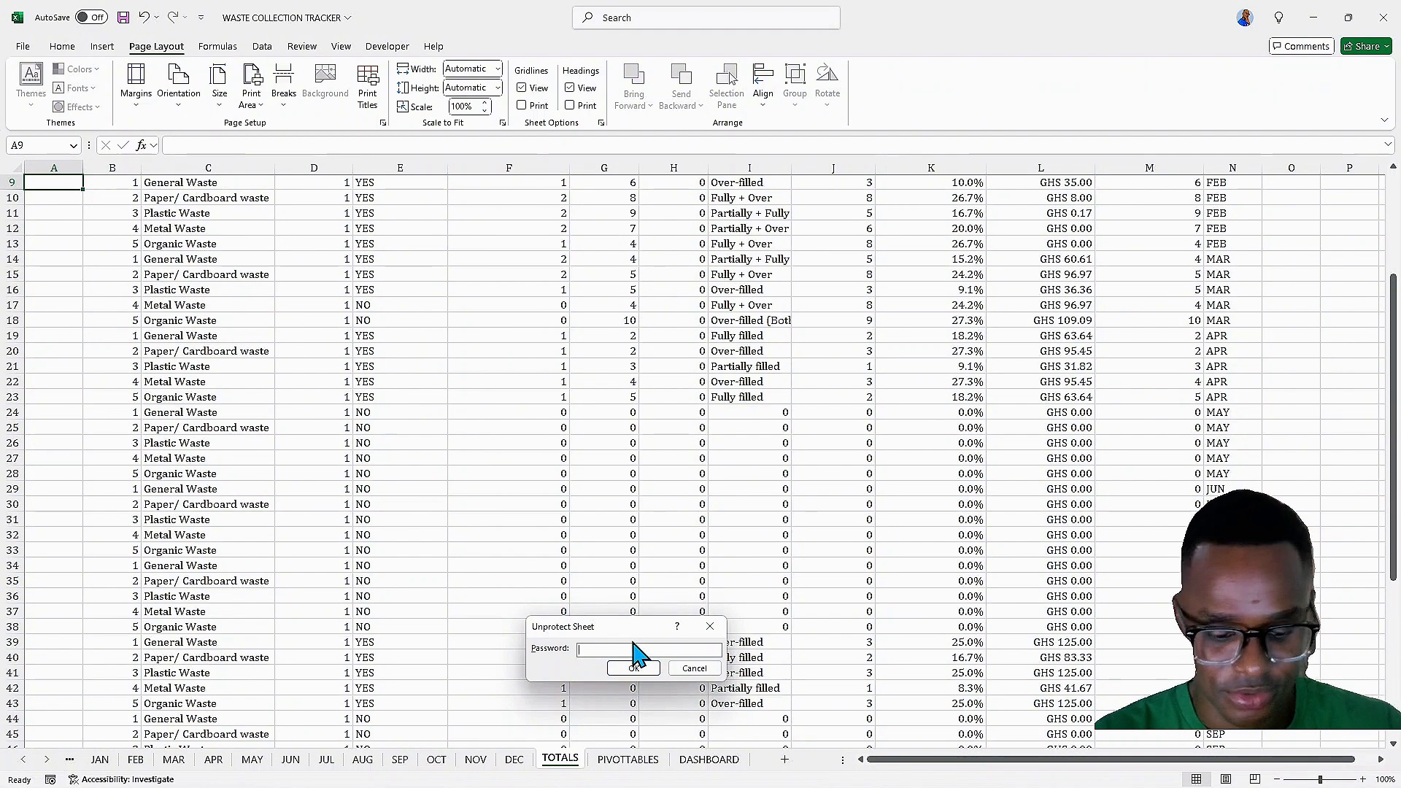
pyautogui.click(626, 669)
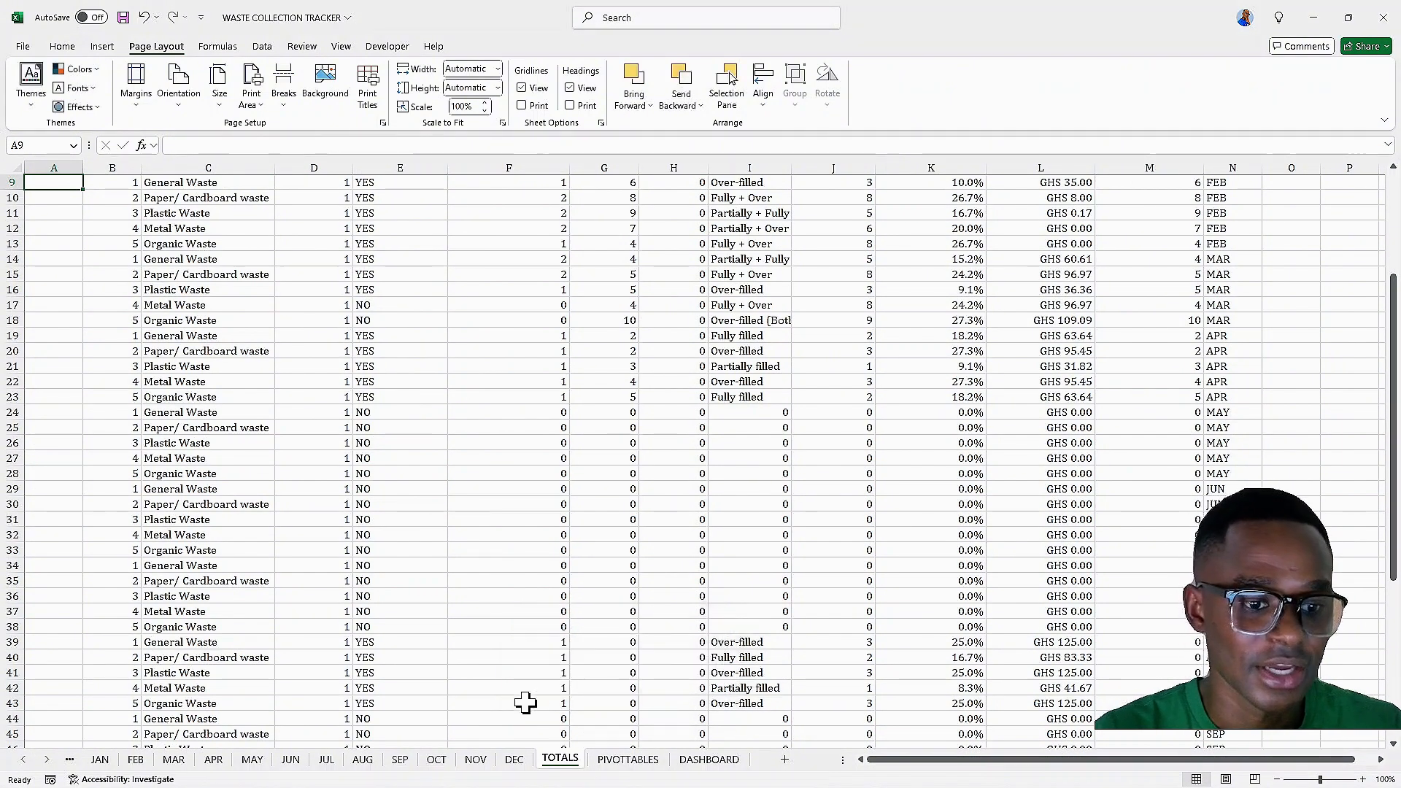
# Apply the Paper colour theme to the workbook from the dashboard
pyautogui.scroll(3, 399, 492)
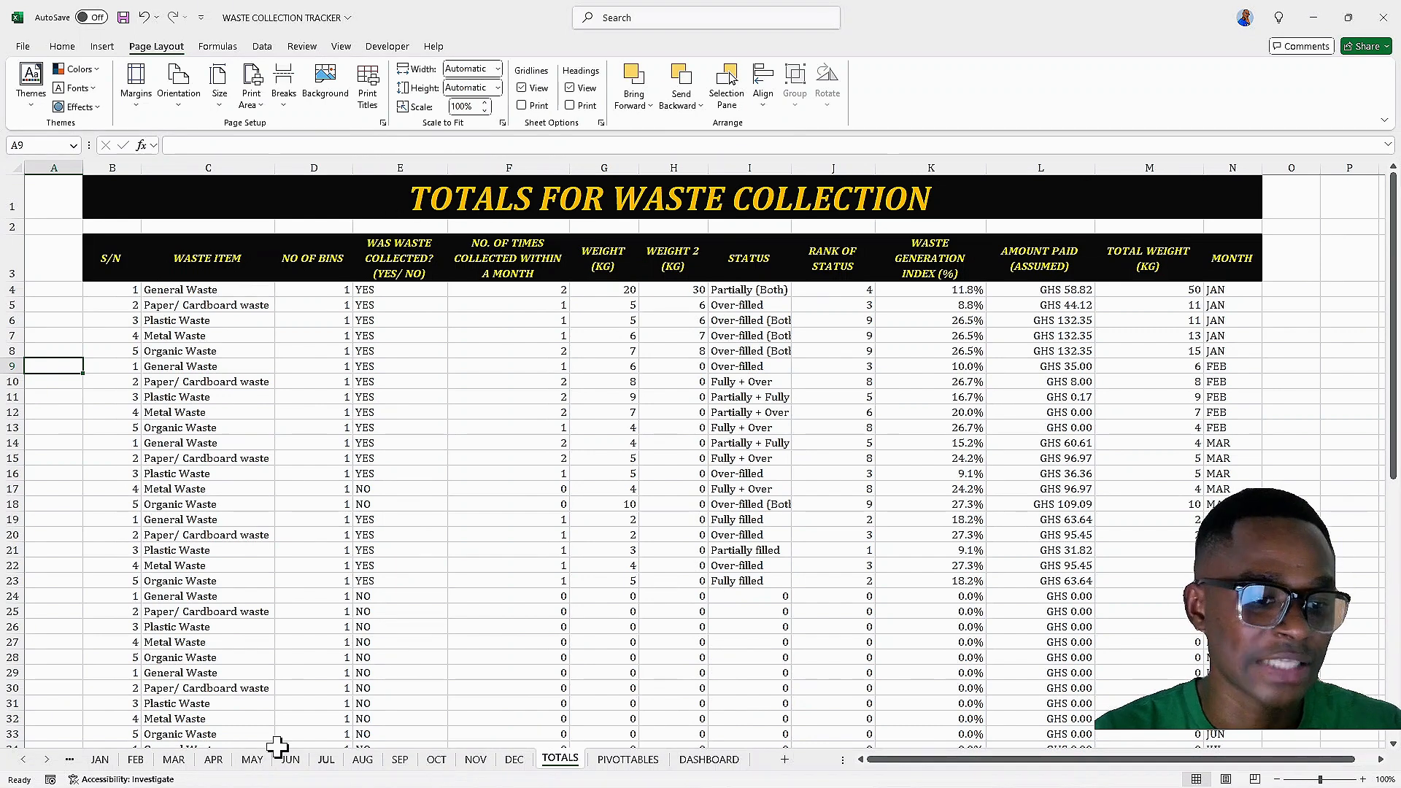
pyautogui.click(710, 761)
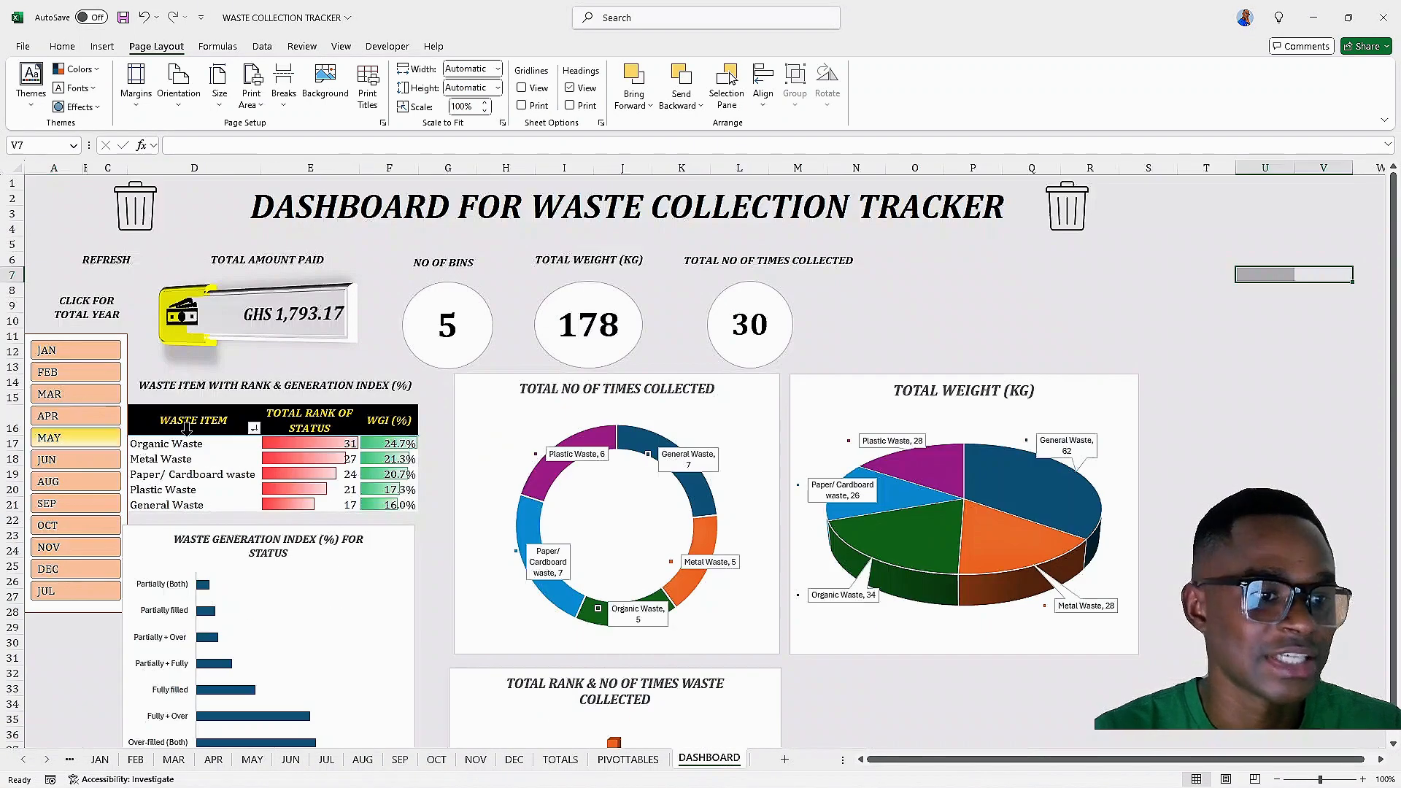
pyautogui.click(78, 70)
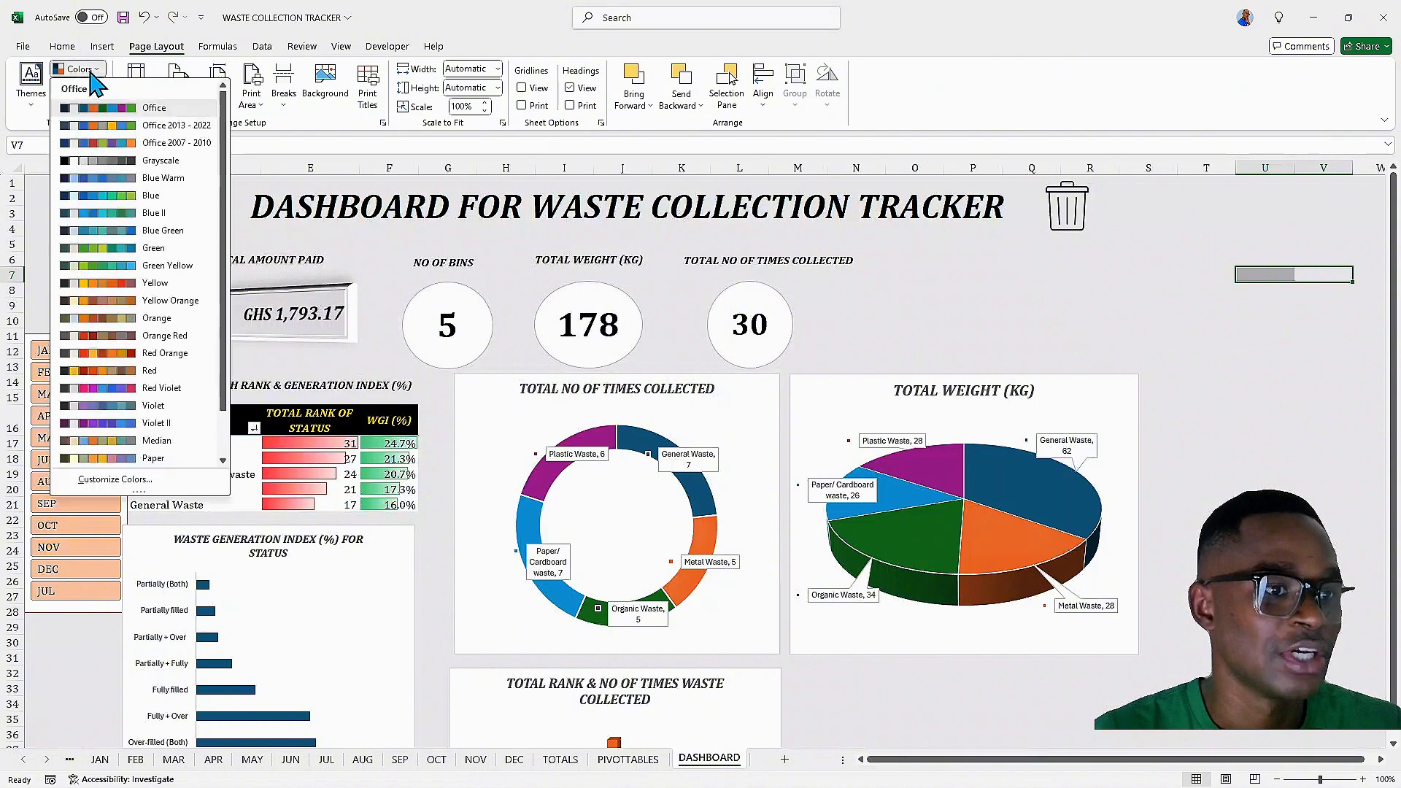
pyautogui.scroll(-1, 229, 471)
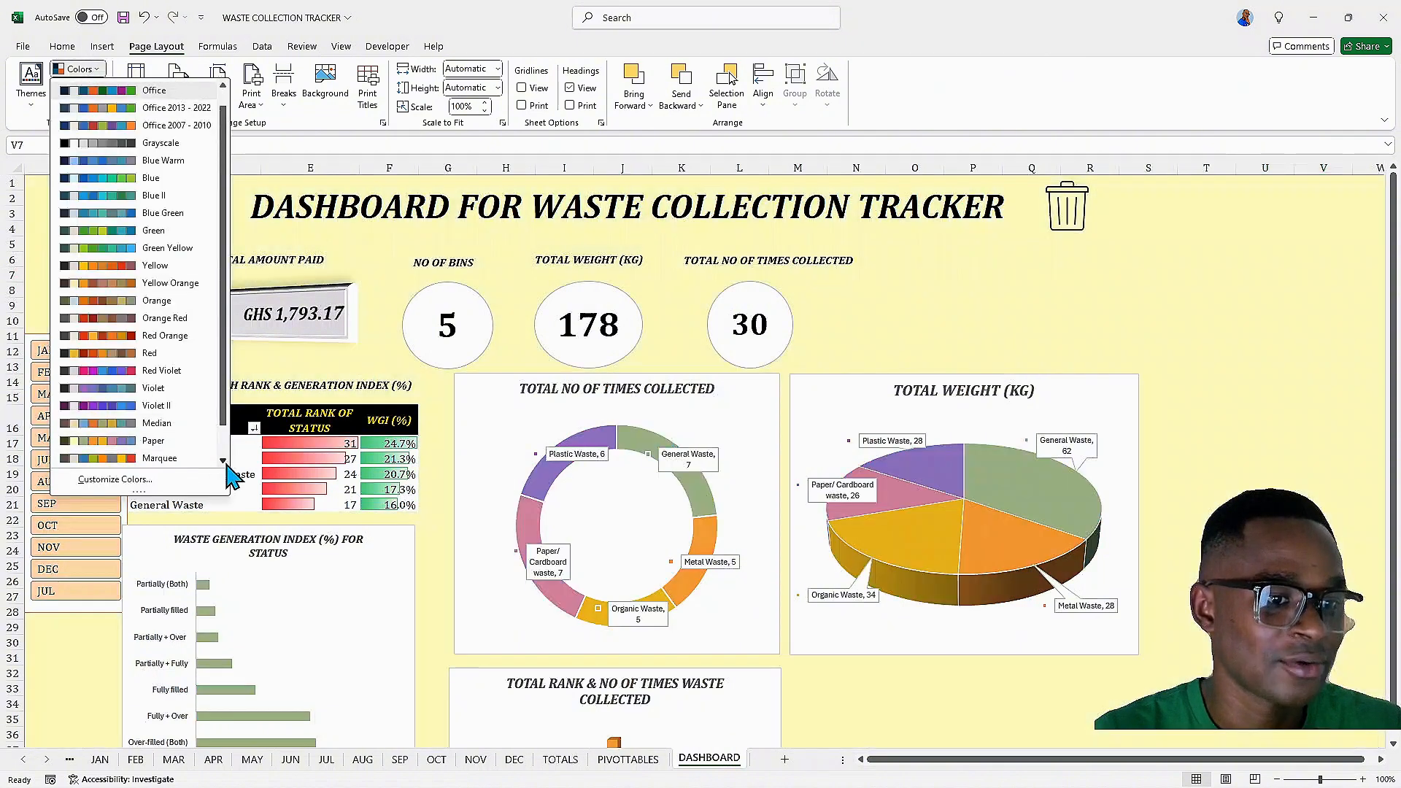
pyautogui.click(134, 415)
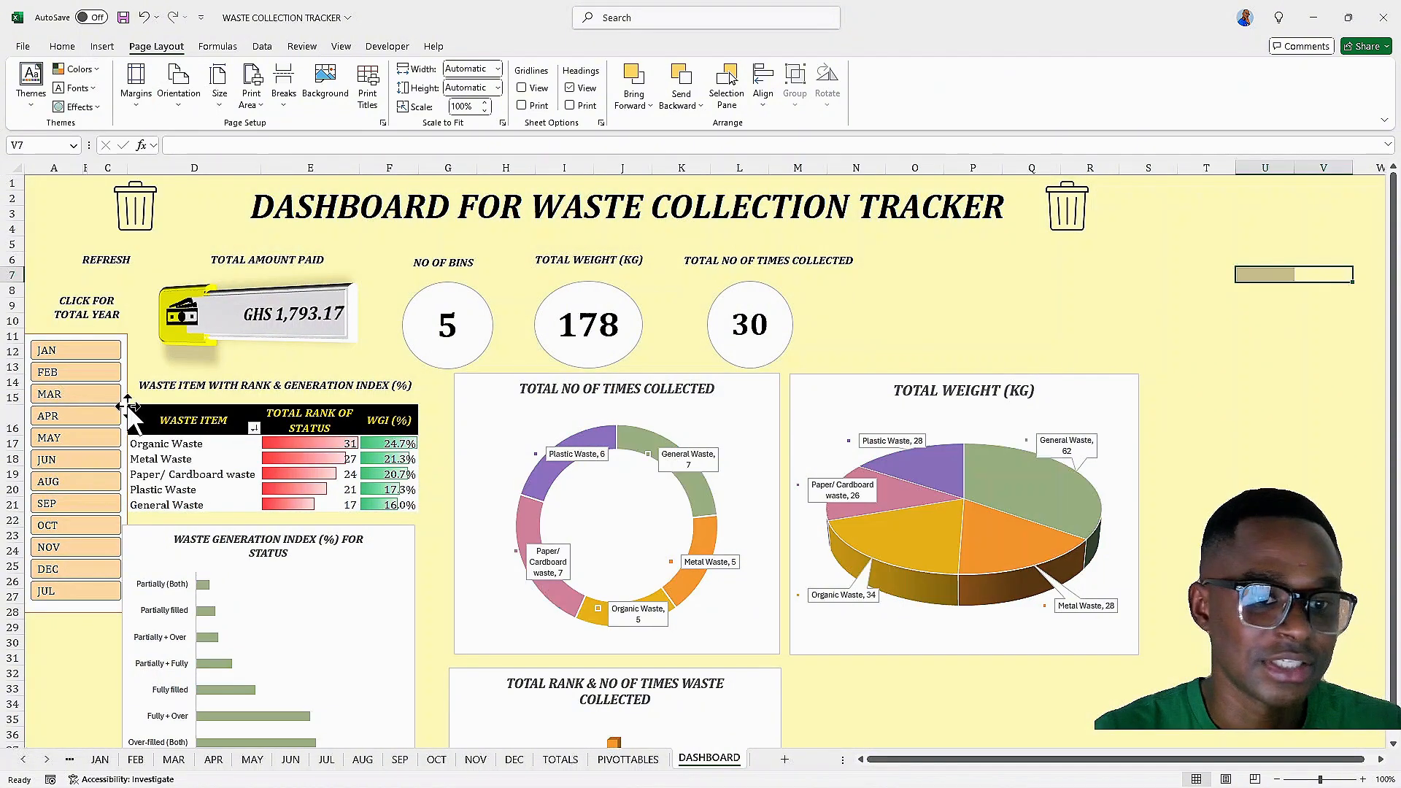
pyautogui.scroll(-4, 668, 394)
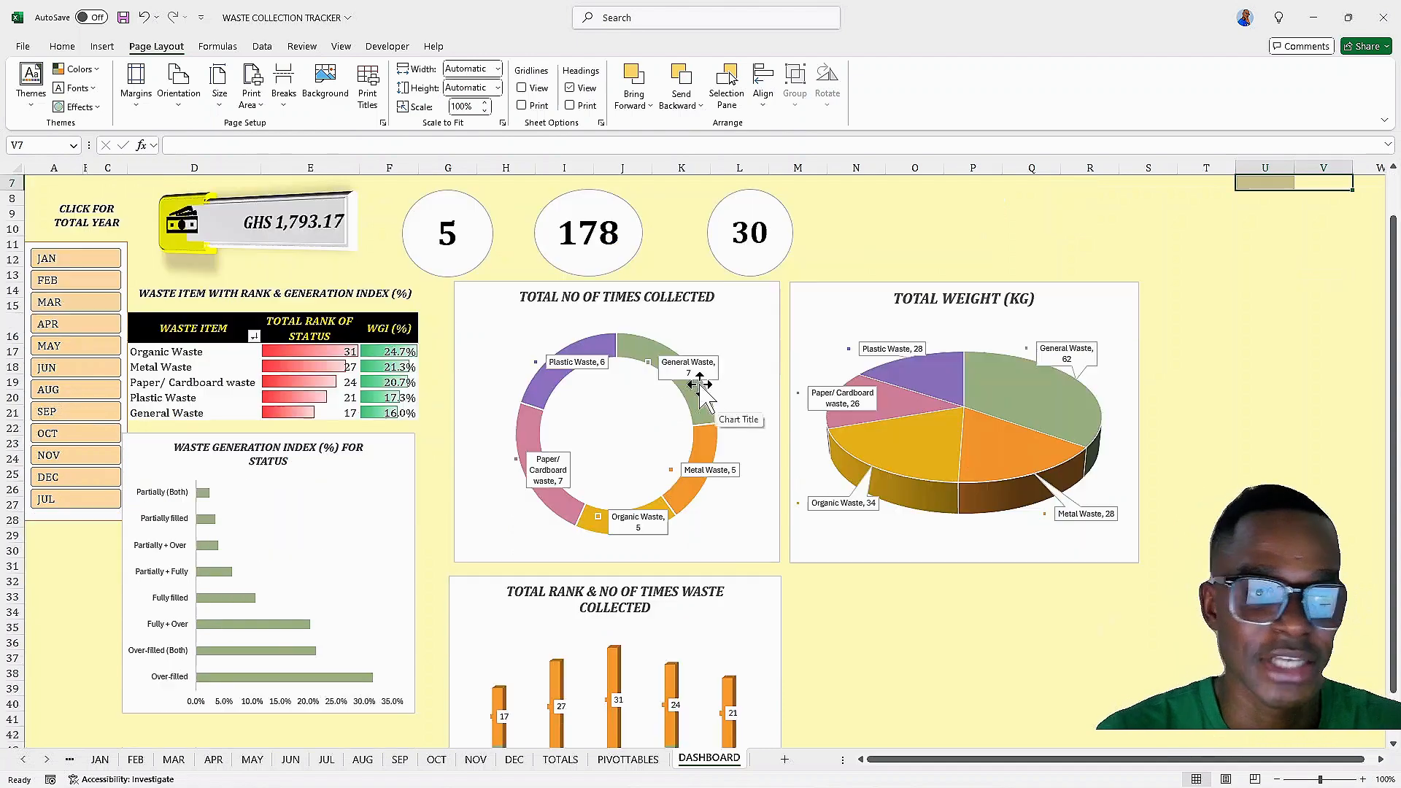
# Inspect the Waste Generation Index chart's context options and scroll through the dashboard's lower charts
pyautogui.click(384, 353)
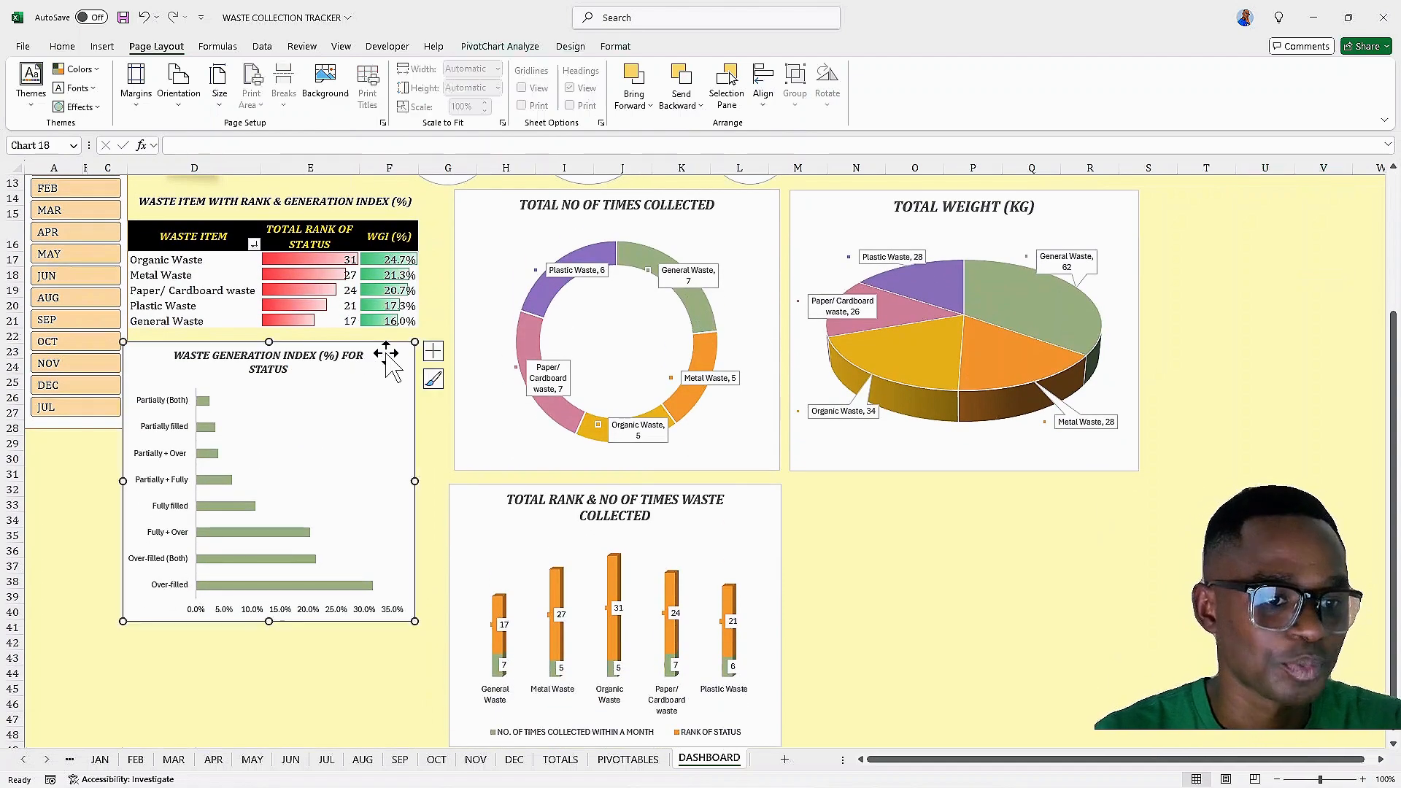
pyautogui.rightClick(387, 354)
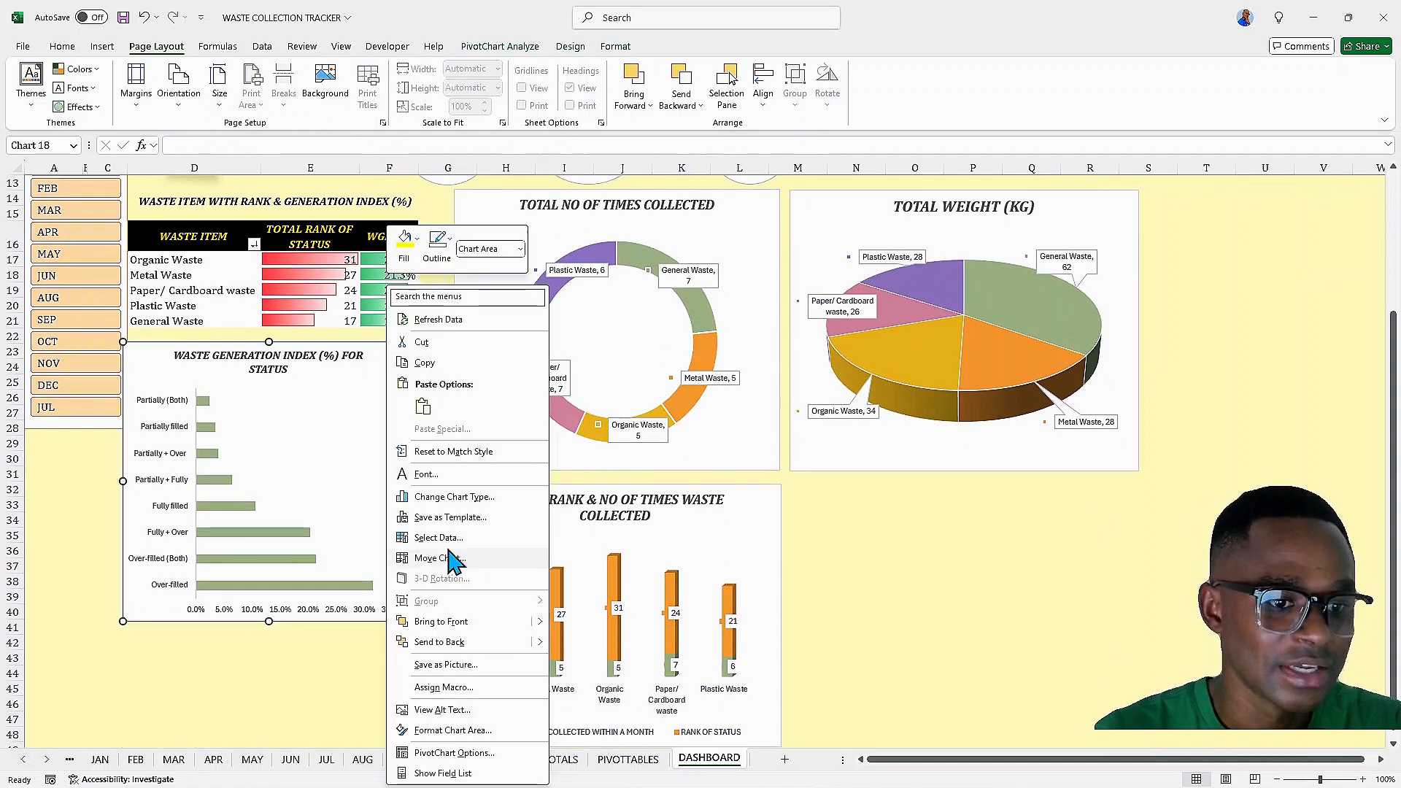
pyautogui.click(376, 405)
pyautogui.scroll(4, 594, 414)
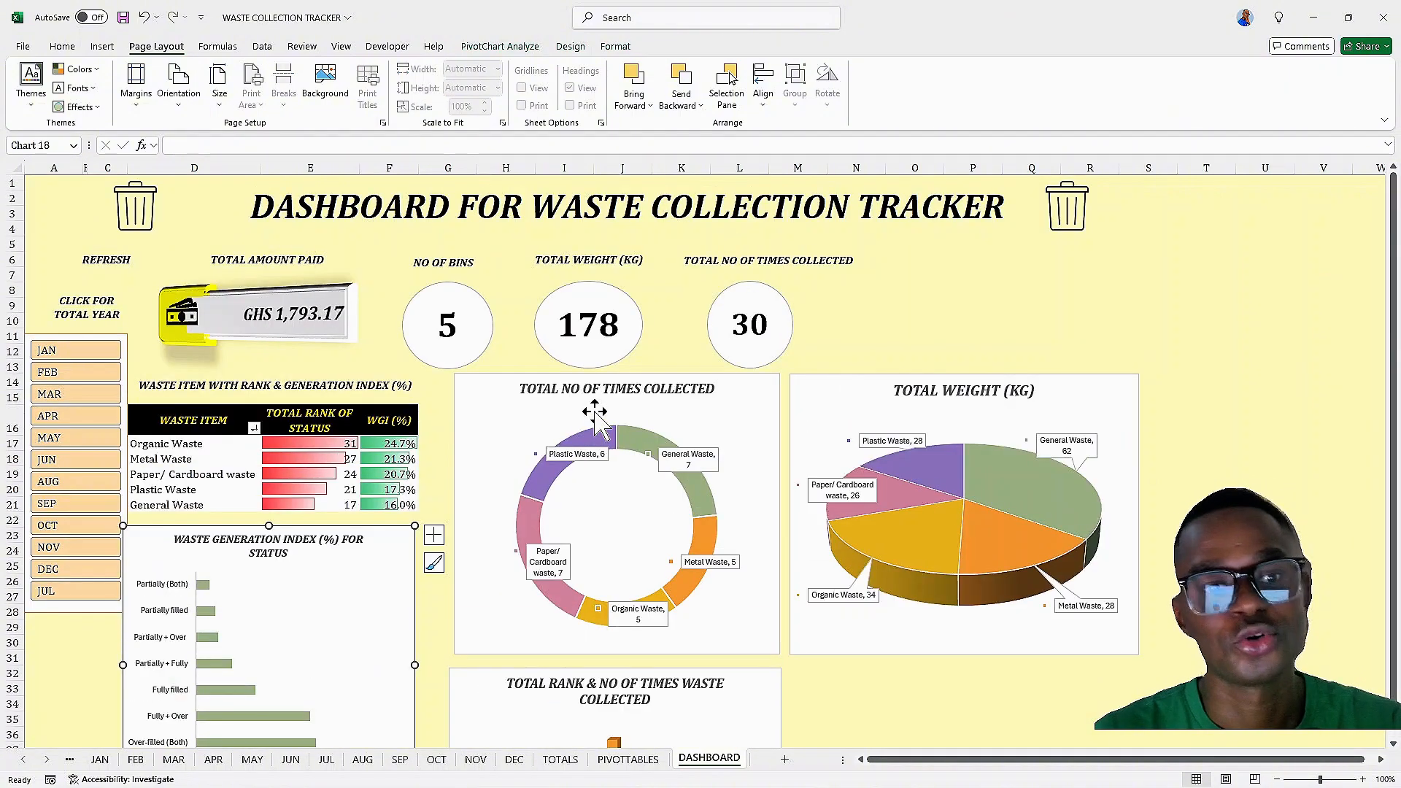
pyautogui.scroll(-6, 568, 400)
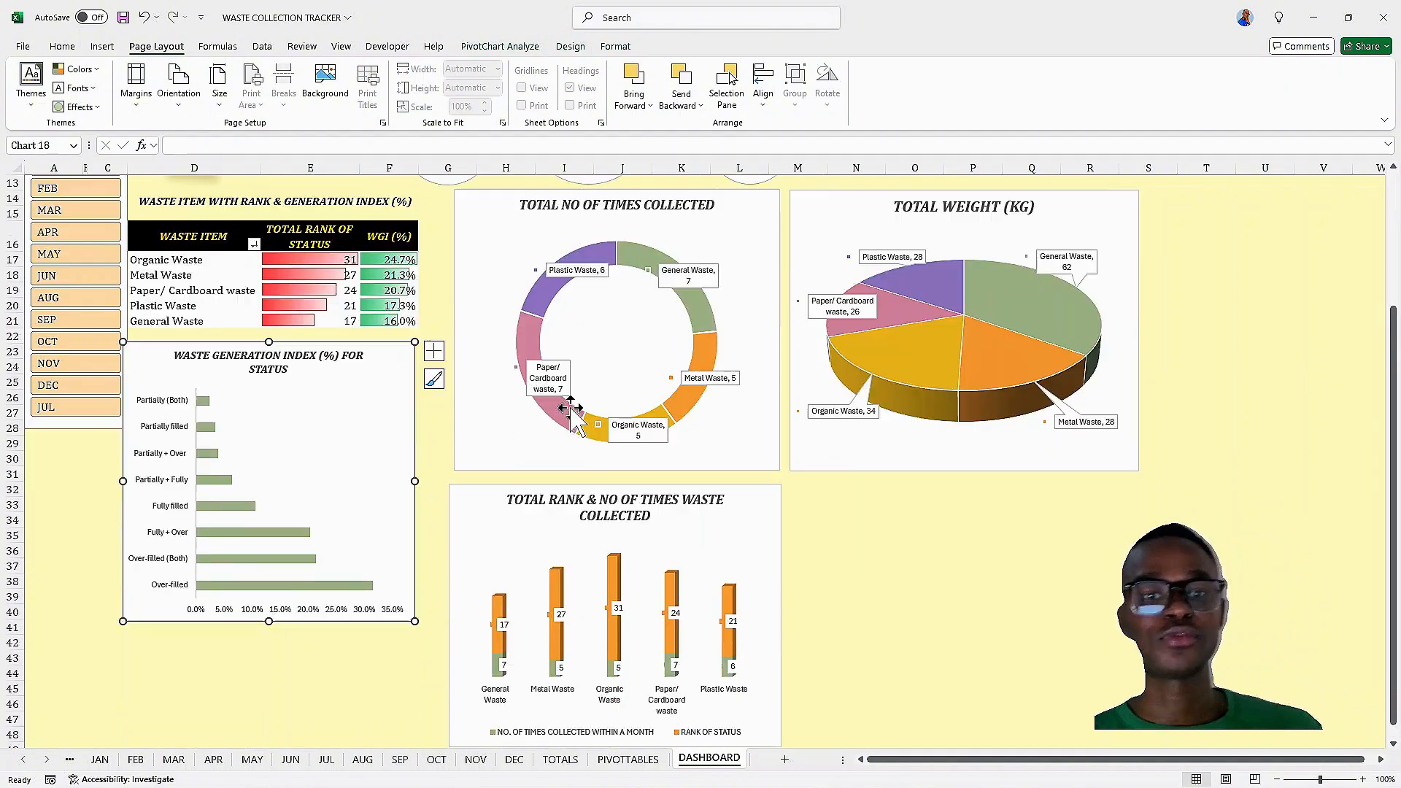
pyautogui.scroll(-1, 577, 394)
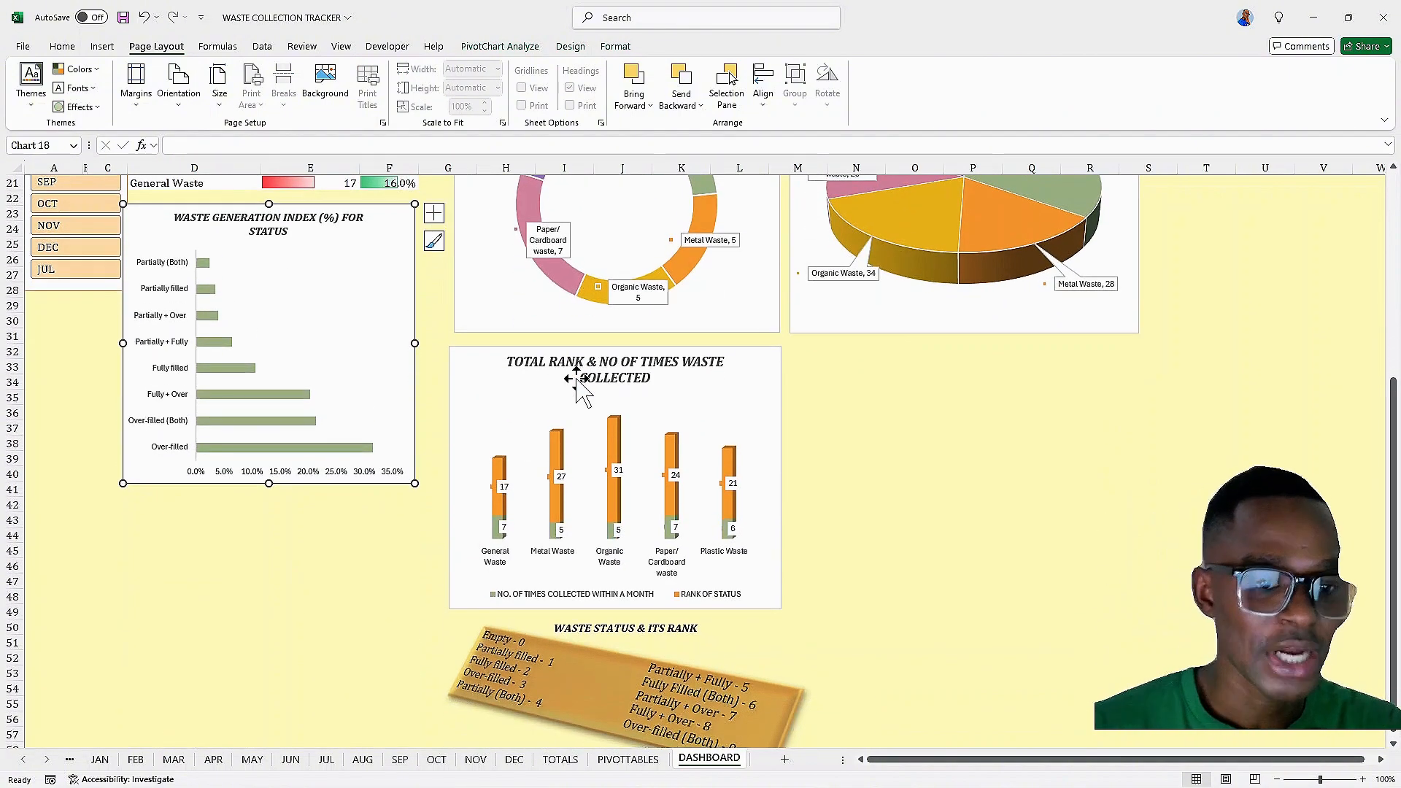
pyautogui.scroll(-1, 579, 392)
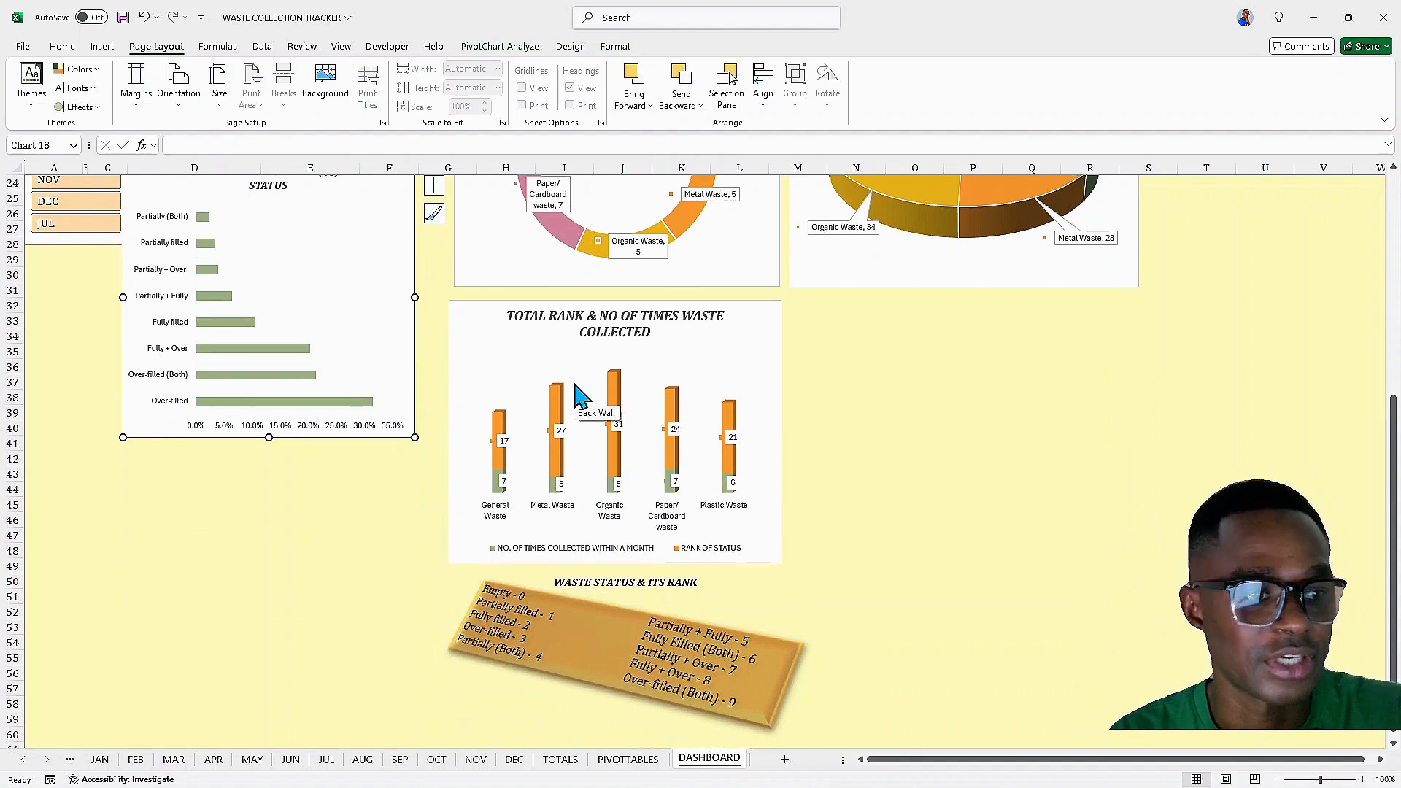
pyautogui.scroll(7, 577, 394)
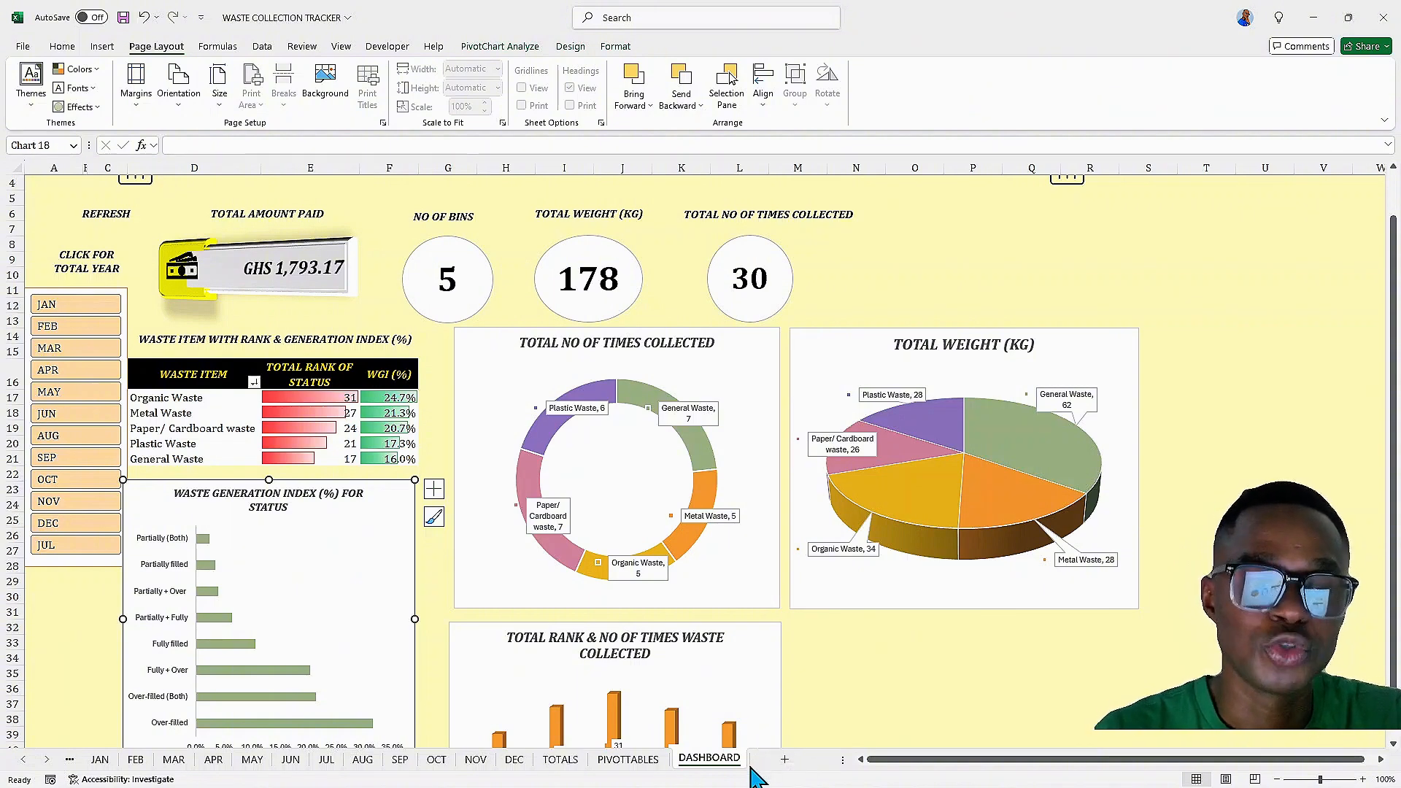
# Open the contents sheet and check the JANUARY button's hyperlink target
pyautogui.click(786, 760)
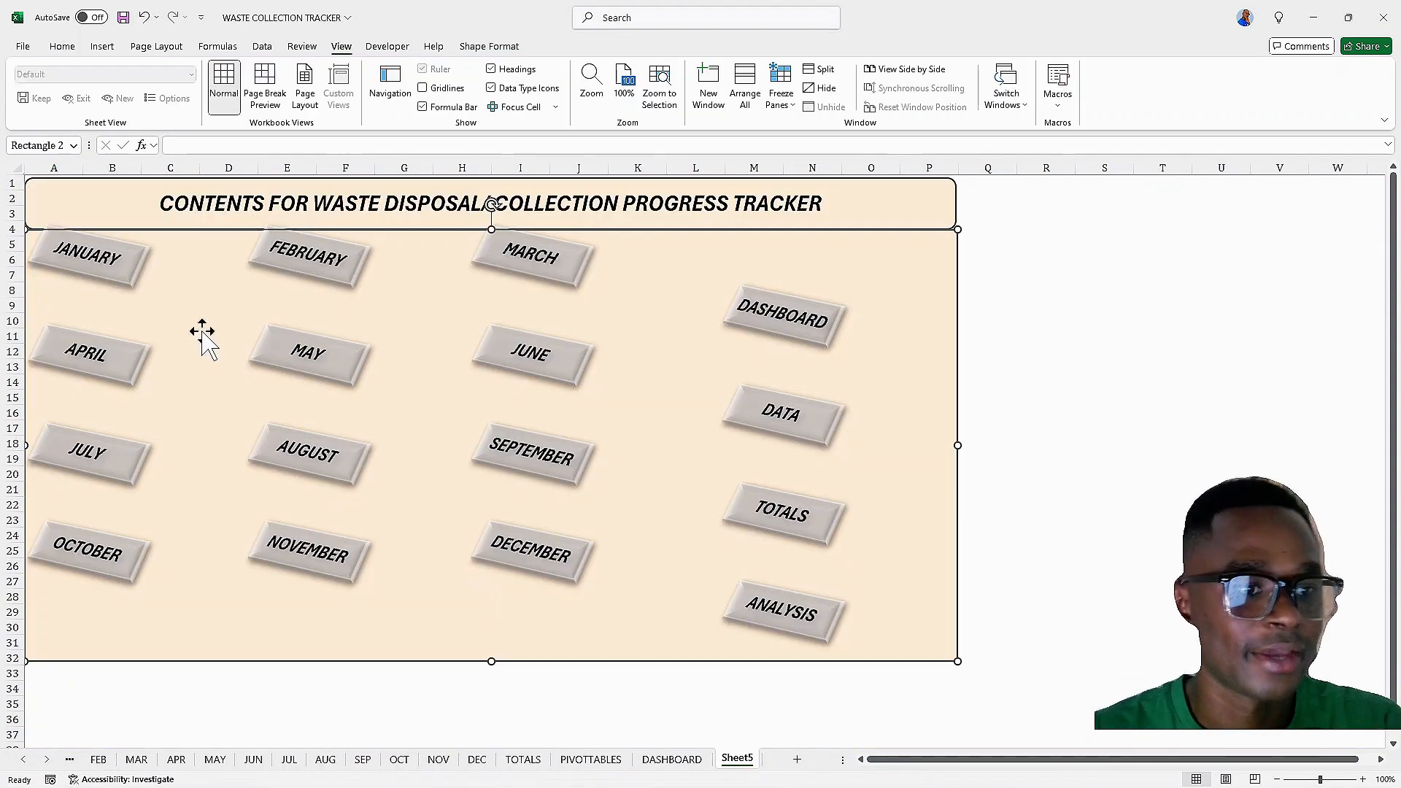
pyautogui.rightClick(202, 333)
pyautogui.click(435, 495)
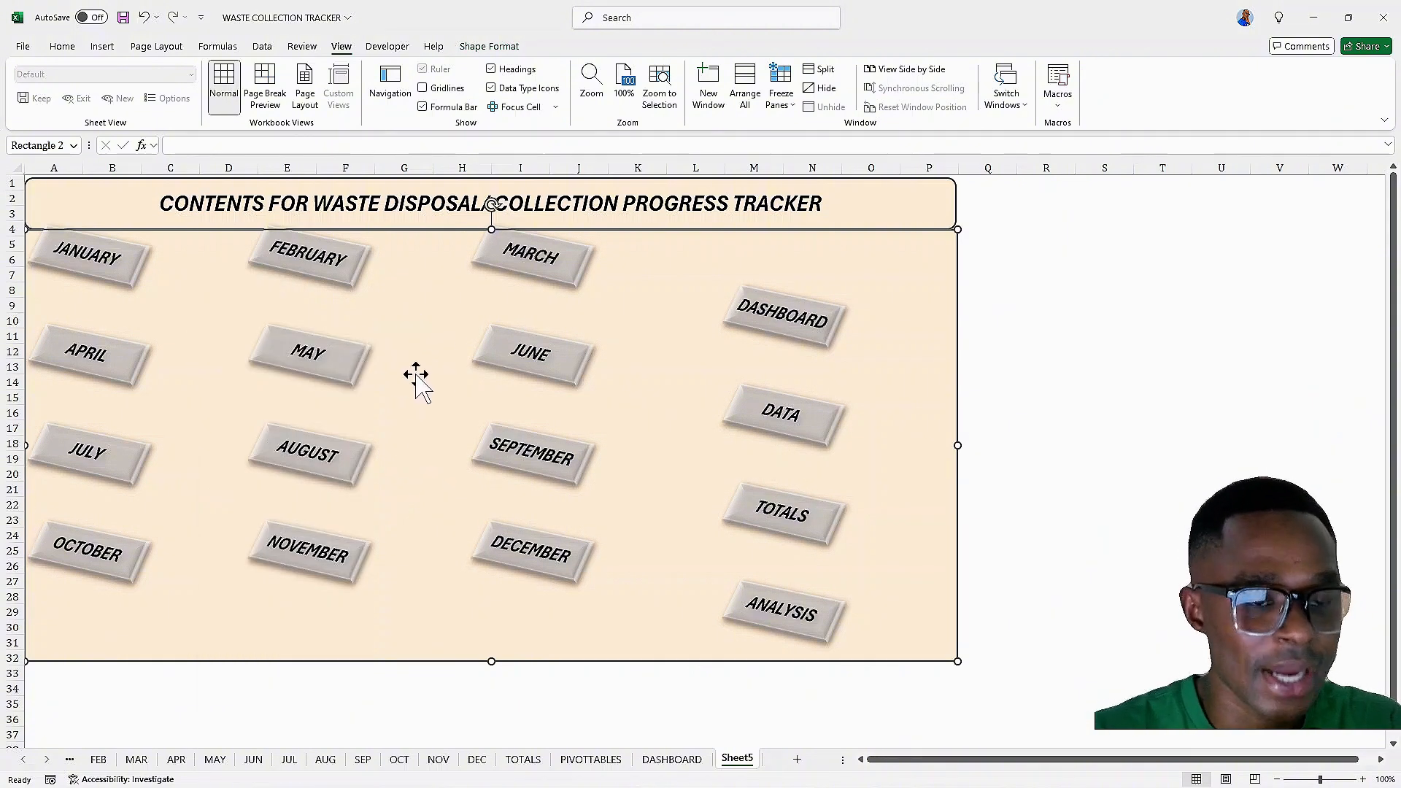
pyautogui.rightClick(121, 271)
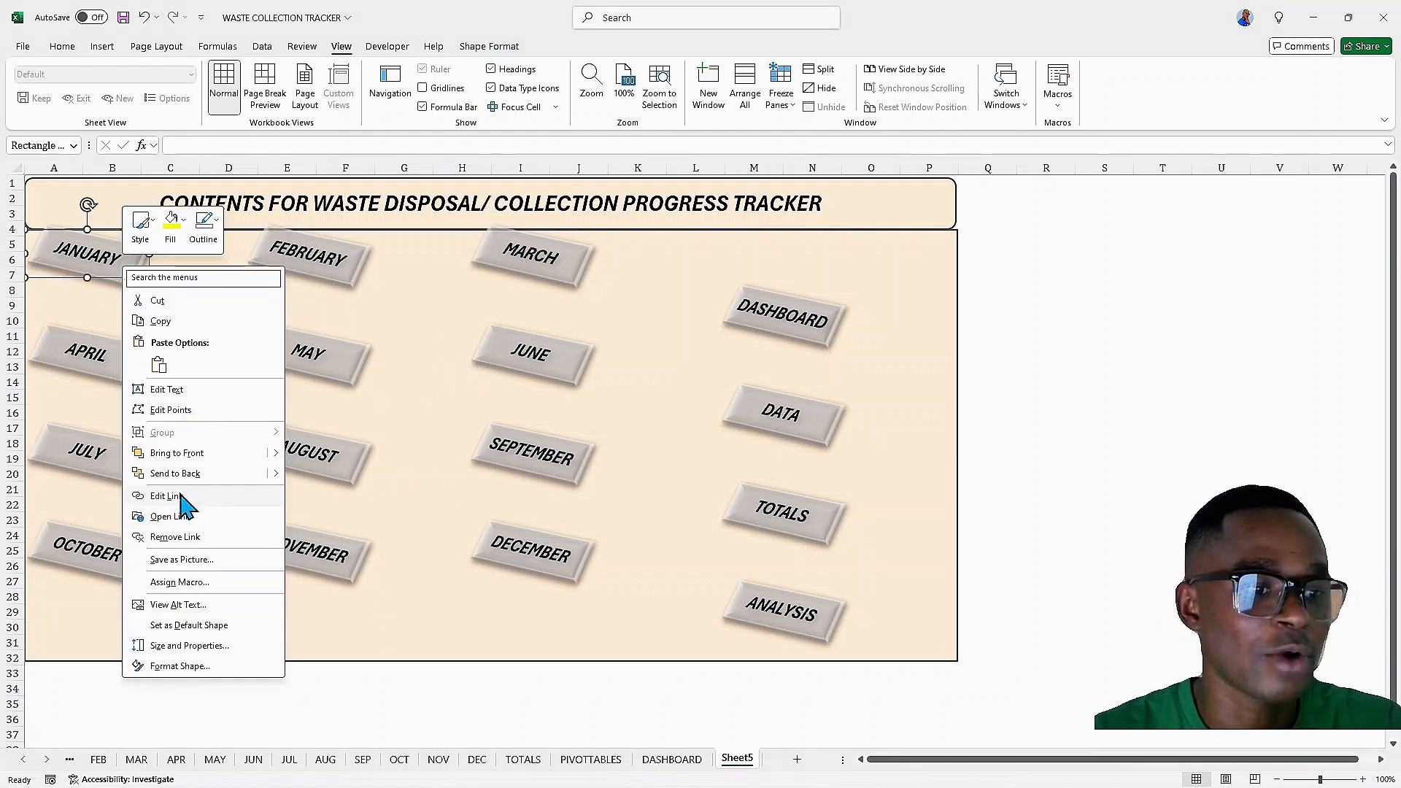
pyautogui.click(181, 498)
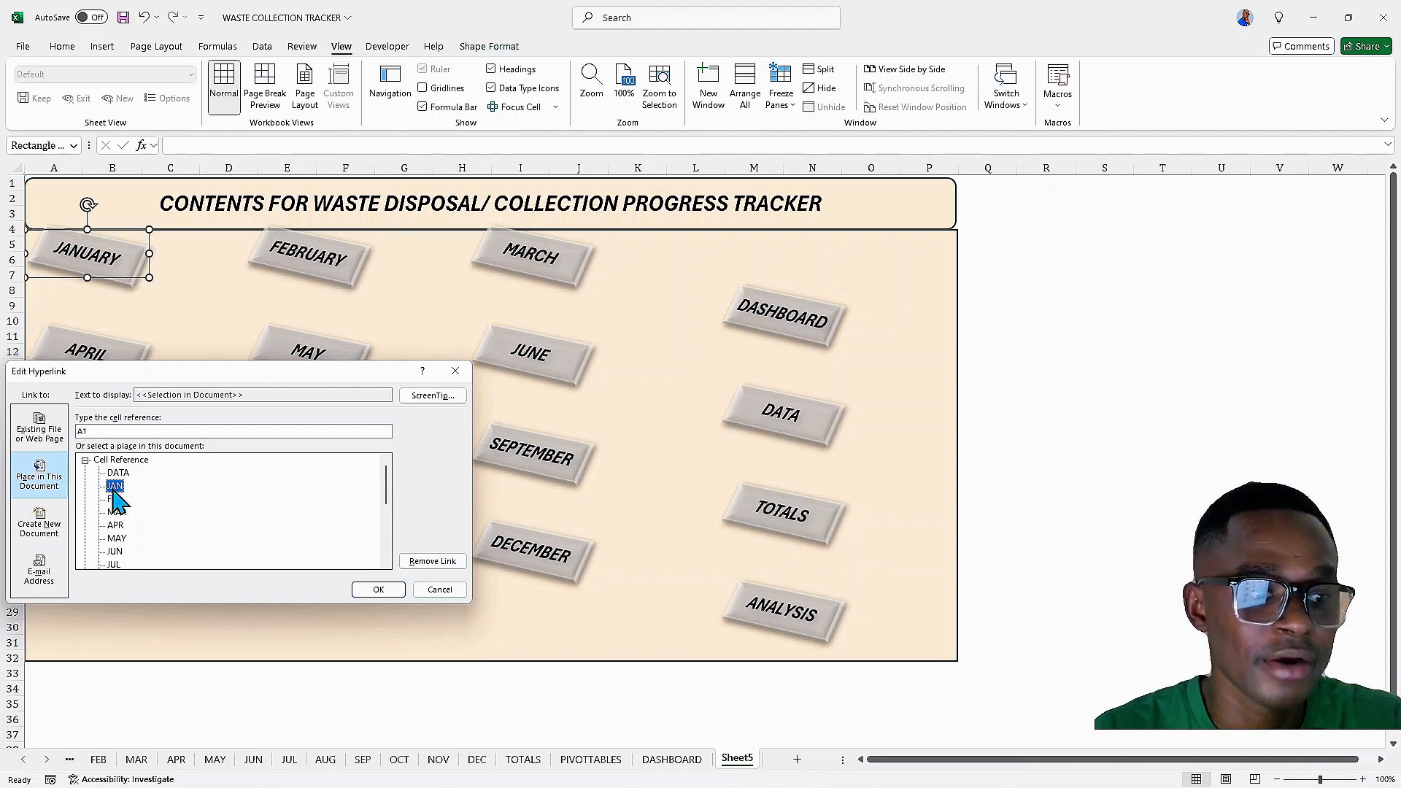
pyautogui.click(378, 592)
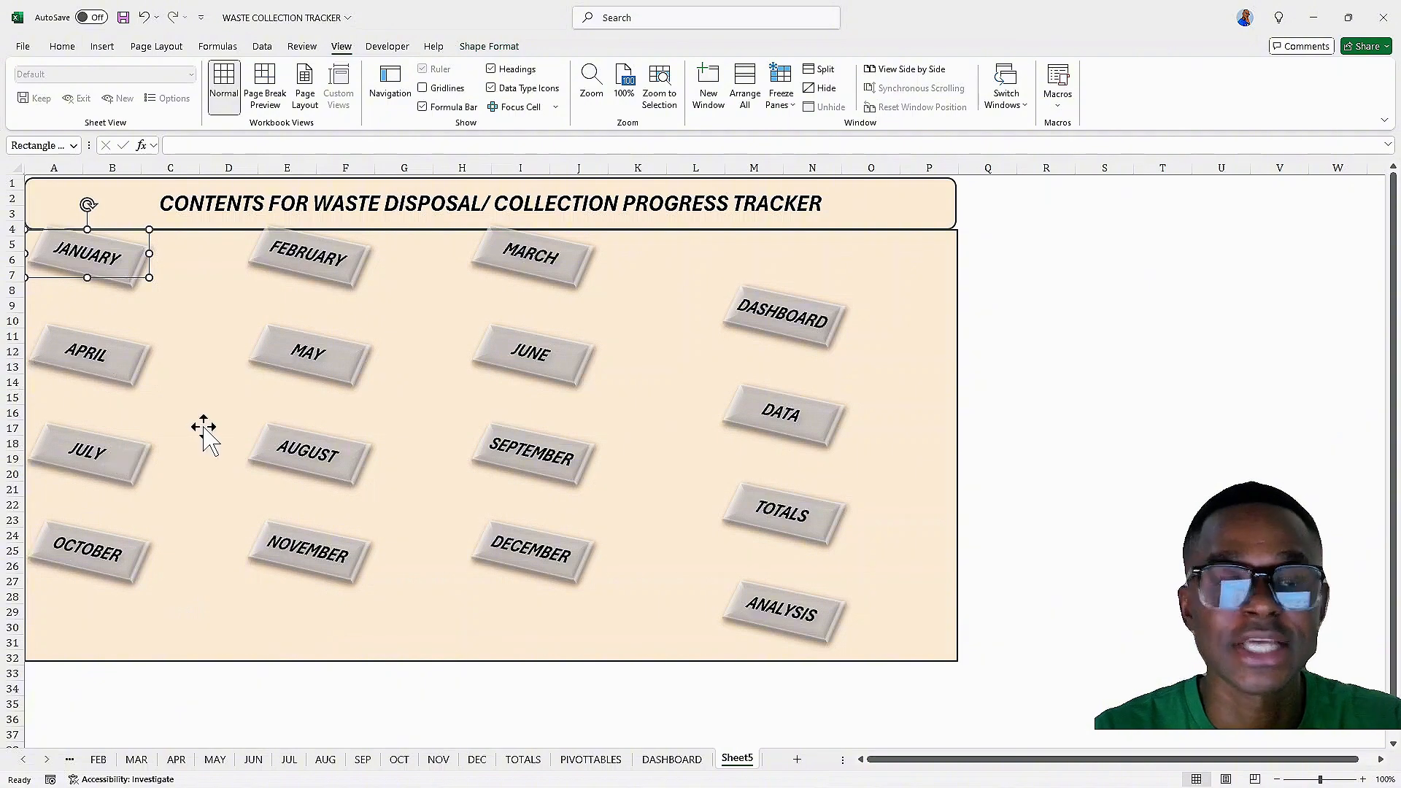
# Test the JANUARY button's link to the JAN sheet and return to the contents sheet
pyautogui.click(171, 303)
pyautogui.click(98, 281)
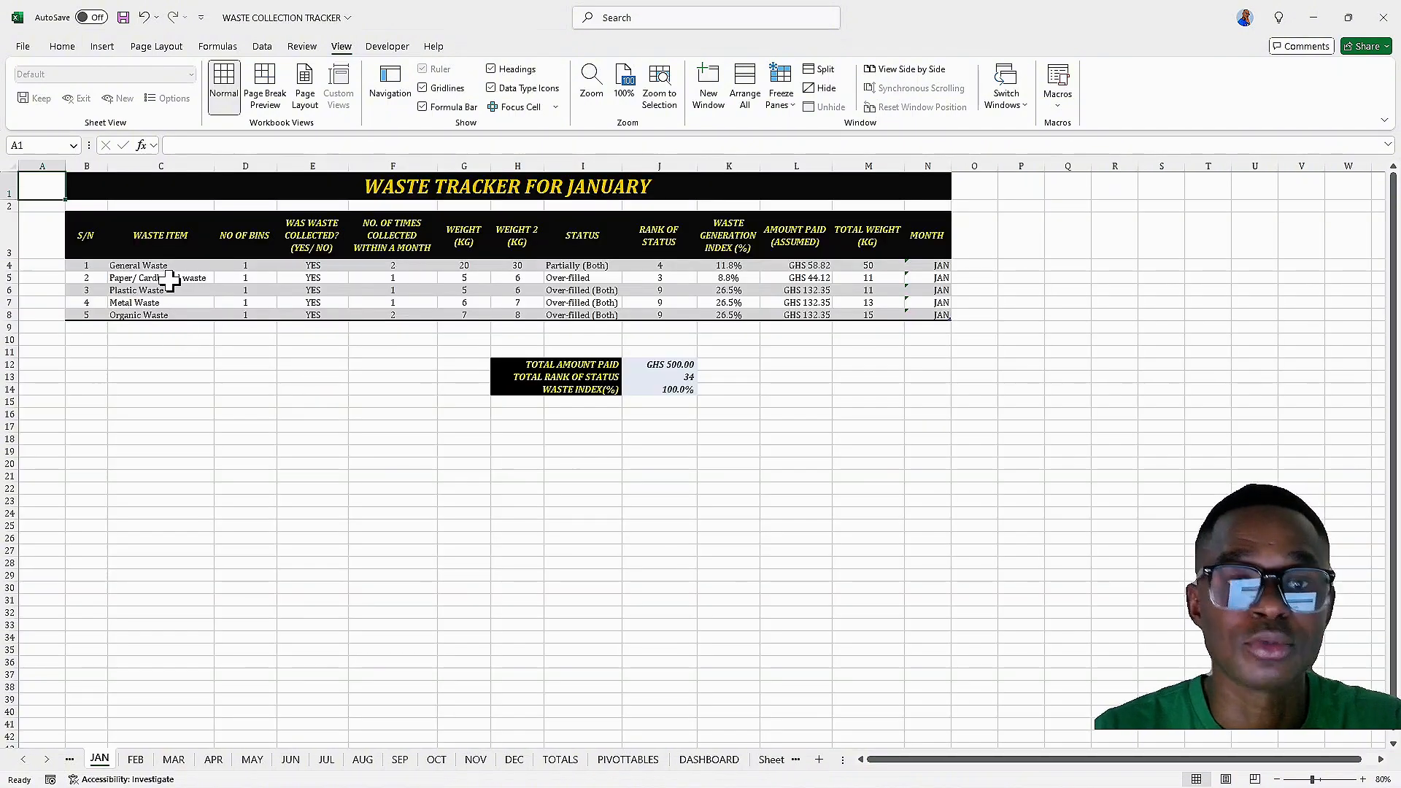
pyautogui.click(711, 761)
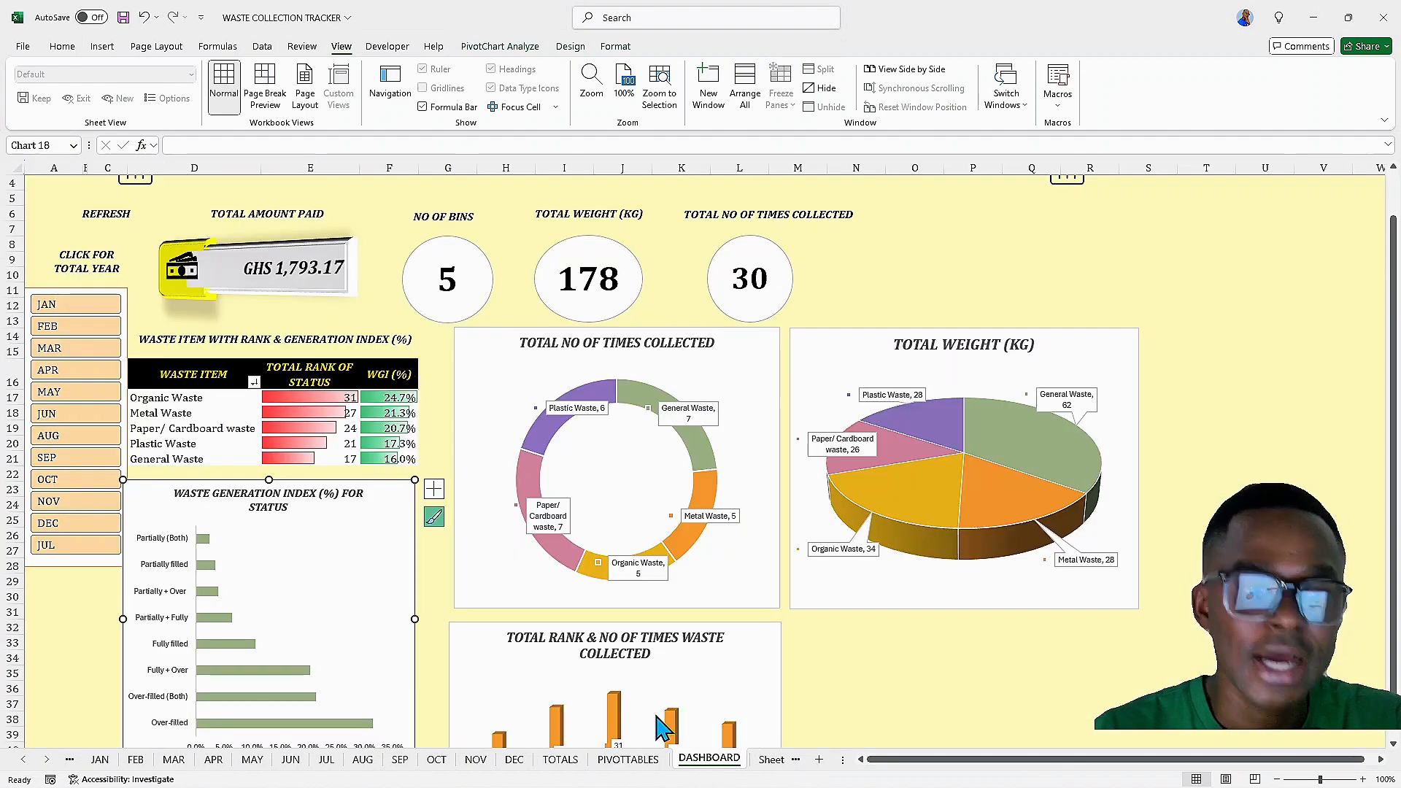
pyautogui.click(761, 760)
# Link the DASHBOARD button on the contents sheet to the DASHBOARD sheet and test it
pyautogui.click(758, 319)
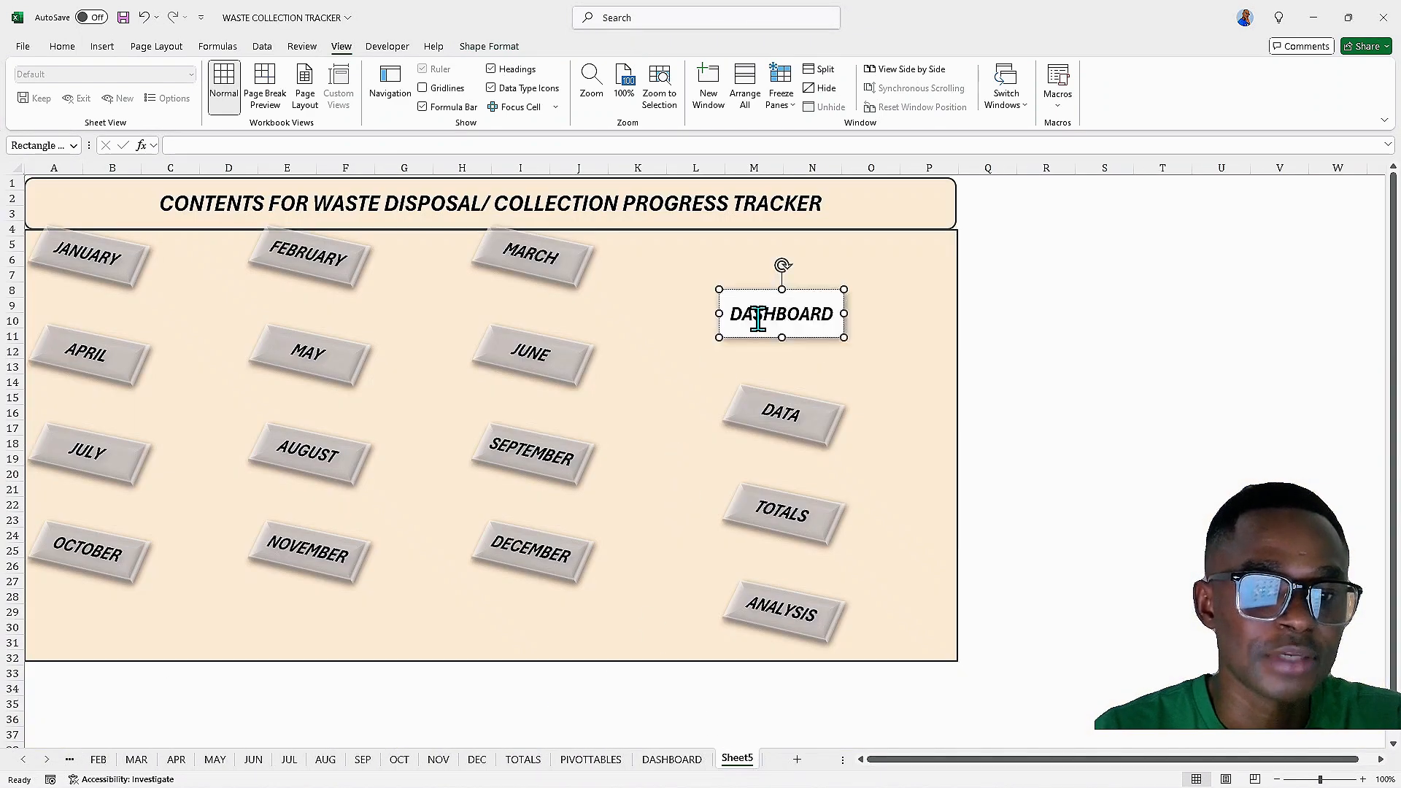
pyautogui.rightClick(759, 319)
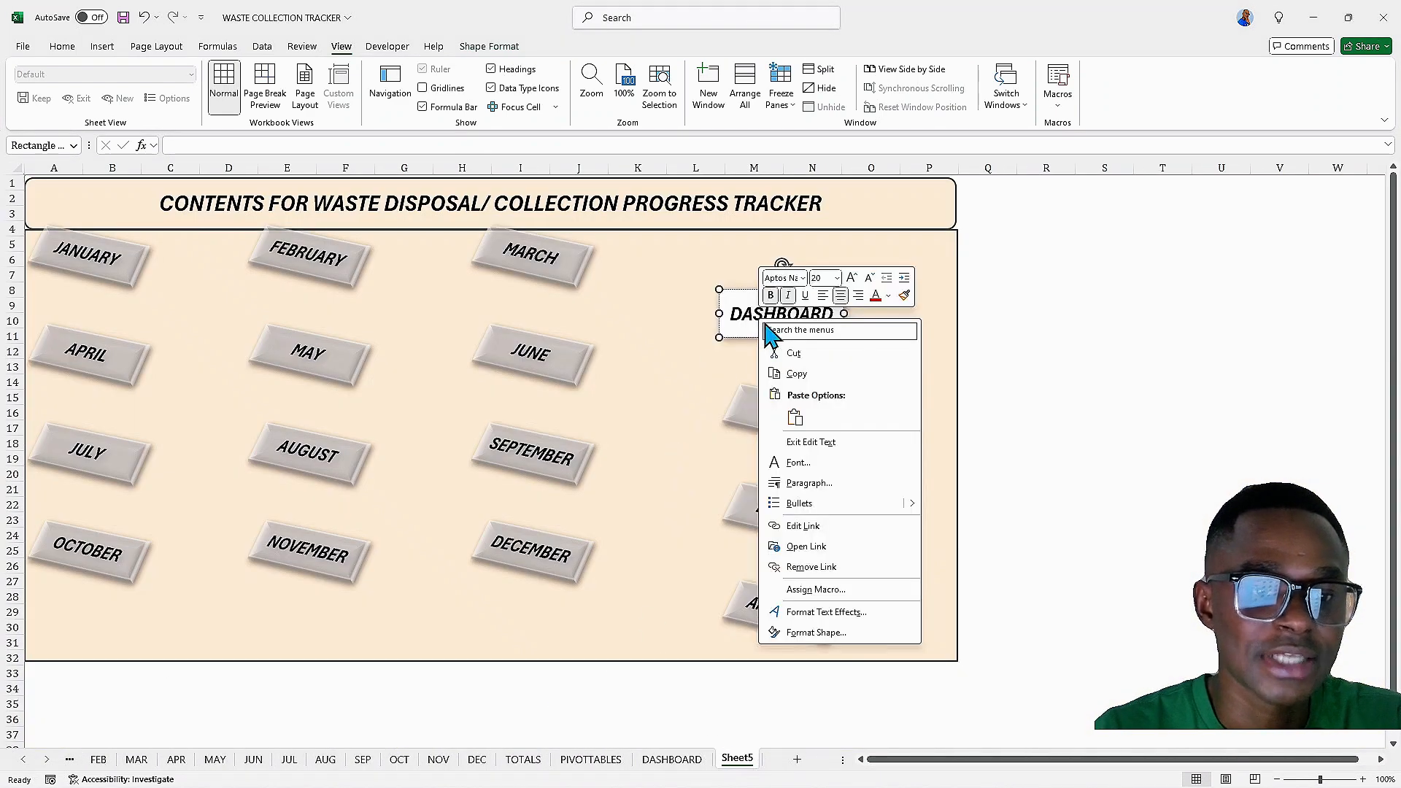
pyautogui.click(805, 529)
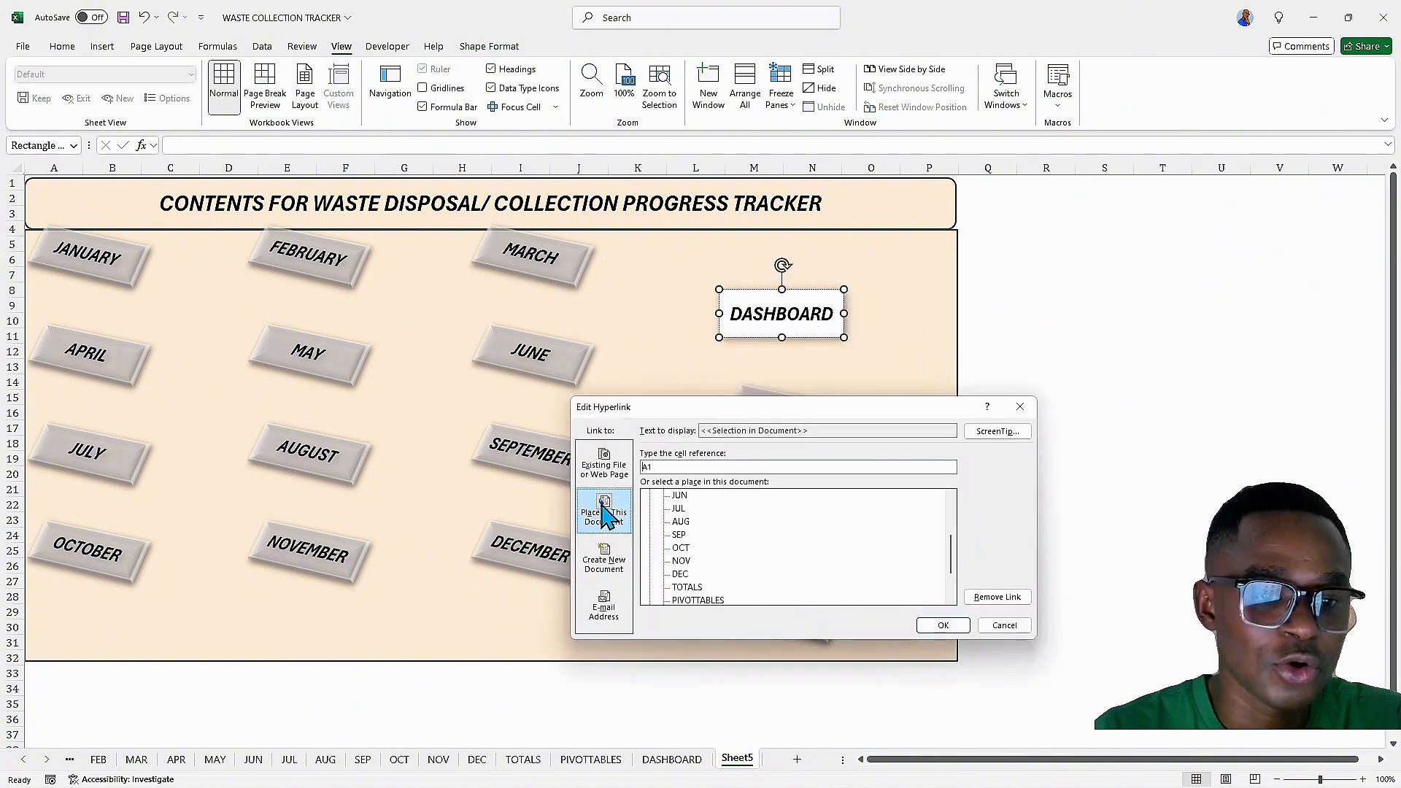
pyautogui.scroll(-1, 723, 558)
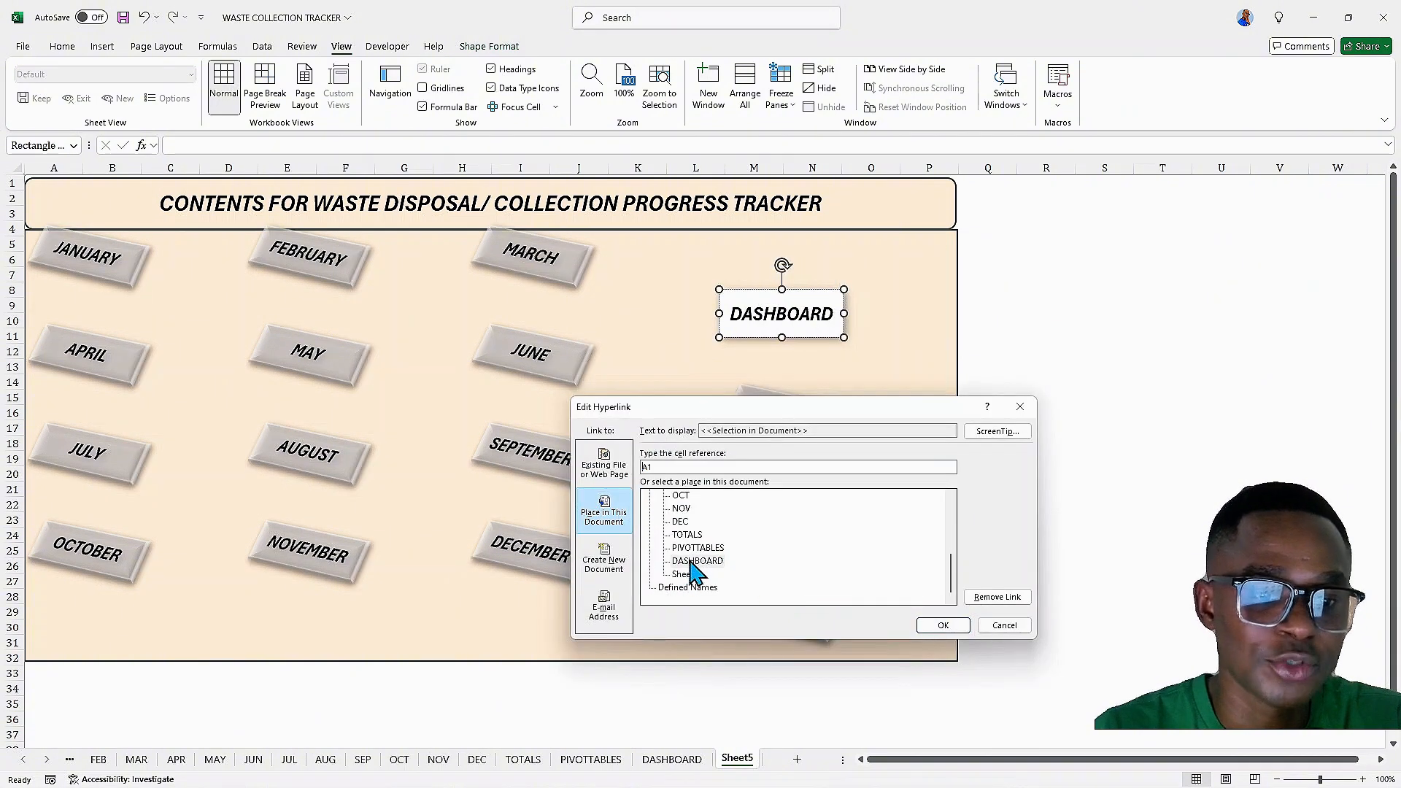
pyautogui.click(694, 562)
pyautogui.click(942, 625)
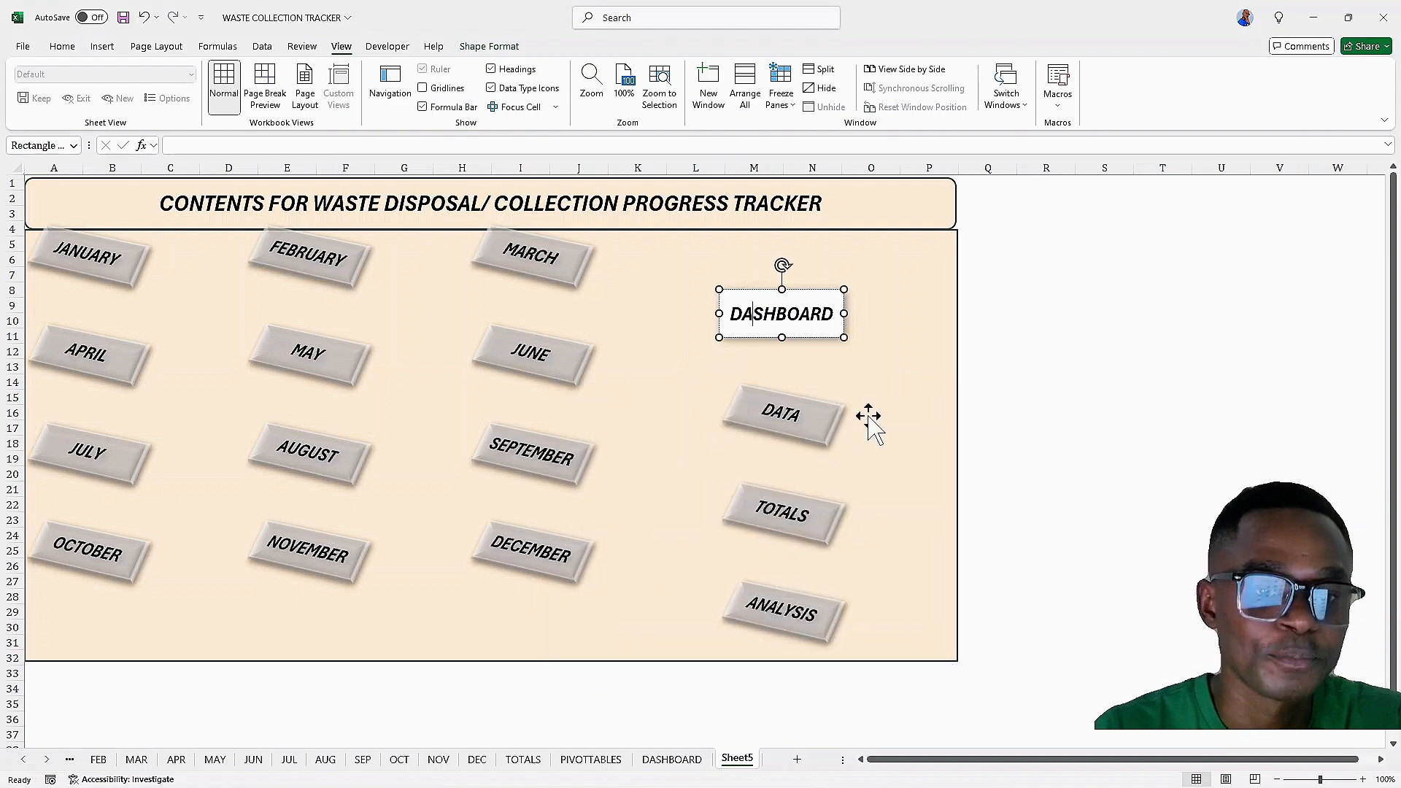
pyautogui.click(869, 416)
pyautogui.click(810, 340)
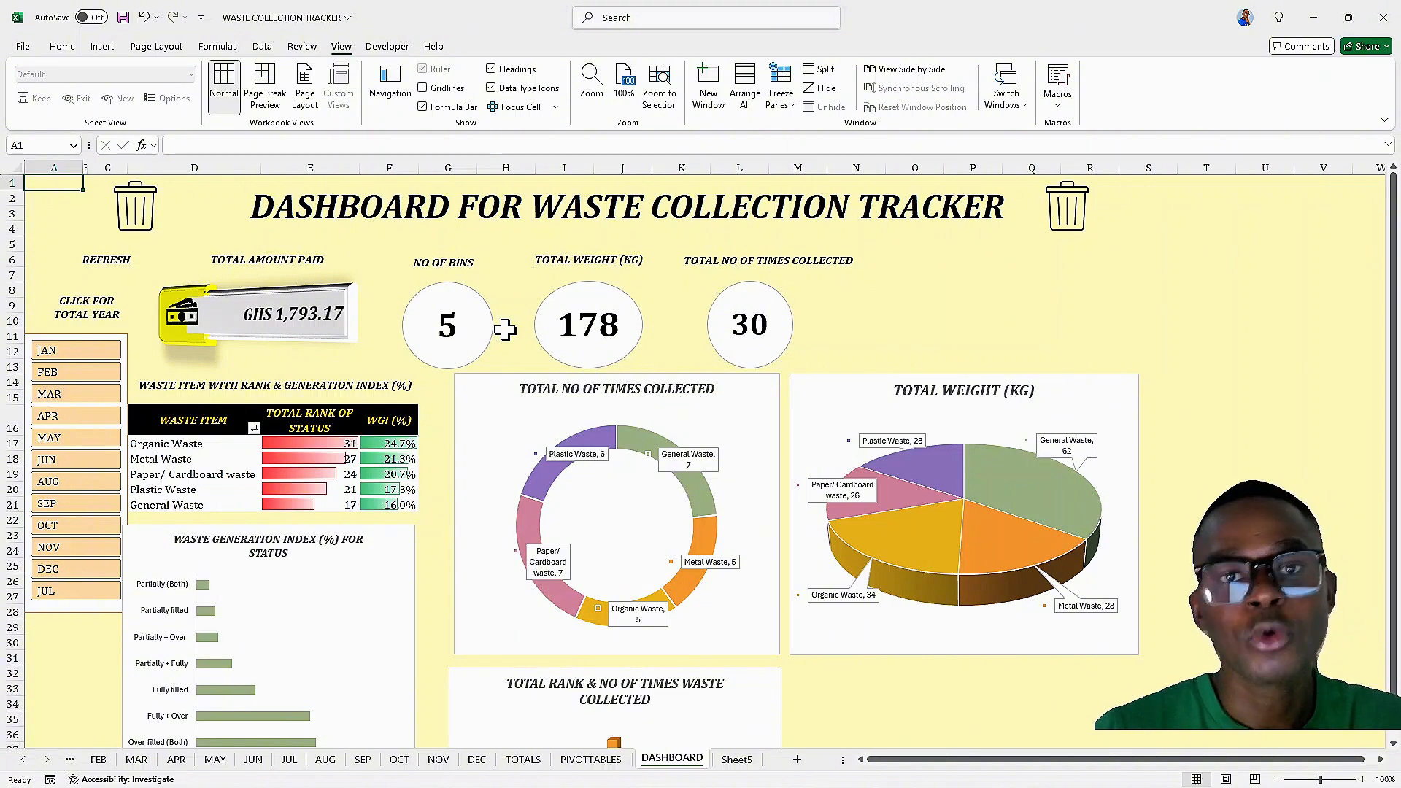
# Insert a curved arrow stock icon found by searching ARROW and shrink it to about 0.55 inches at the dashboard's top-left corner
pyautogui.click(102, 46)
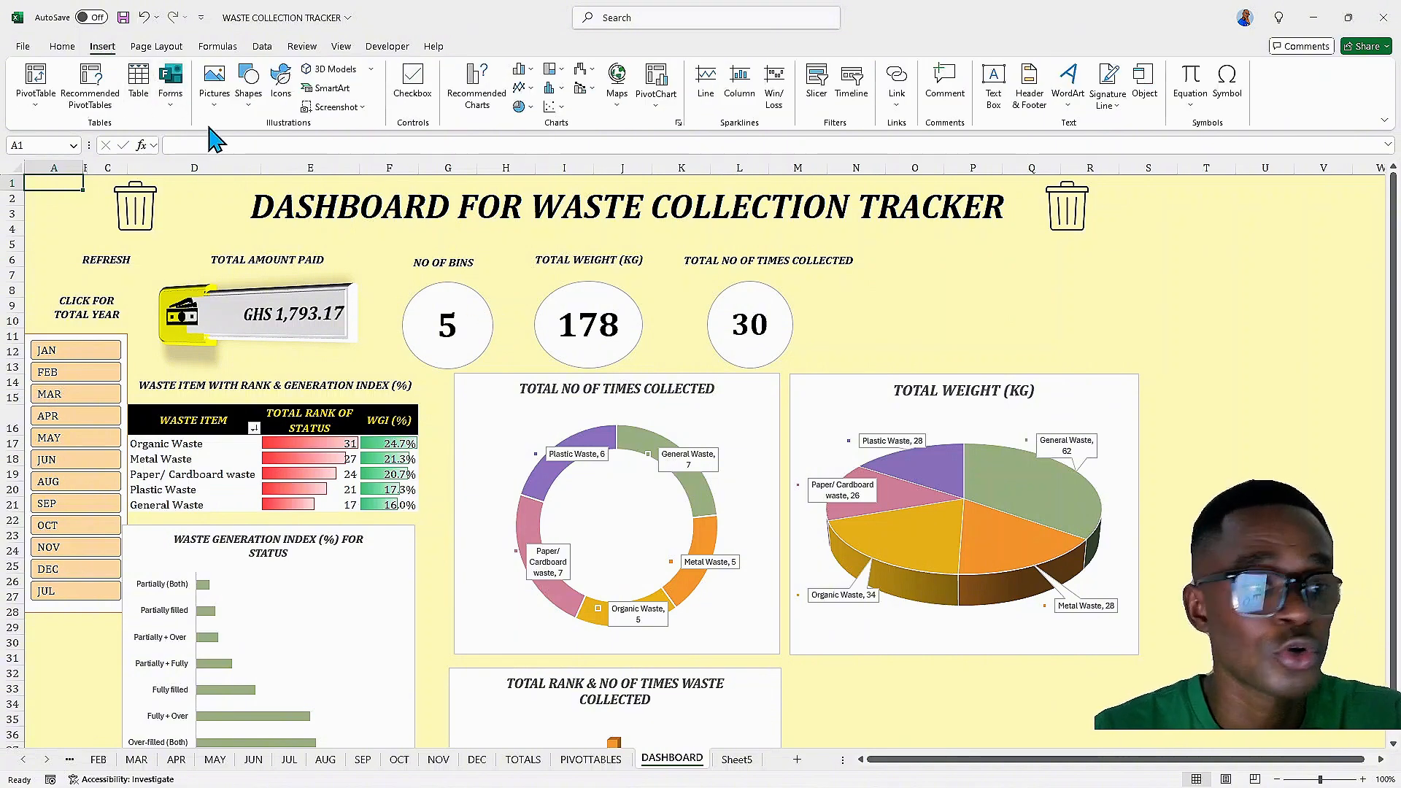
pyautogui.click(249, 102)
pyautogui.click(216, 98)
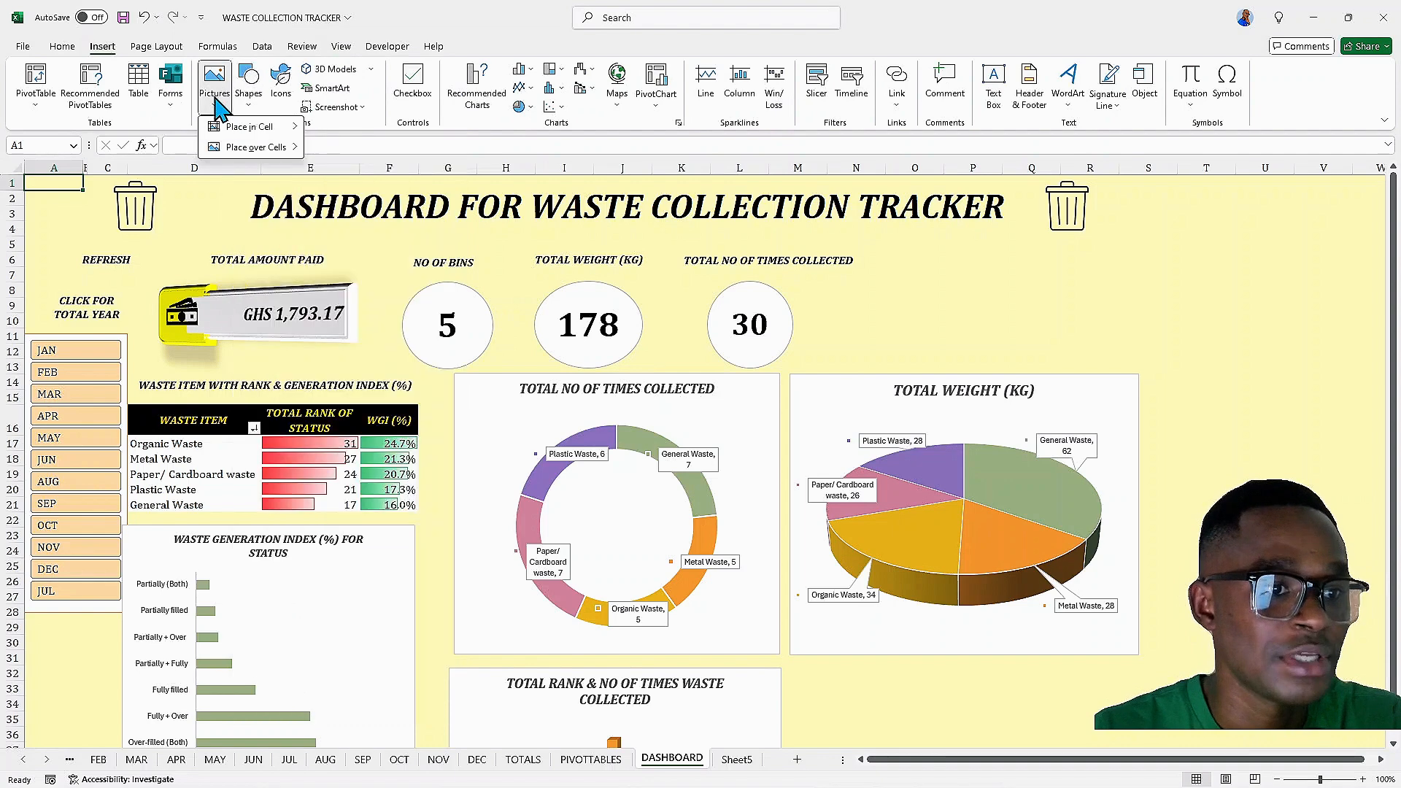
pyautogui.moveTo(266, 147)
pyautogui.click(349, 194)
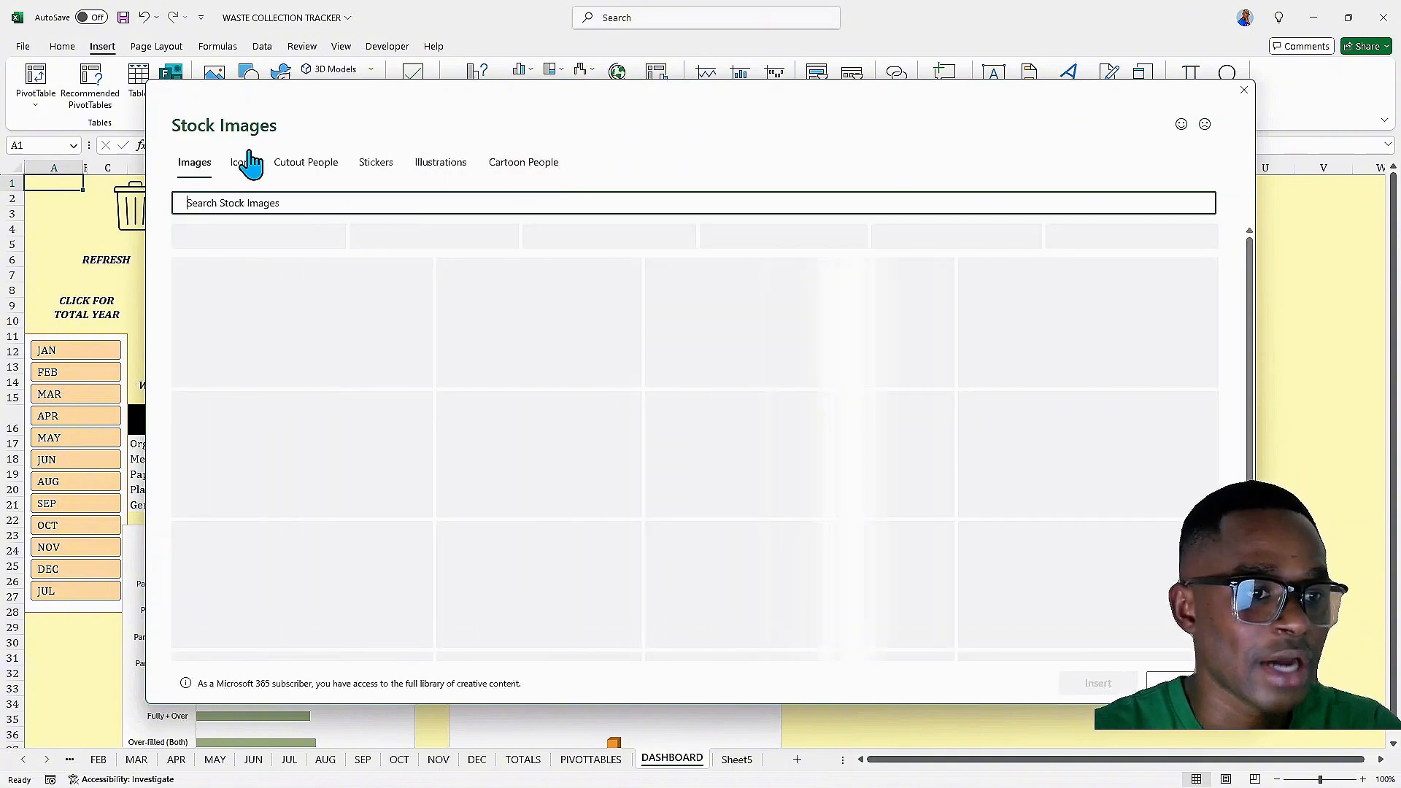
pyautogui.click(242, 162)
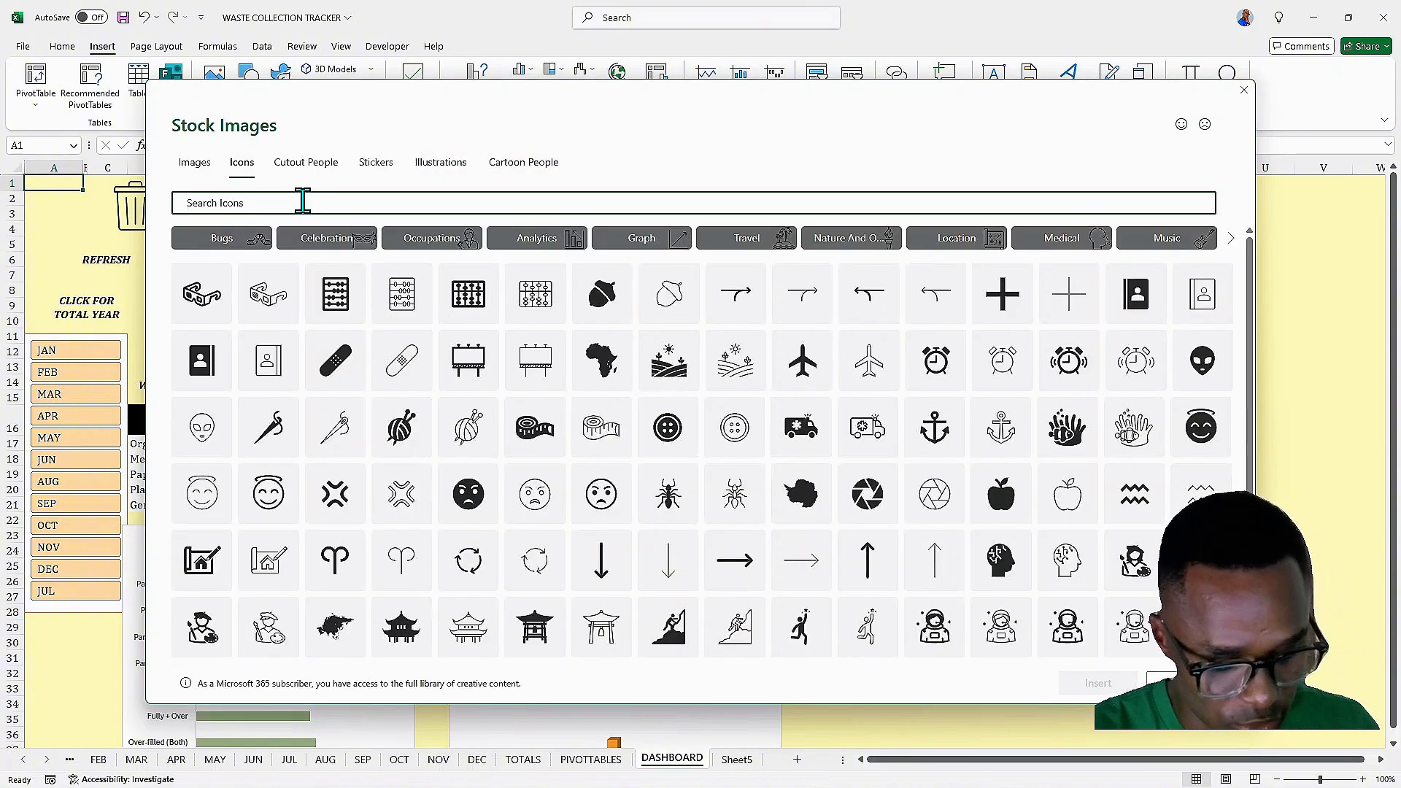
pyautogui.press('BackSpace')
pyautogui.press('BackSpace')
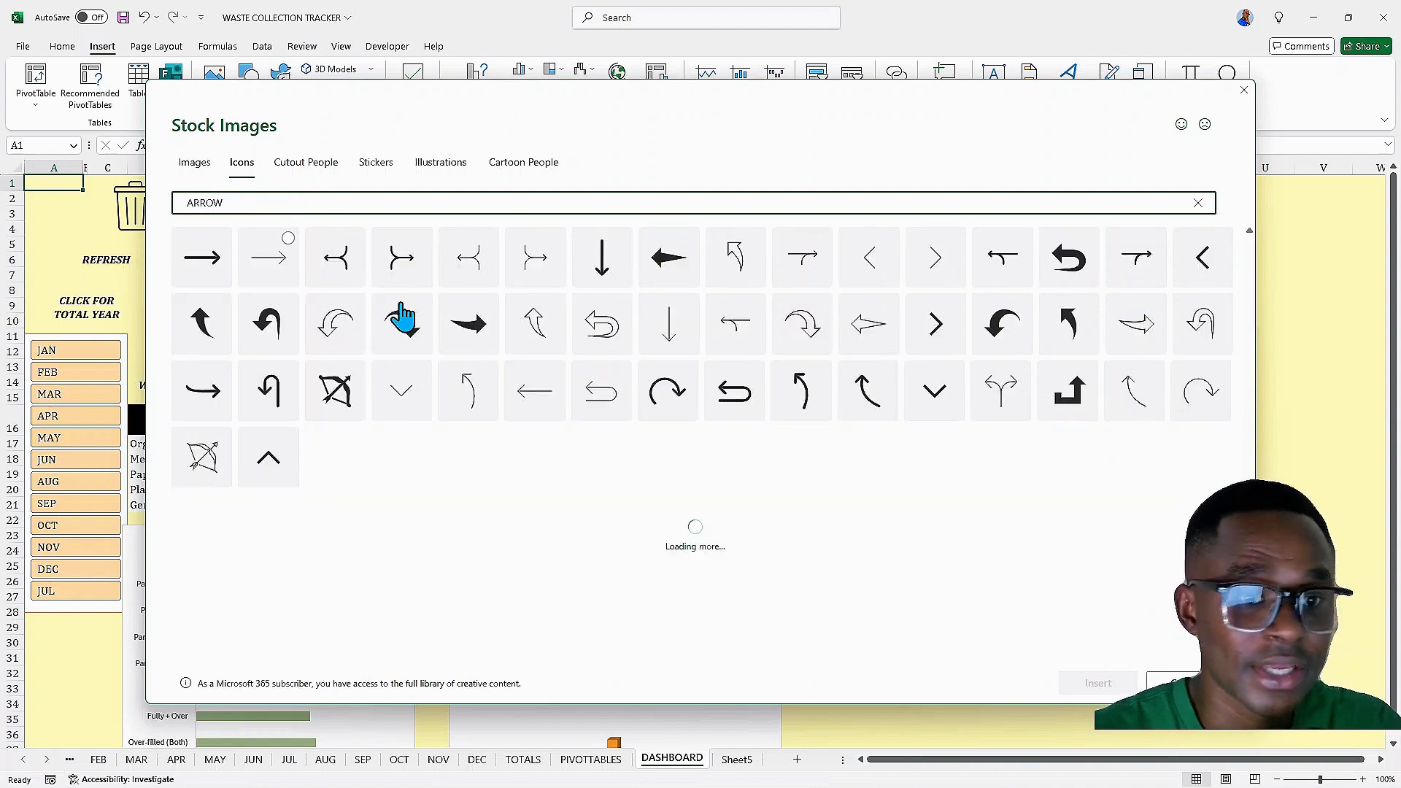
pyautogui.click(1095, 313)
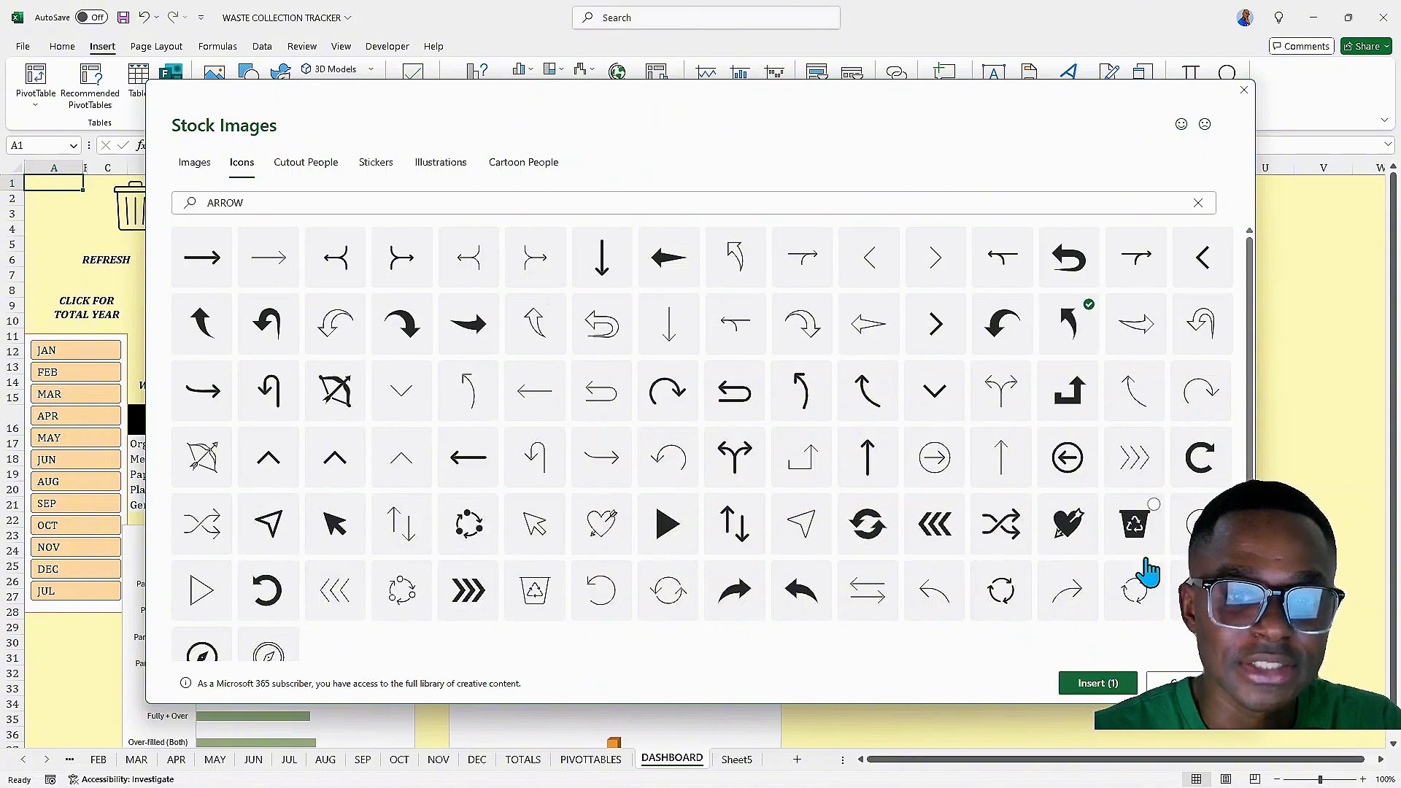
pyautogui.click(1086, 690)
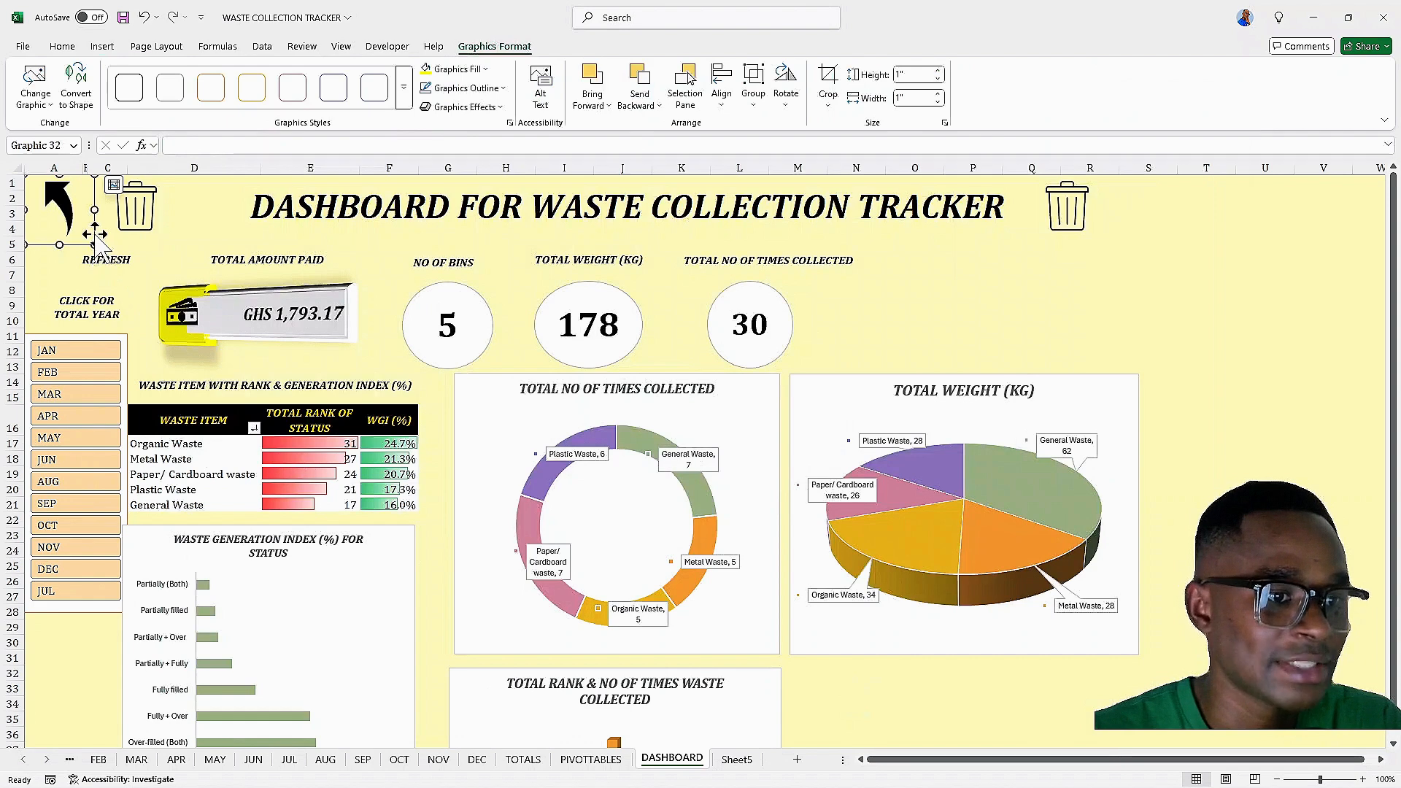
pyautogui.moveTo(94, 244); pyautogui.dragTo(57, 205)
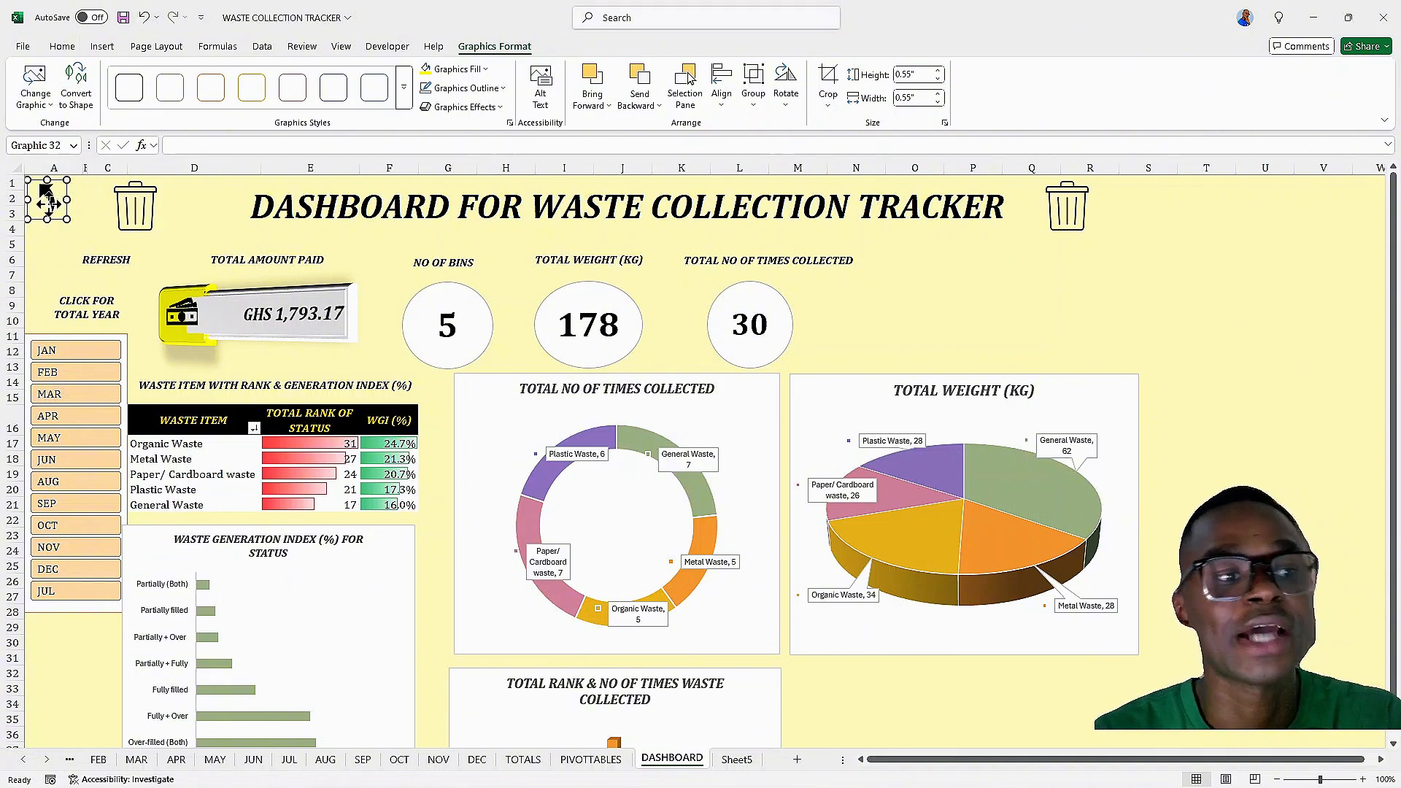
# Hyperlink the arrow icon to Sheet5, the contents sheet, within this document
pyautogui.rightClick(48, 203)
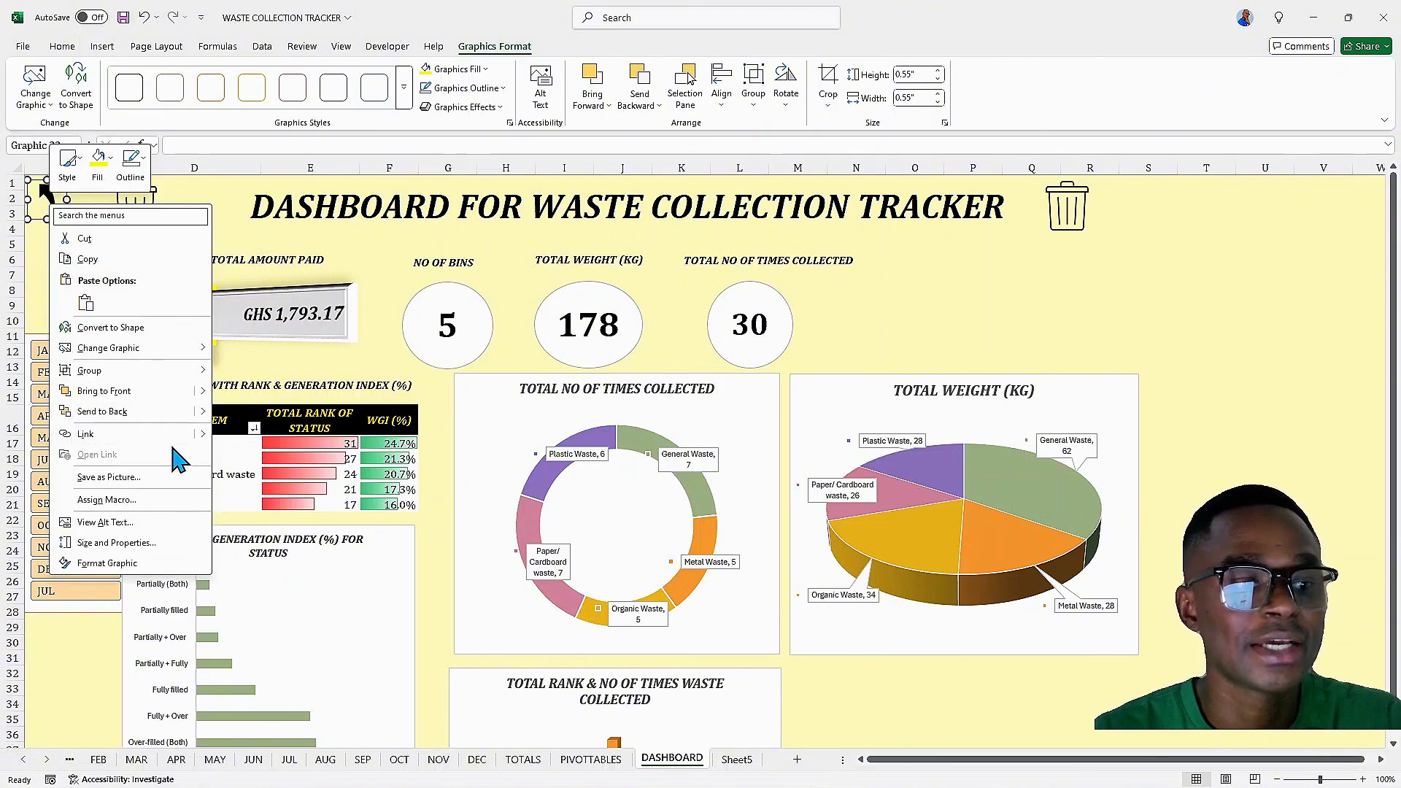
pyautogui.moveTo(183, 434)
pyautogui.click(247, 490)
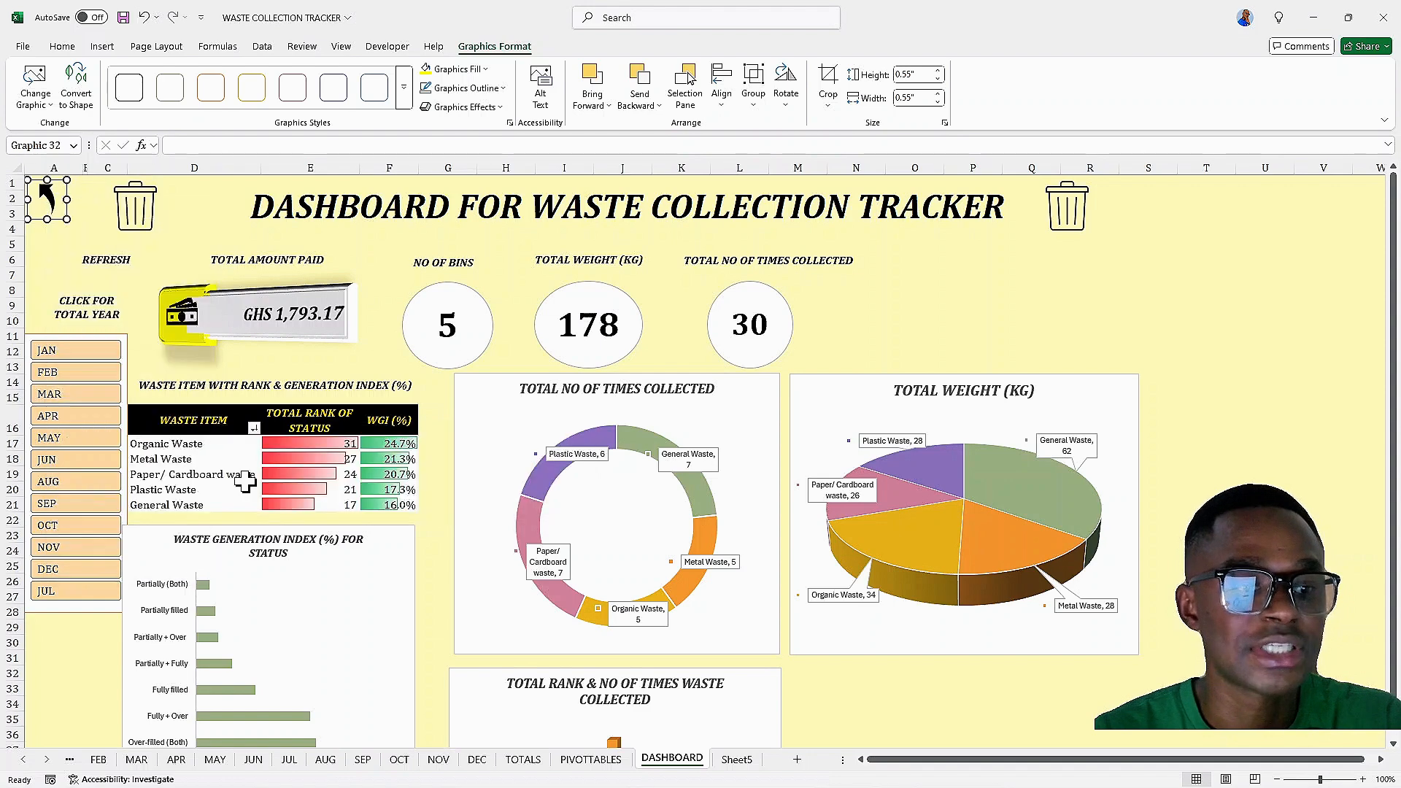
pyautogui.click(50, 466)
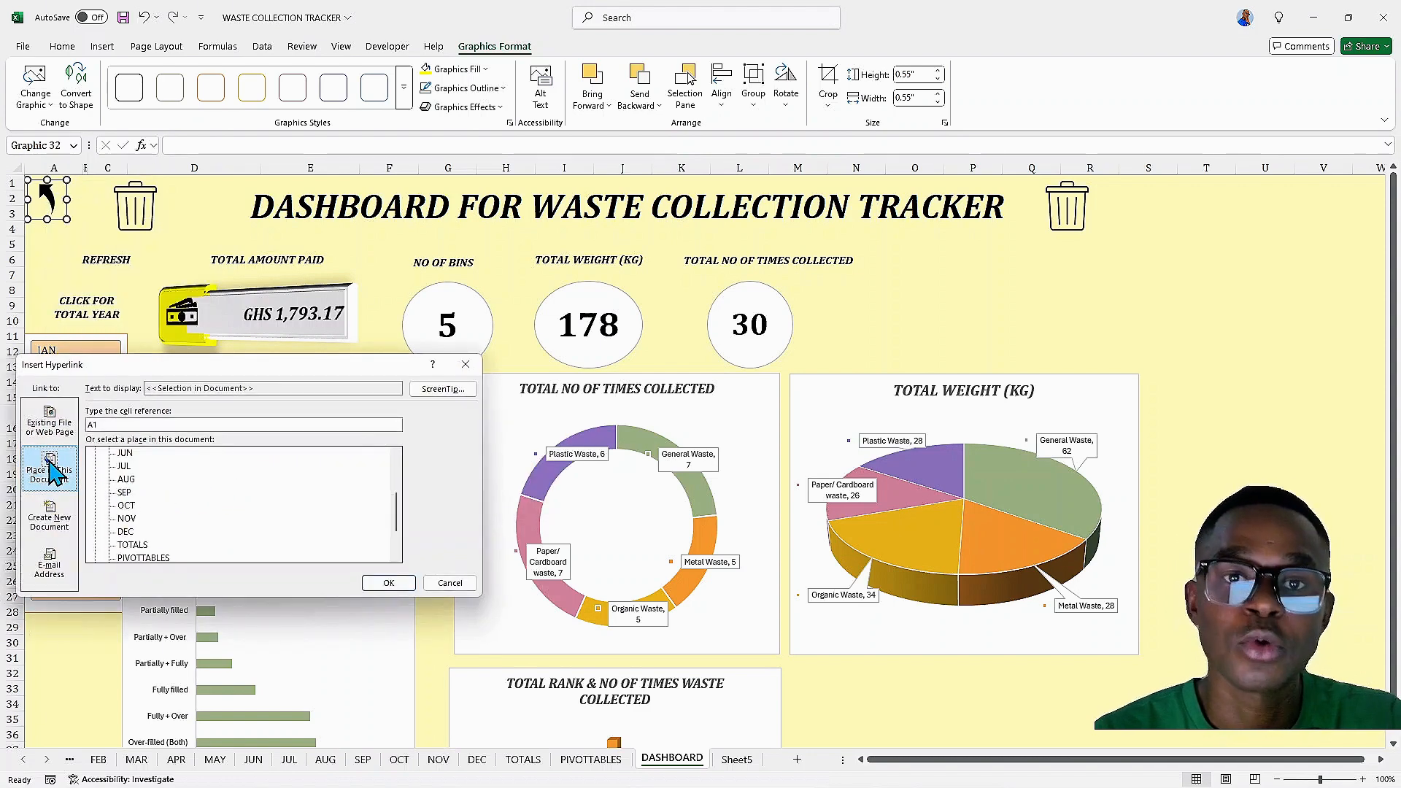
pyautogui.scroll(-2, 128, 504)
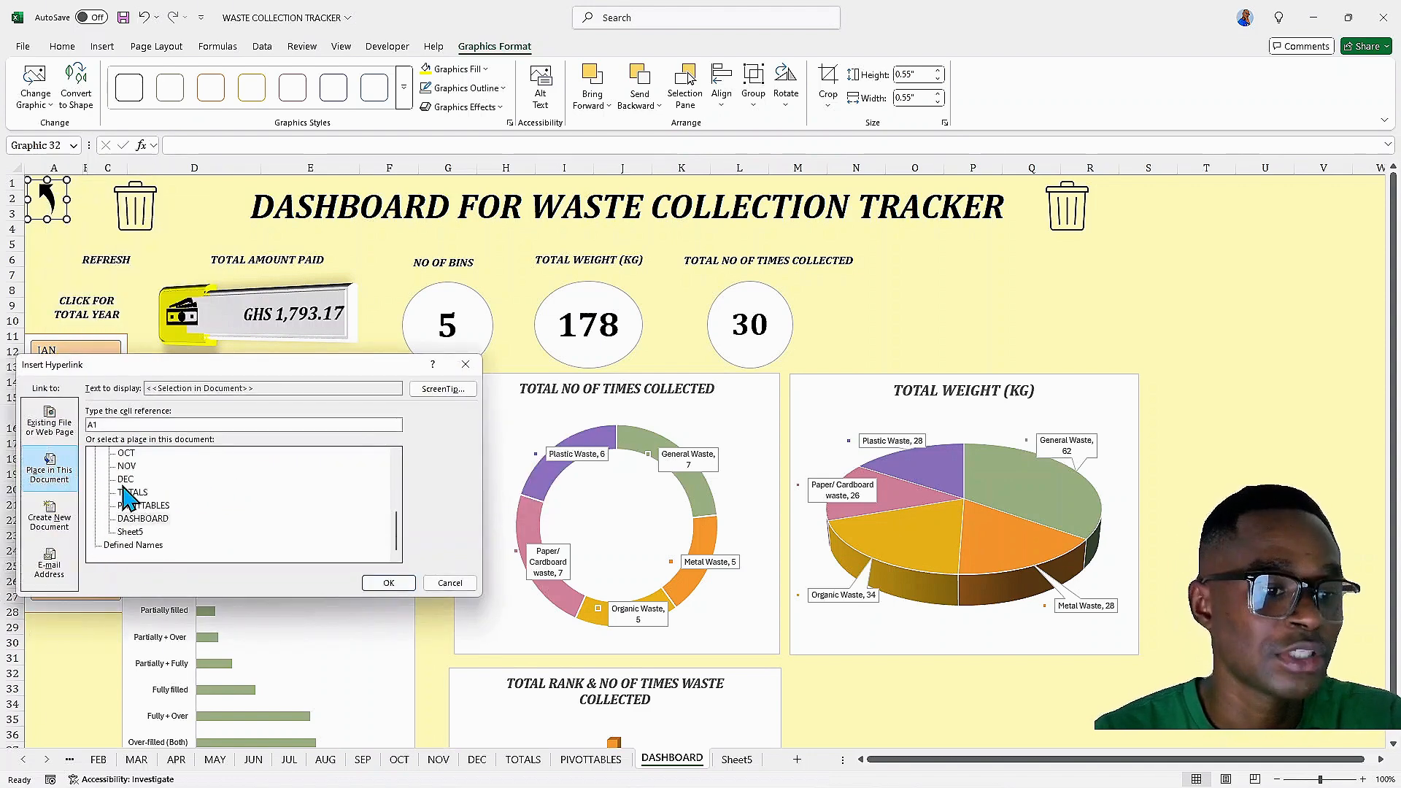
pyautogui.click(135, 535)
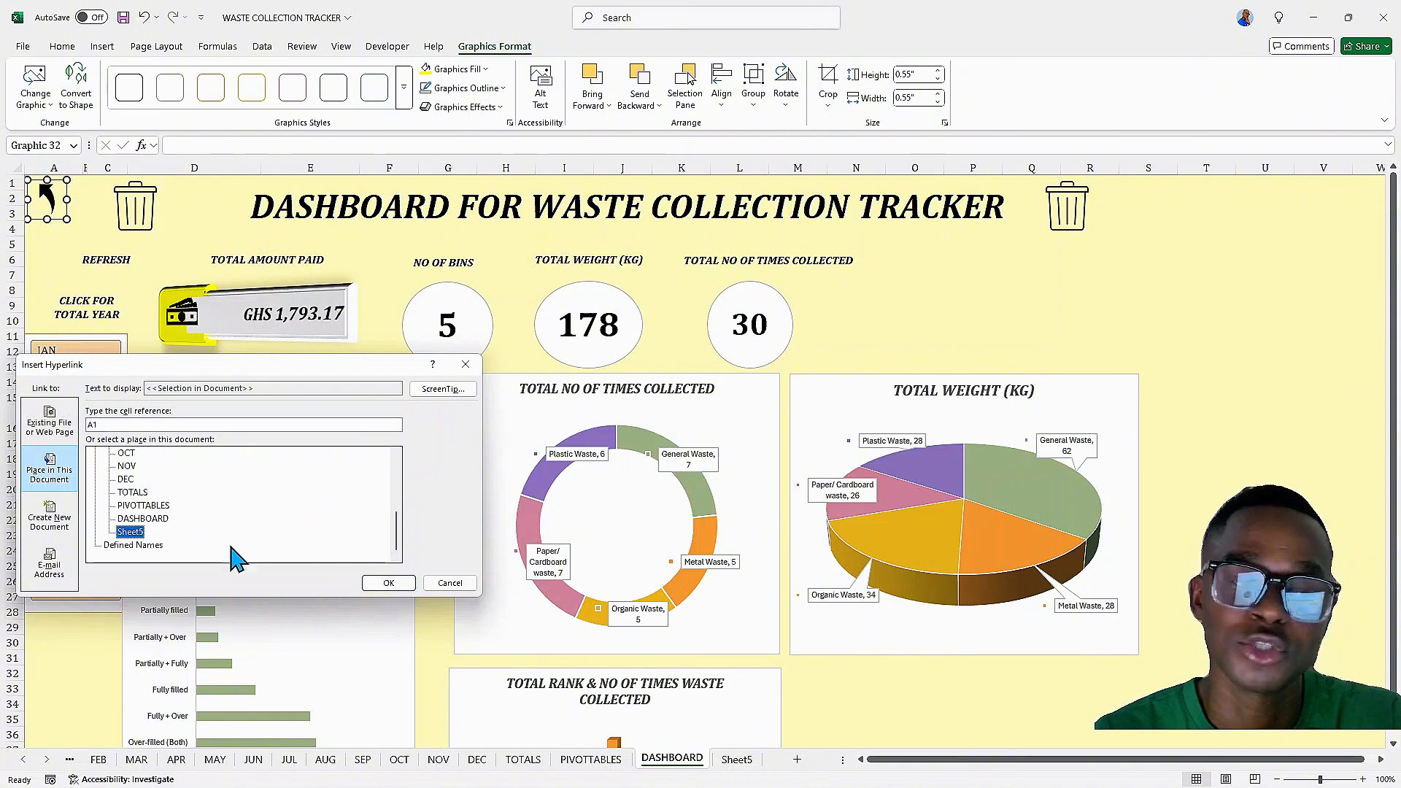
pyautogui.click(379, 586)
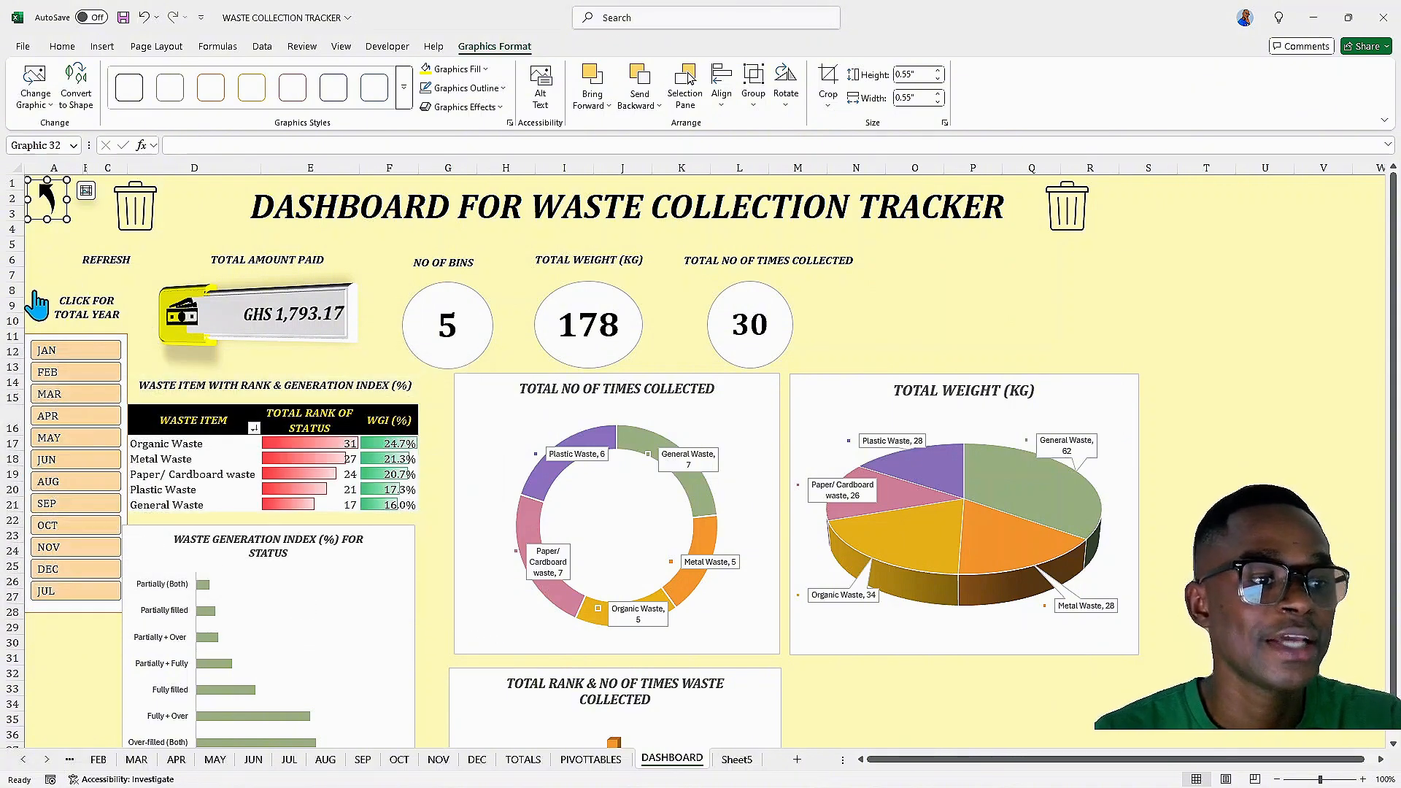
pyautogui.click(72, 184)
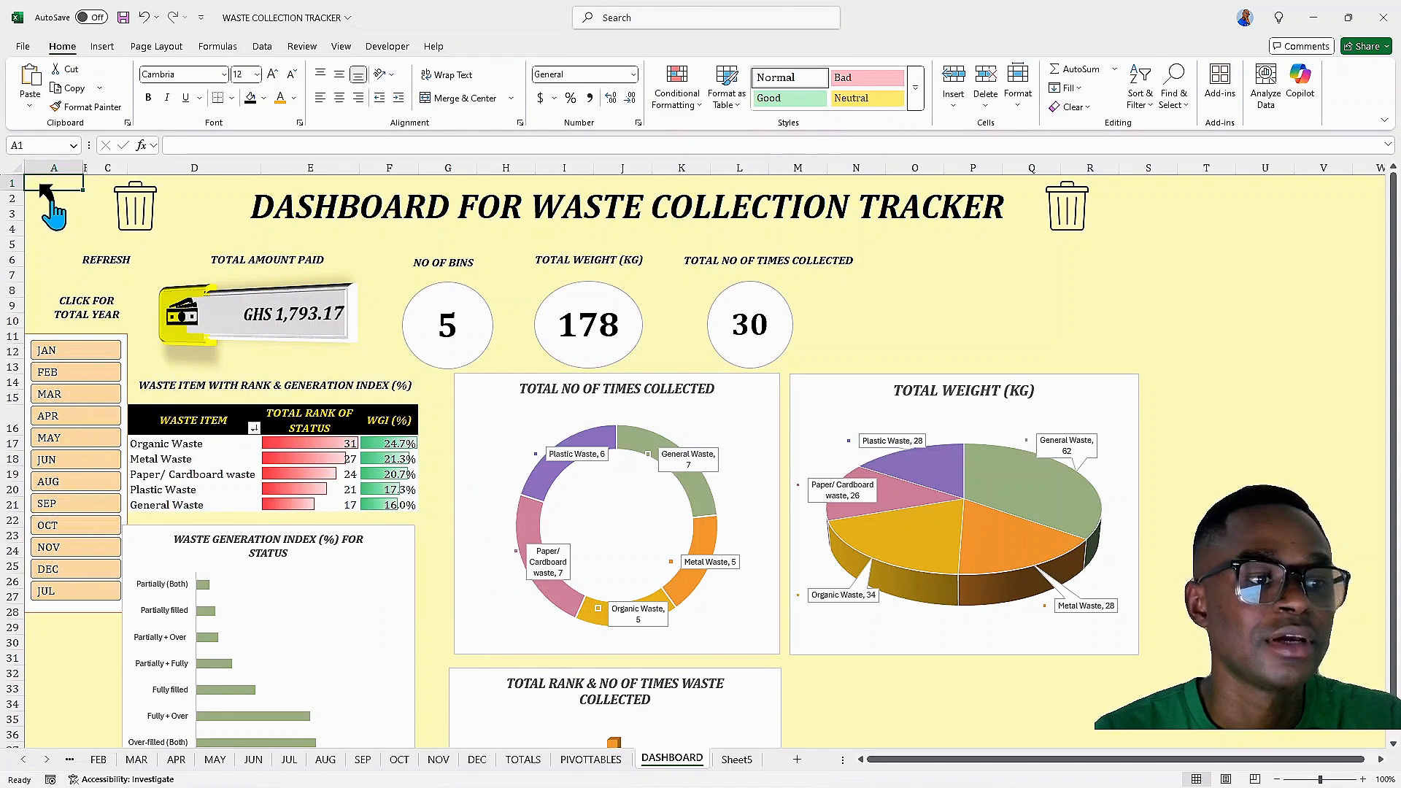
# Follow the dashboard's arrow link to the contents sheet and rename that sheet CONTENT
pyautogui.click(53, 208)
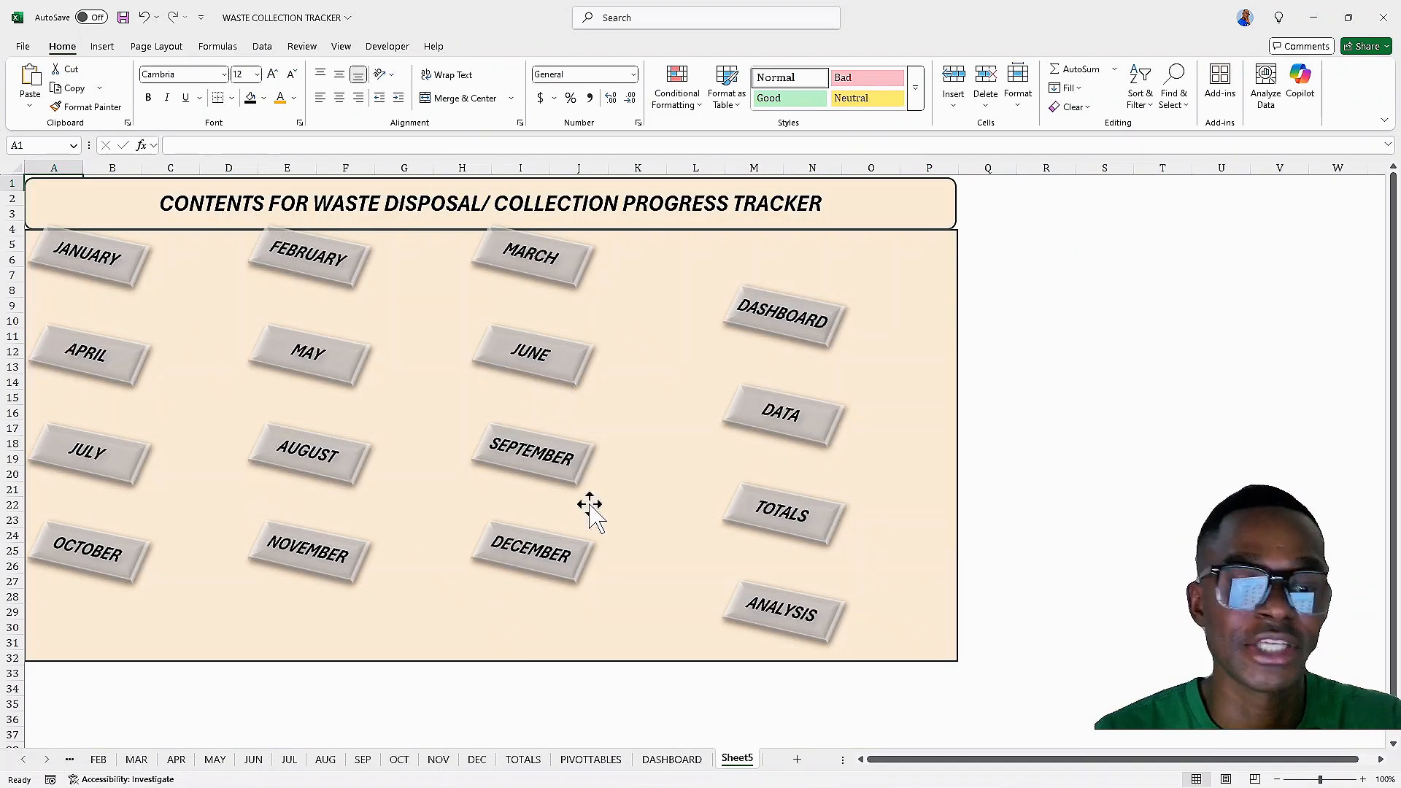
pyautogui.rightClick(740, 762)
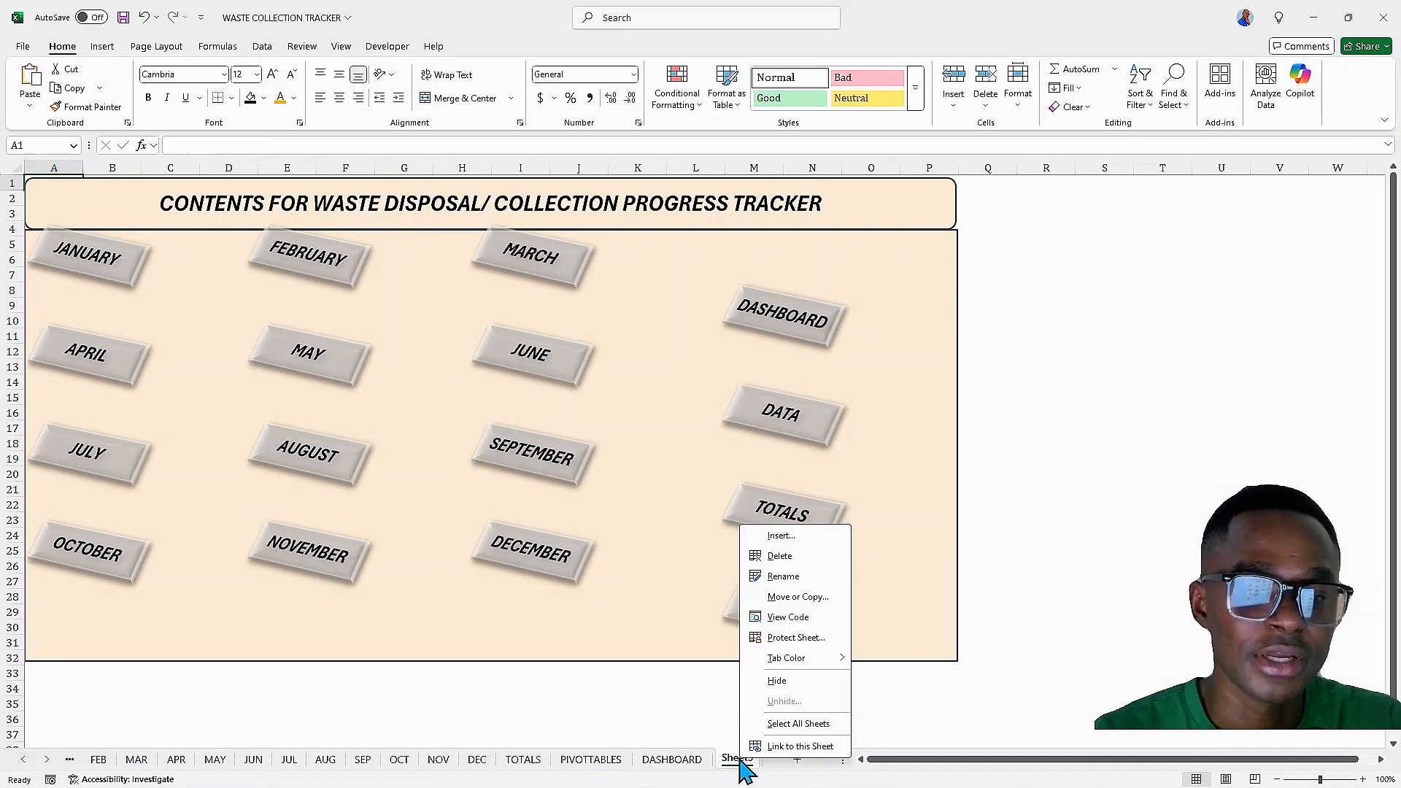
pyautogui.click(778, 576)
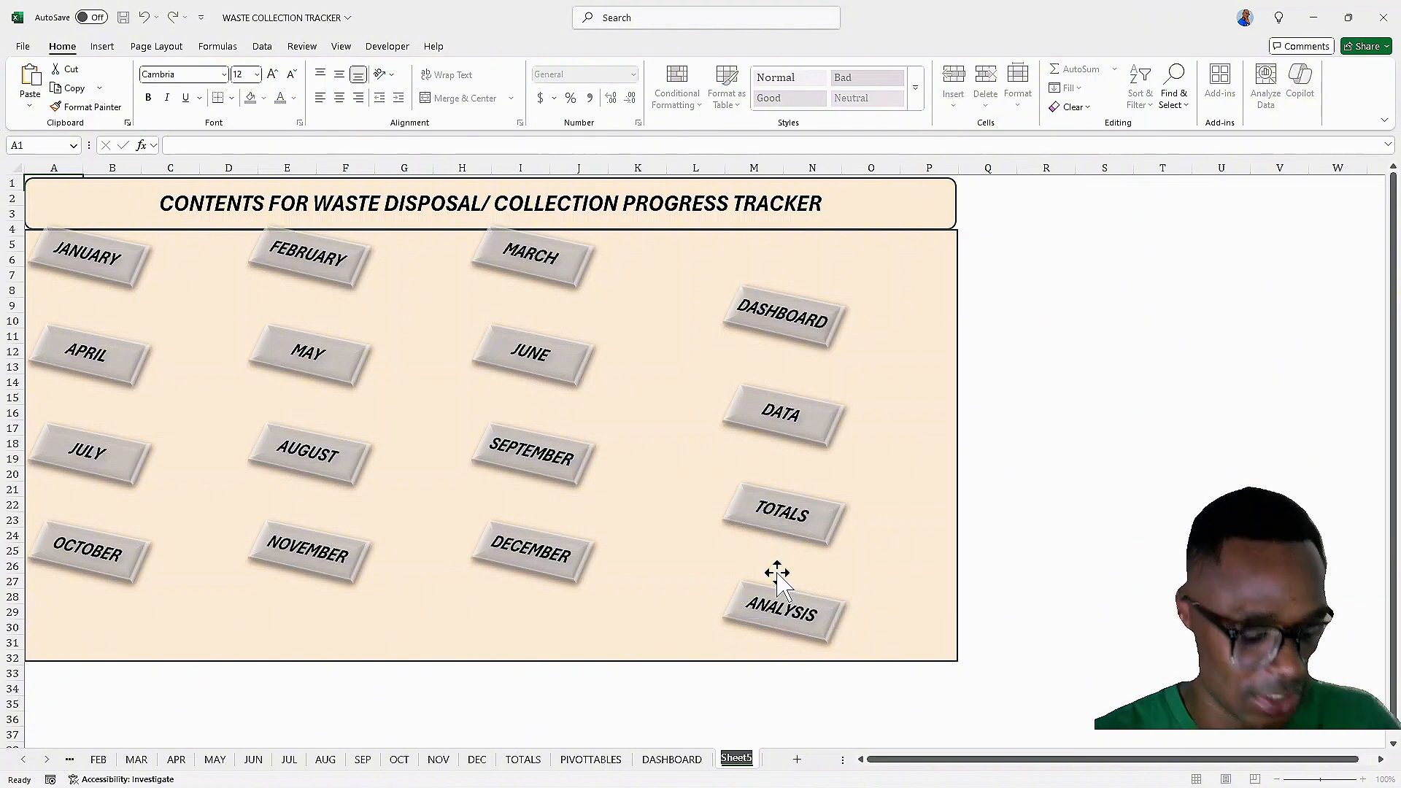
pyautogui.write('CONTENT')
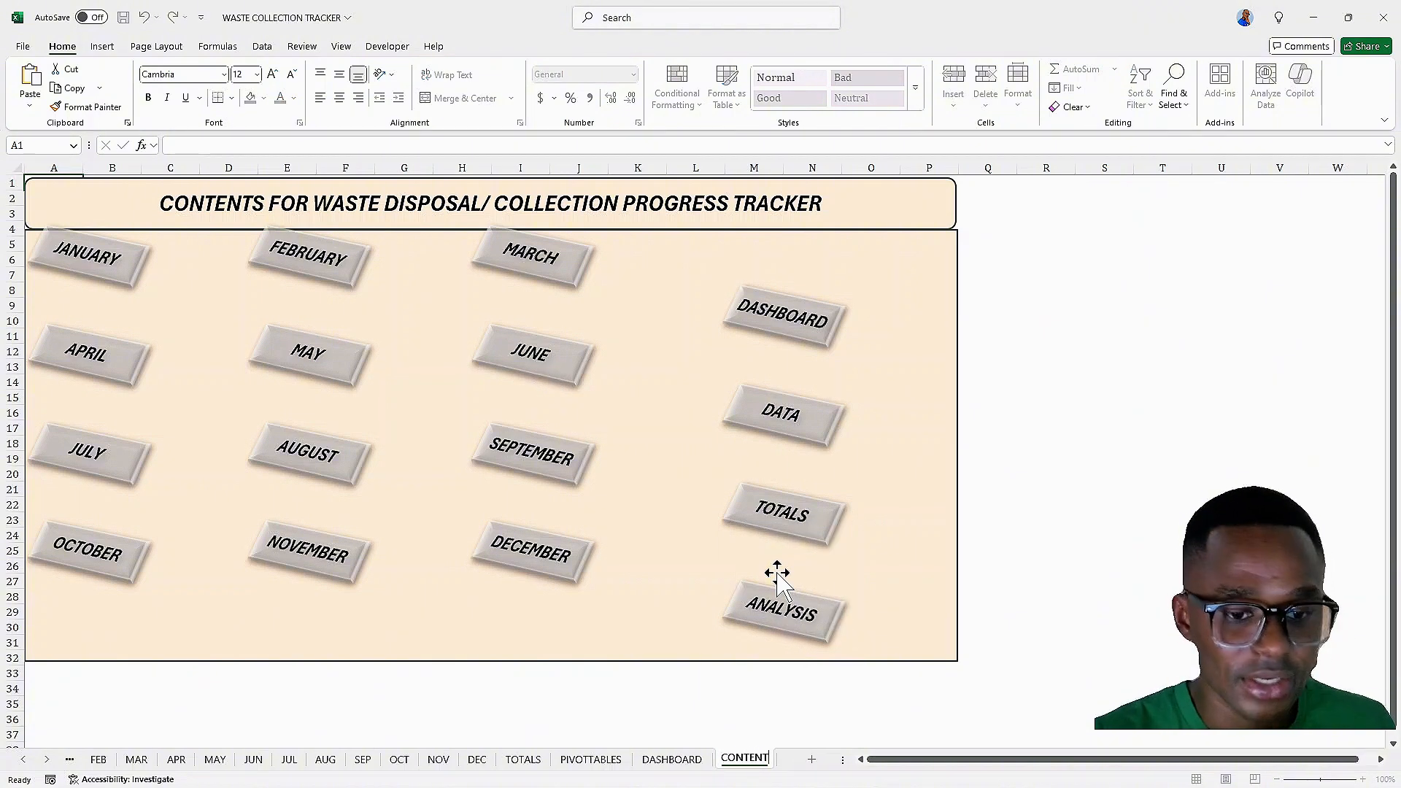
pyautogui.press('Return')
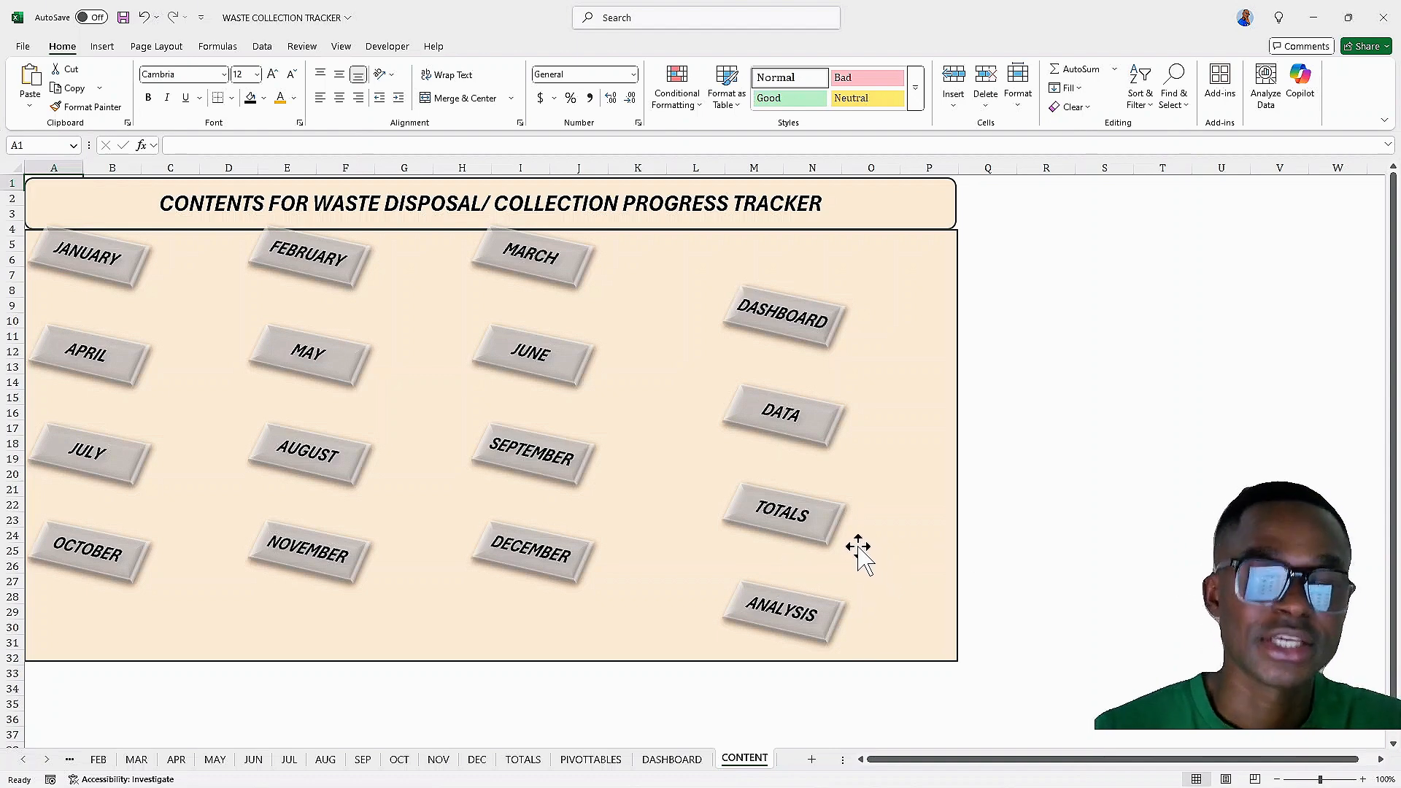
# Browse through the monthly tracker sheets from MAR to DEC and the TOTALS sheet
pyautogui.hotkey('alt', 'p')
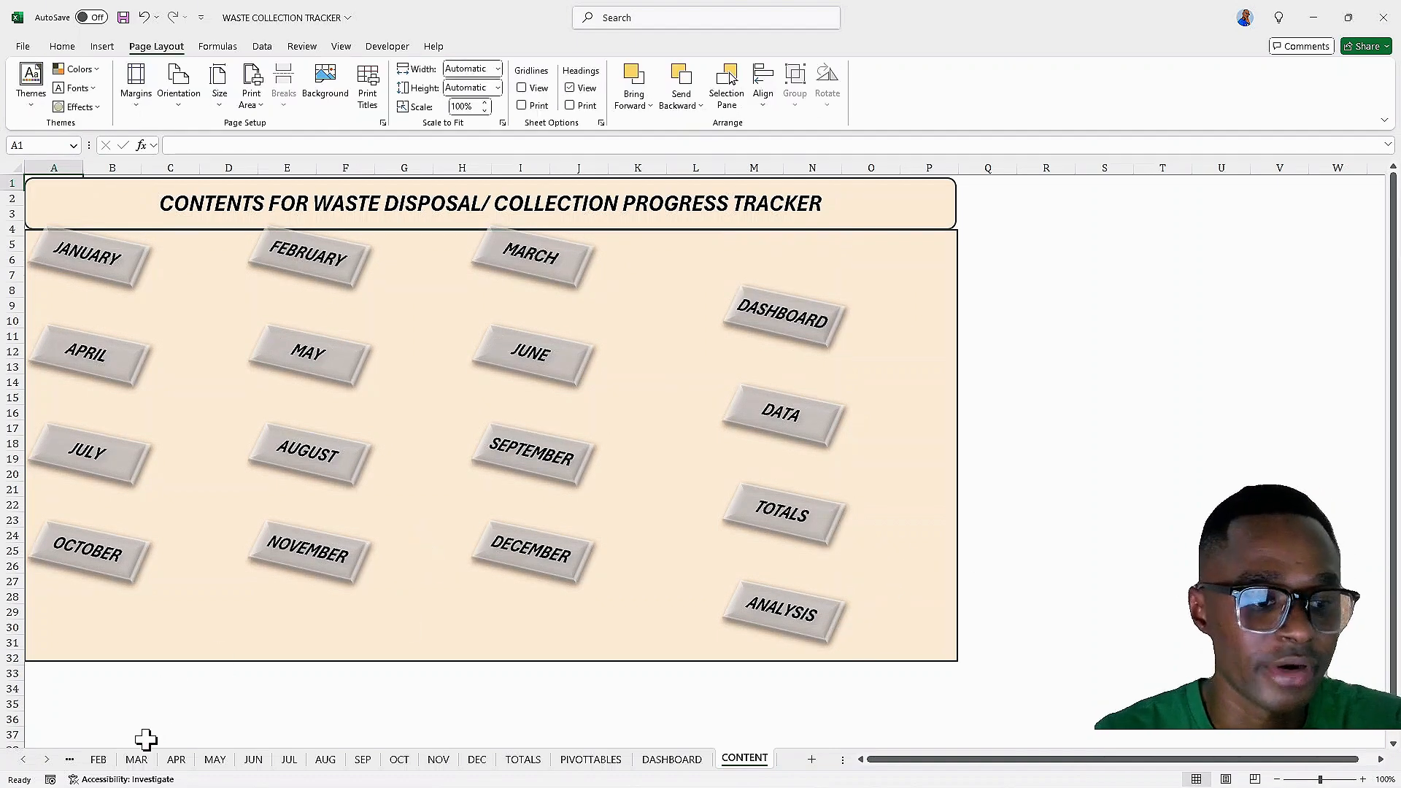
pyautogui.click(138, 760)
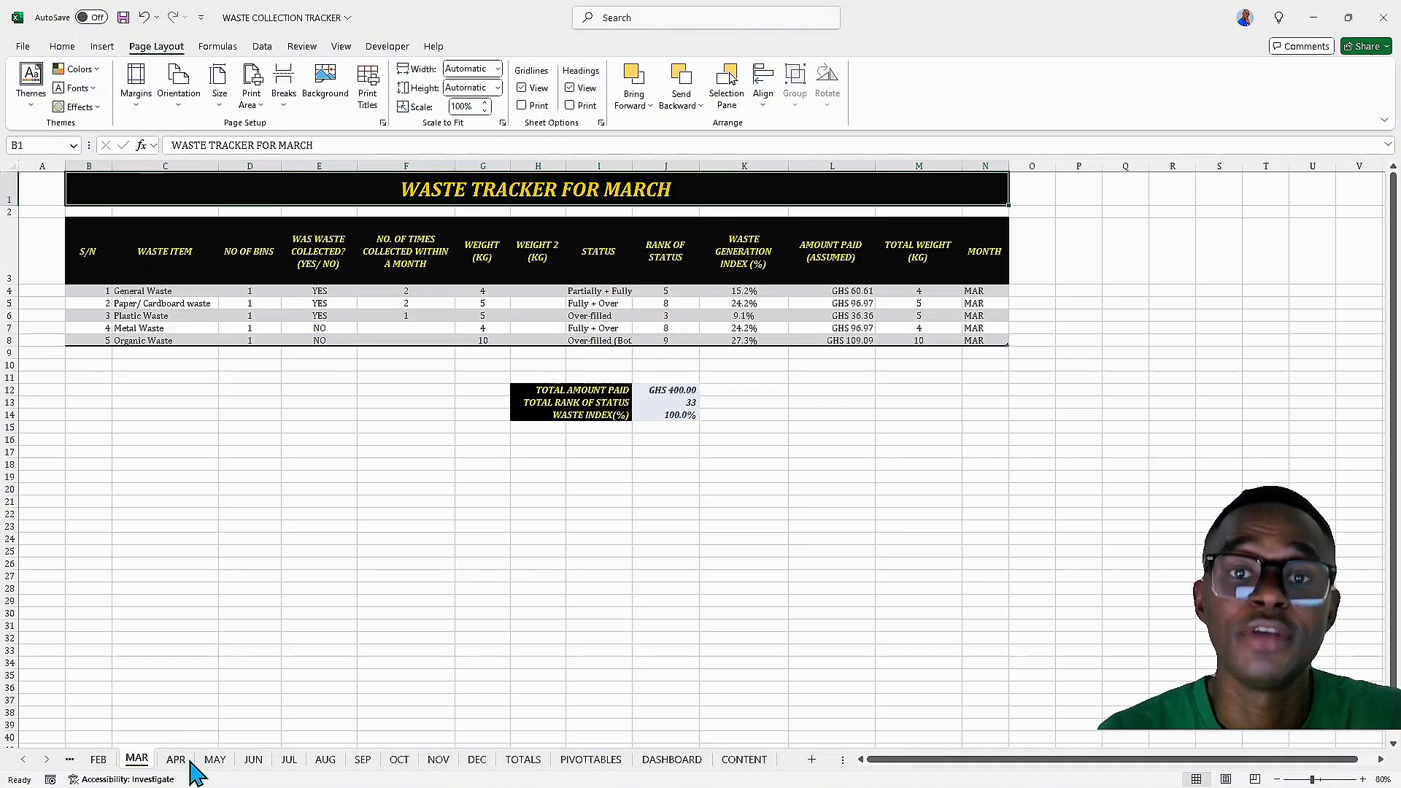
pyautogui.click(212, 760)
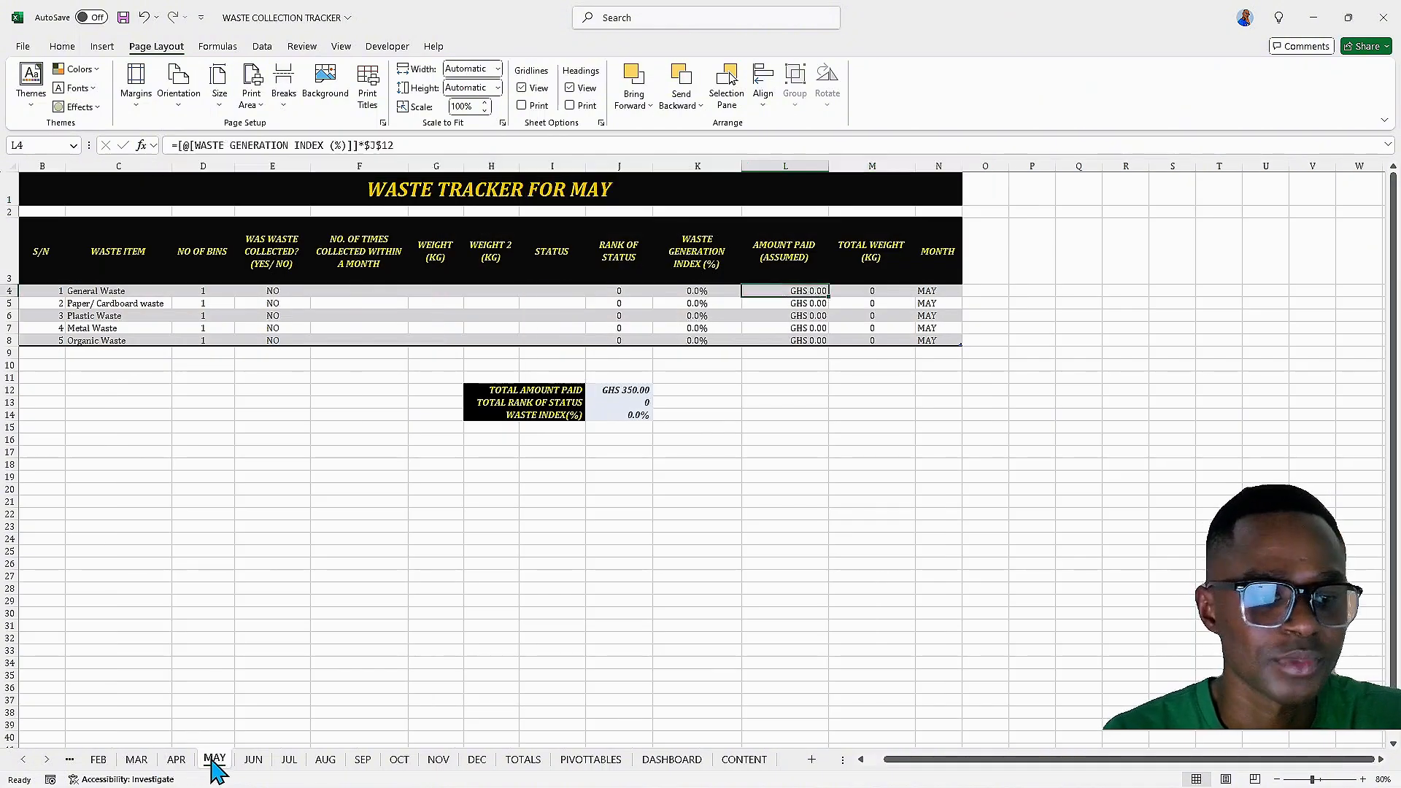
pyautogui.click(254, 760)
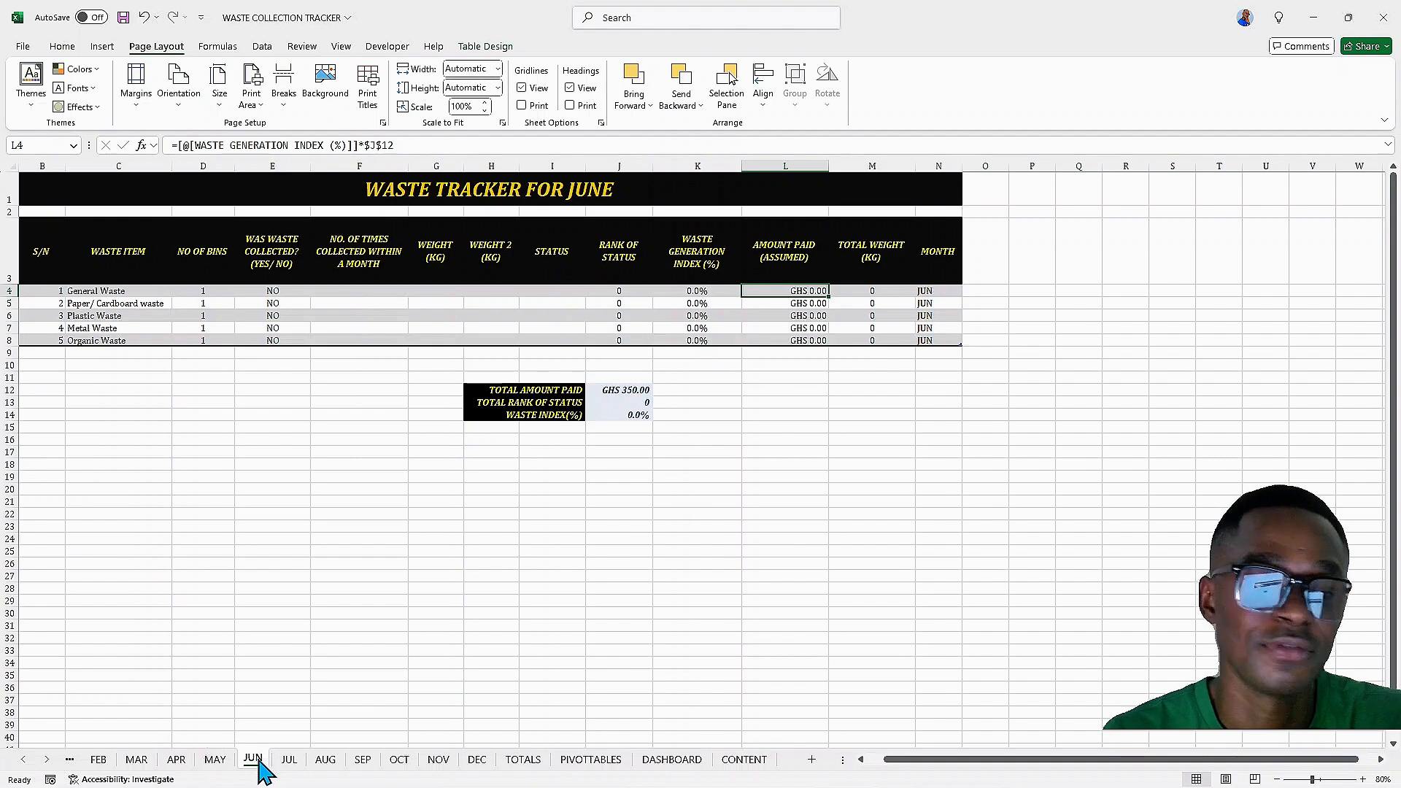
pyautogui.click(289, 759)
pyautogui.click(328, 761)
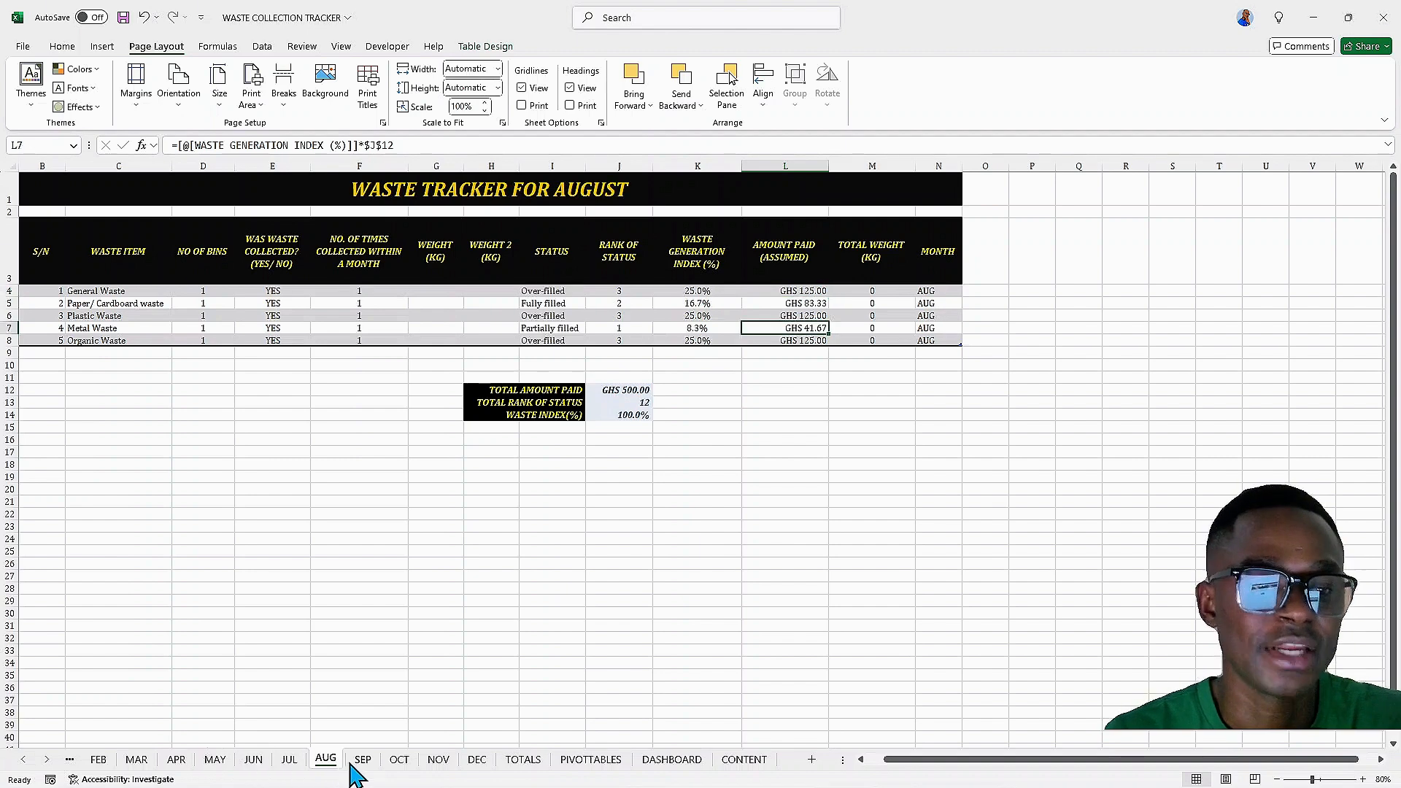
pyautogui.click(361, 761)
pyautogui.click(405, 761)
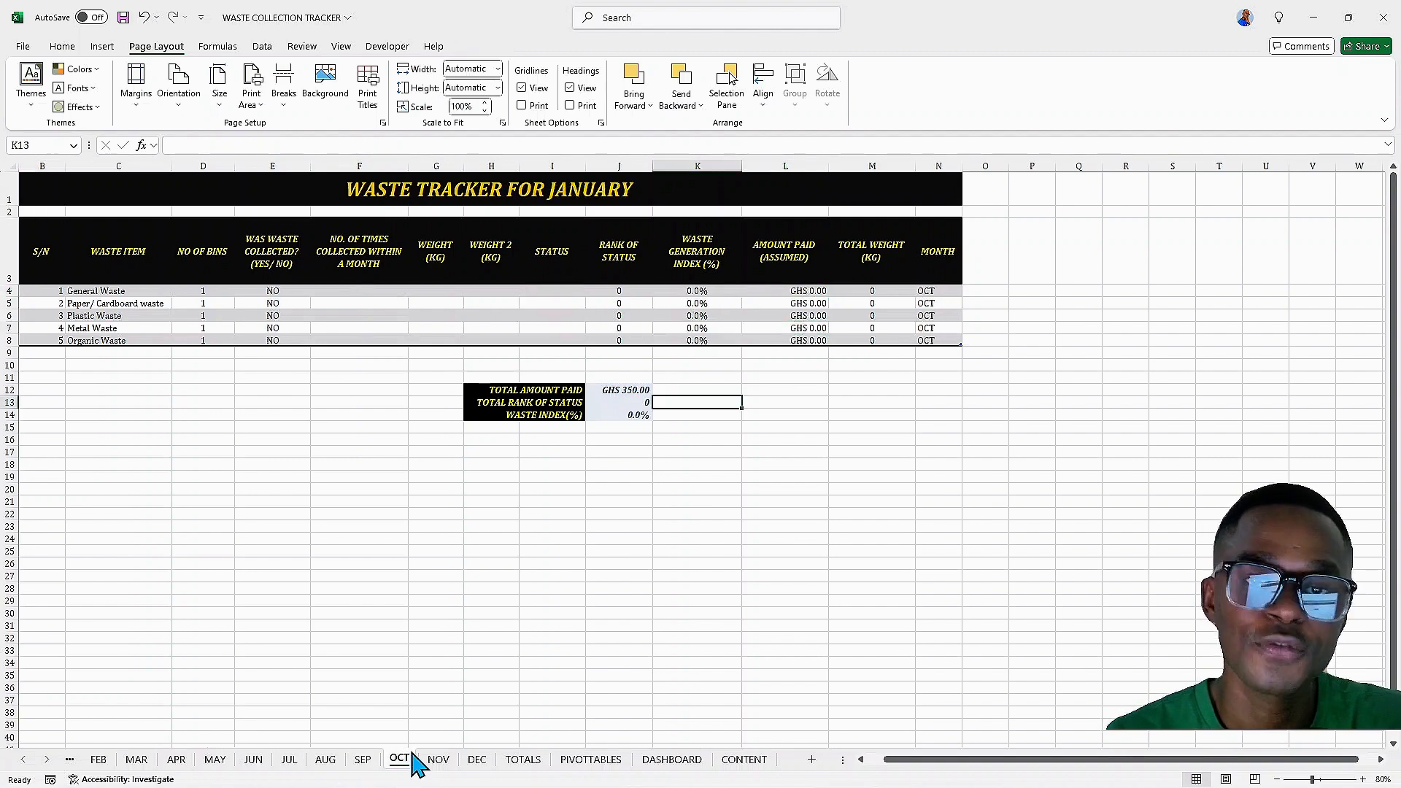
pyautogui.click(439, 763)
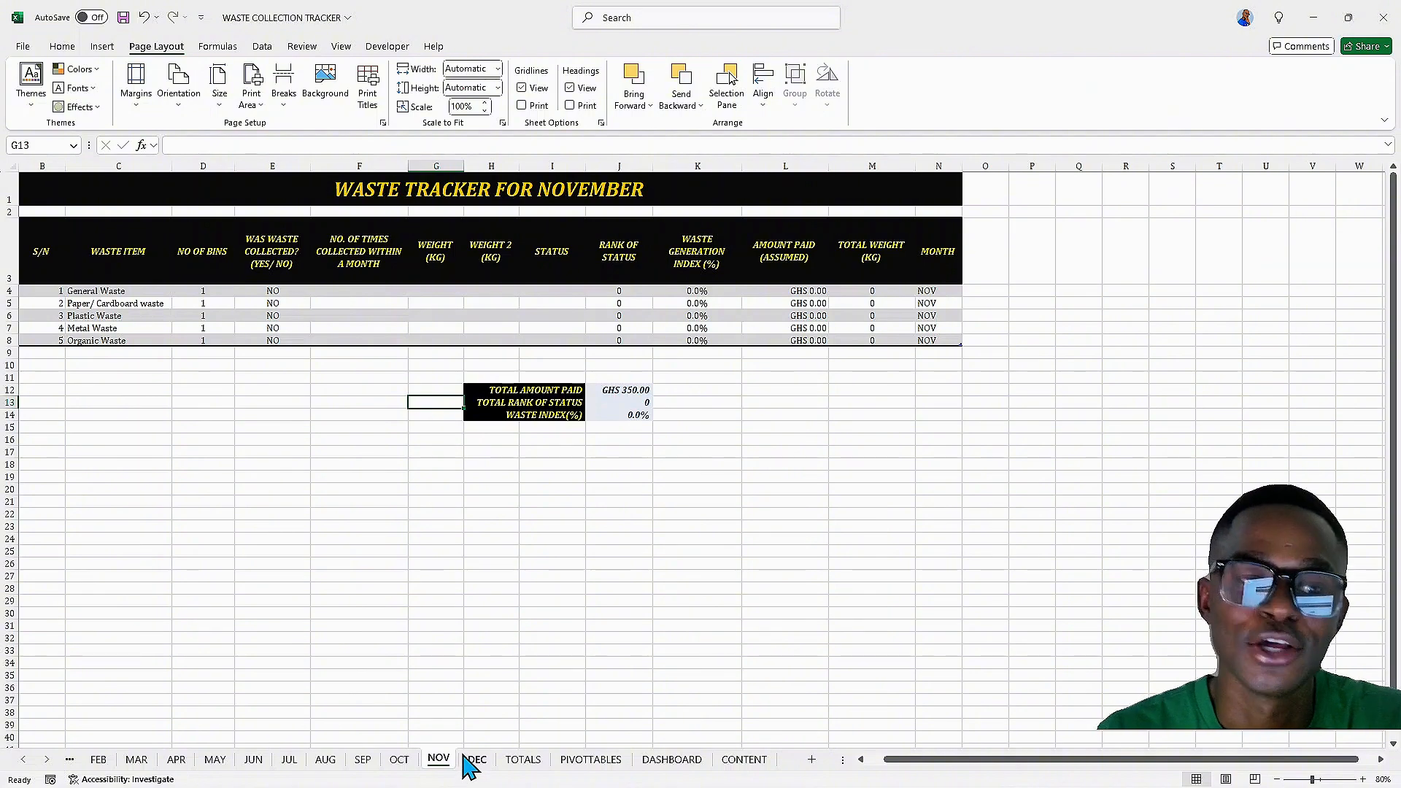
pyautogui.click(482, 761)
pyautogui.click(519, 761)
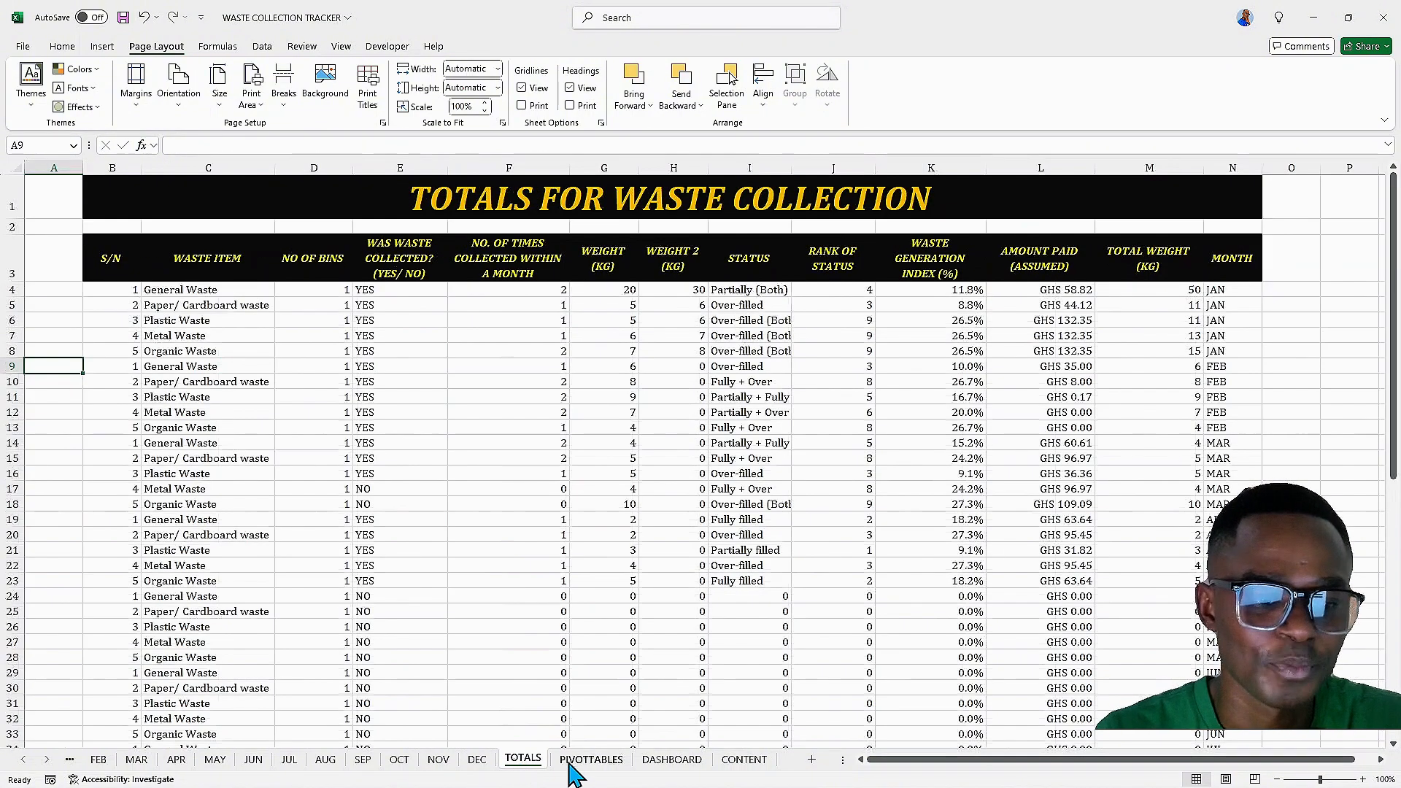